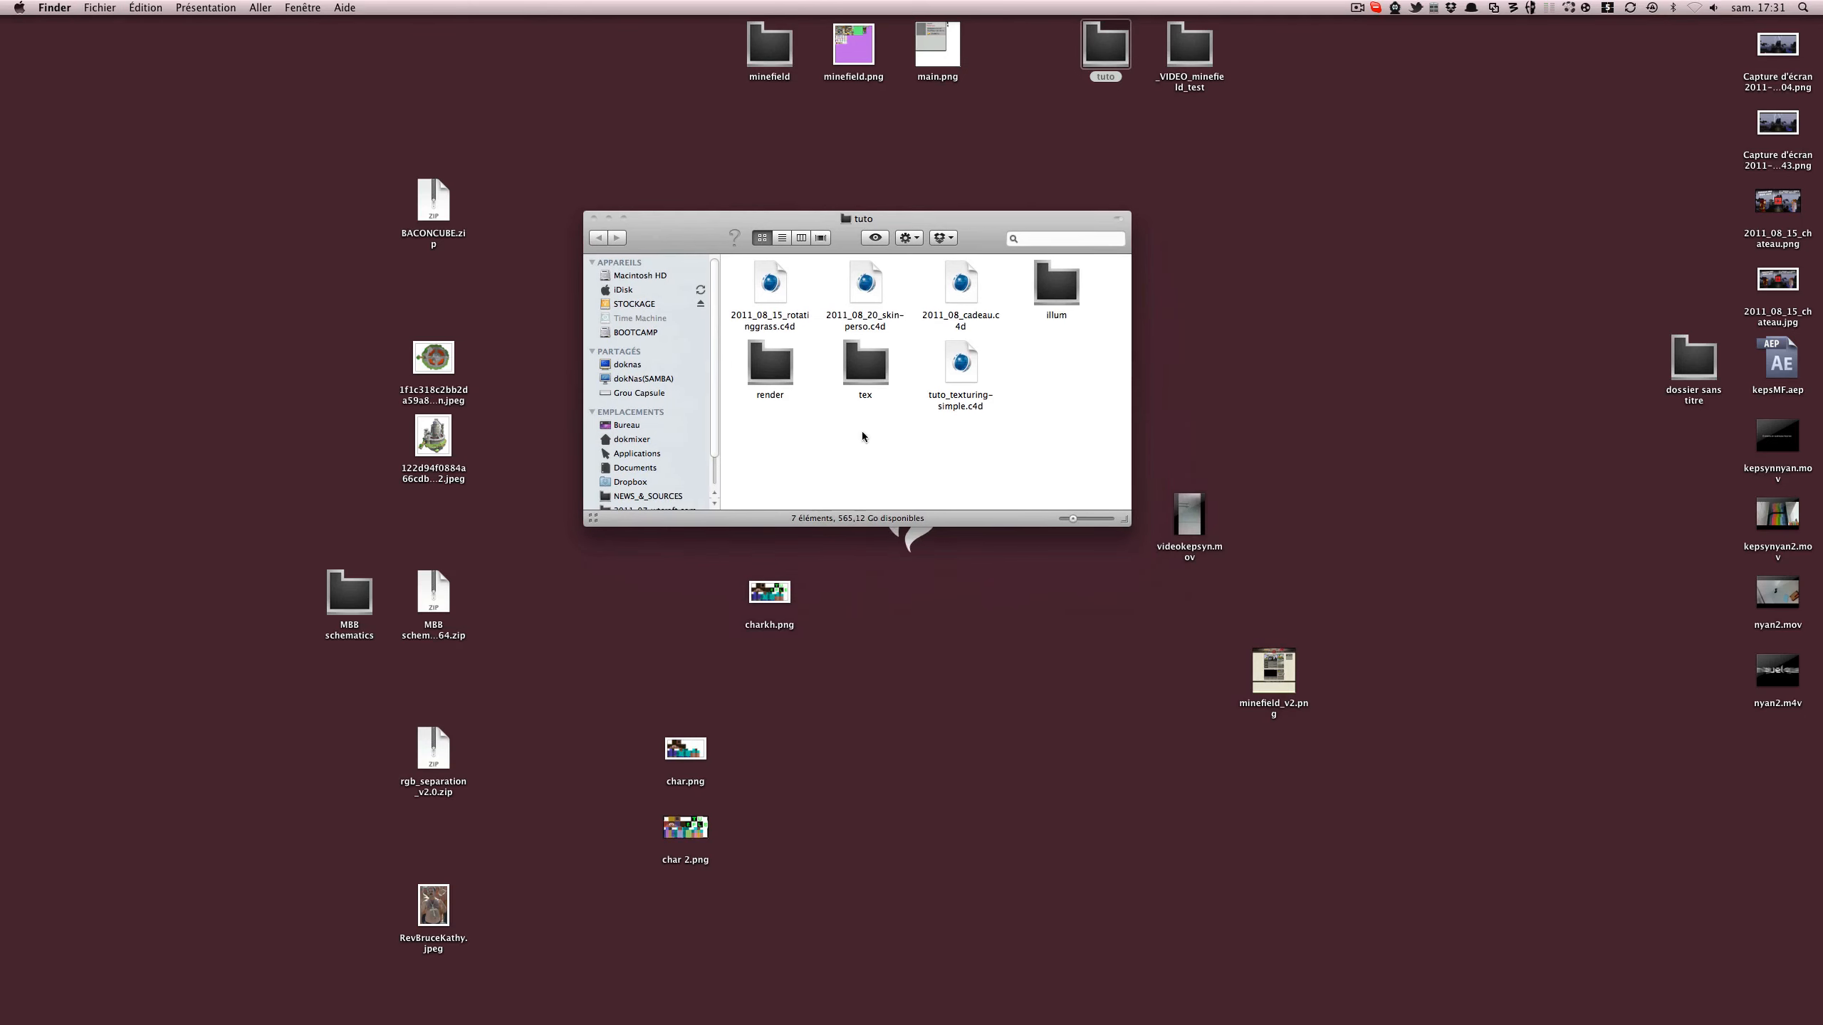
- Copy the char 2.png skin image from the desktop into the tex folder
{"action": "double_click", "coordinate": [863, 387]}
{"action": "scroll", "coordinate": [810, 484], "scroll_direction": "down", "scroll_amount": 10}
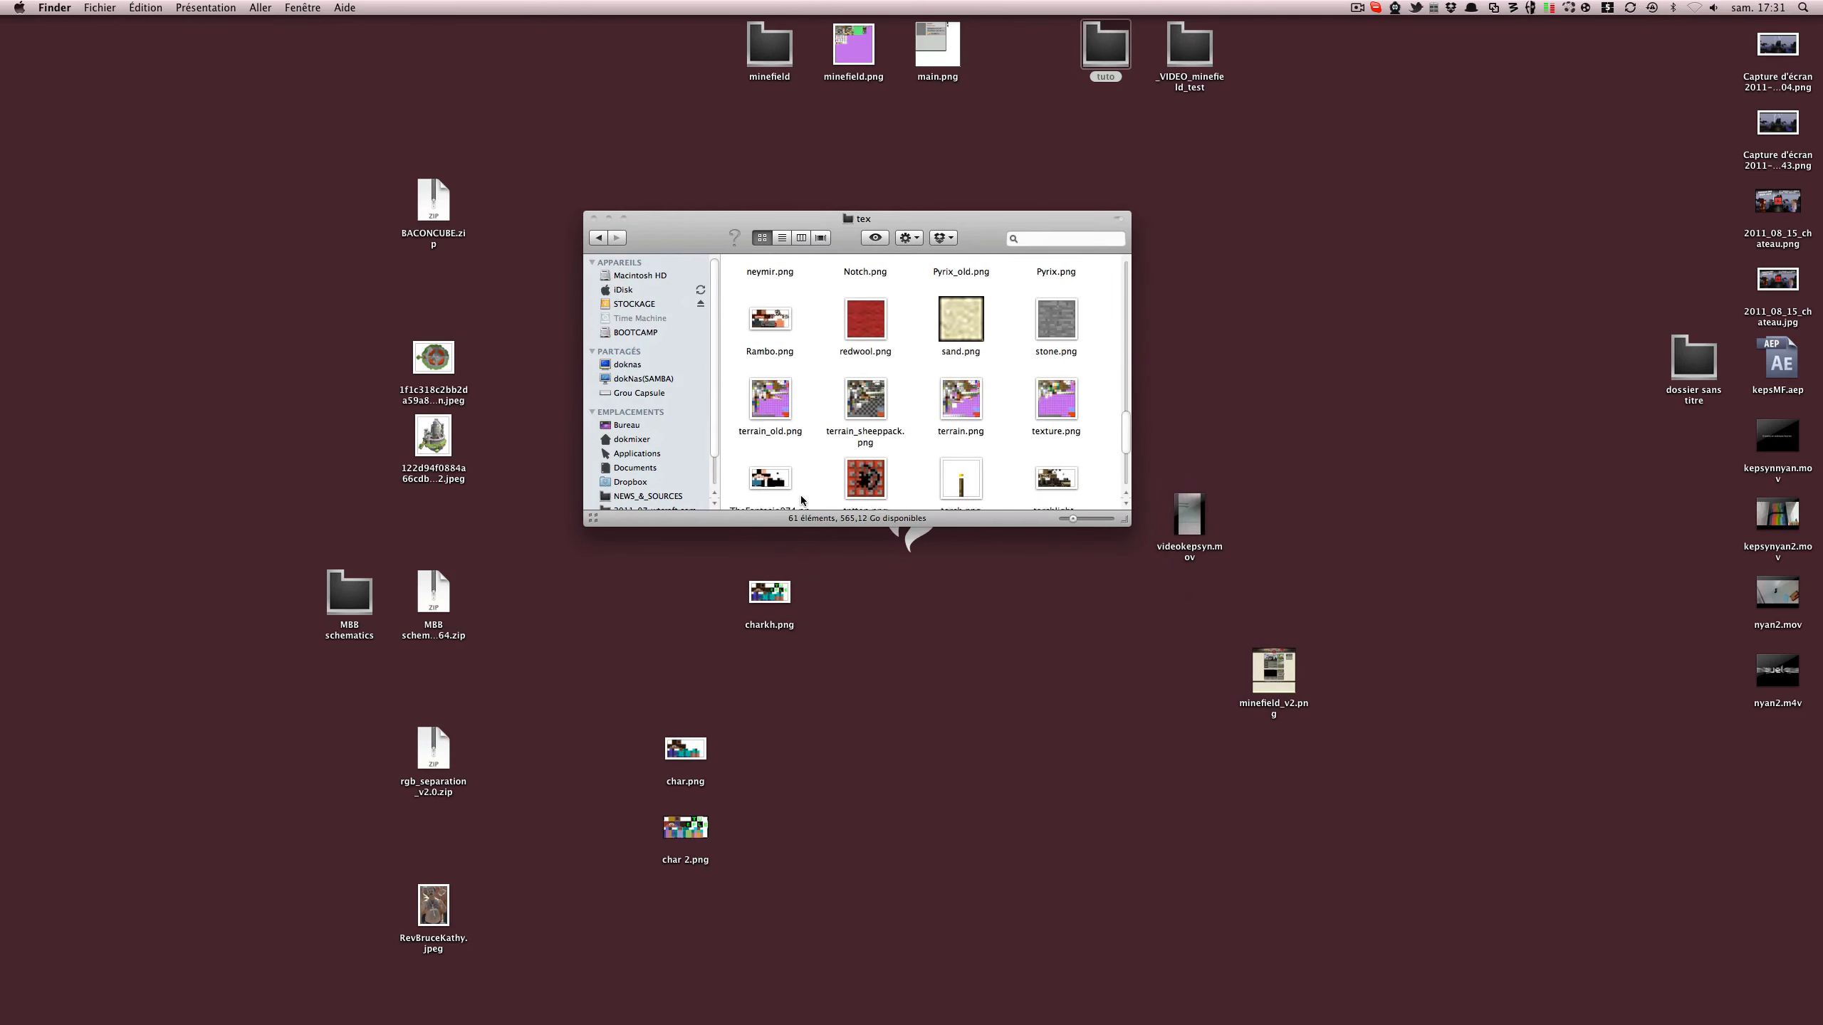
{"action": "type", "text": "char"}
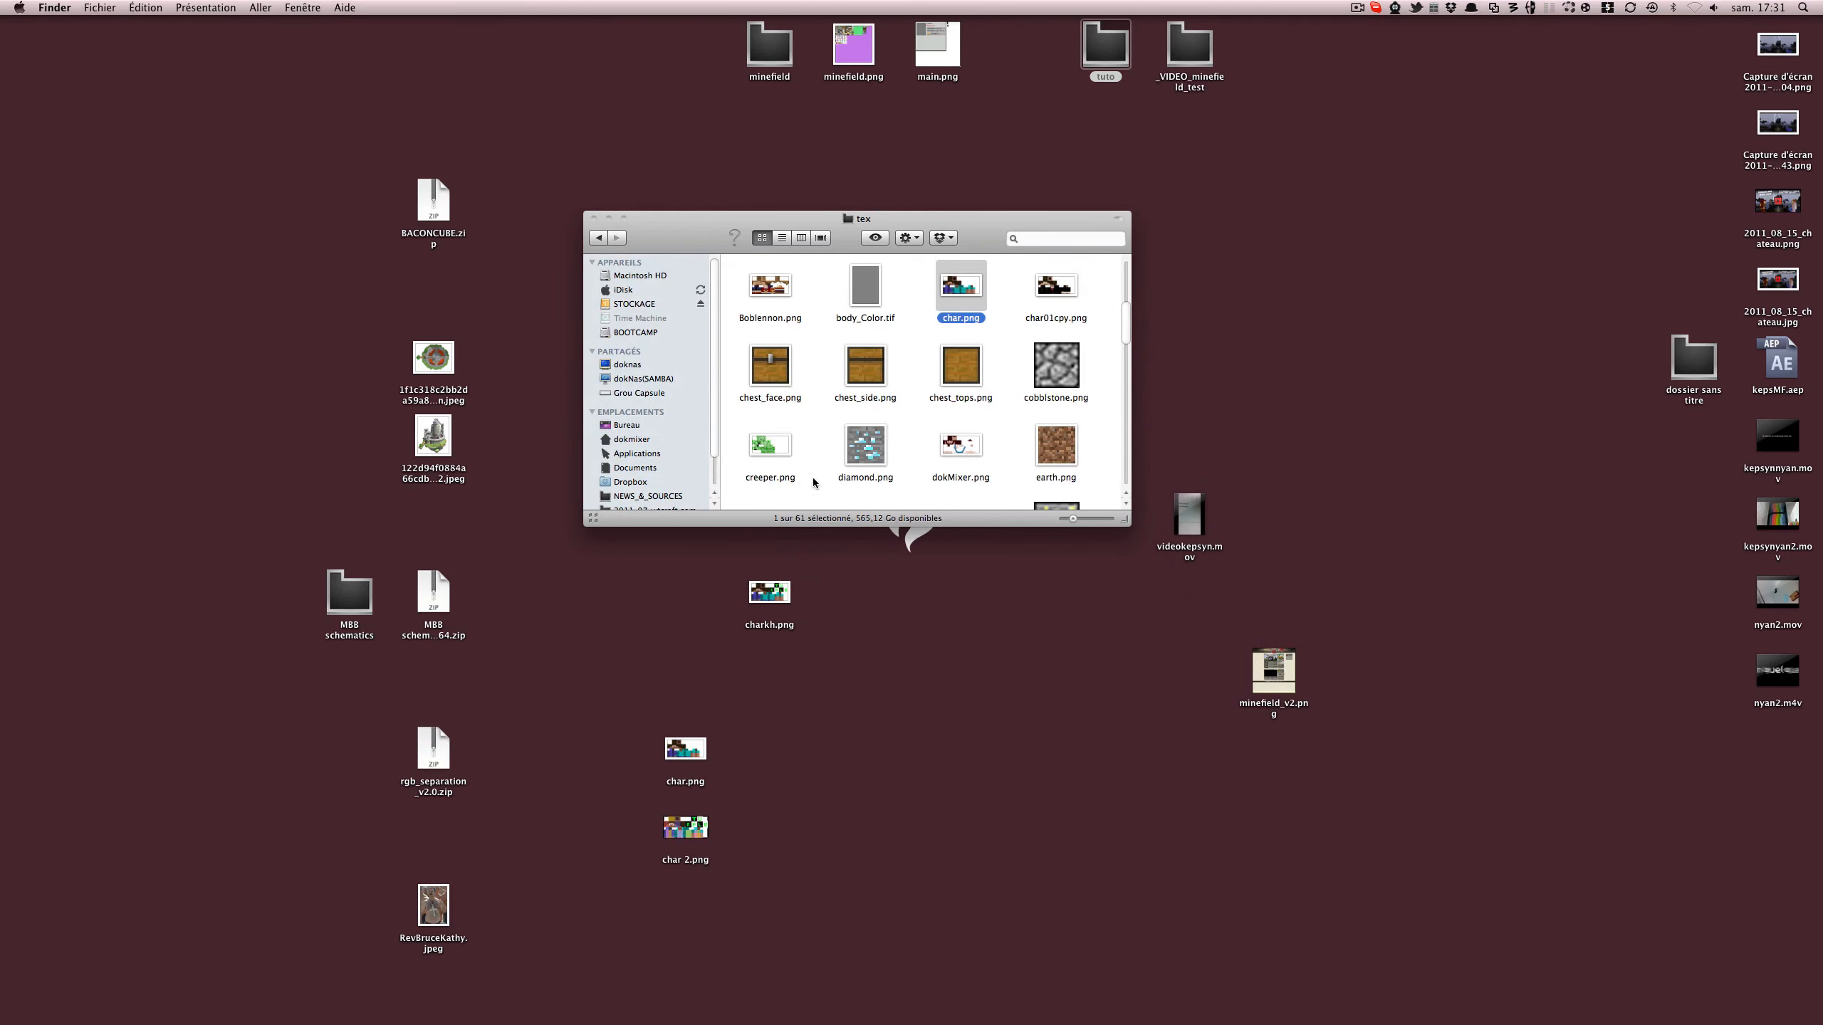
{"action": "left_click_drag", "start_coordinate": [686, 828], "coordinate": [922, 371]}
- Switch to Cinema 4D and load char 2.png as the material's Color texture
{"action": "key", "text": "super+Tab"}
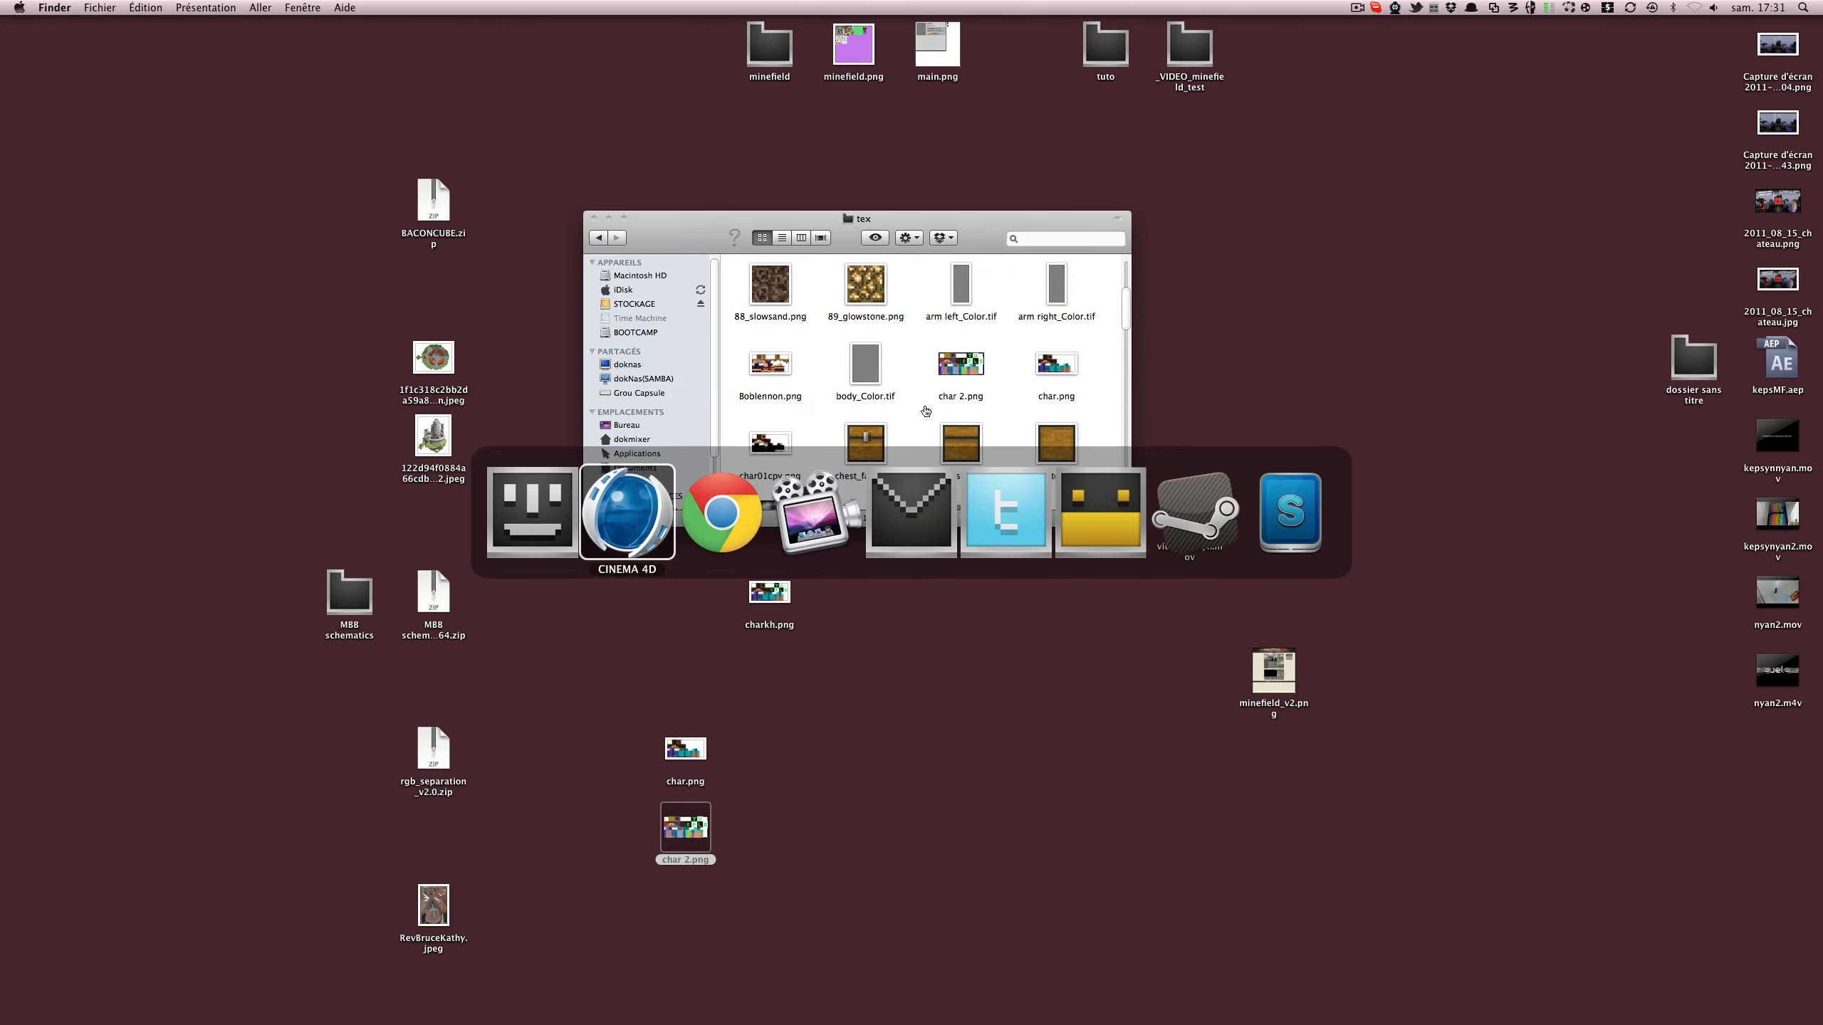
{"action": "key", "text": "super+Tab"}
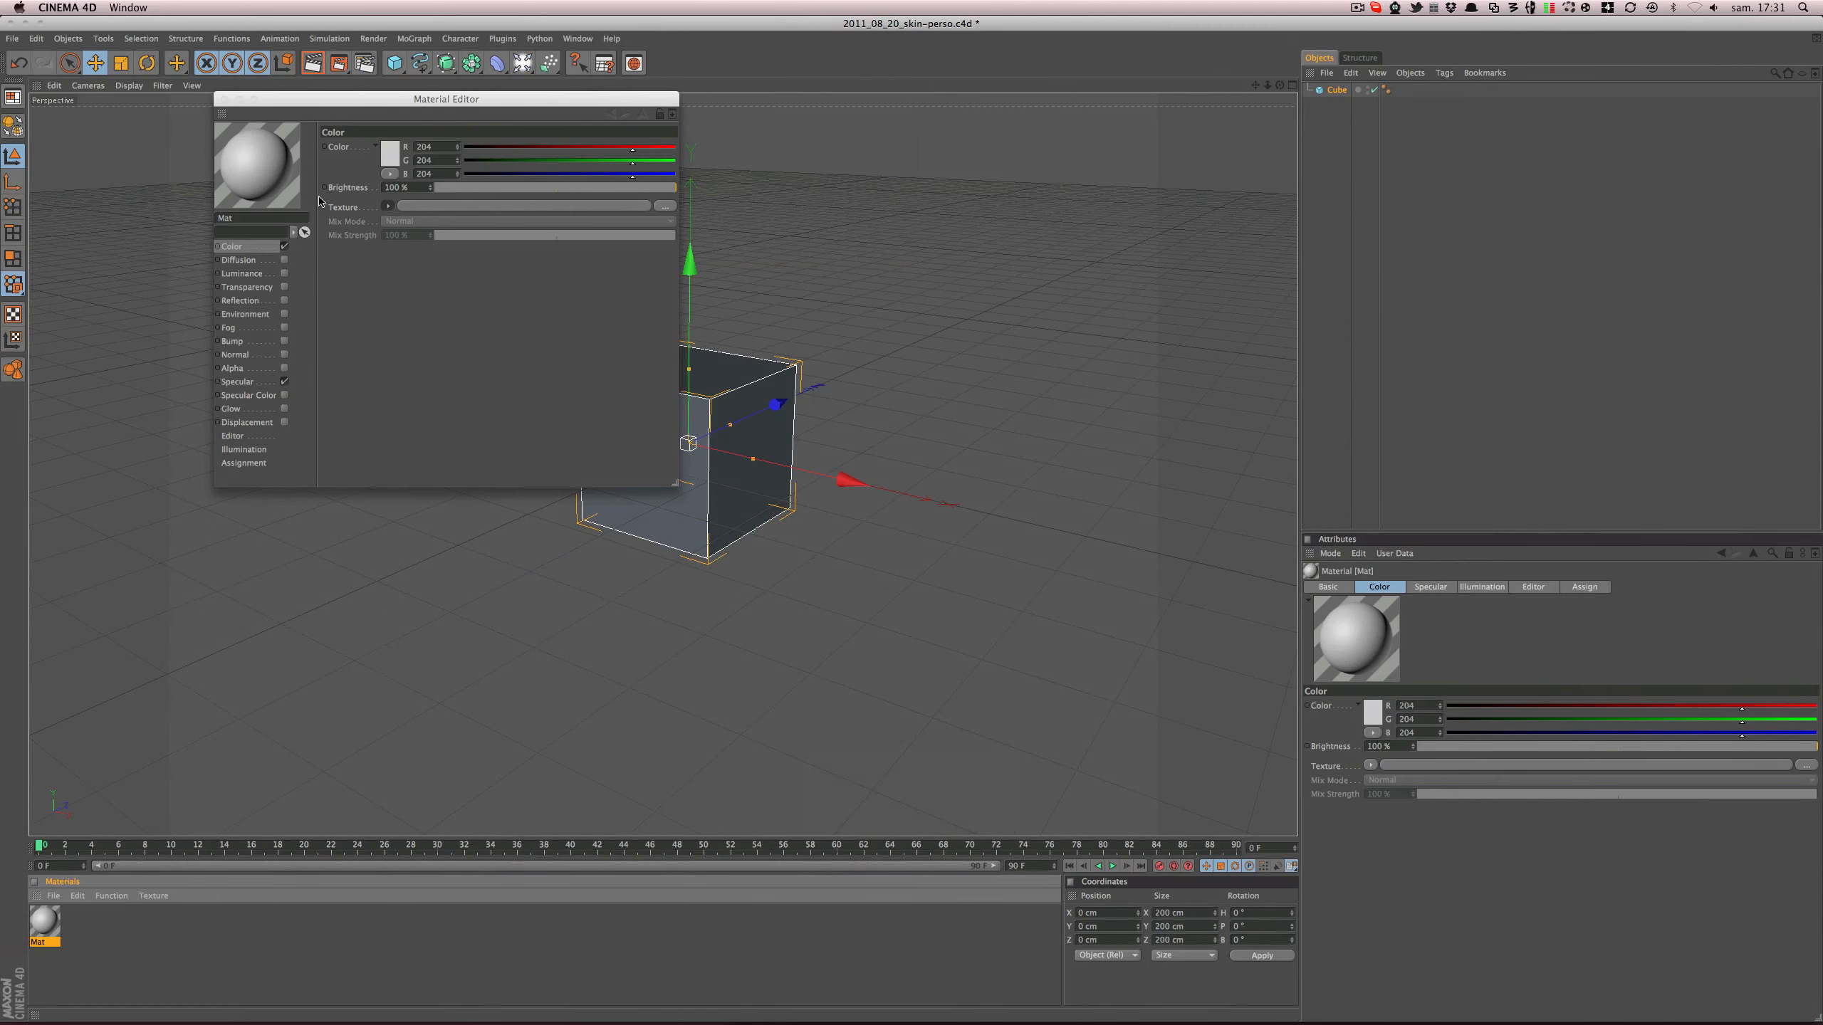
{"action": "left_click", "coordinate": [398, 208]}
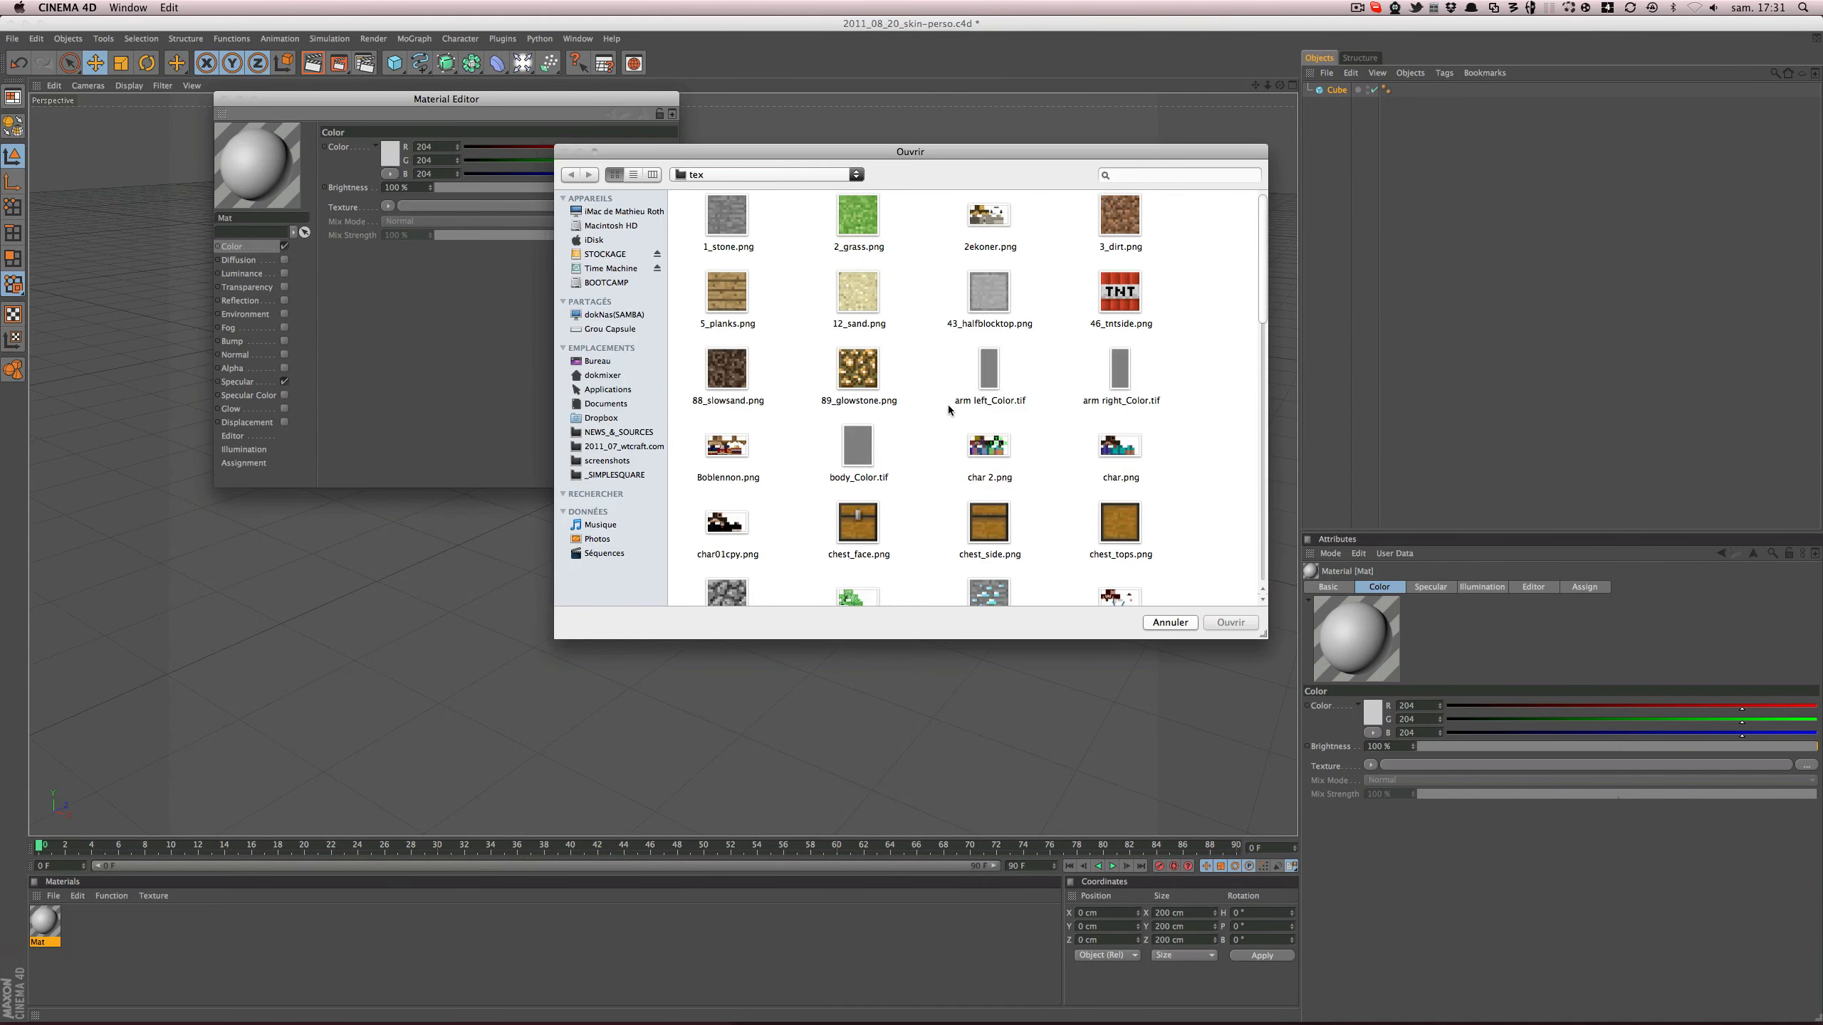
{"action": "double_click", "coordinate": [989, 445]}
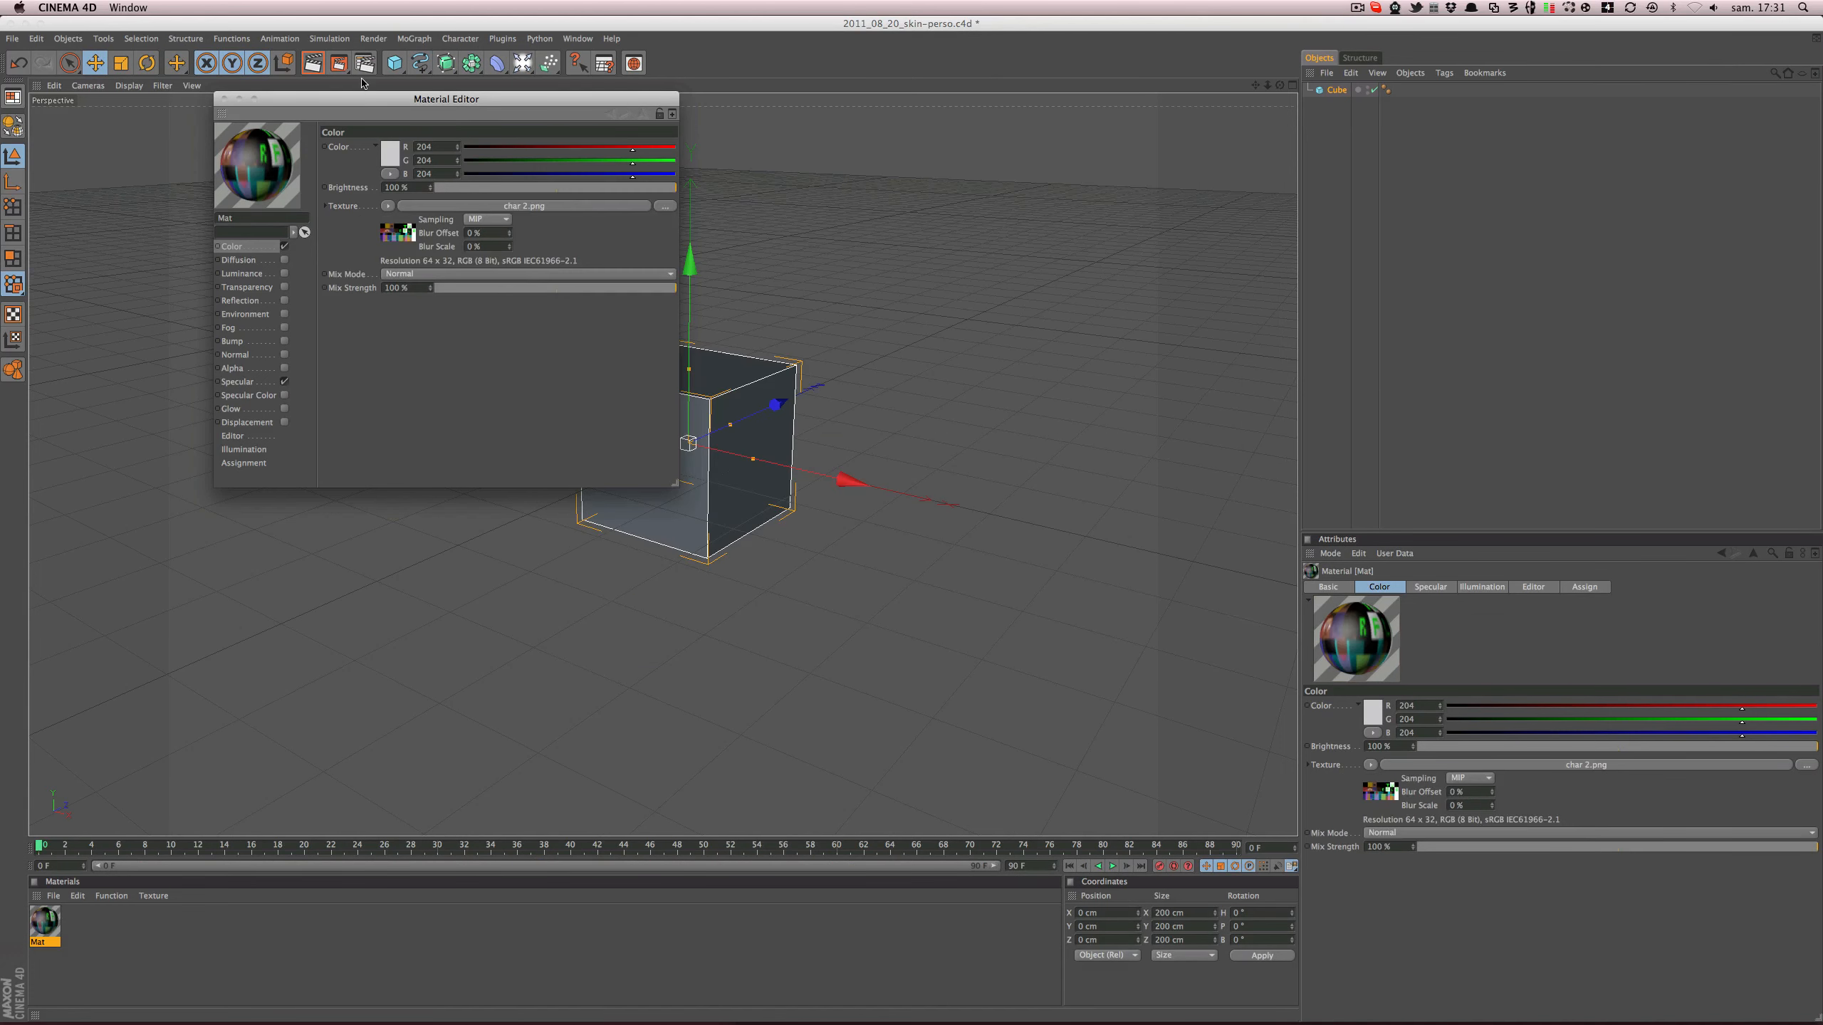
{"action": "left_click_drag", "start_coordinate": [355, 100], "coordinate": [1084, 309]}
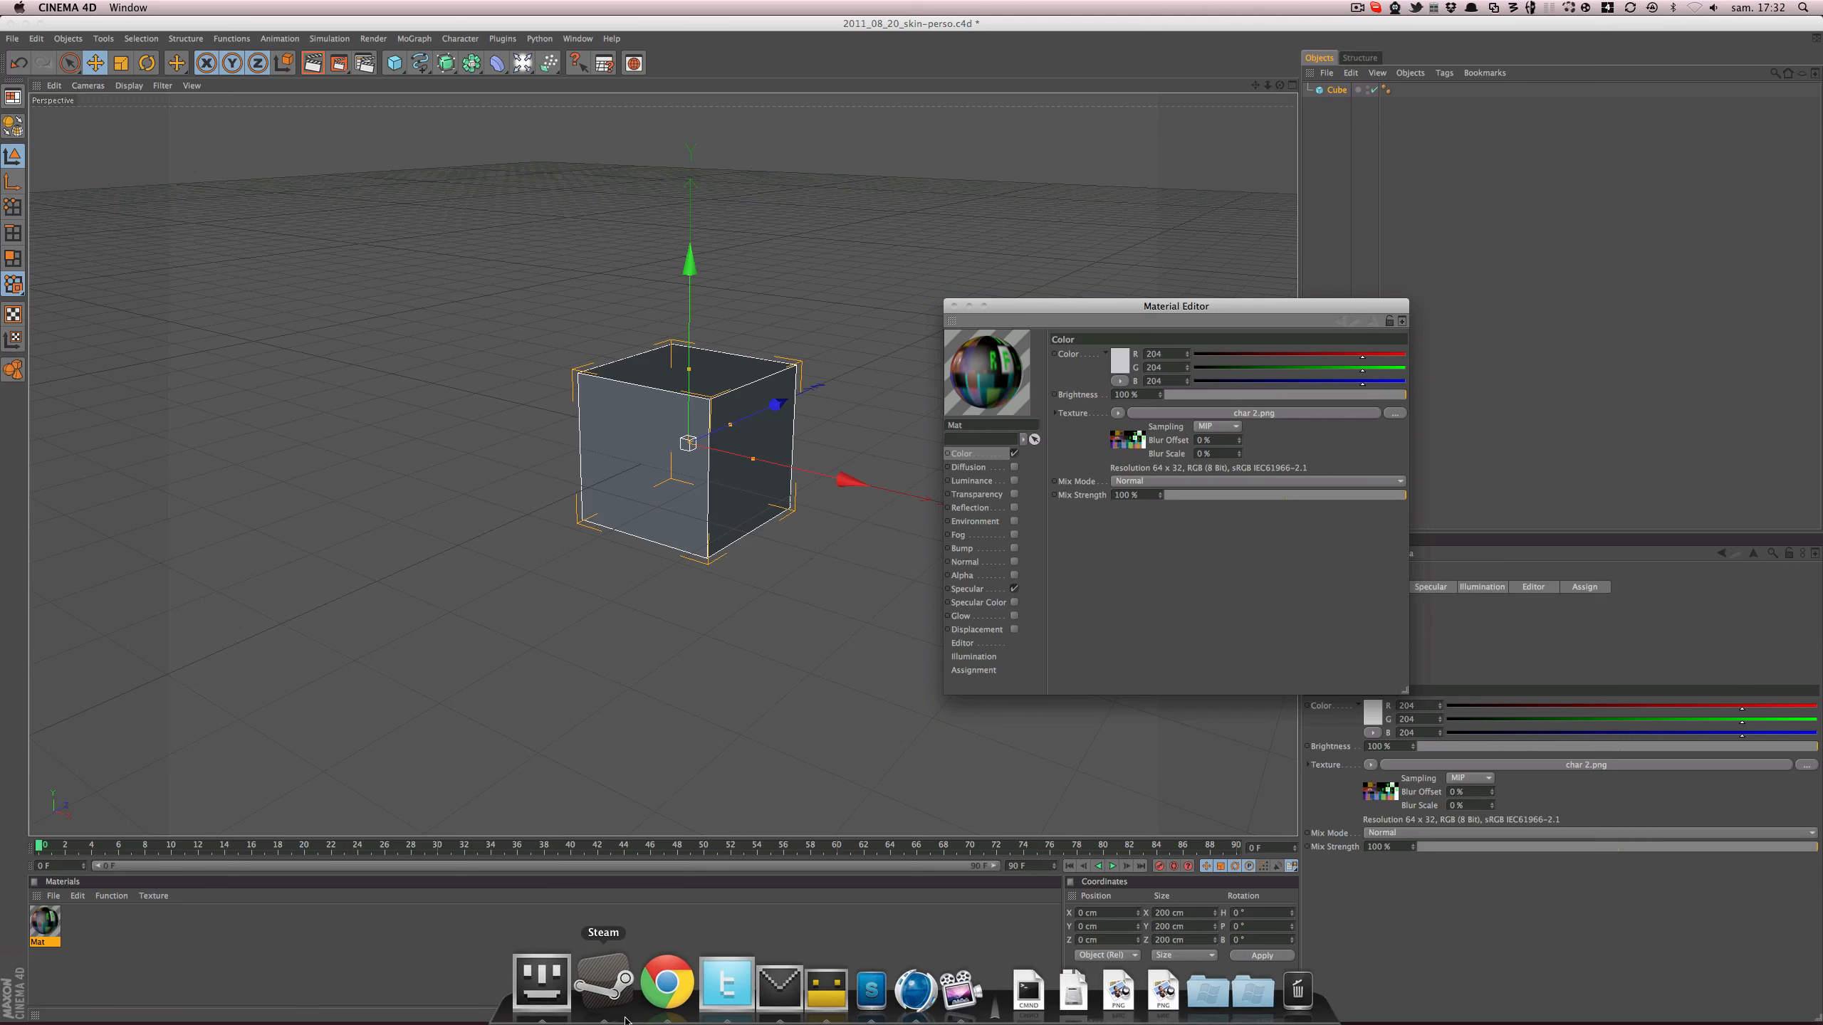
- Switch to Chrome and examine the L'Atelier créatif section of the Minefield forum for its skin resources
{"action": "left_click", "coordinate": [641, 1011]}
{"action": "scroll", "coordinate": [879, 487], "scroll_direction": "up", "scroll_amount": 7}
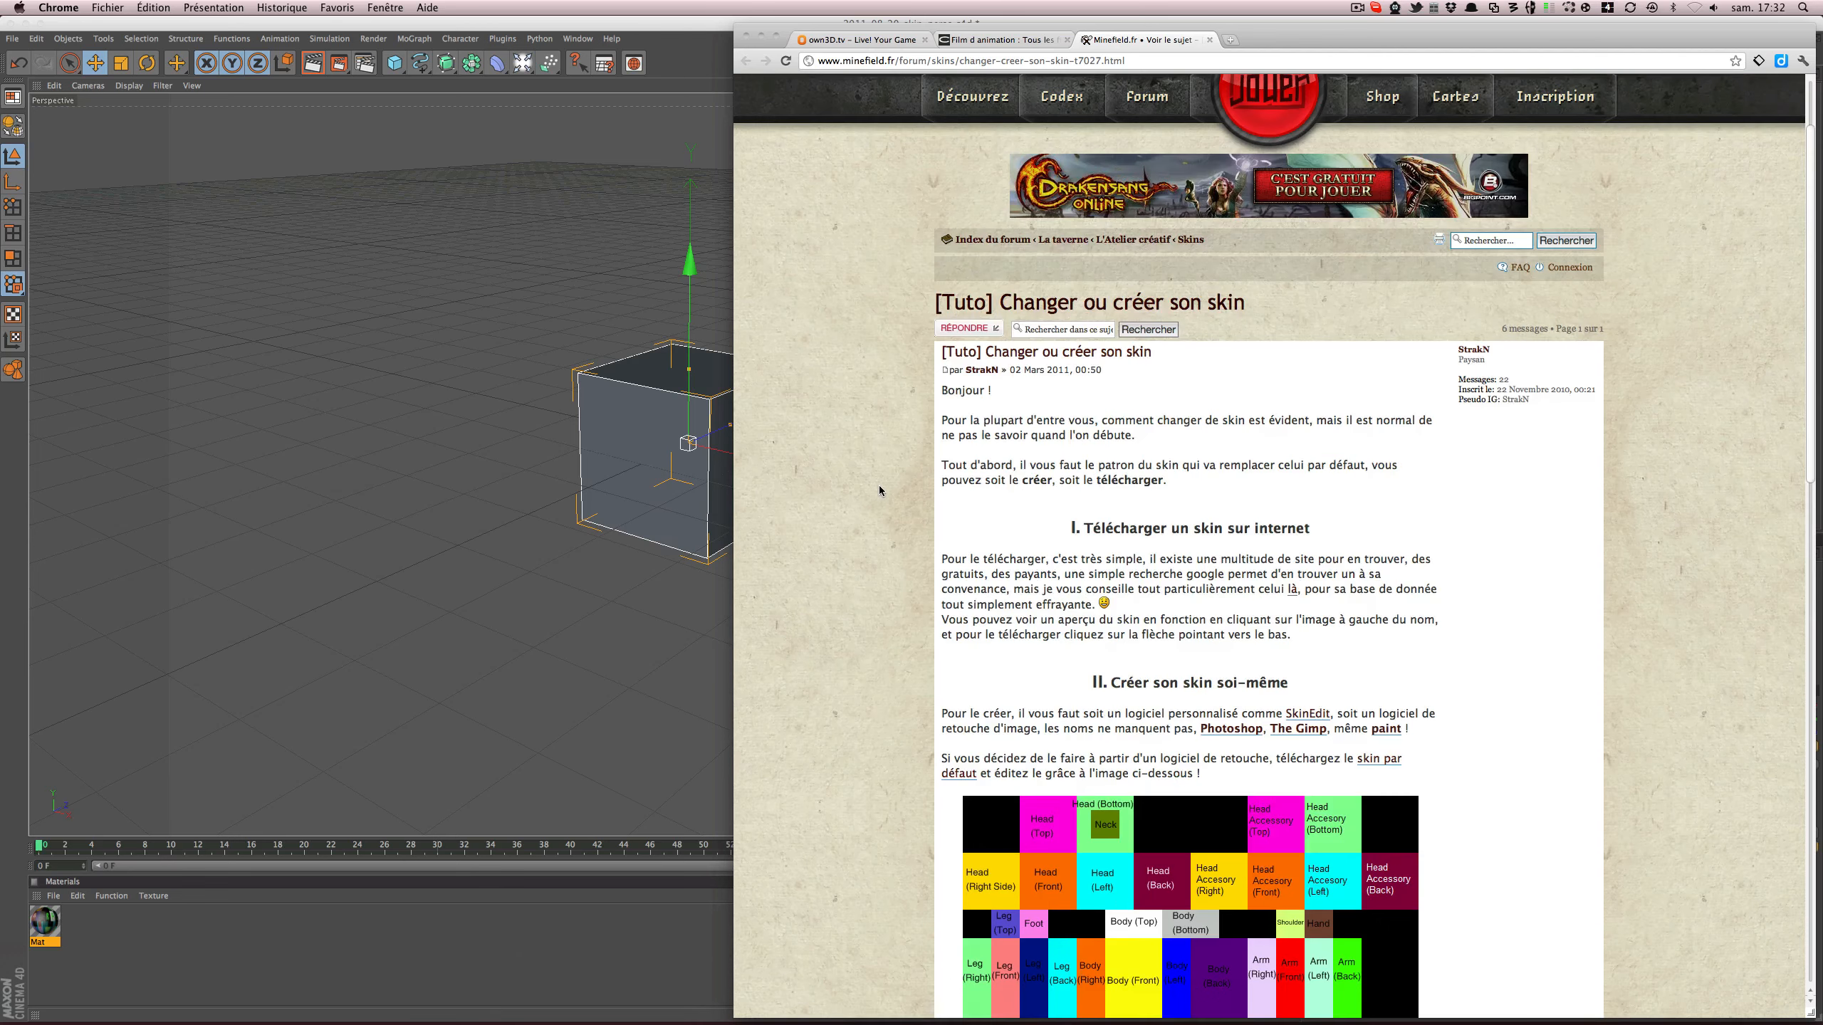
{"action": "left_click", "coordinate": [957, 361]}
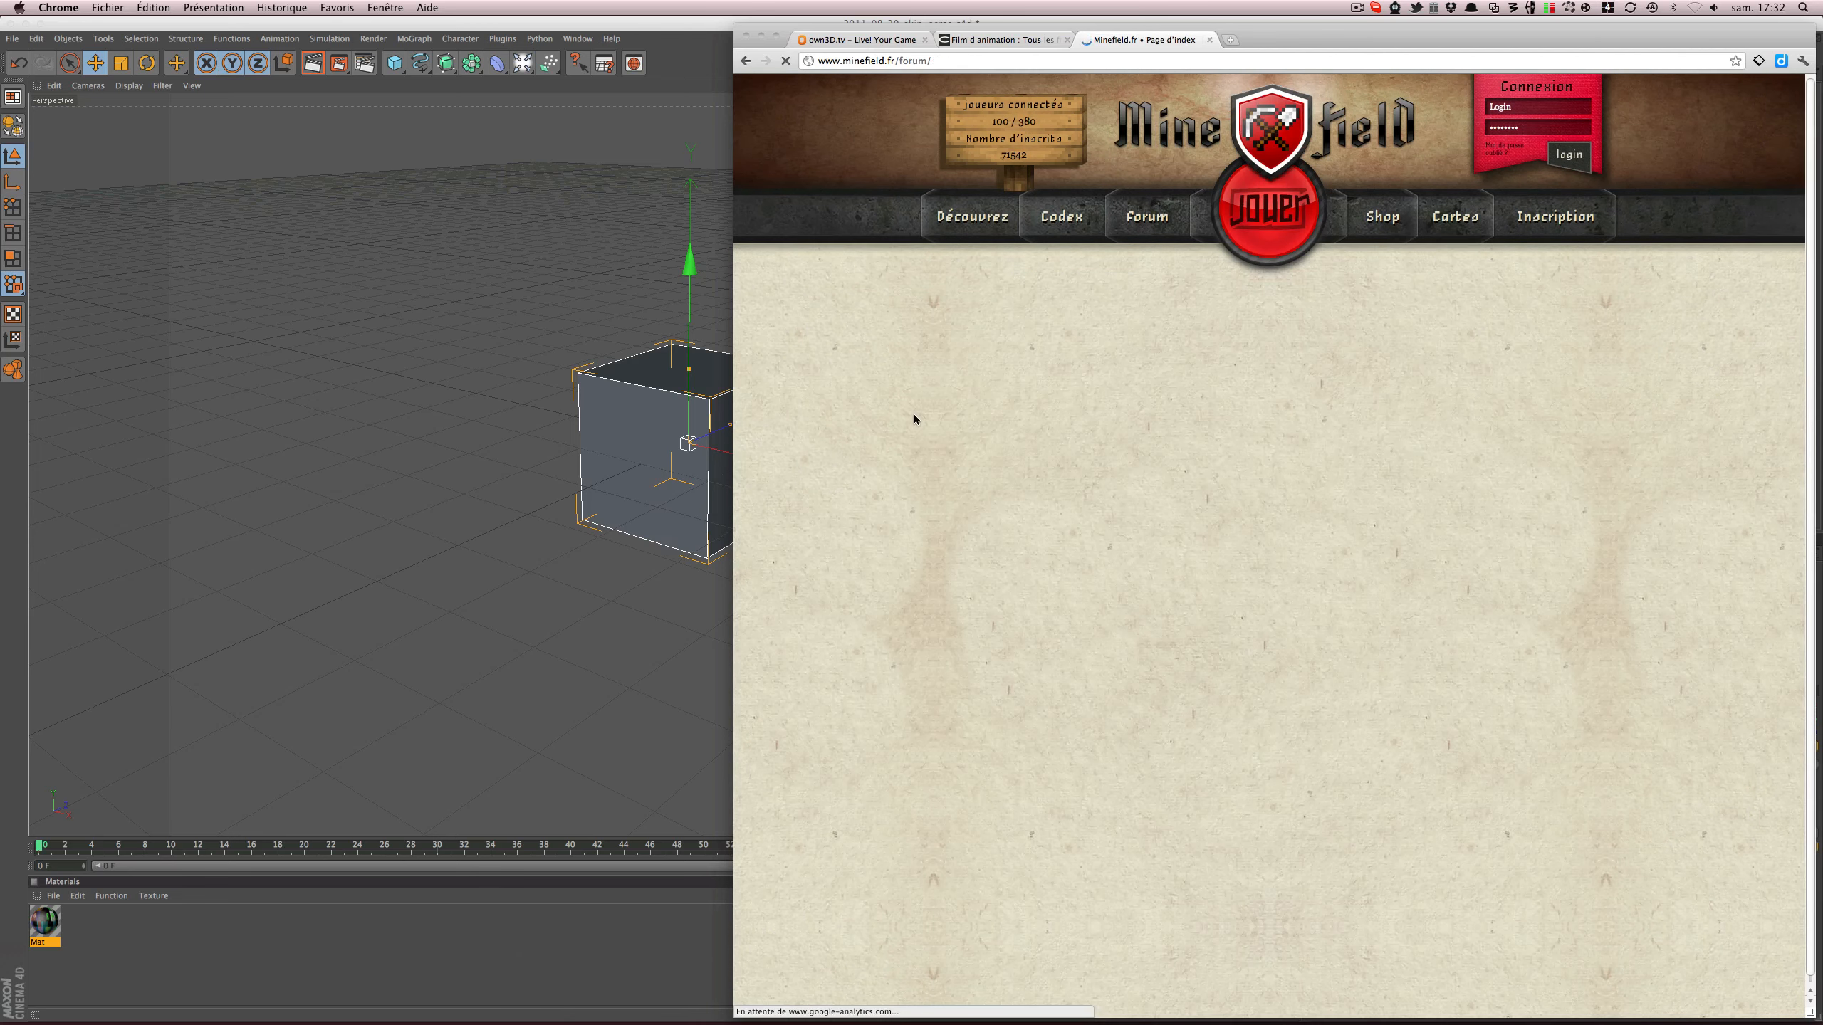
{"action": "scroll", "coordinate": [910, 423], "scroll_direction": "down", "scroll_amount": 15}
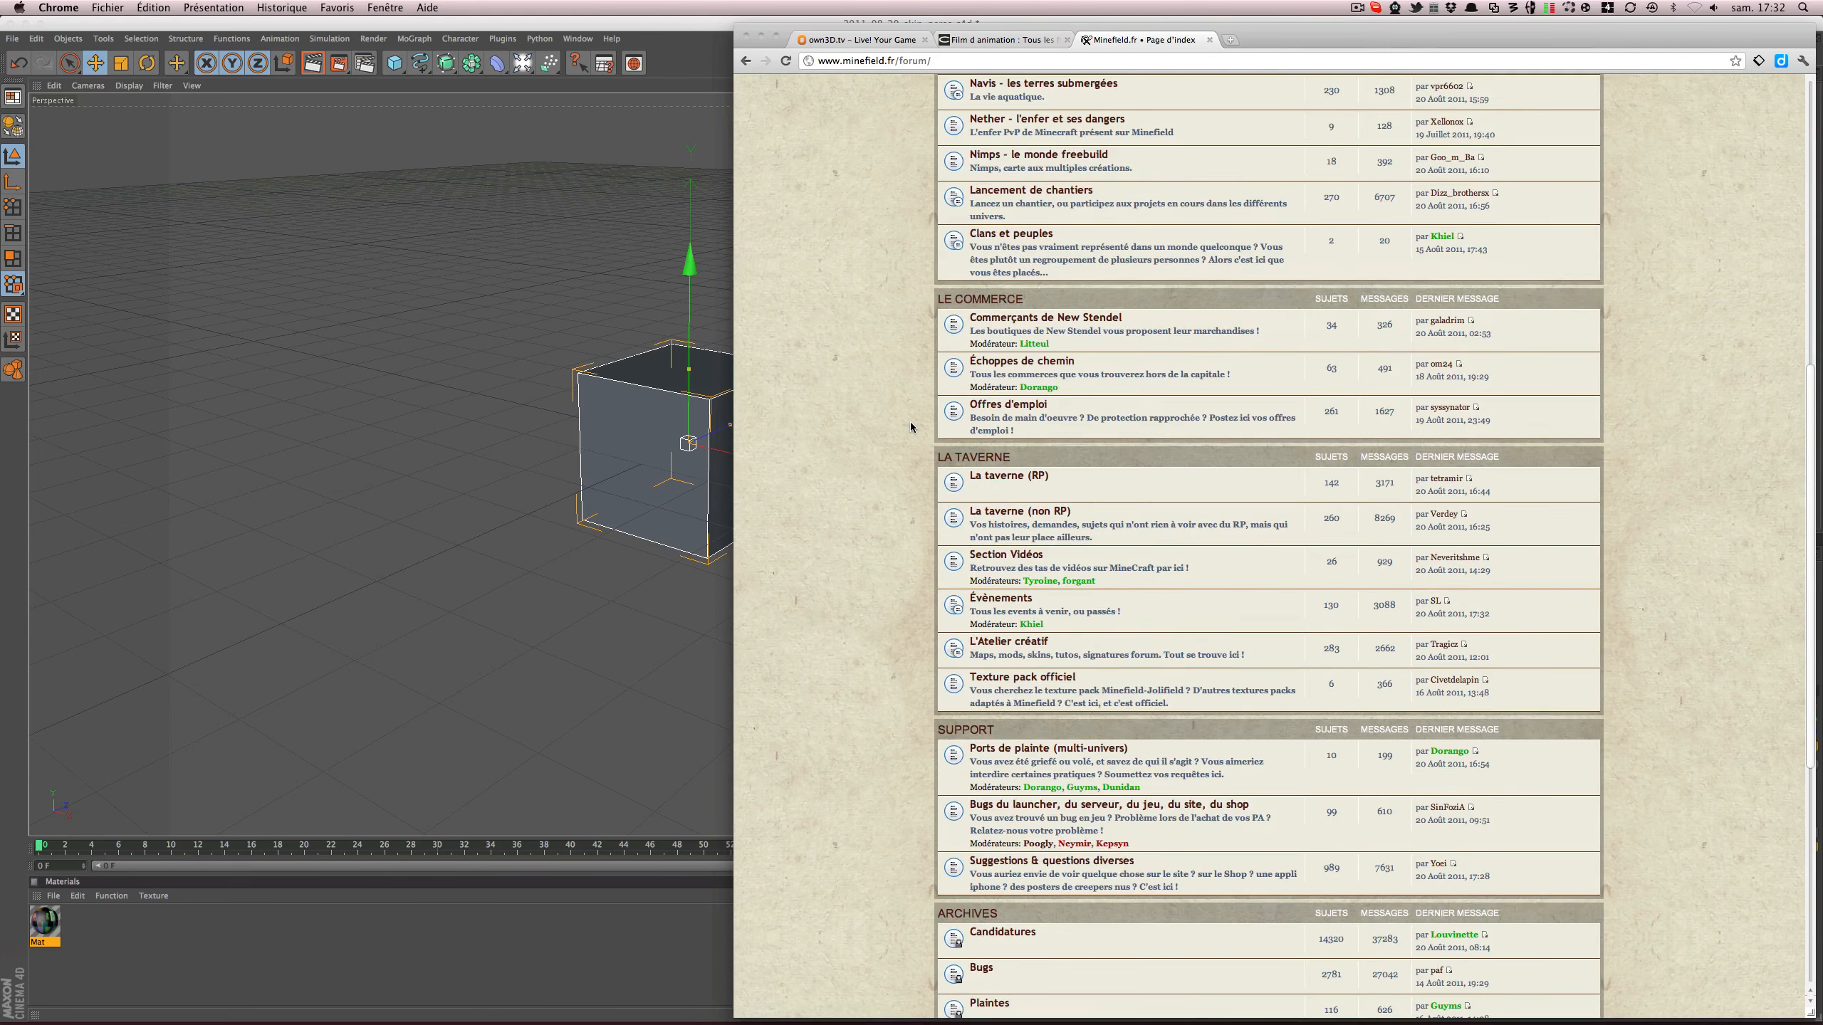
{"action": "scroll", "coordinate": [910, 428], "scroll_direction": "up", "scroll_amount": 7}
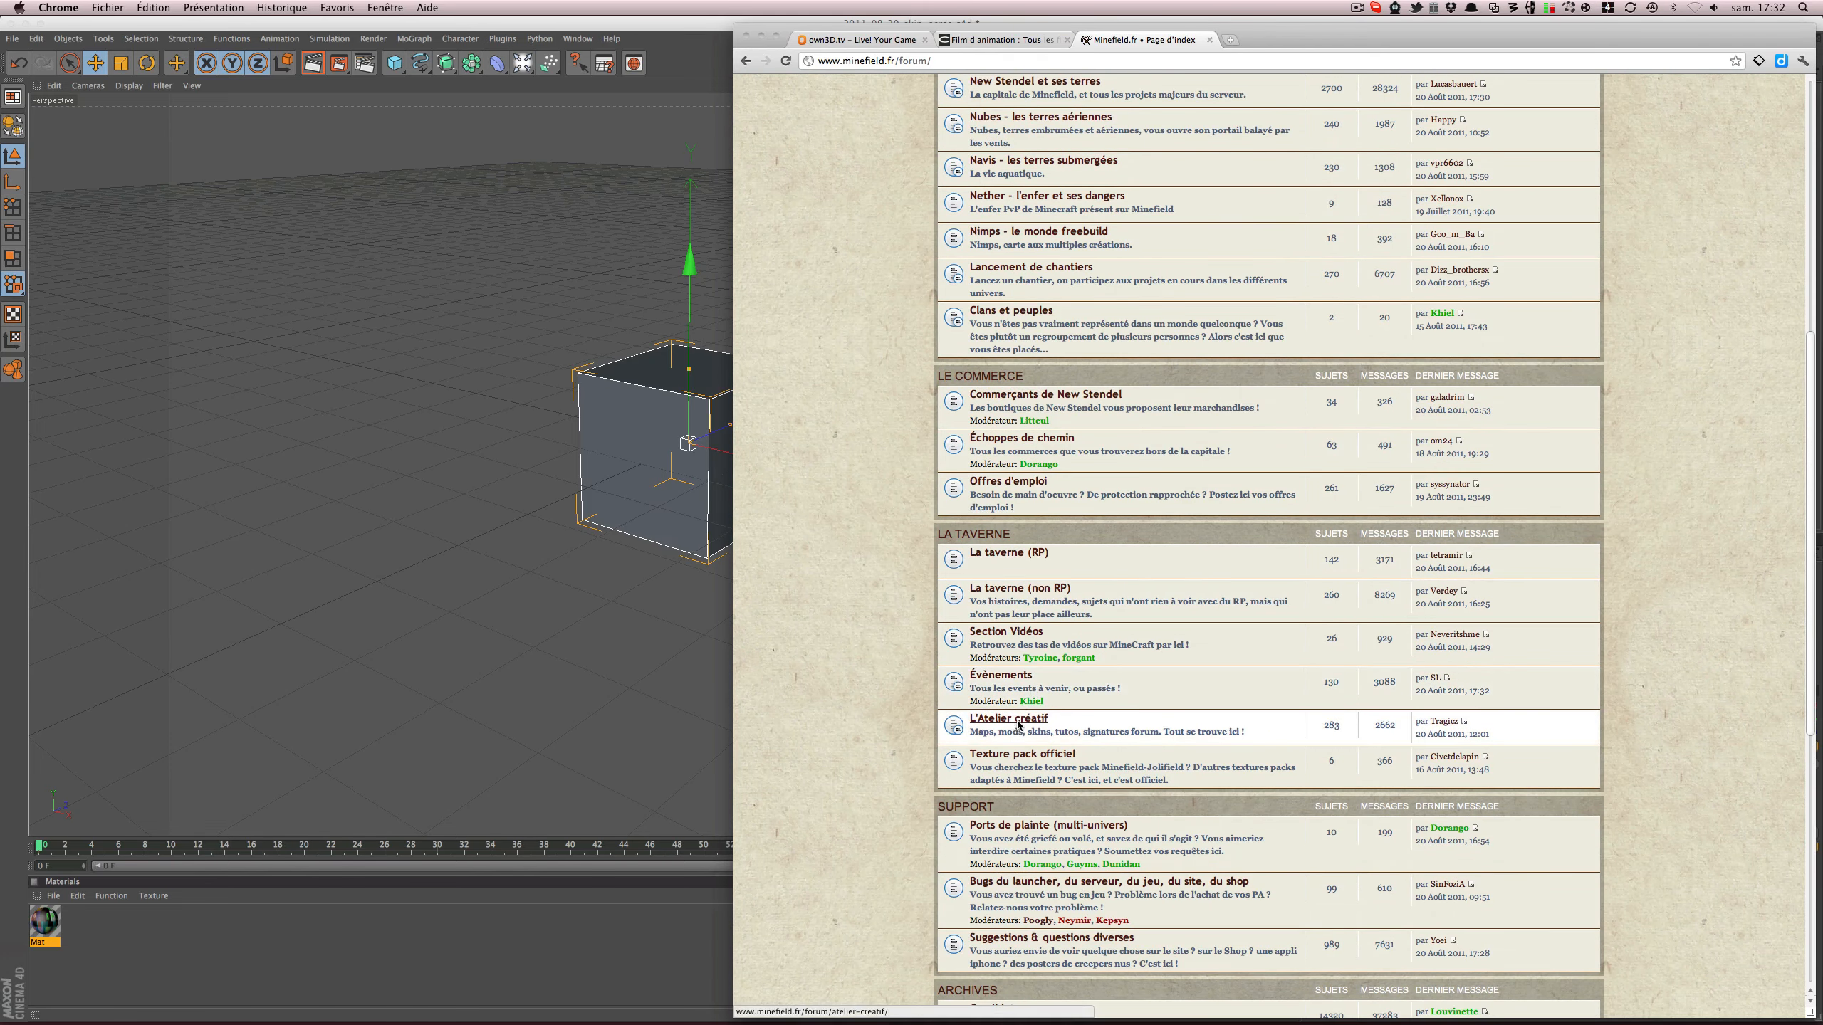
{"action": "left_click", "coordinate": [1013, 719]}
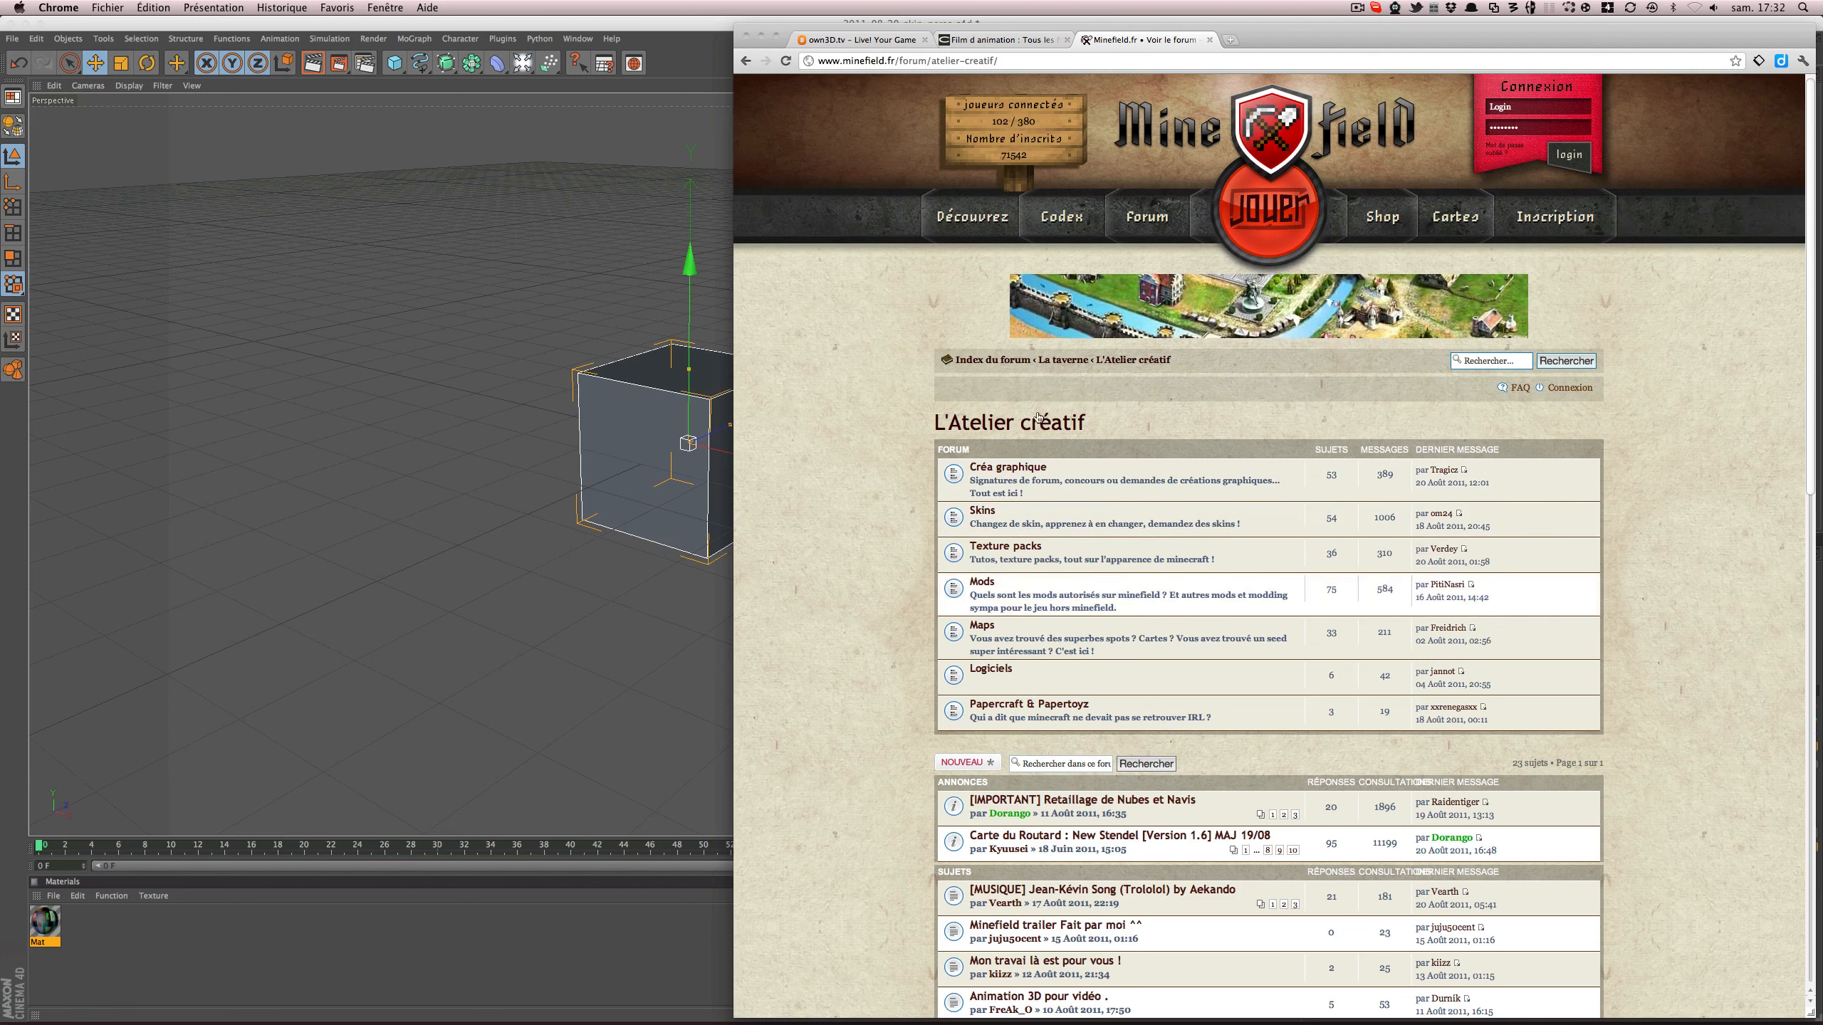
{"action": "scroll", "coordinate": [921, 541], "scroll_direction": "down", "scroll_amount": 3}
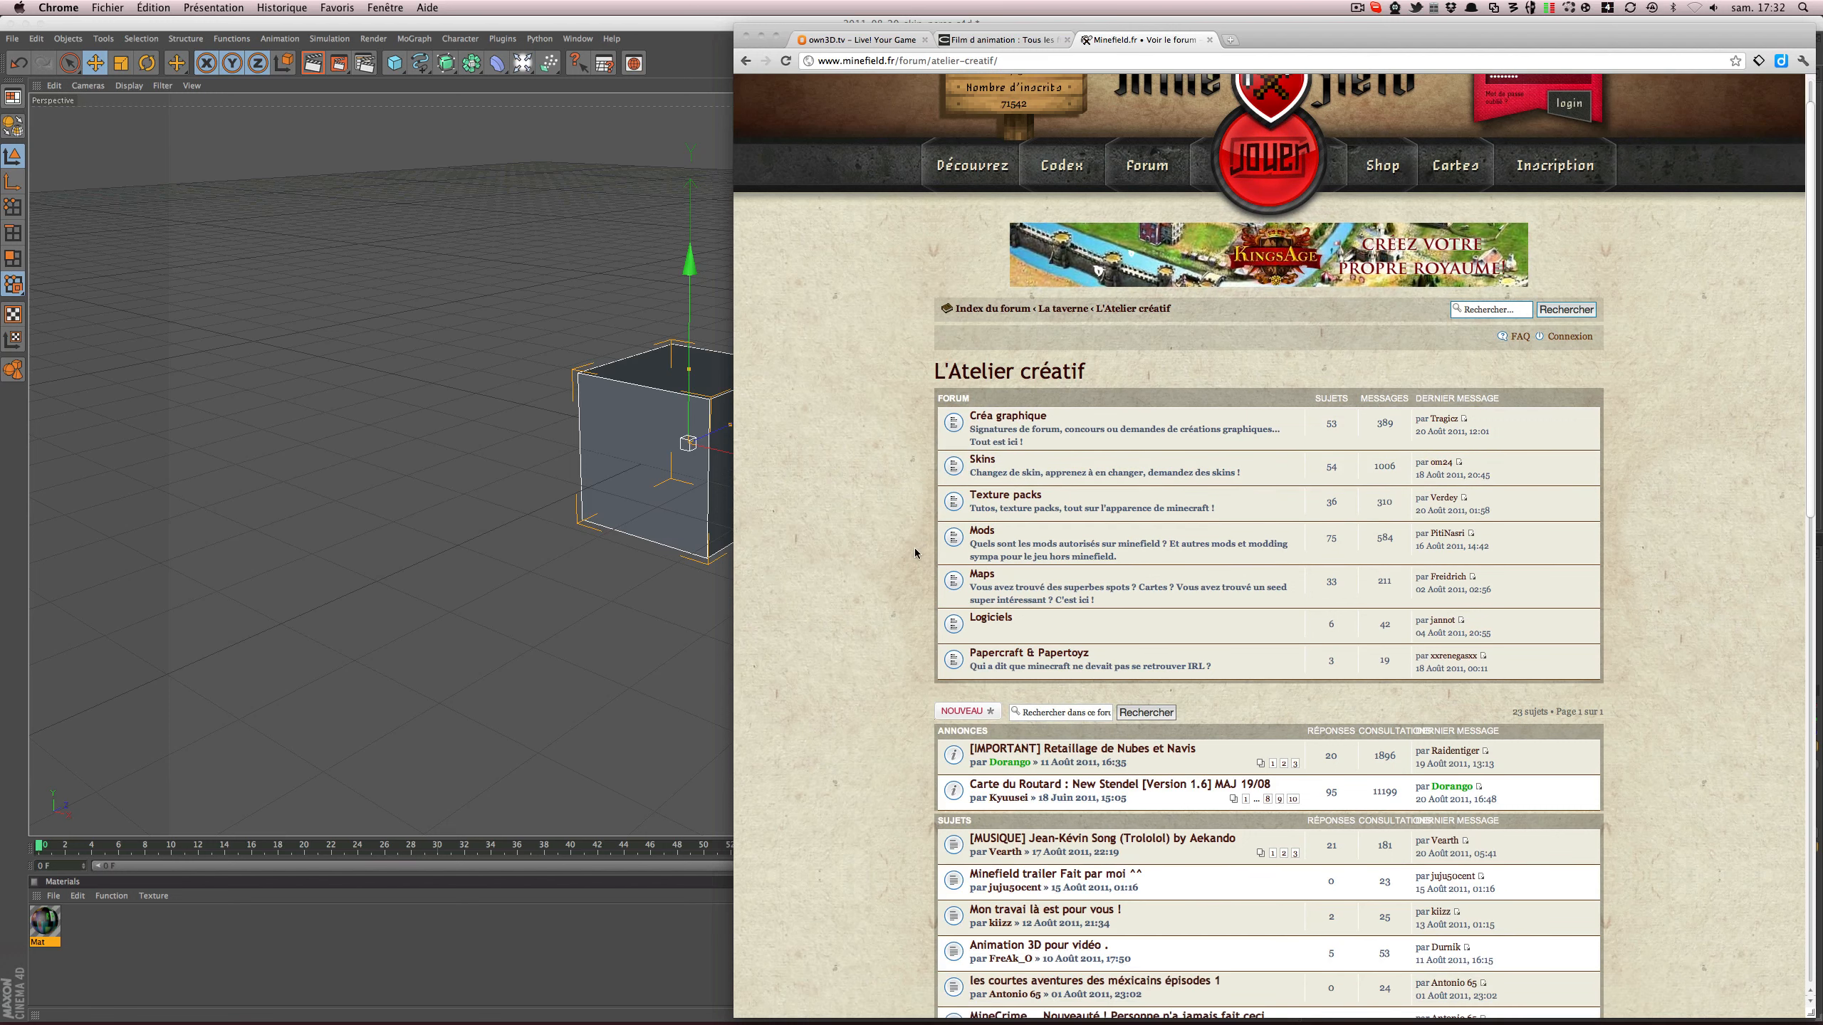
{"action": "scroll", "coordinate": [906, 566], "scroll_direction": "up", "scroll_amount": 3}
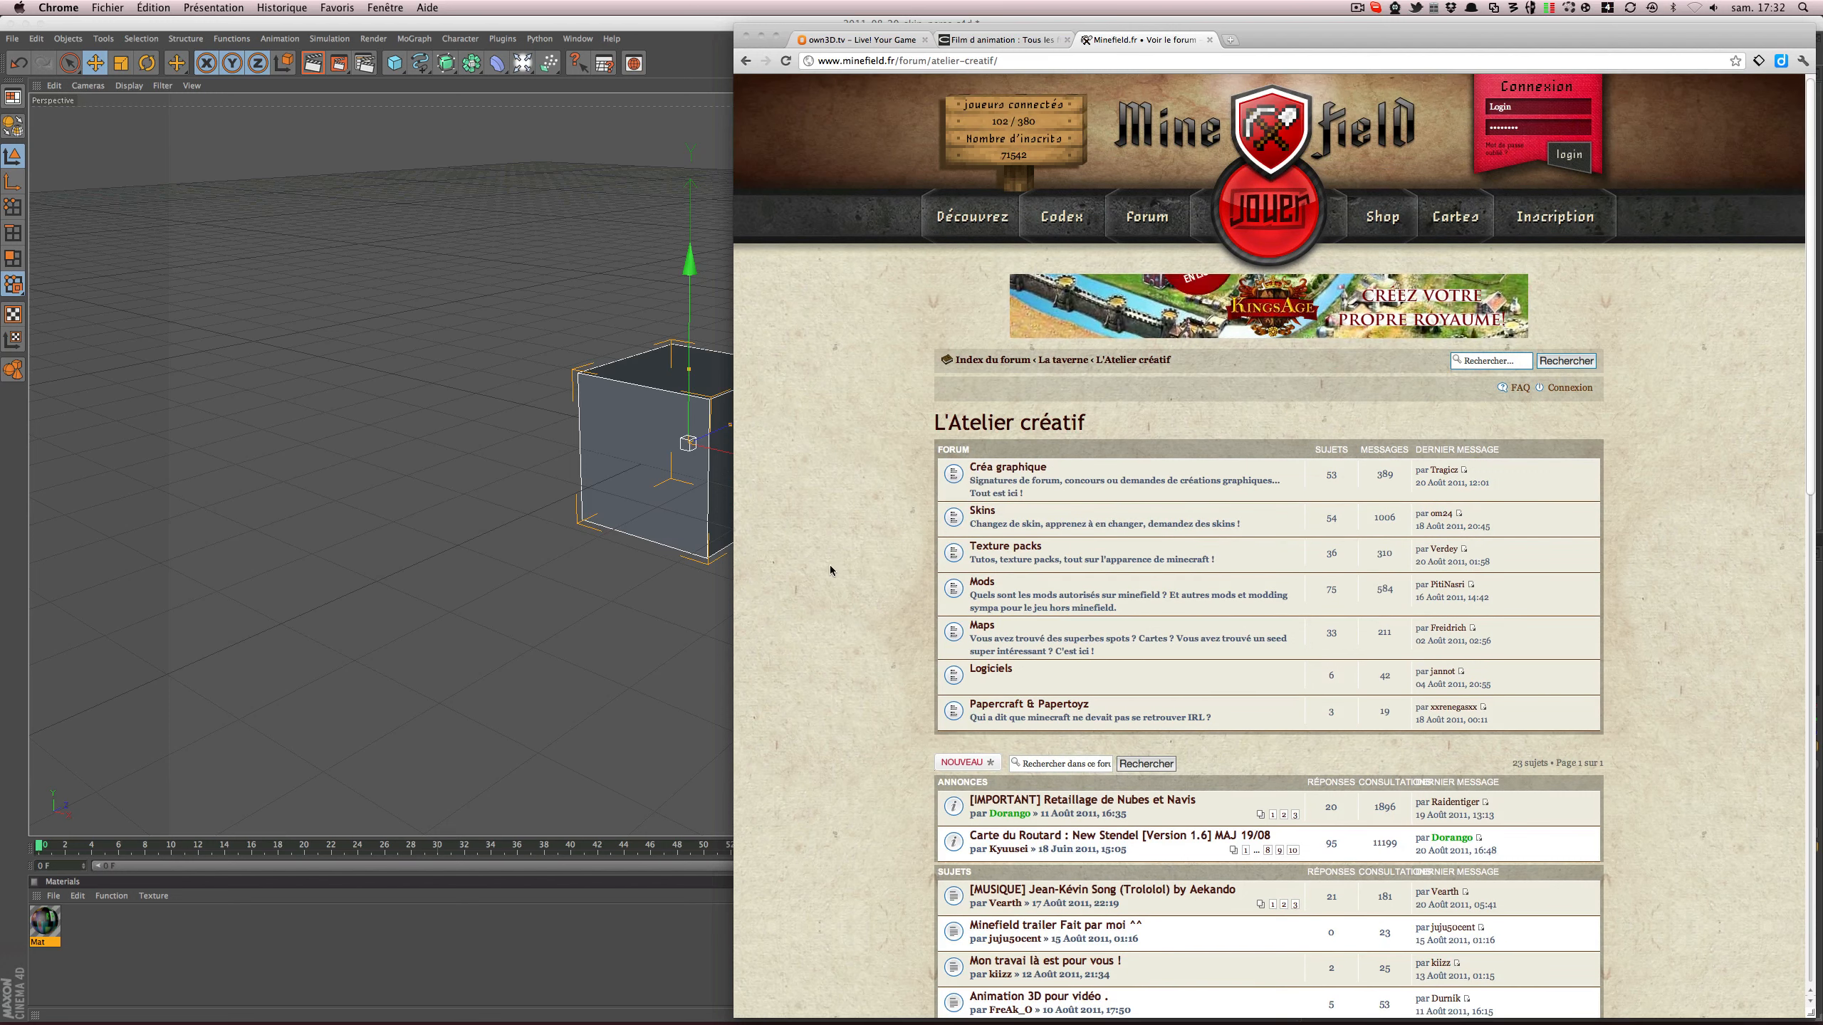
- Return to Cinema 4D, set the char 2.png texture's sampling to None and disable the material's Specular channel
{"action": "left_click", "coordinate": [585, 562]}
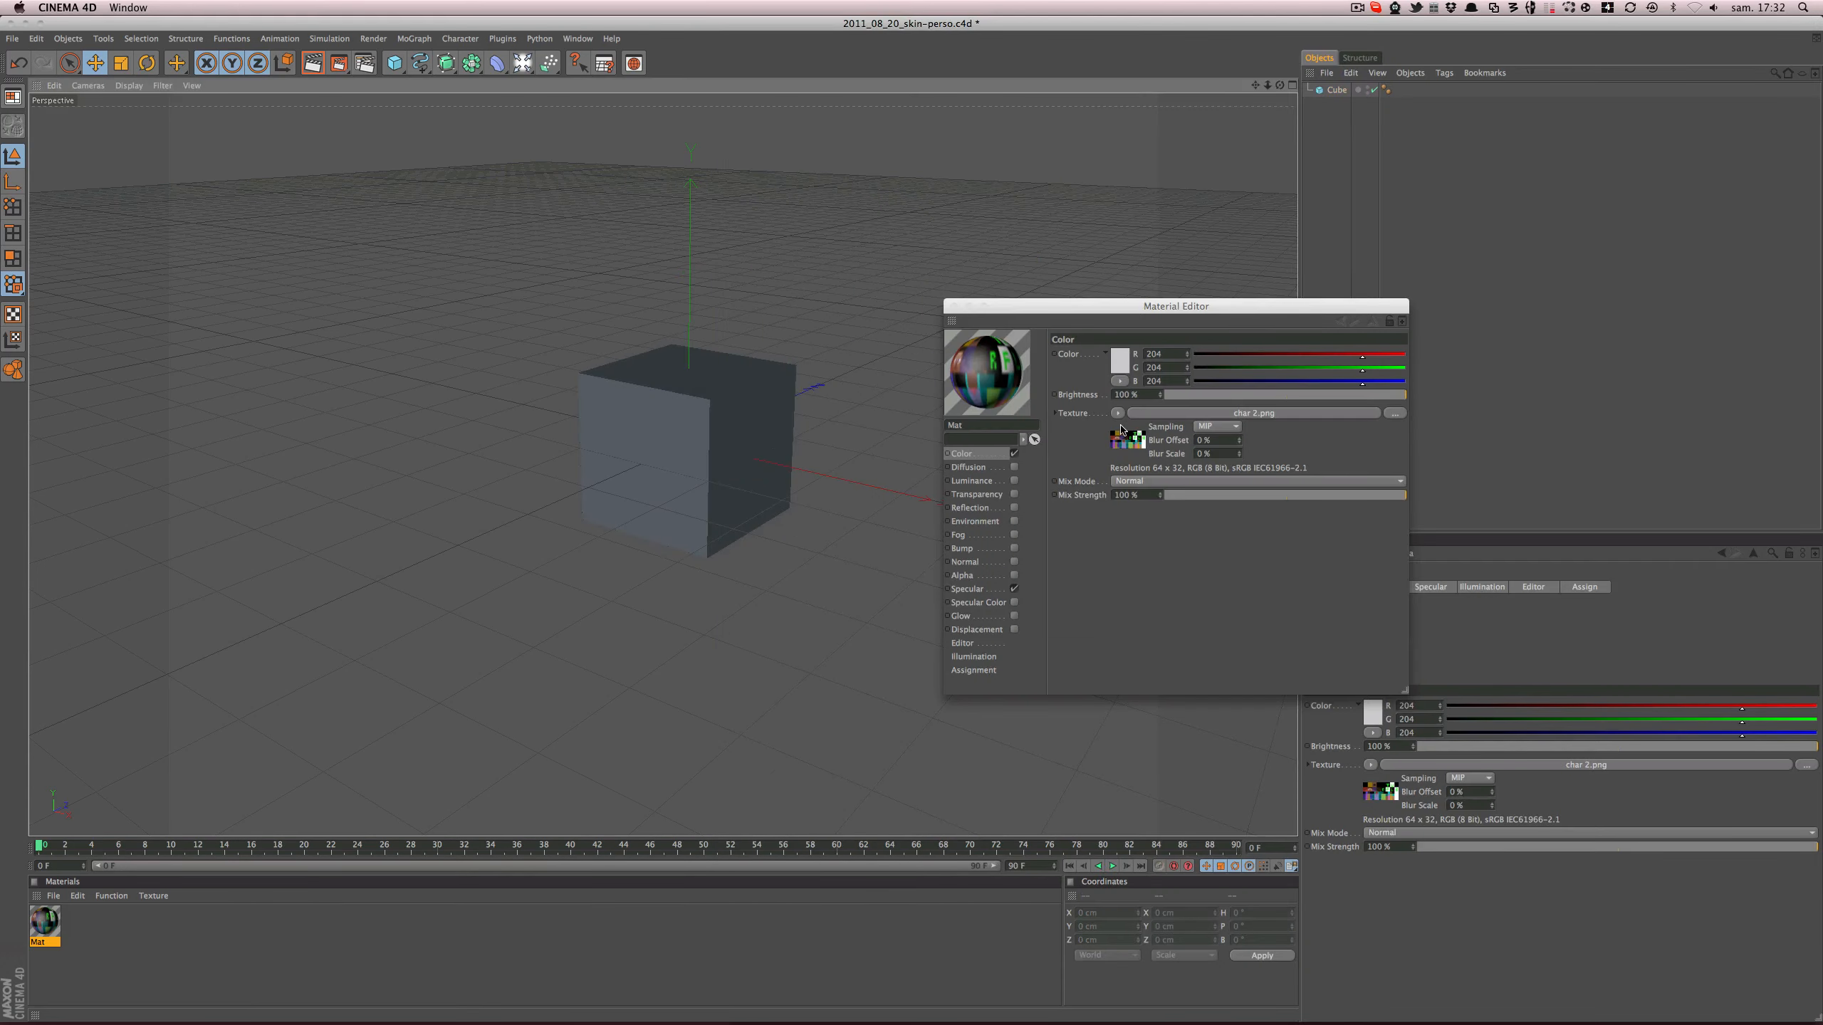
{"action": "left_click", "coordinate": [1204, 427]}
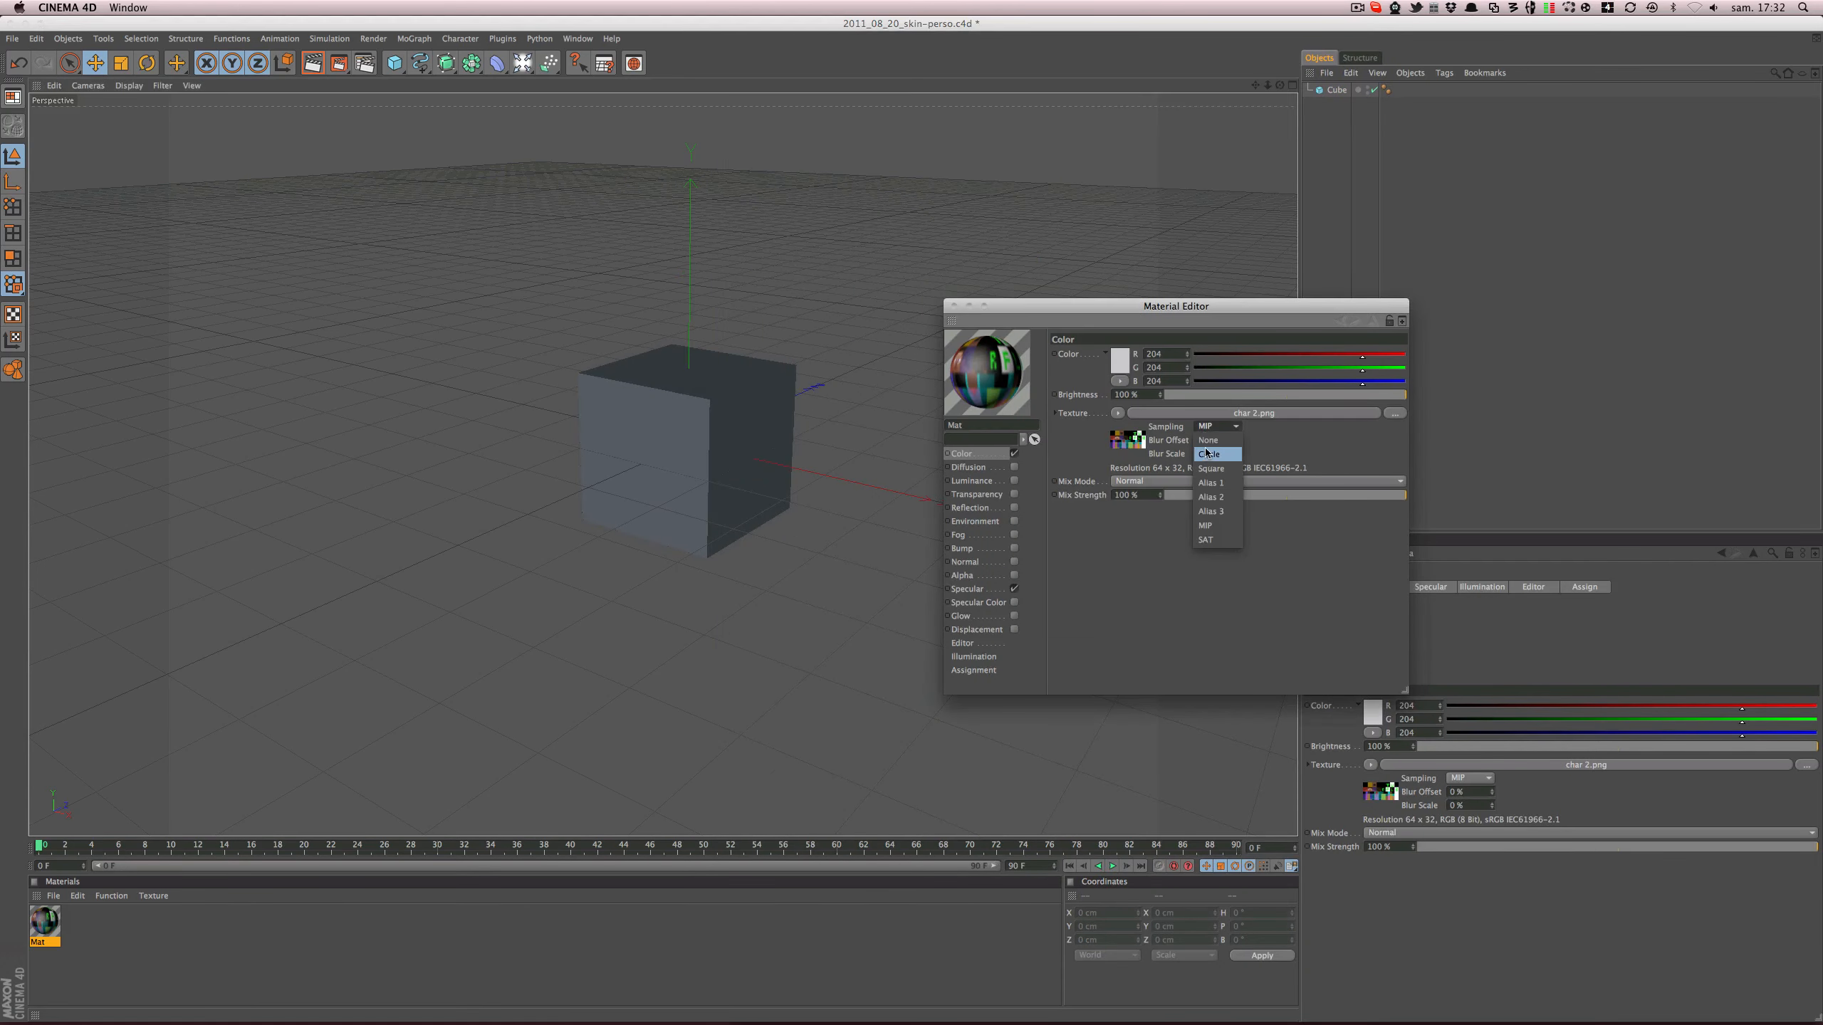
{"action": "left_click", "coordinate": [1208, 439]}
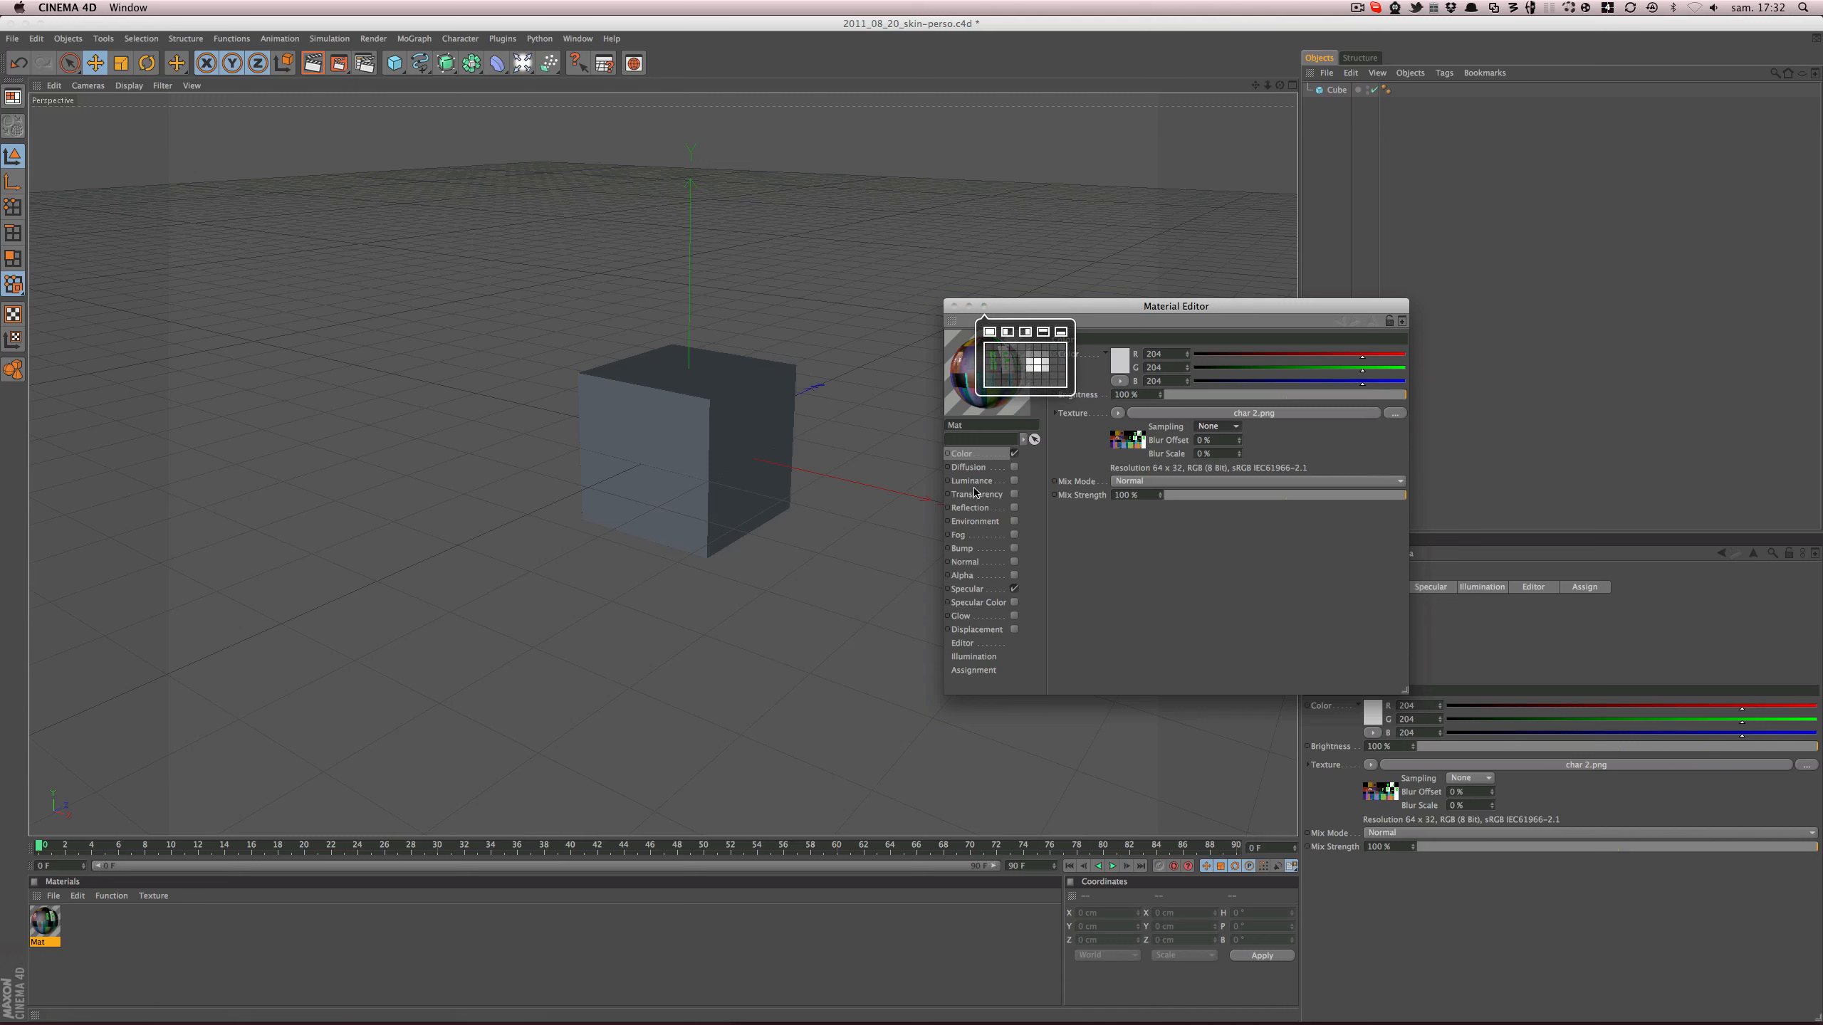
{"action": "left_click", "coordinate": [1014, 589]}
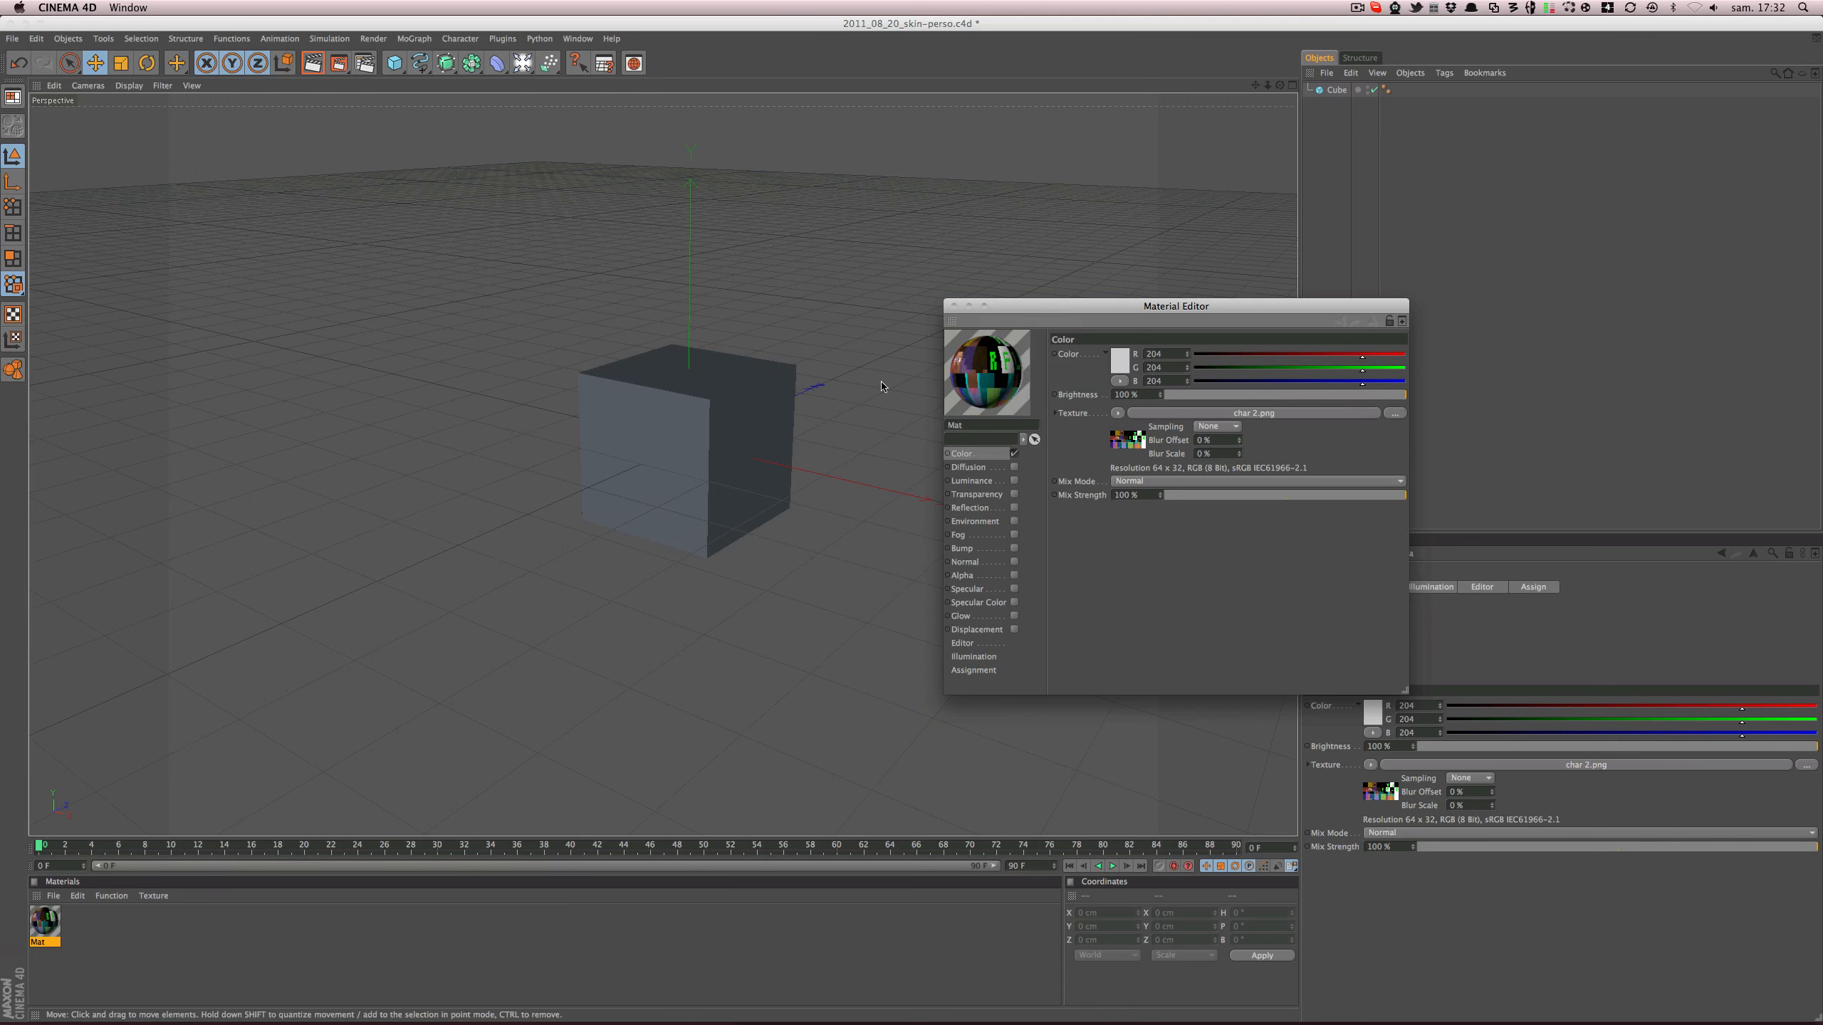
{"action": "left_click_drag", "start_coordinate": [1002, 308], "coordinate": [1003, 454]}
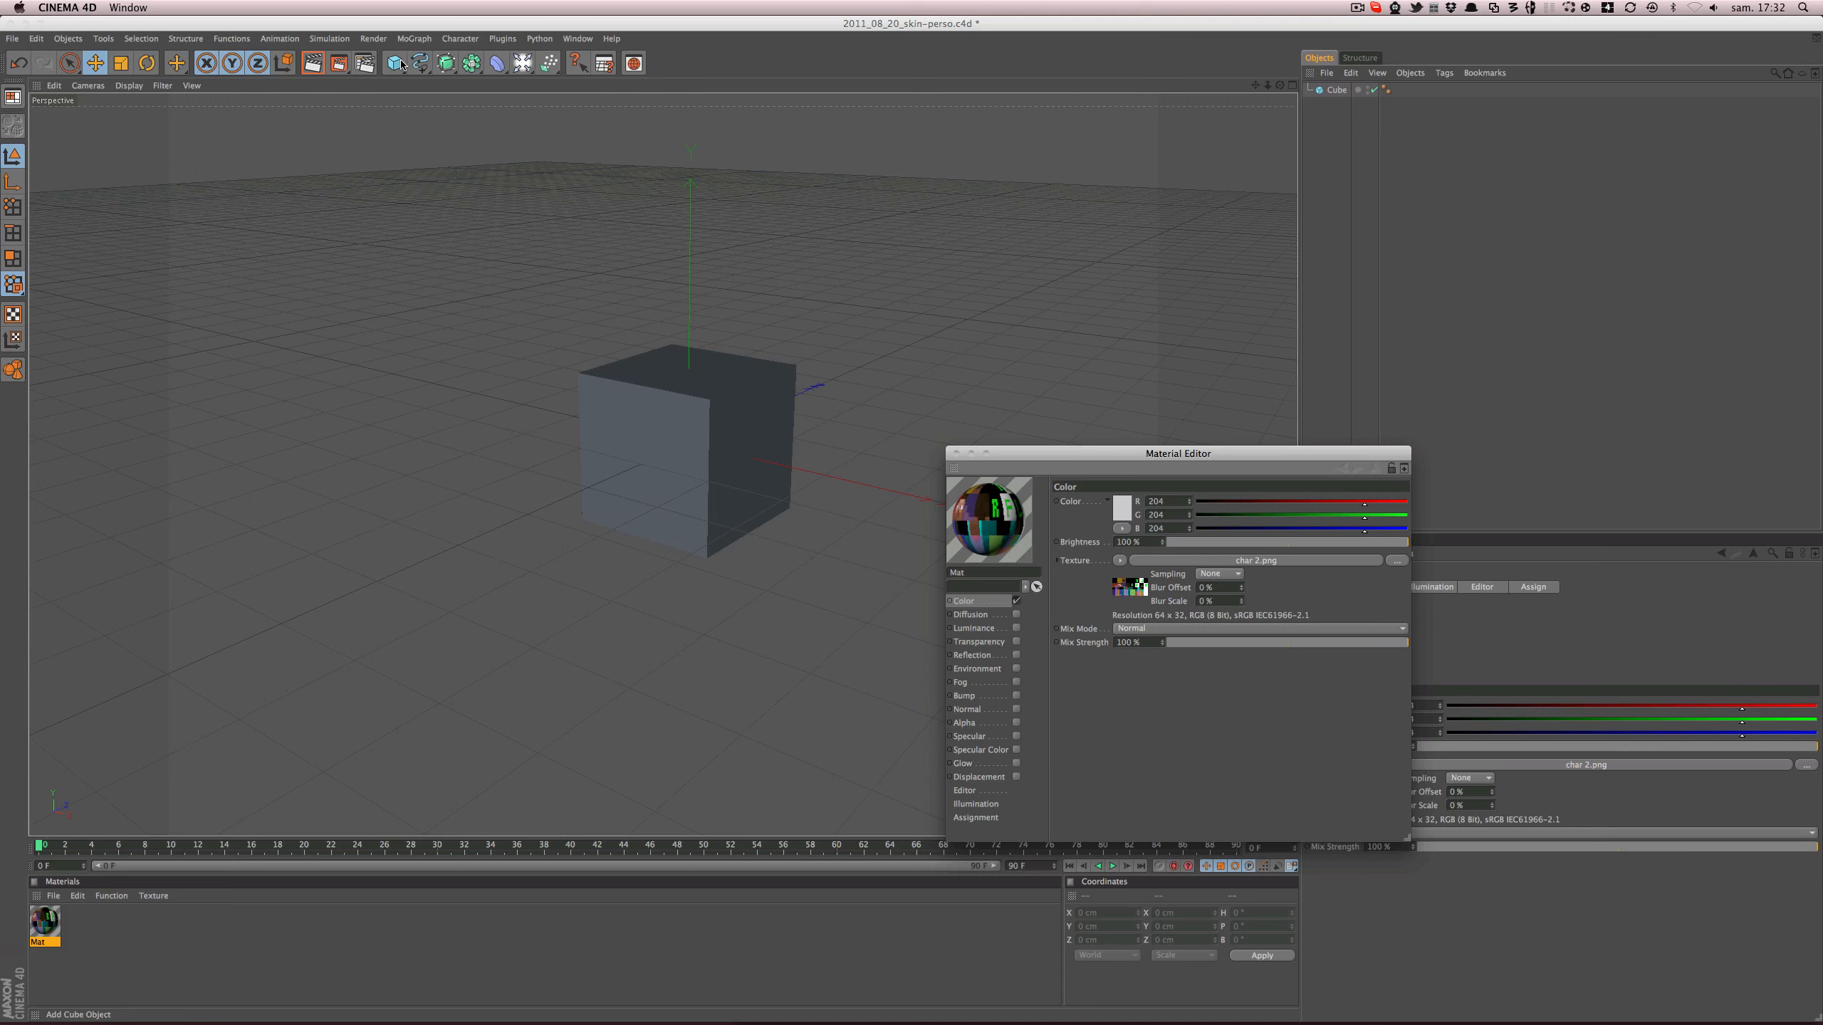
- Create a second material and load 1_stone.png as its Color texture
{"action": "double_click", "coordinate": [131, 922]}
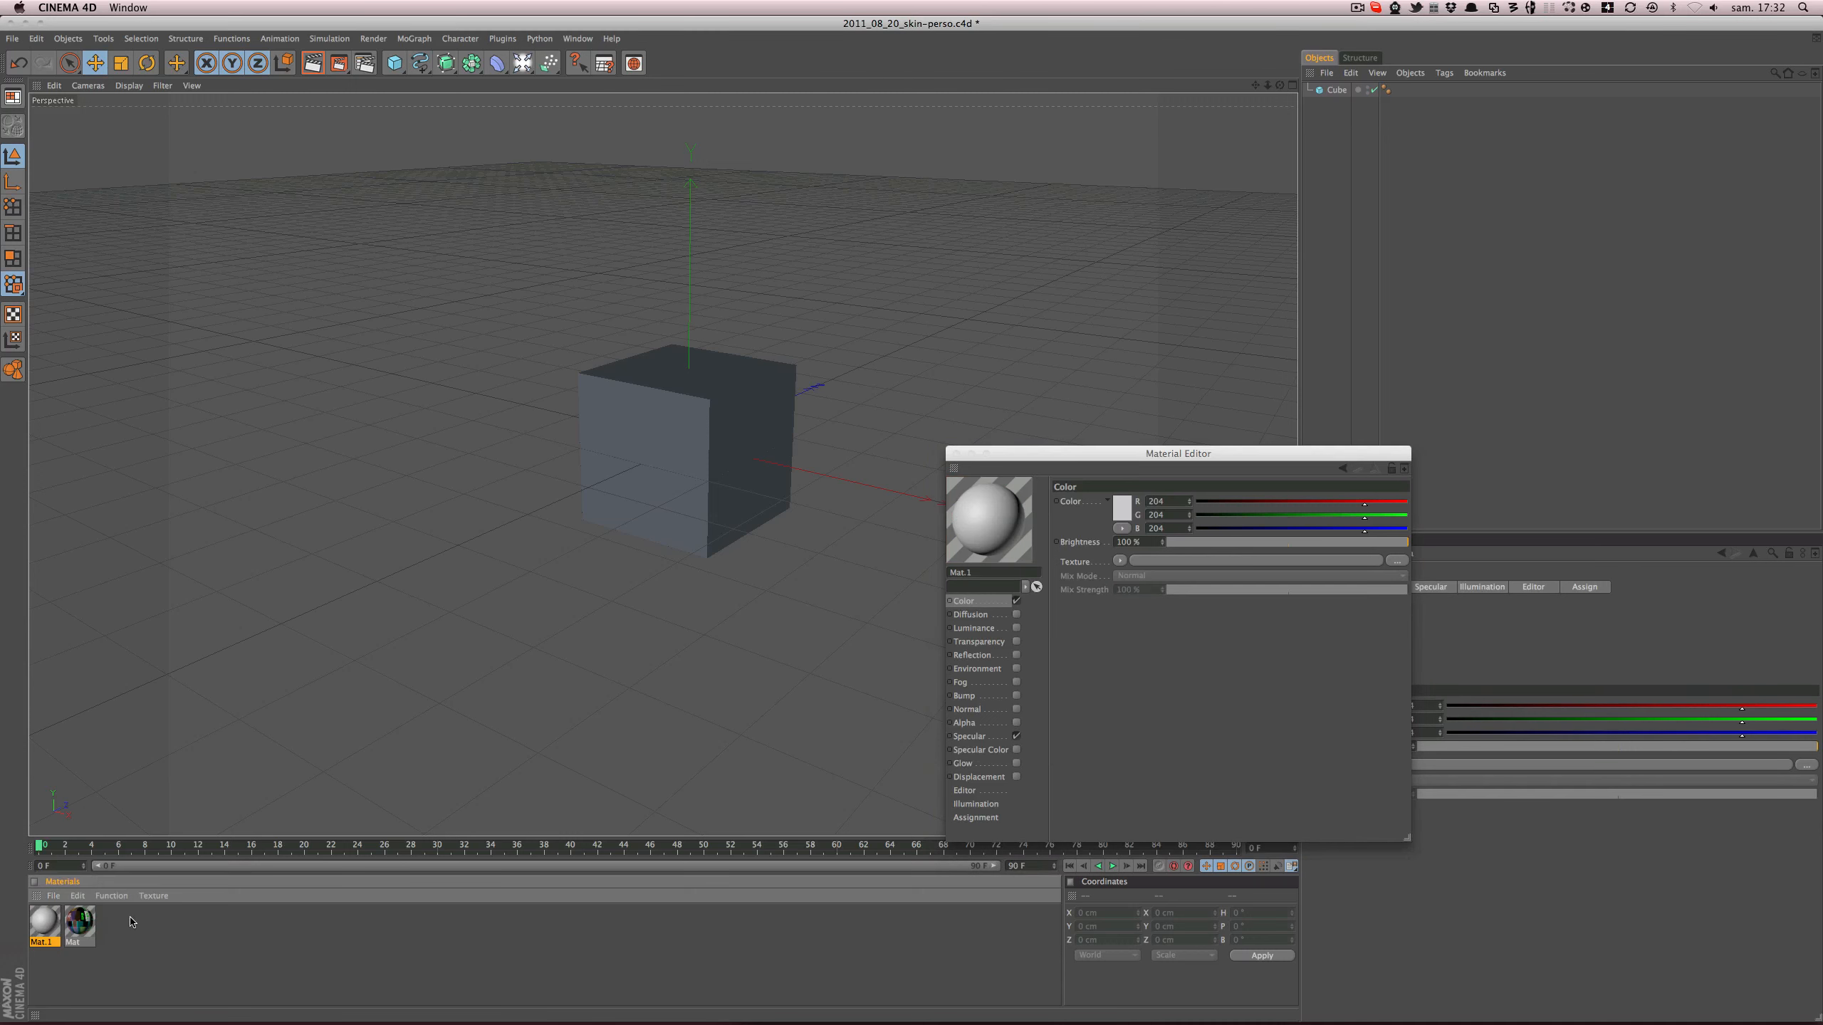
{"action": "double_click", "coordinate": [35, 918]}
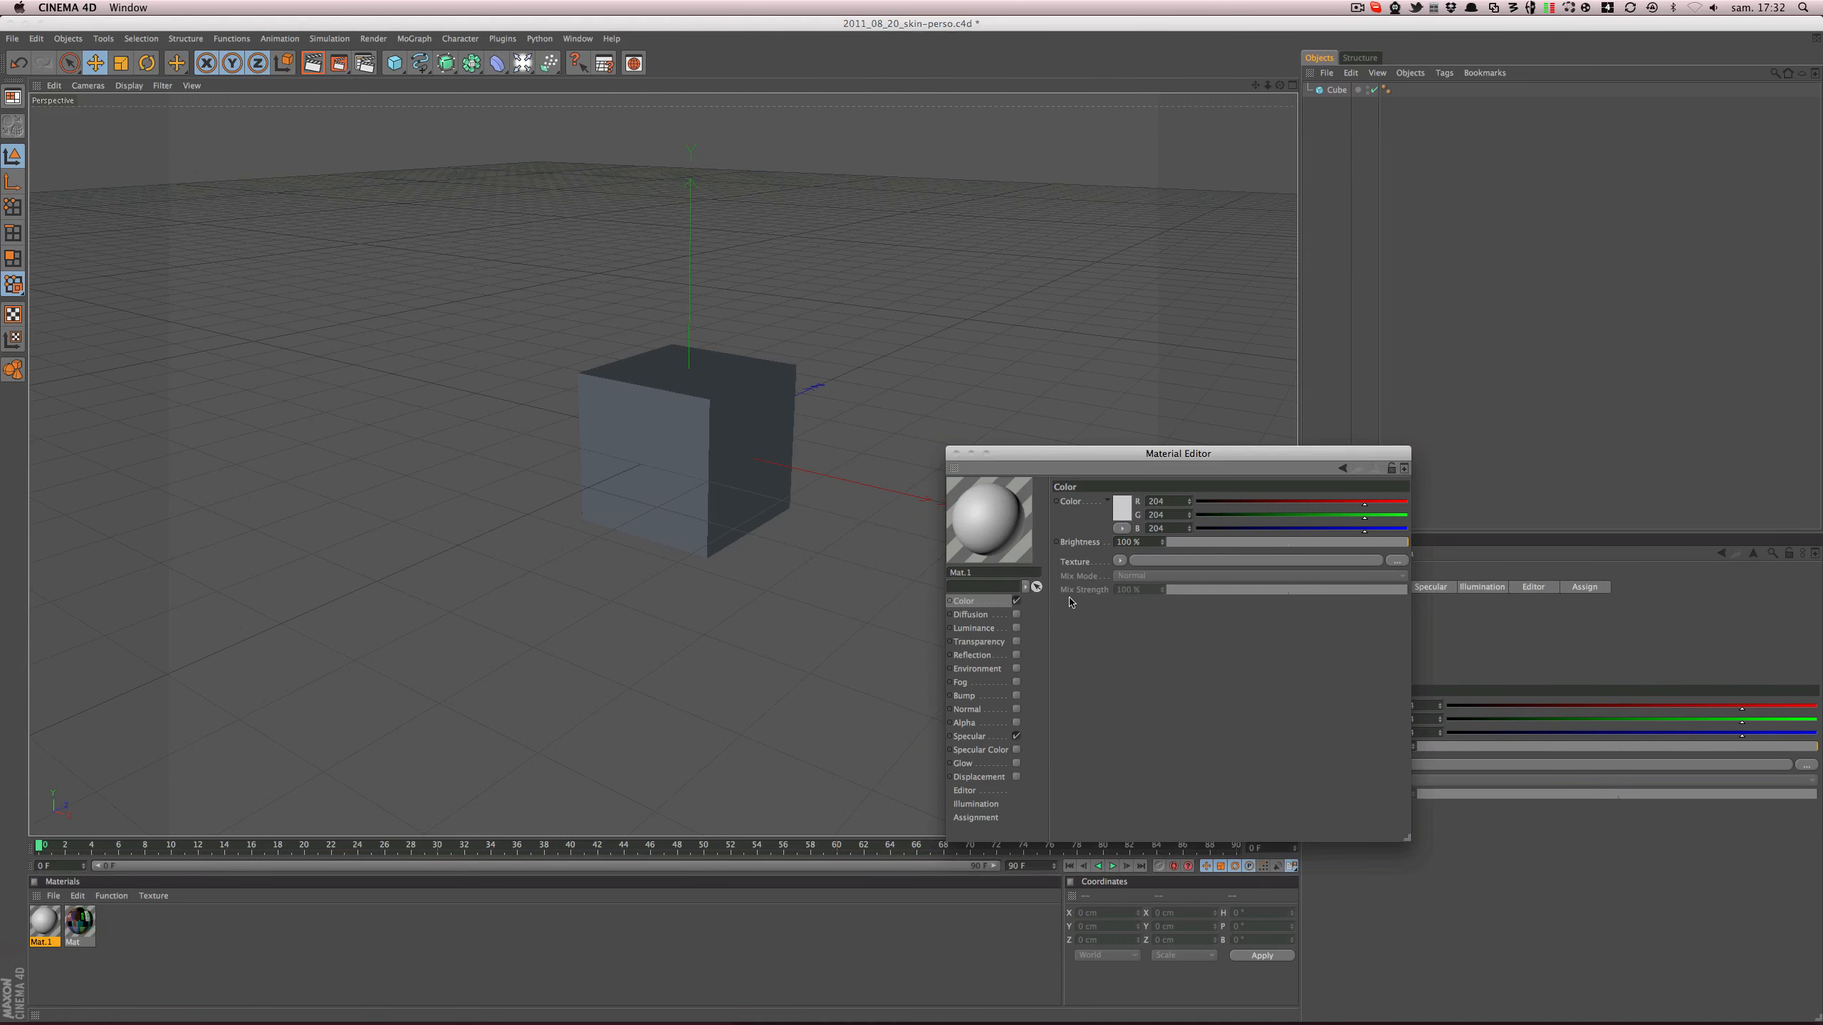
{"action": "left_click", "coordinate": [1122, 562]}
{"action": "left_click", "coordinate": [1148, 575]}
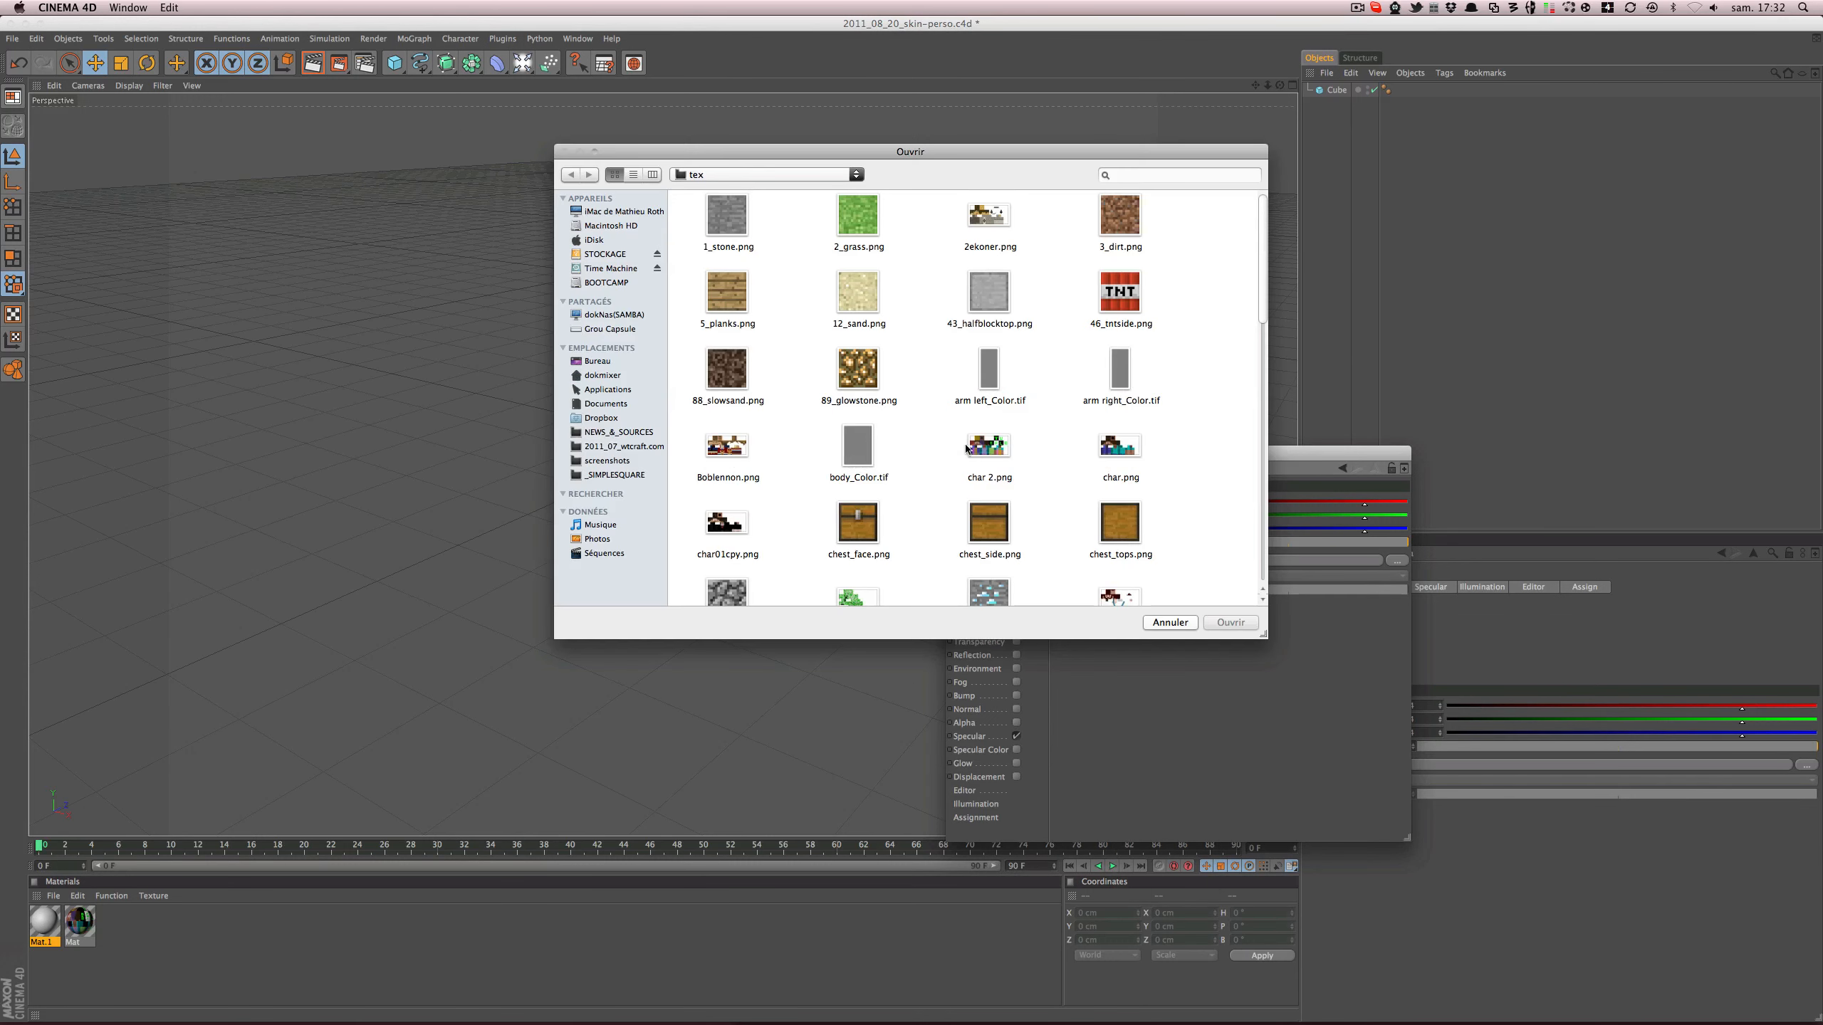
{"action": "double_click", "coordinate": [751, 246]}
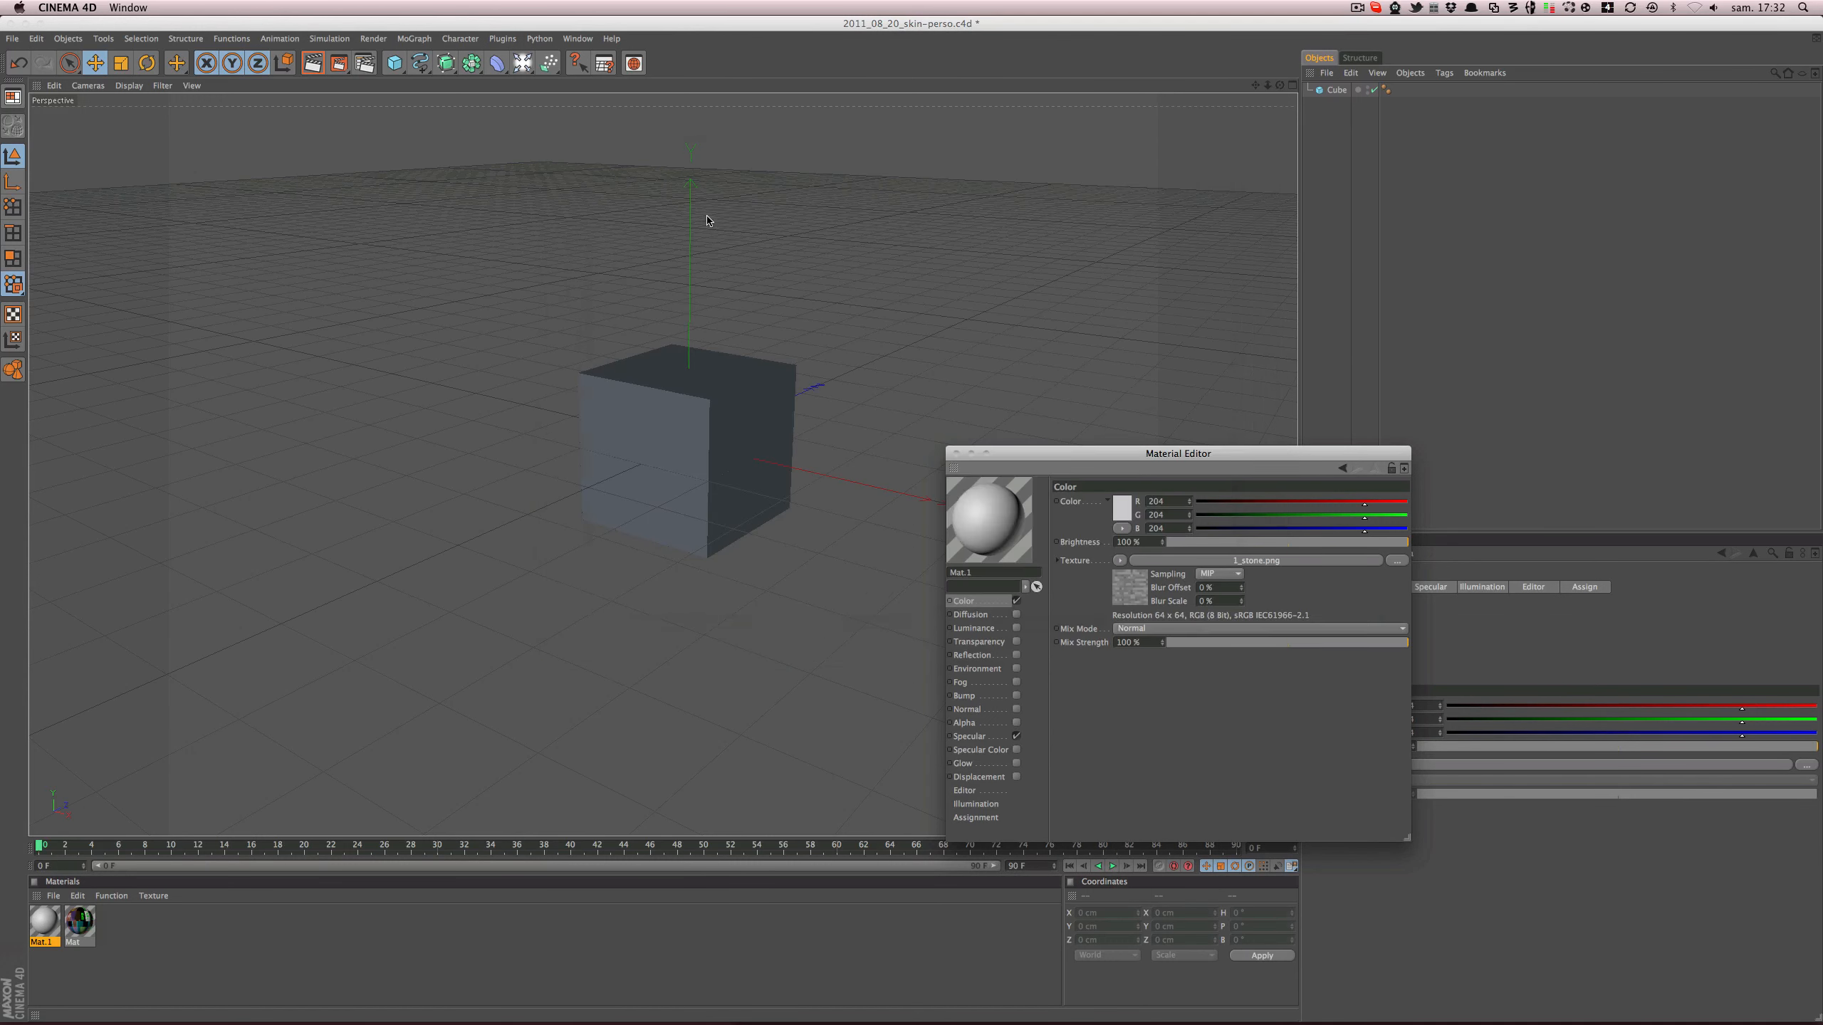
- Set the stone texture's sampling to None and disable the stone material's Specular channel
{"action": "left_click", "coordinate": [1205, 574]}
{"action": "left_click", "coordinate": [1193, 613]}
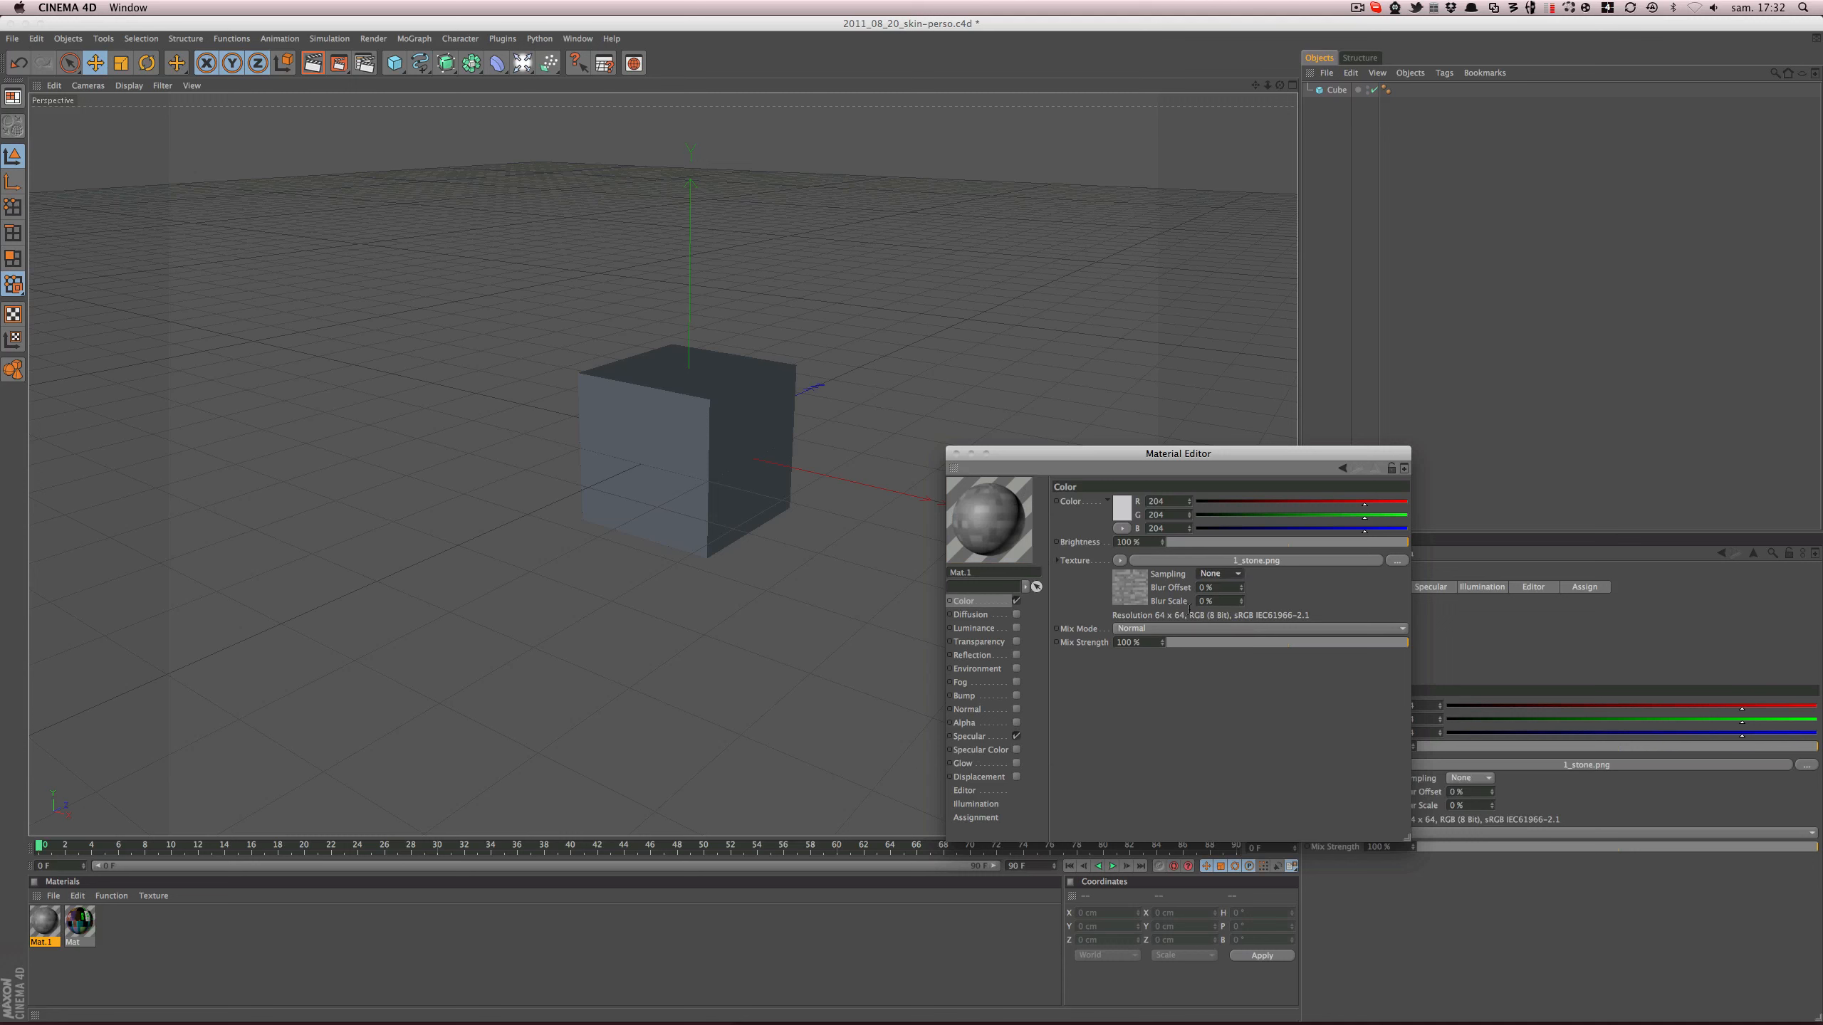
{"action": "left_click", "coordinate": [1016, 736]}
- Apply the stone material to the cube and close the Material Editor
{"action": "left_click_drag", "start_coordinate": [44, 923], "coordinate": [707, 393]}
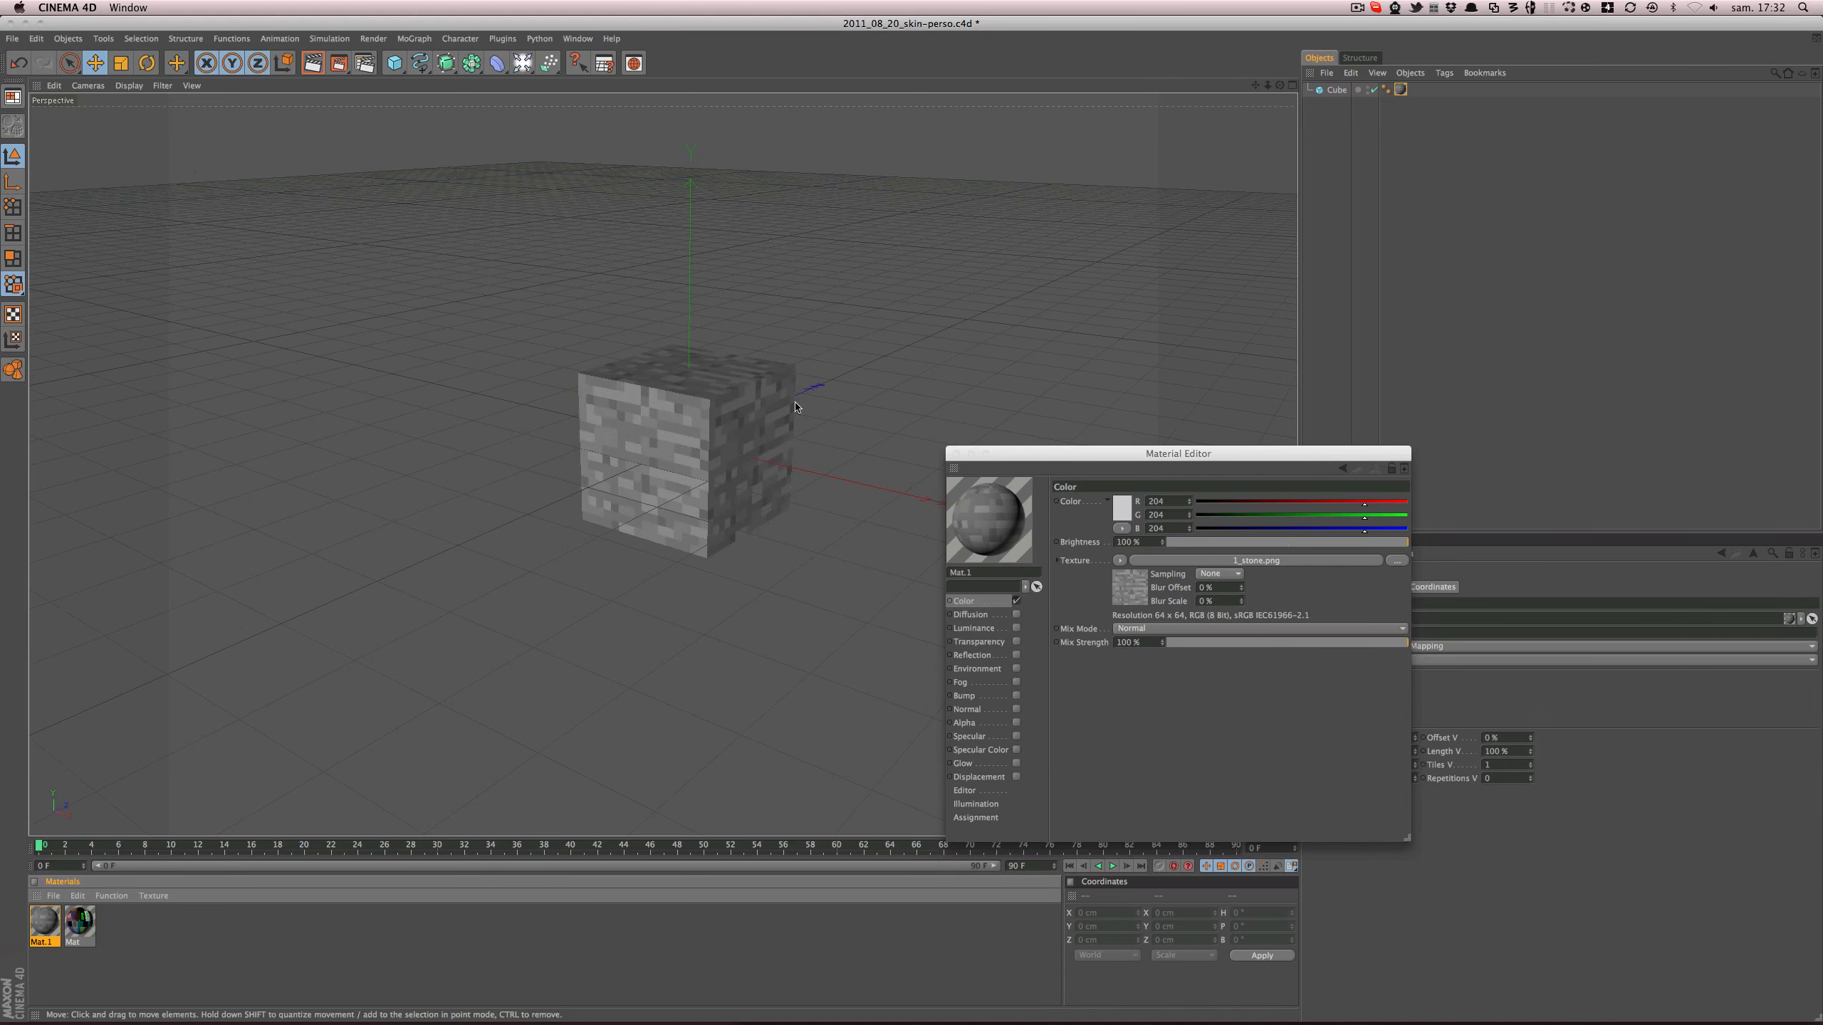
{"action": "left_click", "coordinate": [956, 453]}
{"action": "left_click", "coordinate": [935, 424]}
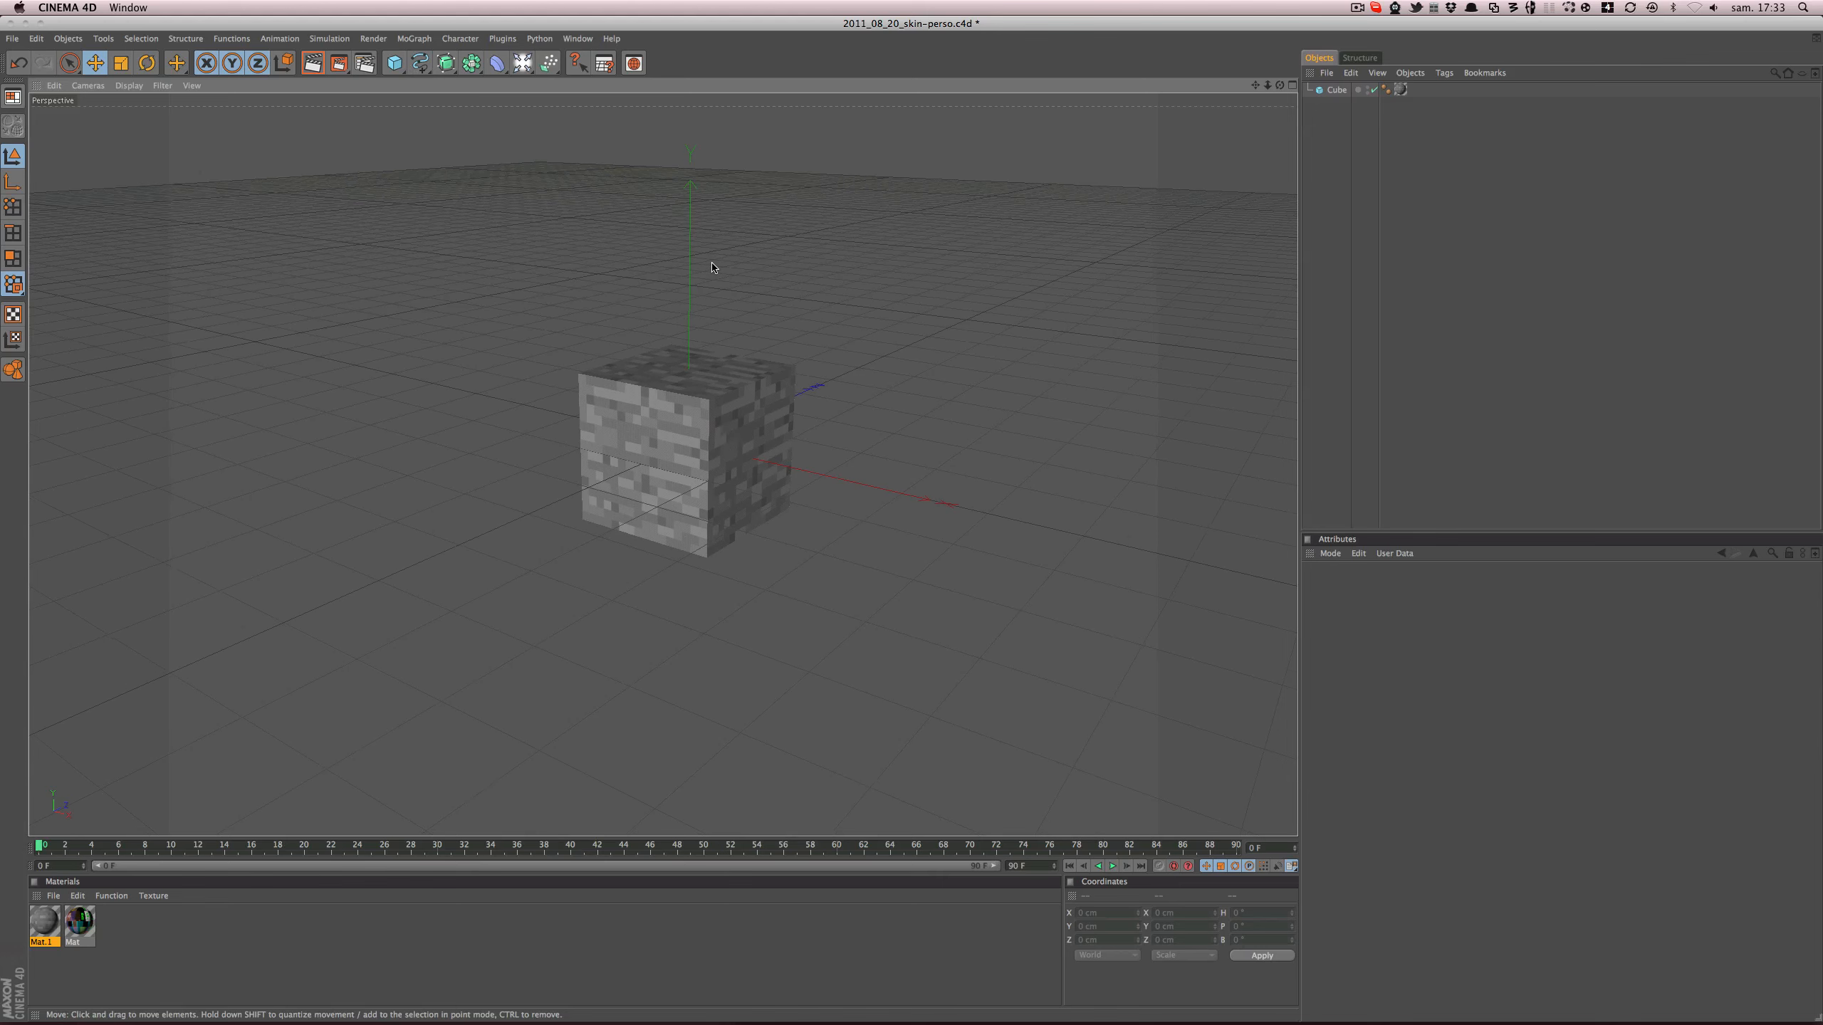
- Move the stone cube to X 400 cm and Y 100 cm
{"action": "scroll", "coordinate": [713, 271], "scroll_direction": "down", "scroll_amount": 2}
{"action": "scroll", "coordinate": [713, 270], "scroll_direction": "down", "scroll_amount": 2}
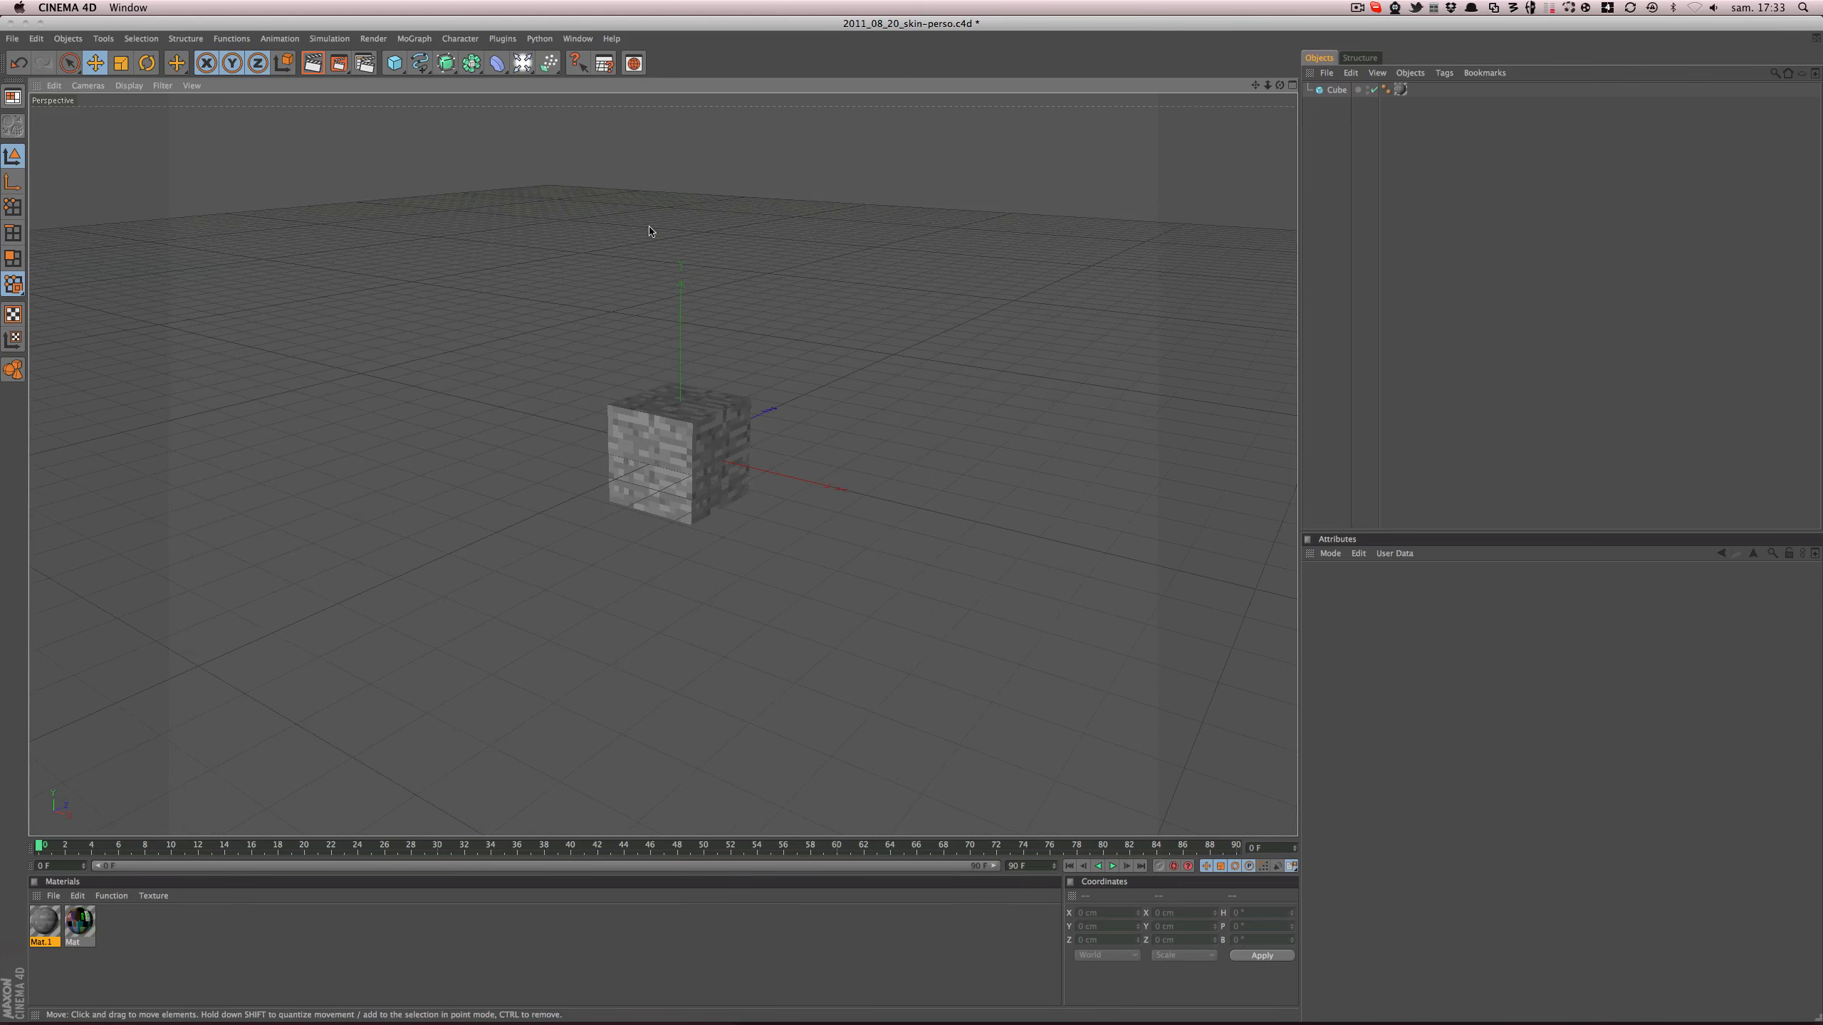
{"action": "mouse_move", "coordinate": [729, 455]}
{"action": "left_mouse_down", "text": "alt"}
{"action": "mouse_move", "coordinate": [811, 409]}
{"action": "mouse_move", "coordinate": [771, 521]}
{"action": "mouse_move", "coordinate": [724, 434]}
{"action": "left_mouse_up", "text": "alt"}
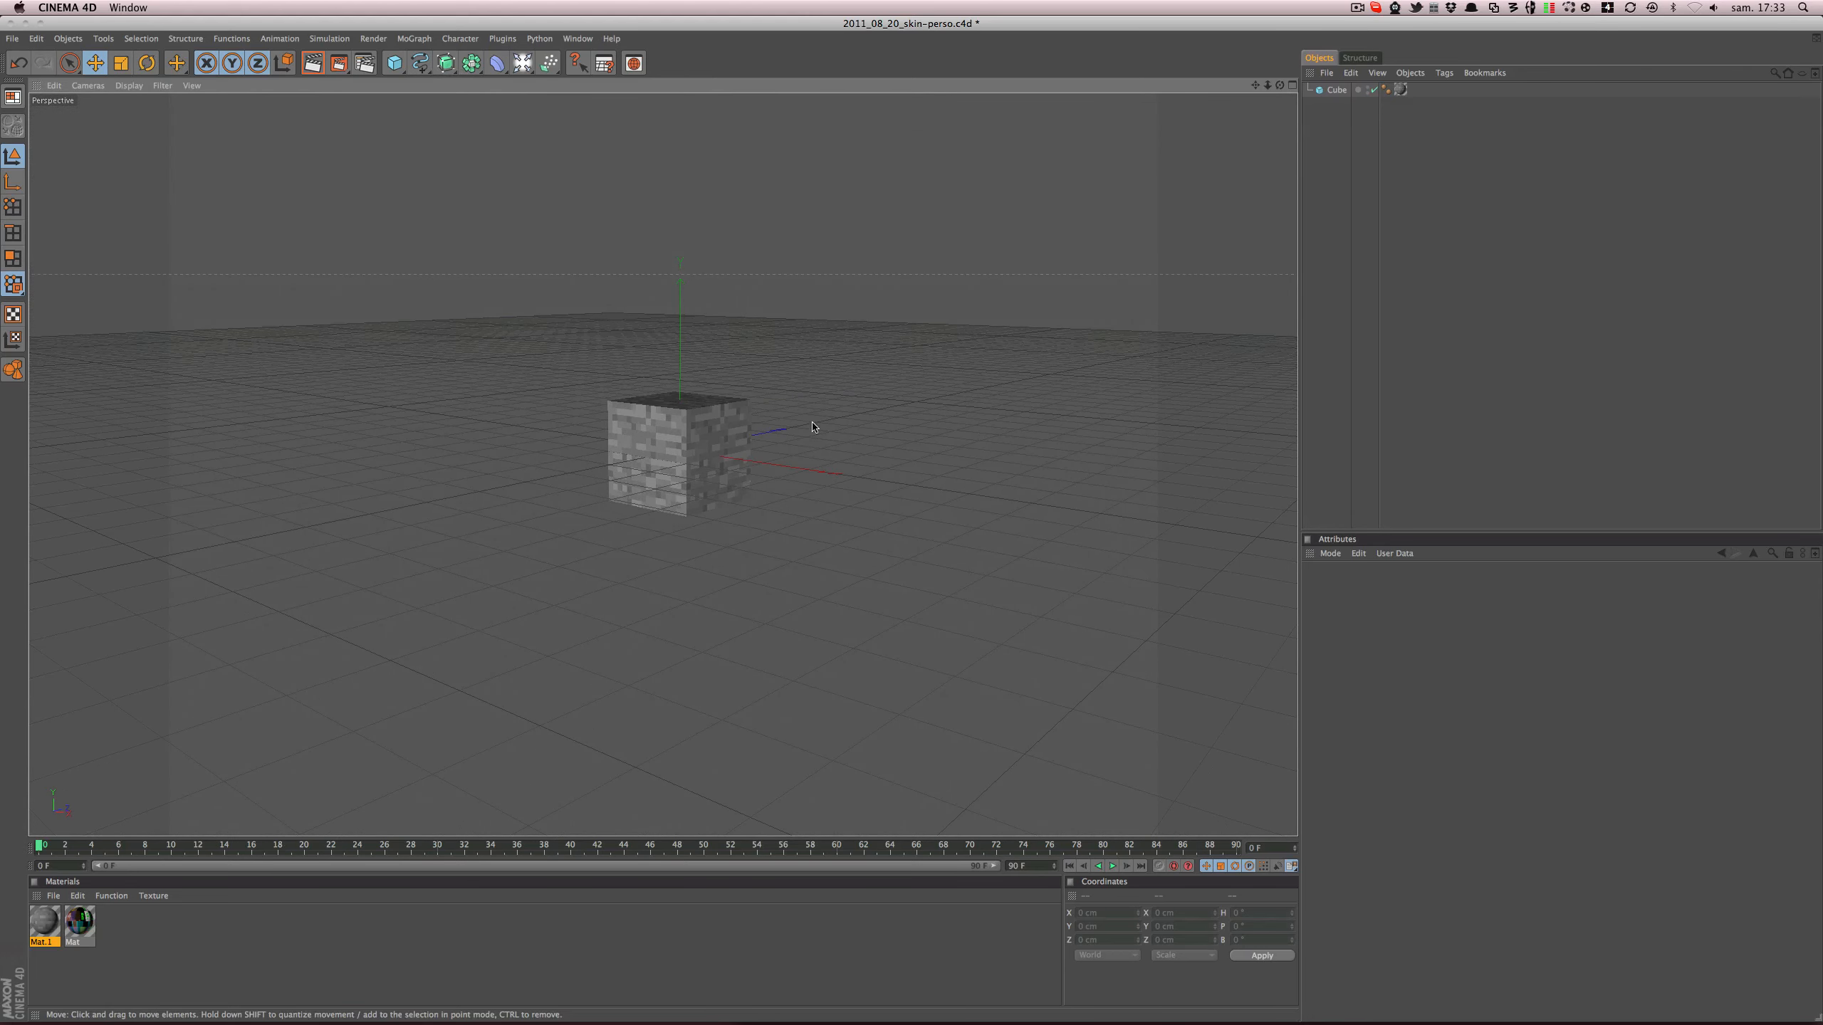
{"action": "left_click", "coordinate": [630, 432]}
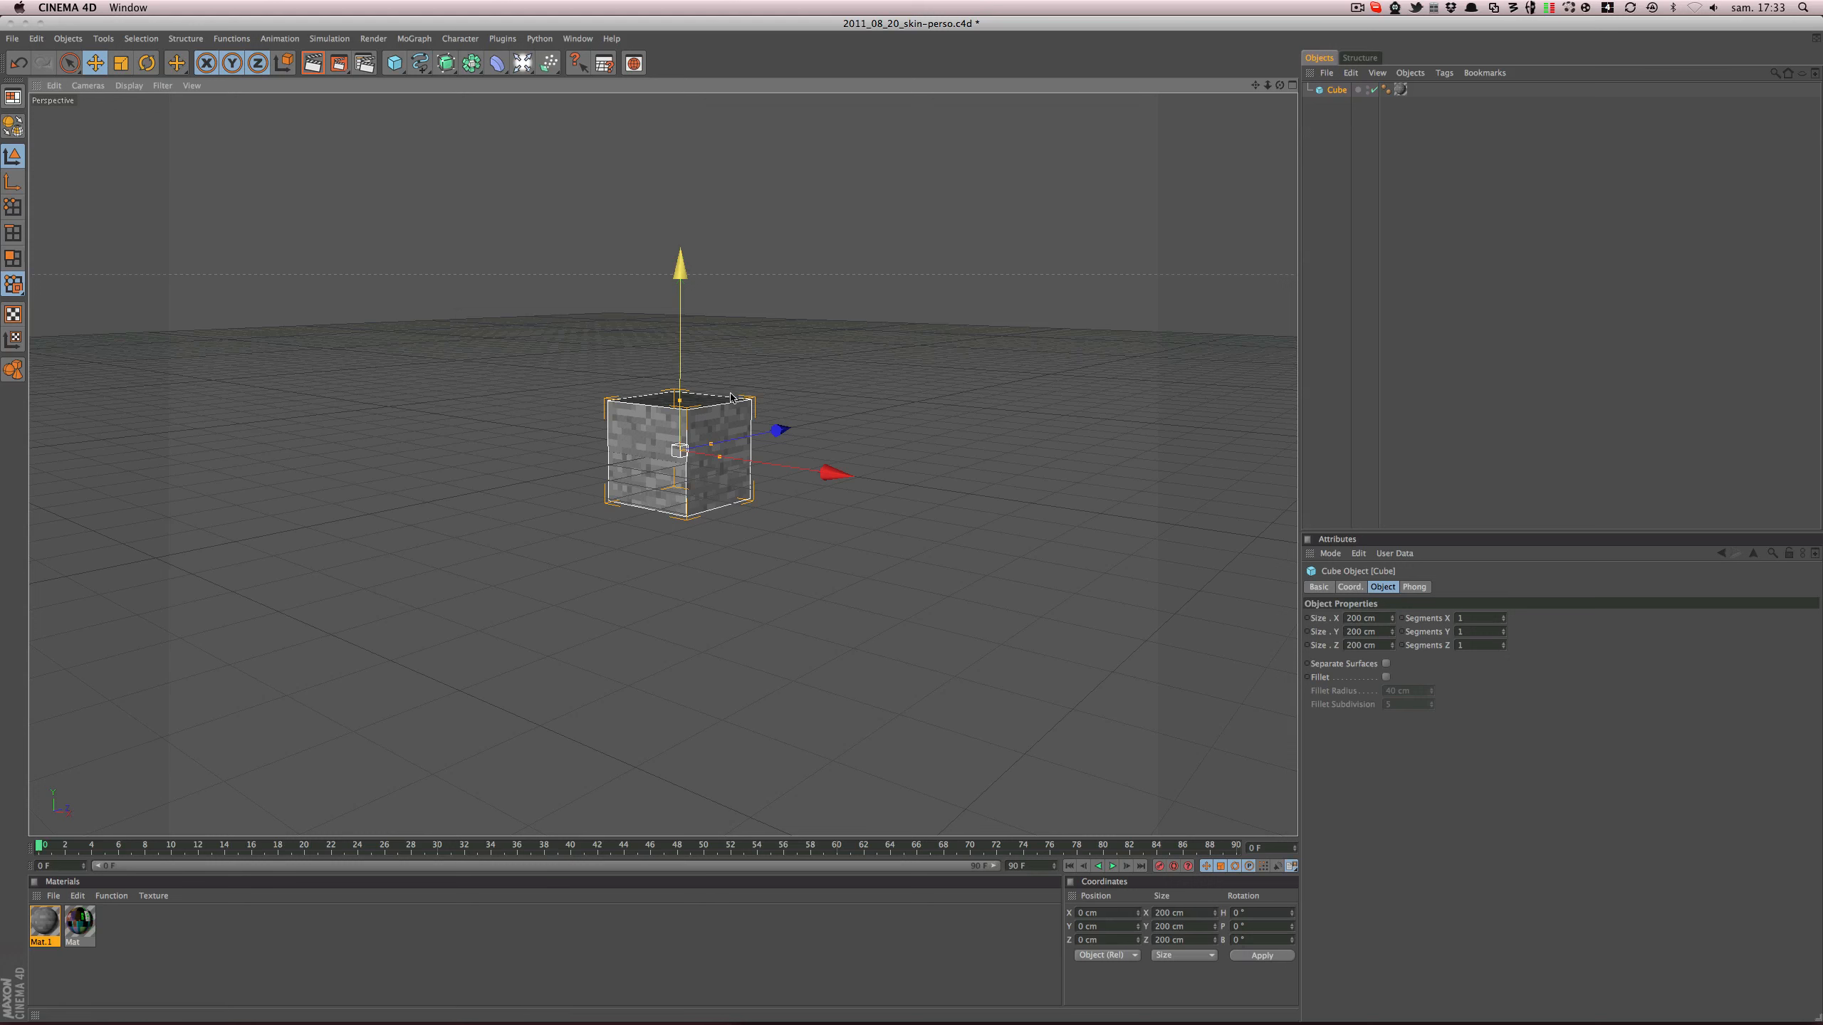
{"action": "left_click_drag", "start_coordinate": [731, 398], "coordinate": [731, 346]}
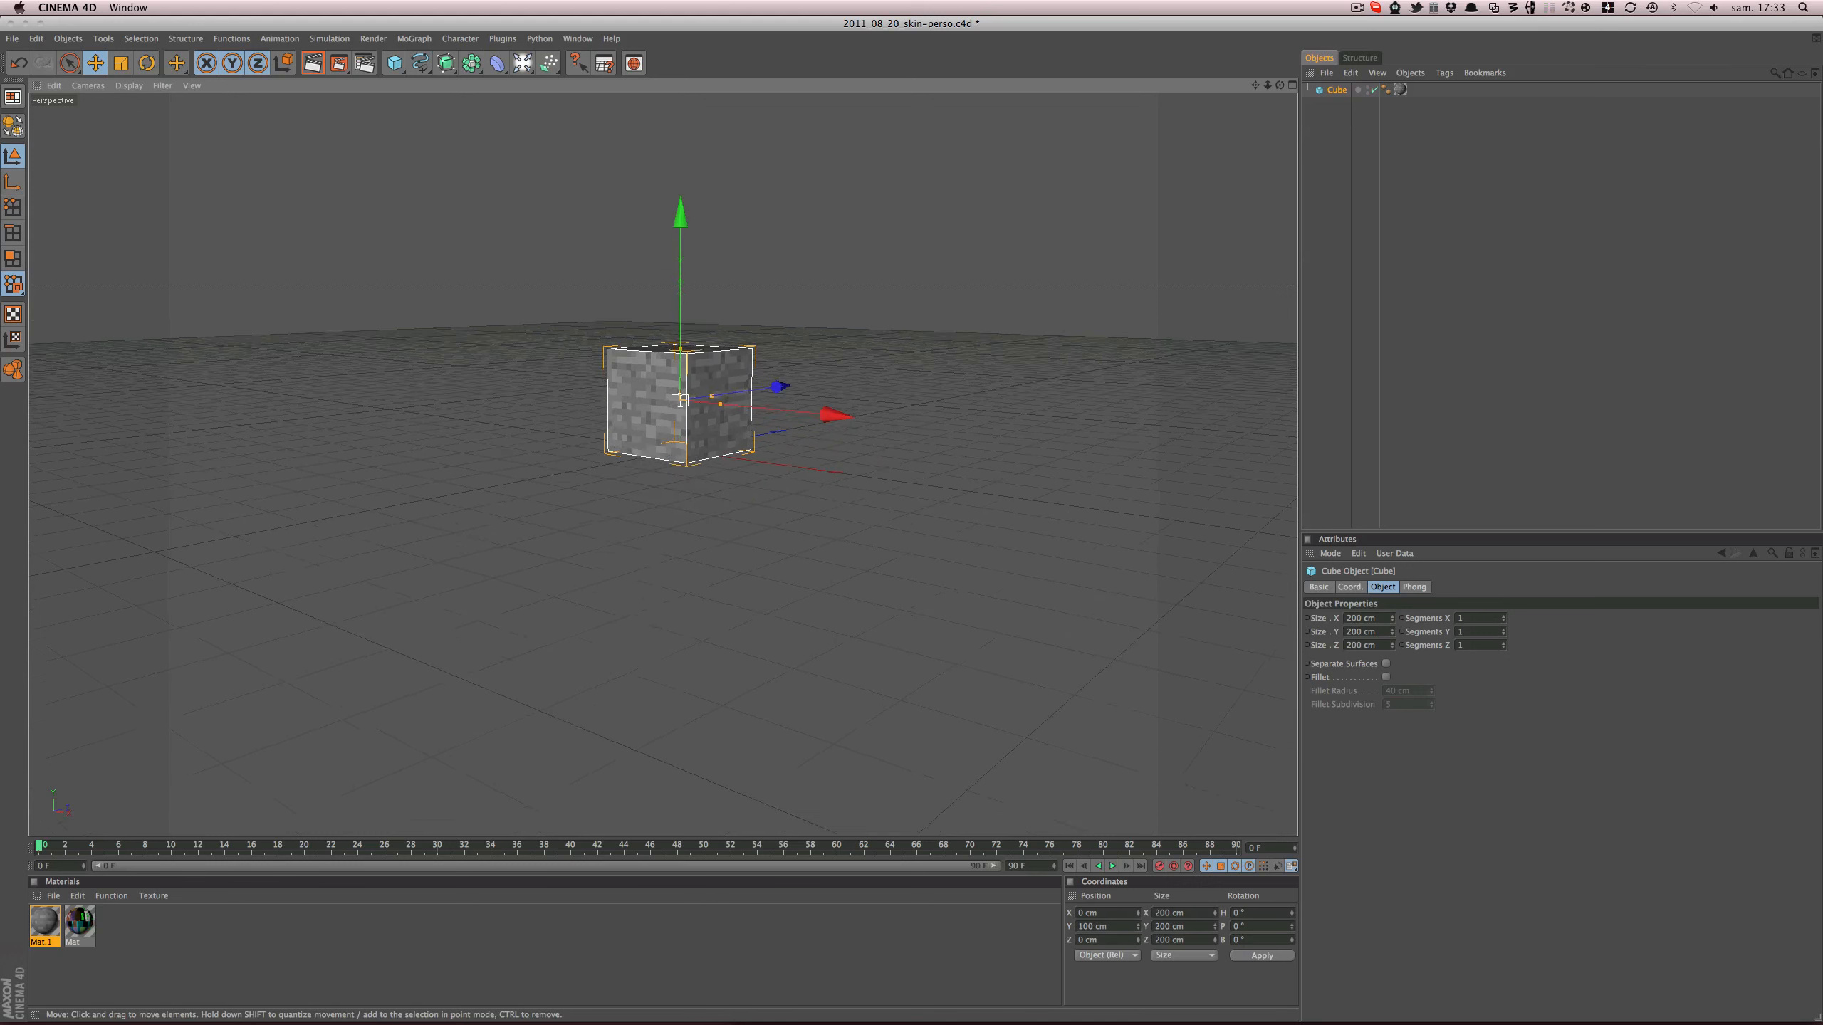
{"action": "left_click_drag", "start_coordinate": [781, 478], "coordinate": [818, 462], "text": "alt"}
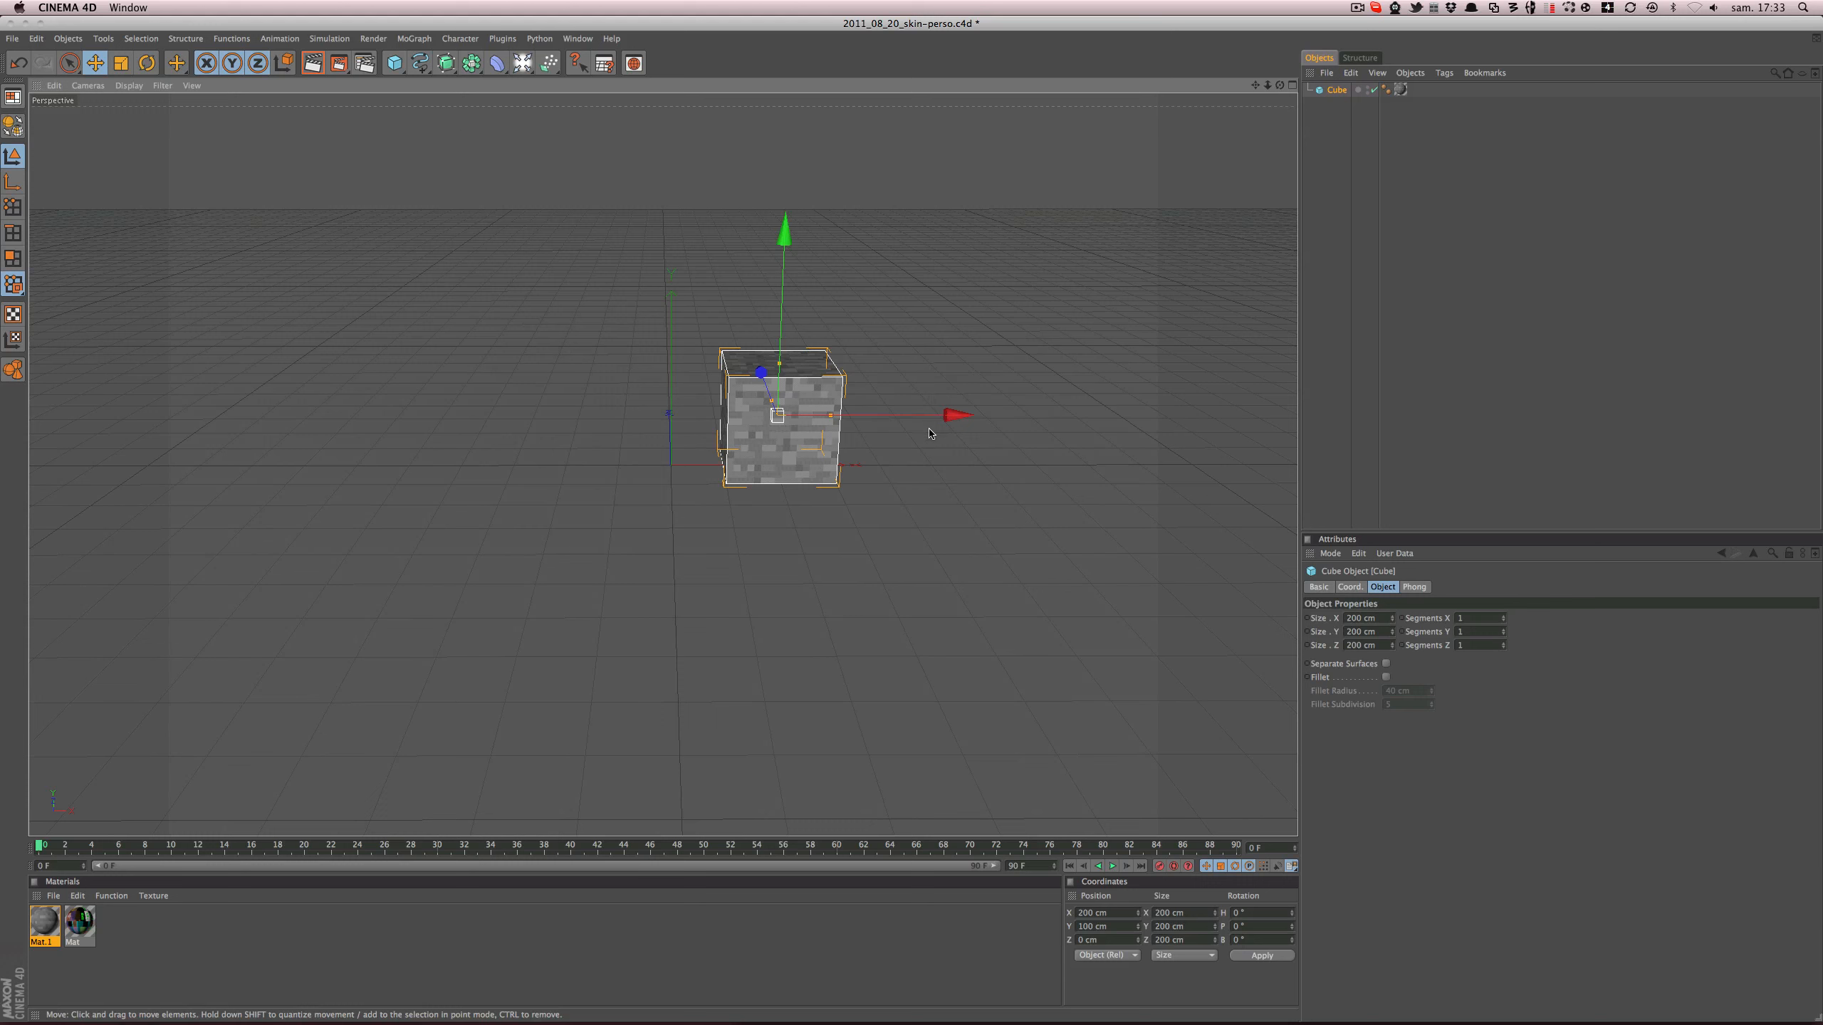
{"action": "left_click_drag", "start_coordinate": [936, 424], "coordinate": [1043, 424]}
- Duplicate the stone cube, stack the copy directly above the original at Y 300 cm, and clear the selection
{"action": "key", "text": "super+c"}
{"action": "key", "text": "super+v"}
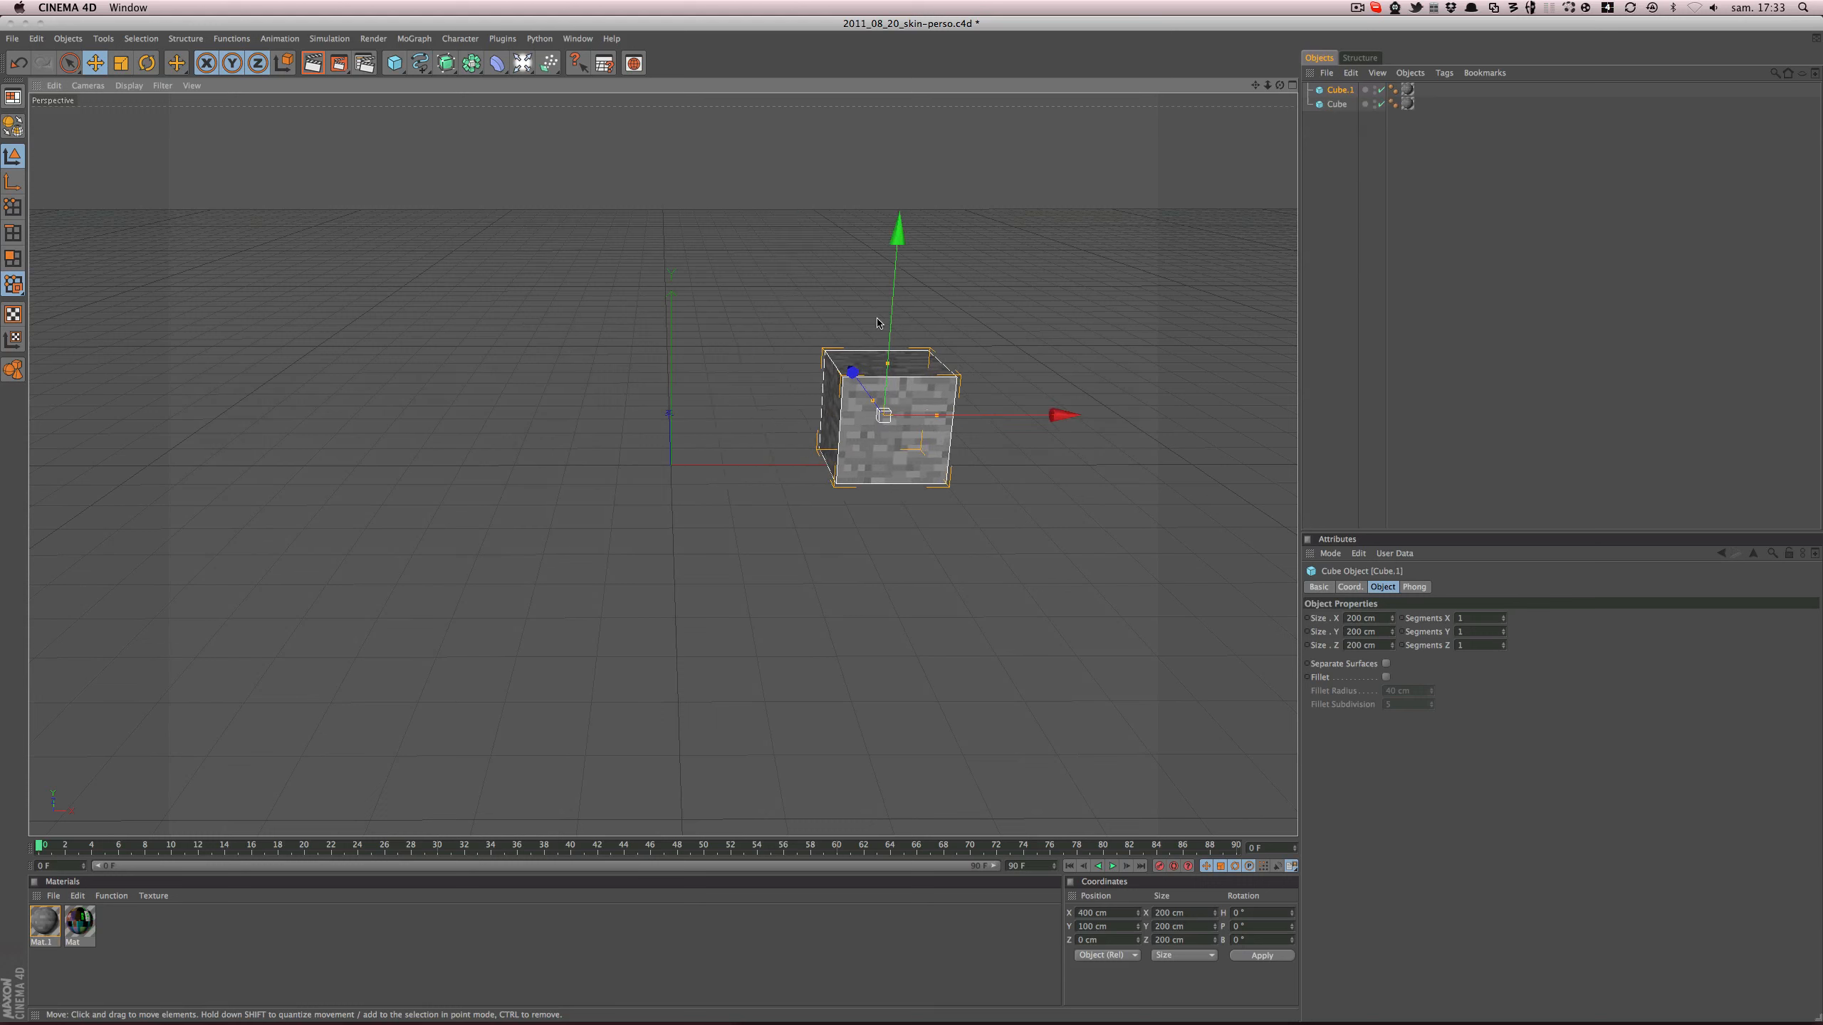
{"action": "left_click_drag", "start_coordinate": [876, 323], "coordinate": [884, 217]}
{"action": "left_click_drag", "start_coordinate": [781, 259], "coordinate": [773, 238], "text": "alt"}
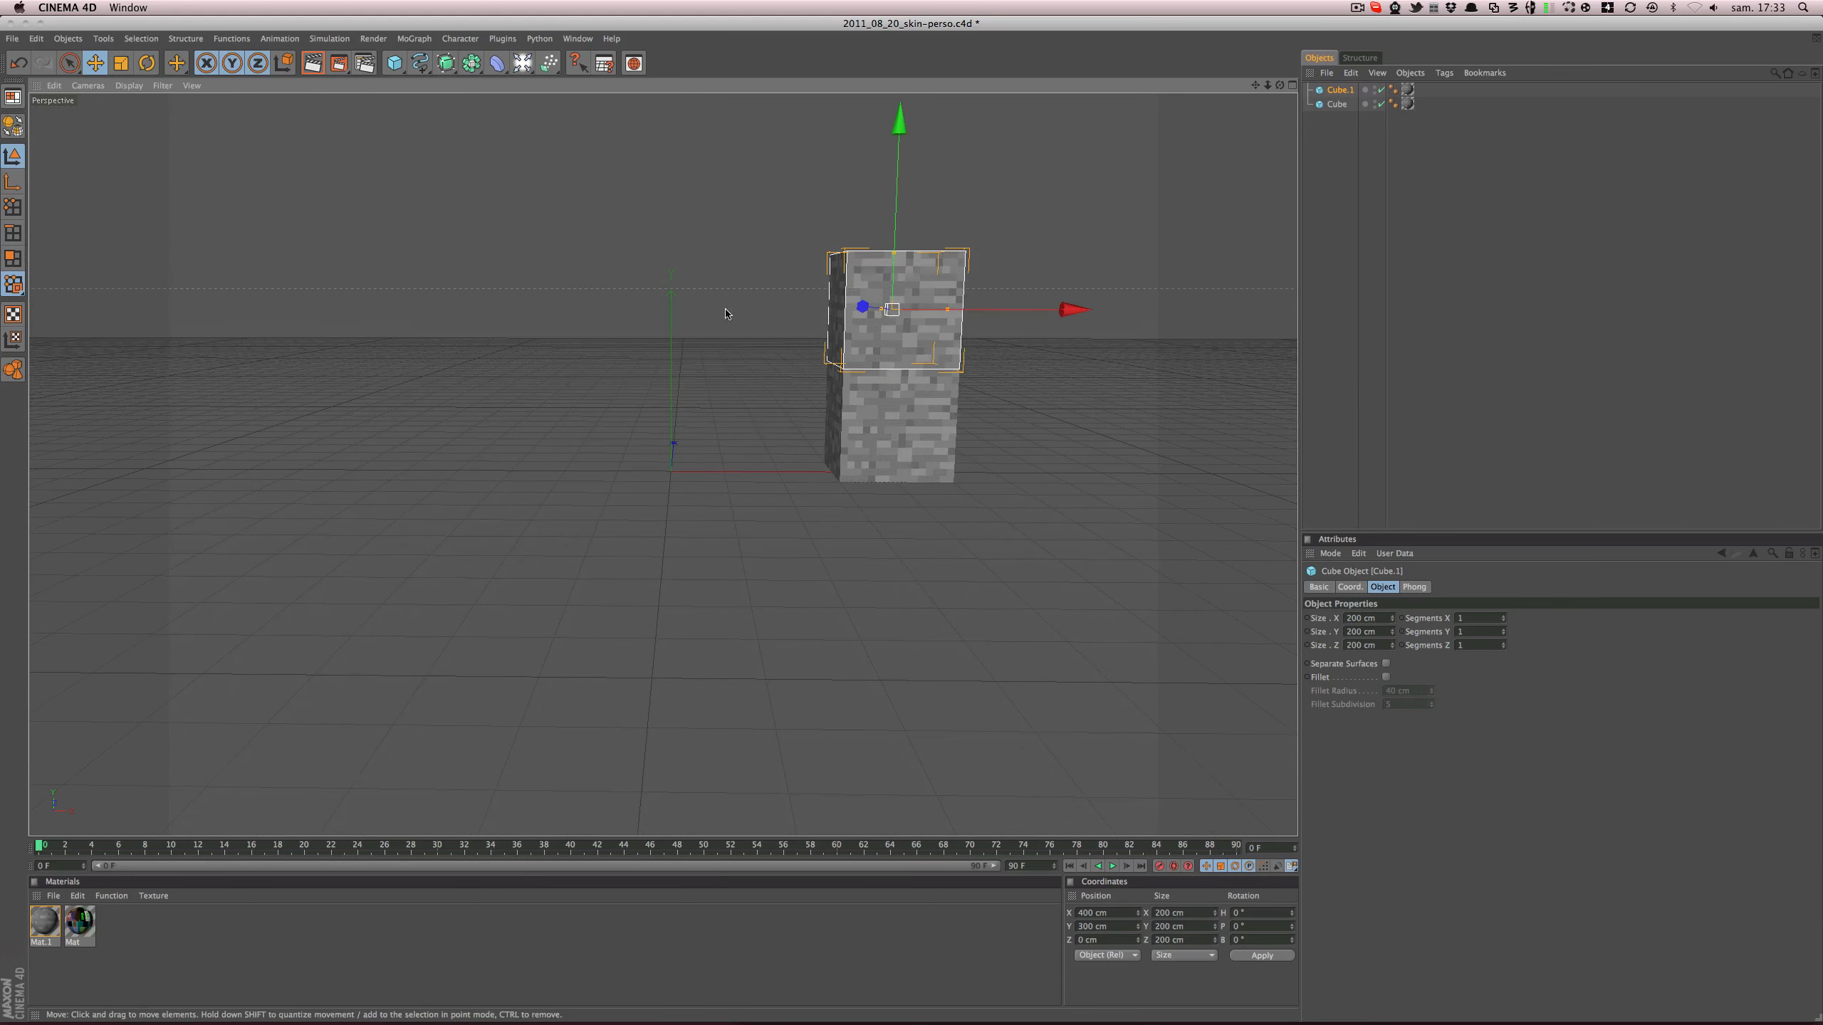
{"action": "left_click", "coordinate": [634, 343]}
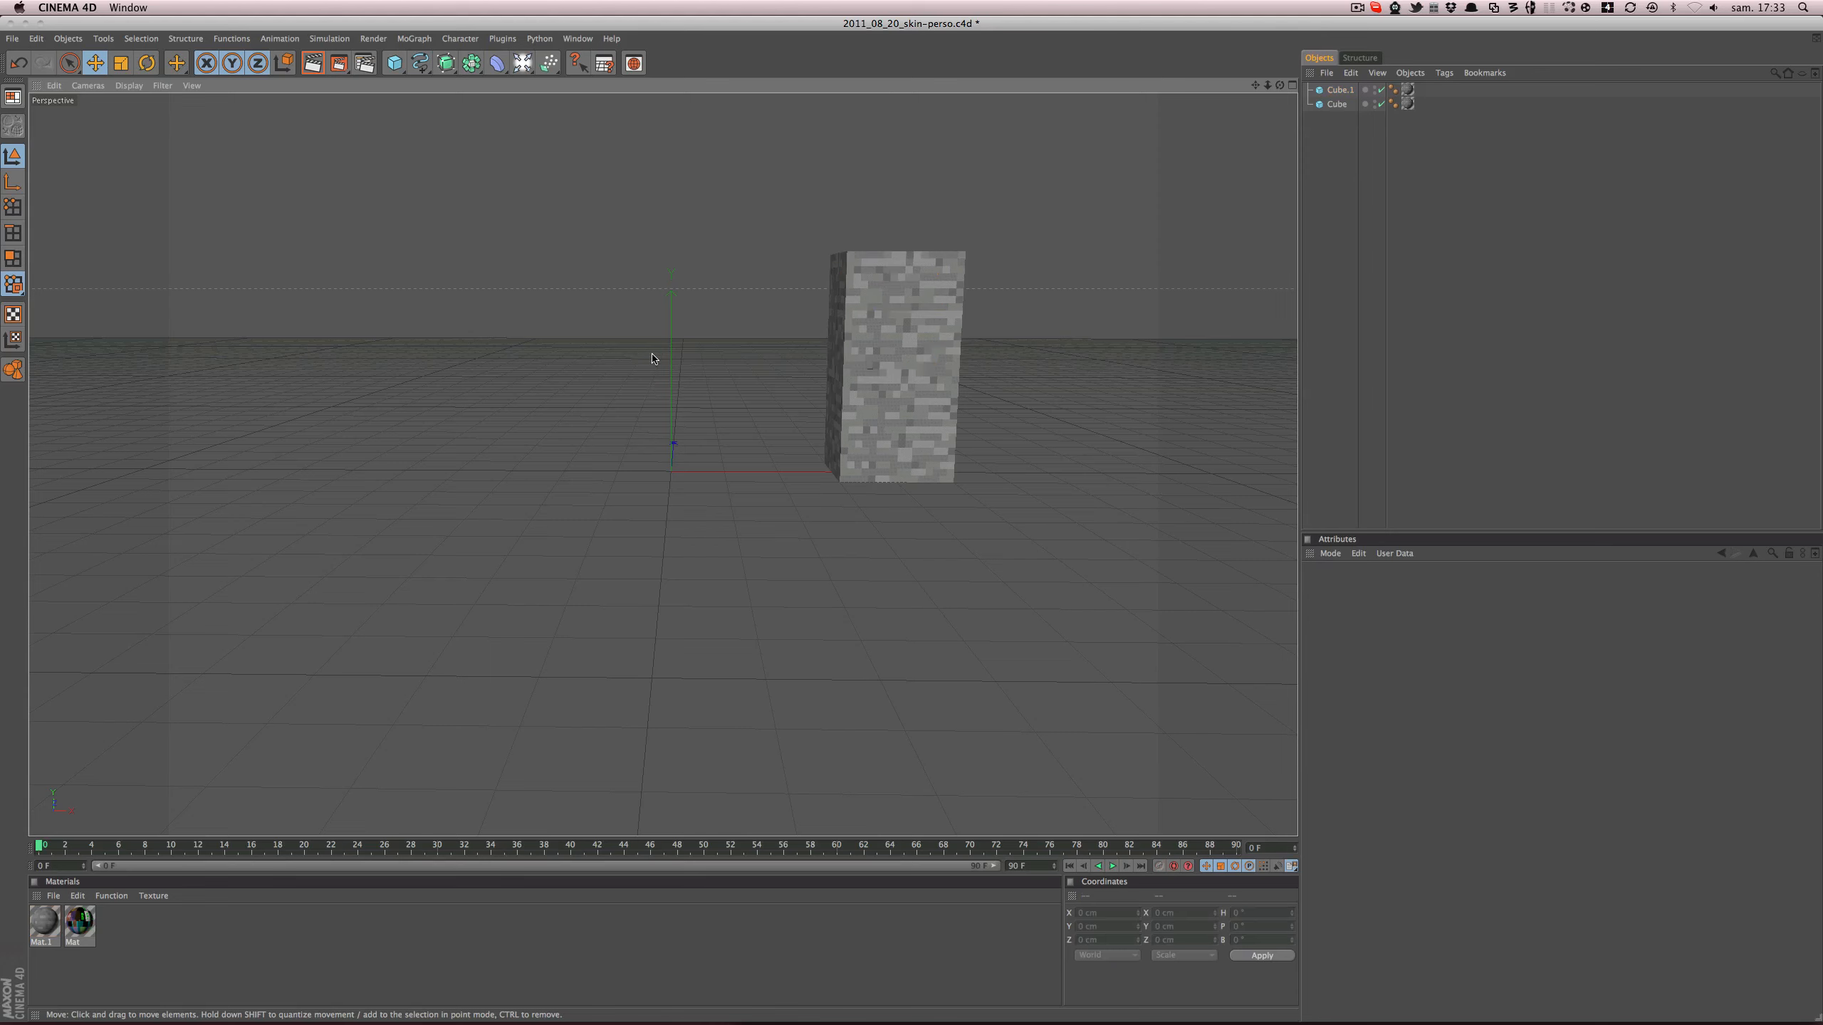
{"action": "left_click_drag", "start_coordinate": [652, 355], "coordinate": [665, 361], "text": "alt"}
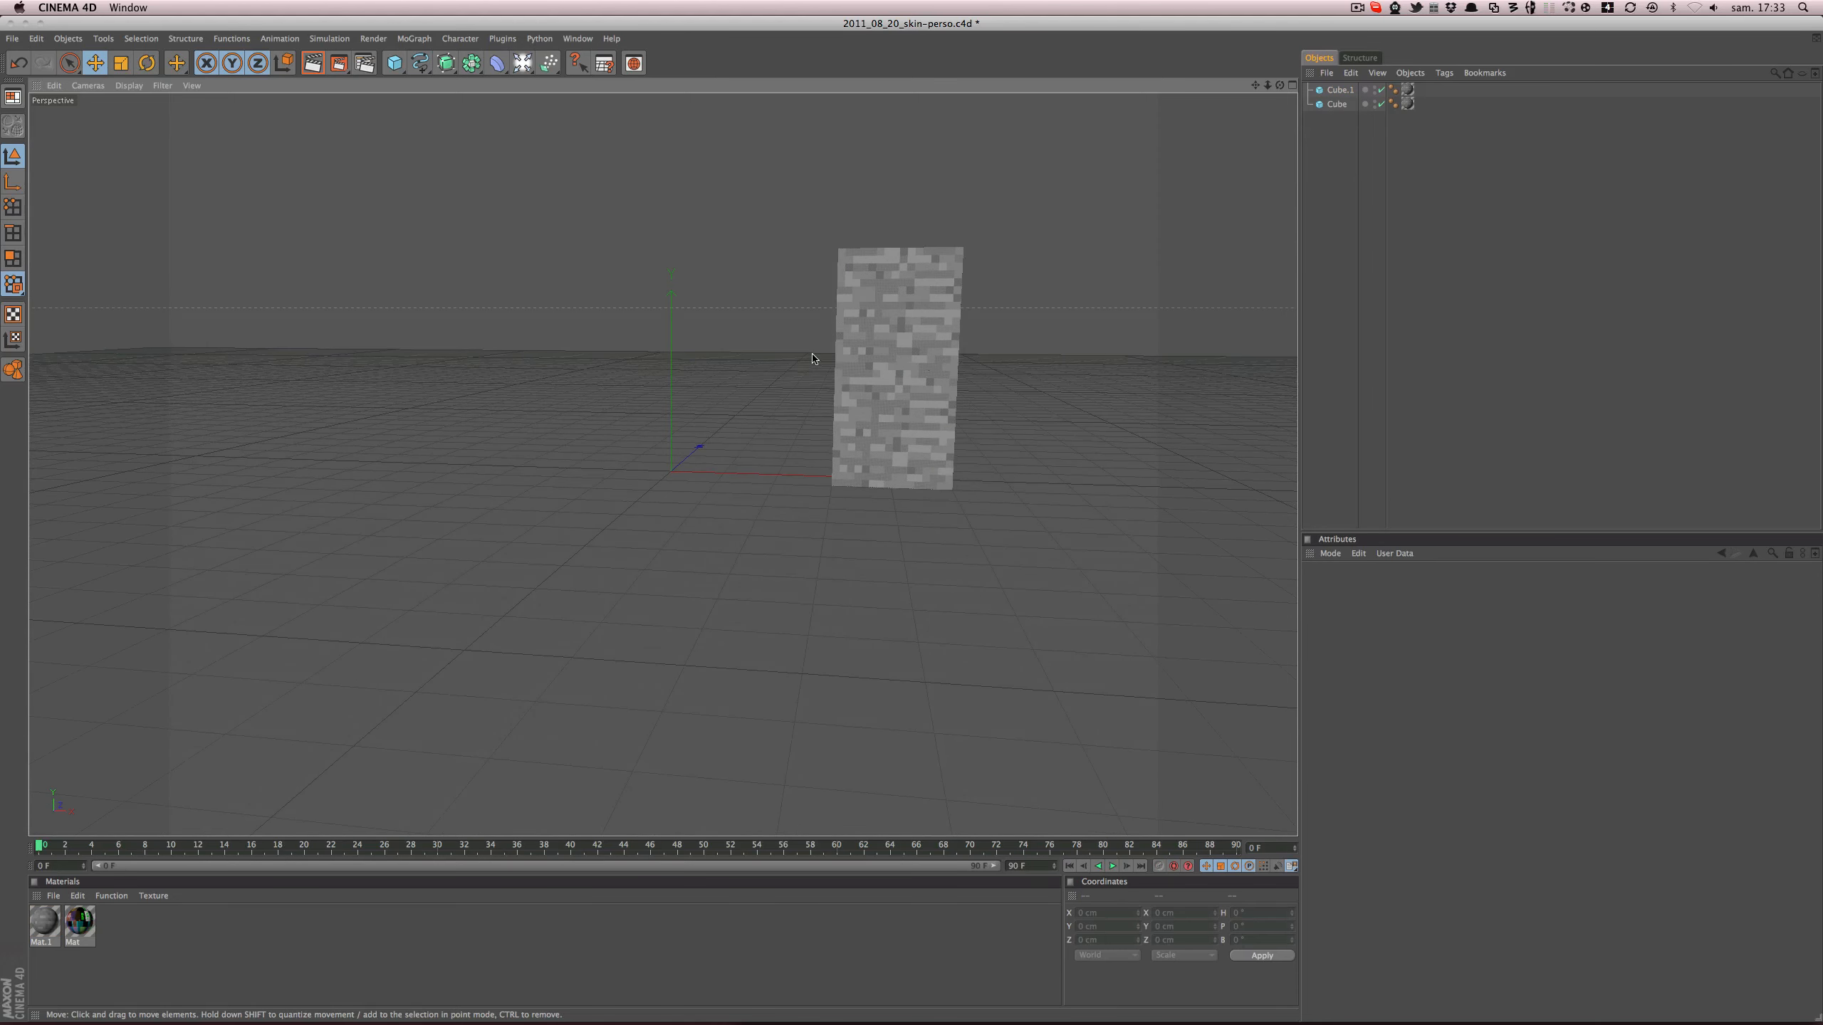
{"action": "scroll", "coordinate": [814, 358], "scroll_direction": "up", "scroll_amount": 4}
{"action": "left_click_drag", "start_coordinate": [814, 358], "coordinate": [826, 354], "text": "alt"}
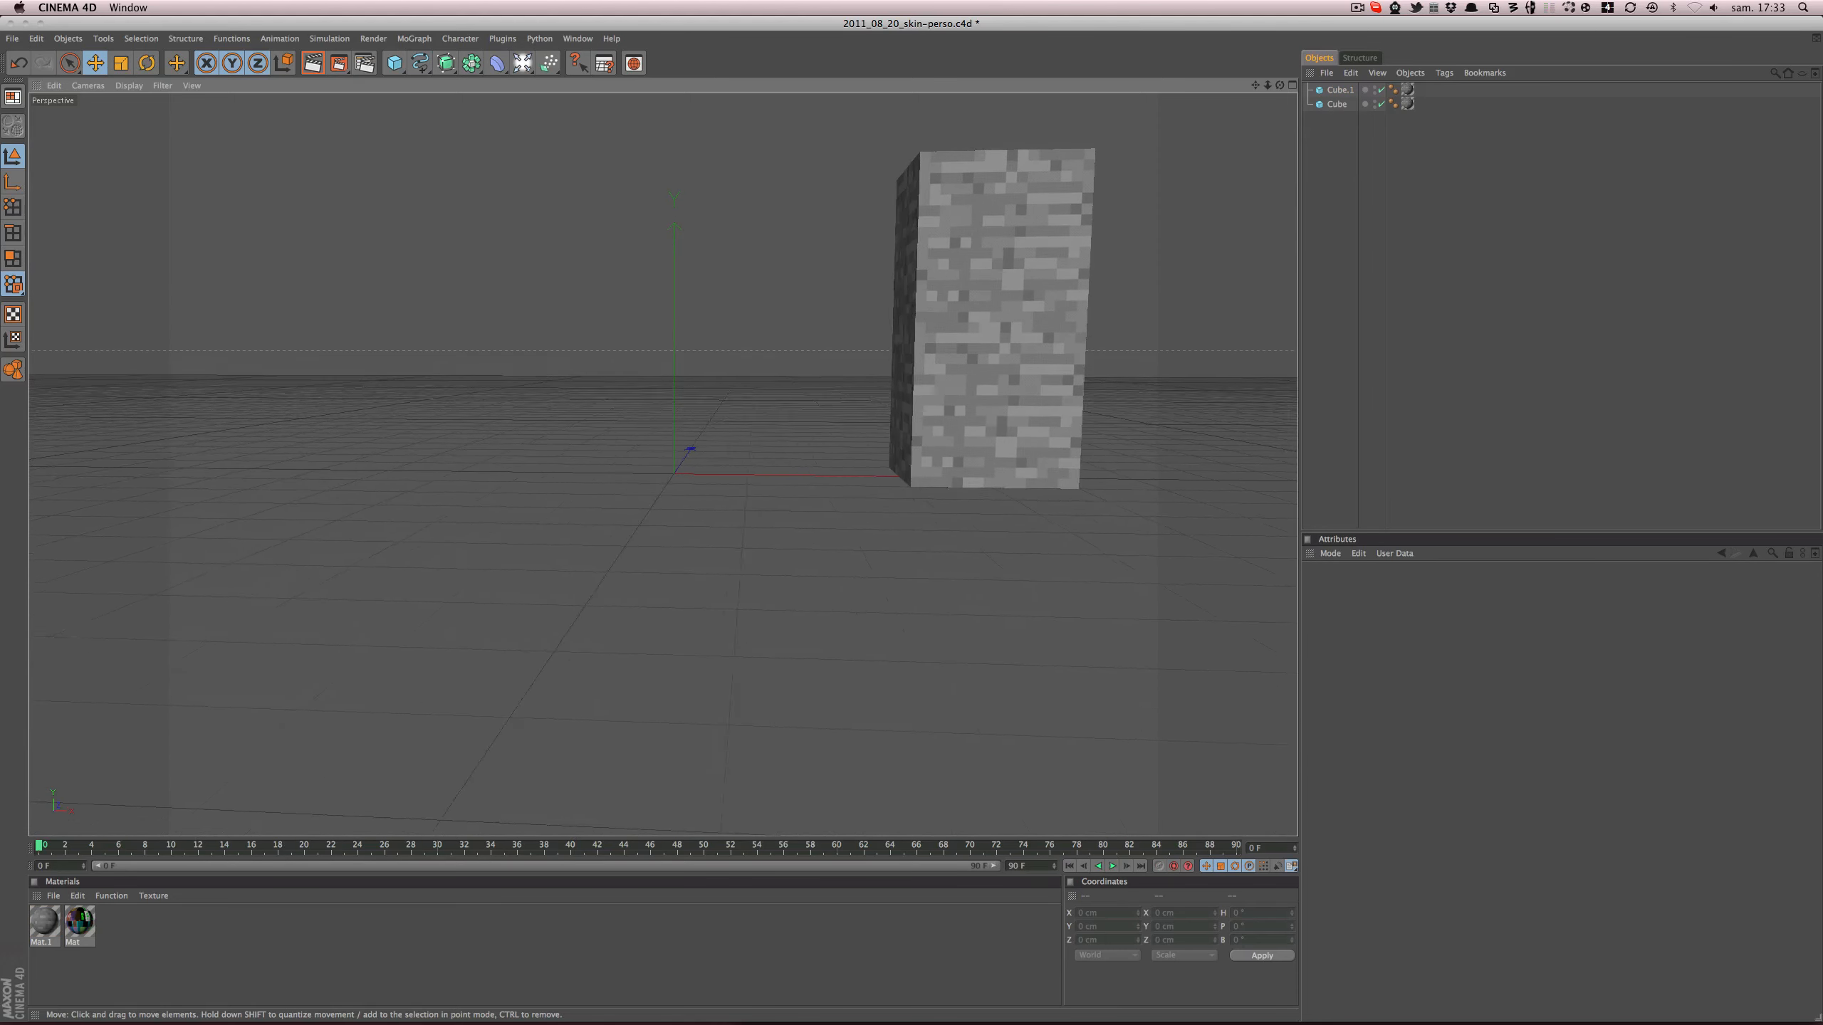
{"action": "middle_click_drag", "start_coordinate": [825, 355], "coordinate": [758, 532], "text": "alt"}
{"action": "left_click_drag", "start_coordinate": [812, 364], "coordinate": [850, 351], "text": "alt"}
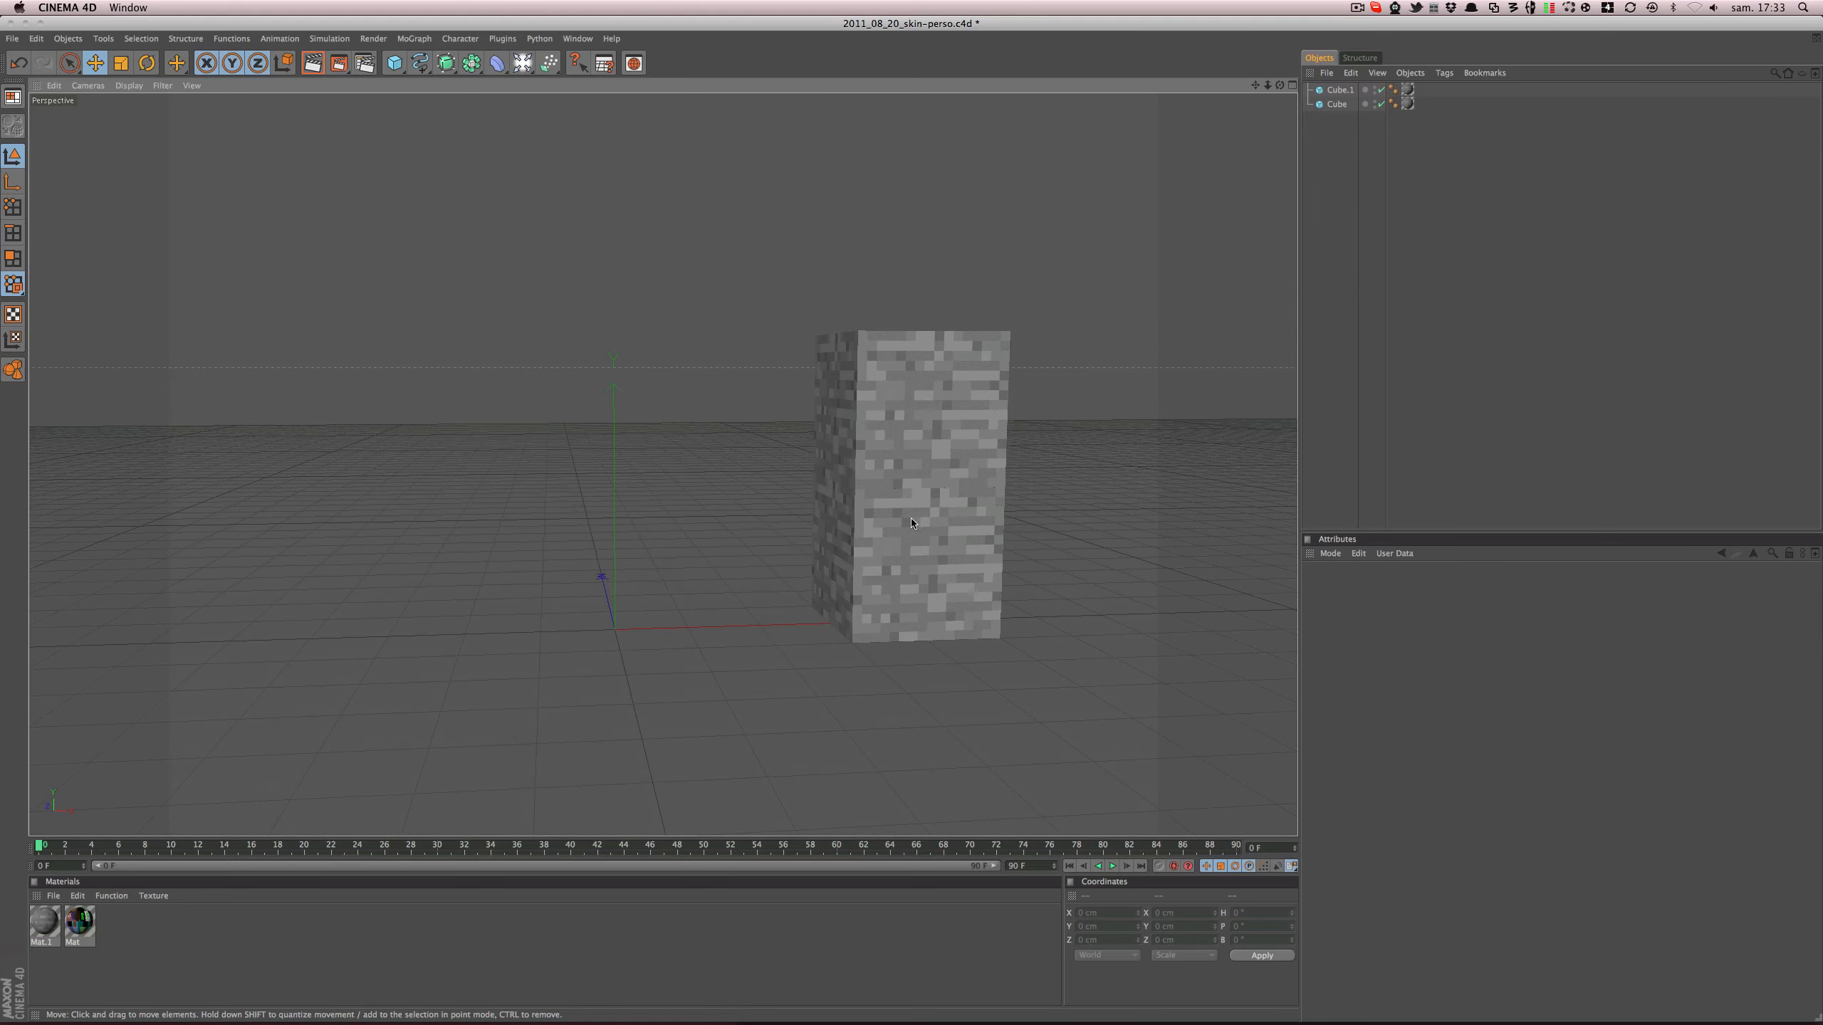
{"action": "left_click_drag", "start_coordinate": [912, 522], "coordinate": [704, 534], "text": "alt"}
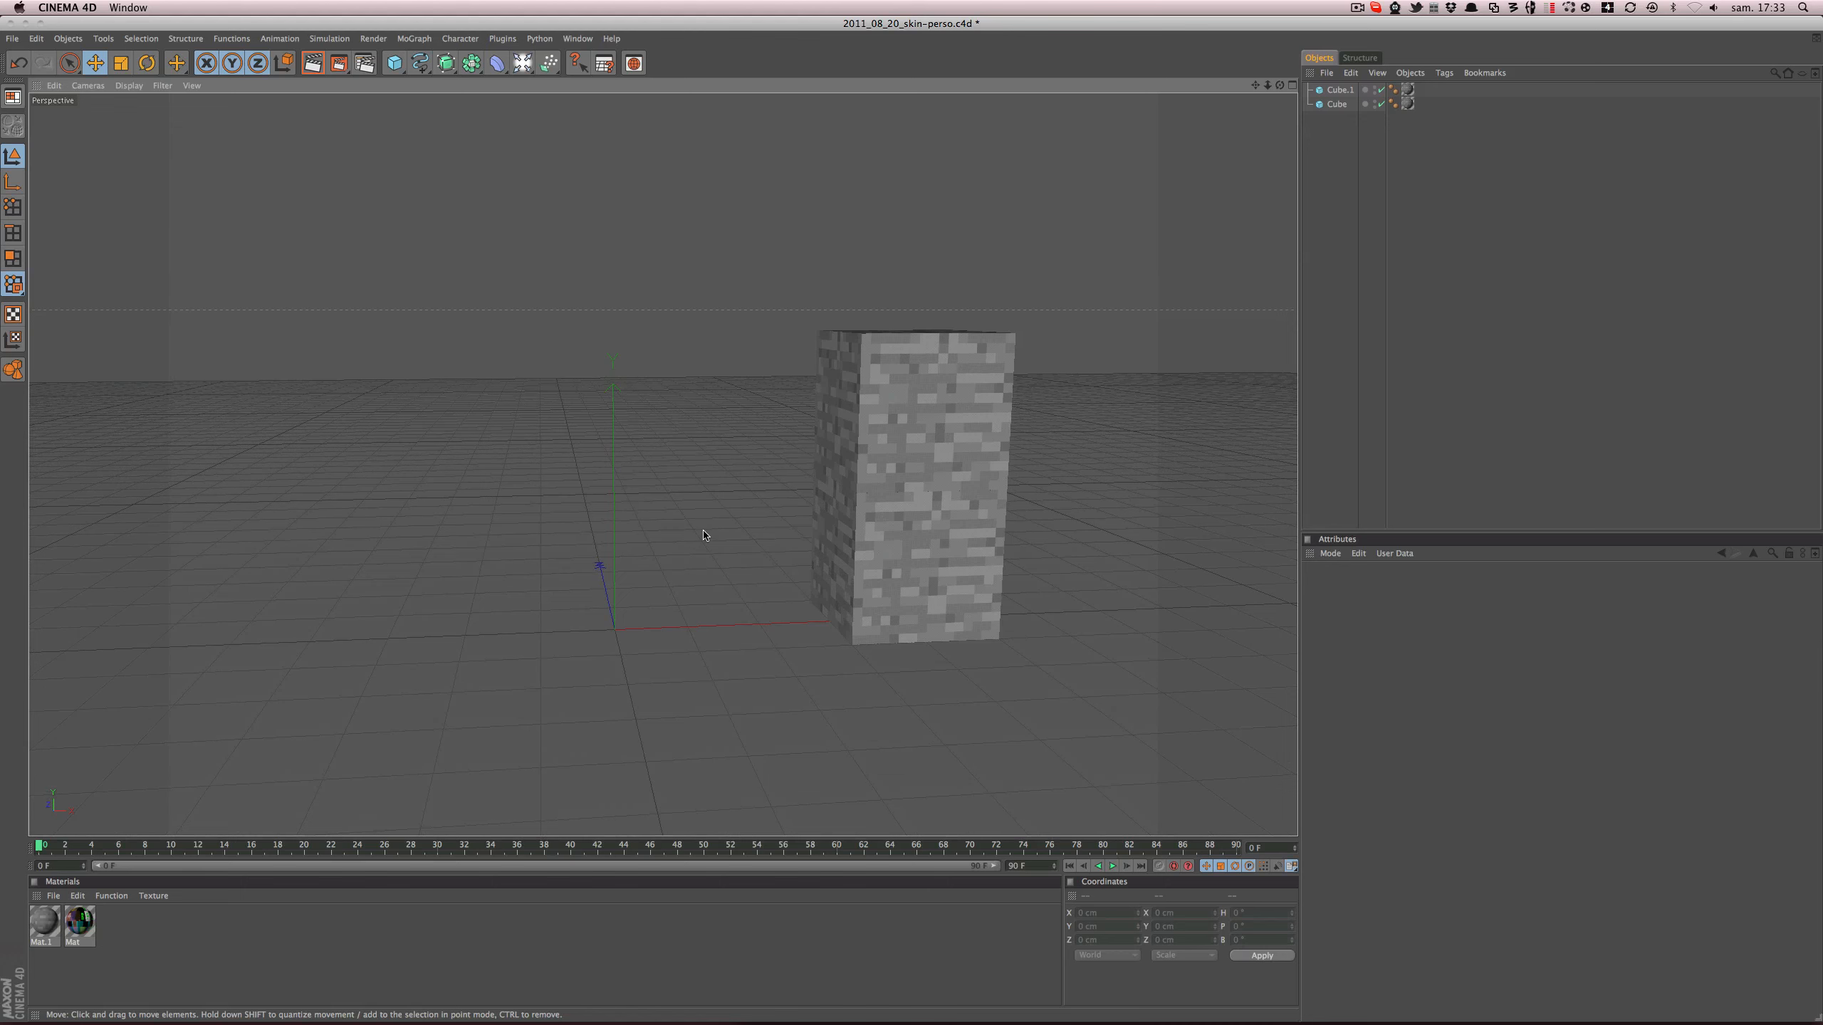
- Open char 2.png from the desktop in Adobe Fireworks CS5.1
{"action": "key", "text": "super+Tab"}
{"action": "key", "text": "Escape"}
{"action": "key", "text": "F11"}
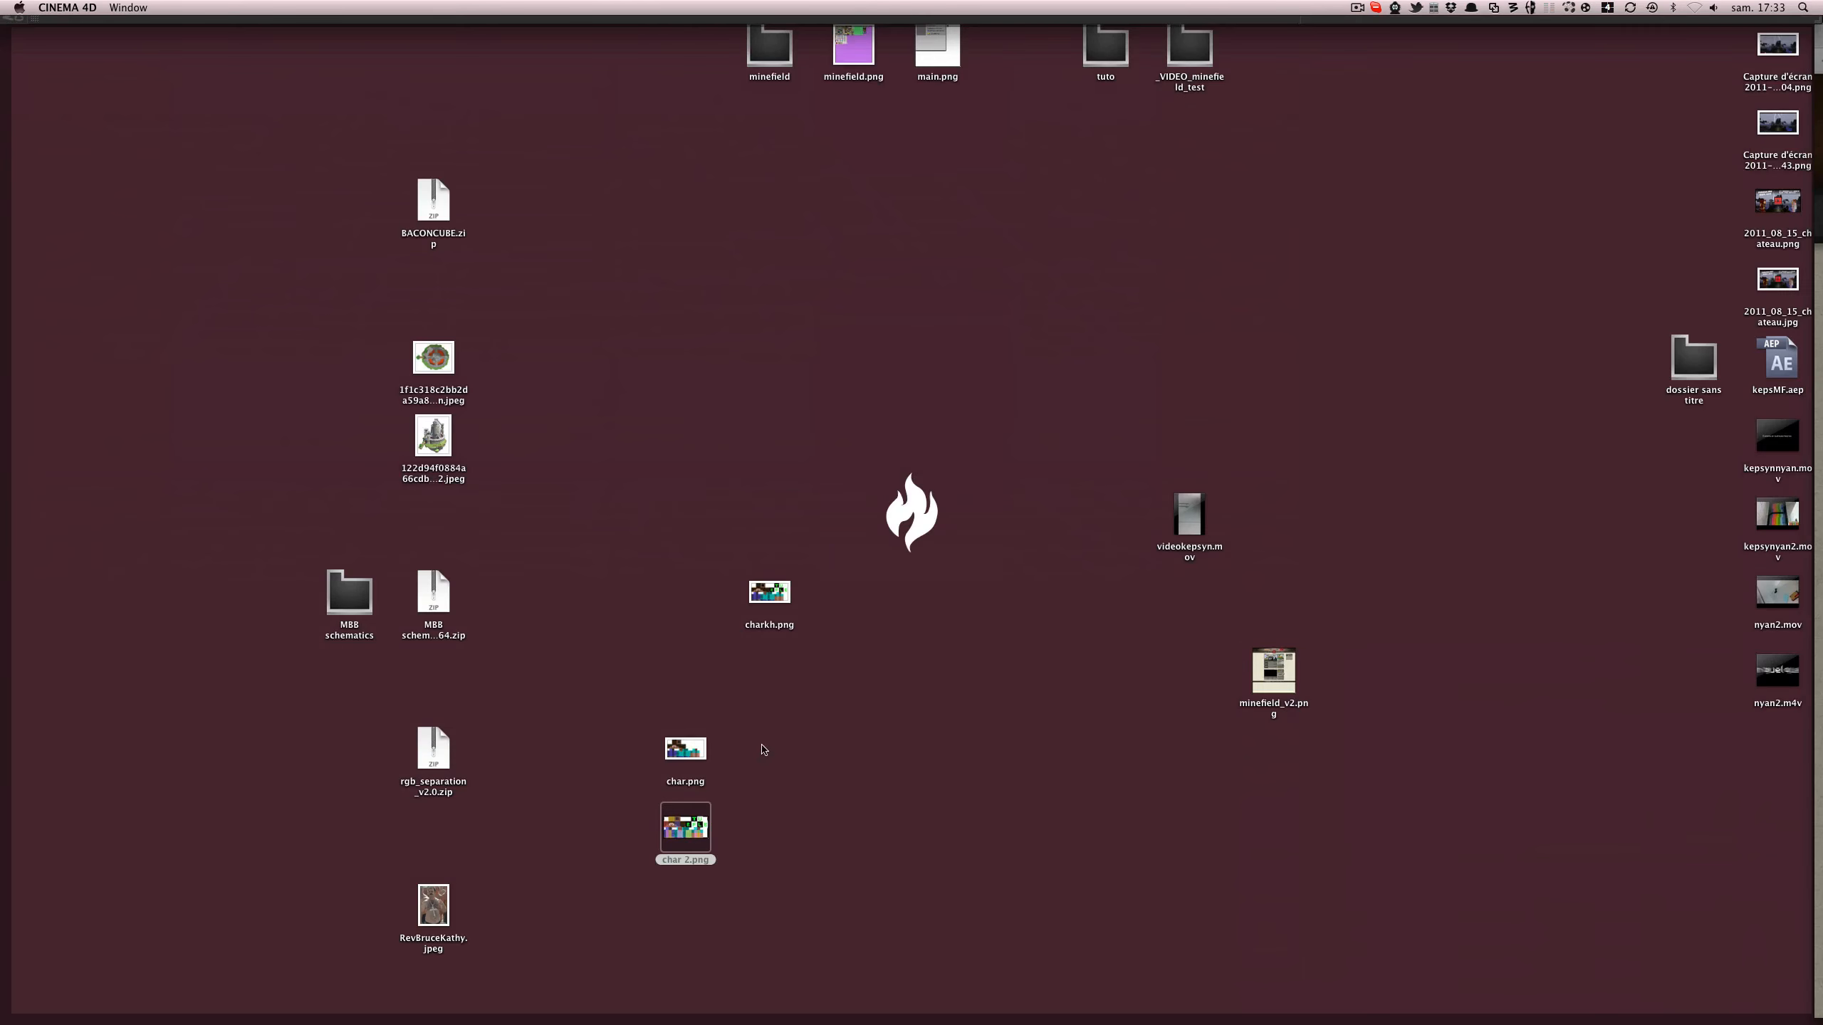
{"action": "right_click", "coordinate": [702, 826]}
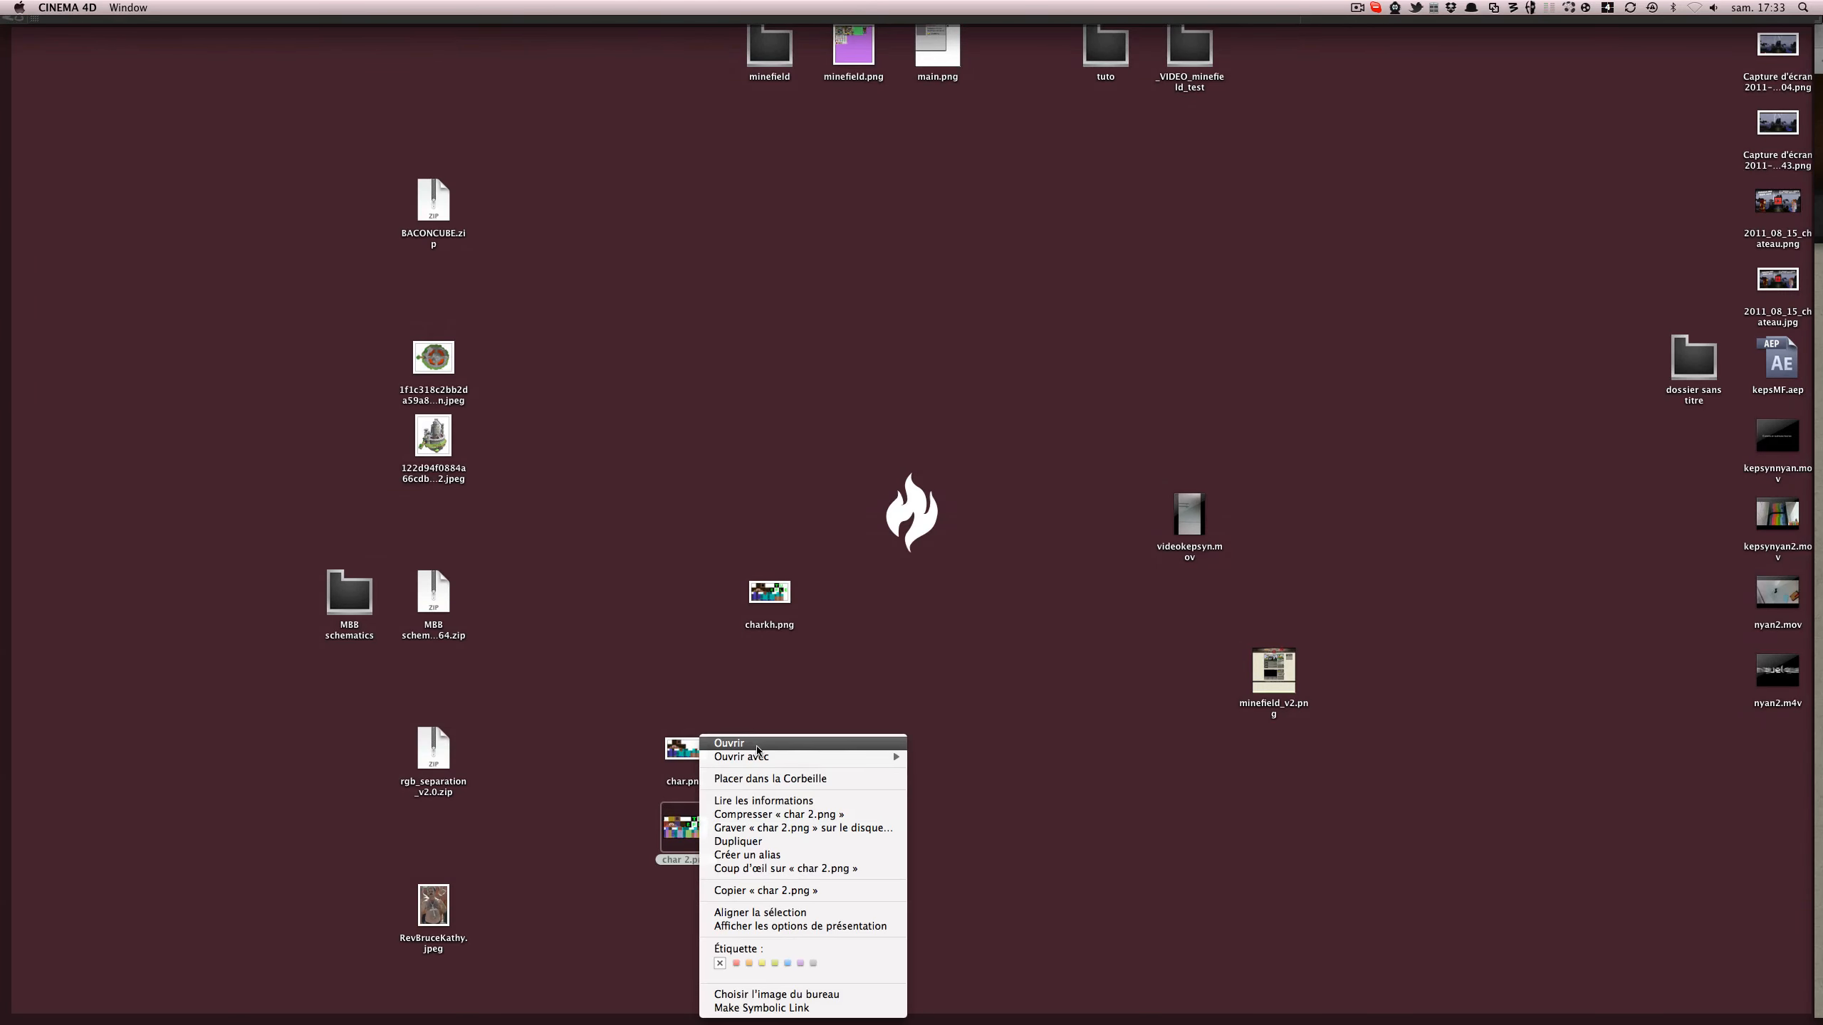
{"action": "mouse_move", "coordinate": [759, 756]}
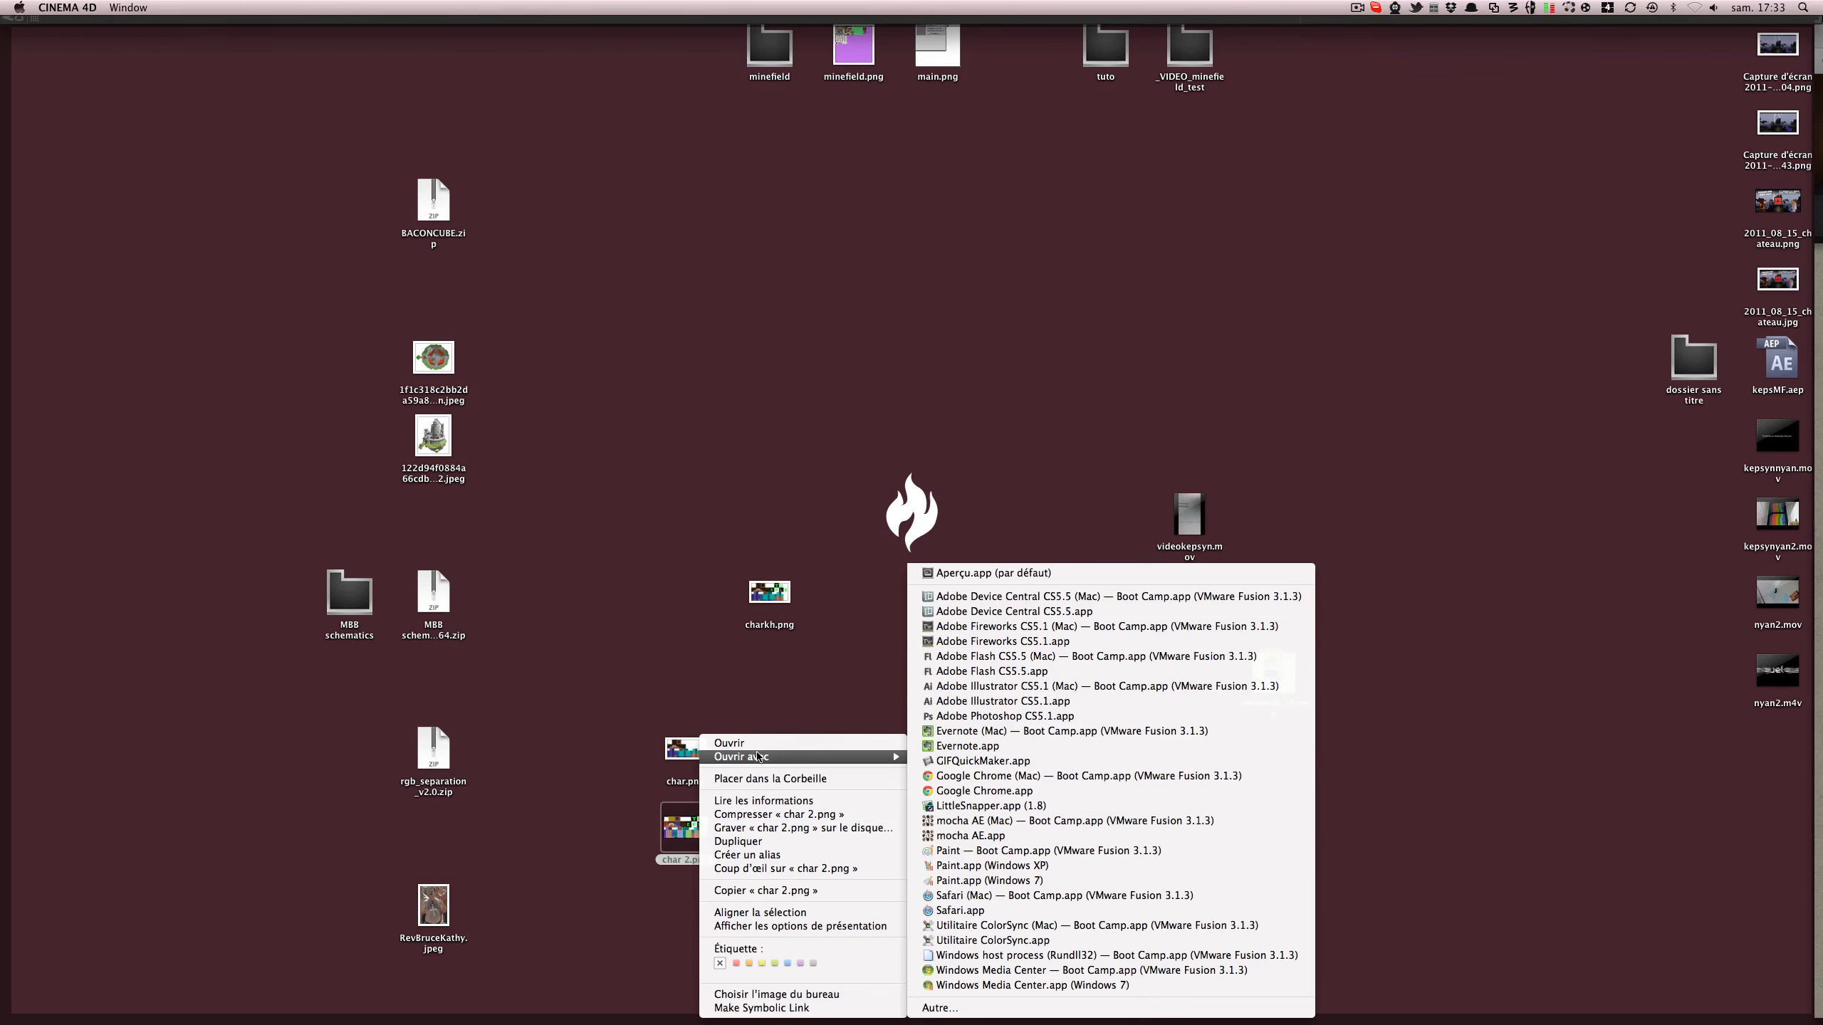
{"action": "left_click", "coordinate": [963, 642]}
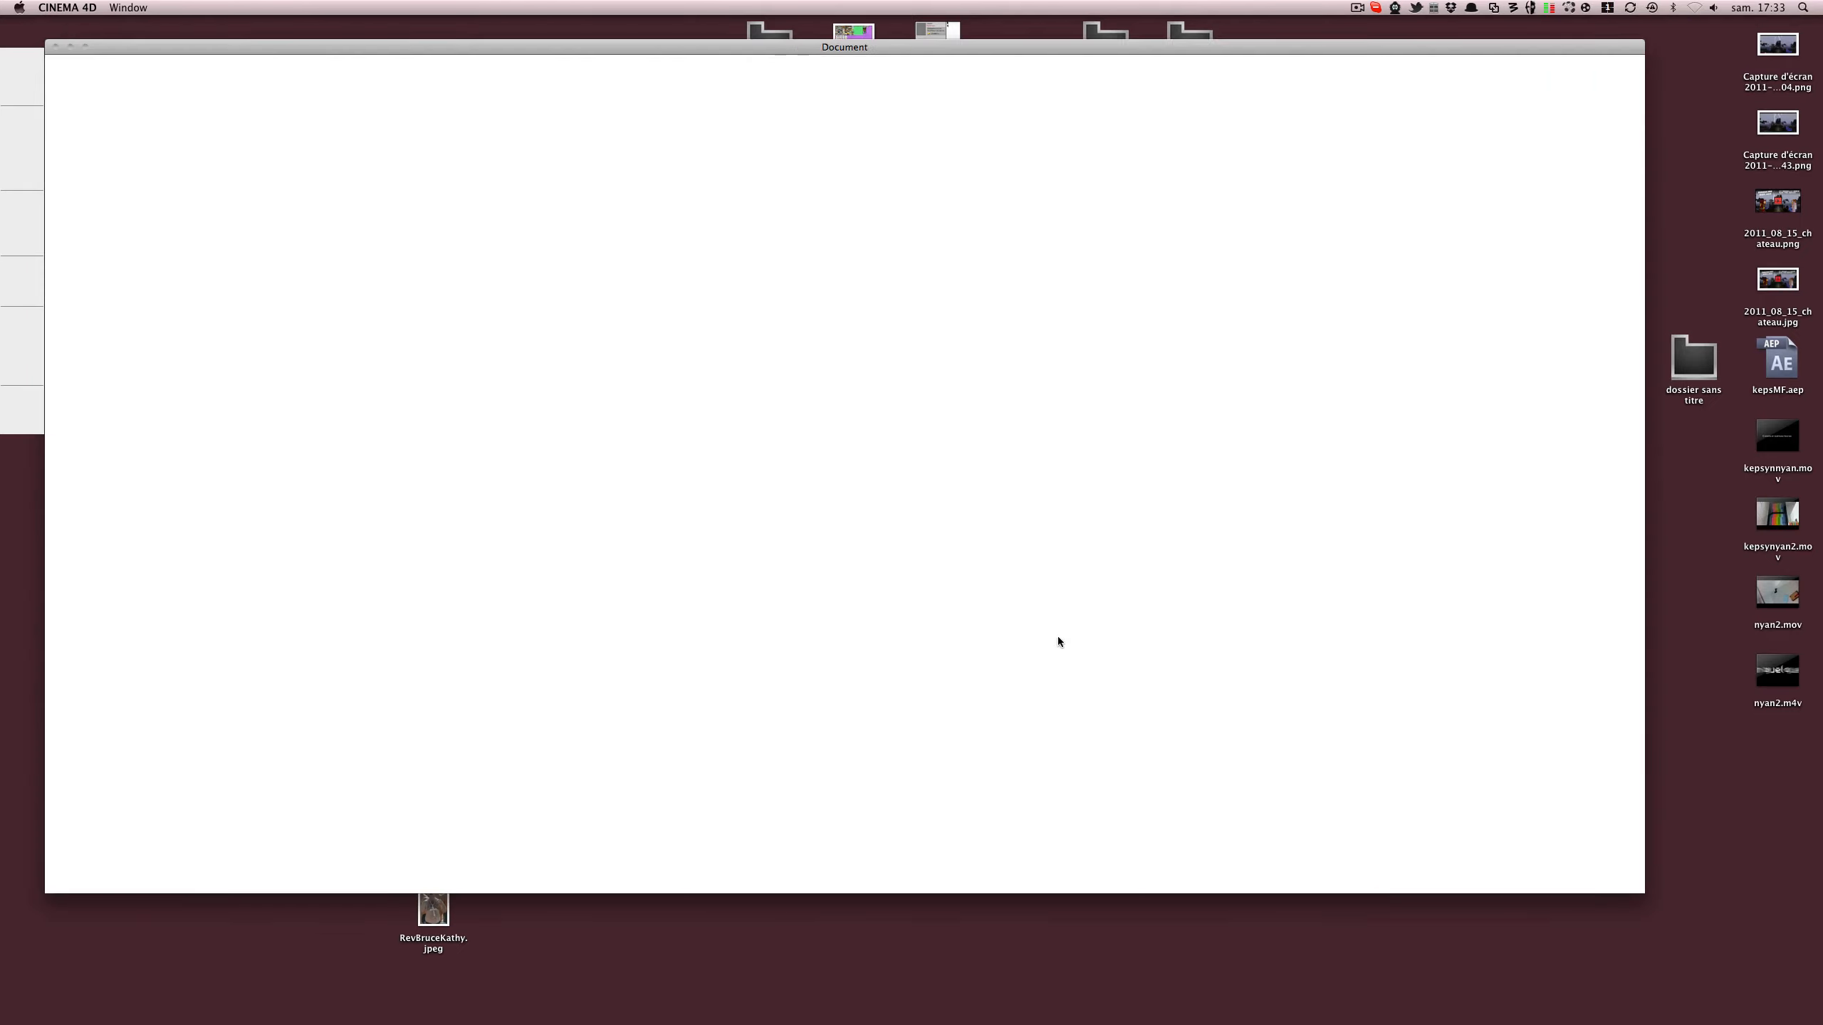
- Enlarge the skin template to 3200% and examine the pixel layout of the head, body, arm and leg faces
{"action": "key", "text": "z"}
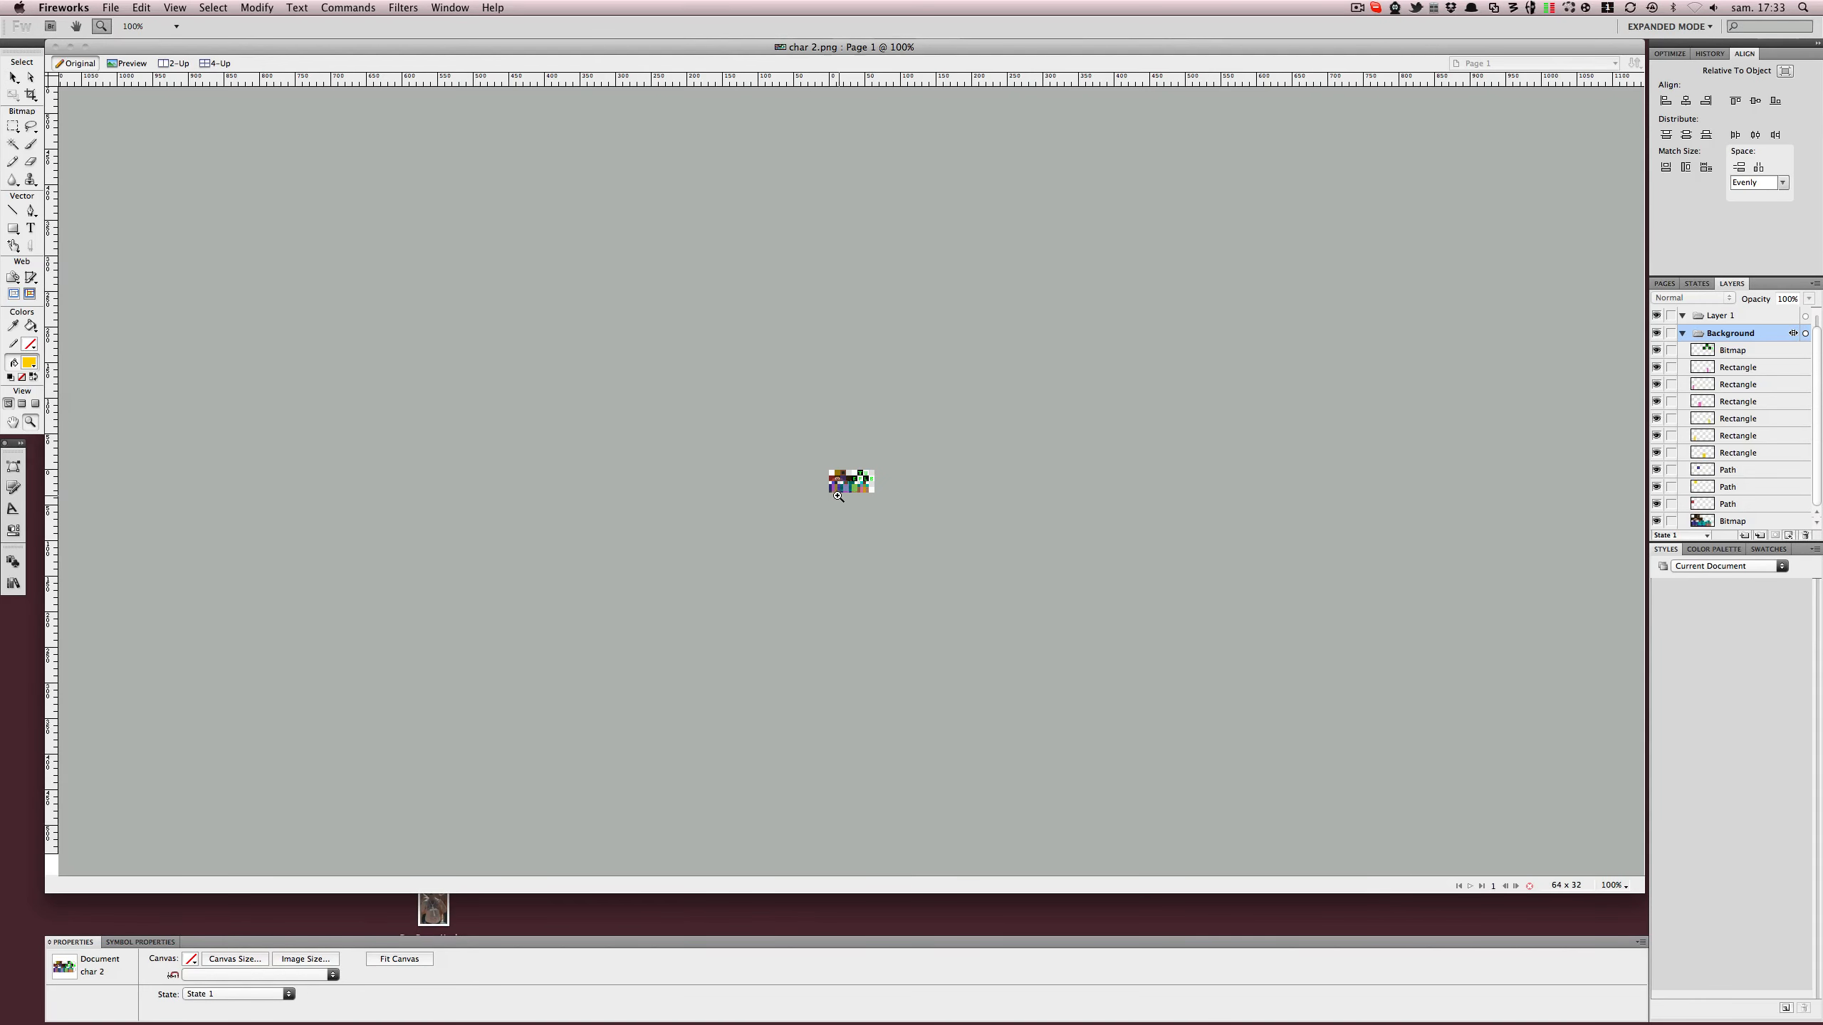
{"action": "left_click", "coordinate": [834, 493]}
{"action": "left_click", "coordinate": [834, 494]}
{"action": "left_click", "coordinate": [832, 496]}
{"action": "left_click", "coordinate": [831, 497]}
{"action": "left_click", "coordinate": [829, 499]}
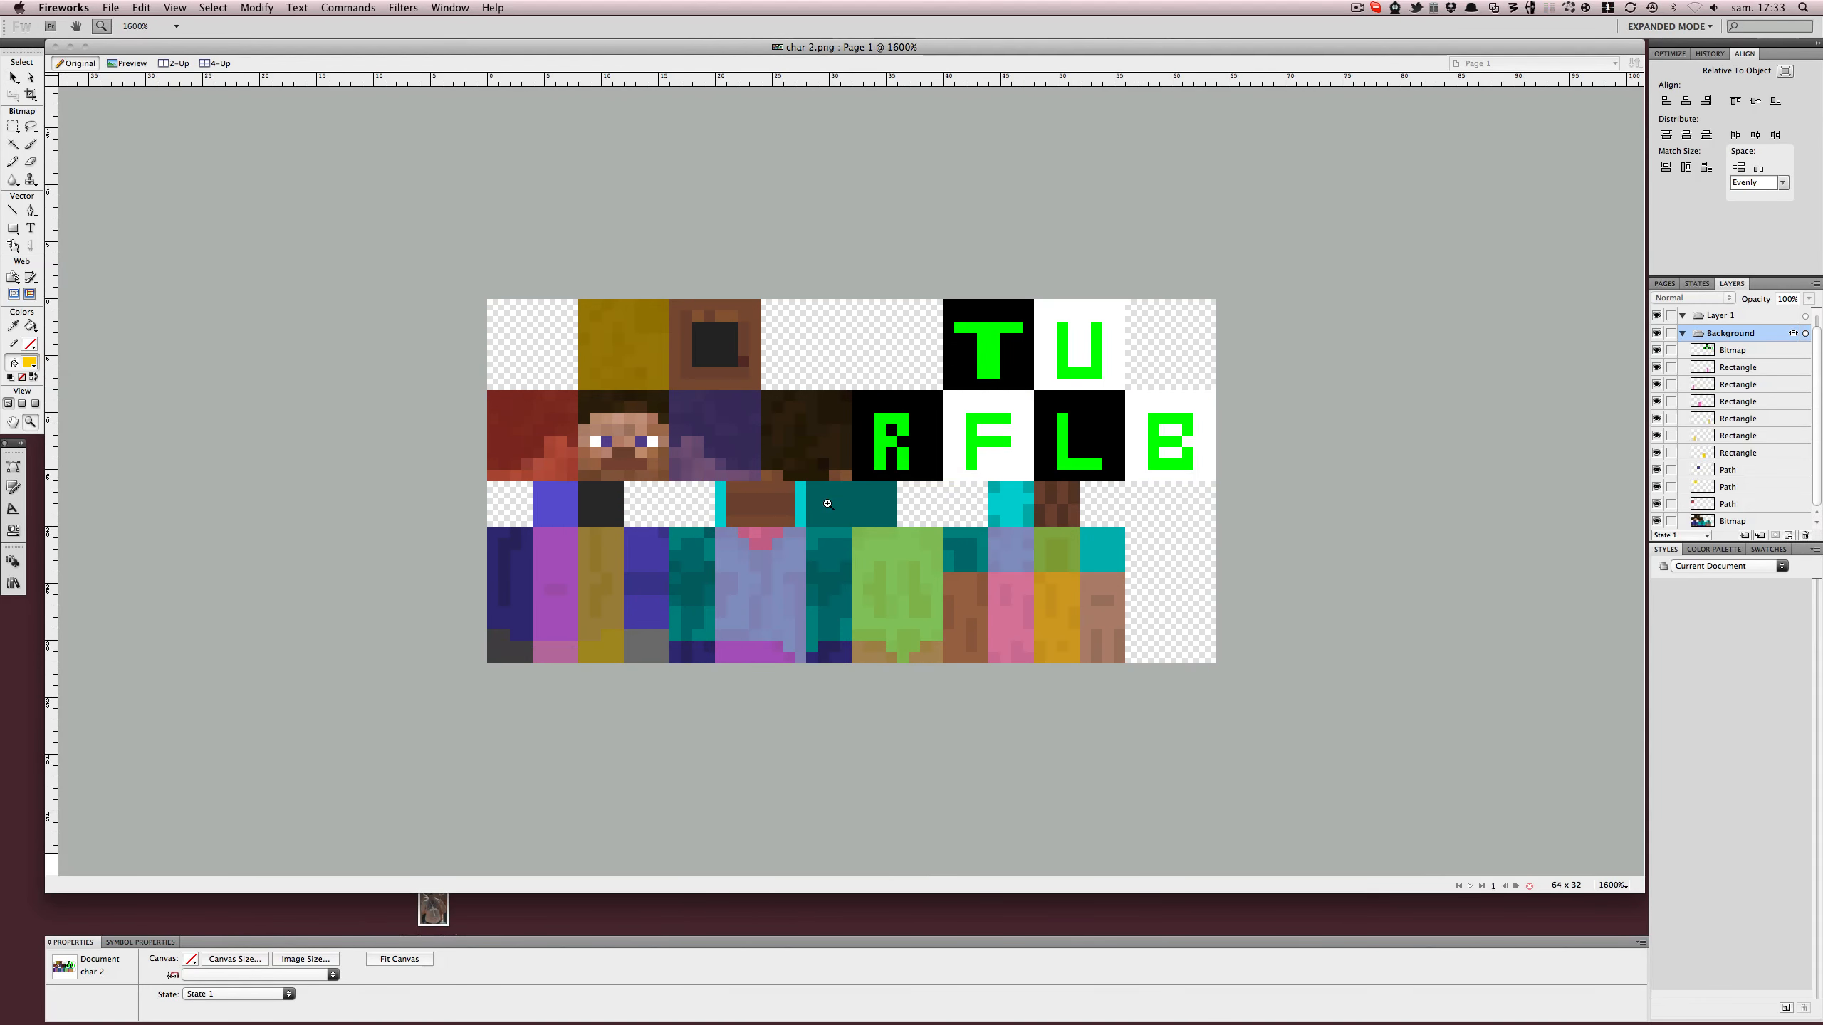
{"action": "left_click", "coordinate": [826, 502]}
{"action": "key", "text": "h"}
{"action": "left_click_drag", "start_coordinate": [566, 509], "coordinate": [567, 519]}
{"action": "key", "text": "v"}
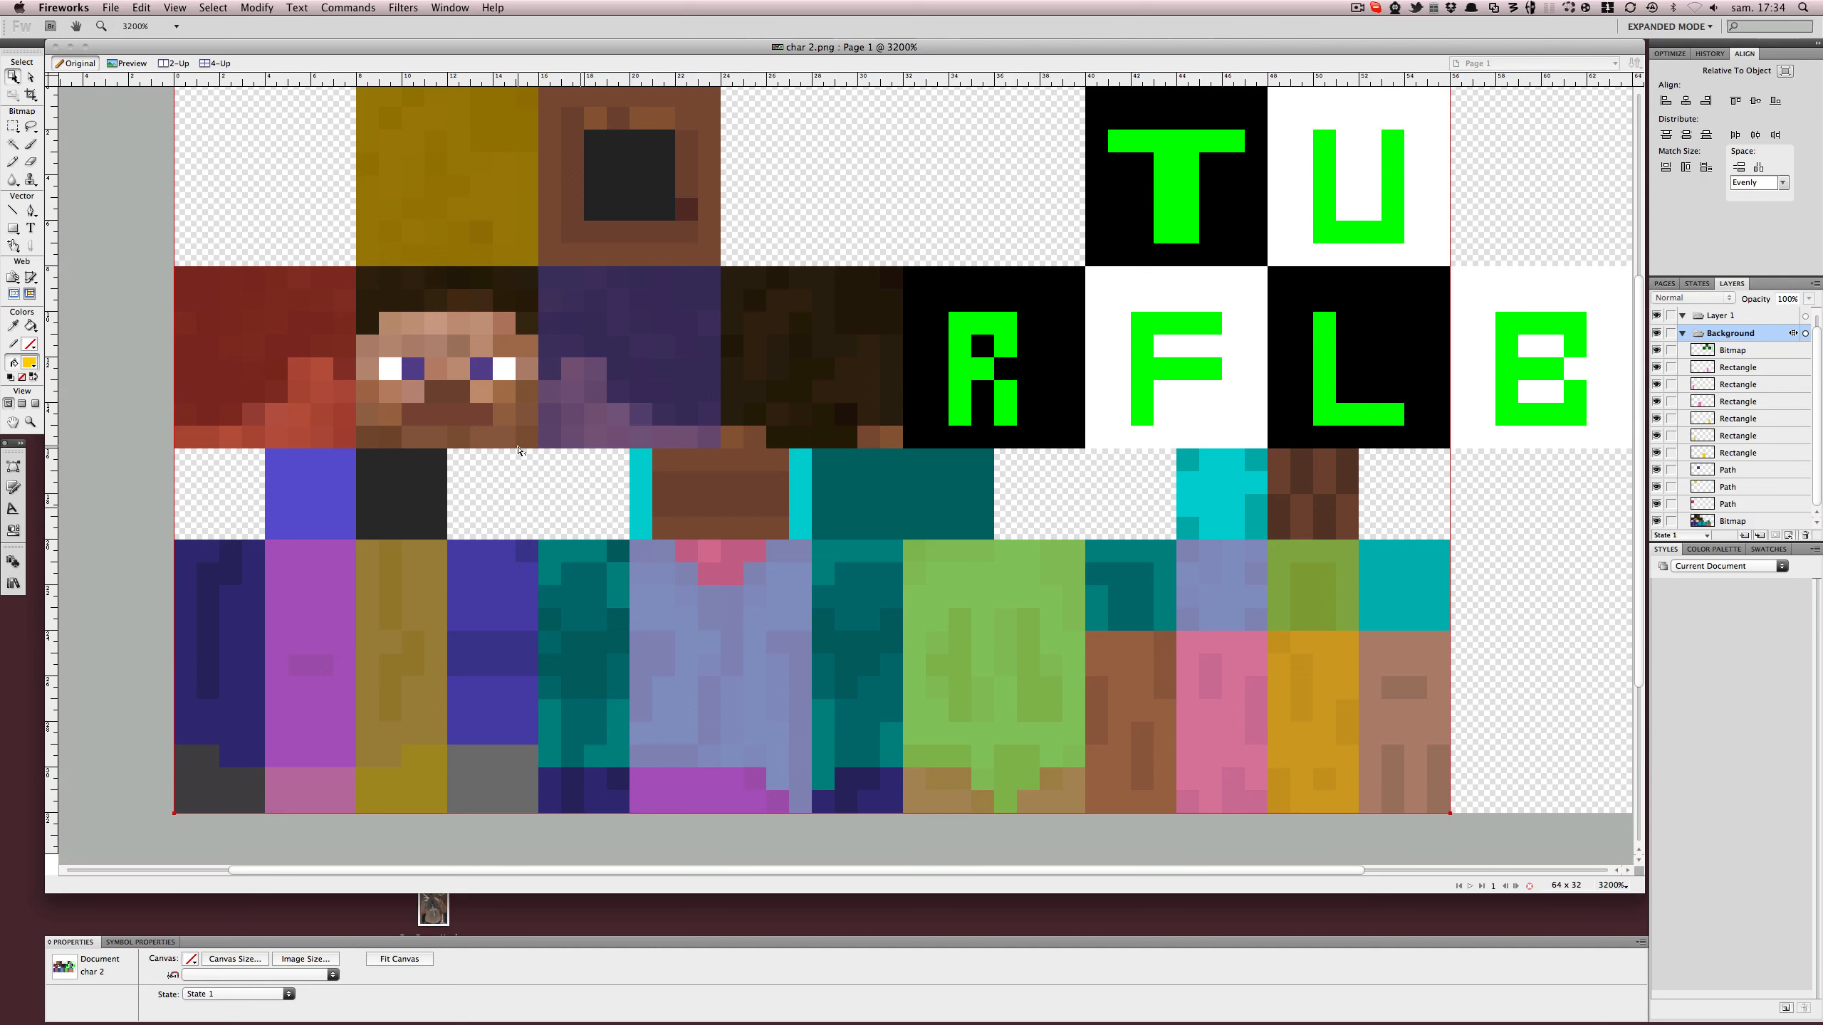
- Calculate the character's total pixel height as 8+12+12
{"action": "key", "text": "alt+space"}
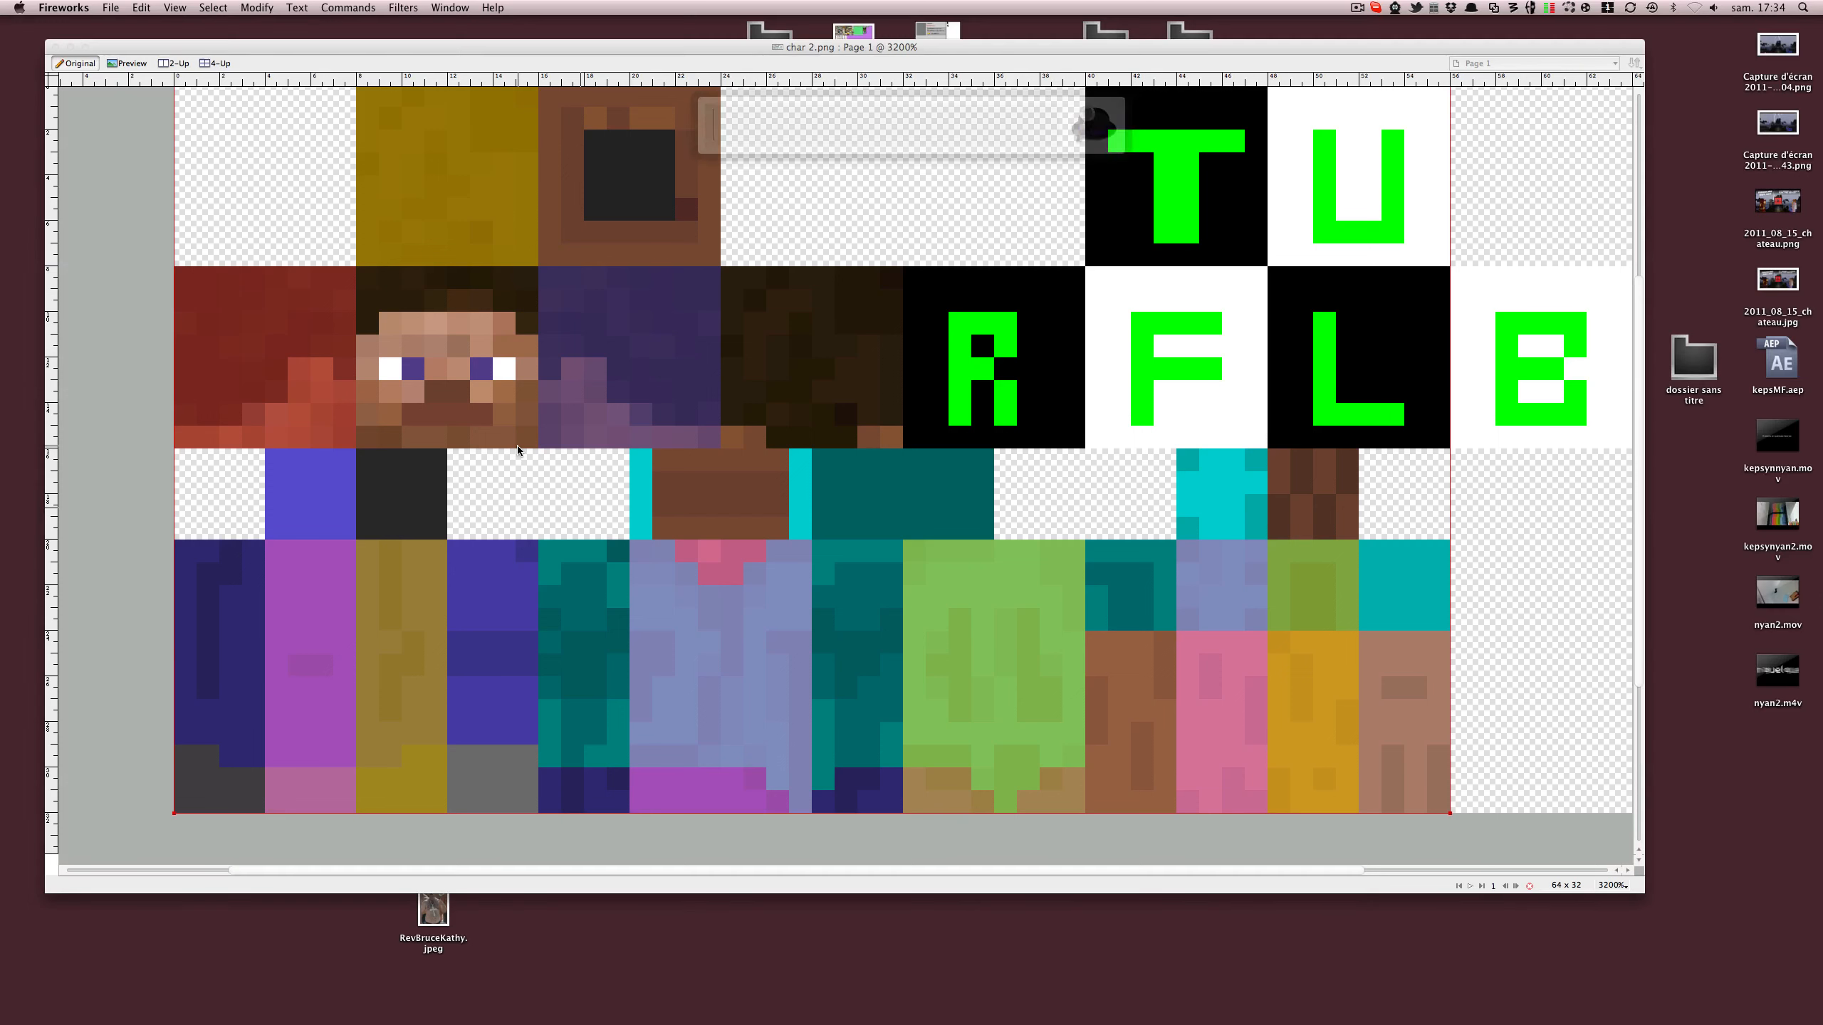
{"action": "type", "text": "8+12+12"}
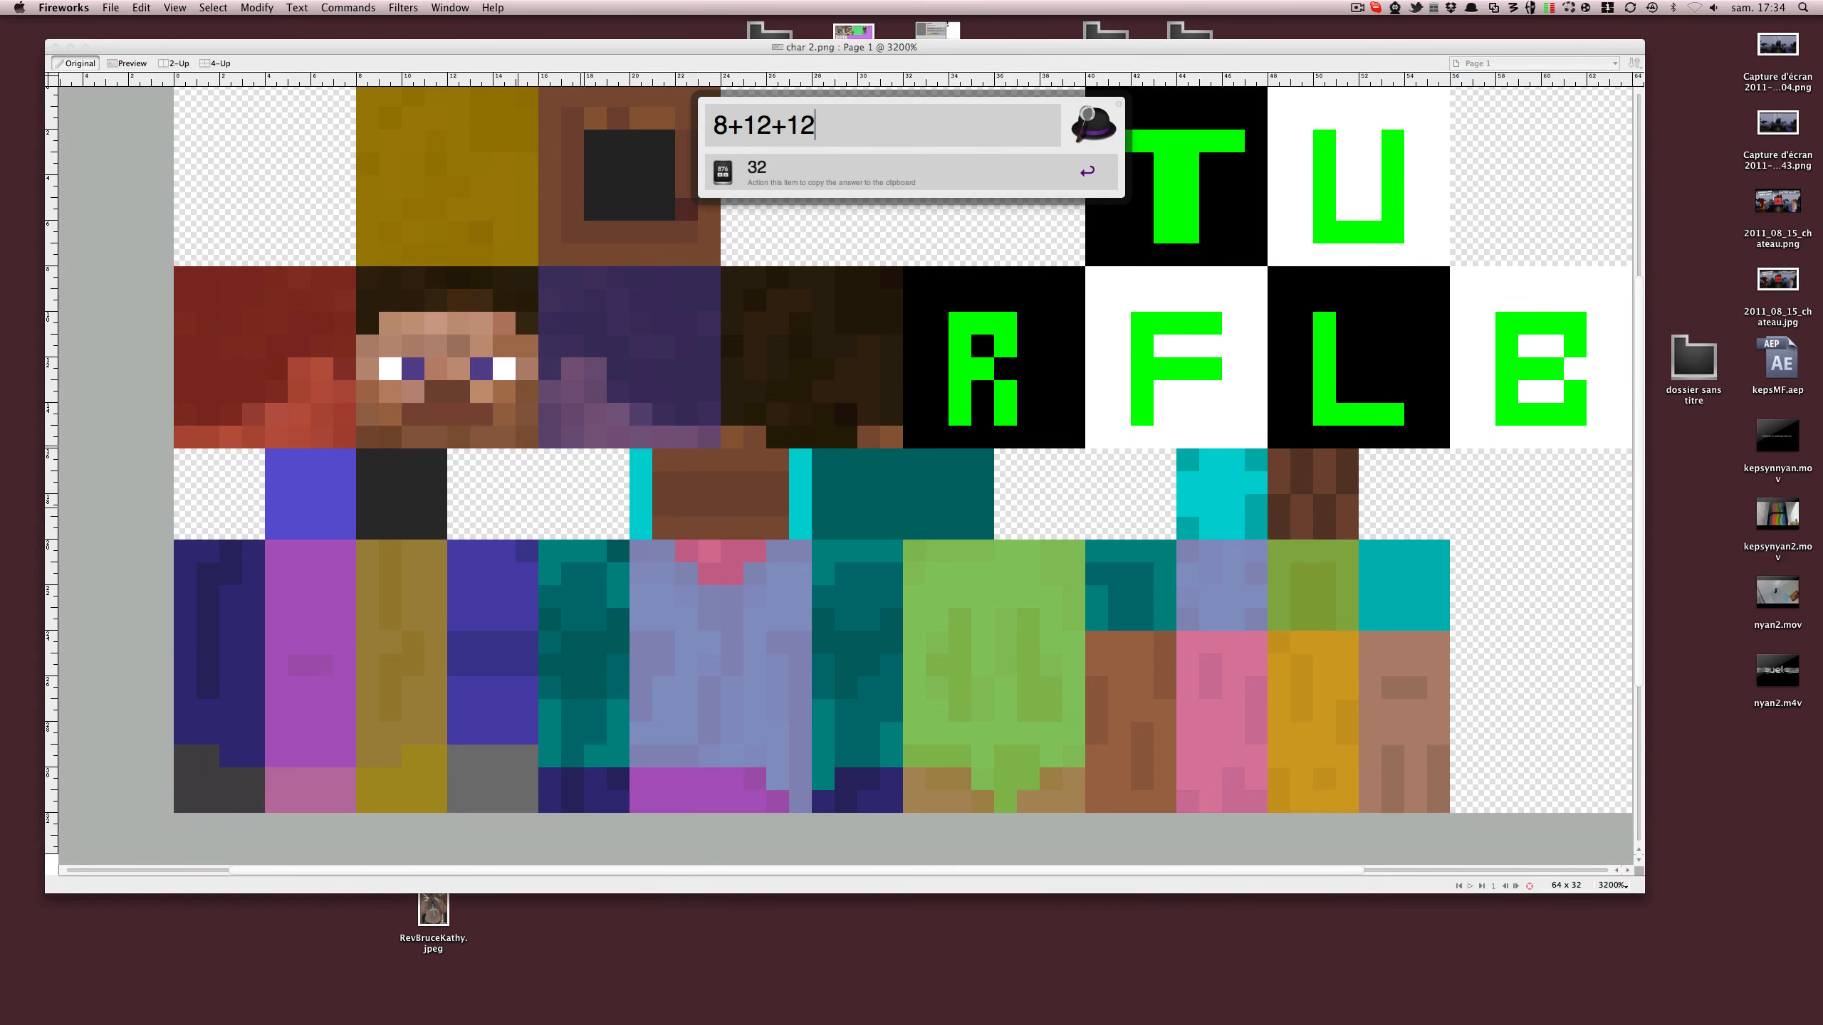
{"action": "key", "text": "Return"}
- Switch to Cinema 4D and examine the upper stone cube's size and the height of the two-cube stack
{"action": "key", "text": "super+Tab"}
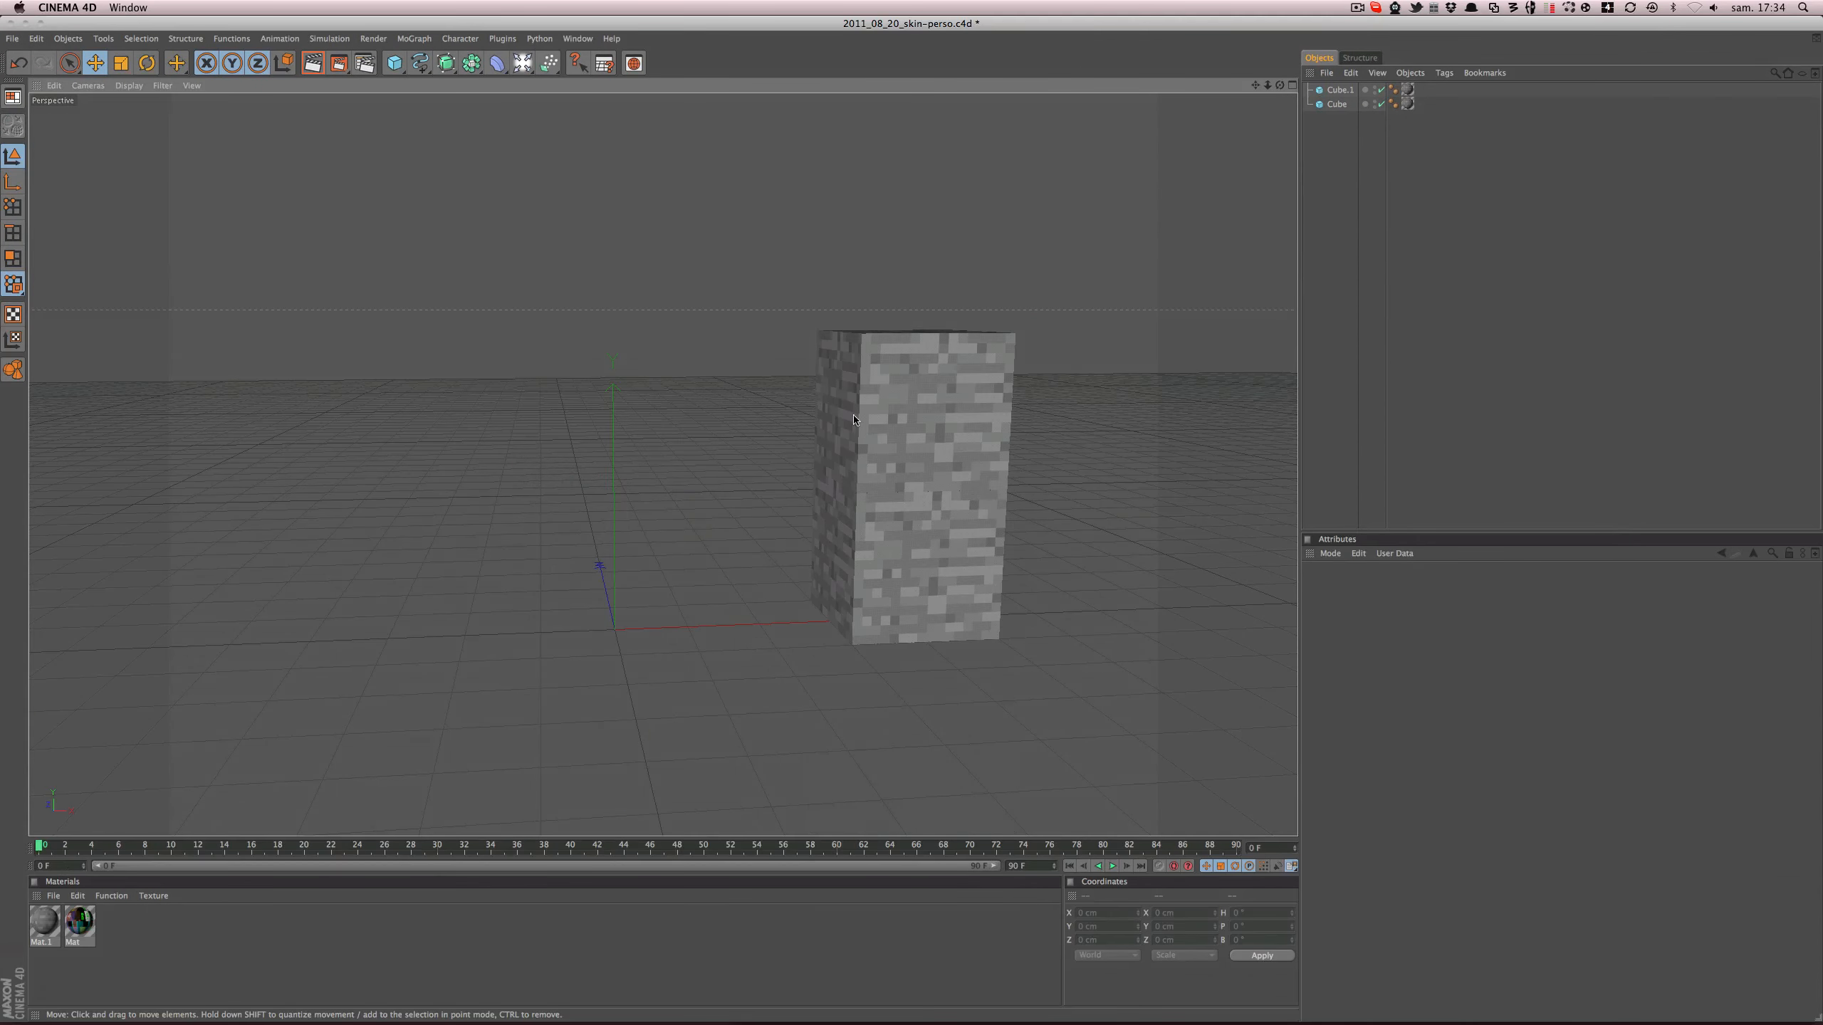
{"action": "left_click", "coordinate": [894, 408]}
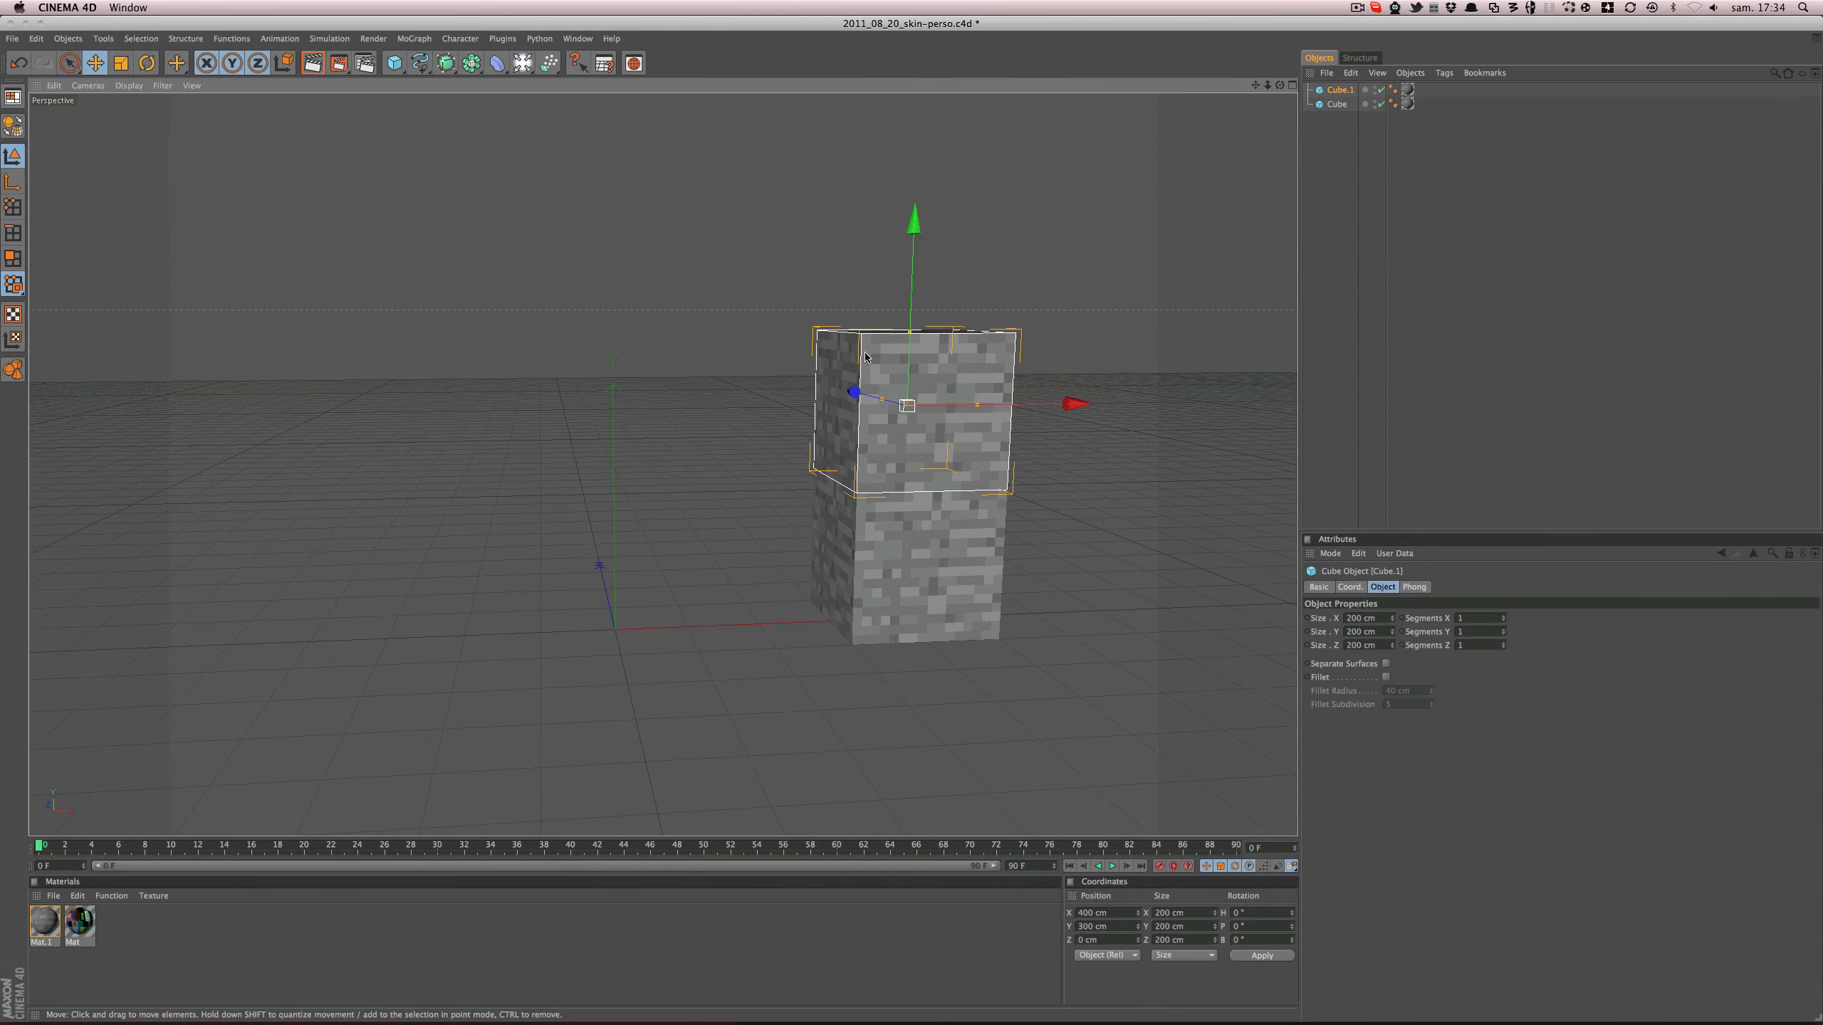
{"action": "left_click_drag", "start_coordinate": [861, 429], "coordinate": [769, 444], "text": "alt"}
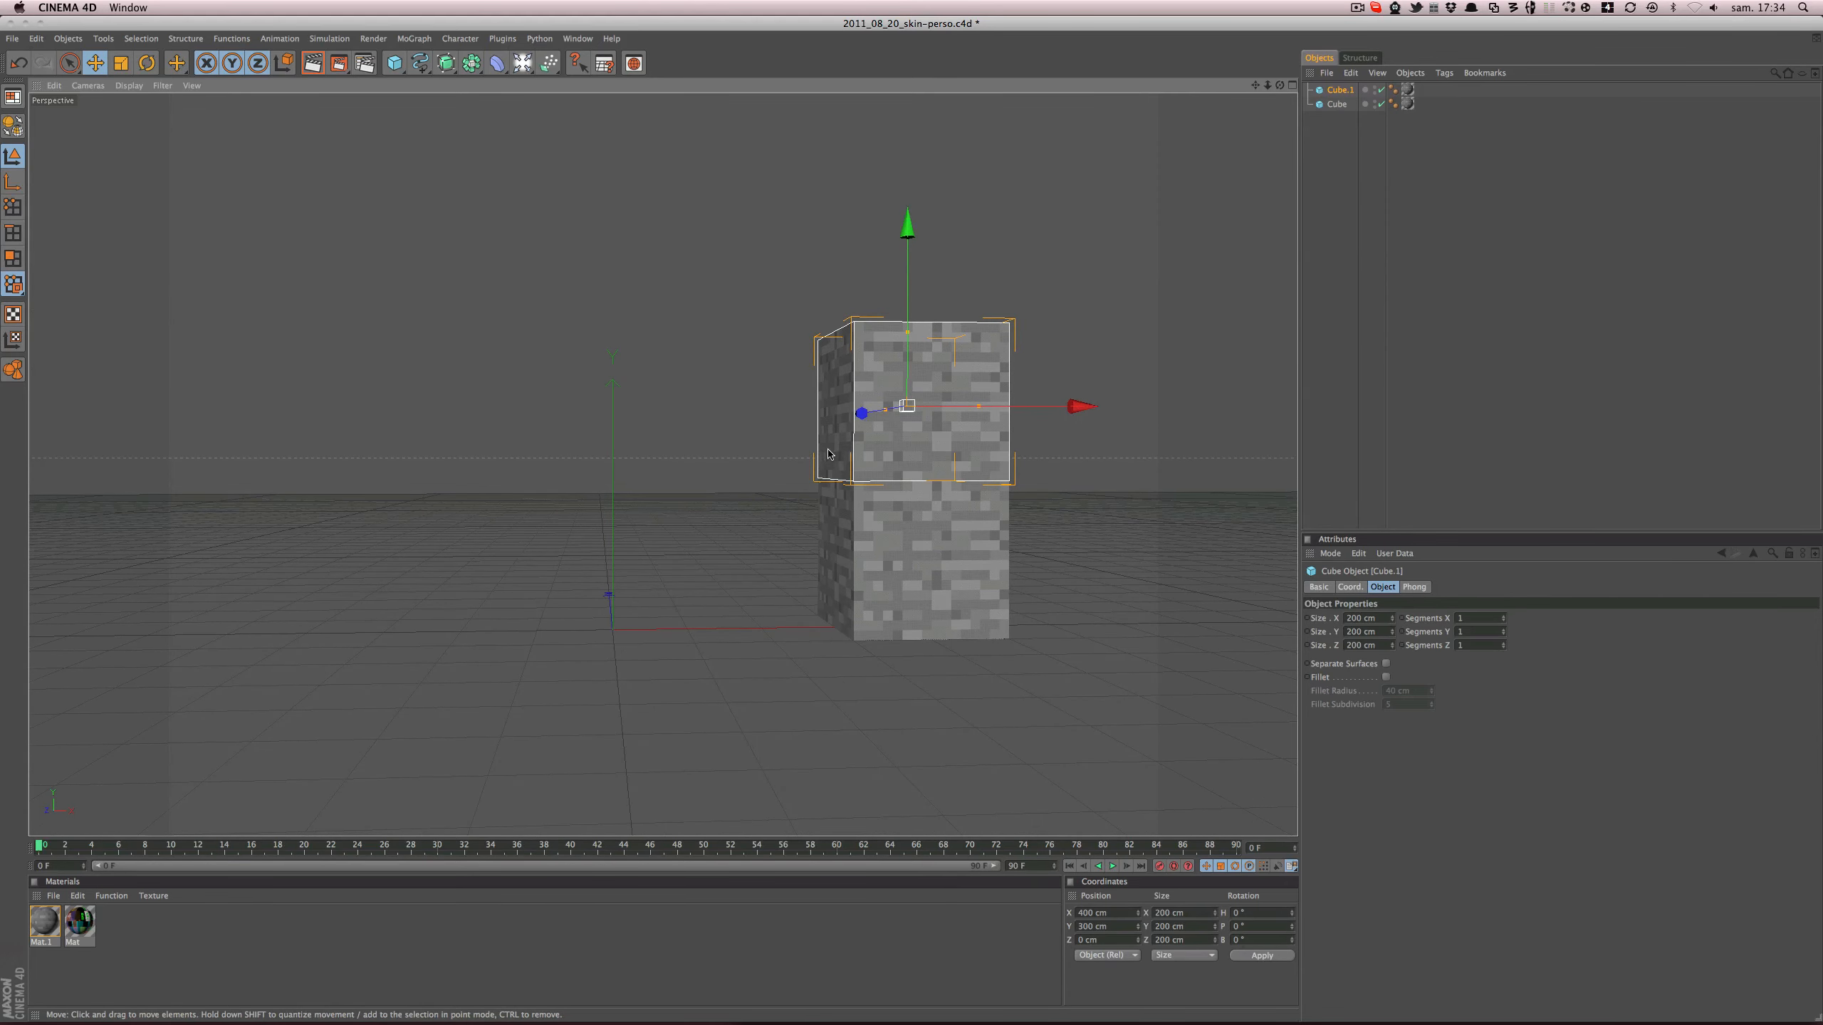
{"action": "left_click", "coordinate": [801, 455]}
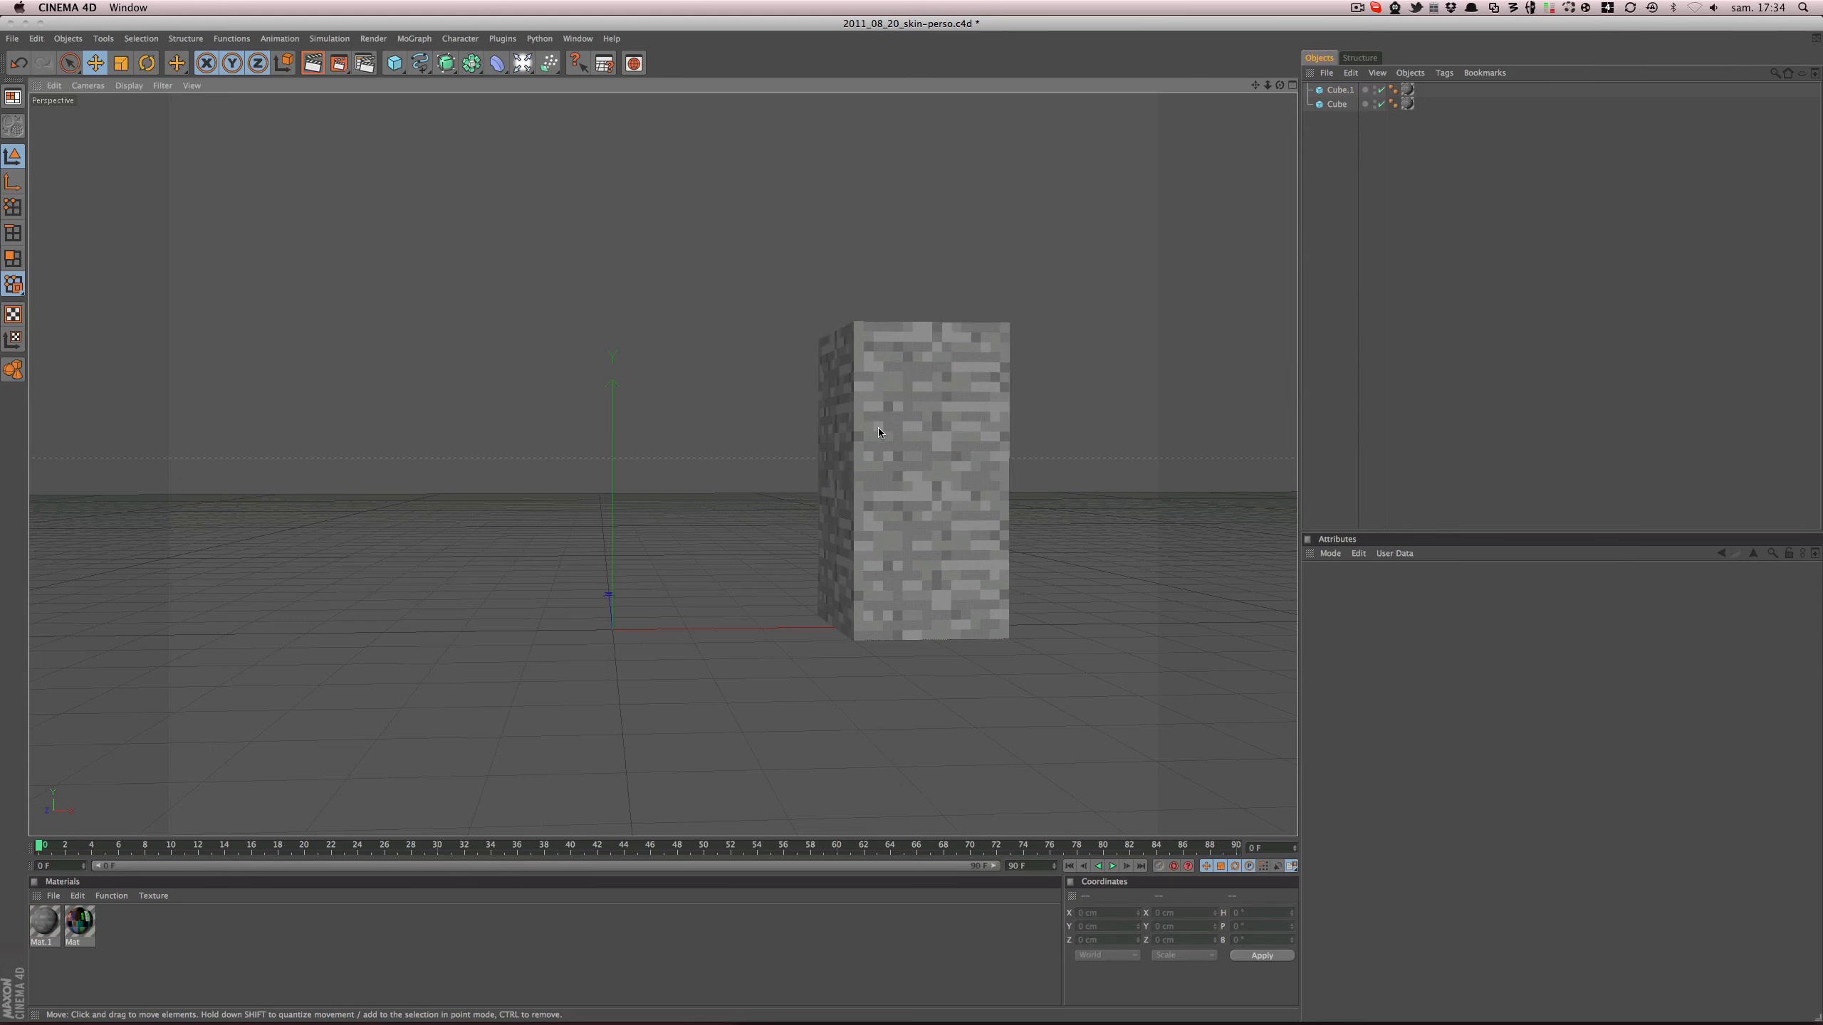
{"action": "left_click_drag", "start_coordinate": [878, 429], "coordinate": [748, 480], "text": "alt"}
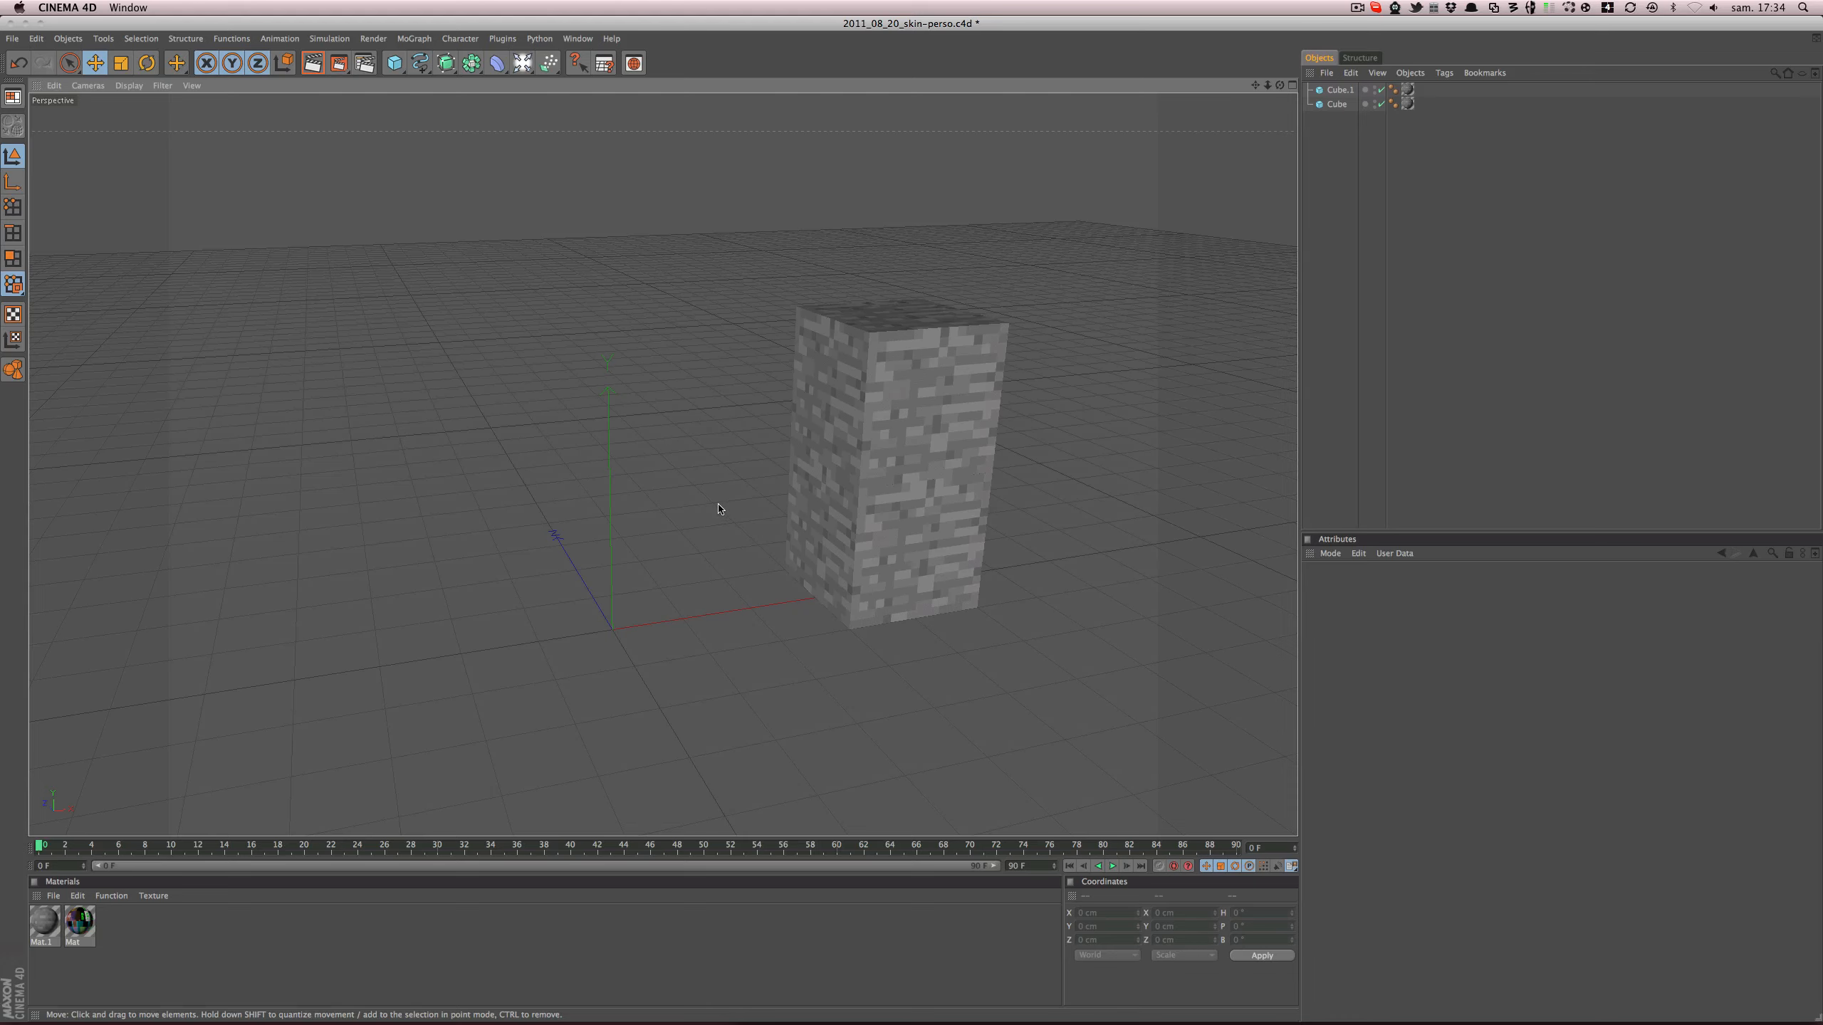
- Recheck the skin template in Fireworks, return to Cinema 4D and inspect the upper stone cube's X size
{"action": "key", "text": "super+Tab"}
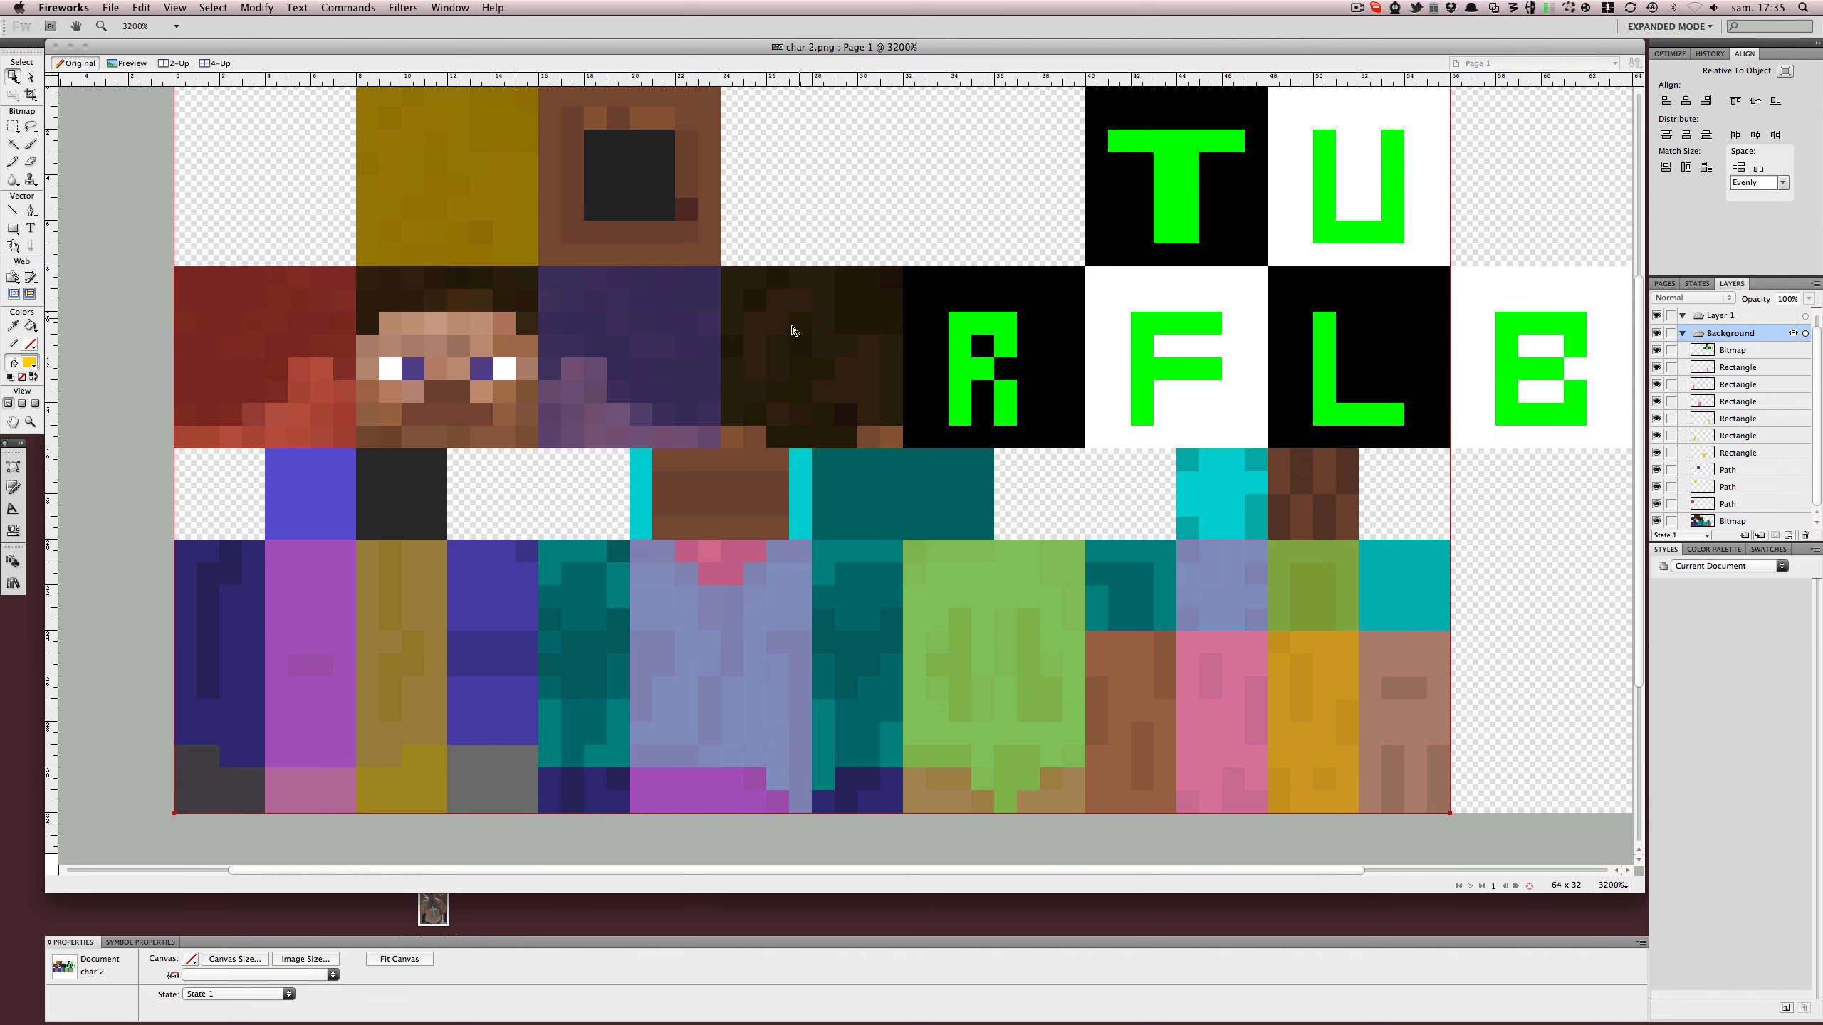
{"action": "key", "text": "ctrl+Down"}
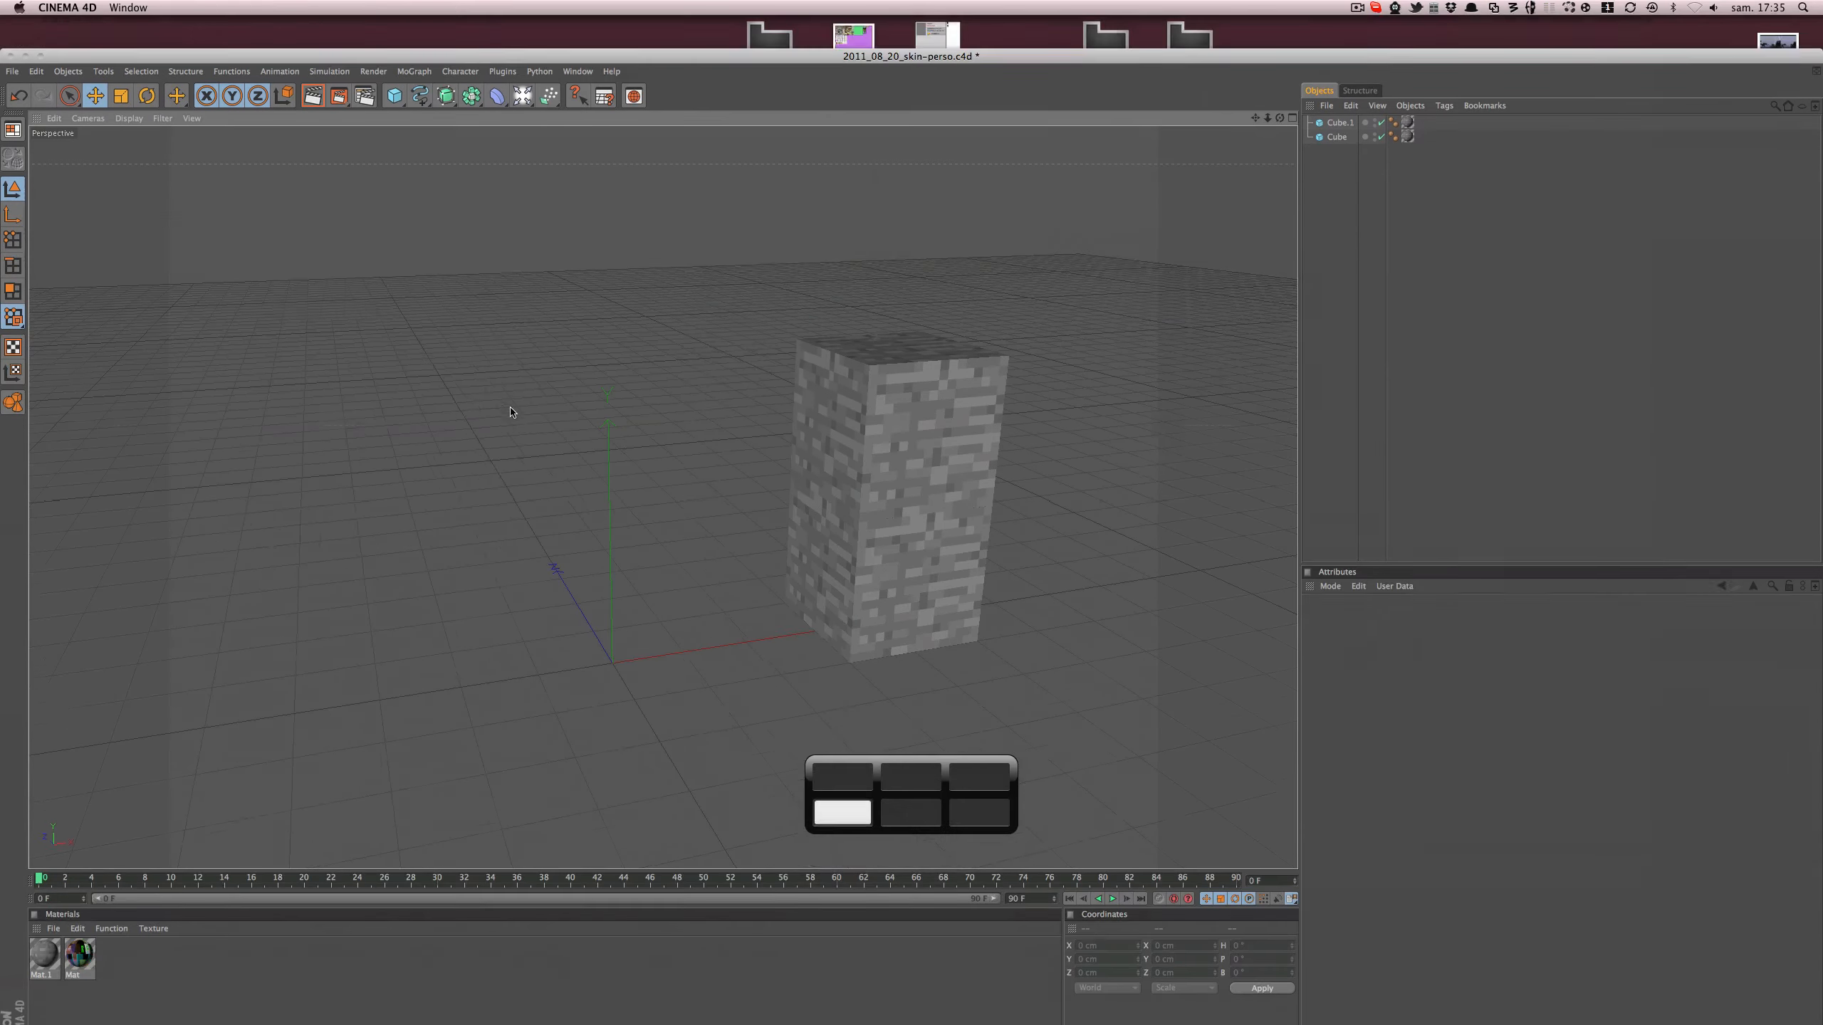
{"action": "left_click", "coordinate": [948, 402]}
{"action": "left_click_drag", "start_coordinate": [931, 416], "coordinate": [871, 473], "text": "alt"}
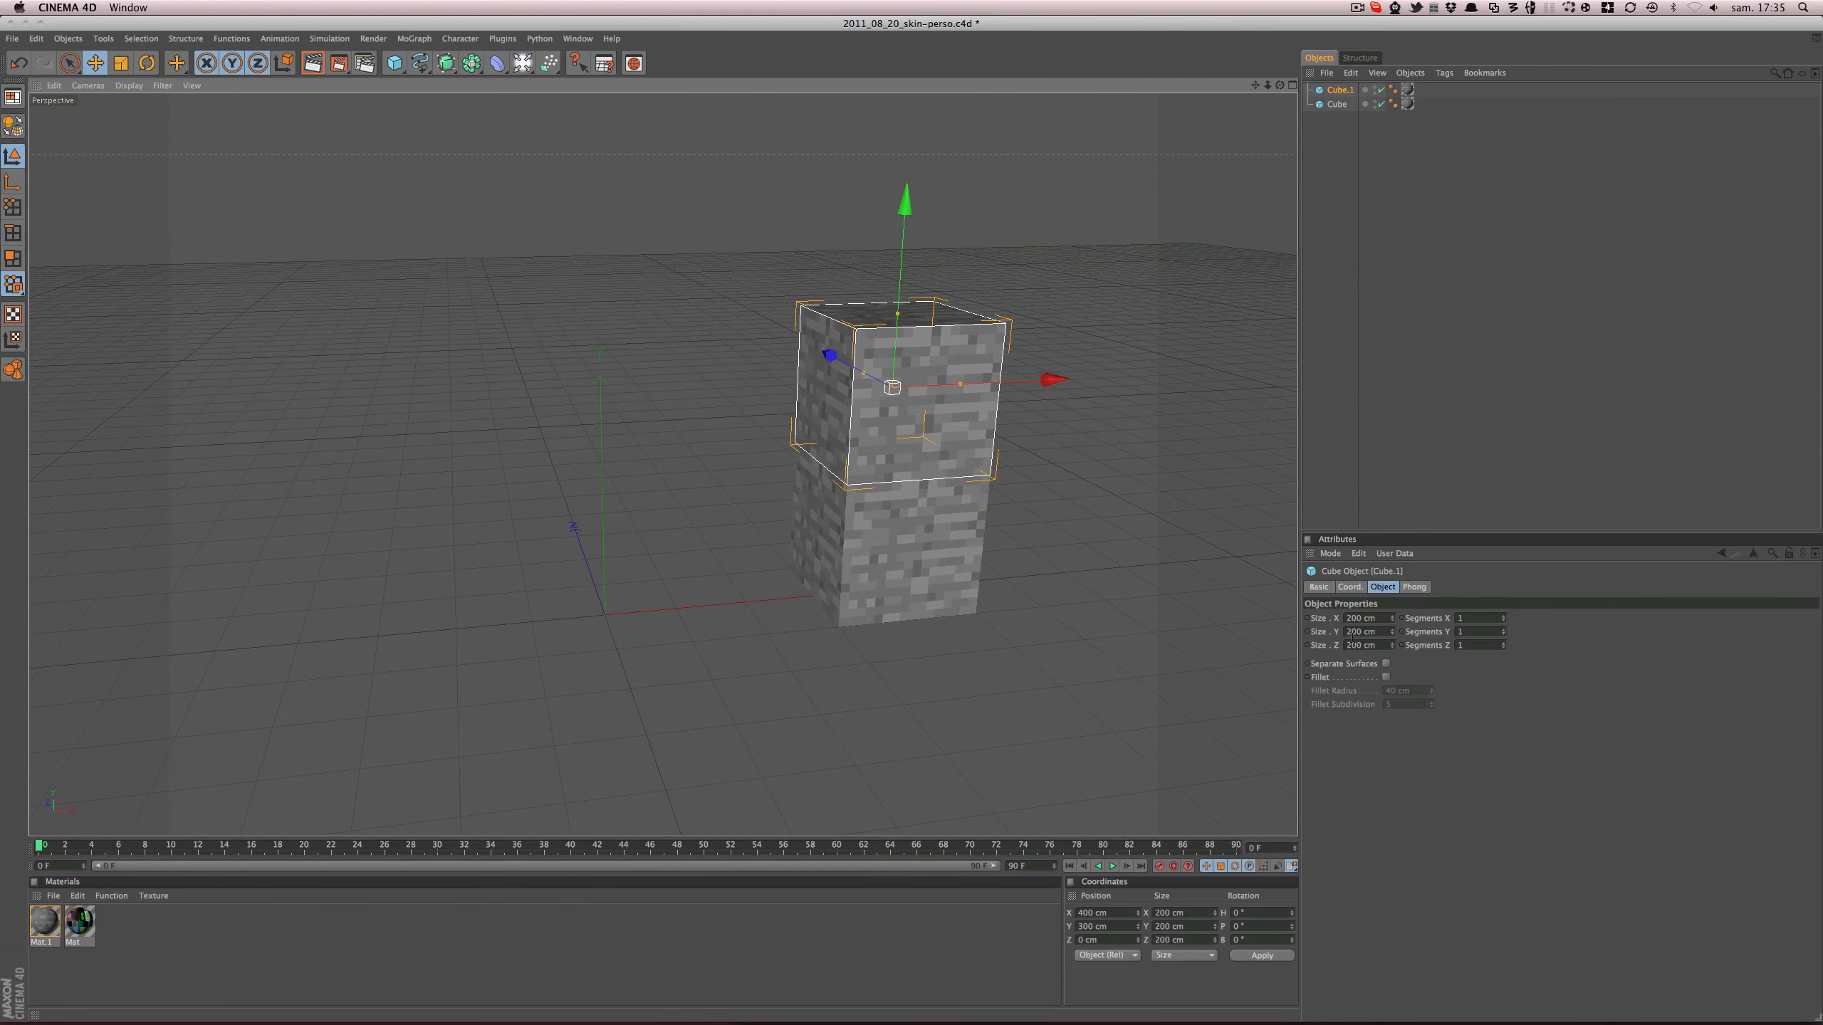
{"action": "left_click", "coordinate": [1358, 619]}
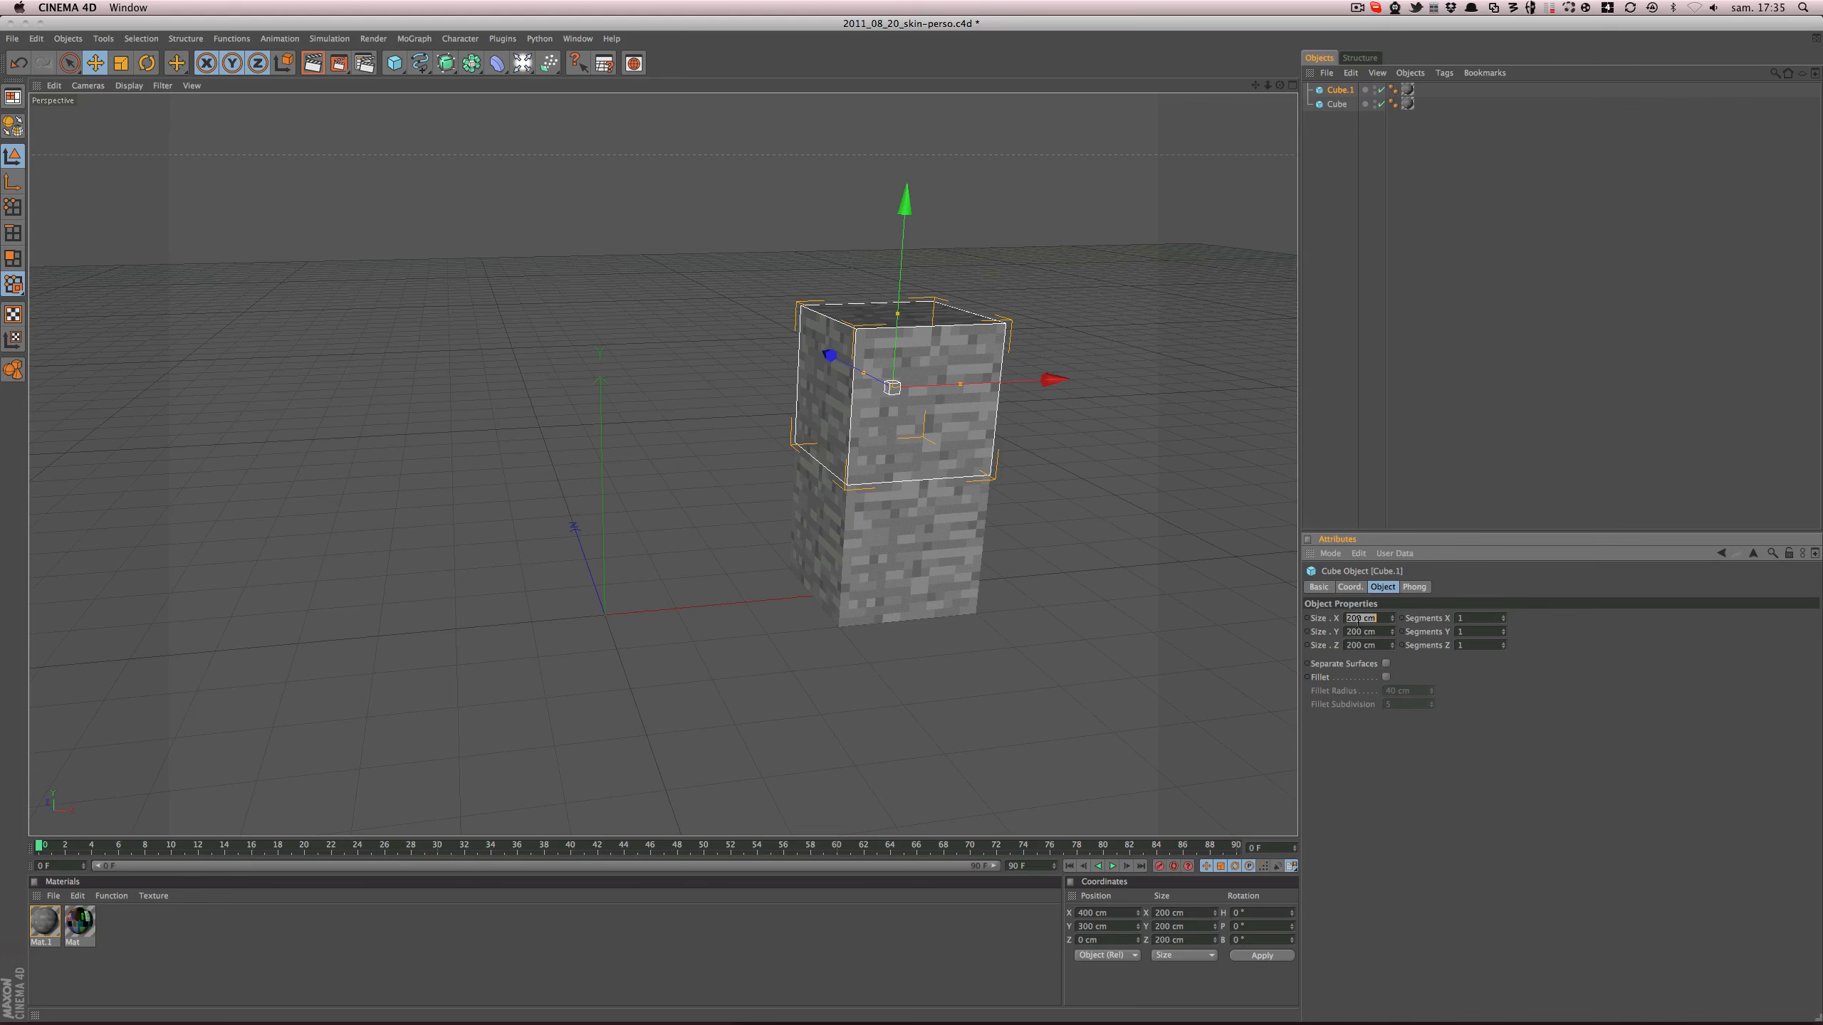
{"action": "left_click", "coordinate": [883, 652]}
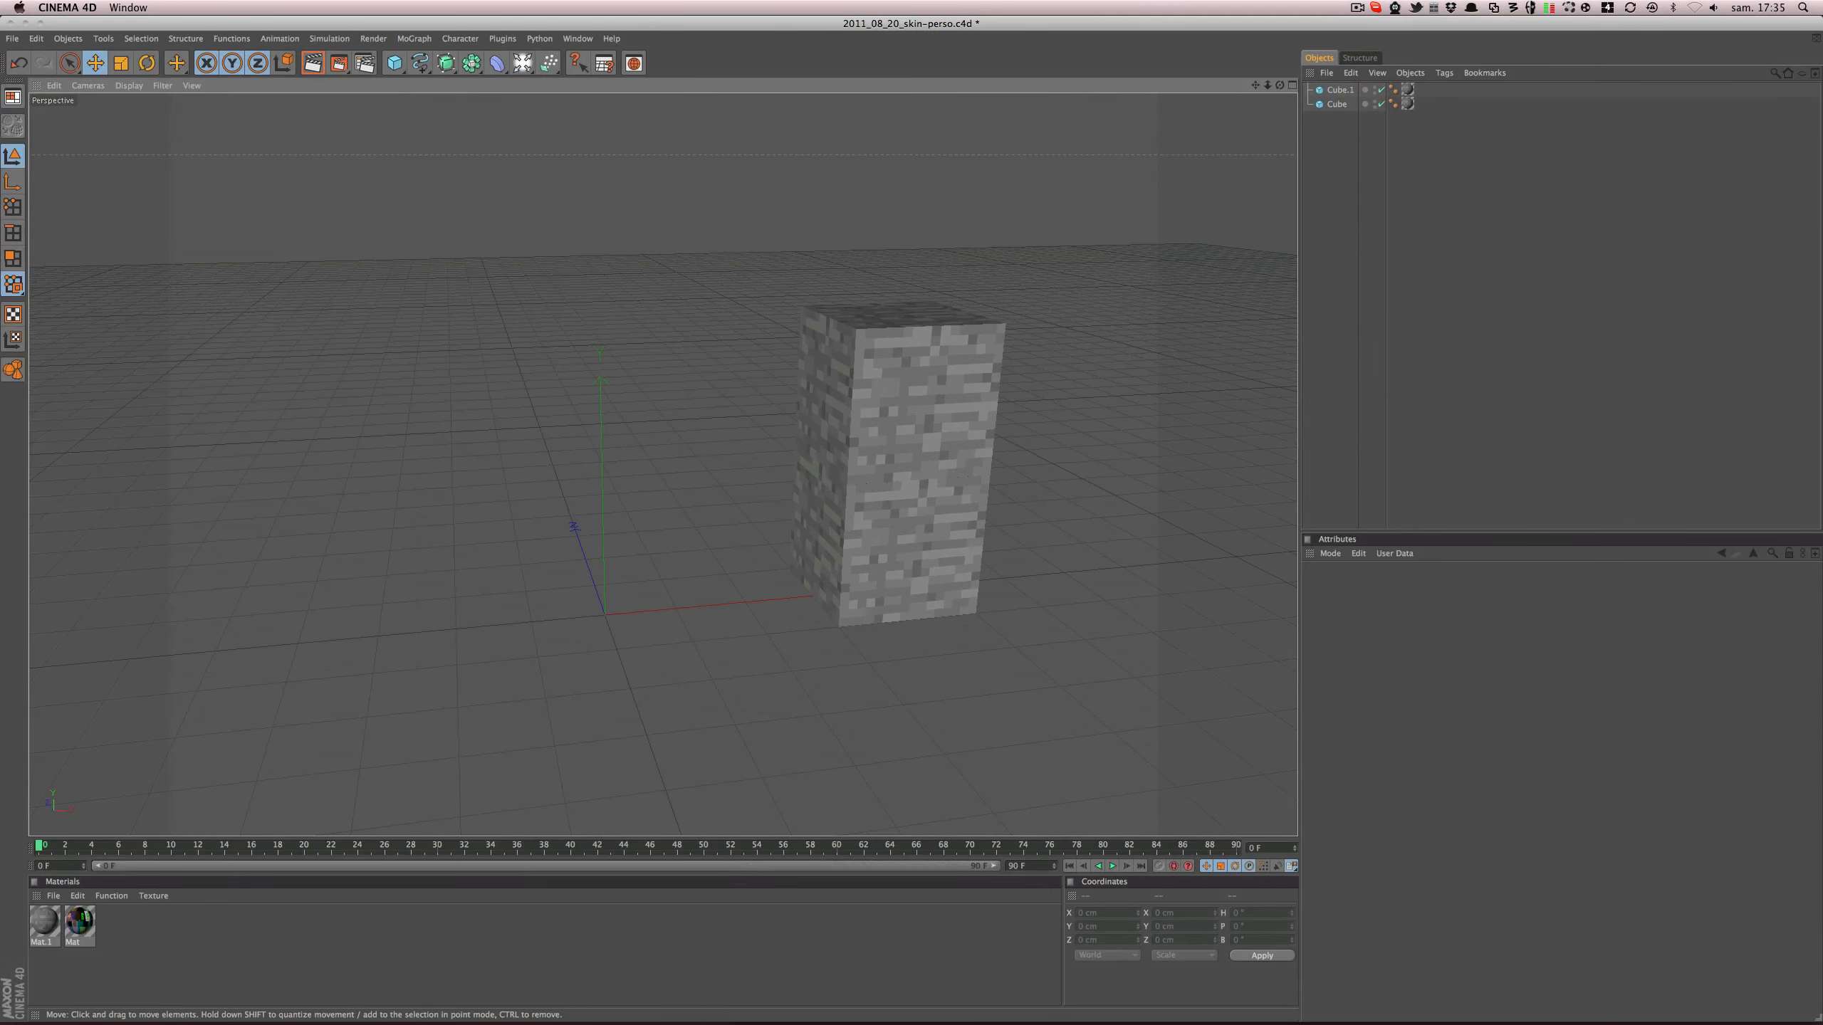
{"action": "left_click_drag", "start_coordinate": [605, 514], "coordinate": [630, 551], "text": "alt"}
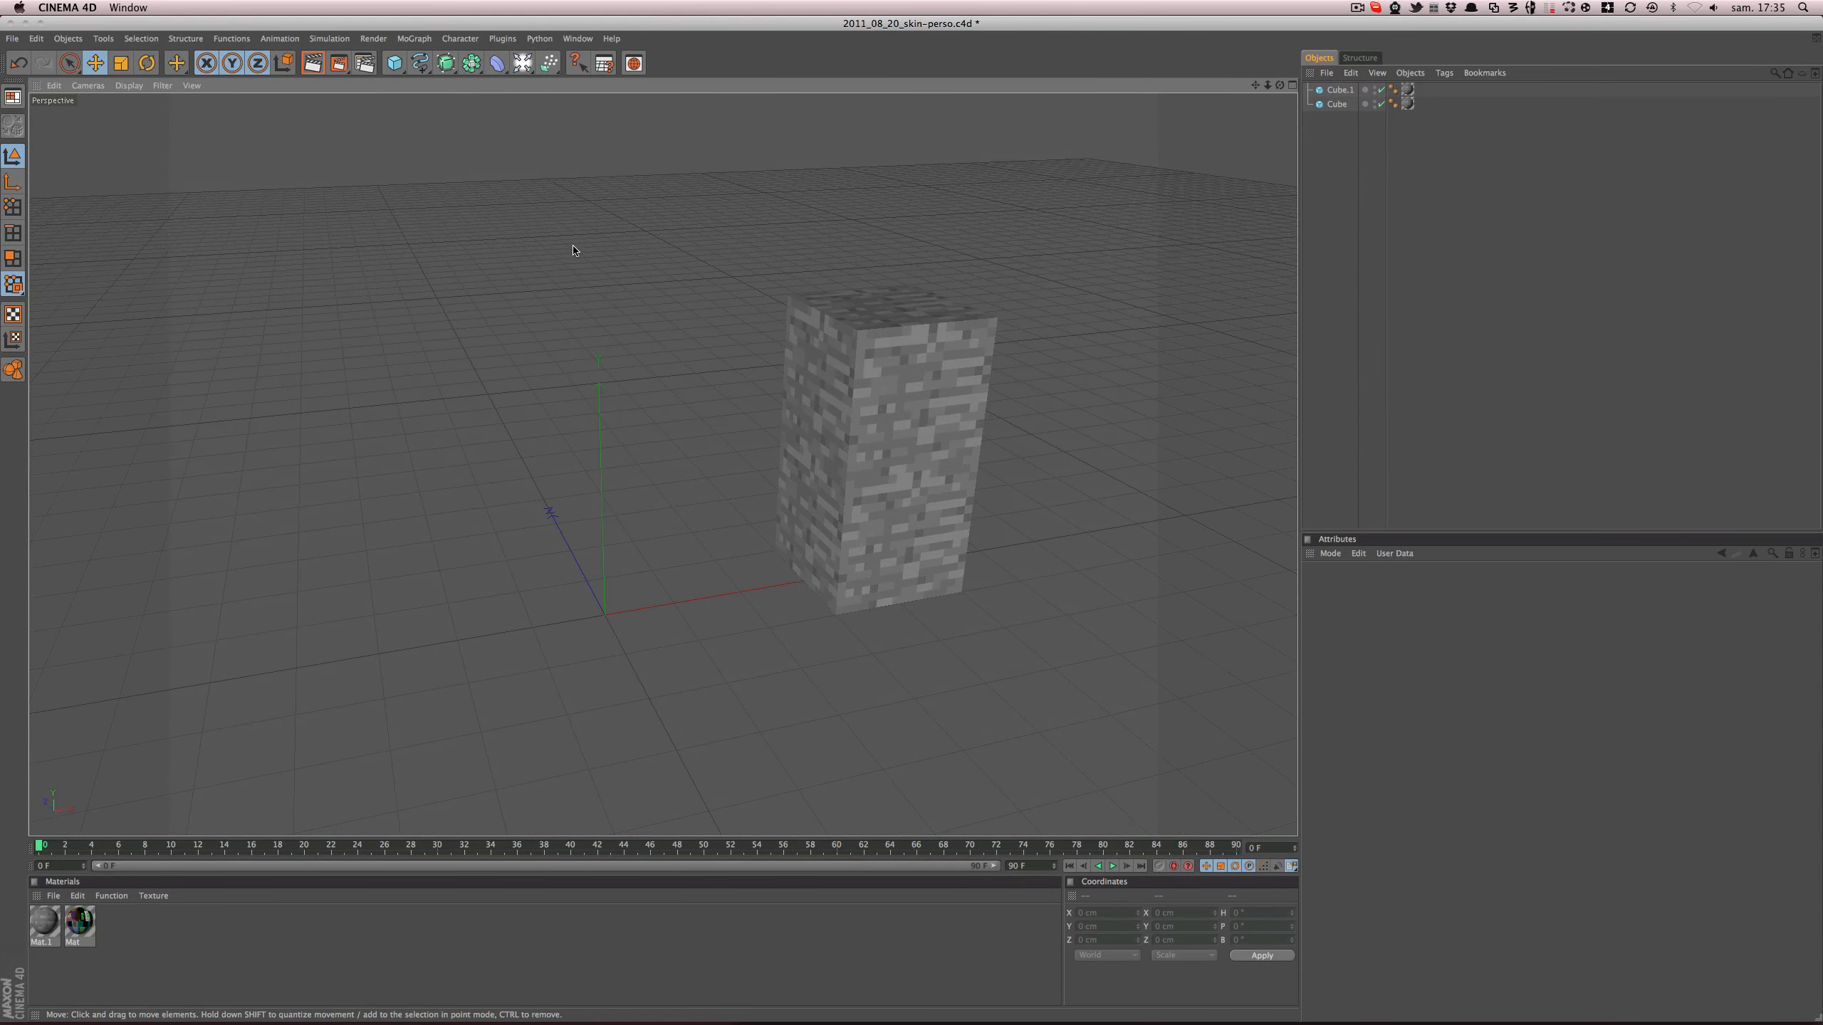
- Add a cube at the world origin, raise it to about Y 290 cm, and compare its size with the upper stone cube
{"action": "left_click", "coordinate": [394, 63]}
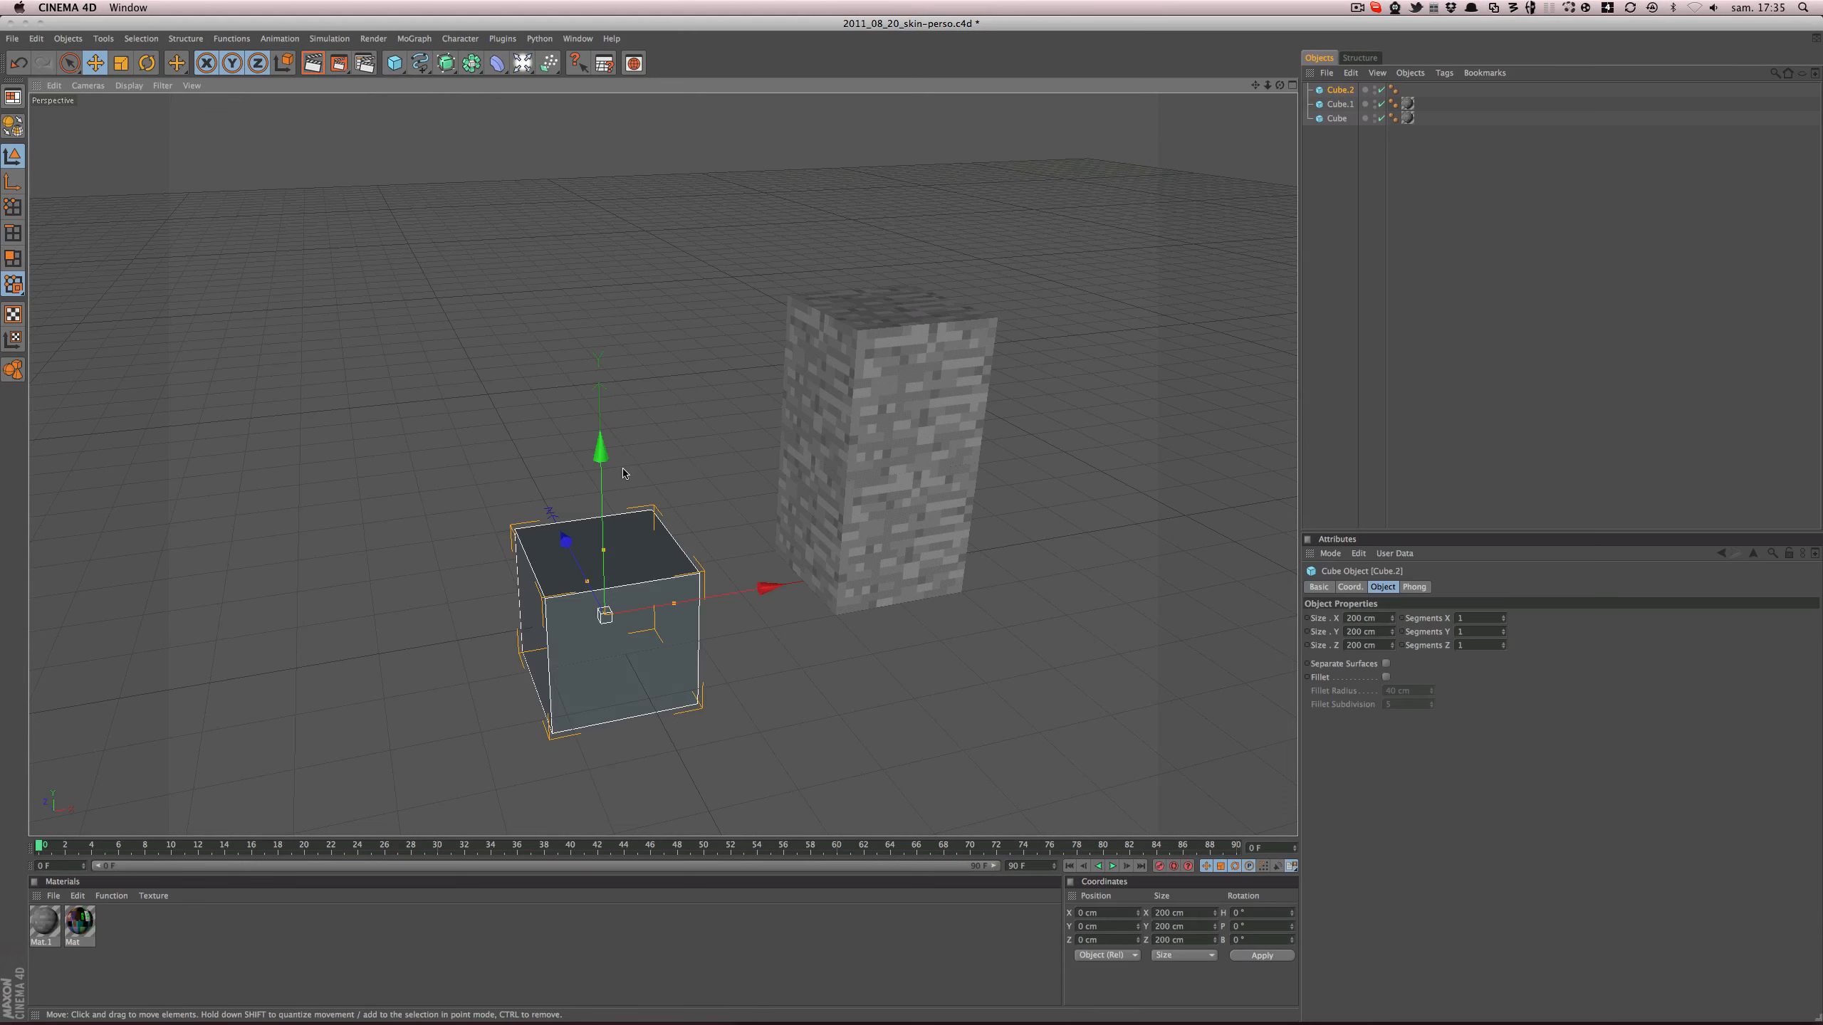
{"action": "left_click_drag", "start_coordinate": [603, 560], "coordinate": [601, 409]}
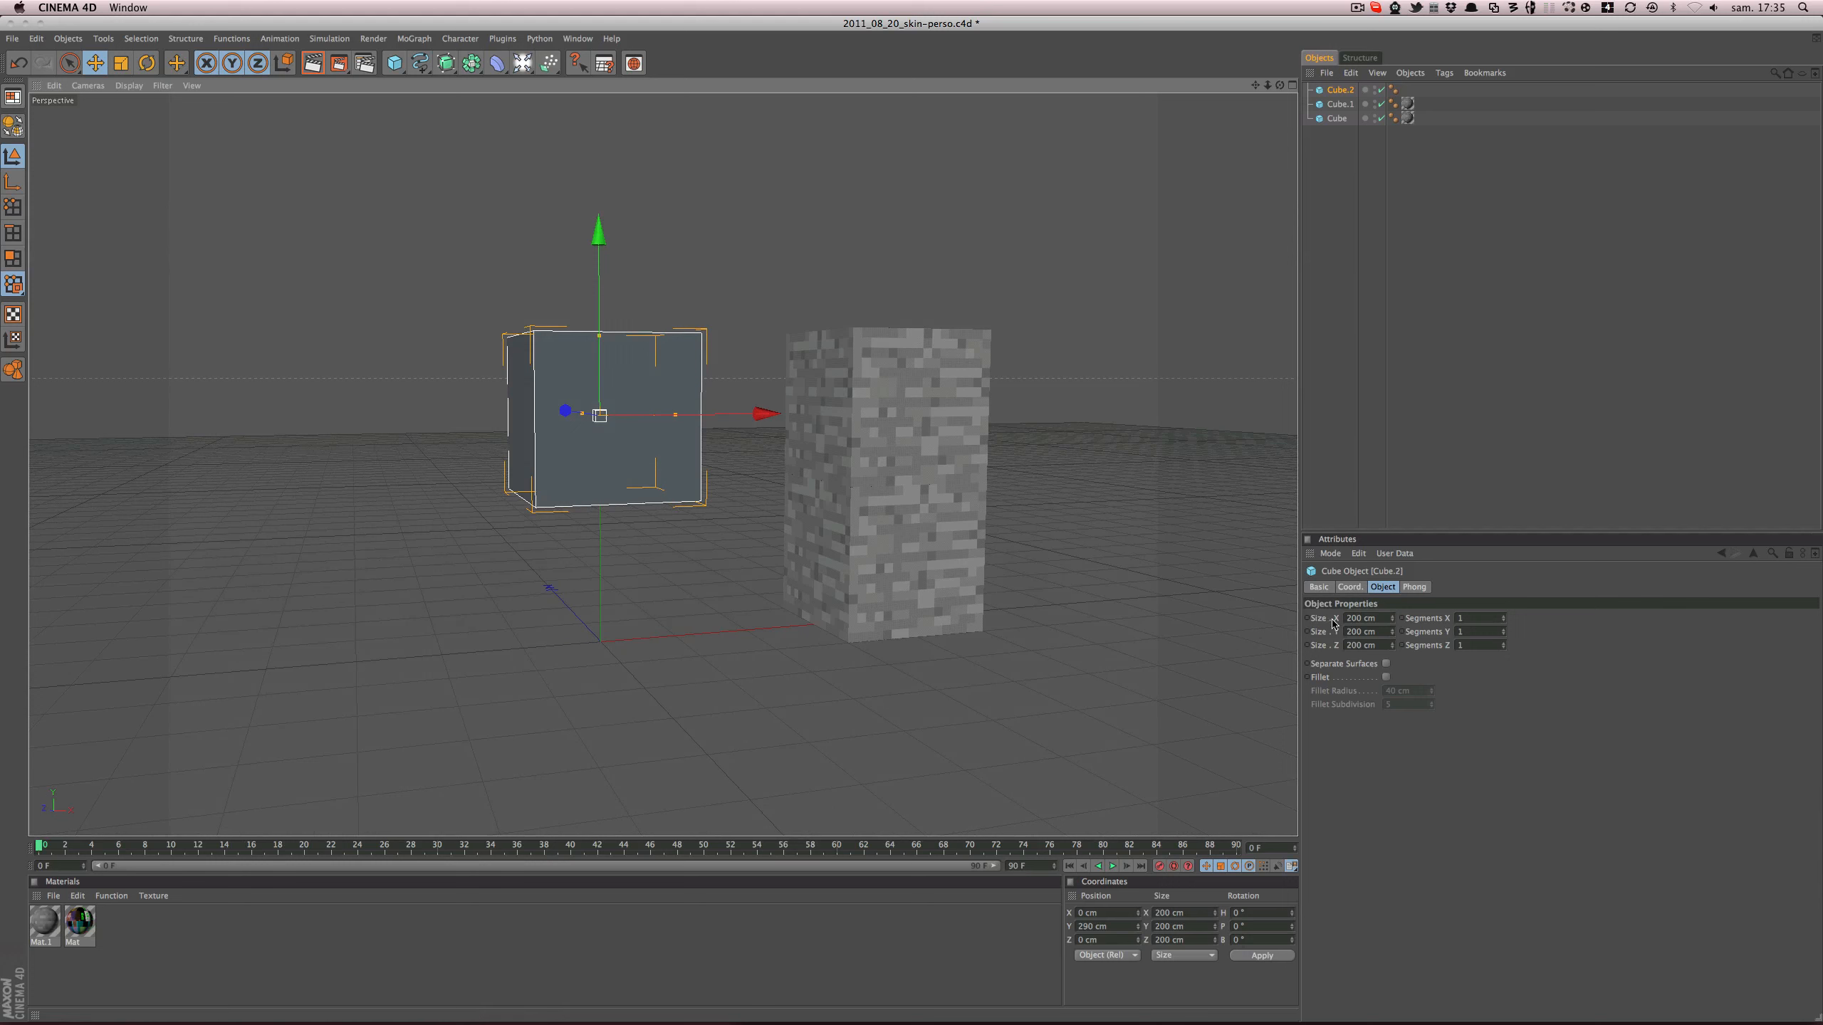
{"action": "left_click", "coordinate": [1372, 618]}
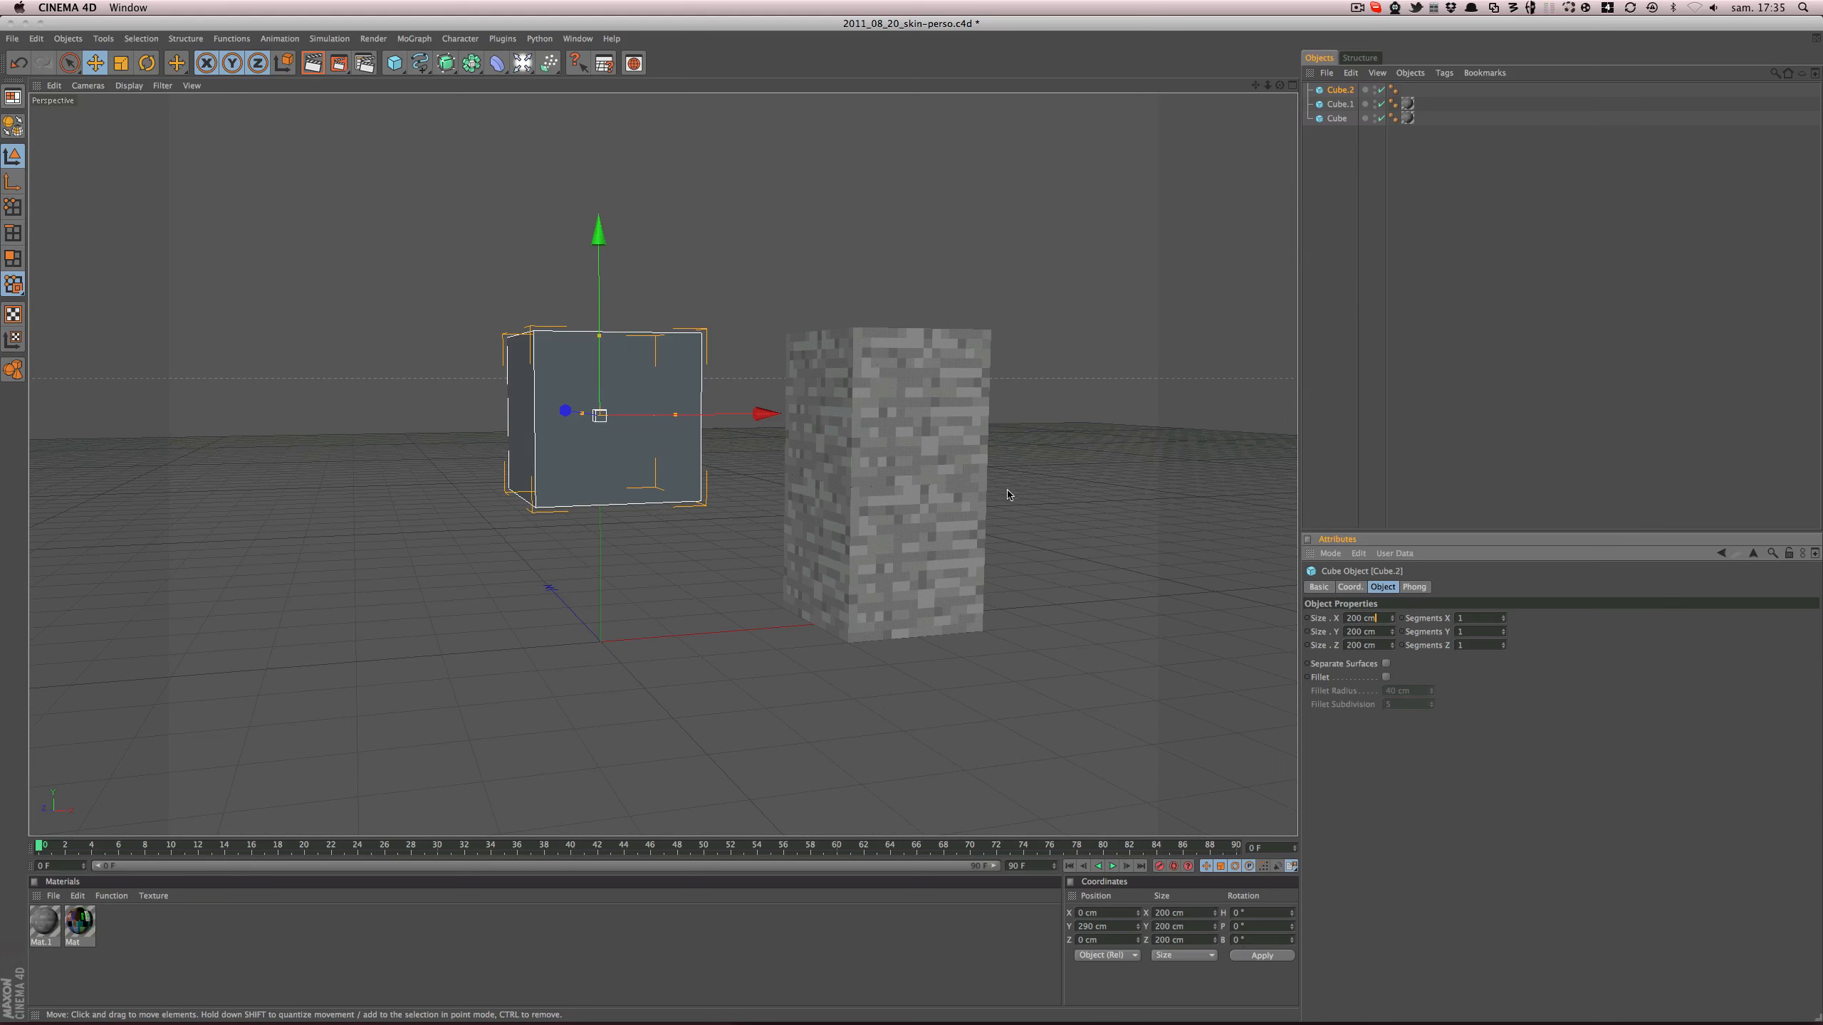
{"action": "key", "text": "super+a"}
{"action": "left_click", "coordinate": [864, 459]}
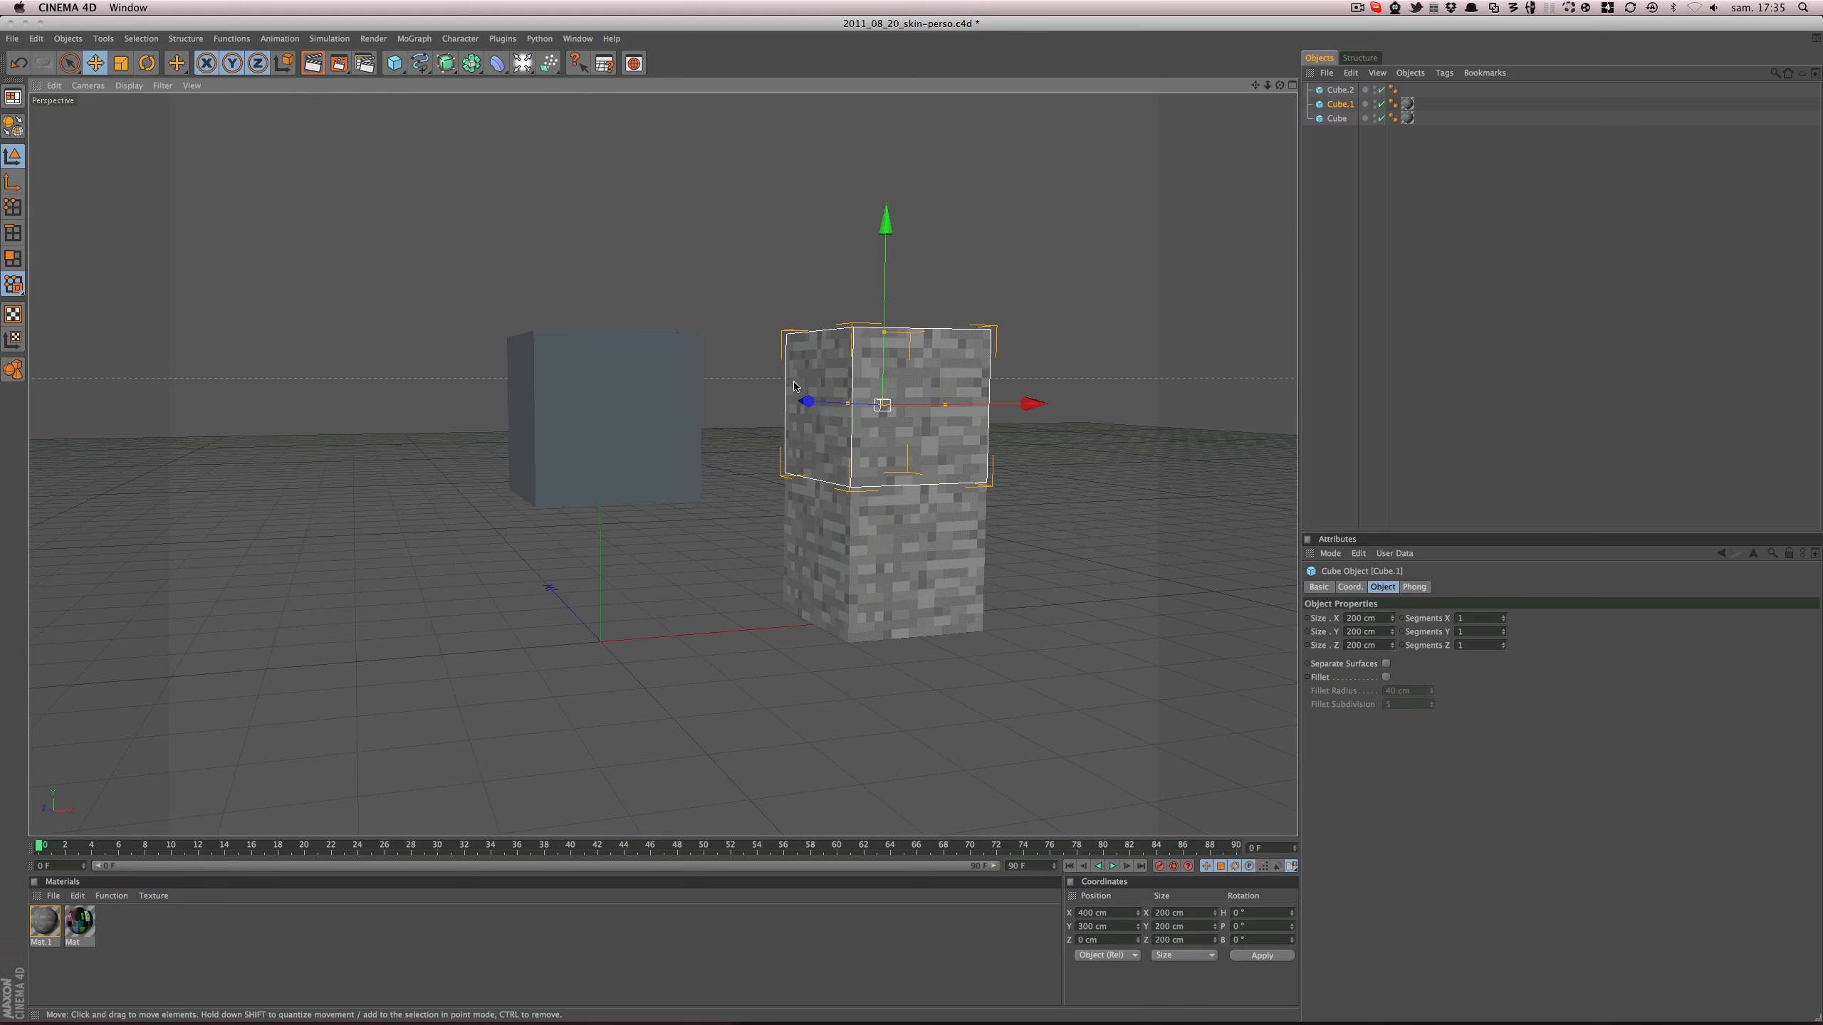
{"action": "left_click", "coordinate": [646, 389]}
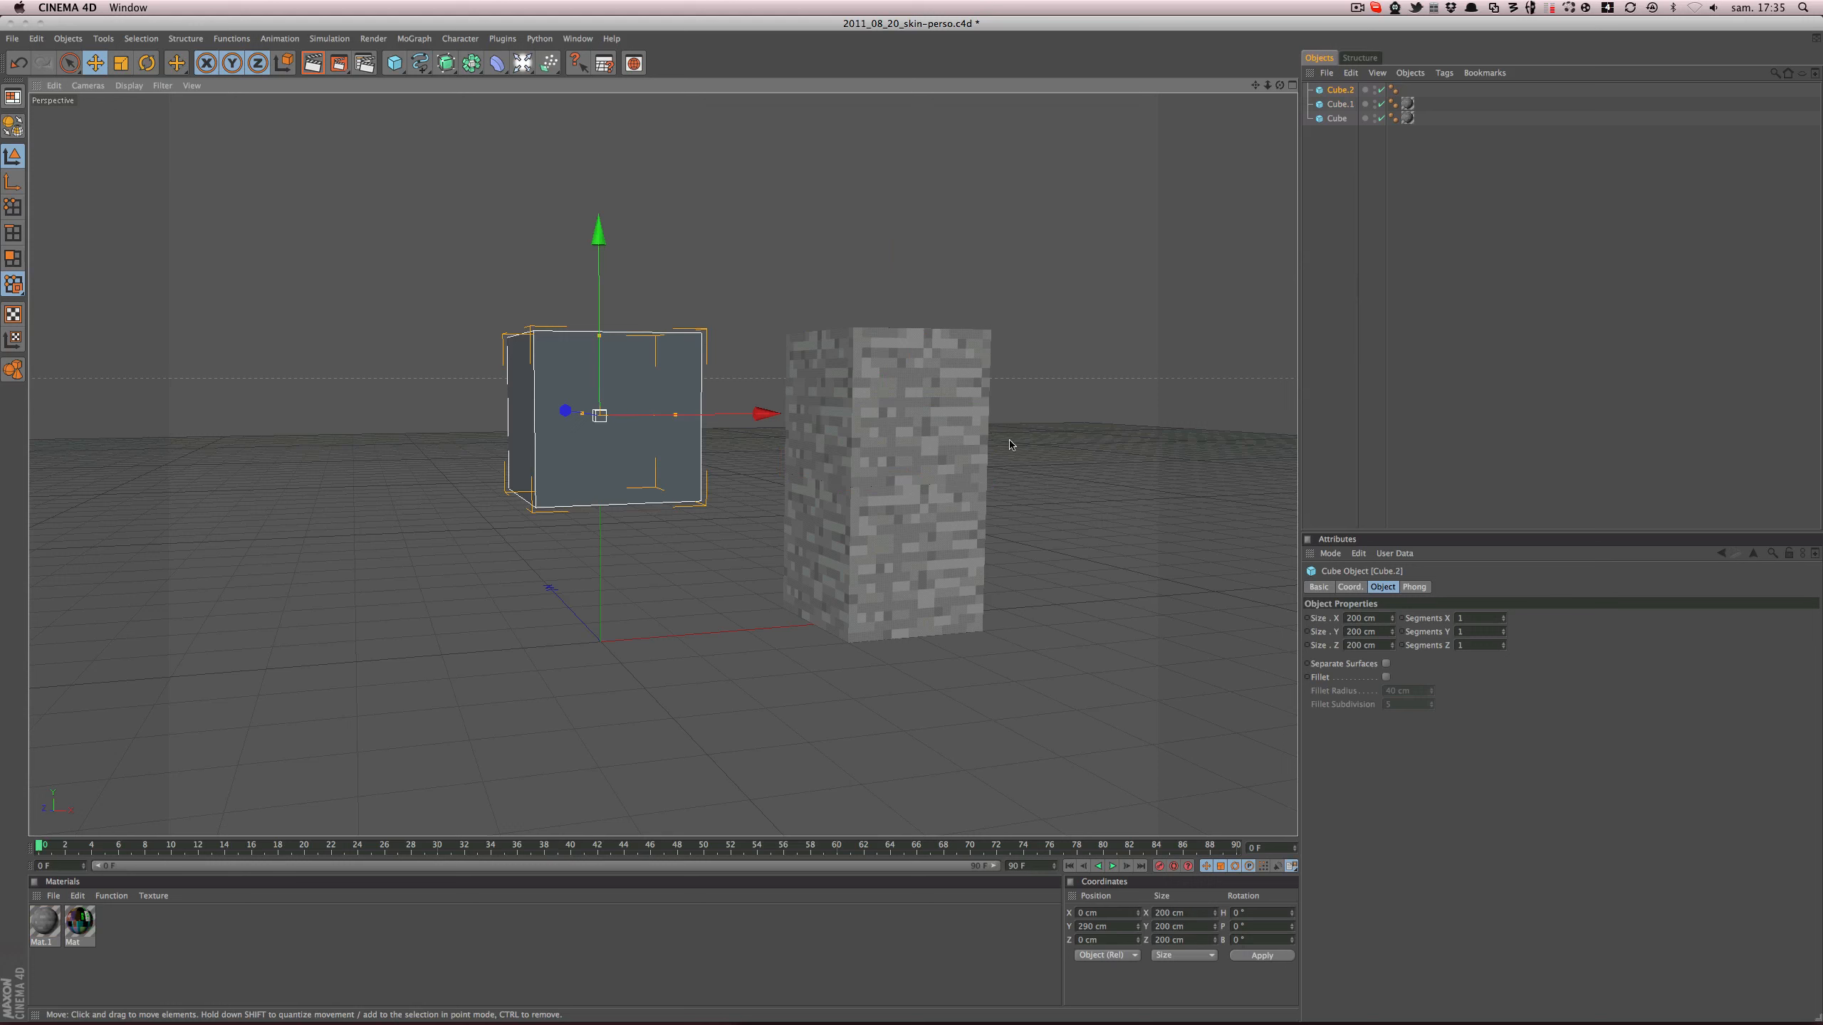
- Set the new cube's X, Y and Z sizes to 100 cm each
{"action": "left_click", "coordinate": [1366, 619]}
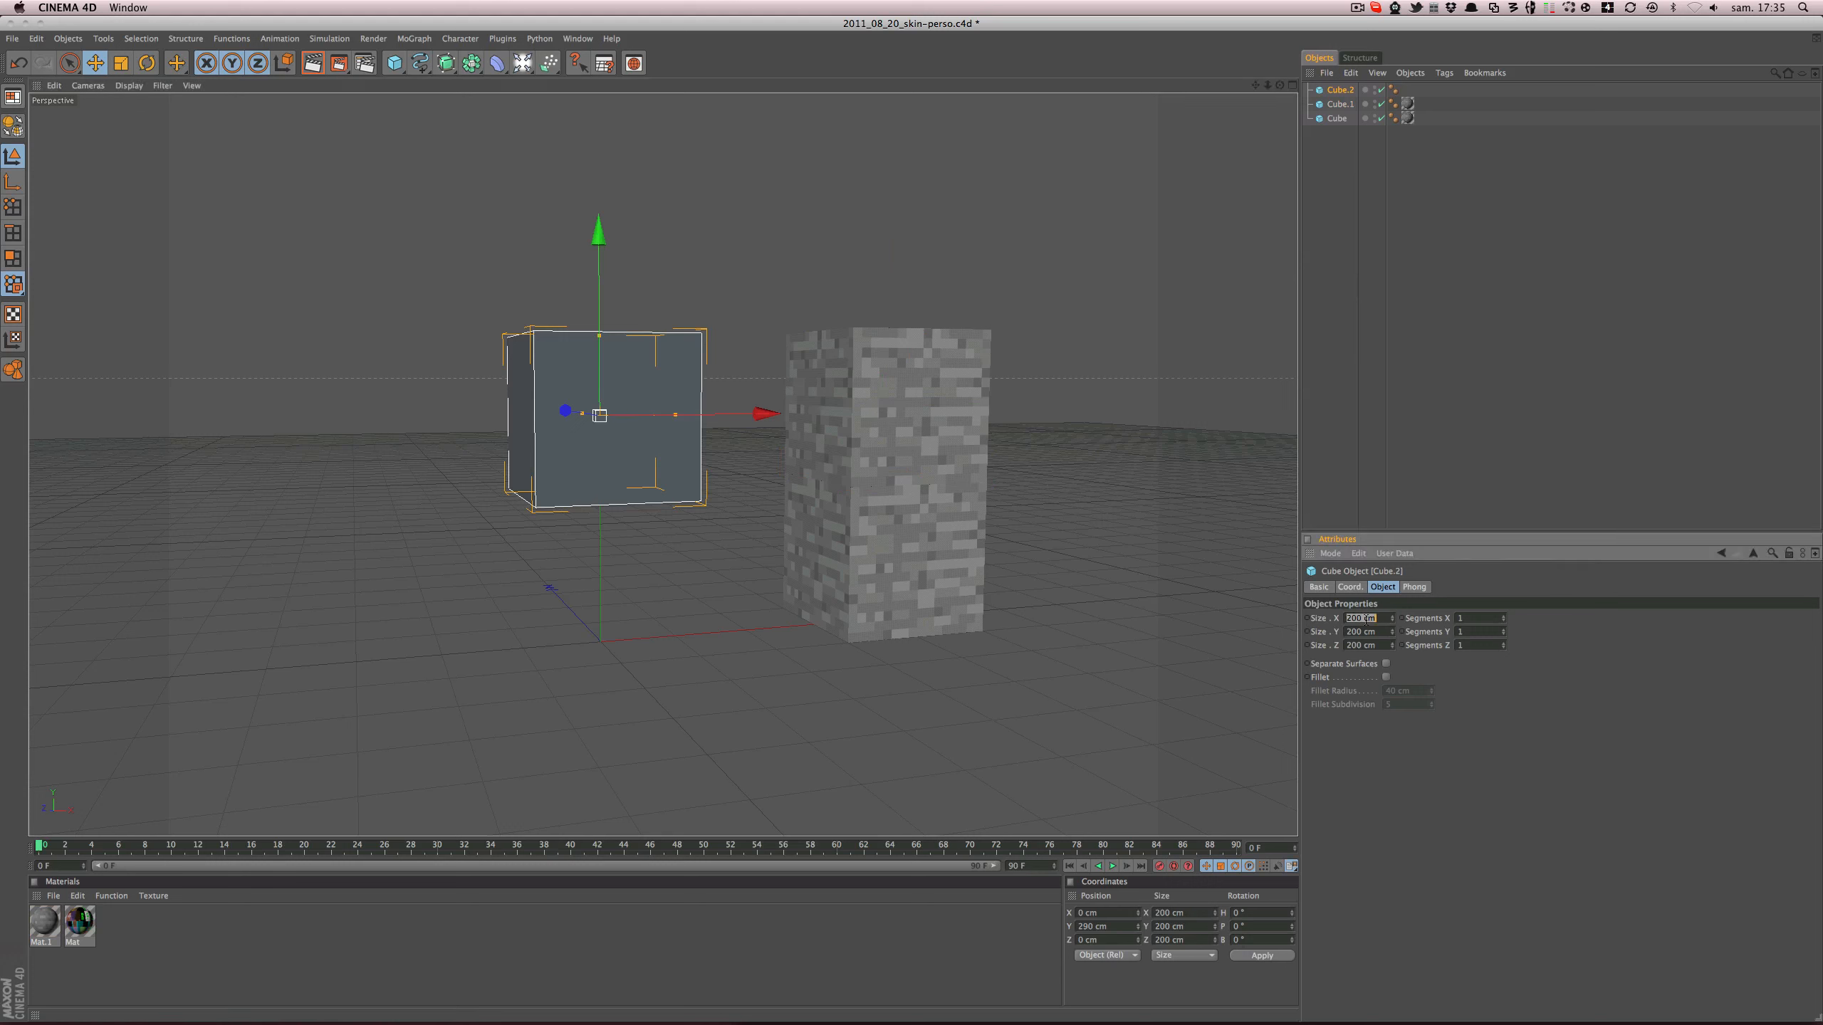
{"action": "type", "text": "10"}
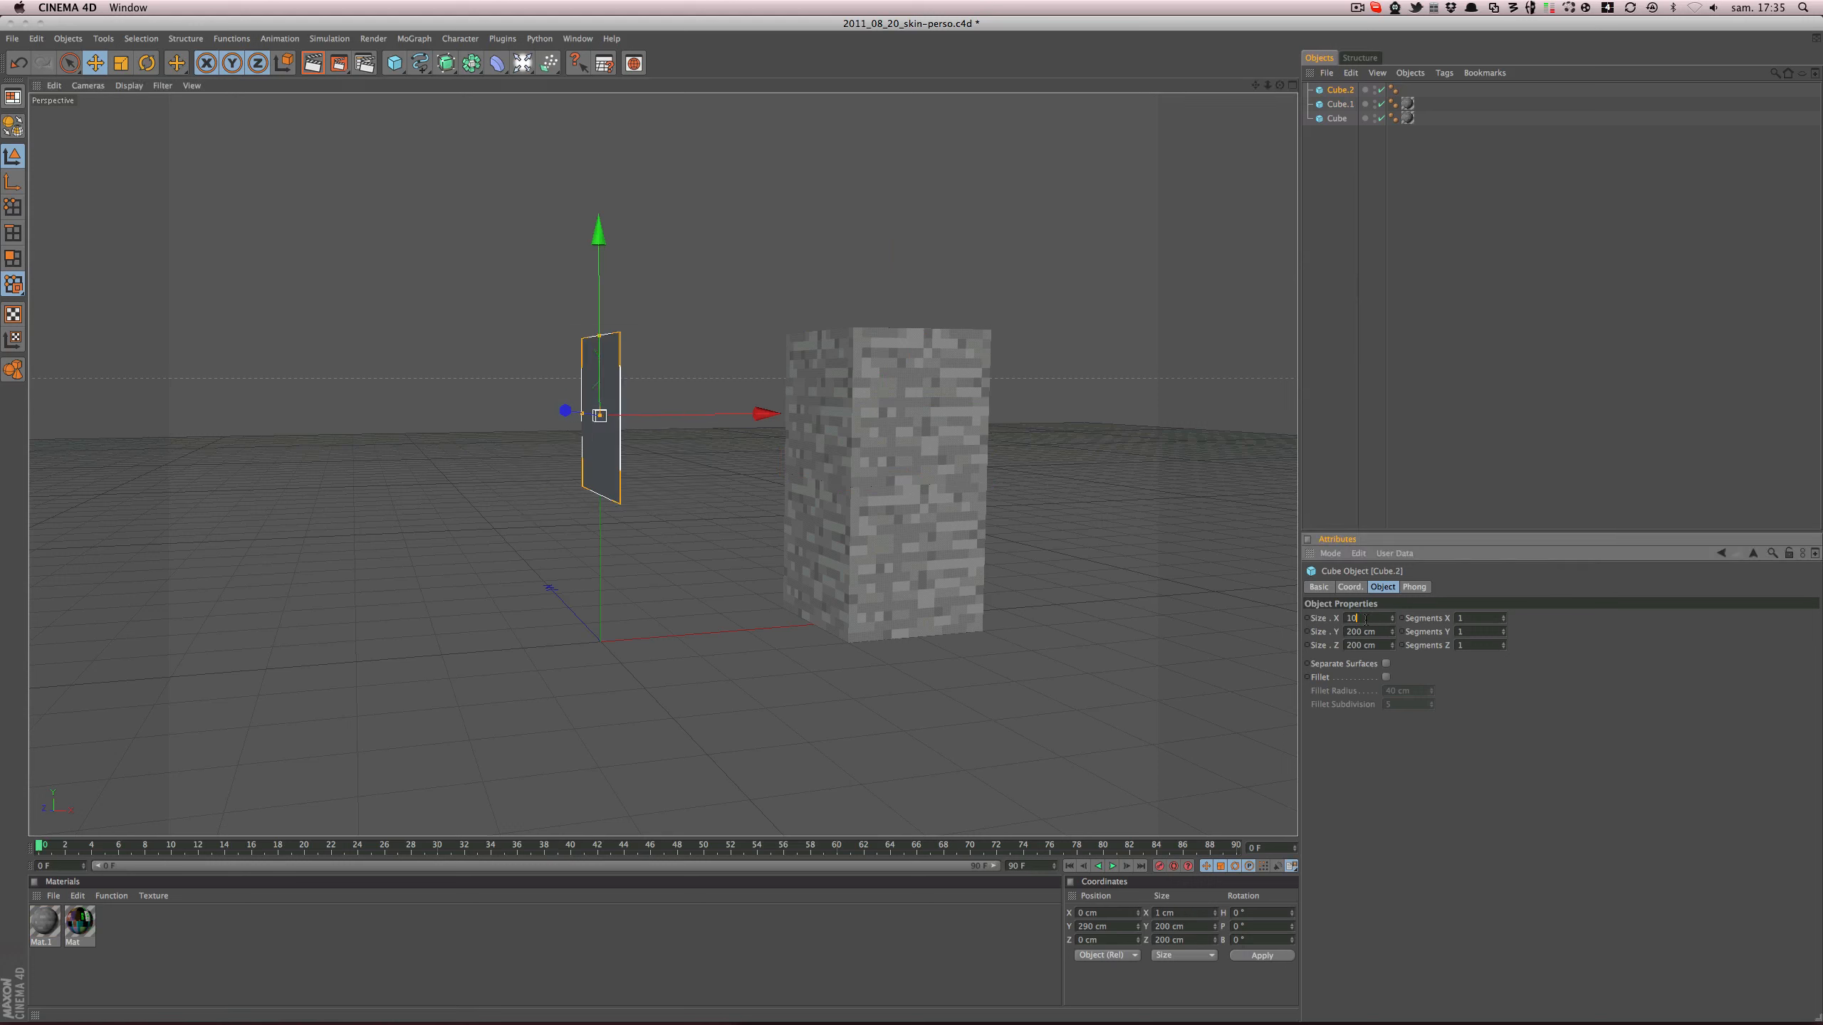
{"action": "type", "text": "0"}
{"action": "key", "text": "Tab"}
{"action": "type", "text": "100"}
{"action": "key", "text": "Tab"}
{"action": "type", "text": "100"}
{"action": "key", "text": "Return"}
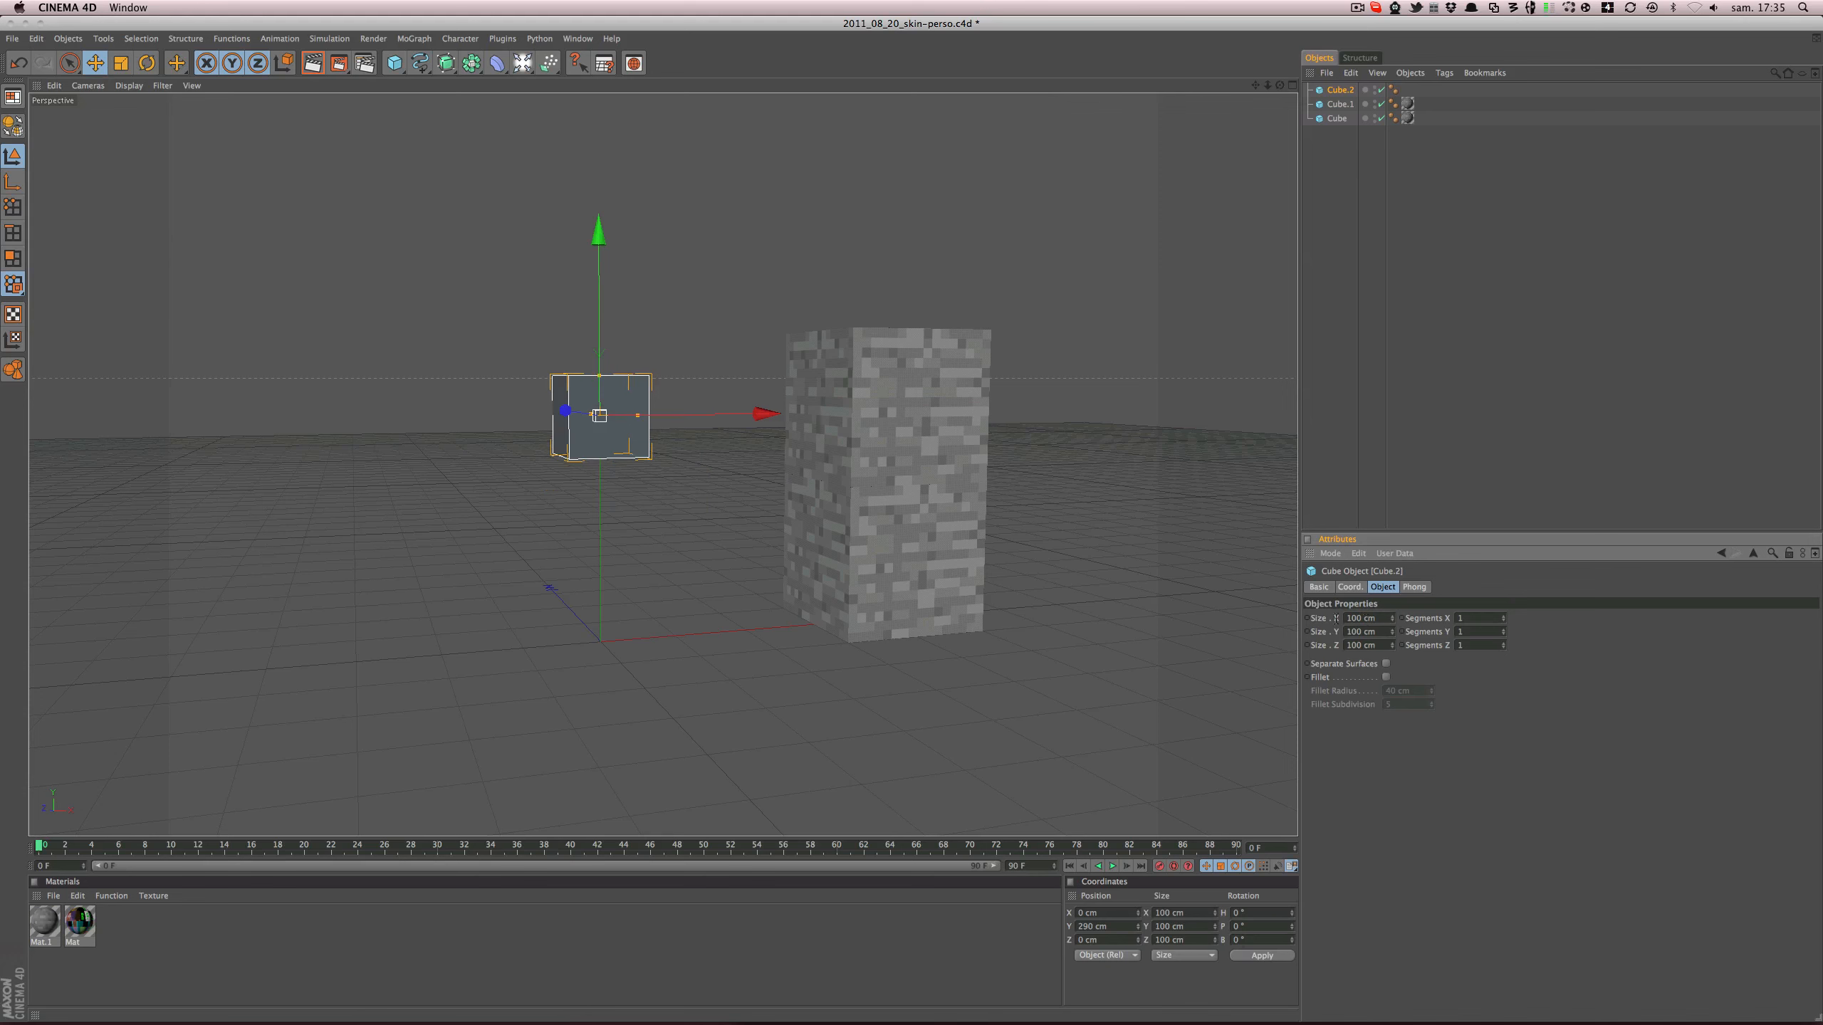
- Raise the 100 cm cube to Y 350 cm, aligning its upper edge with that of the stone stack
{"action": "left_click_drag", "start_coordinate": [933, 502], "coordinate": [653, 503], "text": "alt"}
{"action": "middle_click", "coordinate": [653, 503]}
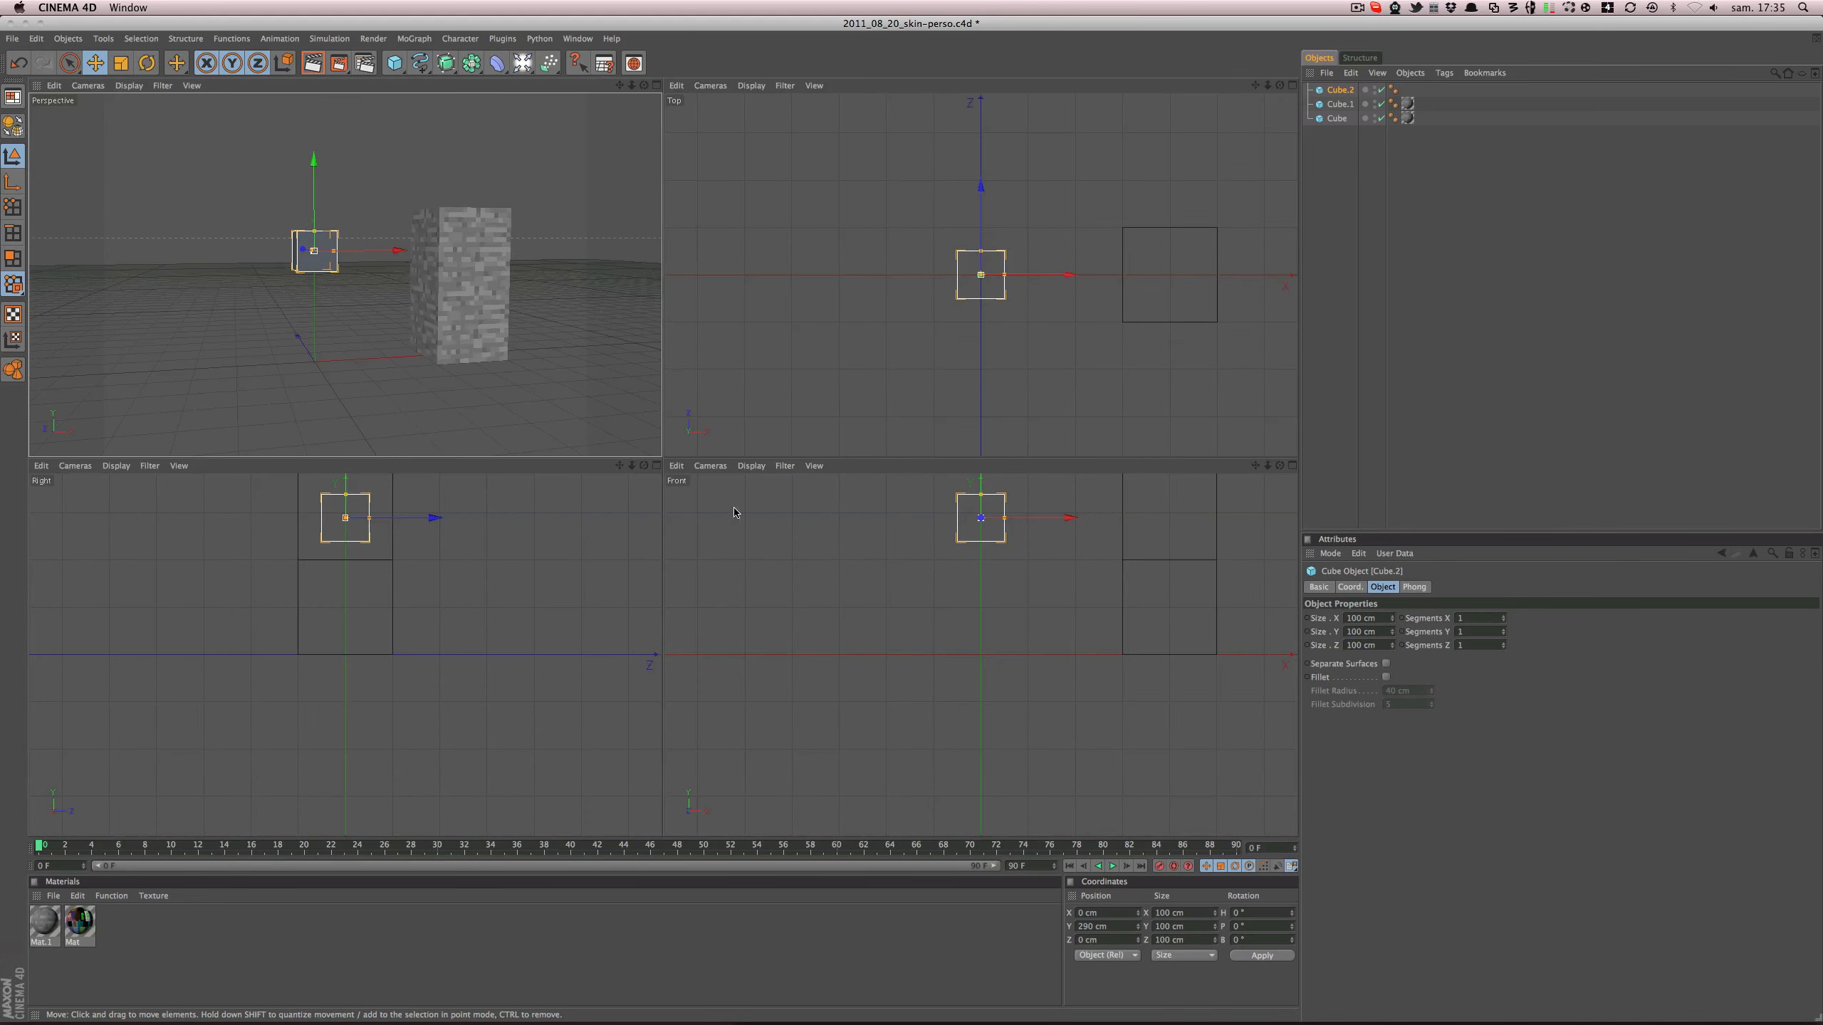
{"action": "middle_click", "coordinate": [976, 558]}
{"action": "middle_click_drag", "start_coordinate": [859, 302], "coordinate": [860, 535], "text": "alt"}
{"action": "scroll", "coordinate": [859, 302], "scroll_direction": "up", "scroll_amount": 1}
{"action": "left_click_drag", "start_coordinate": [667, 352], "coordinate": [667, 295]}
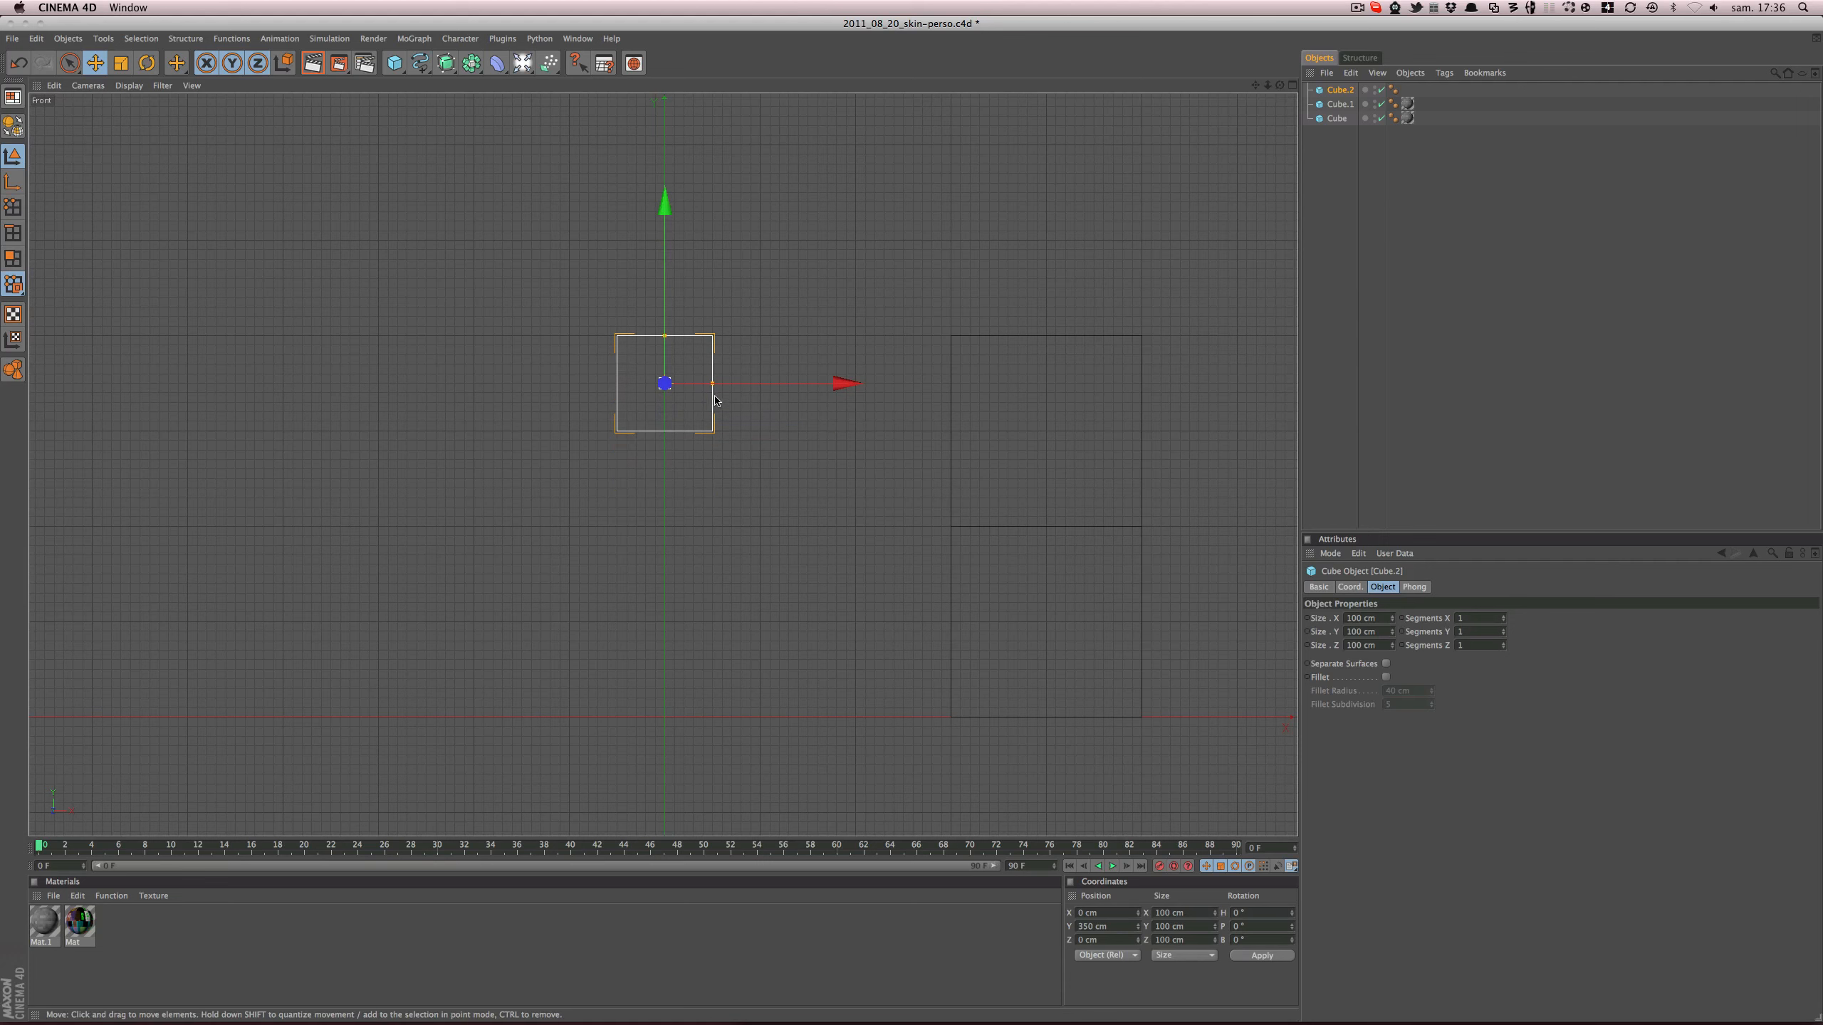
{"action": "middle_click", "coordinate": [654, 323]}
{"action": "middle_click", "coordinate": [448, 325]}
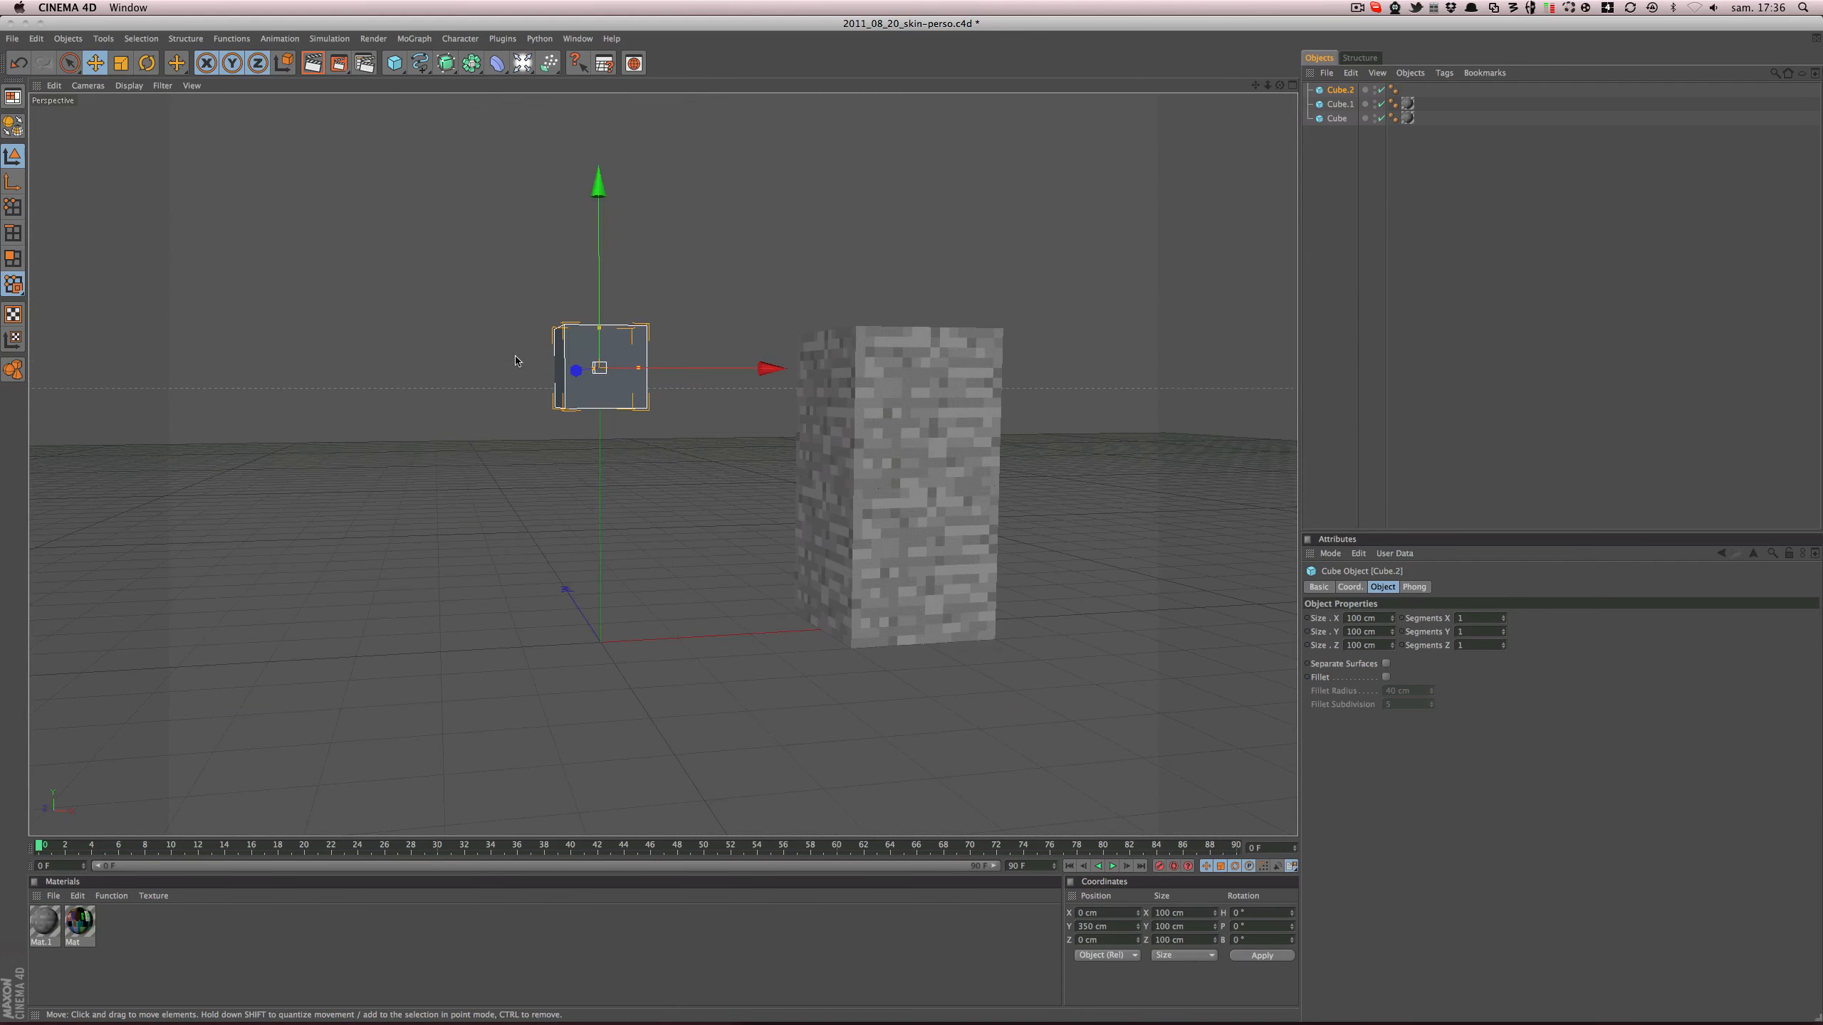
{"action": "left_click_drag", "start_coordinate": [653, 429], "coordinate": [689, 442], "text": "alt"}
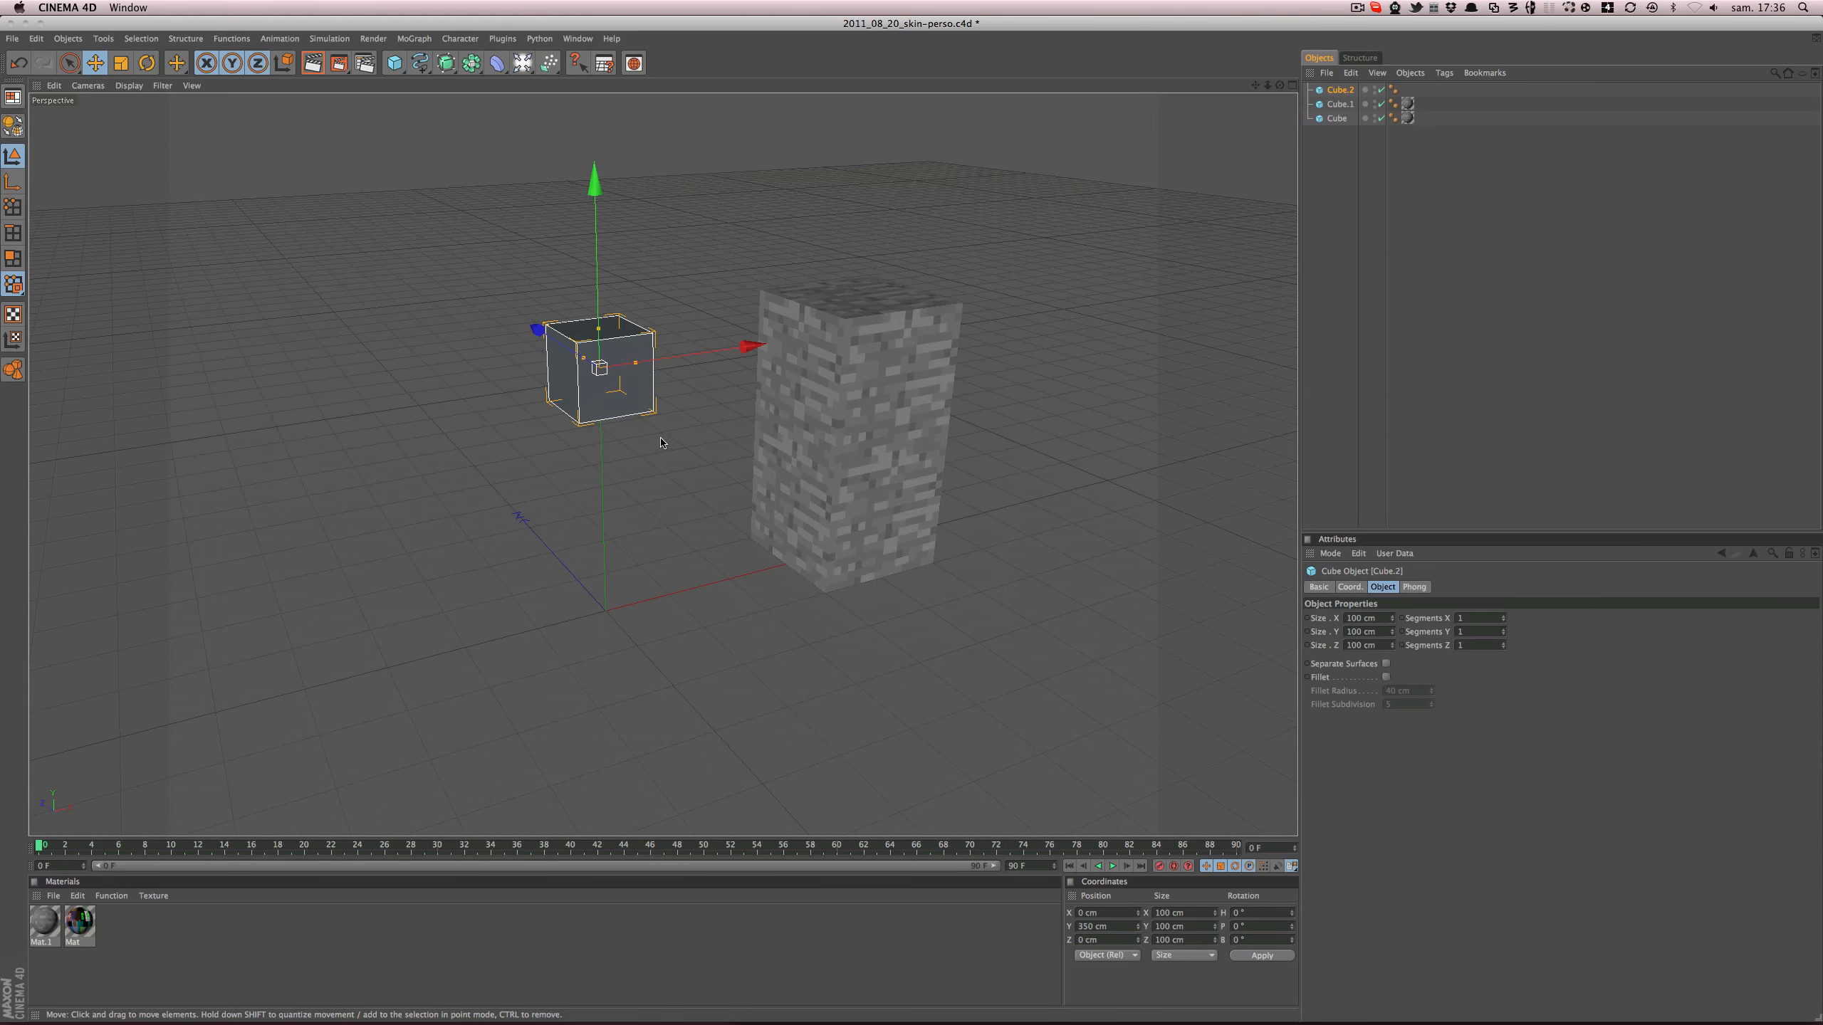
- Paste a copy of the 100 cm head cube and lower it to Y 200 cm as the torso
{"action": "key", "text": "super+v"}
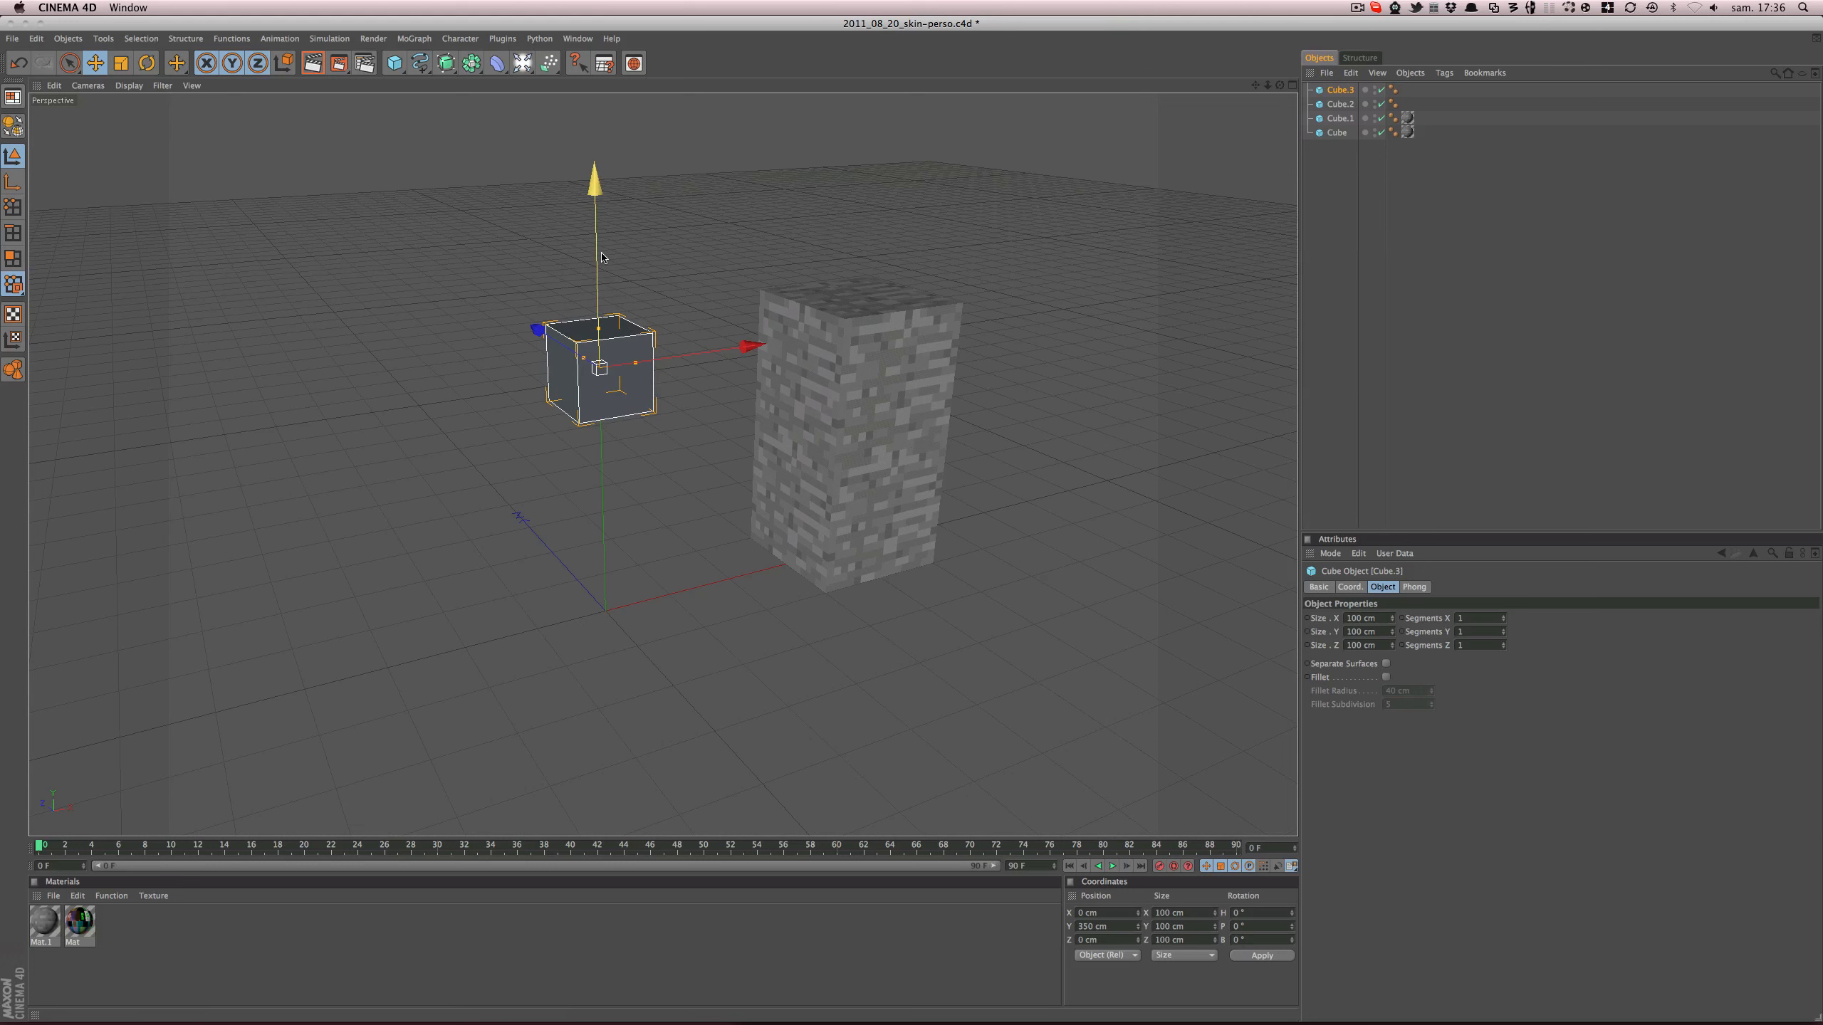
{"action": "left_click_drag", "start_coordinate": [602, 257], "coordinate": [627, 291]}
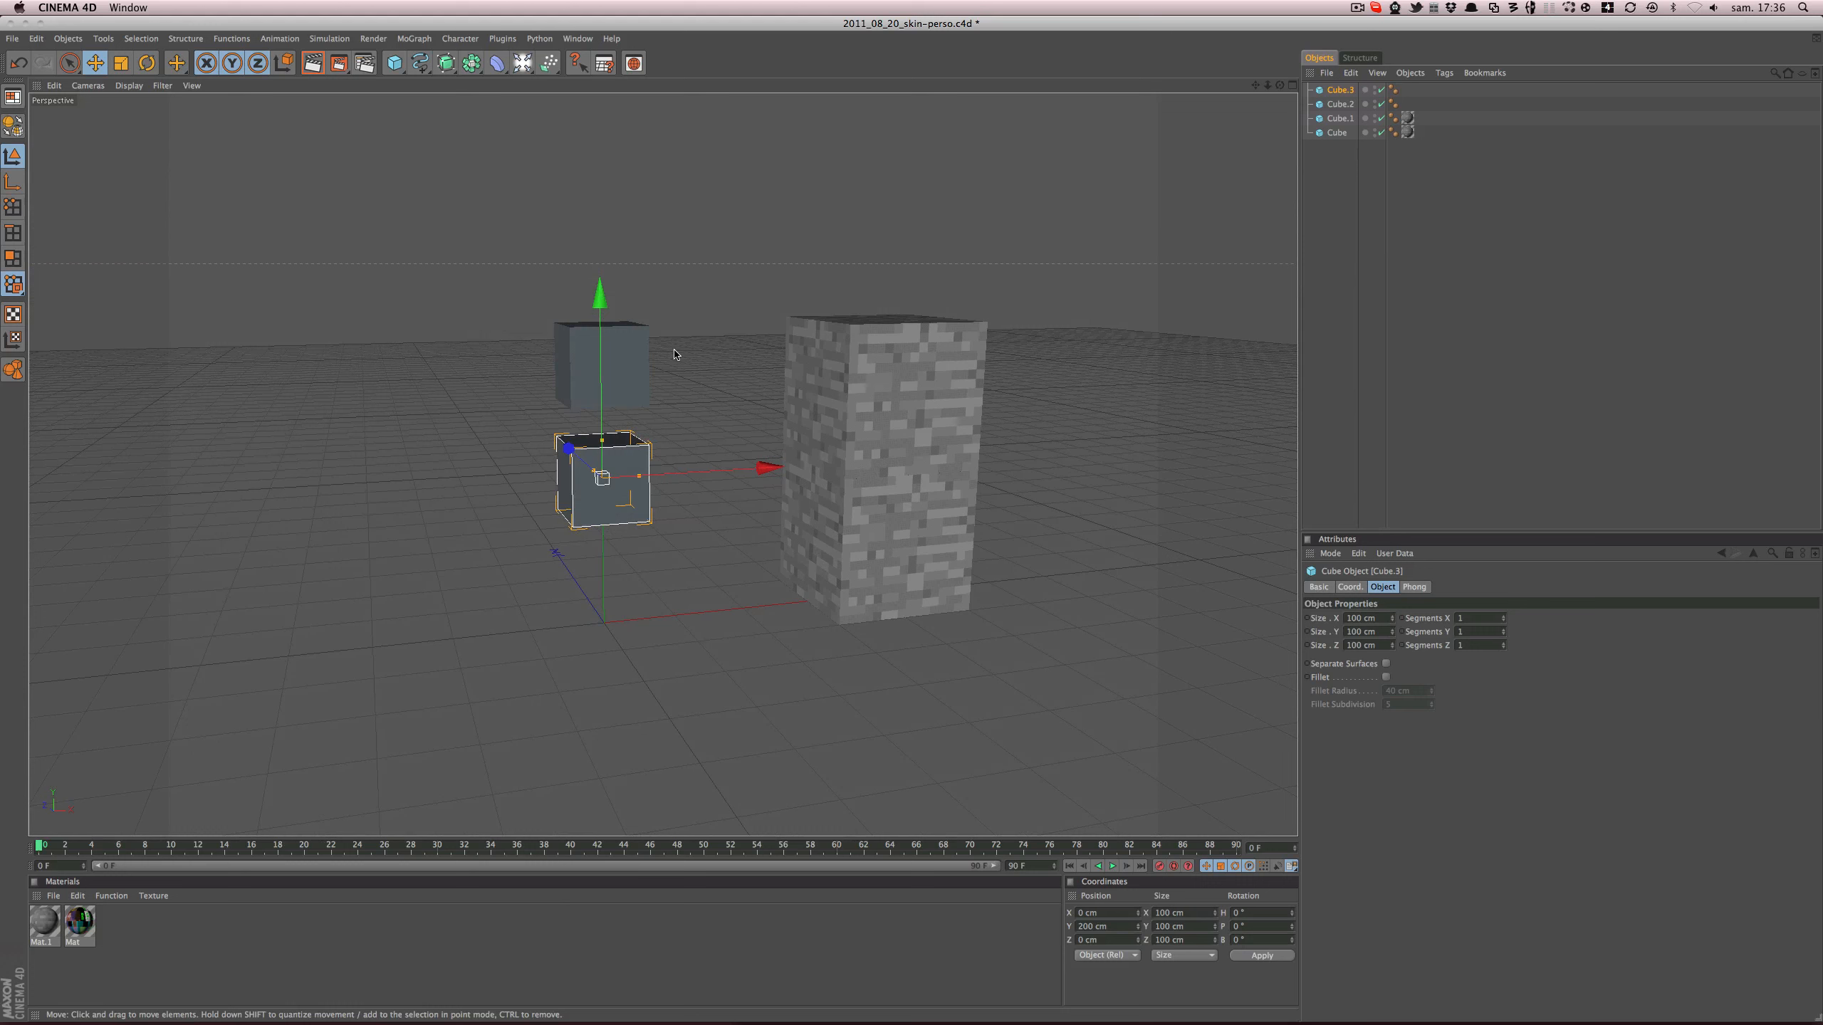
- Set the torso cube's Y size to 200 cm
{"action": "left_click", "coordinate": [1392, 629]}
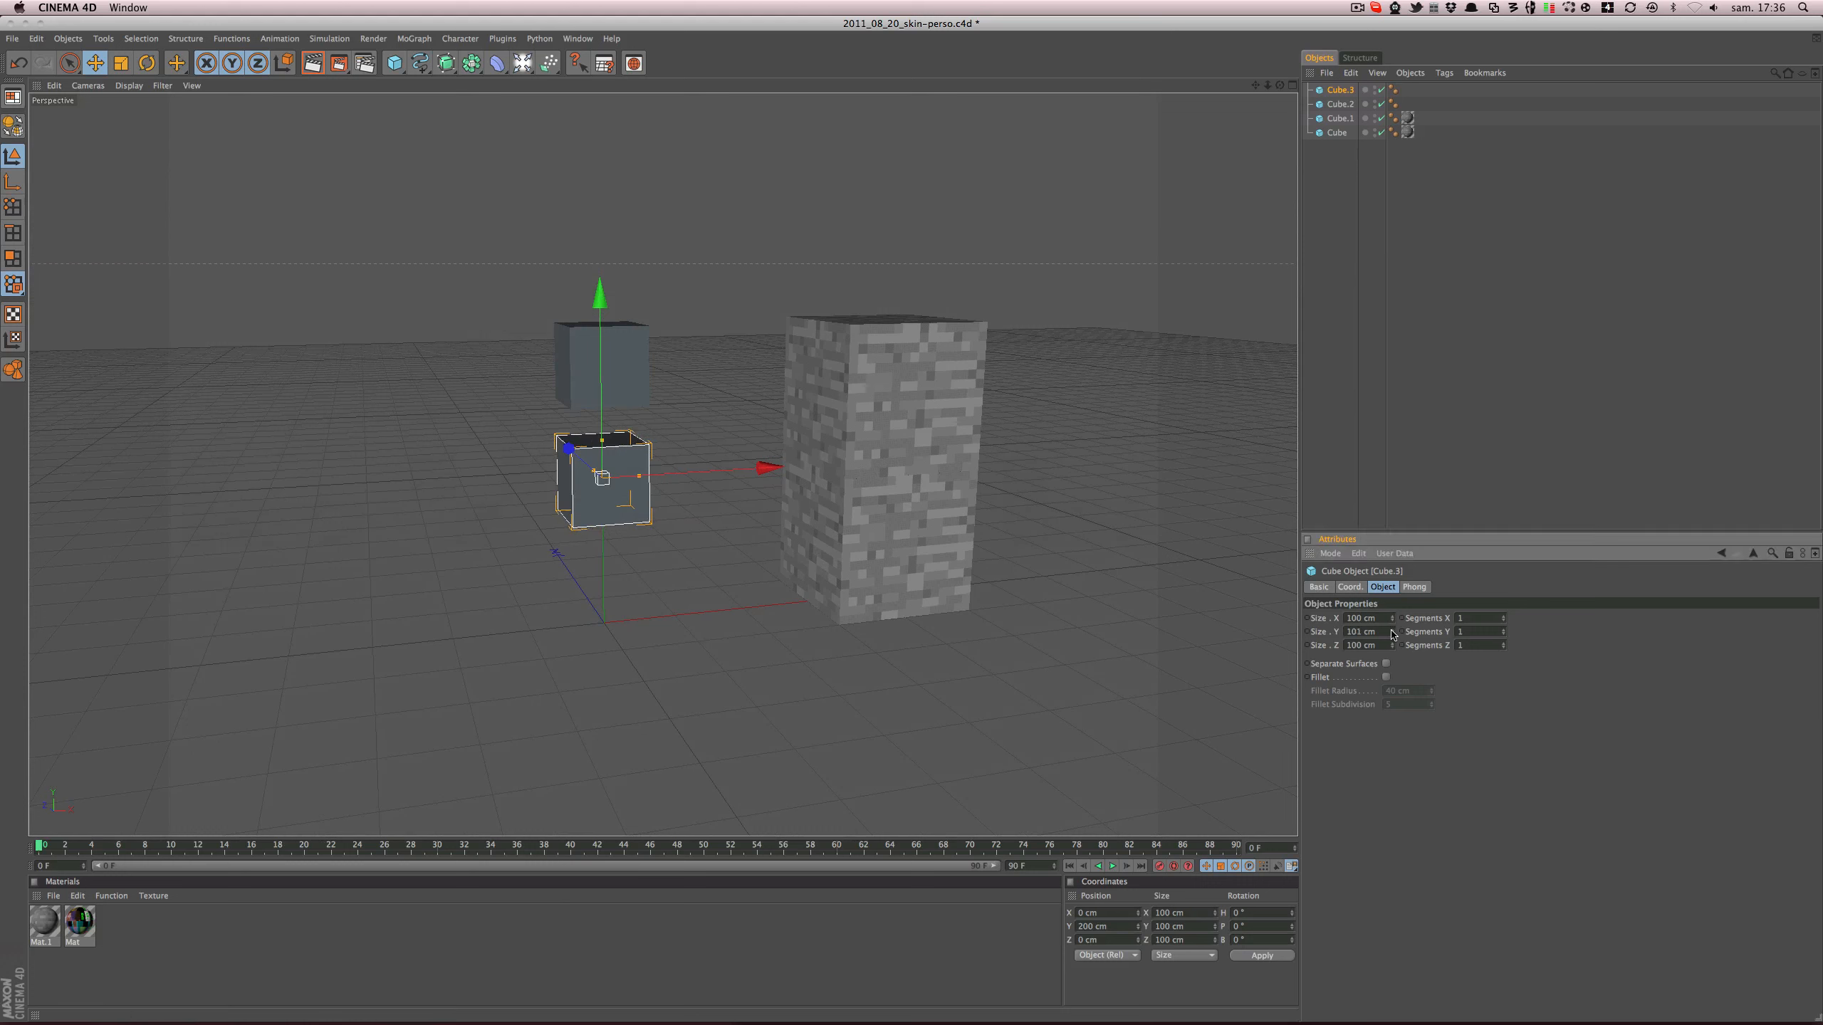
{"action": "left_click_drag", "start_coordinate": [1392, 634], "coordinate": [1386, 632]}
{"action": "left_click", "coordinate": [1384, 634]}
{"action": "type", "text": "200"}
{"action": "key", "text": "Return"}
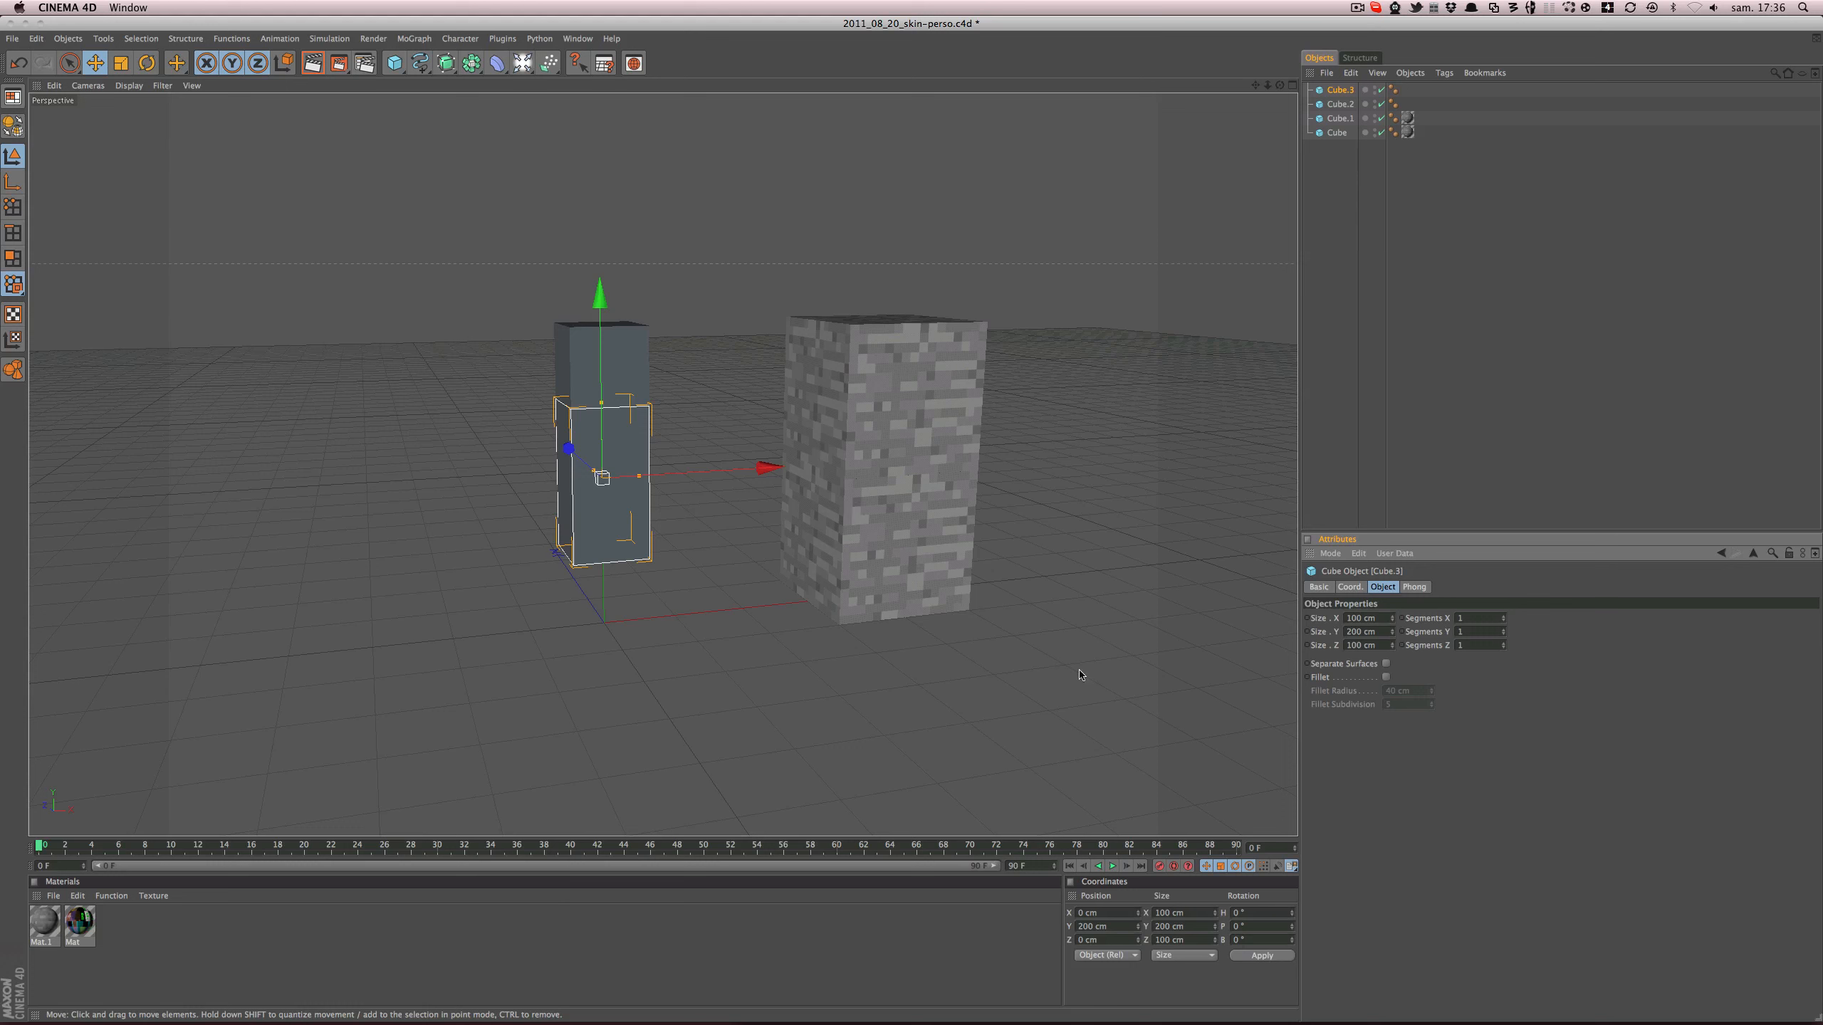
- Try dividing the torso cube's Y size by 3, and undo the change
{"action": "left_click", "coordinate": [1351, 633]}
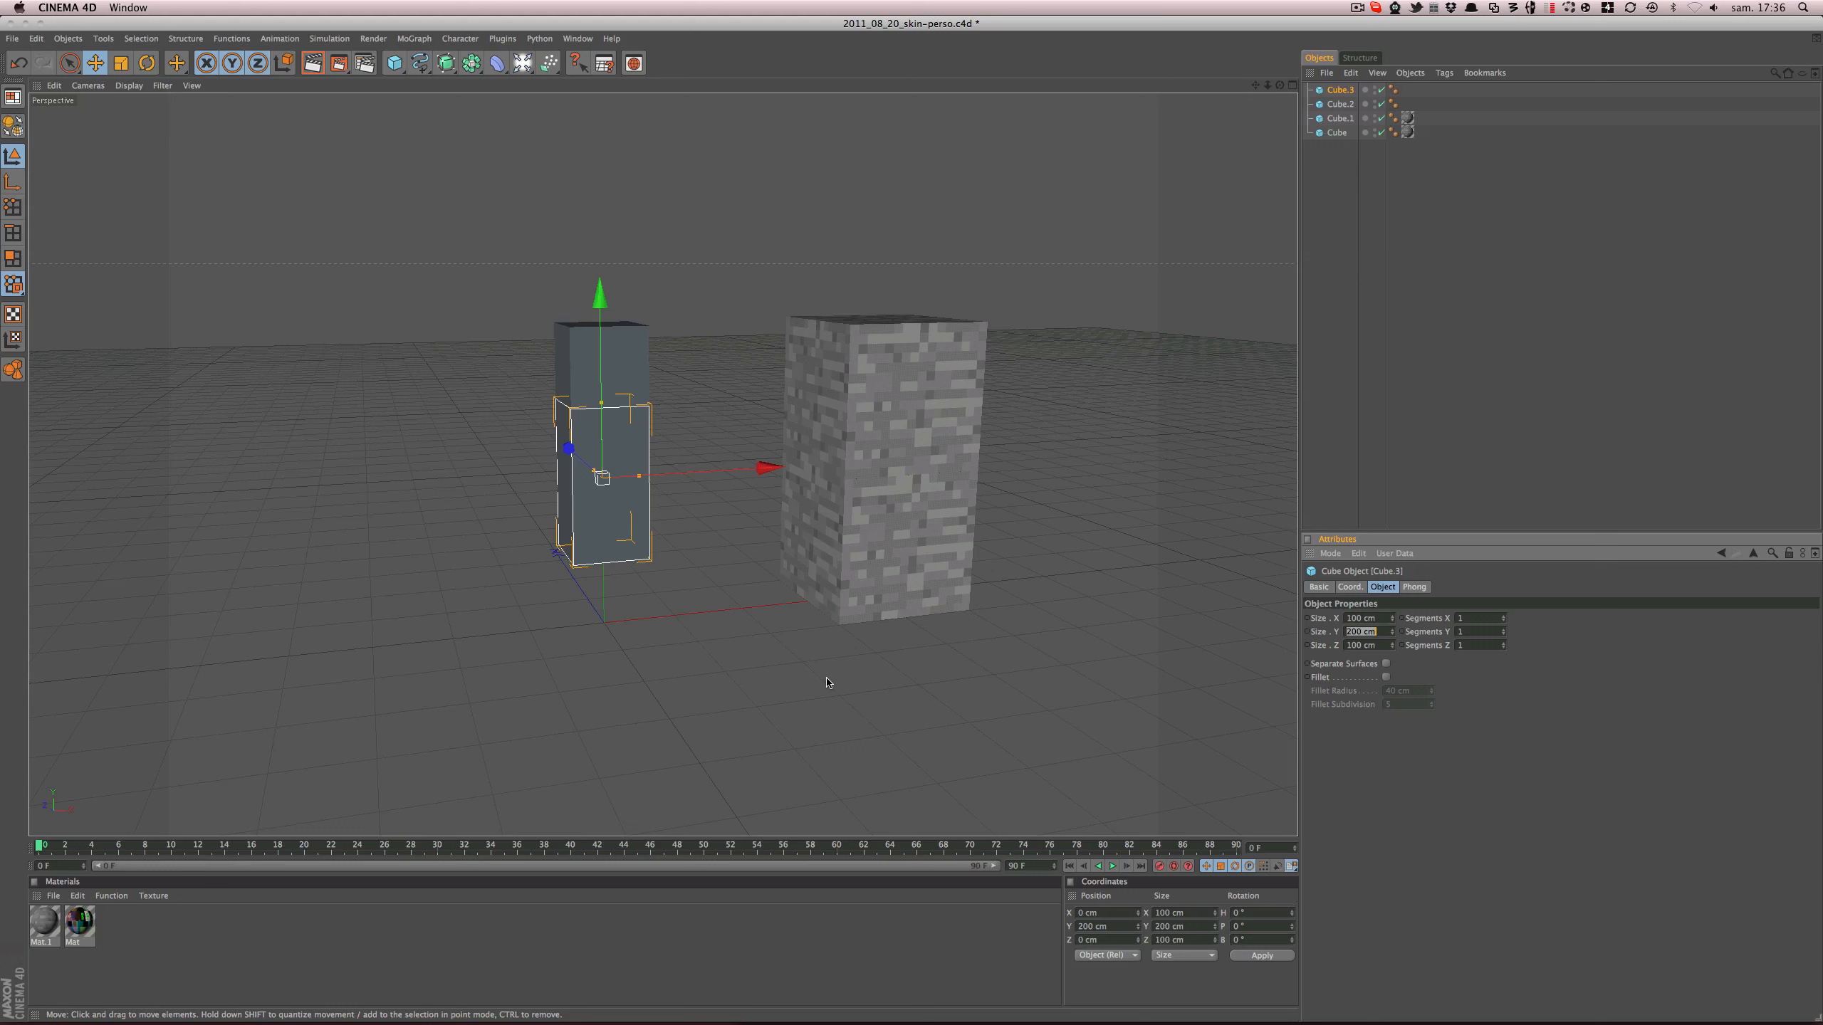
{"action": "left_click", "coordinate": [1389, 633]}
{"action": "type", "text": "/3"}
{"action": "key", "text": "Return"}
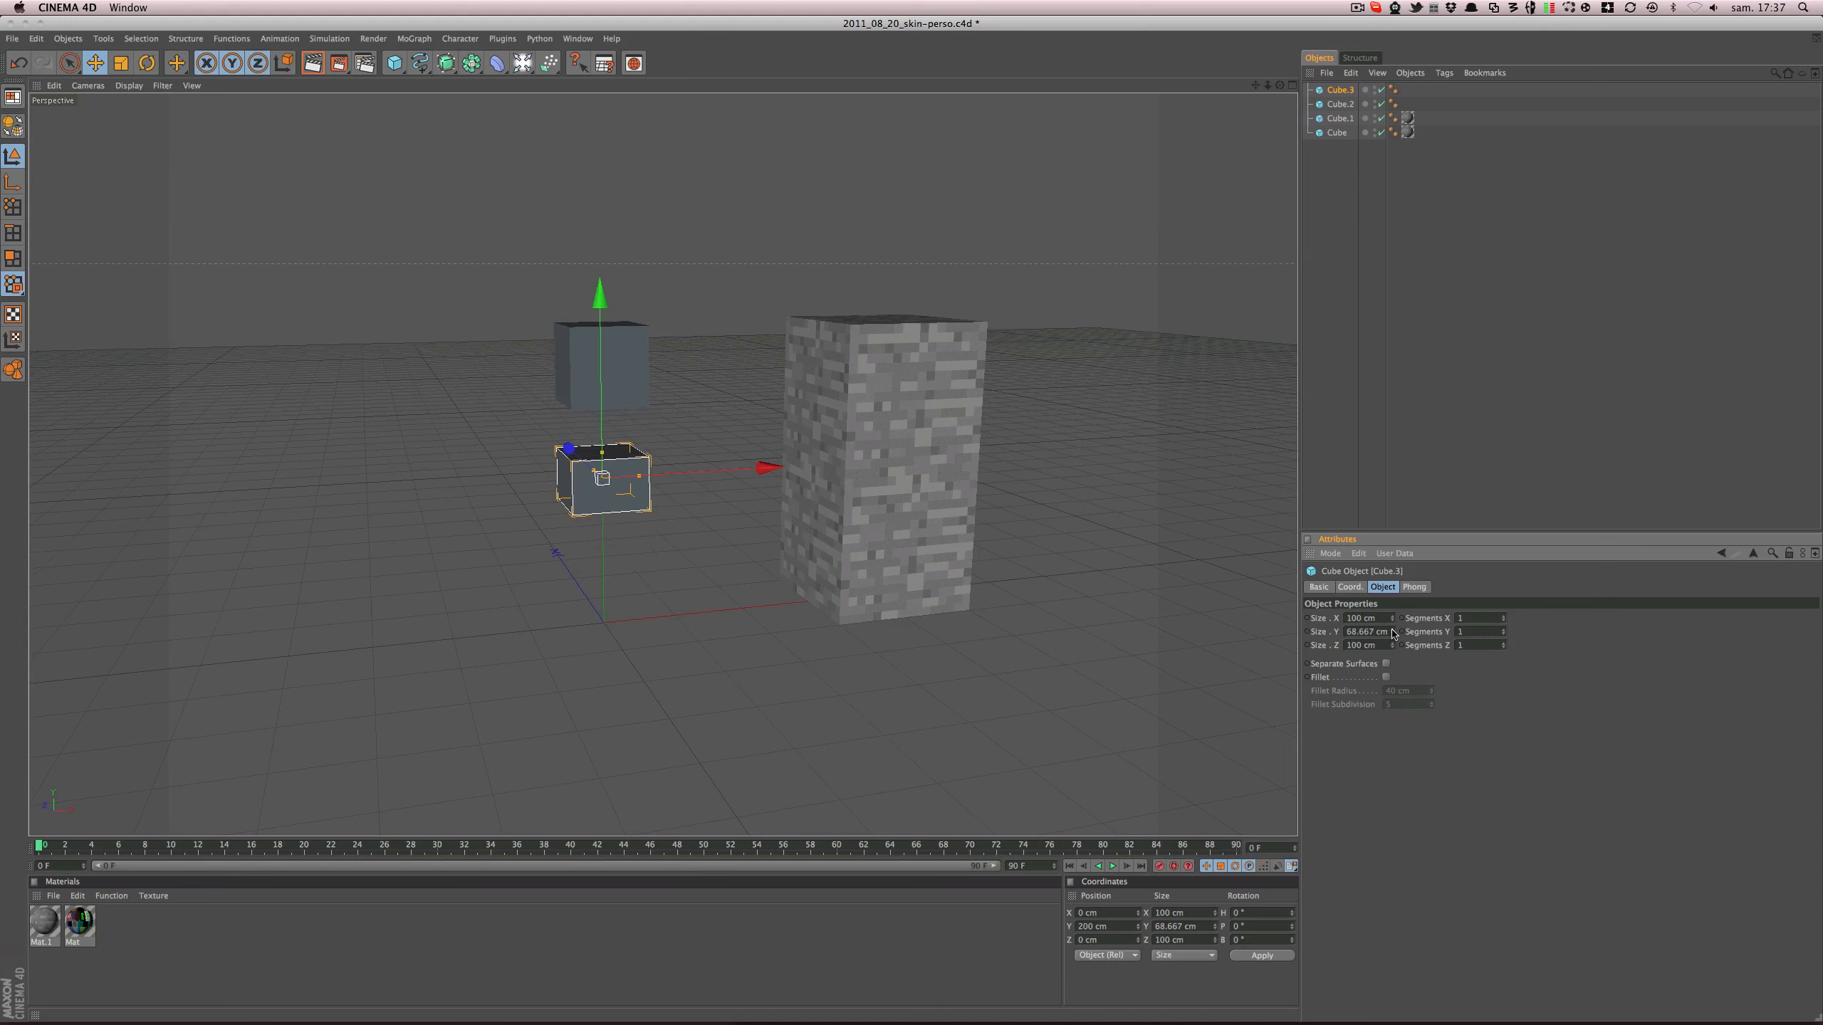
{"action": "key", "text": "super+z"}
{"action": "double_click", "coordinate": [1386, 633]}
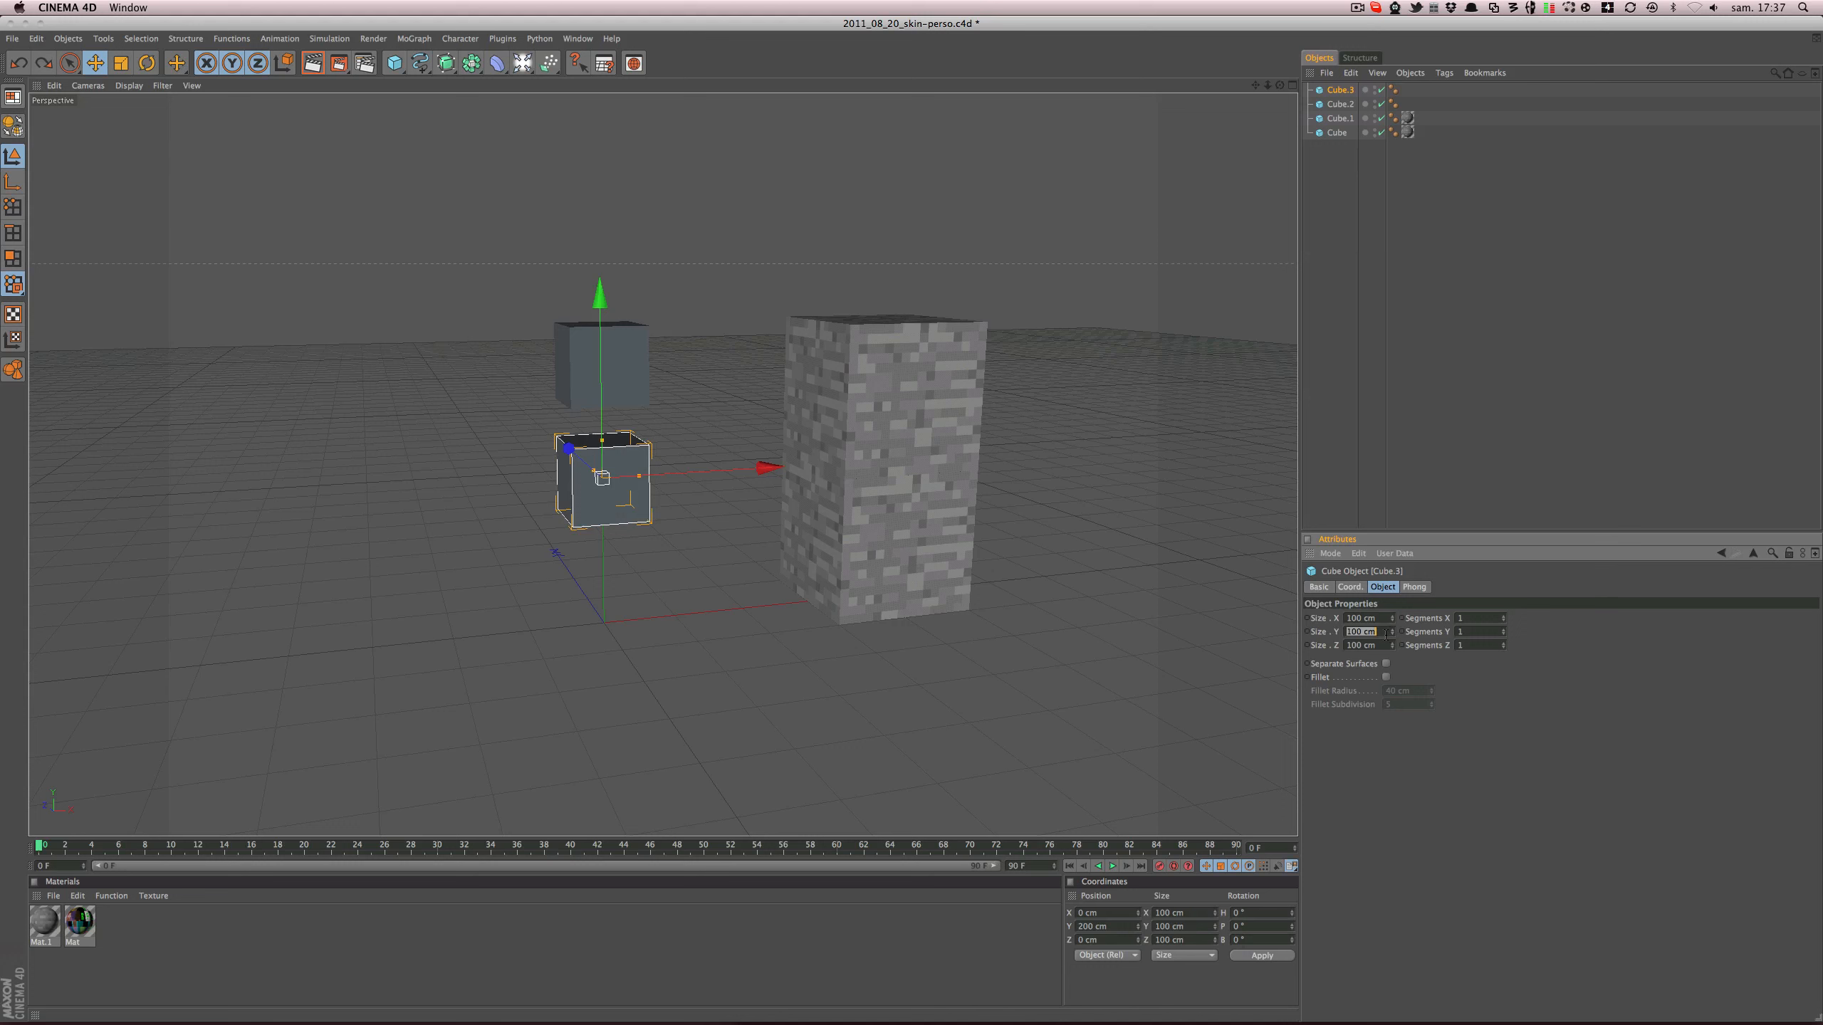
- Set the torso cube's Y size to 150 cm by calculating 50 cm times 3
{"action": "type", "text": "200"}
{"action": "key", "text": "Return"}
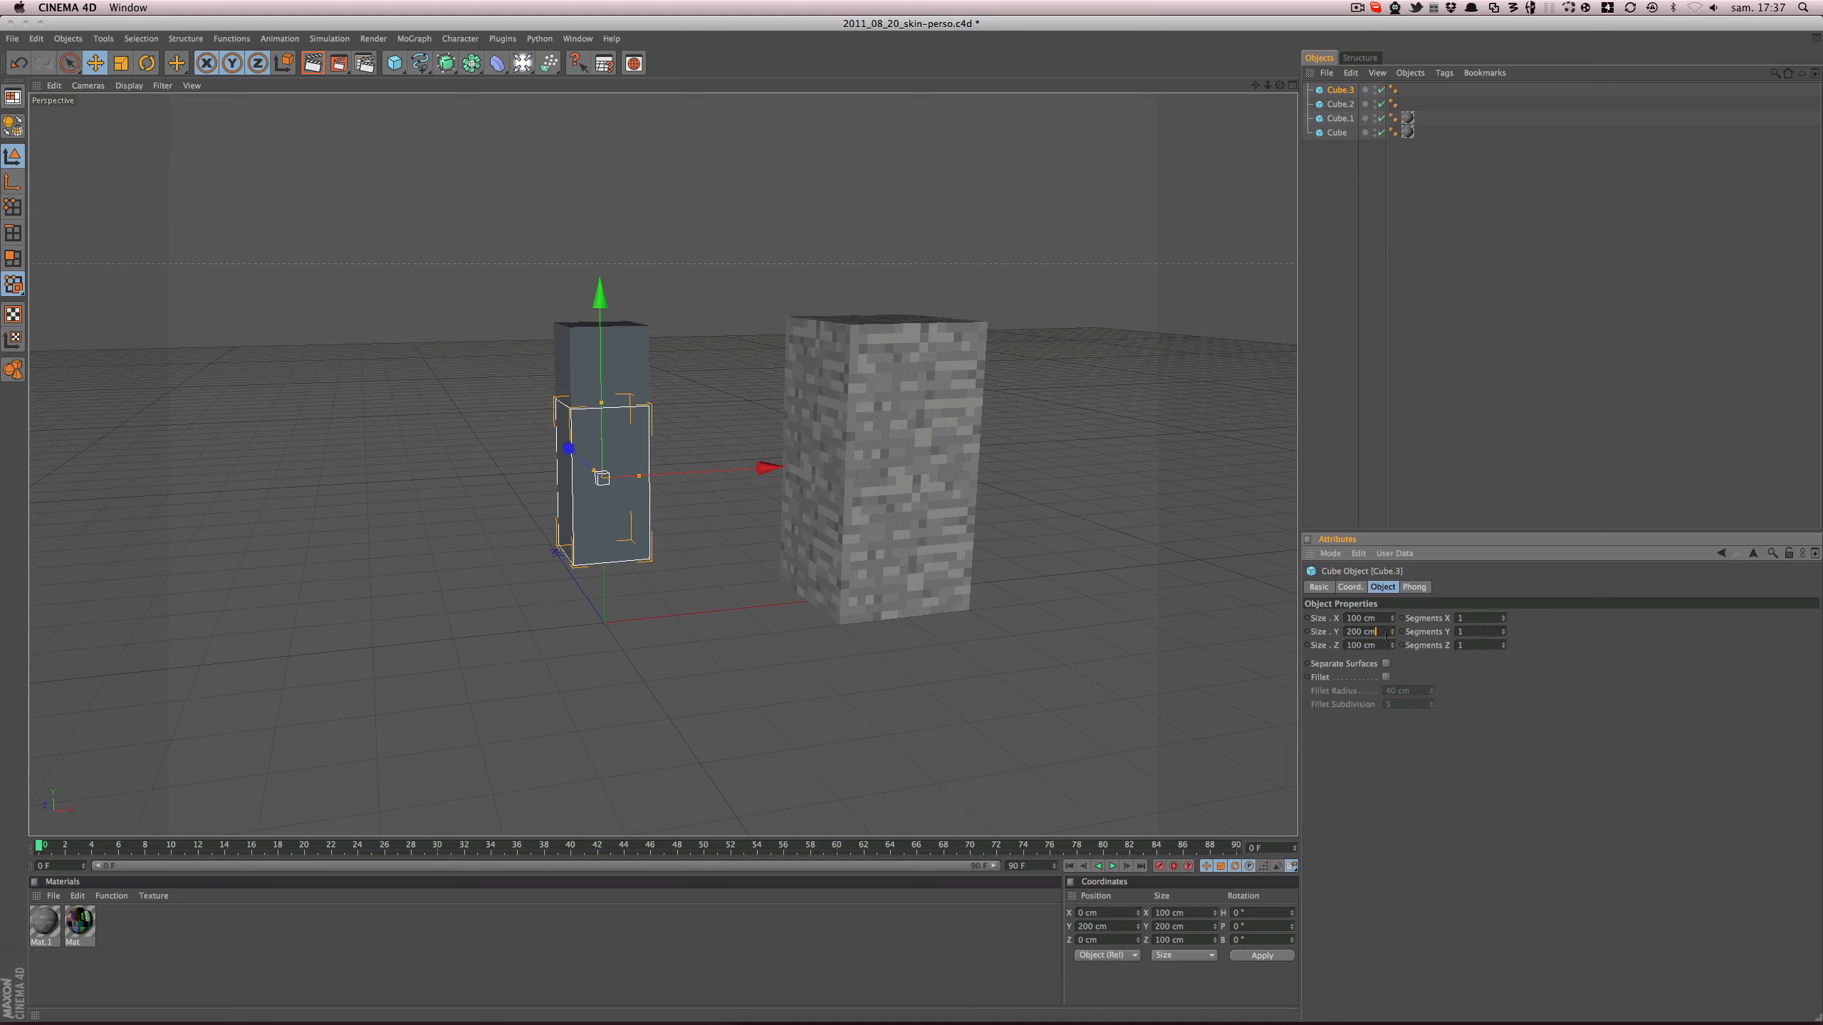
{"action": "type", "text": "50"}
{"action": "key", "text": "Return"}
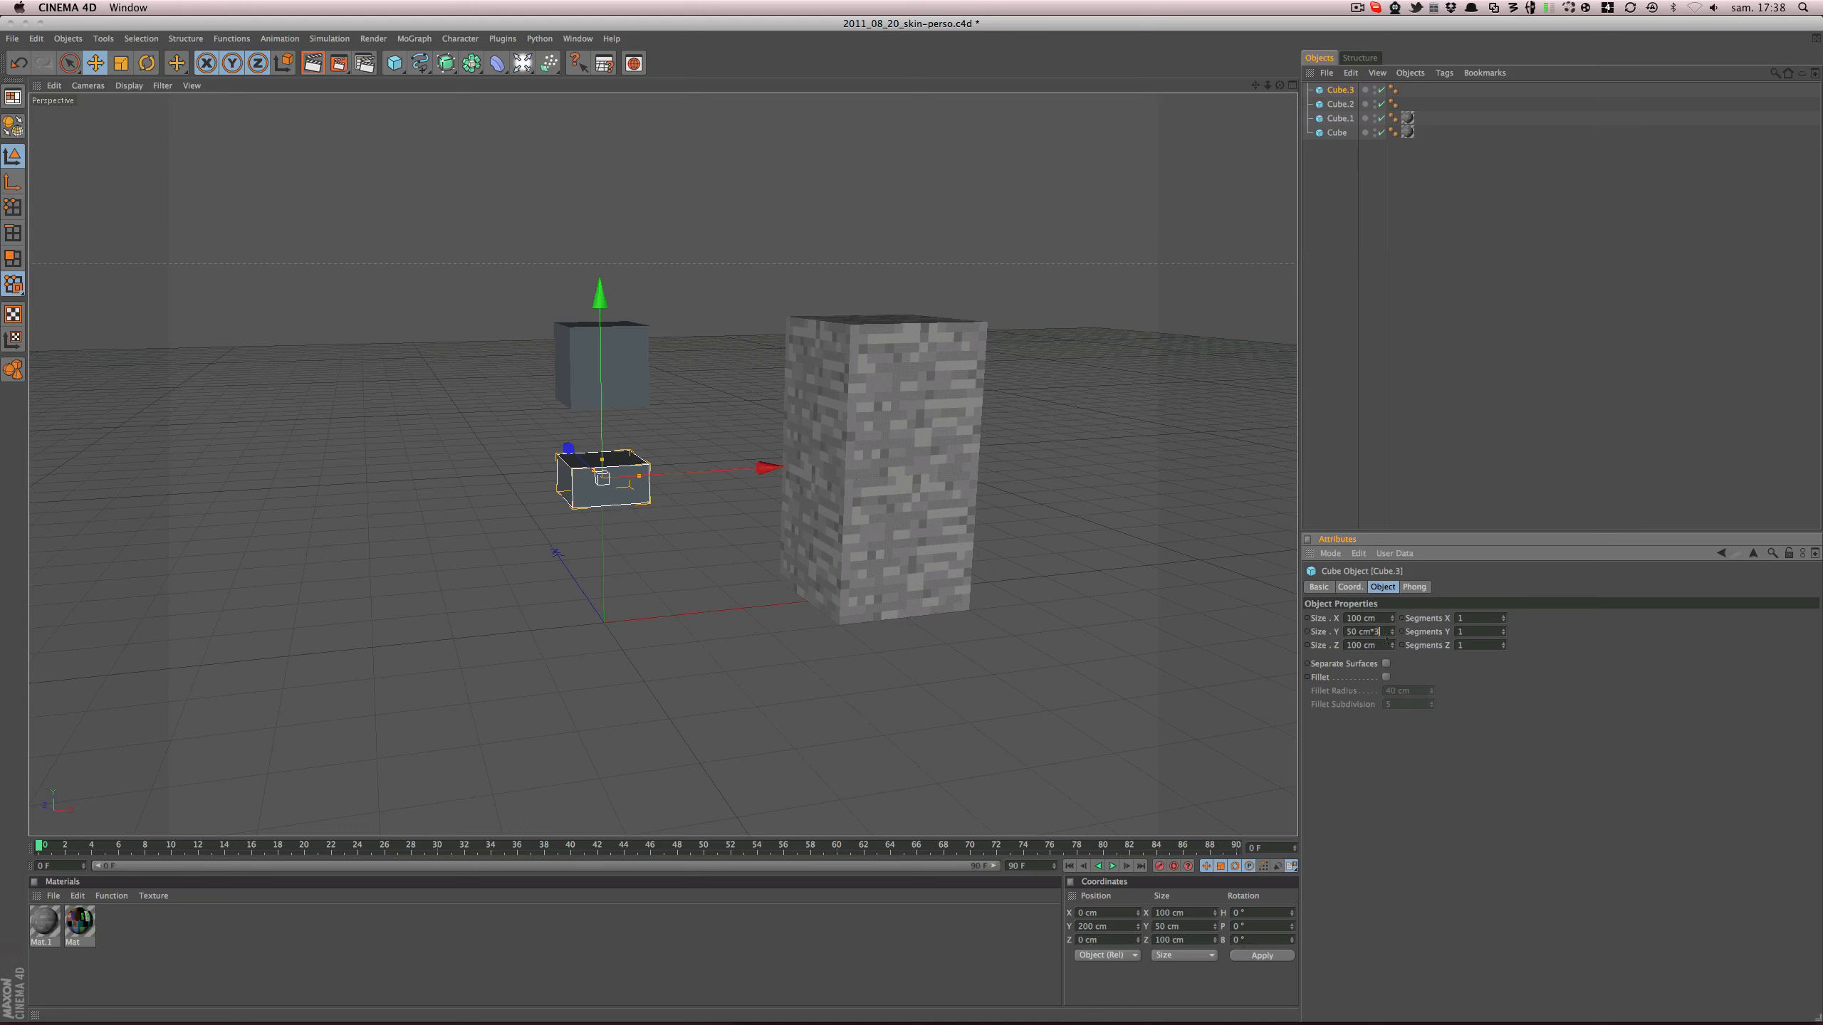
{"action": "key", "text": "Return"}
- Switch to Adobe Fireworks, examine the torso's proportions in the char 2.png skin template, and return to Cinema 4D
{"action": "left_click_drag", "start_coordinate": [985, 509], "coordinate": [904, 491], "text": "alt"}
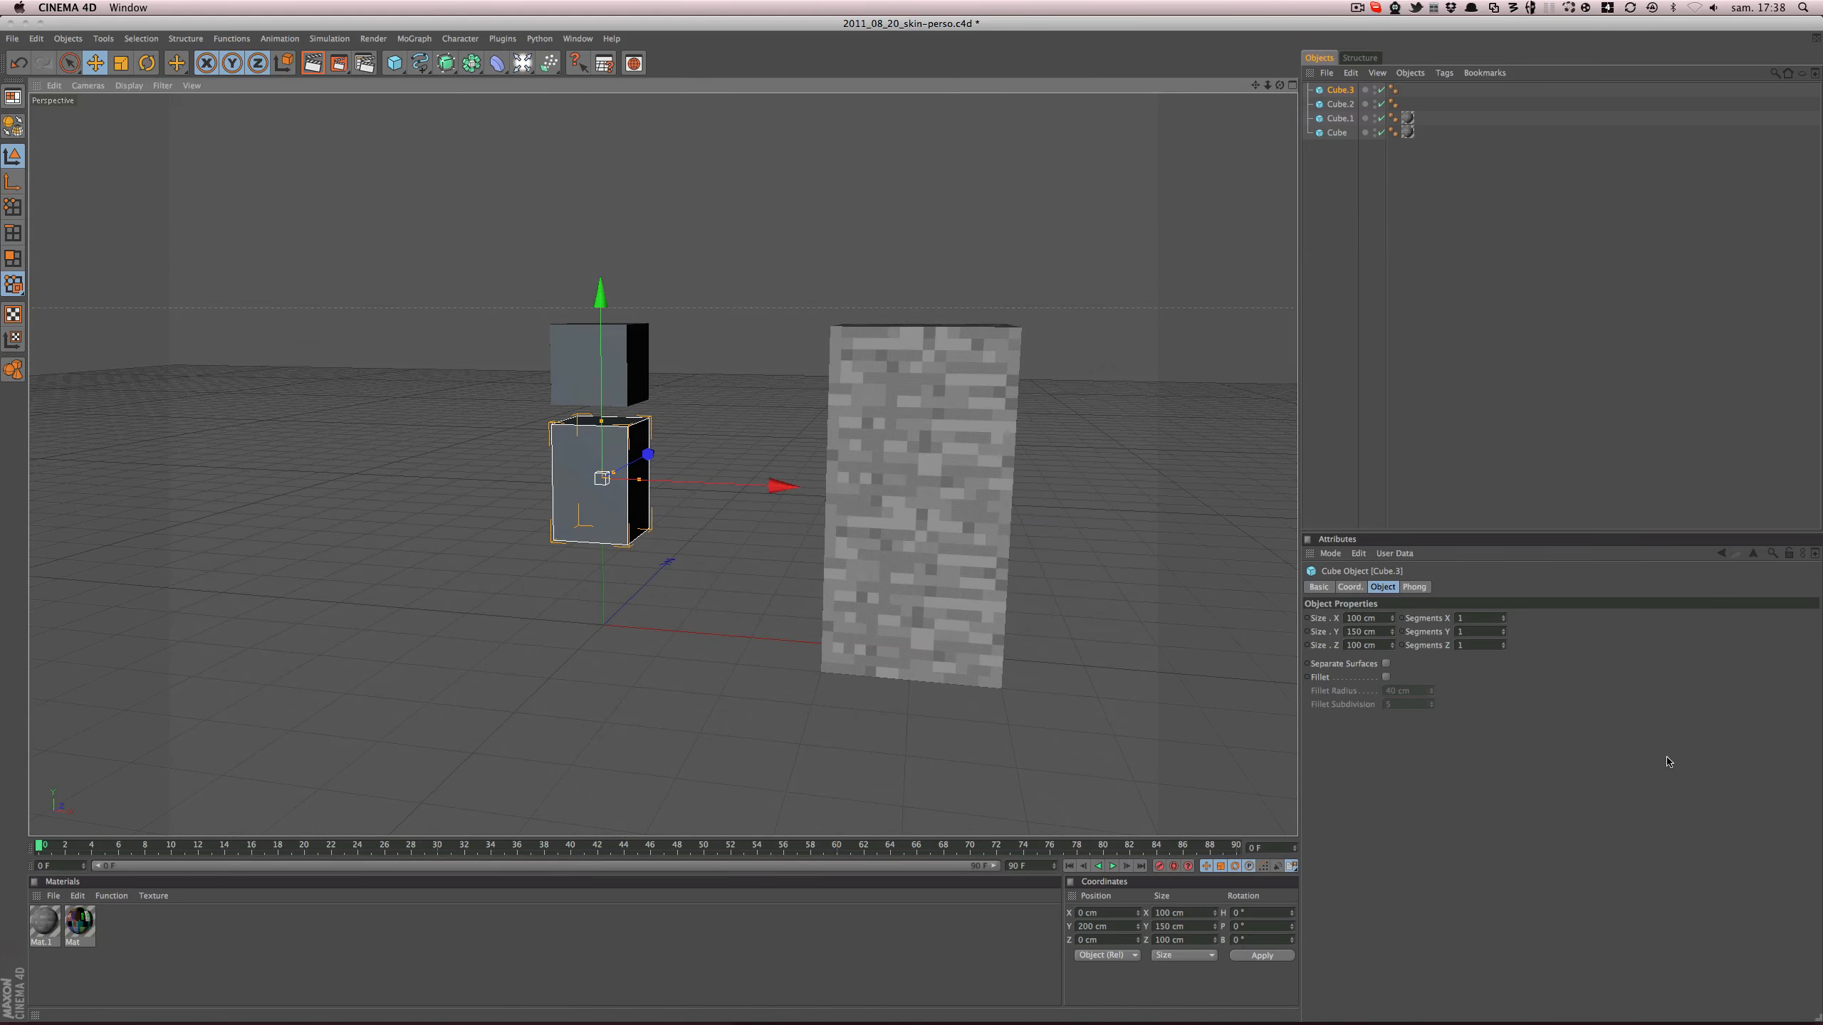
{"action": "left_click_drag", "start_coordinate": [805, 399], "coordinate": [947, 406], "text": "alt"}
{"action": "key", "text": "super+Tab"}
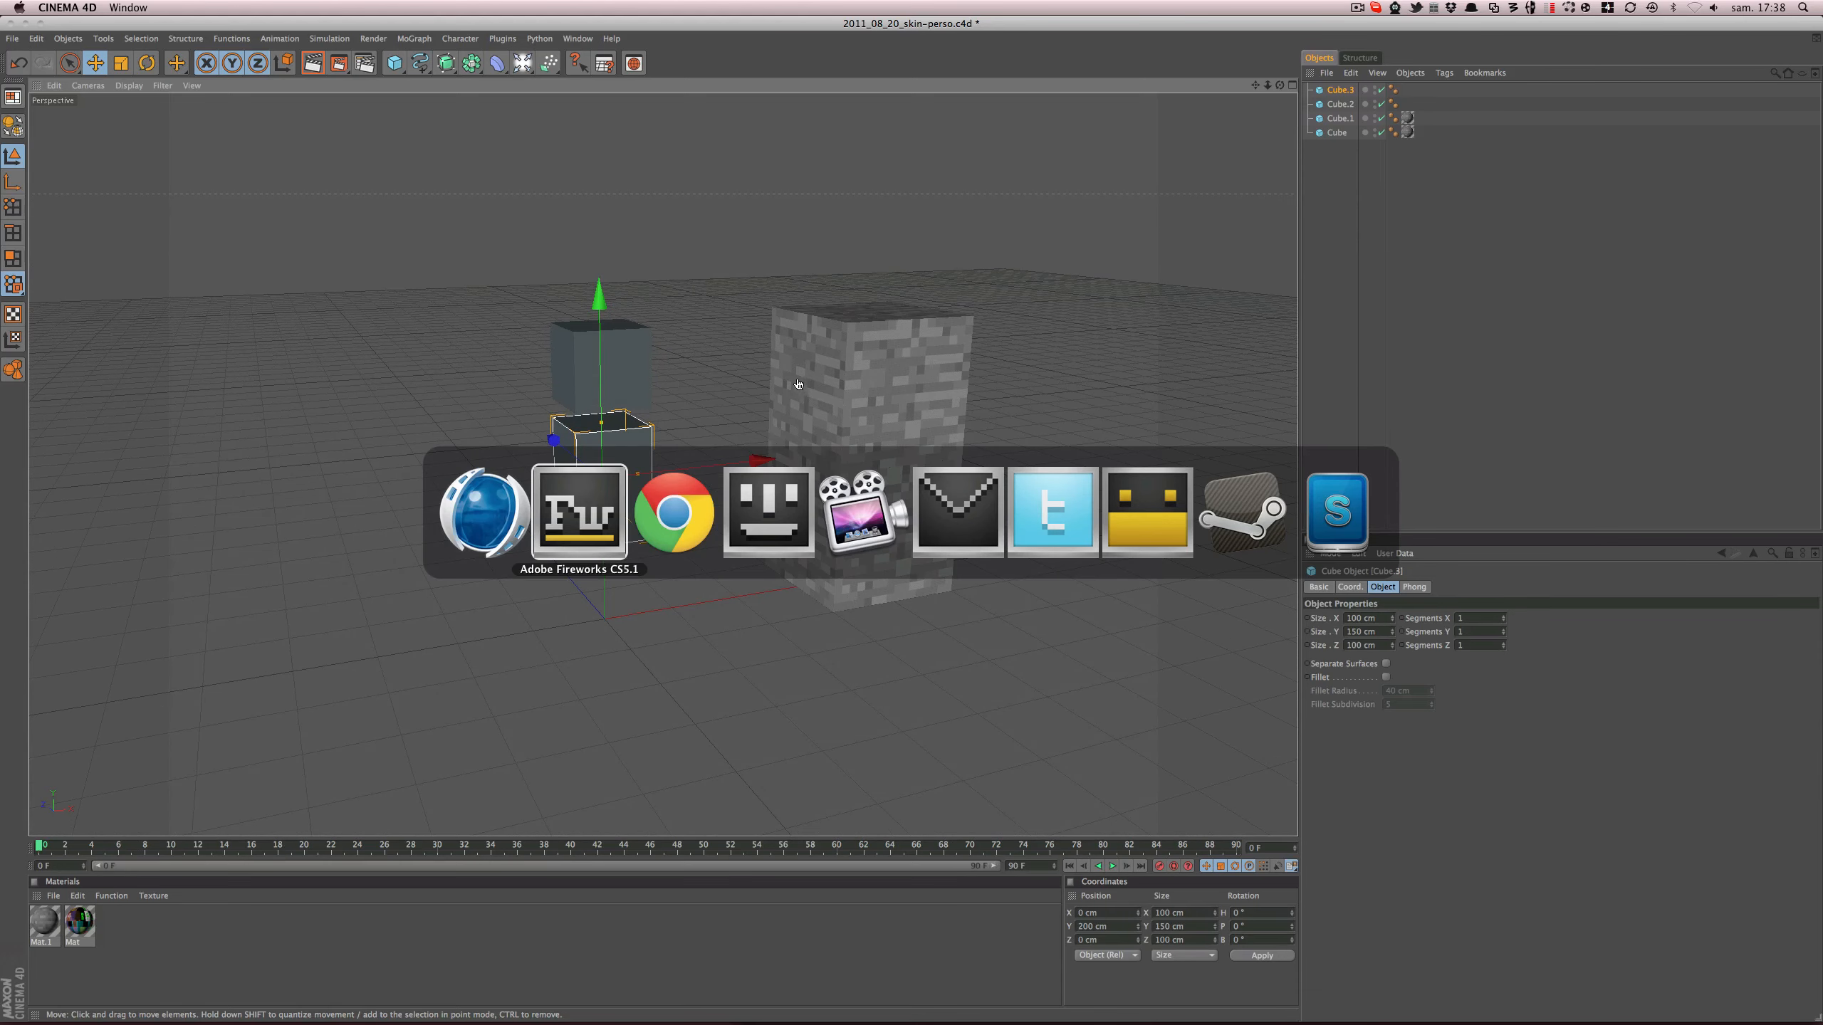
{"action": "key", "text": "Escape"}
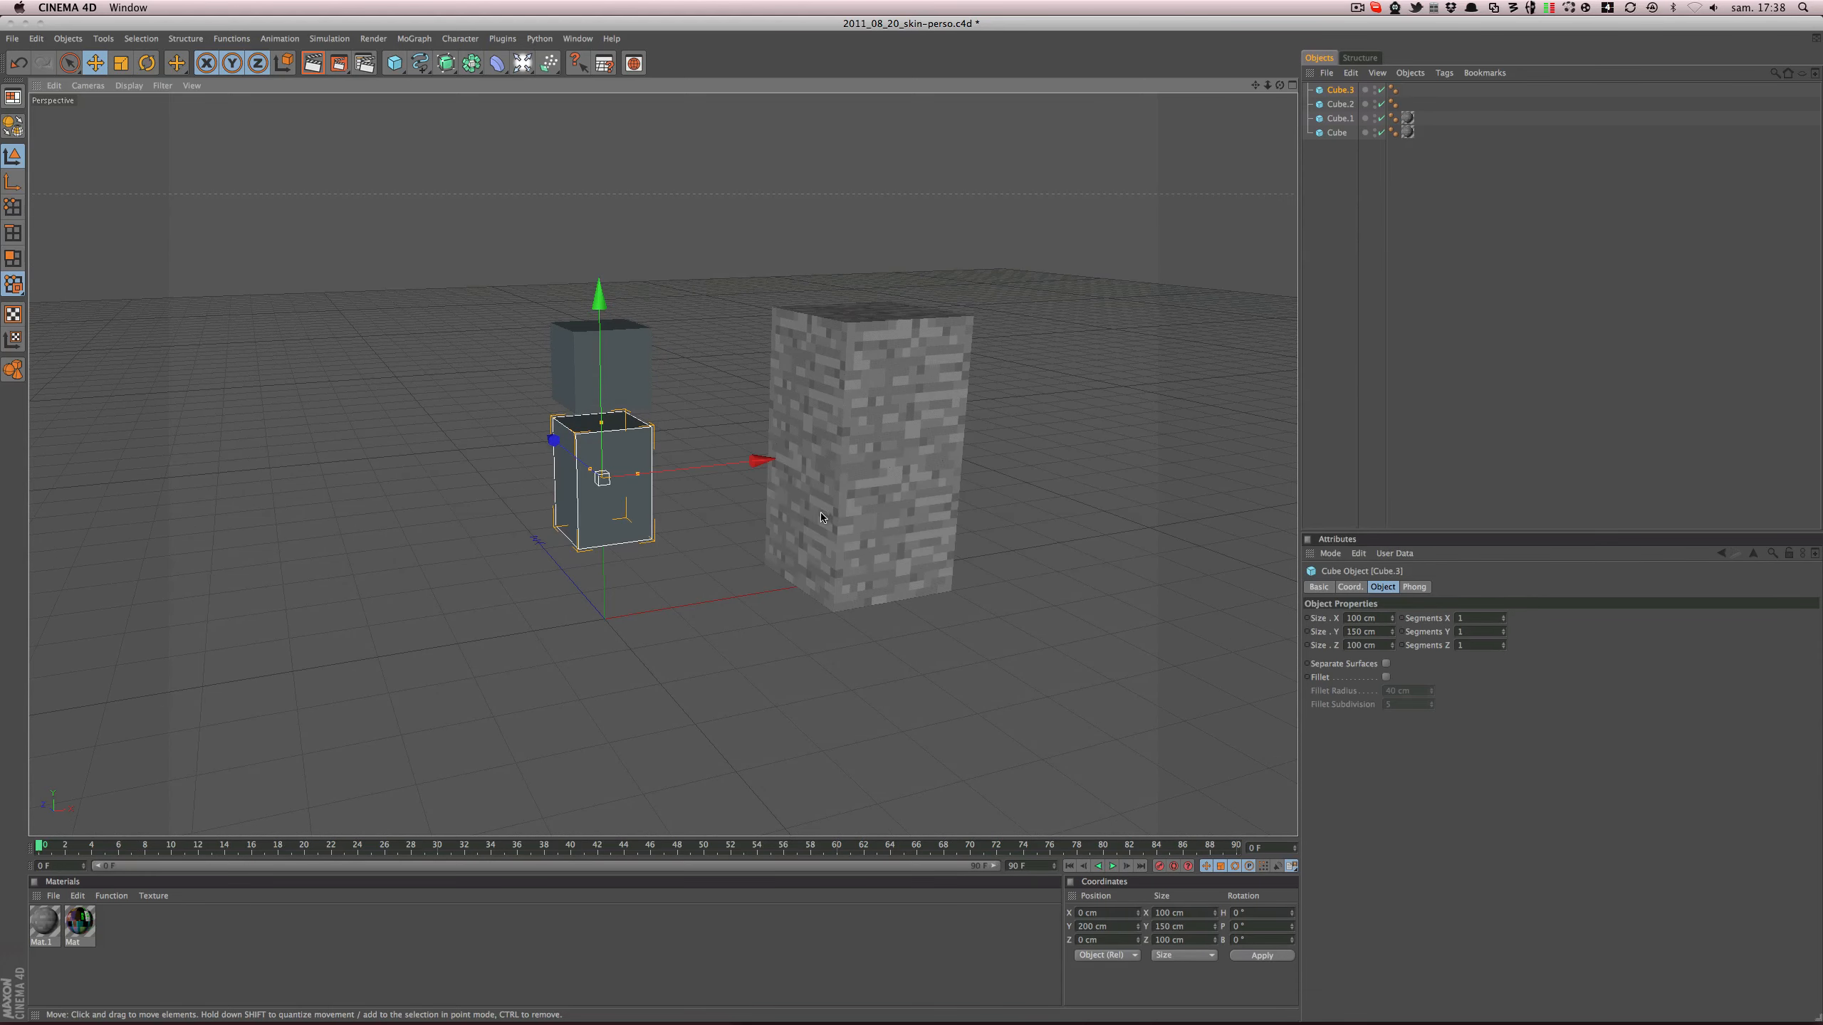
{"action": "key", "text": "super+Tab"}
{"action": "key", "text": "Escape"}
{"action": "key", "text": "super+Tab"}
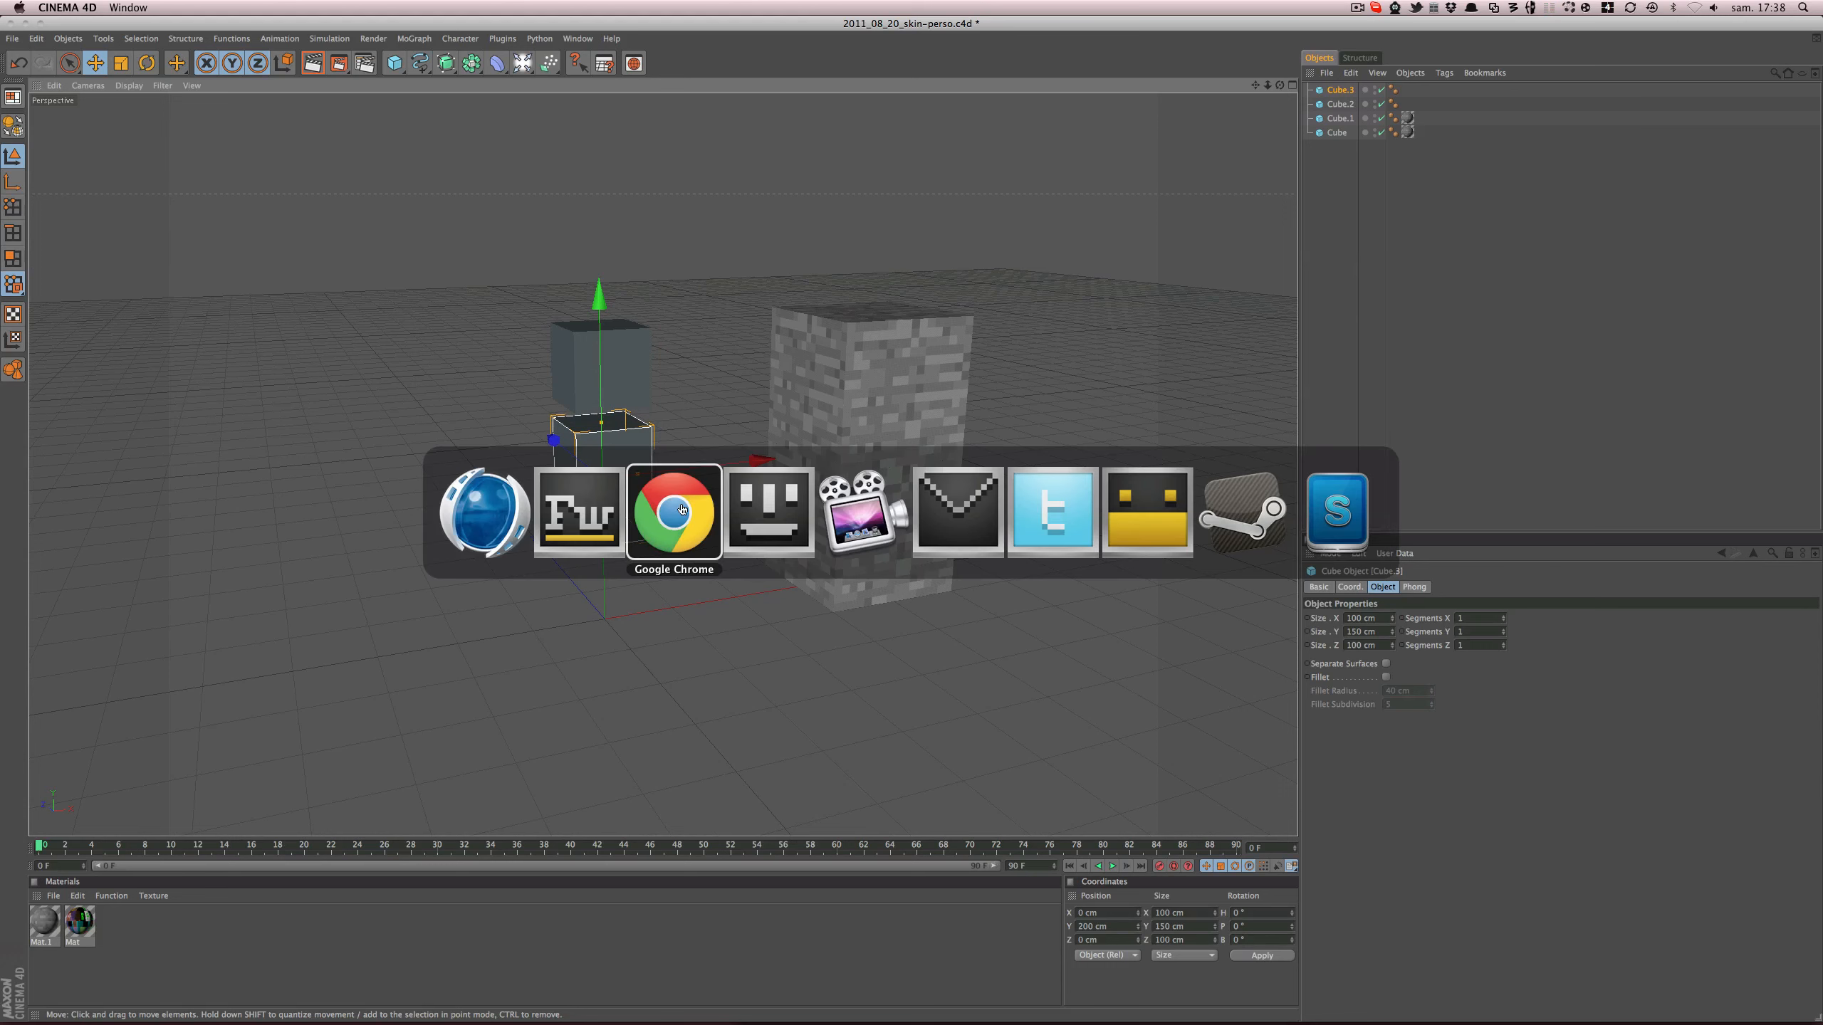
{"action": "left_click", "coordinate": [680, 508]}
{"action": "left_click", "coordinate": [660, 580]}
{"action": "left_click", "coordinate": [660, 581]}
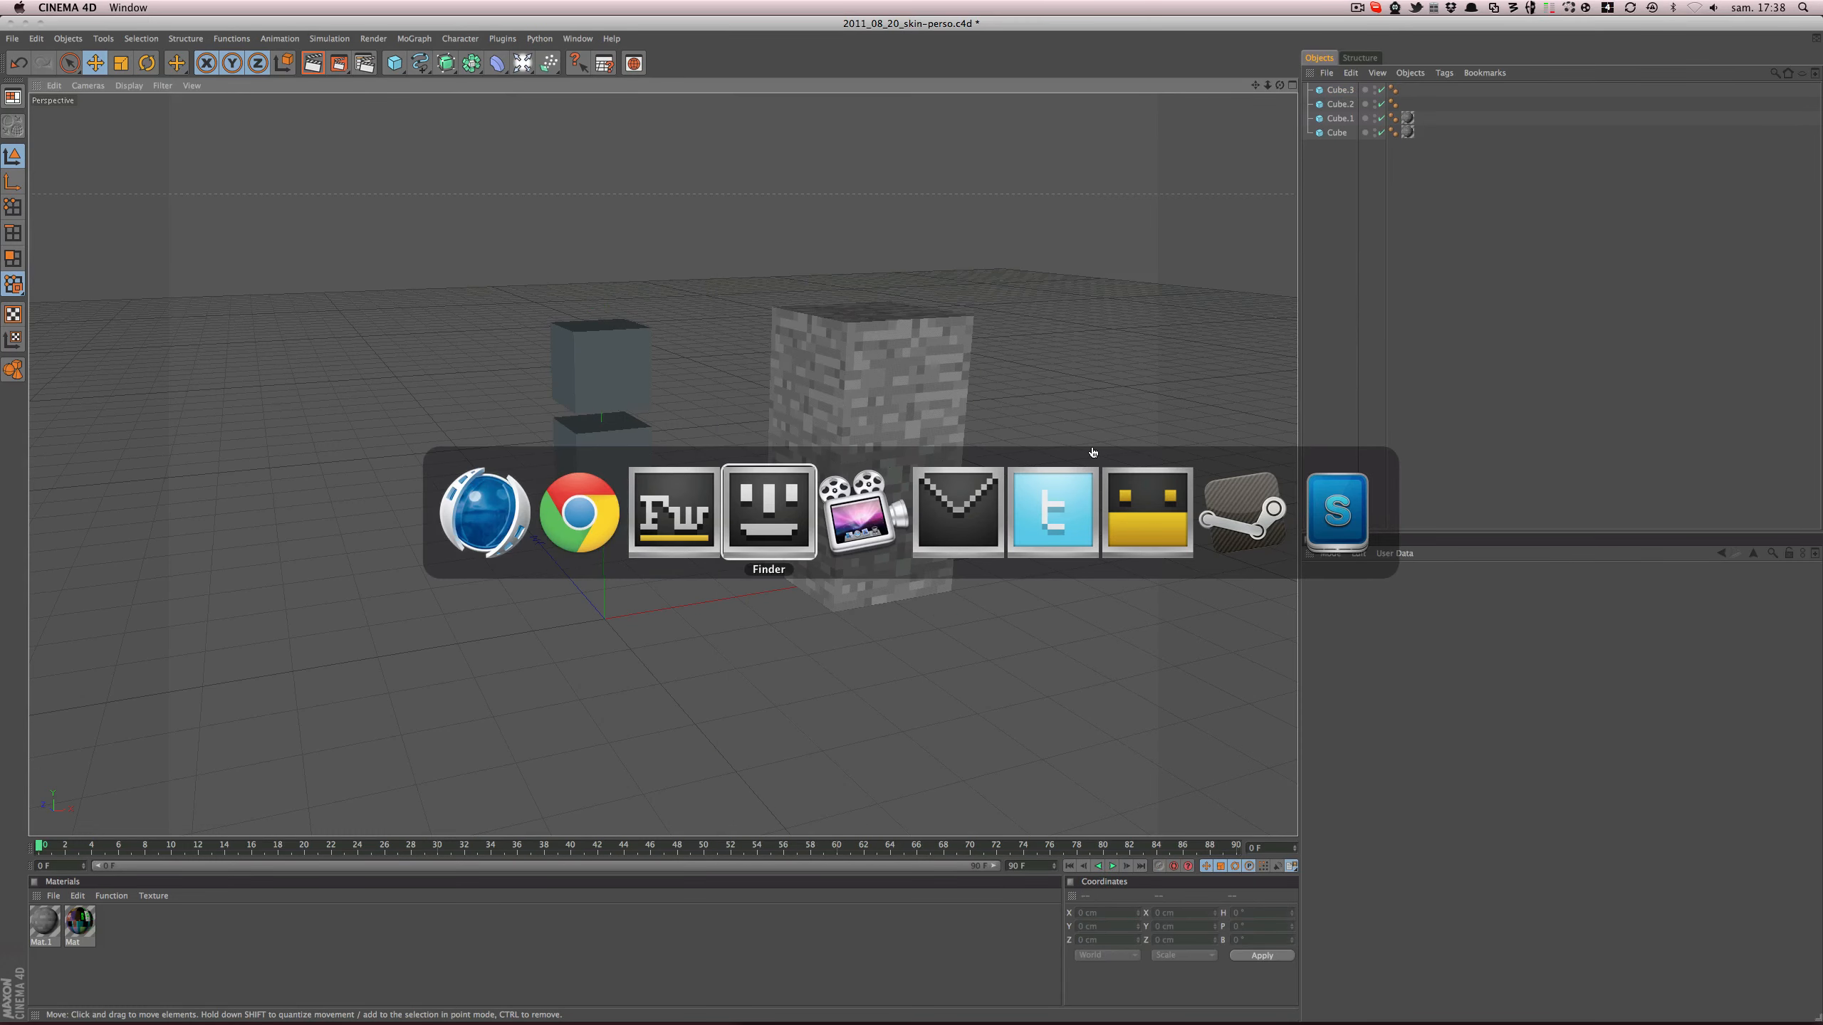
{"action": "left_click", "coordinate": [663, 546]}
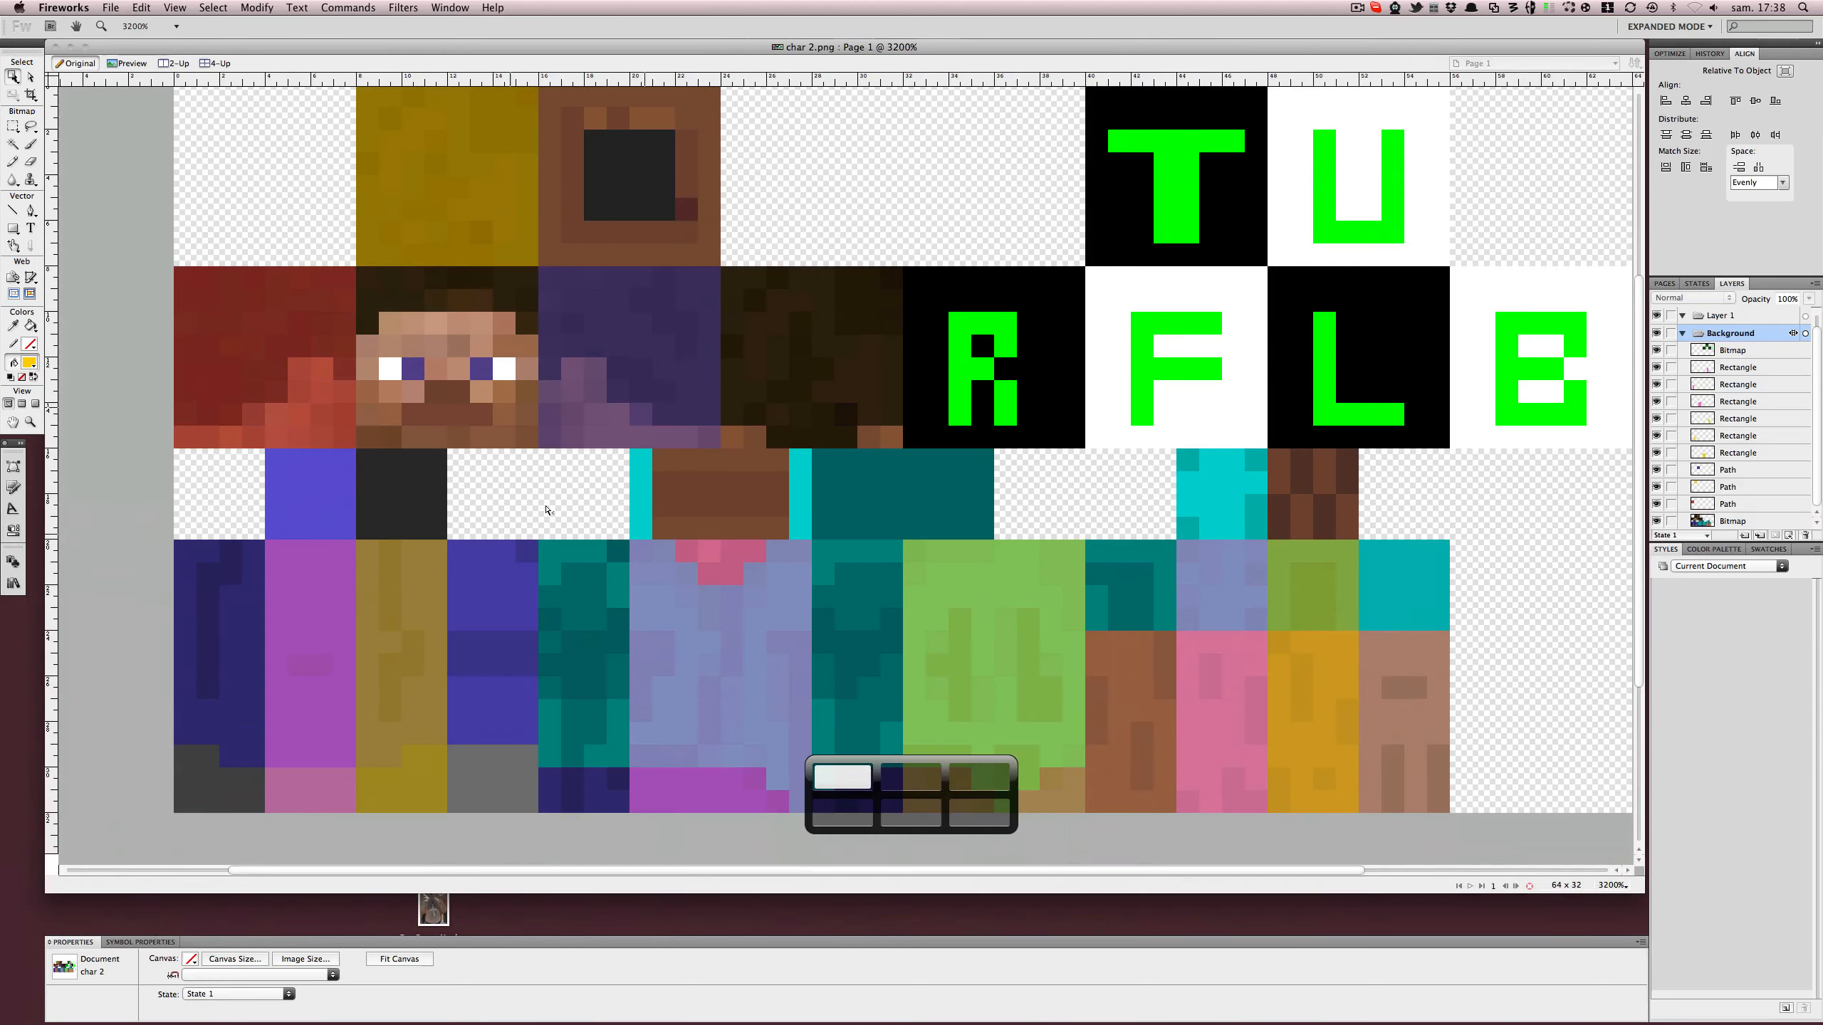
{"action": "left_click", "coordinate": [820, 718]}
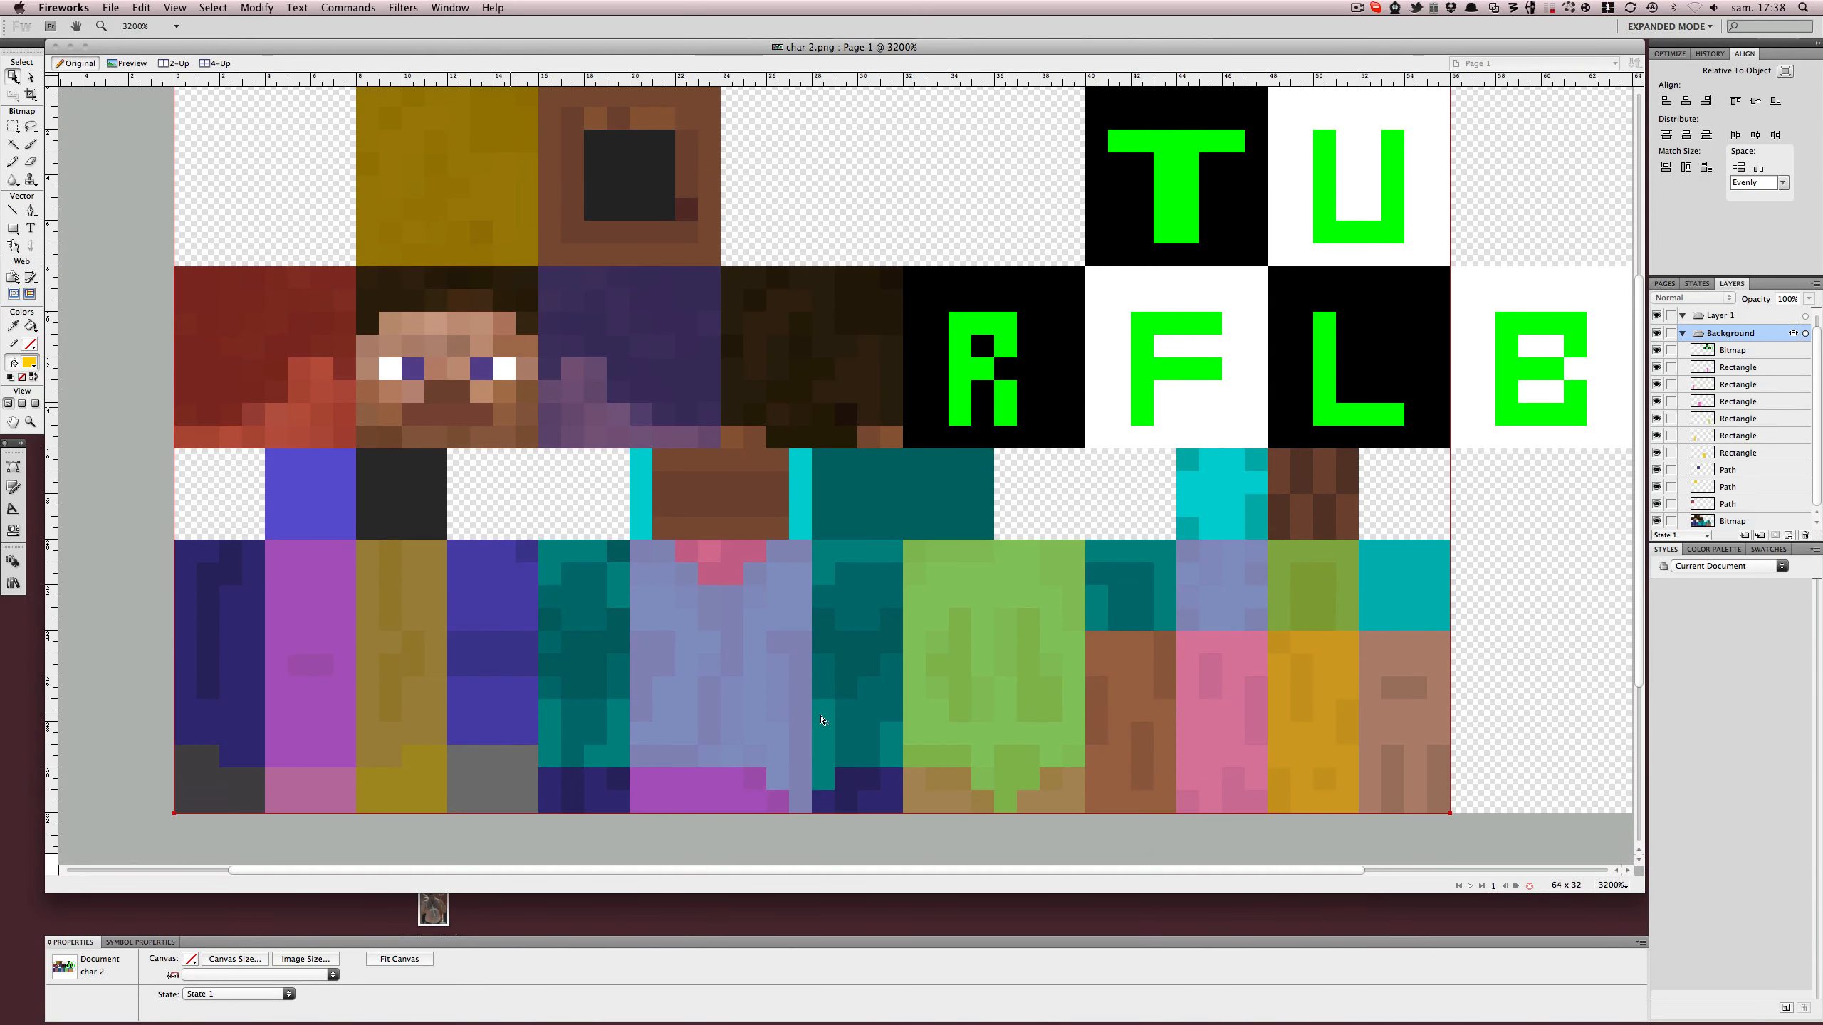
{"action": "left_click", "coordinate": [774, 801]}
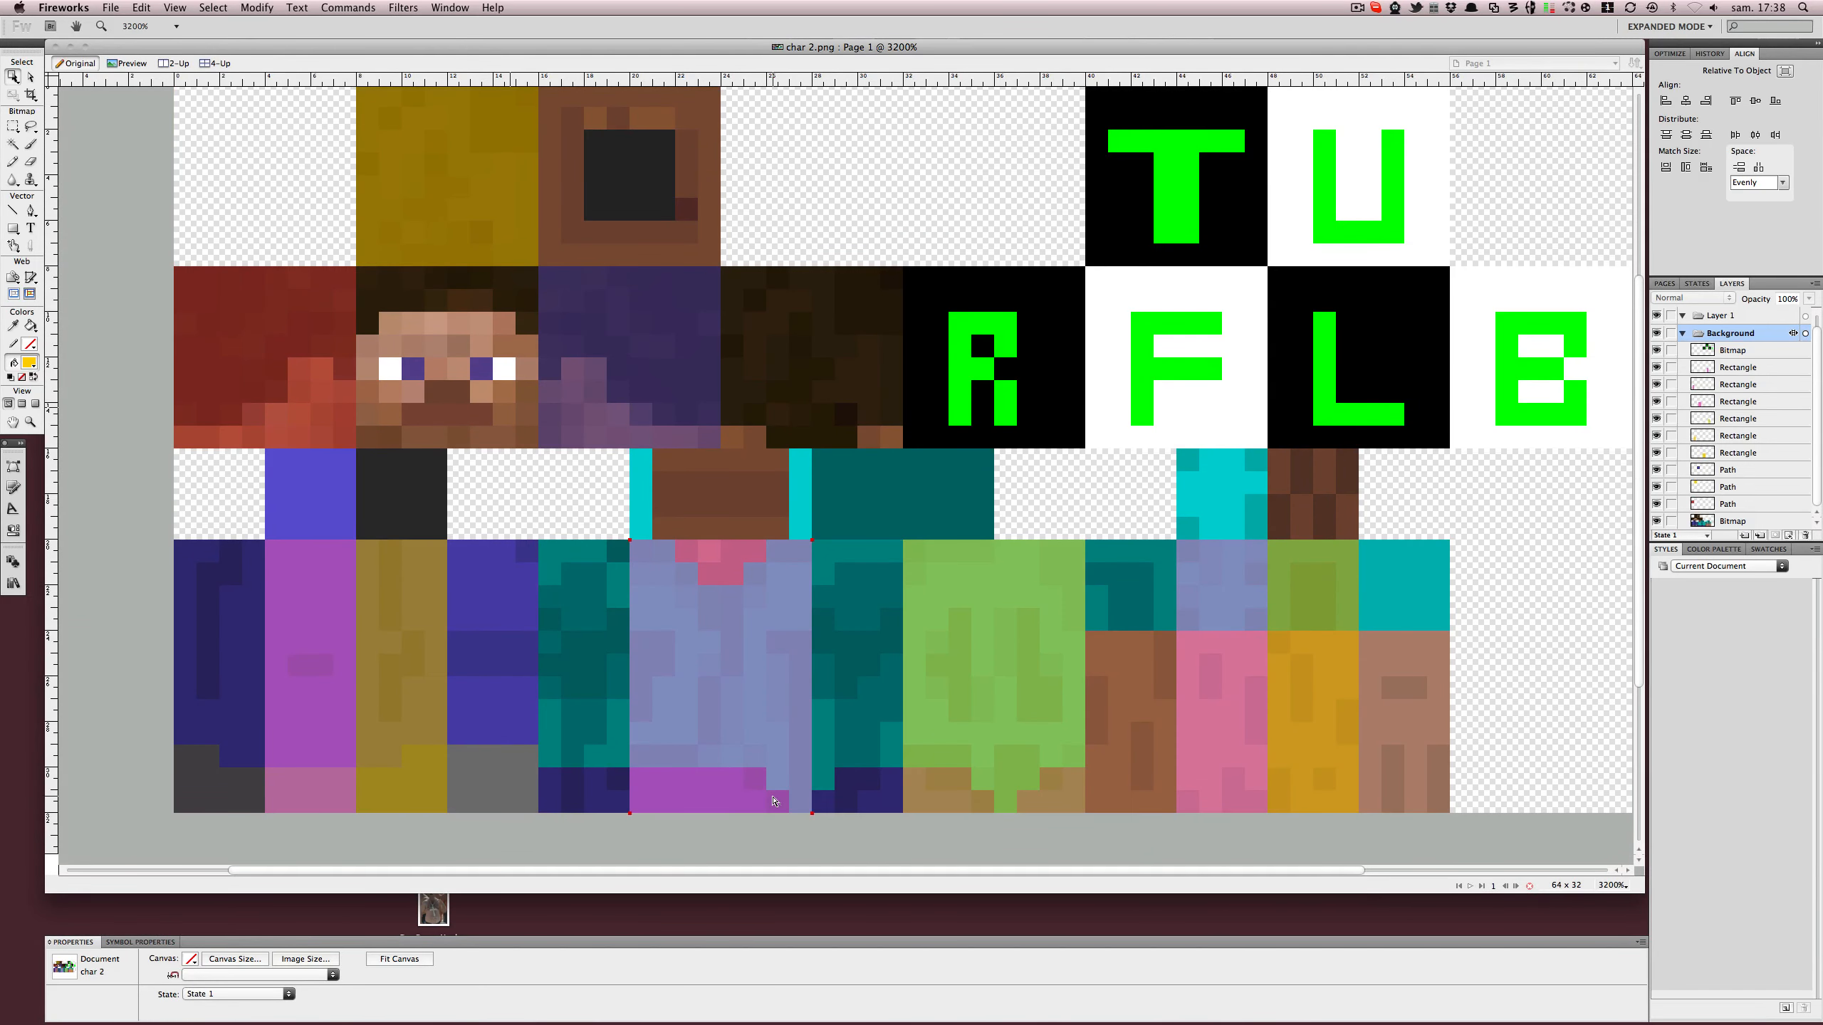
{"action": "key", "text": "ctrl+Down"}
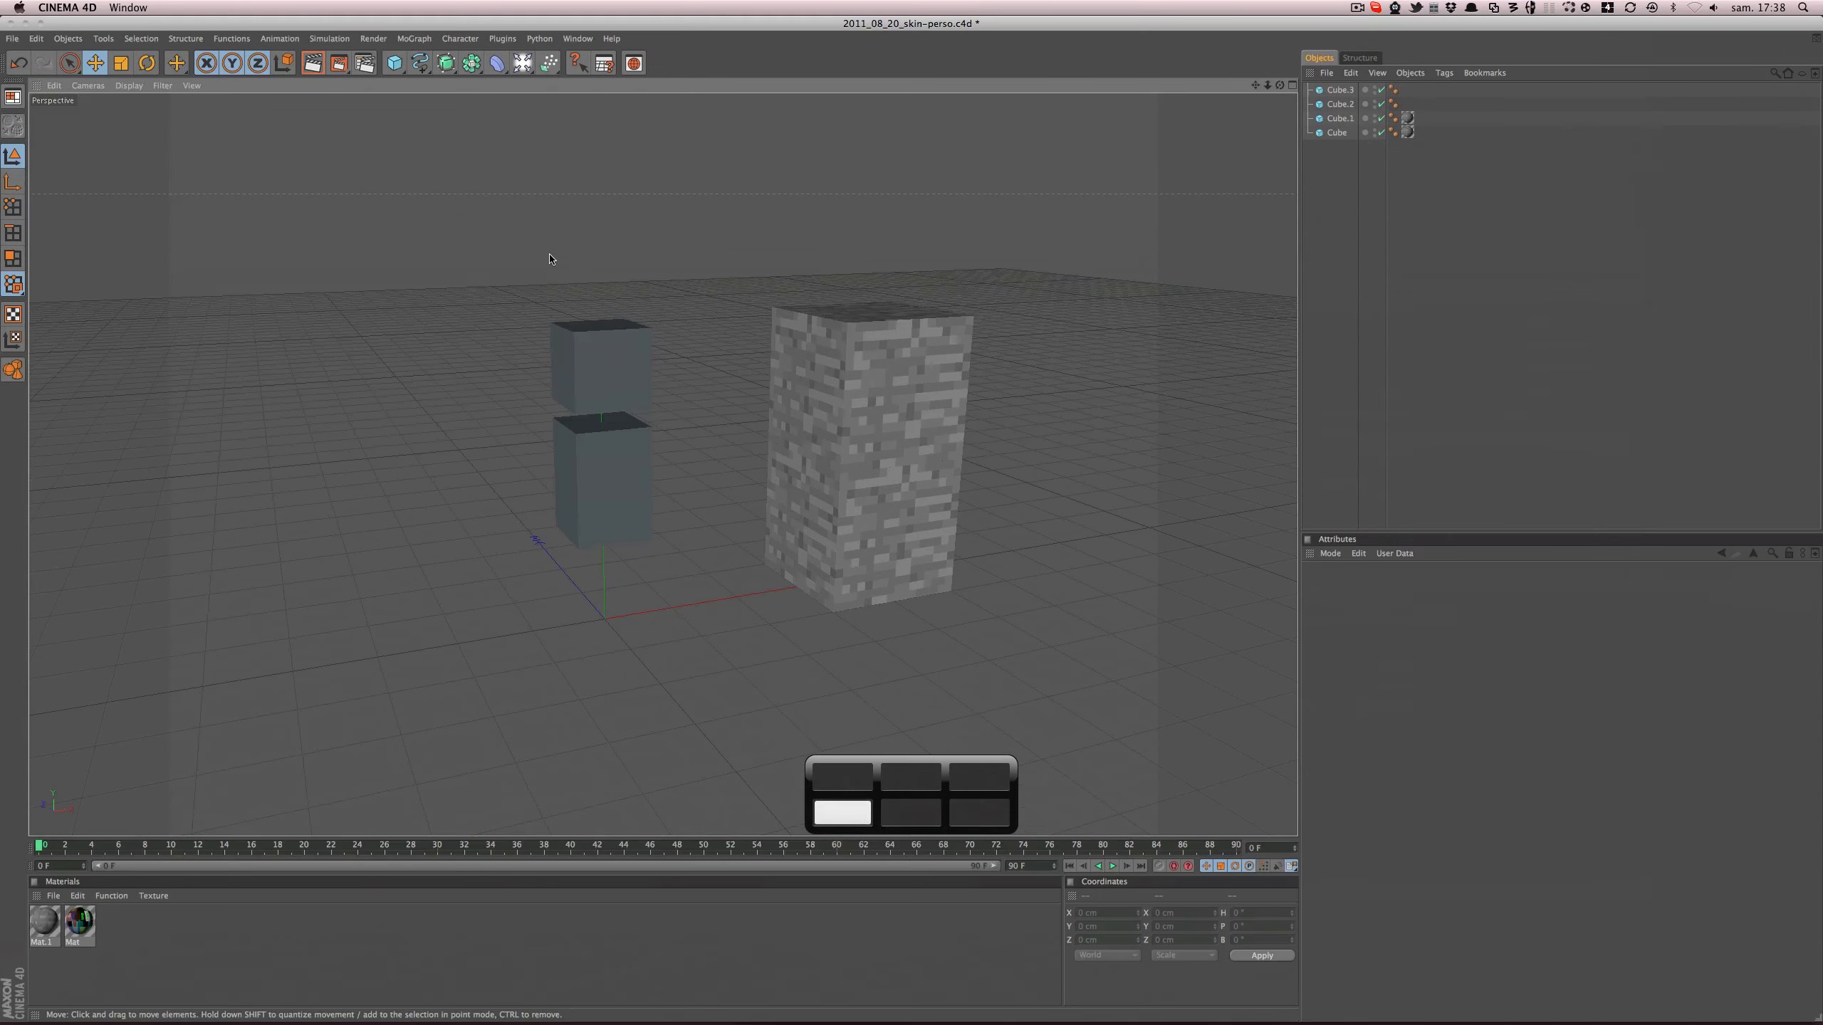
- Set the torso cube's Z size to 50 cm
{"action": "left_click_drag", "start_coordinate": [549, 257], "coordinate": [575, 331], "text": "alt"}
{"action": "left_click", "coordinate": [594, 498]}
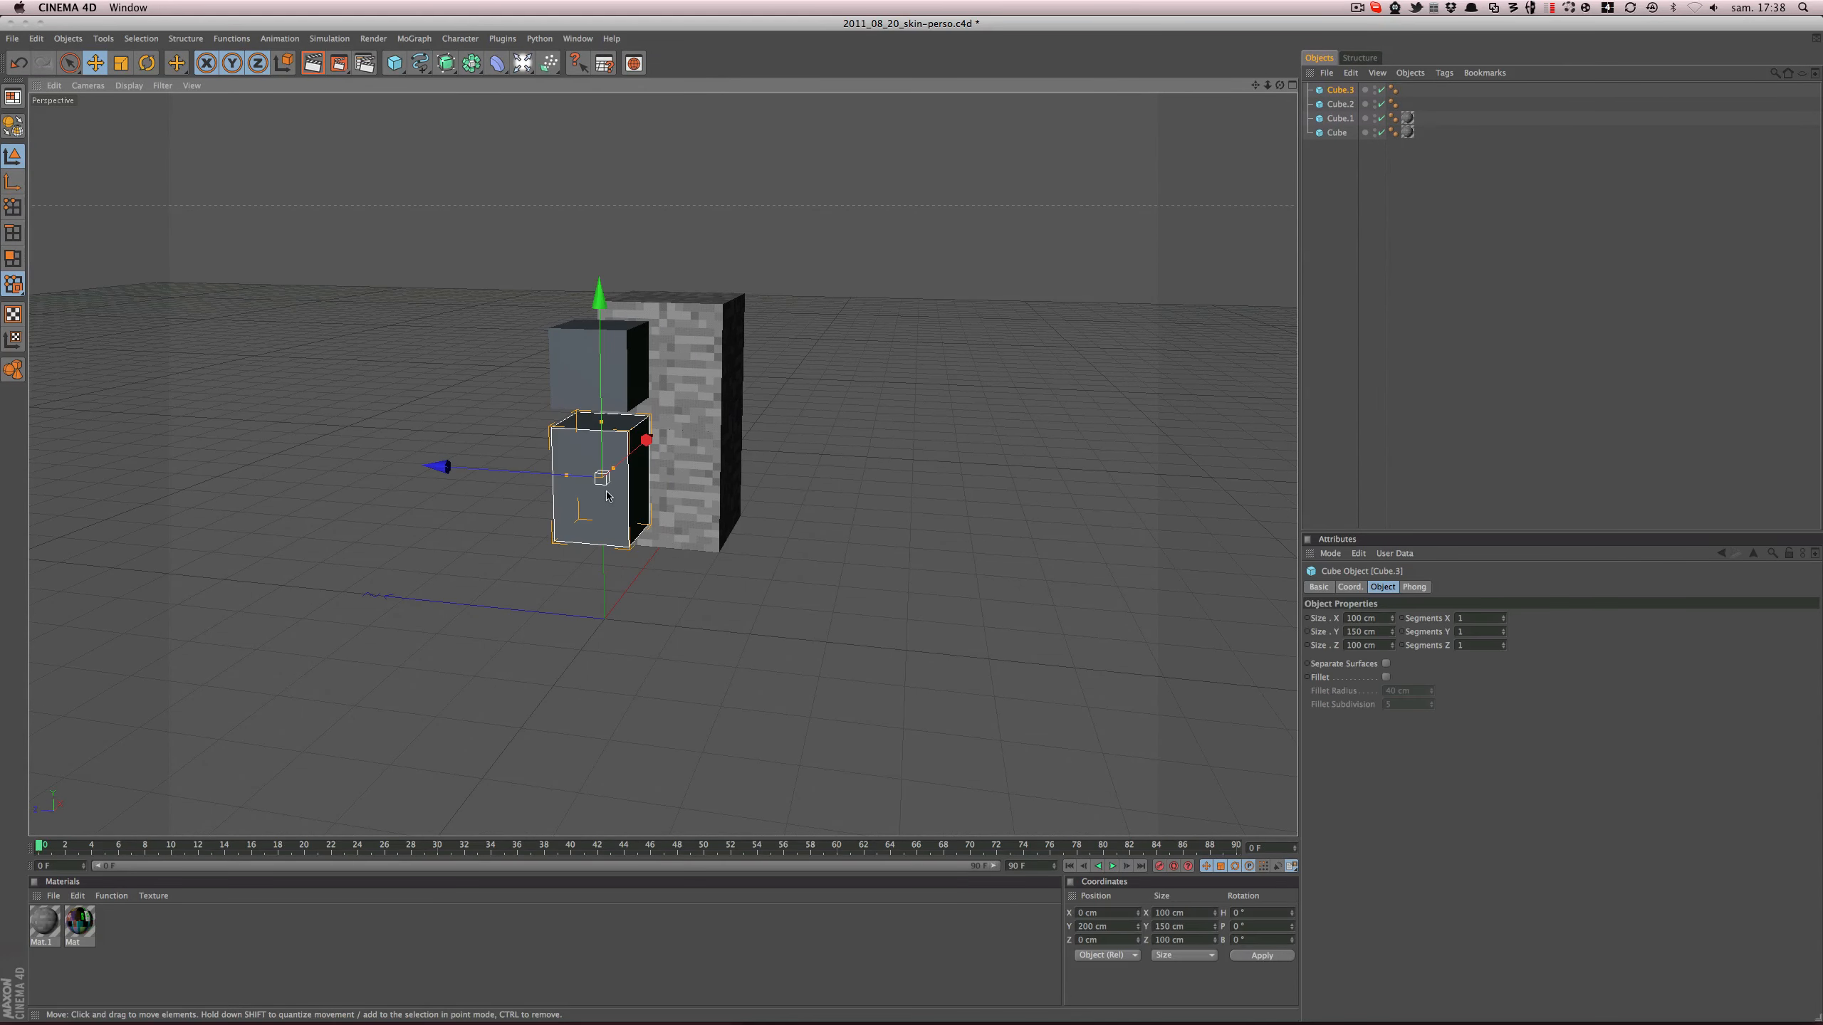
{"action": "left_click_drag", "start_coordinate": [1391, 615], "coordinate": [1341, 647]}
{"action": "key", "text": "super+z"}
{"action": "type", "text": "50"}
{"action": "key", "text": "Return"}
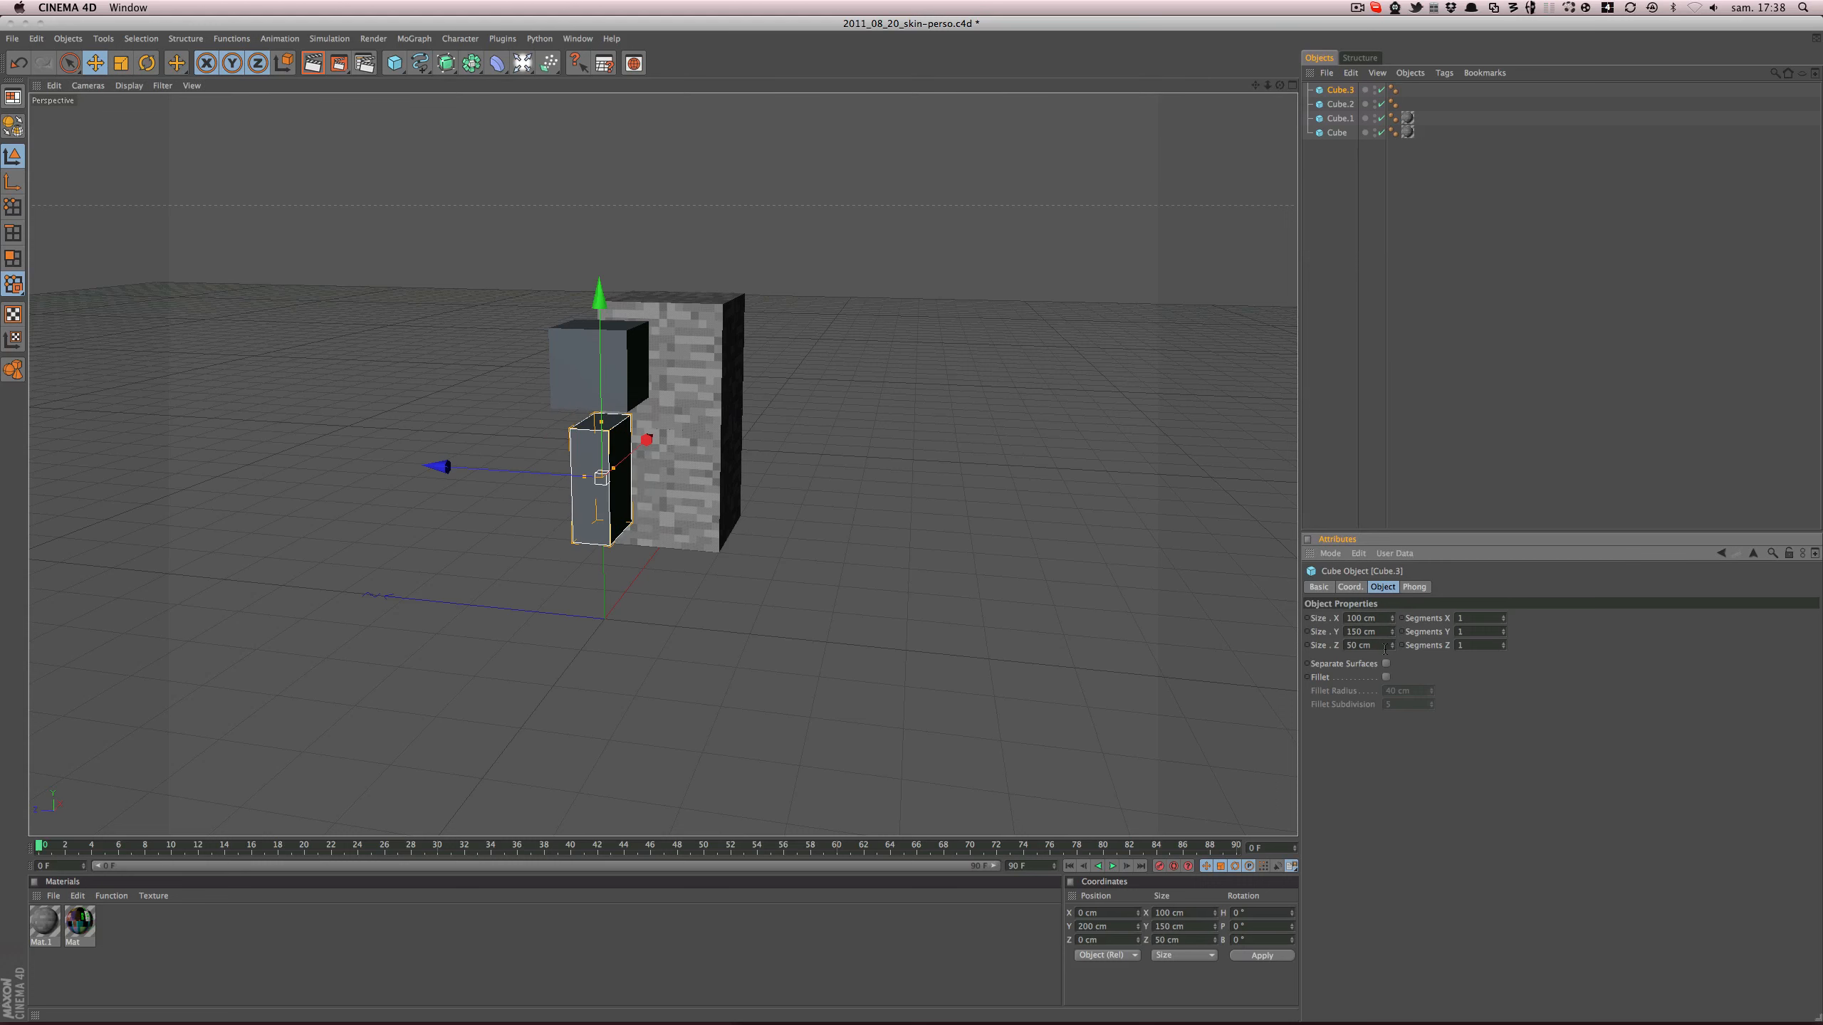
- In the front view, raise the torso cube to Y 225 cm so it meets the underside of the head
{"action": "left_click_drag", "start_coordinate": [576, 465], "coordinate": [491, 465], "text": "alt"}
{"action": "middle_click", "coordinate": [607, 457]}
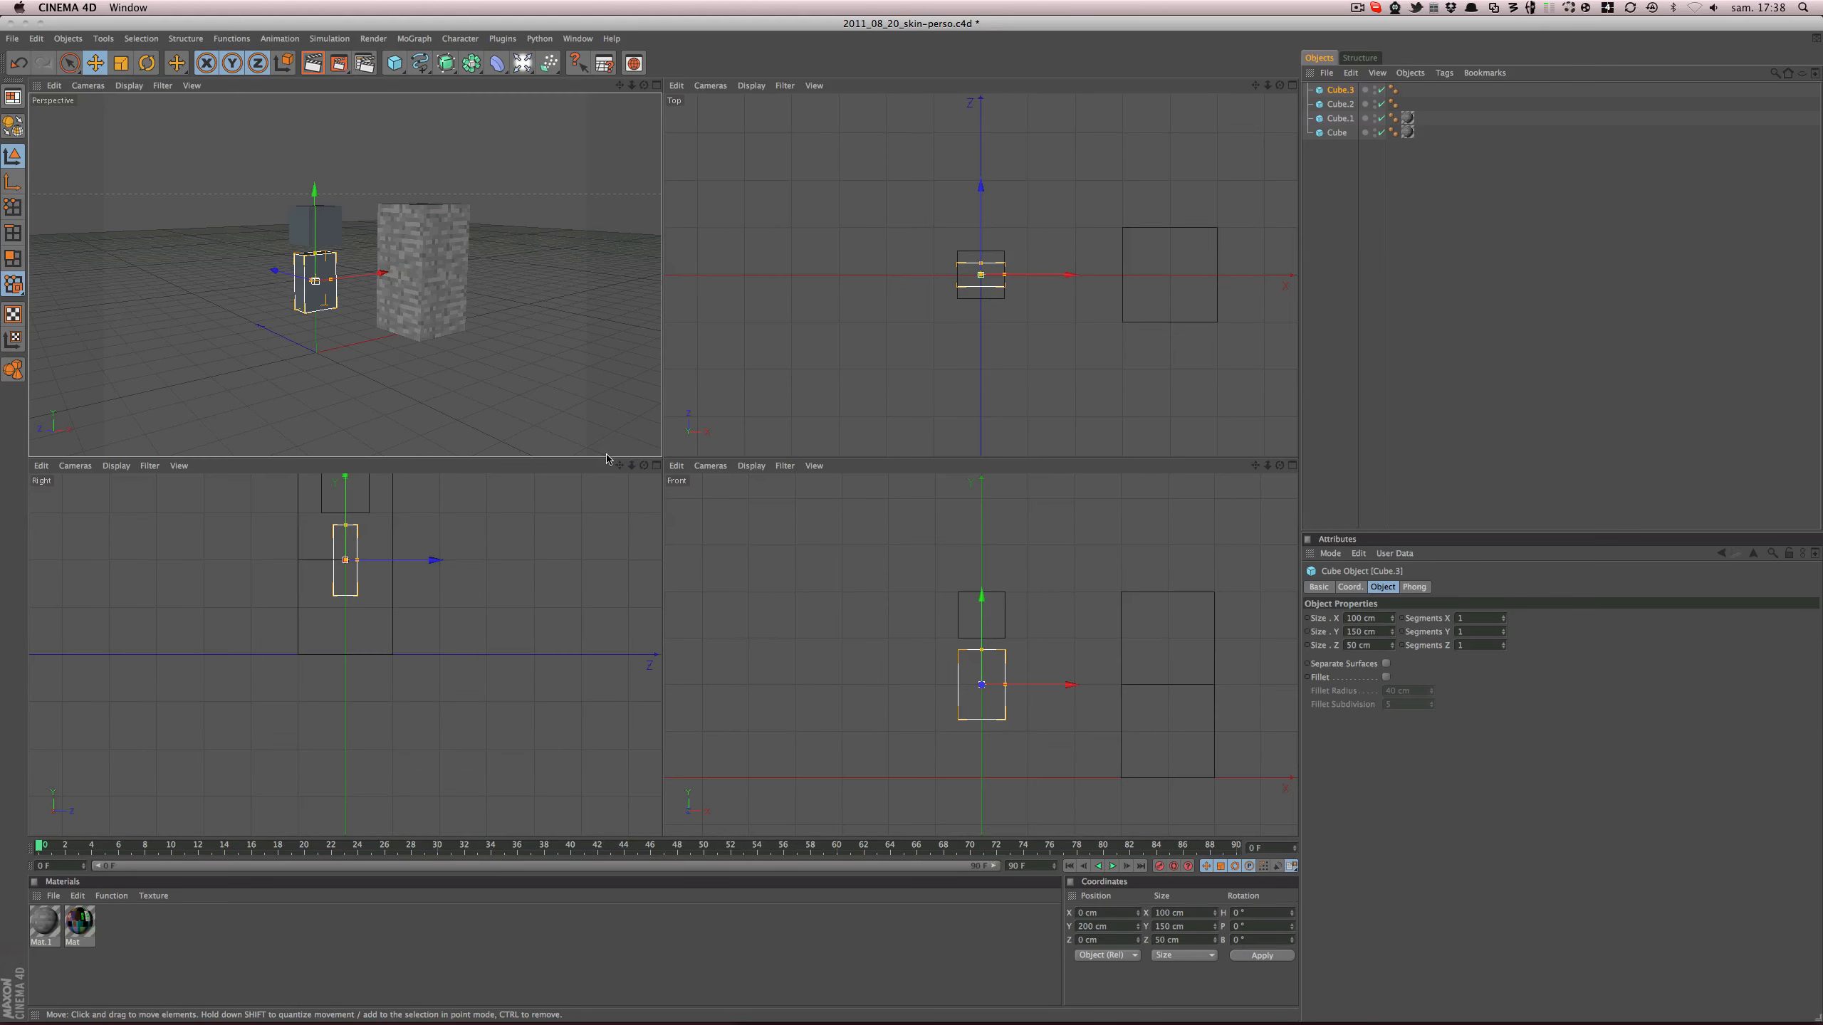
{"action": "middle_click", "coordinate": [1029, 583]}
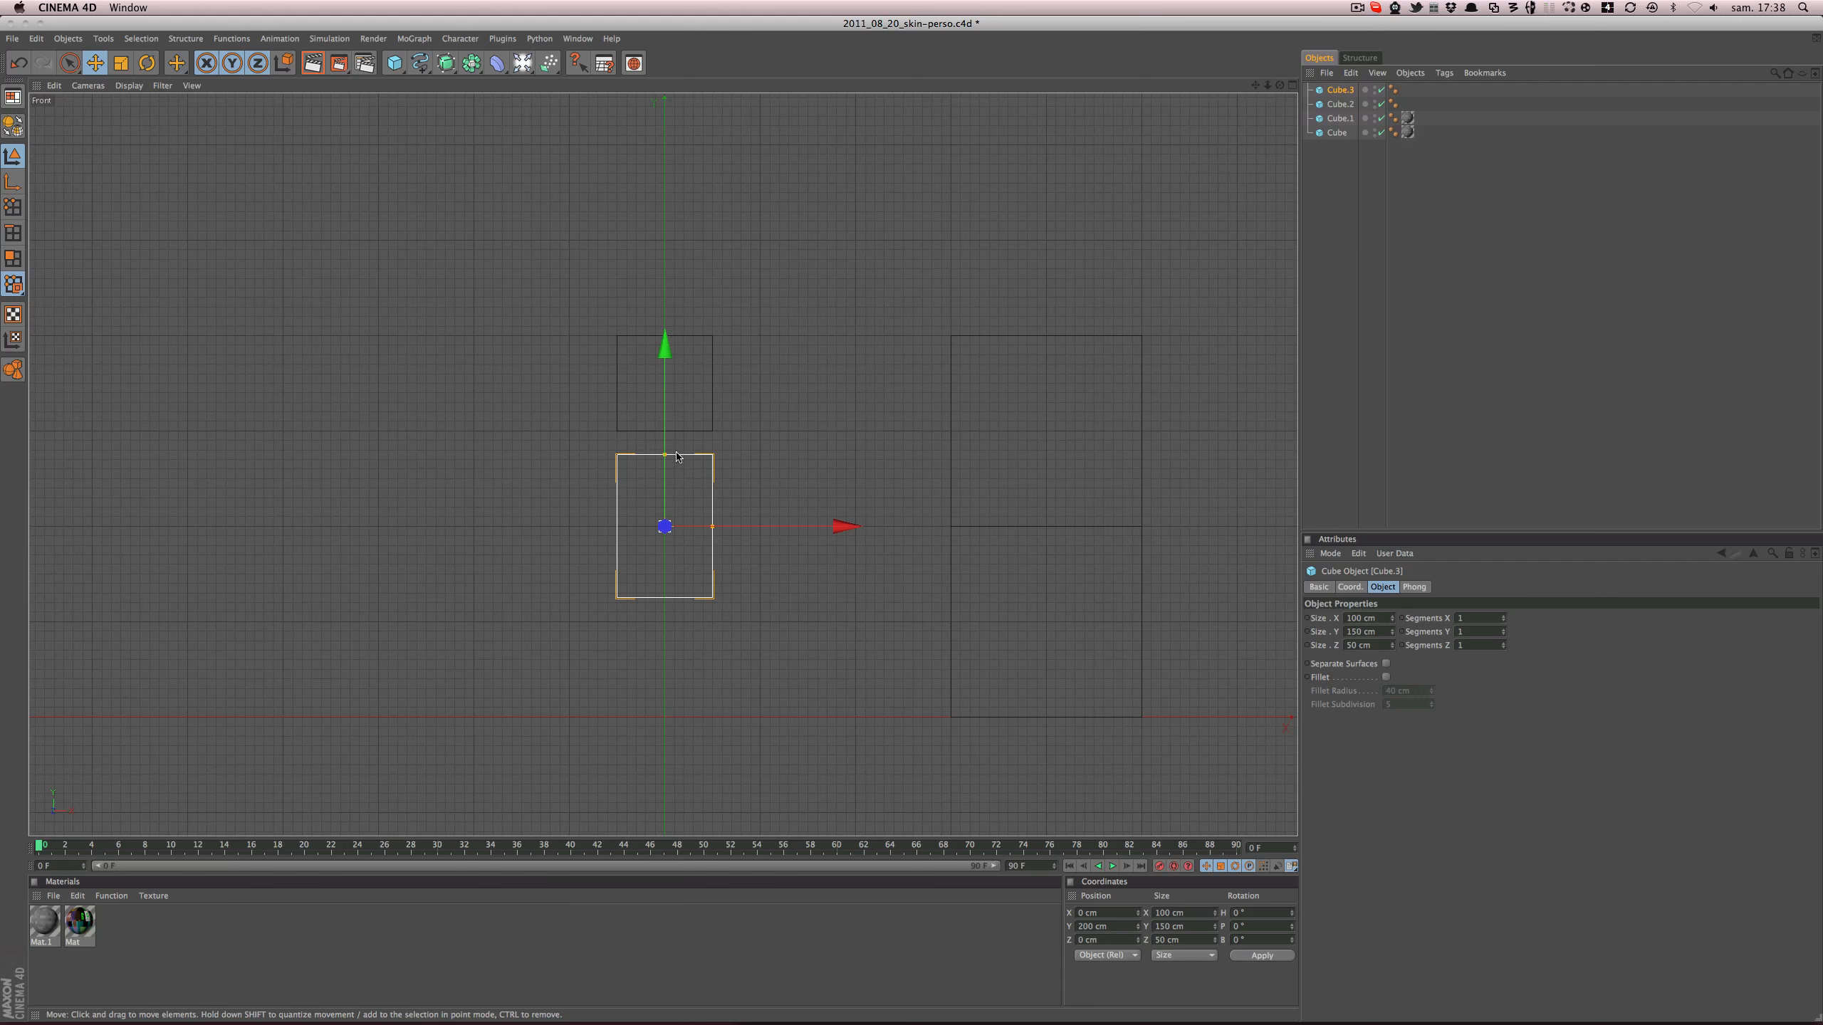
{"action": "left_click_drag", "start_coordinate": [679, 463], "coordinate": [678, 434]}
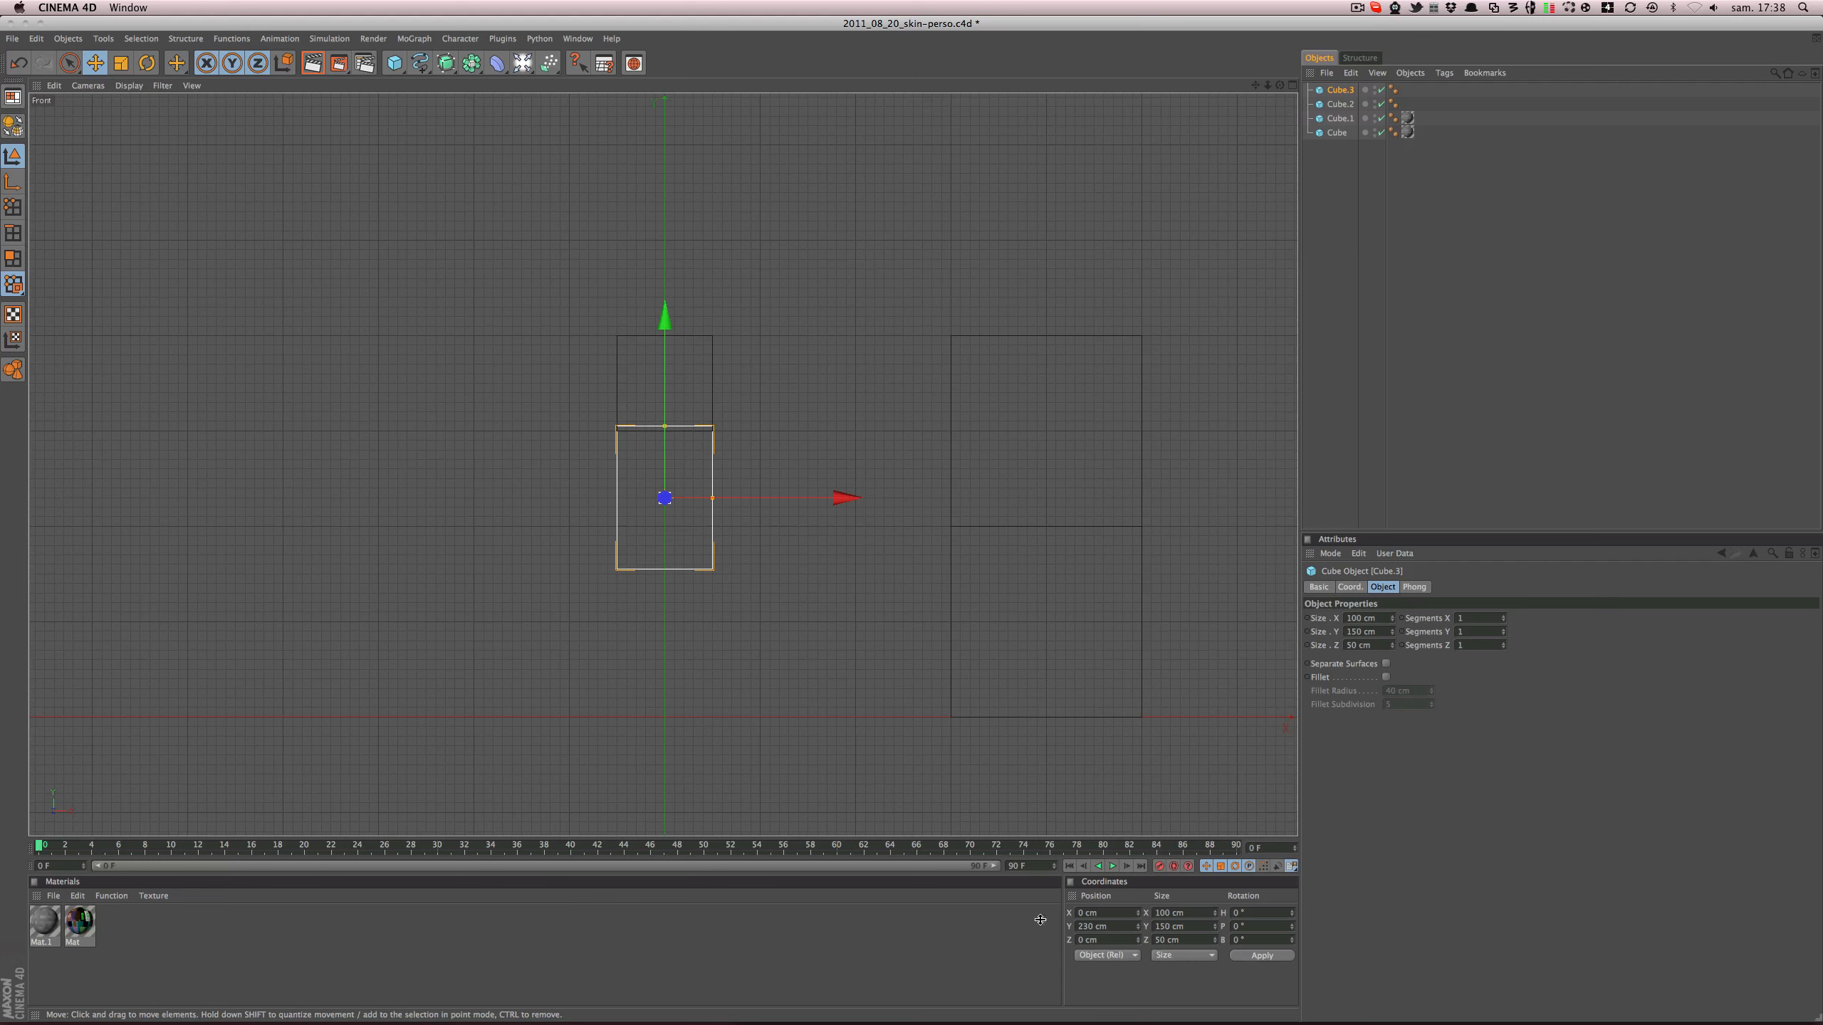
{"action": "left_click", "coordinate": [1126, 929]}
{"action": "type", "text": "225"}
{"action": "key", "text": "Return"}
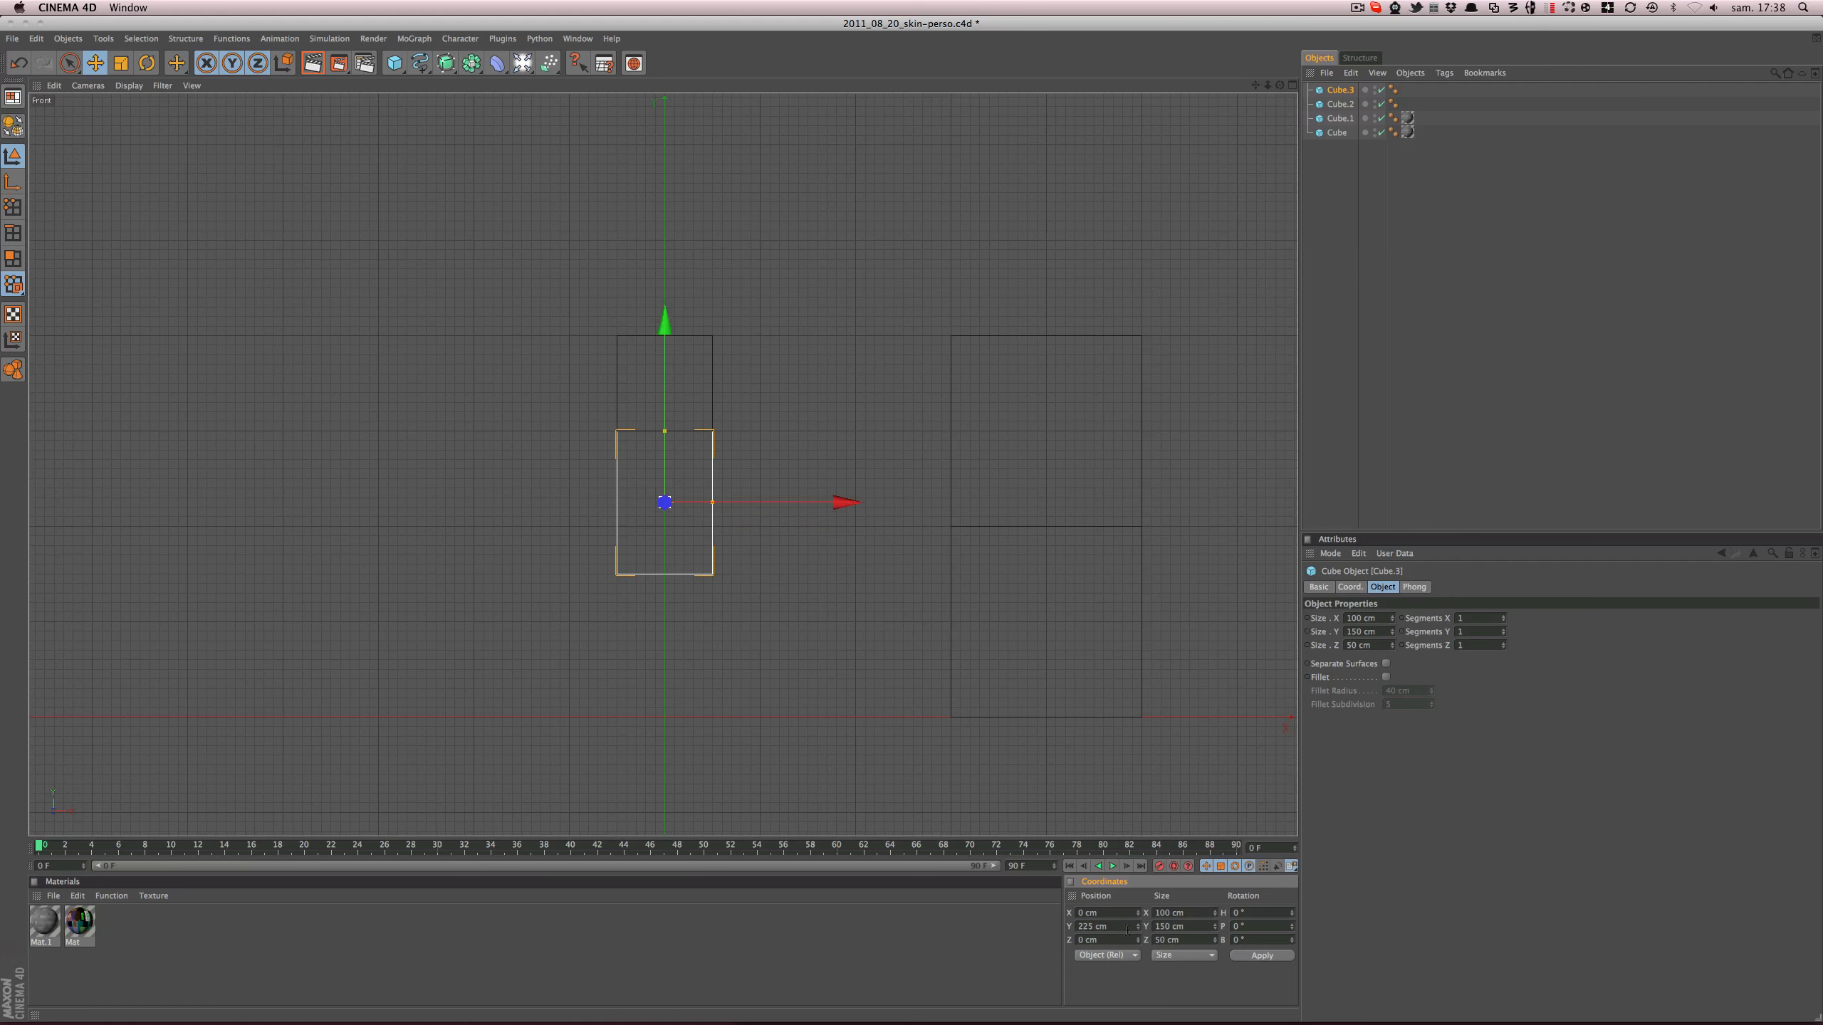
- Inspect the torso's alignment under the head in the perspective and front views, and undo its accidental displacement
{"action": "middle_click", "coordinate": [595, 559]}
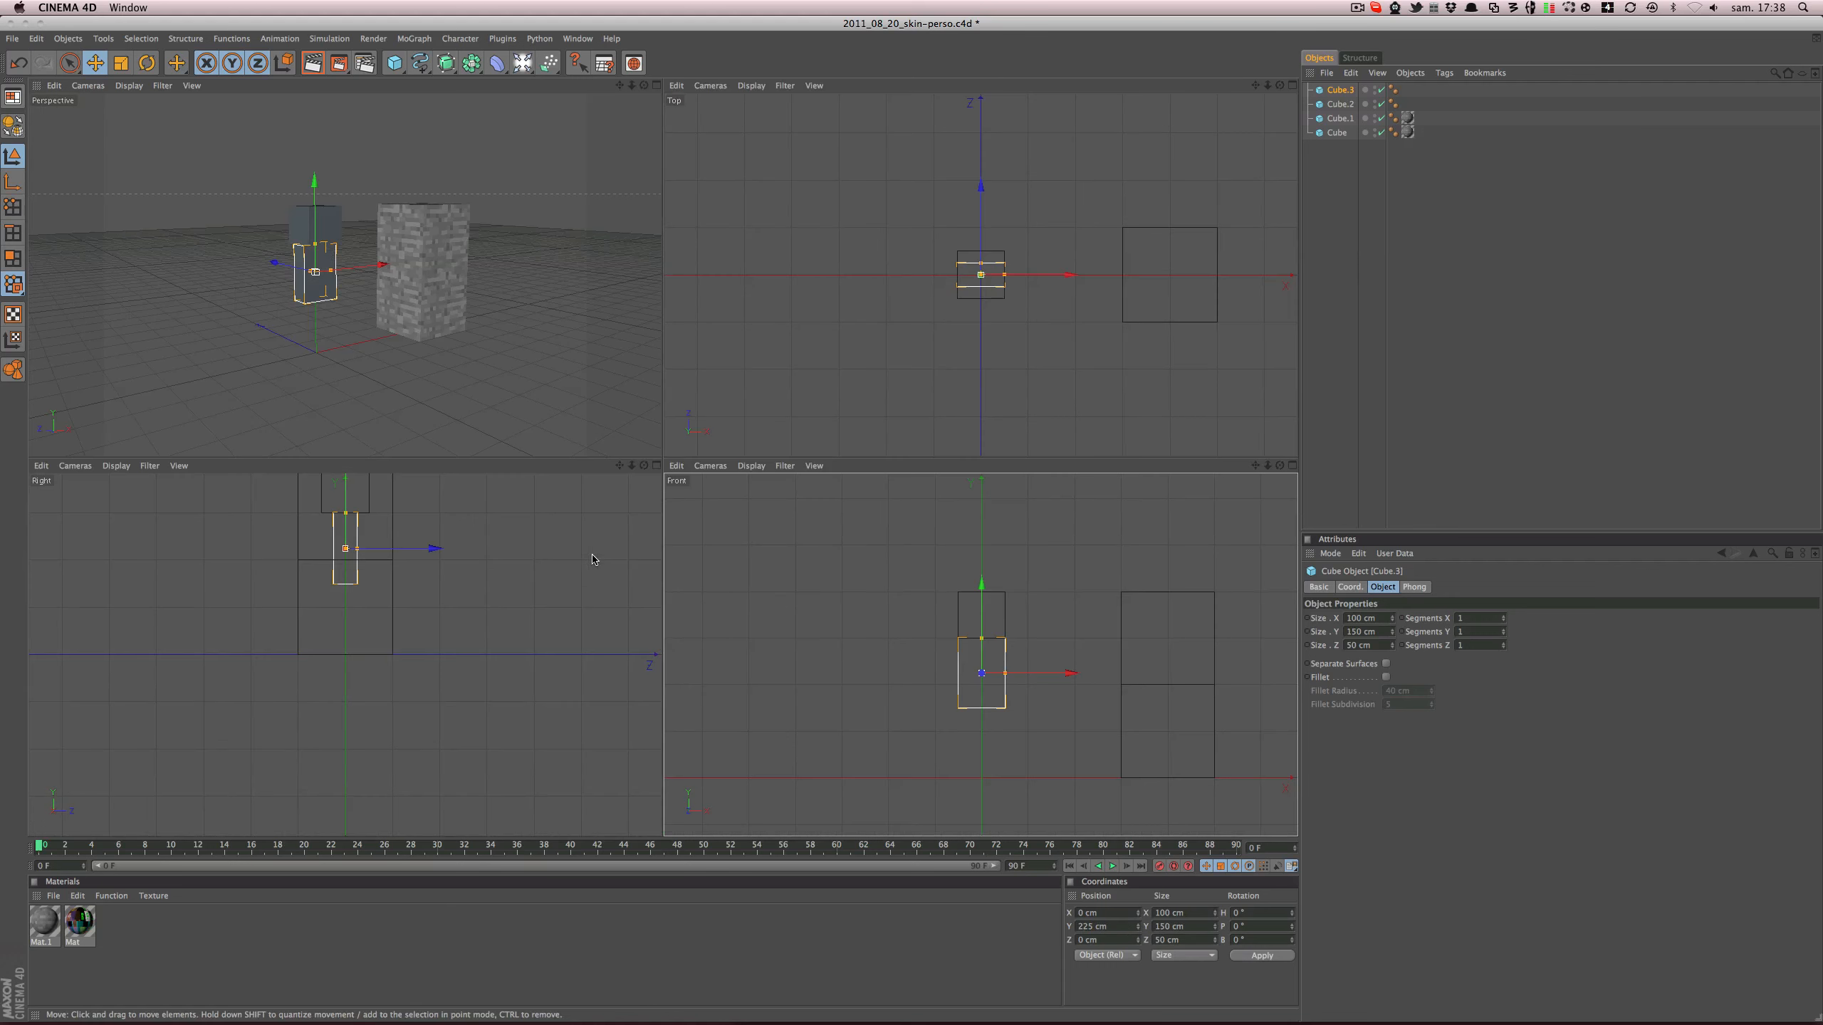
{"action": "middle_click", "coordinate": [503, 403]}
{"action": "mouse_move", "coordinate": [503, 402]}
{"action": "left_mouse_down", "text": "alt"}
{"action": "mouse_move", "coordinate": [505, 376]}
{"action": "mouse_move", "coordinate": [707, 370]}
{"action": "mouse_move", "coordinate": [514, 368]}
{"action": "mouse_move", "coordinate": [485, 416]}
{"action": "mouse_move", "coordinate": [486, 394]}
{"action": "left_mouse_up", "text": "alt"}
{"action": "left_click_drag", "start_coordinate": [487, 394], "coordinate": [487, 393]}
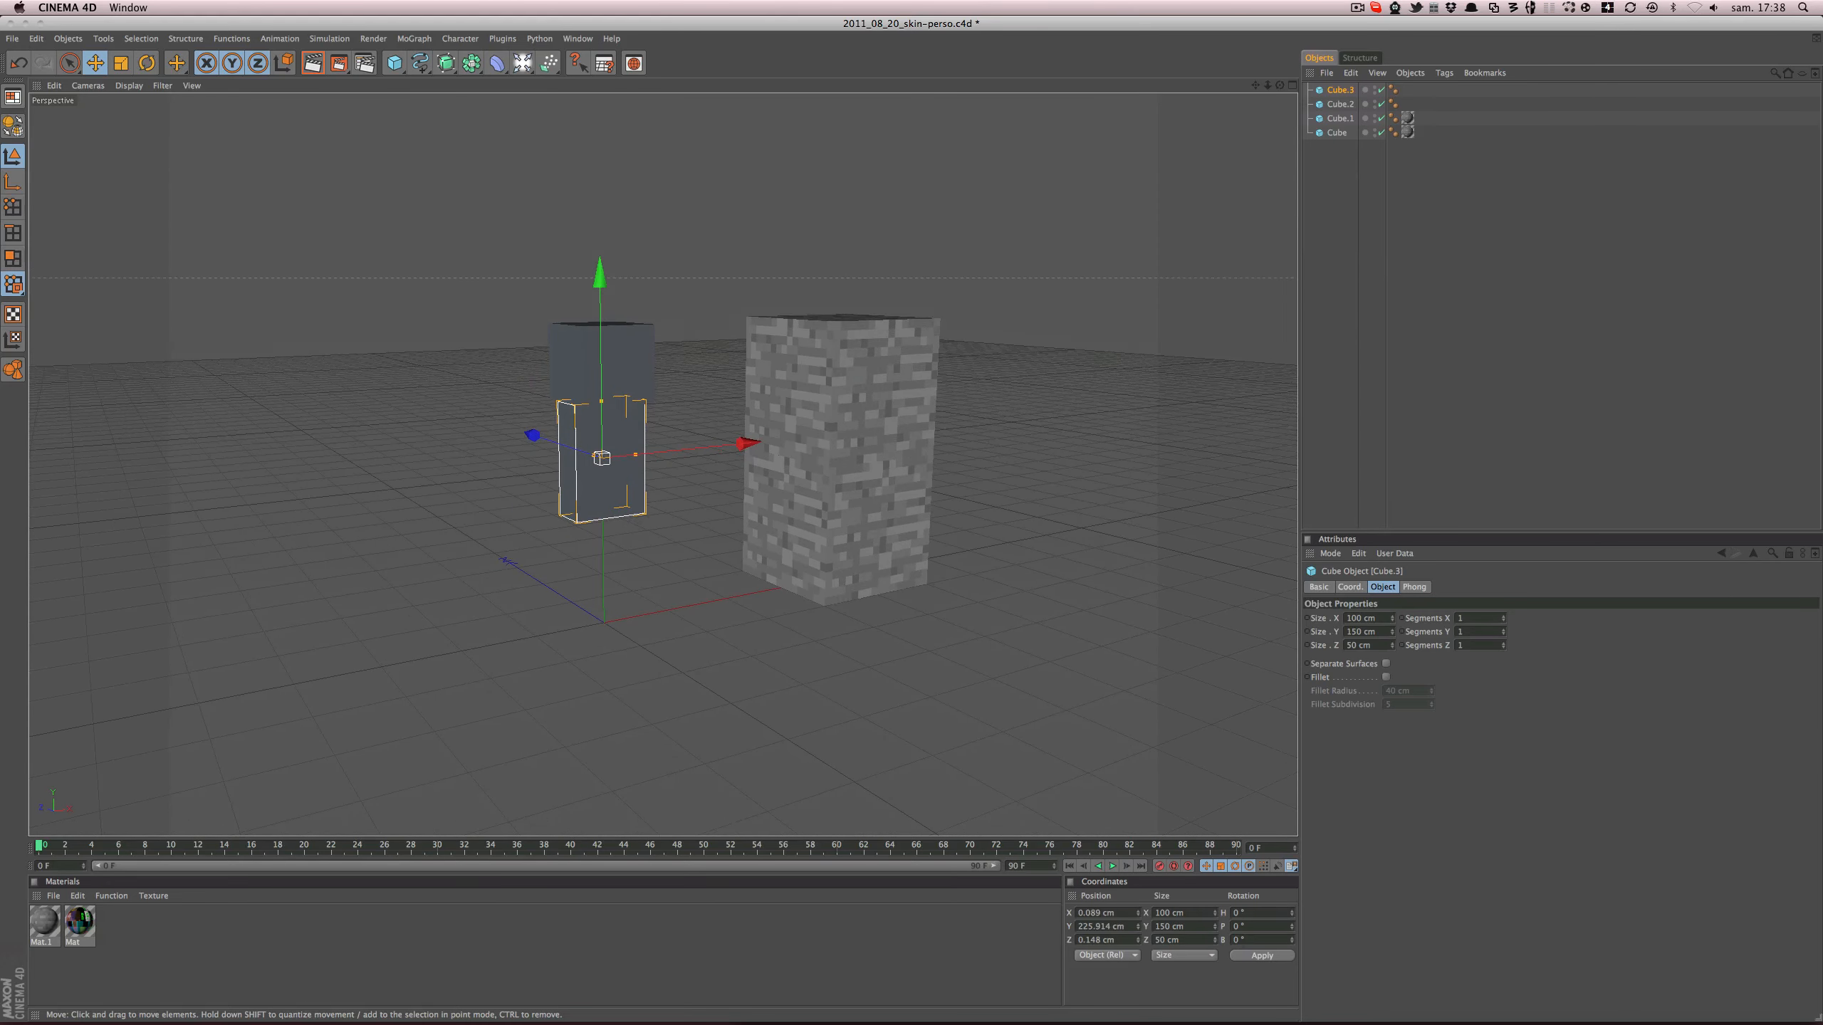
{"action": "left_click", "coordinate": [683, 570]}
{"action": "left_click_drag", "start_coordinate": [667, 561], "coordinate": [761, 535], "text": "alt"}
{"action": "middle_click", "coordinate": [668, 561]}
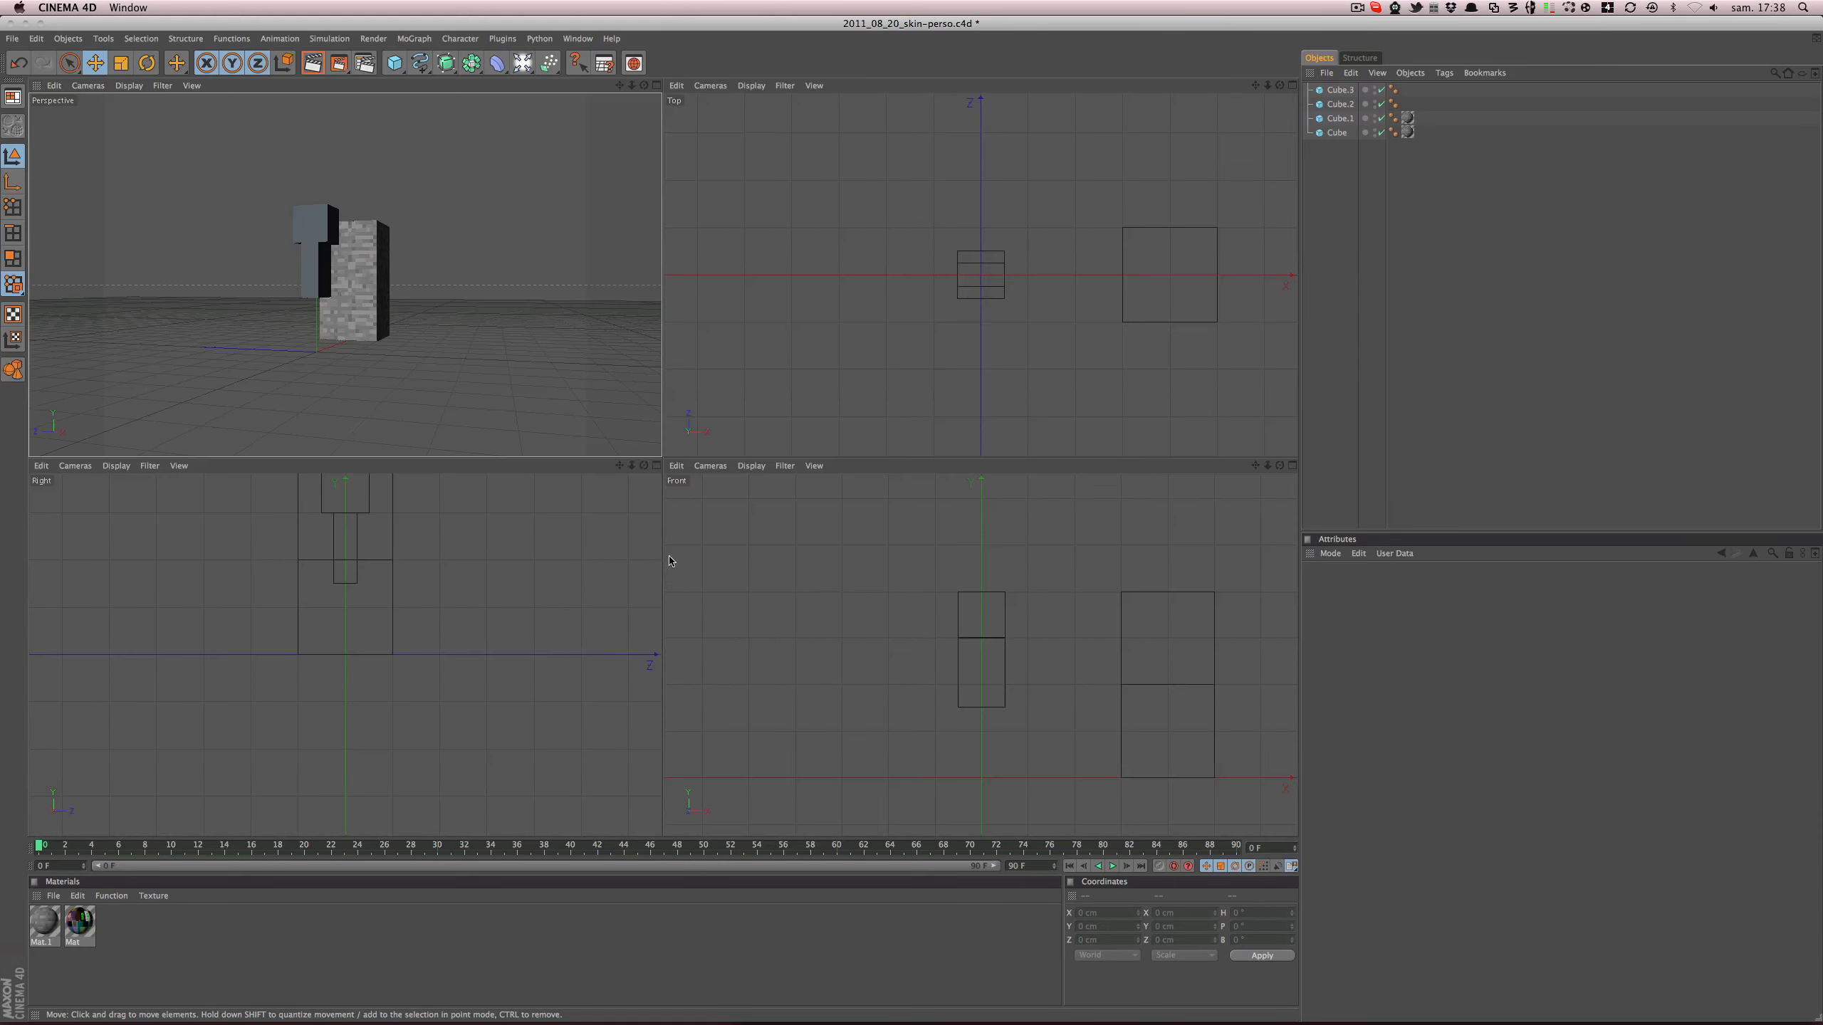
{"action": "middle_click", "coordinate": [924, 730]}
{"action": "left_click", "coordinate": [690, 487]}
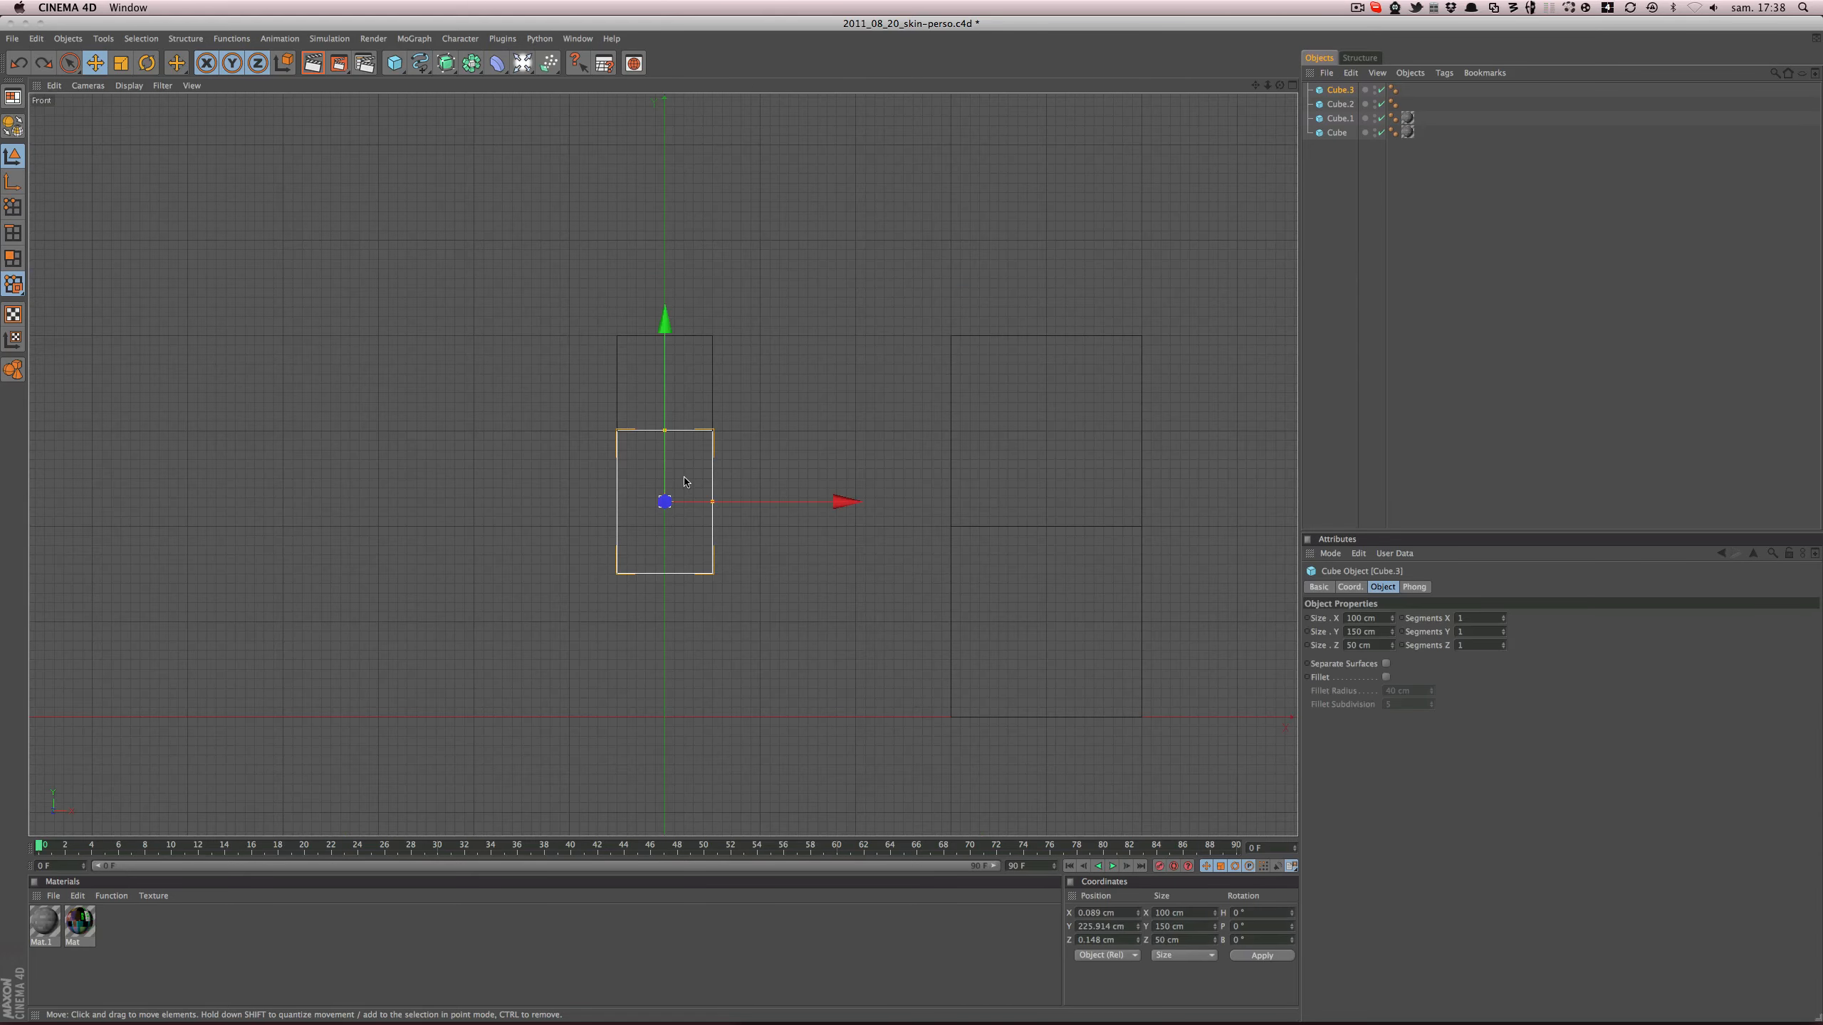
{"action": "left_click", "coordinate": [553, 511]}
{"action": "key", "text": "super+z"}
{"action": "left_click", "coordinate": [549, 508]}
{"action": "middle_click", "coordinate": [549, 508]}
{"action": "middle_click", "coordinate": [386, 334]}
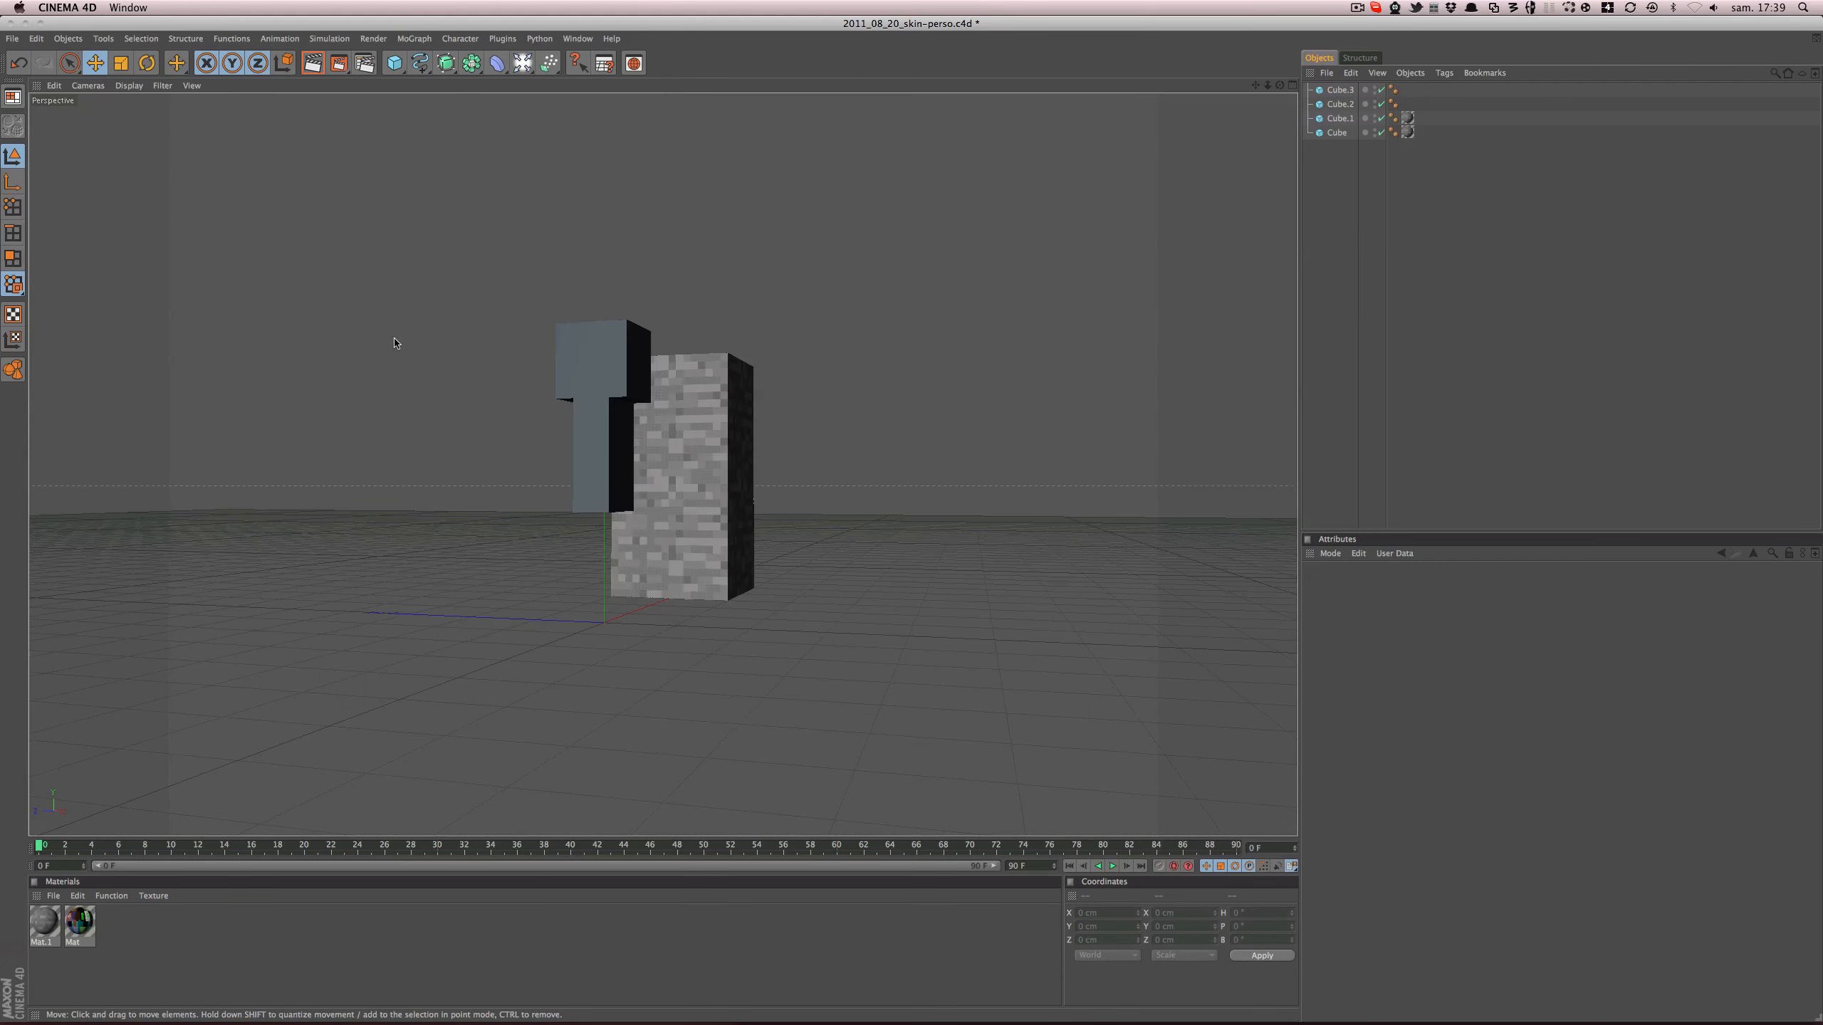
- Duplicate the torso cube and lower the copy to Y 75 cm, directly beneath the torso, as a leg
{"action": "left_click_drag", "start_coordinate": [481, 367], "coordinate": [482, 434], "text": "alt"}
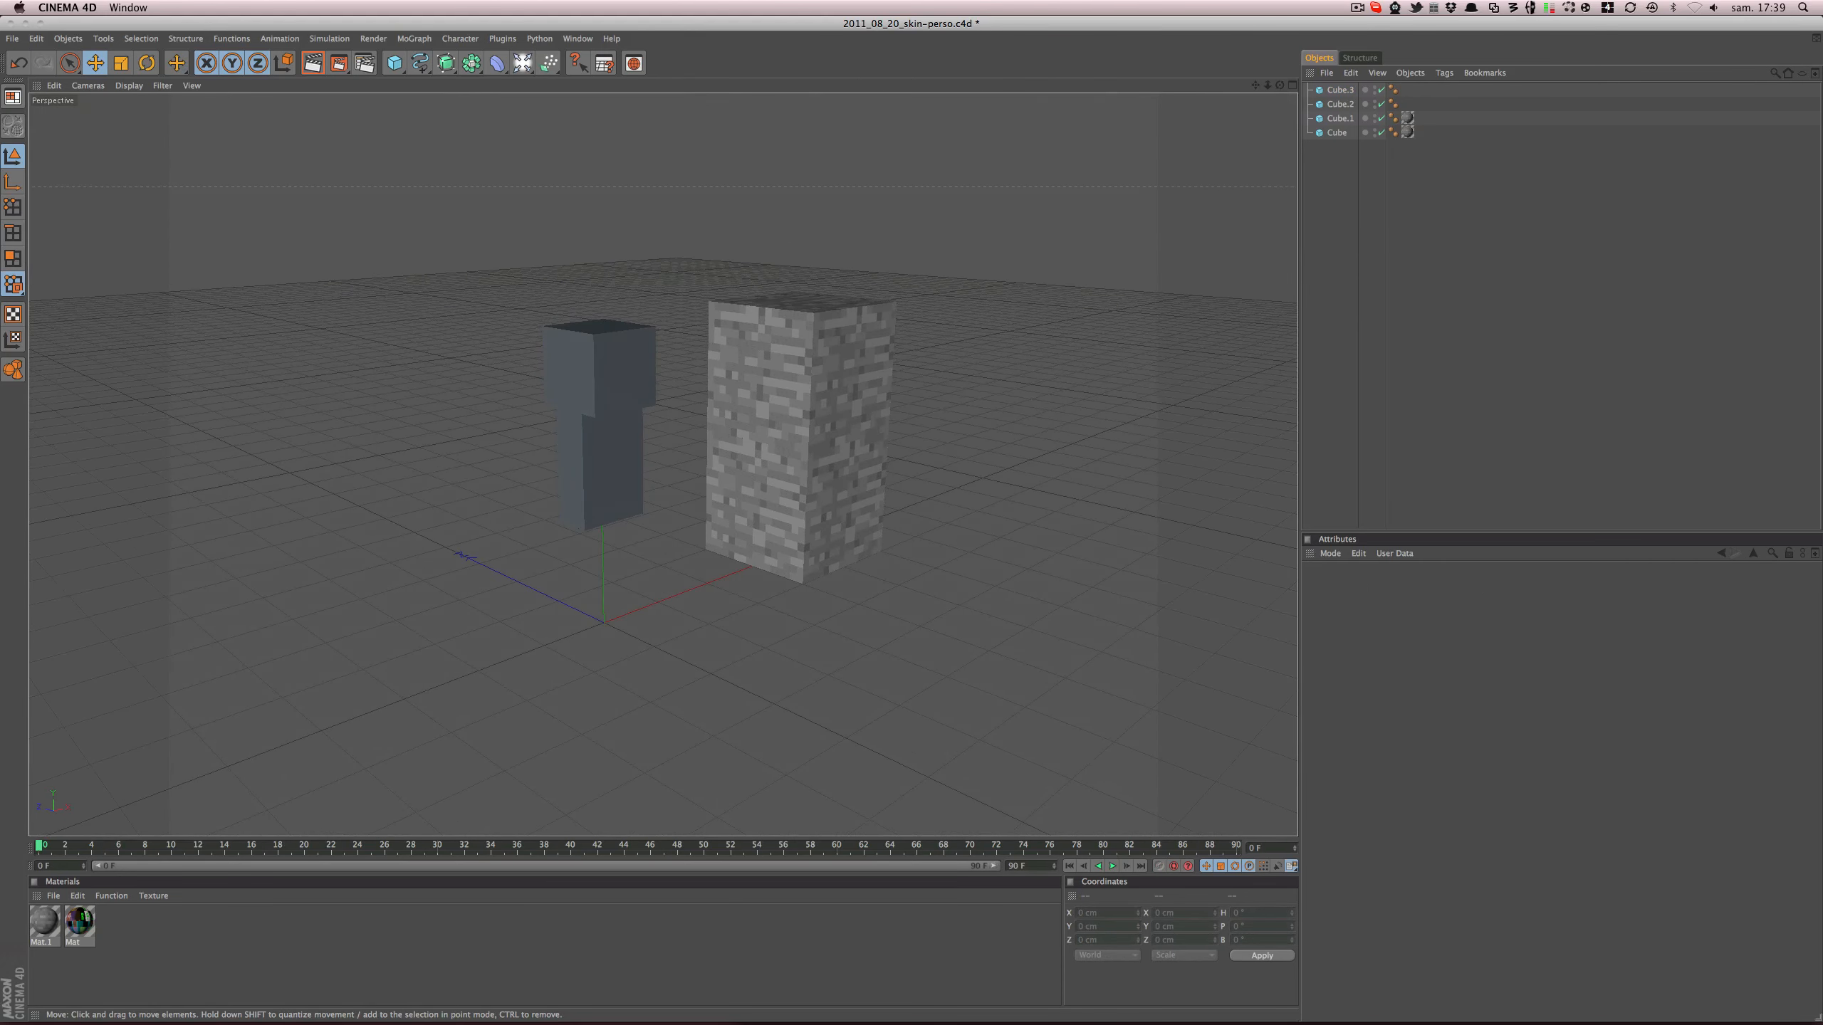
{"action": "left_click", "coordinate": [578, 501]}
{"action": "key", "text": "super+v"}
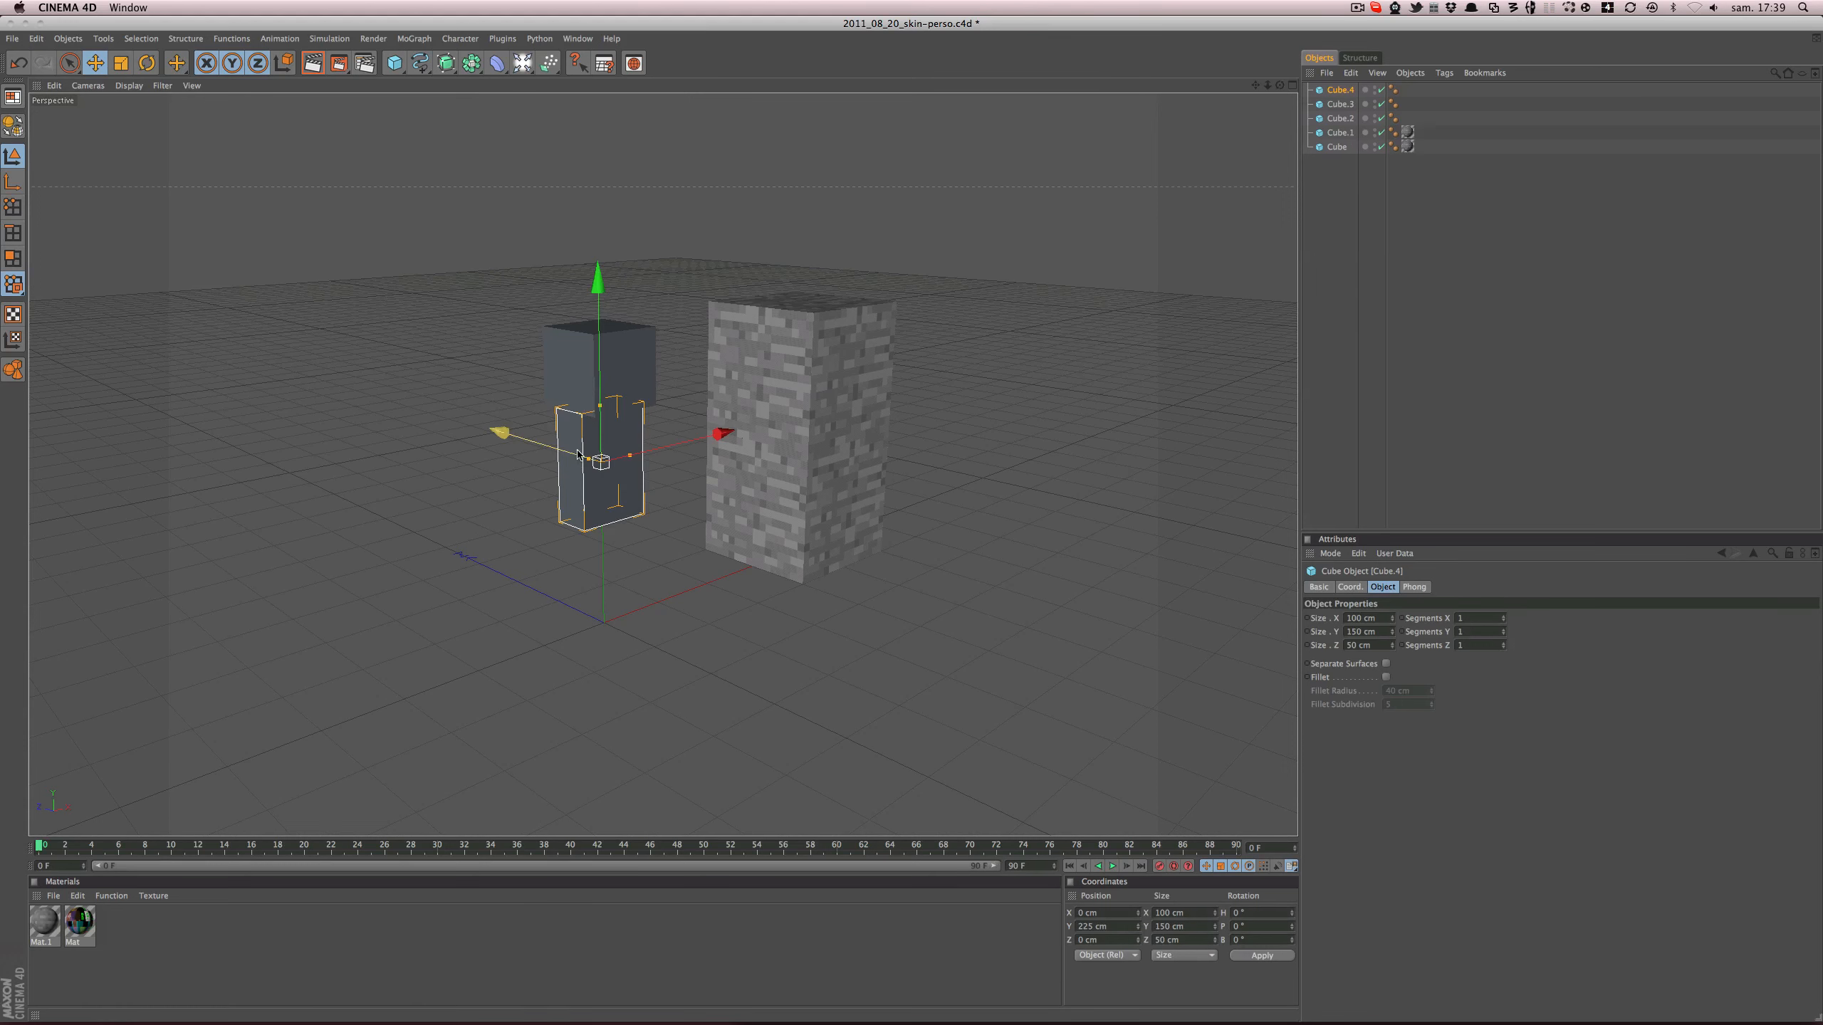
{"action": "left_click_drag", "start_coordinate": [598, 286], "coordinate": [696, 312]}
- Set the leg cube's X size to 50 cm
{"action": "left_click_drag", "start_coordinate": [473, 470], "coordinate": [580, 571], "text": "alt"}
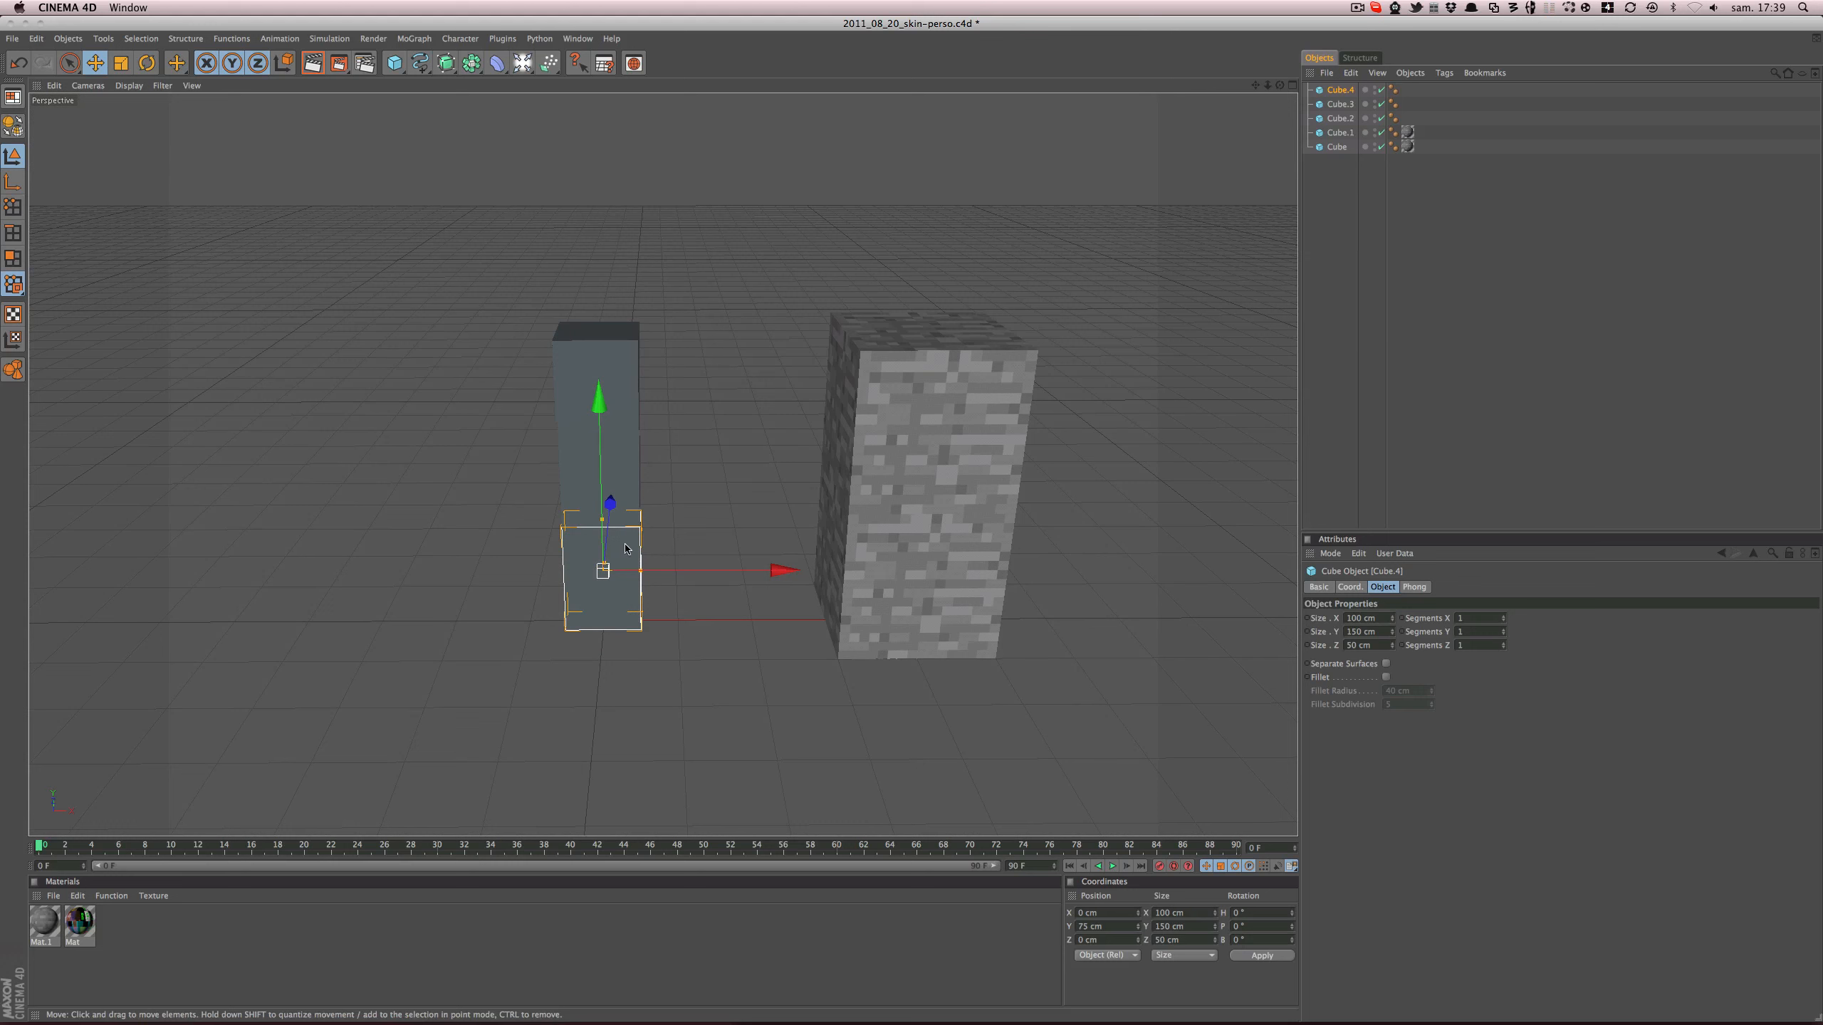
{"action": "left_click_drag", "start_coordinate": [1391, 619], "coordinate": [1389, 623]}
{"action": "left_click", "coordinate": [1377, 619]}
{"action": "type", "text": "50"}
{"action": "key", "text": "Return"}
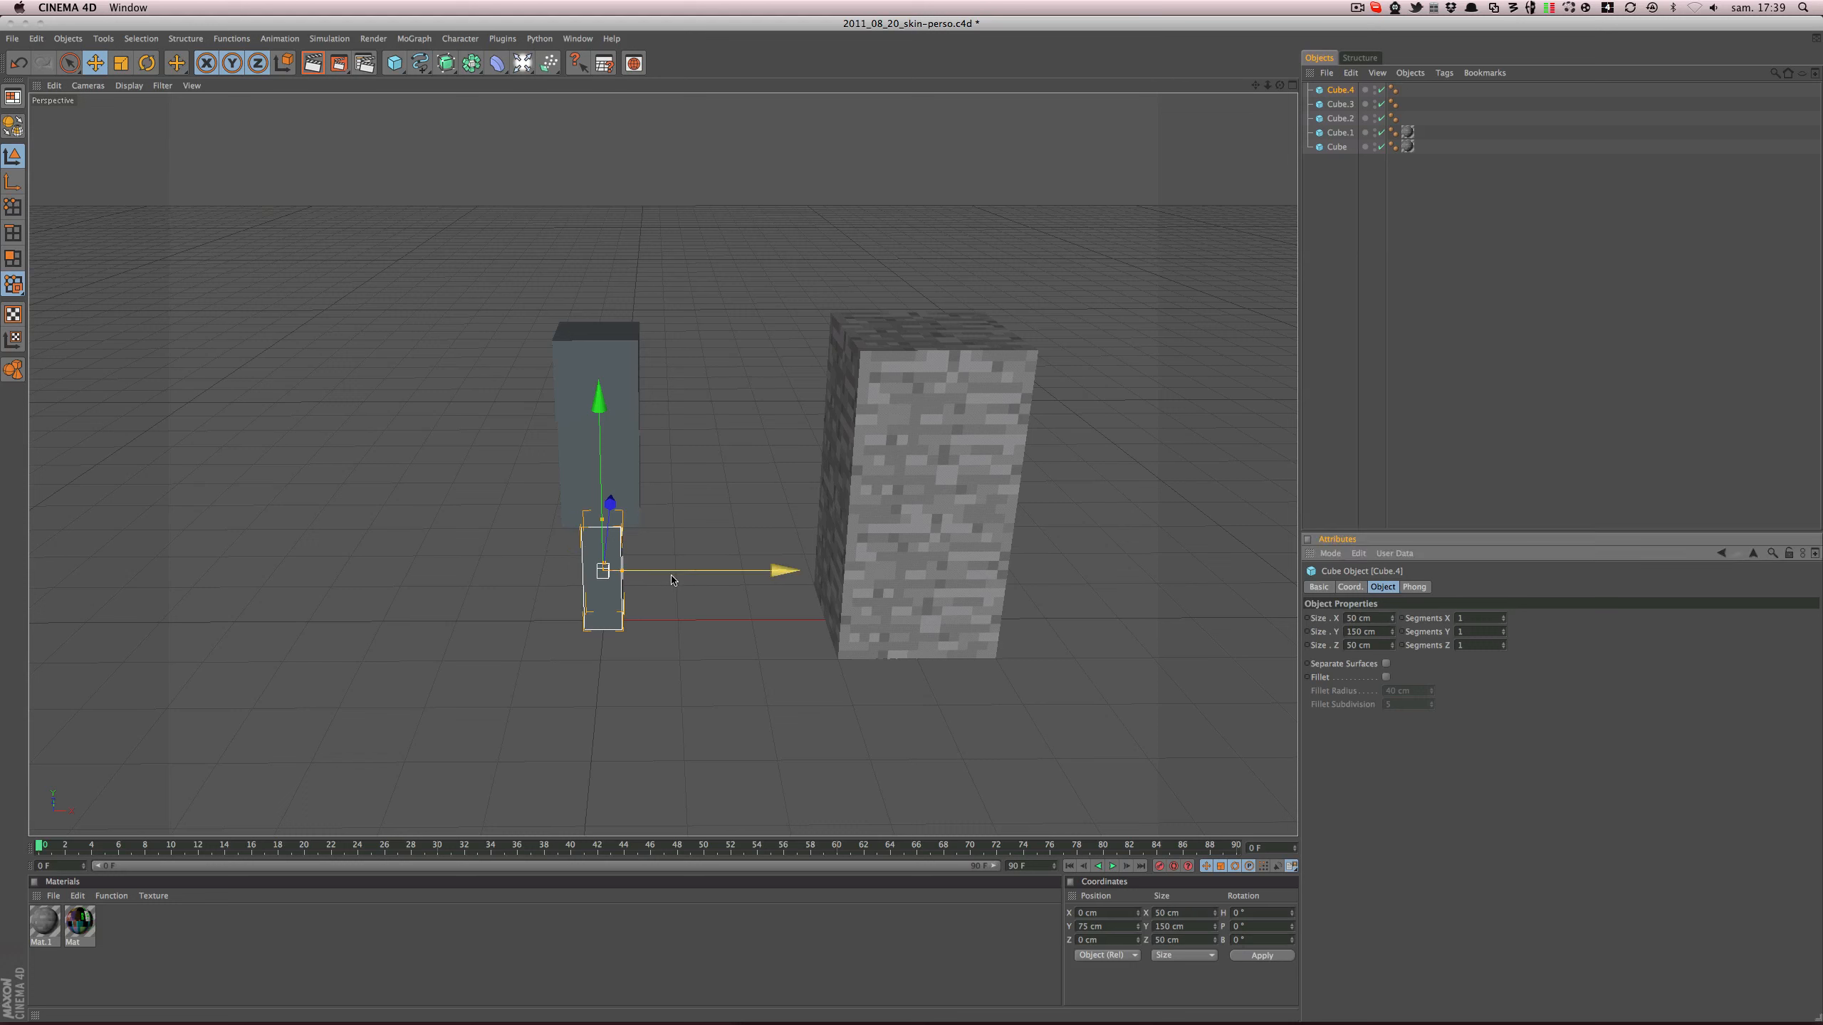
- Shift the leg cube sideways to X -25 cm, under one half of the torso
{"action": "left_click_drag", "start_coordinate": [786, 571], "coordinate": [770, 571]}
{"action": "left_click_drag", "start_coordinate": [593, 530], "coordinate": [459, 448], "text": "alt"}
{"action": "scroll", "coordinate": [664, 595], "scroll_direction": "up", "scroll_amount": 10}
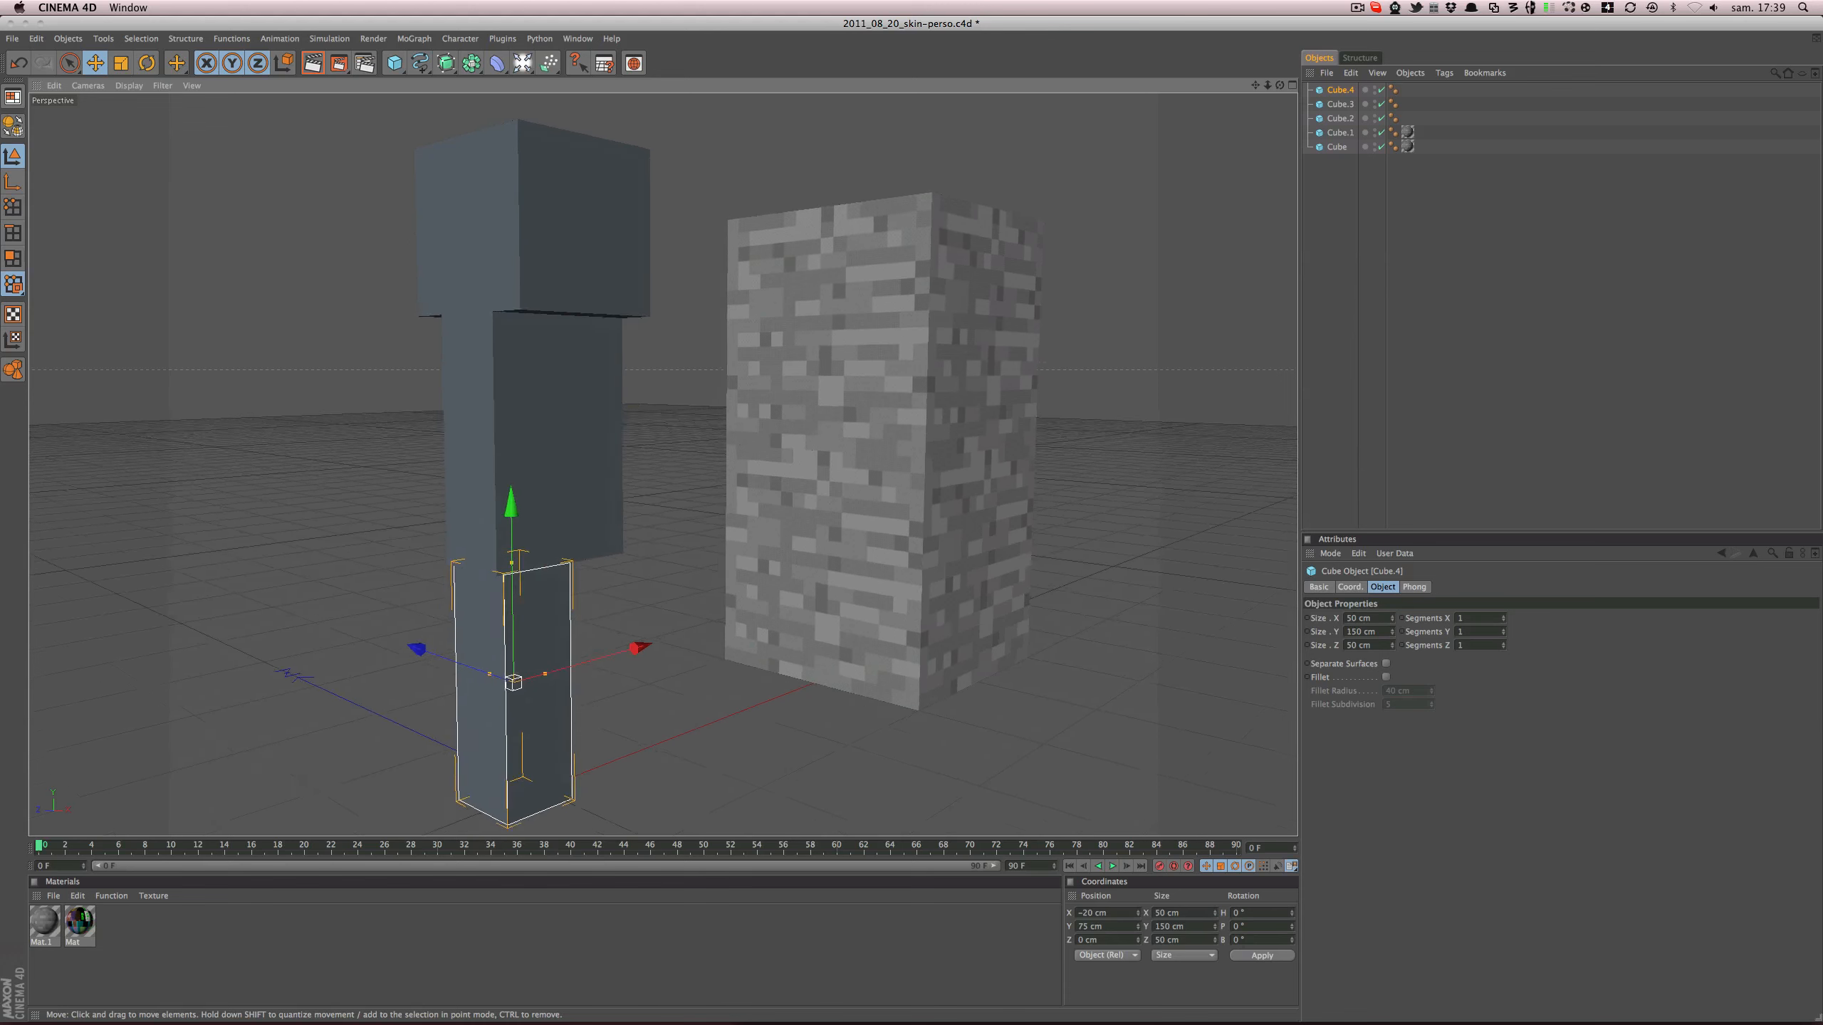
{"action": "double_click", "coordinate": [1124, 913]}
{"action": "type", "text": "-25"}
{"action": "key", "text": "Return"}
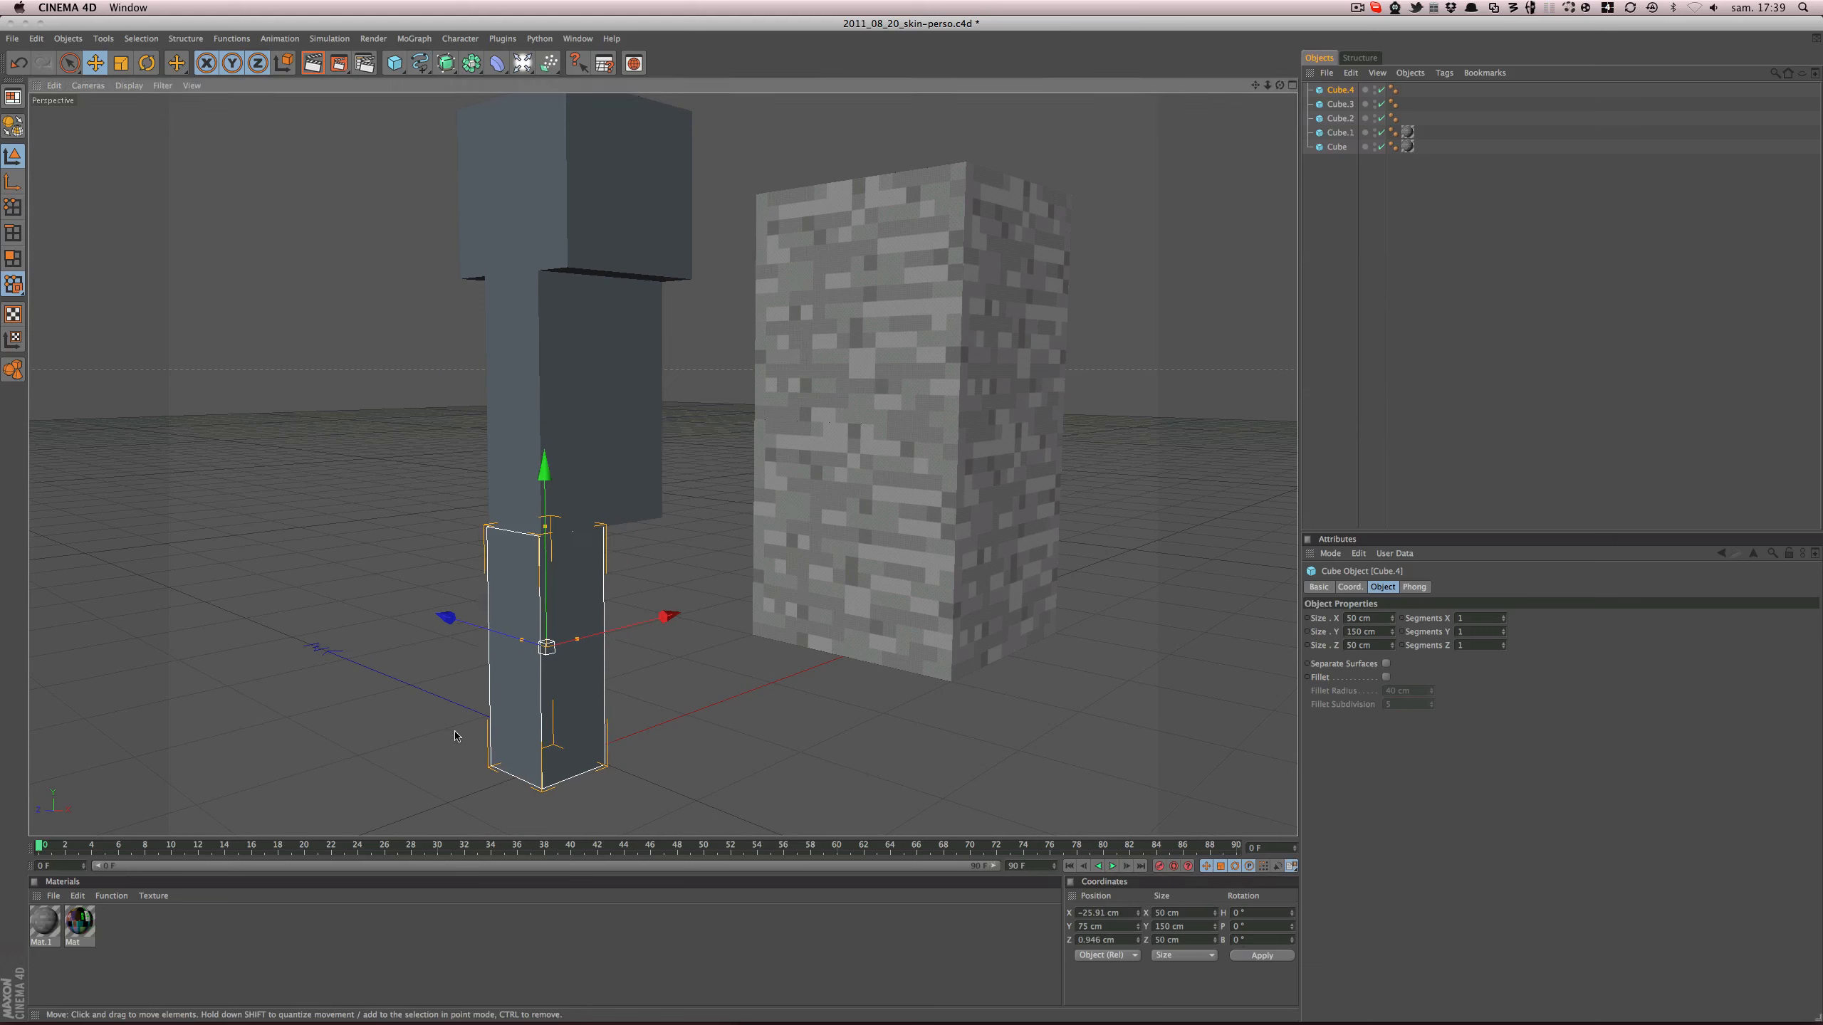
- Duplicate the leg cube and set the copy's X position to 25 cm, under the other half of the torso
{"action": "left_click", "coordinate": [485, 733]}
{"action": "left_click", "coordinate": [523, 733]}
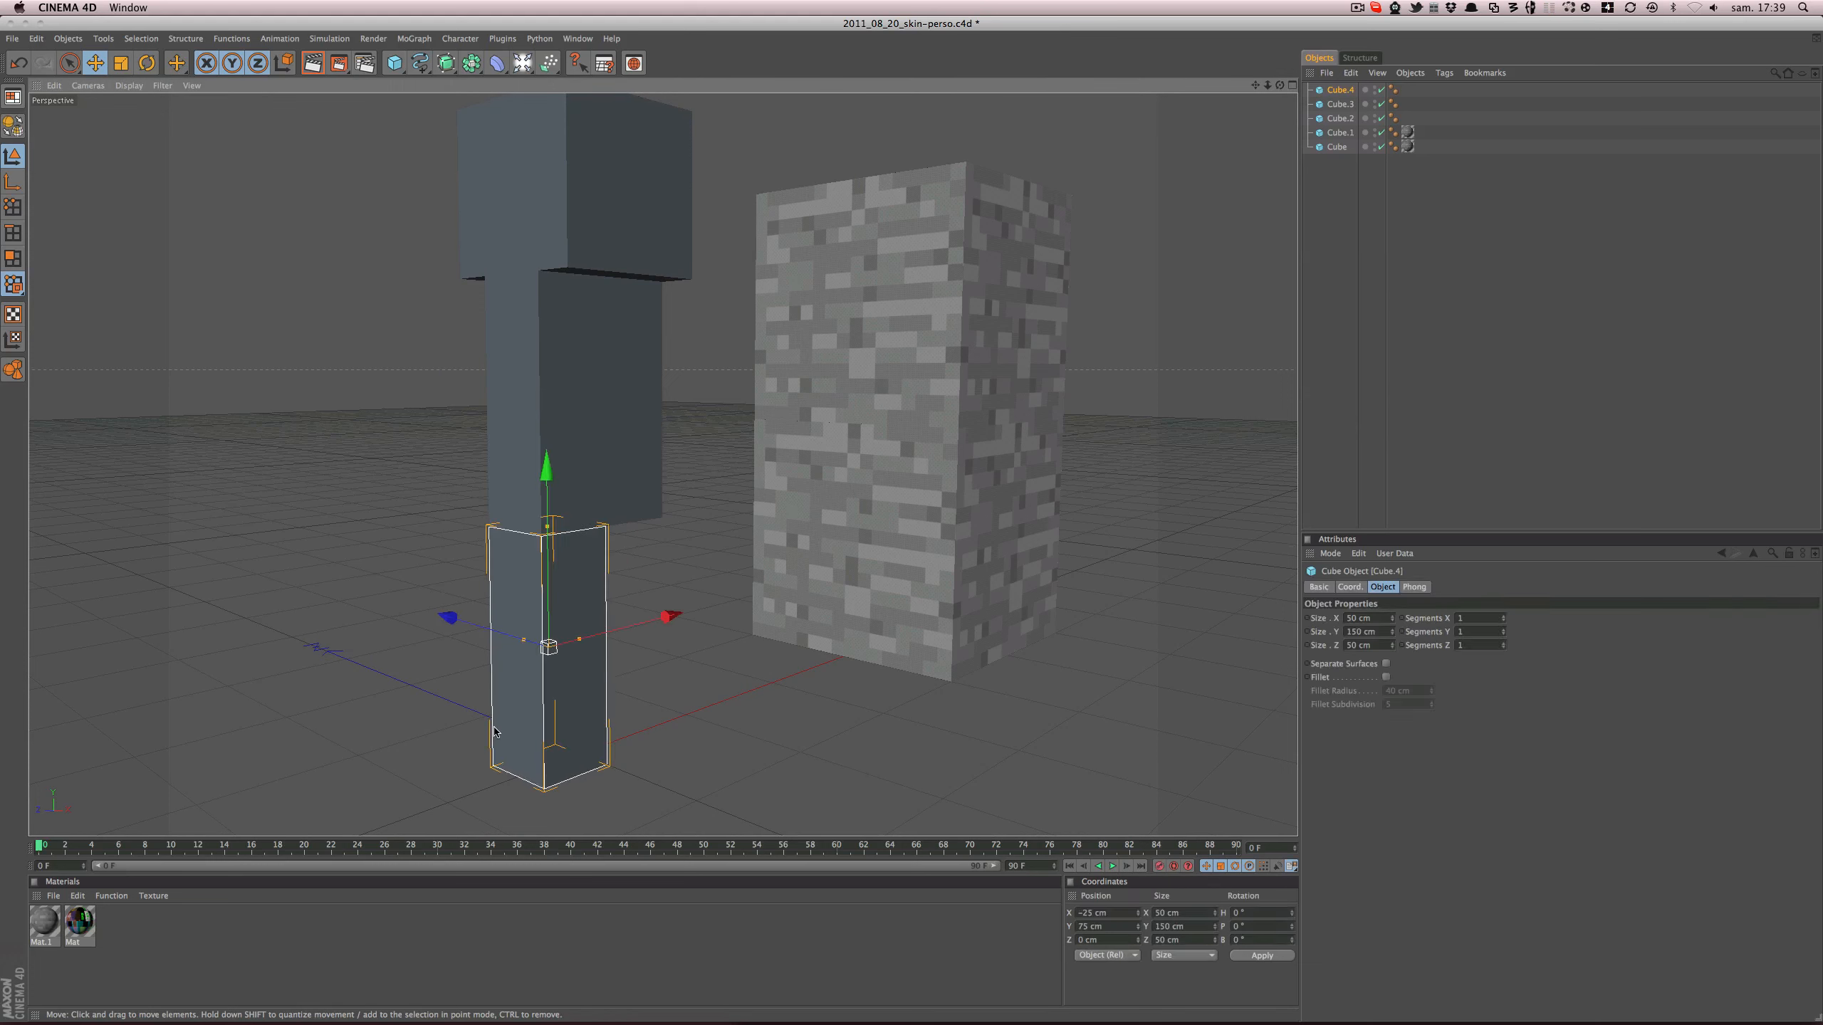
{"action": "key", "text": "super+c"}
{"action": "key", "text": "super+v"}
{"action": "double_click", "coordinate": [1084, 914]}
{"action": "type", "text": "-"}
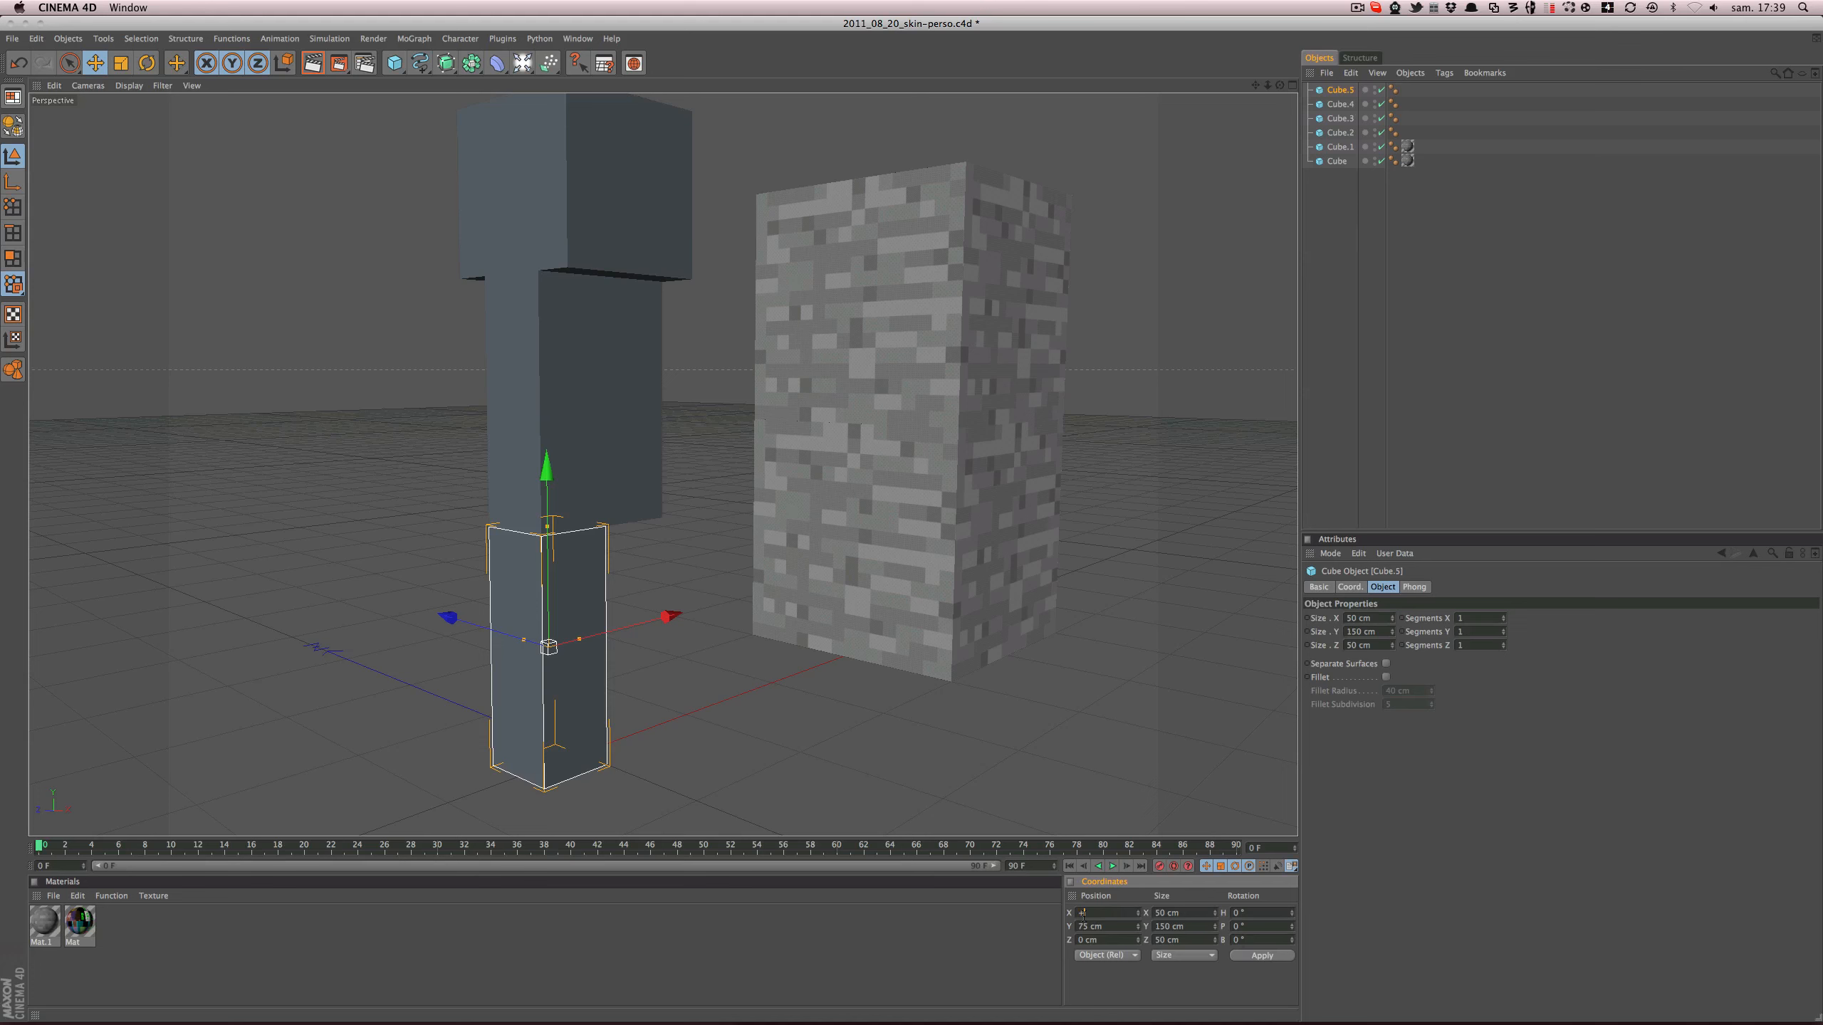
{"action": "key", "text": "Return"}
{"action": "mouse_move", "coordinate": [661, 608]}
{"action": "left_mouse_down", "text": "alt"}
{"action": "mouse_move", "coordinate": [560, 586]}
{"action": "mouse_move", "coordinate": [466, 510]}
{"action": "mouse_move", "coordinate": [680, 584]}
{"action": "left_mouse_up", "text": "alt"}
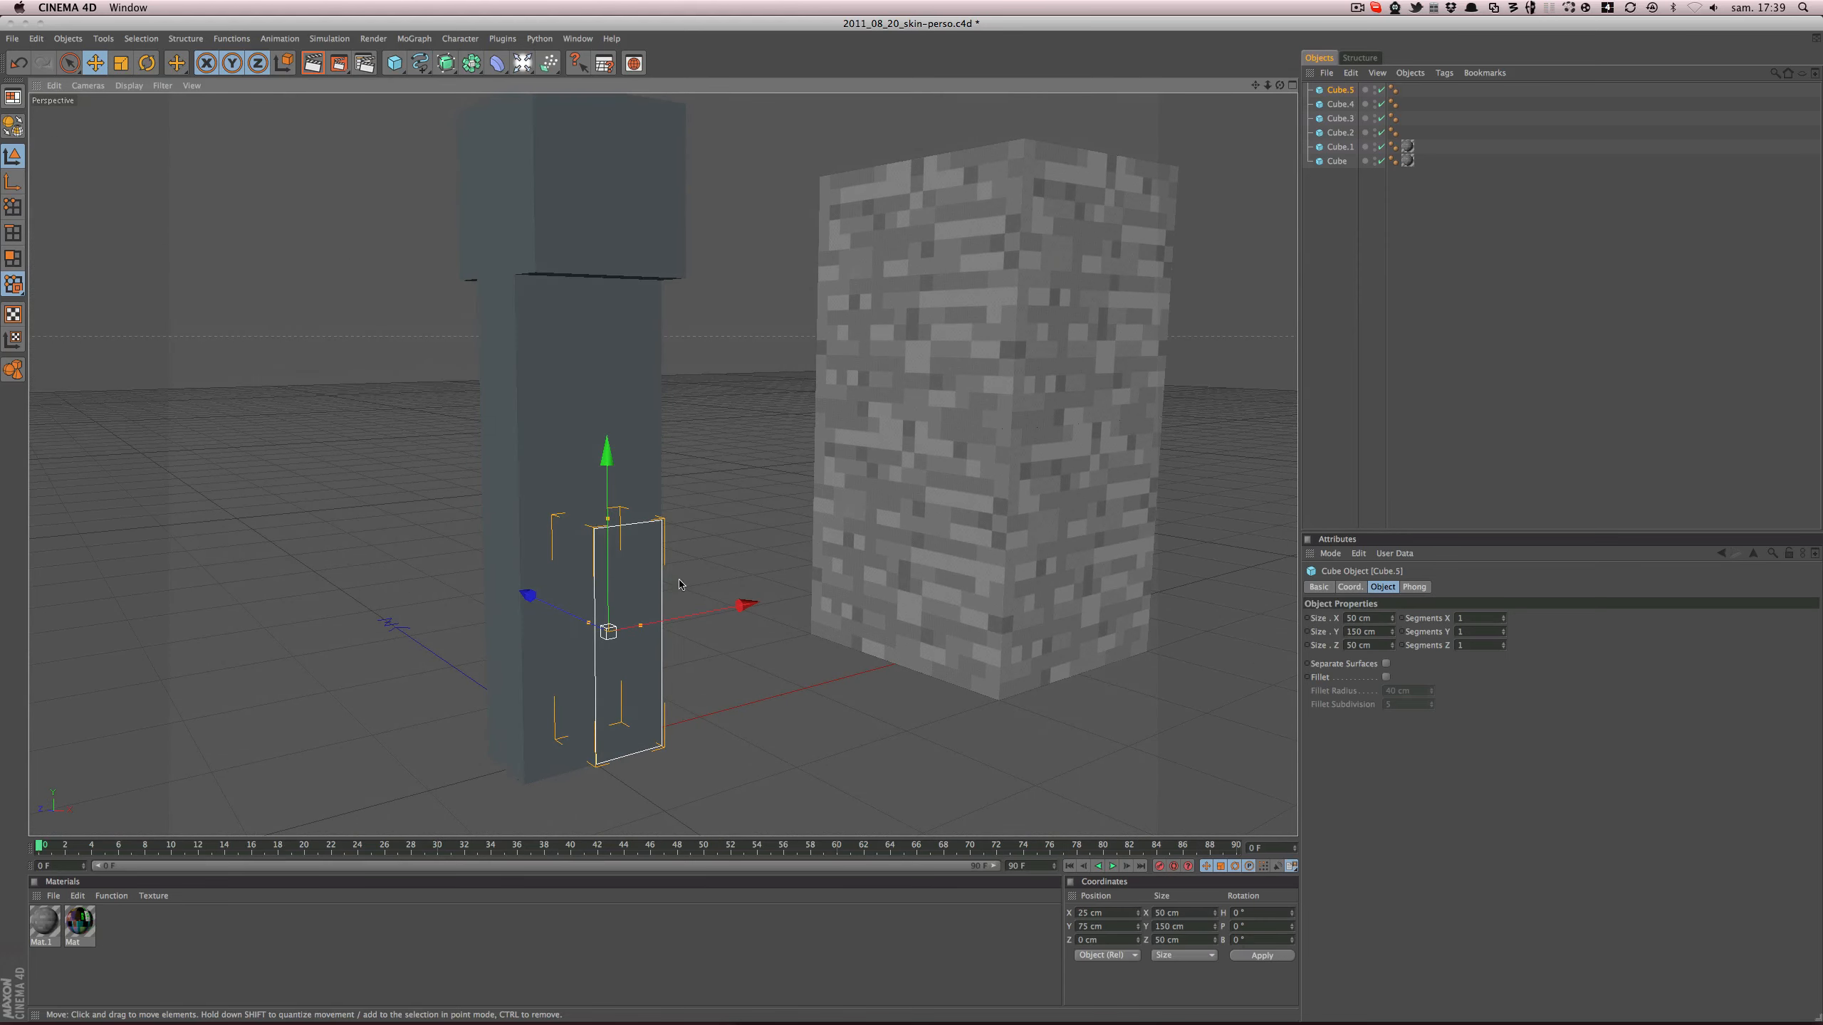
{"action": "scroll", "coordinate": [680, 584], "scroll_direction": "down", "scroll_amount": 5}
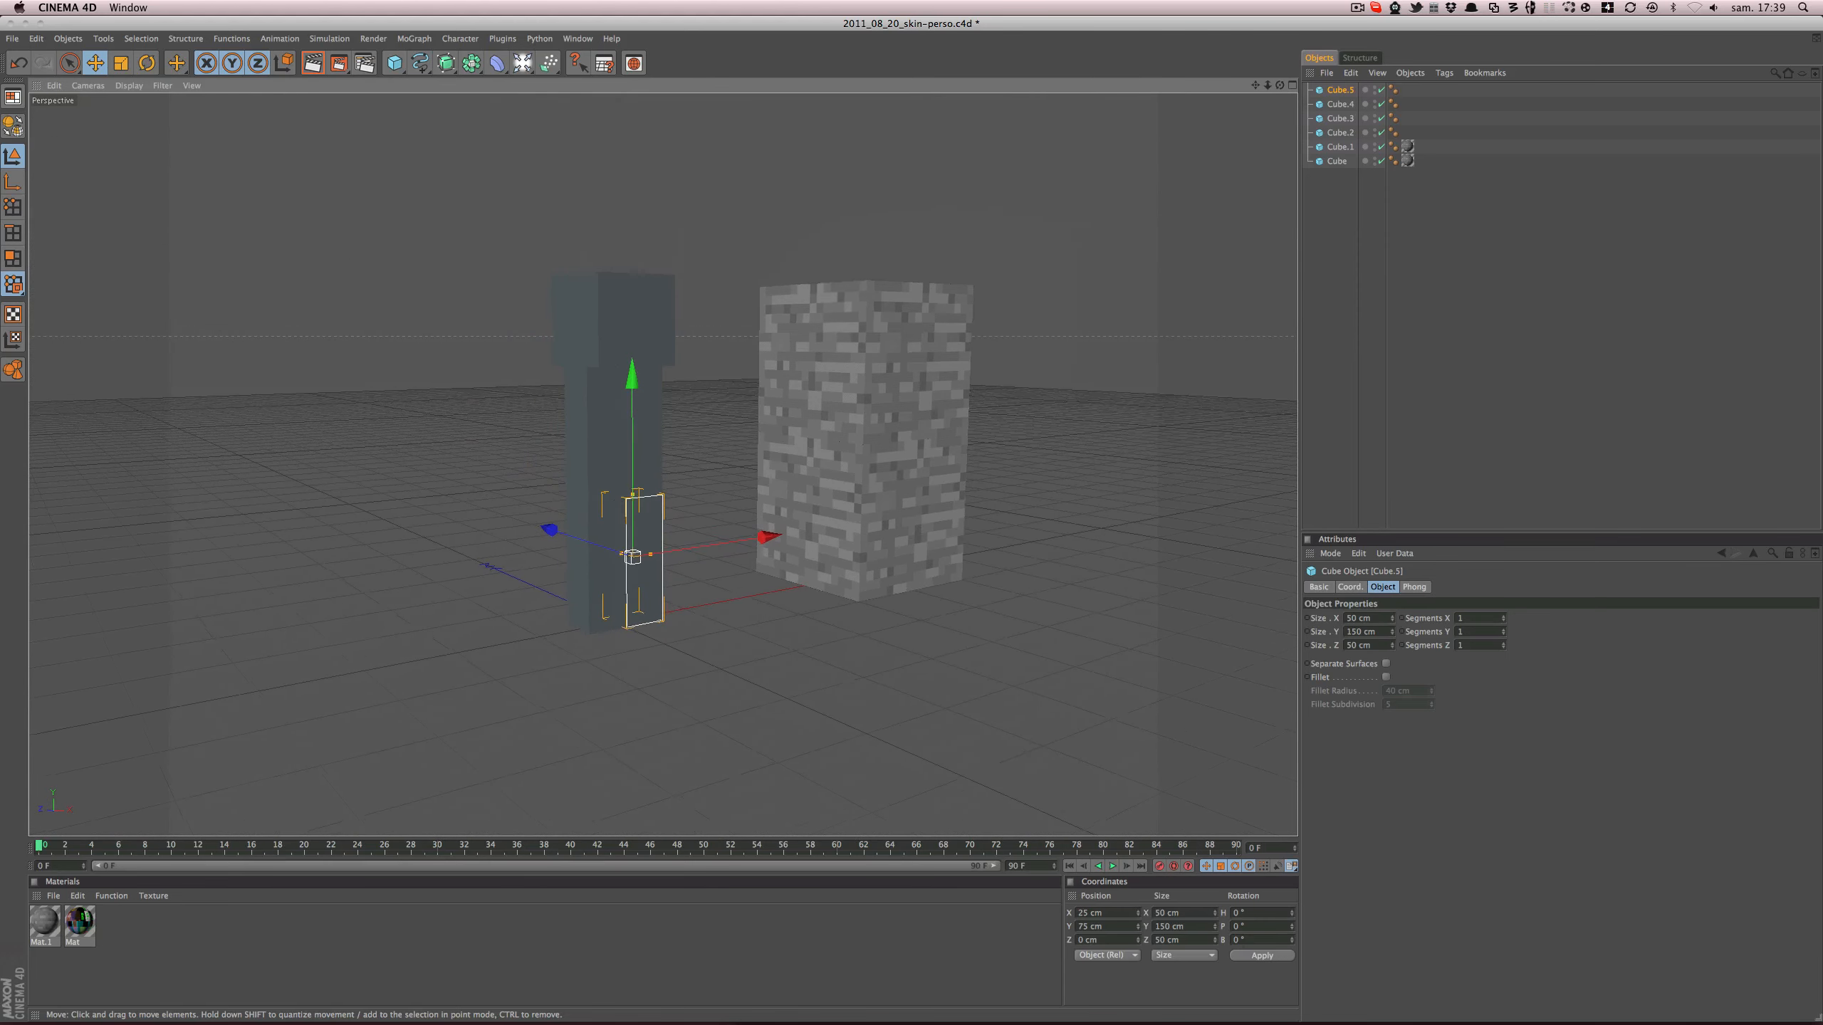
- Switch to Fireworks to check the arm proportions on the char 2.png skin template, and return to Cinema 4D
{"action": "left_click", "coordinate": [735, 472]}
{"action": "key", "text": "super+Tab"}
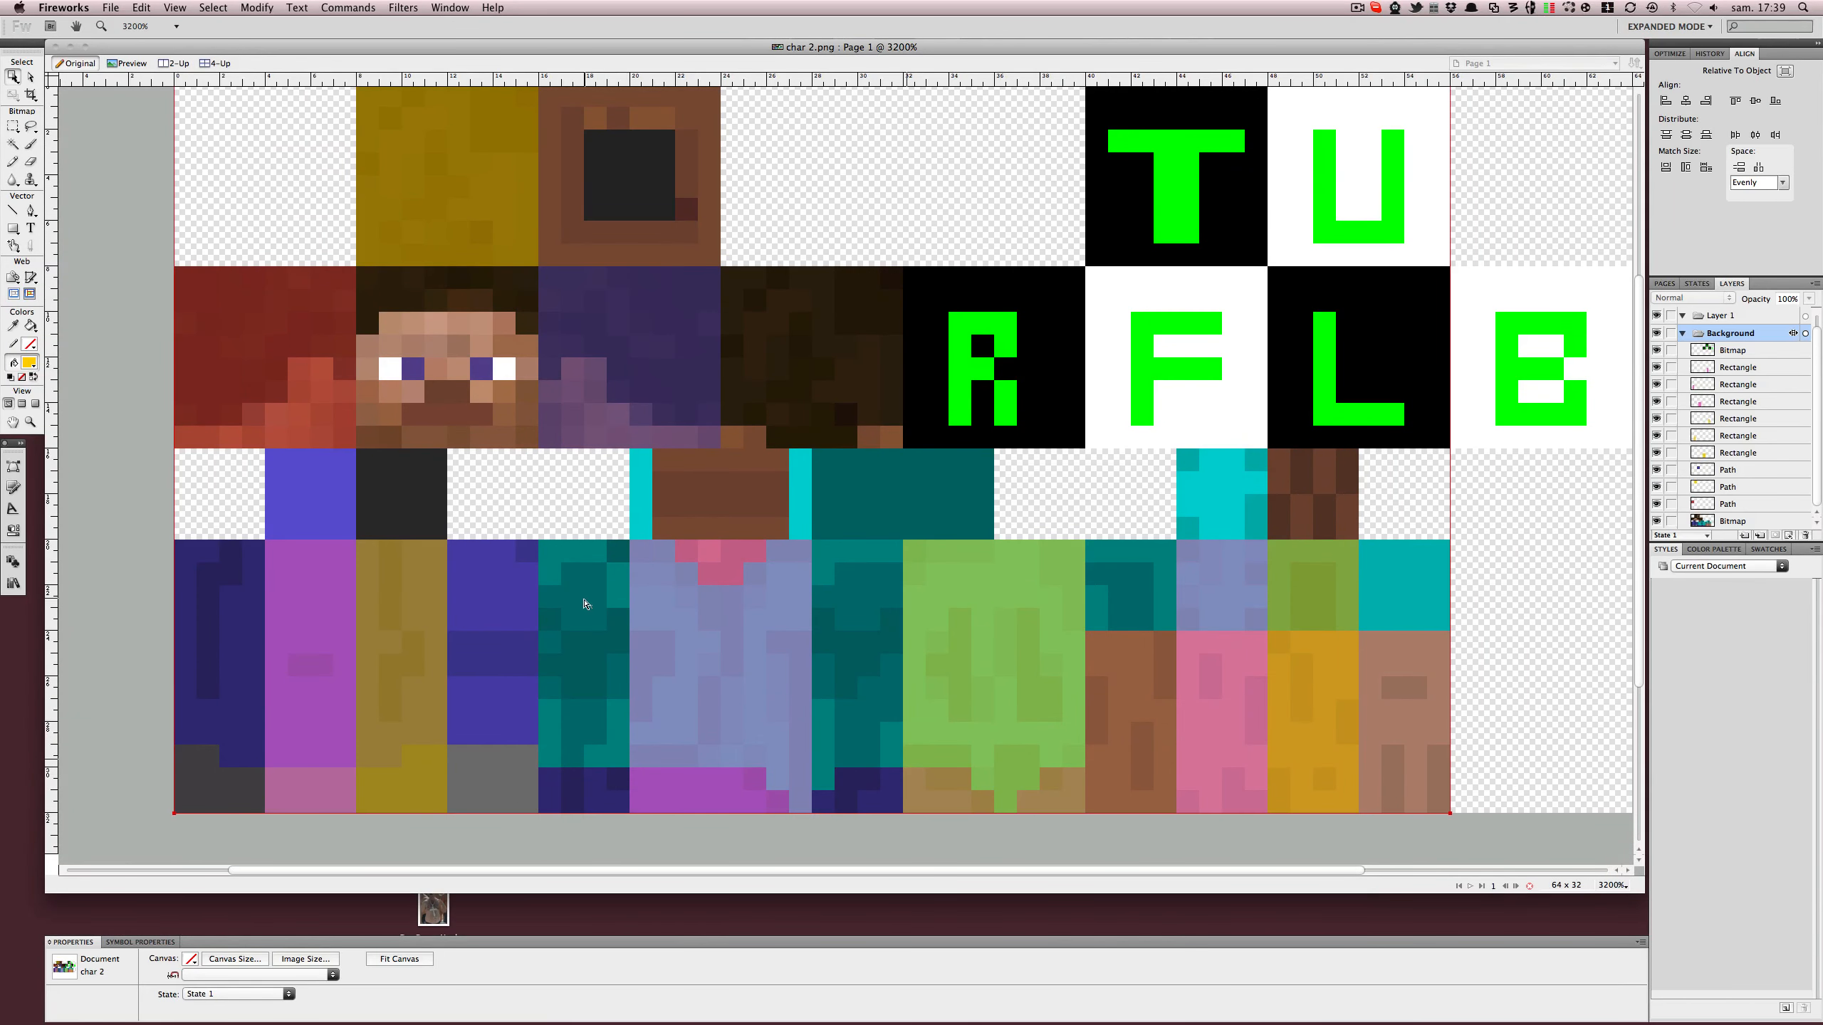
{"action": "key", "text": "ctrl+Down"}
- Duplicate the leg cube at X -25 cm and move the copy out to X -75 cm as an arm
{"action": "left_click", "coordinate": [587, 536]}
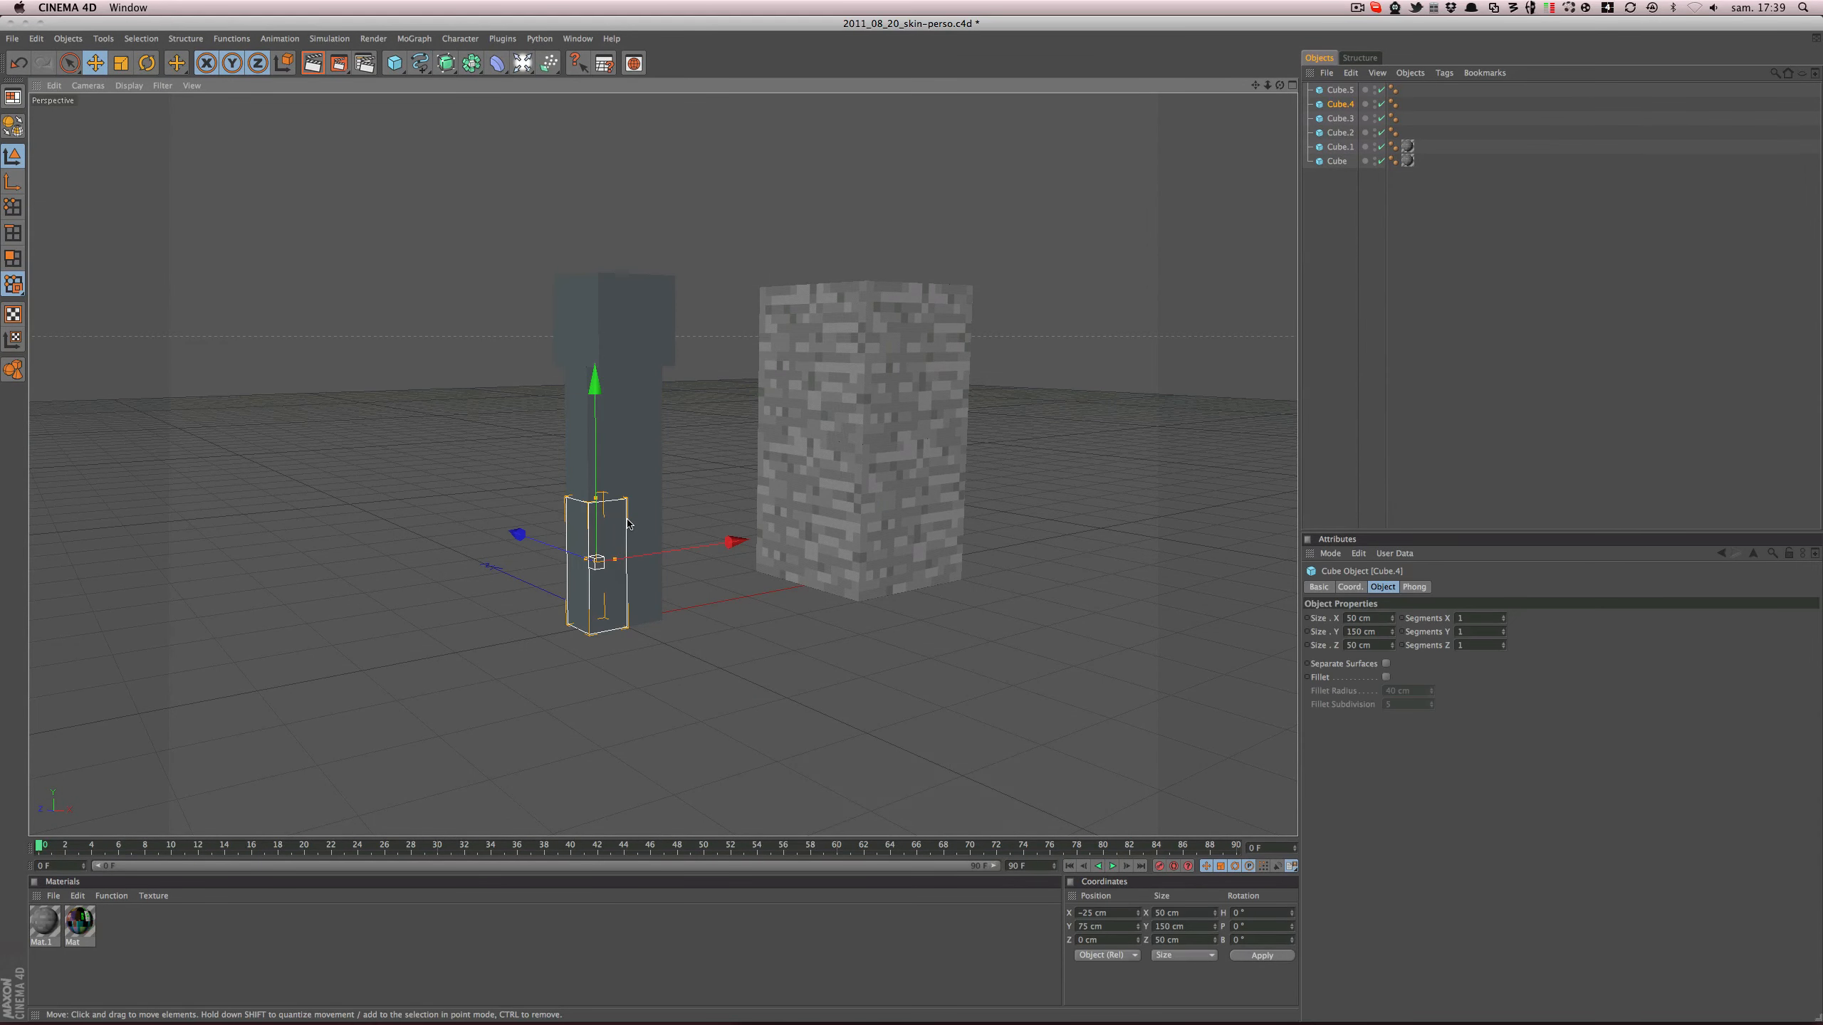
{"action": "key", "text": "super+c"}
{"action": "key", "text": "super+v"}
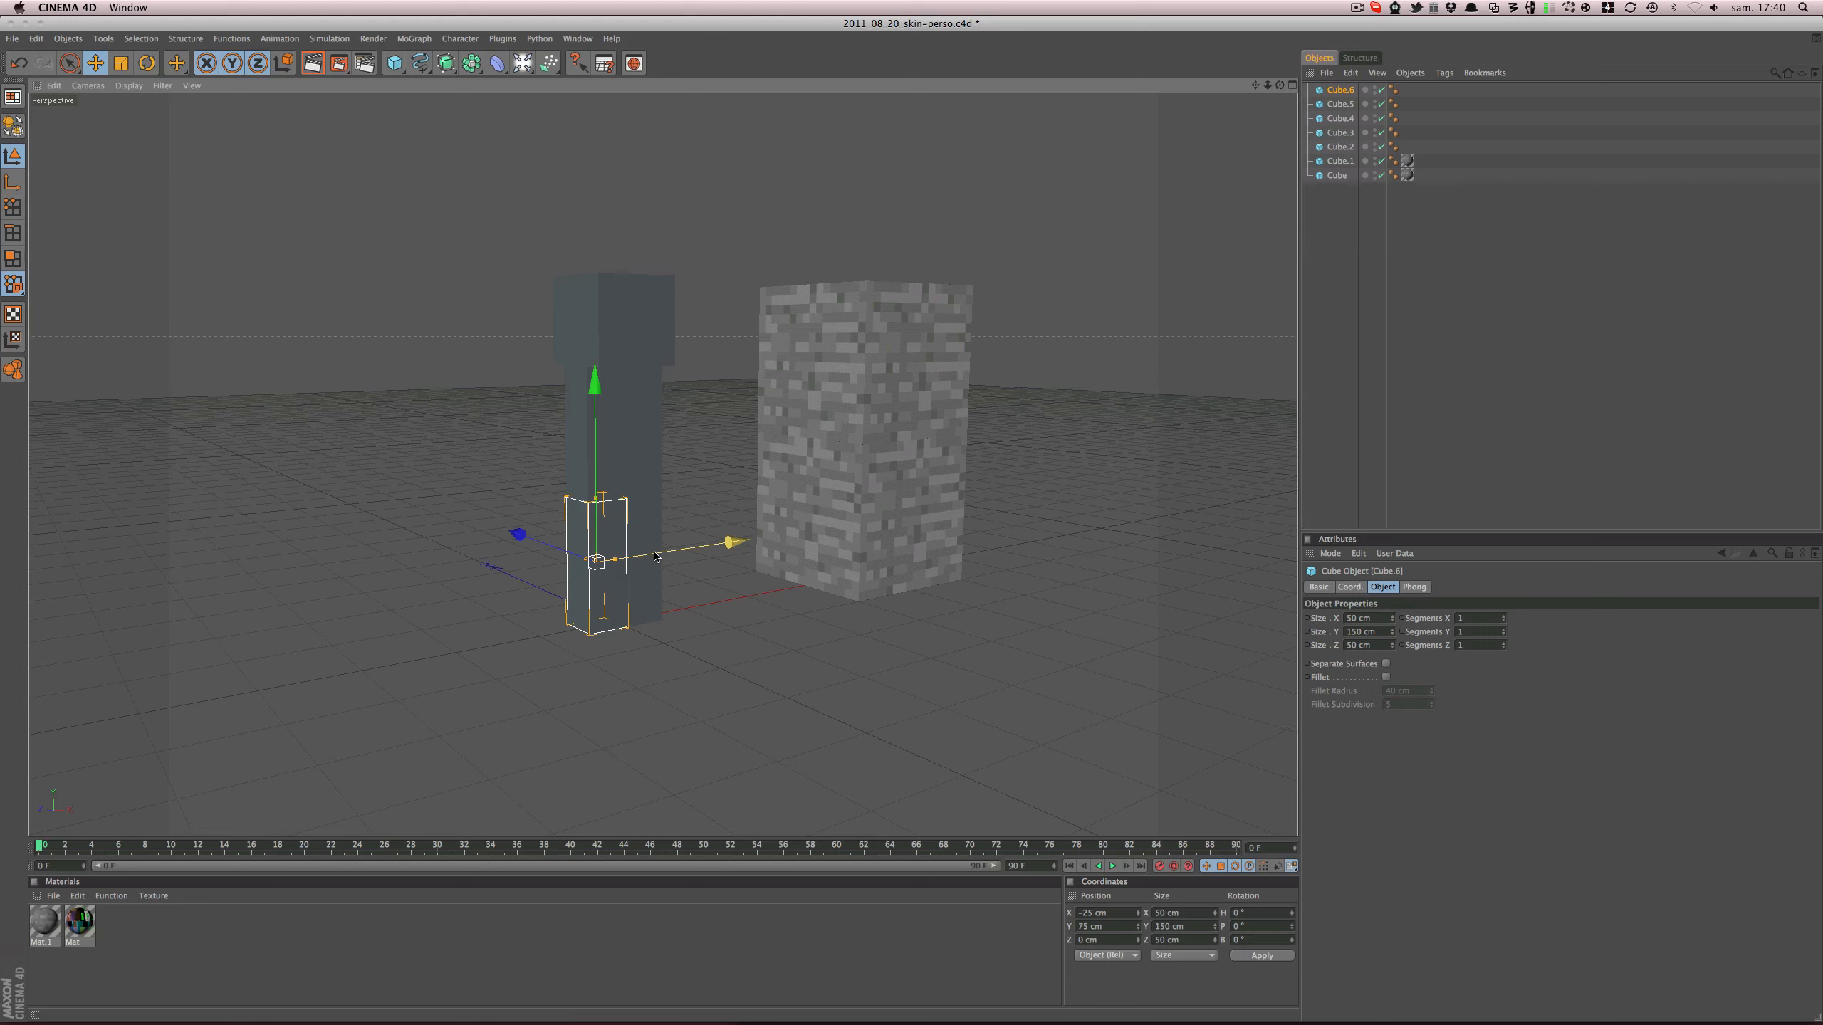
{"action": "left_click_drag", "start_coordinate": [911, 522], "coordinate": [882, 527]}
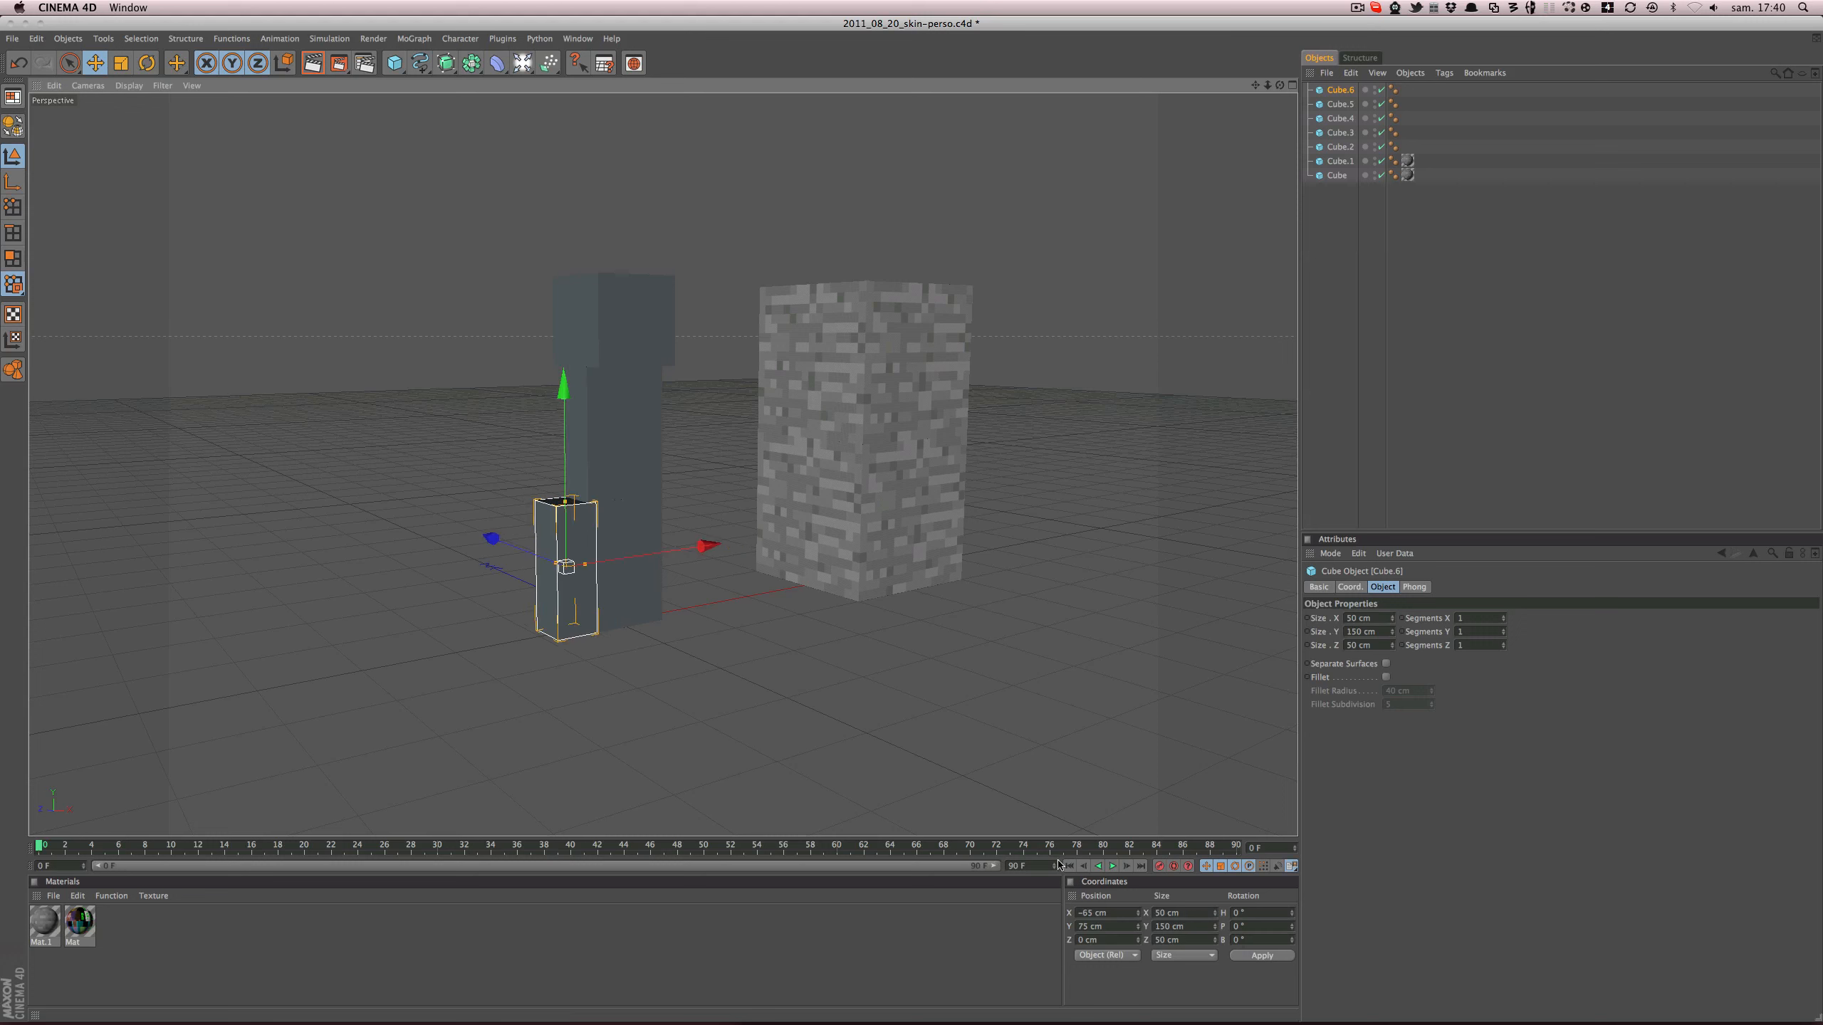
{"action": "left_click", "coordinate": [1089, 914]}
{"action": "type", "text": "-"}
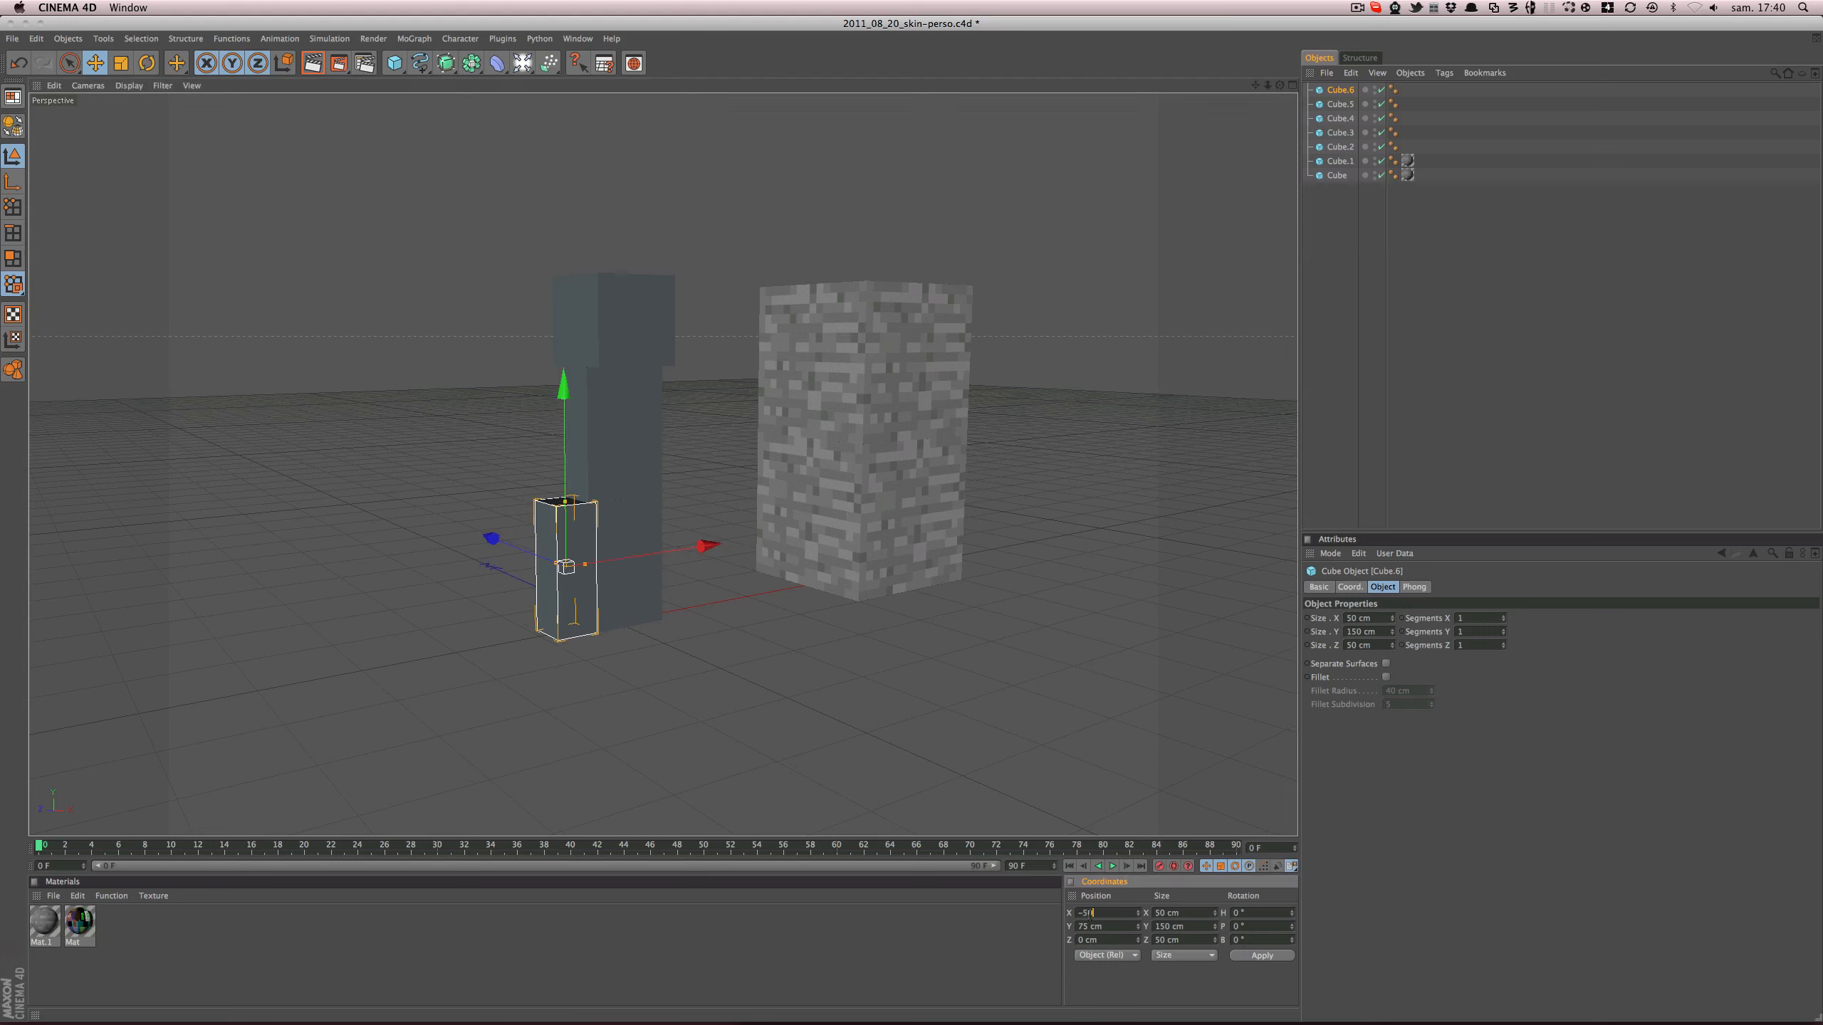
{"action": "type", "text": "50"}
{"action": "key", "text": "Return"}
{"action": "left_click", "coordinate": [1089, 914]}
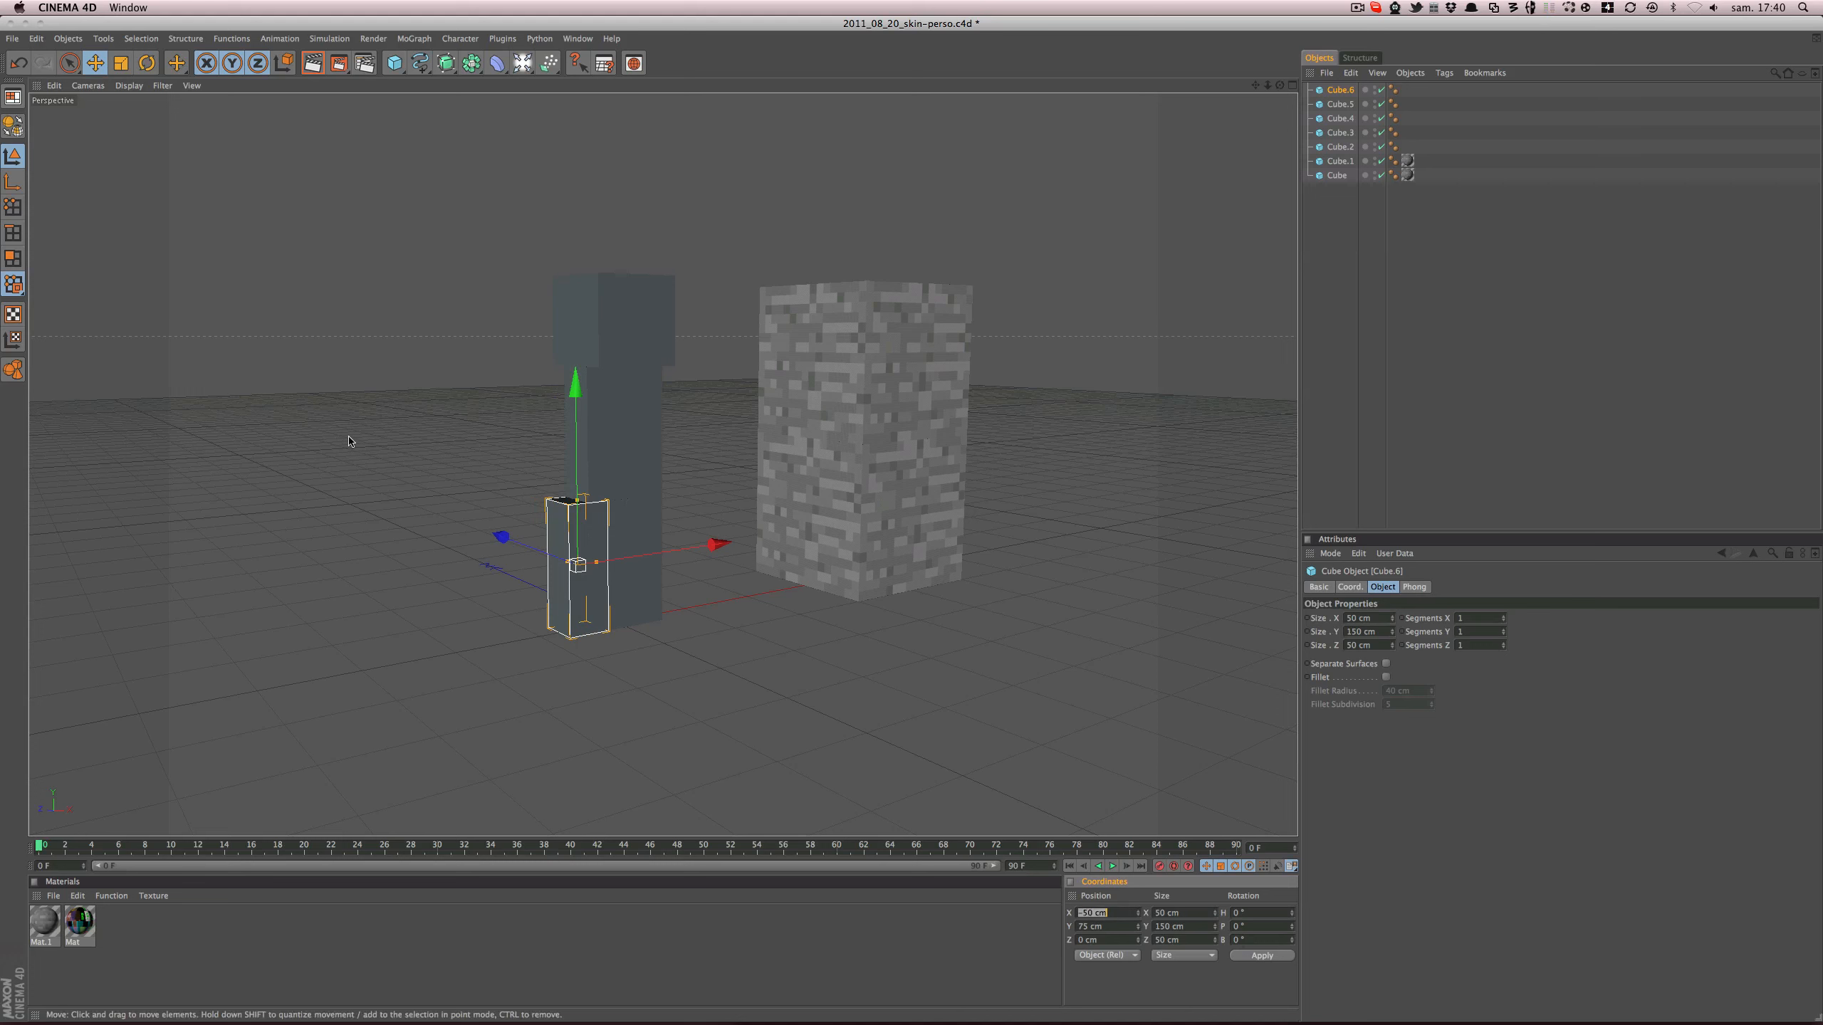
{"action": "type", "text": "-75"}
{"action": "key", "text": "Return"}
- Compare with the torso's height and raise the arm cube to Y 225 cm, beside the torso
{"action": "left_click_drag", "start_coordinate": [682, 469], "coordinate": [615, 406], "text": "alt"}
{"action": "left_click", "coordinate": [615, 406]}
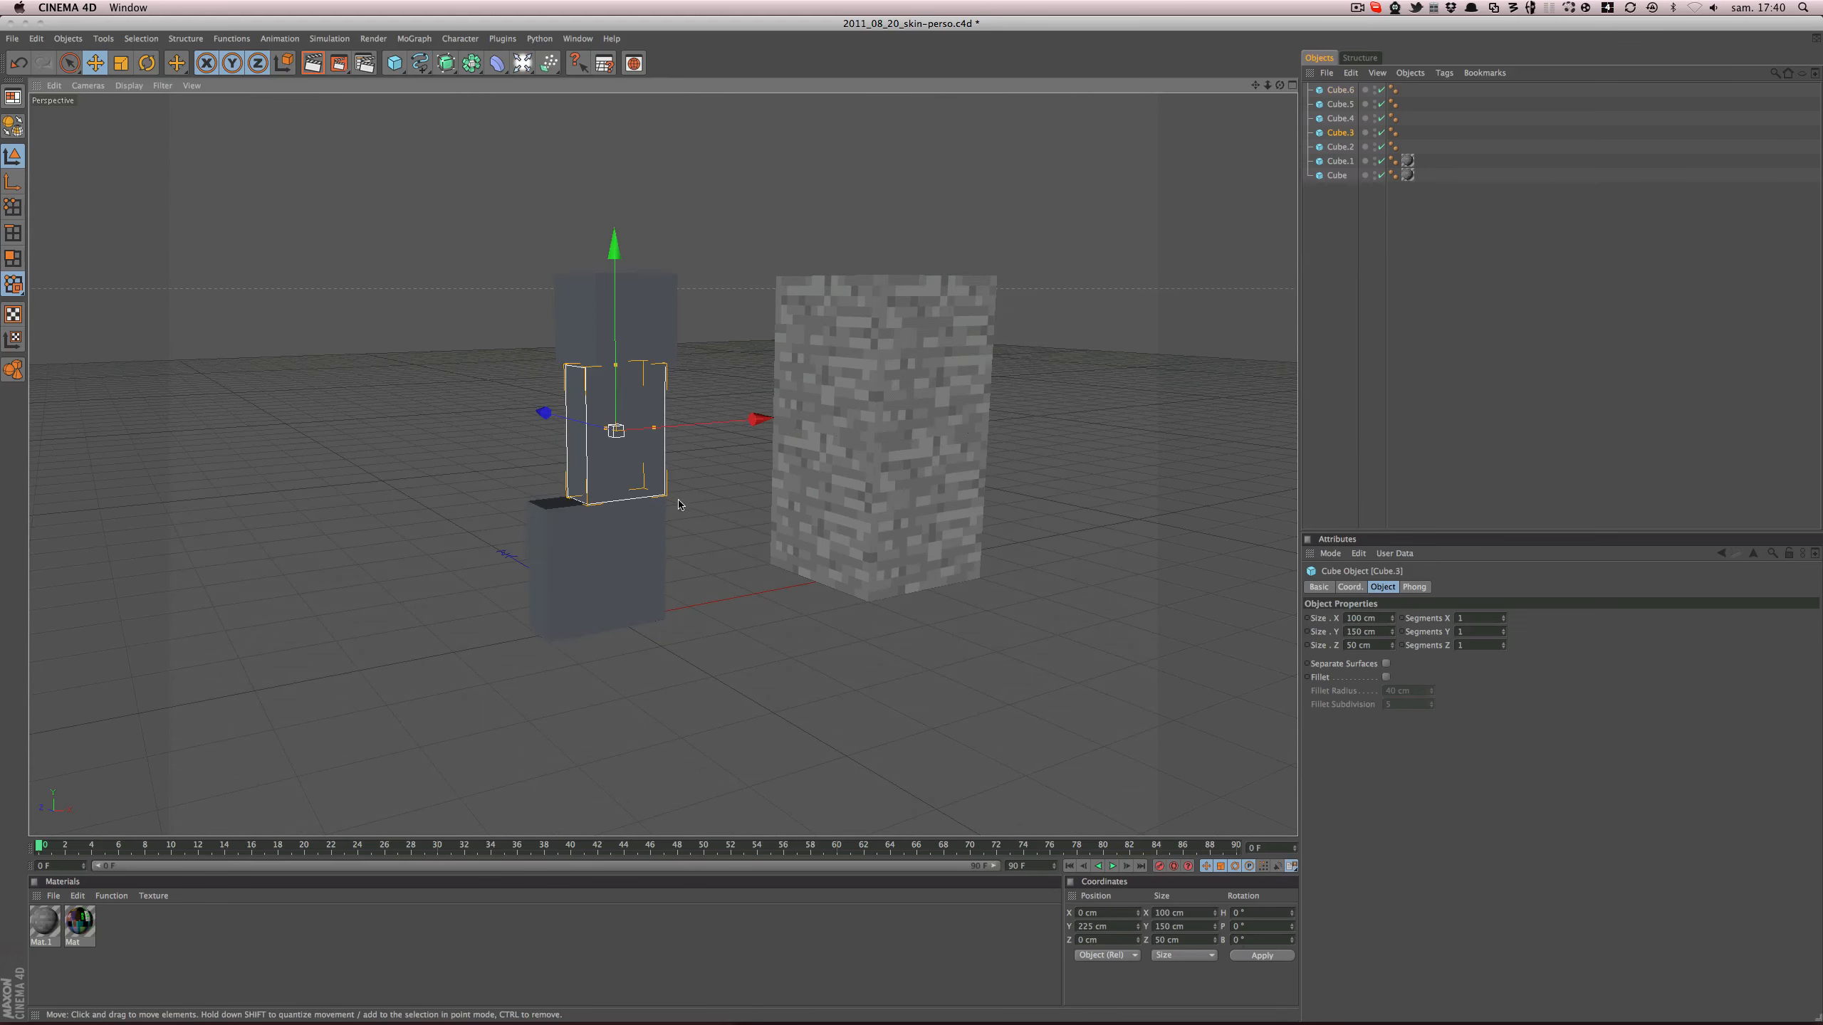
{"action": "left_click", "coordinate": [588, 626]}
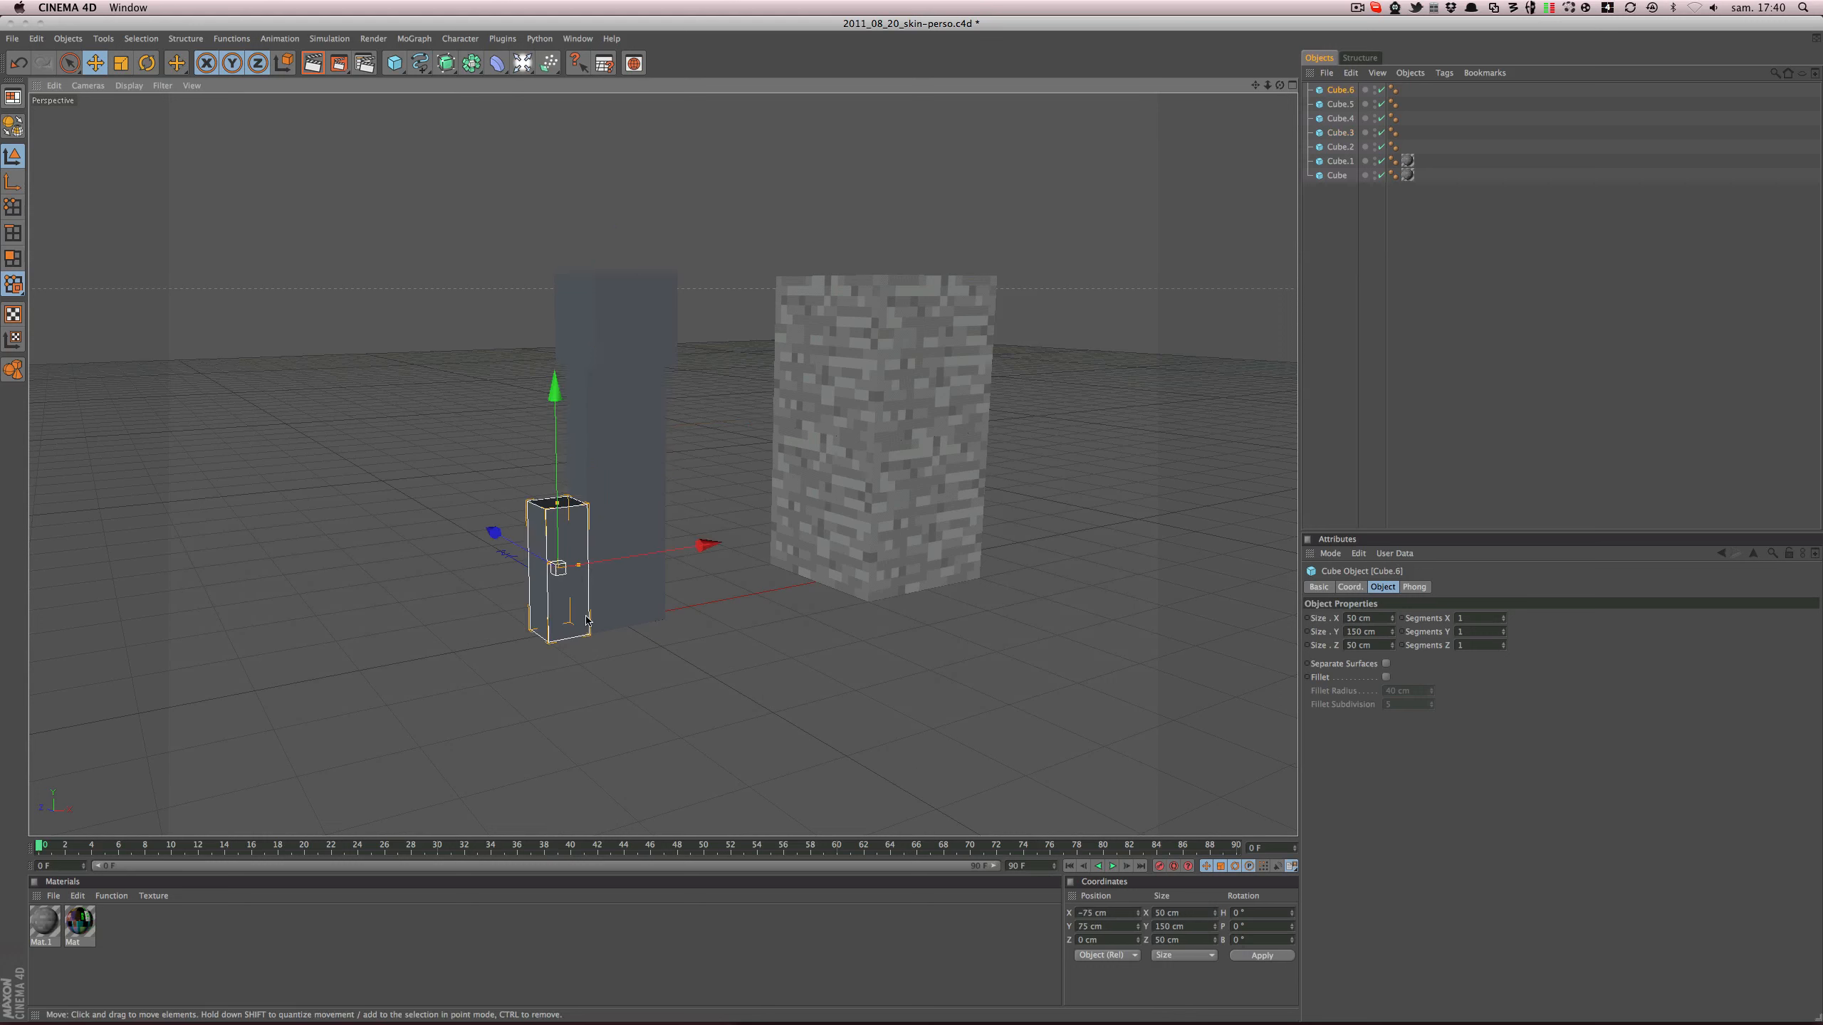
{"action": "left_click", "coordinate": [1127, 929]}
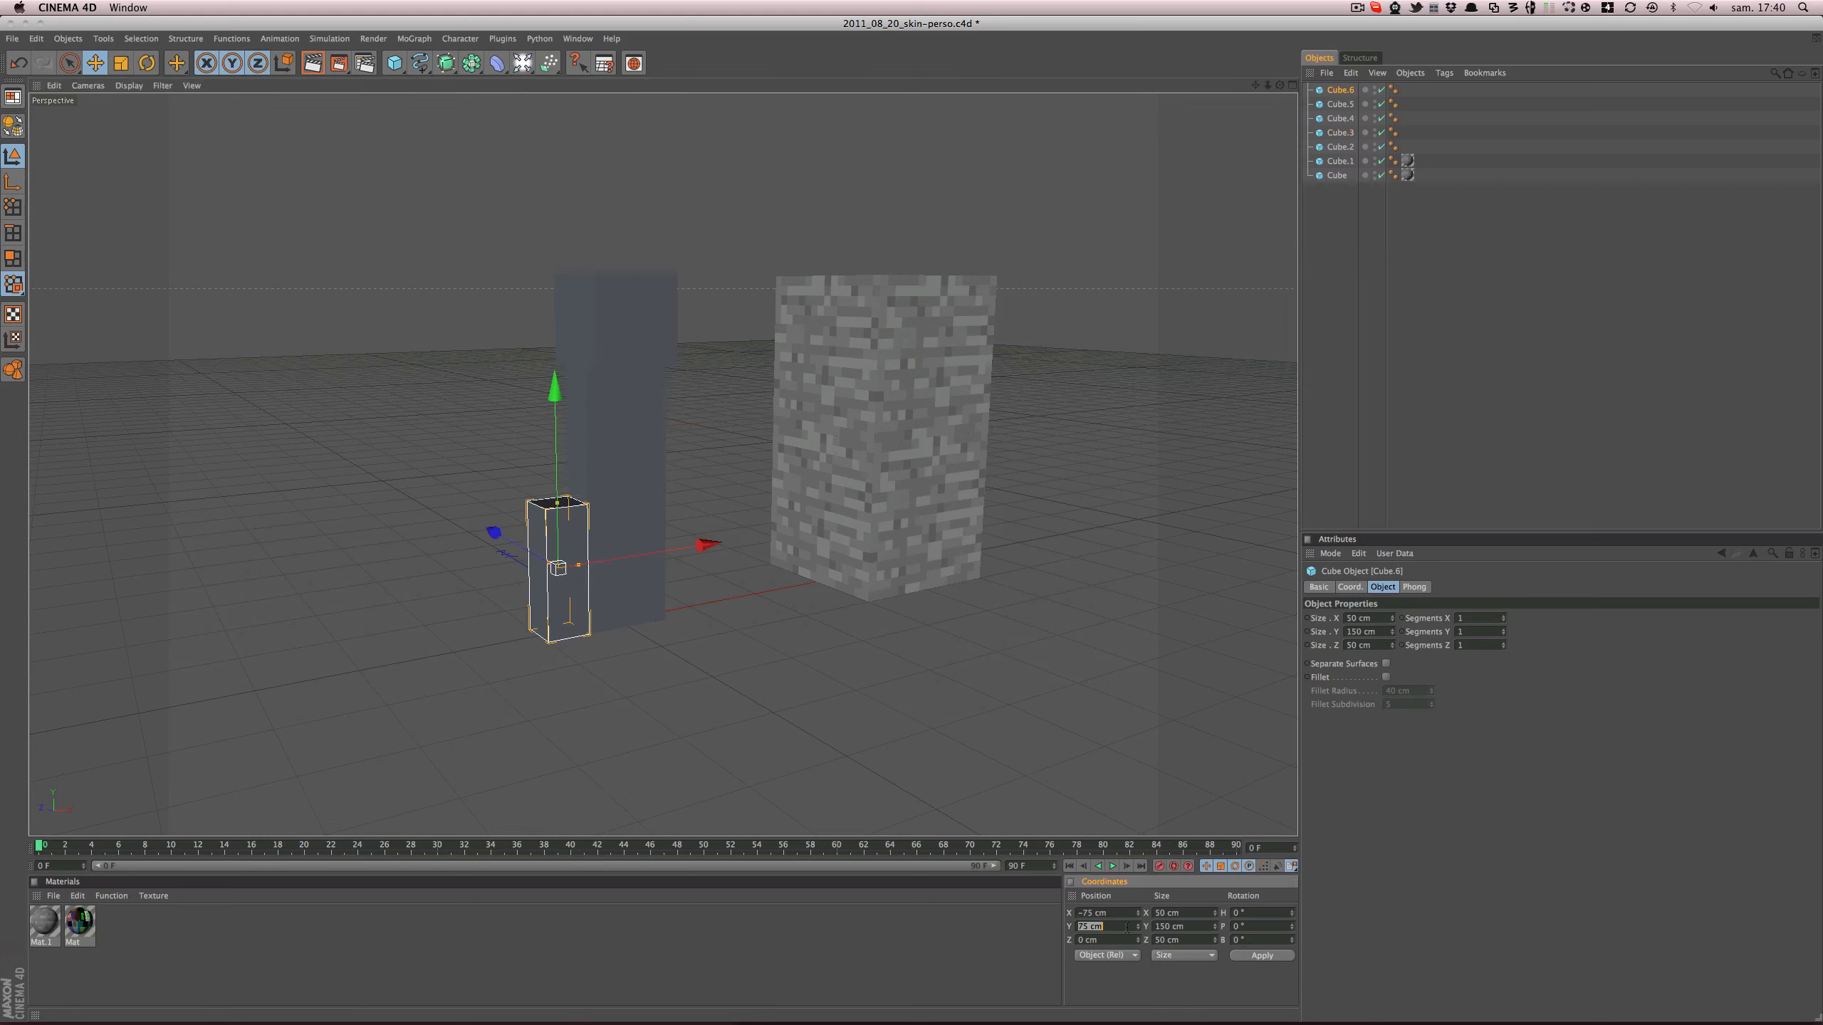
{"action": "type", "text": "225"}
{"action": "key", "text": "Return"}
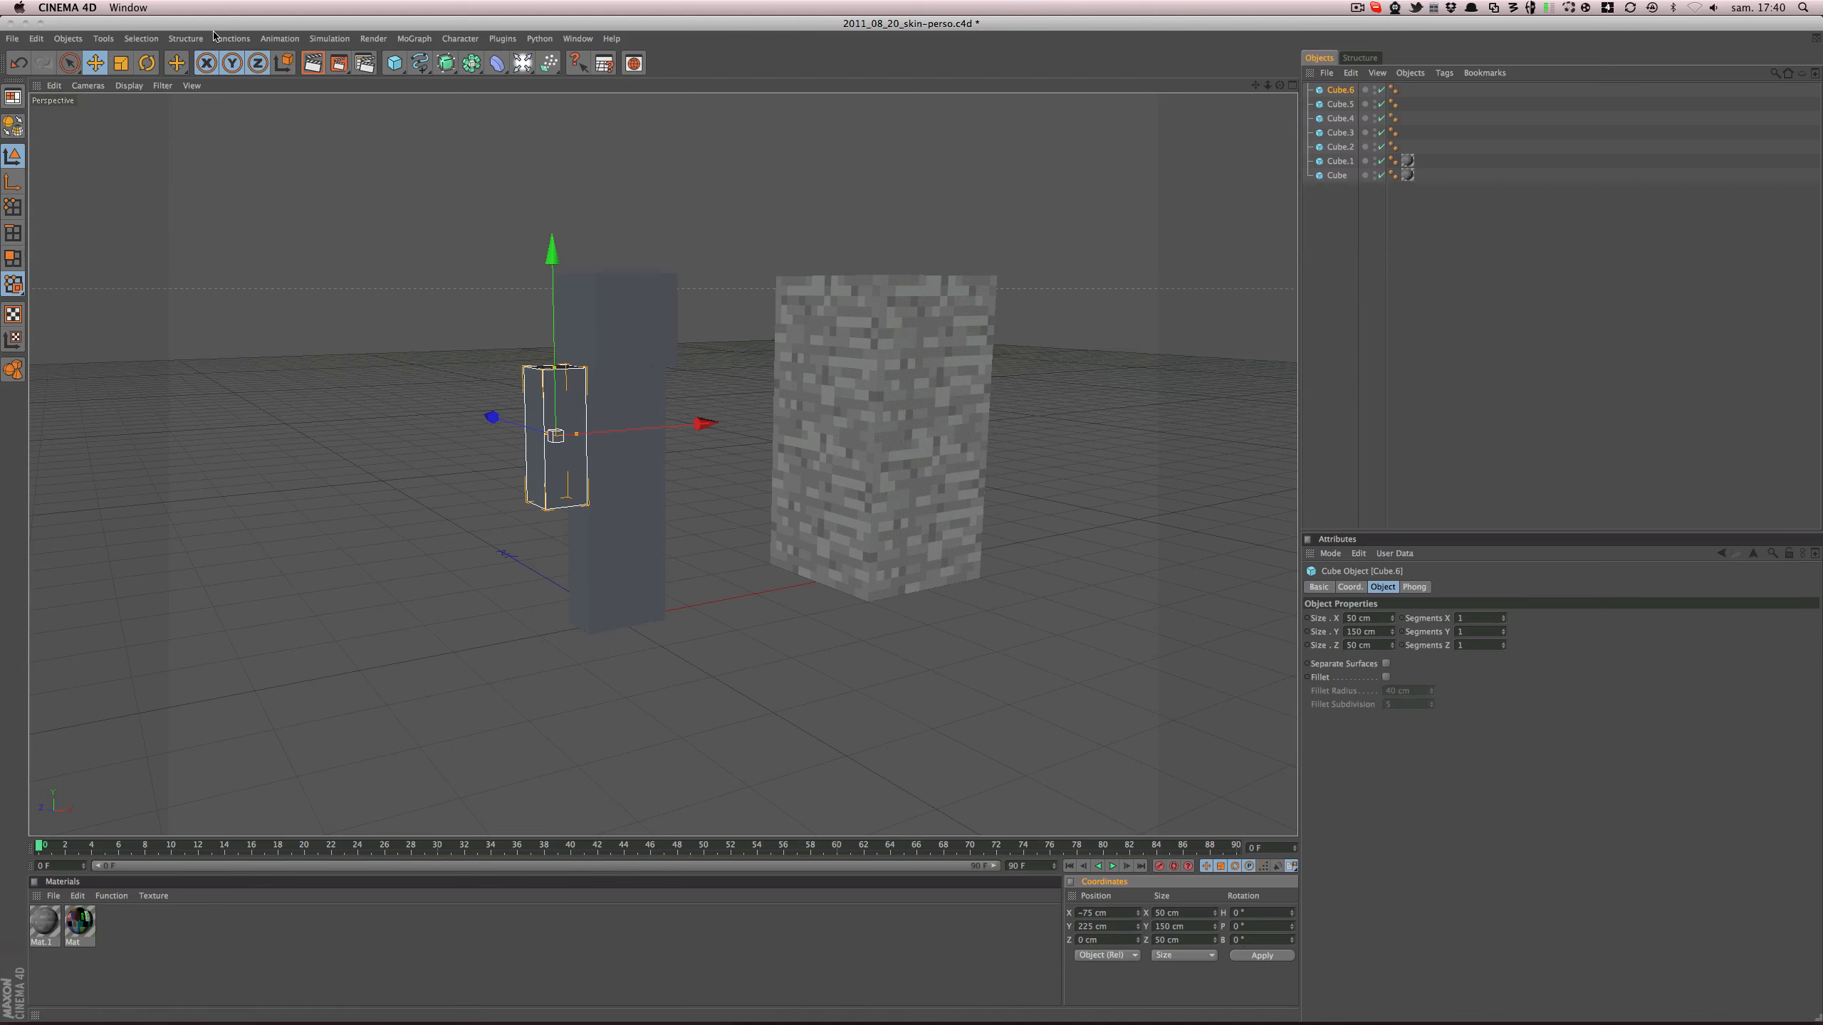
- Duplicate the arm cube and set the copy's X position to 75 cm, on the opposite side of the torso
{"action": "left_click_drag", "start_coordinate": [334, 163], "coordinate": [310, 175], "text": "alt"}
{"action": "key", "text": "super+c"}
{"action": "key", "text": "super+v"}
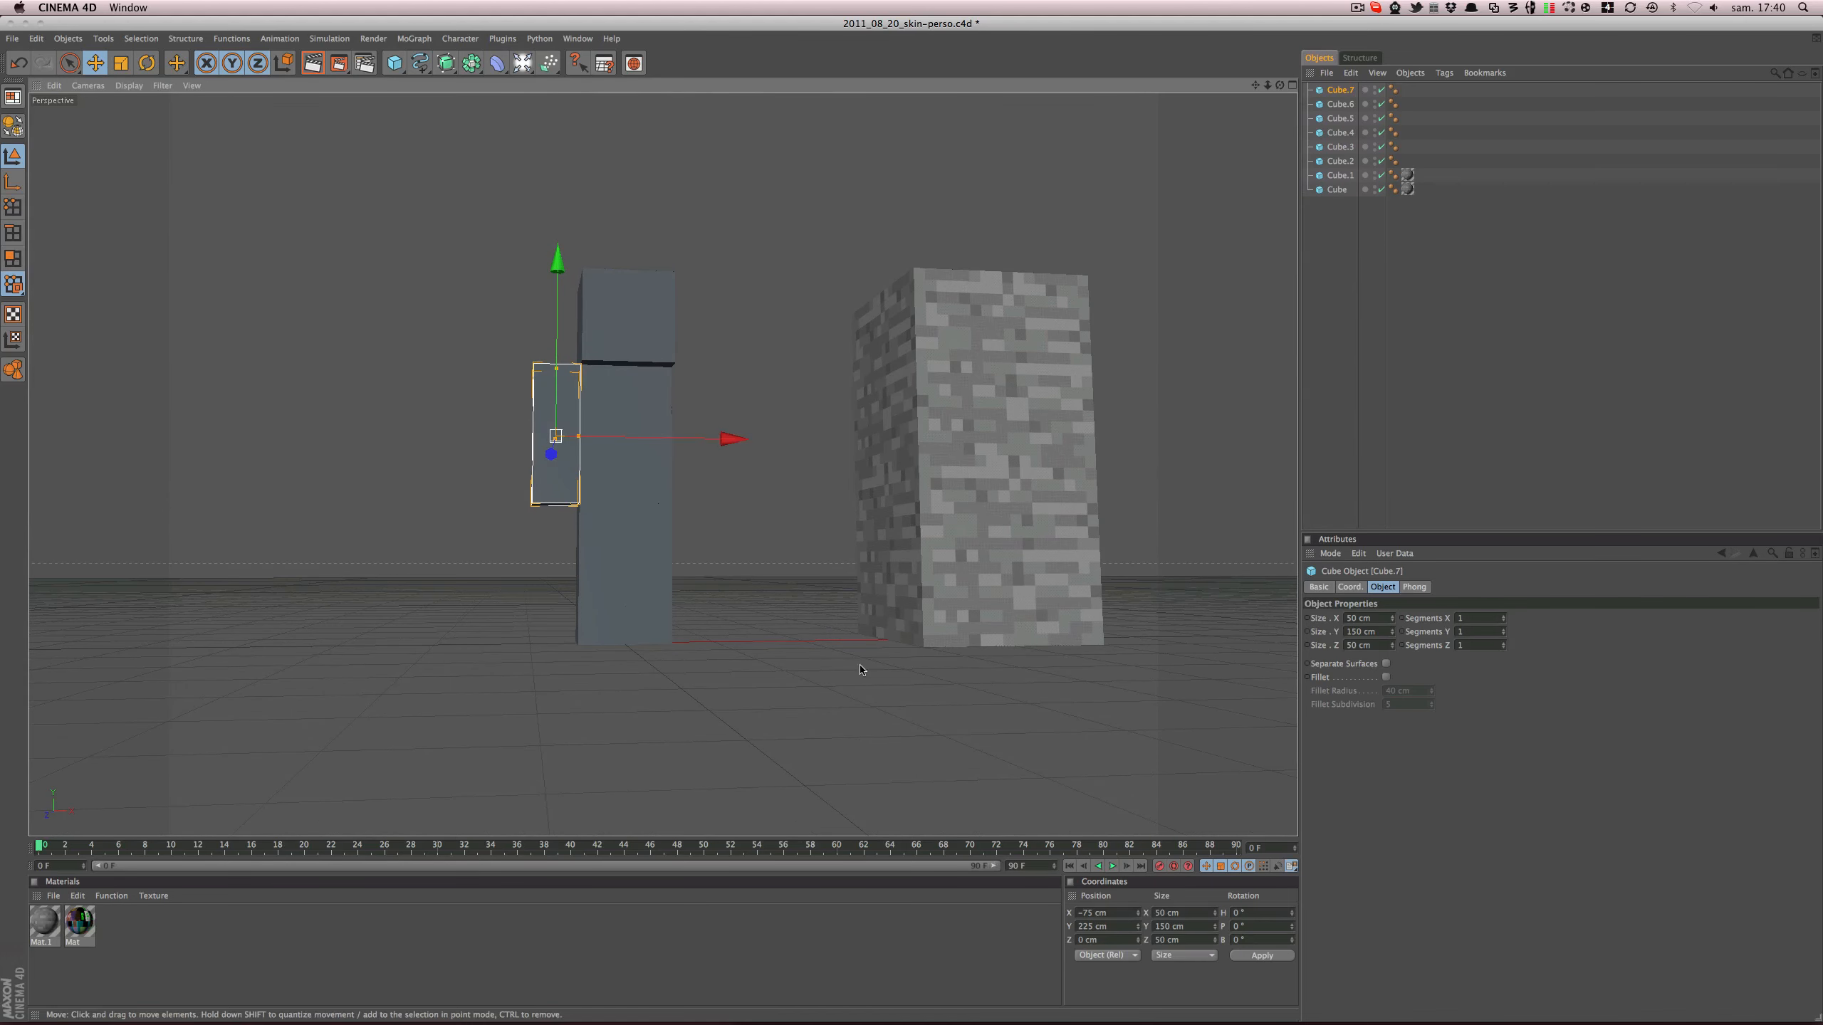
{"action": "left_click", "coordinate": [1079, 912]}
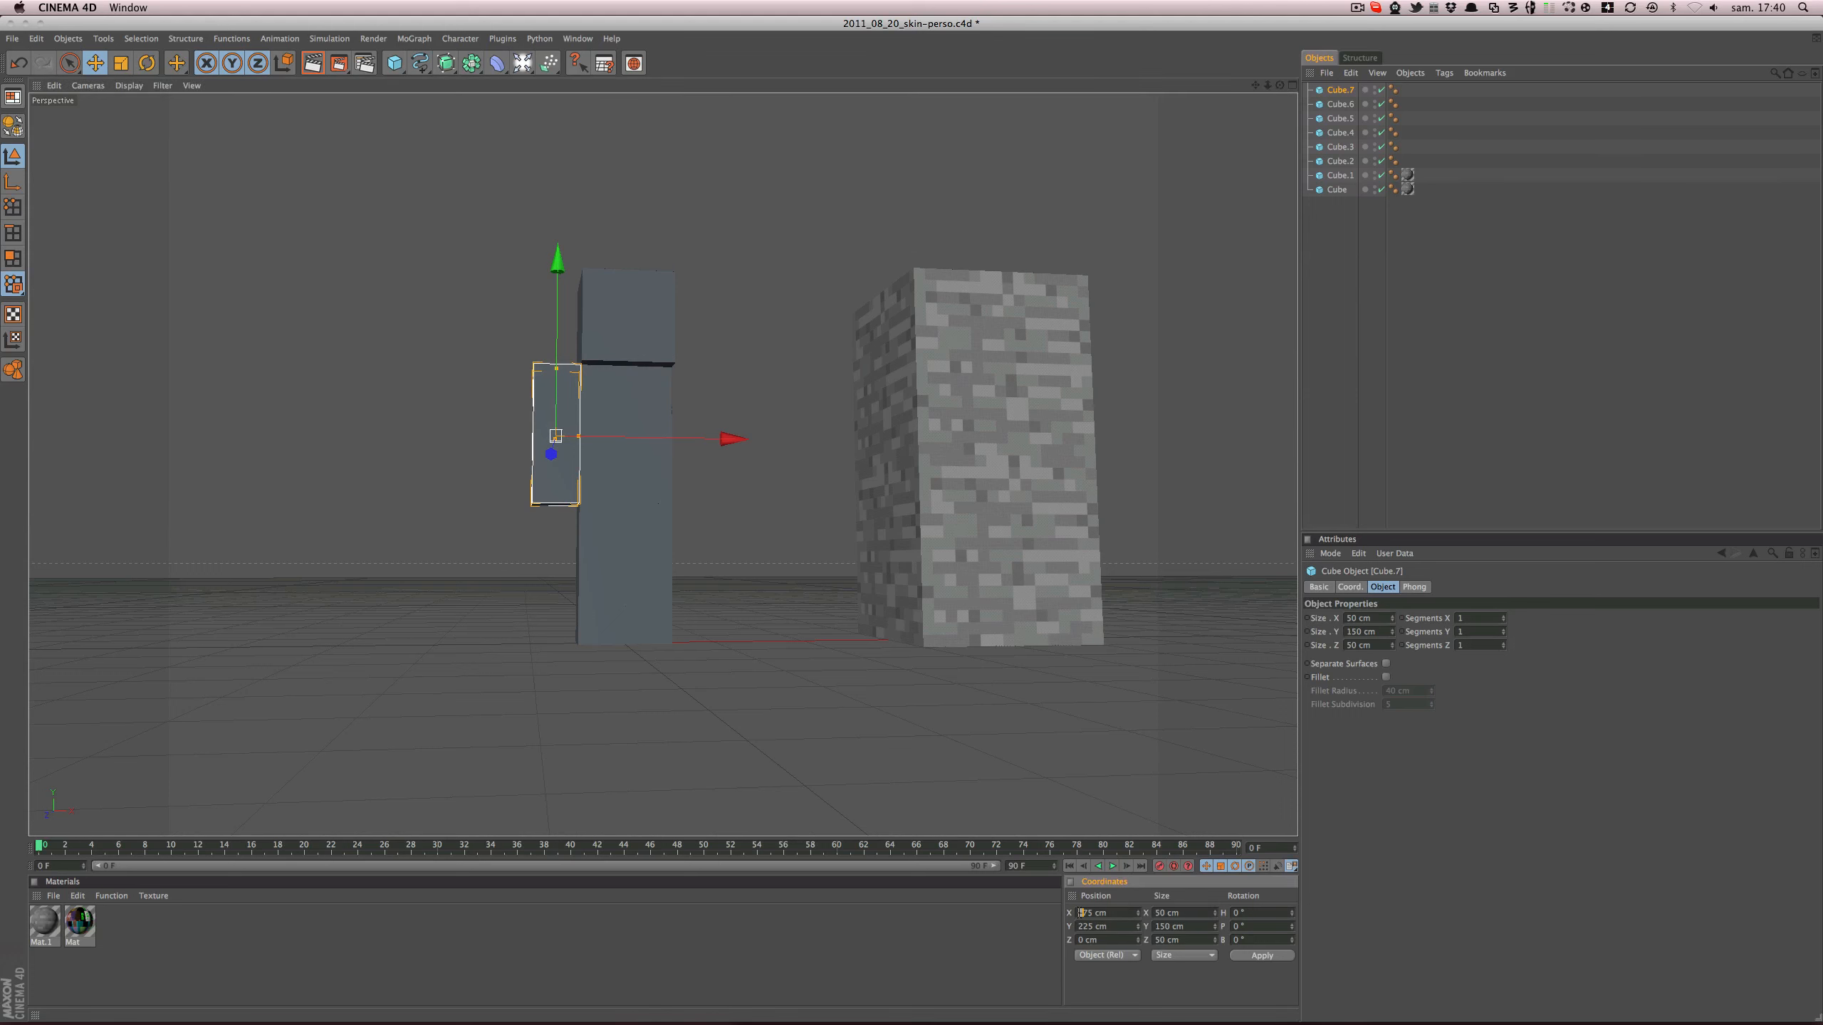
{"action": "key", "text": "BackSpace"}
{"action": "key", "text": "Return"}
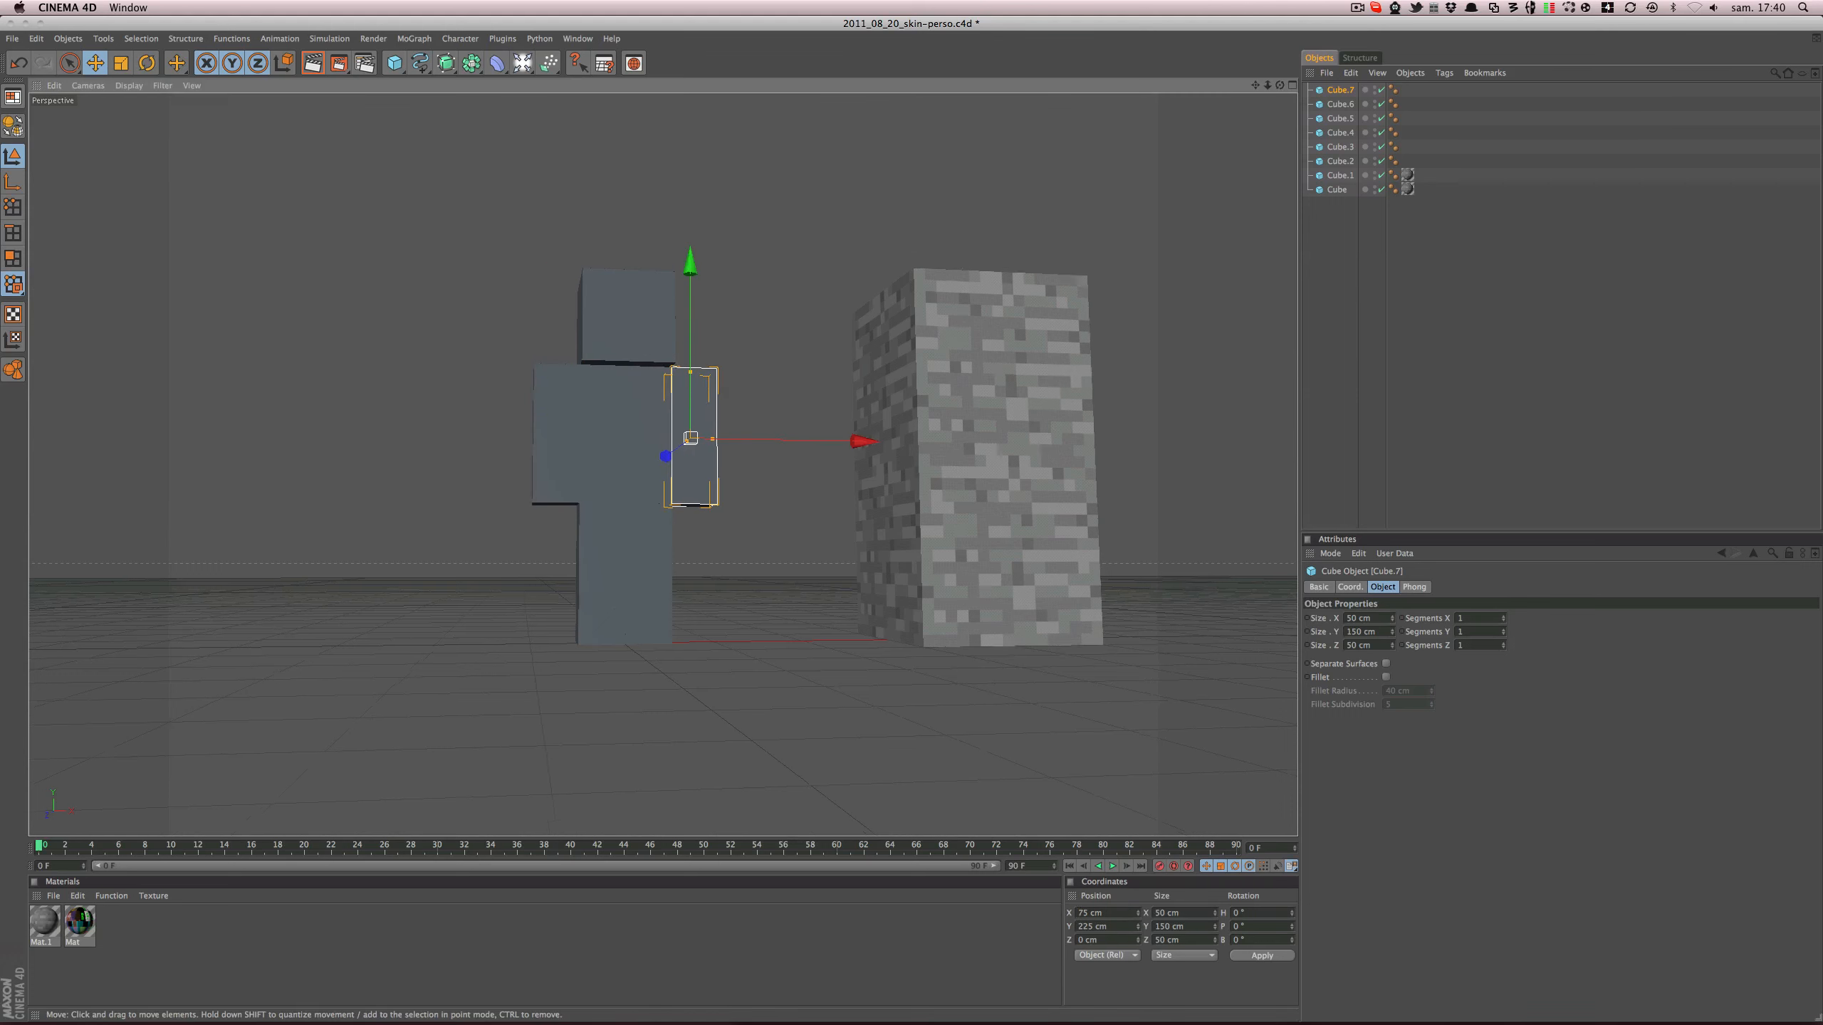
- Compare the assembled character with the stacked stone cubes from above and save the scene
{"action": "left_click_drag", "start_coordinate": [691, 437], "coordinate": [707, 474], "text": "alt"}
{"action": "left_click", "coordinate": [1416, 439]}
{"action": "left_click_drag", "start_coordinate": [897, 459], "coordinate": [776, 468], "text": "alt"}
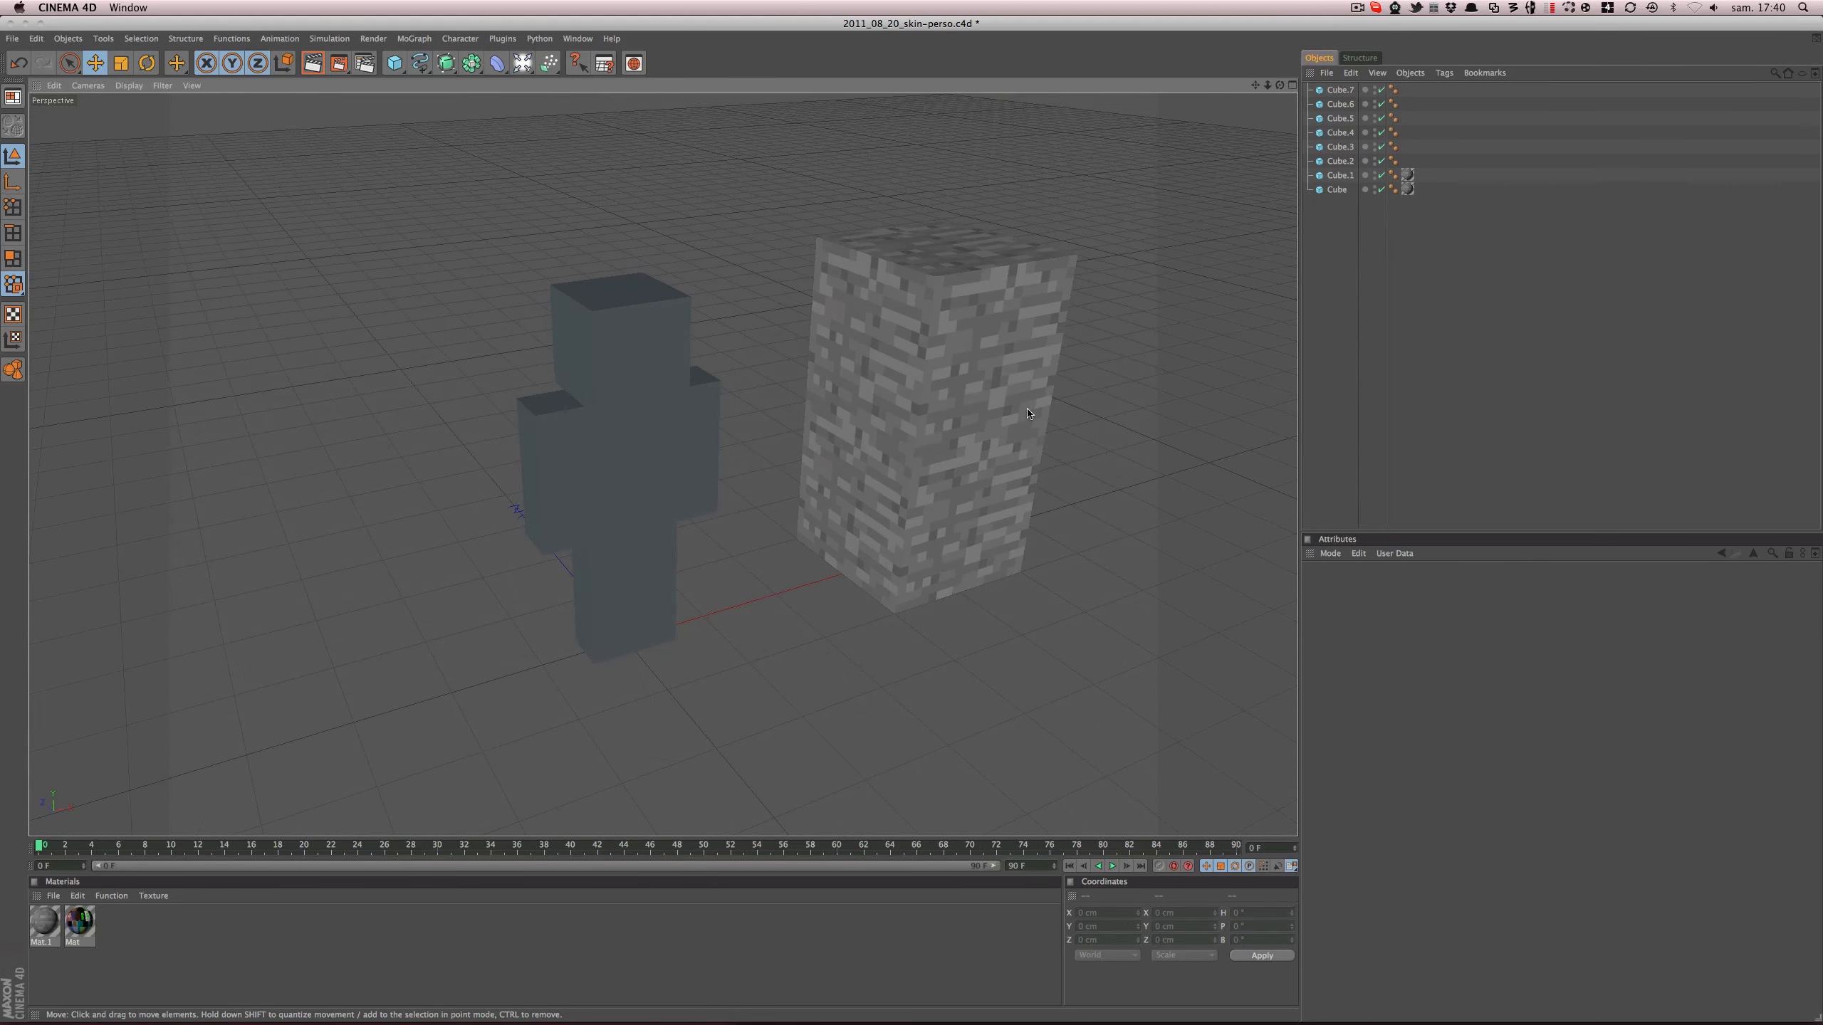
{"action": "left_click_drag", "start_coordinate": [638, 533], "coordinate": [650, 512], "text": "alt"}
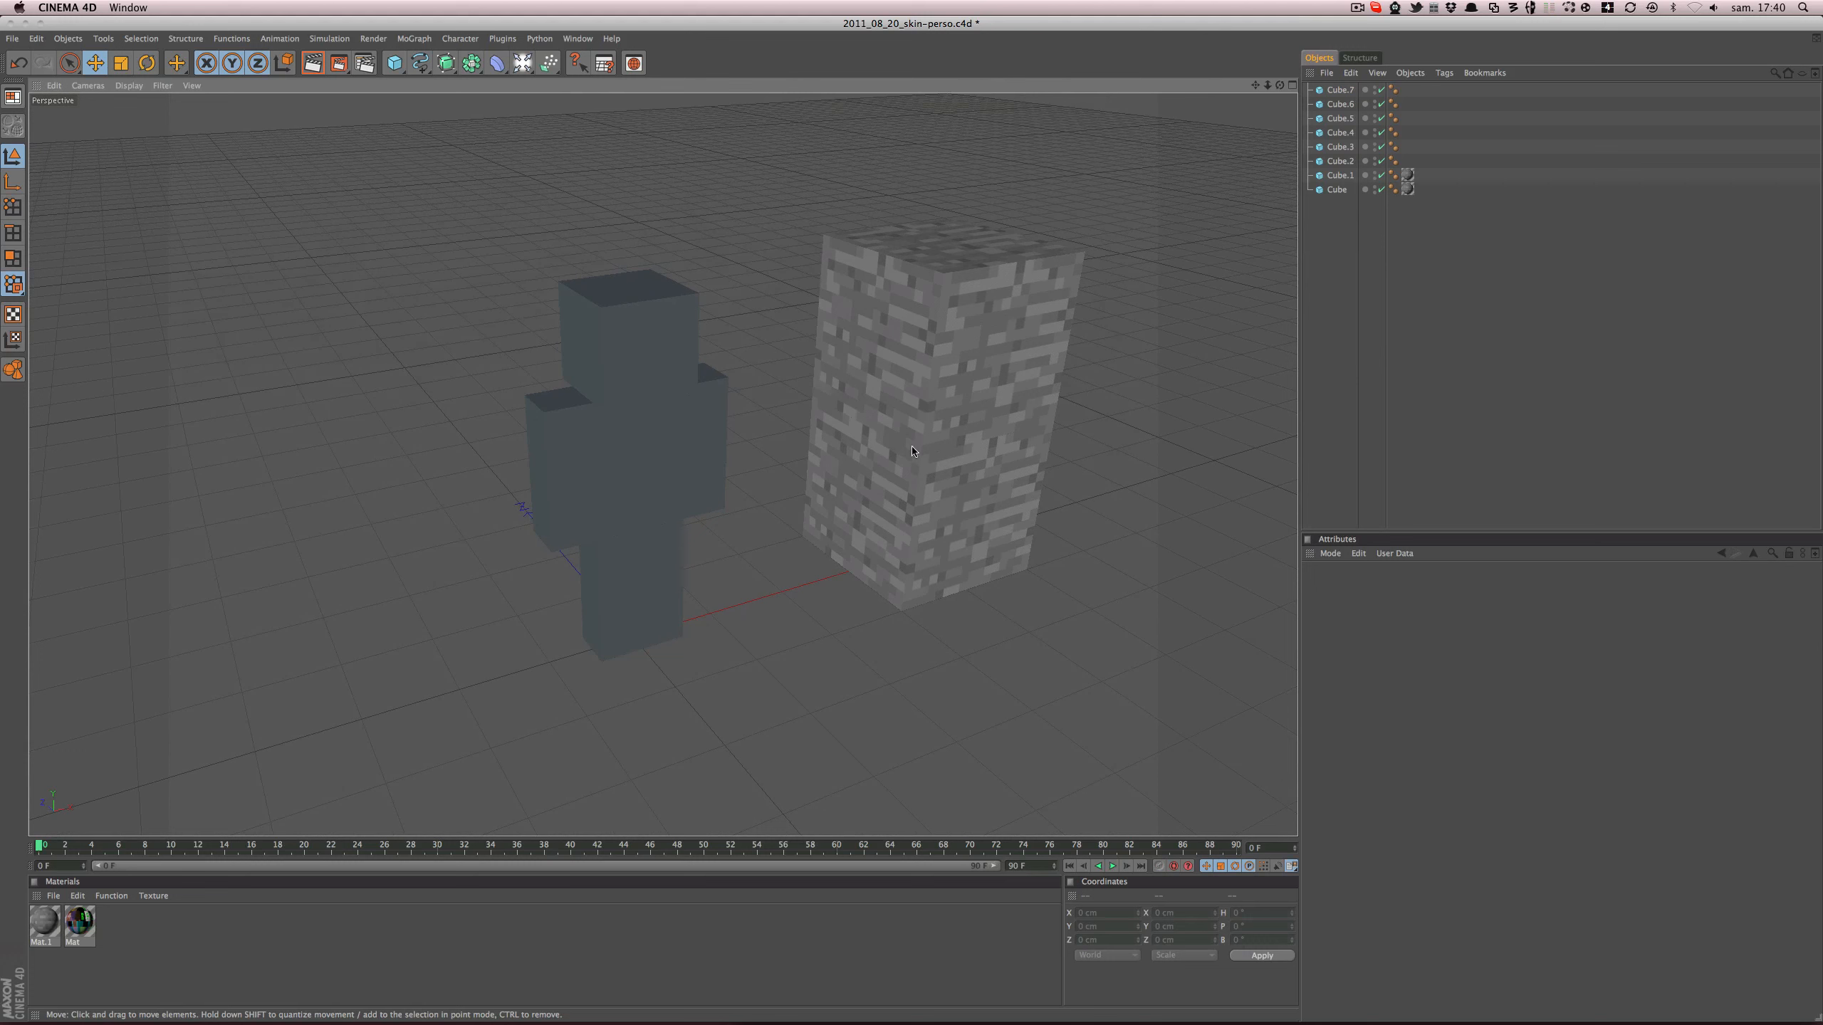
{"action": "left_click", "coordinate": [890, 305]}
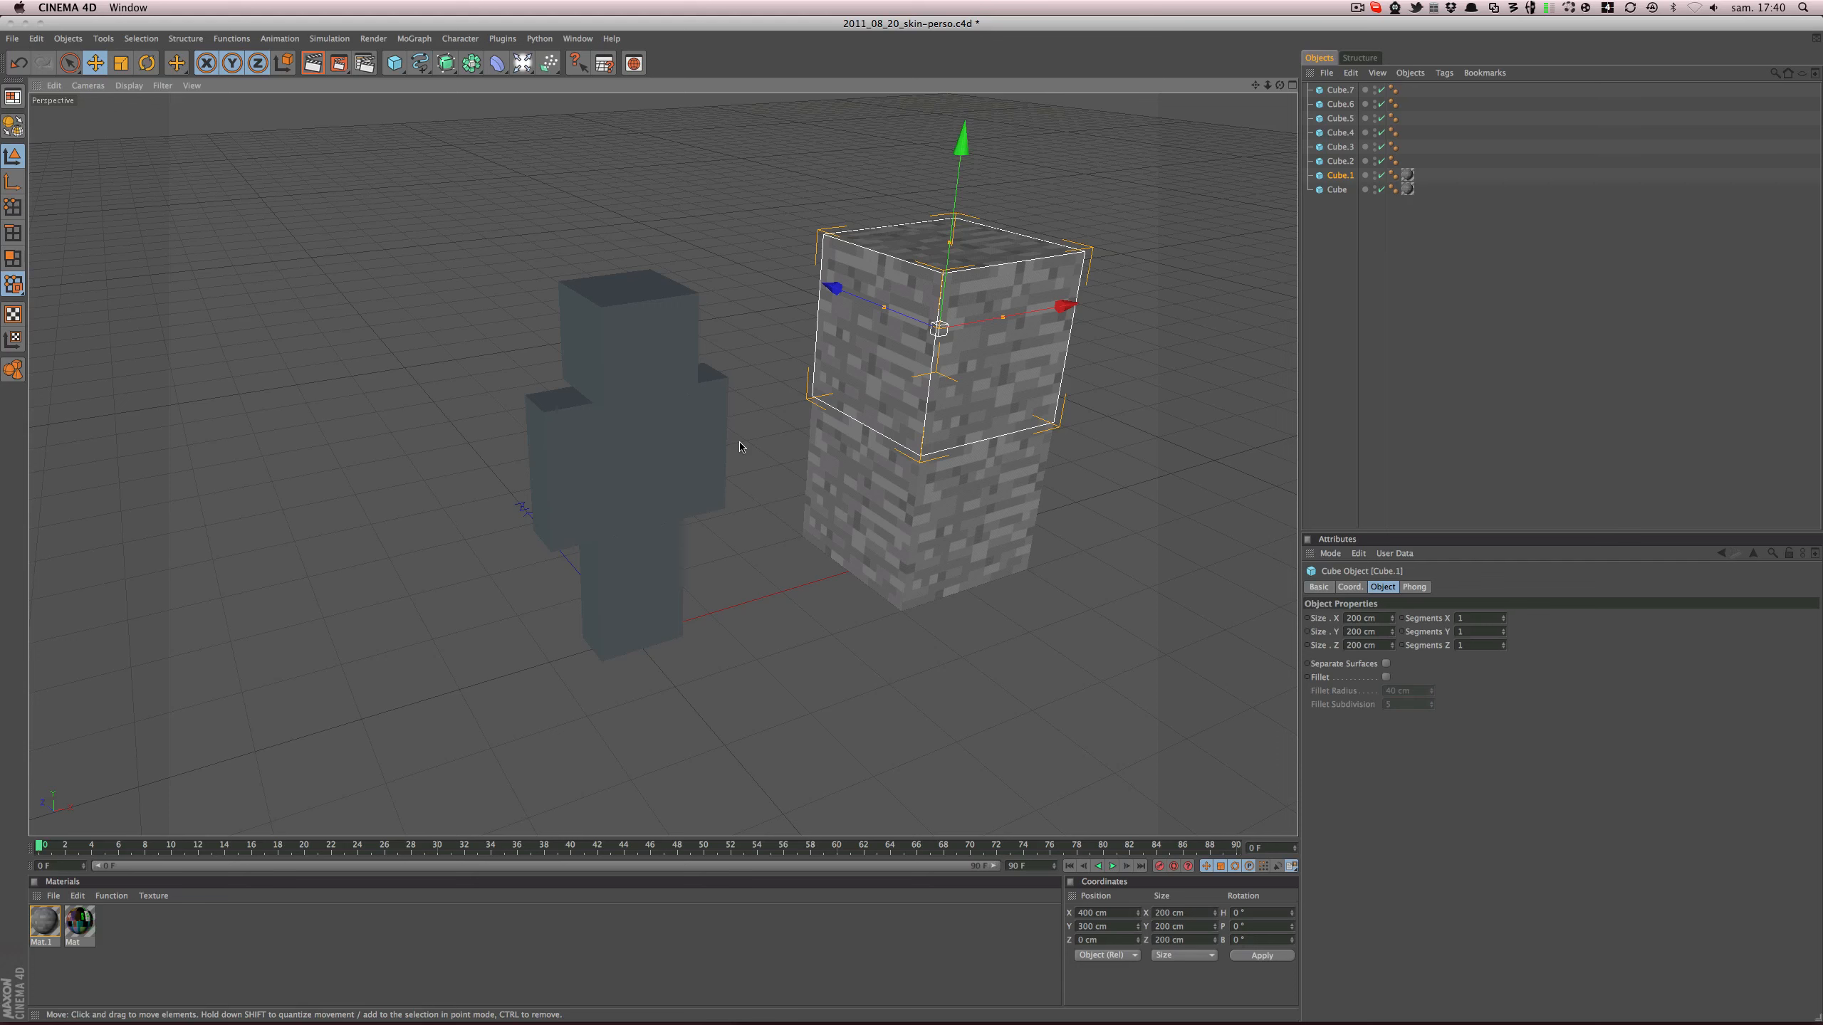
{"action": "left_click", "coordinate": [877, 597]}
{"action": "key", "text": "super+s"}
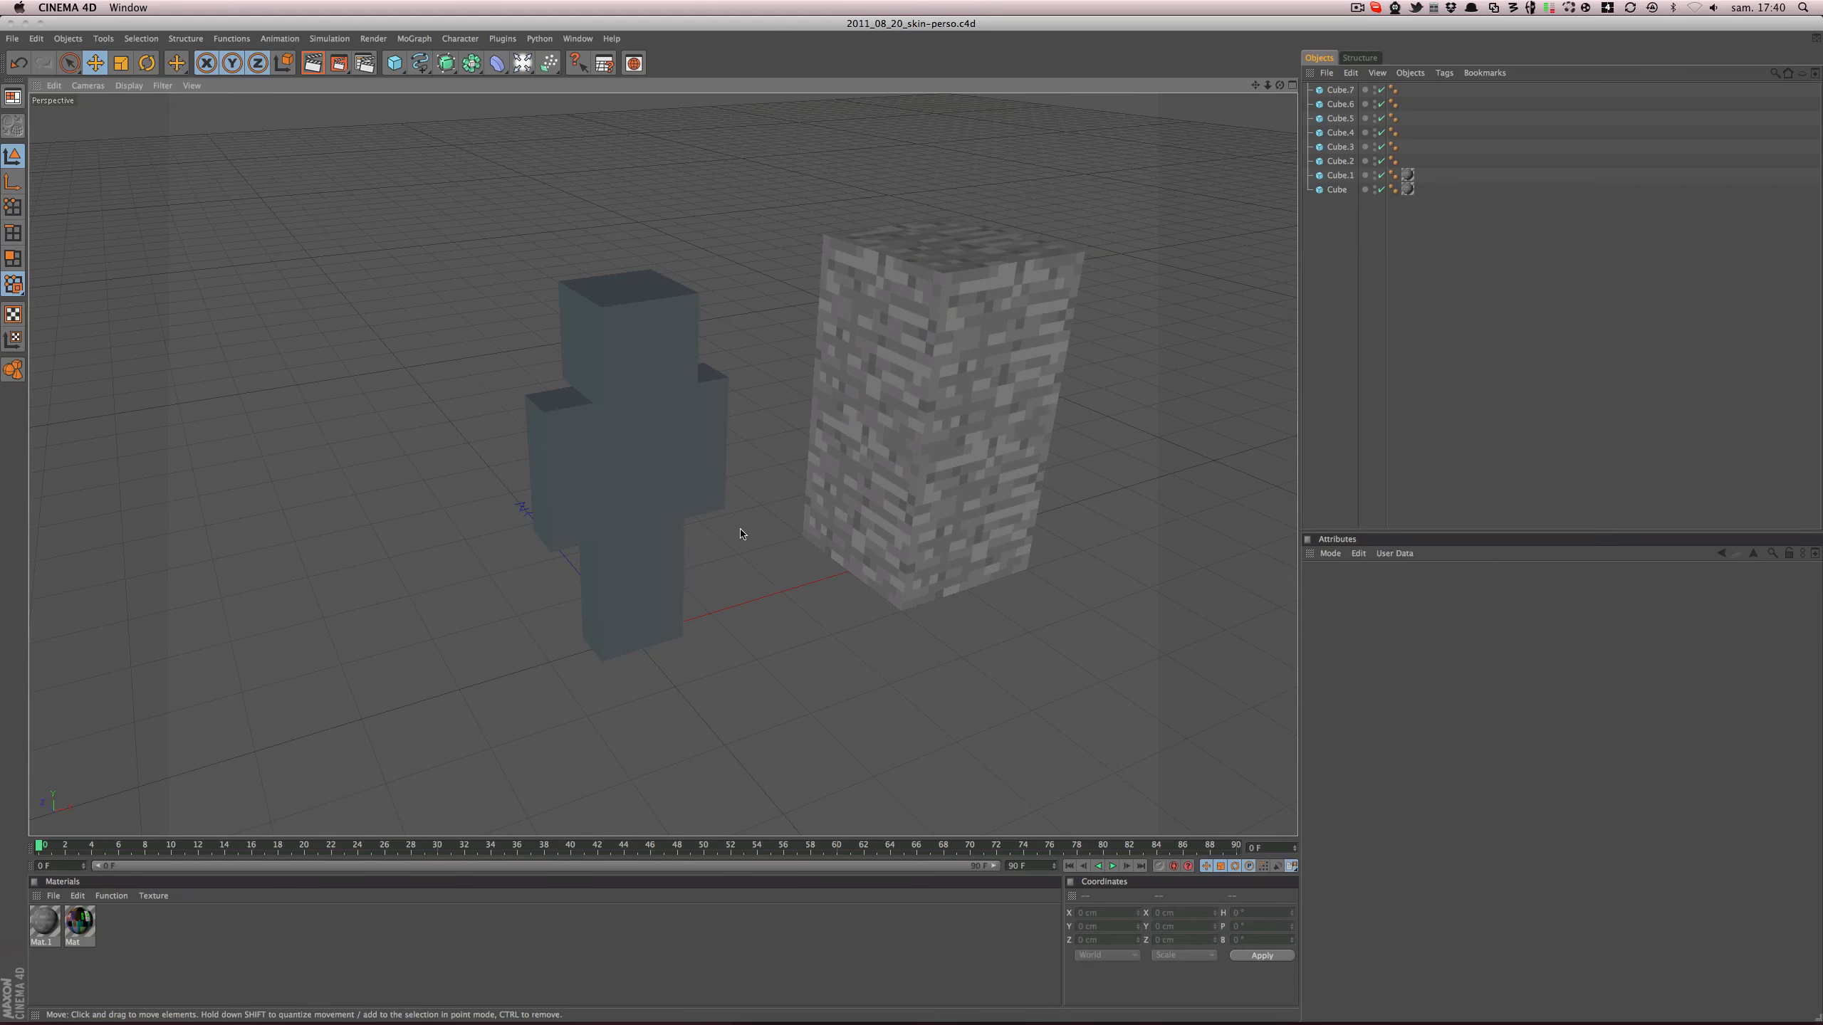
- Select the head cube and rename the character skin material as test
{"action": "left_click", "coordinate": [642, 359]}
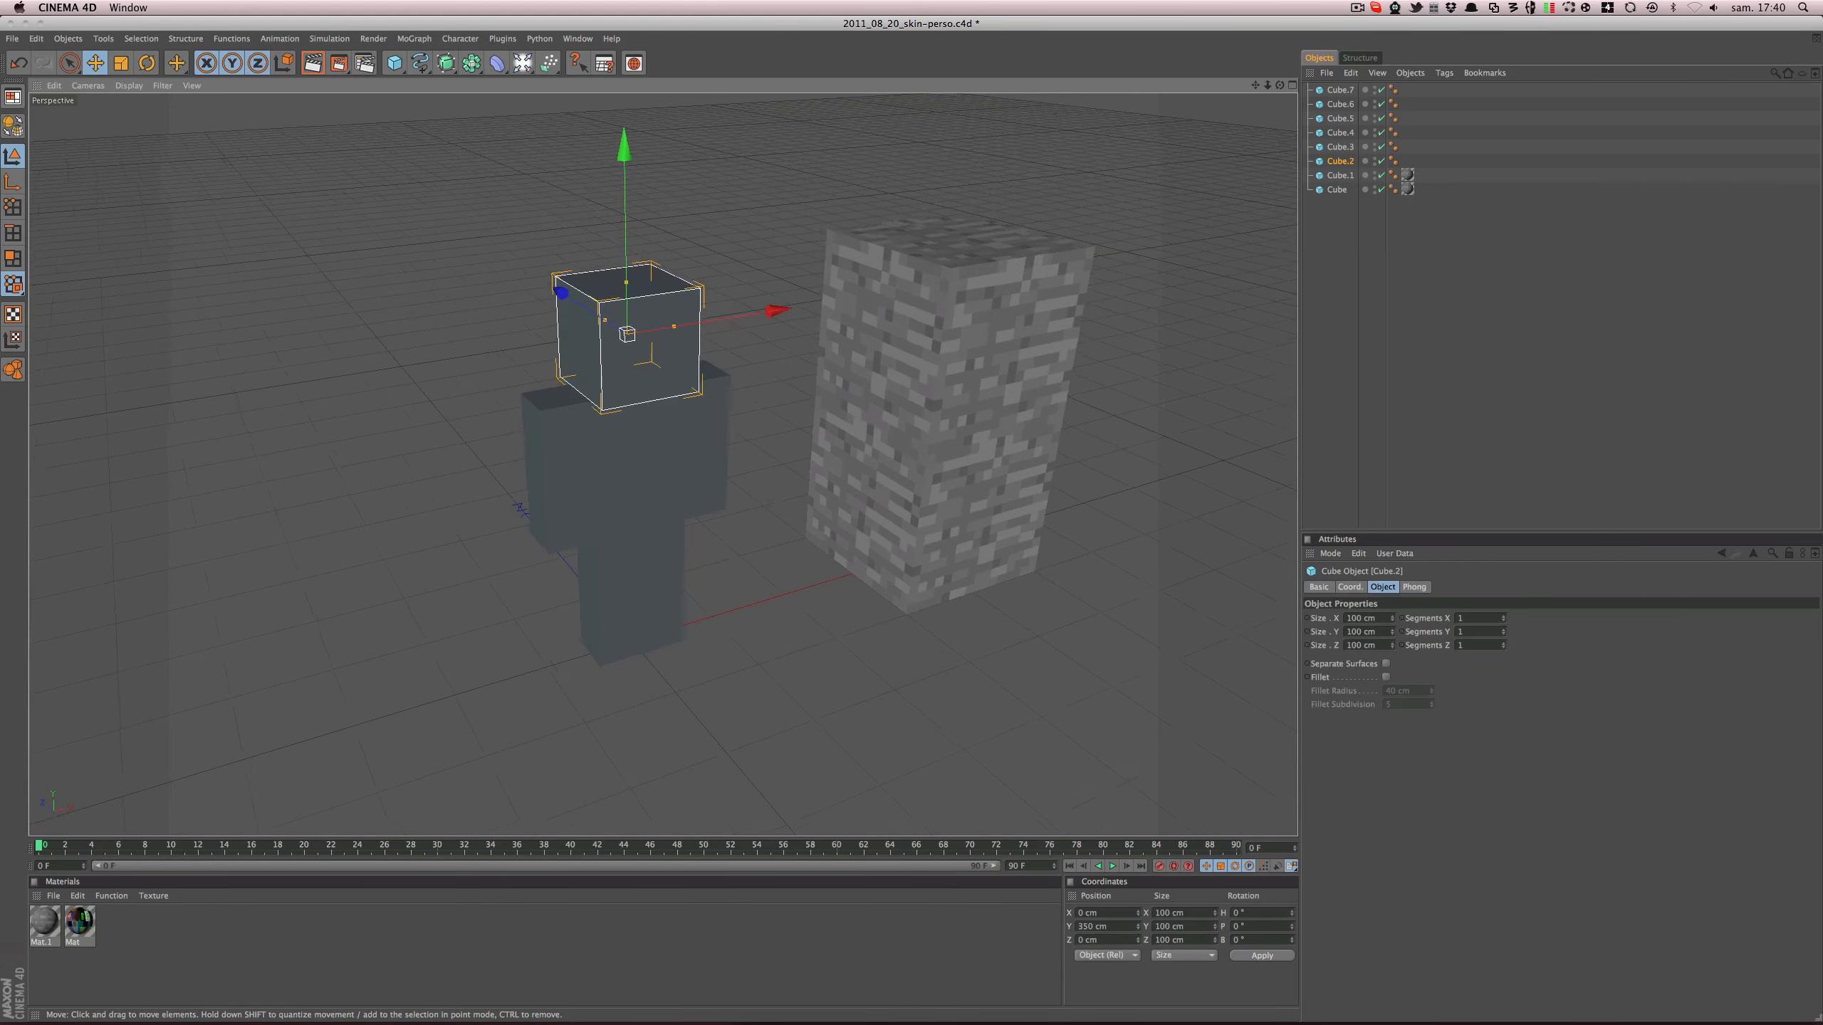
{"action": "scroll", "coordinate": [641, 376], "scroll_direction": "up", "scroll_amount": 4}
{"action": "middle_click_drag", "start_coordinate": [641, 377], "coordinate": [674, 449], "text": "alt"}
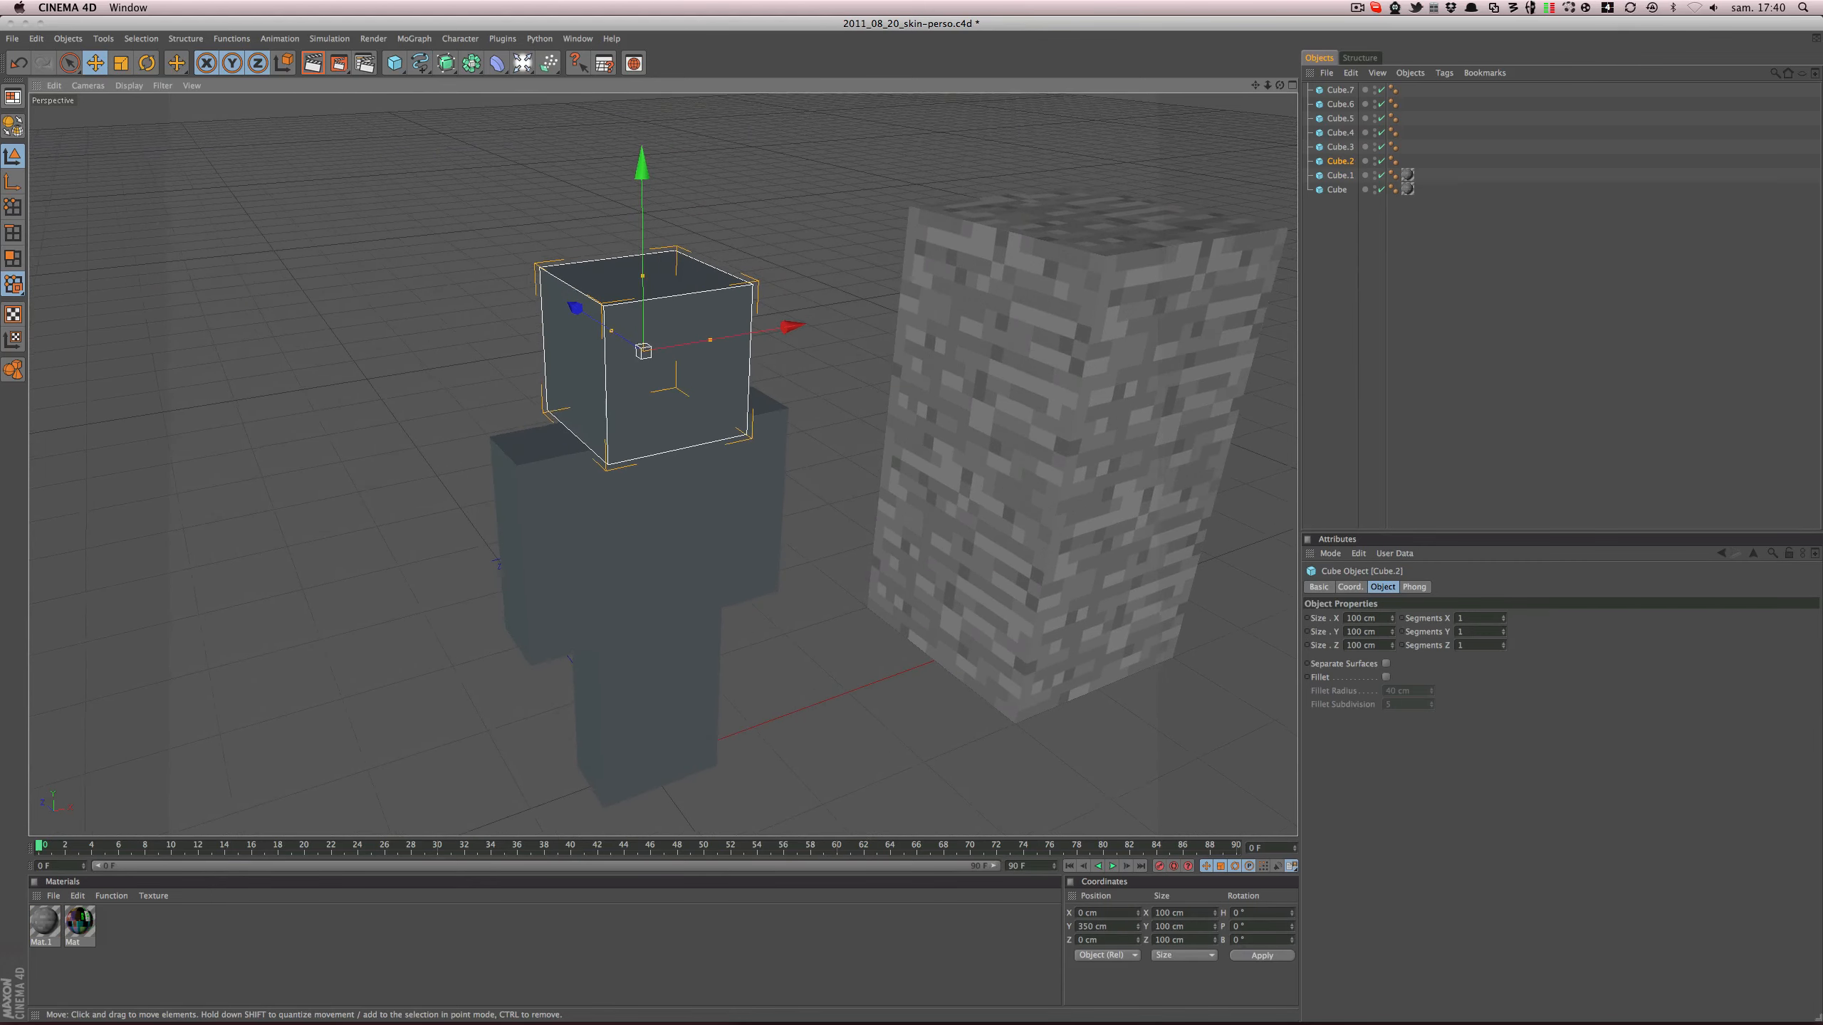
{"action": "scroll", "coordinate": [674, 450], "scroll_direction": "up", "scroll_amount": 1}
{"action": "left_click_drag", "start_coordinate": [675, 450], "coordinate": [739, 474], "text": "alt"}
{"action": "middle_click_drag", "start_coordinate": [739, 474], "coordinate": [744, 492], "text": "alt"}
{"action": "scroll", "coordinate": [744, 491], "scroll_direction": "up", "scroll_amount": 1}
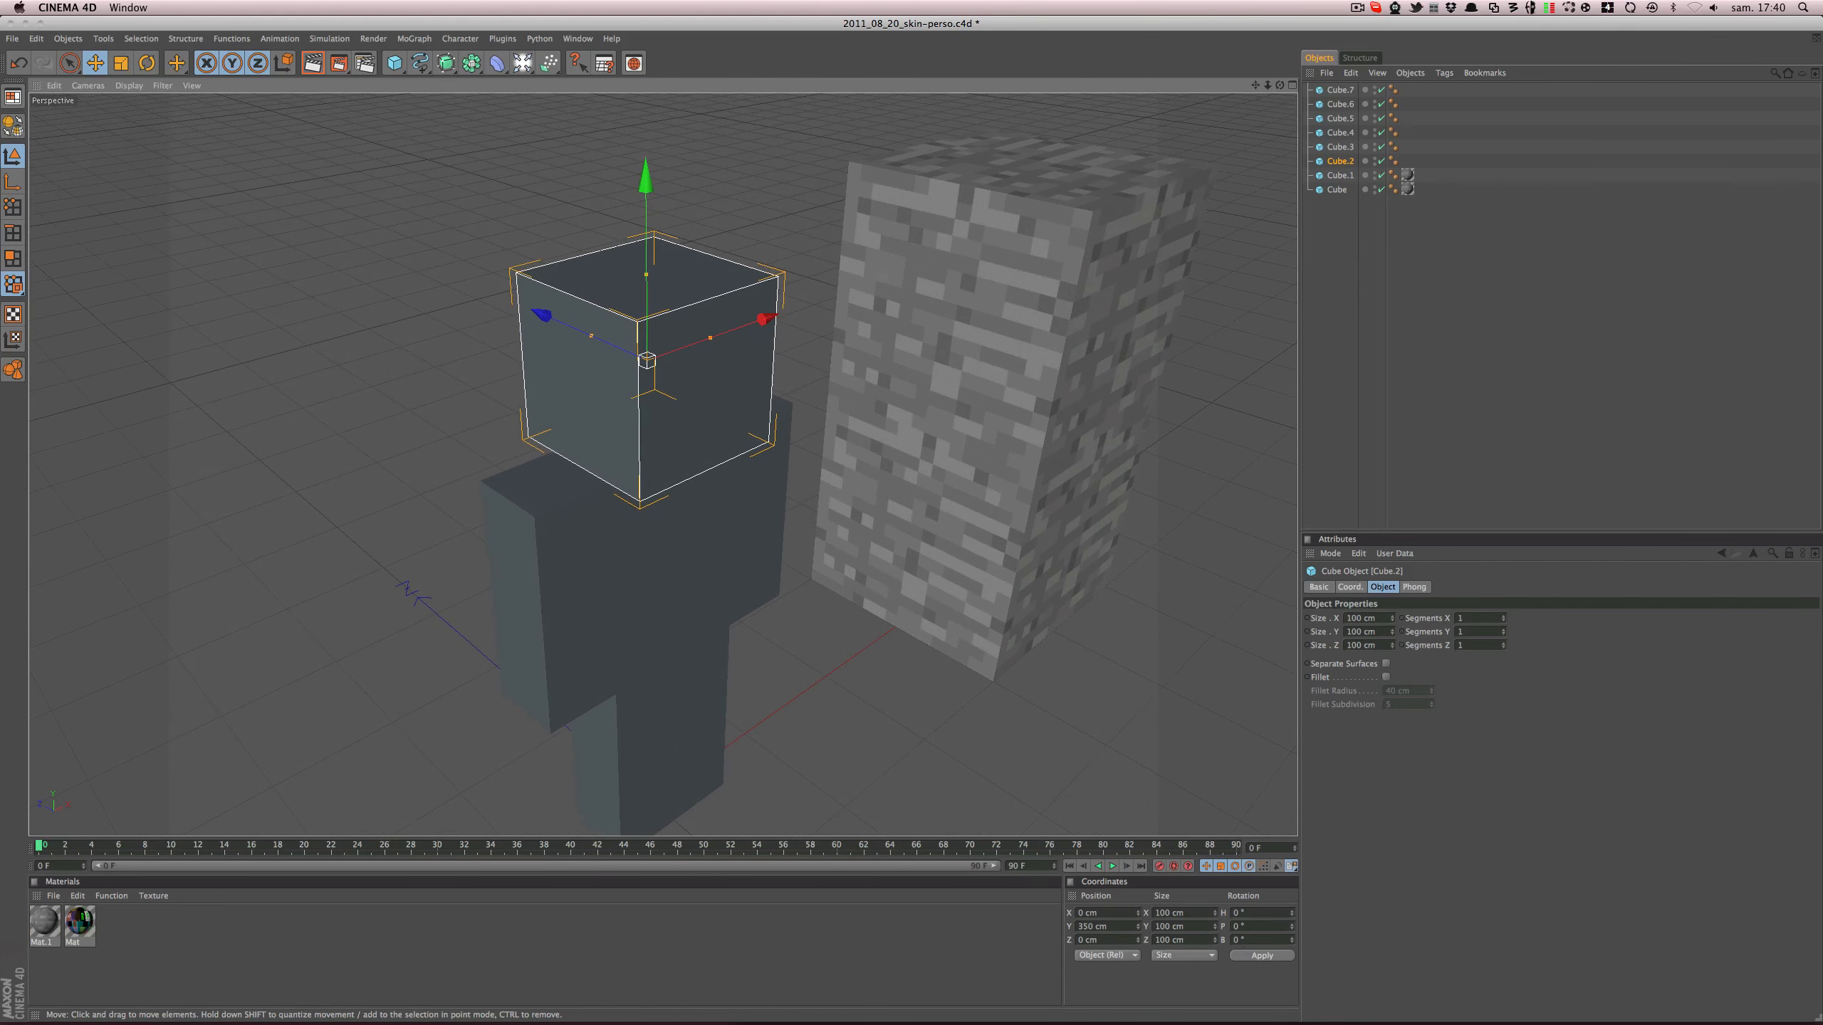
{"action": "left_click", "coordinate": [90, 941]}
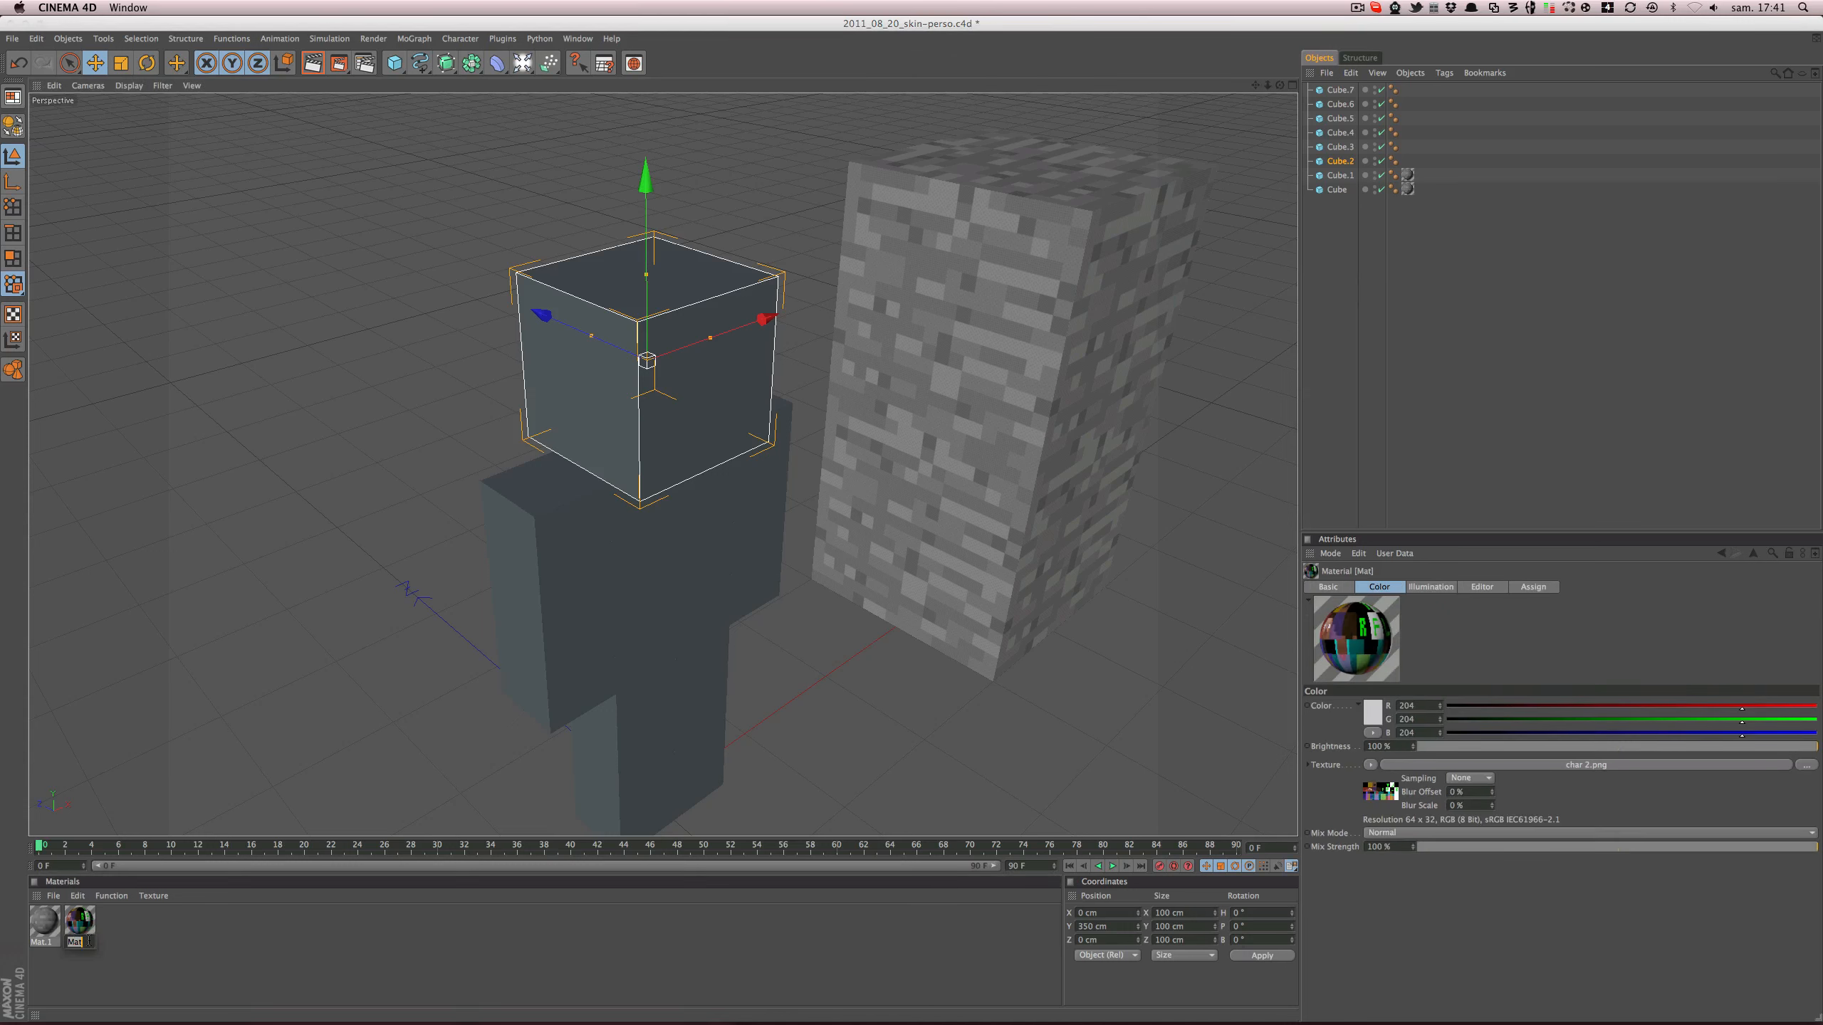
{"action": "type", "text": "test"}
{"action": "key", "text": "Return"}
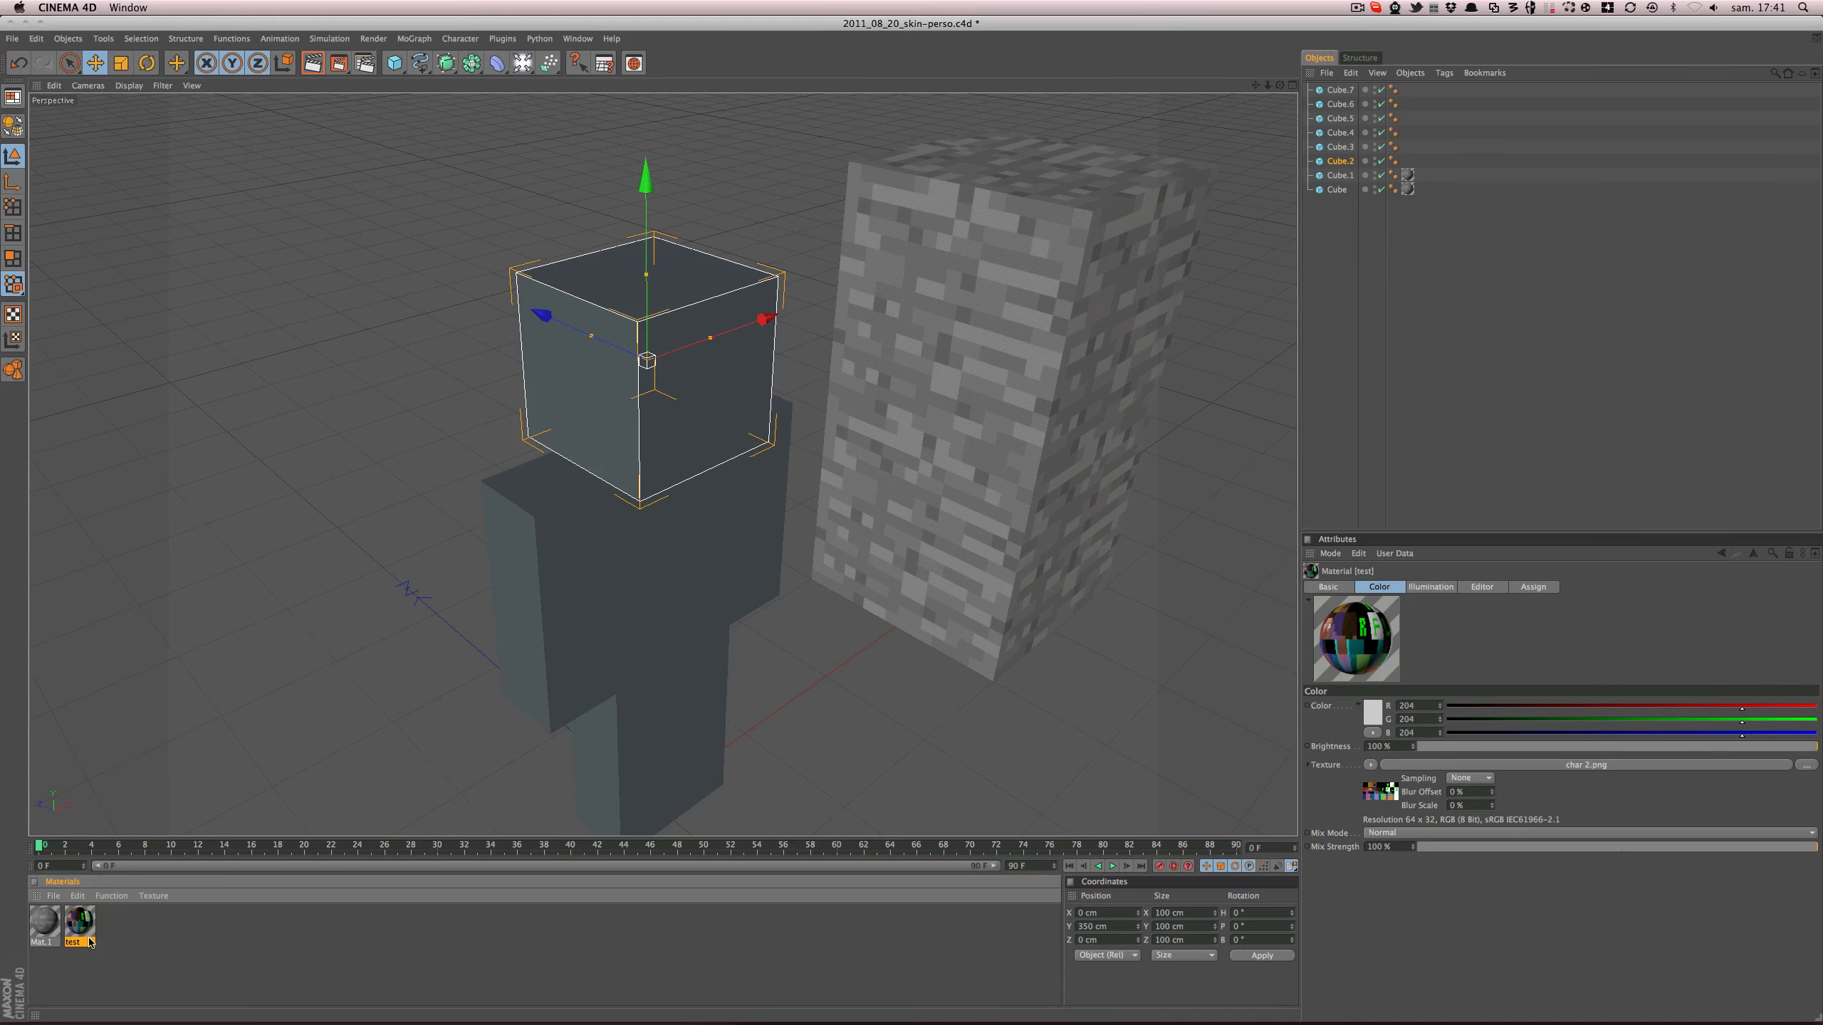
- Rename the stone-textured material as stone in the Material Editor and close the editor
{"action": "double_click", "coordinate": [46, 937]}
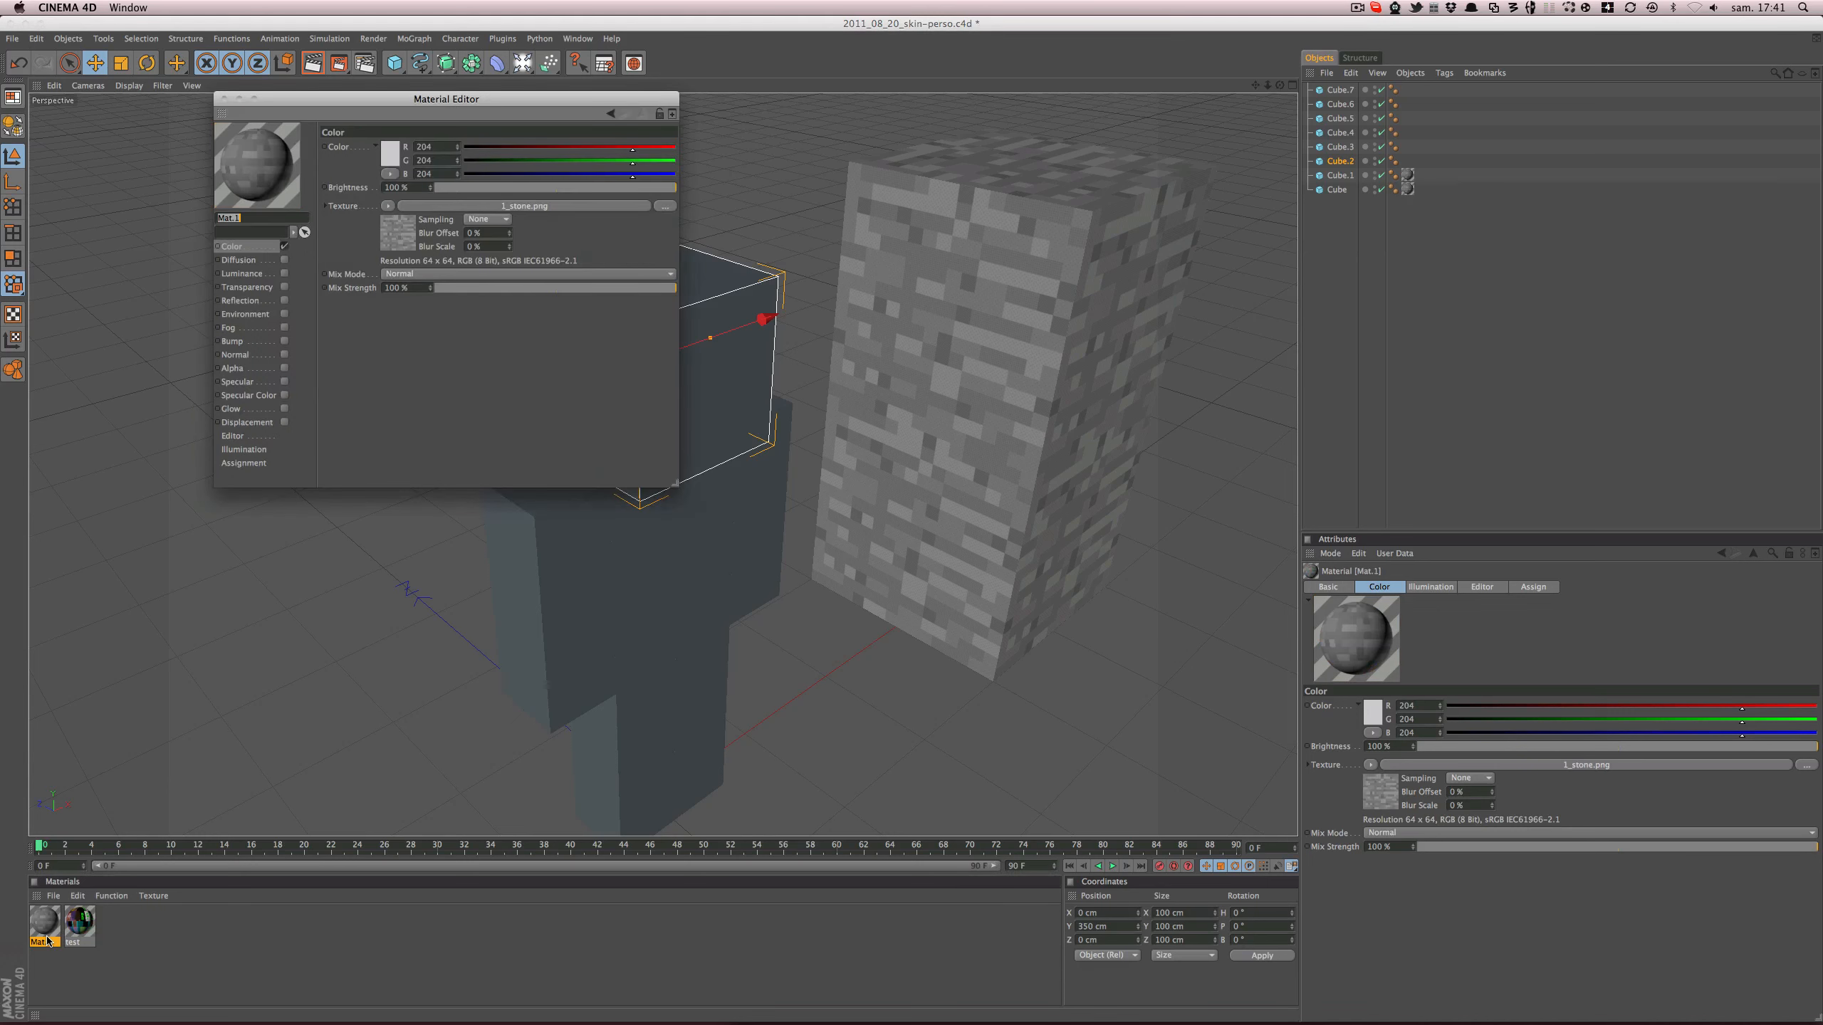
{"action": "type", "text": "stone"}
{"action": "key", "text": "Return"}
{"action": "left_click", "coordinate": [224, 98]}
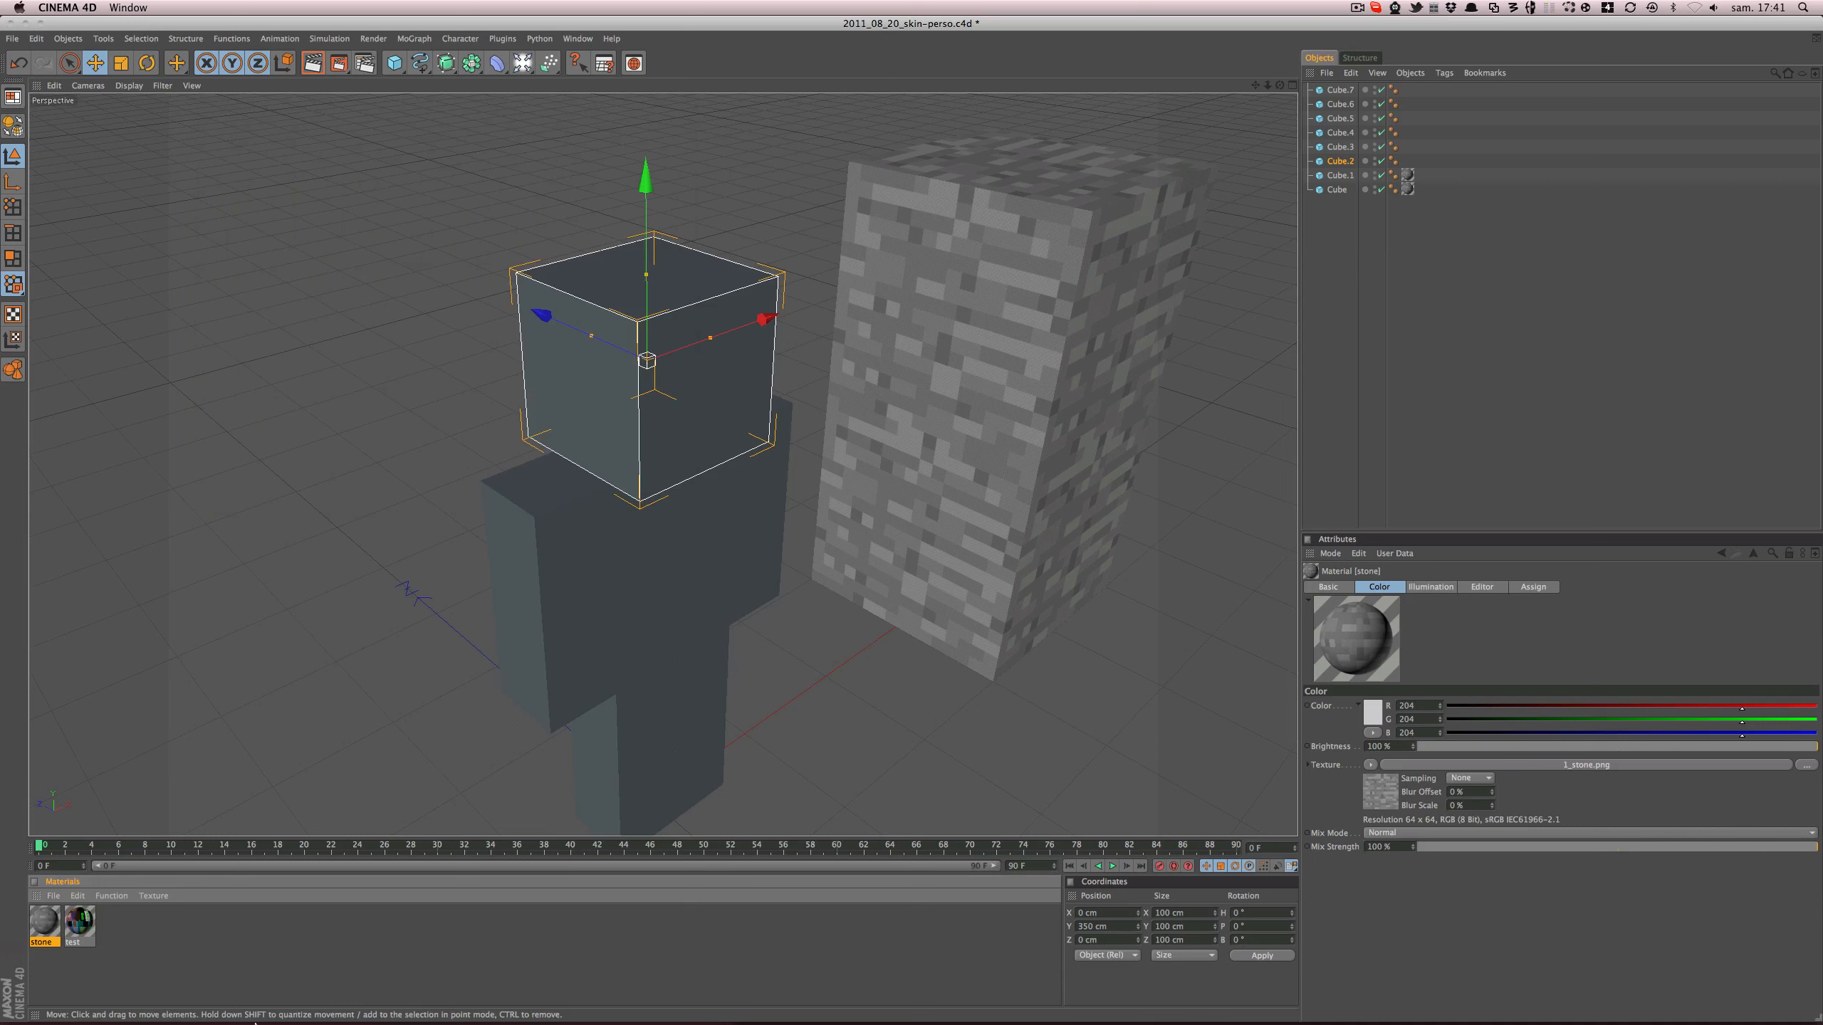
- Apply the test material to the head cube and rename that cube as tete
{"action": "left_click_drag", "start_coordinate": [99, 931], "coordinate": [585, 379]}
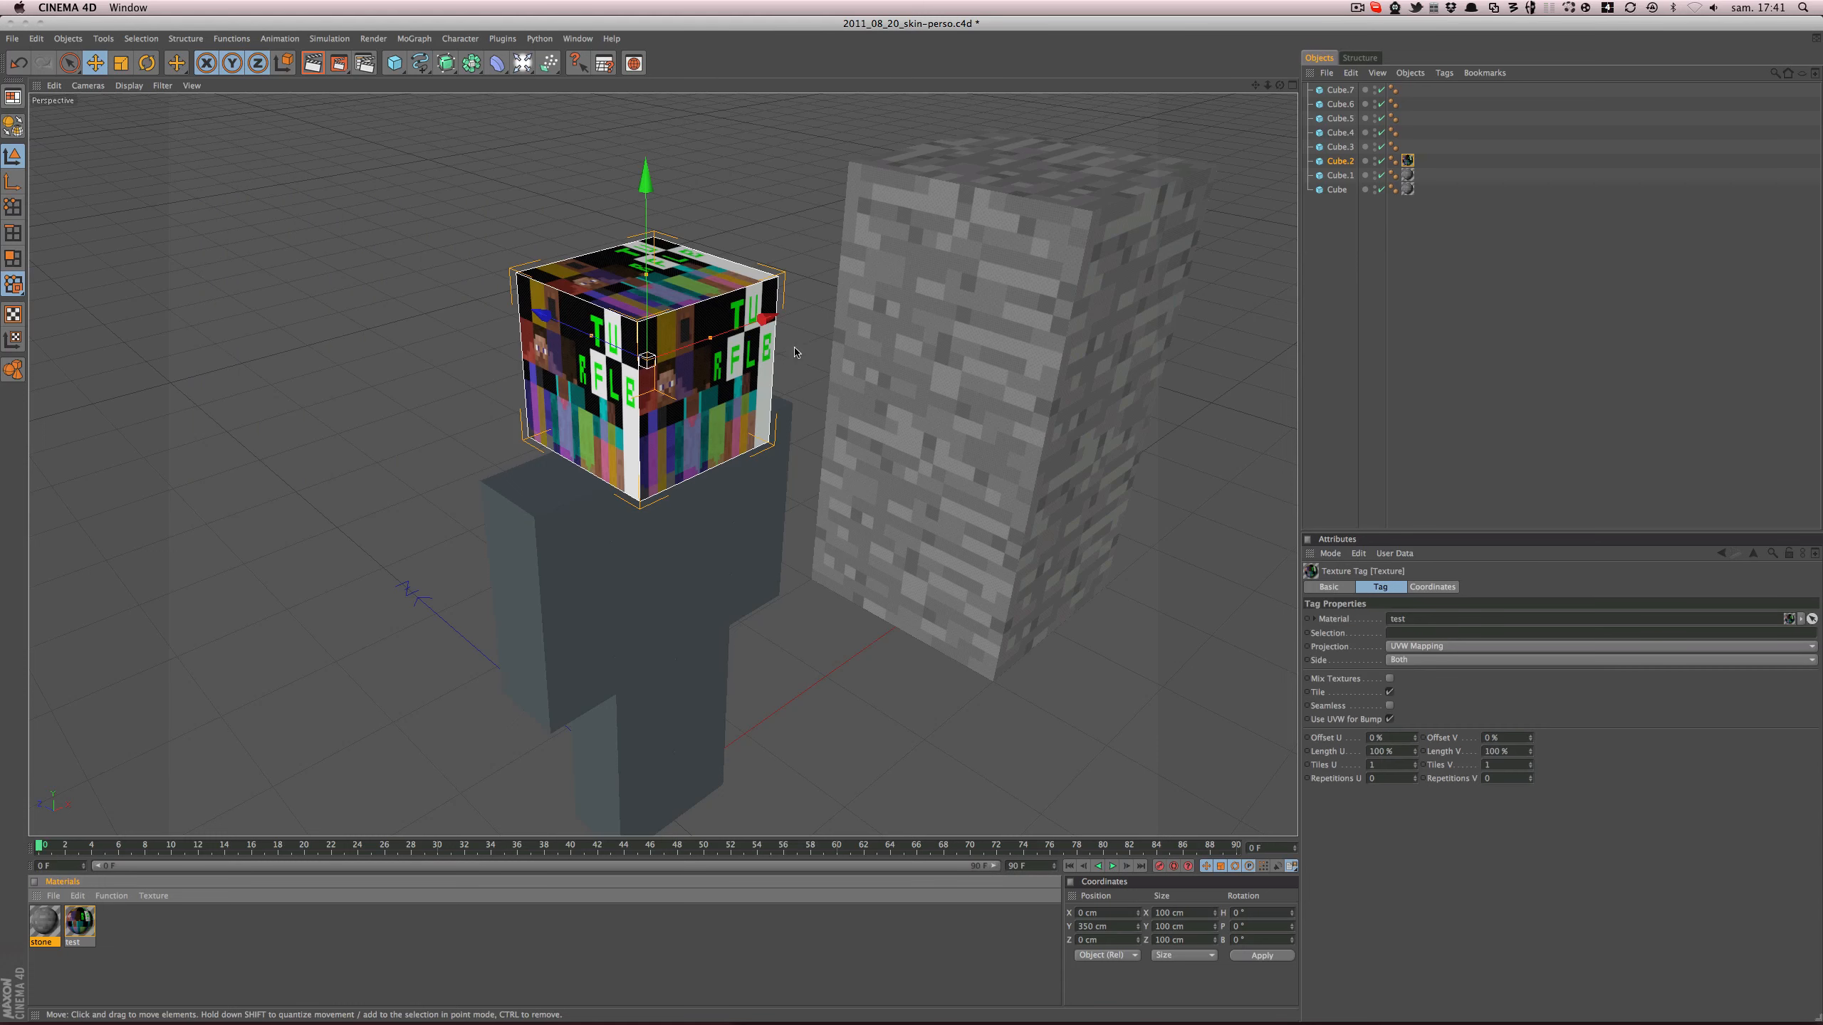
{"action": "double_click", "coordinate": [1333, 162]}
{"action": "type", "text": "tete"}
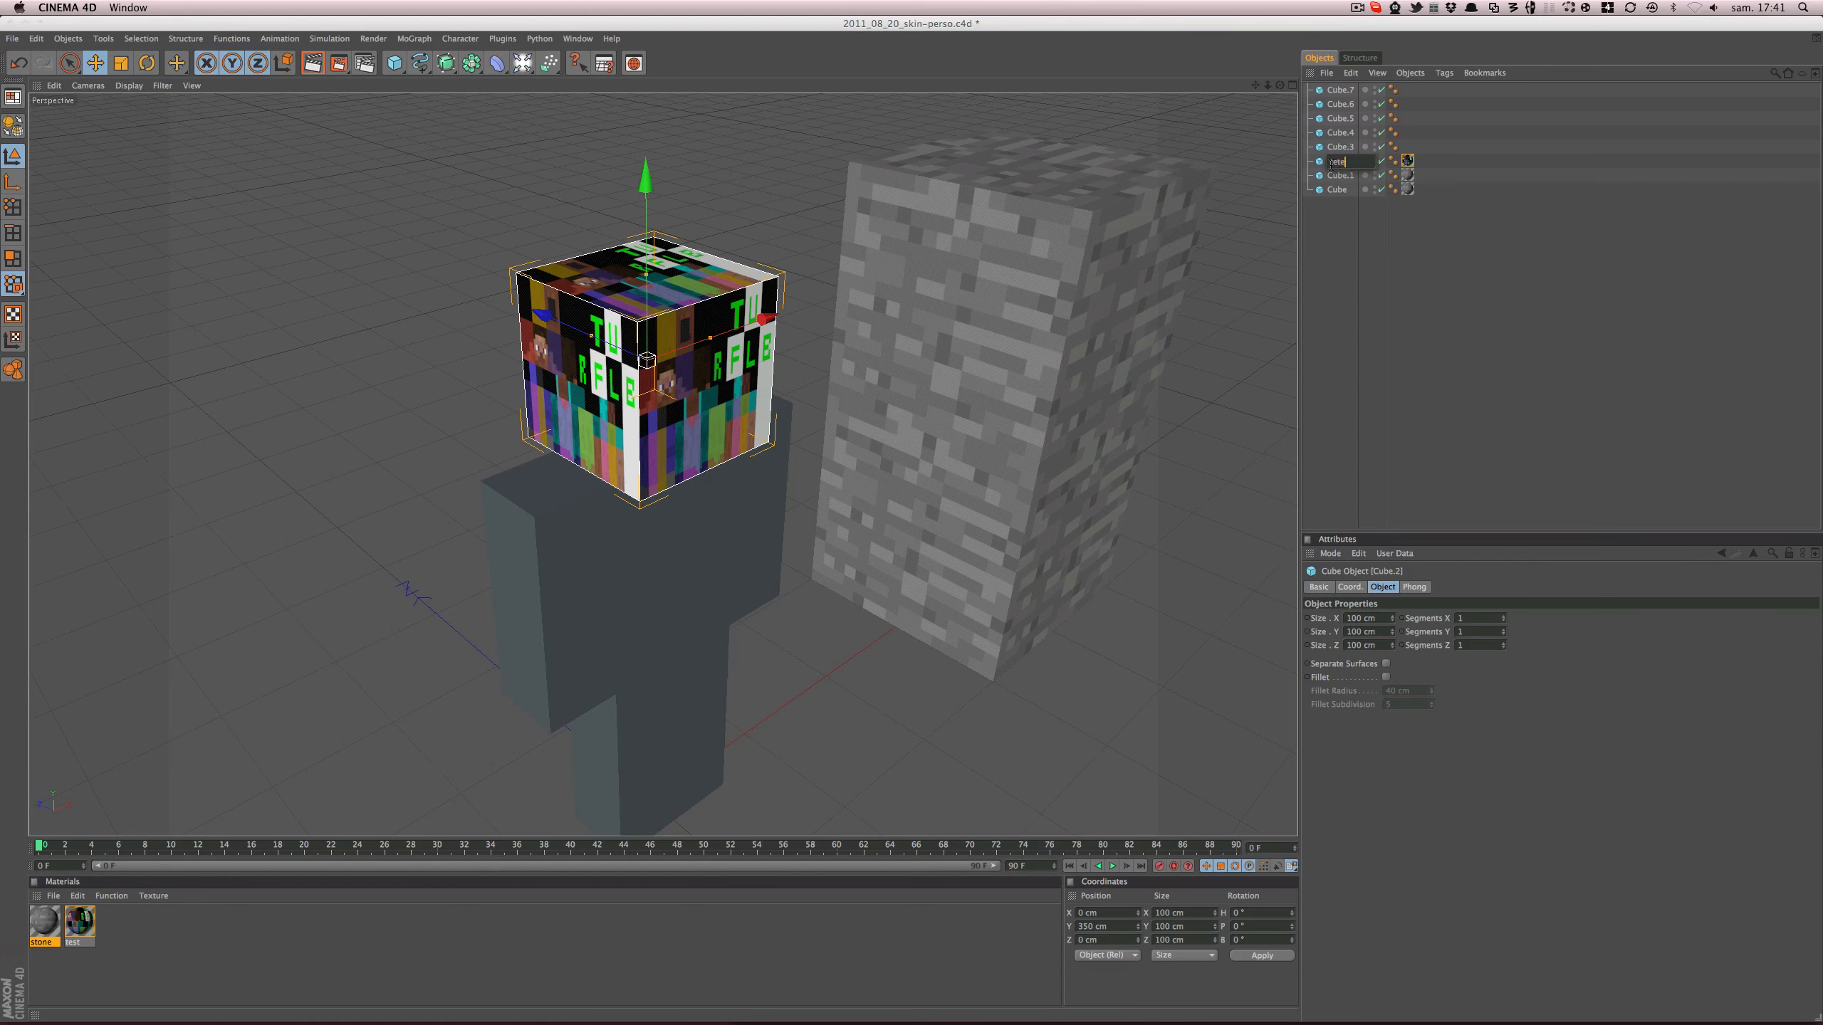
{"action": "key", "text": "Return"}
- Rename the arm cube at X -75 cm as bras gauche
{"action": "left_click", "coordinate": [572, 607]}
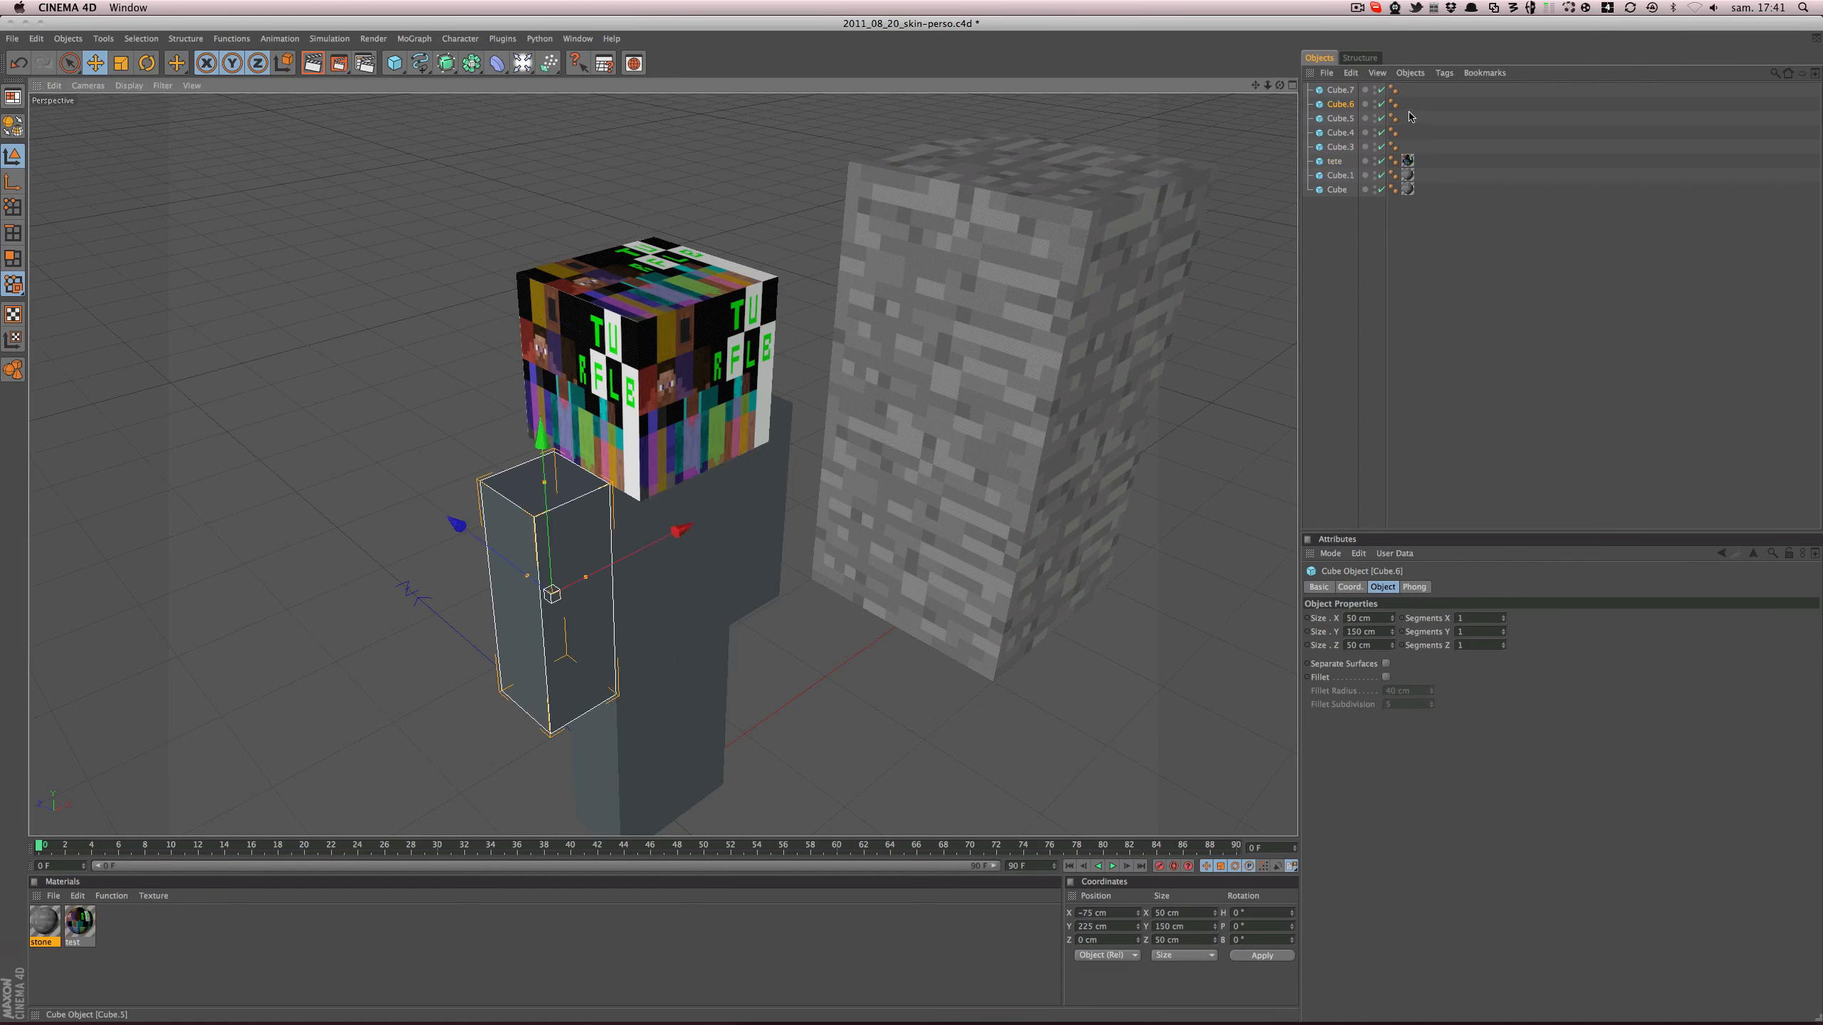
{"action": "double_click", "coordinate": [1350, 106]}
{"action": "left_click_drag", "start_coordinate": [784, 650], "coordinate": [678, 772], "text": "alt"}
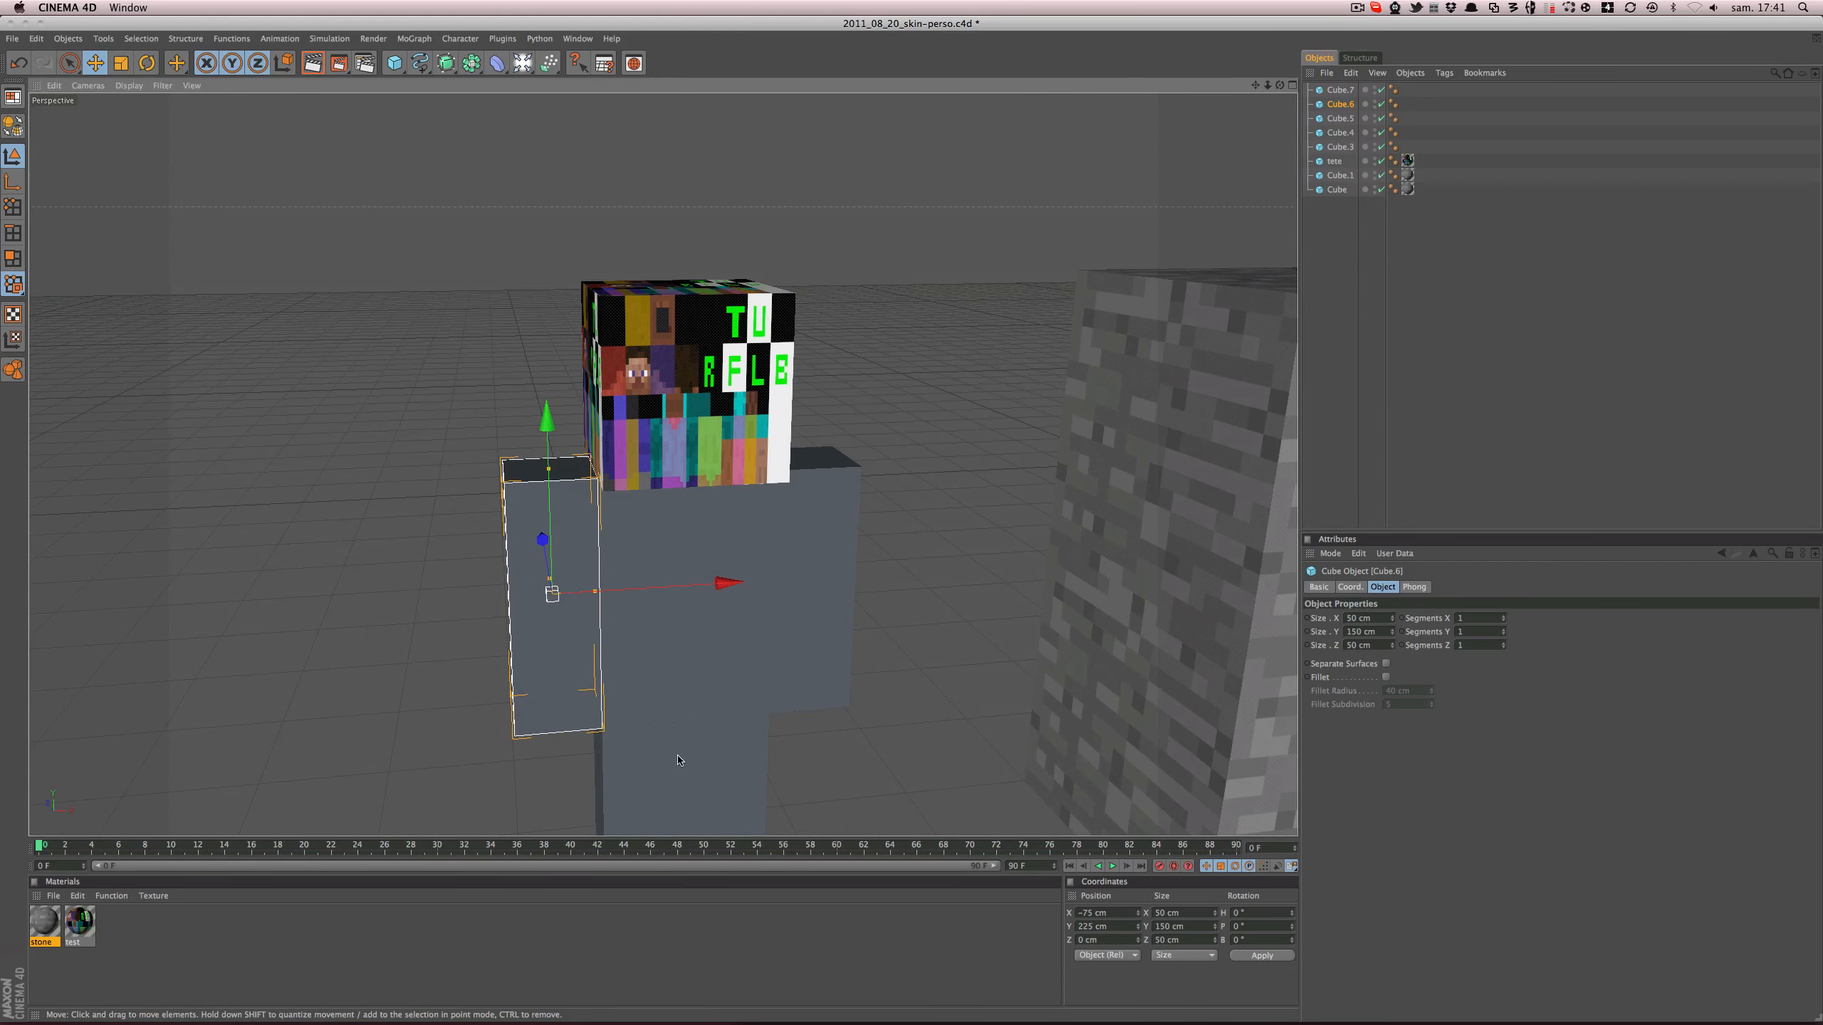
{"action": "double_click", "coordinate": [1334, 105]}
{"action": "type", "text": "bras"}
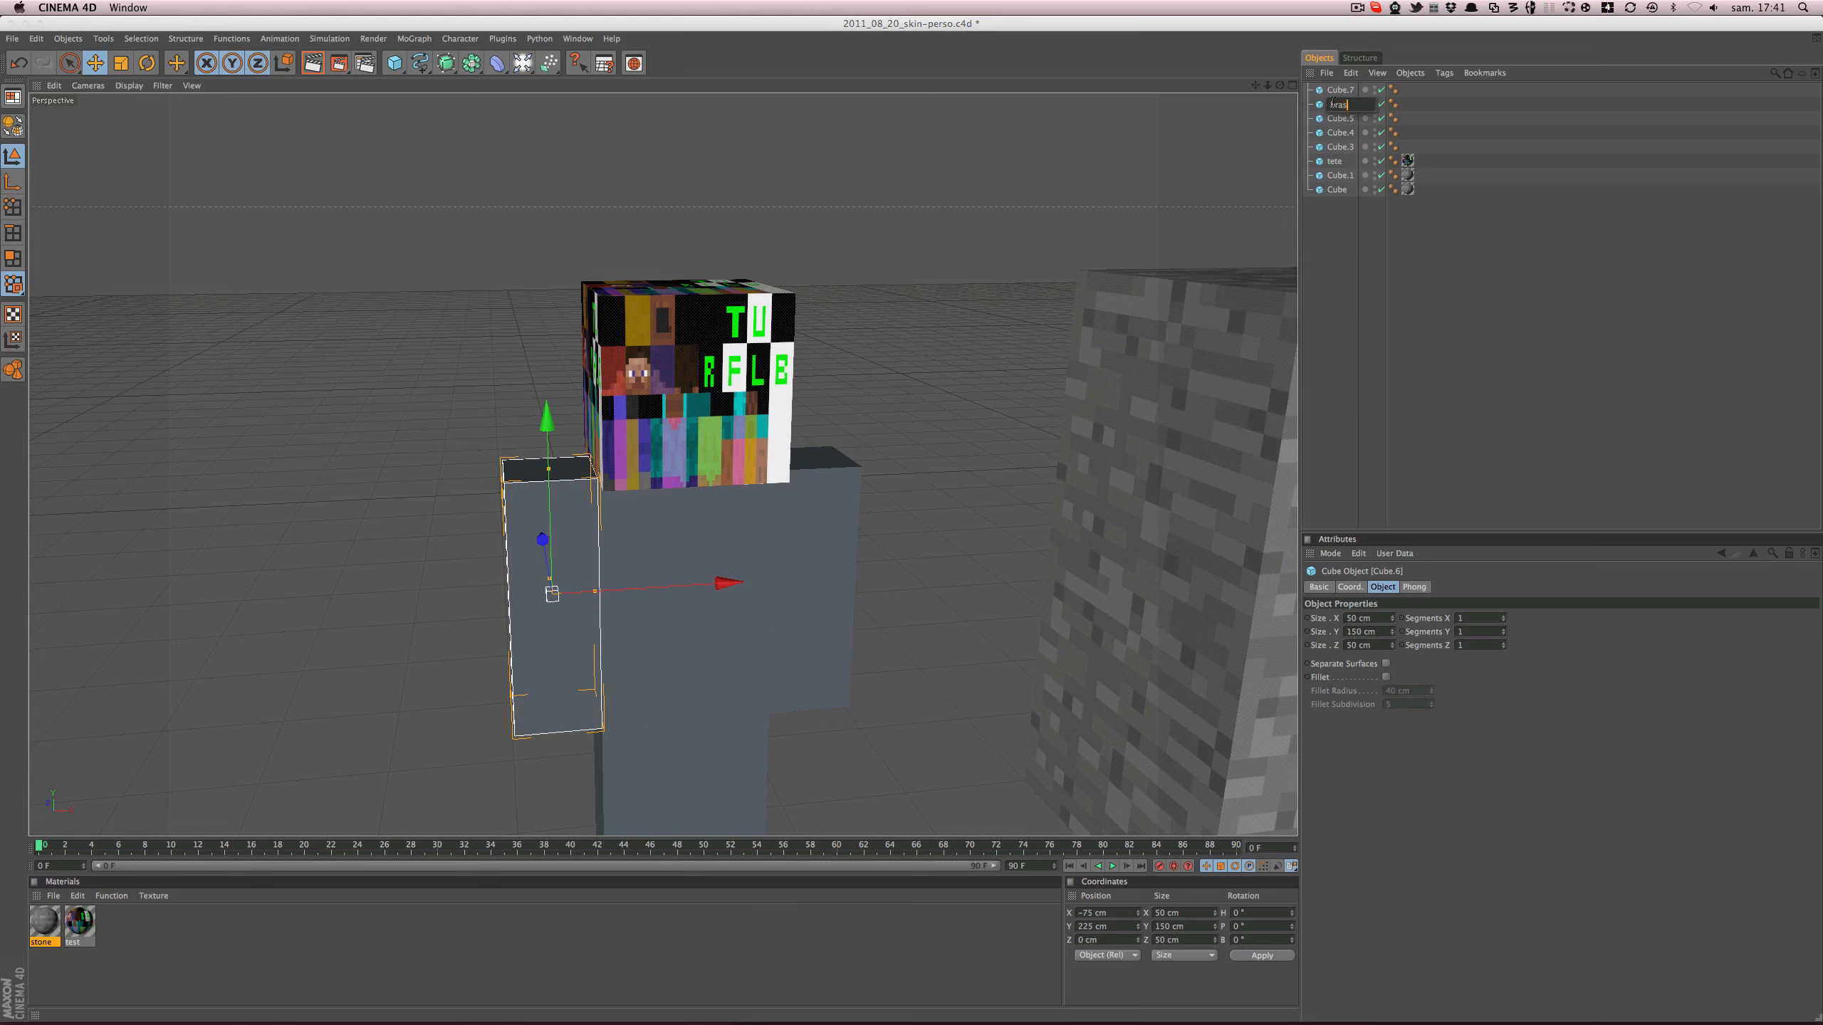
{"action": "type", "text": " gauche"}
{"action": "key", "text": "Return"}
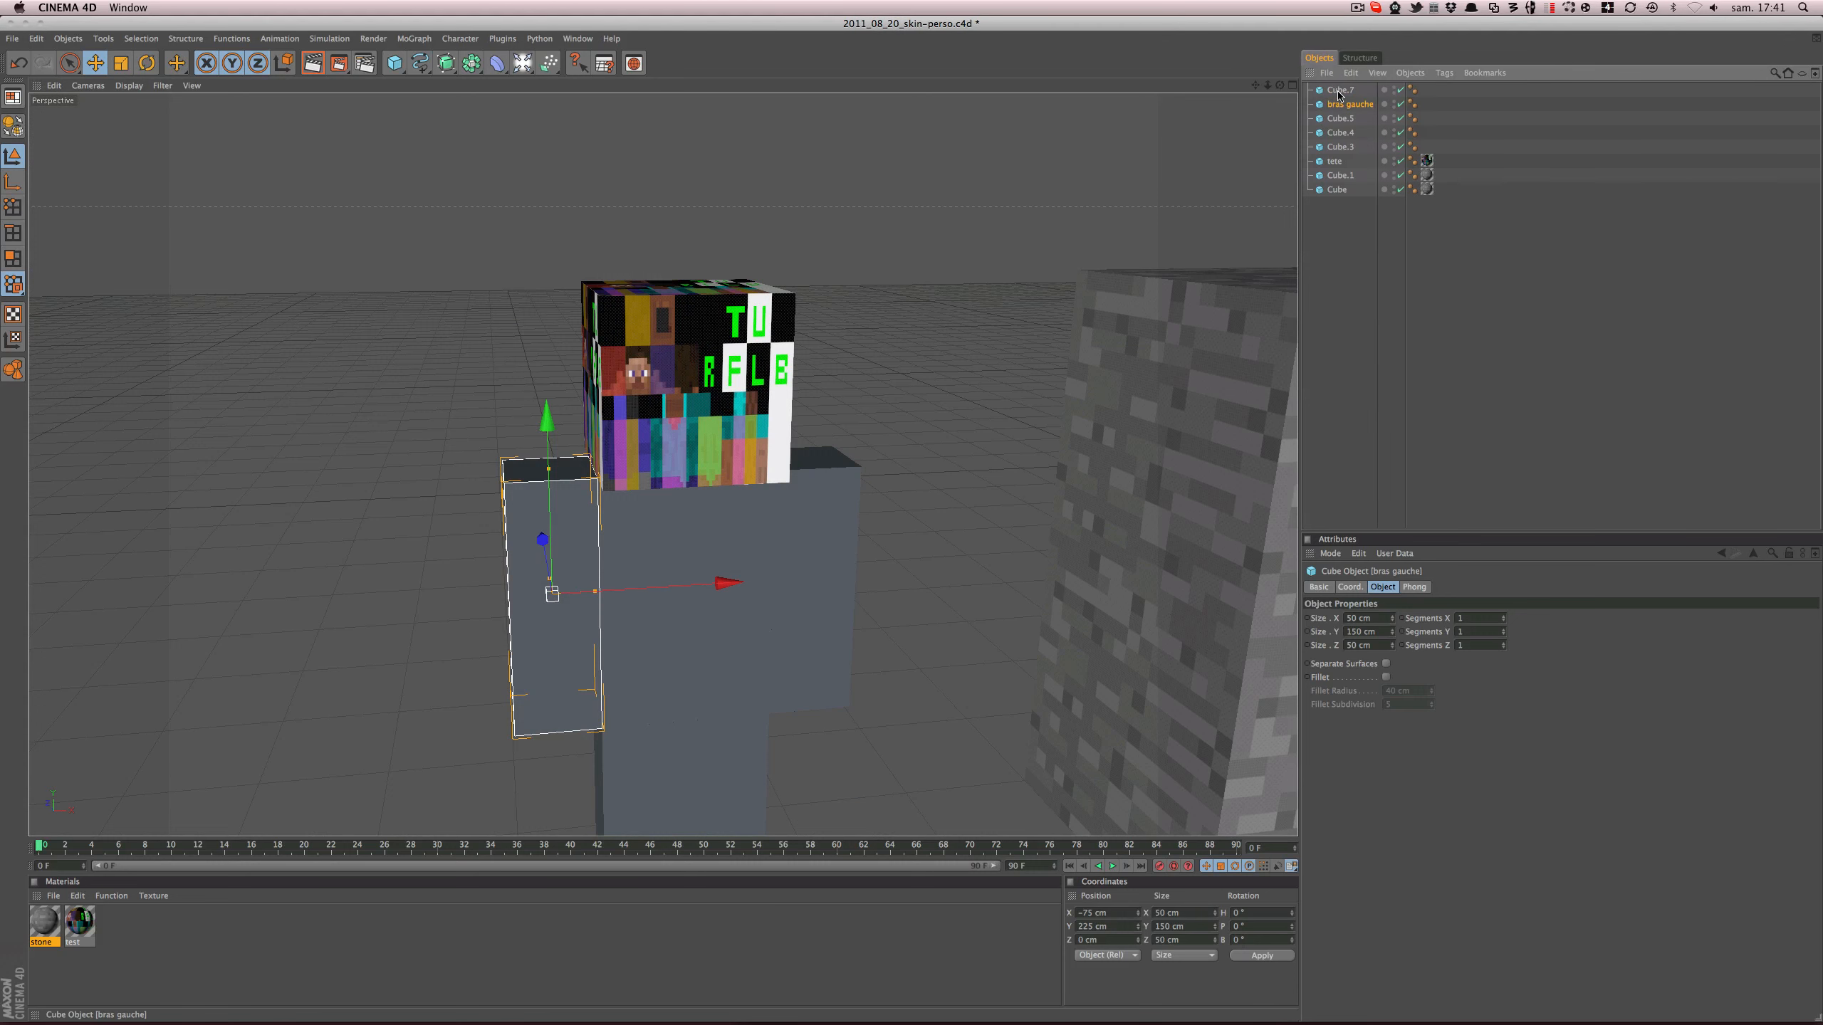
- Rename the arm cube at X 75 cm as bras droit
{"action": "double_click", "coordinate": [1339, 90]}
{"action": "type", "text": "b"}
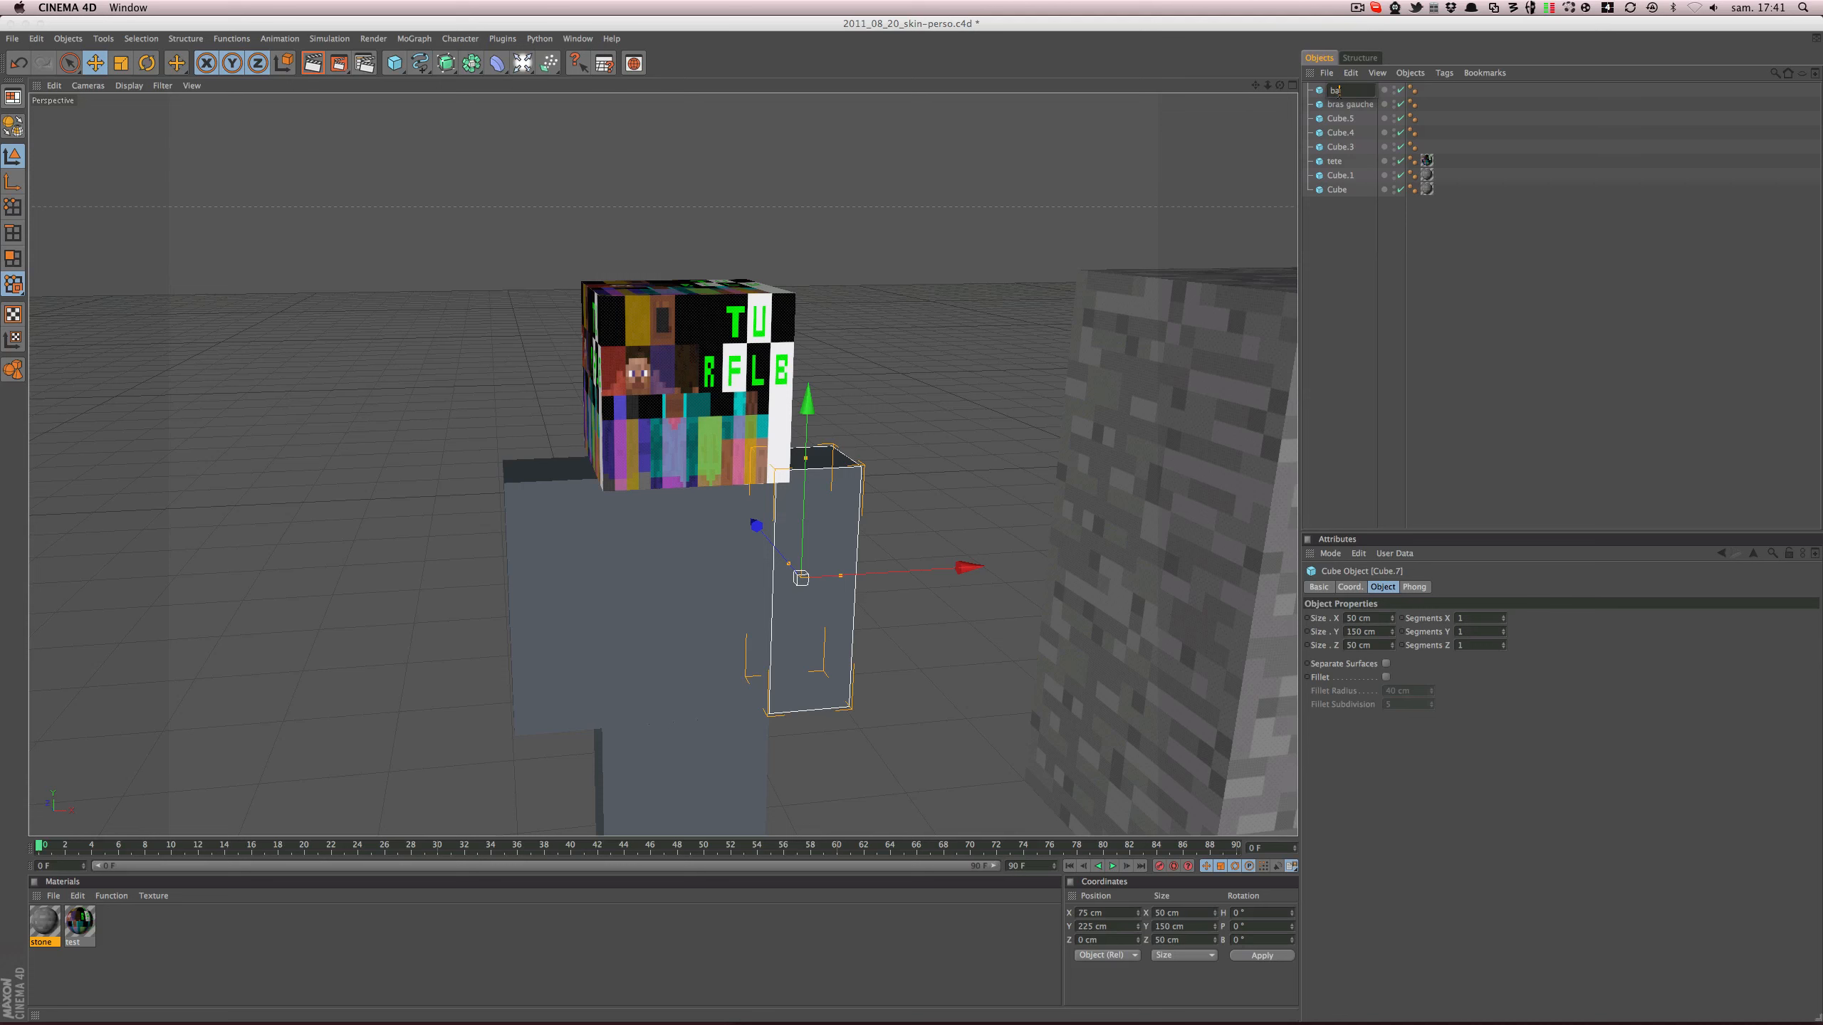
{"action": "type", "text": "ras droit"}
{"action": "key", "text": "Return"}
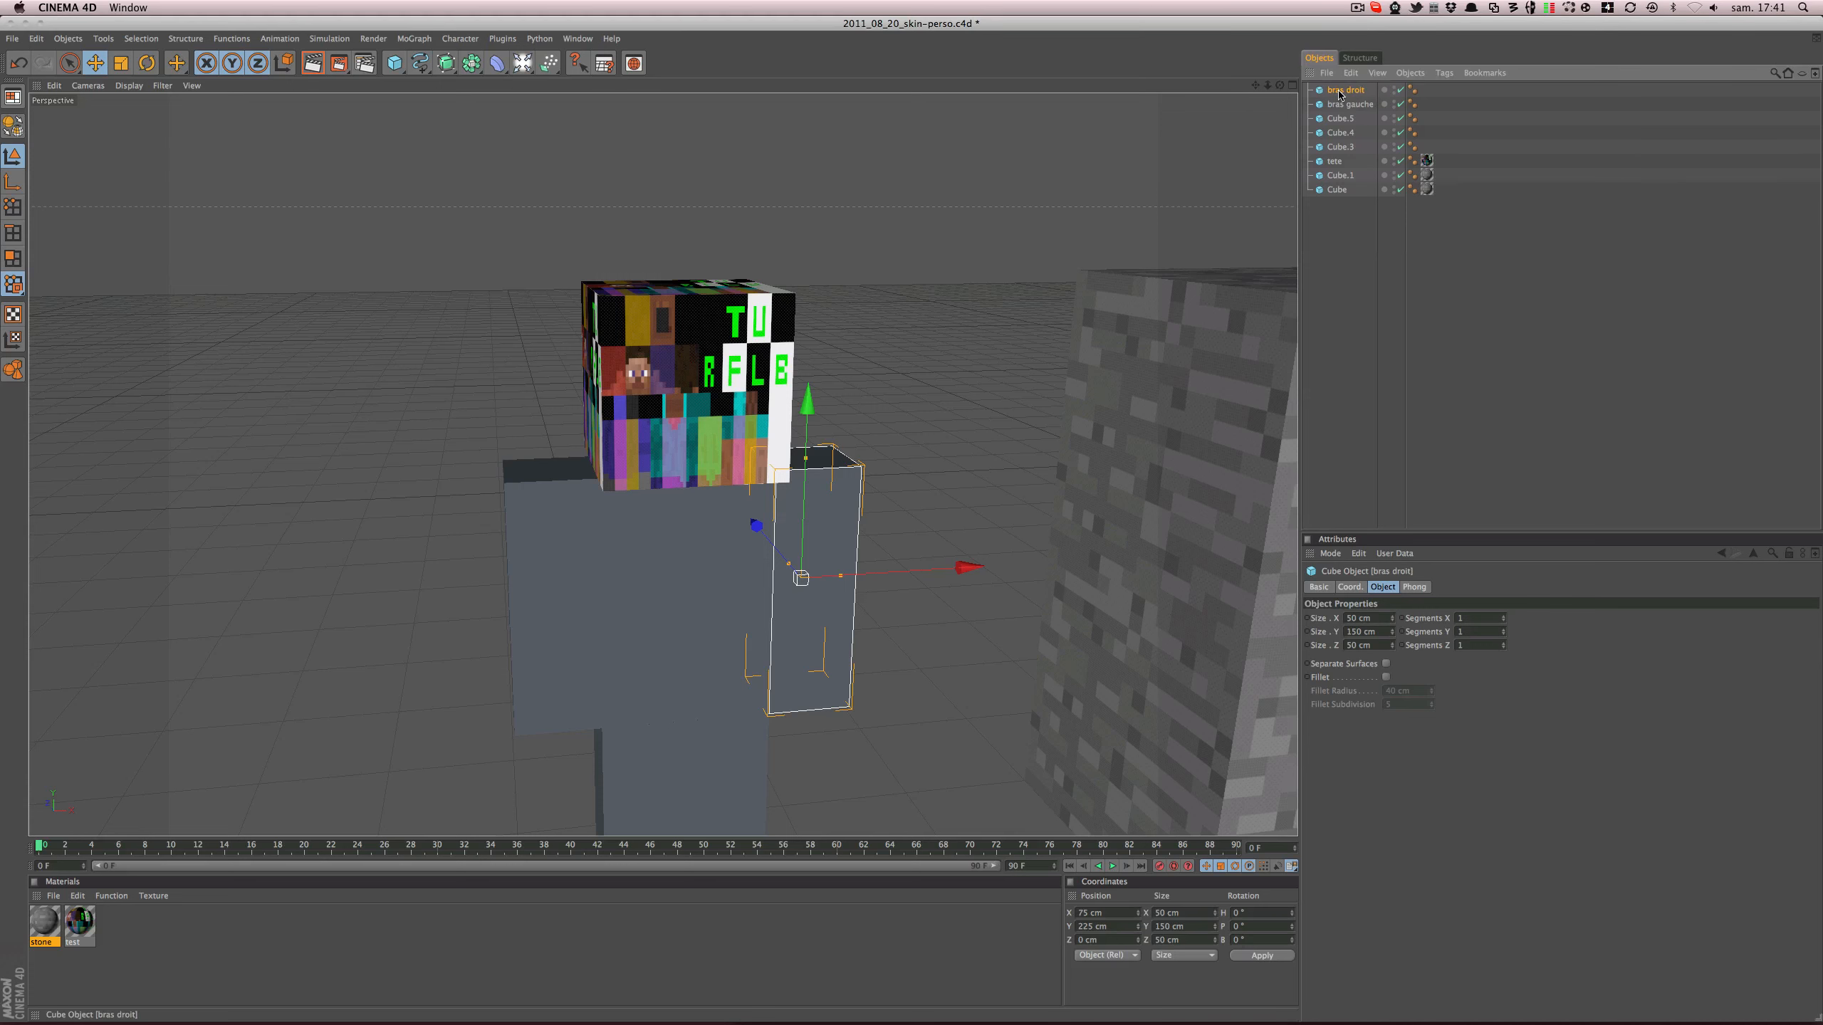
- Rename the leg cube at X 25 cm as jambe droite and the one at X -25 cm as jambe gauche
{"action": "double_click", "coordinate": [1340, 119]}
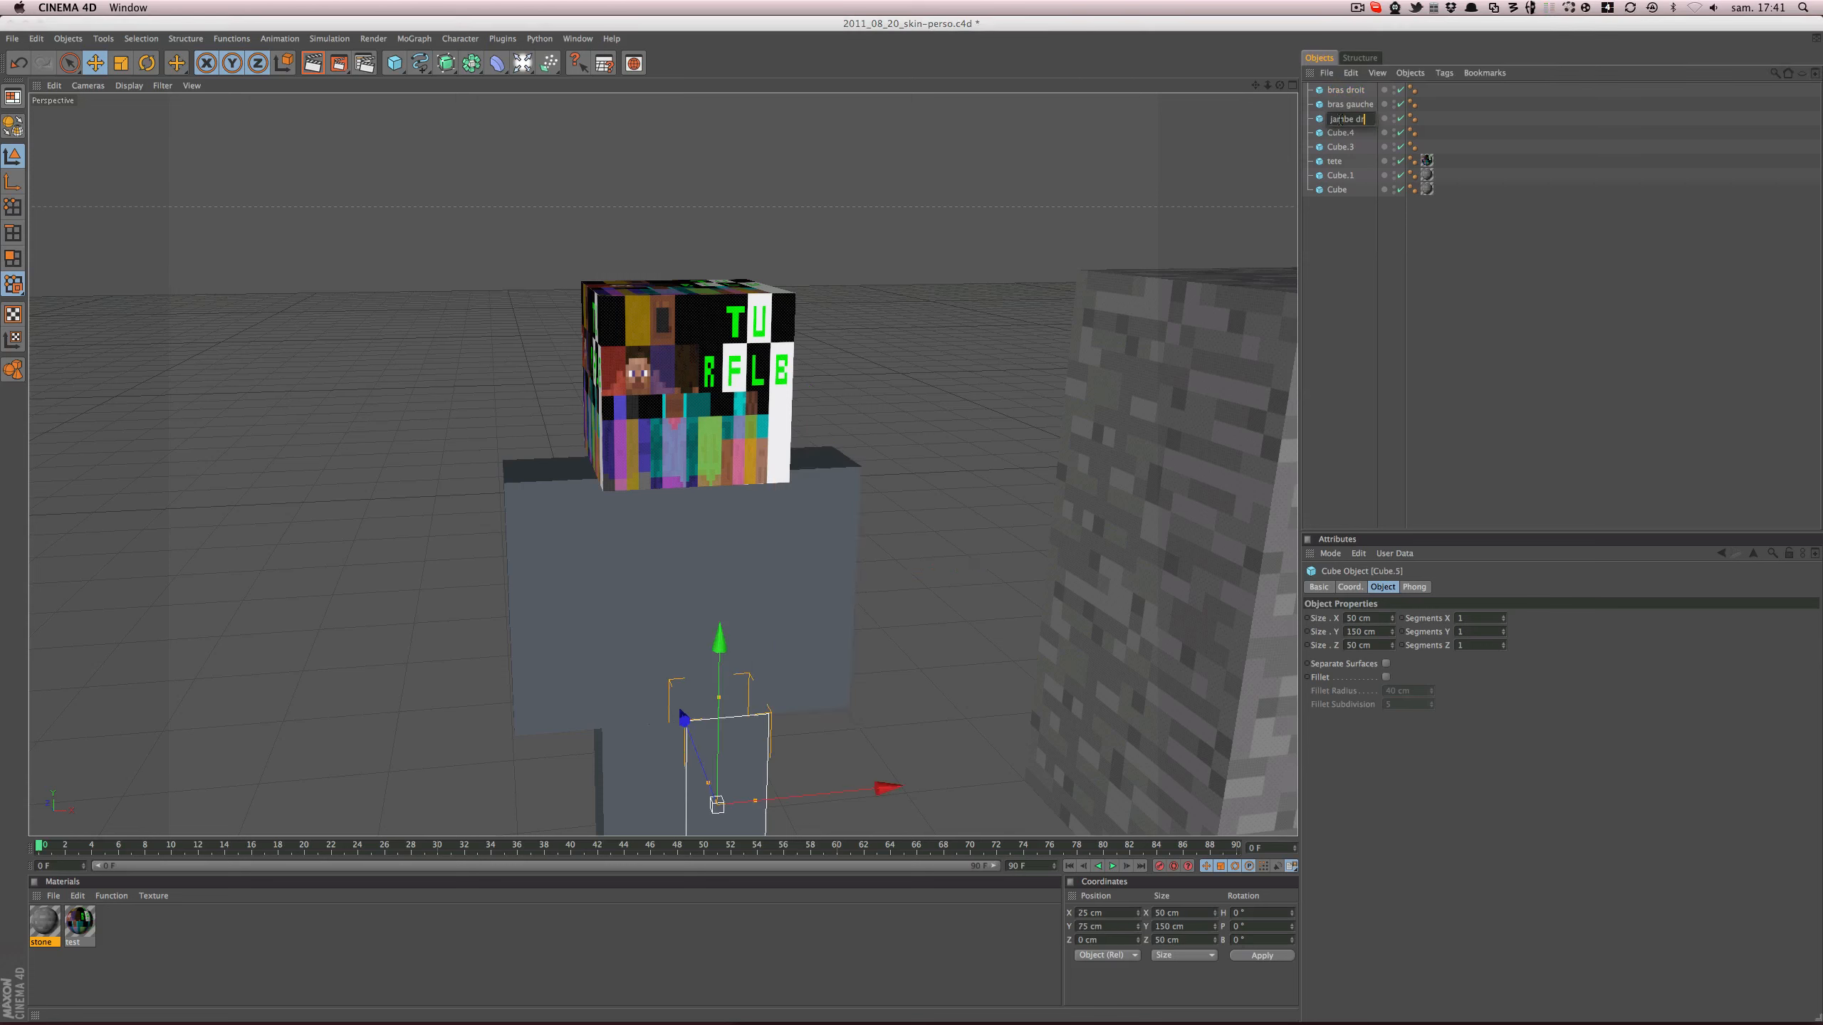
{"action": "type", "text": "oite"}
{"action": "key", "text": "Return"}
{"action": "double_click", "coordinate": [1341, 131]}
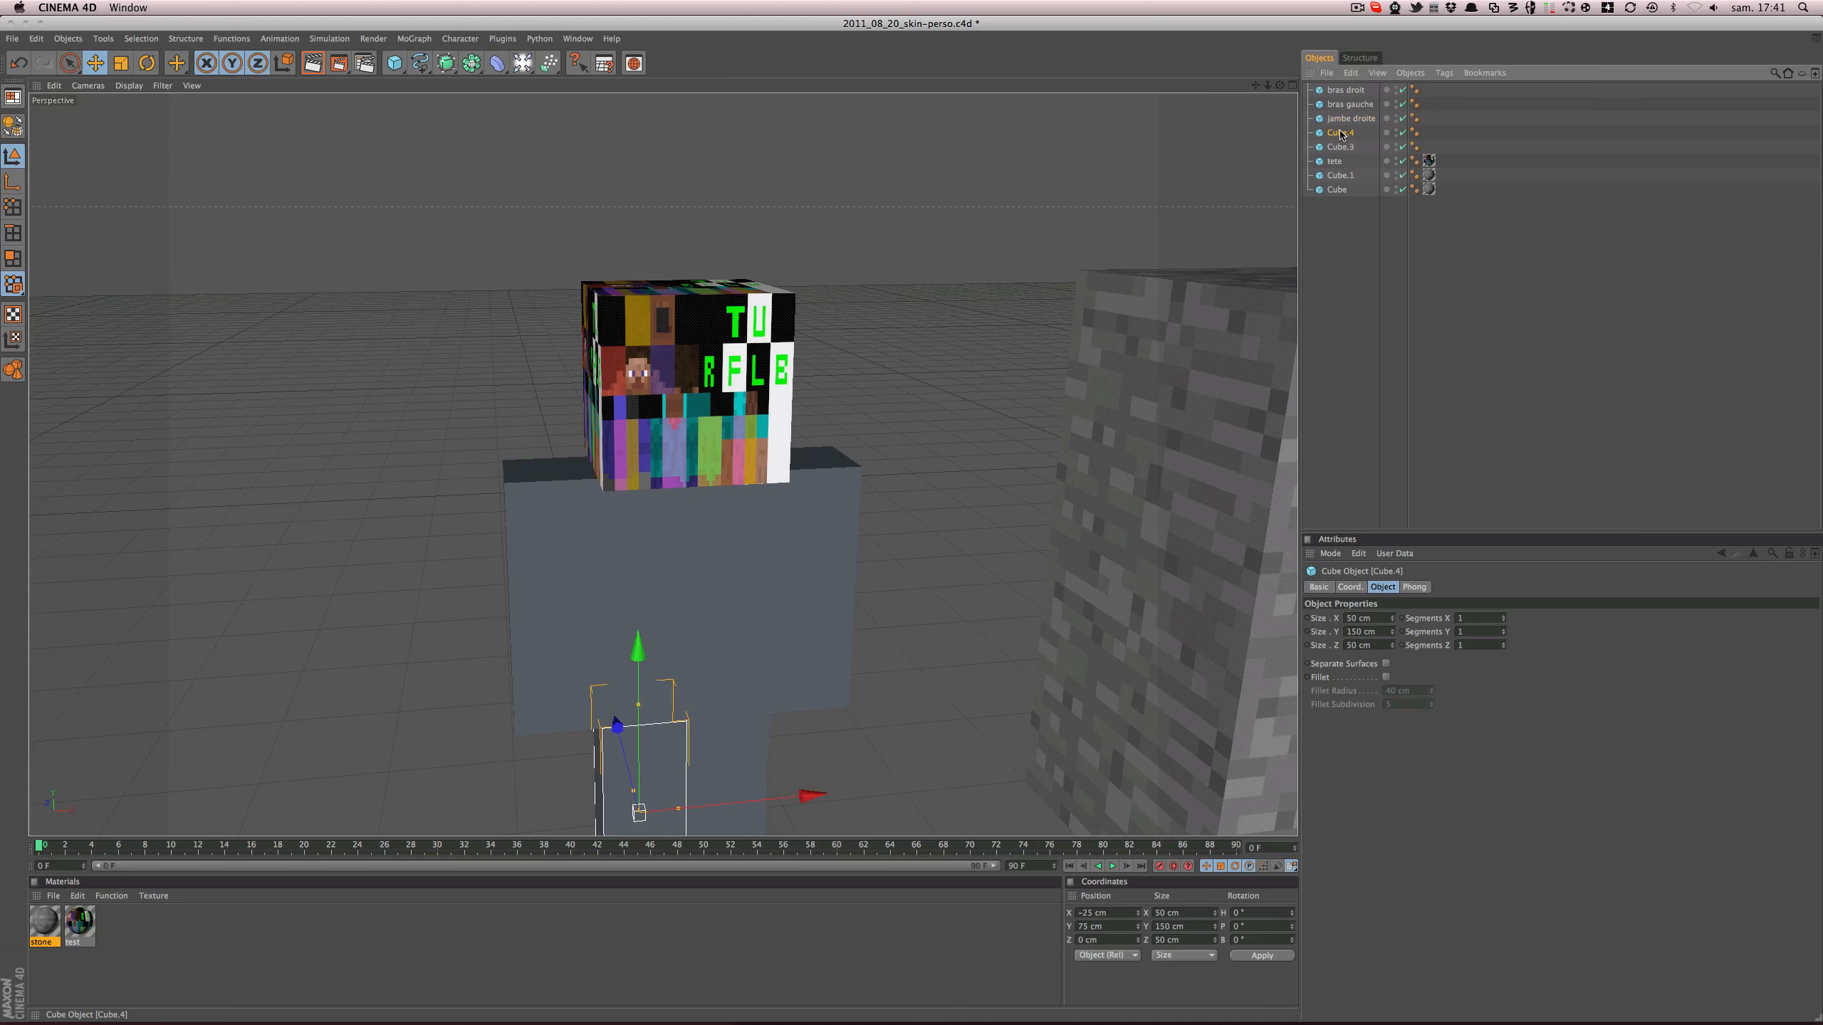
{"action": "type", "text": "jambe ga"}
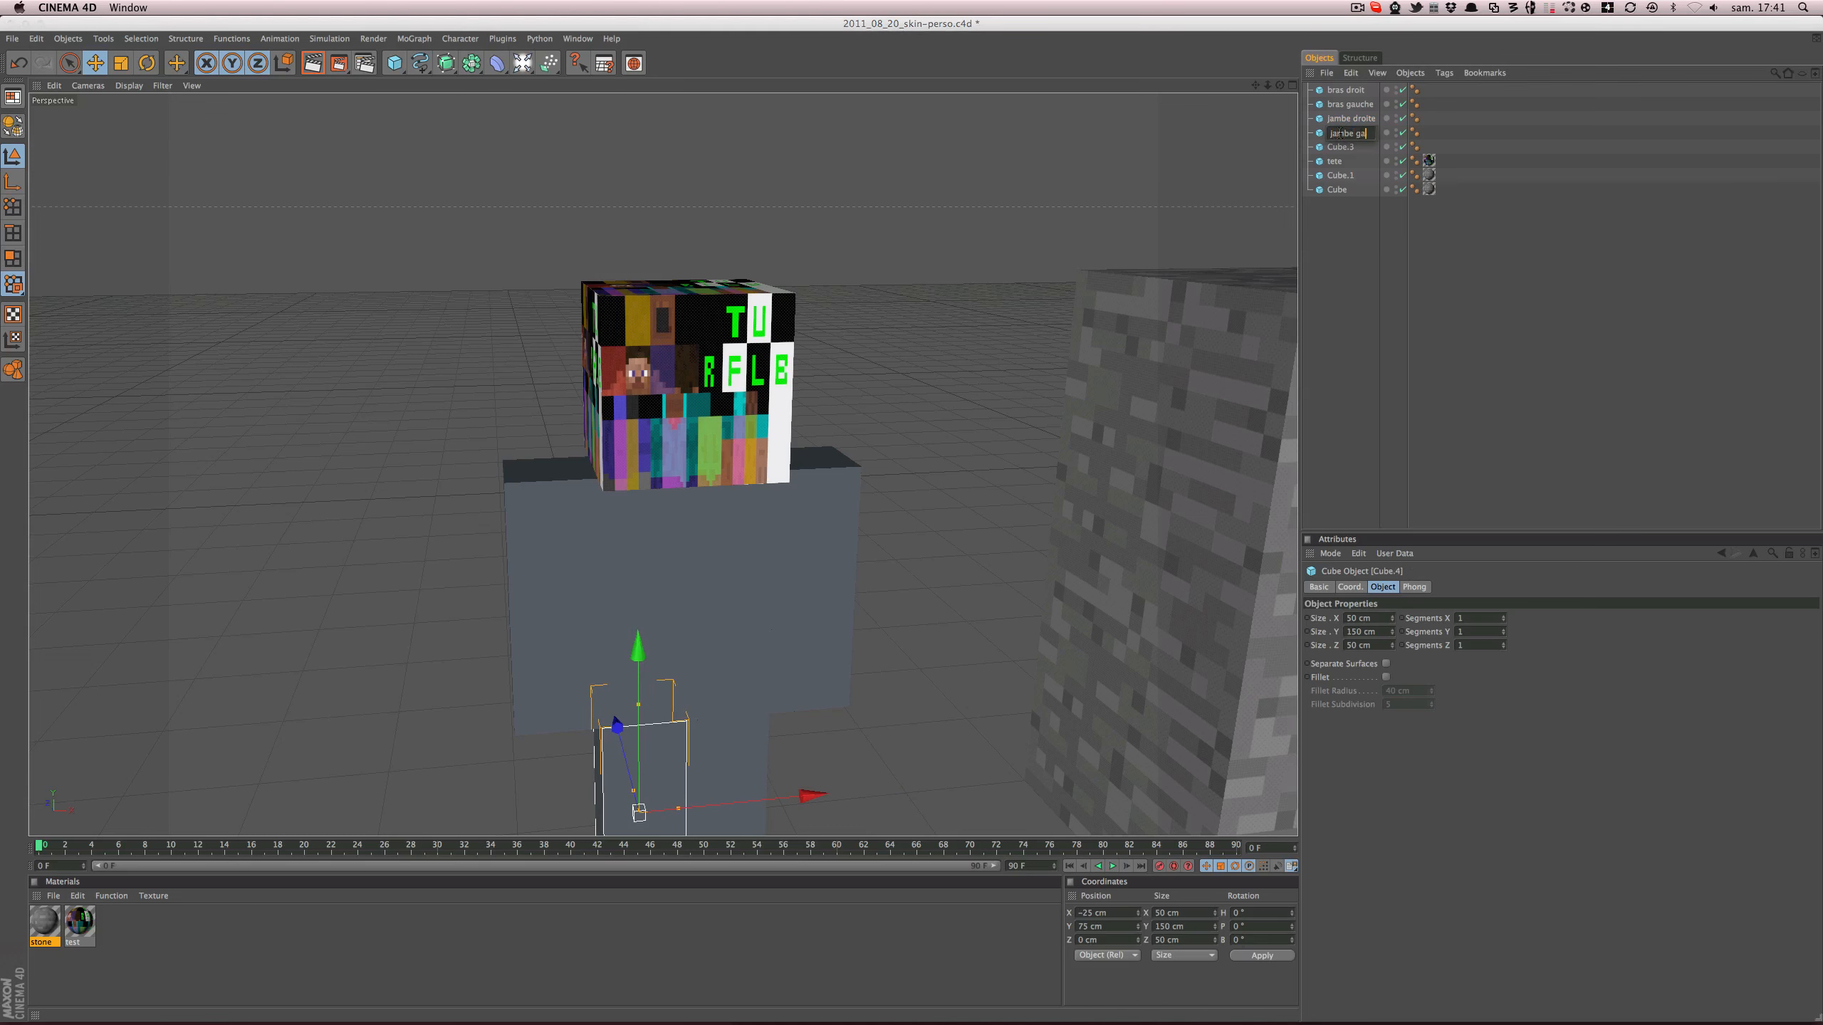
{"action": "type", "text": "uche"}
{"action": "key", "text": "Return"}
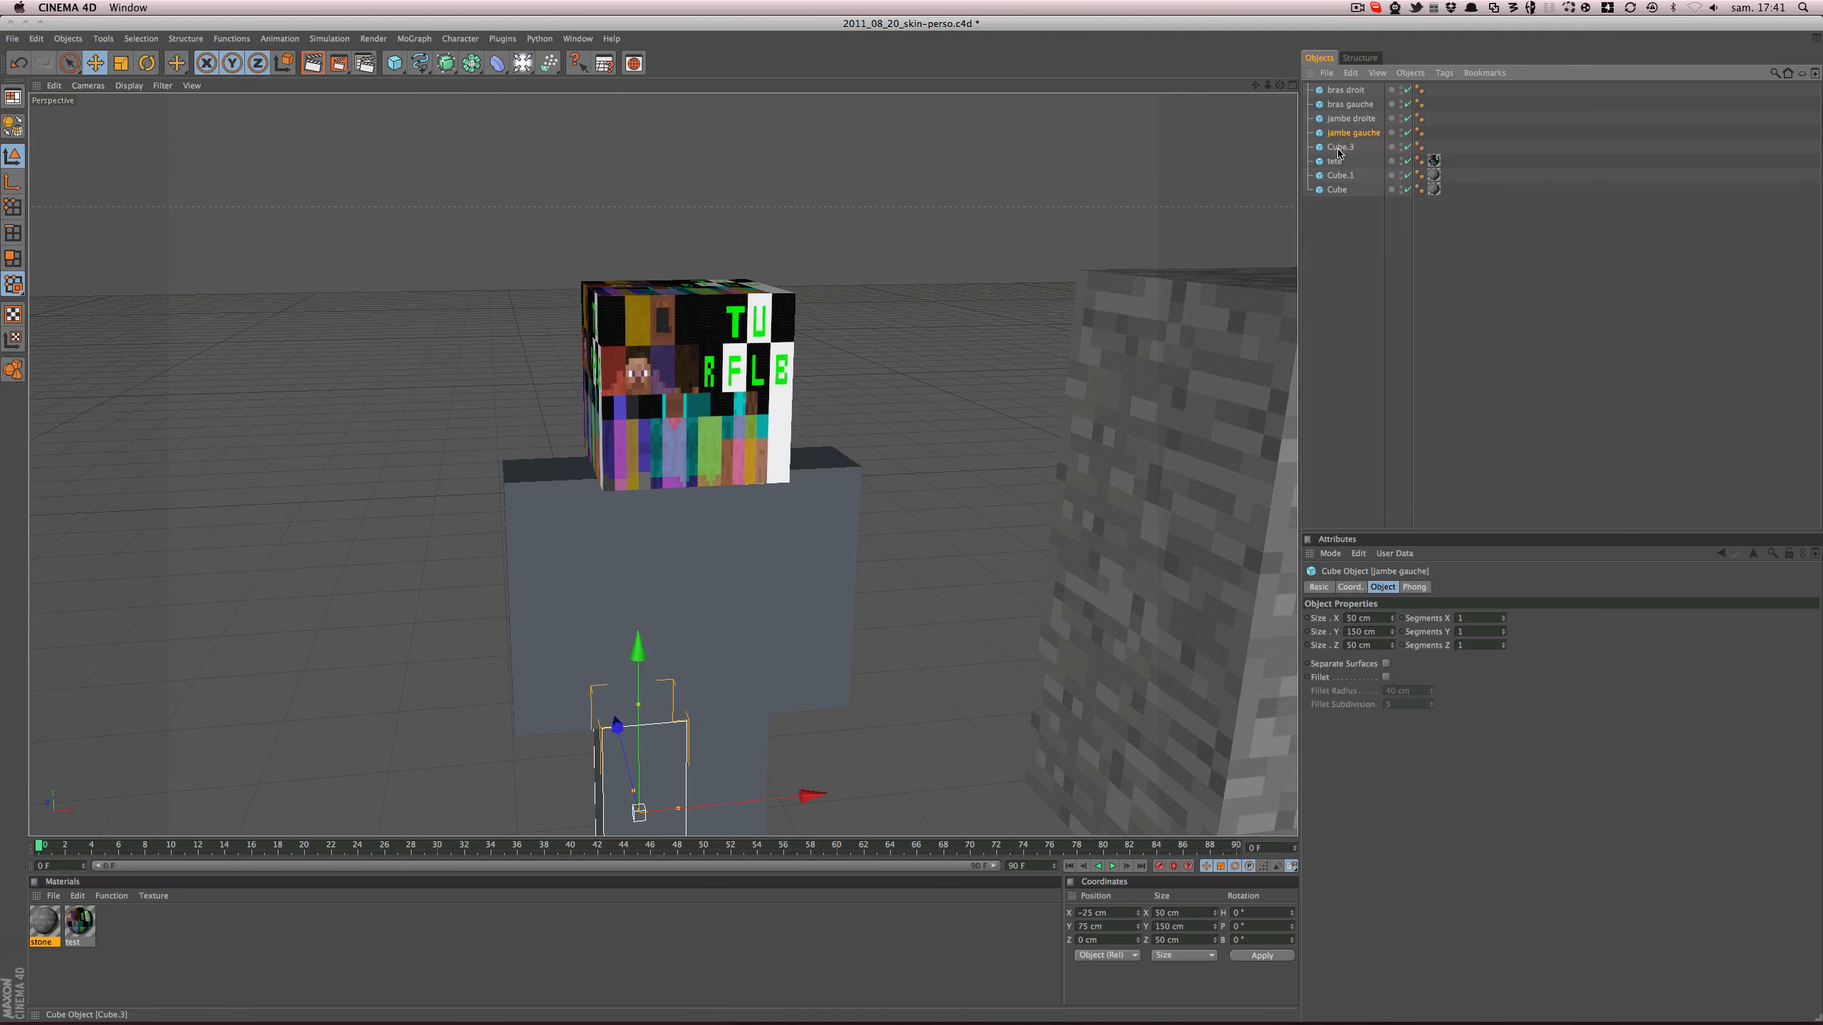
- Rename the 100 x 150 x 50 cm torso cube as corps
{"action": "double_click", "coordinate": [1339, 147]}
{"action": "type", "text": "corps"}
{"action": "key", "text": "Return"}
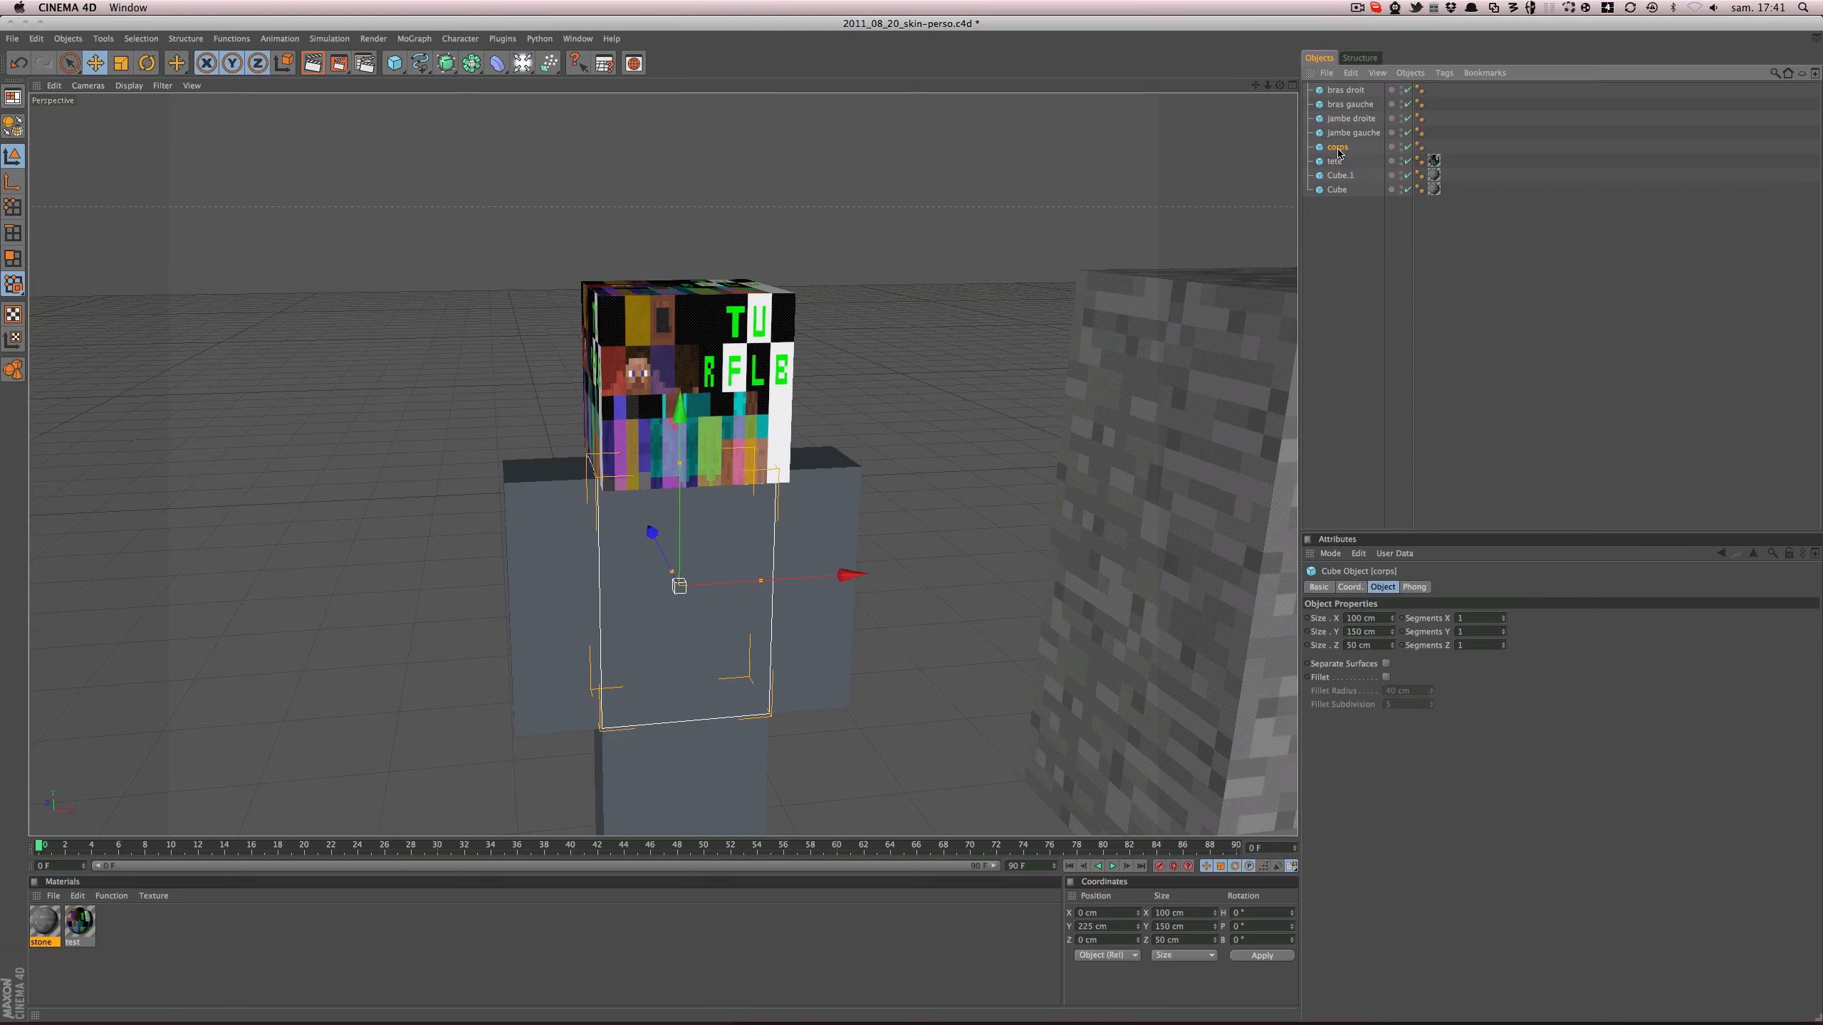
- Remove the test material from the head cube tete, deselect everything and save the scene
{"action": "left_click", "coordinate": [1434, 161]}
{"action": "key", "text": "Delete"}
{"action": "left_click_drag", "start_coordinate": [850, 406], "coordinate": [904, 366], "text": "alt"}
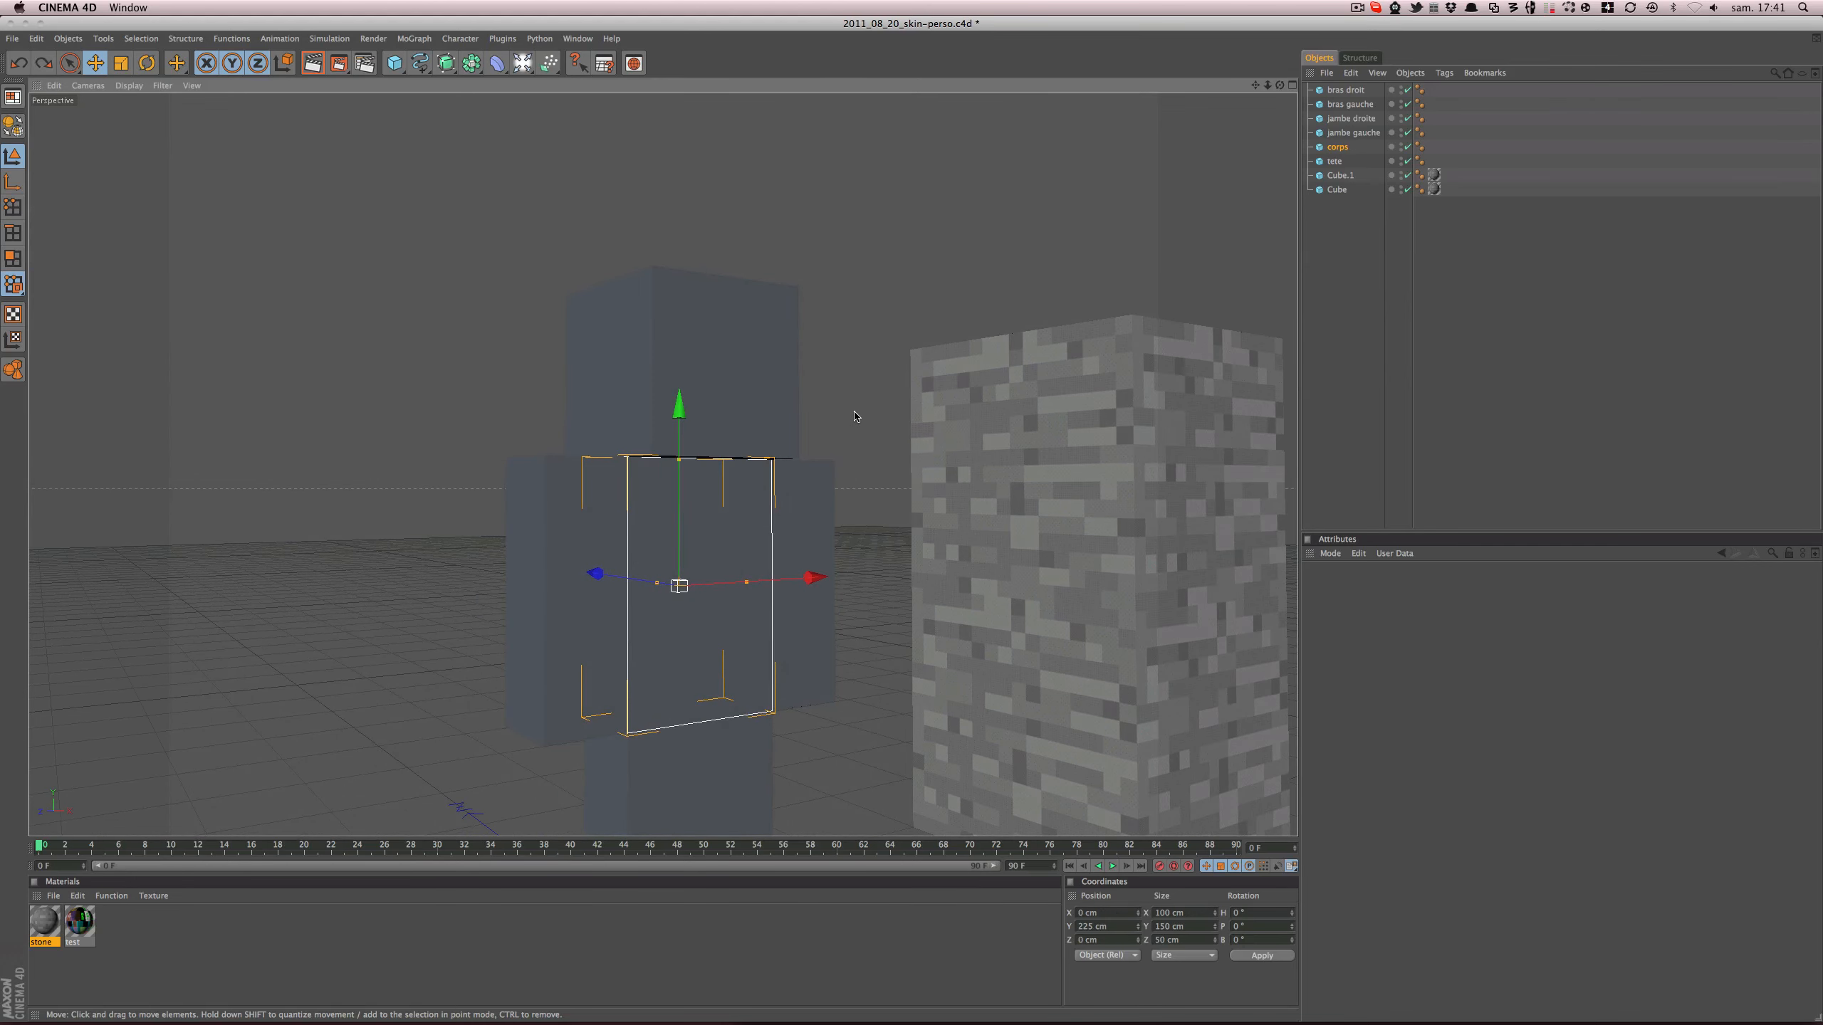
{"action": "left_click", "coordinate": [1459, 429]}
{"action": "left_click_drag", "start_coordinate": [999, 646], "coordinate": [946, 712], "text": "alt"}
{"action": "middle_click_drag", "start_coordinate": [856, 639], "coordinate": [810, 593], "text": "alt"}
{"action": "right_click_drag", "start_coordinate": [855, 639], "coordinate": [689, 638], "text": "alt"}
{"action": "middle_click_drag", "start_coordinate": [735, 538], "coordinate": [773, 524], "text": "alt"}
{"action": "key", "text": "super+s"}
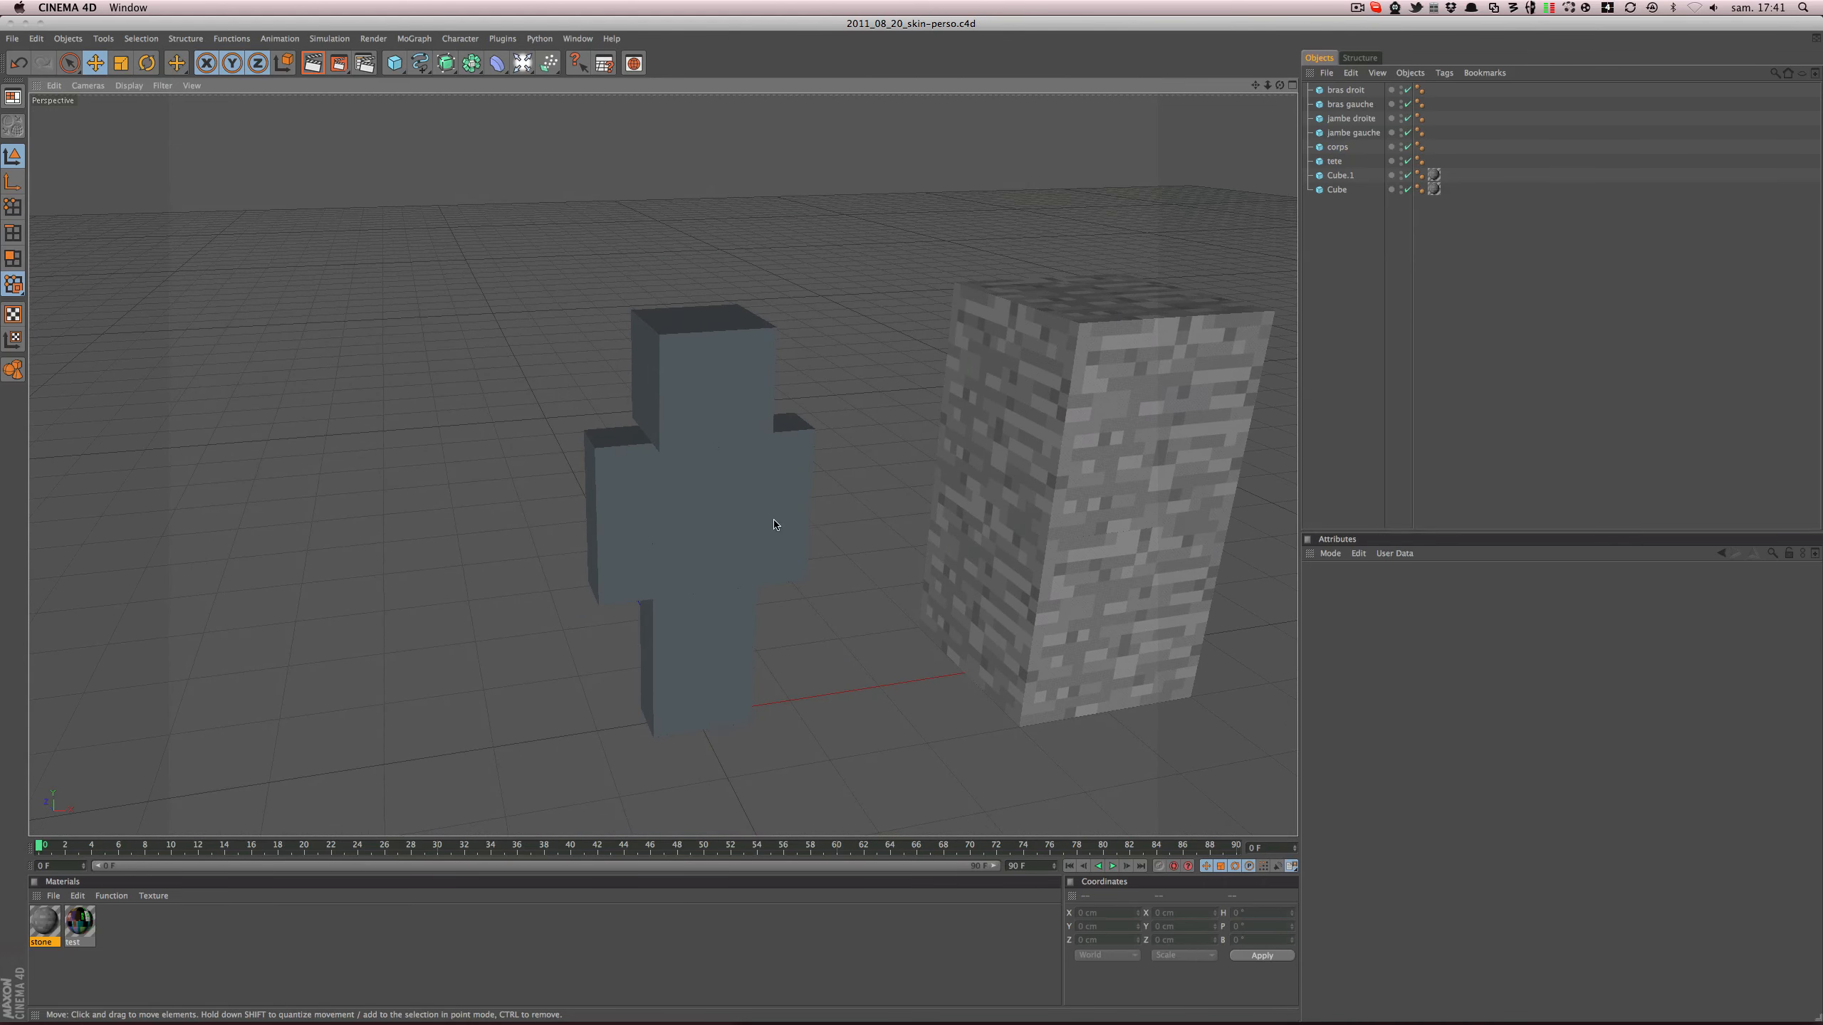
- Try rotating the left arm bras gauche in pitch by about -101° around its centre, and undo the rotation
{"action": "left_click", "coordinate": [637, 509]}
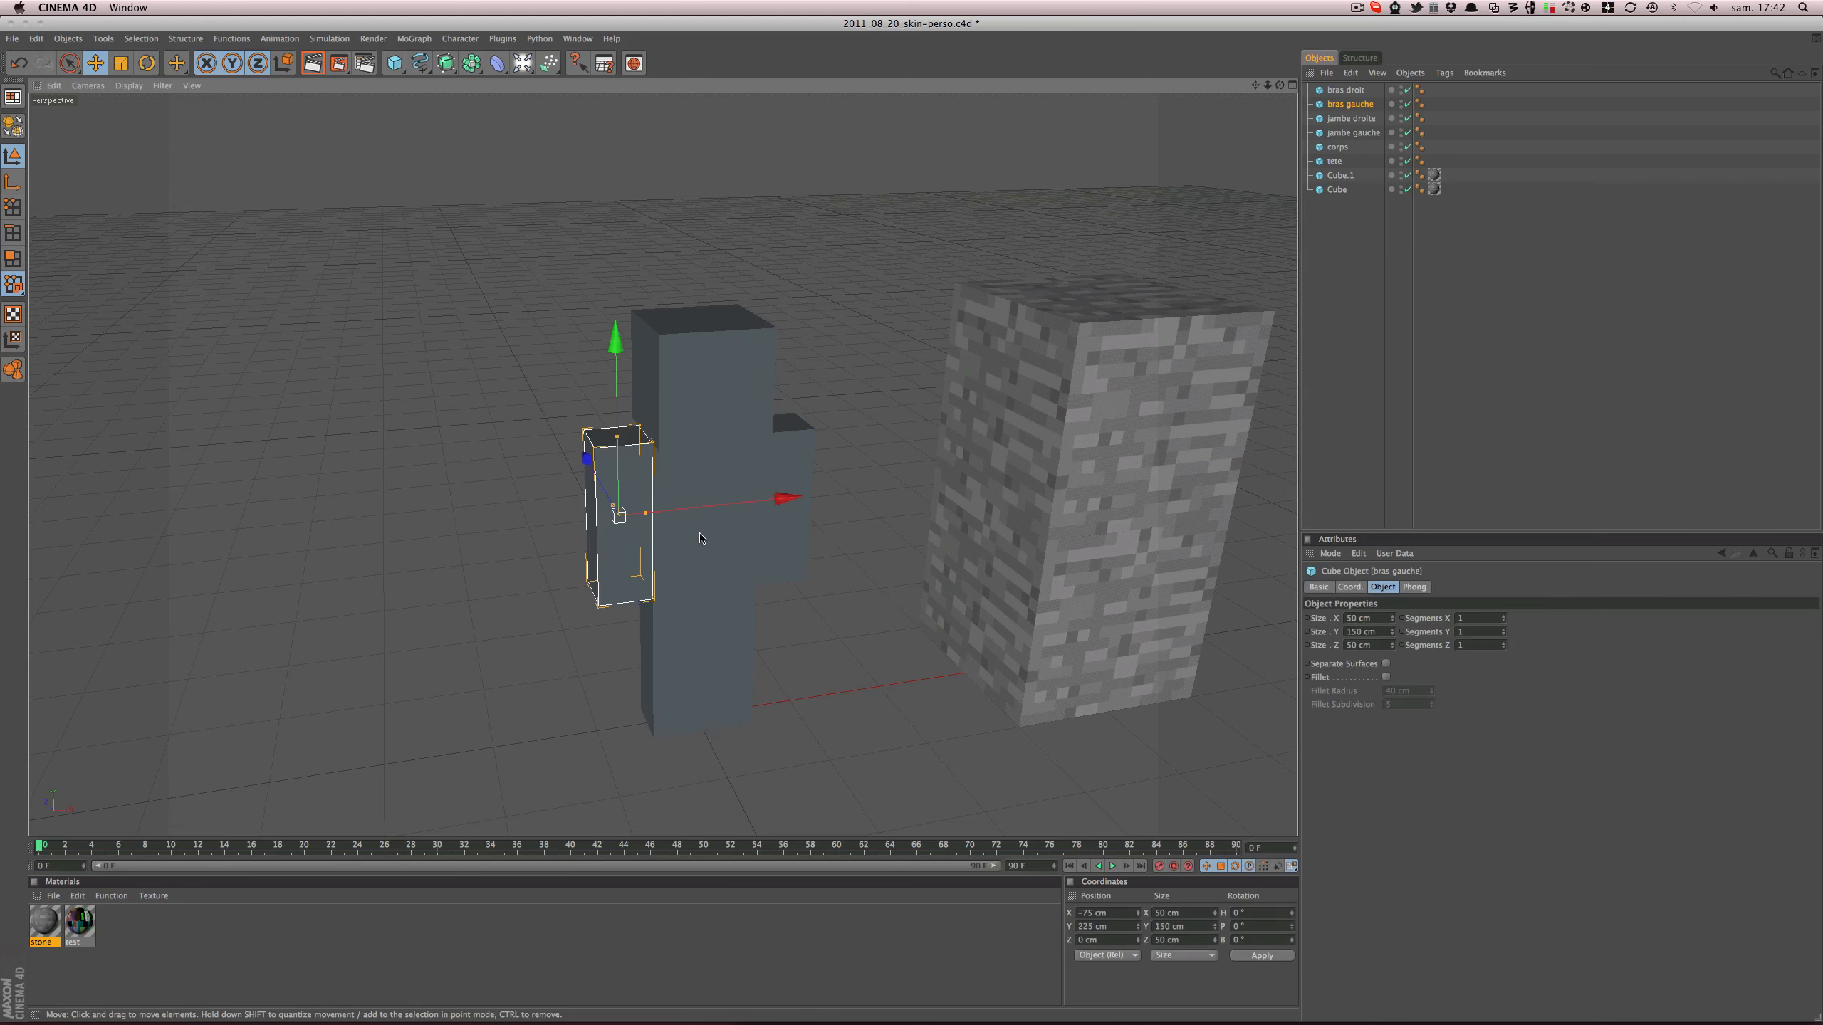
{"action": "key", "text": "r"}
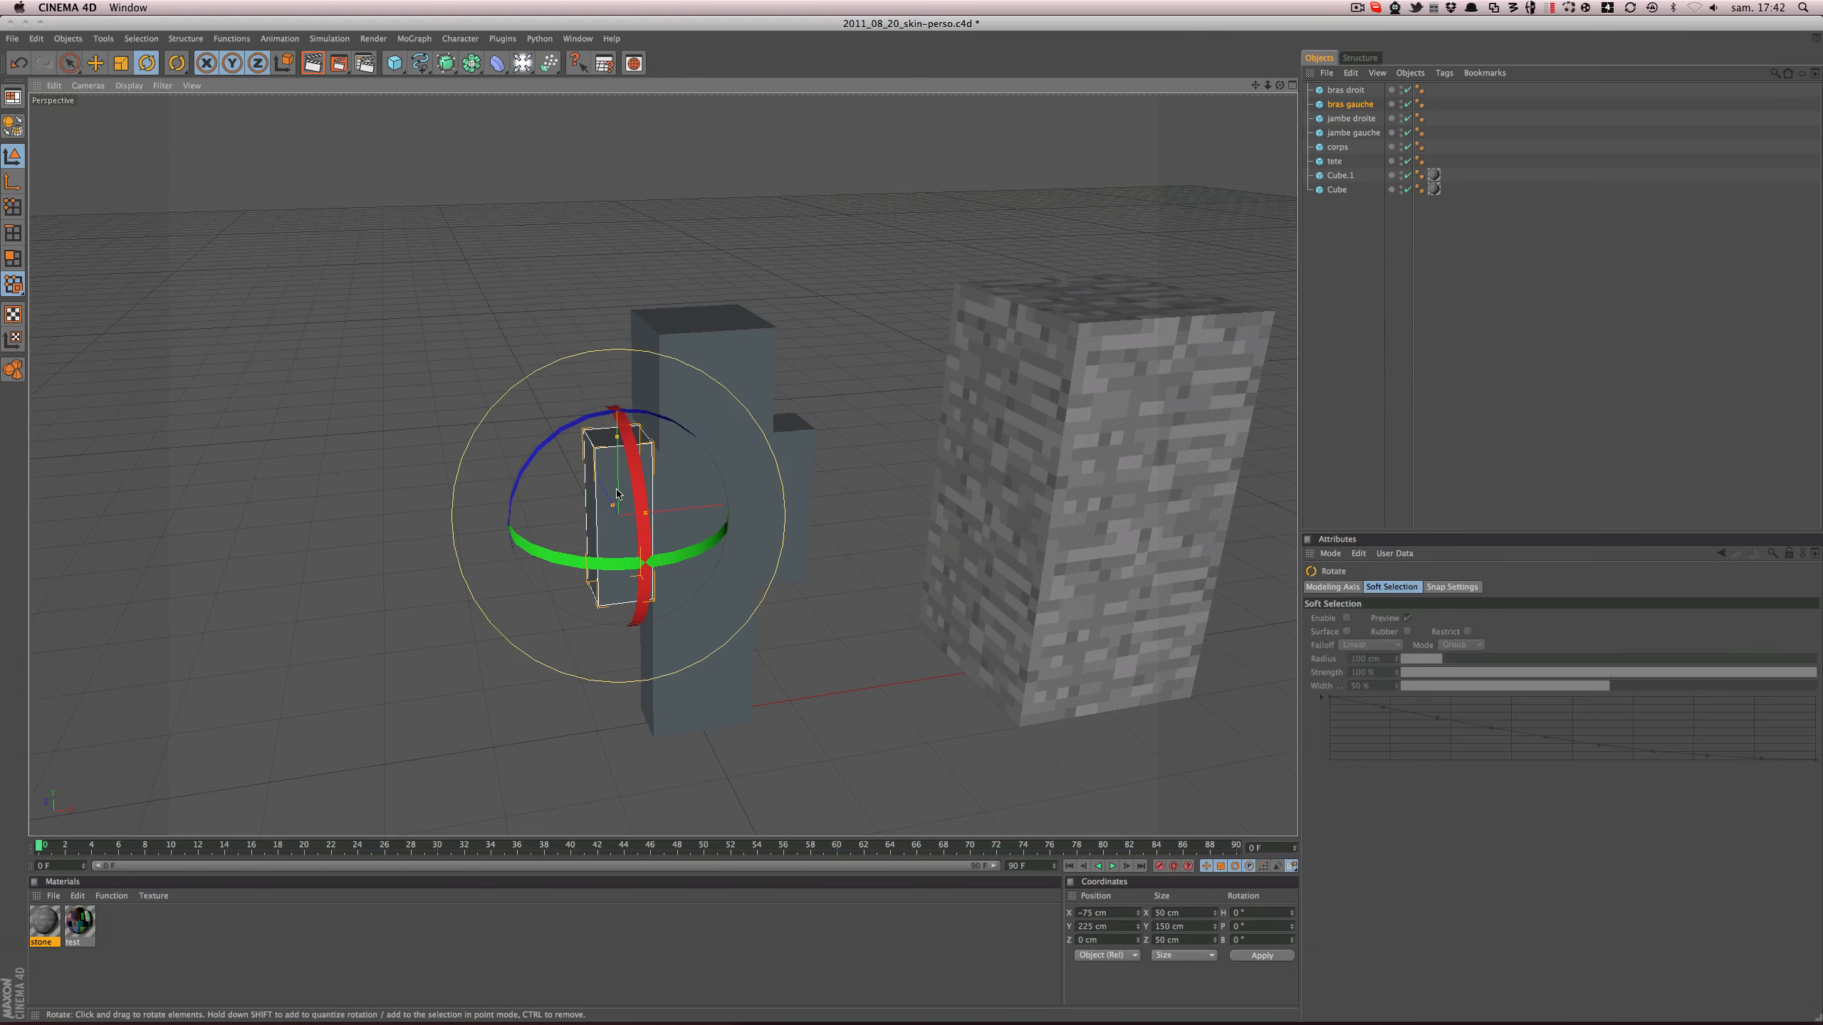
{"action": "mouse_move", "coordinate": [630, 497]}
{"action": "left_mouse_down"}
{"action": "mouse_move", "coordinate": [623, 445]}
{"action": "mouse_move", "coordinate": [603, 506]}
{"action": "left_mouse_up"}
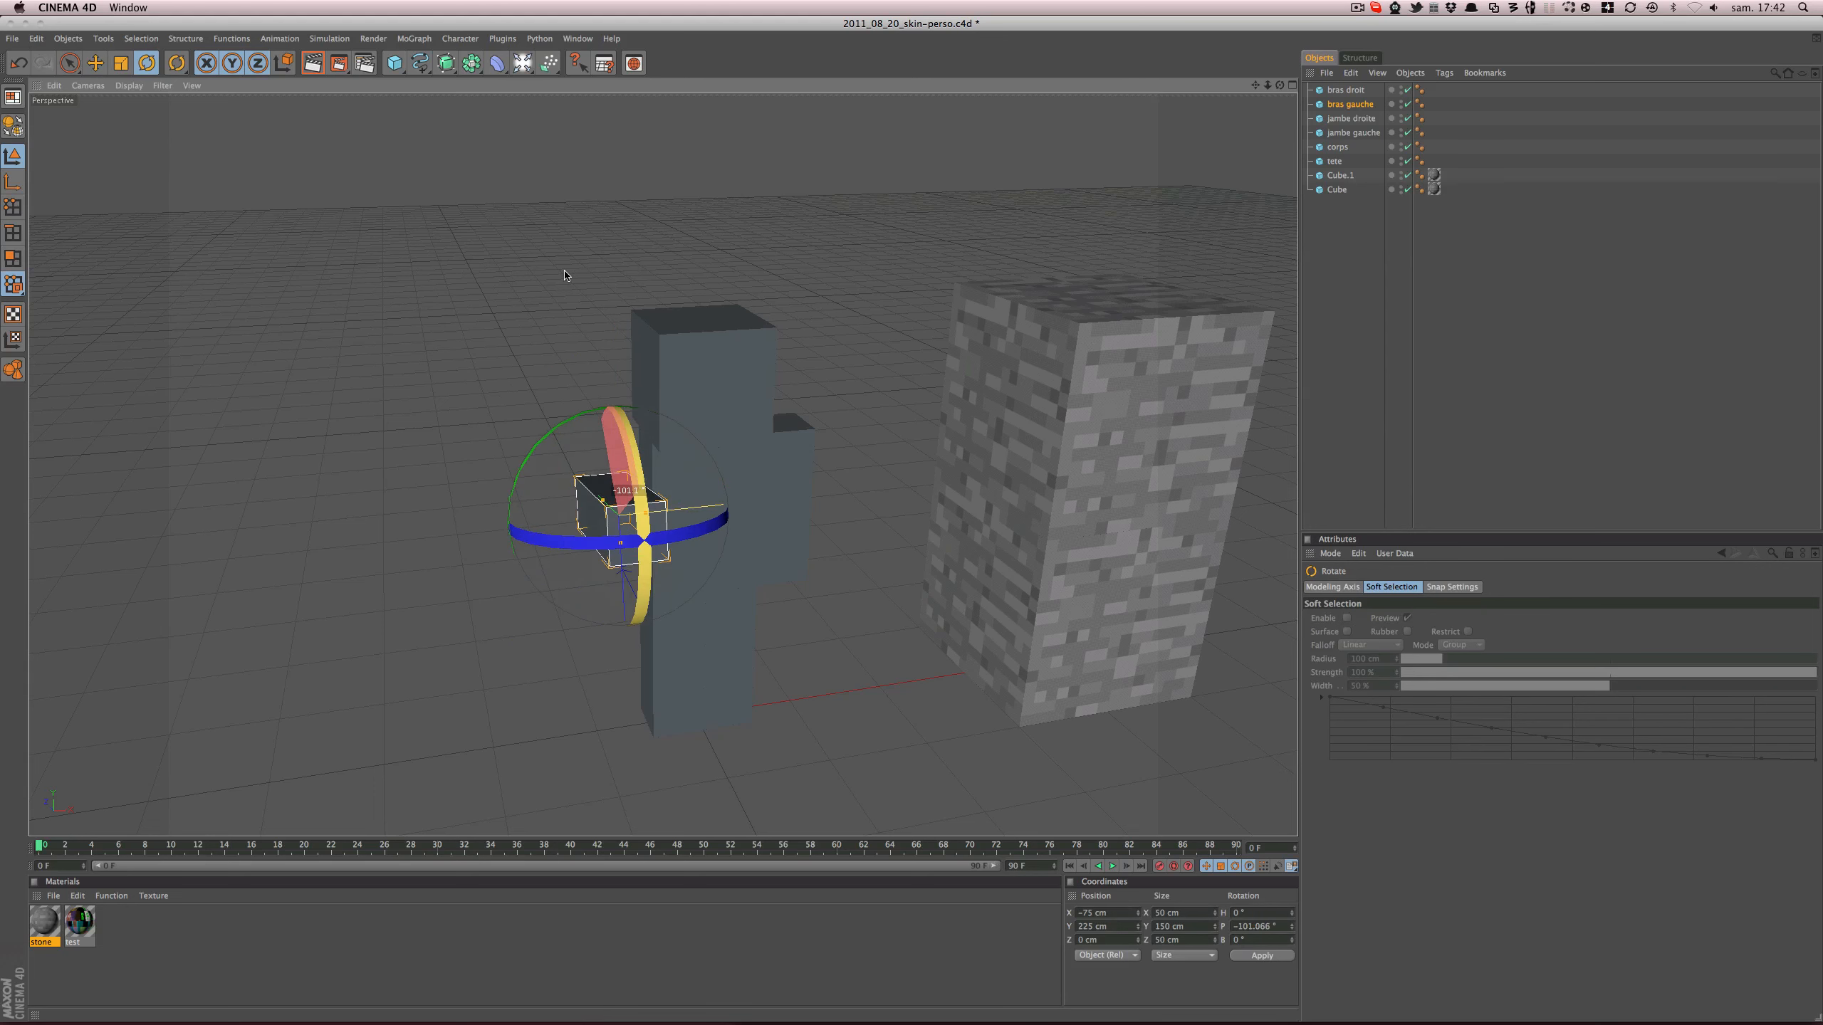
{"action": "key", "text": "super+z"}
{"action": "key", "text": "super+z"}
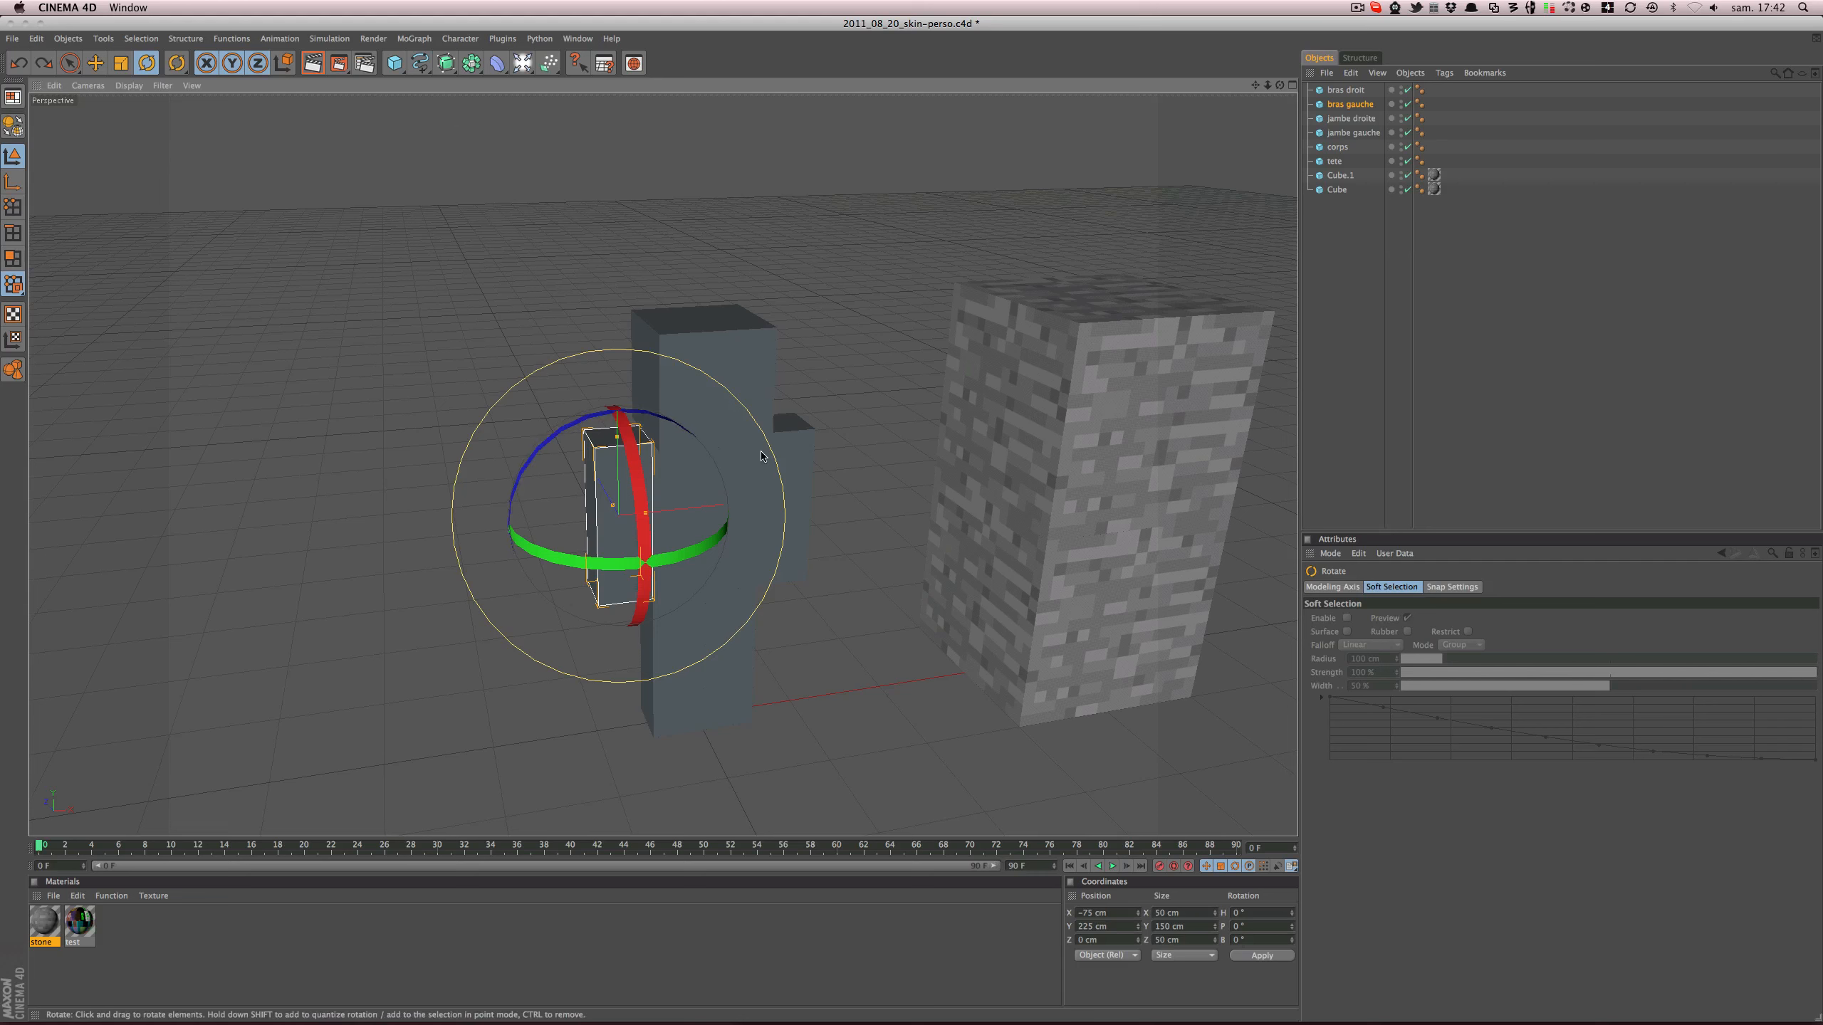
- Activate object axis editing with the Move tool for the left arm and frame the arm in the Right view
{"action": "left_click", "coordinate": [17, 185]}
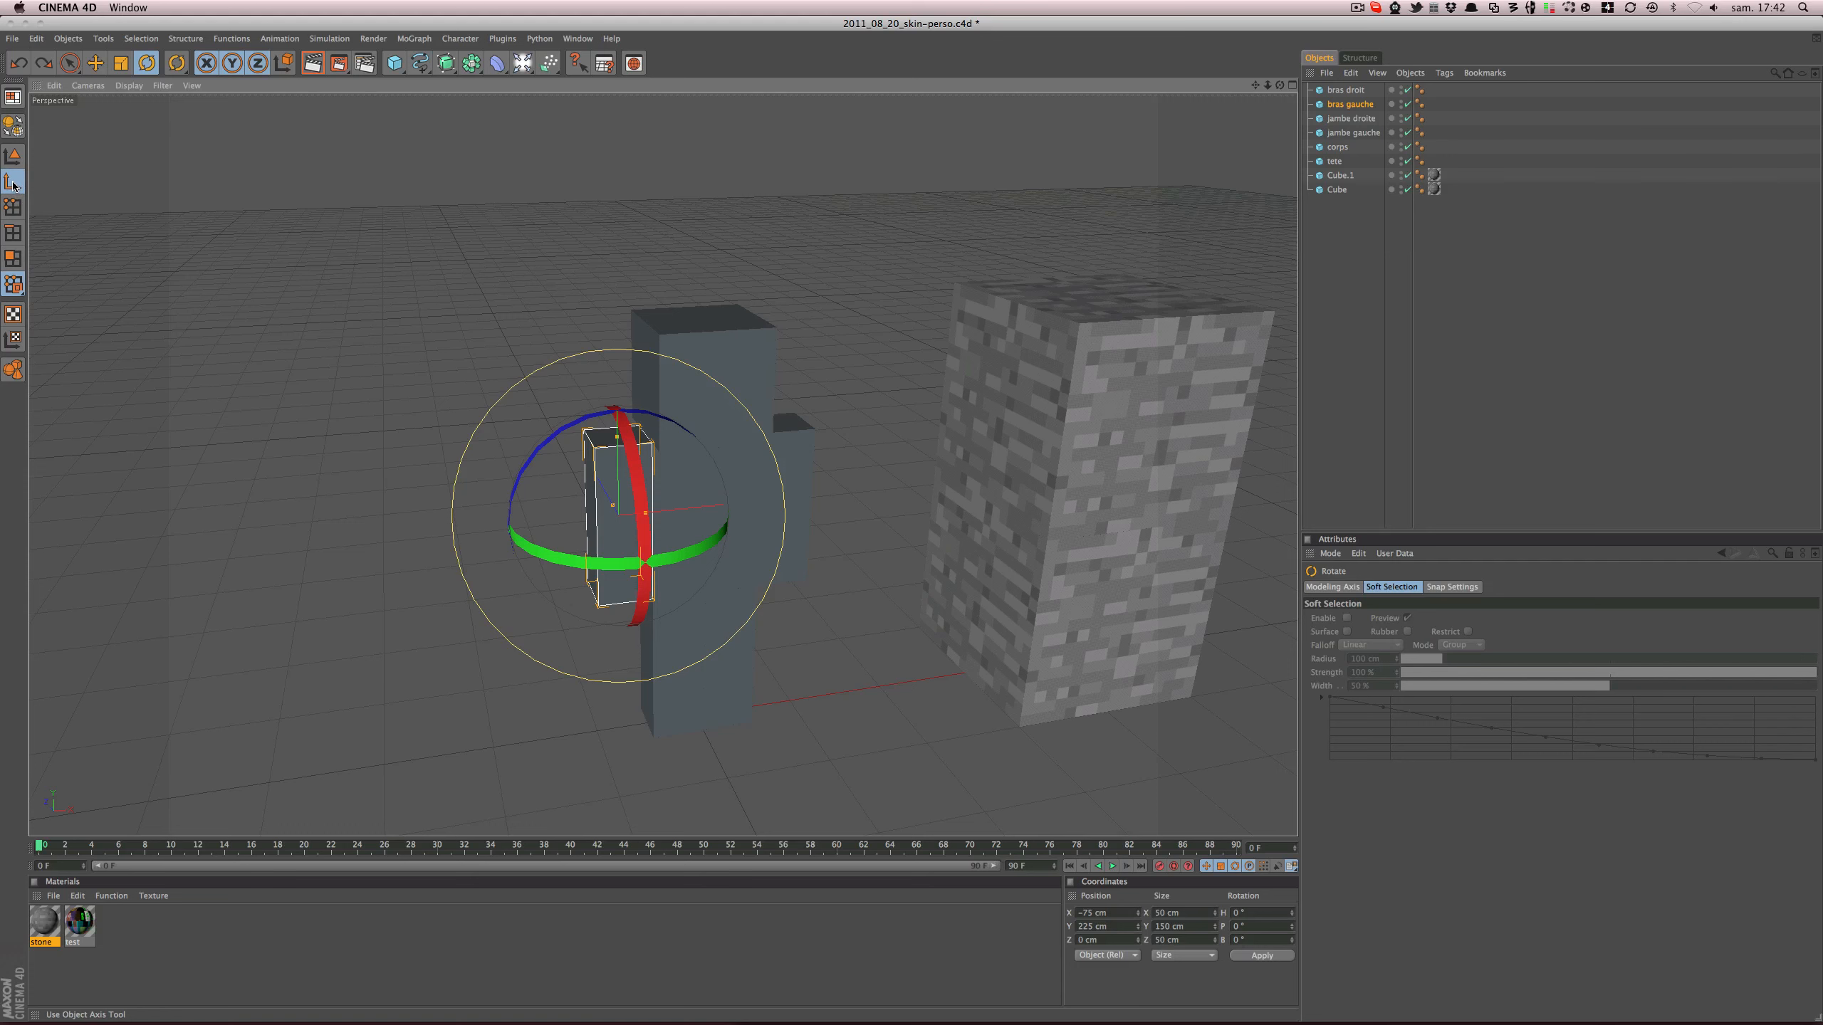
{"action": "left_click", "coordinate": [94, 68]}
{"action": "left_click_drag", "start_coordinate": [646, 445], "coordinate": [811, 416], "text": "alt"}
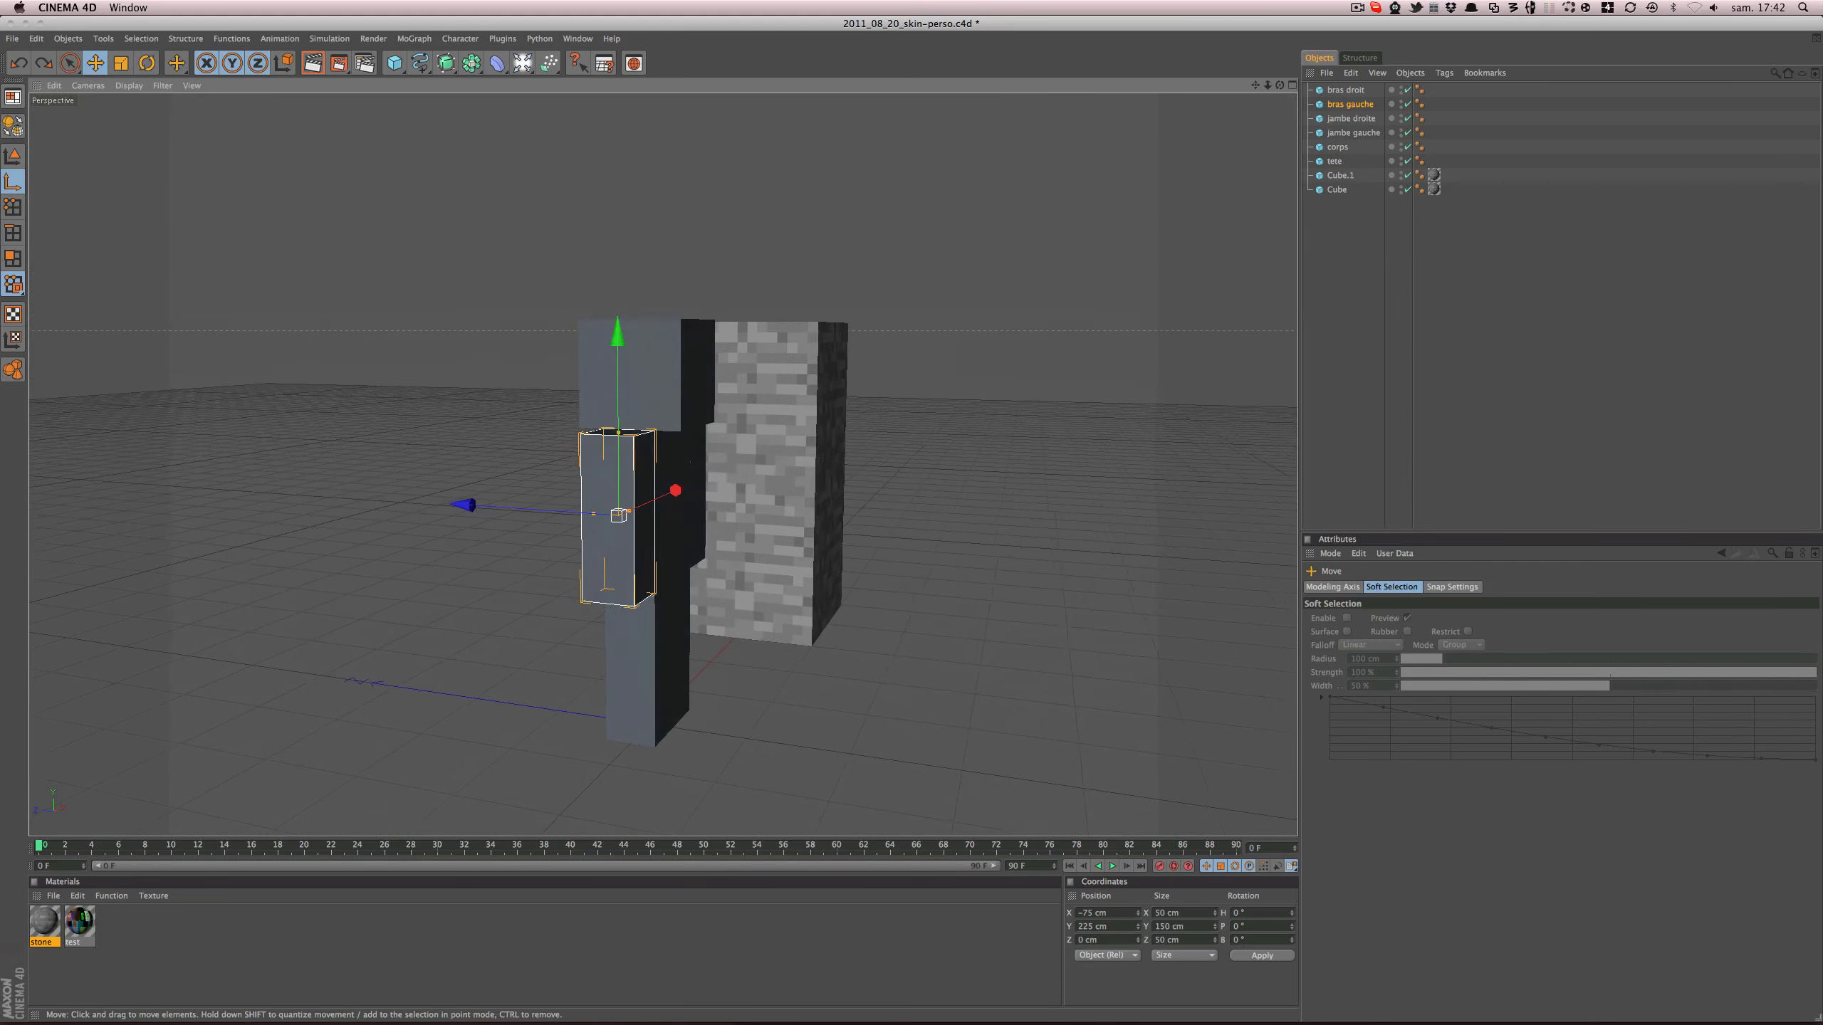
{"action": "middle_click", "coordinate": [851, 587]}
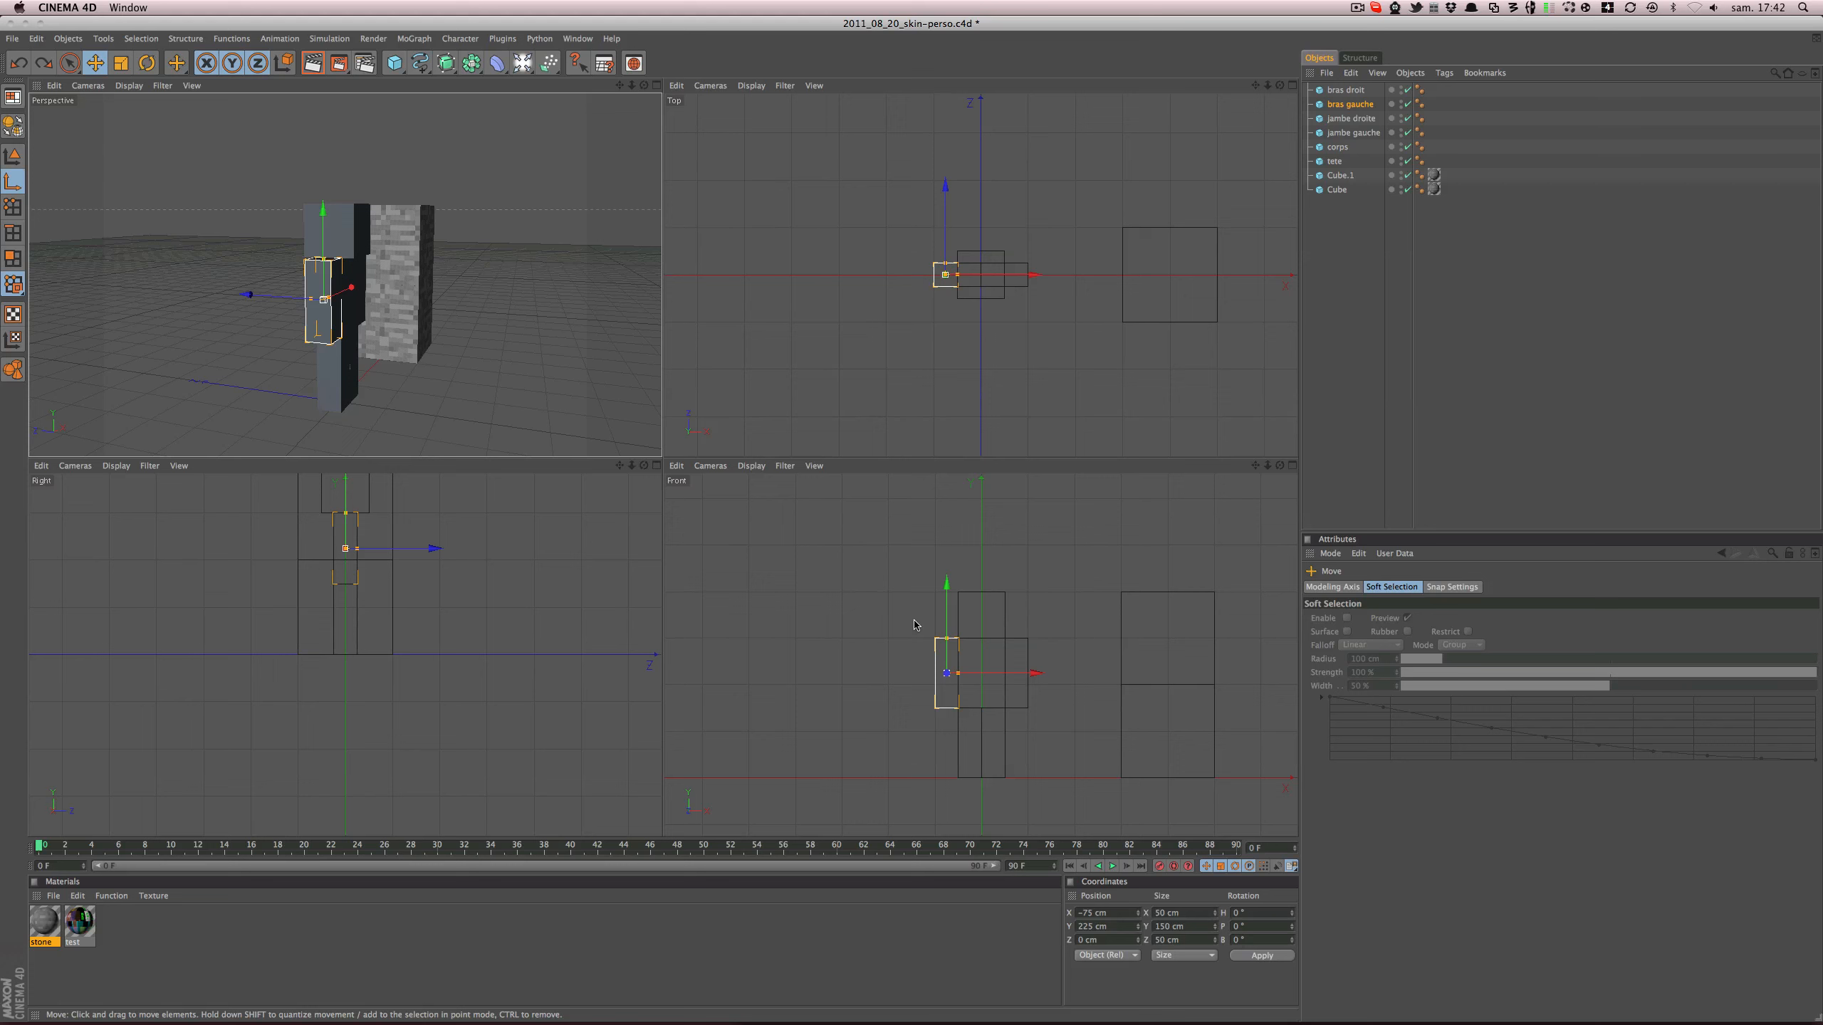
{"action": "middle_click_drag", "start_coordinate": [418, 542], "coordinate": [483, 636], "text": "alt"}
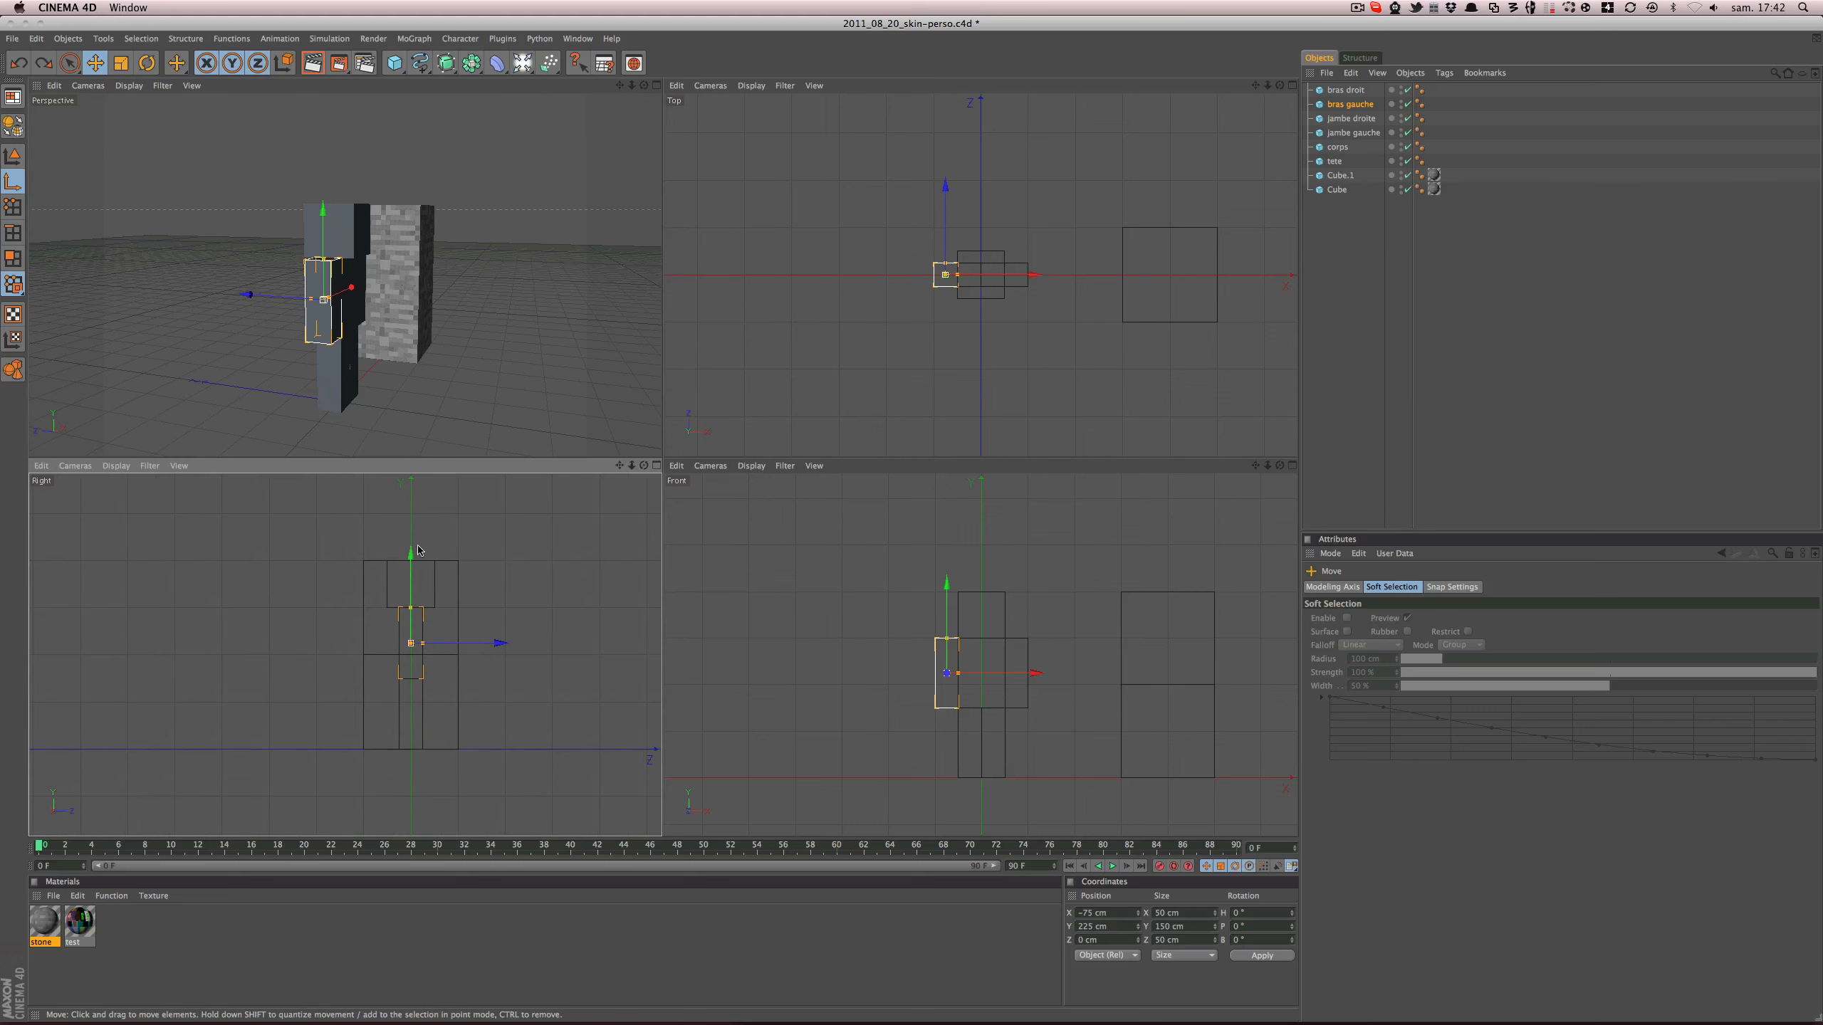
{"action": "middle_click", "coordinate": [418, 547]}
{"action": "scroll", "coordinate": [884, 407], "scroll_direction": "up", "scroll_amount": 5}
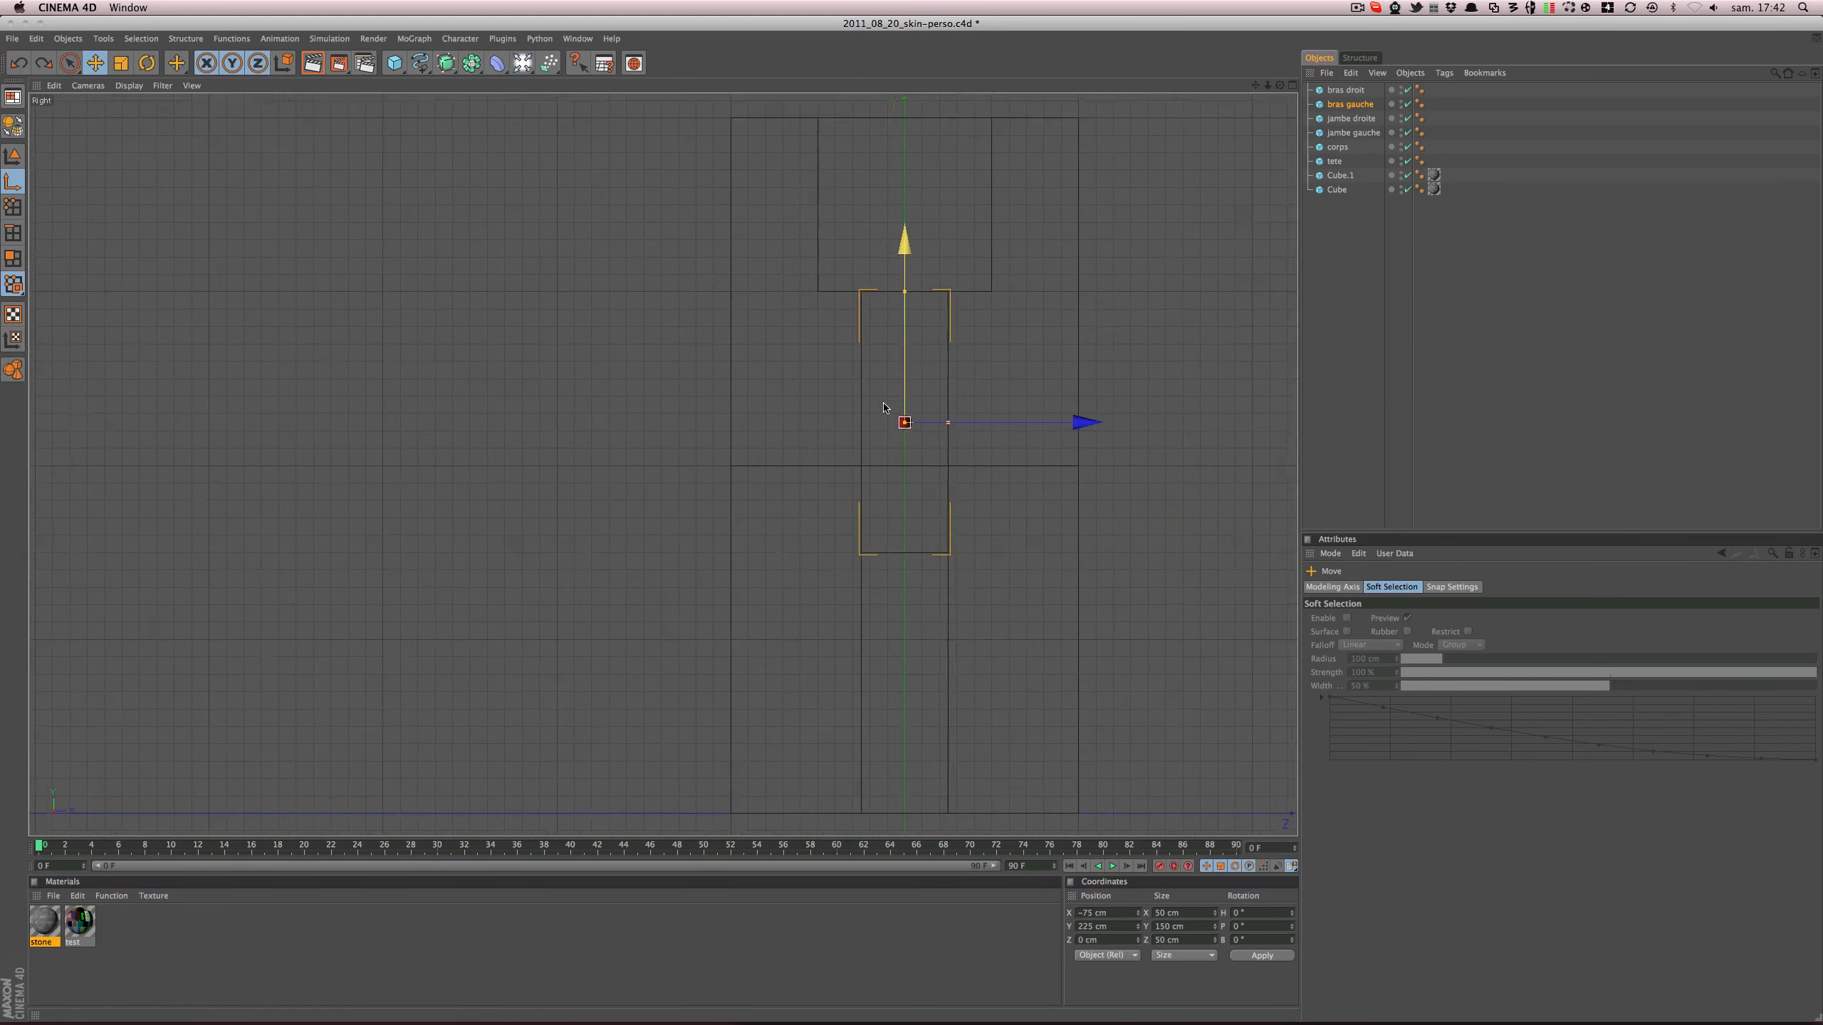
{"action": "middle_click_drag", "start_coordinate": [884, 408], "coordinate": [661, 449], "text": "alt"}
{"action": "middle_click_drag", "start_coordinate": [946, 392], "coordinate": [915, 390], "text": "alt"}
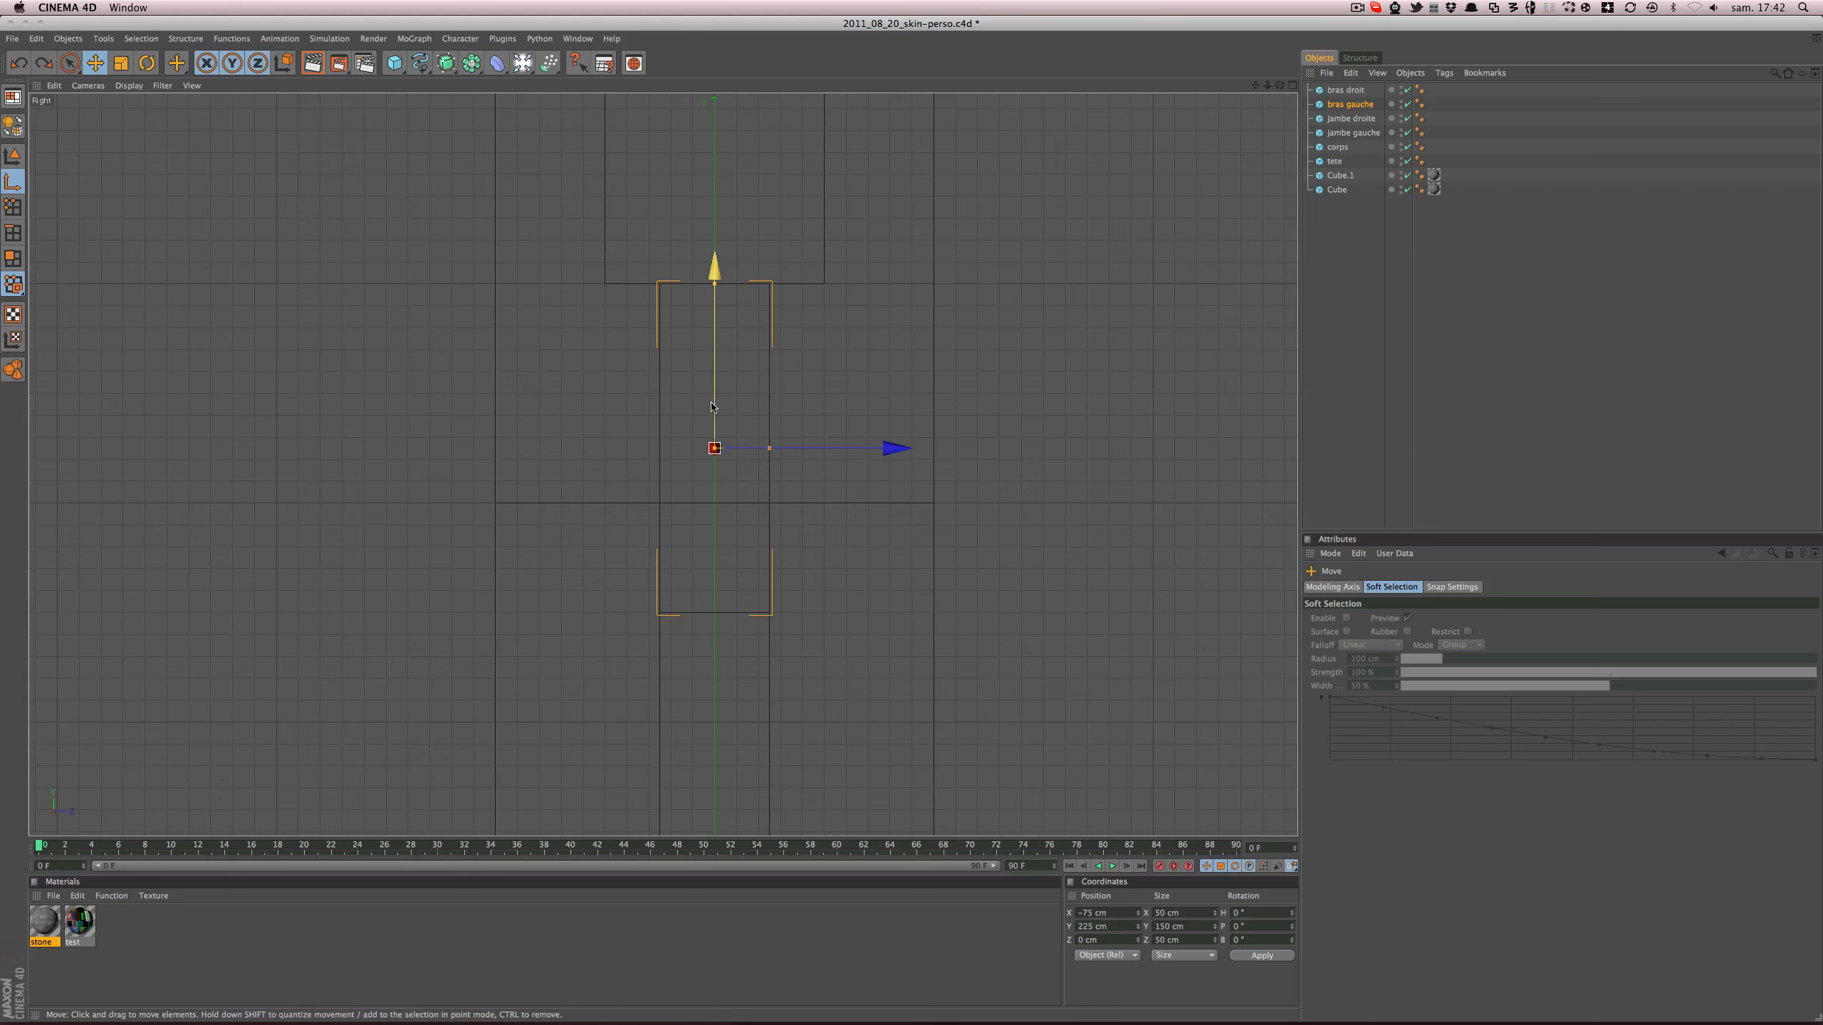
- Try moving the left arm's axis upward in the Right and perspective views, undoing each attempt
{"action": "left_click_drag", "start_coordinate": [710, 407], "coordinate": [711, 314]}
{"action": "key", "text": "super+z"}
{"action": "middle_click", "coordinate": [647, 370]}
{"action": "left_click_drag", "start_coordinate": [324, 282], "coordinate": [324, 269]}
{"action": "key", "text": "super+z"}
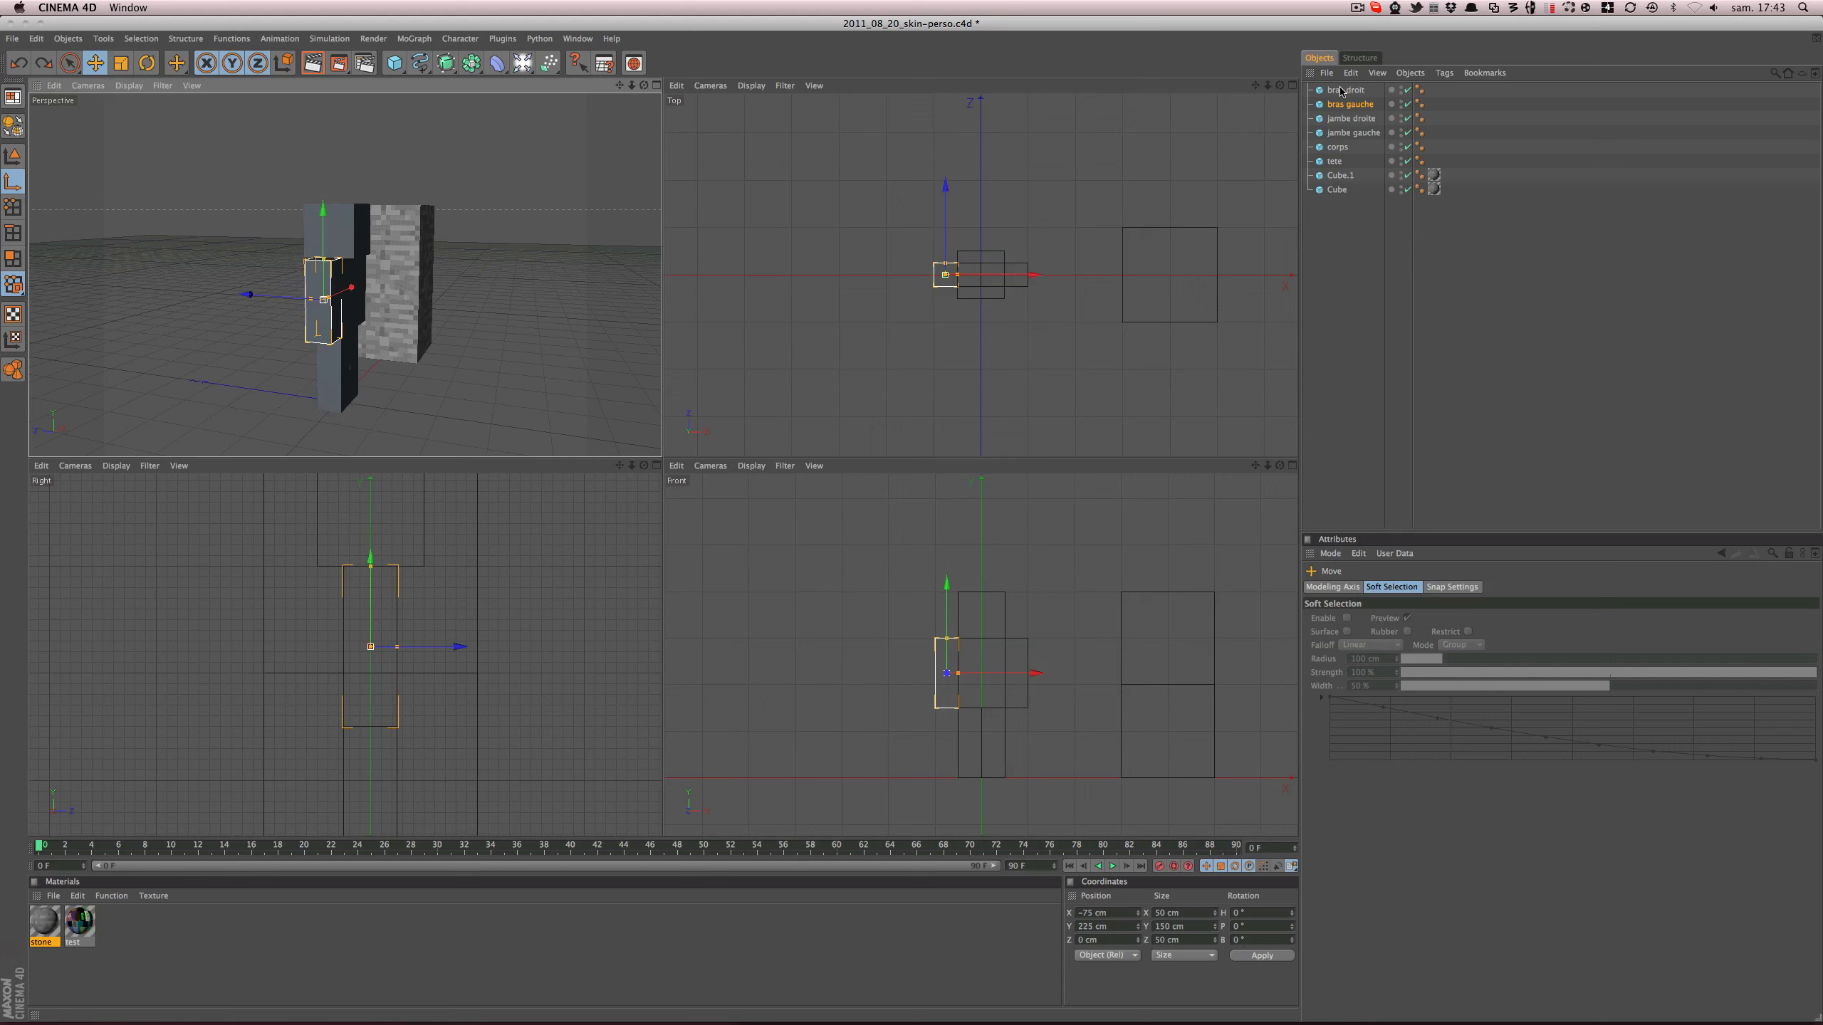
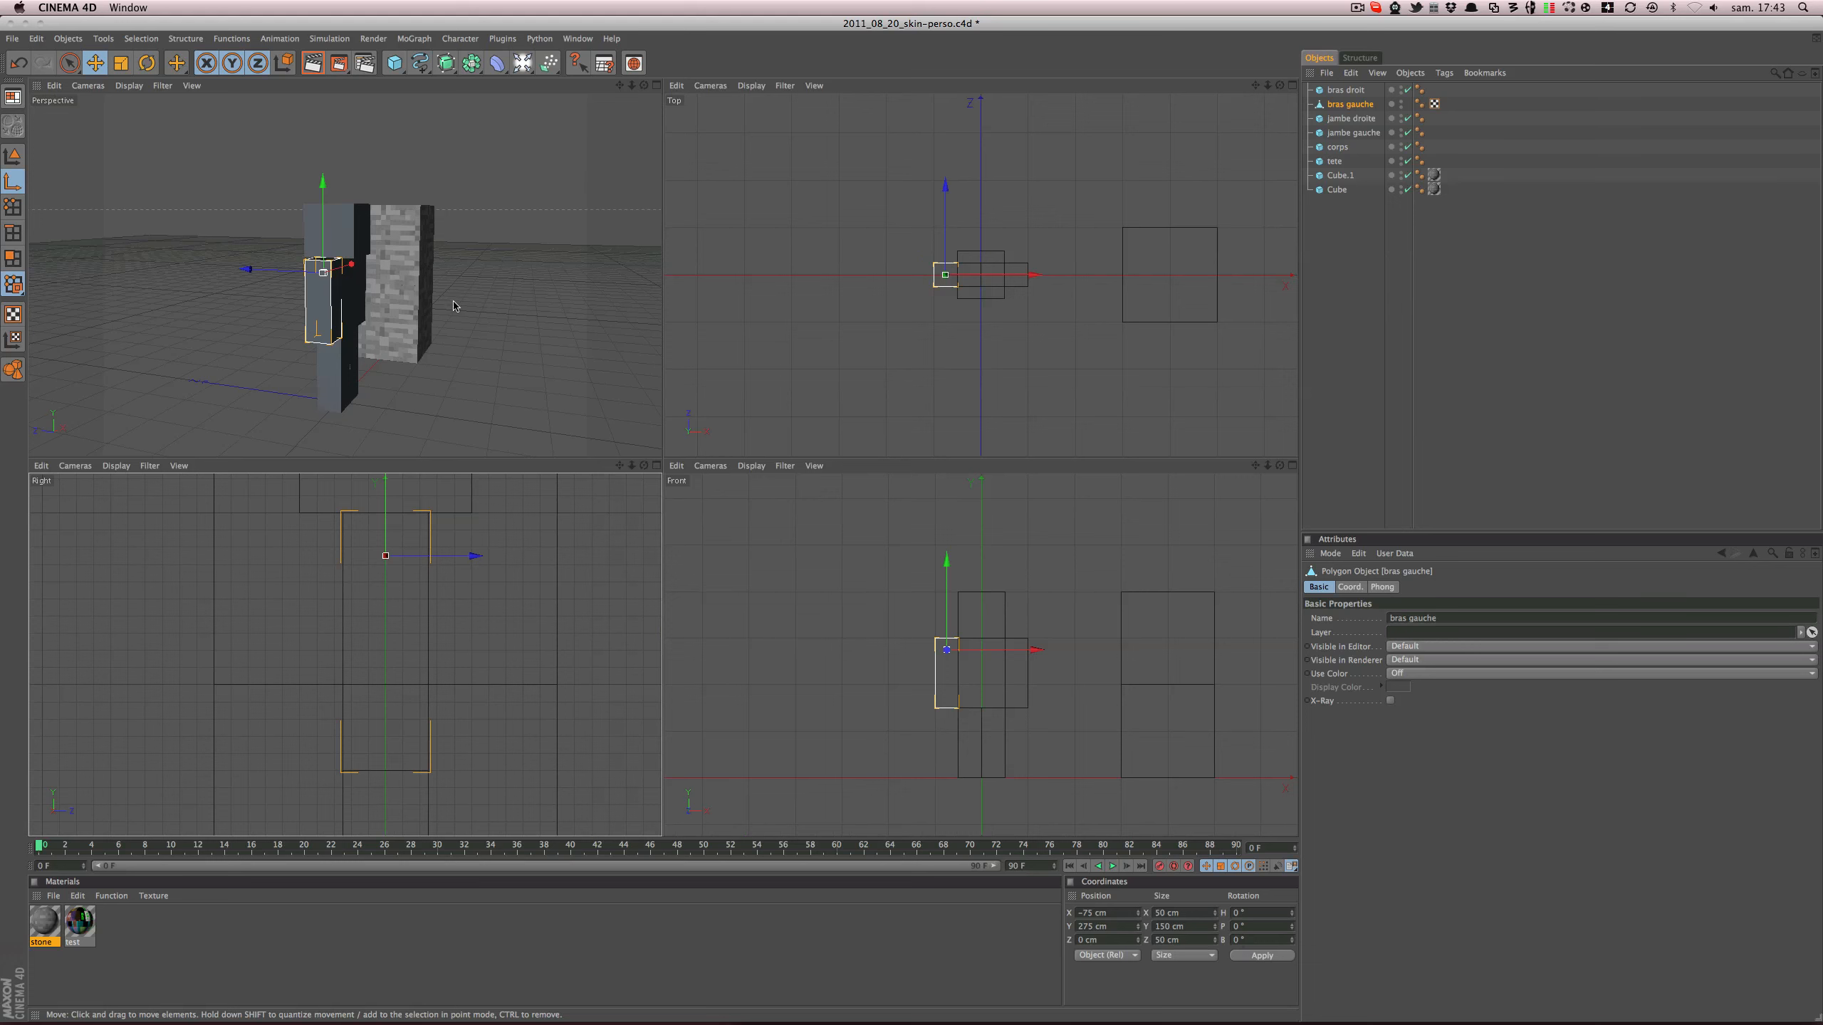
- Try shifting the left arm's axis along X to about -48 cm in the perspective view, and undo the shift
{"action": "left_click_drag", "start_coordinate": [456, 308], "coordinate": [417, 323], "text": "alt"}
{"action": "left_click_drag", "start_coordinate": [295, 286], "coordinate": [293, 286], "text": "alt"}
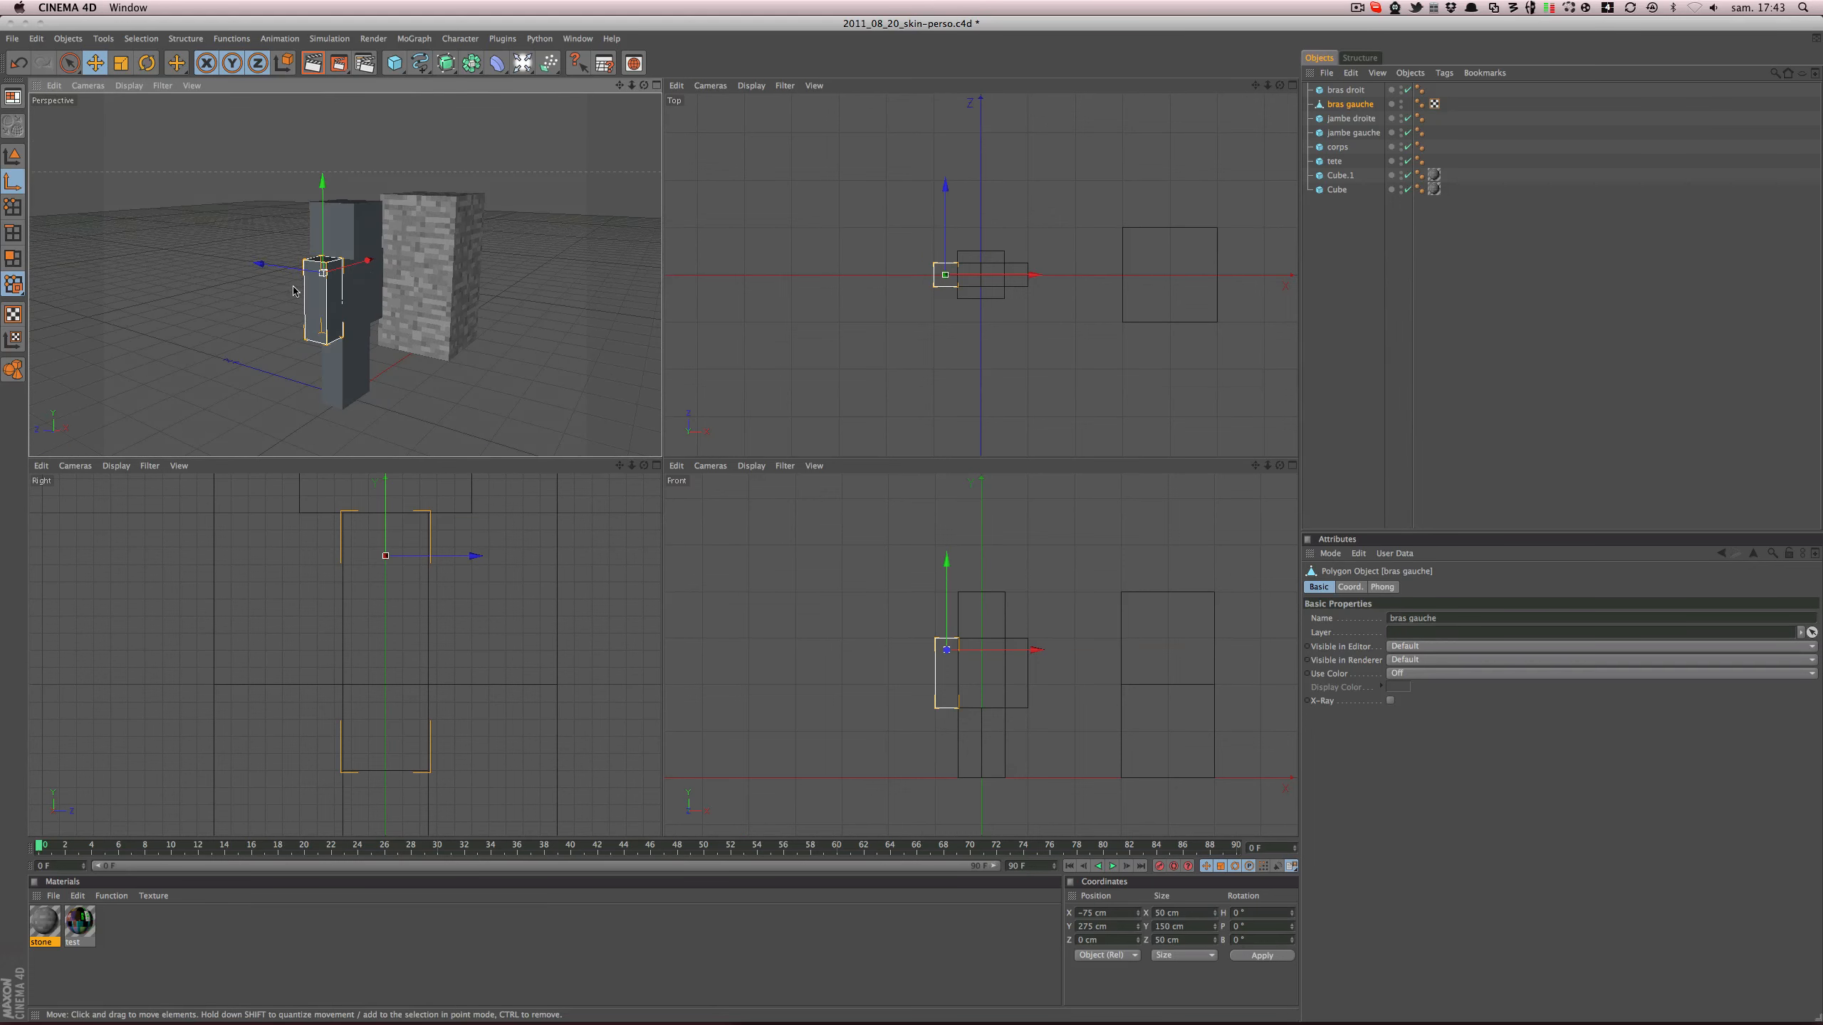
{"action": "middle_click", "coordinate": [333, 286]}
{"action": "scroll", "coordinate": [687, 515], "scroll_direction": "up", "scroll_amount": 6}
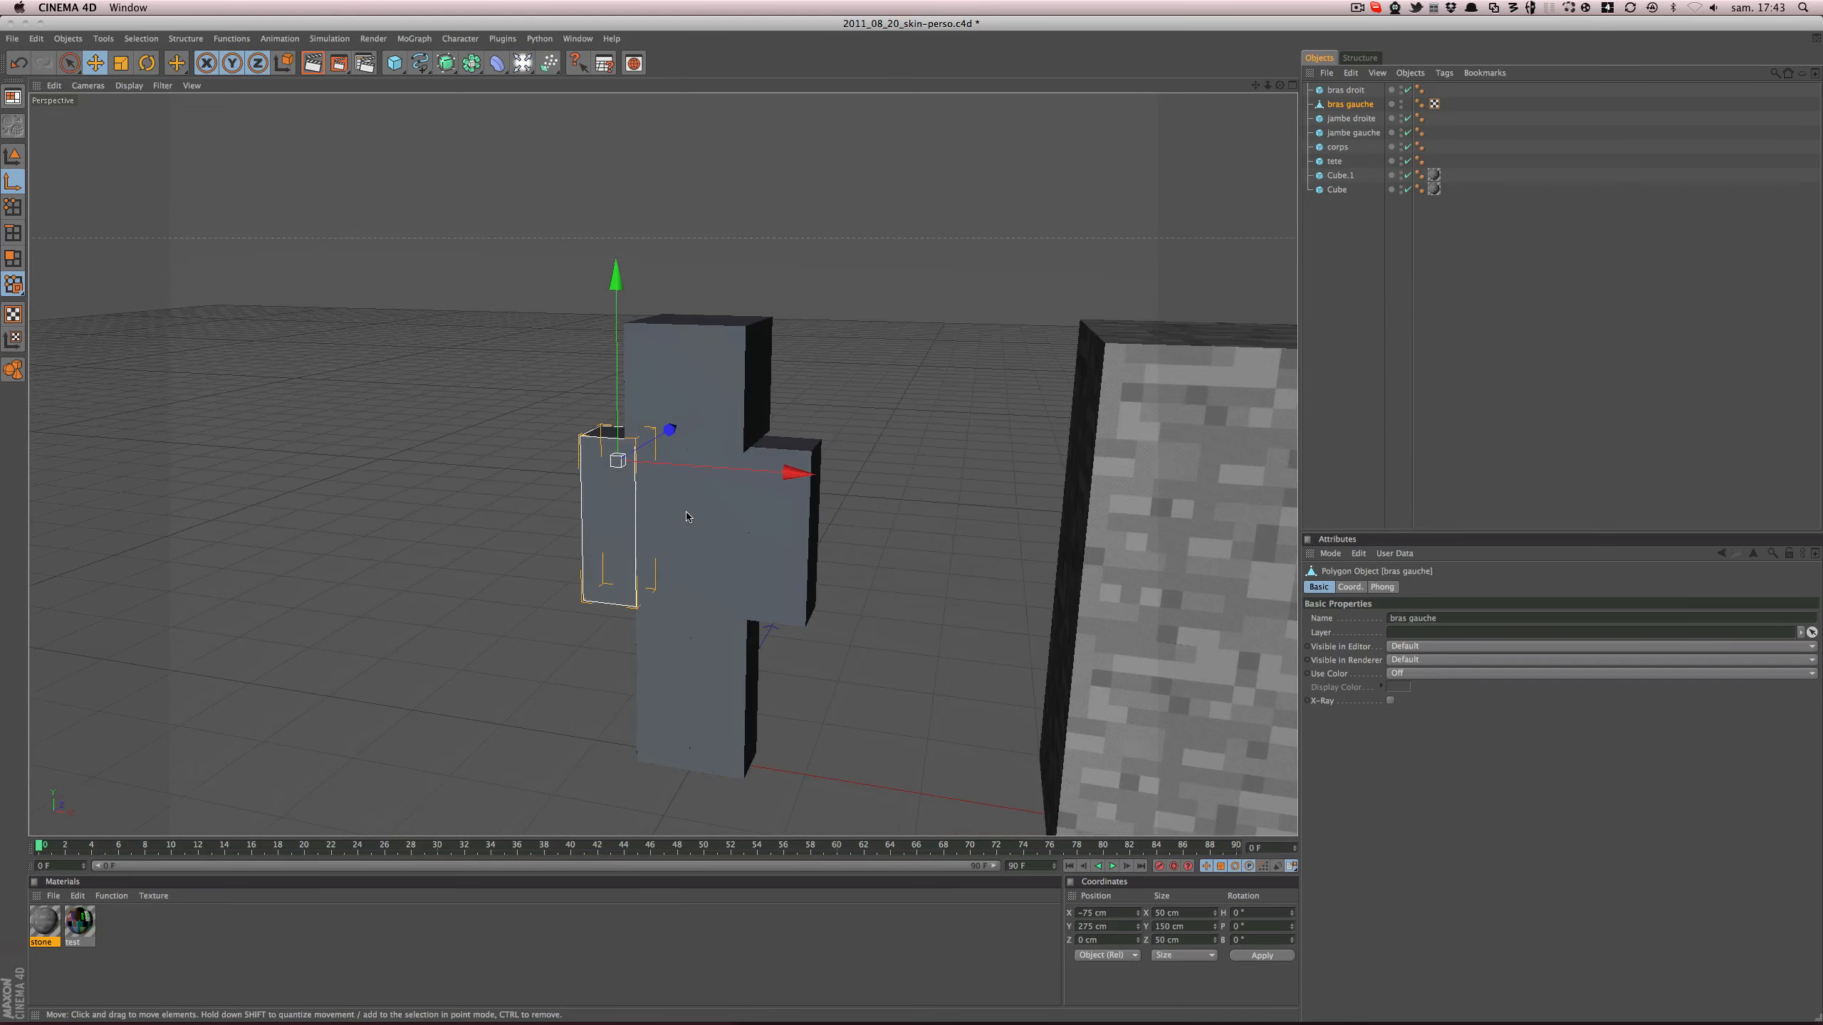
{"action": "scroll", "coordinate": [688, 515], "scroll_direction": "up", "scroll_amount": 6}
{"action": "left_click_drag", "start_coordinate": [679, 509], "coordinate": [813, 456], "text": "alt"}
{"action": "left_click_drag", "start_coordinate": [813, 456], "coordinate": [790, 425], "text": "alt"}
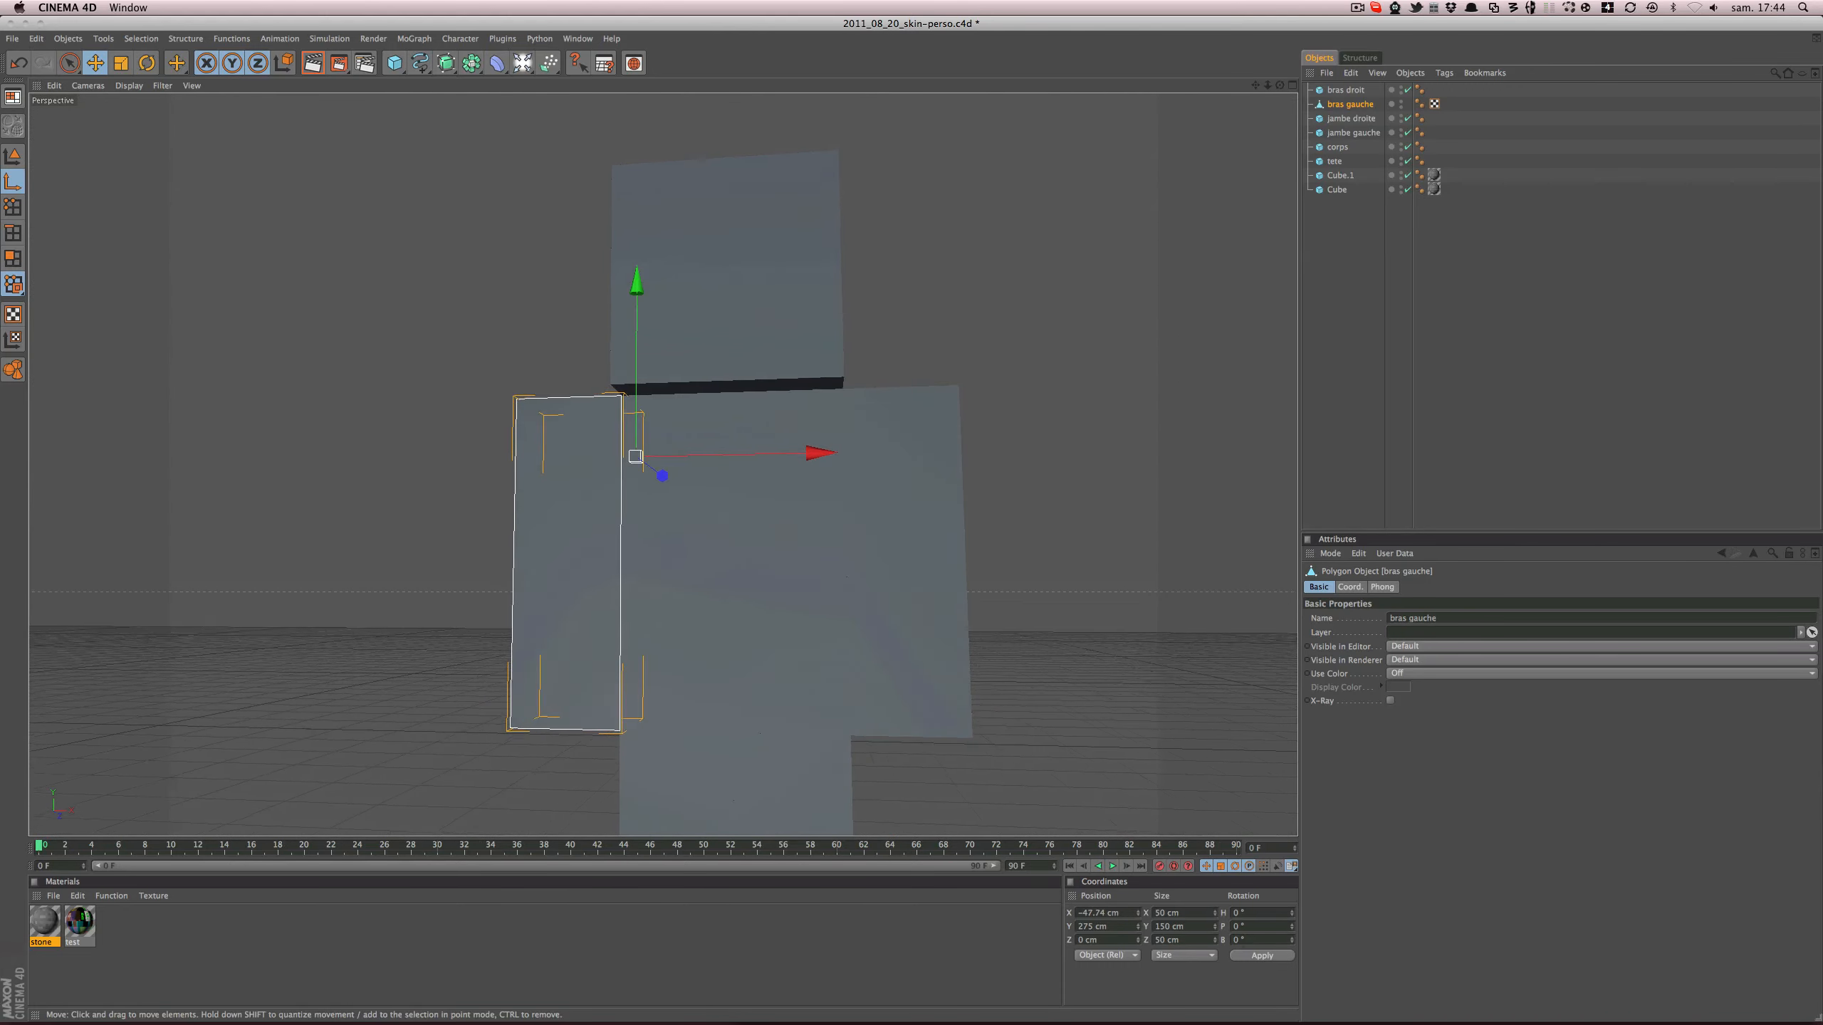
{"action": "key", "text": "super+z"}
{"action": "left_click_drag", "start_coordinate": [619, 477], "coordinate": [675, 502], "text": "alt"}
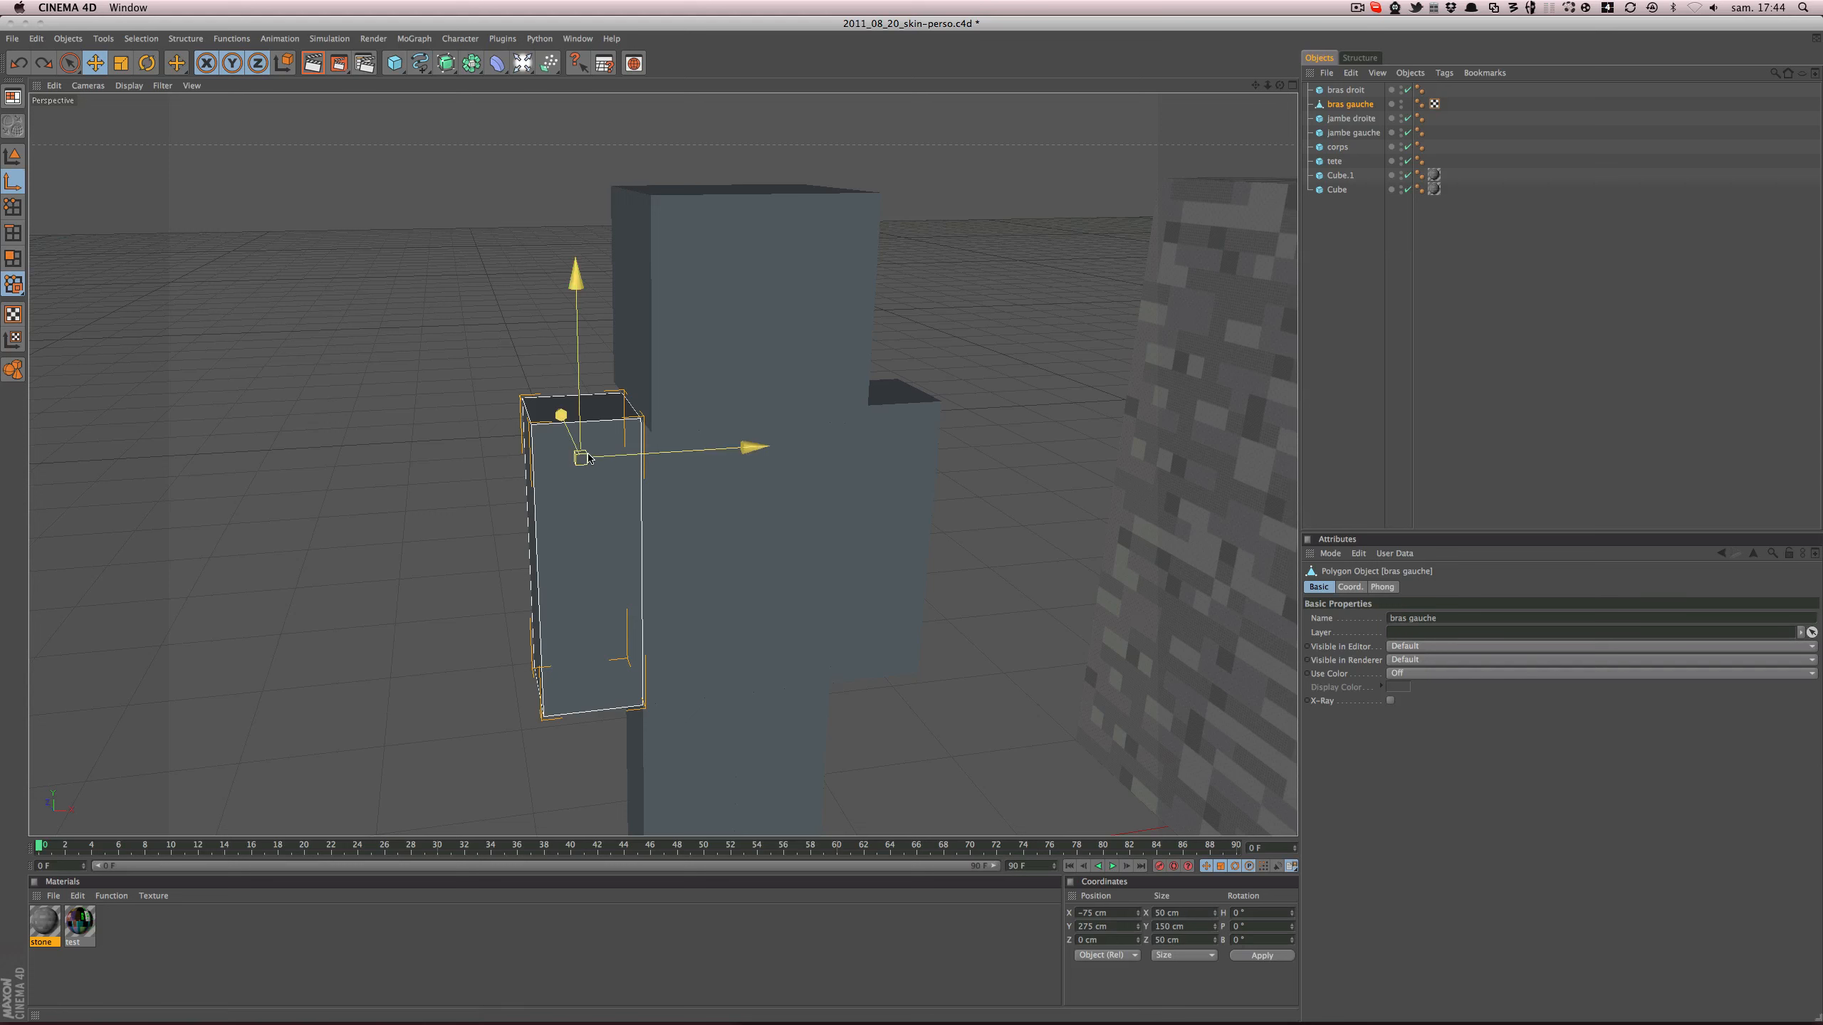
- Switch to model mode and back to object axis mode, keep the left arm's axis at Y 275 cm, and save the scene
{"action": "left_click", "coordinate": [12, 155]}
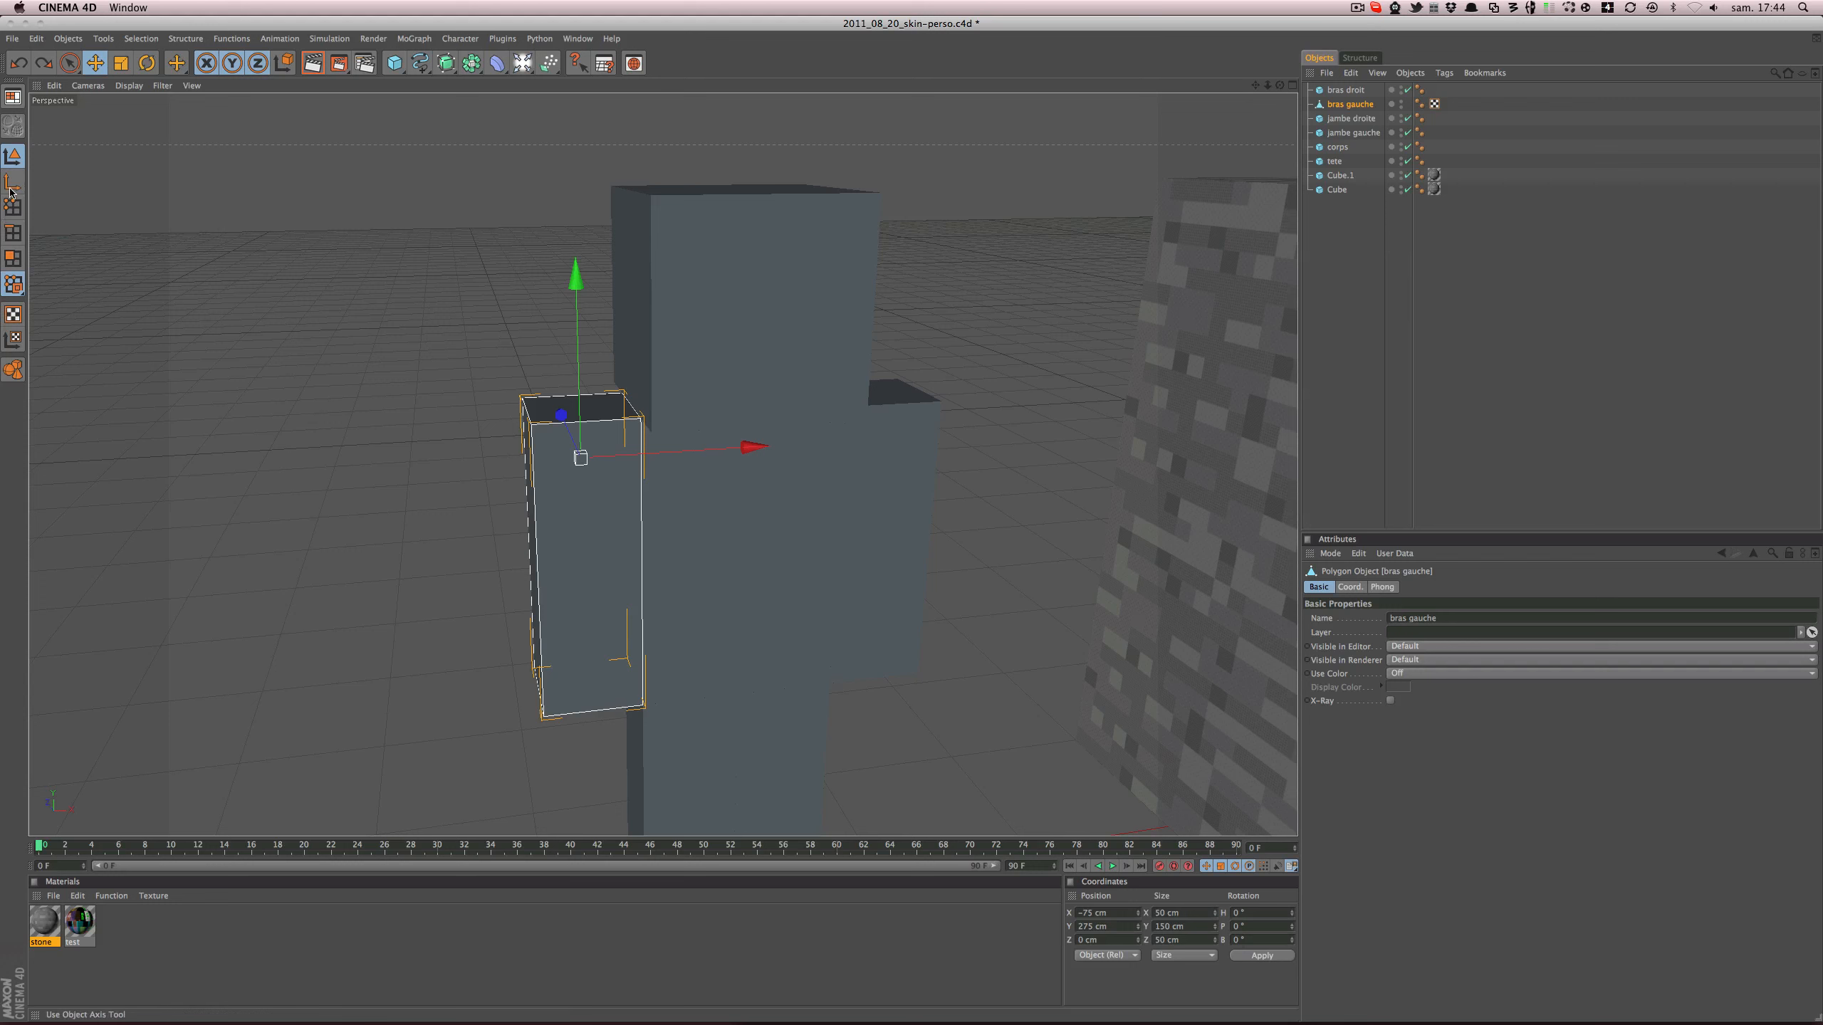
{"action": "key", "text": "l"}
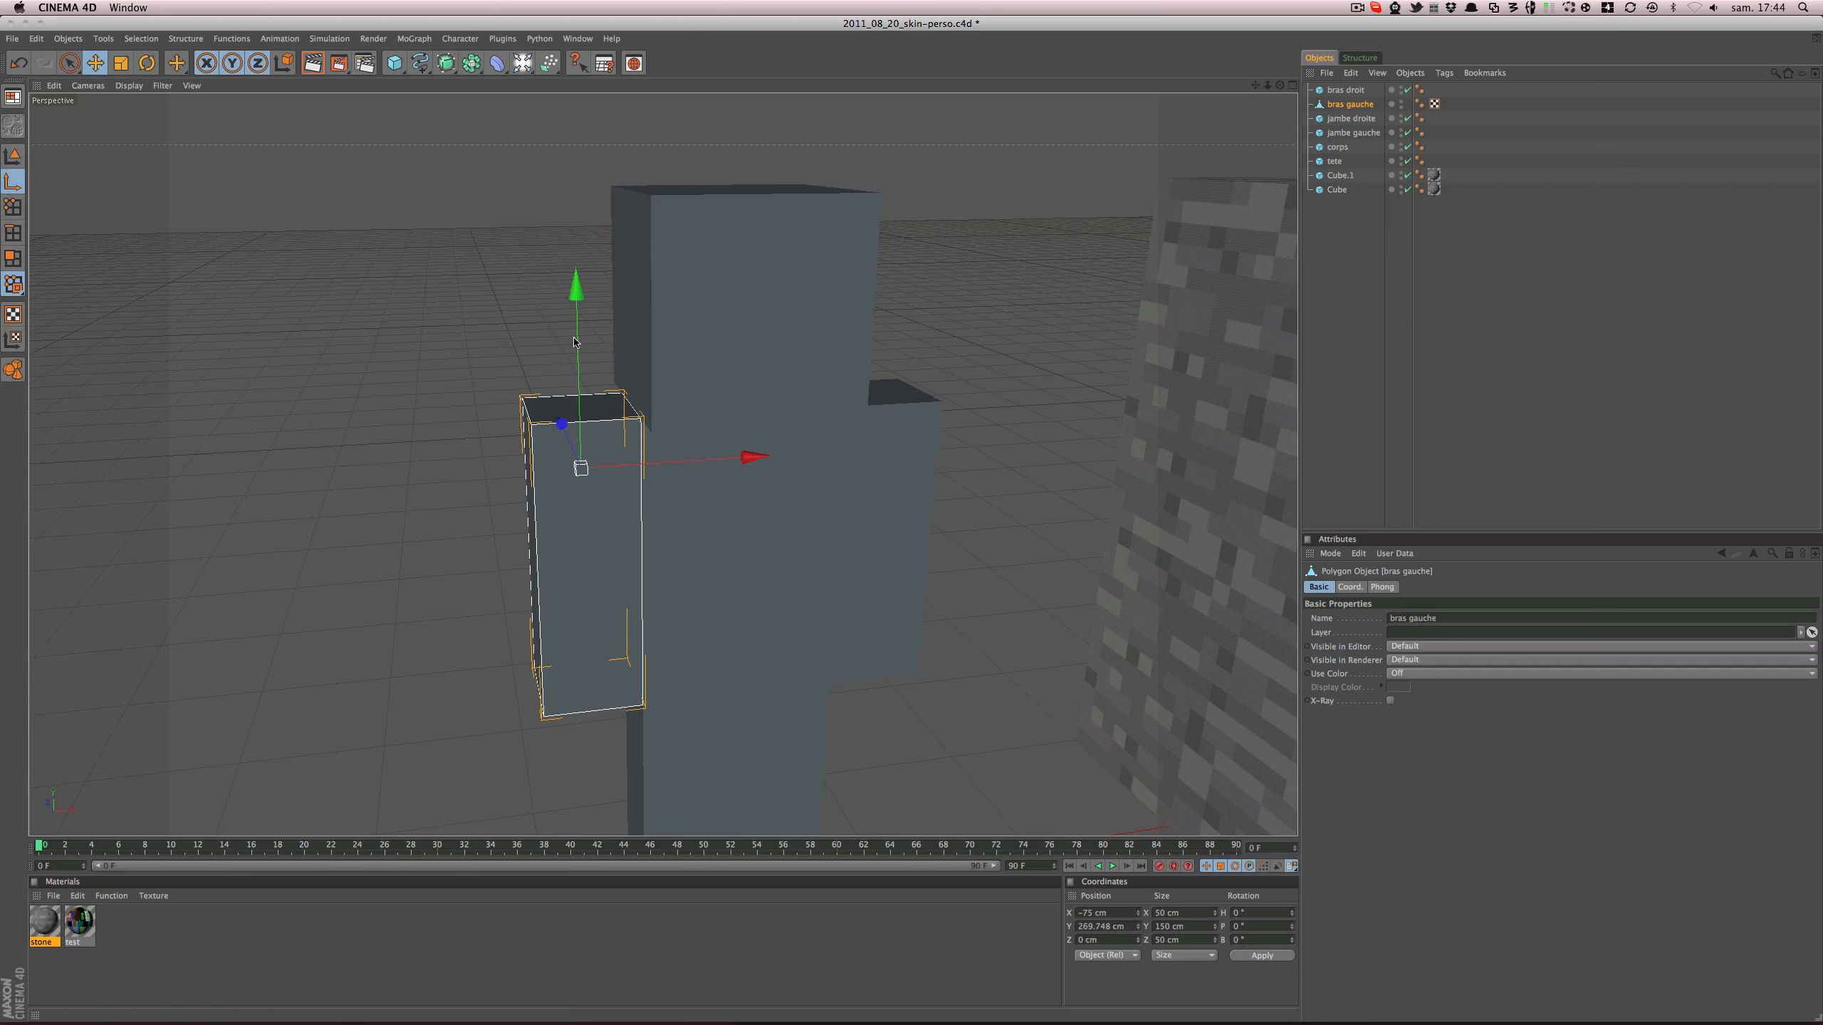
{"action": "key", "text": "super+s"}
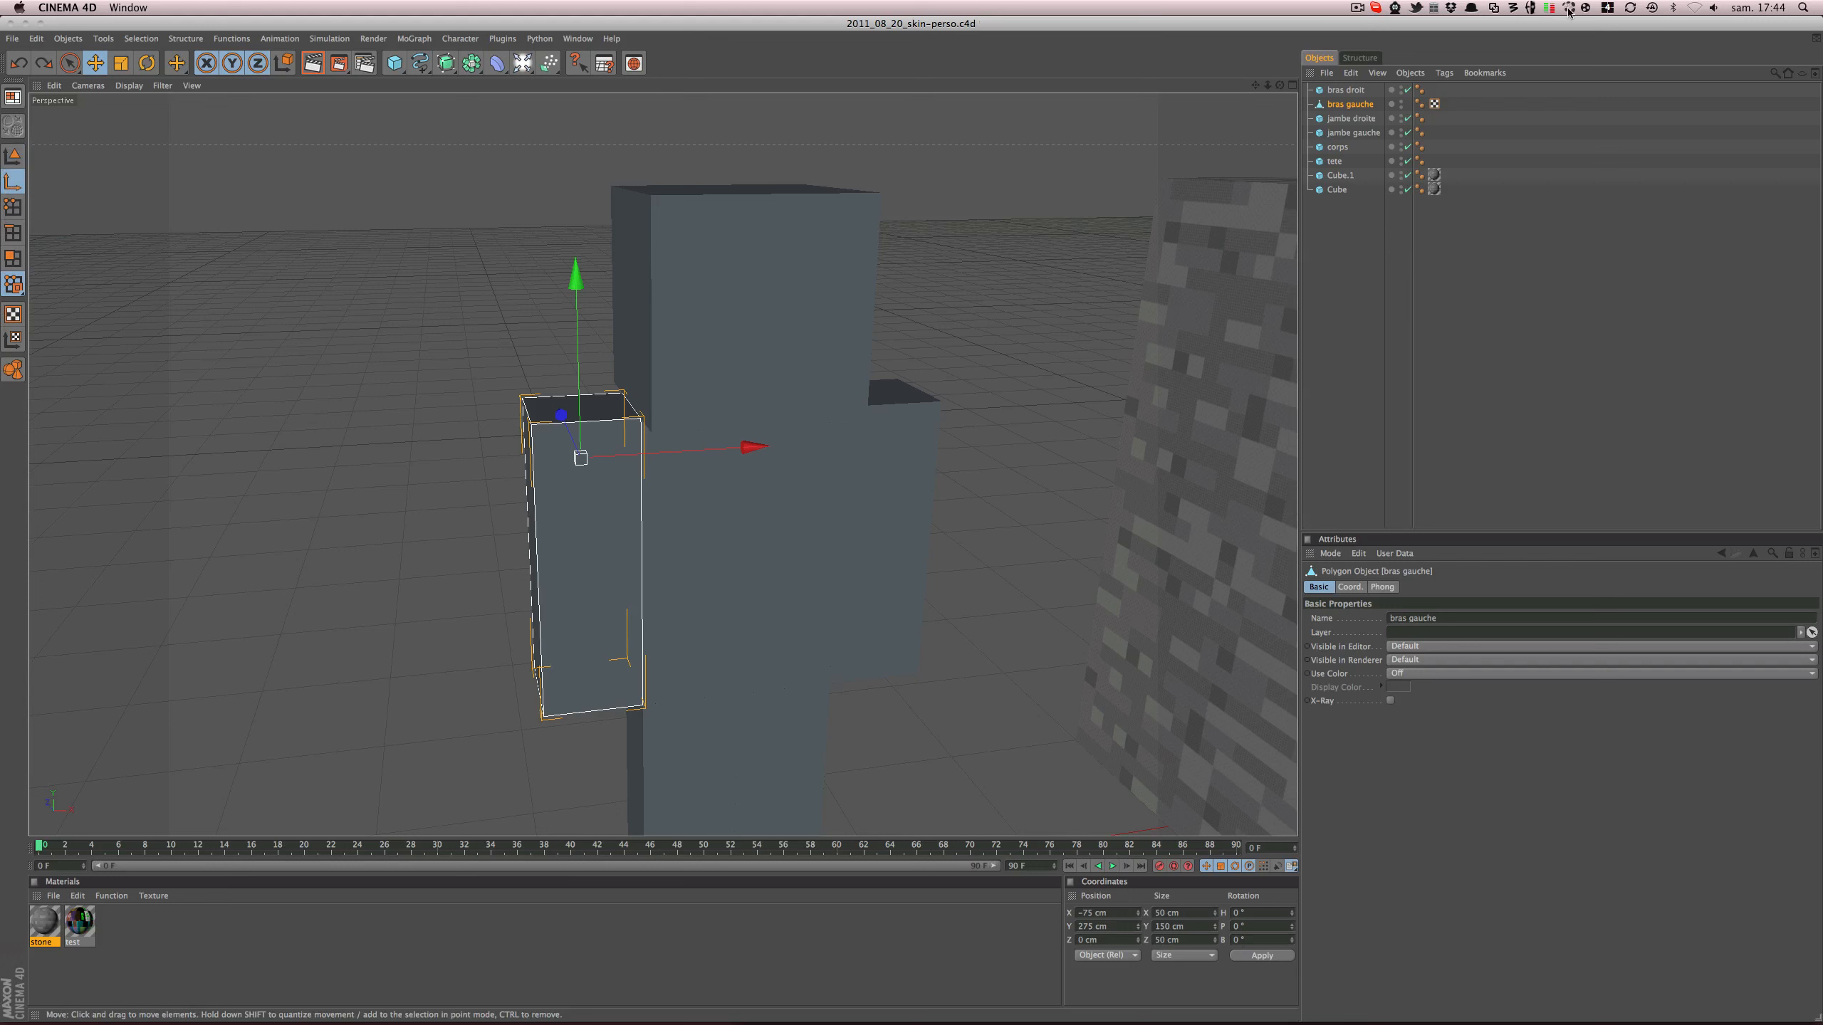
- Make the right arm bras droit editable, set its axis Y position to 275 cm and save the scene
{"action": "left_click", "coordinate": [1345, 89]}
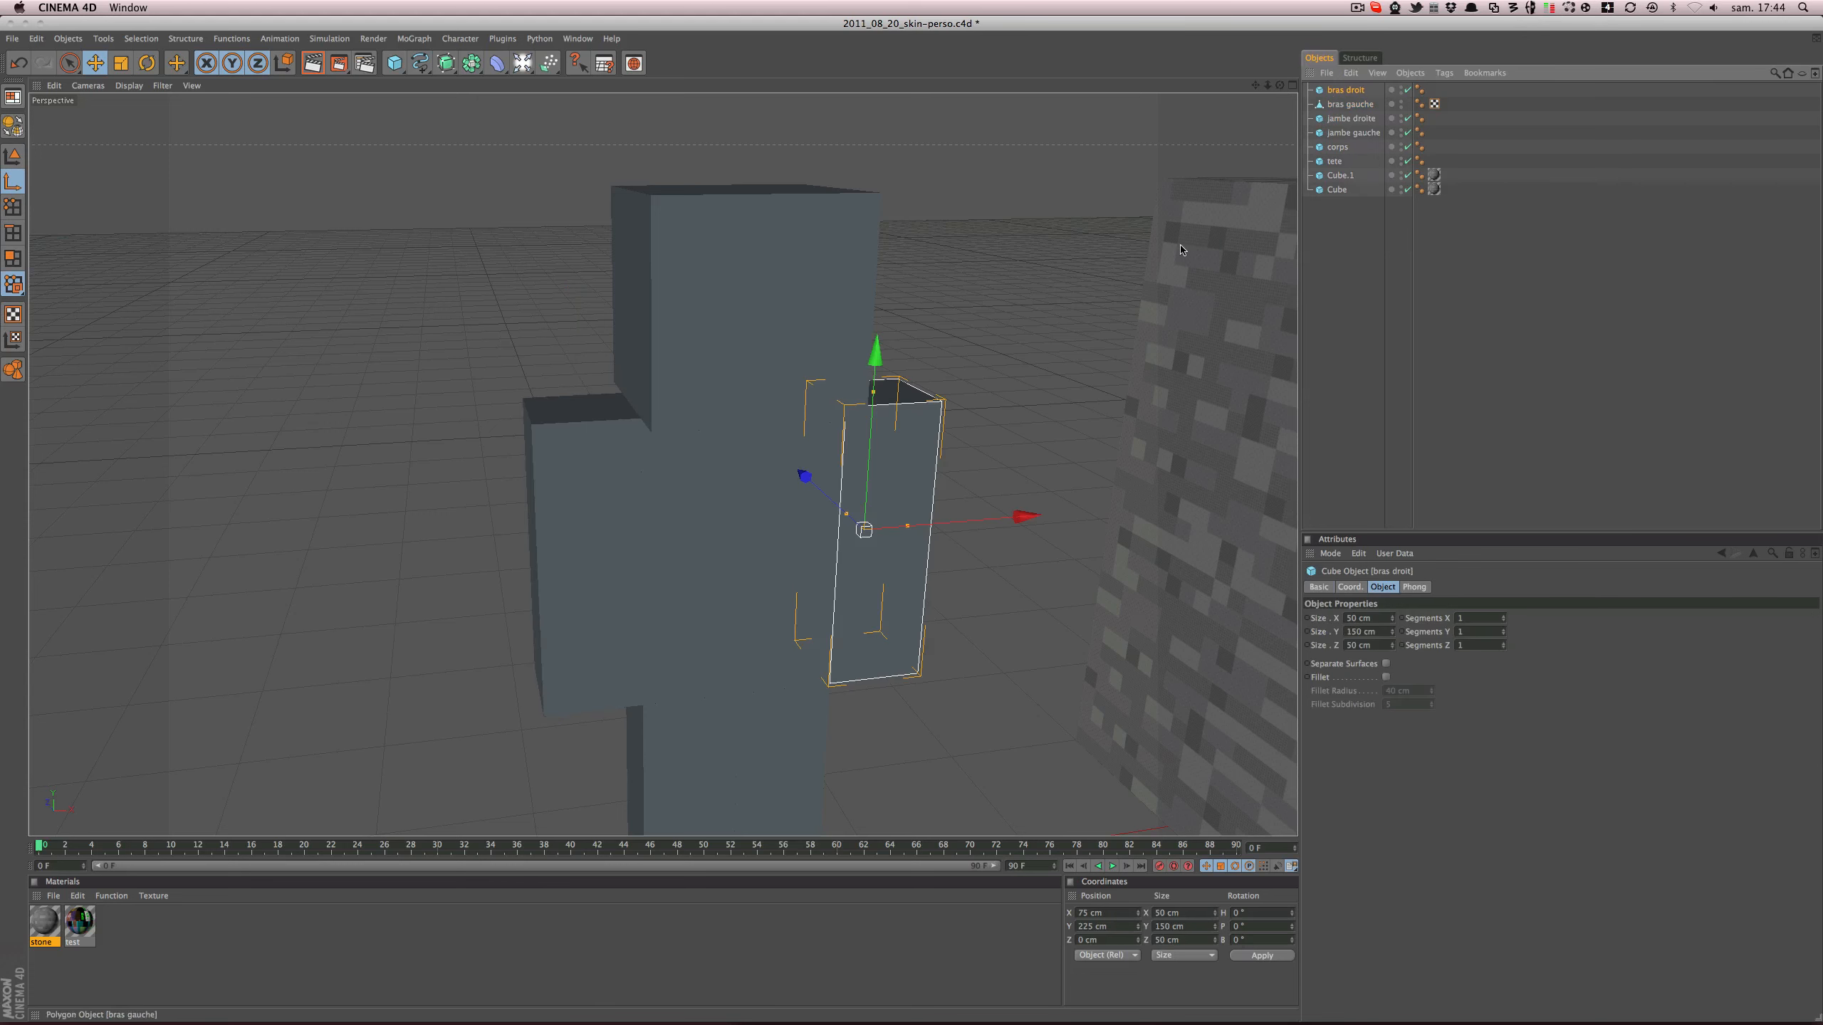
{"action": "key", "text": "c"}
{"action": "left_click", "coordinate": [1116, 926]}
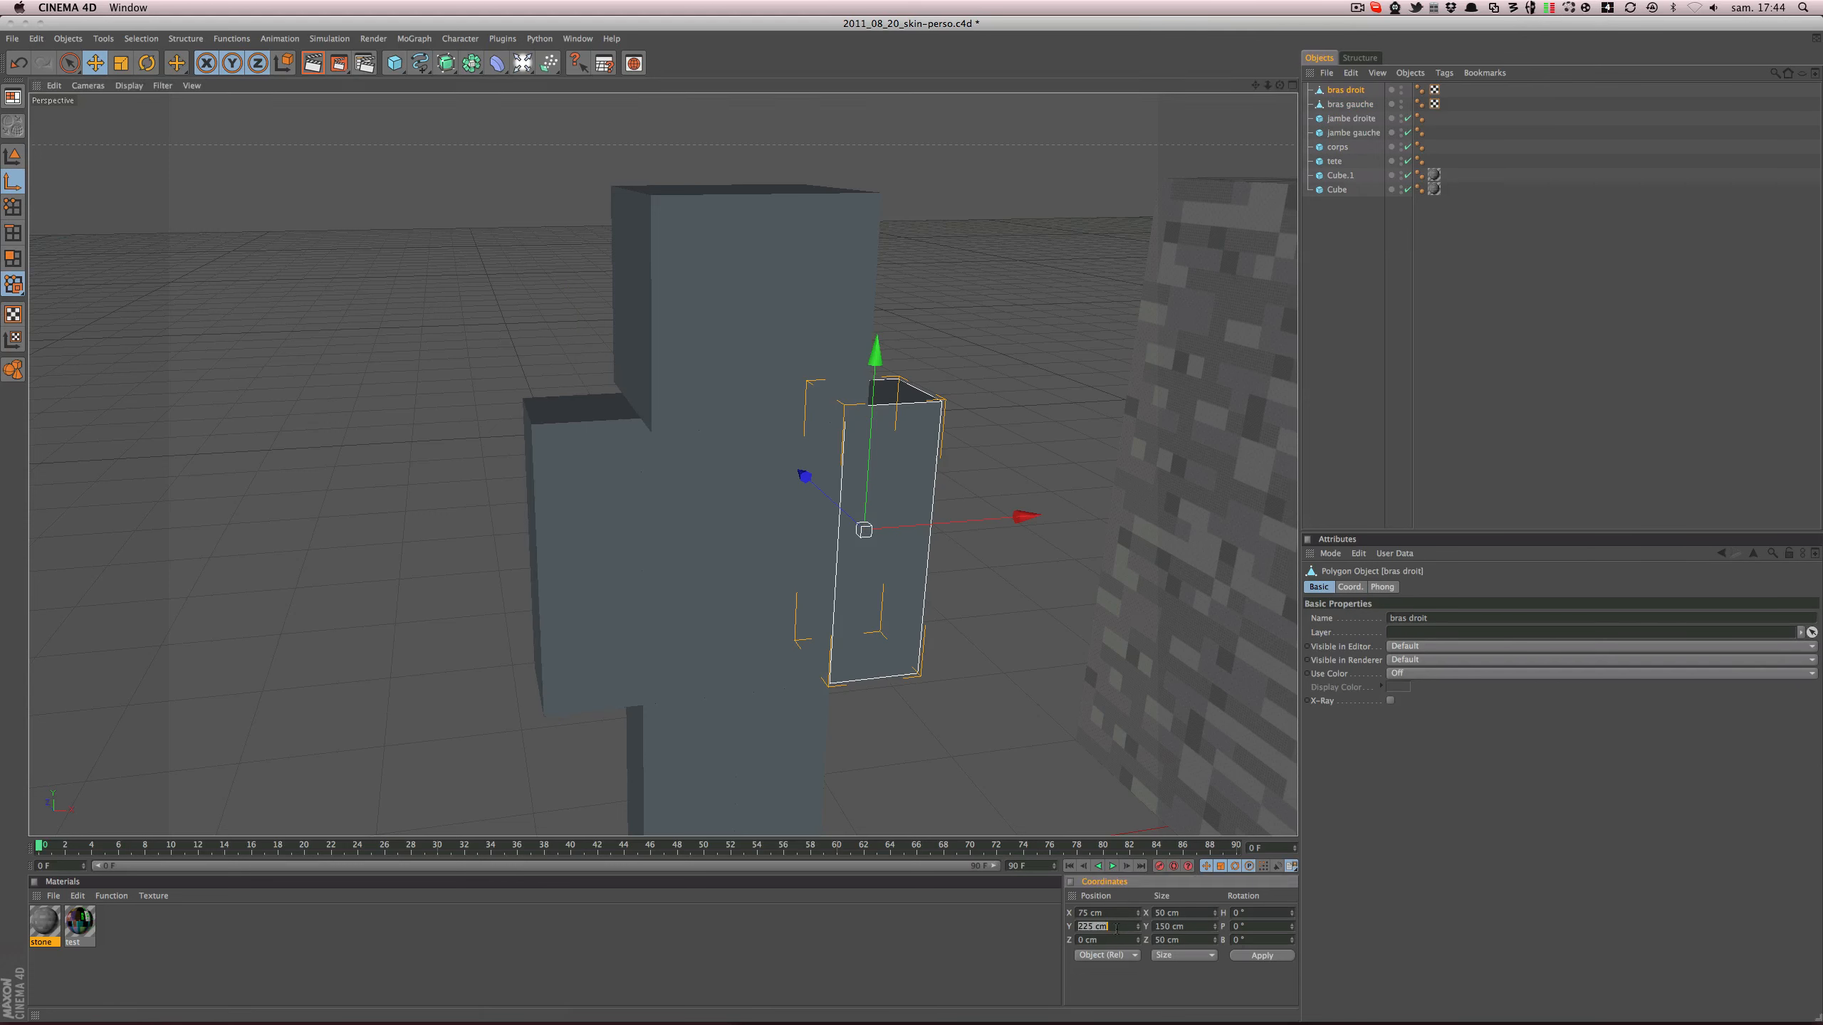
{"action": "type", "text": "275"}
{"action": "key", "text": "Return"}
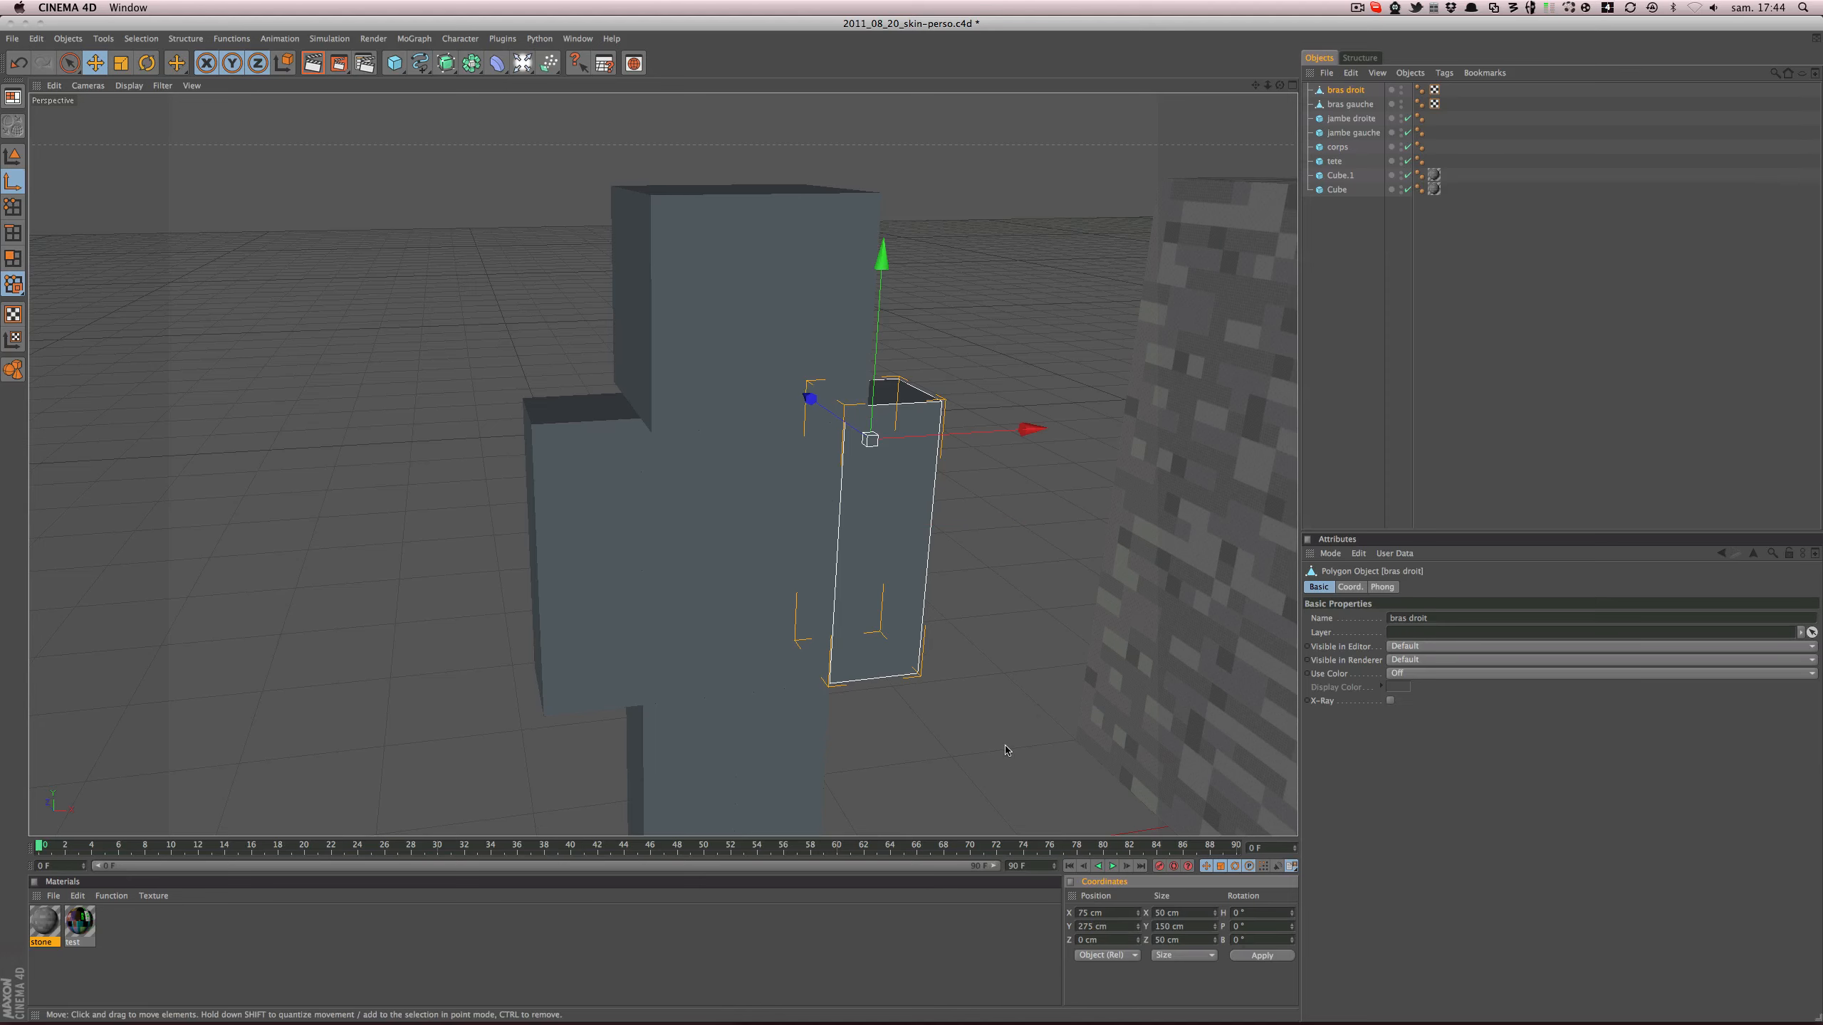
{"action": "left_click_drag", "start_coordinate": [1005, 751], "coordinate": [1044, 696], "text": "alt"}
{"action": "key", "text": "super+s"}
- Make the right leg jambe droite editable and set its axis Y position to 150 cm
{"action": "middle_click_drag", "start_coordinate": [1044, 697], "coordinate": [1087, 582], "text": "alt"}
{"action": "middle_click_drag", "start_coordinate": [910, 617], "coordinate": [919, 590], "text": "alt"}
{"action": "mouse_move", "coordinate": [854, 592]}
{"action": "left_mouse_down", "text": "alt"}
{"action": "mouse_move", "coordinate": [904, 585]}
{"action": "mouse_move", "coordinate": [851, 594]}
{"action": "left_mouse_up", "text": "alt"}
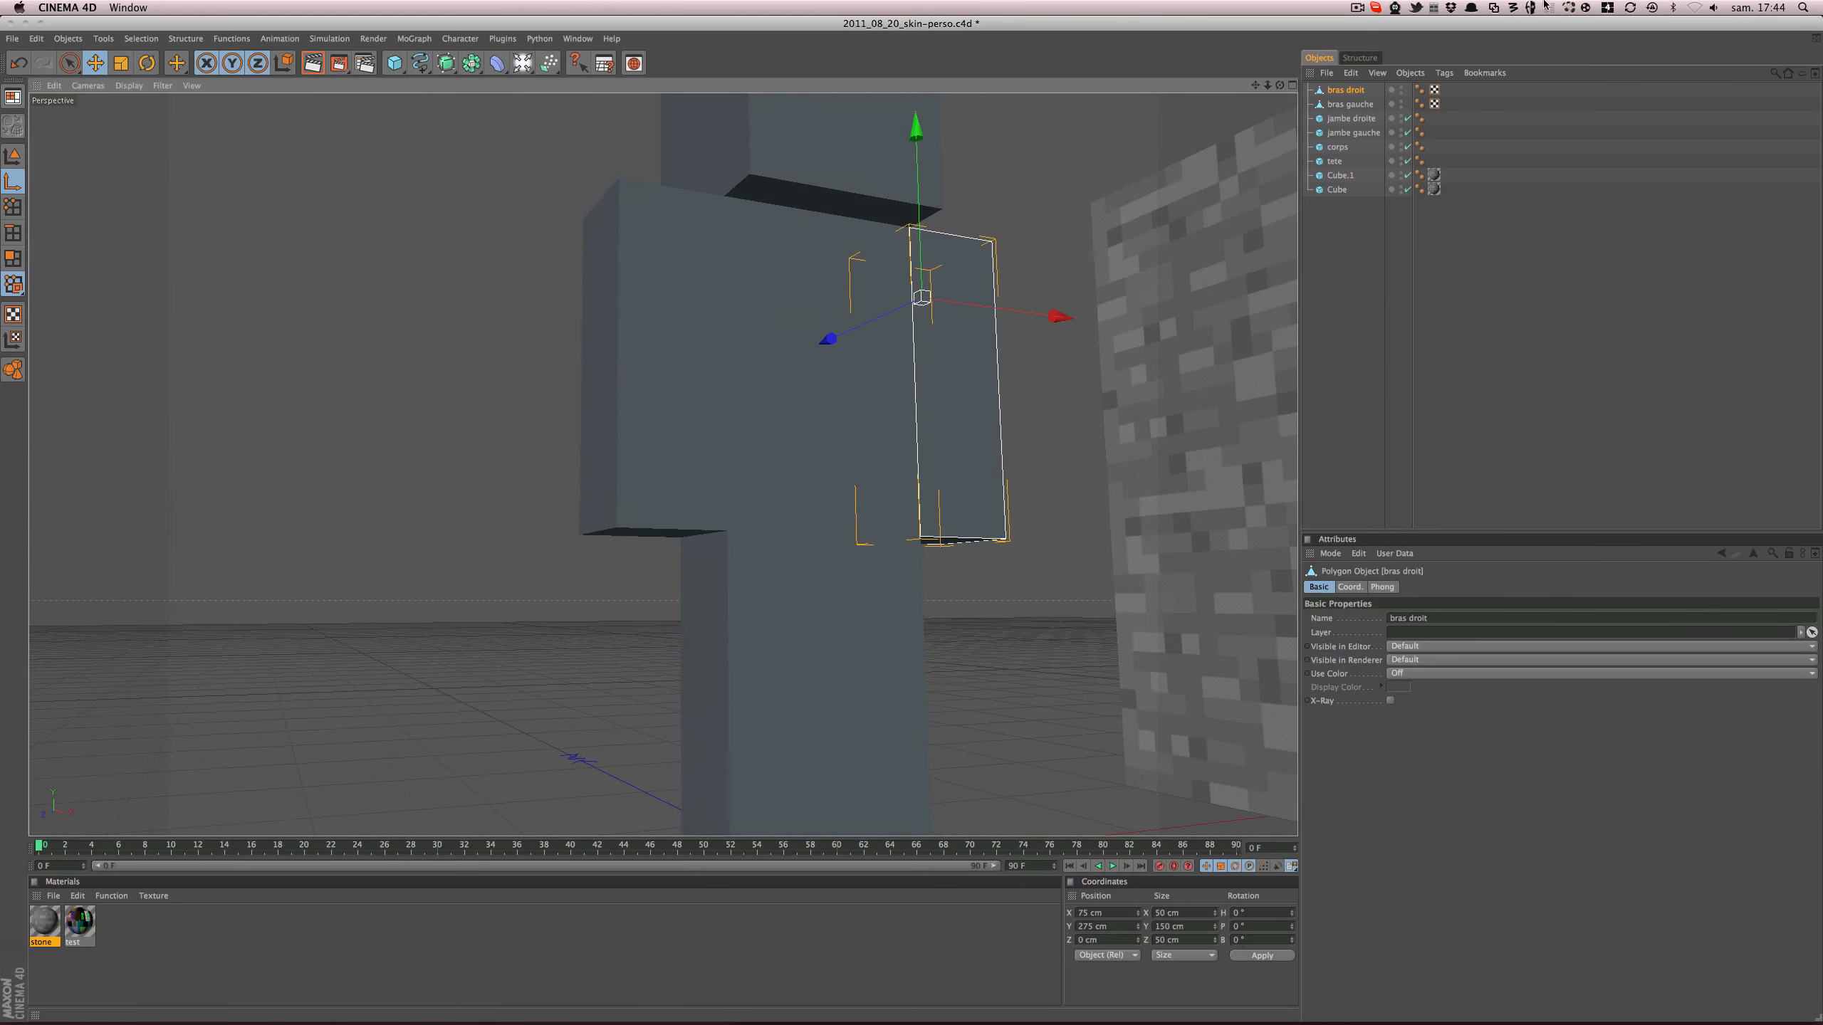
{"action": "left_click", "coordinate": [1349, 118]}
{"action": "left_click_drag", "start_coordinate": [1019, 430], "coordinate": [896, 452], "text": "alt"}
{"action": "middle_click_drag", "start_coordinate": [830, 771], "coordinate": [824, 731], "text": "alt"}
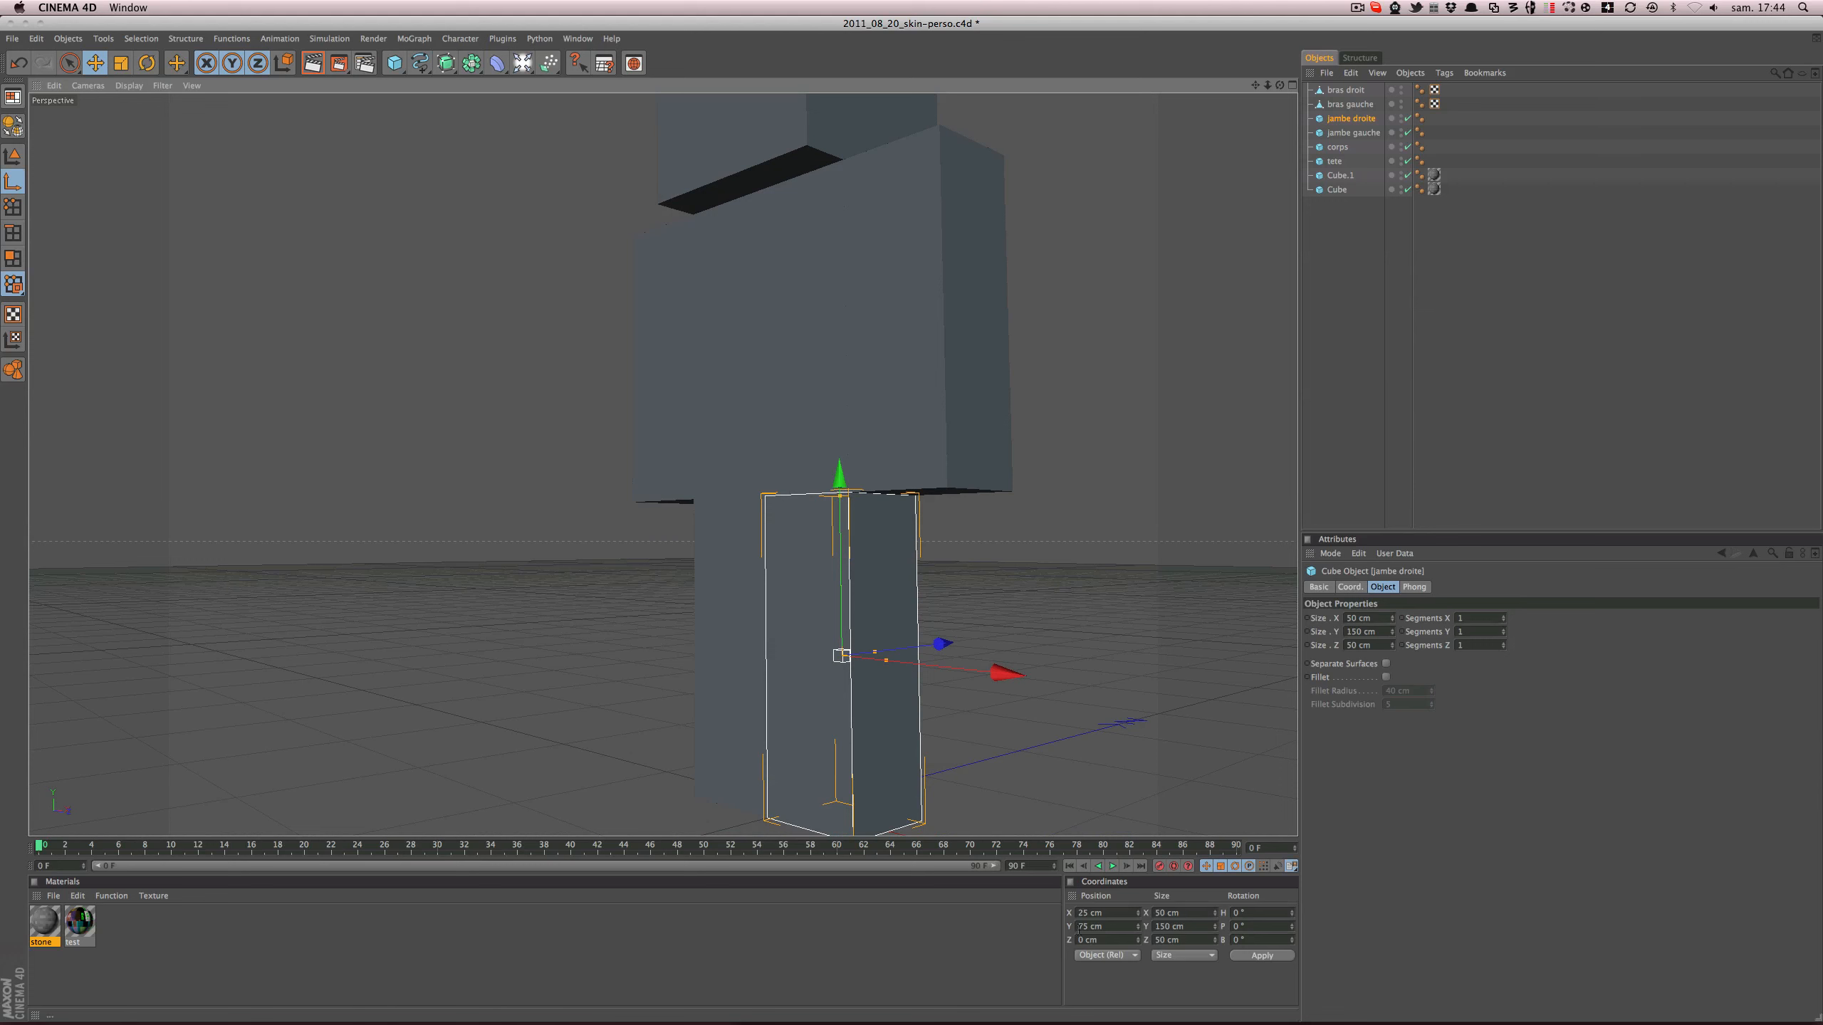
{"action": "key", "text": "c"}
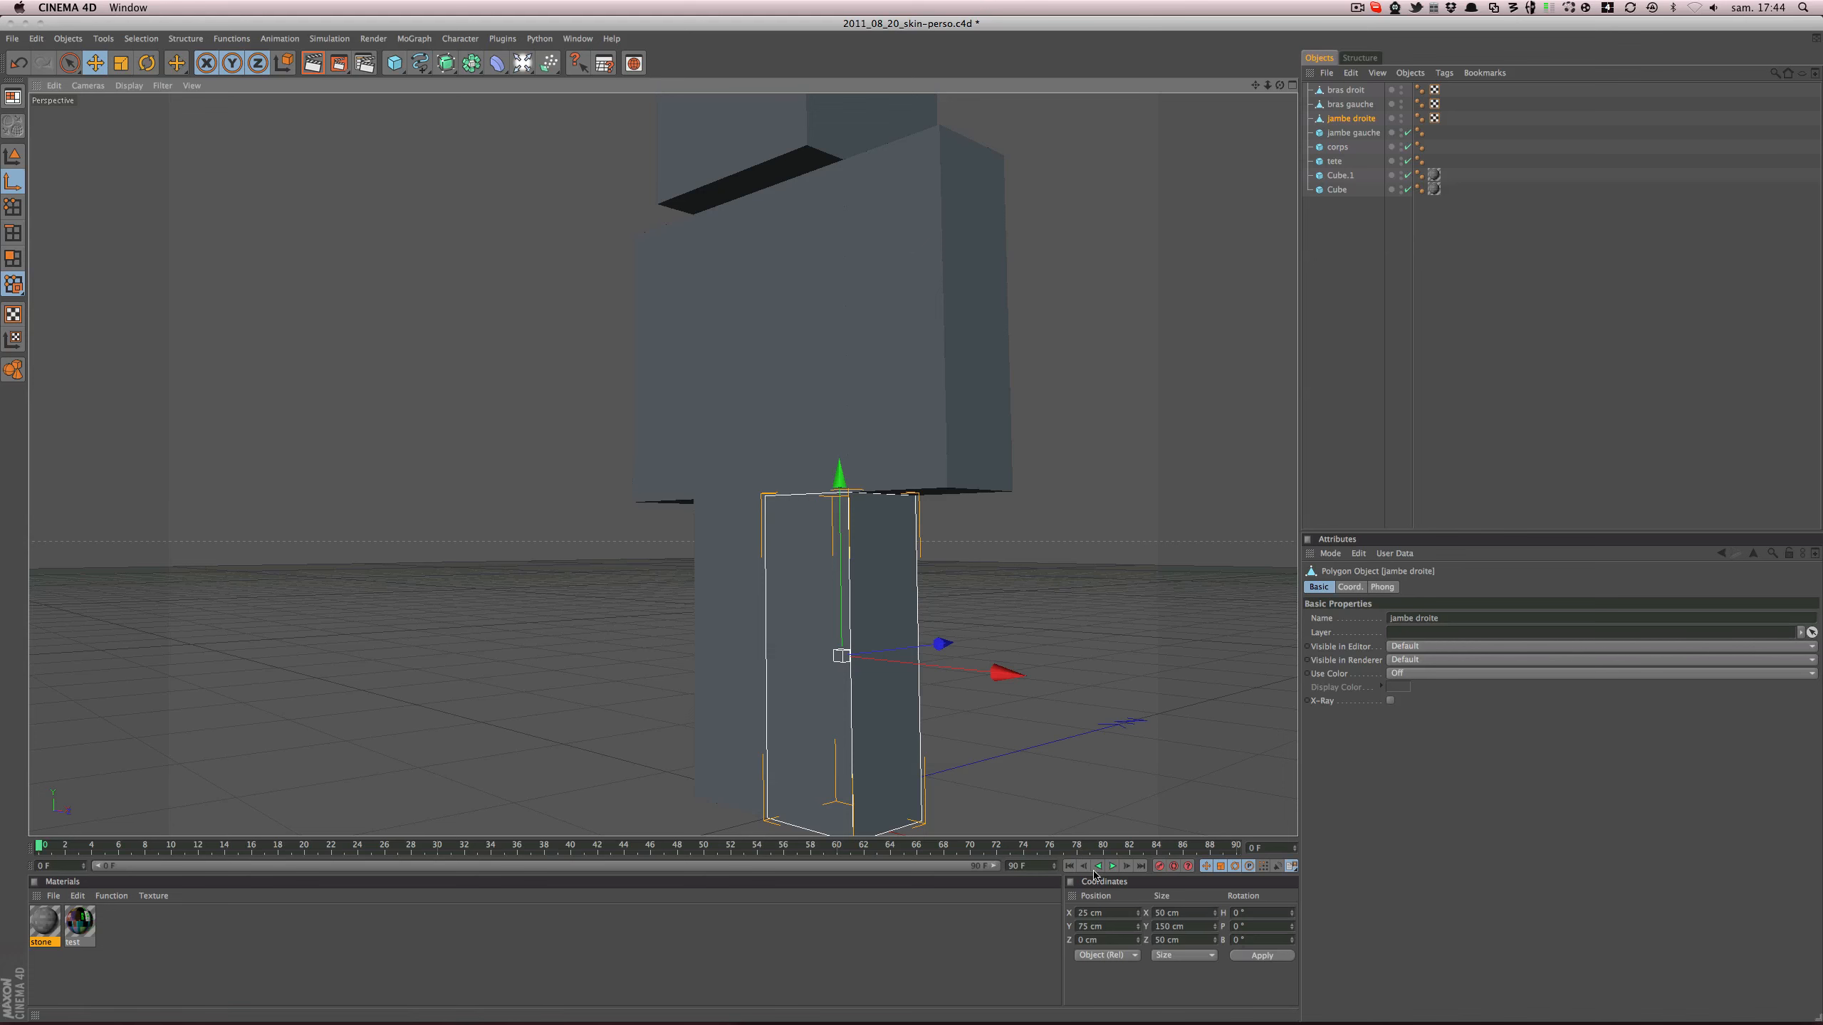
{"action": "left_click", "coordinate": [1111, 926]}
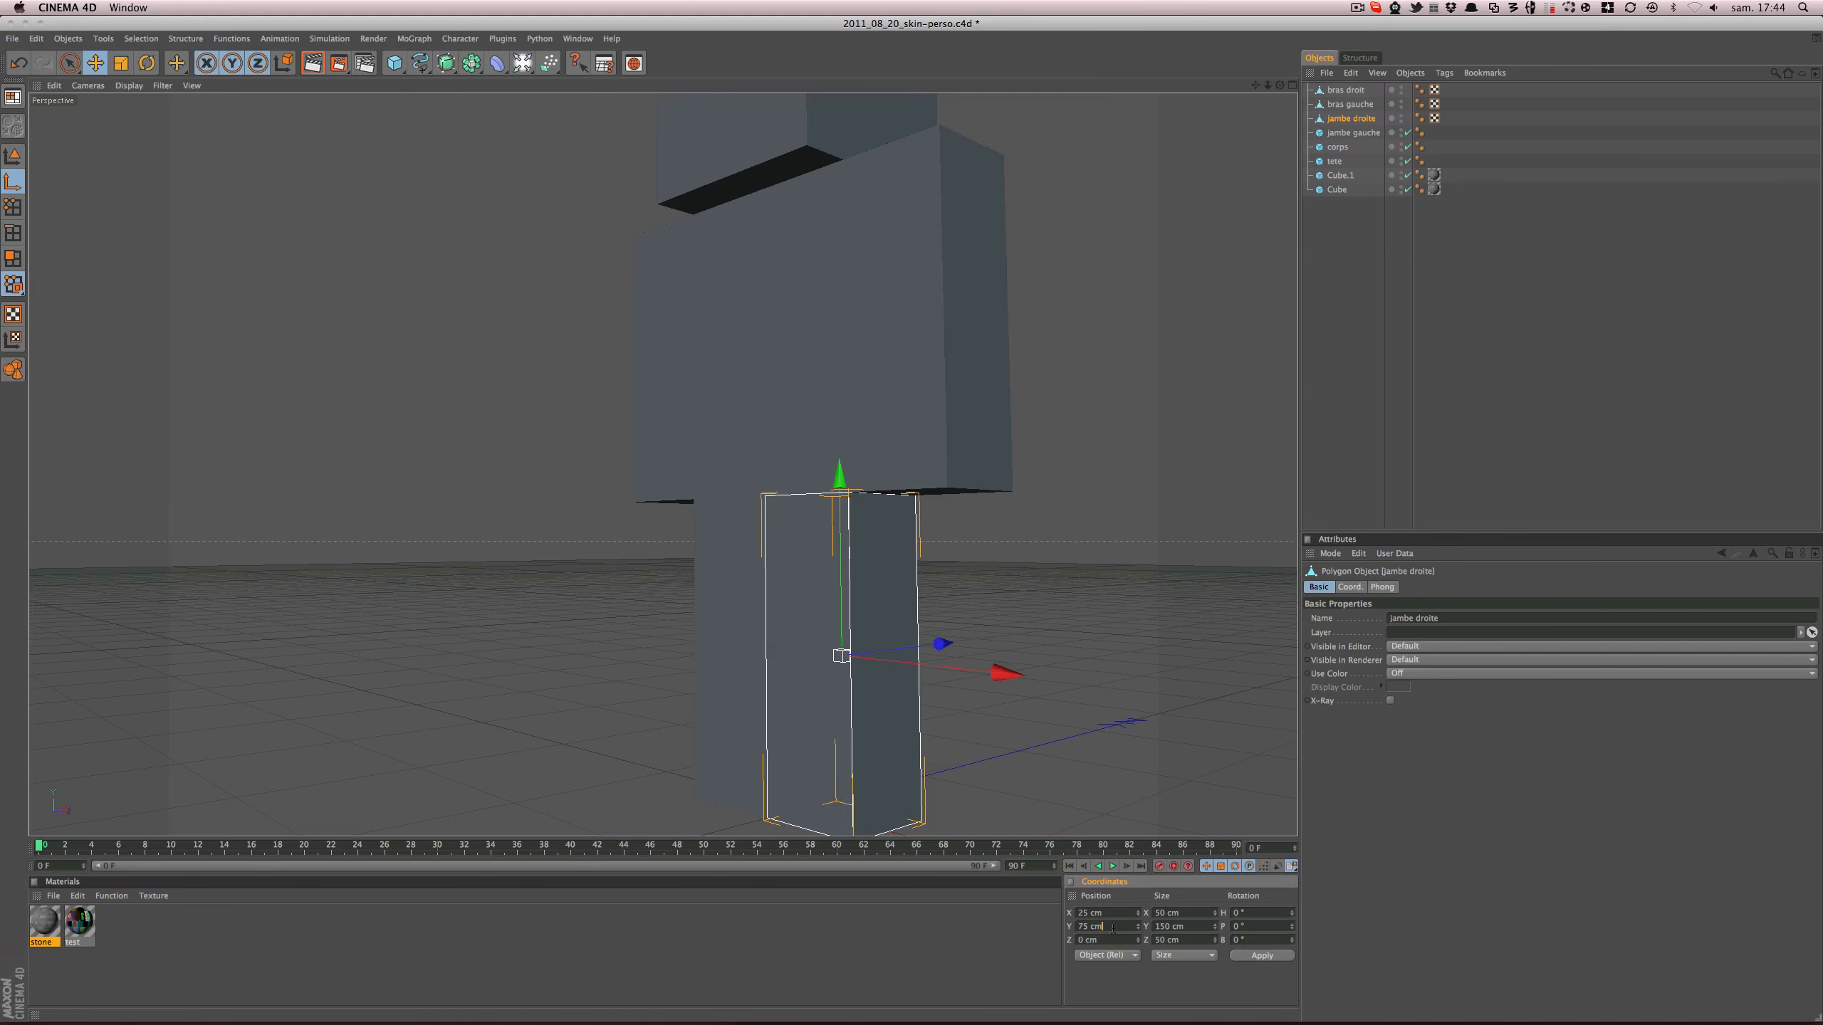
{"action": "key", "text": "super+a"}
{"action": "type", "text": "150"}
{"action": "key", "text": "Return"}
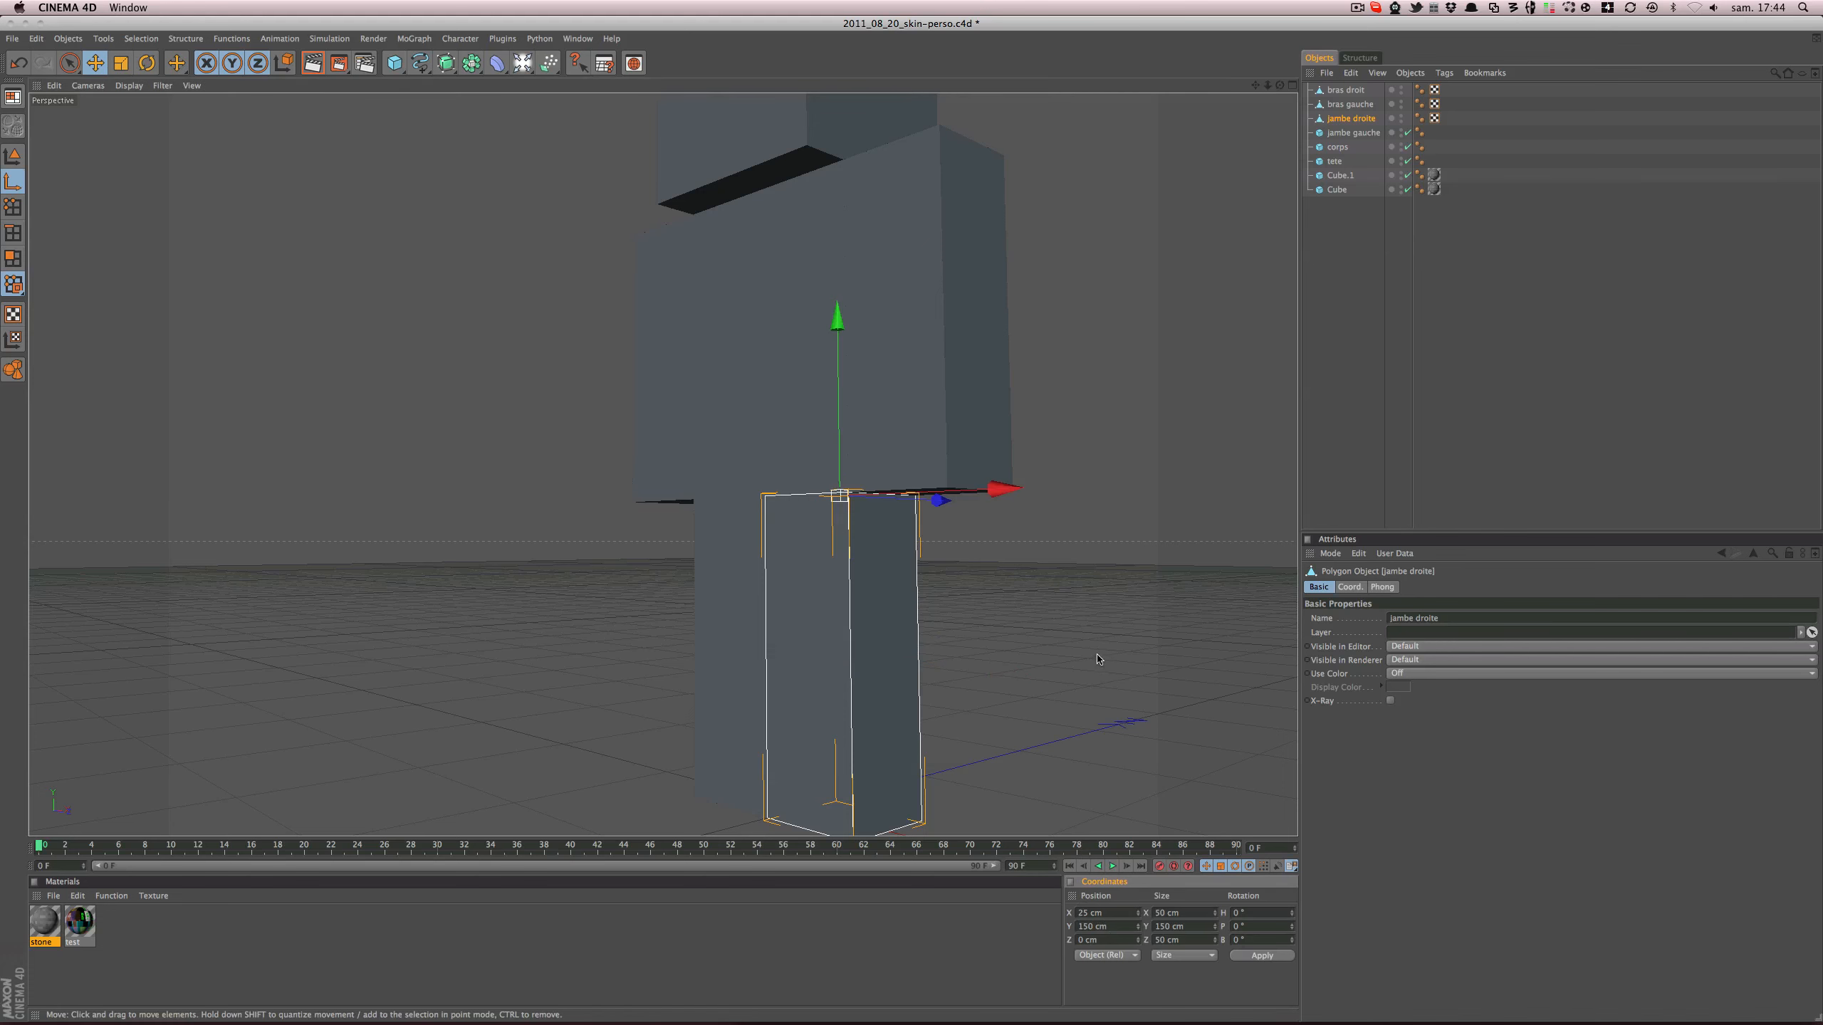
{"action": "left_click_drag", "start_coordinate": [1097, 659], "coordinate": [1171, 639], "text": "alt"}
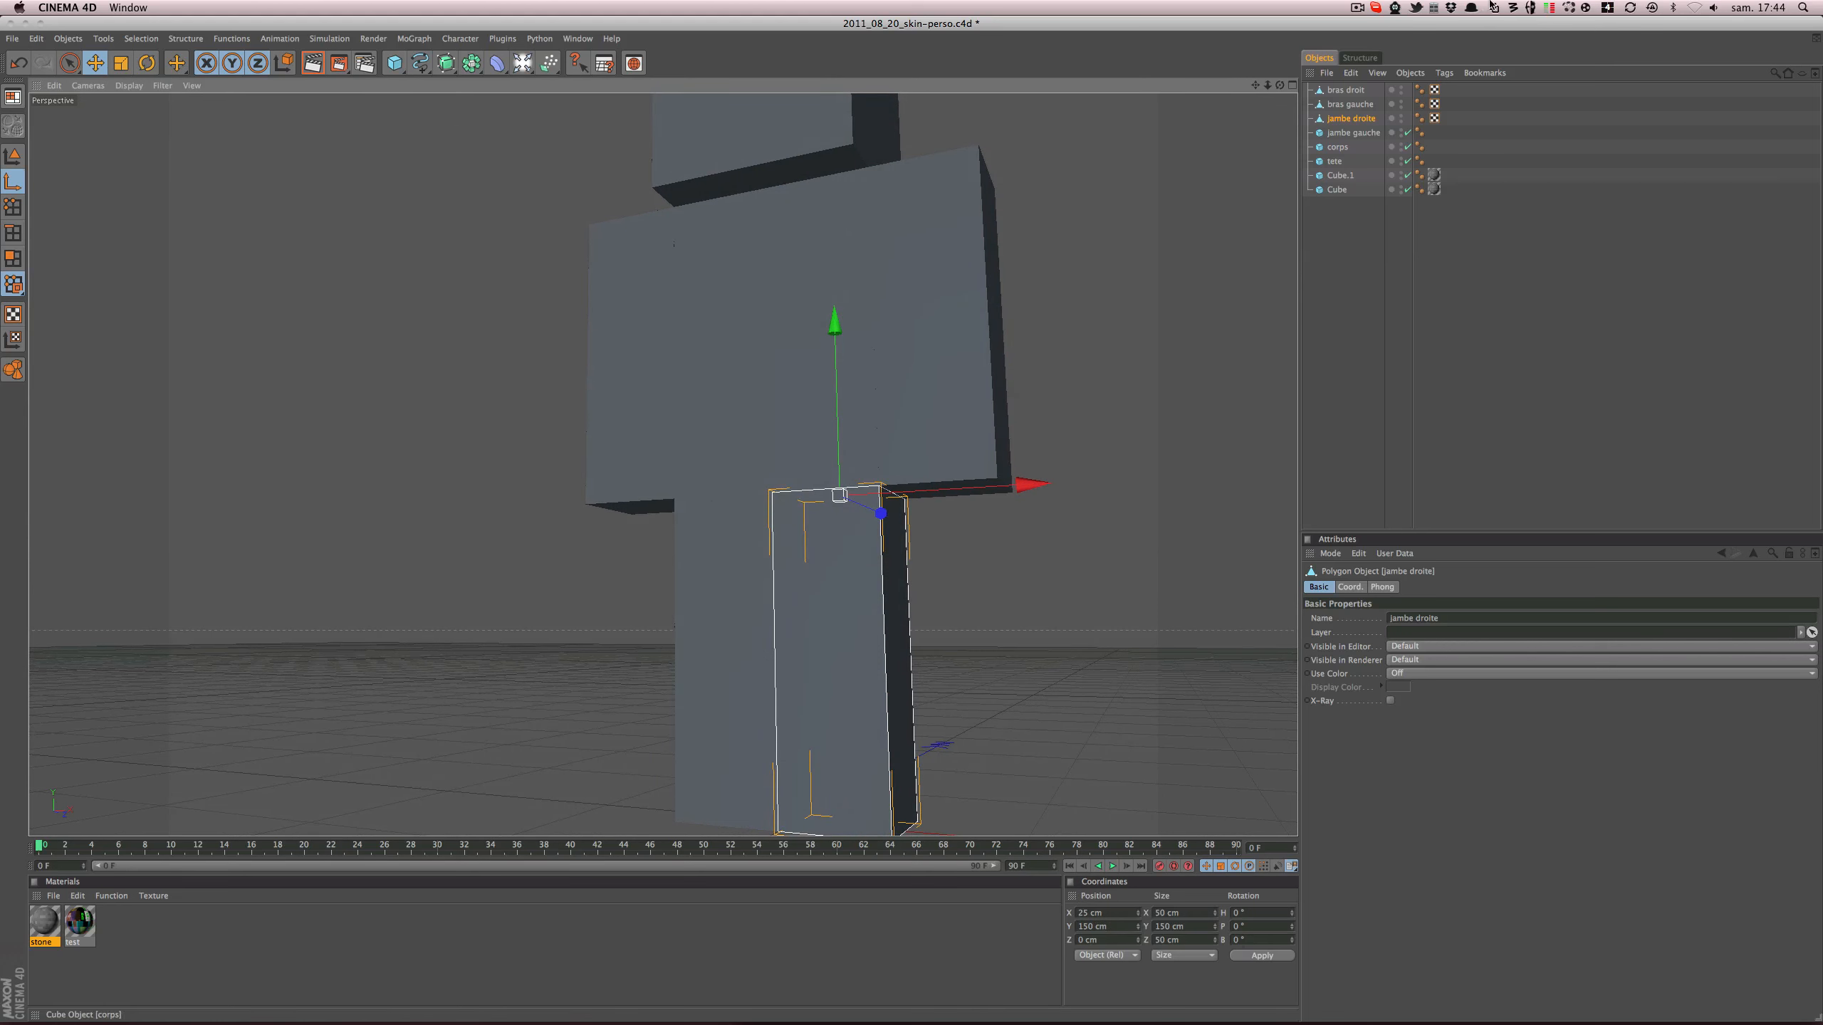
- Make the left leg jambe gauche editable and set its axis Y position to 150 cm
{"action": "left_click", "coordinate": [1349, 134]}
{"action": "key", "text": "c"}
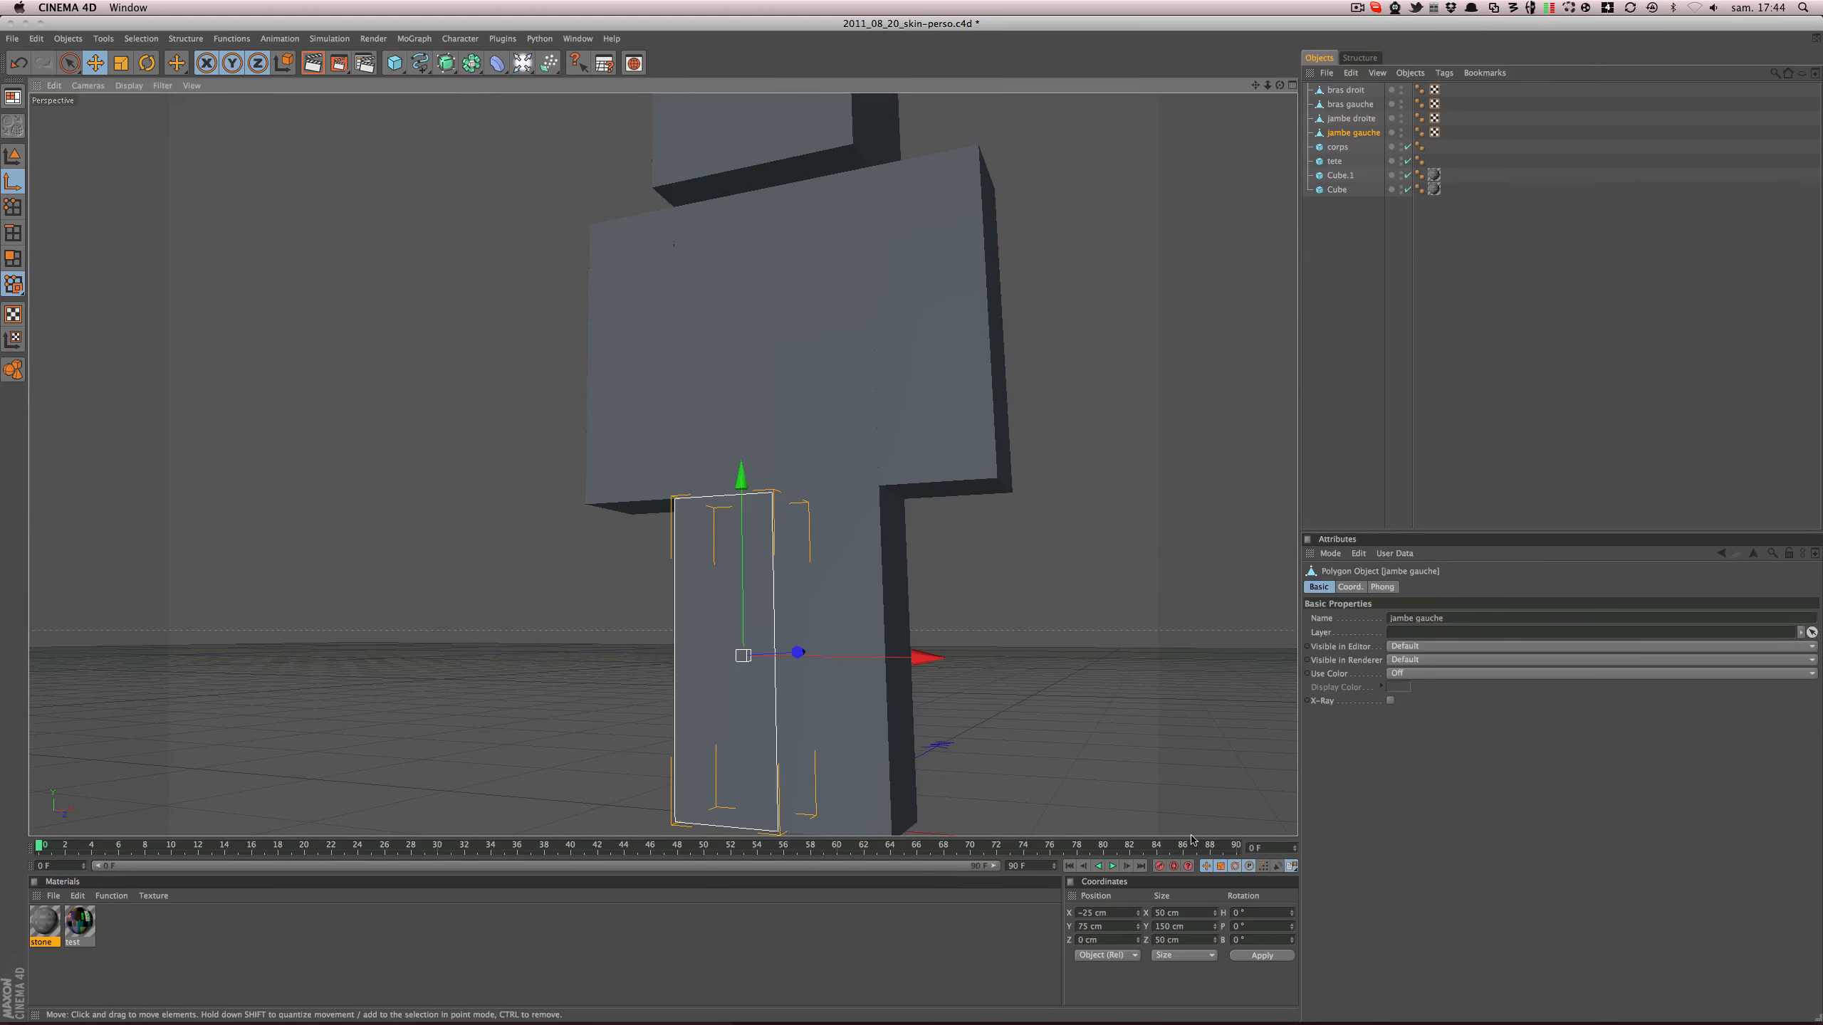
{"action": "double_click", "coordinate": [1114, 930]}
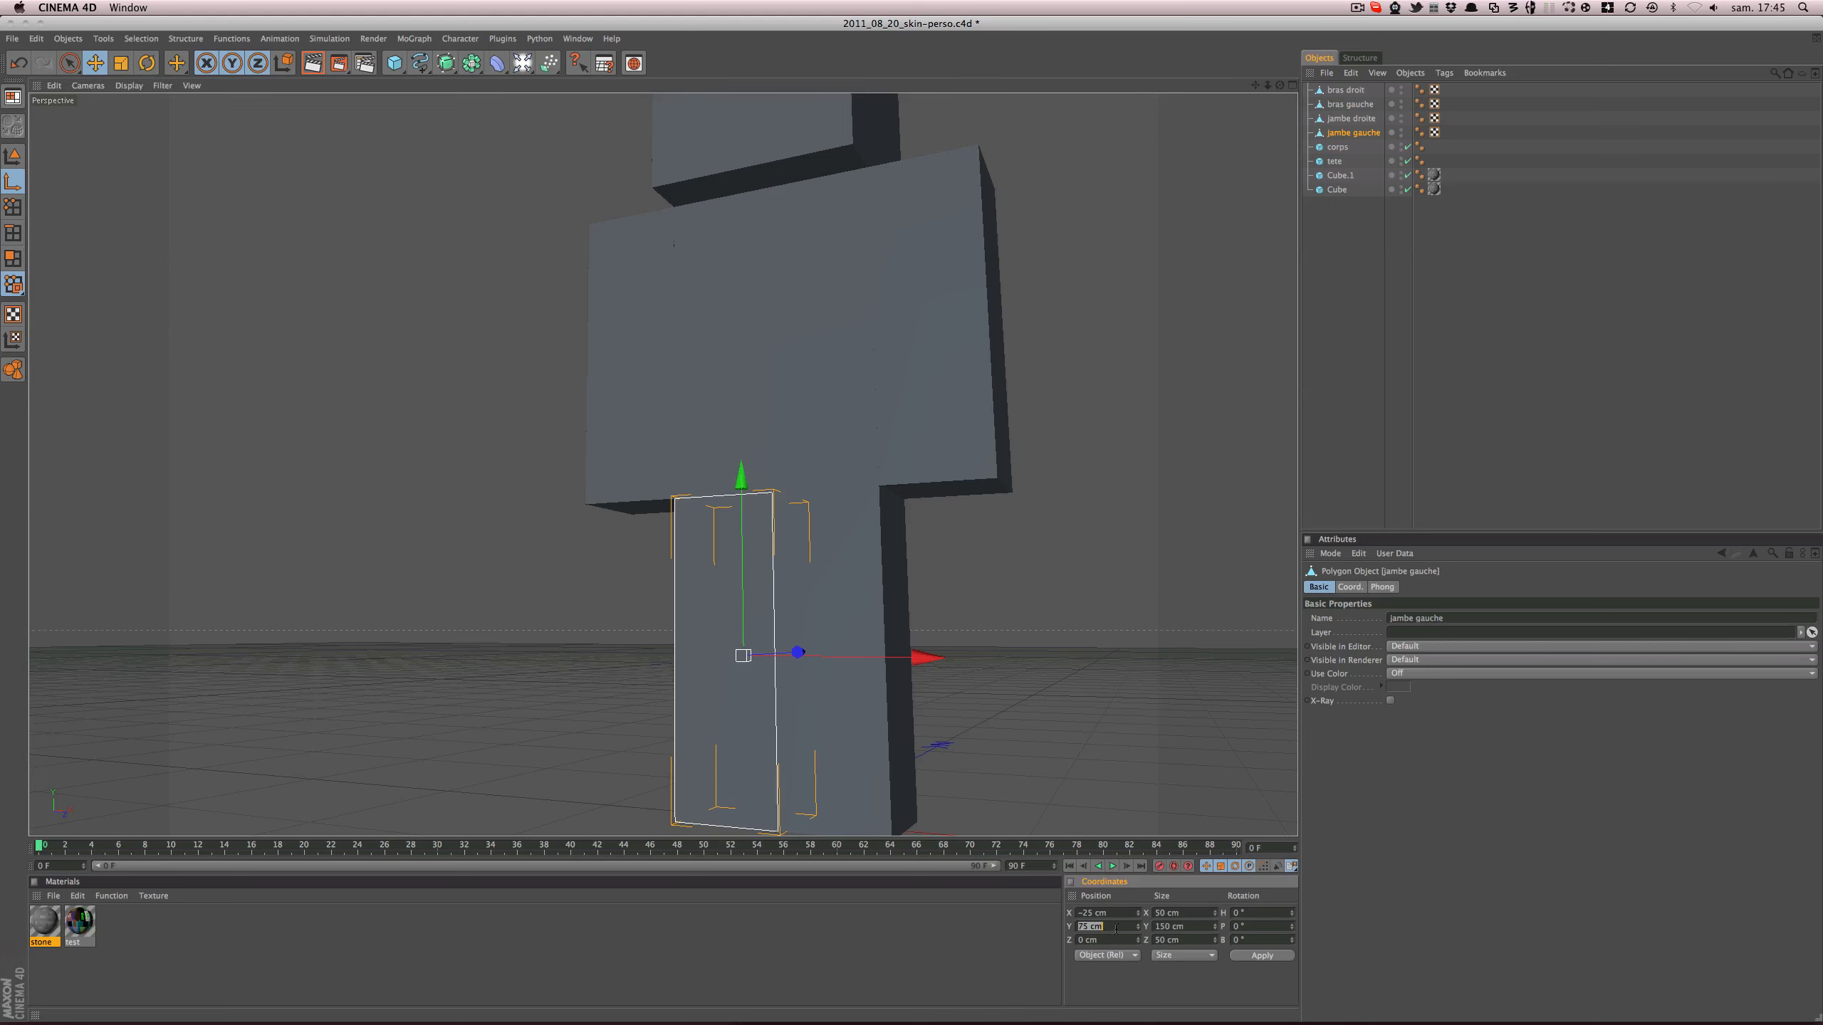
{"action": "type", "text": "150"}
{"action": "key", "text": "Return"}
- Make the head tete editable, save the scene, lower the head's axis by 50 cm to Y 300 cm and return to model mode
{"action": "left_click_drag", "start_coordinate": [1014, 570], "coordinate": [932, 391], "text": "alt"}
{"action": "left_click", "coordinate": [766, 394]}
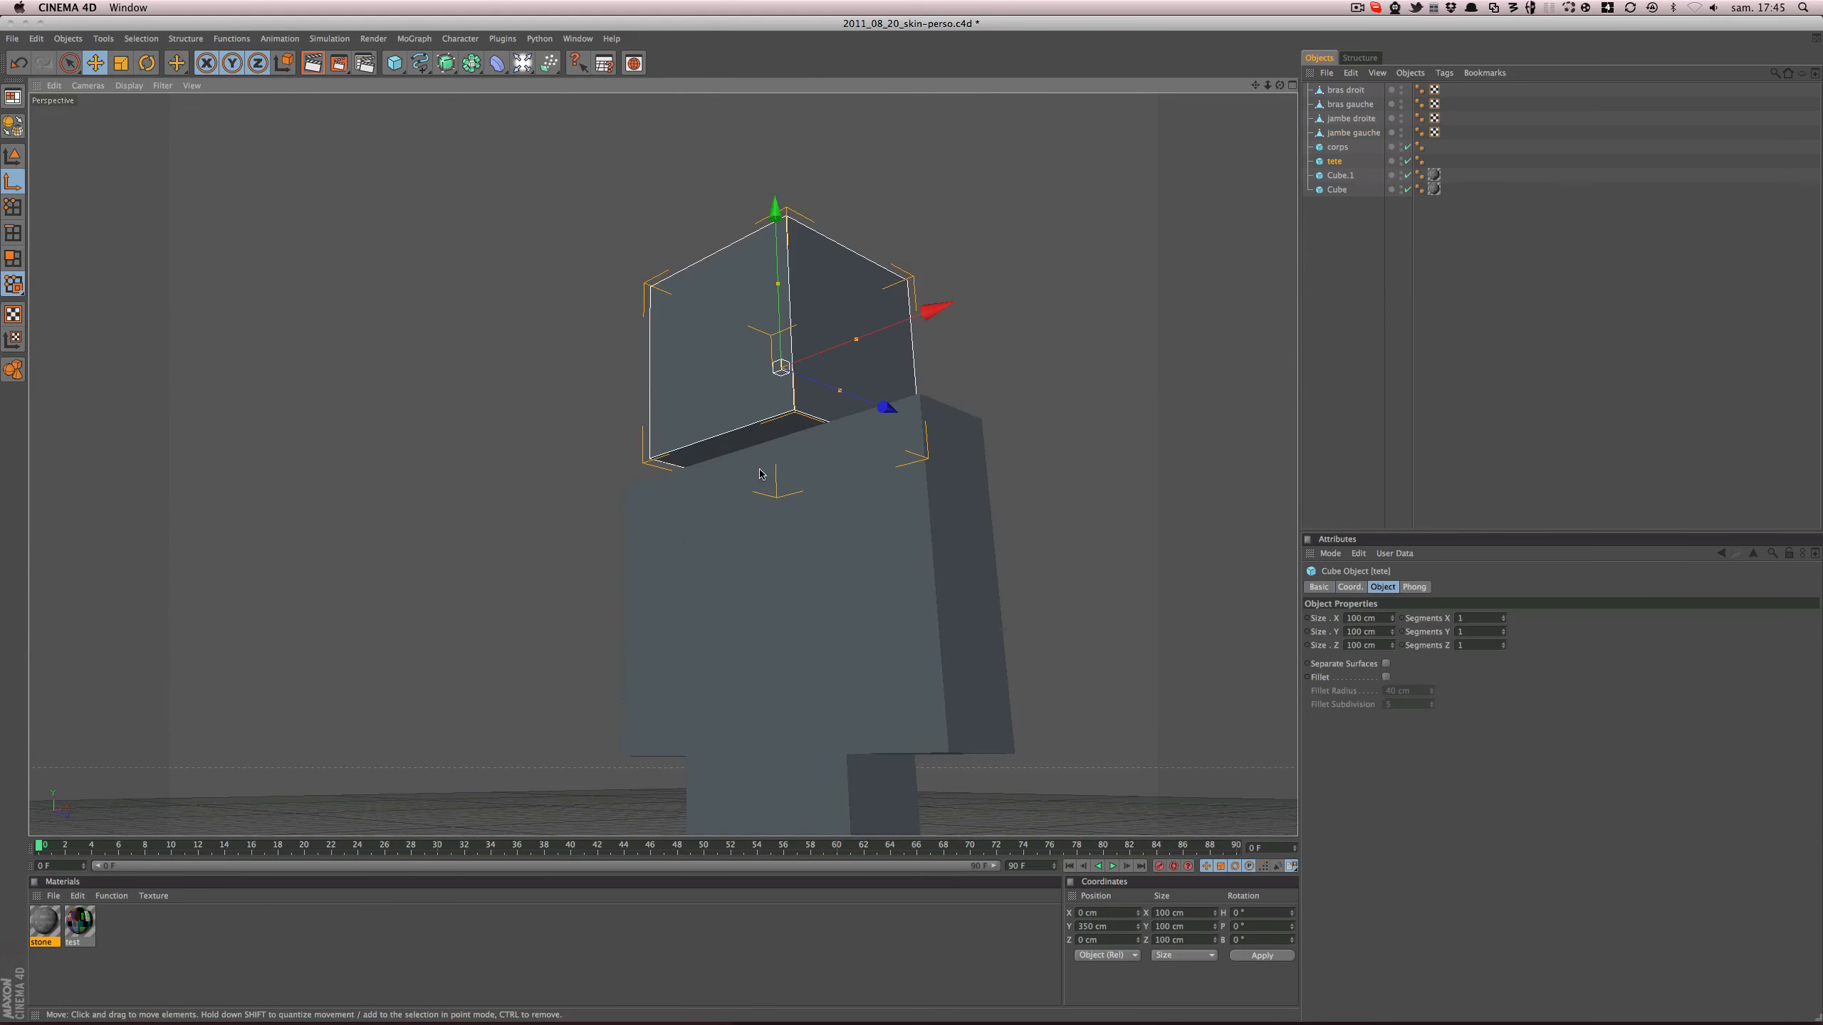
{"action": "left_click_drag", "start_coordinate": [760, 469], "coordinate": [865, 549], "text": "alt"}
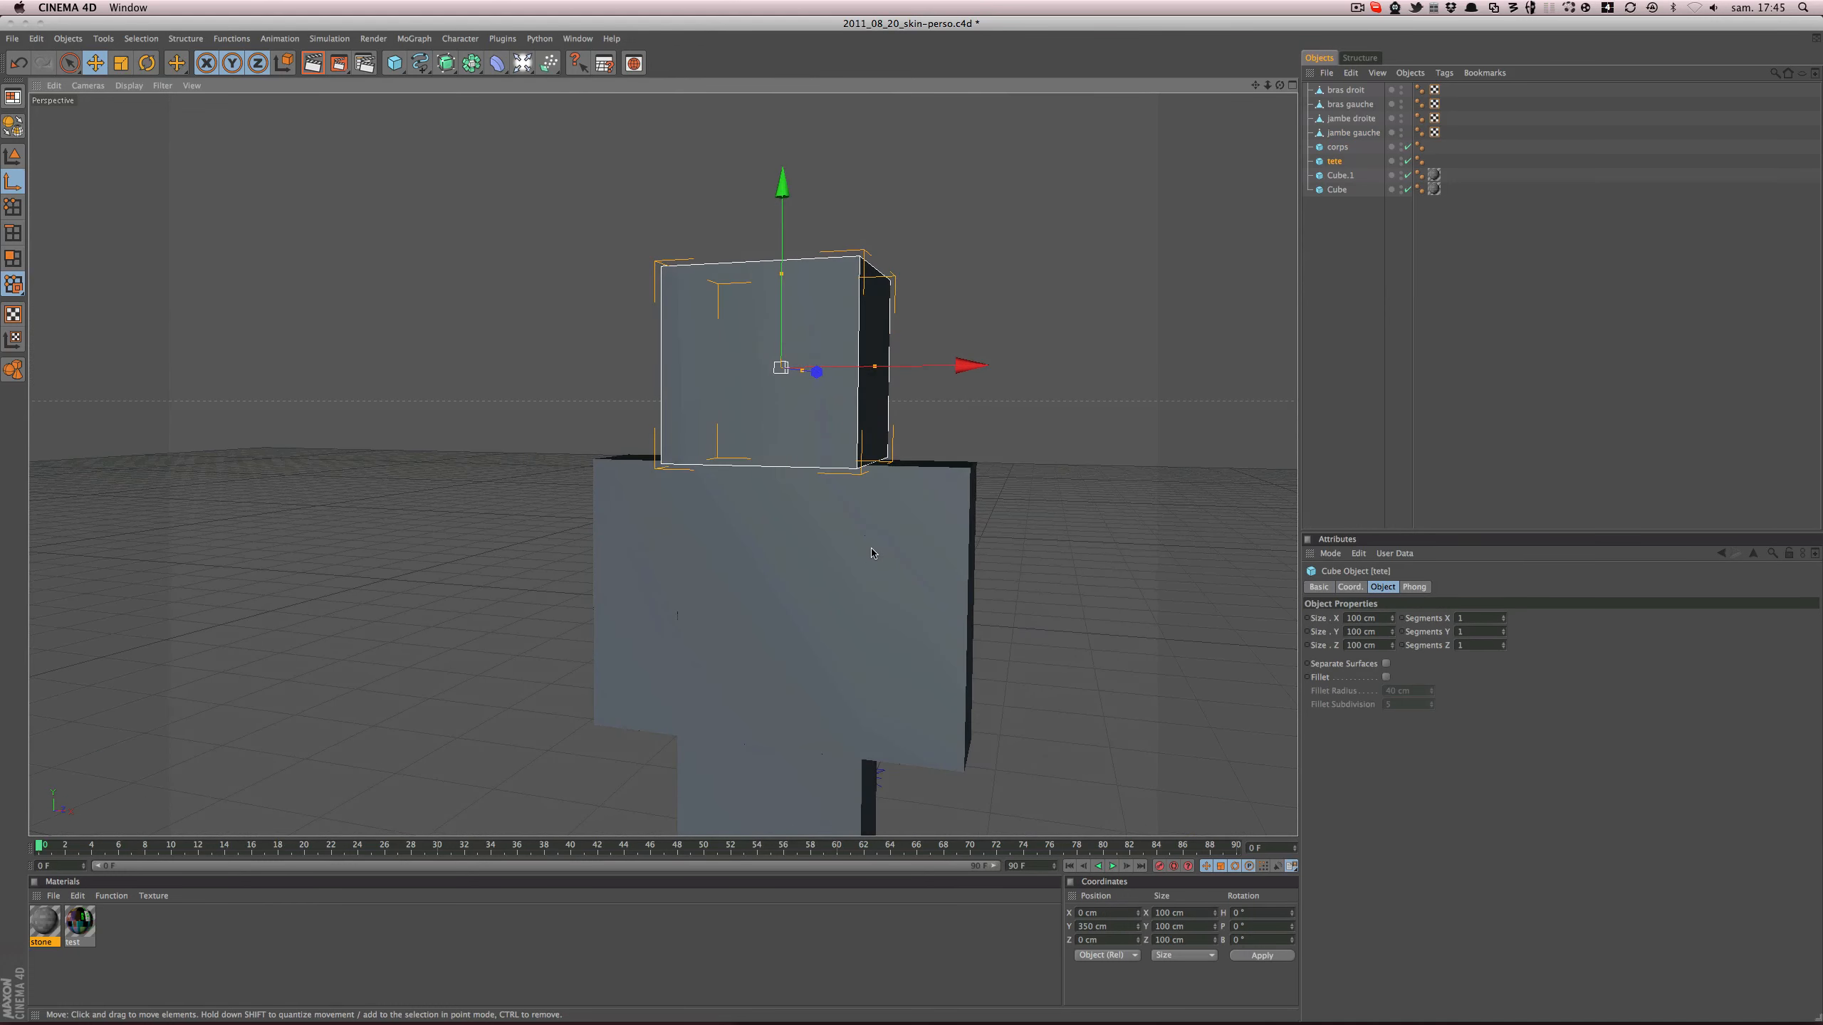
{"action": "key", "text": "c"}
{"action": "key", "text": "super+s"}
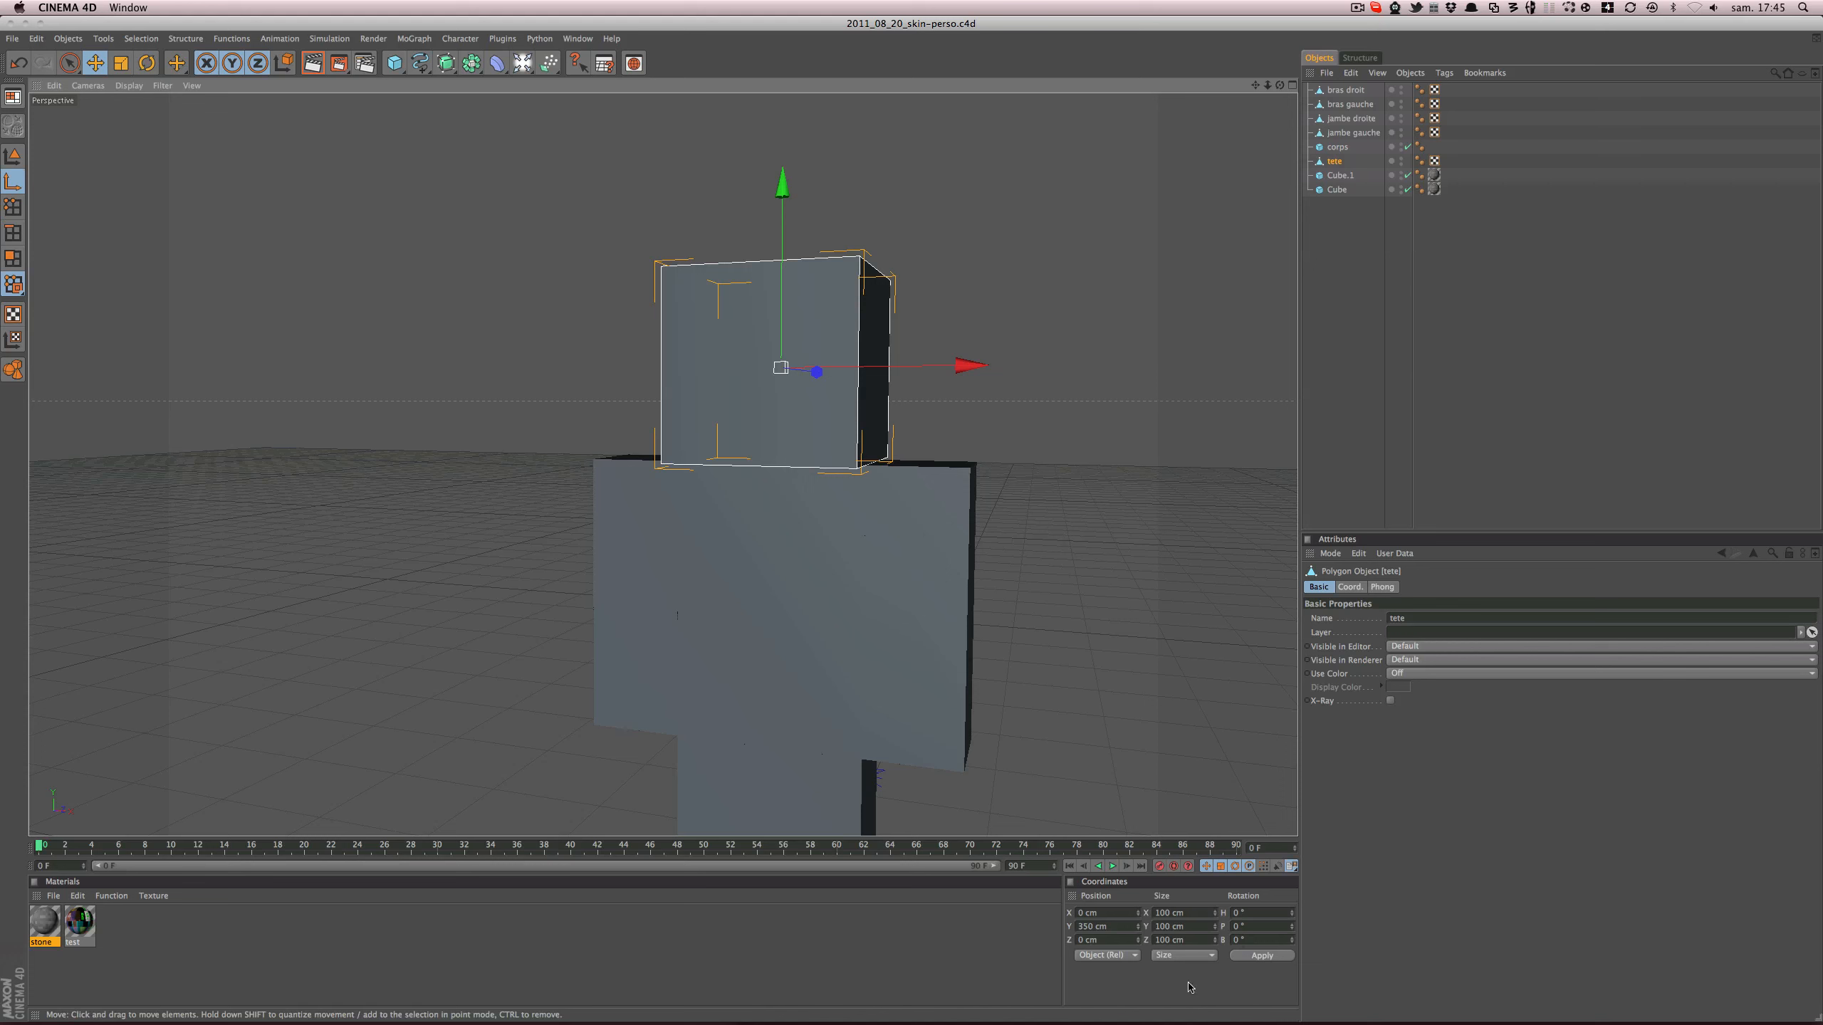
{"action": "left_click", "coordinate": [1115, 930]}
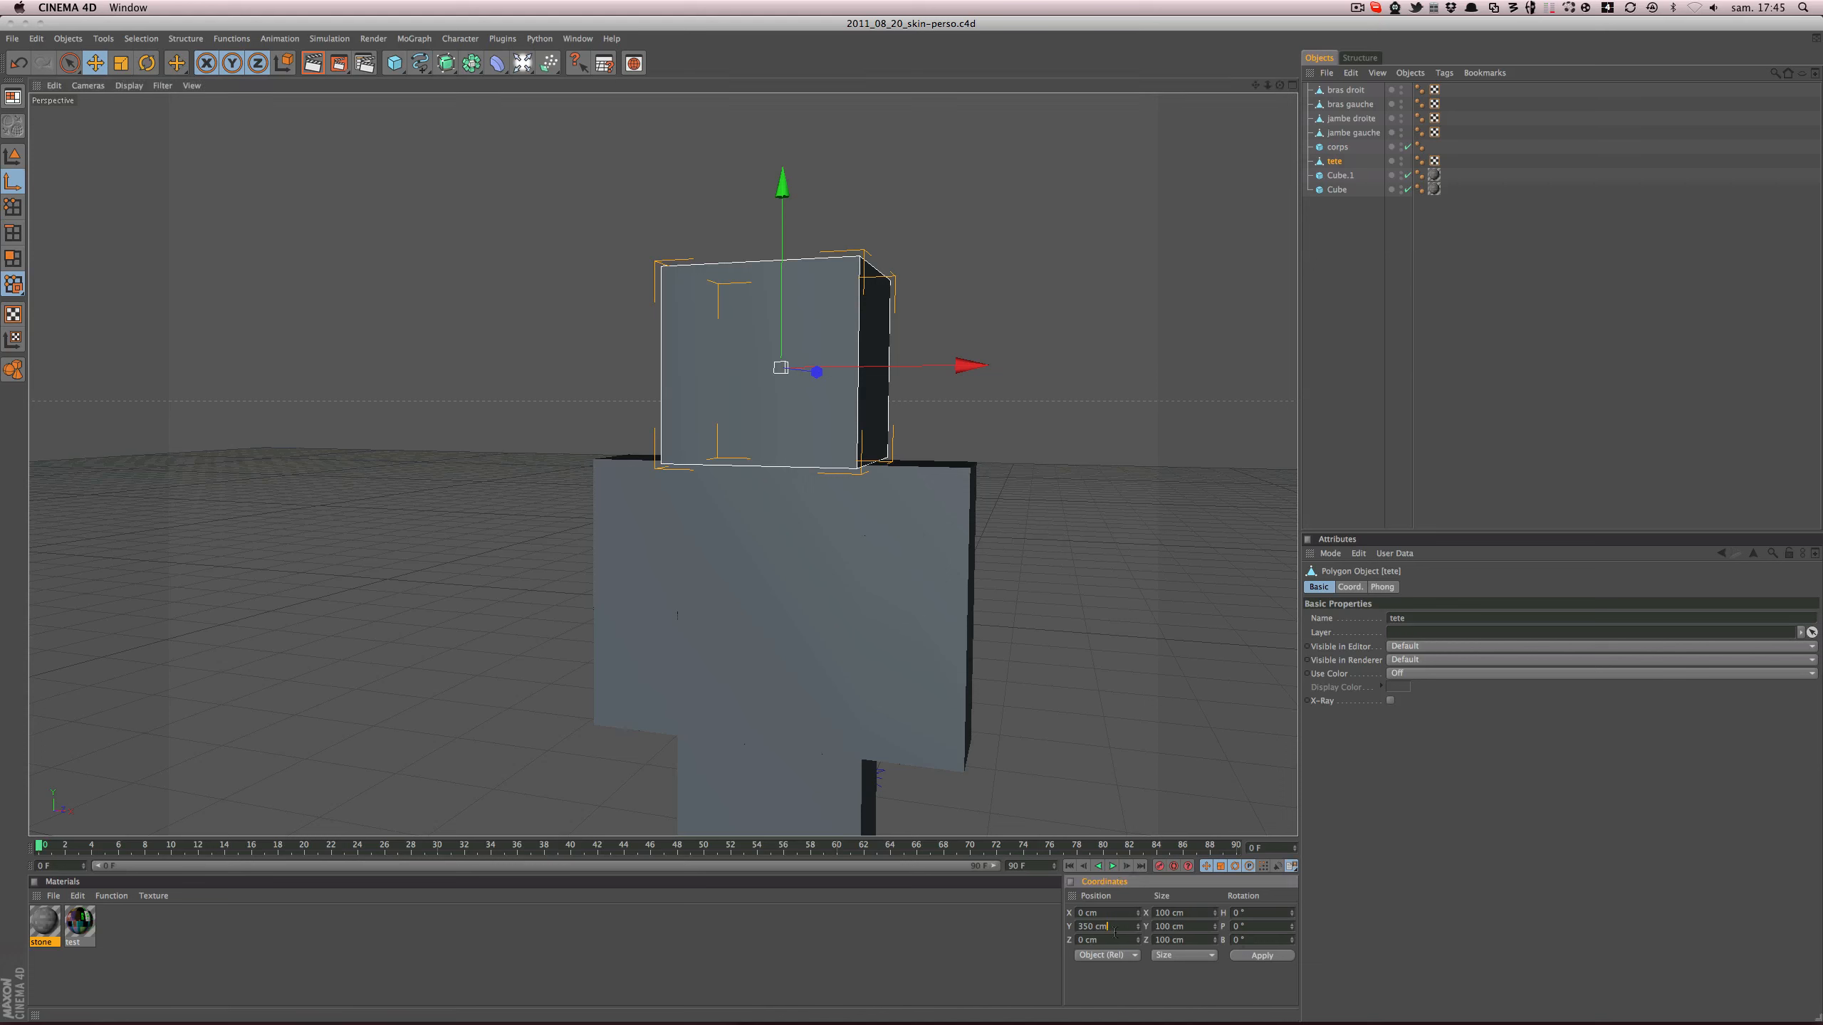
{"action": "type", "text": "-50"}
{"action": "key", "text": "Return"}
{"action": "left_click_drag", "start_coordinate": [1076, 678], "coordinate": [947, 550], "text": "alt"}
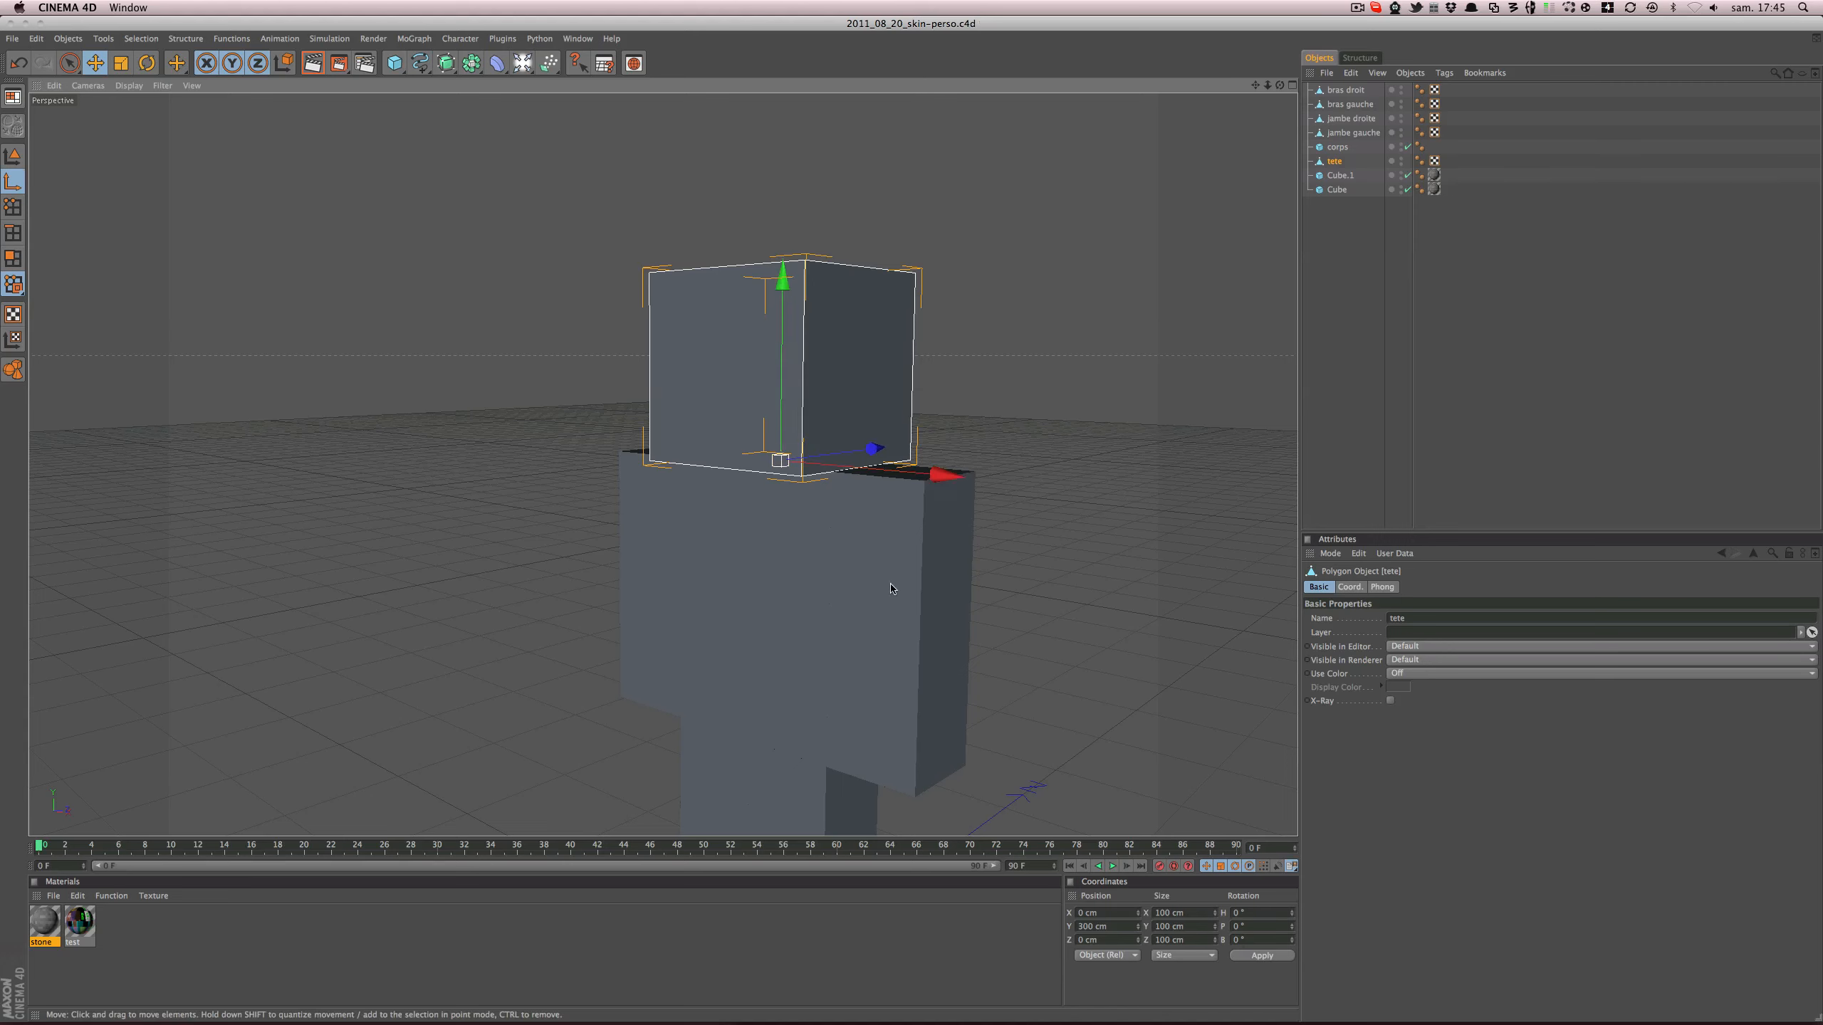
{"action": "left_click_drag", "start_coordinate": [892, 584], "coordinate": [929, 553], "text": "alt"}
{"action": "left_click", "coordinate": [13, 157]}
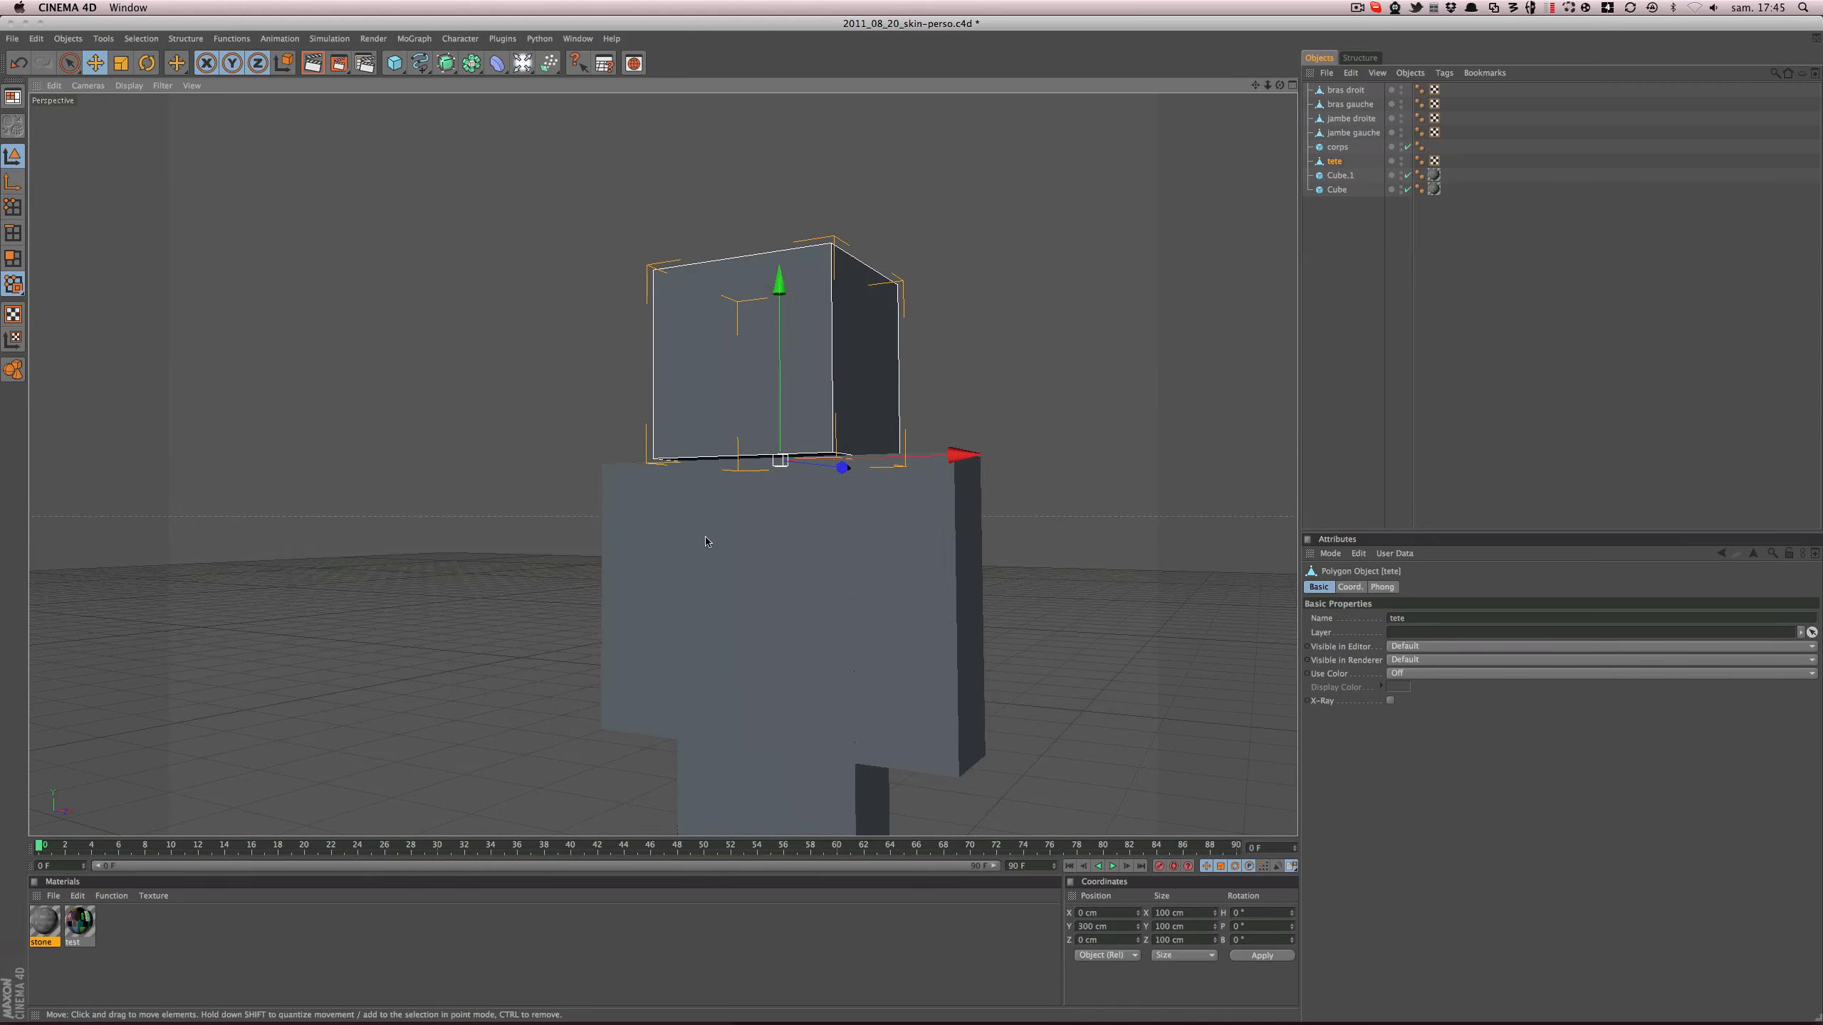
- Try rotating the right leg jambe droite forward about its hip axis, and undo the rotation
{"action": "left_click_drag", "start_coordinate": [708, 547], "coordinate": [927, 642], "text": "alt"}
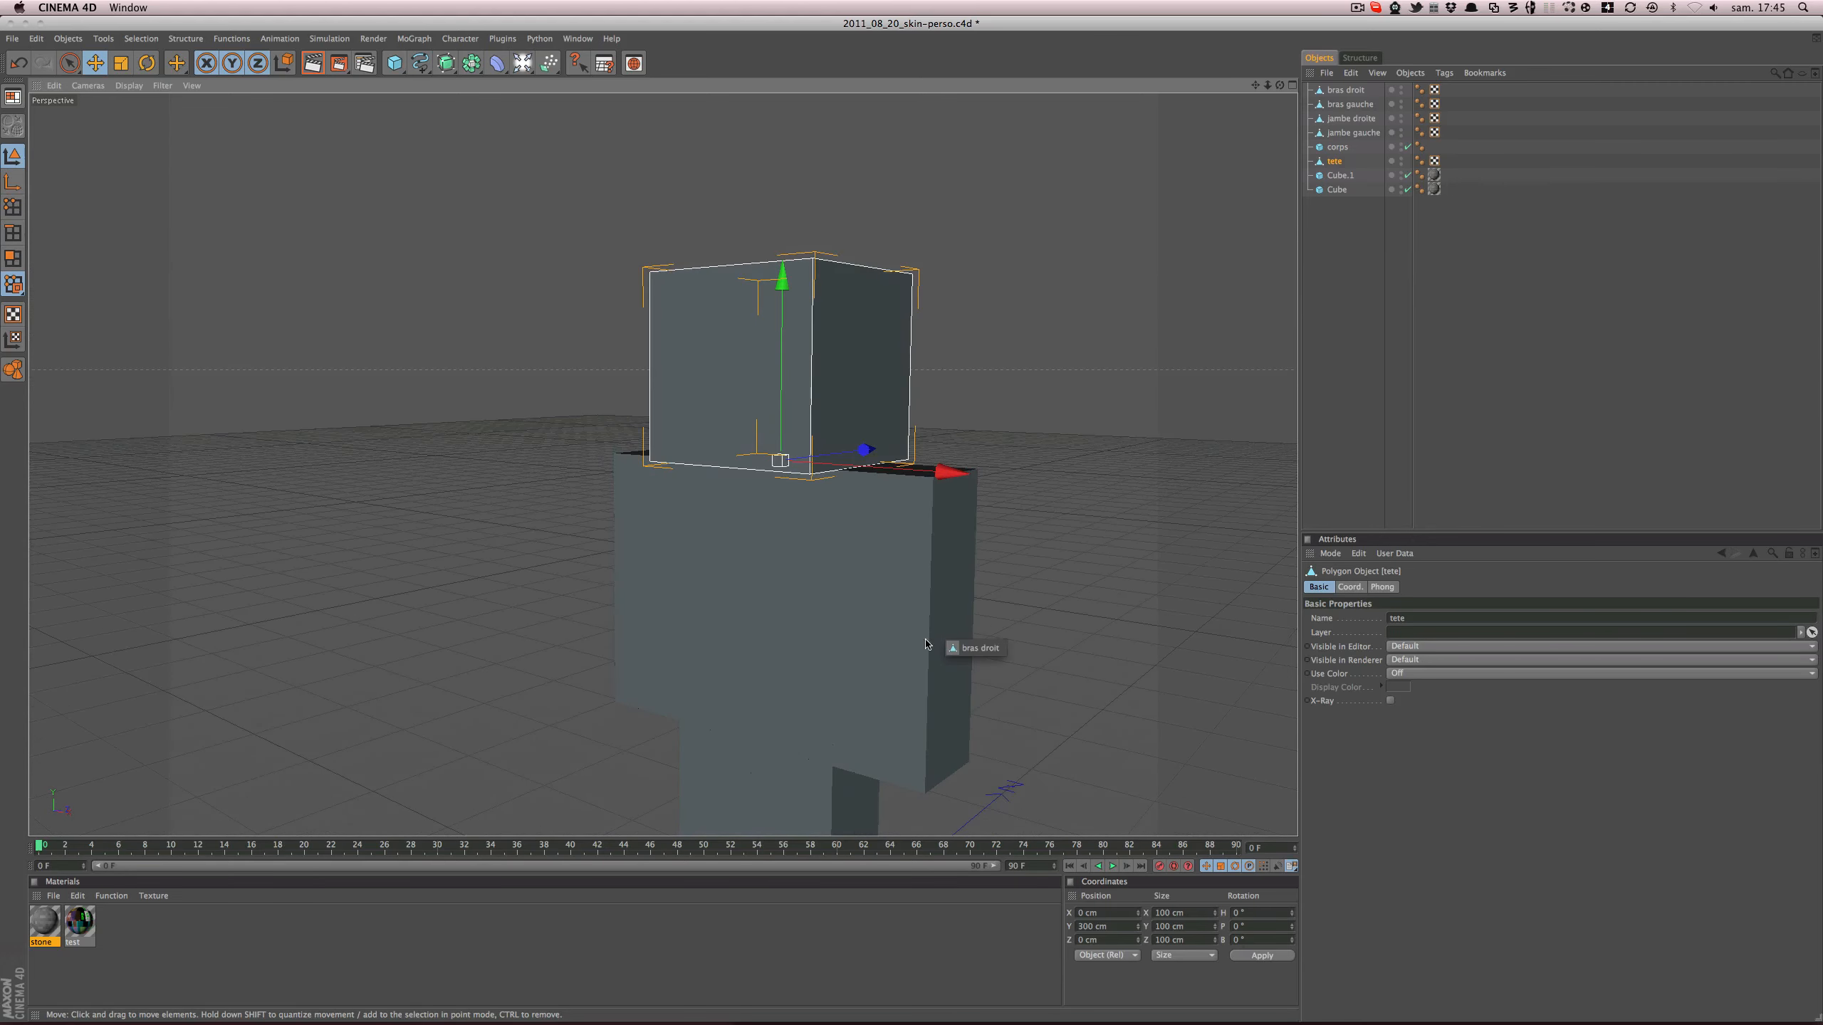
{"action": "right_click_drag", "start_coordinate": [906, 528], "coordinate": [753, 637], "text": "alt"}
{"action": "middle_click_drag", "start_coordinate": [752, 637], "coordinate": [744, 551], "text": "alt"}
{"action": "left_click", "coordinate": [752, 637]}
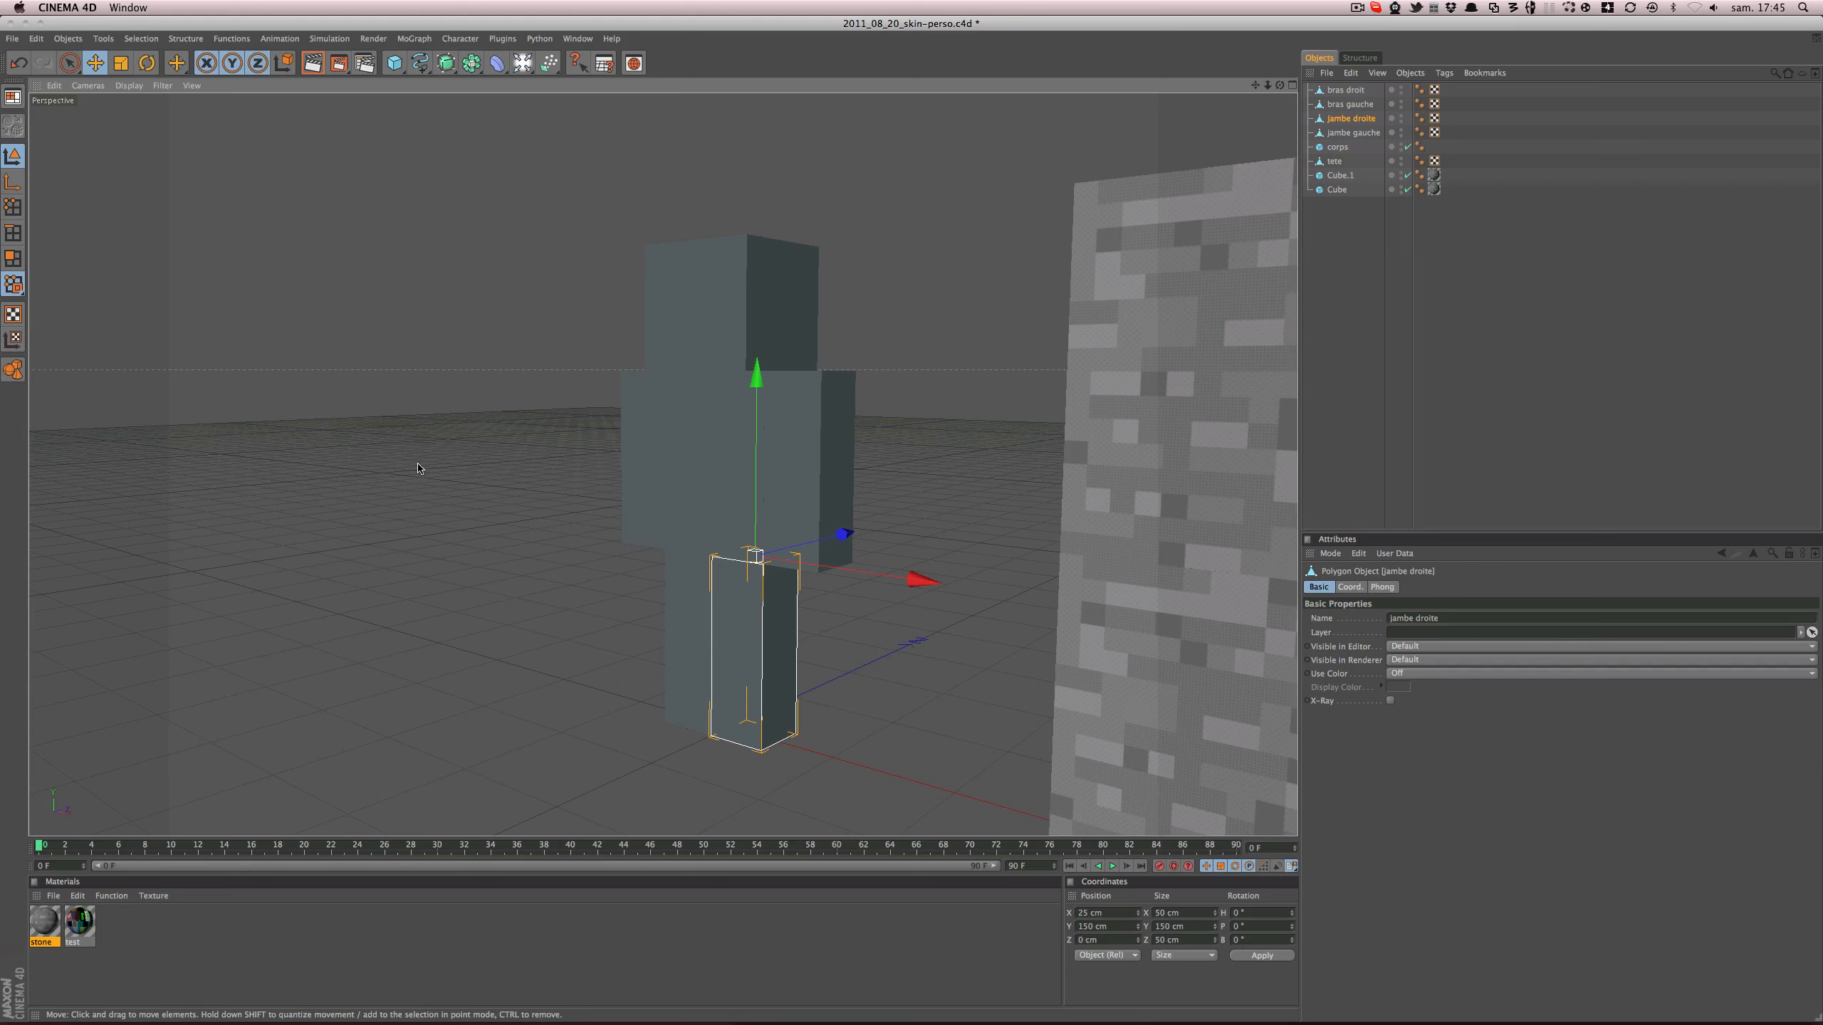
{"action": "key", "text": "r"}
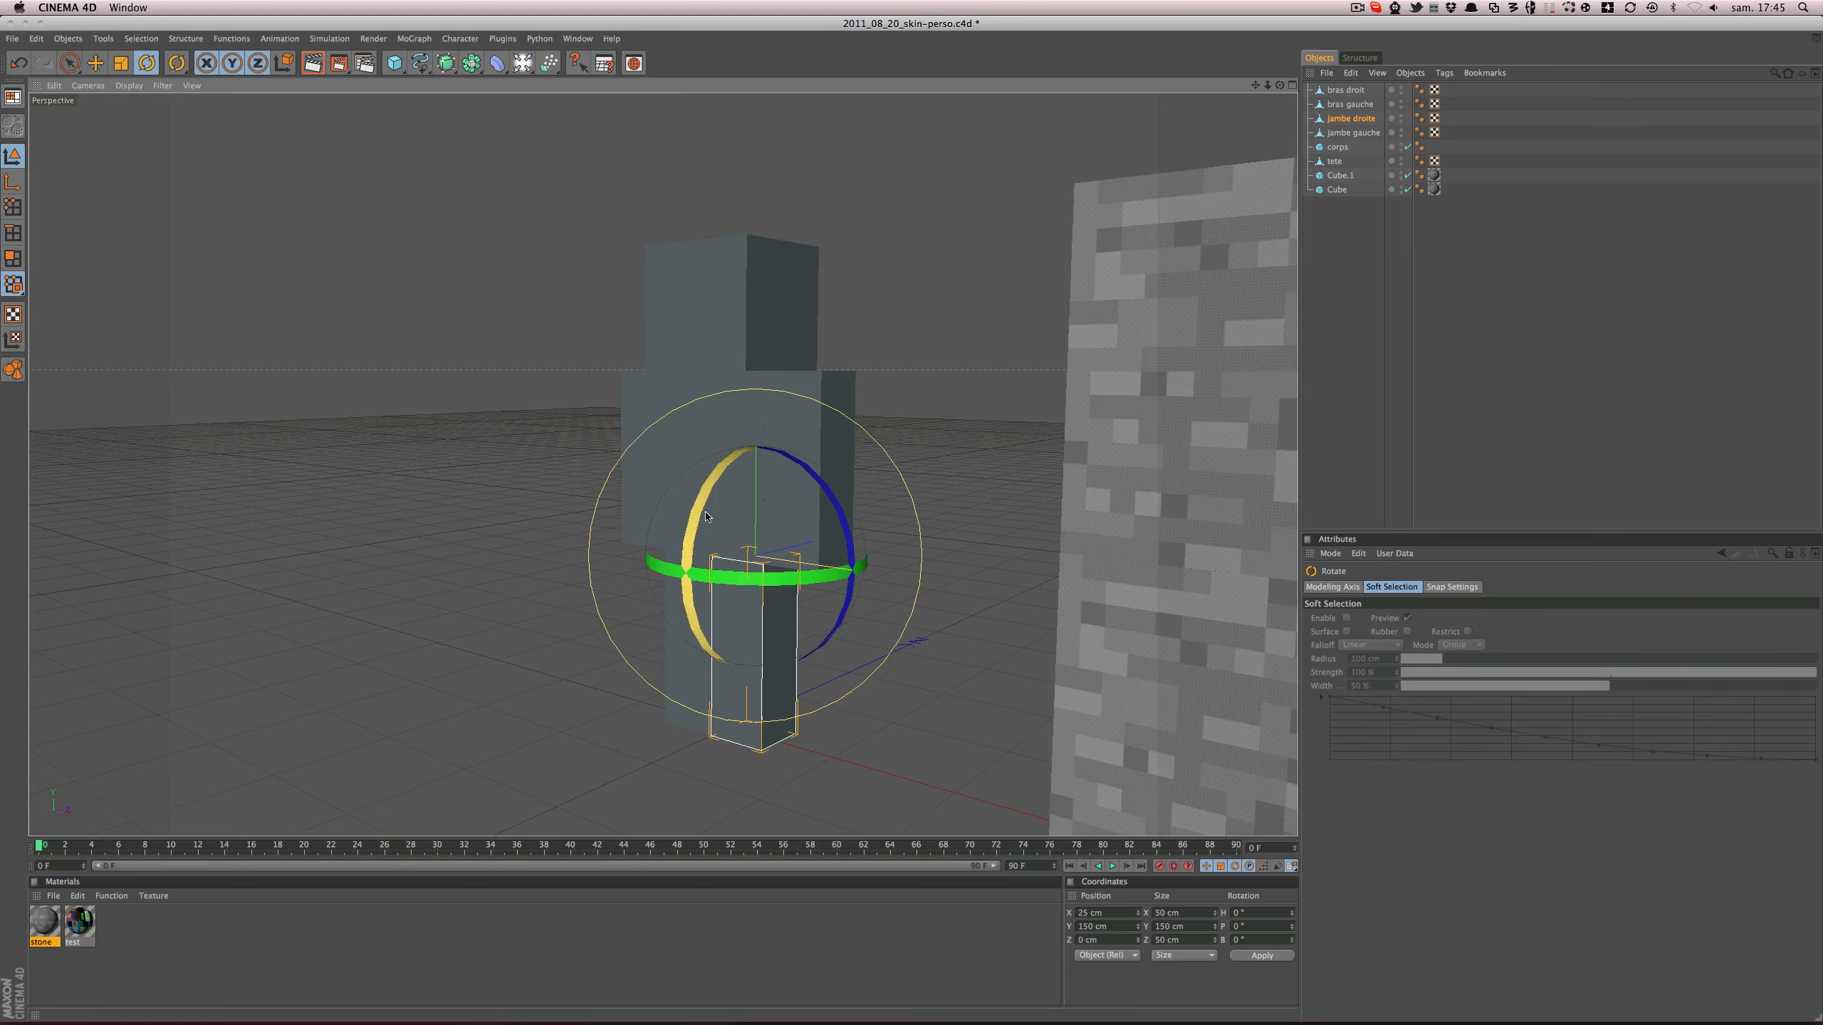
{"action": "left_click_drag", "start_coordinate": [706, 516], "coordinate": [960, 574]}
{"action": "key", "text": "super+z"}
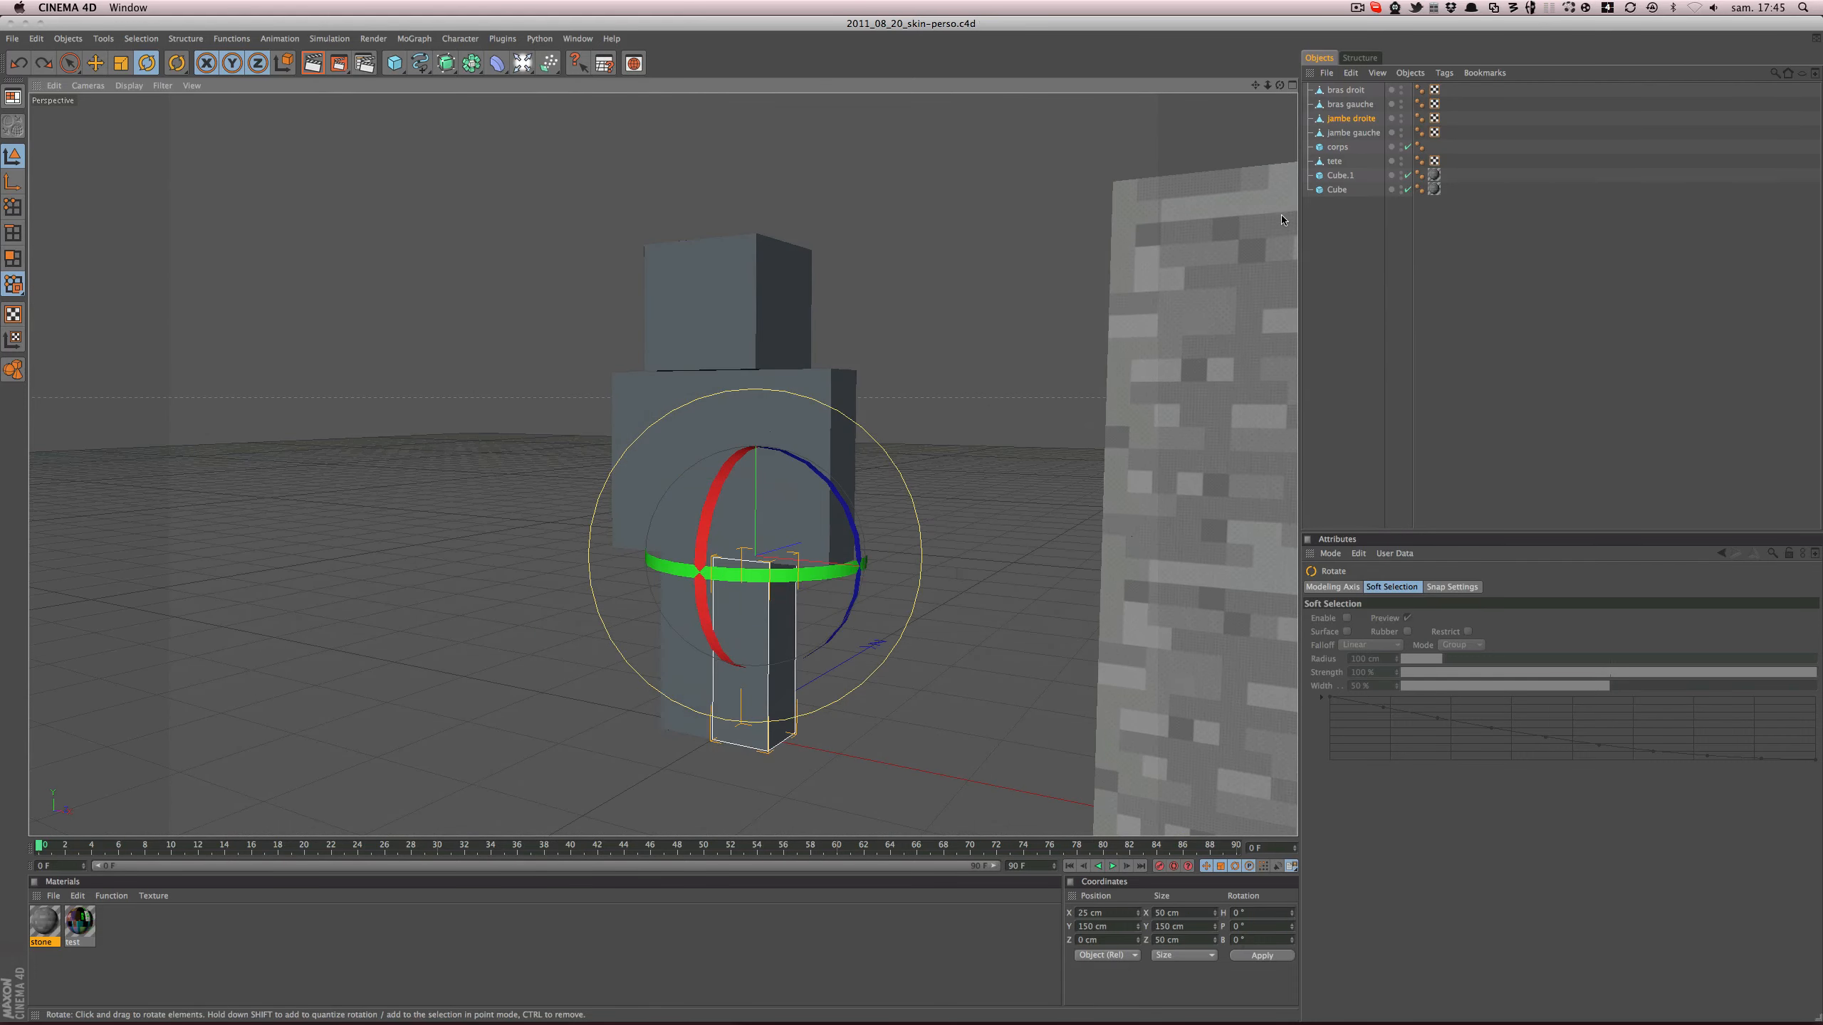
- Apply the test skin material to the head tete and select the head for a close look at the mapping
{"action": "left_click", "coordinate": [1314, 244]}
{"action": "left_click_drag", "start_coordinate": [1125, 274], "coordinate": [1223, 327], "text": "alt"}
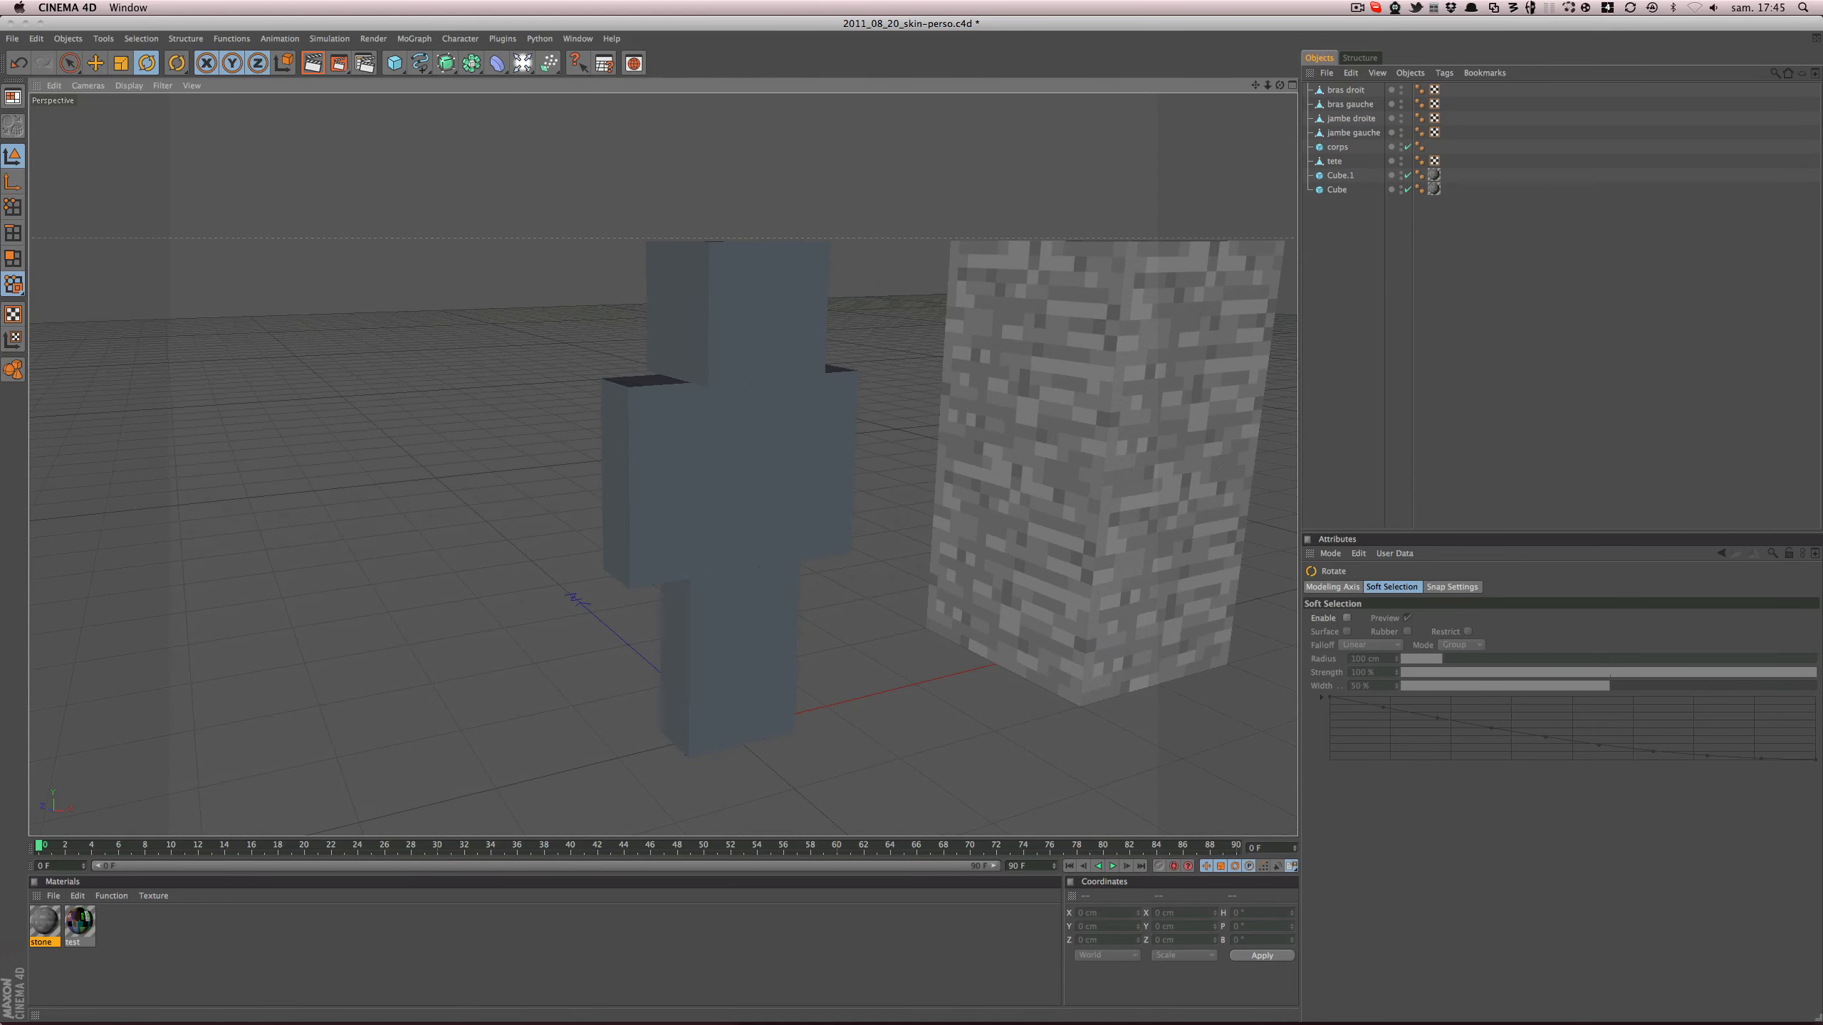
{"action": "left_click_drag", "start_coordinate": [72, 932], "coordinate": [787, 327]}
{"action": "middle_click_drag", "start_coordinate": [786, 330], "coordinate": [693, 492], "text": "alt"}
{"action": "right_click_drag", "start_coordinate": [692, 492], "coordinate": [898, 492], "text": "alt"}
{"action": "middle_click_drag", "start_coordinate": [691, 418], "coordinate": [738, 400], "text": "alt"}
{"action": "left_click", "coordinate": [741, 537]}
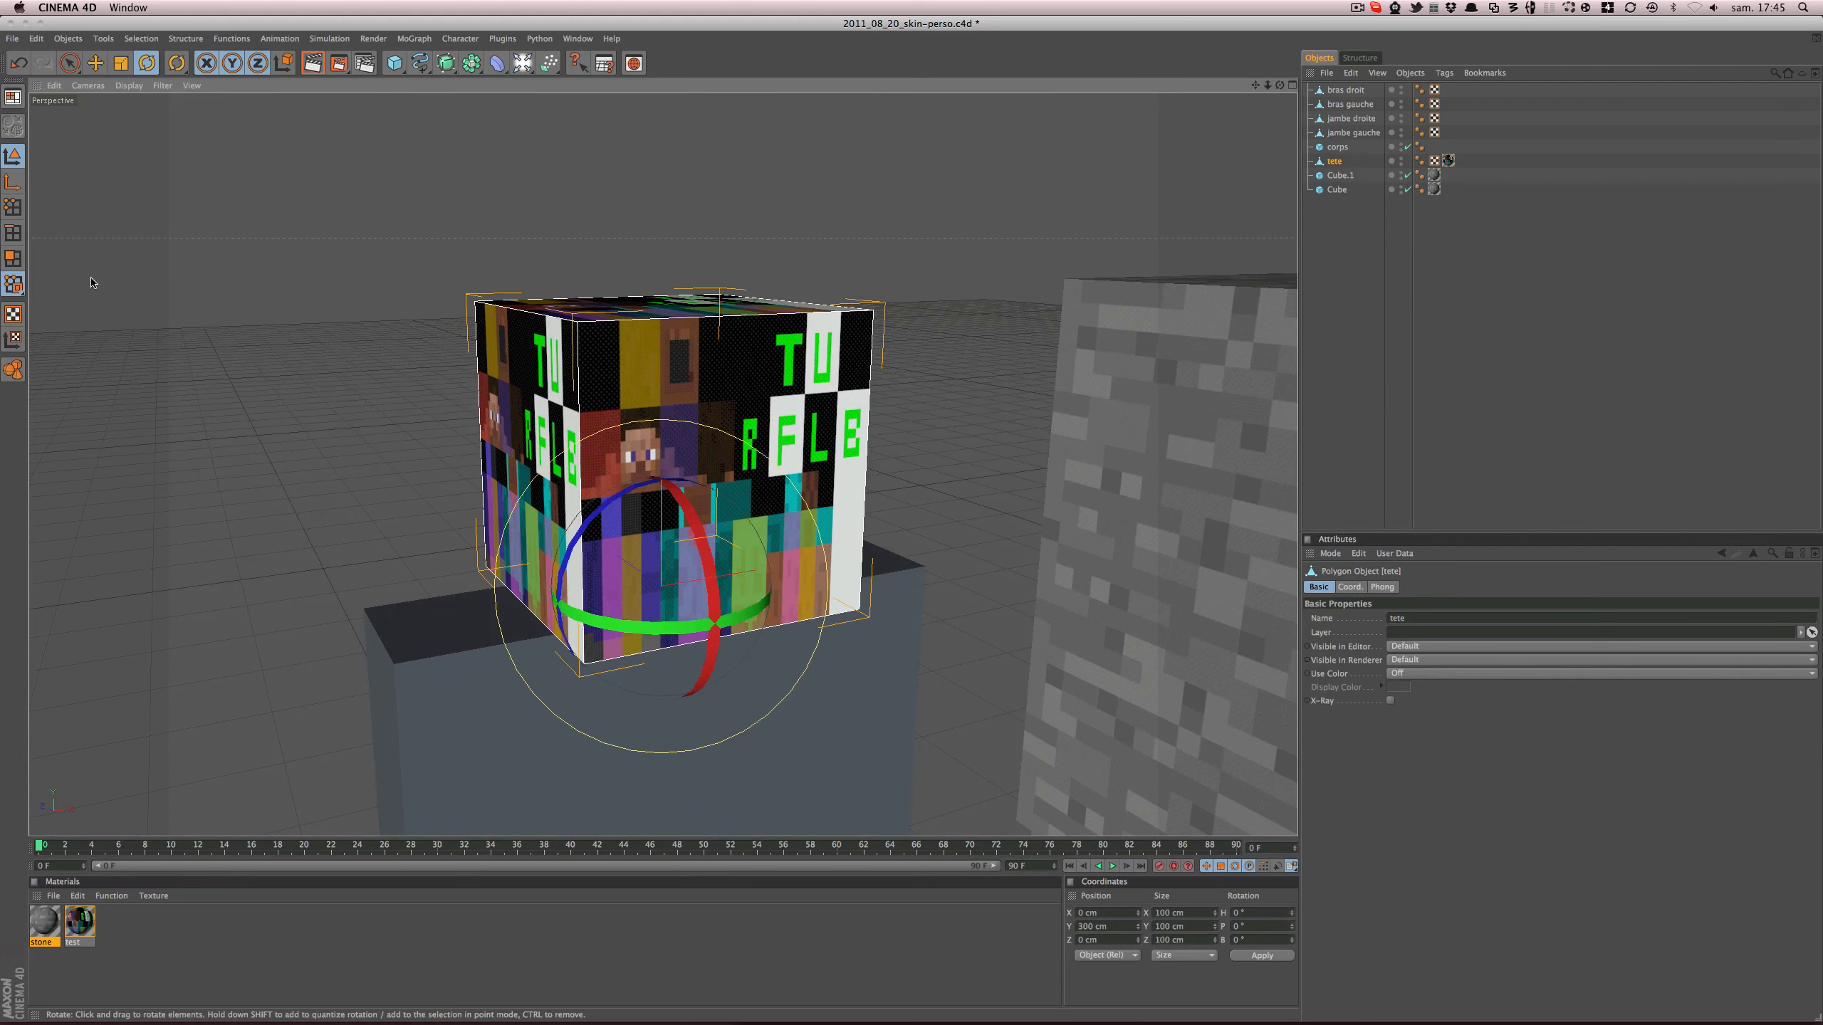
- Switch briefly to polygon mode and back, and delete the test texture tag from the head tete
{"action": "left_click", "coordinate": [13, 259]}
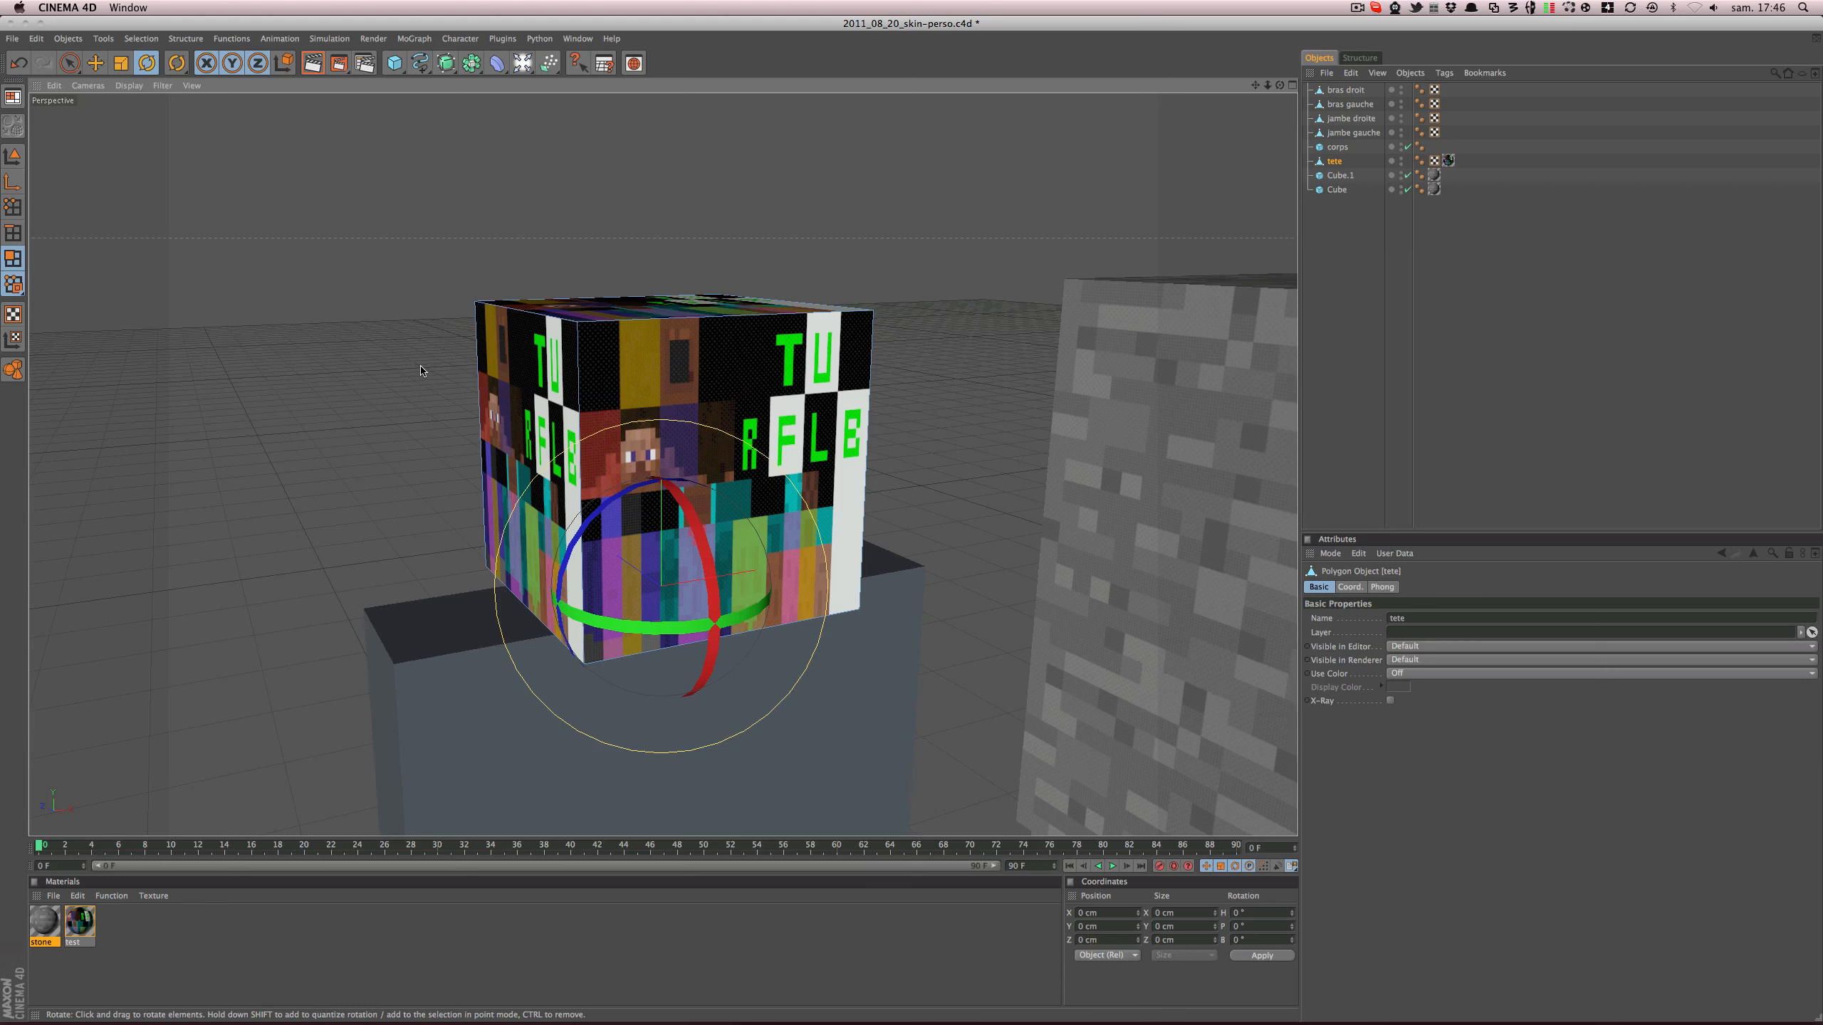
{"action": "left_click", "coordinate": [11, 155]}
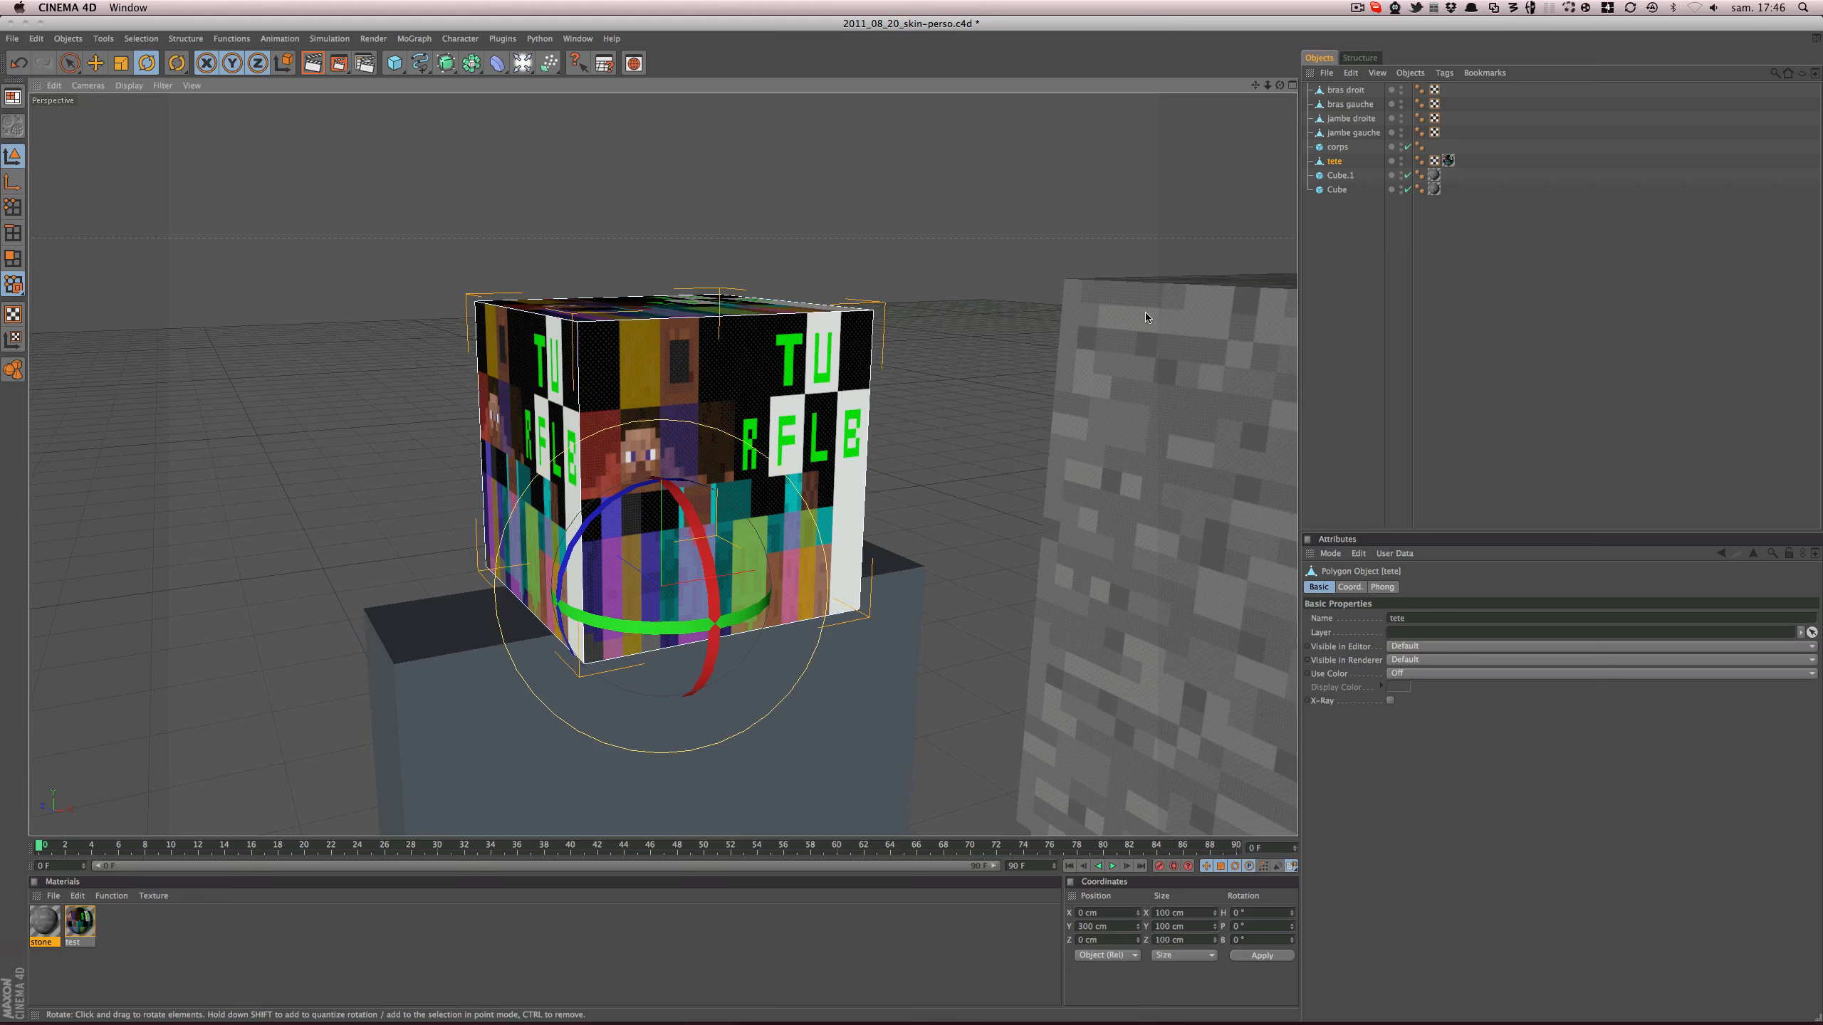
{"action": "left_click", "coordinate": [1312, 307]}
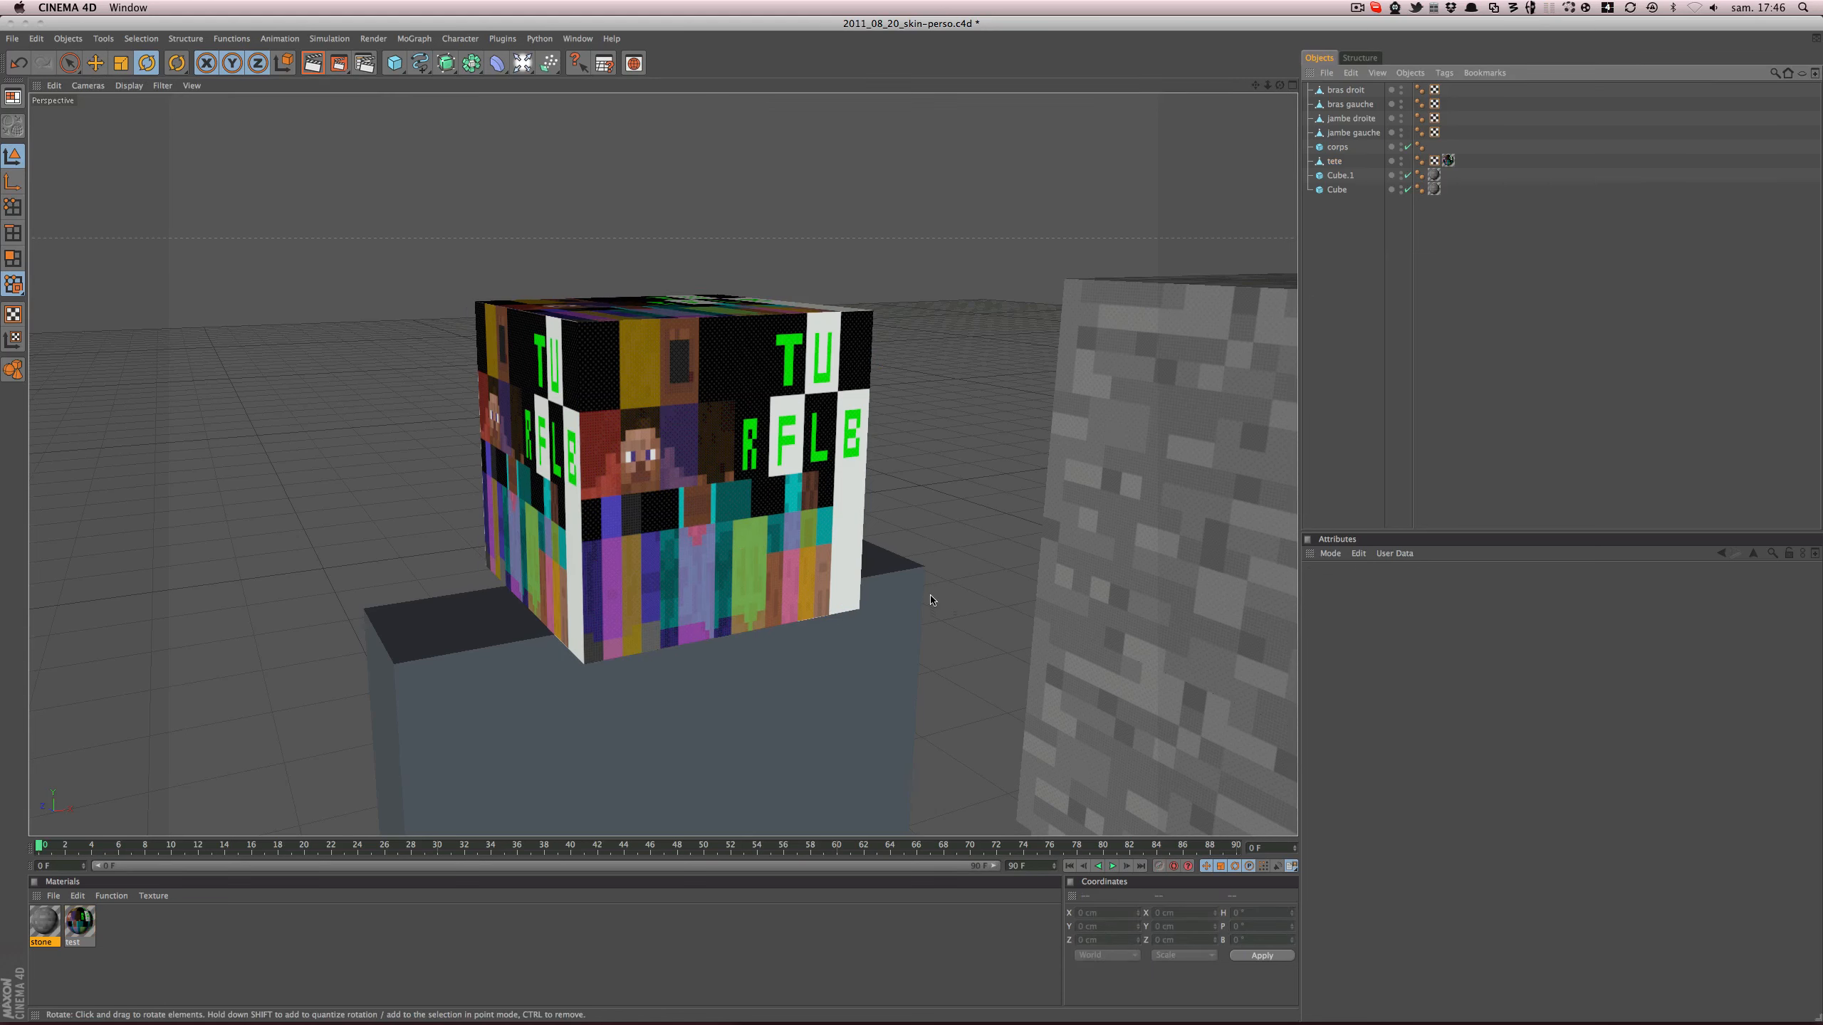
{"action": "left_click", "coordinate": [1443, 163]}
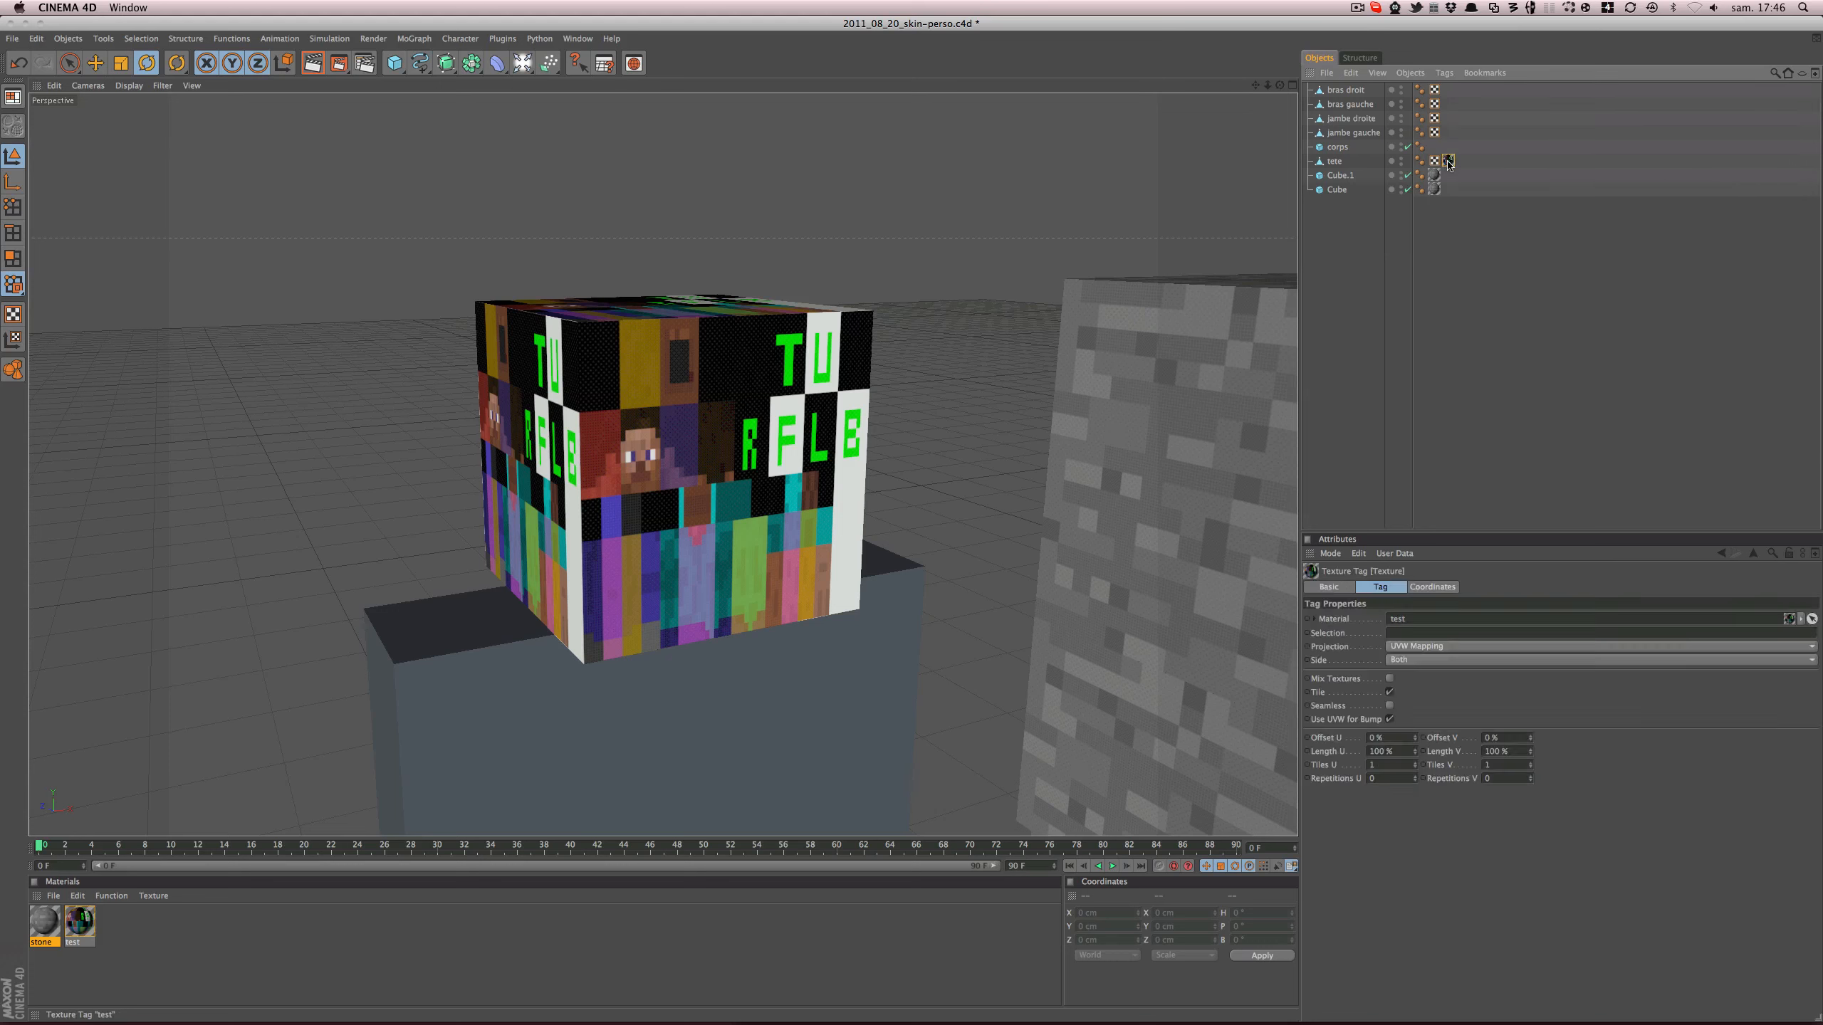
{"action": "key", "text": "Delete"}
- Duplicate the head tete, activate the Move tool, and check the head areas of the char 2.png skin in Fireworks
{"action": "left_click", "coordinate": [1337, 162]}
{"action": "key", "text": "super+c"}
{"action": "key", "text": "super+v"}
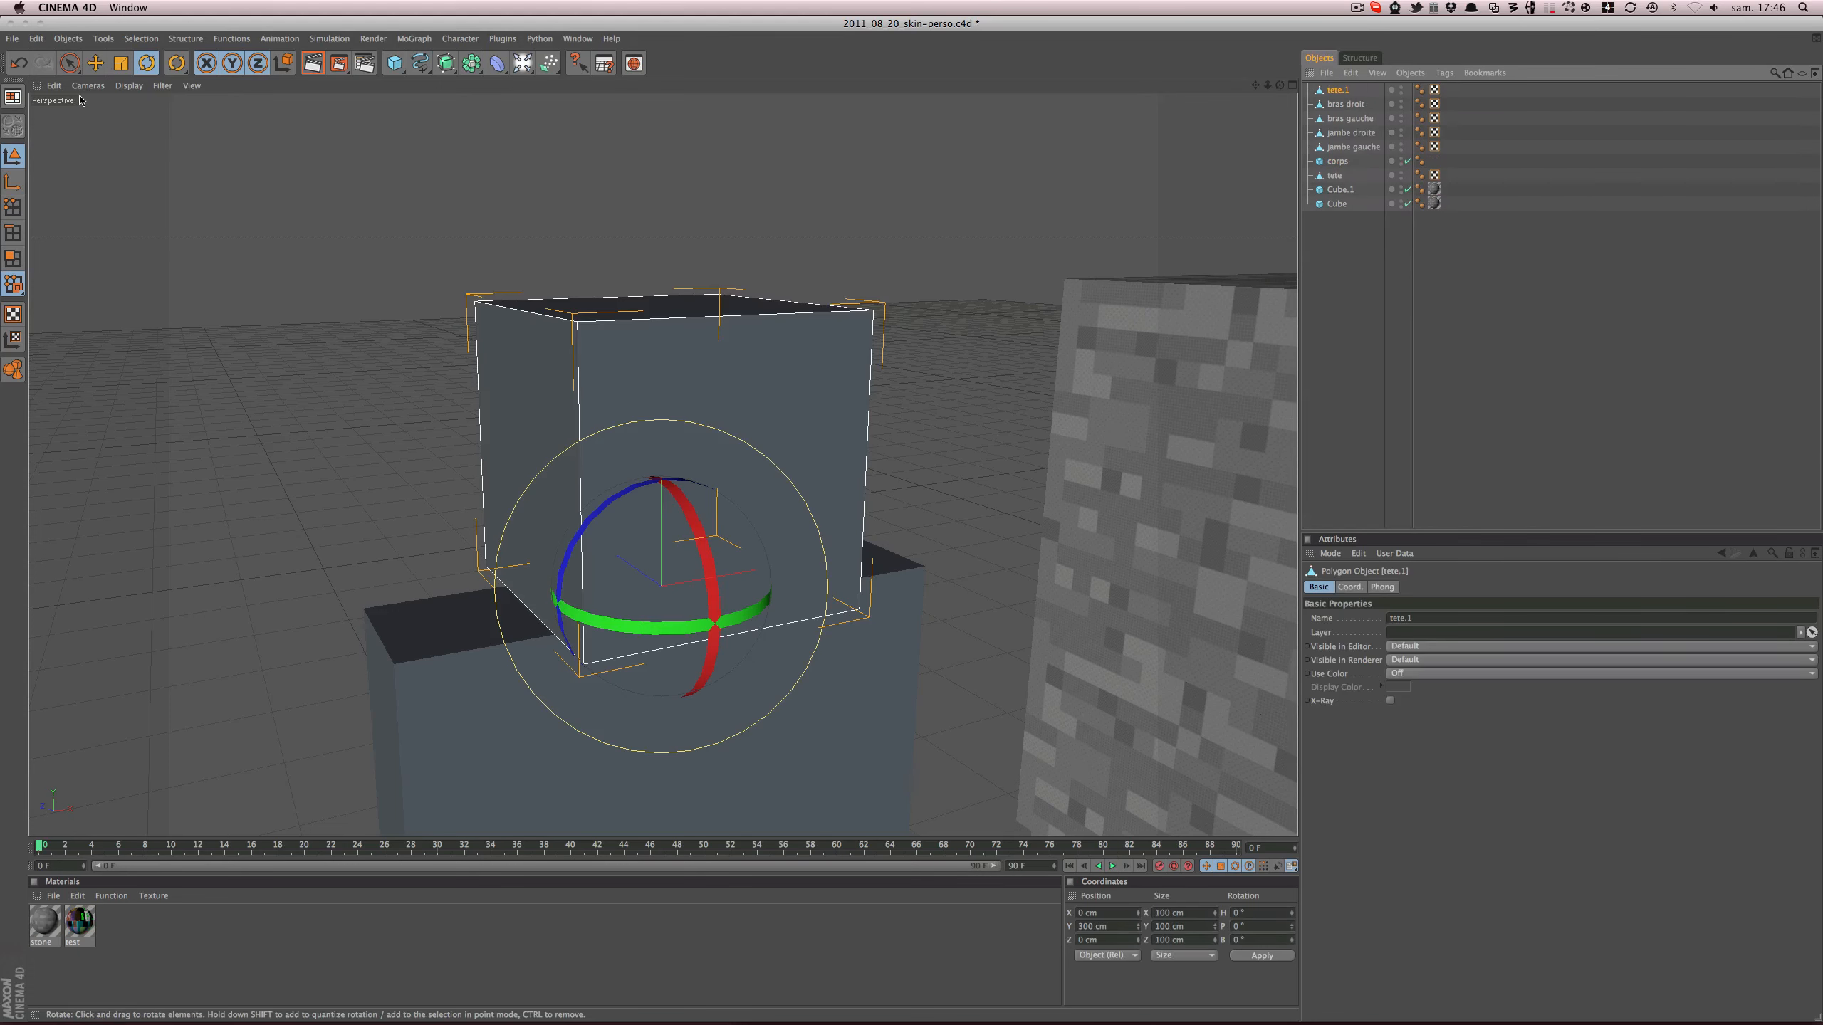
{"action": "left_click", "coordinate": [95, 62]}
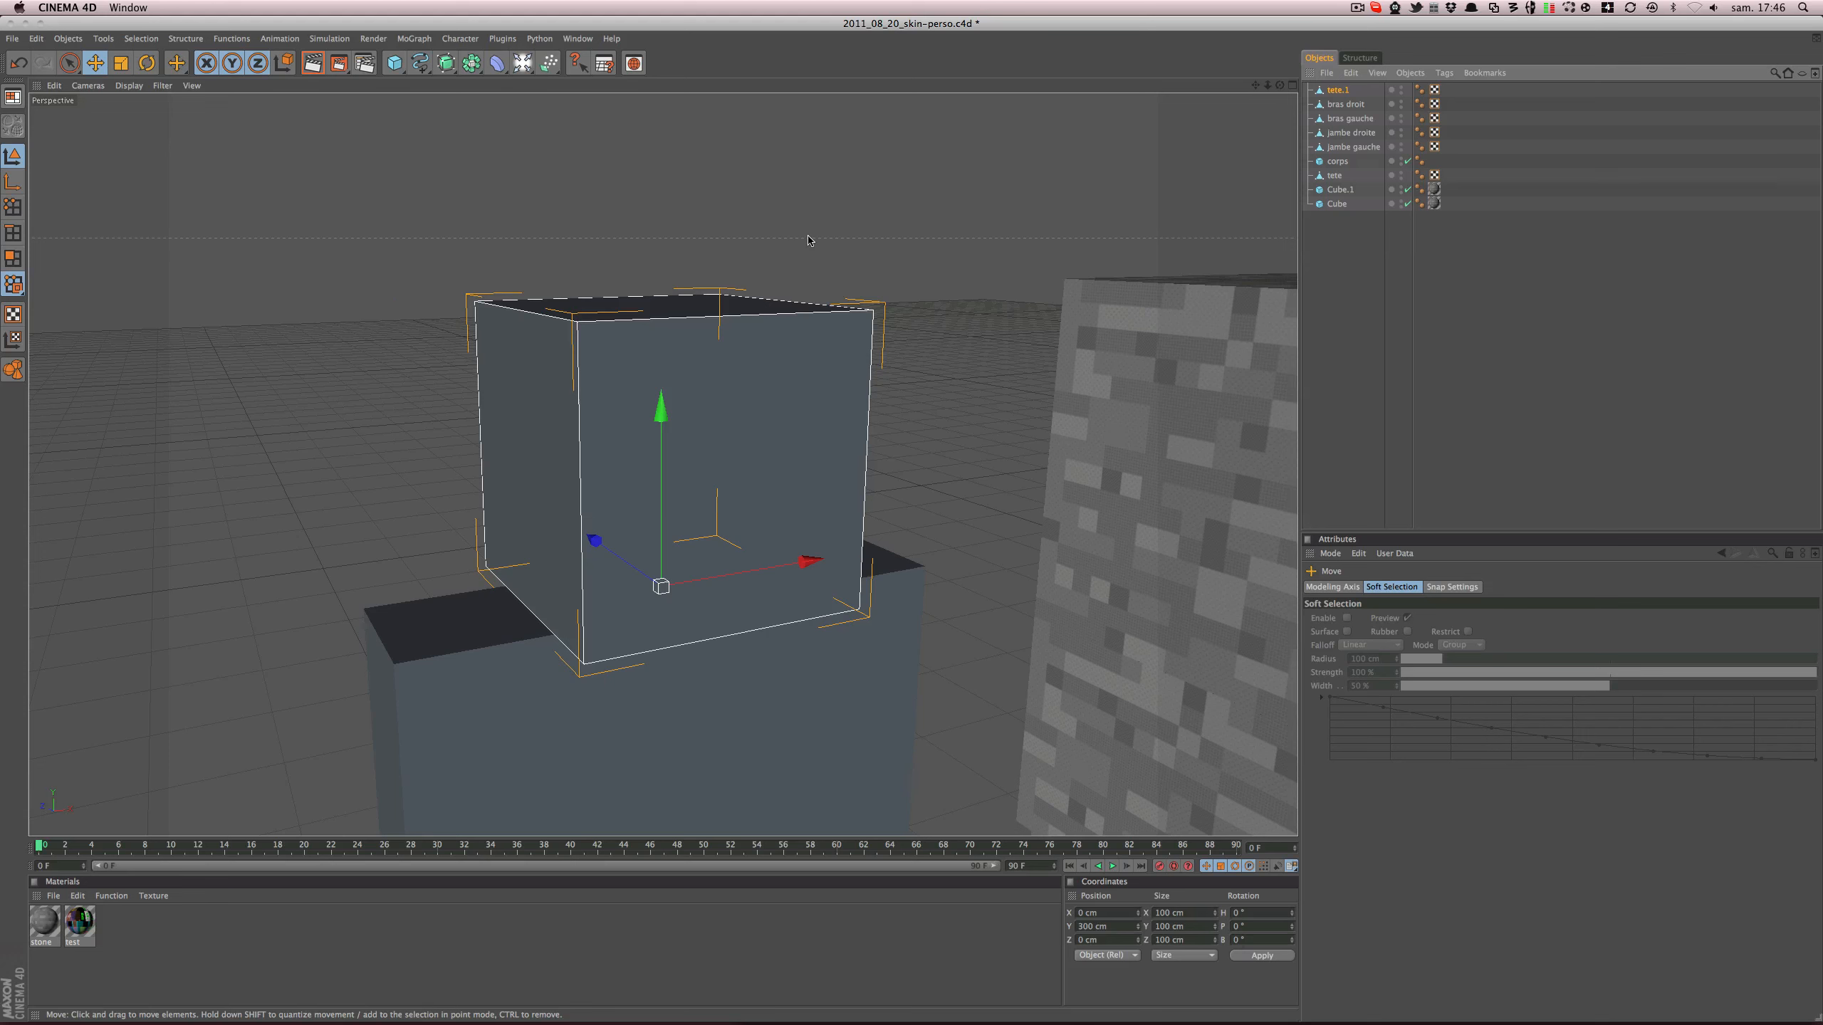
{"action": "key", "text": "super+Tab"}
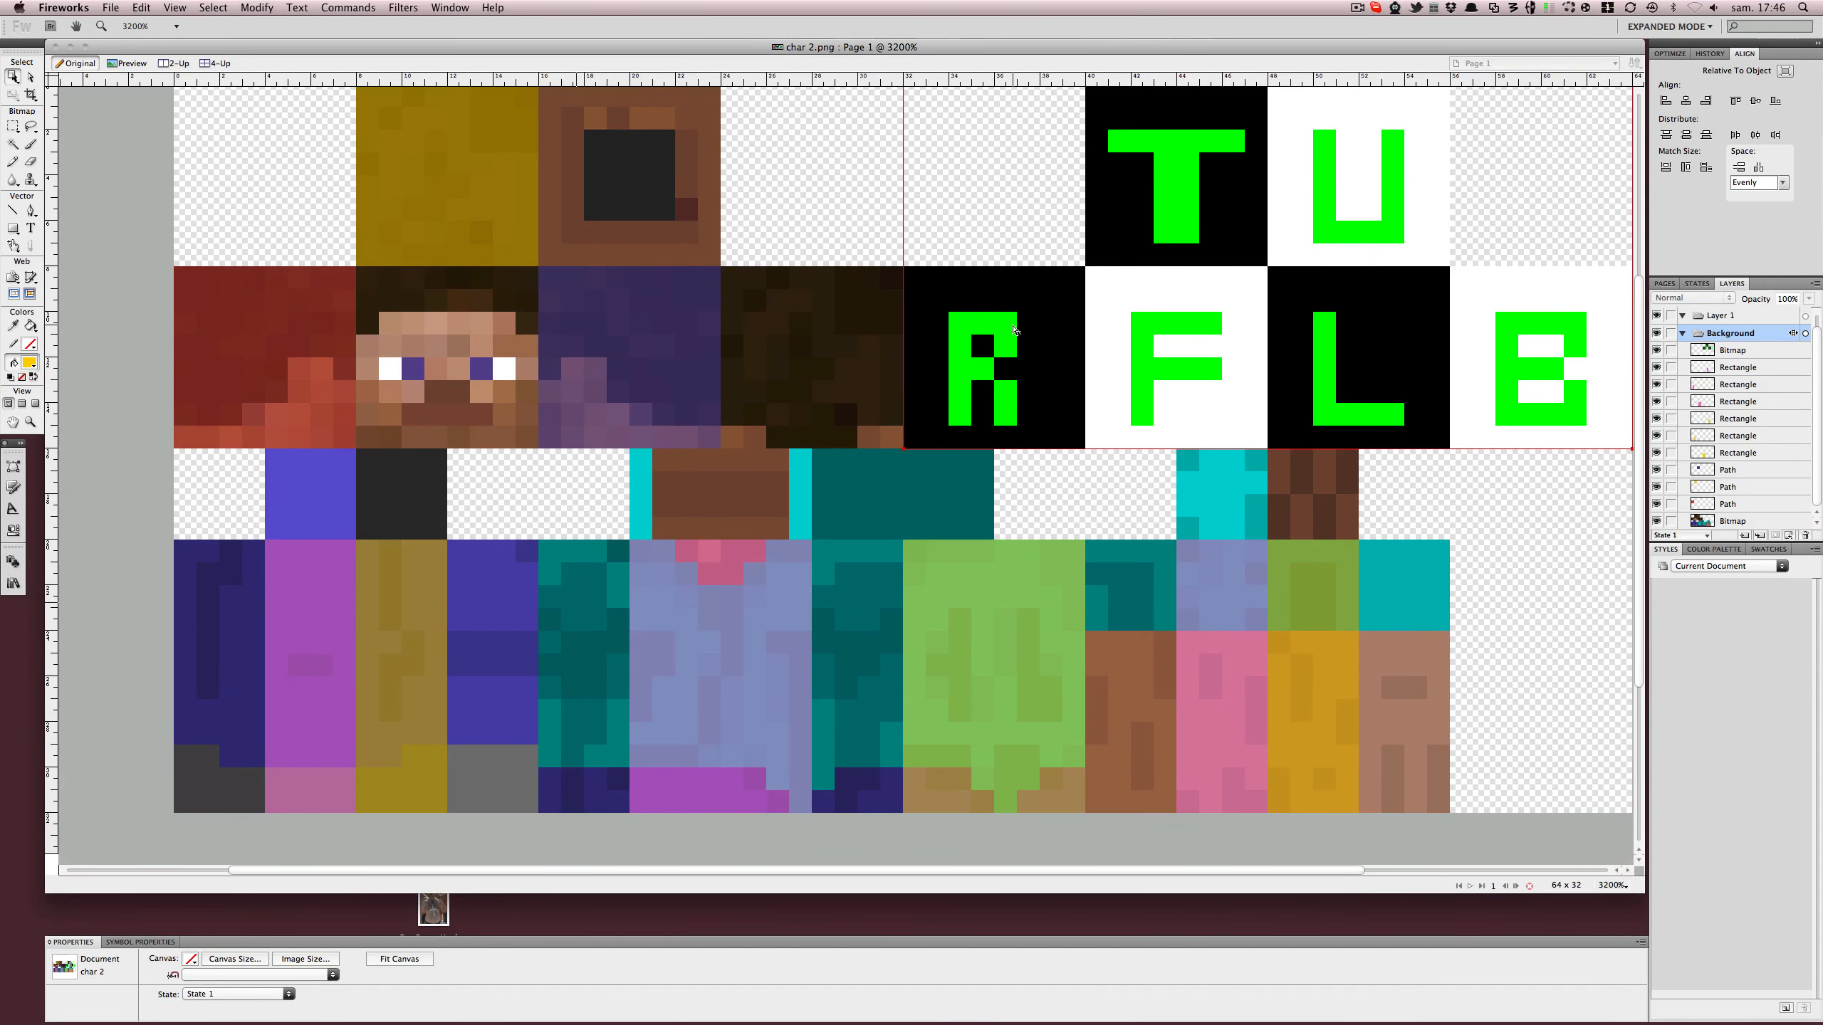
{"action": "key", "text": "super+Tab"}
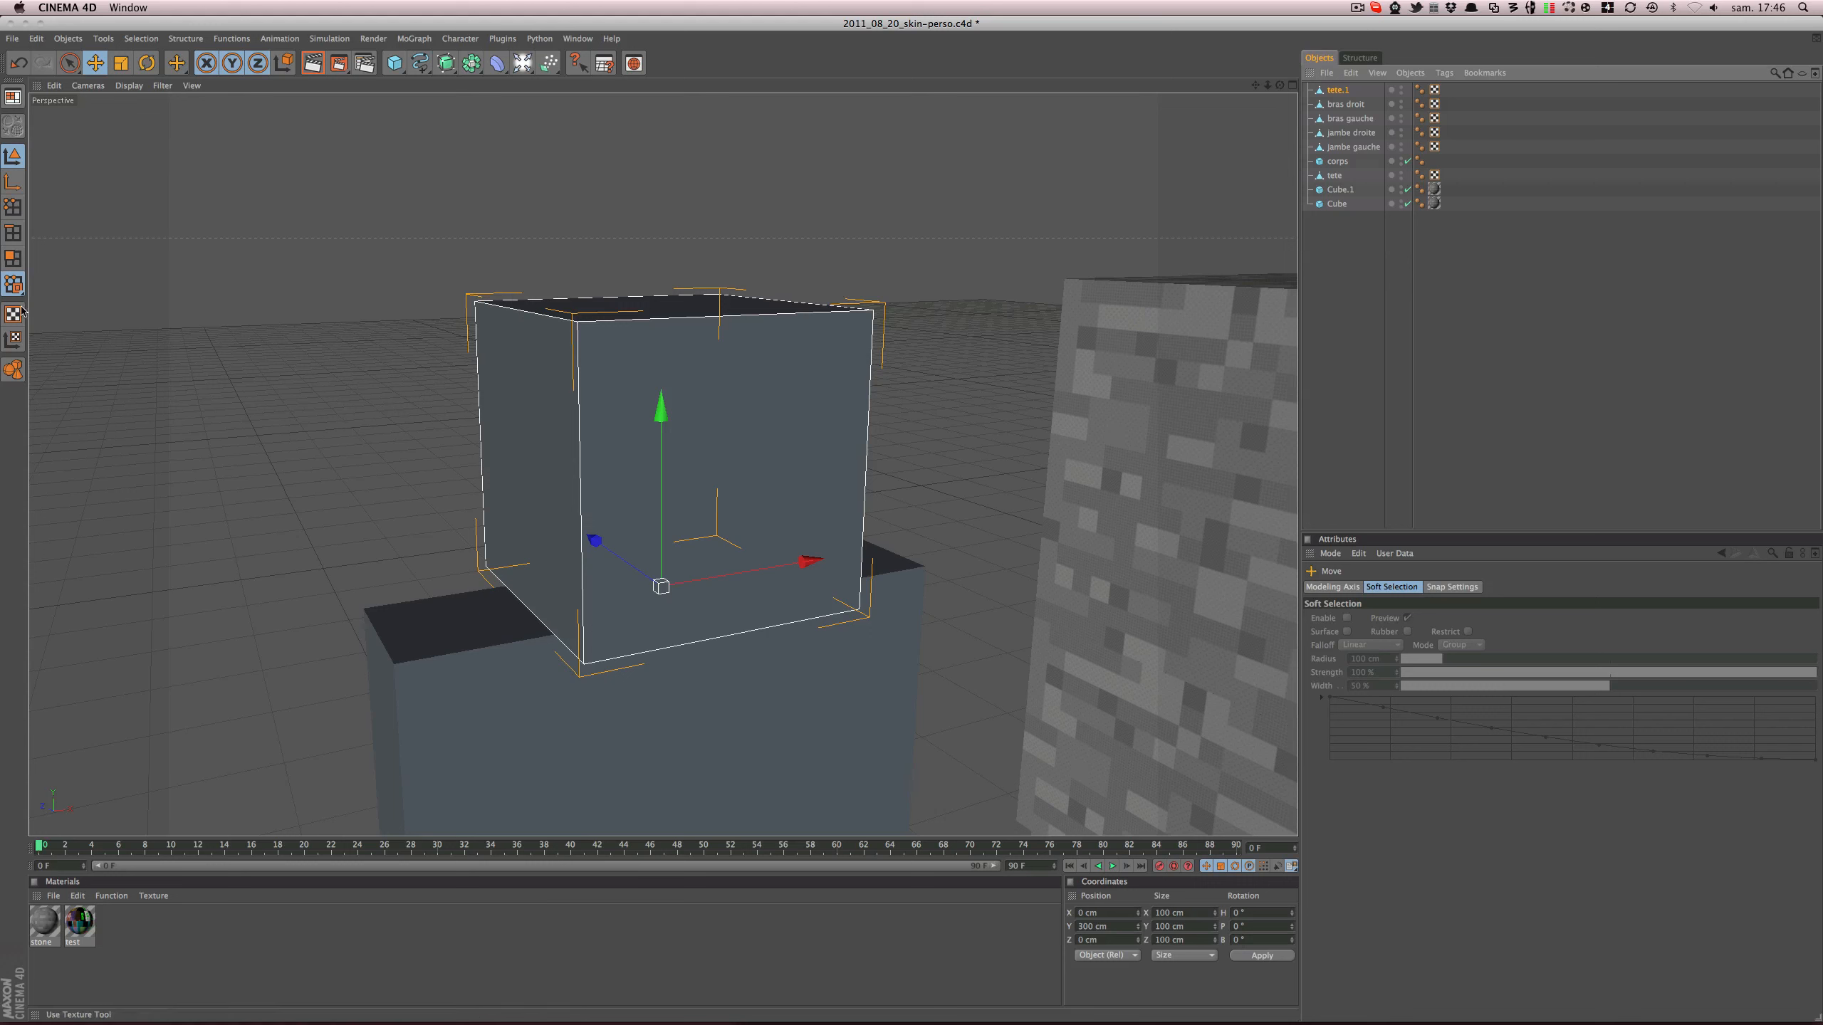
- Switch to object axis mode and rename the head copy tete.1 as casque
{"action": "left_click", "coordinate": [12, 207]}
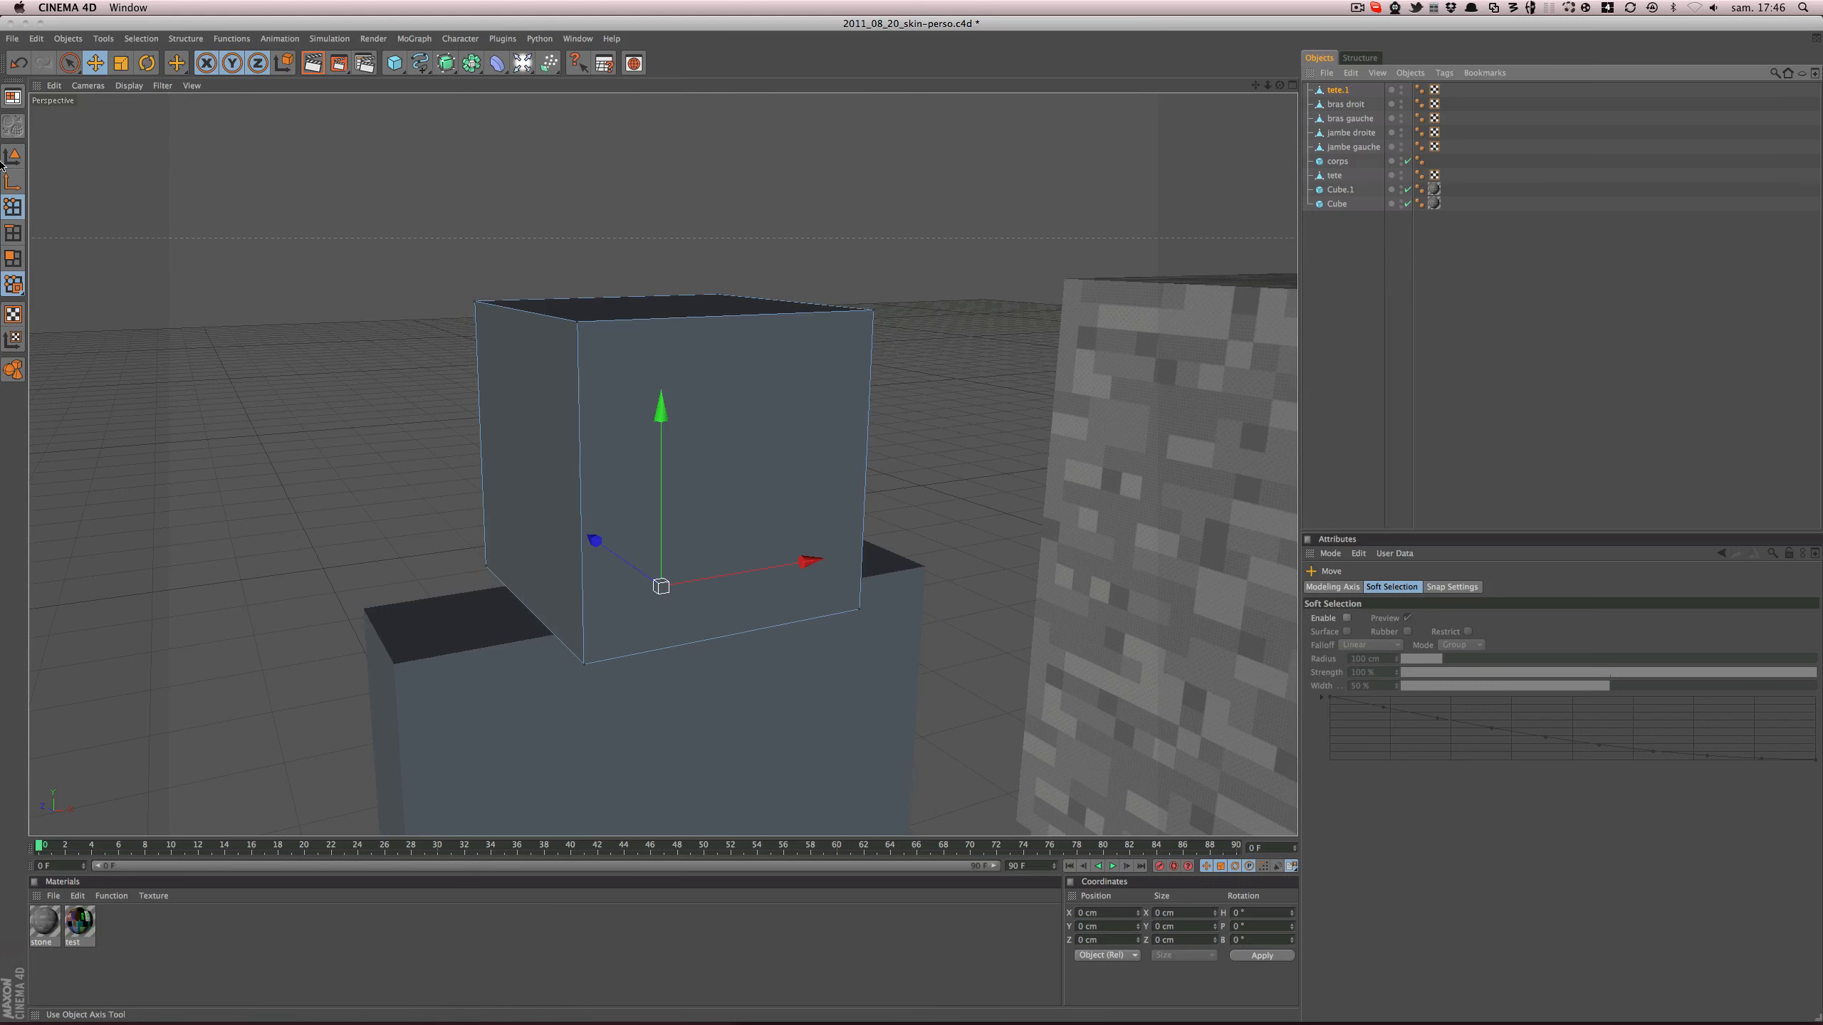
{"action": "left_click", "coordinate": [13, 181]}
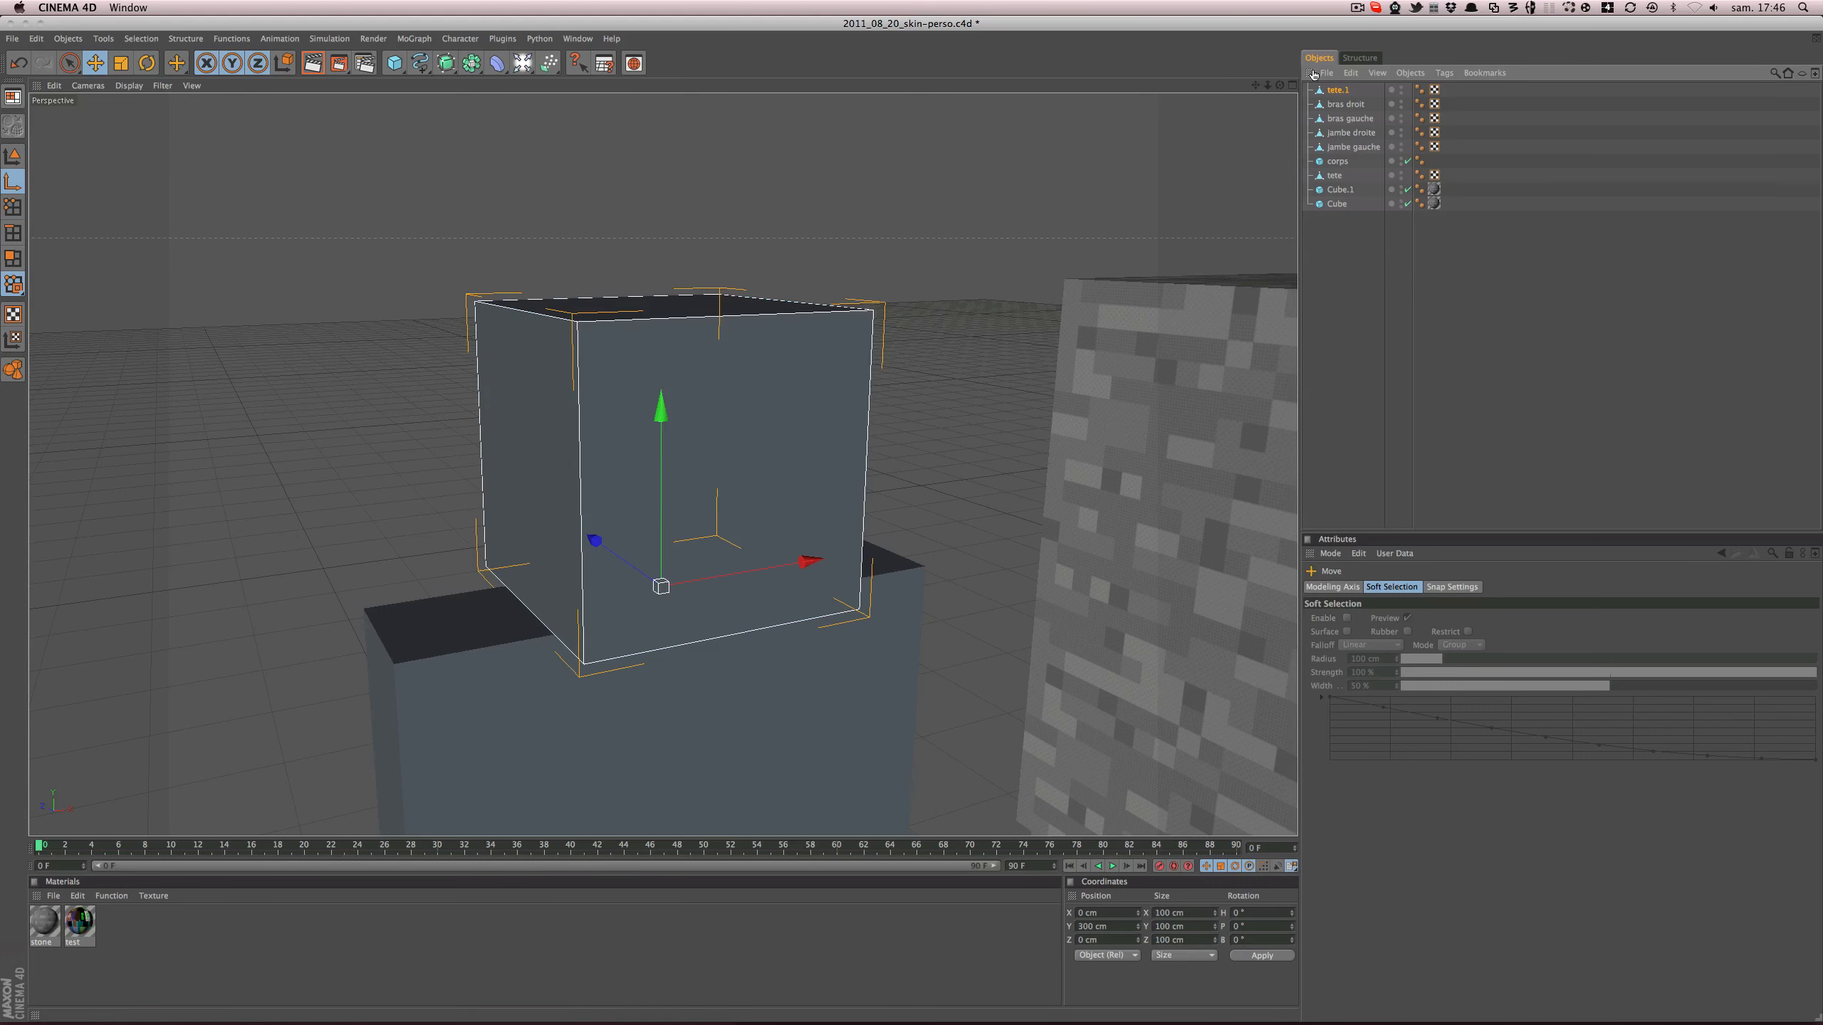
{"action": "left_click", "coordinate": [1345, 90]}
{"action": "double_click", "coordinate": [1346, 90]}
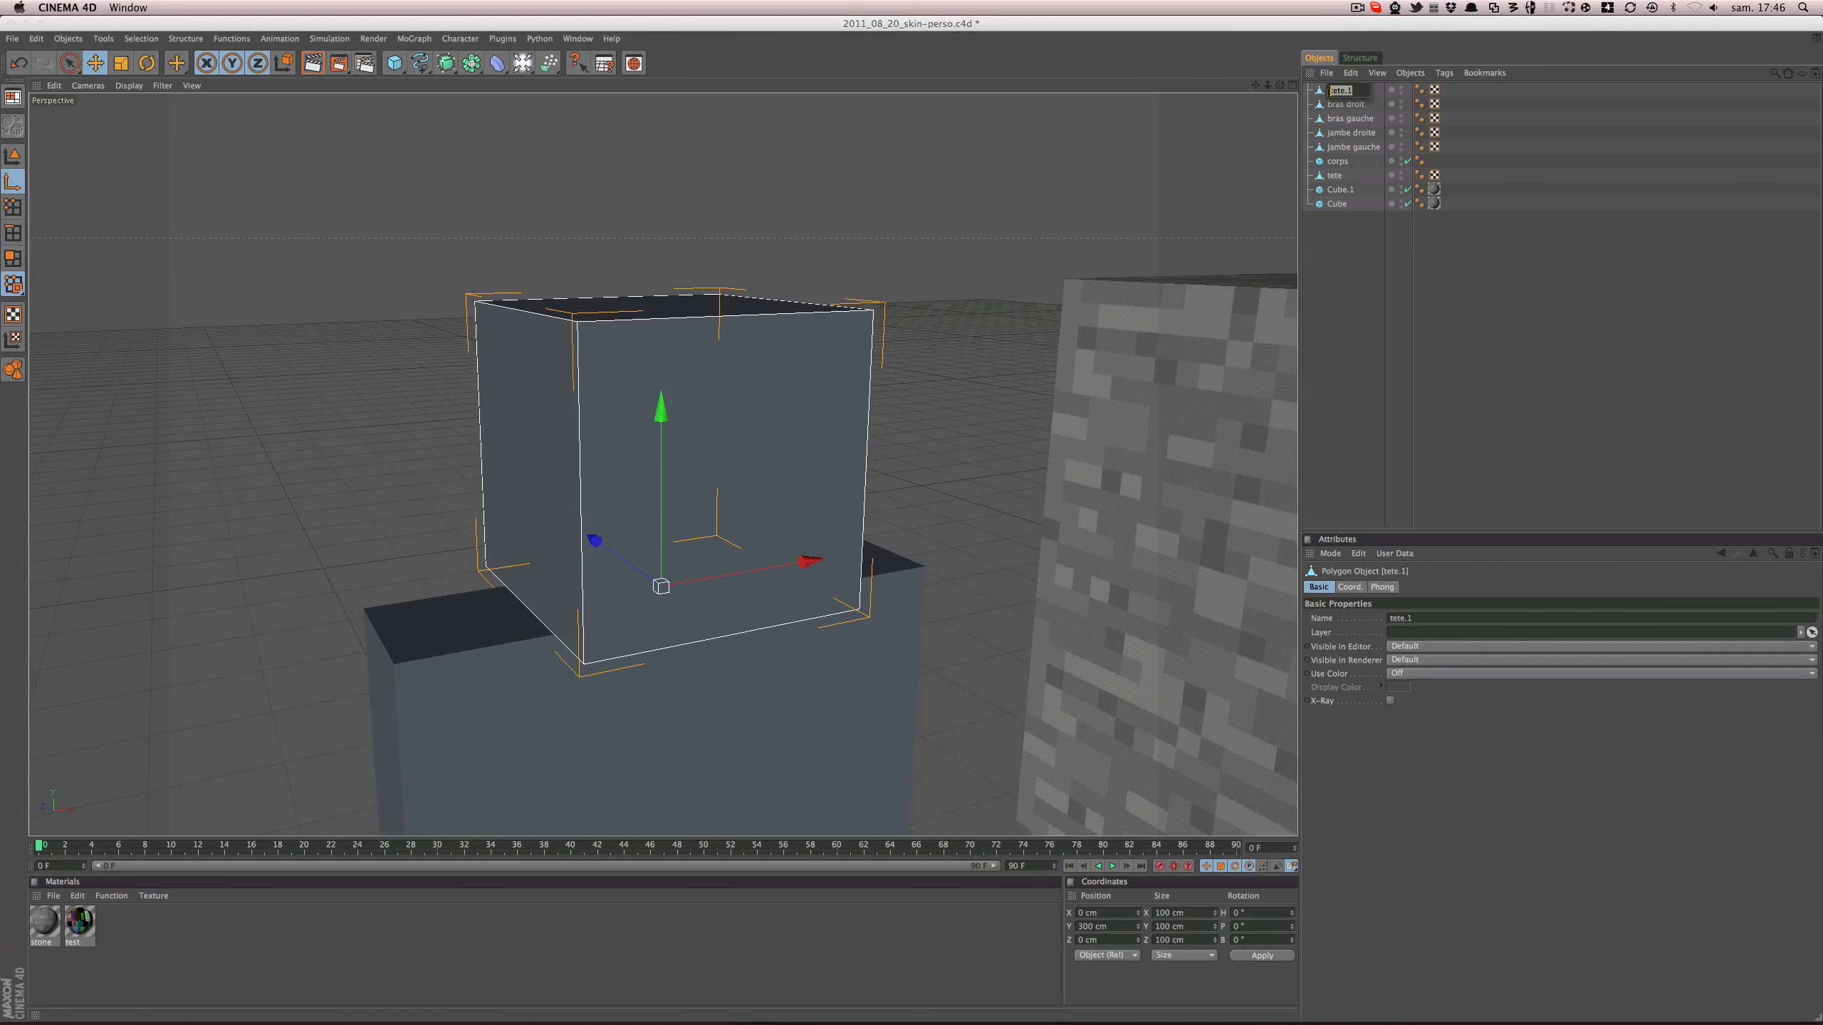
{"action": "type", "text": "casque"}
{"action": "key", "text": "Return"}
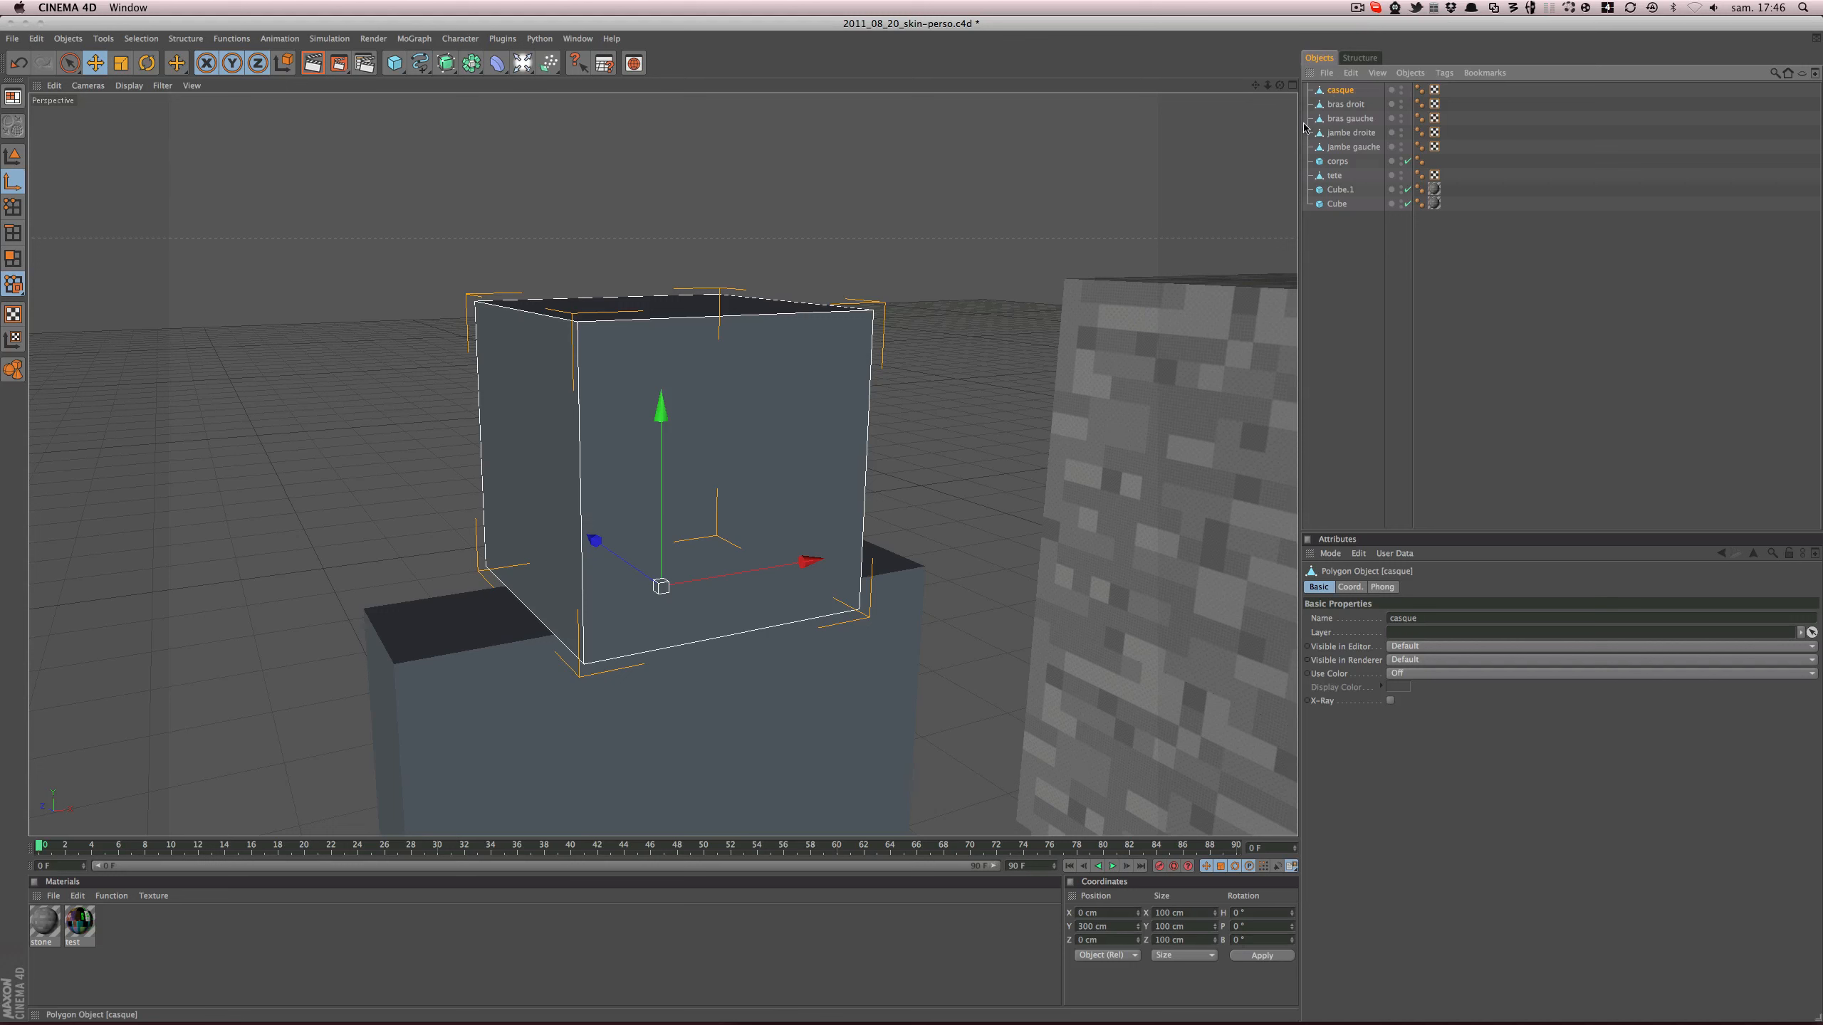
- Raise the axis of casque by 50 cm to Y 350 cm and return to model mode
{"action": "left_click", "coordinate": [1132, 924]}
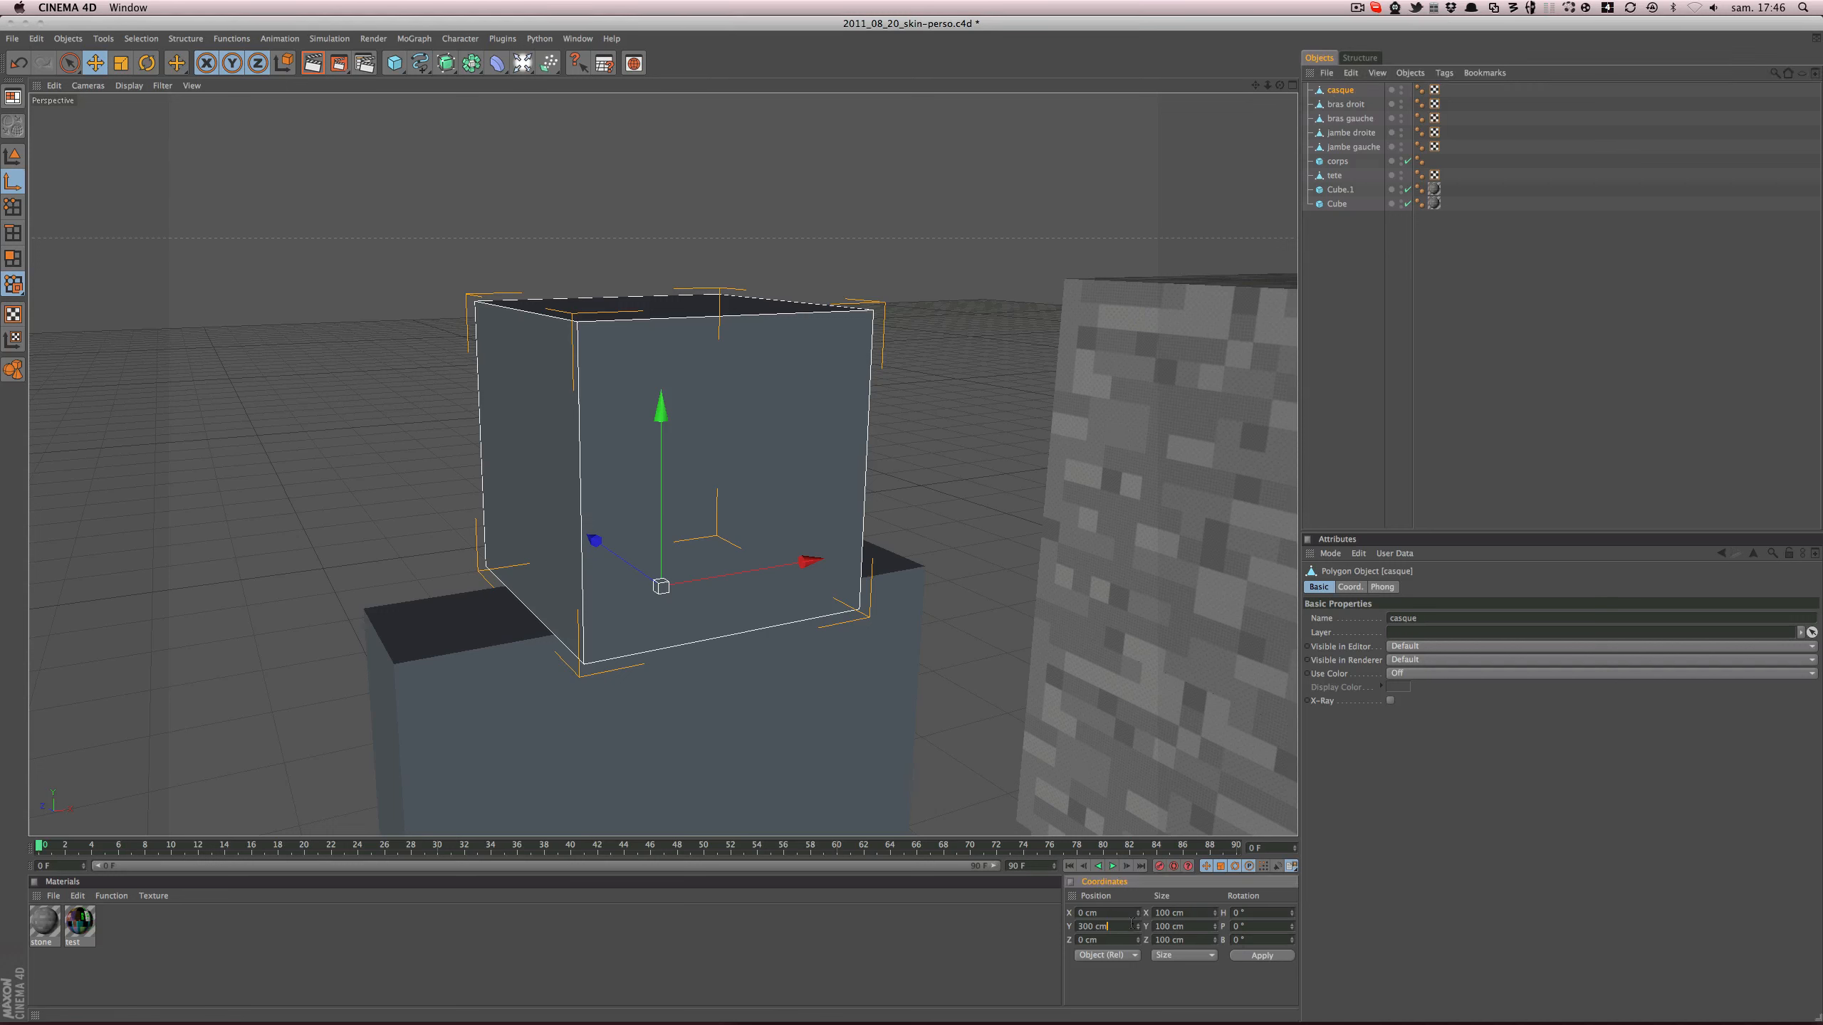
{"action": "type", "text": "+50"}
{"action": "key", "text": "Return"}
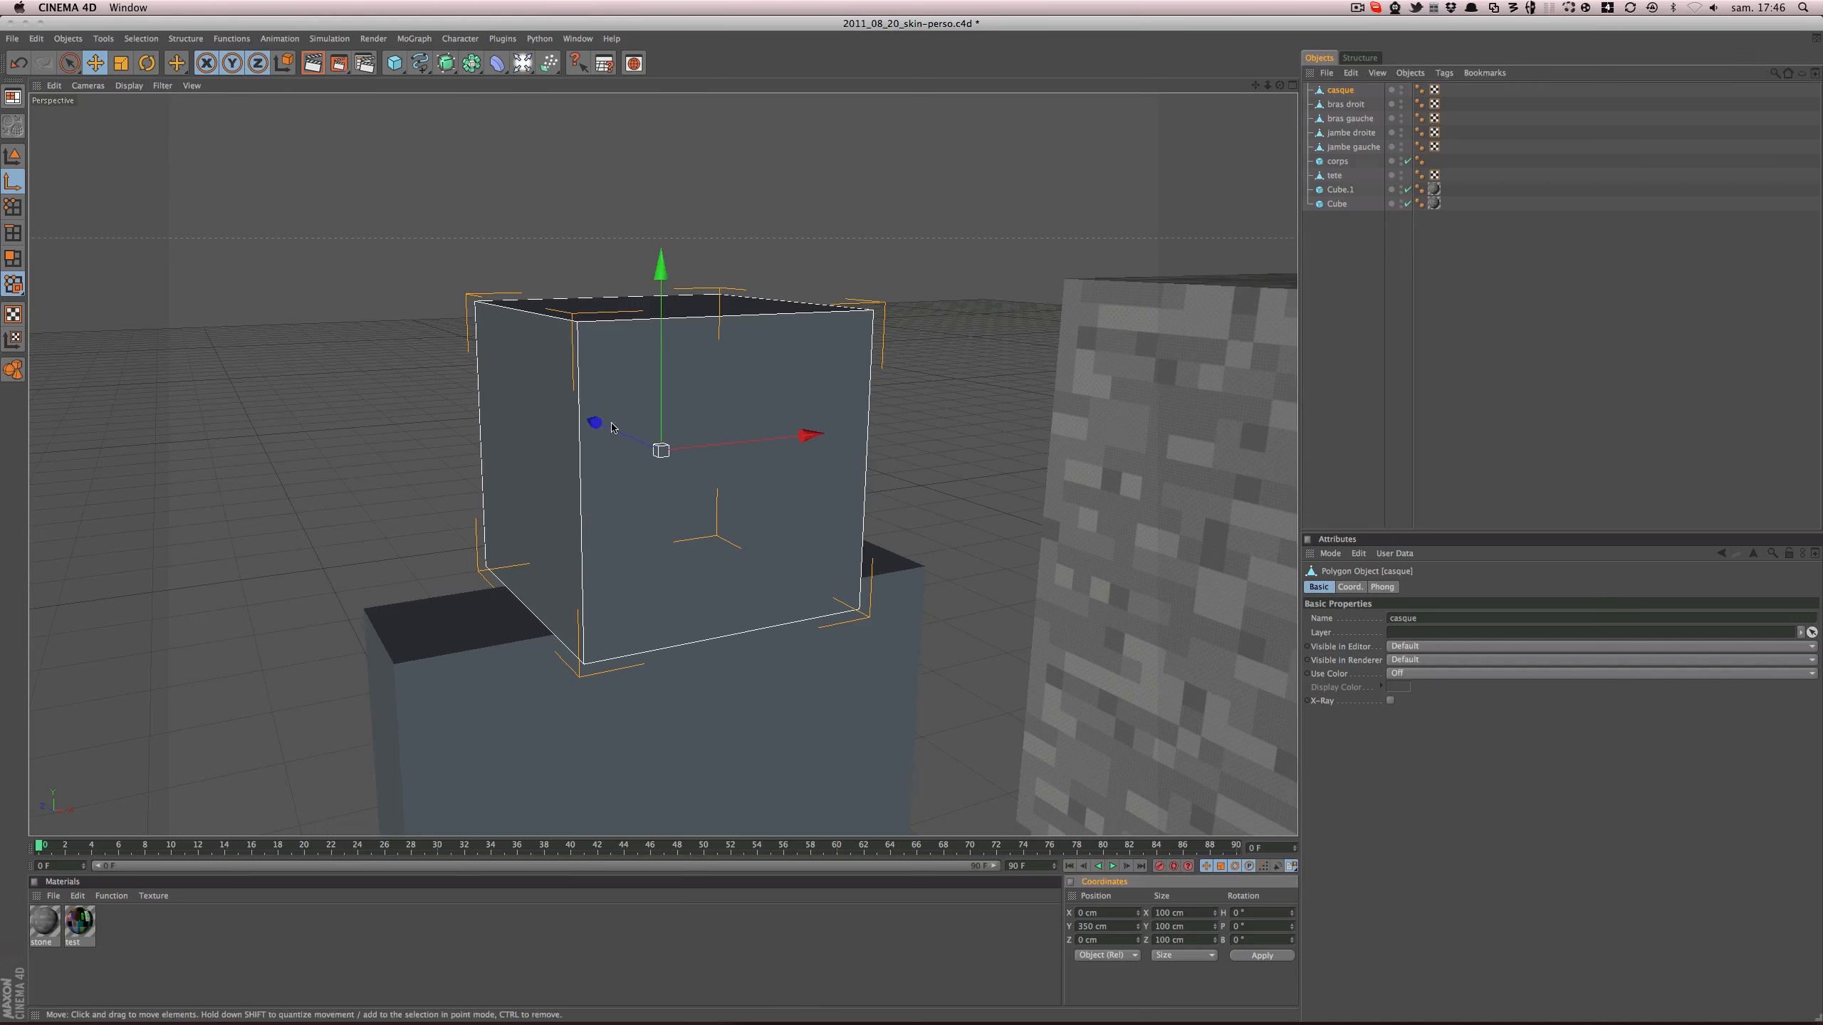
{"action": "left_click", "coordinate": [13, 157]}
{"action": "mouse_move", "coordinate": [235, 261]}
{"action": "left_mouse_down", "text": "alt"}
{"action": "mouse_move", "coordinate": [190, 243]}
{"action": "mouse_move", "coordinate": [233, 241]}
{"action": "left_mouse_up", "text": "alt"}
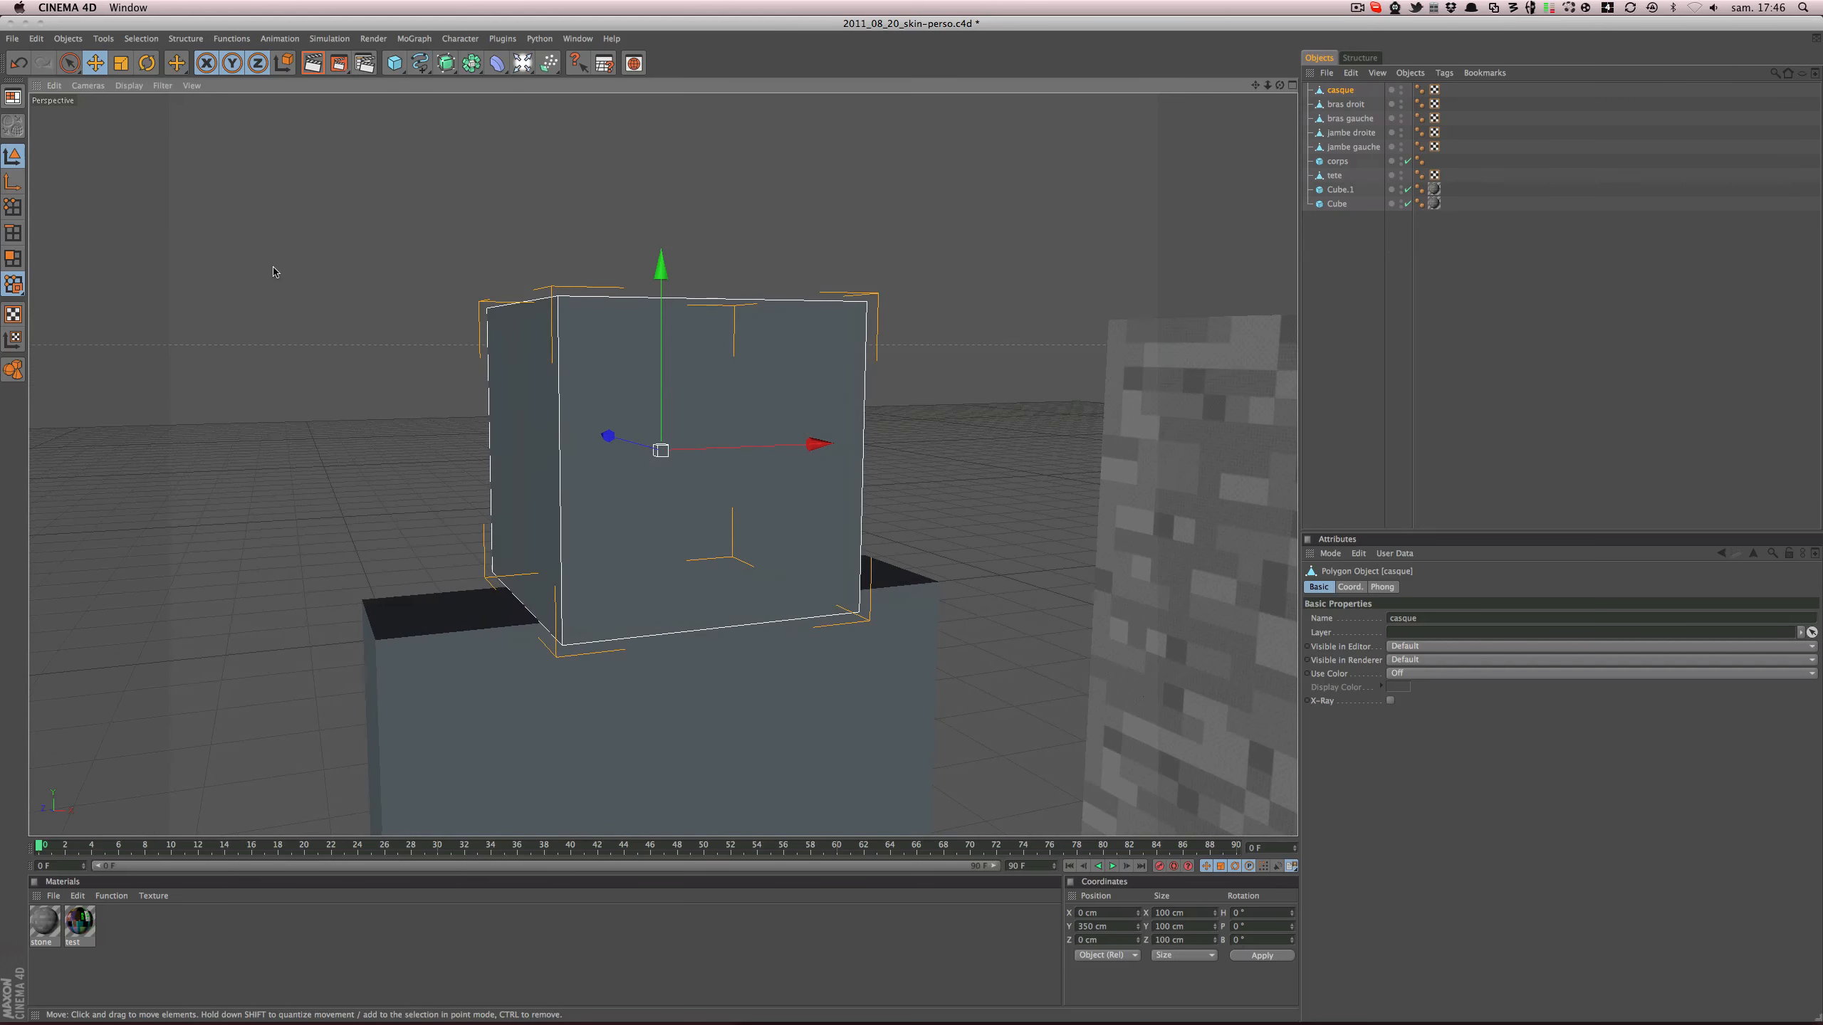
- Save the project and switch briefly to the Scale tool on casque before returning to the Move tool
{"action": "key", "text": "super+s"}
{"action": "key", "text": "t"}
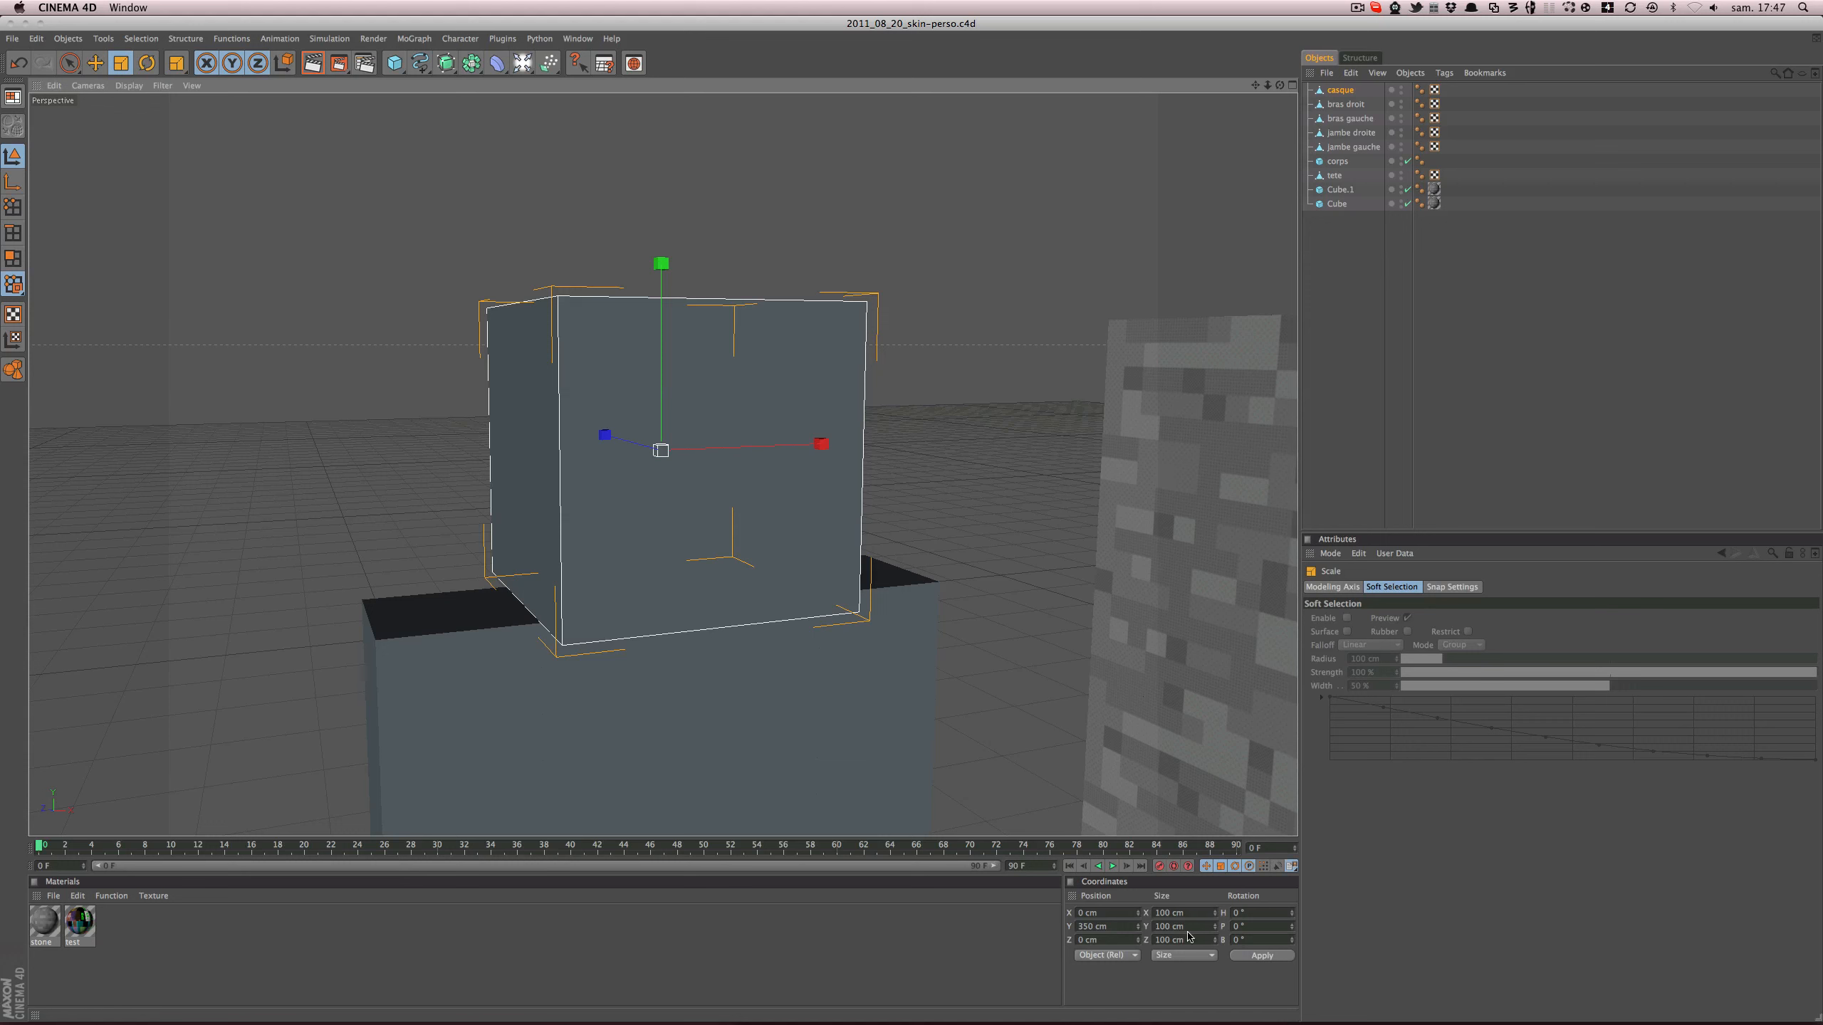
{"action": "key", "text": "v"}
{"action": "mouse_move", "coordinate": [419, 475]}
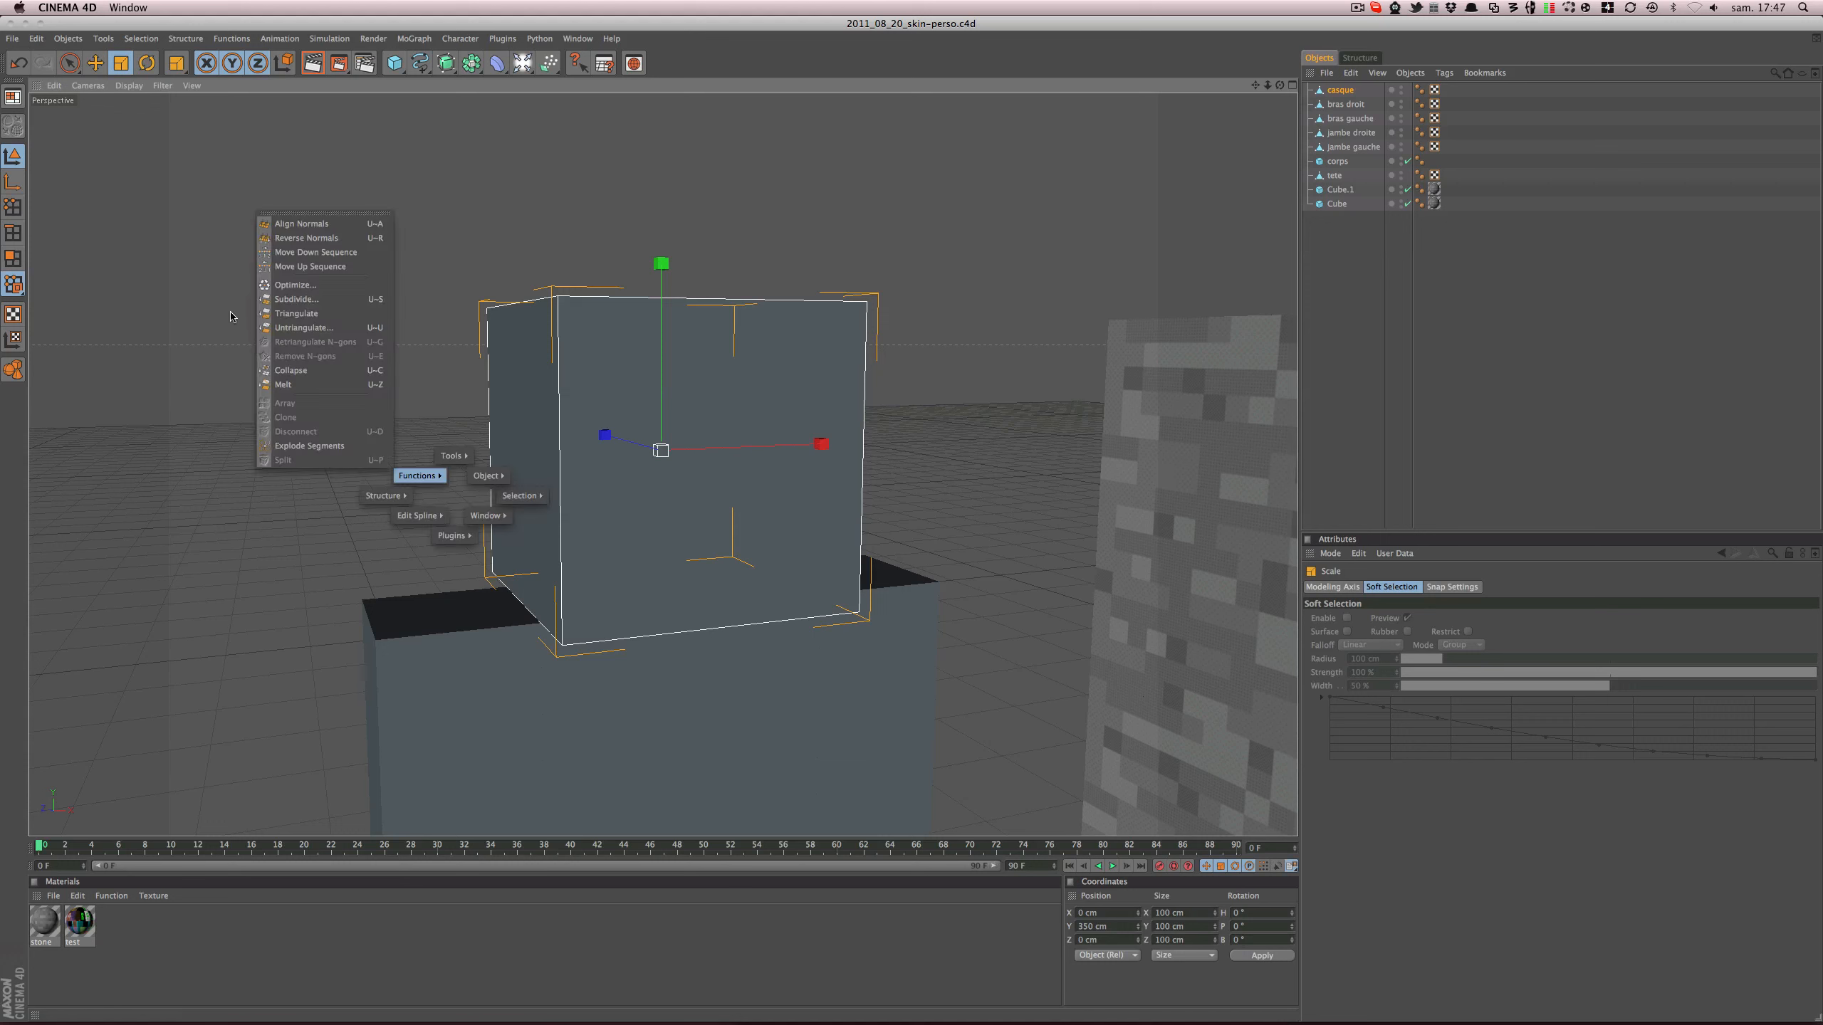
{"action": "left_click", "coordinate": [94, 63]}
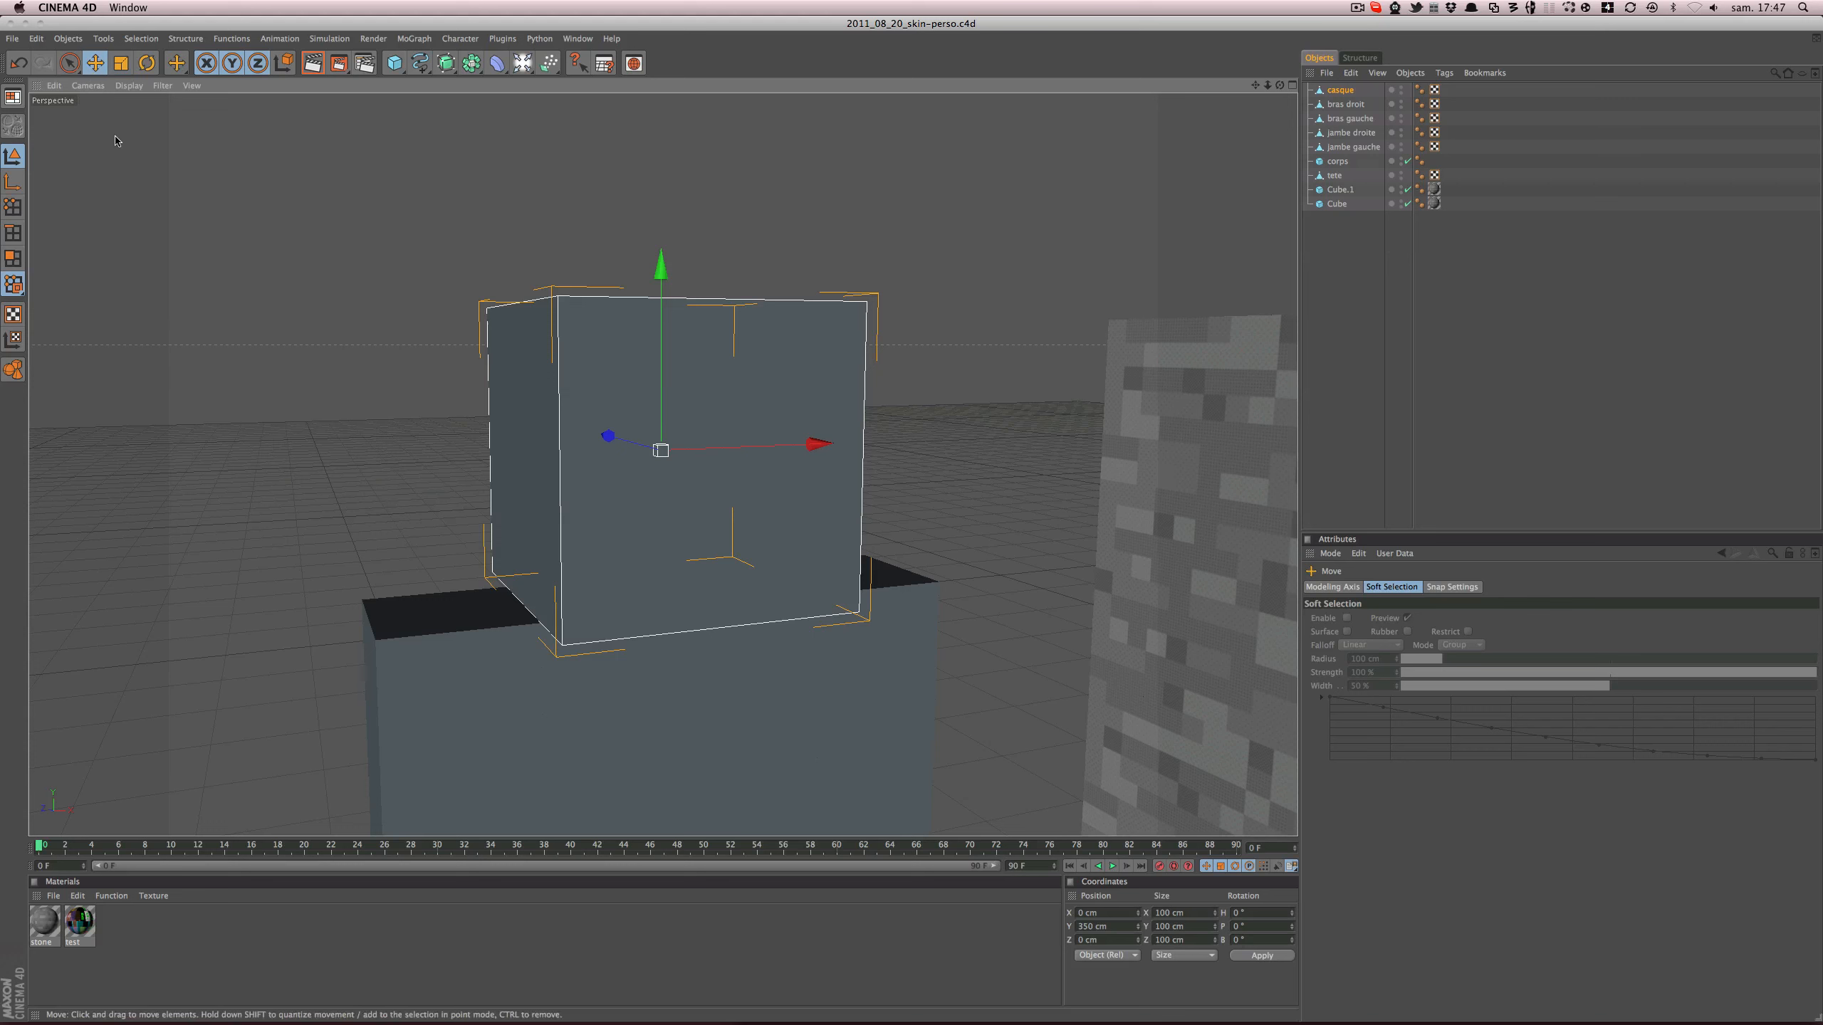
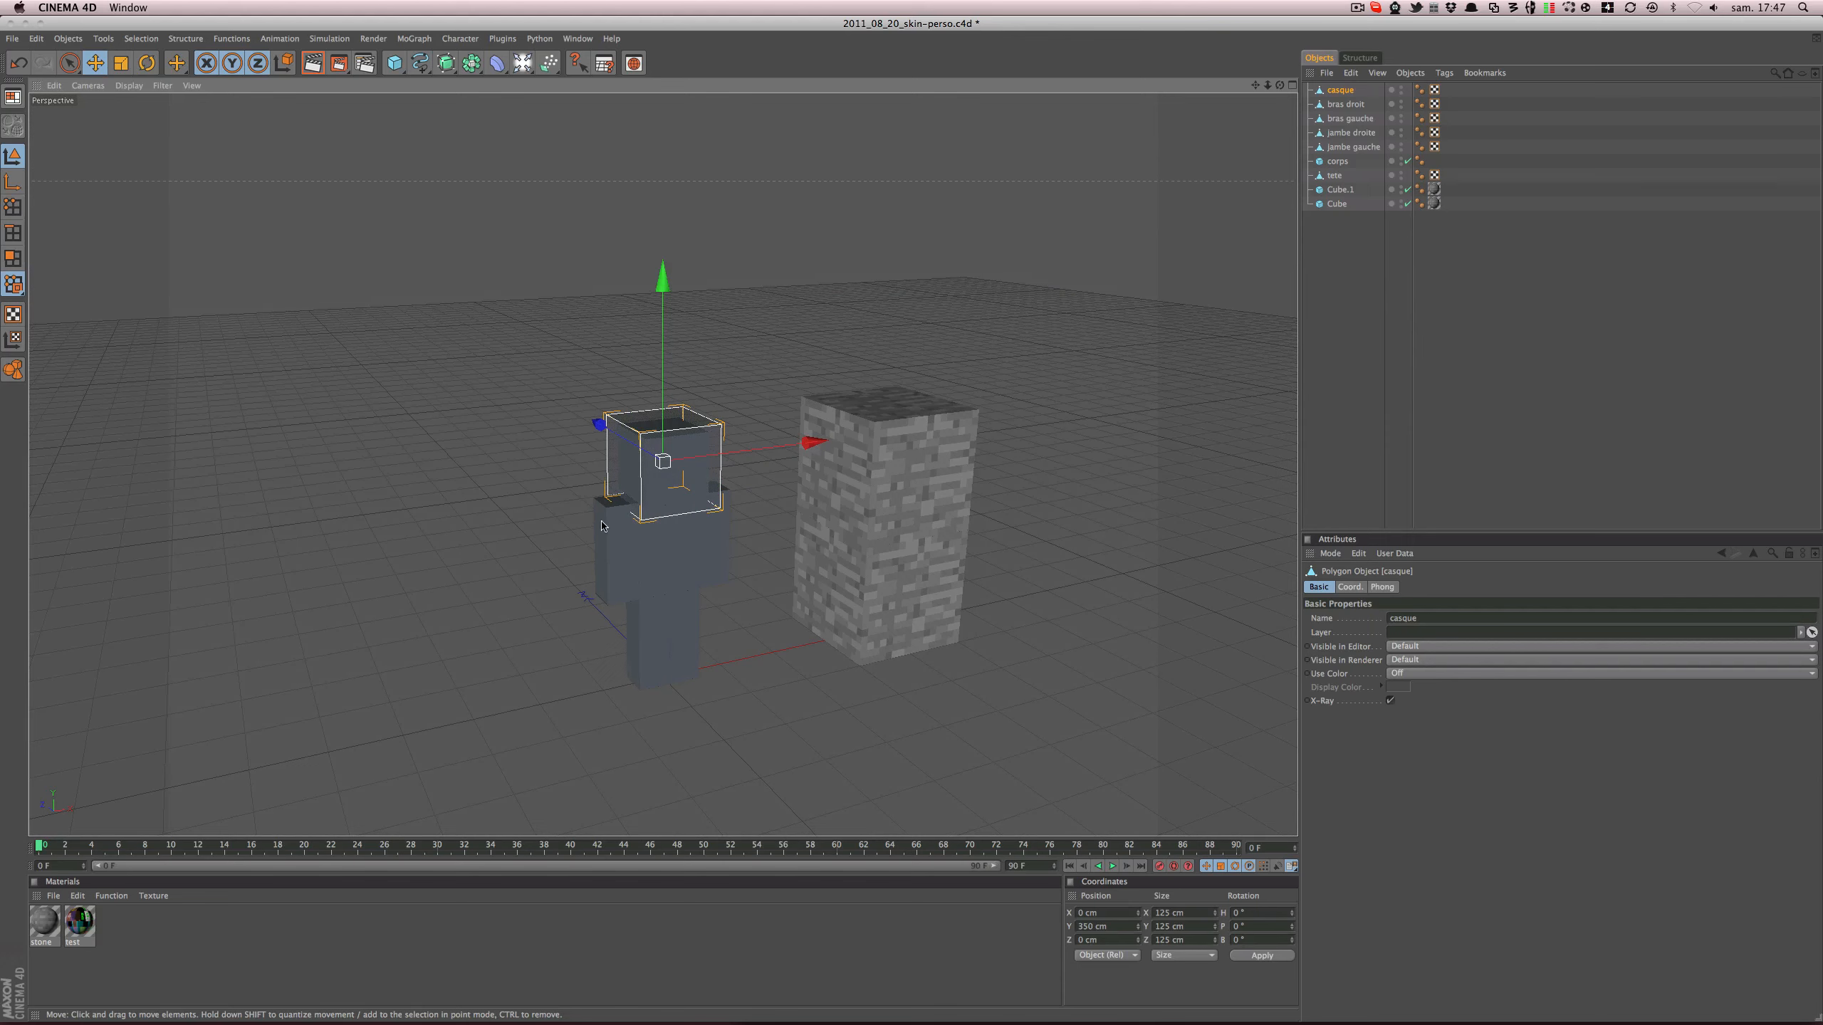
- Hide the helmet casque in the editor view and deselect it
{"action": "left_click_drag", "start_coordinate": [912, 523], "coordinate": [841, 464], "text": "alt"}
{"action": "left_click_drag", "start_coordinate": [636, 519], "coordinate": [750, 484], "text": "alt"}
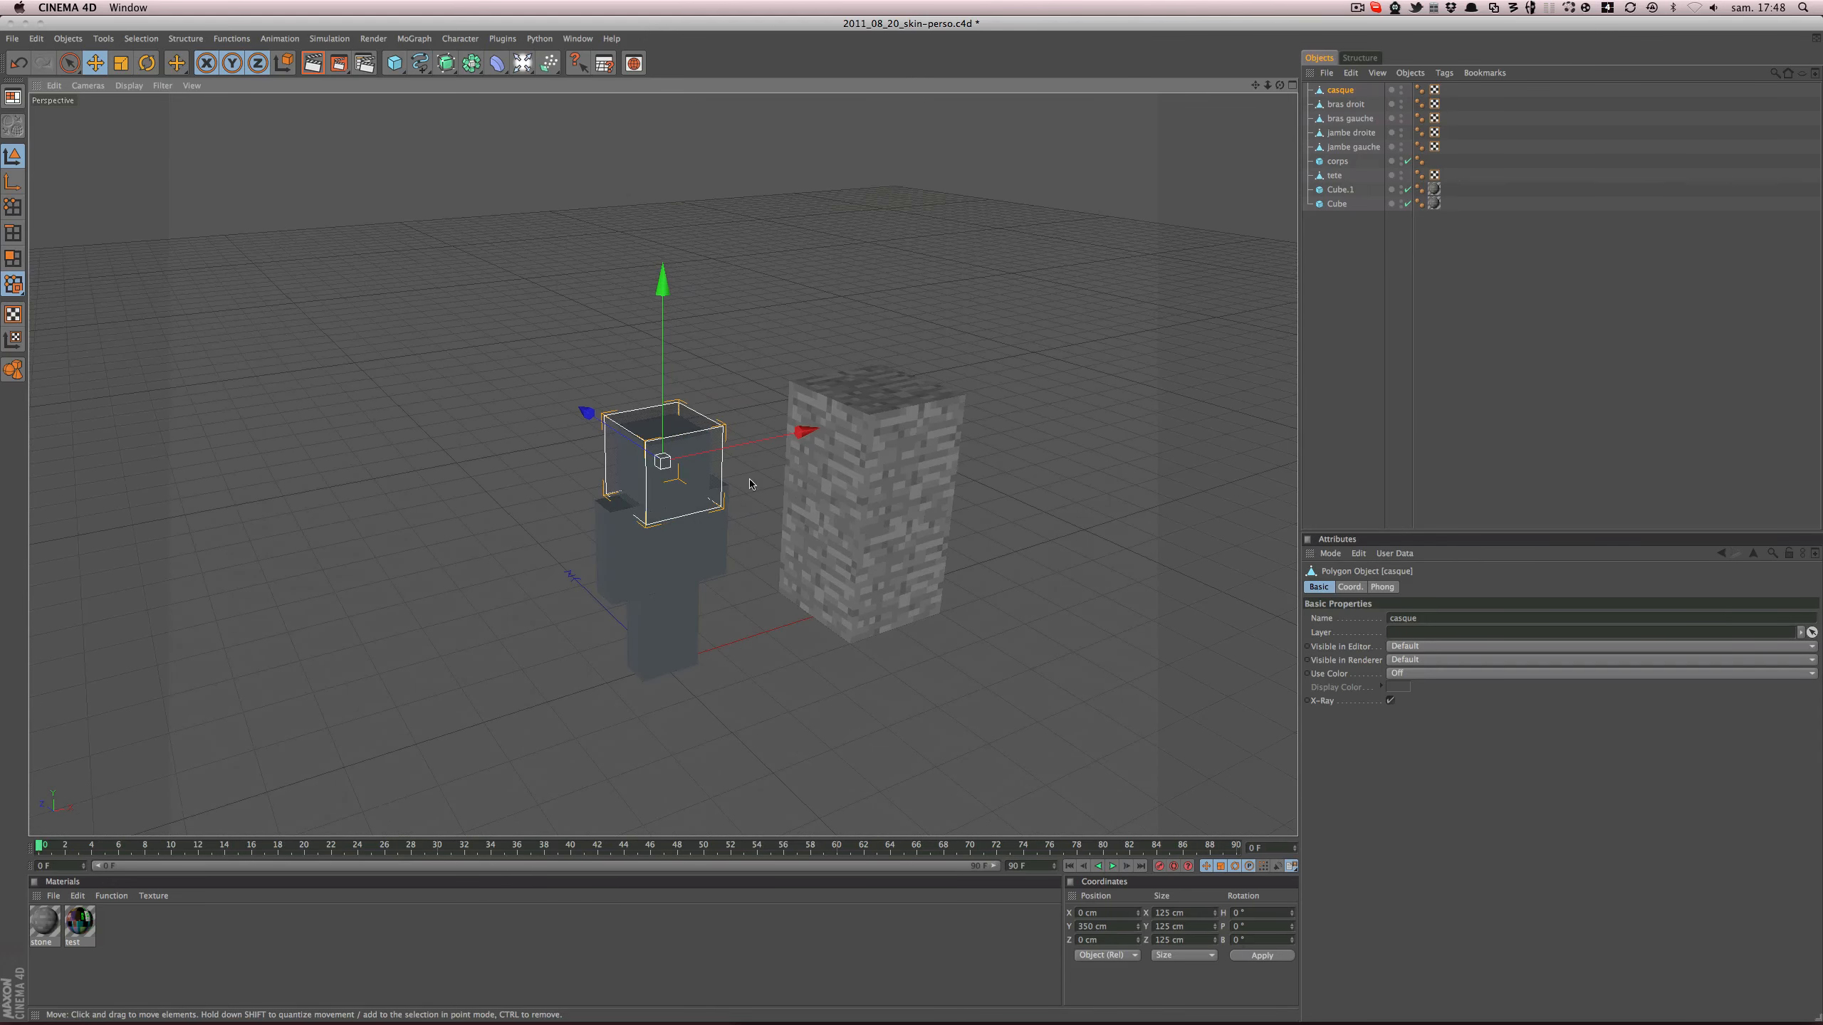
{"action": "left_click", "coordinate": [1382, 418]}
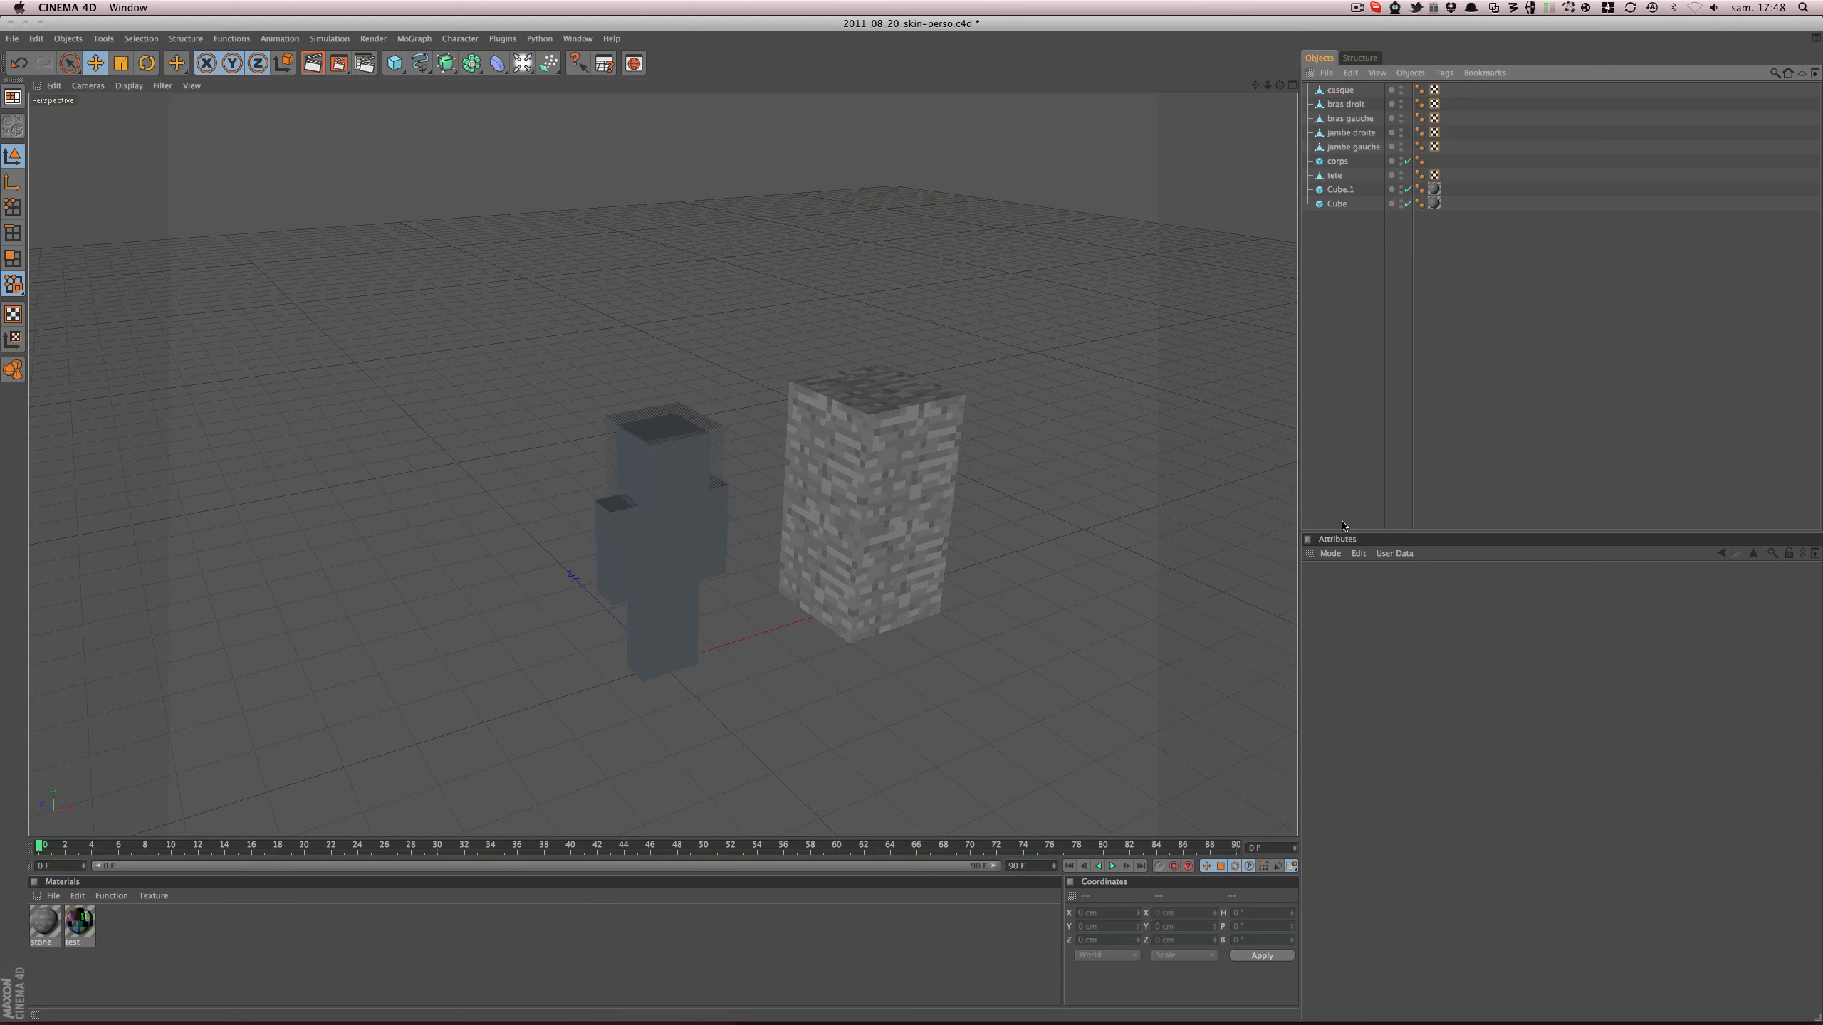
{"action": "left_click", "coordinate": [1372, 91]}
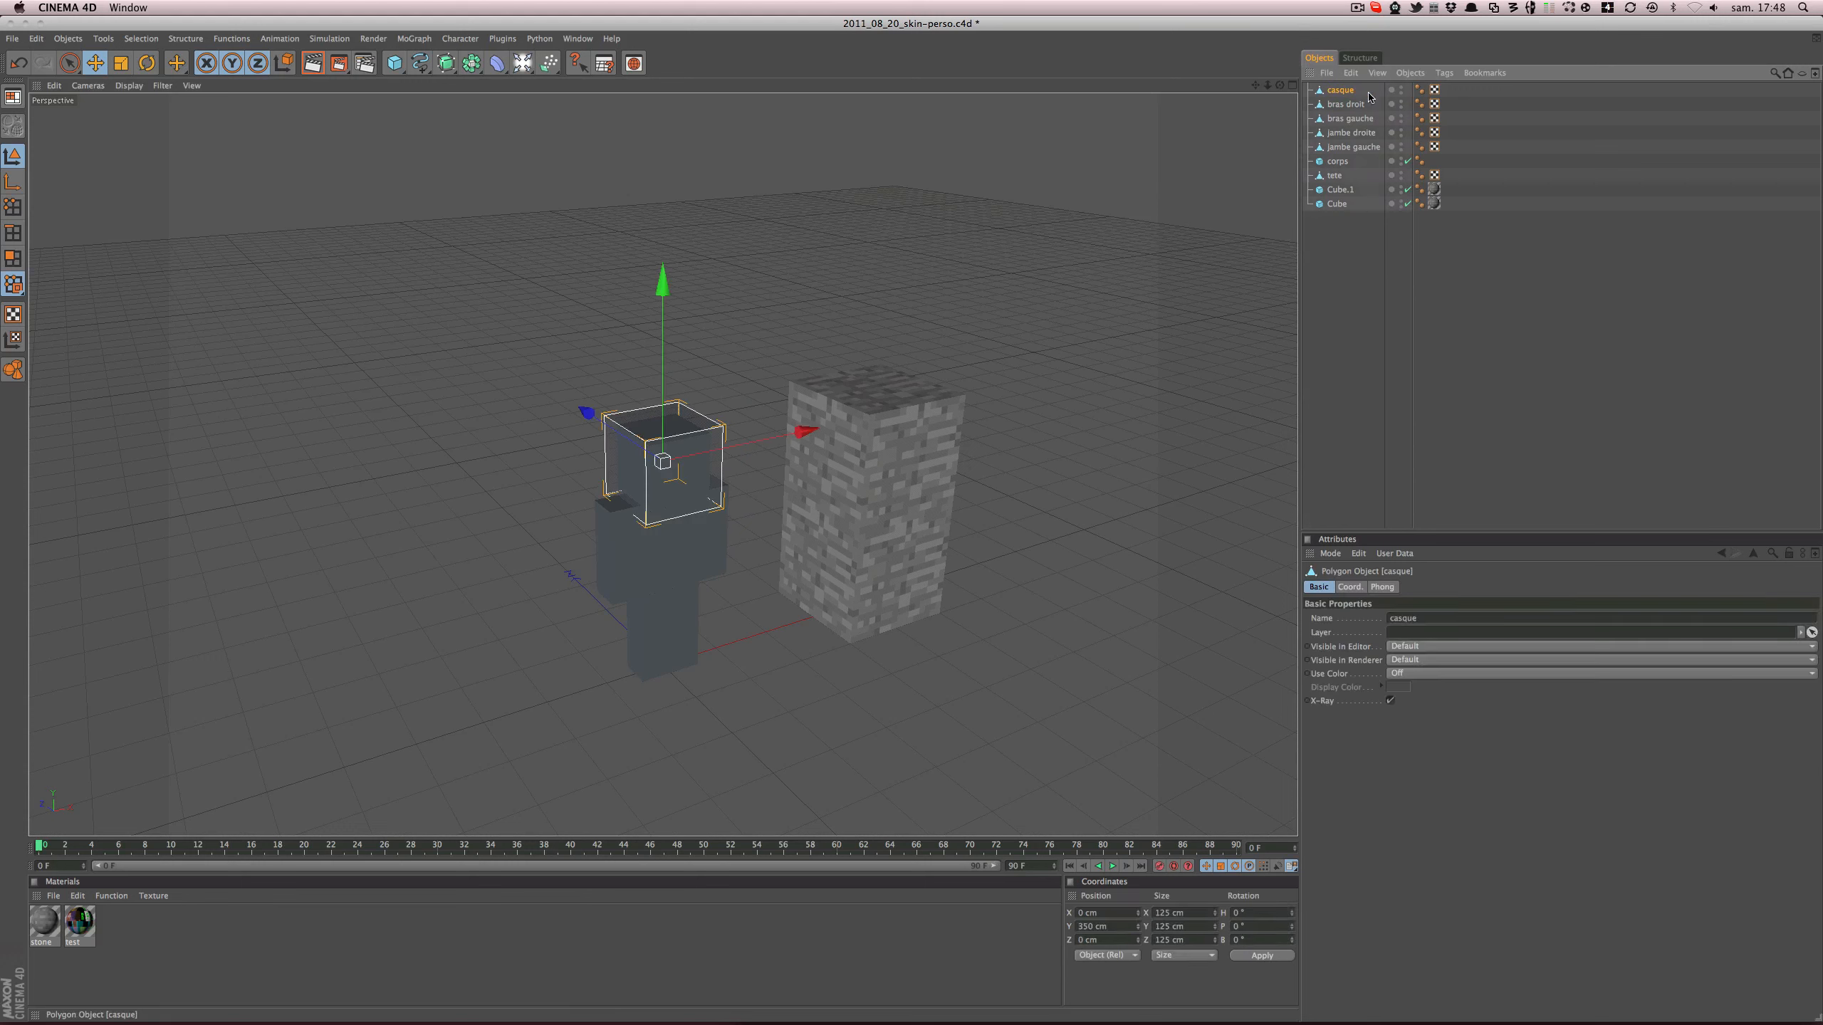
{"action": "left_click", "coordinate": [1402, 89]}
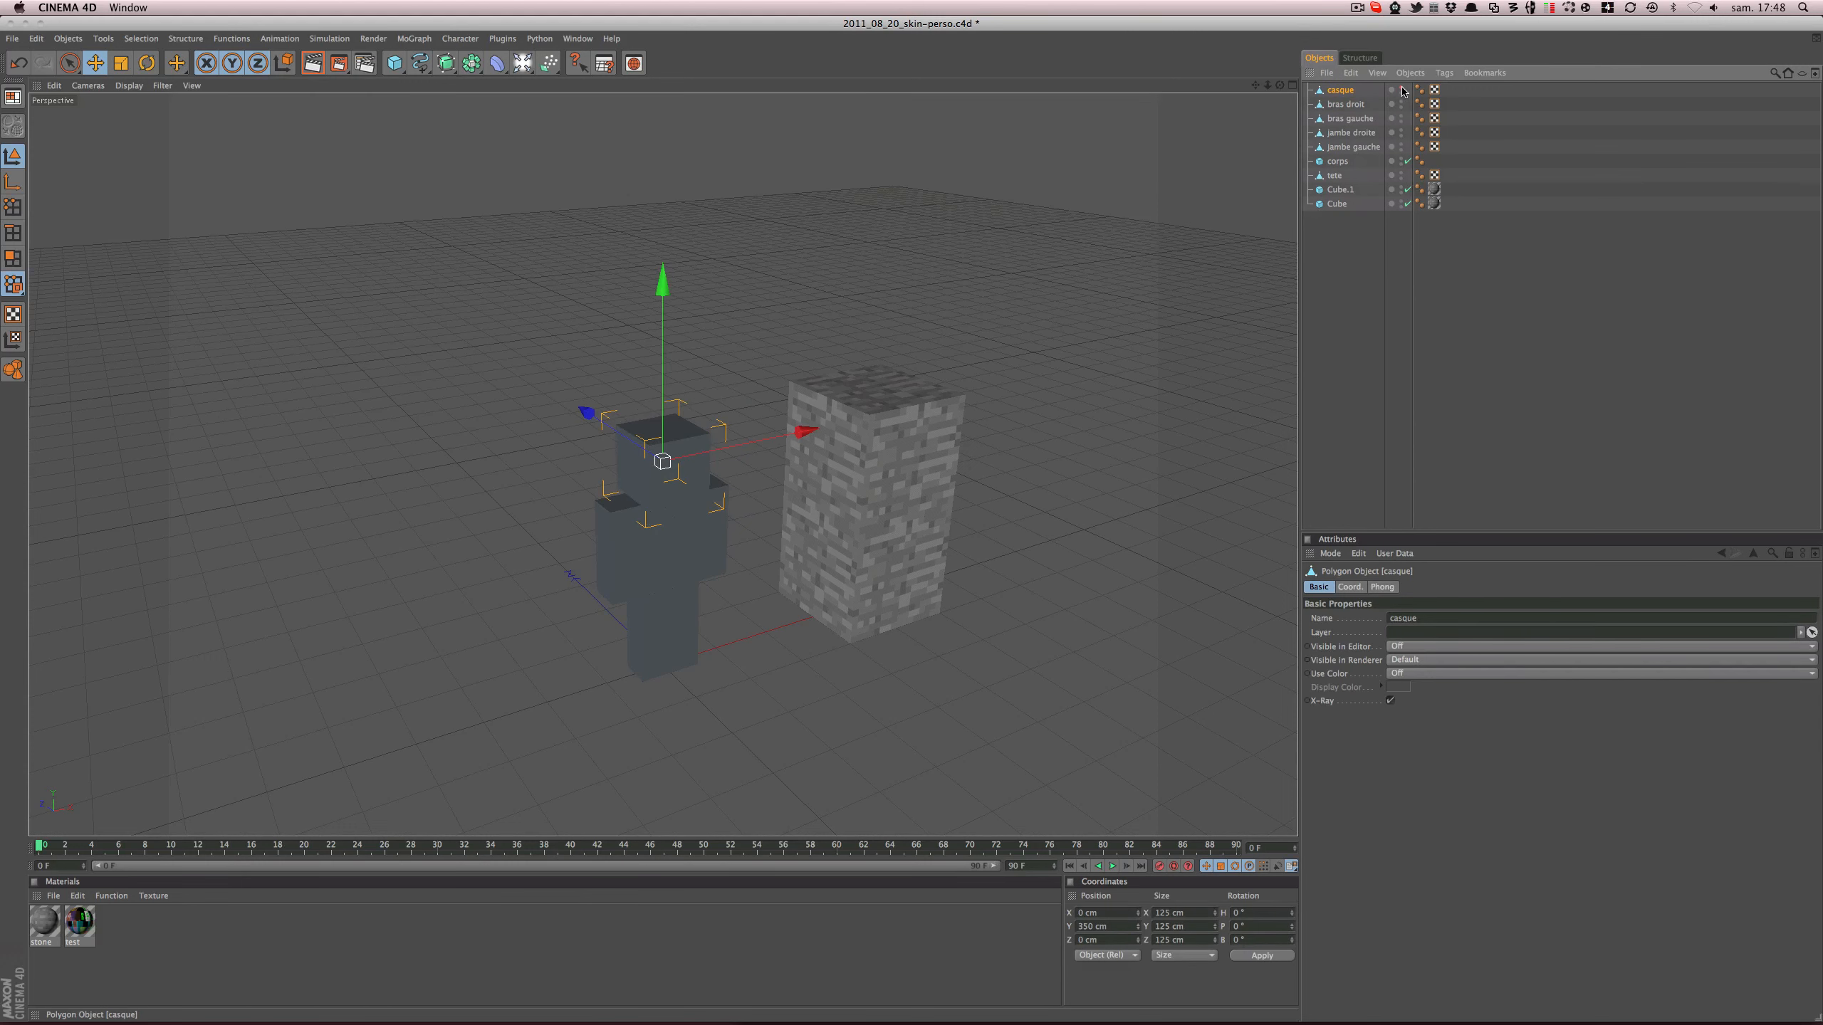
{"action": "left_click", "coordinate": [1438, 167]}
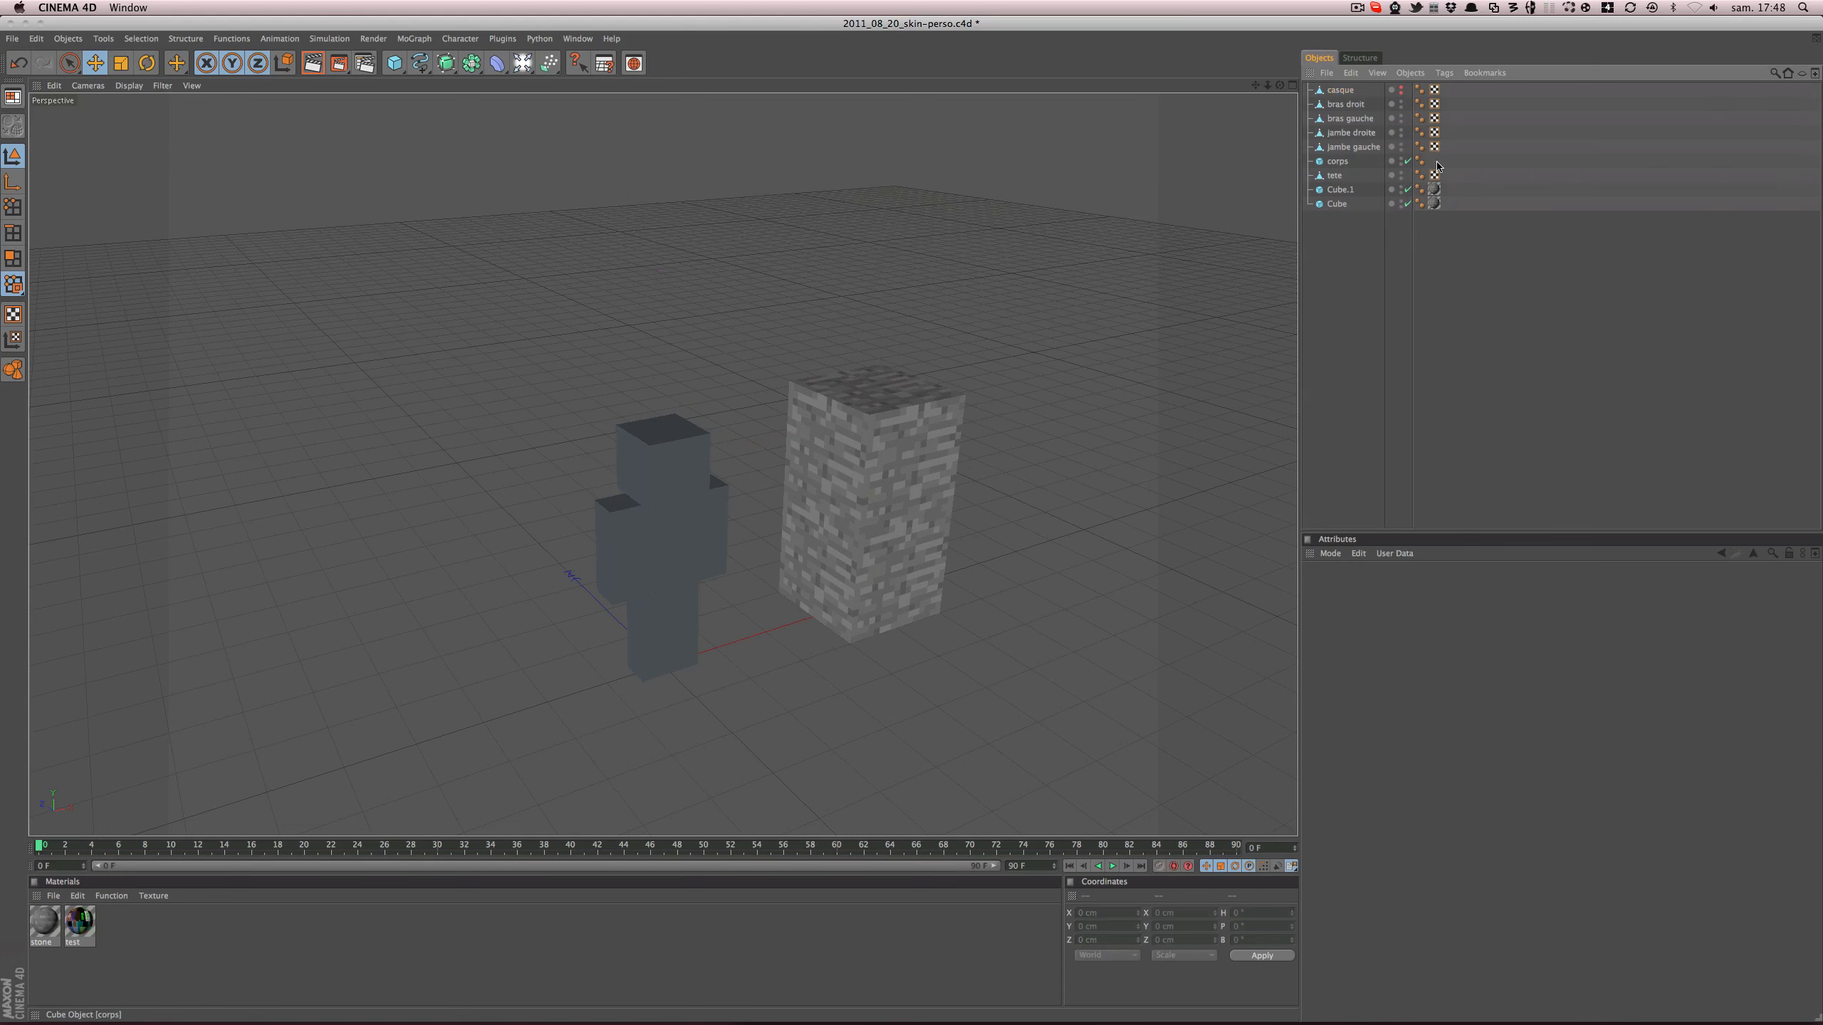
- Make the body cube corps editable as a polygon object and deselect it
{"action": "left_click", "coordinate": [1349, 162]}
{"action": "key", "text": "c"}
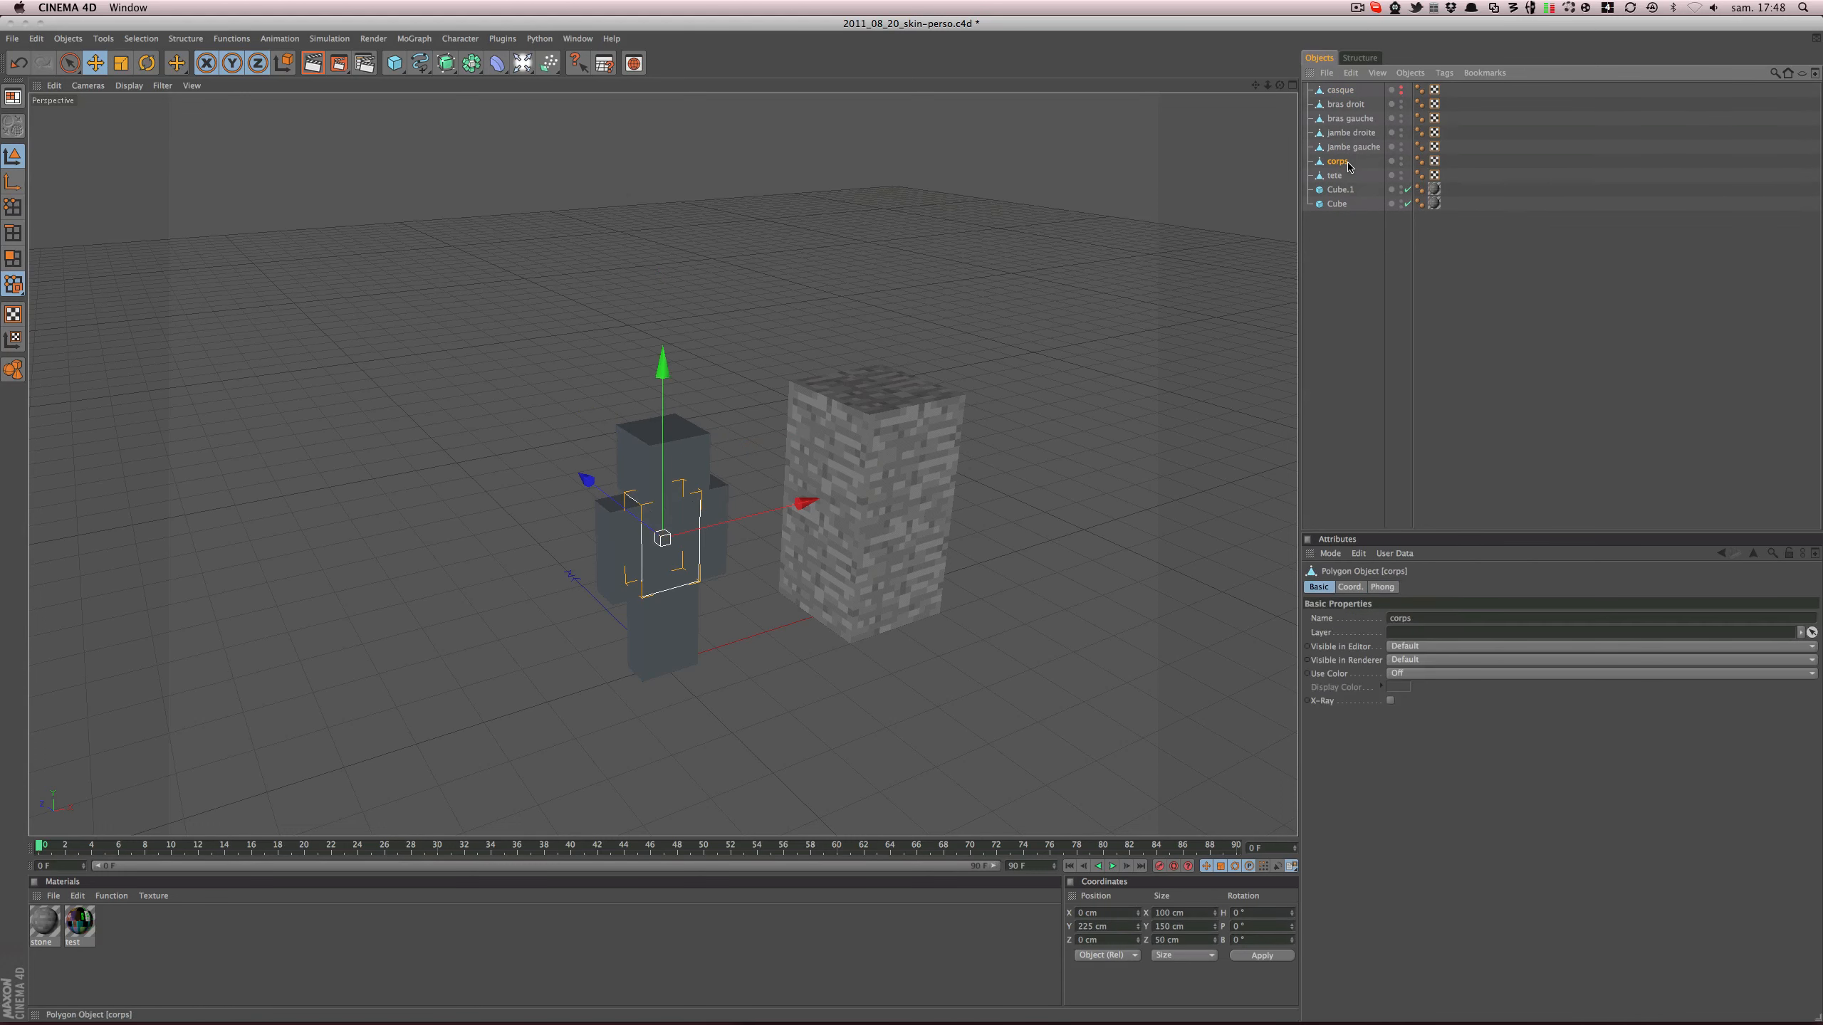
{"action": "left_click", "coordinate": [1358, 229]}
- Try the test material on the whole head tete and delete its texture tag
{"action": "left_click", "coordinate": [1338, 176]}
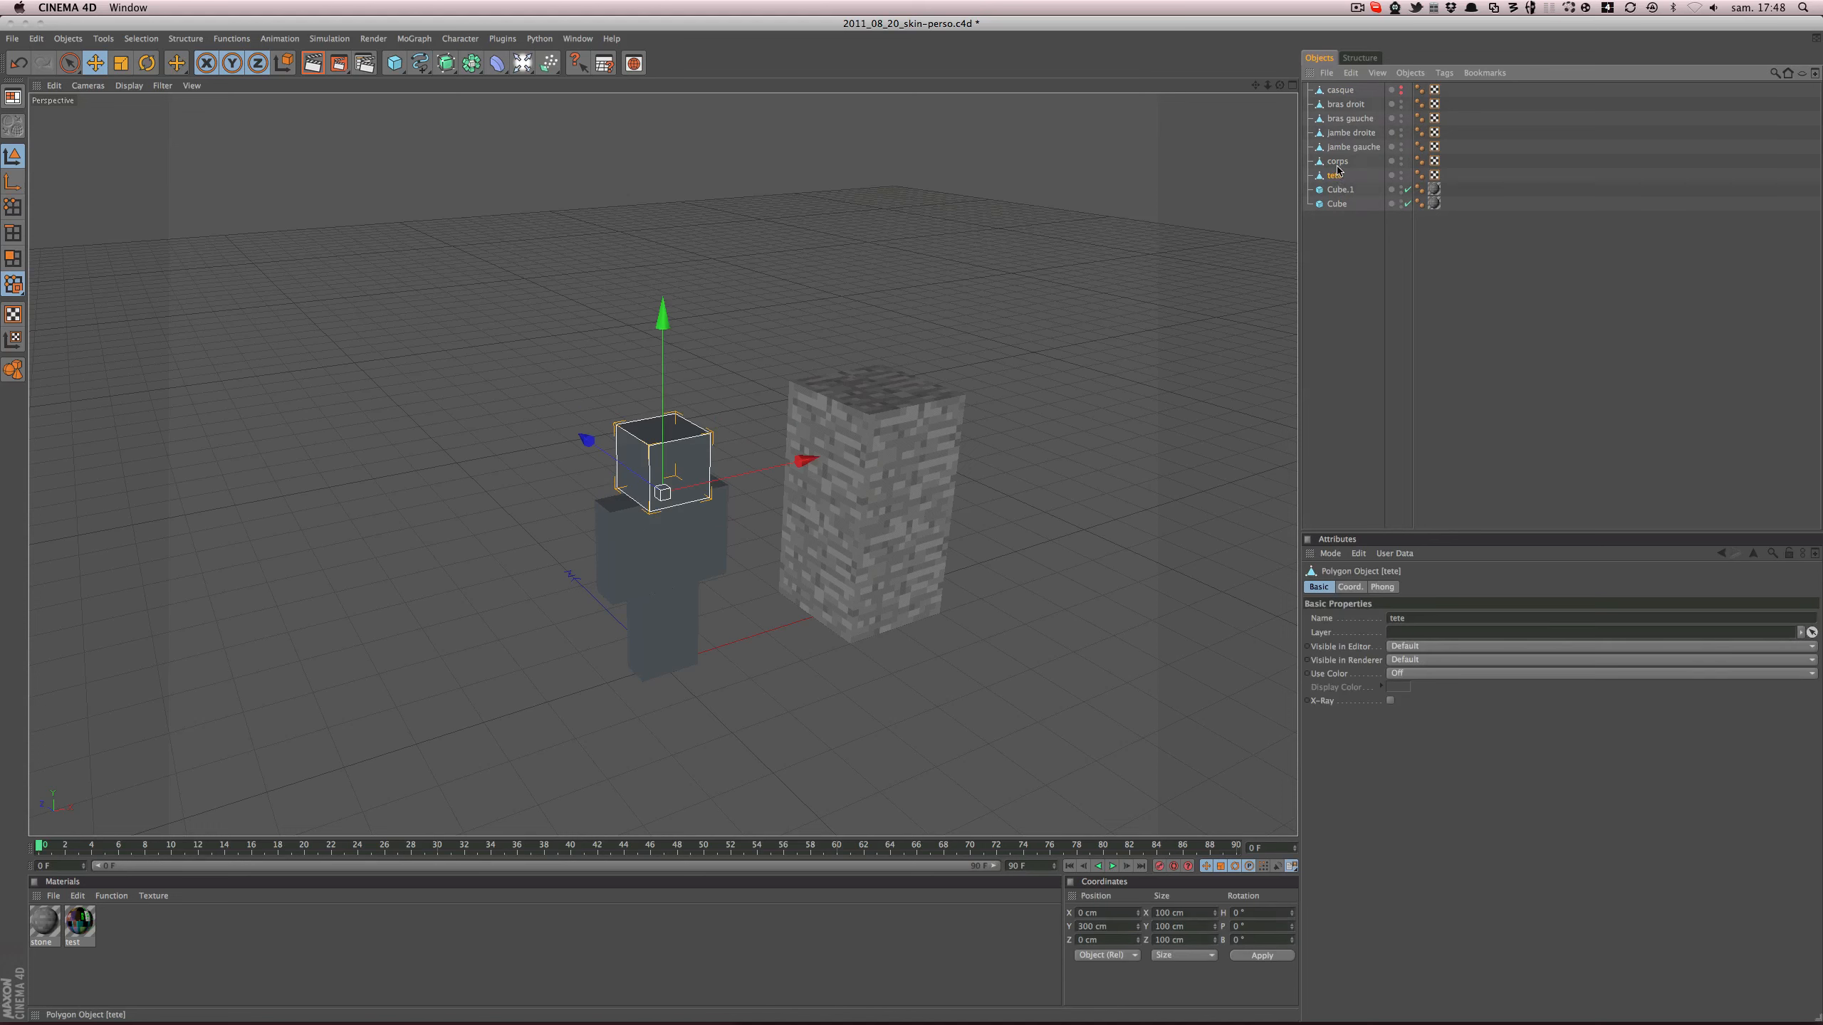
{"action": "left_click", "coordinate": [1143, 254]}
{"action": "scroll", "coordinate": [603, 431], "scroll_direction": "up", "scroll_amount": 5}
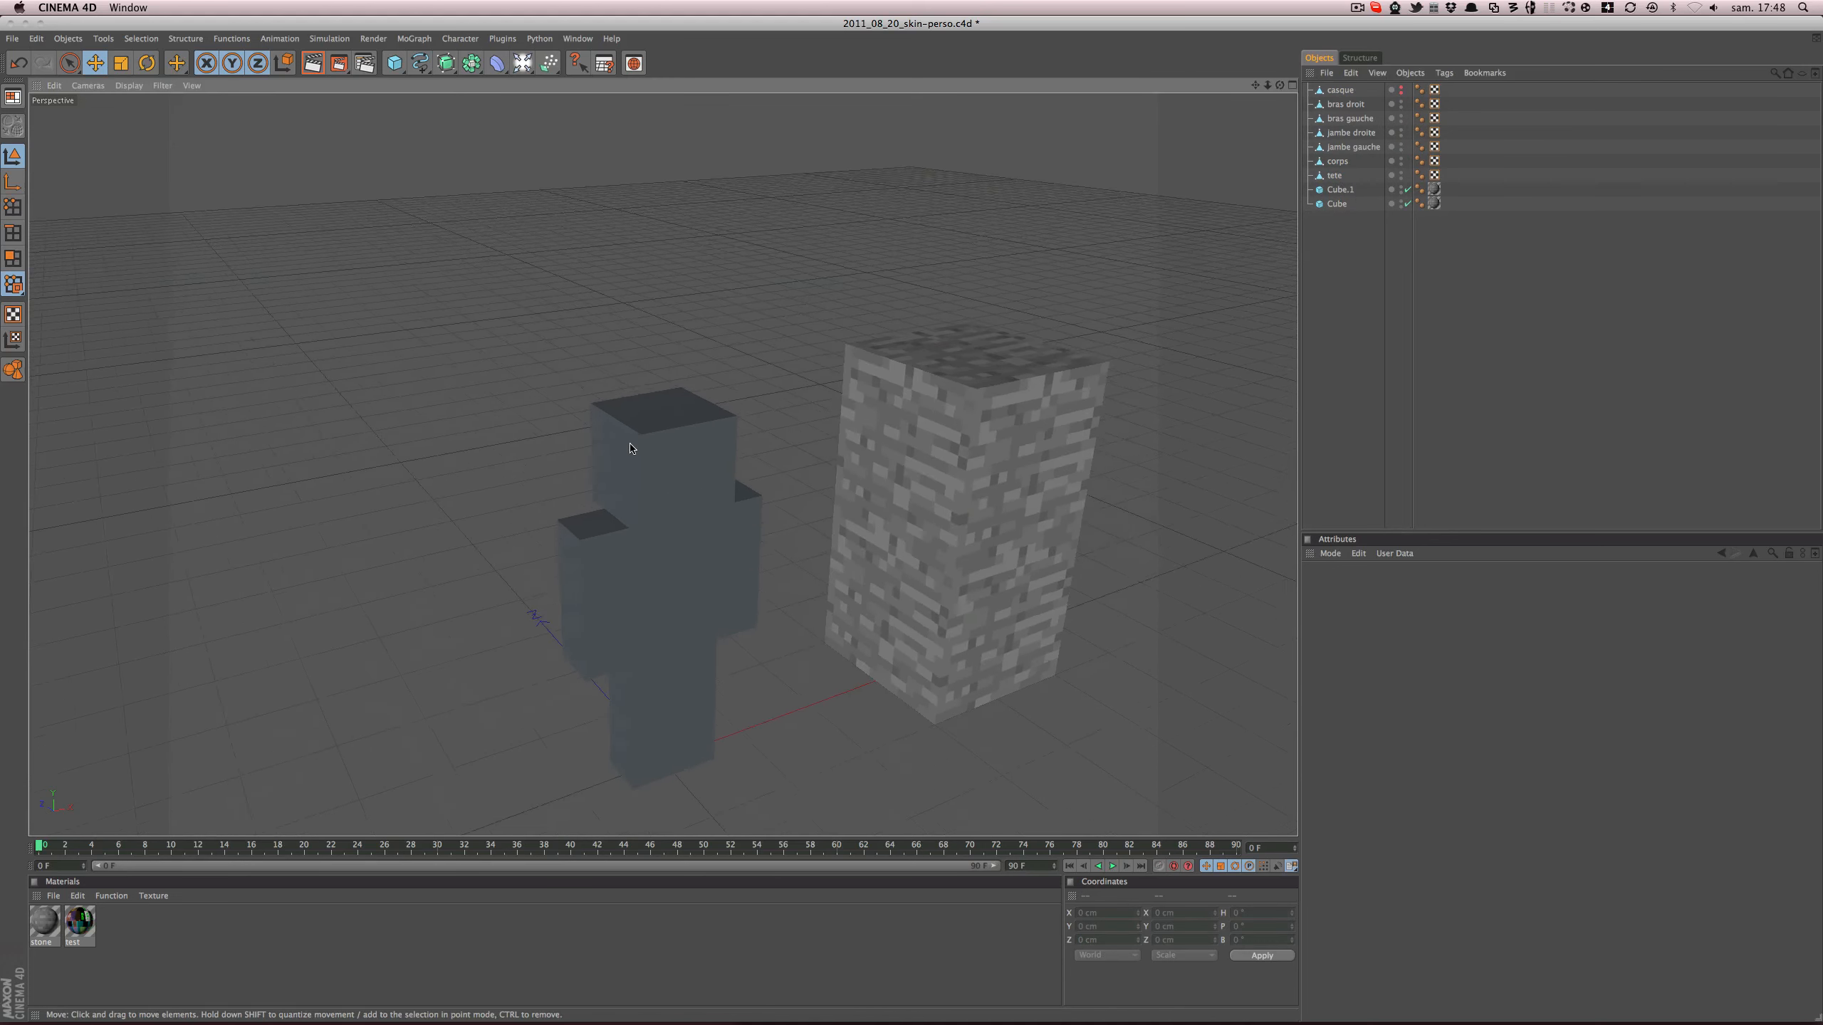
{"action": "left_click", "coordinate": [630, 447]}
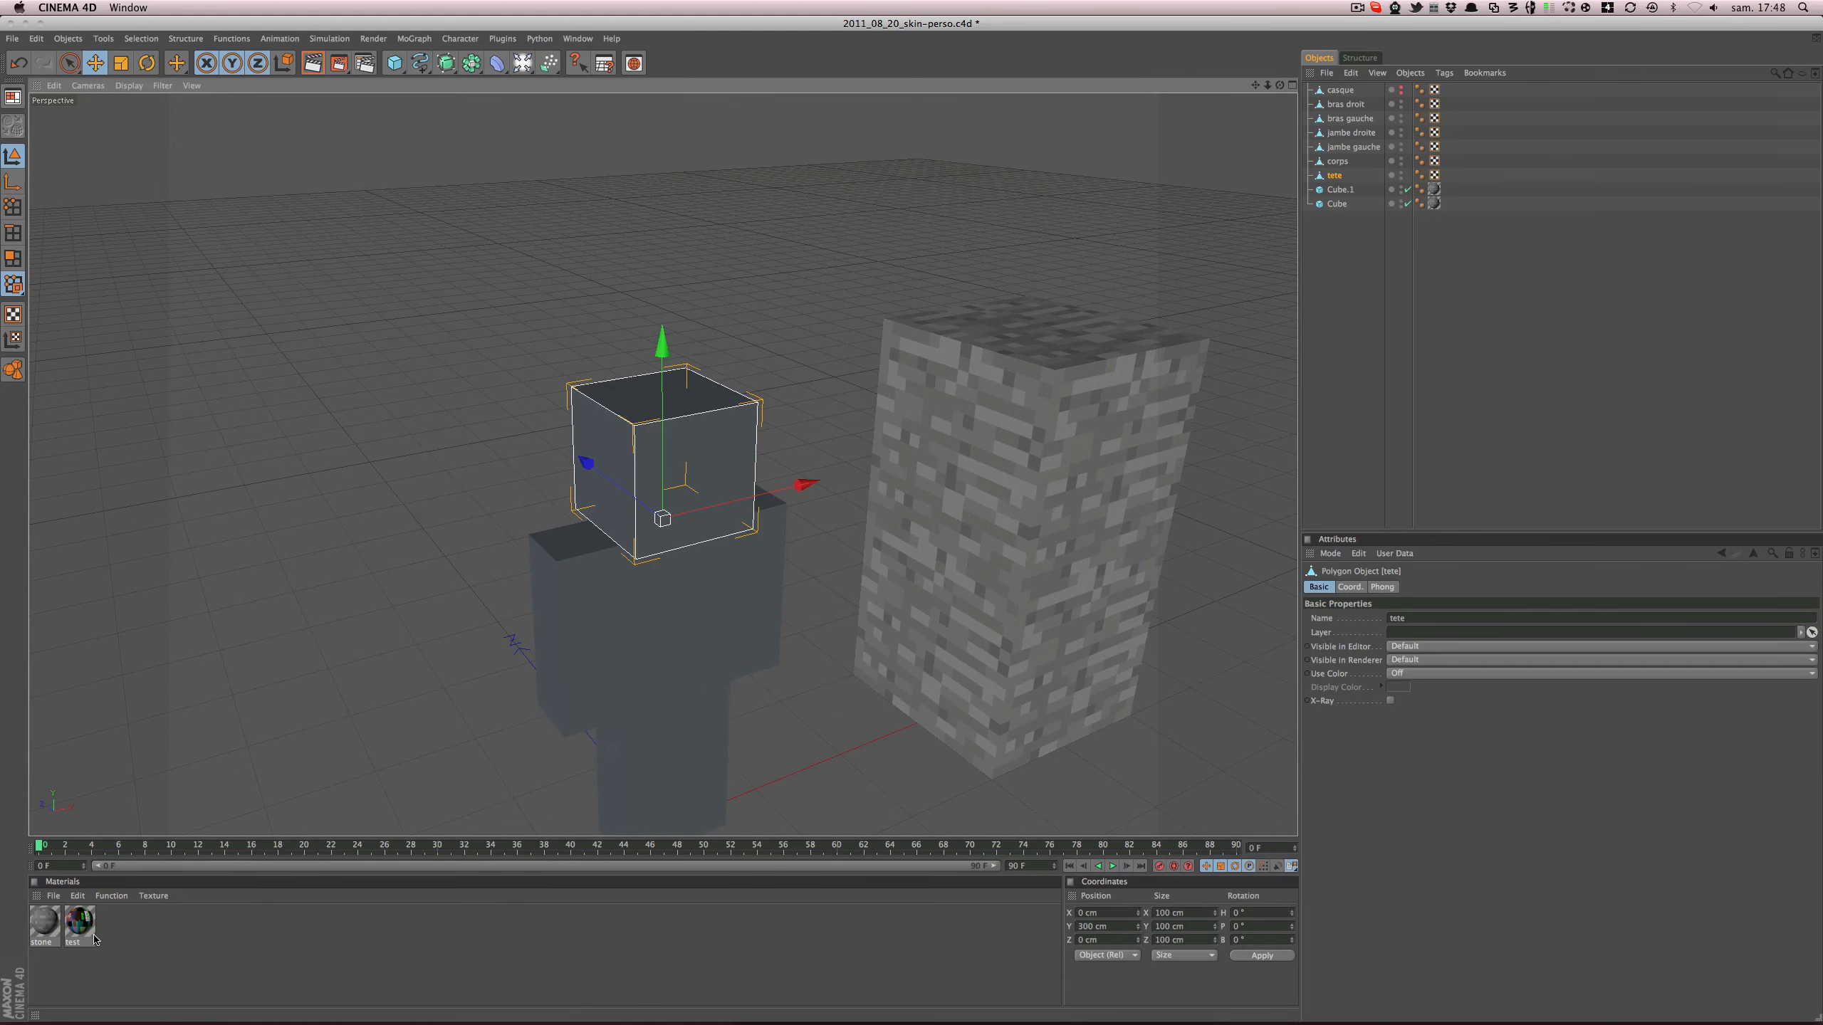
{"action": "left_click_drag", "start_coordinate": [81, 925], "coordinate": [754, 440]}
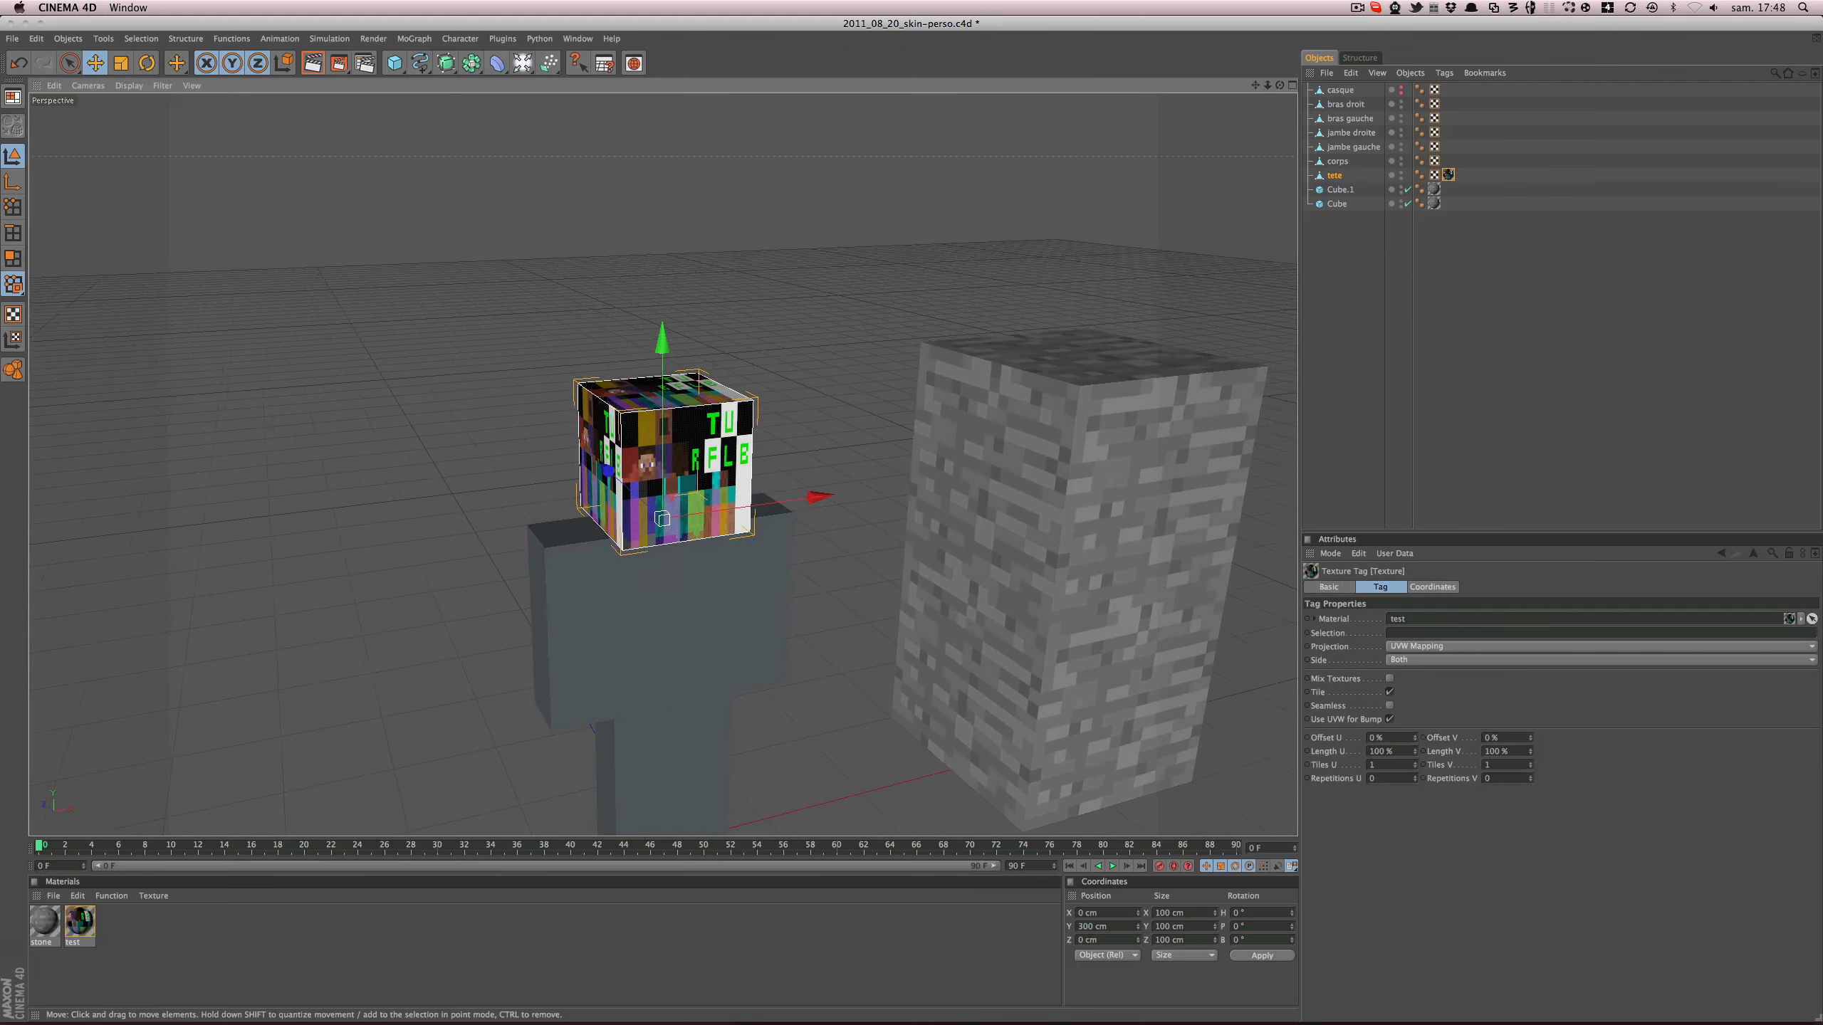
{"action": "scroll", "coordinate": [762, 433], "scroll_direction": "up", "scroll_amount": 5}
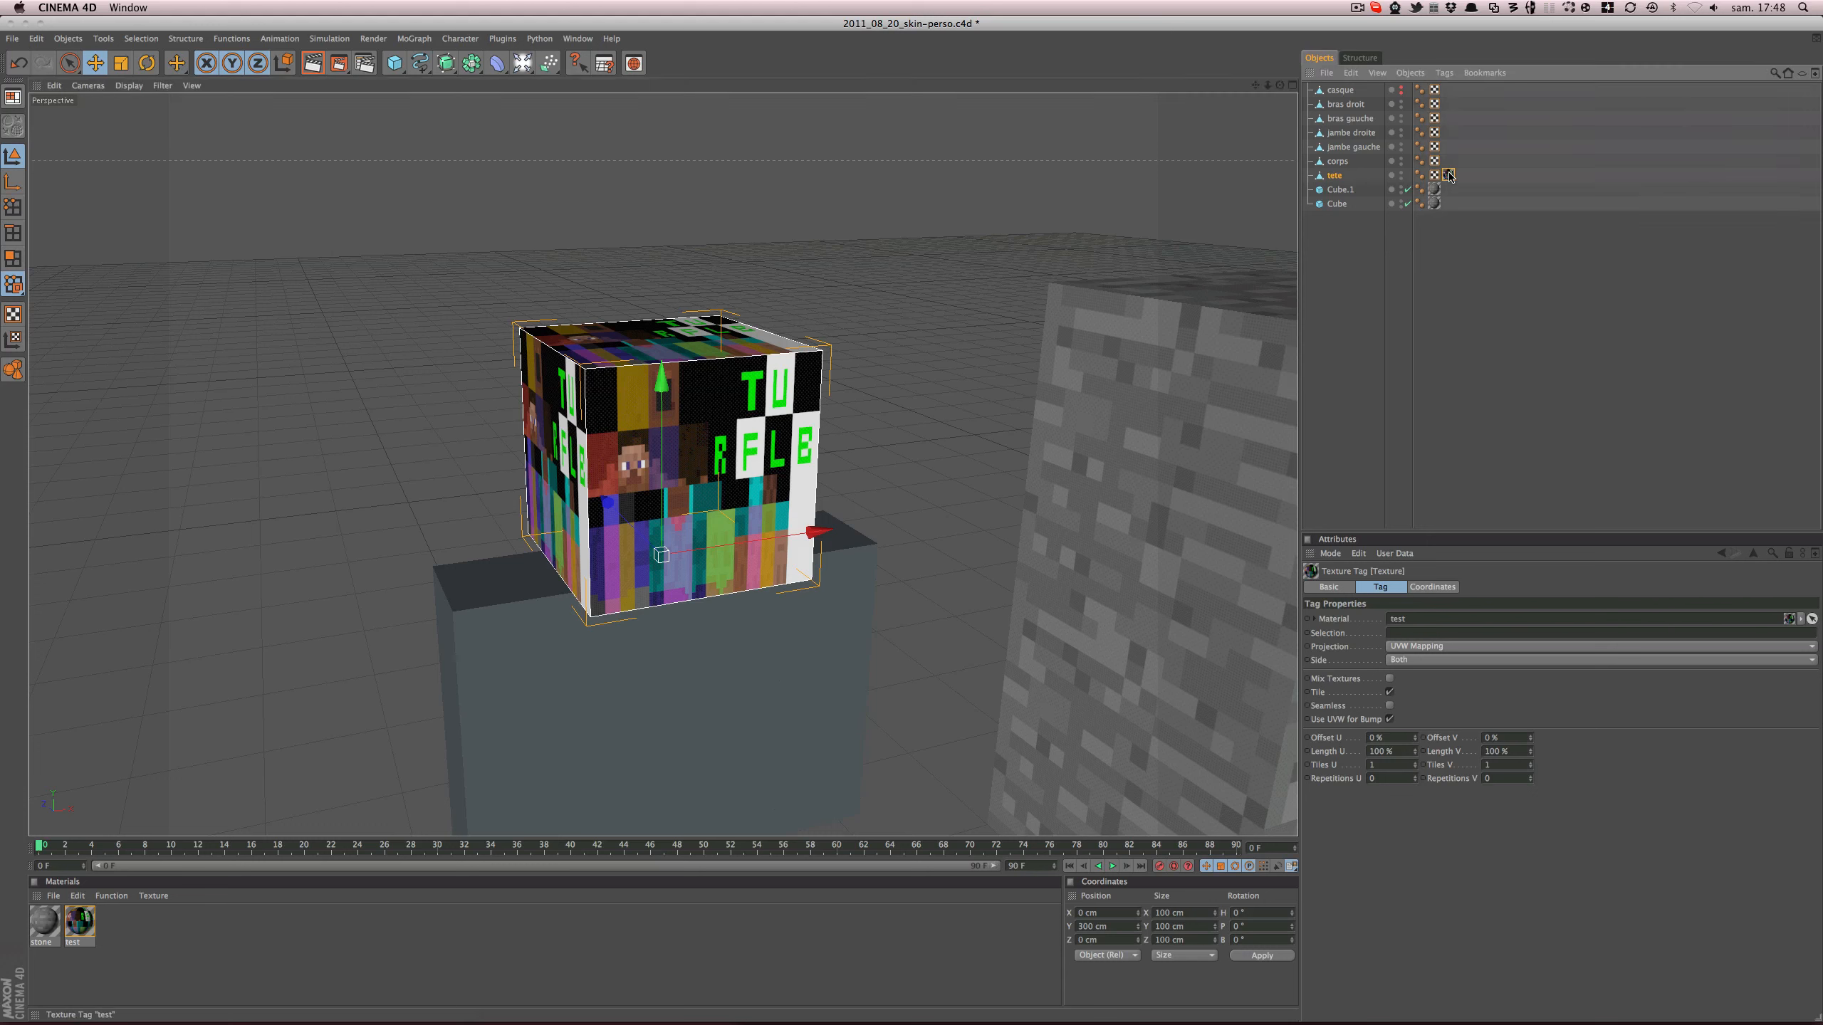
{"action": "key", "text": "Delete"}
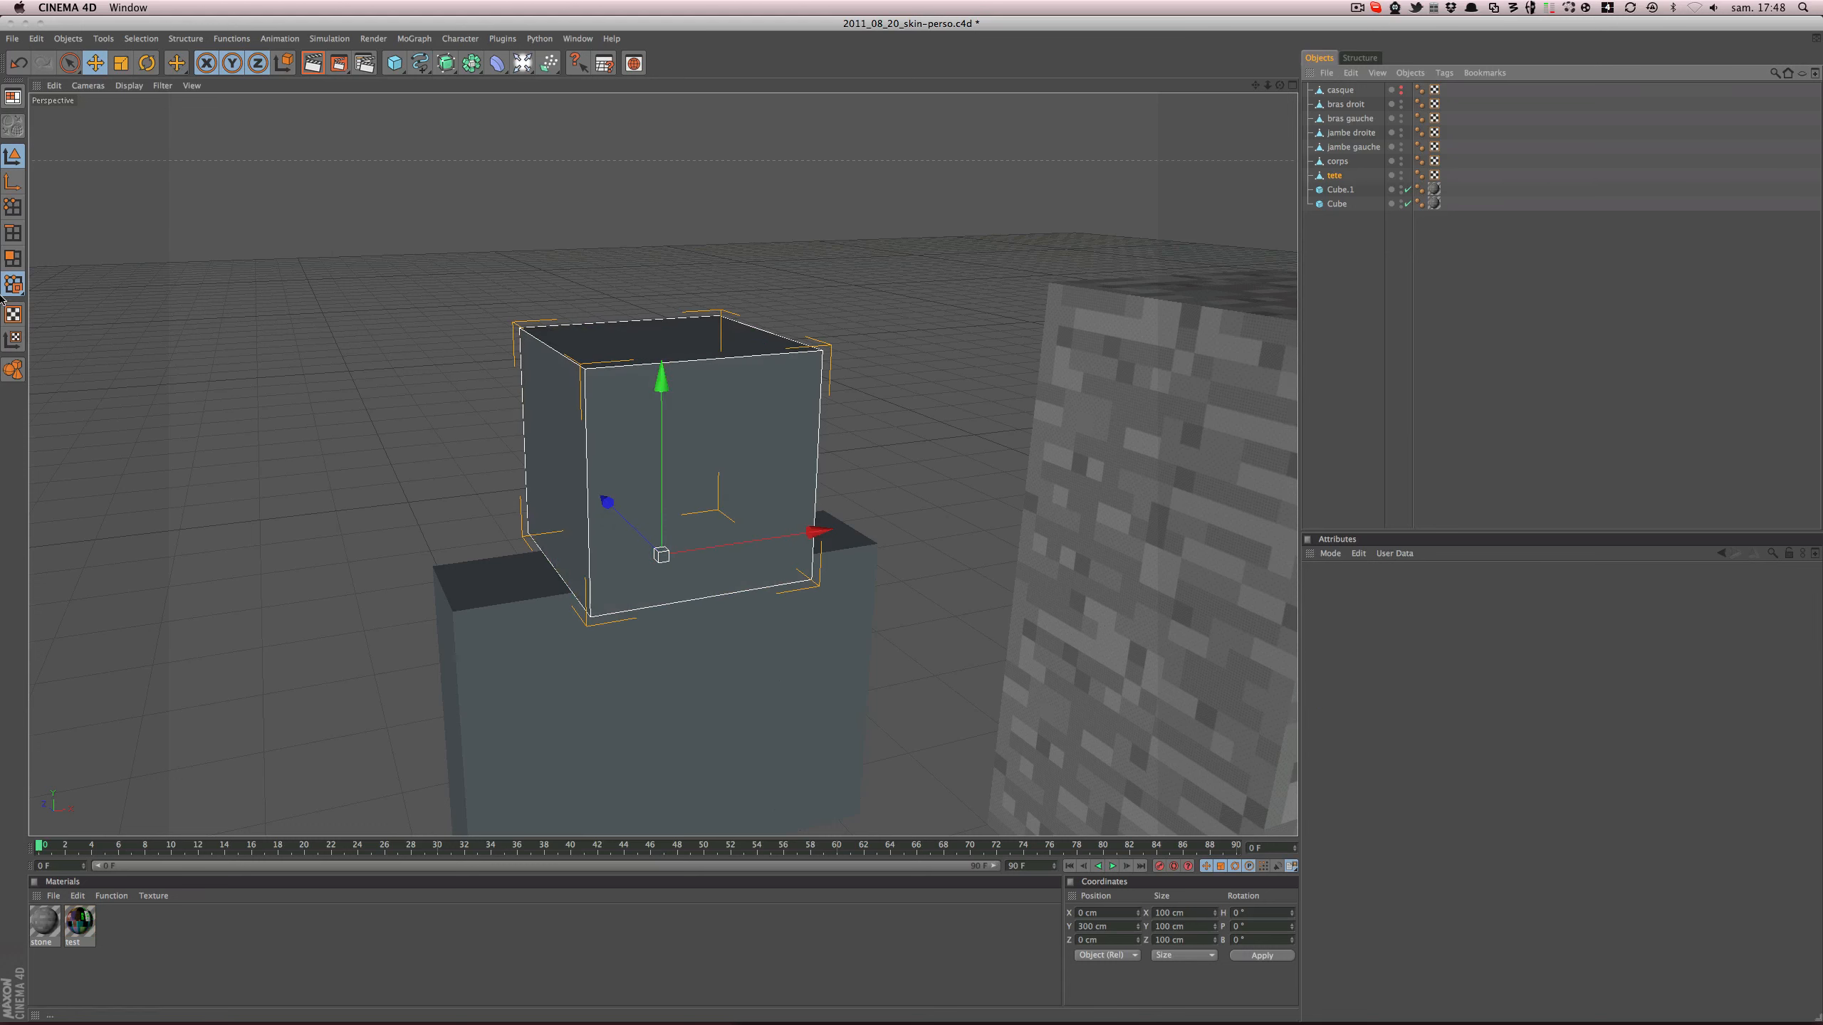
- Apply the test material to only the front polygon of the head tete, and save the project in model mode
{"action": "left_click", "coordinate": [7, 266]}
{"action": "left_click", "coordinate": [589, 441]}
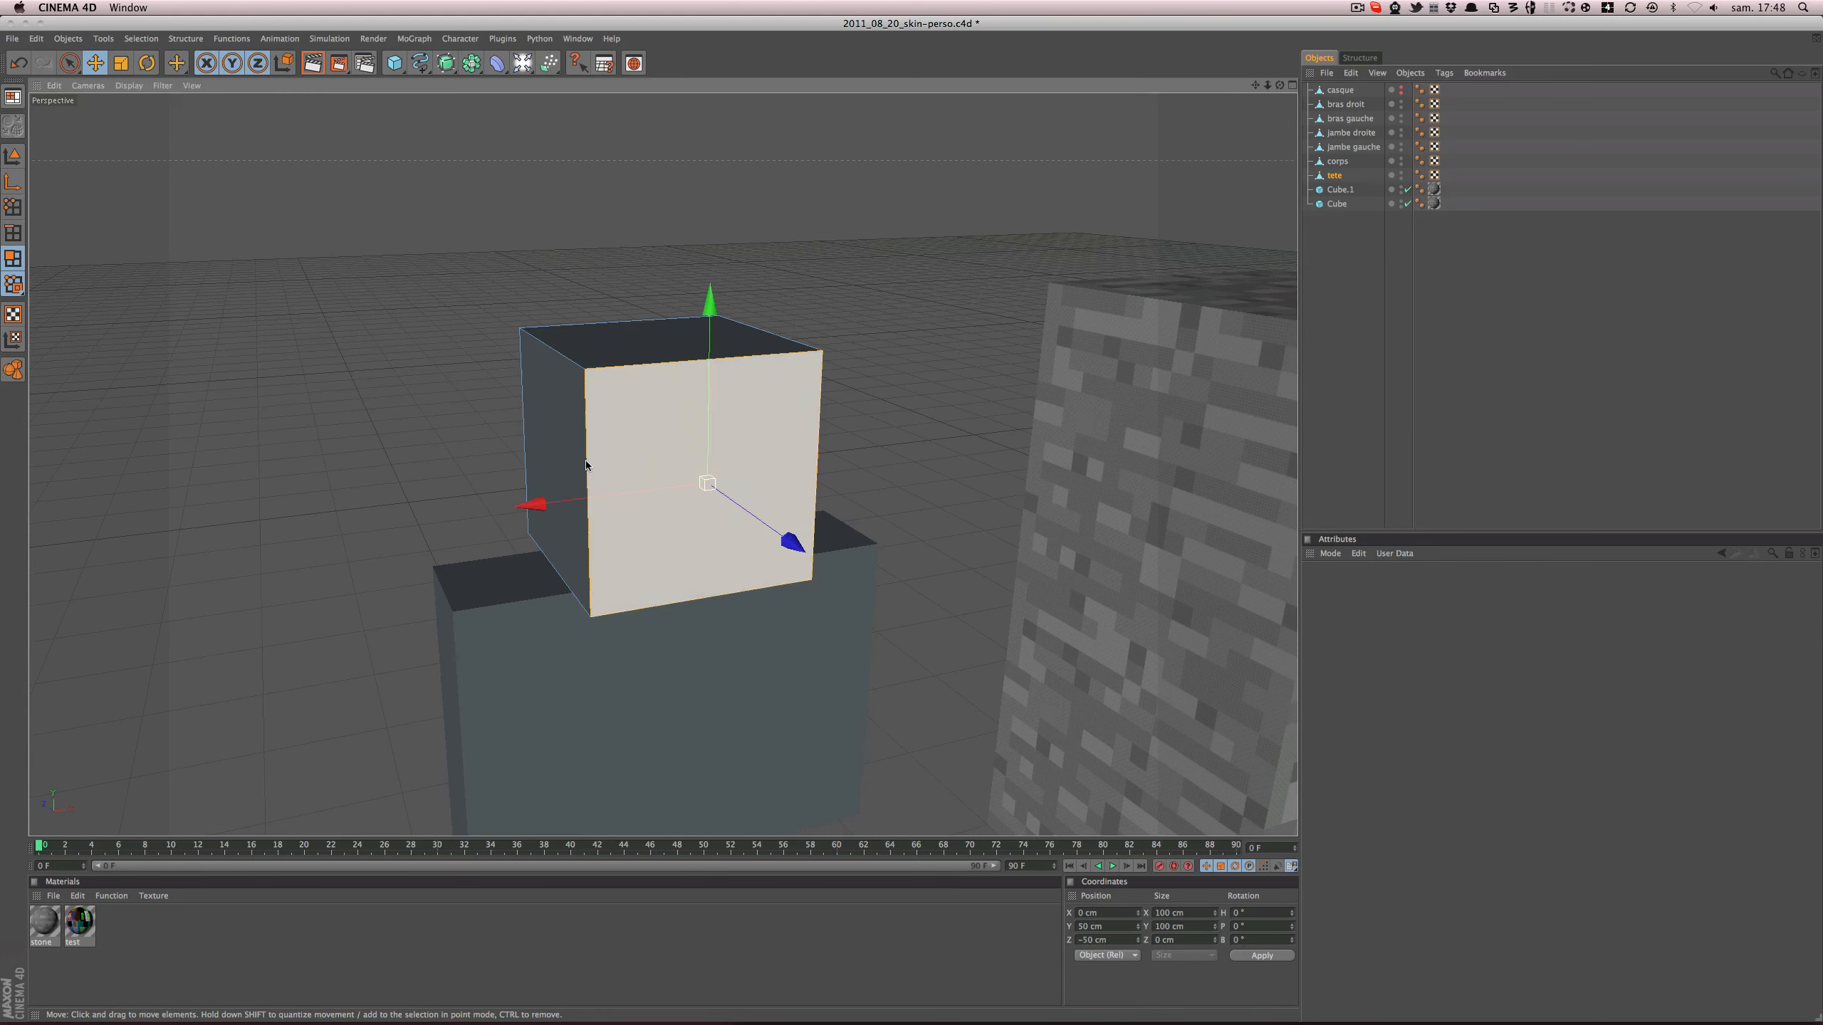
{"action": "left_click_drag", "start_coordinate": [79, 922], "coordinate": [620, 382]}
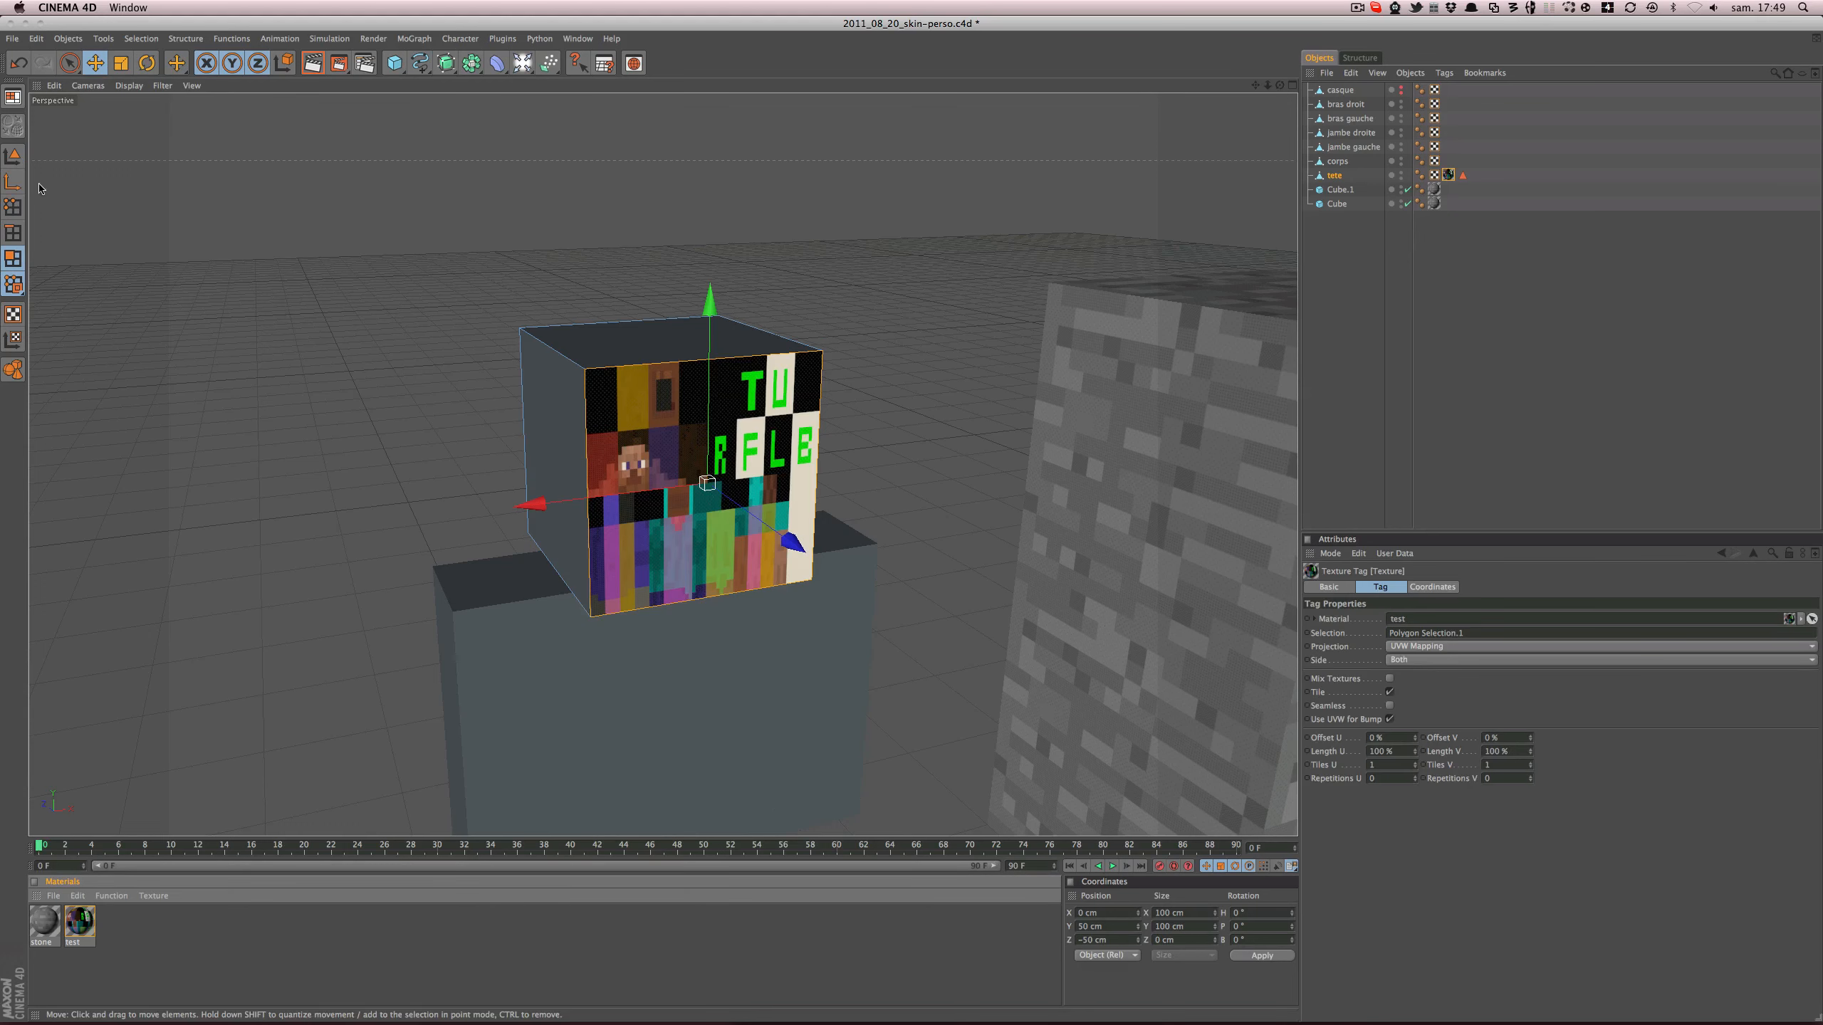
{"action": "left_click", "coordinate": [13, 155]}
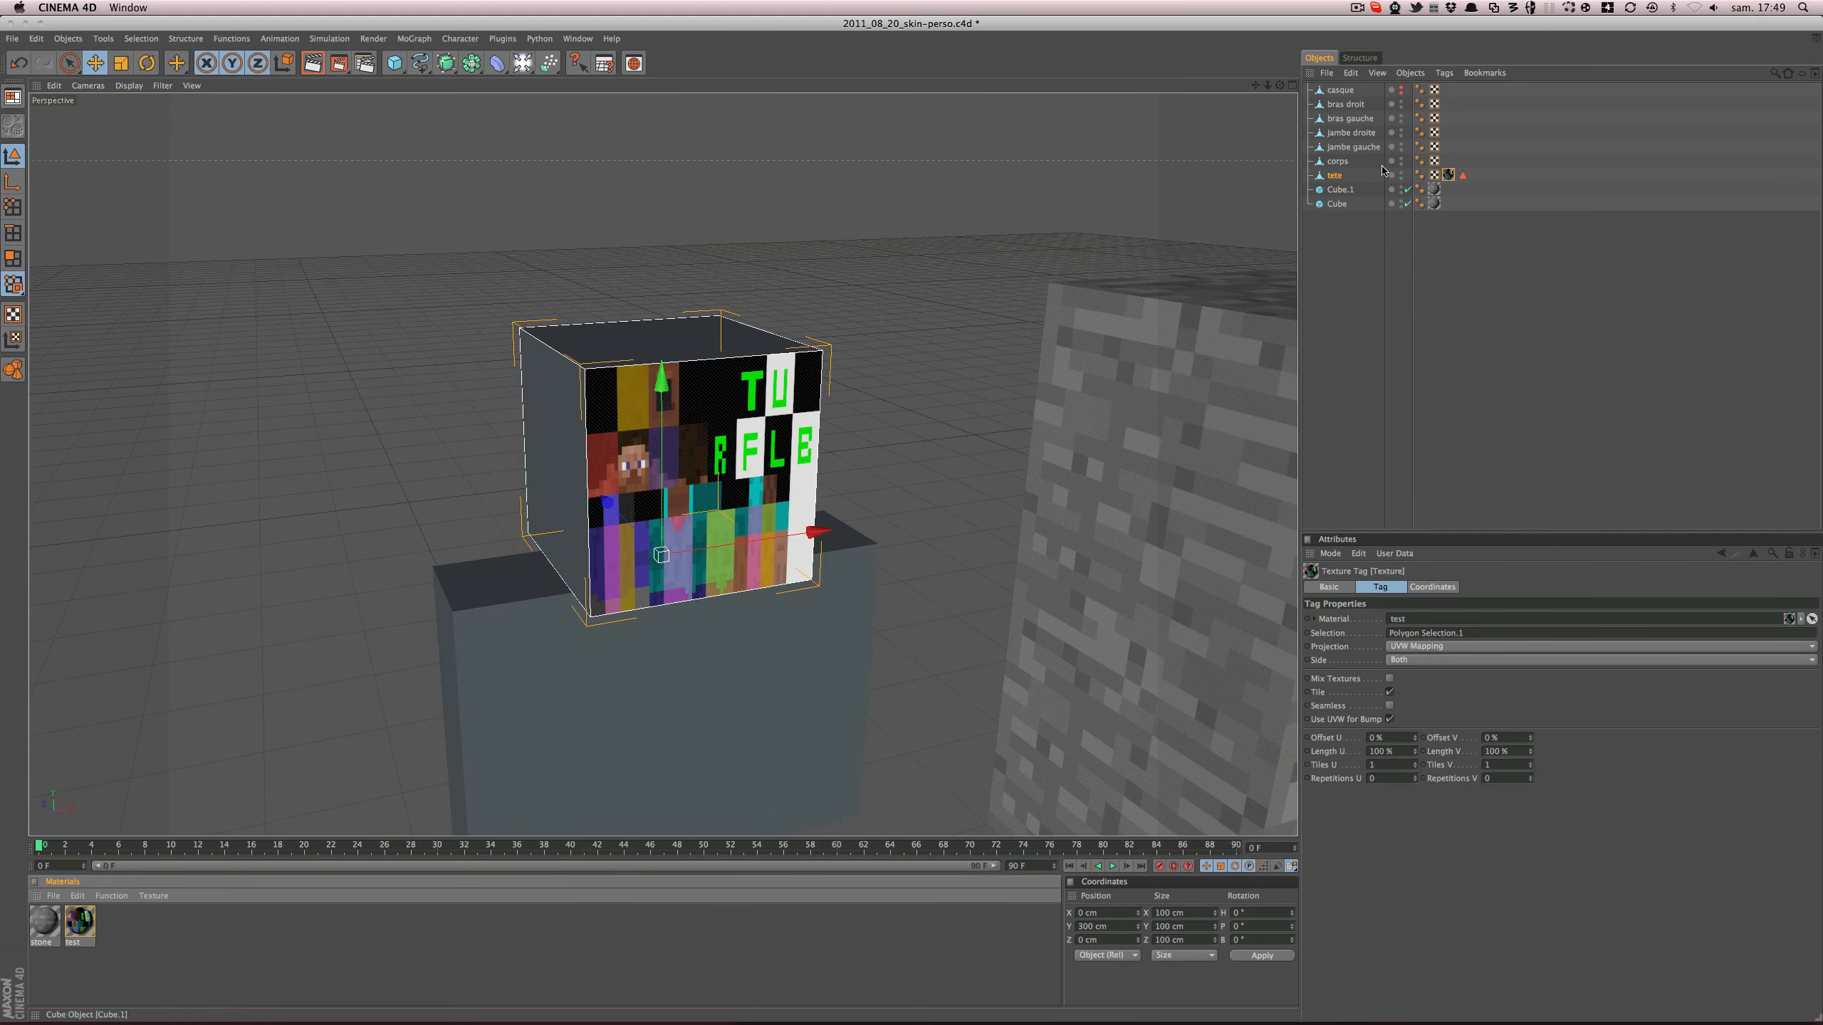
{"action": "left_click", "coordinate": [1449, 175]}
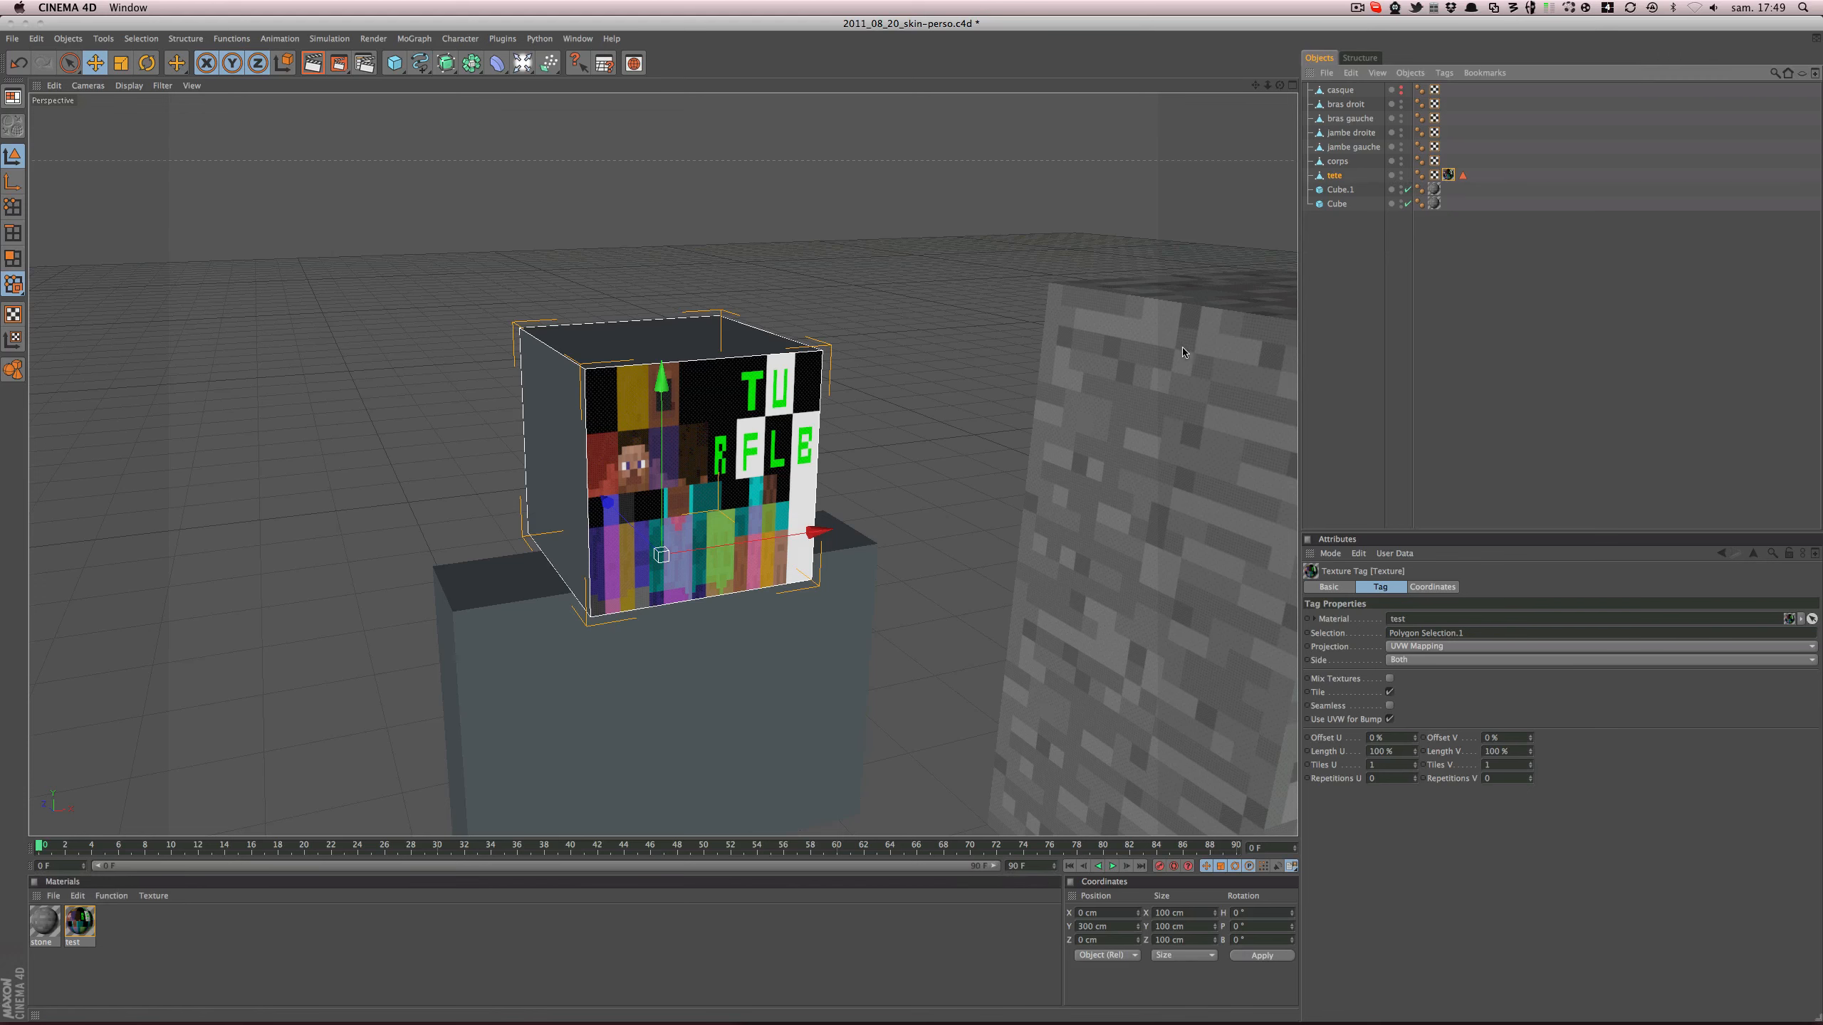
{"action": "scroll", "coordinate": [762, 492], "scroll_direction": "up", "scroll_amount": 4}
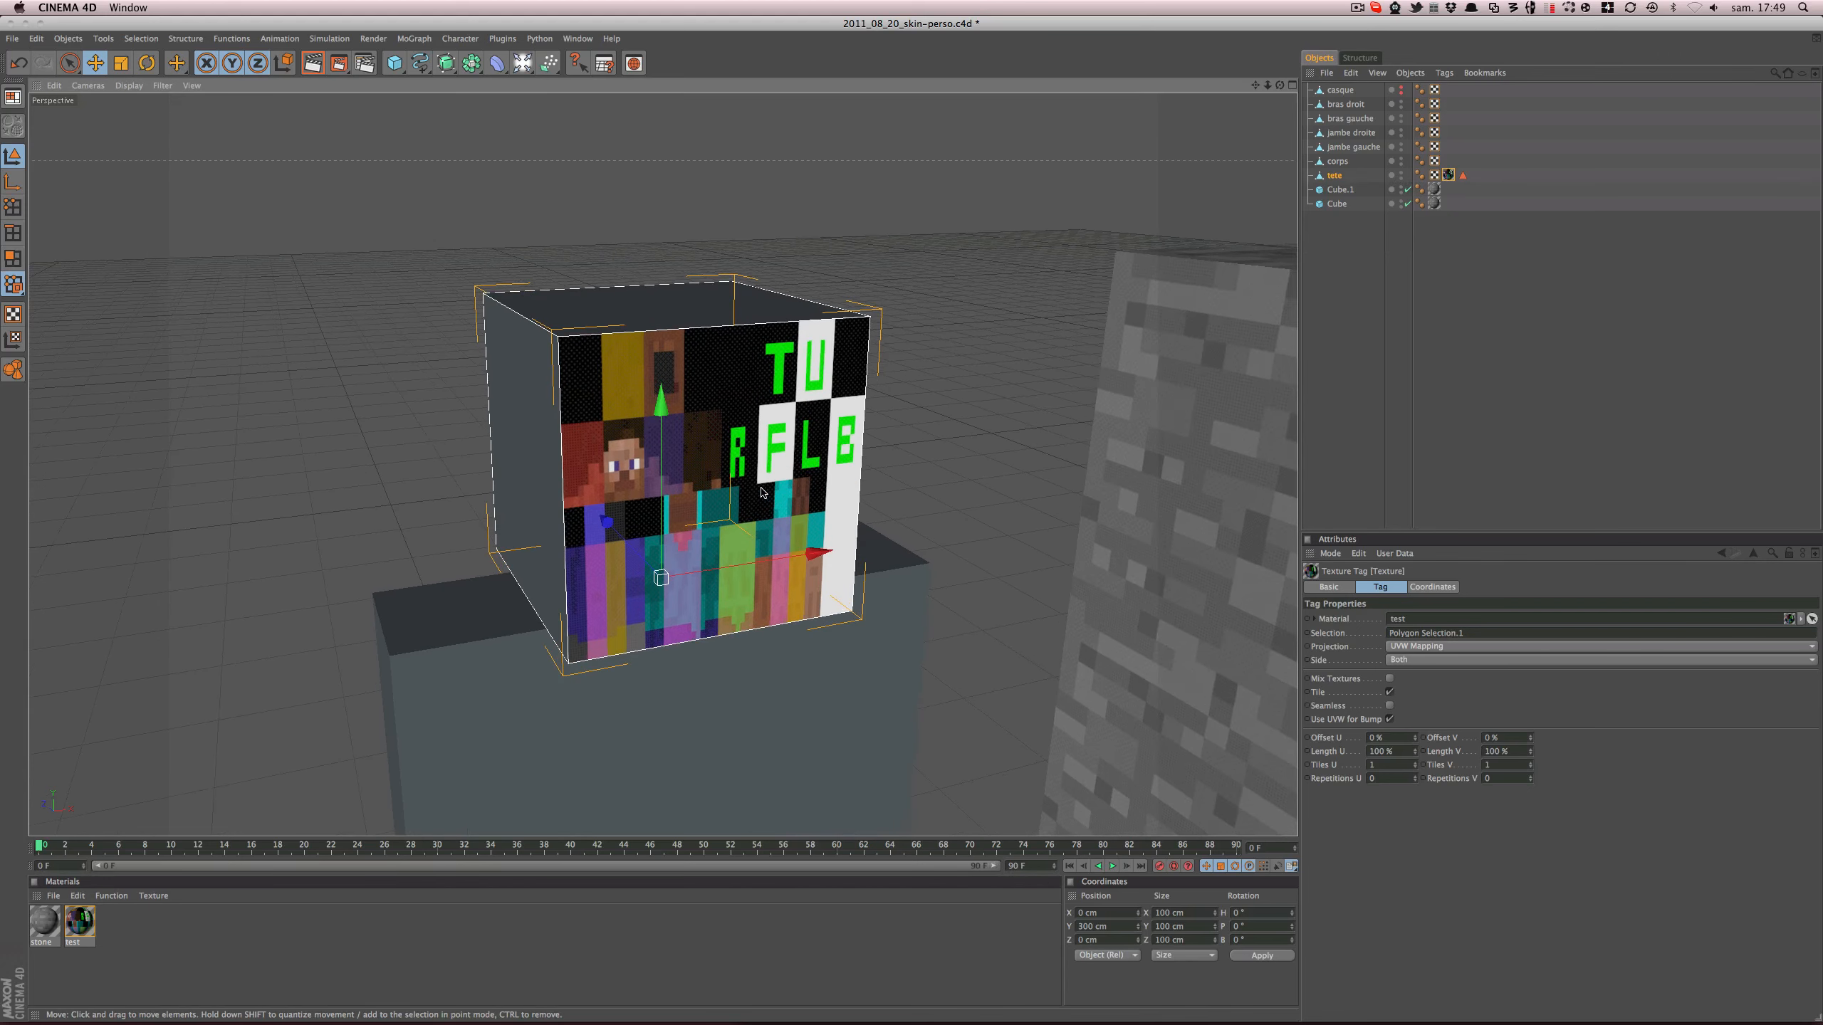
{"action": "left_click_drag", "start_coordinate": [781, 474], "coordinate": [890, 488], "text": "alt"}
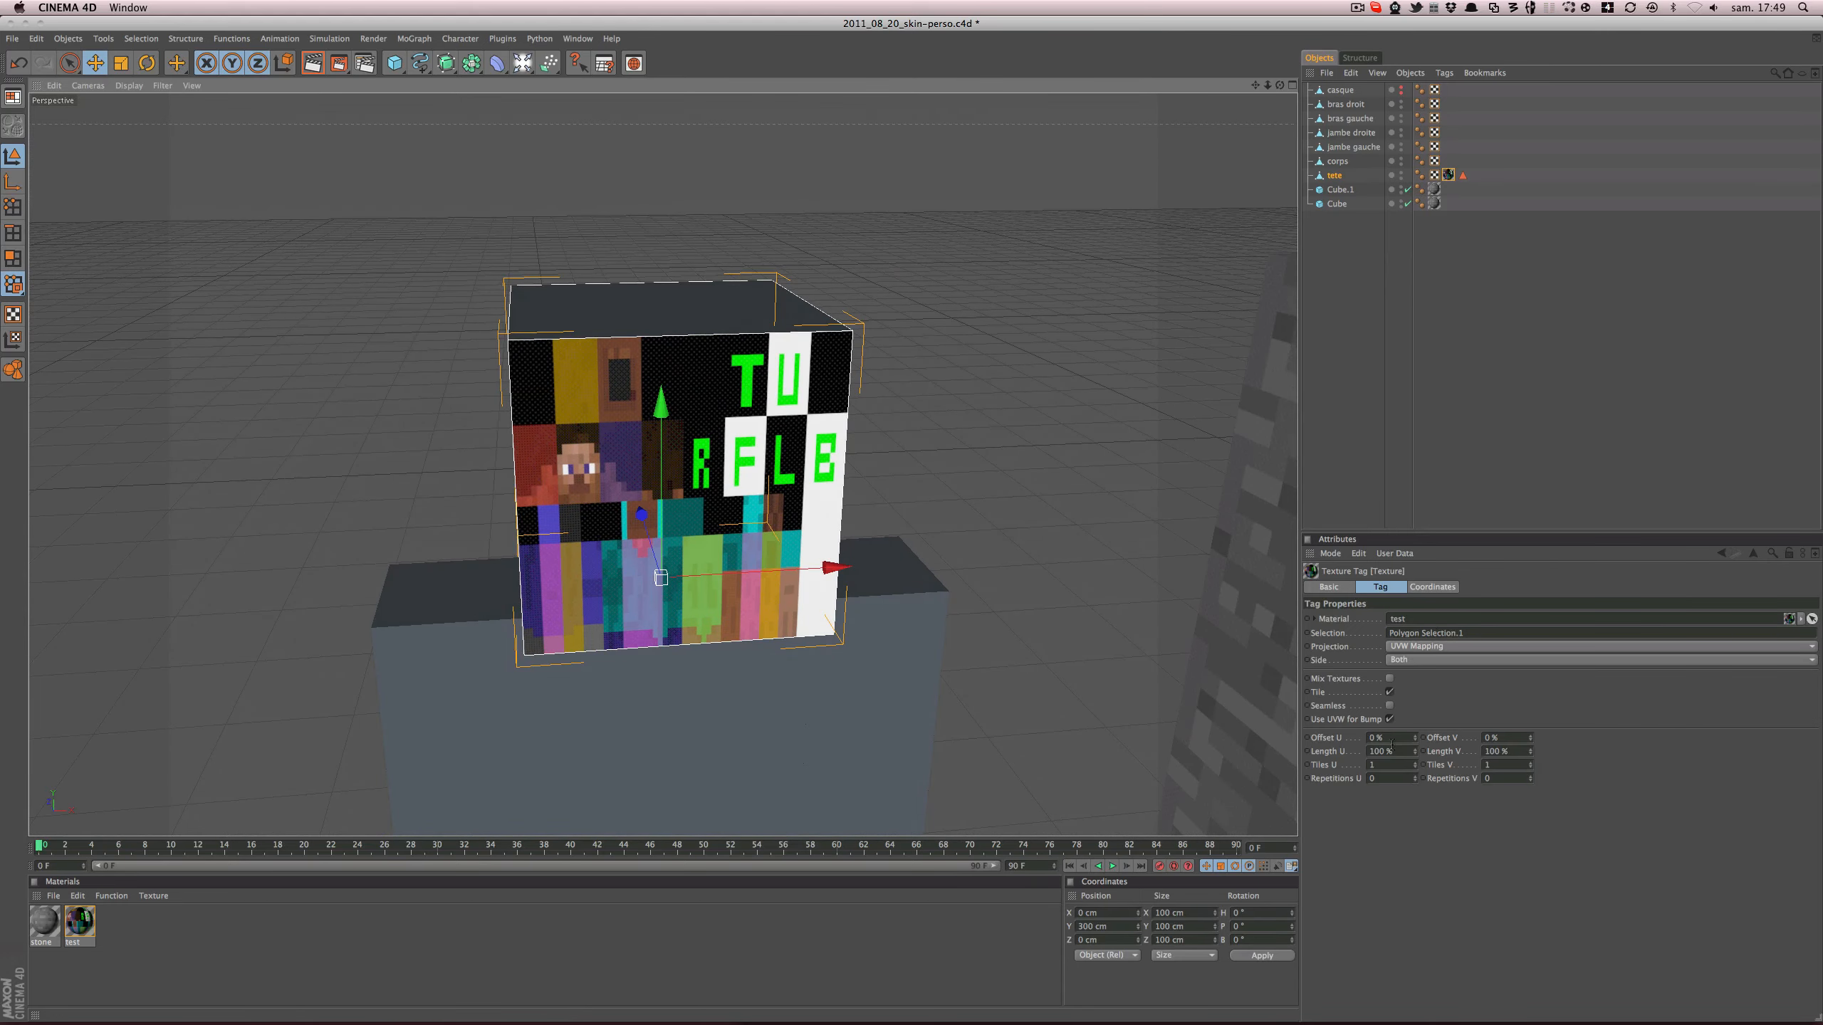
{"action": "key", "text": "super+s"}
- Switch to Fireworks and check the layout and canvas size of the char 2.png skin
{"action": "key", "text": "super+Tab"}
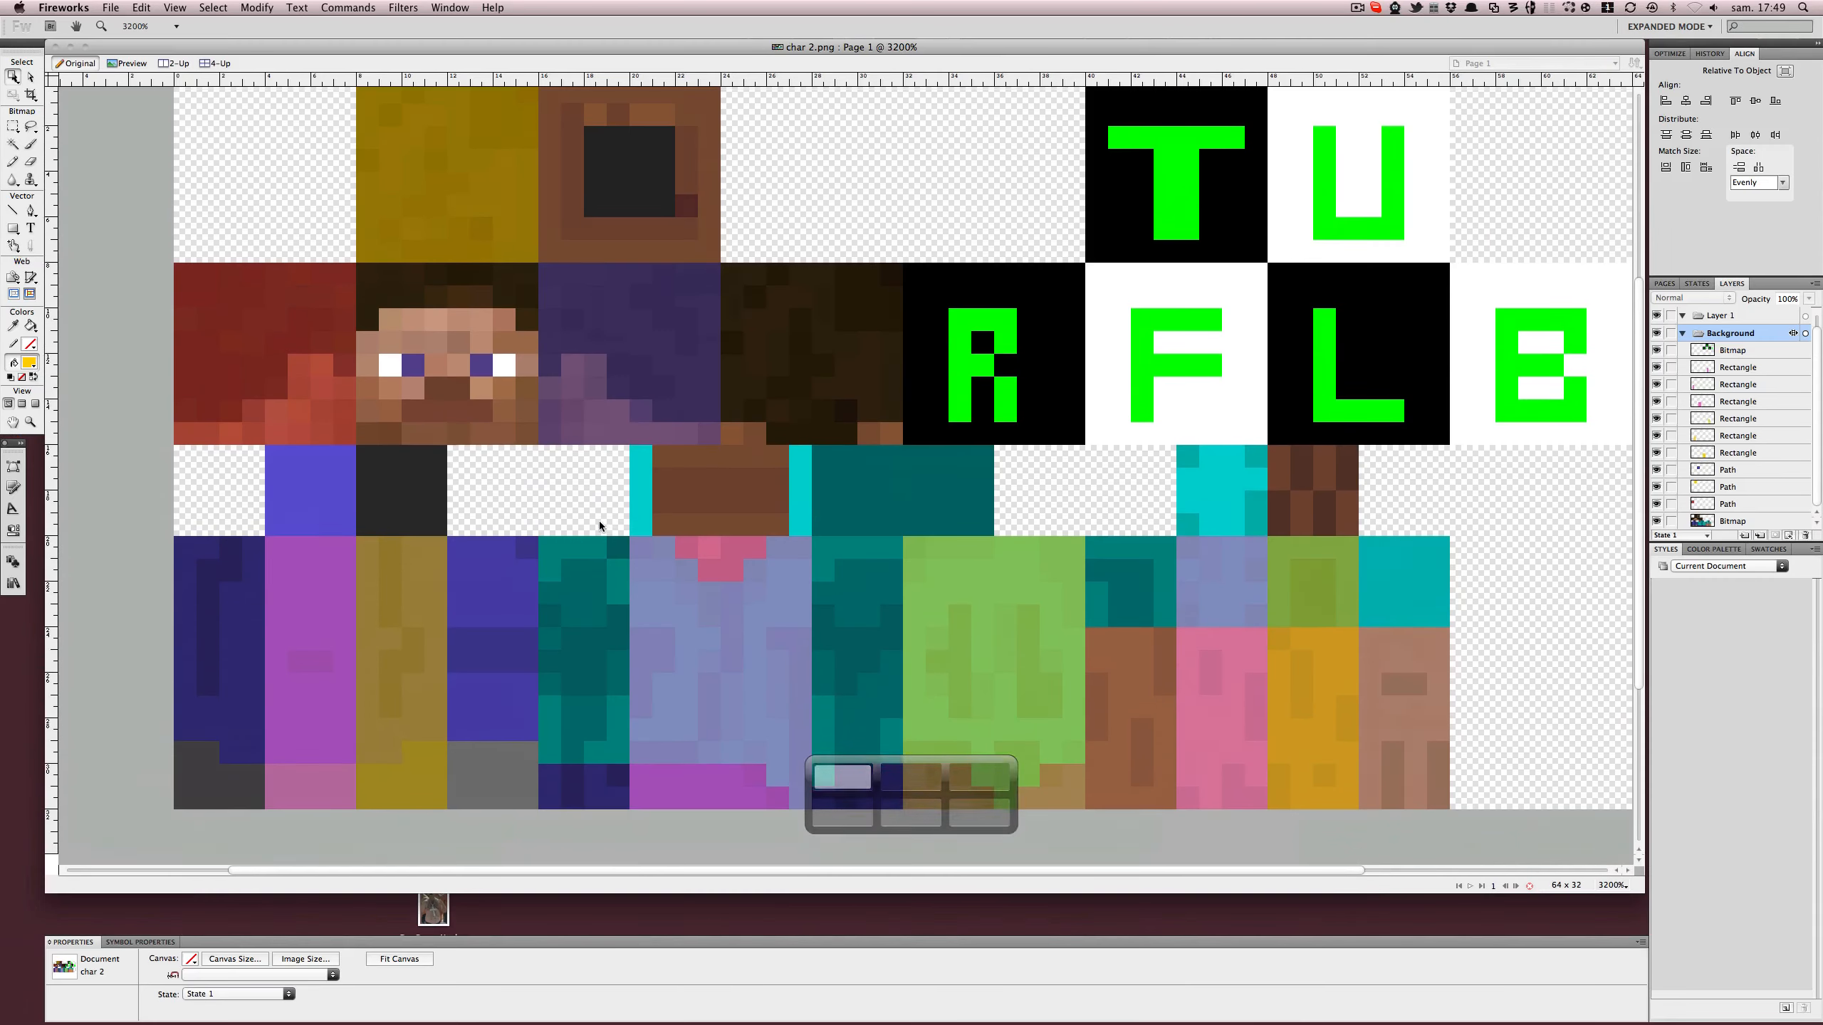
{"action": "key", "text": "super+minus"}
{"action": "key", "text": "super+minus"}
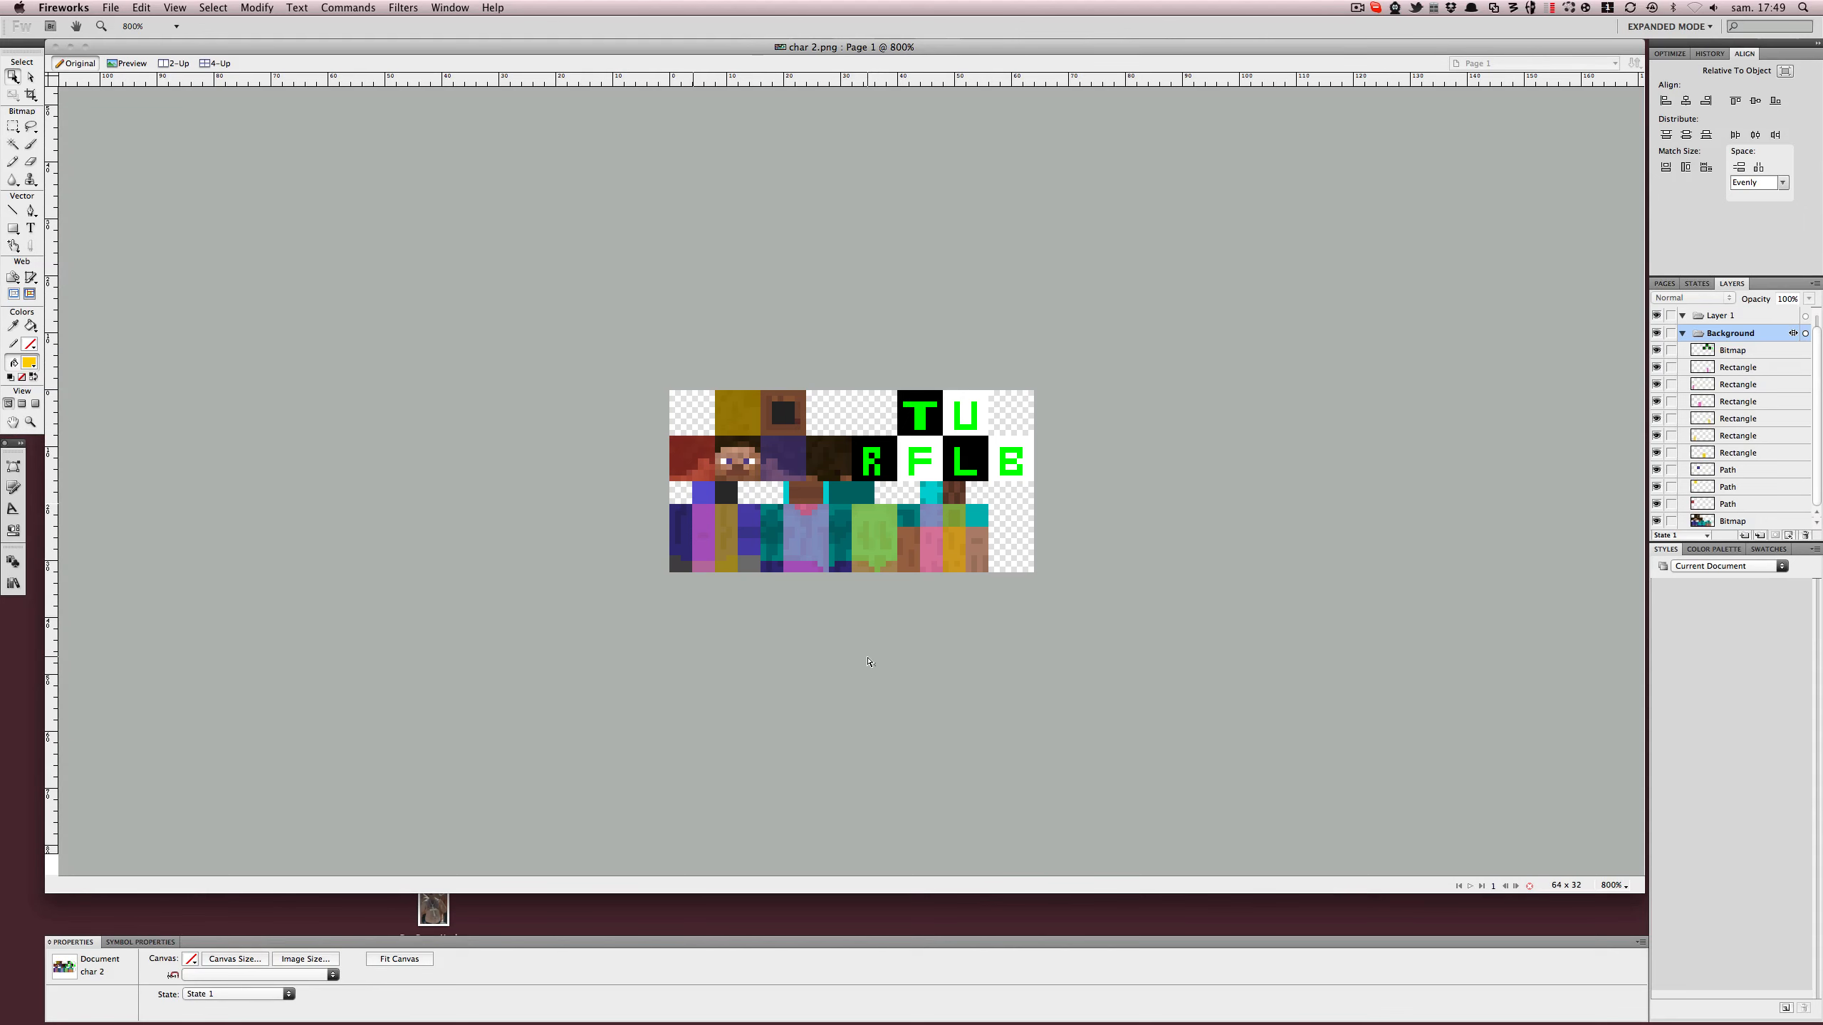
{"action": "key", "text": "super+equal"}
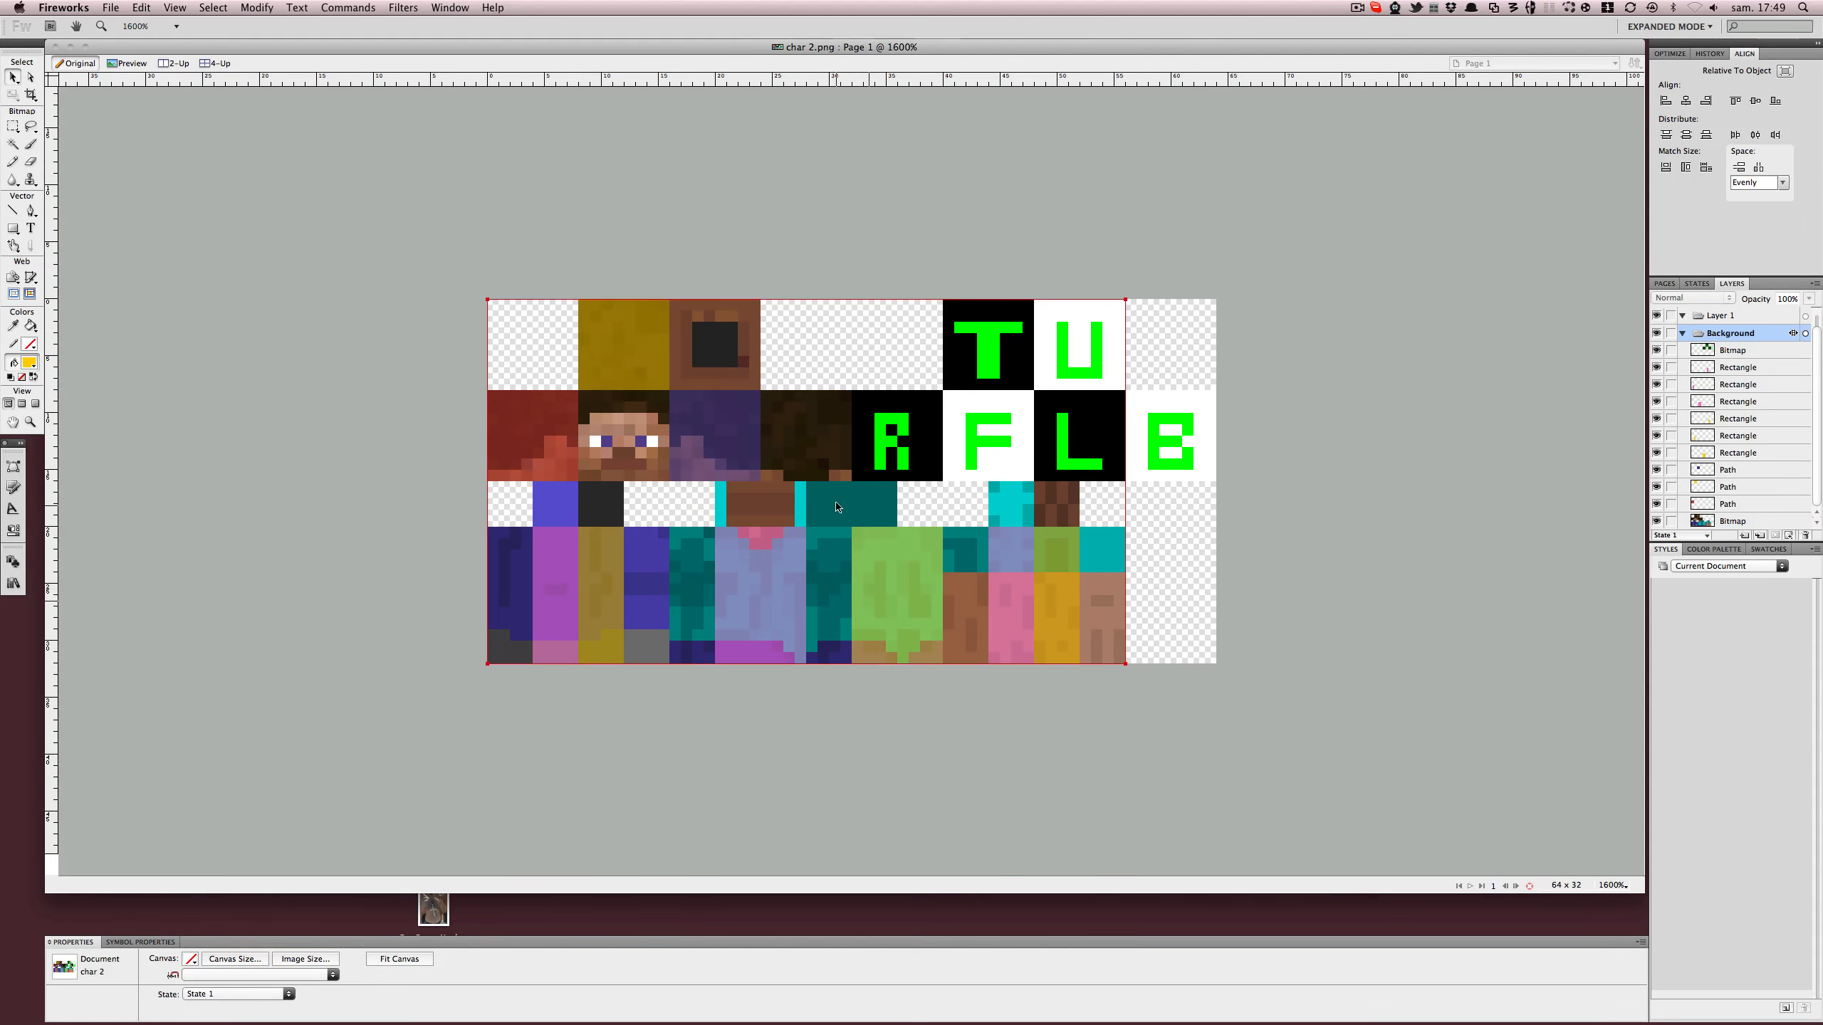
{"action": "left_click", "coordinate": [234, 959]}
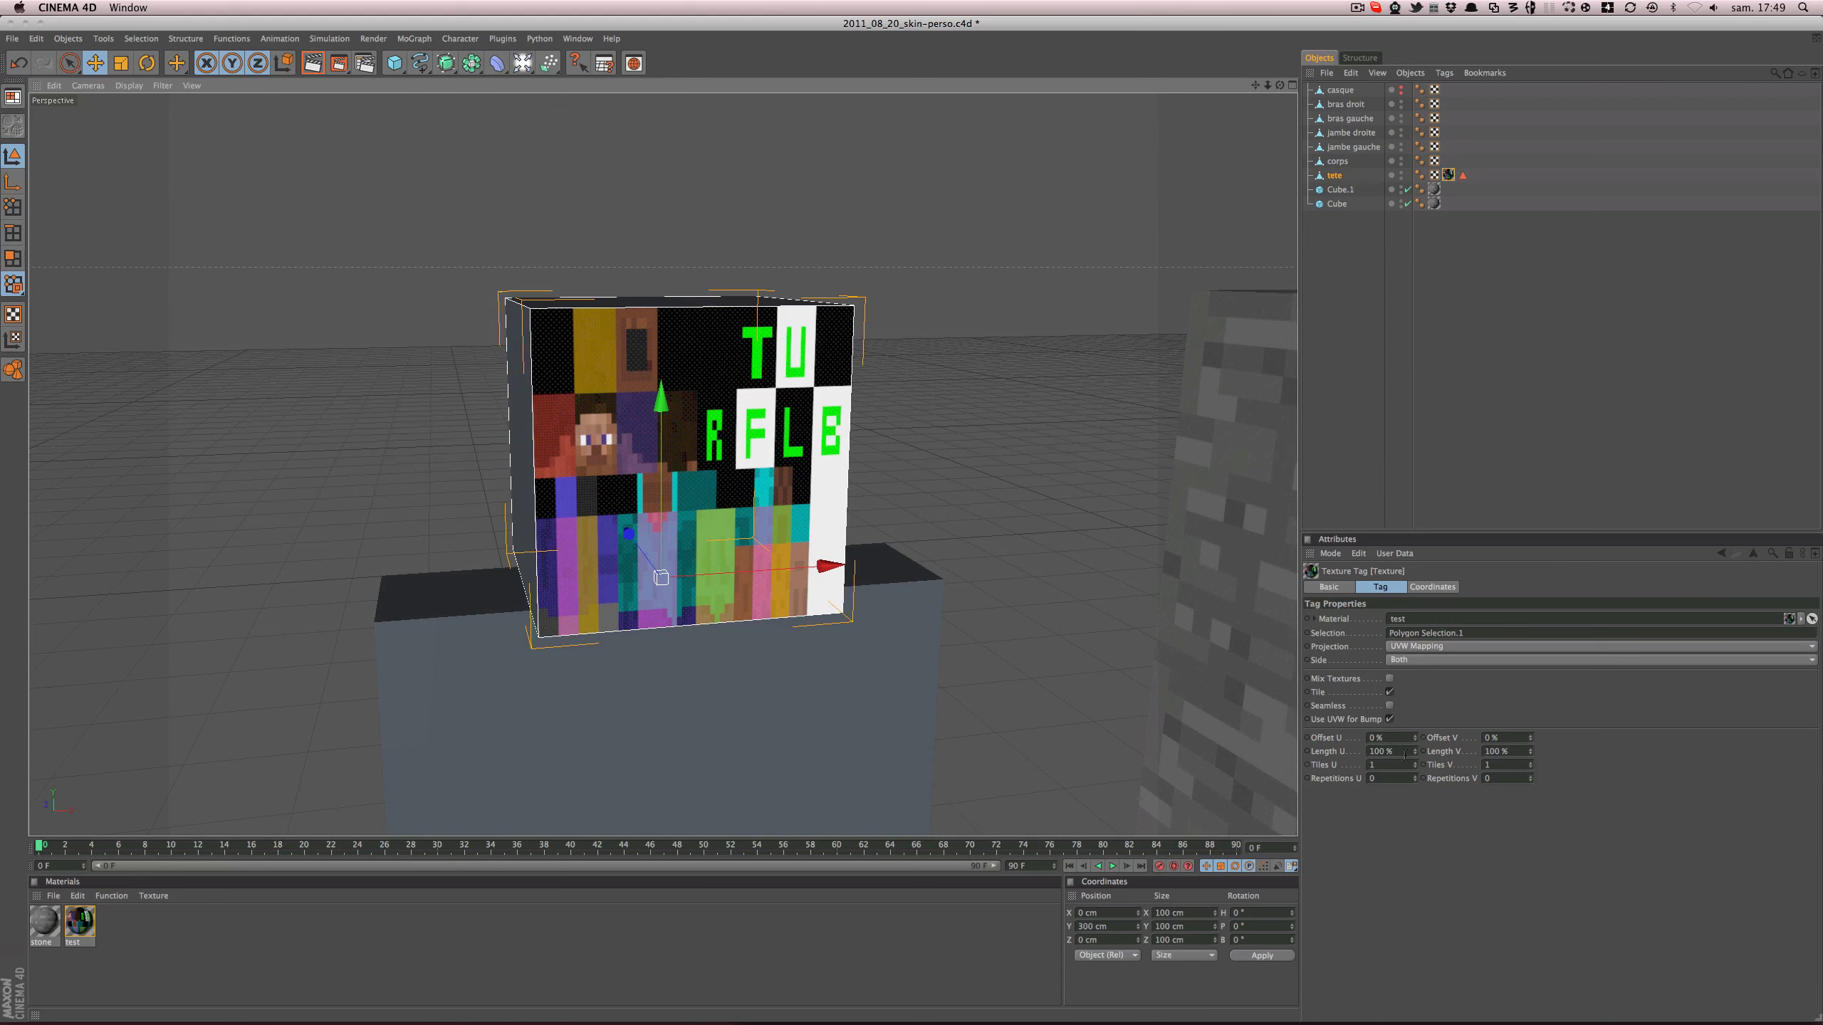
- Back in Cinema 4D, set Length U of the head's texture tag to 200 %
{"action": "left_click_drag", "start_coordinate": [1414, 752], "coordinate": [1432, 751]}
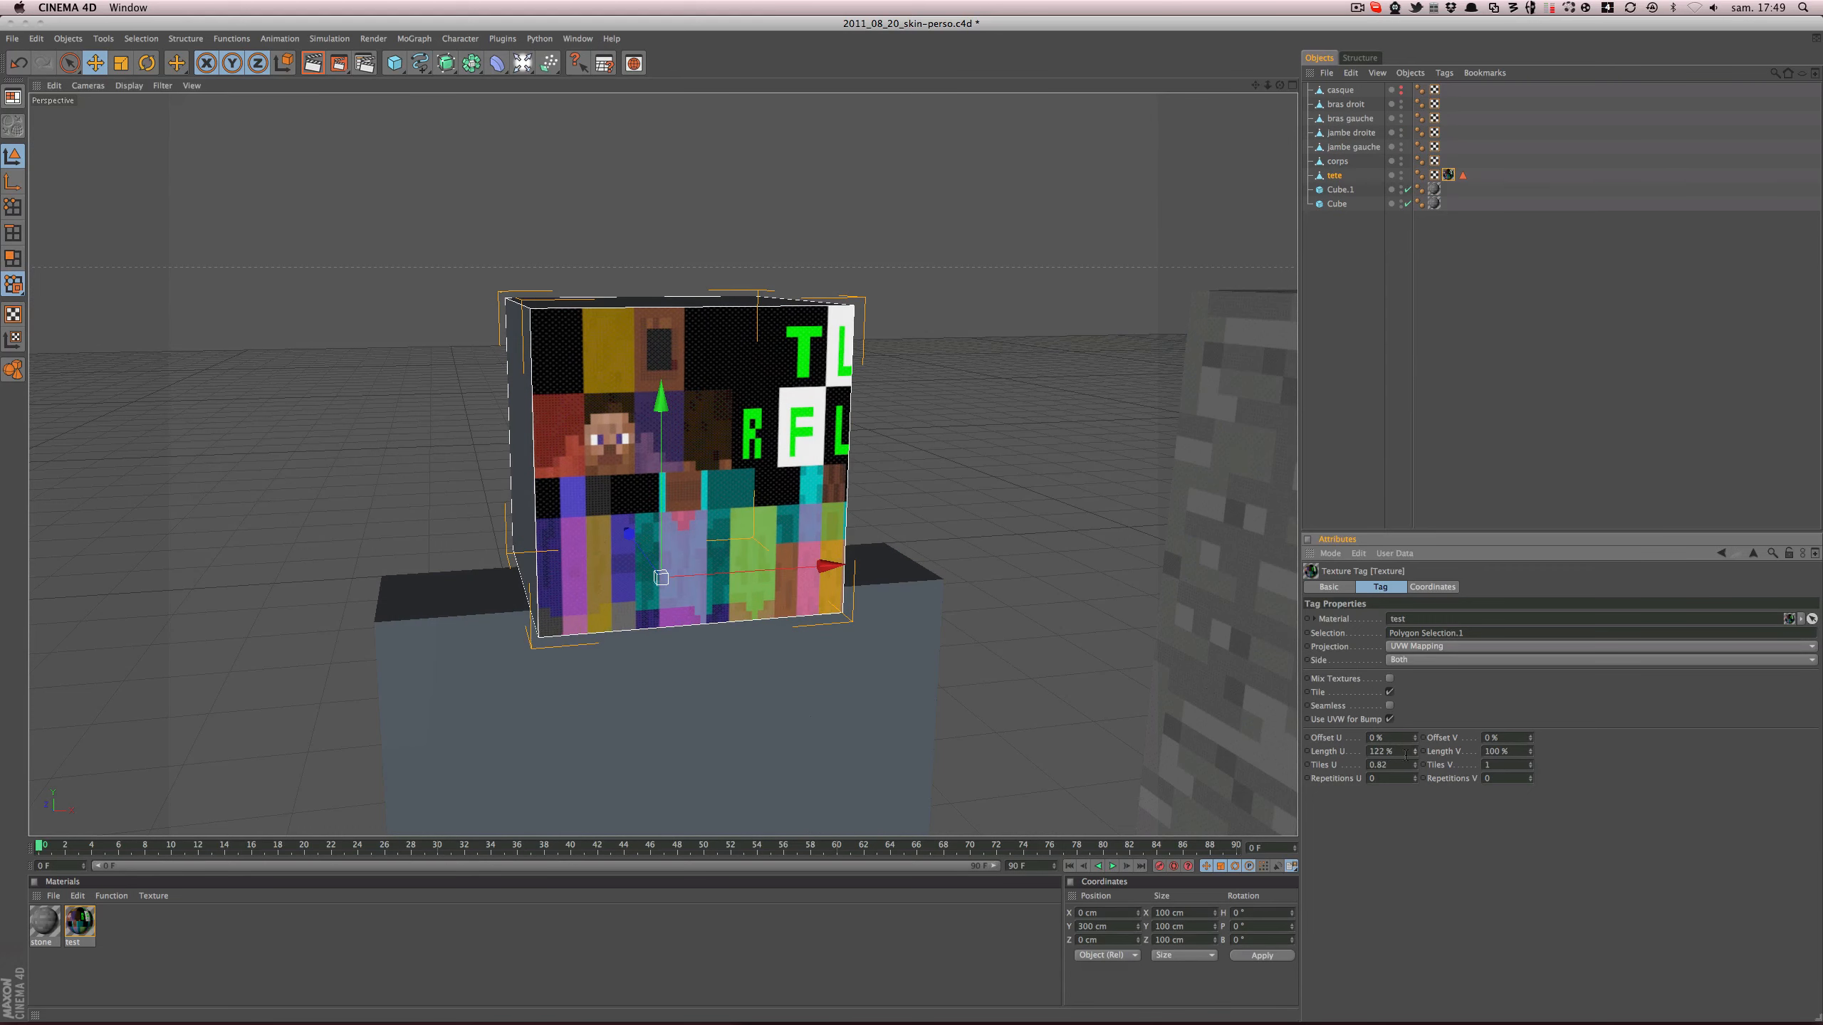
{"action": "key", "text": "super+z"}
{"action": "type", "text": "200"}
{"action": "key", "text": "Return"}
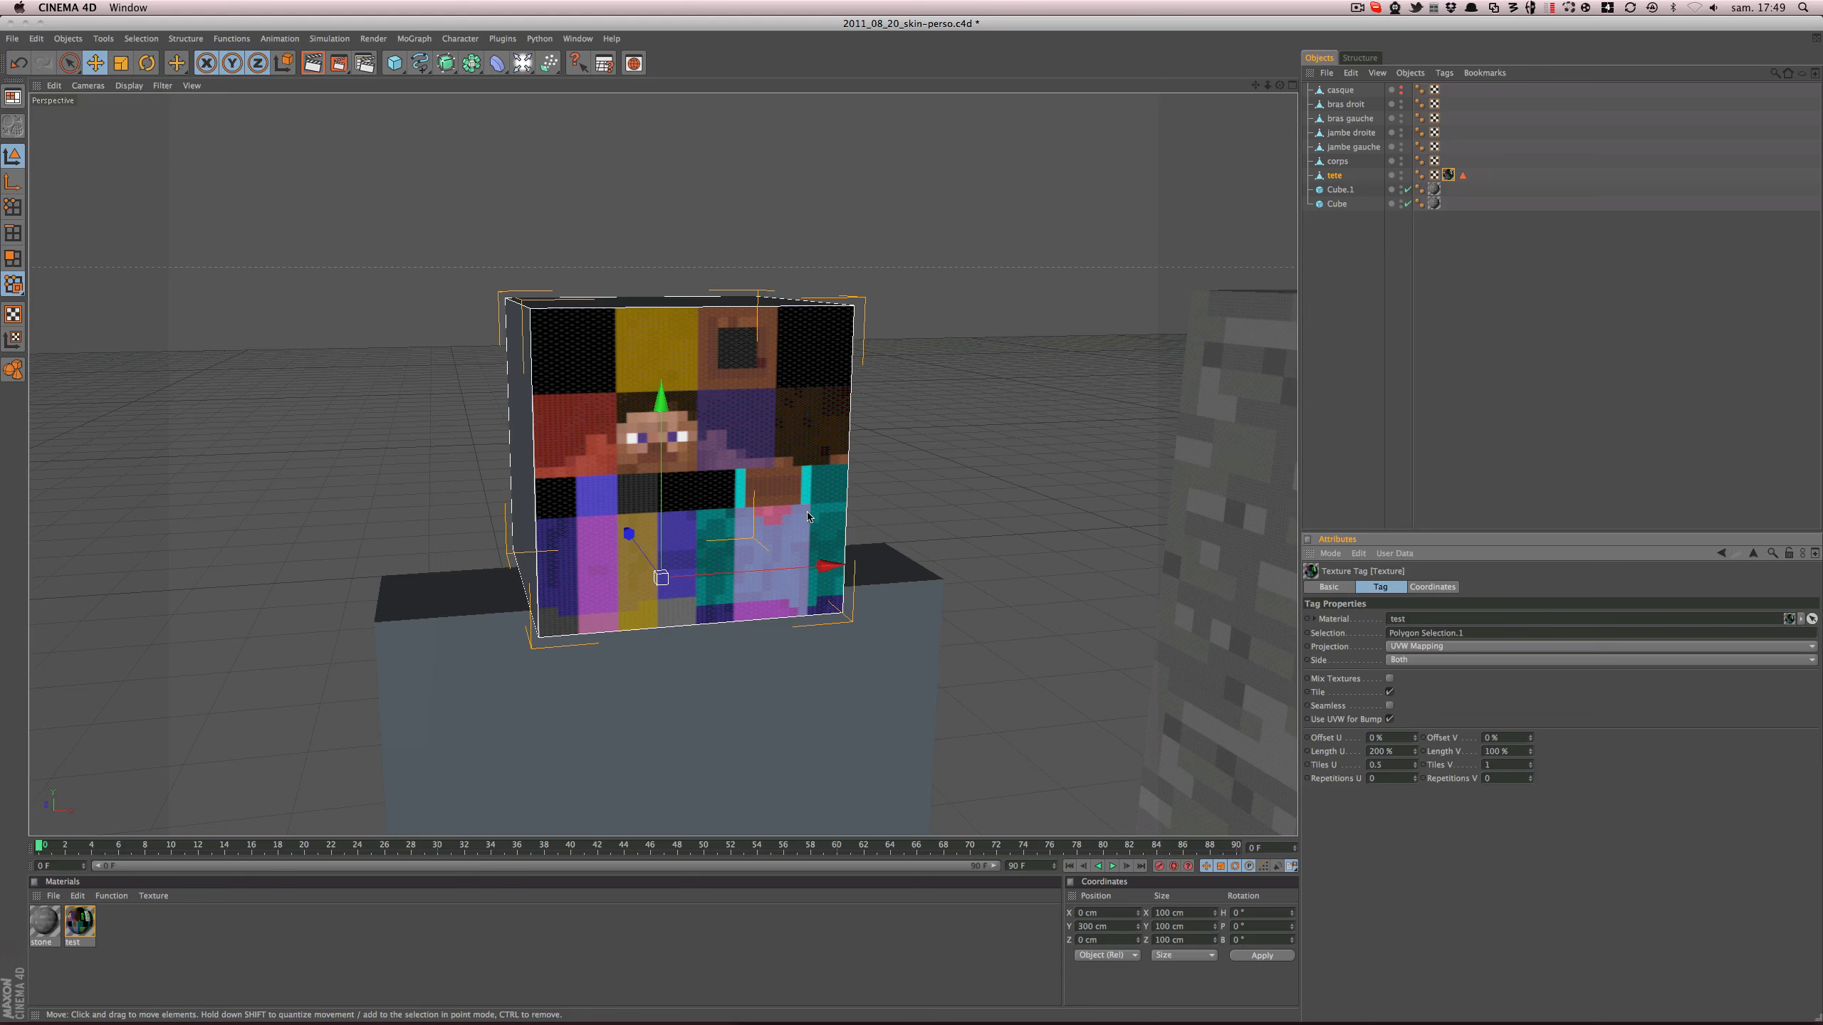
- Try moving the texture axis of the head tete along X in texture axis mode, and undo the move
{"action": "left_click", "coordinate": [10, 338]}
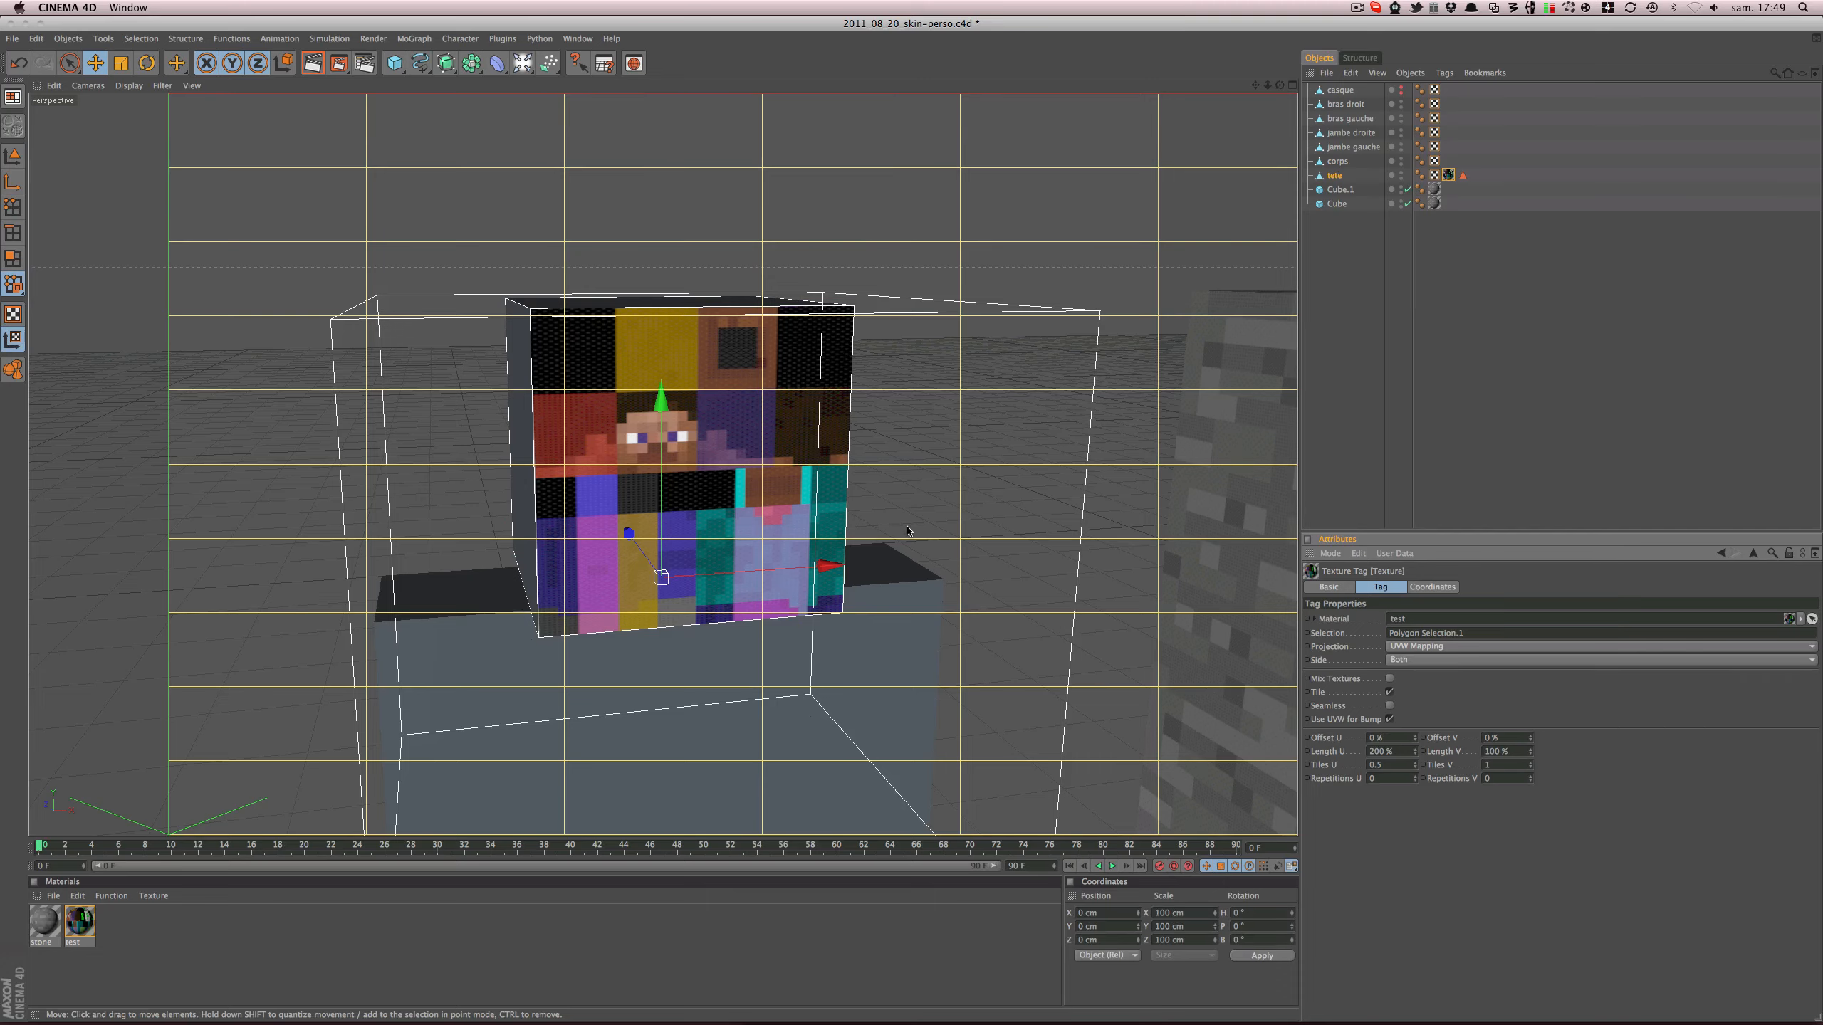
{"action": "left_click_drag", "start_coordinate": [907, 531], "coordinate": [1149, 596], "text": "alt"}
{"action": "right_click_drag", "start_coordinate": [909, 531], "coordinate": [717, 531], "text": "alt"}
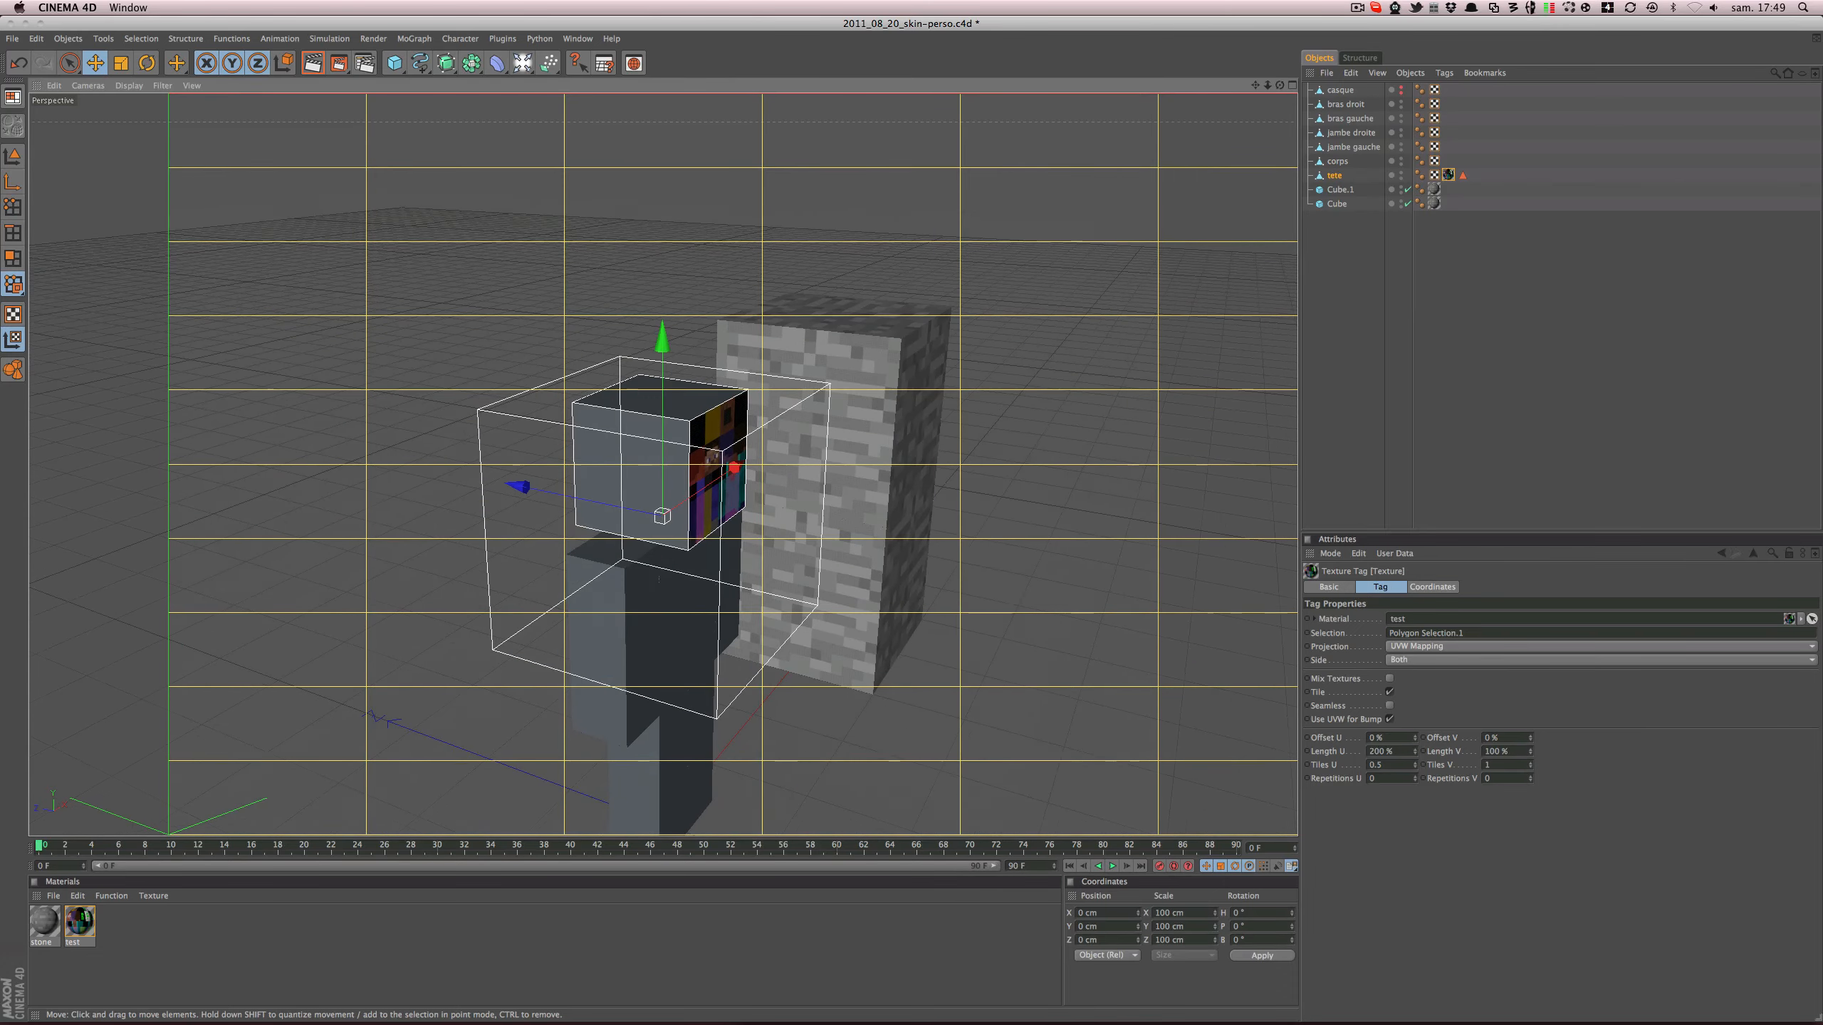
{"action": "left_click", "coordinate": [1030, 585]}
{"action": "left_click_drag", "start_coordinate": [1249, 693], "coordinate": [1112, 707], "text": "alt"}
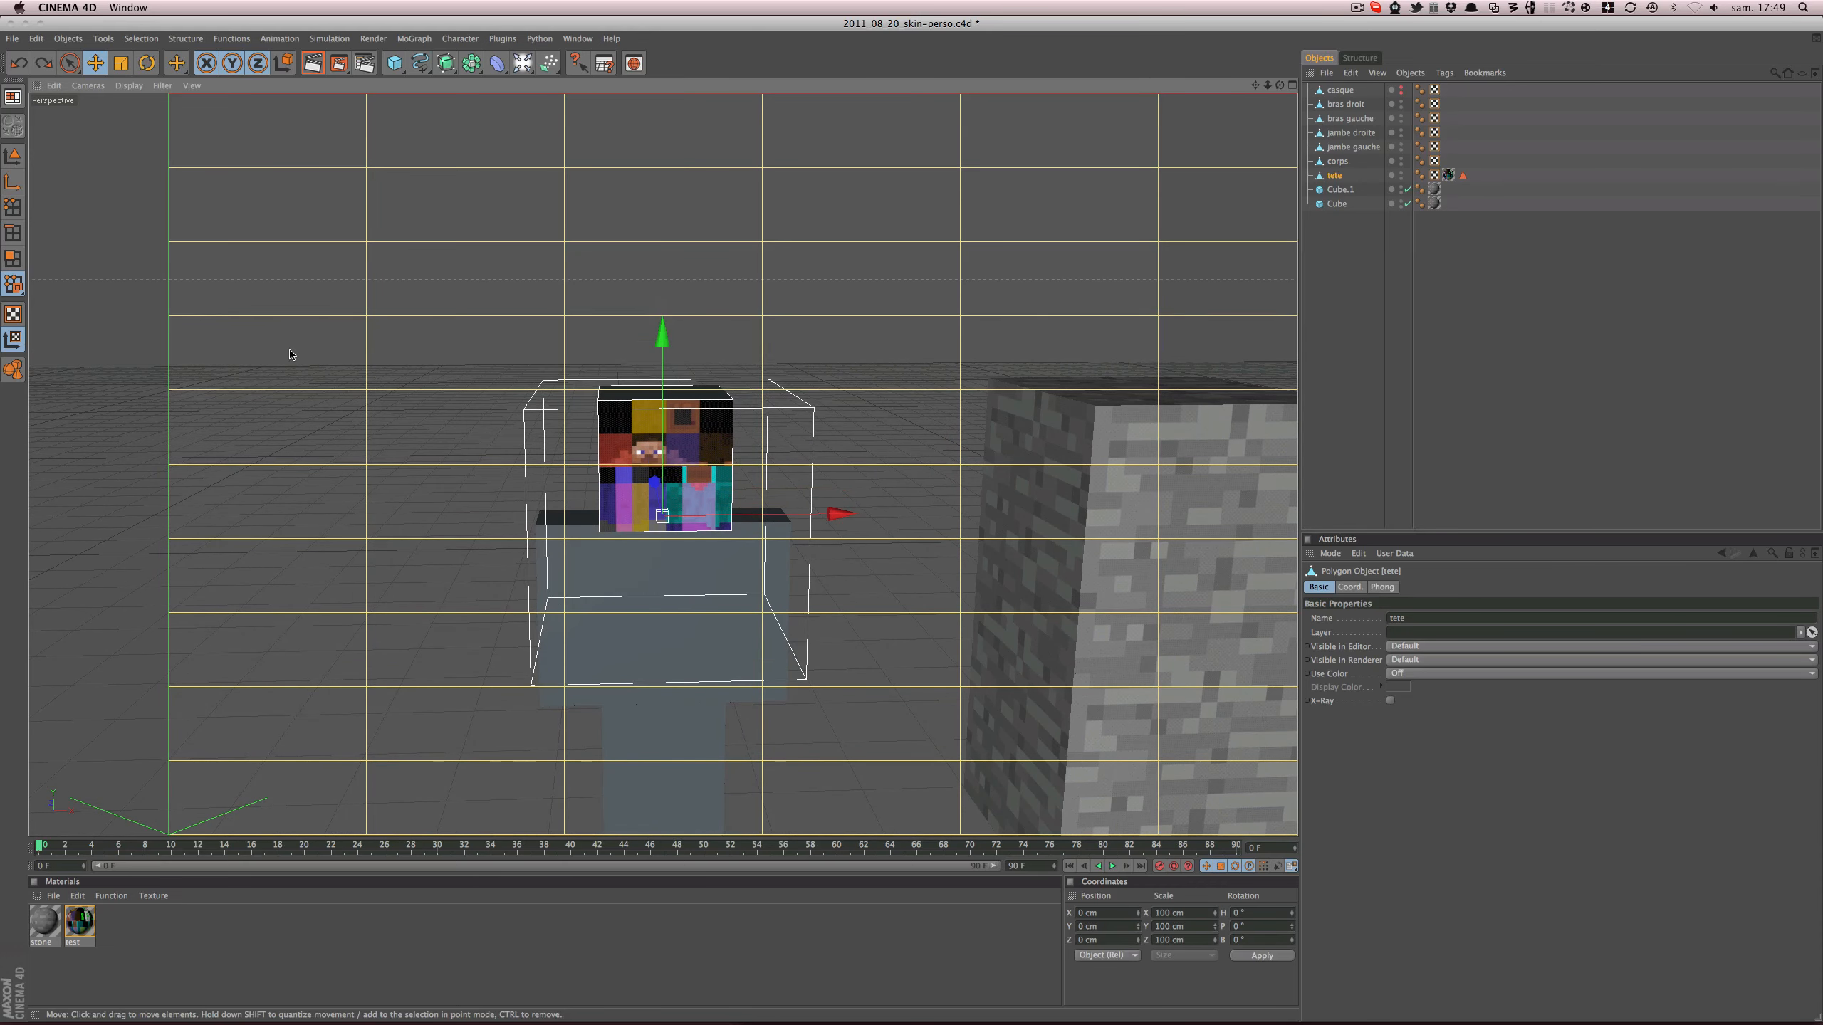
{"action": "left_click_drag", "start_coordinate": [841, 514], "coordinate": [874, 514]}
{"action": "key", "text": "super+z"}
- Look at the texture and texture axis modes, return to model mode and reselect the texture tag of tete
{"action": "left_click_drag", "start_coordinate": [911, 574], "coordinate": [1019, 600], "text": "alt"}
{"action": "left_click", "coordinate": [11, 321]}
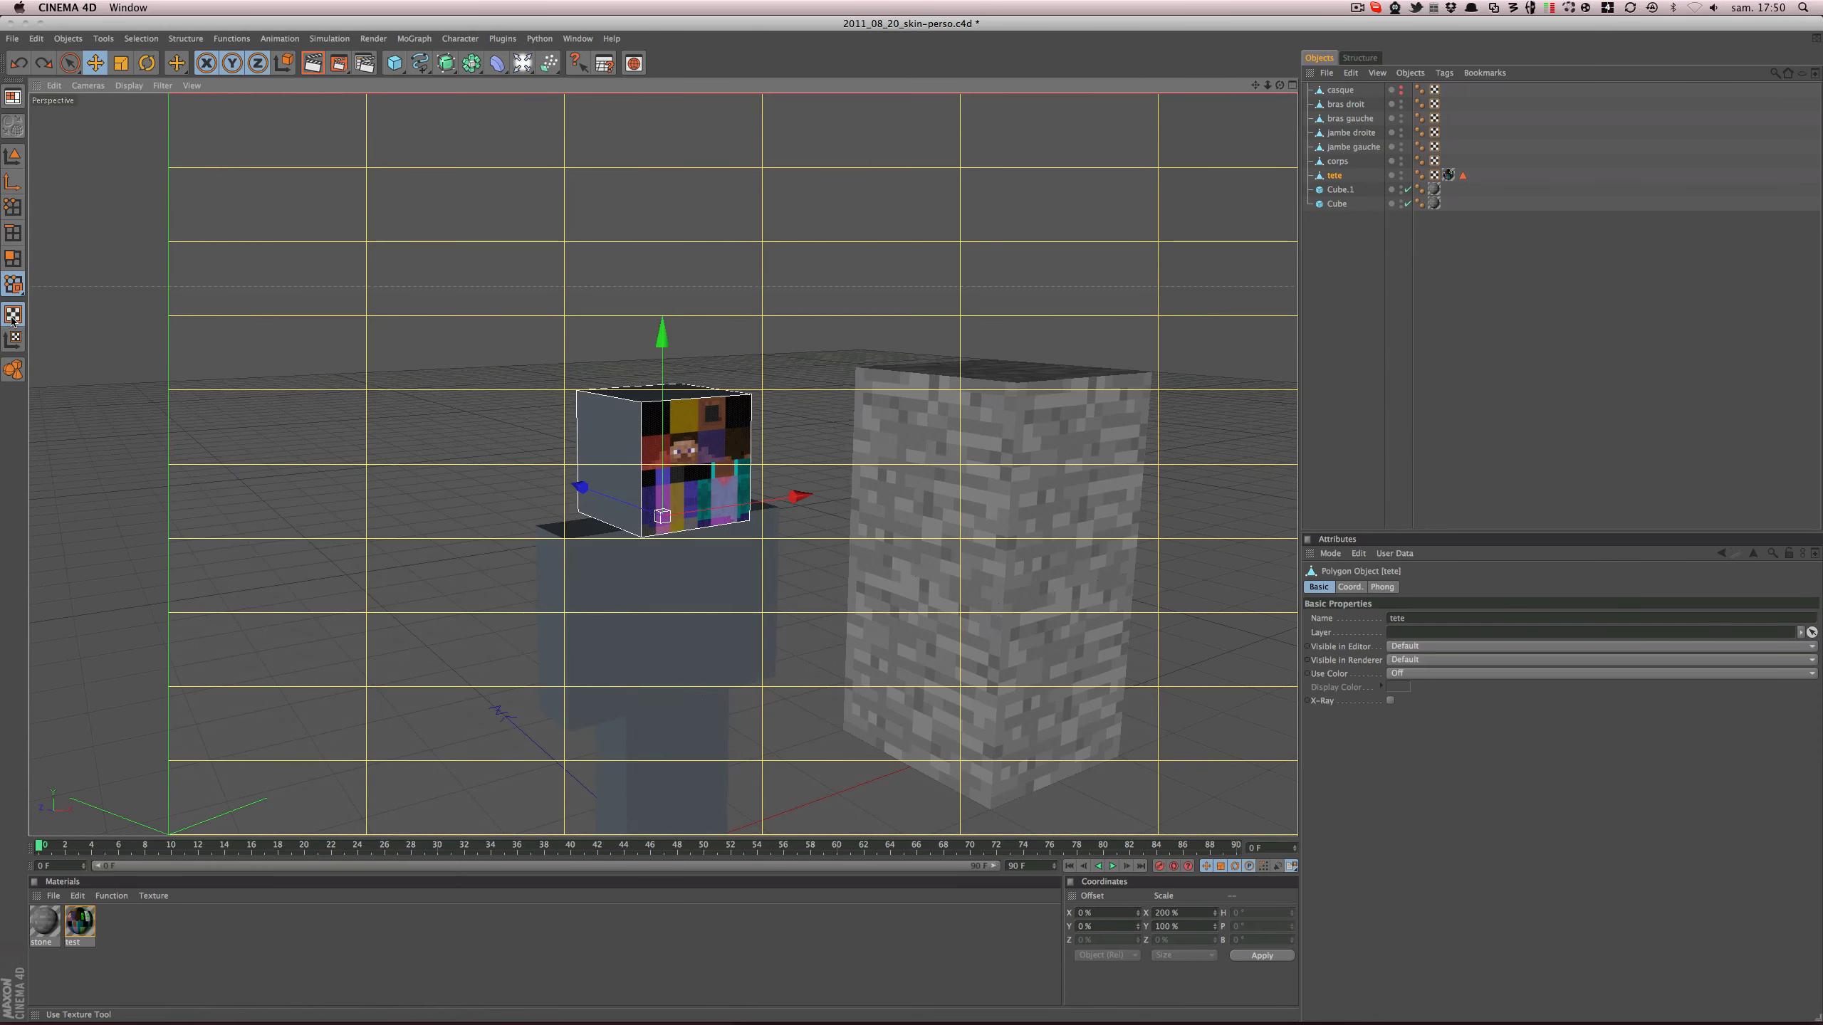
{"action": "left_click", "coordinate": [12, 339]}
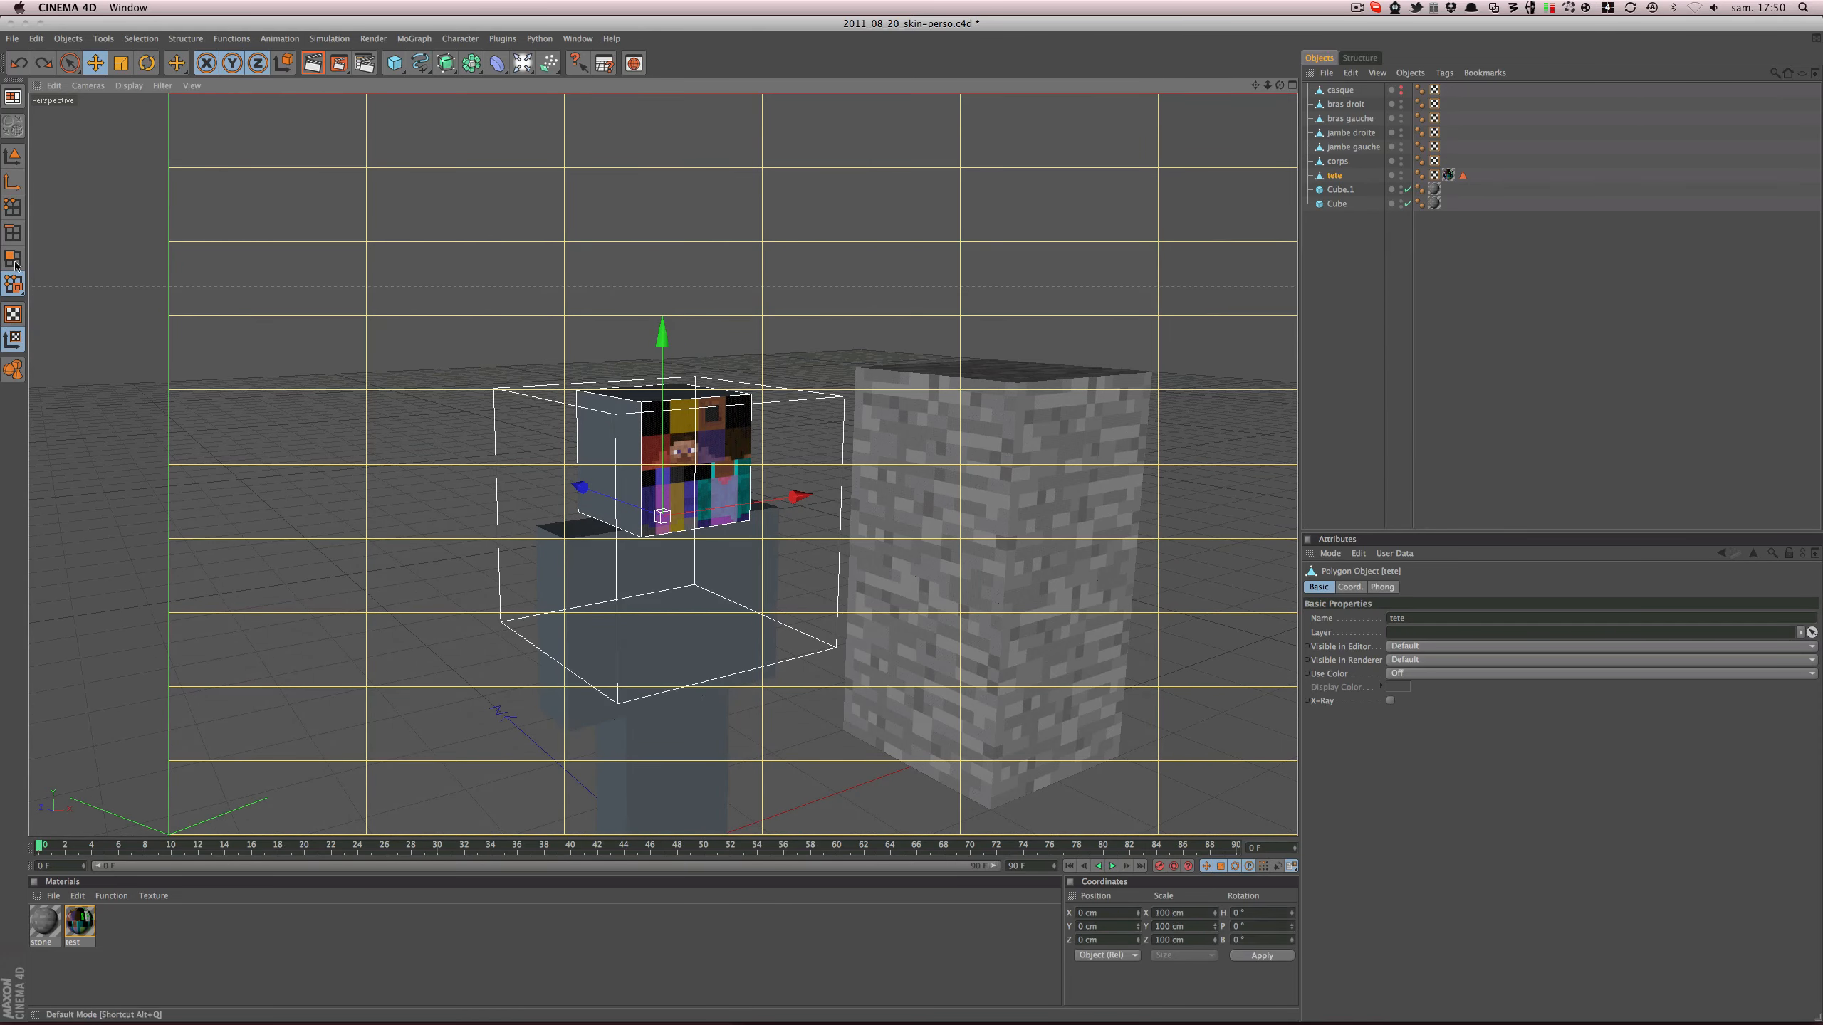
{"action": "left_click", "coordinate": [13, 158]}
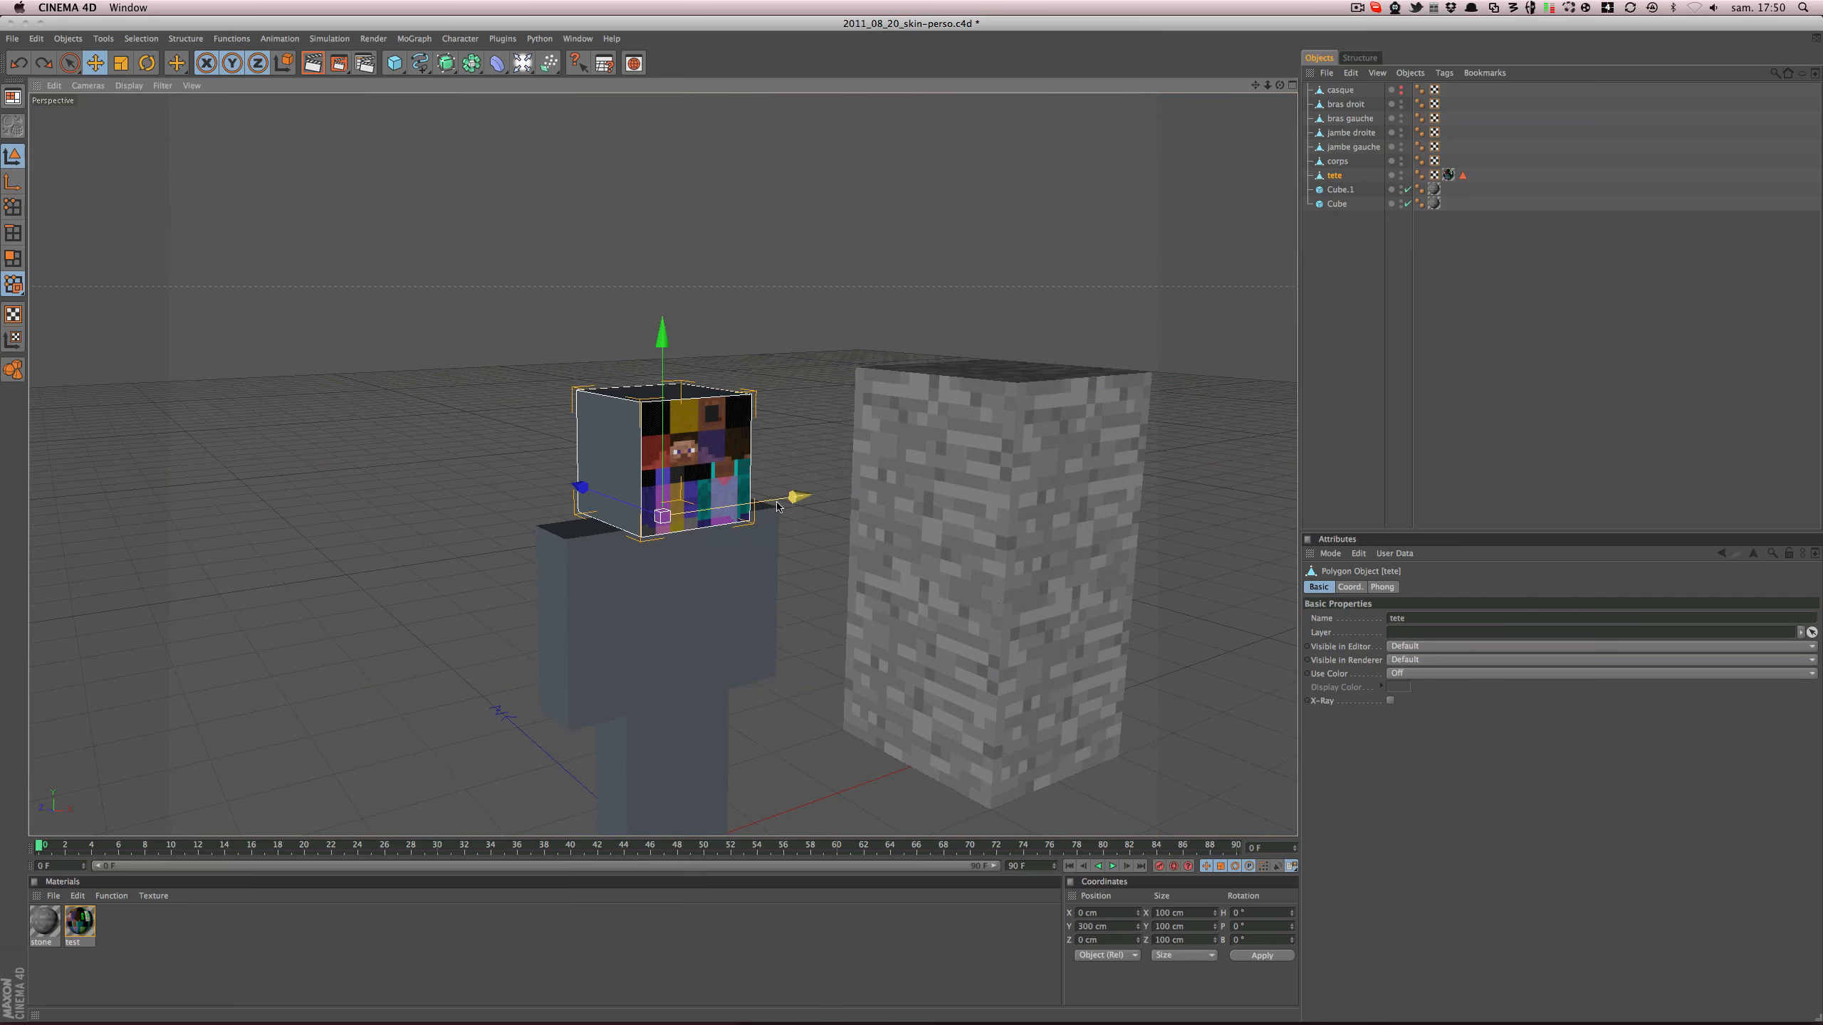
{"action": "left_click_drag", "start_coordinate": [847, 545], "coordinate": [746, 496], "text": "alt"}
{"action": "left_click", "coordinate": [1448, 174]}
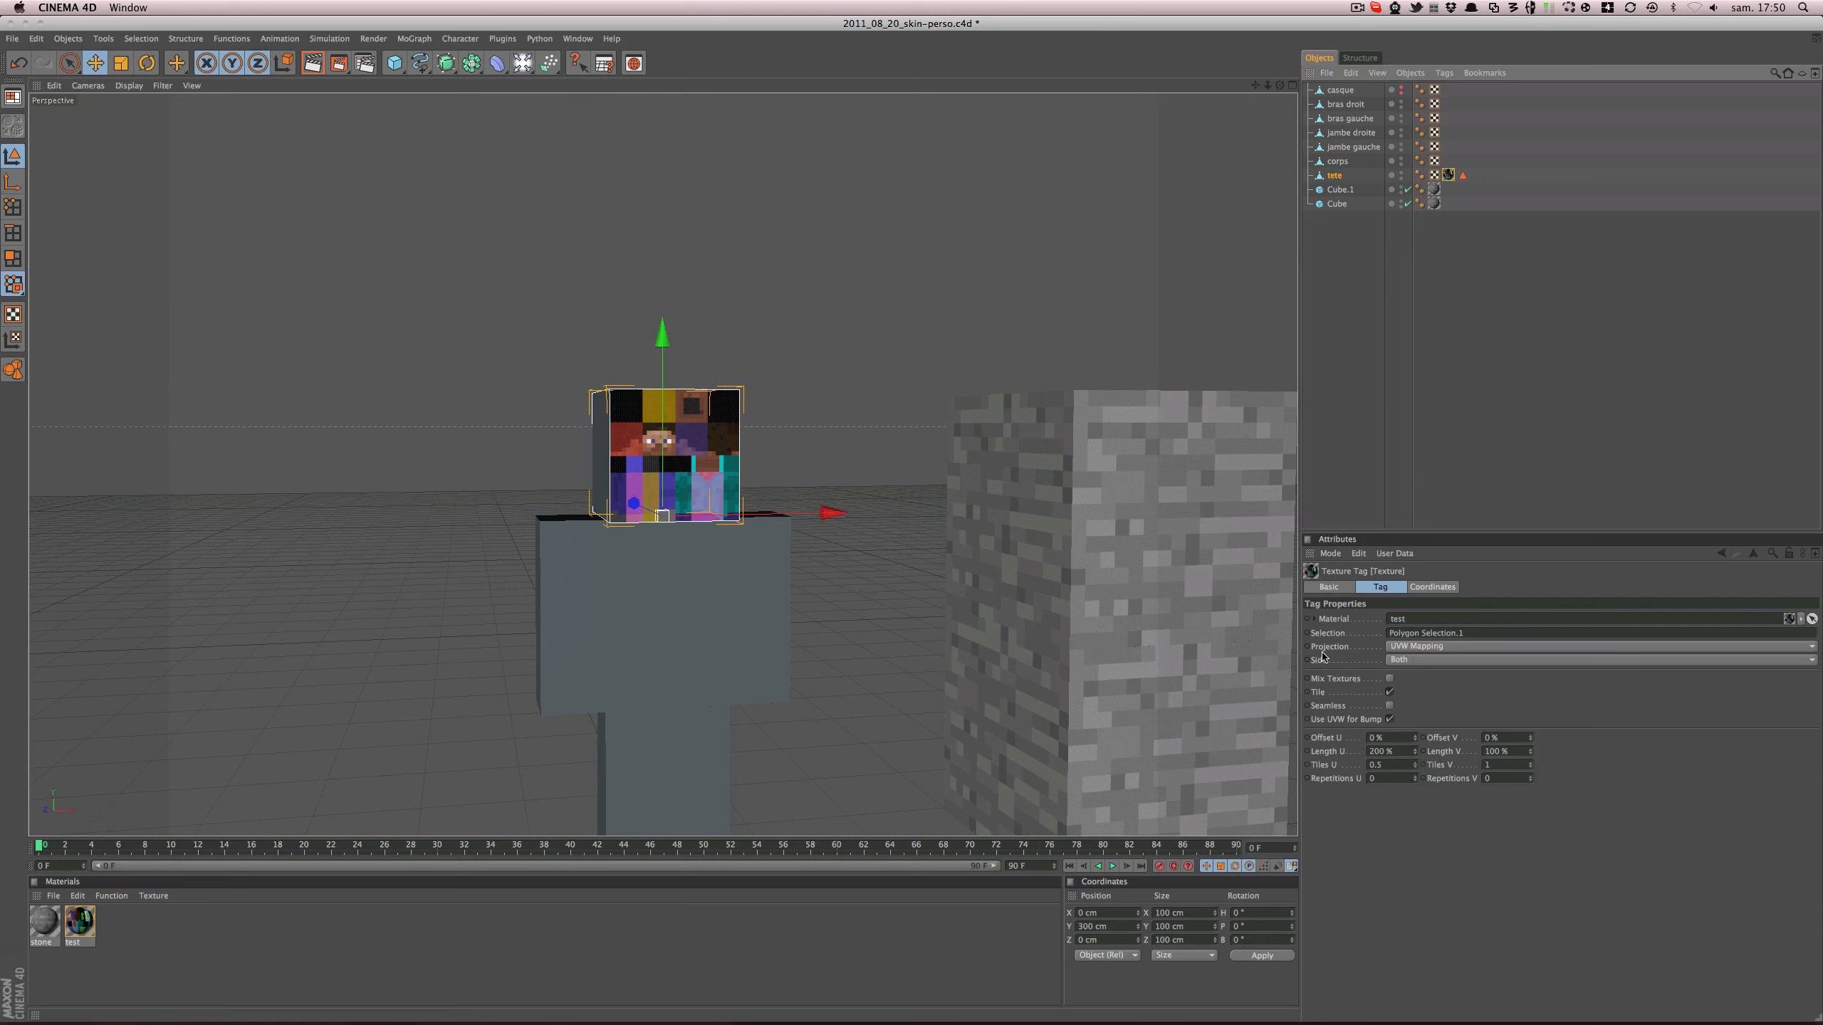
- Try the Frontal projection on the head's texture tag and turn on Enhanced OpenGL for the viewport
{"action": "left_click", "coordinate": [1399, 649]}
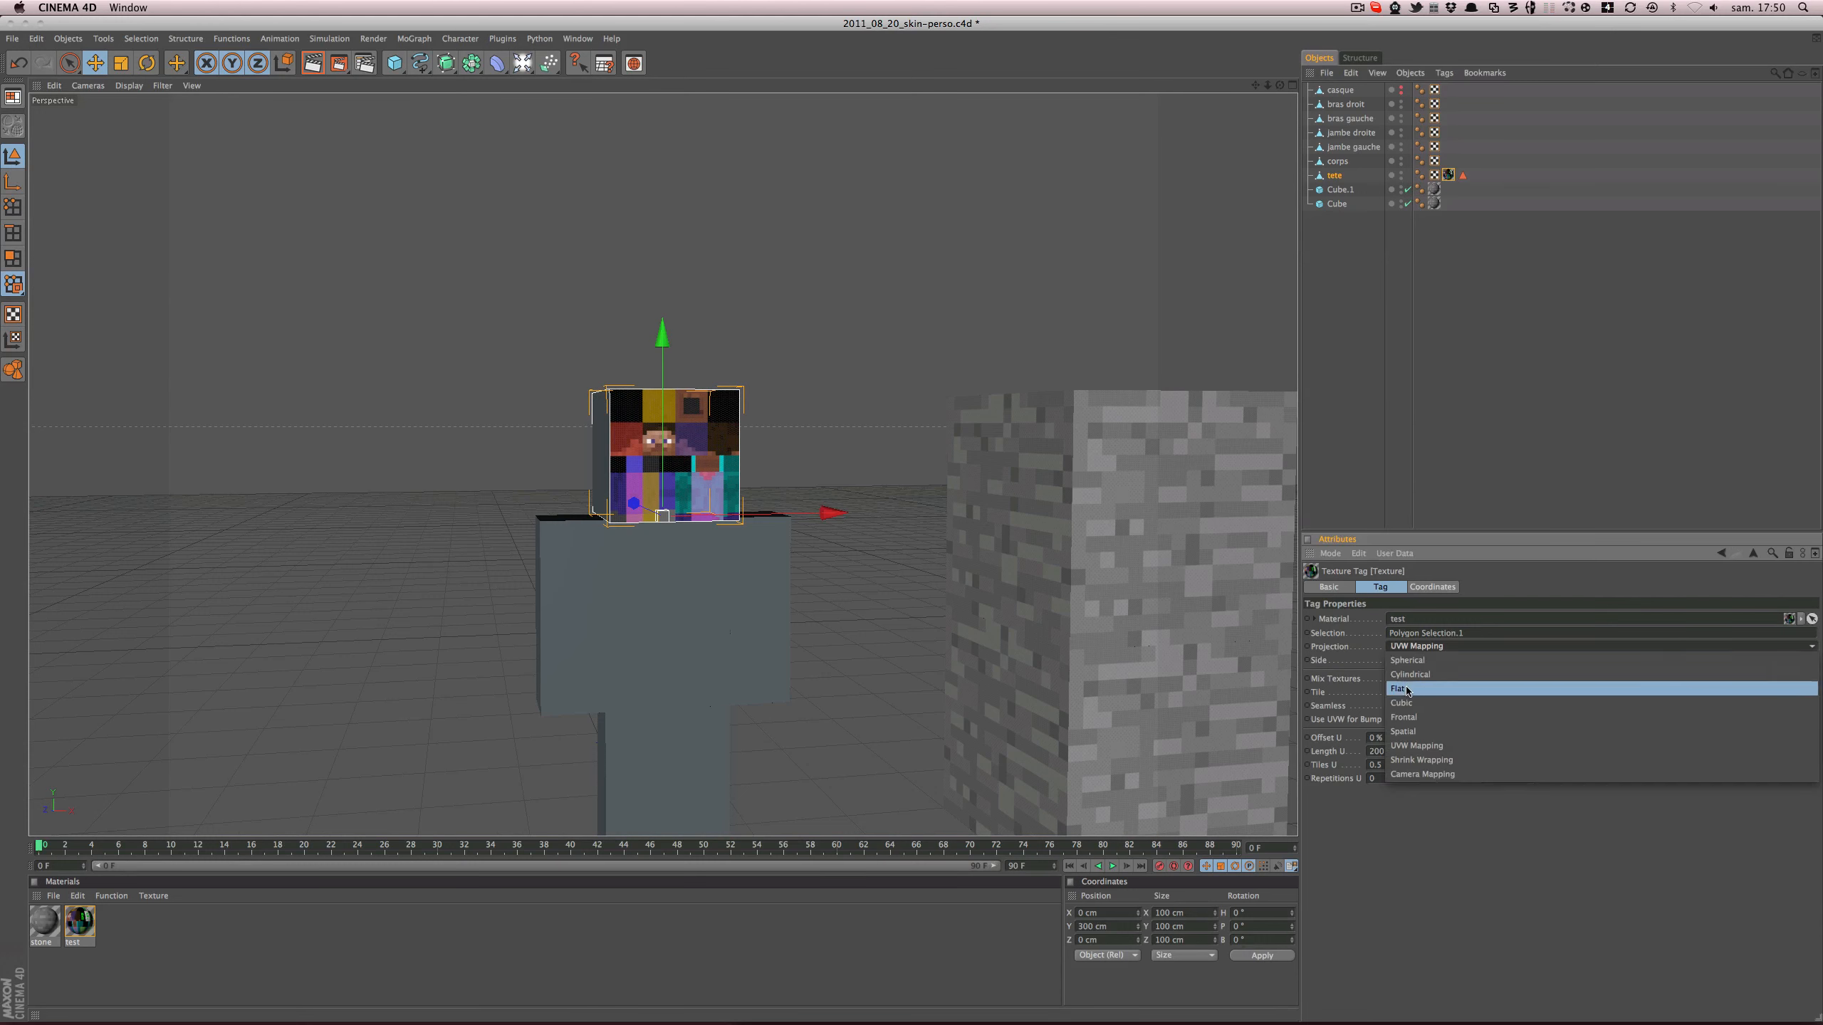
{"action": "left_click", "coordinate": [1418, 717]}
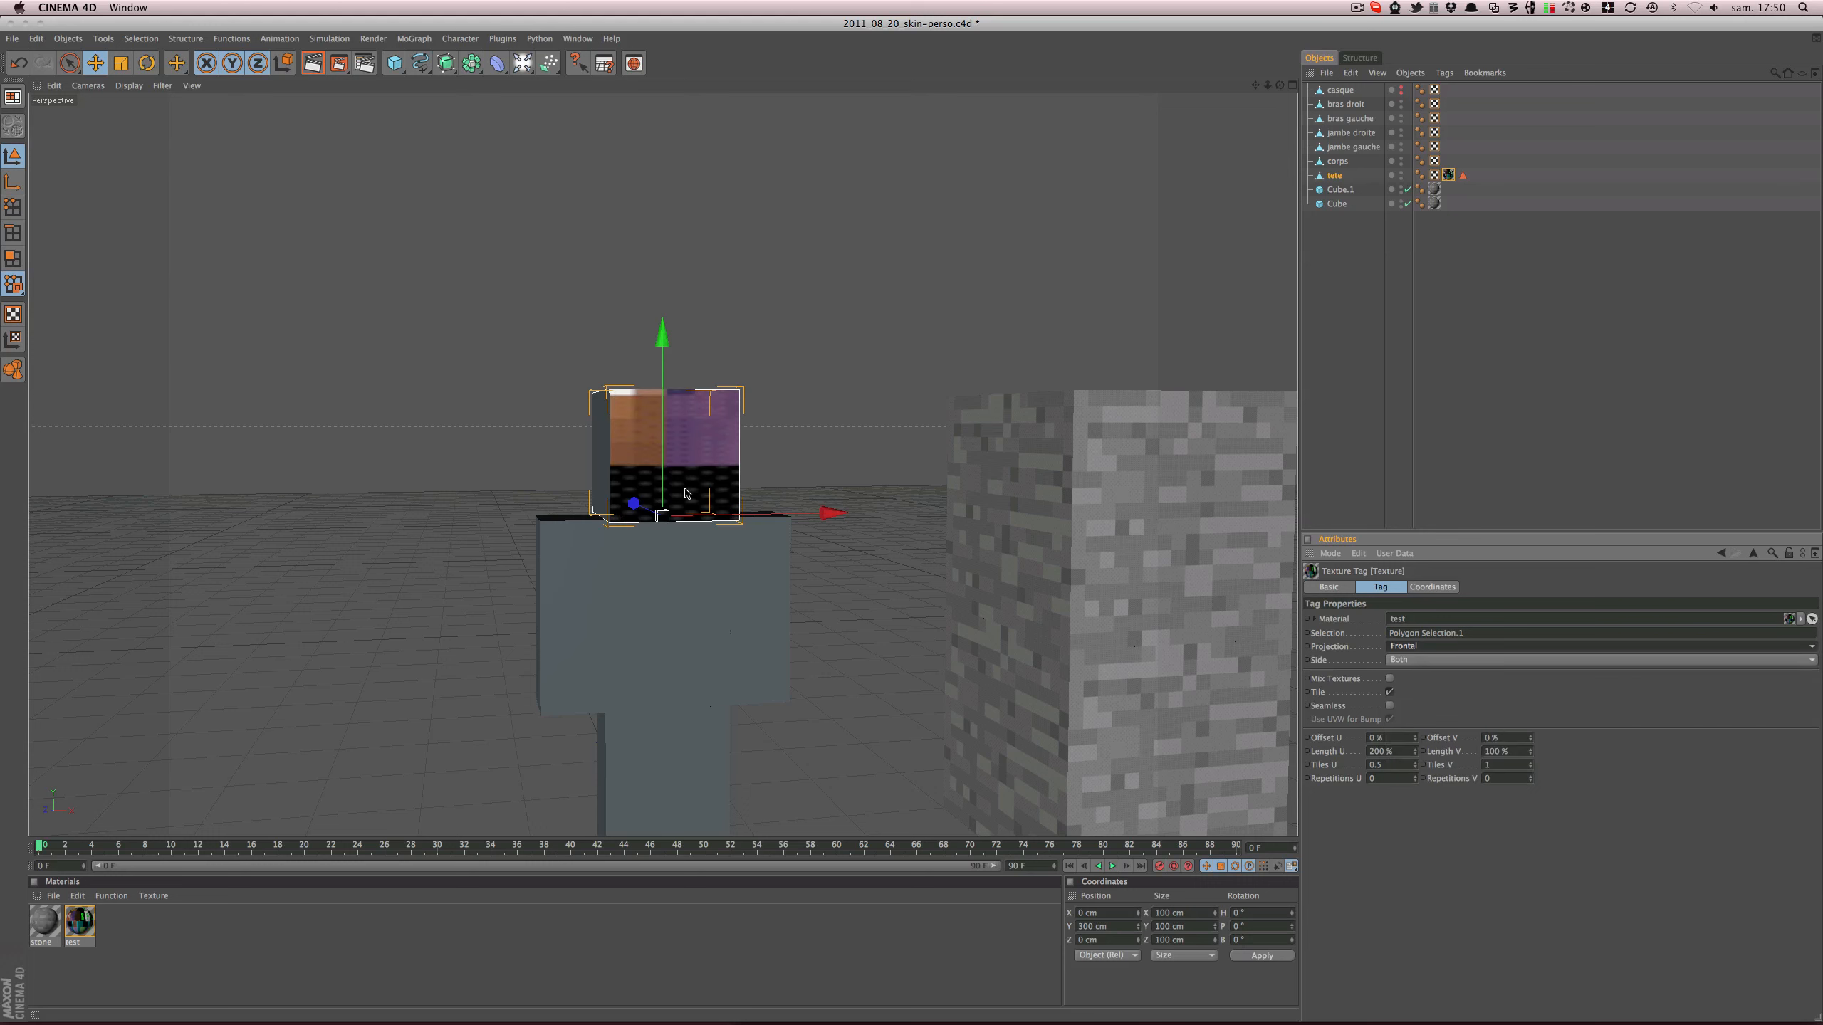
{"action": "left_click", "coordinate": [163, 85]}
{"action": "mouse_move", "coordinate": [124, 87]}
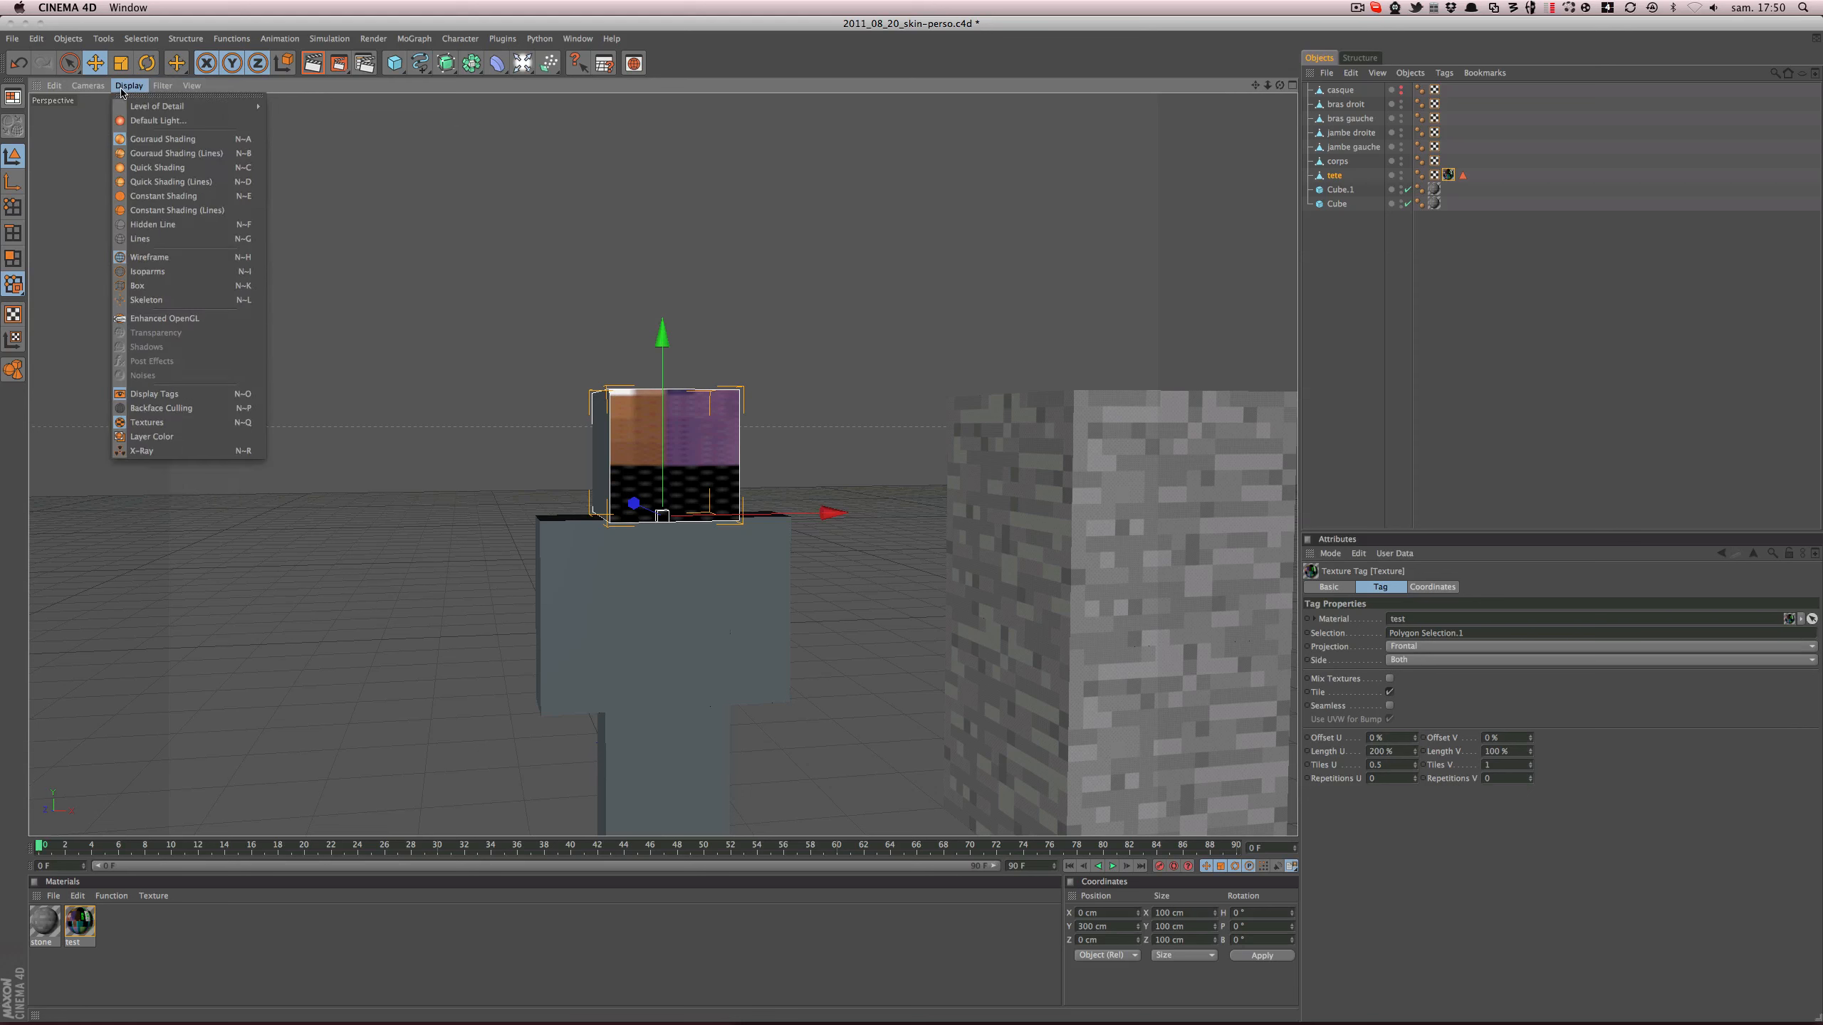
{"action": "left_click", "coordinate": [213, 320]}
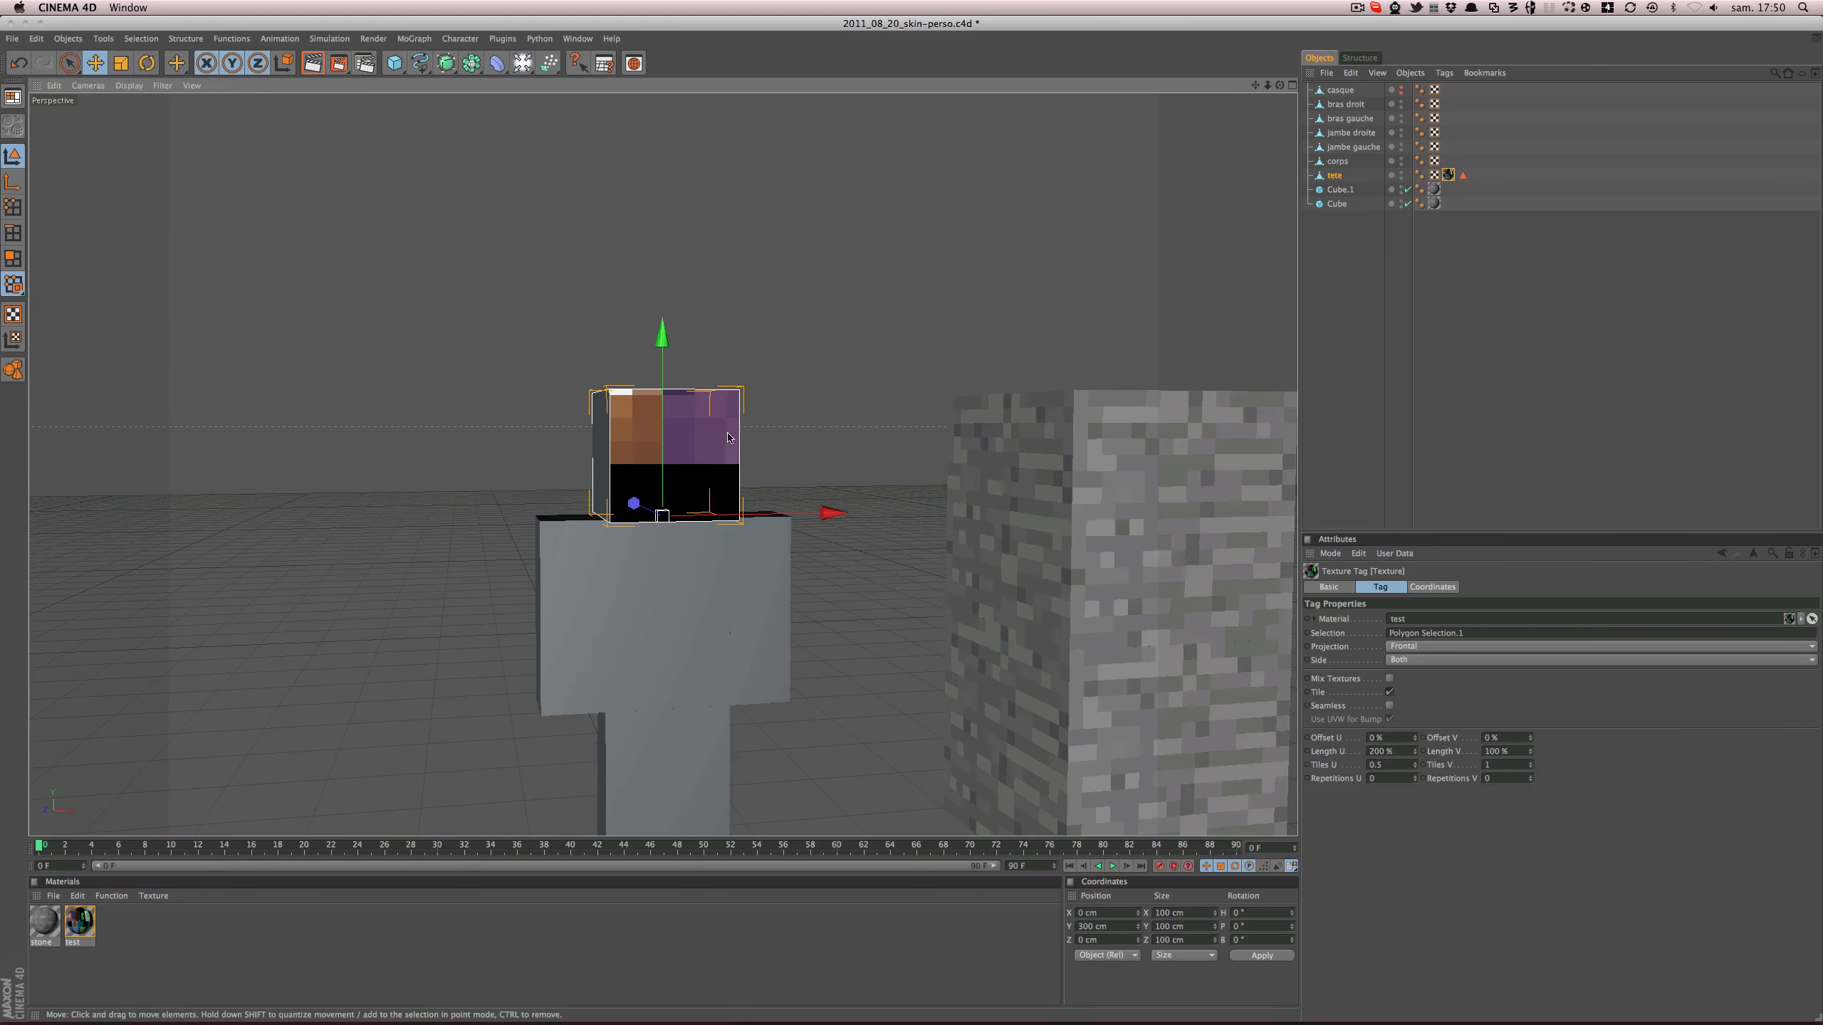
{"action": "mouse_move", "coordinate": [662, 464]}
{"action": "left_mouse_down", "text": "alt"}
{"action": "mouse_move", "coordinate": [797, 524]}
{"action": "mouse_move", "coordinate": [746, 589]}
{"action": "mouse_move", "coordinate": [632, 445]}
{"action": "mouse_move", "coordinate": [503, 388]}
{"action": "mouse_move", "coordinate": [517, 431]}
{"action": "mouse_move", "coordinate": [596, 510]}
{"action": "mouse_move", "coordinate": [431, 445]}
{"action": "mouse_move", "coordinate": [588, 475]}
{"action": "mouse_move", "coordinate": [689, 545]}
{"action": "mouse_move", "coordinate": [617, 488]}
{"action": "mouse_move", "coordinate": [646, 496]}
{"action": "left_mouse_up", "text": "alt"}
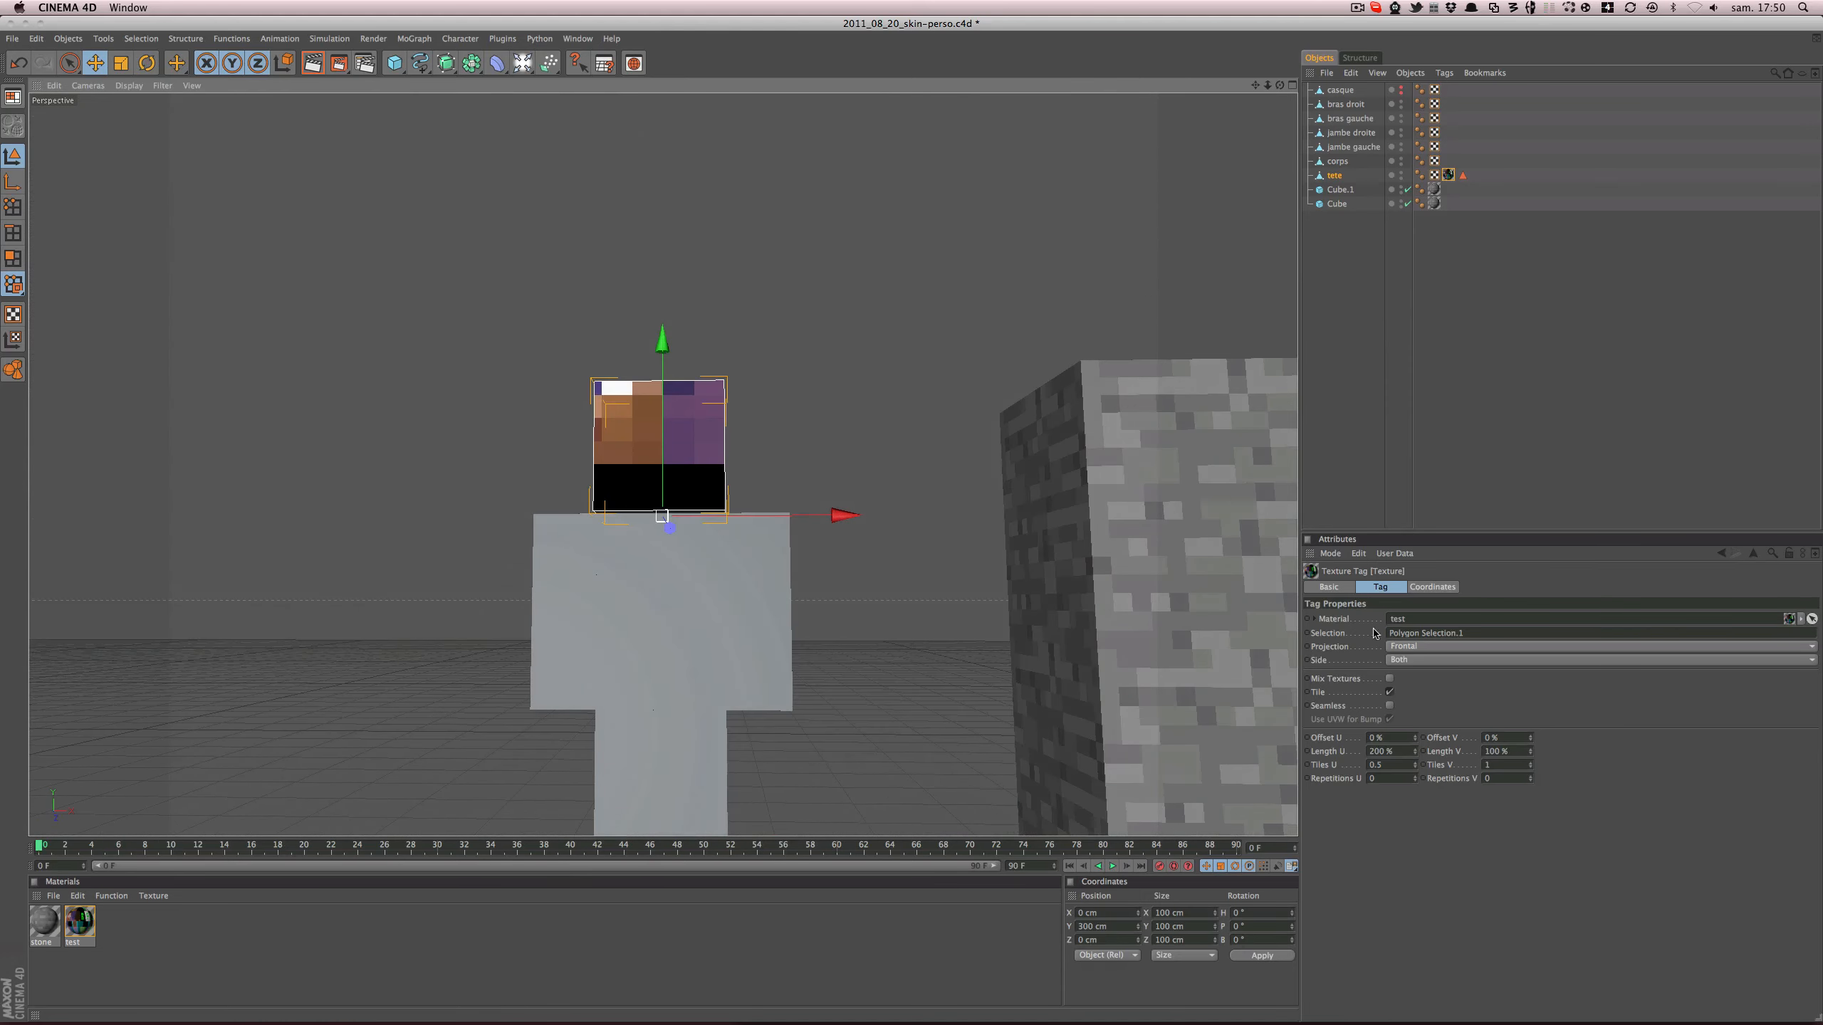
- Set the projection of the head's texture tag to Flat and check the front face of the head
{"action": "left_click", "coordinate": [1406, 647]}
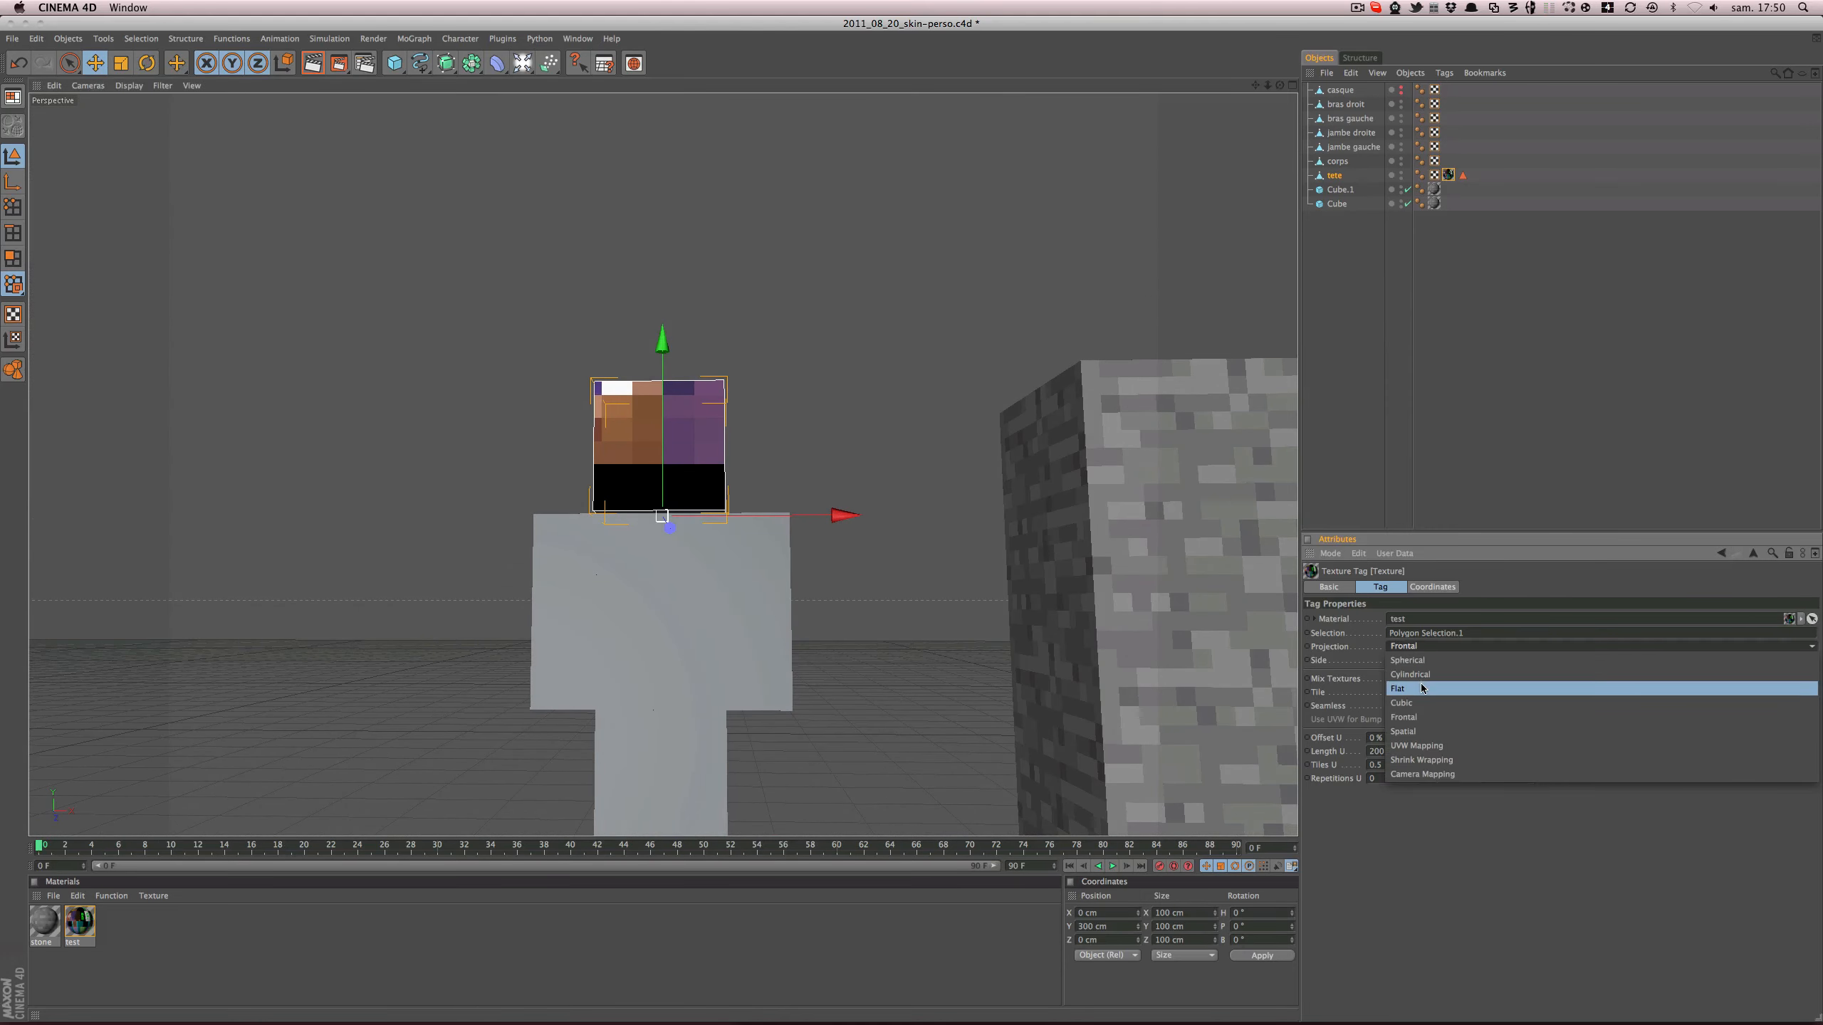
{"action": "left_click", "coordinate": [1397, 688]}
{"action": "left_click_drag", "start_coordinate": [962, 434], "coordinate": [574, 761], "text": "alt"}
{"action": "left_click_drag", "start_coordinate": [911, 459], "coordinate": [893, 486], "text": "alt"}
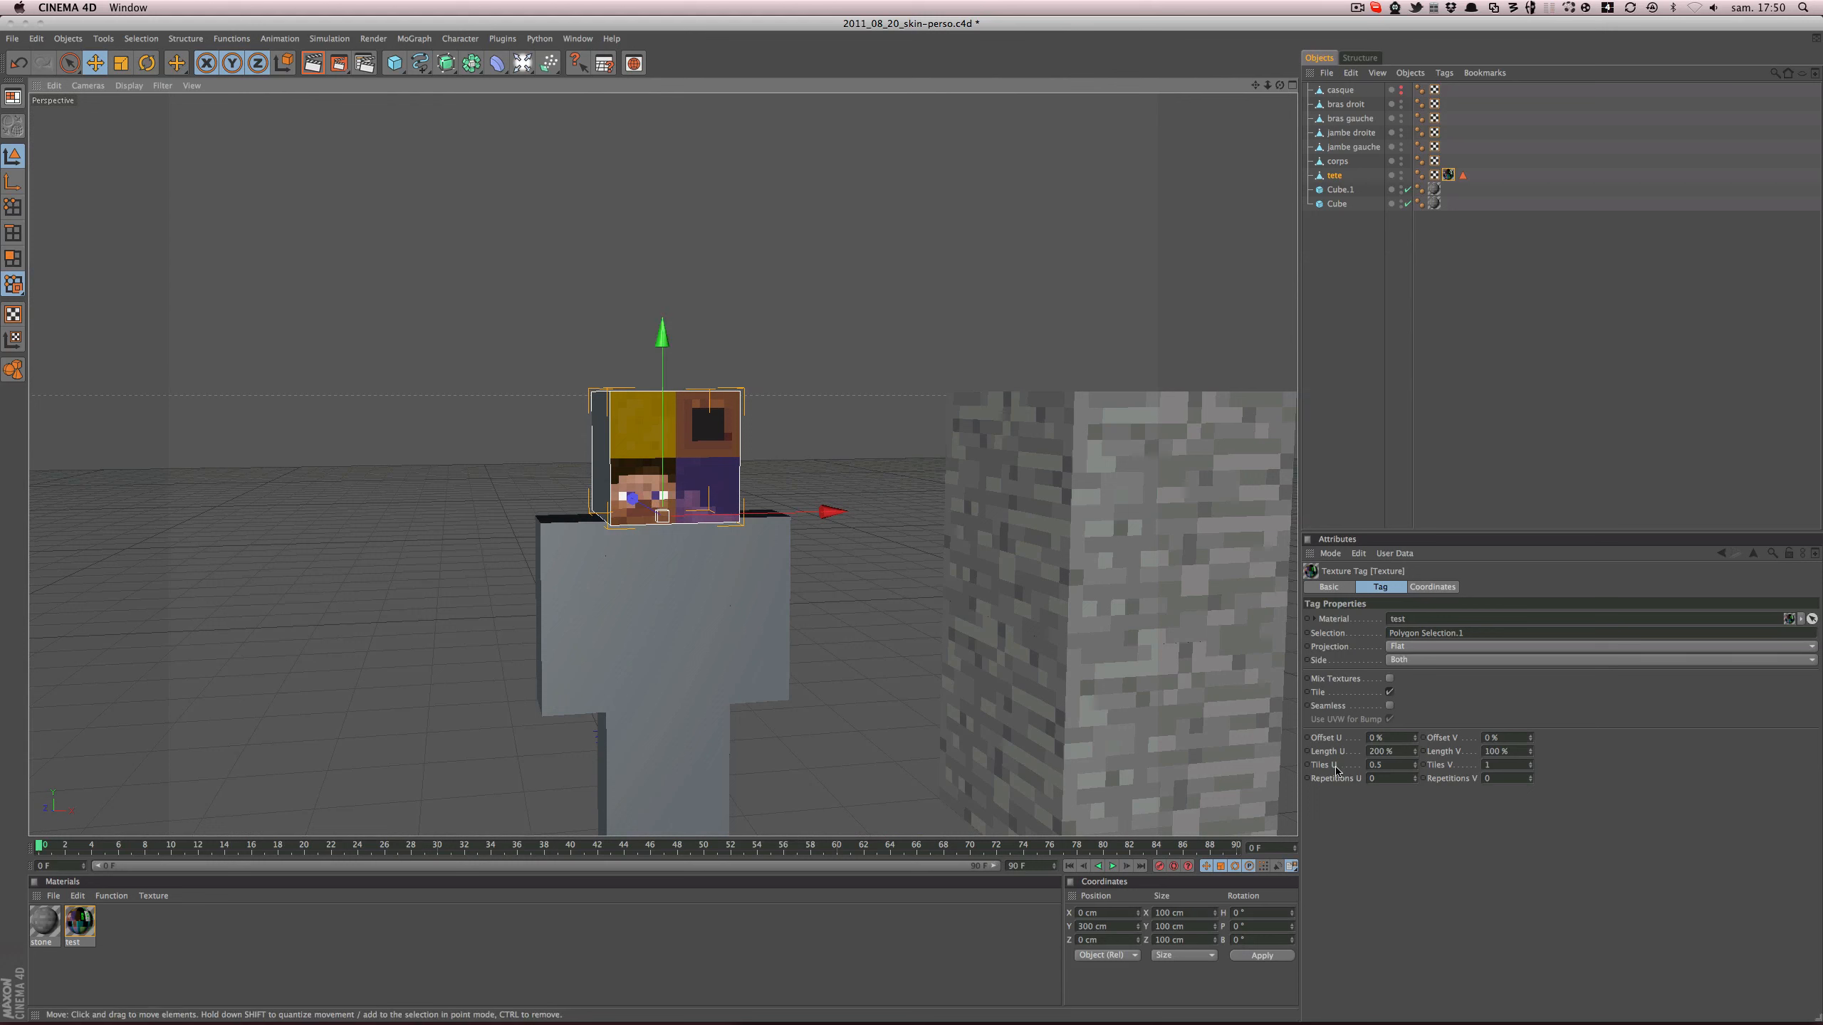
- Set Length U to 400 % and Length V to 200 % on the head's texture tag
{"action": "left_click", "coordinate": [1404, 752]}
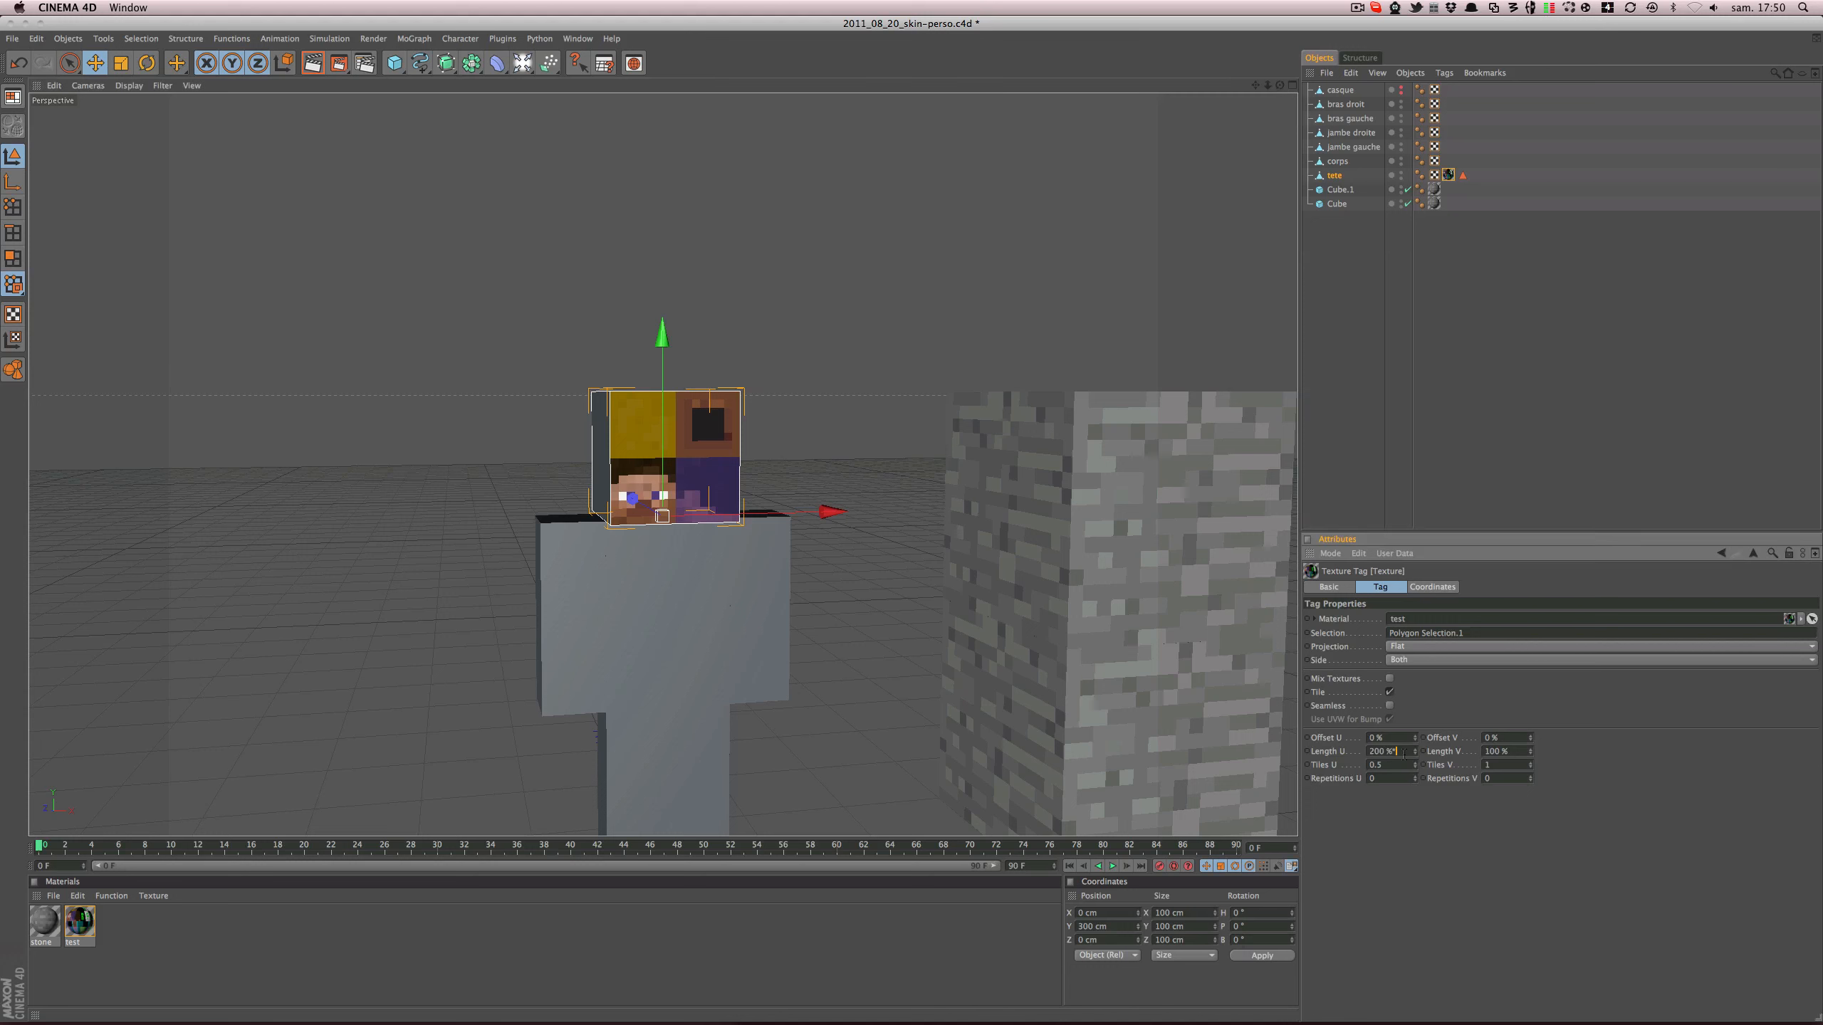
{"action": "type", "text": "*2"}
{"action": "key", "text": "Tab"}
{"action": "key", "text": "Right"}
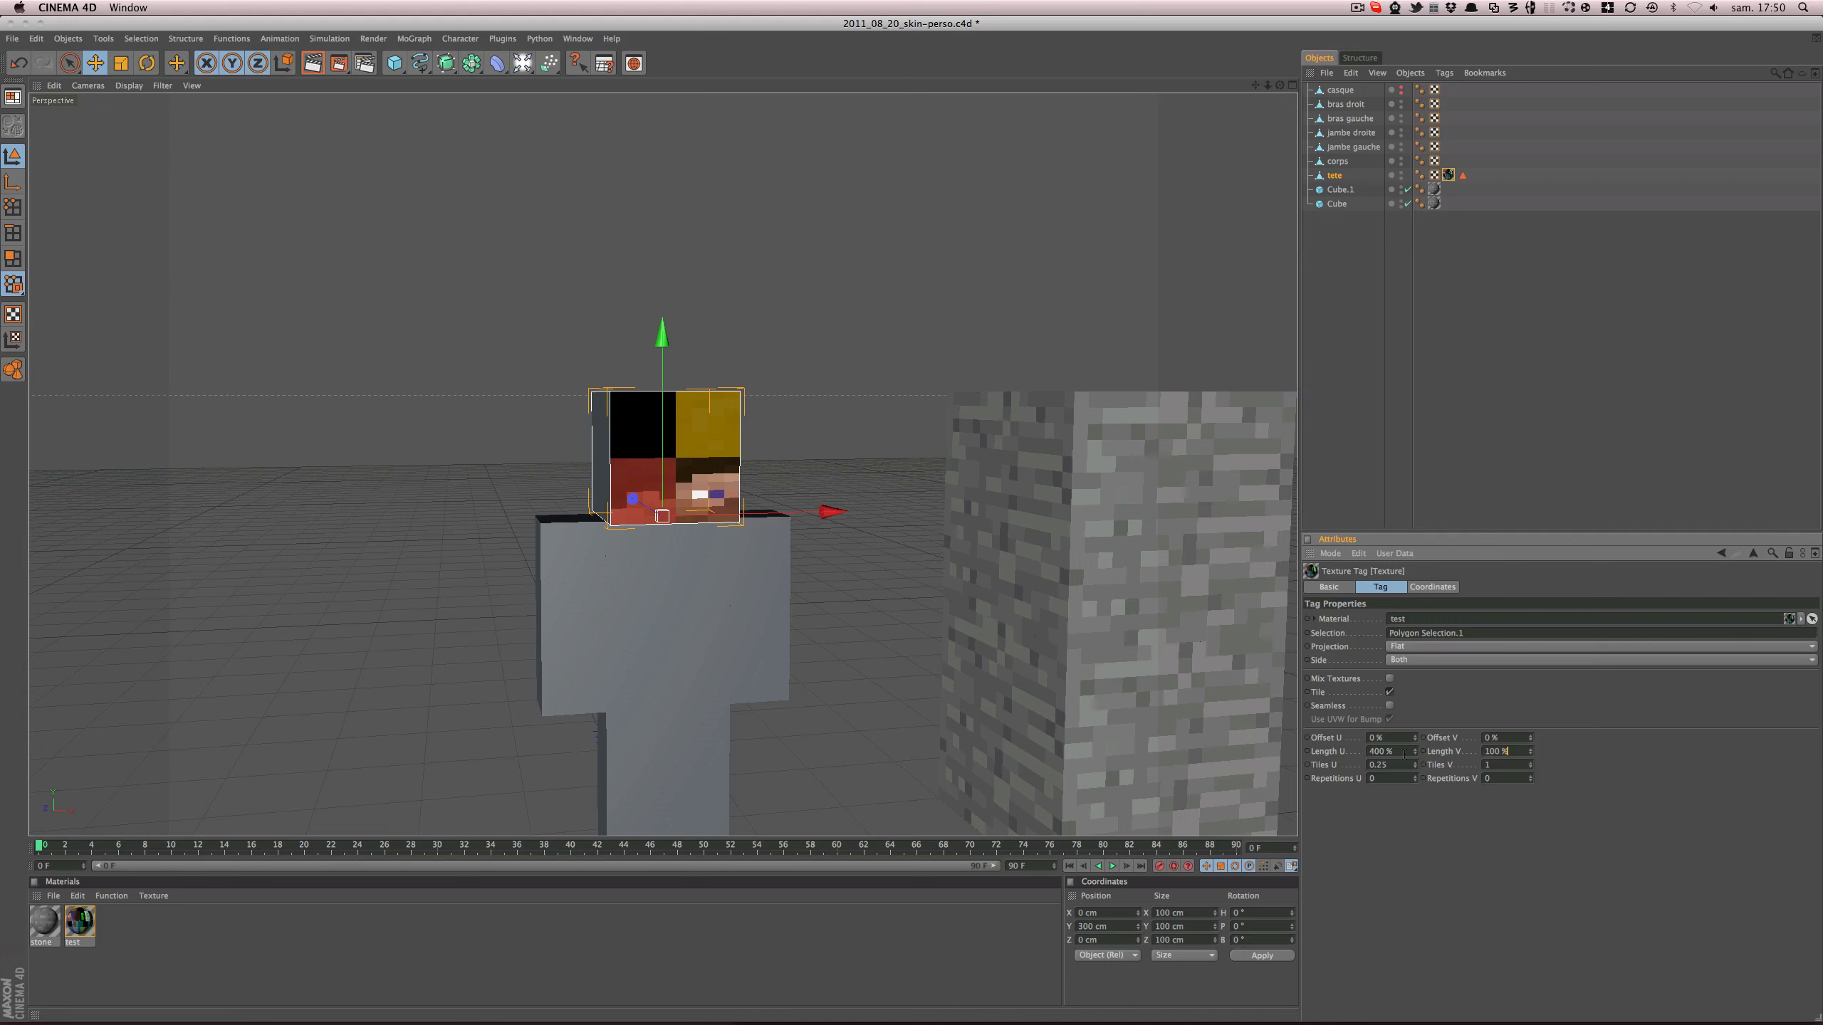
{"action": "type", "text": "*2"}
{"action": "key", "text": "Return"}
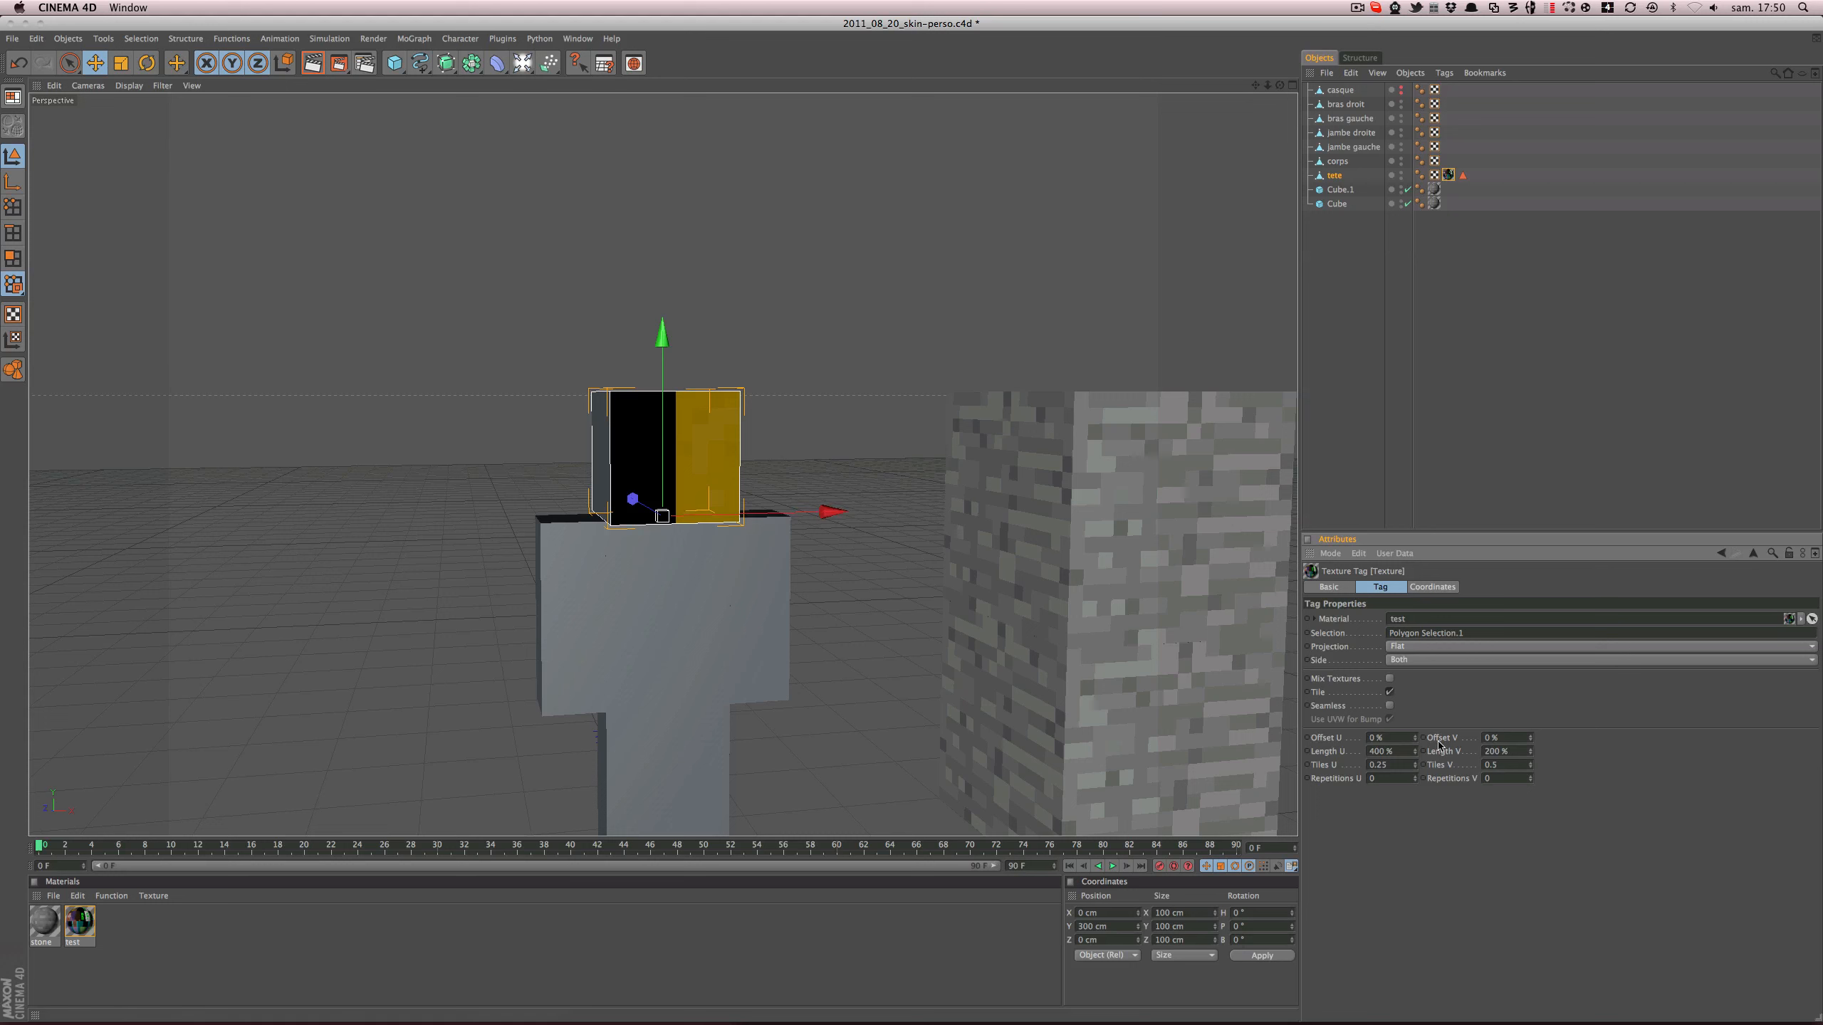
- Align the texture with the head's front by setting Offset V to -50 % and Offset U to -25 %
{"action": "left_click_drag", "start_coordinate": [1530, 739], "coordinate": [1529, 802]}
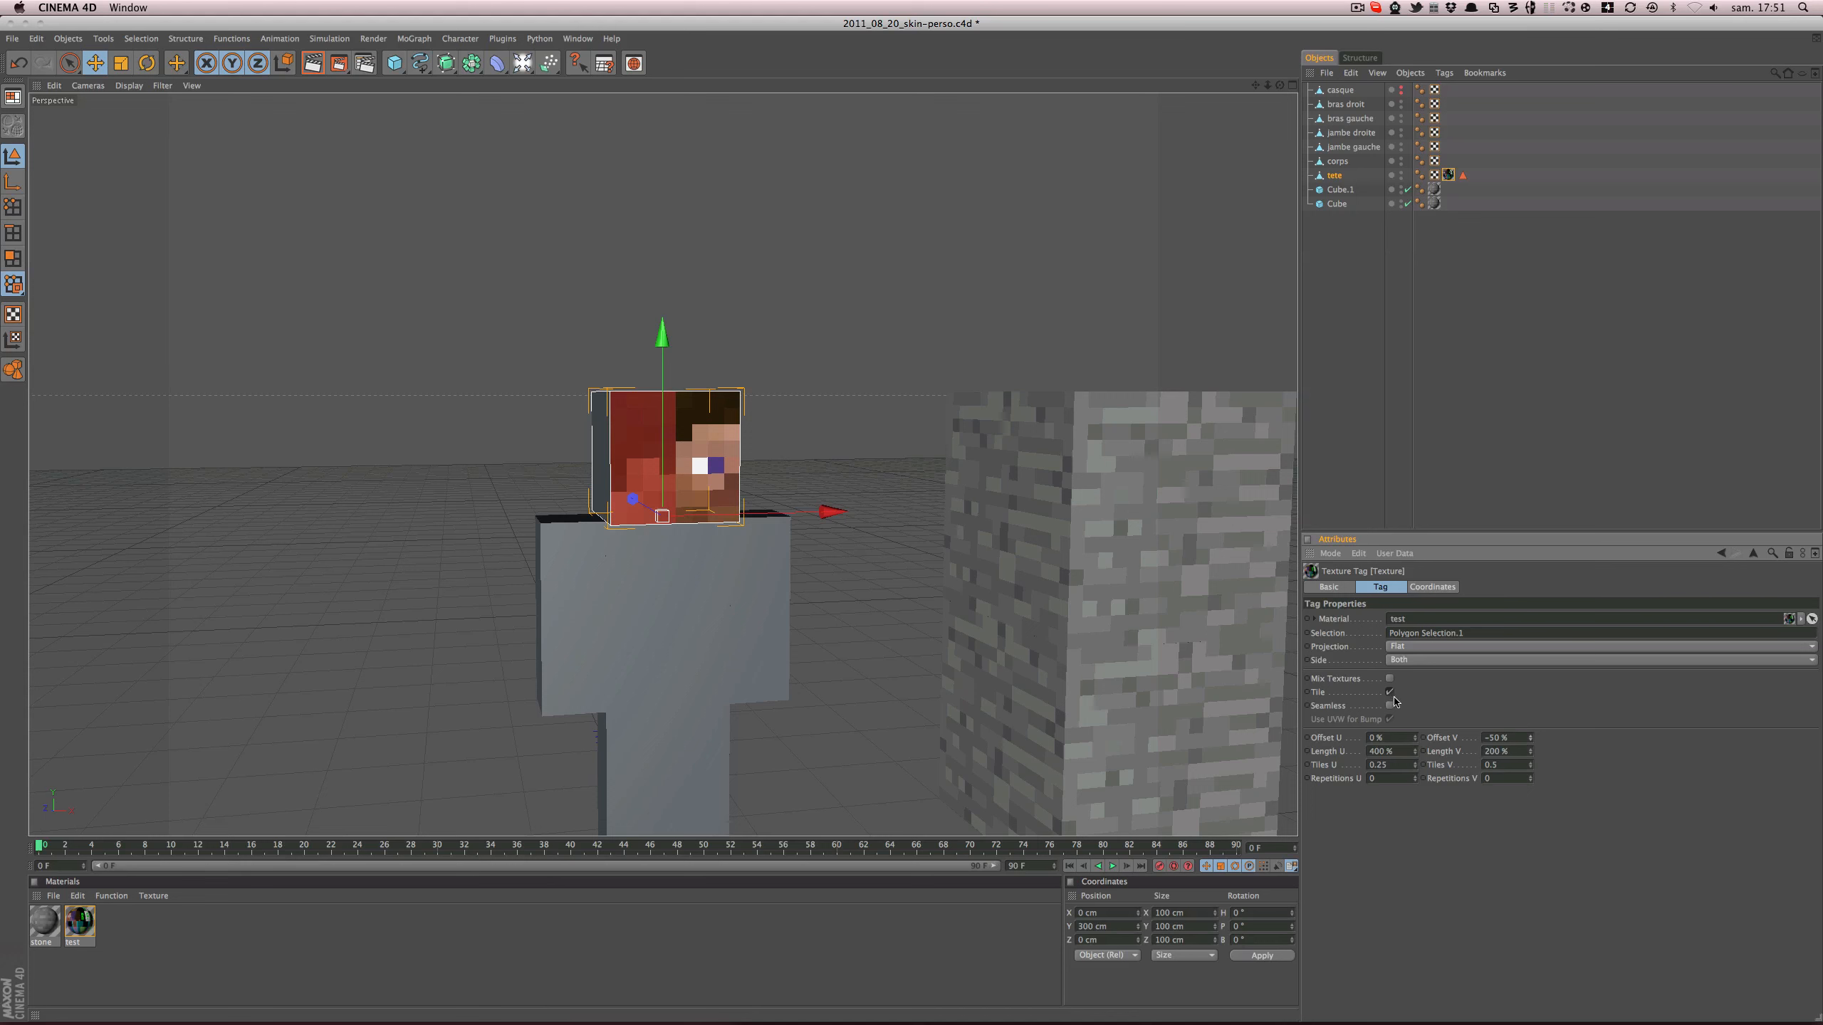
{"action": "left_click_drag", "start_coordinate": [693, 592], "coordinate": [724, 649], "text": "alt"}
{"action": "scroll", "coordinate": [692, 592], "scroll_direction": "up", "scroll_amount": 3}
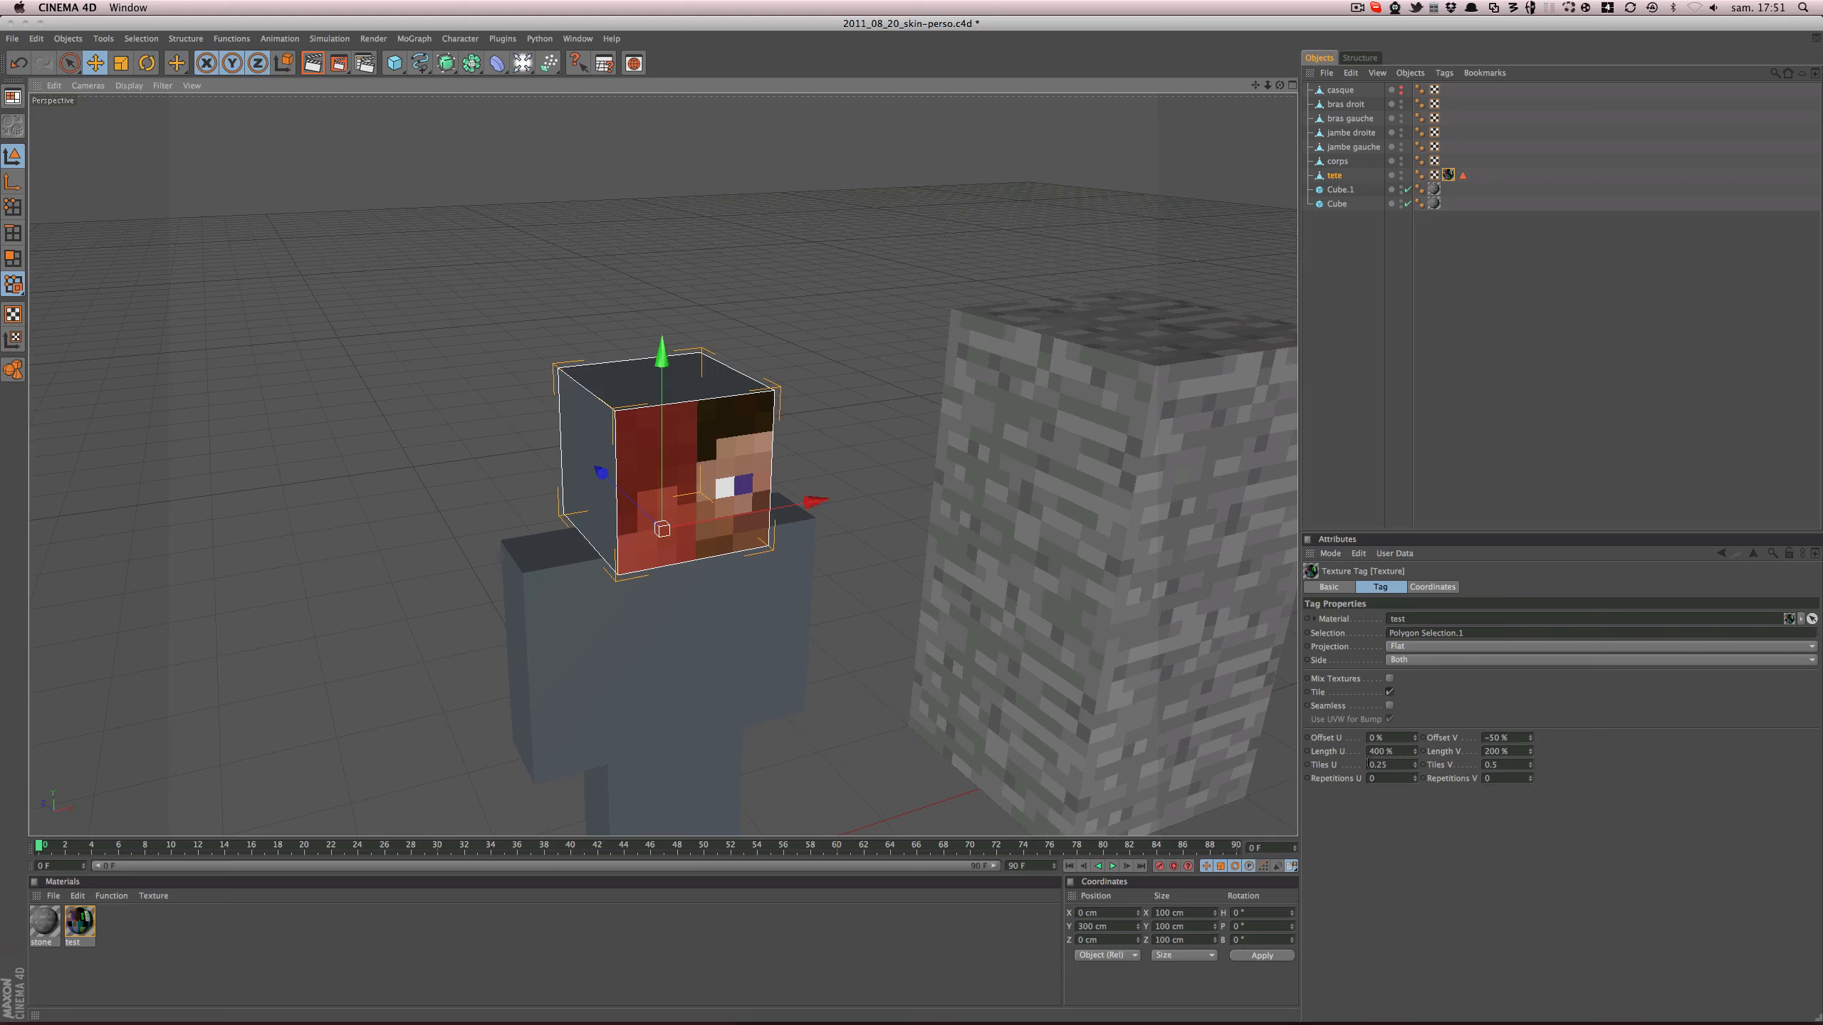
{"action": "left_click_drag", "start_coordinate": [1414, 738], "coordinate": [1388, 737]}
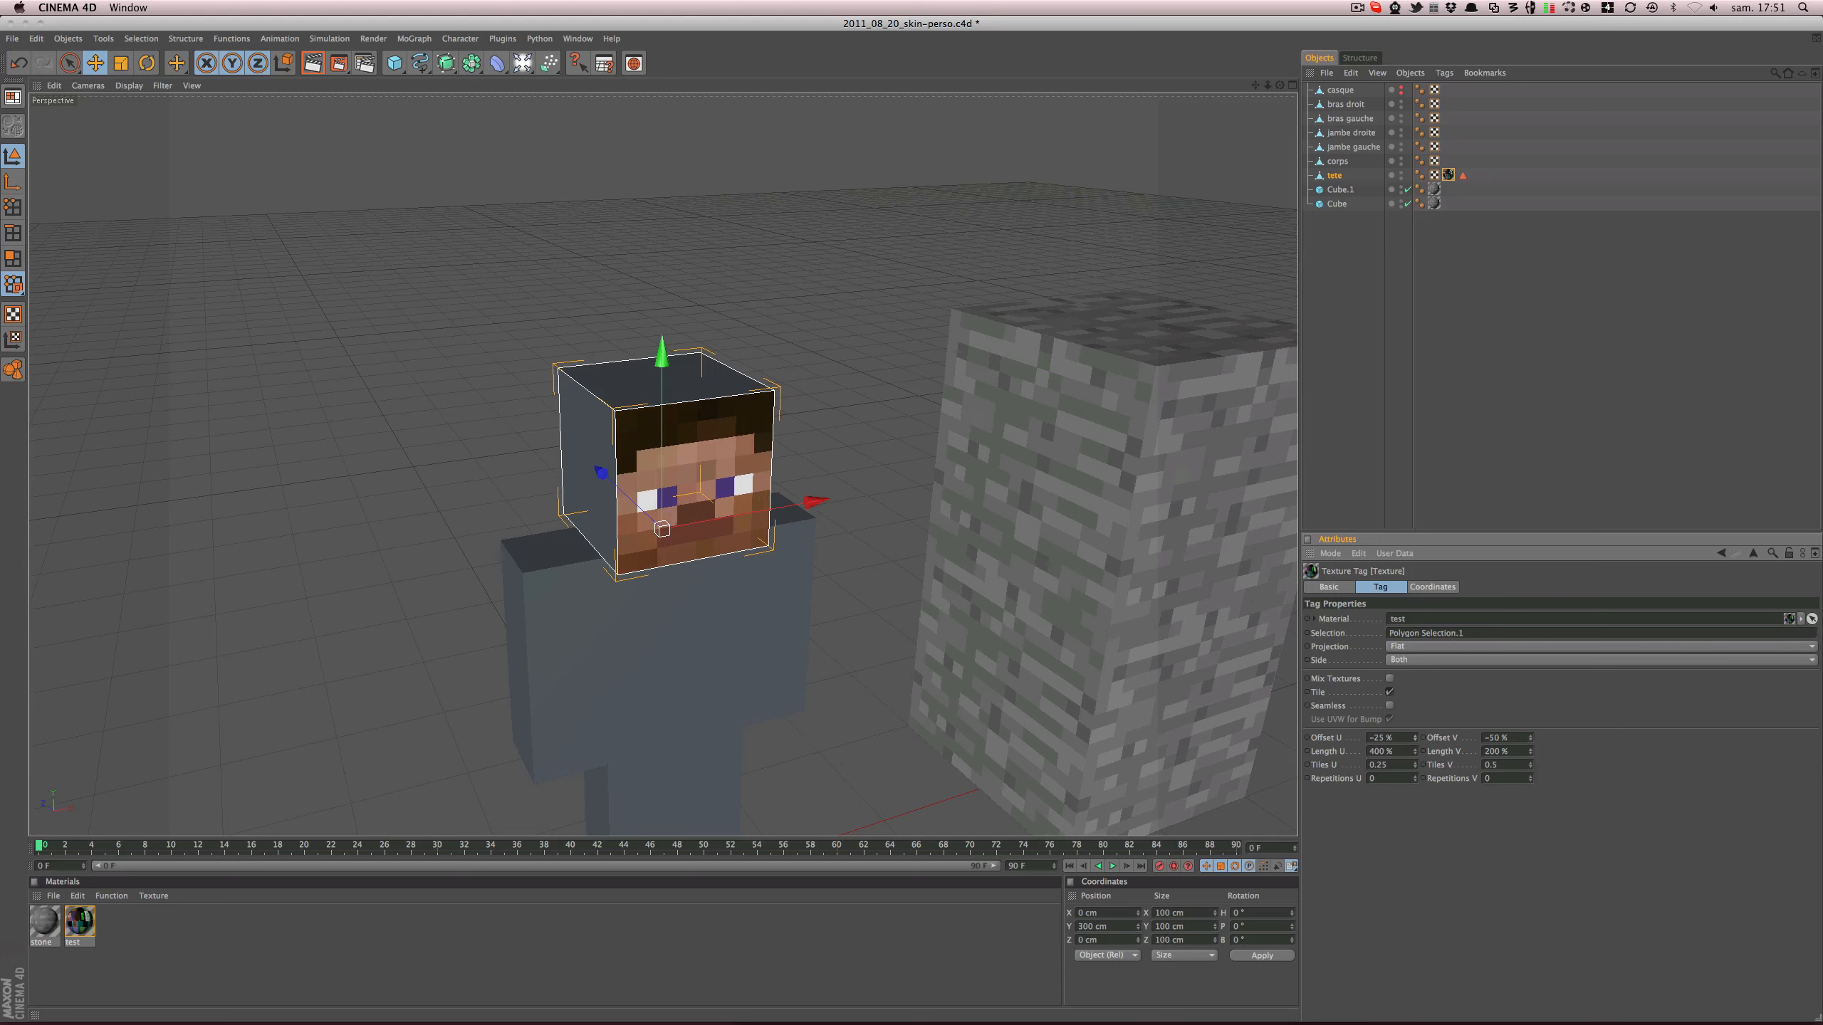
{"action": "left_click_drag", "start_coordinate": [1414, 738], "coordinate": [1415, 738]}
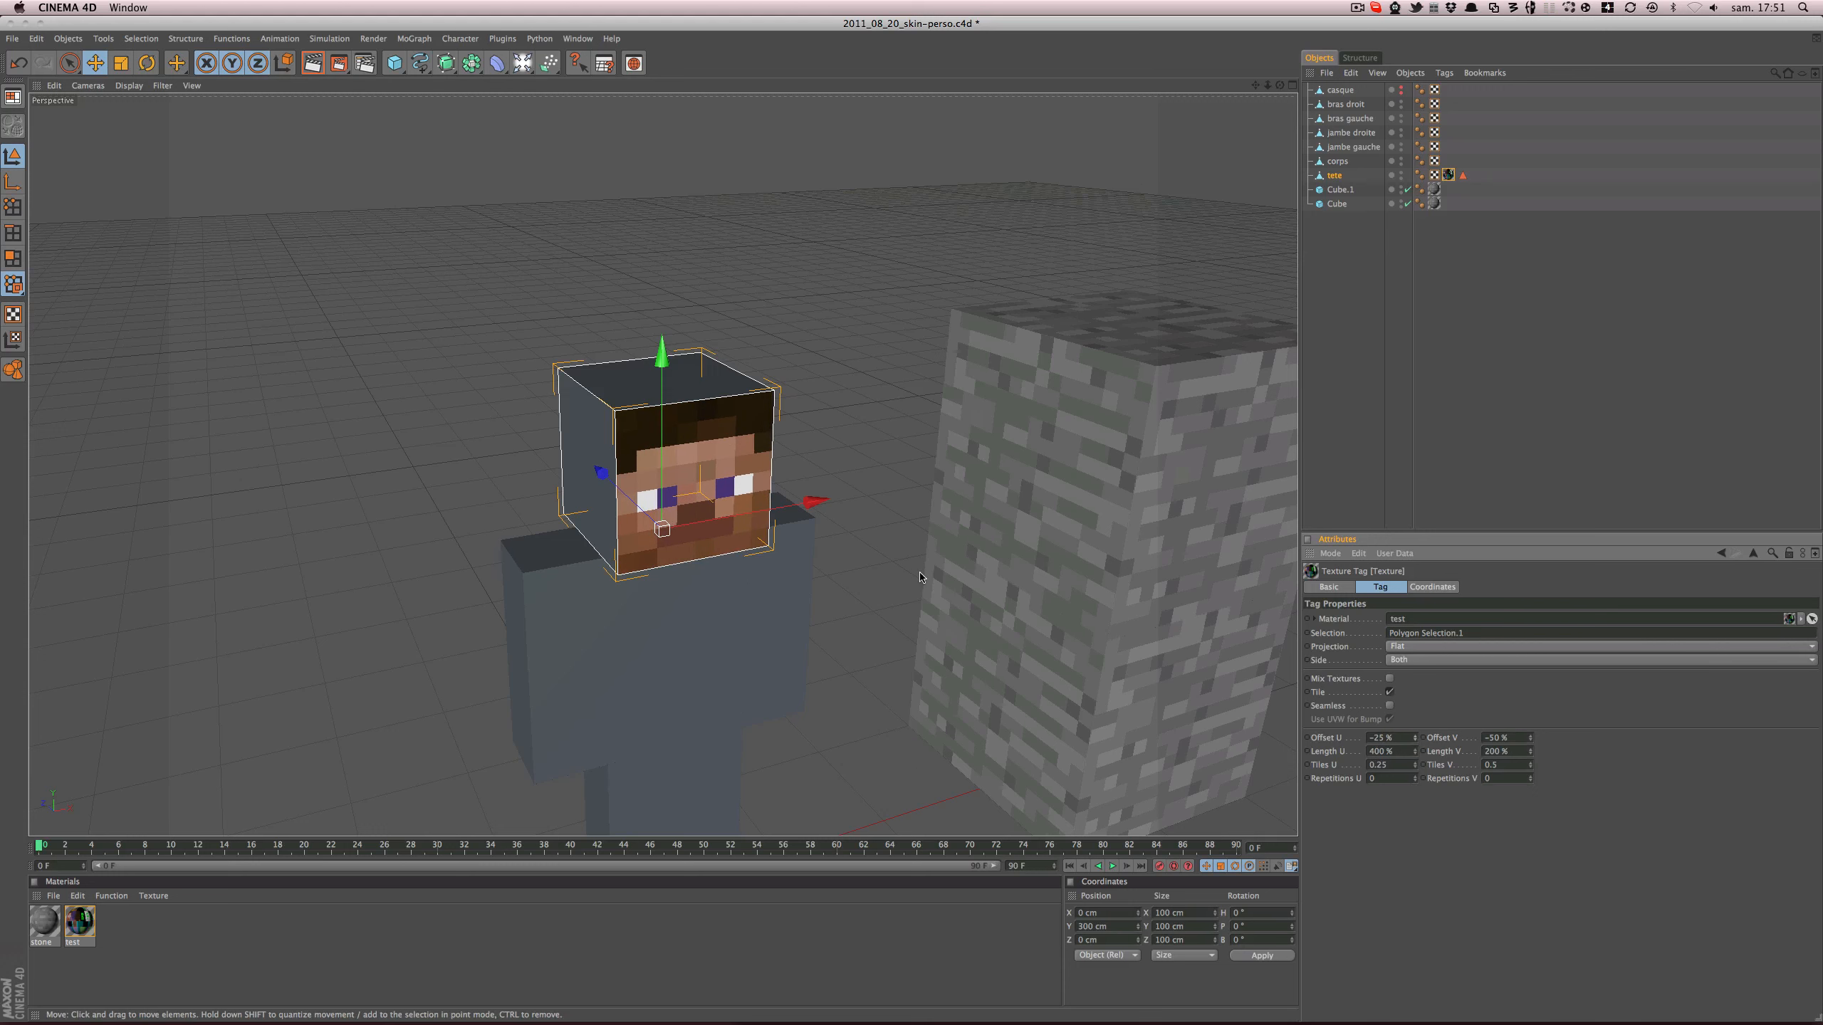
- In polygon mode, select the bare side face of the head at X -50 cm
{"action": "left_click_drag", "start_coordinate": [919, 572], "coordinate": [503, 381], "text": "alt"}
{"action": "left_click", "coordinate": [14, 258]}
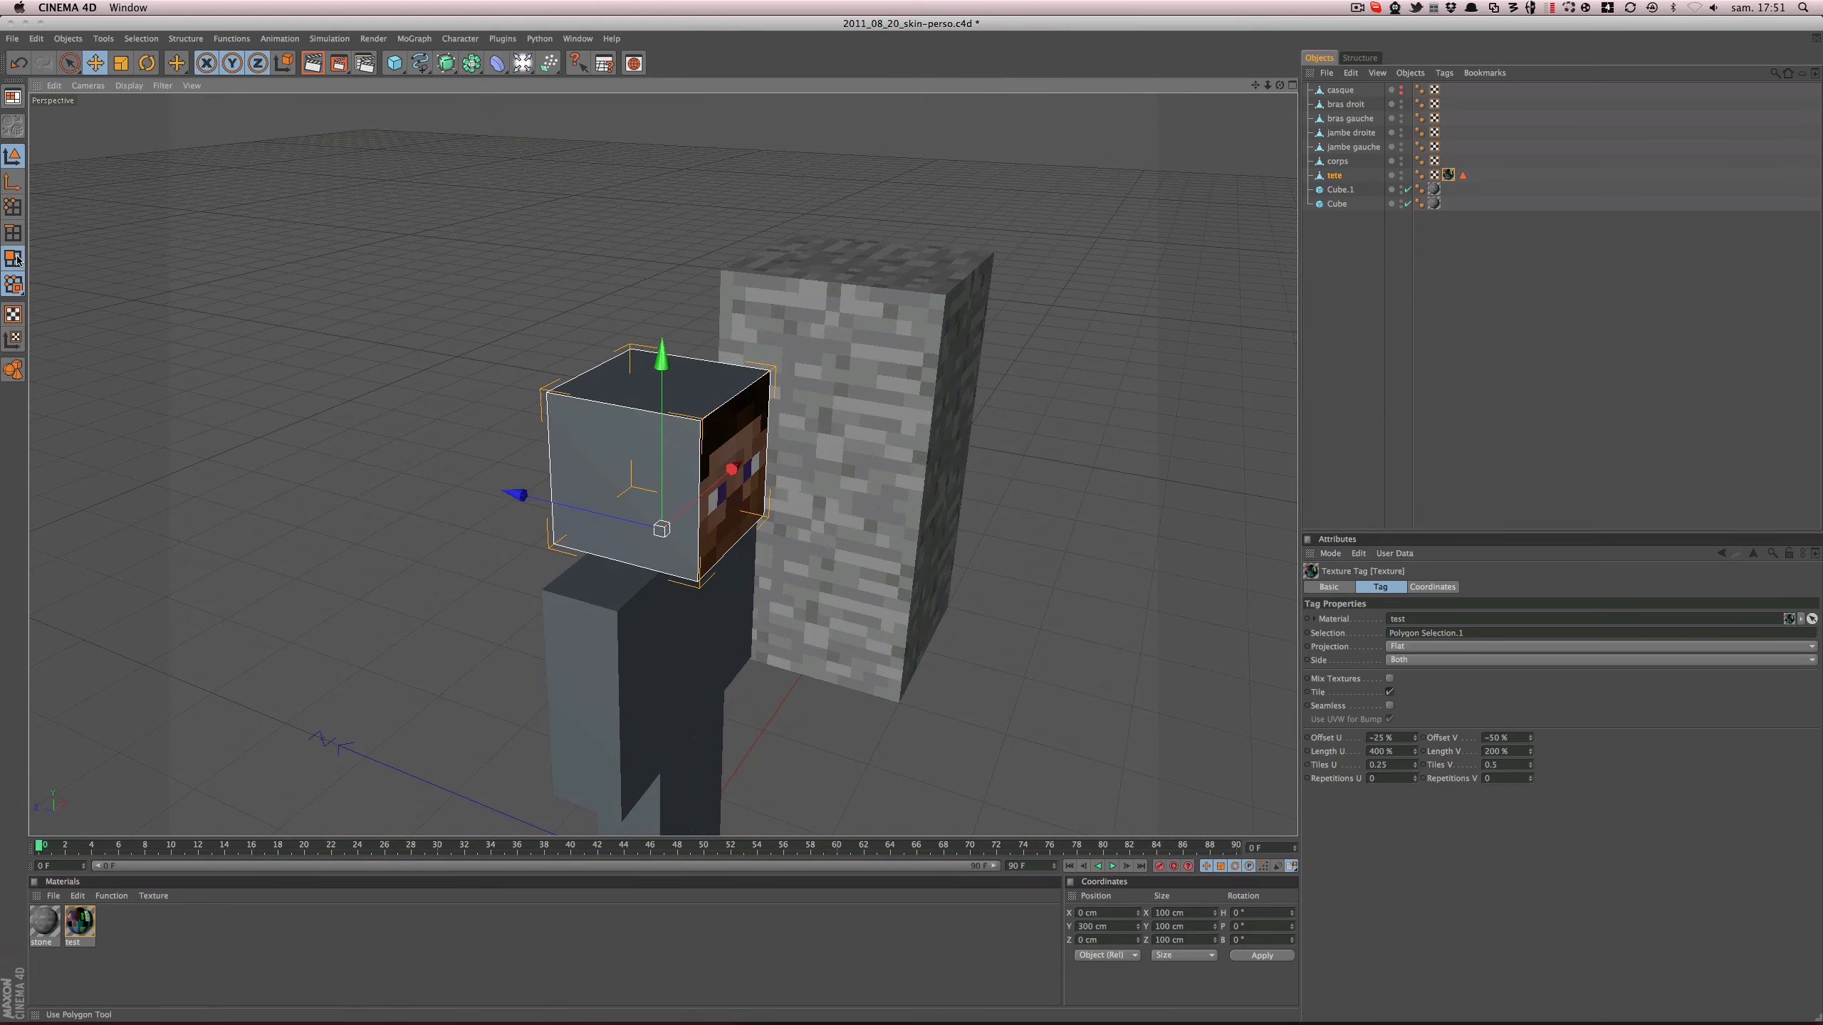
{"action": "left_click", "coordinate": [656, 478]}
{"action": "mouse_move", "coordinate": [831, 516]}
{"action": "left_mouse_down", "text": "alt"}
{"action": "mouse_move", "coordinate": [883, 502]}
{"action": "mouse_move", "coordinate": [857, 494]}
{"action": "mouse_move", "coordinate": [872, 488]}
{"action": "mouse_move", "coordinate": [831, 516]}
{"action": "left_mouse_up", "text": "alt"}
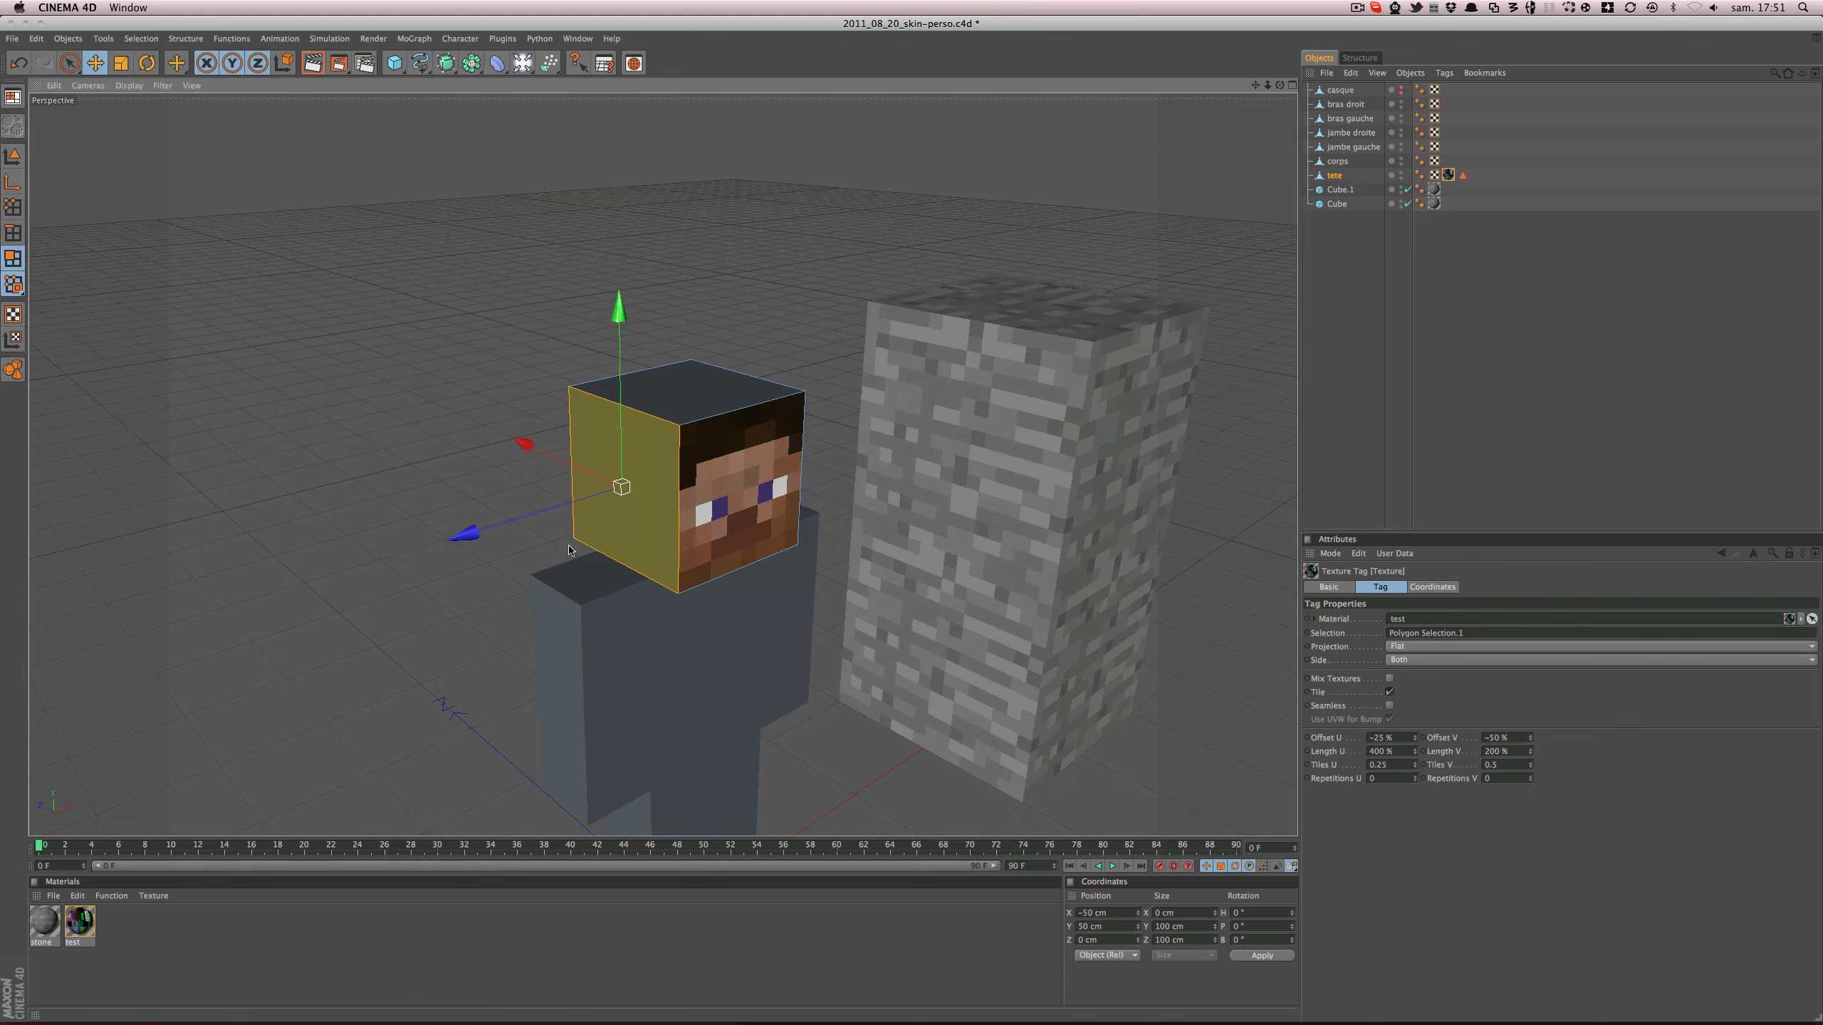
{"action": "left_click_drag", "start_coordinate": [920, 507], "coordinate": [1114, 569], "text": "alt"}
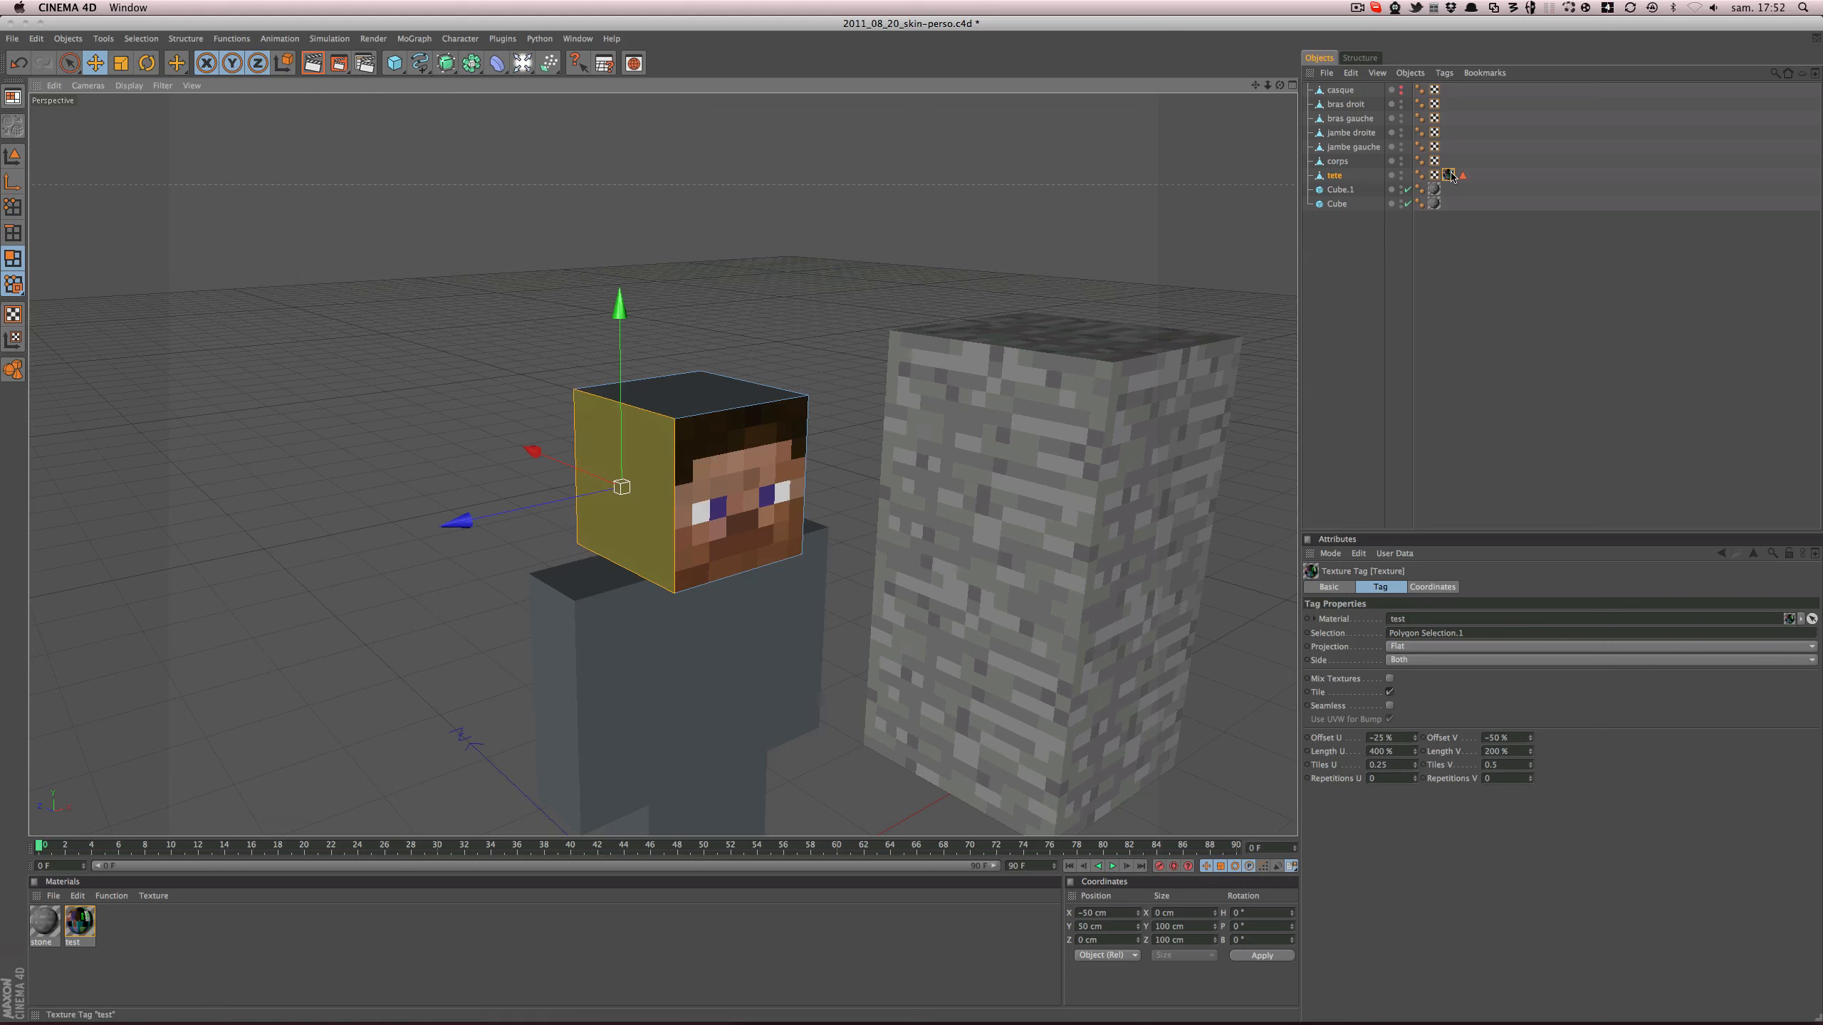
{"action": "left_click_drag", "start_coordinate": [1451, 175], "coordinate": [1491, 178]}
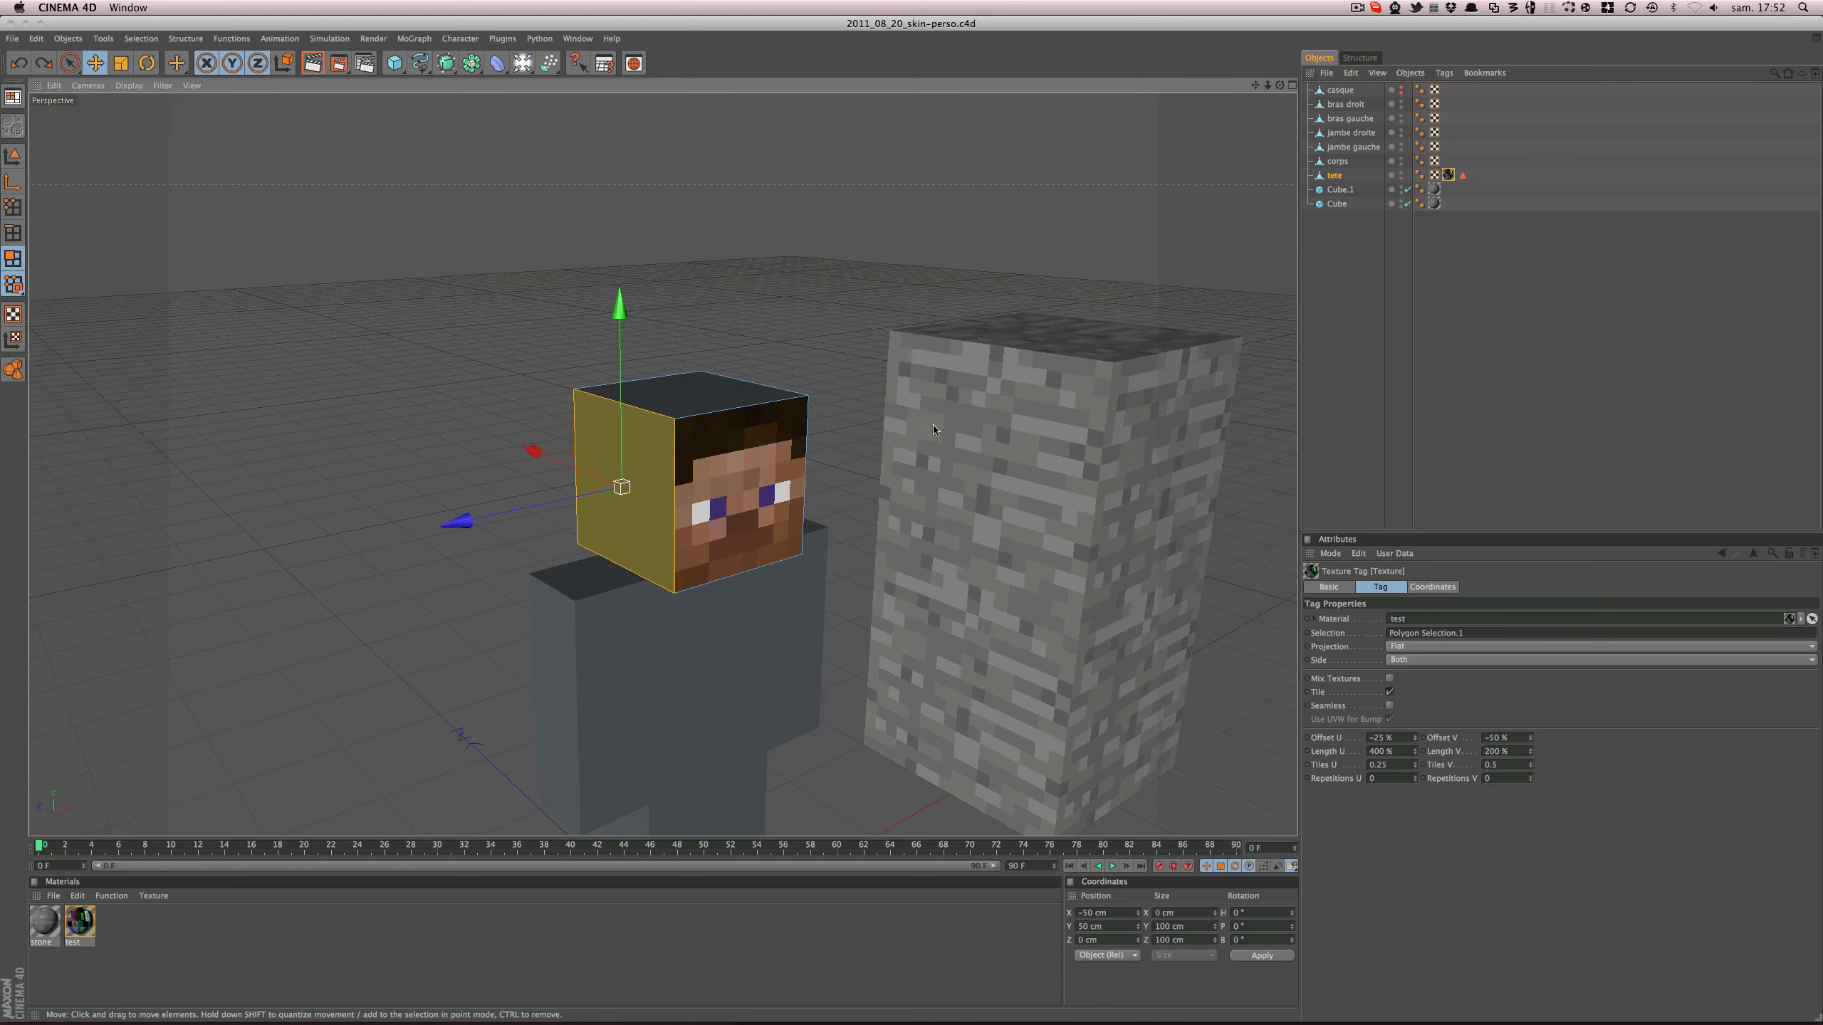
{"action": "key", "text": "Delete"}
- Rename the head's Polygon Selection.1 tag to face
{"action": "left_click", "coordinate": [1462, 176]}
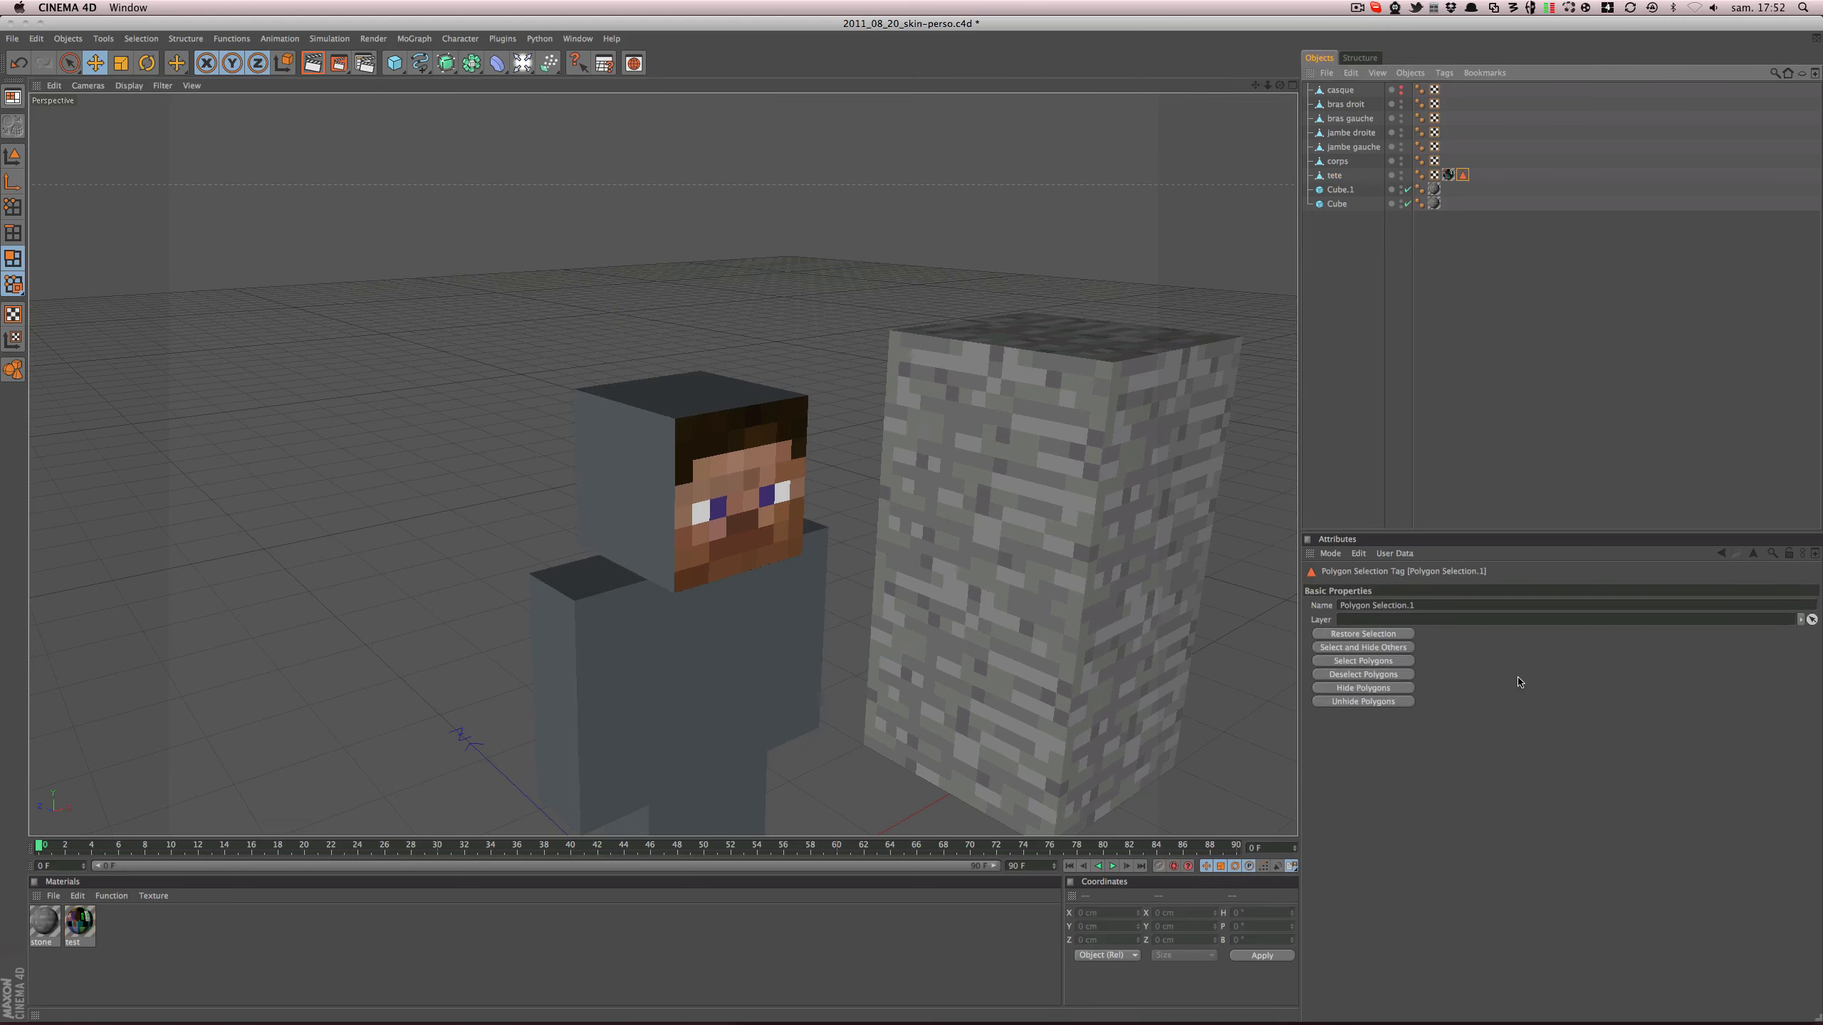
{"action": "left_click", "coordinate": [1458, 606]}
{"action": "type", "text": "f"}
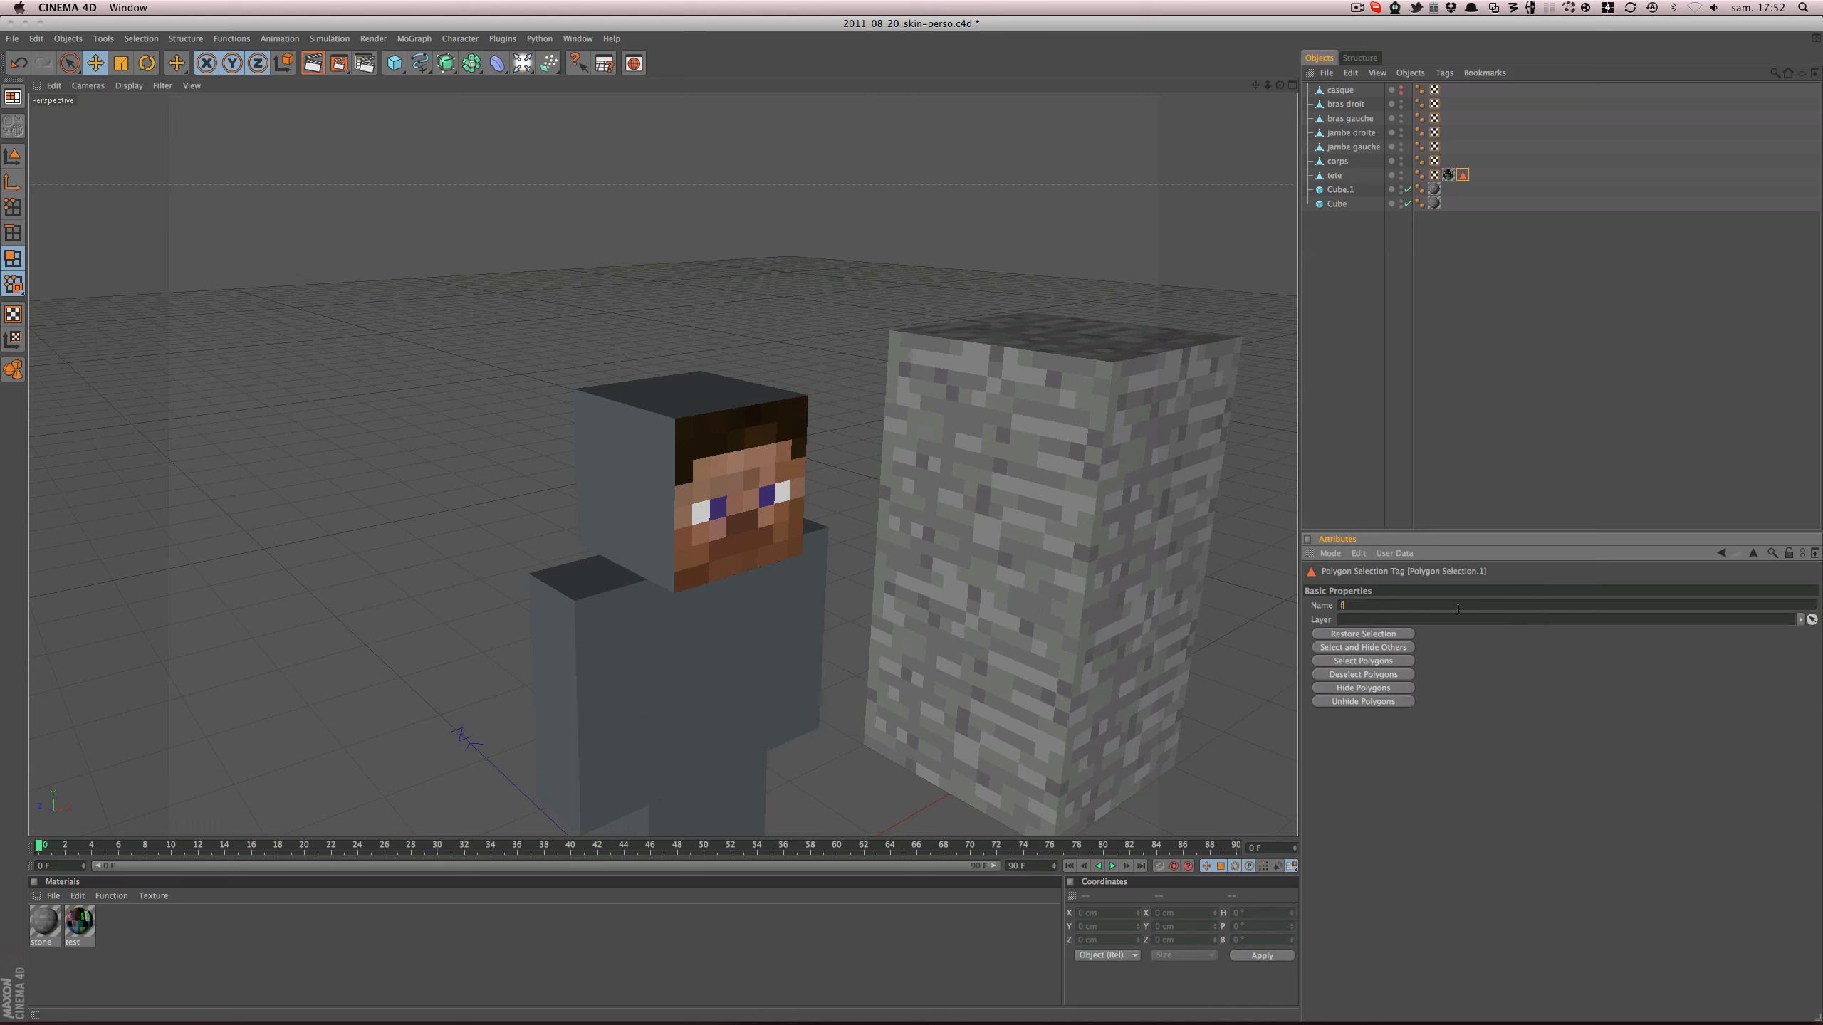
{"action": "type", "text": "ace"}
{"action": "key", "text": "Return"}
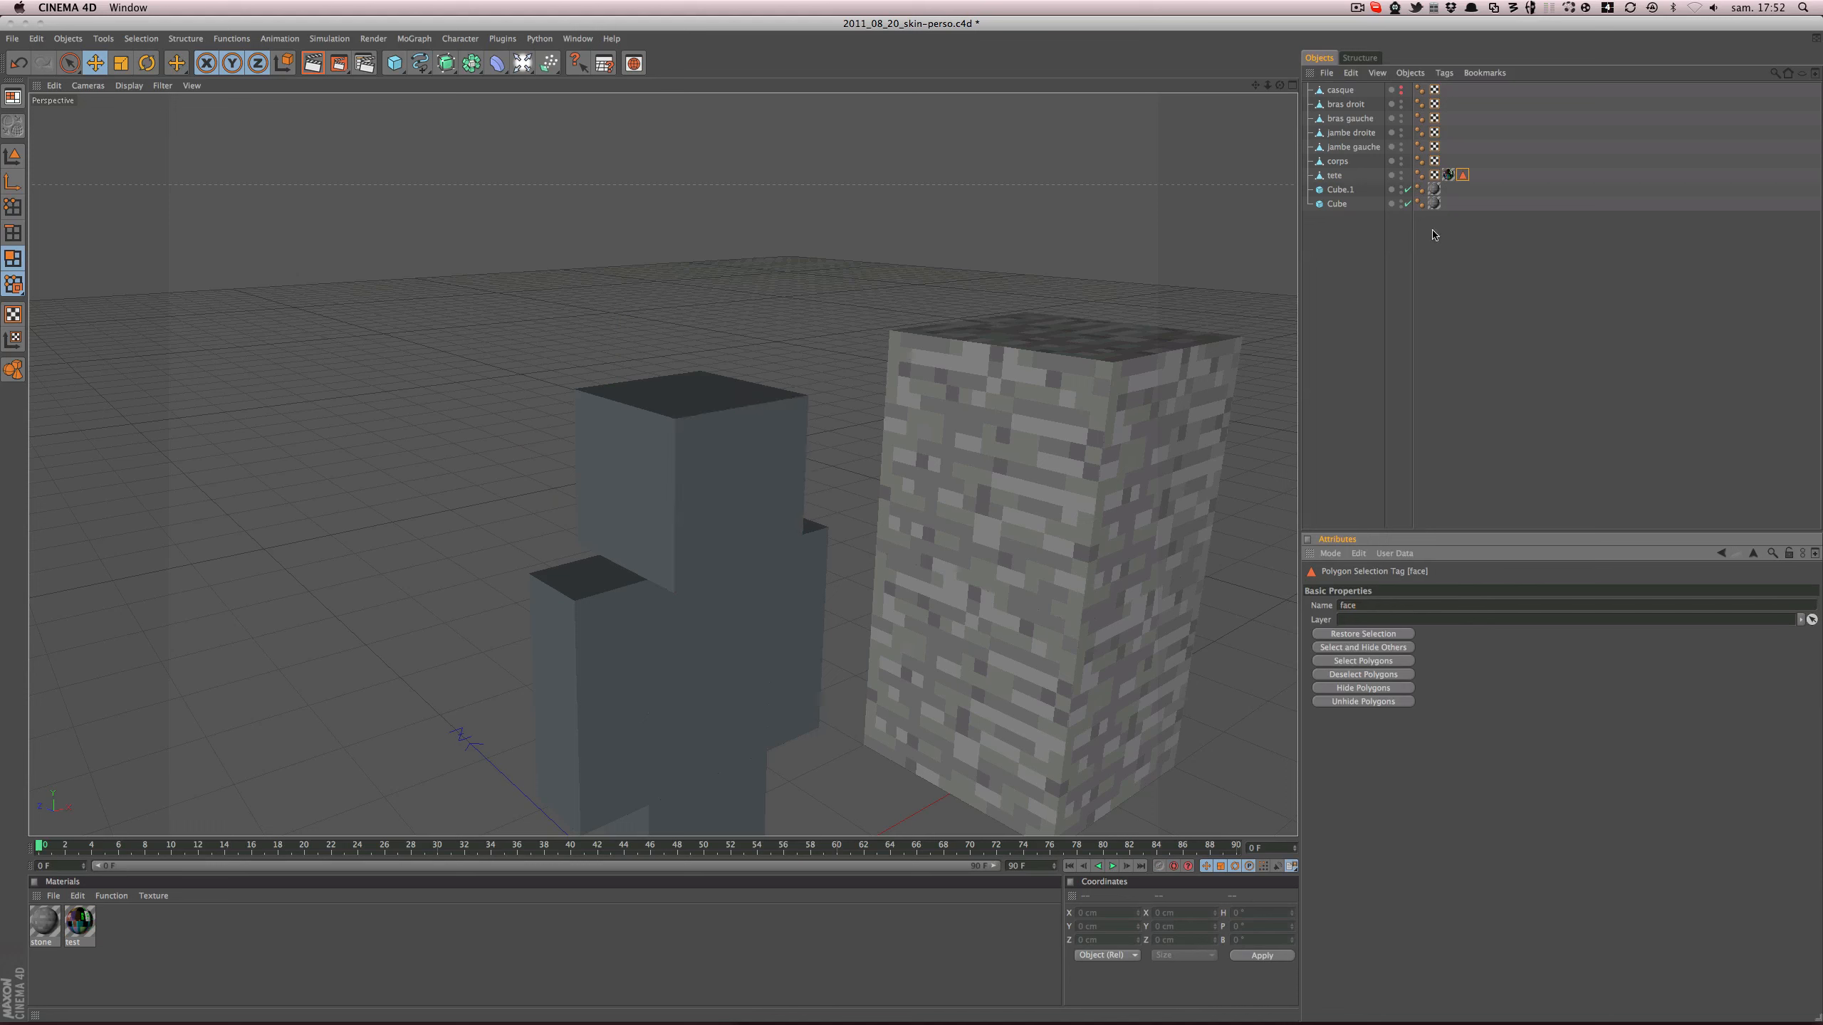
- Restrict the head's texture tag to the face selection and save the scene
{"action": "left_click", "coordinate": [1448, 175]}
{"action": "left_click_drag", "start_coordinate": [1462, 174], "coordinate": [1417, 632]}
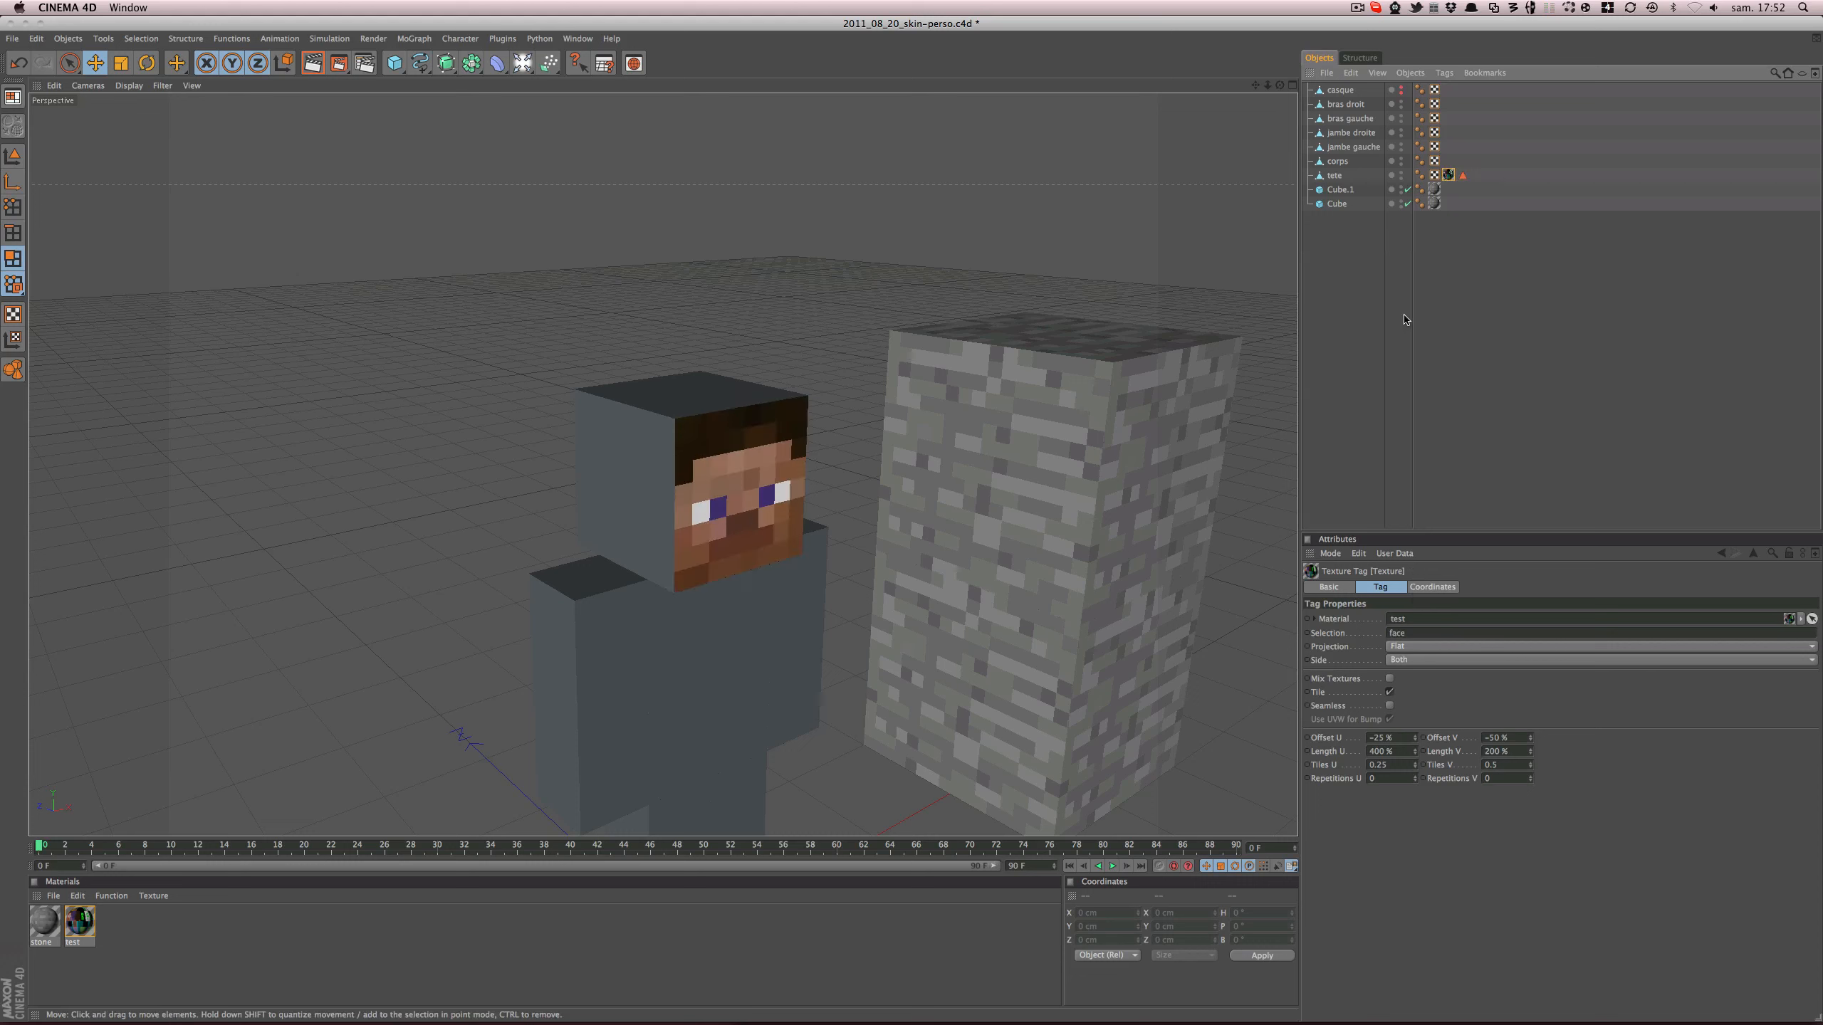
{"action": "left_click", "coordinate": [1506, 181]}
{"action": "key", "text": "super+s"}
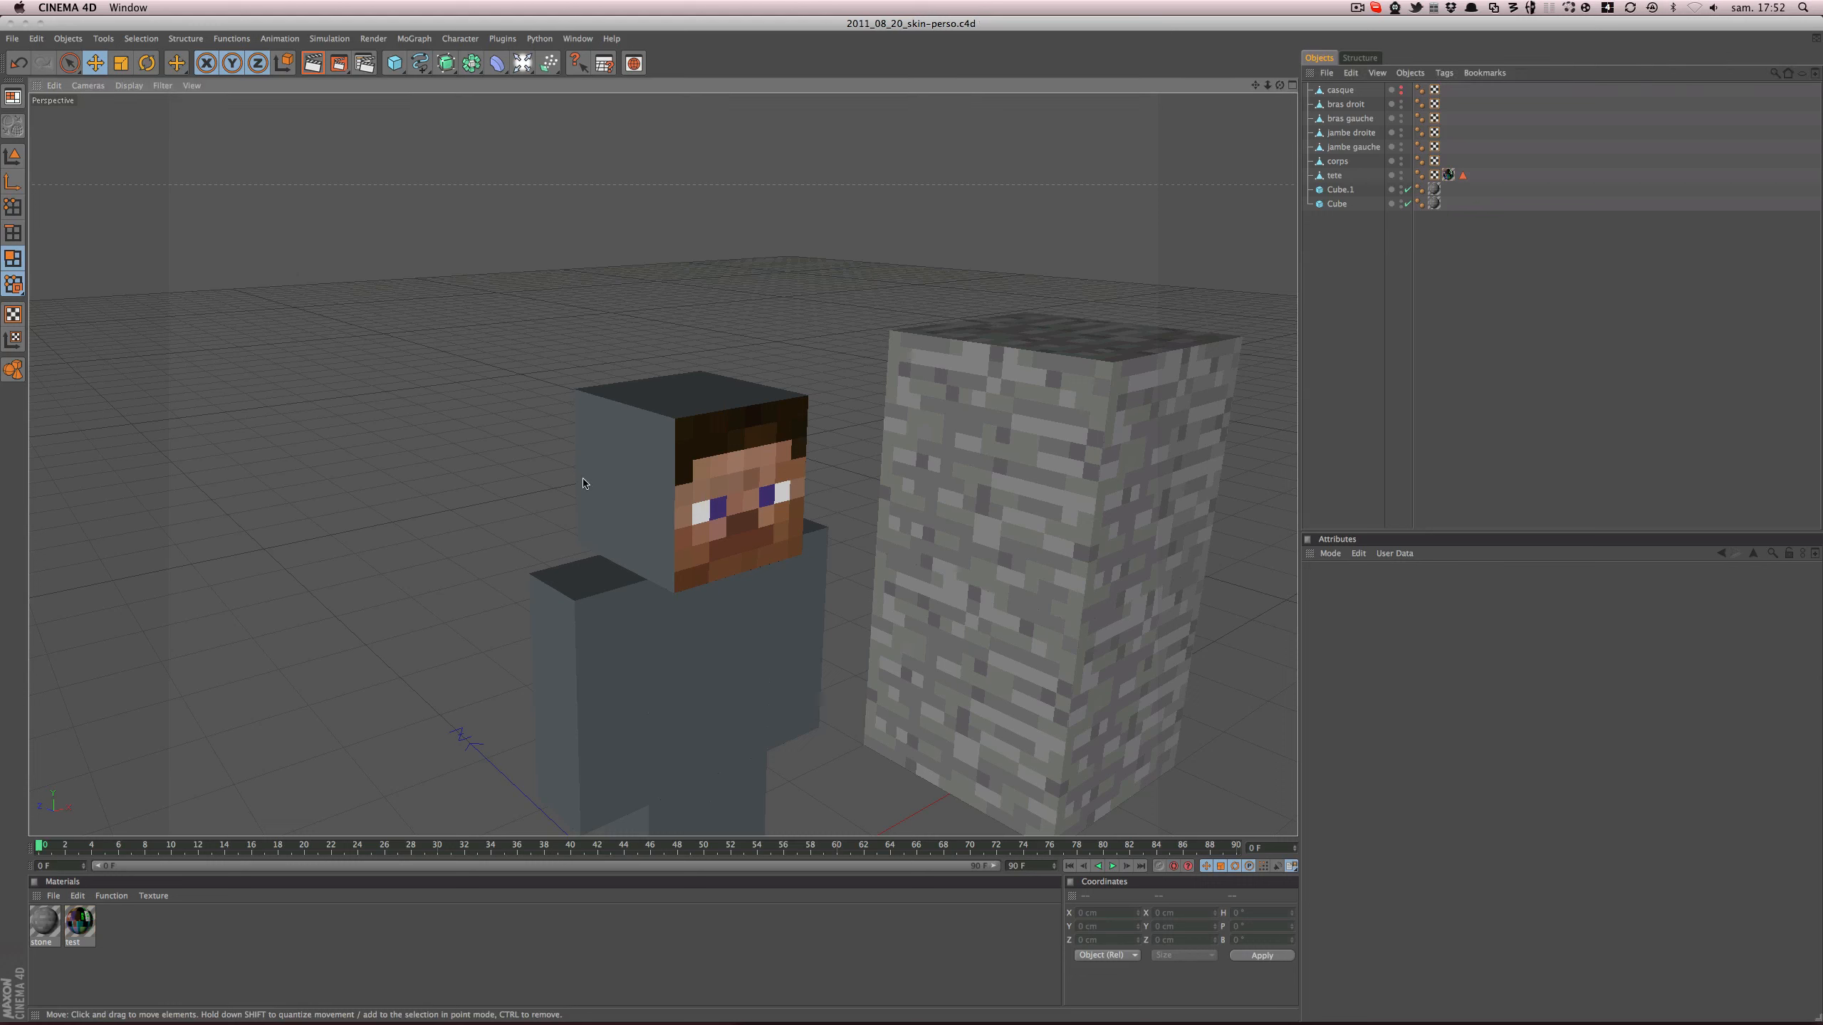
- Store the head's side face at X -50 cm as a polygon selection named tete_gauche
{"action": "left_click", "coordinate": [625, 474]}
{"action": "left_click", "coordinate": [576, 511]}
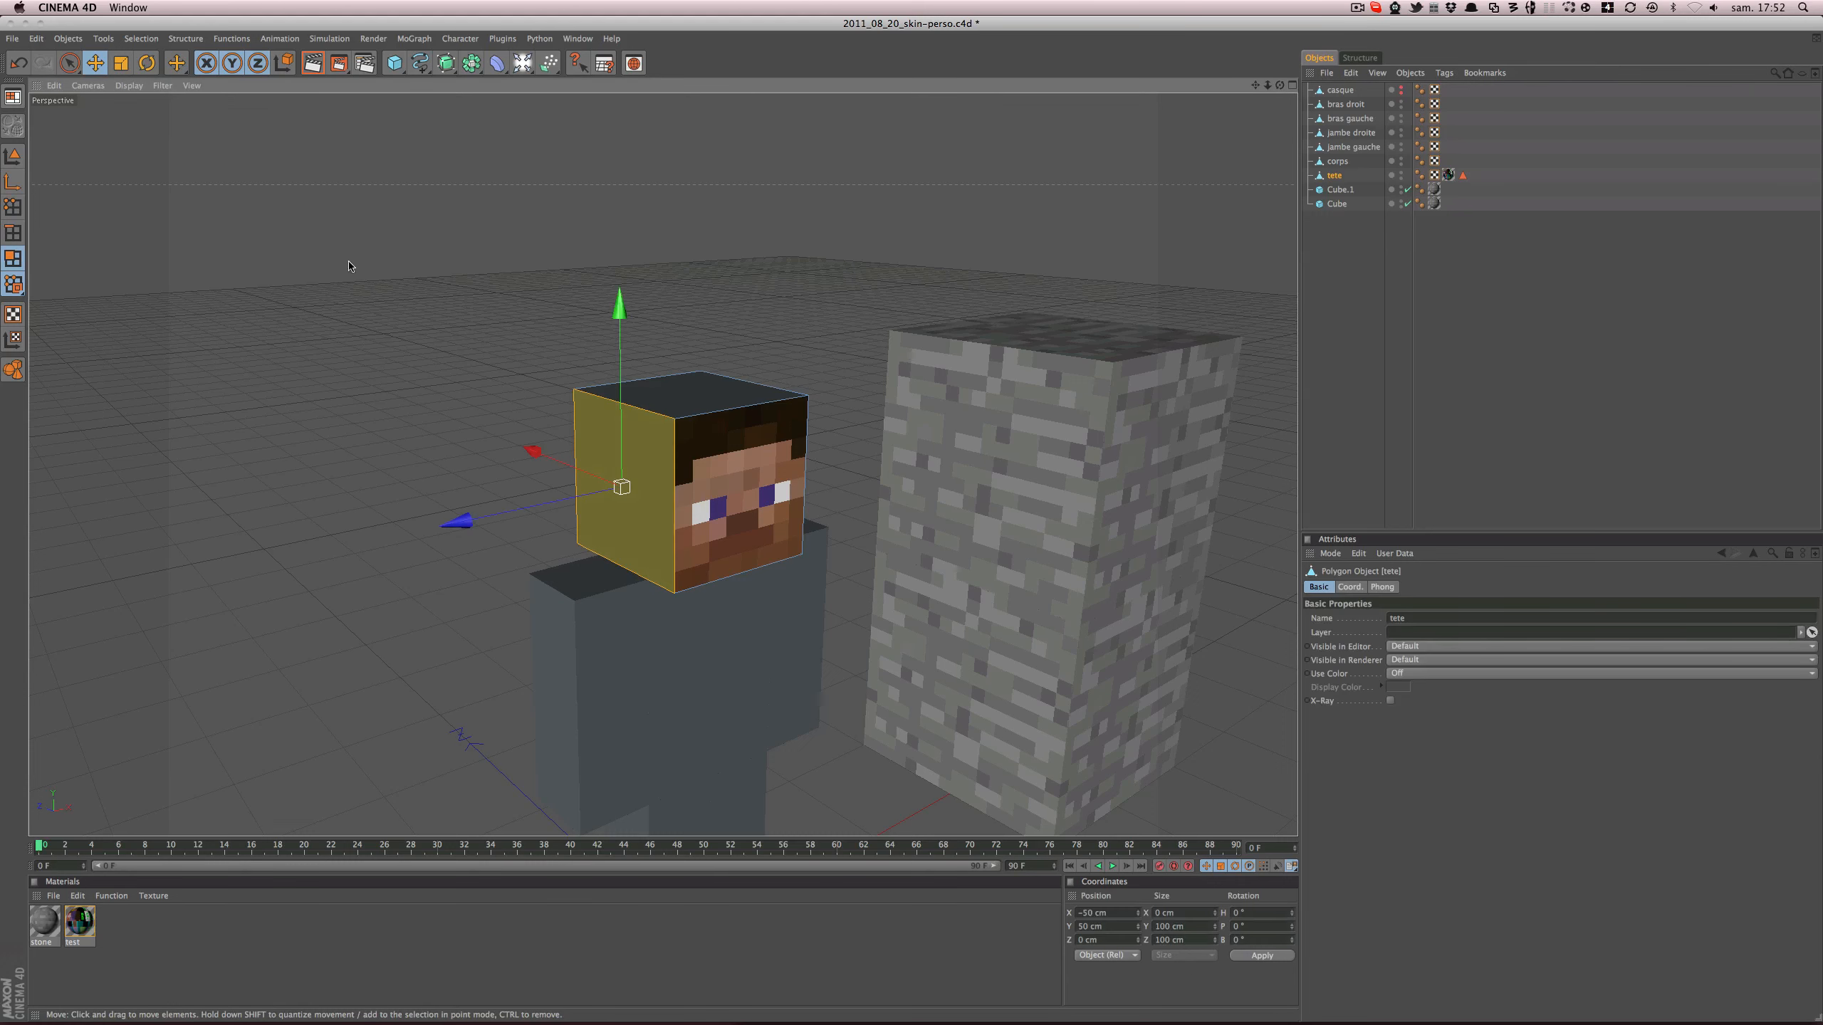
{"action": "left_click", "coordinate": [163, 41]}
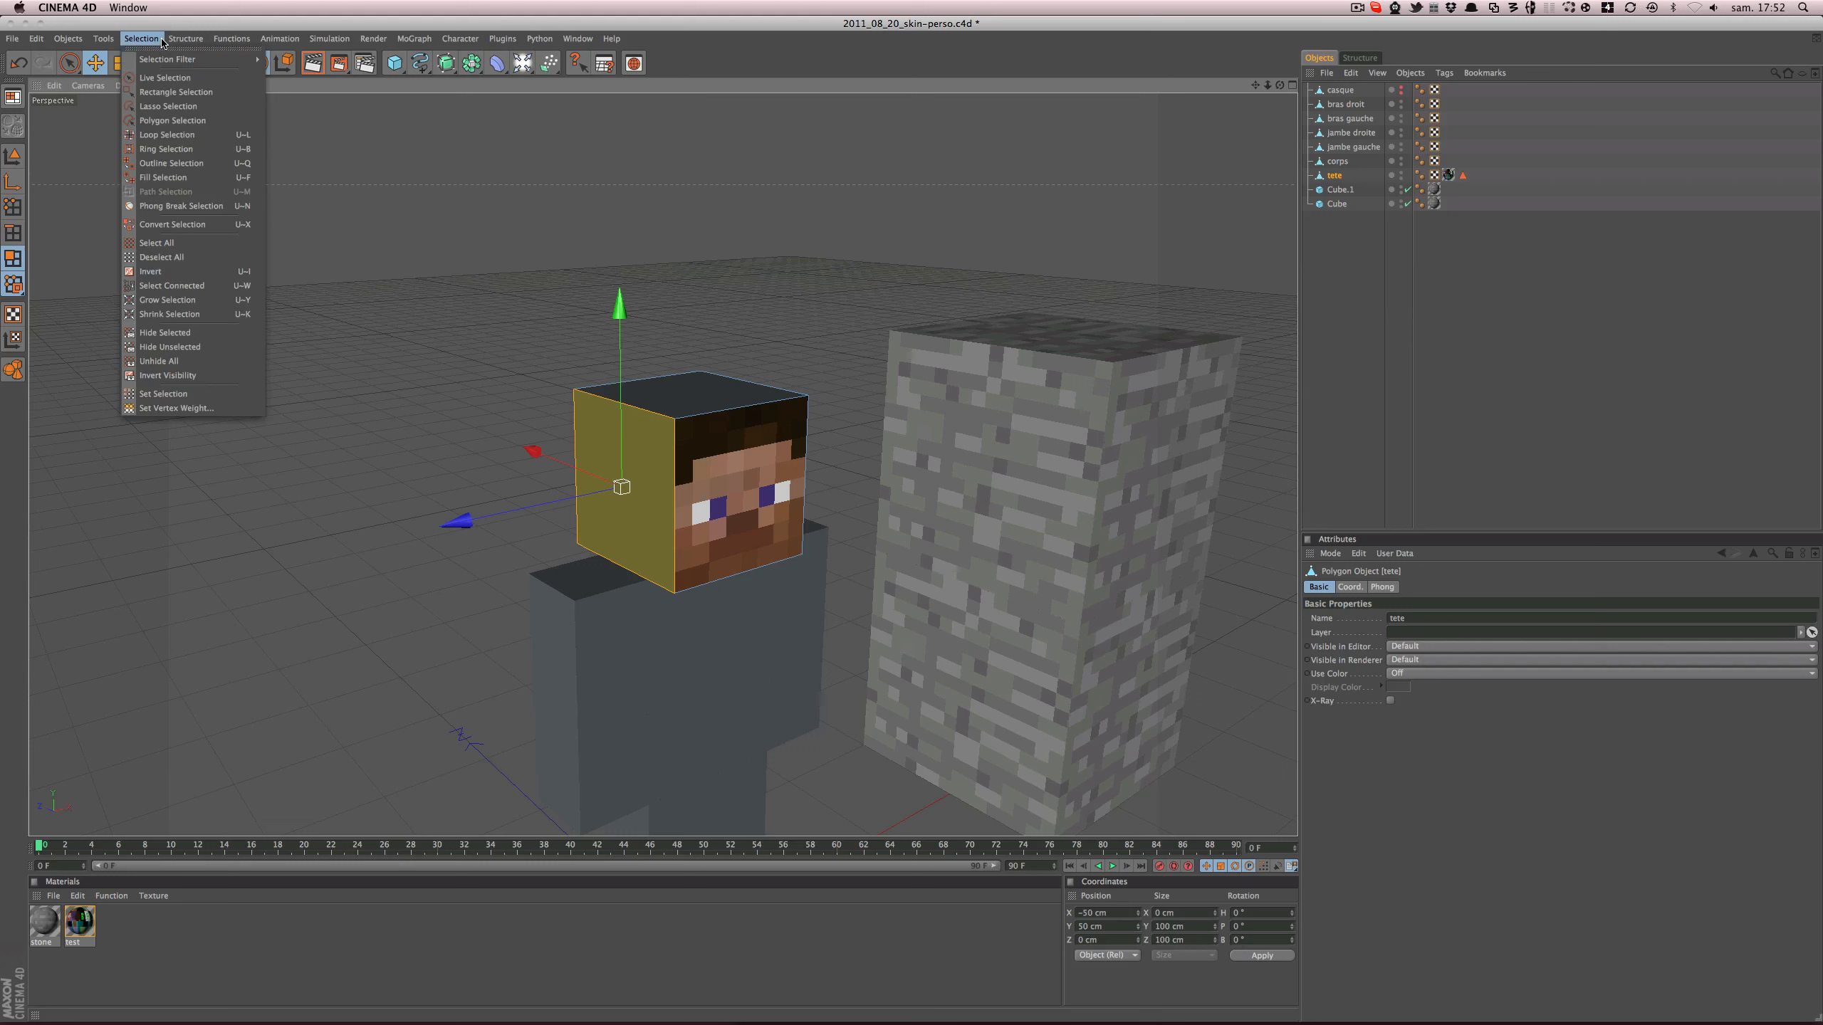
{"action": "left_click", "coordinate": [188, 394]}
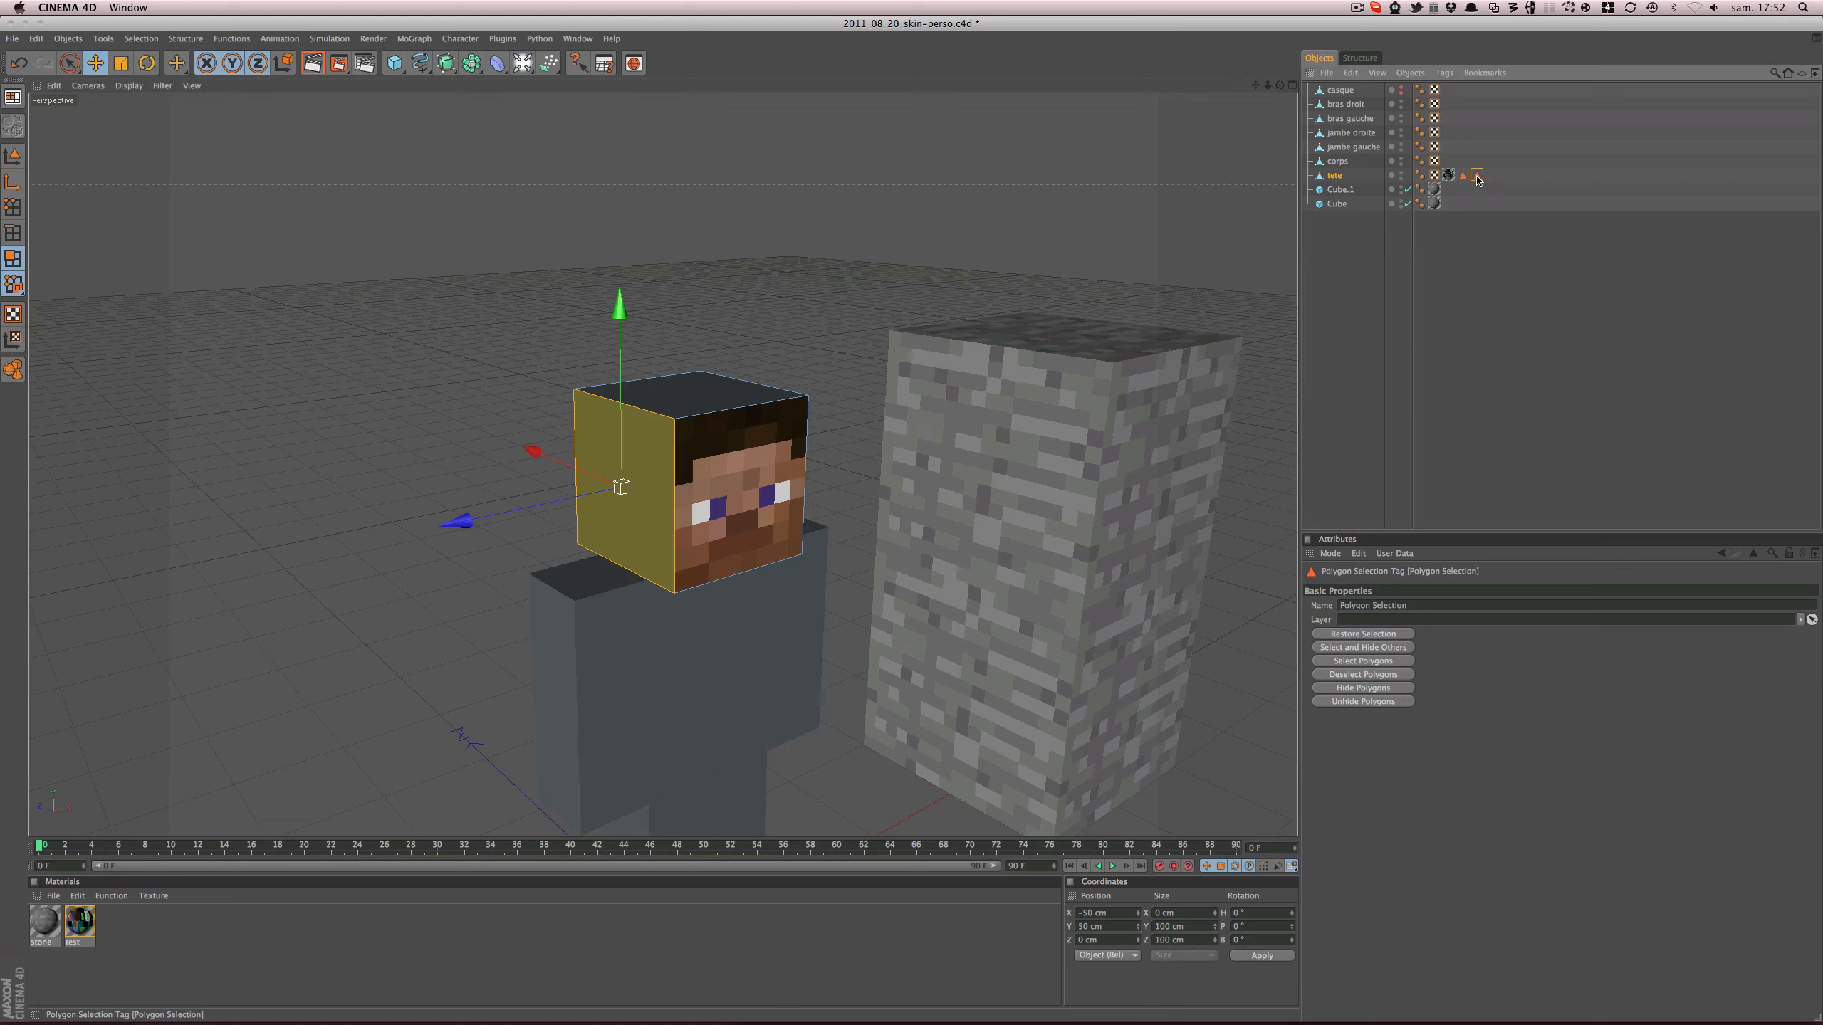
{"action": "left_click", "coordinate": [1361, 606]}
{"action": "type", "text": "tete"}
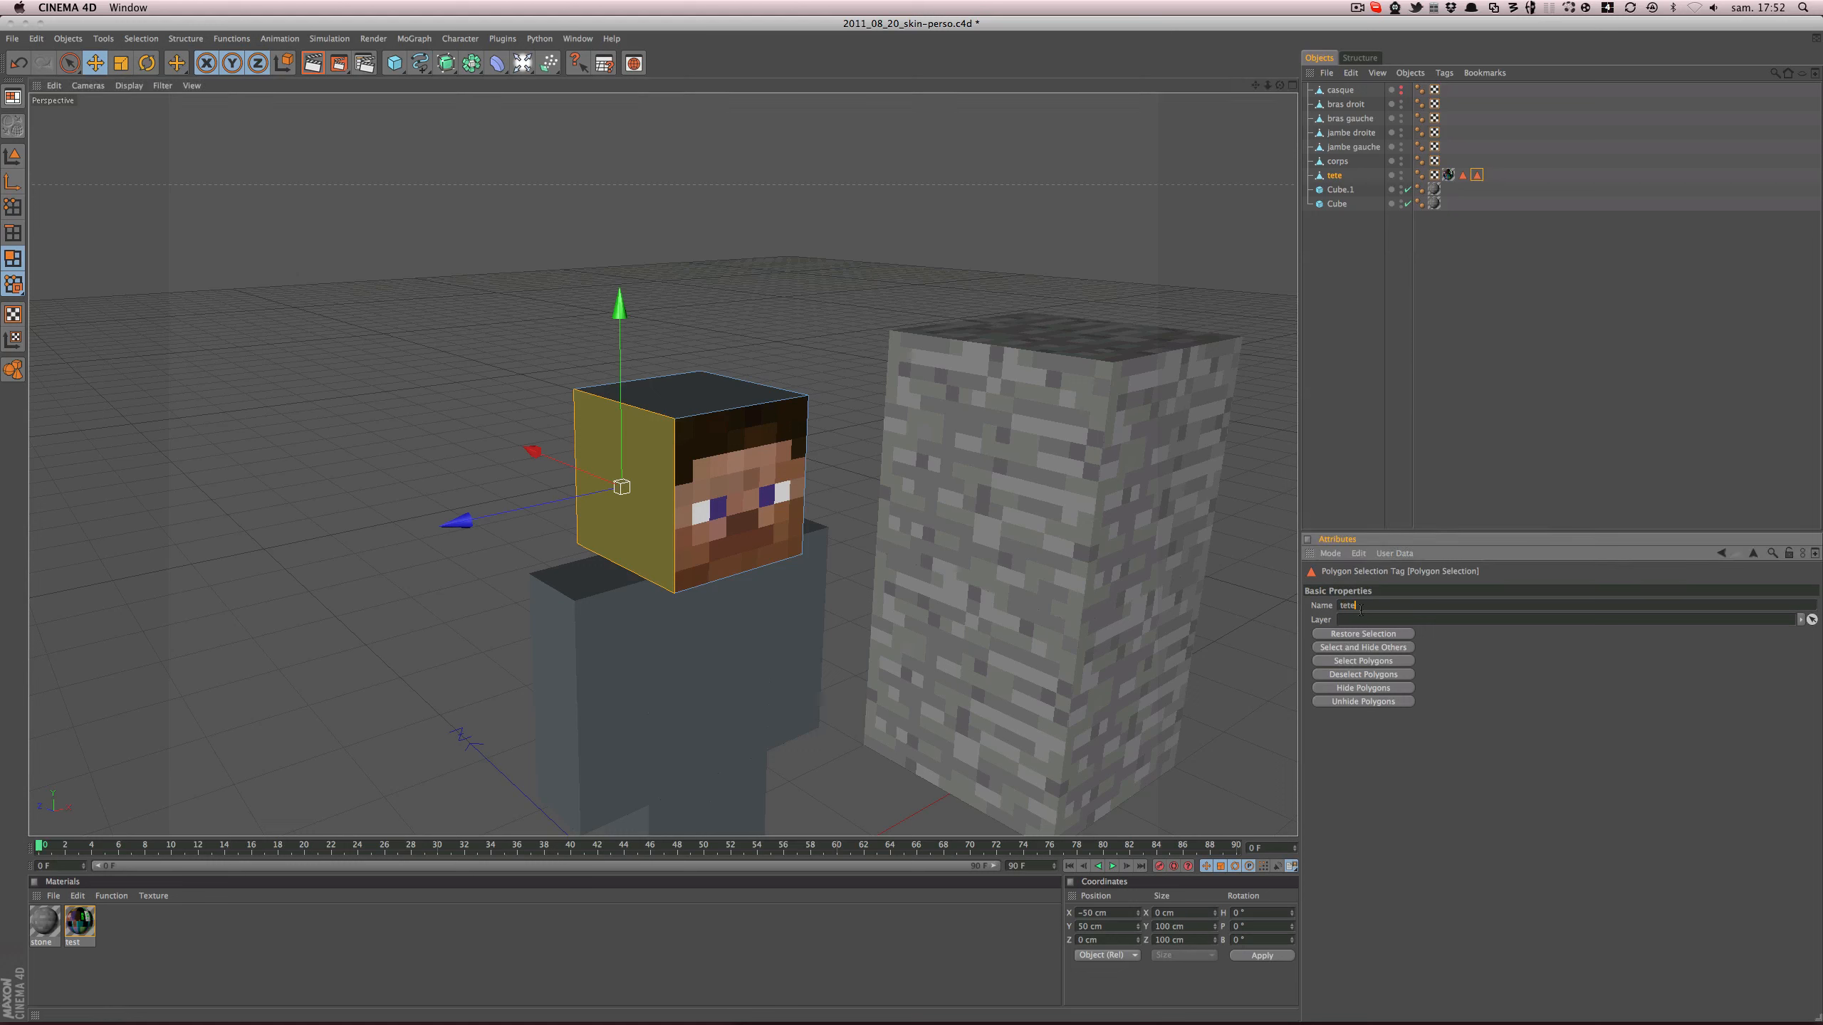
{"action": "type", "text": "_gauche"}
{"action": "key", "text": "Return"}
{"action": "left_click_drag", "start_coordinate": [717, 433], "coordinate": [719, 436]}
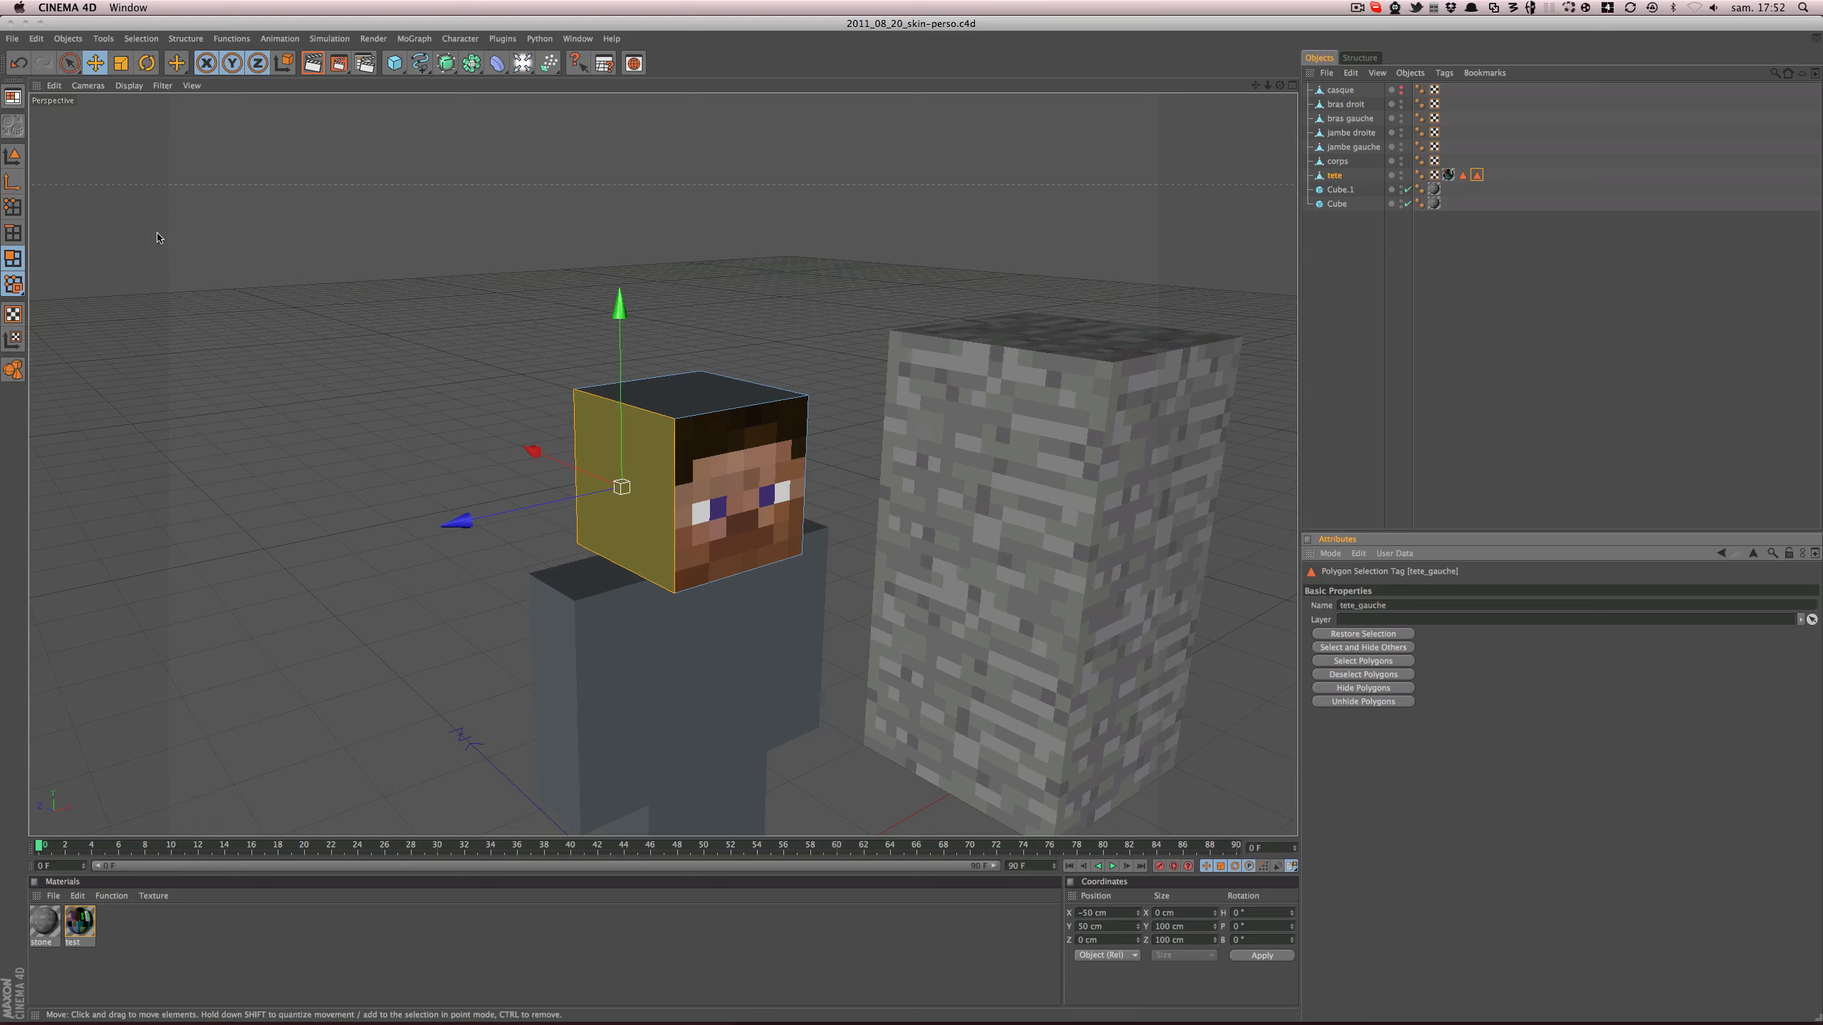
- Render the viewport in model mode to check the texture on the head's front, and save the scene
{"action": "left_click", "coordinate": [15, 164]}
{"action": "left_click", "coordinate": [223, 280]}
{"action": "left_click_drag", "start_coordinate": [292, 358], "coordinate": [248, 333], "text": "alt"}
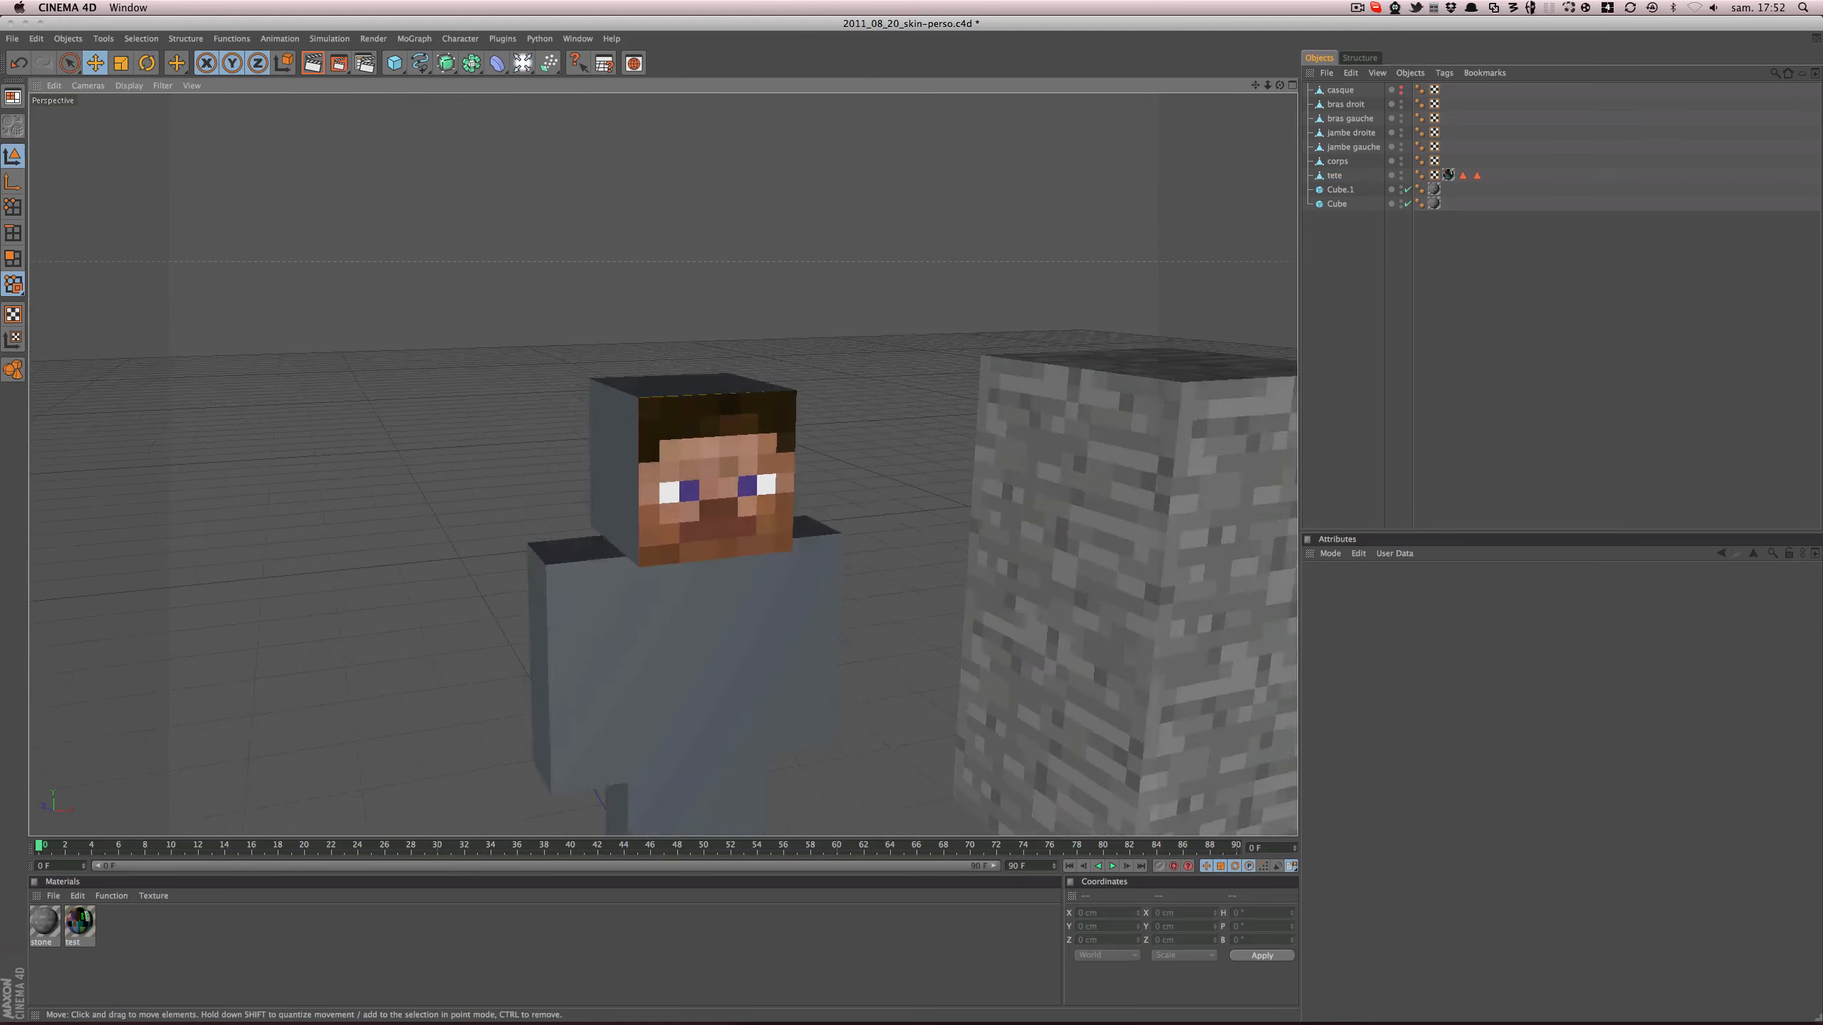
{"action": "left_click_drag", "start_coordinate": [596, 409], "coordinate": [528, 491], "text": "alt"}
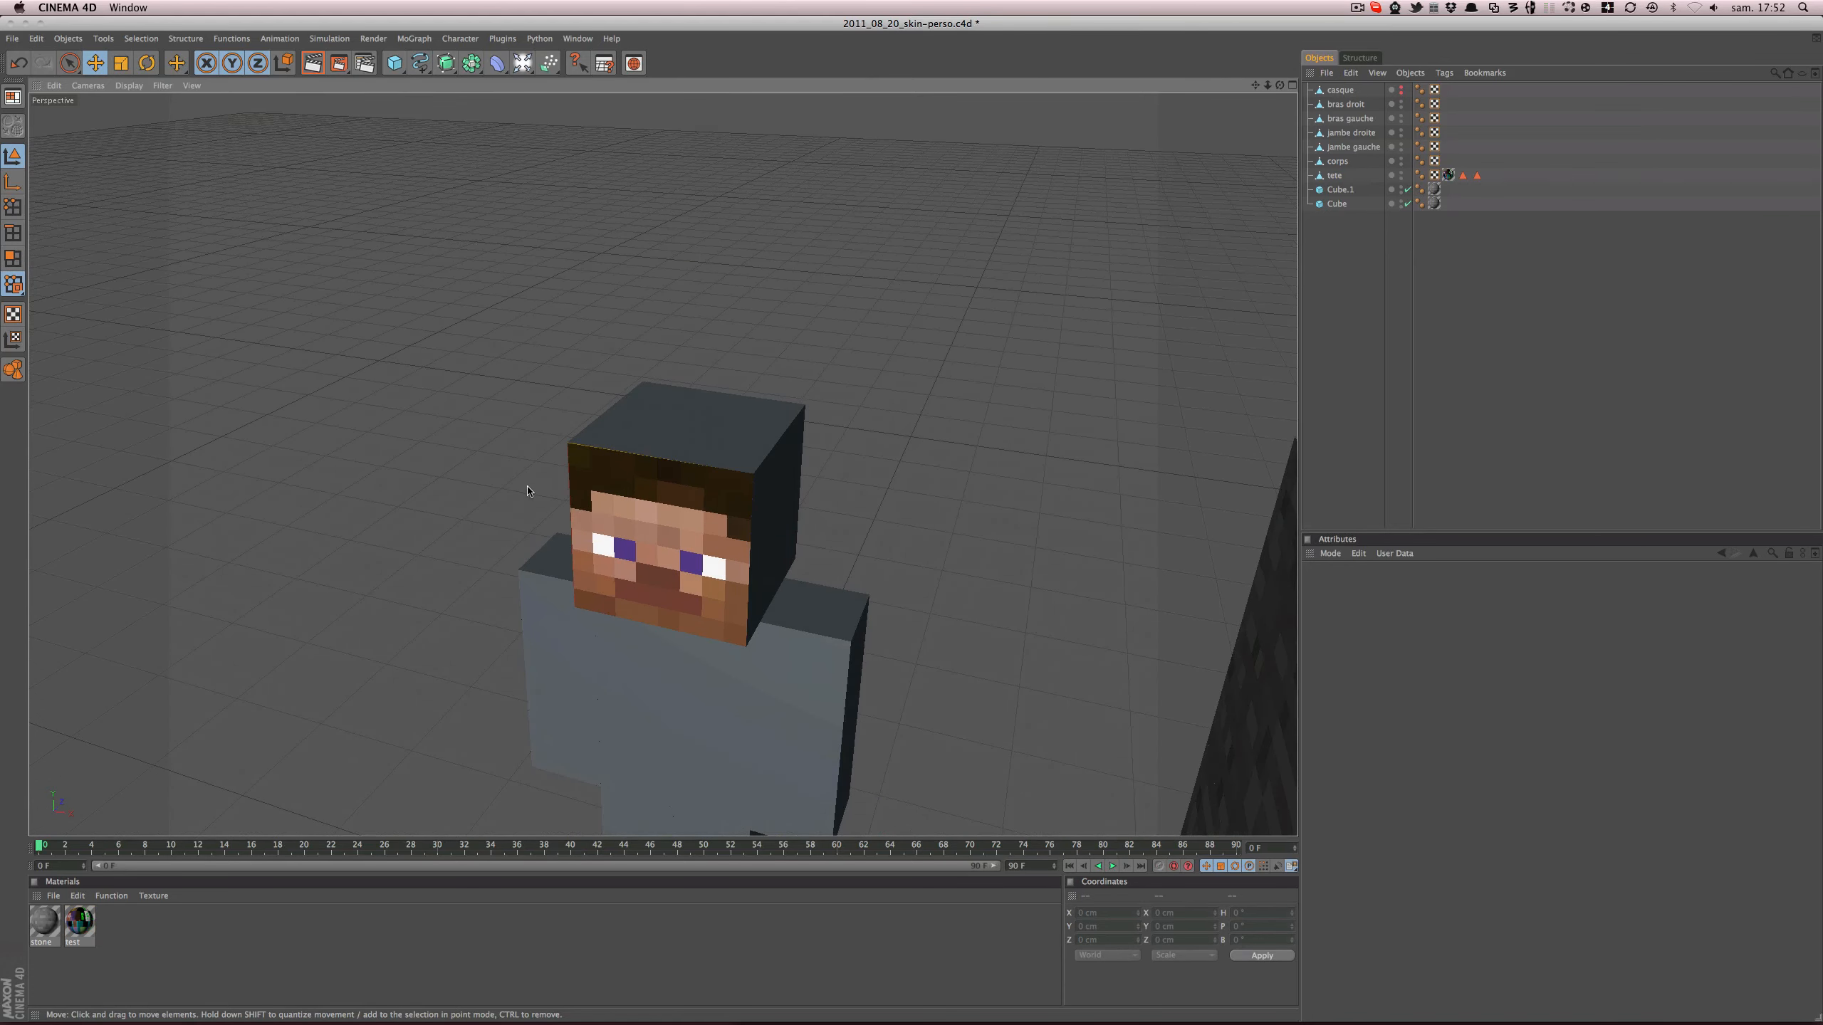
{"action": "key", "text": "super+r"}
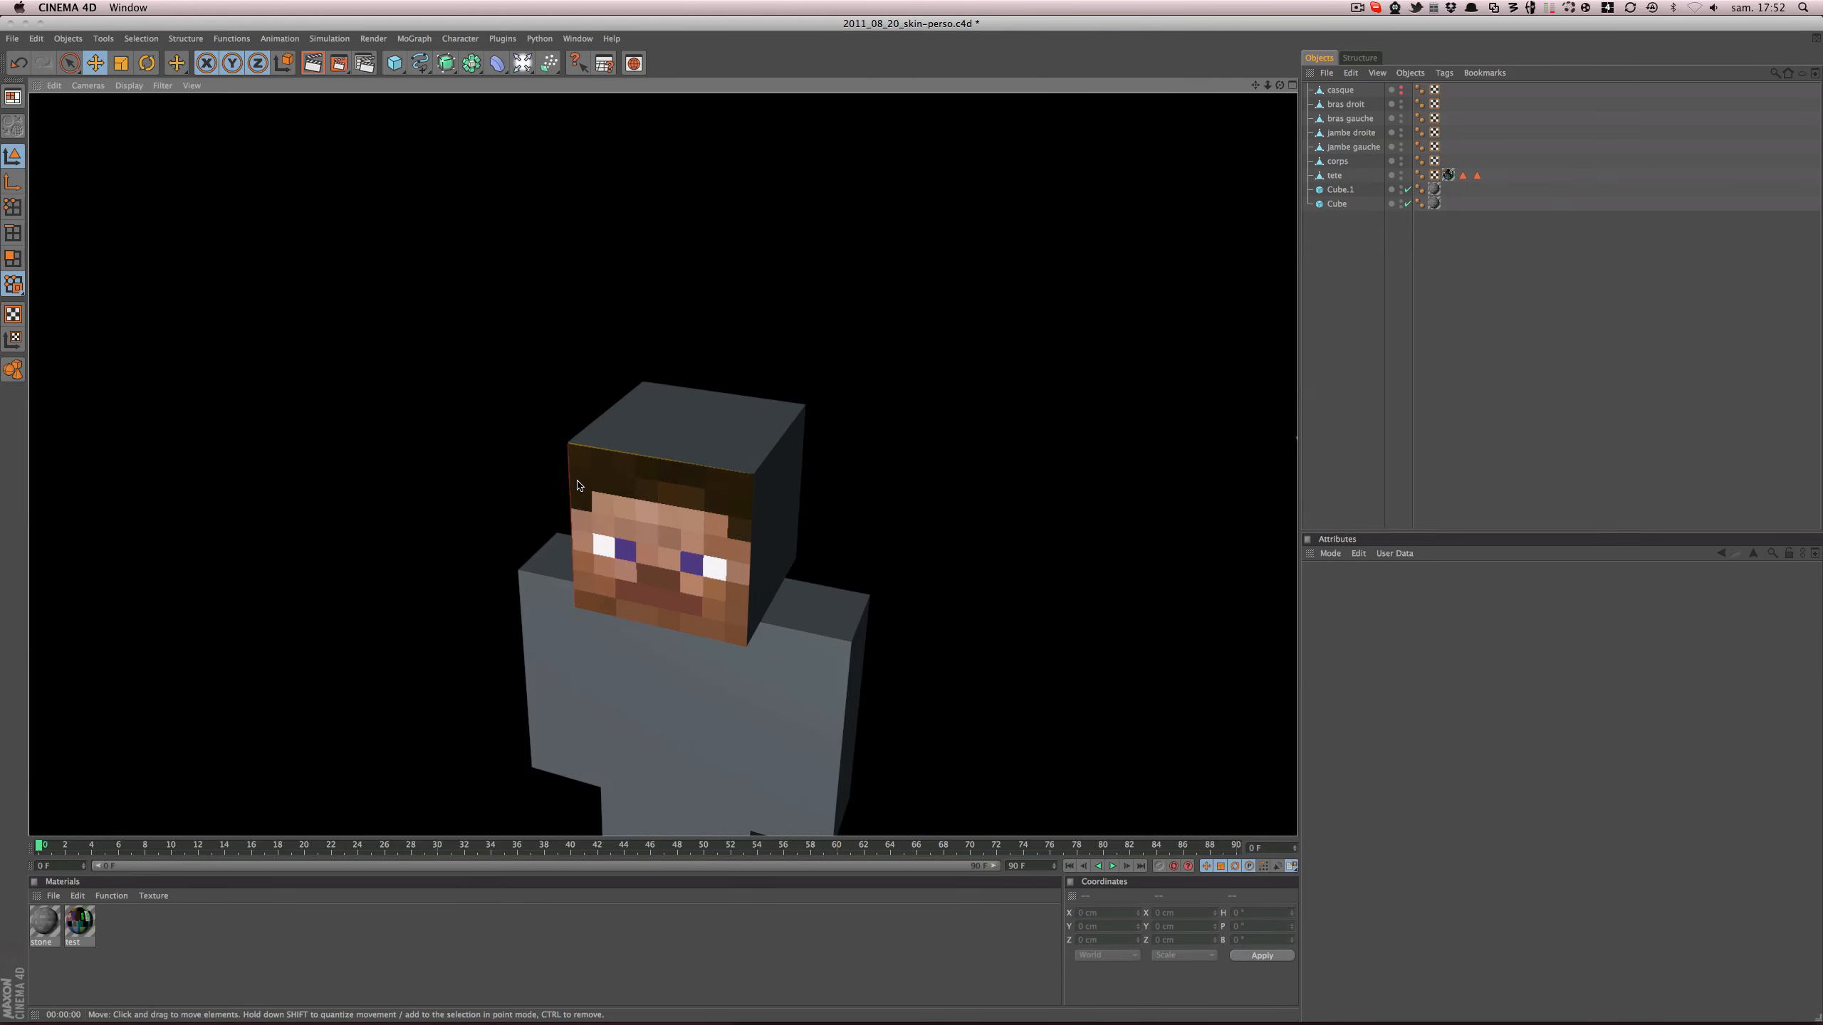
{"action": "left_click", "coordinate": [572, 485]}
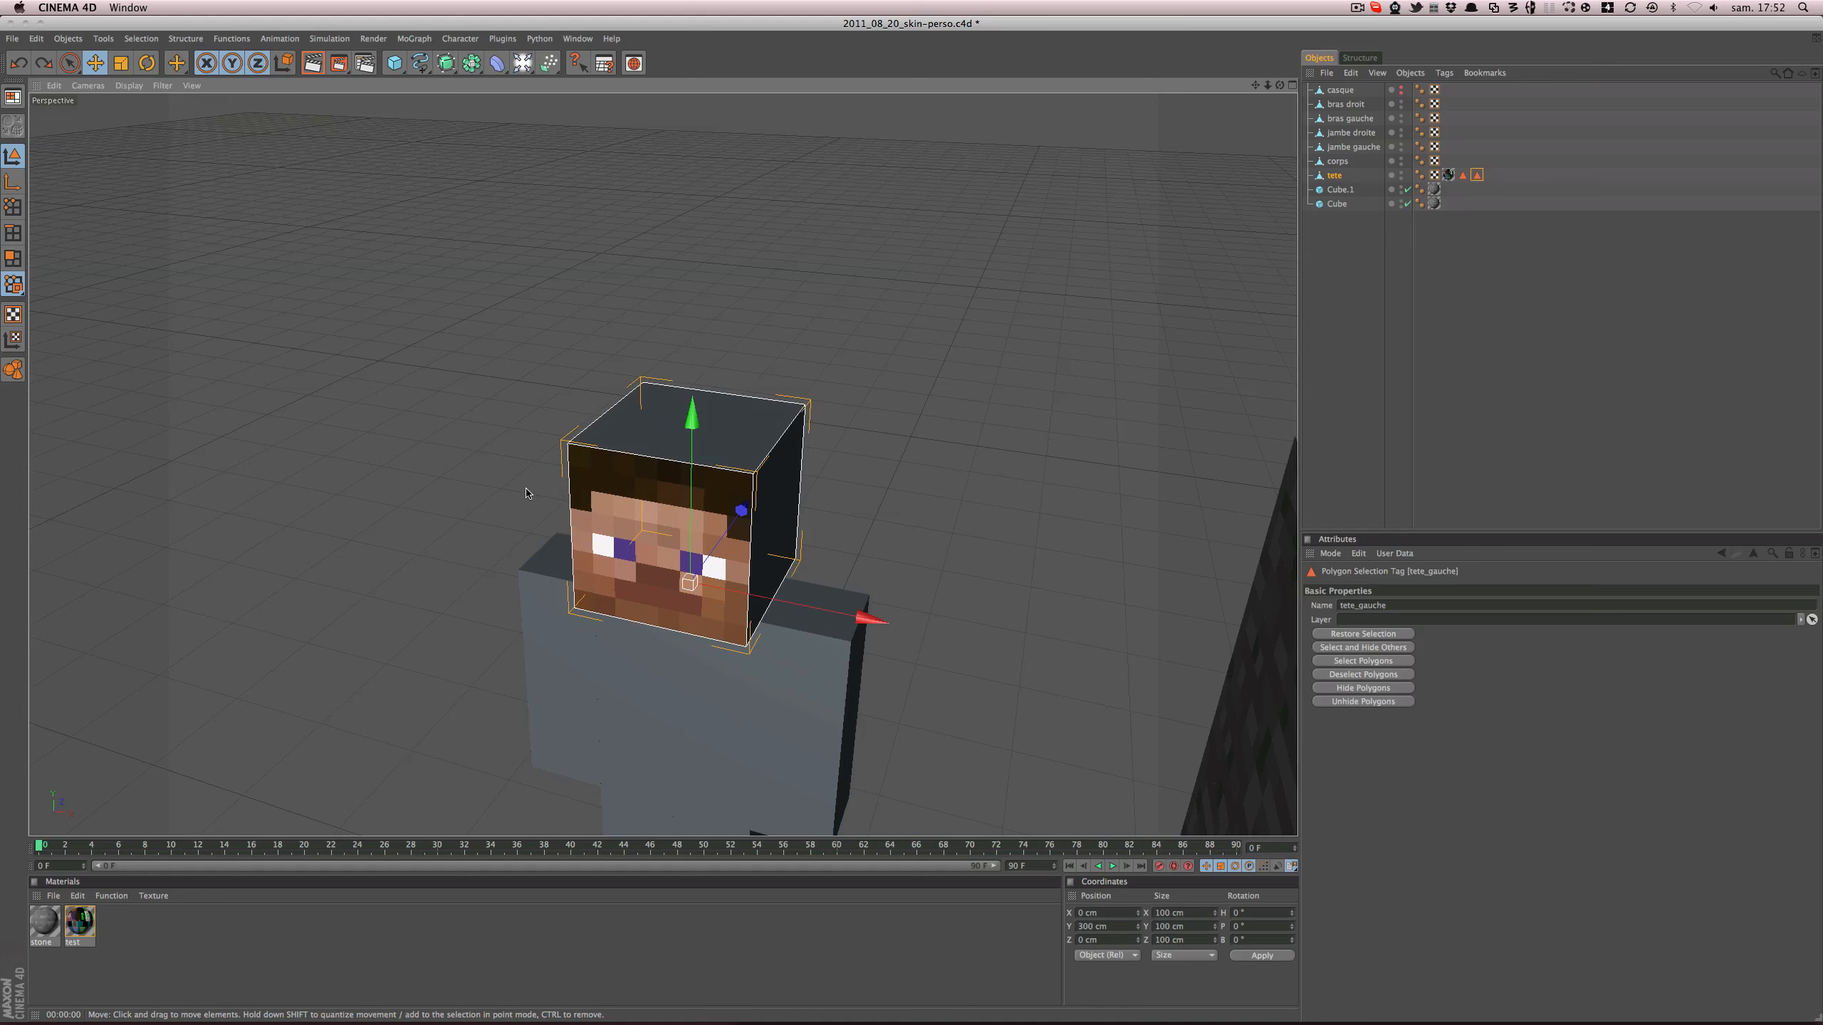
{"action": "key", "text": "super+r"}
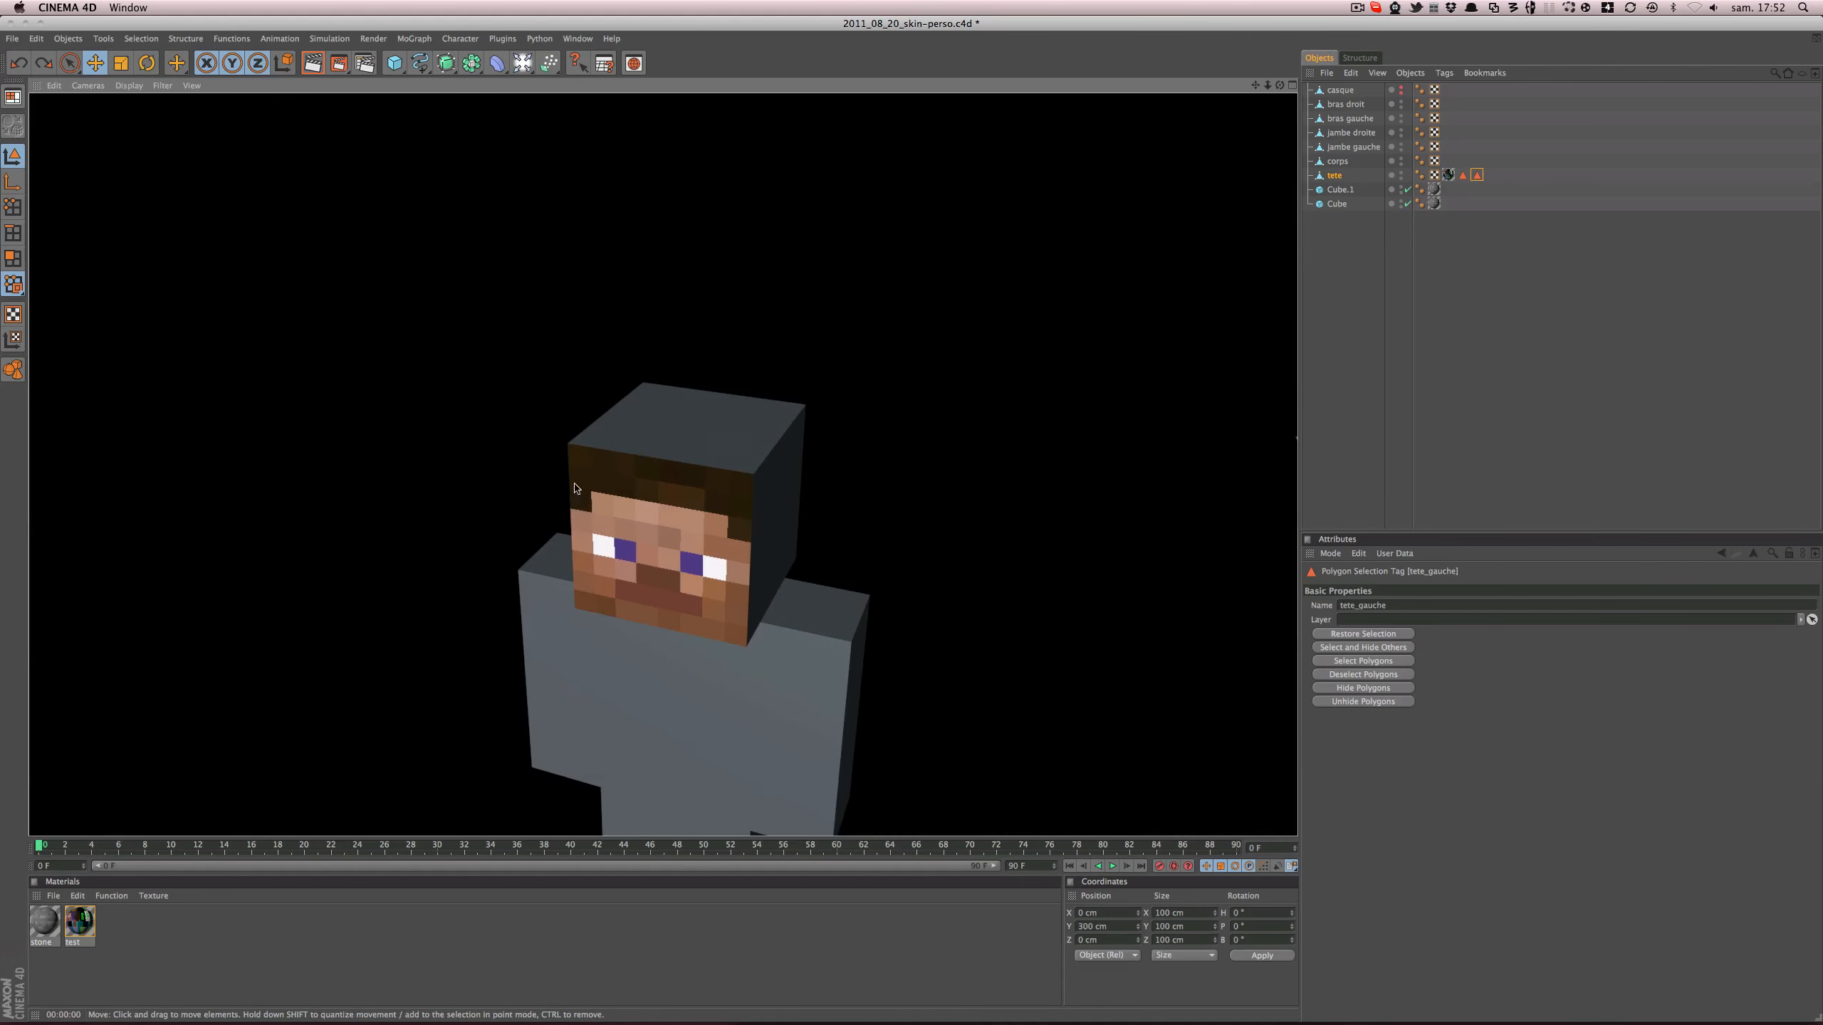
{"action": "left_click_drag", "start_coordinate": [838, 485], "coordinate": [731, 453], "text": "alt"}
{"action": "key", "text": "super+s"}
{"action": "left_click", "coordinate": [973, 489]}
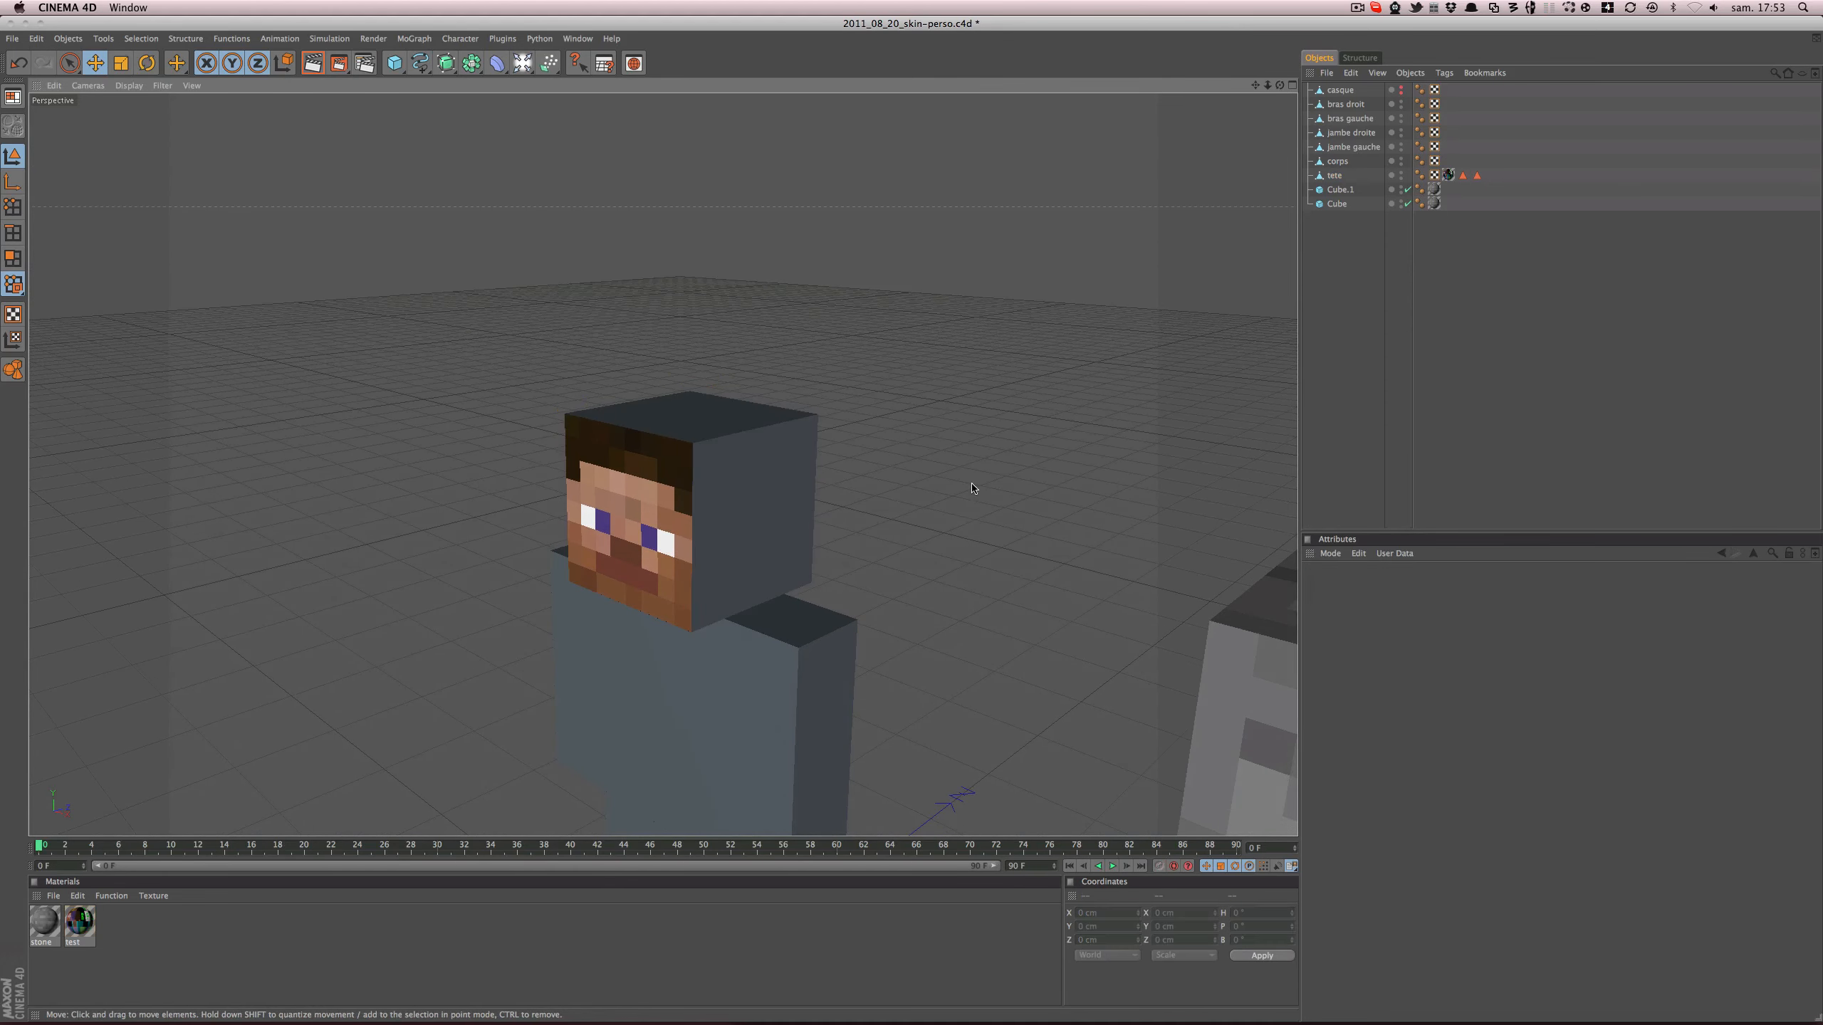
- Store the head's side face at X 50 cm as a new polygon selection
{"action": "left_click", "coordinate": [798, 486]}
{"action": "left_click", "coordinate": [13, 258]}
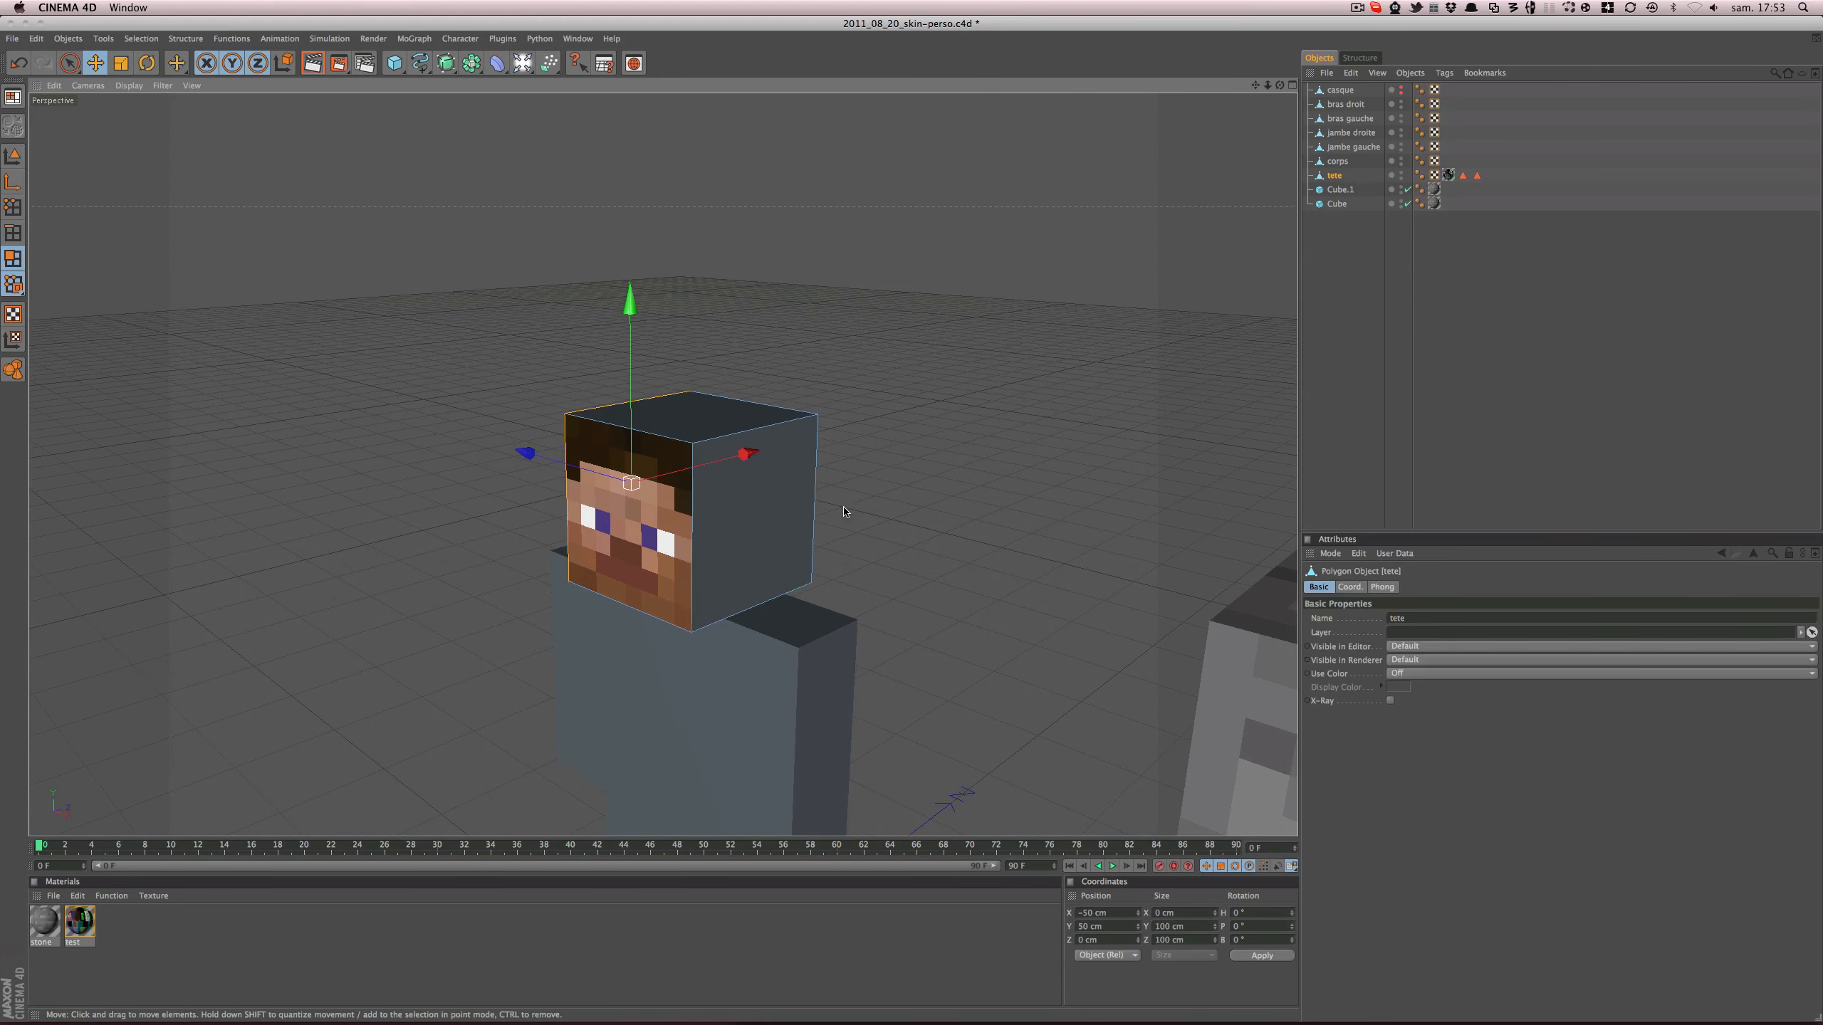
{"action": "left_click", "coordinate": [815, 522]}
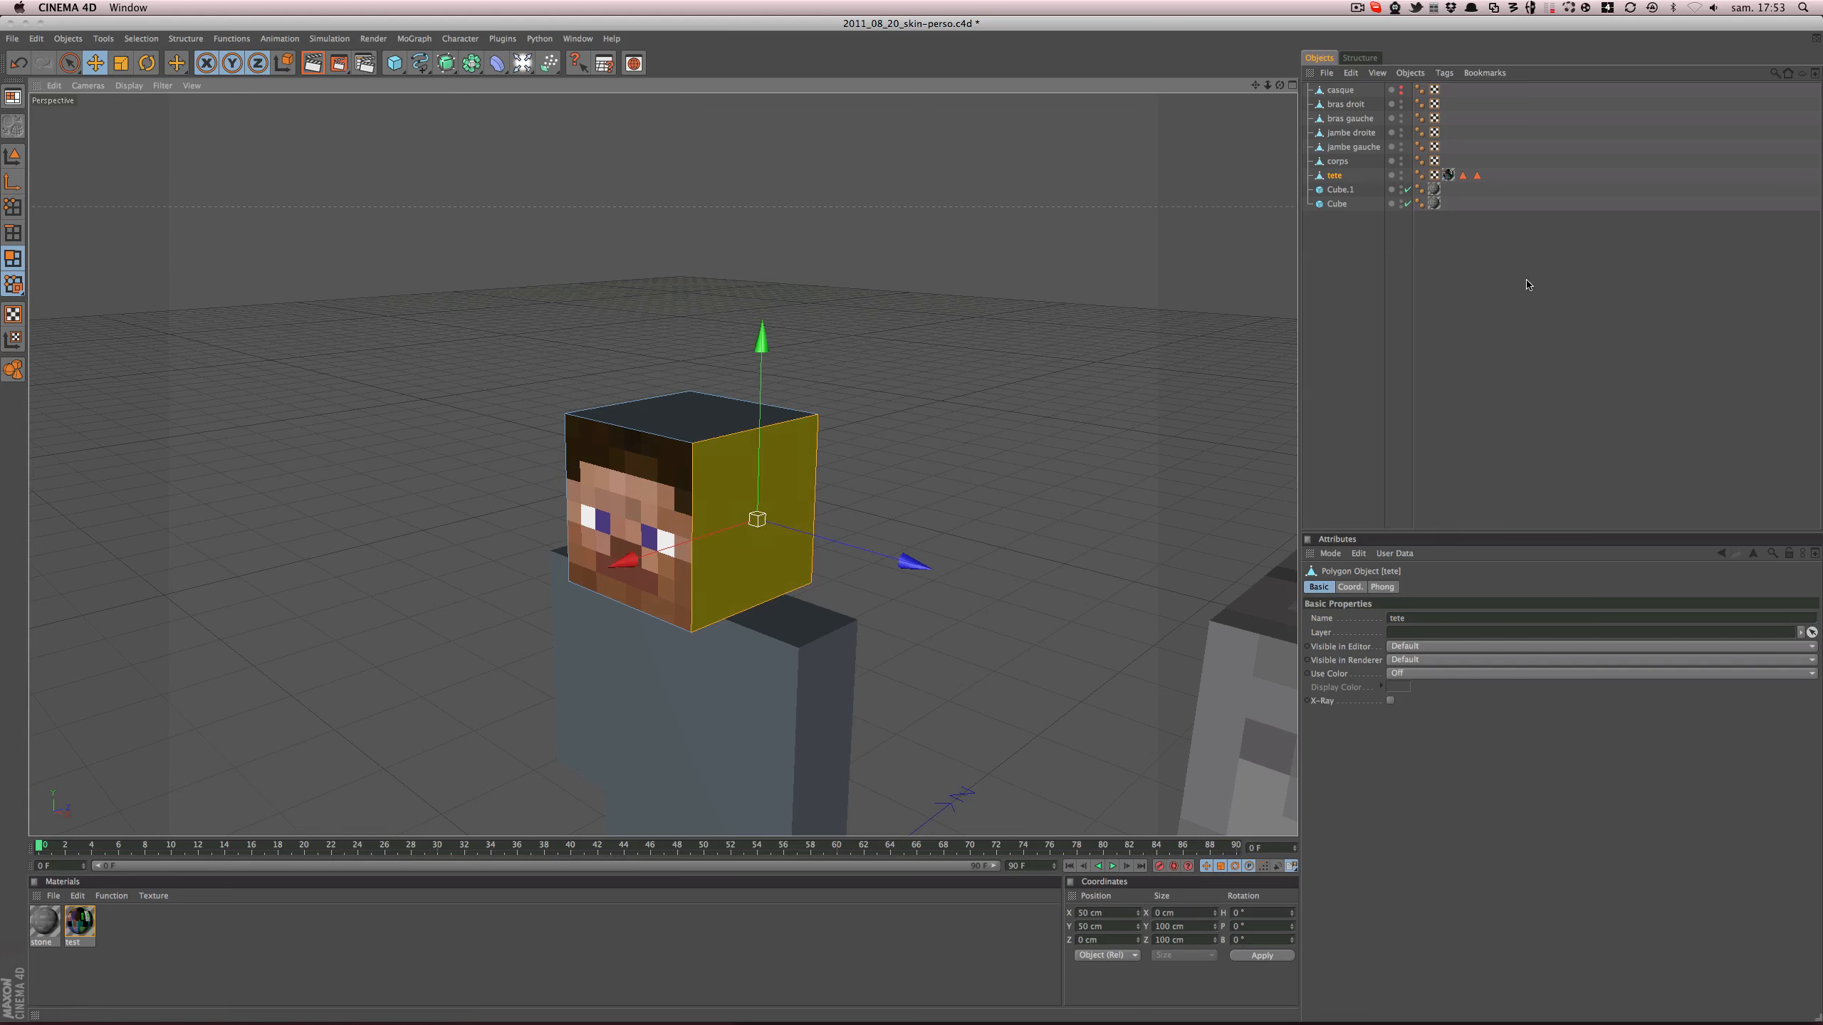
{"action": "left_click", "coordinate": [183, 39]}
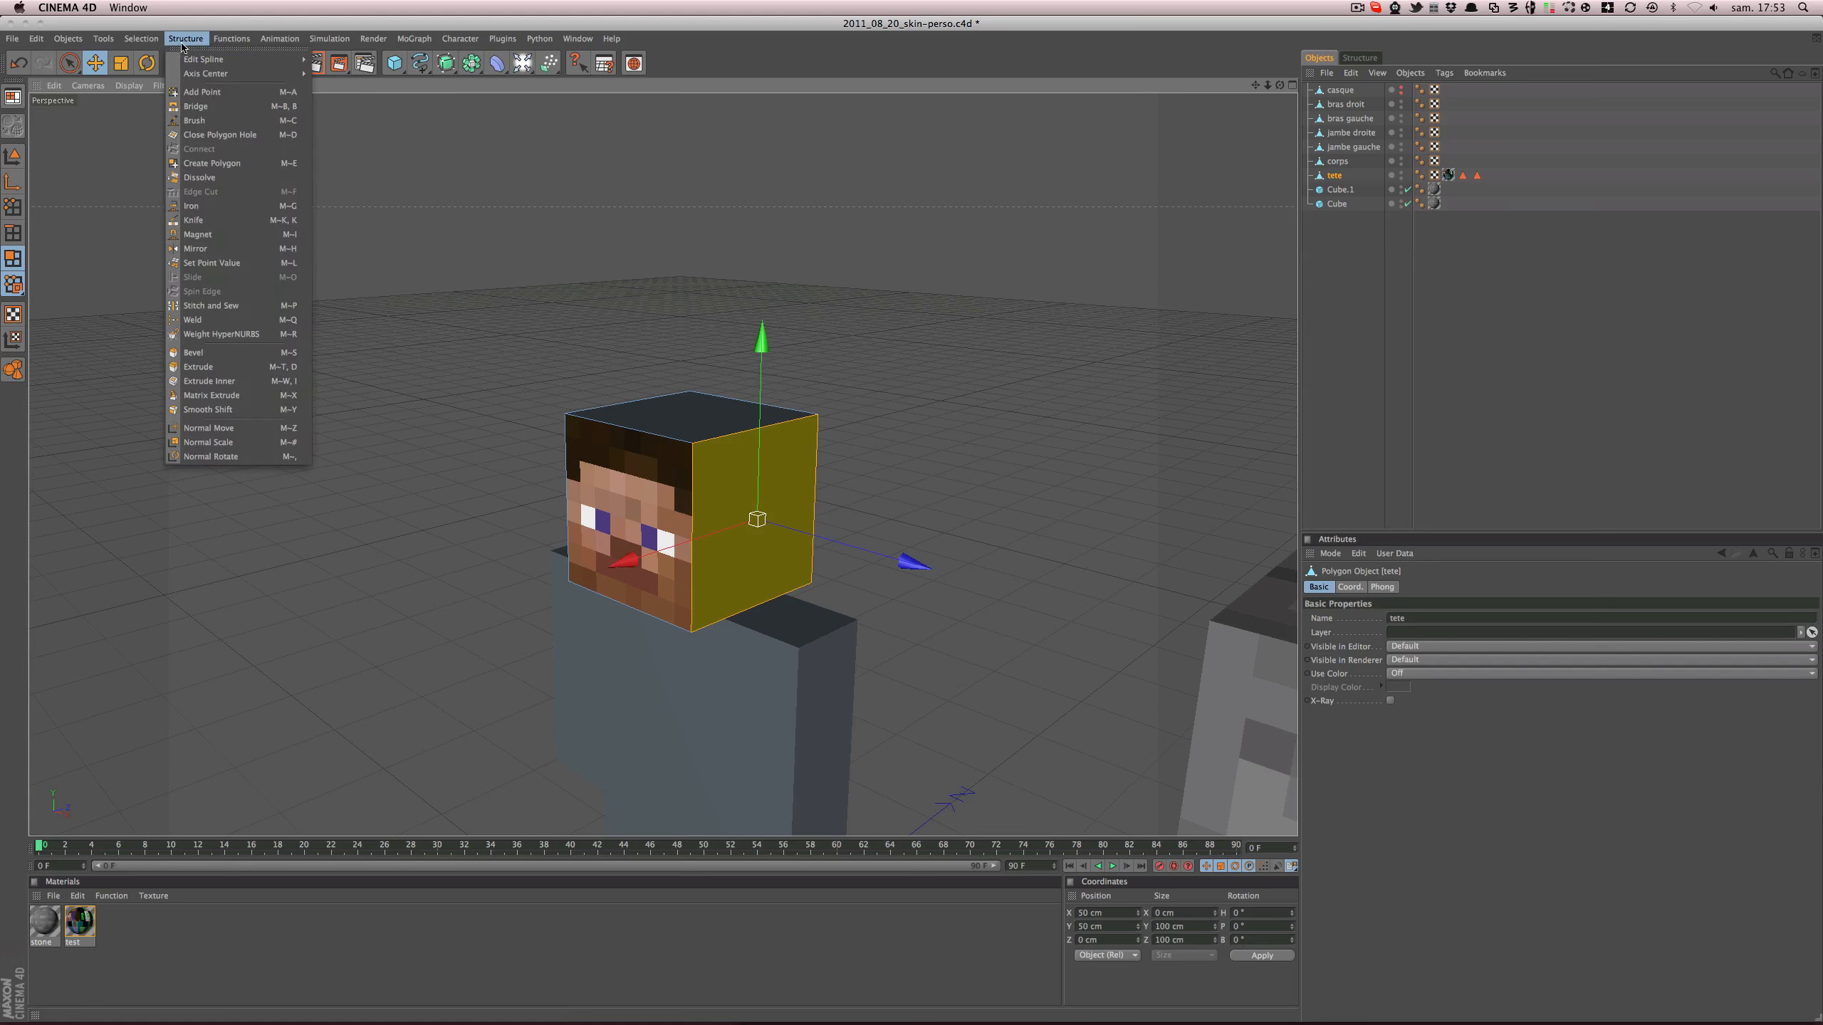
{"action": "mouse_move", "coordinate": [218, 40]}
{"action": "mouse_move", "coordinate": [141, 38]}
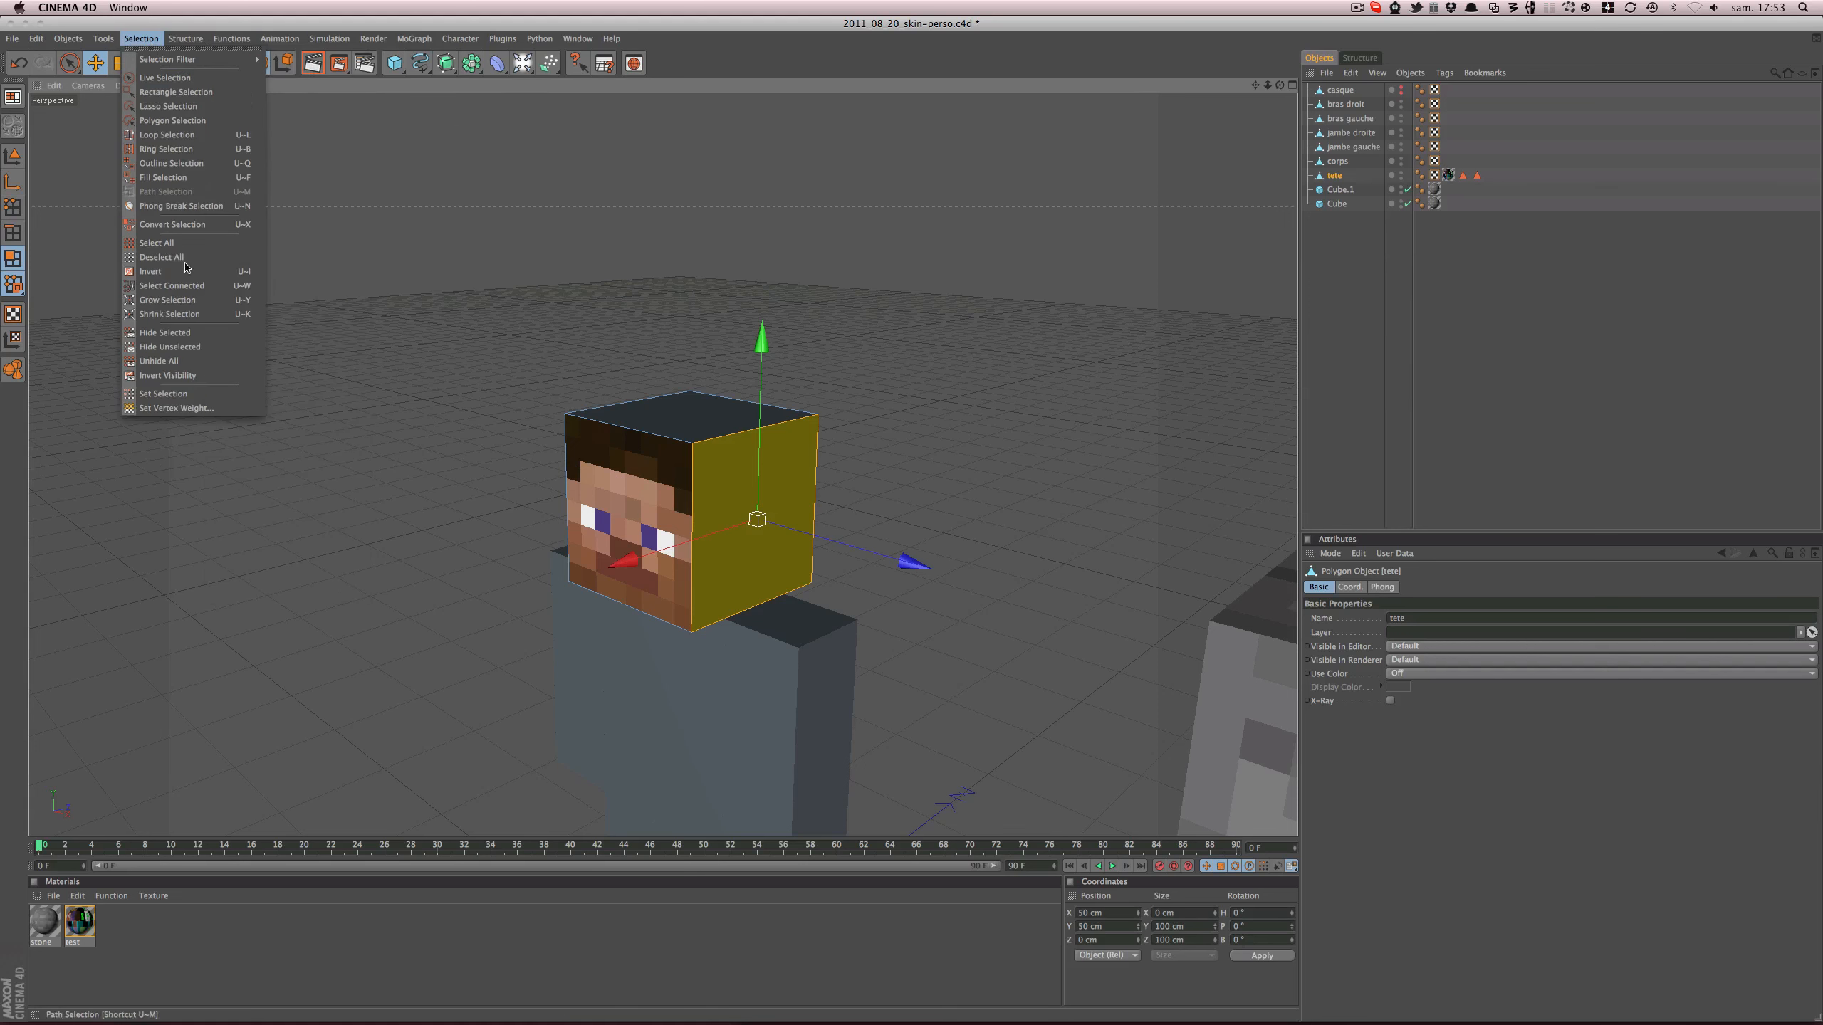
{"action": "left_click", "coordinate": [176, 393]}
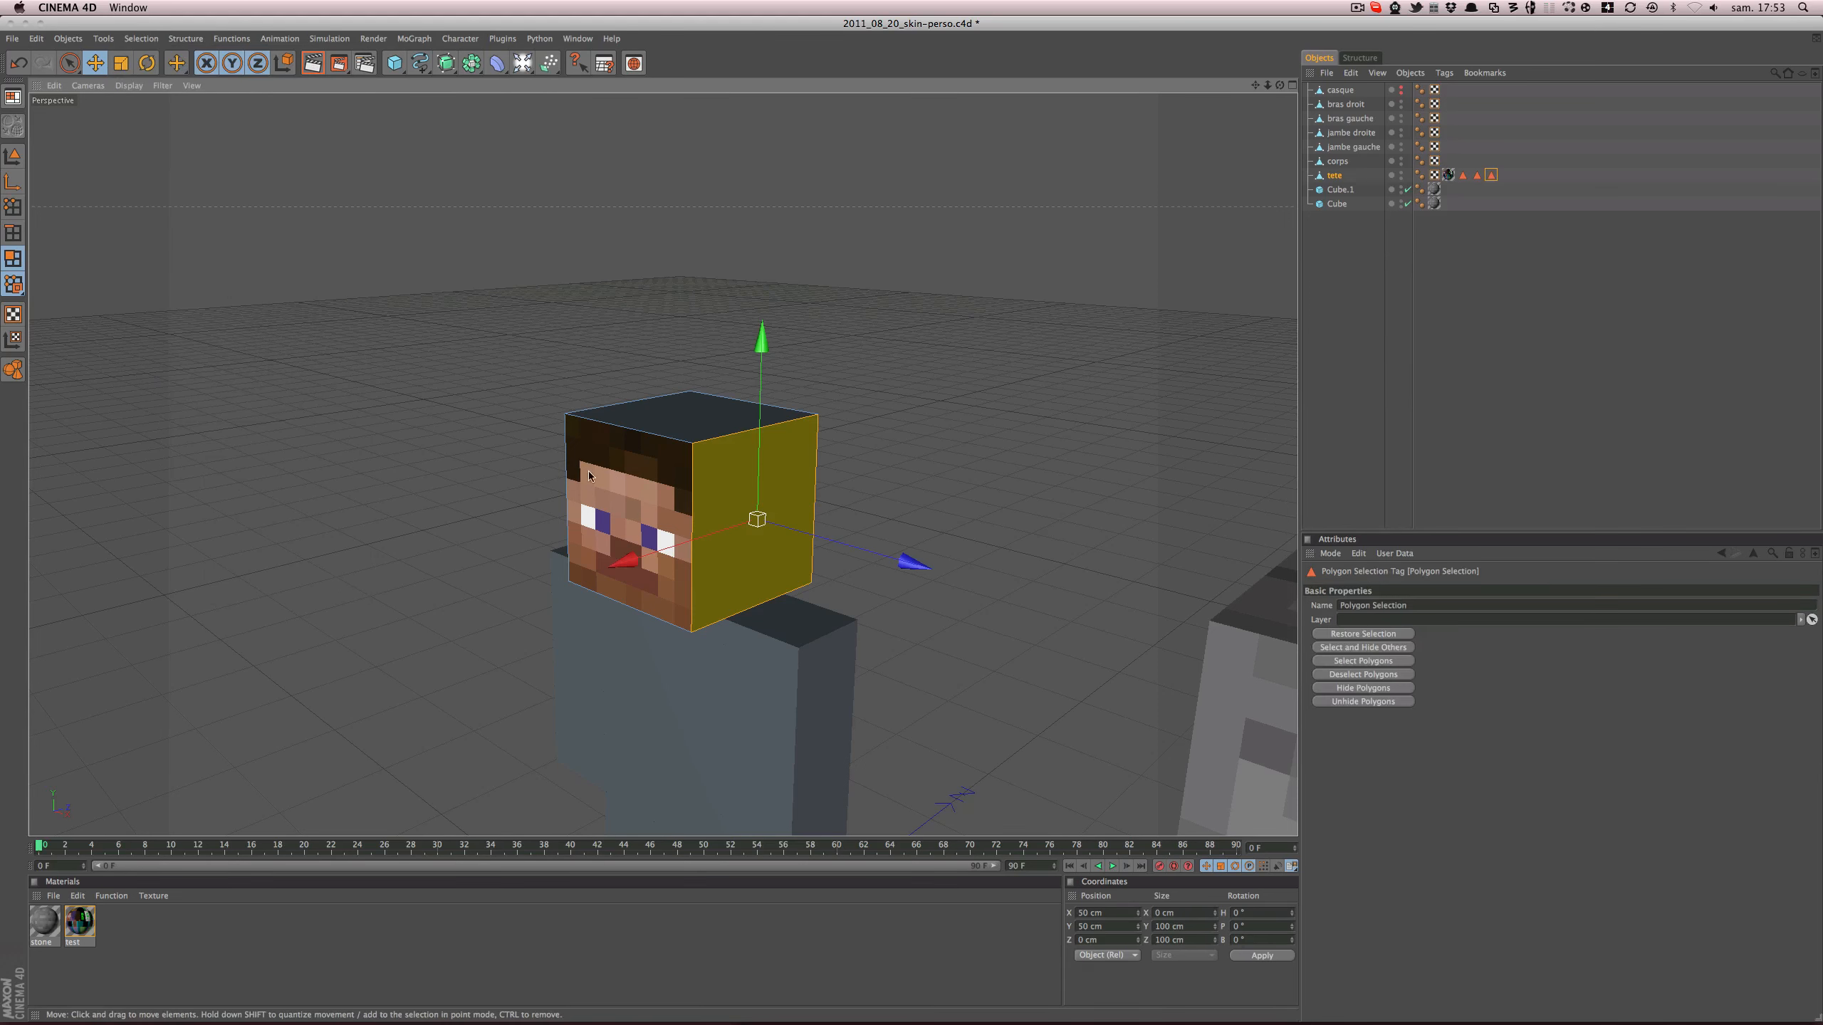
- Rename the new polygon selection tag to tete_droite and save the scene
{"action": "left_click", "coordinate": [1420, 607]}
{"action": "left_click_drag", "start_coordinate": [1420, 608], "coordinate": [1237, 614]}
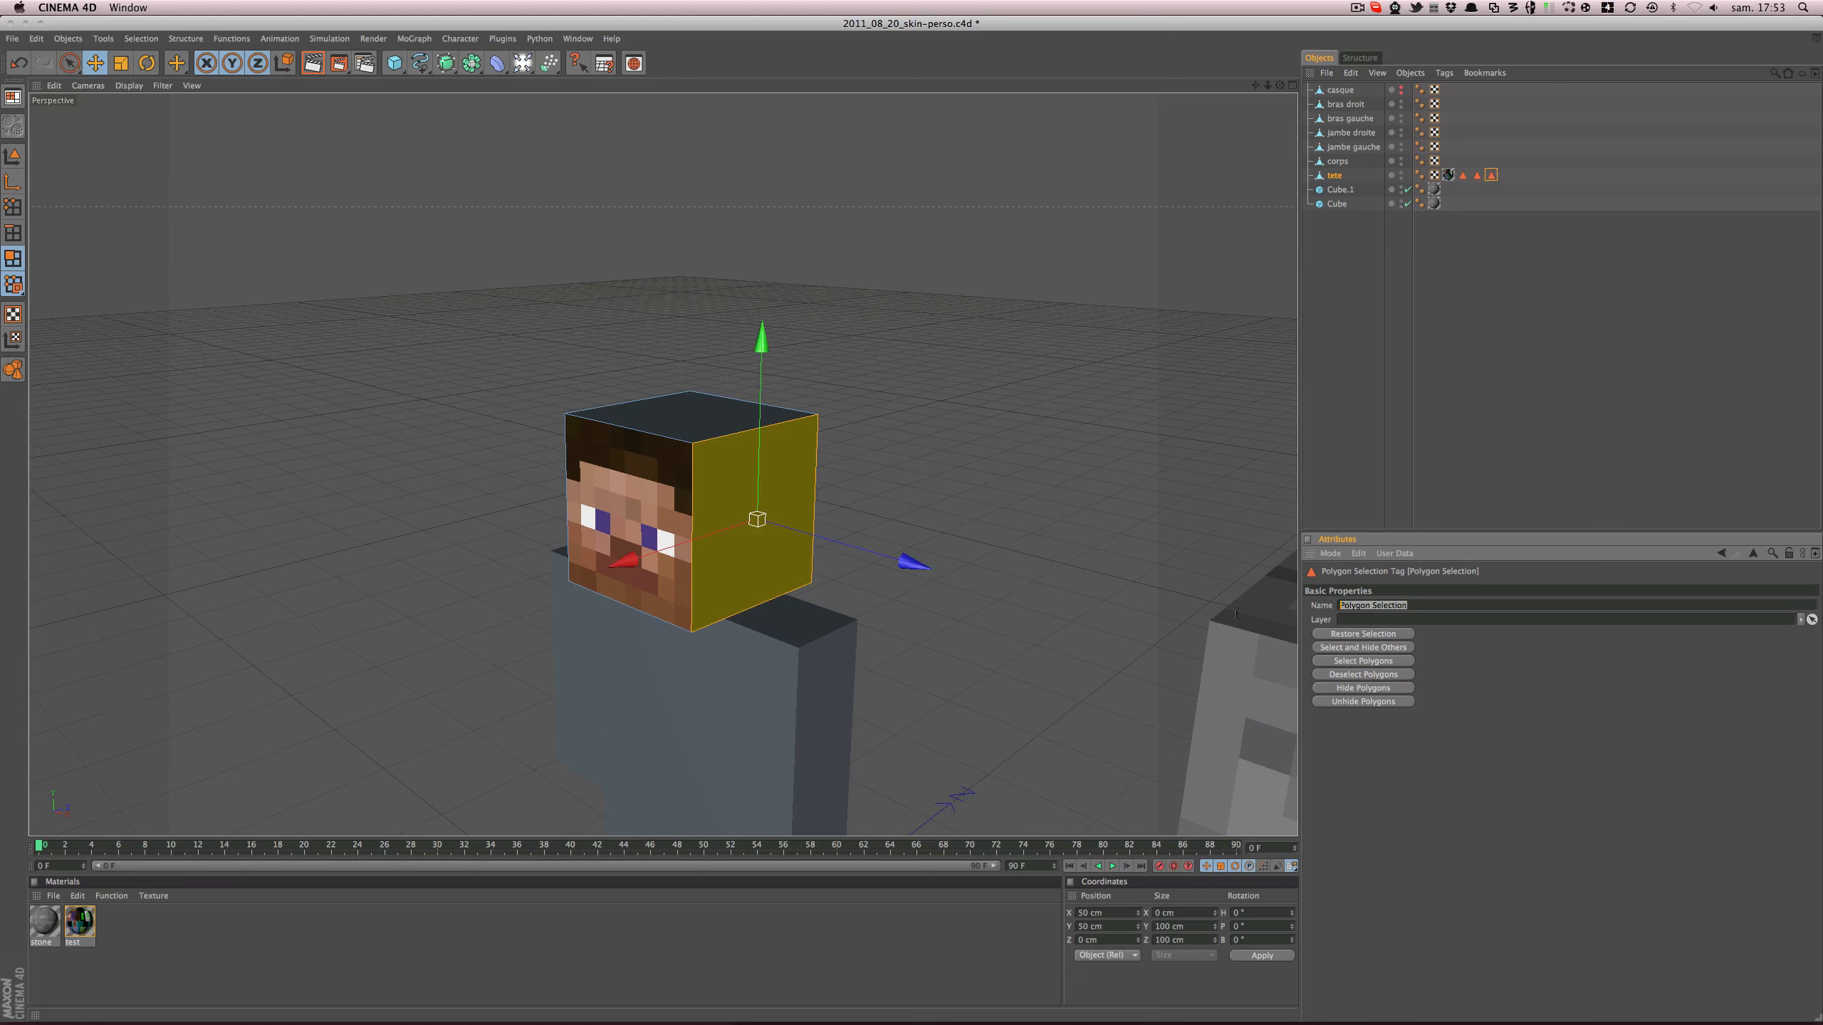
{"action": "type", "text": "tete_droit"}
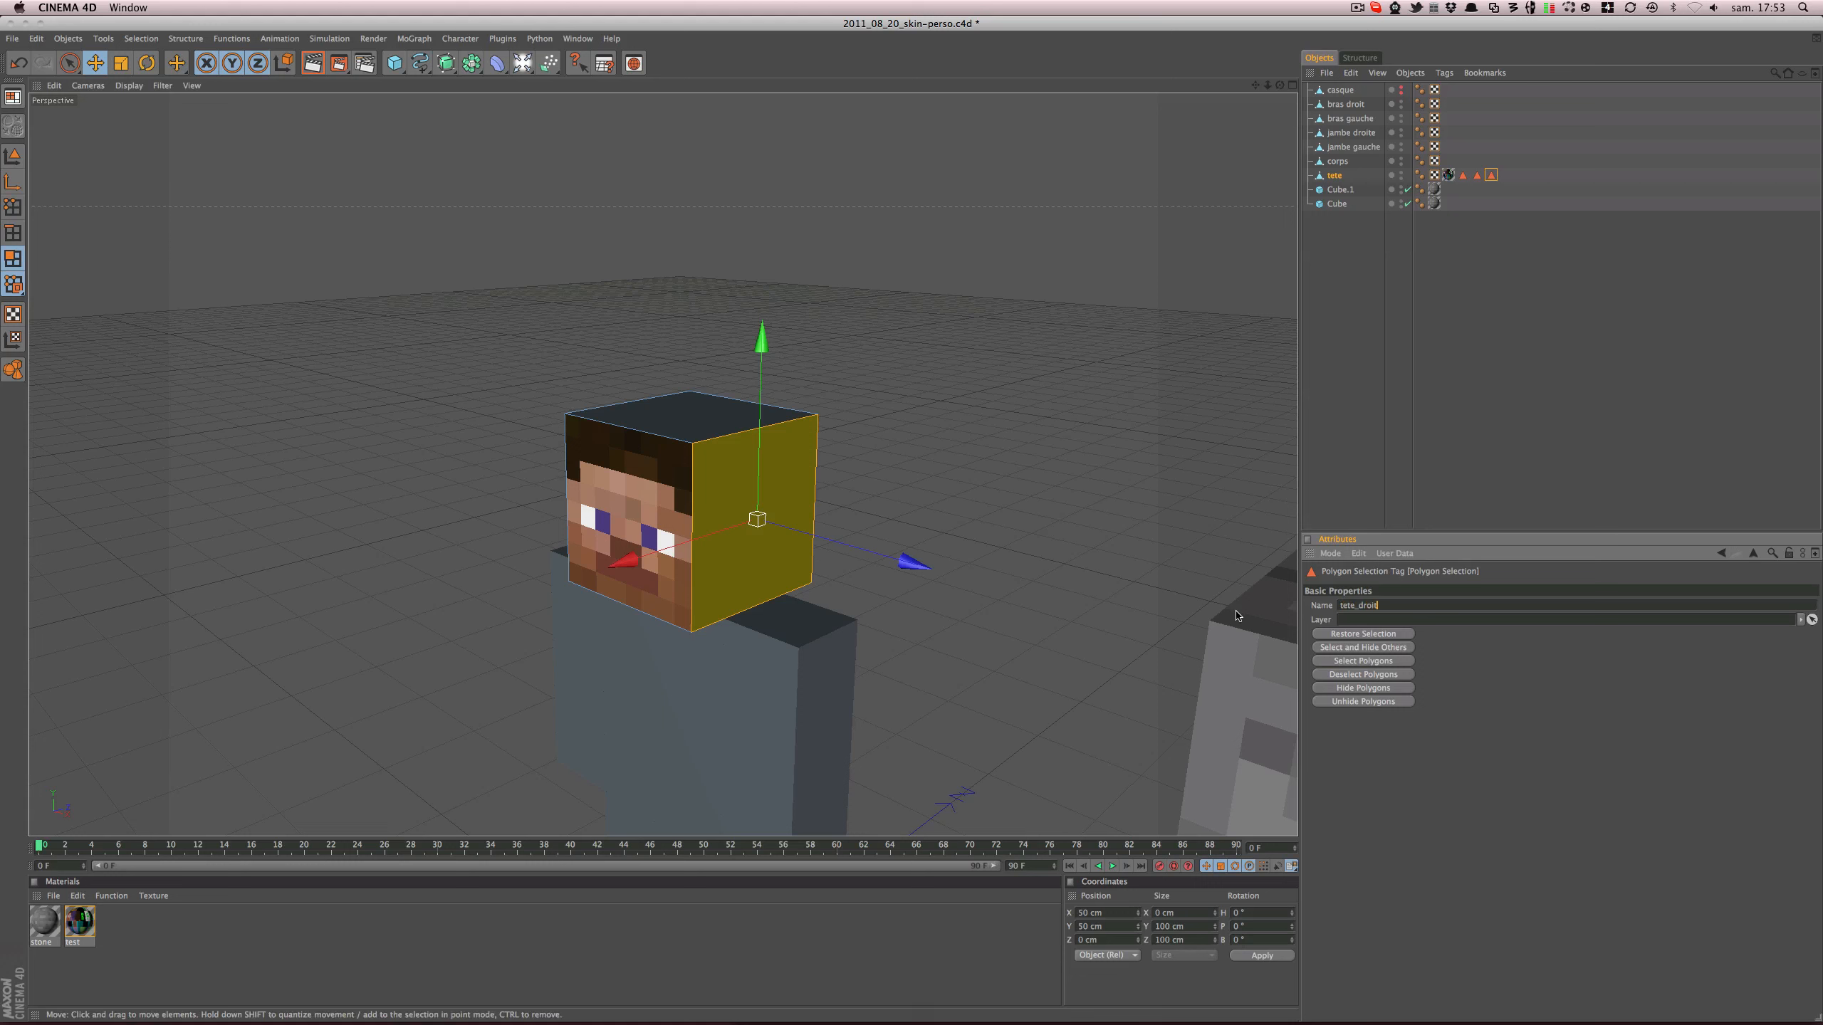
{"action": "key", "text": "Return"}
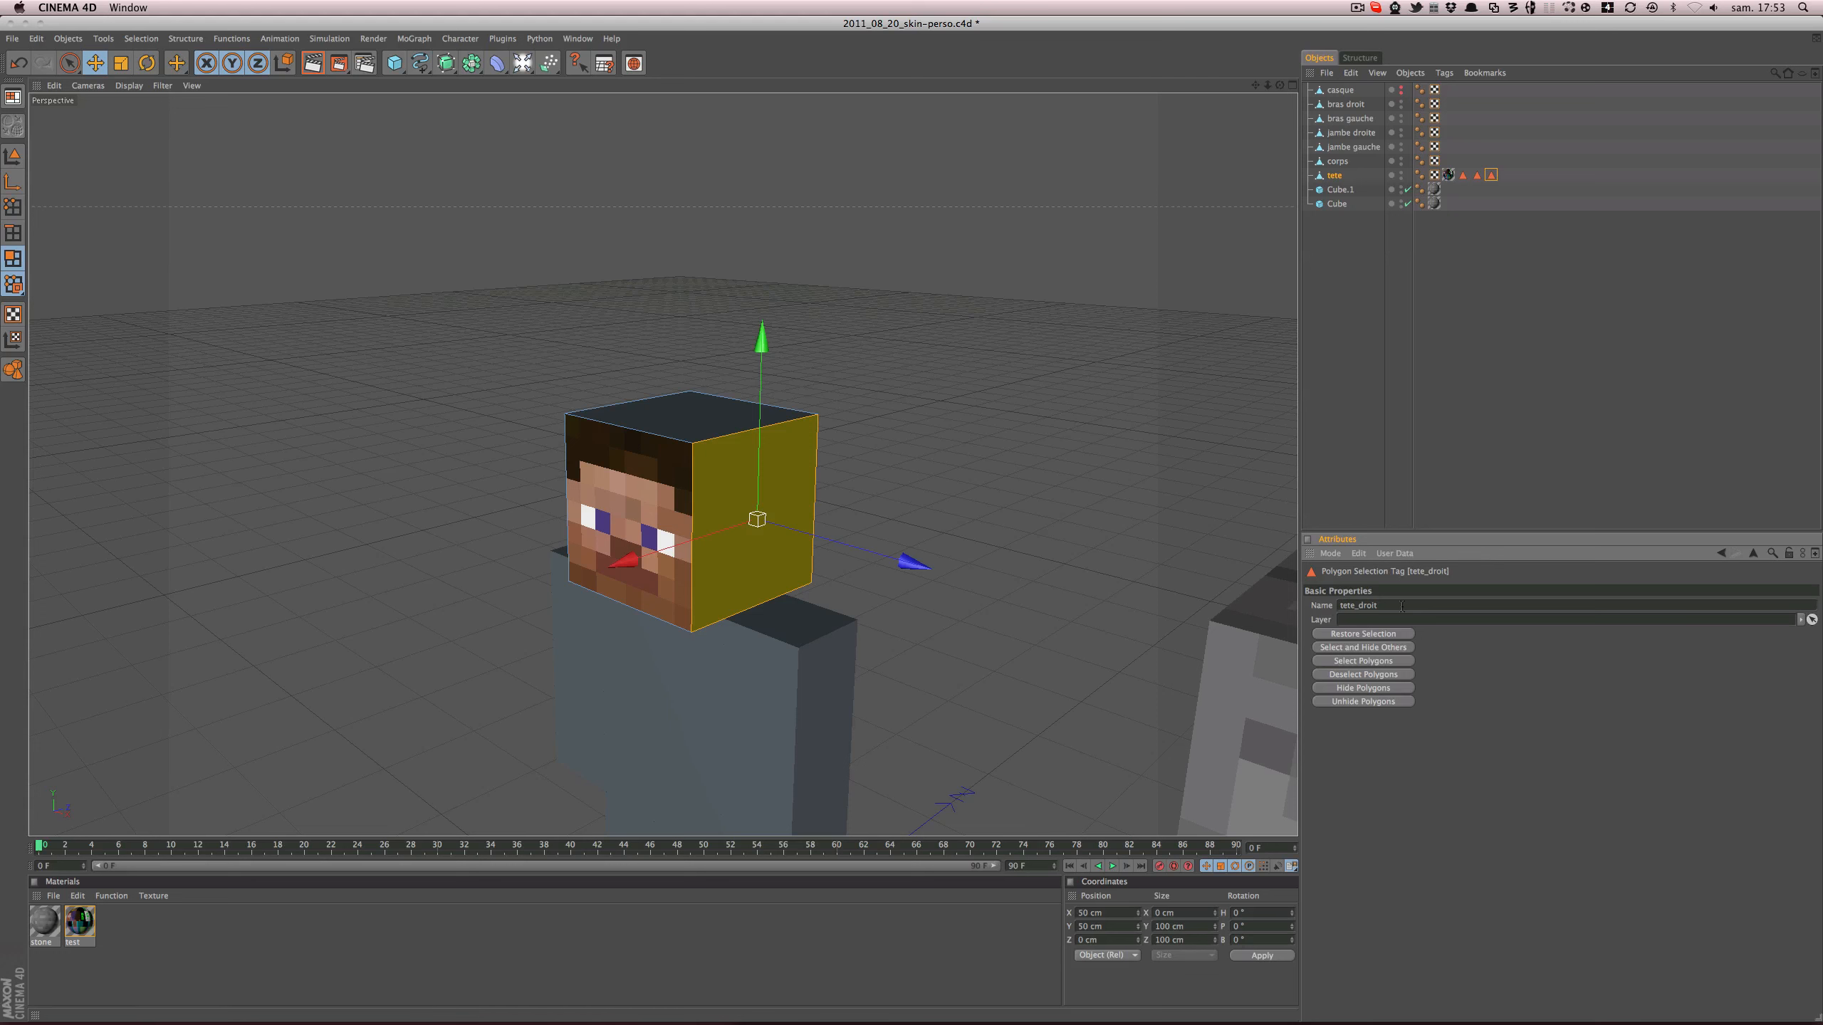
{"action": "left_click", "coordinate": [1443, 501]}
{"action": "key", "text": "super+s"}
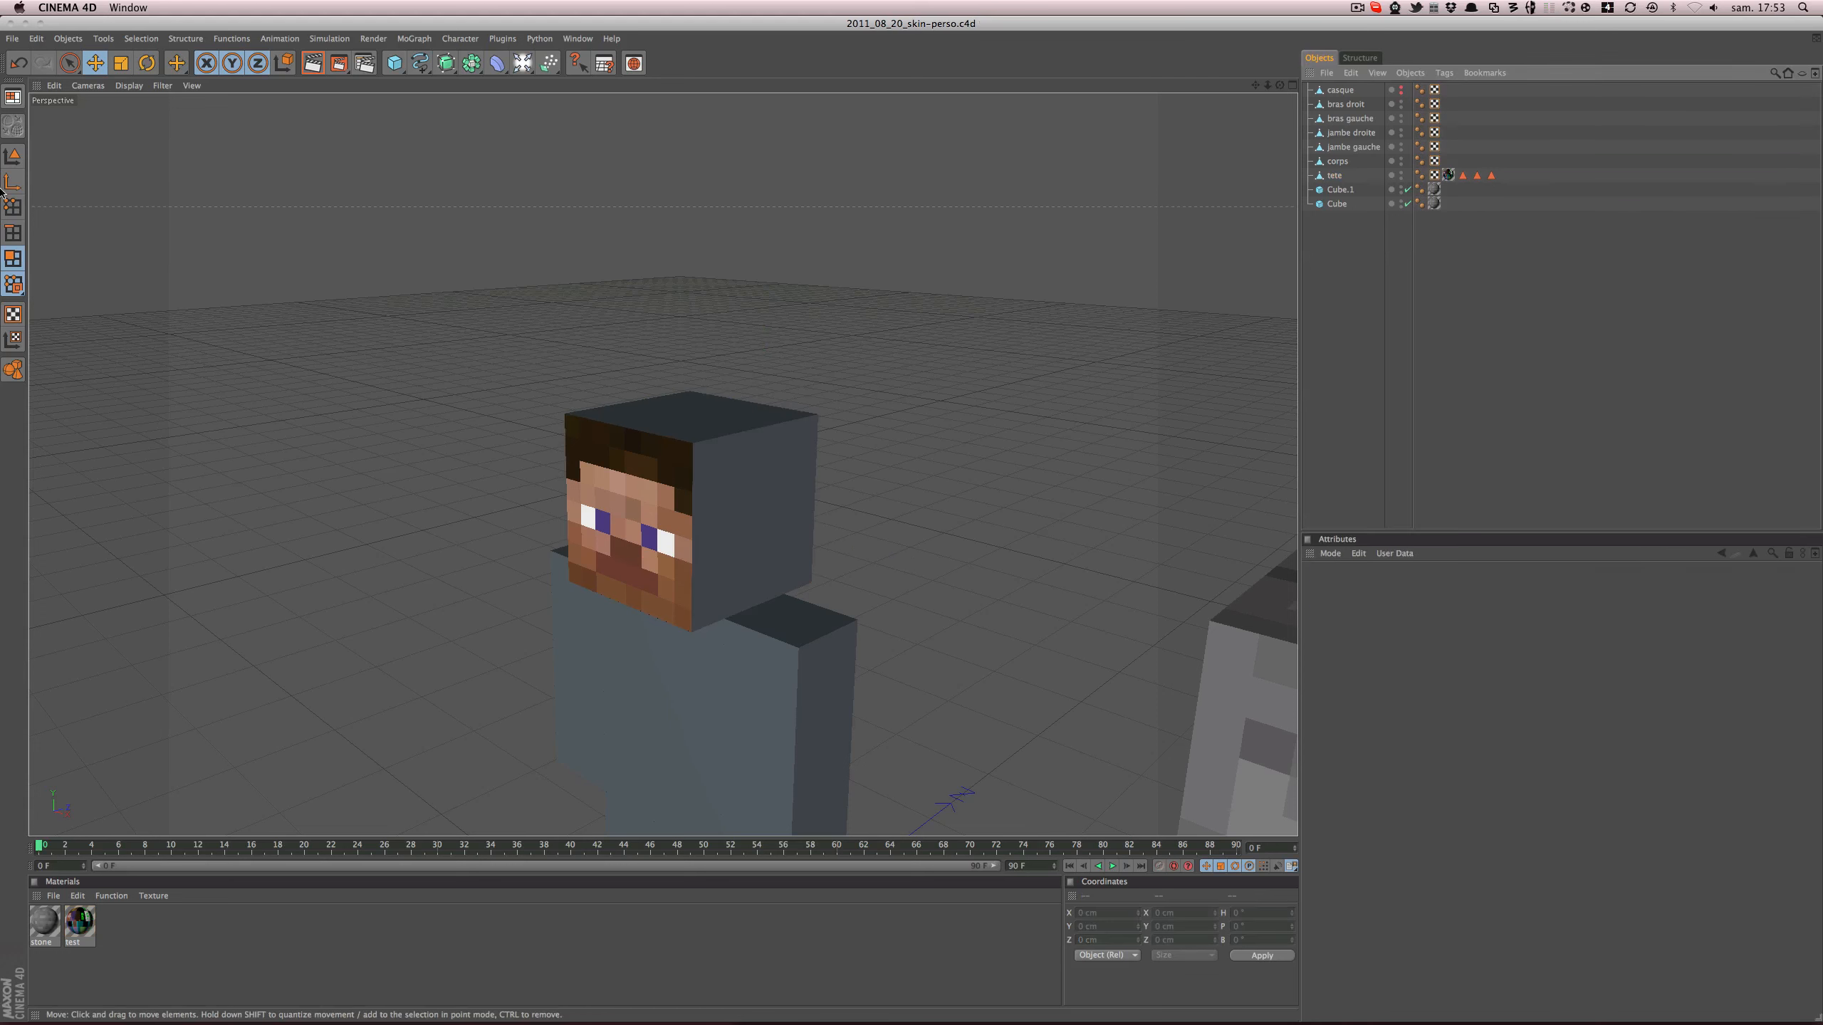
- In model mode, duplicate the head's texture tag and restrict the copy to the tete_gauche selection
{"action": "left_click", "coordinate": [13, 155]}
{"action": "left_click_drag", "start_coordinate": [646, 503], "coordinate": [800, 553], "text": "alt"}
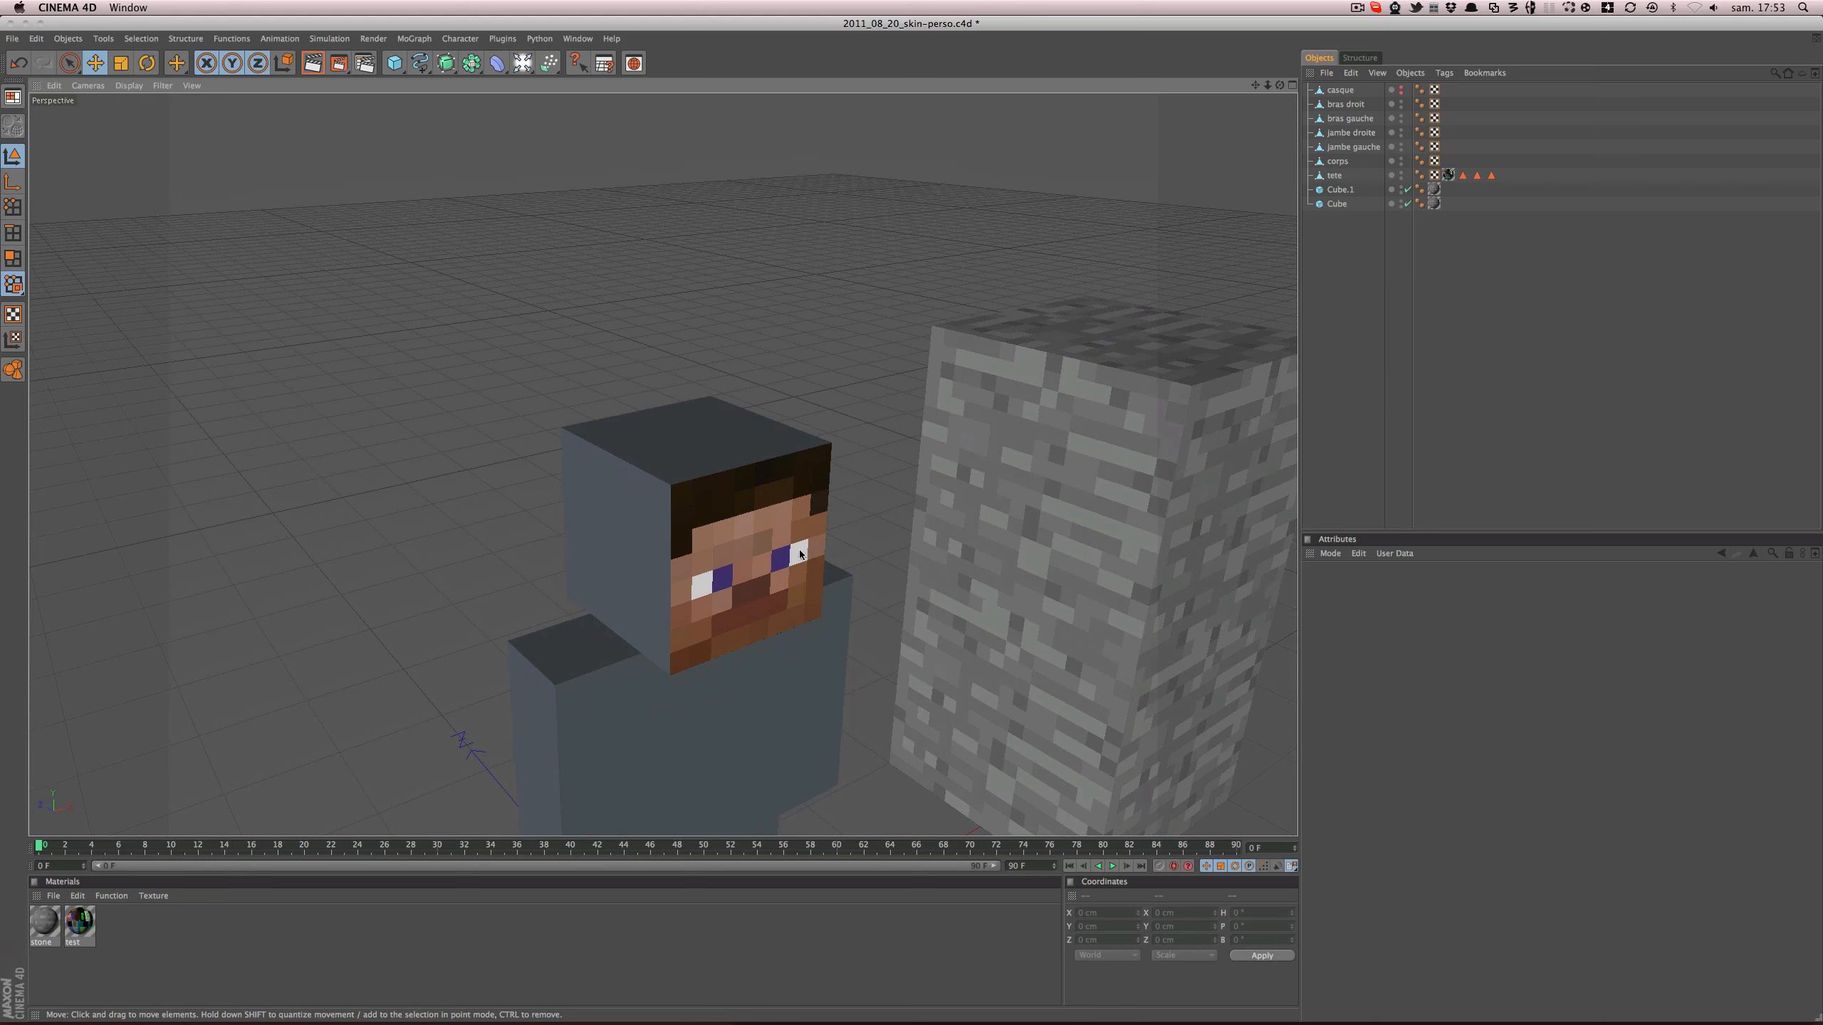
{"action": "left_click", "coordinate": [1448, 175]}
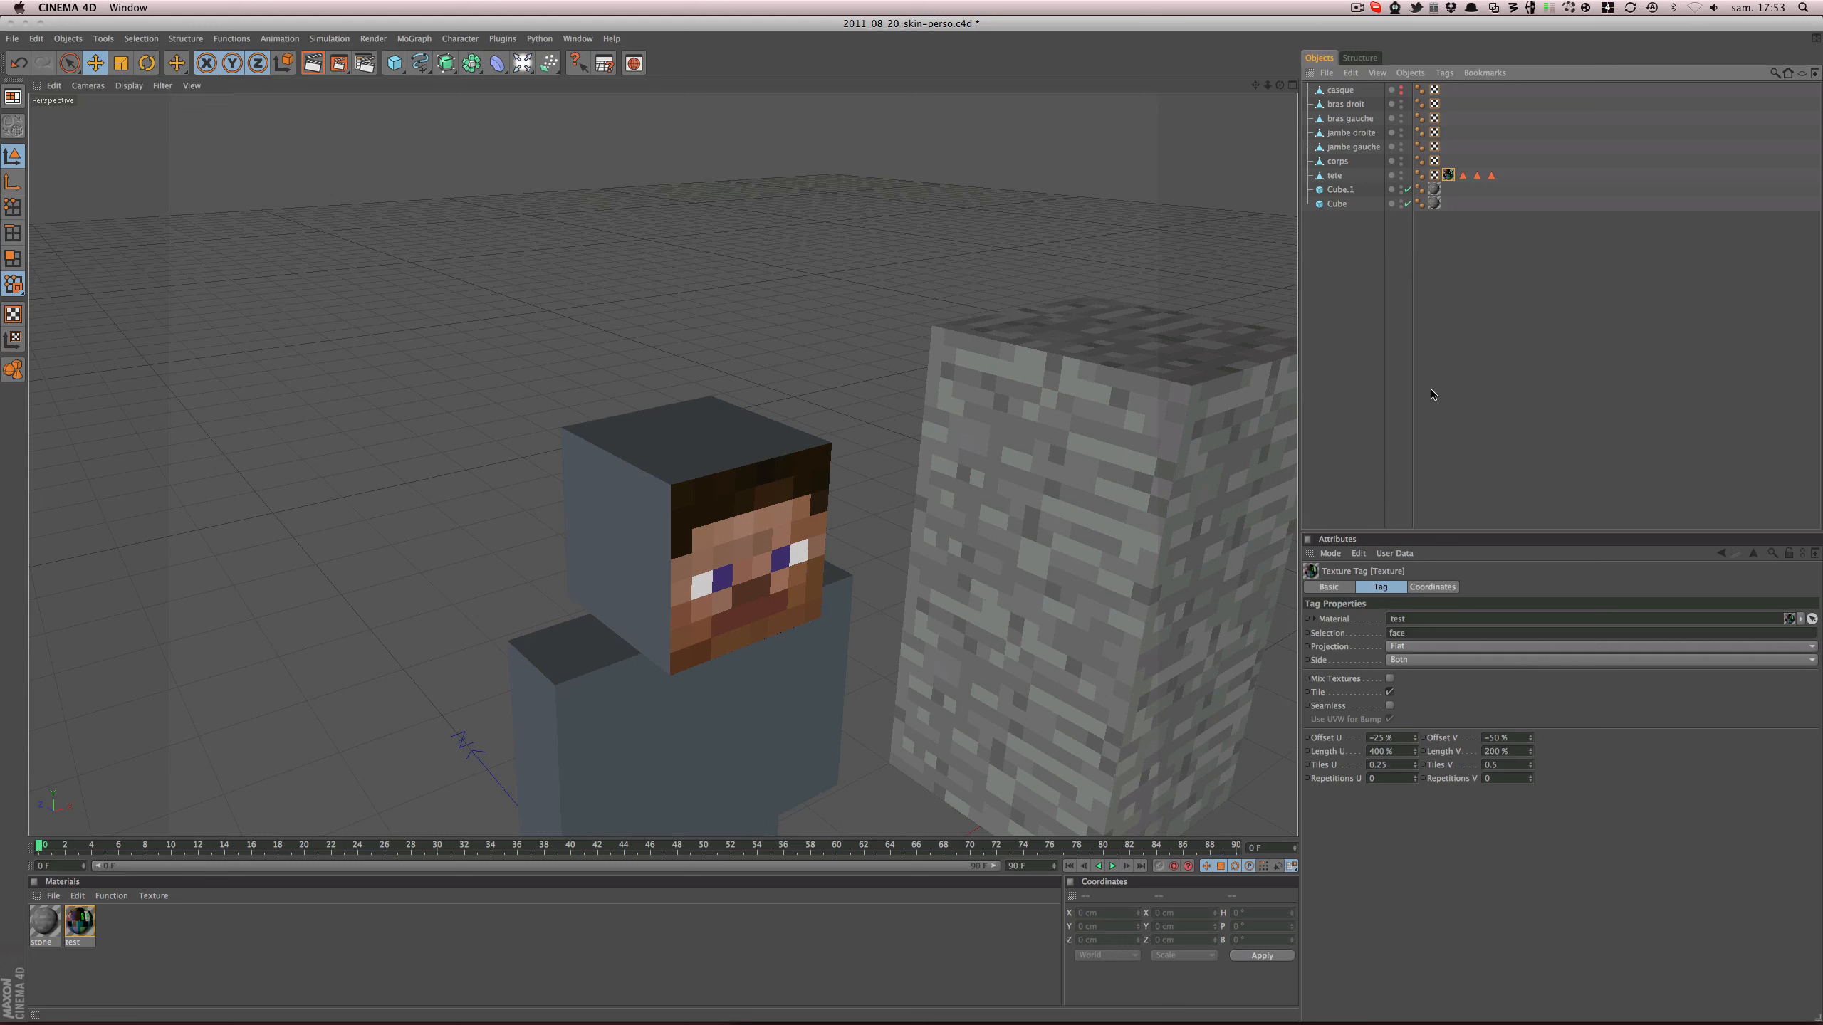
{"action": "left_click_drag", "start_coordinate": [1448, 175], "coordinate": [1510, 178], "text": "ctrl"}
{"action": "left_click_drag", "start_coordinate": [1478, 179], "coordinate": [1408, 635]}
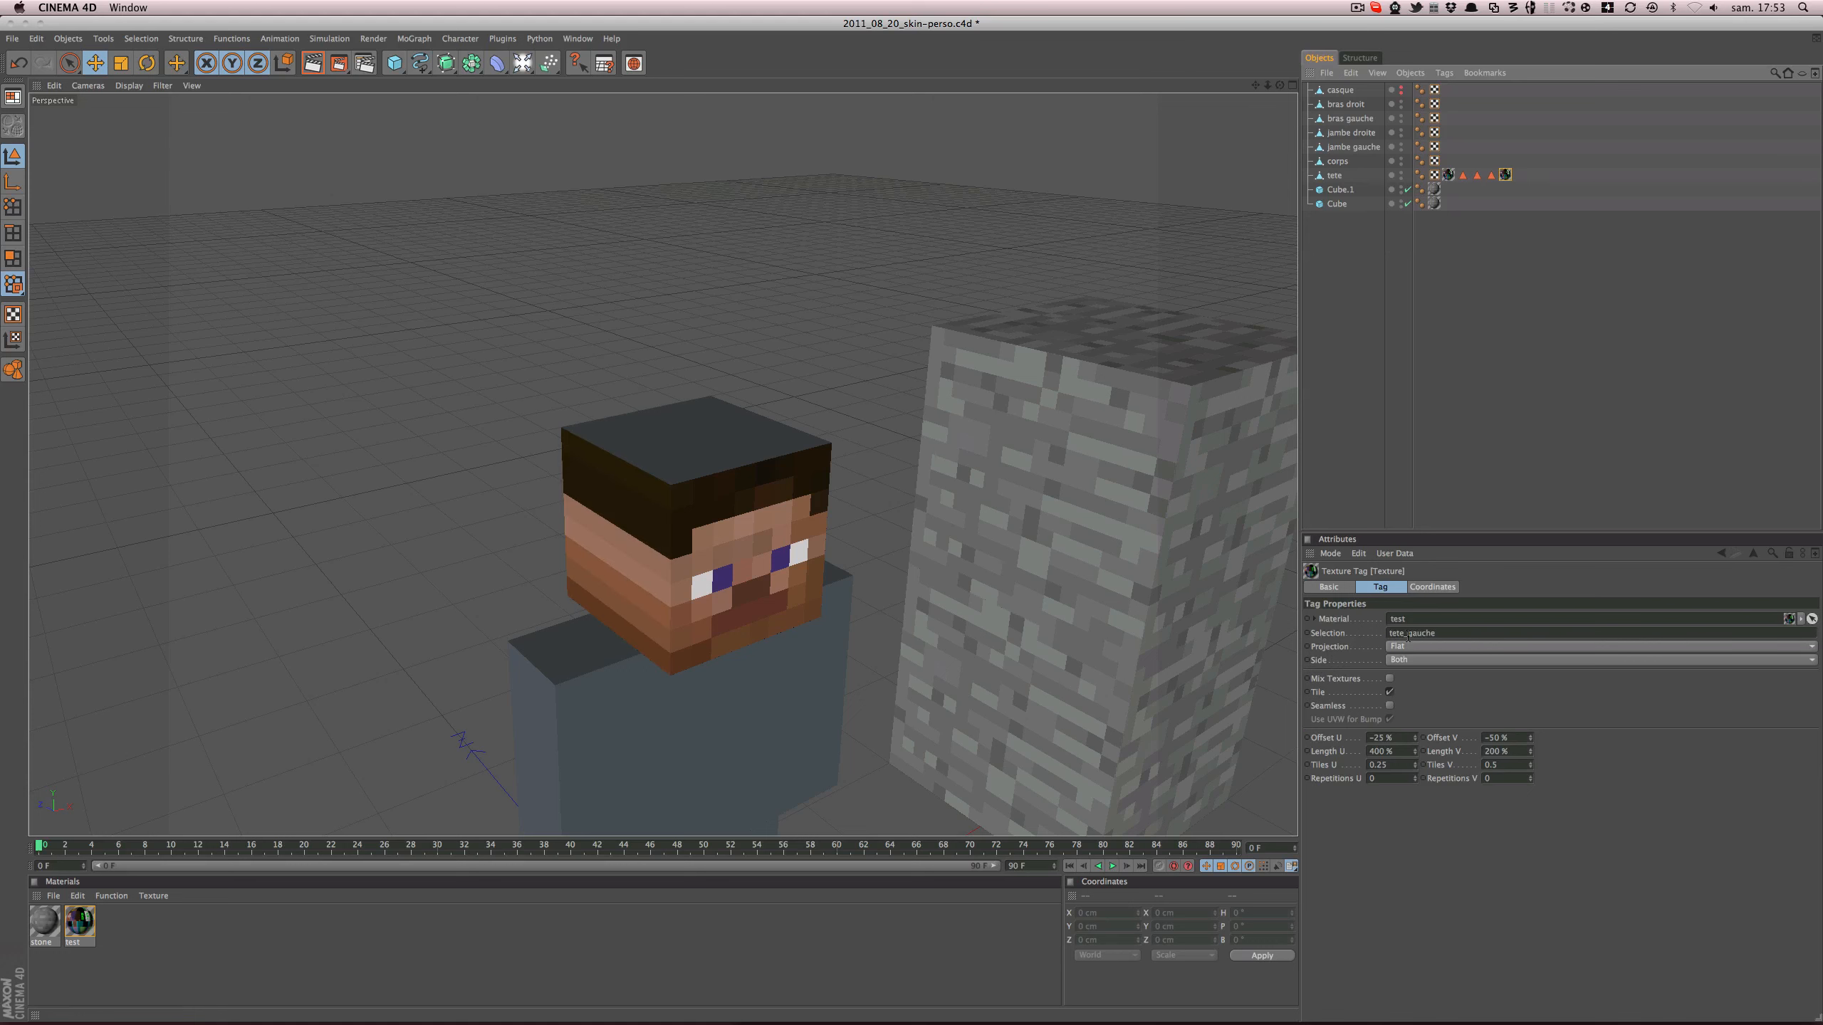
- Change the tete_gauche texture tag's projection to Cubic
{"action": "left_click_drag", "start_coordinate": [783, 492], "coordinate": [933, 496], "text": "alt"}
{"action": "left_click_drag", "start_coordinate": [689, 516], "coordinate": [689, 518], "text": "alt"}
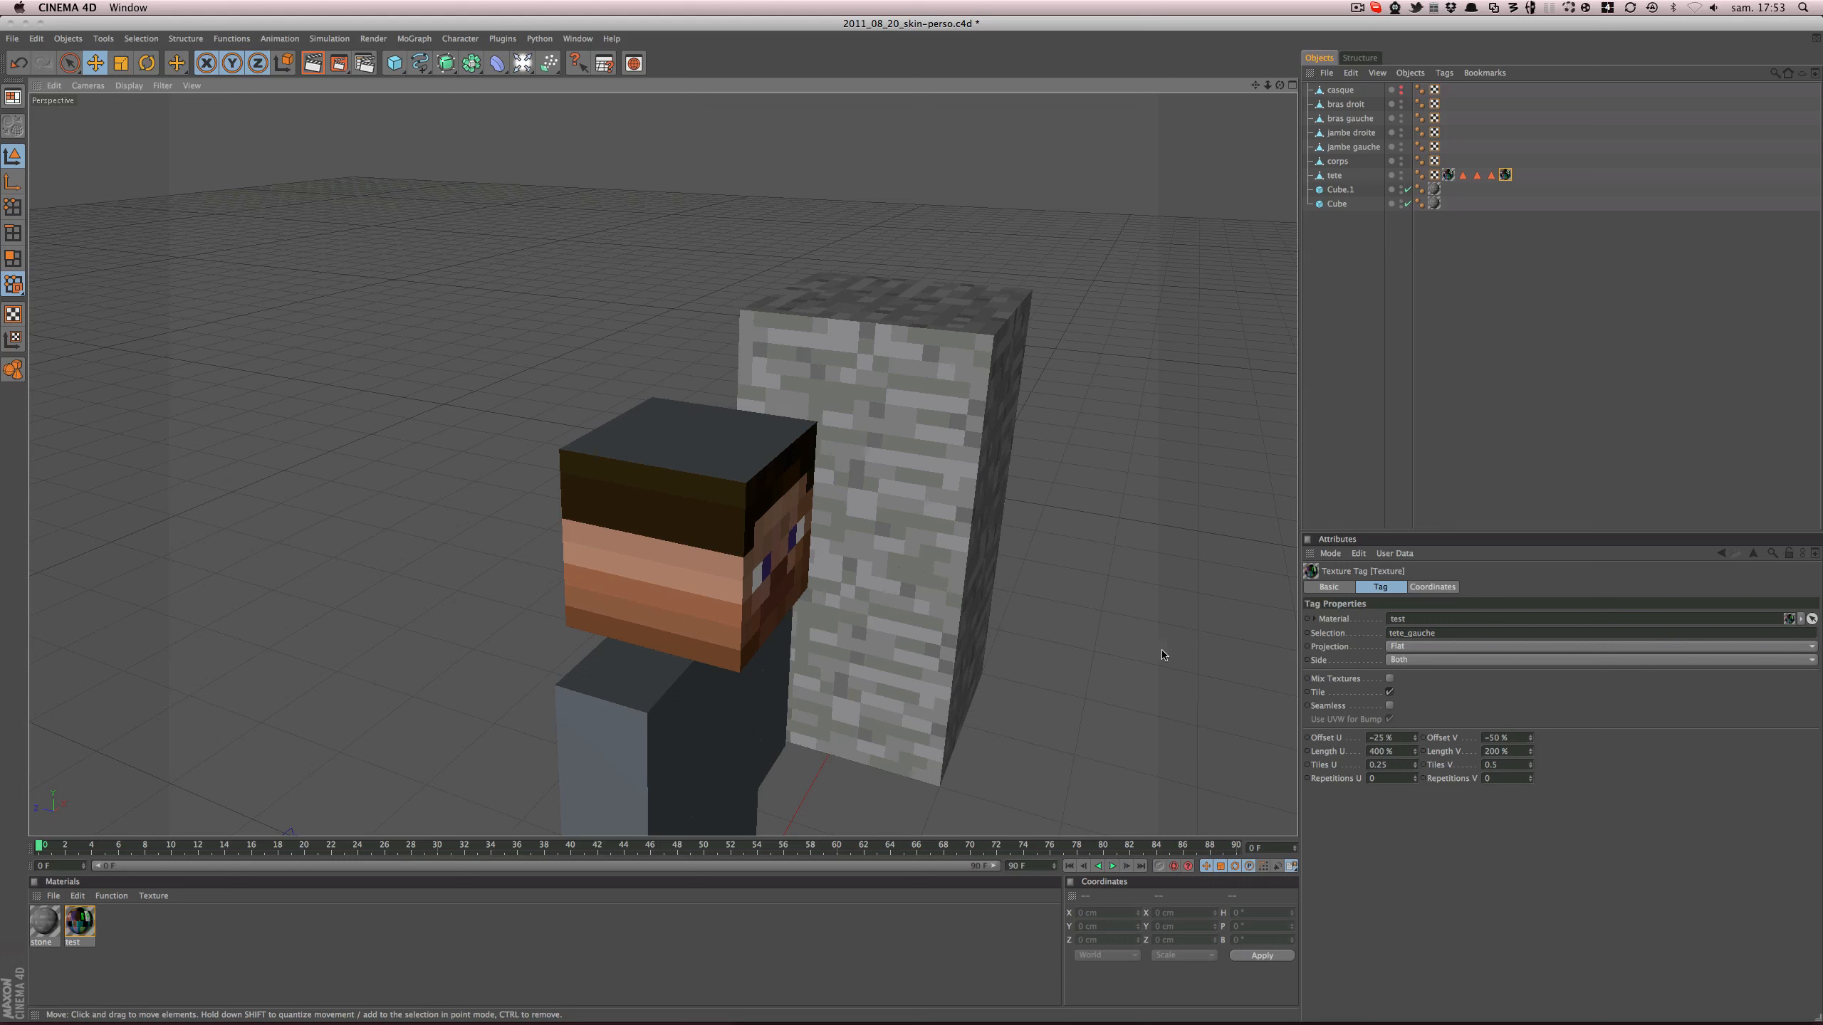
{"action": "left_click", "coordinate": [1407, 650]}
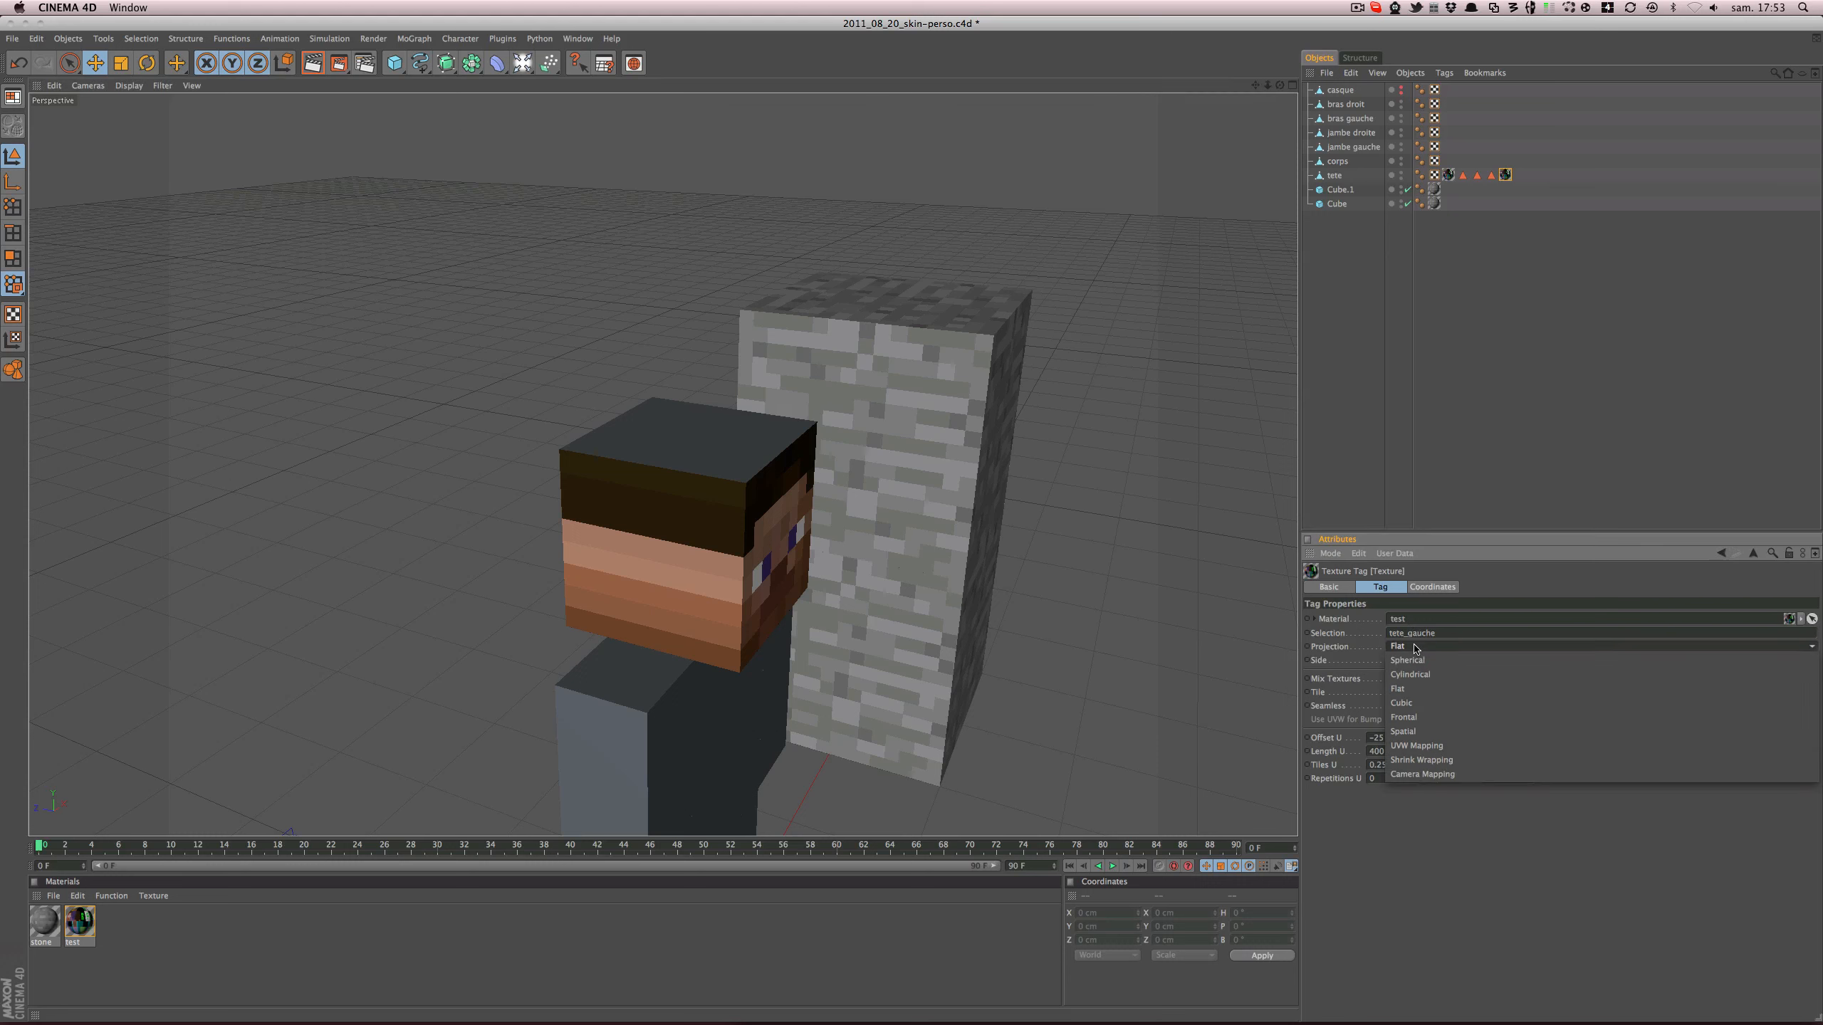
{"action": "left_click", "coordinate": [1406, 703]}
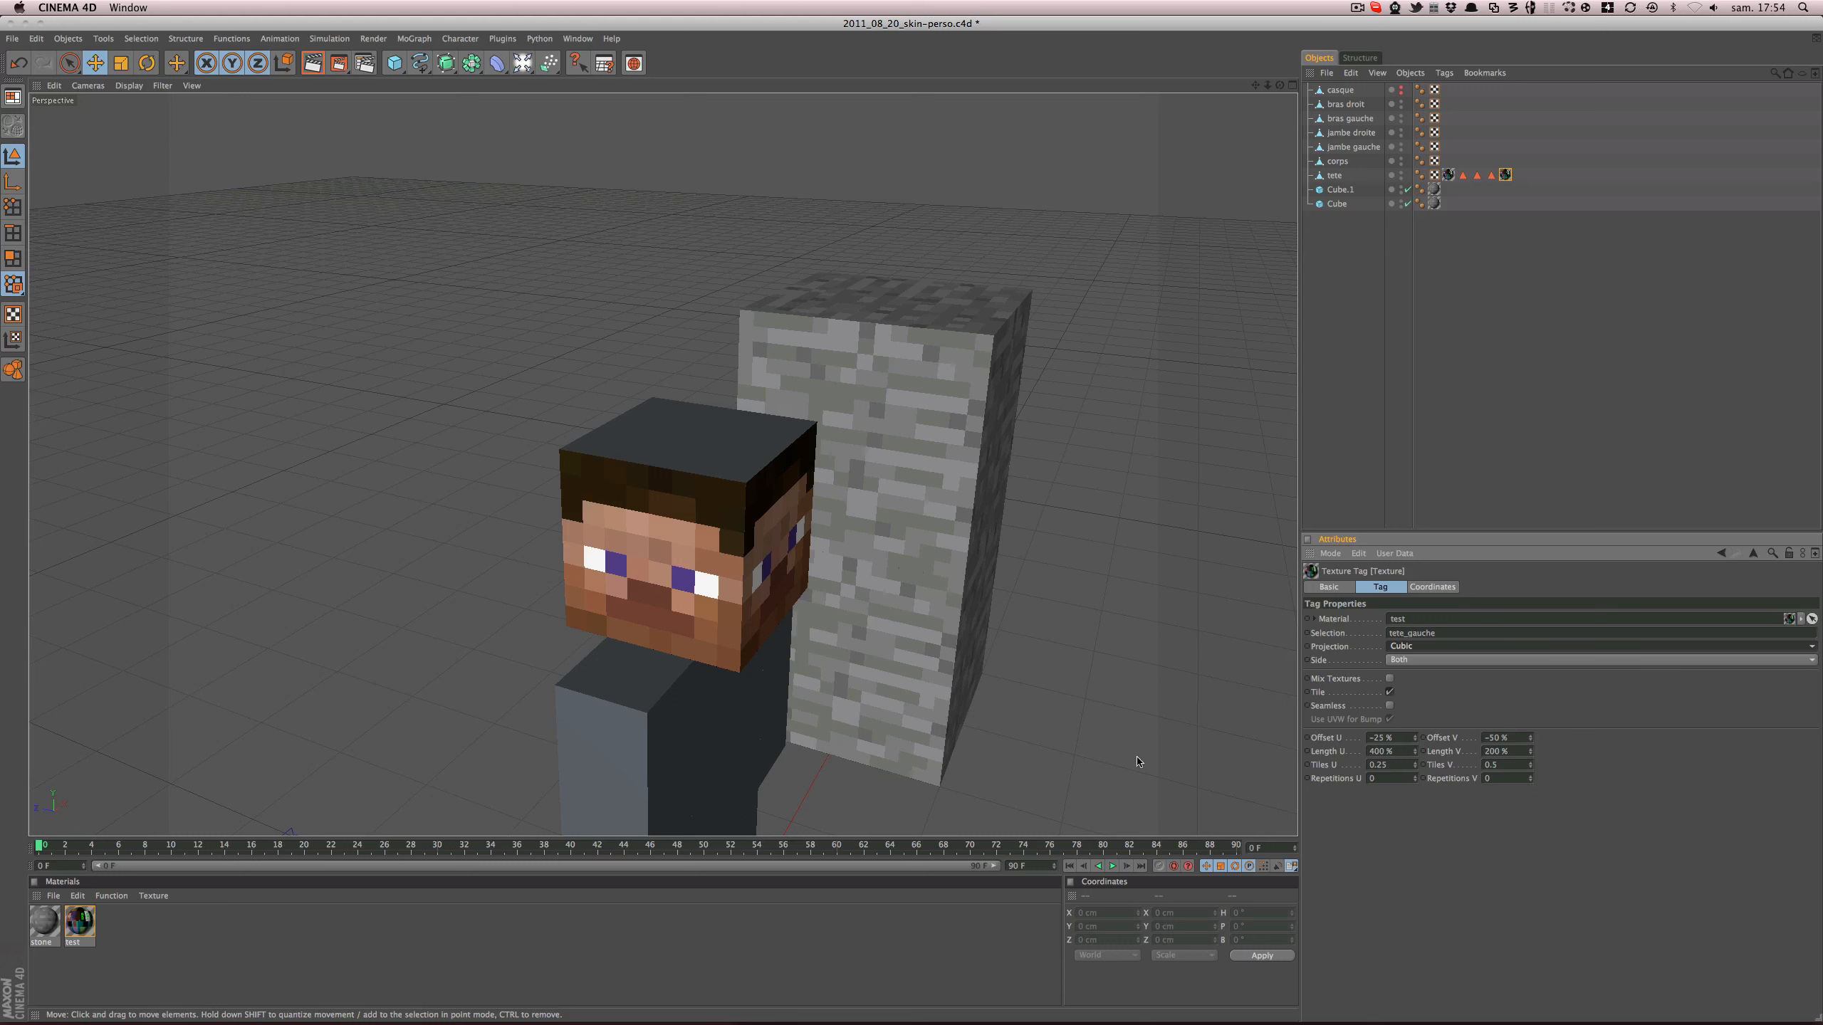
- Set the tete_gauche texture's Offset U to 25 % and render the viewport to check that side face
{"action": "left_click_drag", "start_coordinate": [737, 597], "coordinate": [645, 551], "text": "alt"}
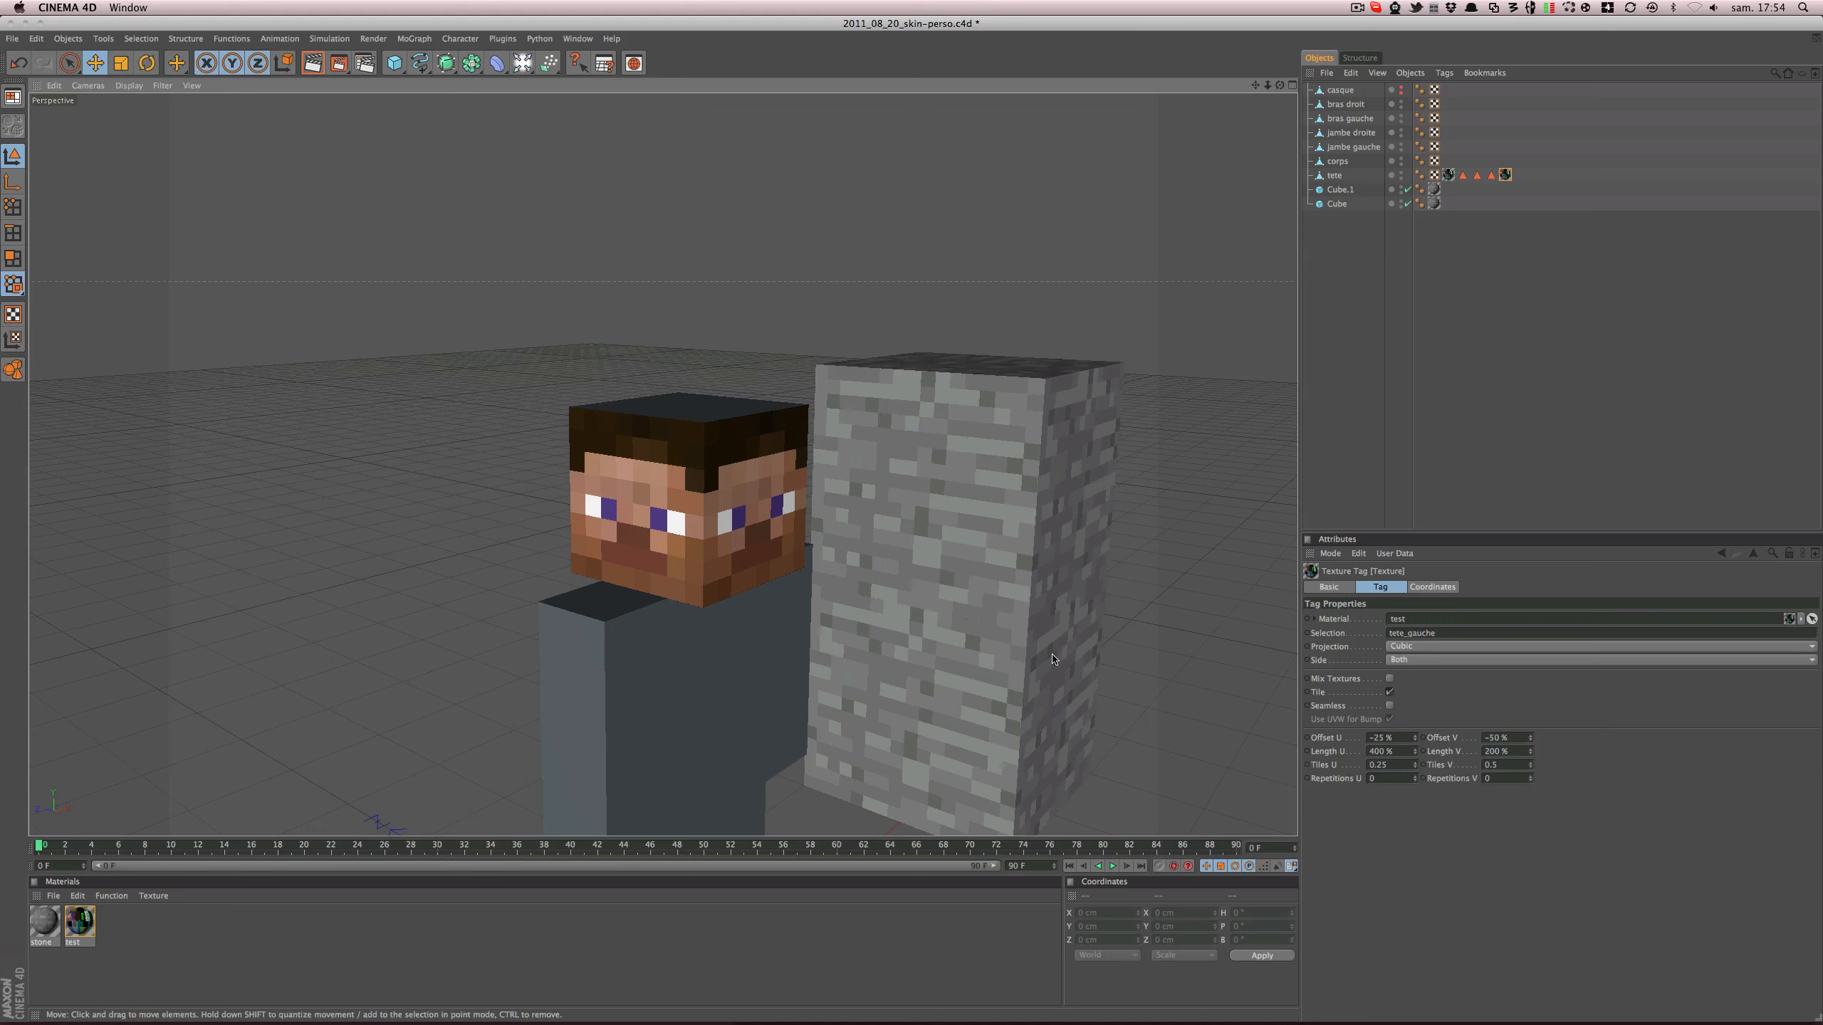
{"action": "left_click_drag", "start_coordinate": [1414, 741], "coordinate": [1483, 741]}
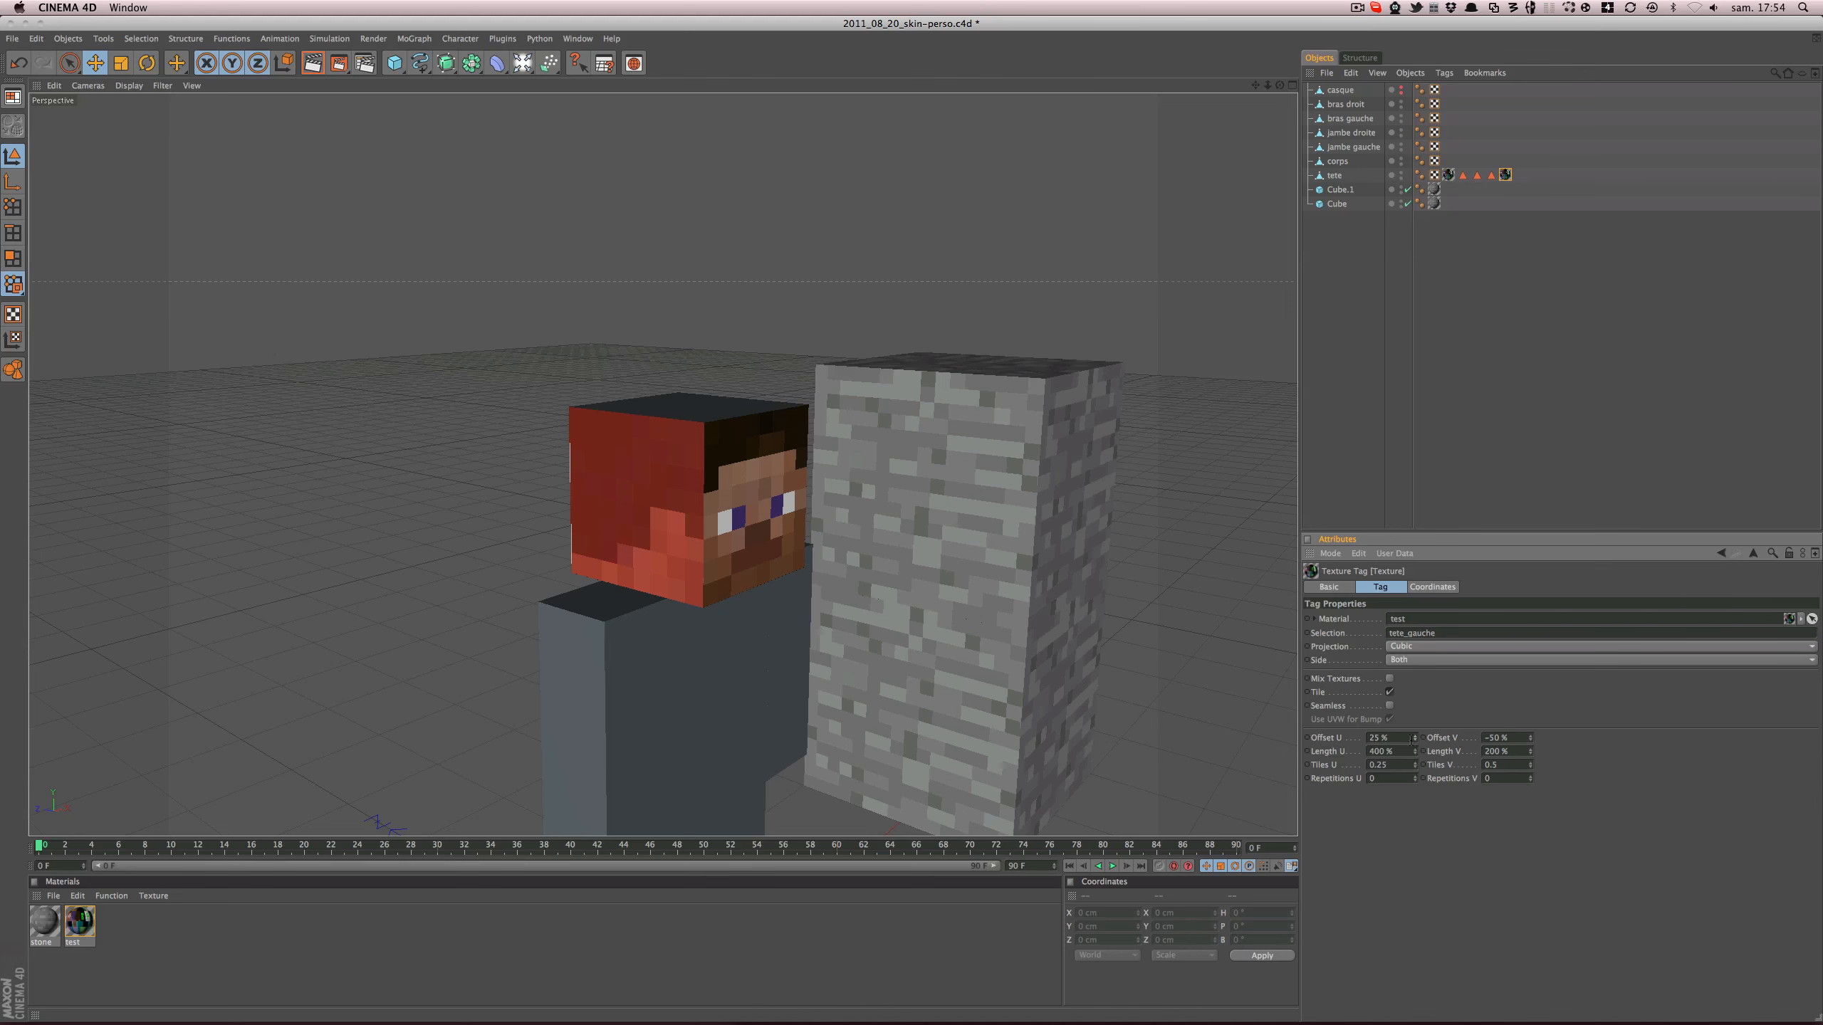
{"action": "left_click_drag", "start_coordinate": [712, 295], "coordinate": [839, 301], "text": "alt"}
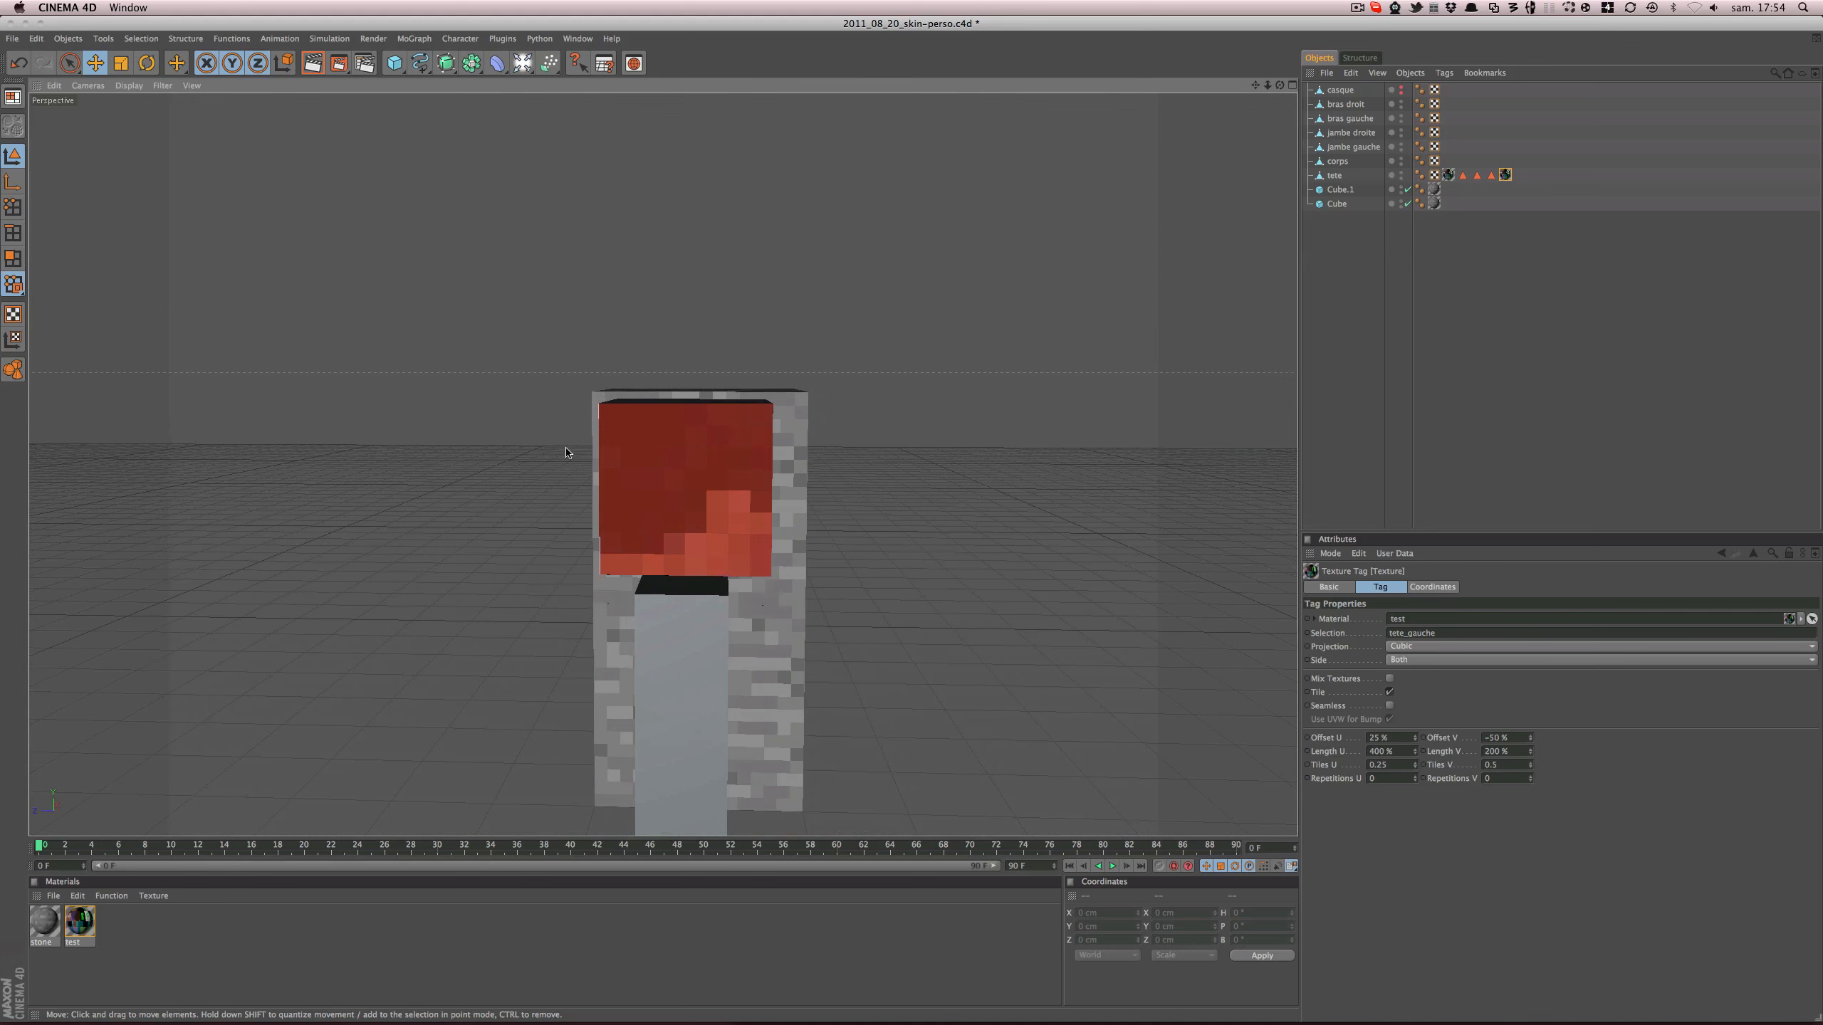
{"action": "left_click_drag", "start_coordinate": [616, 520], "coordinate": [797, 526], "text": "alt"}
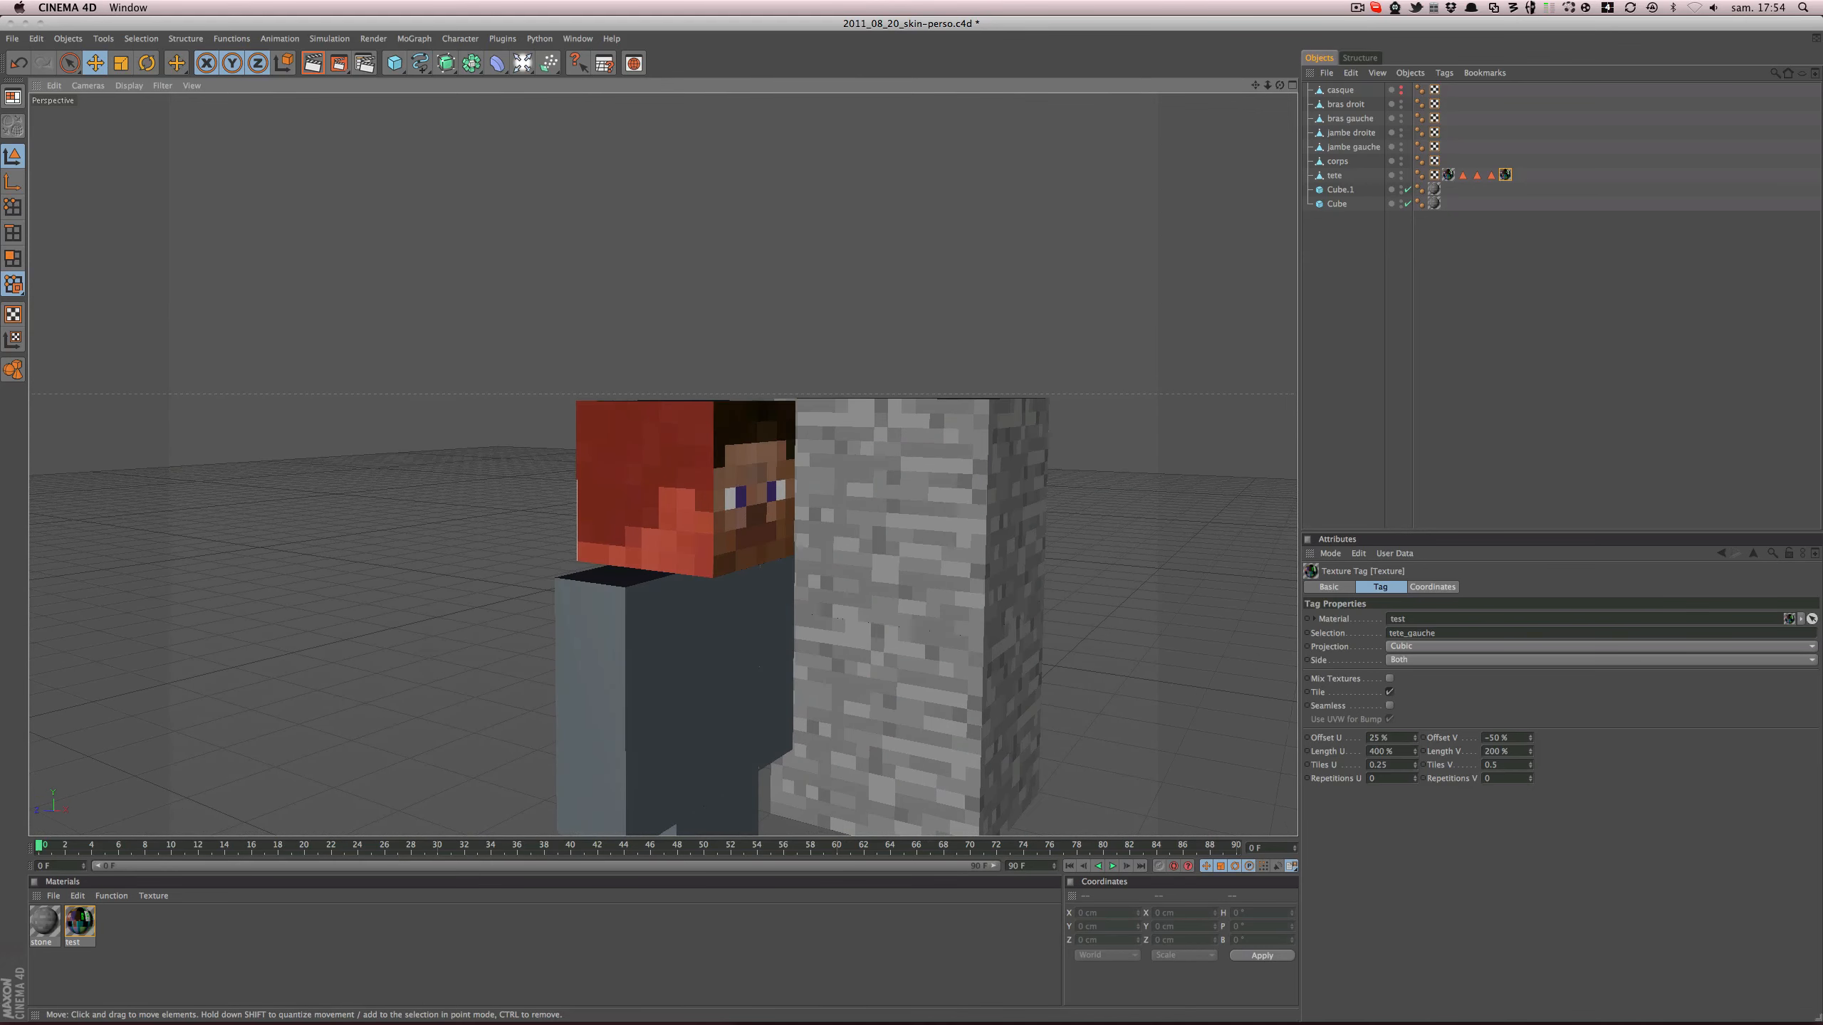
{"action": "key", "text": "super+r"}
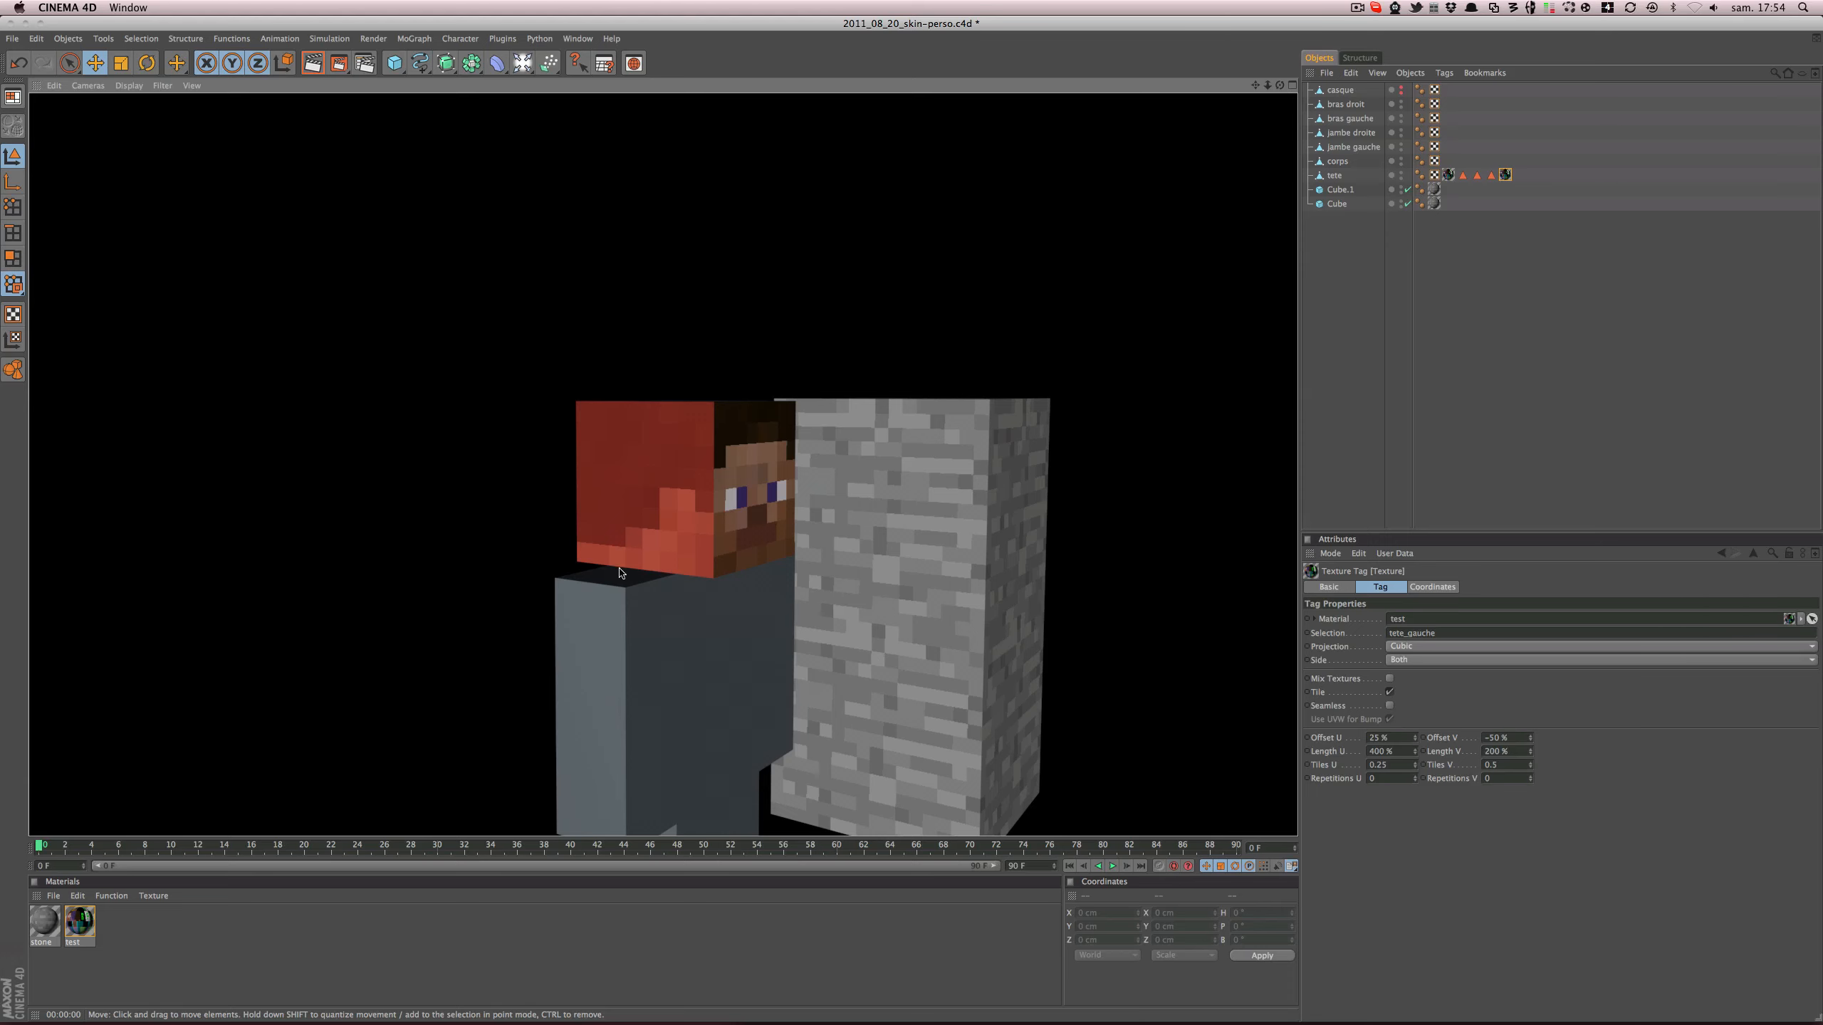
- Duplicate the tete_gauche texture tag and restrict the copy to the tete_droite selection
{"action": "left_click_drag", "start_coordinate": [620, 569], "coordinate": [674, 496], "text": "alt"}
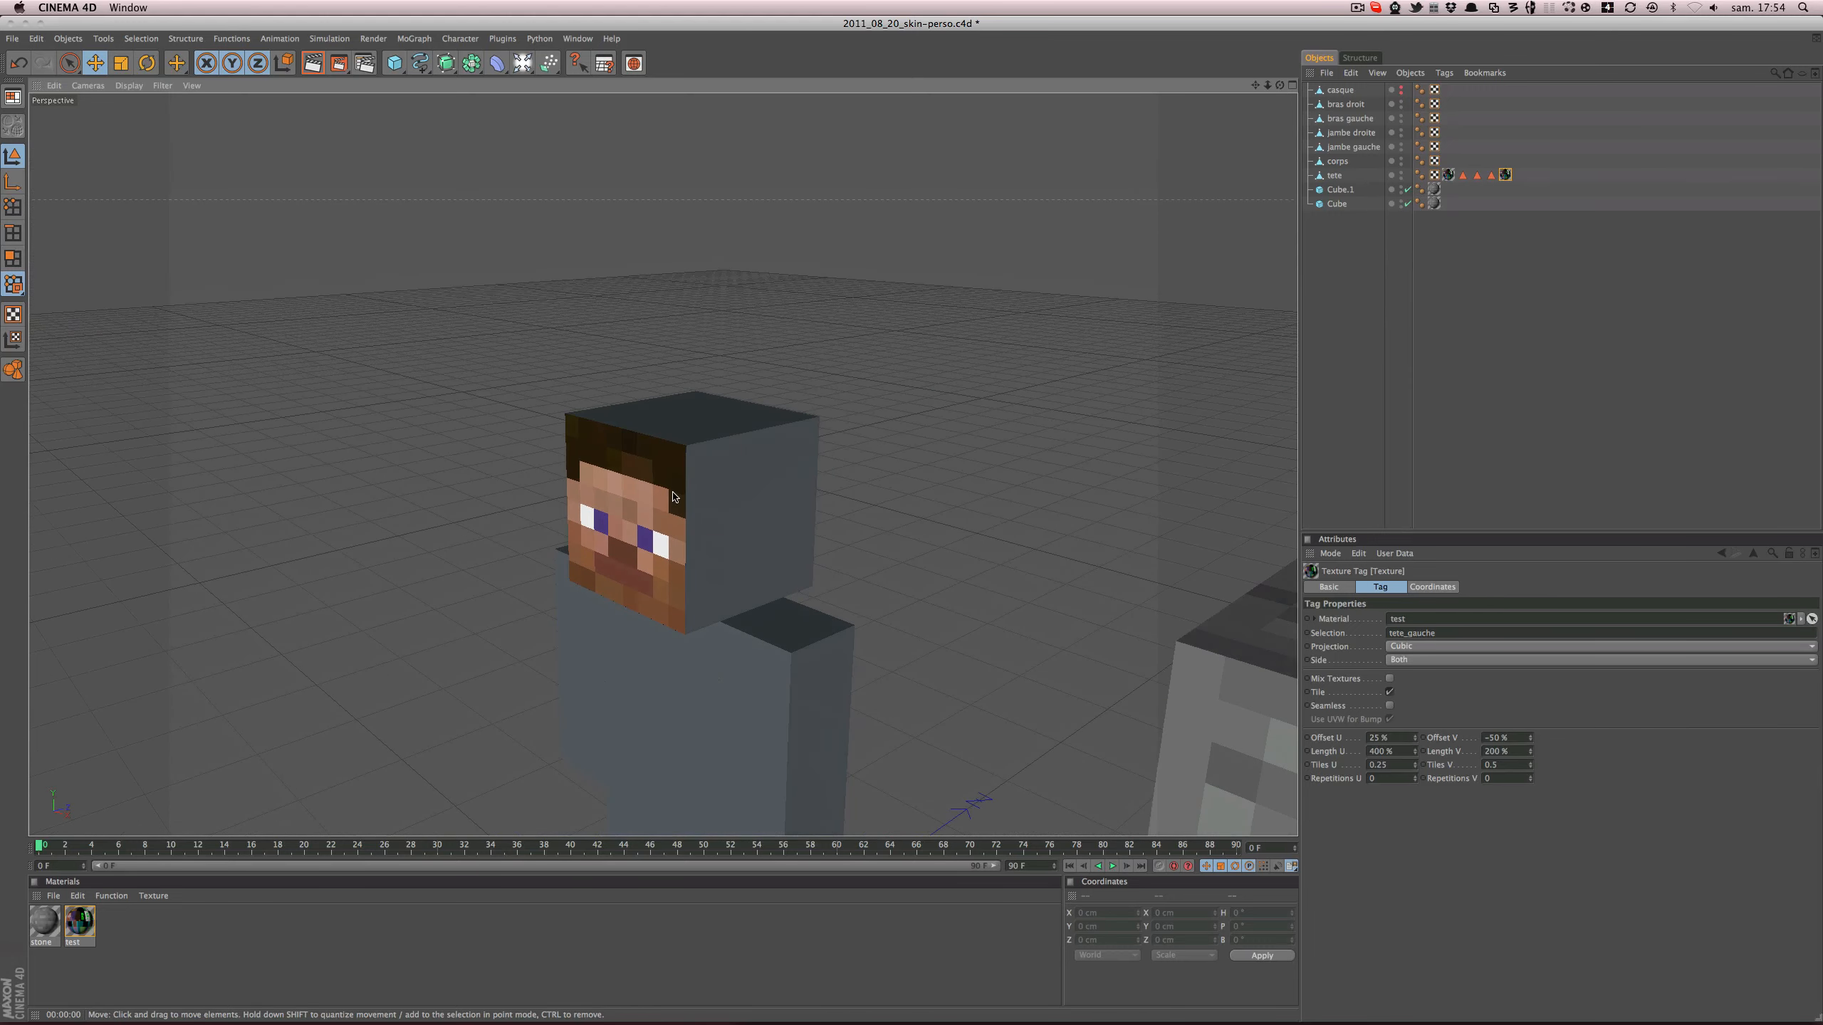
{"action": "left_click", "coordinate": [1506, 256]}
{"action": "left_click_drag", "start_coordinate": [1505, 174], "coordinate": [1518, 175], "text": "ctrl"}
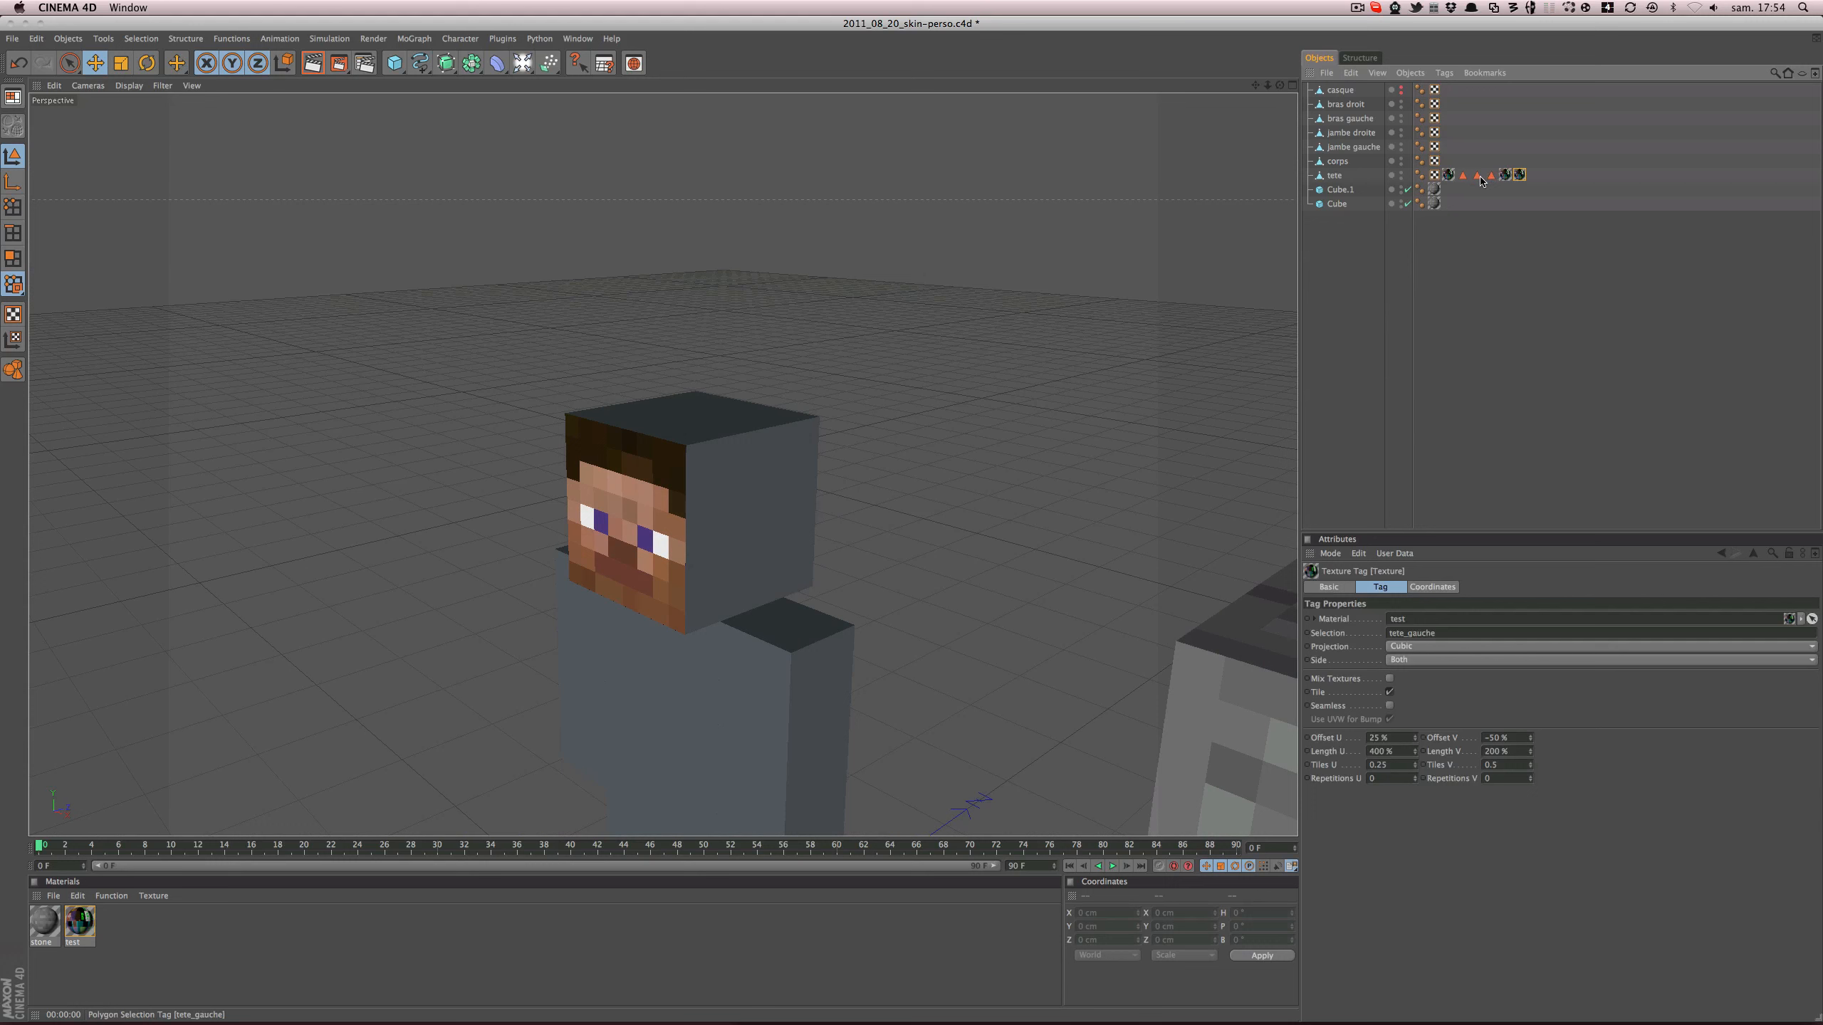
{"action": "left_click_drag", "start_coordinate": [1492, 176], "coordinate": [1458, 635]}
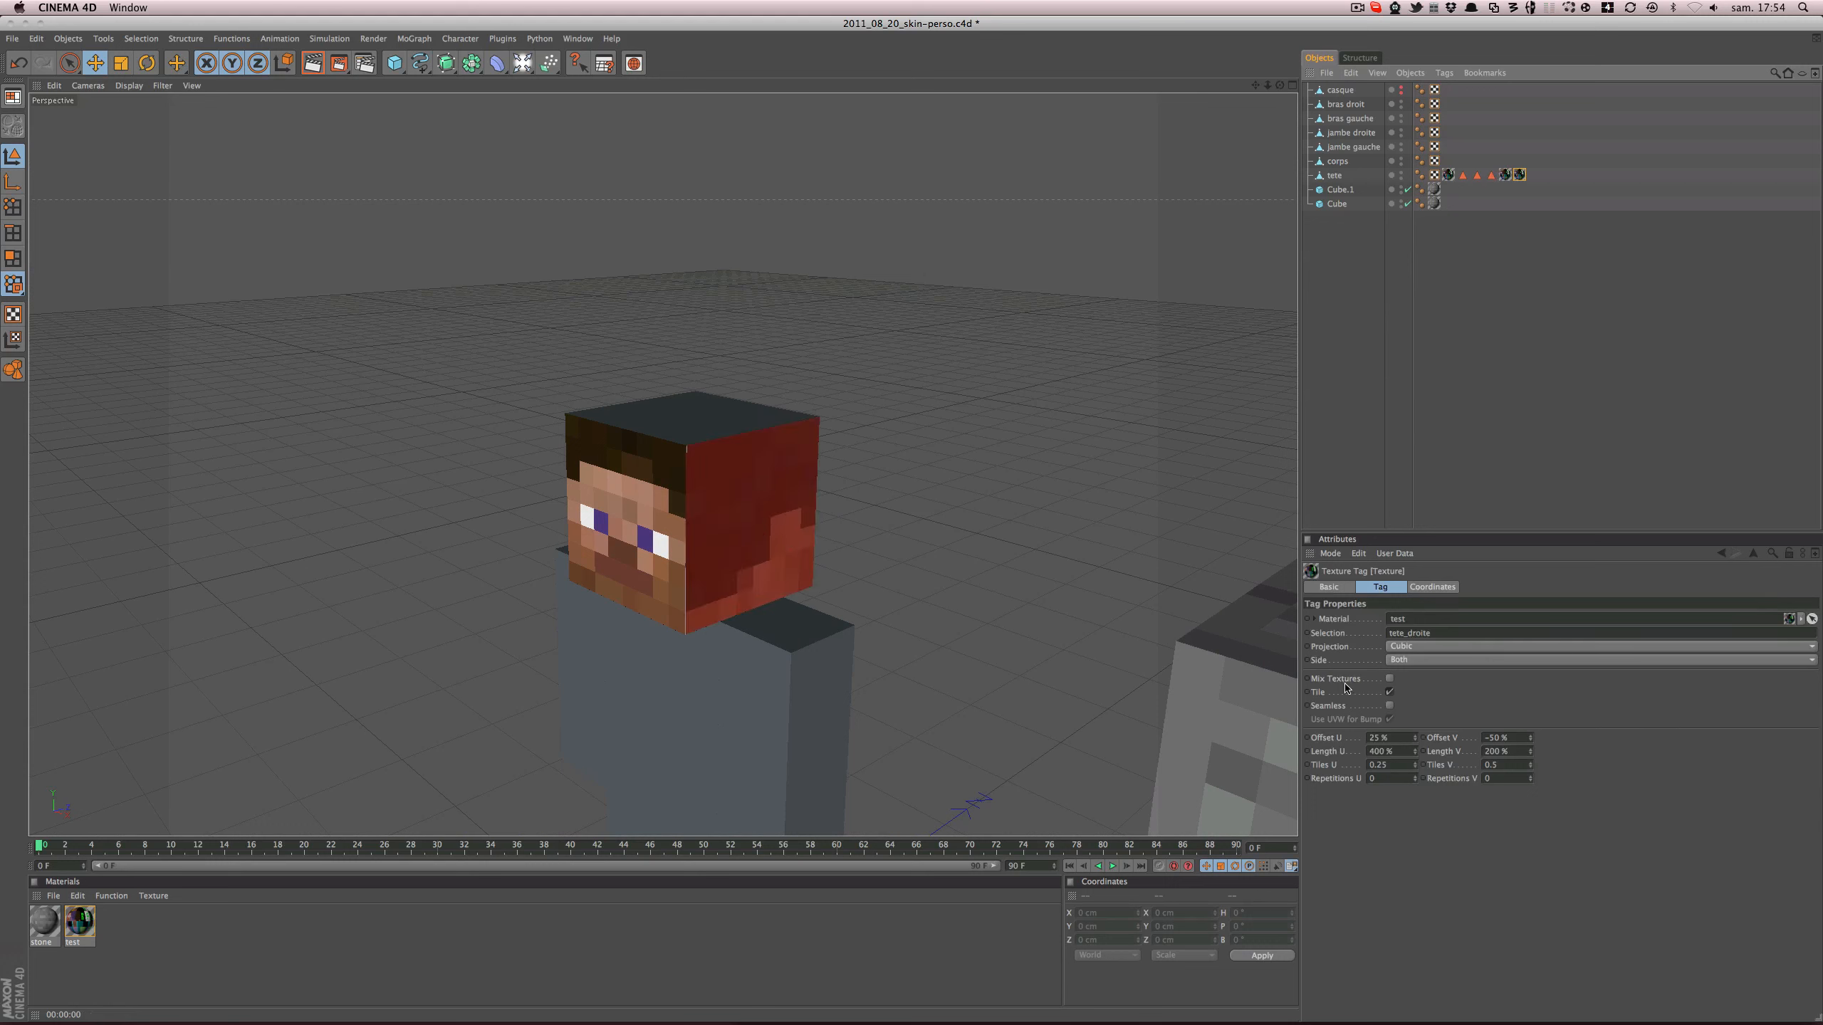
- Try an Offset U of 100 % on the tete_droite texture tag and return it to 25 %
{"action": "left_click", "coordinate": [1397, 739]}
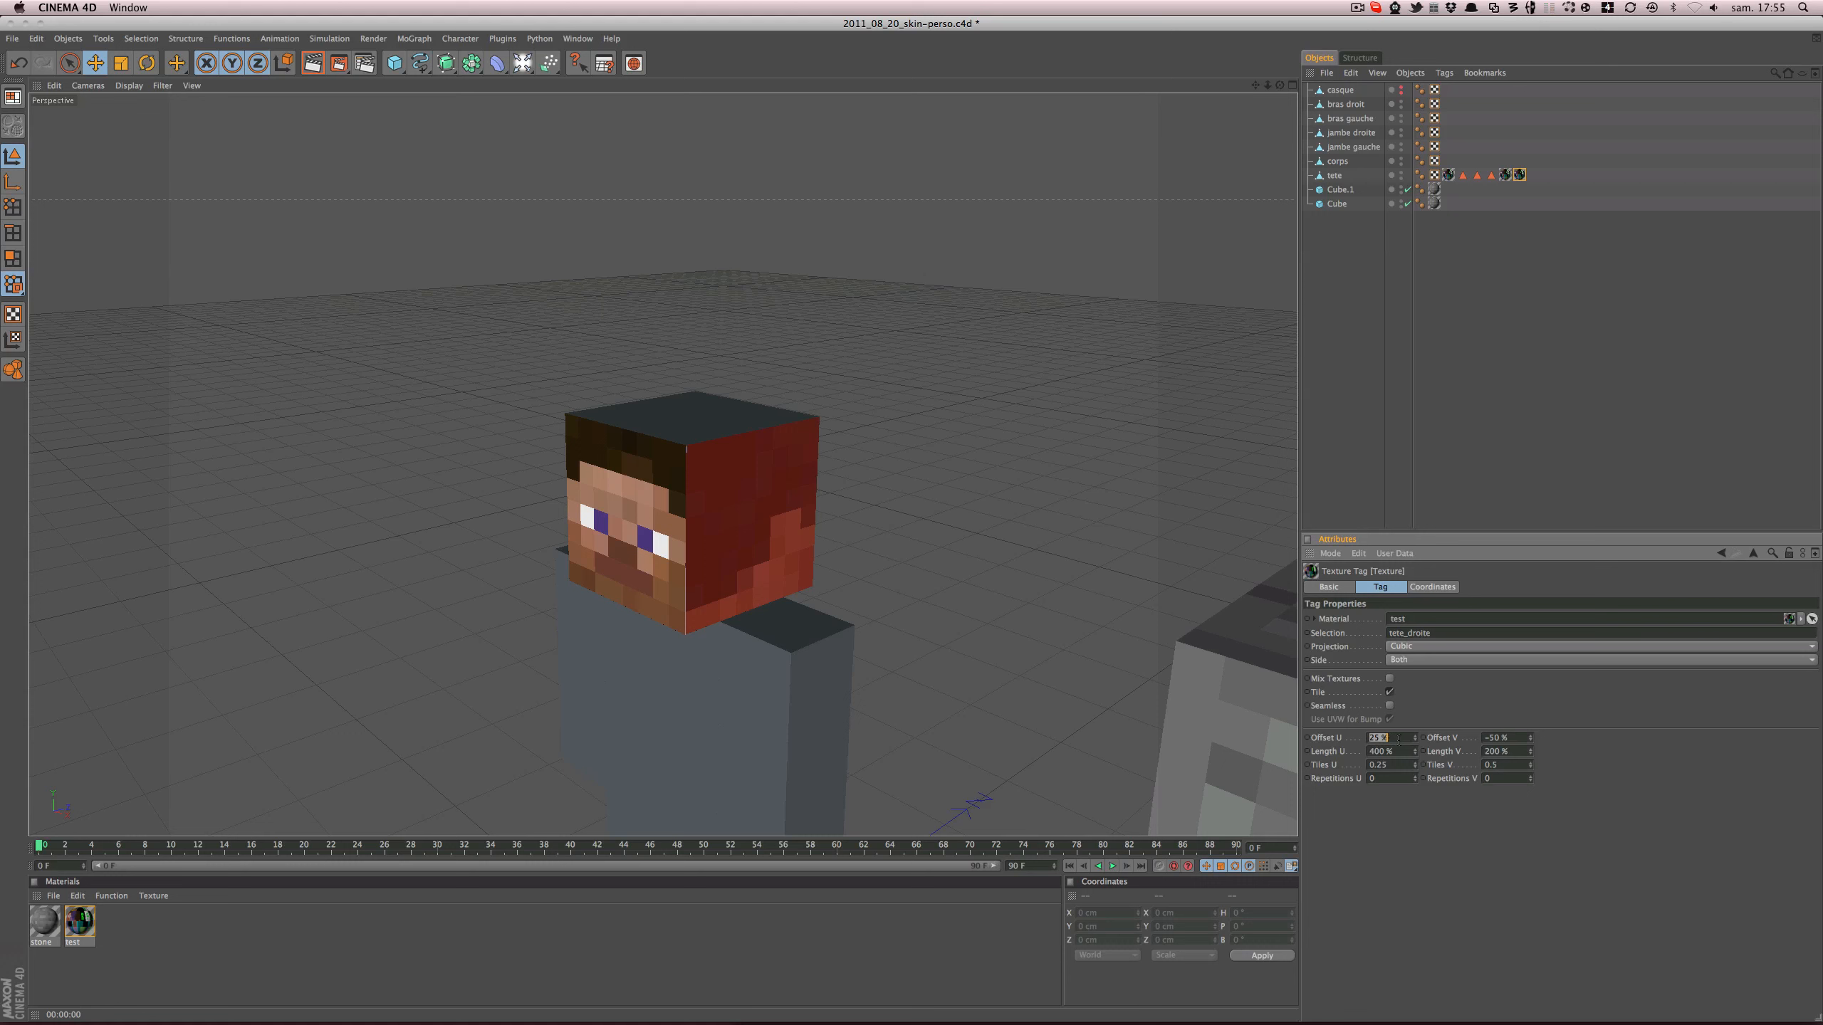
{"action": "type", "text": "100"}
{"action": "key", "text": "Return"}
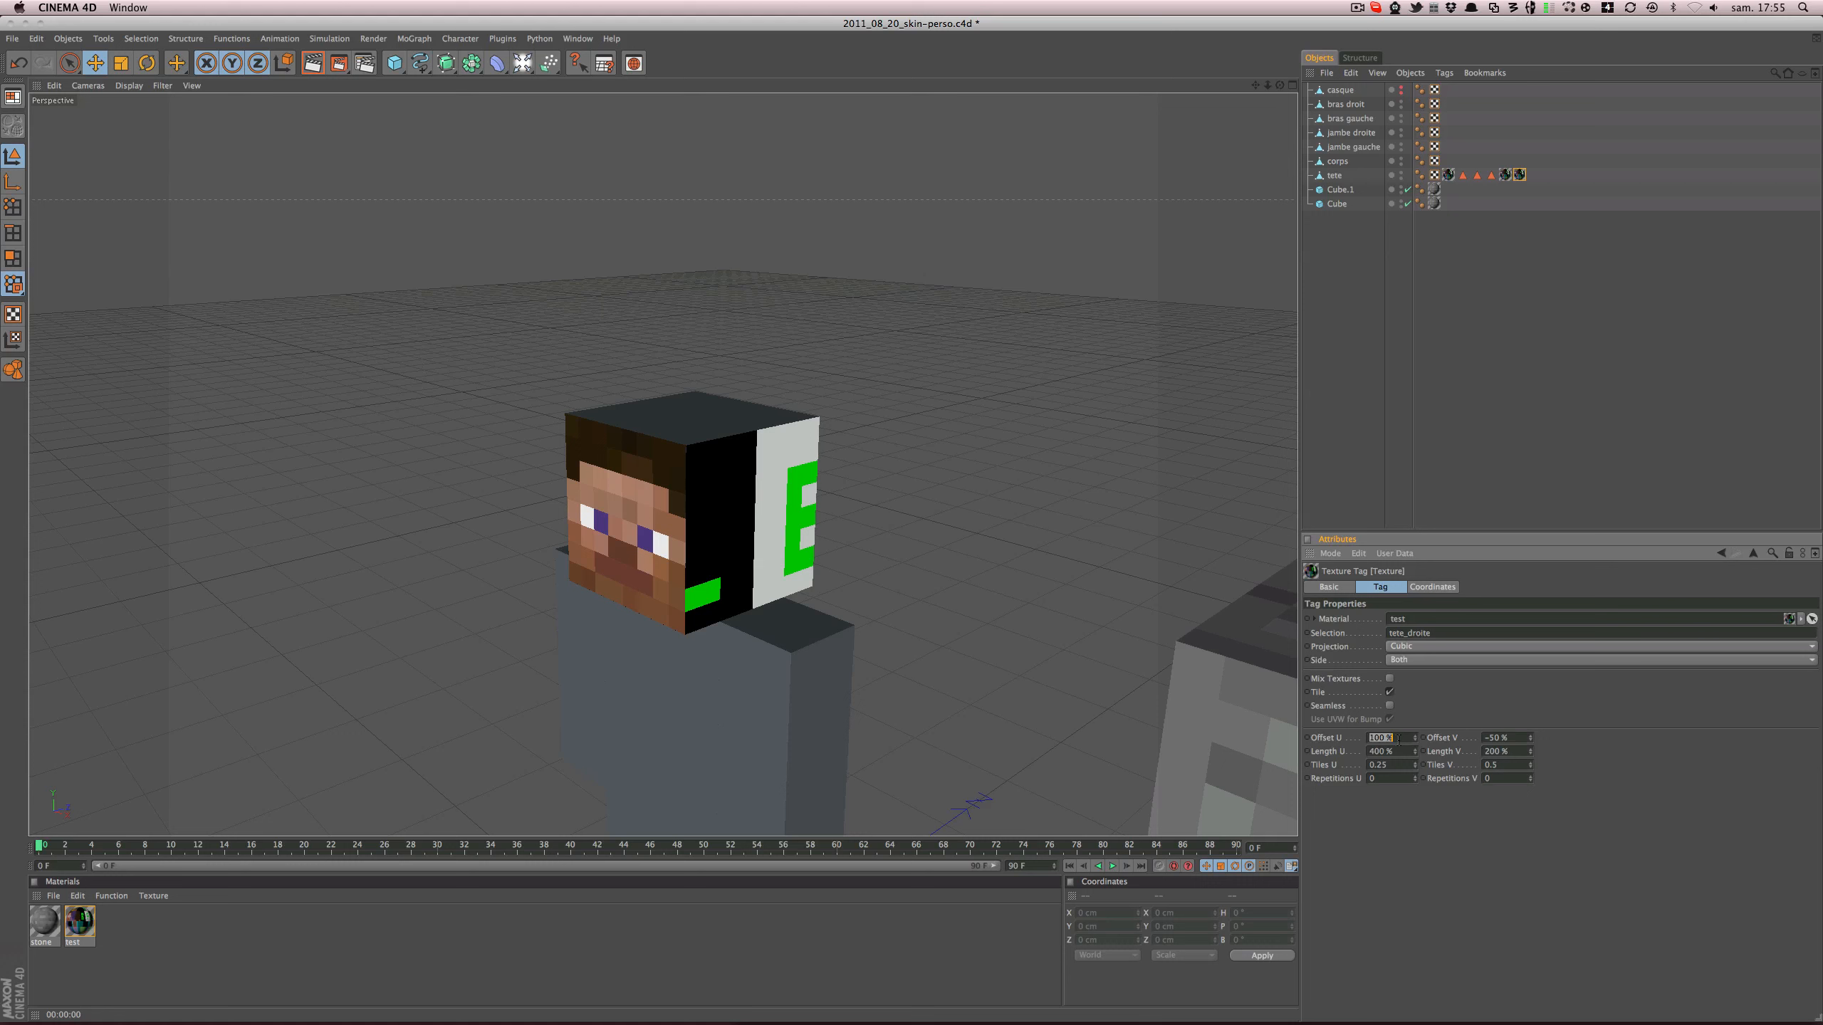
{"action": "type", "text": "25"}
{"action": "key", "text": "Return"}
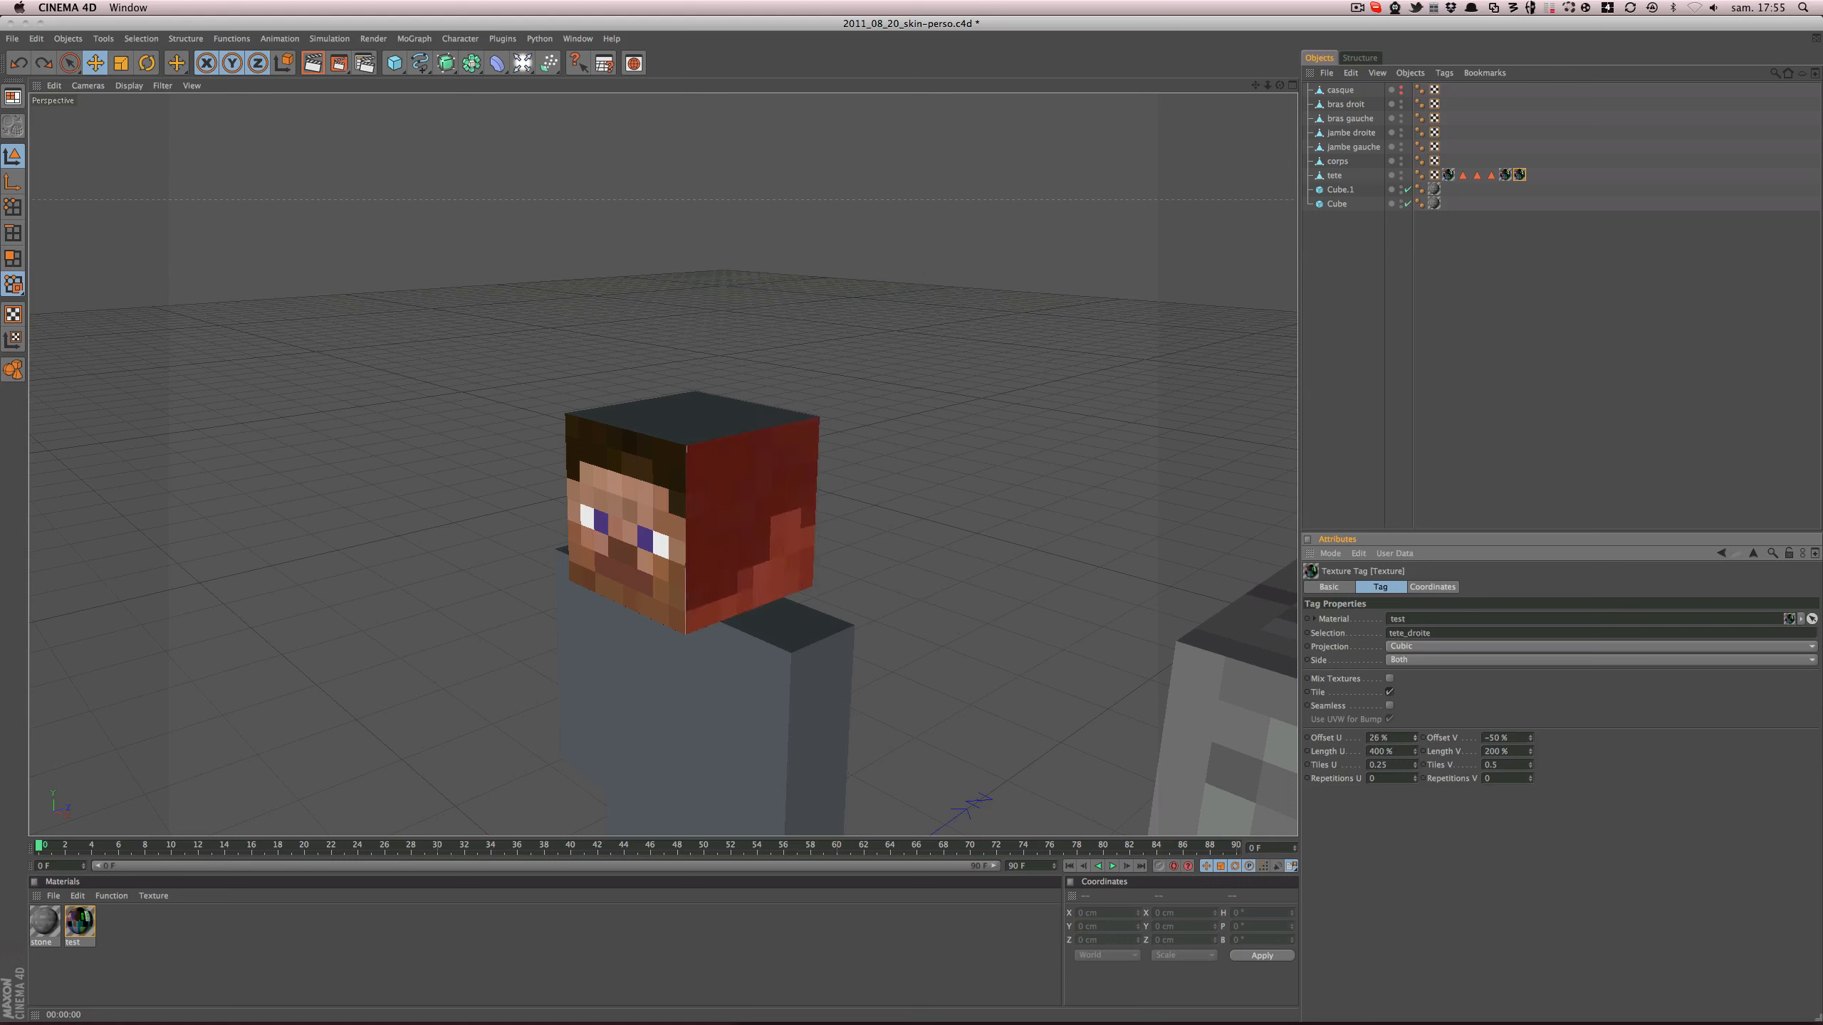
- Set the tete_droite texture's Offset U to -75 %
{"action": "left_click_drag", "start_coordinate": [1414, 737], "coordinate": [1415, 810]}
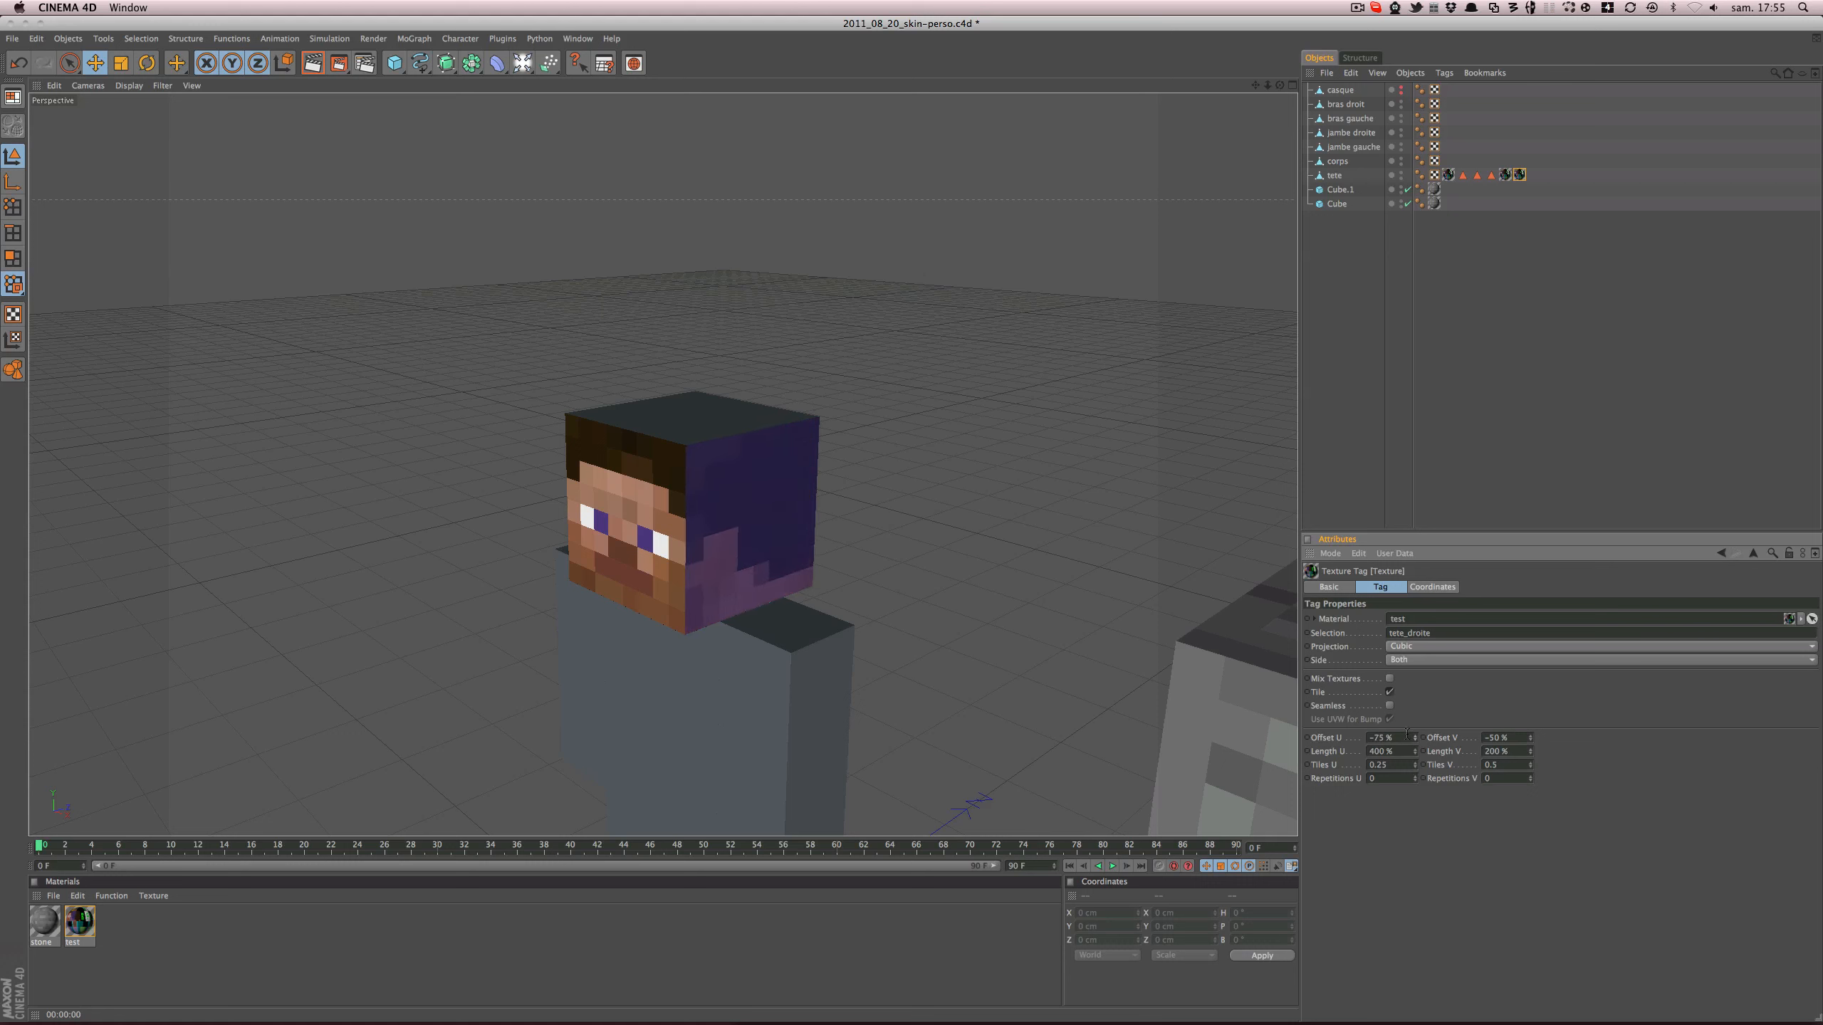
- Render a preview of the head's textured front and side in the viewport and save the project
{"action": "mouse_move", "coordinate": [743, 392]}
{"action": "left_mouse_down", "text": "alt"}
{"action": "mouse_move", "coordinate": [586, 393]}
{"action": "mouse_move", "coordinate": [754, 392]}
{"action": "left_mouse_up", "text": "alt"}
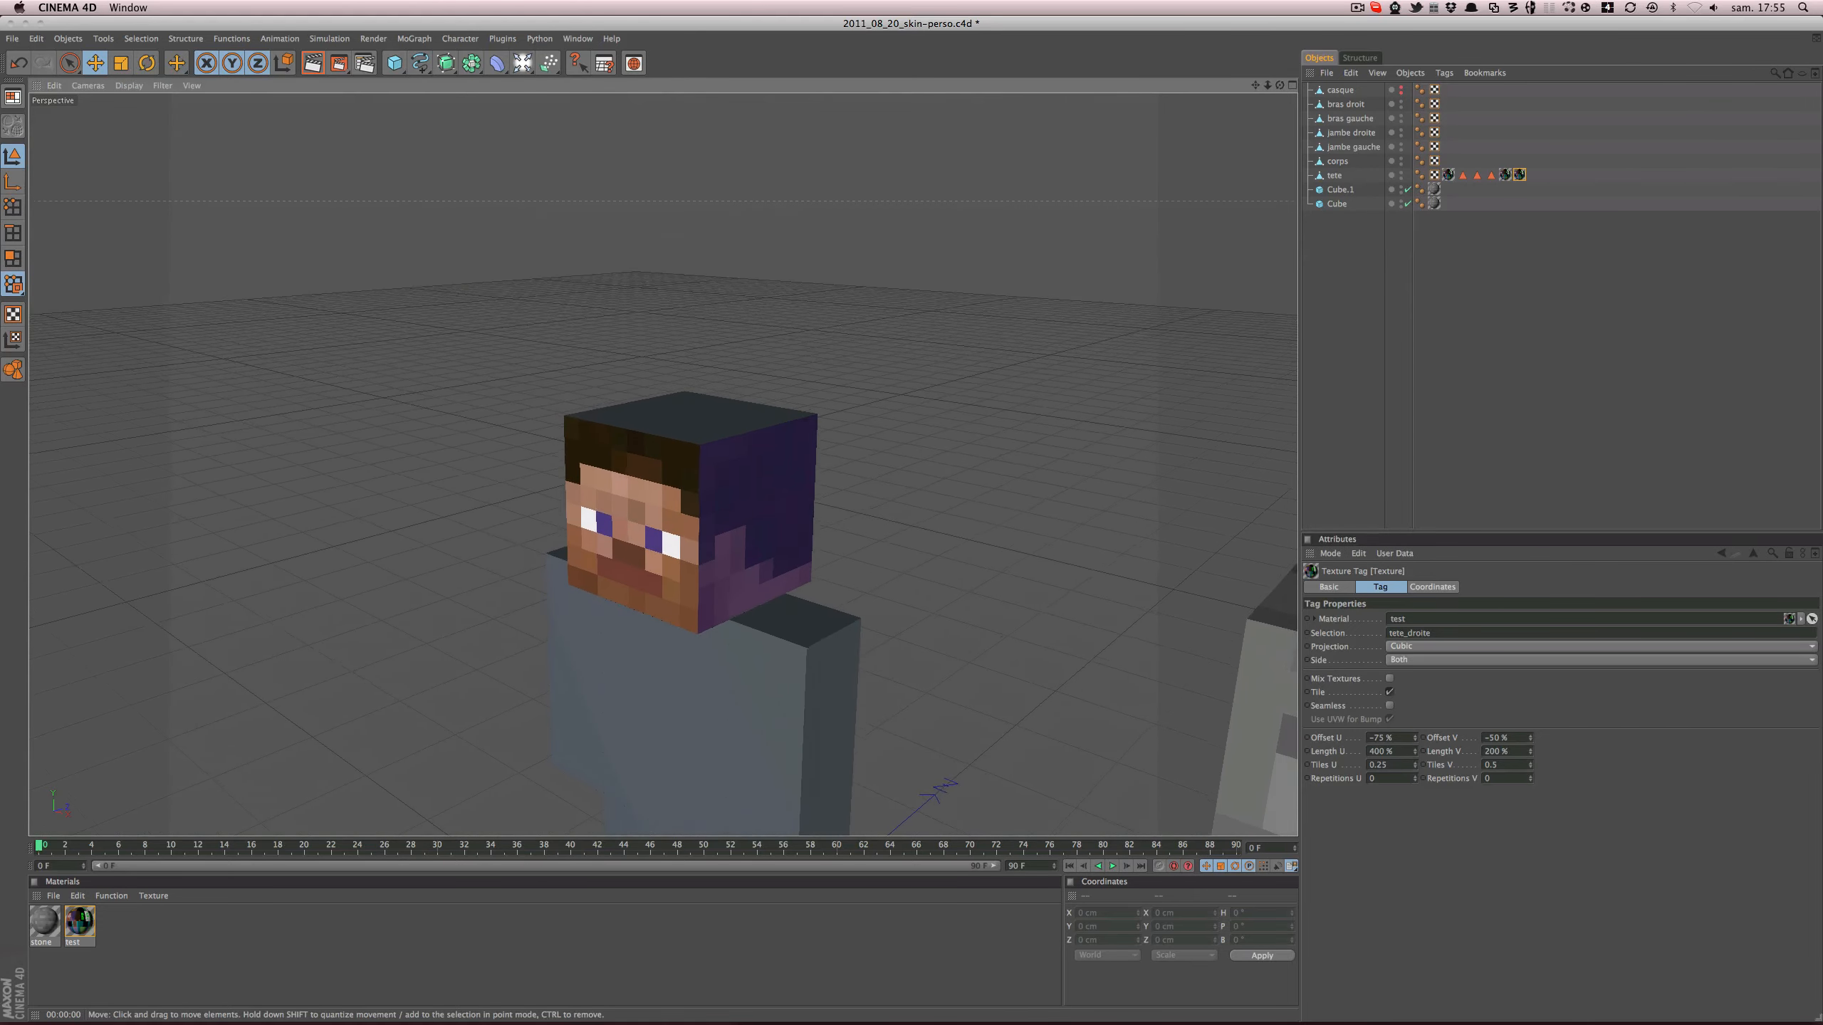
{"action": "key", "text": "super+r"}
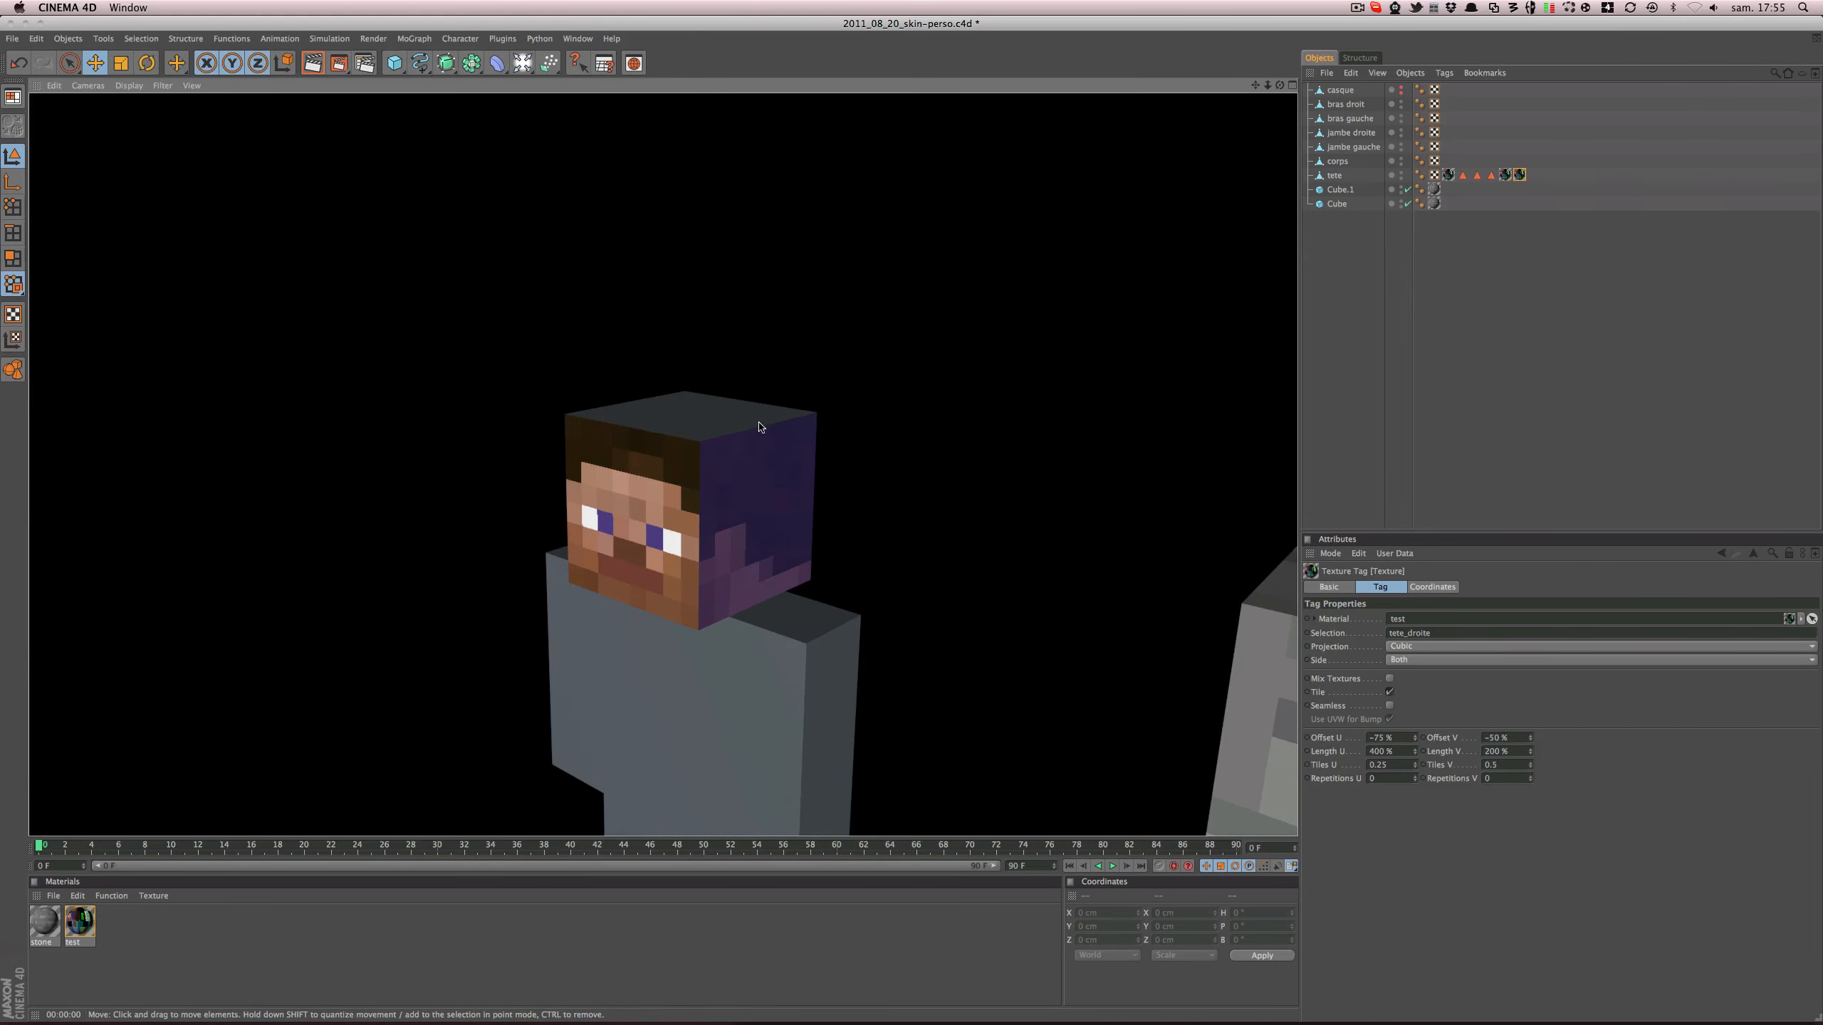
{"action": "key", "text": "super+s"}
- Store the top face of the tete object as a polygon selection named tete_dessus
{"action": "left_click_drag", "start_coordinate": [910, 523], "coordinate": [775, 492], "text": "alt"}
{"action": "left_click_drag", "start_coordinate": [1048, 373], "coordinate": [857, 453], "text": "alt"}
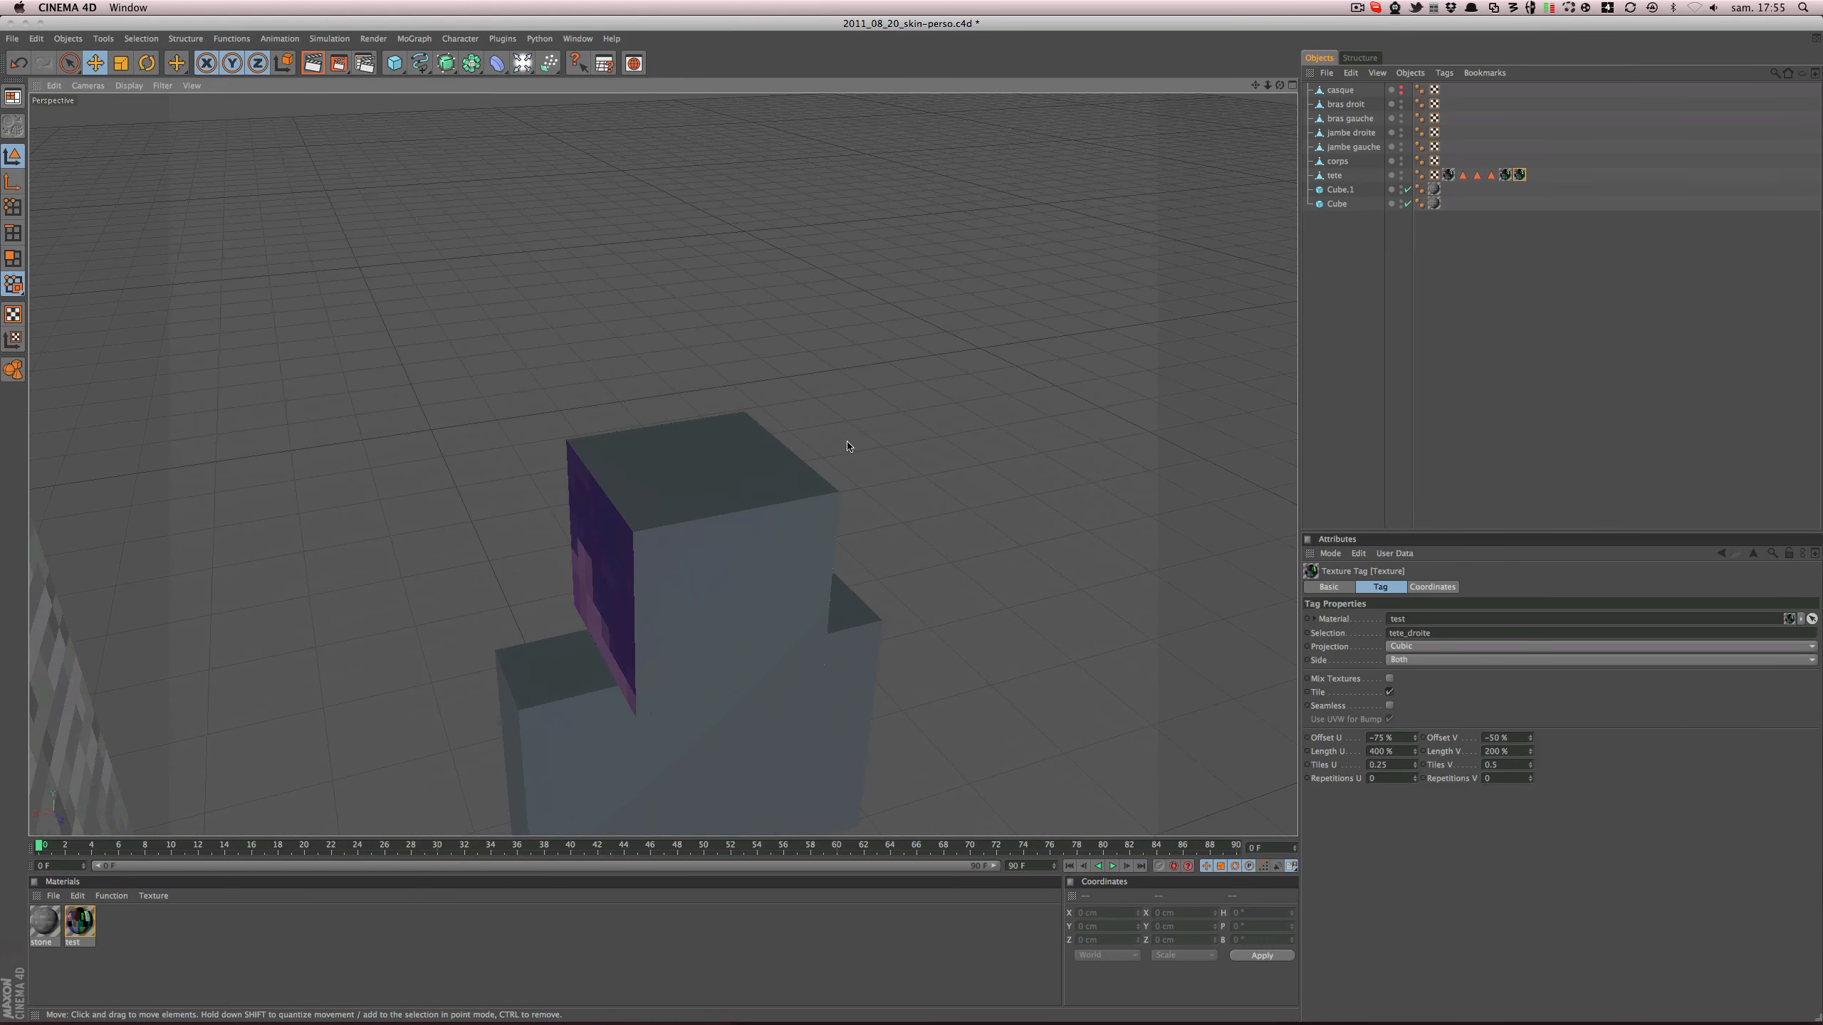
{"action": "left_click", "coordinate": [1334, 175]}
{"action": "left_click", "coordinate": [13, 259]}
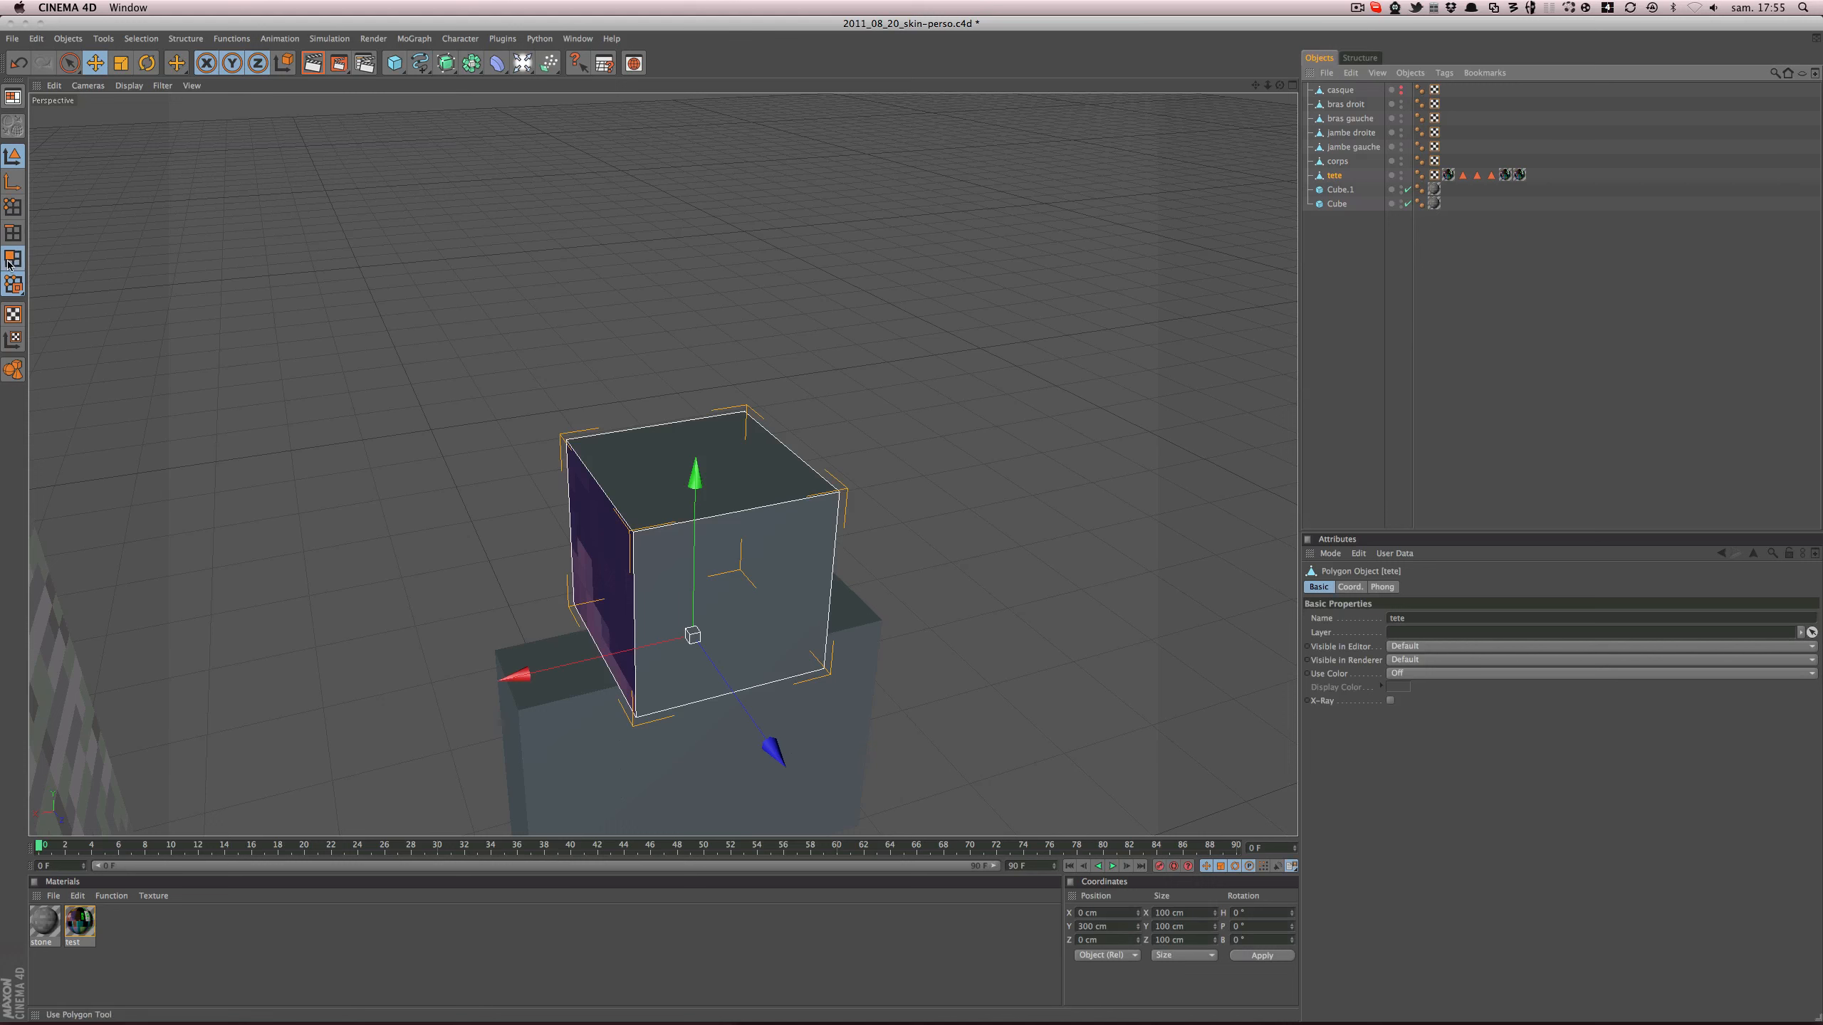
{"action": "left_click", "coordinate": [716, 452]}
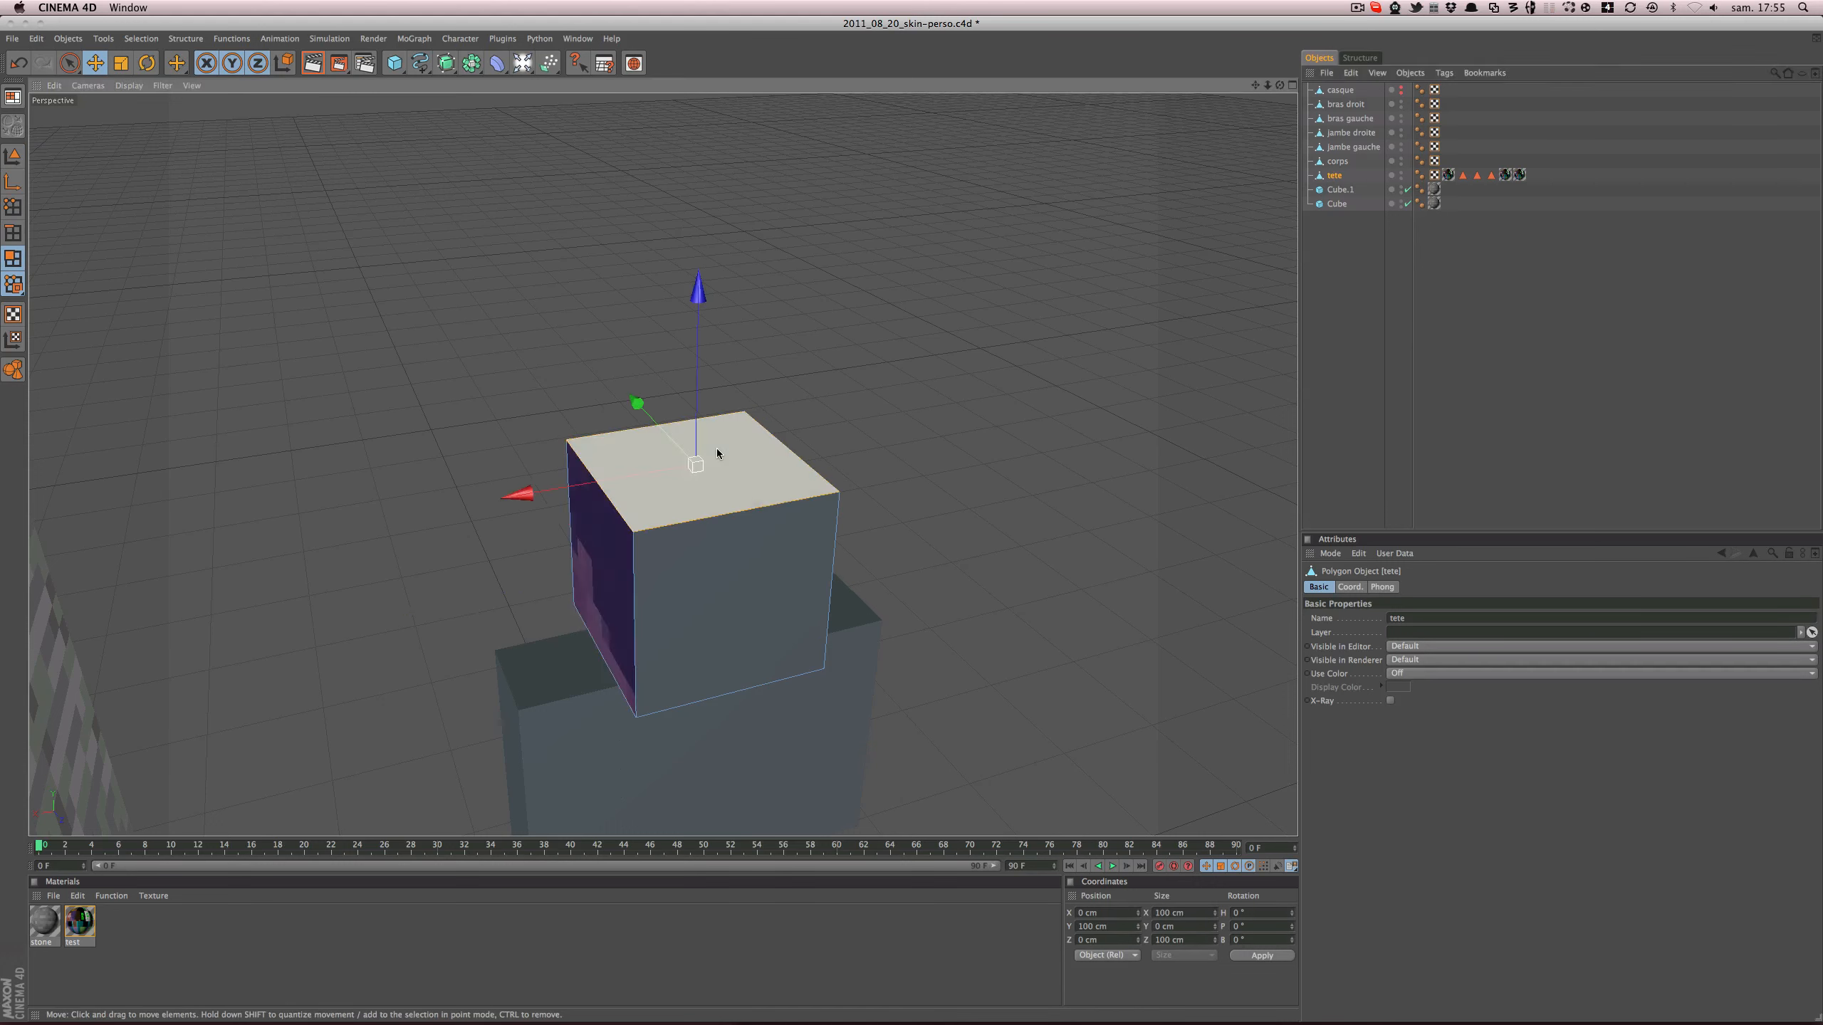
{"action": "left_click", "coordinate": [141, 38]}
{"action": "left_click", "coordinate": [205, 394]}
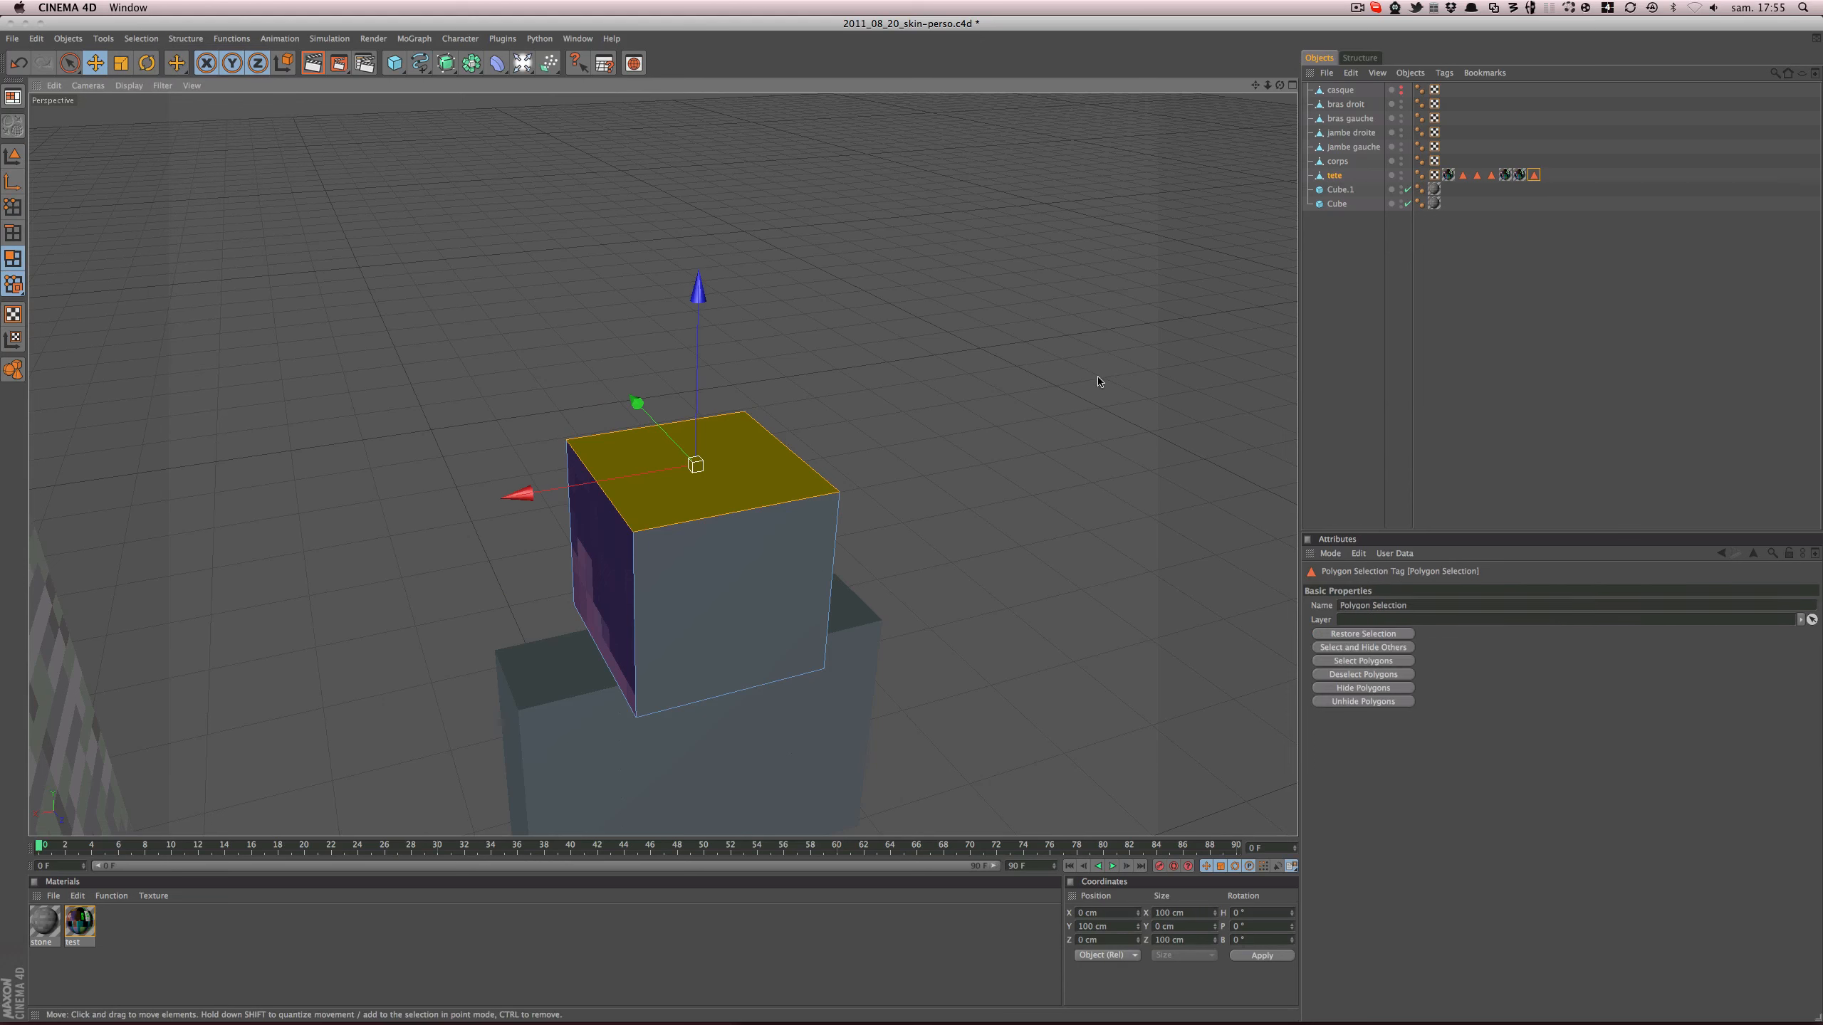
{"action": "left_click", "coordinate": [1406, 606]}
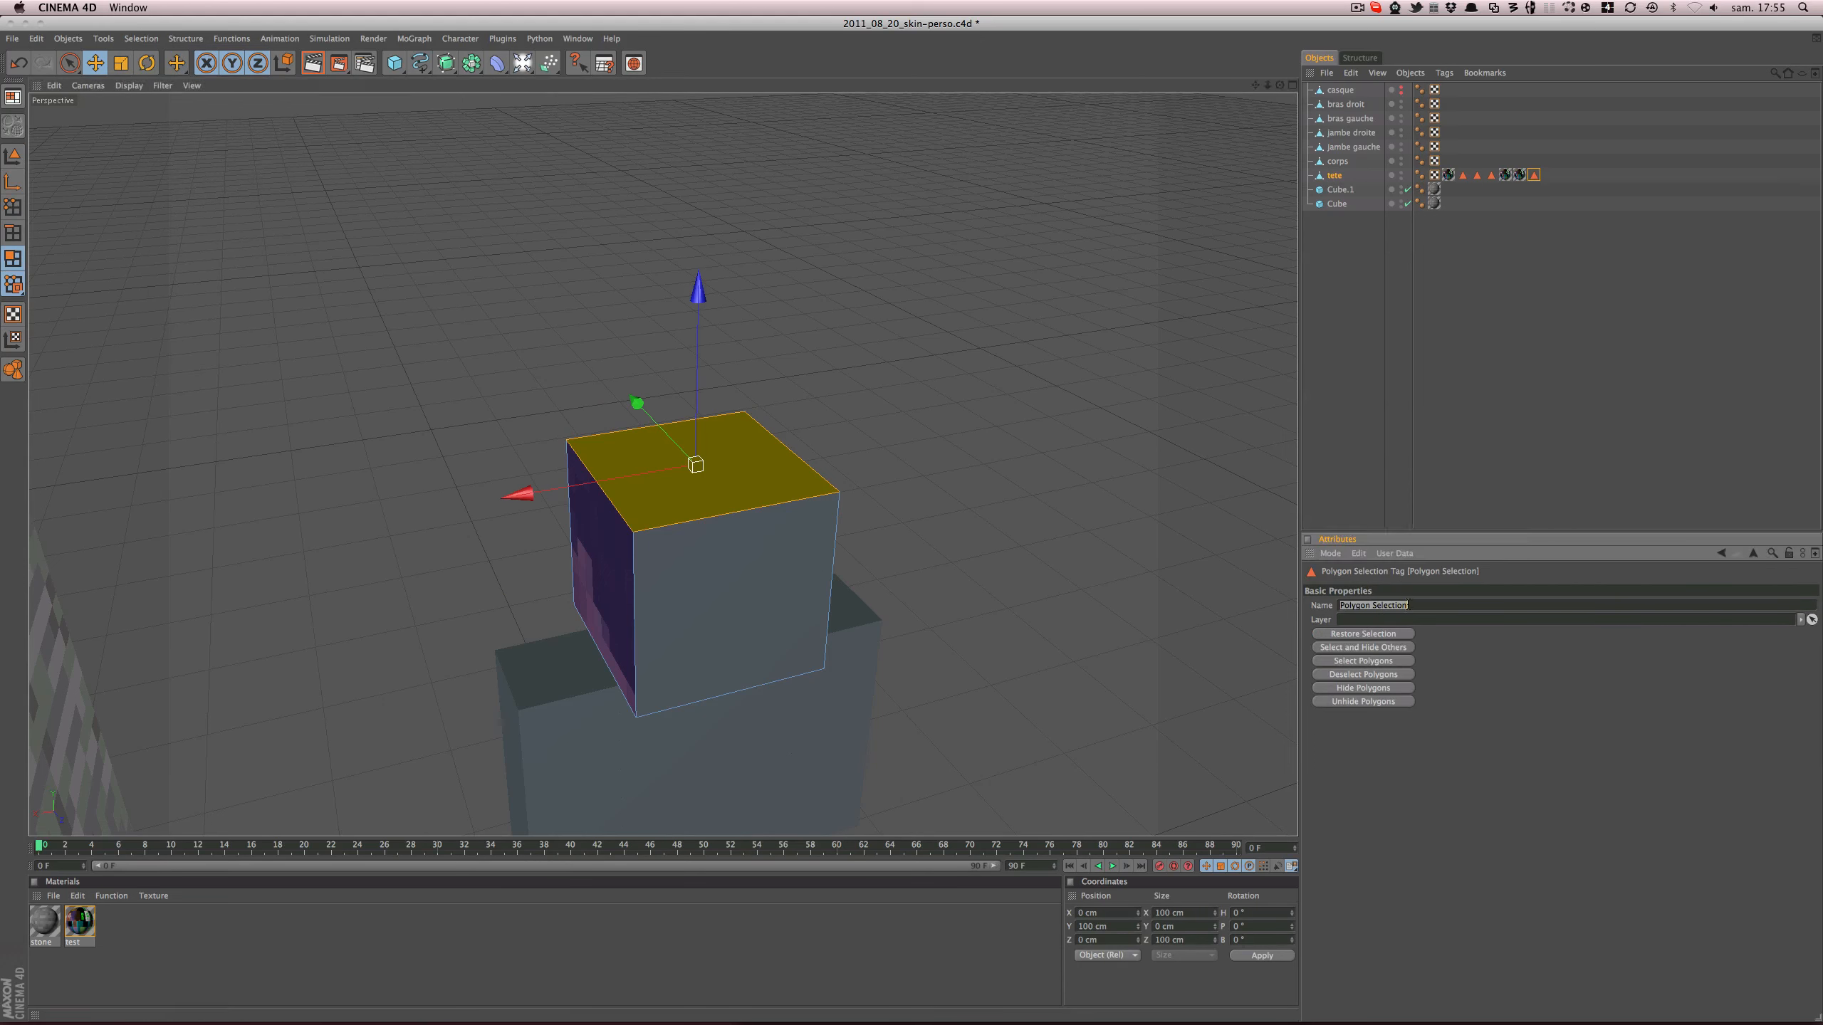
{"action": "type", "text": "tete_dessus"}
{"action": "left_click", "coordinate": [13, 156]}
{"action": "left_click", "coordinate": [67, 155]}
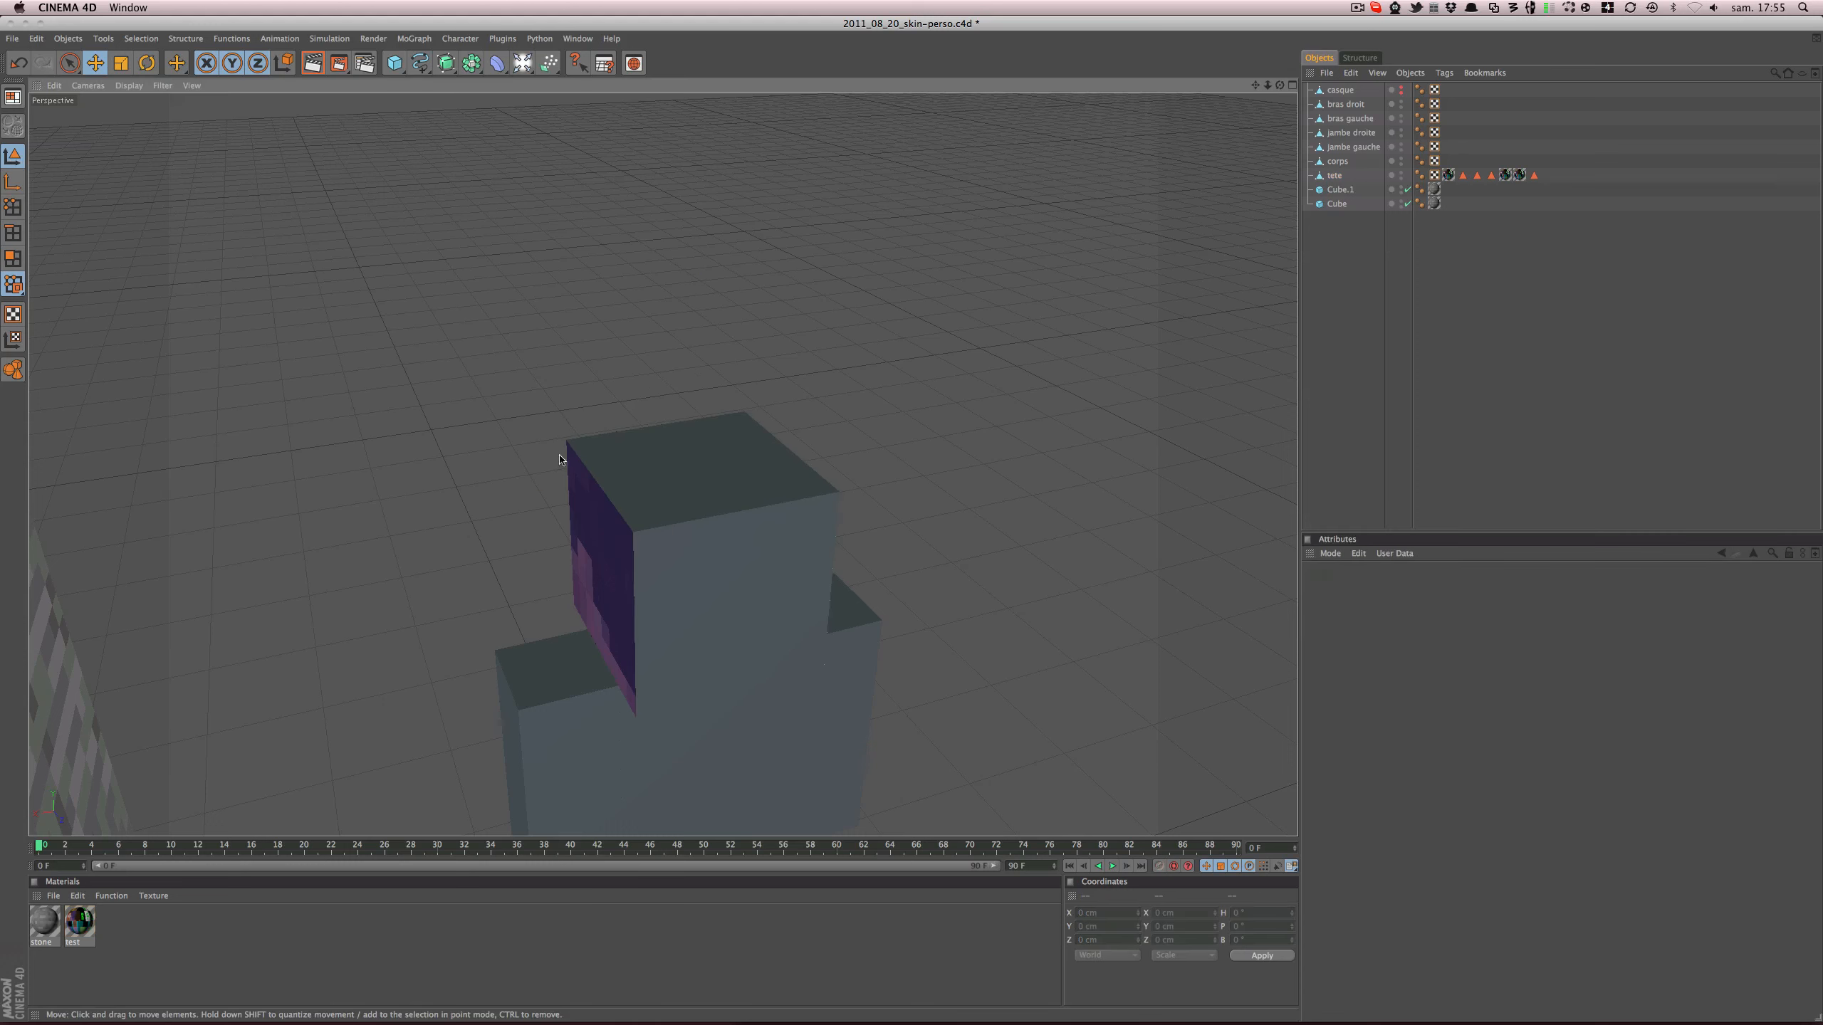
- Store the back face of the head as a polygon selection named tete_back
{"action": "left_click", "coordinate": [634, 467]}
{"action": "left_click", "coordinate": [13, 259]}
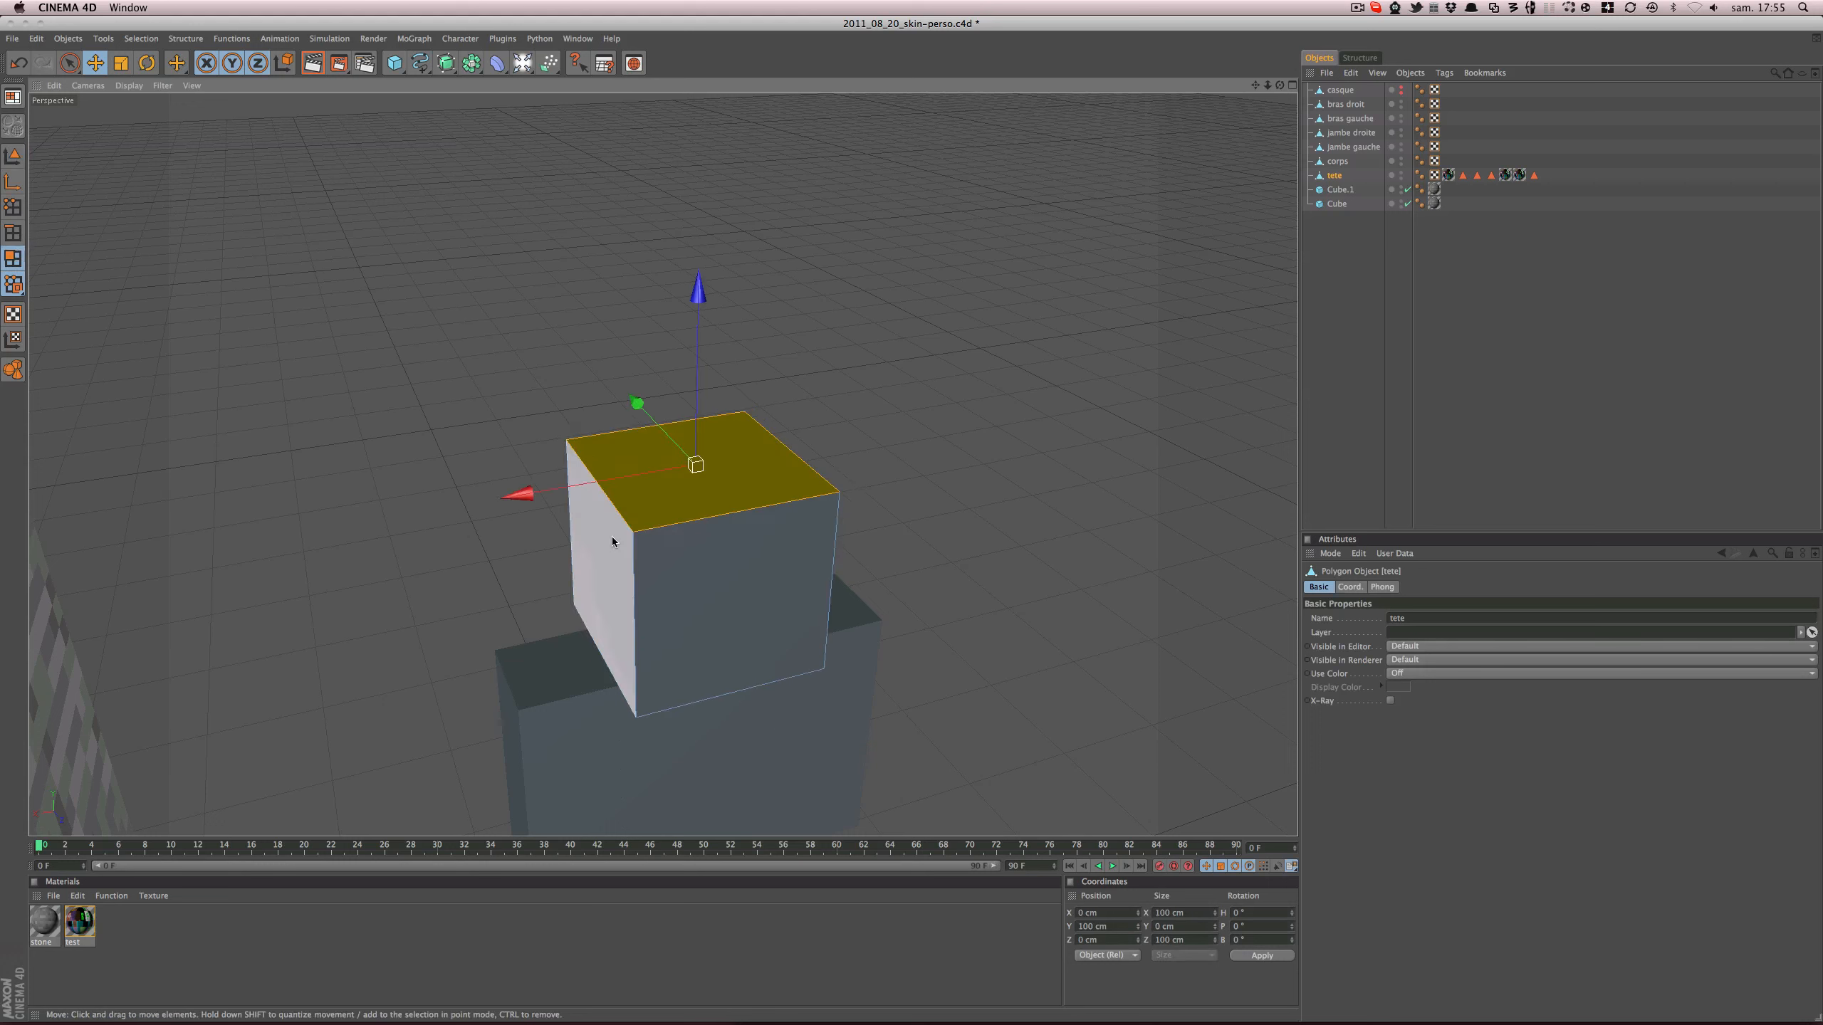
{"action": "left_click", "coordinate": [655, 571]}
{"action": "left_click", "coordinate": [141, 37]}
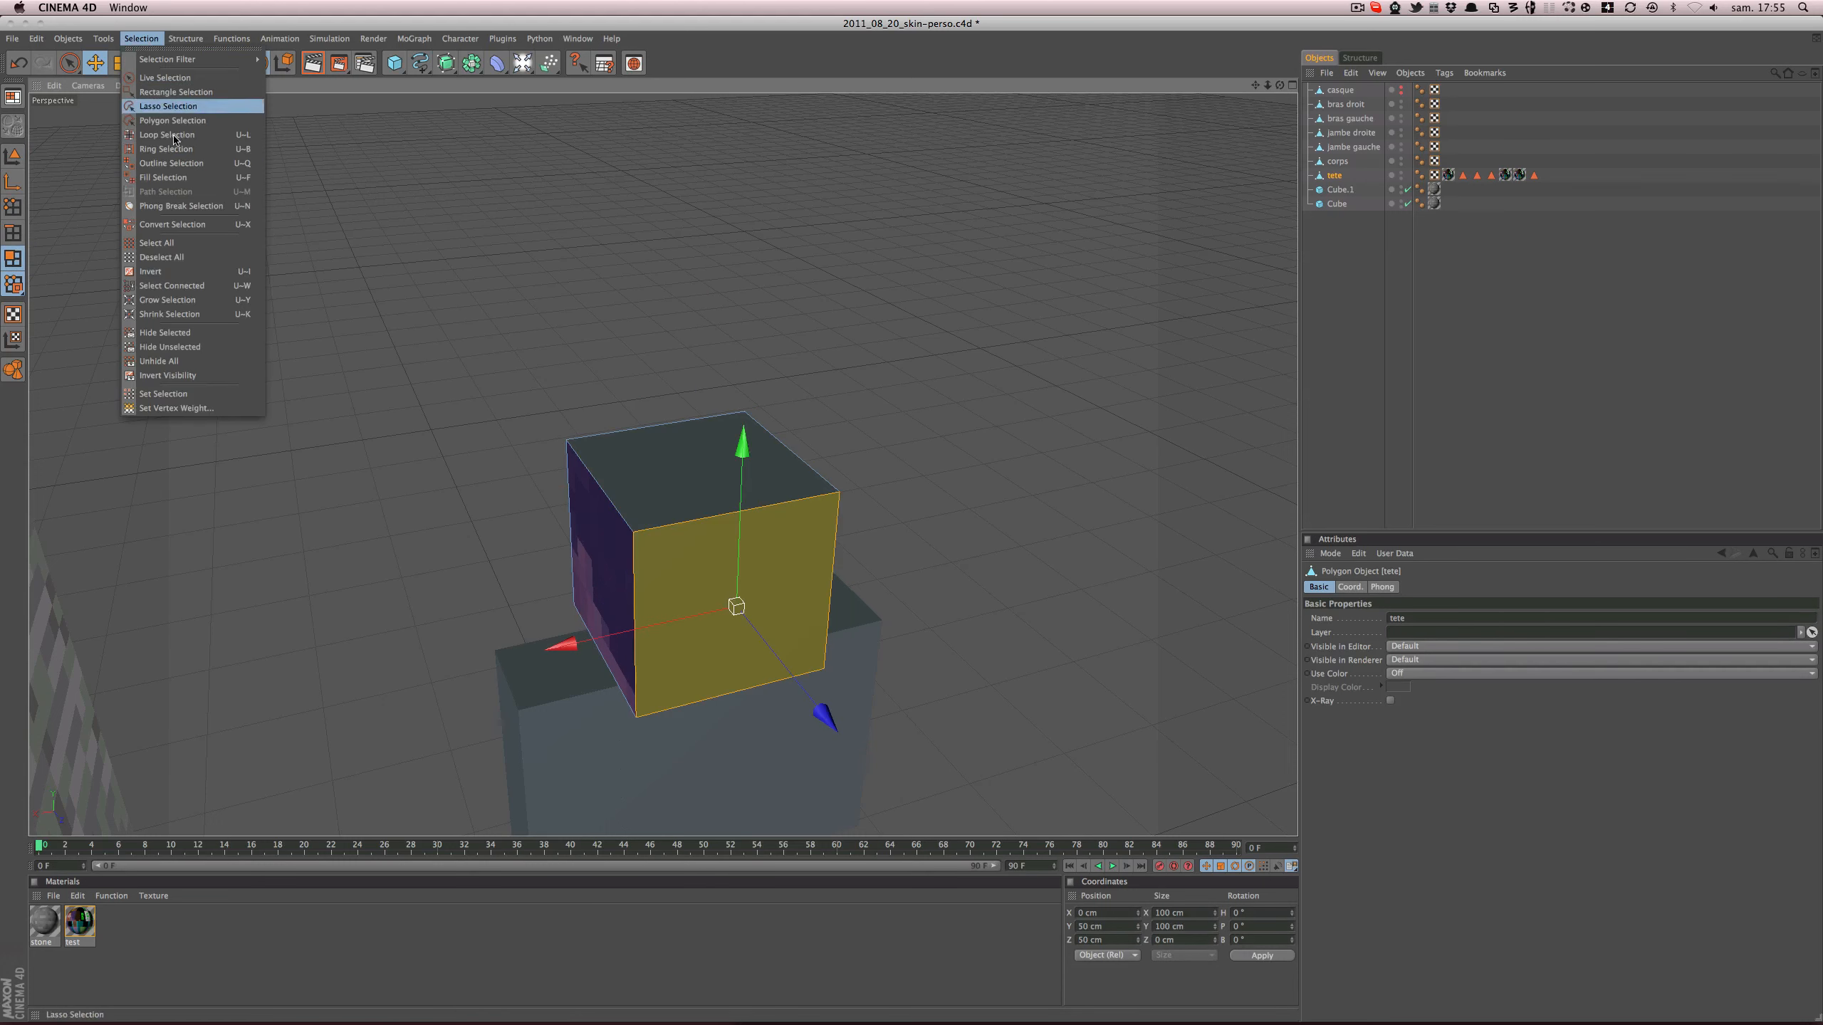
{"action": "left_click", "coordinate": [195, 400]}
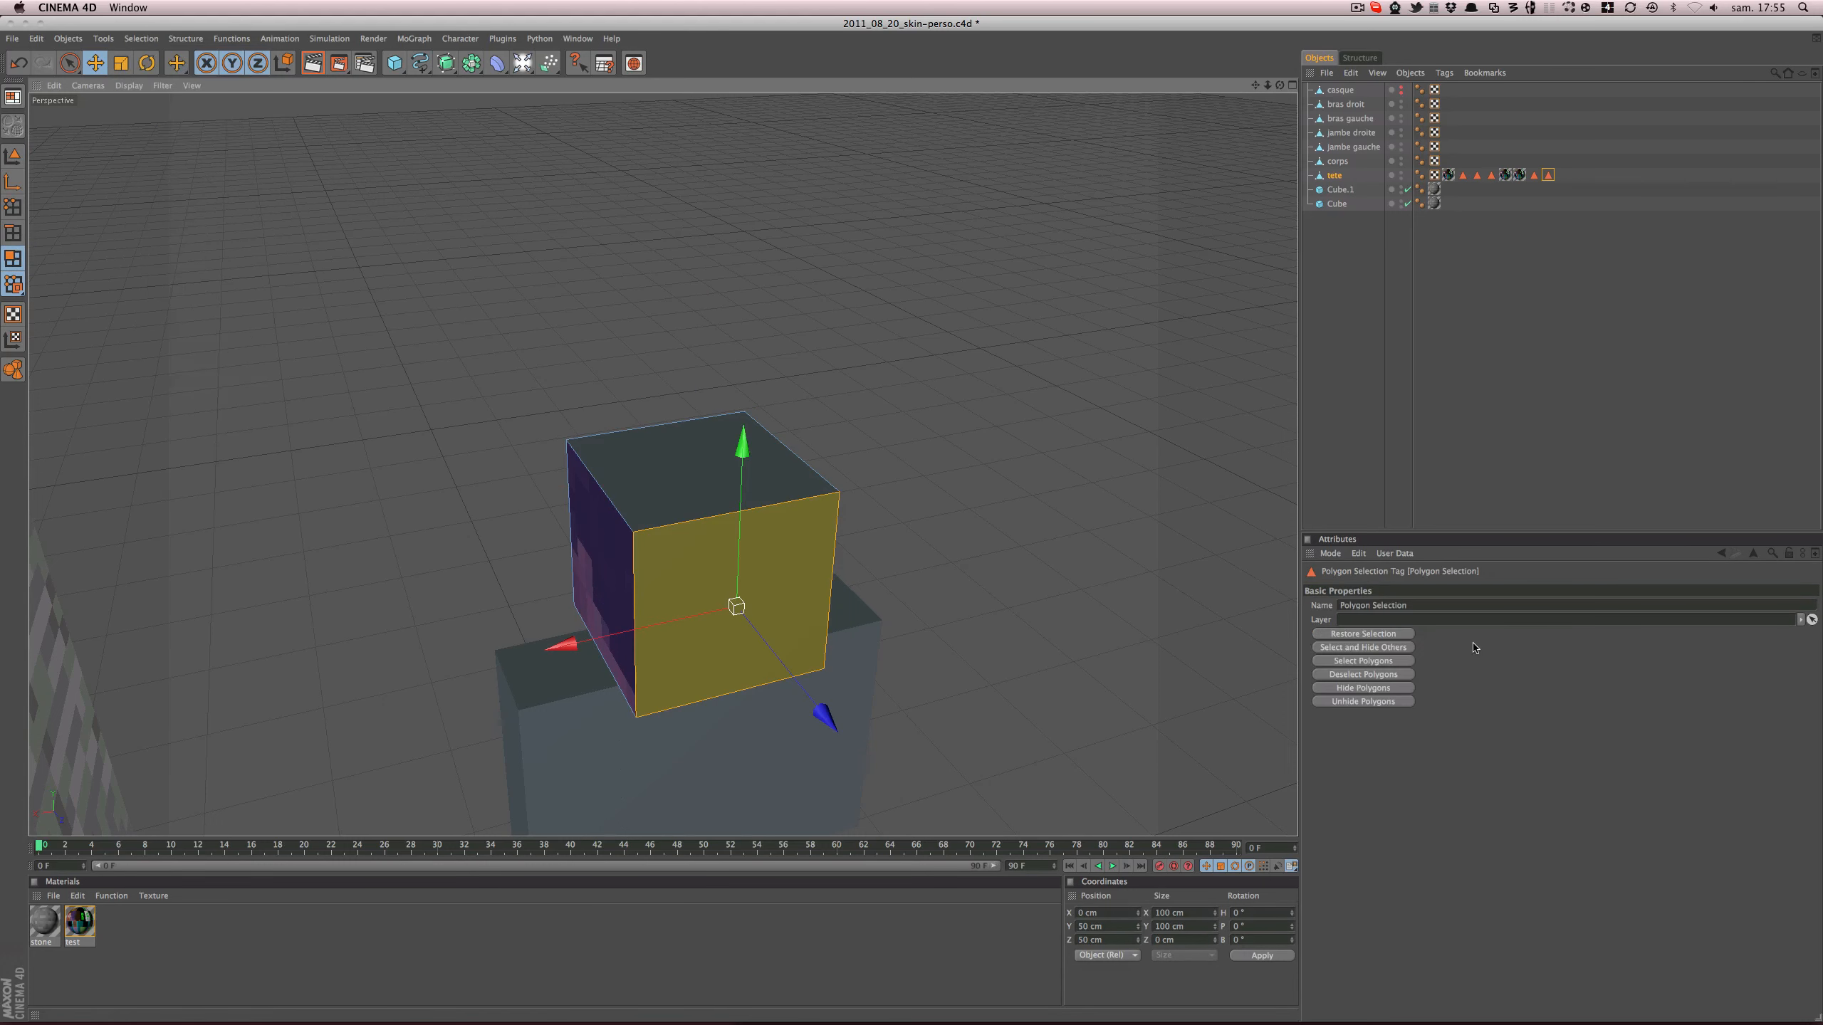
{"action": "left_click", "coordinate": [1458, 605]}
{"action": "type", "text": "tete_back"}
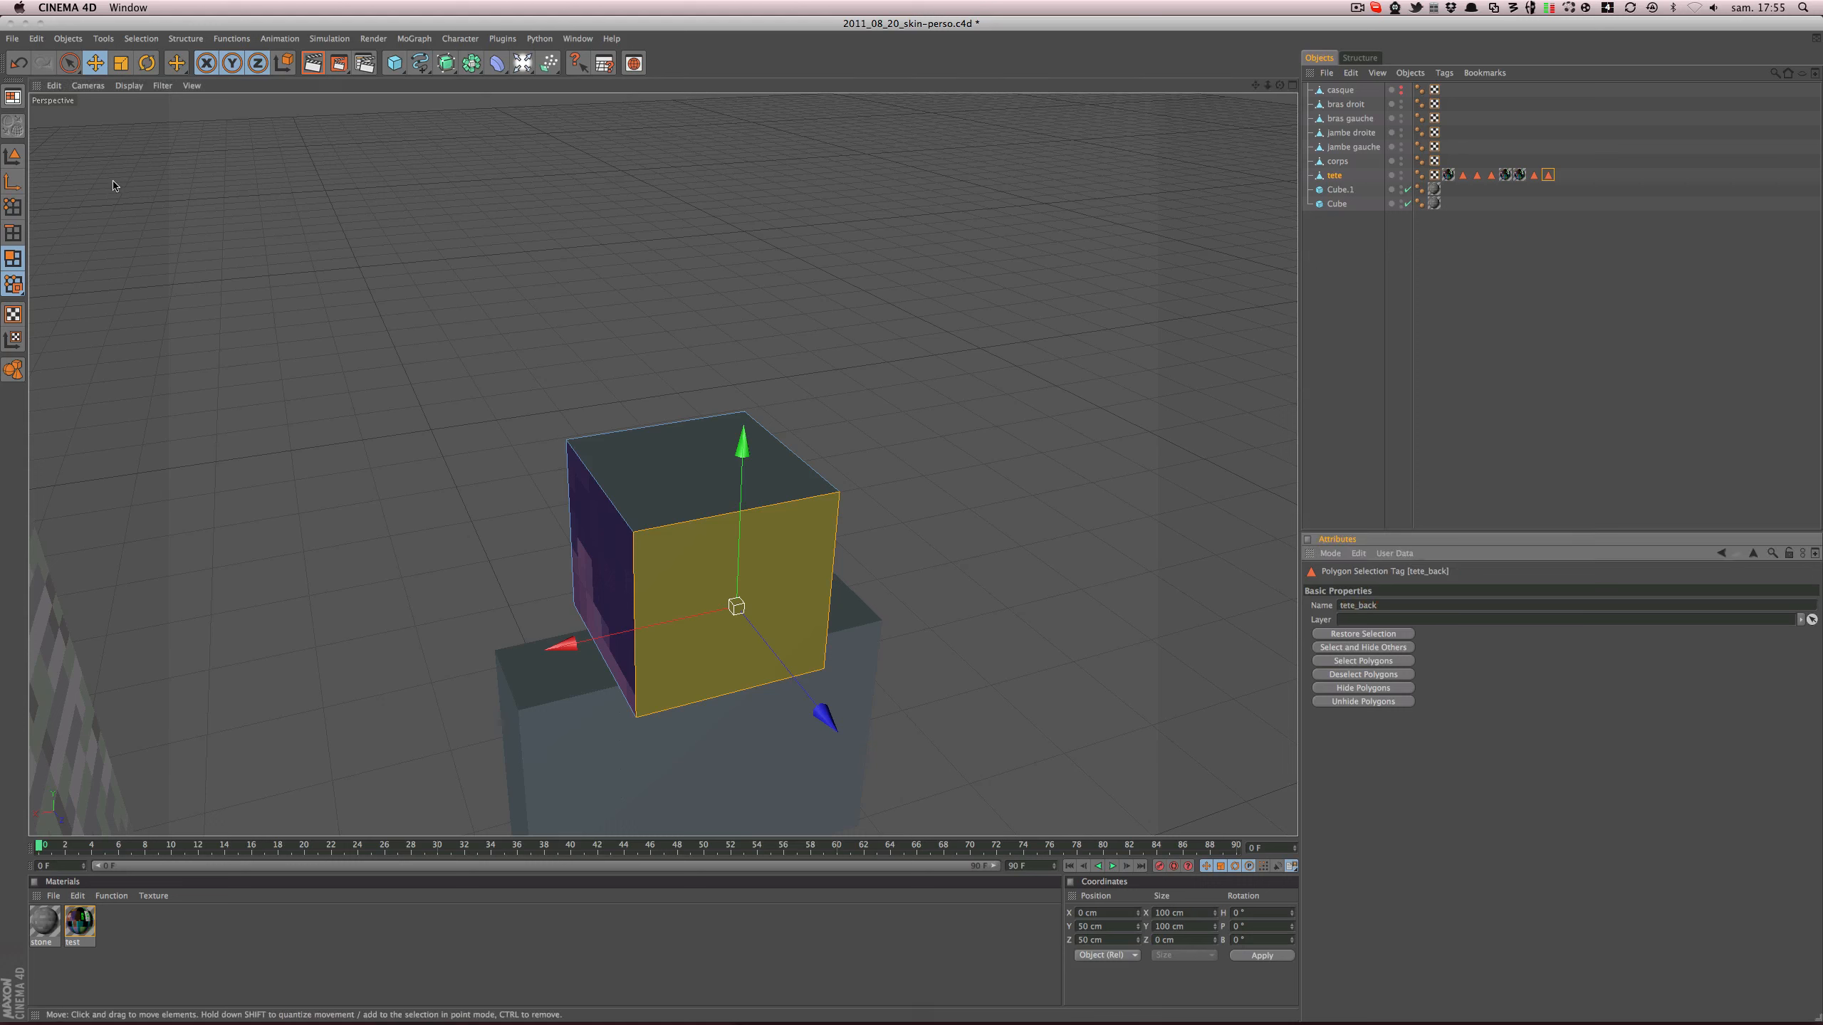
{"action": "left_click", "coordinate": [13, 156]}
{"action": "left_click", "coordinate": [444, 315]}
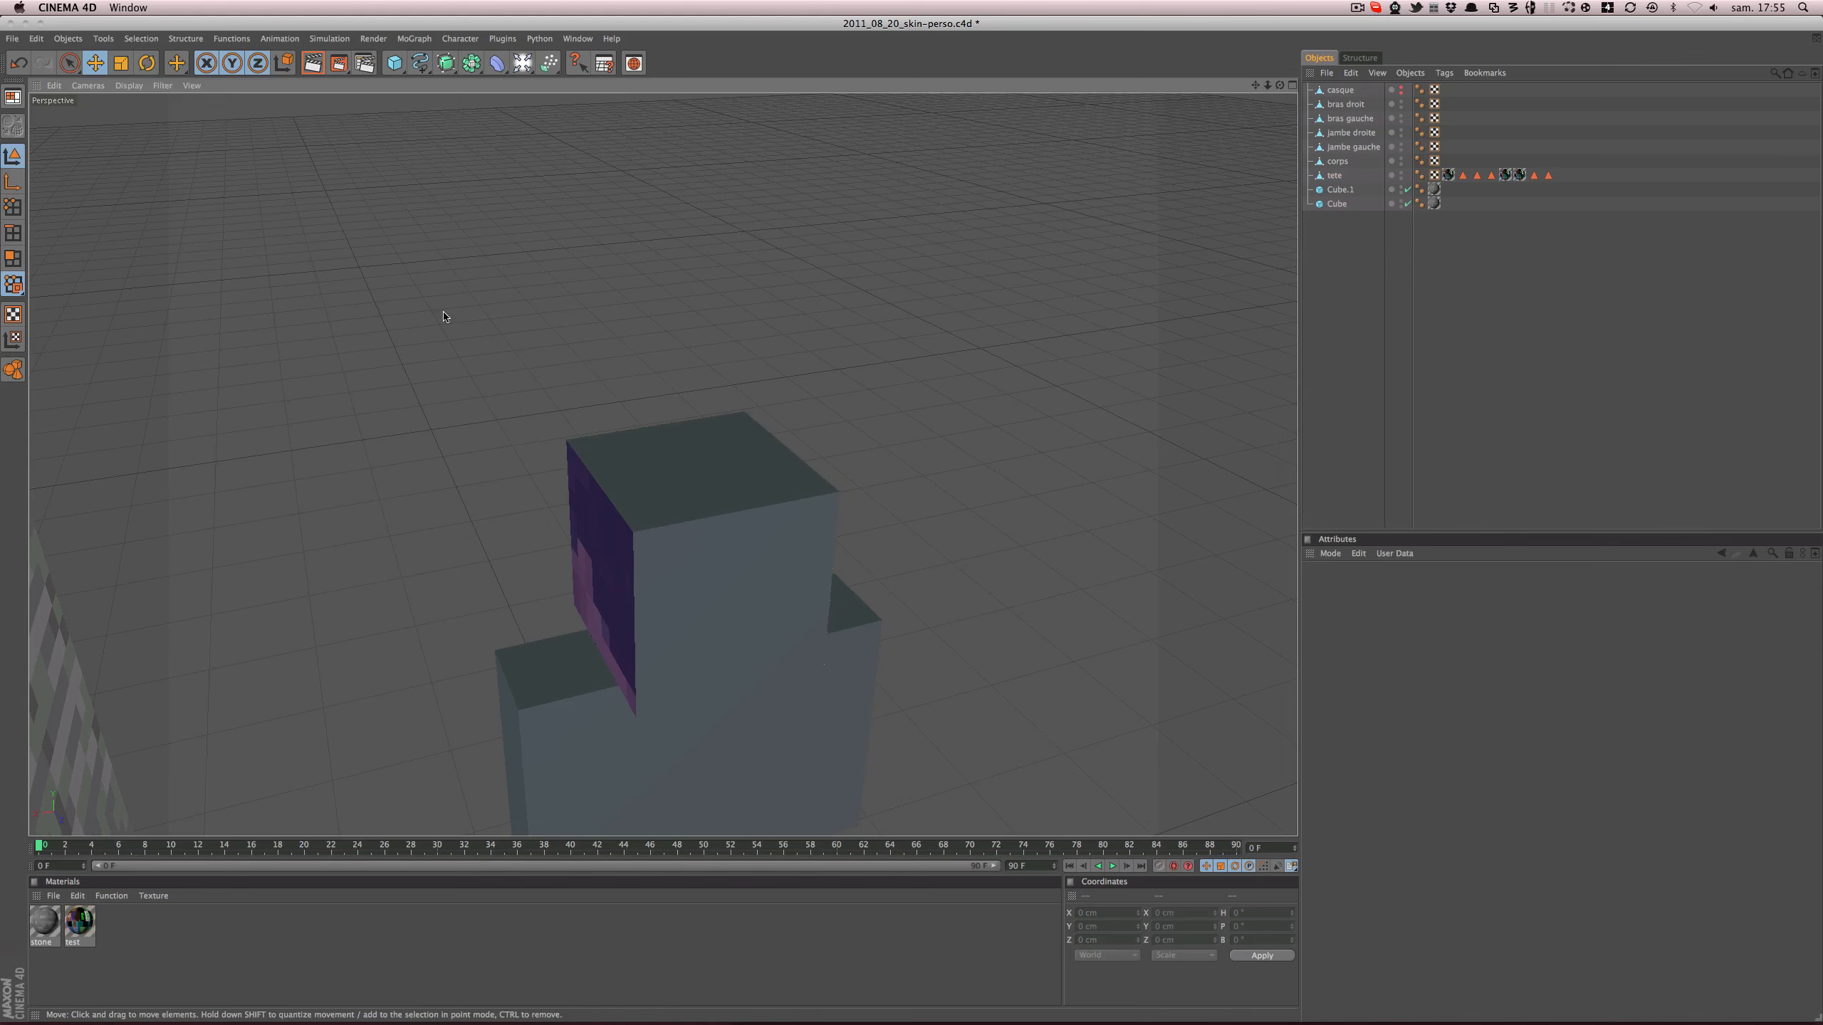
- Store the underside face of the head as a polygon selection named tete_neck
{"action": "left_click", "coordinate": [624, 458]}
{"action": "left_click_drag", "start_coordinate": [624, 458], "coordinate": [638, 447], "text": "alt"}
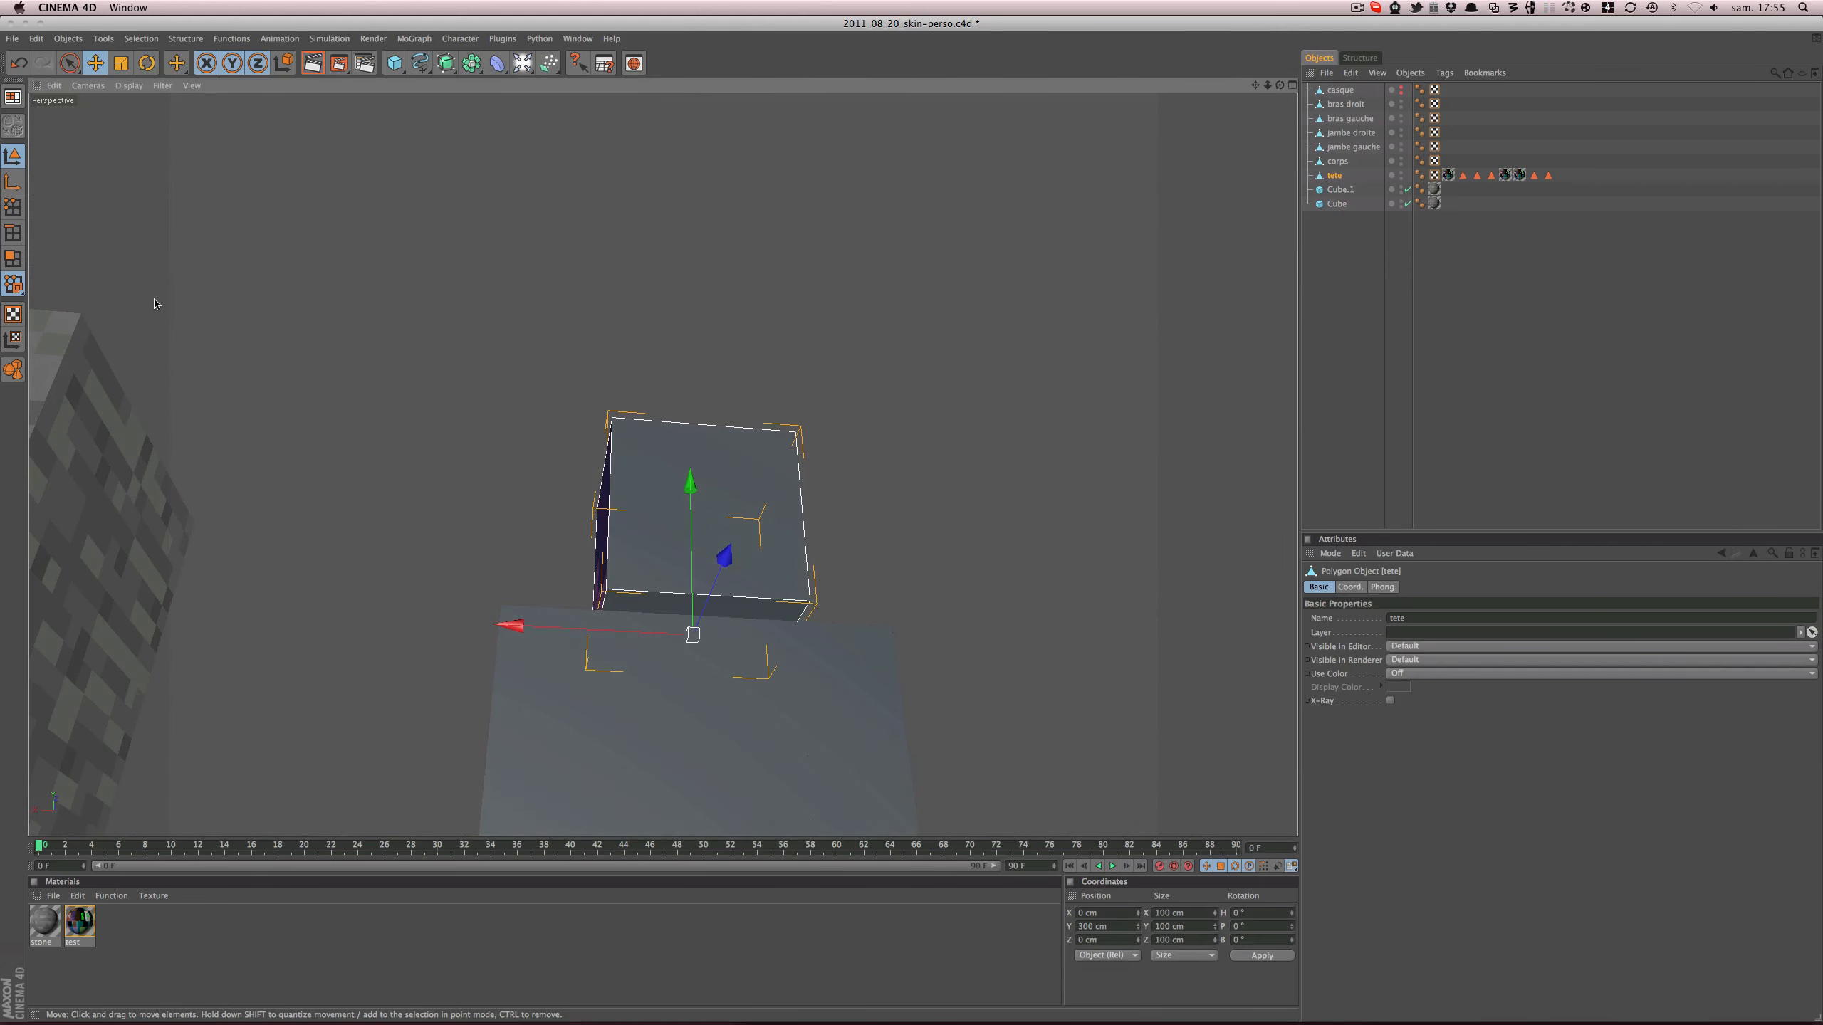
{"action": "left_click", "coordinate": [12, 258]}
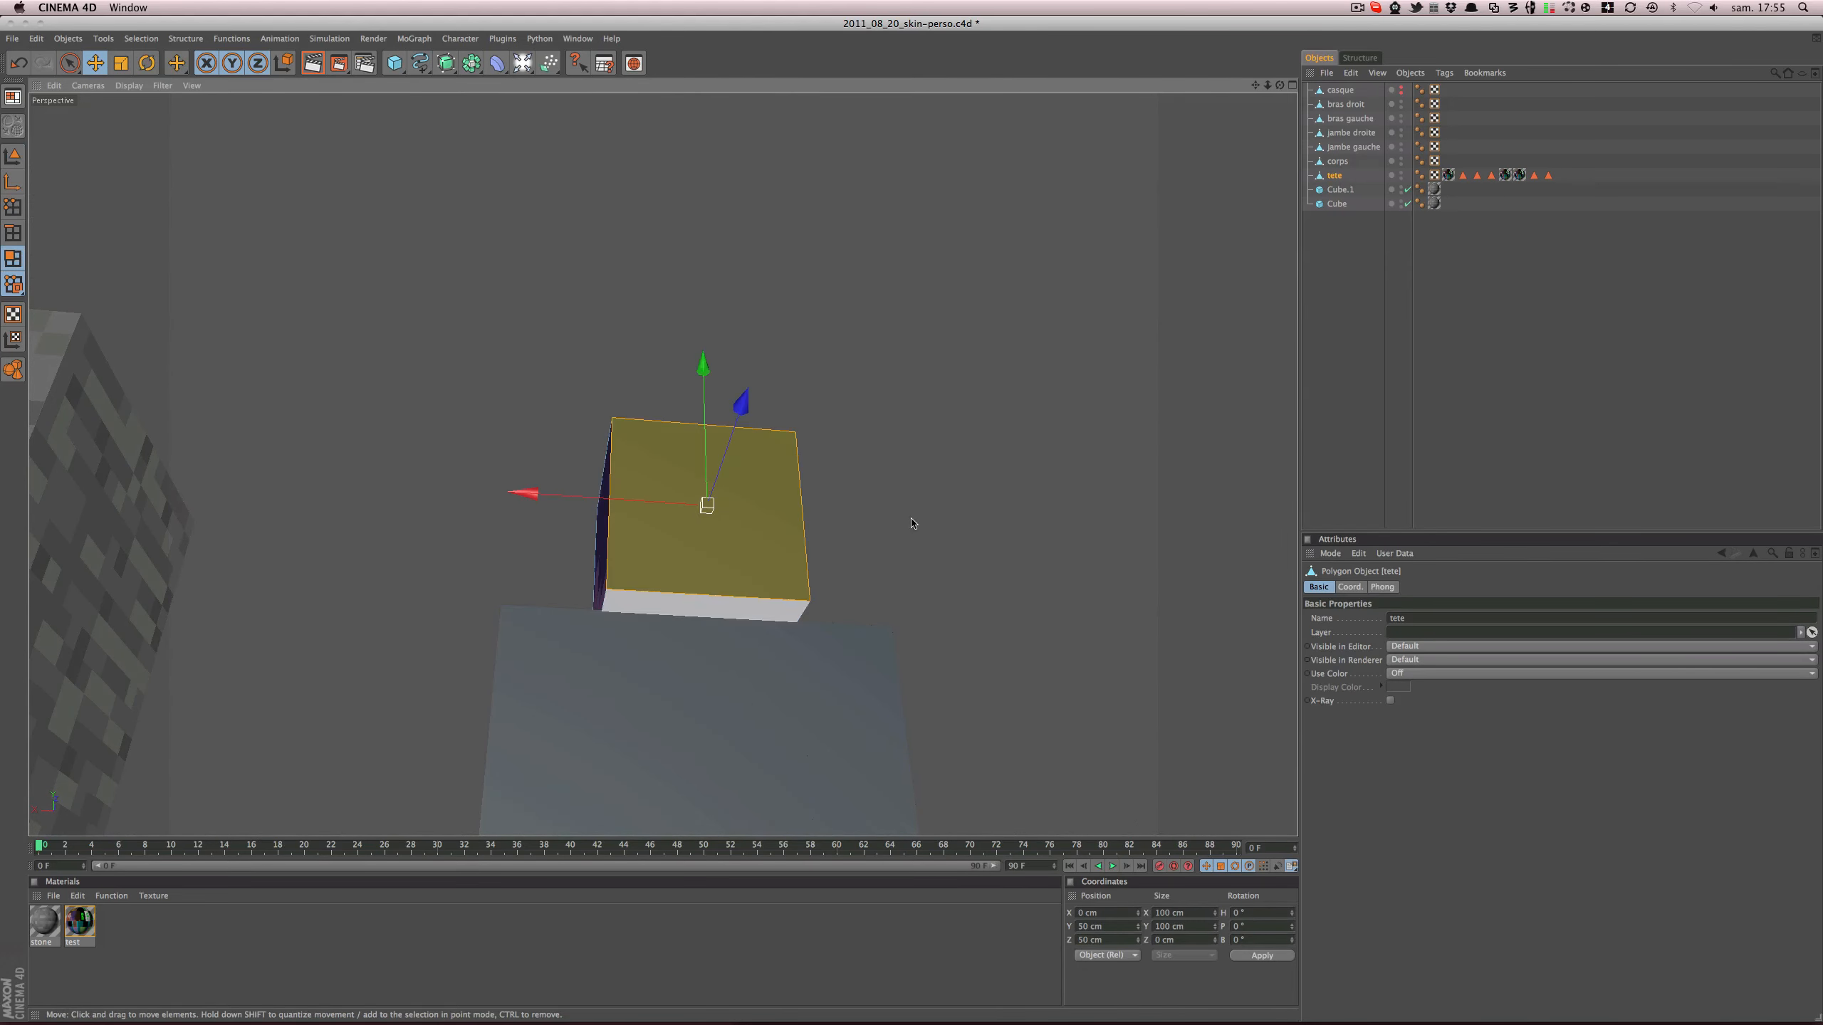
{"action": "left_click", "coordinate": [752, 634]}
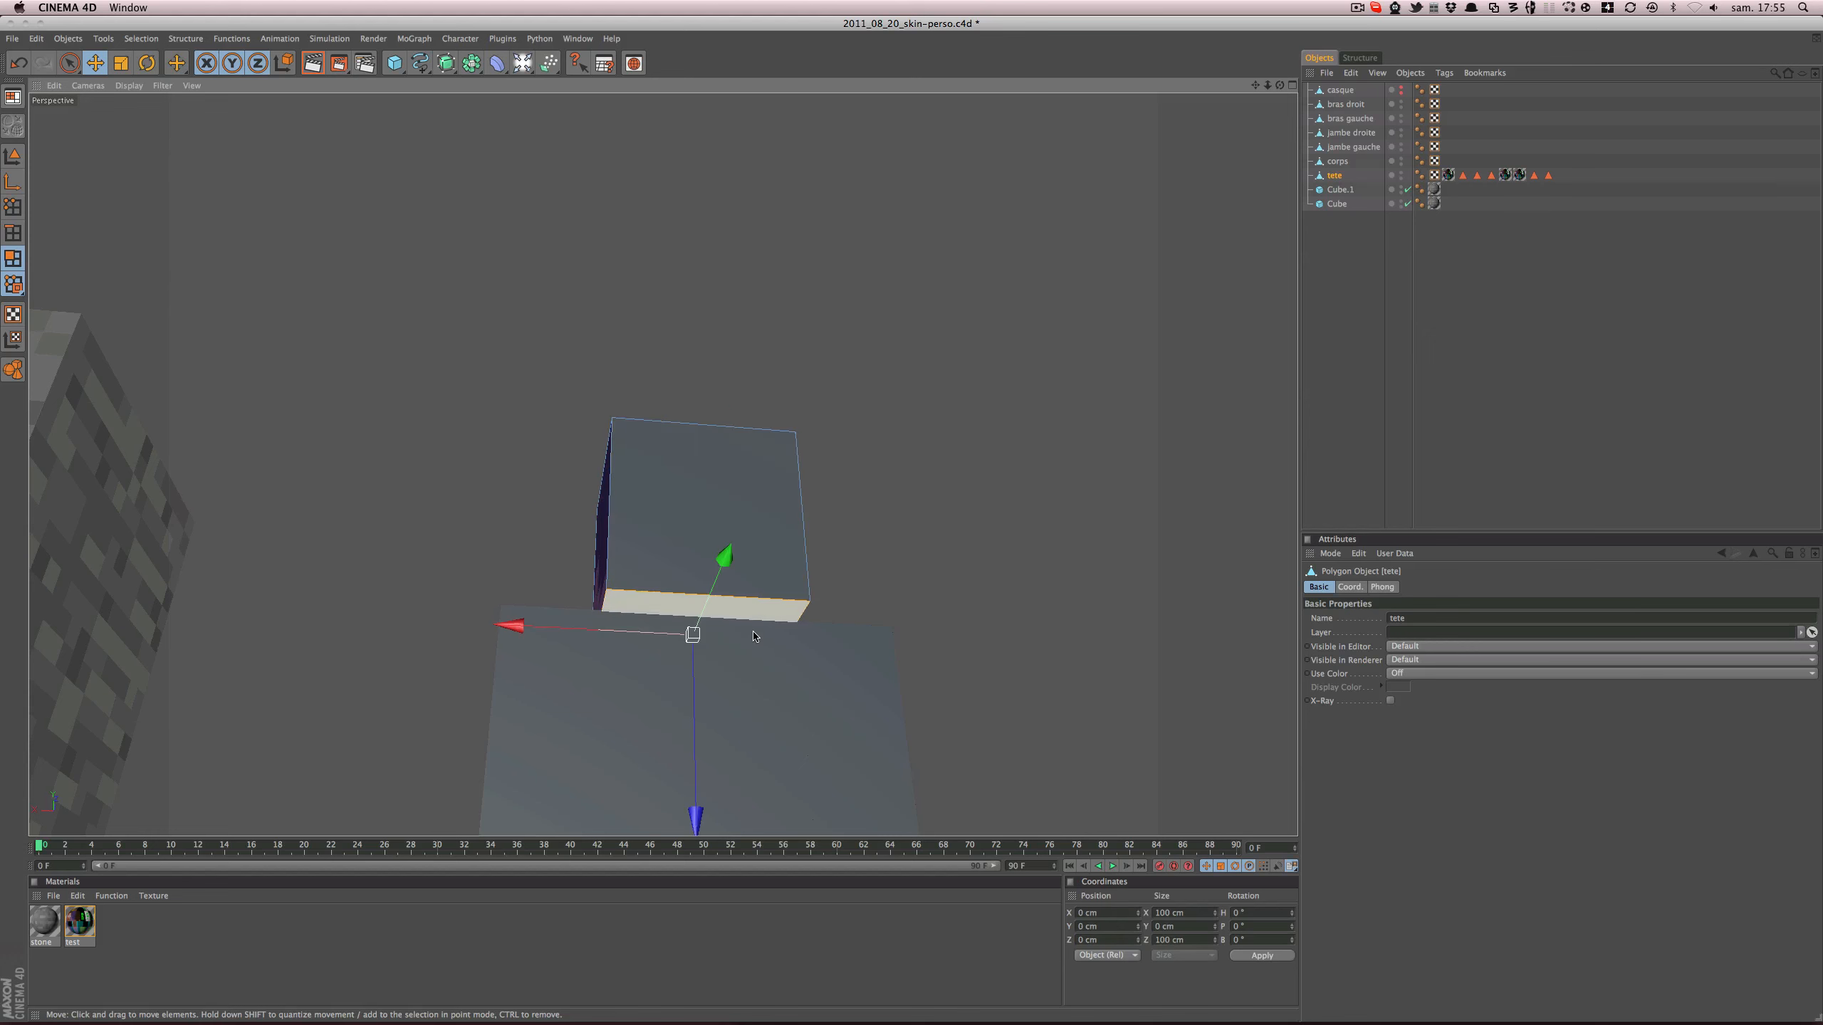
{"action": "left_click", "coordinate": [147, 38]}
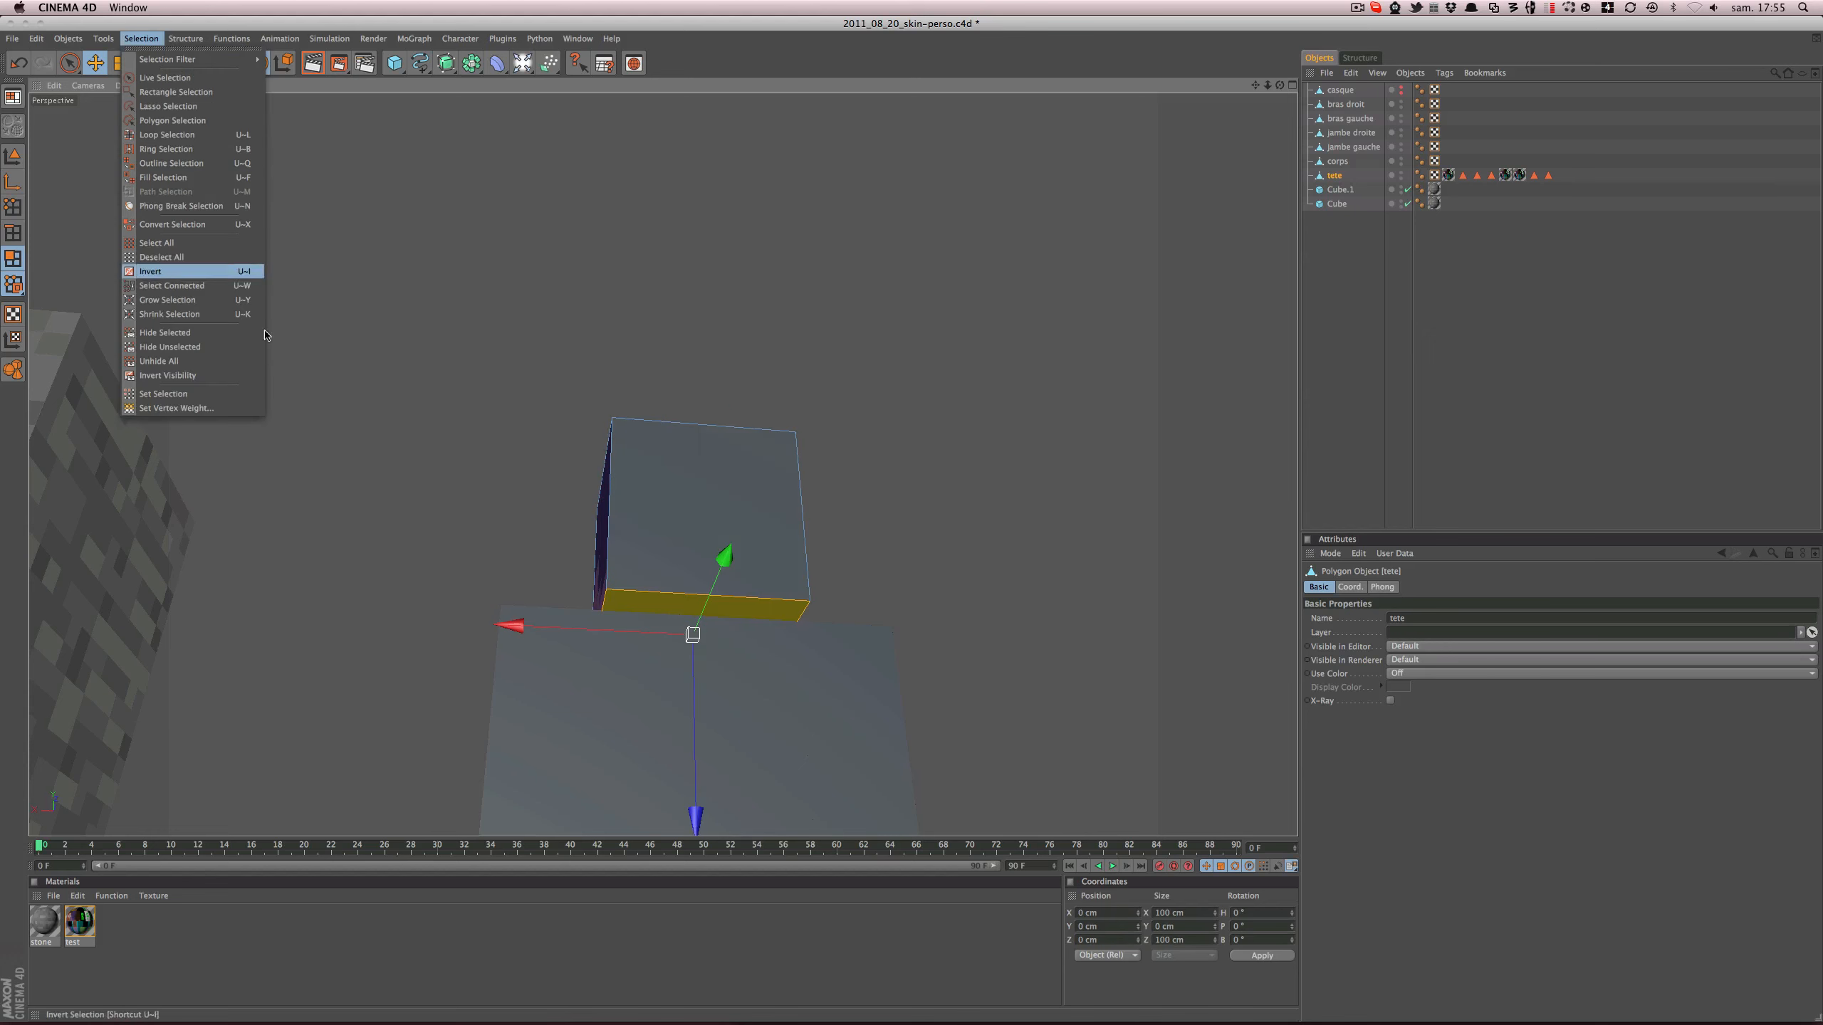
{"action": "left_click", "coordinate": [223, 400]}
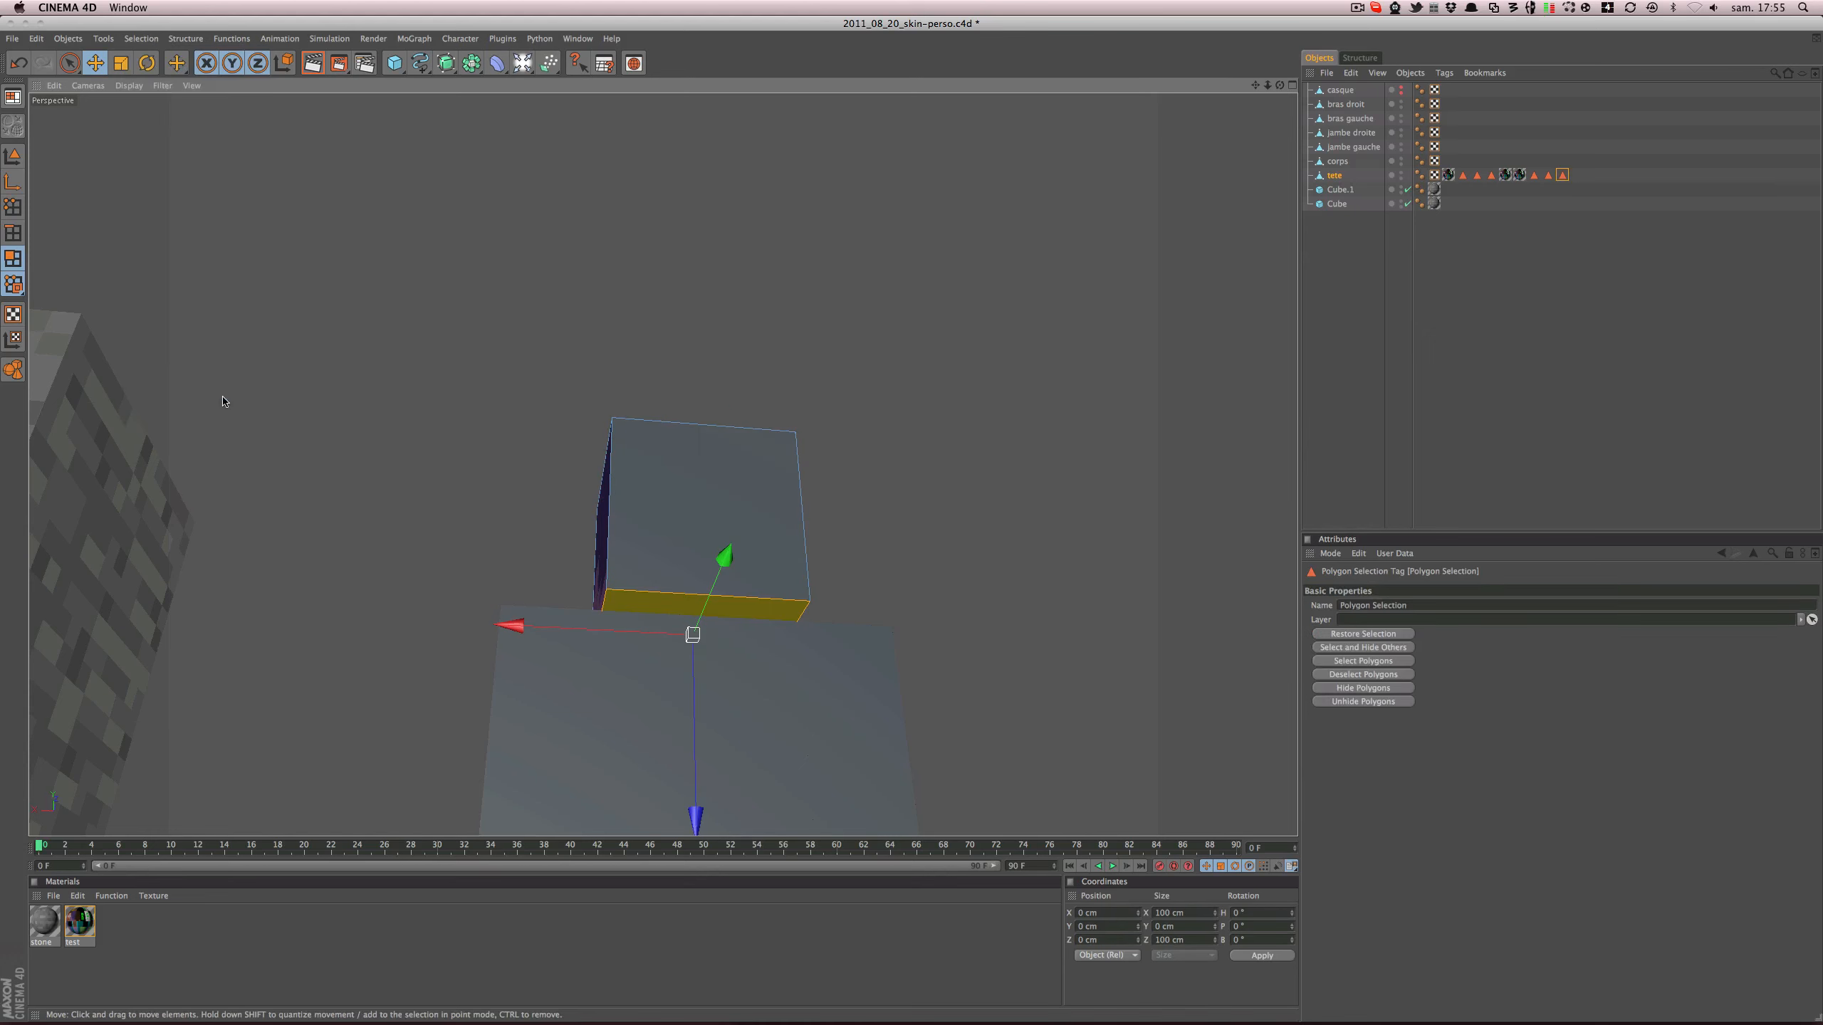
{"action": "double_click", "coordinate": [1373, 605]}
{"action": "type", "text": "tete_neck"}
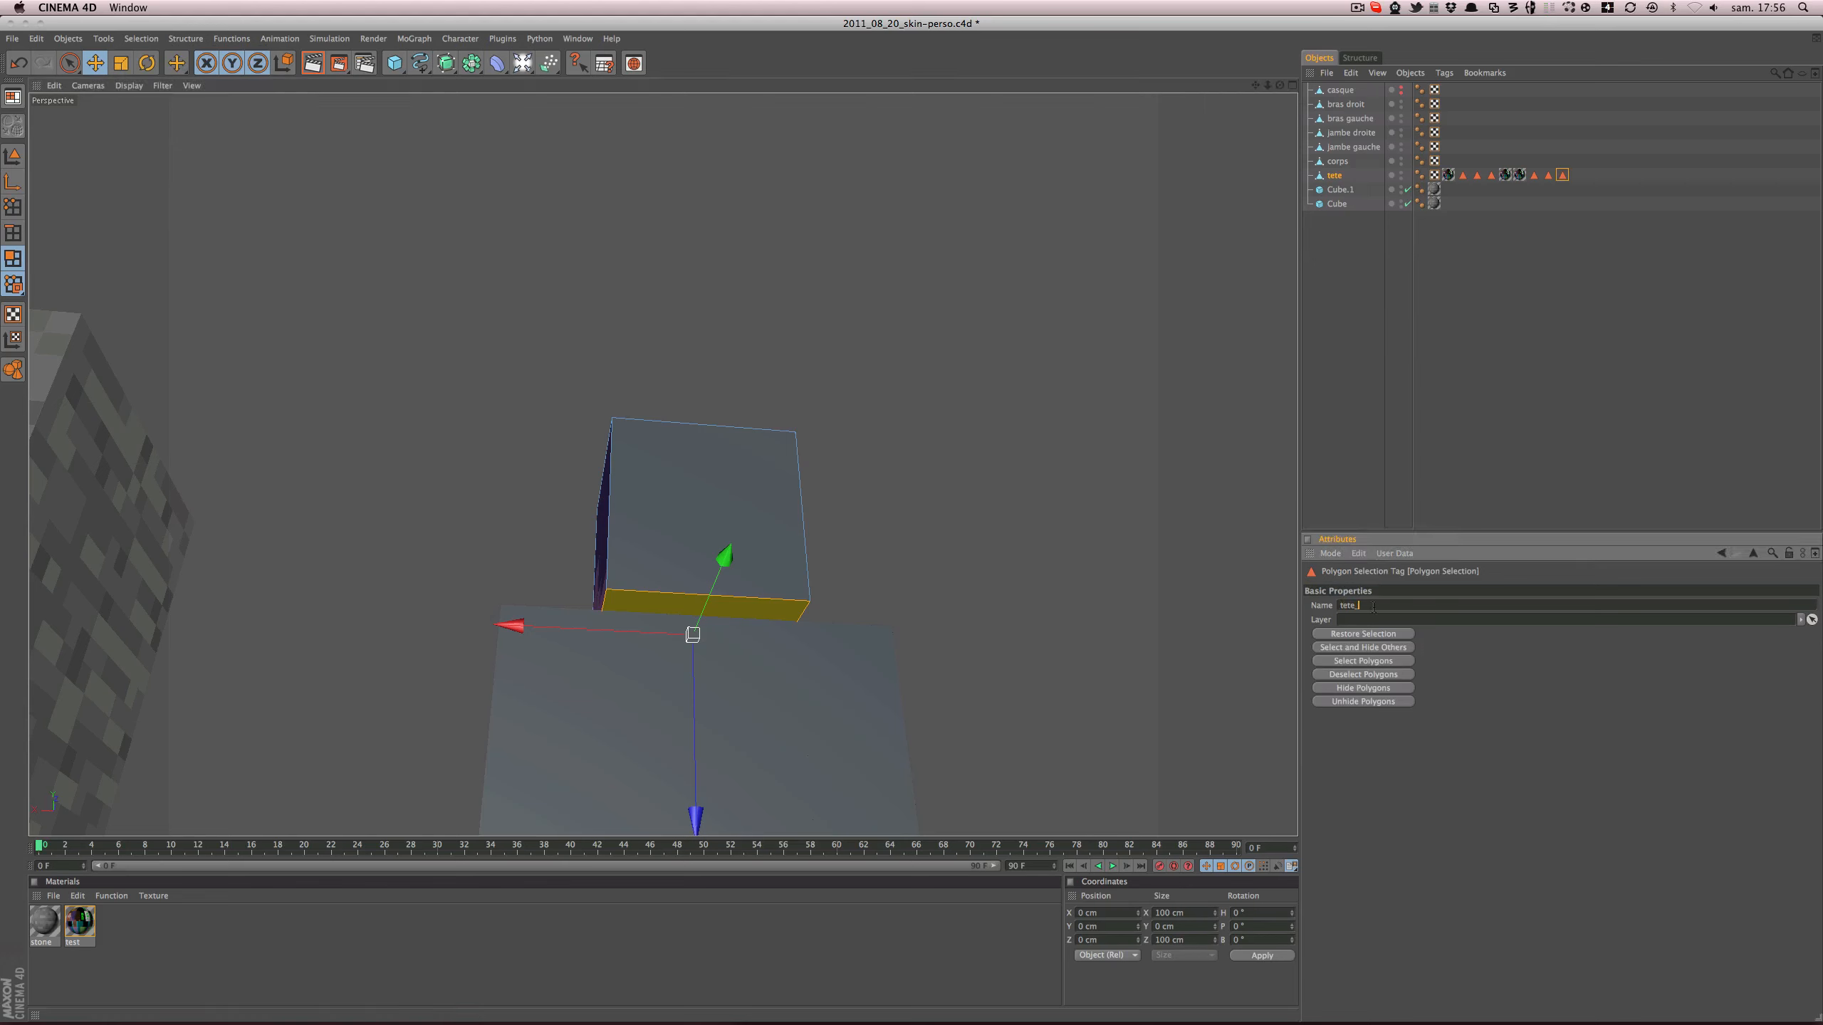
{"action": "left_click", "coordinate": [13, 155]}
{"action": "left_click", "coordinate": [1385, 336]}
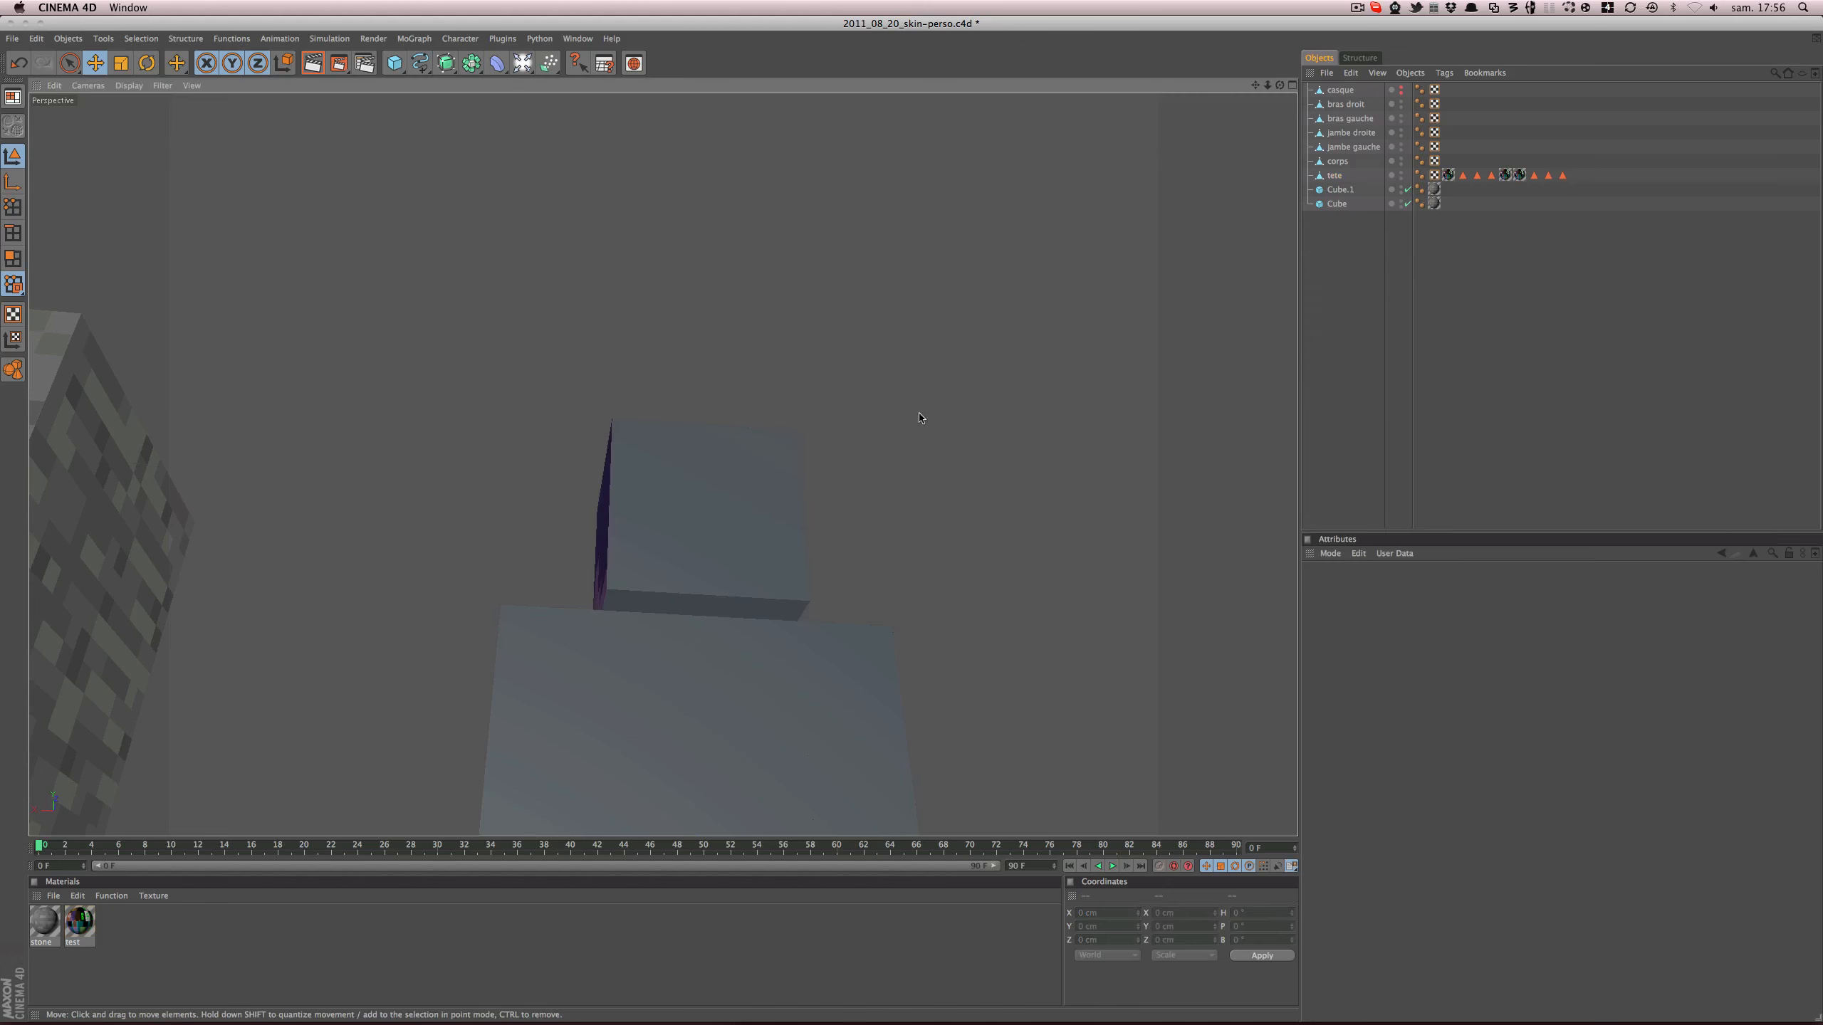
- Duplicate the head's tete_droite texture tag and restrict the copy to the tete_dessus selection
{"action": "left_click_drag", "start_coordinate": [920, 415], "coordinate": [933, 610], "text": "alt"}
{"action": "left_click_drag", "start_coordinate": [925, 474], "coordinate": [913, 433], "text": "alt"}
{"action": "left_click", "coordinate": [911, 433]}
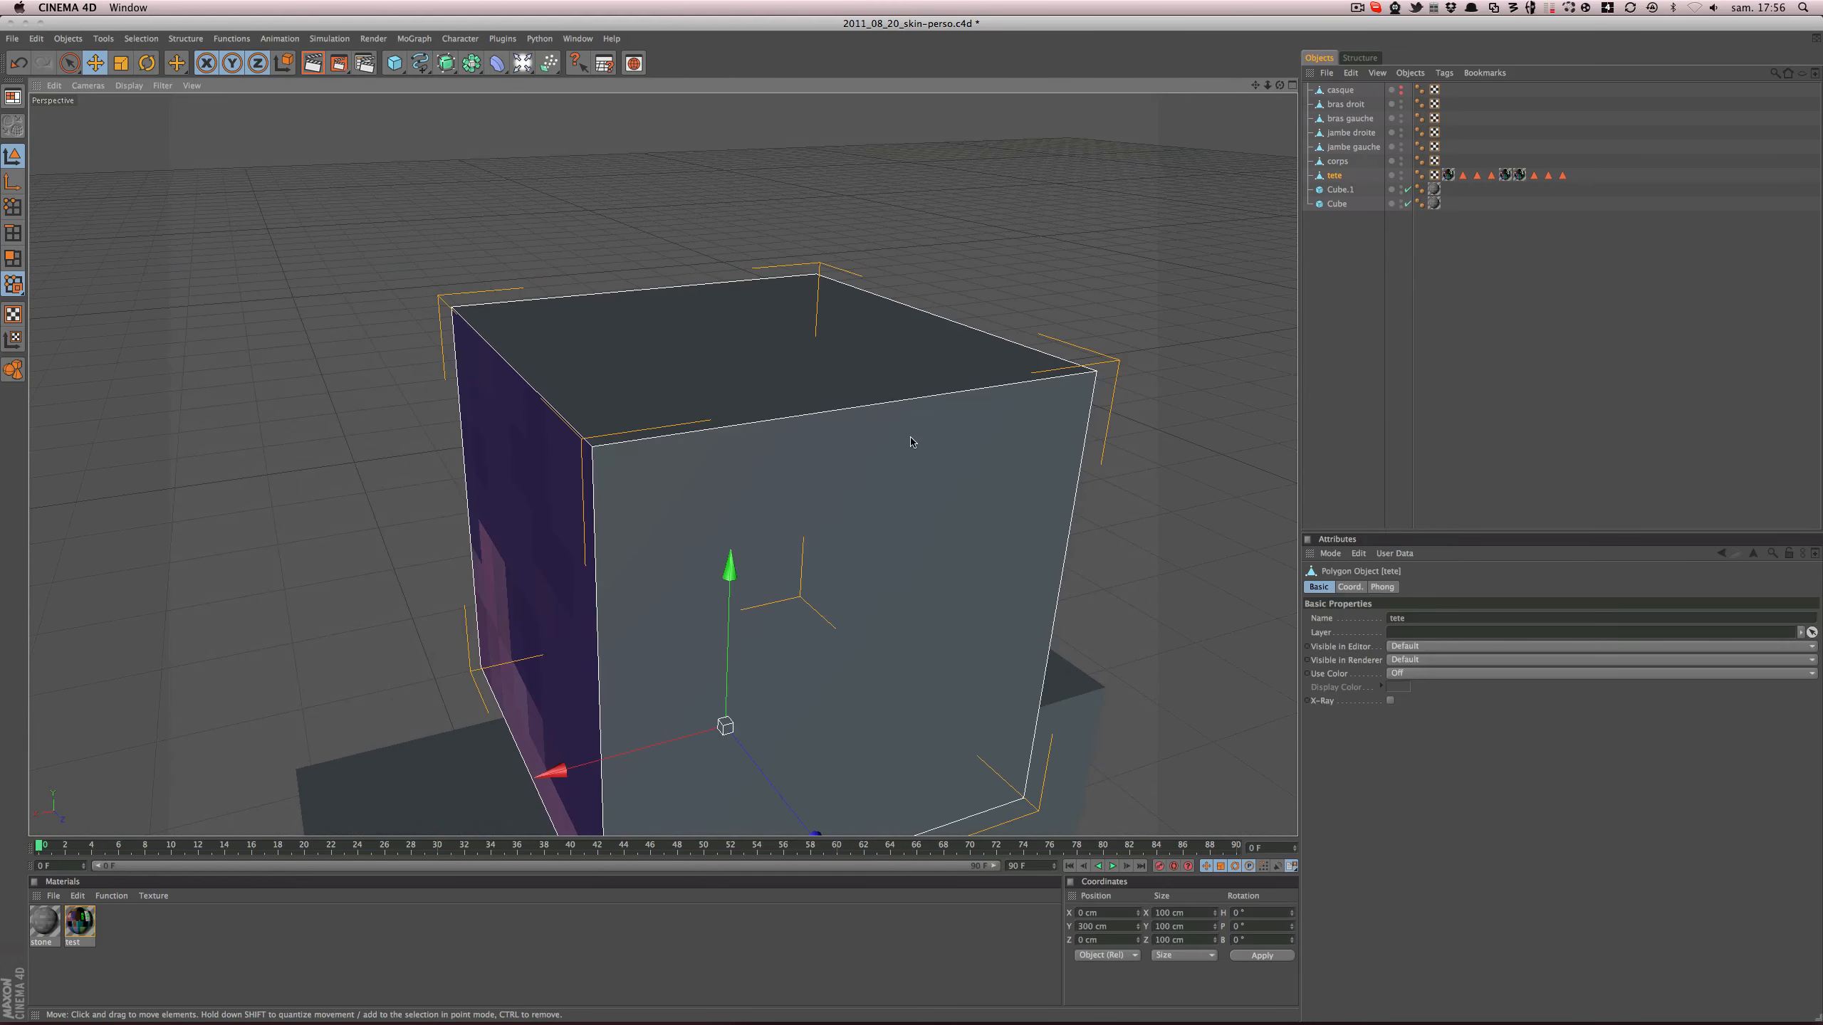
{"action": "scroll", "coordinate": [911, 434], "scroll_direction": "down", "scroll_amount": 5}
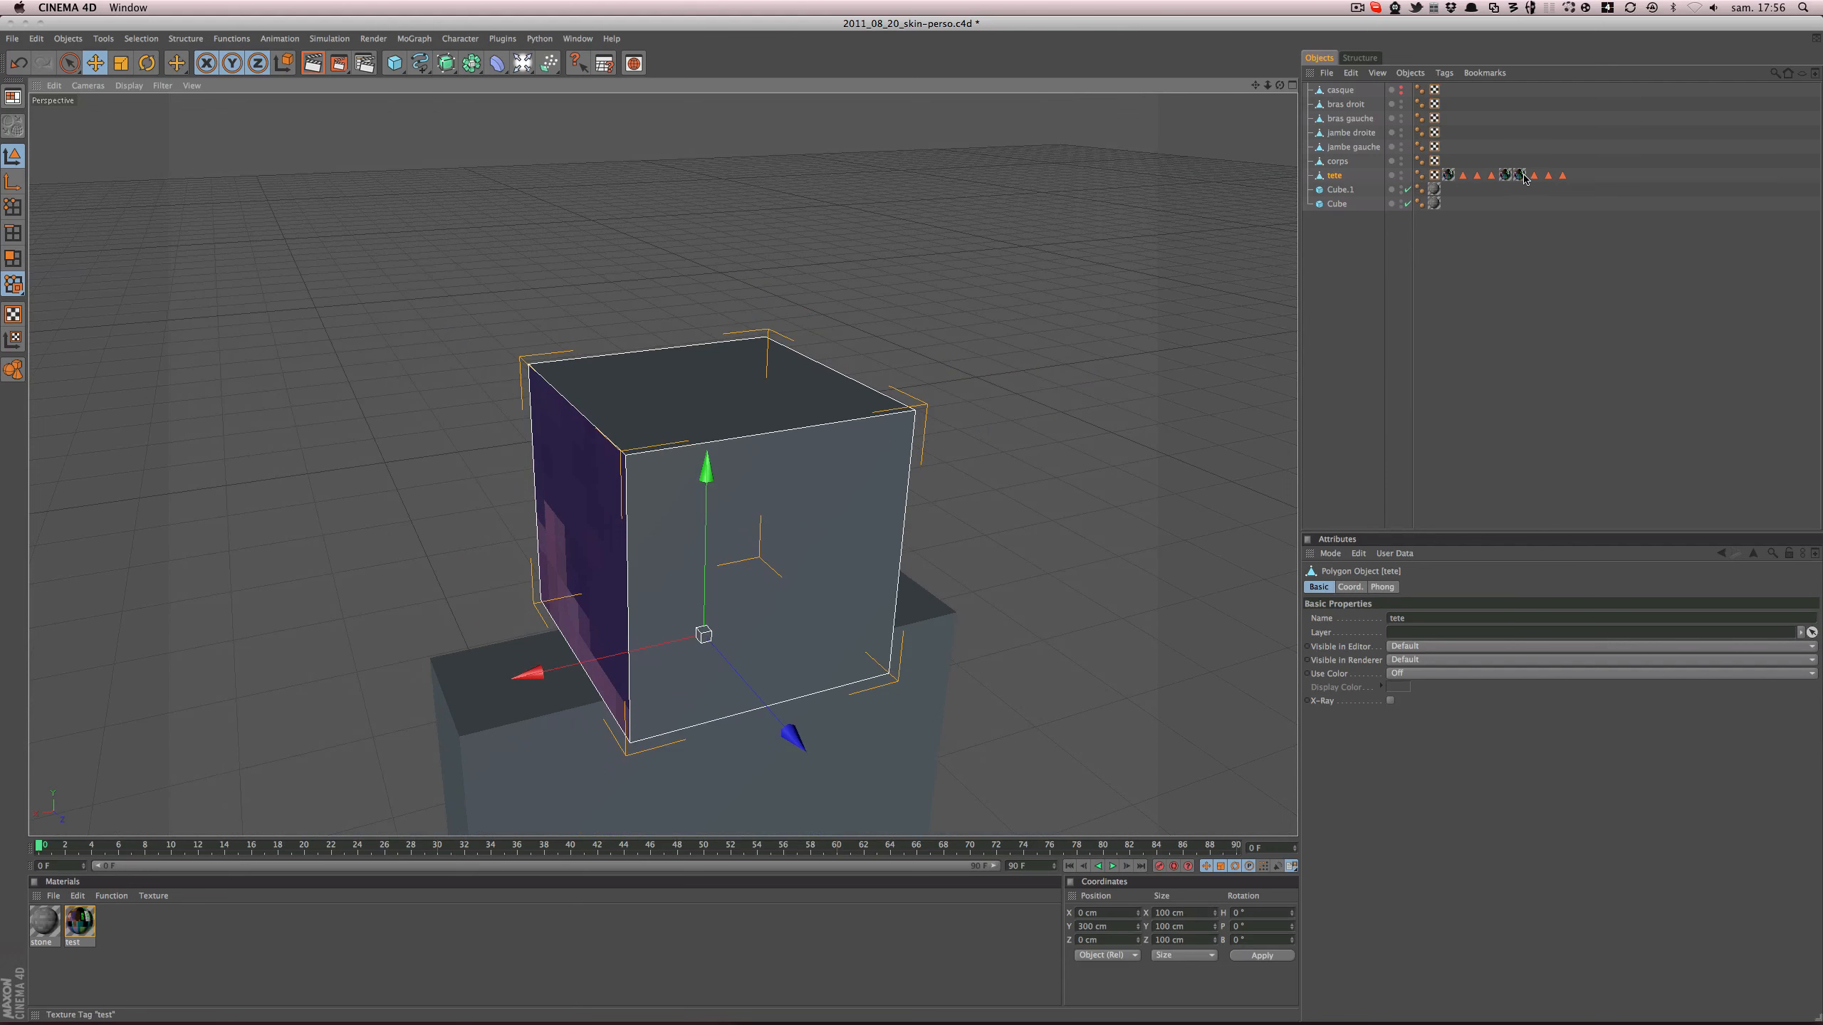
{"action": "left_click_drag", "start_coordinate": [1521, 176], "coordinate": [1576, 176], "text": "ctrl"}
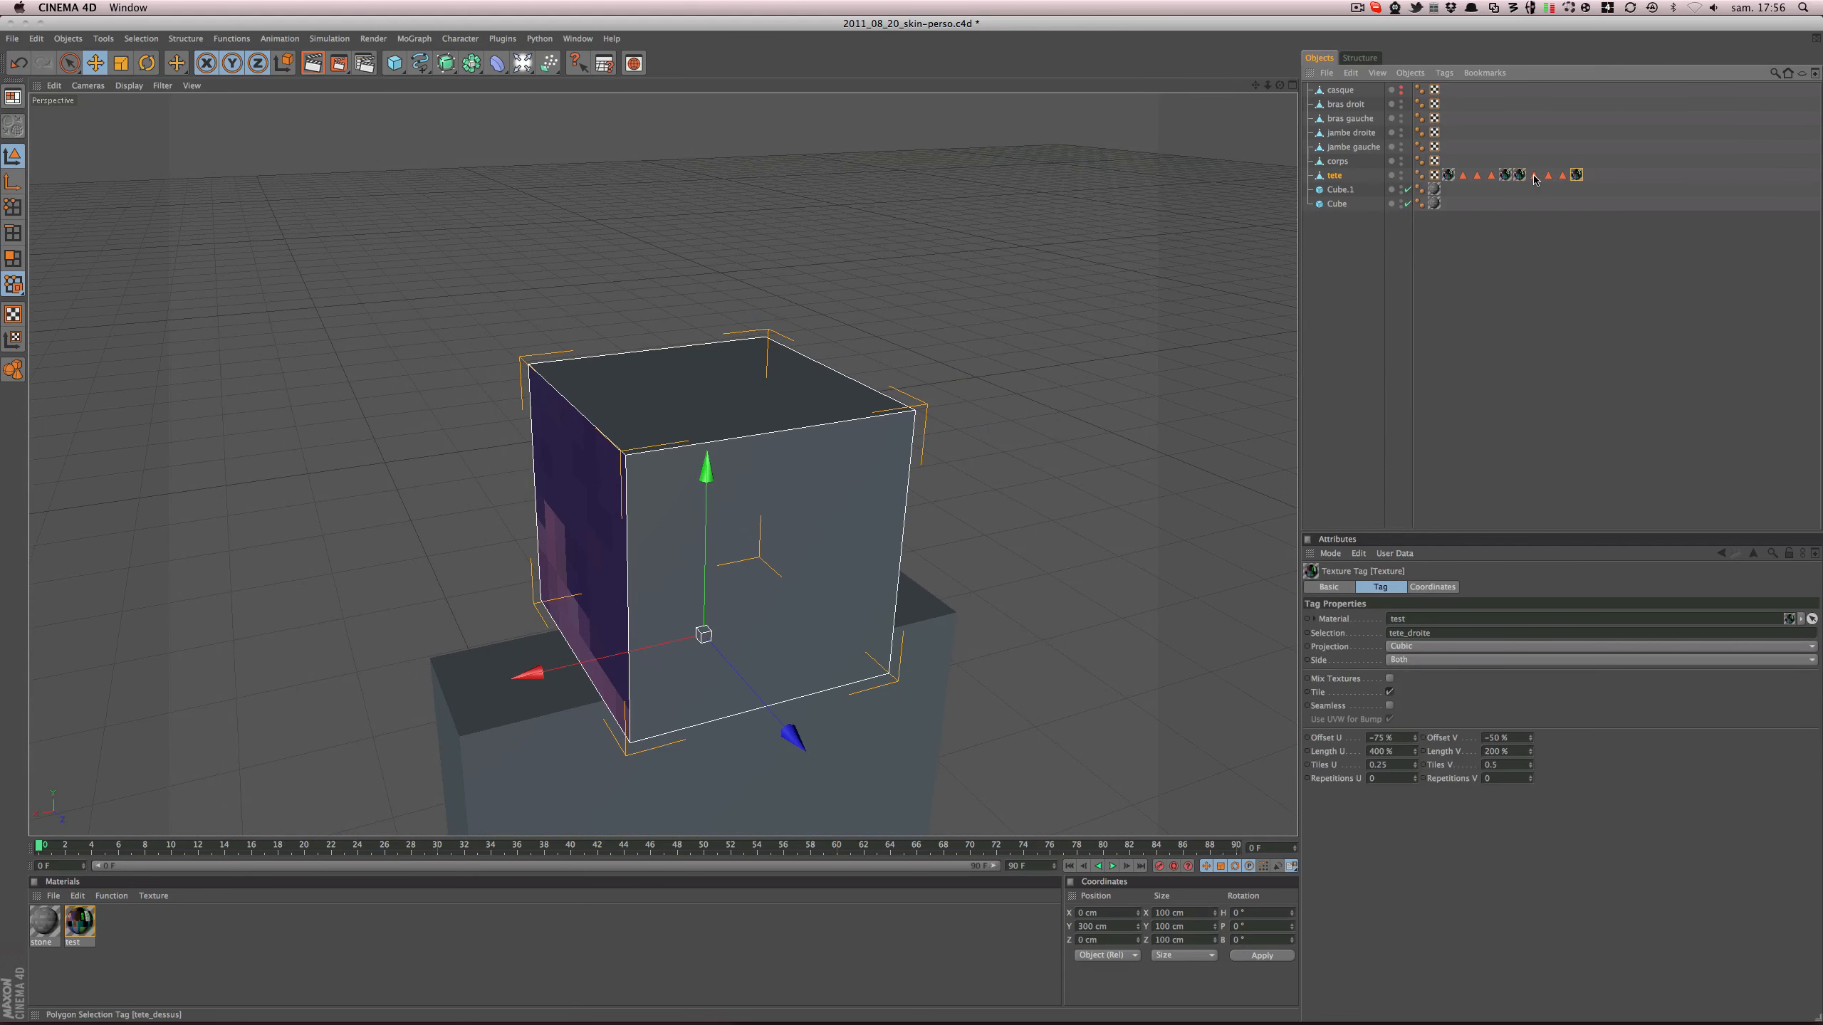
{"action": "left_click_drag", "start_coordinate": [1540, 362], "coordinate": [1442, 631]}
{"action": "left_click_drag", "start_coordinate": [1076, 532], "coordinate": [973, 555], "text": "alt"}
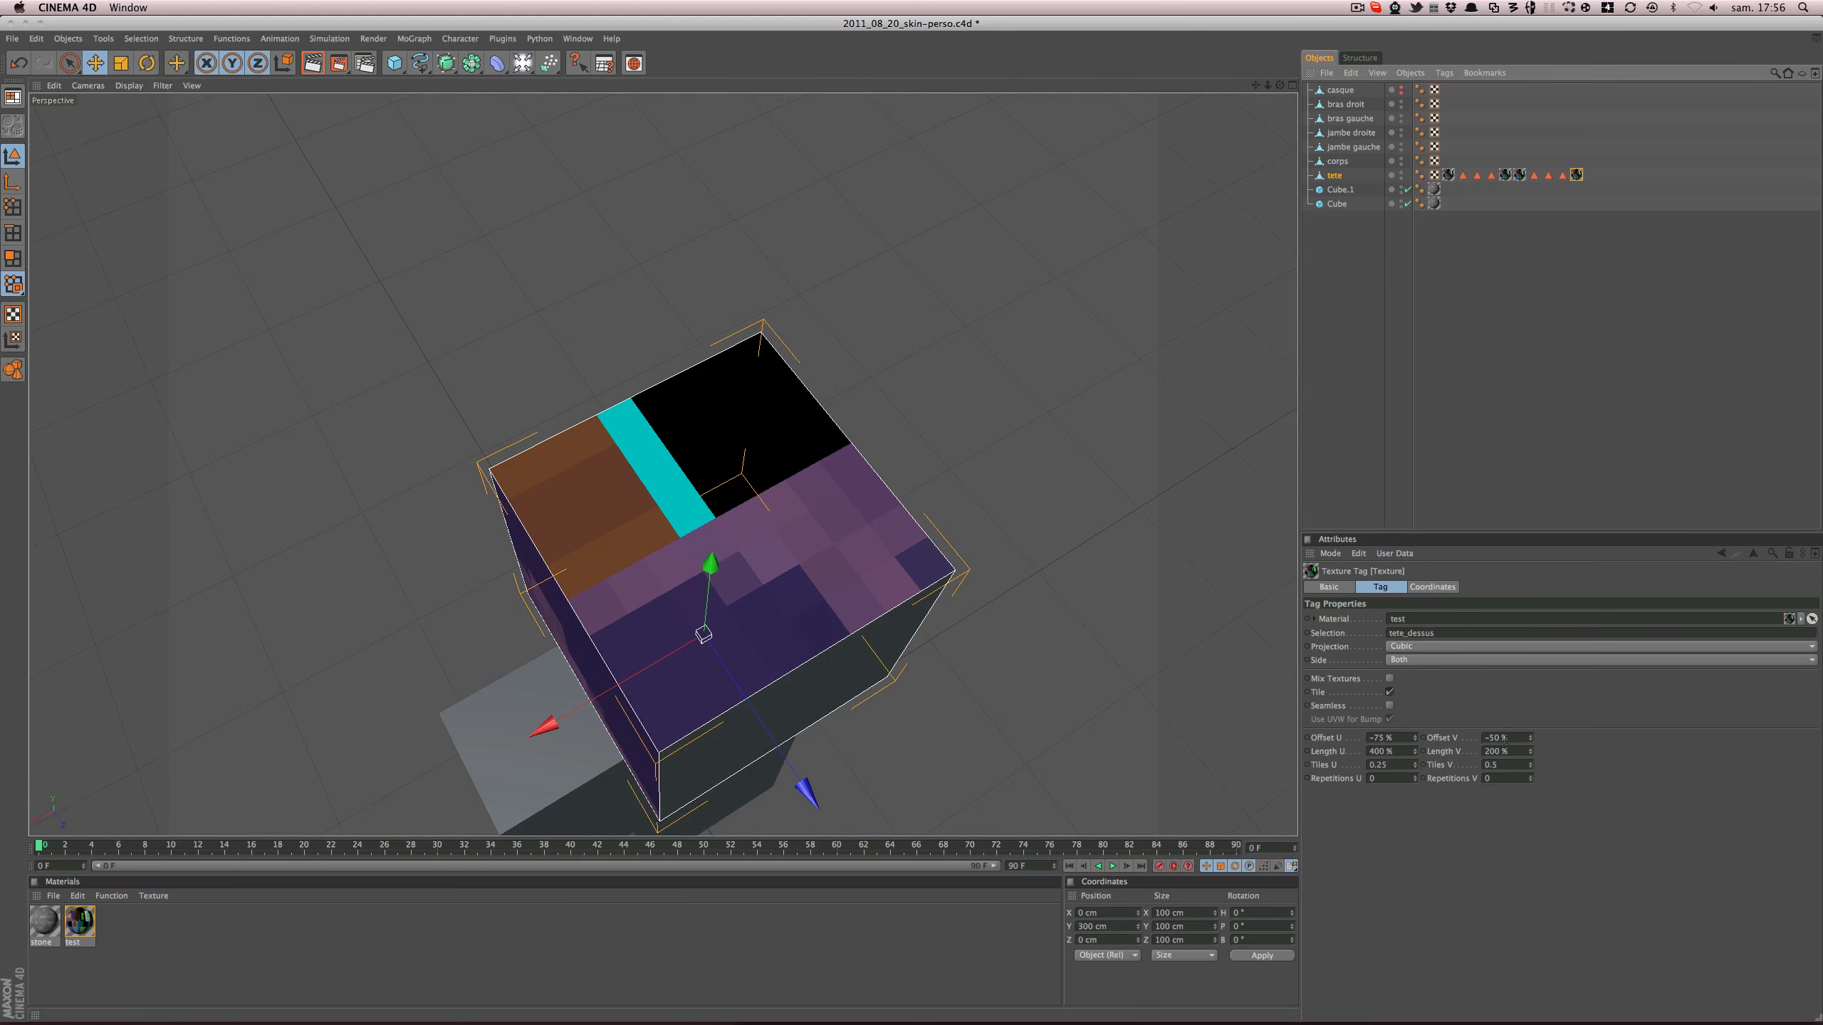
- Set the tete_dessus texture tag's Offset U to -25 % and Offset V to 25 %
{"action": "left_click_drag", "start_coordinate": [1531, 742], "coordinate": [1531, 729]}
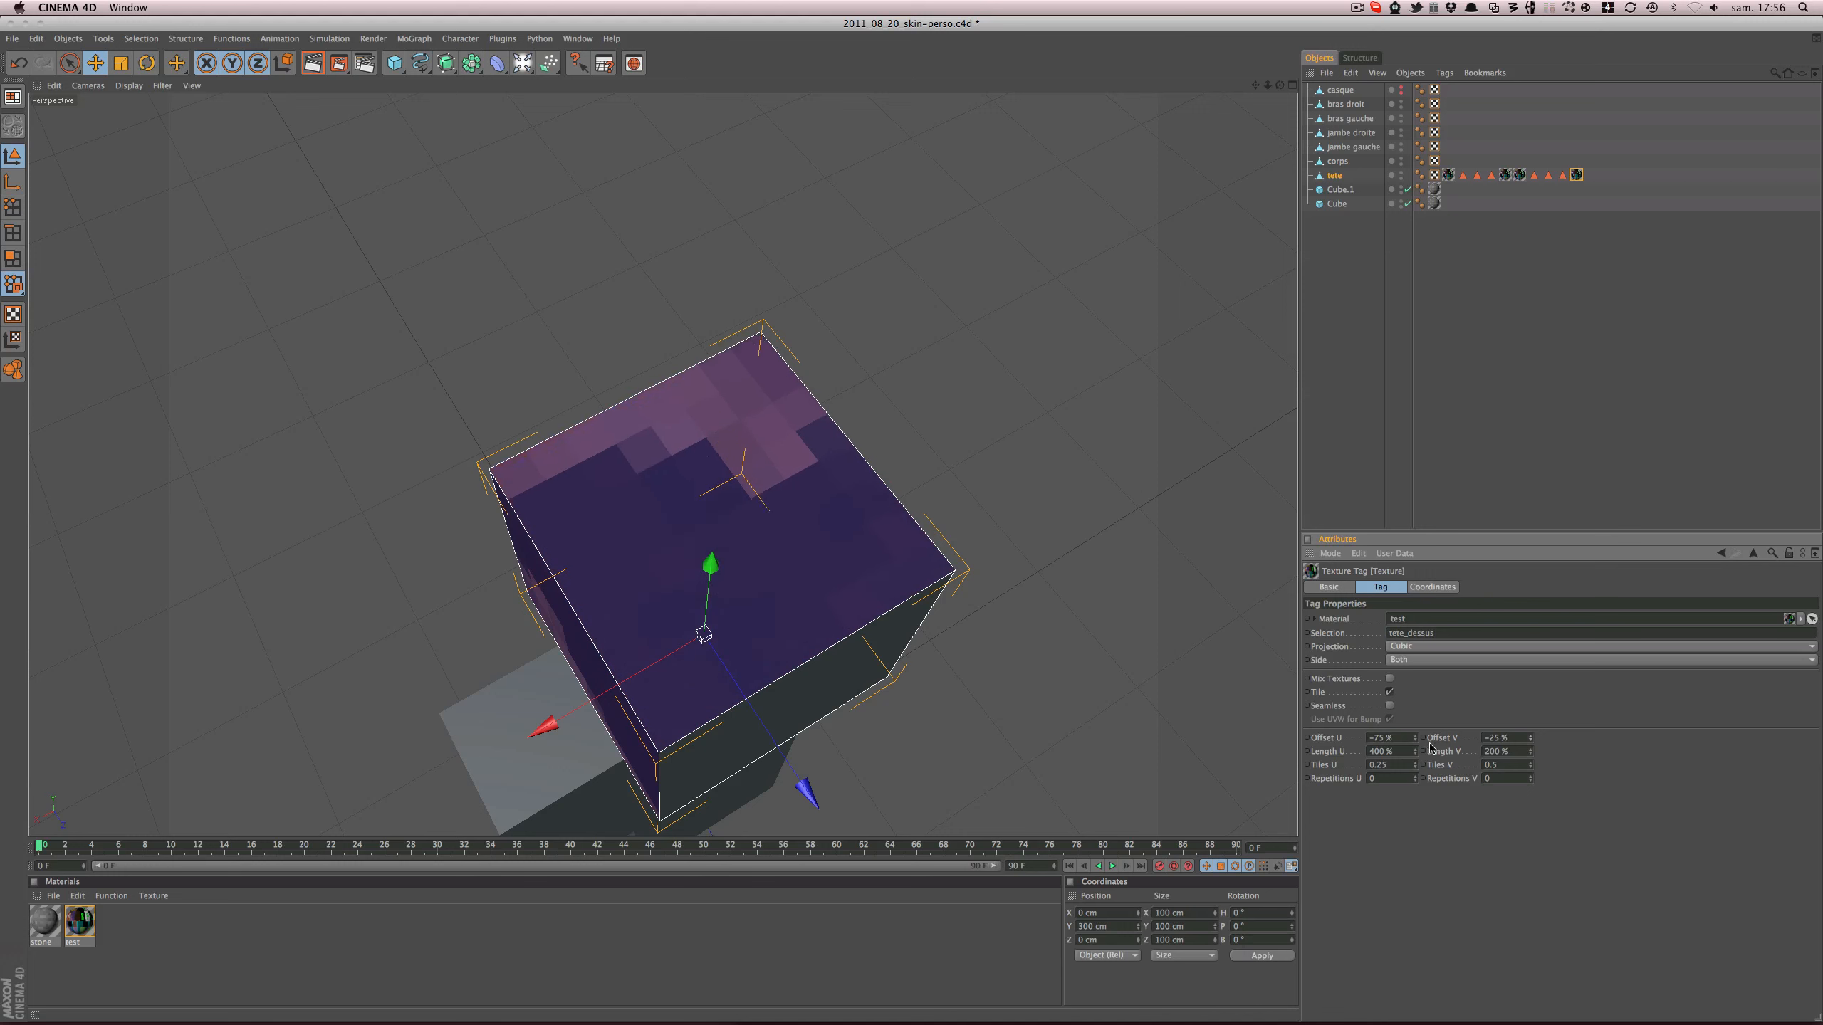
{"action": "mouse_move", "coordinate": [1418, 741]}
{"action": "left_mouse_down"}
{"action": "mouse_move", "coordinate": [1418, 705]}
{"action": "mouse_move", "coordinate": [1417, 738]}
{"action": "left_mouse_up"}
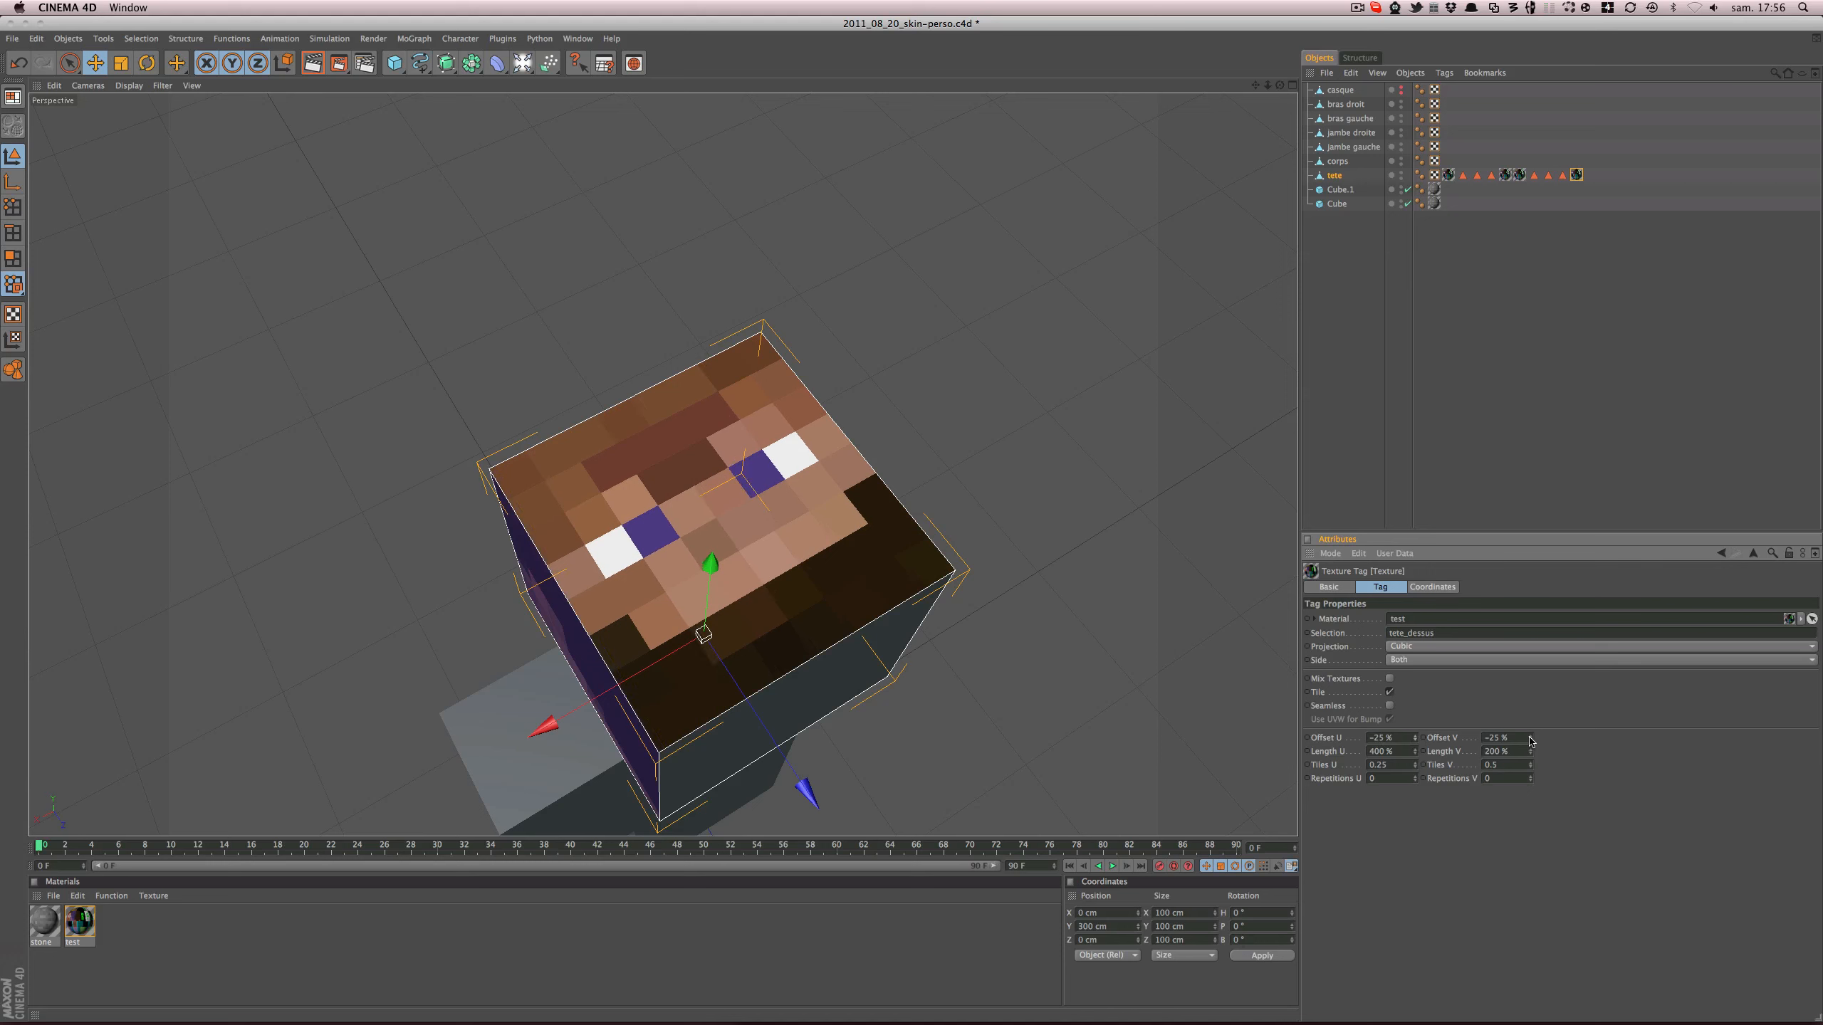
{"action": "left_click_drag", "start_coordinate": [1531, 740], "coordinate": [1531, 716]}
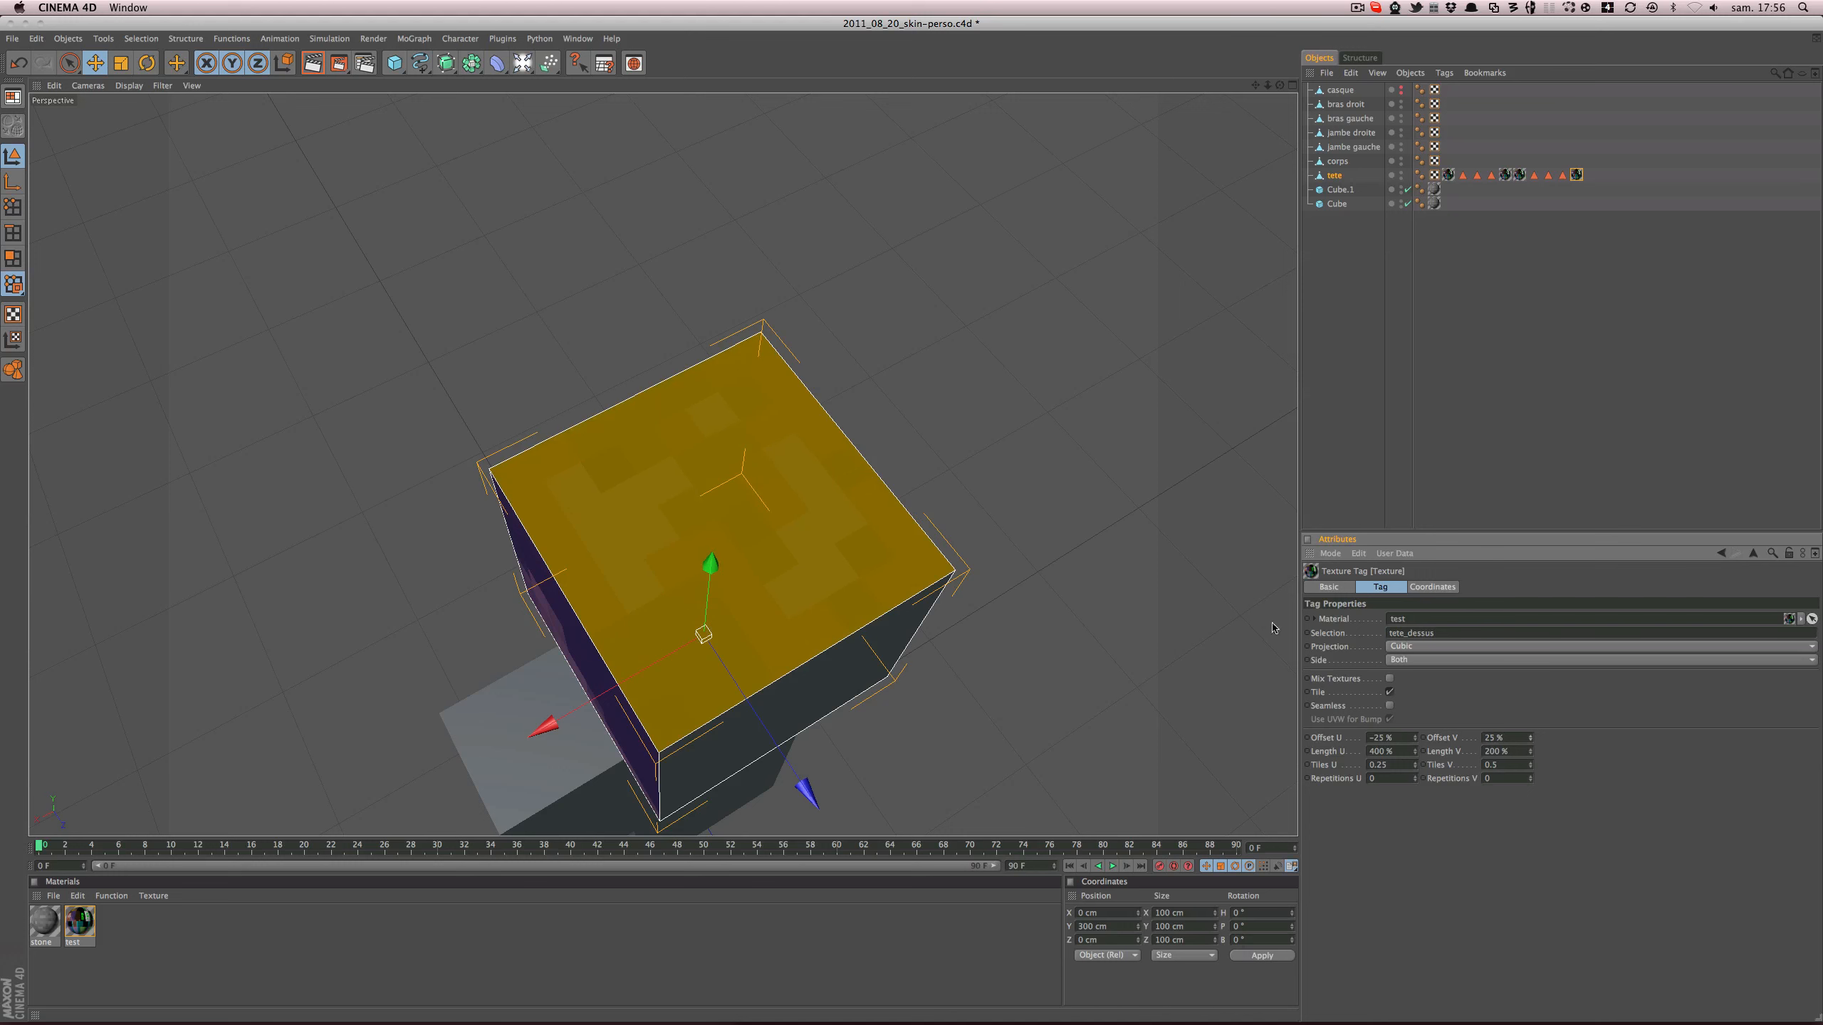
- Switch to Fireworks to examine the head areas of the char 2.png skin, and return to CINEMA 4D
{"action": "key", "text": "super+Tab"}
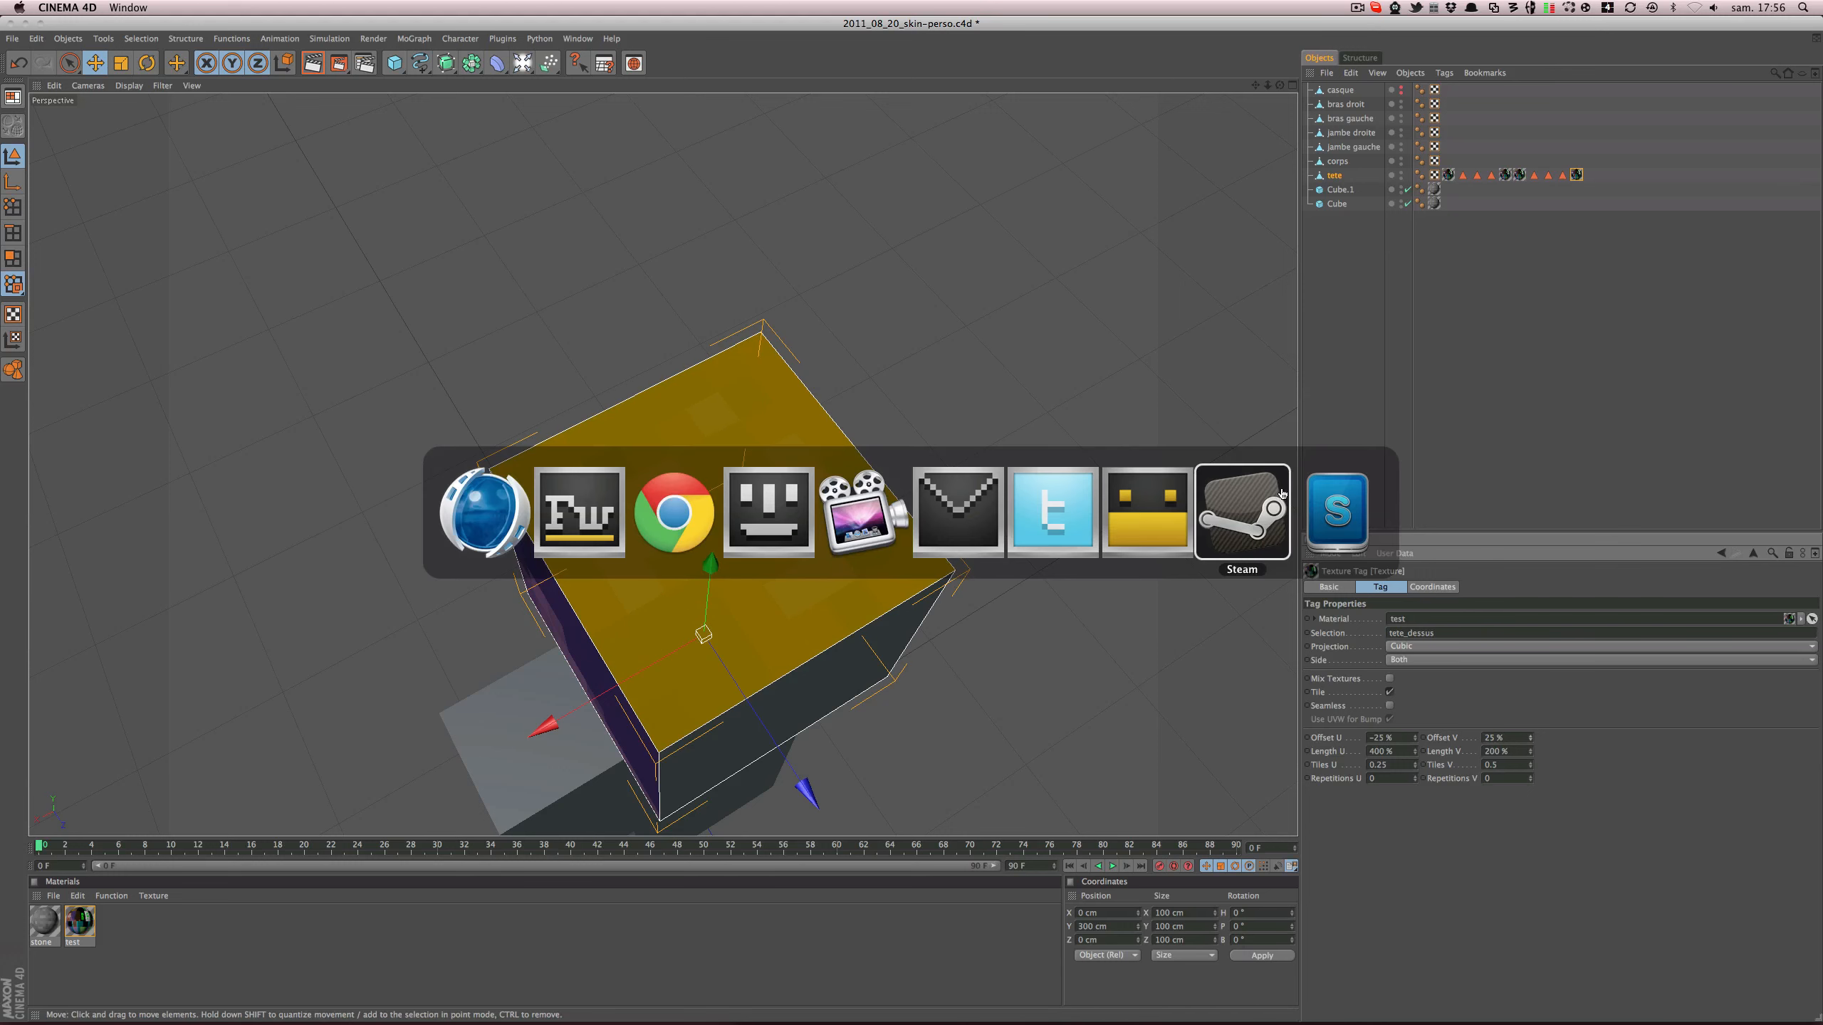
{"action": "left_click", "coordinate": [603, 524]}
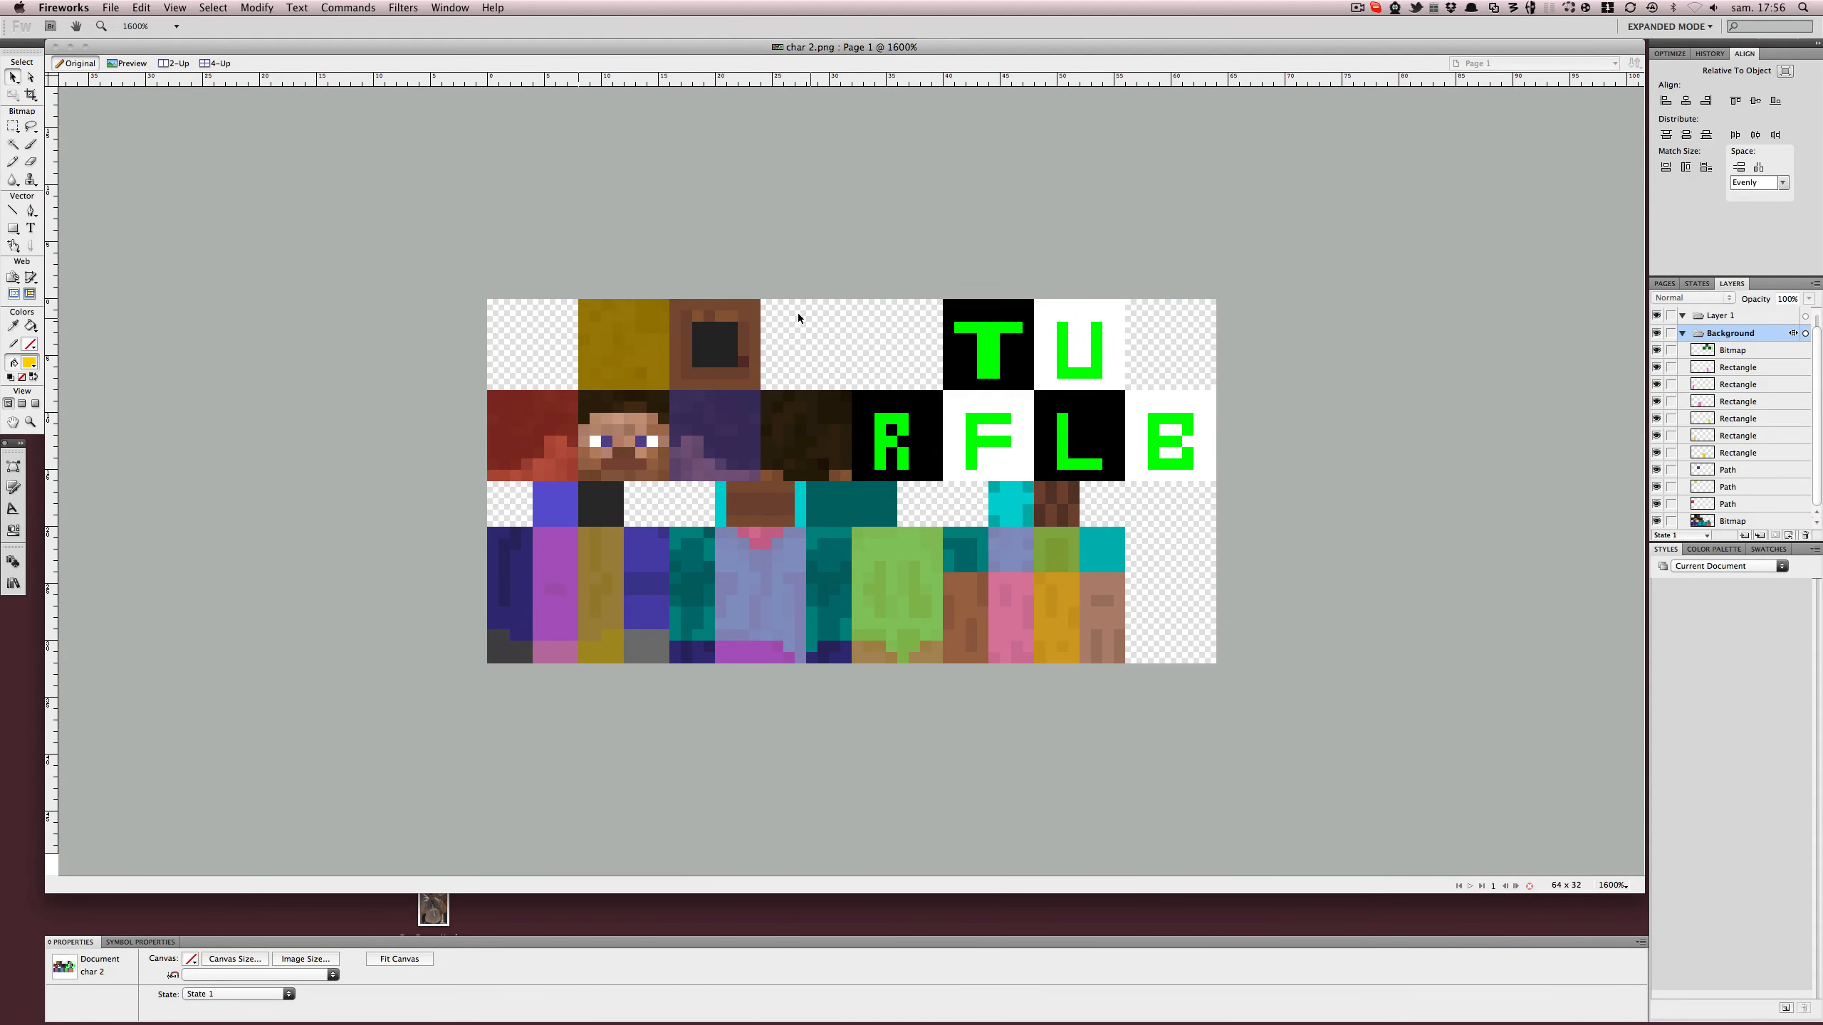
{"action": "key", "text": "super+Tab"}
{"action": "key", "text": "super+Tab"}
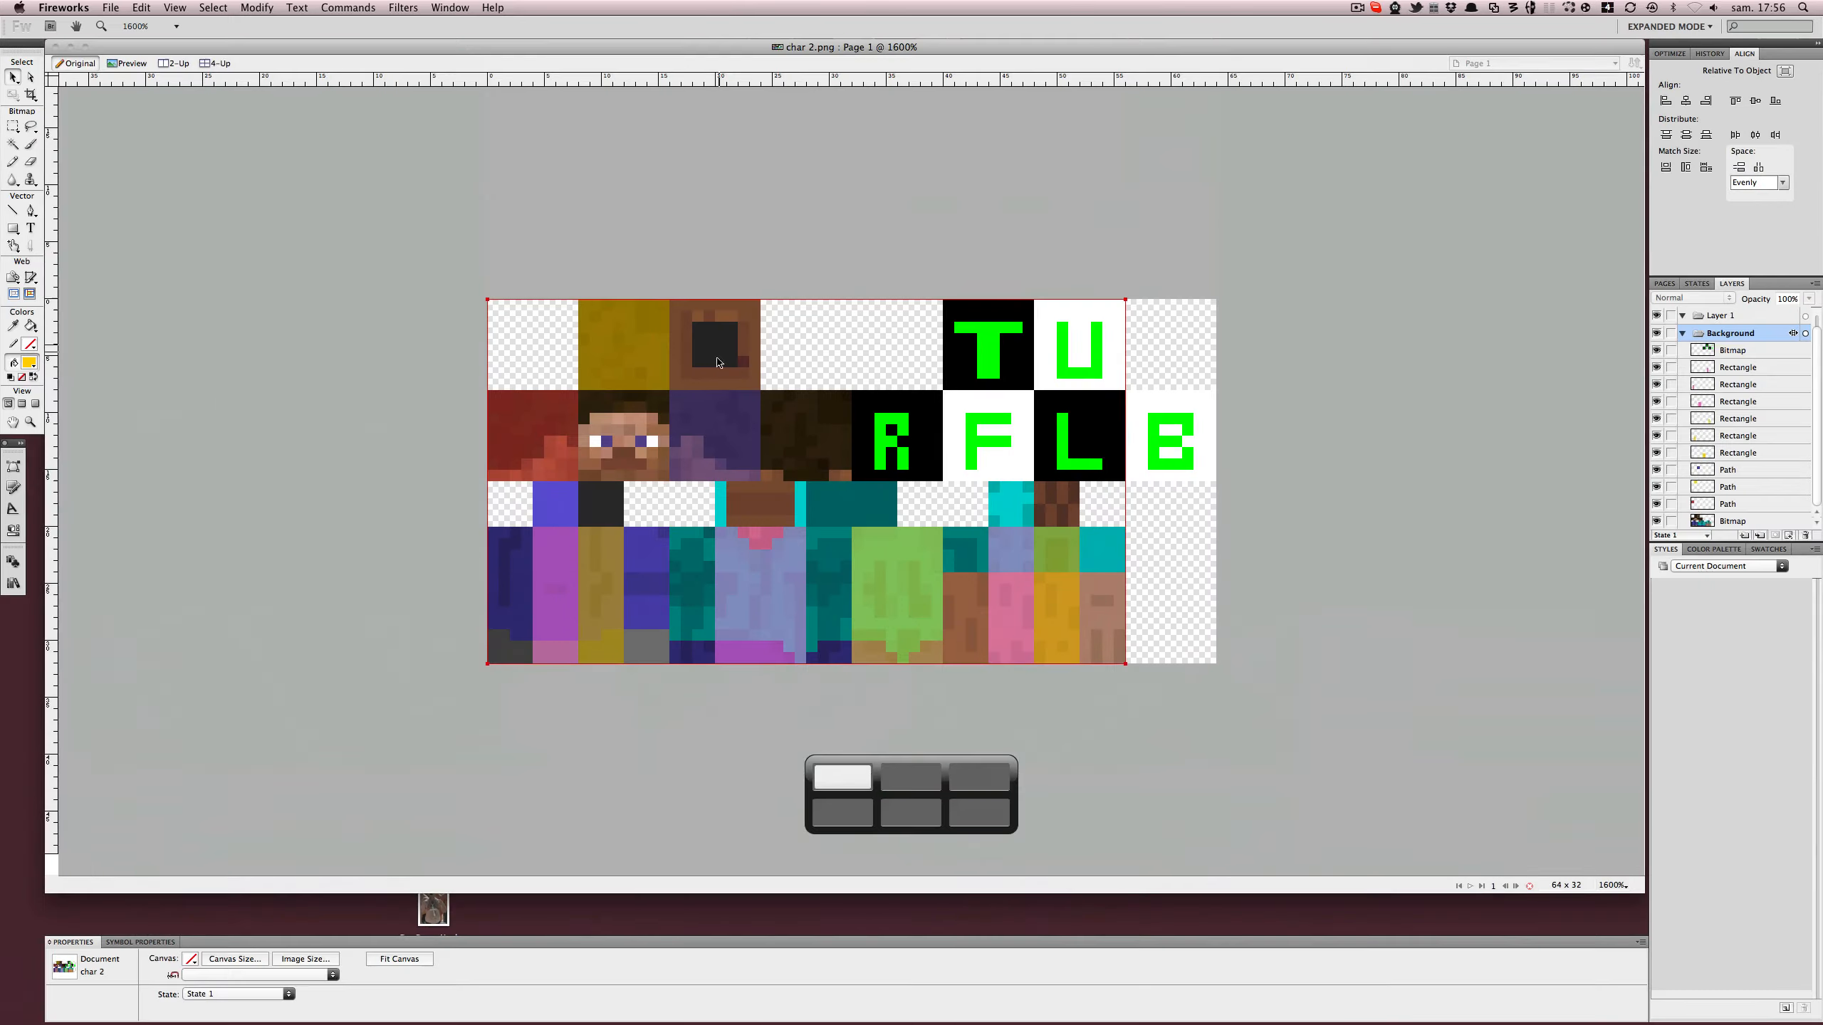
{"action": "key", "text": "super+Tab"}
{"action": "left_click_drag", "start_coordinate": [1017, 544], "coordinate": [984, 392], "text": "alt"}
{"action": "left_click", "coordinate": [1506, 279]}
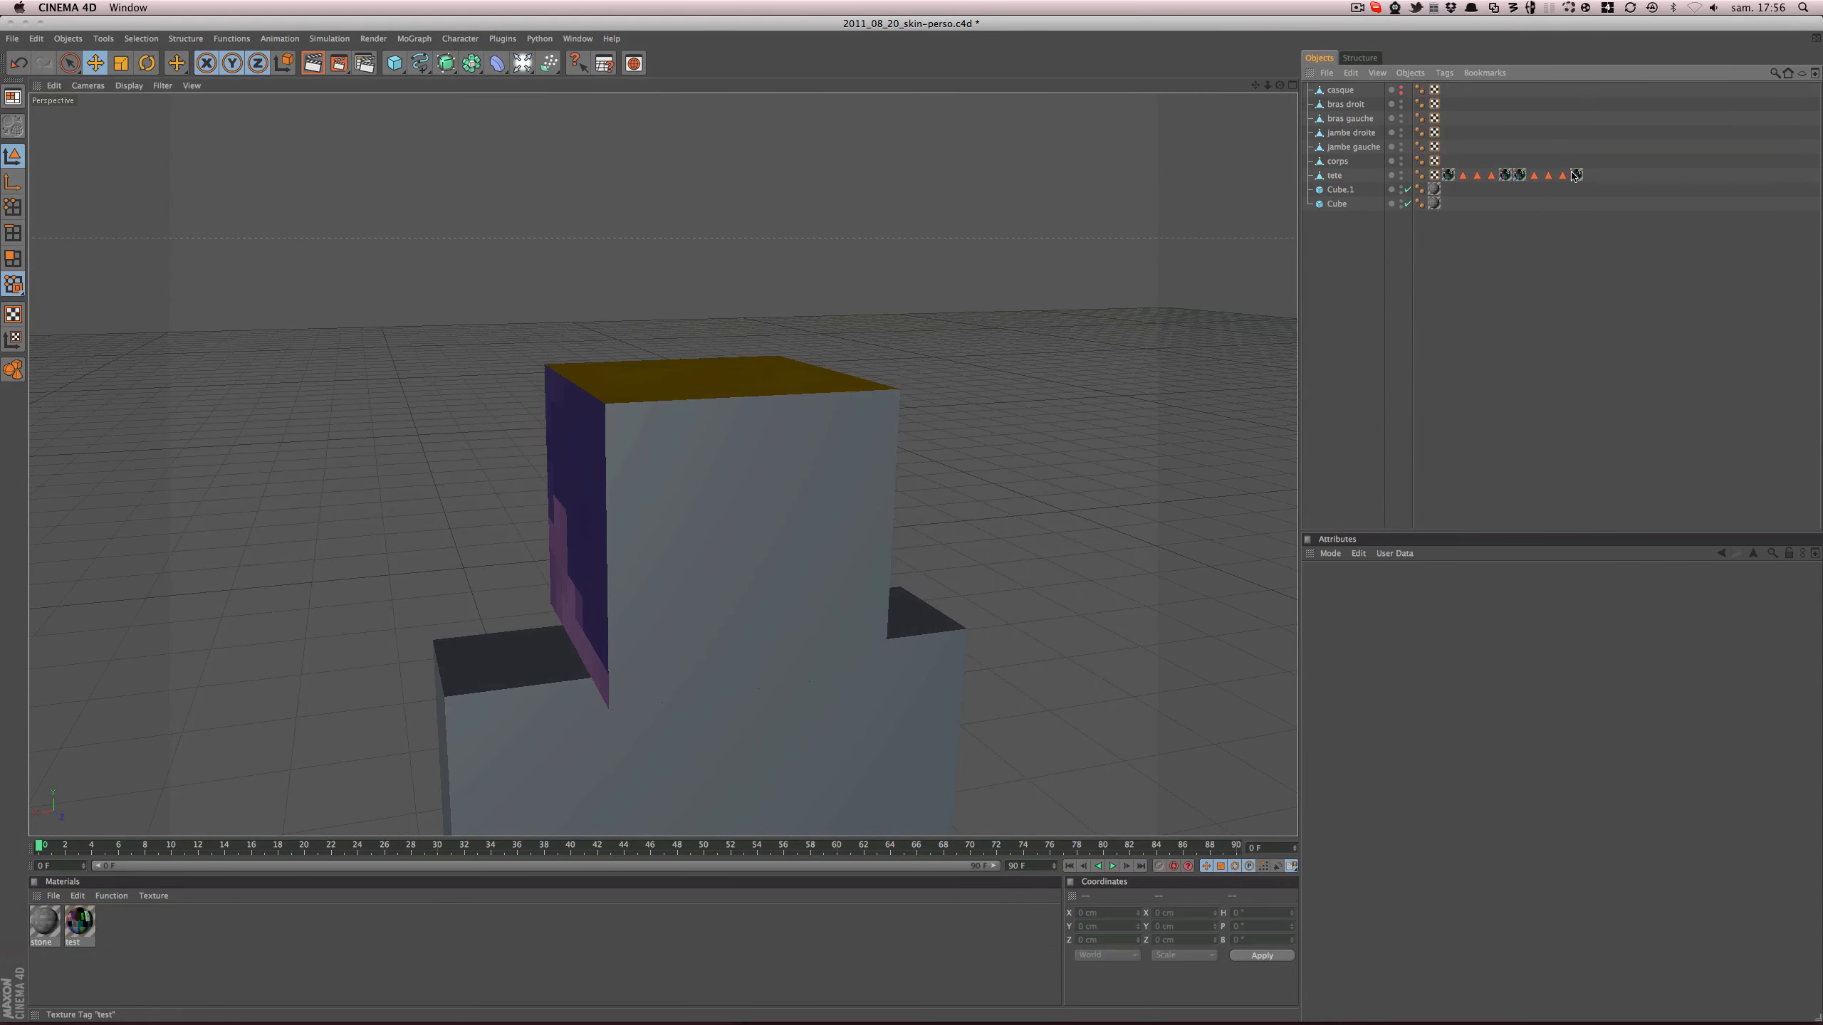
{"action": "left_click_drag", "start_coordinate": [1576, 175], "coordinate": [1425, 633], "text": "ctrl"}
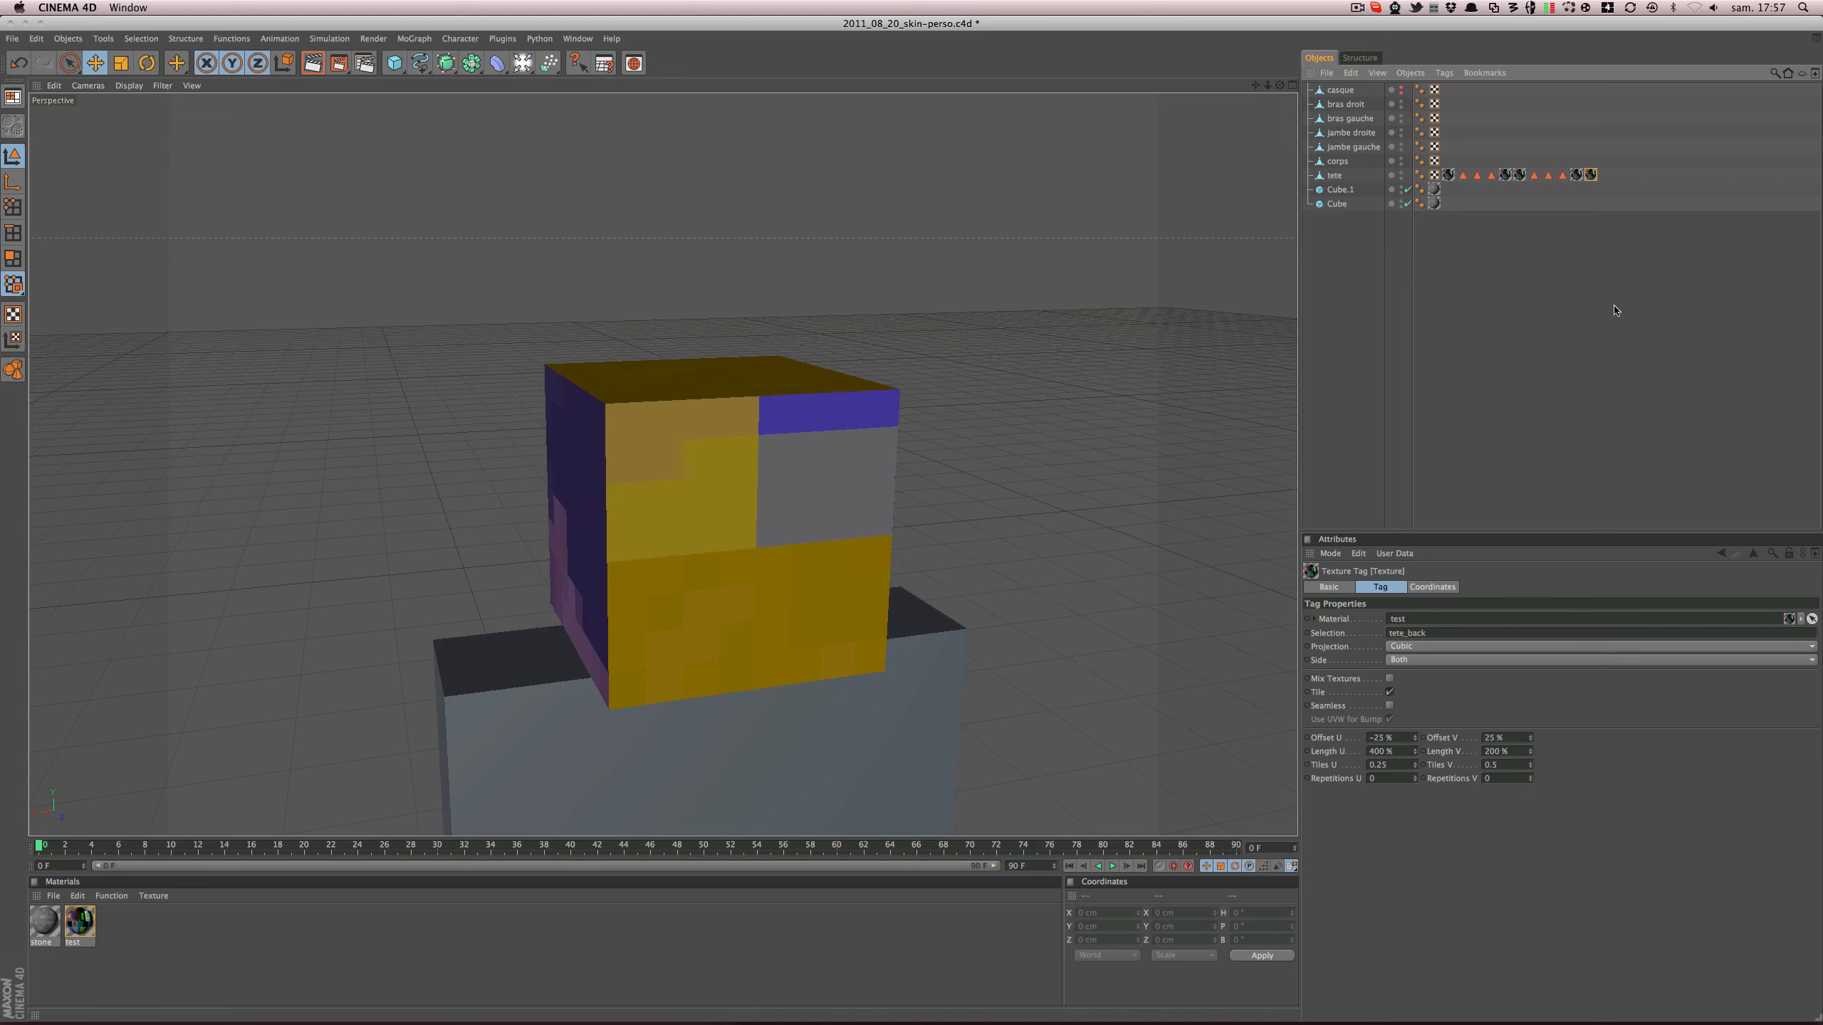
{"action": "key", "text": "super+z"}
{"action": "key", "text": "super+z"}
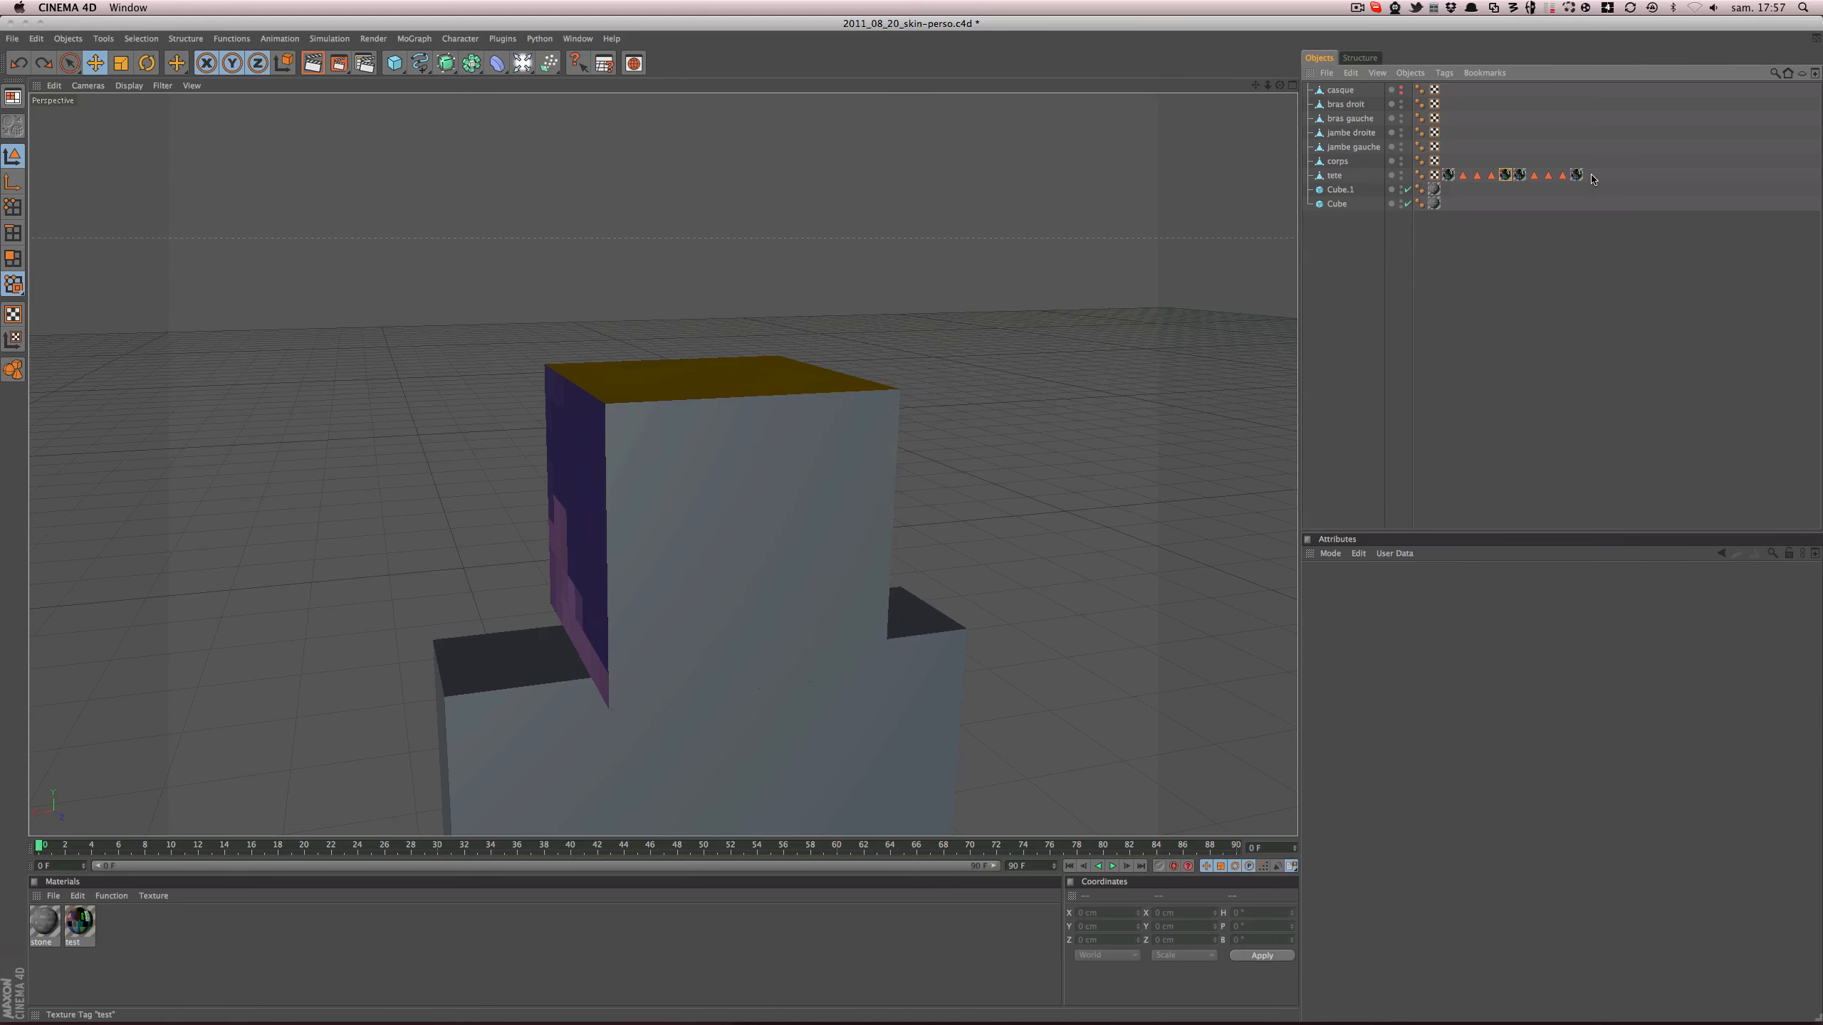
- Duplicate the head's tete_gauche texture tag and restrict the copy to the tete_back selection
{"action": "left_click_drag", "start_coordinate": [1591, 179], "coordinate": [1589, 179], "text": "ctrl"}
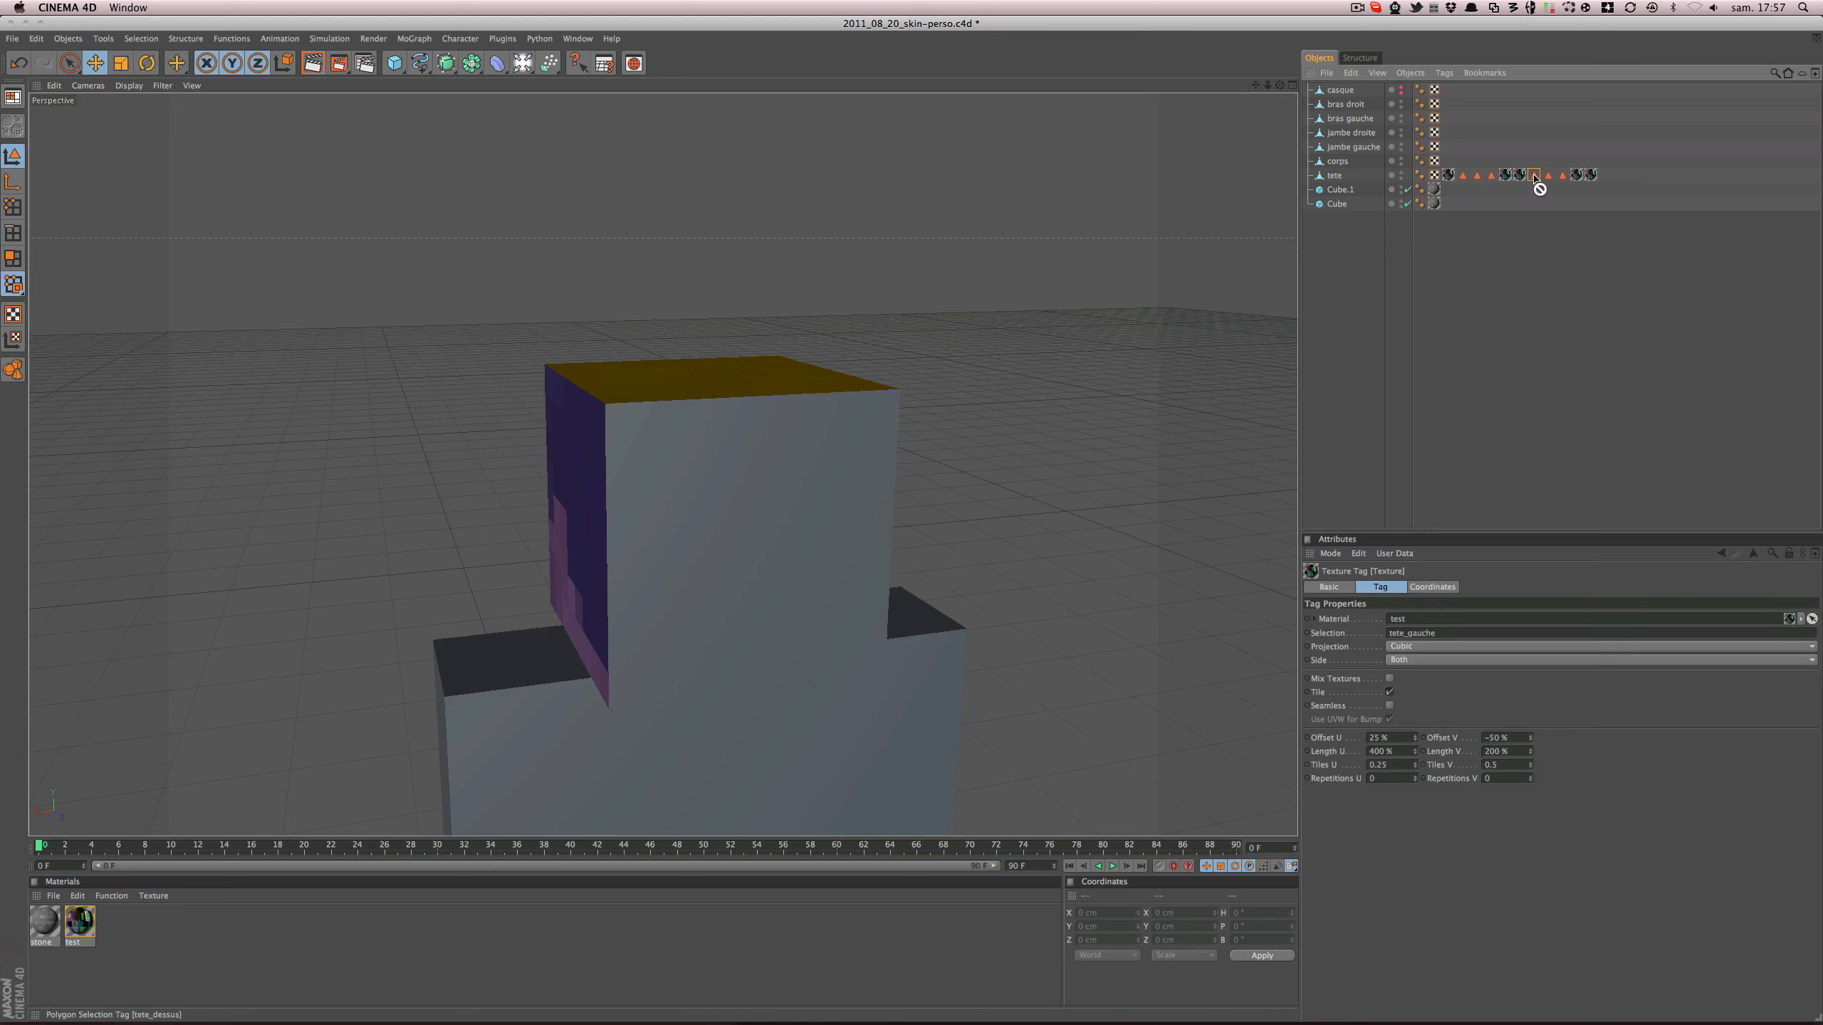
{"action": "left_click_drag", "start_coordinate": [1577, 297], "coordinate": [1408, 631]}
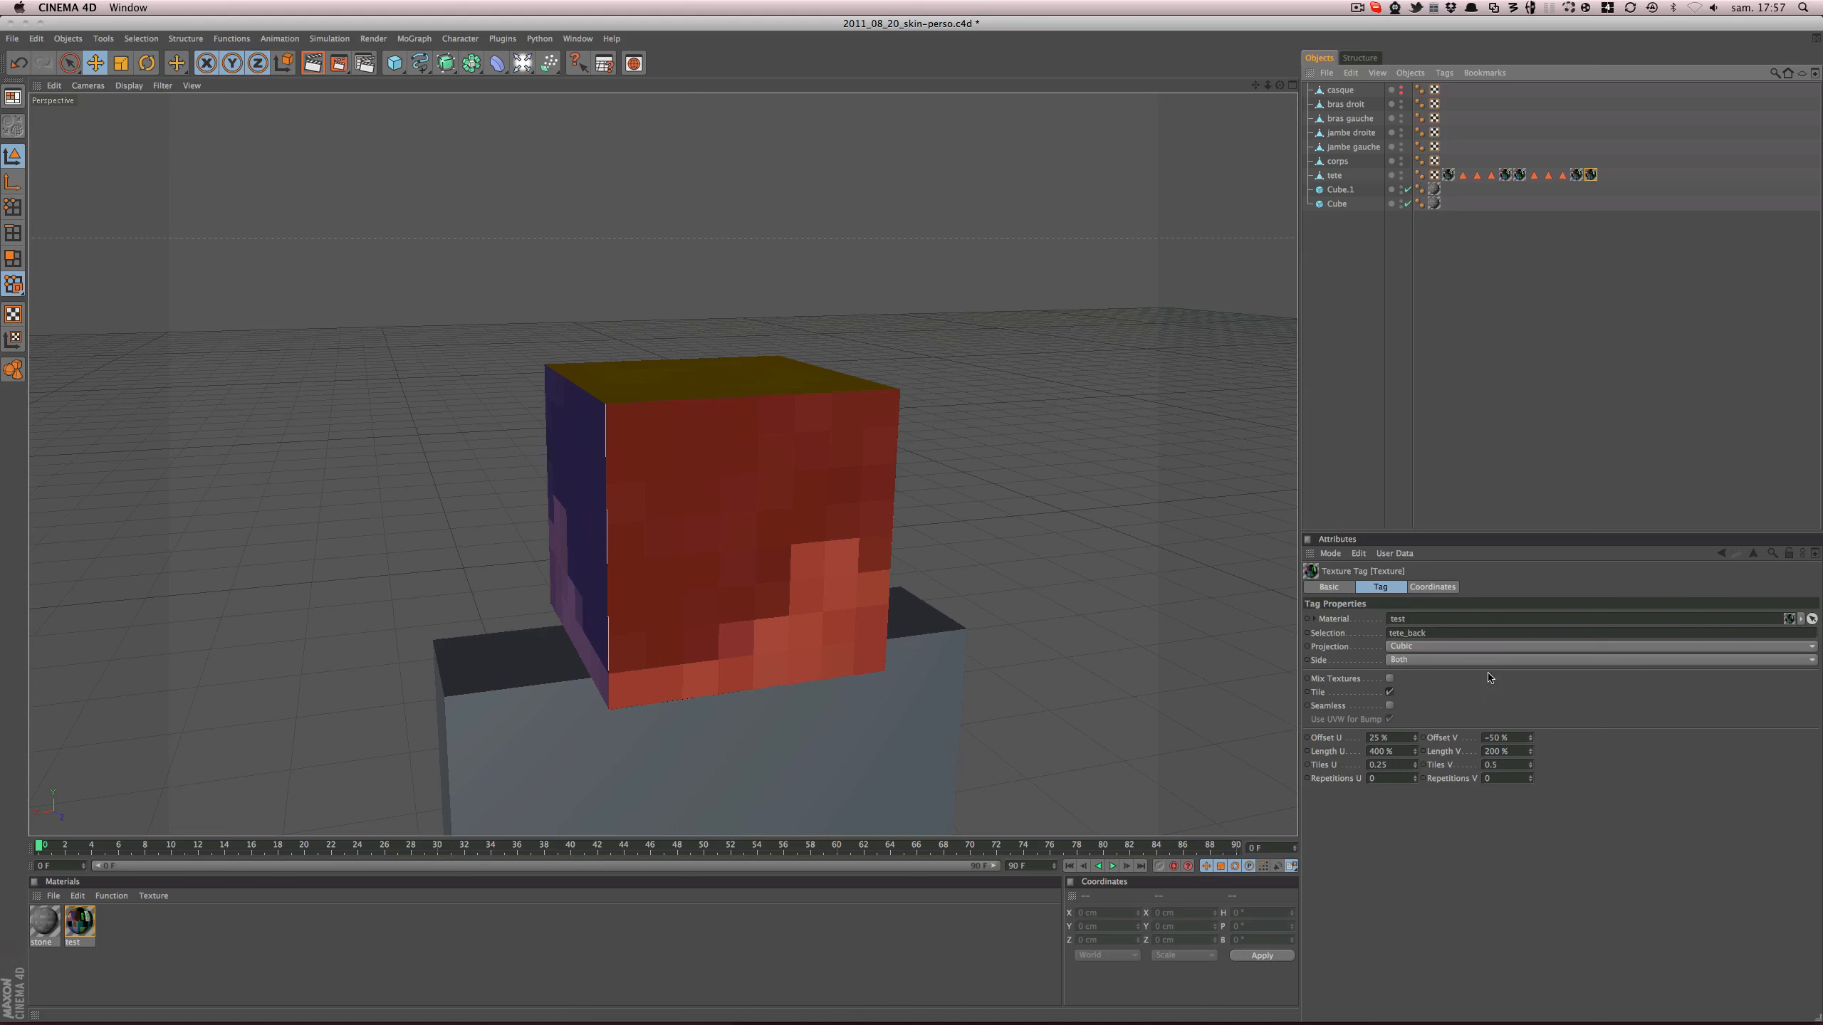
- Set the tete_back texture tag's Offset U to -125 %, and render the view to check the back of the head
{"action": "left_click_drag", "start_coordinate": [1412, 740], "coordinate": [1299, 740]}
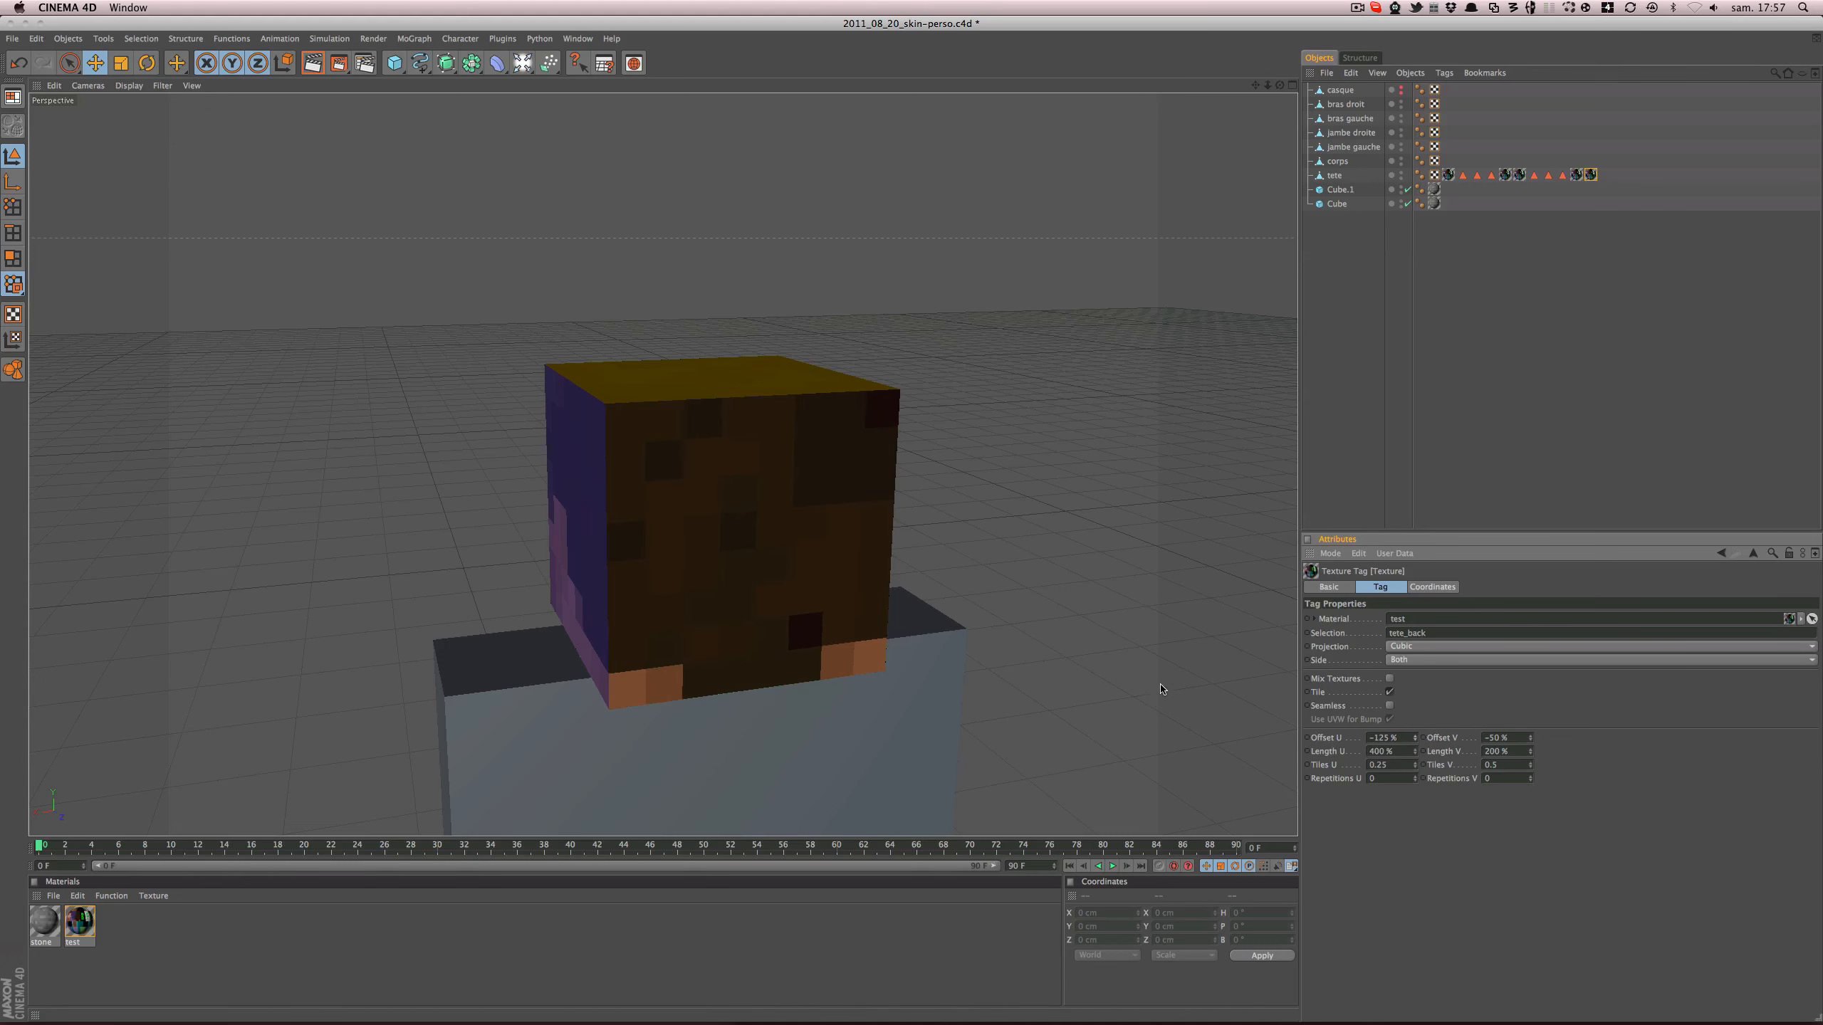
{"action": "left_click_drag", "start_coordinate": [980, 545], "coordinate": [746, 564], "text": "alt"}
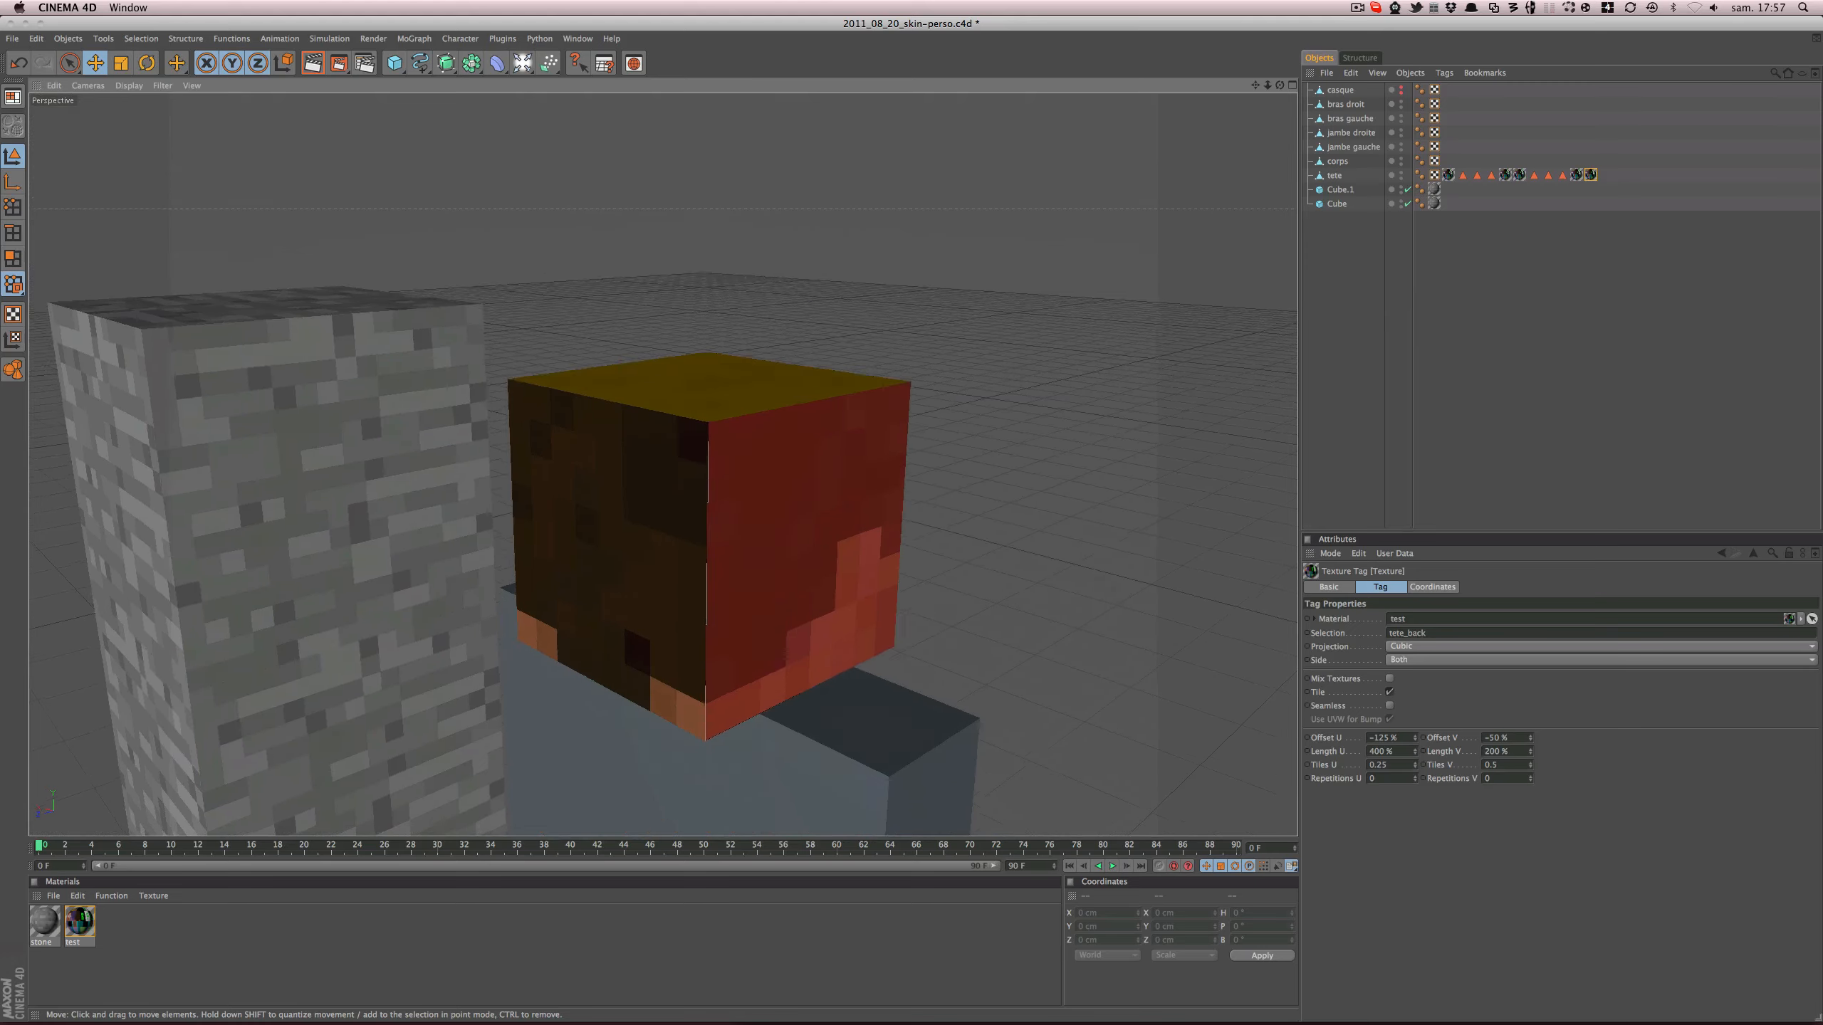
{"action": "left_click_drag", "start_coordinate": [1070, 610], "coordinate": [1130, 597], "text": "alt"}
{"action": "key", "text": "super+r"}
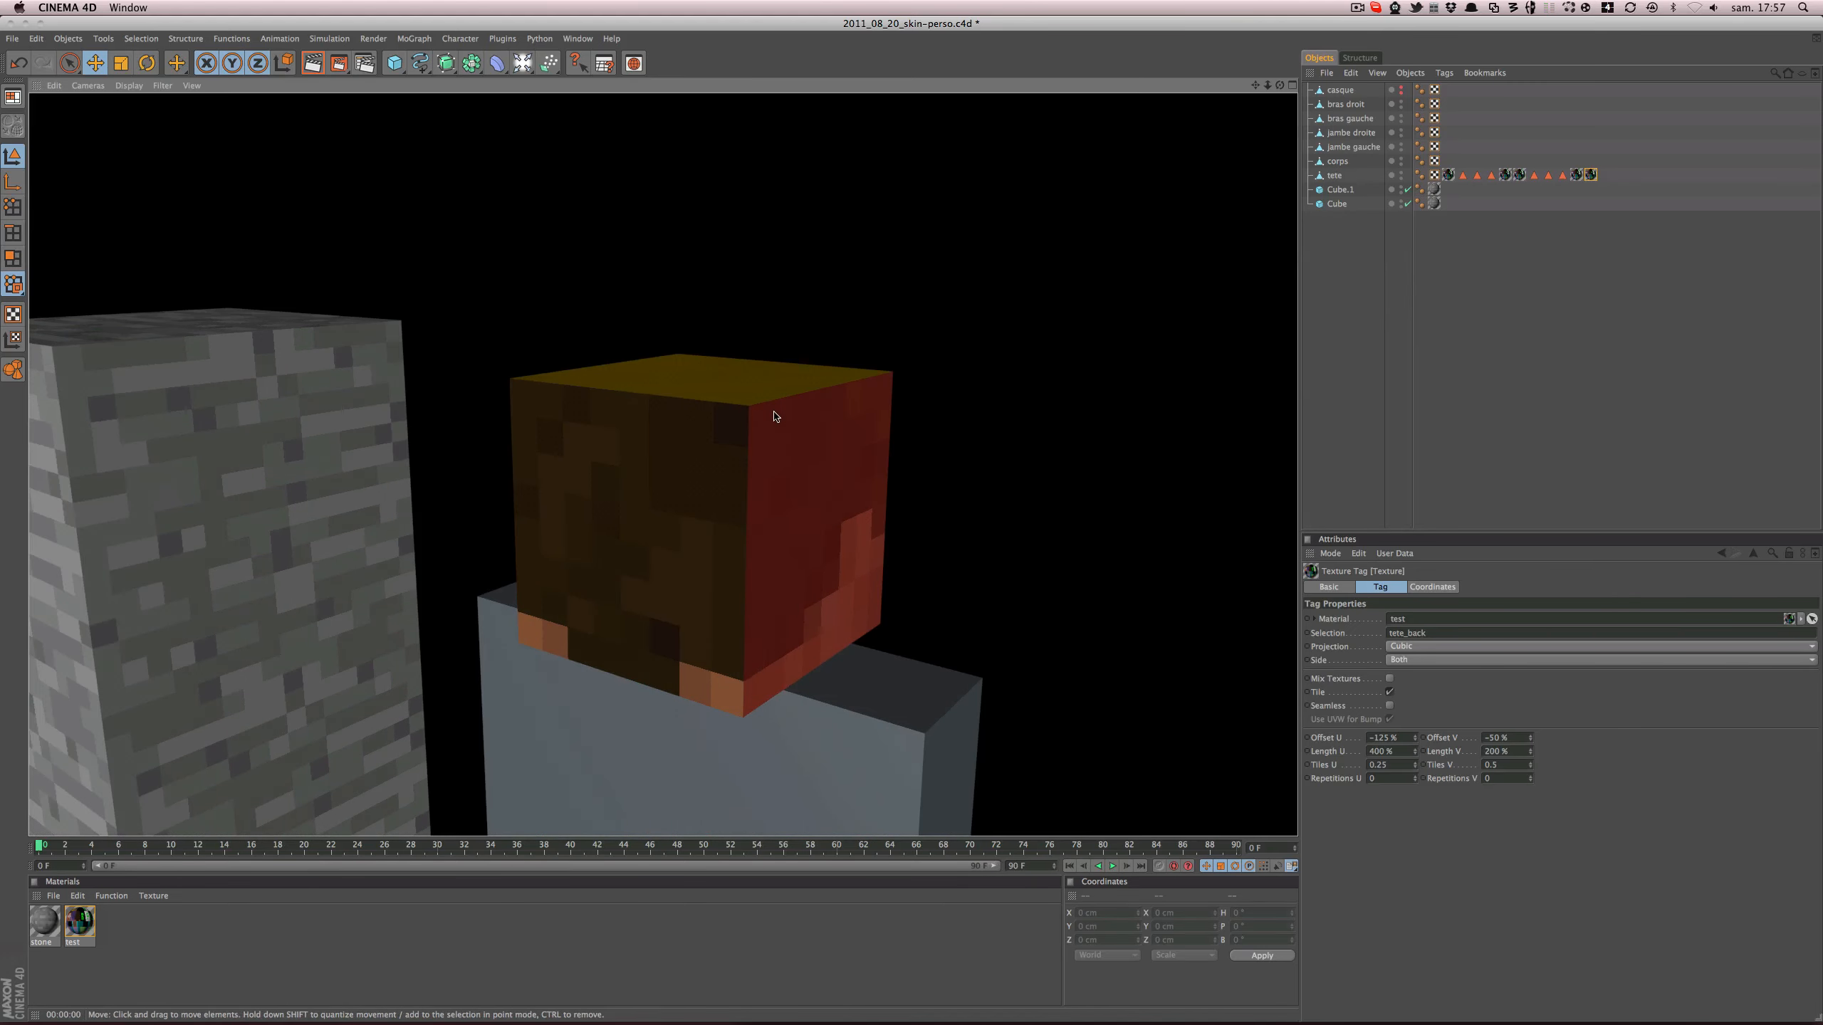
{"action": "left_click_drag", "start_coordinate": [997, 625], "coordinate": [825, 431], "text": "alt"}
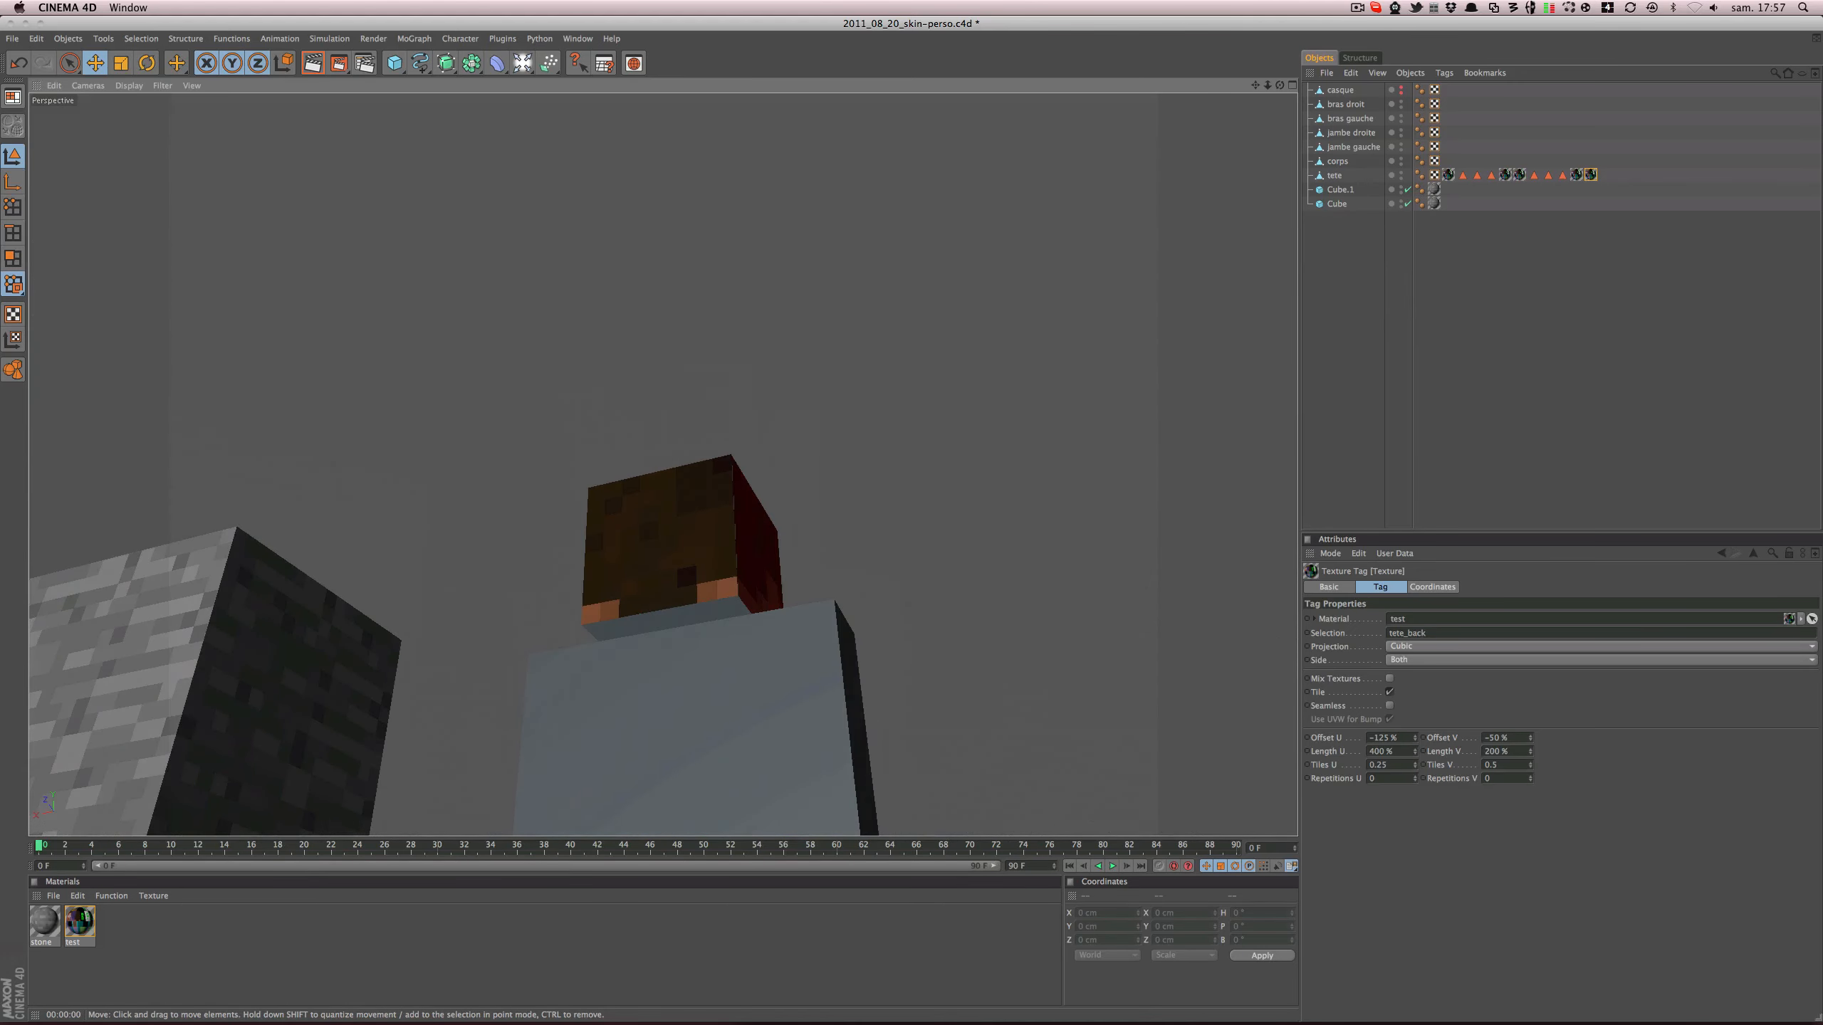
{"action": "middle_click_drag", "start_coordinate": [801, 585], "coordinate": [809, 395], "text": "alt"}
{"action": "right_click_drag", "start_coordinate": [782, 571], "coordinate": [926, 563], "text": "alt"}
{"action": "left_click", "coordinate": [1553, 196]}
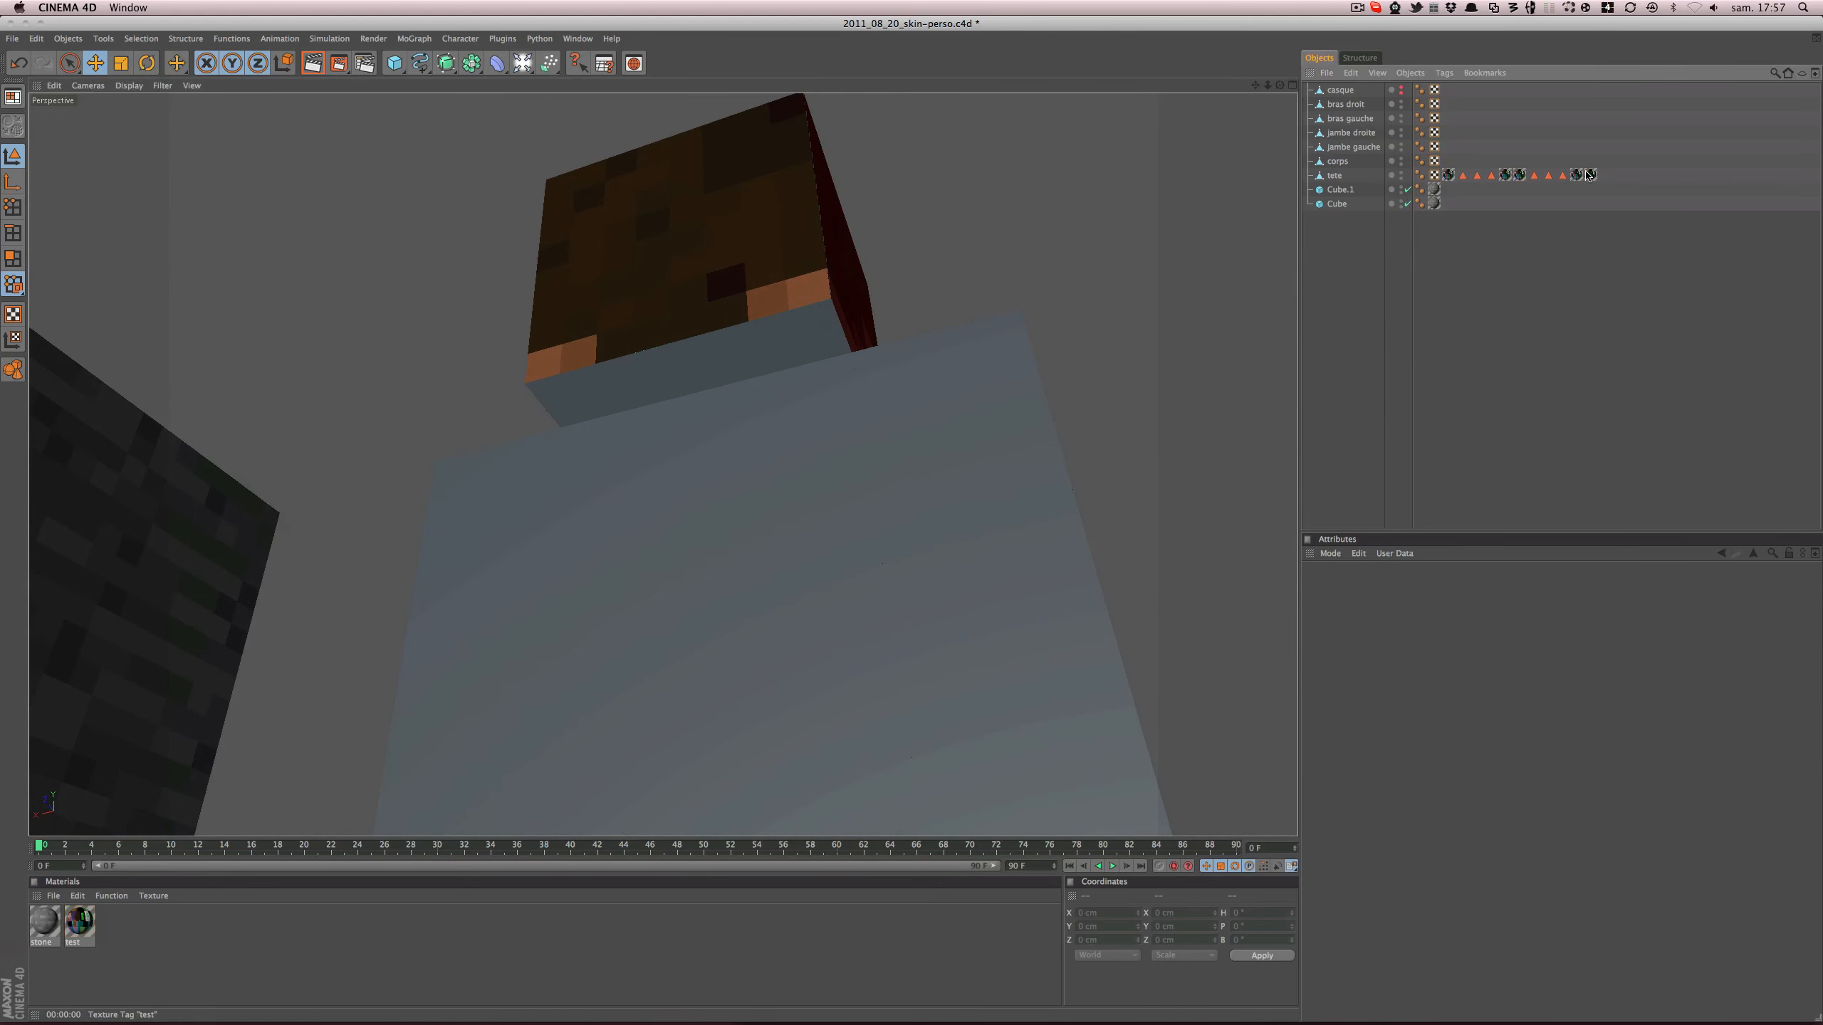
{"action": "left_click_drag", "start_coordinate": [1591, 177], "coordinate": [1436, 653], "text": "ctrl"}
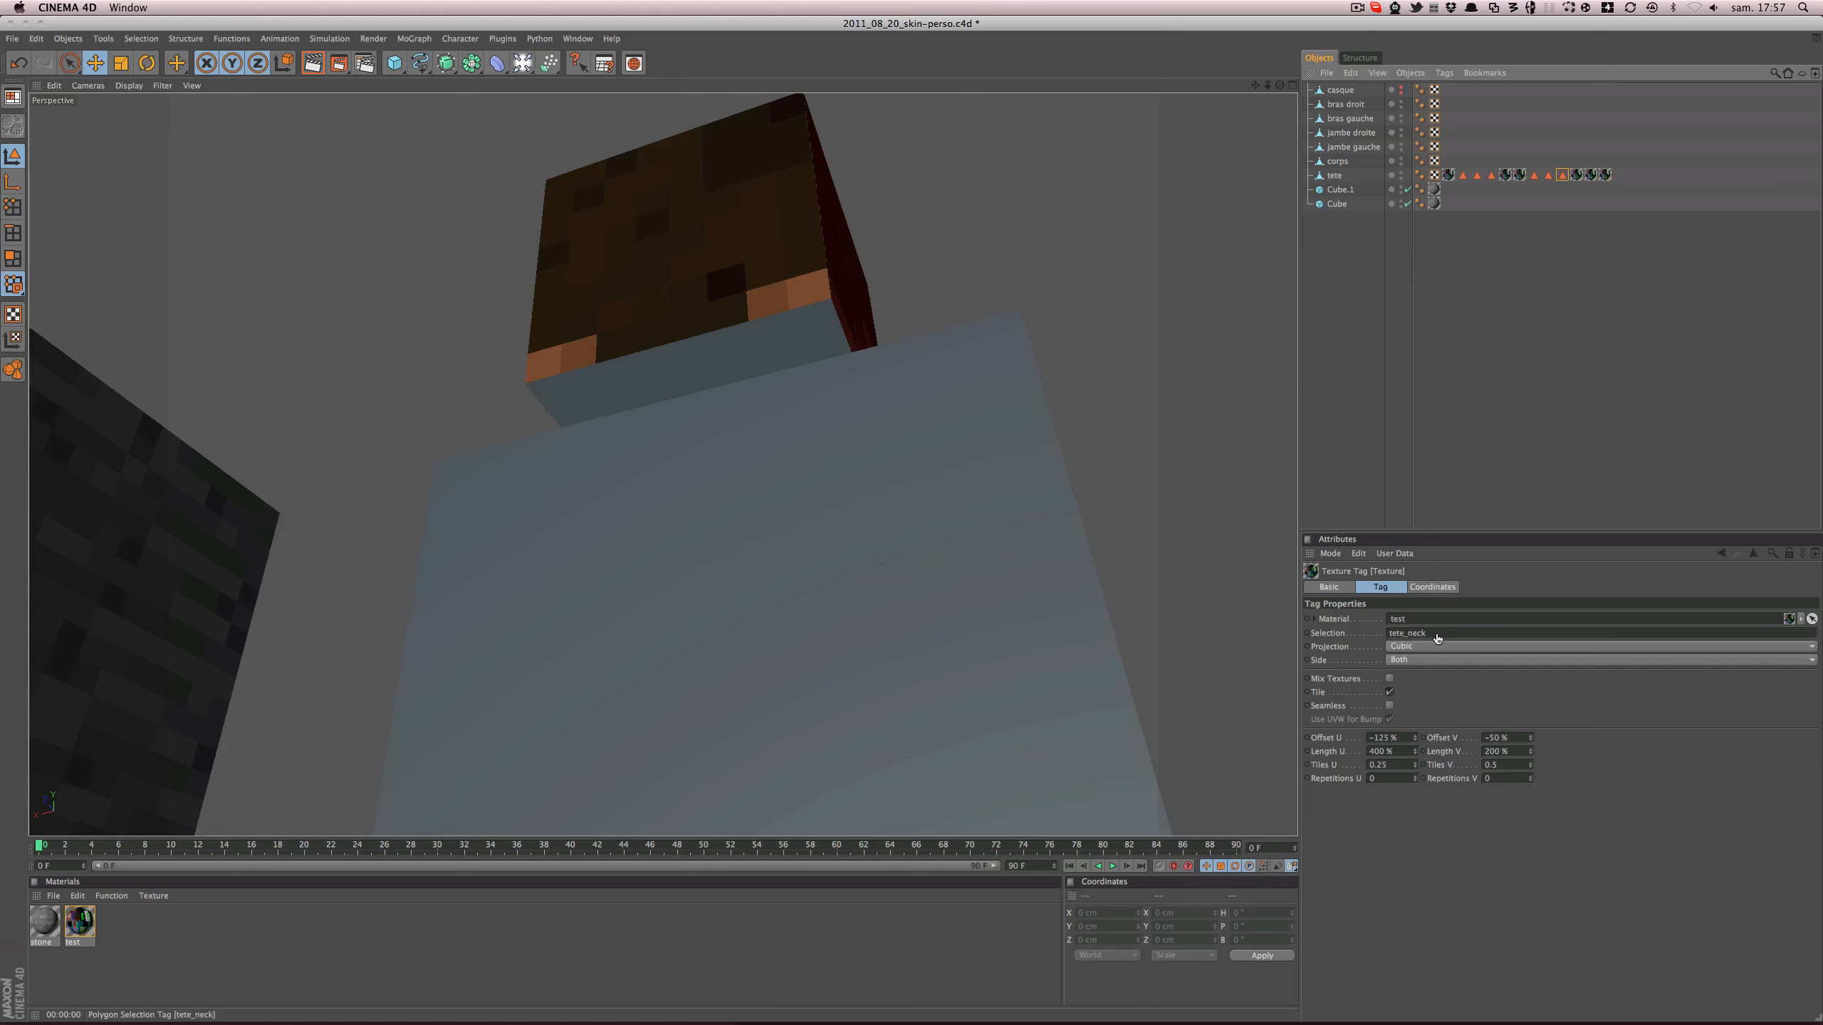
{"action": "key", "text": "super+z"}
{"action": "key", "text": "super+z"}
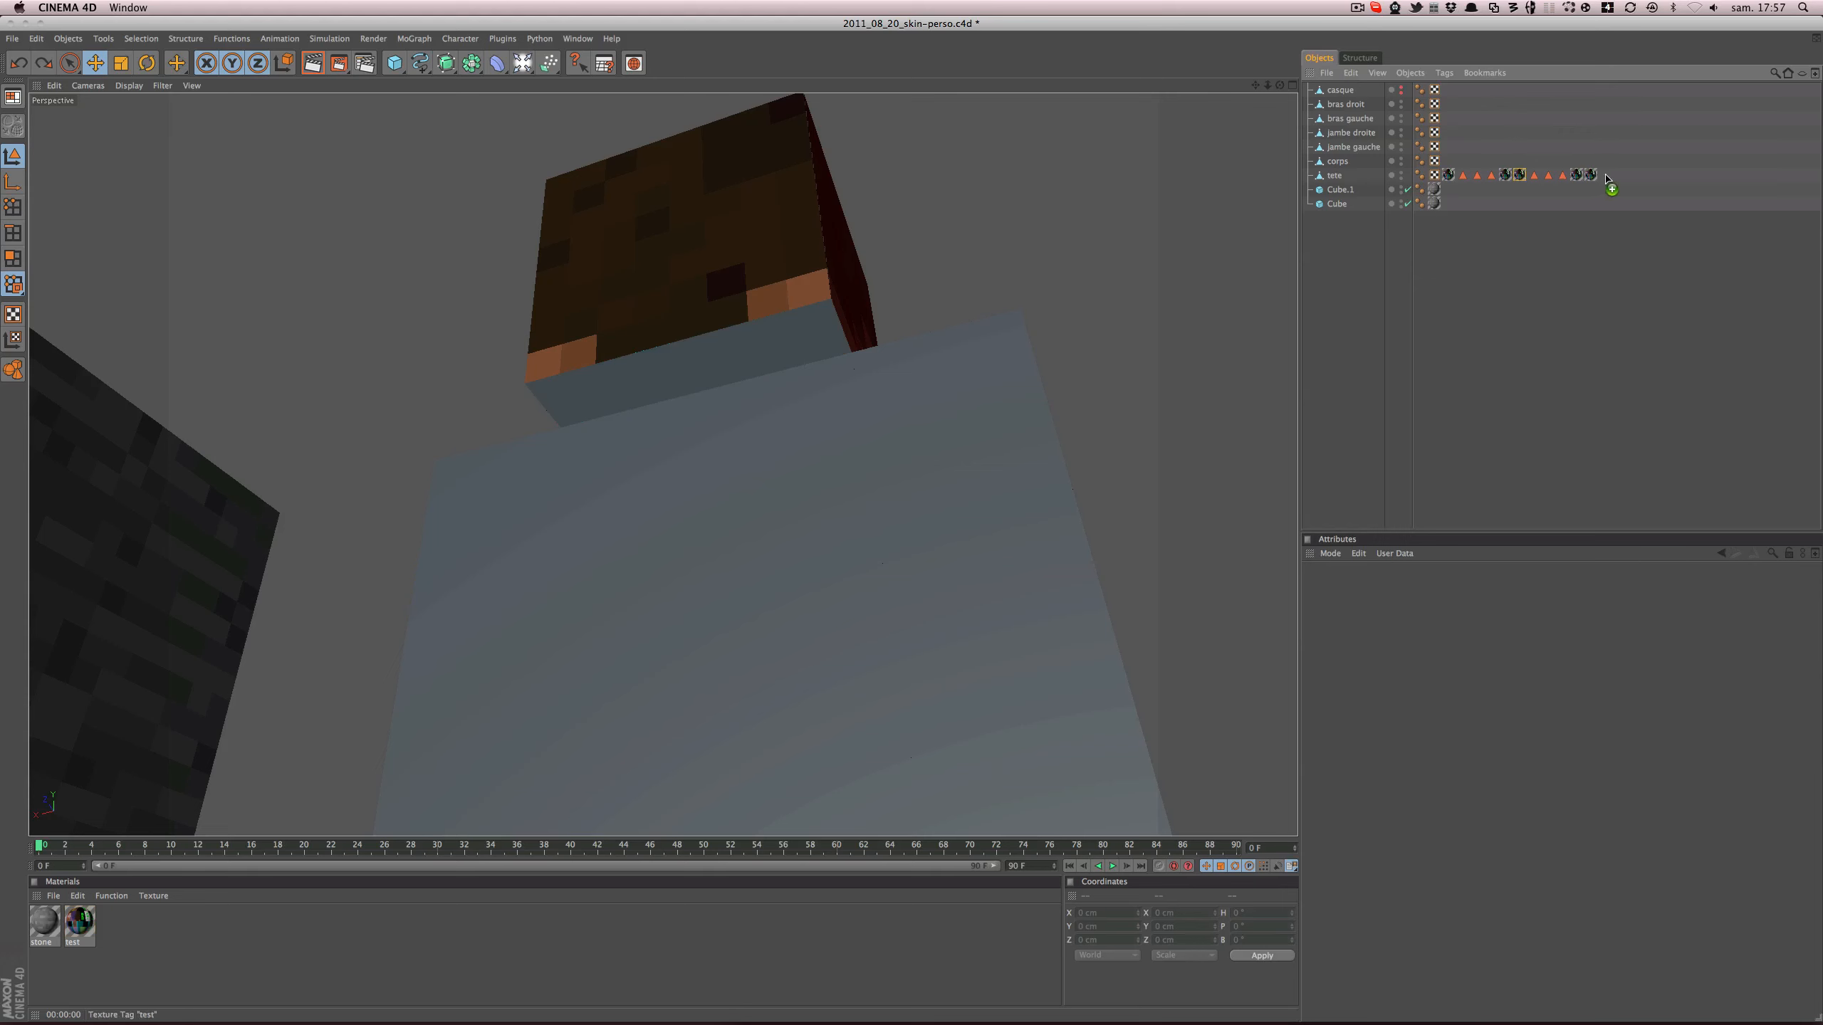
- Duplicate the head's texture tag with -75 % Offset U, restrict the copy to tete_neck, and hide the corps object
{"action": "left_click_drag", "start_coordinate": [1606, 179], "coordinate": [1406, 633]}
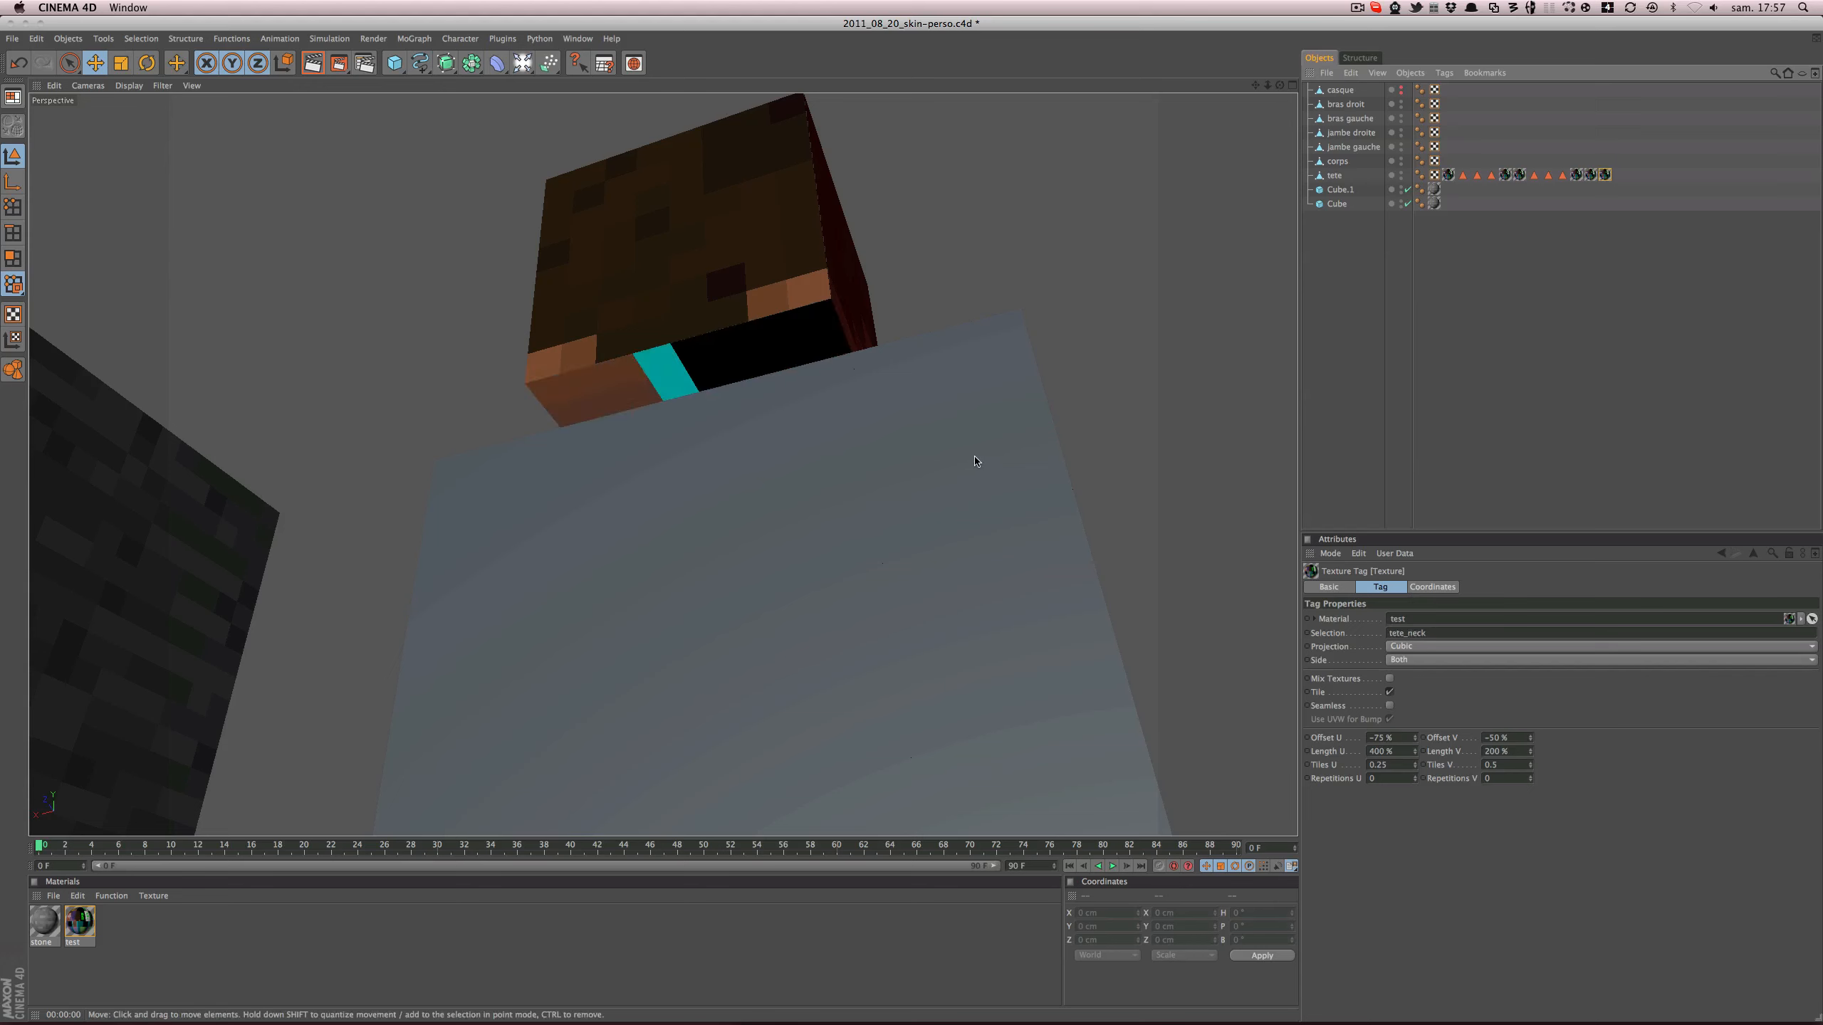
{"action": "left_click", "coordinate": [1401, 161]}
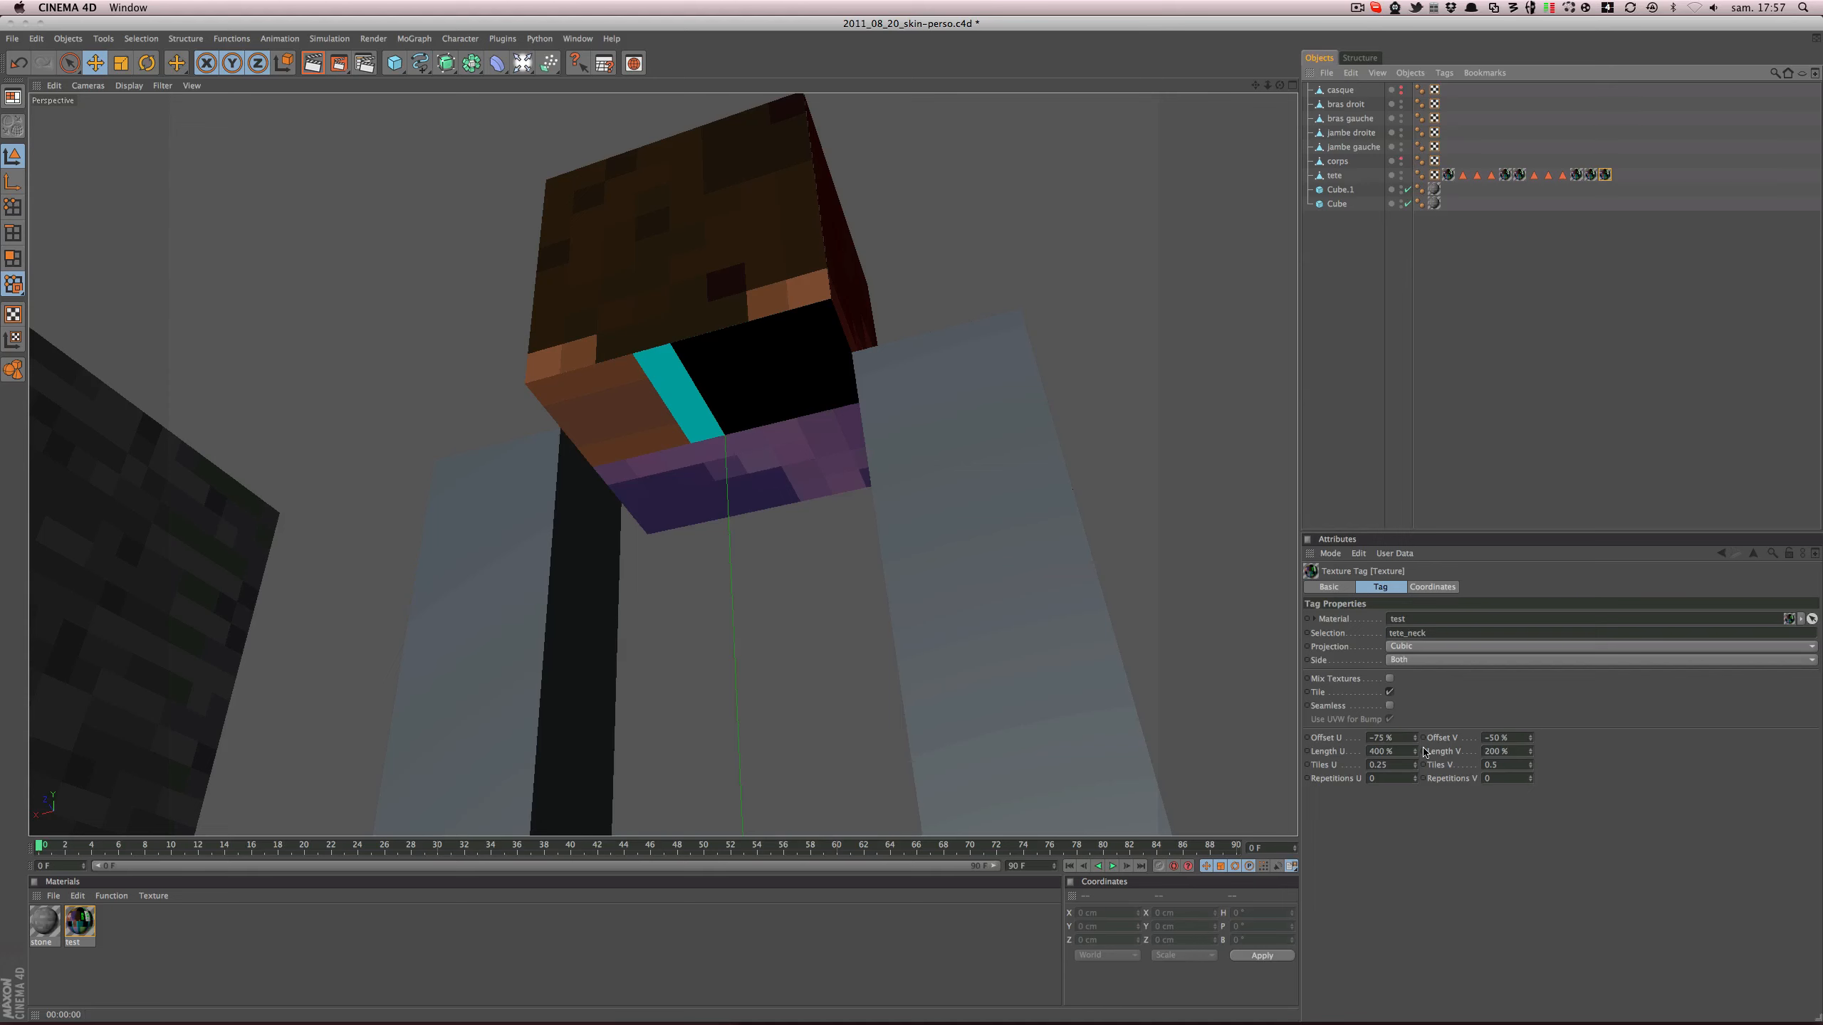
- Set the tete_neck texture tag's Offset U to -75 % and Offset V to 25 %, and check the head's underside
{"action": "mouse_move", "coordinate": [1416, 741]}
{"action": "left_mouse_down"}
{"action": "mouse_move", "coordinate": [1392, 740]}
{"action": "mouse_move", "coordinate": [1451, 740]}
{"action": "left_mouse_up"}
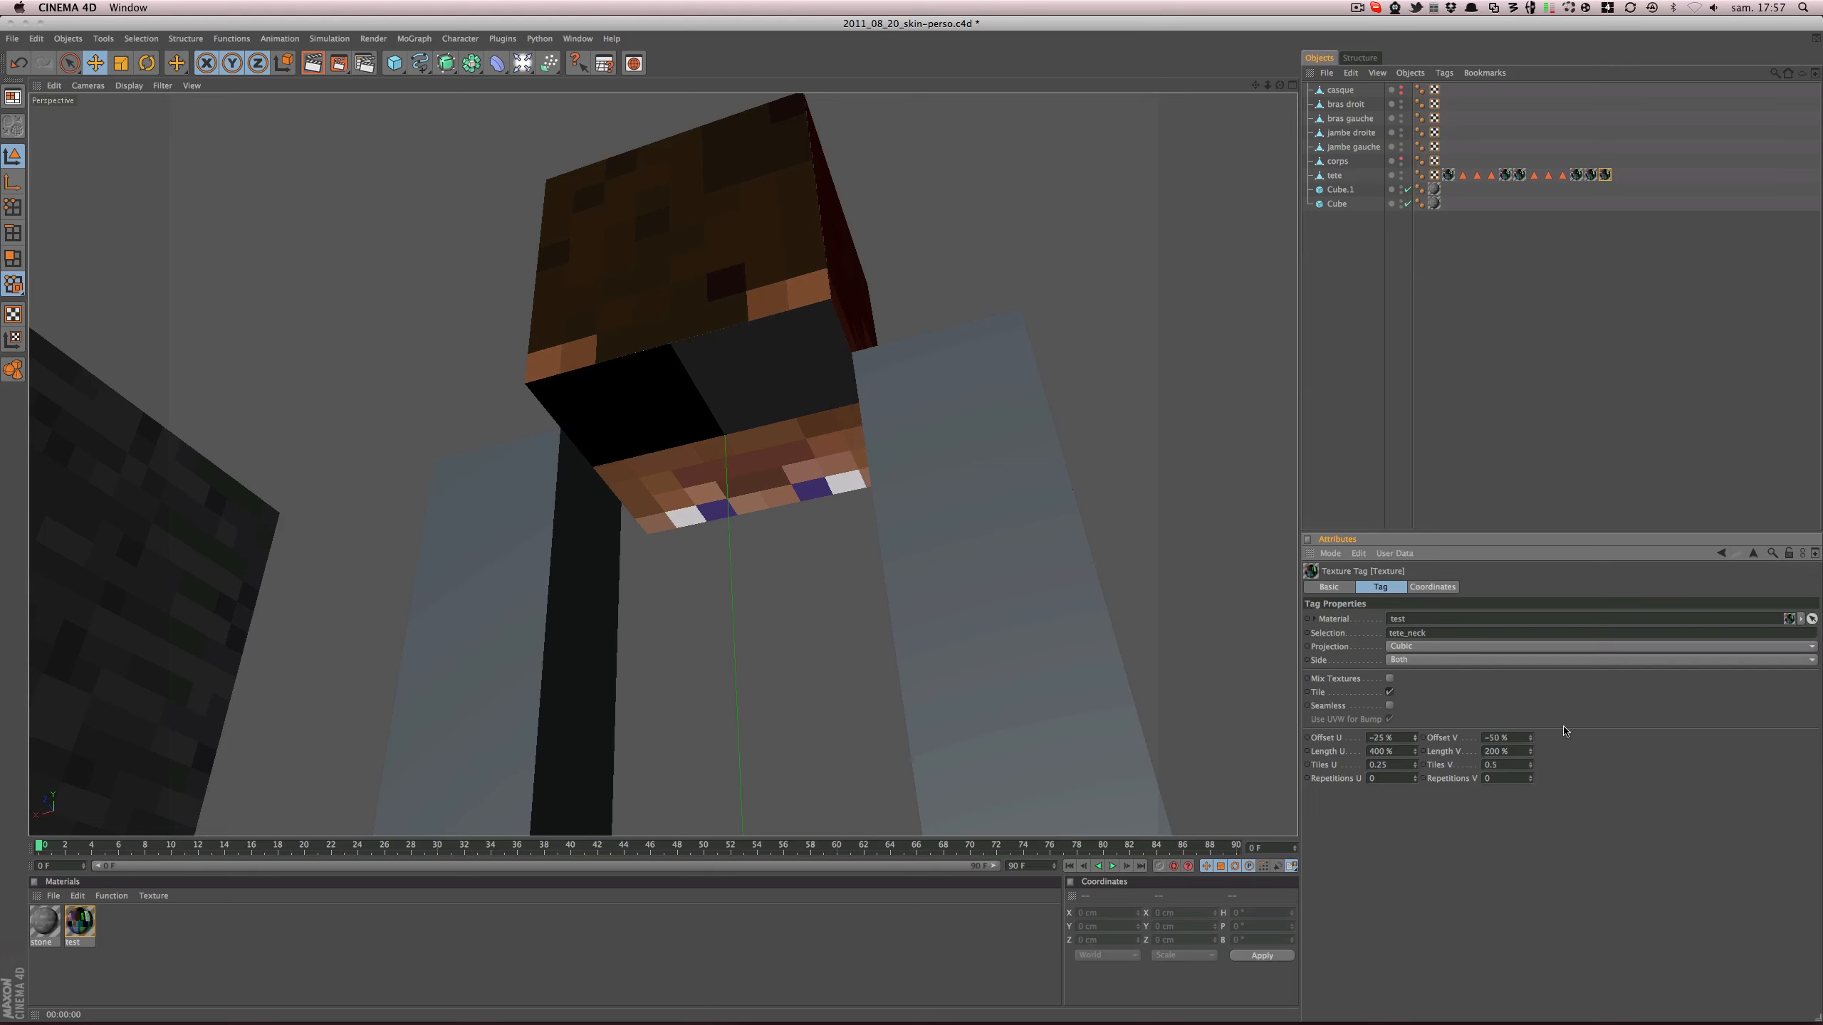
{"action": "left_click_drag", "start_coordinate": [1530, 739], "coordinate": [1530, 701]}
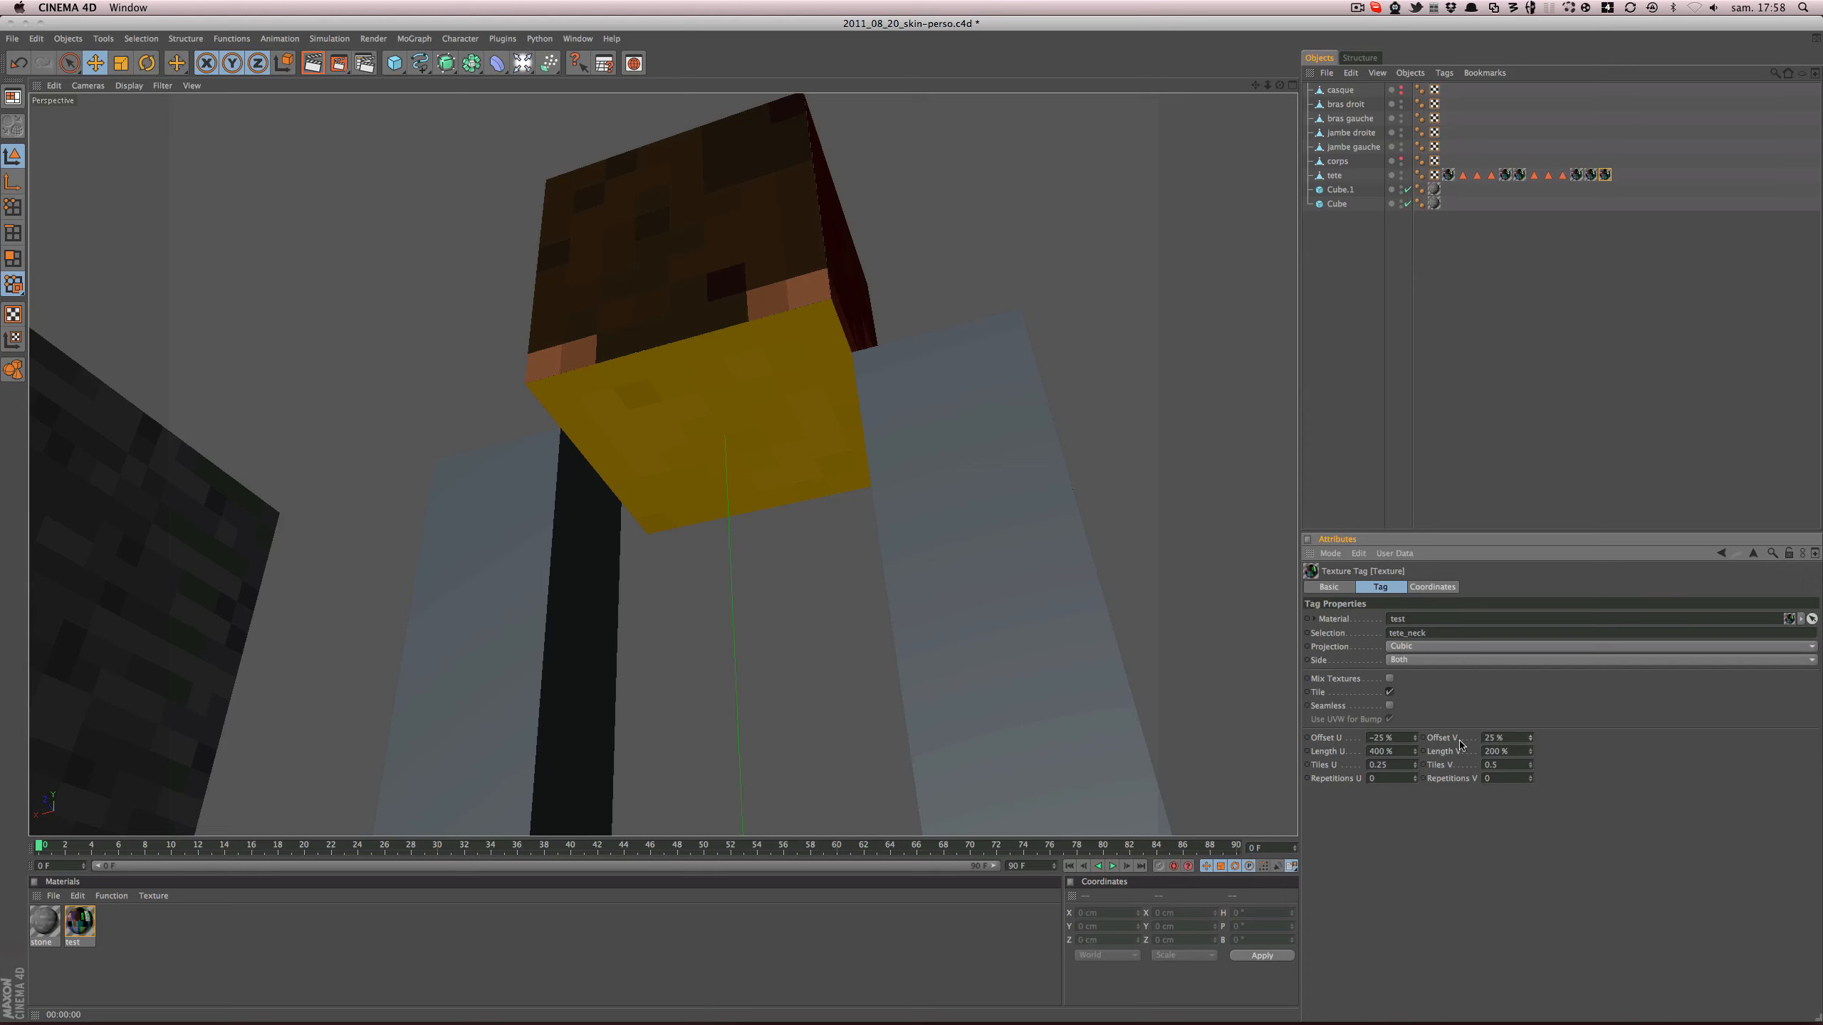
{"action": "left_click_drag", "start_coordinate": [1415, 738], "coordinate": [1416, 764]}
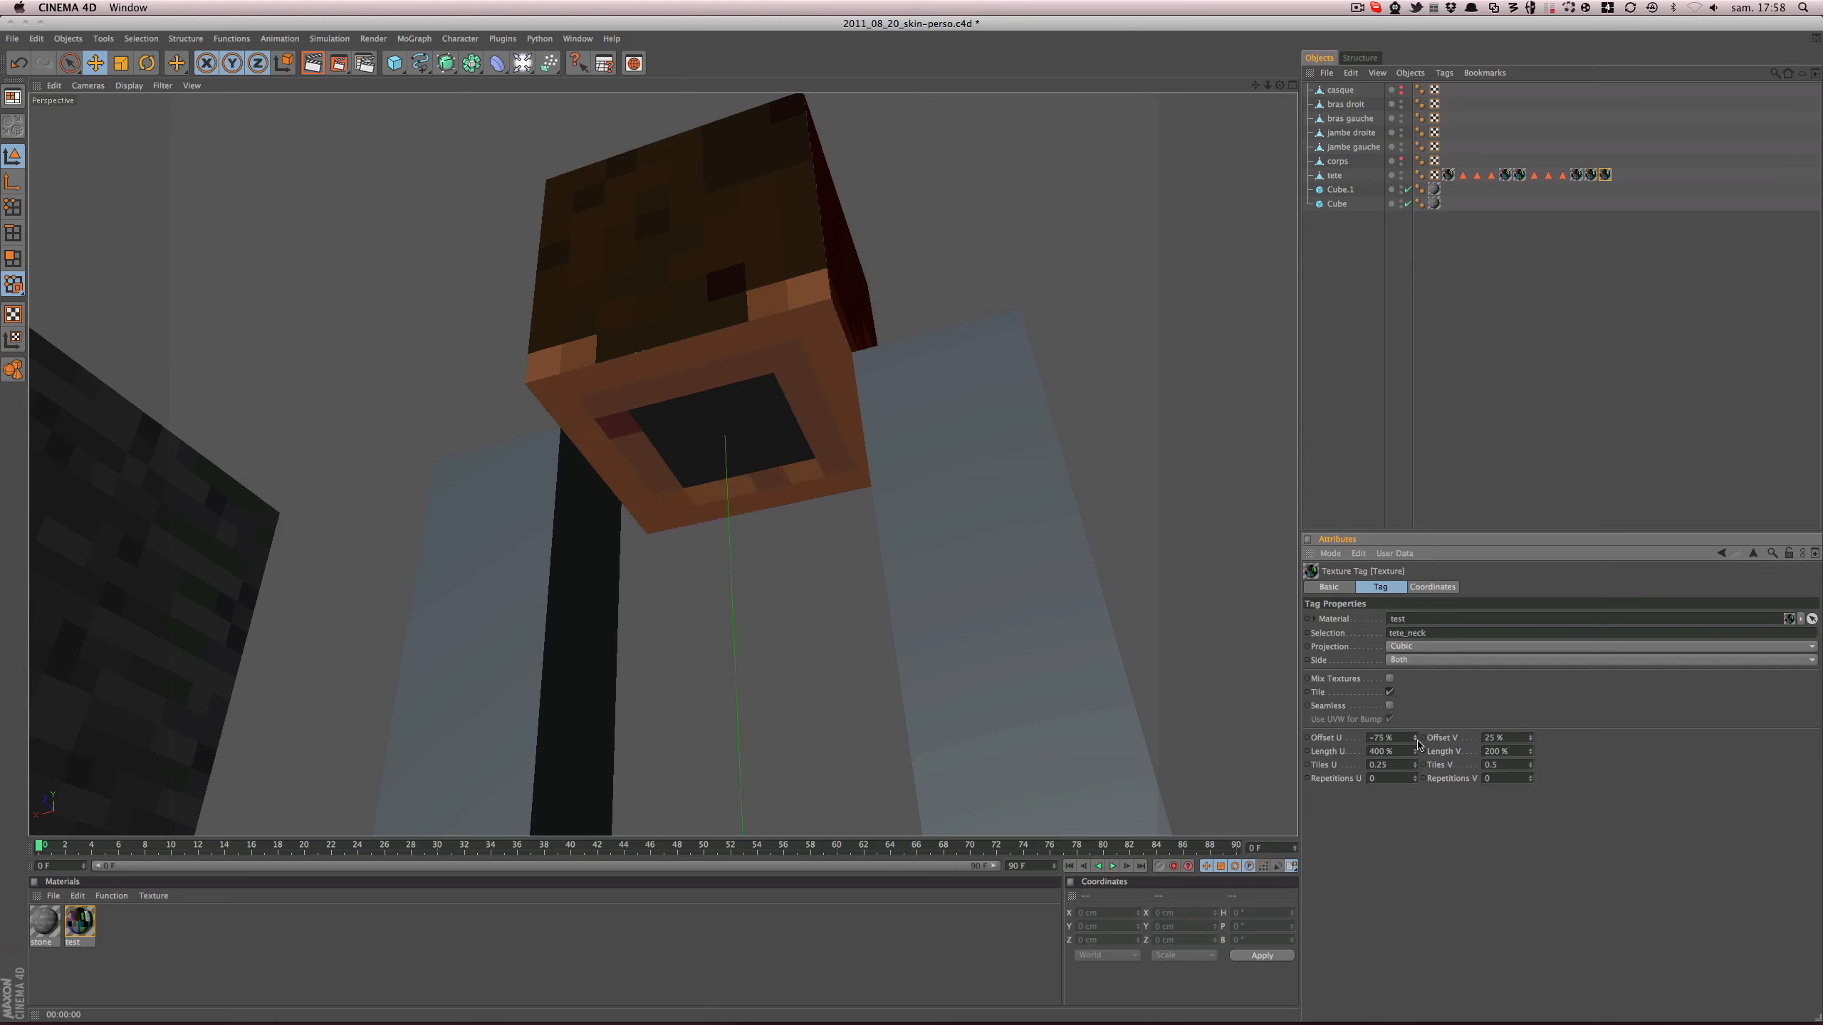
{"action": "left_click_drag", "start_coordinate": [769, 440], "coordinate": [424, 453], "text": "alt"}
{"action": "right_click_drag", "start_coordinate": [770, 435], "coordinate": [617, 435], "text": "alt"}
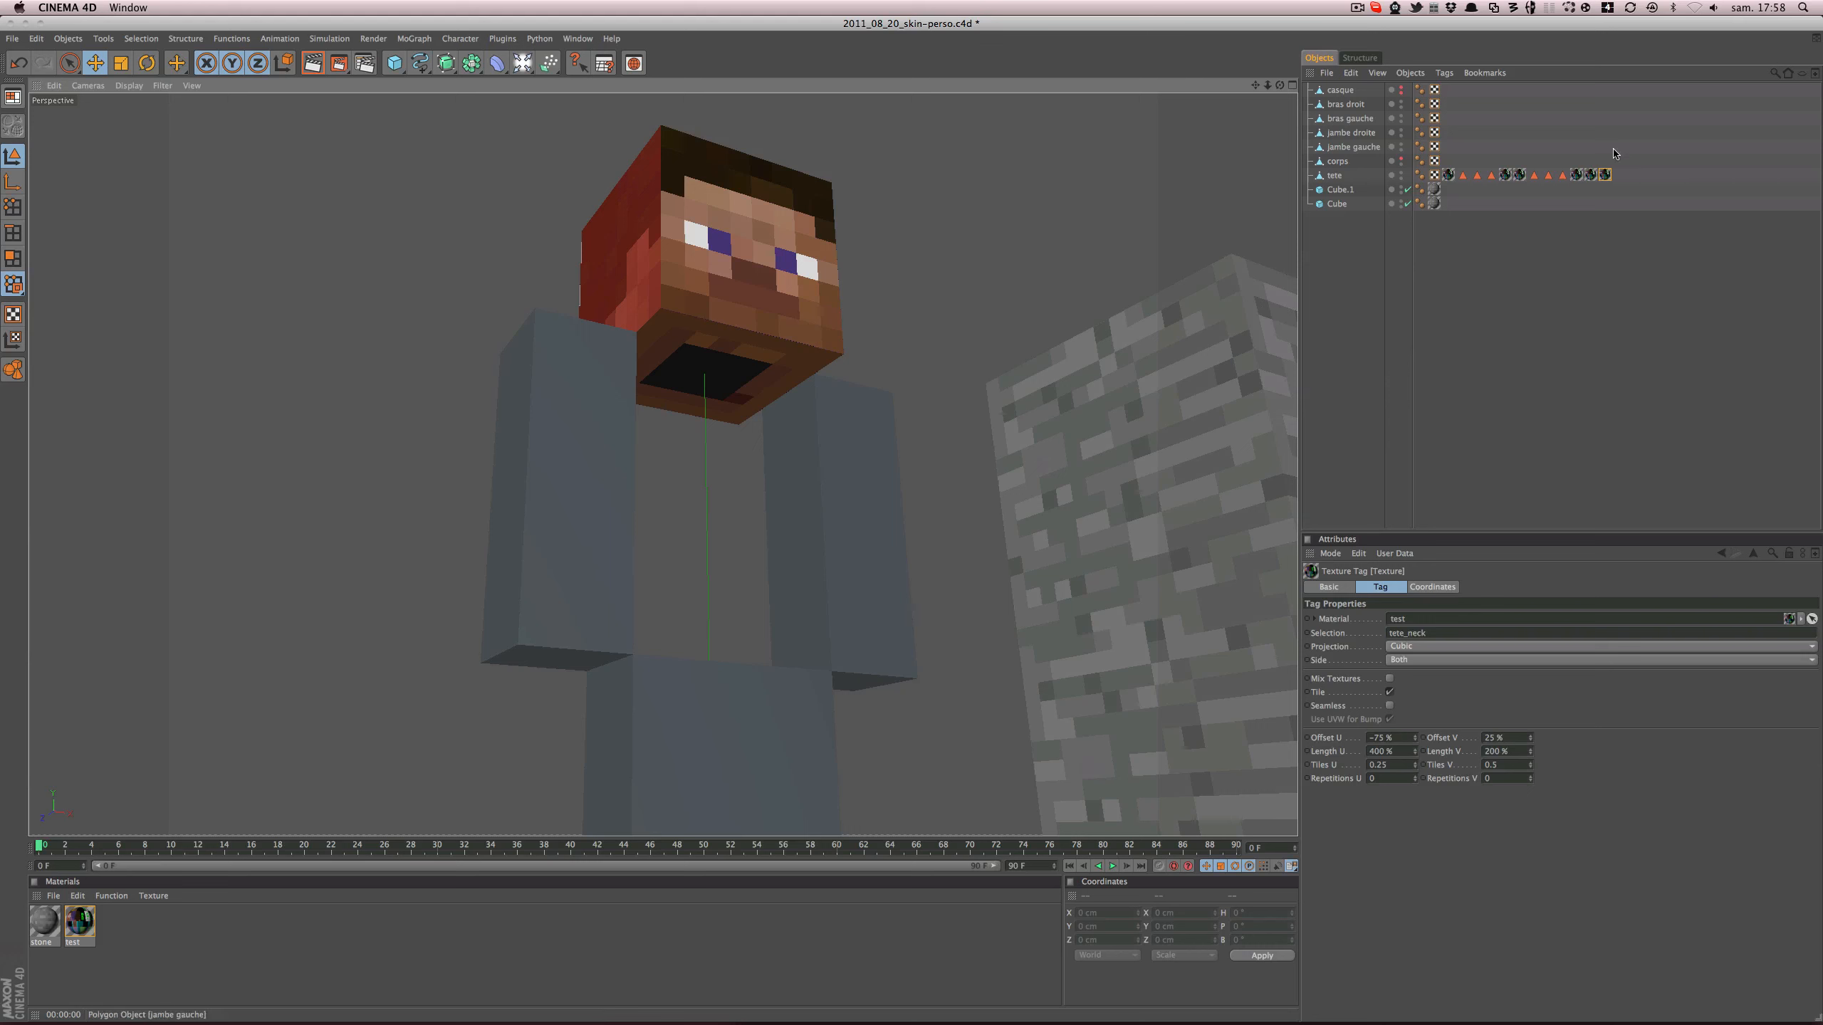
- Select the corps object and make it visible in the viewport again
{"action": "left_click", "coordinate": [1384, 185]}
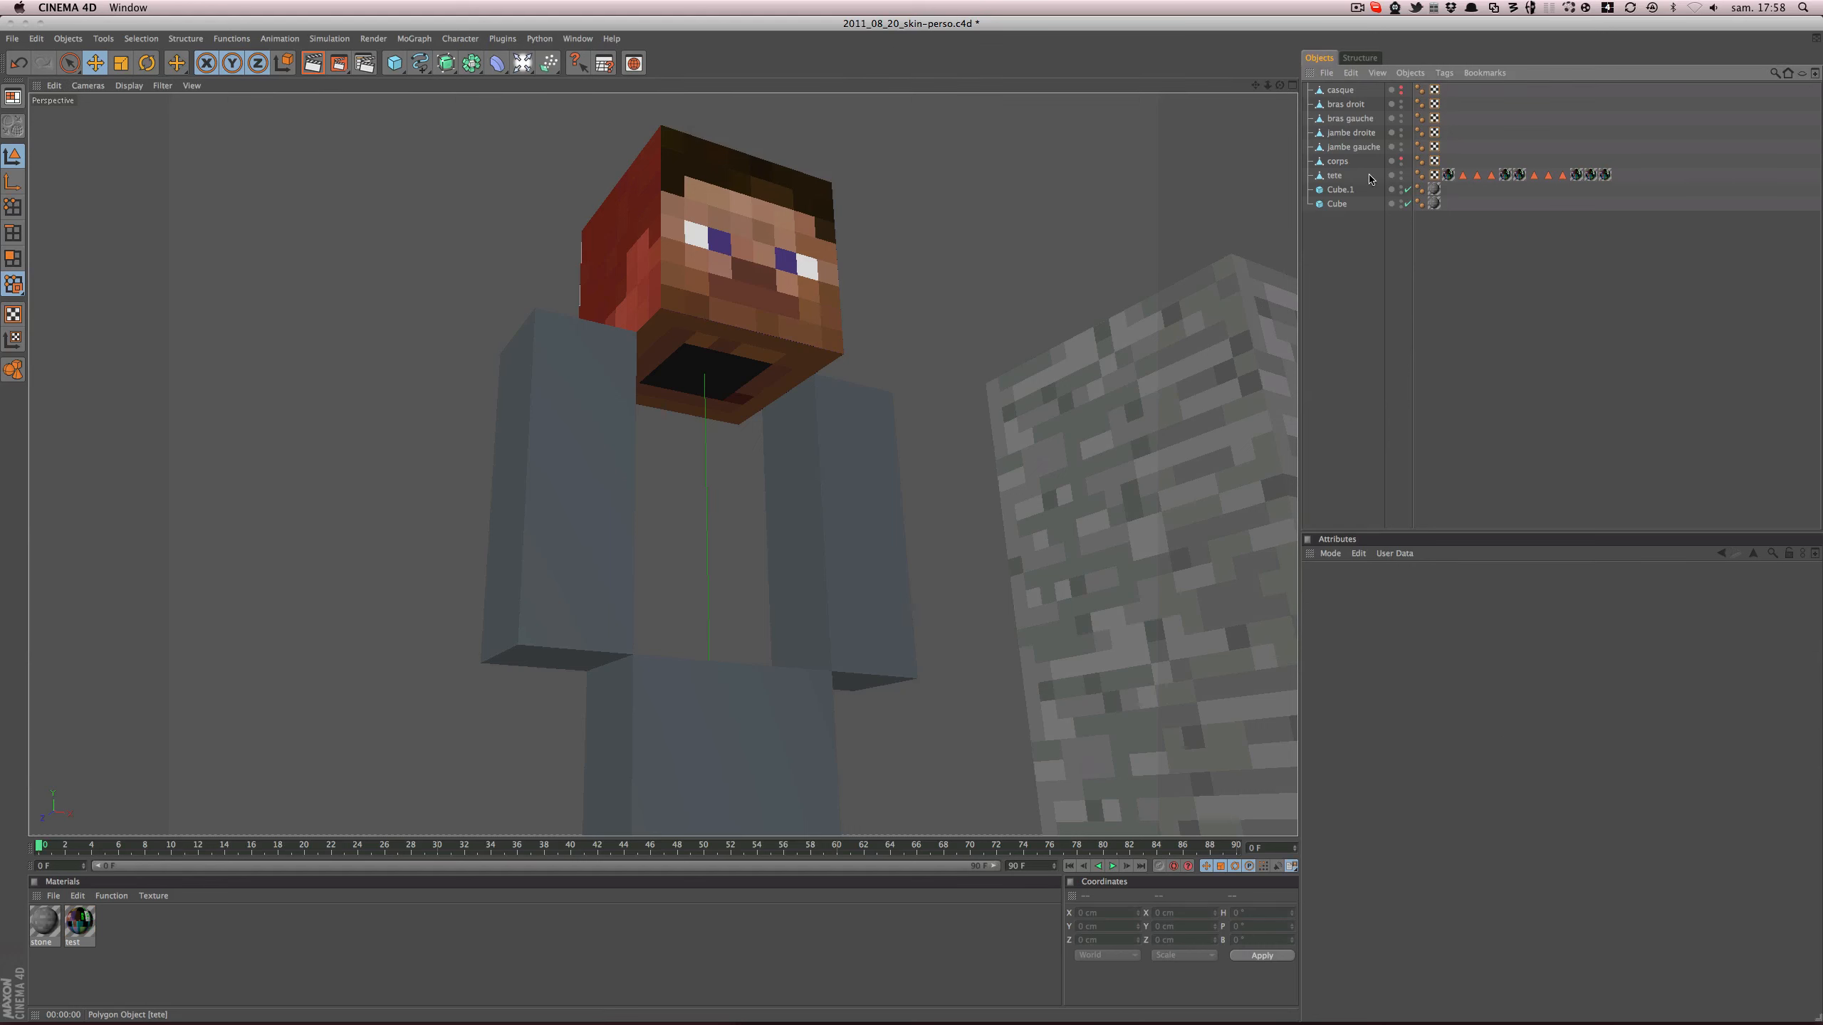
{"action": "left_click", "coordinate": [1336, 175]}
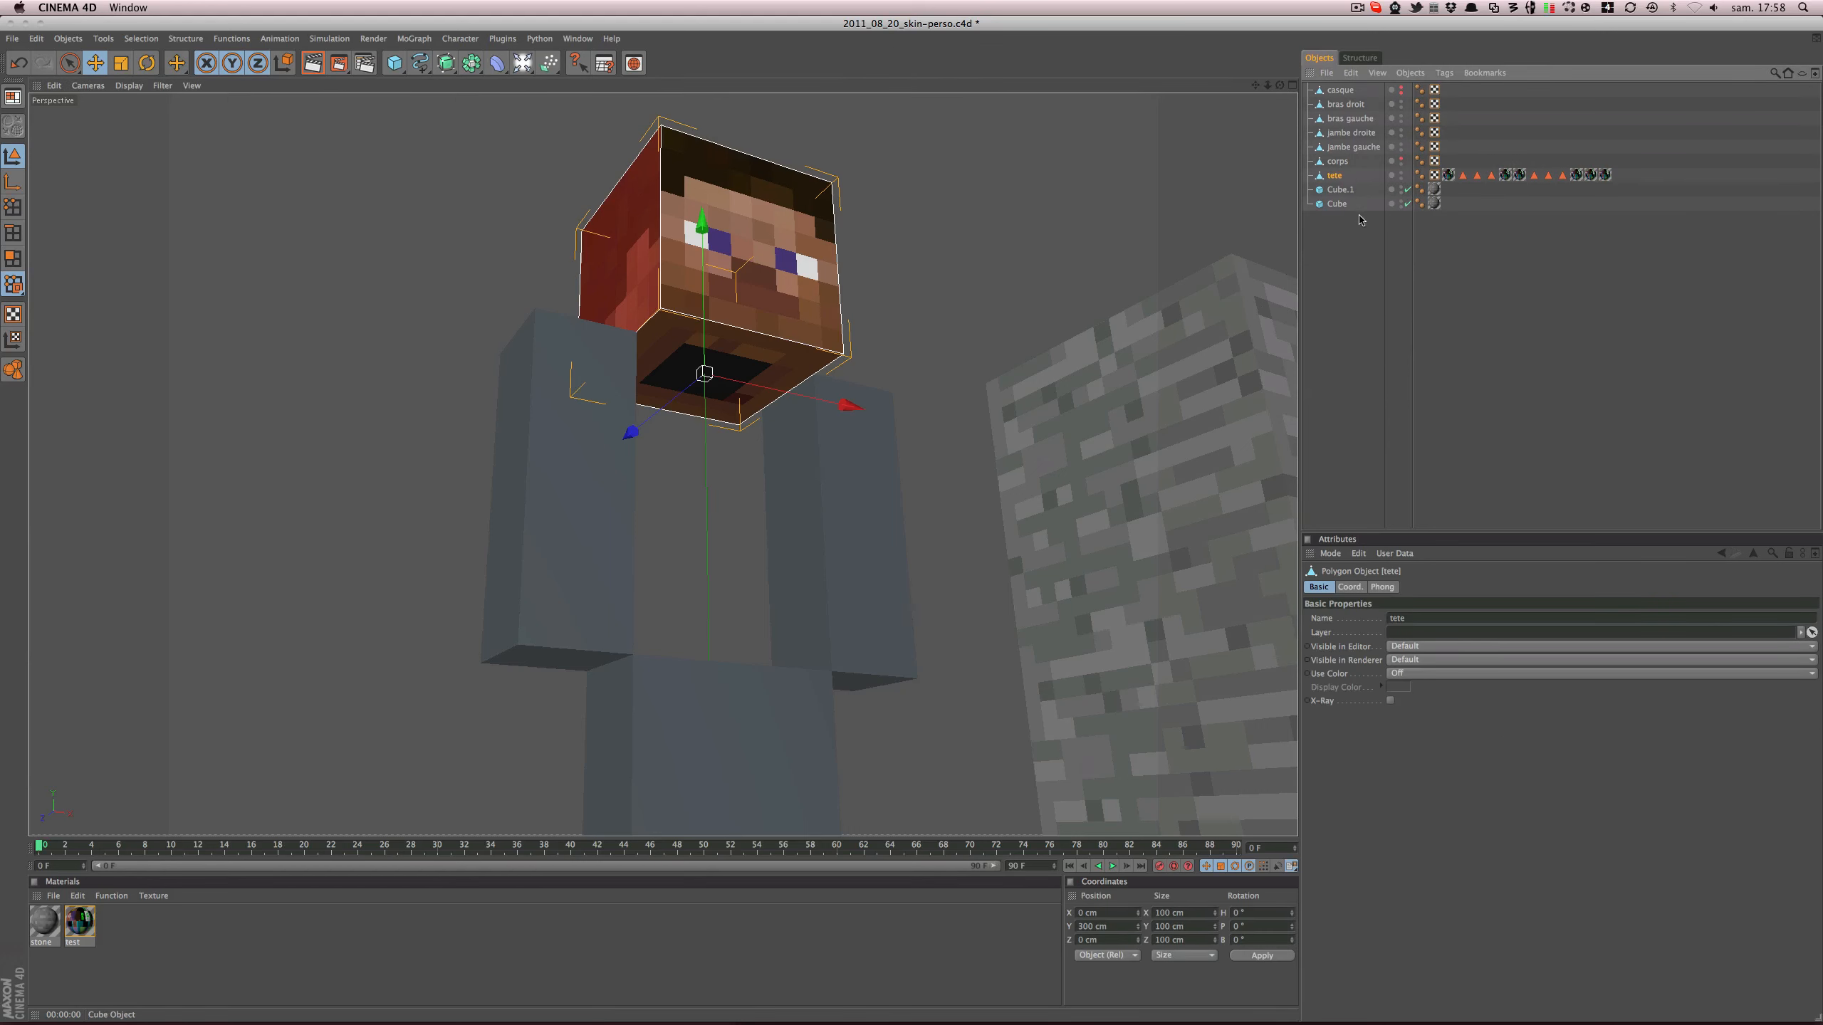
{"action": "left_click", "coordinate": [1375, 162]}
{"action": "left_click", "coordinate": [1398, 163]}
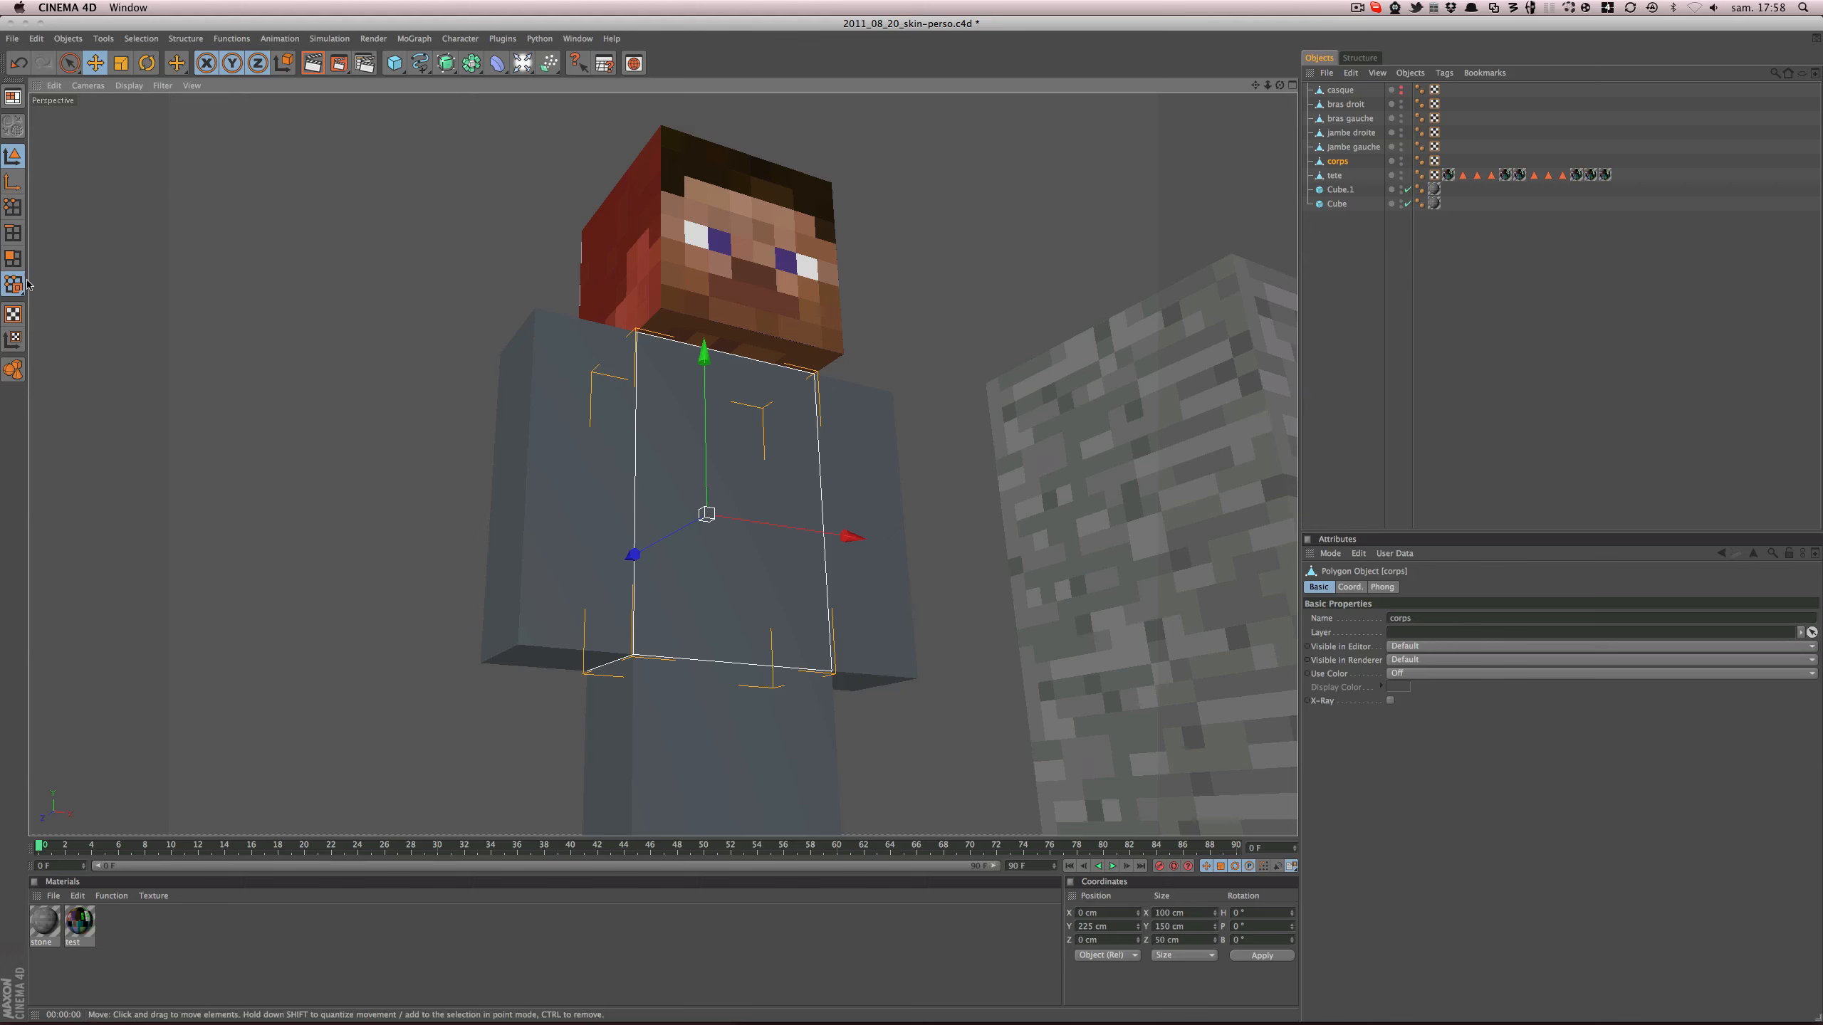
- Store the front polygon of corps as a polygon selection and open the selection tag's name for editing
{"action": "left_click", "coordinate": [13, 258]}
{"action": "left_click", "coordinate": [767, 583]}
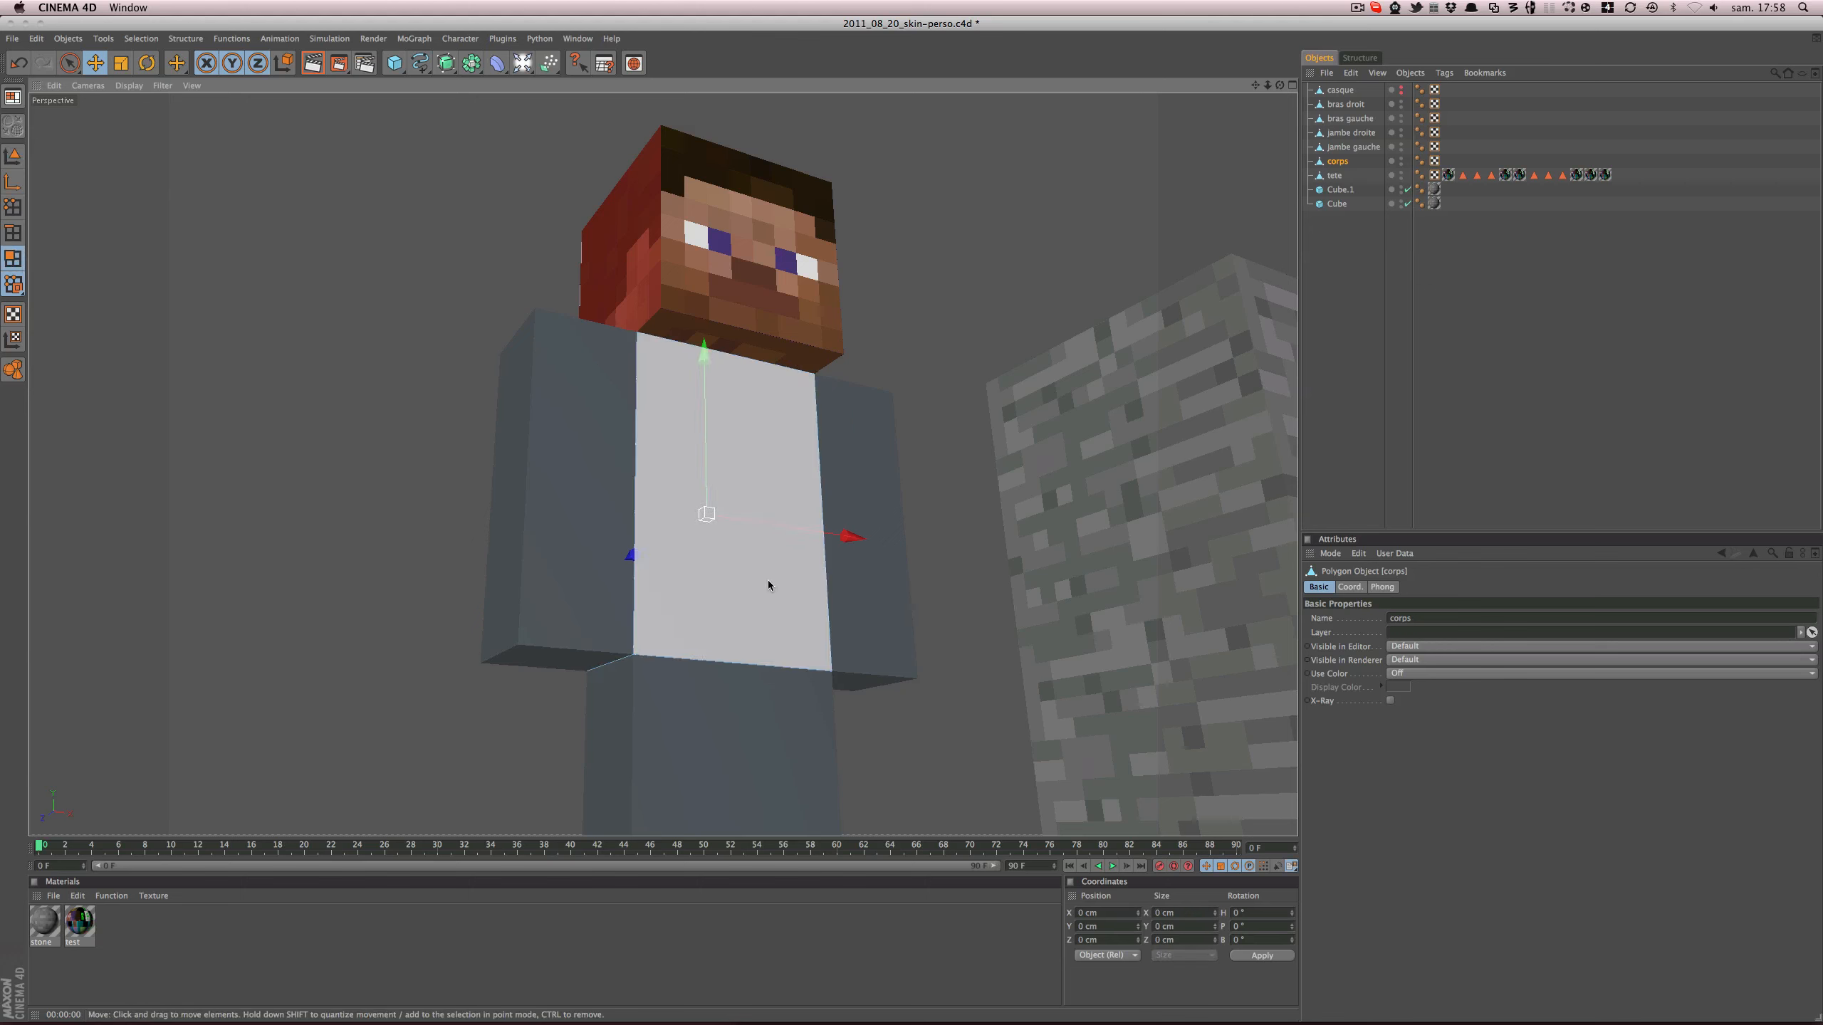
{"action": "left_click", "coordinate": [767, 580]}
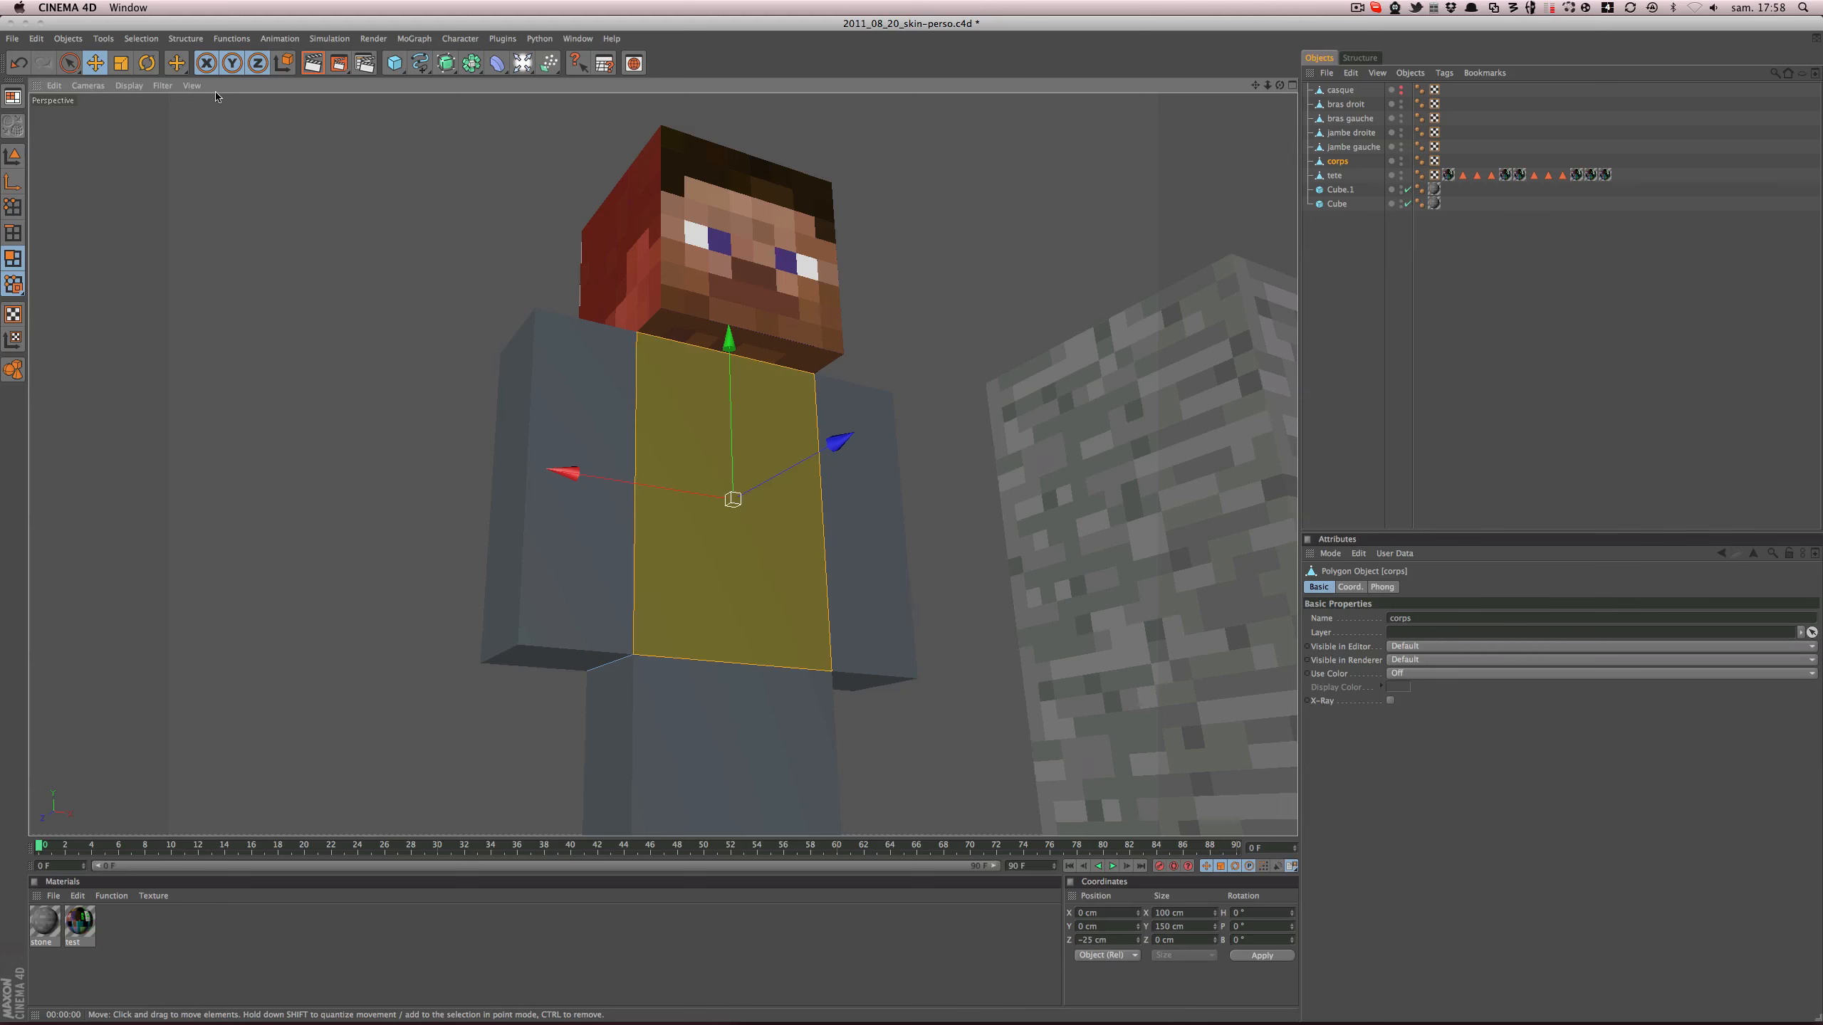
{"action": "left_click", "coordinate": [148, 39]}
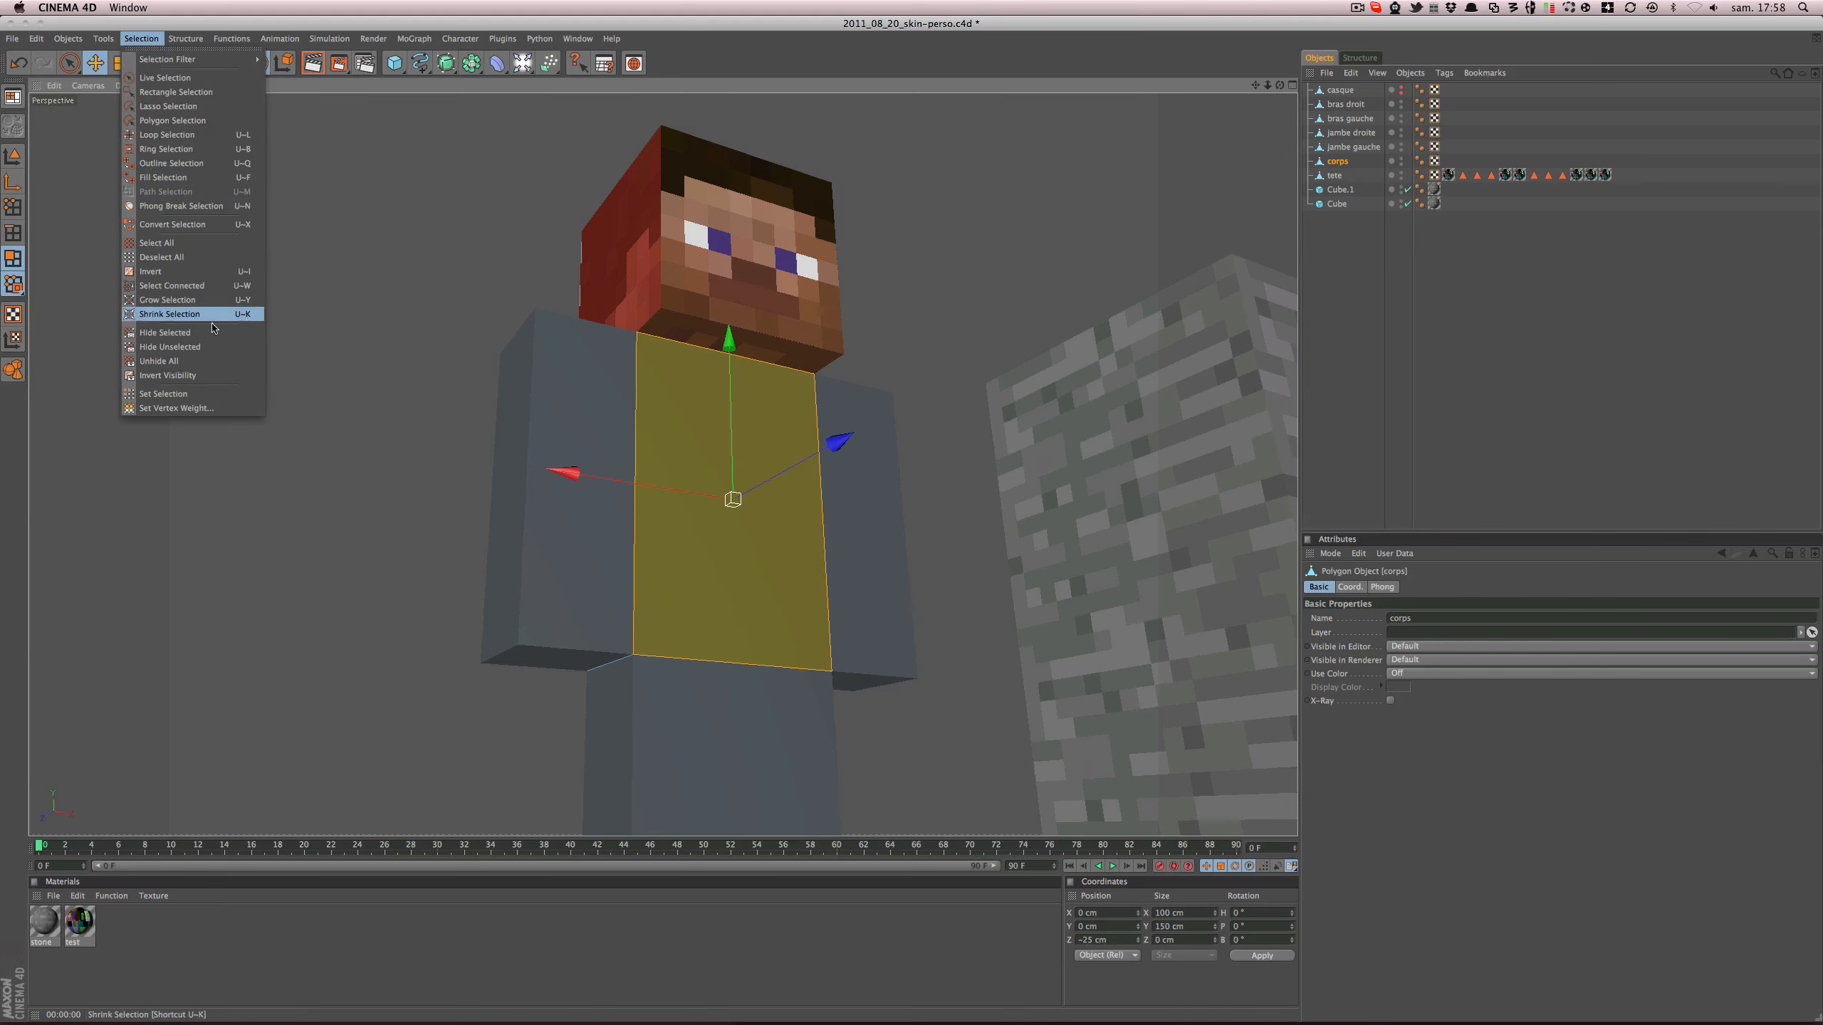
{"action": "left_click", "coordinate": [172, 394]}
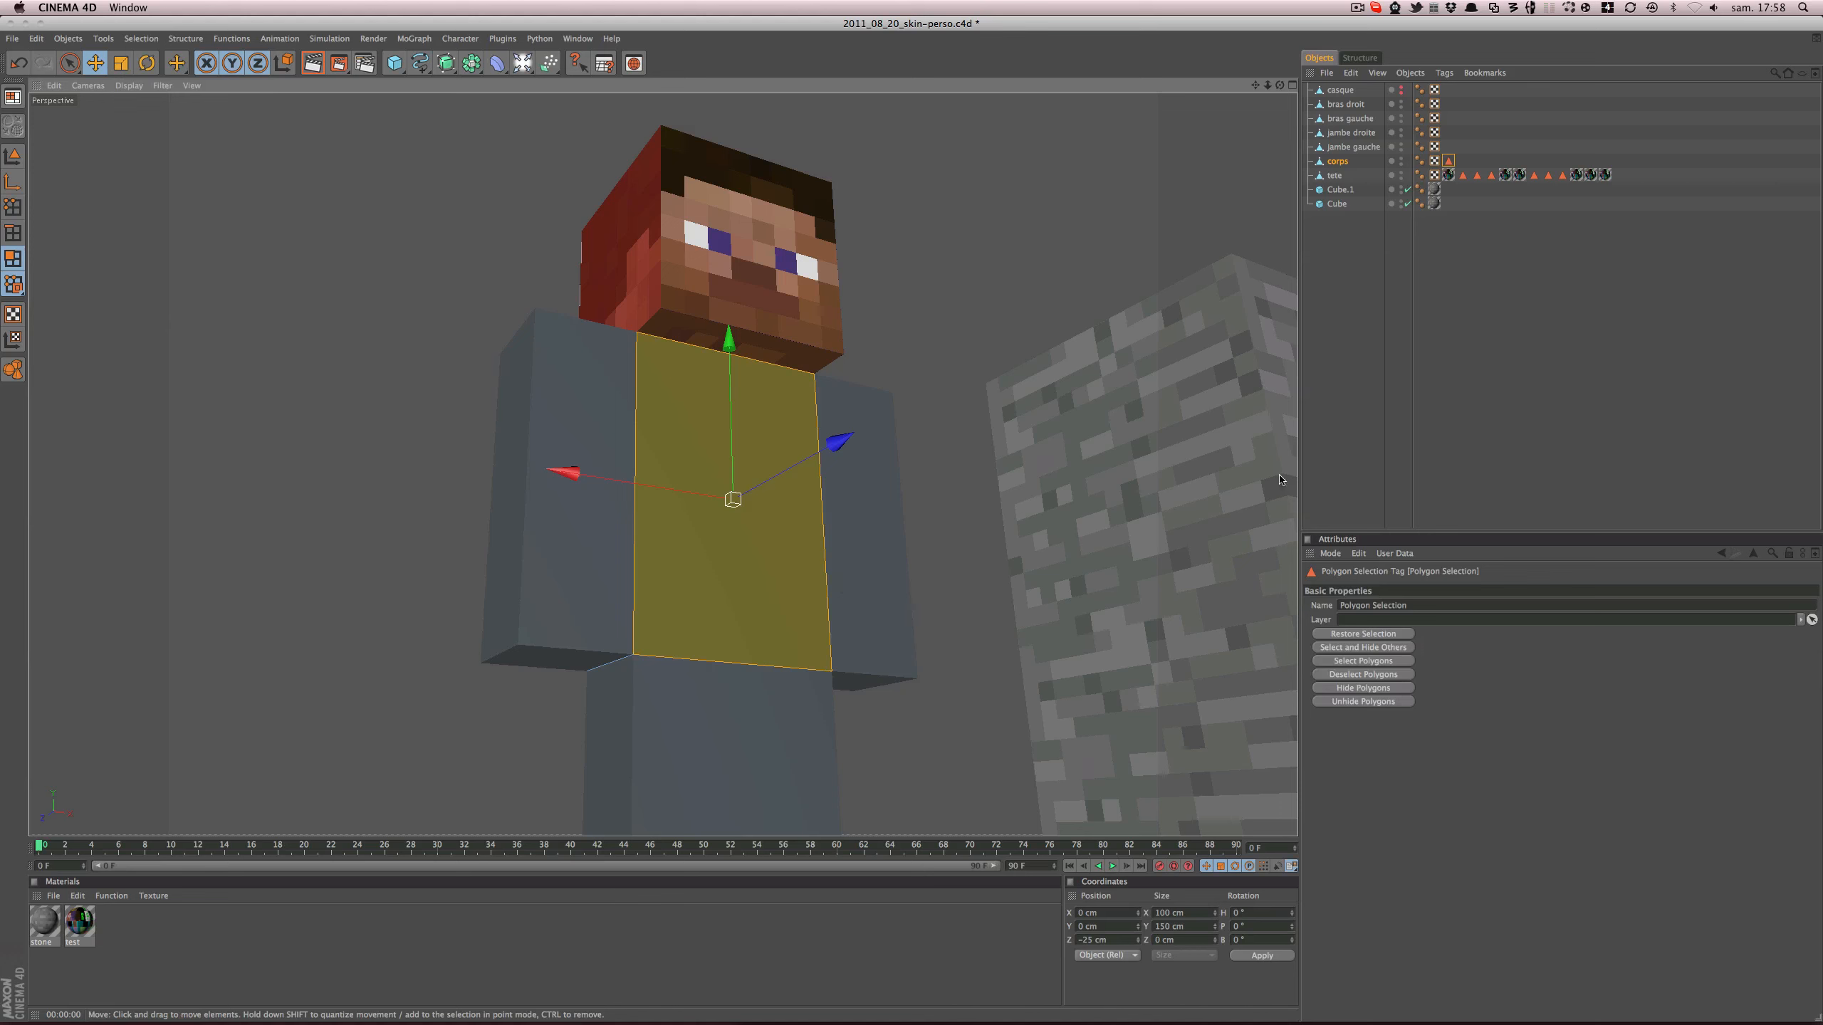
{"action": "left_click", "coordinate": [1407, 607]}
{"action": "double_click", "coordinate": [1407, 606]}
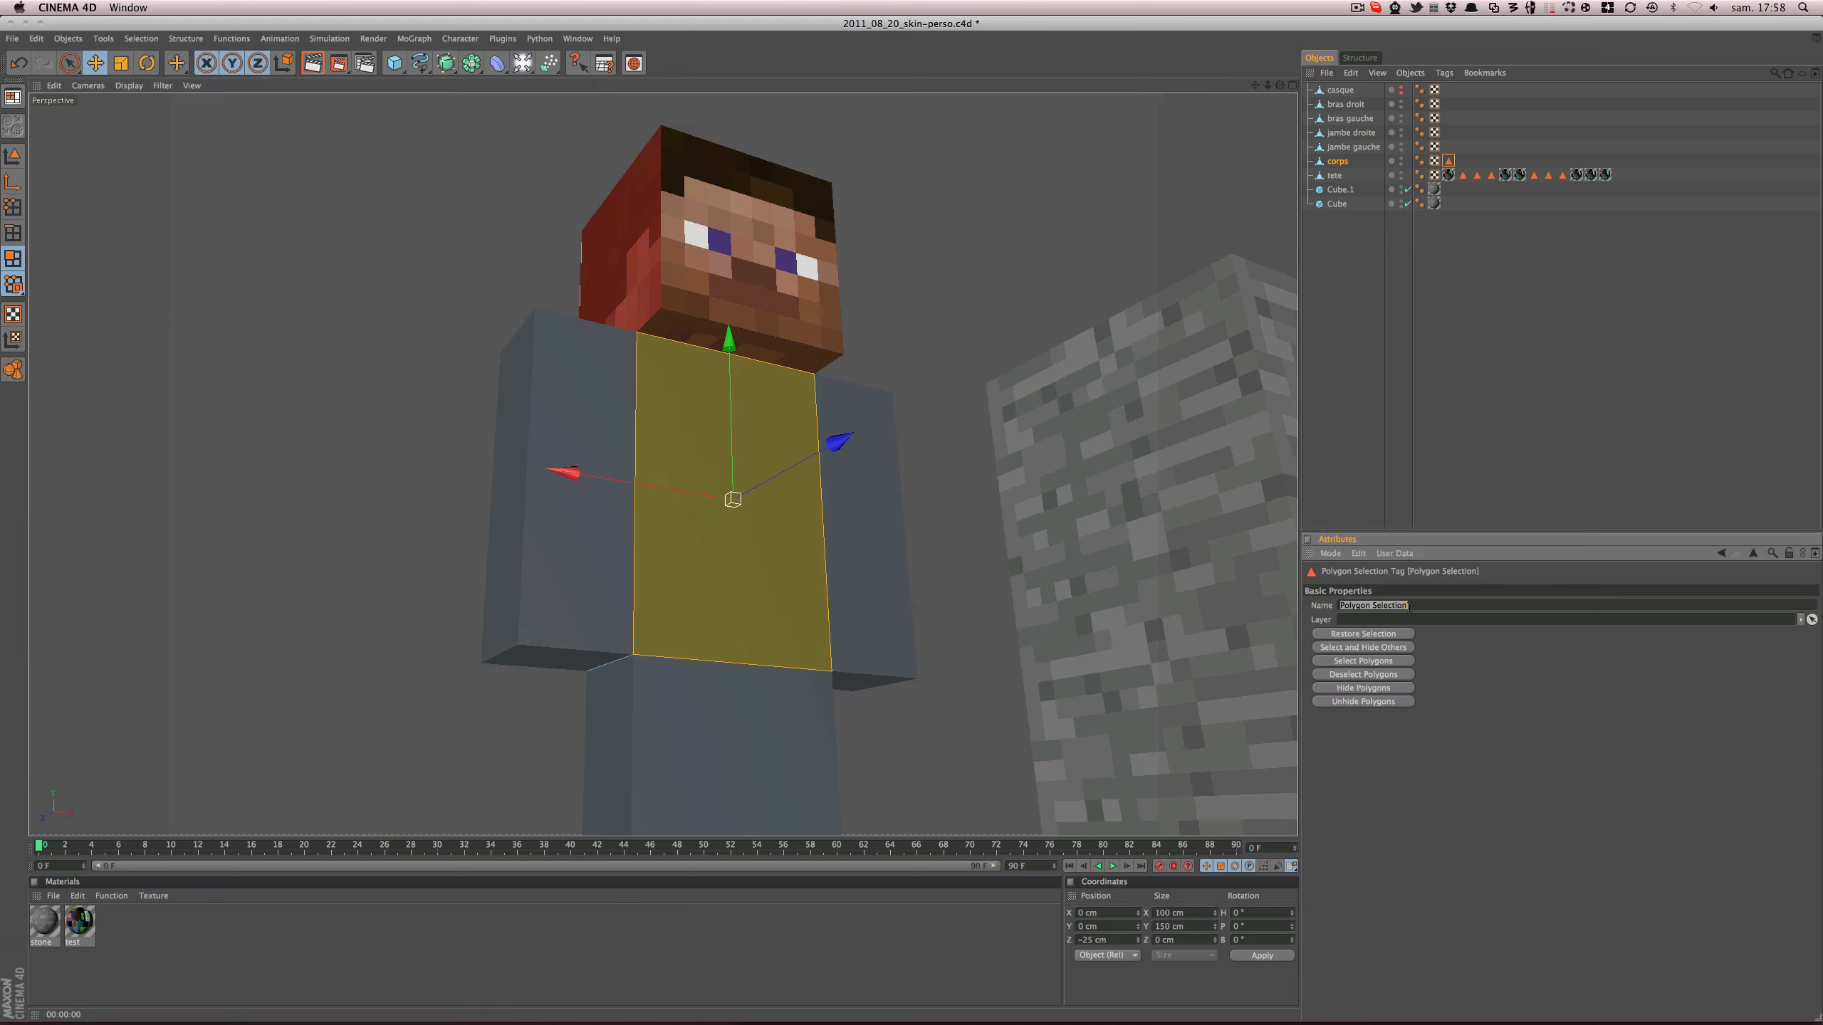
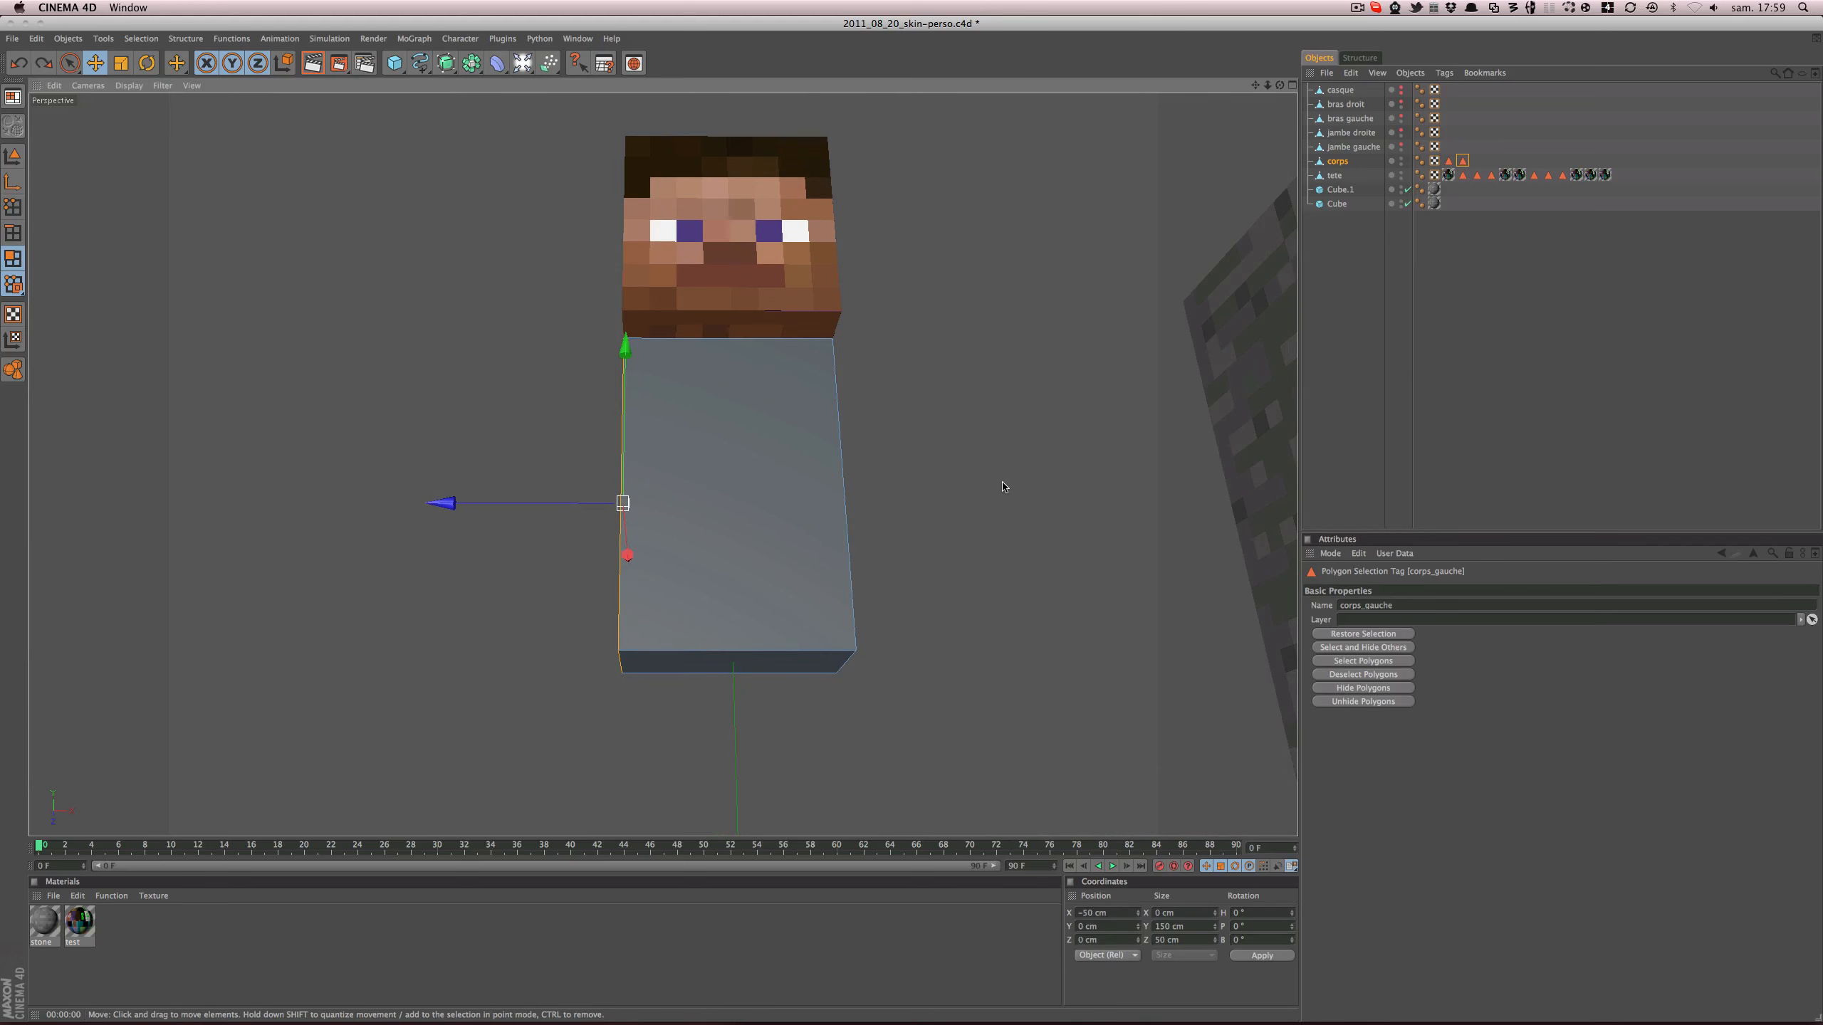
{"action": "left_click", "coordinate": [1003, 483]}
{"action": "left_click_drag", "start_coordinate": [1003, 482], "coordinate": [718, 471], "text": "alt"}
{"action": "key", "text": "super+shift+z"}
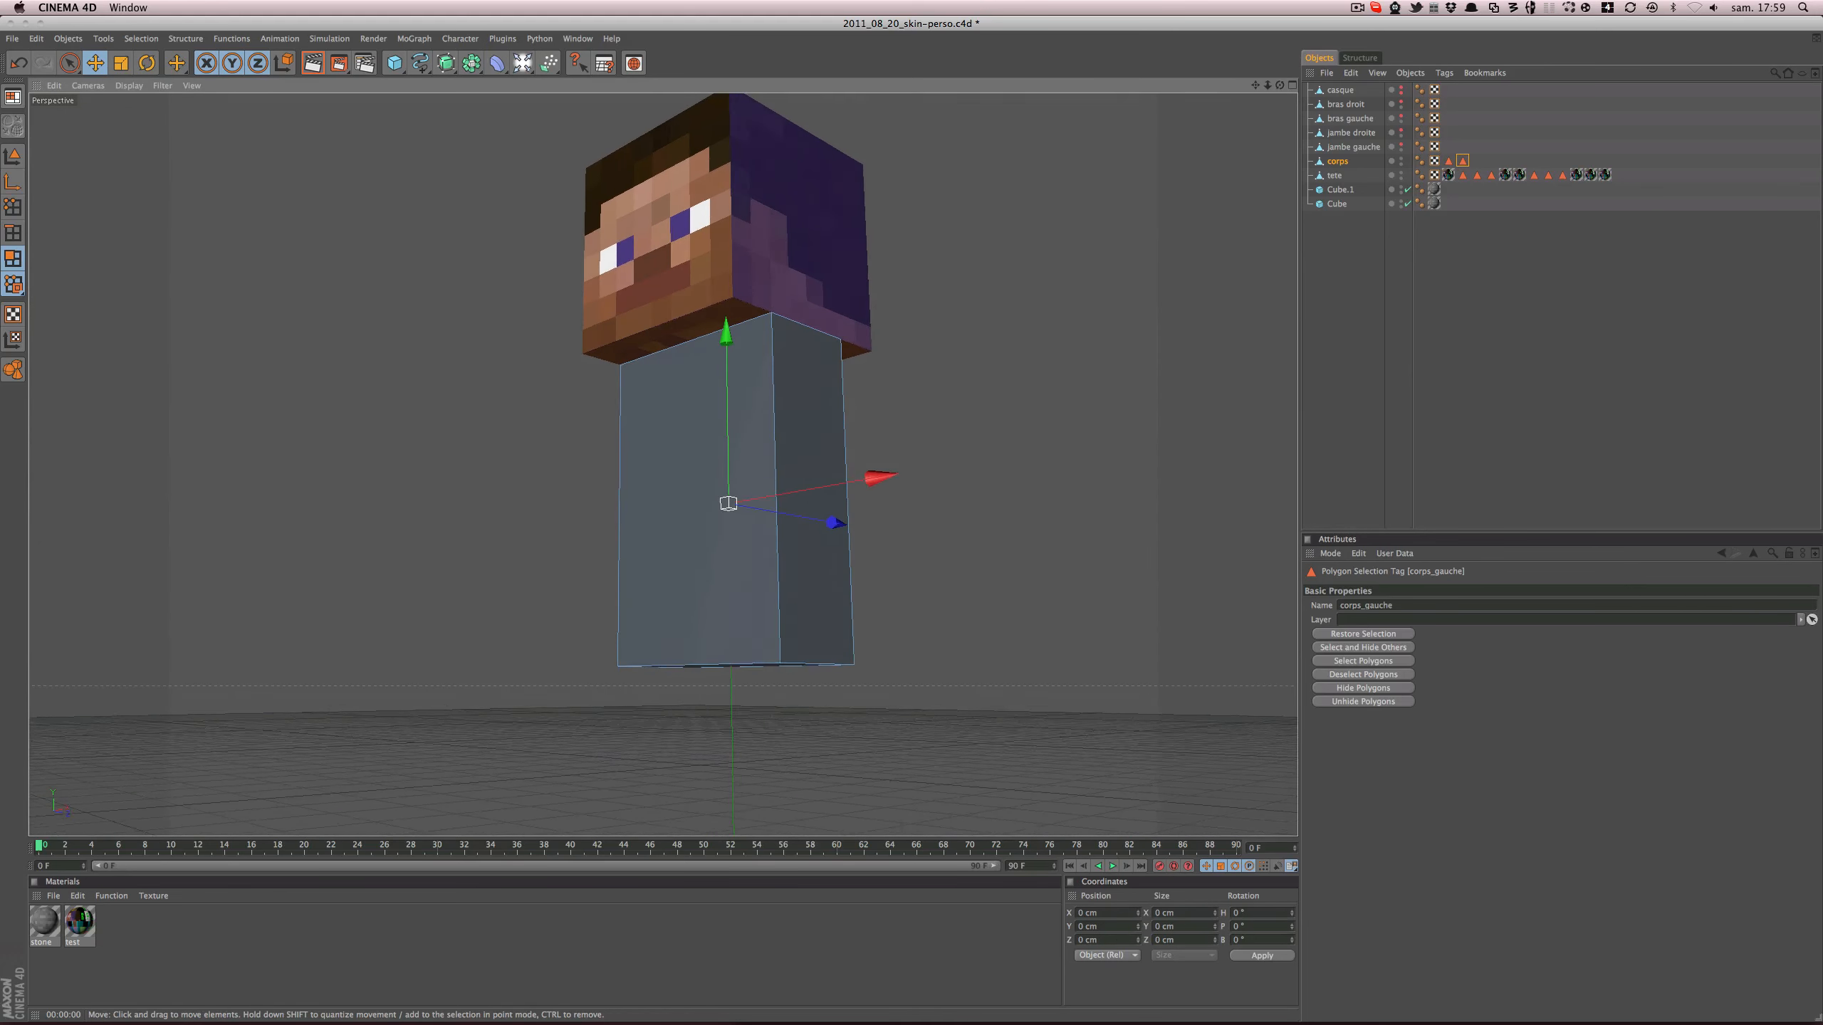
{"action": "key", "text": "super+z"}
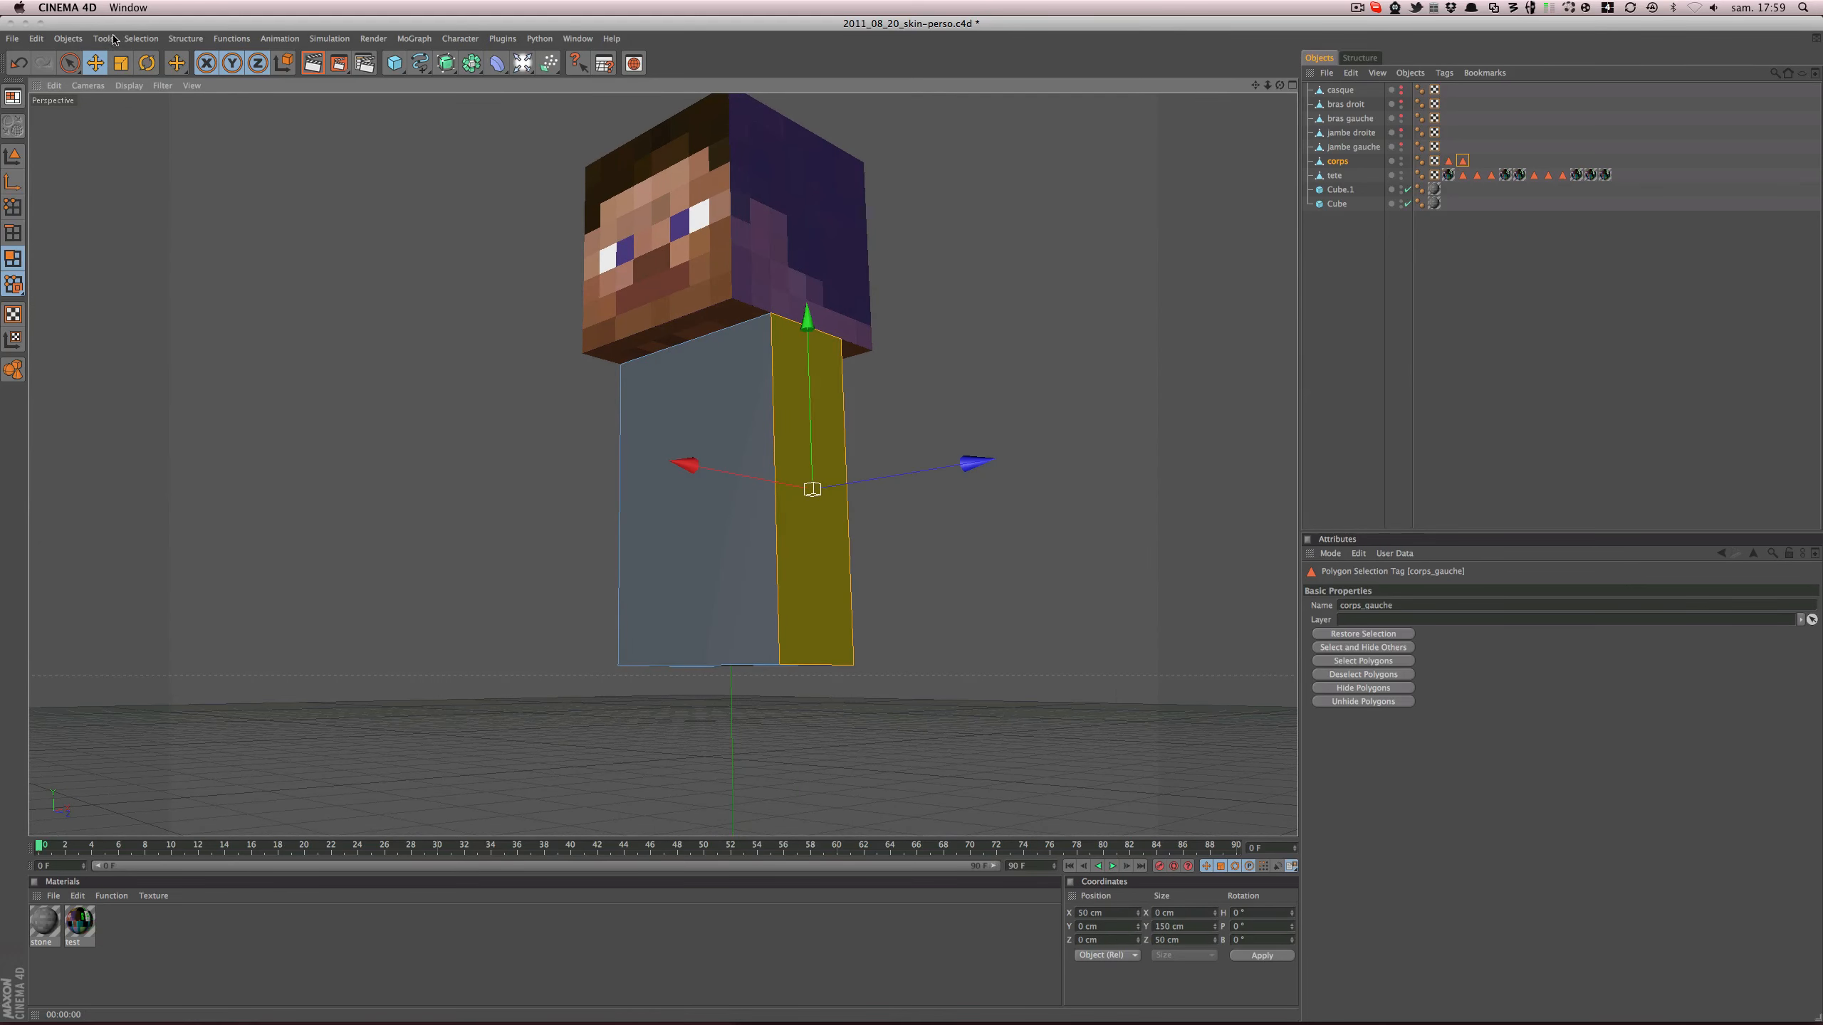
{"action": "left_click", "coordinate": [141, 38]}
{"action": "left_click", "coordinate": [219, 394]}
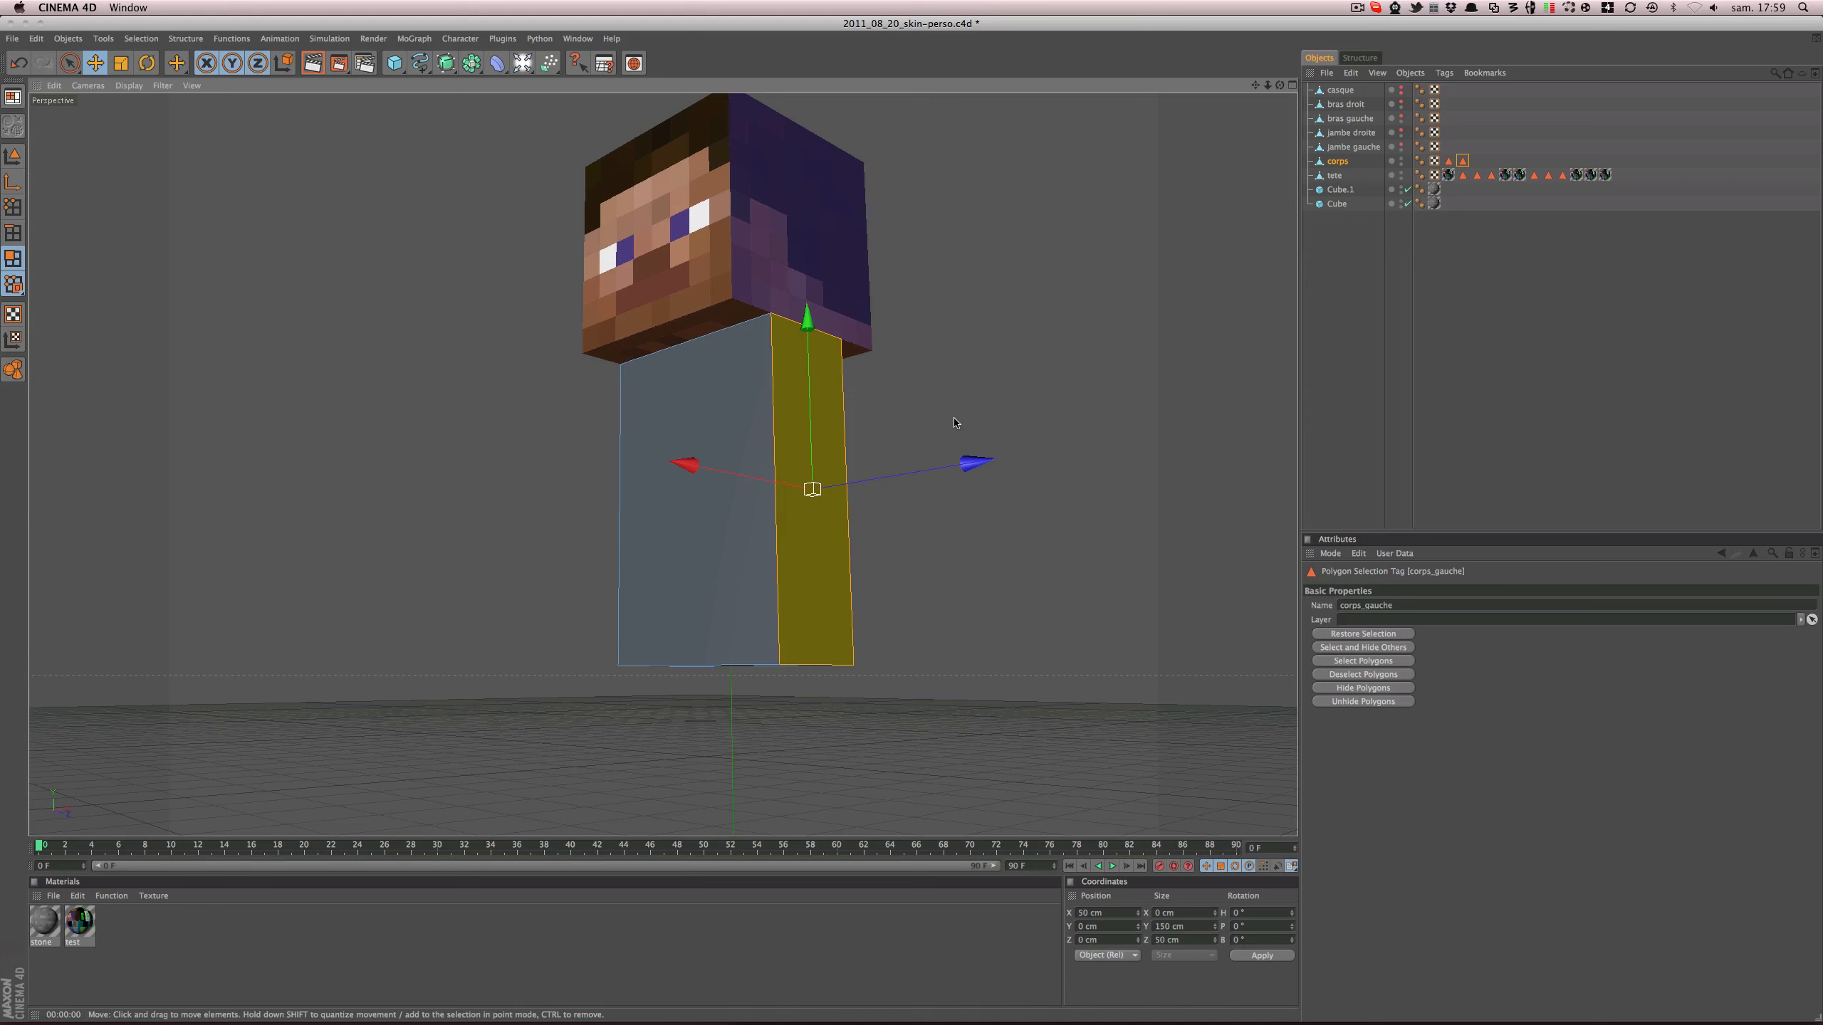
{"action": "key", "text": "super+z"}
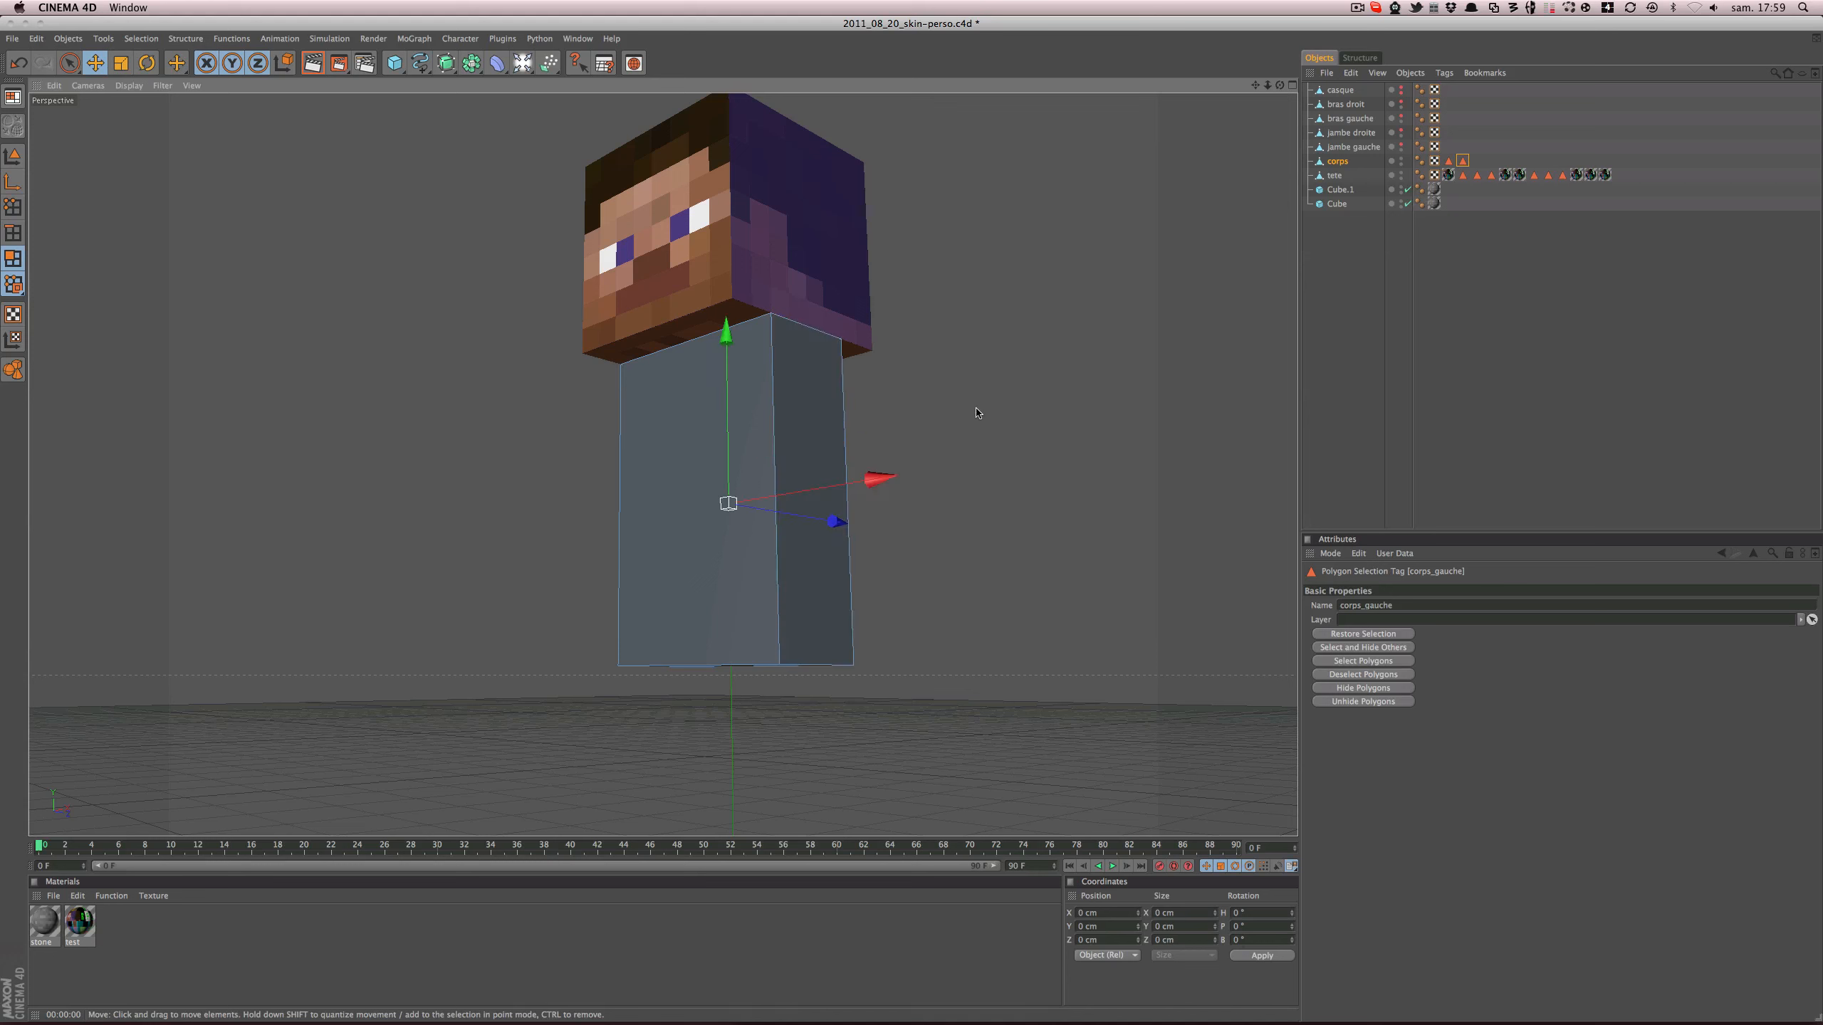
- Store the side polygon of corps opposite corps_gauche as a new polygon selection named corps_droite
{"action": "left_click", "coordinate": [1475, 161]}
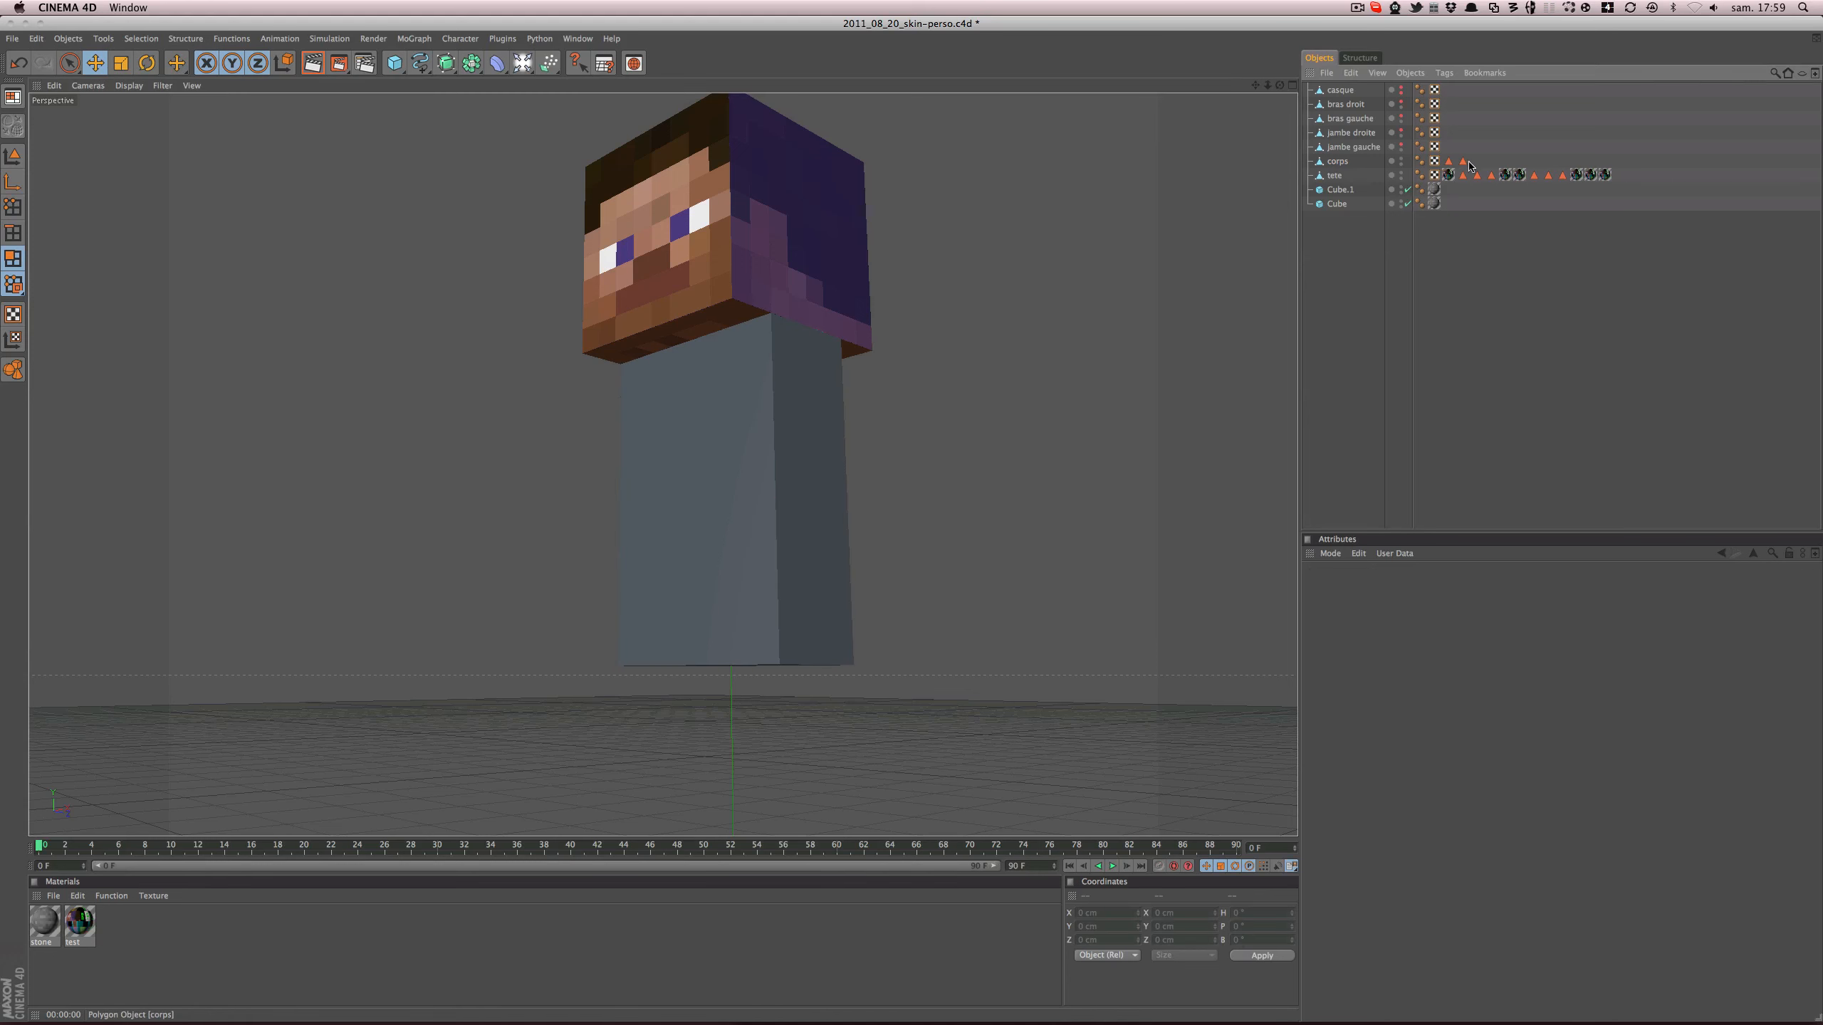
{"action": "left_click", "coordinate": [825, 445]}
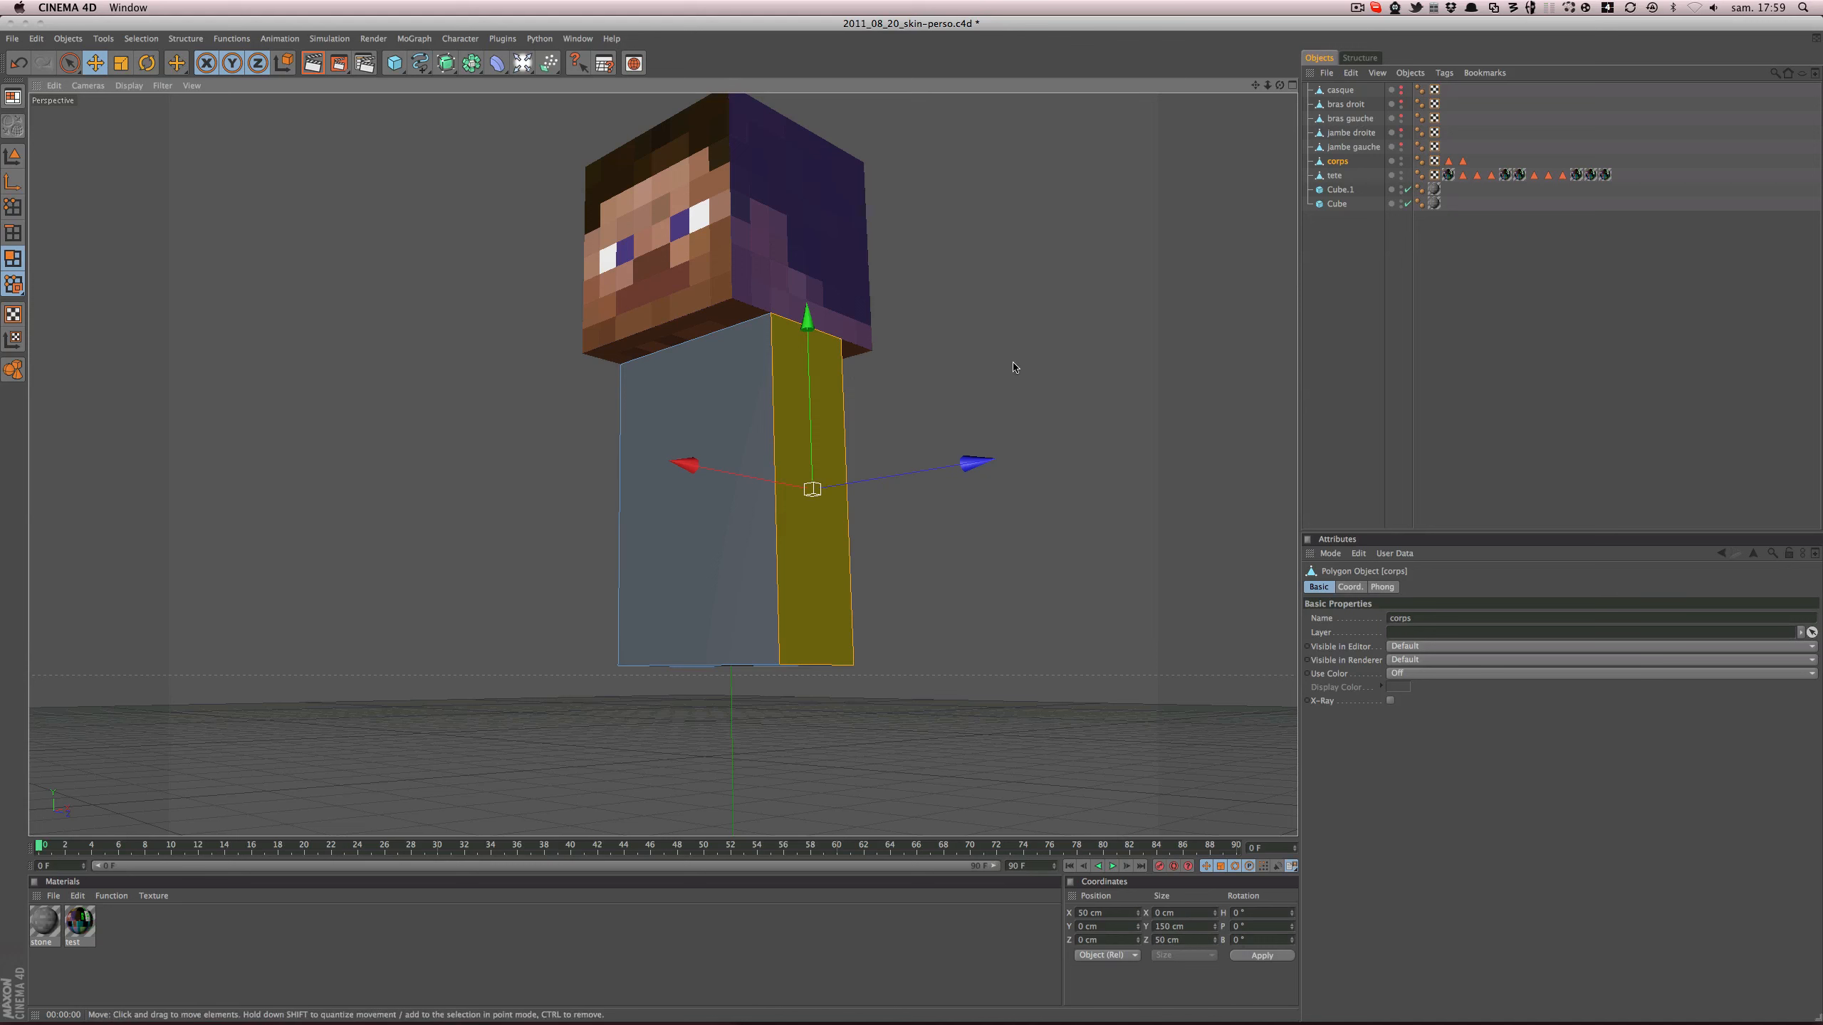
{"action": "left_click", "coordinate": [138, 38]}
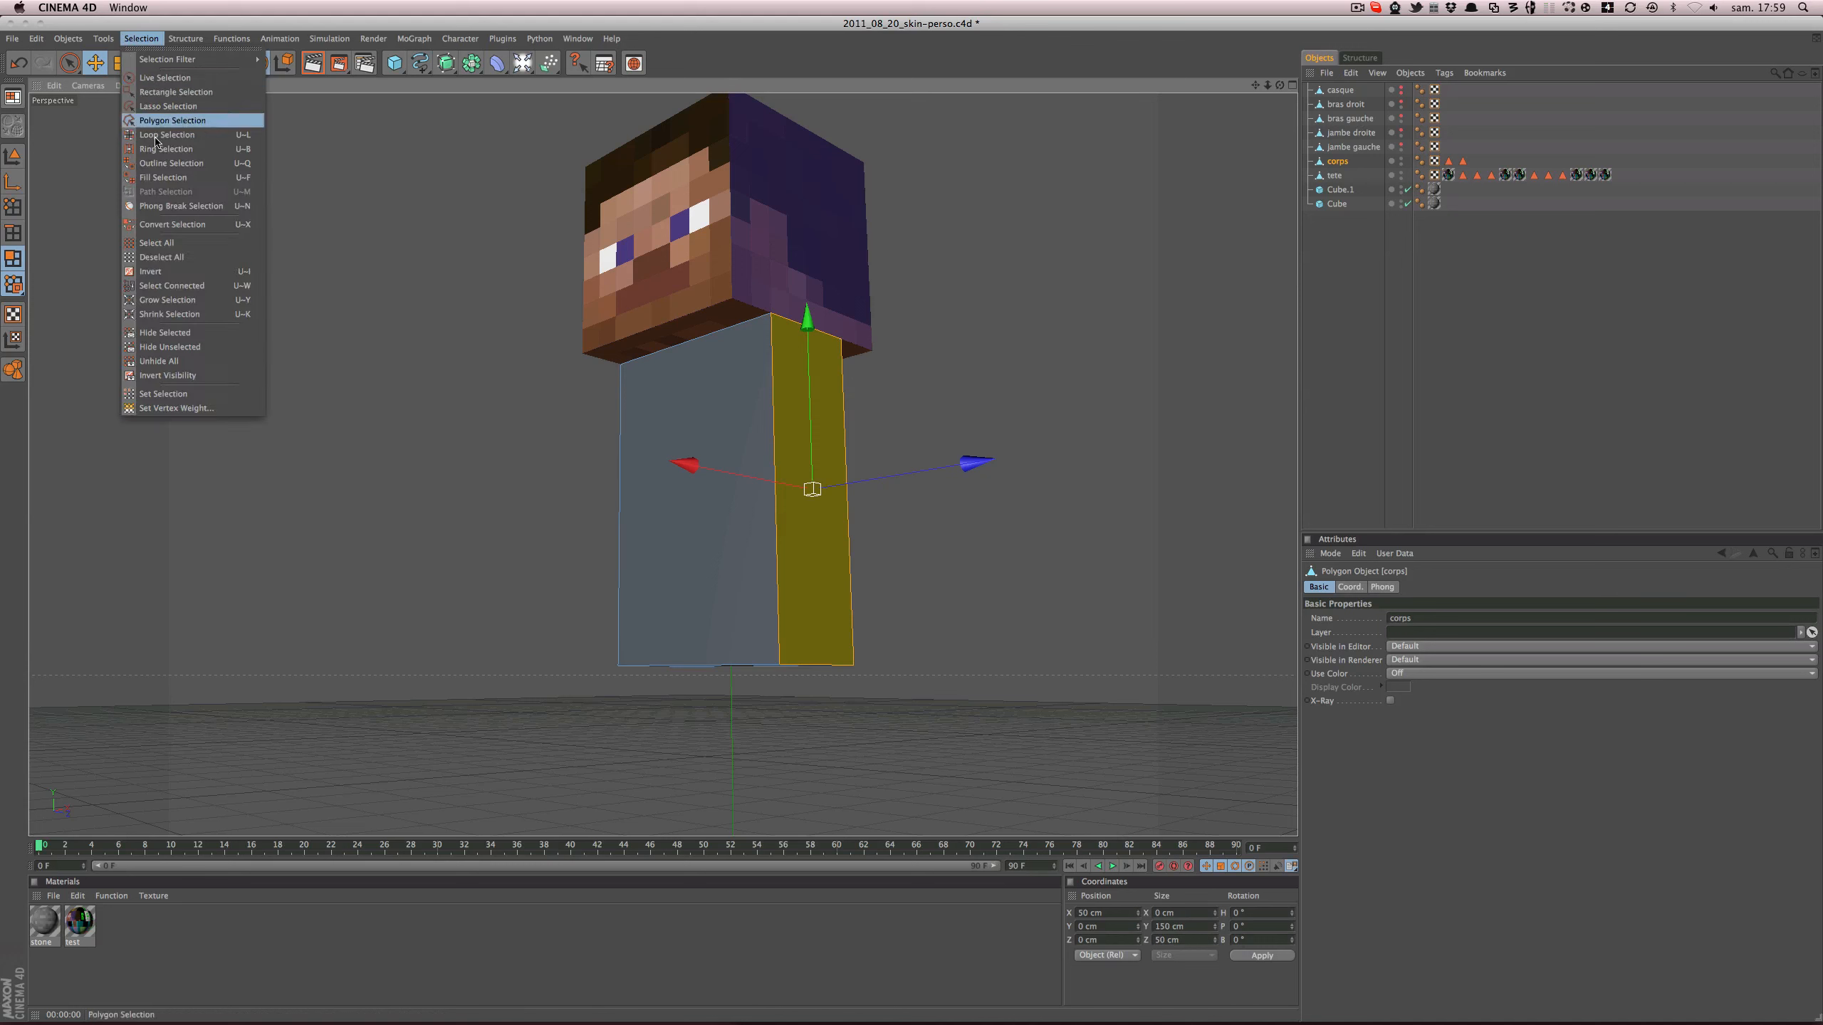
{"action": "left_click", "coordinate": [199, 394]}
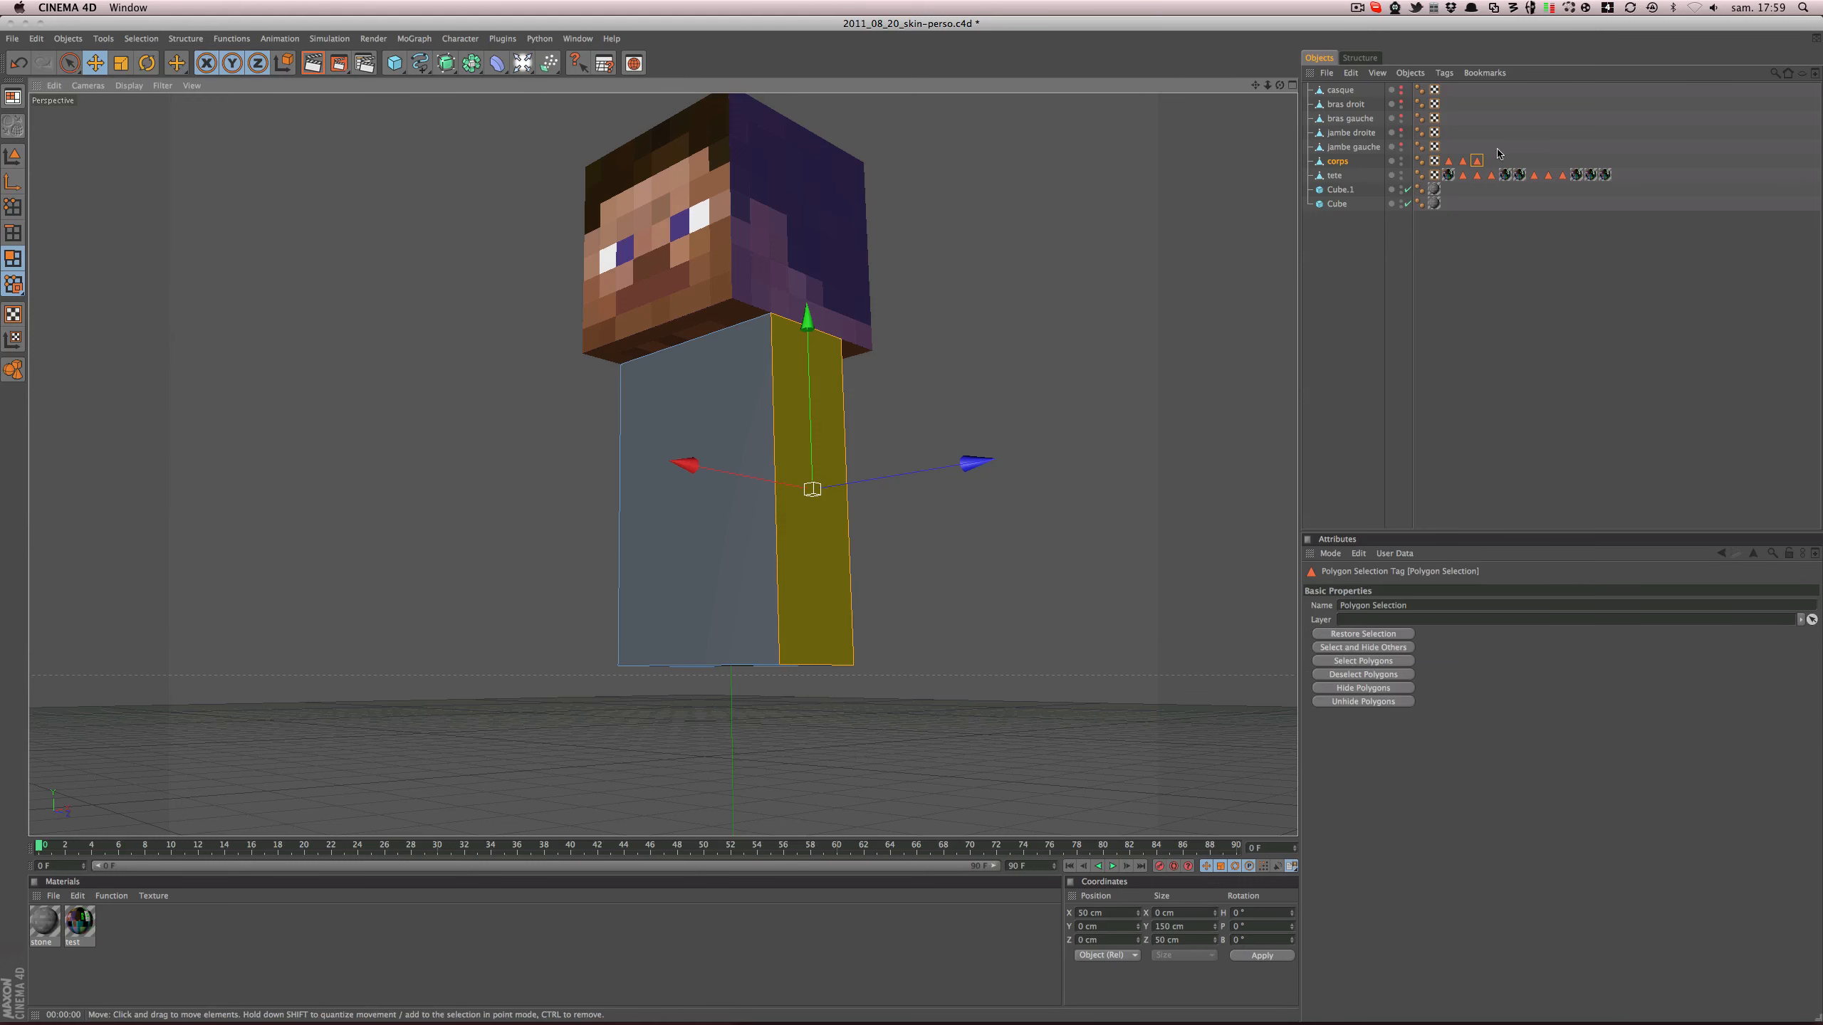
{"action": "left_click", "coordinate": [1426, 603]}
{"action": "type", "text": "cro"}
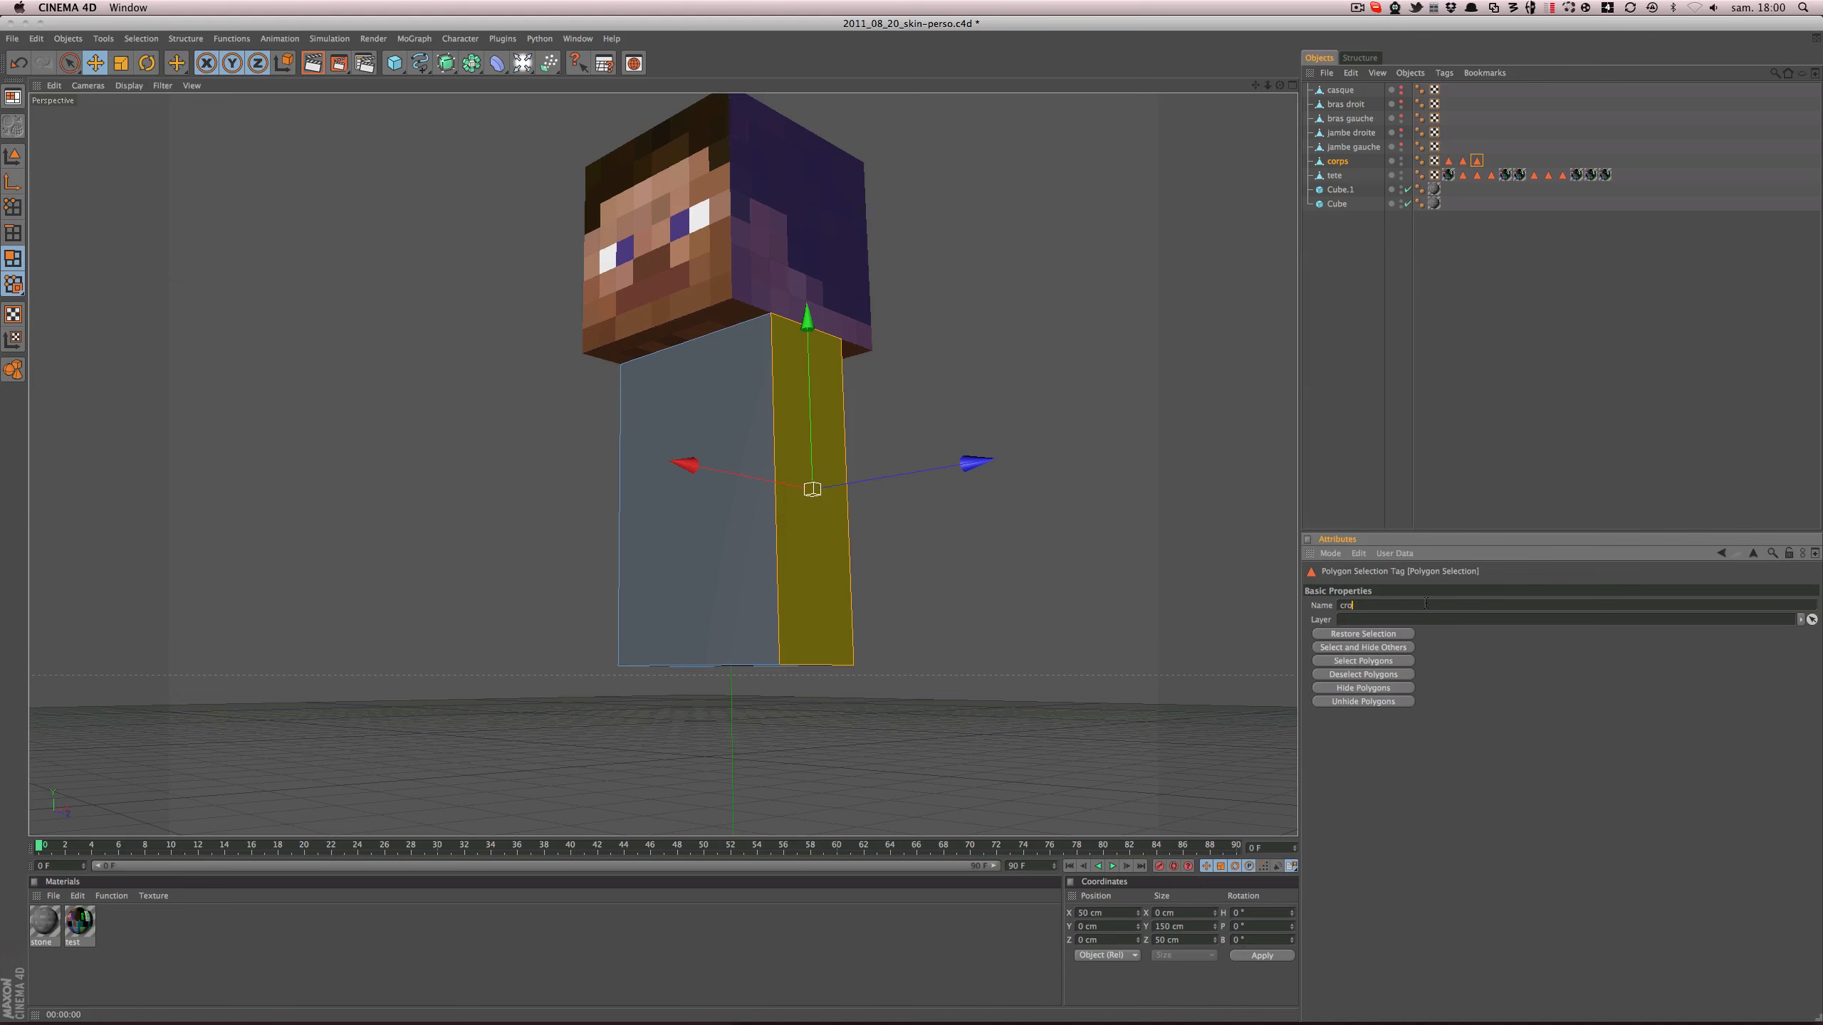
{"action": "type", "text": "sorps_droite"}
{"action": "key", "text": "Return"}
{"action": "left_click", "coordinate": [1487, 154]}
- Store the back polygon of corps as a new polygon selection named dos
{"action": "left_click_drag", "start_coordinate": [1280, 85], "coordinate": [933, 101]}
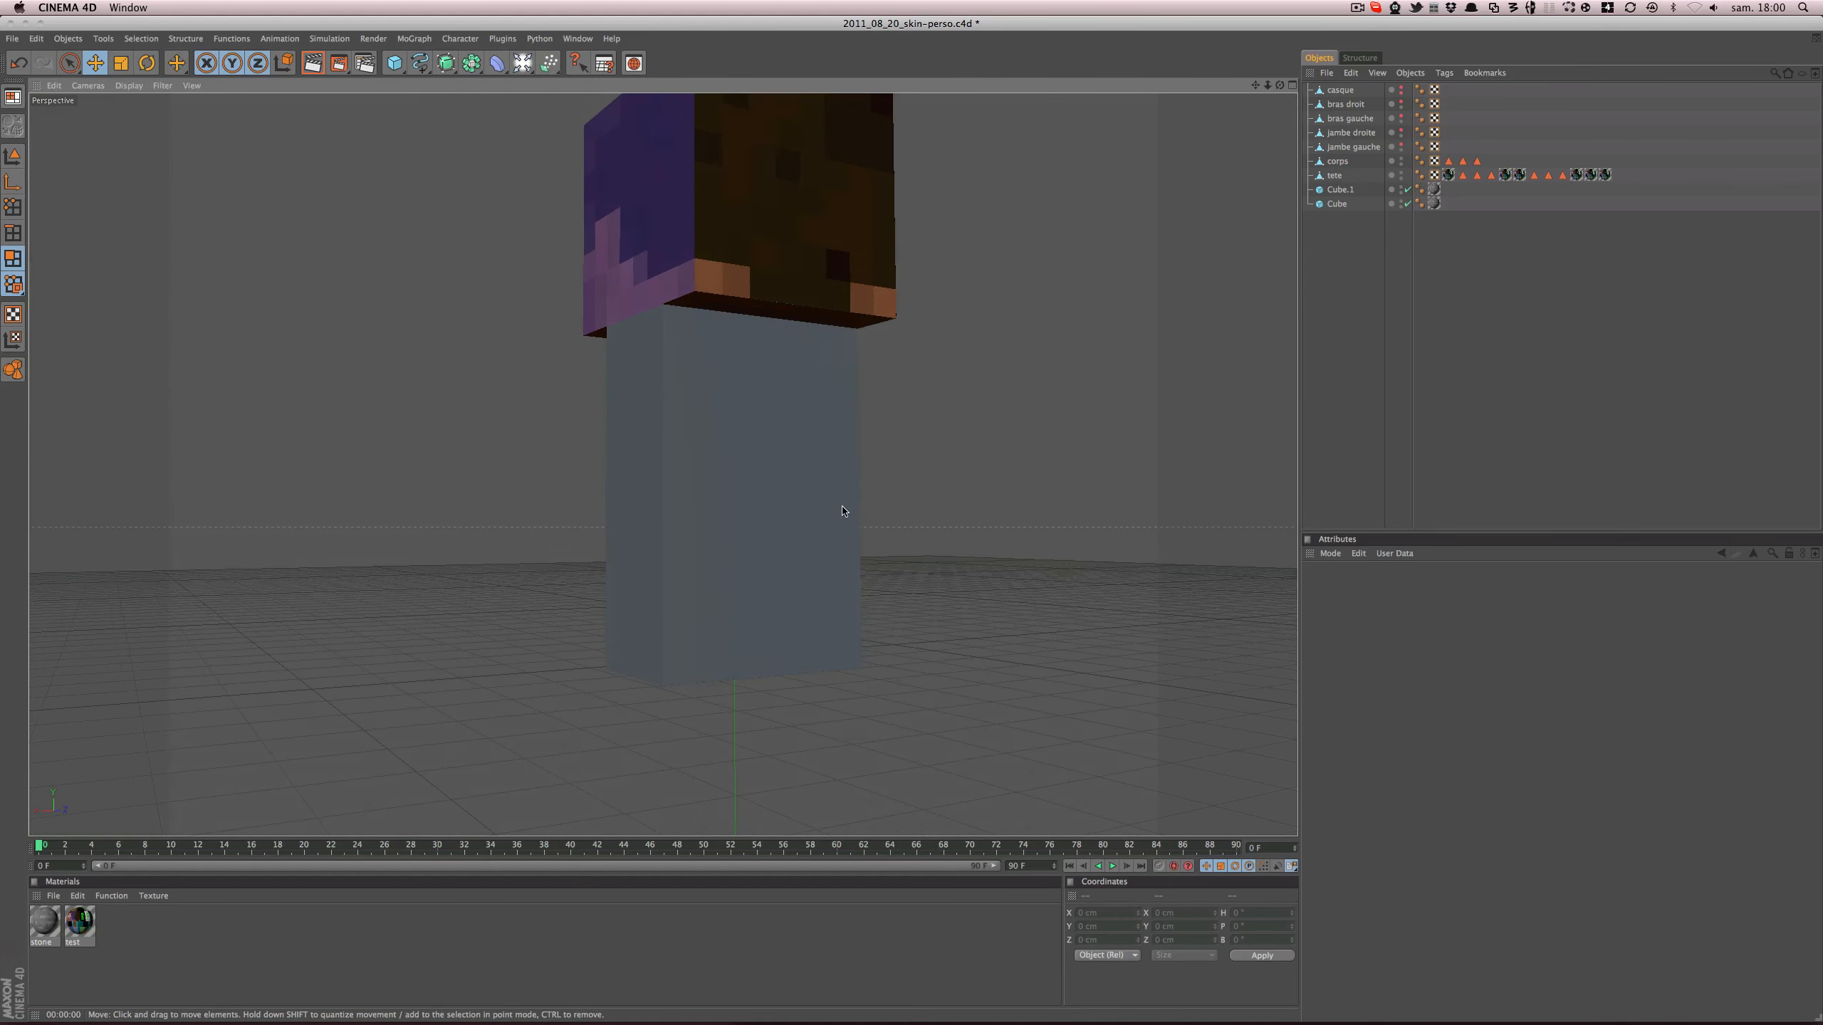
{"action": "left_click", "coordinate": [820, 504]}
{"action": "left_click", "coordinate": [772, 454]}
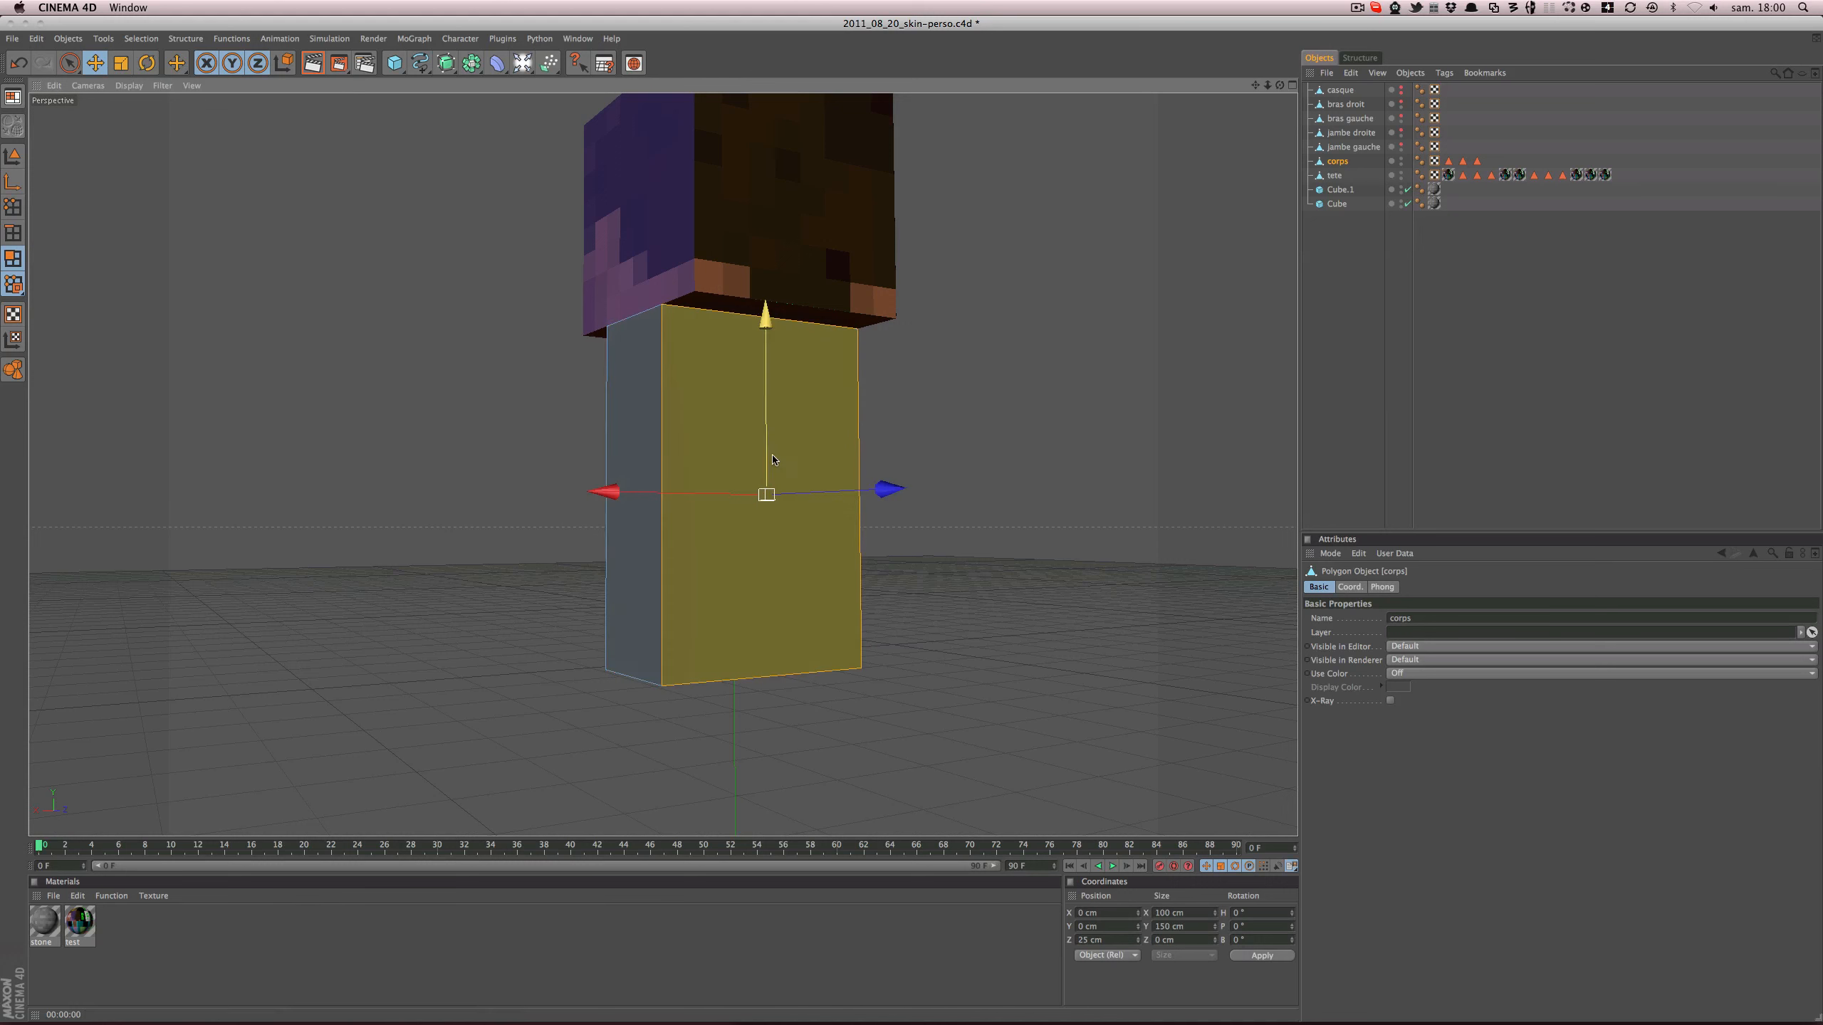
{"action": "left_click", "coordinate": [141, 38]}
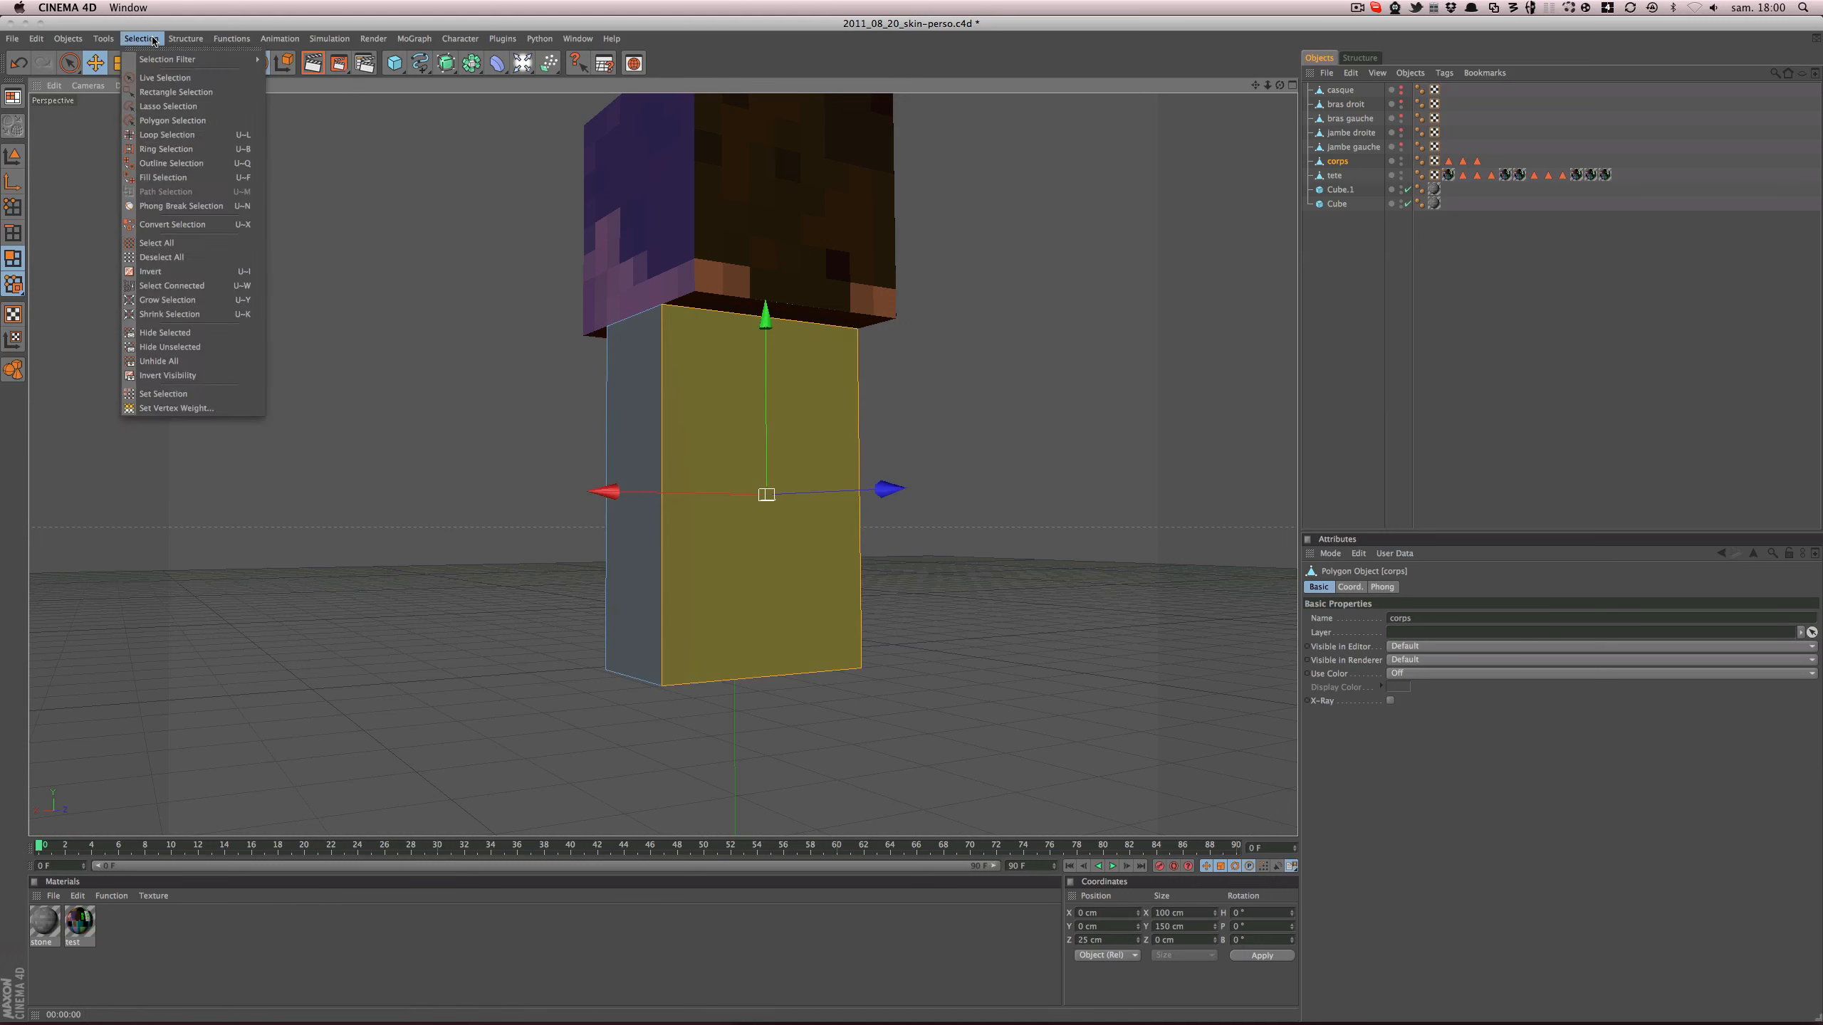
{"action": "left_click", "coordinate": [202, 393]}
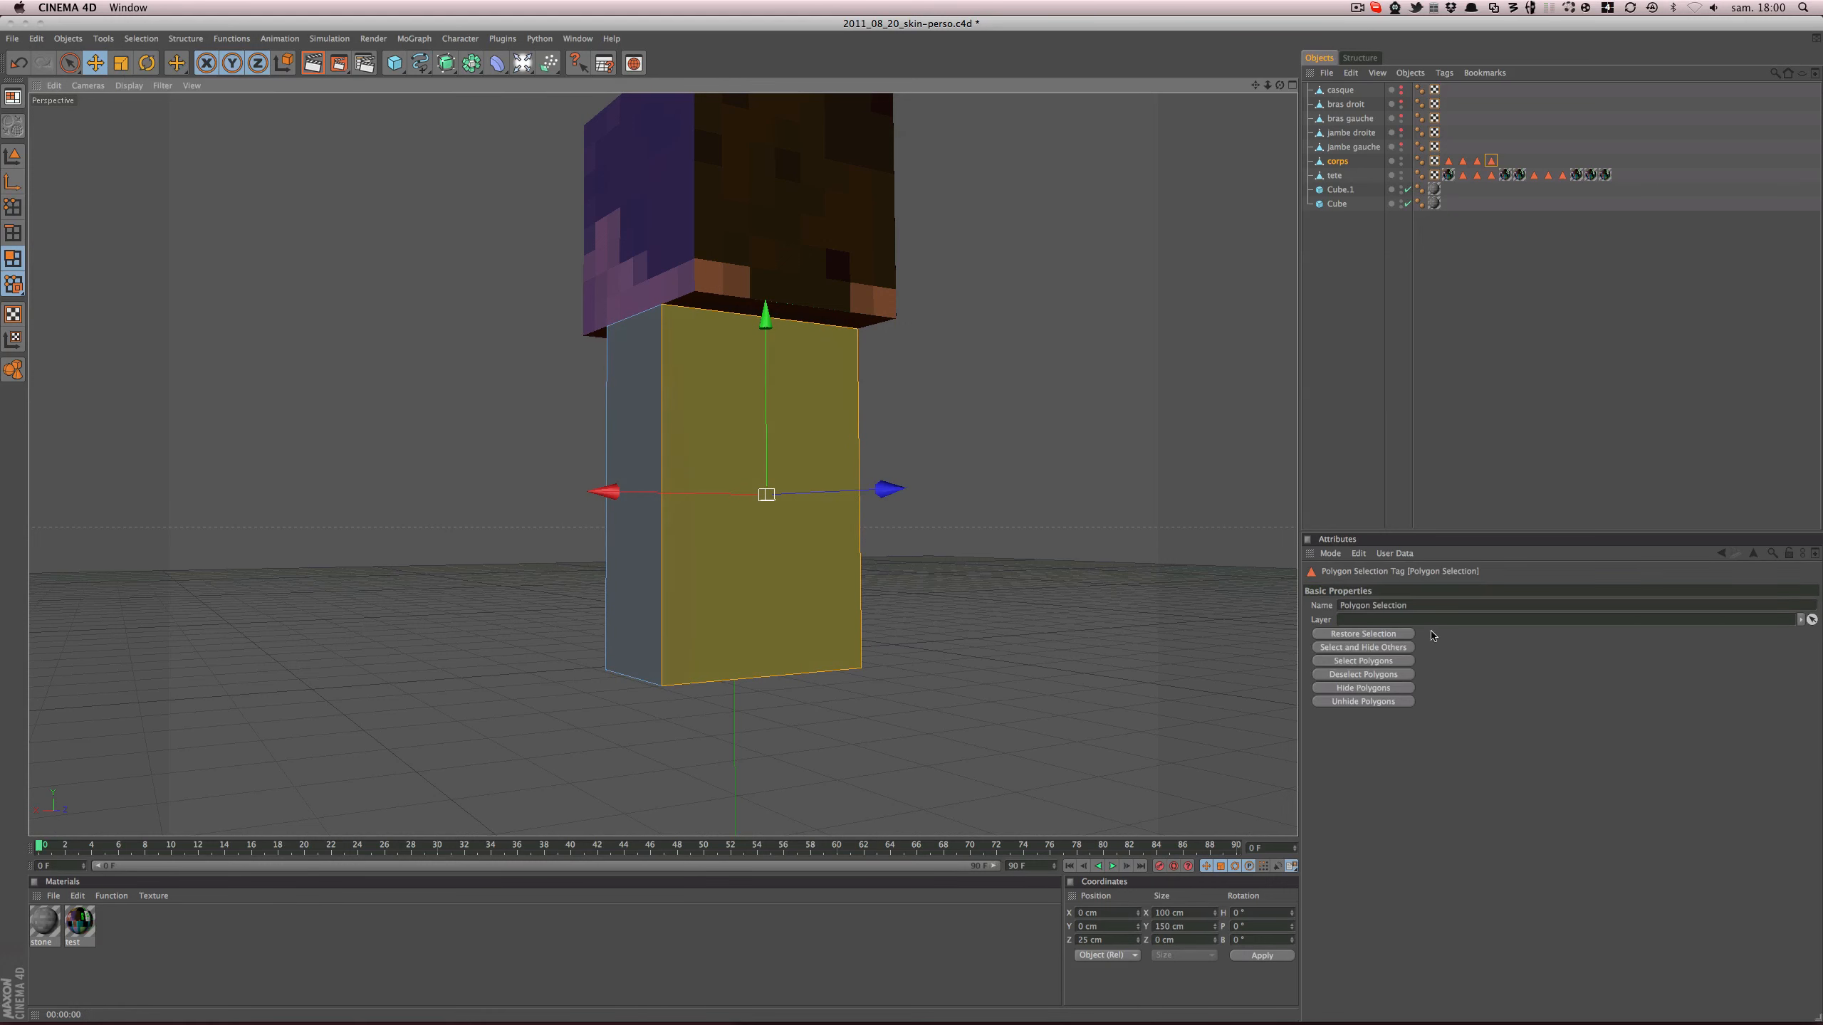
{"action": "left_click", "coordinate": [1401, 605]}
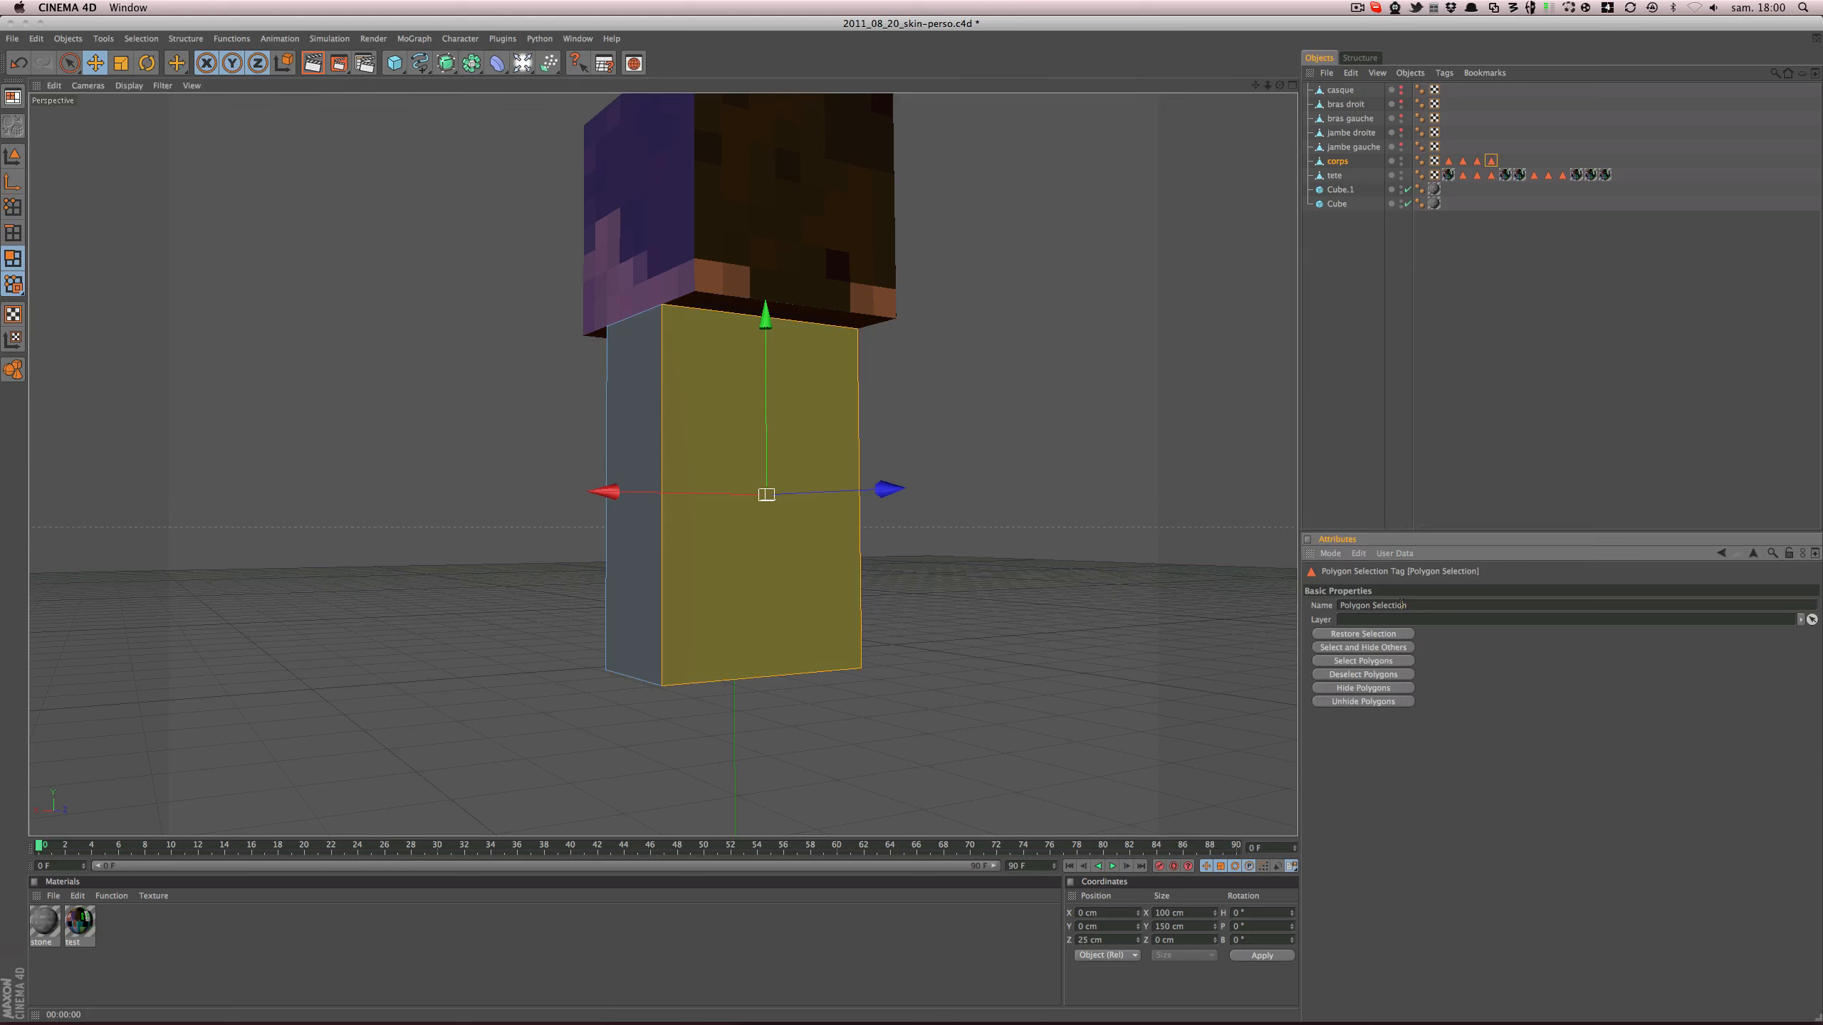
{"action": "left_click_drag", "start_coordinate": [1401, 606], "coordinate": [1202, 605]}
{"action": "type", "text": "dos"}
{"action": "key", "text": "Return"}
{"action": "left_click", "coordinate": [1498, 270]}
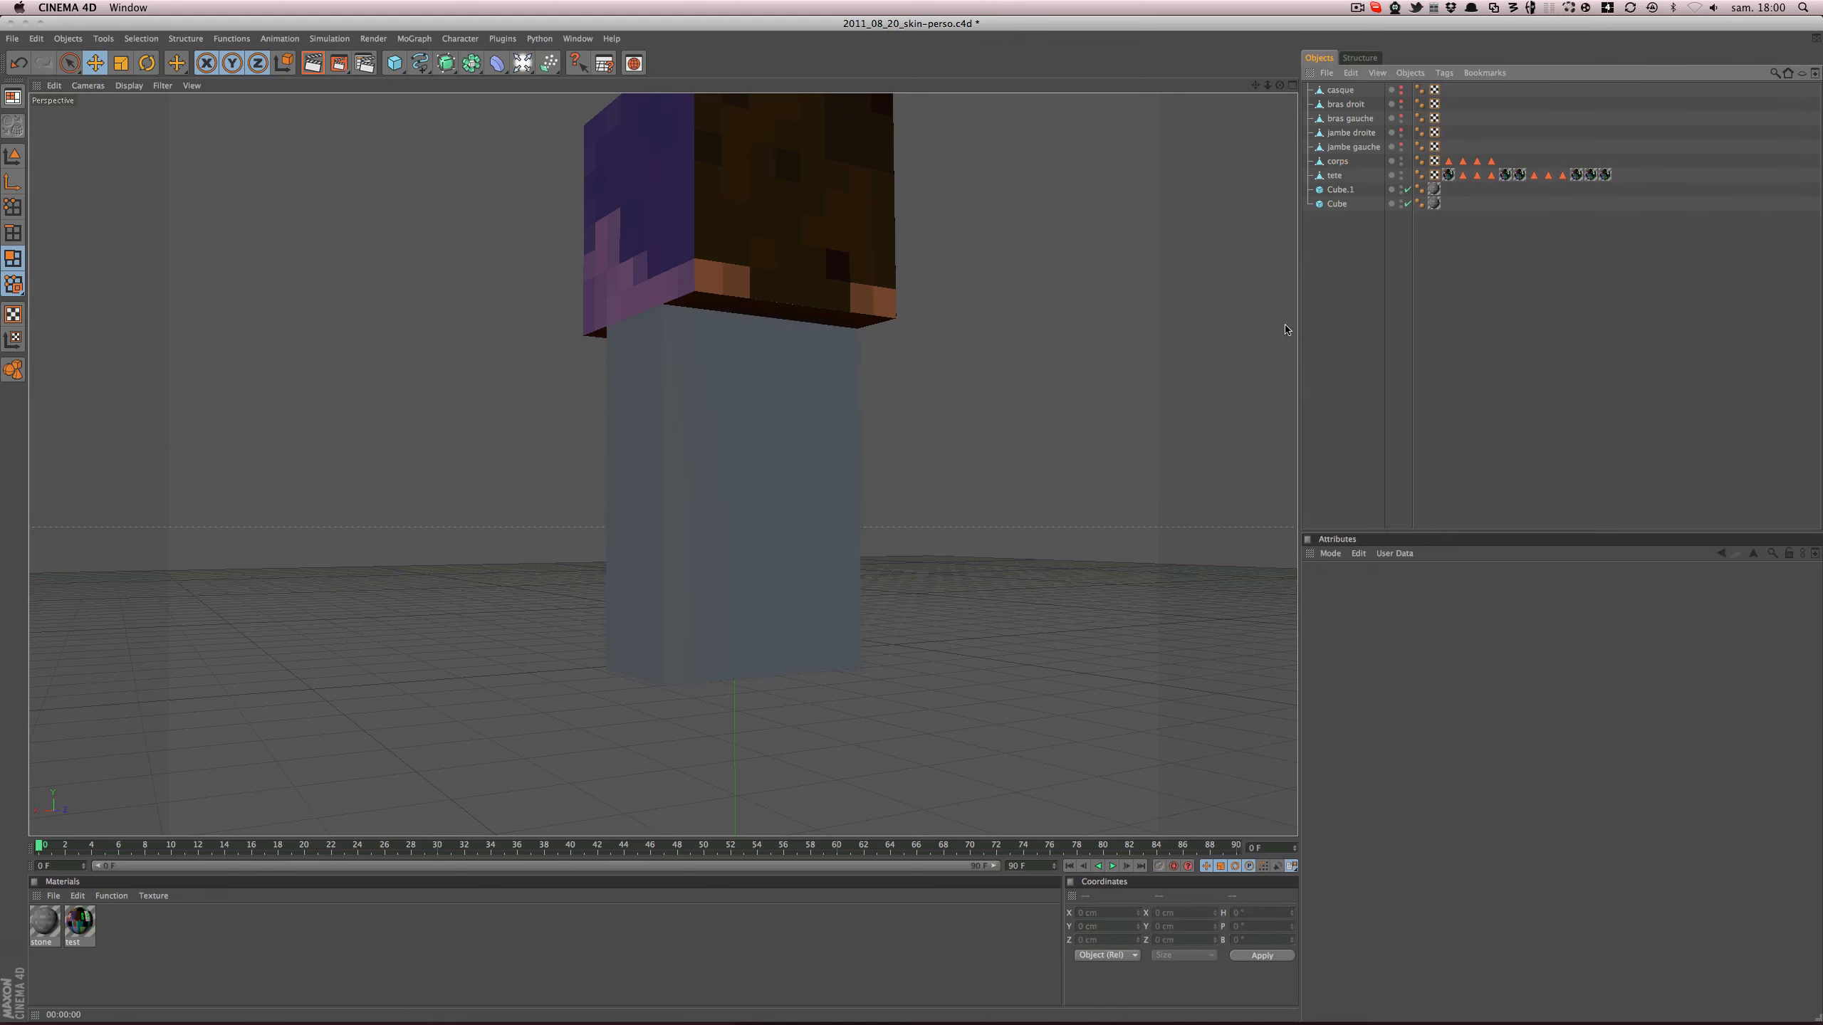
- Store the bottom polygon of corps as a new polygon selection named cul
{"action": "left_click_drag", "start_coordinate": [839, 675], "coordinate": [838, 575], "text": "alt"}
{"action": "left_click", "coordinate": [811, 668]}
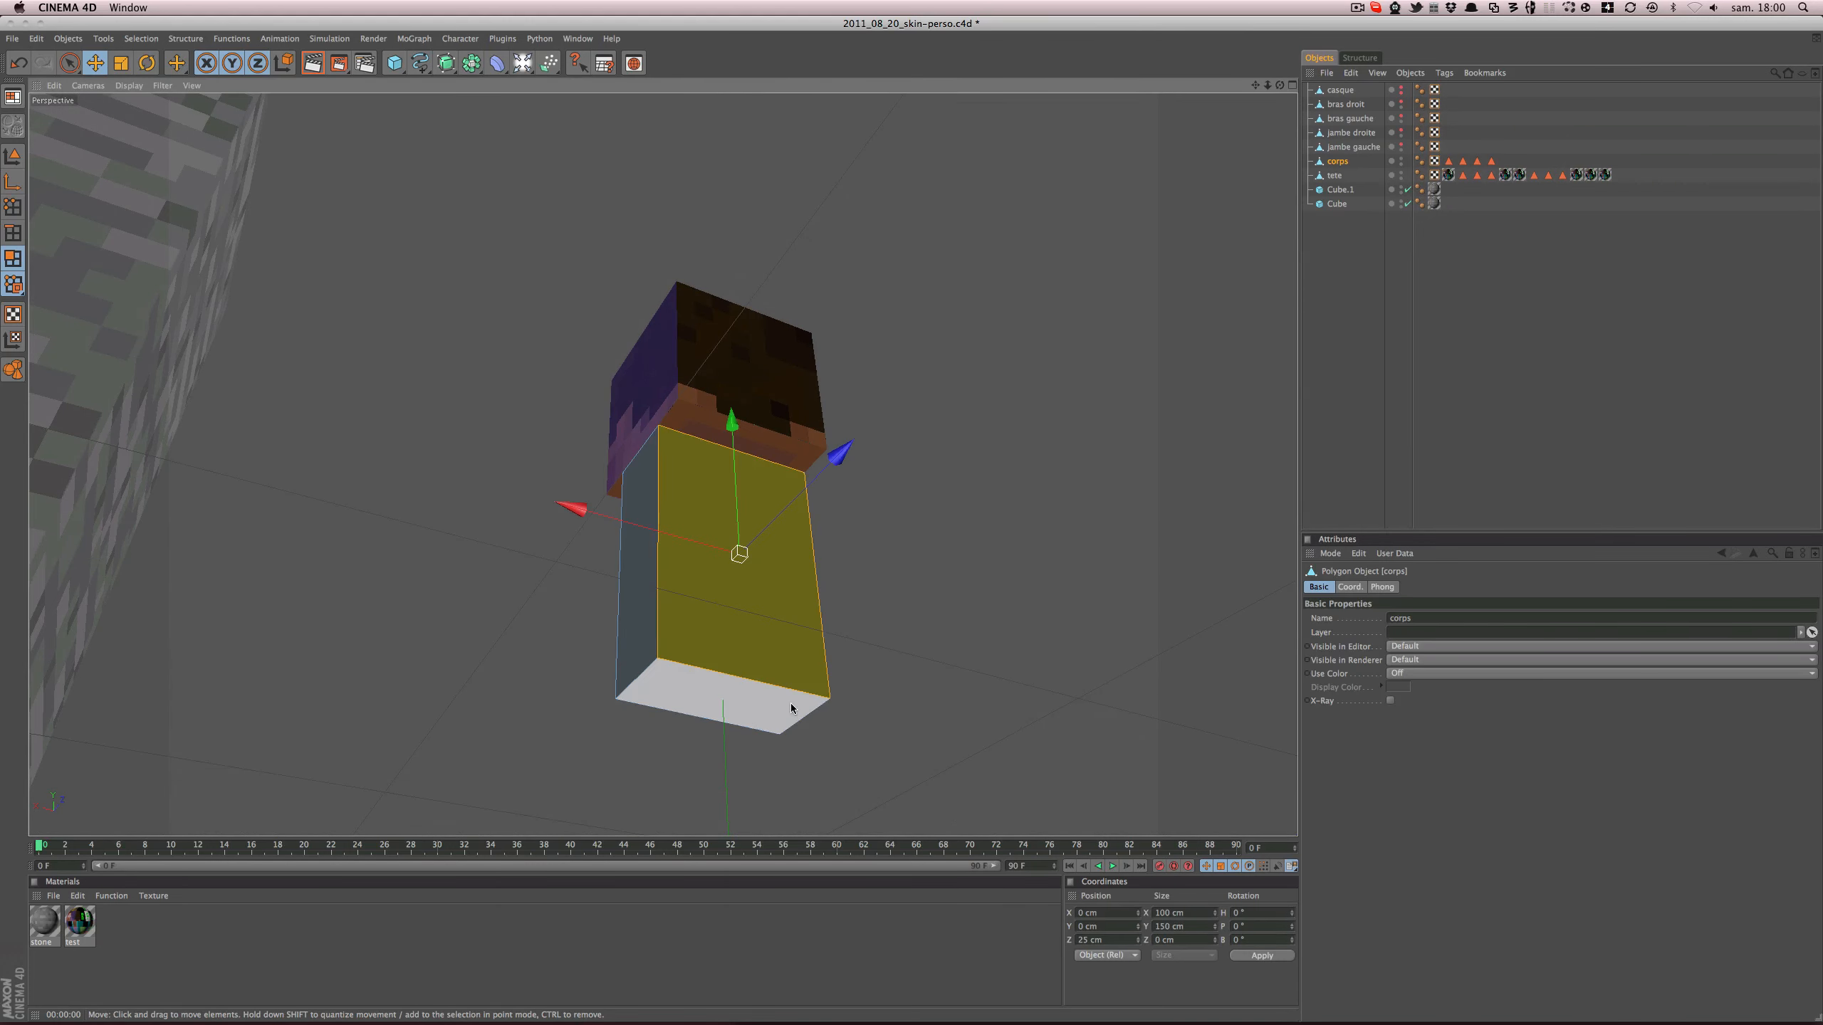
{"action": "left_click", "coordinate": [804, 707]}
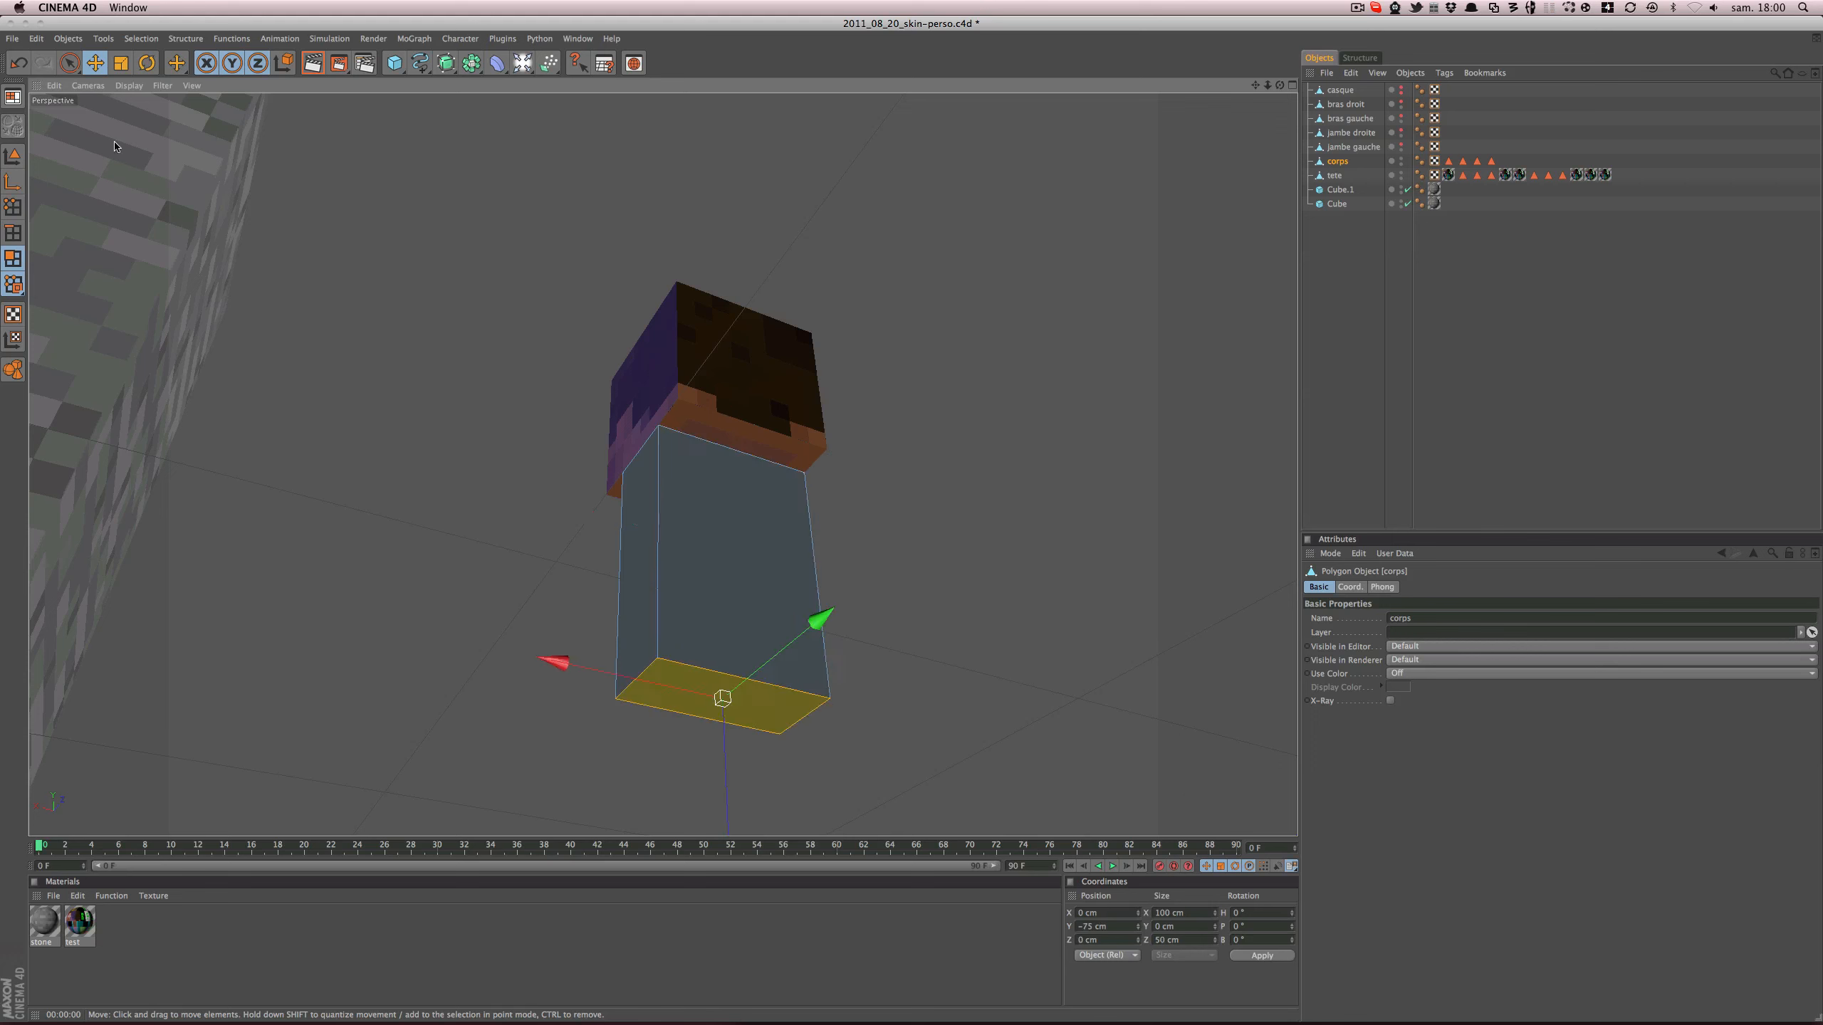
{"action": "left_click", "coordinate": [141, 38]}
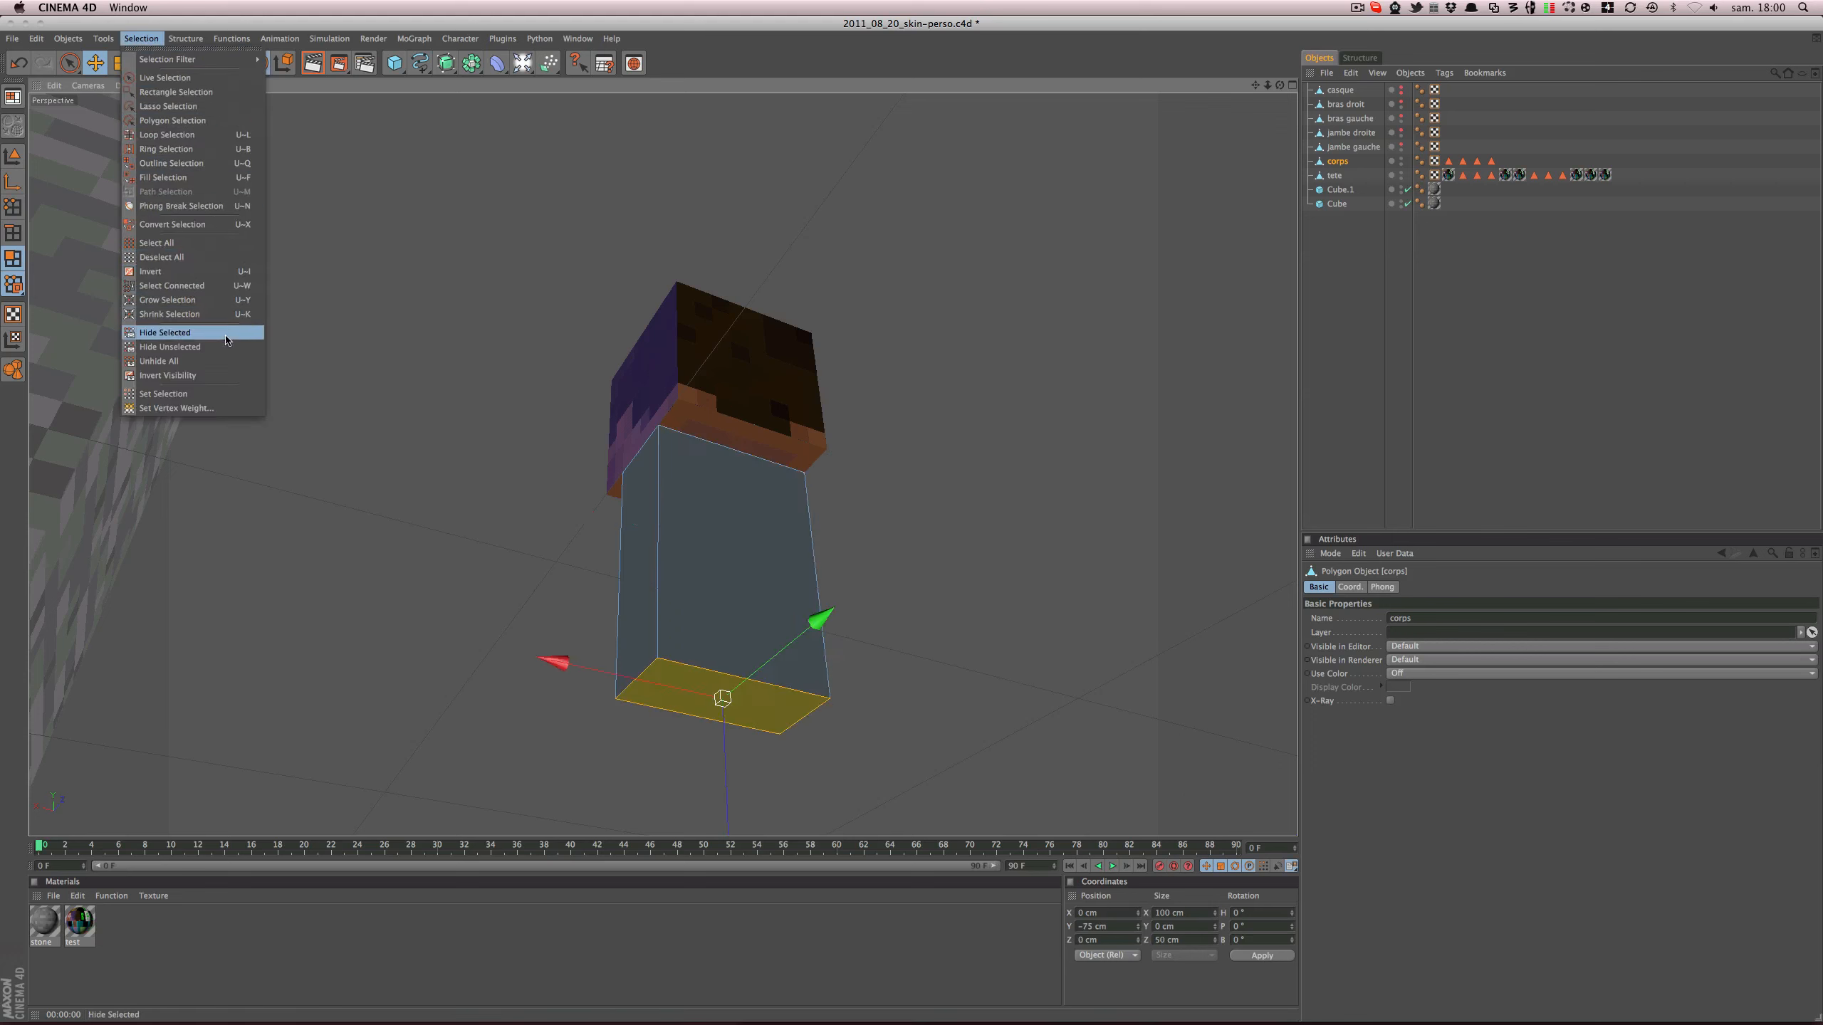
{"action": "left_click", "coordinate": [180, 394]}
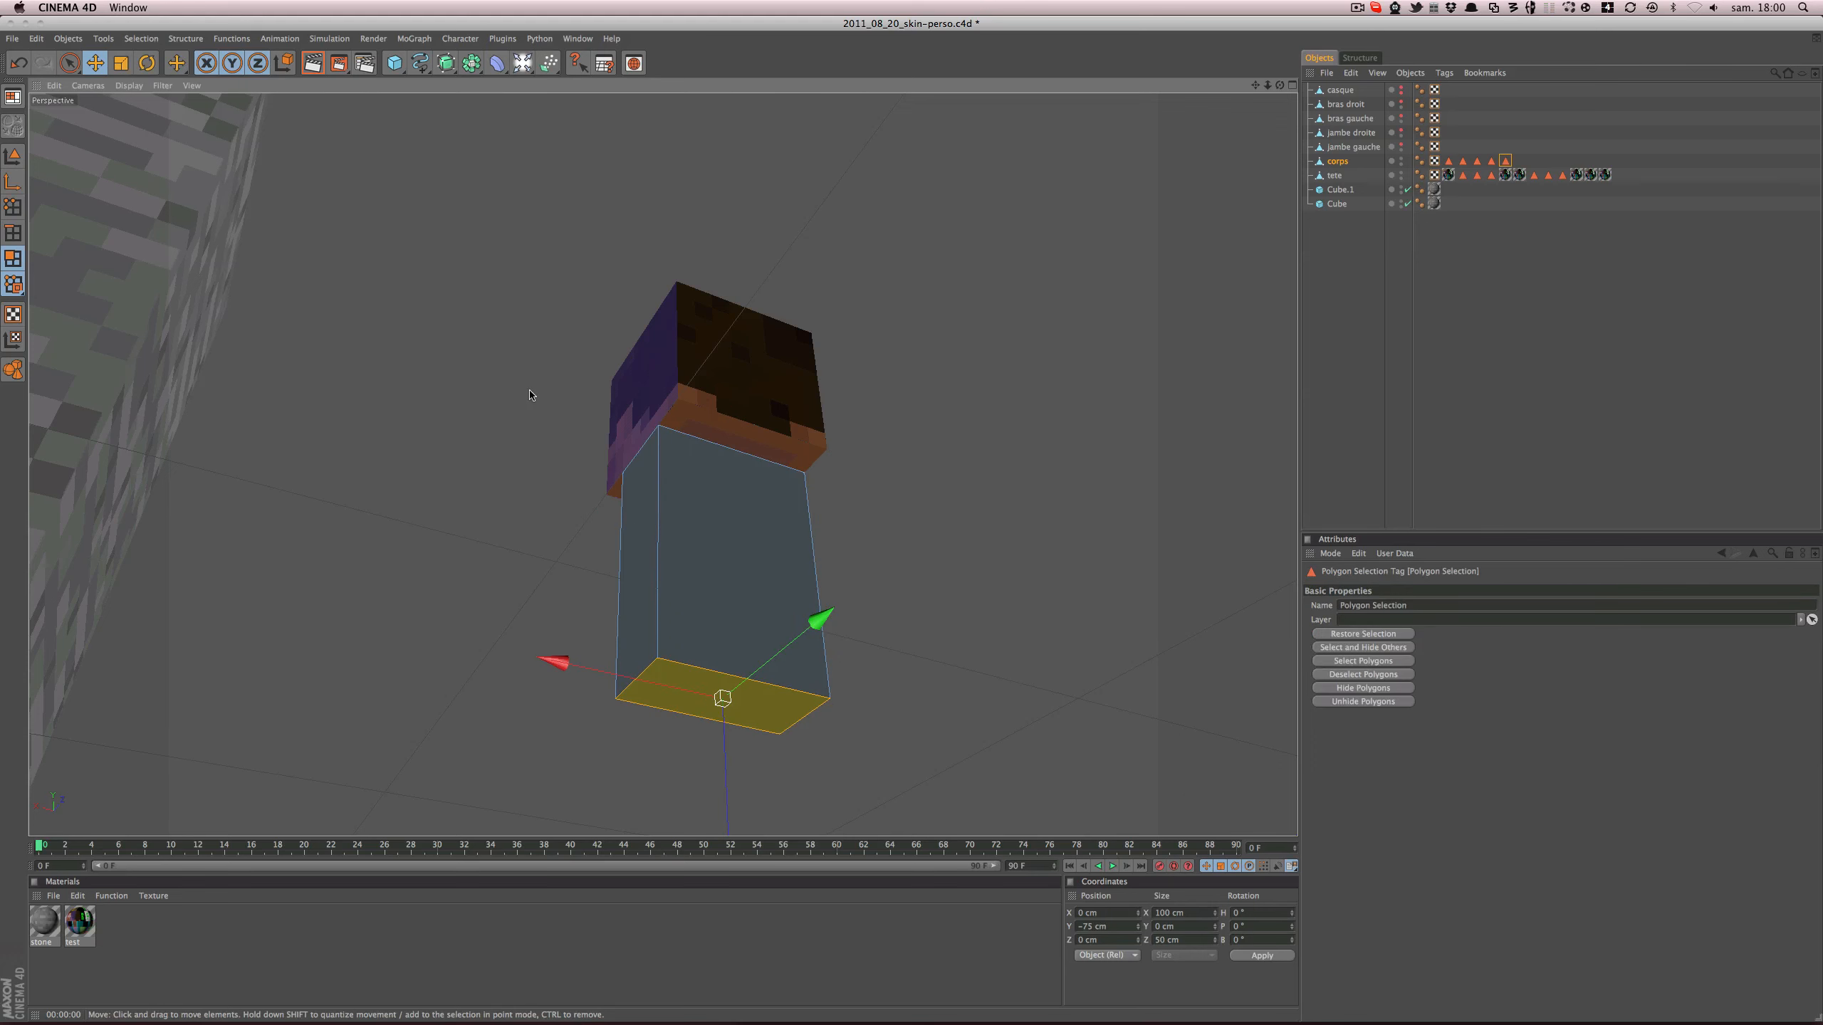
{"action": "left_click", "coordinate": [1419, 604]}
{"action": "type", "text": "cul"}
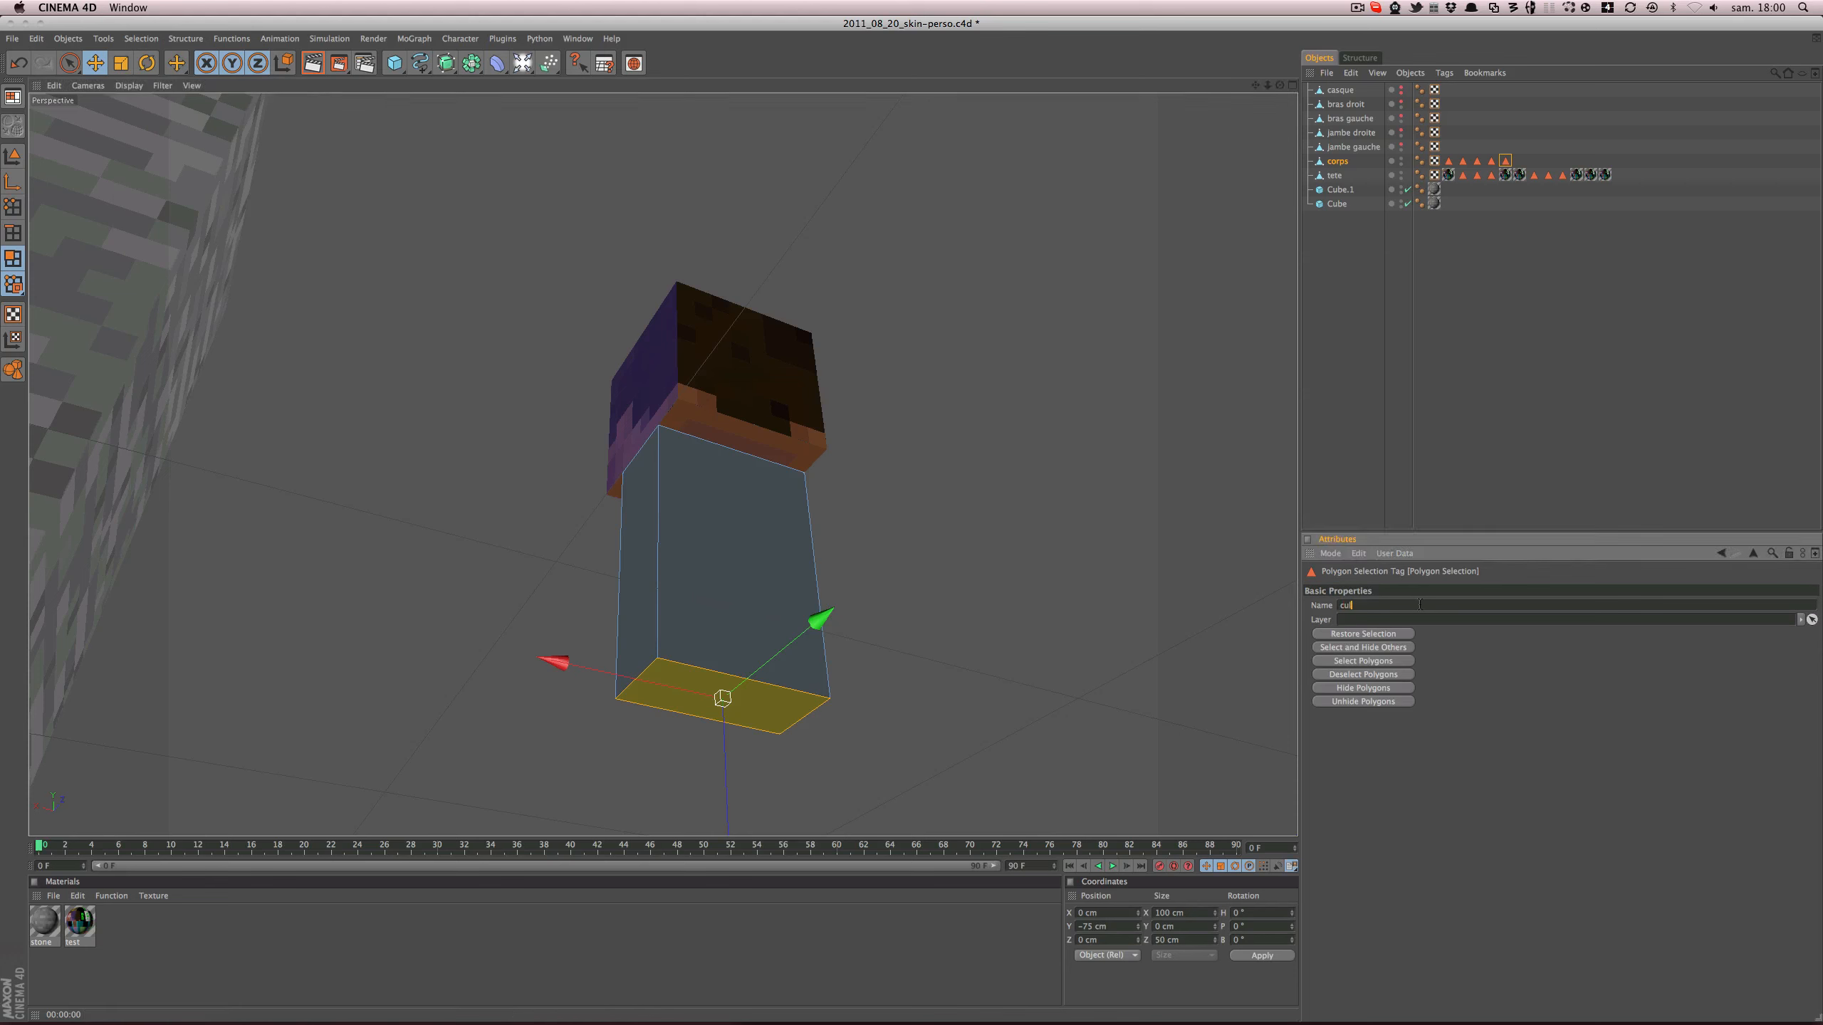
{"action": "key", "text": "Return"}
{"action": "left_click", "coordinate": [1550, 380]}
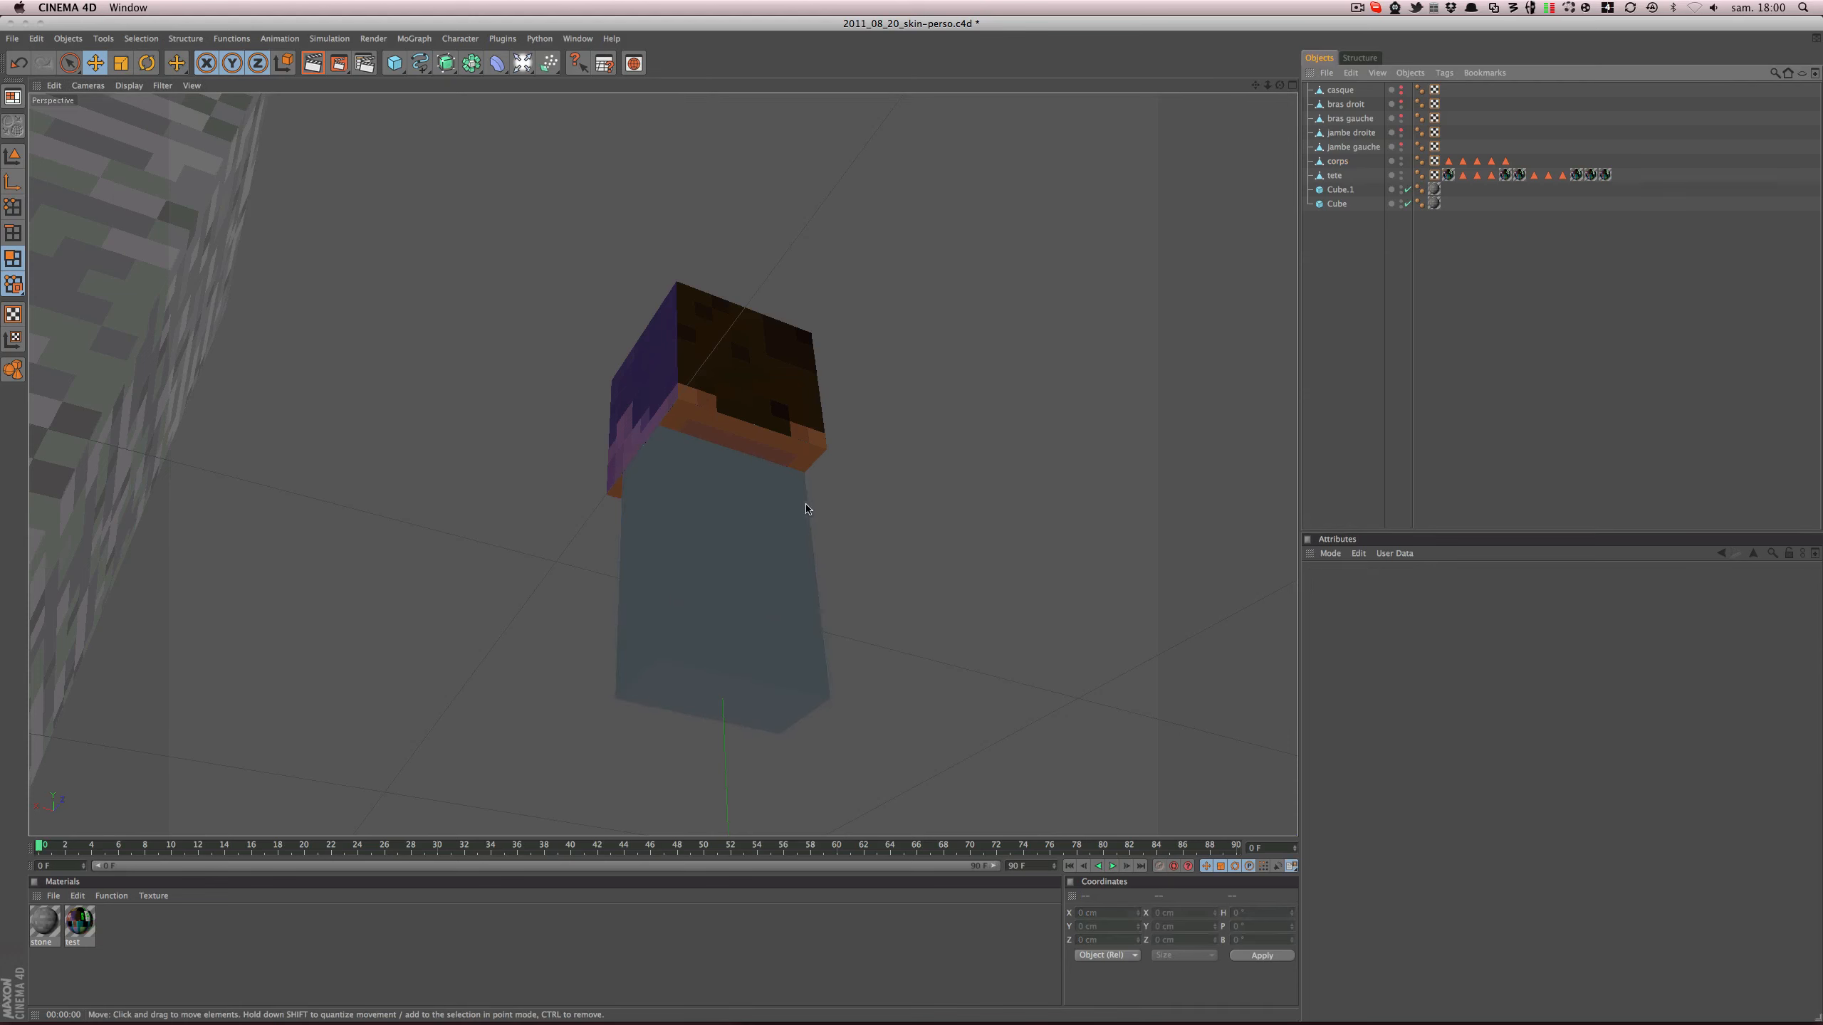
- Hide tete in the viewport and store the top polygon of corps as a new polygon selection named corps_dessus
{"action": "left_click", "coordinate": [1401, 174]}
{"action": "left_click", "coordinate": [744, 578]}
{"action": "left_click_drag", "start_coordinate": [744, 579], "coordinate": [895, 520], "text": "alt"}
{"action": "left_click", "coordinate": [851, 522]}
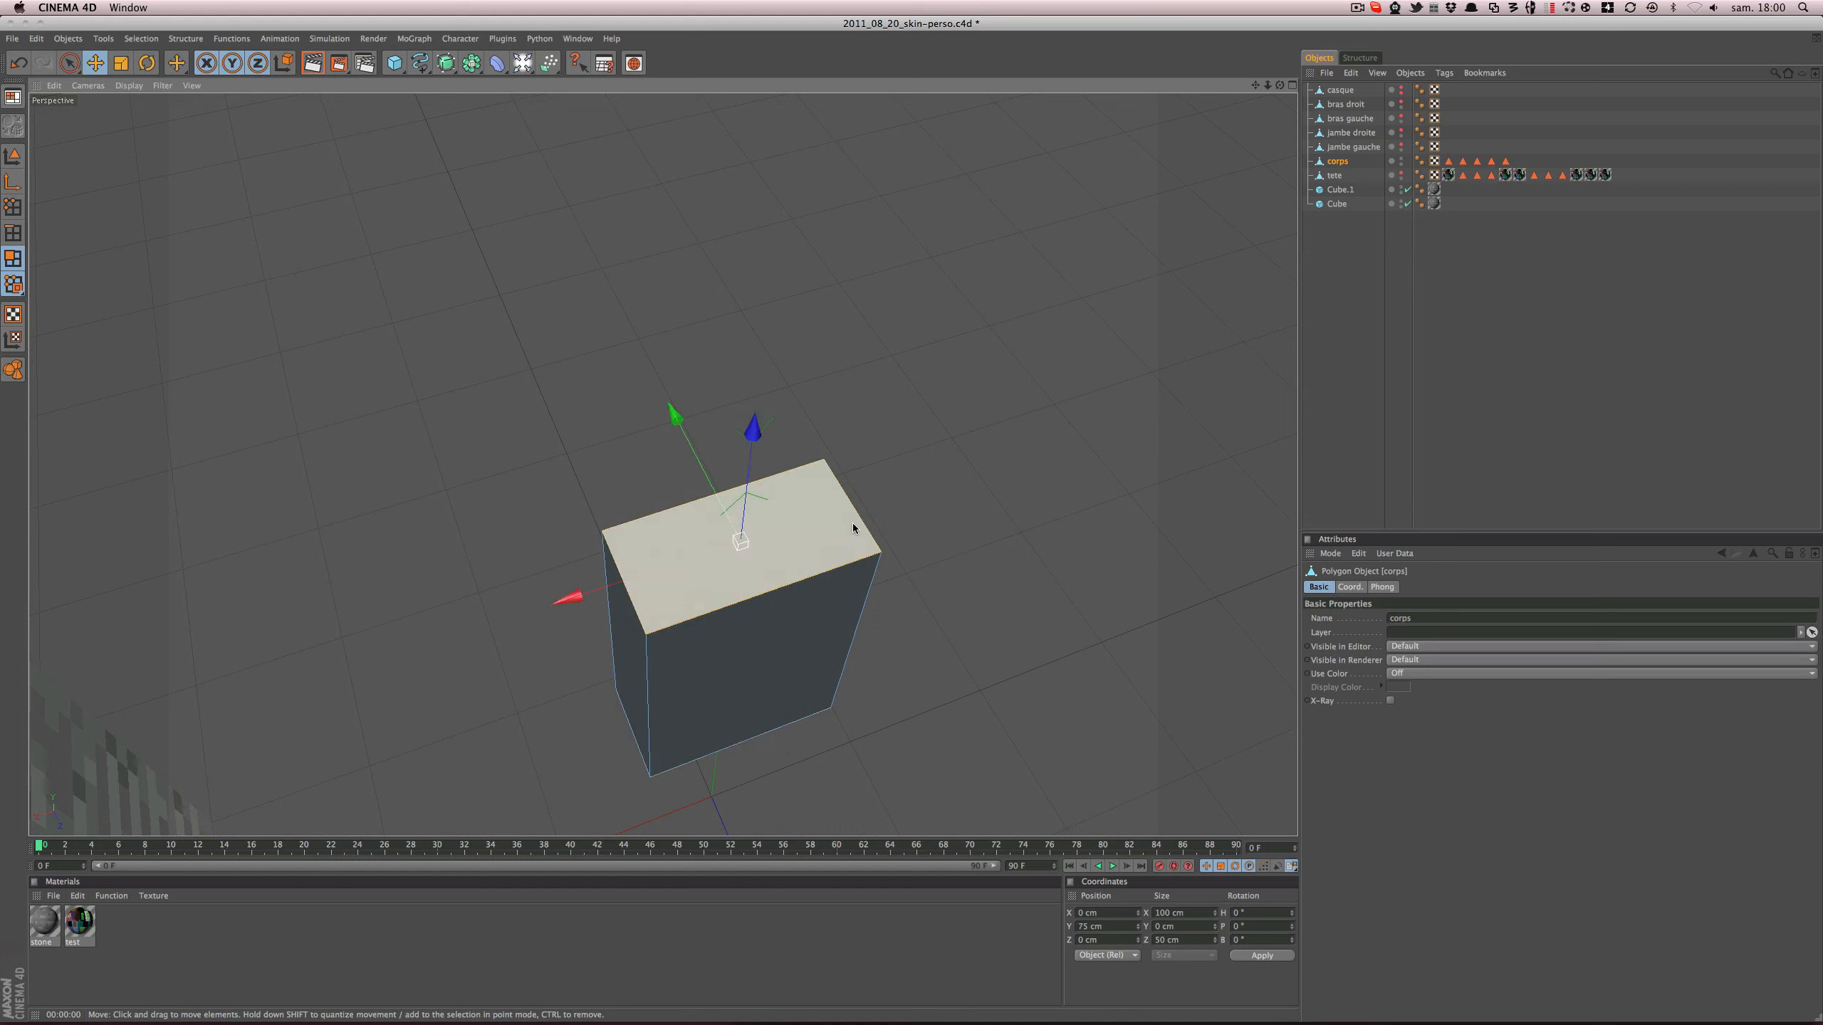
{"action": "left_click", "coordinate": [103, 38]}
{"action": "left_click", "coordinate": [189, 393]}
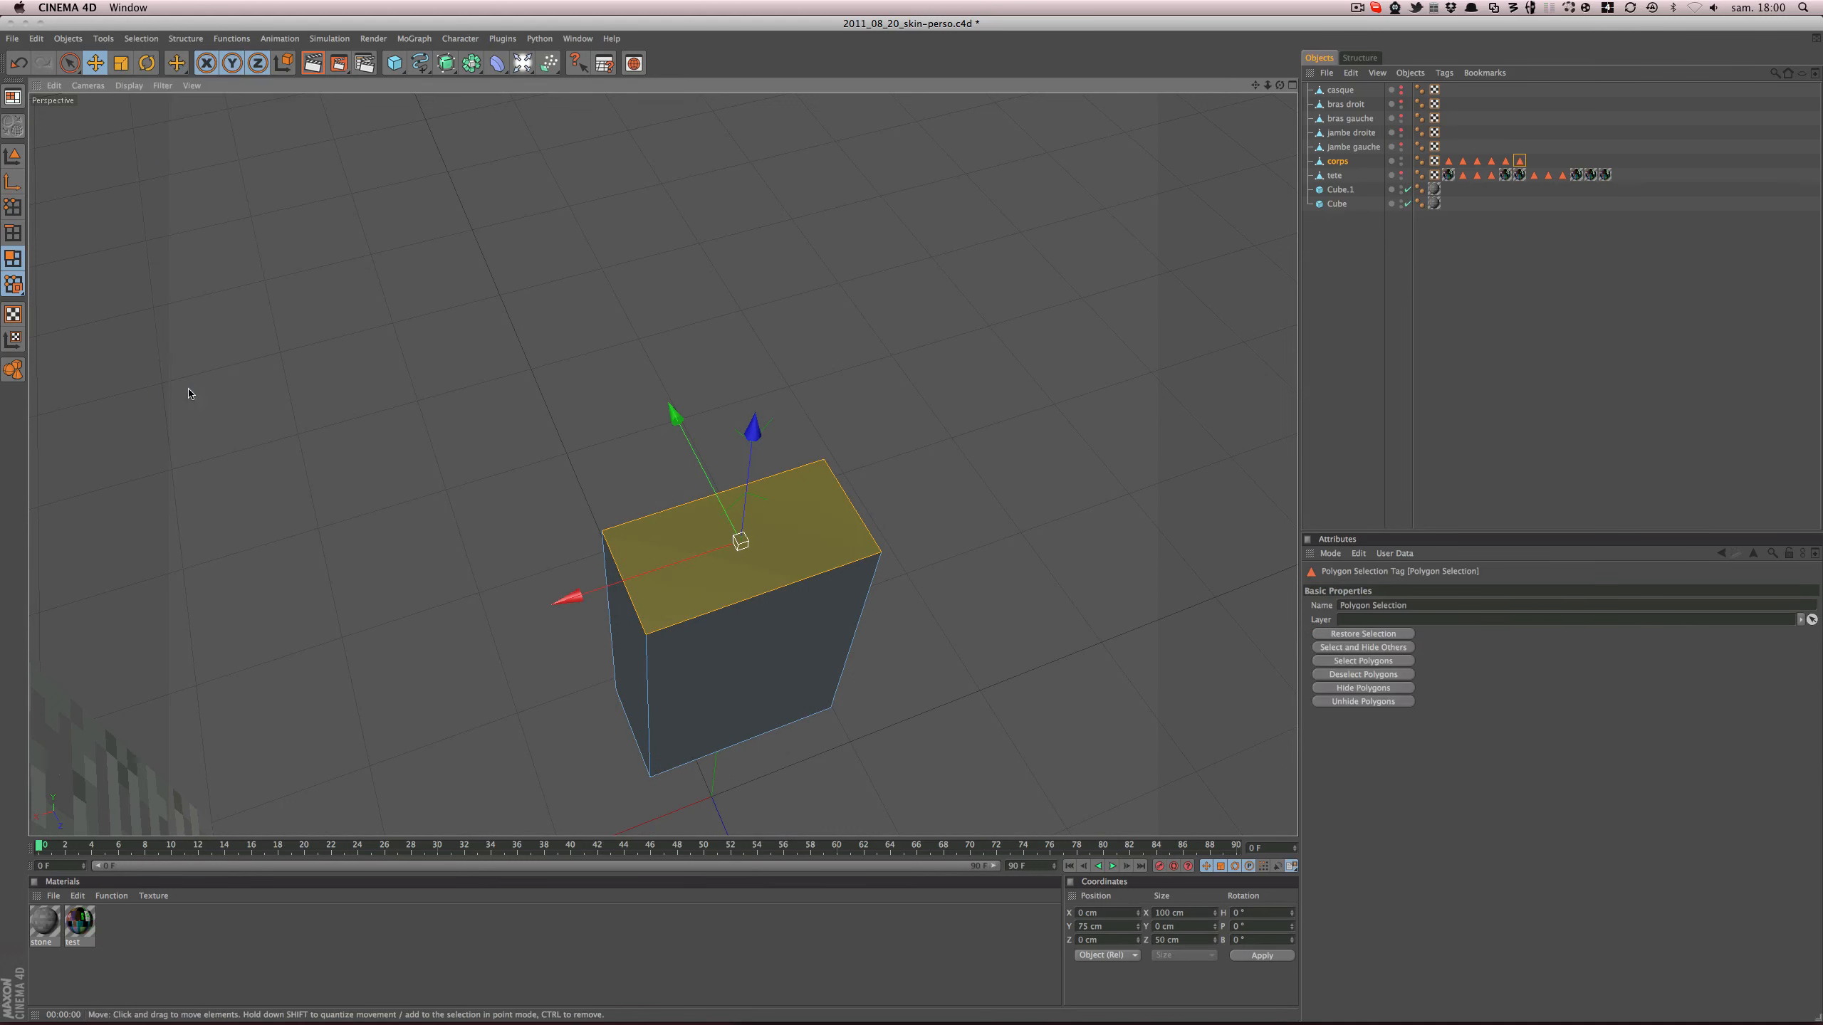
{"action": "double_click", "coordinate": [1362, 606]}
{"action": "type", "text": "cr"}
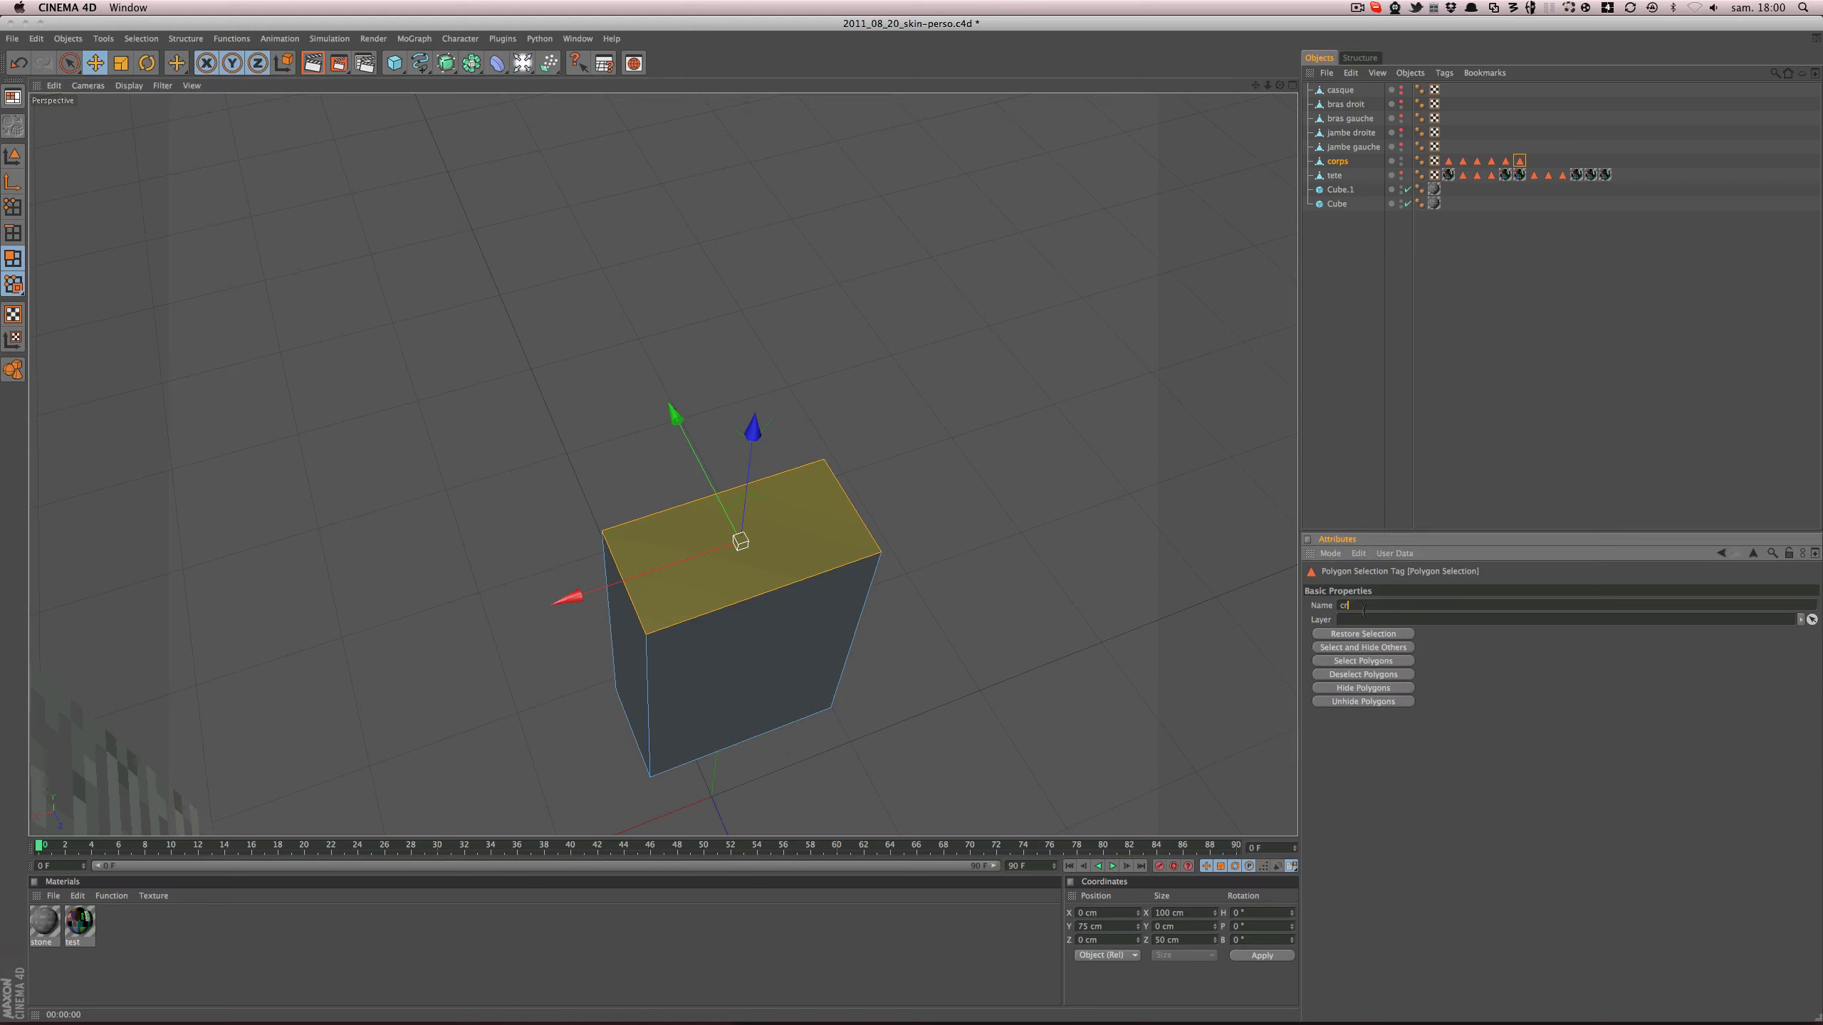
{"action": "type", "text": "ops_dessus"}
{"action": "key", "text": "Return"}
{"action": "left_click", "coordinate": [1446, 446]}
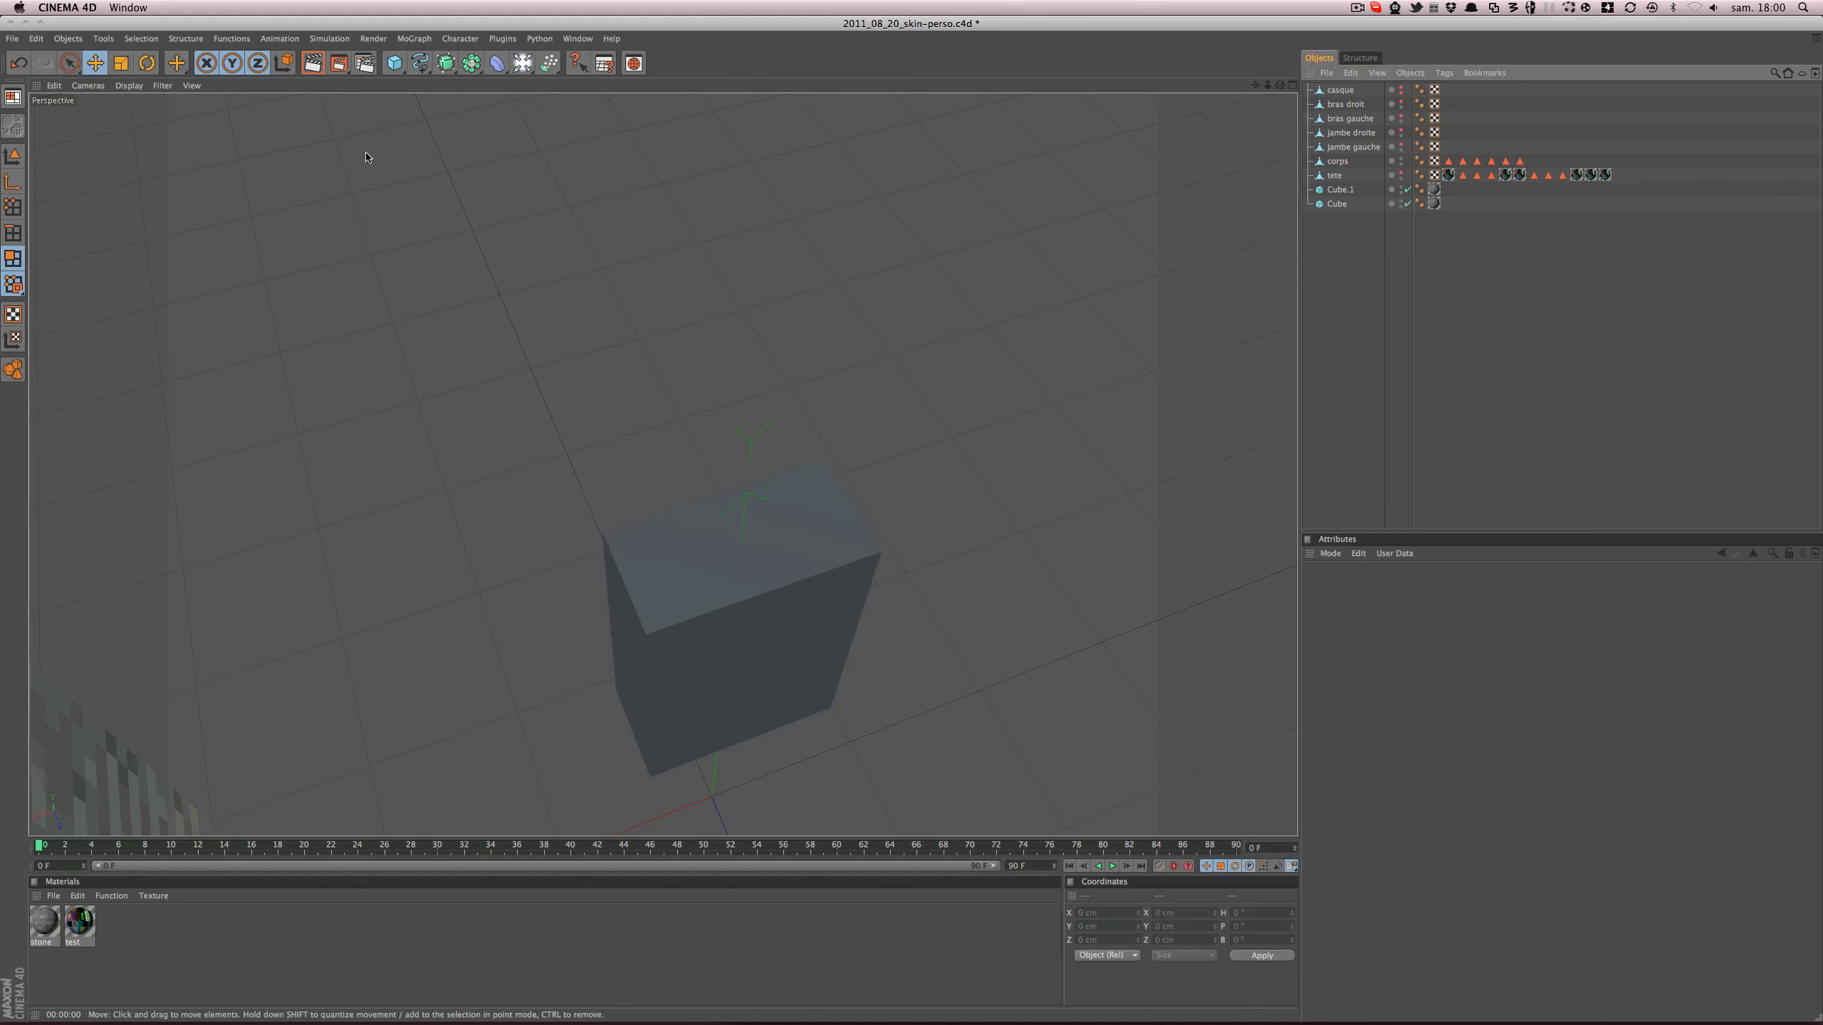
- Switch to model mode and copy the face texture tag of tete onto corps
{"action": "left_click", "coordinate": [13, 155]}
{"action": "left_click_drag", "start_coordinate": [569, 435], "coordinate": [832, 346], "text": "alt"}
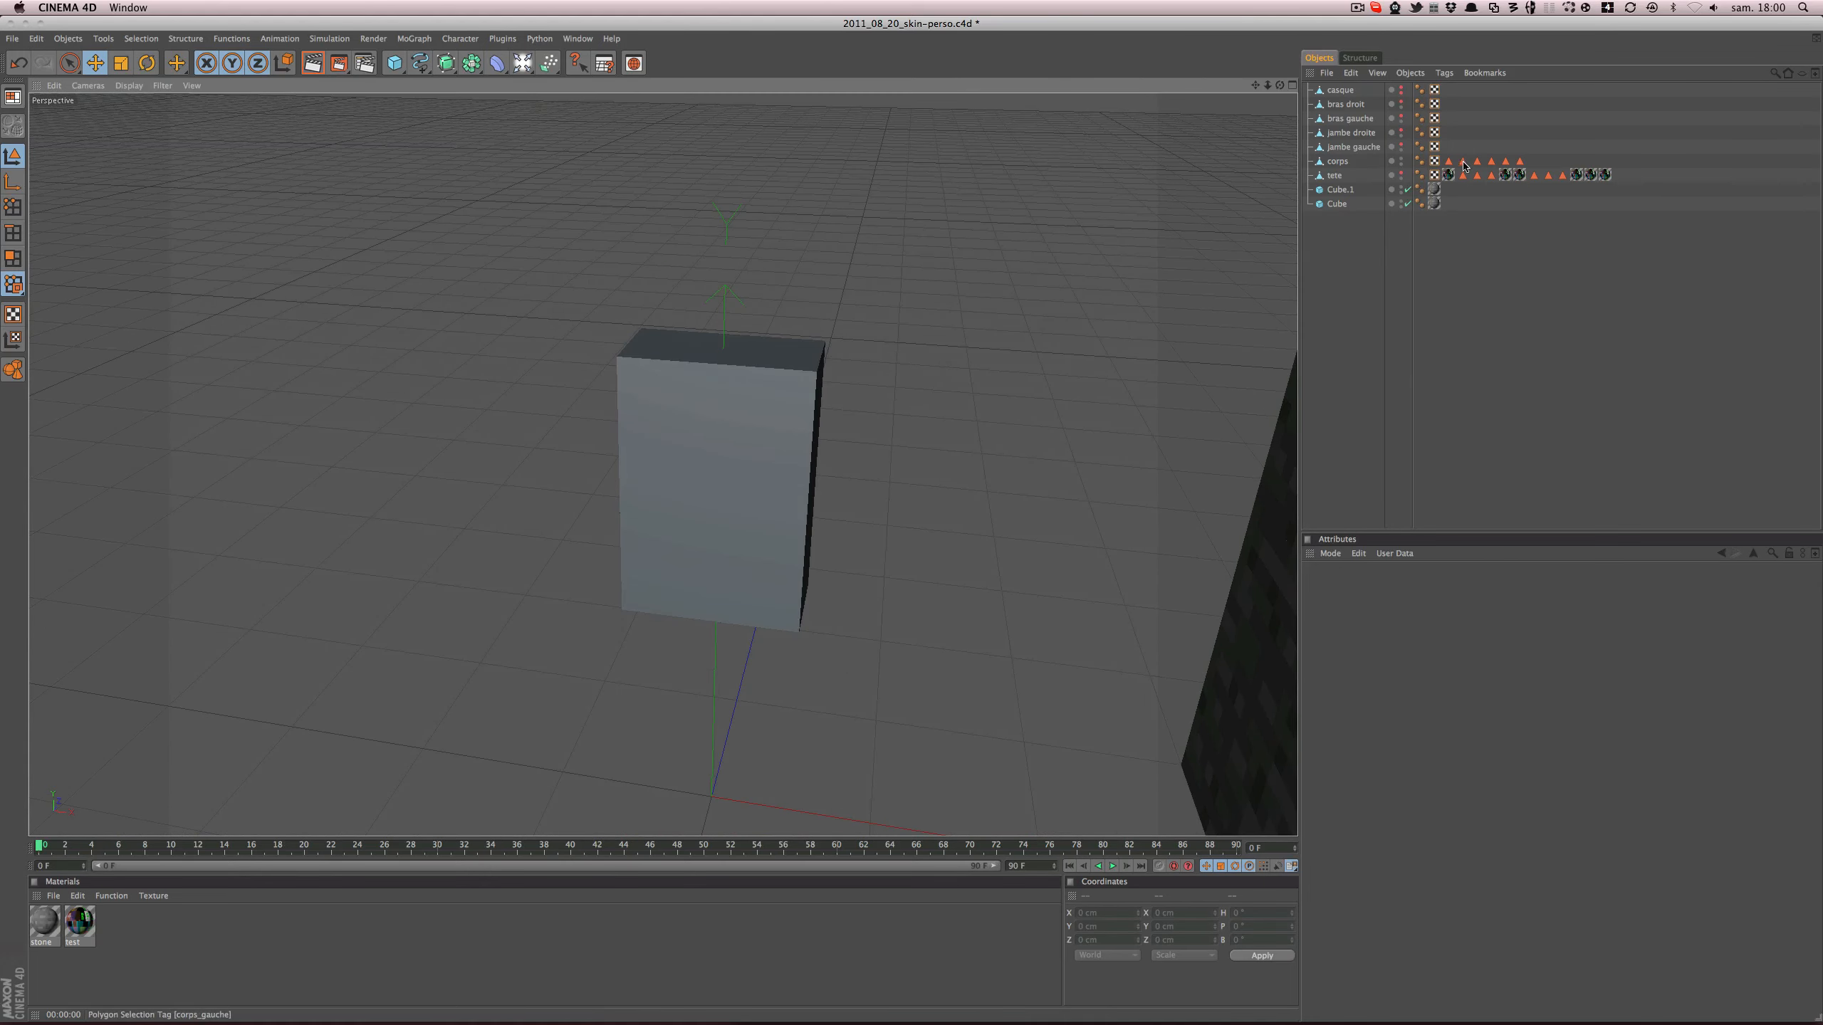
{"action": "left_click_drag", "start_coordinate": [1448, 175], "coordinate": [1536, 161], "text": "ctrl"}
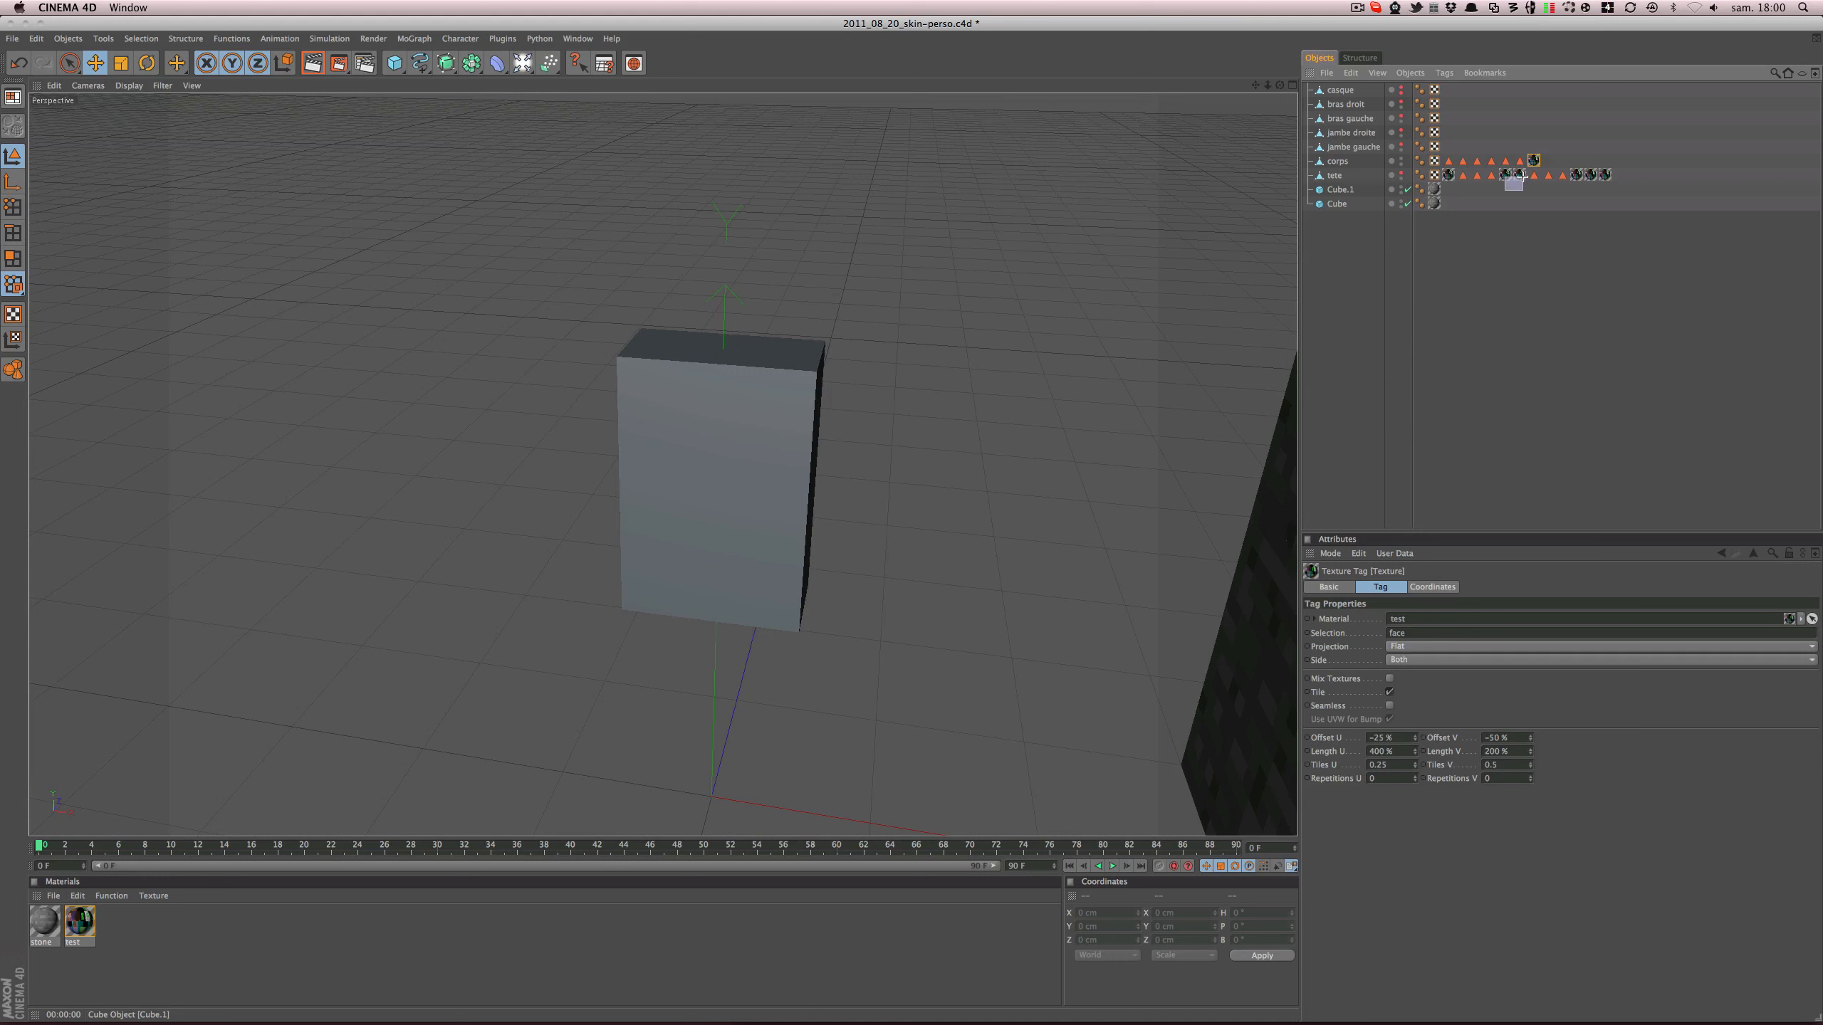
- Group the texture tags of tete together after its polygon selection tags and save the project
{"action": "left_click", "coordinate": [1519, 175], "text": "shift"}
{"action": "mouse_move", "coordinate": [1519, 175]}
{"action": "left_mouse_down"}
{"action": "mouse_move", "coordinate": [1564, 176]}
{"action": "mouse_move", "coordinate": [1457, 180]}
{"action": "mouse_move", "coordinate": [1538, 183]}
{"action": "left_mouse_up"}
{"action": "left_click", "coordinate": [1531, 193]}
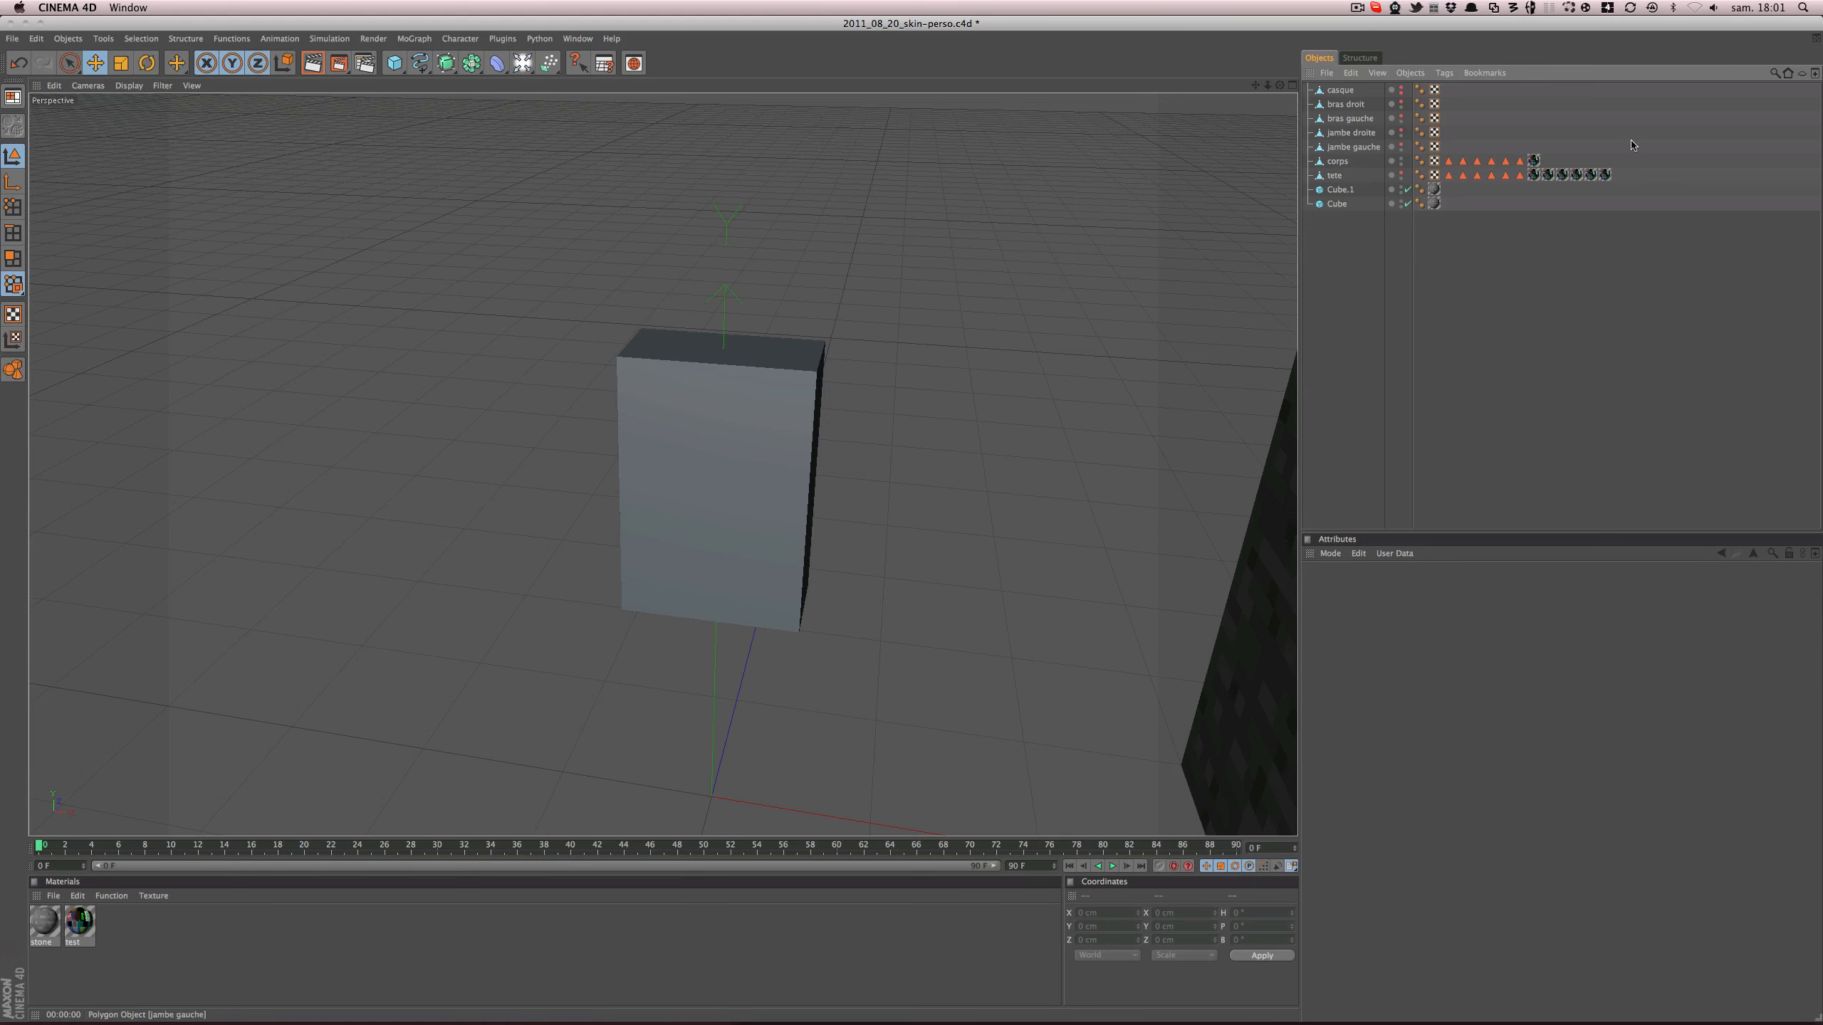
{"action": "left_click_drag", "start_coordinate": [1628, 126], "coordinate": [1527, 183]}
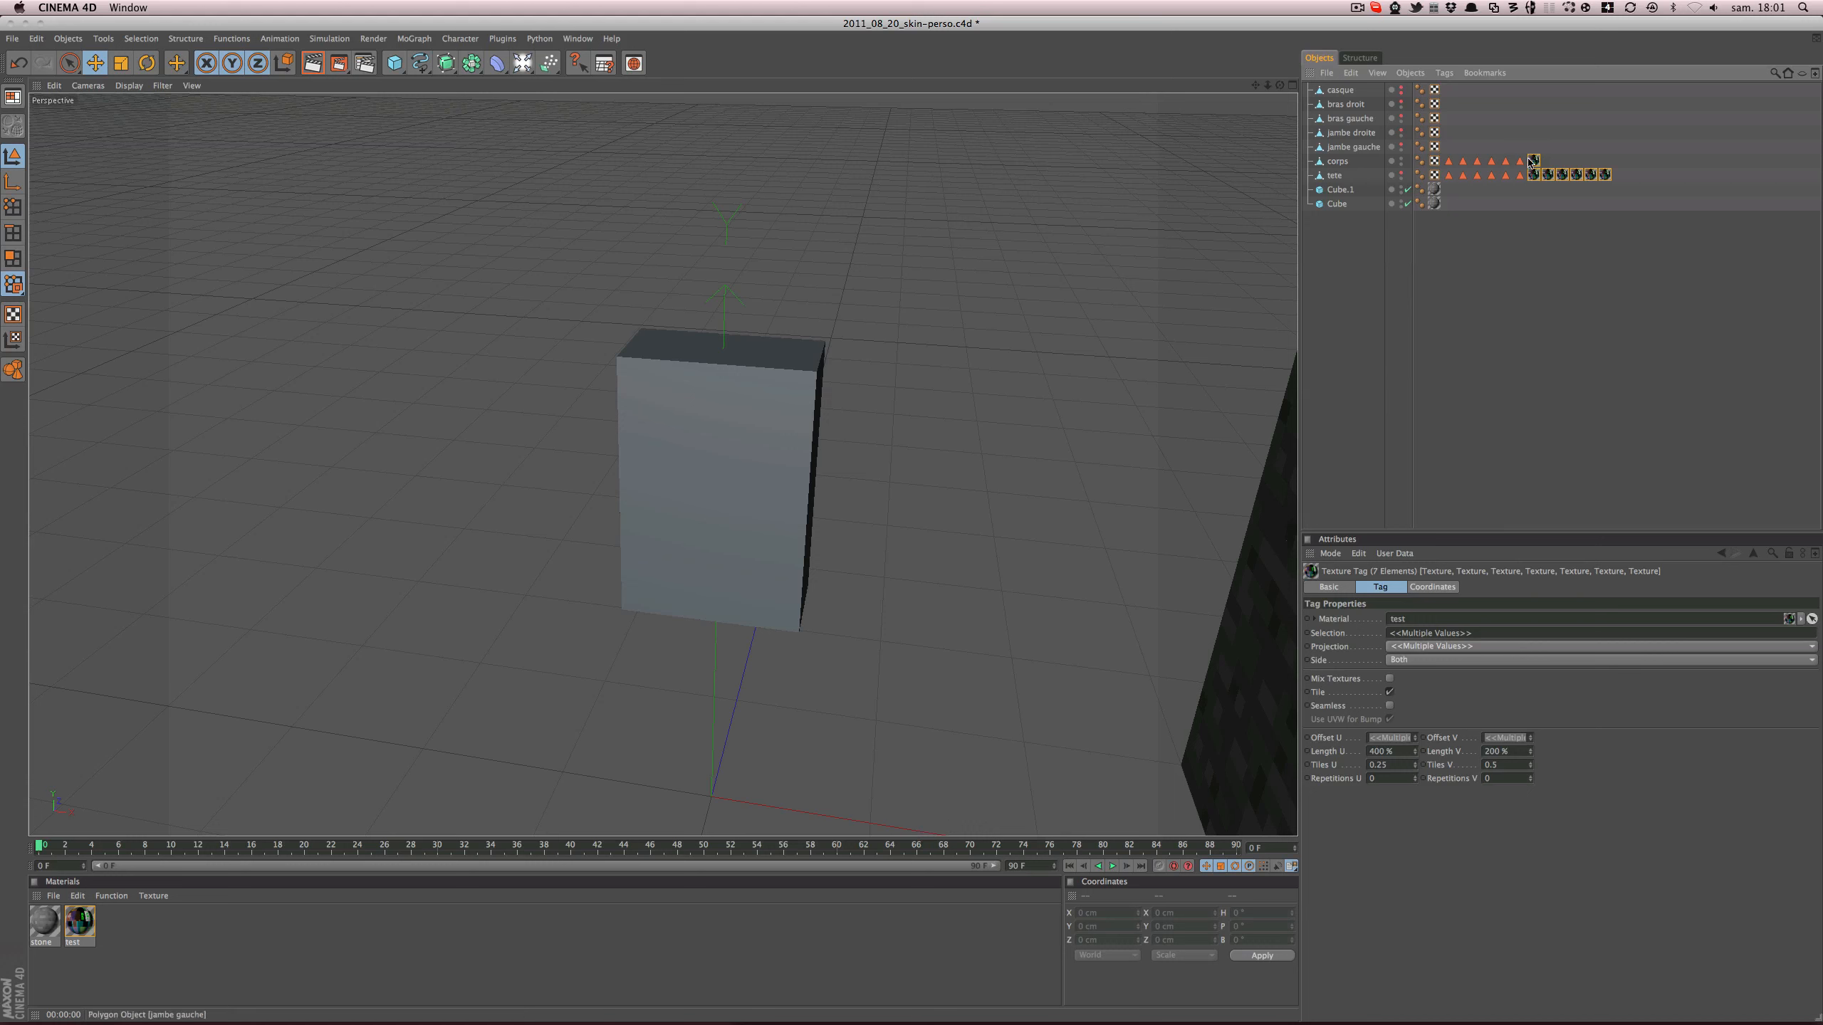
{"action": "left_click", "coordinate": [1657, 163]}
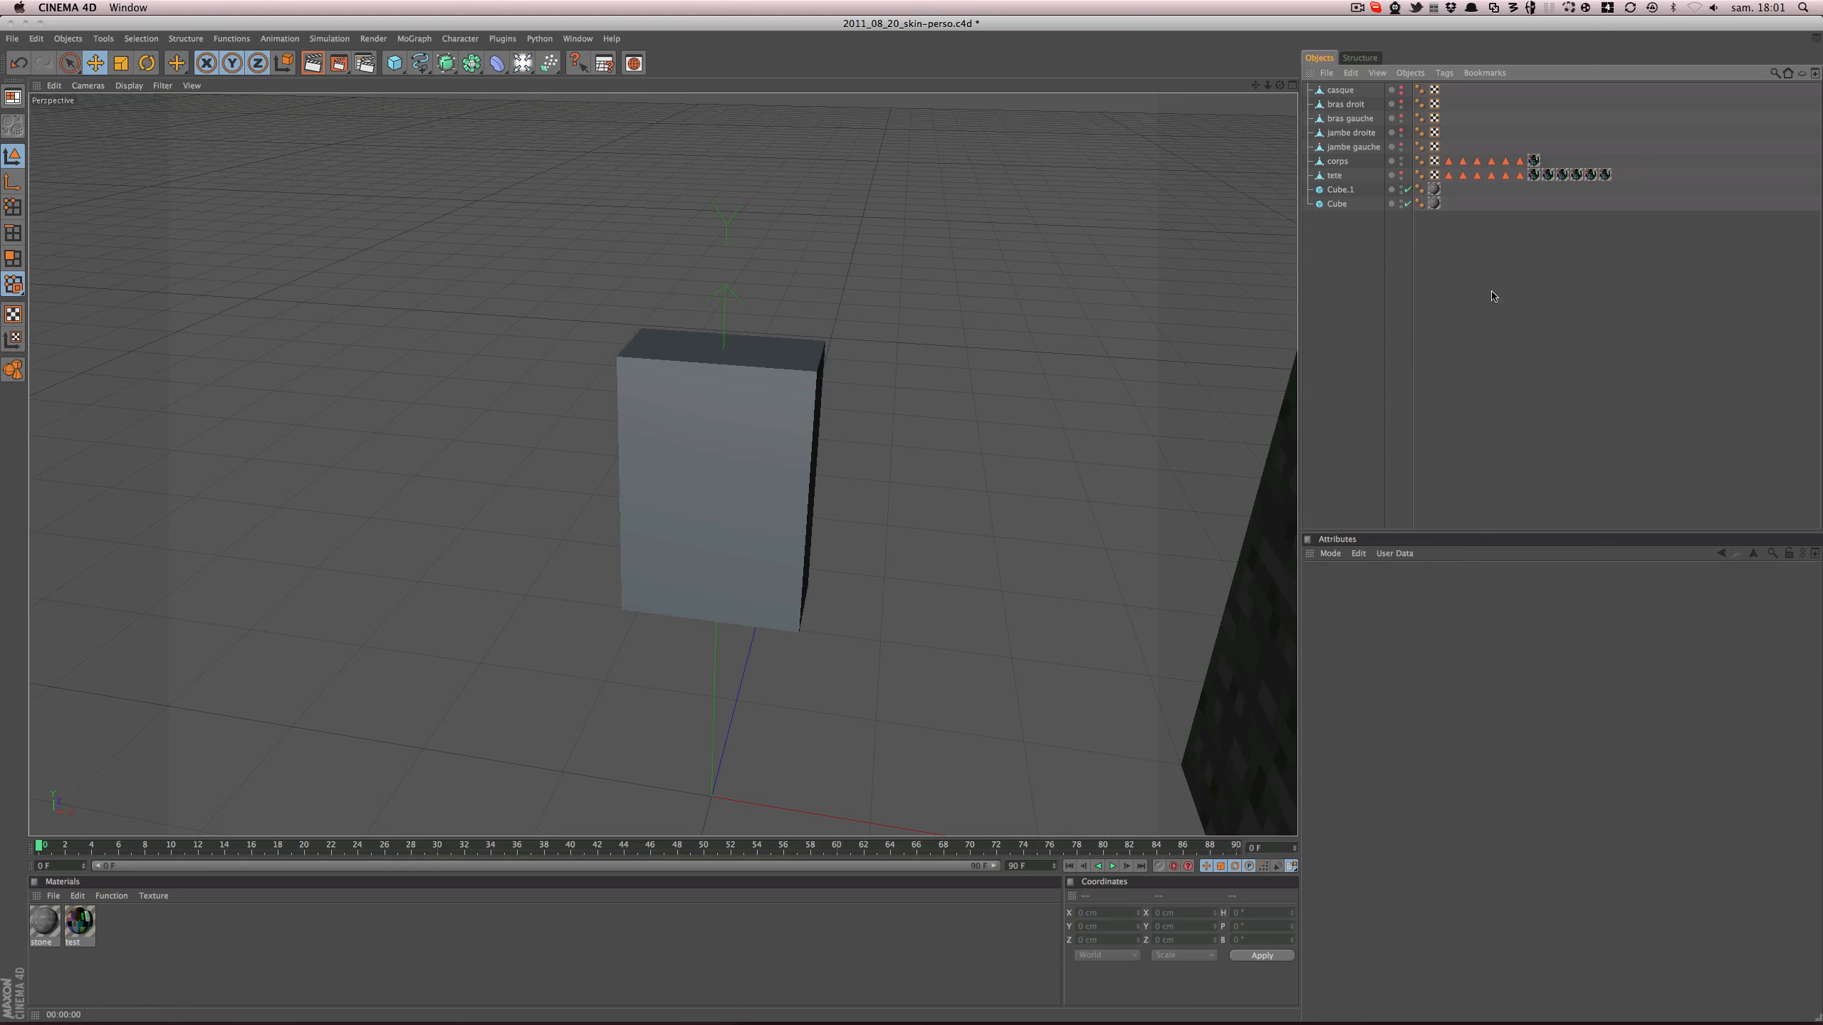
{"action": "key", "text": "super+s"}
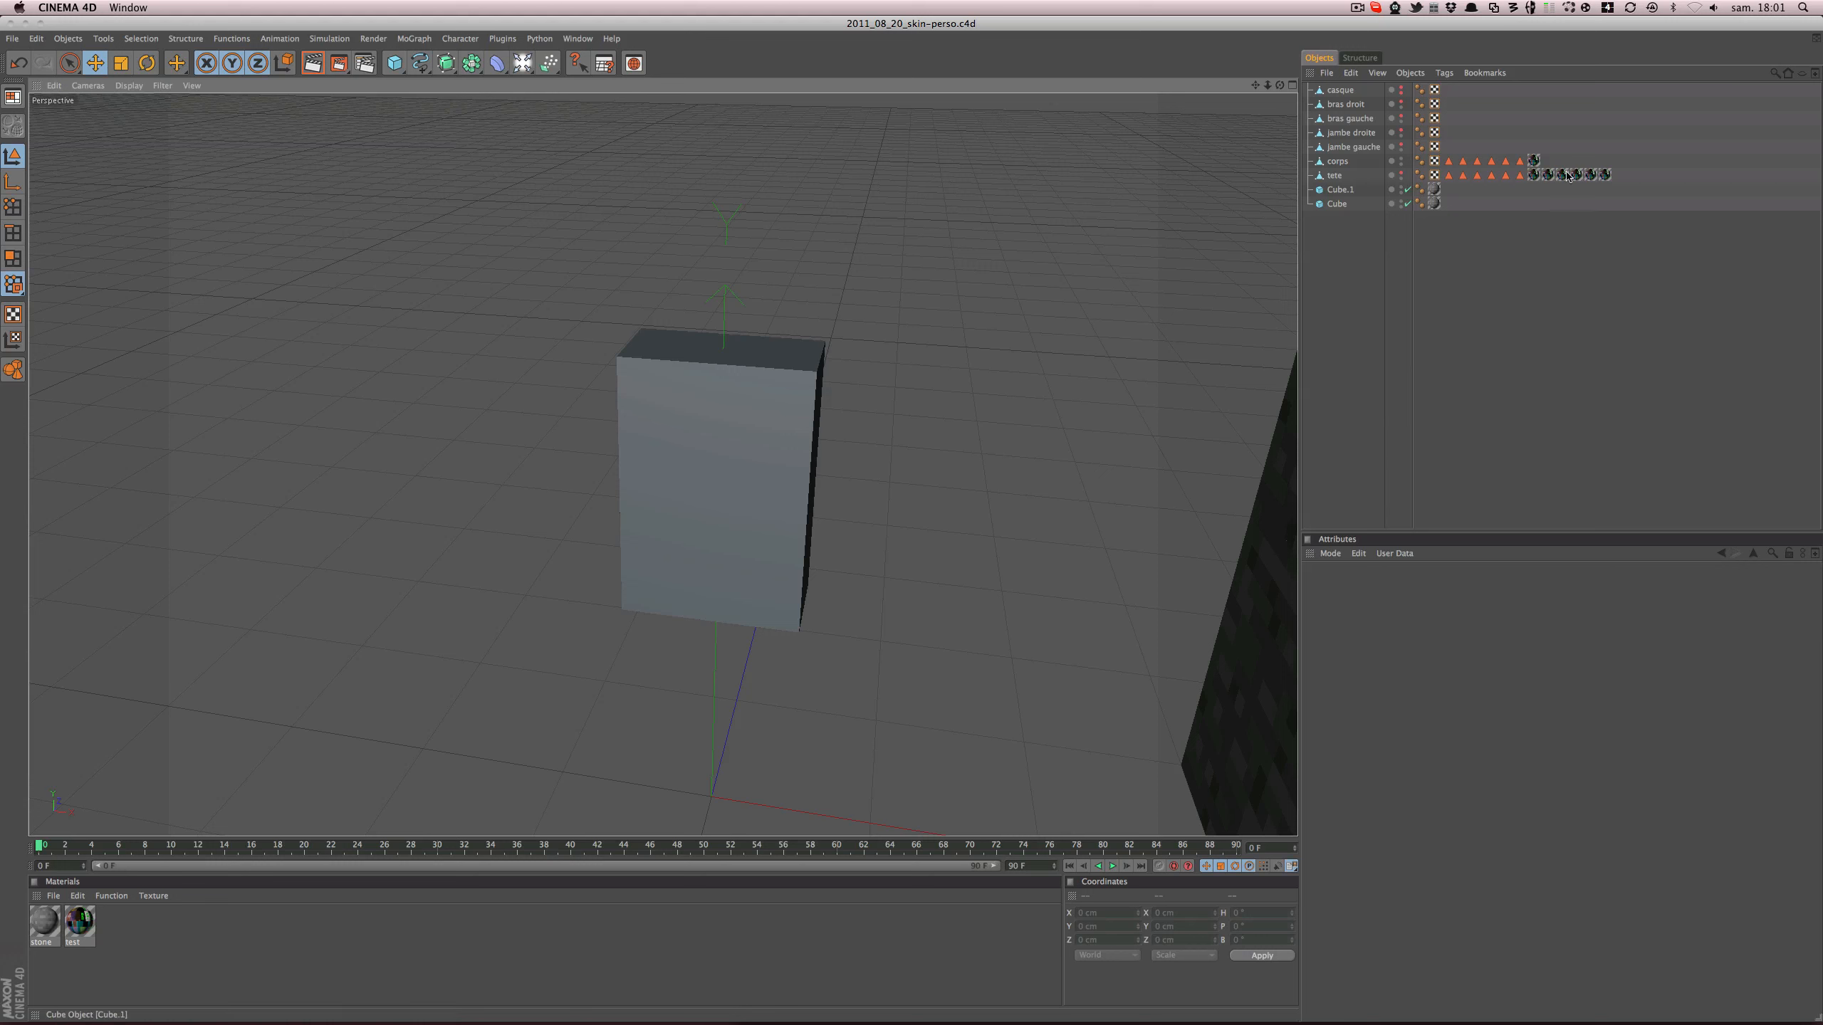
- Limit the corps texture tag to corps_face, consult the skin map in Fireworks, and set Offset U to -100 % and Offset V to -112 %
{"action": "left_click", "coordinate": [1532, 160]}
{"action": "left_click_drag", "start_coordinate": [1448, 160], "coordinate": [1419, 632]}
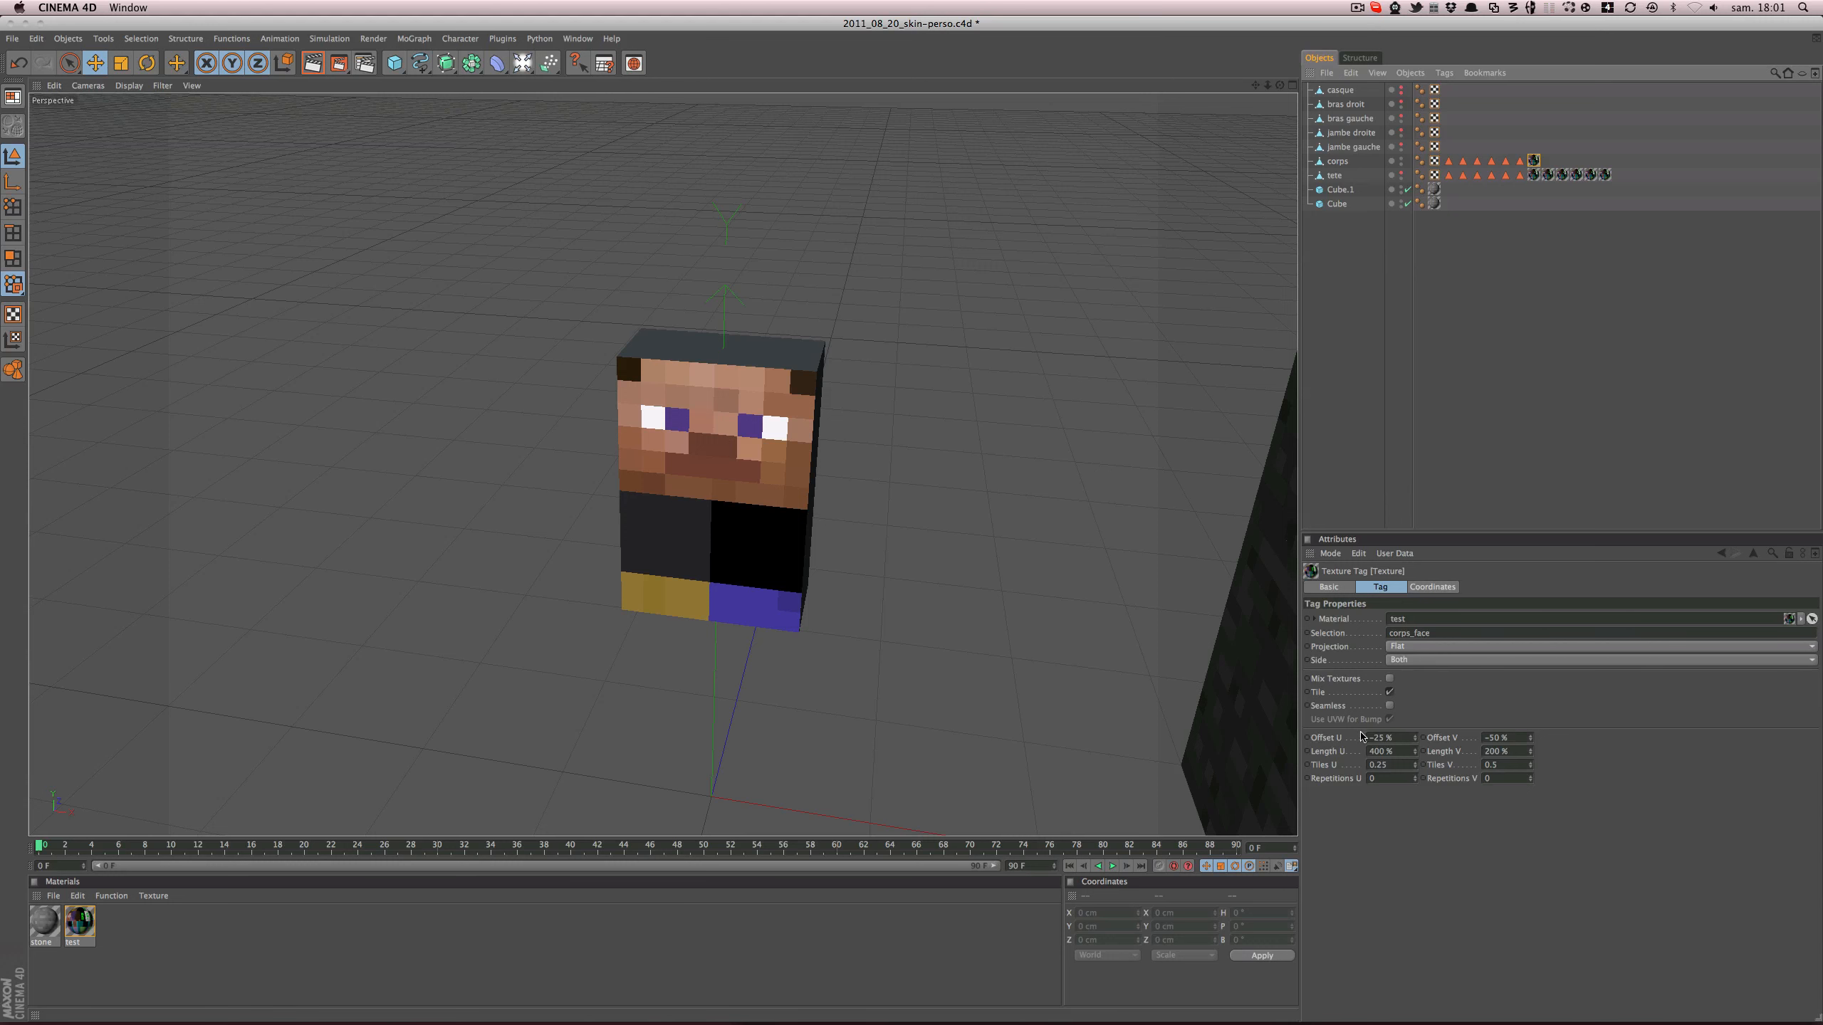
{"action": "key", "text": "super+Tab"}
{"action": "key", "text": "super+Tab"}
{"action": "key", "text": "super+shift+Tab"}
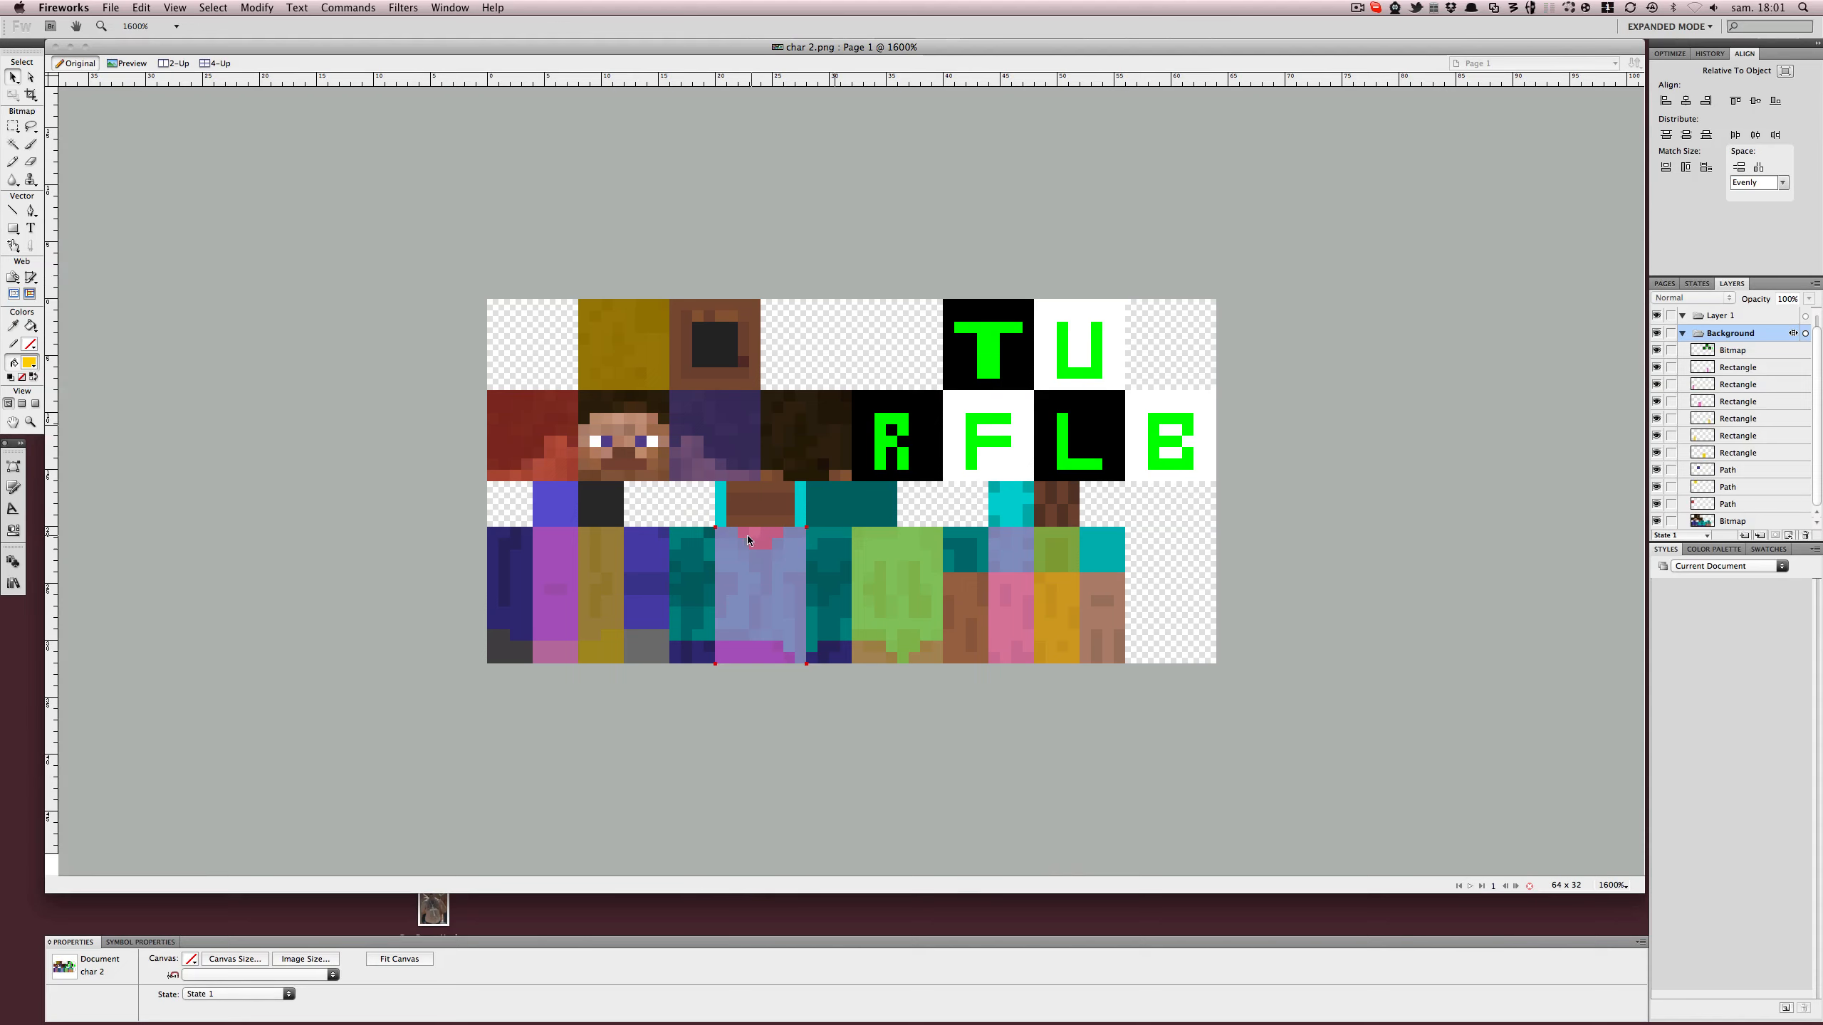
{"action": "key", "text": "ctrl+Down"}
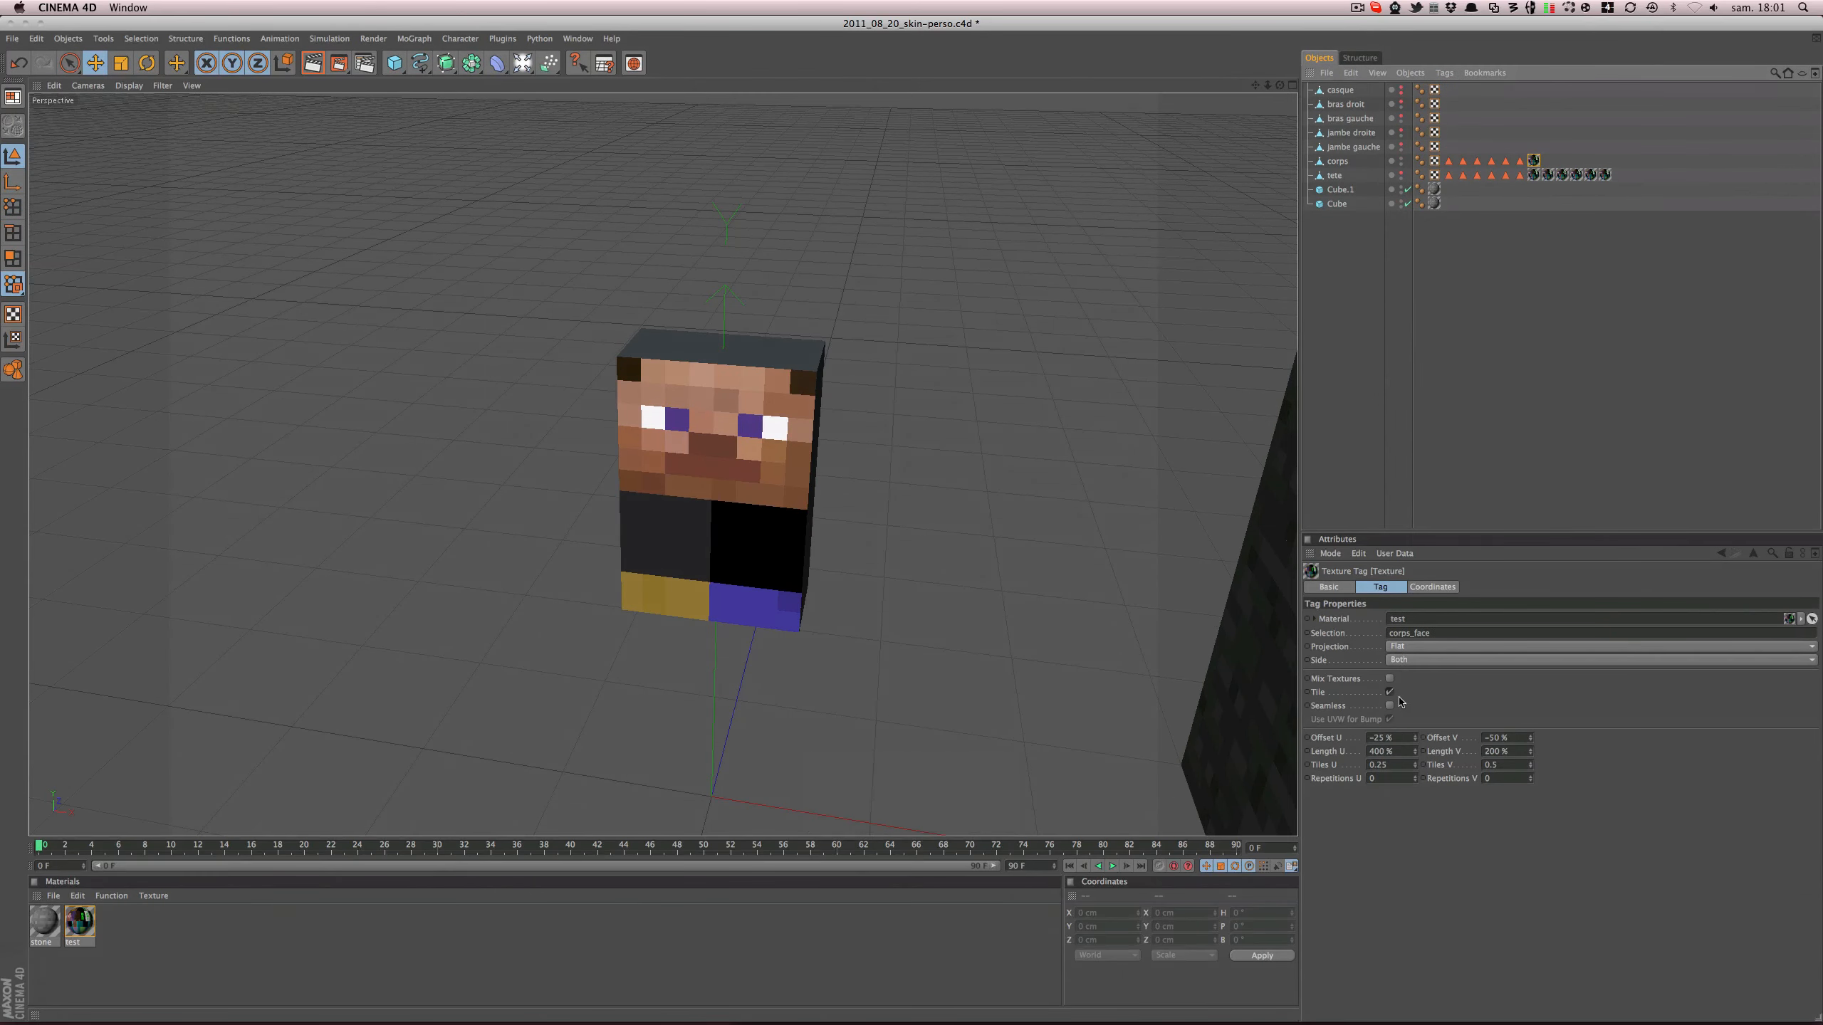
{"action": "left_click_drag", "start_coordinate": [1413, 737], "coordinate": [1362, 737]}
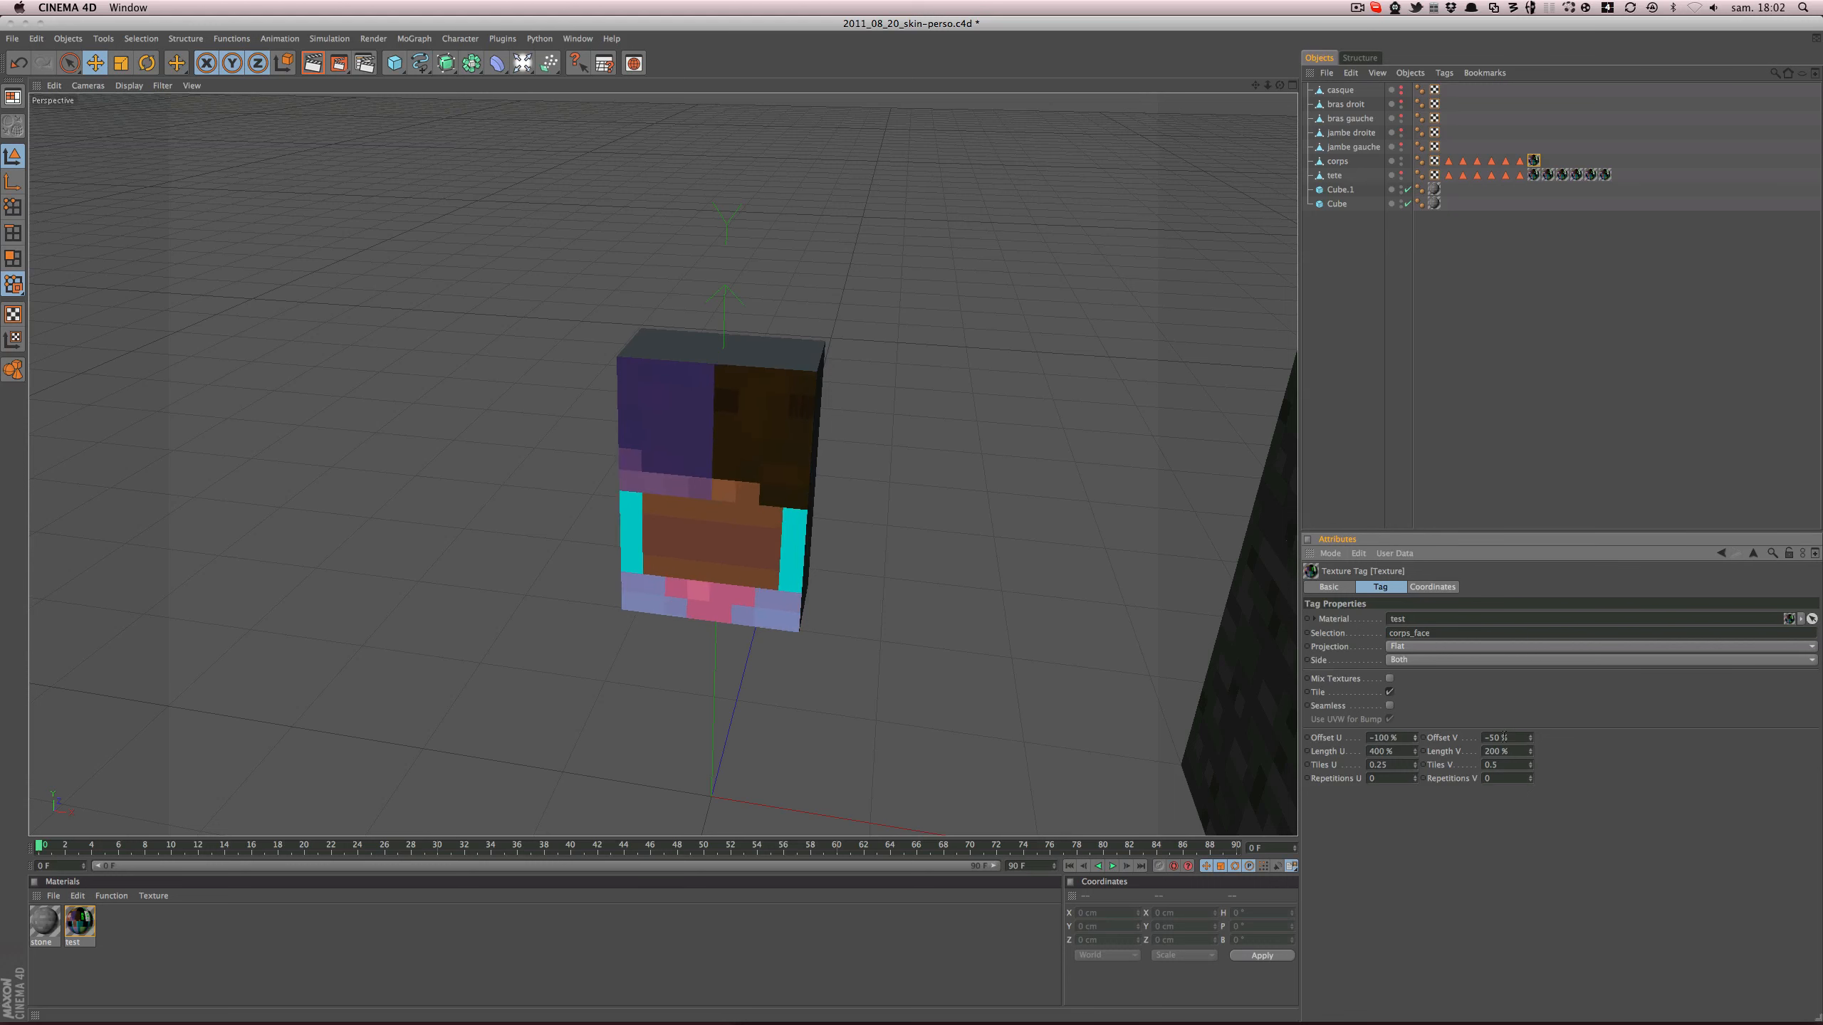
{"action": "left_click_drag", "start_coordinate": [1530, 737], "coordinate": [1502, 737]}
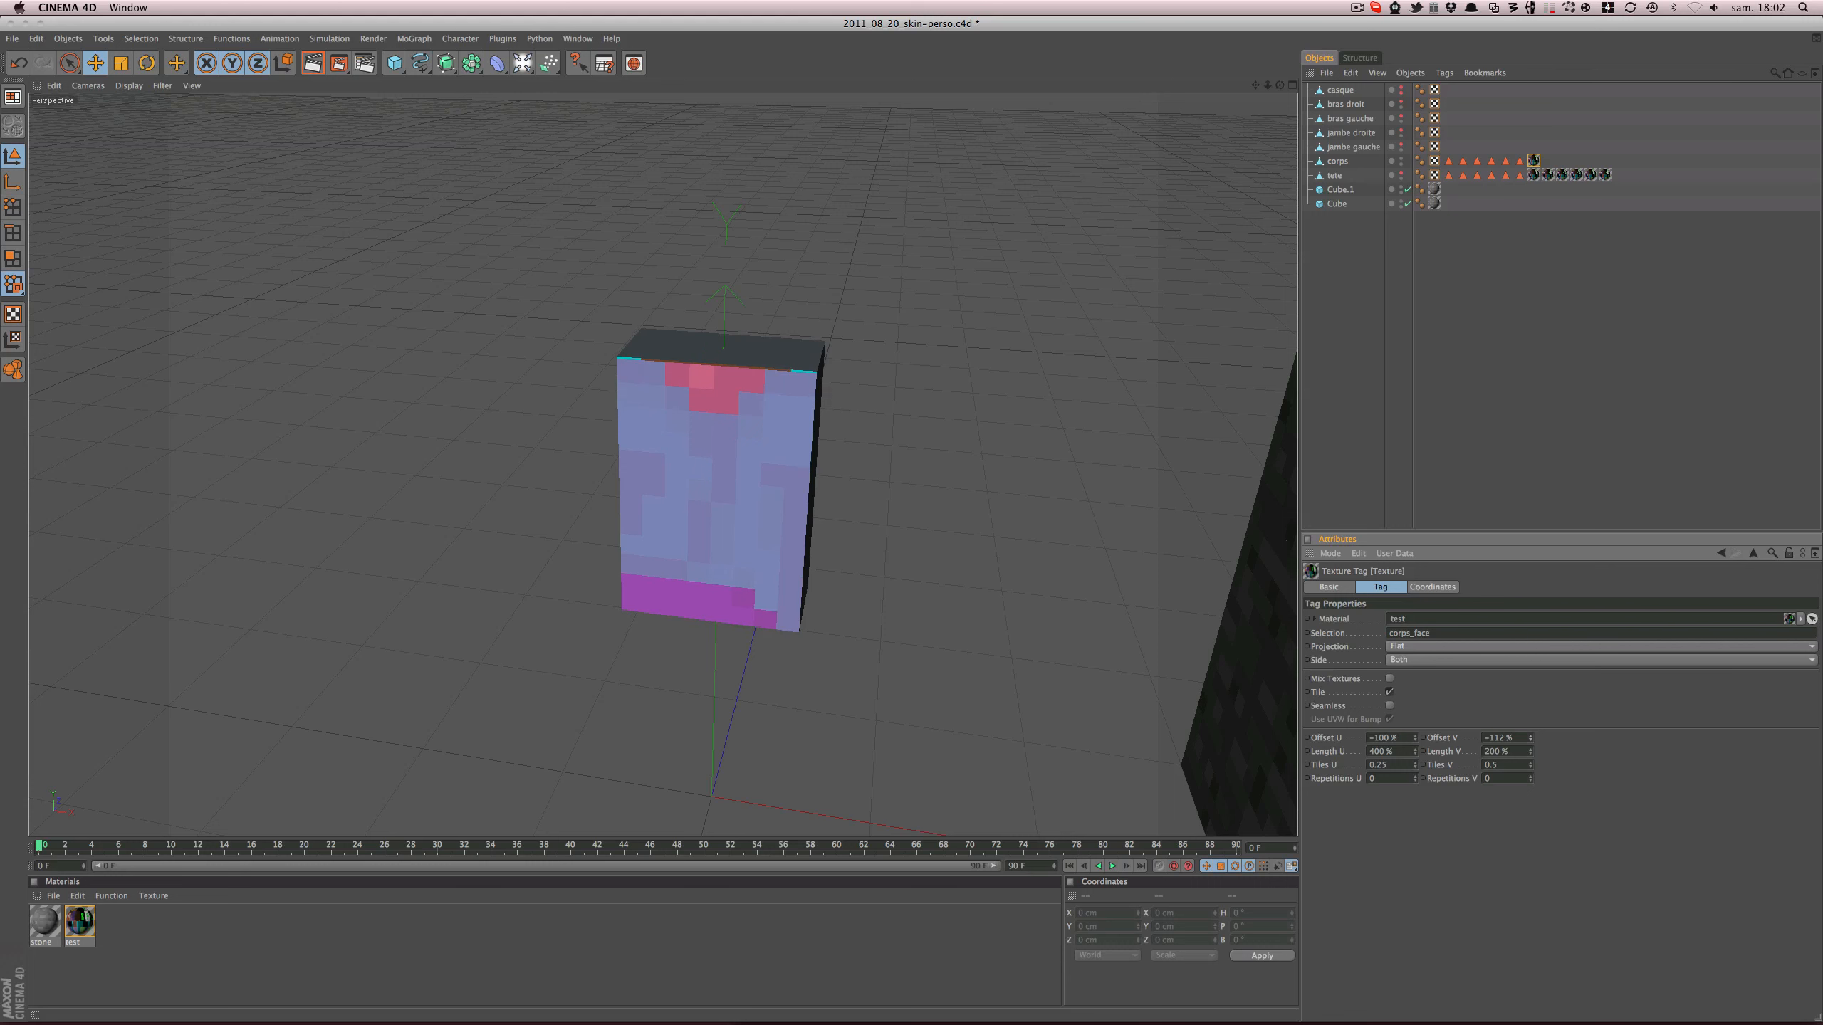
- Hide tete from renders and render the view to check the texture on the body's front
{"action": "left_click_drag", "start_coordinate": [939, 598], "coordinate": [916, 585], "text": "alt"}
{"action": "key", "text": "super+r"}
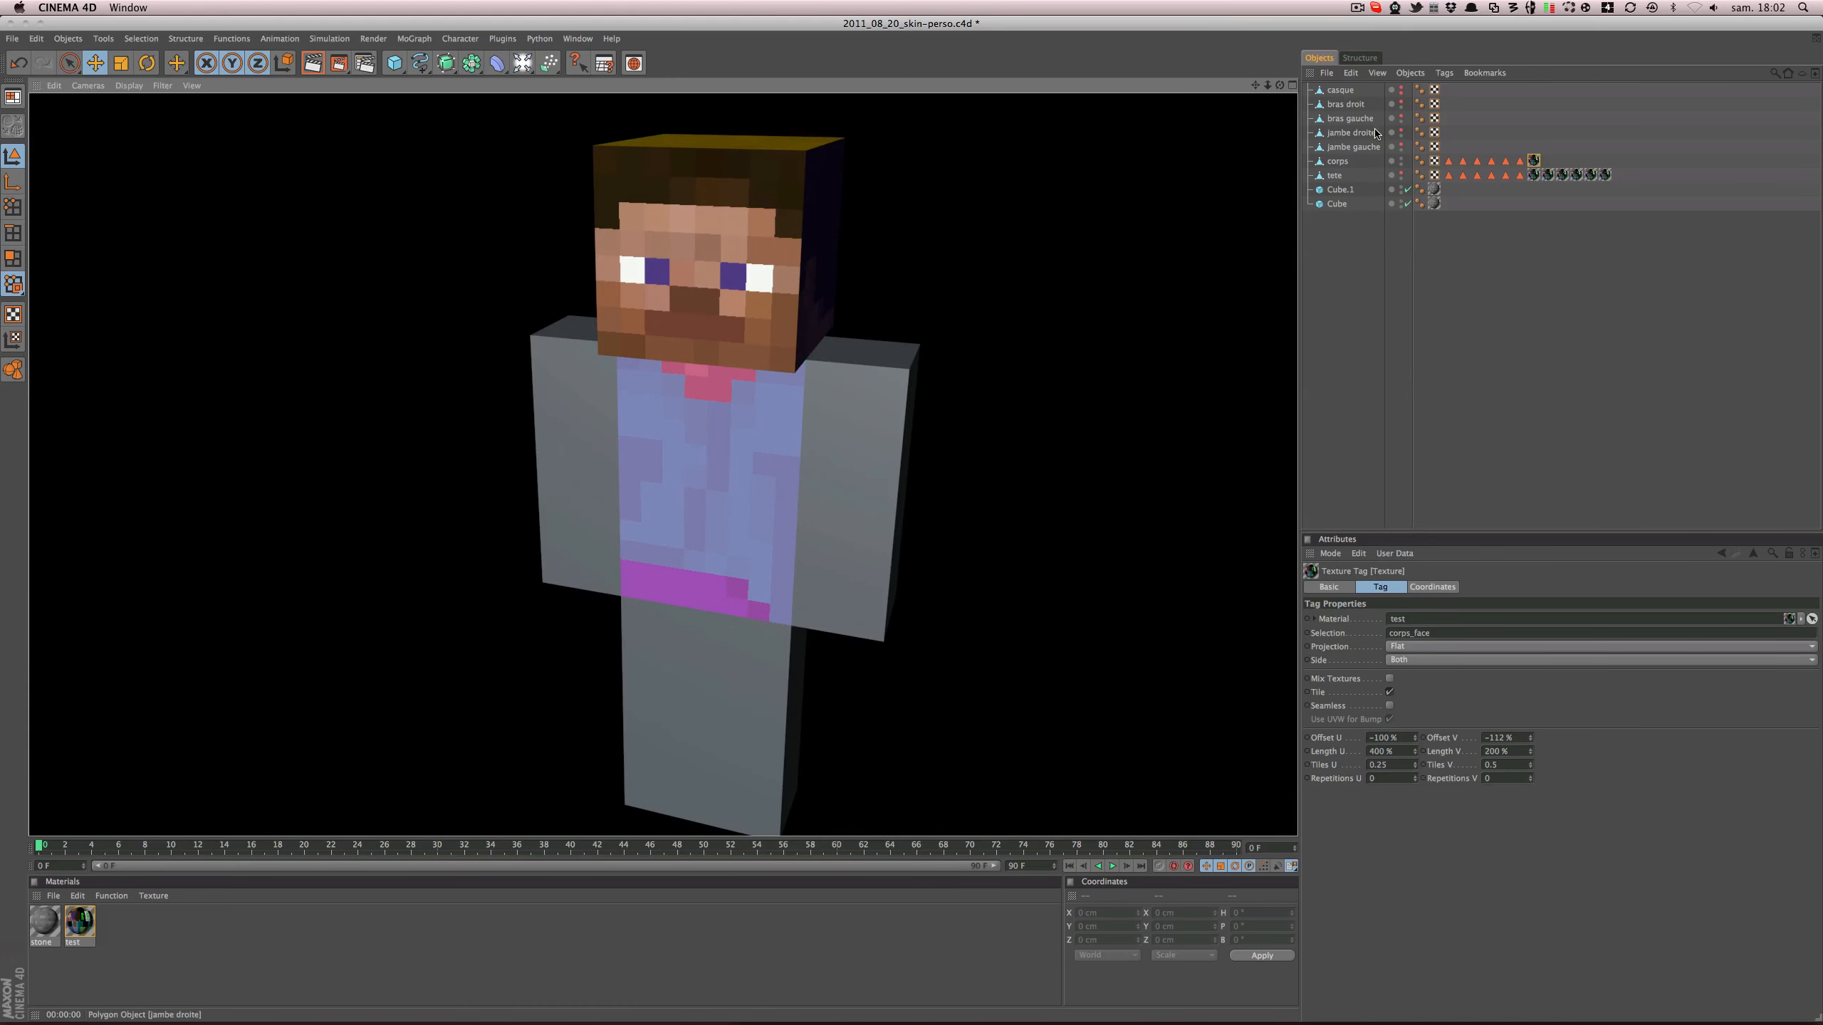
{"action": "double_click", "coordinate": [1400, 177]}
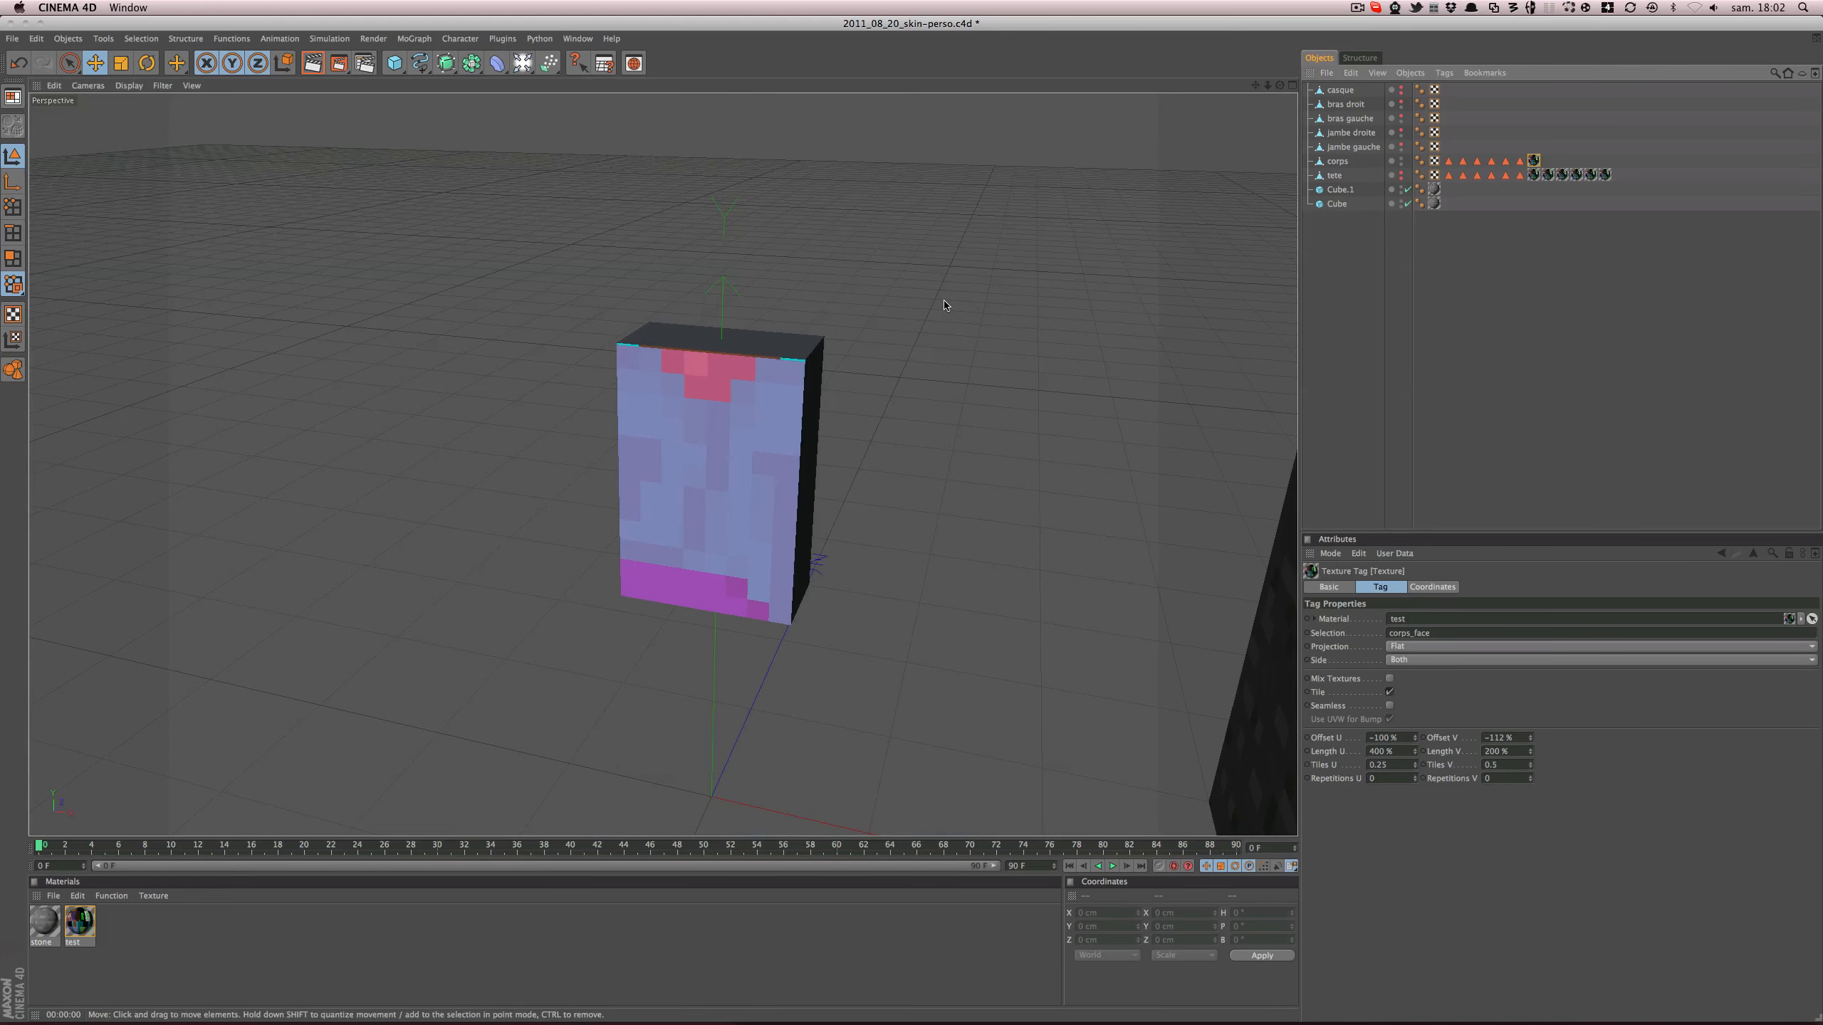
{"action": "key", "text": "super+r"}
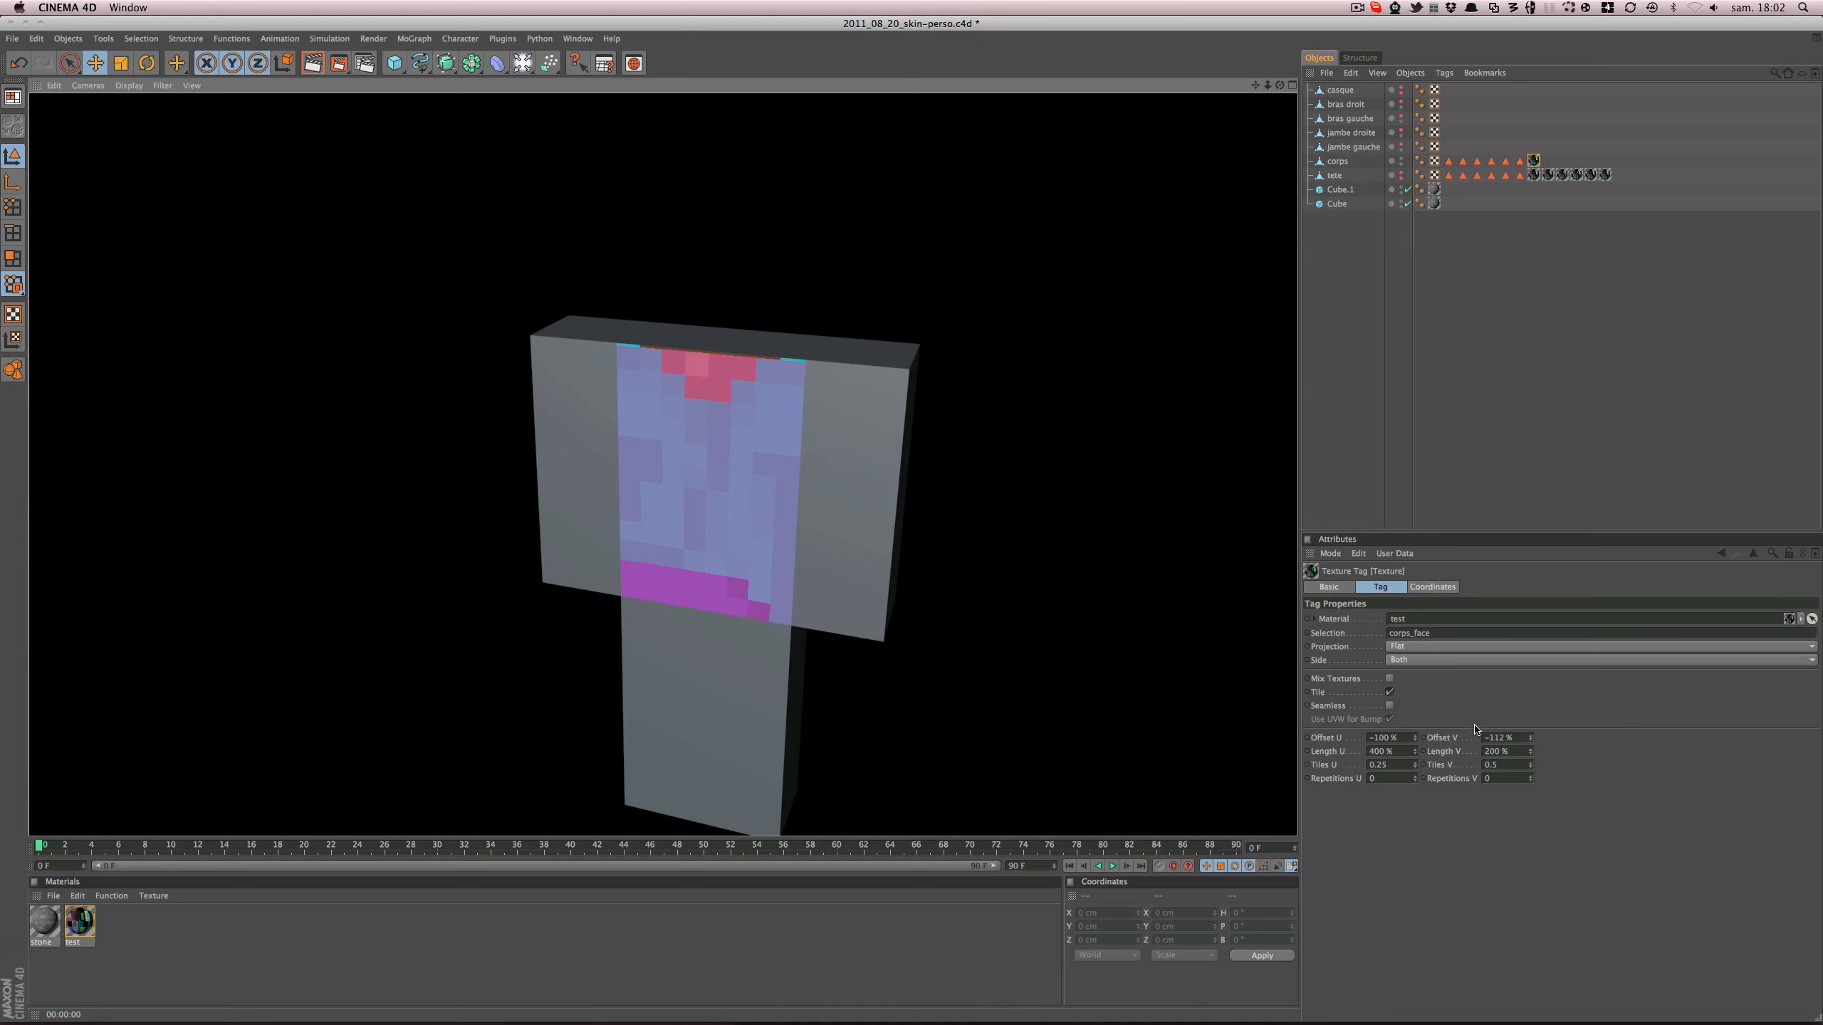
- Try an Offset V of -113 % on the corps_face texture tag and render the view
{"action": "left_click", "coordinate": [1529, 735]}
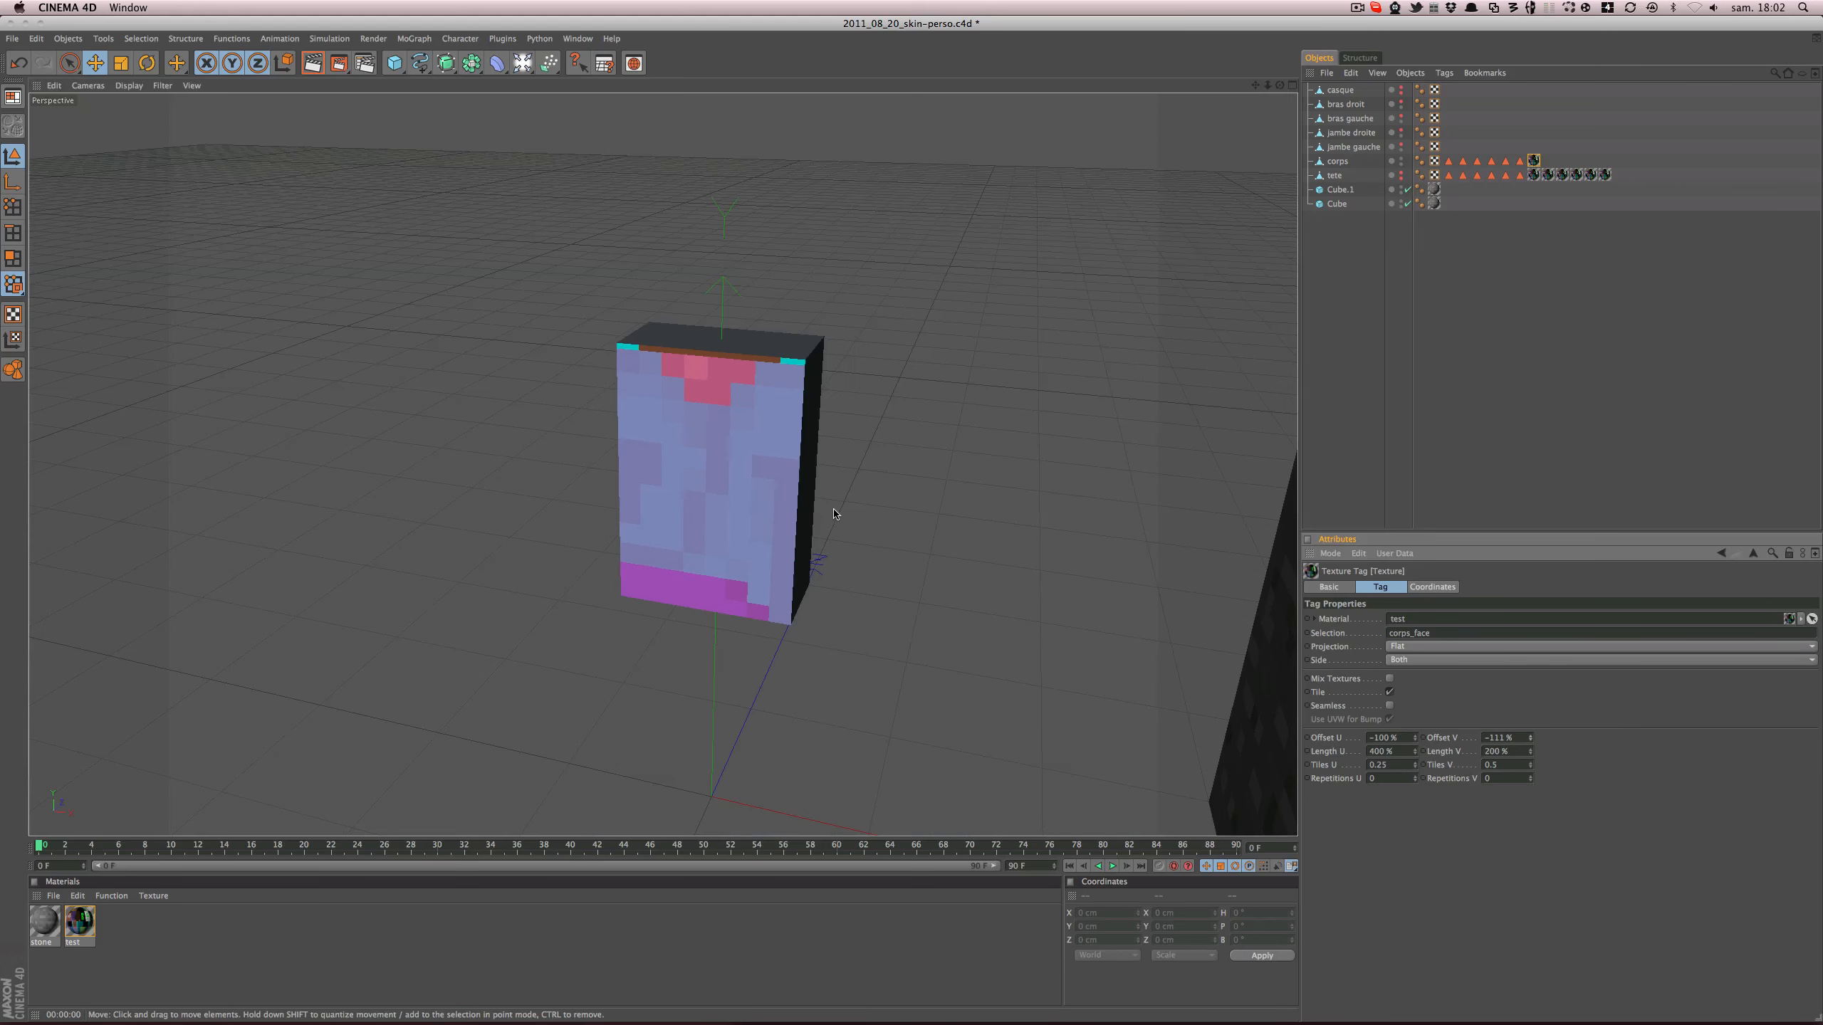
{"action": "left_click", "coordinate": [1530, 741]}
{"action": "left_click", "coordinate": [1530, 740]}
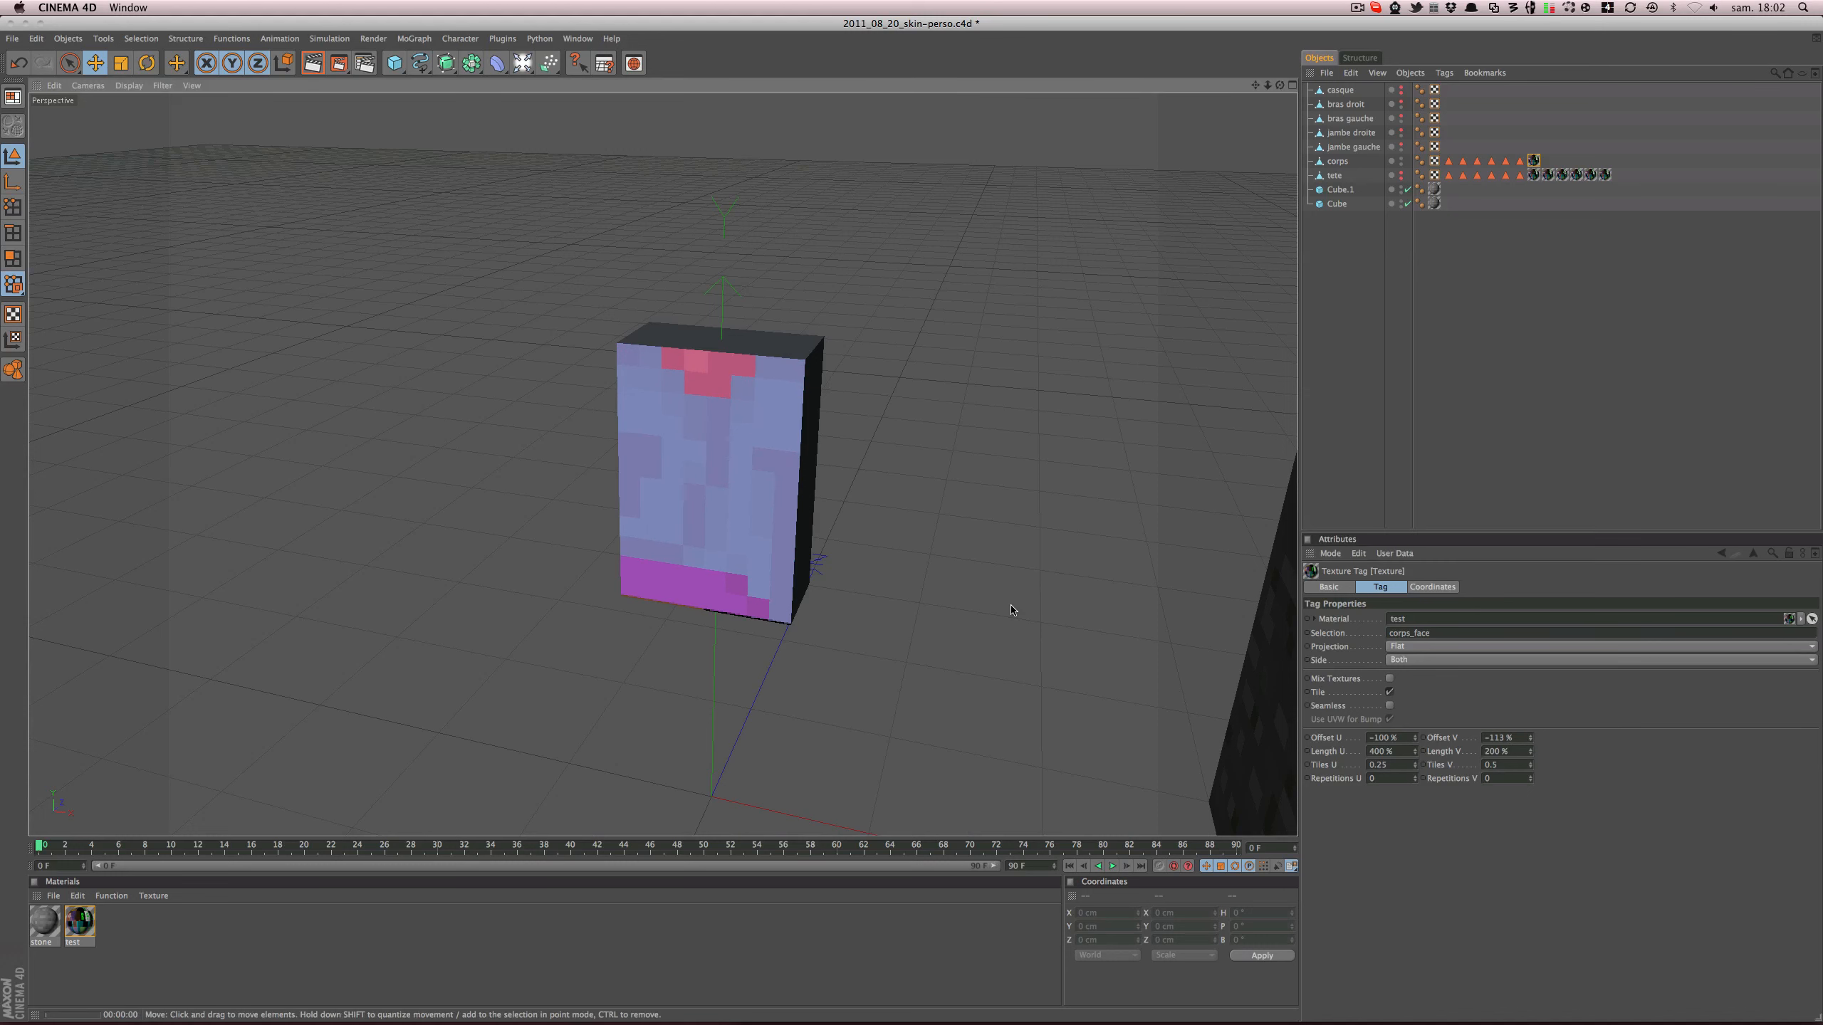
{"action": "key", "text": "super+r"}
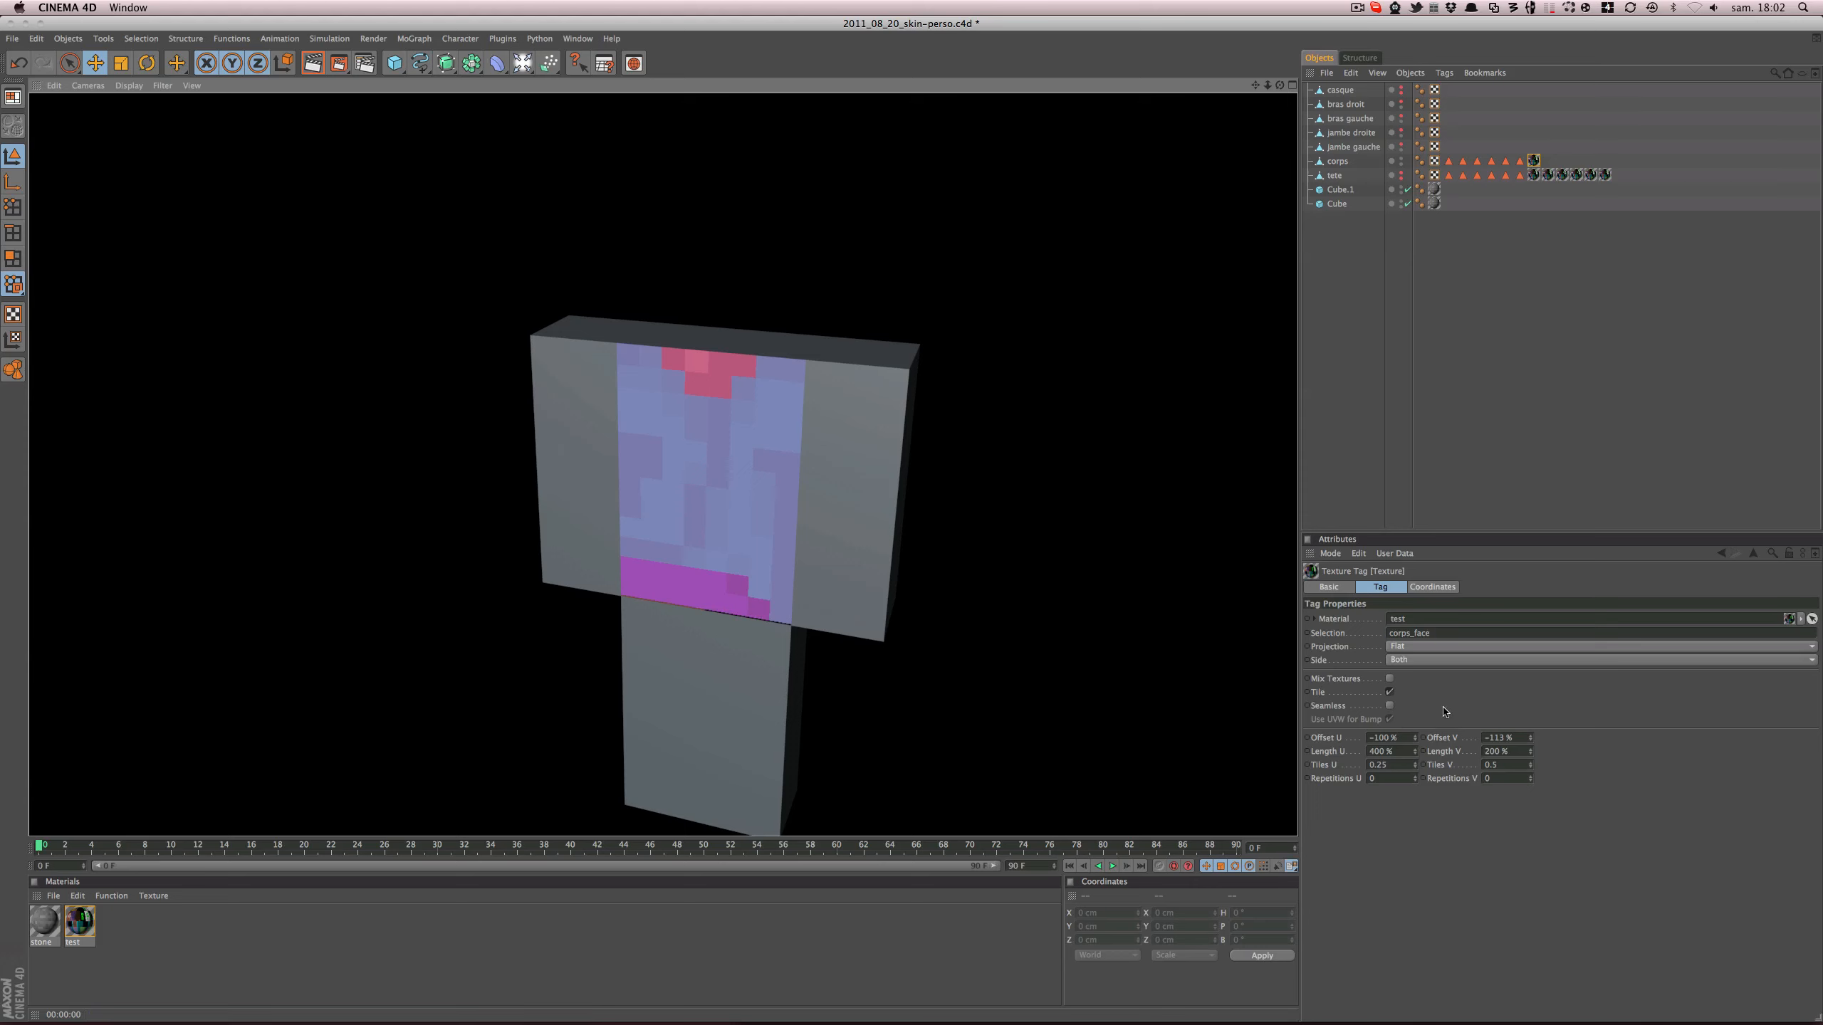
- Set the corps_face texture tag's Offset V to -112.5 %
{"action": "left_click", "coordinate": [1499, 738]}
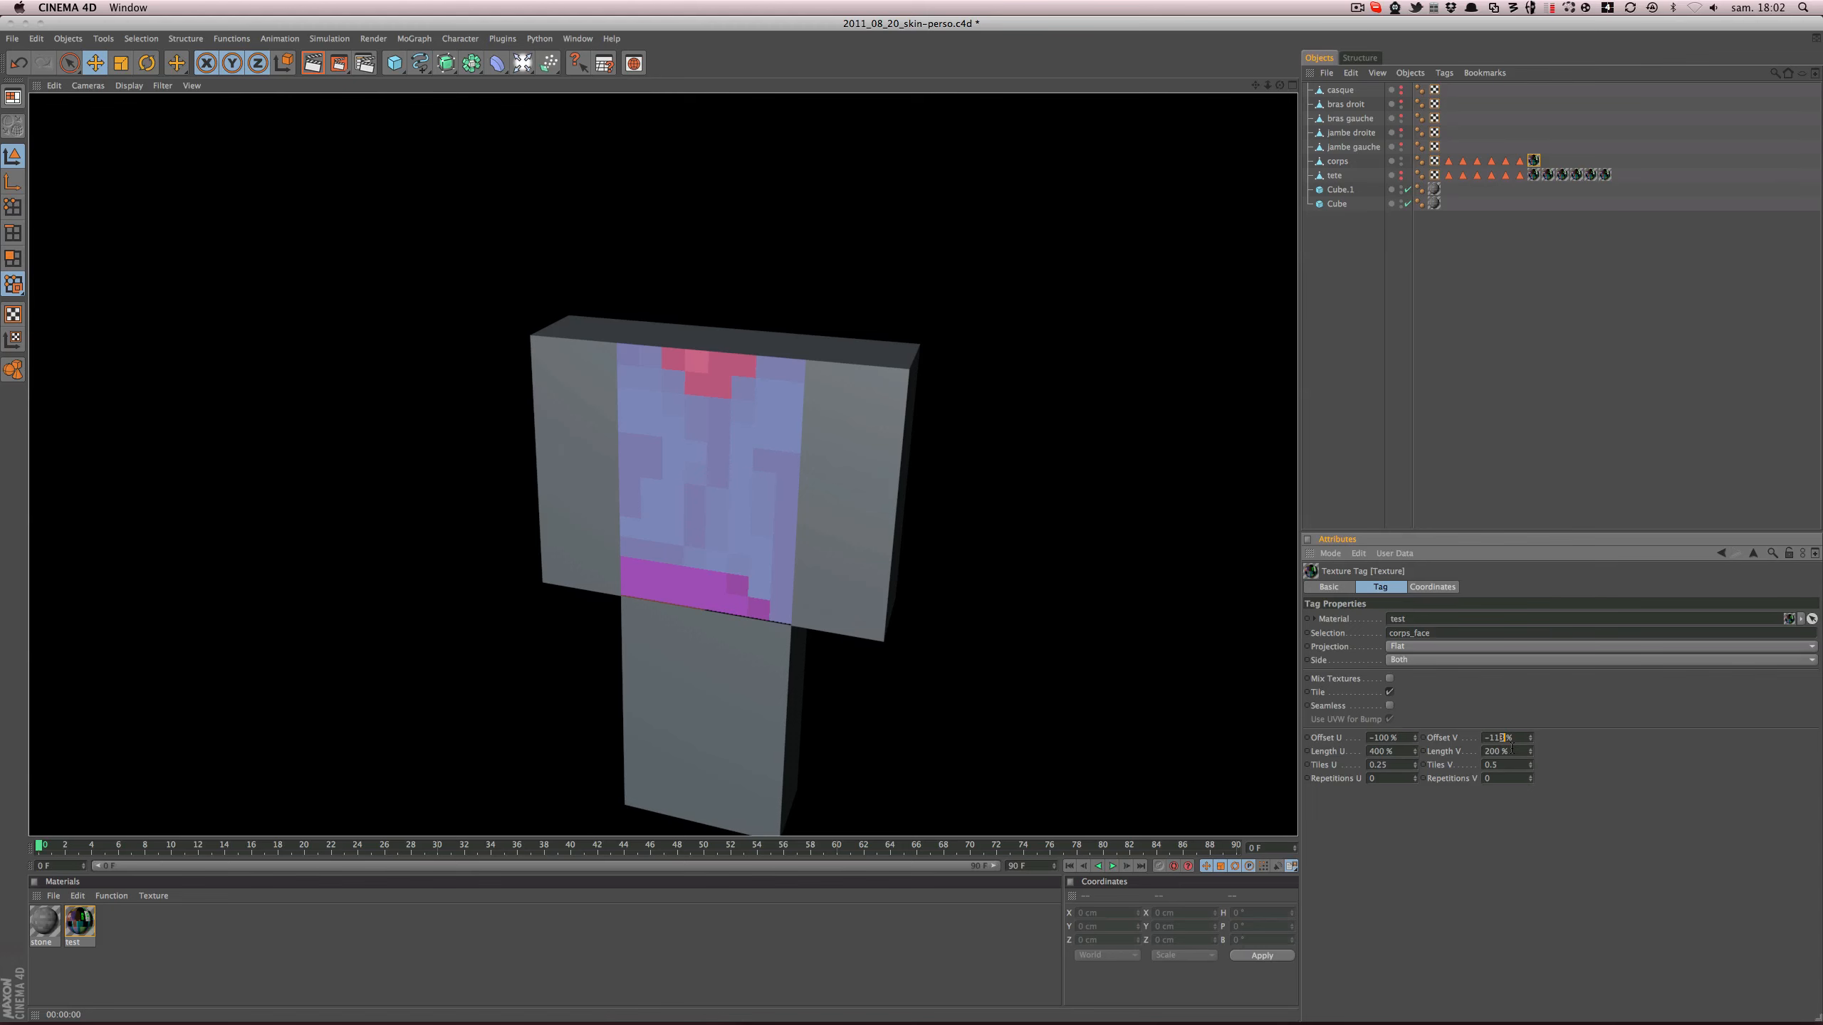
{"action": "type", "text": ".5"}
{"action": "key", "text": "Return"}
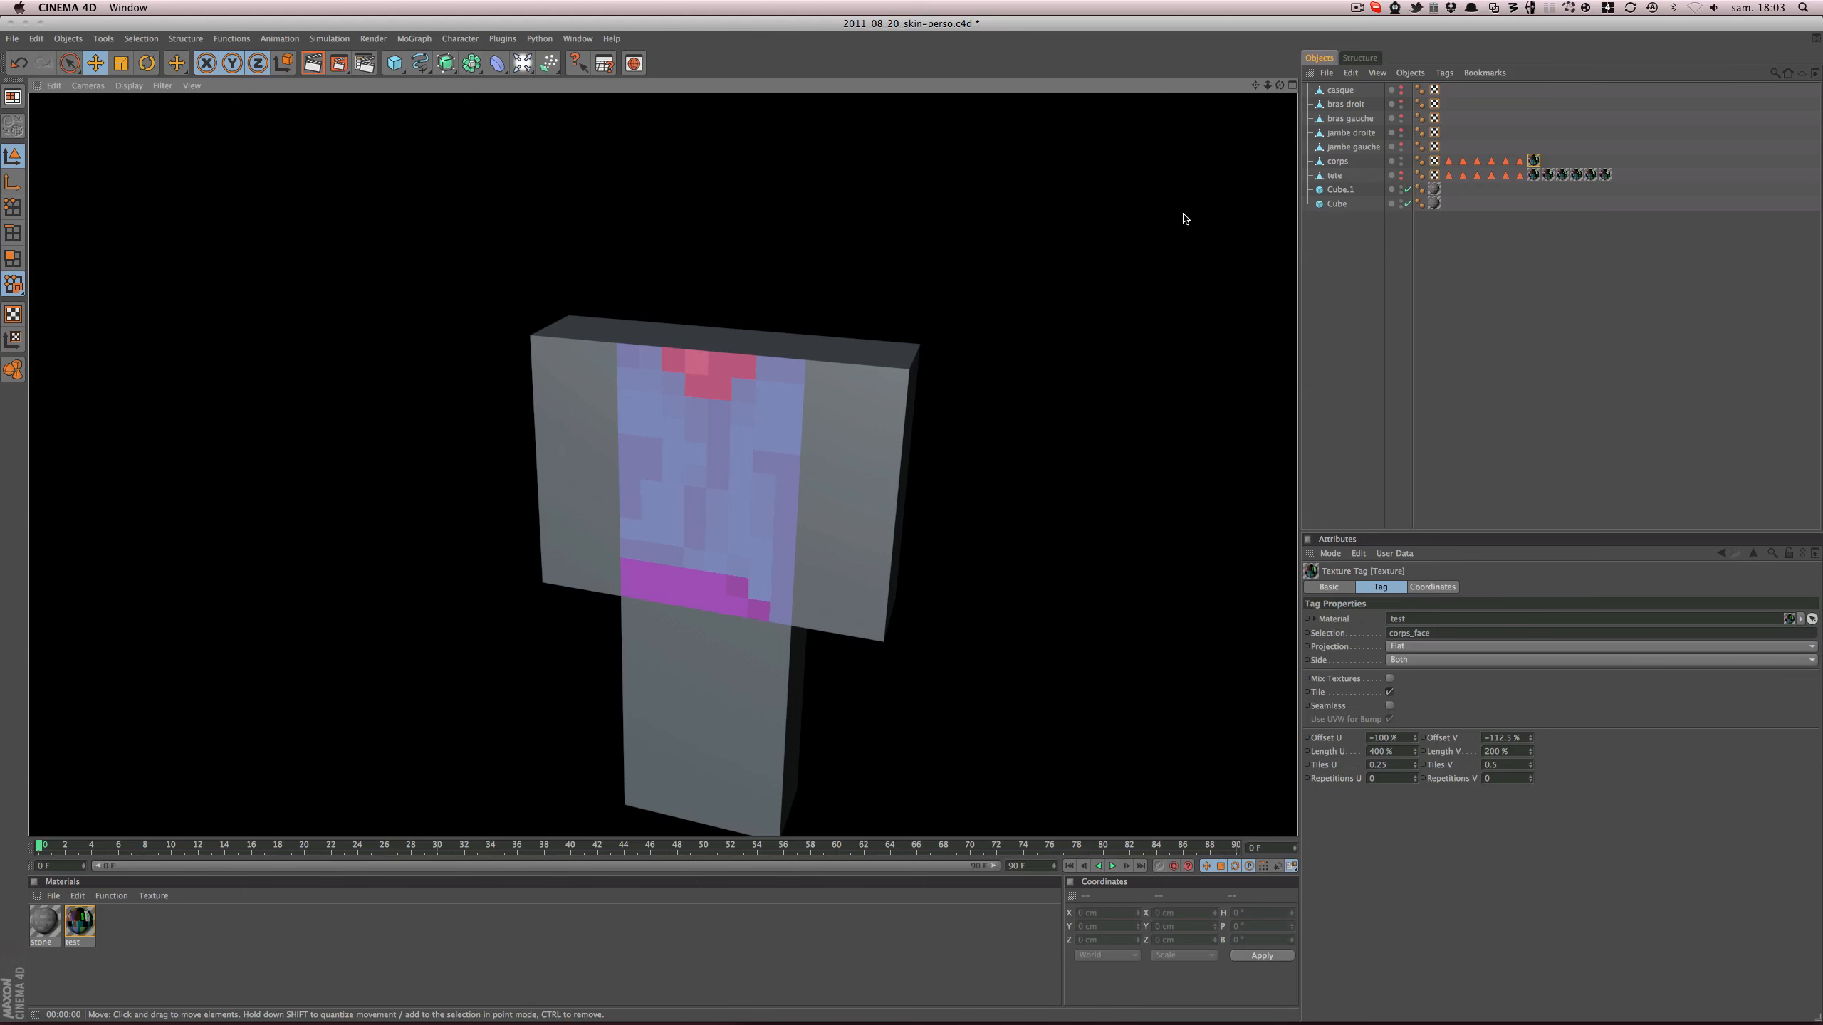
- Duplicate the corps_face texture tag on corps, limit the copy to corps_gauche, and set its projection to Cubic
{"action": "left_click", "coordinate": [1040, 338]}
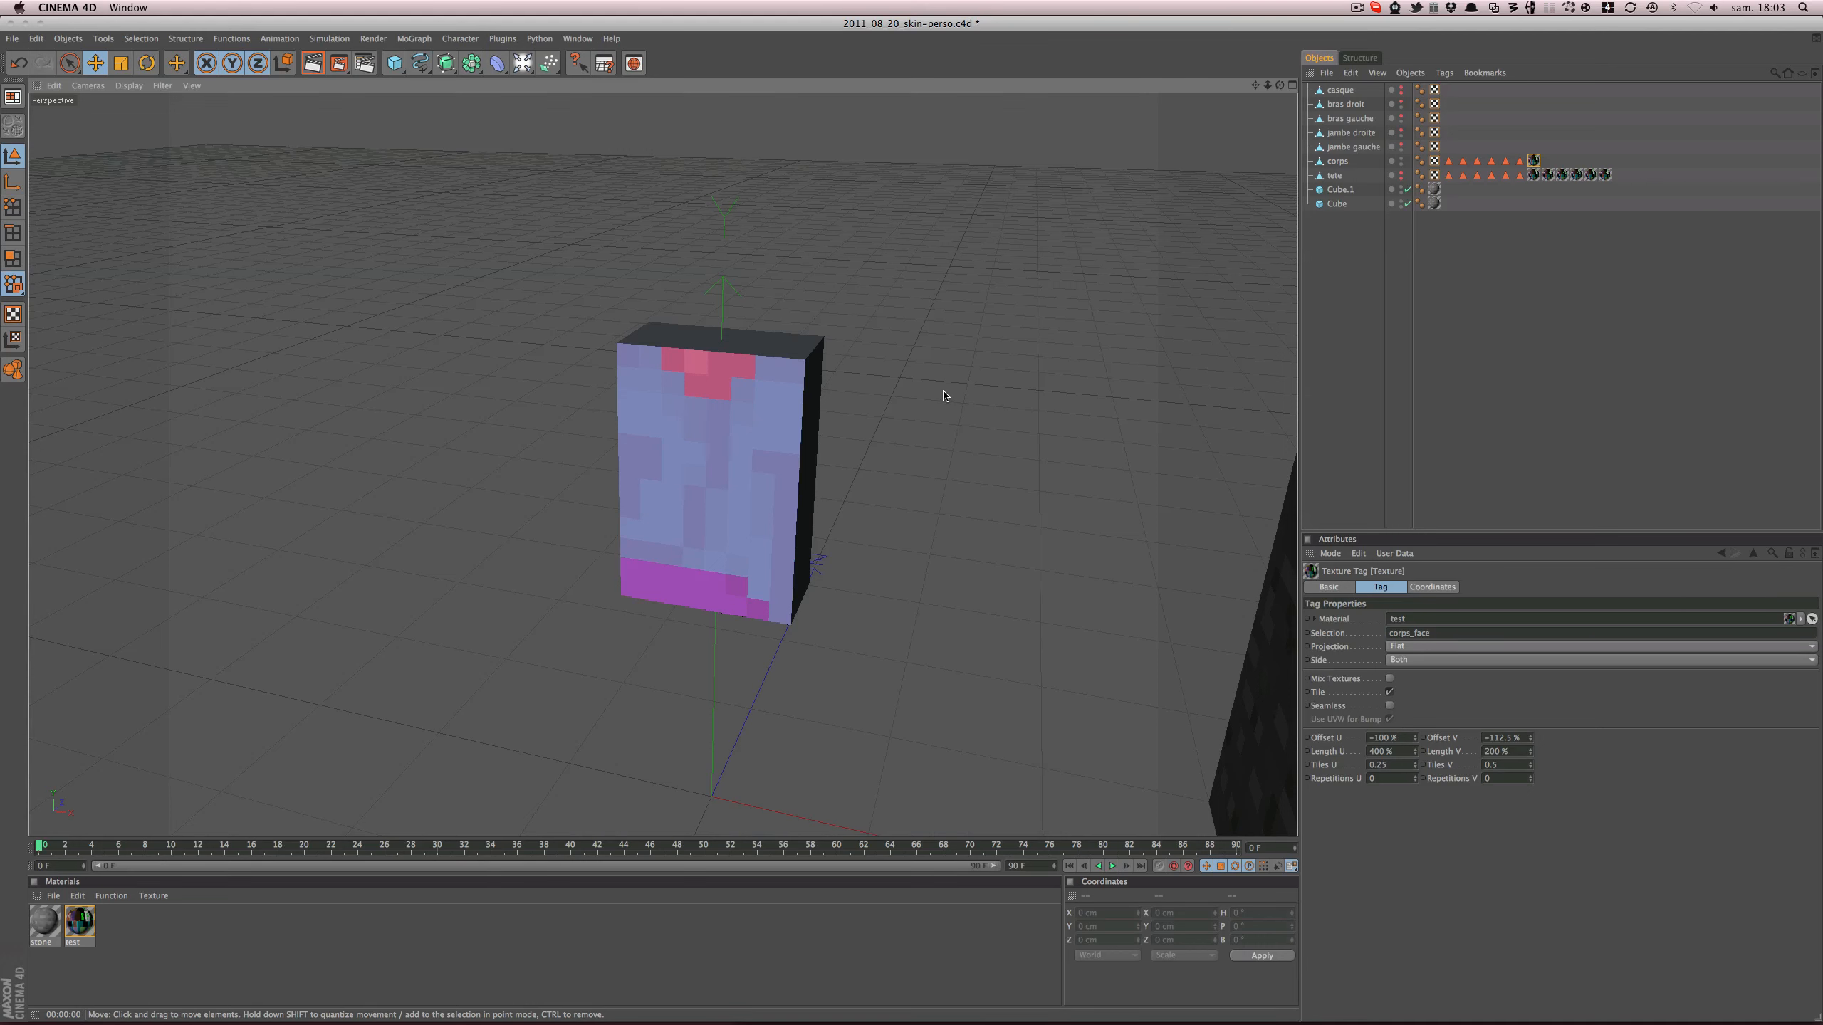
{"action": "left_click_drag", "start_coordinate": [944, 396], "coordinate": [940, 395], "text": "alt"}
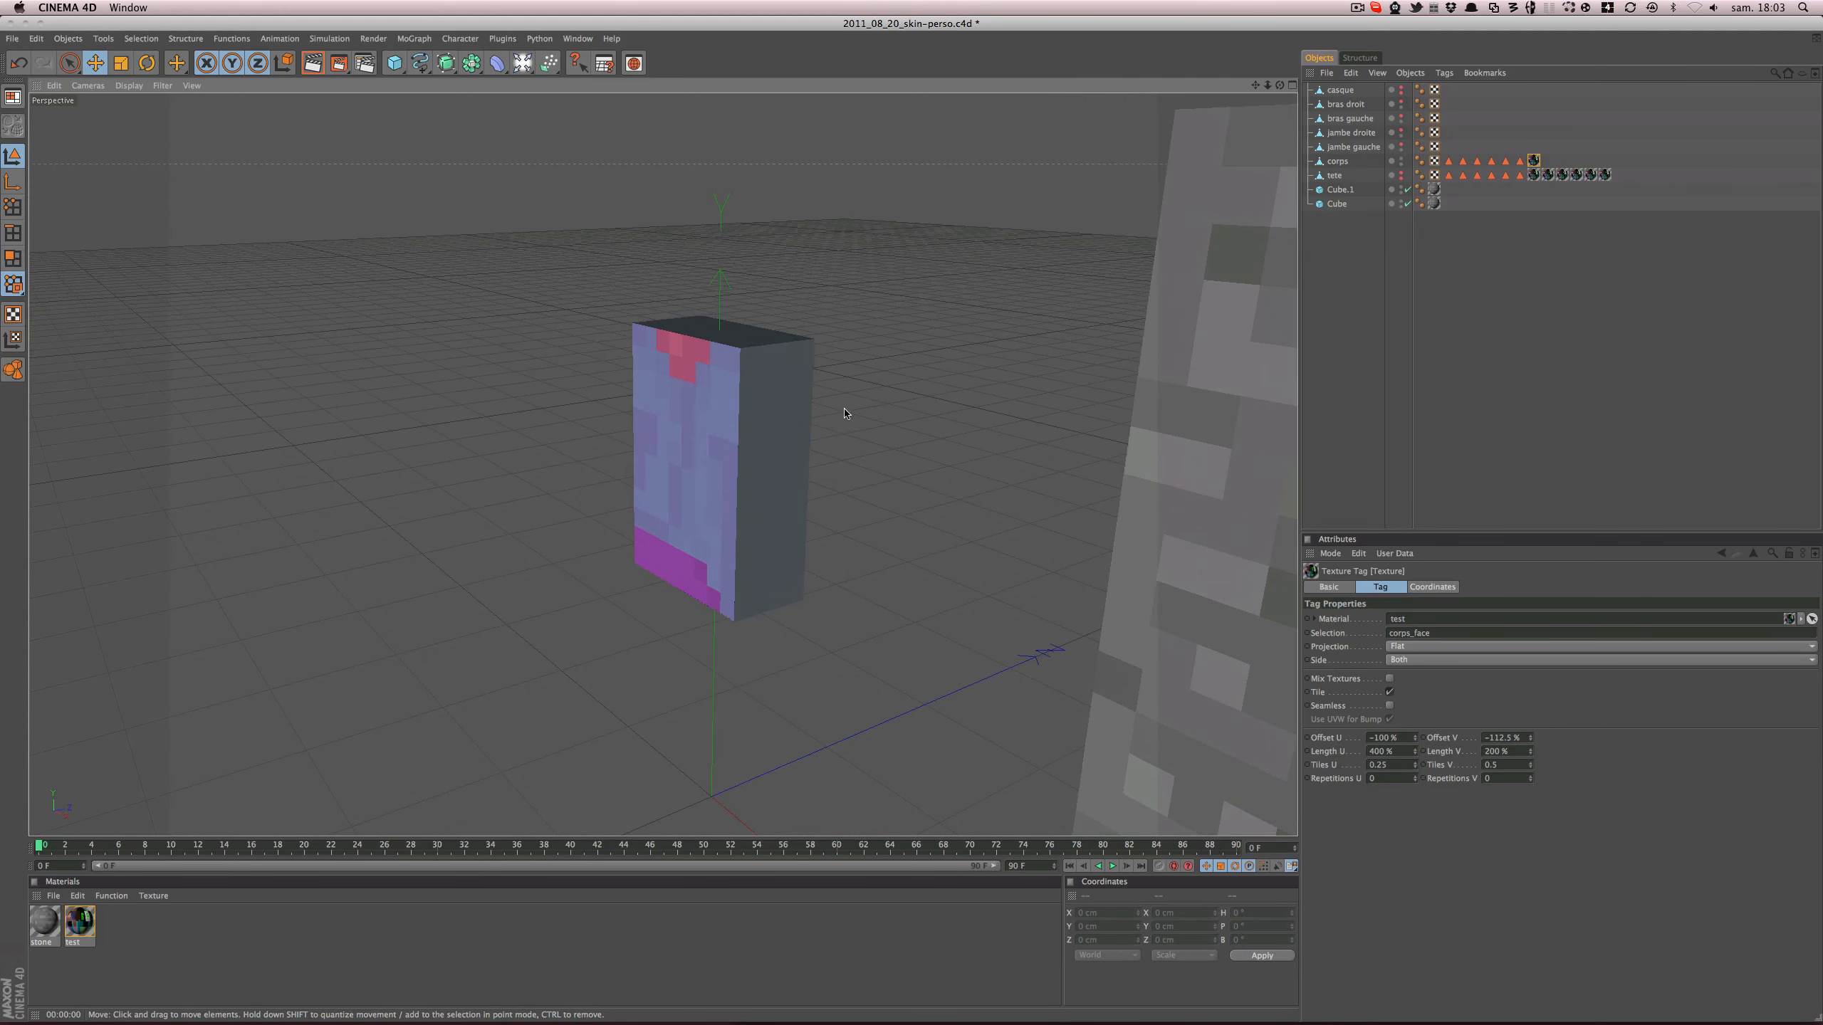
{"action": "left_click", "coordinate": [786, 420]}
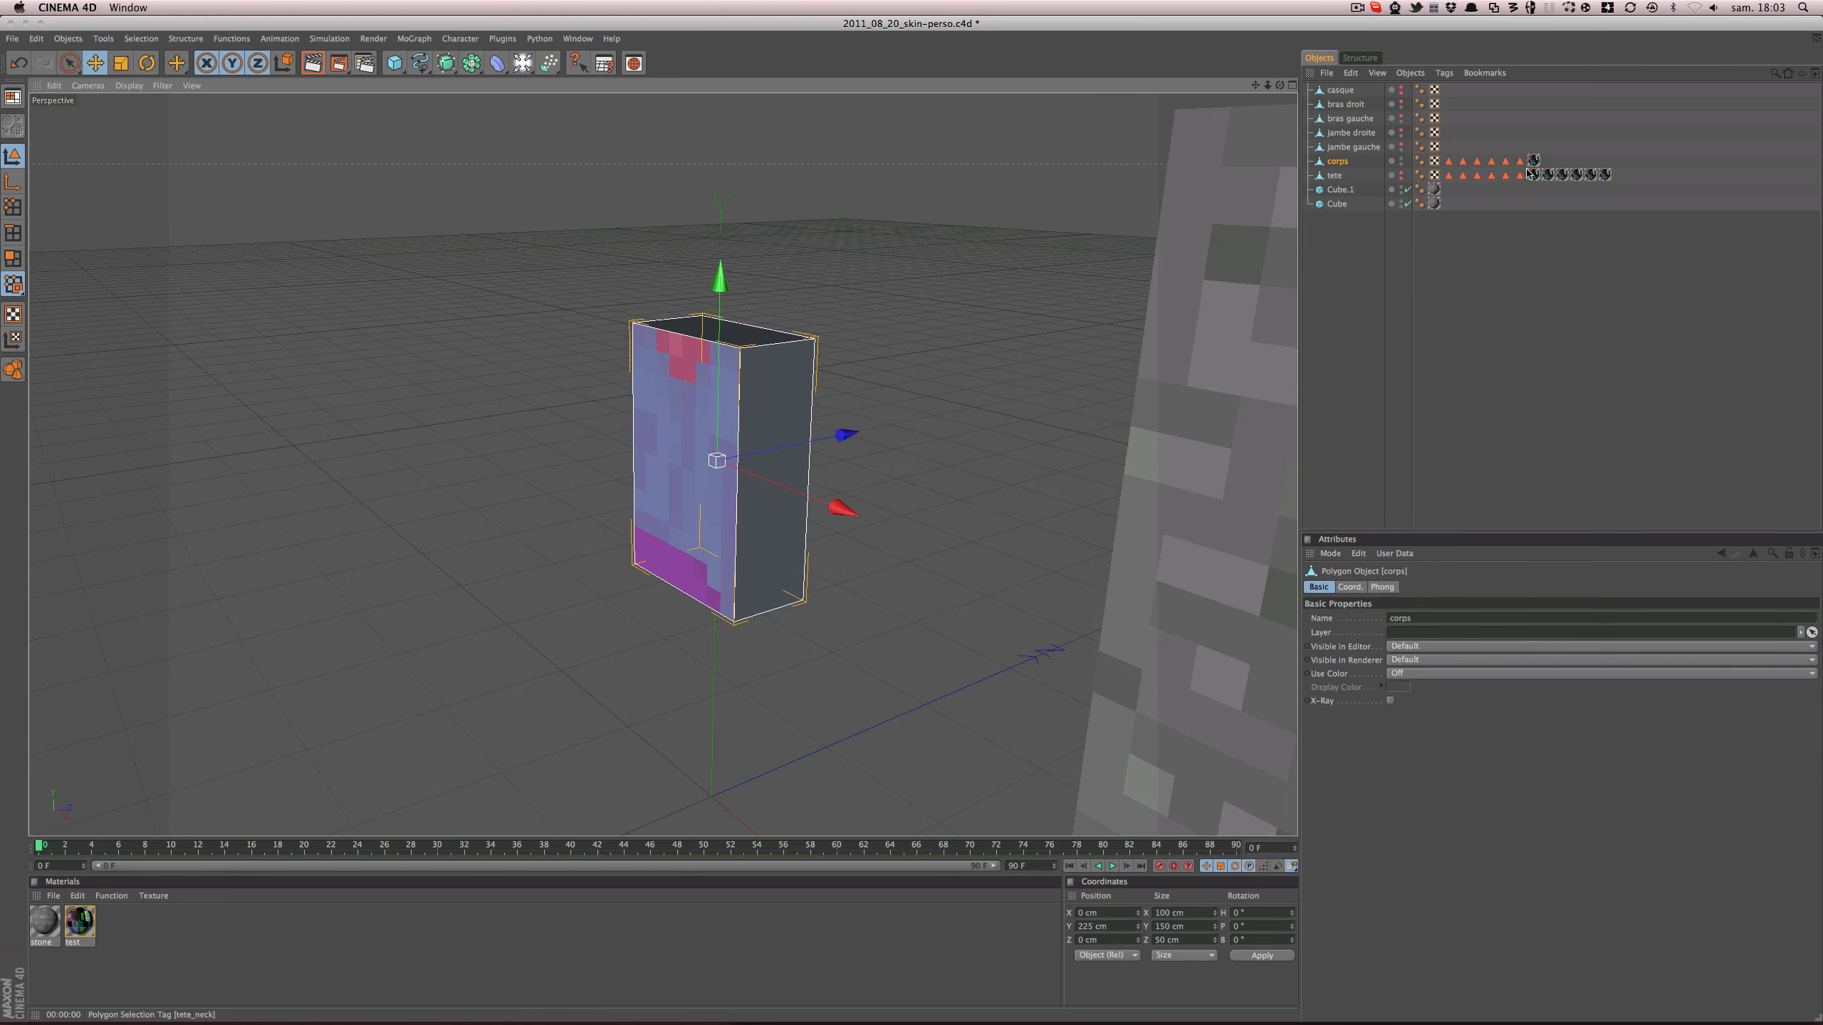
{"action": "left_click_drag", "start_coordinate": [1533, 161], "coordinate": [1438, 634], "text": "ctrl"}
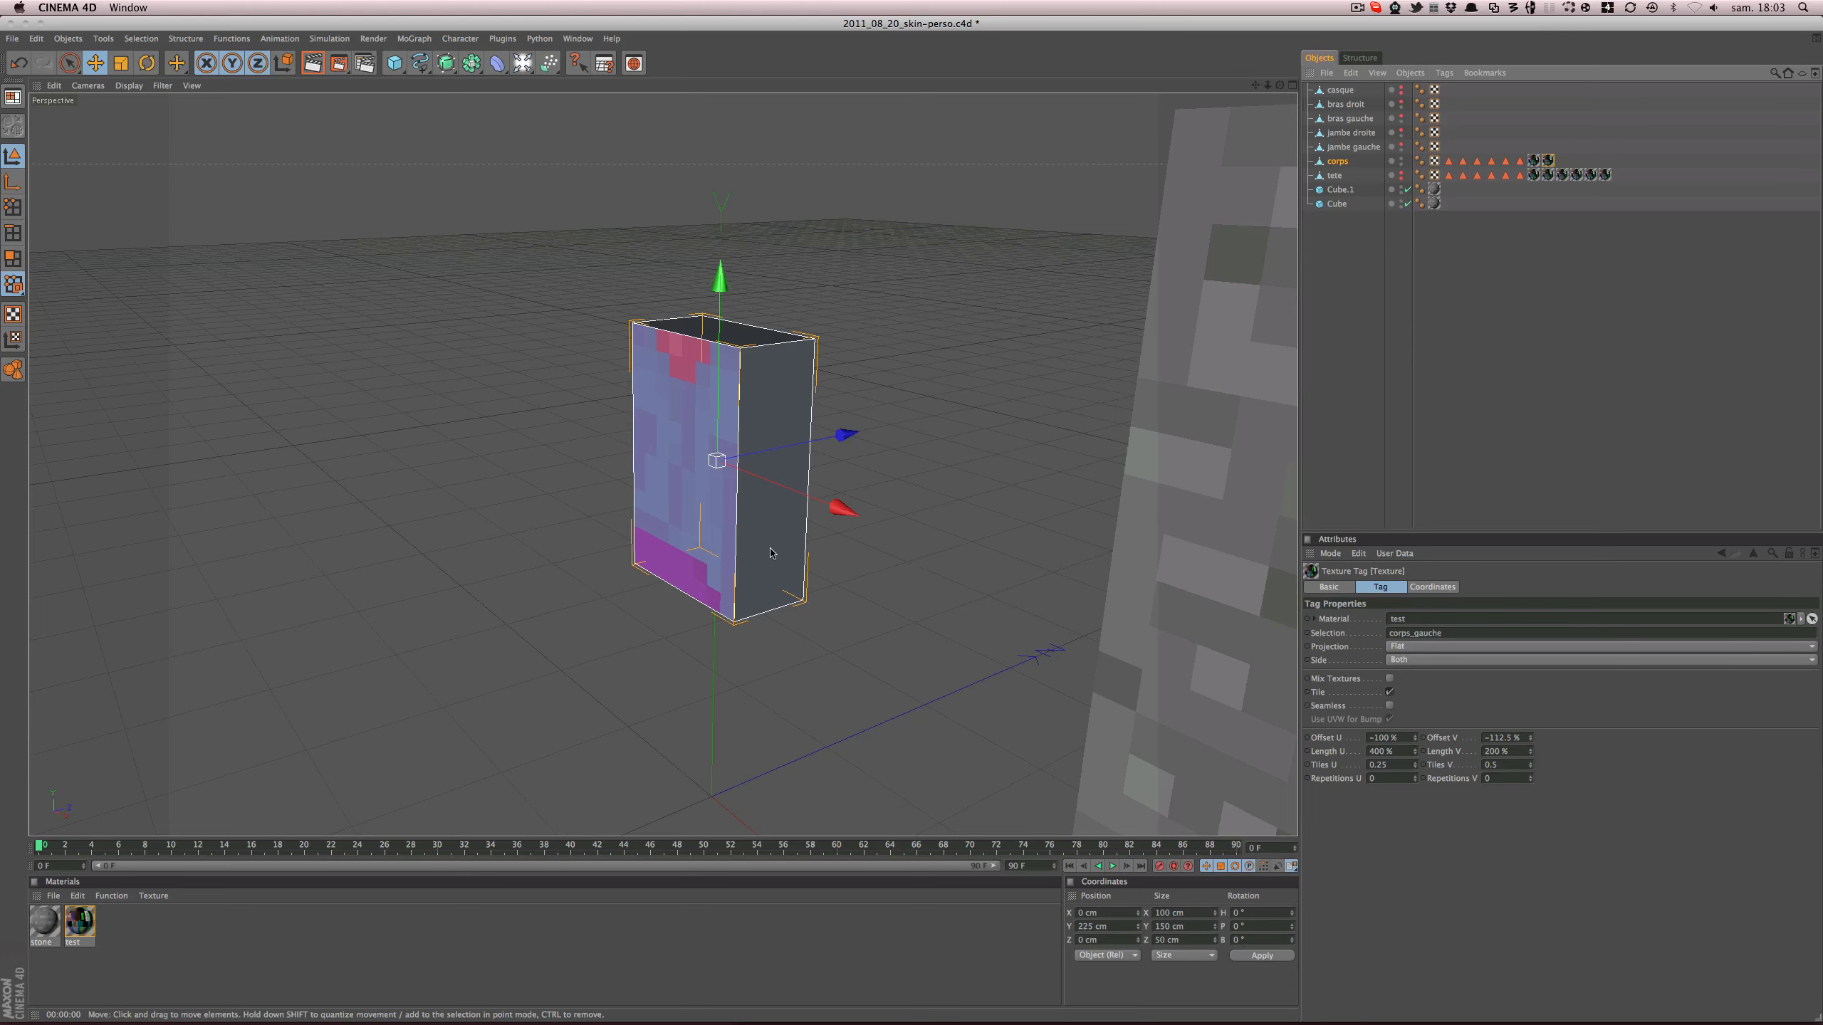
{"action": "left_click_drag", "start_coordinate": [811, 460], "coordinate": [961, 457], "text": "alt"}
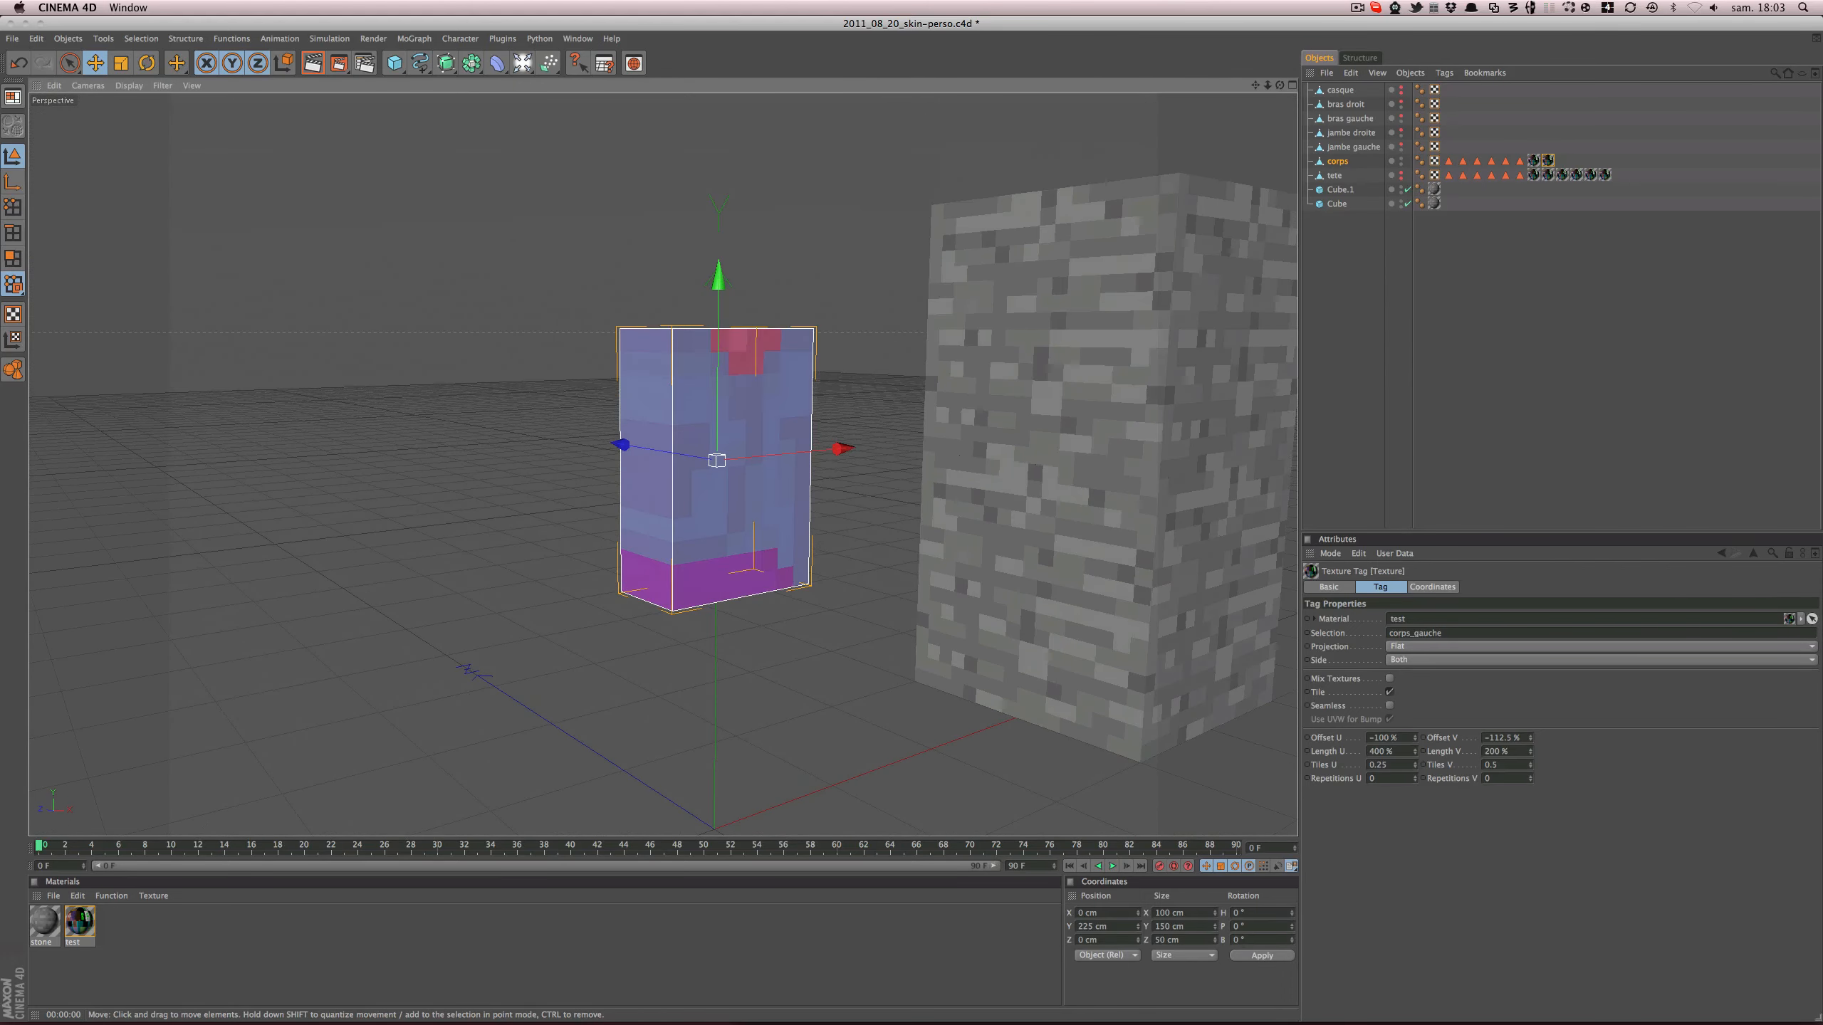
{"action": "left_click", "coordinate": [1425, 647]}
{"action": "left_click", "coordinate": [1389, 691]}
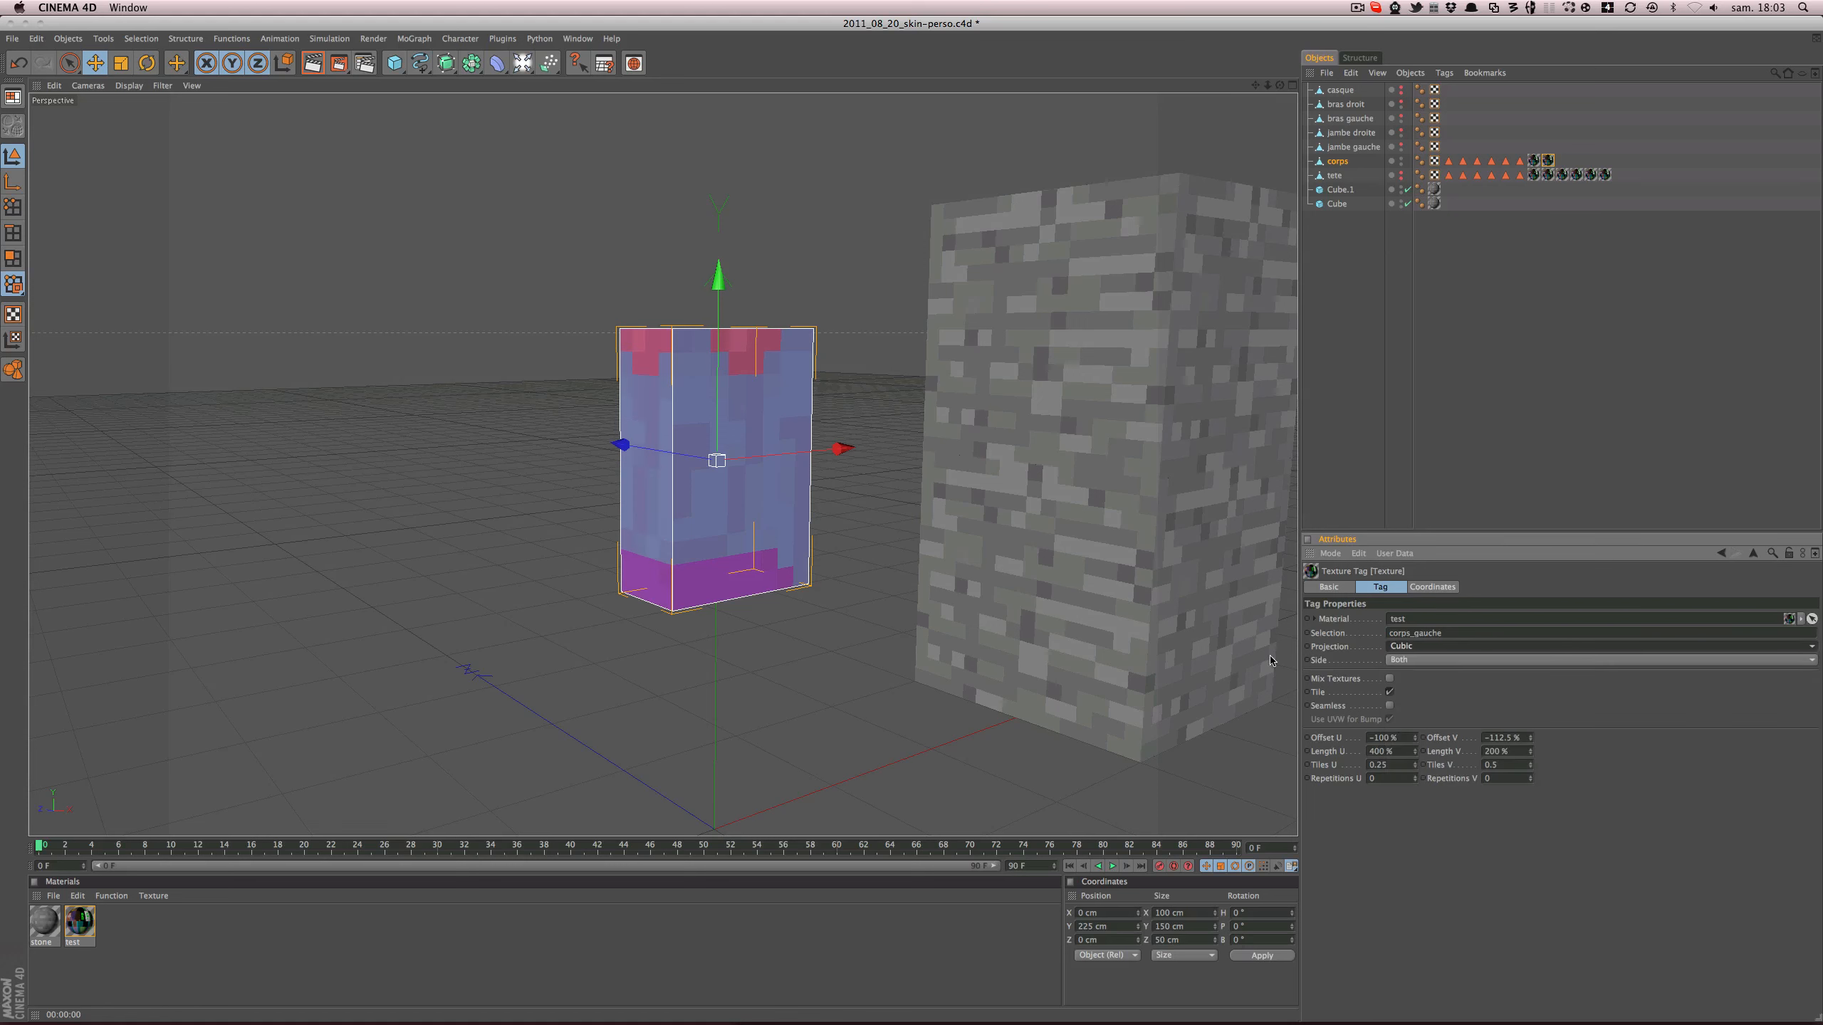
- Set the corps_gauche texture tag's Offset U to -62 % and compare the side face with the skin map in Fireworks
{"action": "left_click_drag", "start_coordinate": [1050, 637], "coordinate": [1115, 635], "text": "alt"}
{"action": "left_click_drag", "start_coordinate": [1415, 738], "coordinate": [1415, 710]}
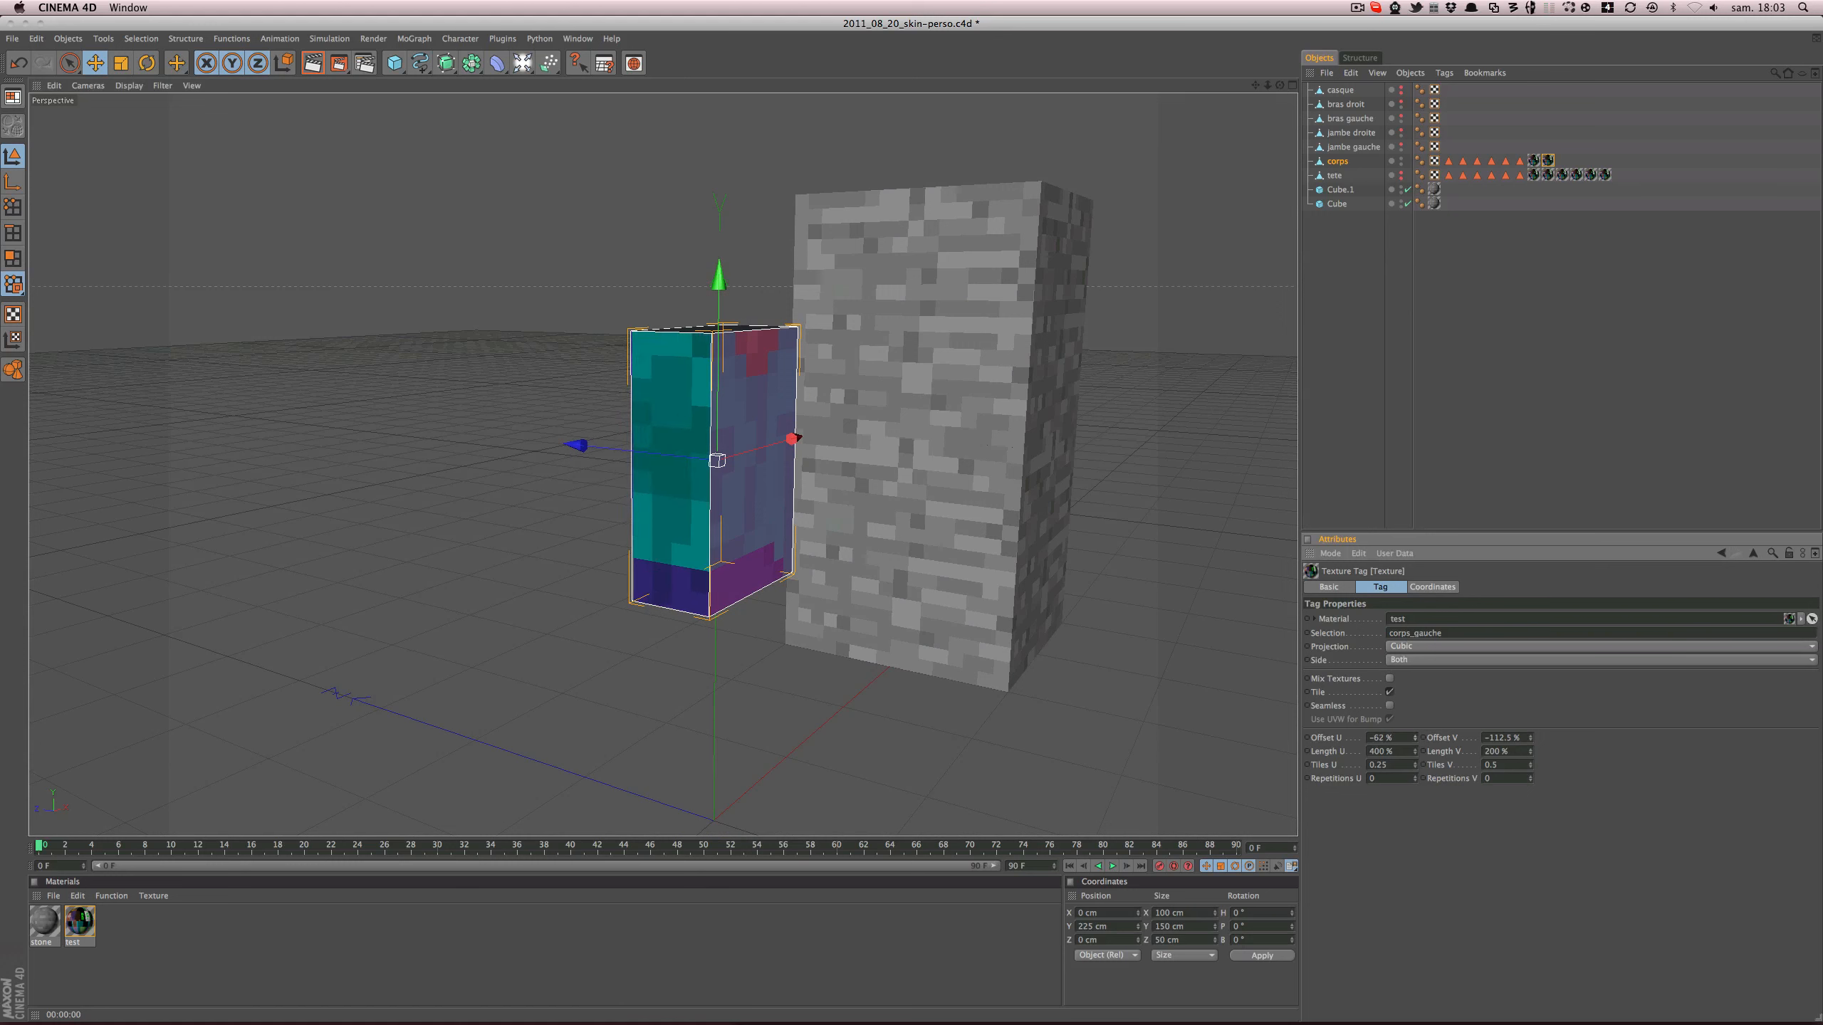
{"action": "key", "text": "super+Tab"}
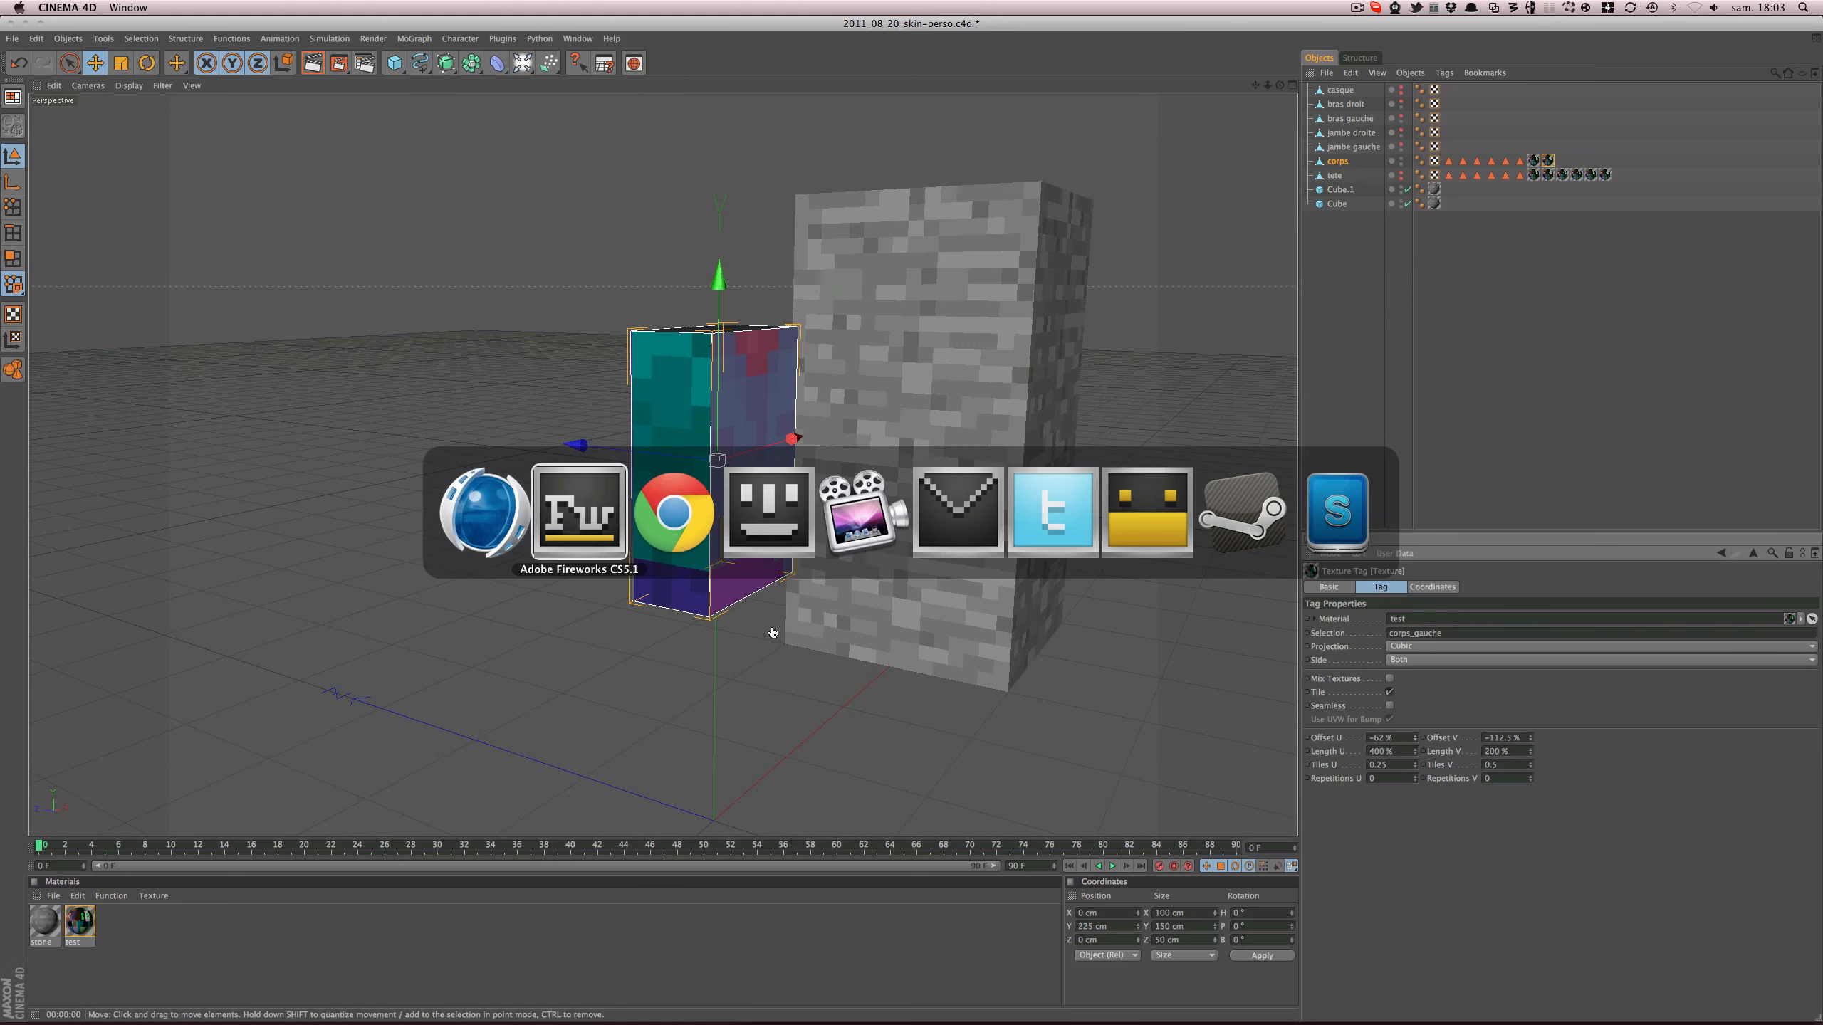
{"action": "left_click", "coordinate": [605, 539]}
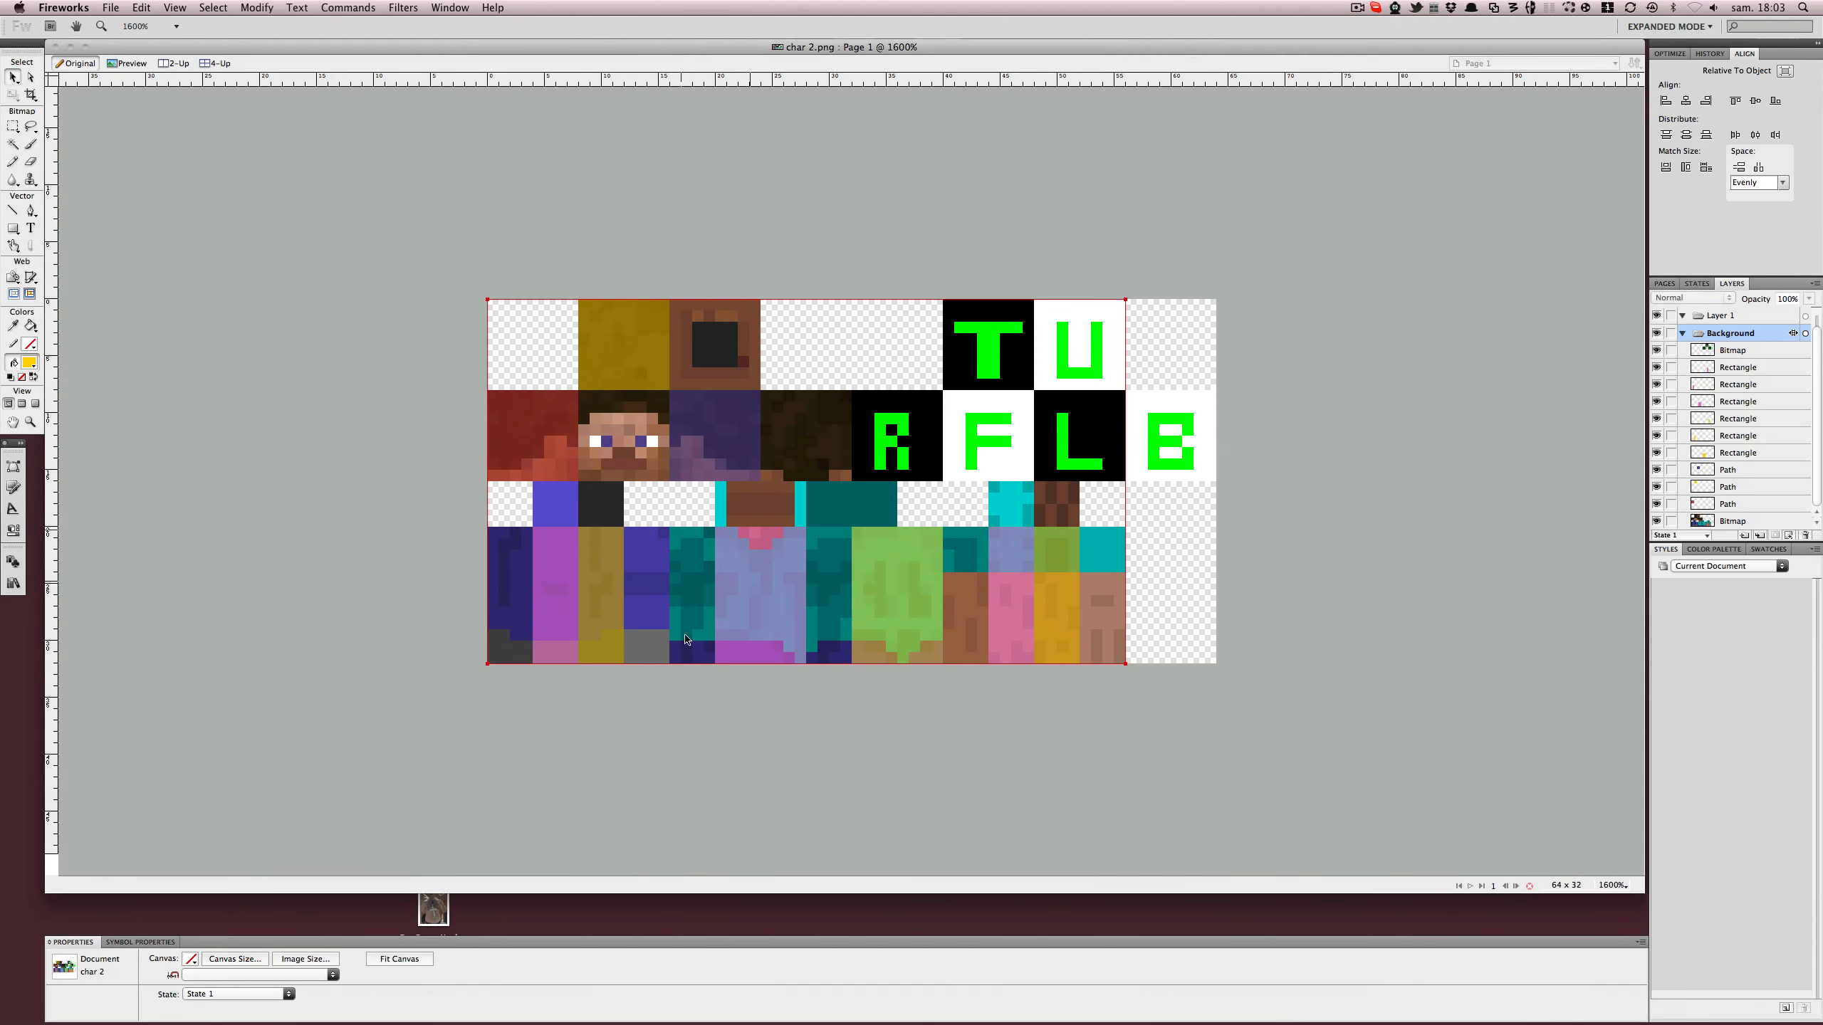
{"action": "left_click", "coordinate": [773, 592]}
{"action": "key", "text": "super+Tab"}
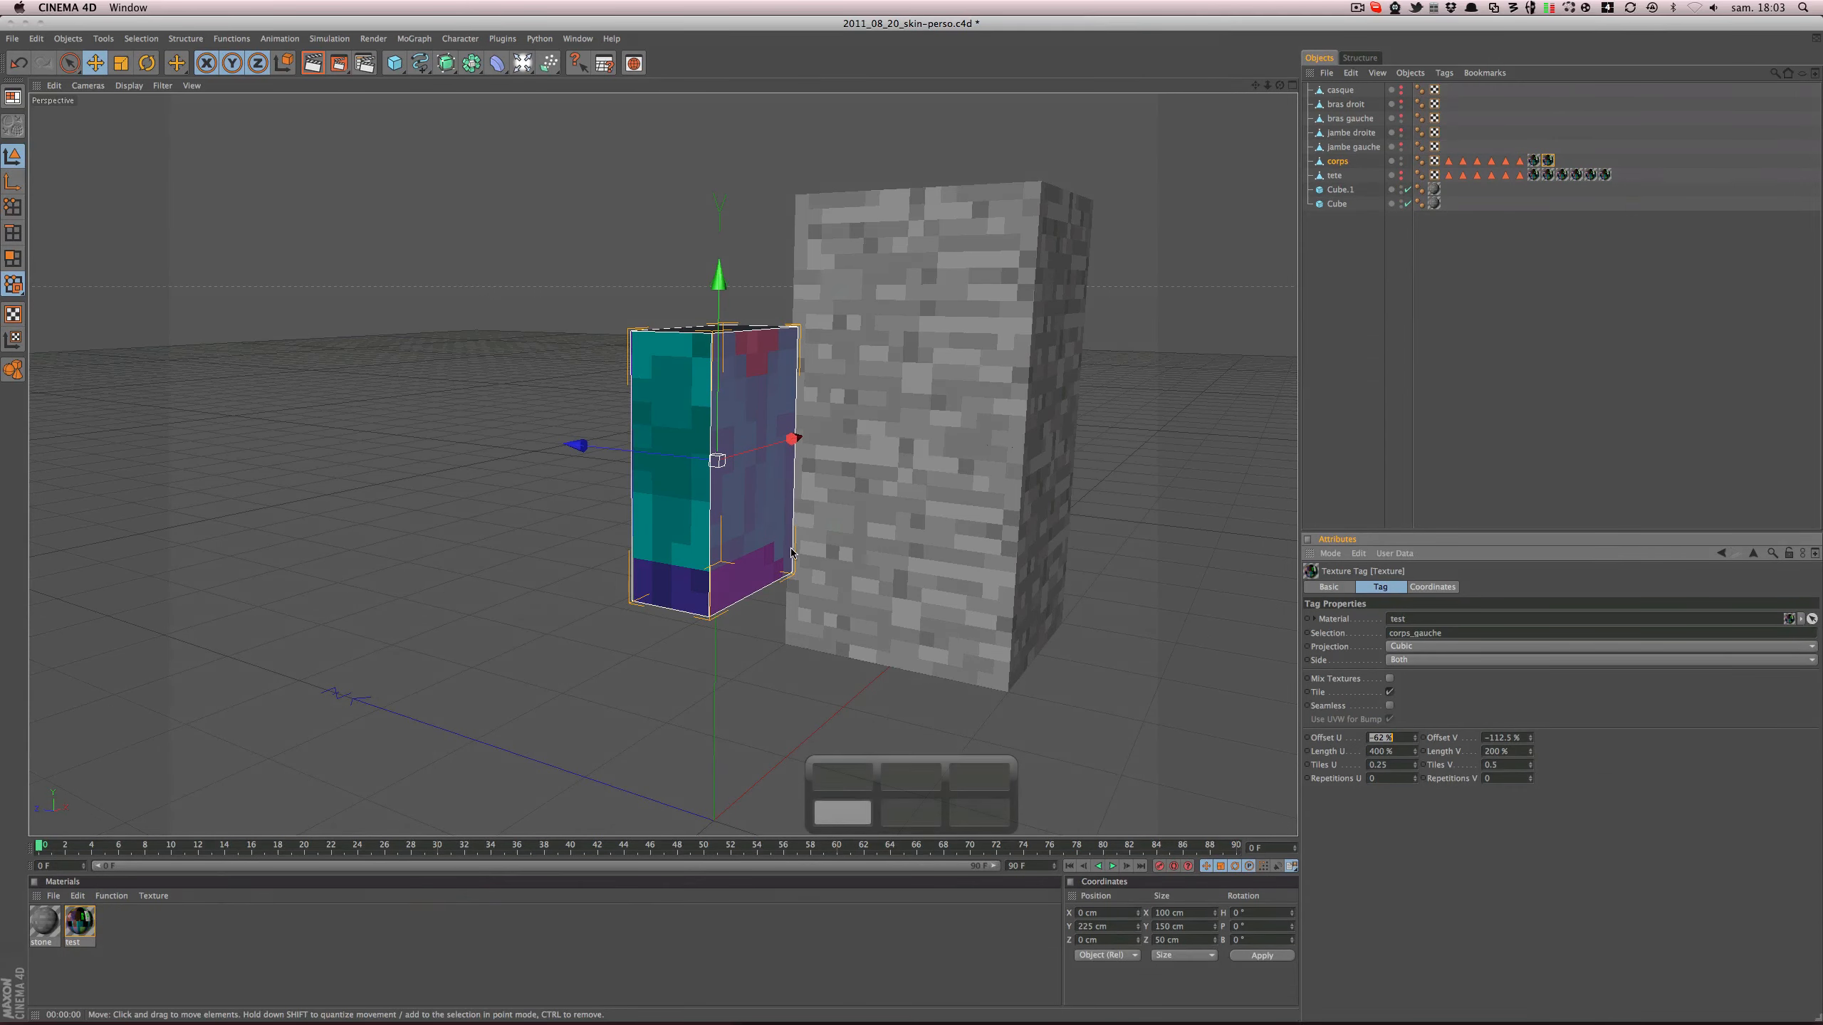
- Try Offset U values of -64 % and -60 % on the corps_gauche texture tag
{"action": "left_click", "coordinate": [1415, 740]}
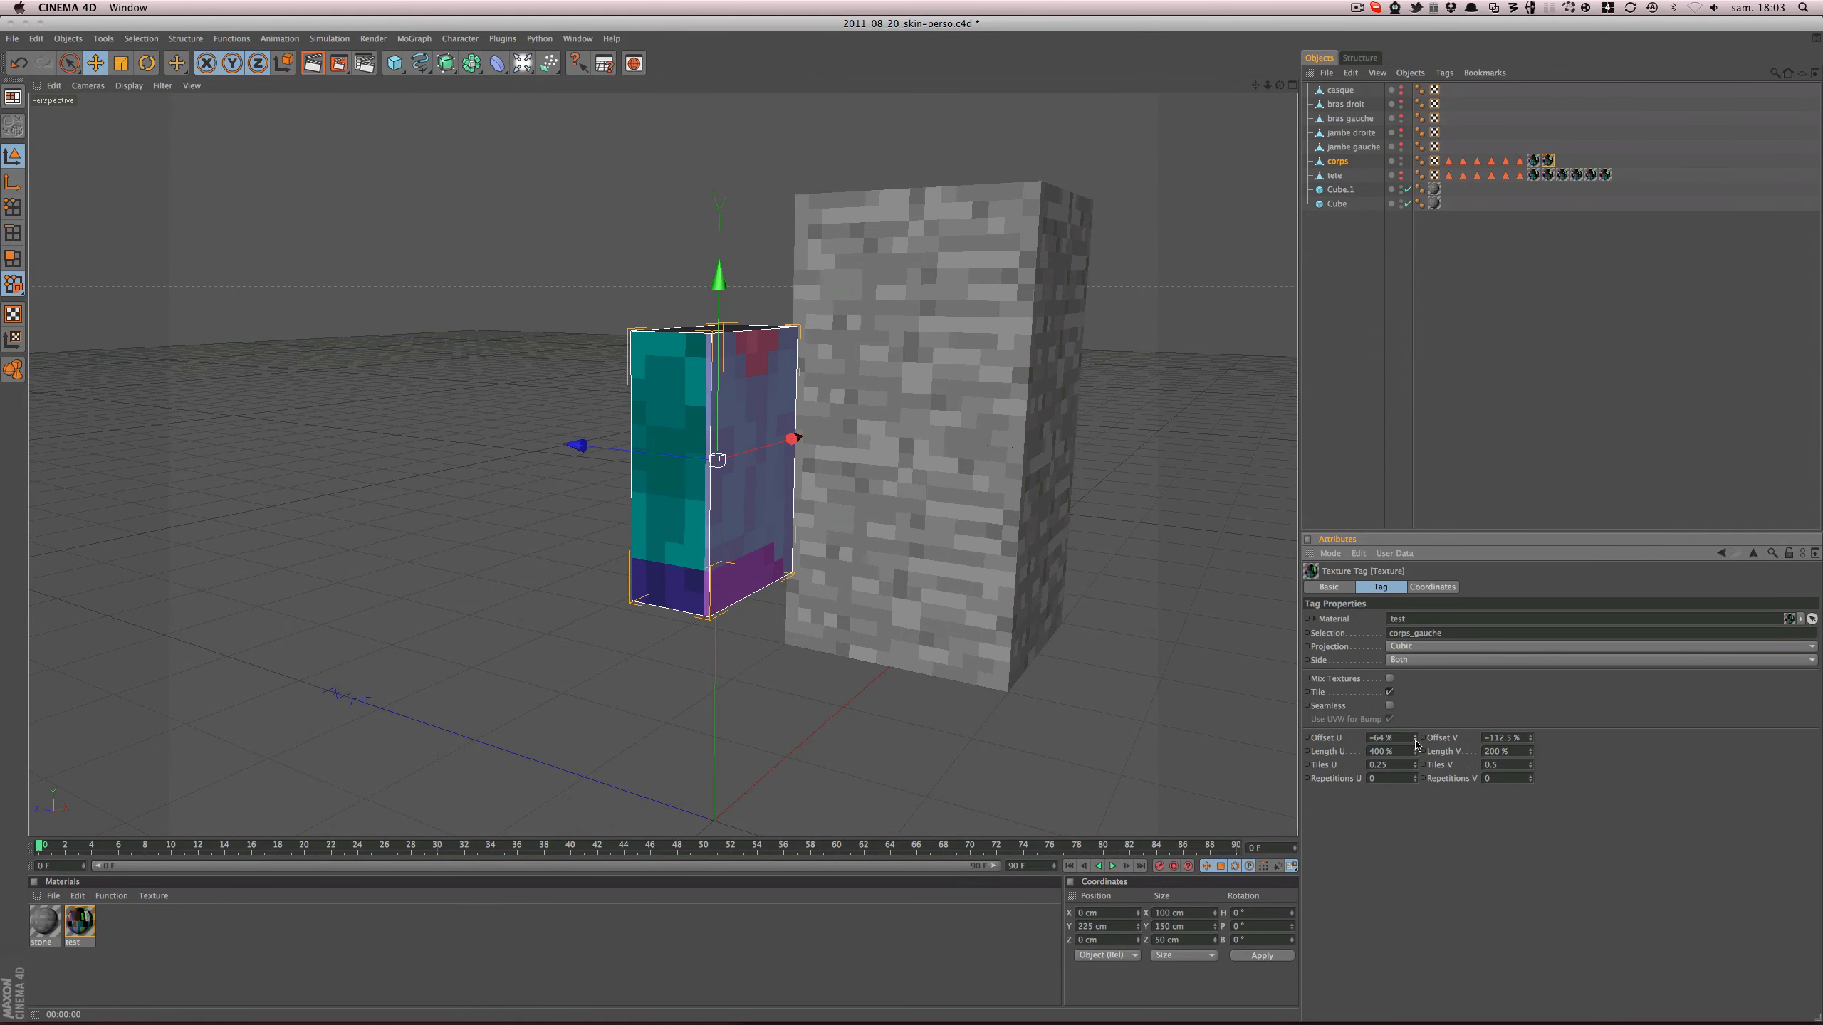
{"action": "left_click", "coordinate": [1416, 736]}
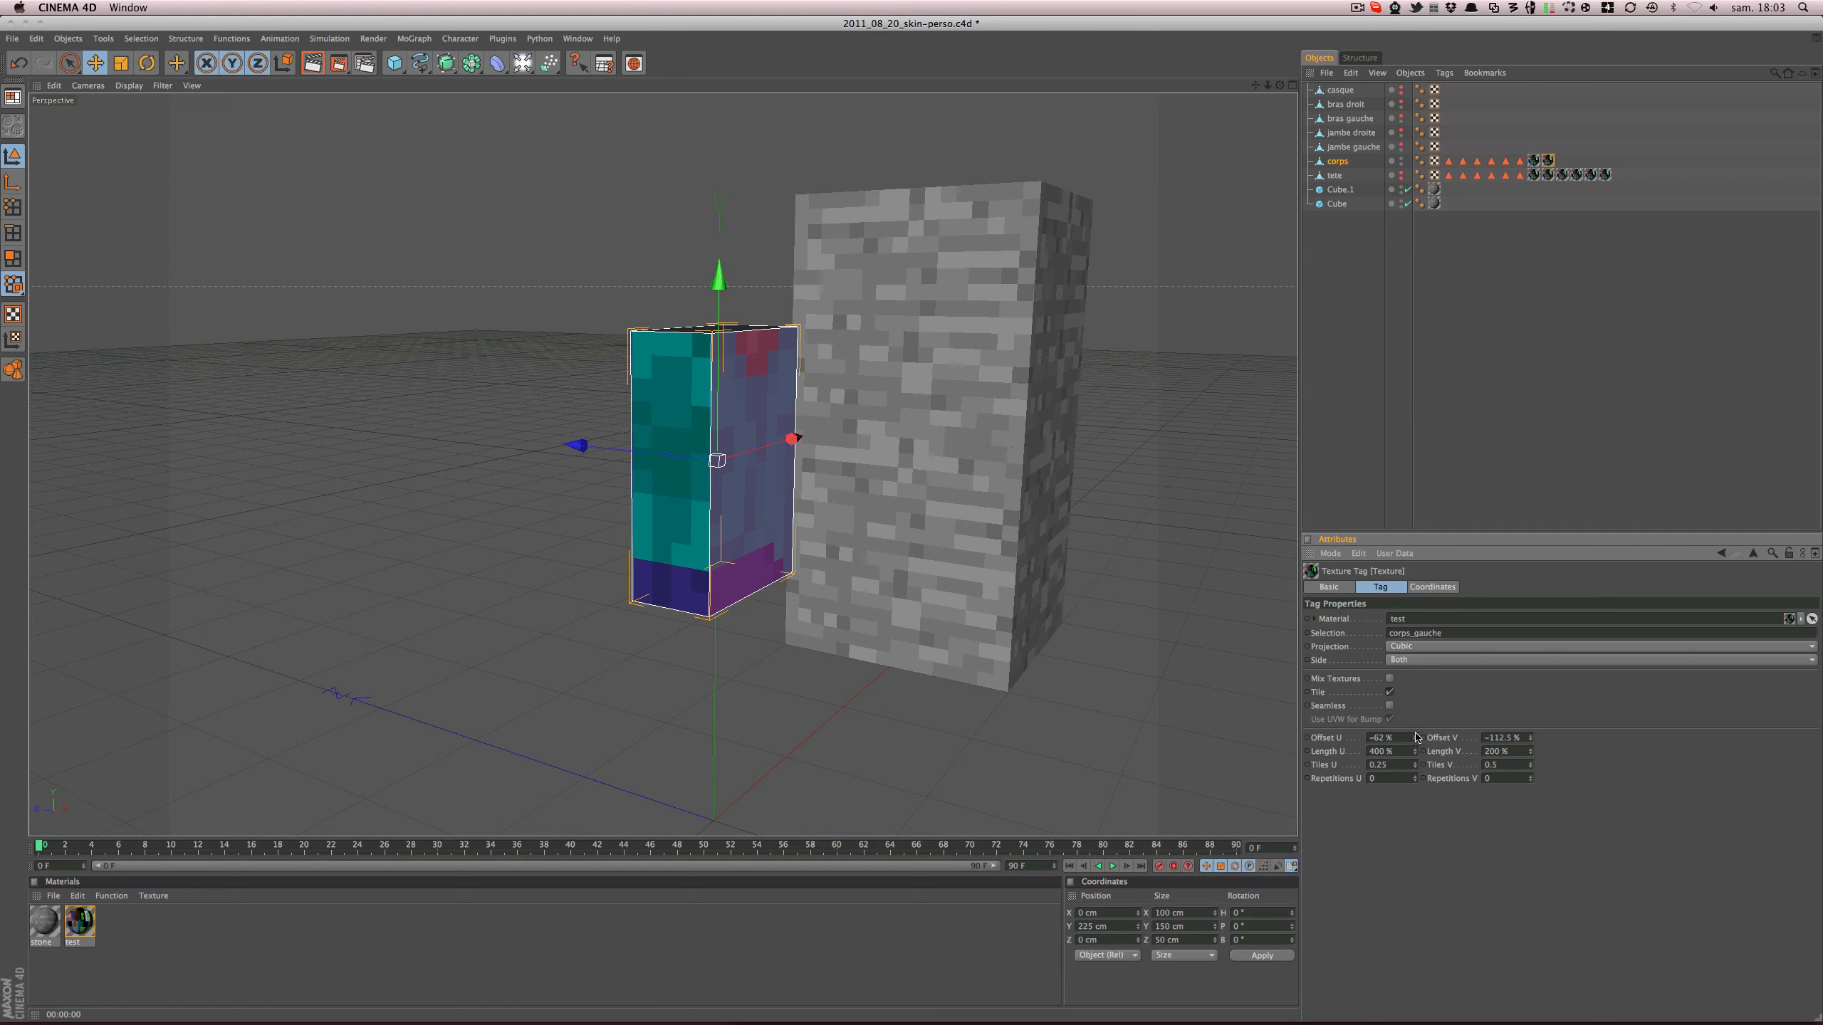
{"action": "left_click", "coordinate": [1416, 735]}
{"action": "left_click", "coordinate": [1415, 735]}
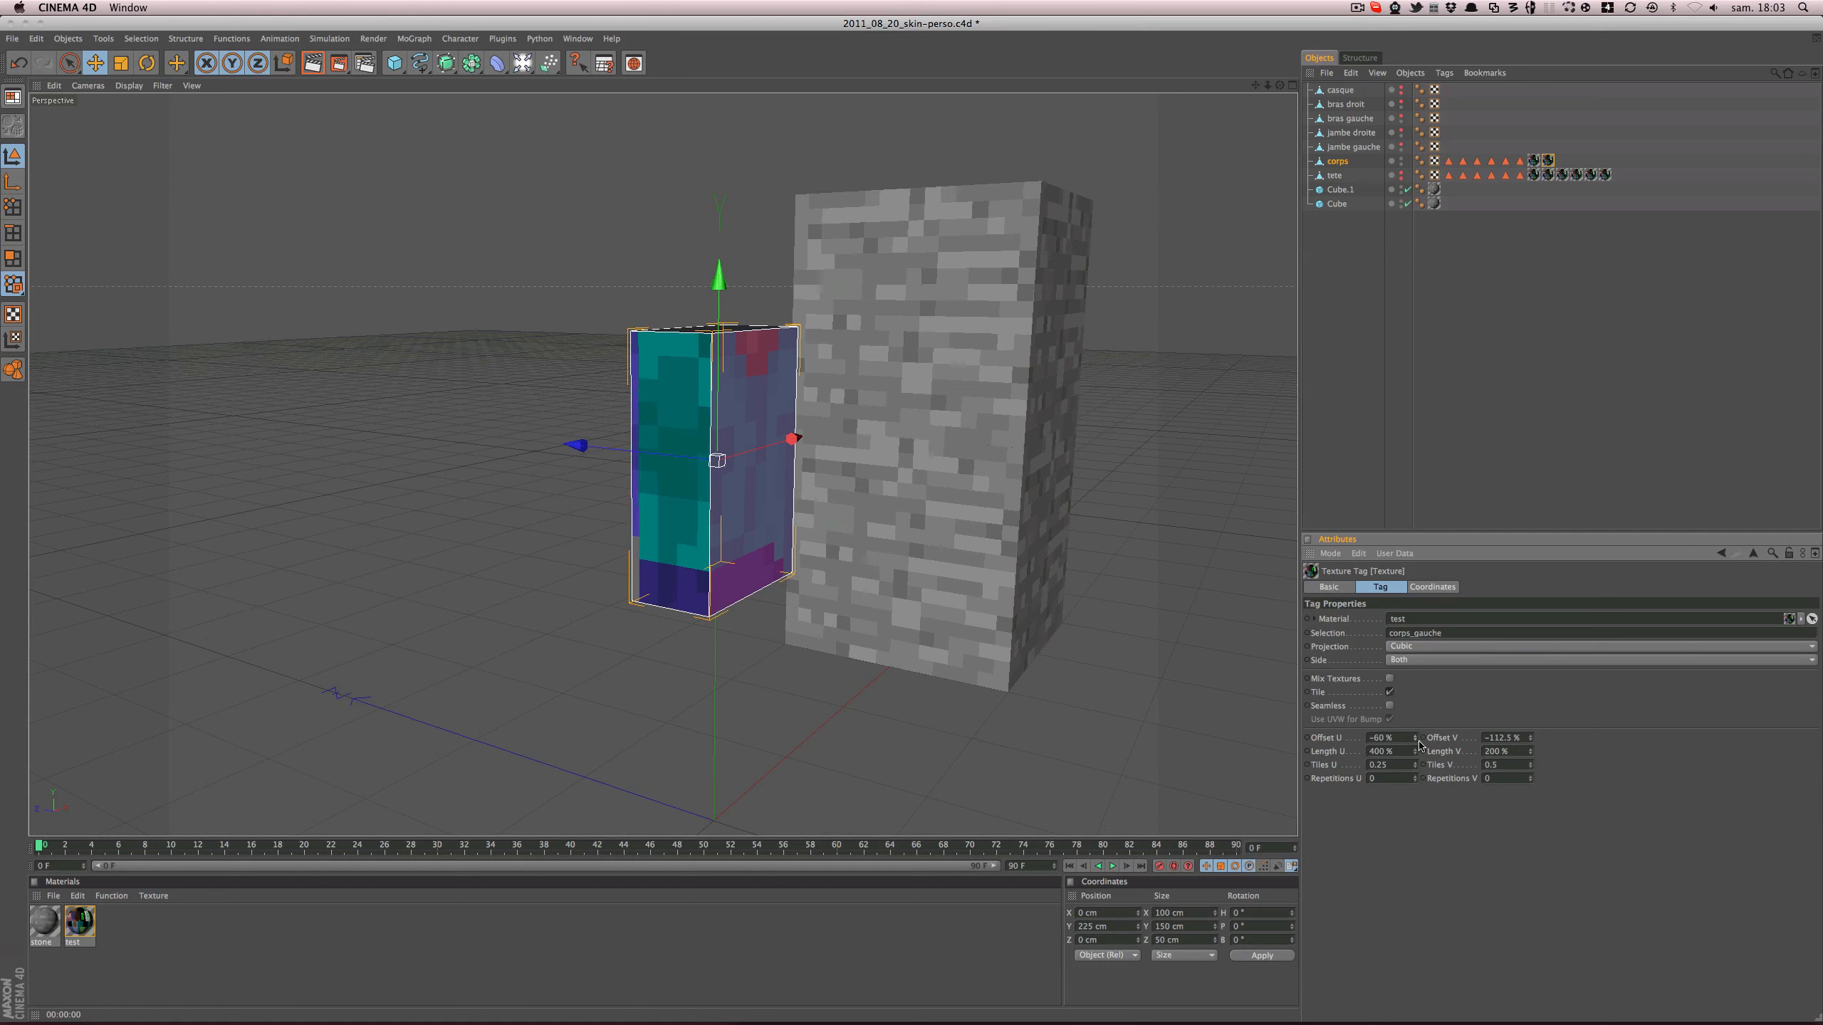
{"action": "left_click", "coordinate": [1416, 742]}
{"action": "left_click", "coordinate": [1416, 742]}
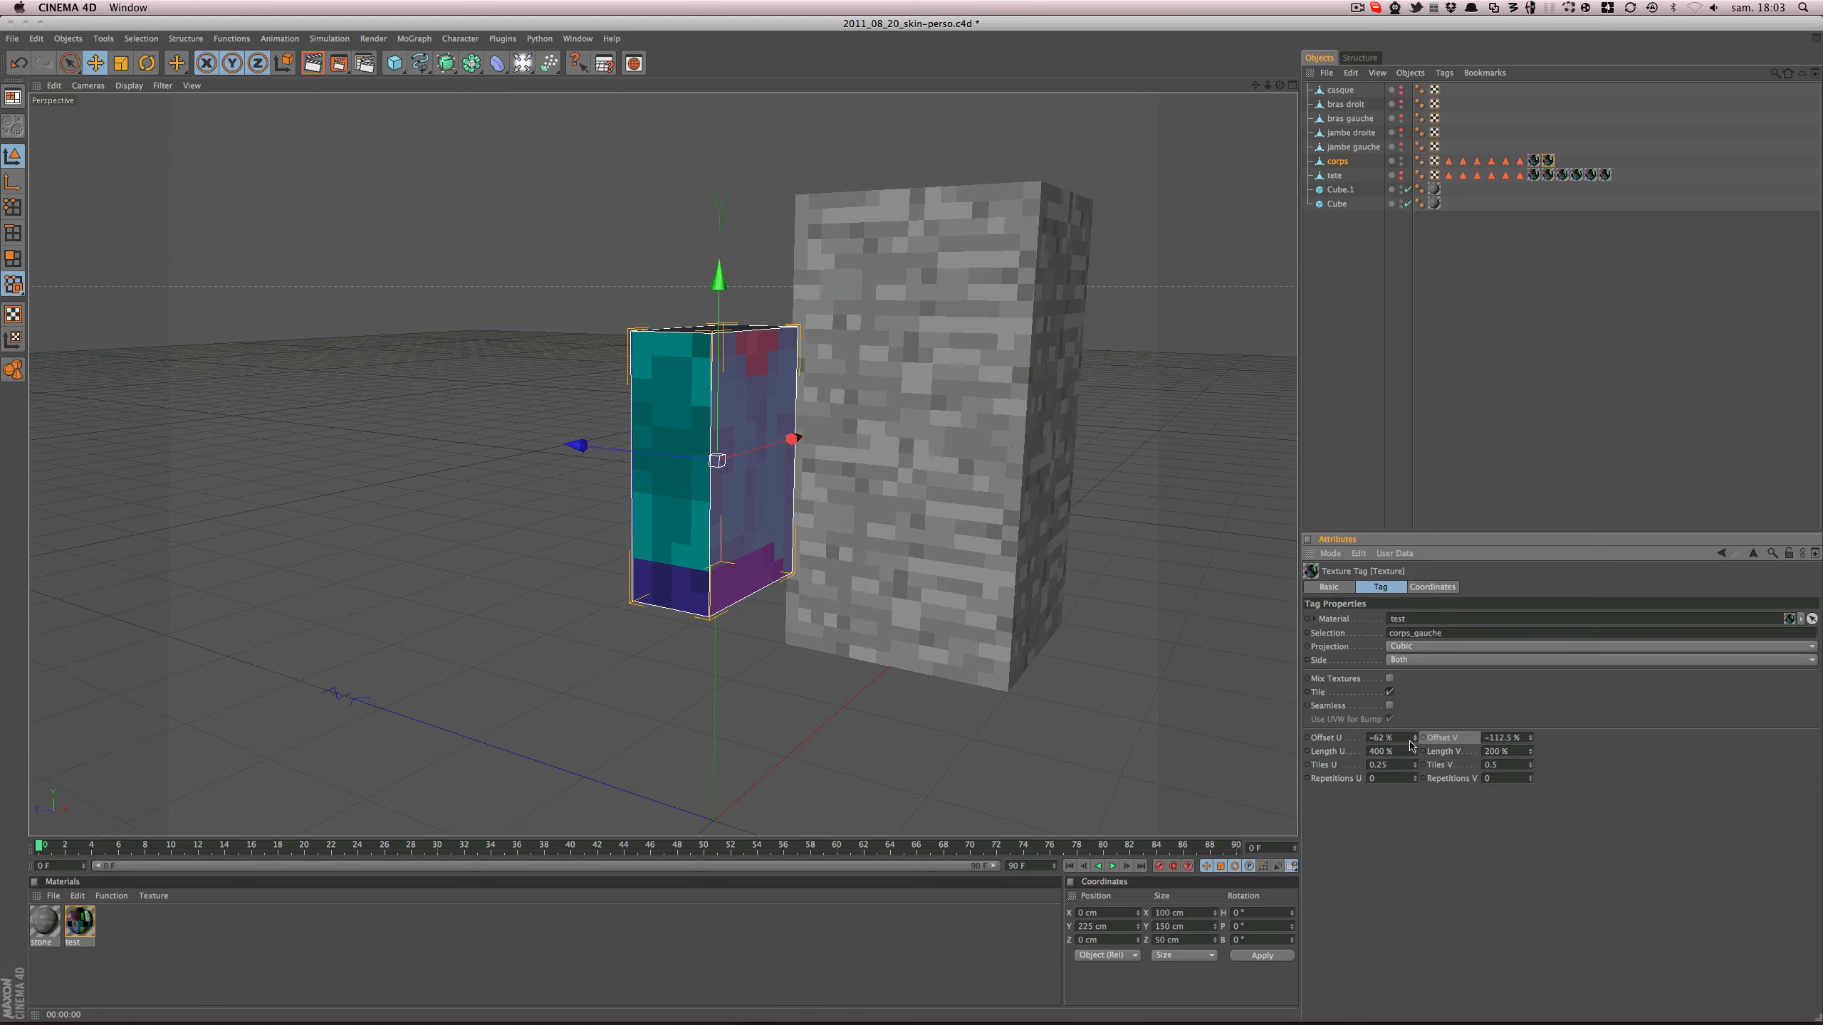
- Set the corps_gauche texture tag's Offset U to -62.5 % so the texture meets the face's edges
{"action": "scroll", "coordinate": [694, 609], "scroll_direction": "up", "scroll_amount": 6}
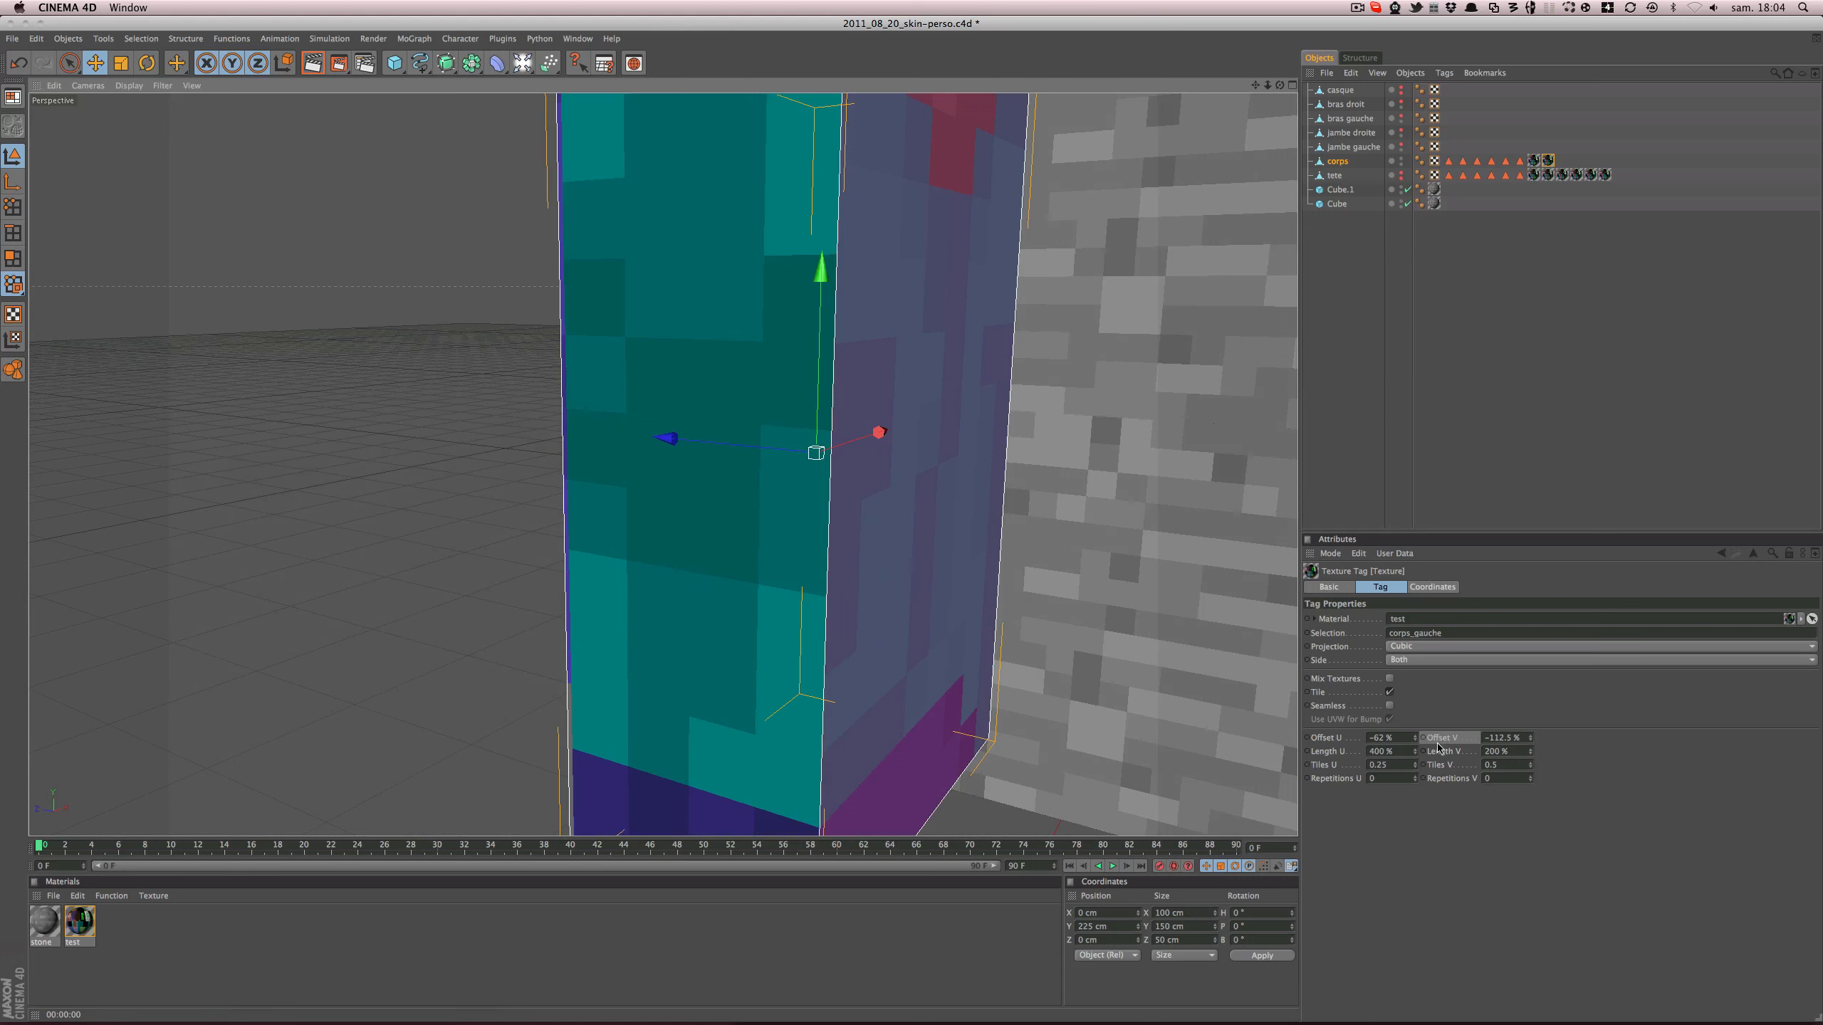
{"action": "left_click", "coordinate": [1416, 740]}
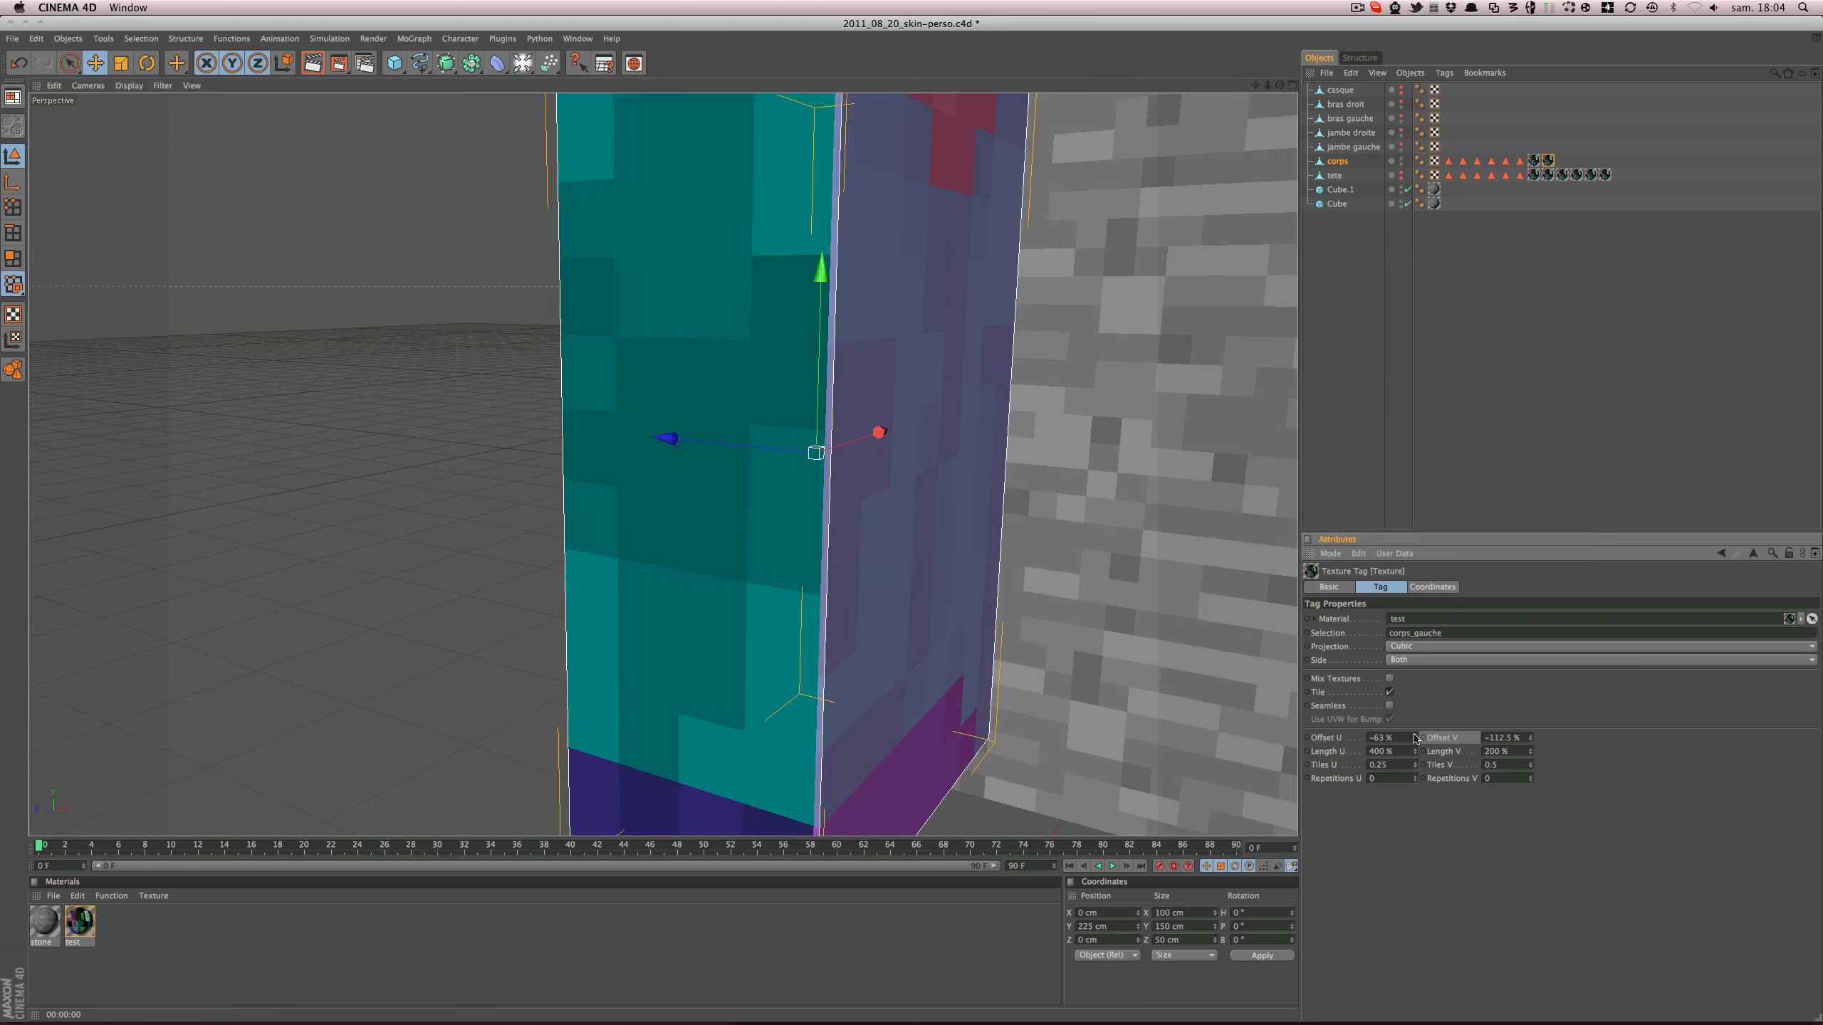
{"action": "left_click", "coordinate": [1415, 736]}
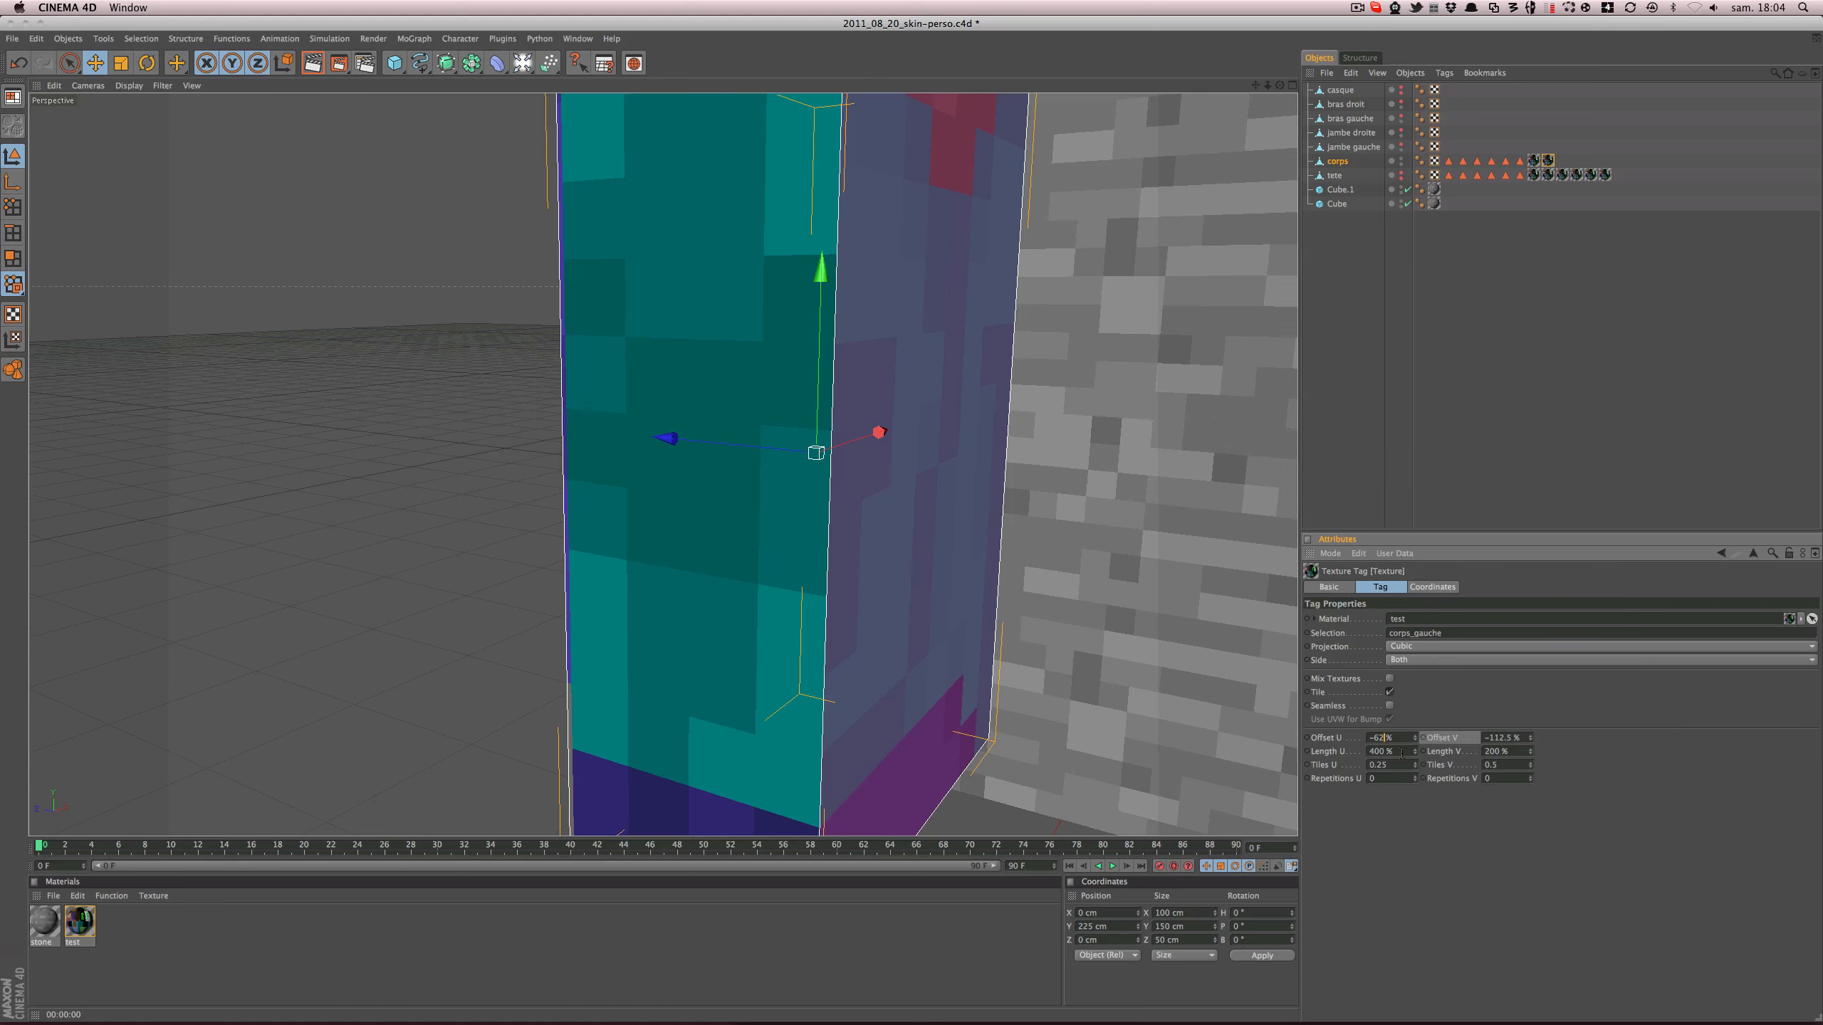
{"action": "key", "text": "Return"}
{"action": "scroll", "coordinate": [679, 523], "scroll_direction": "down", "scroll_amount": 6}
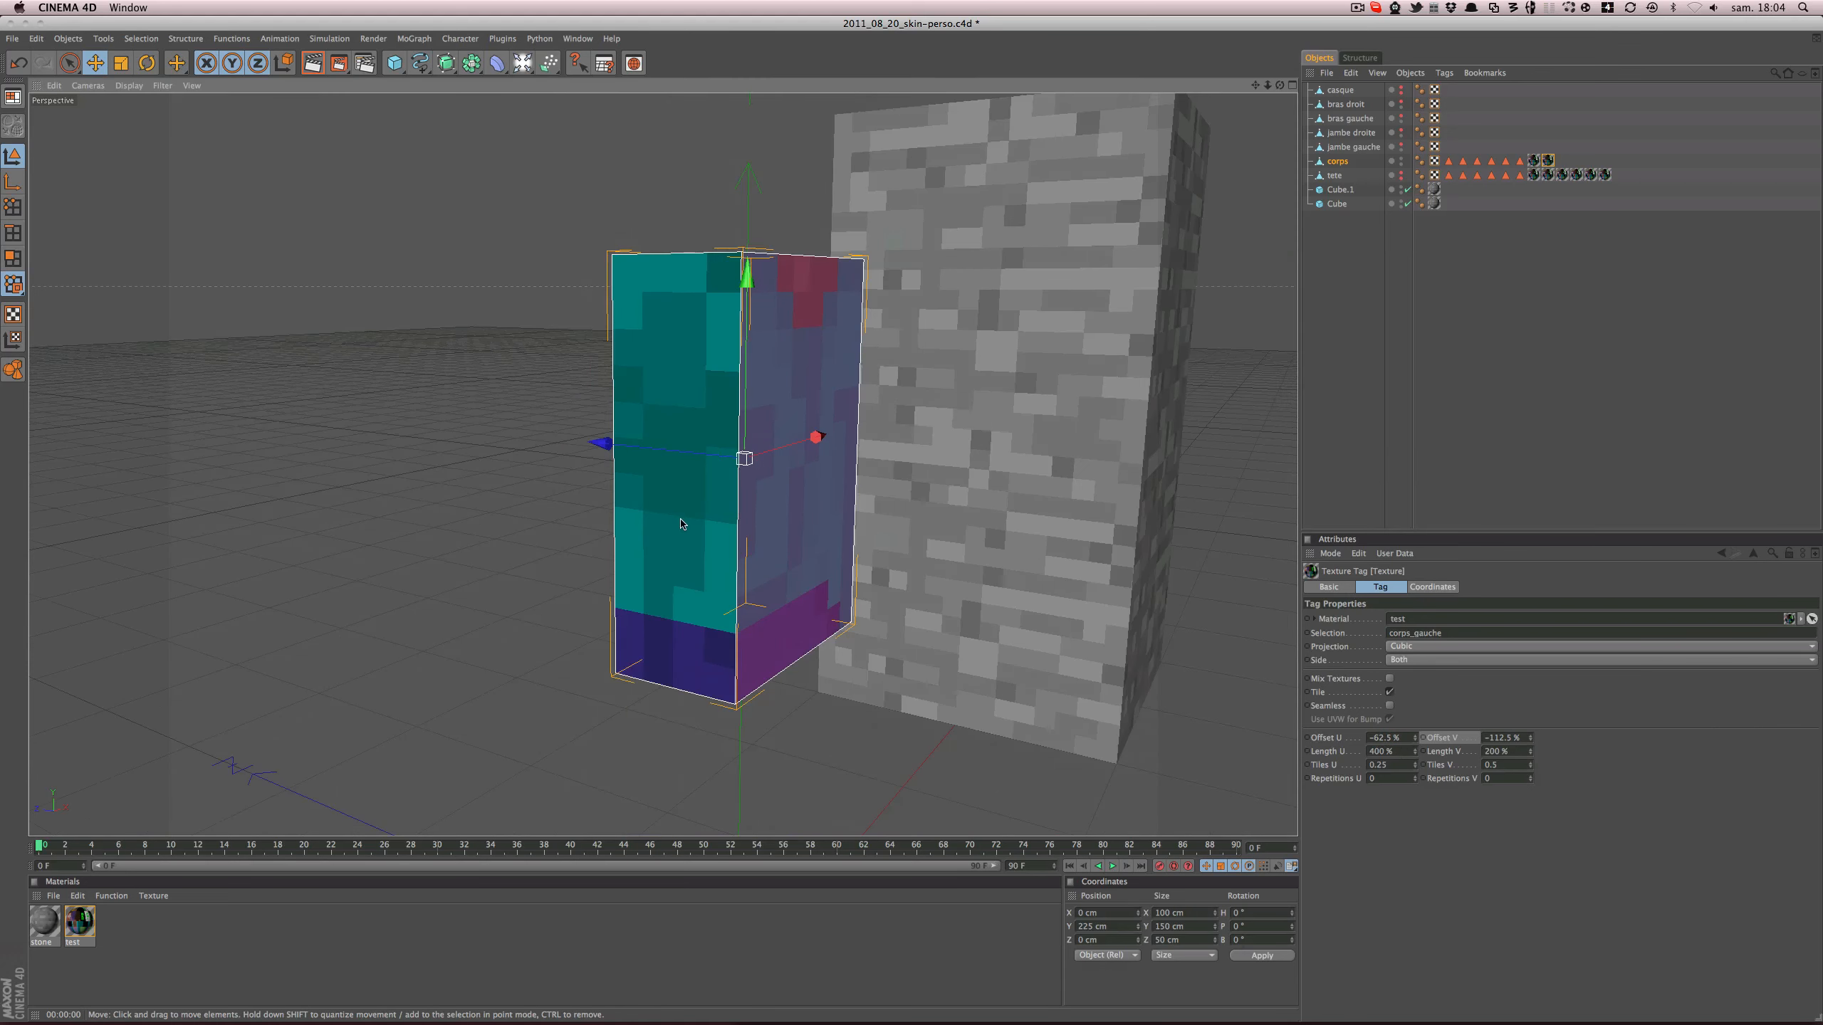
- Hide bras droit and bras gauche from renders and render the view to check the body's side face
{"action": "key", "text": "super+r"}
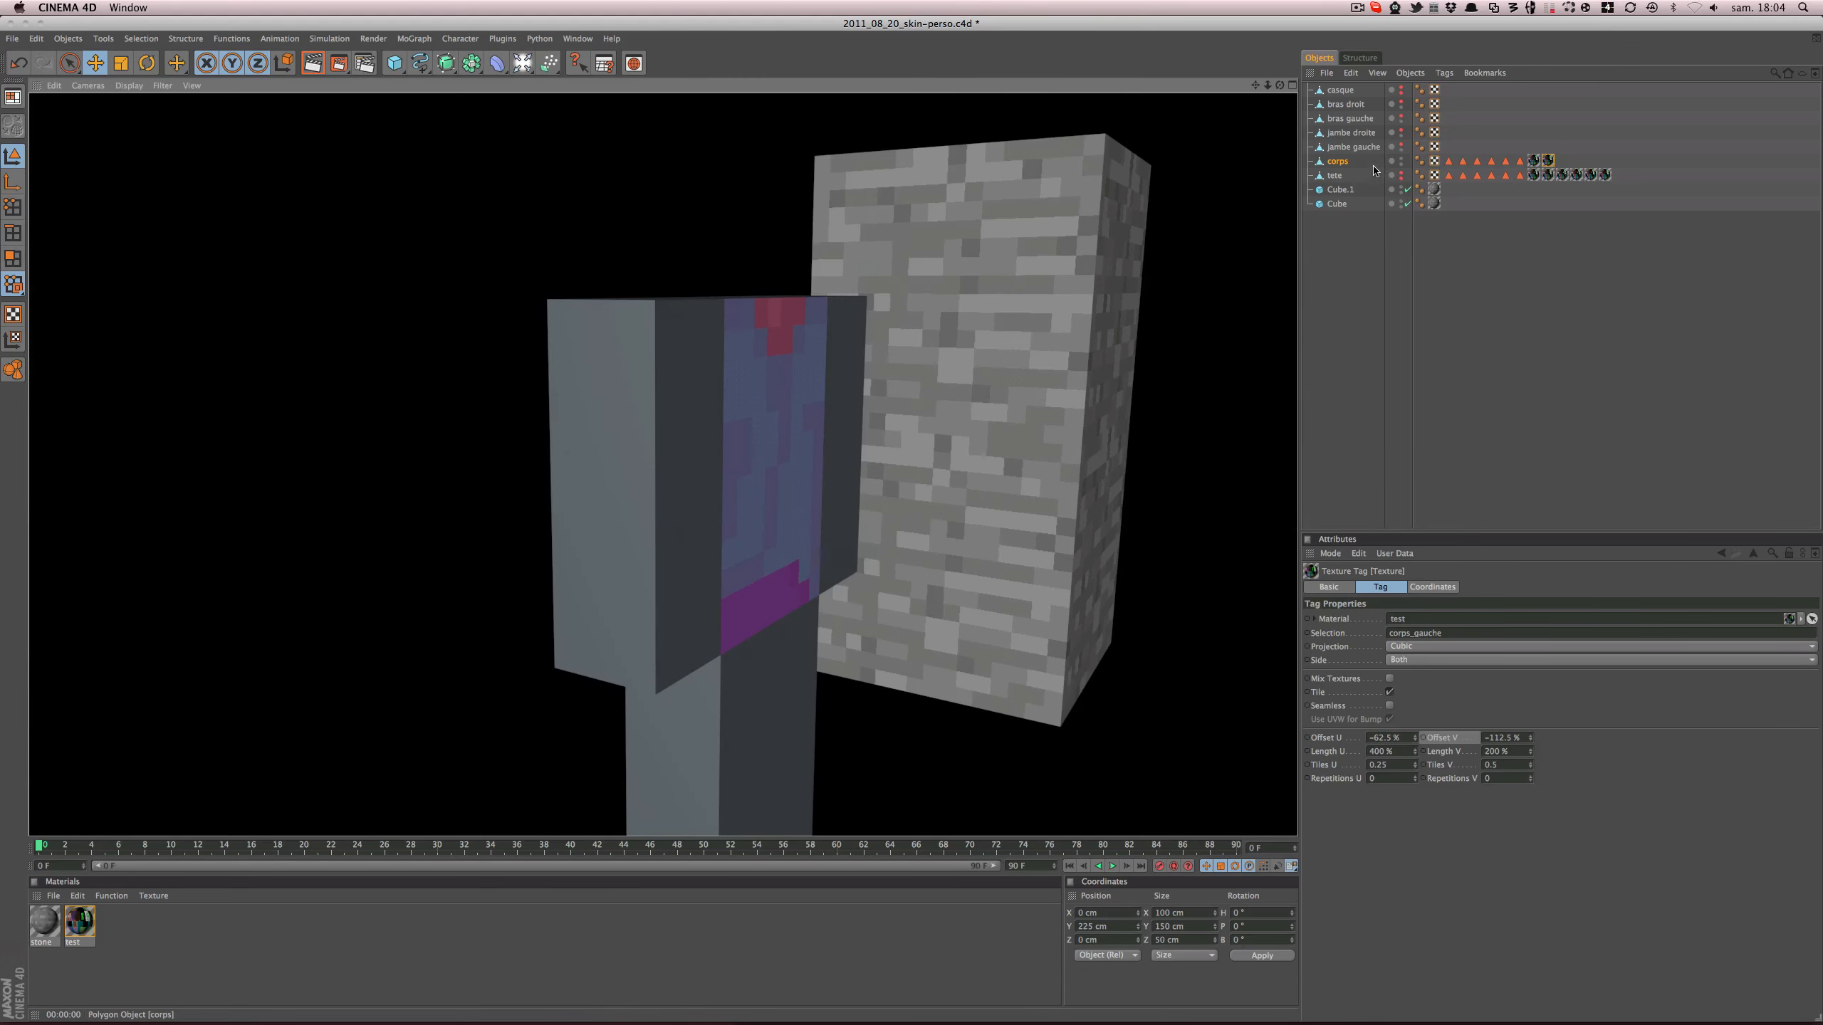
{"action": "left_click", "coordinate": [1401, 108]}
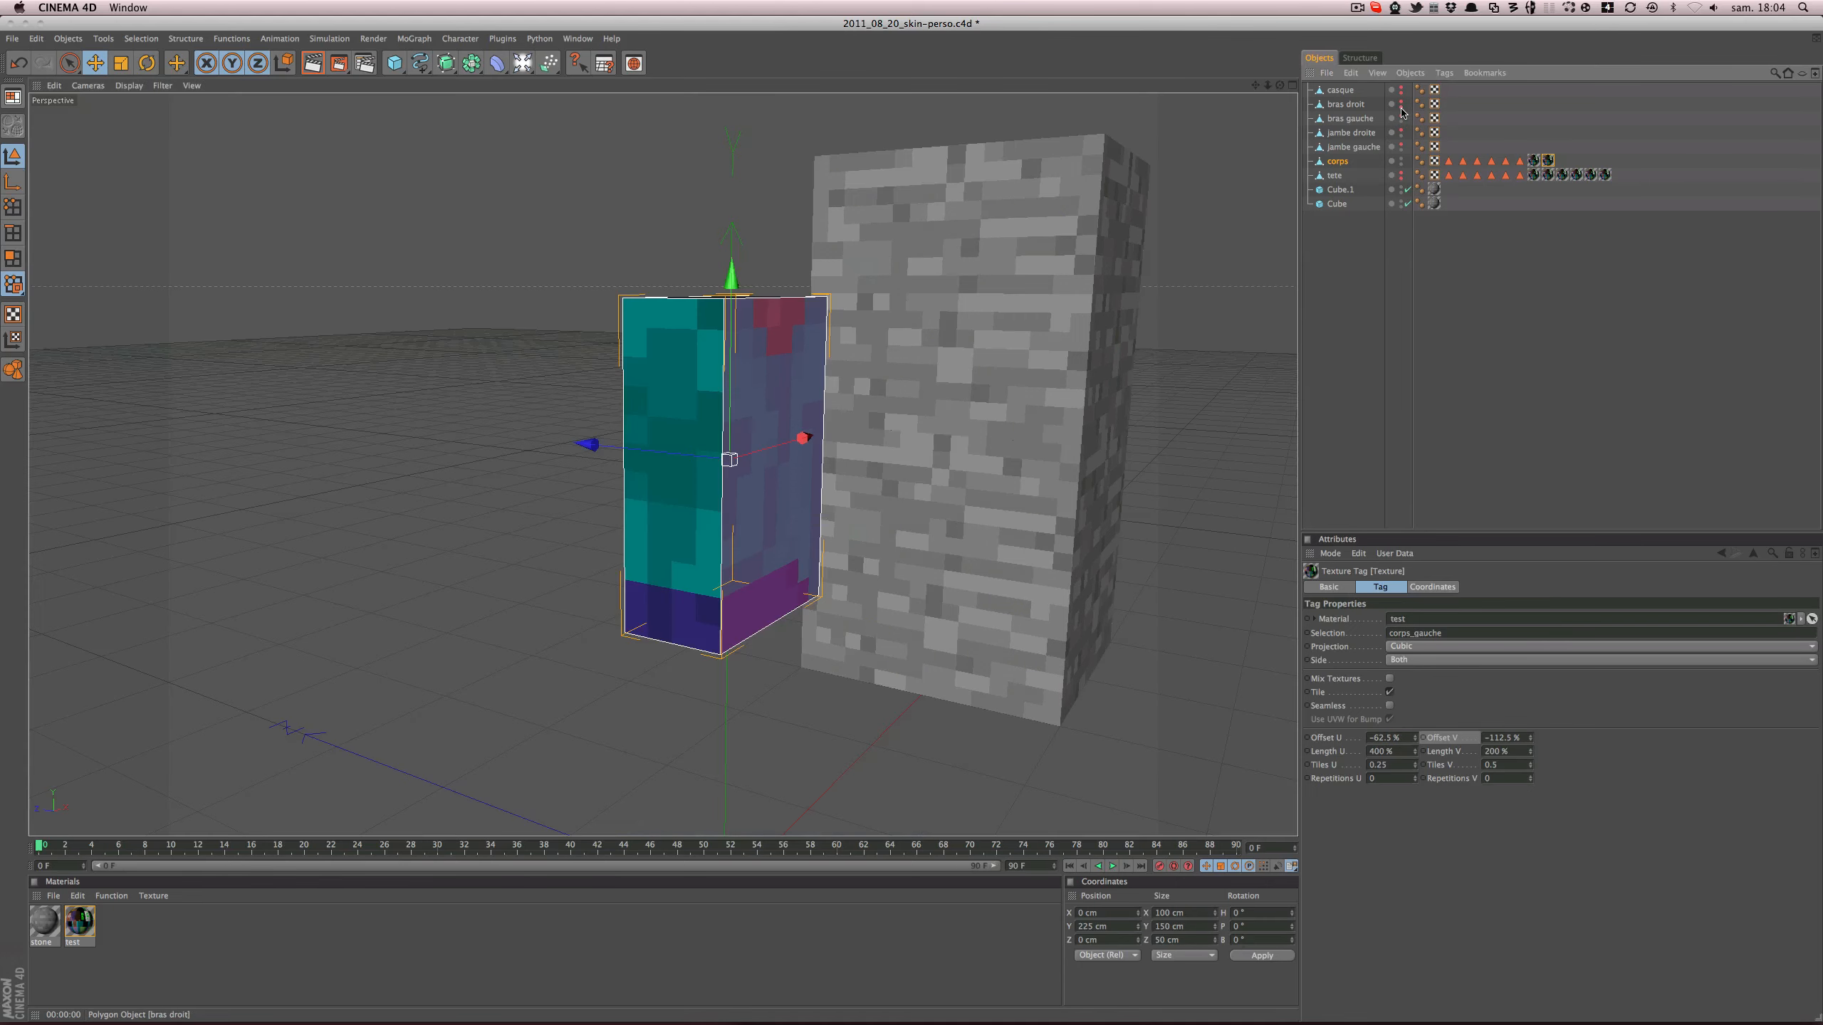
{"action": "left_click_drag", "start_coordinate": [1401, 108], "coordinate": [1403, 121]}
{"action": "key", "text": "super+r"}
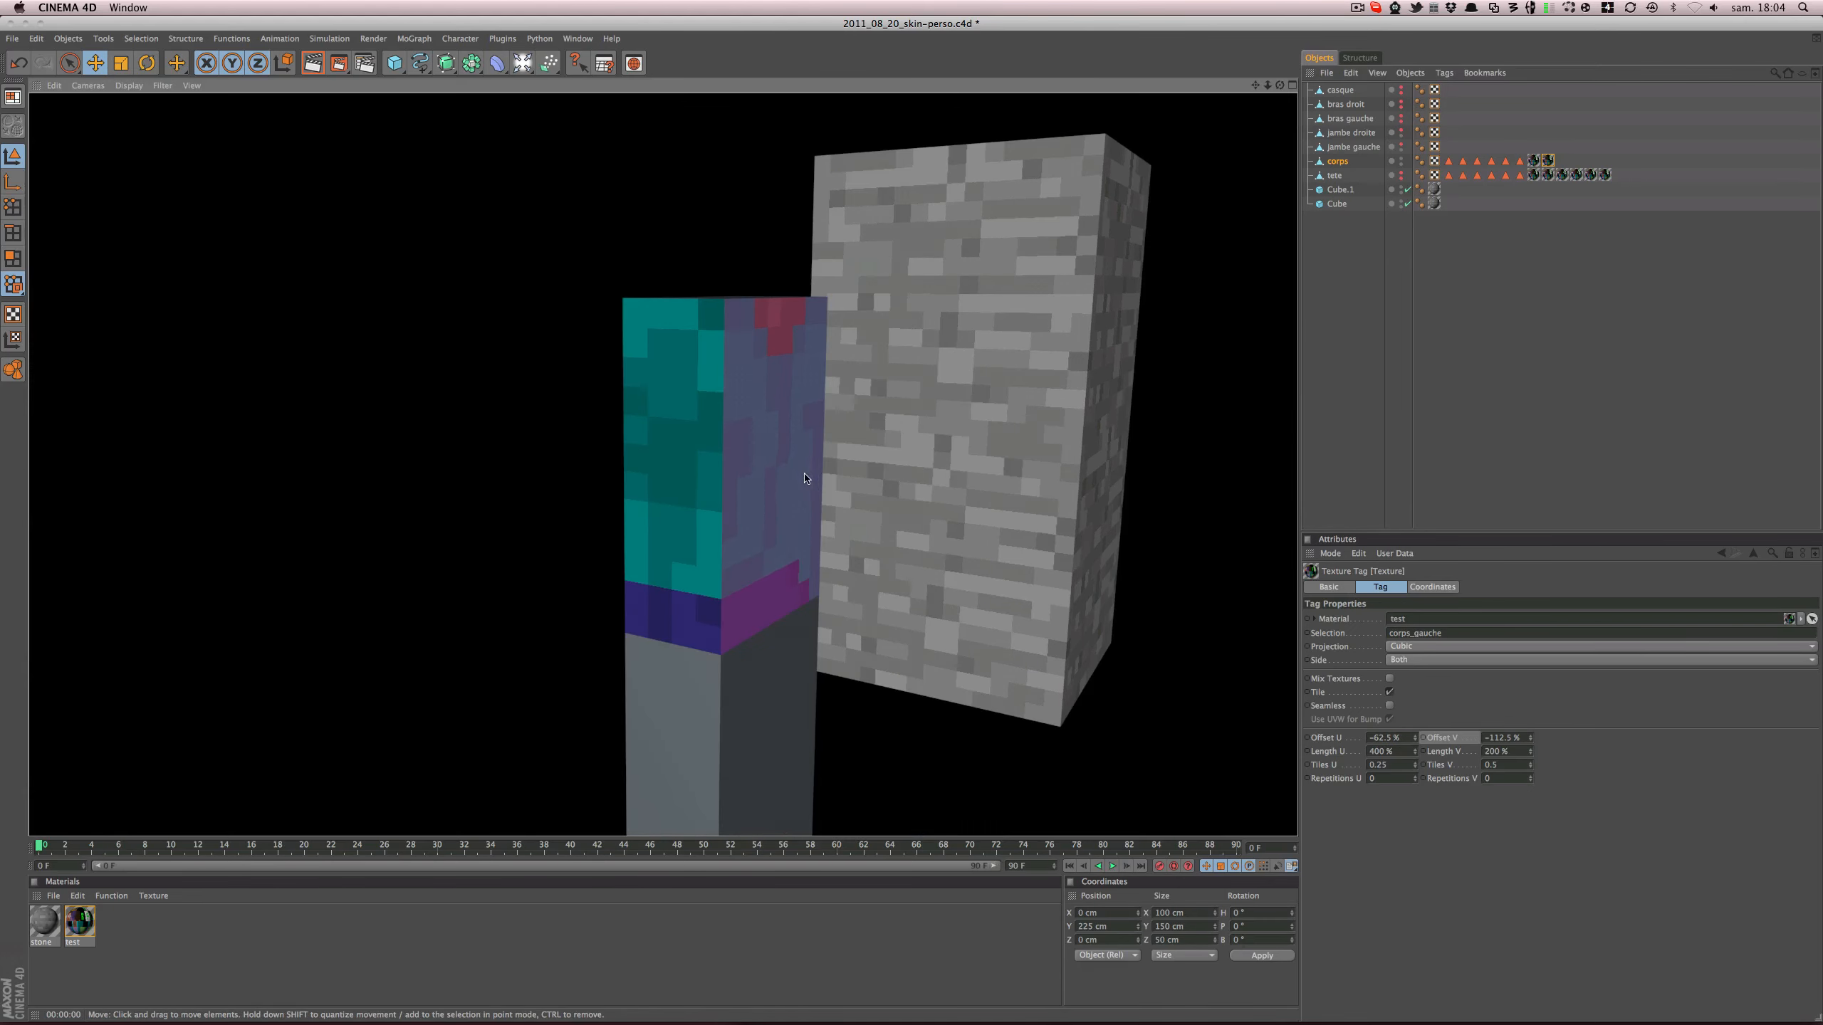
- Duplicate the corps_gauche texture tag, limit the copy to corps_droite, consult the skin map in Fireworks, and set Offset U to -137.5 %
{"action": "left_click_drag", "start_coordinate": [861, 422], "coordinate": [743, 428], "text": "alt"}
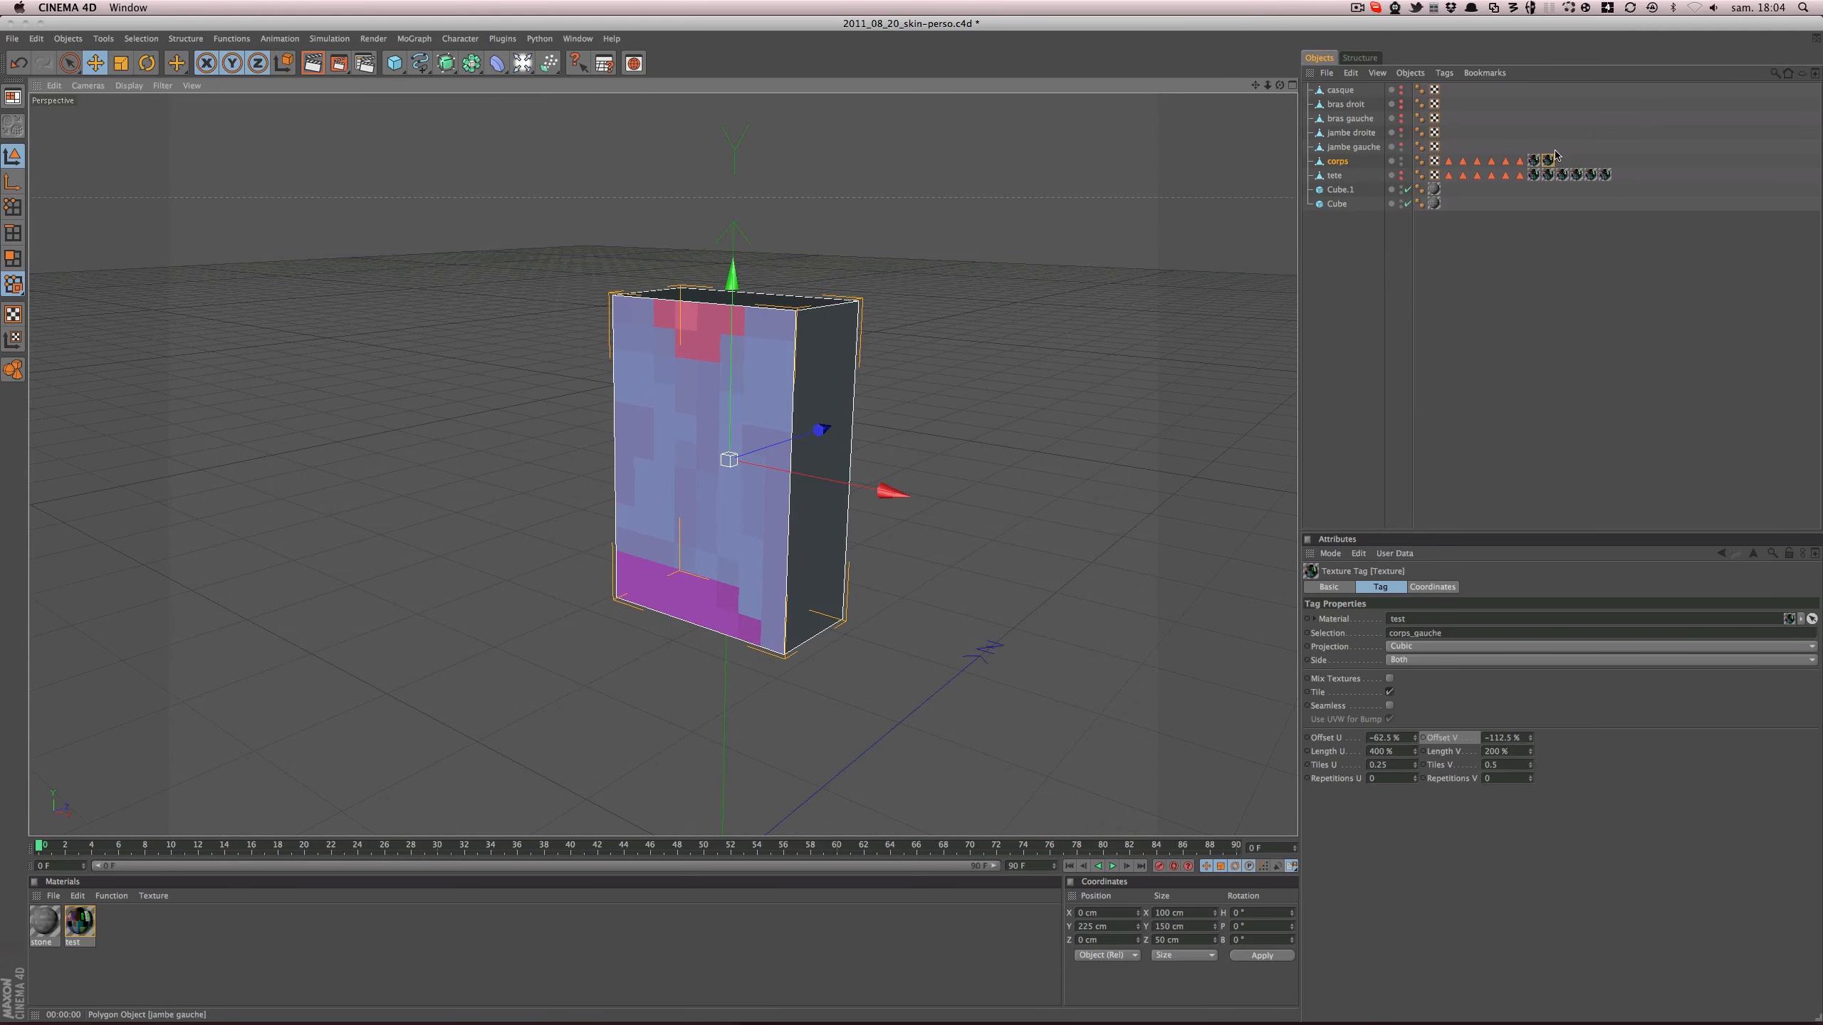
{"action": "left_click_drag", "start_coordinate": [1550, 161], "coordinate": [1467, 634], "text": "ctrl"}
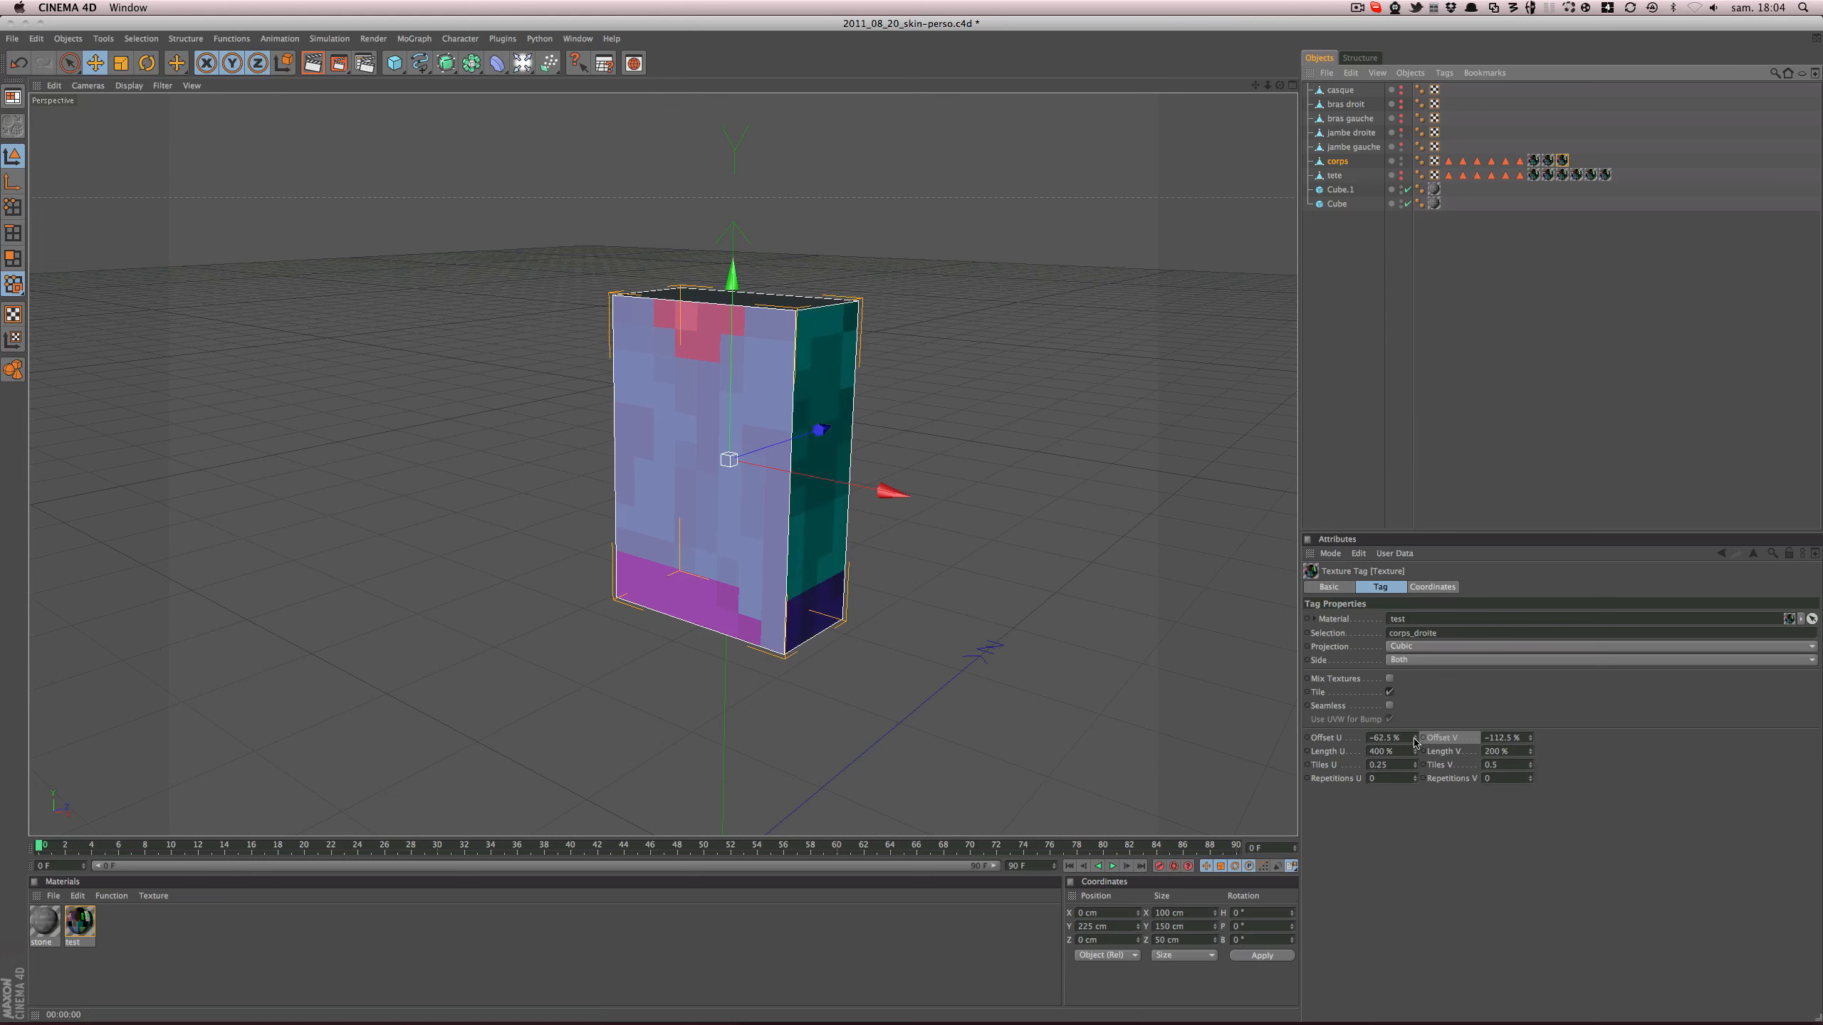
{"action": "key", "text": "ctrl+Up"}
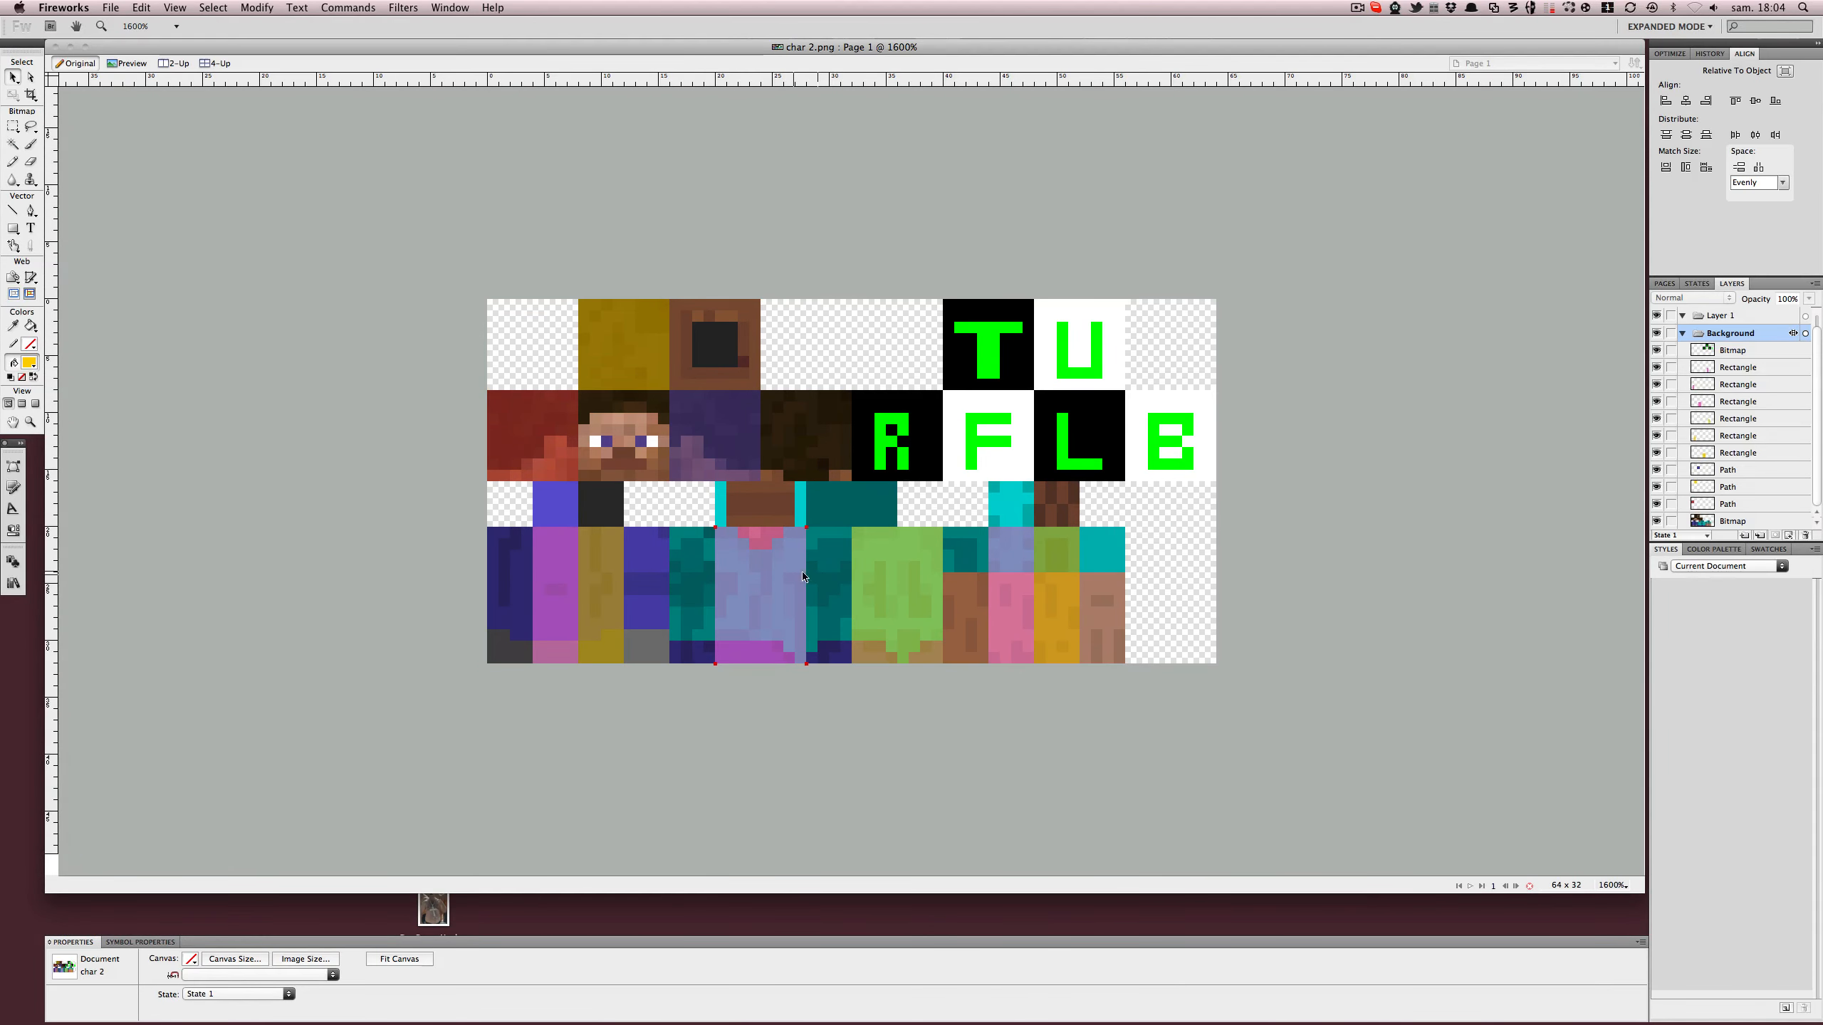
{"action": "key", "text": "ctrl+Down"}
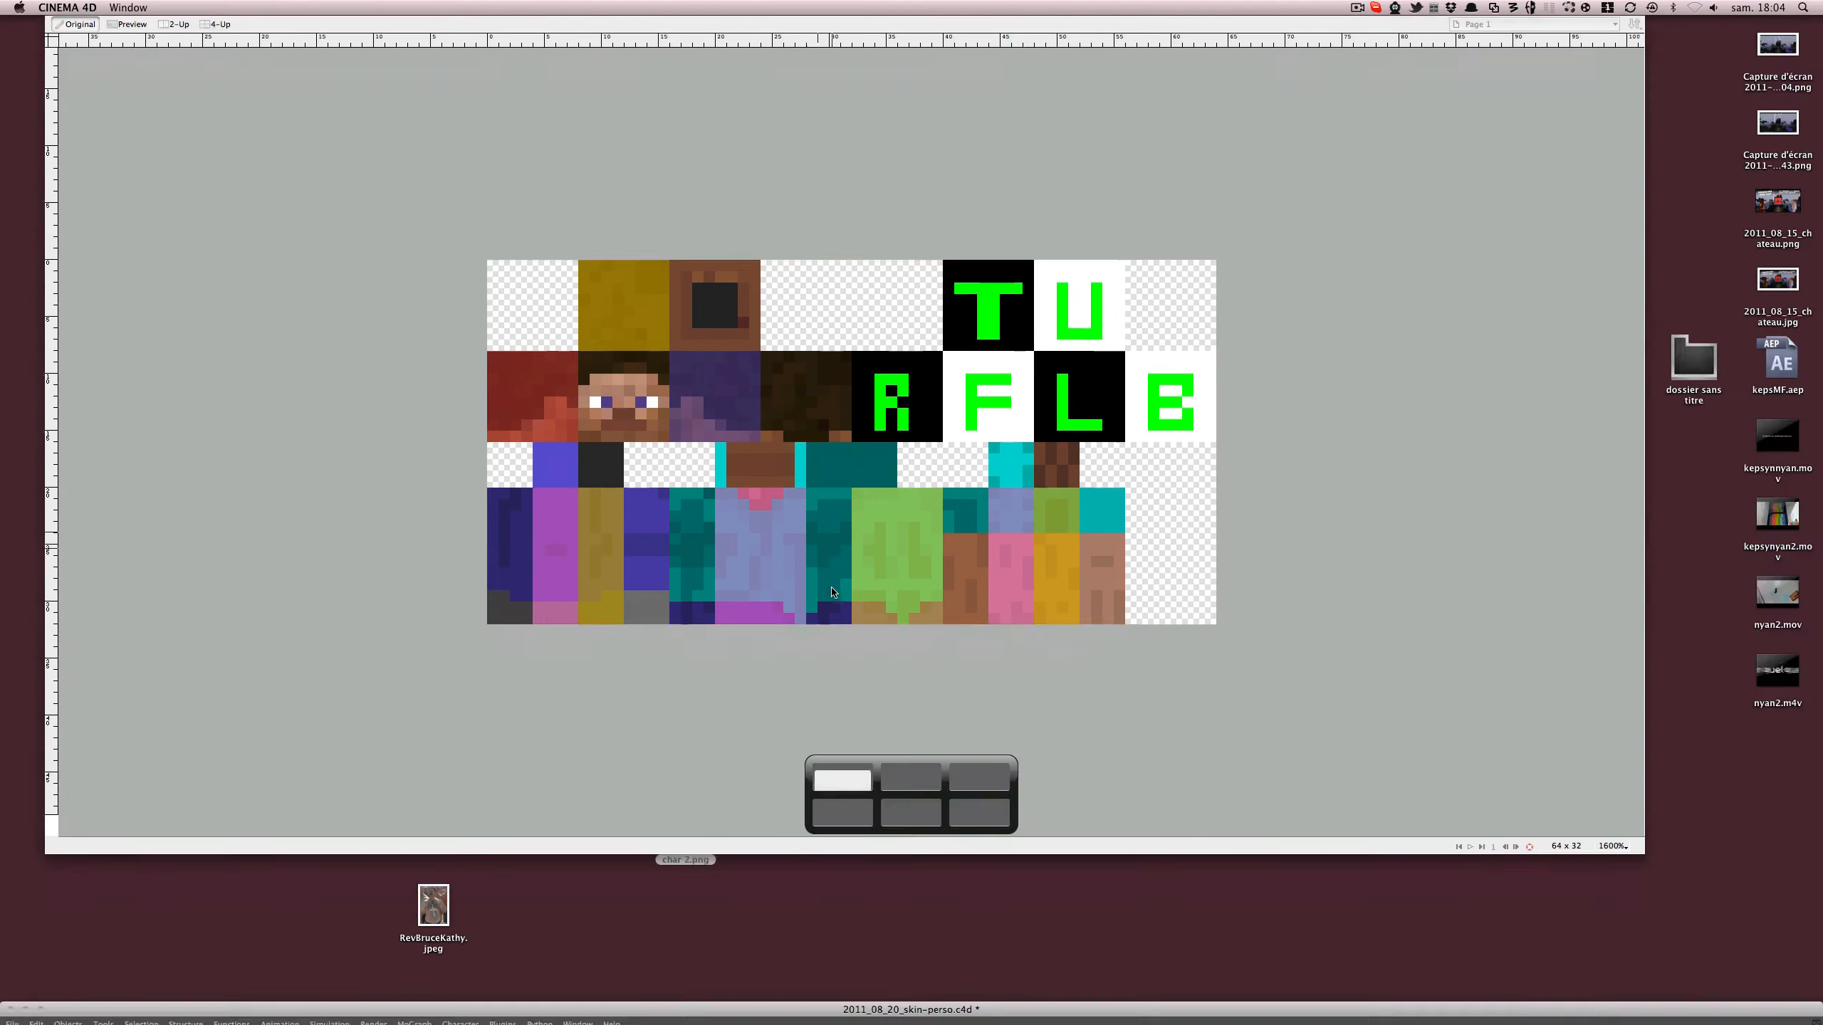
{"action": "mouse_move", "coordinate": [1414, 738]}
{"action": "left_mouse_down"}
{"action": "mouse_move", "coordinate": [1362, 739]}
{"action": "mouse_move", "coordinate": [1416, 738]}
{"action": "left_mouse_up"}
- Render a closer view of the body's corps_droite face to check its texture
{"action": "left_click_drag", "start_coordinate": [968, 600], "coordinate": [890, 596], "text": "alt"}
{"action": "right_click_drag", "start_coordinate": [968, 600], "coordinate": [1078, 695], "text": "alt"}
{"action": "scroll", "coordinate": [1080, 693], "scroll_direction": "down", "scroll_amount": 1}
{"action": "key", "text": "super+r"}
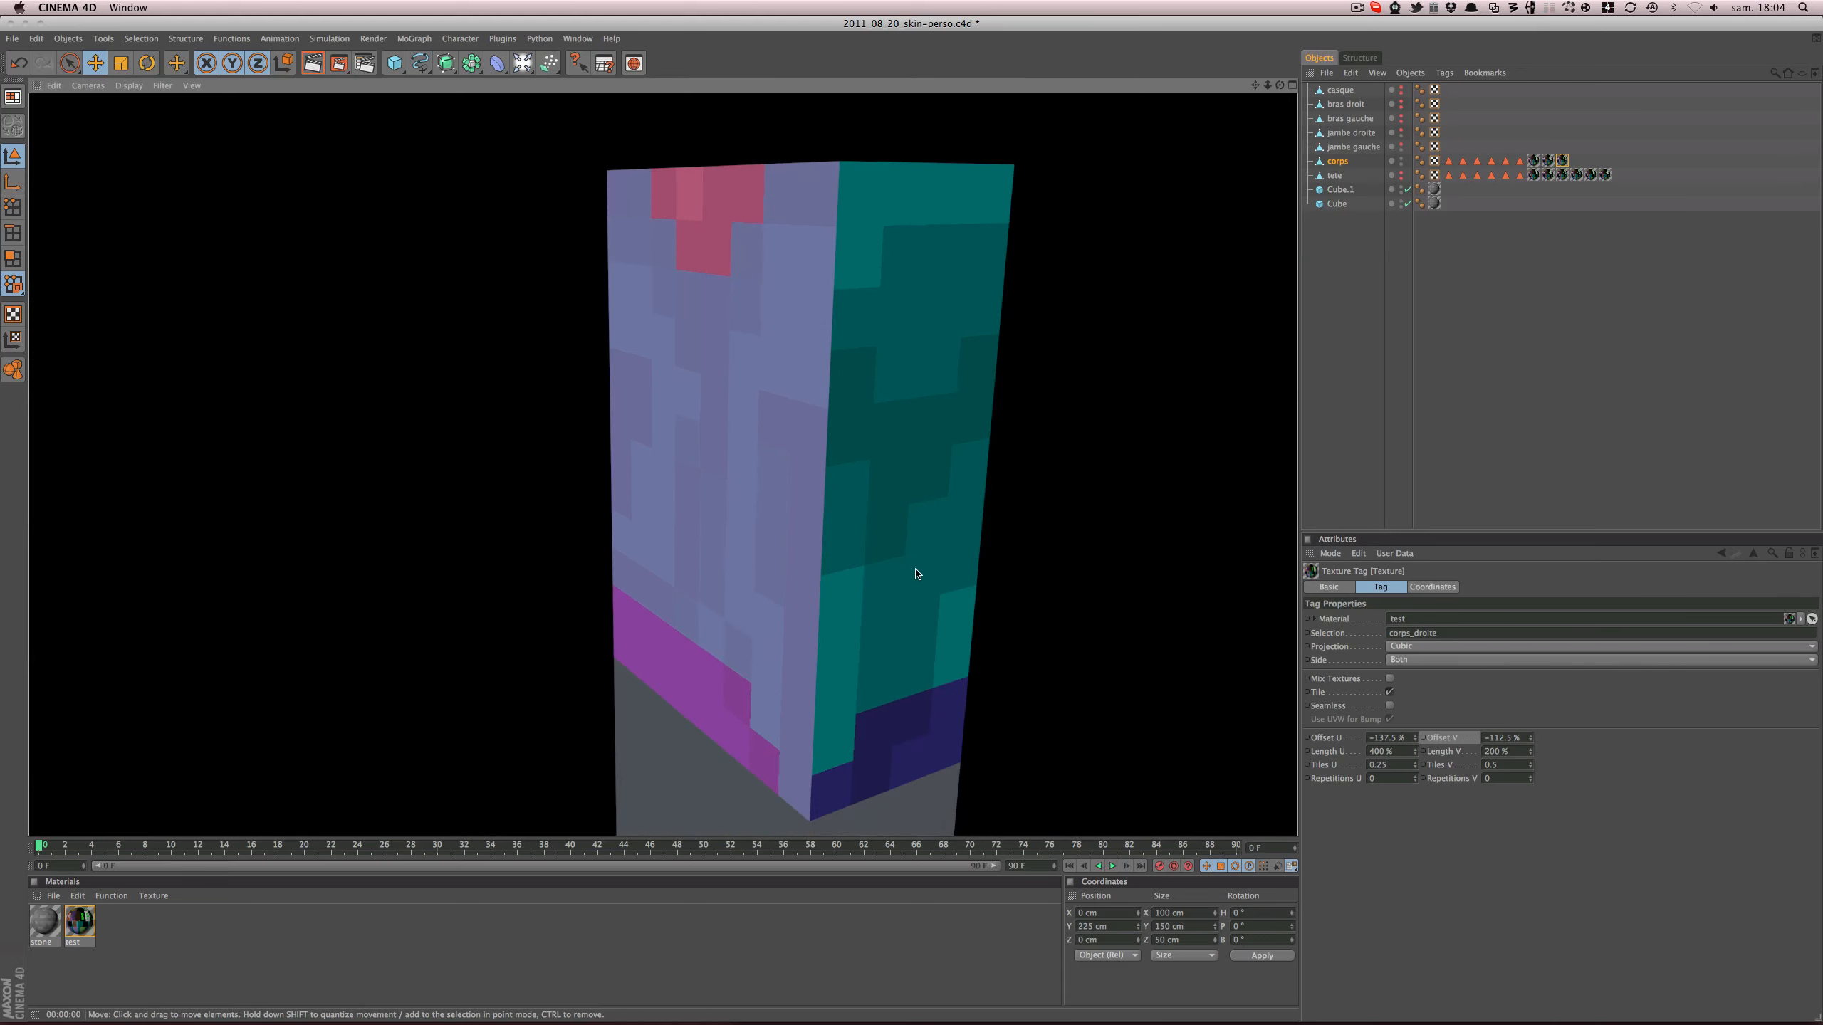
- Duplicate the corps_droite texture tag, limit the copy to dos, set Offset U to -175 % following the skin map, and render the view
{"action": "left_click_drag", "start_coordinate": [927, 580], "coordinate": [711, 584], "text": "alt"}
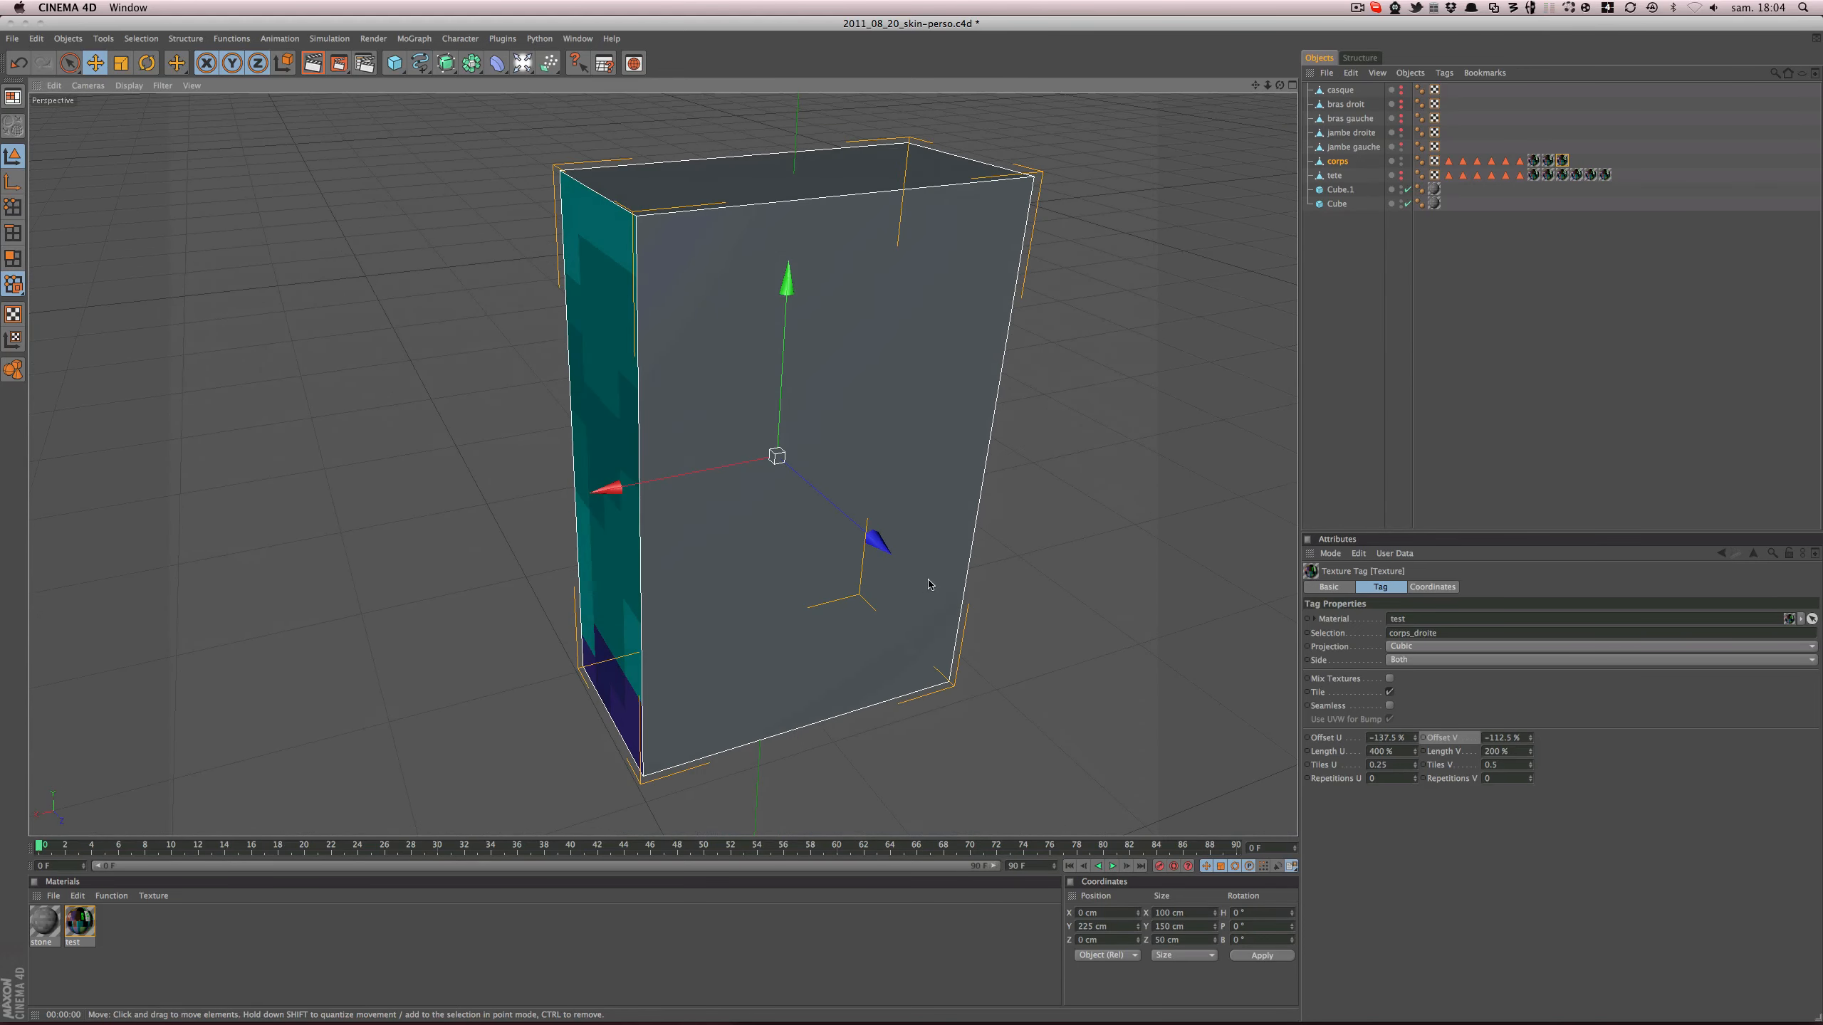
{"action": "left_click_drag", "start_coordinate": [1560, 159], "coordinate": [1431, 637], "text": "ctrl"}
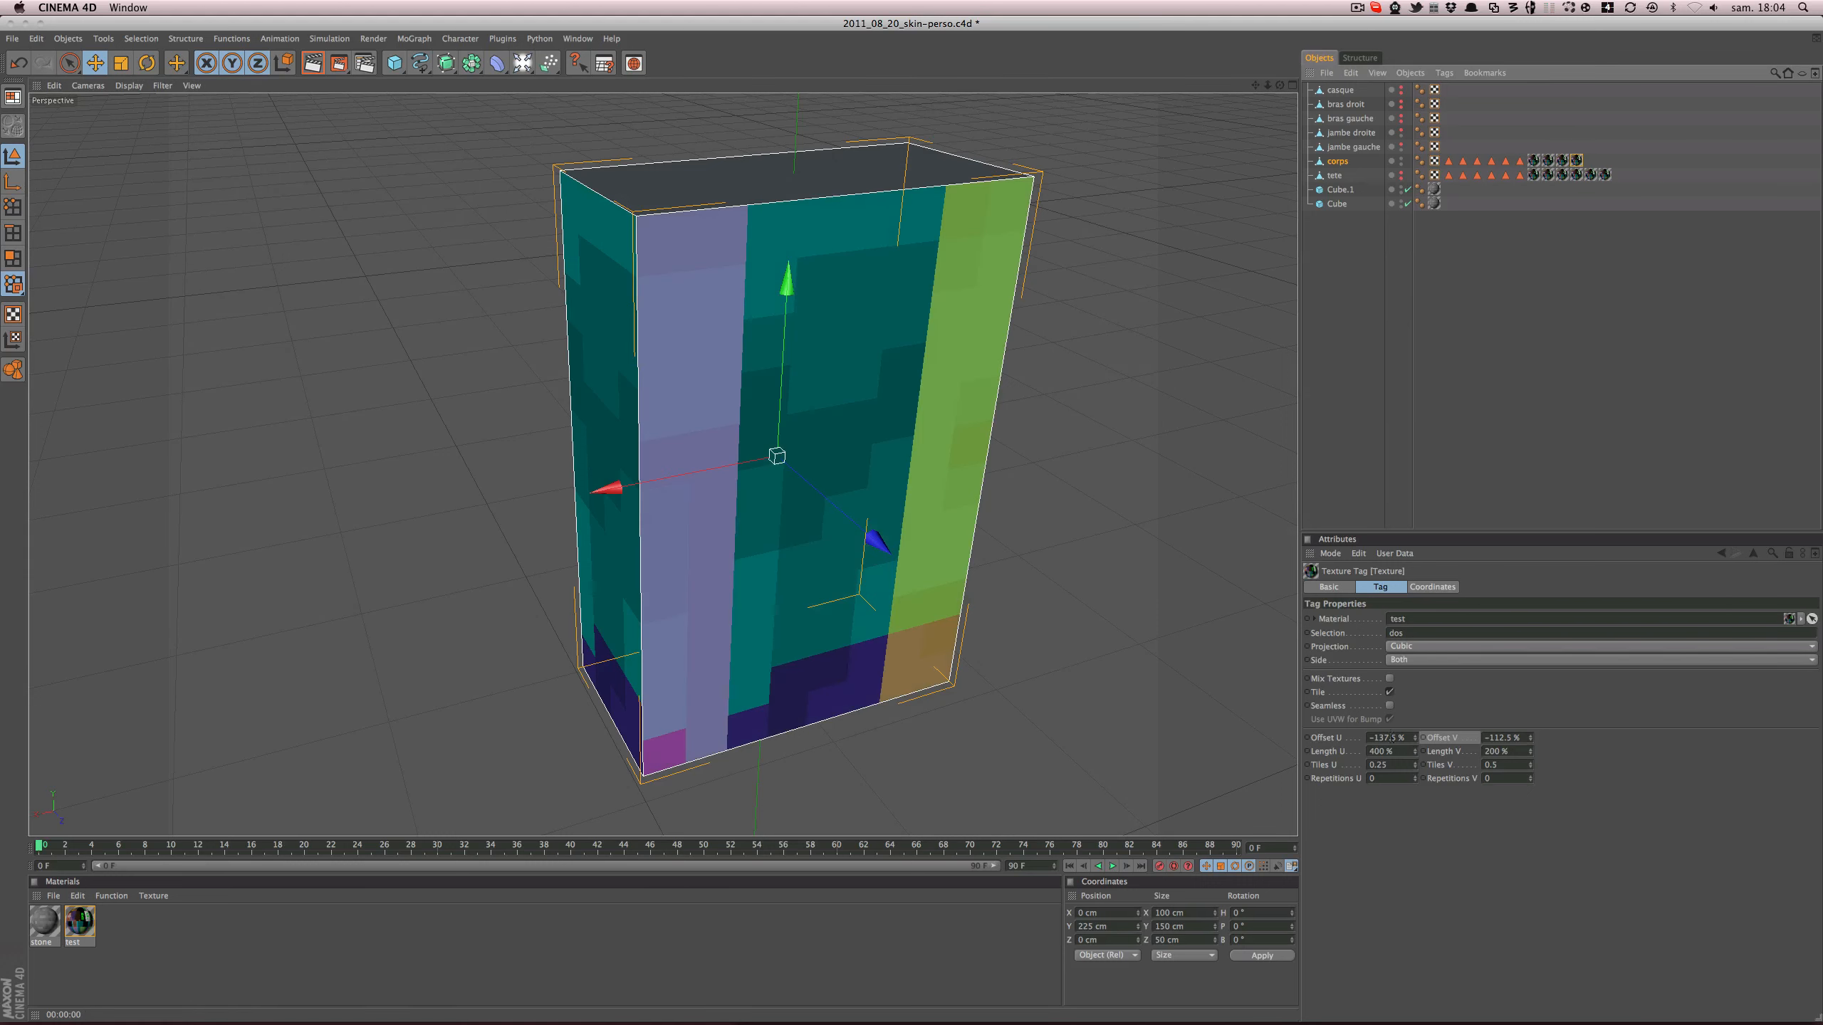
{"action": "key", "text": "super+Tab"}
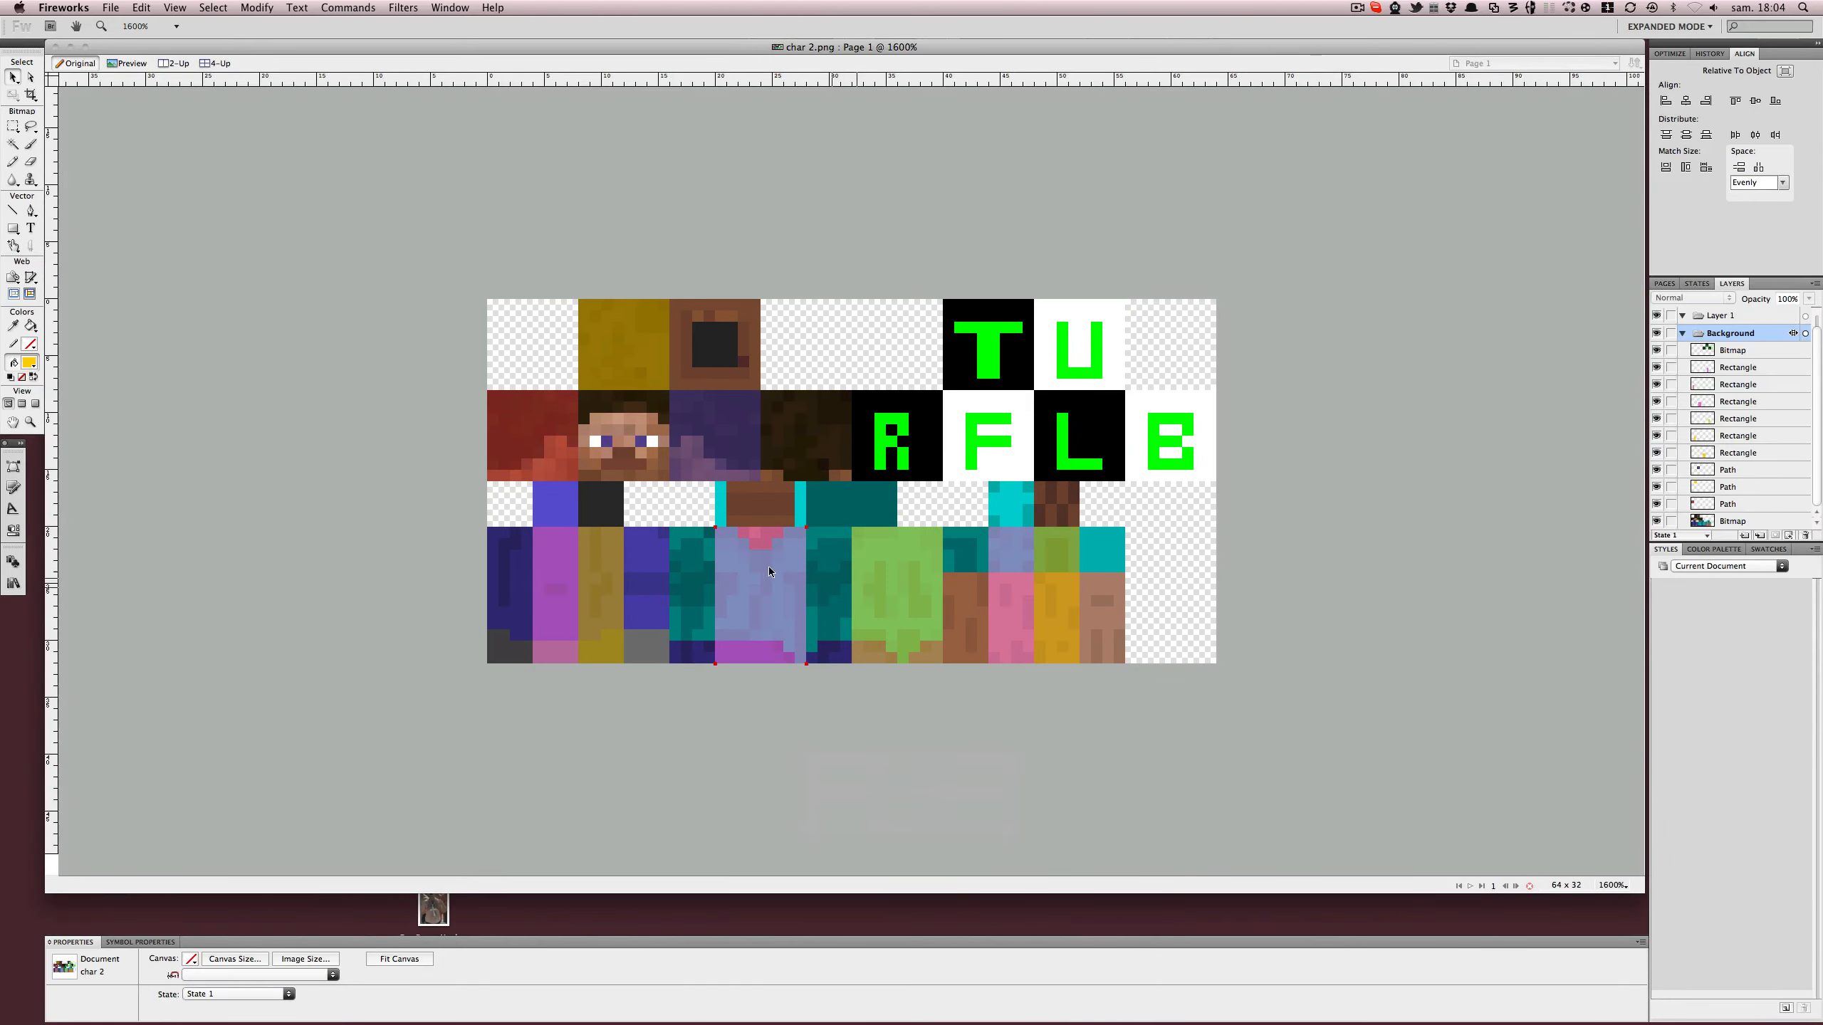
{"action": "key", "text": "super+Tab"}
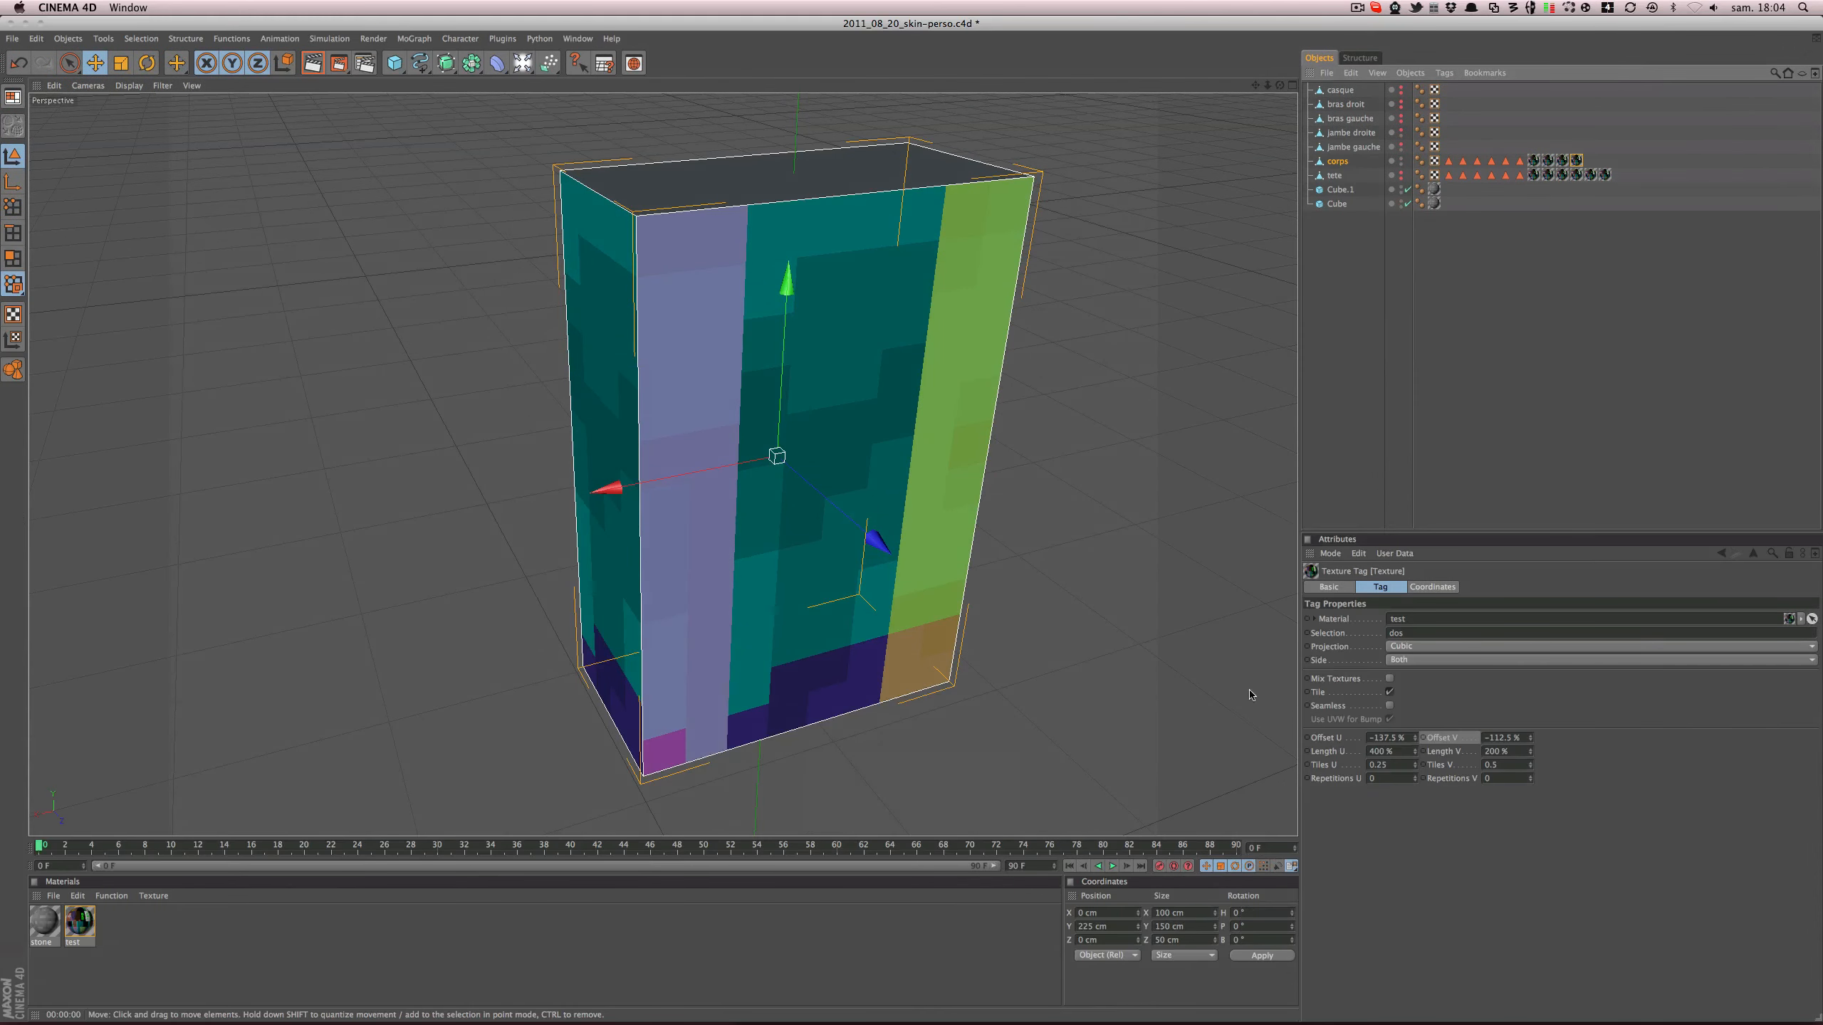
{"action": "left_click_drag", "start_coordinate": [1415, 738], "coordinate": [1415, 764]}
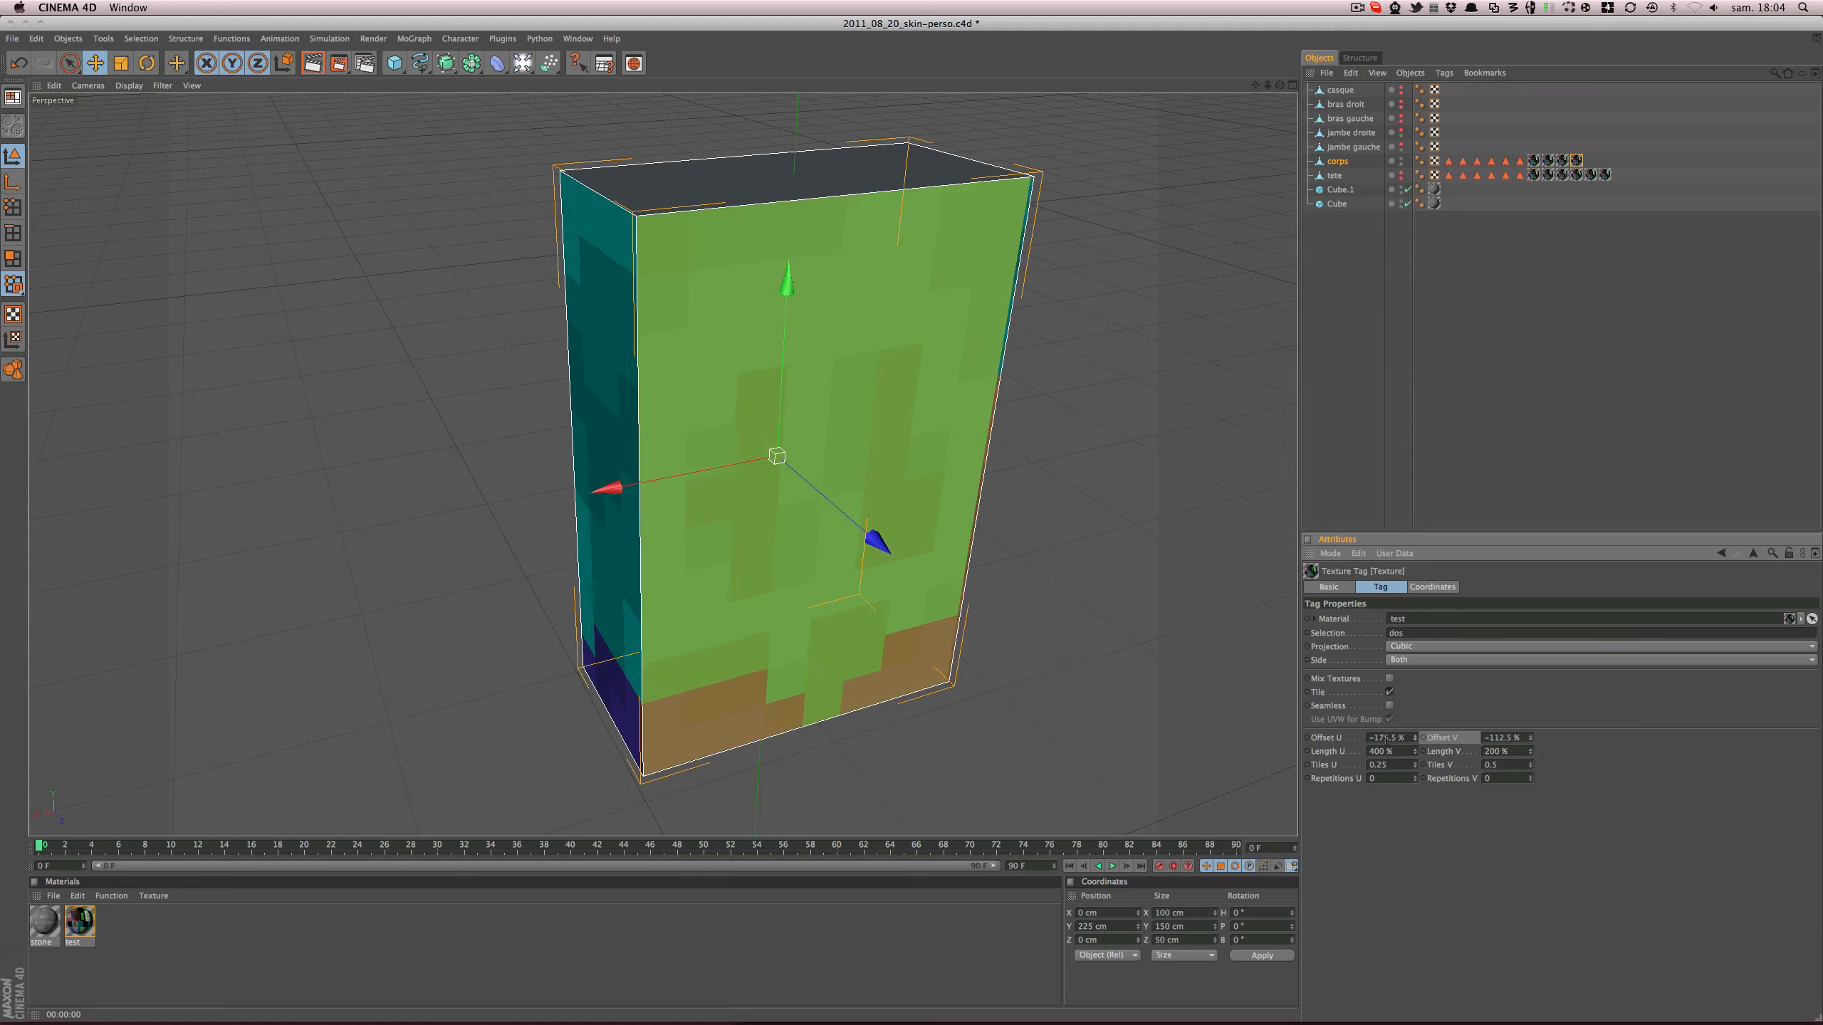
{"action": "key", "text": "Return"}
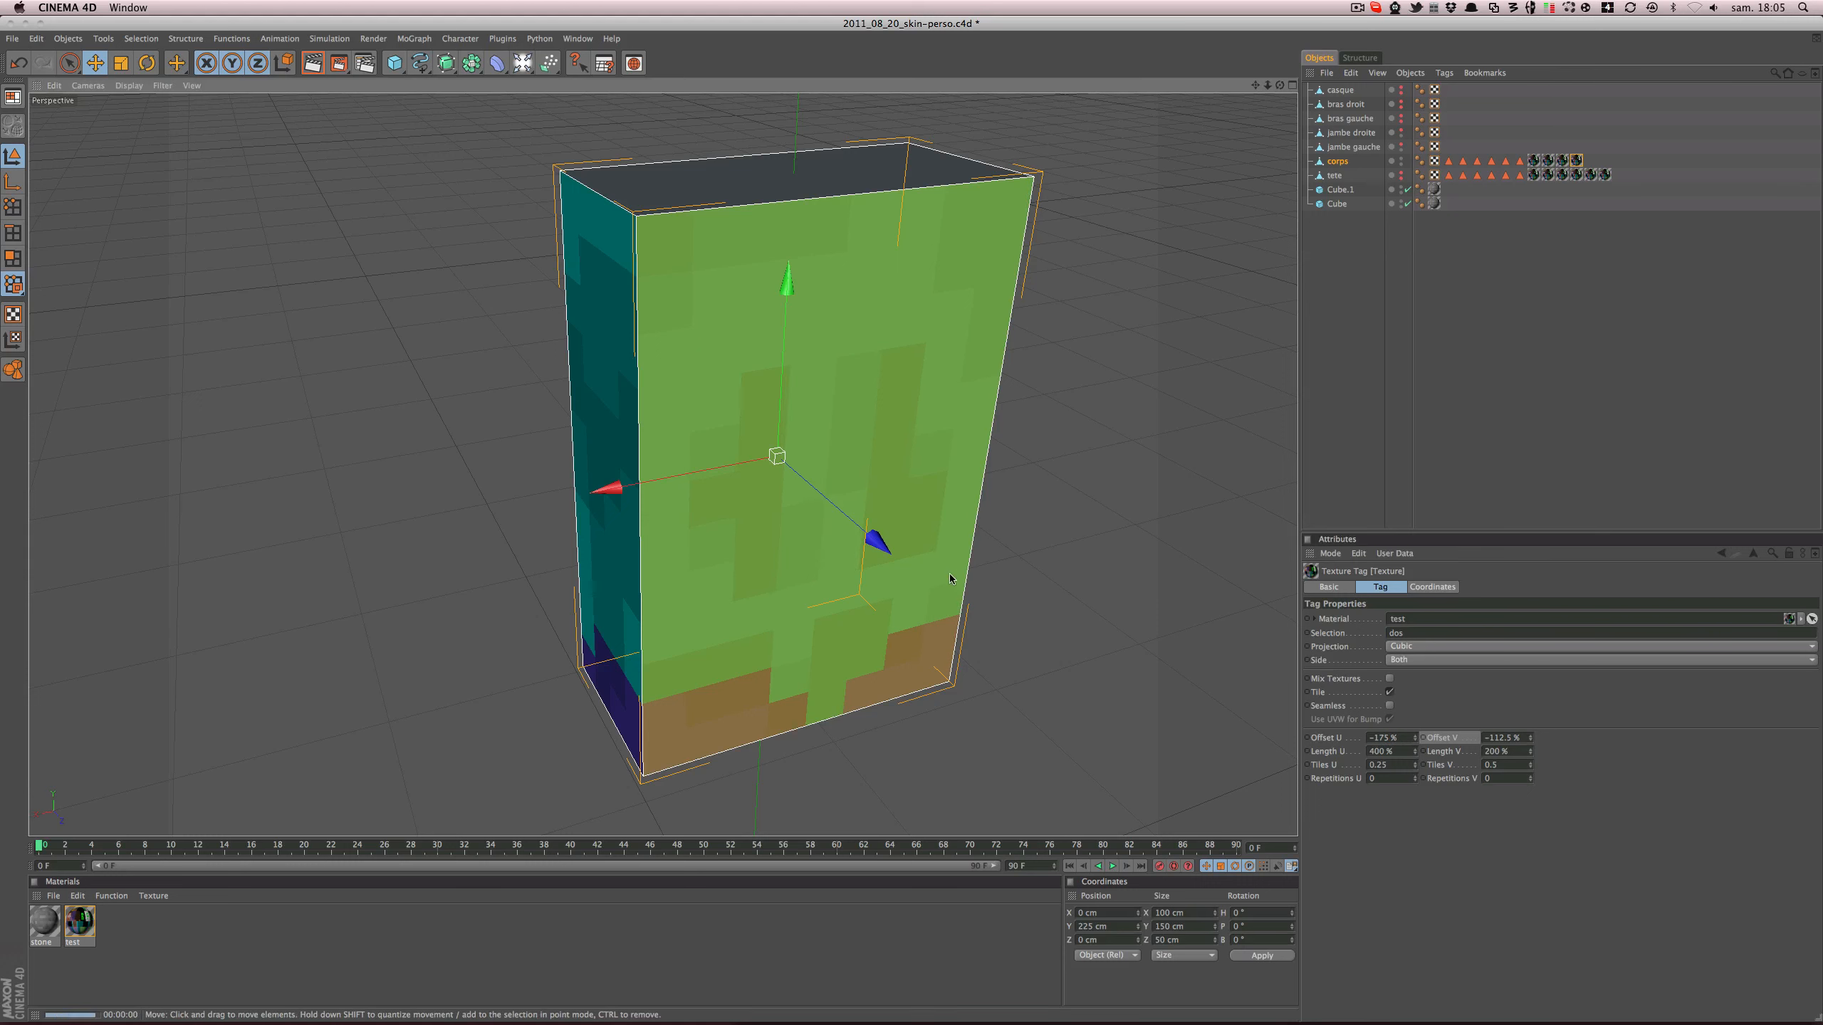
{"action": "key", "text": "super+r"}
- Duplicate the dos texture tag, limit the copy to cul, and set Offset V to -62.5 % and Offset U to -150 % following the skin map
{"action": "left_click_drag", "start_coordinate": [938, 507], "coordinate": [941, 603], "text": "alt"}
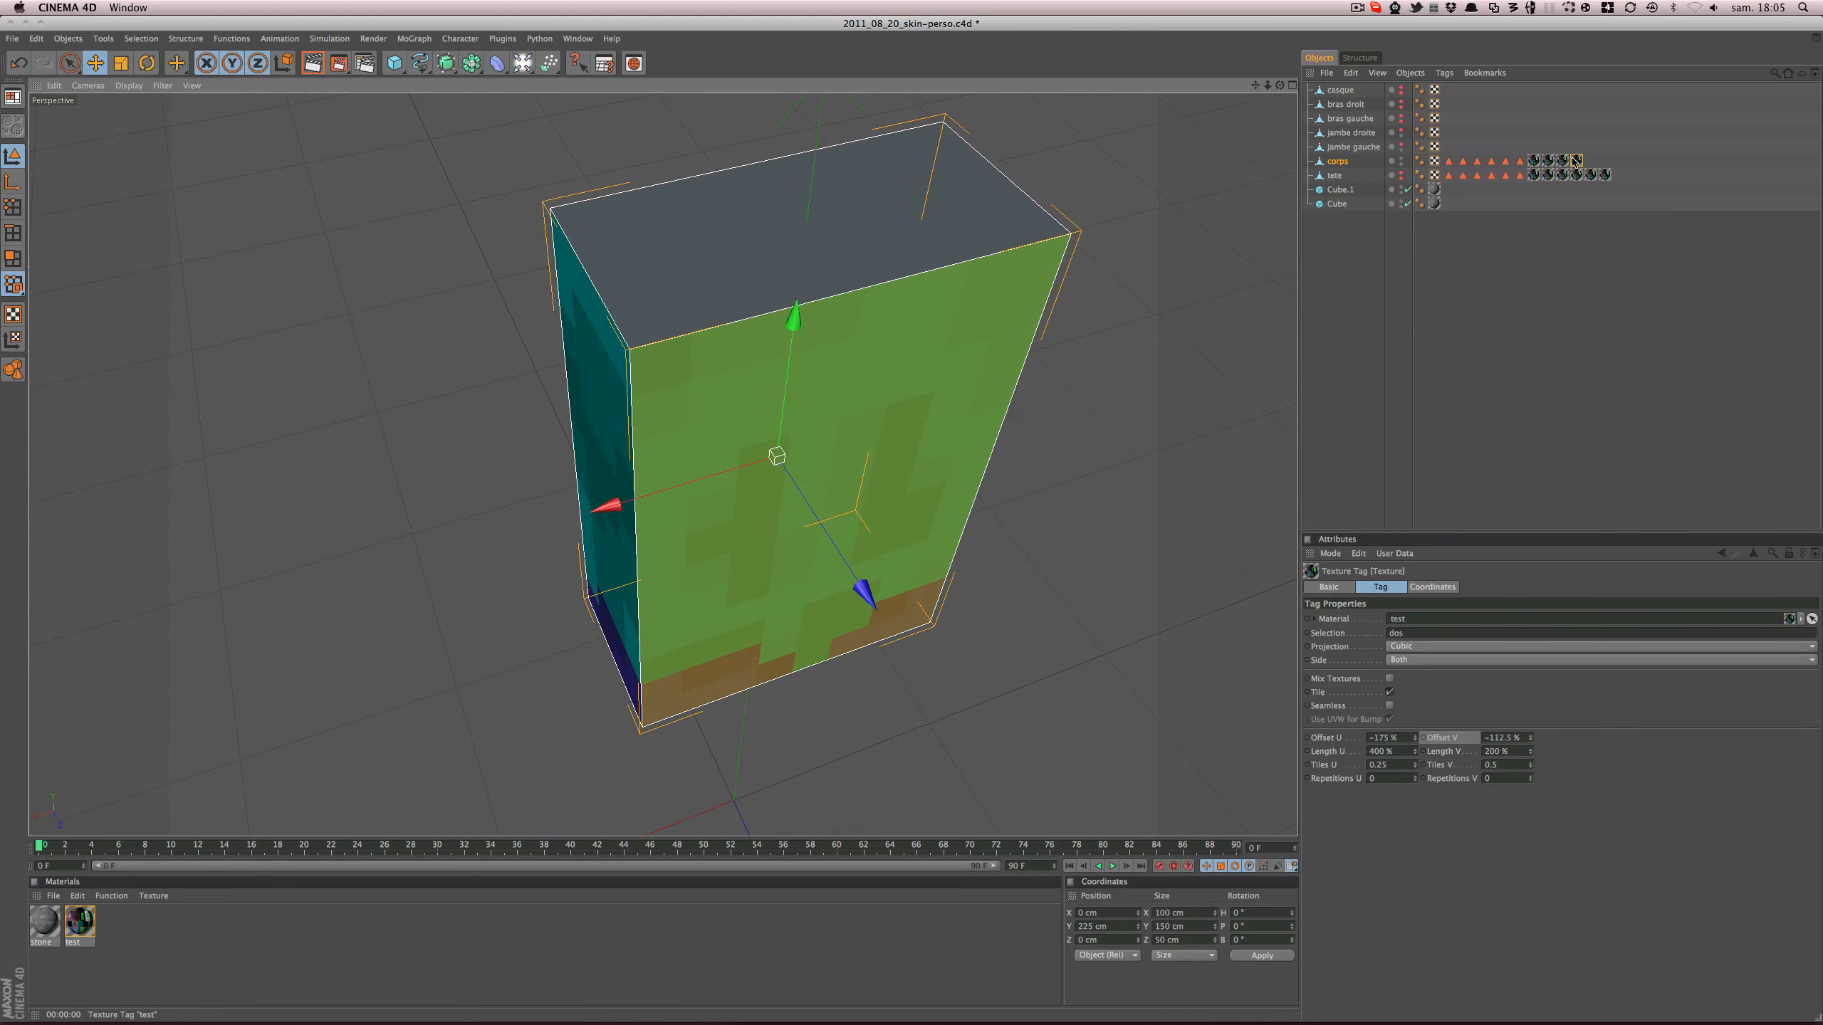
{"action": "left_click_drag", "start_coordinate": [1576, 161], "coordinate": [1424, 634], "text": "ctrl"}
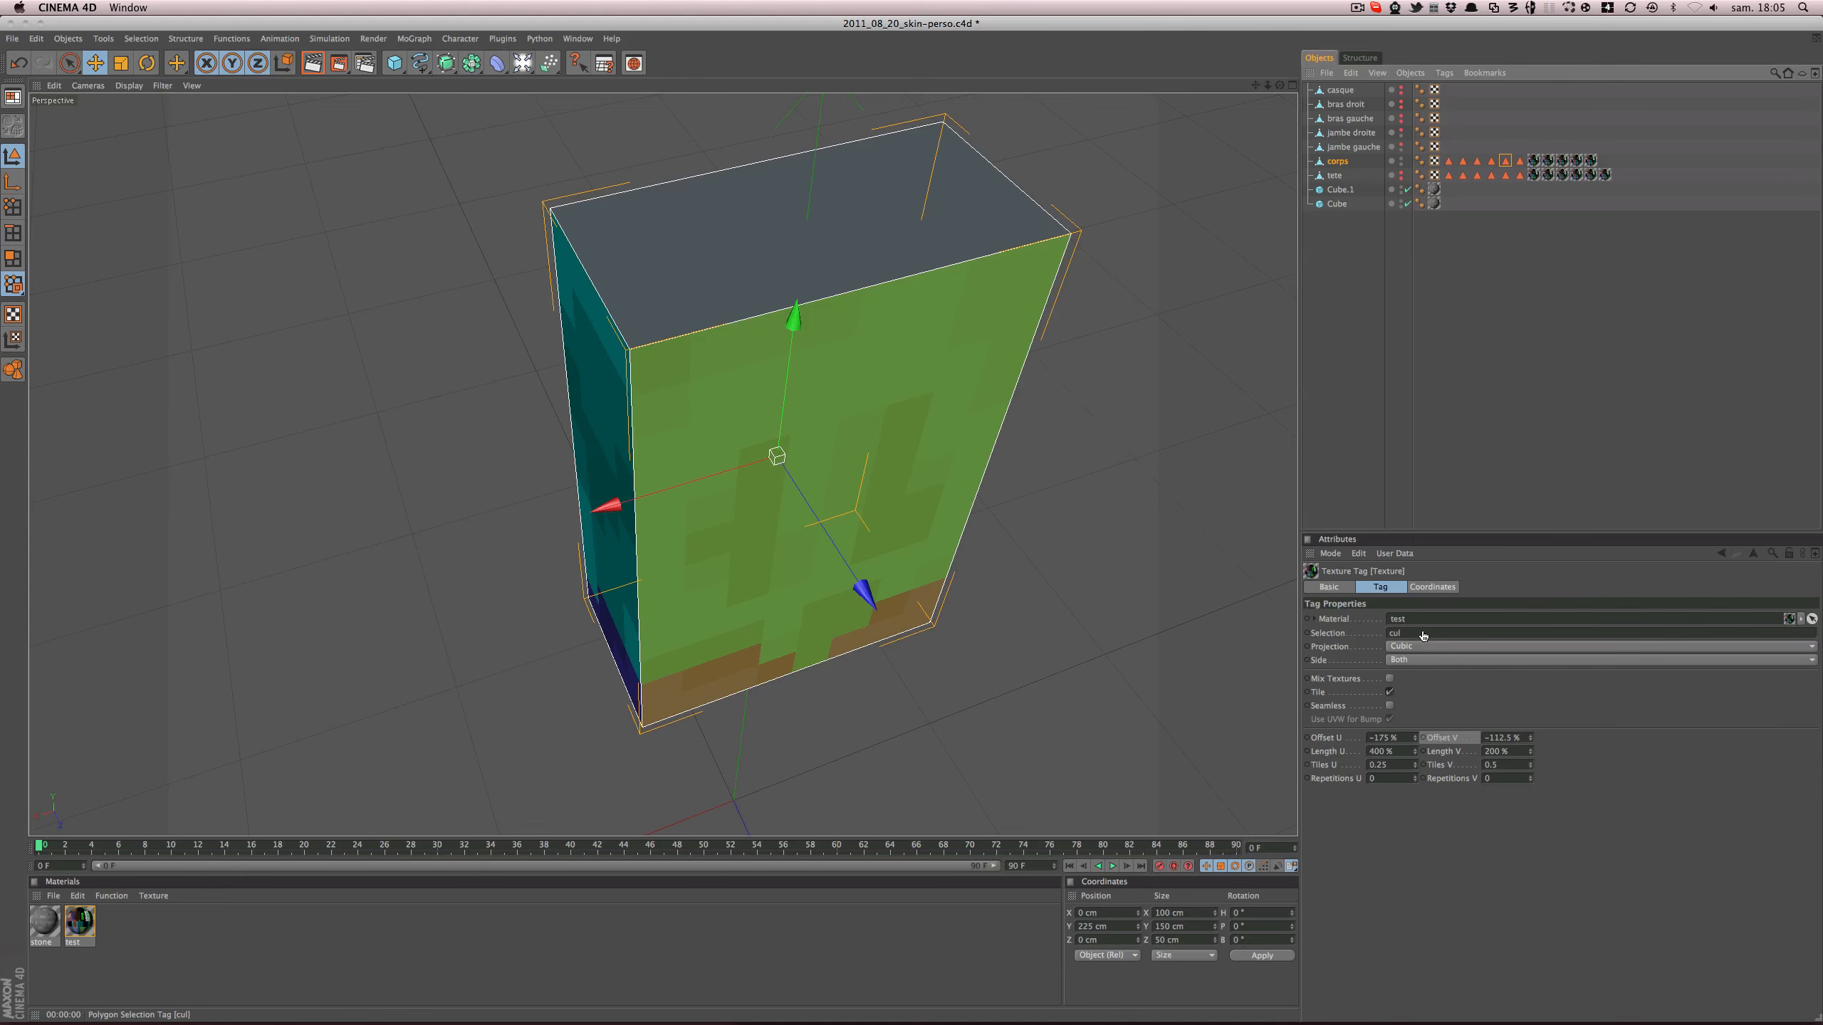
{"action": "left_click_drag", "start_coordinate": [933, 460], "coordinate": [1040, 488], "text": "alt"}
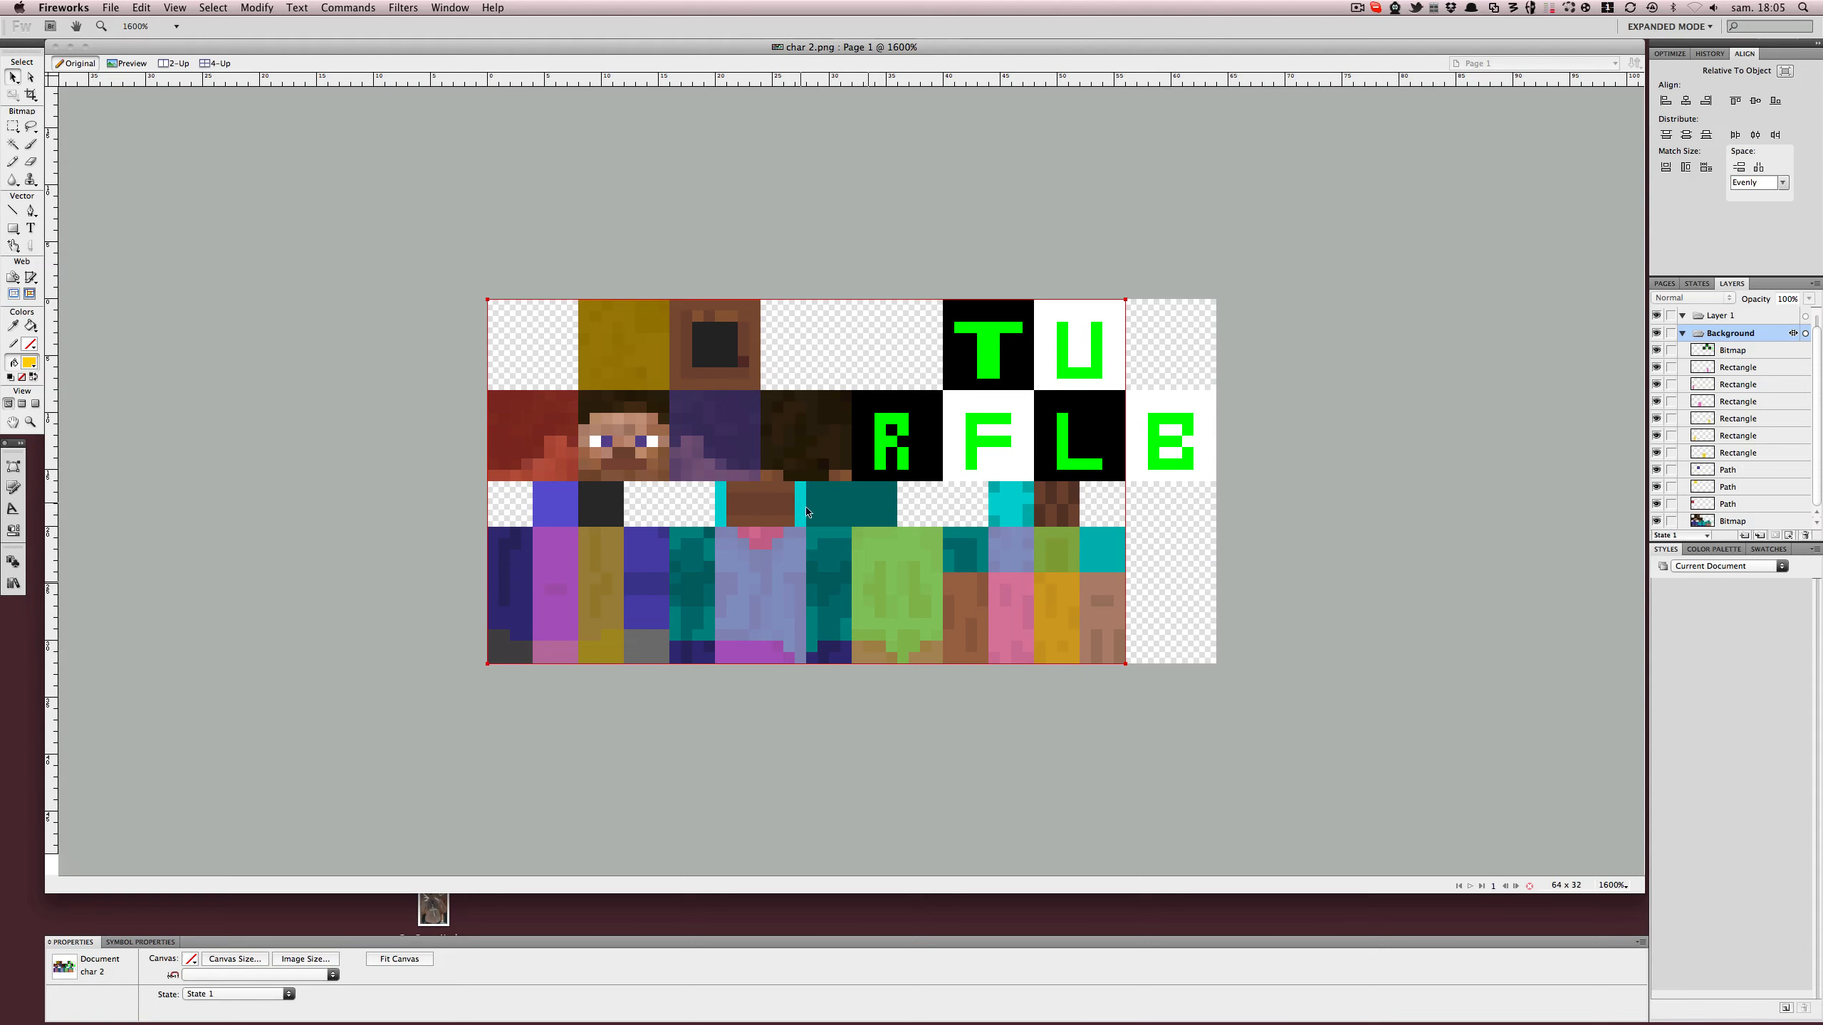
{"action": "key", "text": "ctrl+Down"}
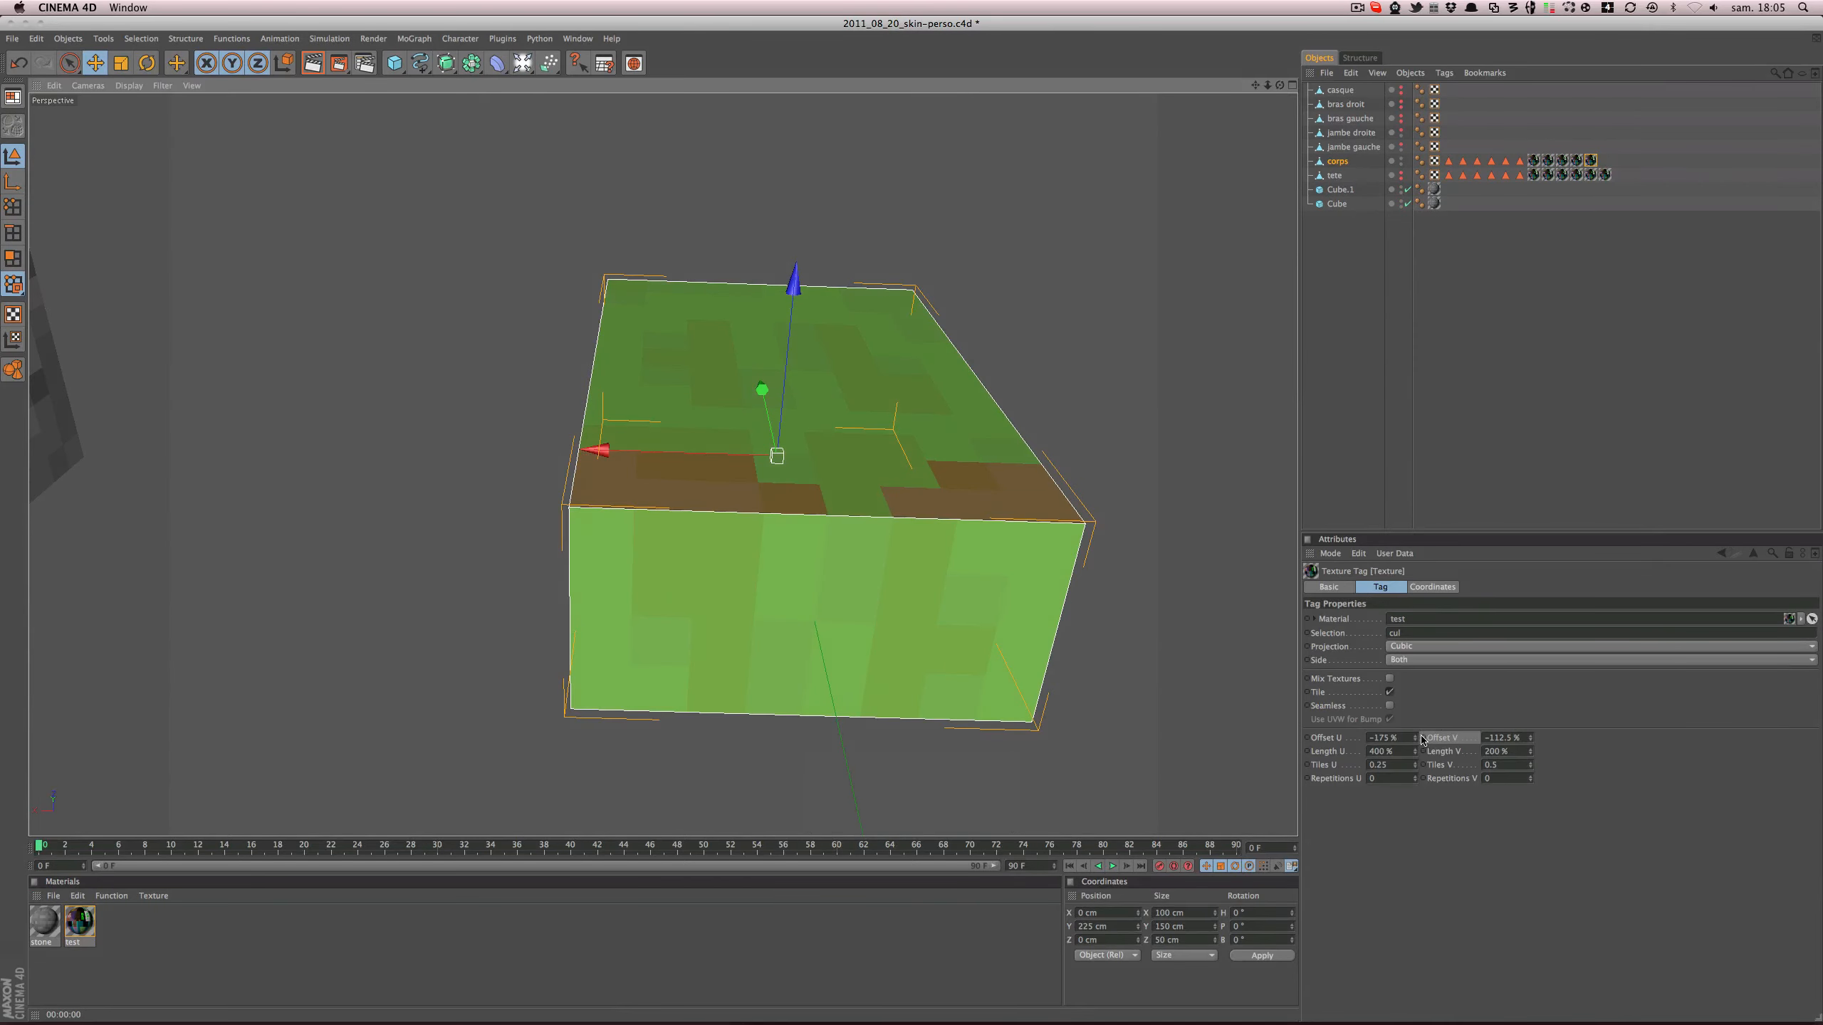
{"action": "left_click_drag", "start_coordinate": [1529, 737], "coordinate": [1567, 740]}
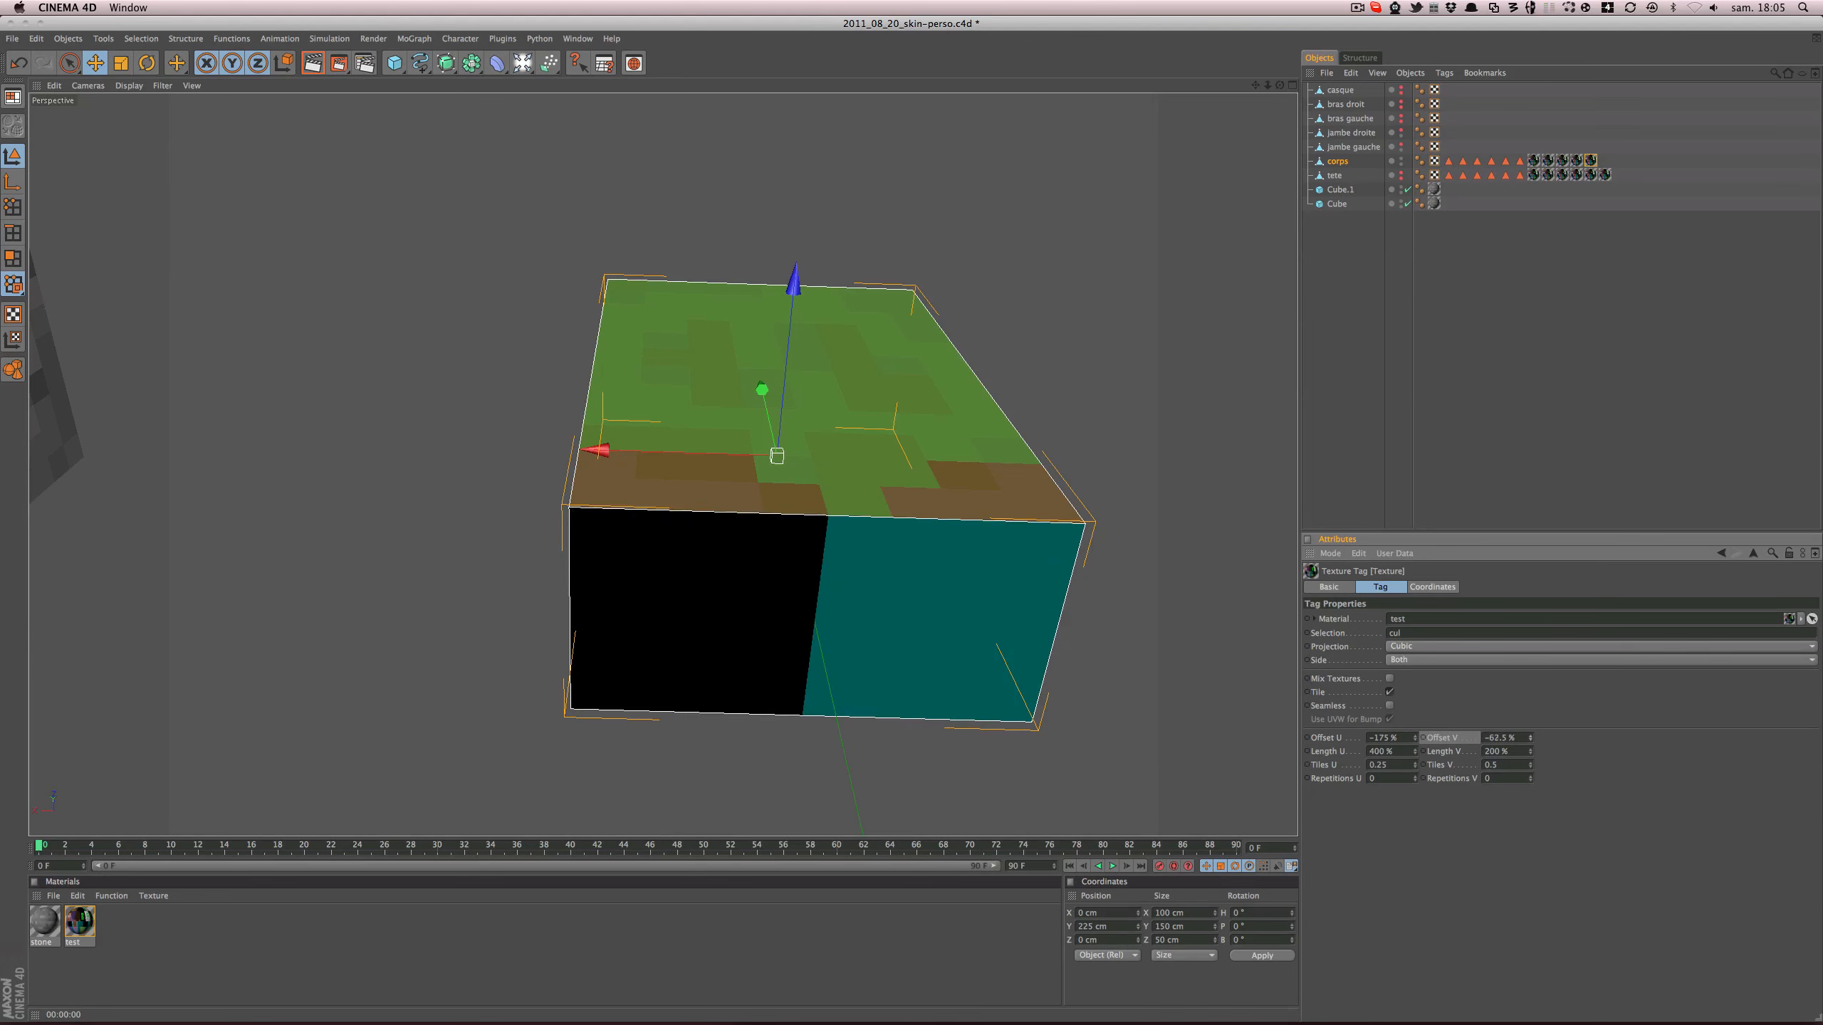
{"action": "left_click_drag", "start_coordinate": [1418, 740], "coordinate": [1421, 740]}
{"action": "key", "text": "ctrl+Up"}
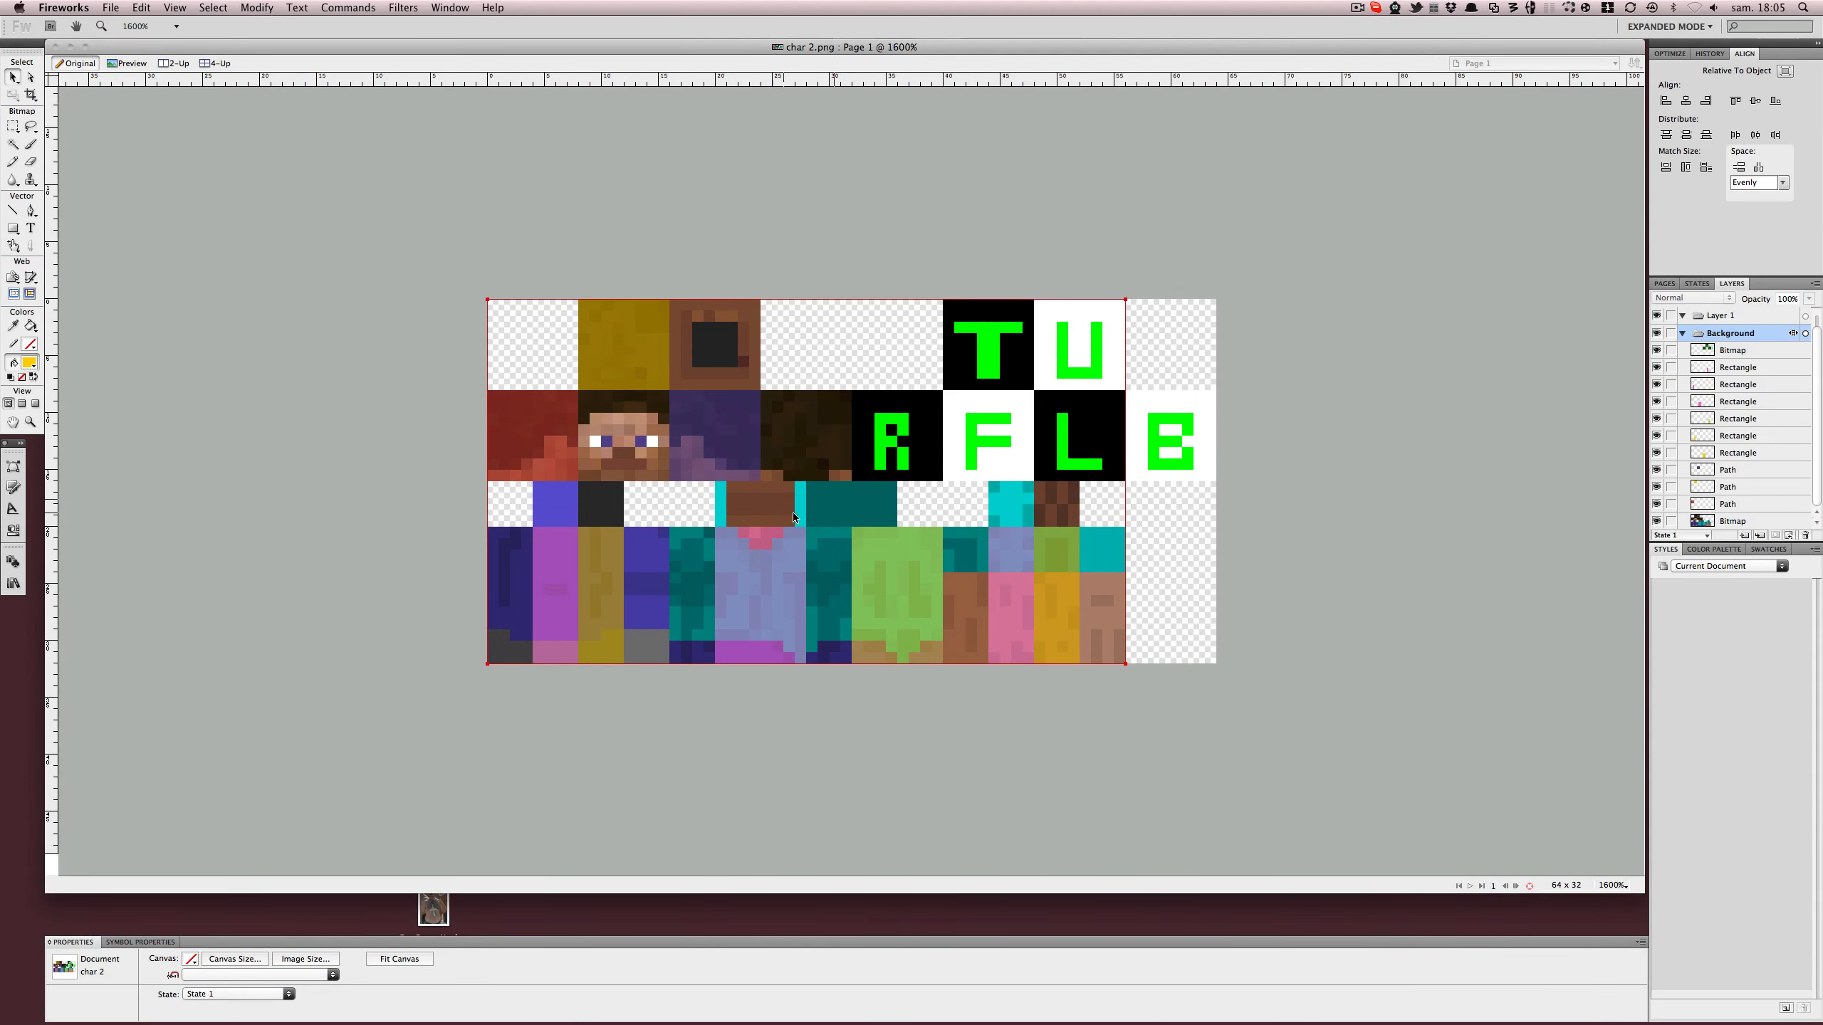
{"action": "key", "text": "ctrl+Down"}
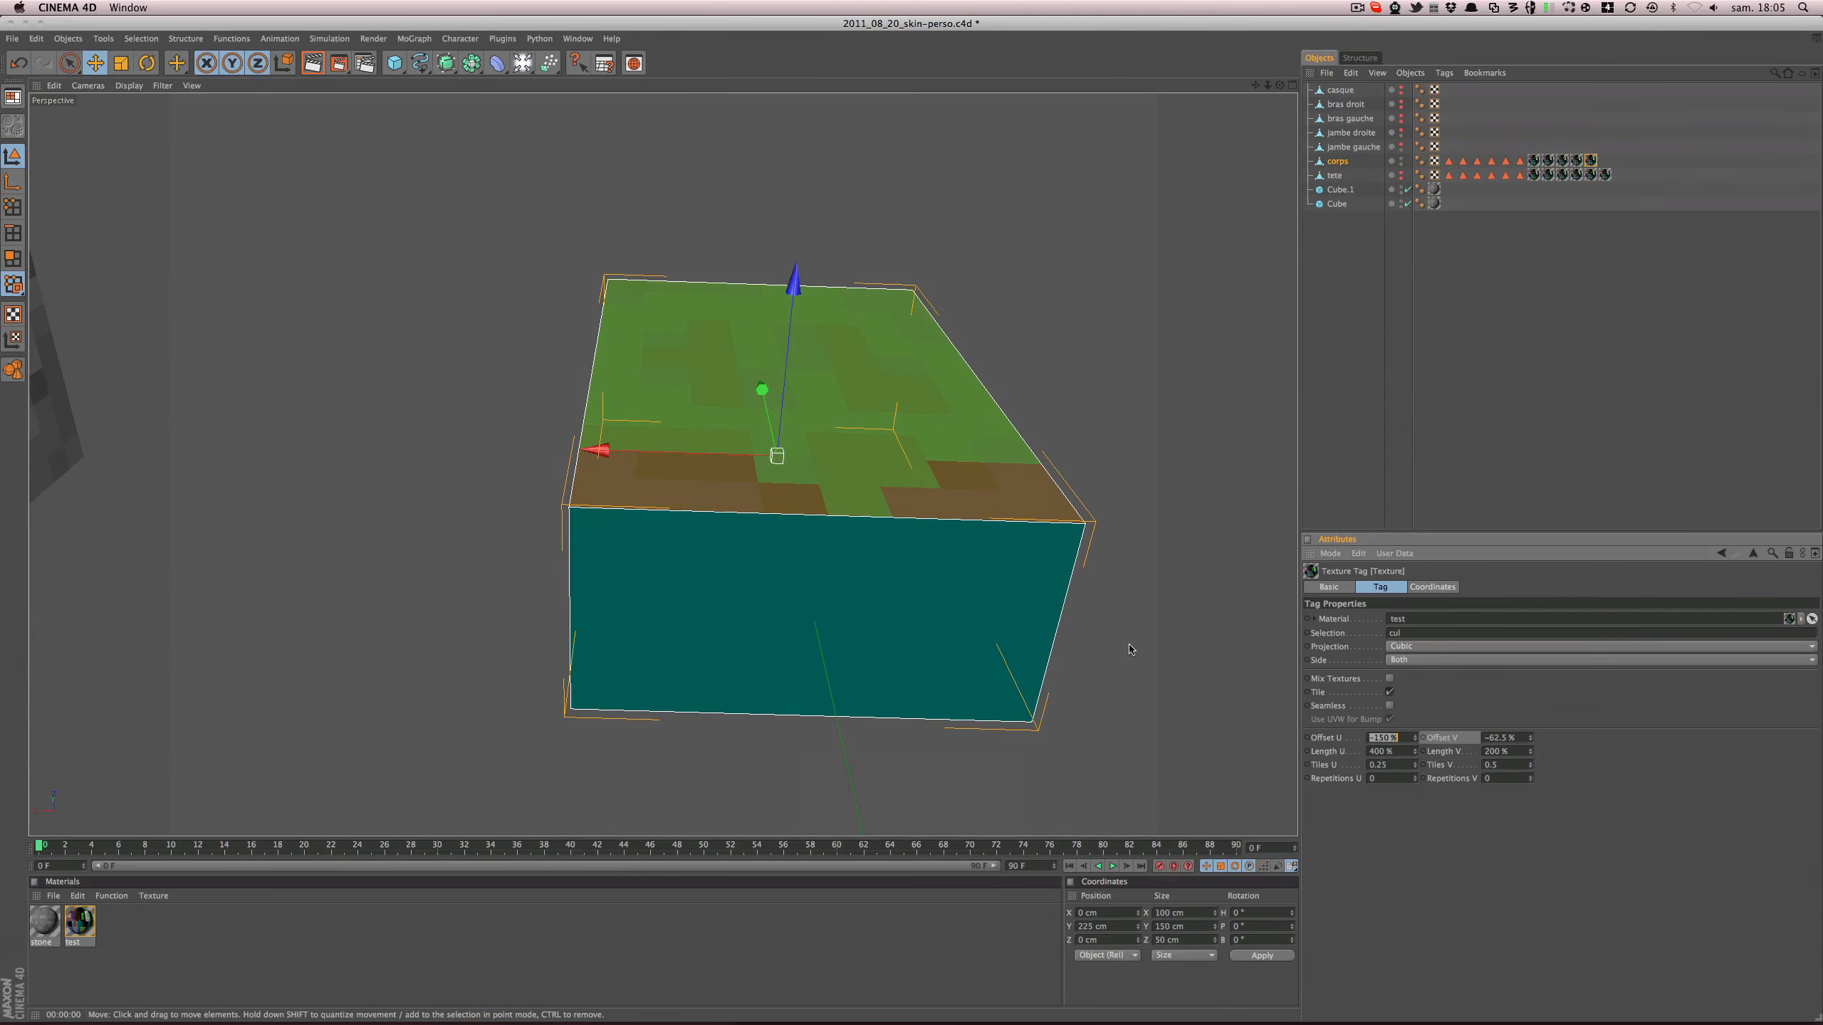
- Hide jambe gauche and jambe droite from renders and render the body's underside, including a close-up of its edge
{"action": "key", "text": "super+r"}
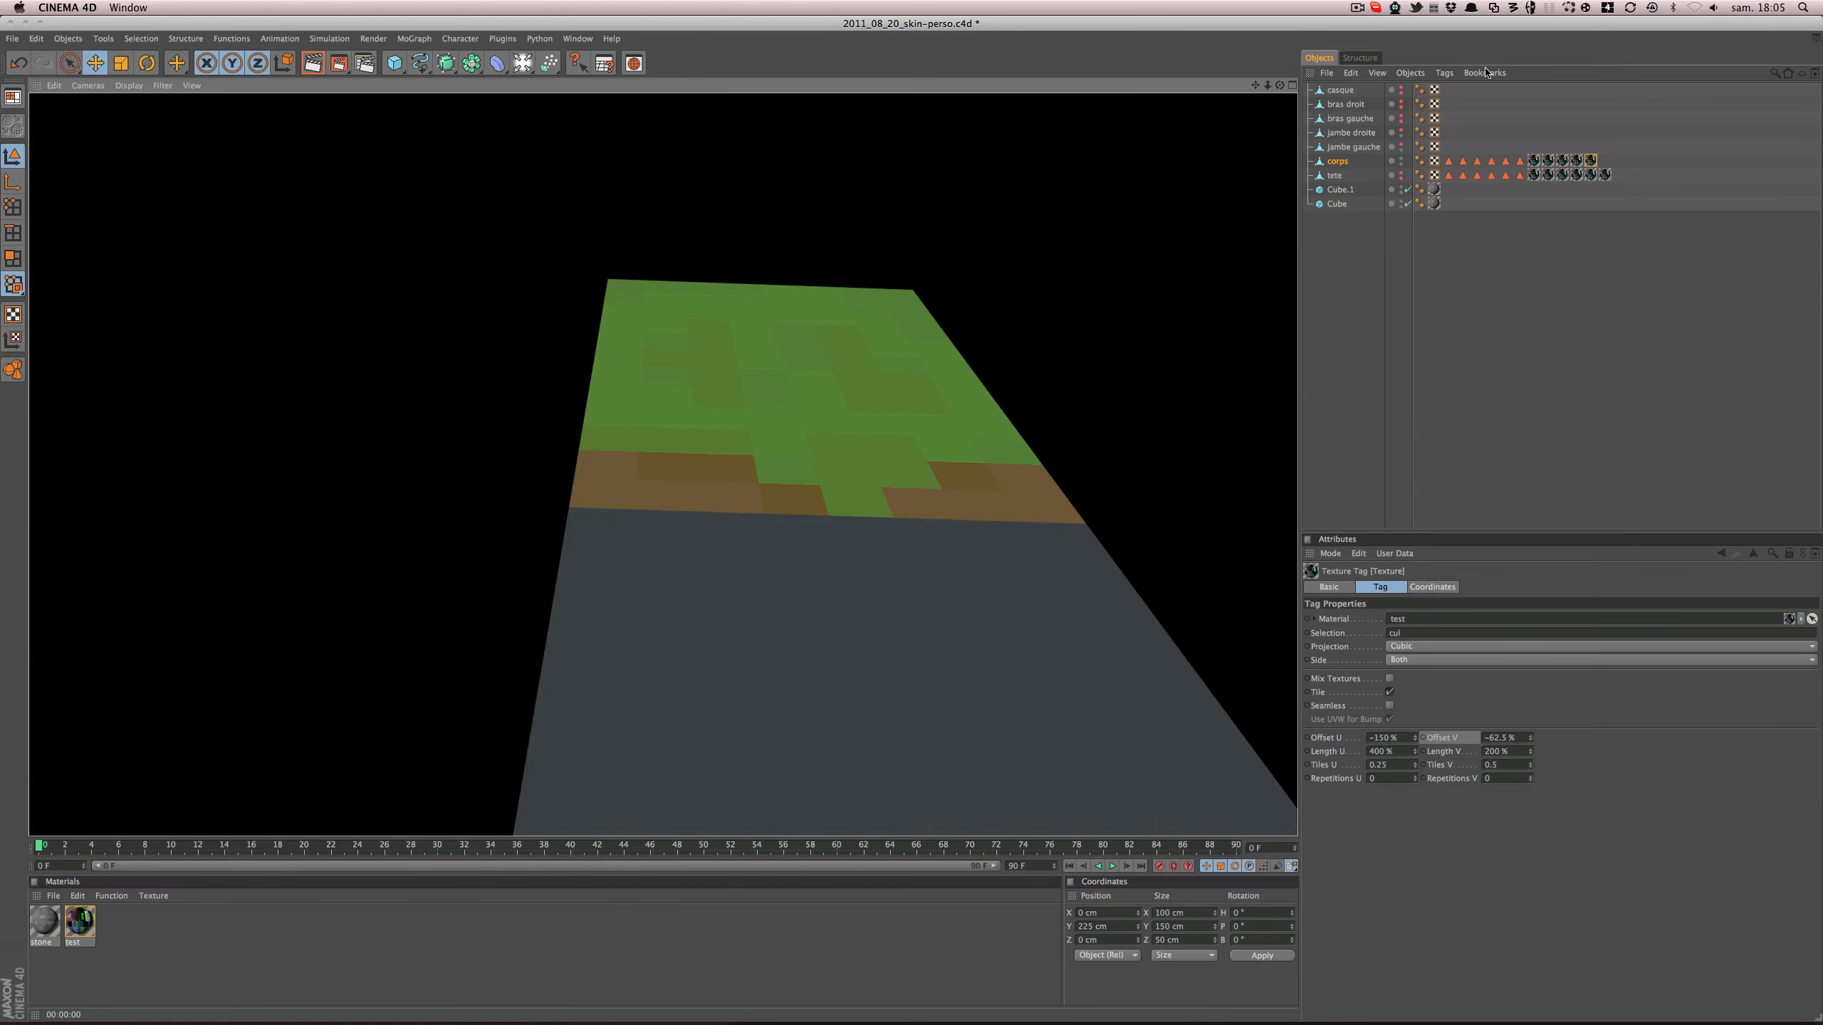
{"action": "left_click", "coordinate": [1401, 149]}
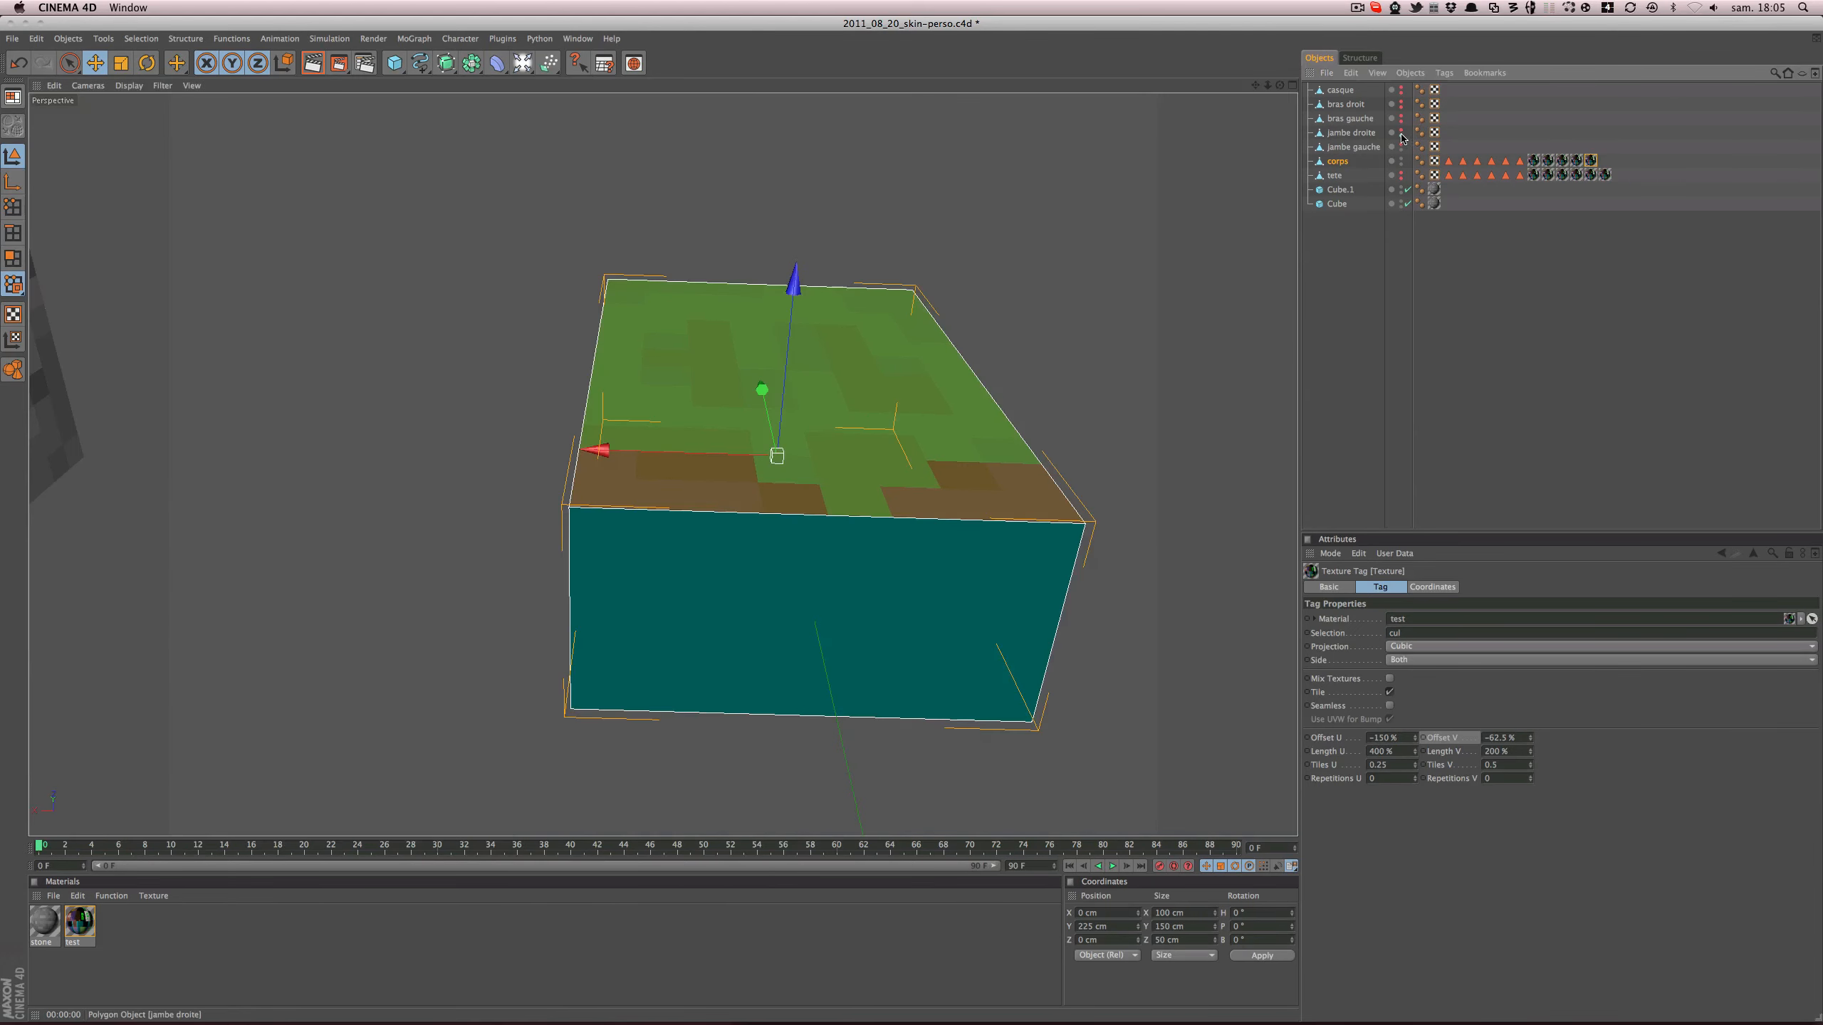
{"action": "left_click_drag", "start_coordinate": [1401, 149], "coordinate": [1403, 137]}
{"action": "key", "text": "super+r"}
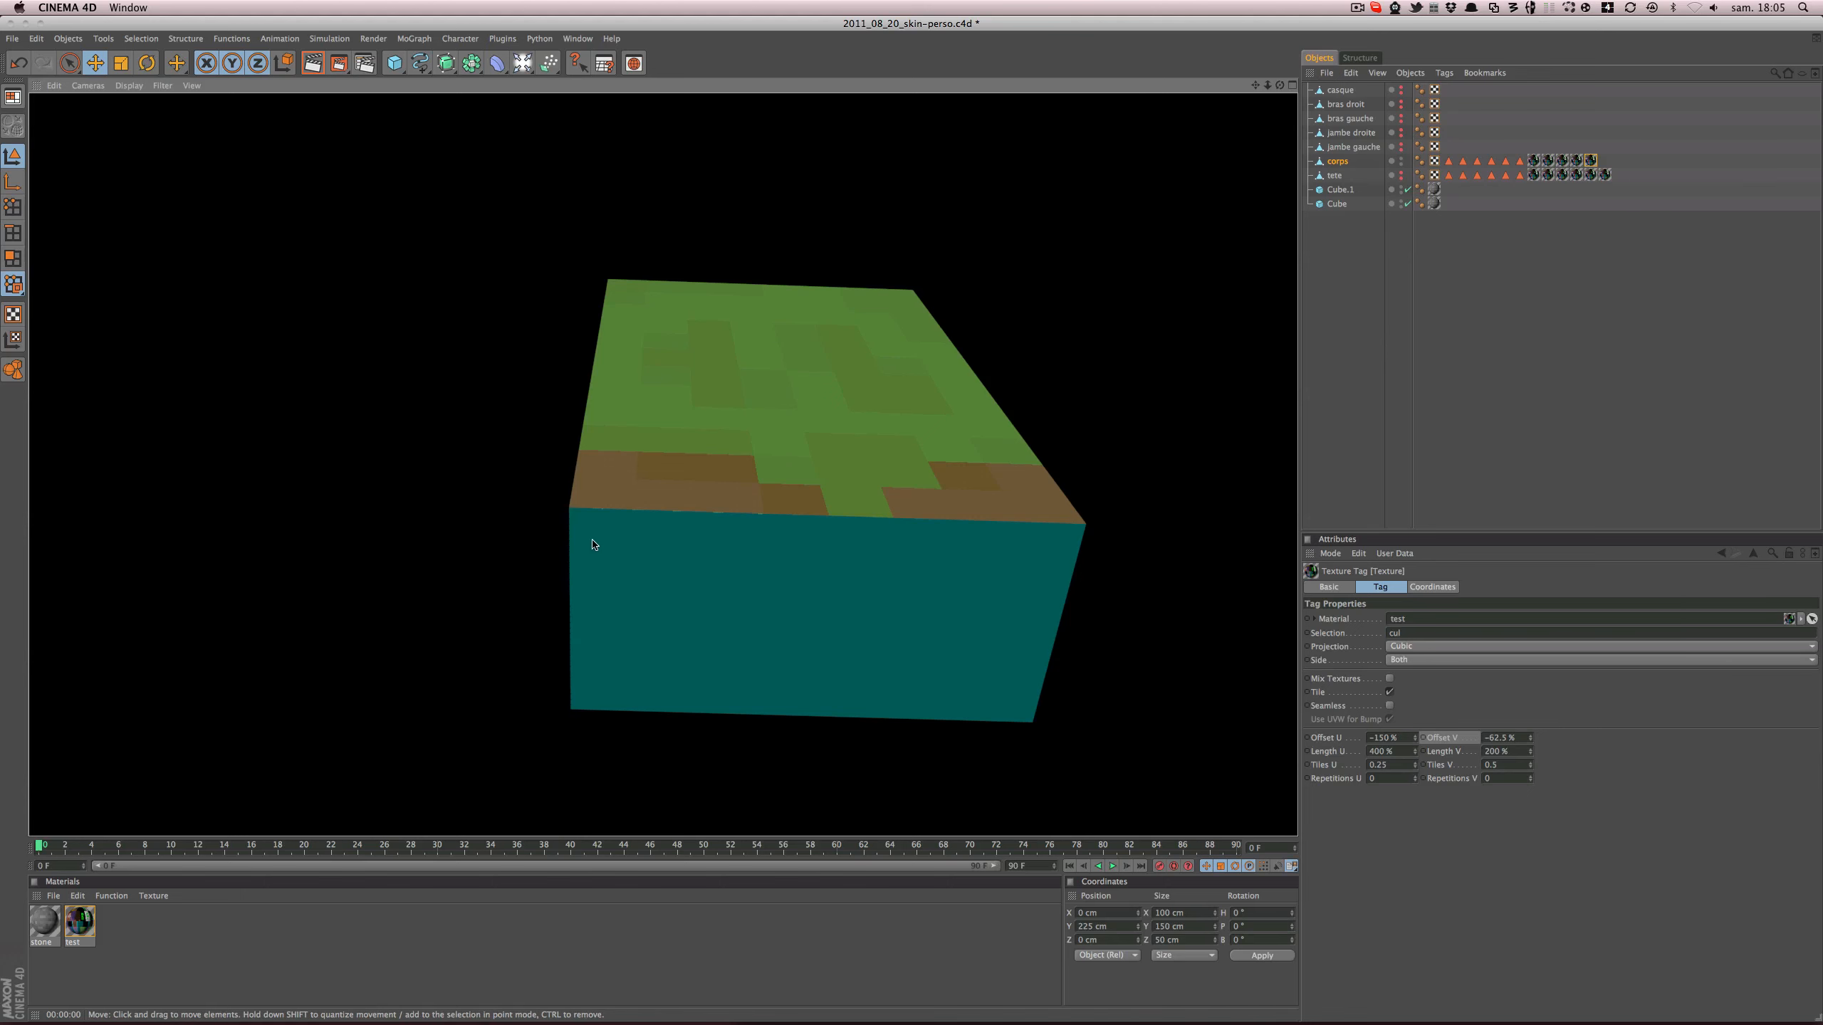
{"action": "scroll", "coordinate": [603, 545], "scroll_direction": "up", "scroll_amount": 10}
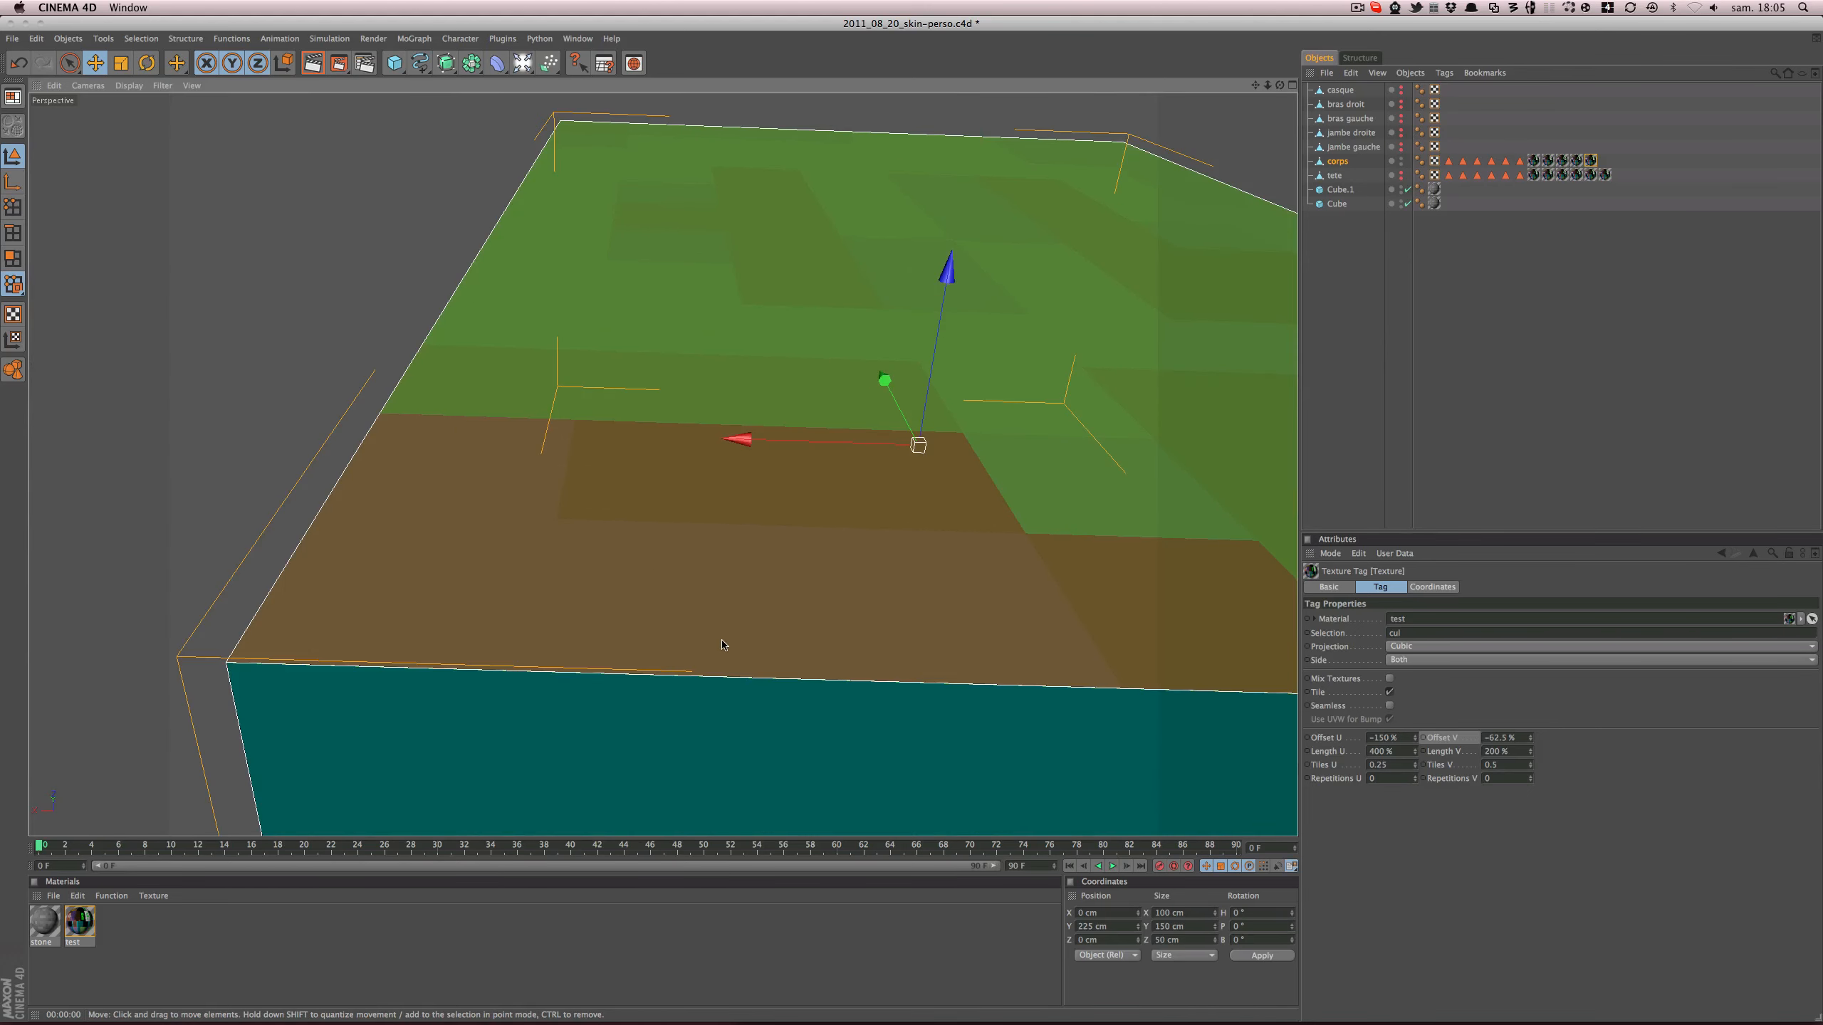
{"action": "key", "text": "super+r"}
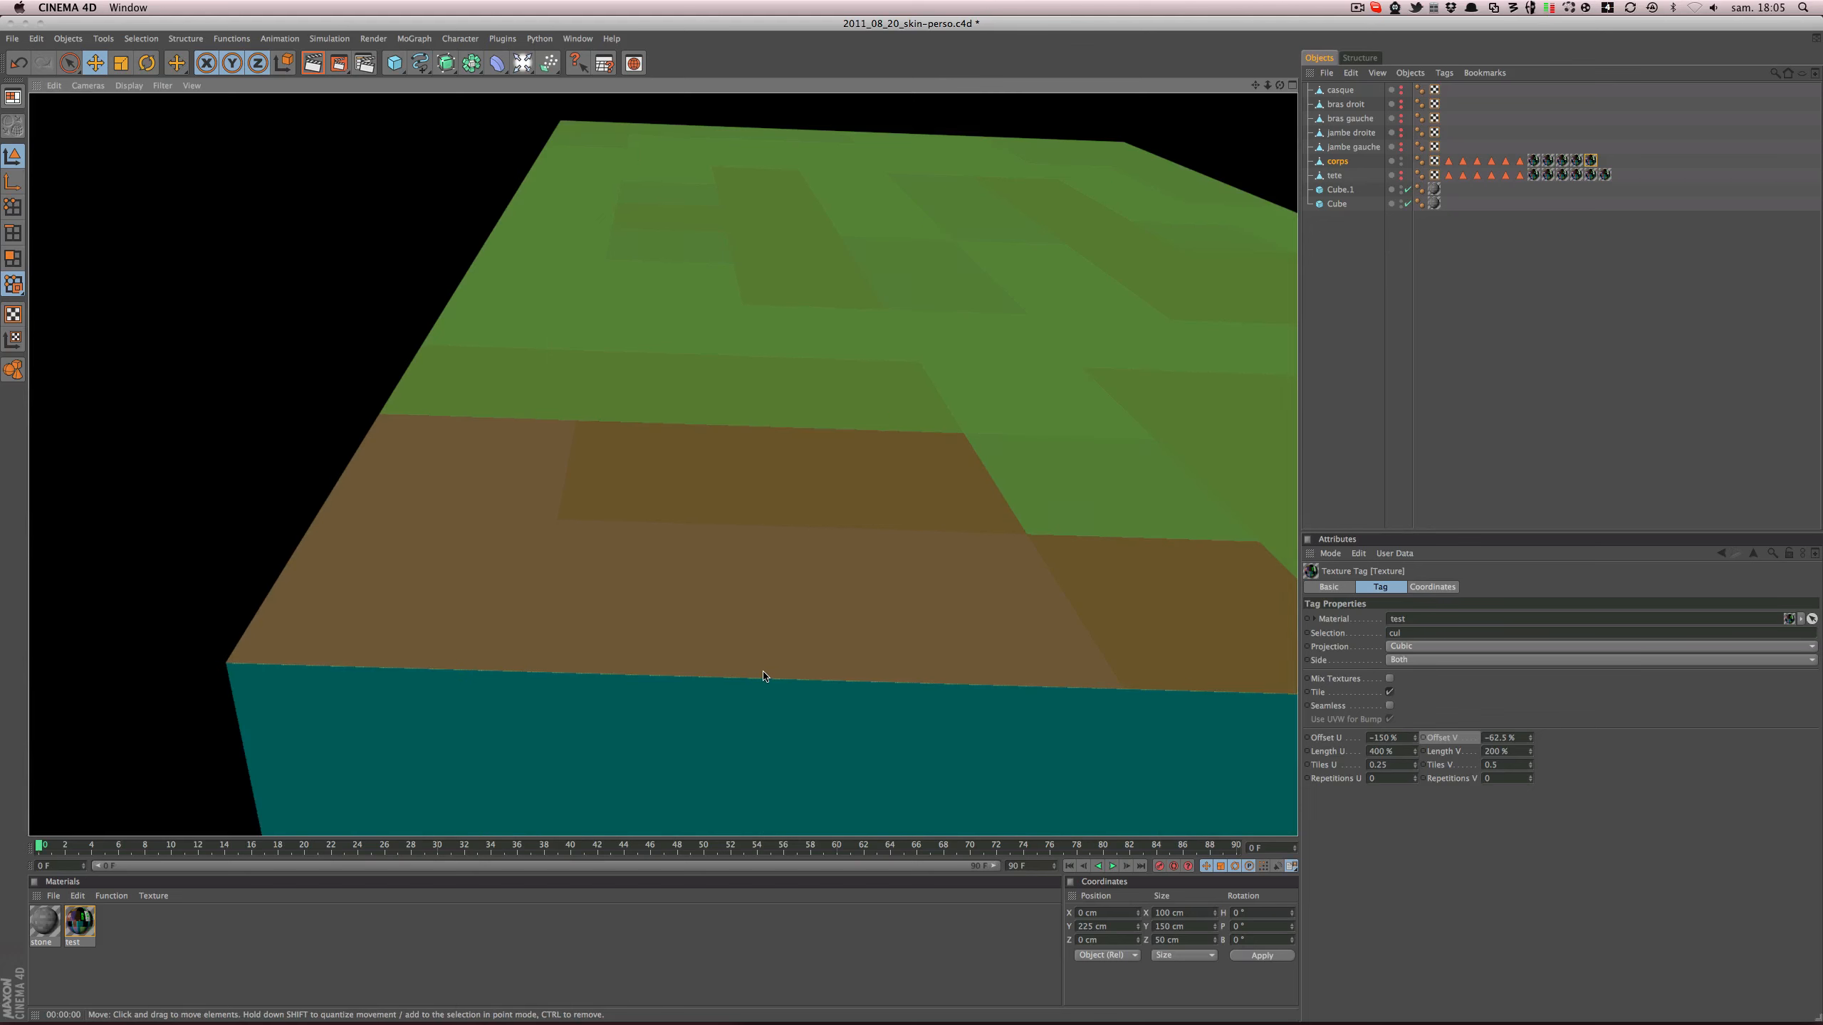
{"action": "scroll", "coordinate": [763, 675], "scroll_direction": "down", "scroll_amount": 10}
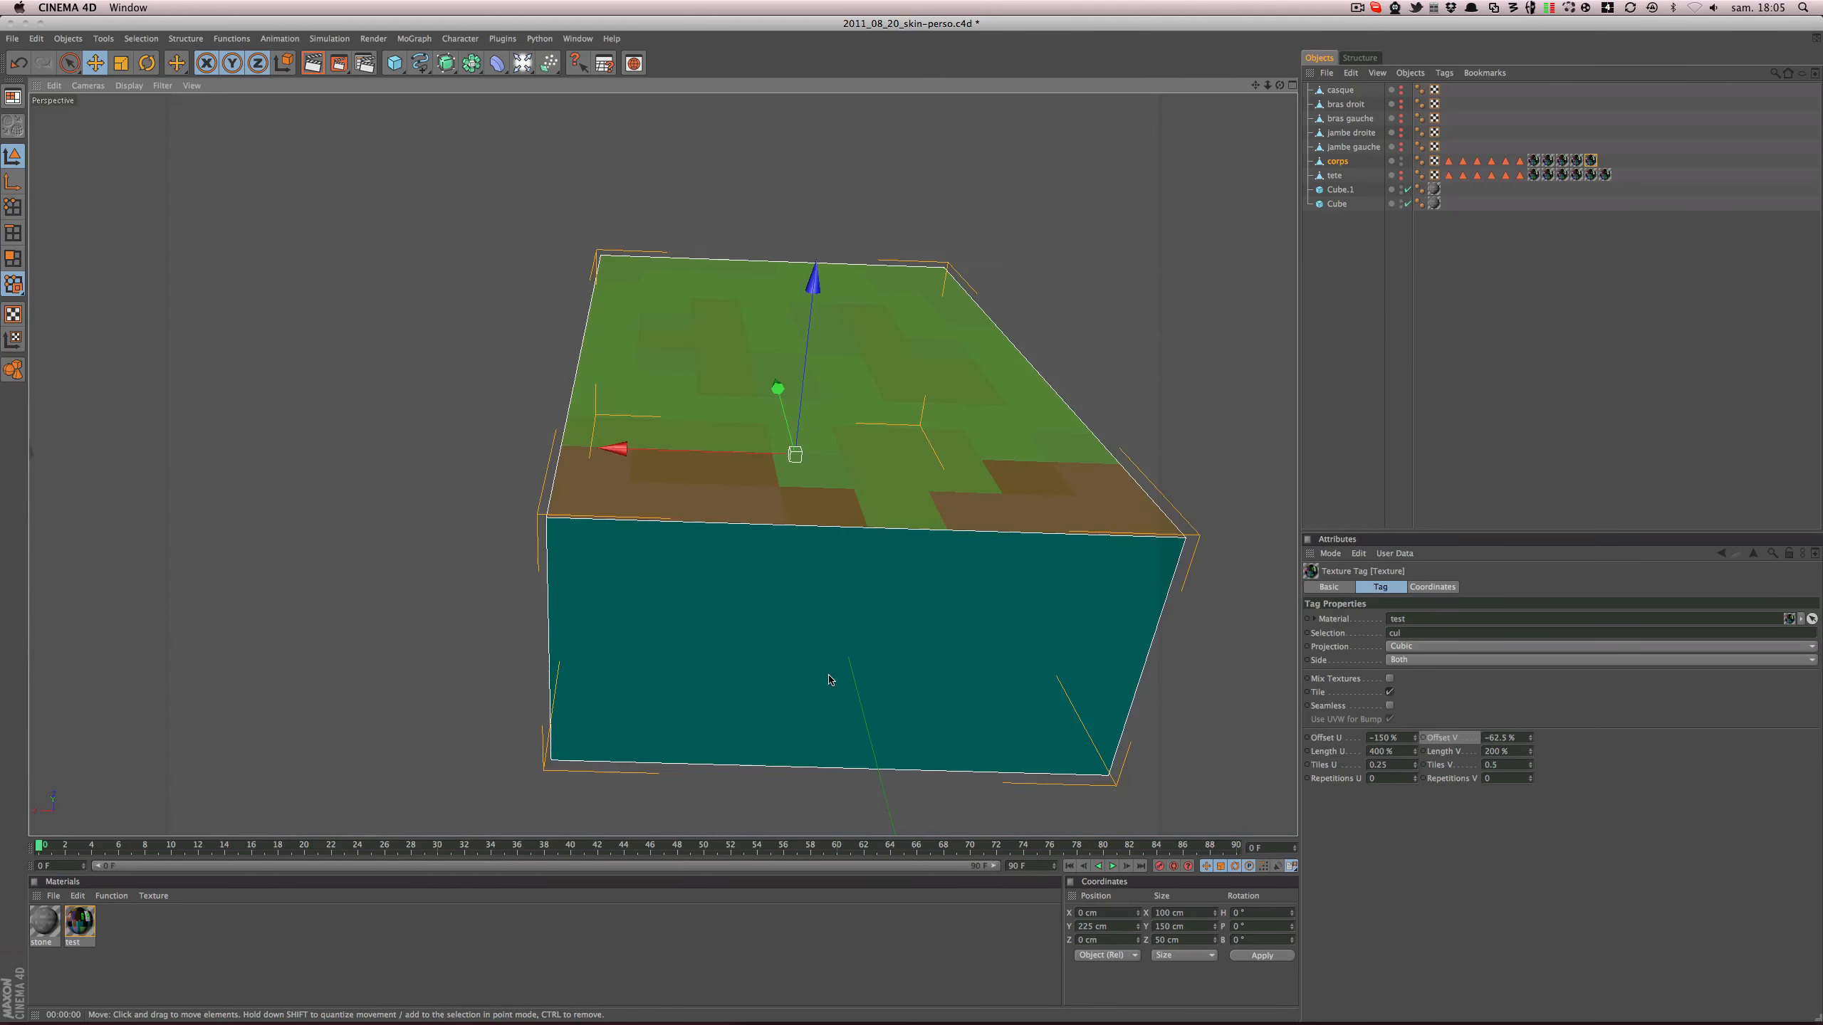
- Duplicate the cul texture tag, limit the copy to corps_dessus, set Offset U to -100 %, and render the body's upper face
{"action": "left_click_drag", "start_coordinate": [840, 614], "coordinate": [494, 768], "text": "alt"}
{"action": "key", "text": "super+r"}
{"action": "middle_click_drag", "start_coordinate": [845, 663], "coordinate": [851, 761], "text": "alt"}
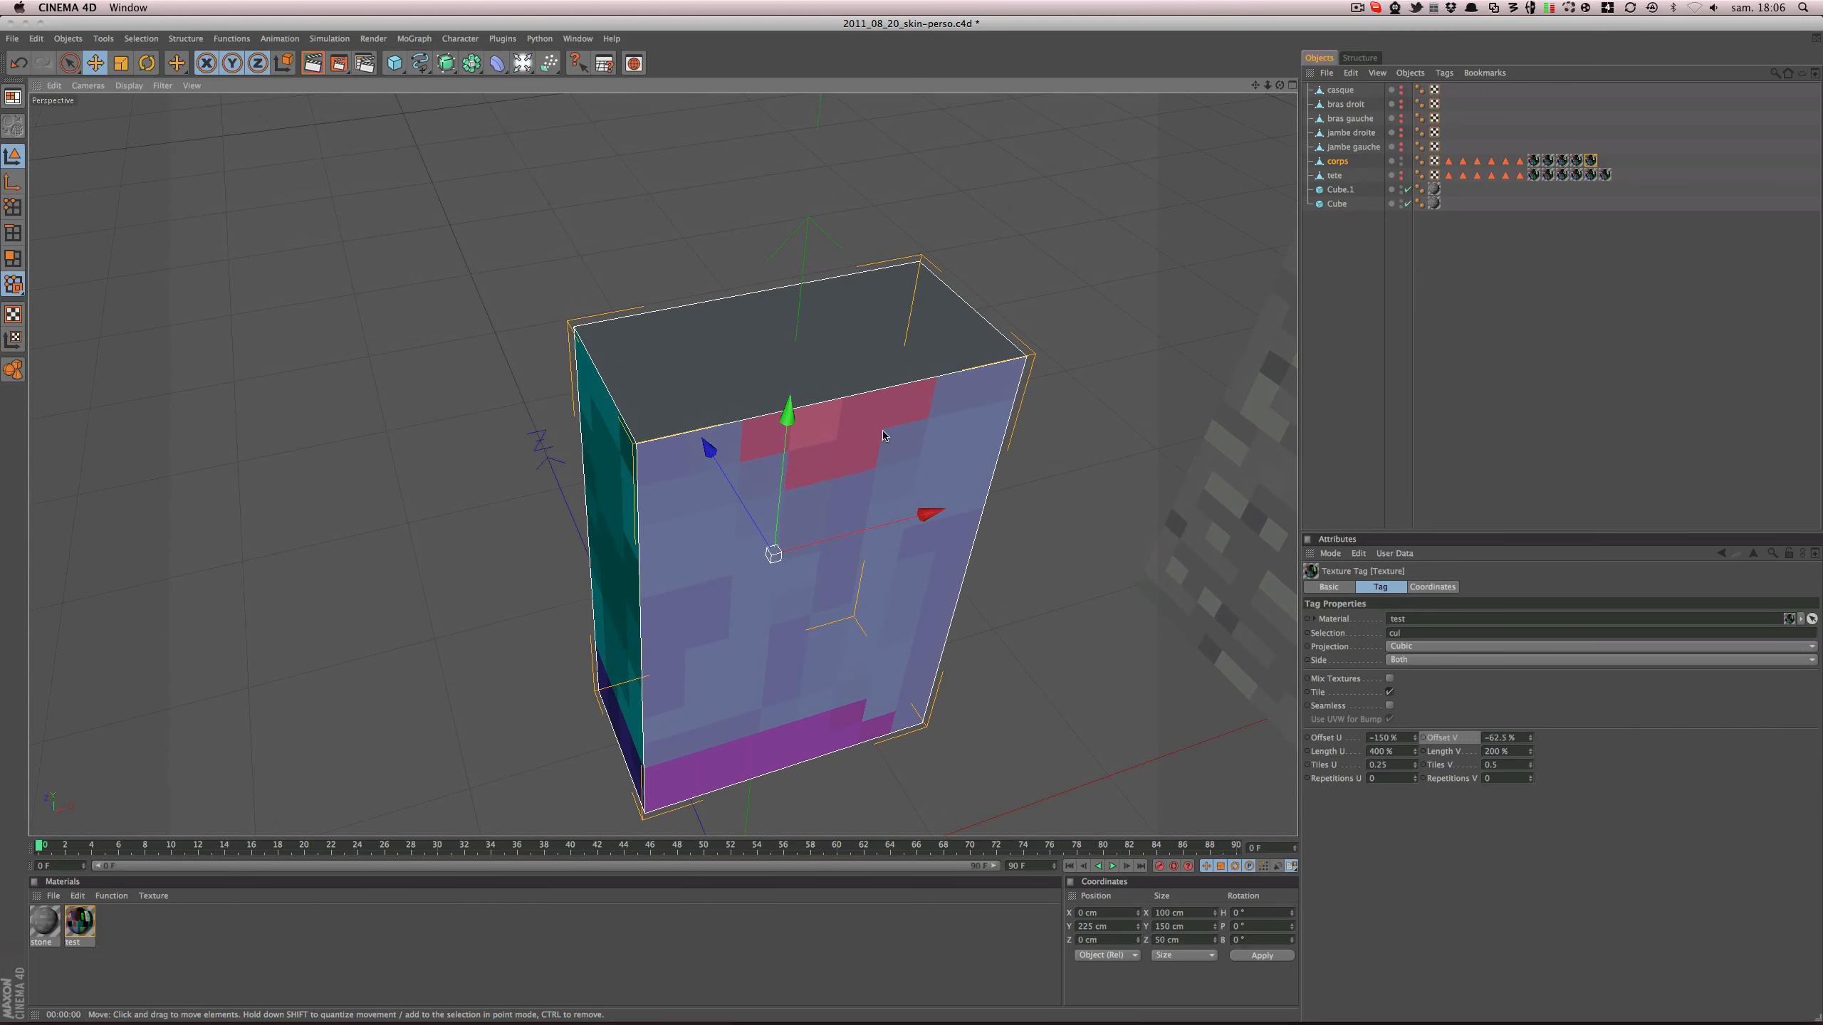
{"action": "left_click", "coordinate": [1591, 163]}
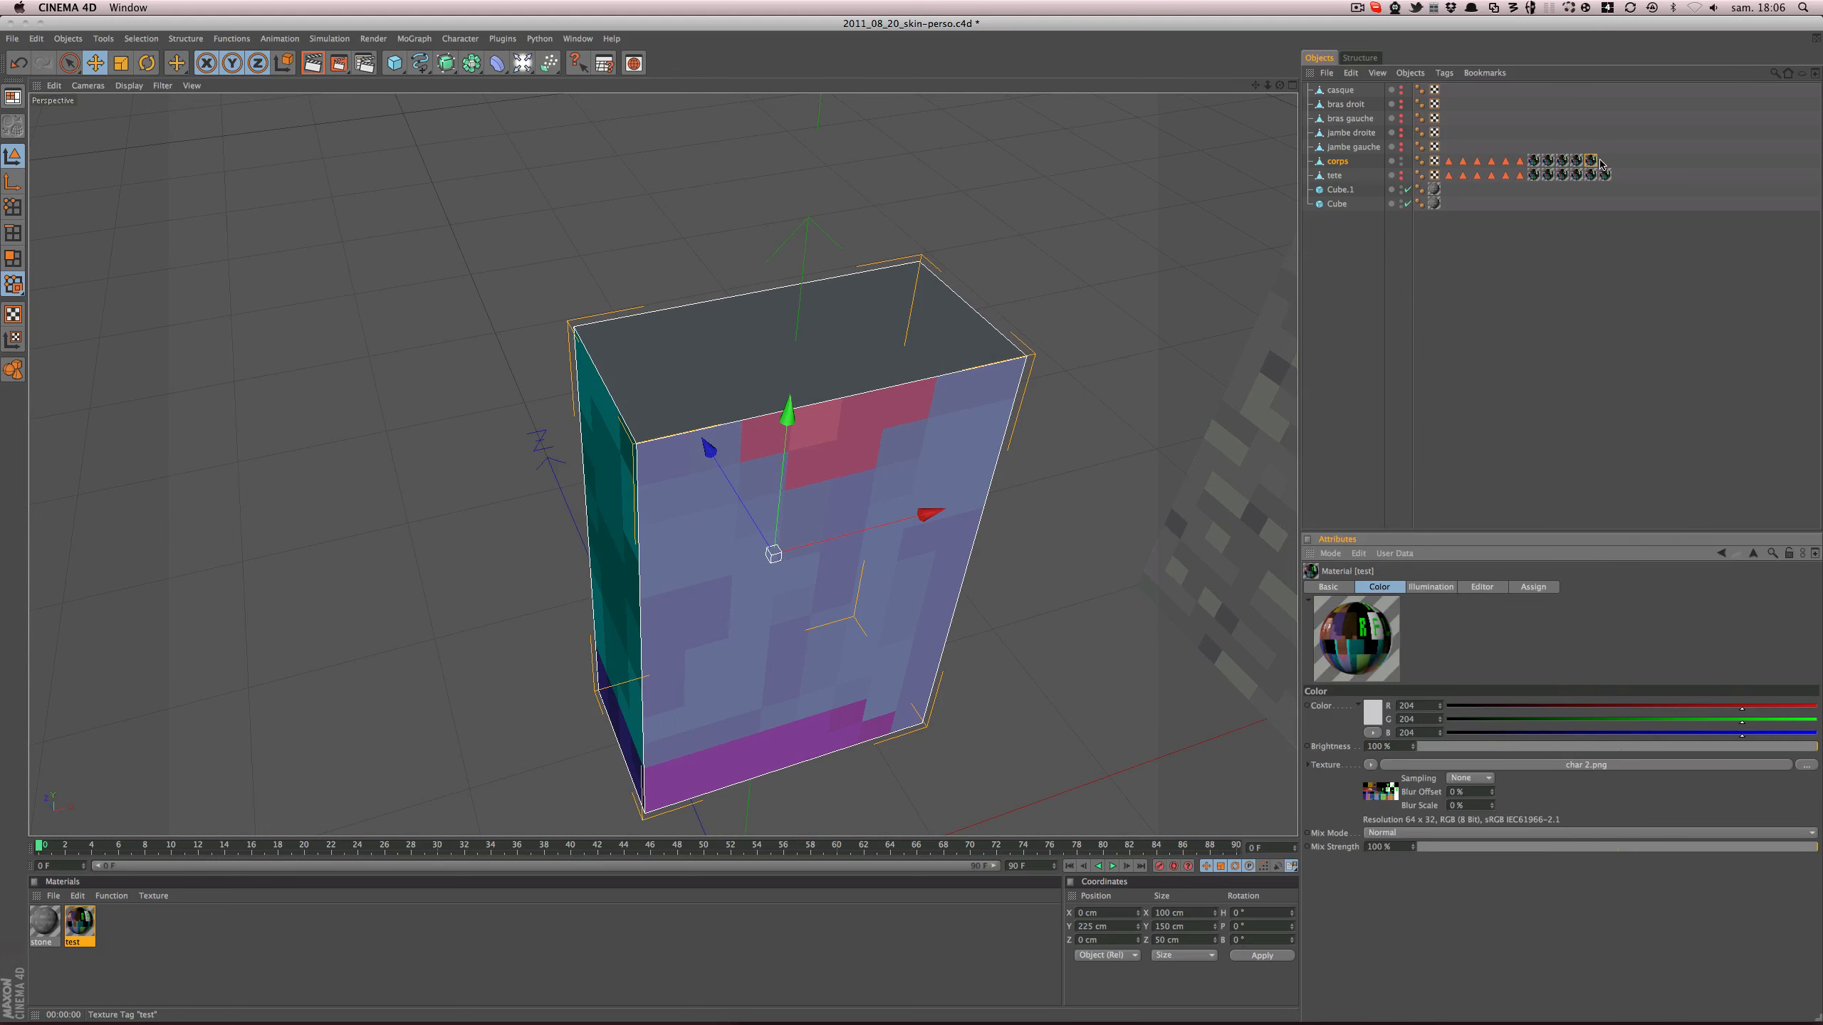
{"action": "left_click", "coordinate": [1603, 161]}
{"action": "left_click_drag", "start_coordinate": [1519, 160], "coordinate": [1409, 636]}
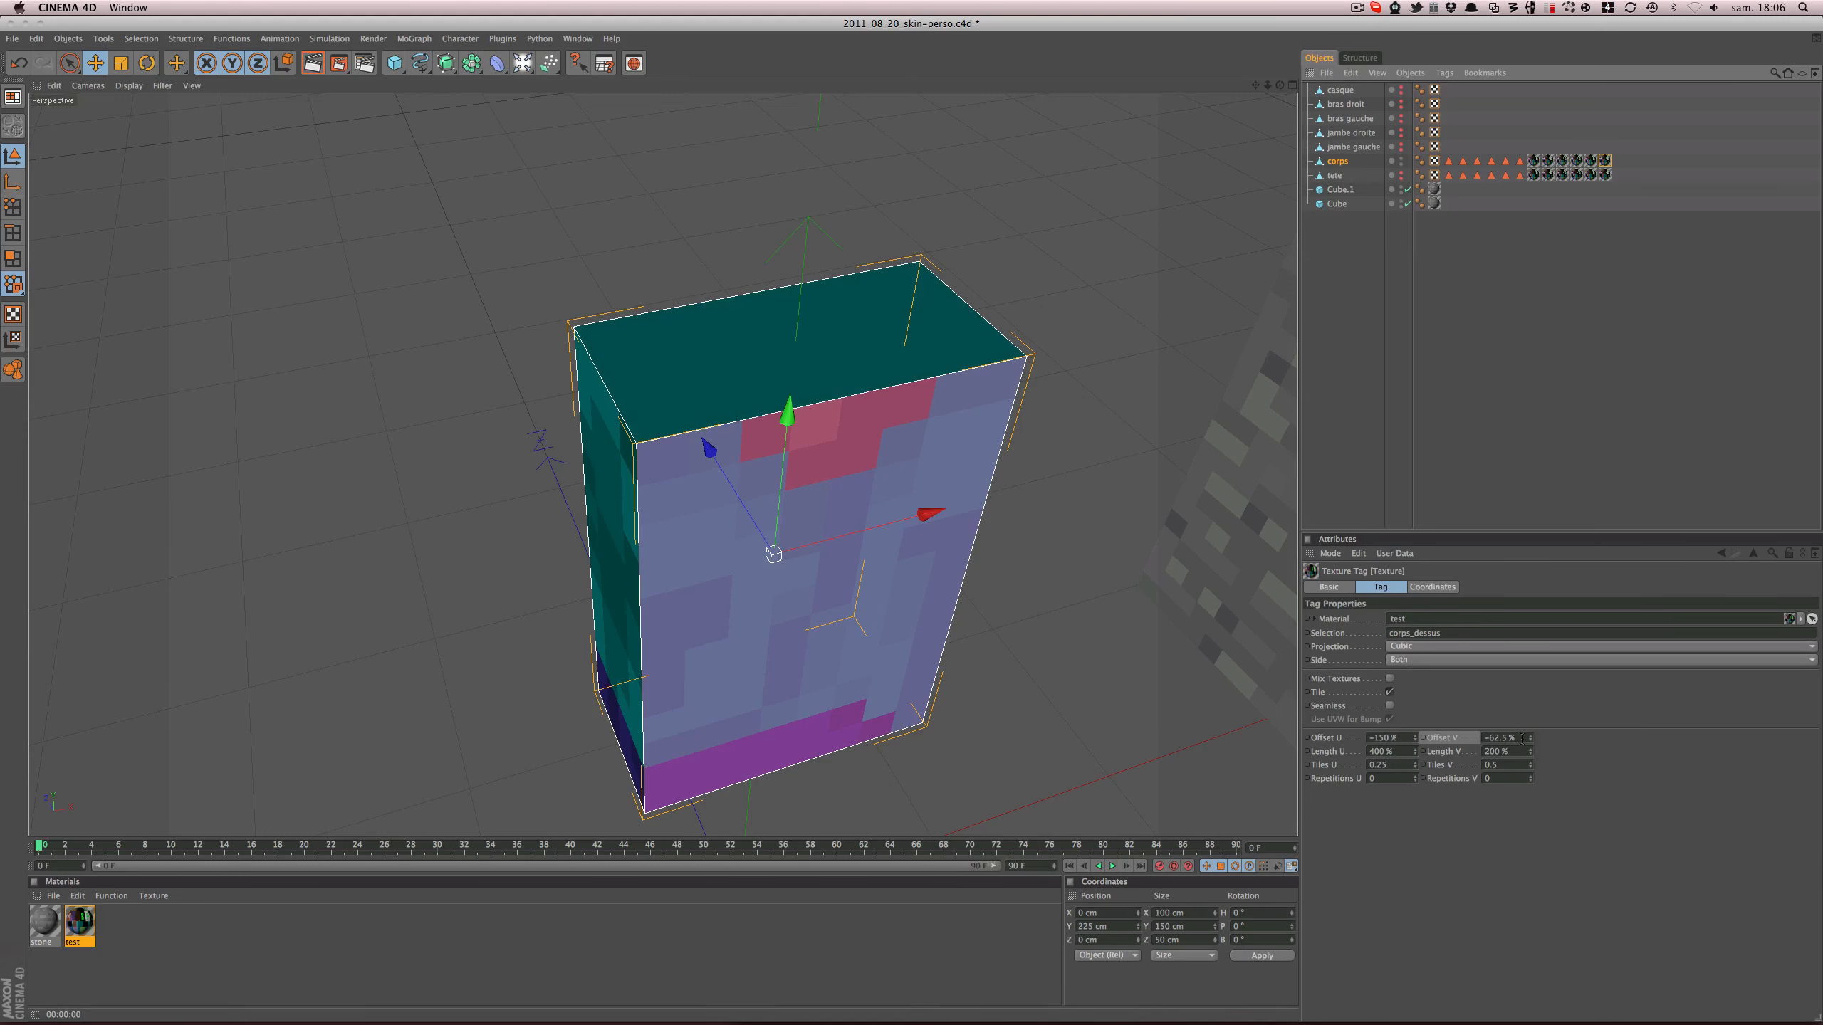
{"action": "left_click_drag", "start_coordinate": [1415, 738], "coordinate": [1415, 702]}
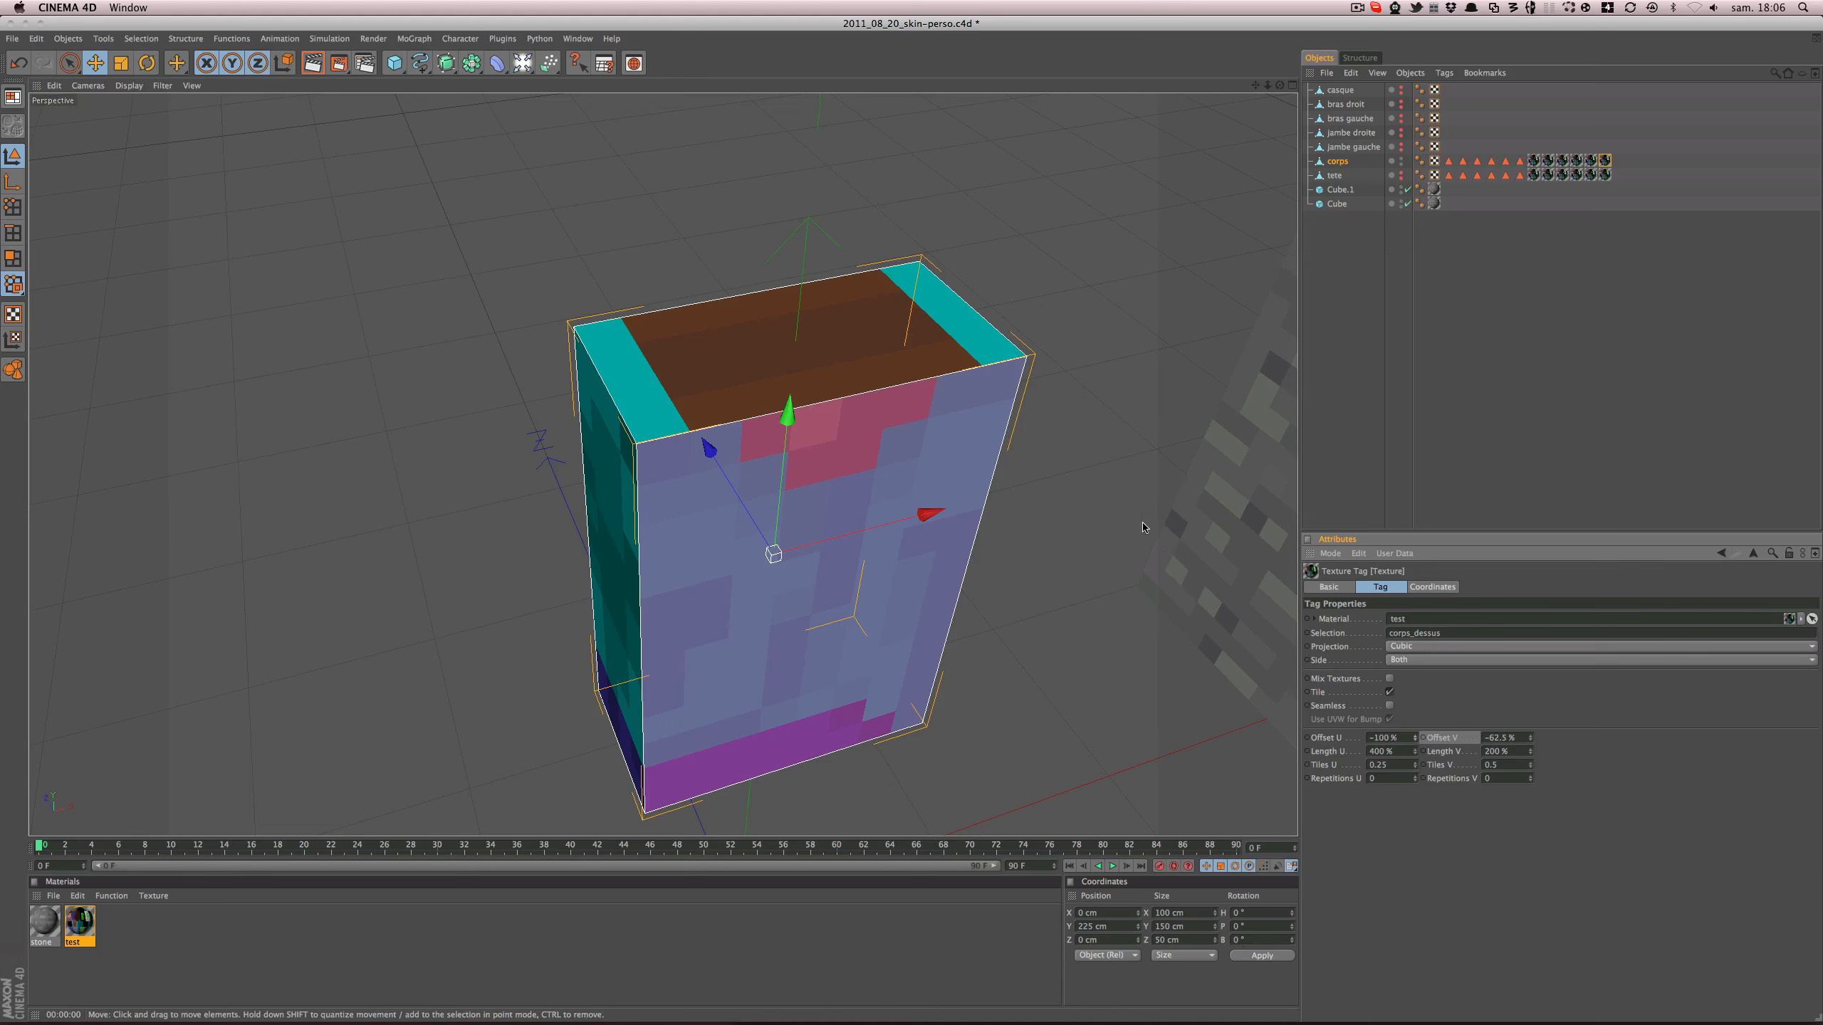
{"action": "key", "text": "super+r"}
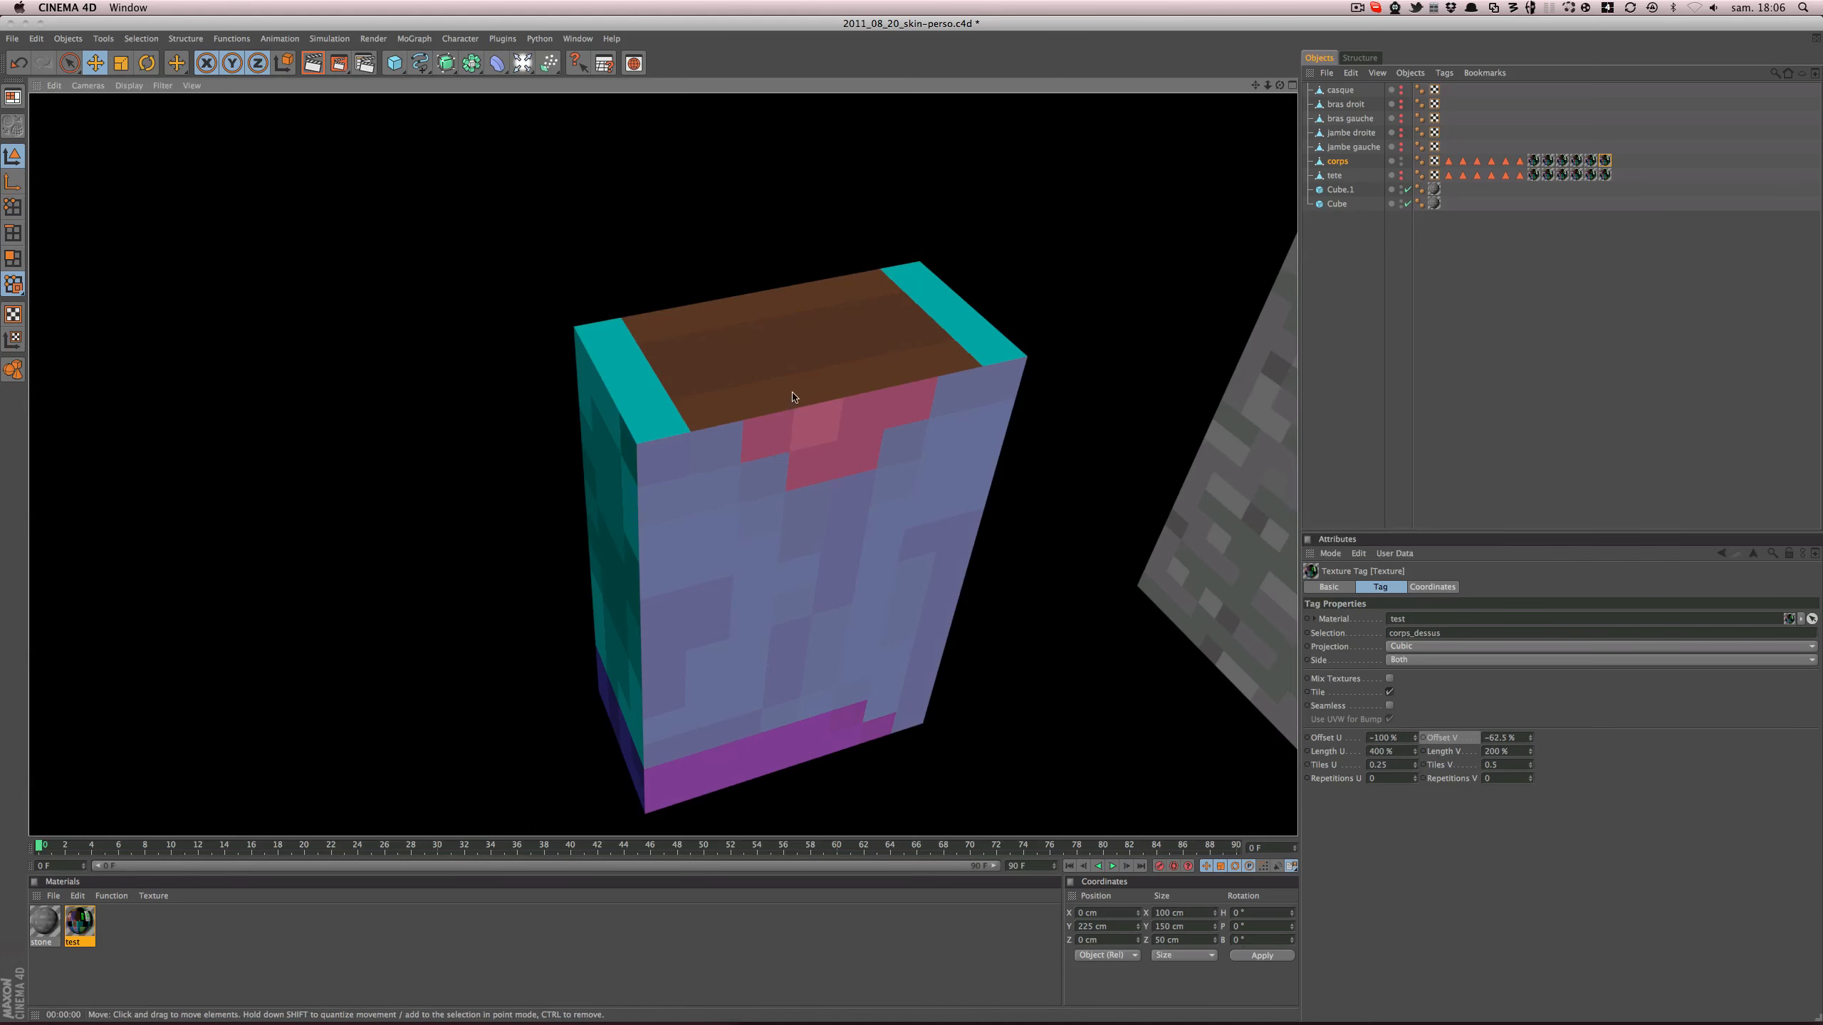
- Hide corps in the viewport and show jambe gauche, framing the leg in a close view
{"action": "scroll", "coordinate": [1008, 440], "scroll_direction": "down", "scroll_amount": 5}
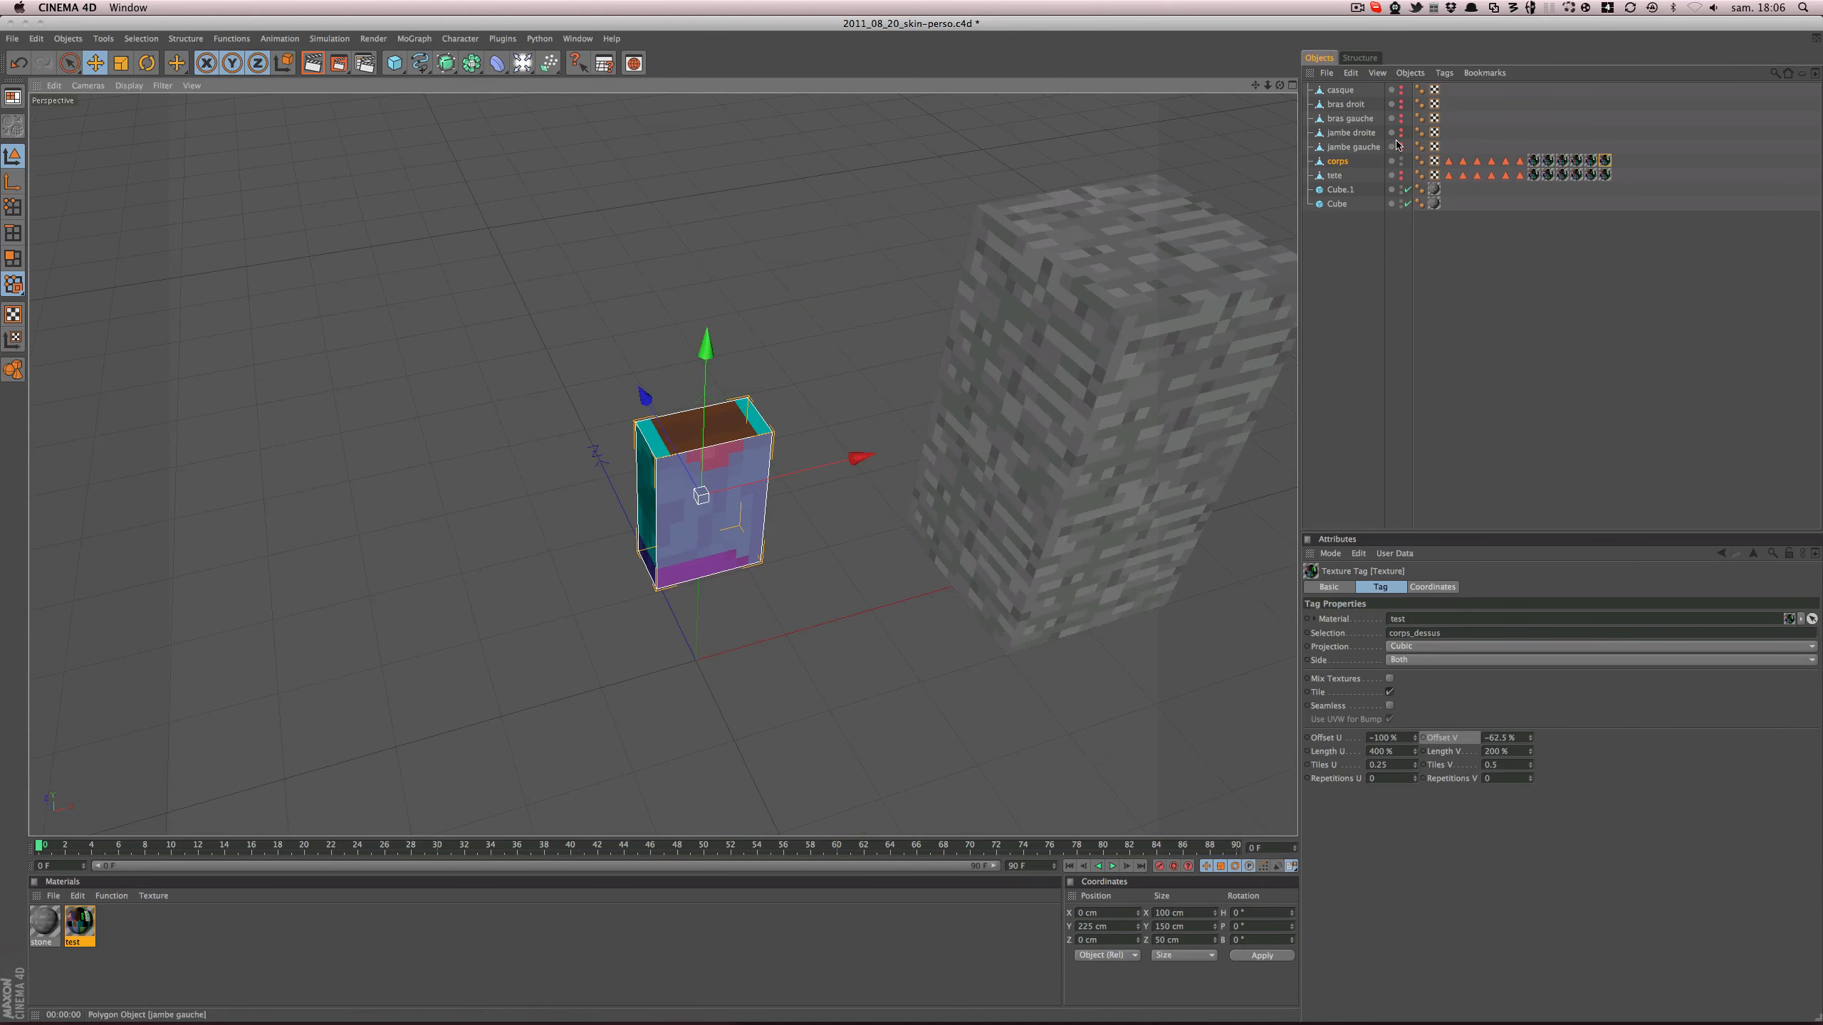
{"action": "left_click", "coordinate": [1418, 282]}
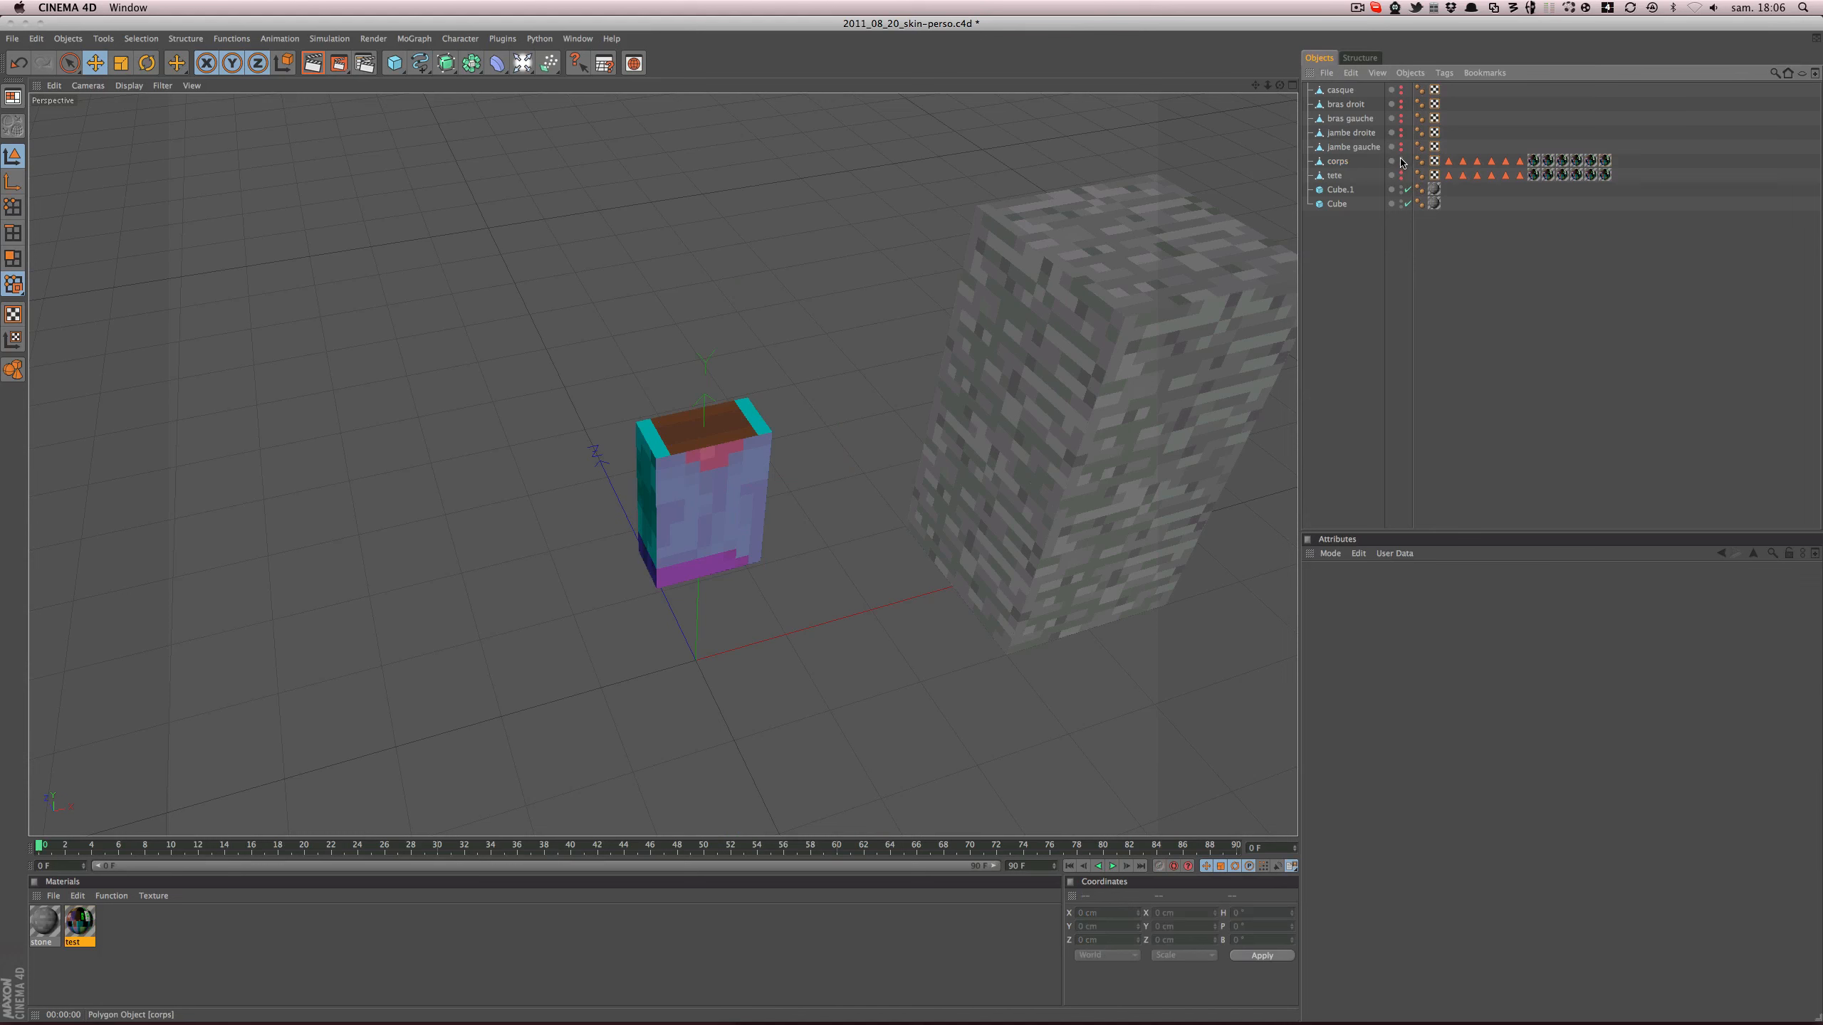
{"action": "left_click", "coordinate": [1400, 159]}
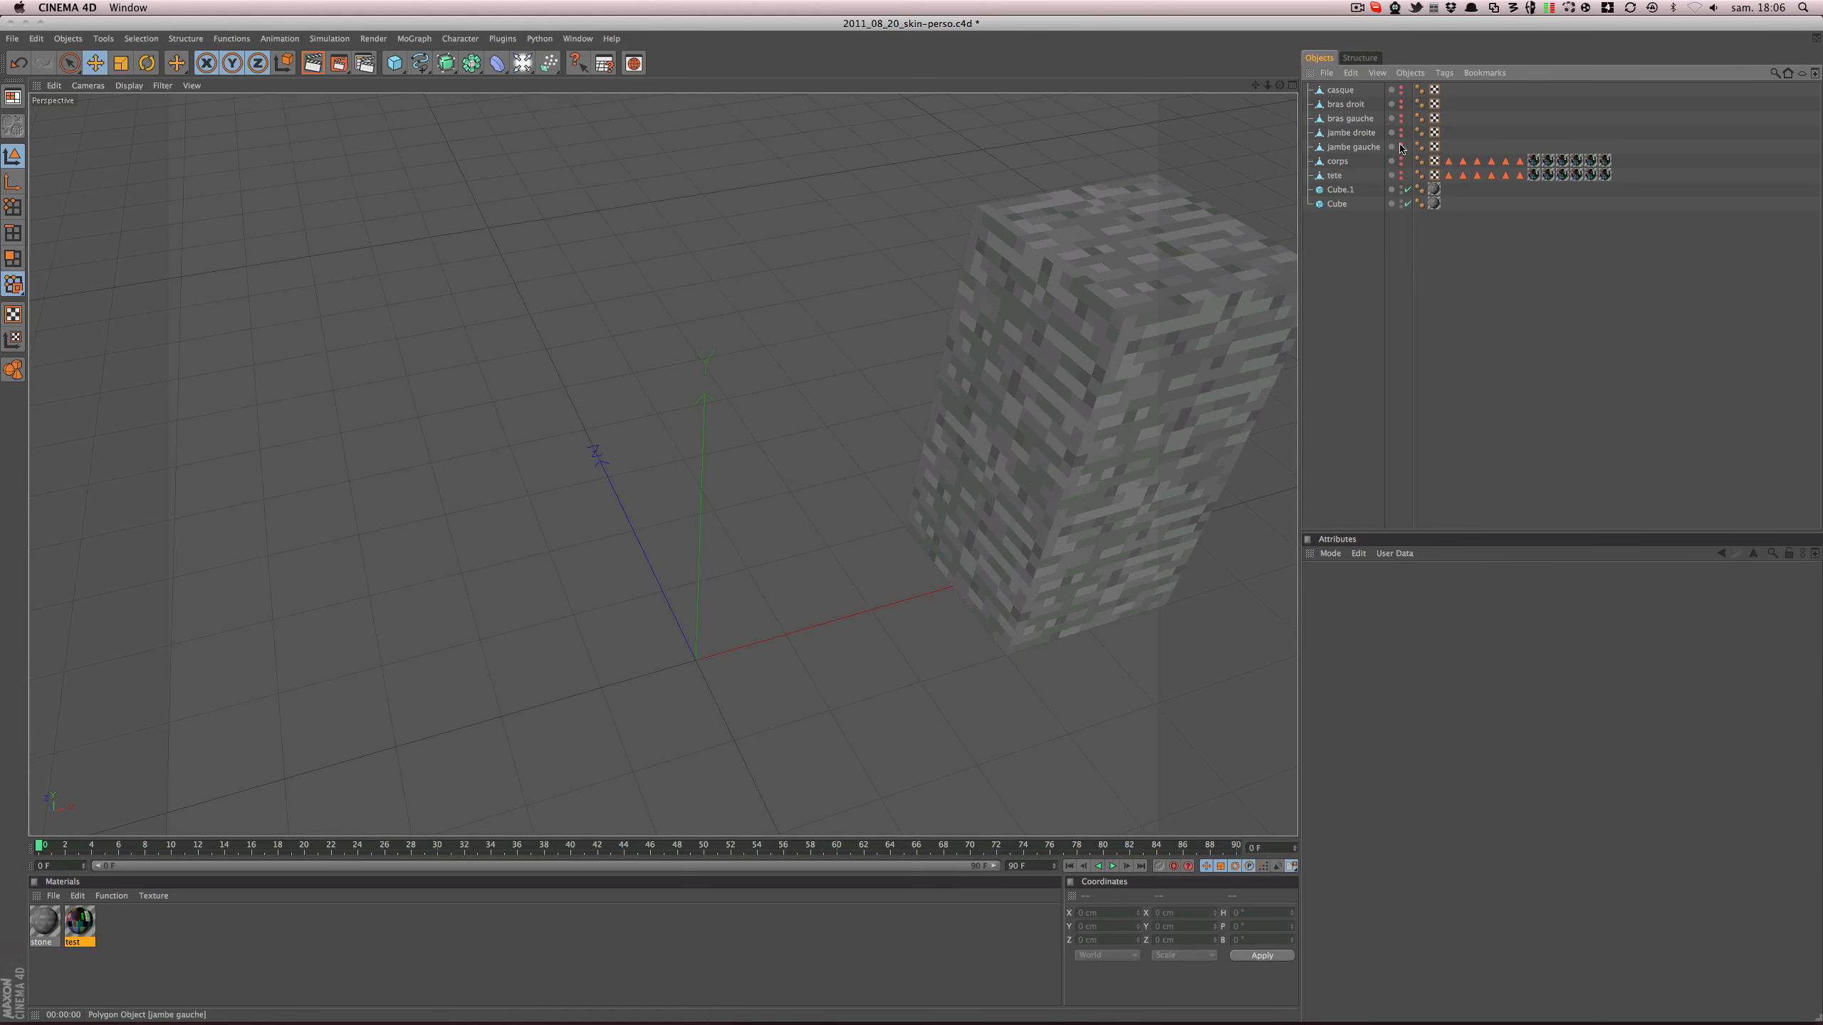
{"action": "left_click", "coordinate": [1400, 148]}
{"action": "middle_click_drag", "start_coordinate": [798, 610], "coordinate": [825, 467], "text": "alt"}
{"action": "right_click_drag", "start_coordinate": [797, 610], "coordinate": [954, 610], "text": "alt"}
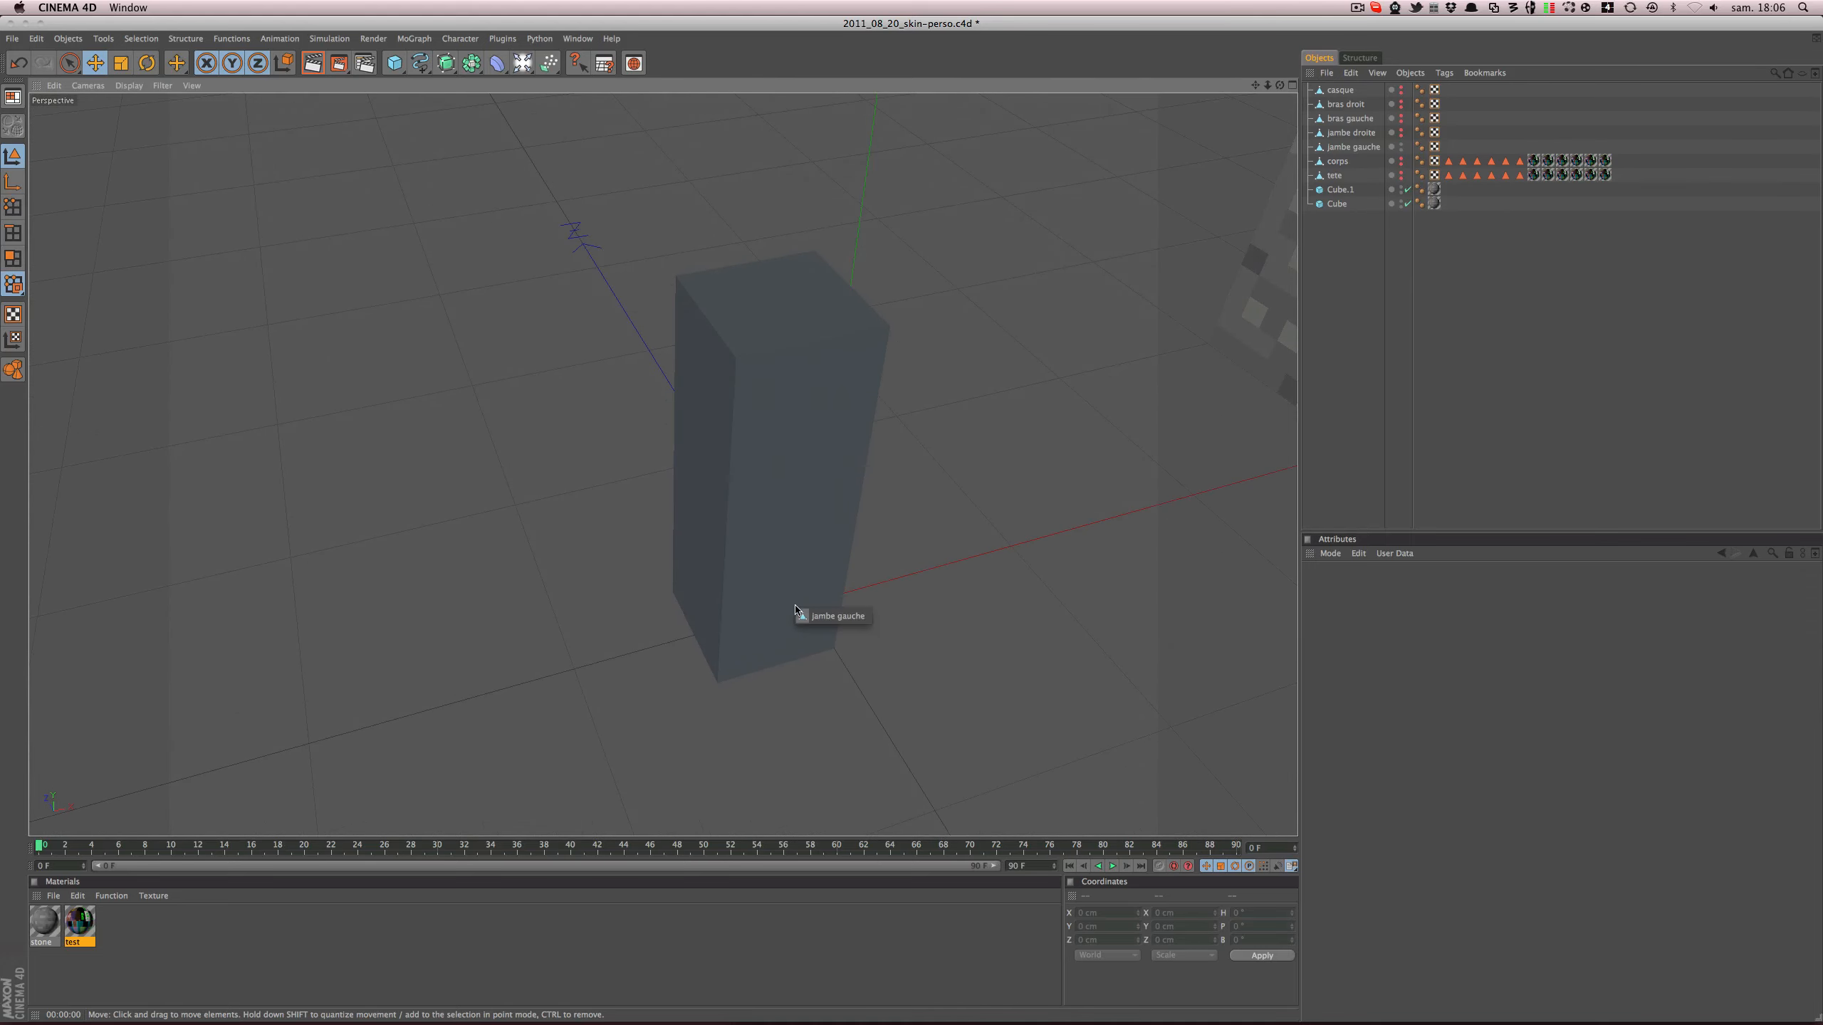
{"action": "right_click_drag", "start_coordinate": [914, 551], "coordinate": [940, 550], "text": "alt"}
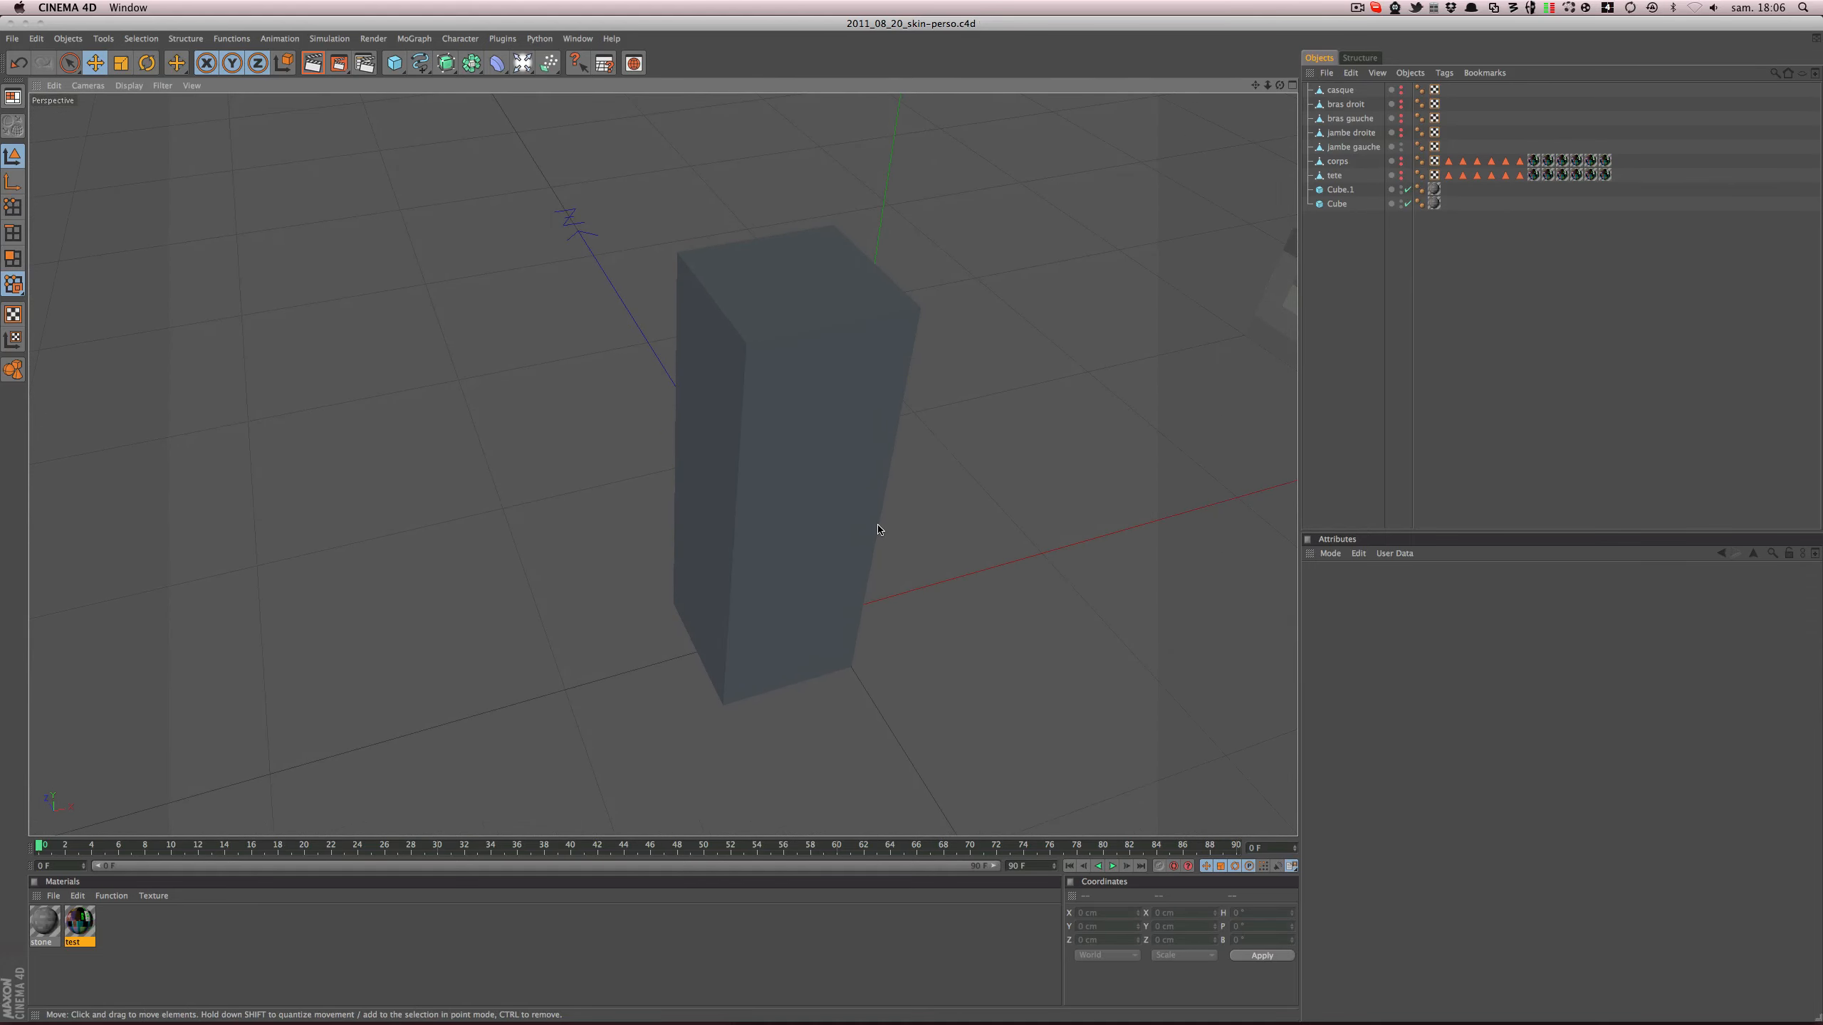
- Switch to Fireworks to examine the leg areas of the skin map and return to CINEMA 4D
{"action": "key", "text": "super+Tab"}
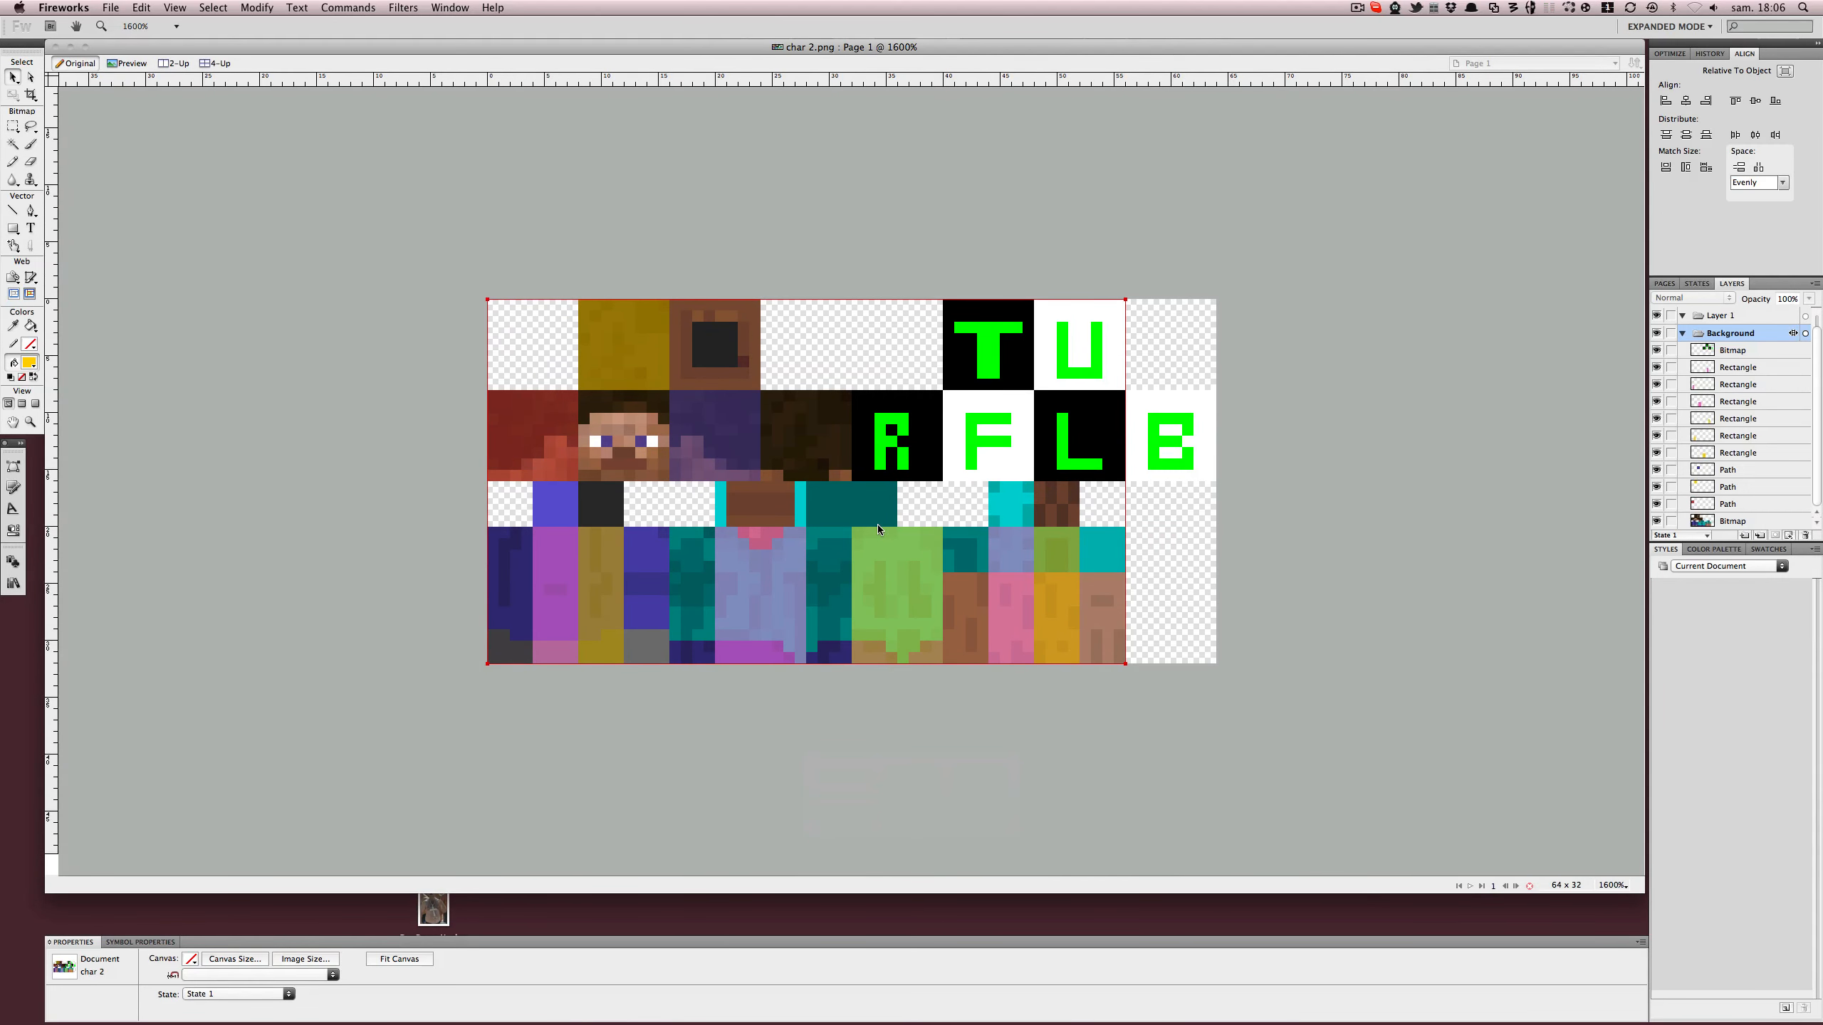
{"action": "left_click", "coordinate": [877, 529]}
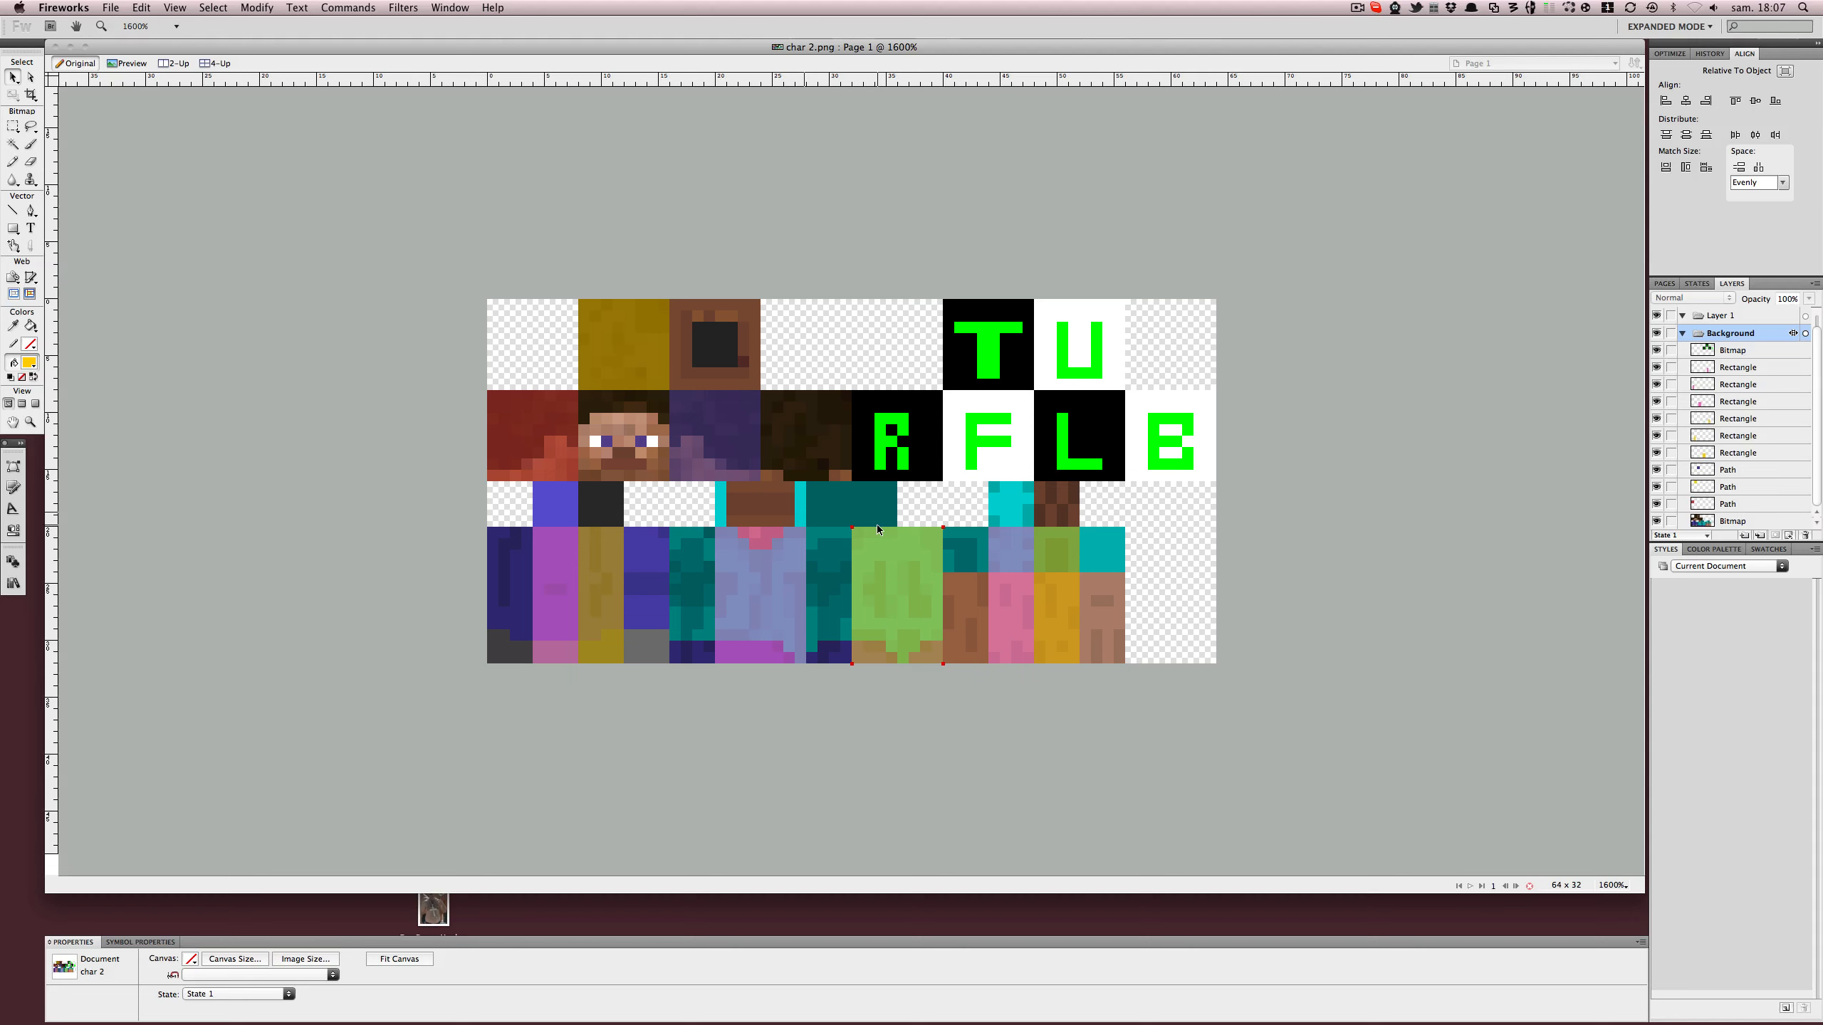
{"action": "left_click", "coordinate": [168, 599]}
{"action": "key", "text": "super+Tab"}
{"action": "key", "text": "super+Tab"}
- Store the large front polygon of jambe gauche as a polygon selection named jambe_face
{"action": "left_click", "coordinate": [892, 448]}
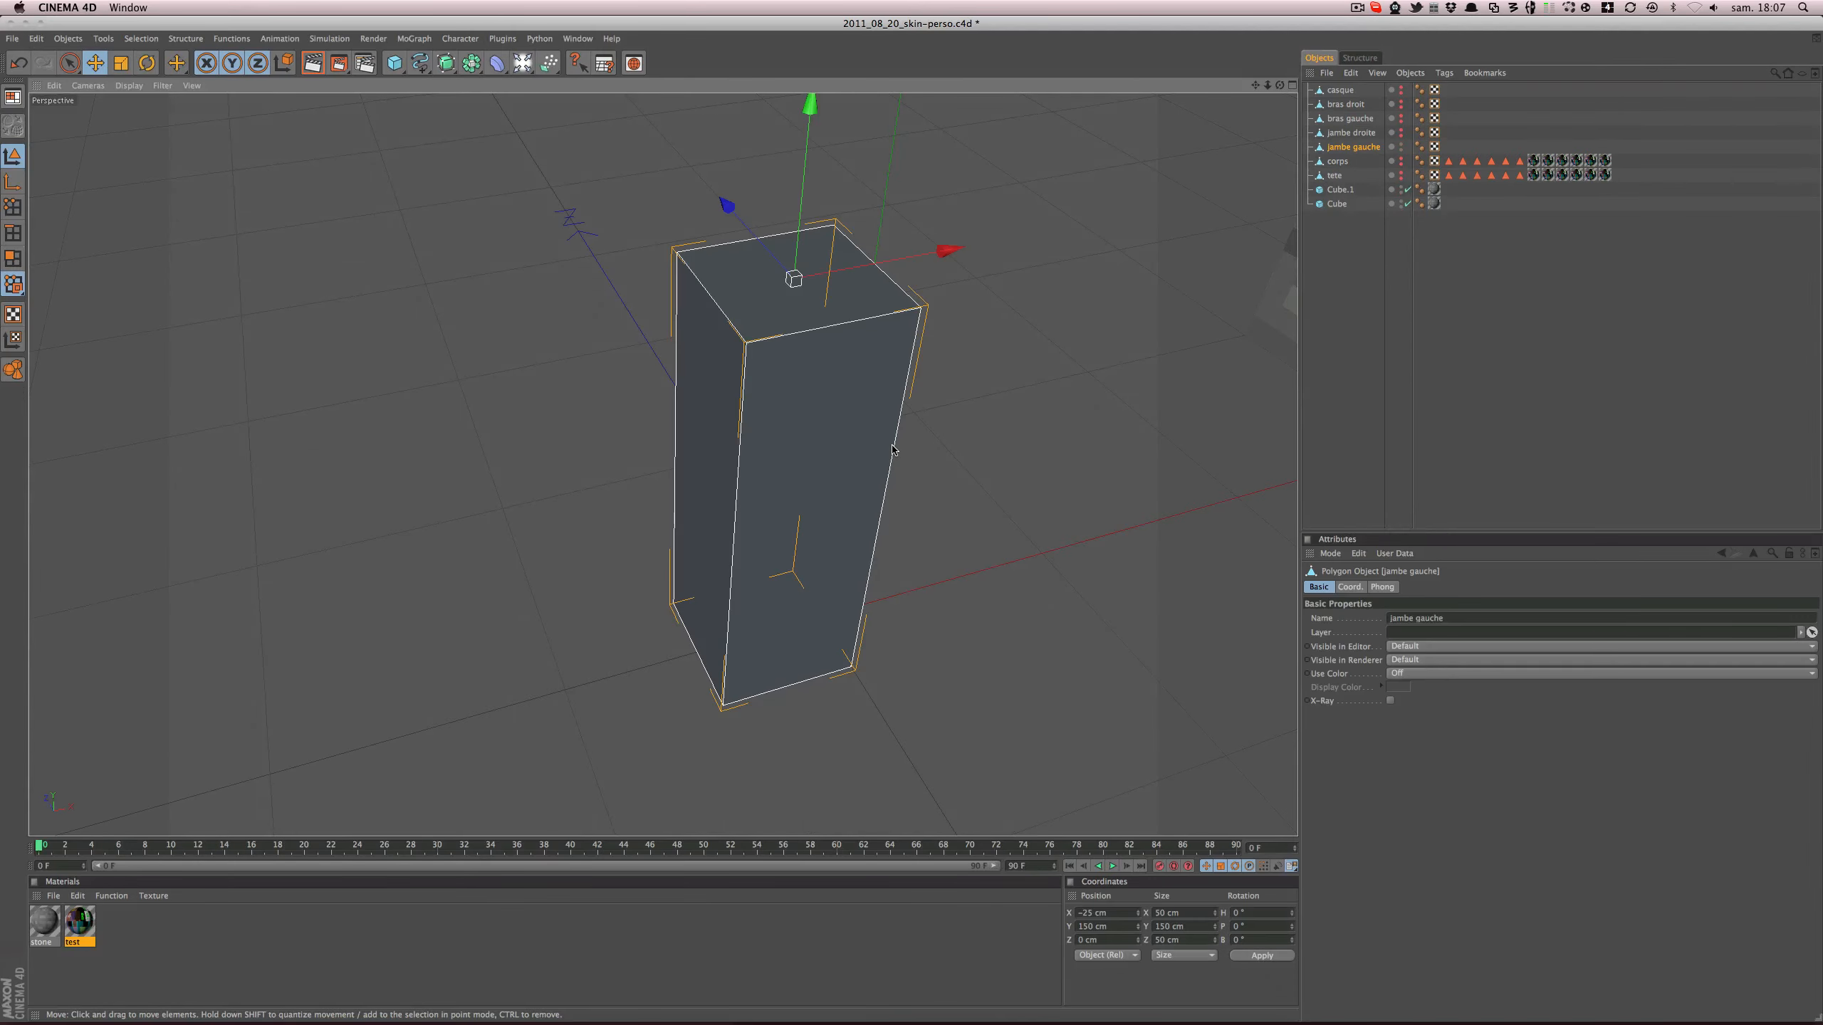
{"action": "left_click_drag", "start_coordinate": [932, 380], "coordinate": [890, 251], "text": "alt"}
{"action": "middle_click_drag", "start_coordinate": [932, 380], "coordinate": [923, 318], "text": "alt"}
{"action": "left_click_drag", "start_coordinate": [912, 324], "coordinate": [940, 463], "text": "alt"}
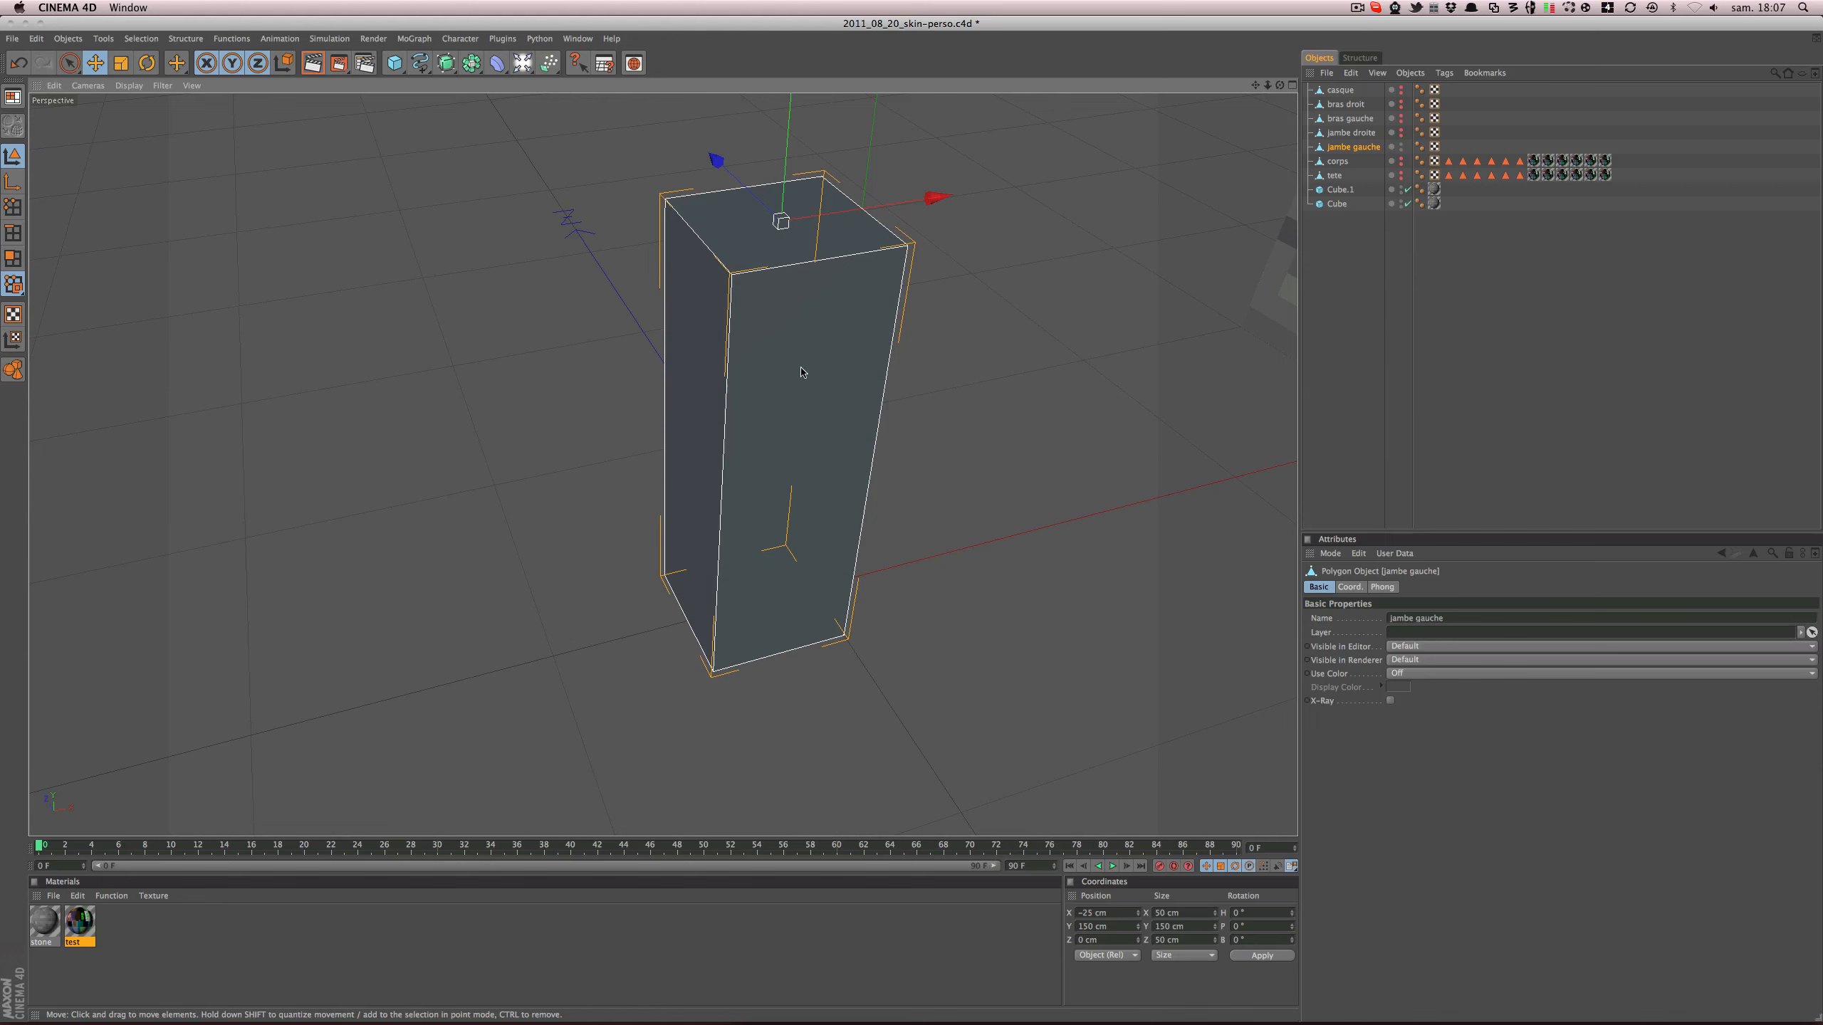
{"action": "left_click", "coordinate": [13, 258]}
{"action": "left_click", "coordinate": [783, 403]}
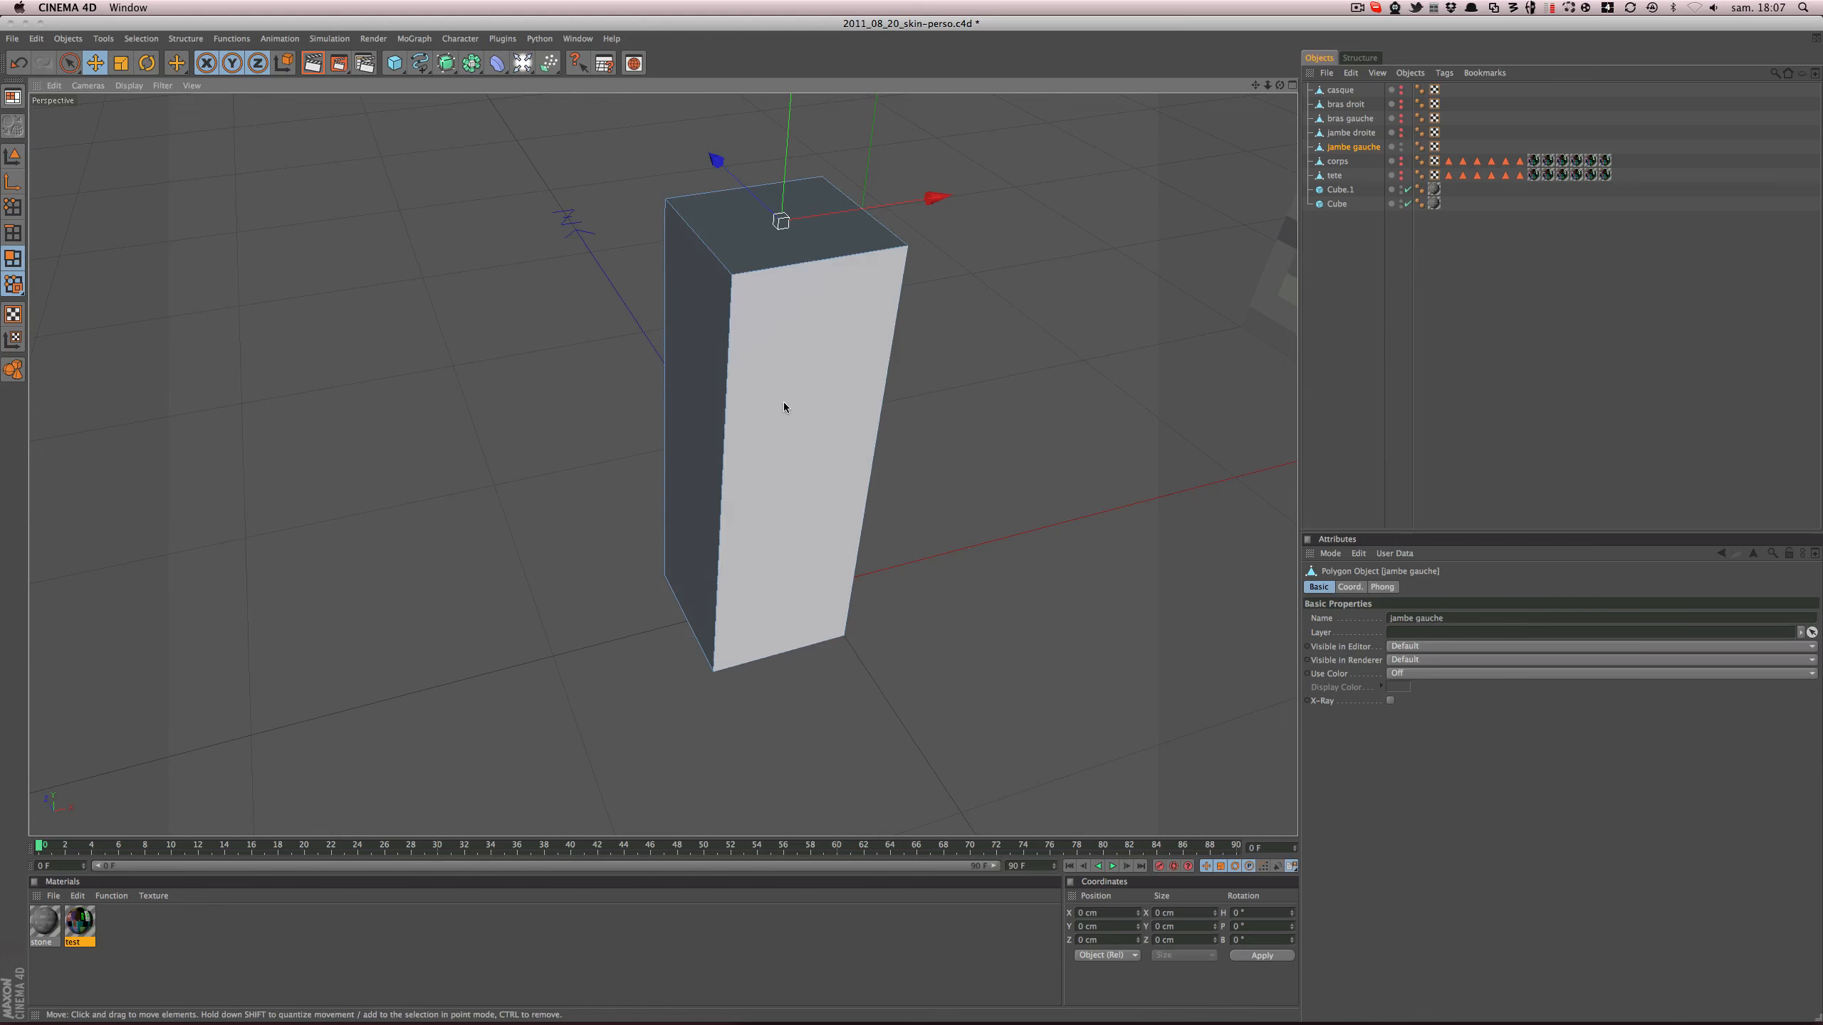
{"action": "left_click", "coordinate": [784, 404]}
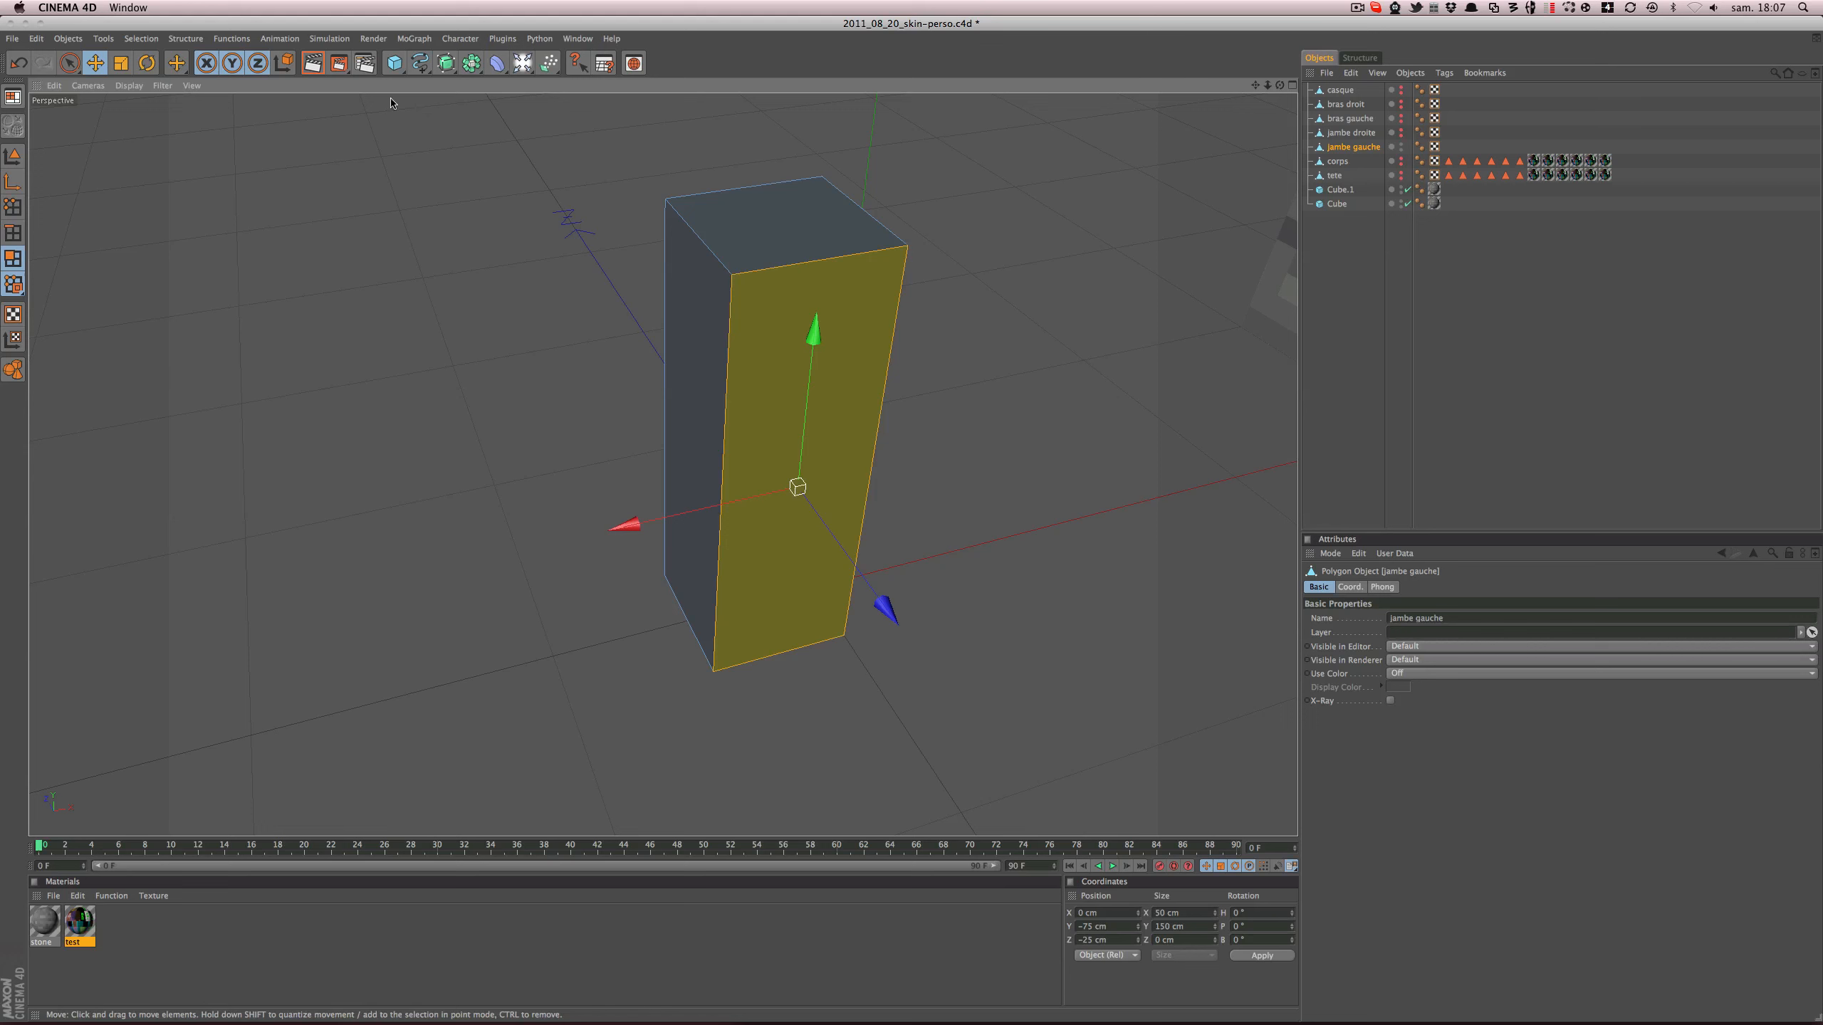
{"action": "left_click", "coordinate": [156, 42]}
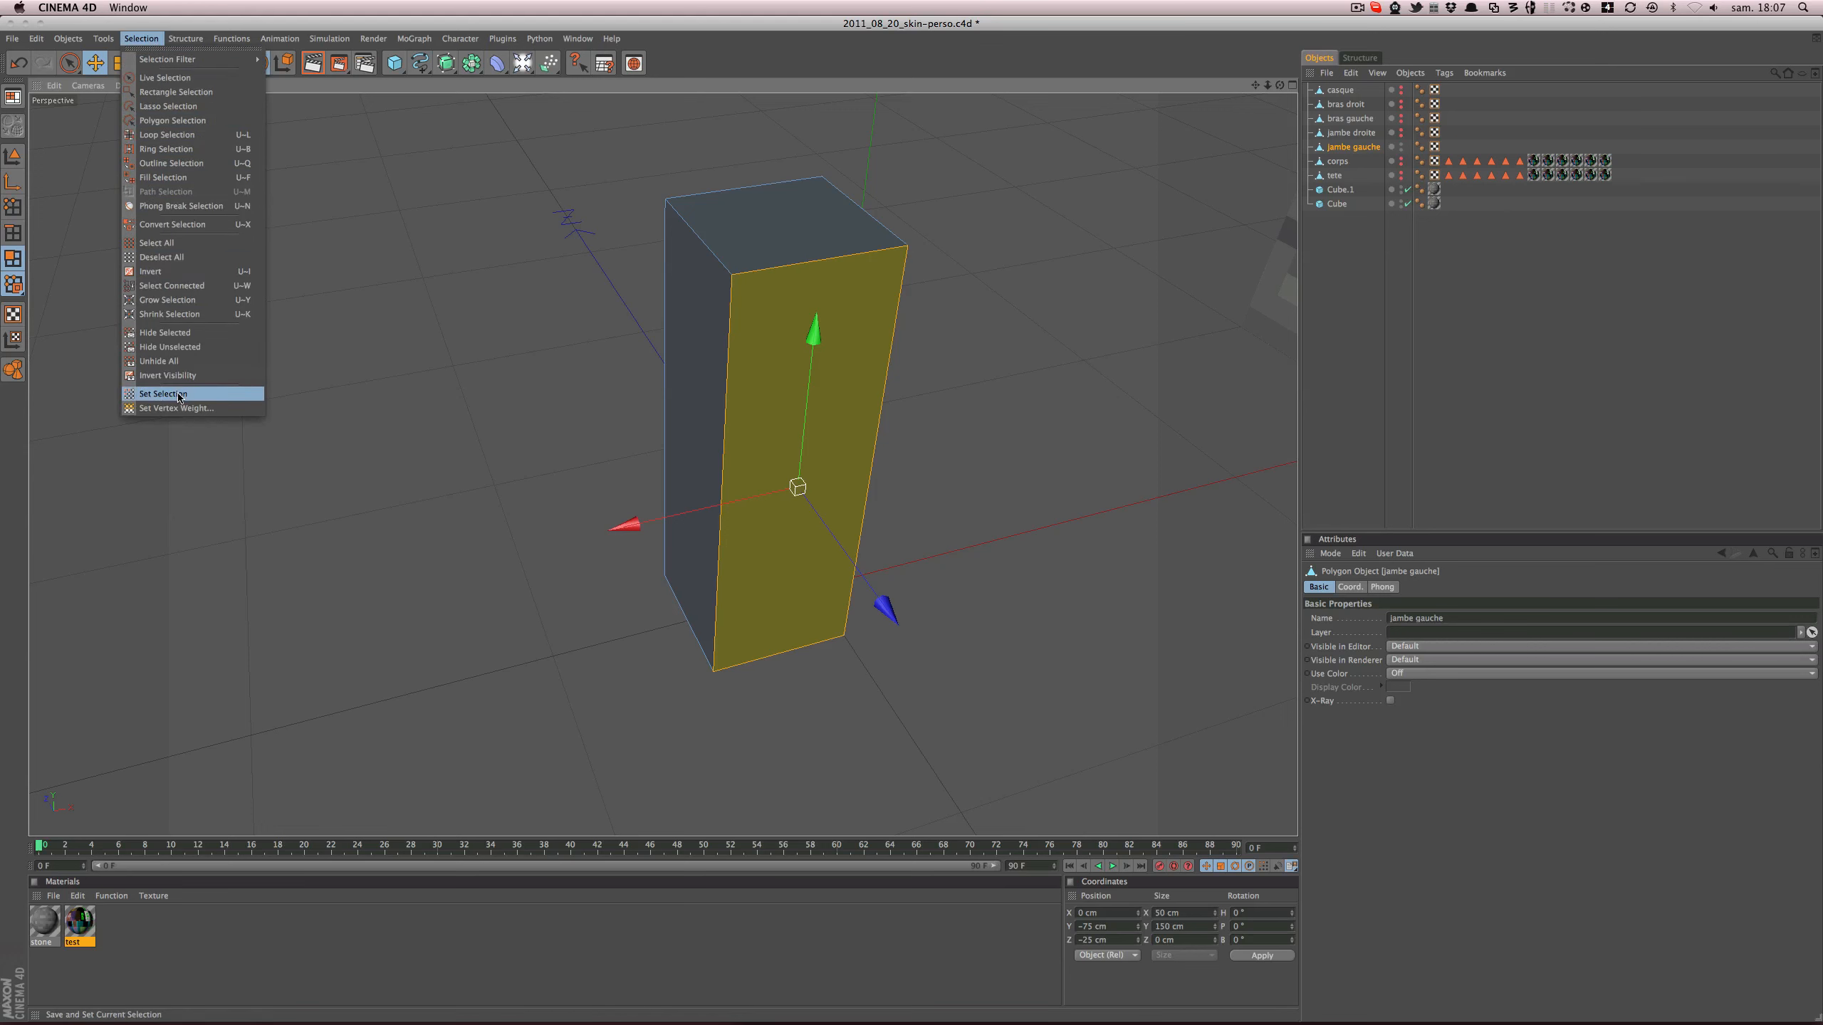
{"action": "left_click", "coordinate": [186, 394]}
{"action": "left_click", "coordinate": [1412, 607]}
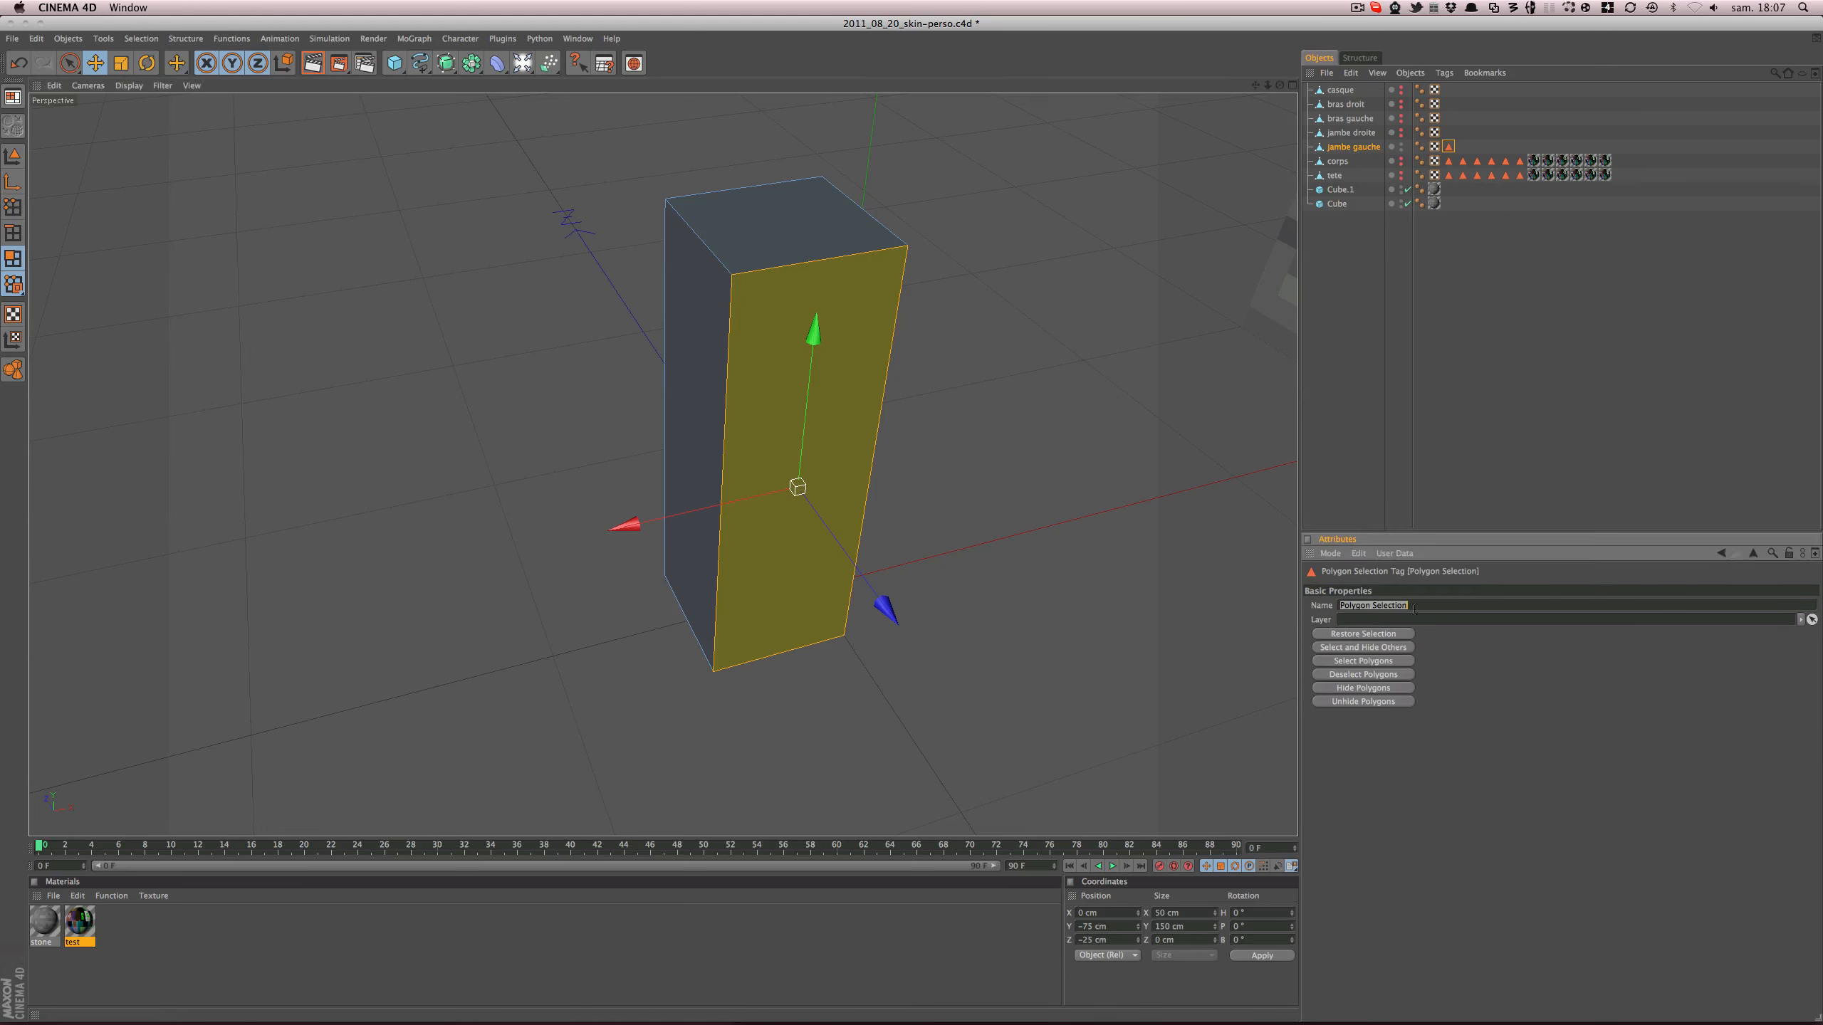
{"action": "type", "text": "jambe_face"}
{"action": "key", "text": "Return"}
{"action": "left_click", "coordinate": [1525, 245]}
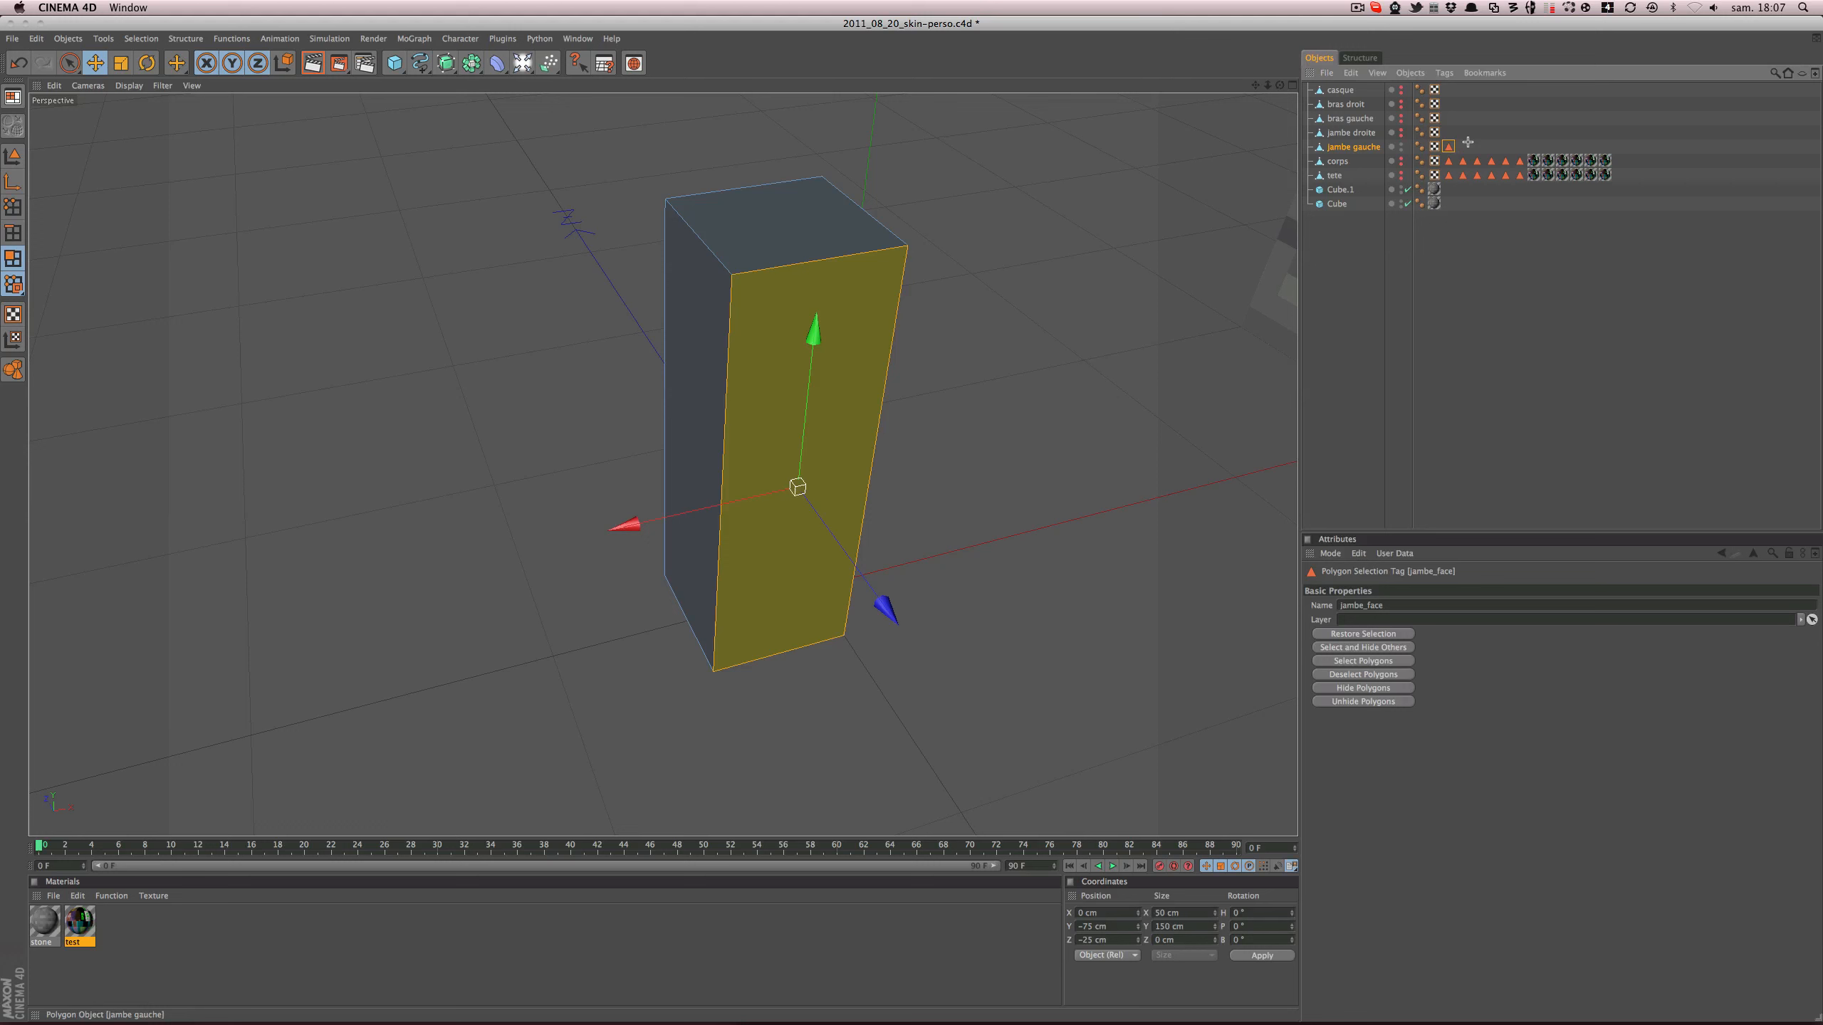
- Store the upper end polygon of jambe gauche as a polygon selection and rename it
{"action": "left_click", "coordinate": [732, 254]}
{"action": "left_click", "coordinate": [732, 254]}
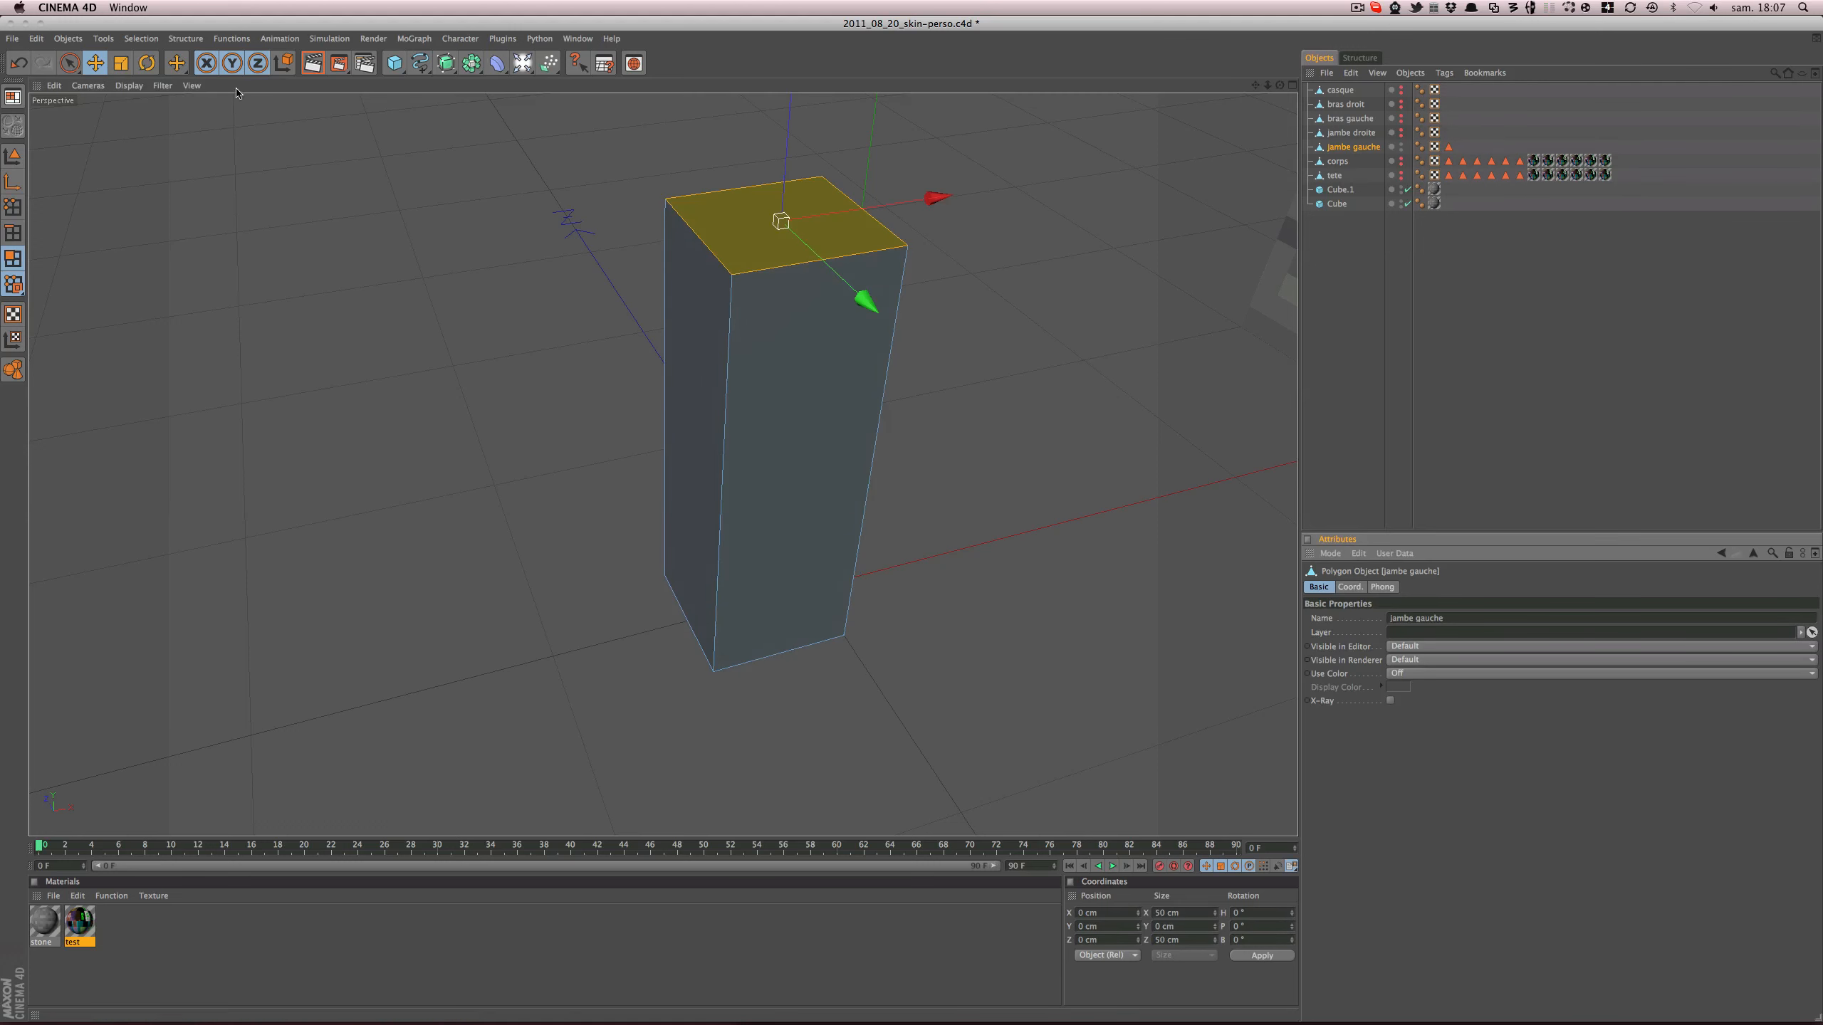
{"action": "left_click", "coordinate": [141, 37]}
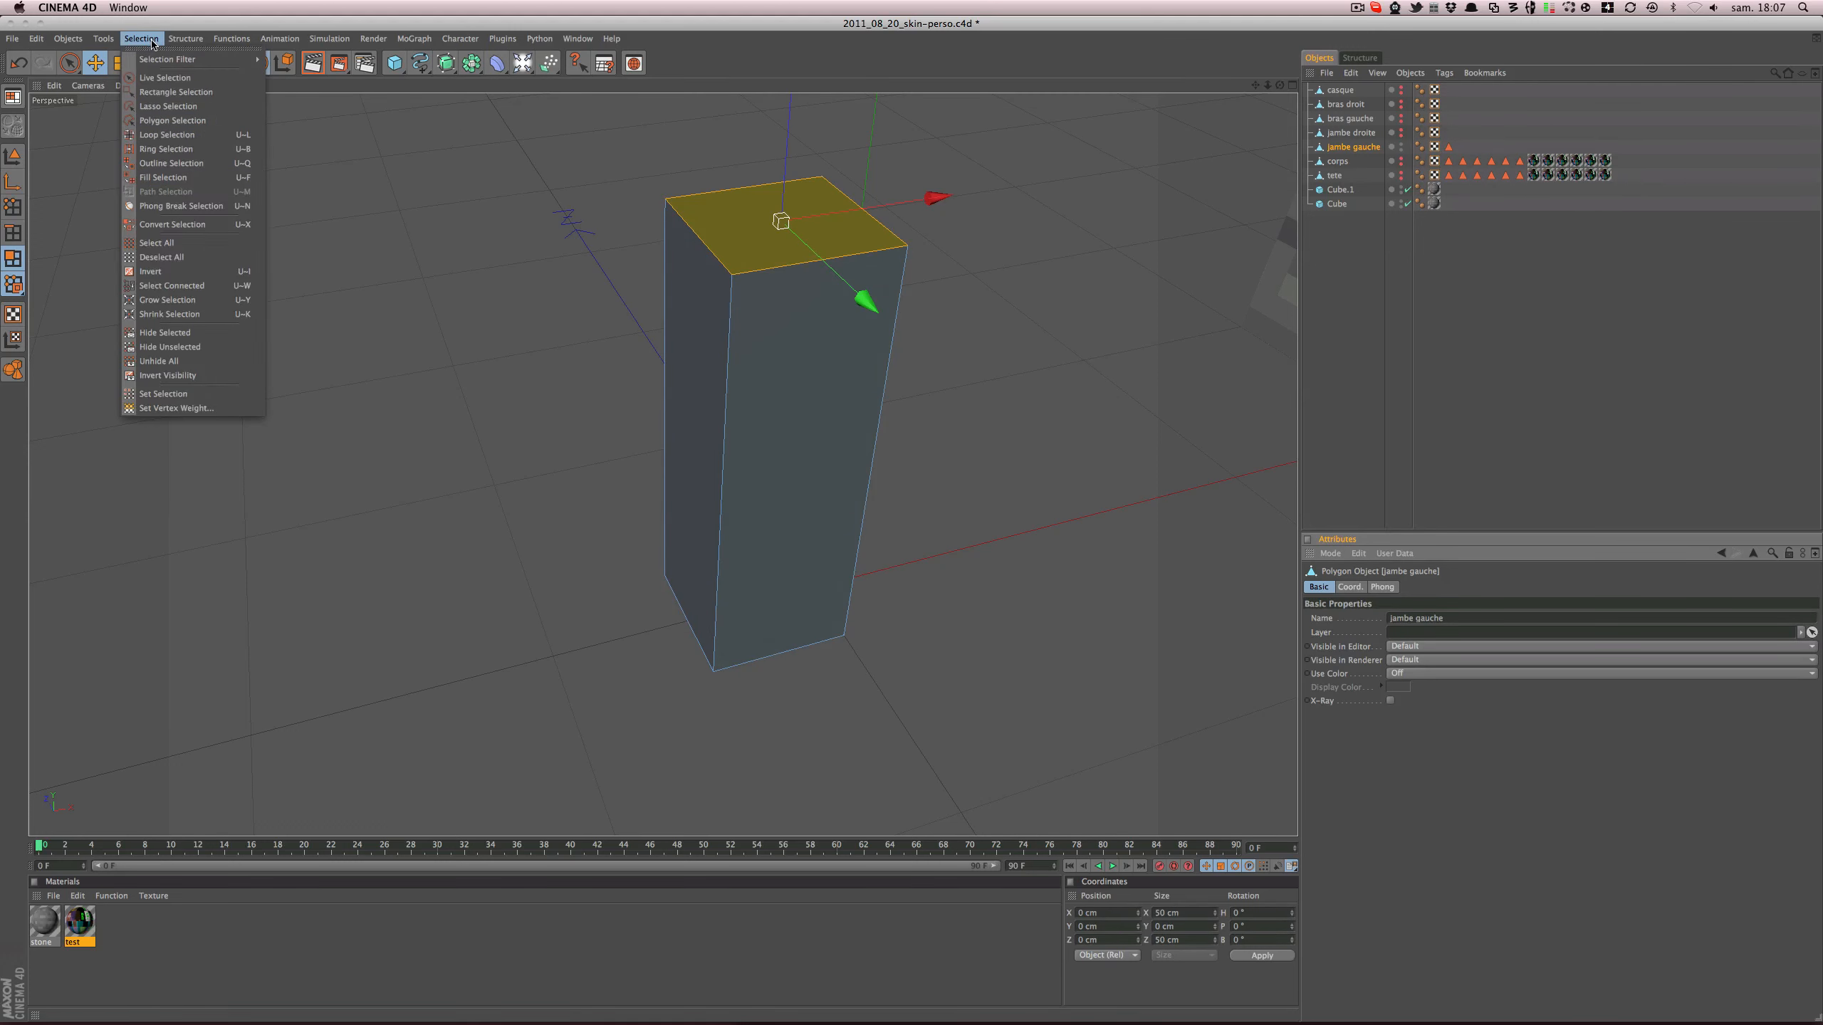
{"action": "left_click", "coordinate": [188, 394]}
{"action": "left_click", "coordinate": [1378, 605]}
{"action": "key", "text": "BackSpace"}
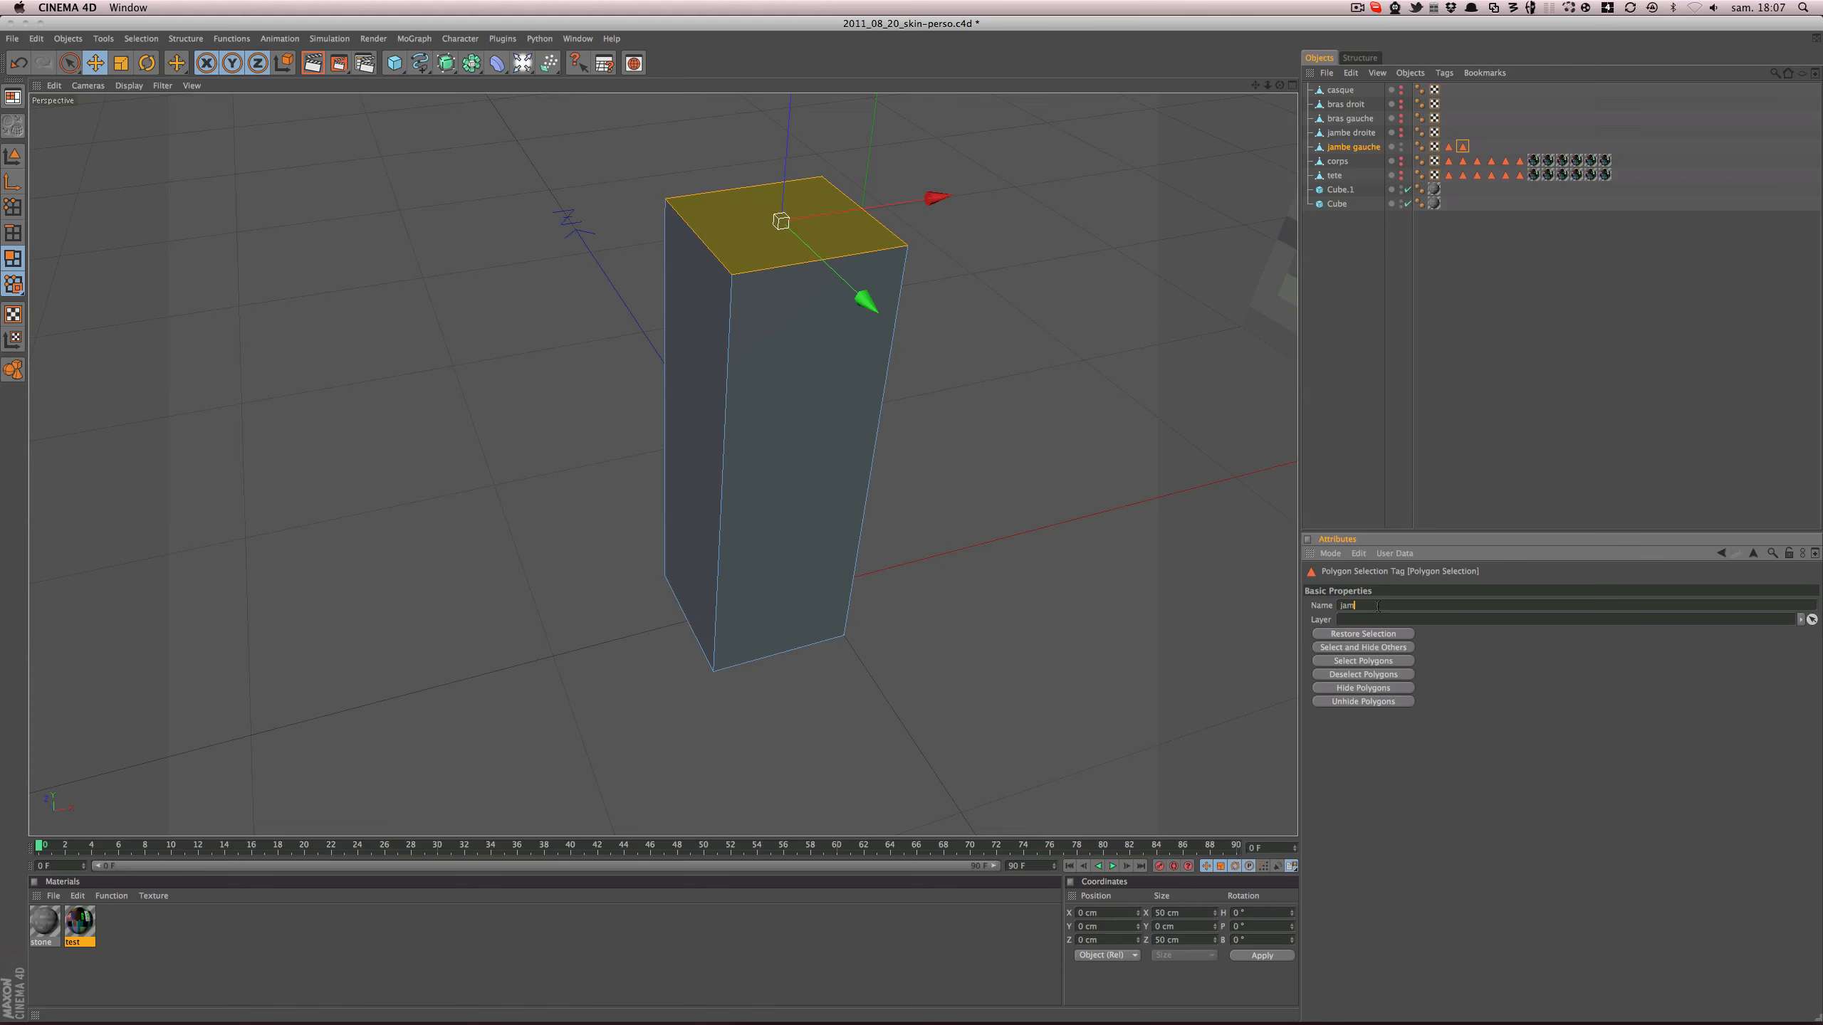
{"action": "key", "text": "Return"}
{"action": "left_click", "coordinate": [1206, 257]}
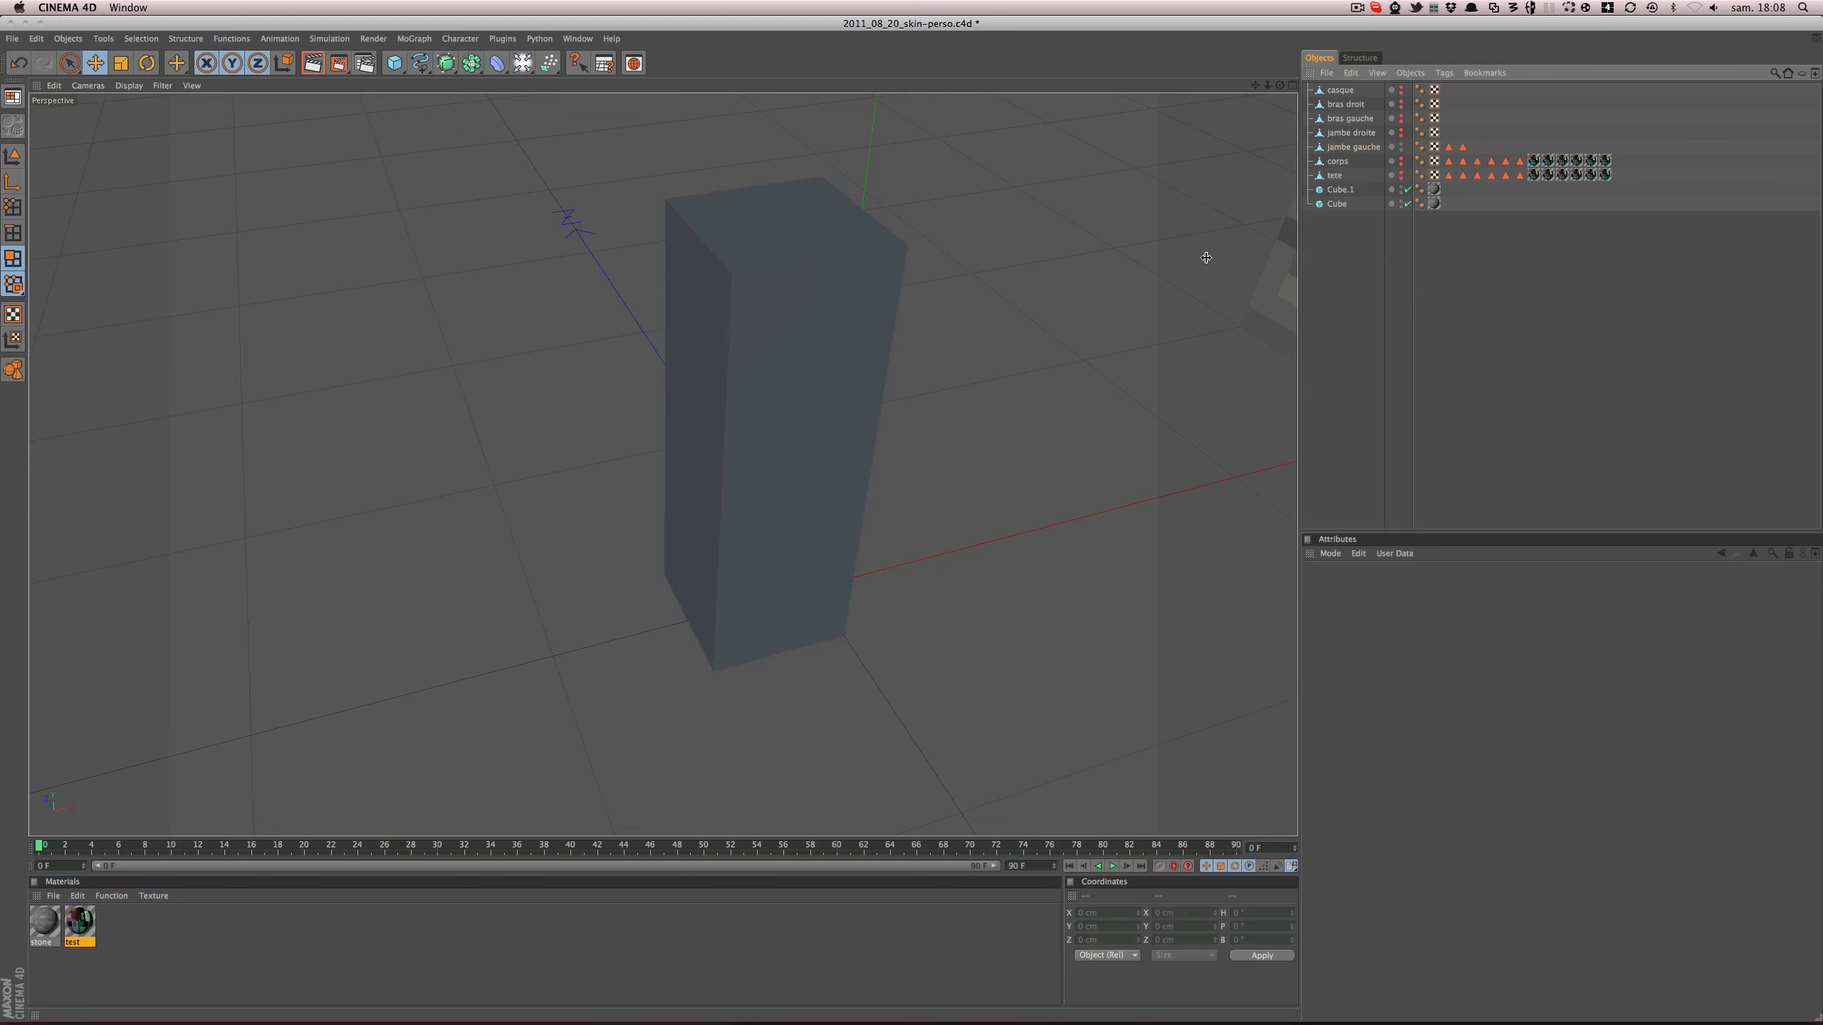
{"action": "key", "text": "ctrl+z"}
- Store the side polygon of jambe gauche at X -25 cm as a polygon selection named jambe_gauche
{"action": "left_click", "coordinate": [718, 373]}
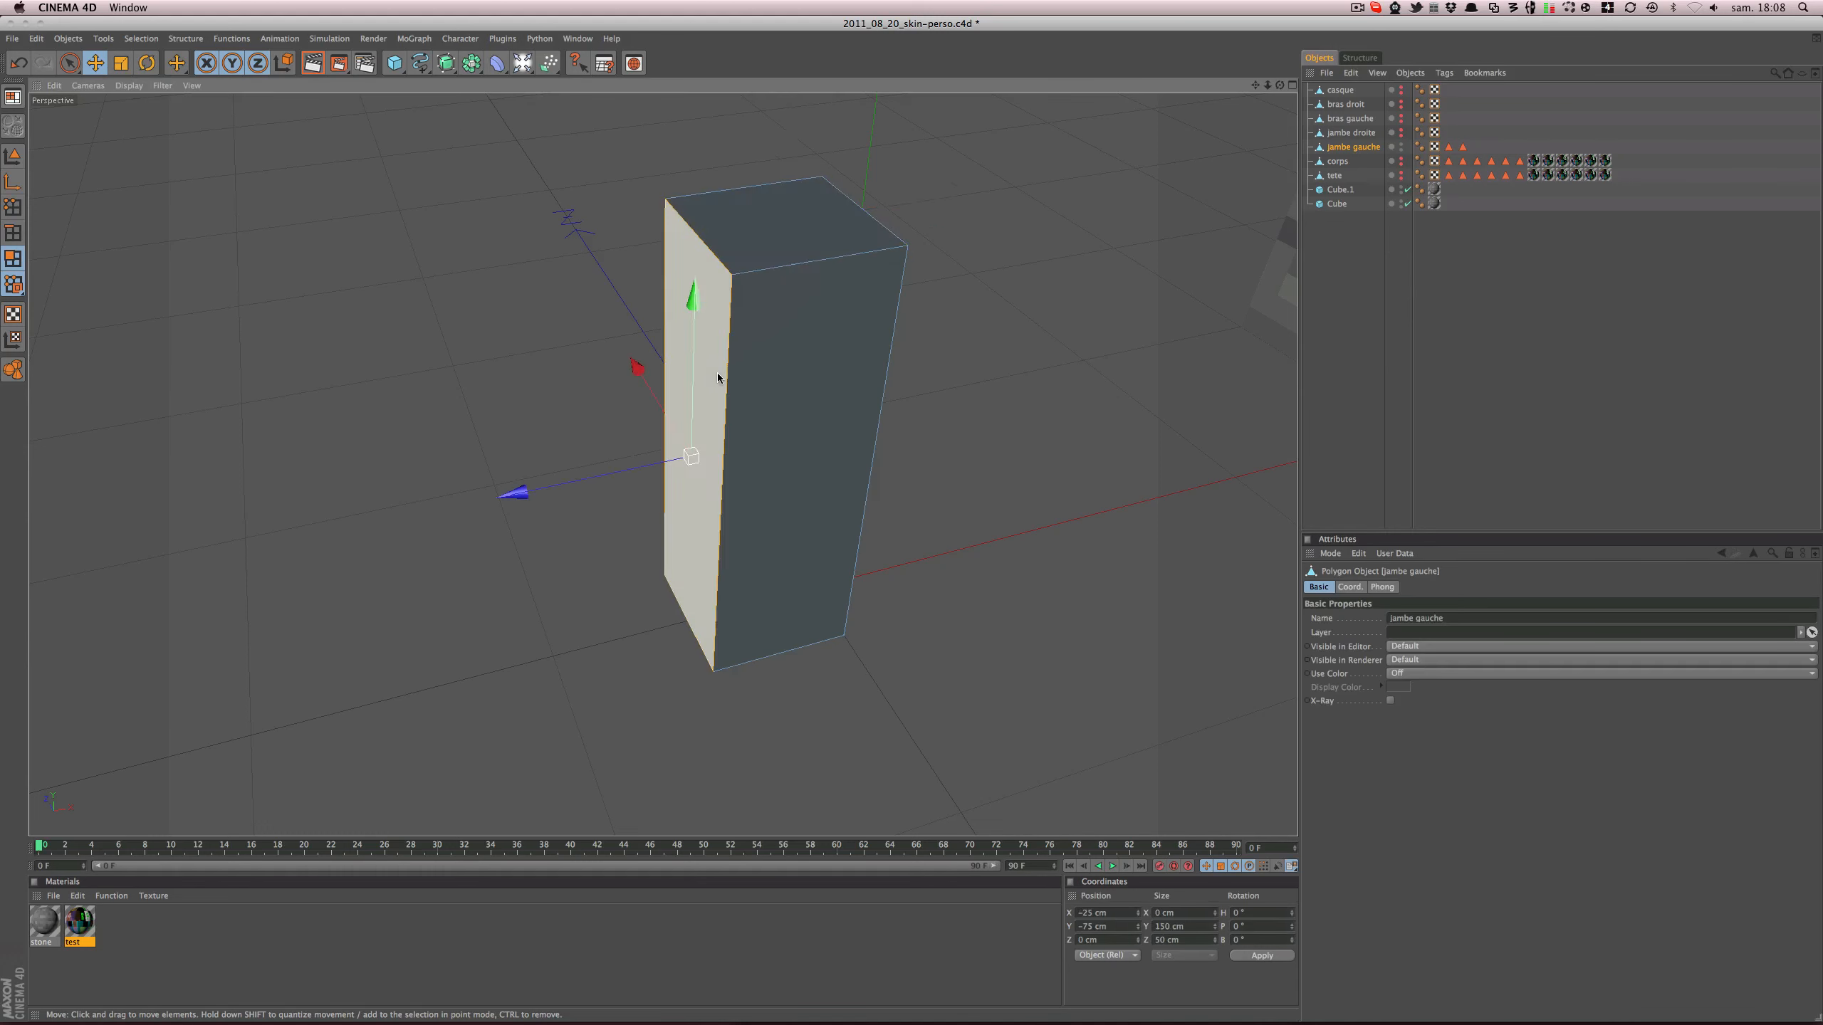
{"action": "left_click", "coordinate": [240, 40]}
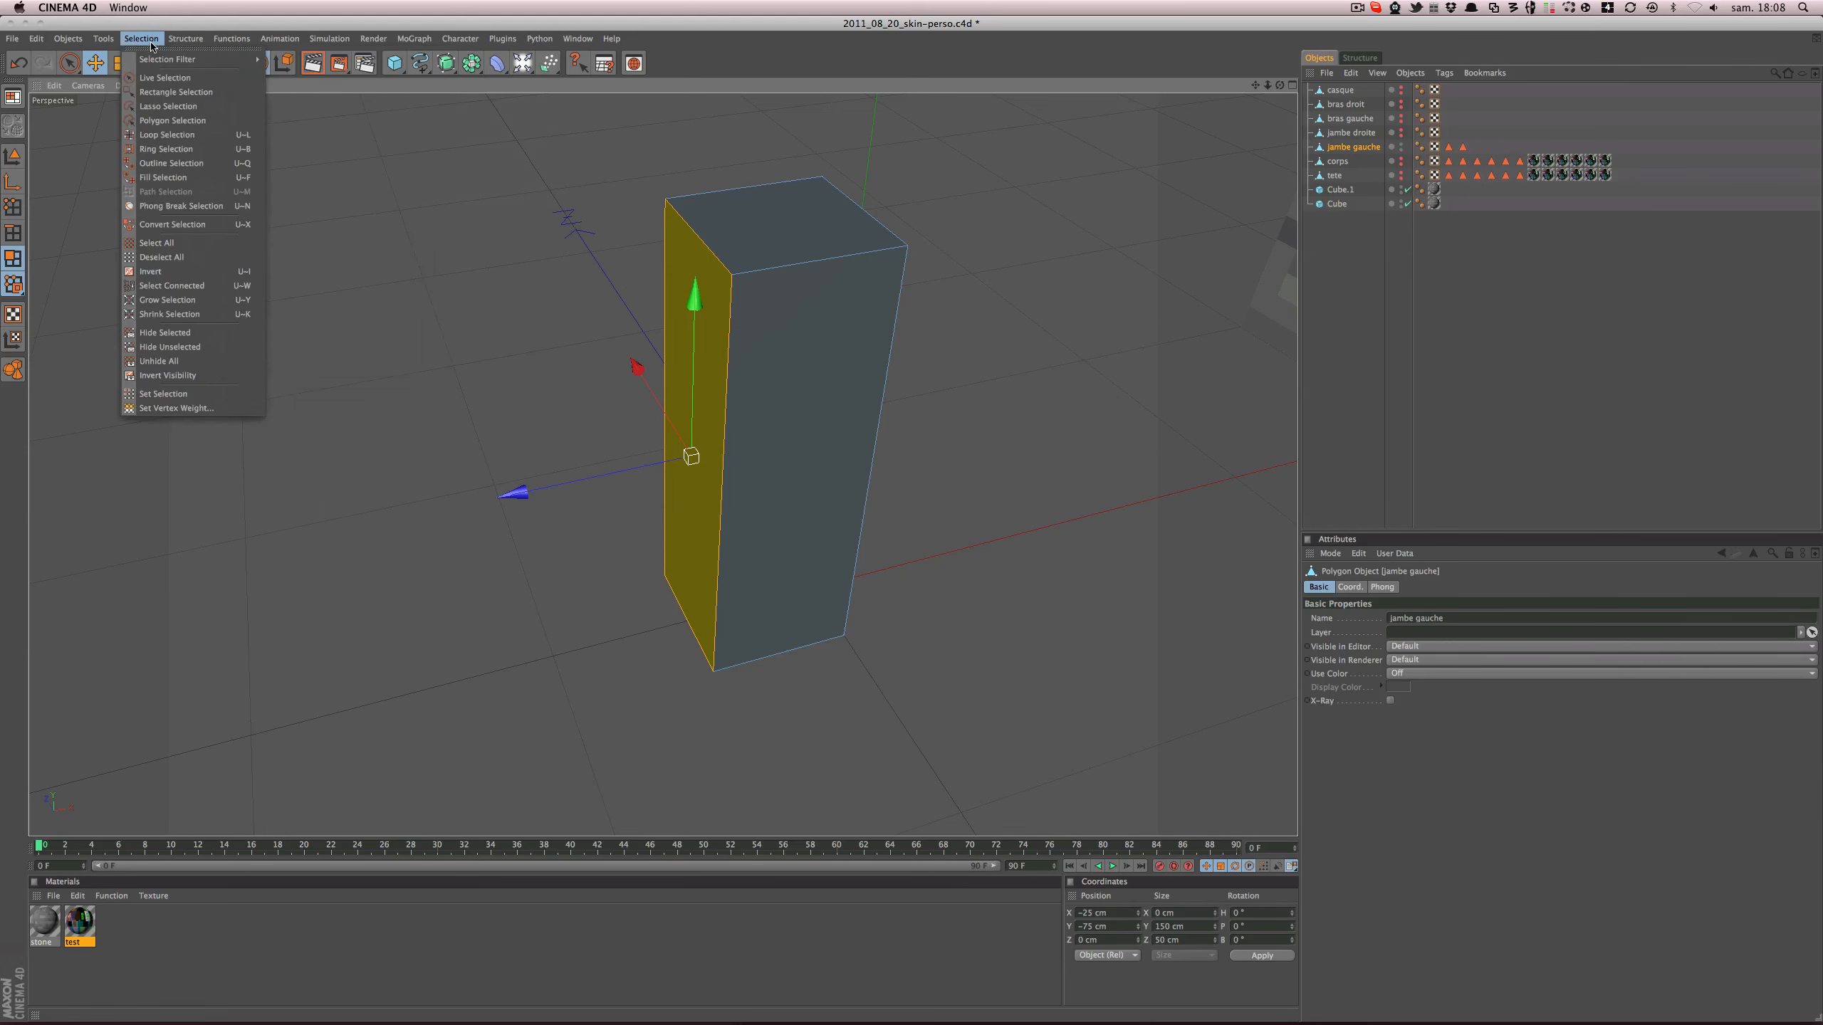
{"action": "left_click", "coordinate": [165, 394]}
{"action": "left_click", "coordinate": [1438, 612]}
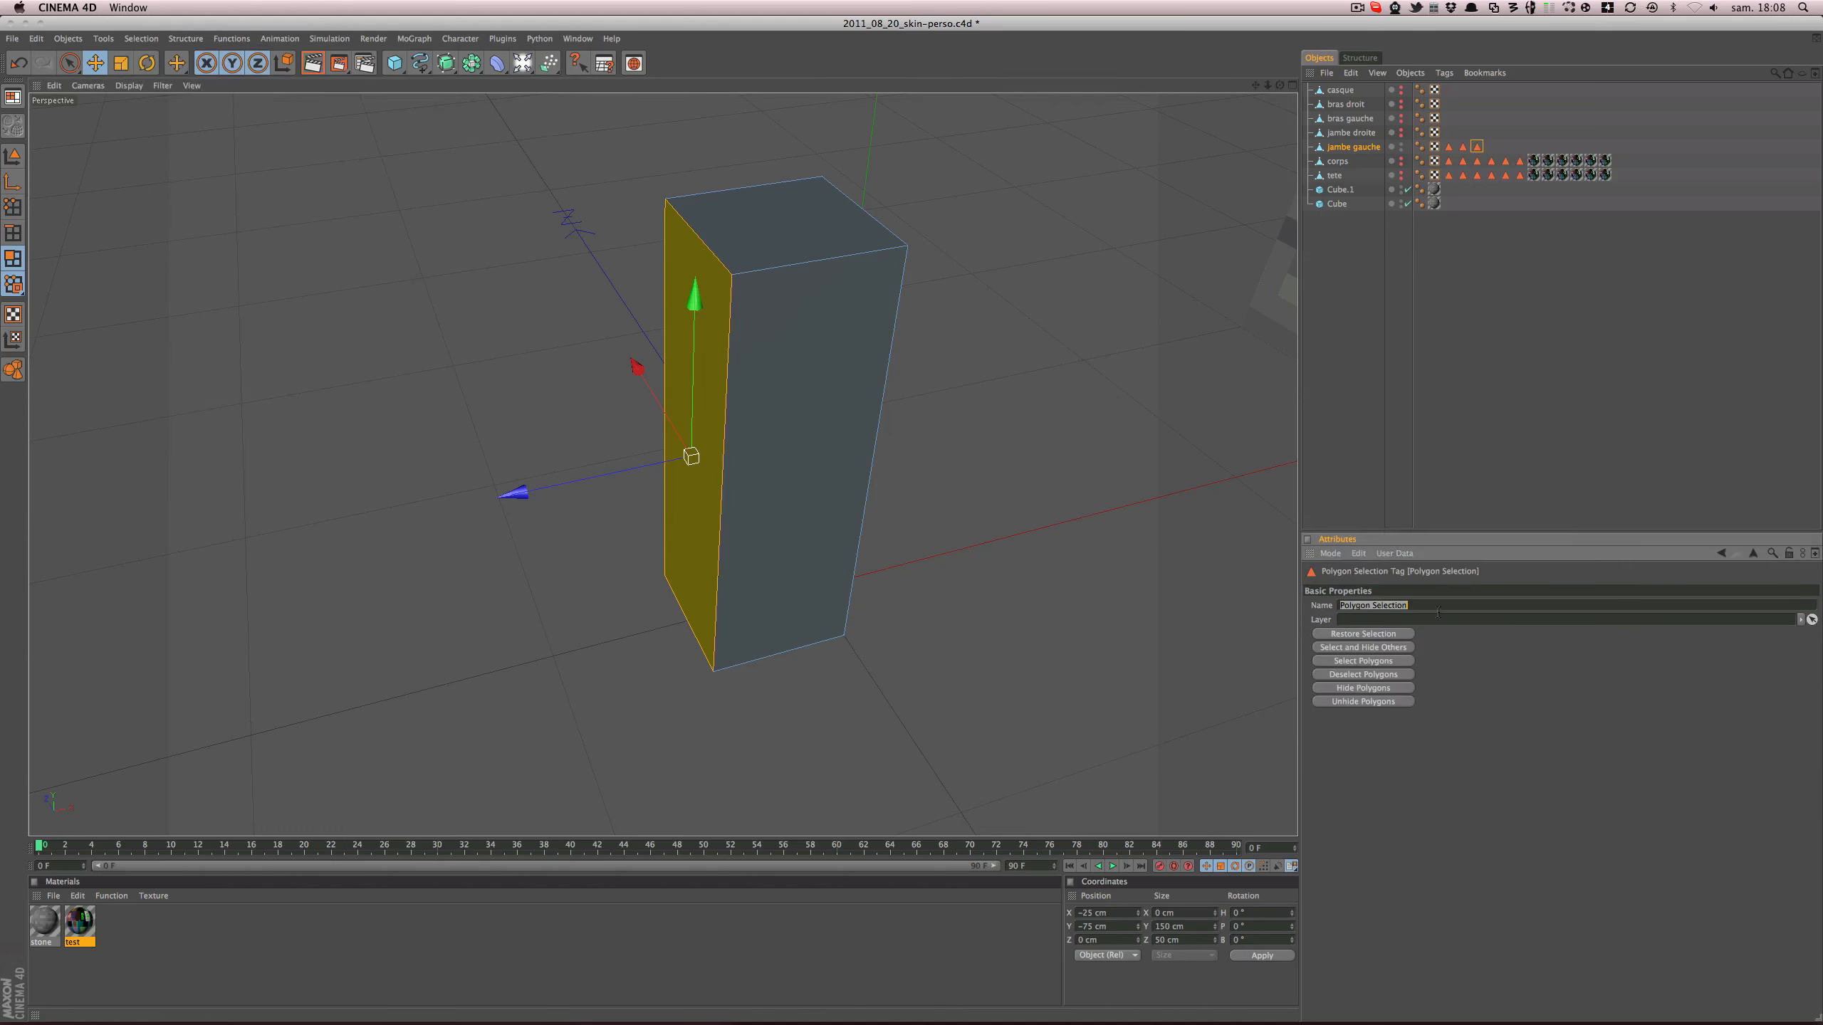
{"action": "type", "text": "jambe_gauche"}
{"action": "key", "text": "Return"}
{"action": "left_click", "coordinate": [1442, 329]}
- Store the opposite side polygon of jambe gauche, at X 25 cm, as a polygon selection named jambe_droite
{"action": "left_click", "coordinate": [1367, 149]}
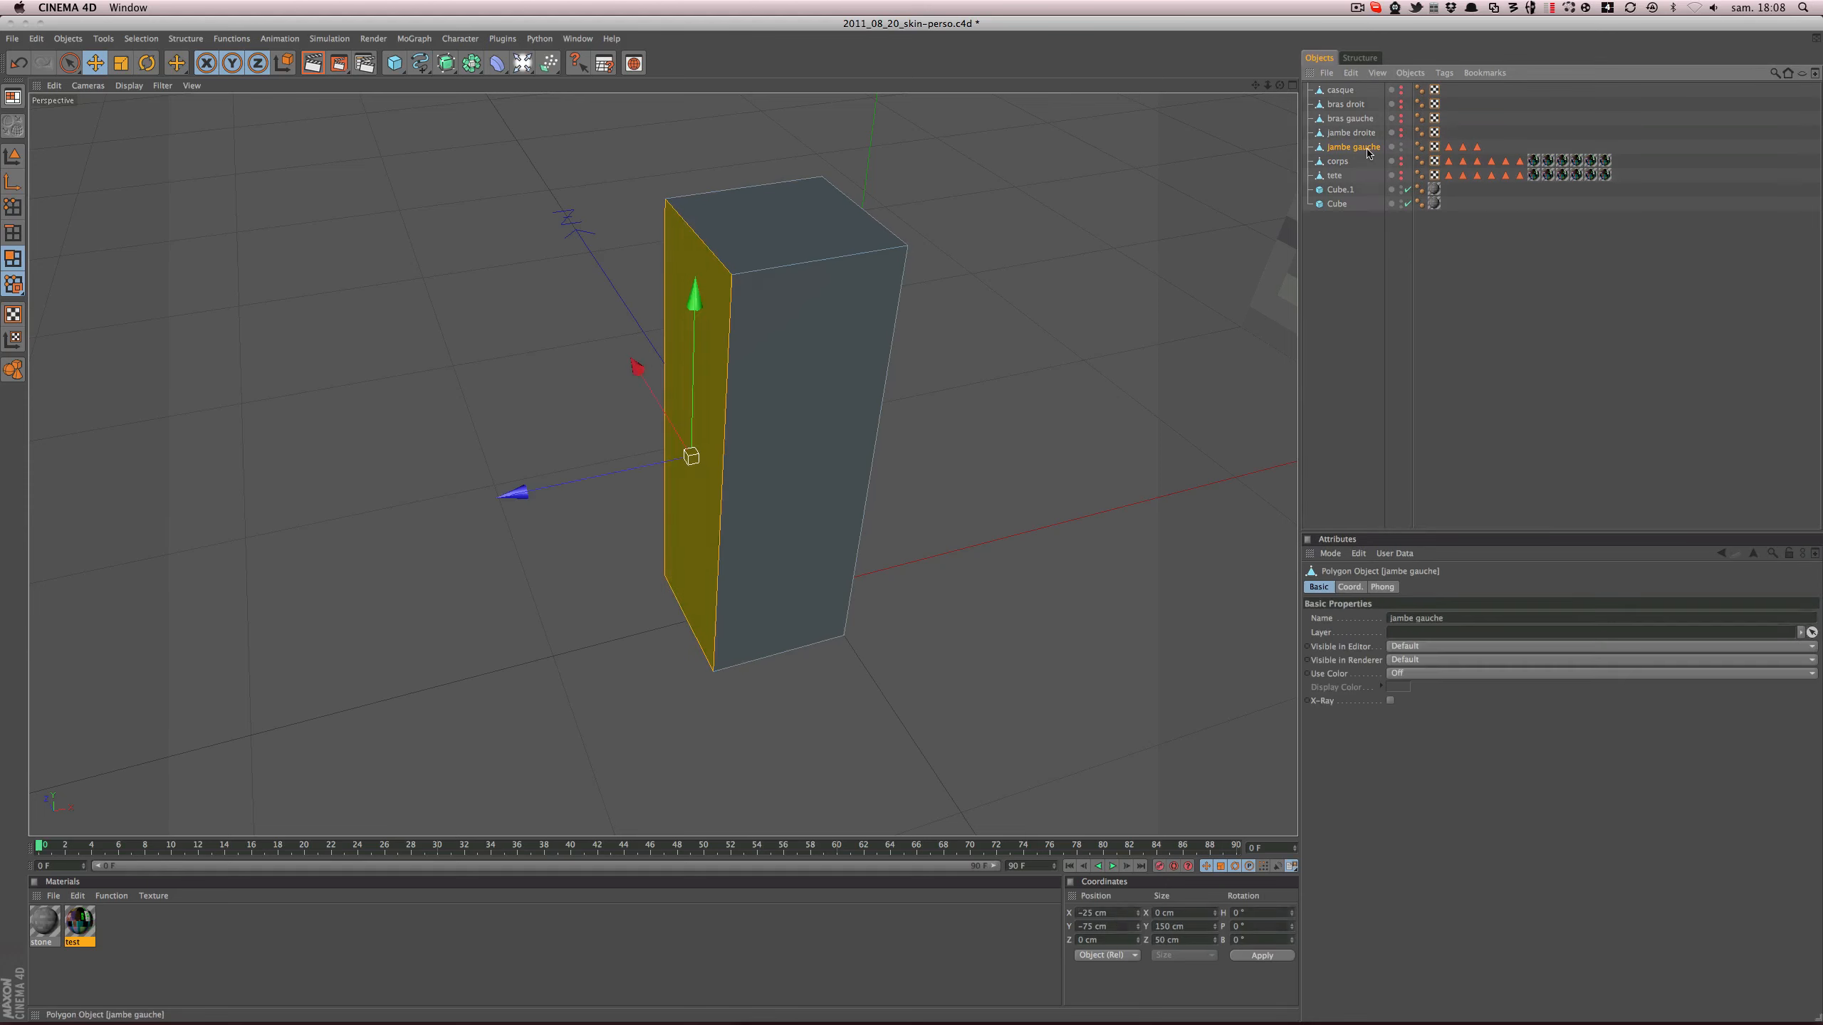
{"action": "left_click_drag", "start_coordinate": [984, 491], "coordinate": [844, 489], "text": "alt"}
{"action": "left_click", "coordinate": [849, 474]}
{"action": "left_click", "coordinate": [186, 38]}
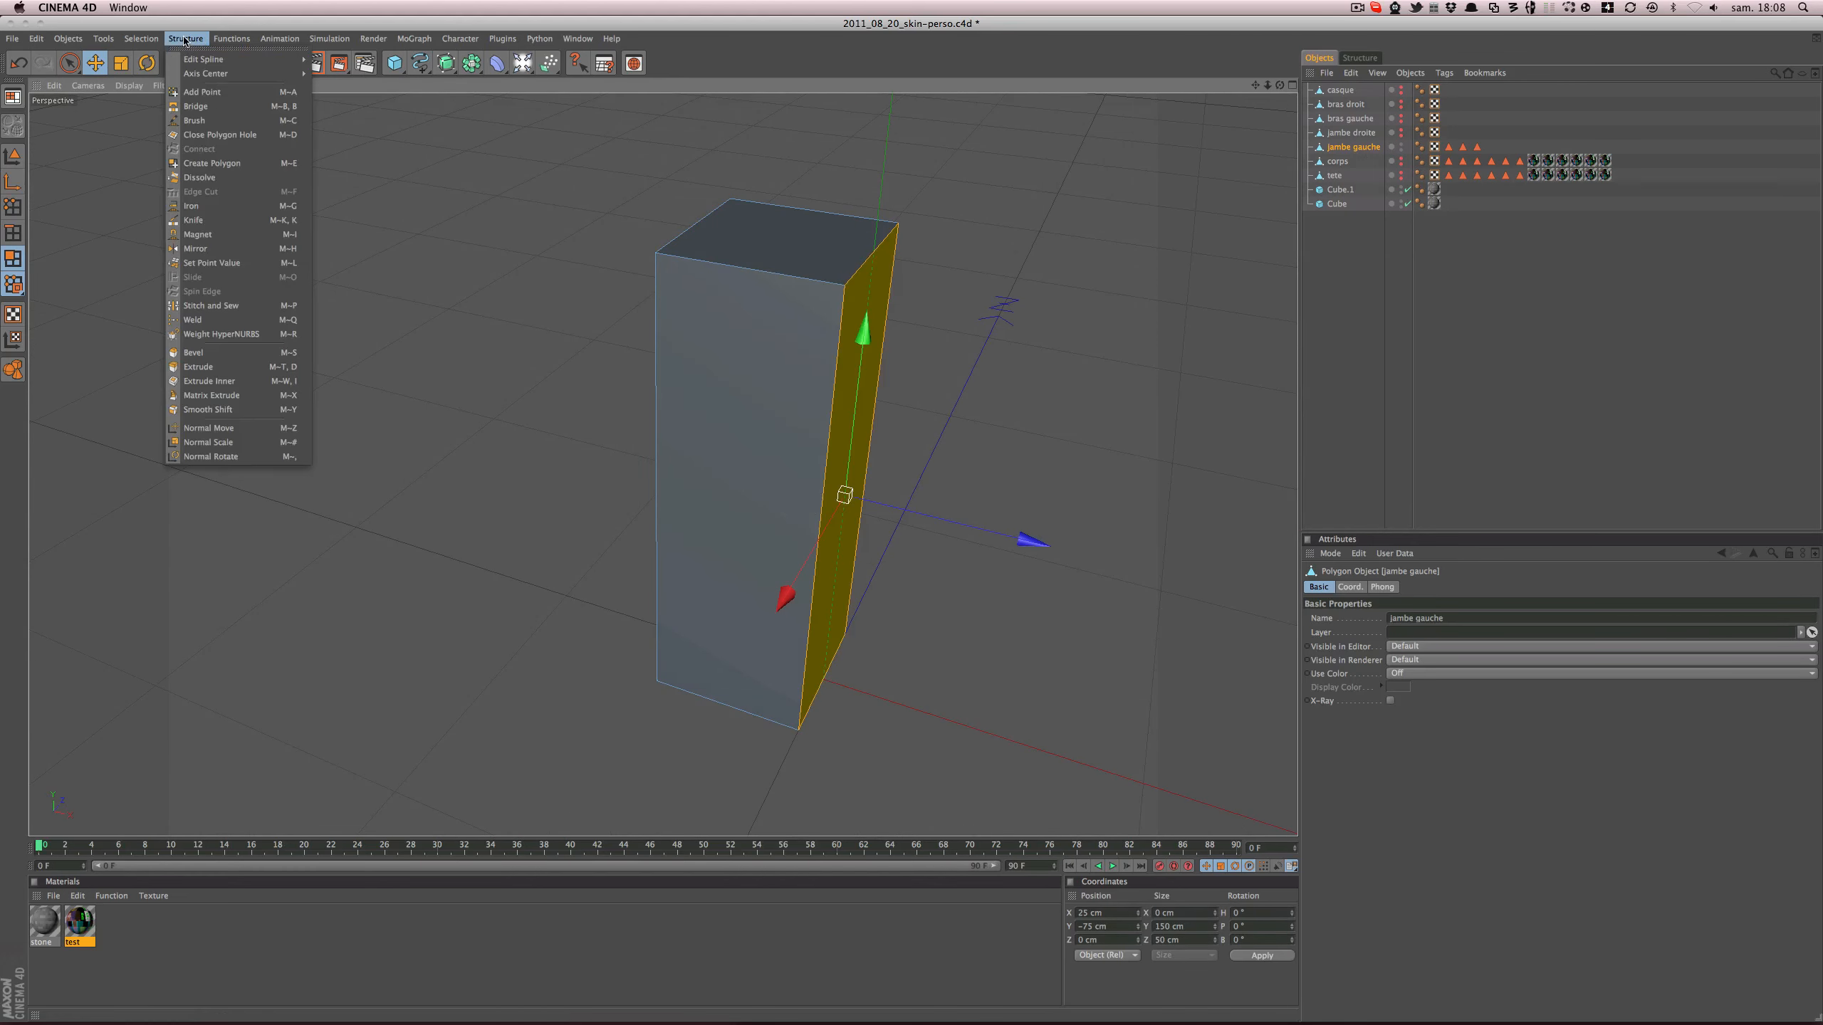
{"action": "mouse_move", "coordinate": [141, 38]}
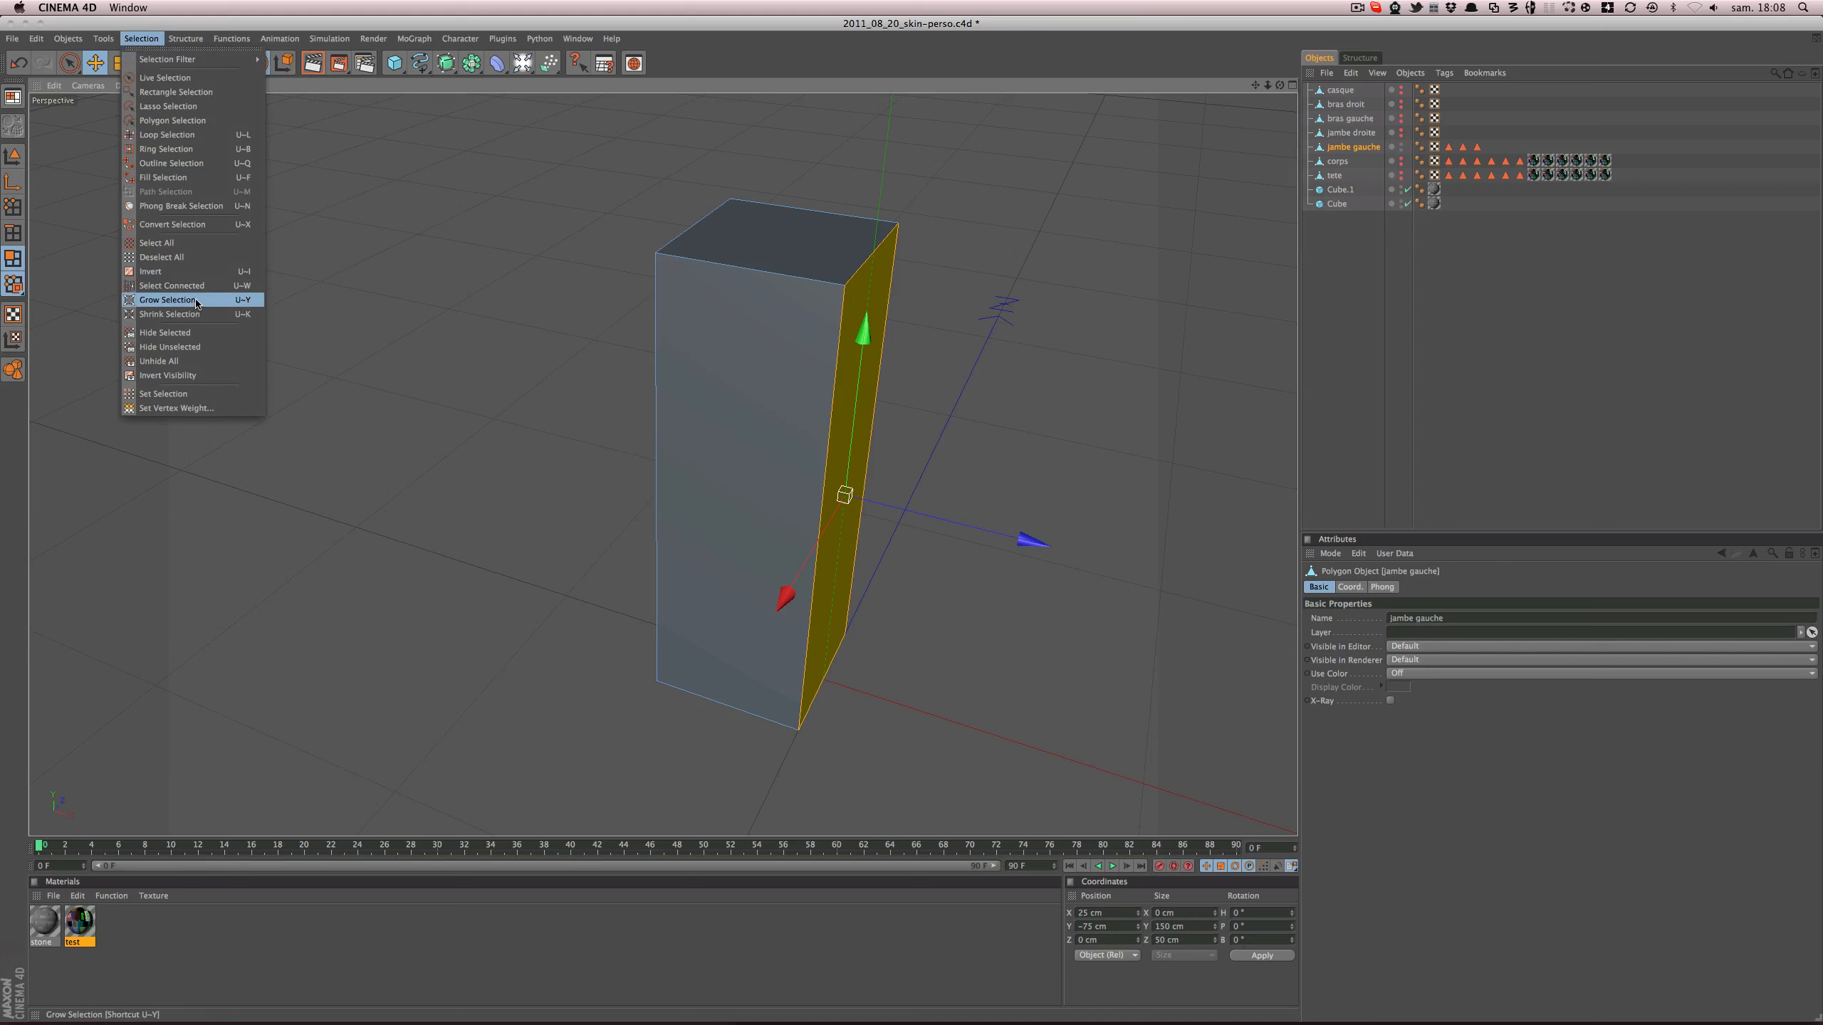
{"action": "left_click", "coordinate": [172, 394]}
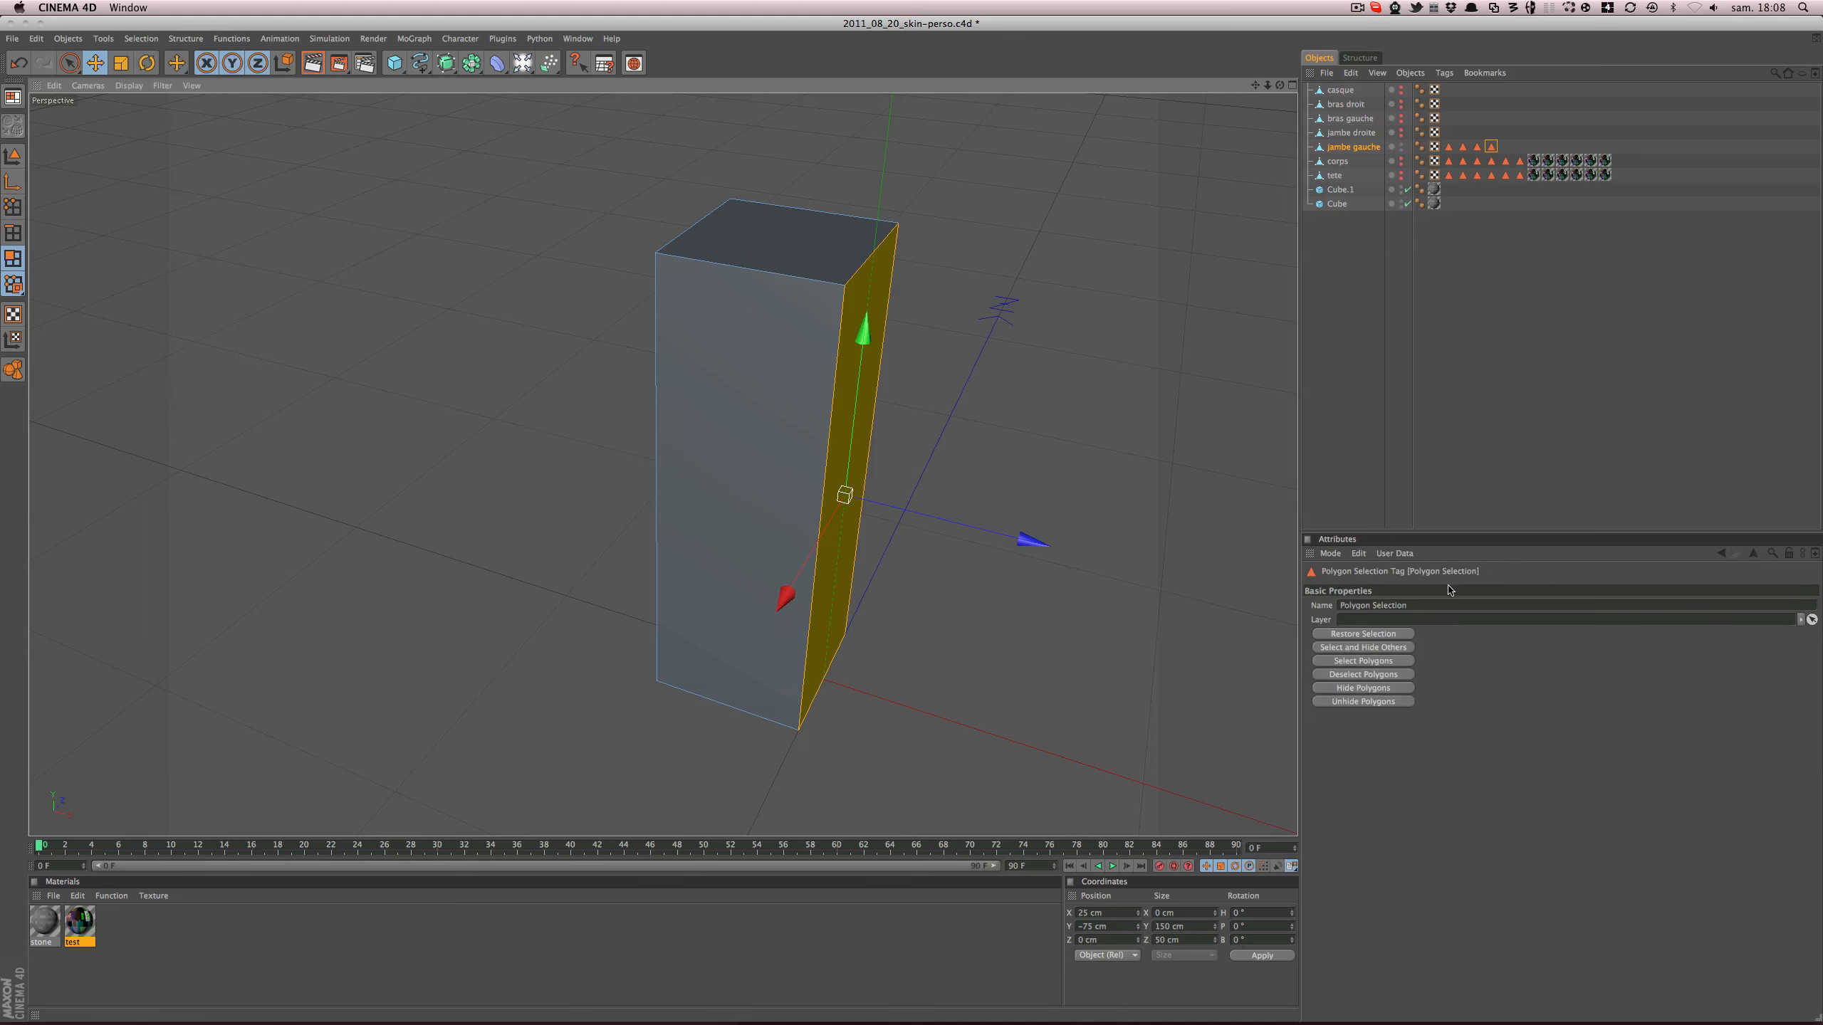
{"action": "left_click", "coordinate": [1430, 604]}
{"action": "type", "text": "jam"}
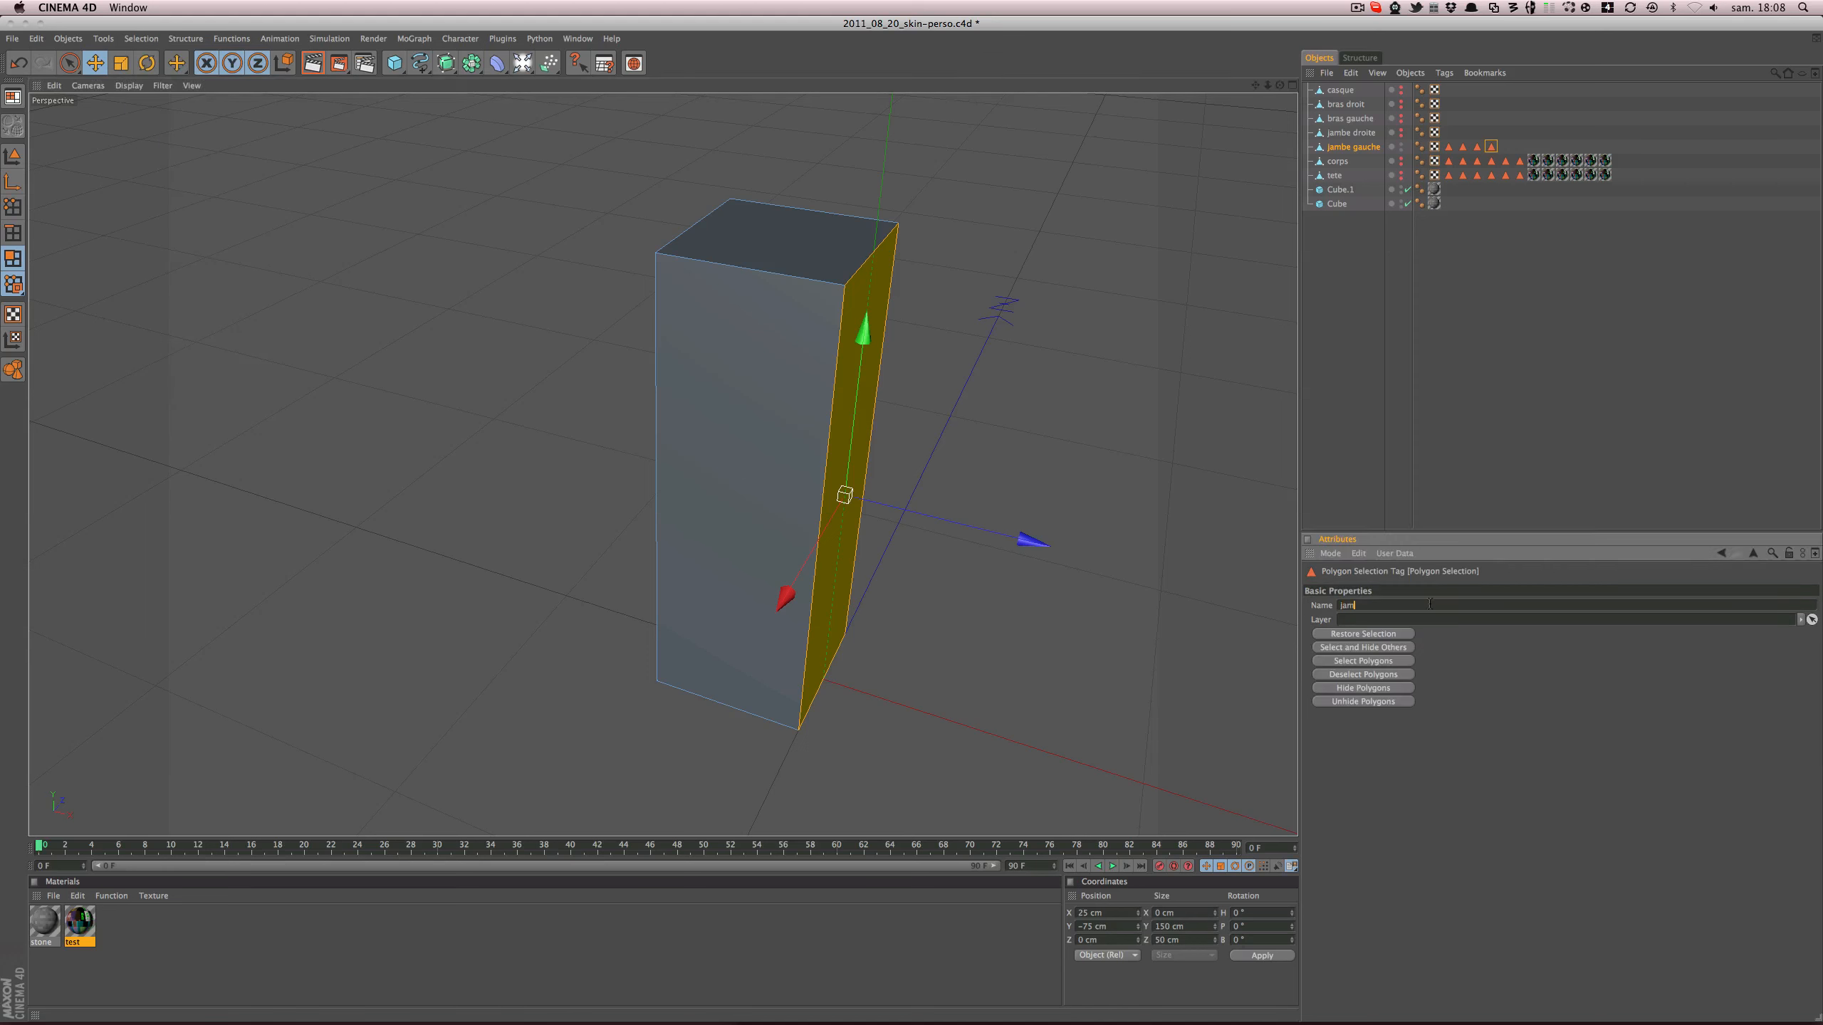
{"action": "type", "text": "be_droite"}
{"action": "key", "text": "Return"}
- Store the large rear polygon of jambe gauche as a polygon selection named jambe_arriere
{"action": "left_click_drag", "start_coordinate": [1185, 486], "coordinate": [1131, 463], "text": "alt"}
{"action": "left_click", "coordinate": [1517, 145]}
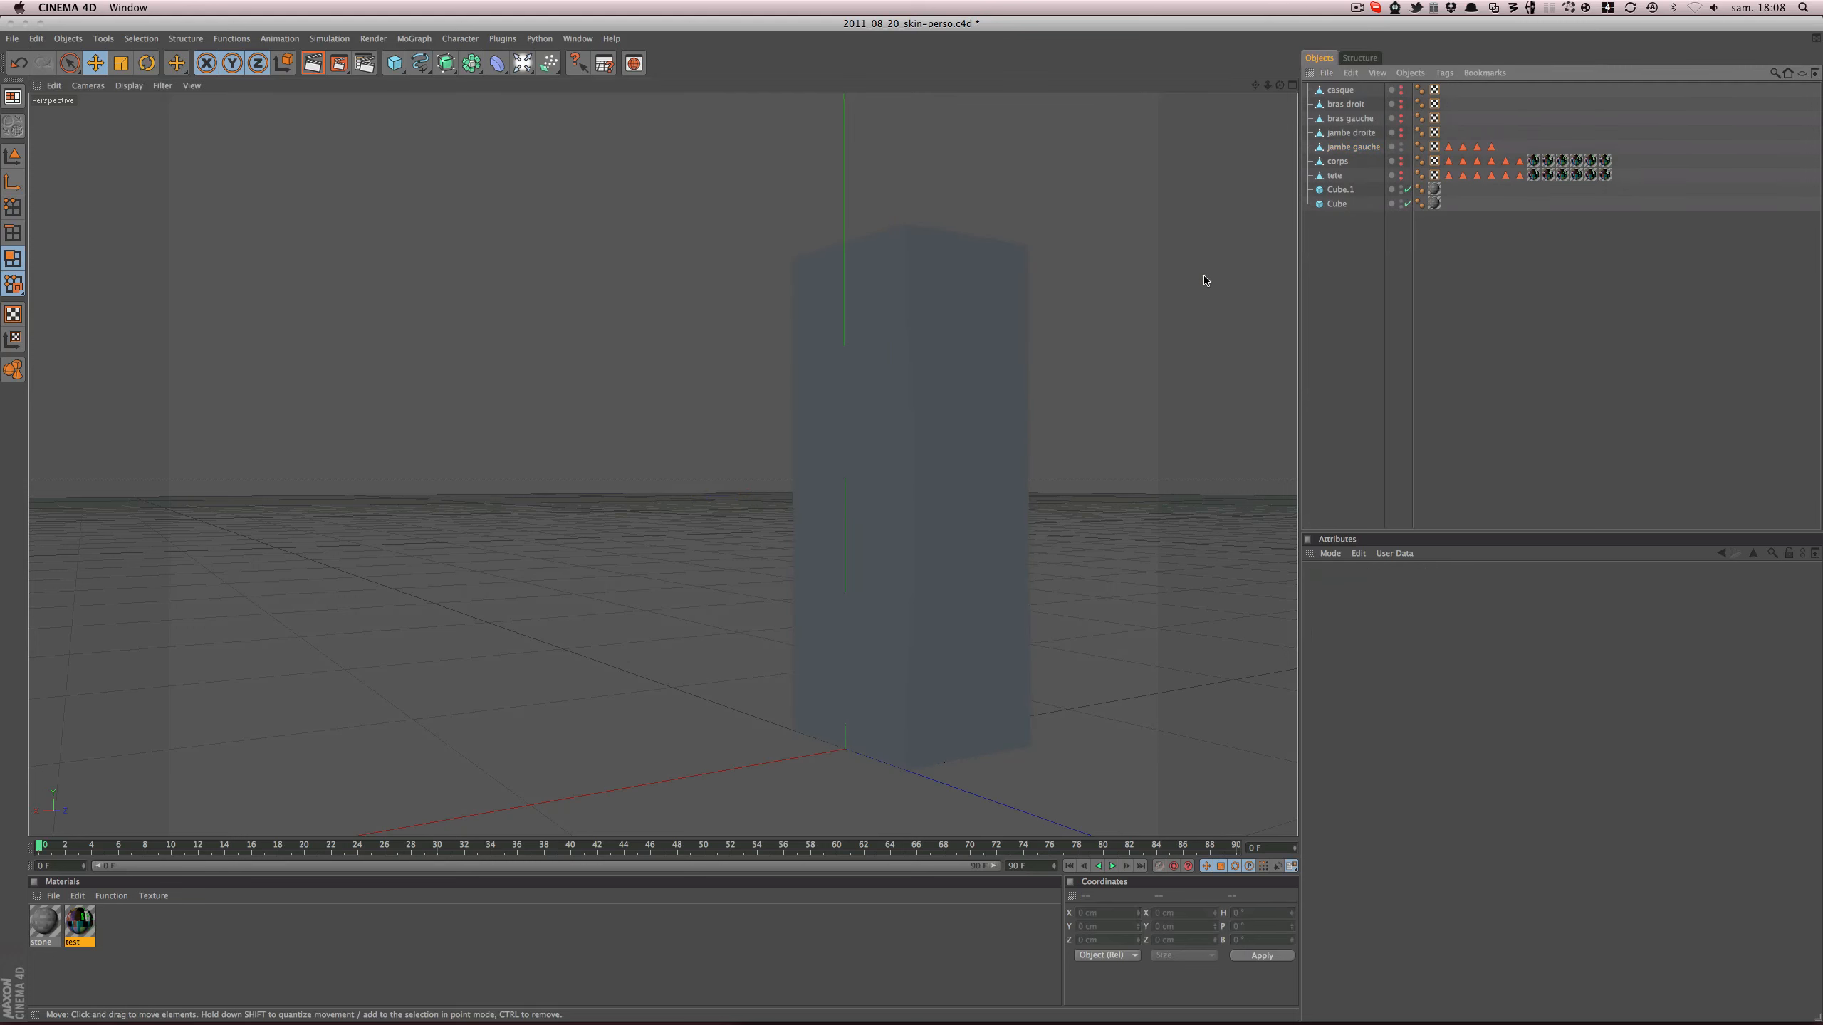
{"action": "left_click", "coordinate": [991, 393]}
{"action": "left_click", "coordinate": [991, 394]}
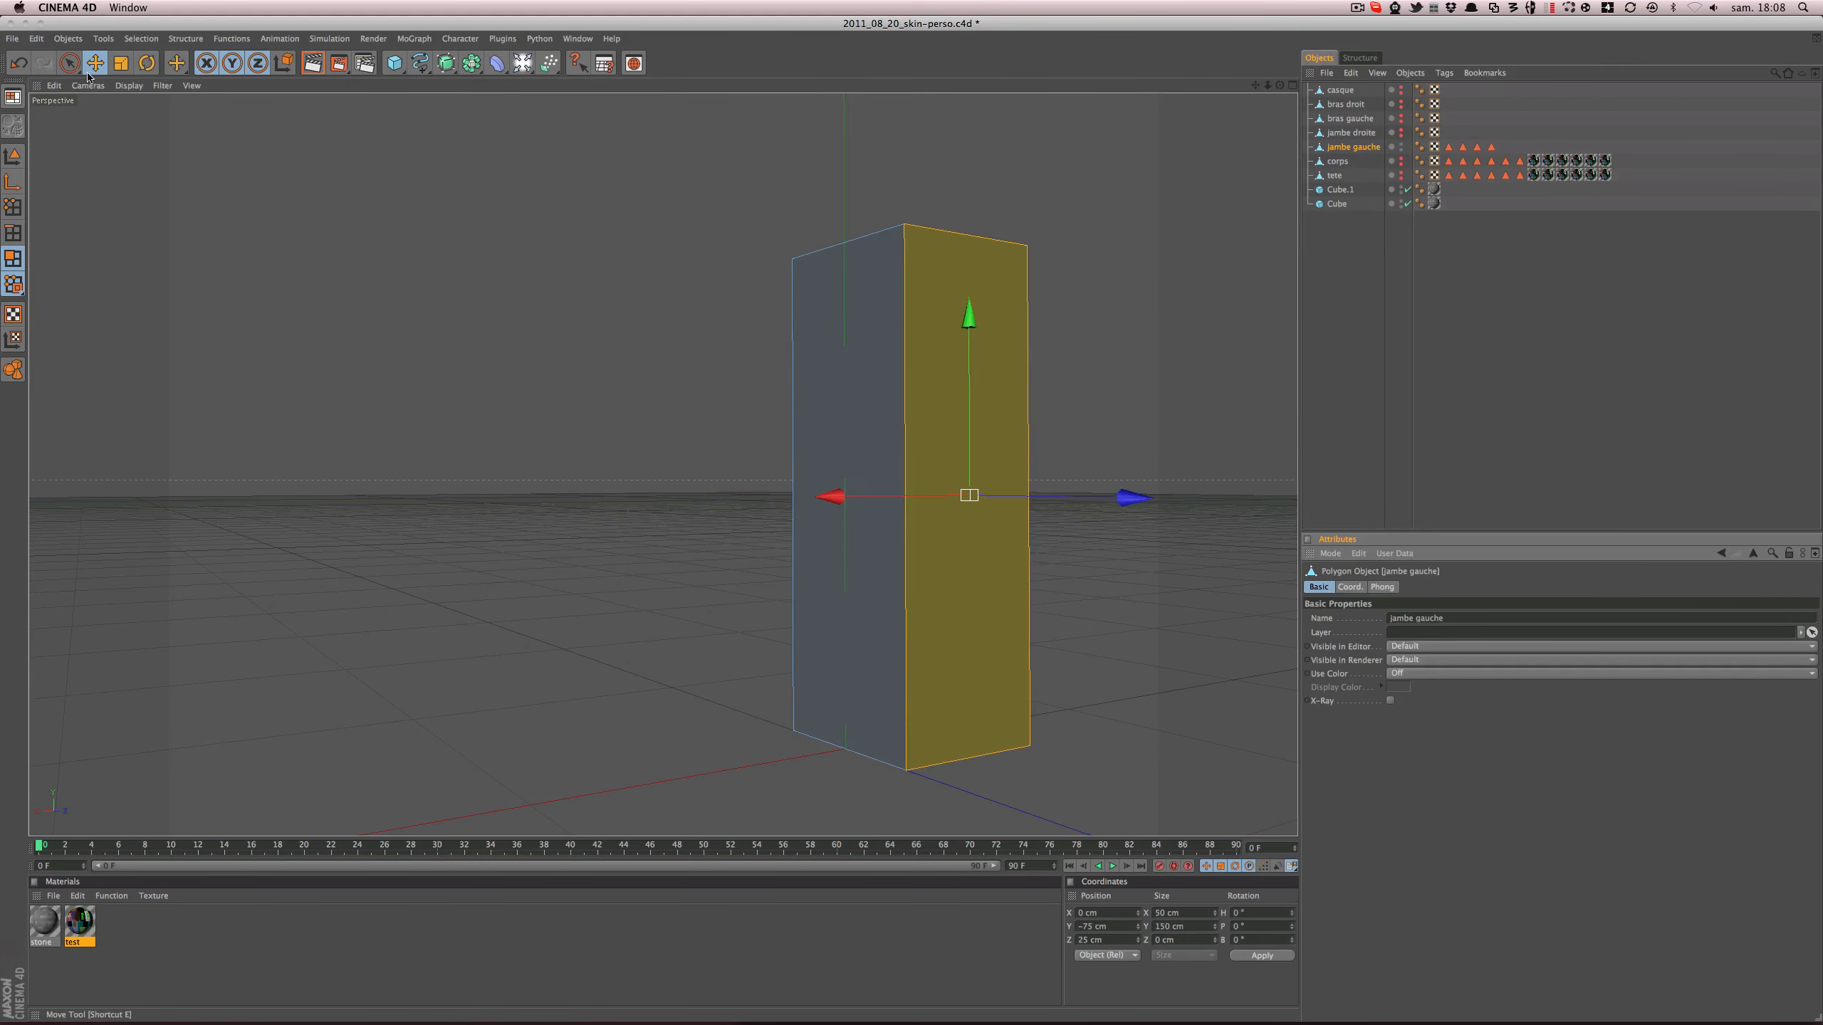
{"action": "left_click", "coordinate": [141, 38]}
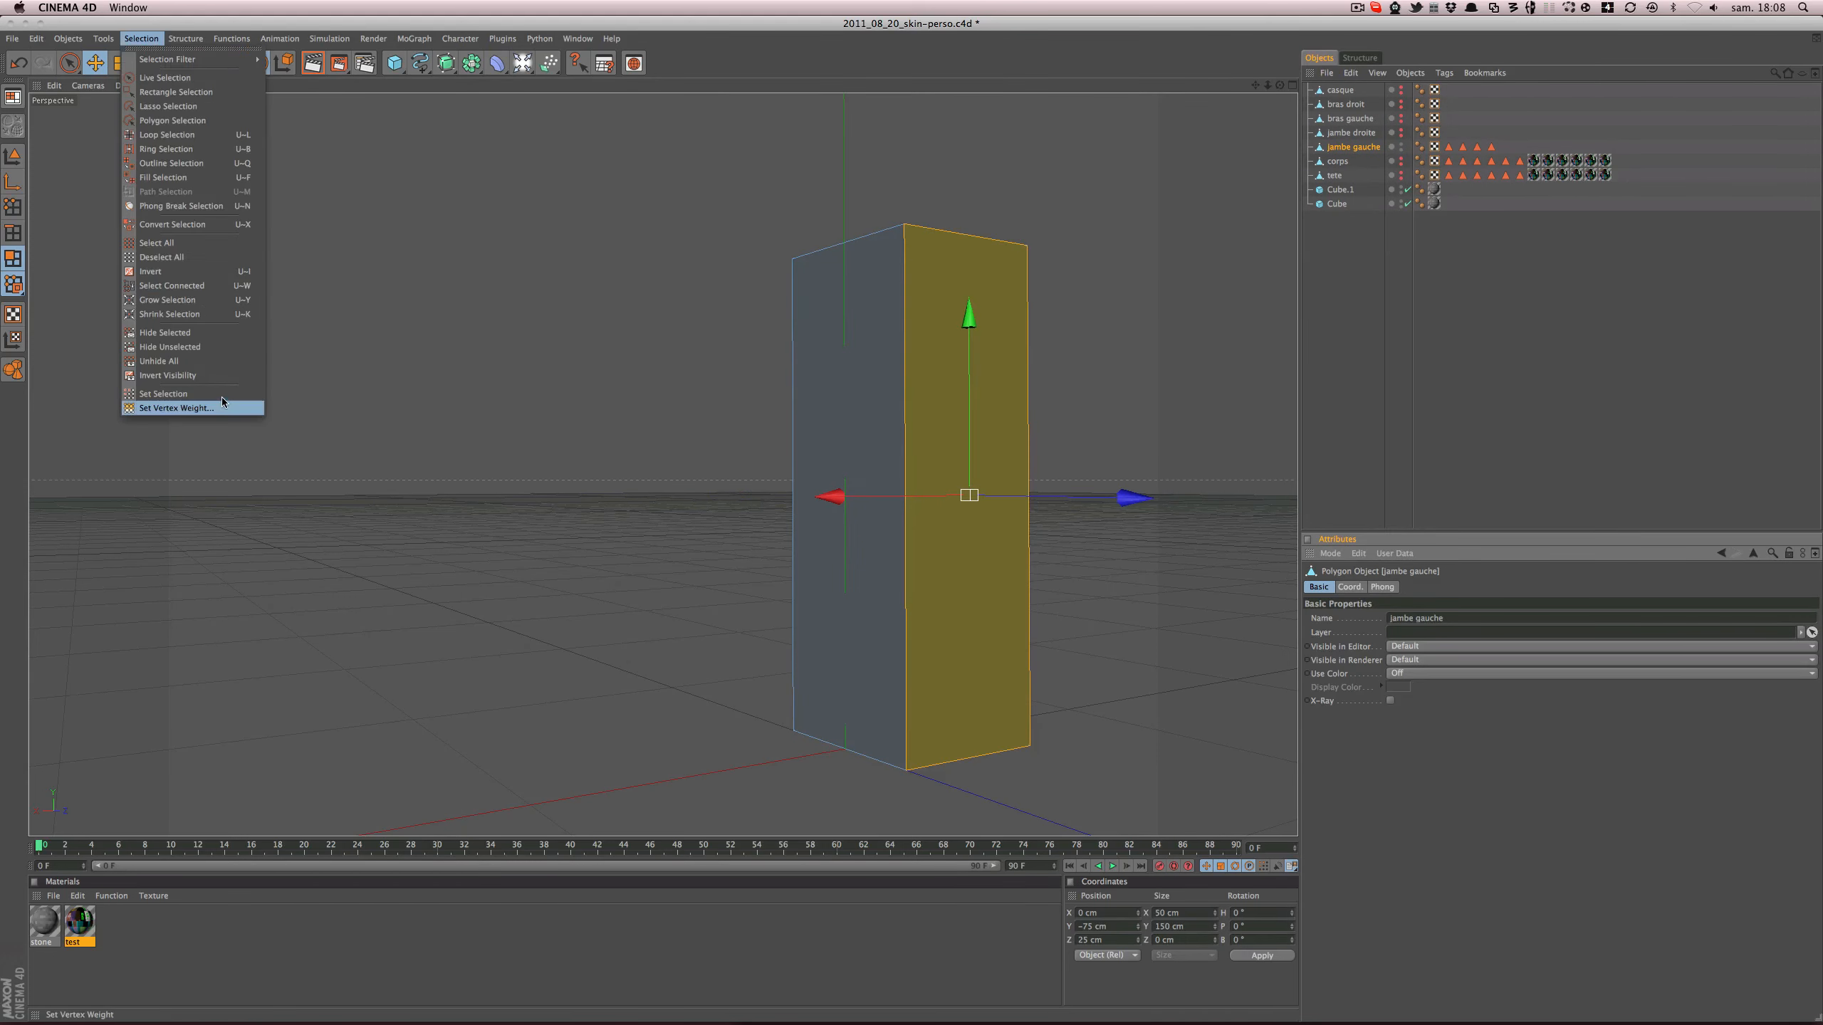
{"action": "left_click", "coordinate": [208, 408]}
{"action": "left_click", "coordinate": [1396, 605]}
{"action": "type", "text": "jambe"}
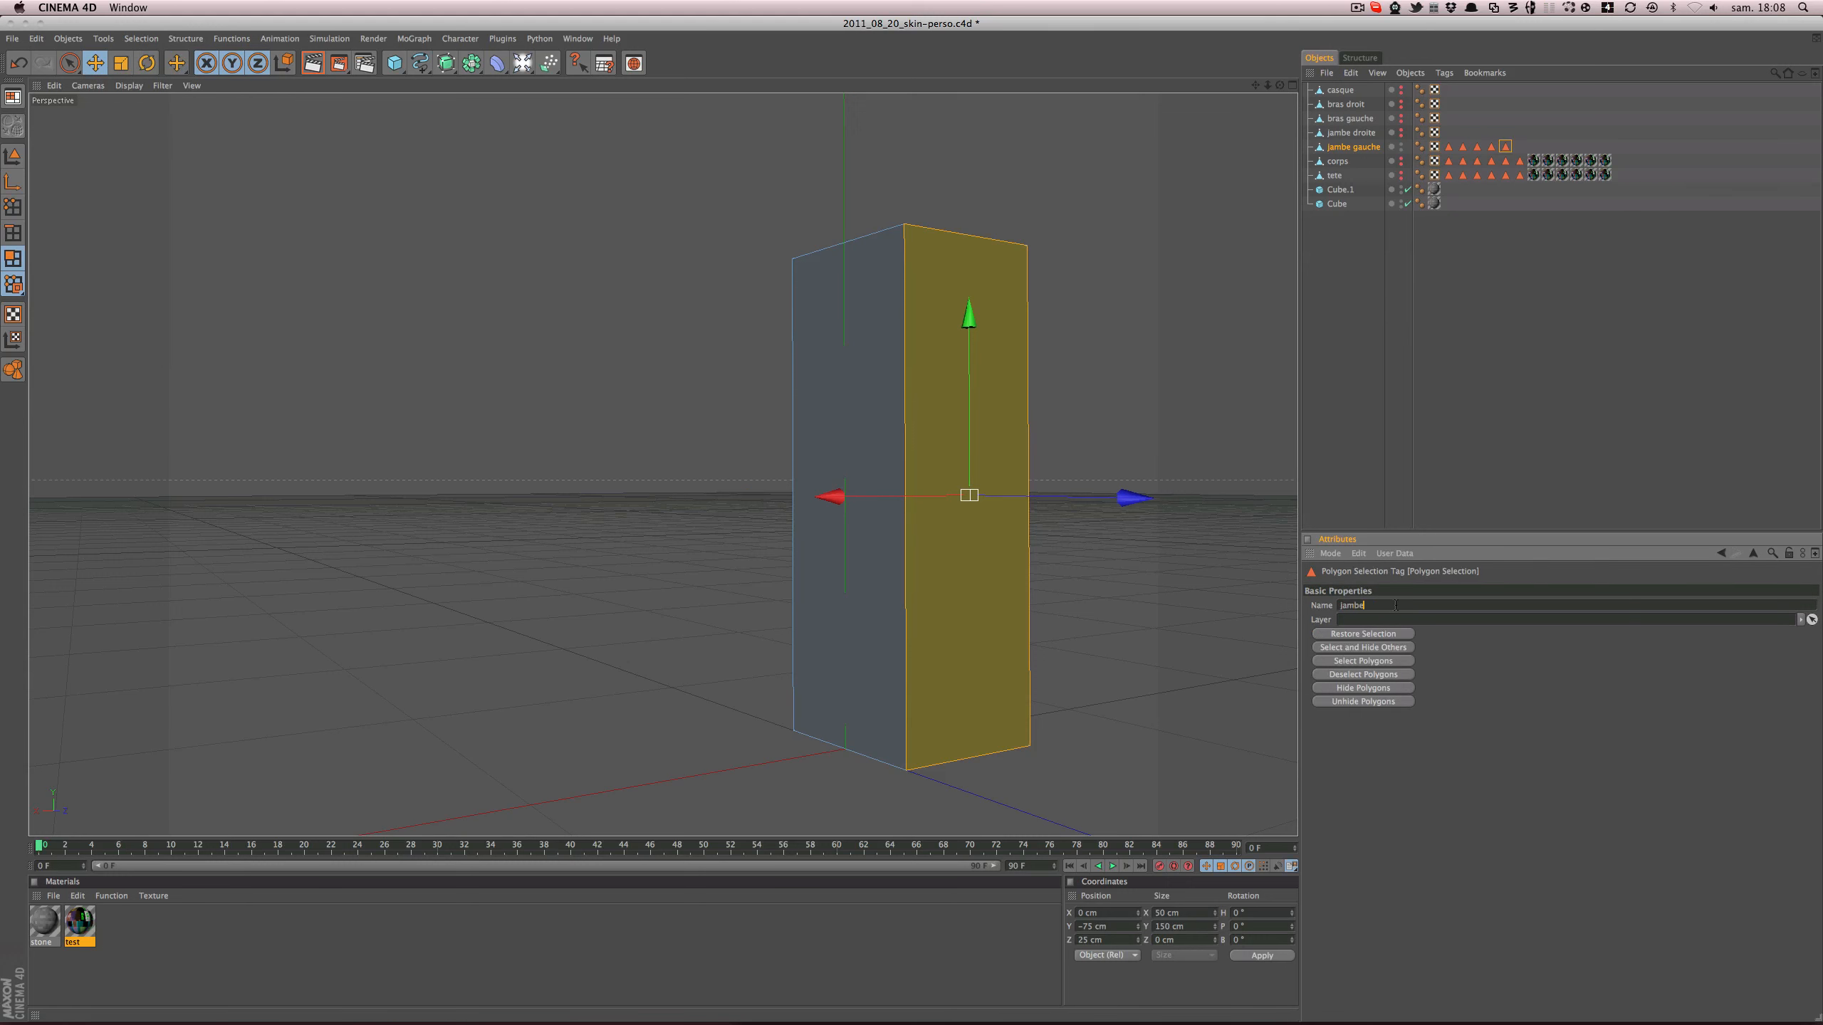
{"action": "type", "text": "_arriere"}
{"action": "key", "text": "Return"}
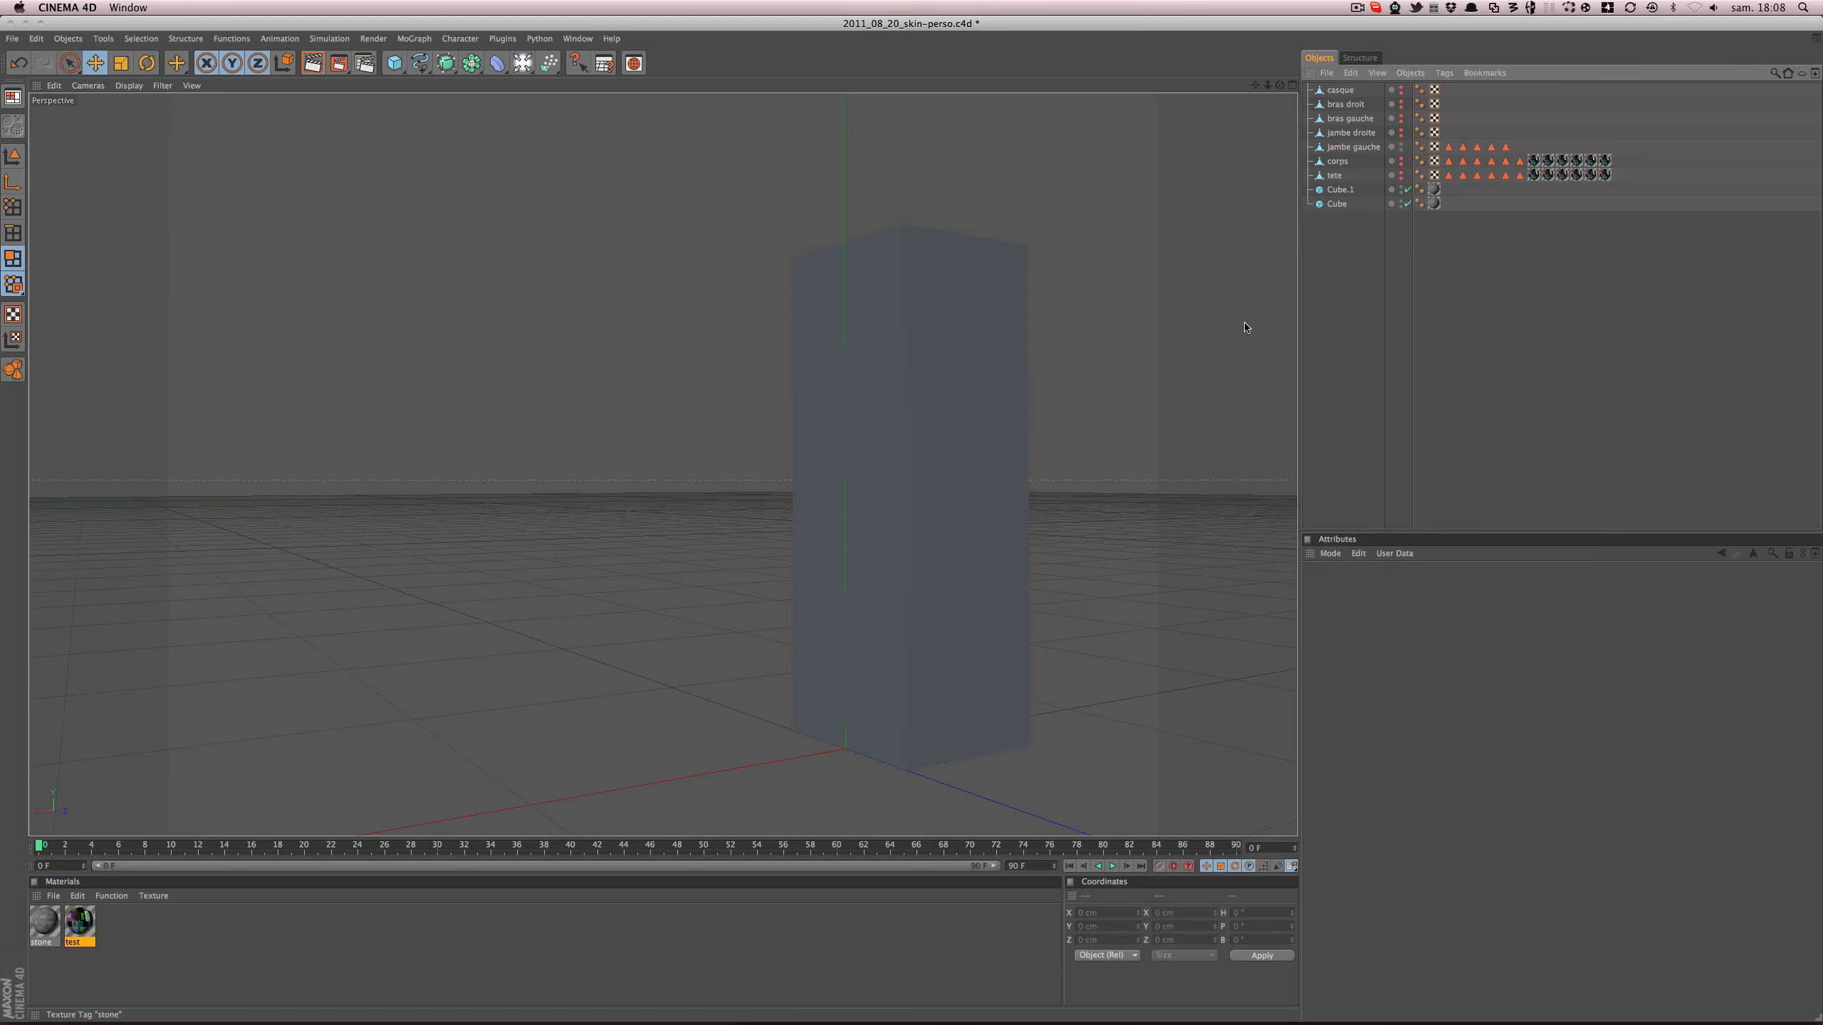
- Store the underside polygon of jambe gauche as a polygon selection named jambe_dessous
{"action": "left_click", "coordinate": [948, 736]}
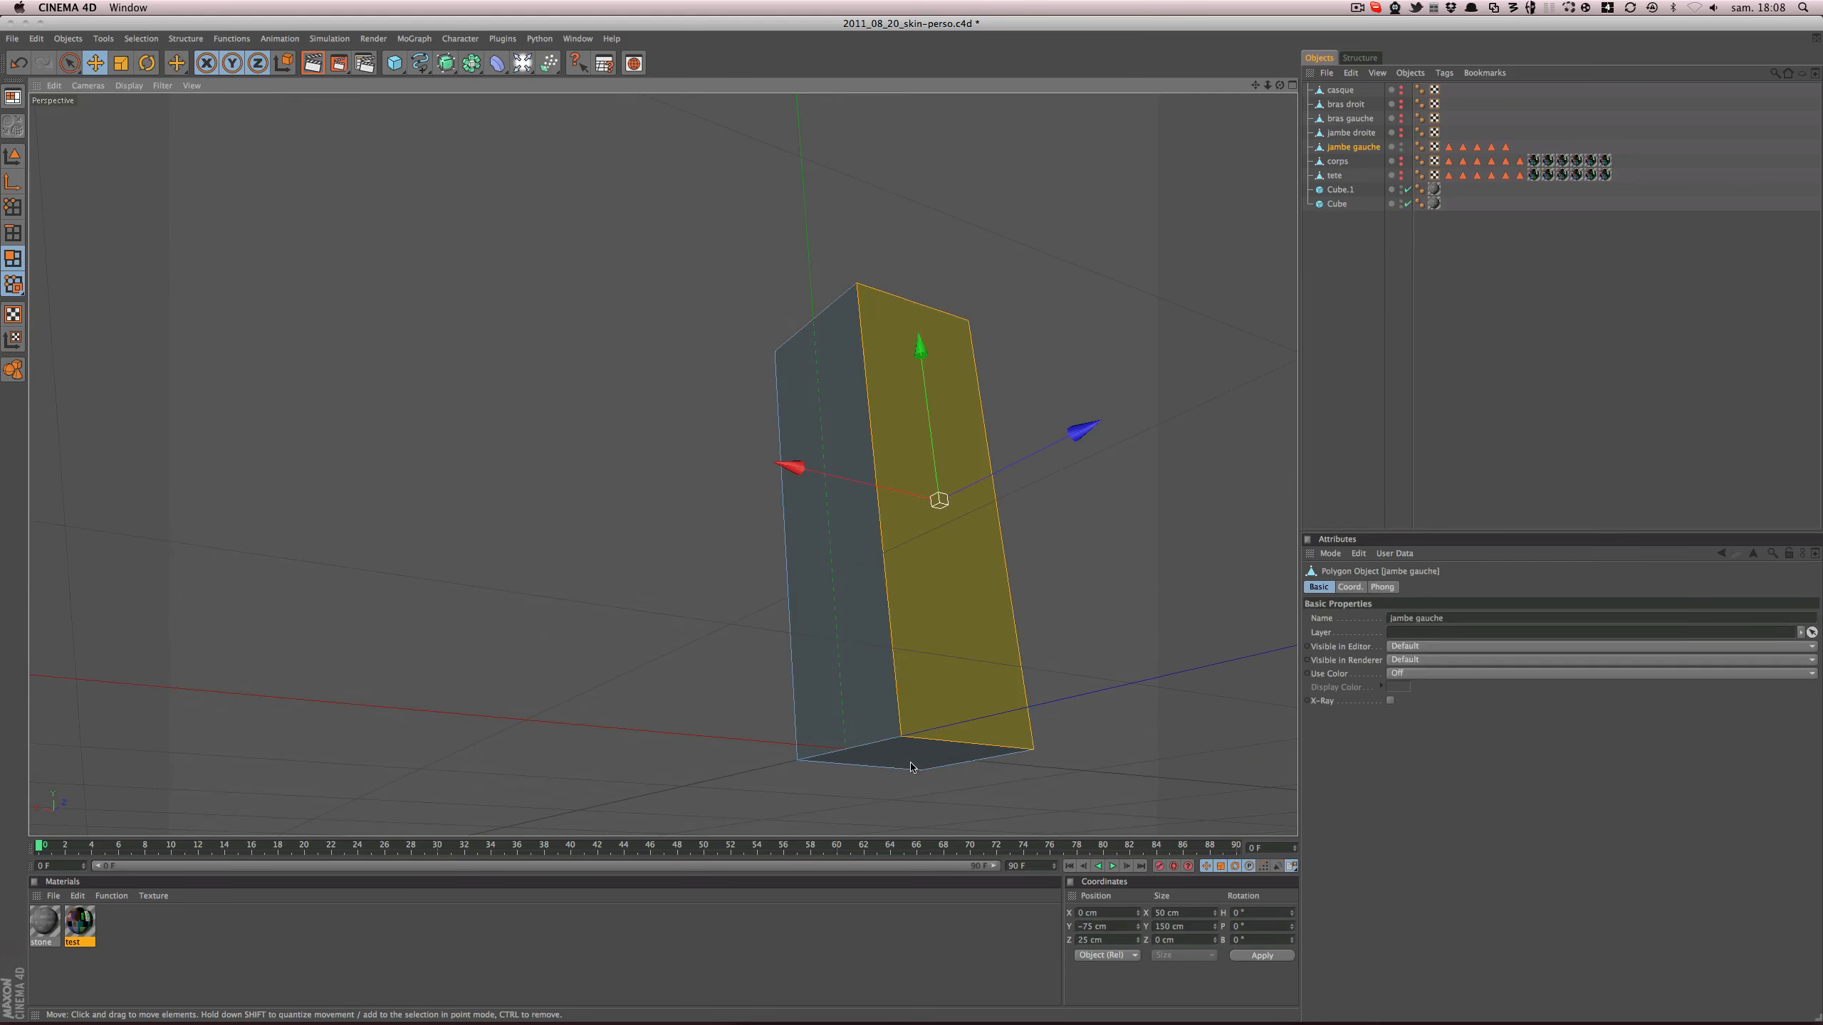
{"action": "left_click", "coordinate": [911, 767]}
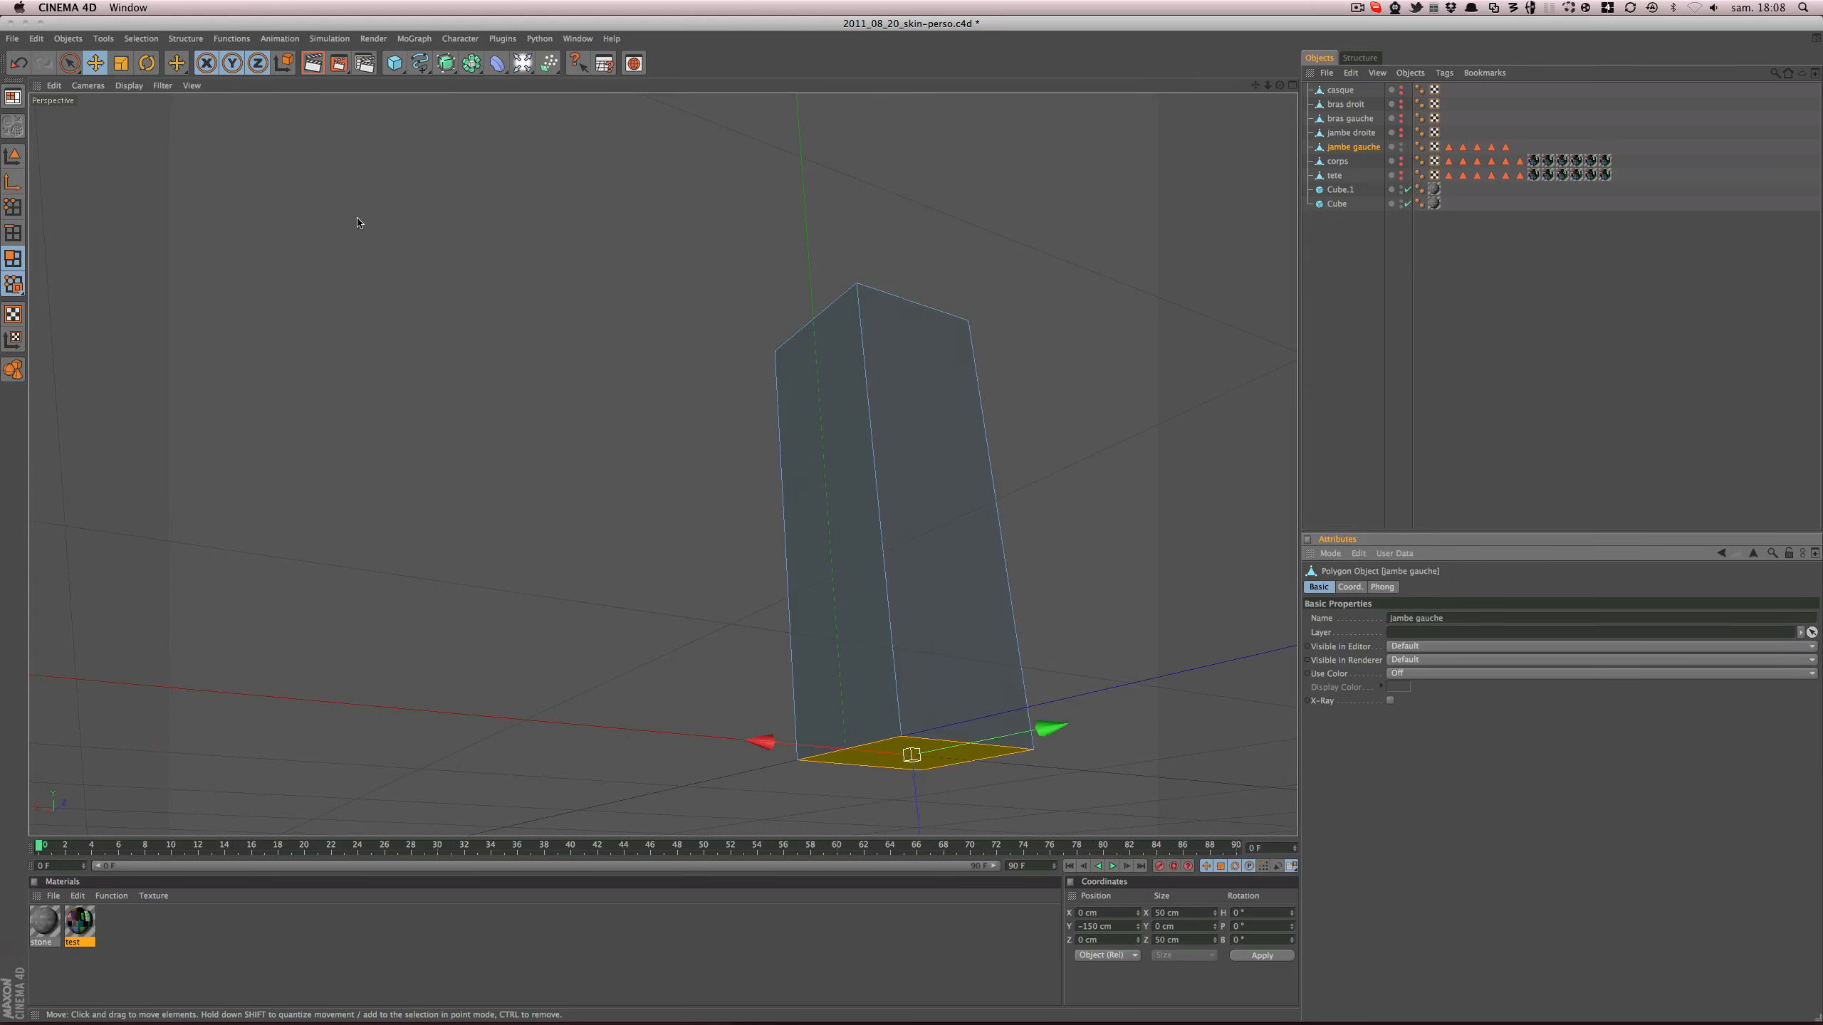
{"action": "left_click", "coordinate": [170, 40]}
{"action": "mouse_move", "coordinate": [141, 38]}
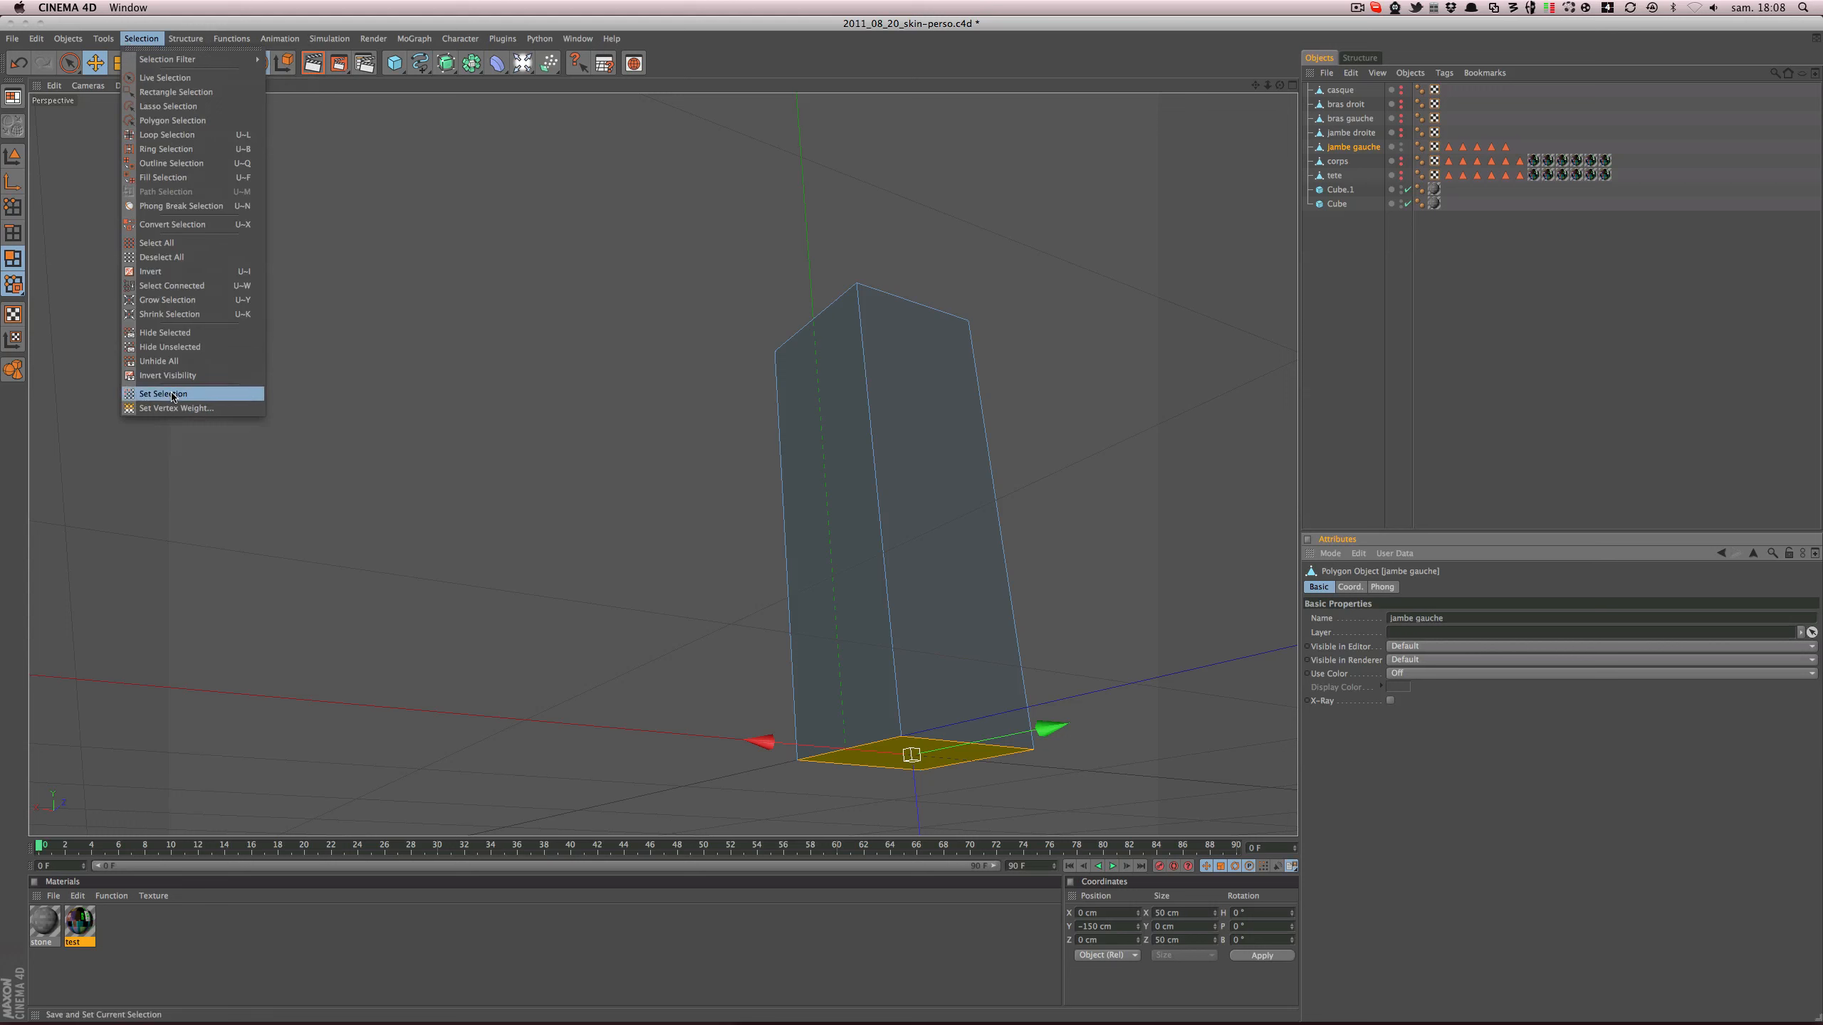
{"action": "left_click", "coordinate": [172, 395]}
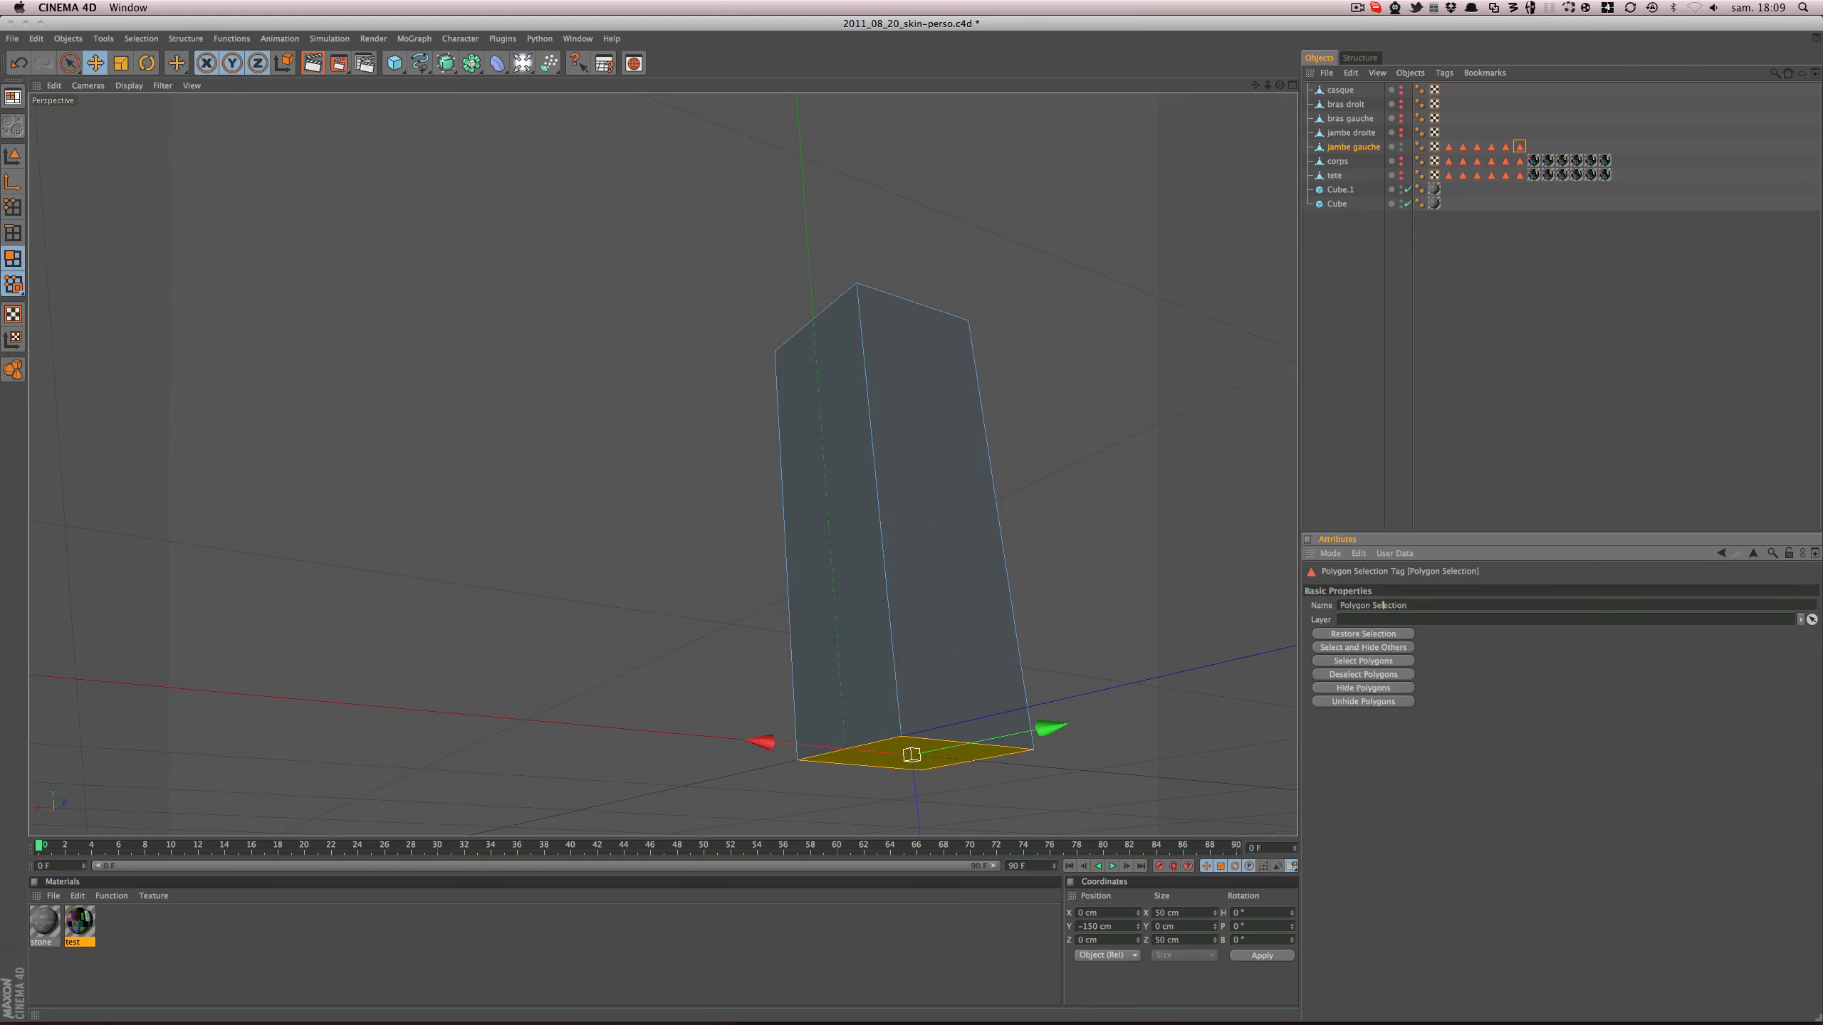
{"action": "left_click_drag", "start_coordinate": [1410, 604], "coordinate": [1324, 607]}
{"action": "type", "text": "jambe_dessous."}
{"action": "key", "text": "Return"}
- Clear the polygon selection, save the scene, and switch from polygon to model editing mode
{"action": "left_click", "coordinate": [1081, 516]}
{"action": "key", "text": "super+s"}
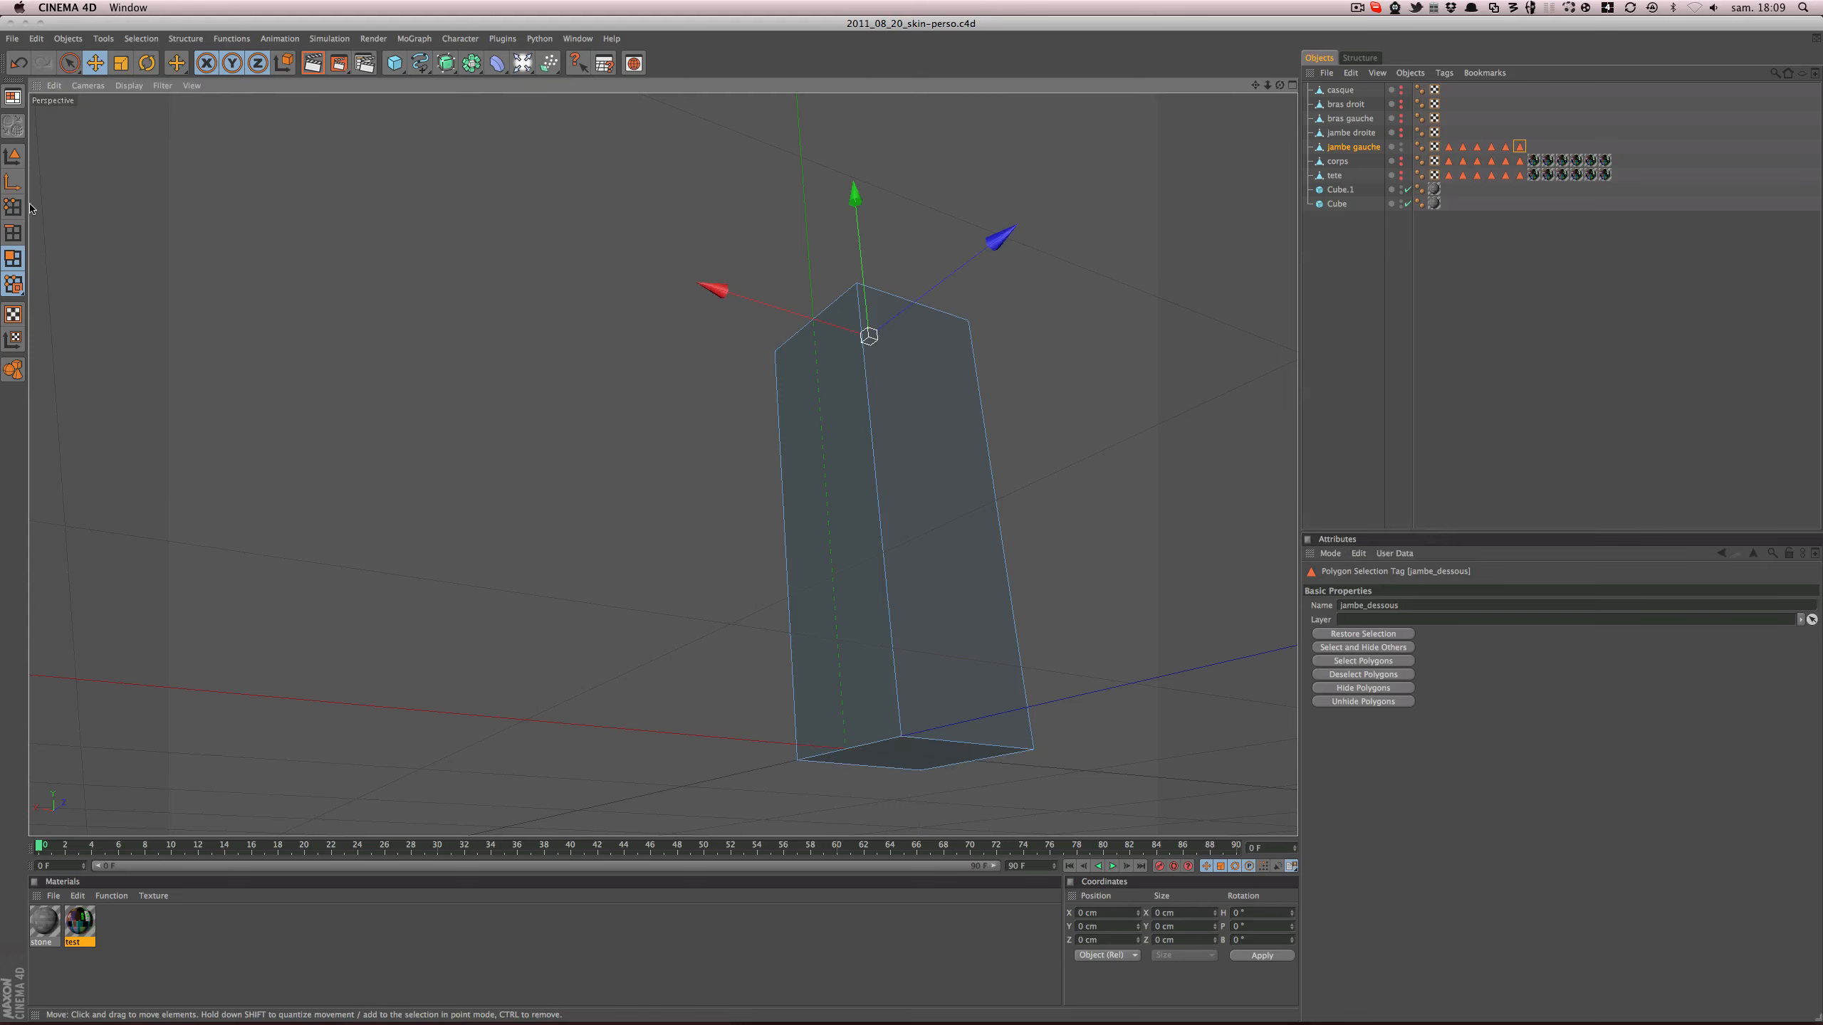
{"action": "left_click", "coordinate": [13, 155]}
{"action": "left_click", "coordinate": [565, 403]}
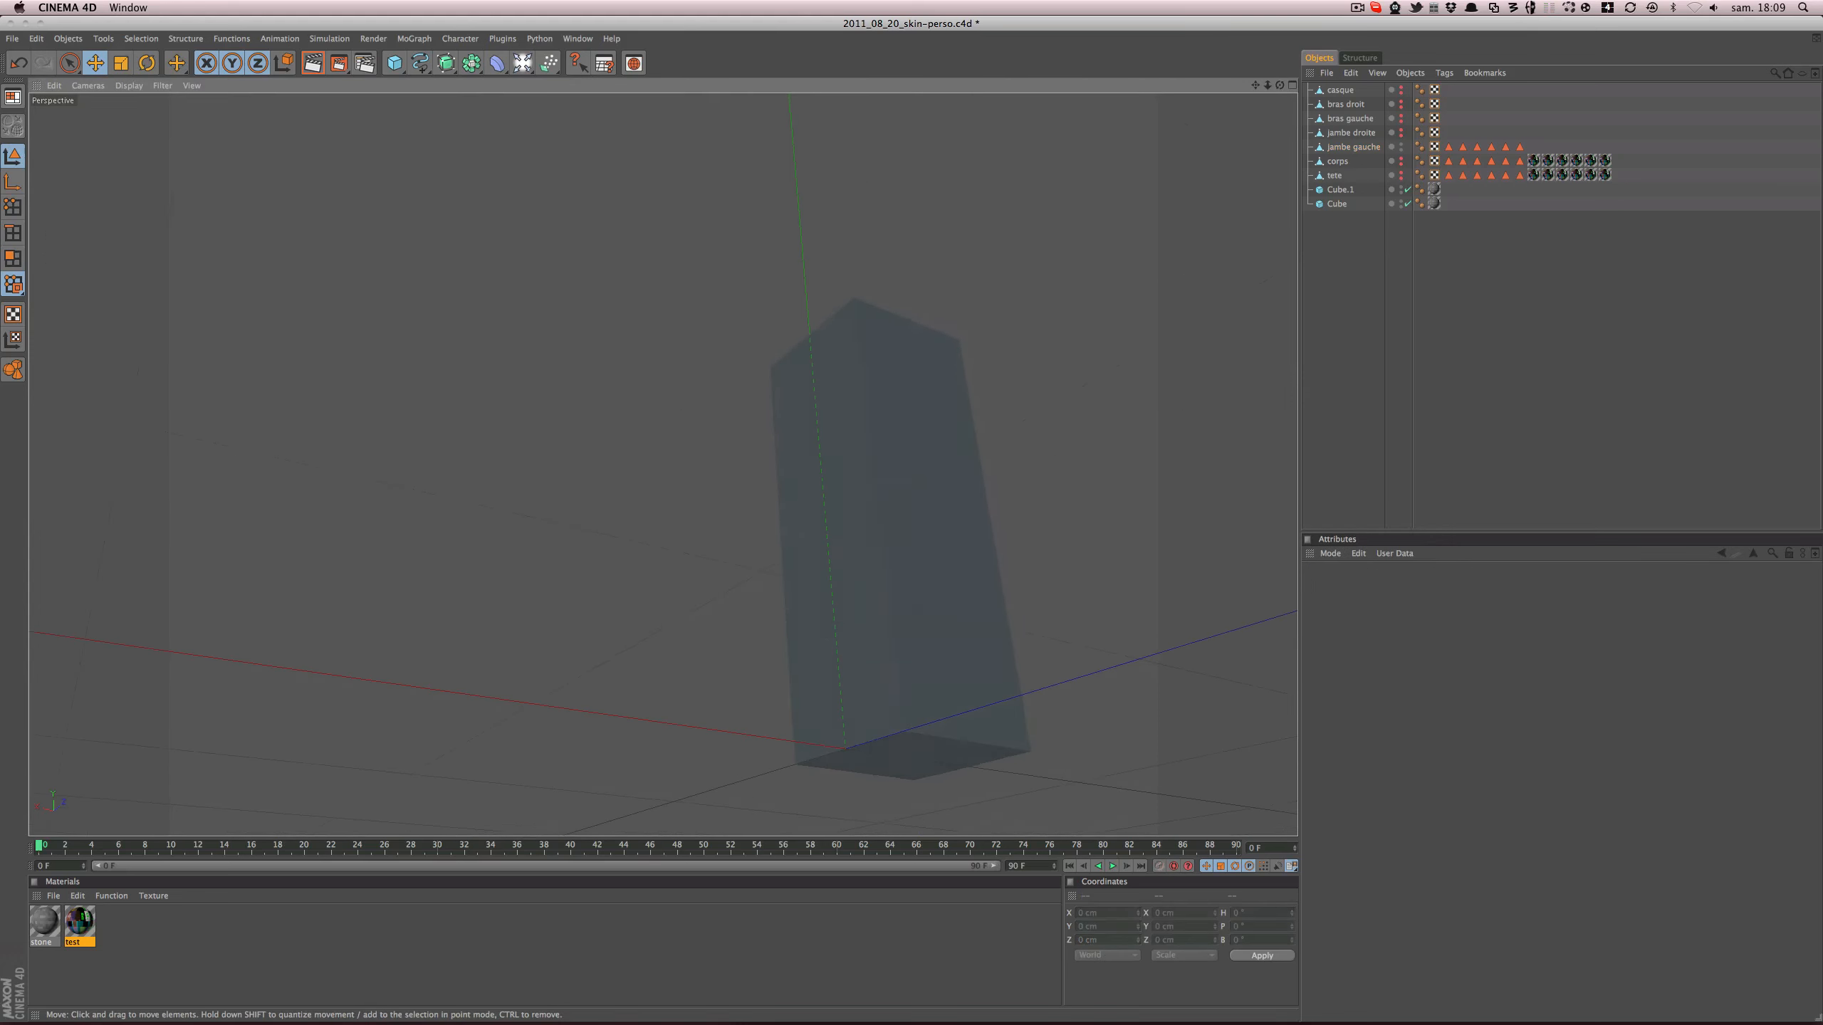
{"action": "left_click_drag", "start_coordinate": [566, 403], "coordinate": [869, 472], "text": "alt"}
{"action": "key", "text": "super+s"}
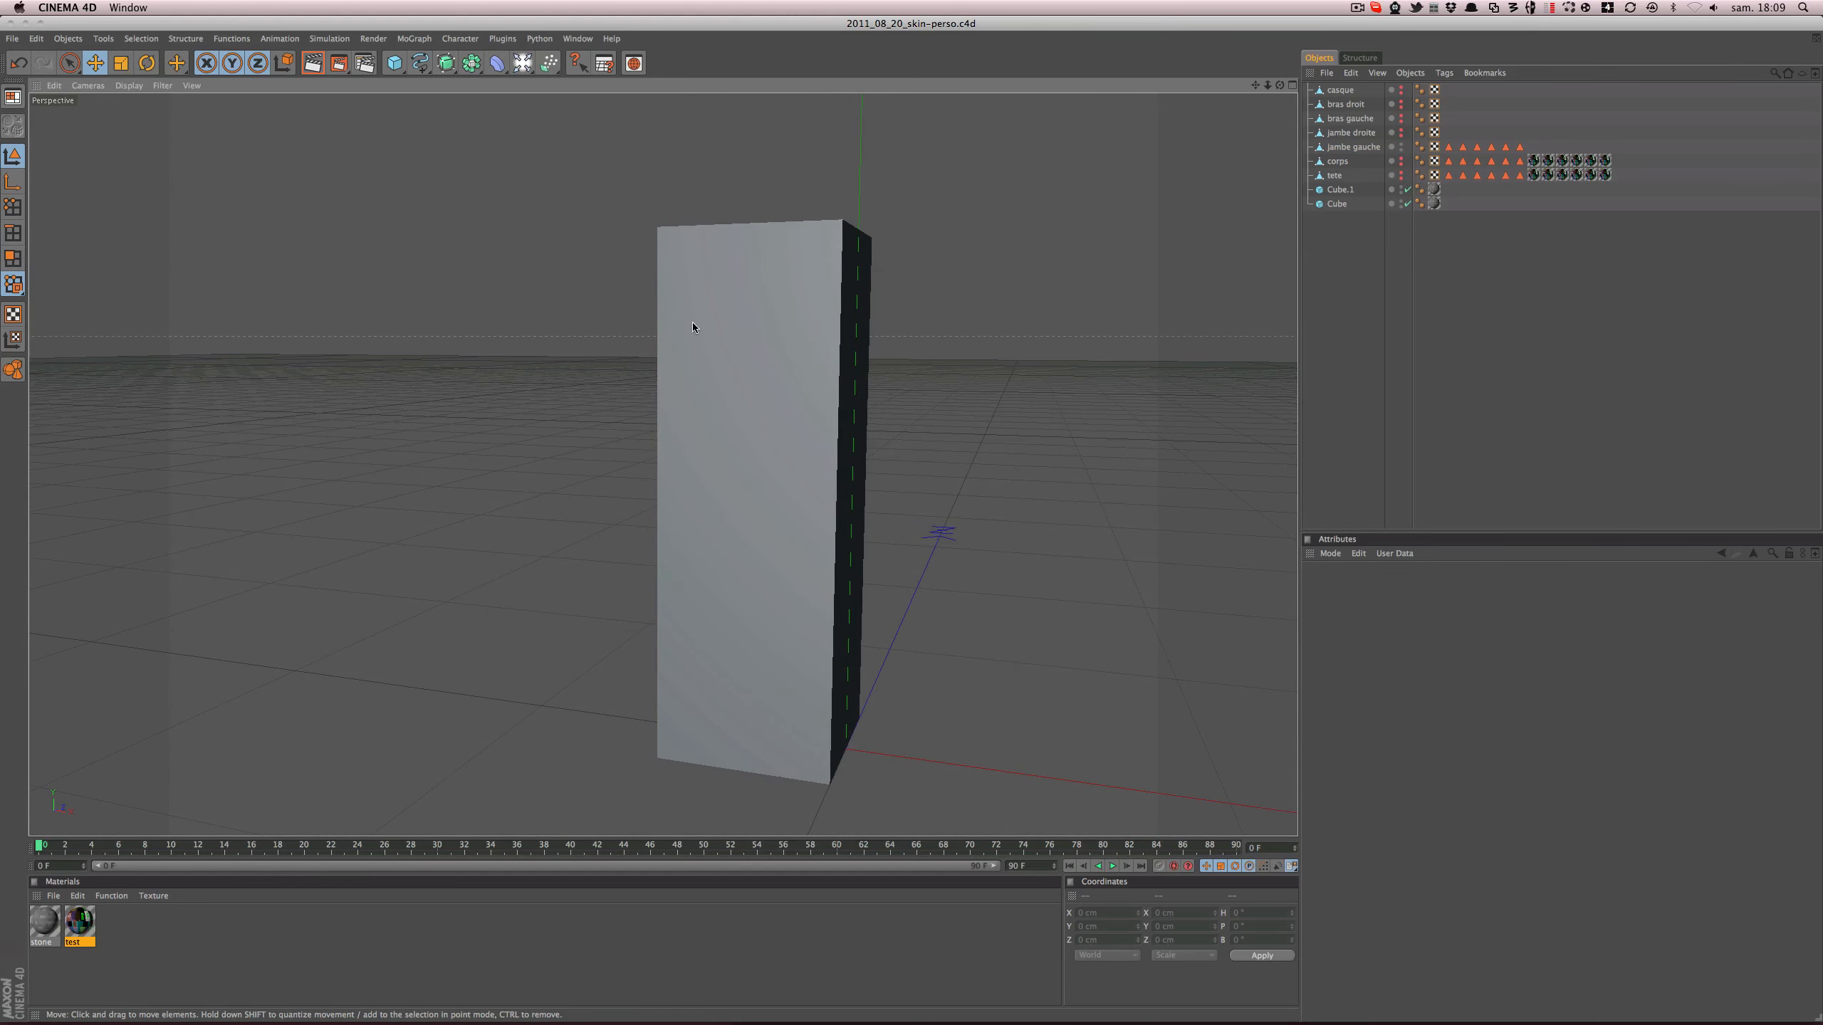
- Select jambe gauche in the viewport and switch briefly to Fireworks to check the skin map
{"action": "left_click", "coordinate": [737, 328]}
{"action": "key", "text": "super+Tab"}
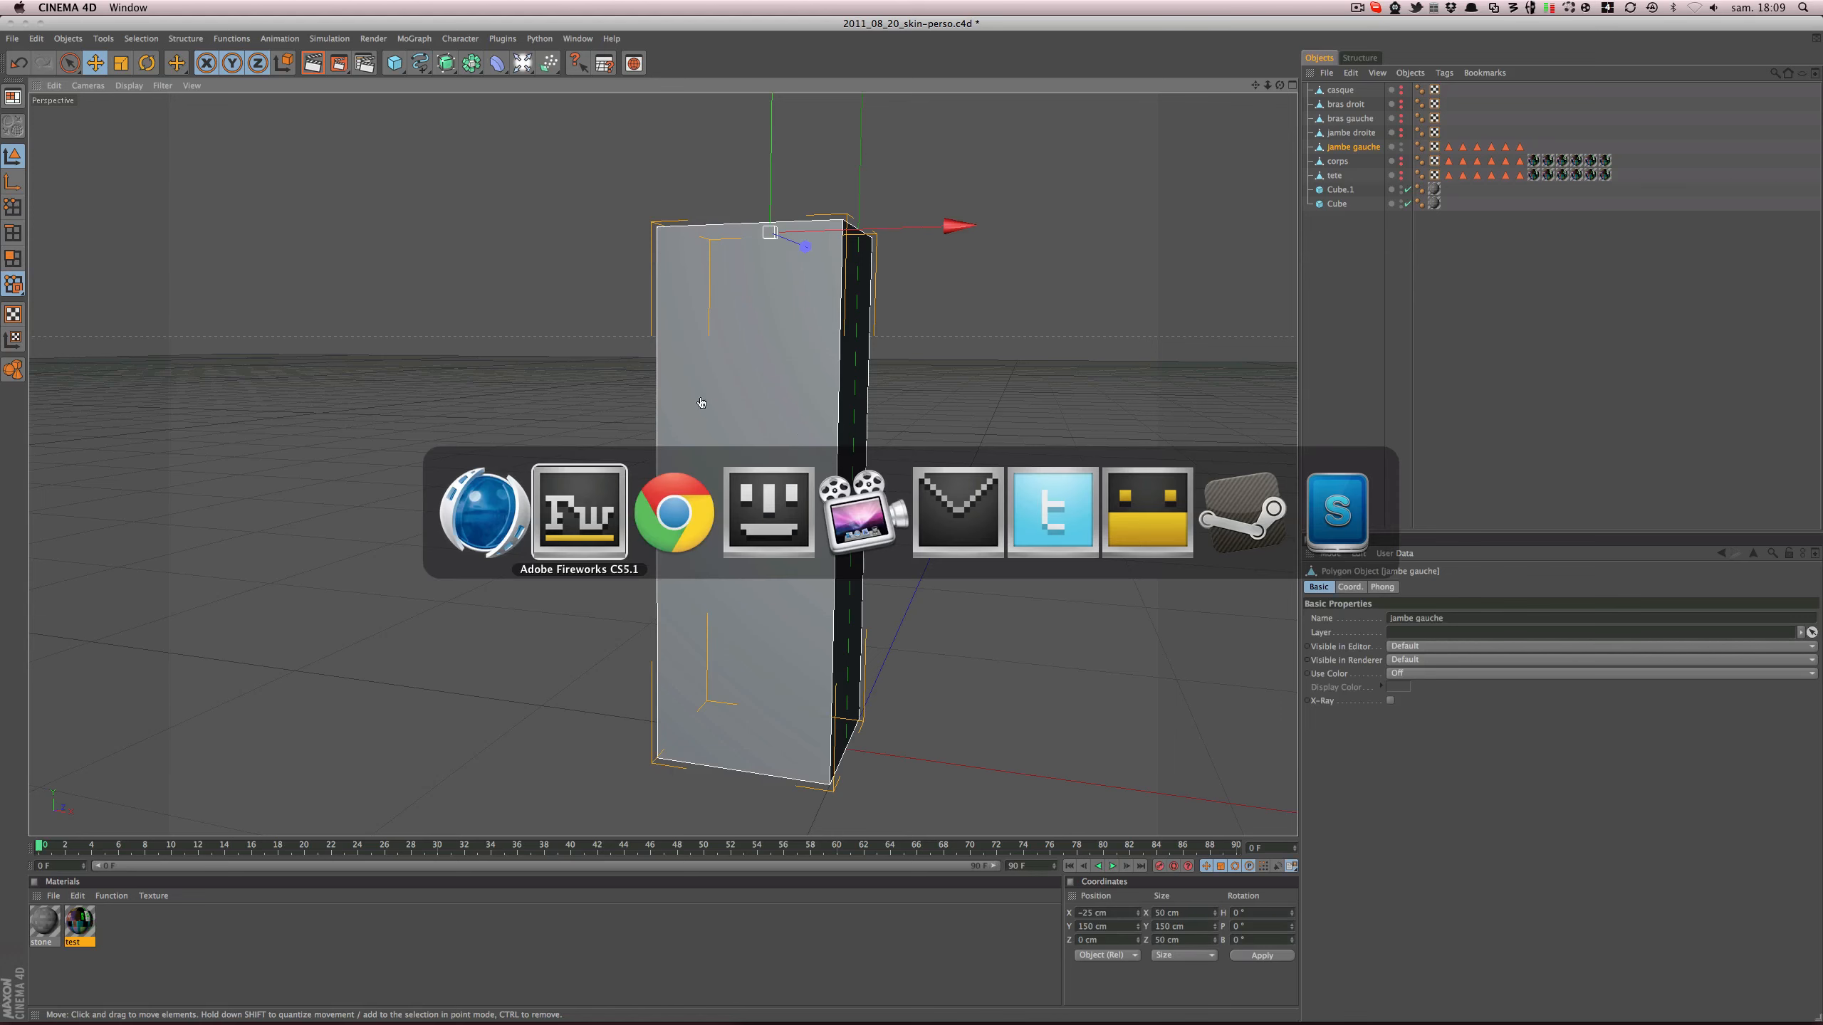
{"action": "left_click", "coordinate": [691, 508]}
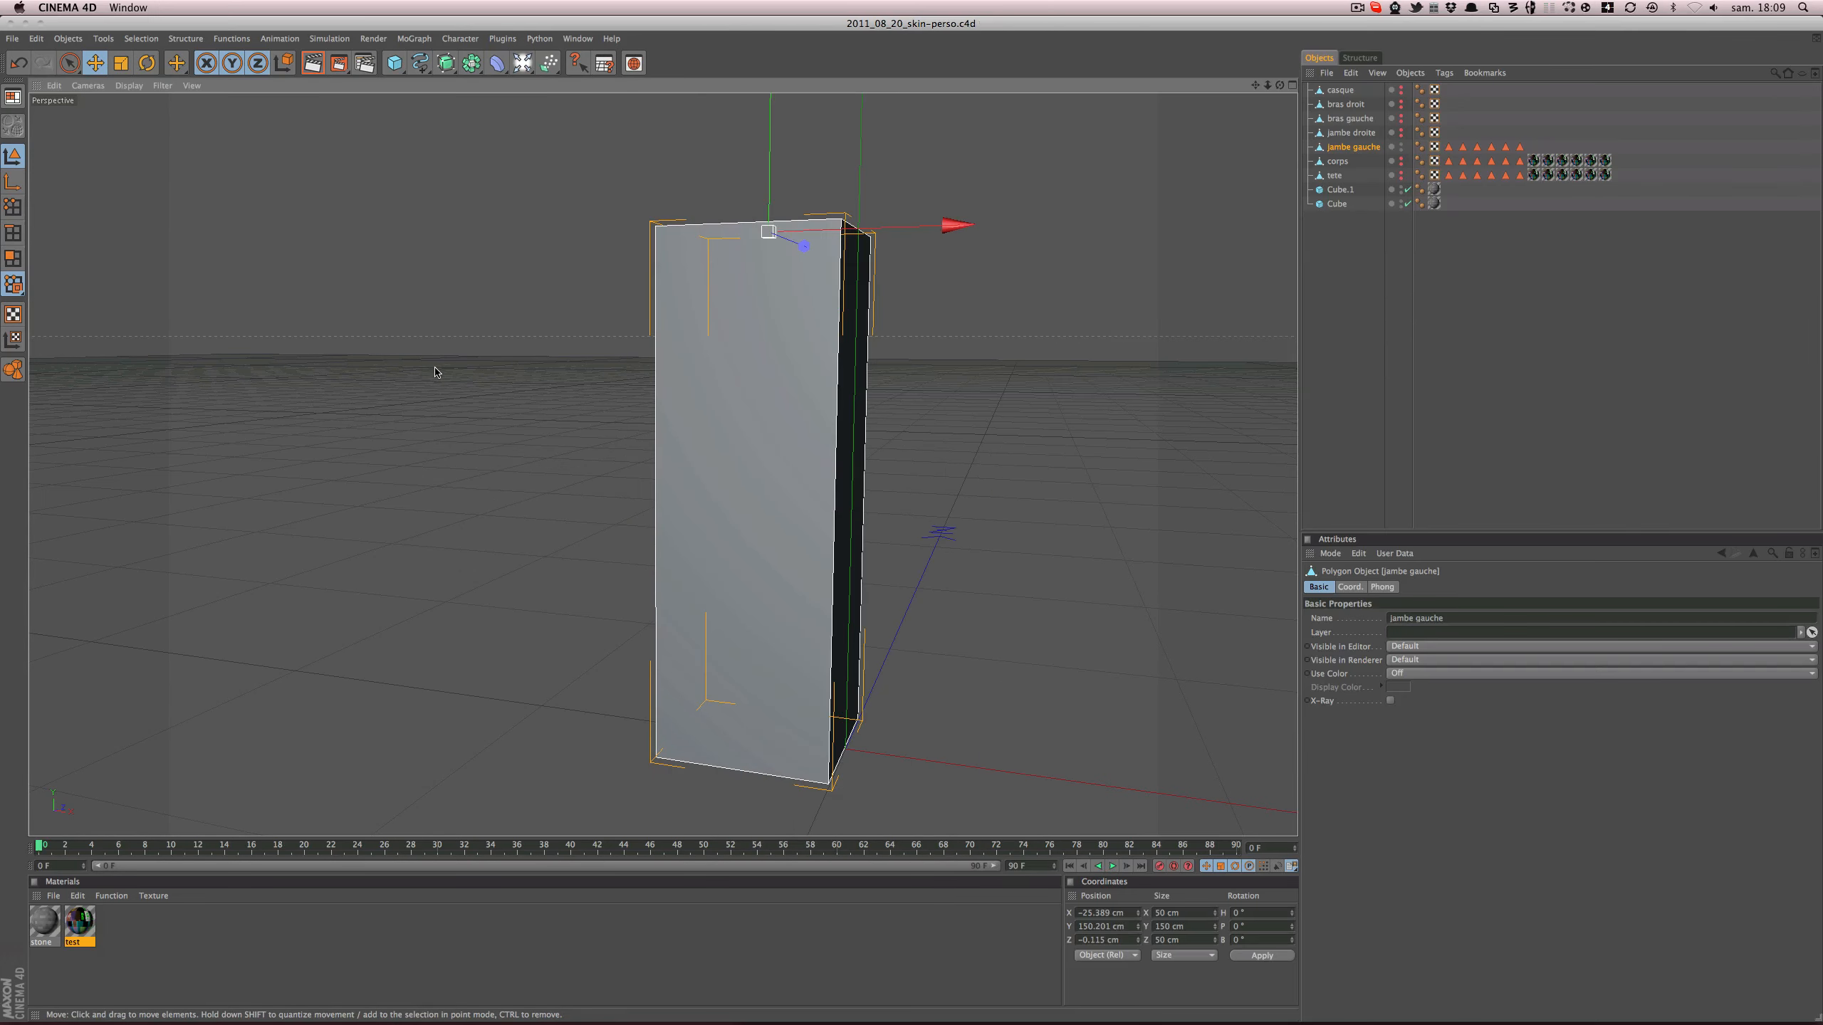
{"action": "key", "text": "super+Tab"}
- Copy the corps_face texture tag to jambe gauche with Cubic projection, limit it to jambe_face, and set Offset U to -13 %
{"action": "left_click_drag", "start_coordinate": [1543, 166], "coordinate": [1533, 148], "text": "ctrl"}
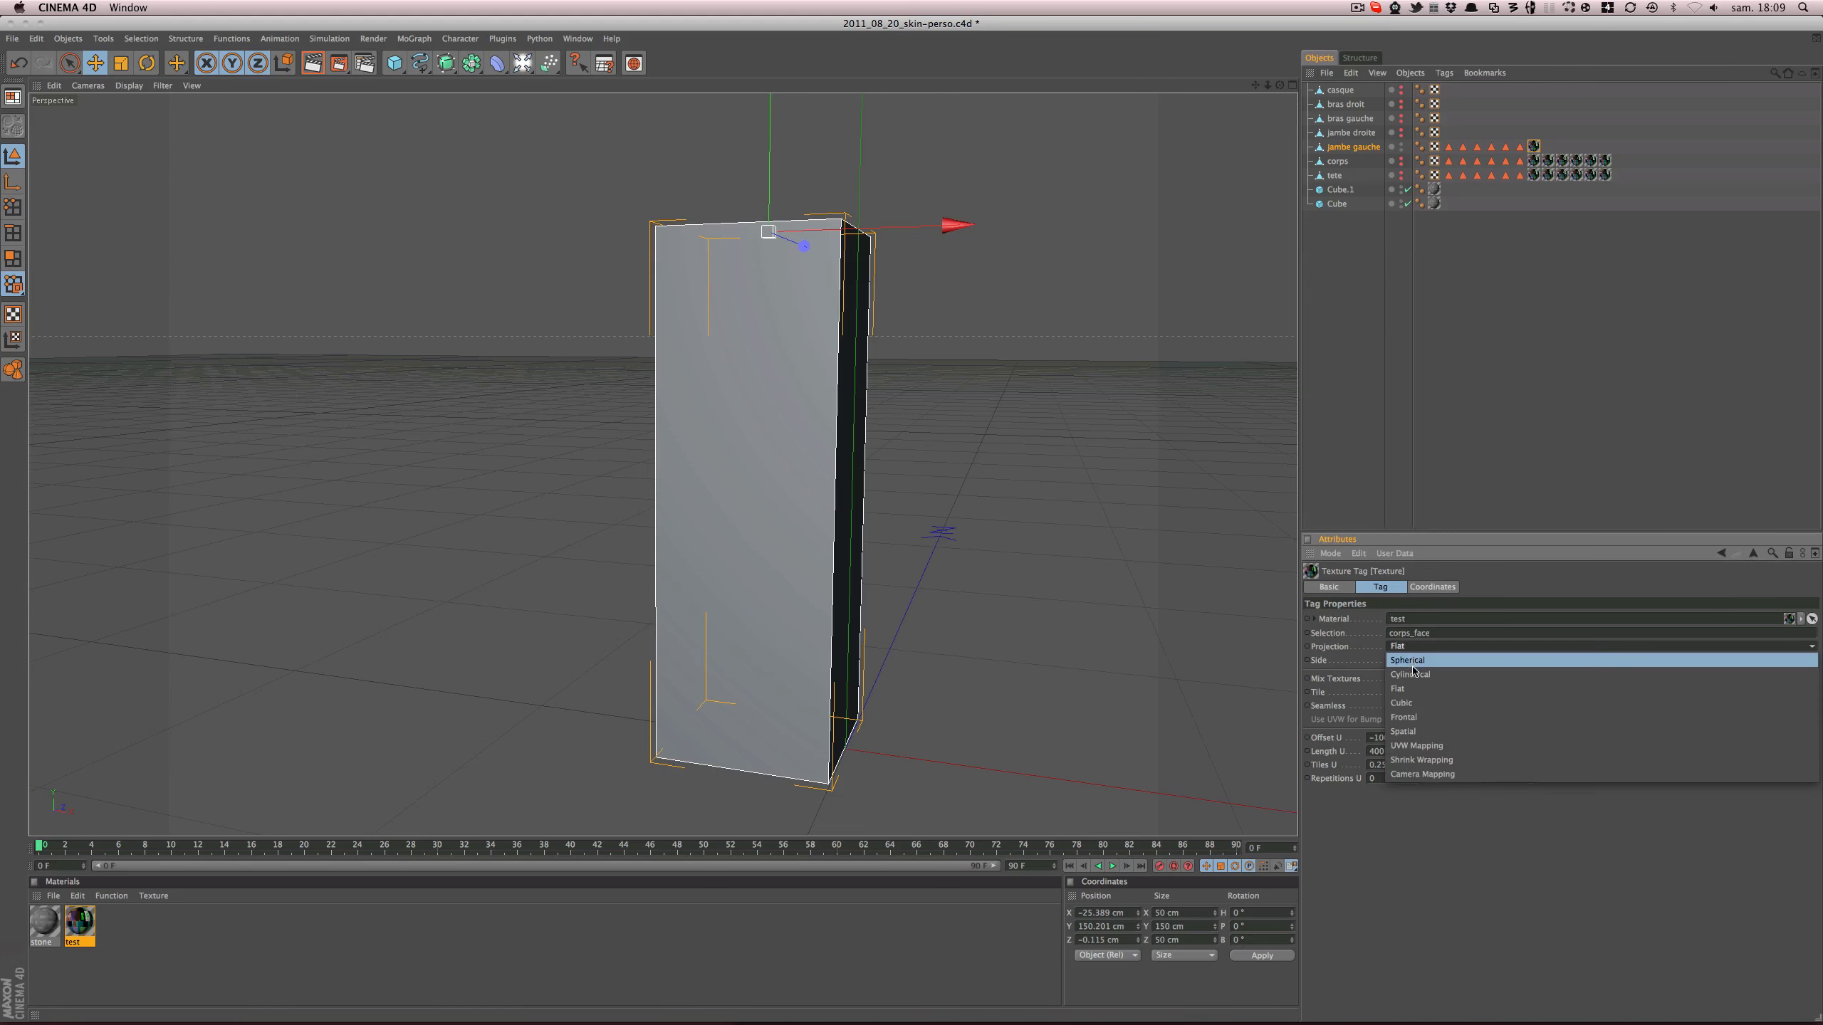
{"action": "left_click", "coordinate": [1418, 702]}
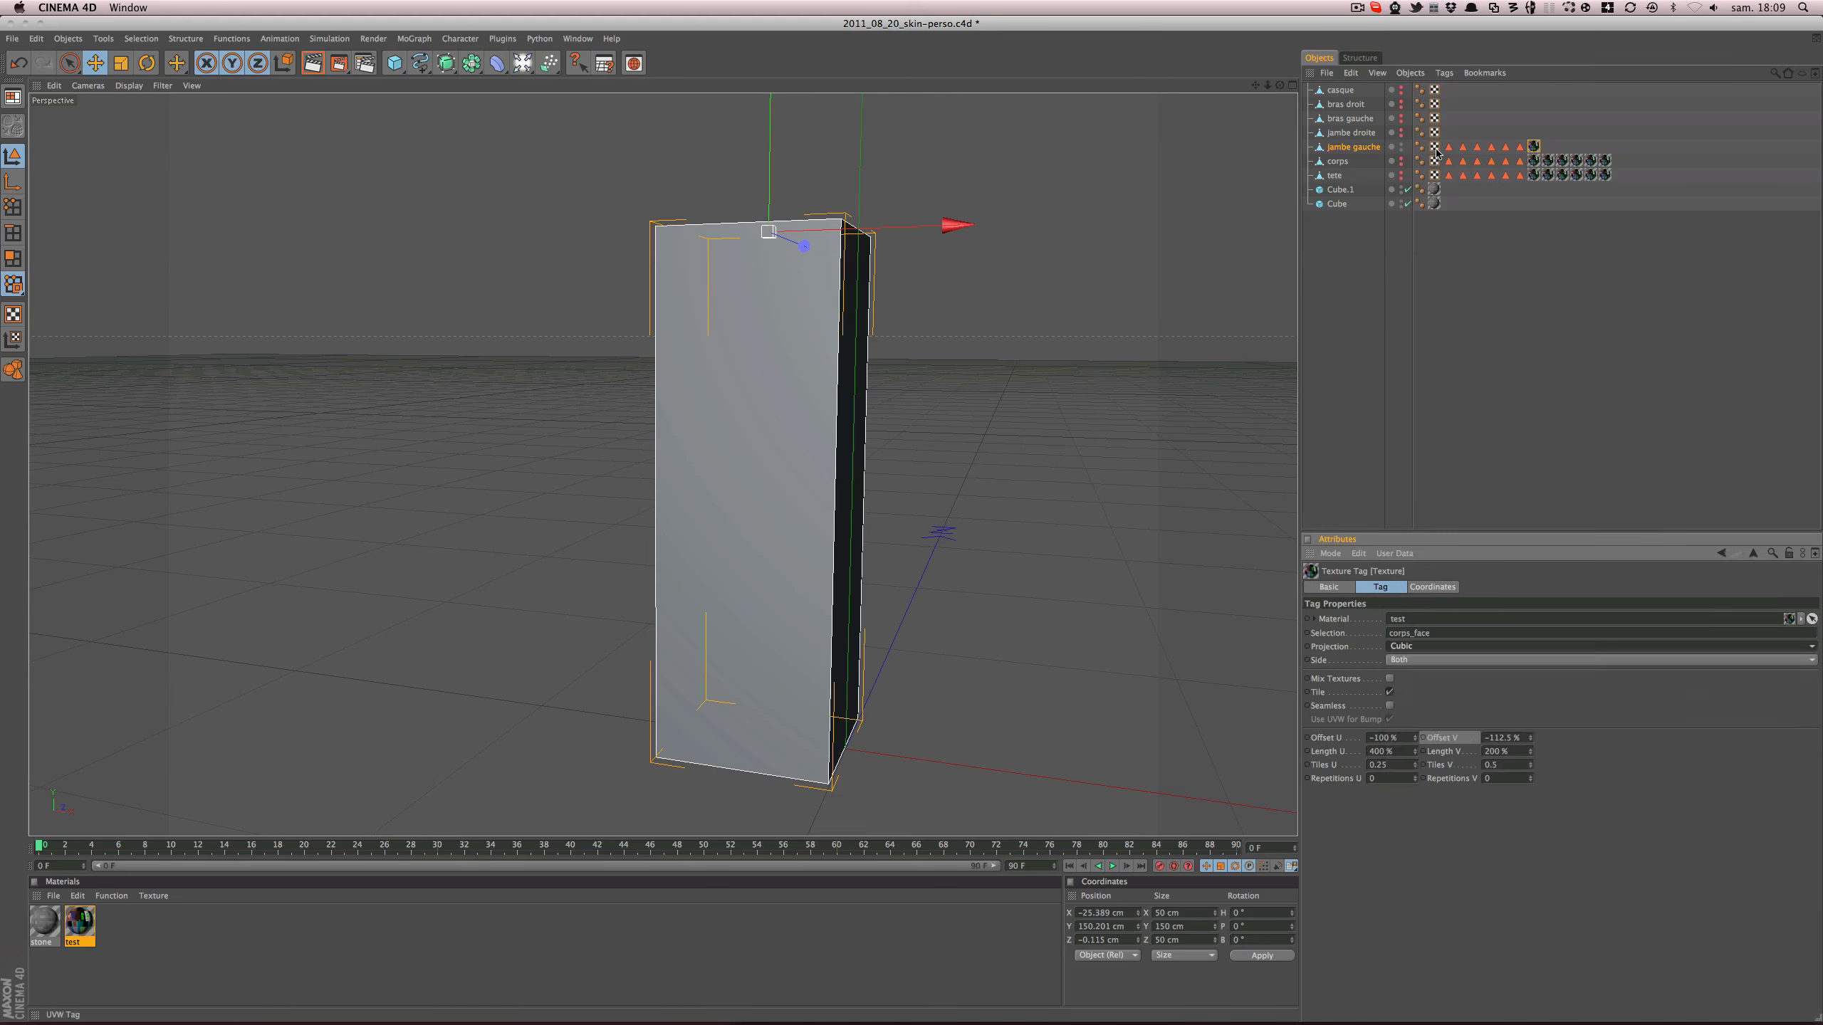
{"action": "left_click_drag", "start_coordinate": [1448, 147], "coordinate": [1449, 636]}
{"action": "left_click_drag", "start_coordinate": [1074, 587], "coordinate": [1112, 576], "text": "alt"}
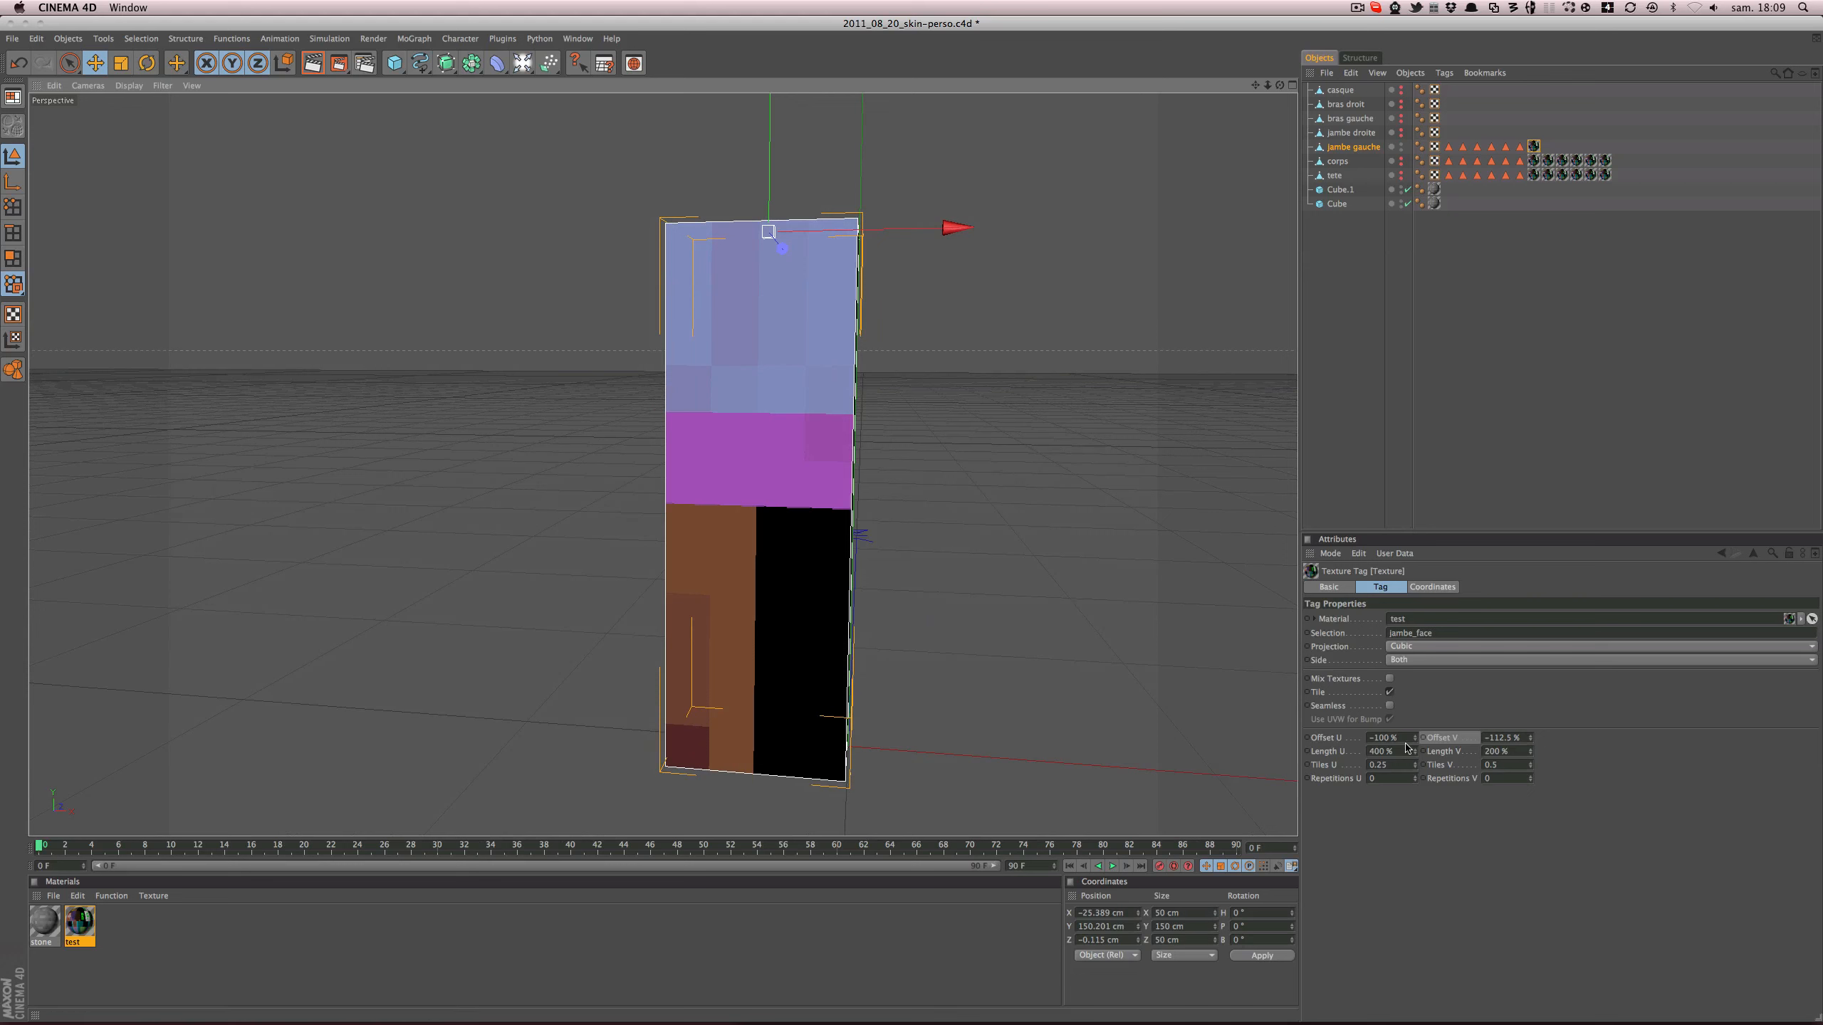
{"action": "left_click_drag", "start_coordinate": [1416, 738], "coordinate": [1480, 738]}
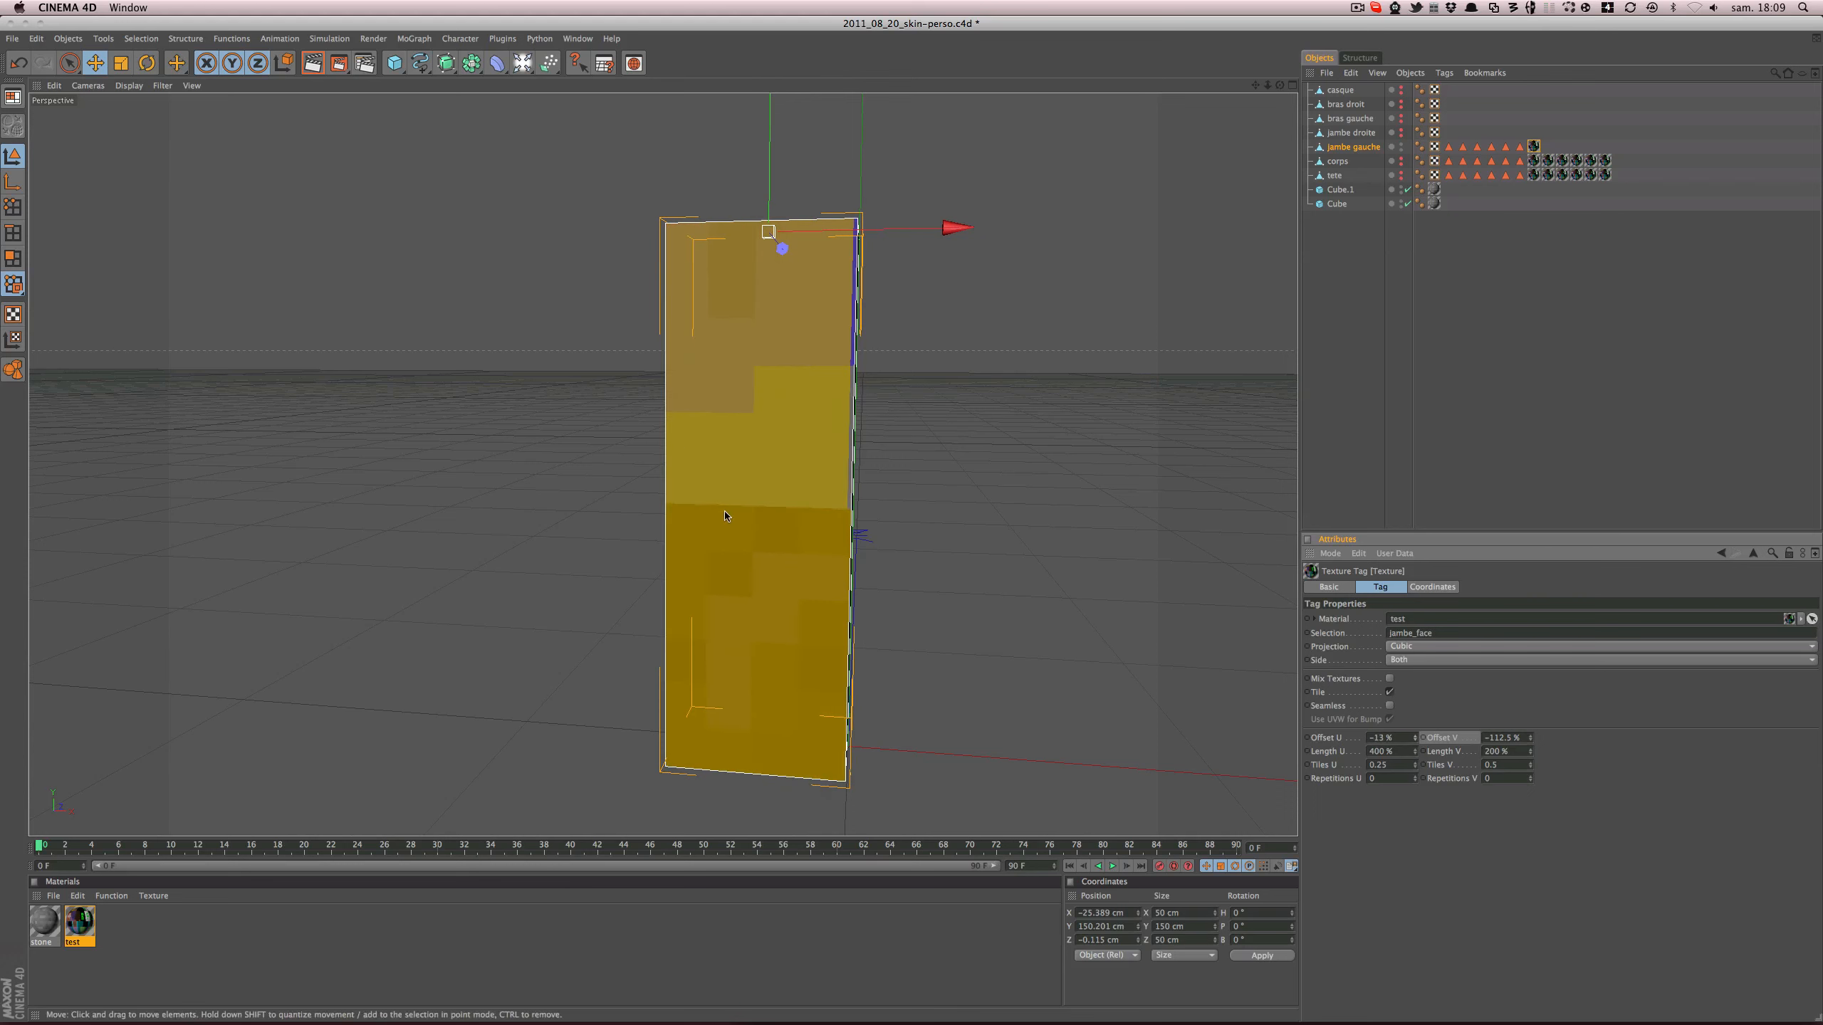
- Switch to Fireworks and try shifting the coloured rectangles over the leg areas of the skin map, undoing each move
{"action": "key", "text": "super+Tab"}
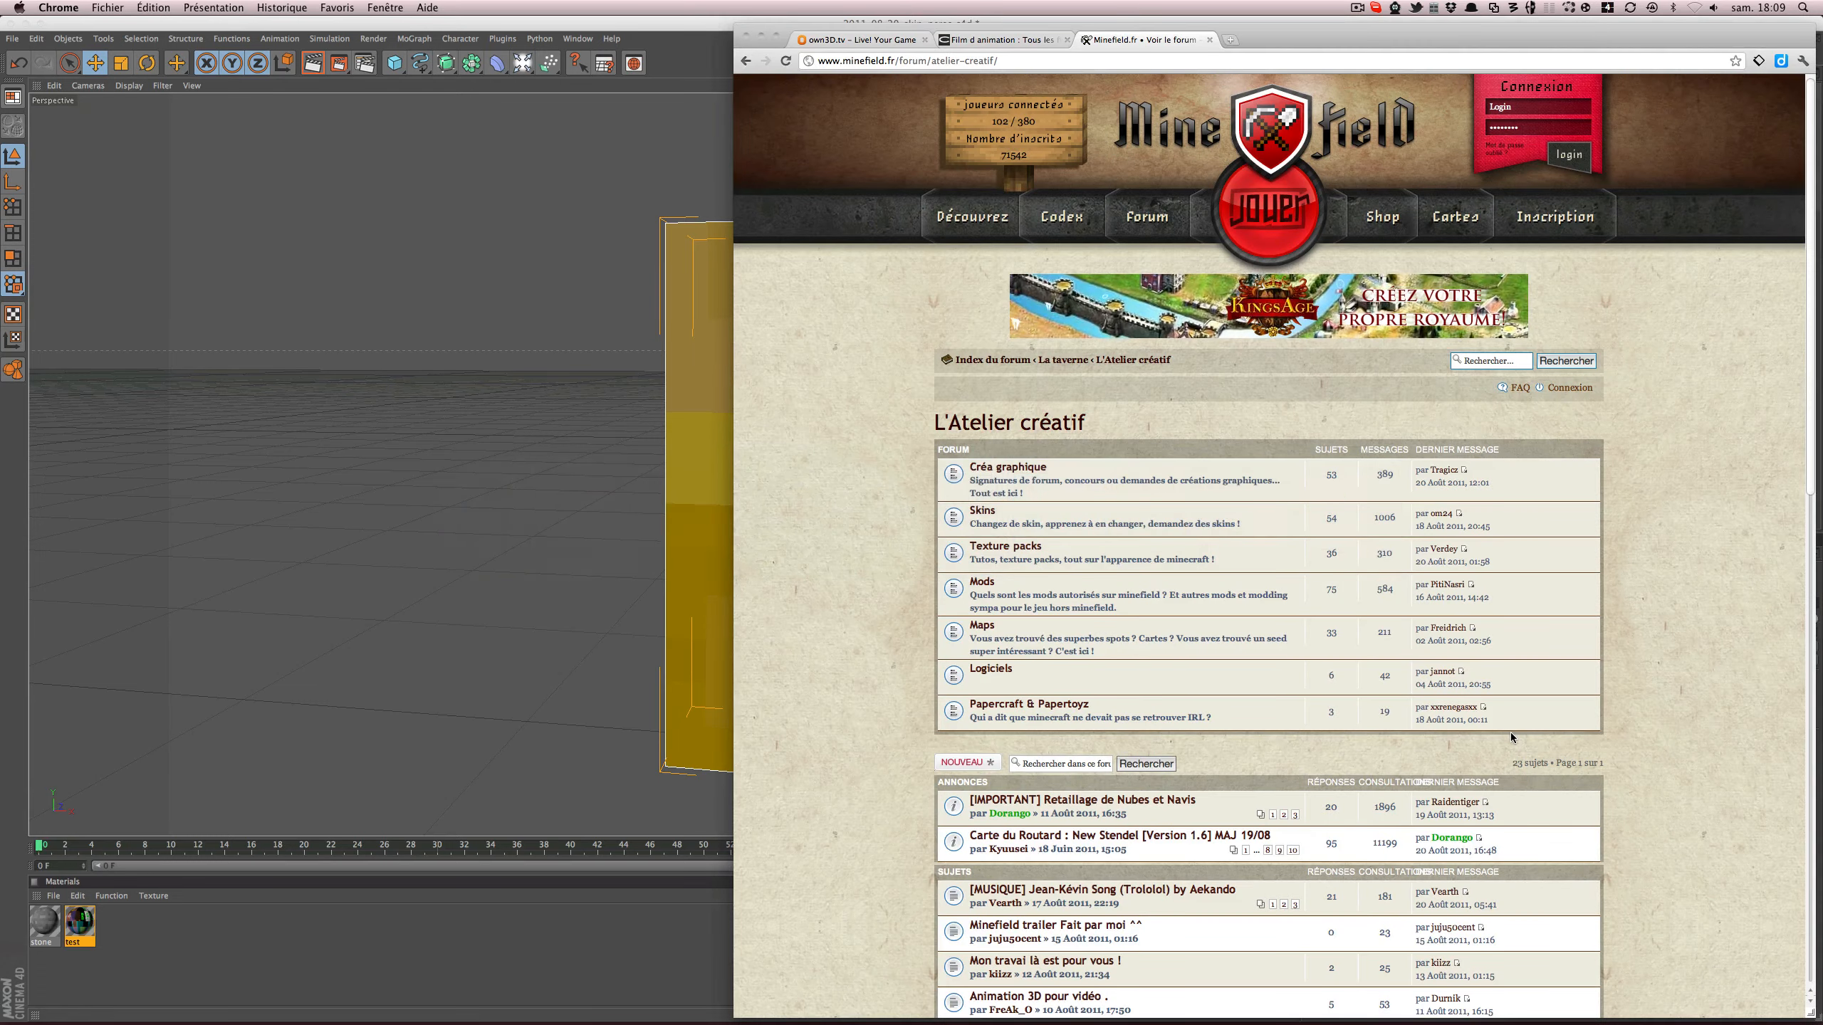
{"action": "key", "text": "super+Tab"}
{"action": "key", "text": "super+Tab"}
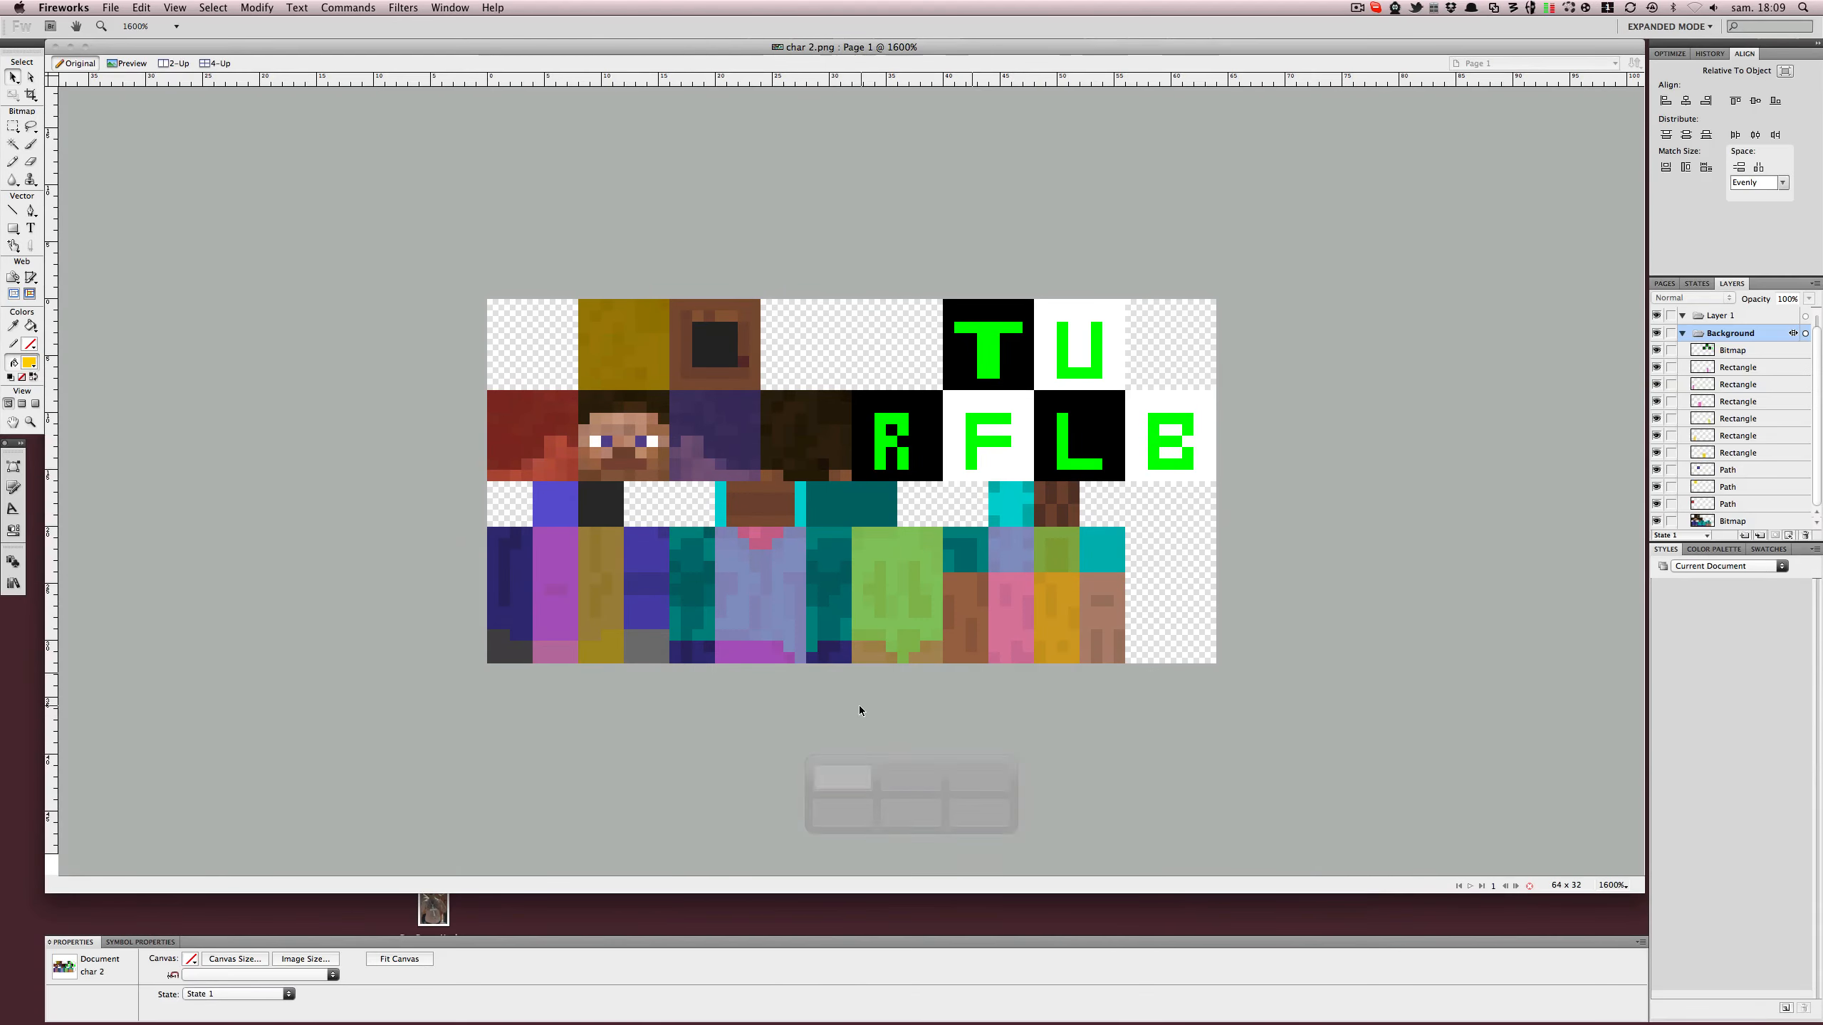
{"action": "left_click", "coordinate": [616, 653]}
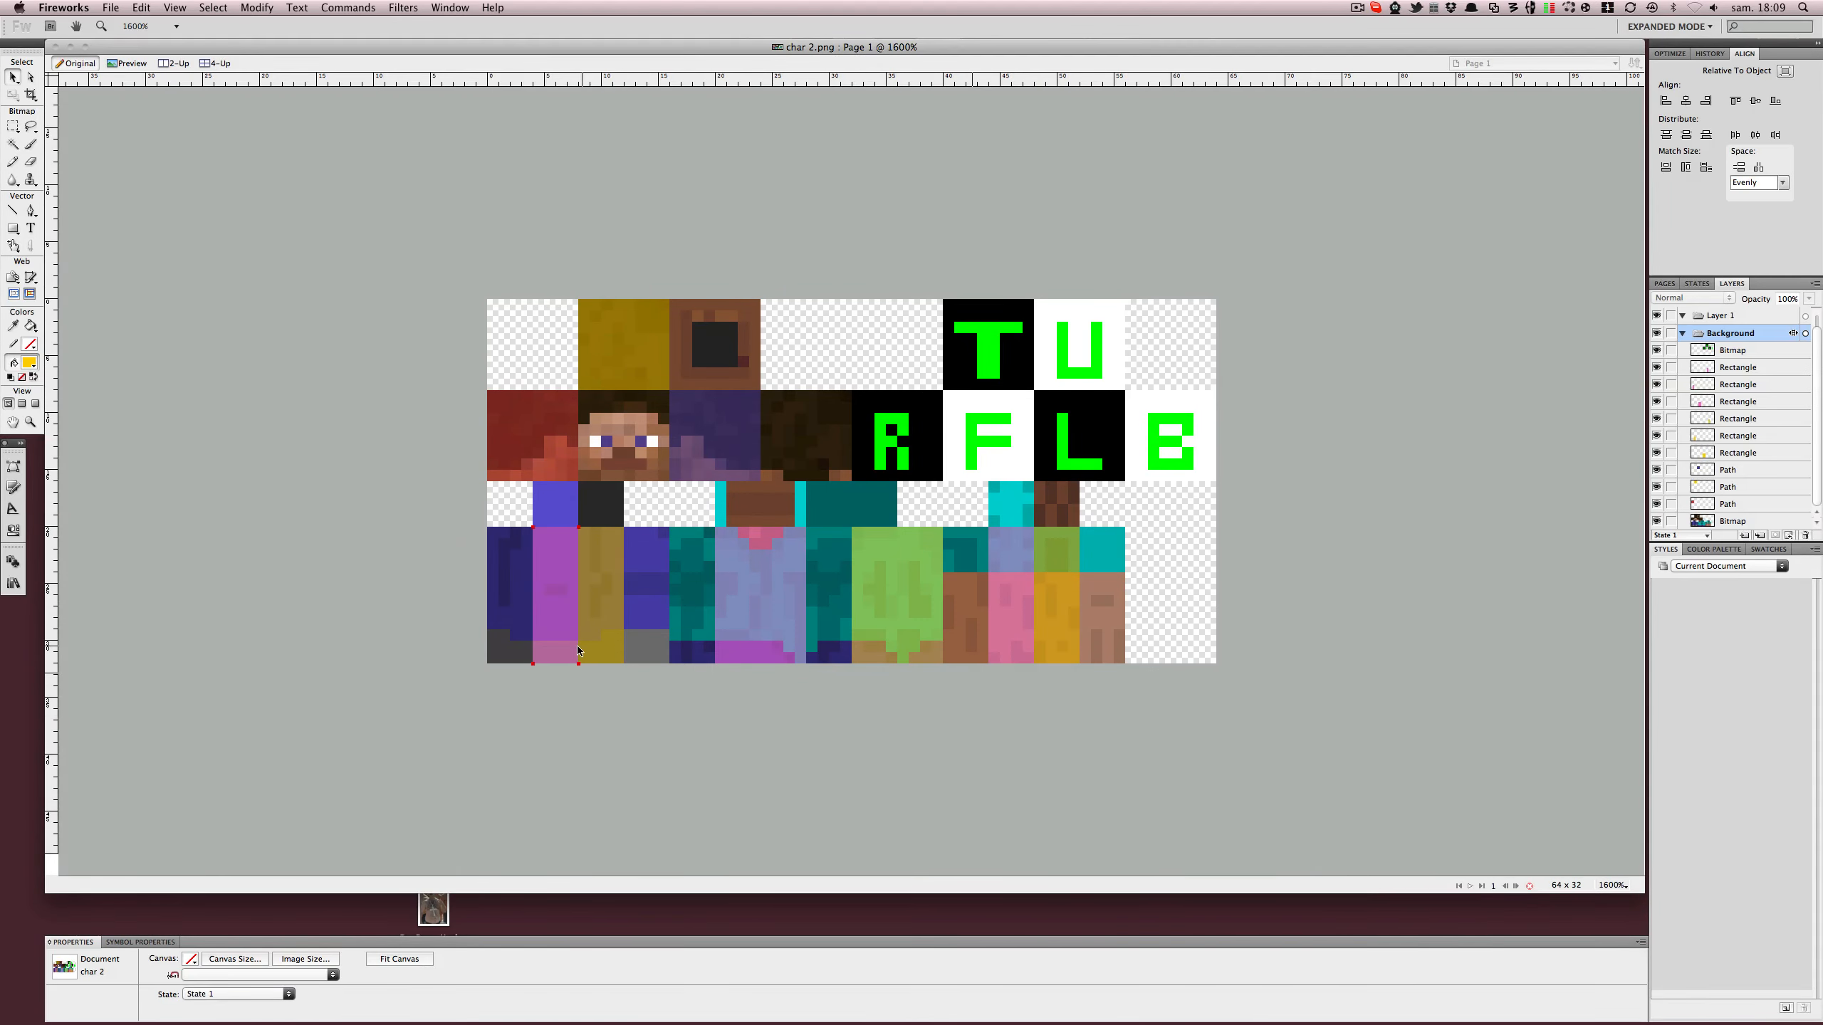
{"action": "left_click", "coordinate": [619, 650]}
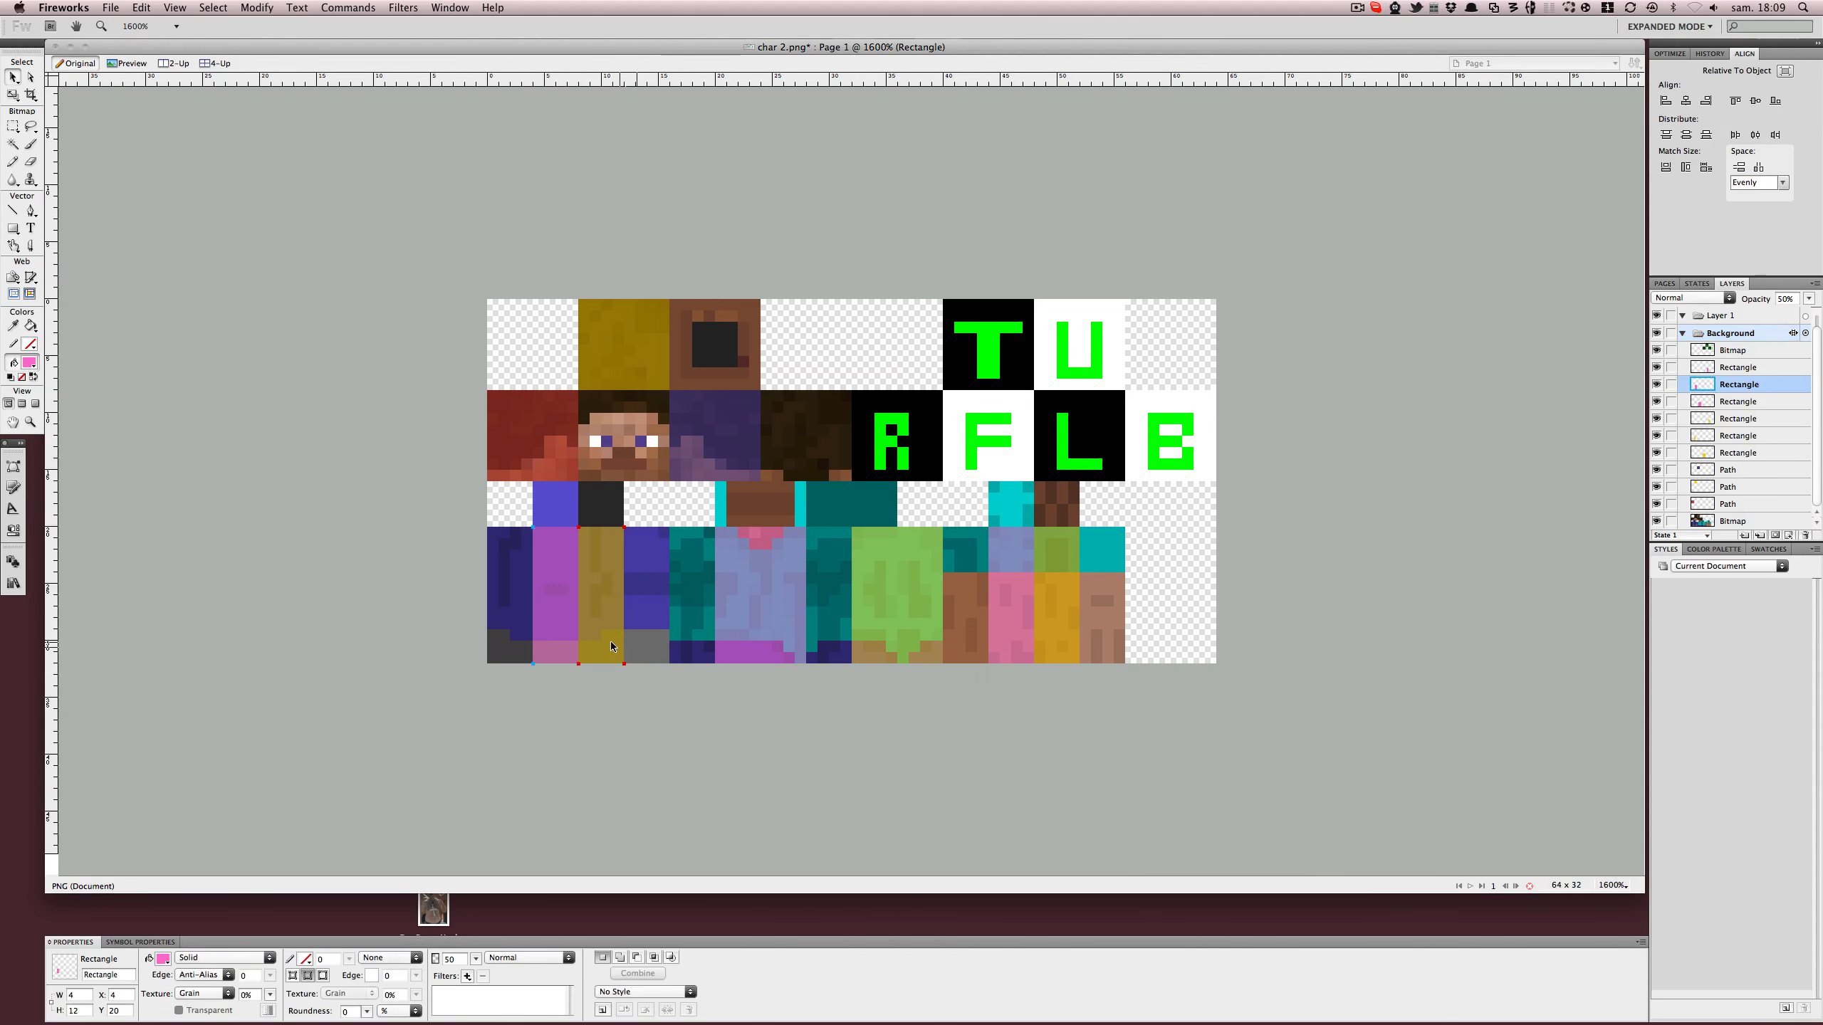
{"action": "left_click_drag", "start_coordinate": [635, 638], "coordinate": [722, 638]}
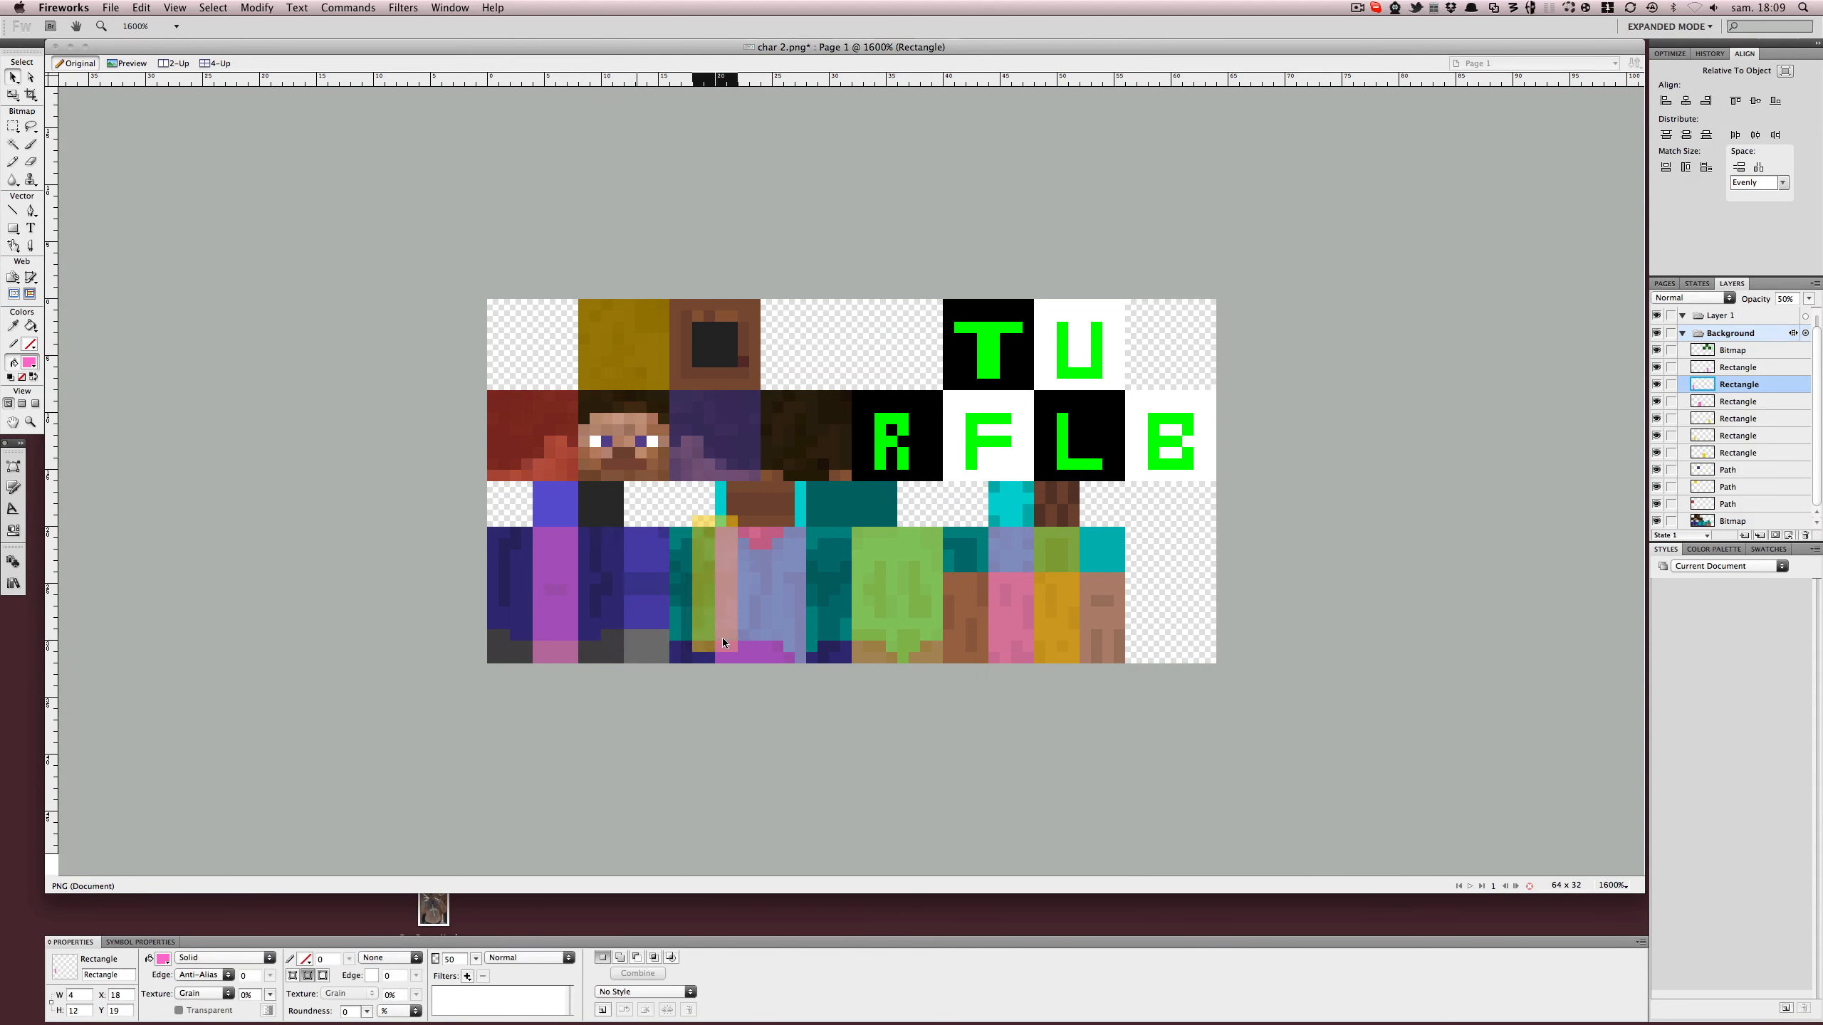
{"action": "key", "text": "super+z"}
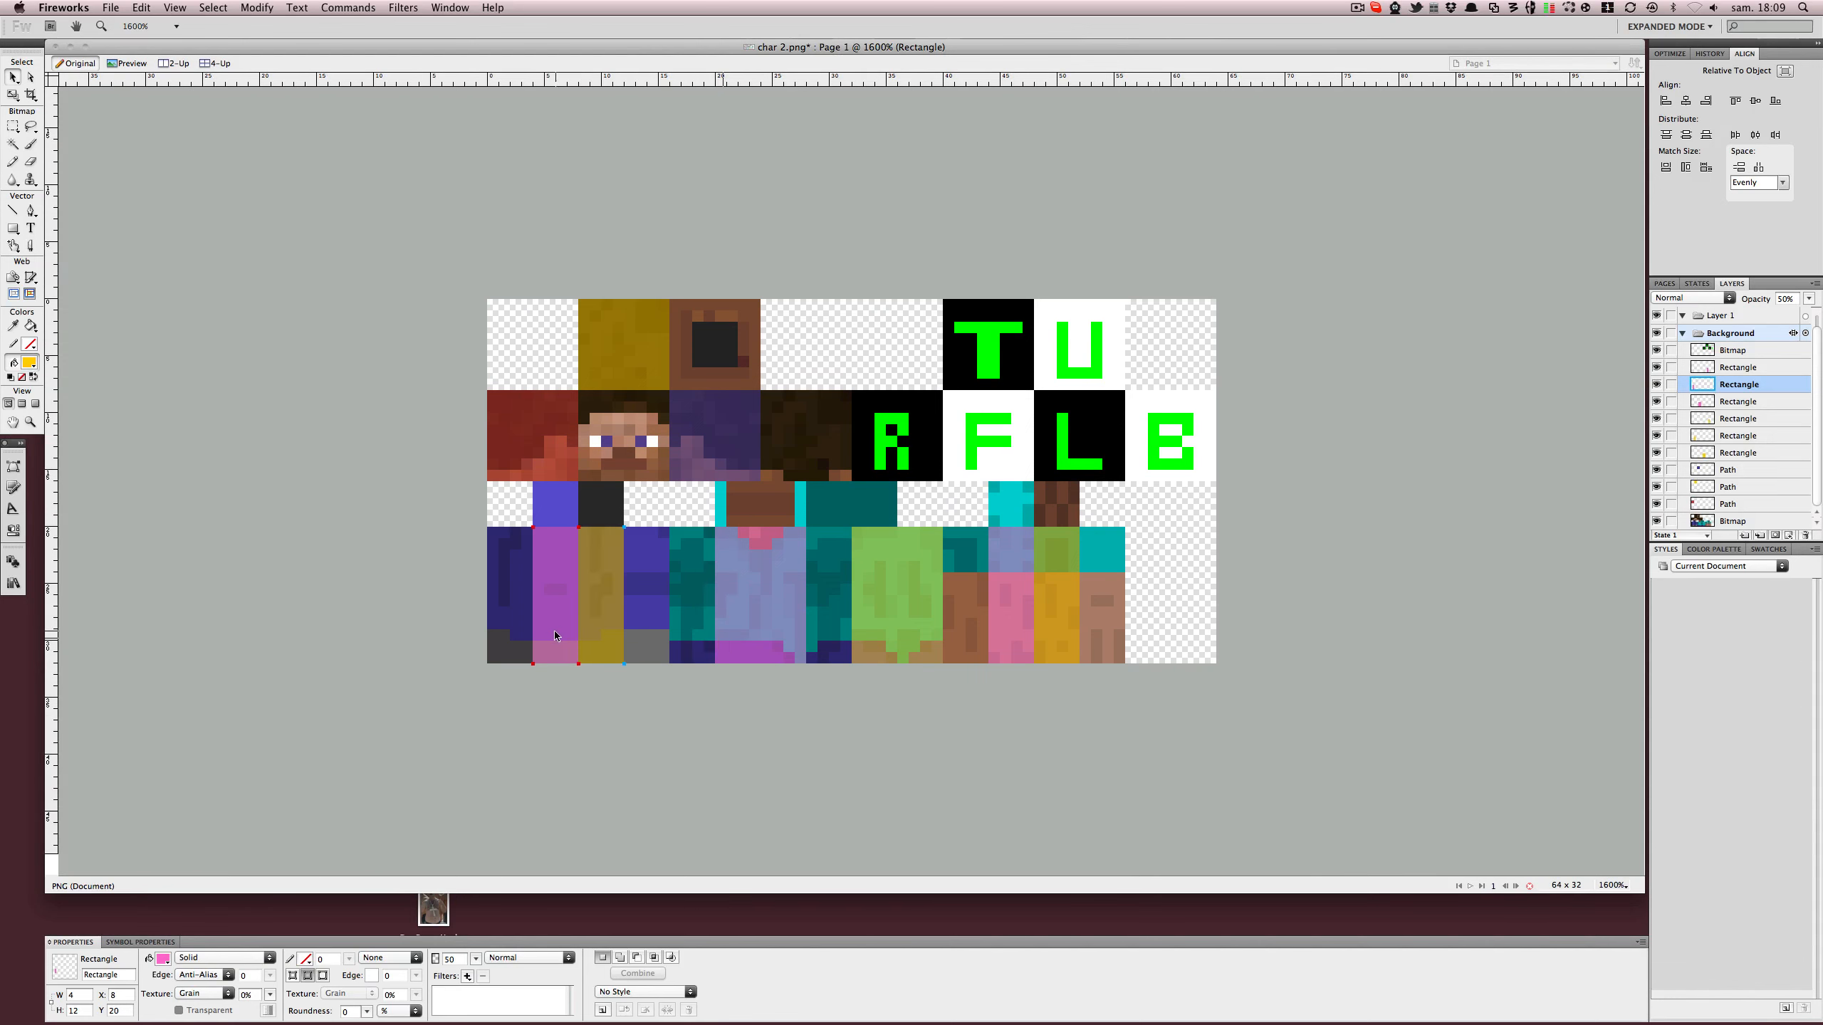
{"action": "left_click_drag", "start_coordinate": [561, 629], "coordinate": [605, 622]}
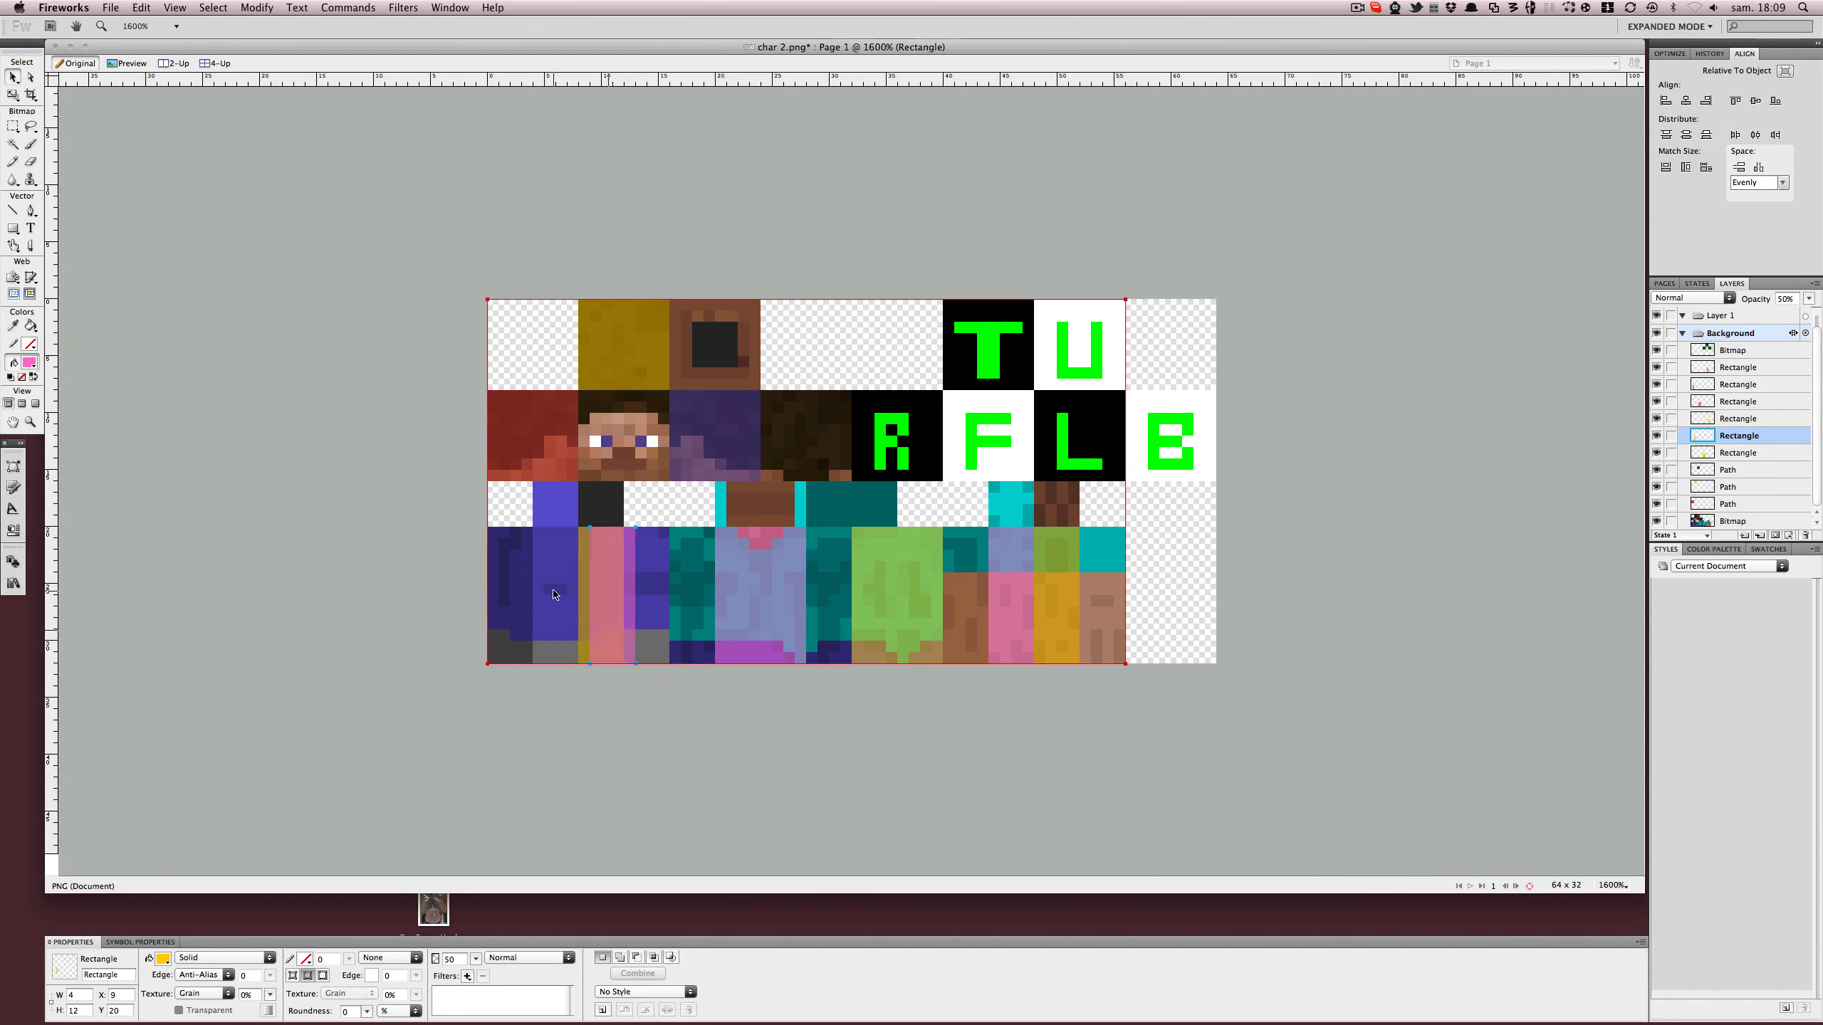
{"action": "key", "text": "super+z"}
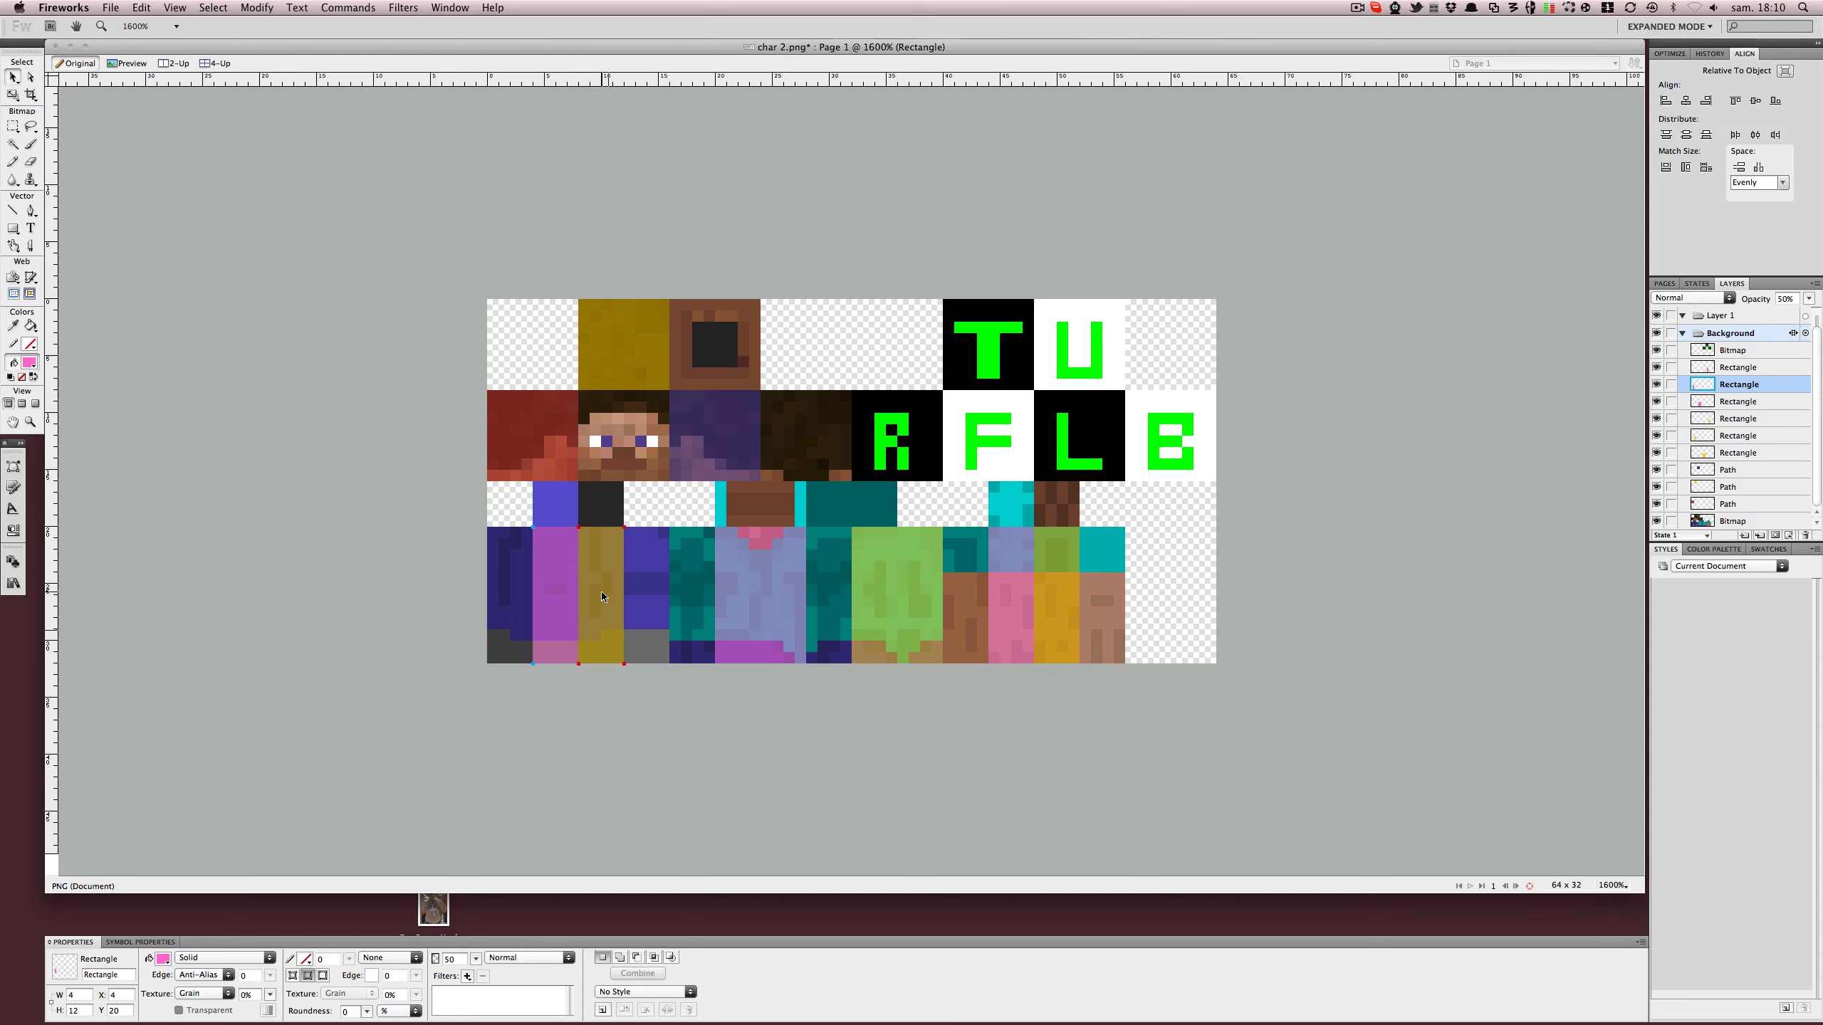
{"action": "left_click", "coordinate": [562, 747]}
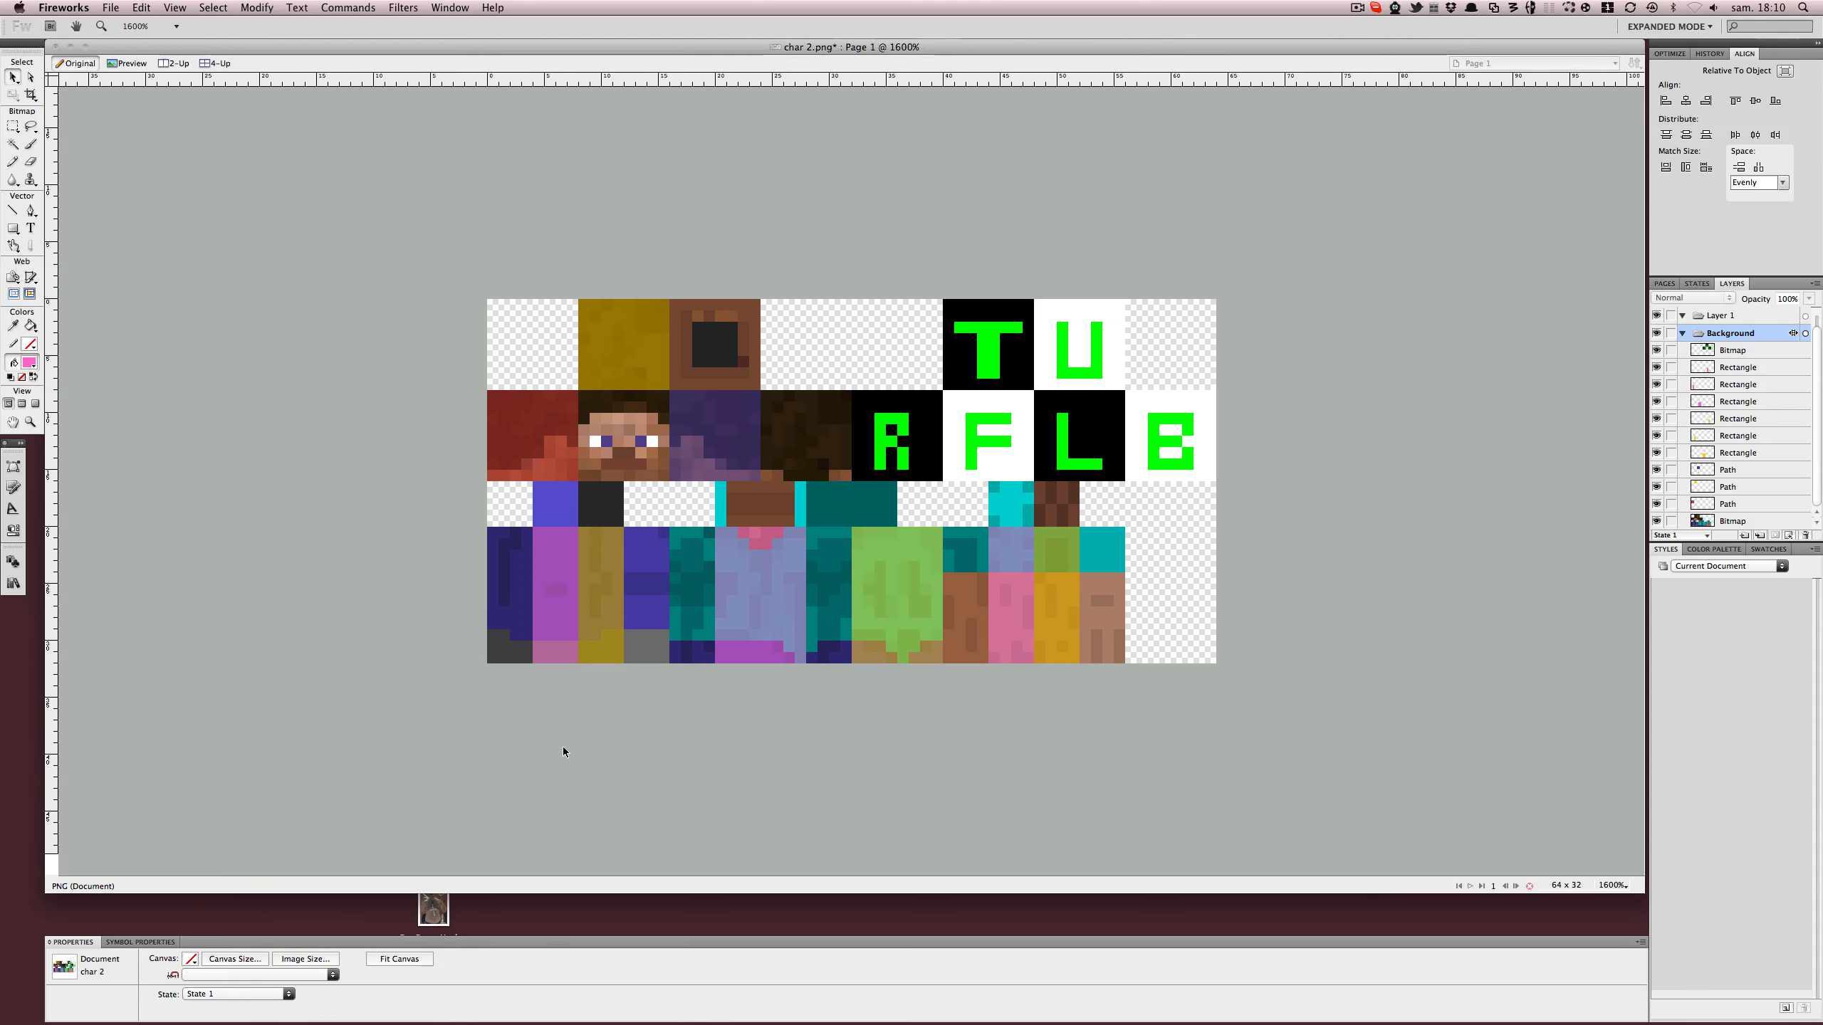
- Switch to Chrome, find the labelled skin layout in the forum's skin tutorial, and compare its leg areas with the Fireworks skin map
{"action": "key", "text": "super+Tab"}
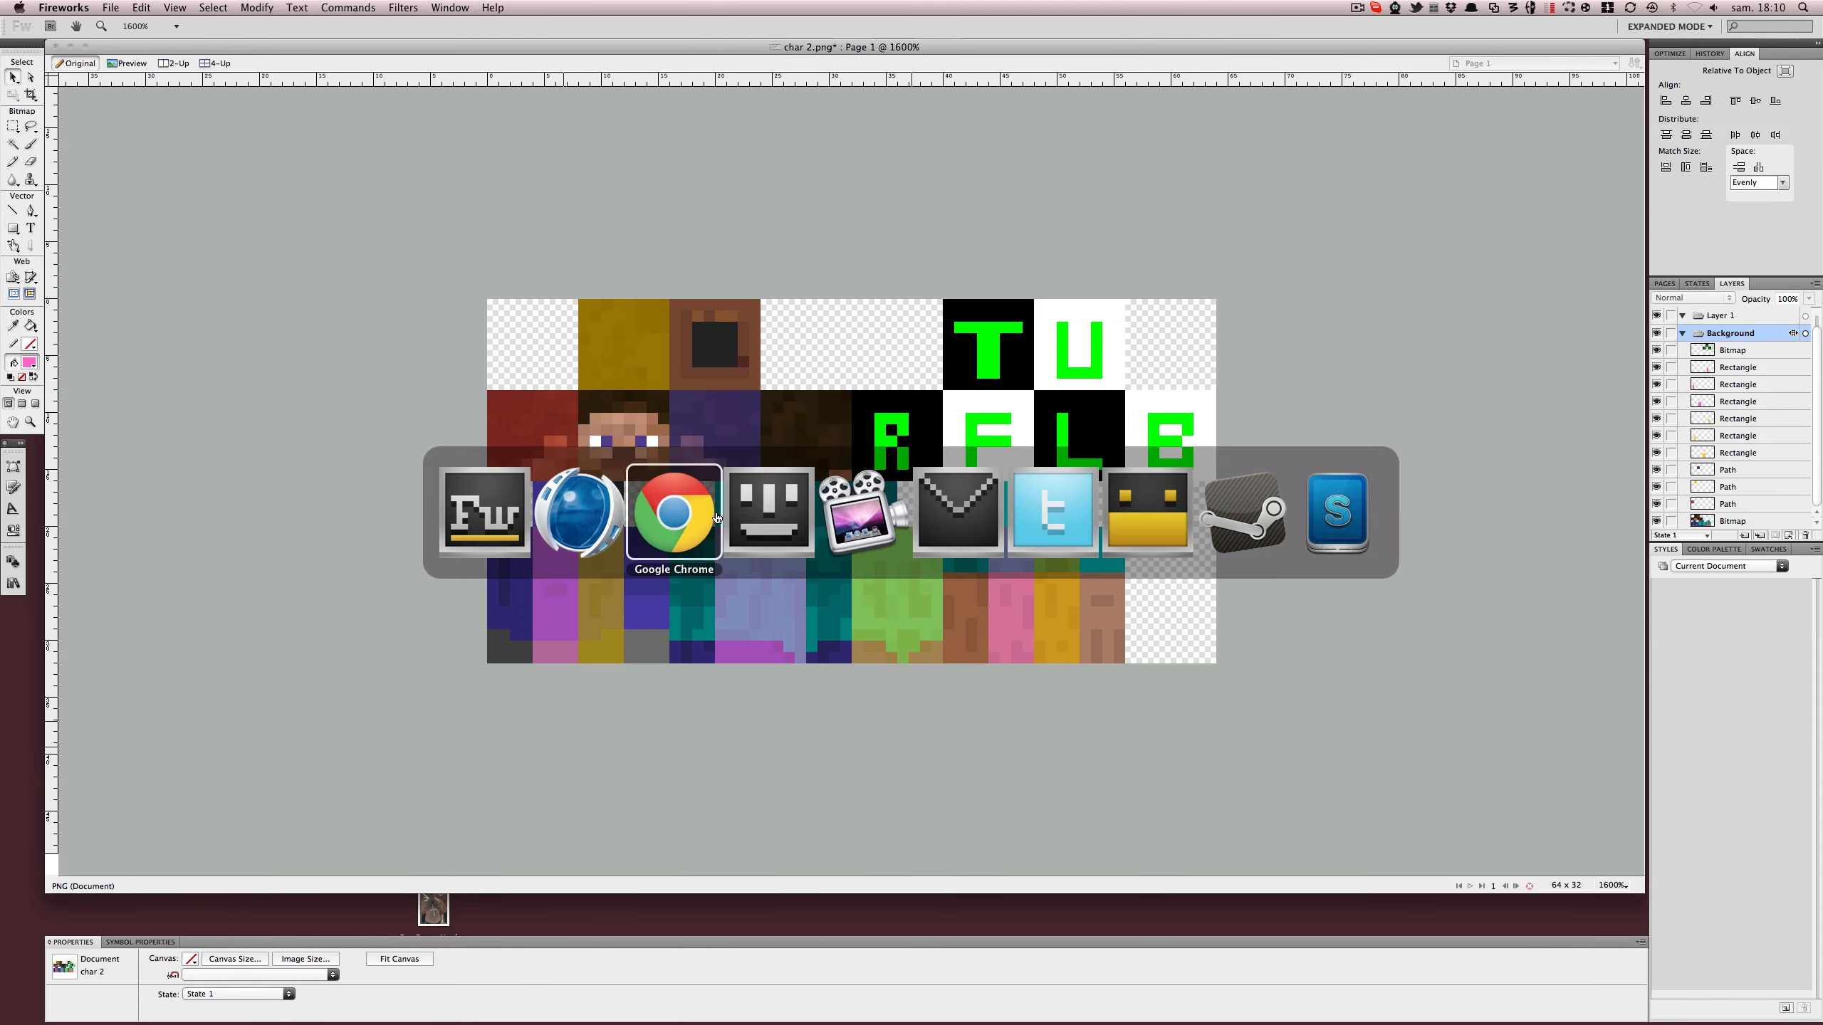
{"action": "left_click", "coordinate": [717, 515]}
{"action": "left_click", "coordinate": [743, 61]}
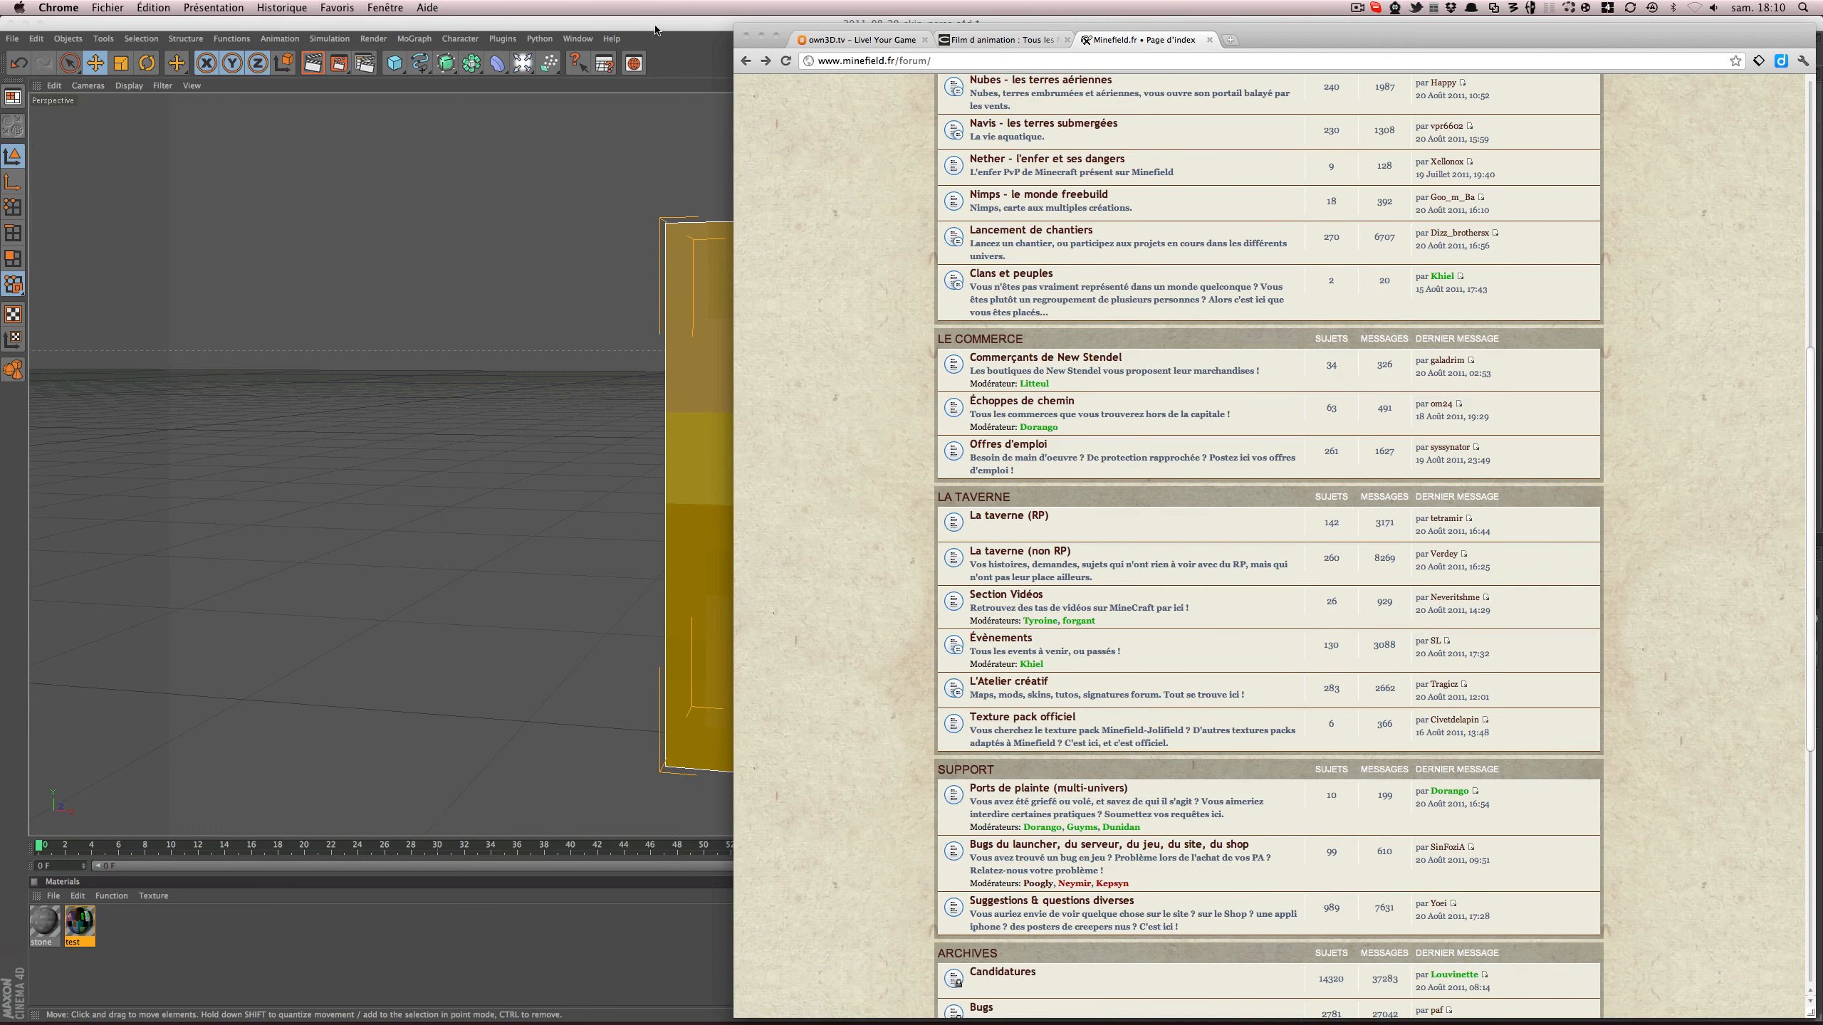
{"action": "left_click", "coordinate": [744, 60]}
{"action": "scroll", "coordinate": [899, 626], "scroll_direction": "down", "scroll_amount": 2}
{"action": "scroll", "coordinate": [901, 630], "scroll_direction": "down", "scroll_amount": 4}
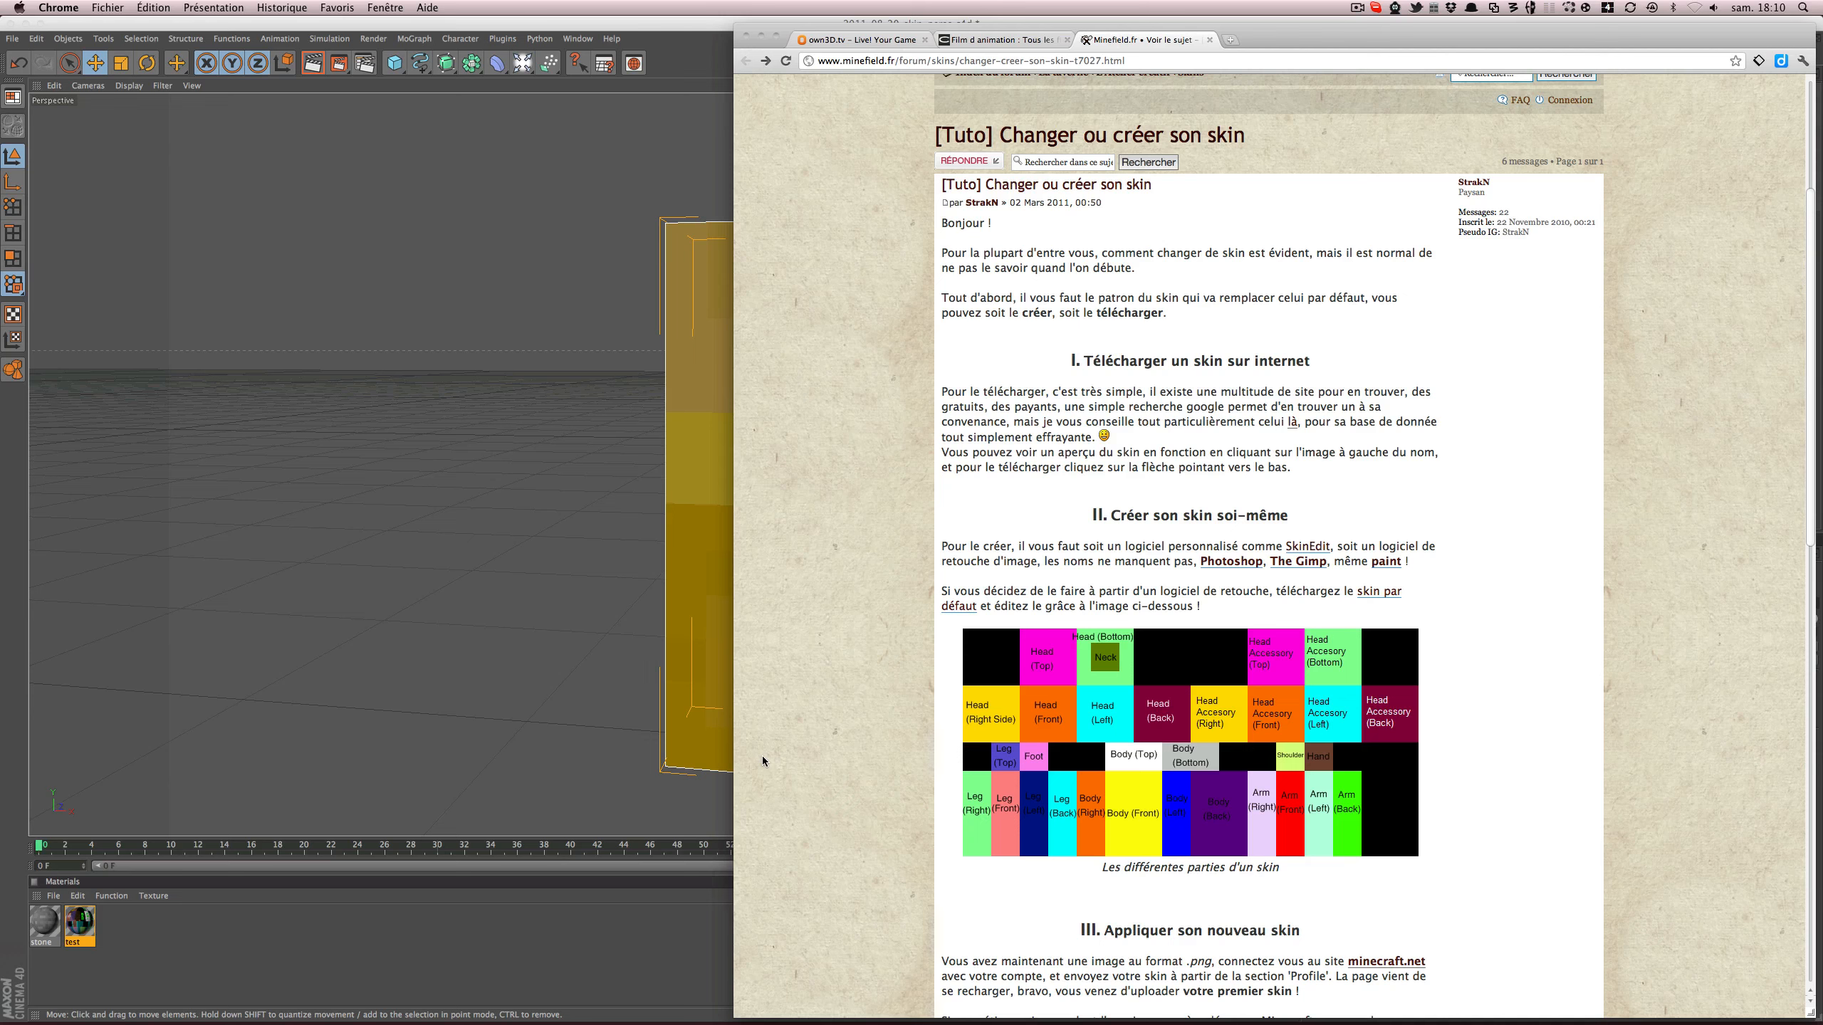
{"action": "key", "text": "ctrl+Right"}
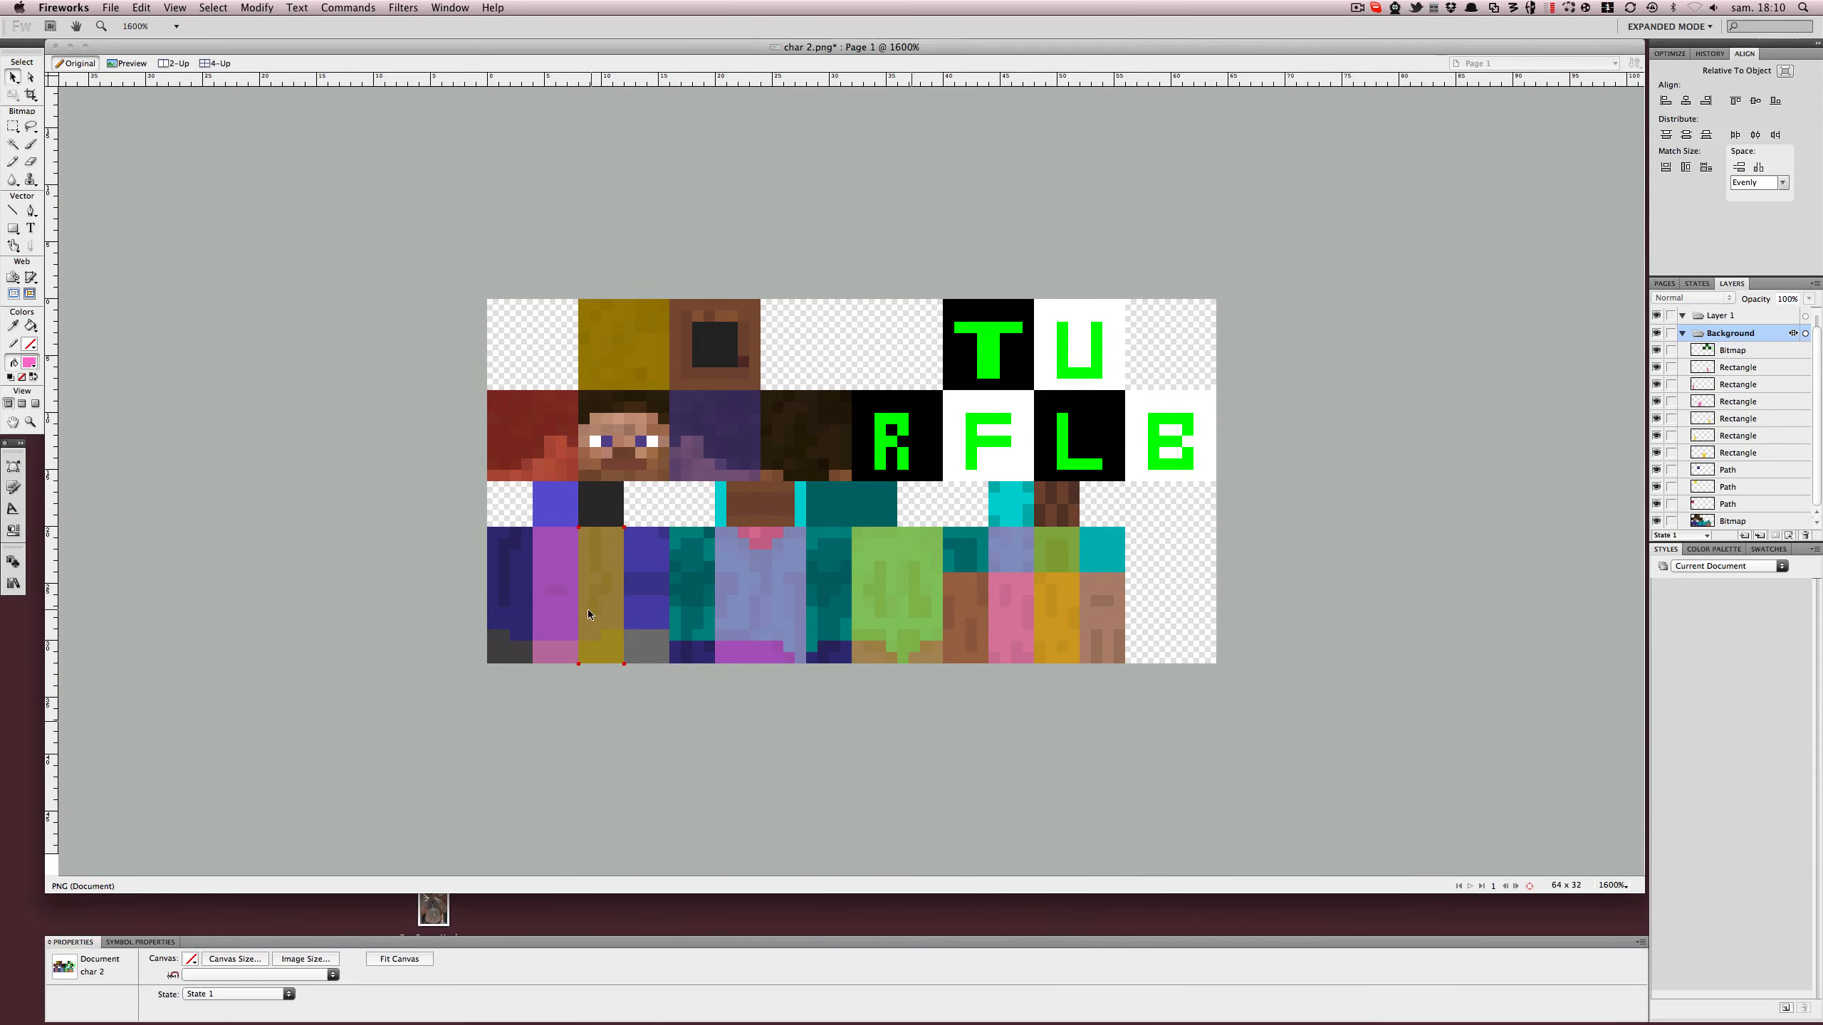
- Return to CINEMA 4D, set the jambe_face texture tag's Offset U to 12.5 % and Offset V to -75 %, and render the view
{"action": "key", "text": "super+Tab"}
{"action": "key", "text": "super+Tab"}
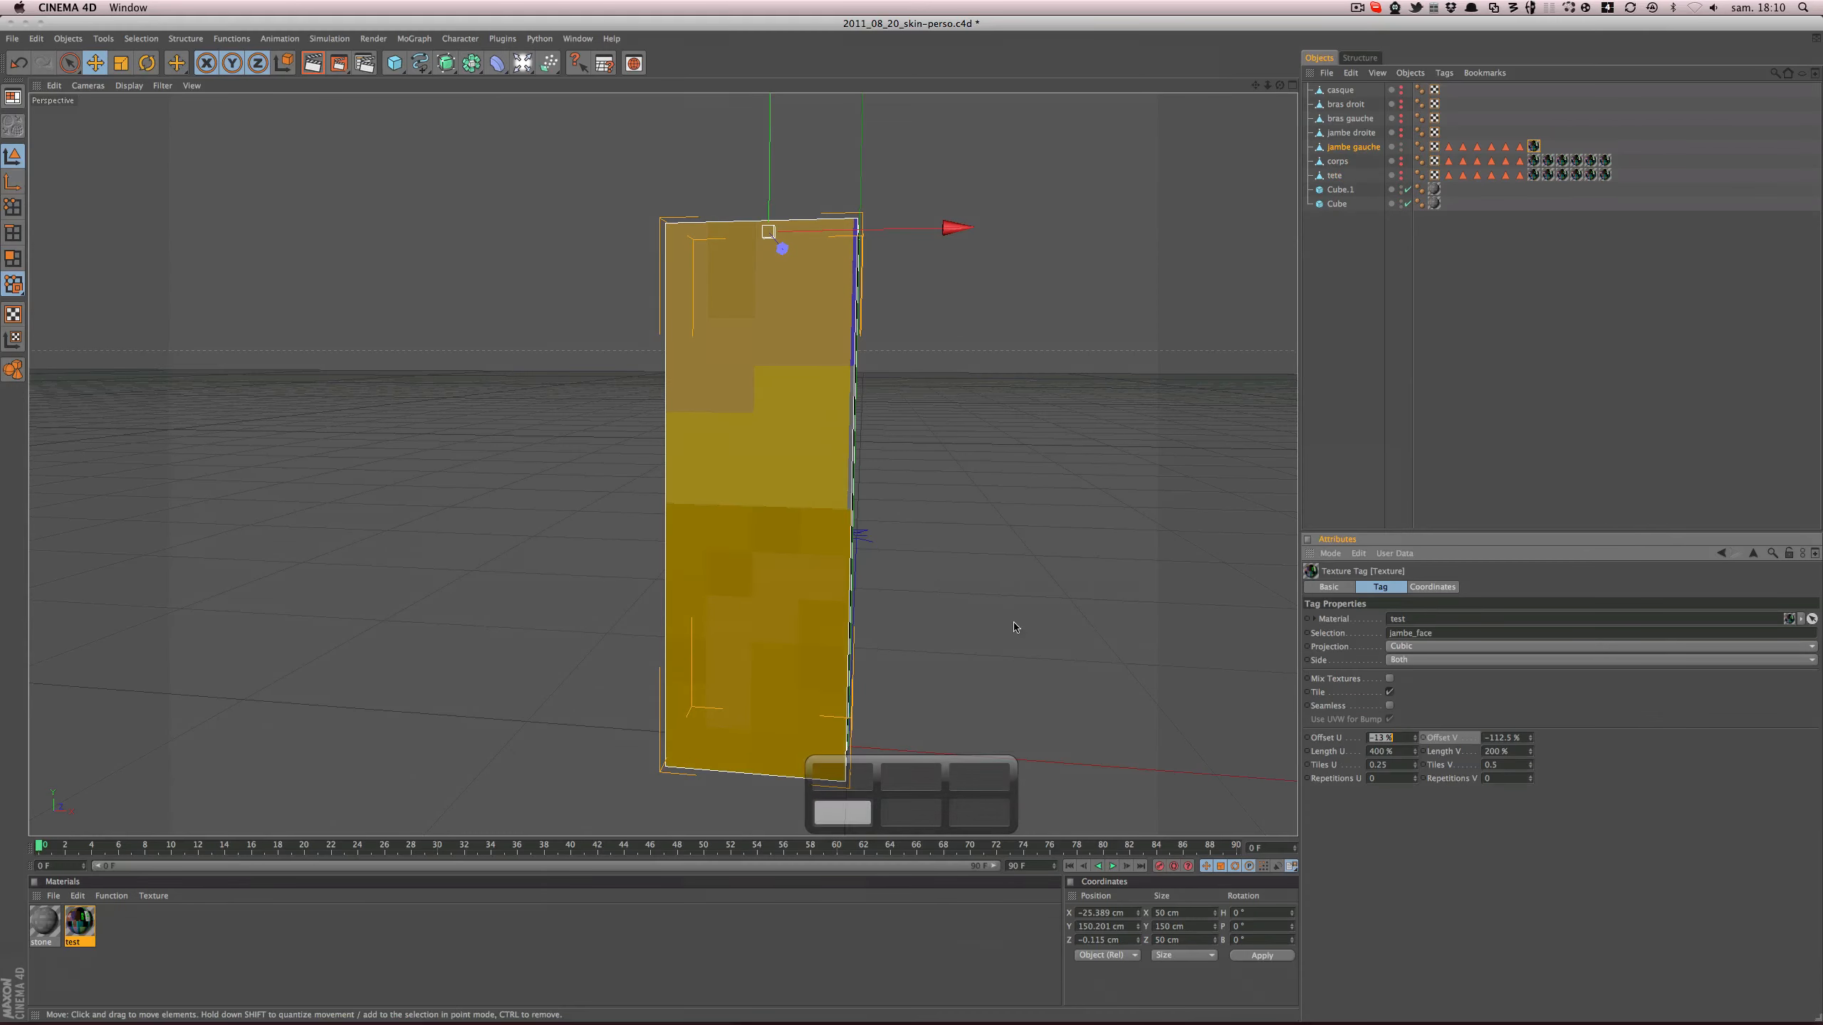
{"action": "left_click_drag", "start_coordinate": [1530, 738], "coordinate": [1400, 741]}
{"action": "key", "text": "super+z"}
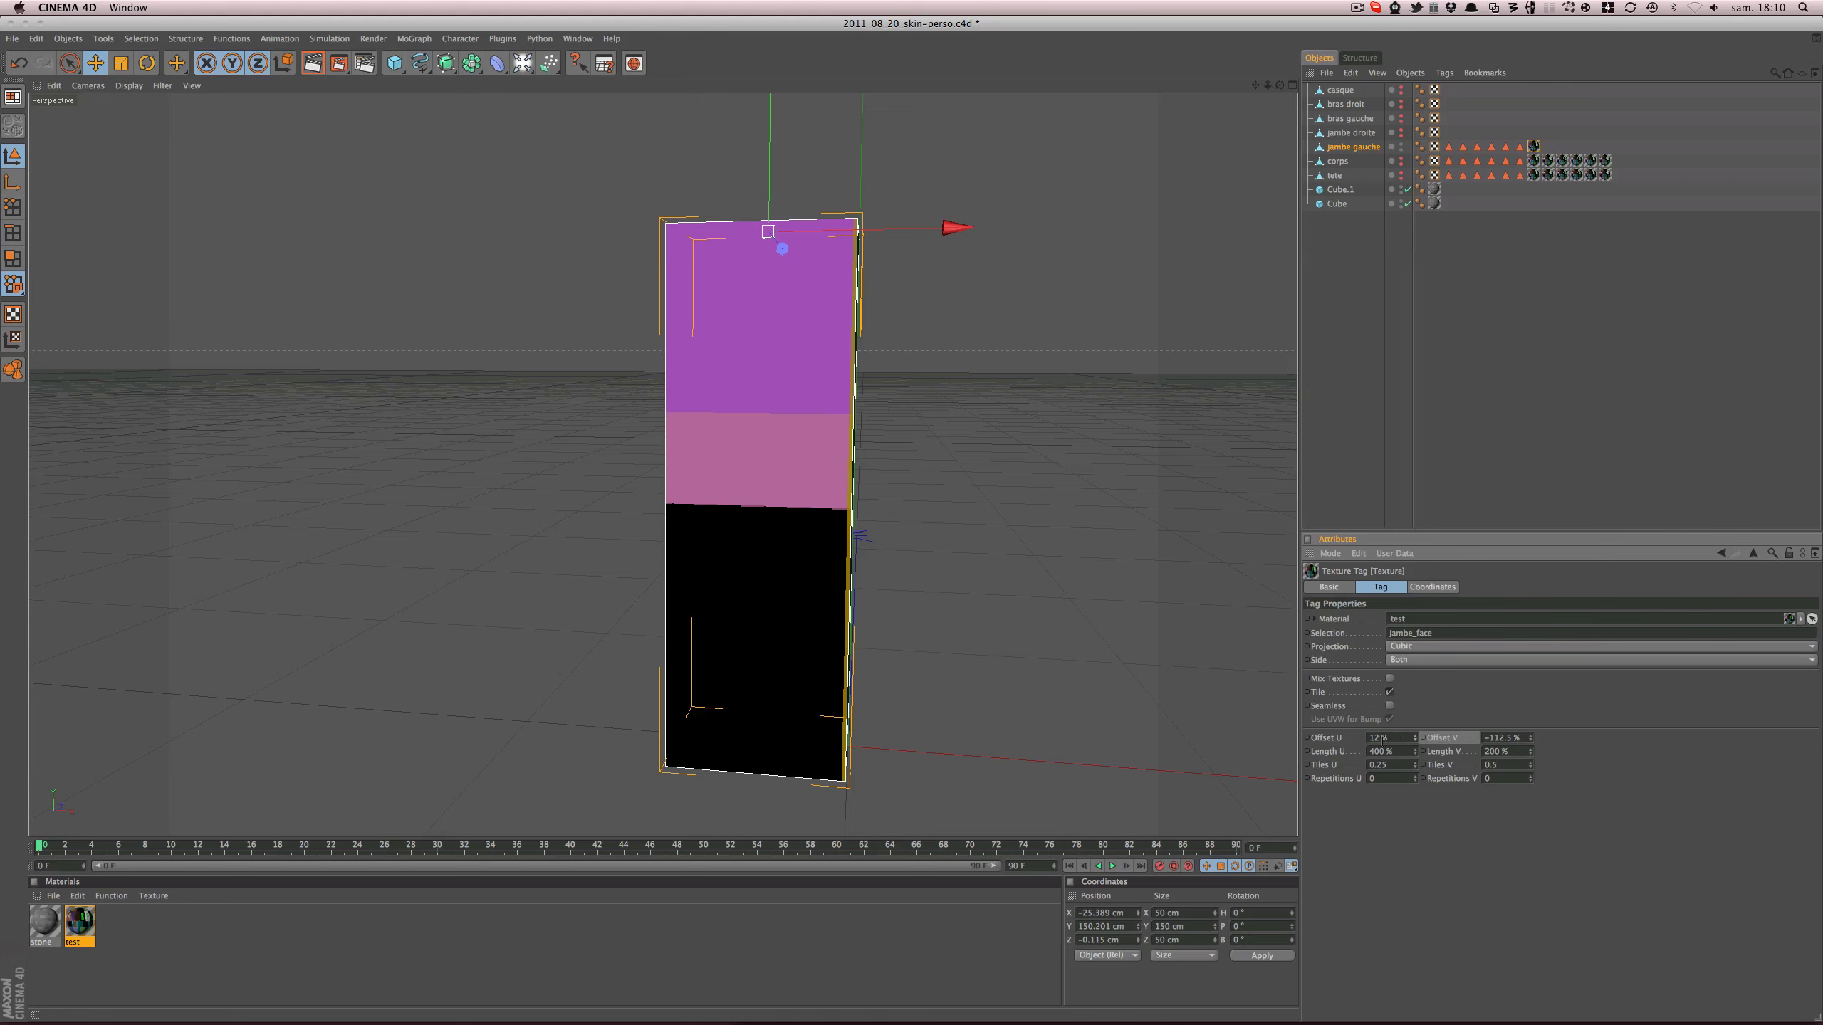
{"action": "type", "text": ".5"}
{"action": "key", "text": "Return"}
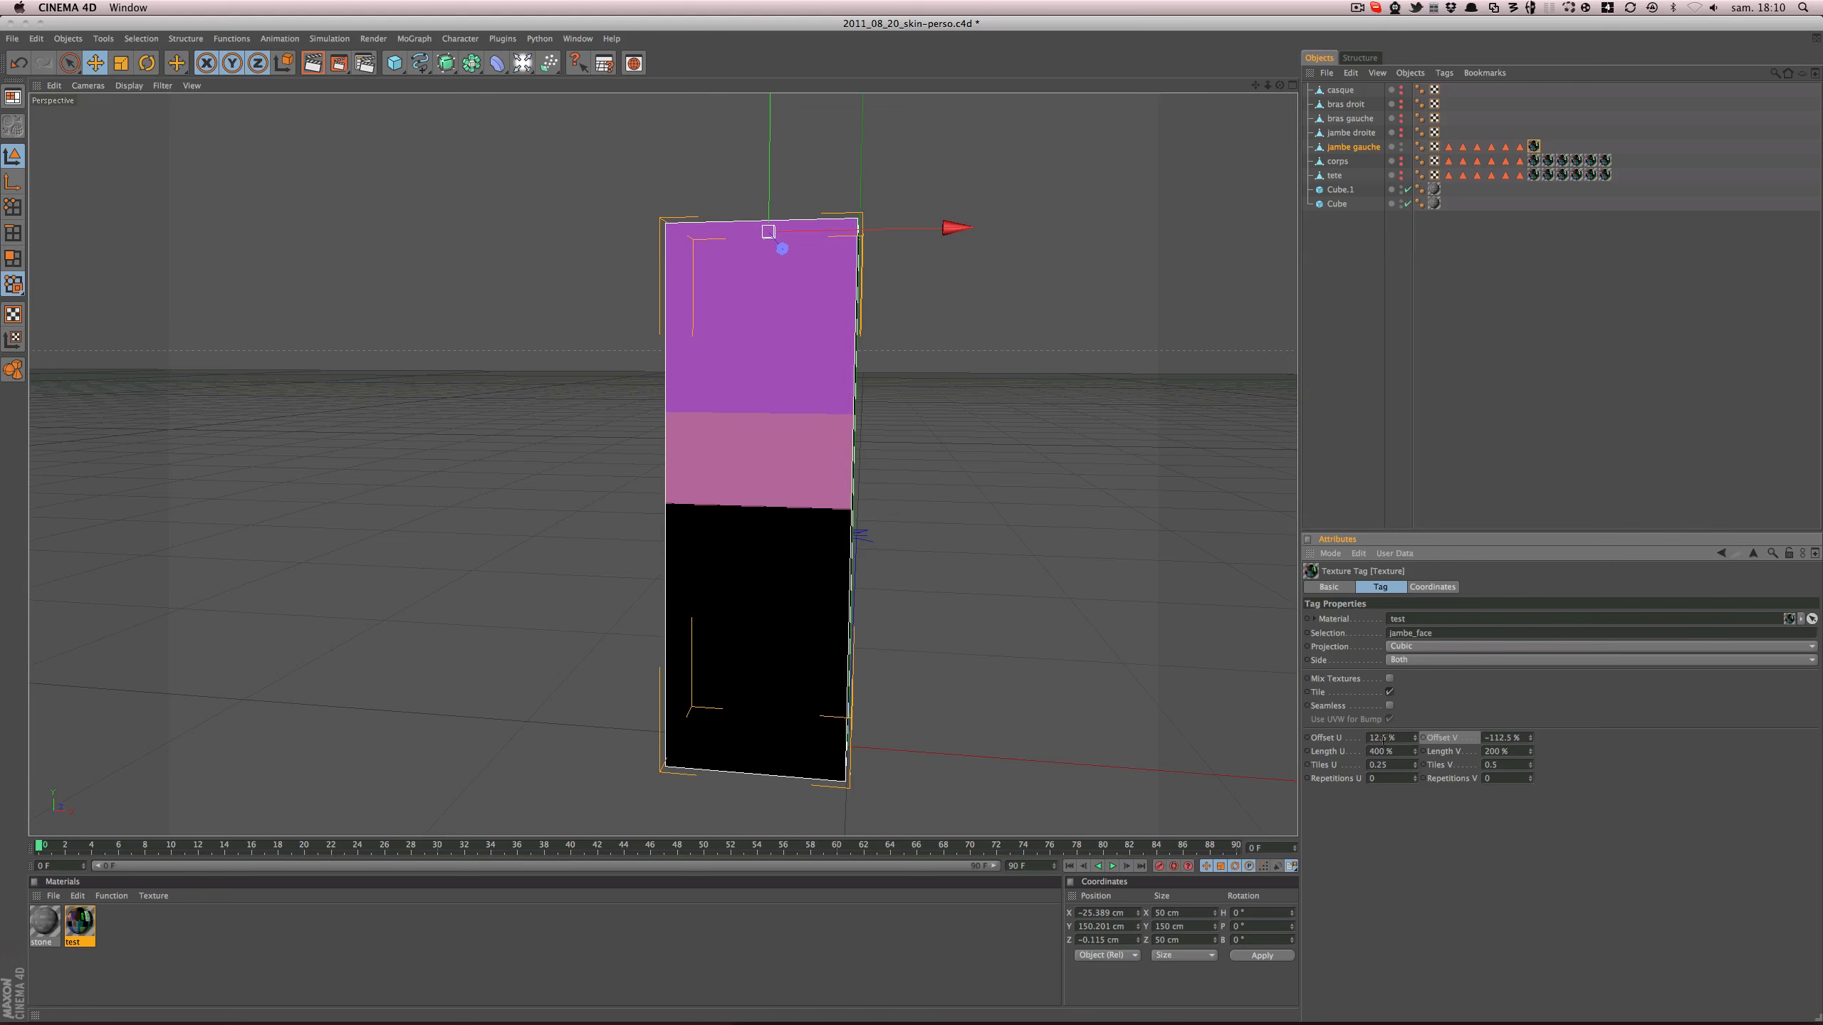
{"action": "left_click_drag", "start_coordinate": [1528, 737], "coordinate": [1549, 738]}
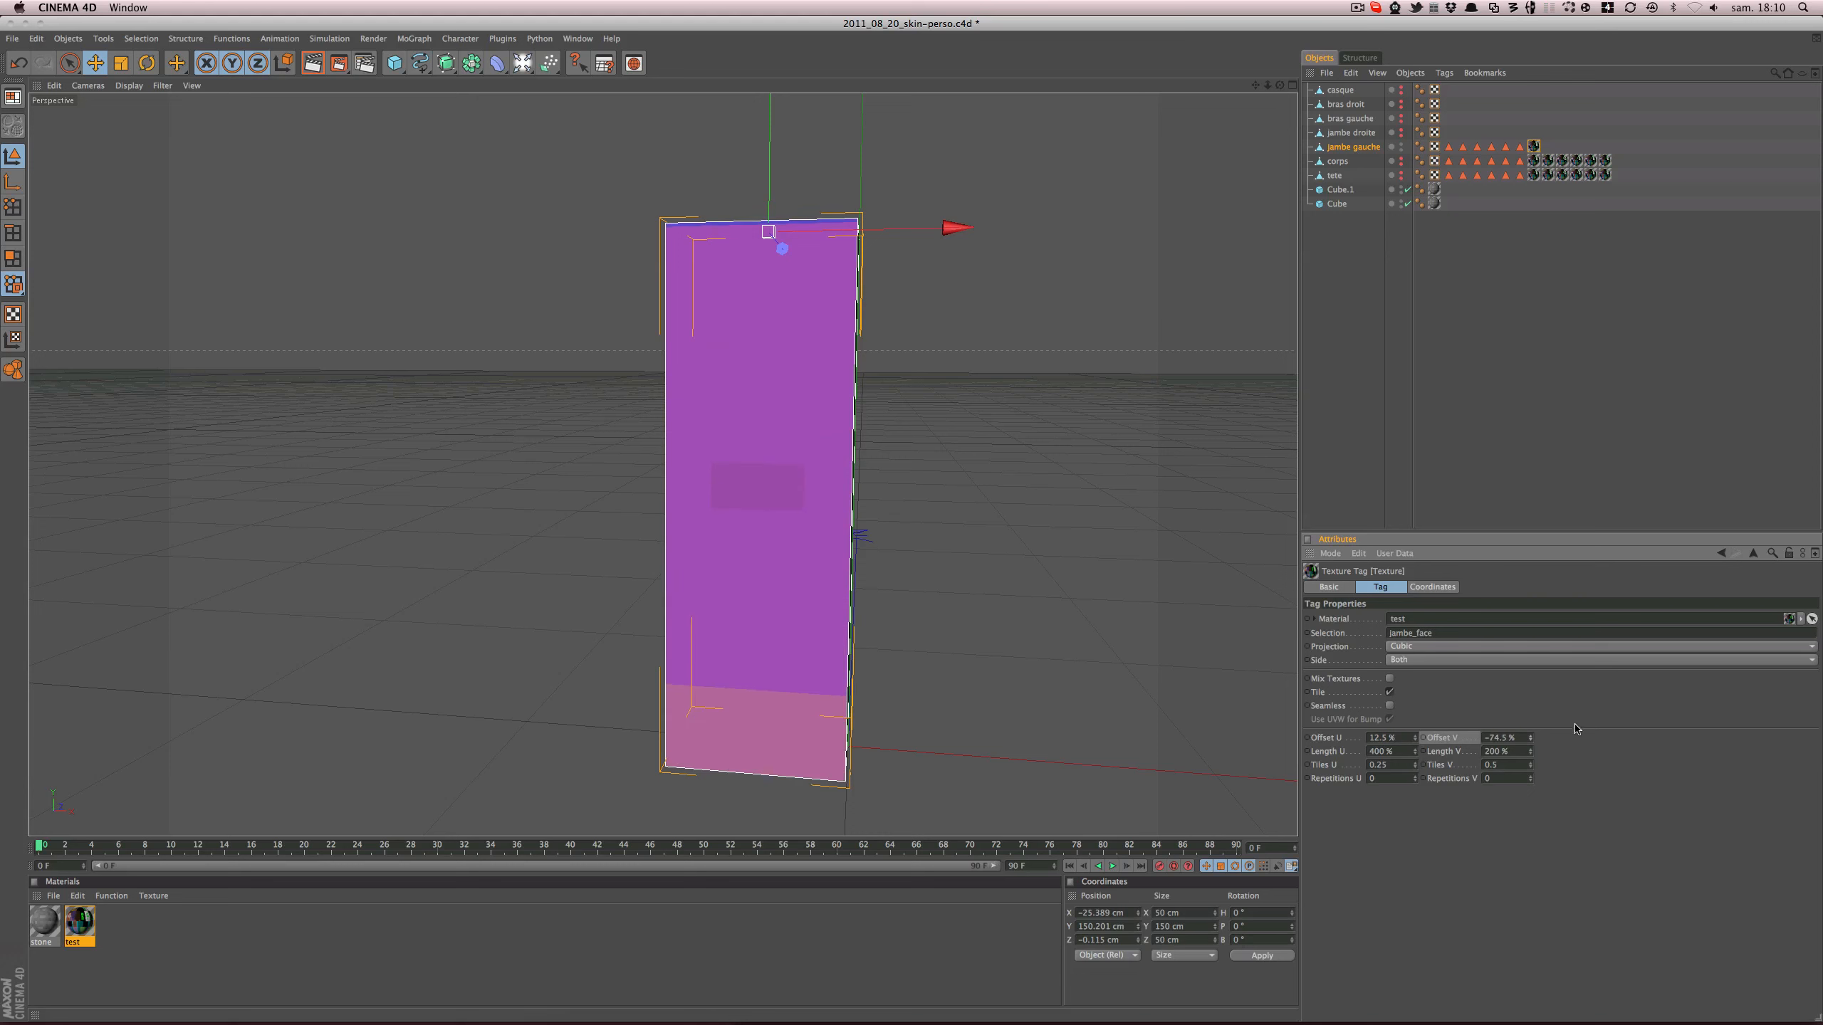
{"action": "left_click", "coordinate": [1530, 741]}
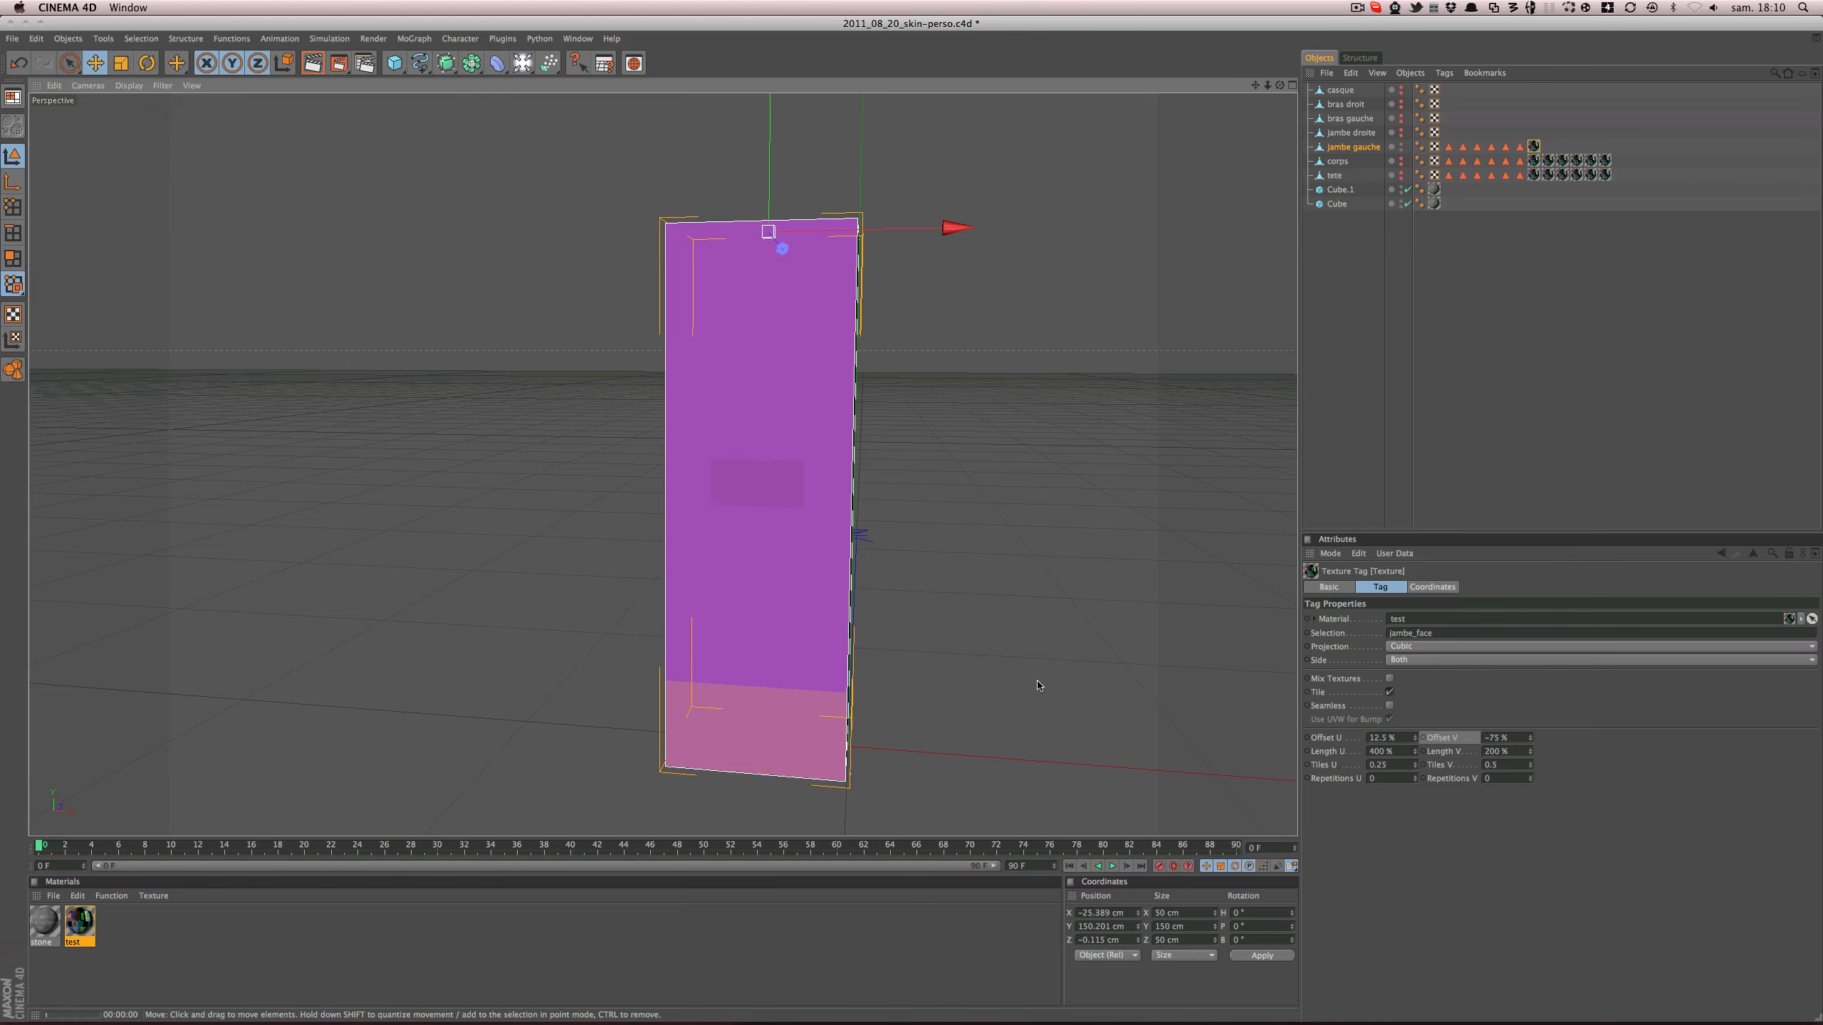
{"action": "key", "text": "ctrl+r"}
- Duplicate the texture tag on jambe gauche, limit the copy to jambe_top, and check the leg's top area in the Fireworks skin map
{"action": "left_click_drag", "start_coordinate": [928, 651], "coordinate": [750, 642], "text": "alt"}
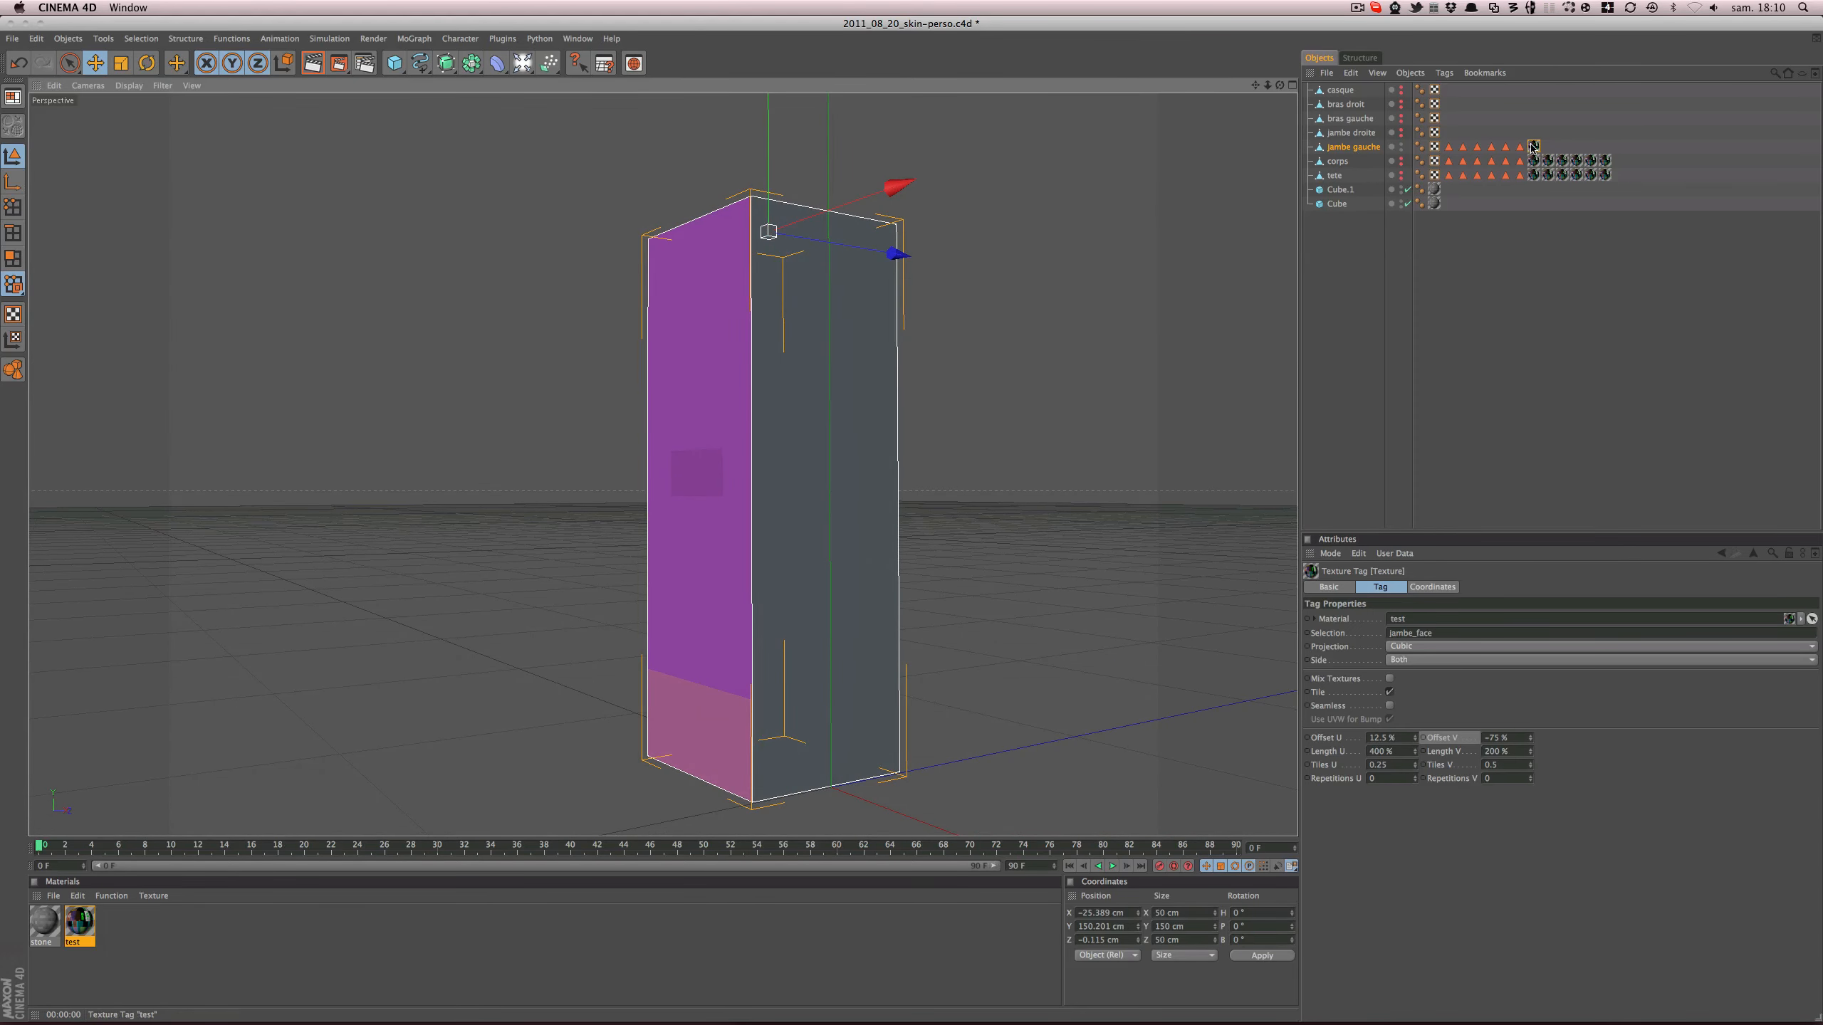
{"action": "left_click_drag", "start_coordinate": [1534, 148], "coordinate": [1467, 636], "text": "ctrl"}
{"action": "left_click_drag", "start_coordinate": [940, 545], "coordinate": [993, 689], "text": "alt"}
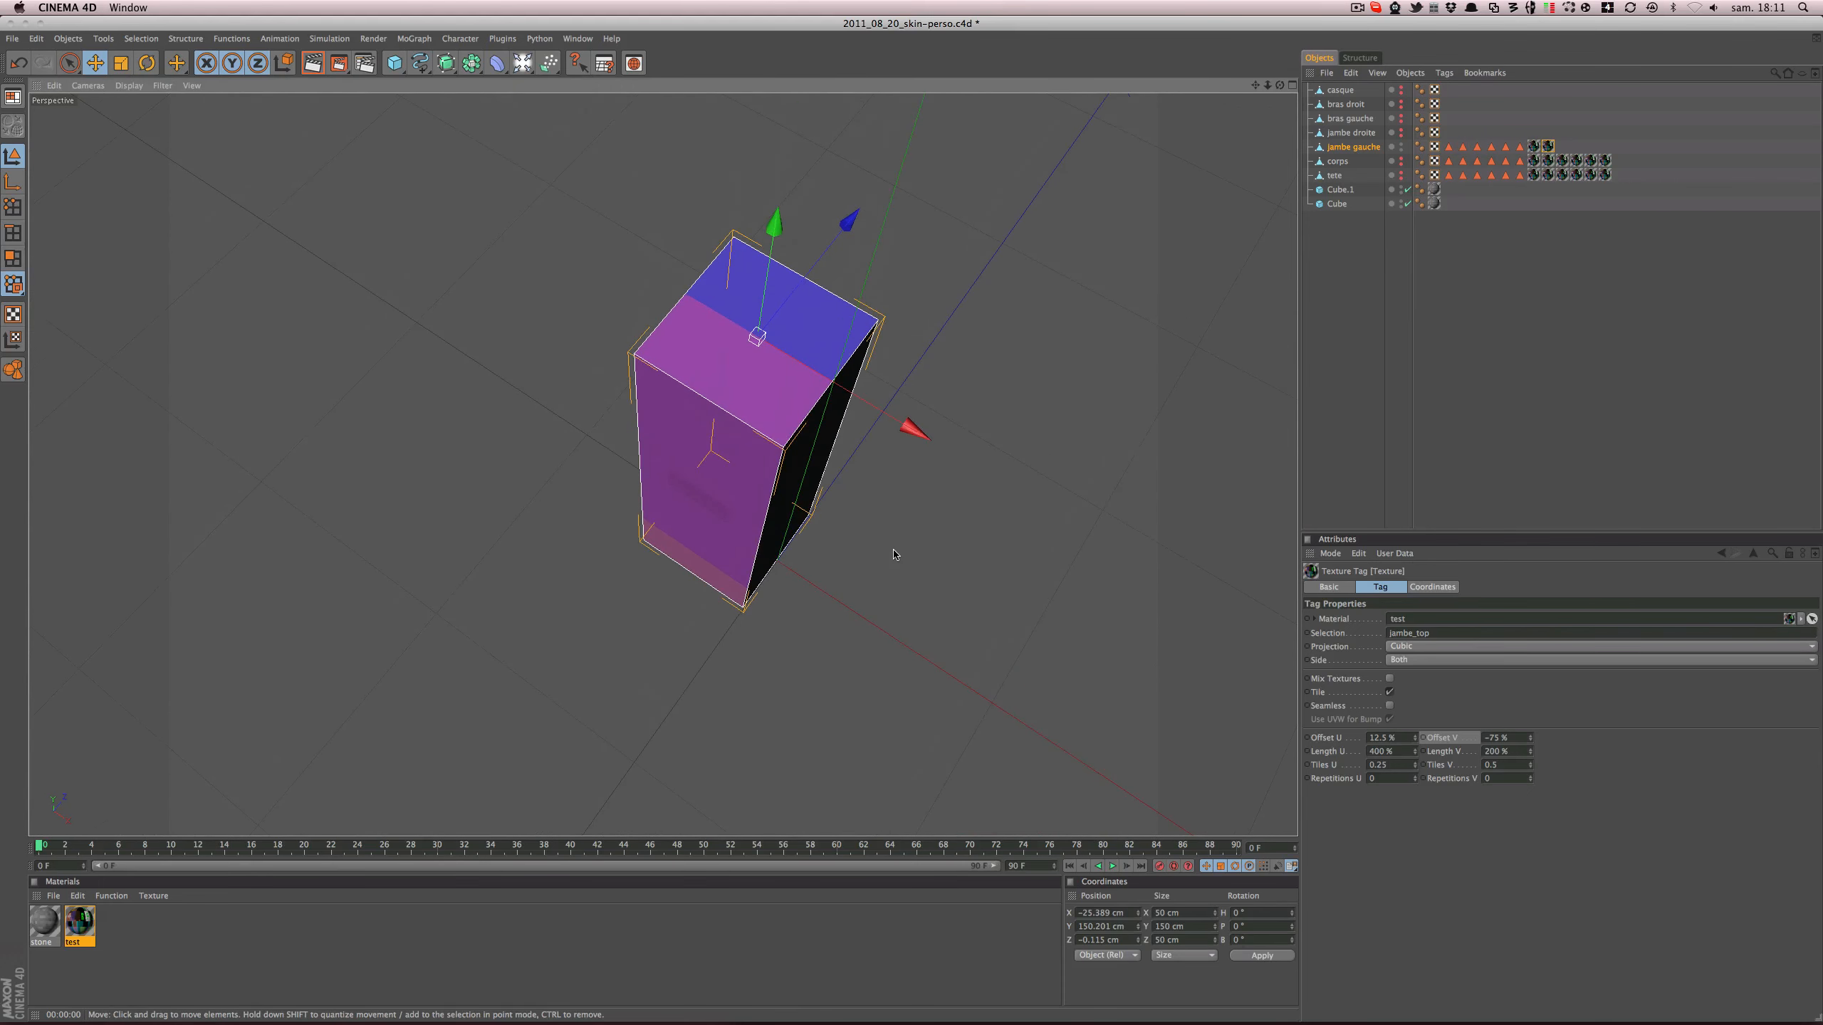
{"action": "key", "text": "super+Tab"}
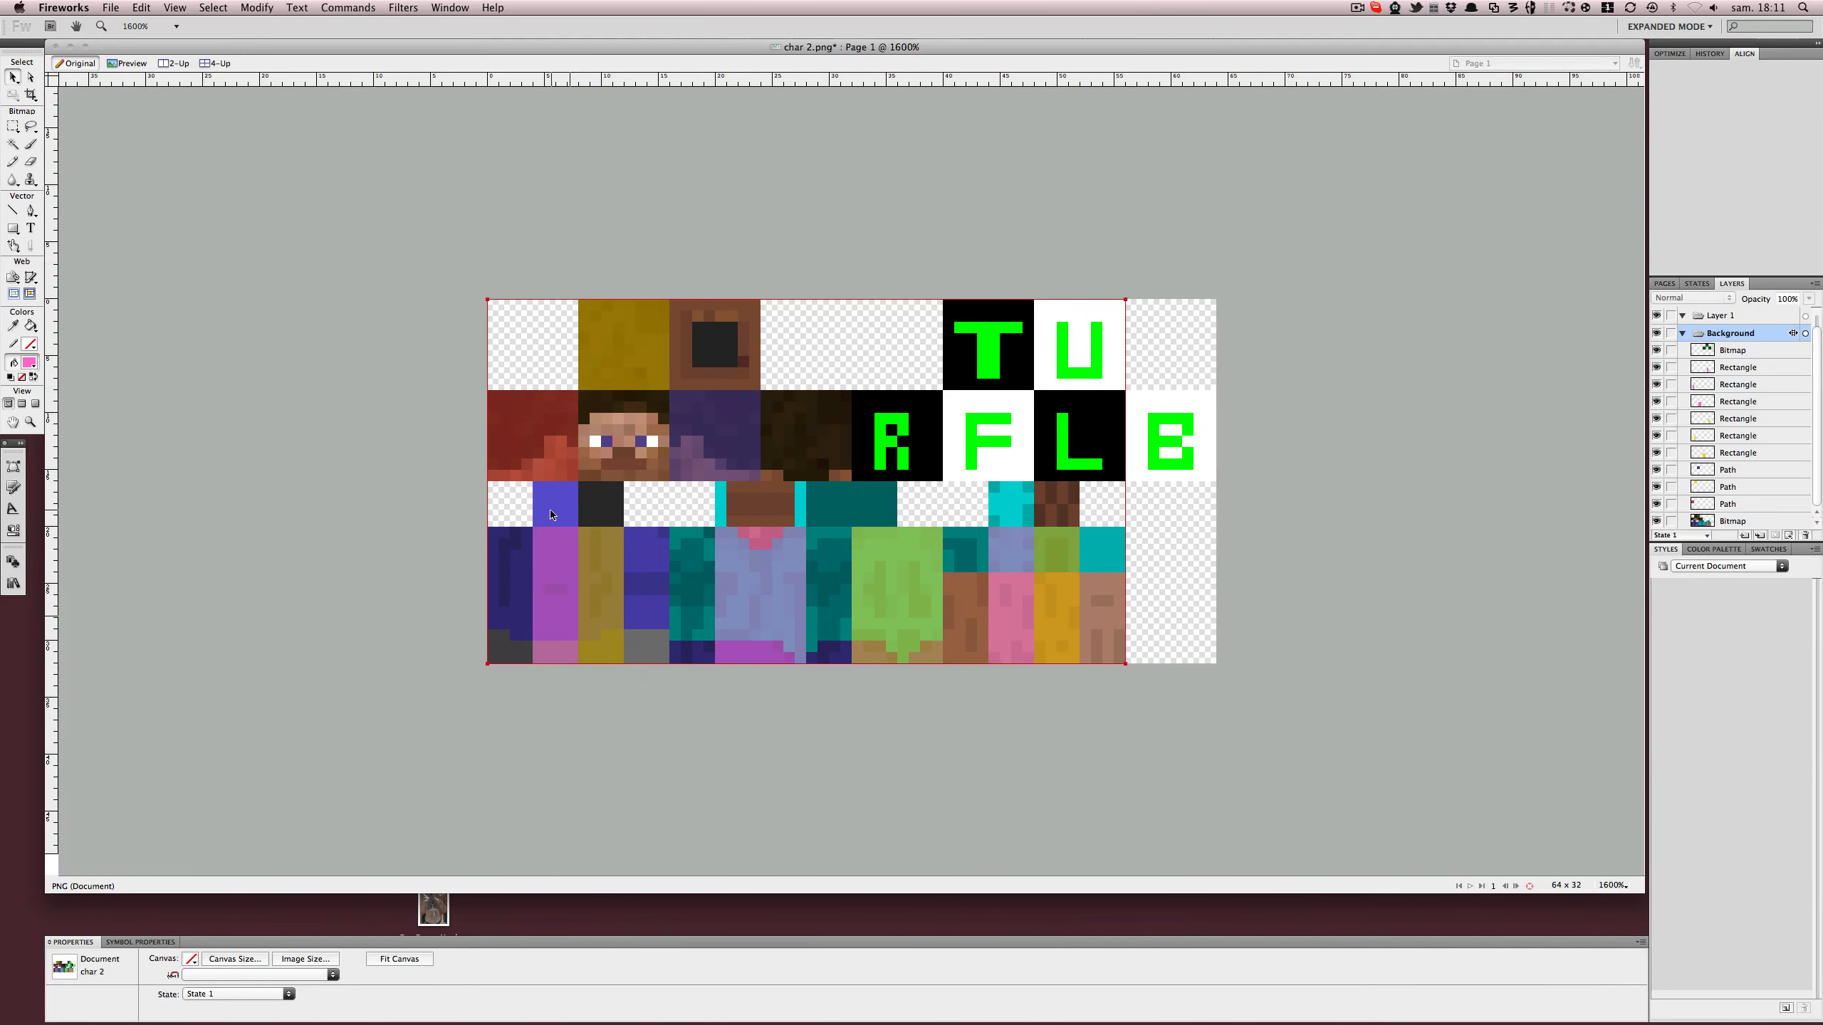
{"action": "key", "text": "super+Tab"}
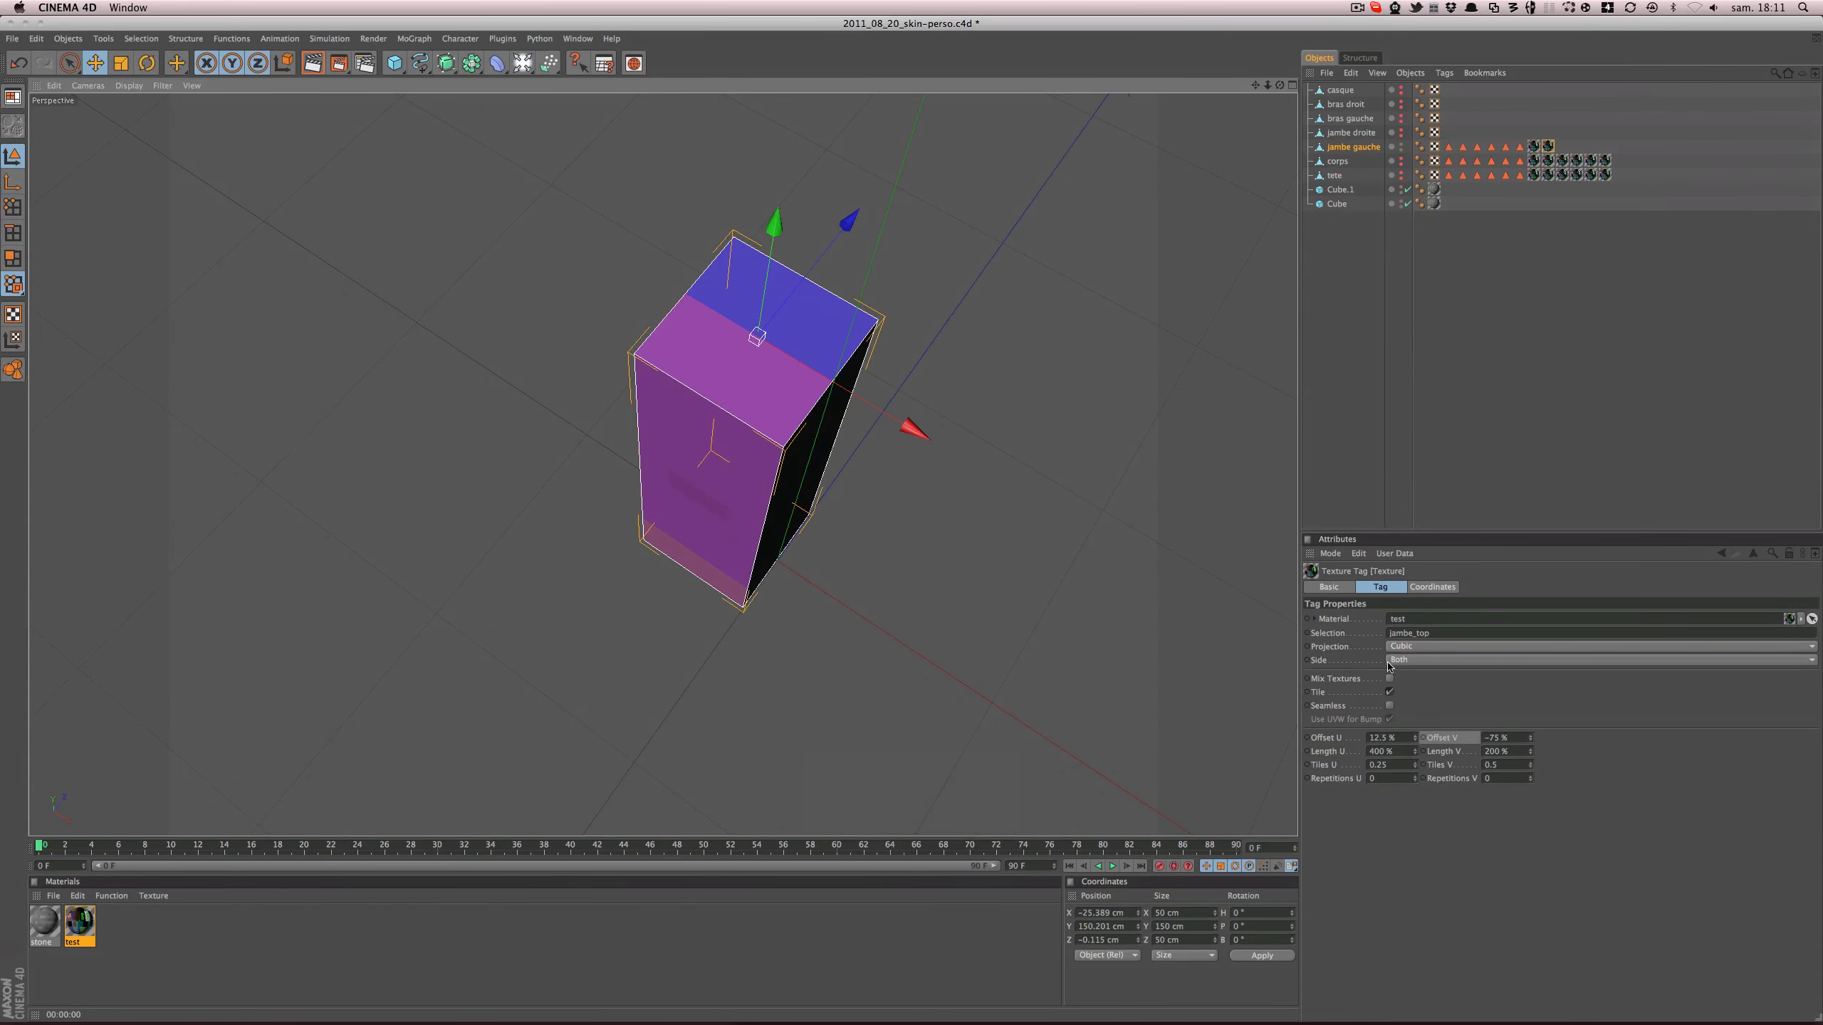
- Set the jambe_top texture tag's Offset V to -62.5 %, render the view, and save the scene
{"action": "left_click_drag", "start_coordinate": [1529, 739], "coordinate": [1529, 729]}
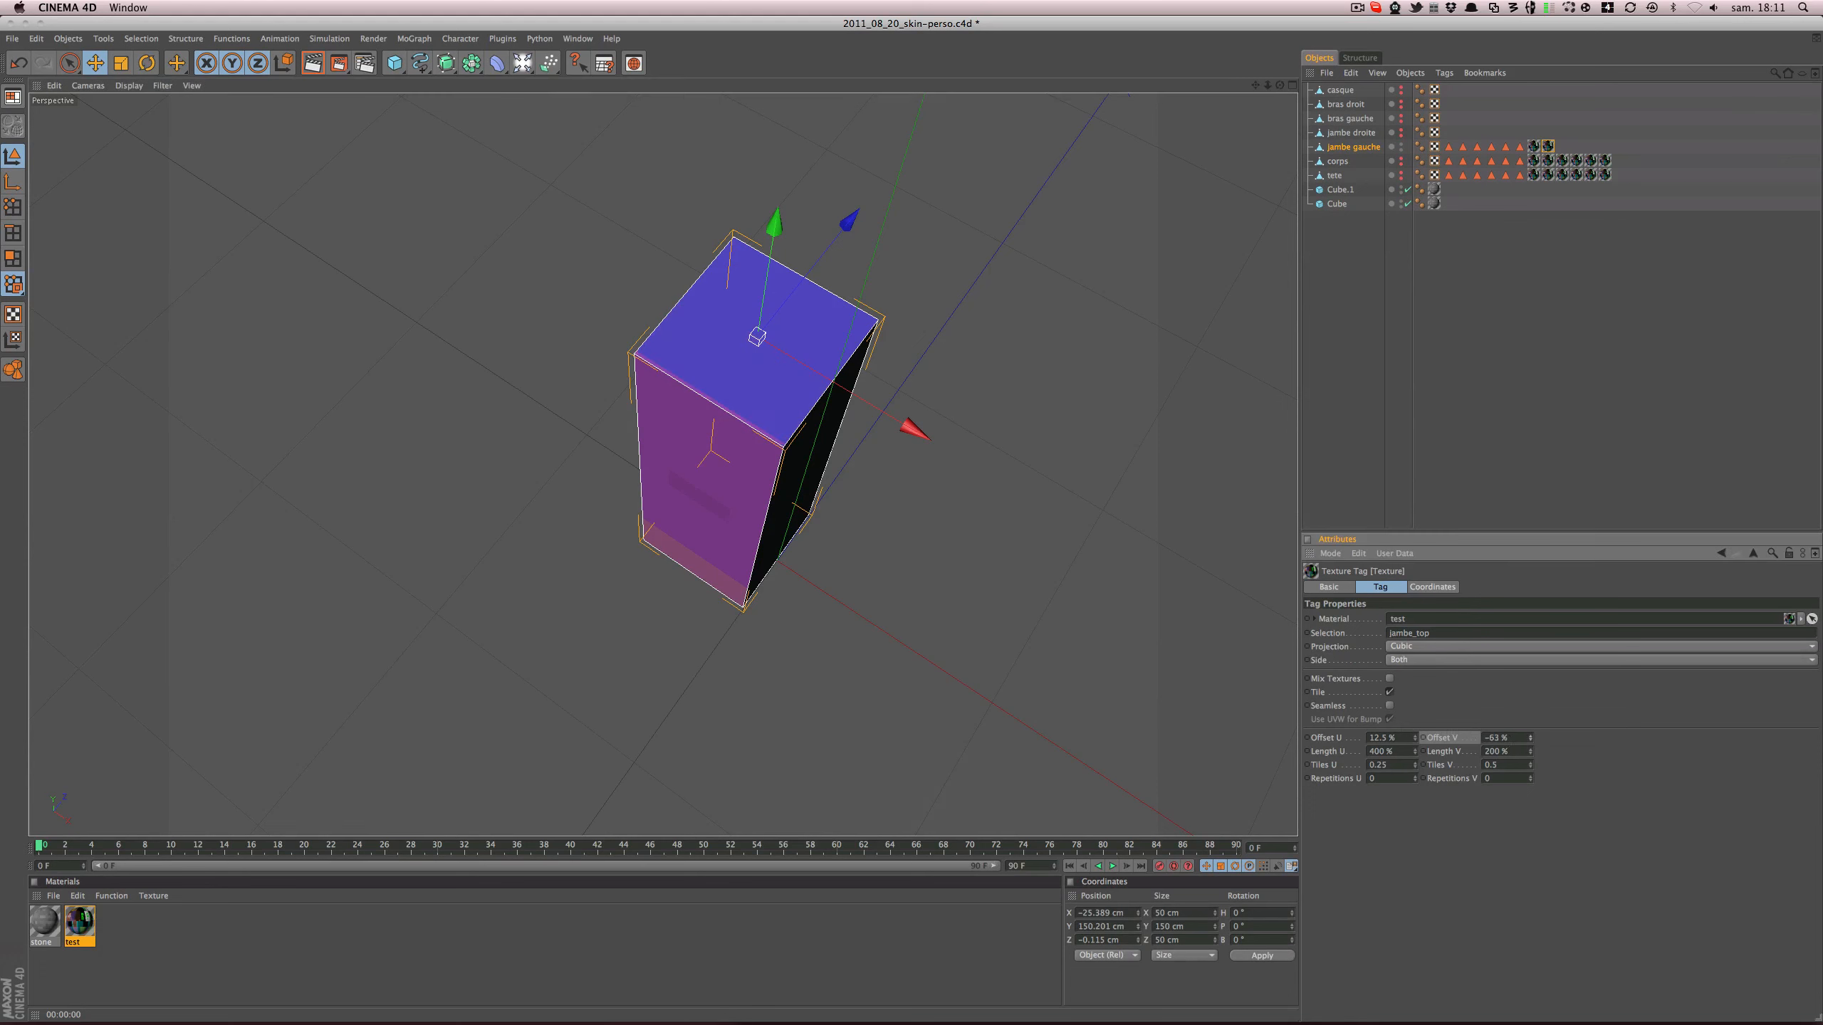
{"action": "left_click_drag", "start_coordinate": [1414, 739], "coordinate": [1414, 756]}
{"action": "key", "text": "super+Tab"}
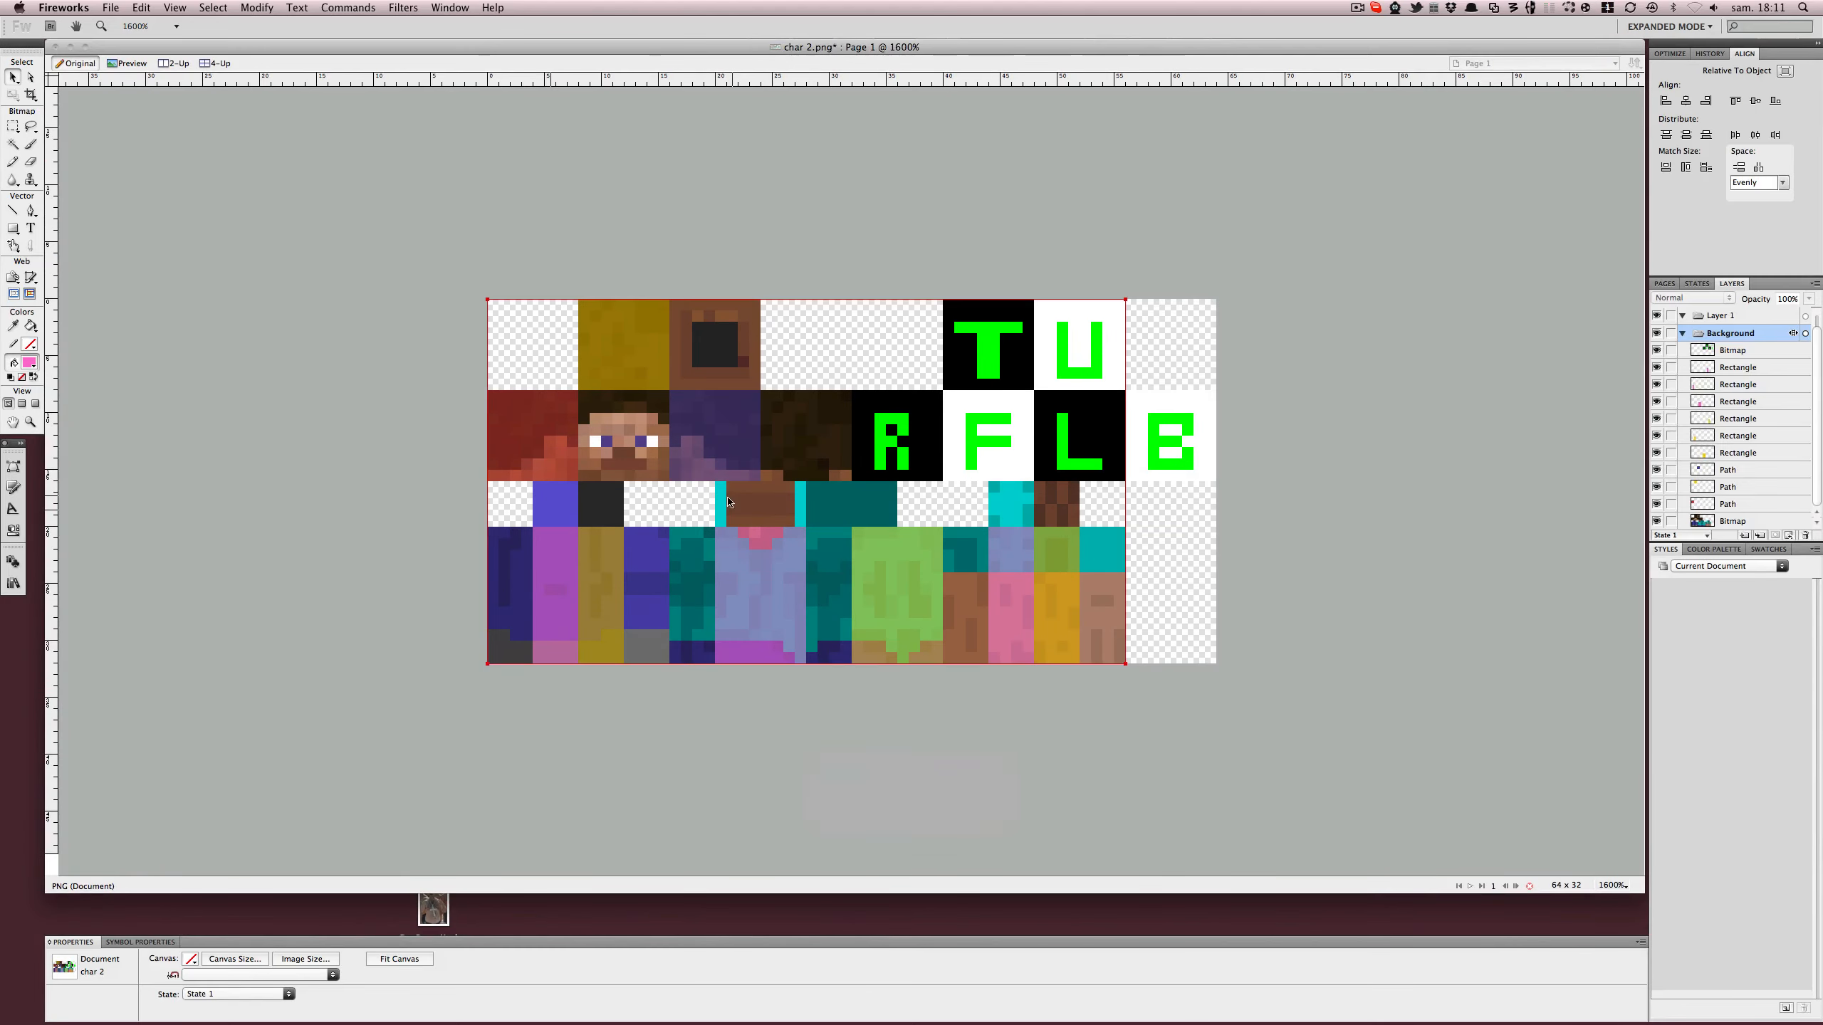
{"action": "key", "text": "super+Tab"}
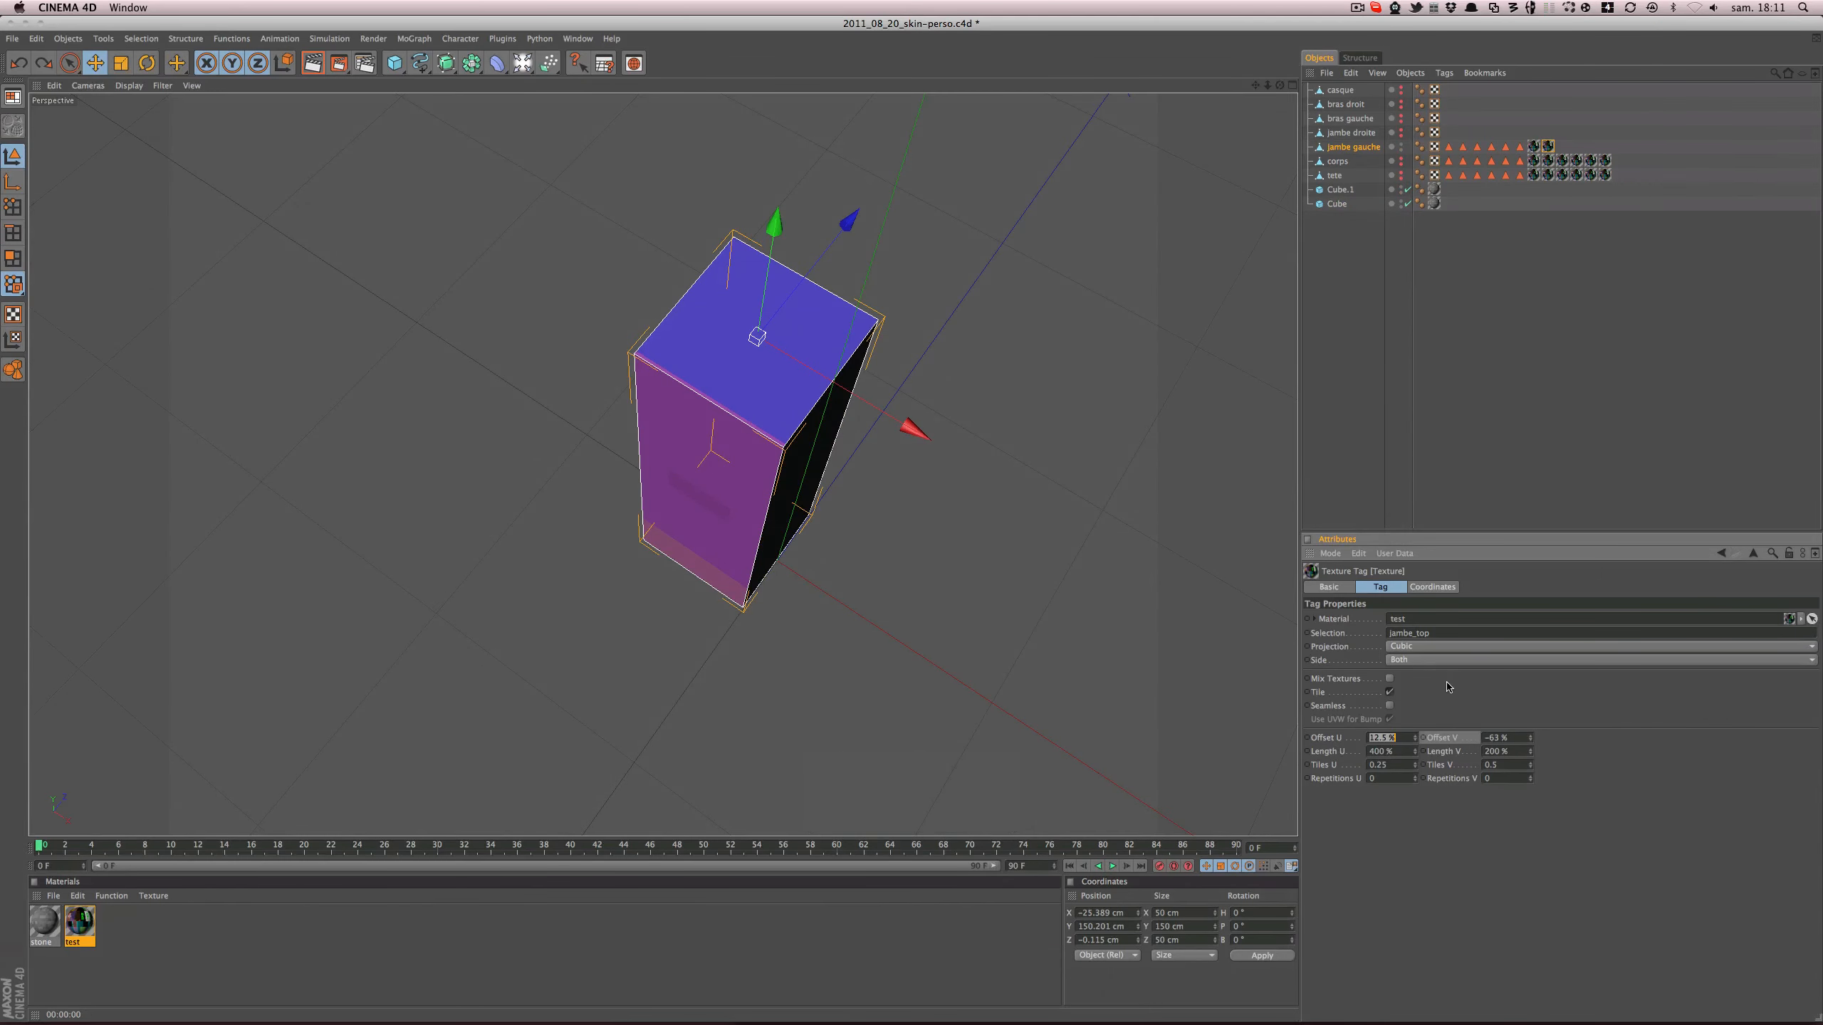
{"action": "key", "text": "Return"}
{"action": "left_click", "coordinate": [1529, 735]}
{"action": "key", "text": "super+r"}
{"action": "left_click_drag", "start_coordinate": [887, 499], "coordinate": [890, 459], "text": "alt"}
{"action": "middle_click_drag", "start_coordinate": [894, 494], "coordinate": [885, 454], "text": "alt"}
{"action": "key", "text": "super+s"}
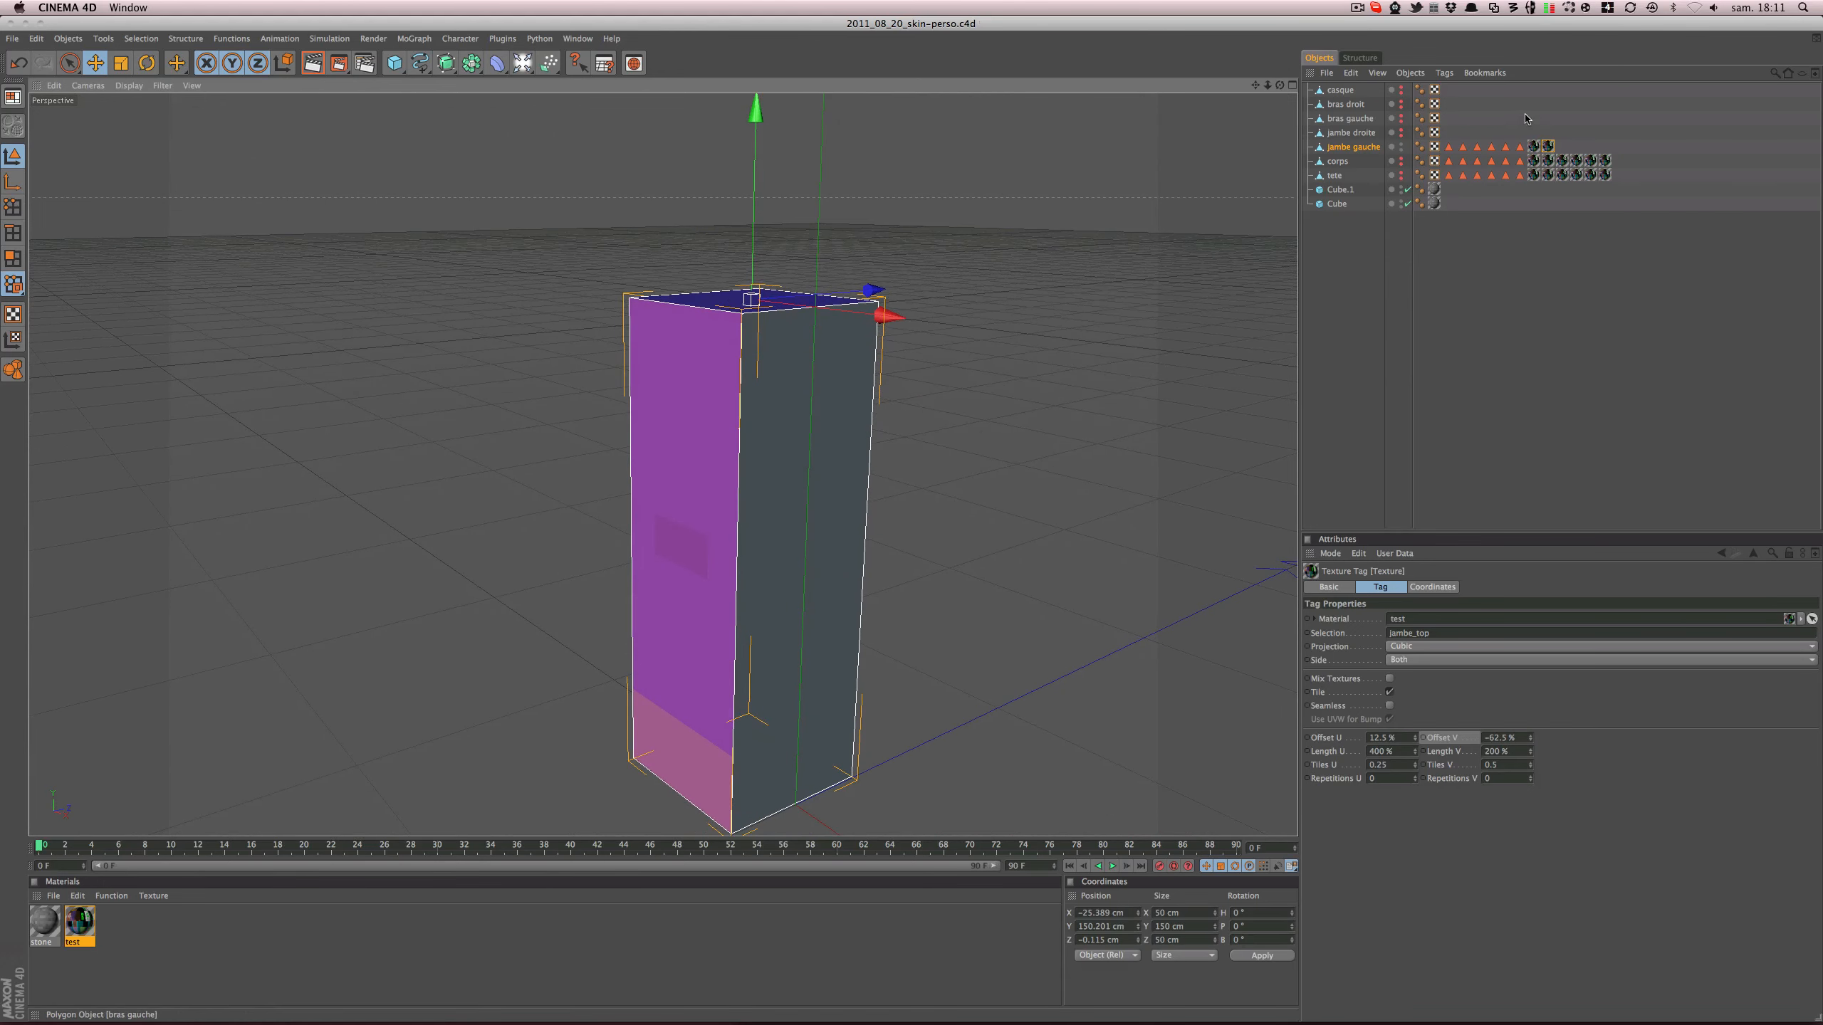
- Duplicate the jambe_top texture tag, limit the copy to jambe_gauche, and check the leg's side area in the Fireworks skin map
{"action": "left_click_drag", "start_coordinate": [1546, 146], "coordinate": [1456, 632], "text": "ctrl"}
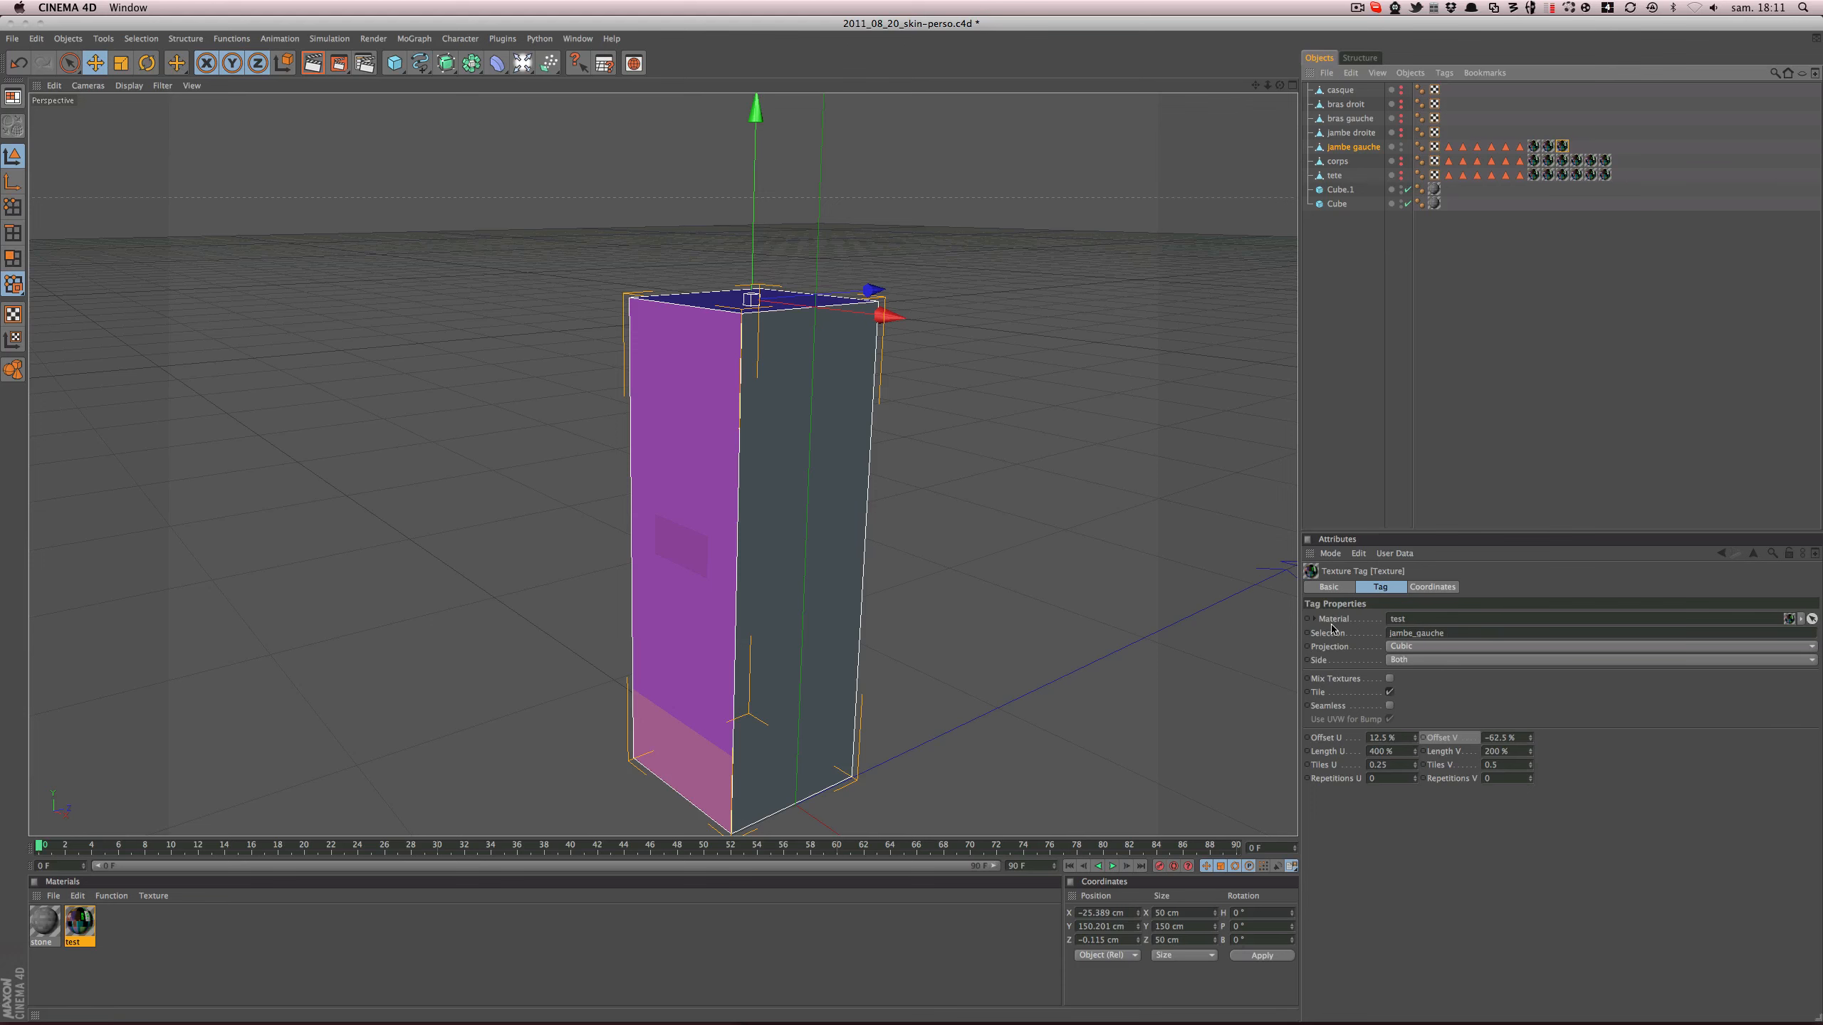
{"action": "left_click_drag", "start_coordinate": [1209, 395], "coordinate": [1406, 431], "text": "alt"}
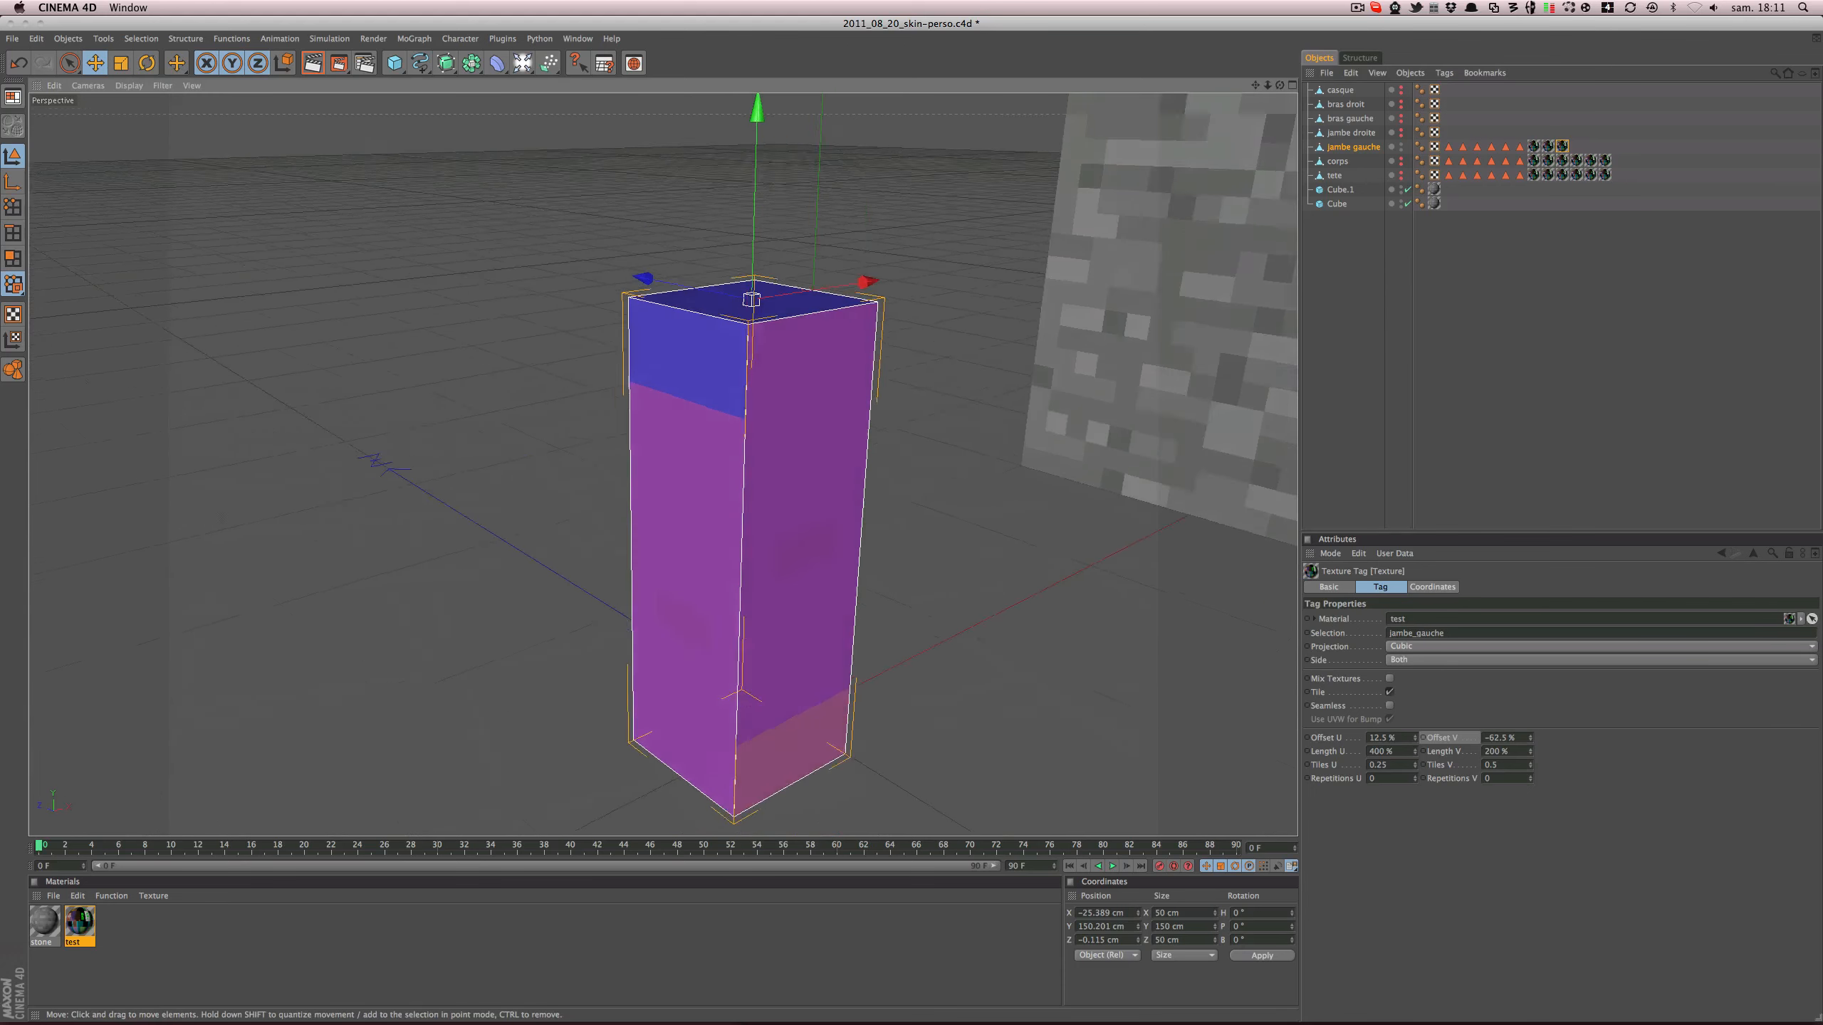
{"action": "left_click_drag", "start_coordinate": [1026, 513], "coordinate": [1074, 520], "text": "alt"}
{"action": "key", "text": "ctrl+Up"}
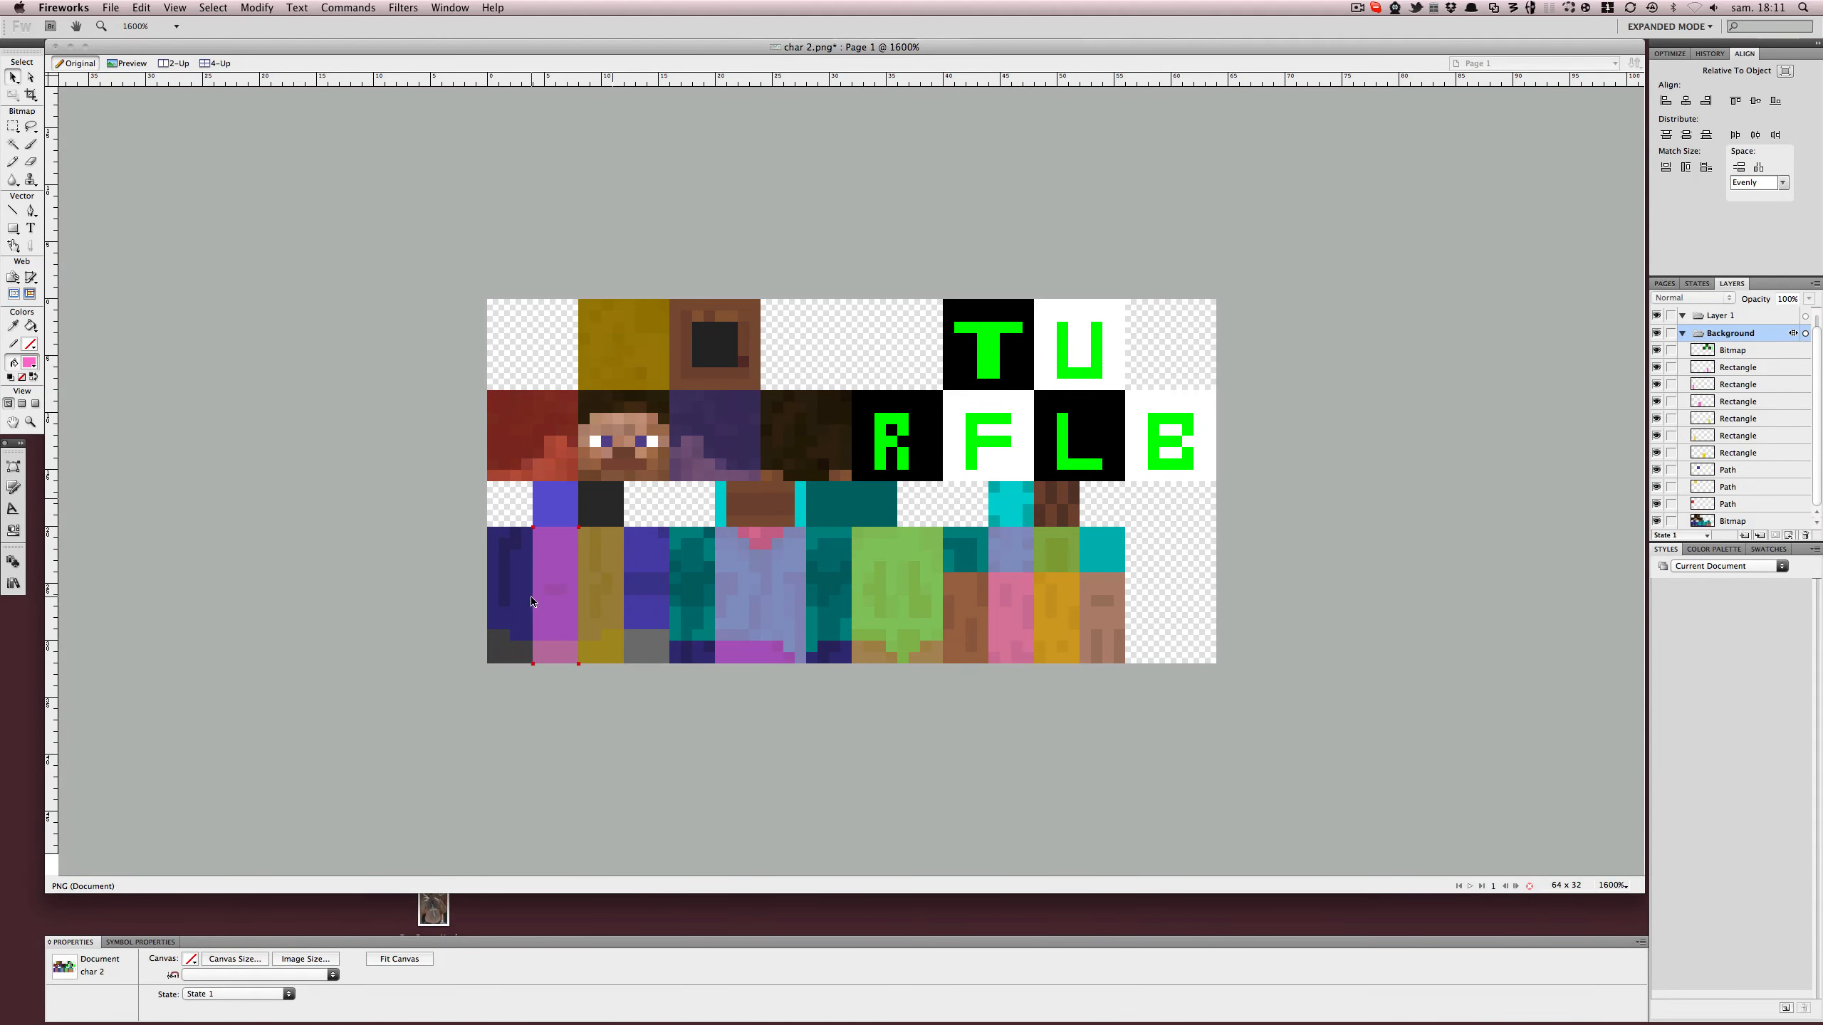
{"action": "key", "text": "ctrl+Down"}
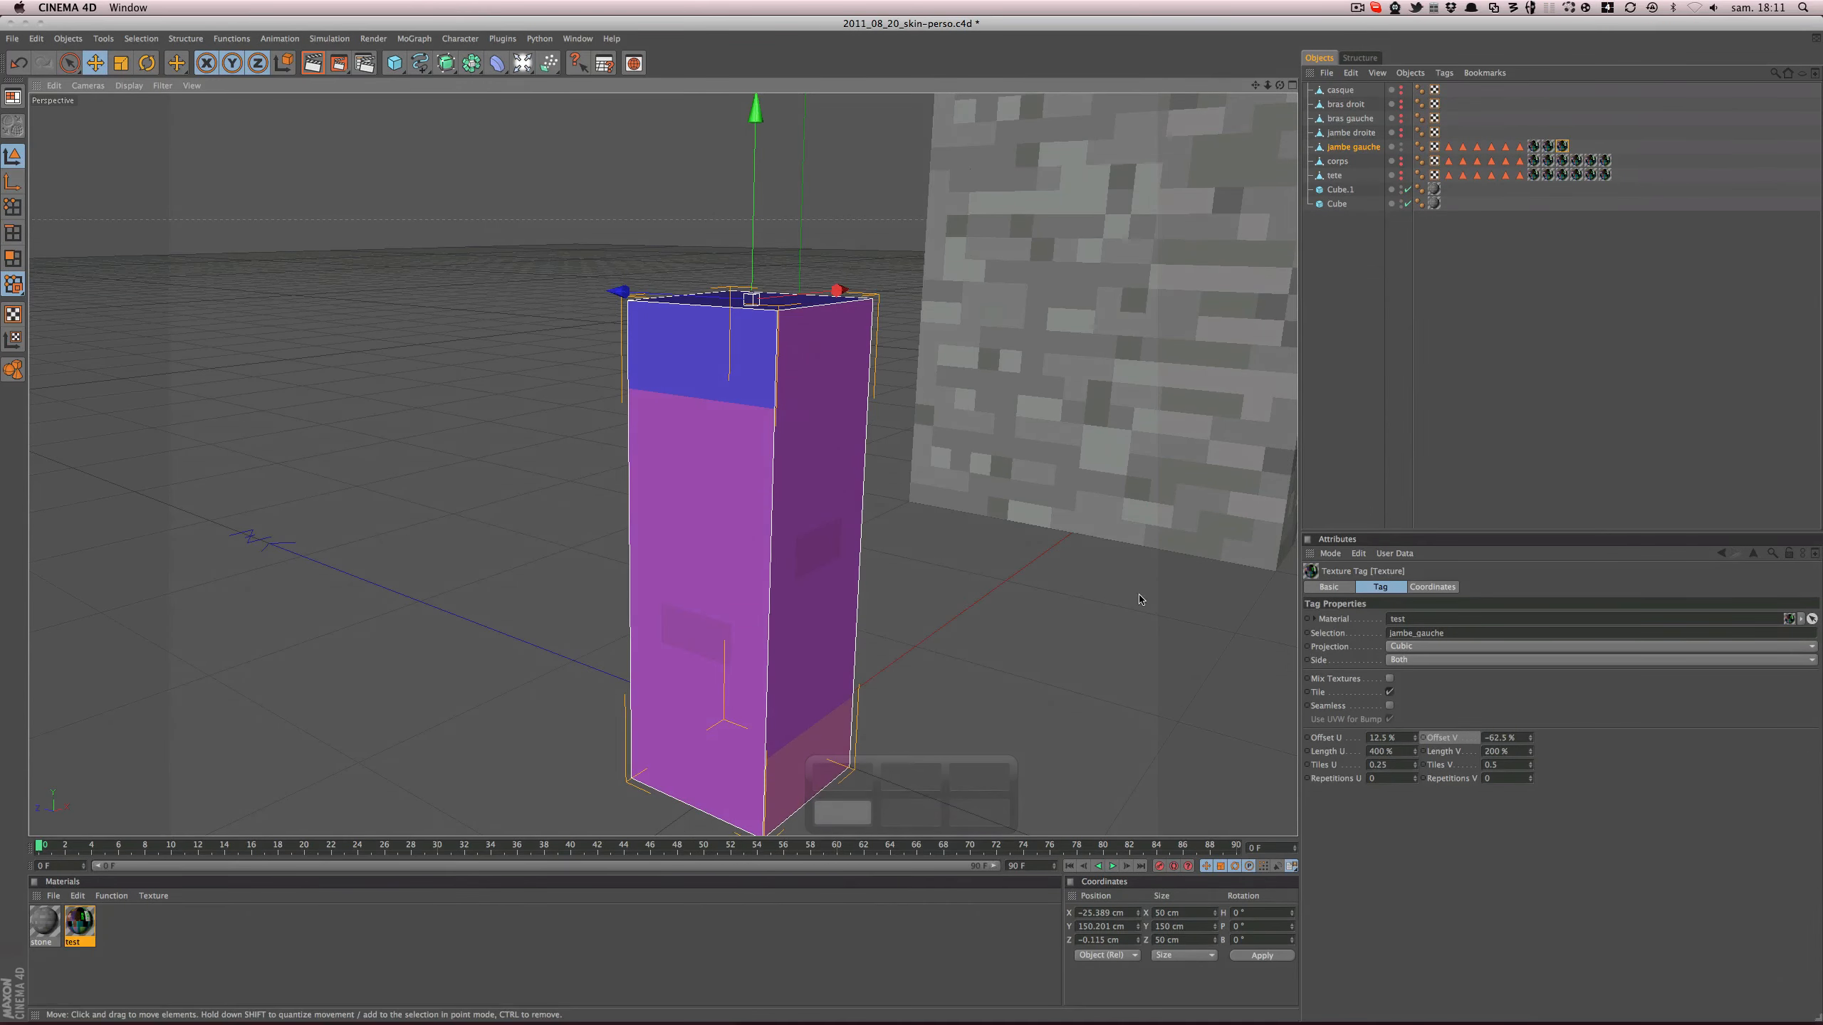
- Set the jambe_gauche texture tag's Offset U to 37.5 % and Offset V to -75 %, save the scene, and render the view
{"action": "left_click_drag", "start_coordinate": [1414, 737], "coordinate": [1443, 738]}
{"action": "left_click_drag", "start_coordinate": [1005, 531], "coordinate": [1052, 517], "text": "alt"}
{"action": "left_click_drag", "start_coordinate": [1529, 738], "coordinate": [1522, 737]}
{"action": "double_click", "coordinate": [1499, 737]}
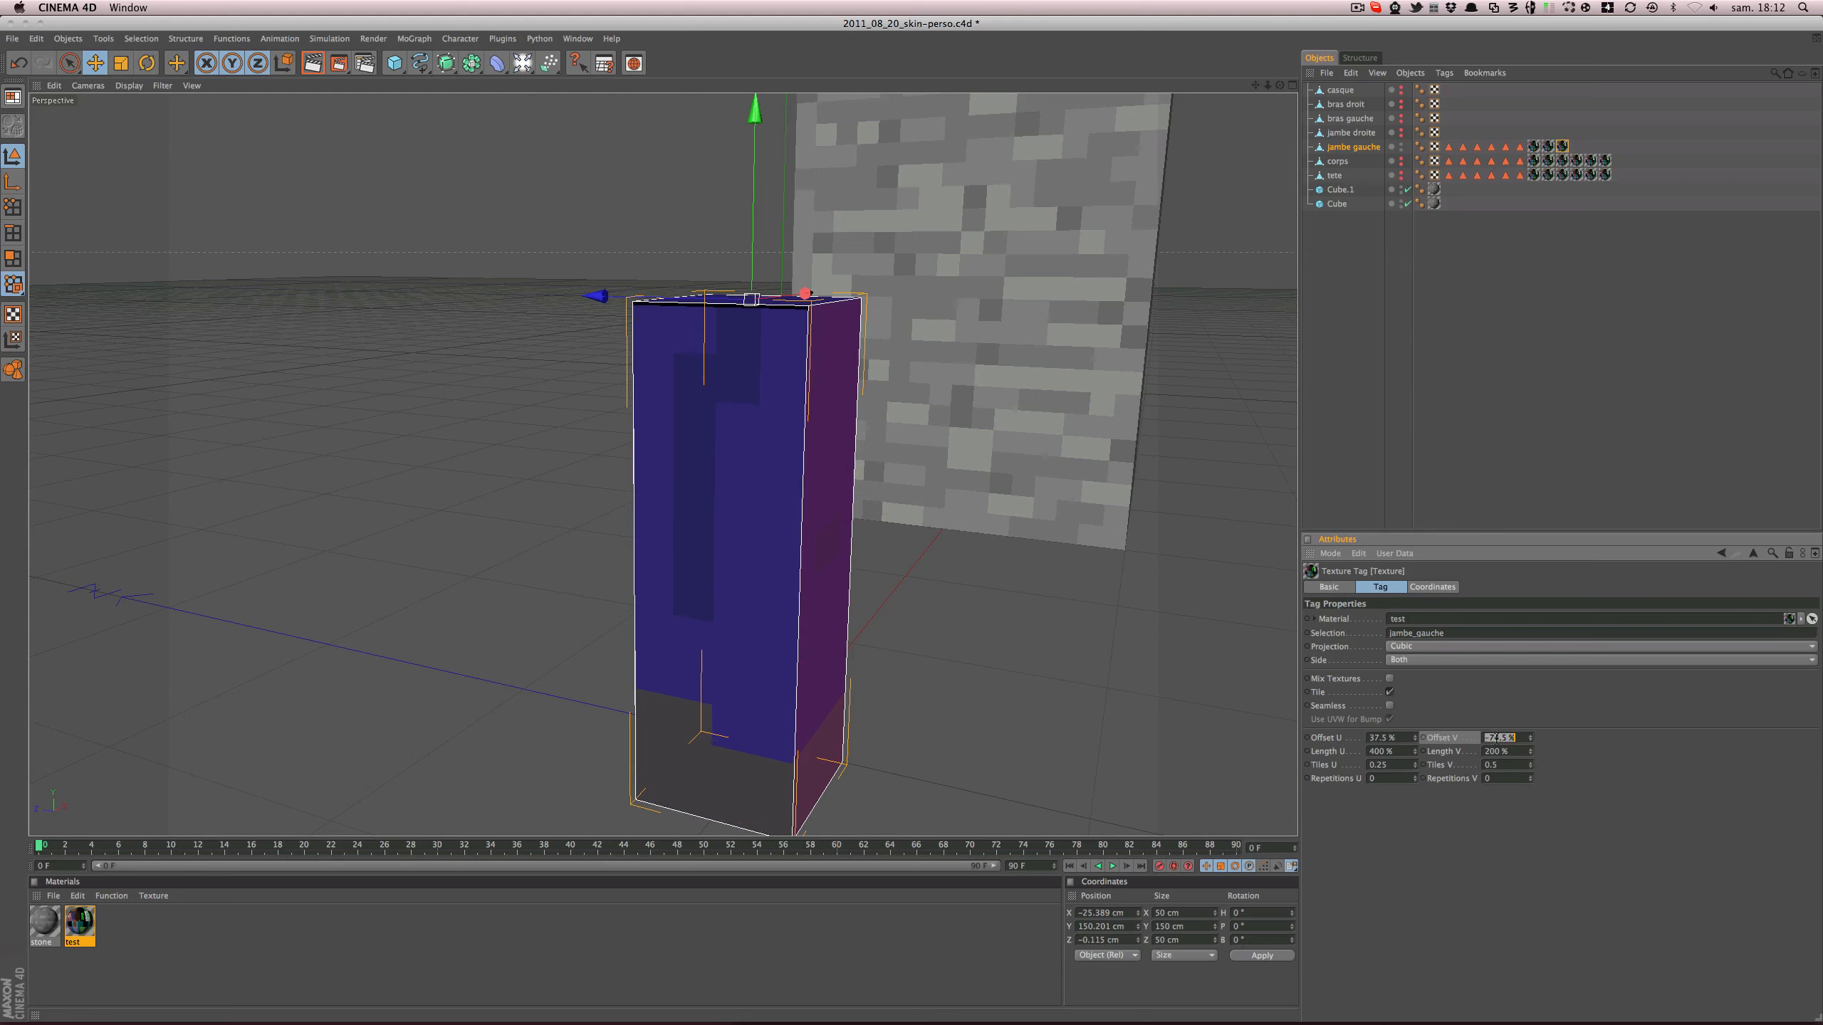
{"action": "type", "text": "-75"}
{"action": "key", "text": "Return"}
{"action": "left_click_drag", "start_coordinate": [923, 643], "coordinate": [675, 631], "text": "alt"}
{"action": "key", "text": "super+s"}
{"action": "key", "text": "super+r"}
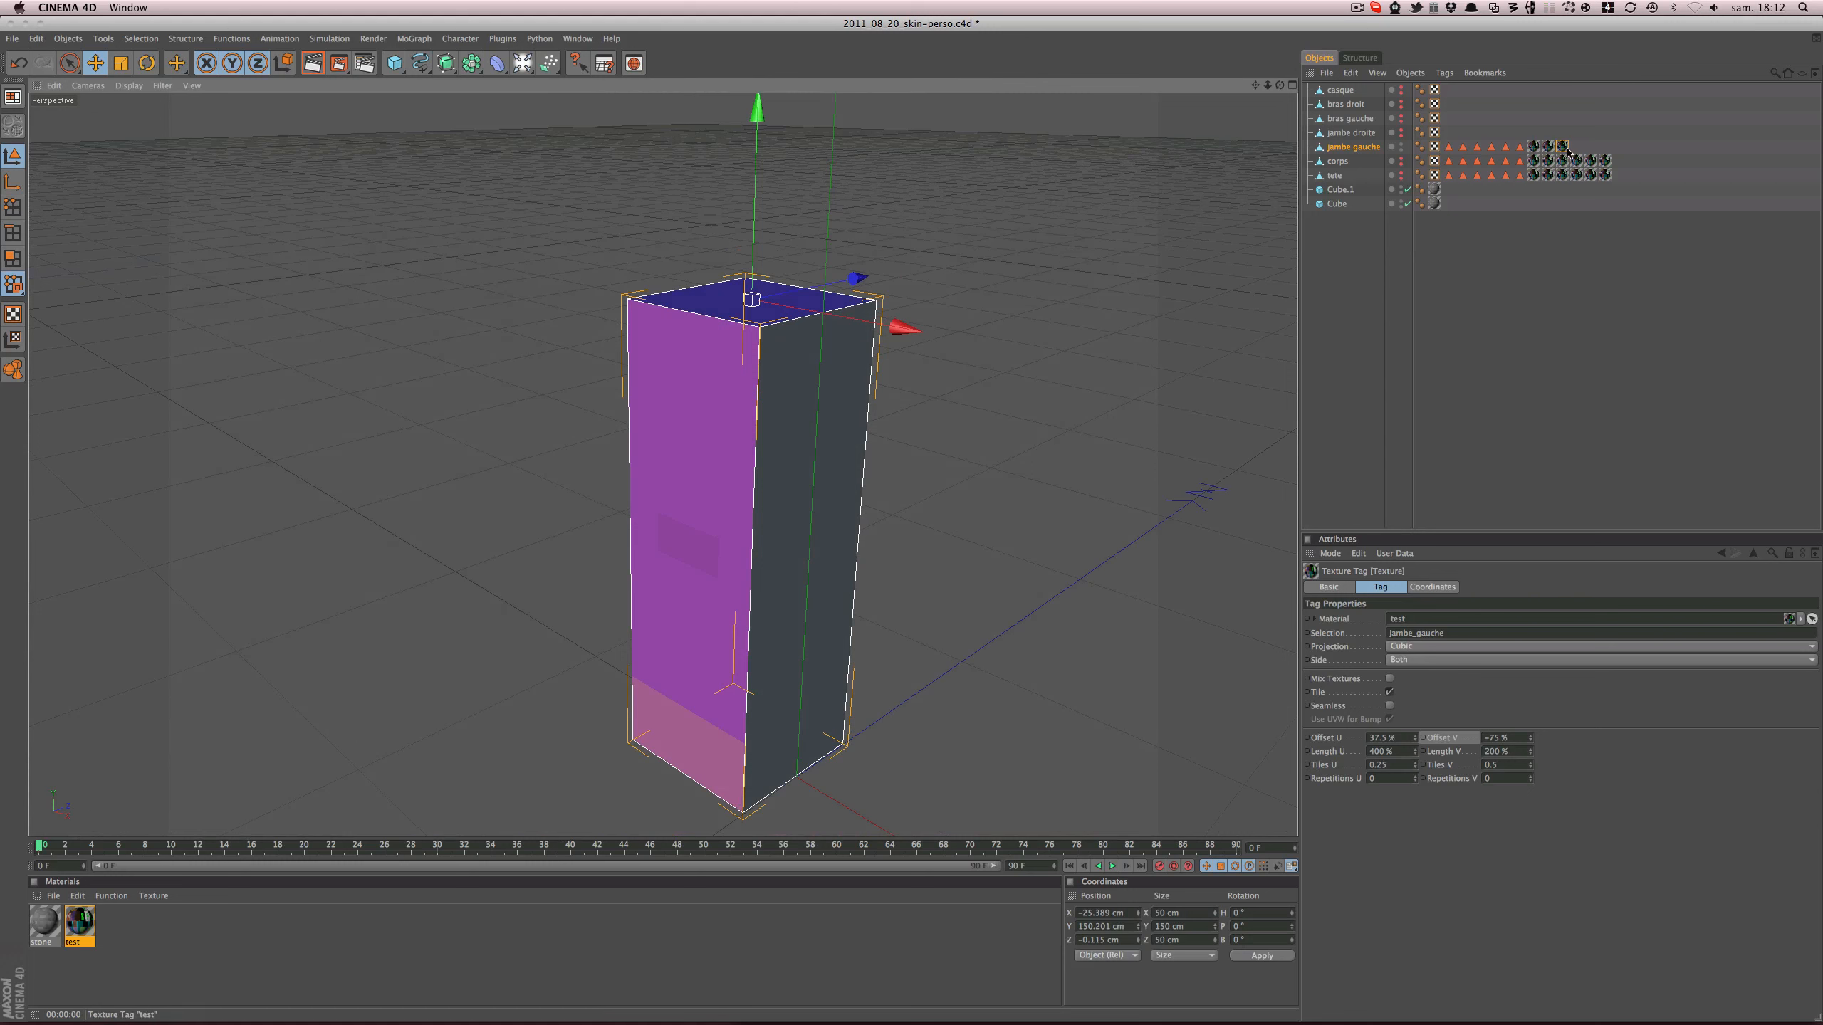
- Duplicate the jambe_gauche texture tag, limit the copy to jambe_droite, and switch to Fireworks to check the skin map
{"action": "left_click_drag", "start_coordinate": [1564, 148], "coordinate": [1577, 149], "text": "ctrl"}
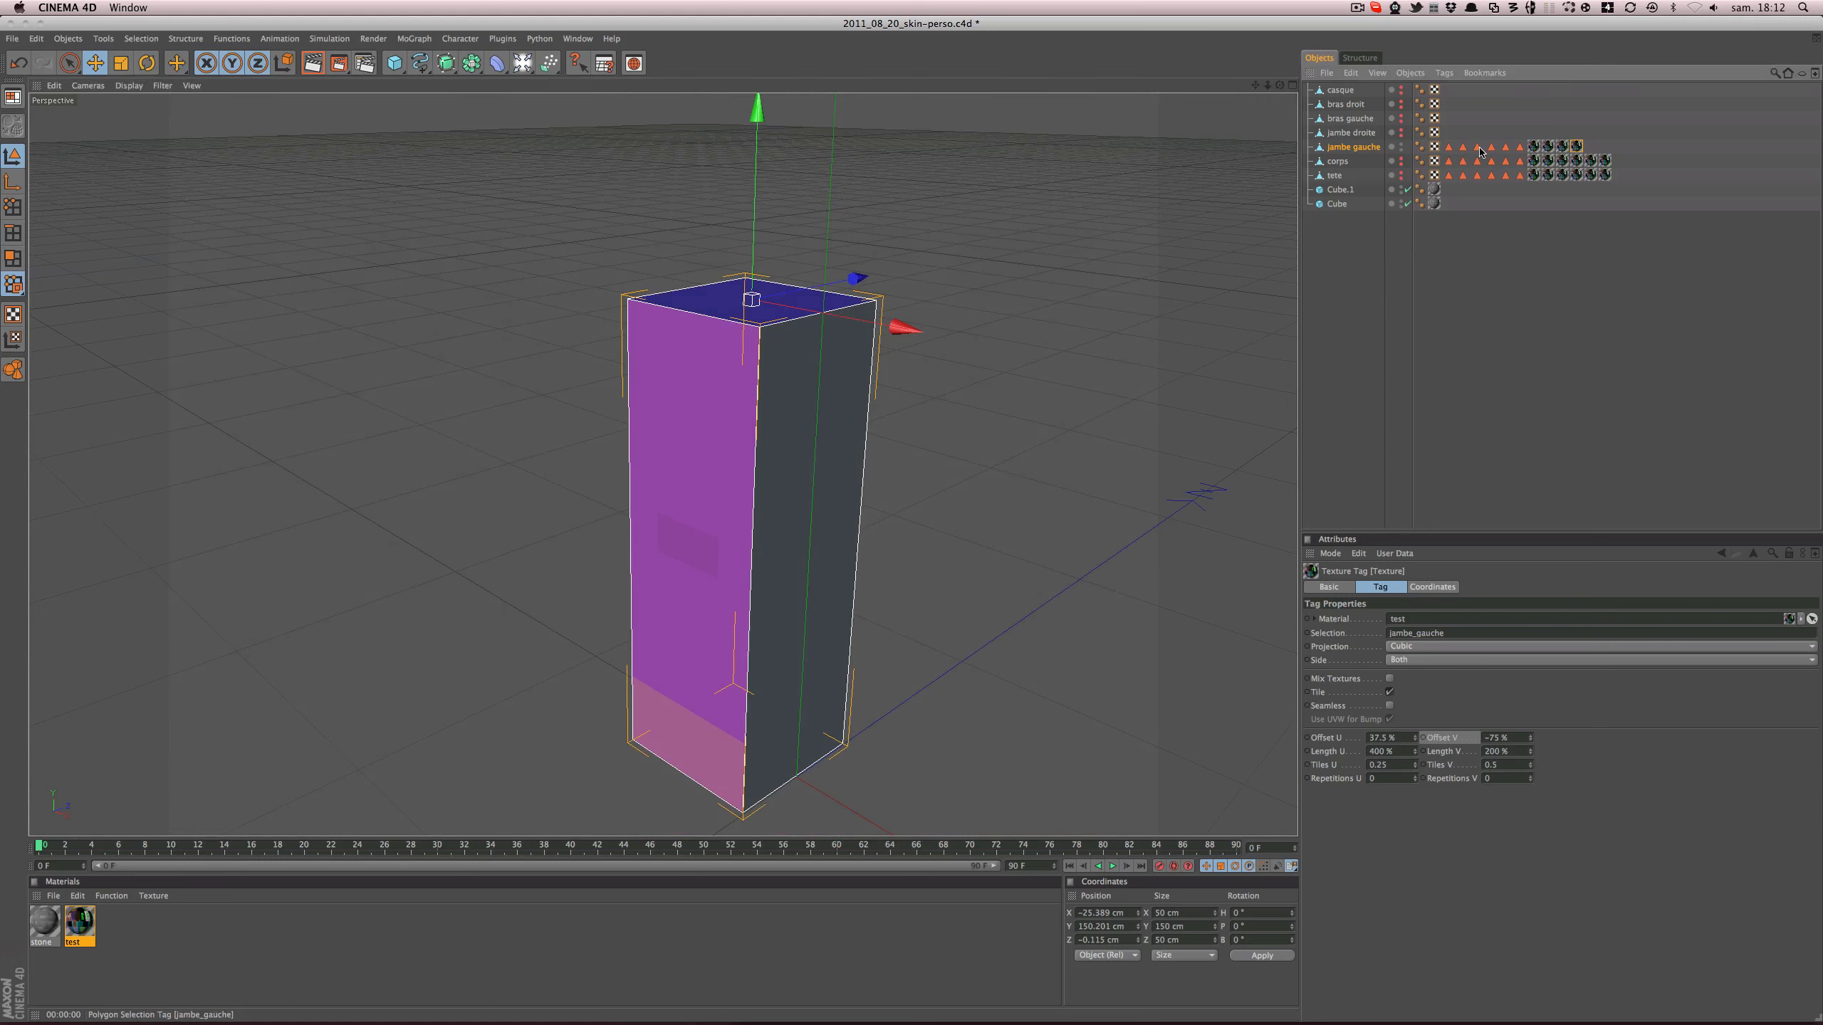
{"action": "left_click_drag", "start_coordinate": [1491, 148], "coordinate": [1425, 634]}
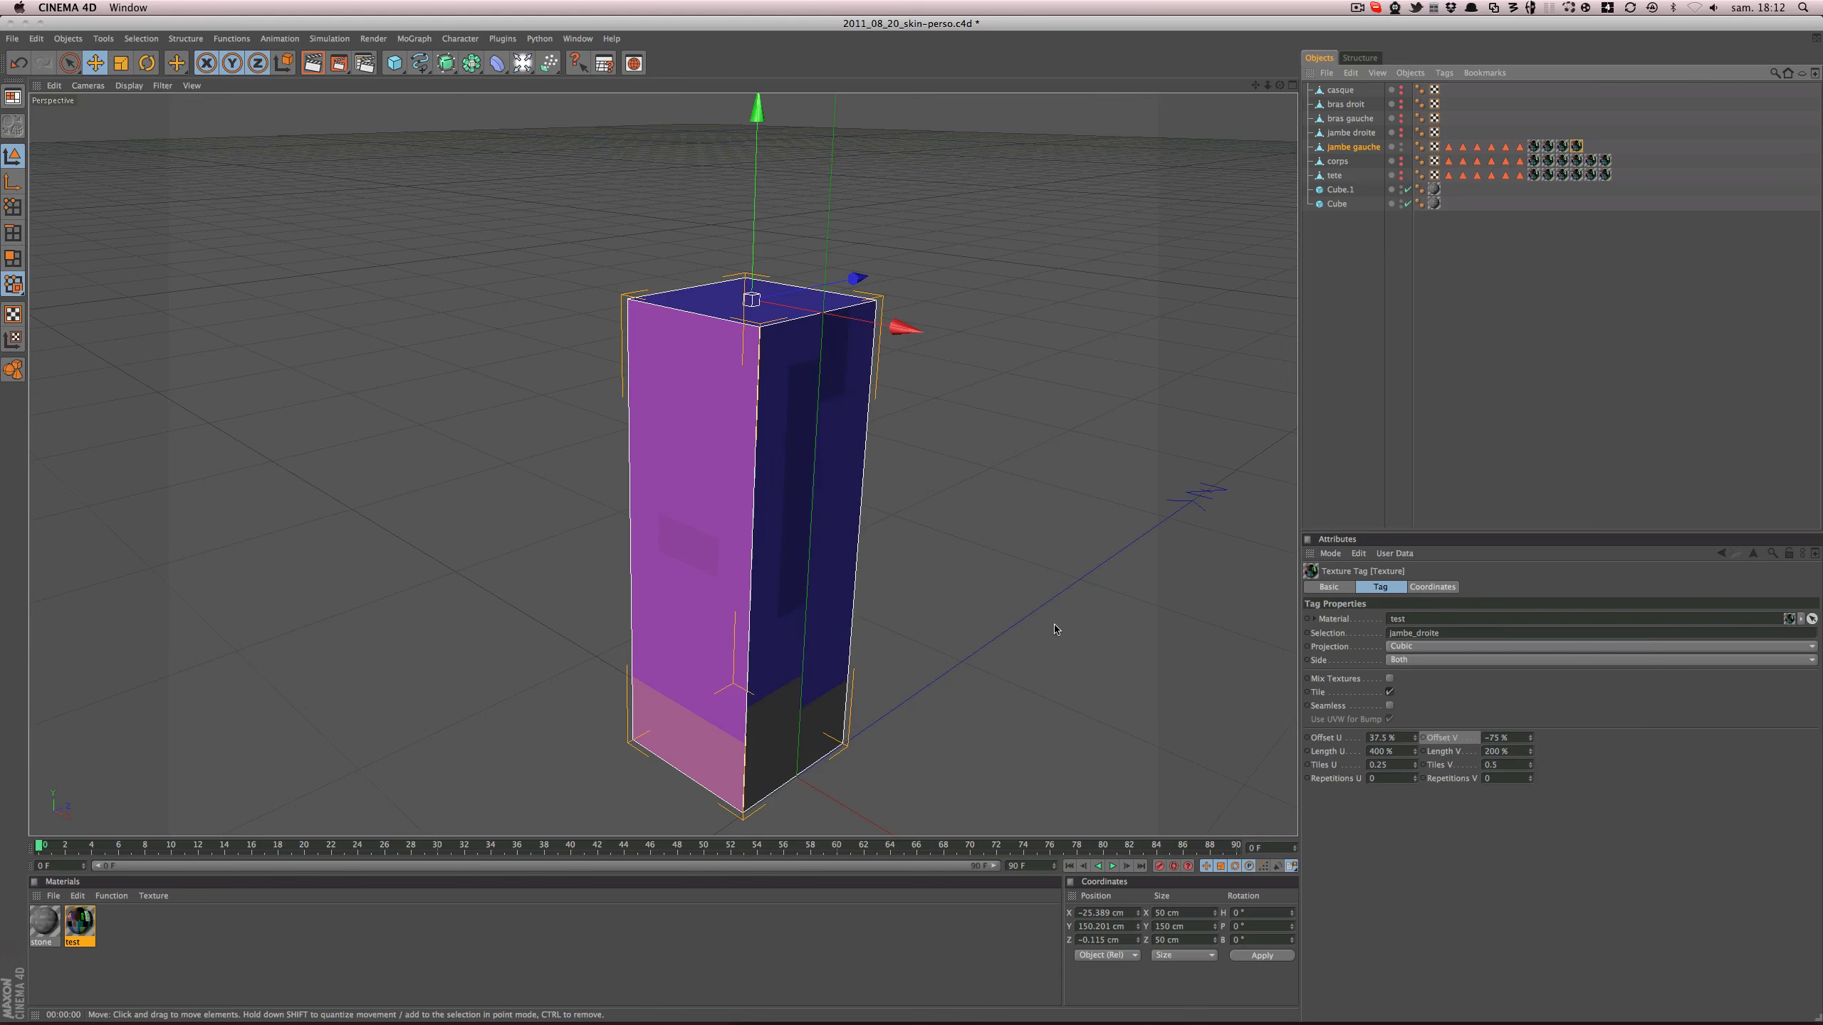
{"action": "key", "text": "super+Tab"}
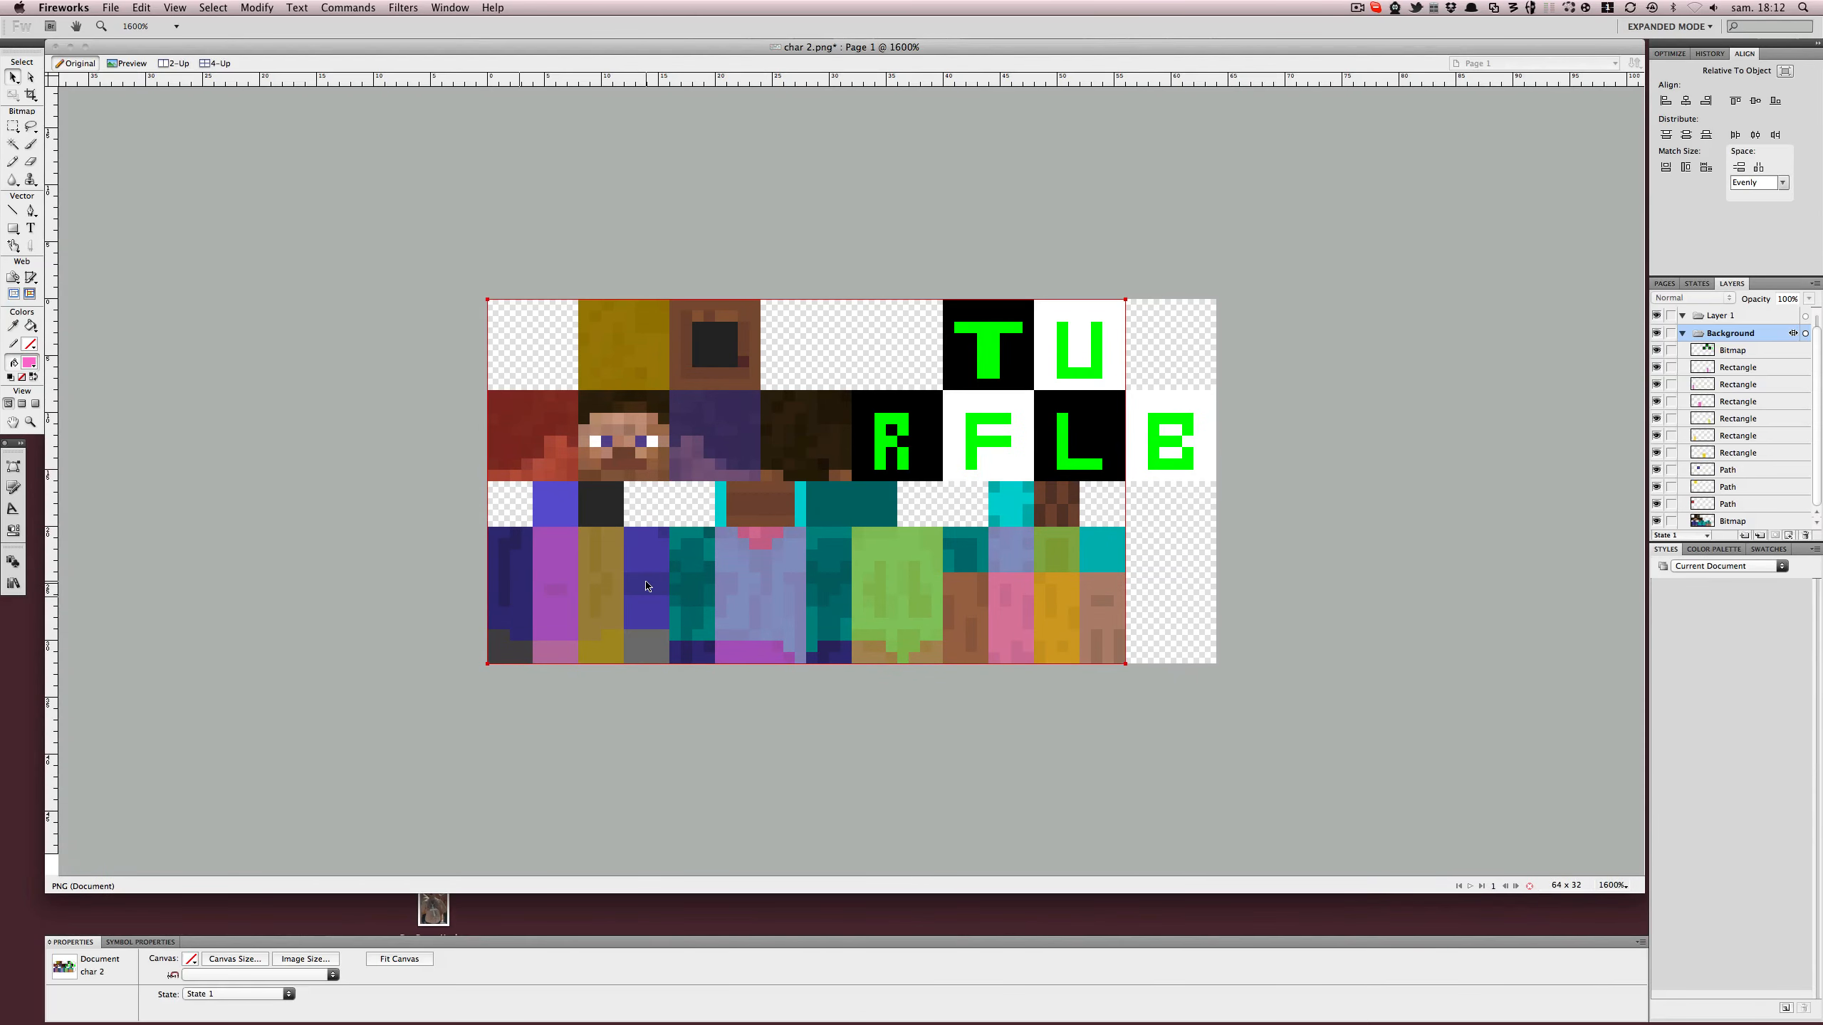
- Return to CINEMA 4D, set the jambe_droite texture tag's Offset U to -37.5 %, save the scene, and render the view
{"action": "key", "text": "super+Tab"}
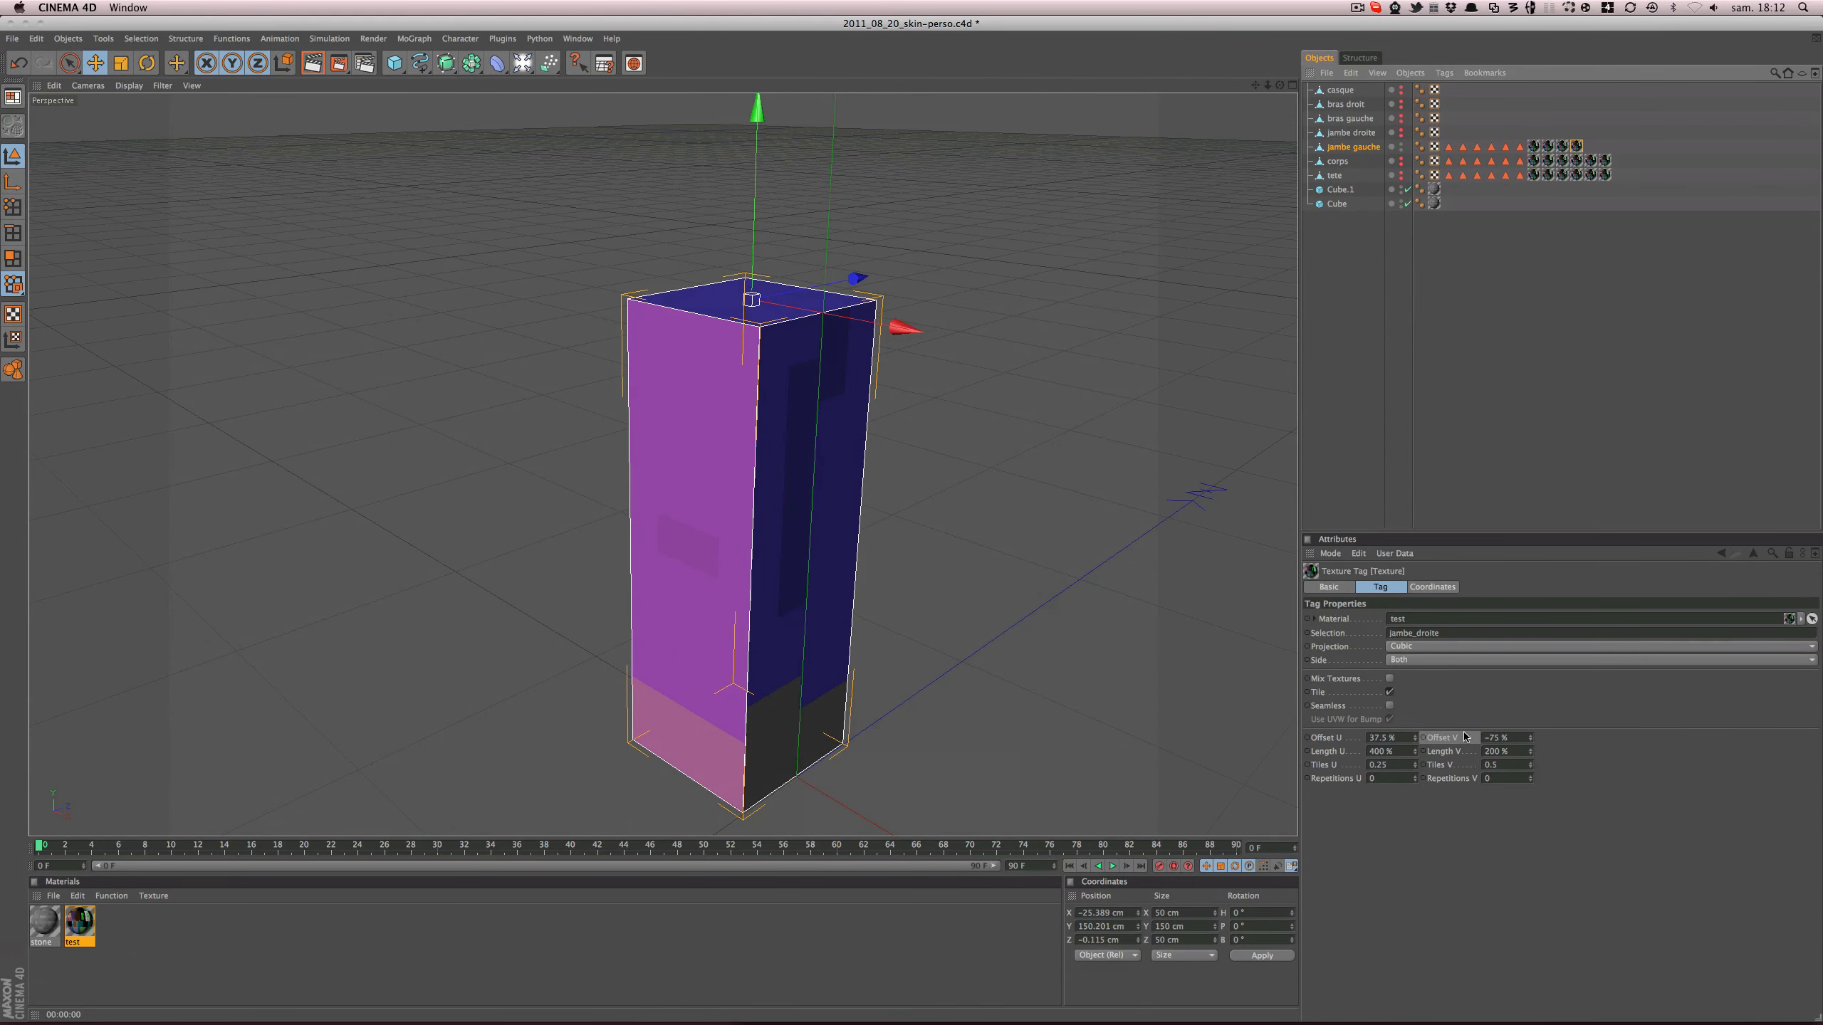
{"action": "left_click_drag", "start_coordinate": [1414, 738], "coordinate": [1415, 810]}
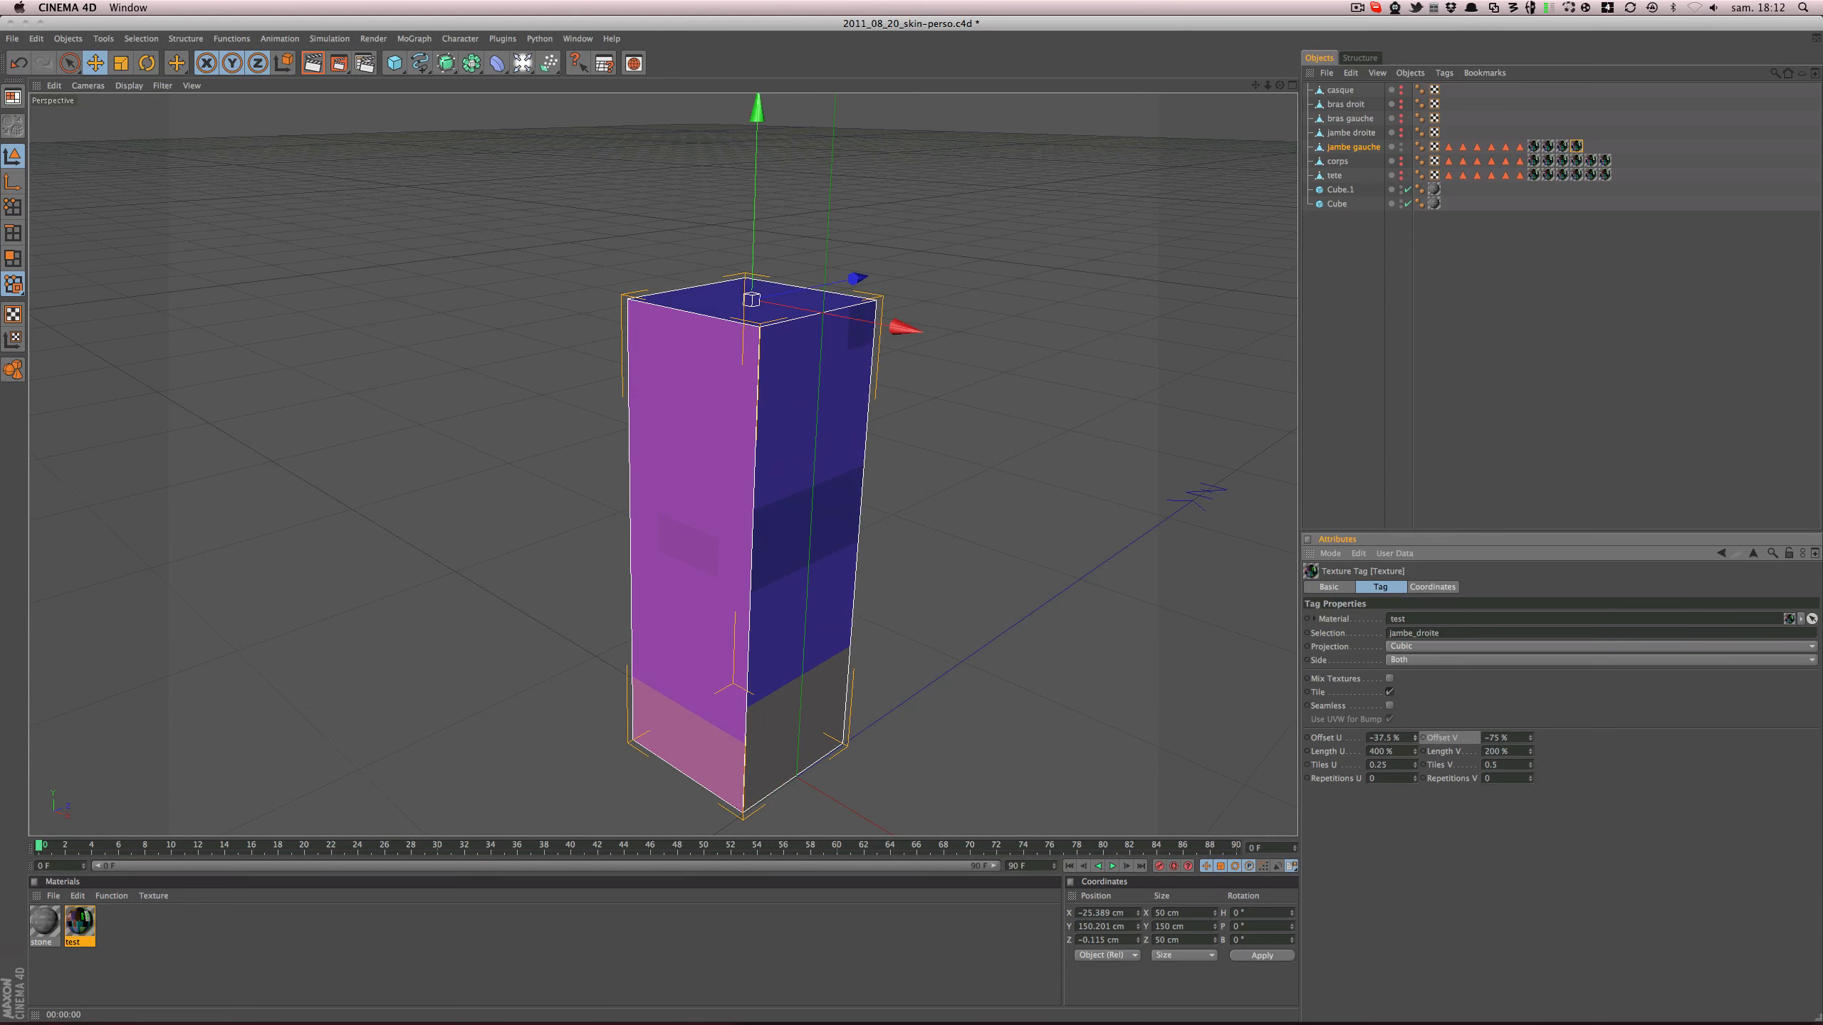
{"action": "left_click_drag", "start_coordinate": [899, 599], "coordinate": [846, 500], "text": "alt"}
{"action": "key", "text": "super+s"}
{"action": "key", "text": "super+r"}
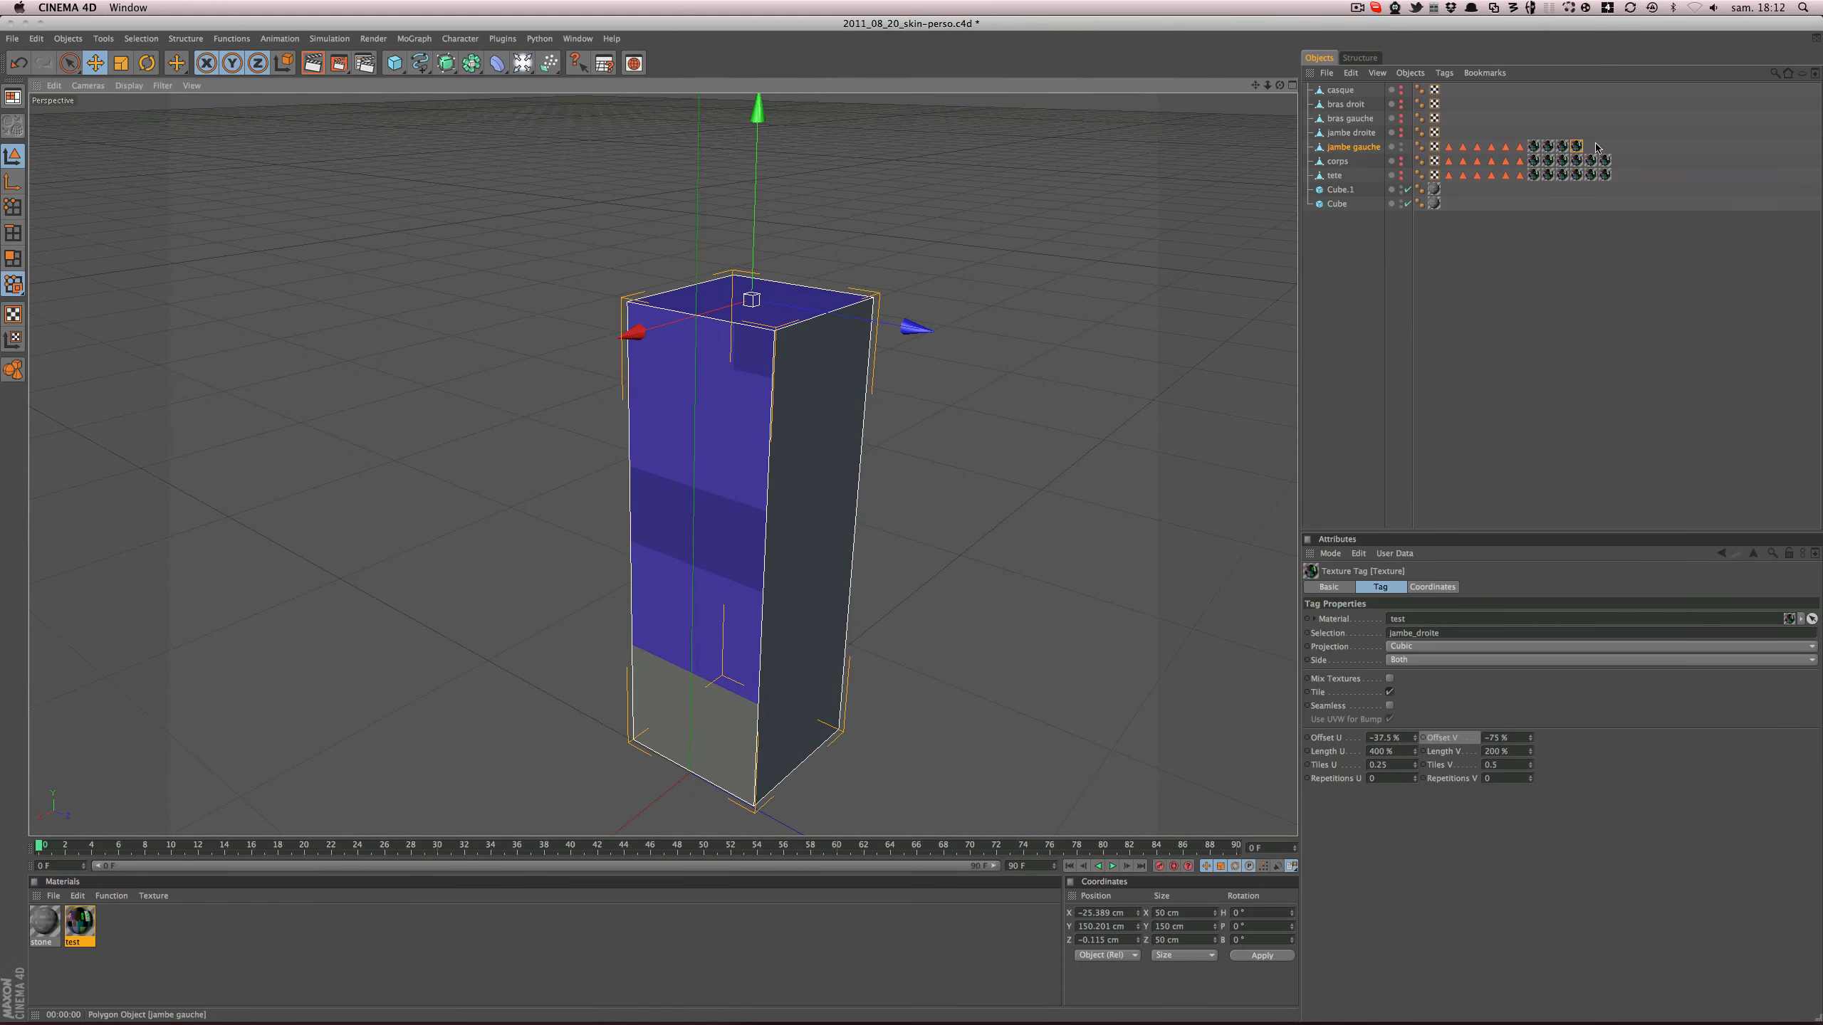
- Duplicate the jambe_droite texture tag, limit the copy to jambe_arriere, and compare the leg areas with the Fireworks skin map
{"action": "left_click_drag", "start_coordinate": [1575, 146], "coordinate": [1481, 631], "text": "ctrl"}
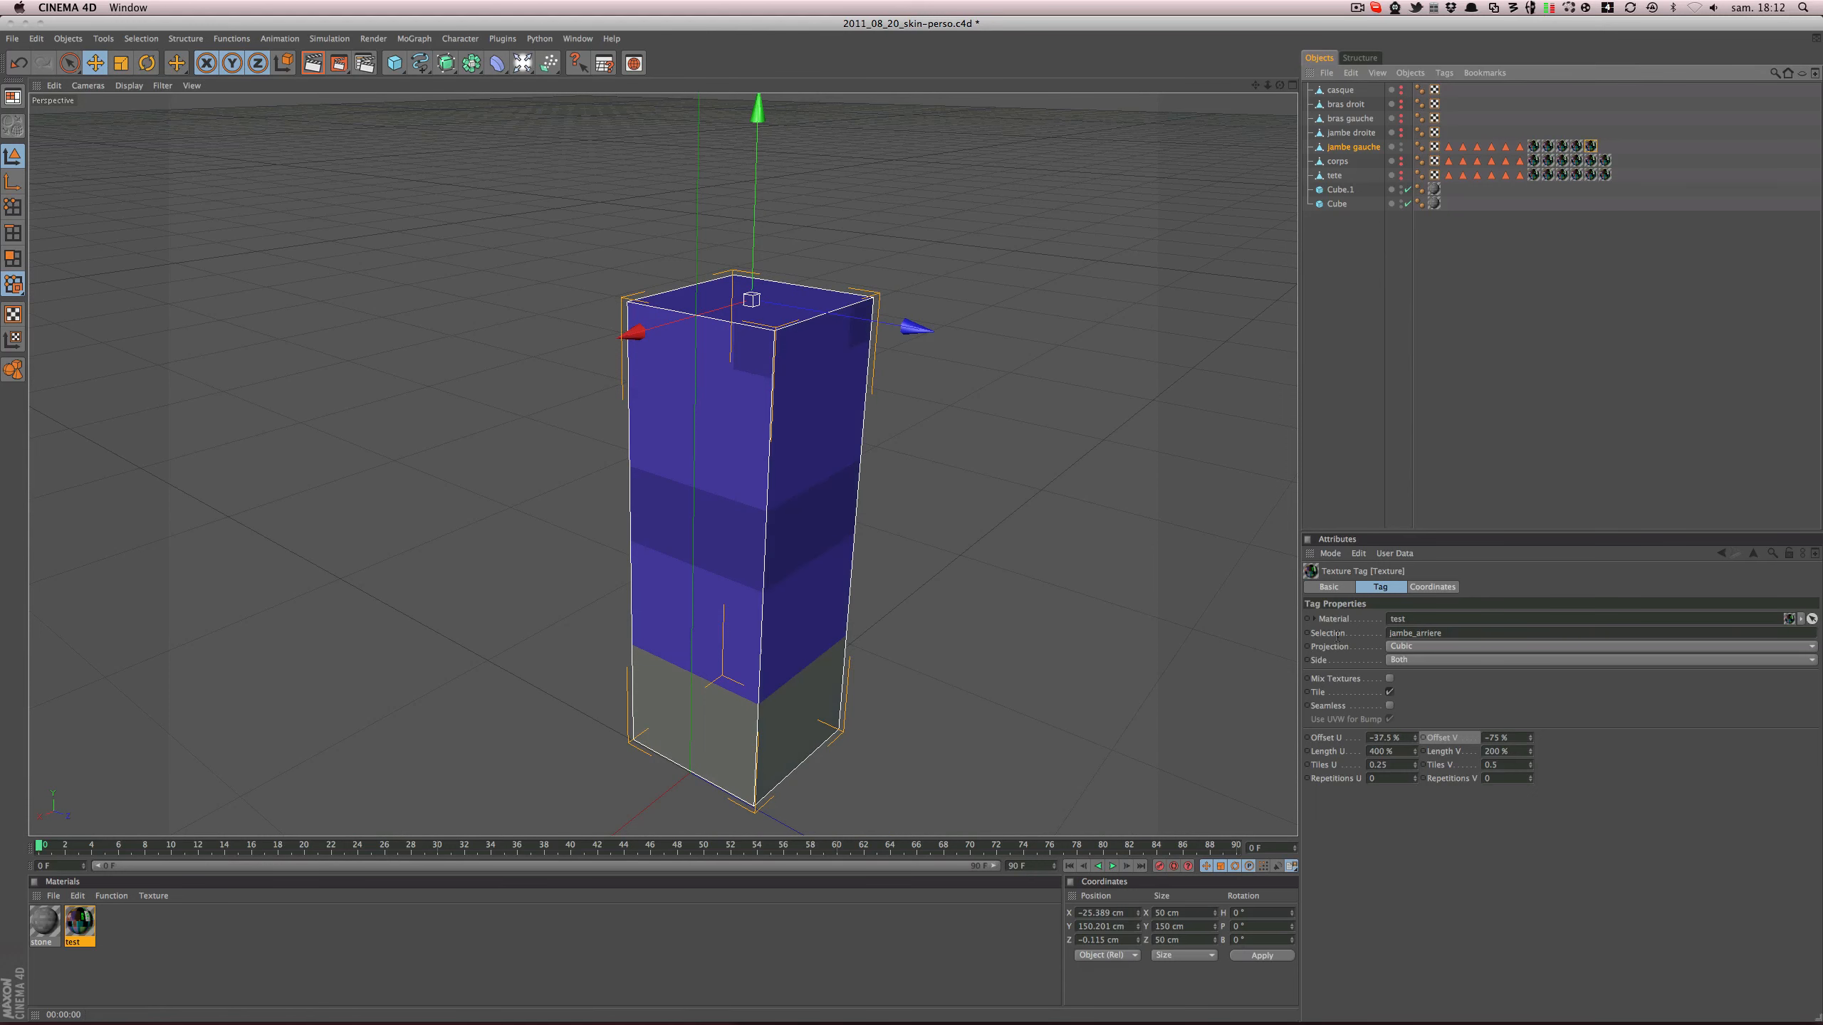
{"action": "key", "text": "ctrl+Up"}
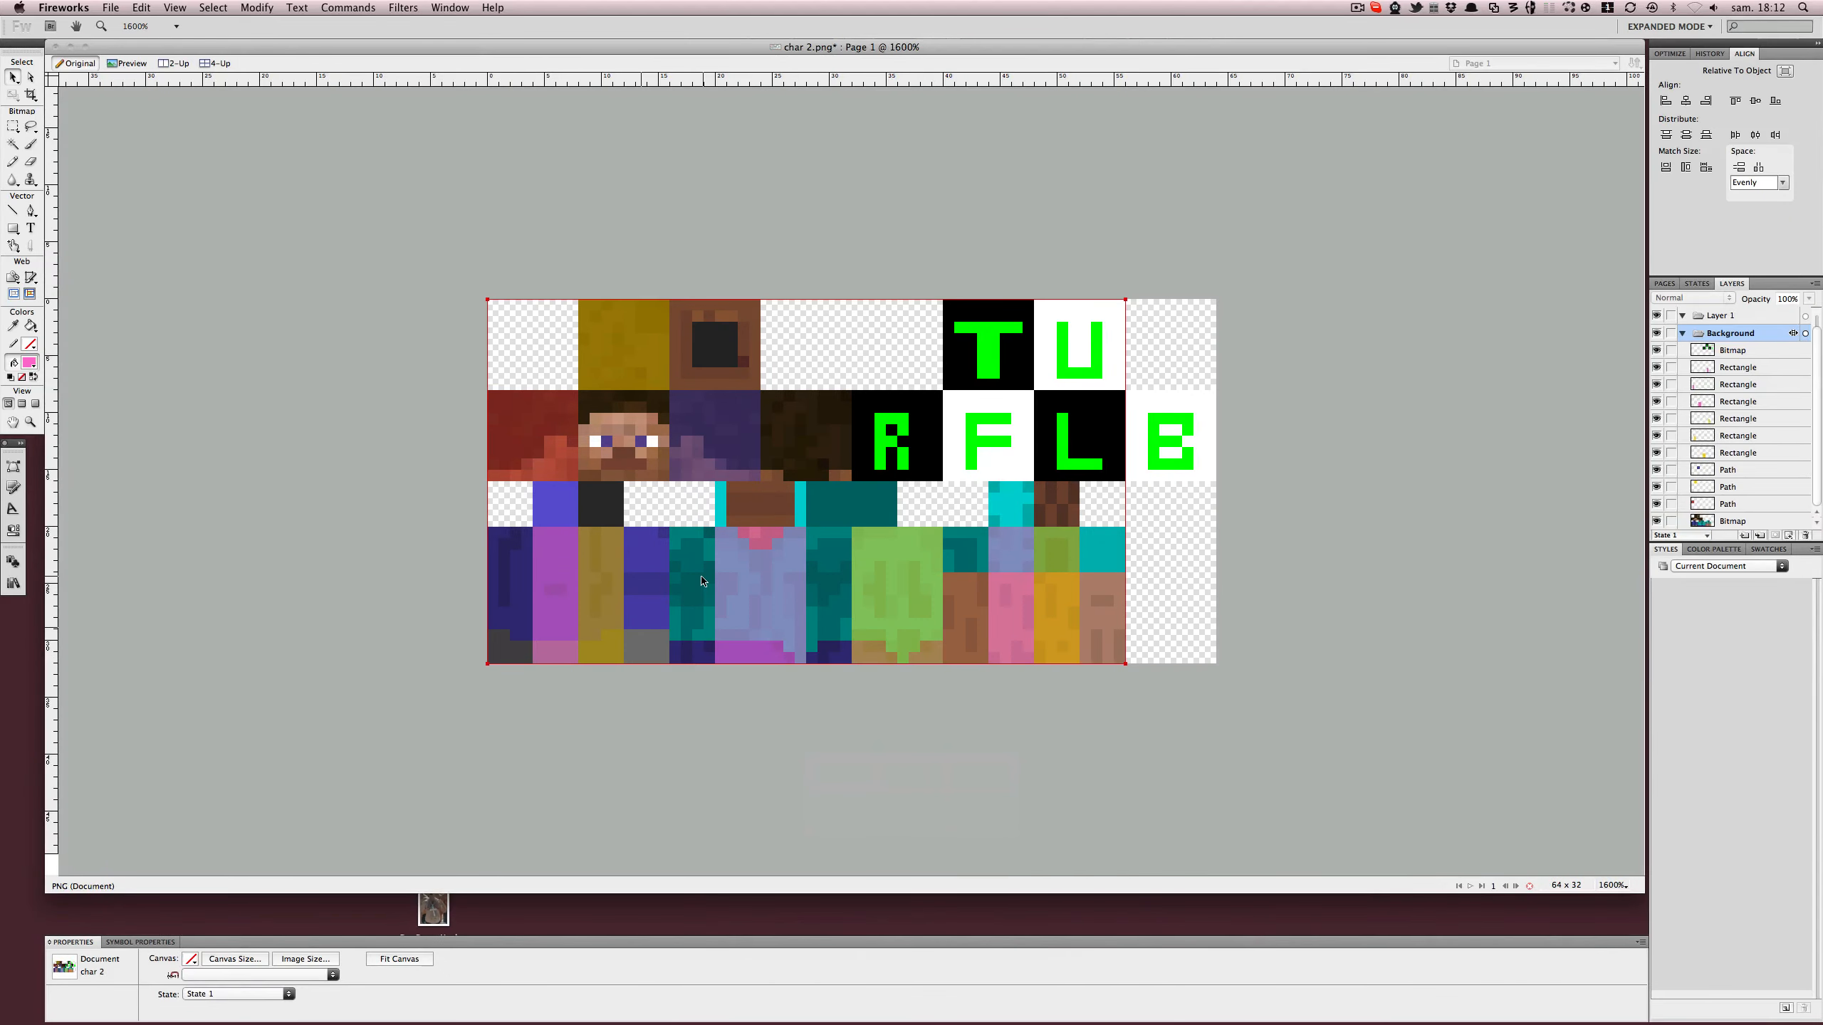
{"action": "key", "text": "ctrl+Down"}
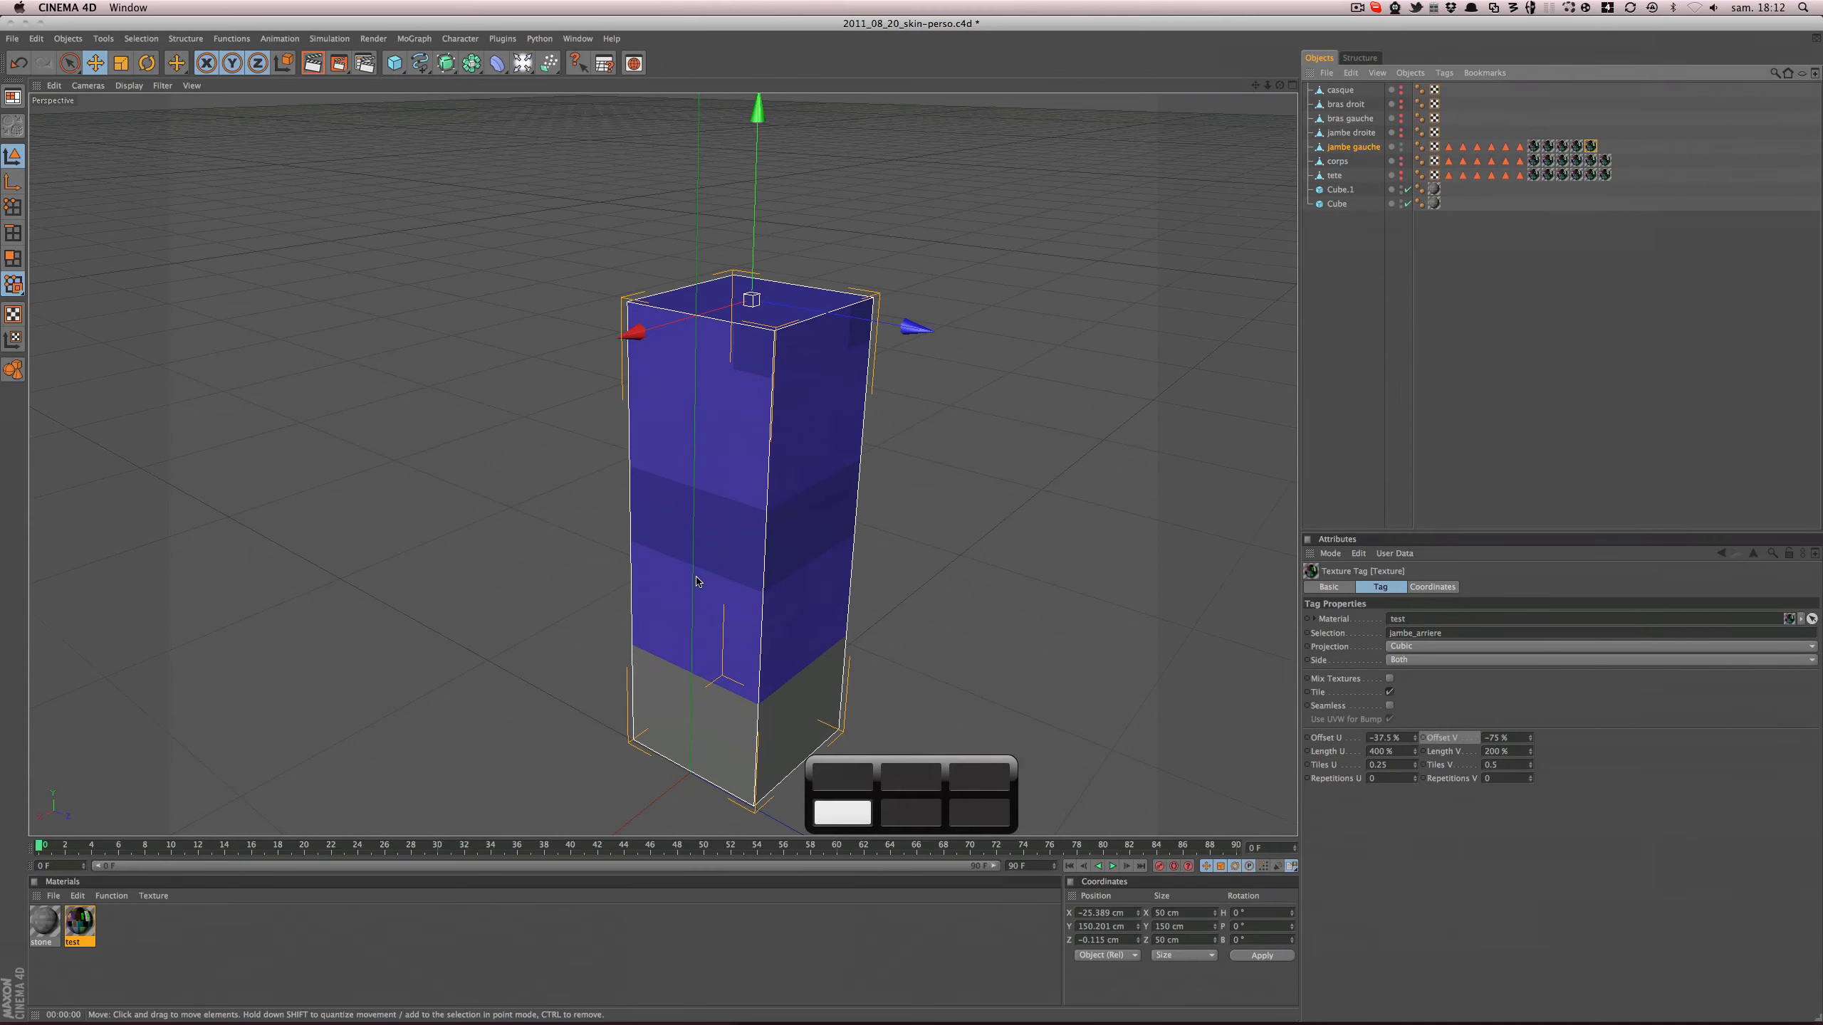
{"action": "mouse_move", "coordinate": [798, 552]}
{"action": "left_mouse_down", "text": "alt"}
{"action": "mouse_move", "coordinate": [668, 481]}
{"action": "mouse_move", "coordinate": [797, 489]}
{"action": "mouse_move", "coordinate": [814, 549]}
{"action": "left_mouse_up", "text": "alt"}
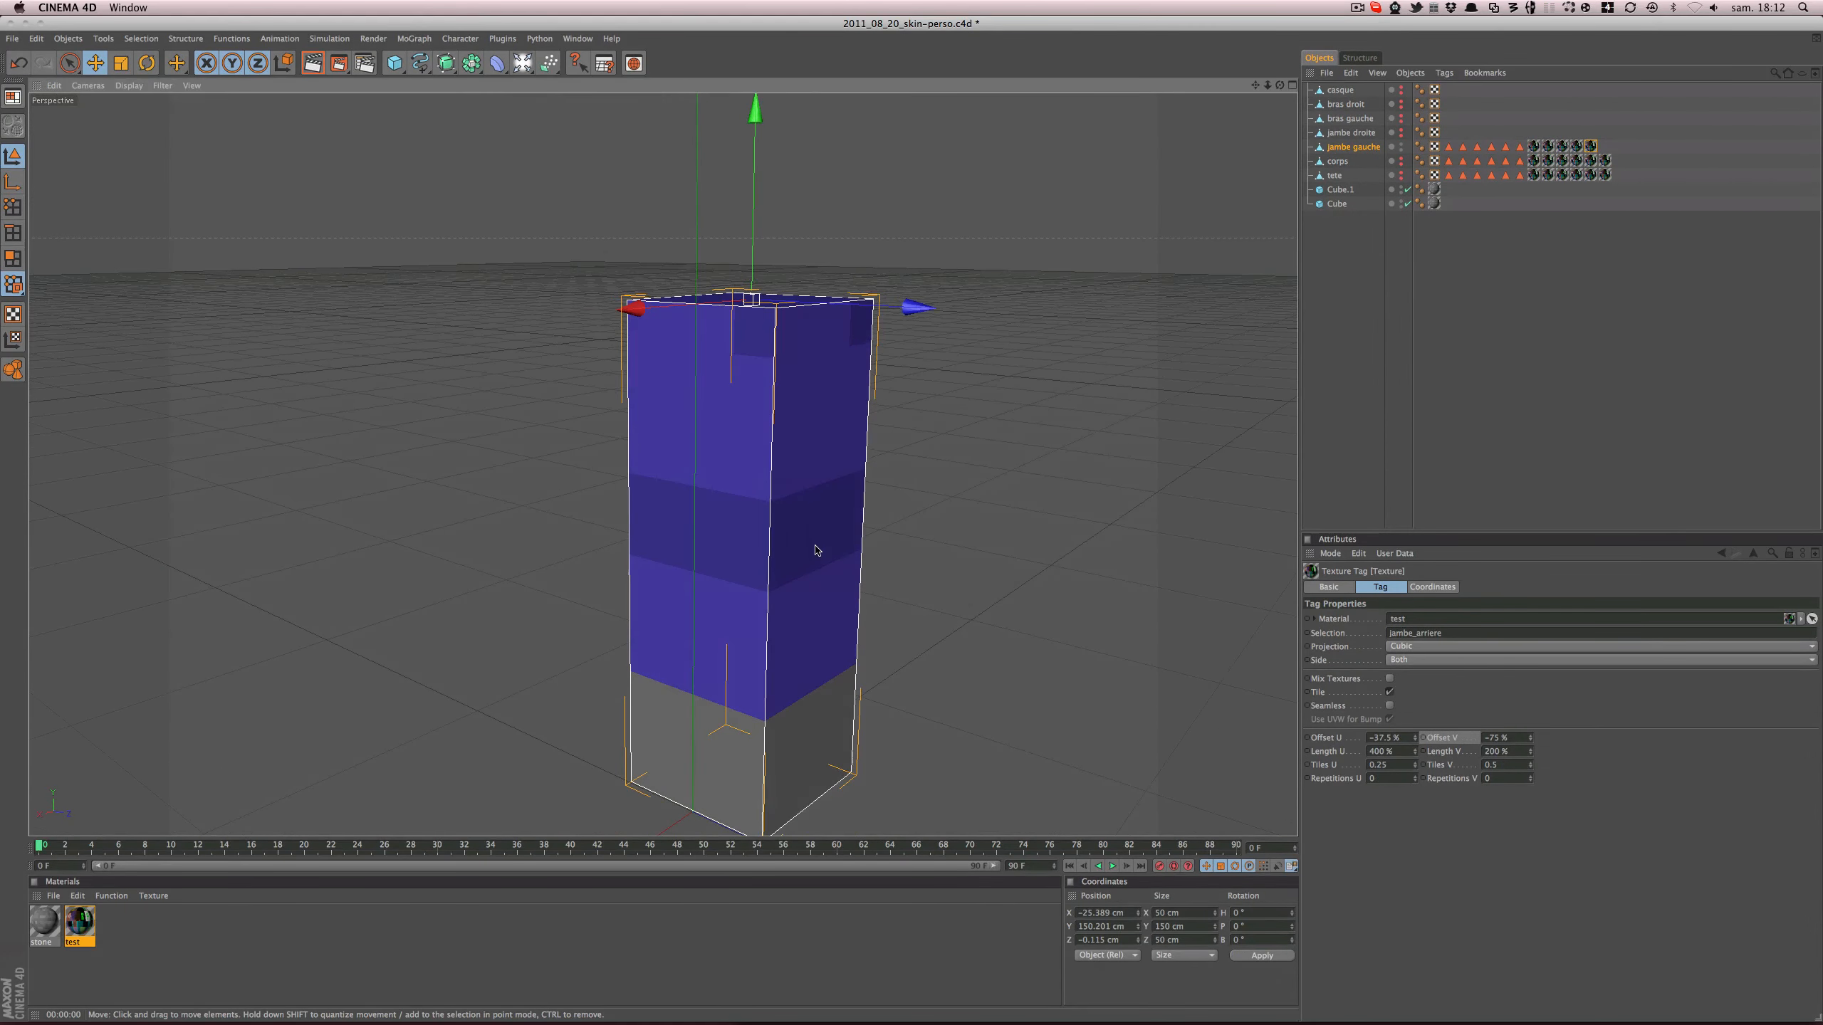
{"action": "key", "text": "ctrl+Up"}
{"action": "left_click", "coordinate": [716, 559]}
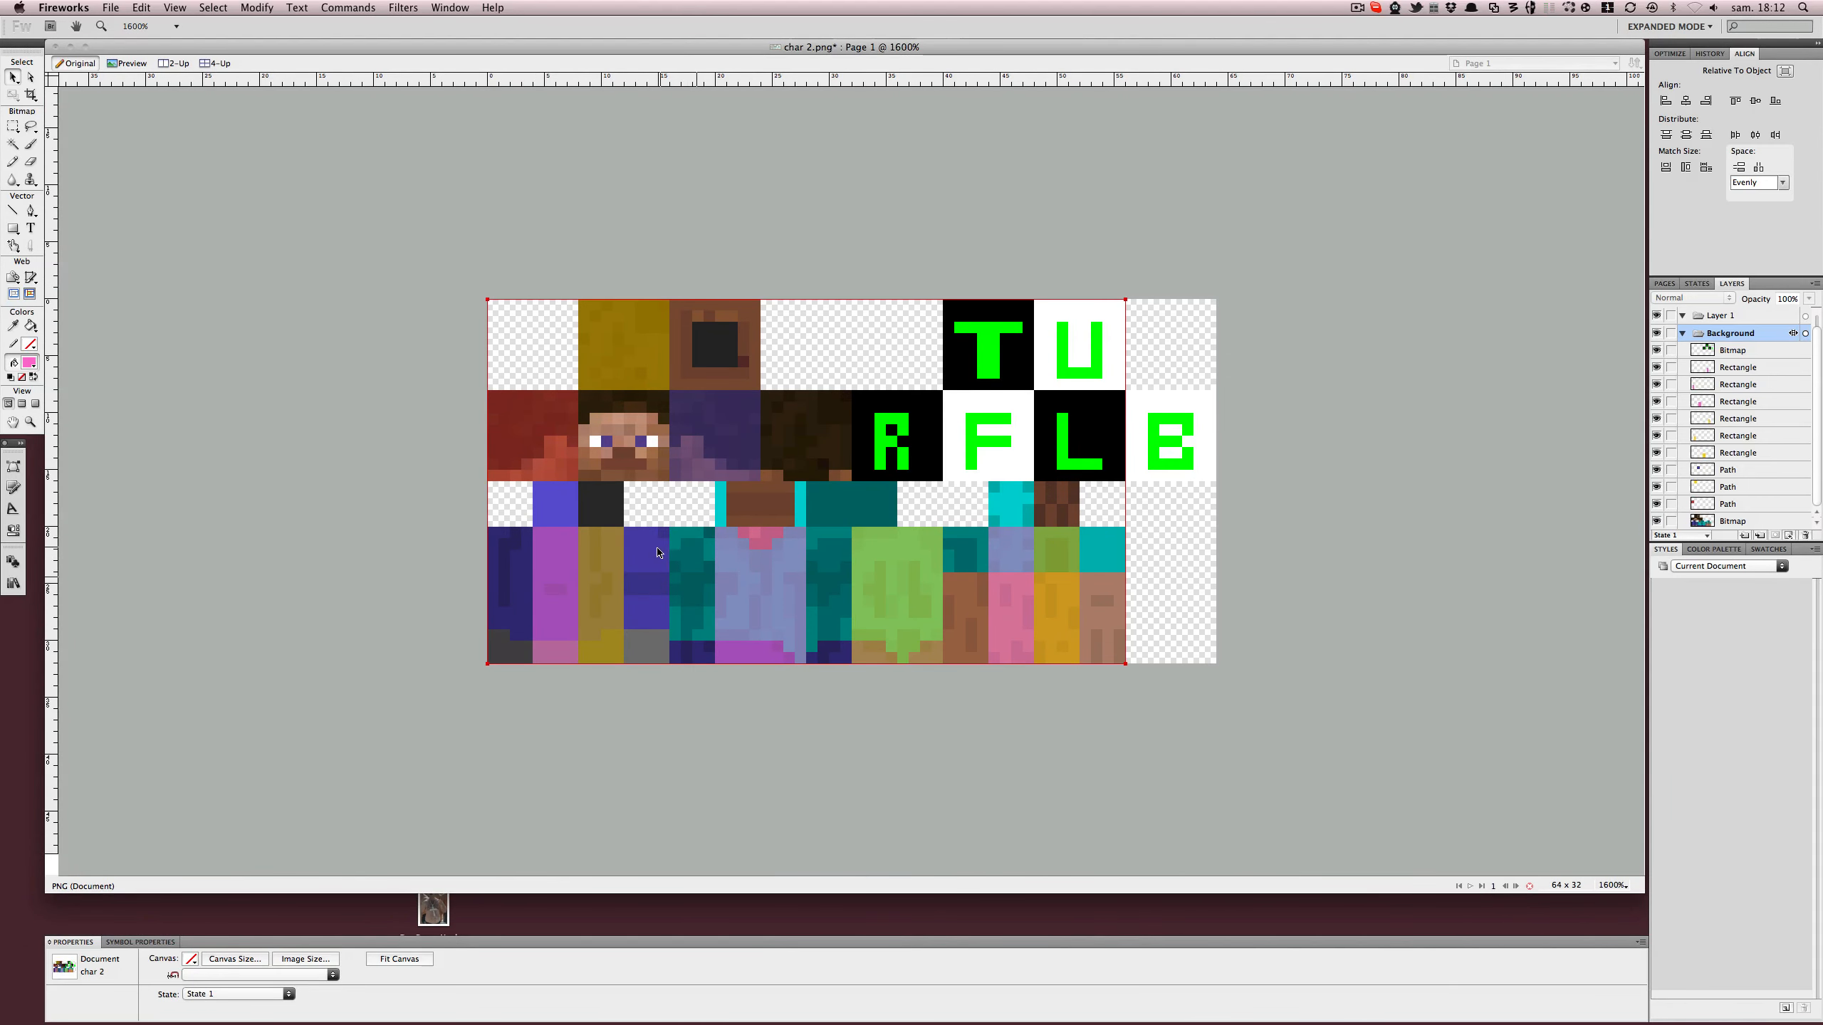
{"action": "left_click", "coordinate": [605, 553]}
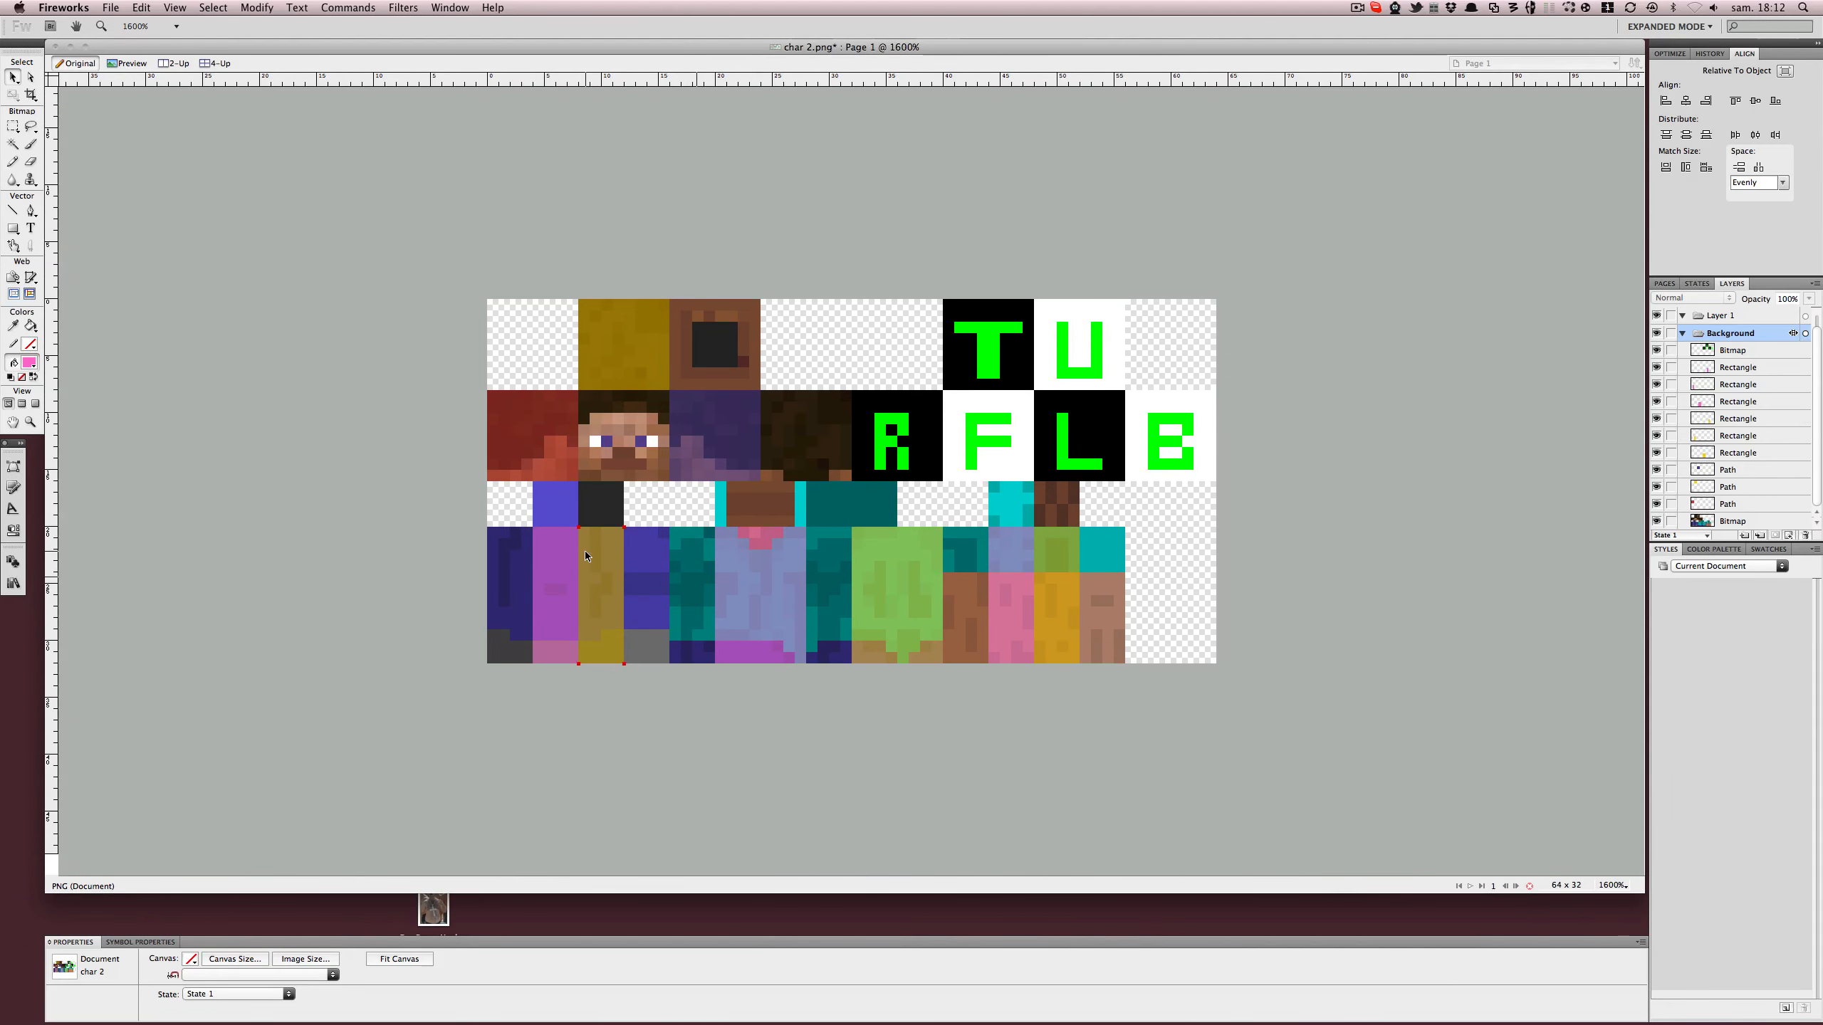
{"action": "key", "text": "ctrl+Down"}
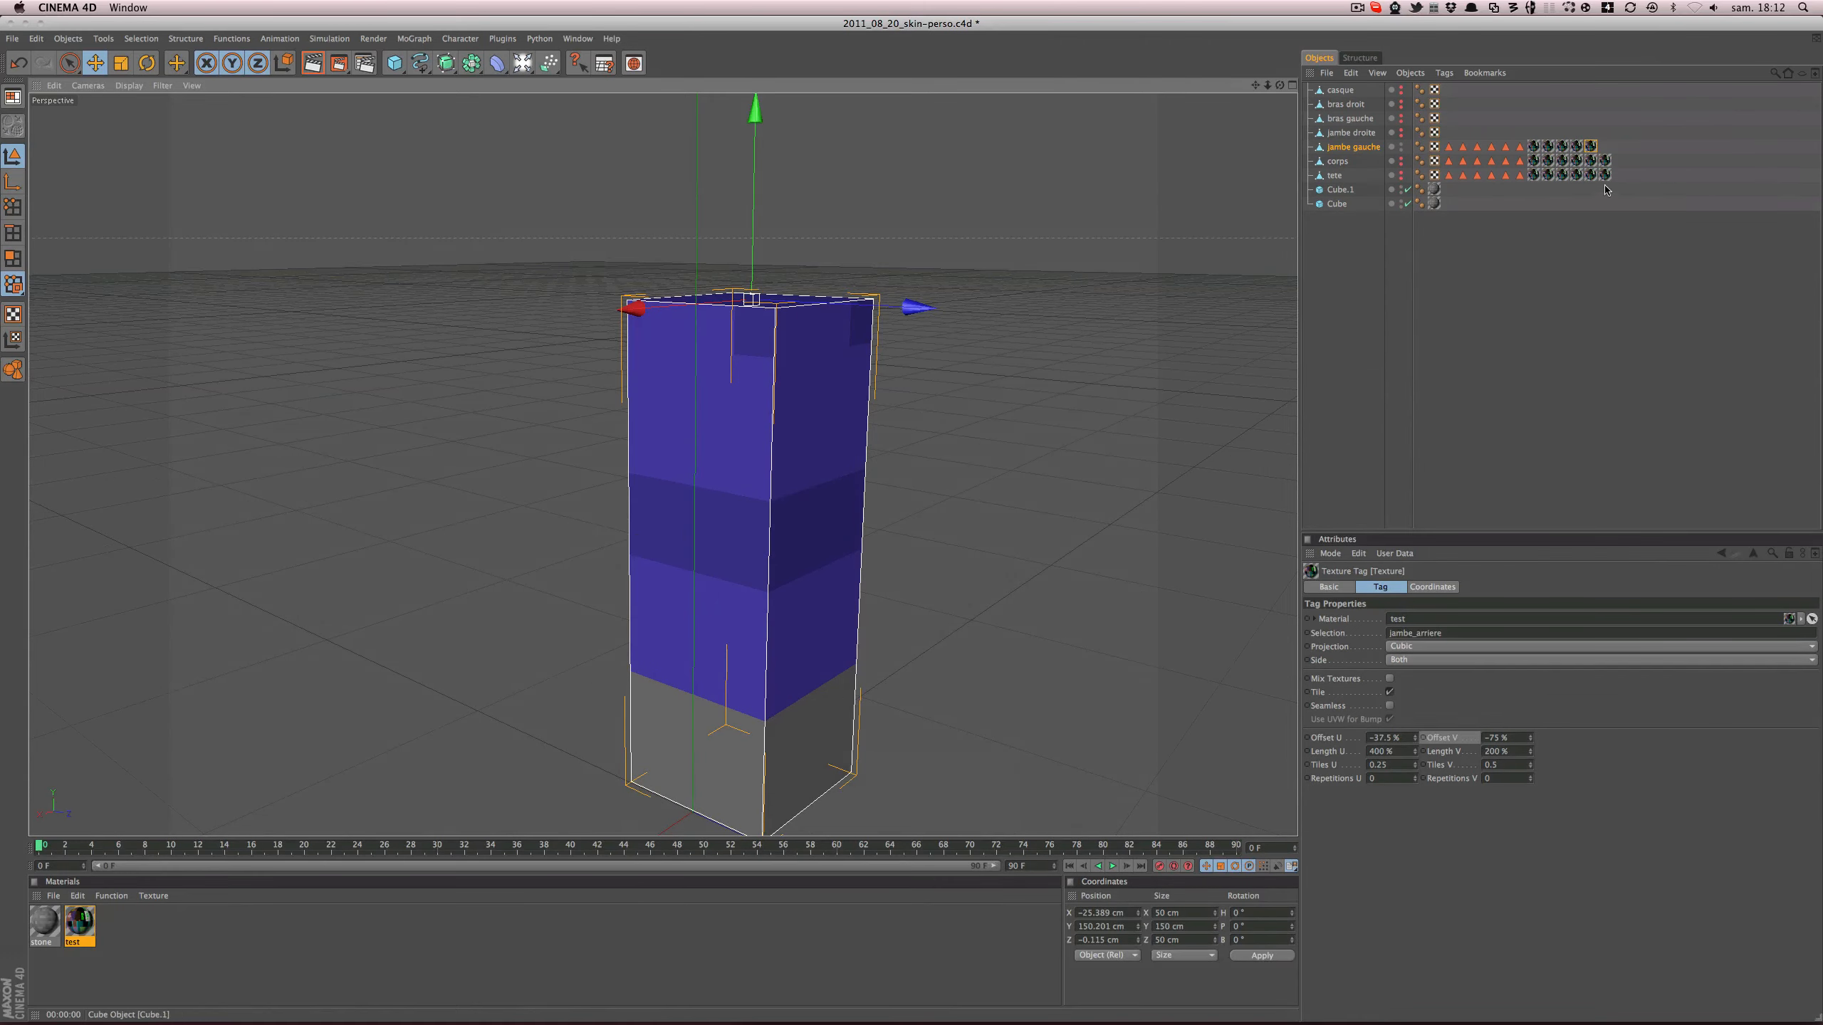
- Set the jambe_droite texture tag's Offset U to -12.5 % and bring the underside of the leg into view
{"action": "left_click", "coordinate": [1577, 146]}
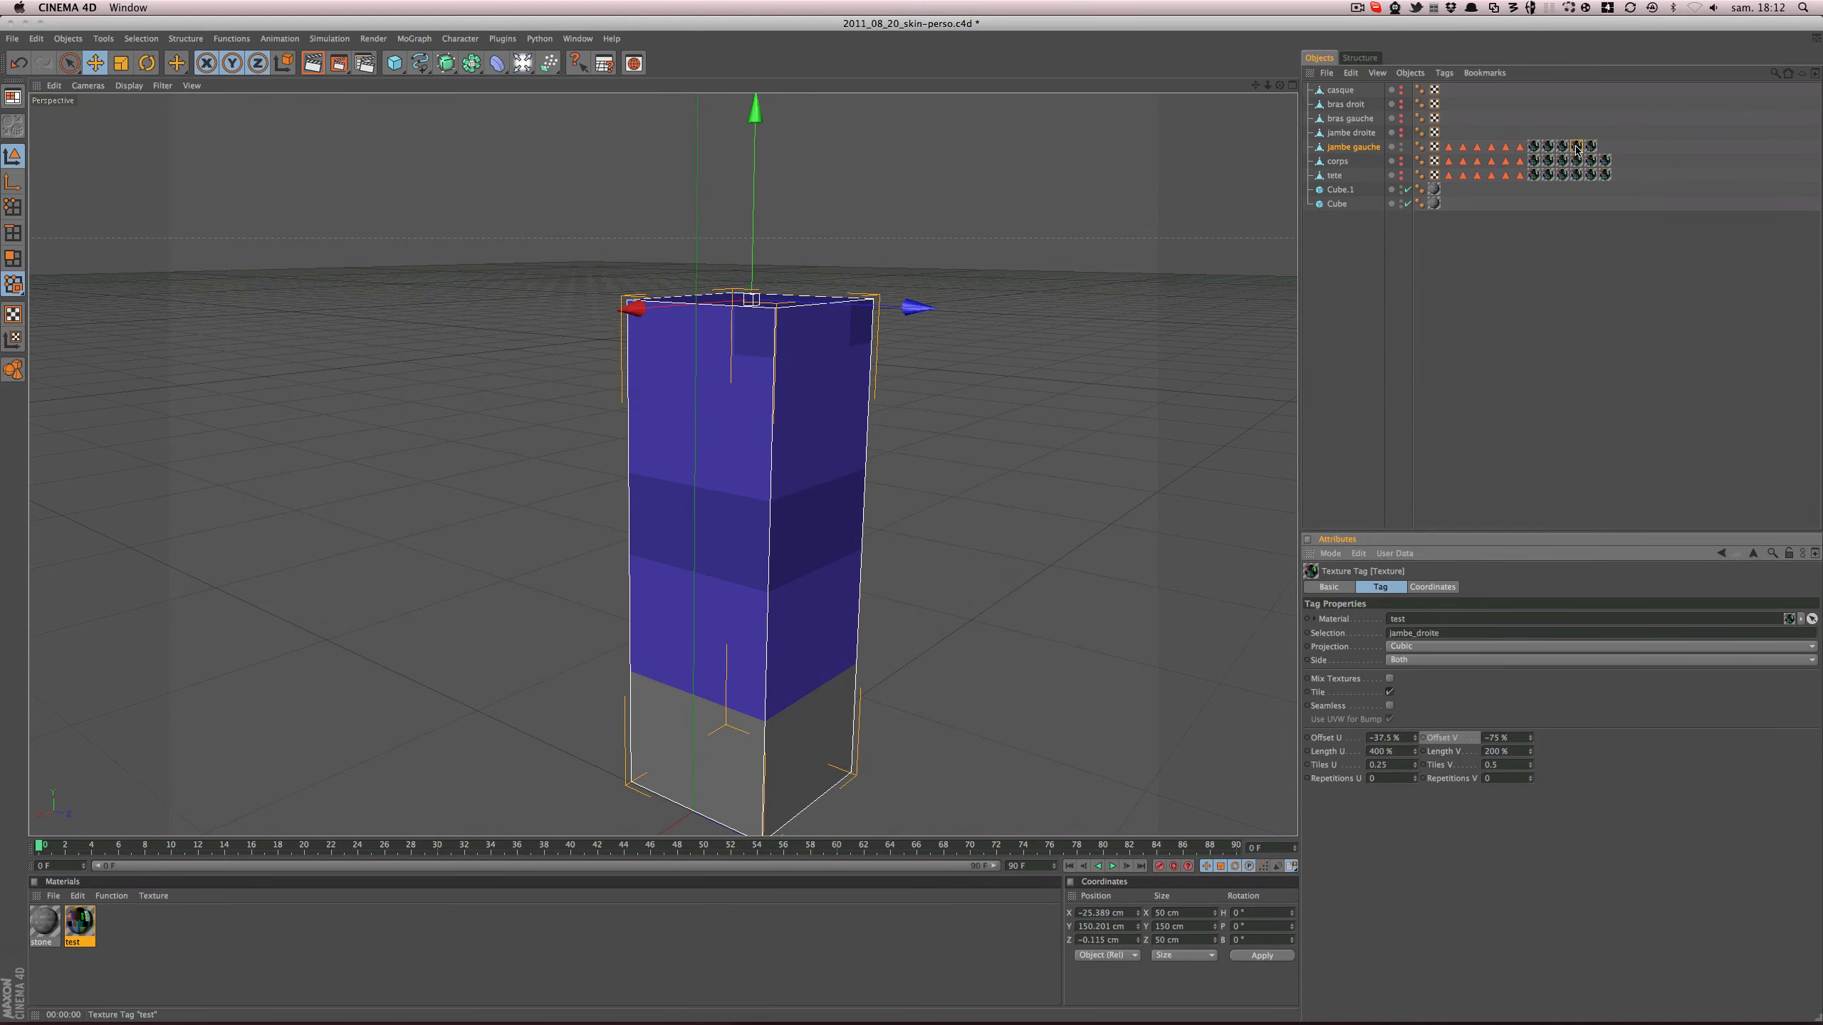
{"action": "left_click_drag", "start_coordinate": [915, 541], "coordinate": [762, 495], "text": "alt"}
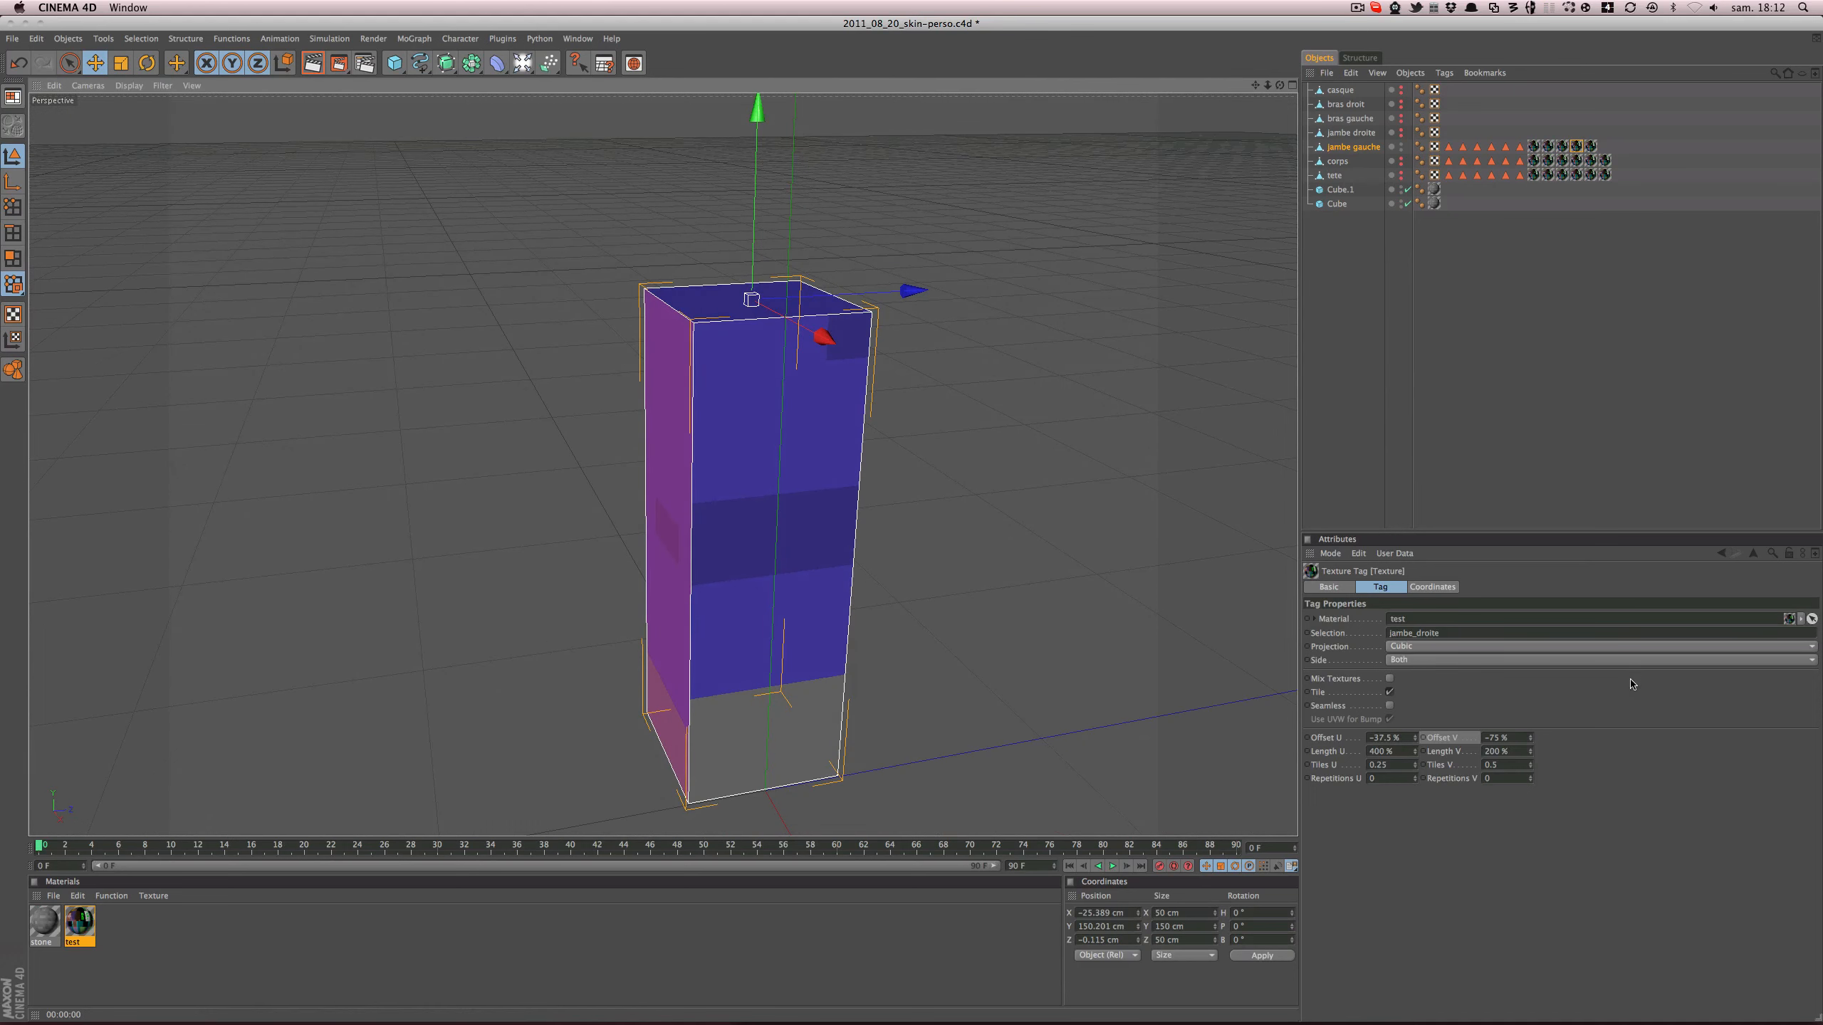
{"action": "left_click_drag", "start_coordinate": [1412, 740], "coordinate": [1451, 736]}
{"action": "left_click_drag", "start_coordinate": [1050, 665], "coordinate": [947, 438], "text": "alt"}
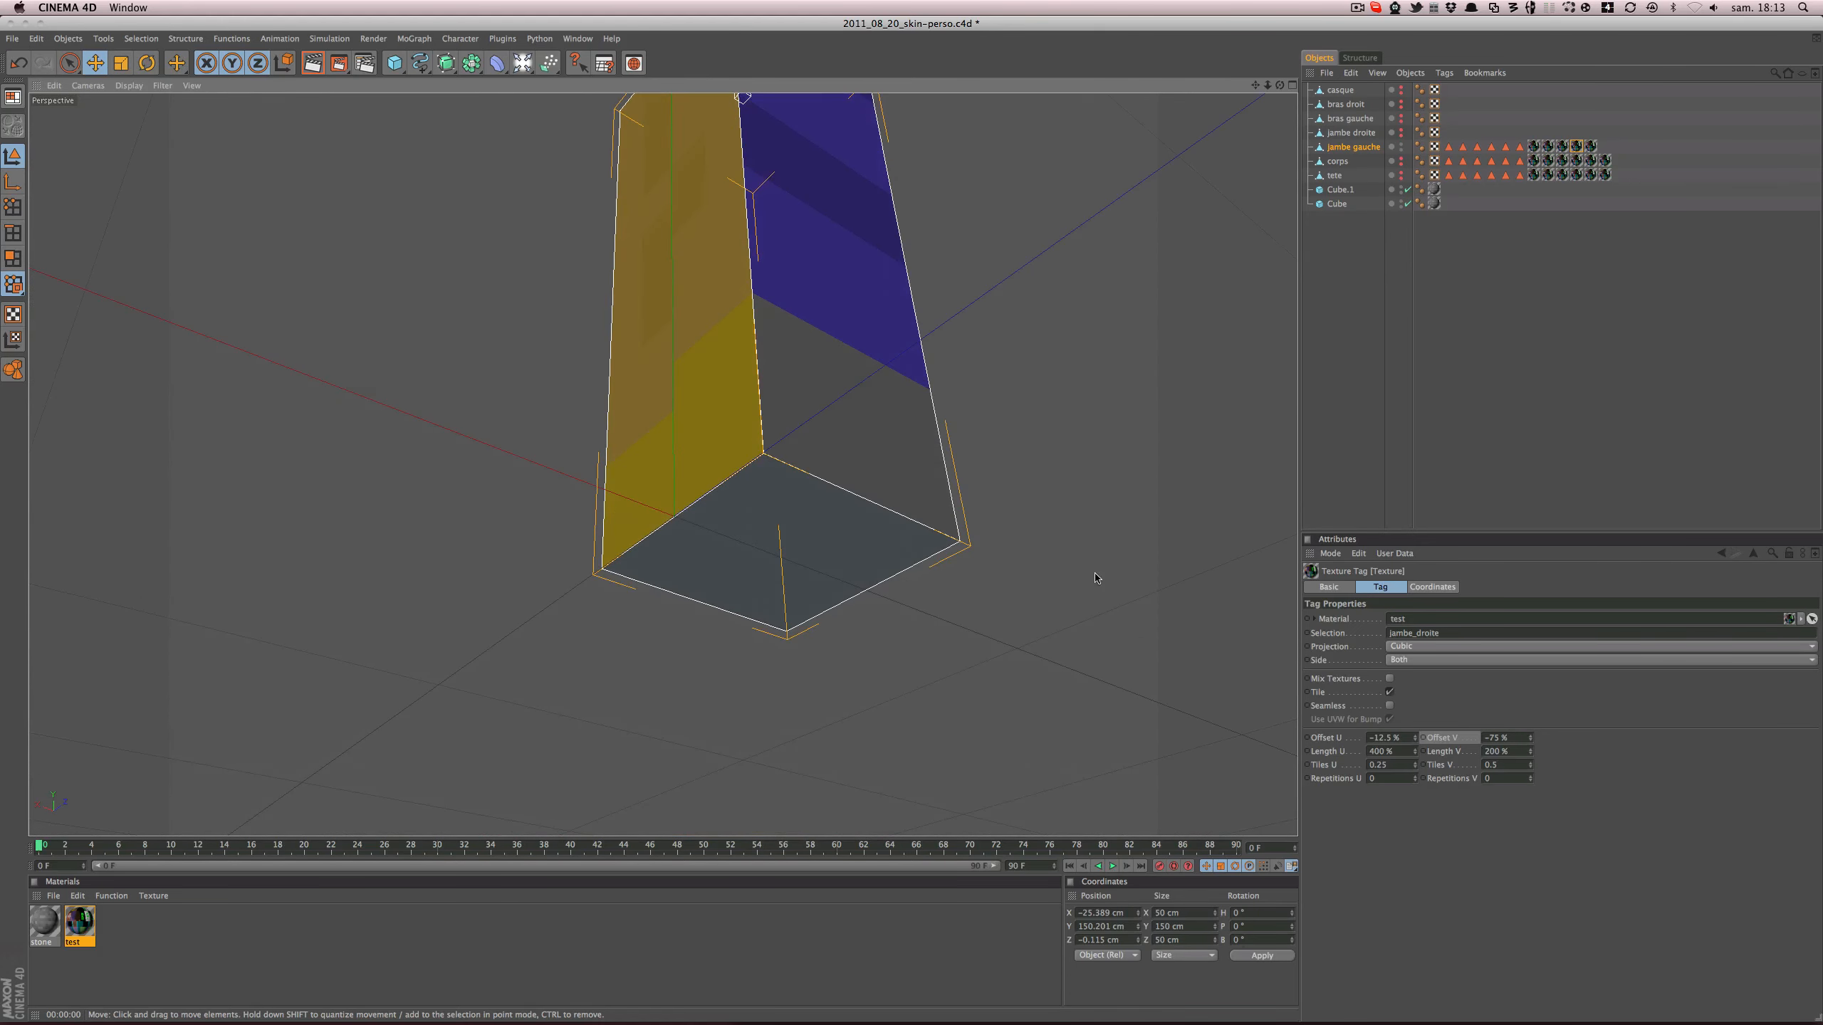
- Duplicate the jambe_top texture tag, limit the copy to jambe_dessous, and undo a trial change of its Offset V
{"action": "double_click", "coordinate": [1546, 147]}
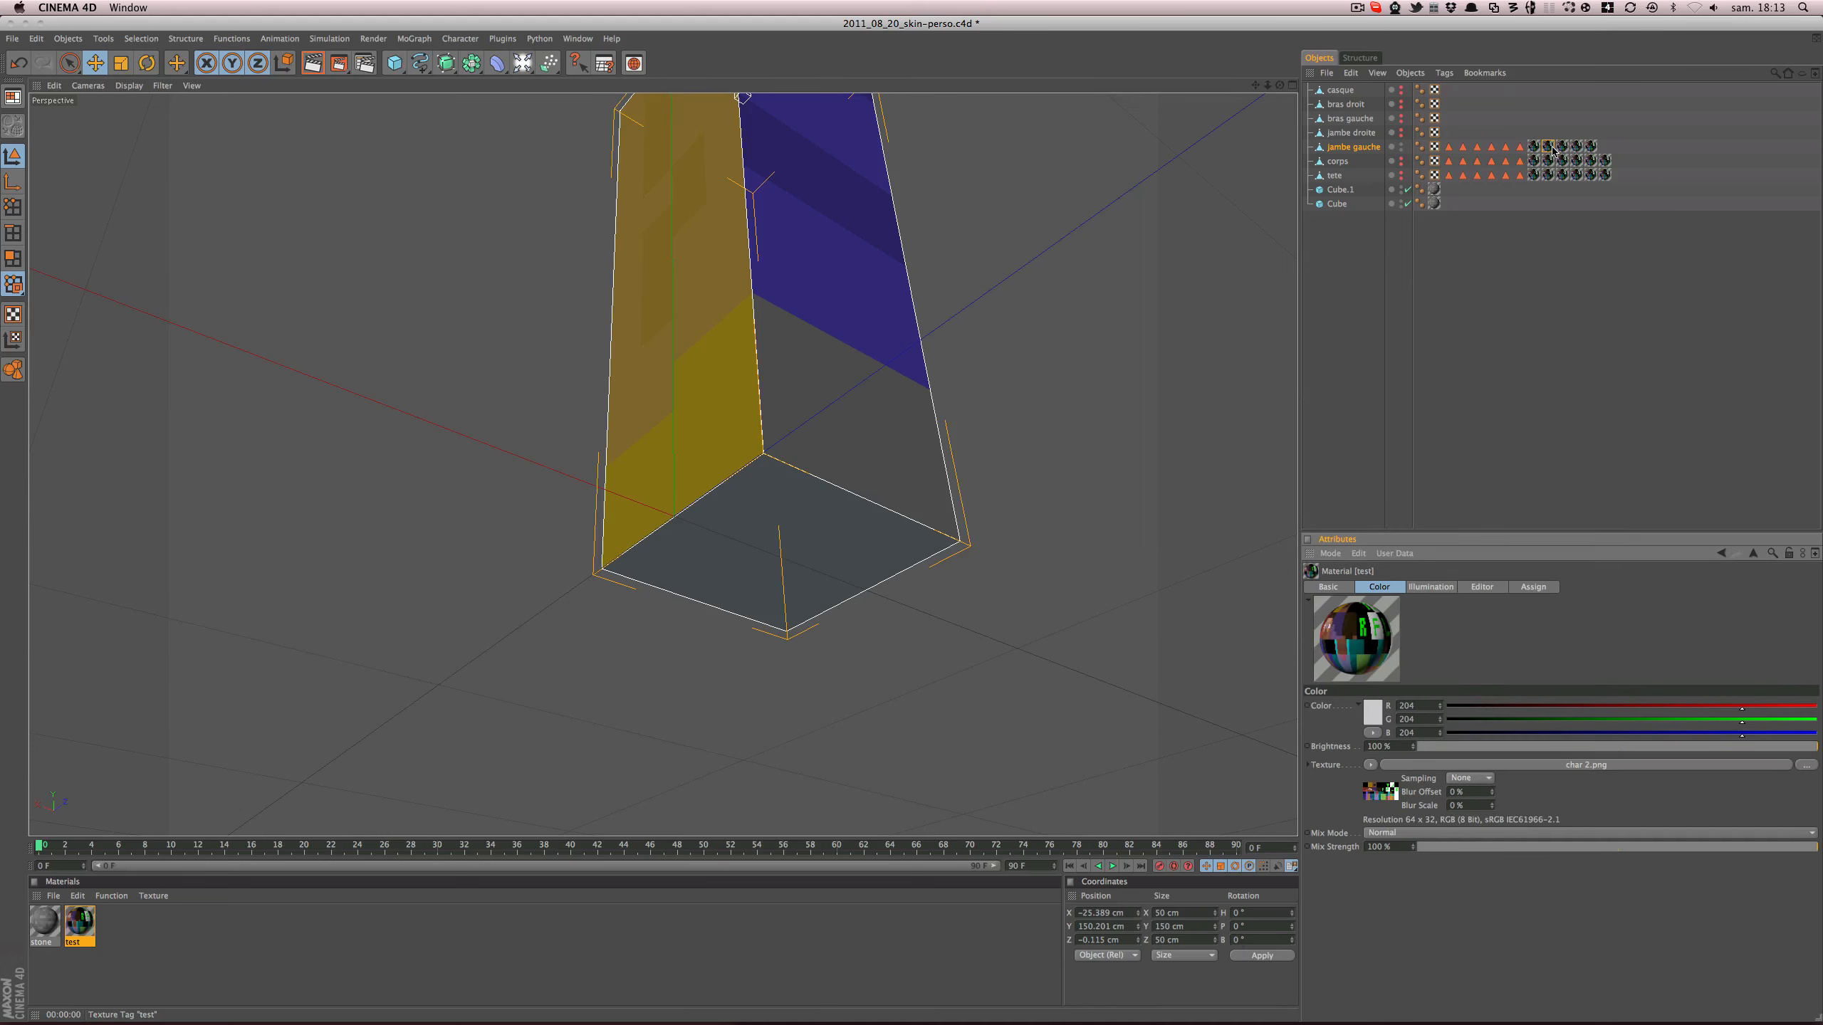
{"action": "left_click_drag", "start_coordinate": [1547, 148], "coordinate": [1437, 635], "text": "ctrl"}
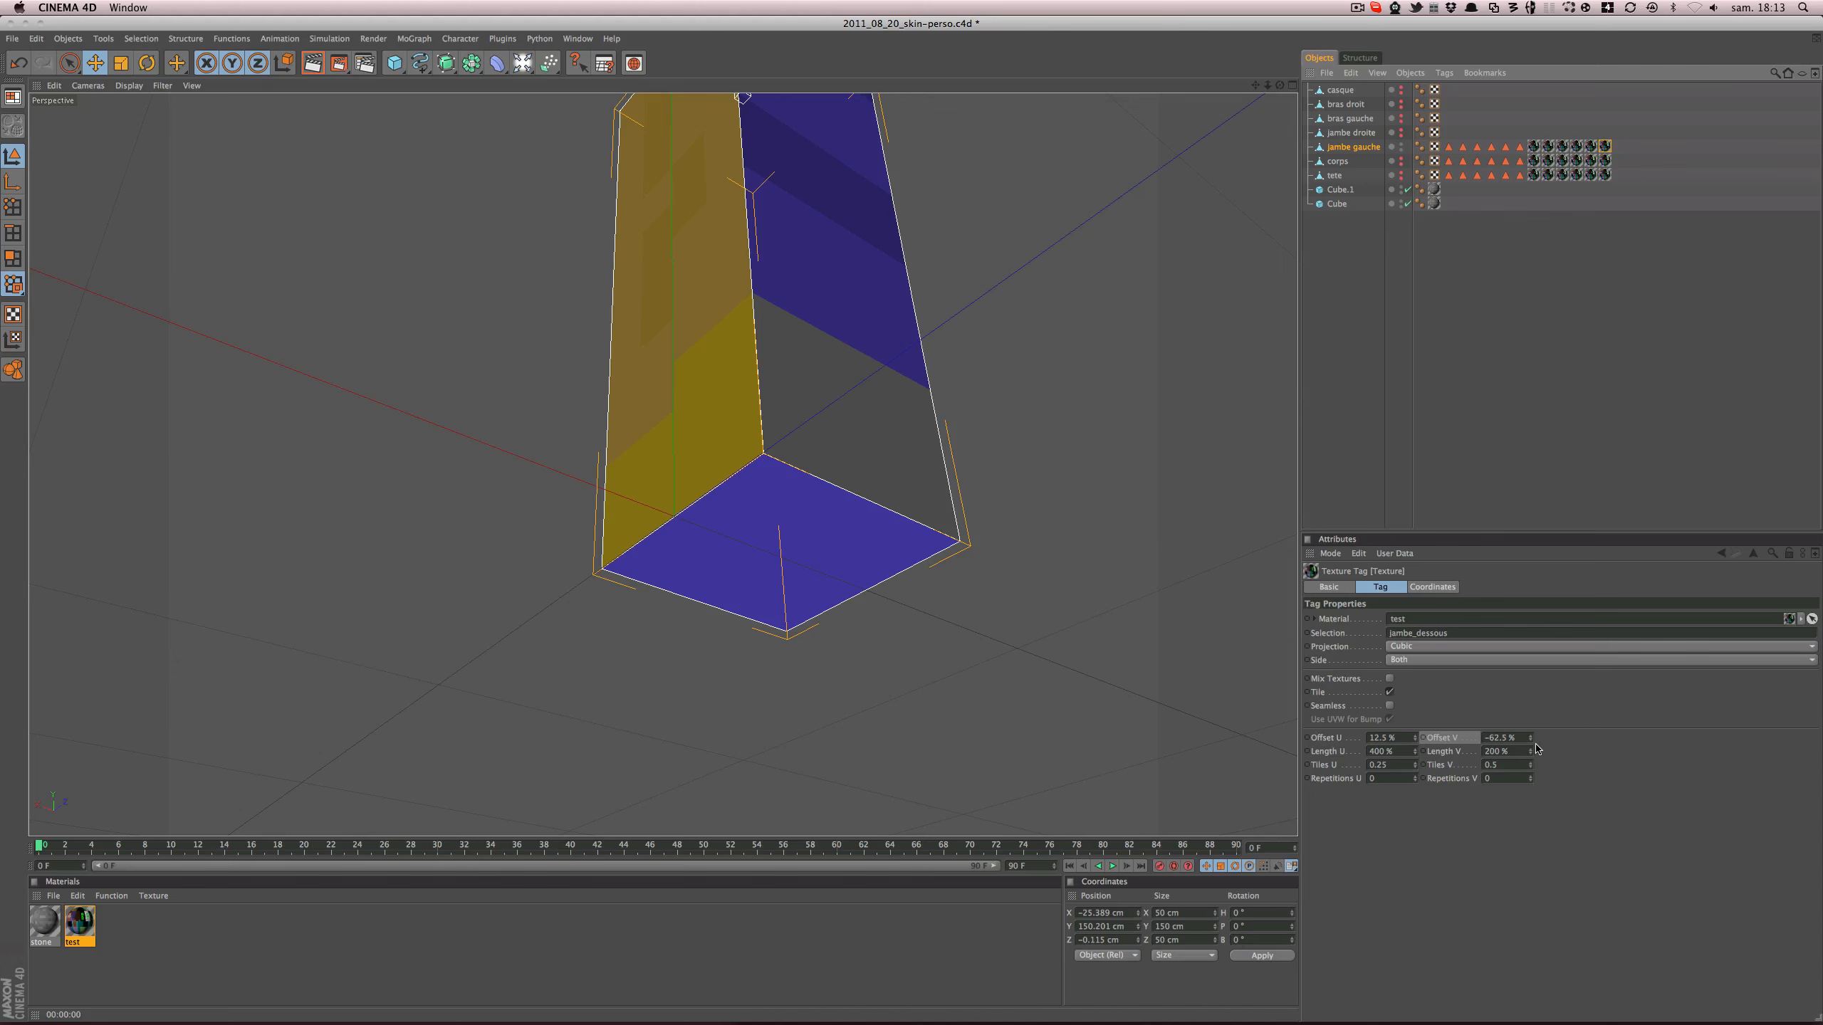
{"action": "left_click_drag", "start_coordinate": [1529, 739], "coordinate": [1530, 745]}
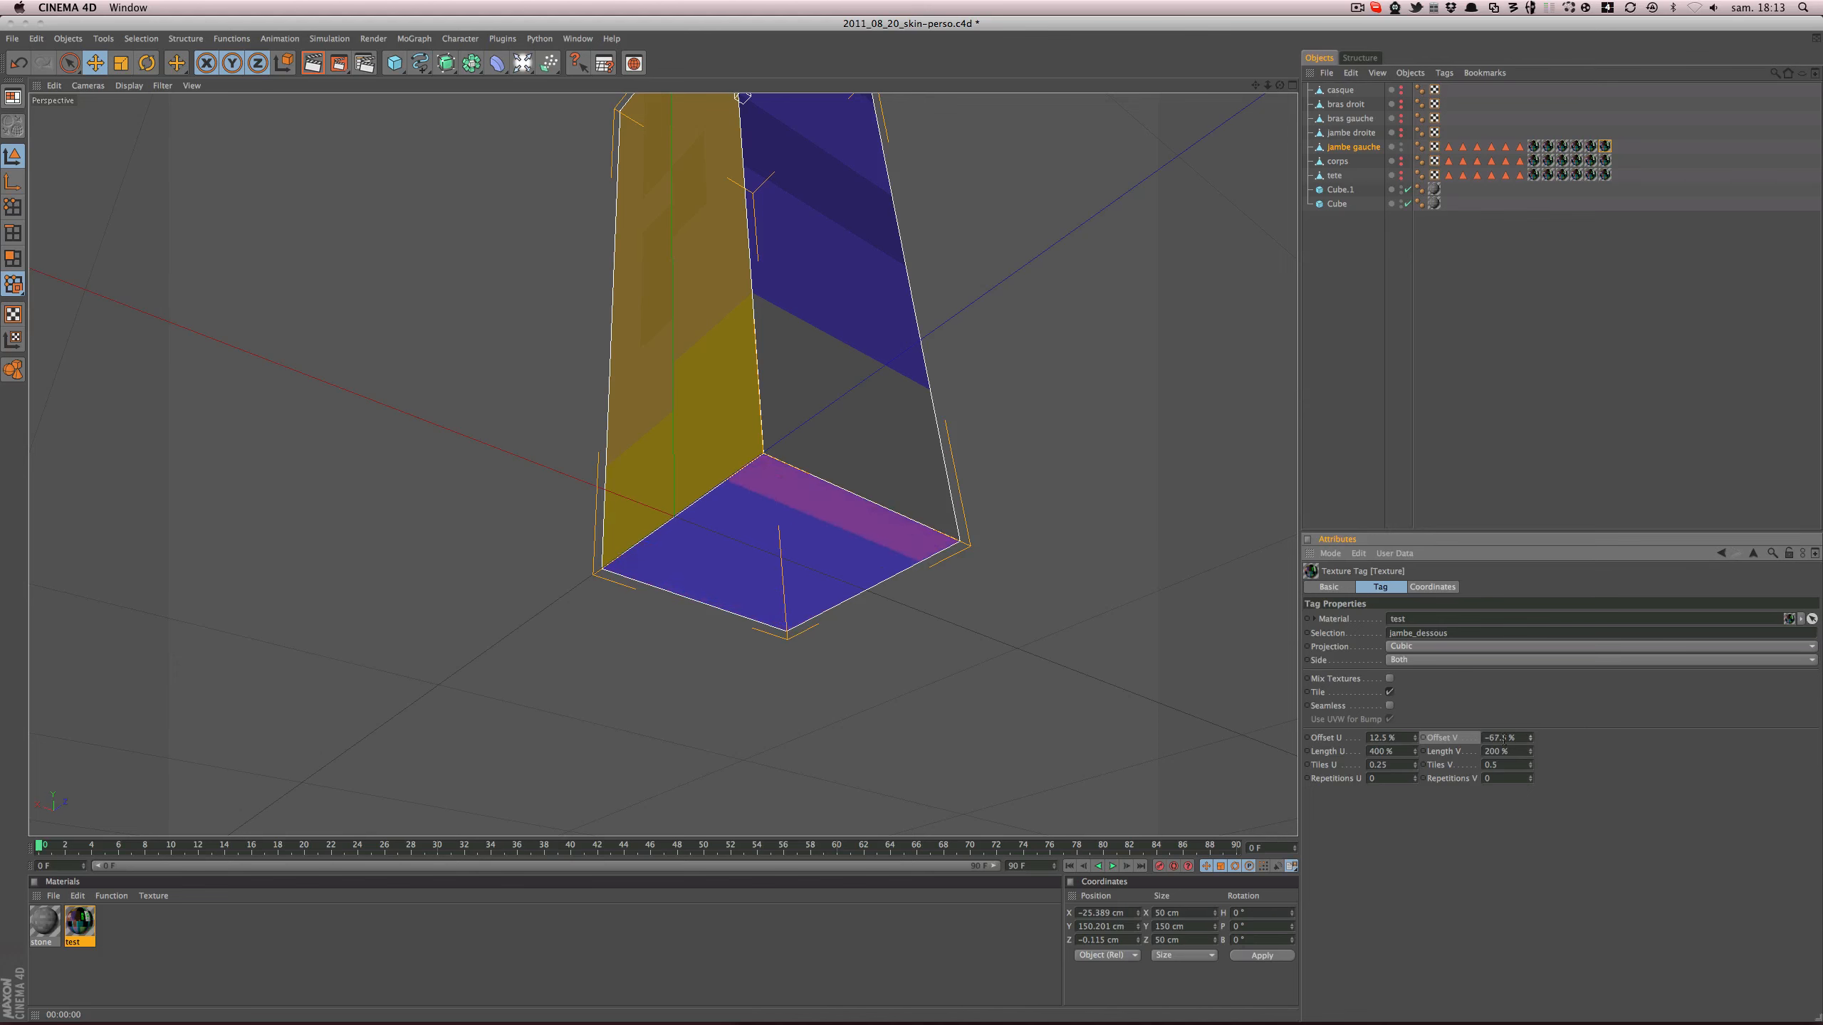
{"action": "key", "text": "super+z"}
- Set the jambe_dessous texture tag's Offset U to -12.5 %, render the leg's underside, and save the scene
{"action": "left_click_drag", "start_coordinate": [1415, 739], "coordinate": [1415, 762]}
{"action": "left_click_drag", "start_coordinate": [1077, 546], "coordinate": [1076, 452], "text": "alt"}
{"action": "key", "text": "super+r"}
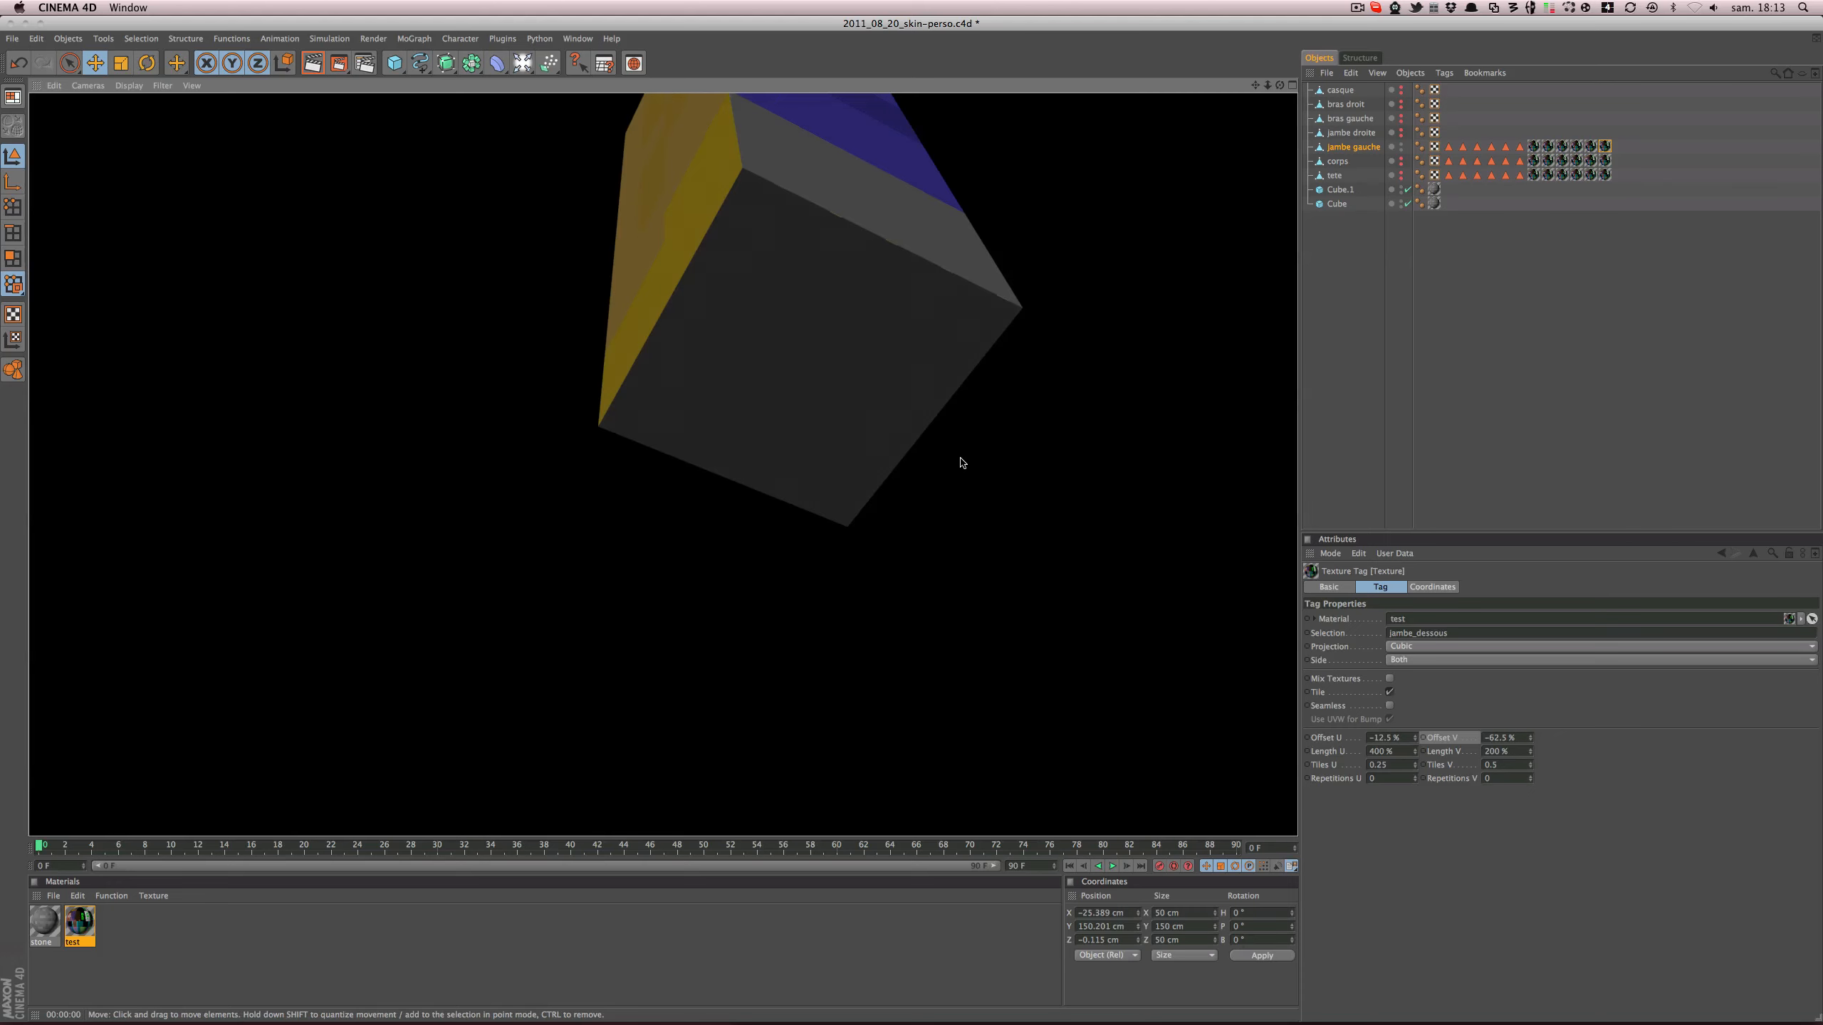
{"action": "left_click_drag", "start_coordinate": [962, 463], "coordinate": [880, 454], "text": "alt"}
{"action": "scroll", "coordinate": [946, 568], "scroll_direction": "down", "scroll_amount": 5}
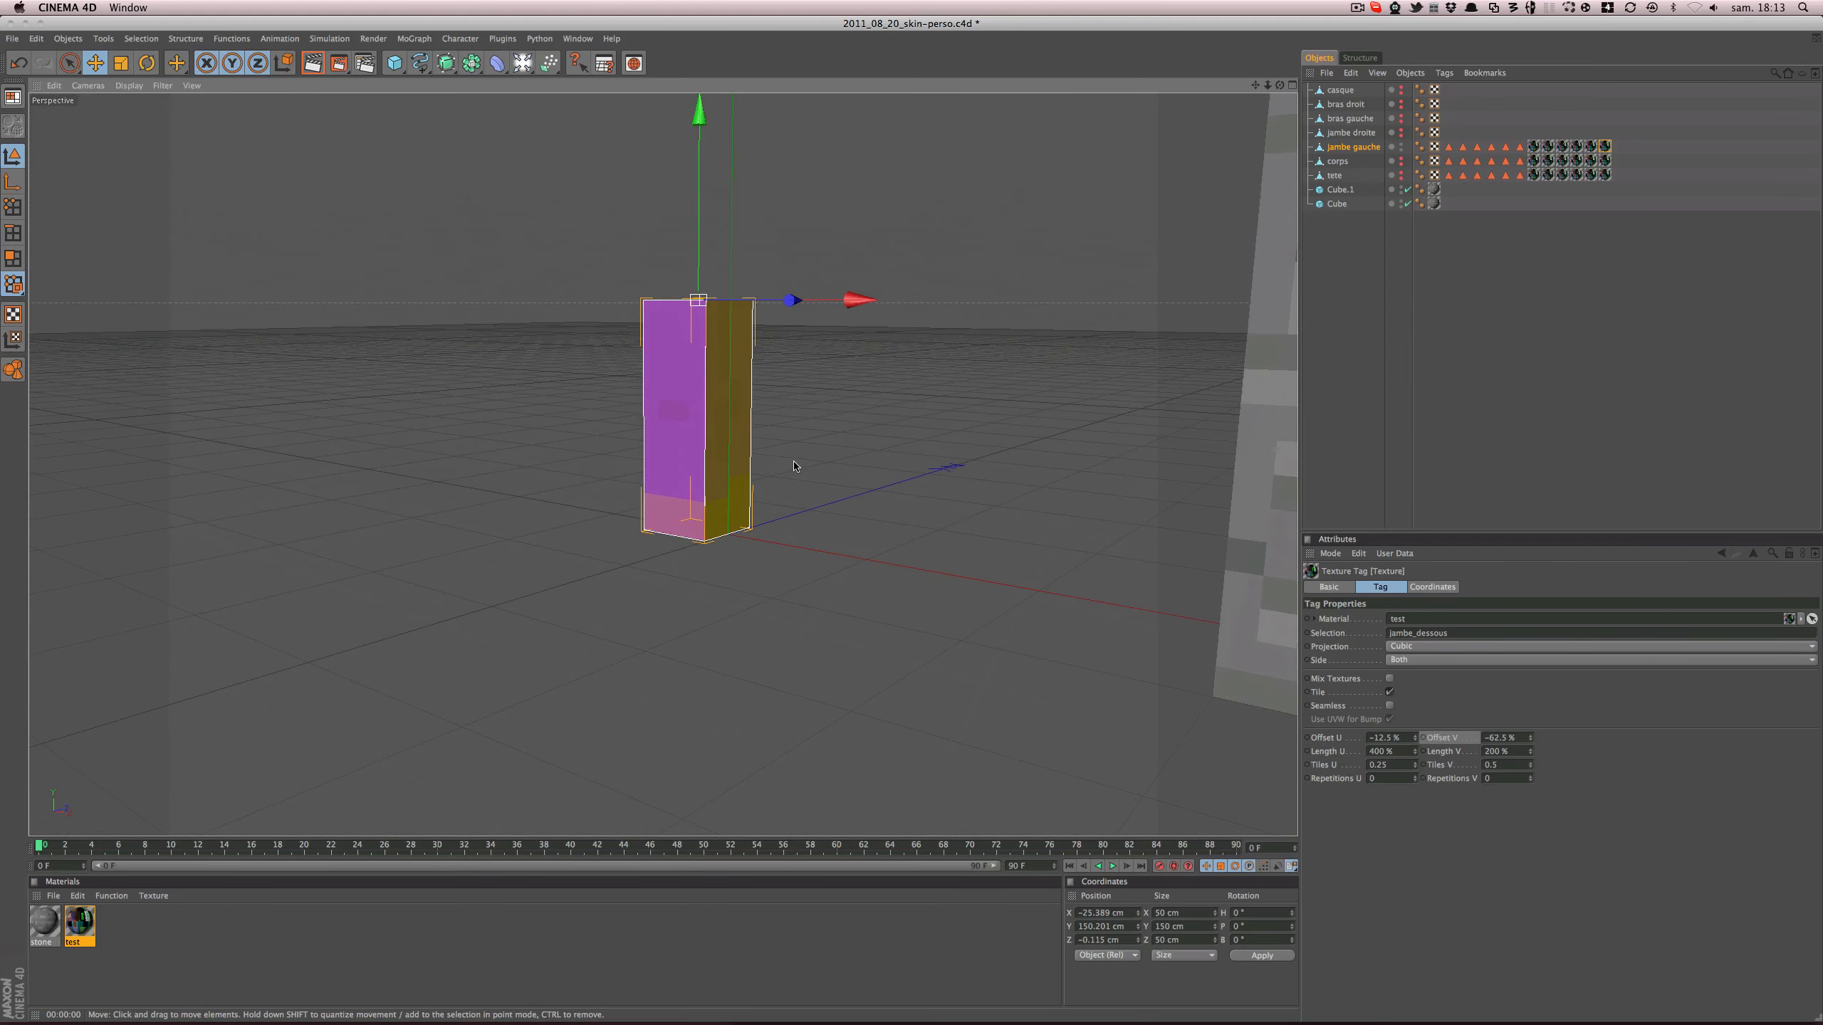
{"action": "key", "text": "super+s"}
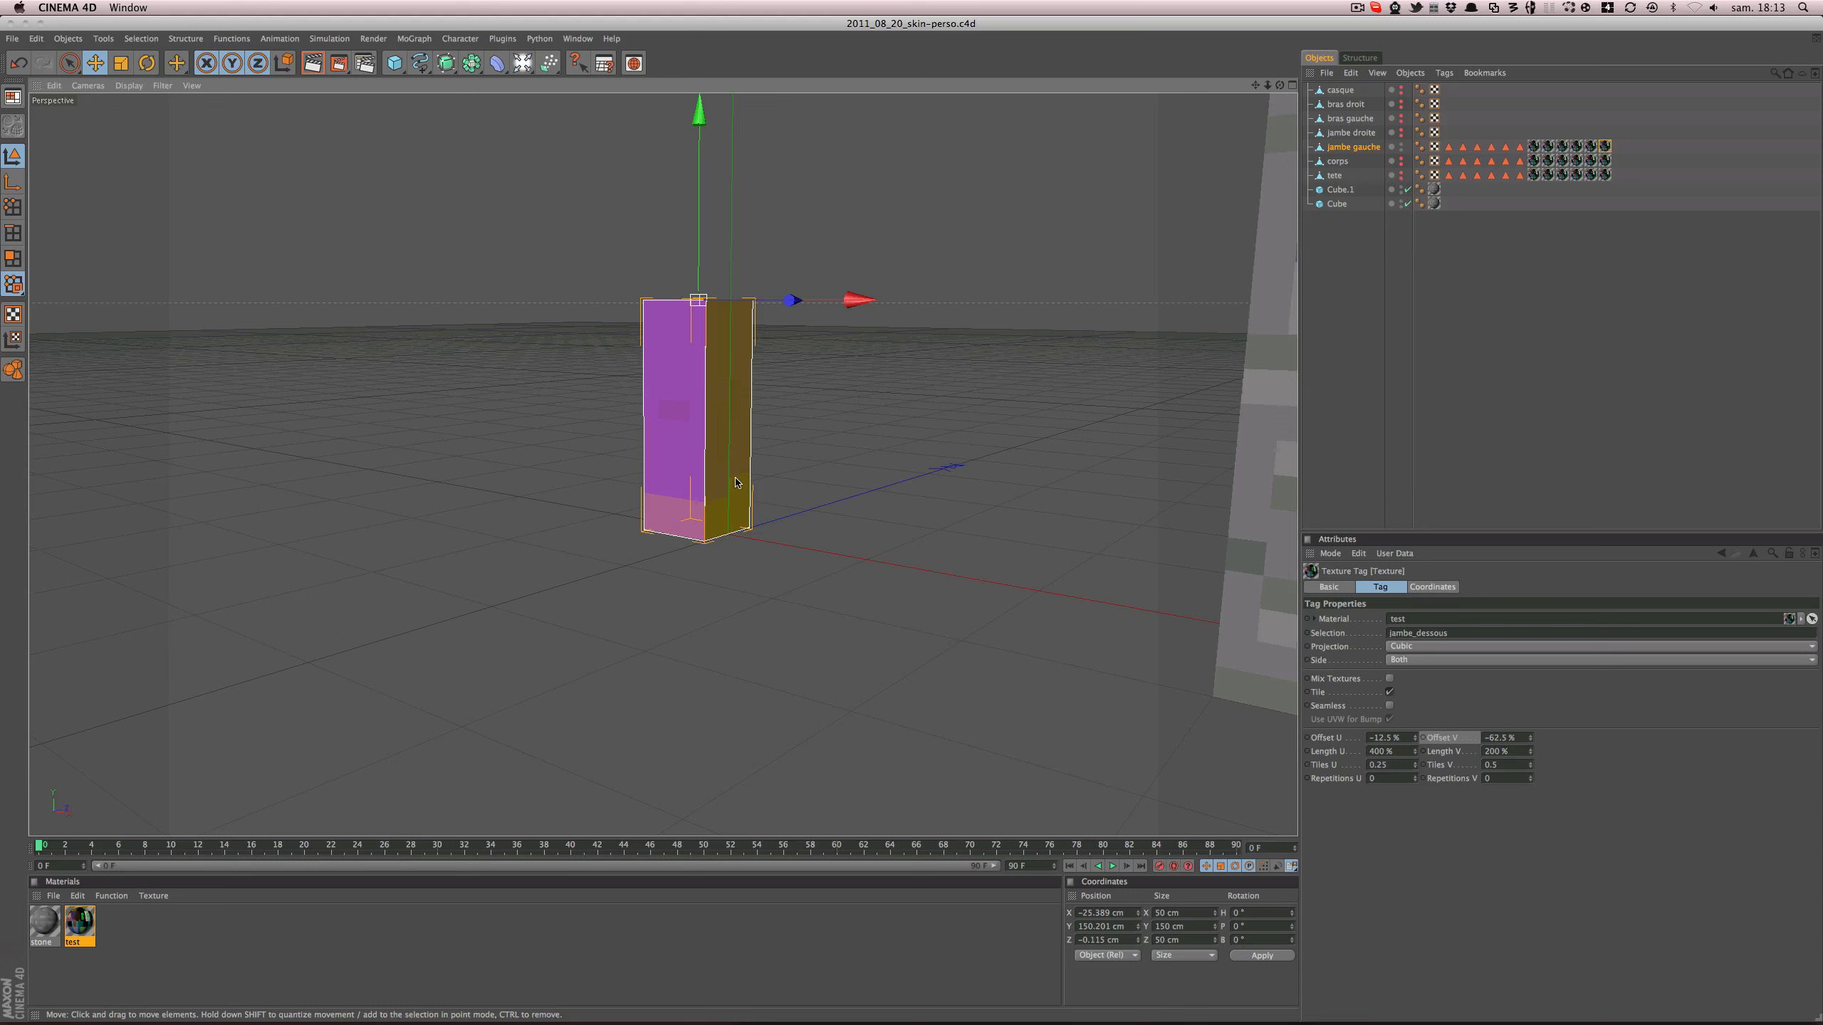
- Delete the untextured jambe droite object and duplicate the textured jambe gauche in its place
{"action": "left_click_drag", "start_coordinate": [755, 489], "coordinate": [615, 440], "text": "alt"}
{"action": "left_click_drag", "start_coordinate": [877, 449], "coordinate": [746, 488], "text": "alt"}
{"action": "left_click", "coordinate": [1364, 294]}
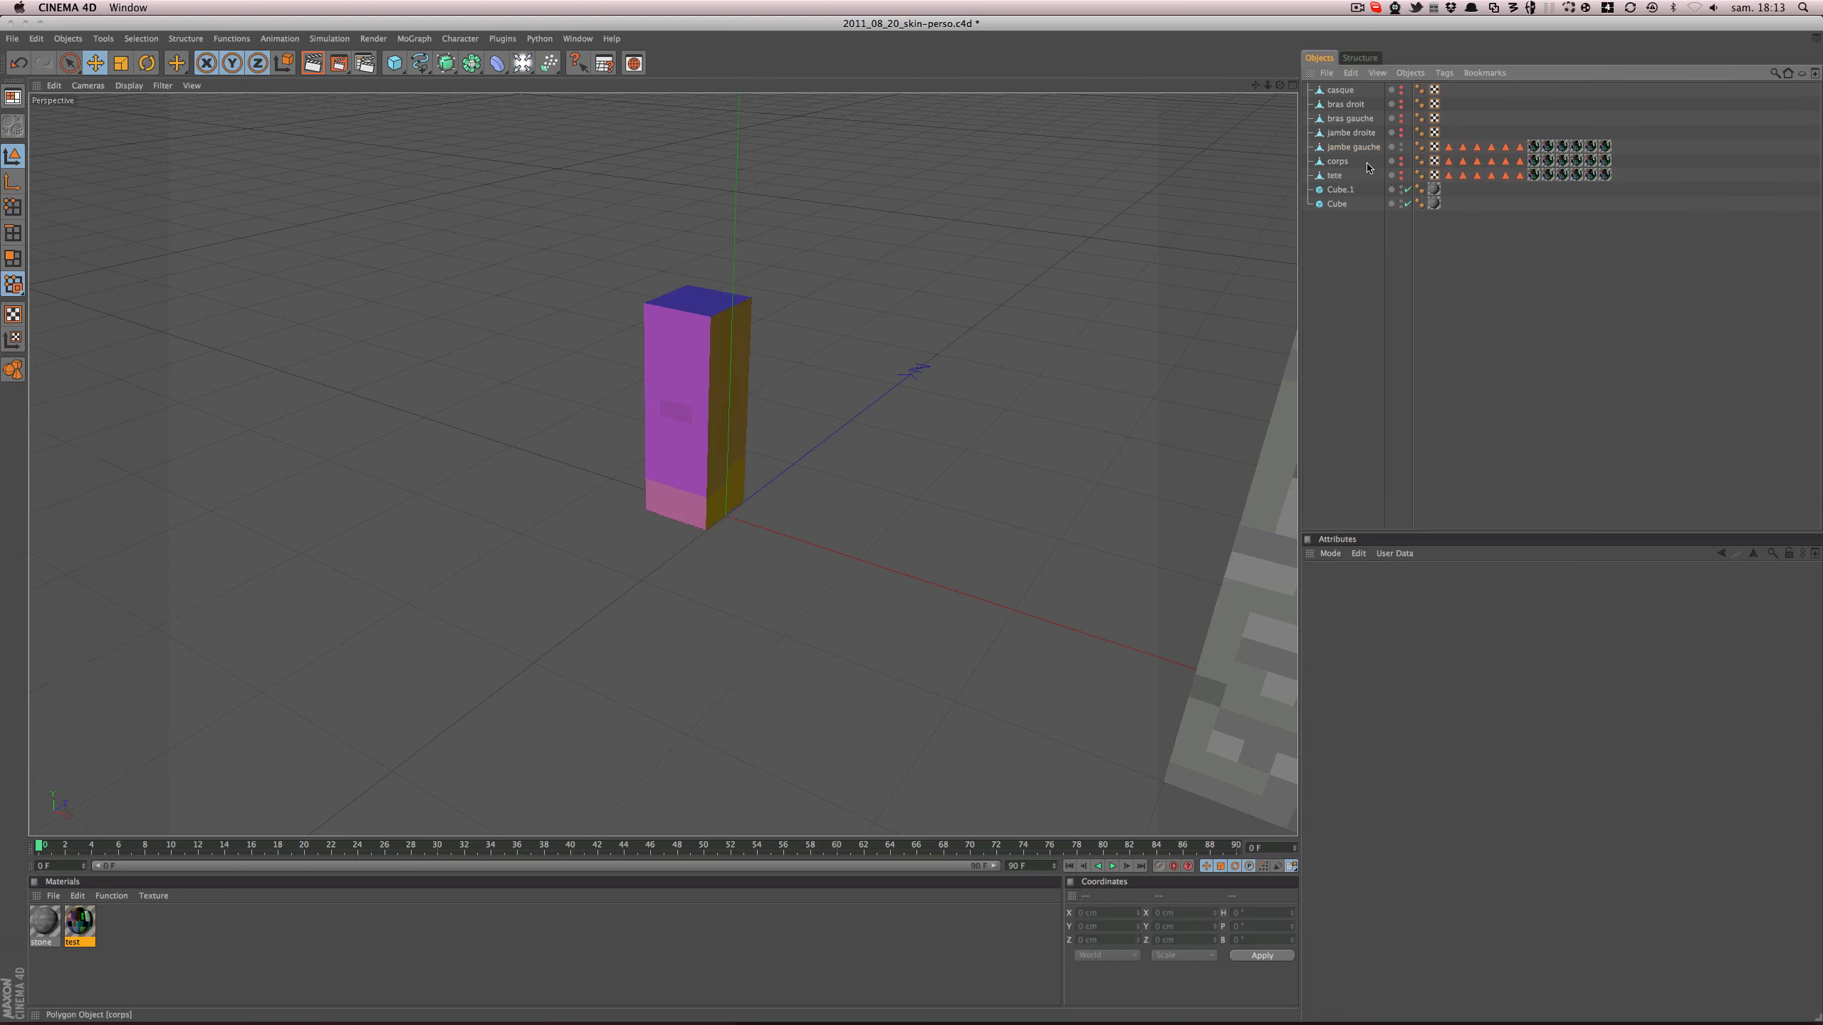
{"action": "left_click", "coordinate": [1361, 134]}
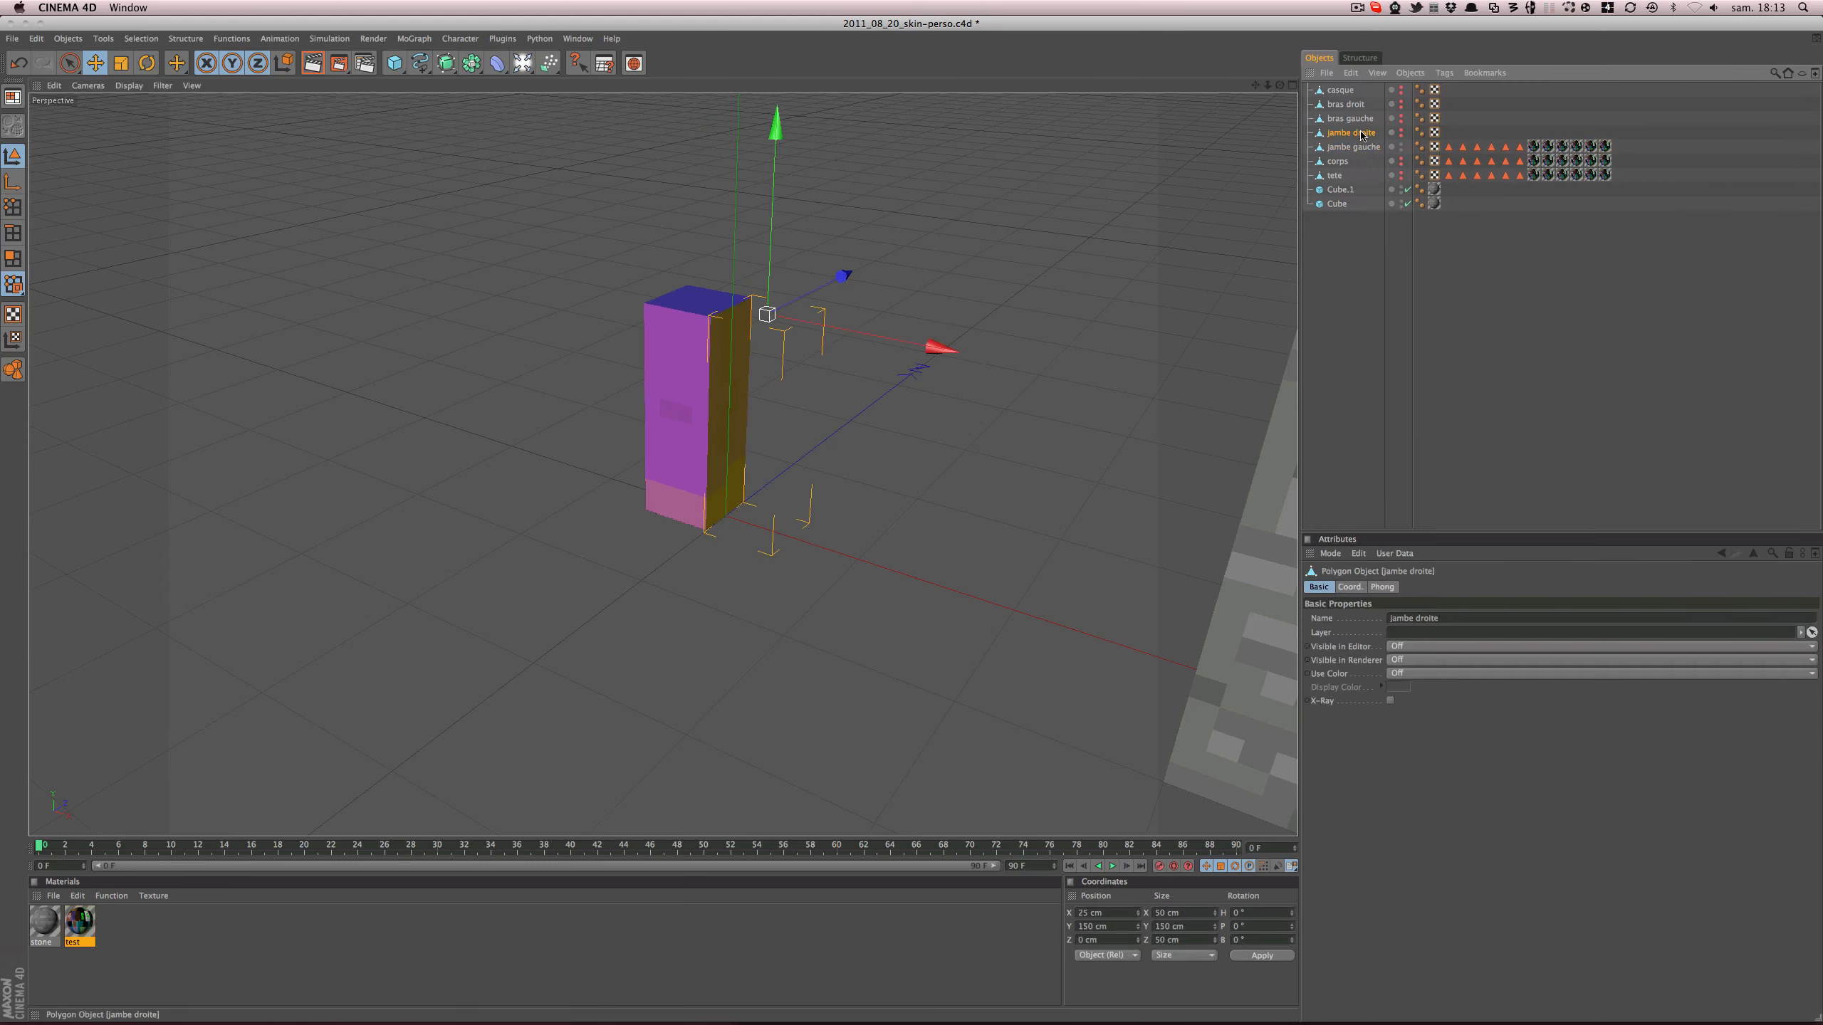
{"action": "key", "text": "Delete"}
{"action": "left_click_drag", "start_coordinate": [1362, 135], "coordinate": [1361, 126], "text": "ctrl"}
- Try to rename the copied leg as jambe droite and shift its X position, and undo both changes
{"action": "double_click", "coordinate": [1360, 133]}
{"action": "left_click", "coordinate": [1361, 134]}
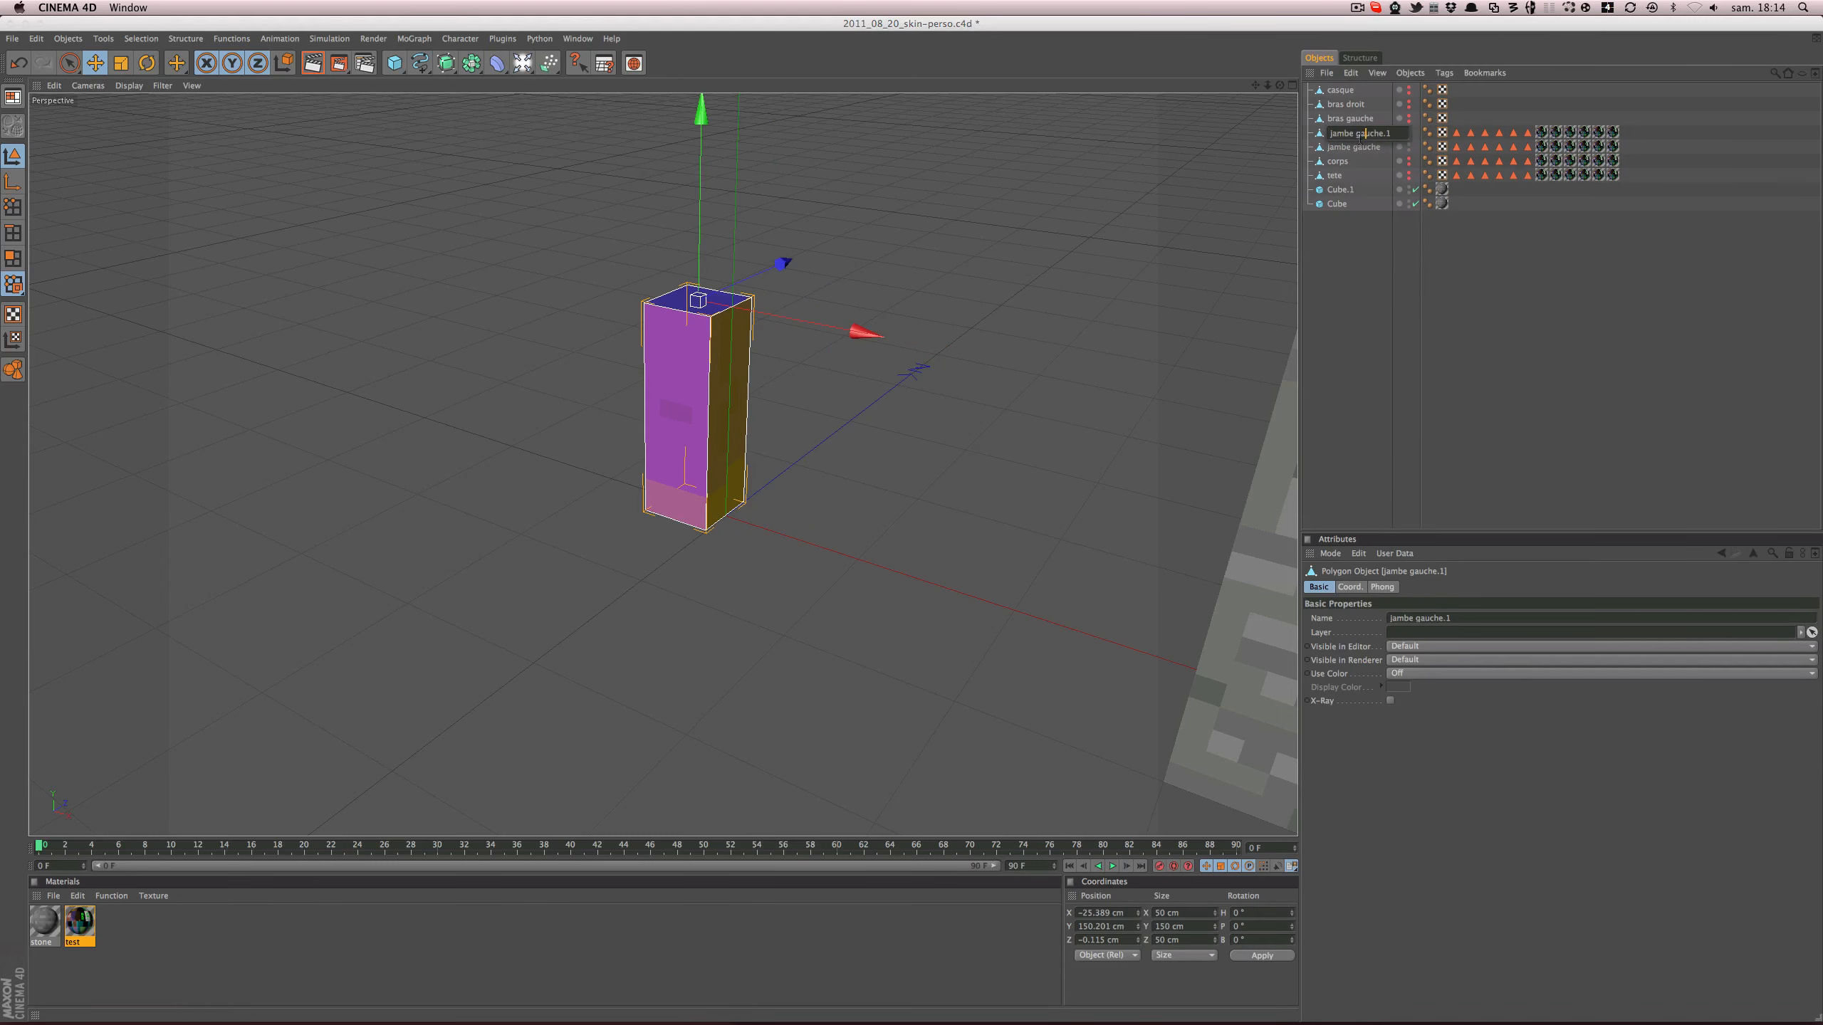
{"action": "left_click_drag", "start_coordinate": [1357, 134], "coordinate": [1393, 135]}
{"action": "type", "text": "droite"}
{"action": "key", "text": "Return"}
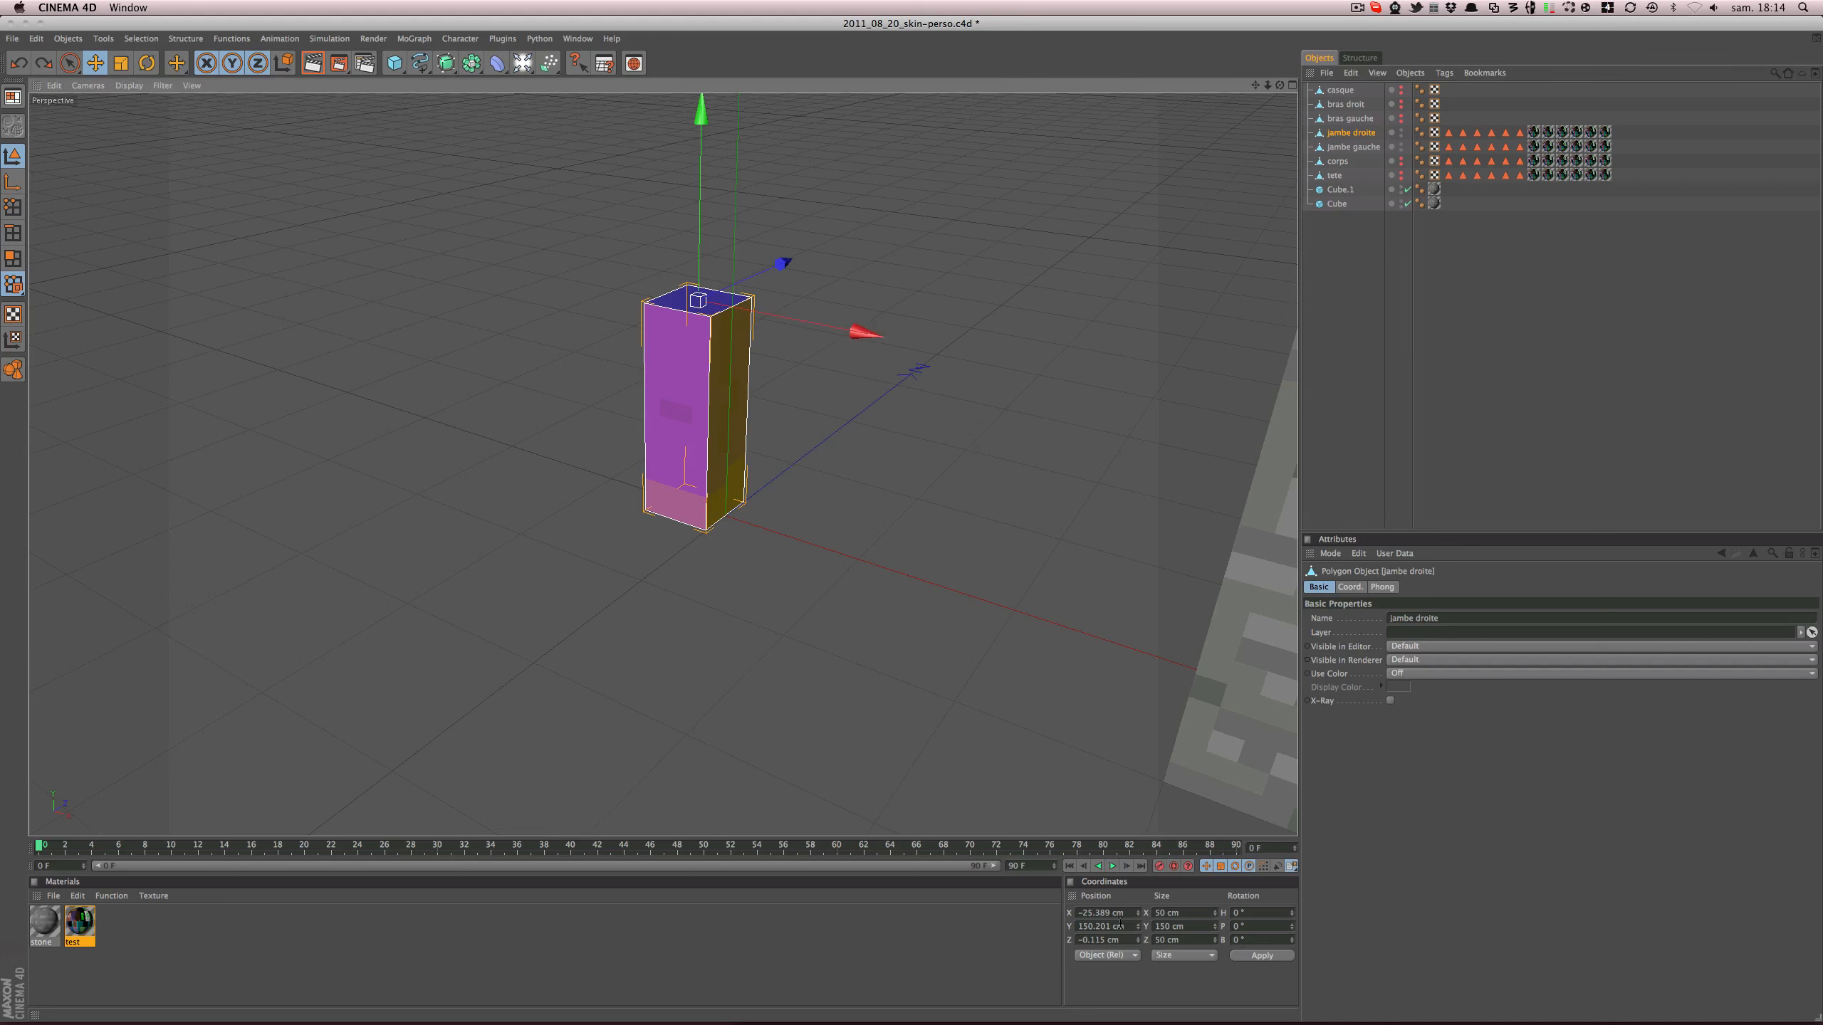
{"action": "left_click", "coordinate": [1137, 912]}
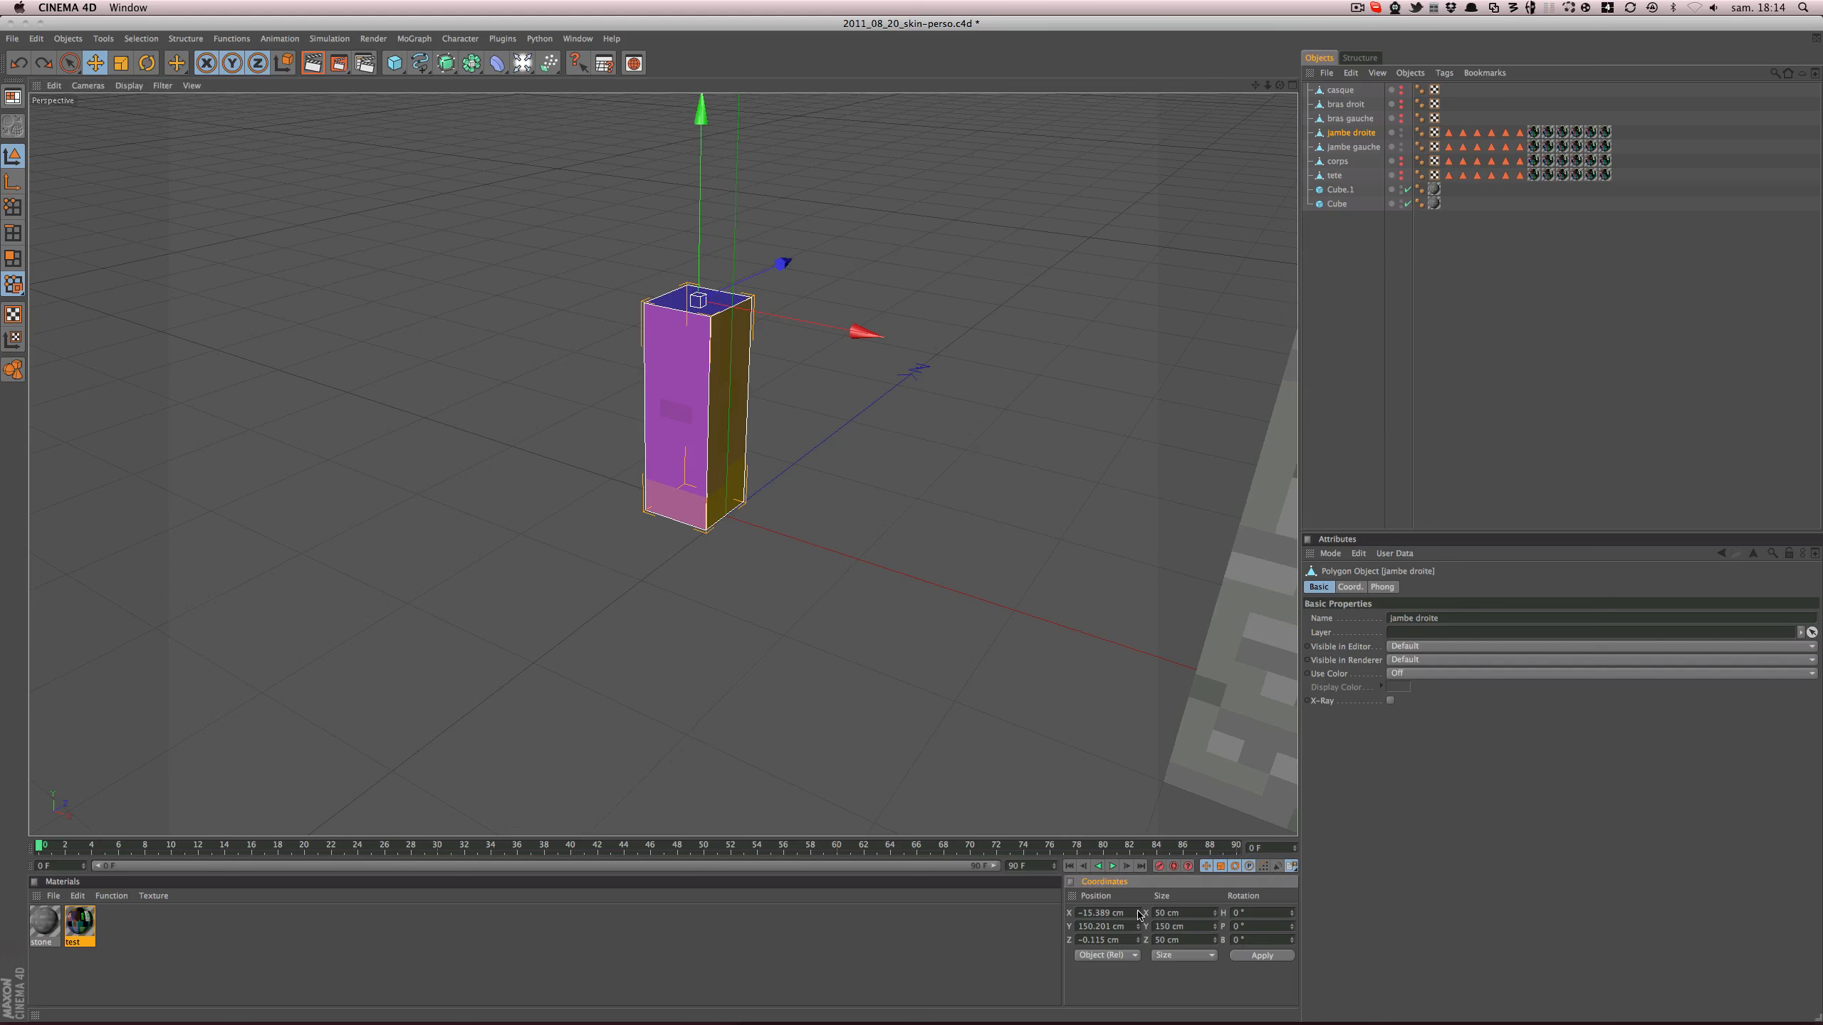
{"action": "key", "text": "super+z"}
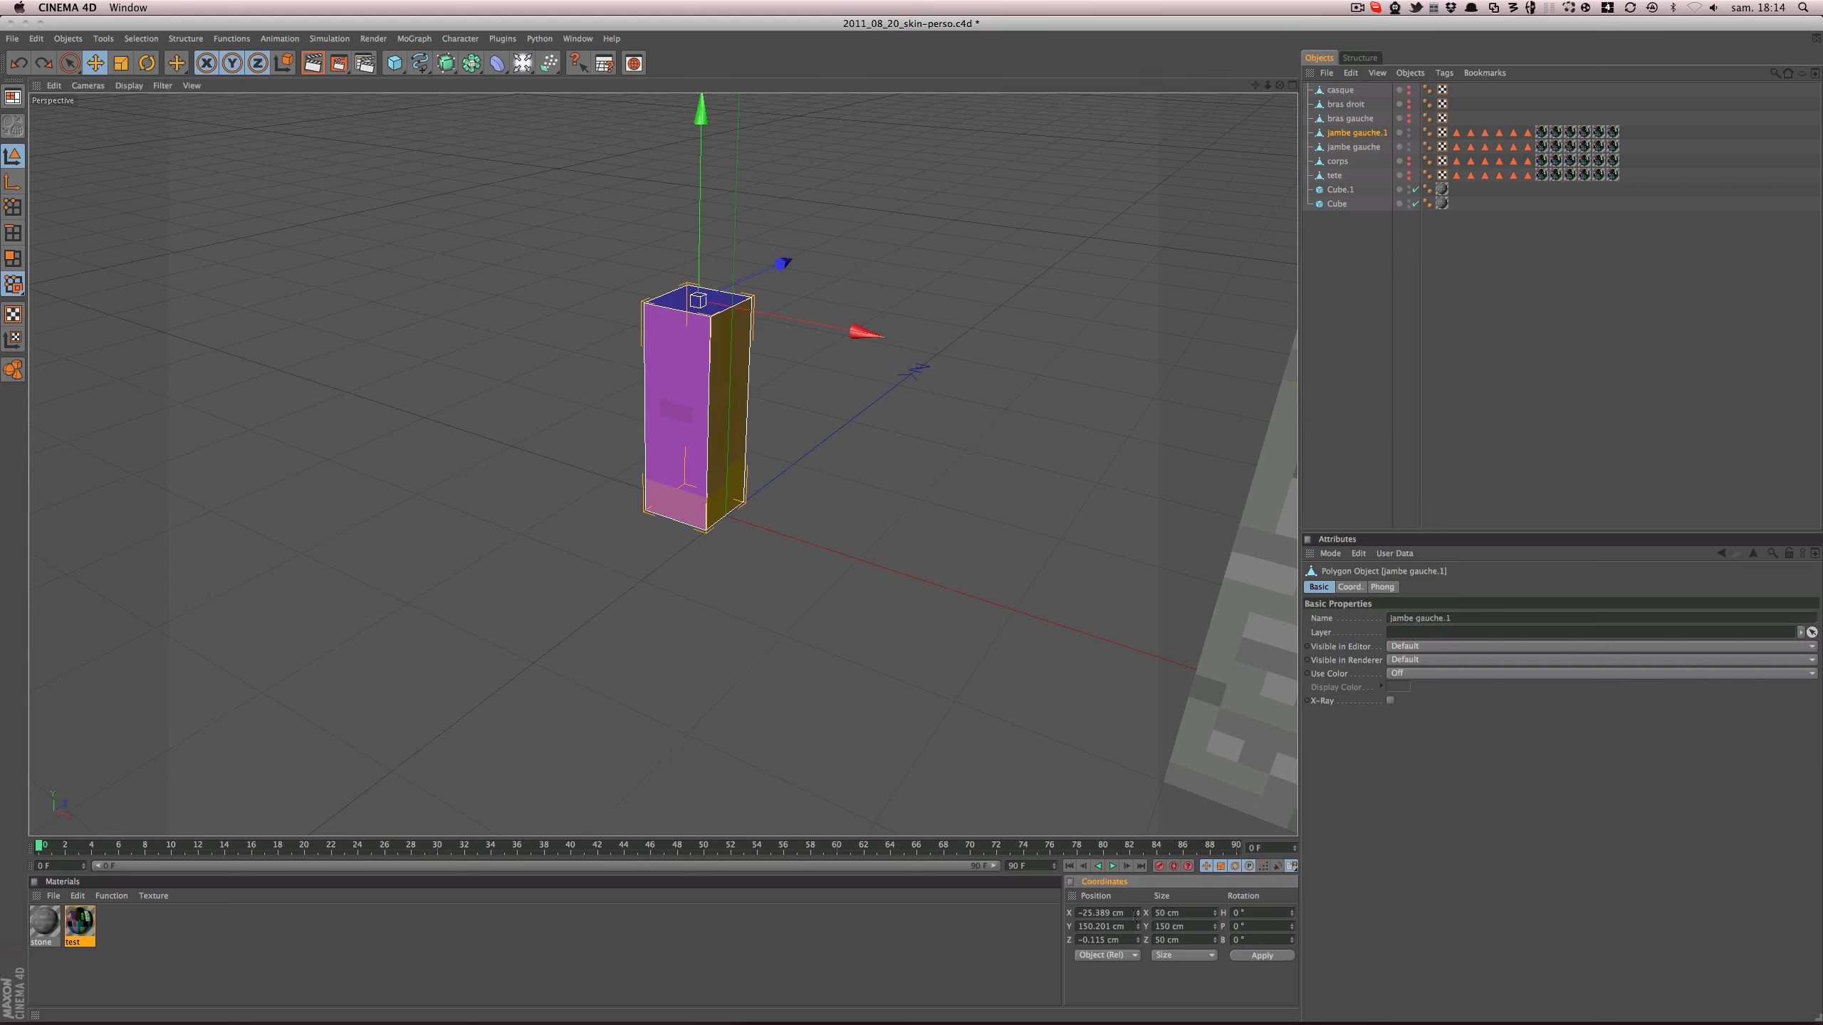
- Position the copied leg at X 25 cm, Y 150 cm and Z 0 cm
{"action": "double_click", "coordinate": [1133, 916]}
{"action": "type", "text": "25"}
{"action": "key", "text": "Return"}
{"action": "double_click", "coordinate": [1124, 939]}
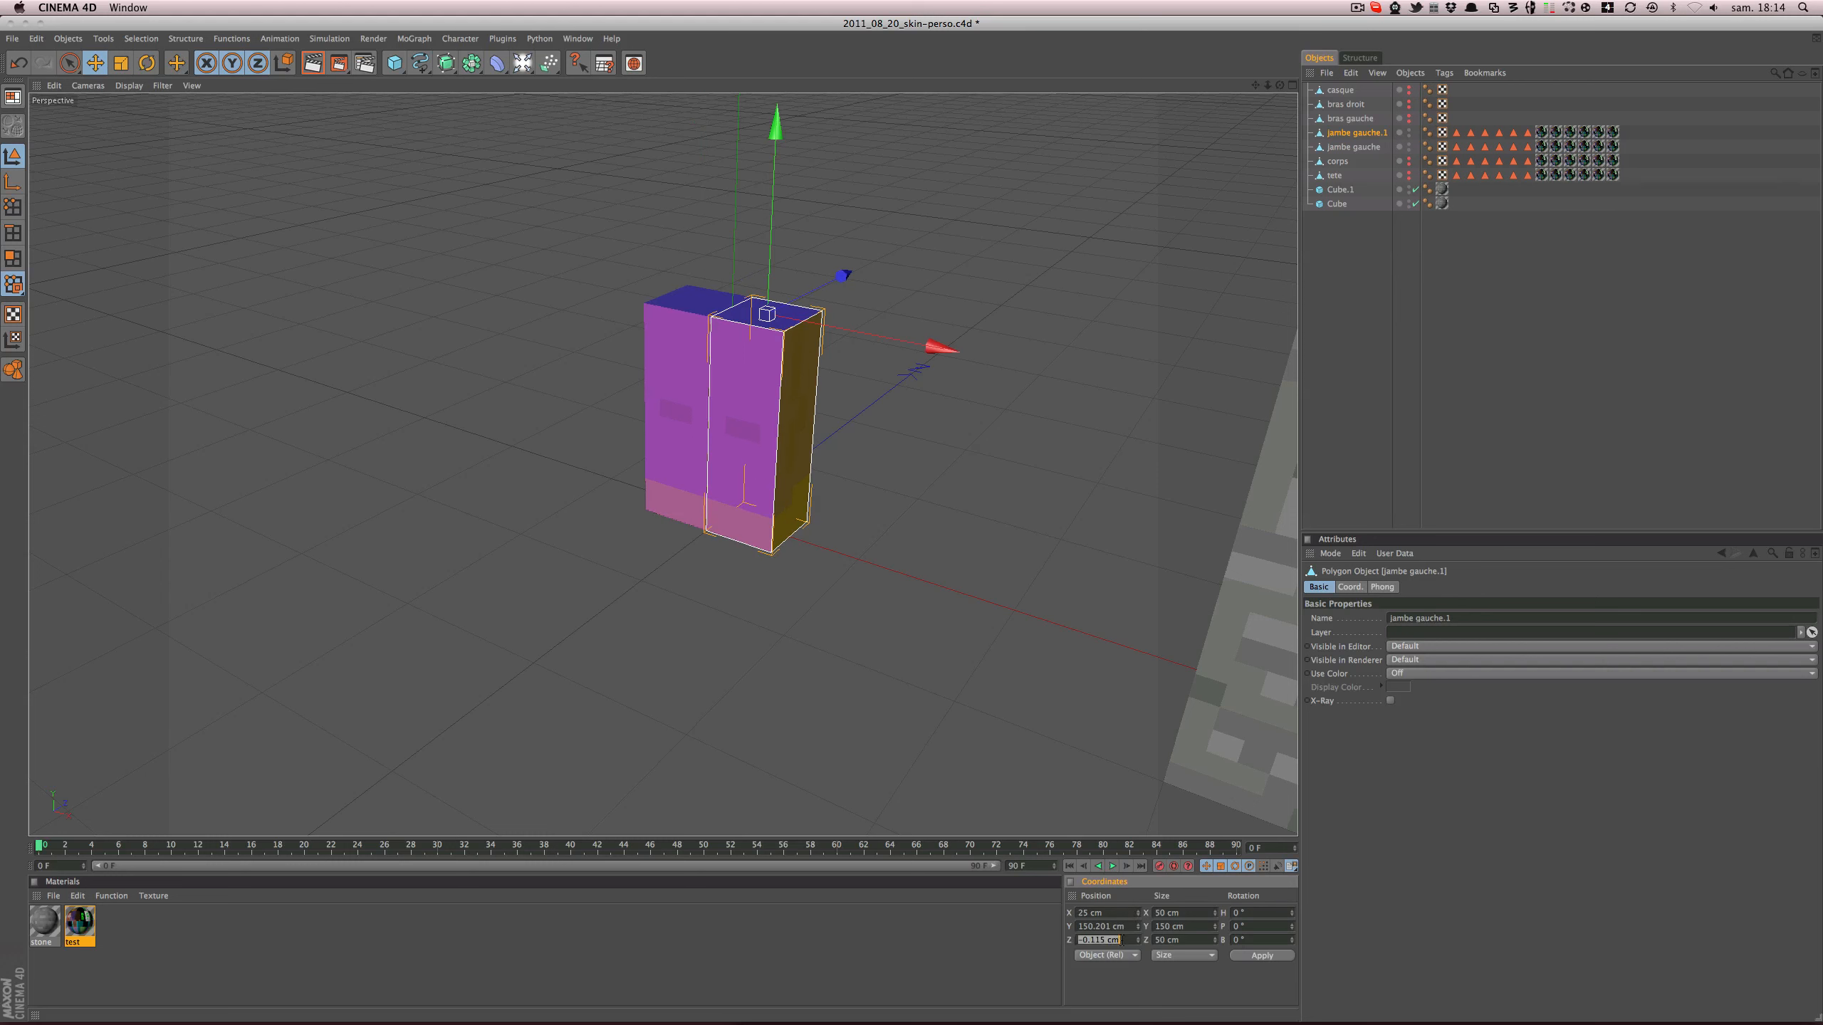
{"action": "type", "text": "0"}
{"action": "key", "text": "Return"}
{"action": "double_click", "coordinate": [1125, 927]}
{"action": "type", "text": "150"}
{"action": "key", "text": "Return"}
- Position the original jambe gauche at X -25 cm, Y 150 cm and Z 0 cm
{"action": "left_click", "coordinate": [1360, 148]}
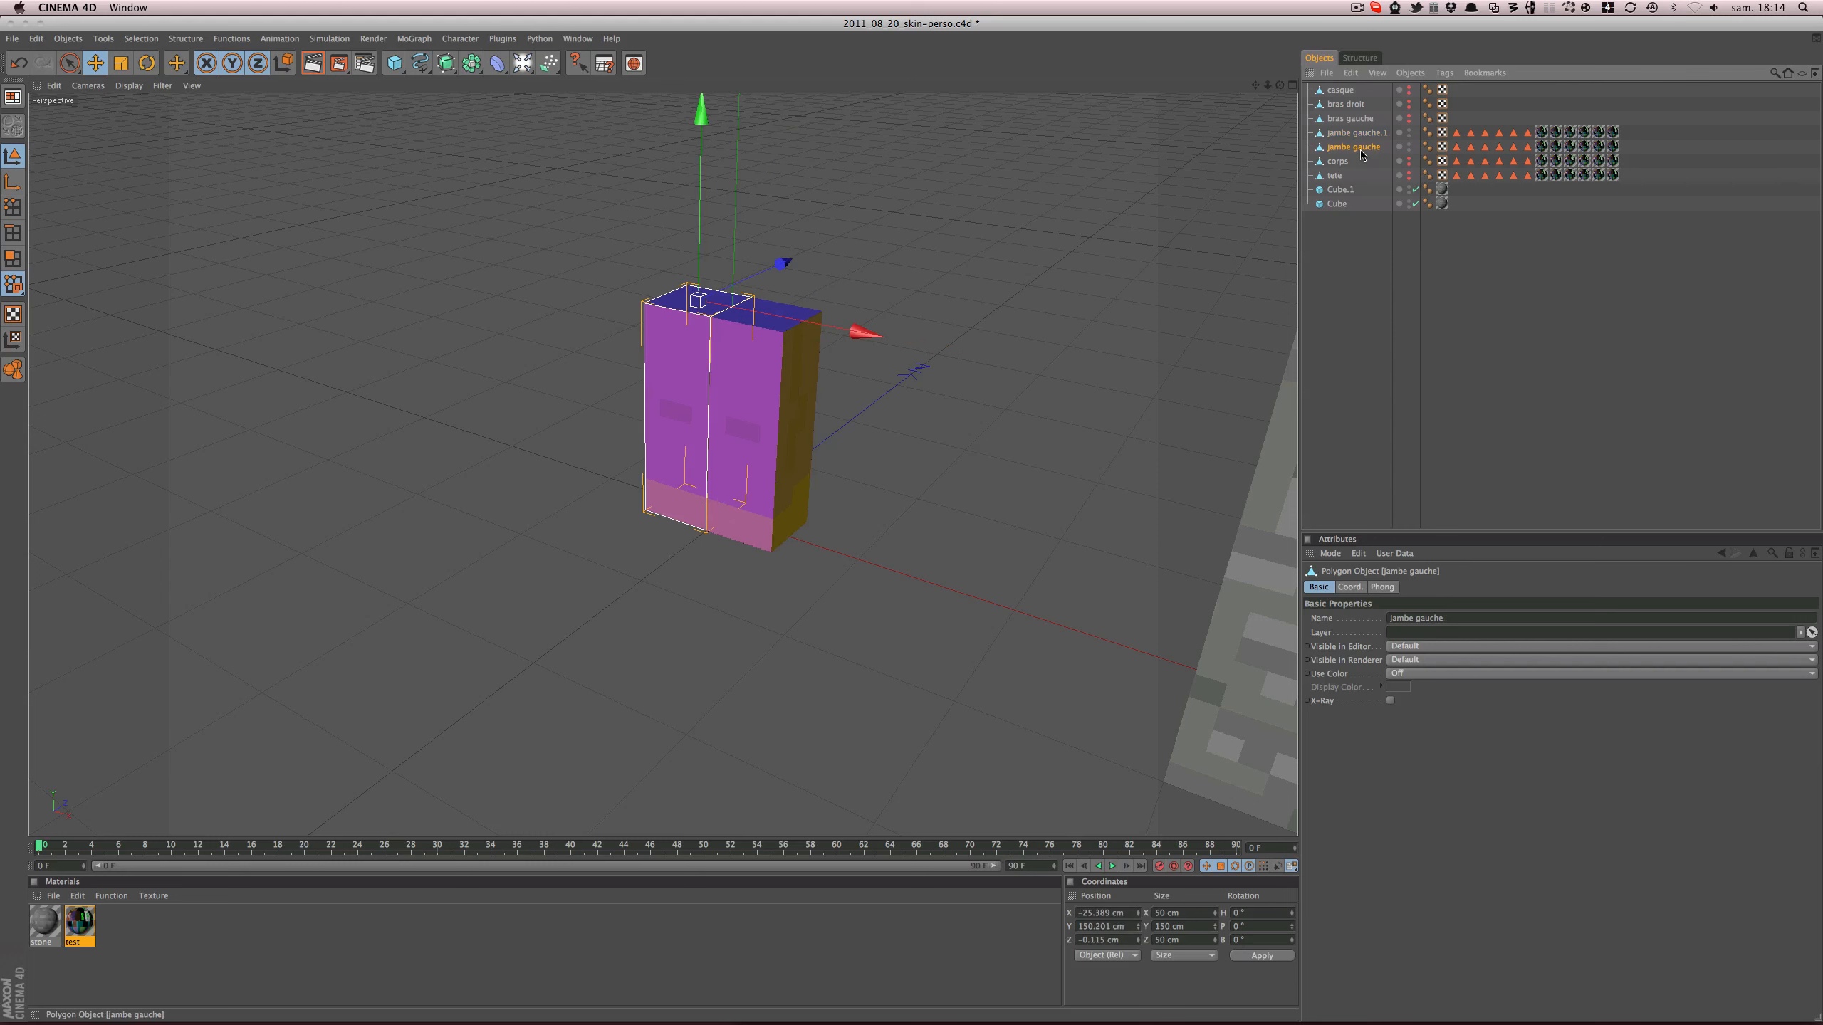
{"action": "double_click", "coordinate": [1108, 912]}
{"action": "type", "text": "-25"}
{"action": "key", "text": "Tab"}
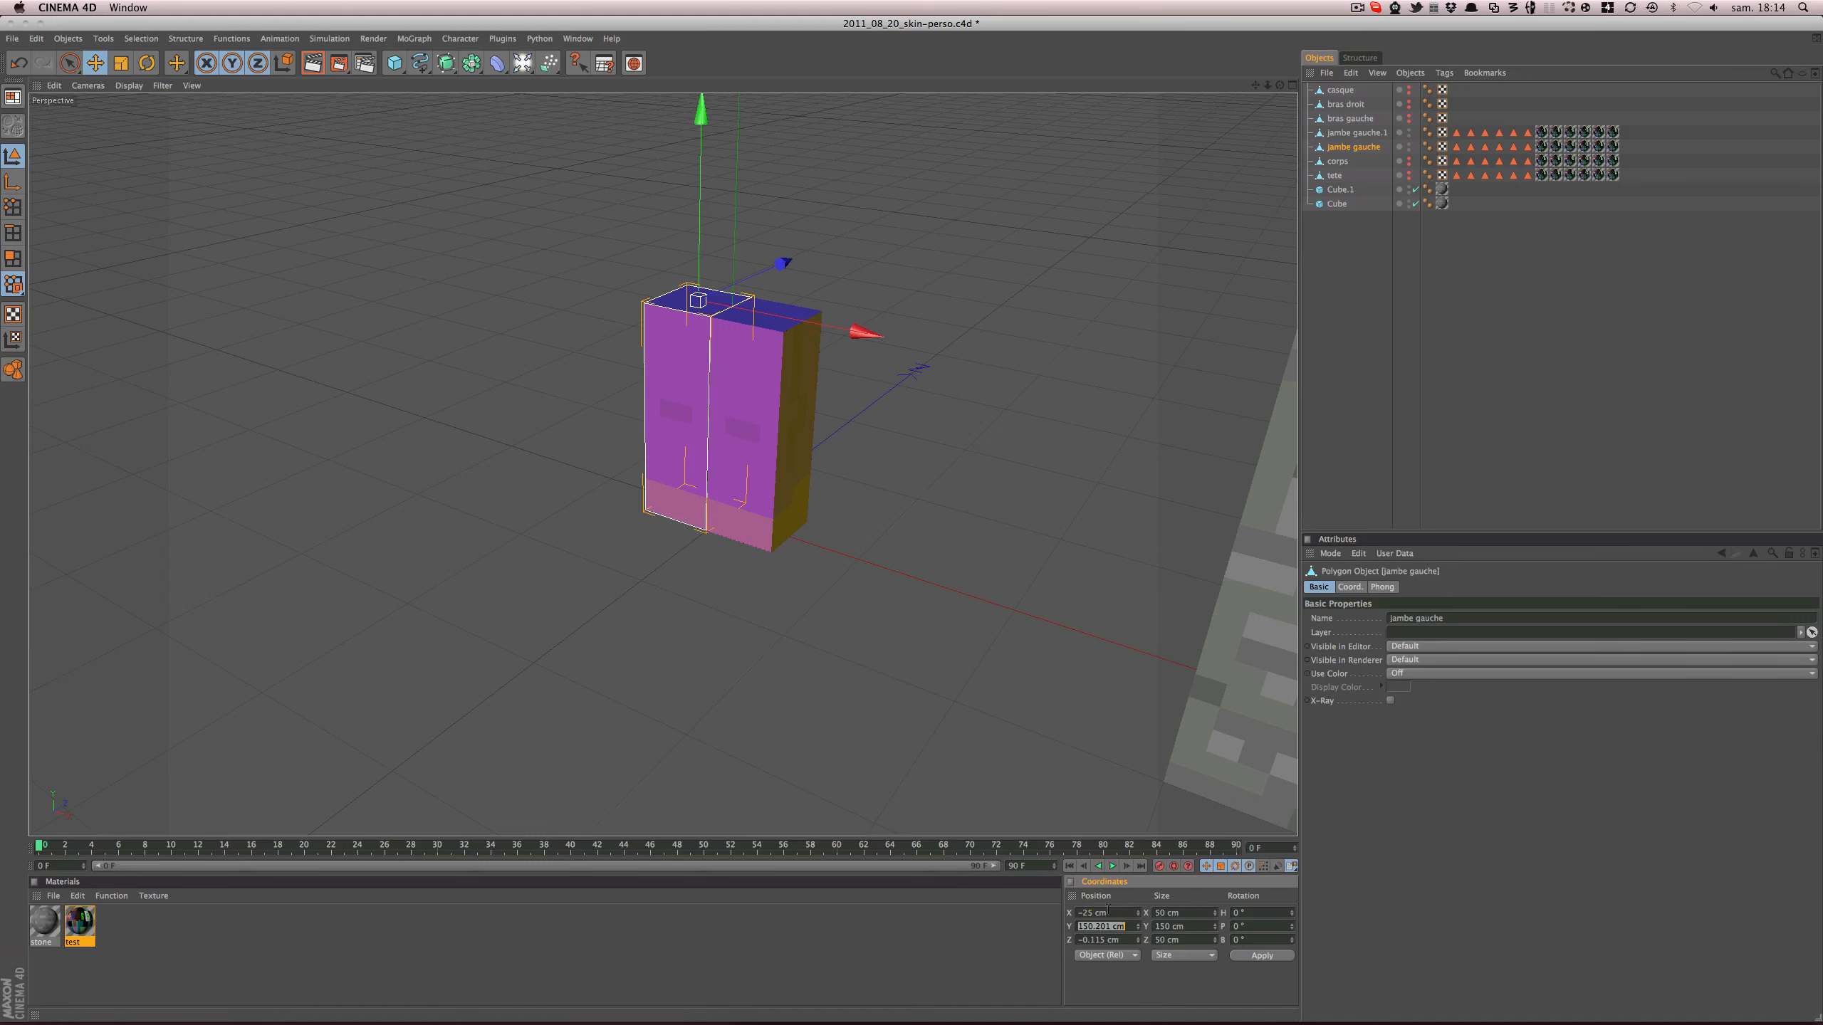
{"action": "type", "text": "150"}
{"action": "key", "text": "Tab"}
{"action": "type", "text": "-"}
{"action": "type", "text": "0"}
{"action": "key", "text": "Return"}
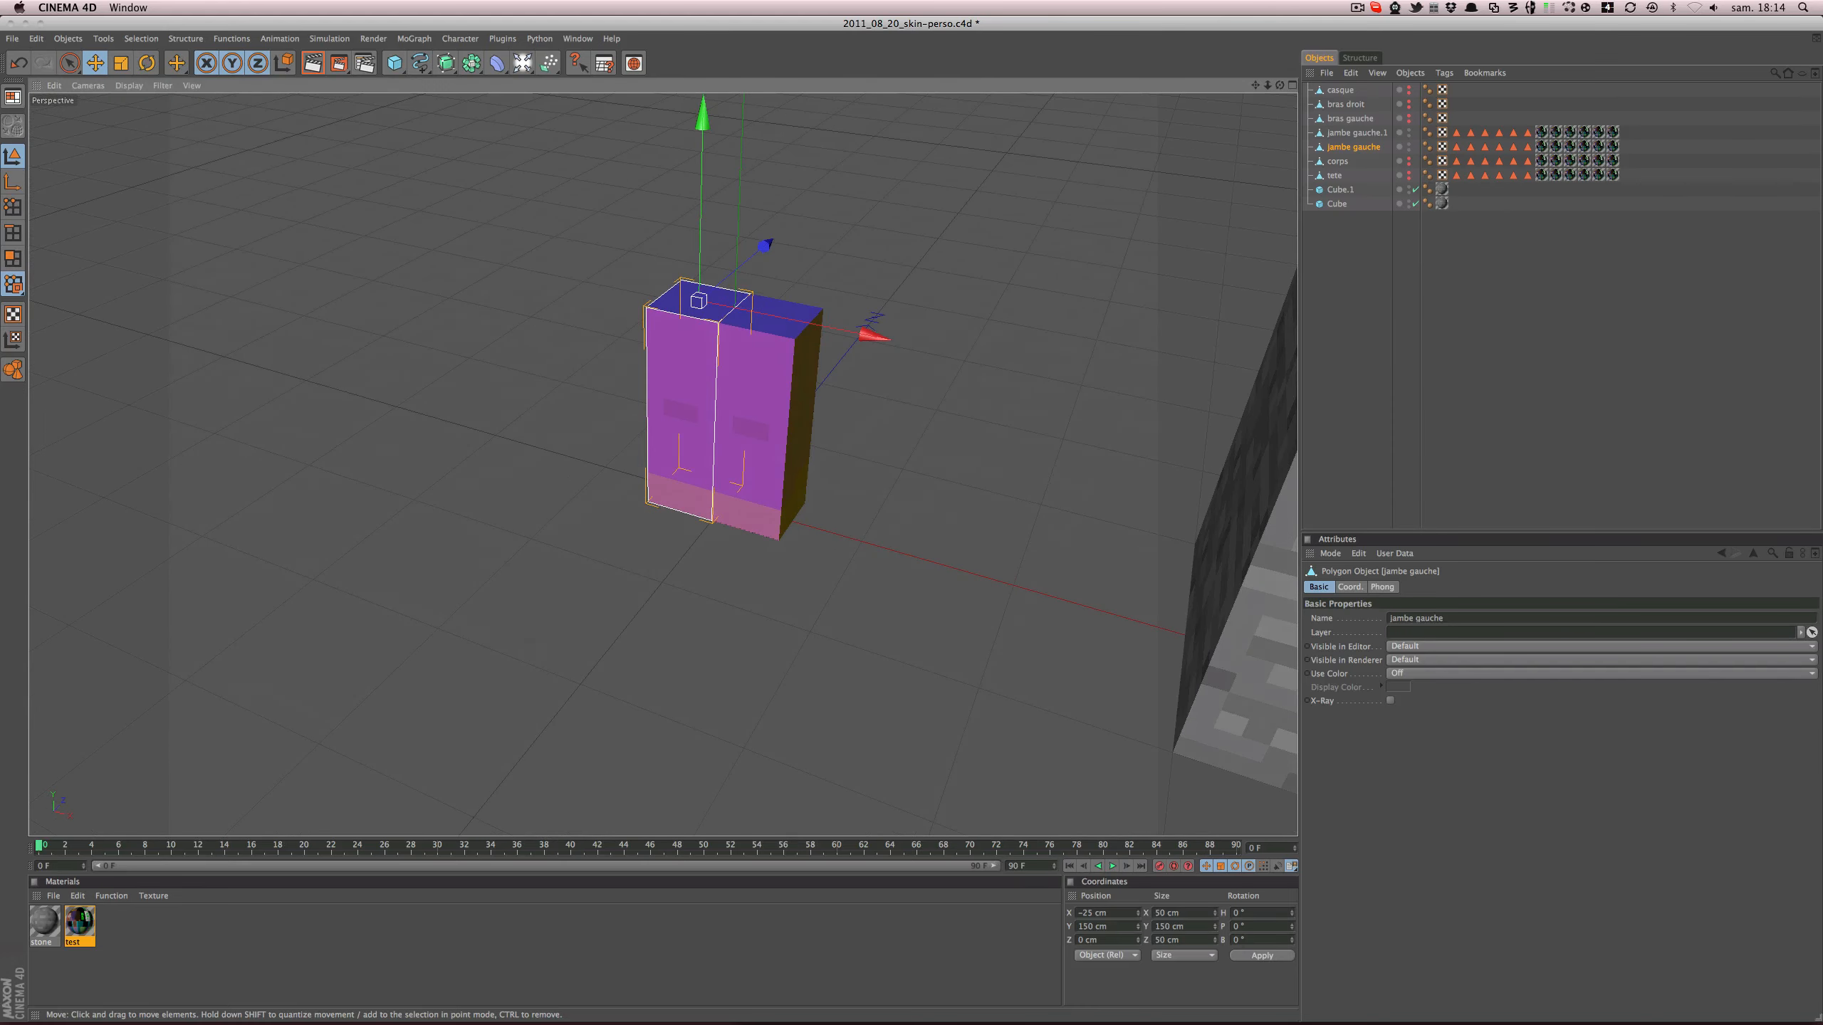
- Hide jambe gauche in the viewport, rename the copied leg as jambe droite, and save the scene
{"action": "left_click", "coordinate": [1409, 146]}
{"action": "double_click", "coordinate": [1373, 133]}
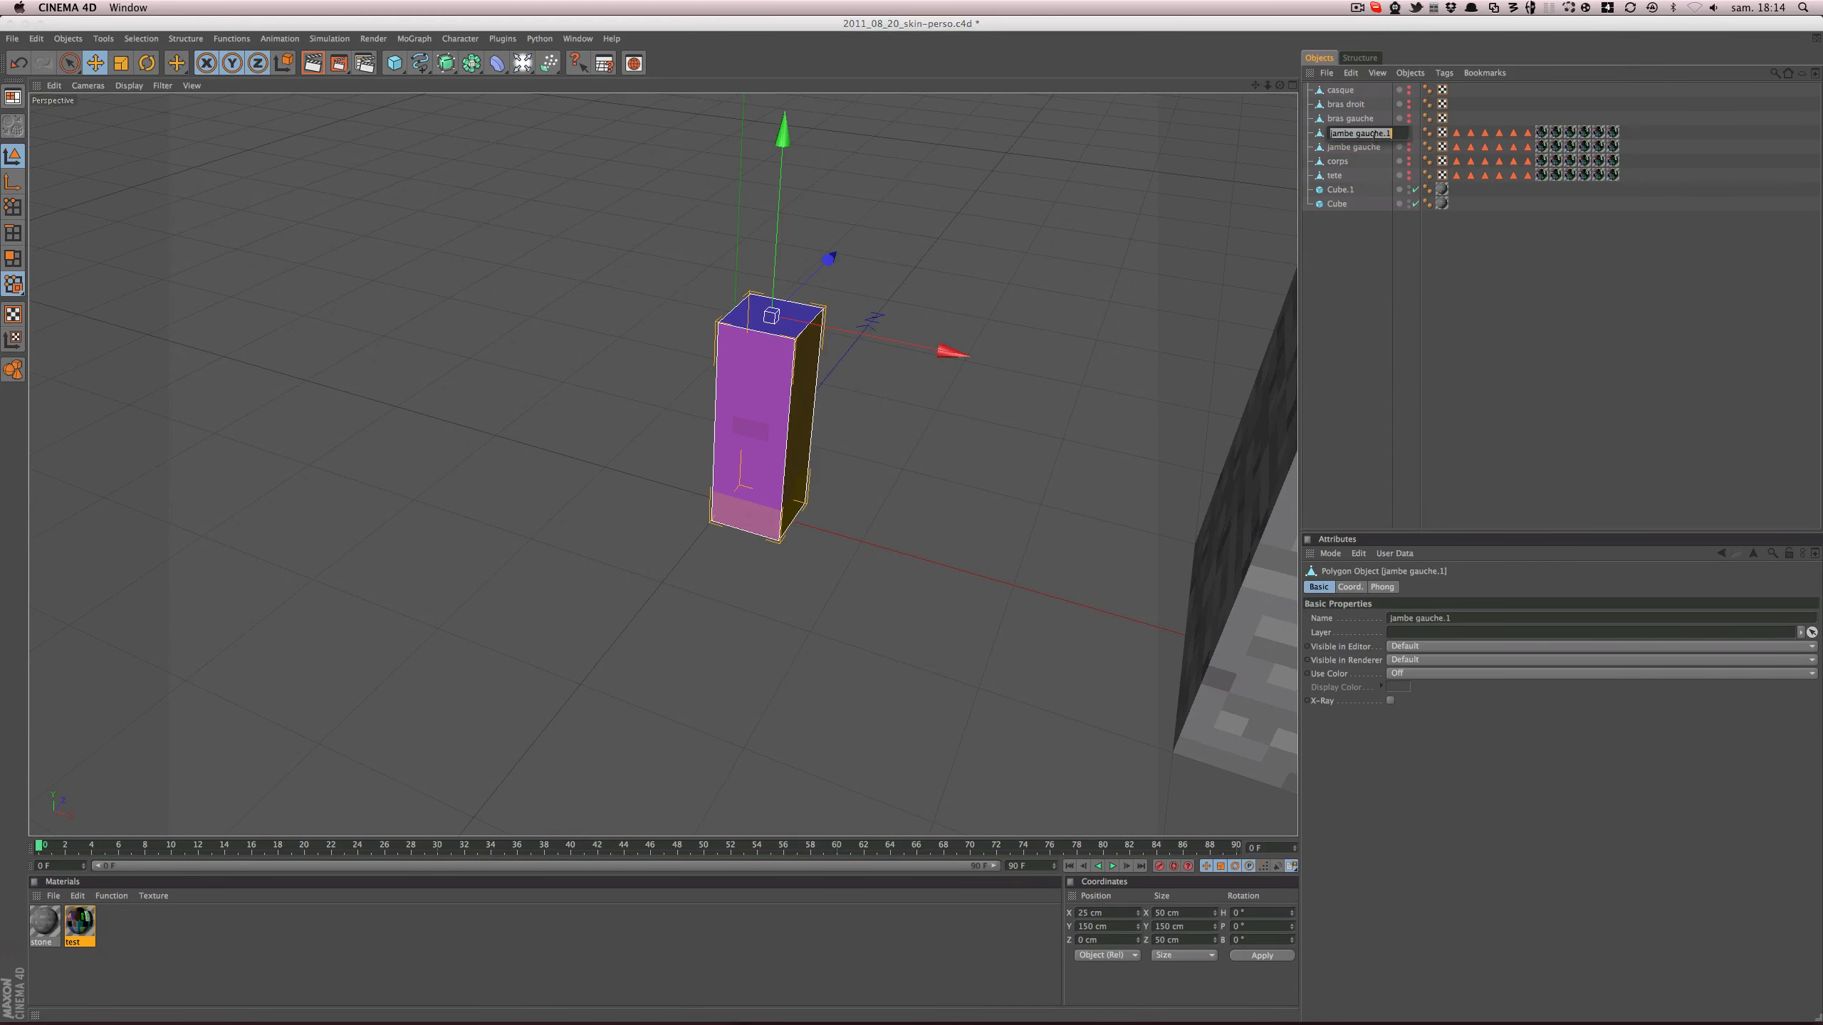
{"action": "left_click_drag", "start_coordinate": [1363, 136], "coordinate": [1394, 136]}
{"action": "type", "text": "droite"}
{"action": "key", "text": "Return"}
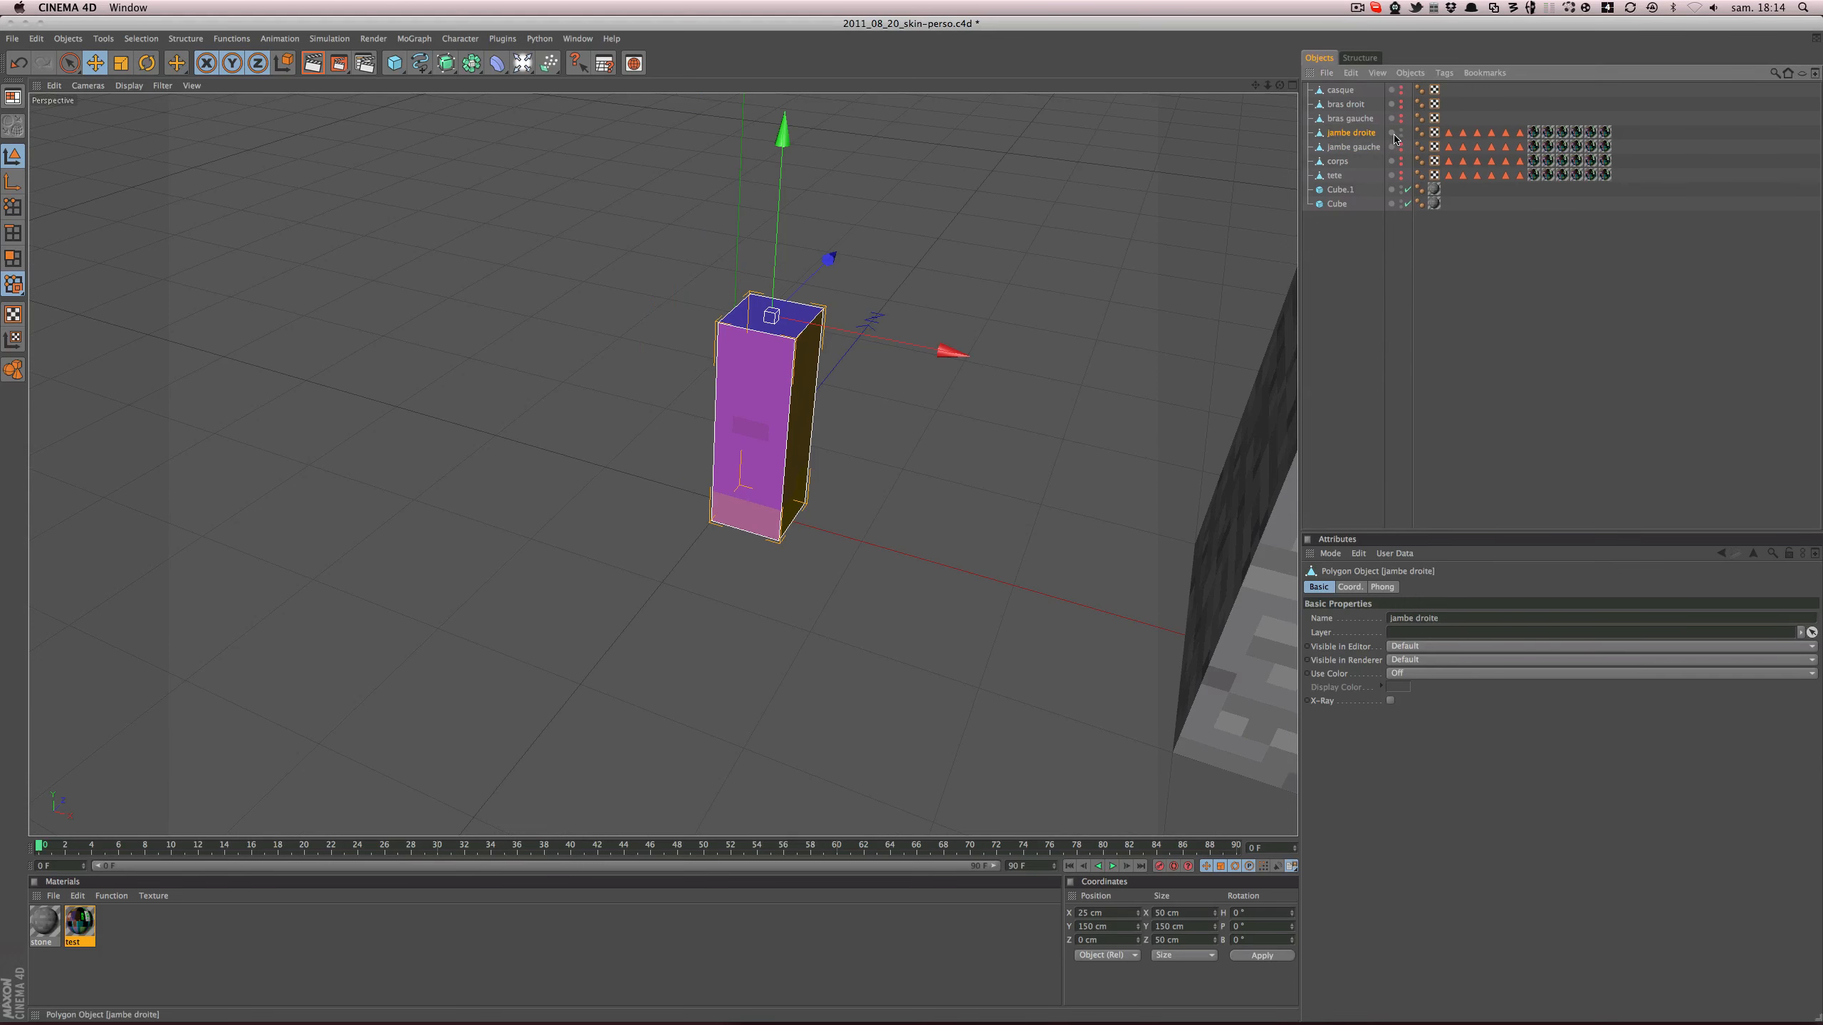
{"action": "key", "text": "super+s"}
- Examine the textured faces of jambe droite from the front, sides and back
{"action": "left_click_drag", "start_coordinate": [911, 523], "coordinate": [1062, 409], "text": "alt"}
{"action": "right_click_drag", "start_coordinate": [912, 523], "coordinate": [1040, 523], "text": "alt"}
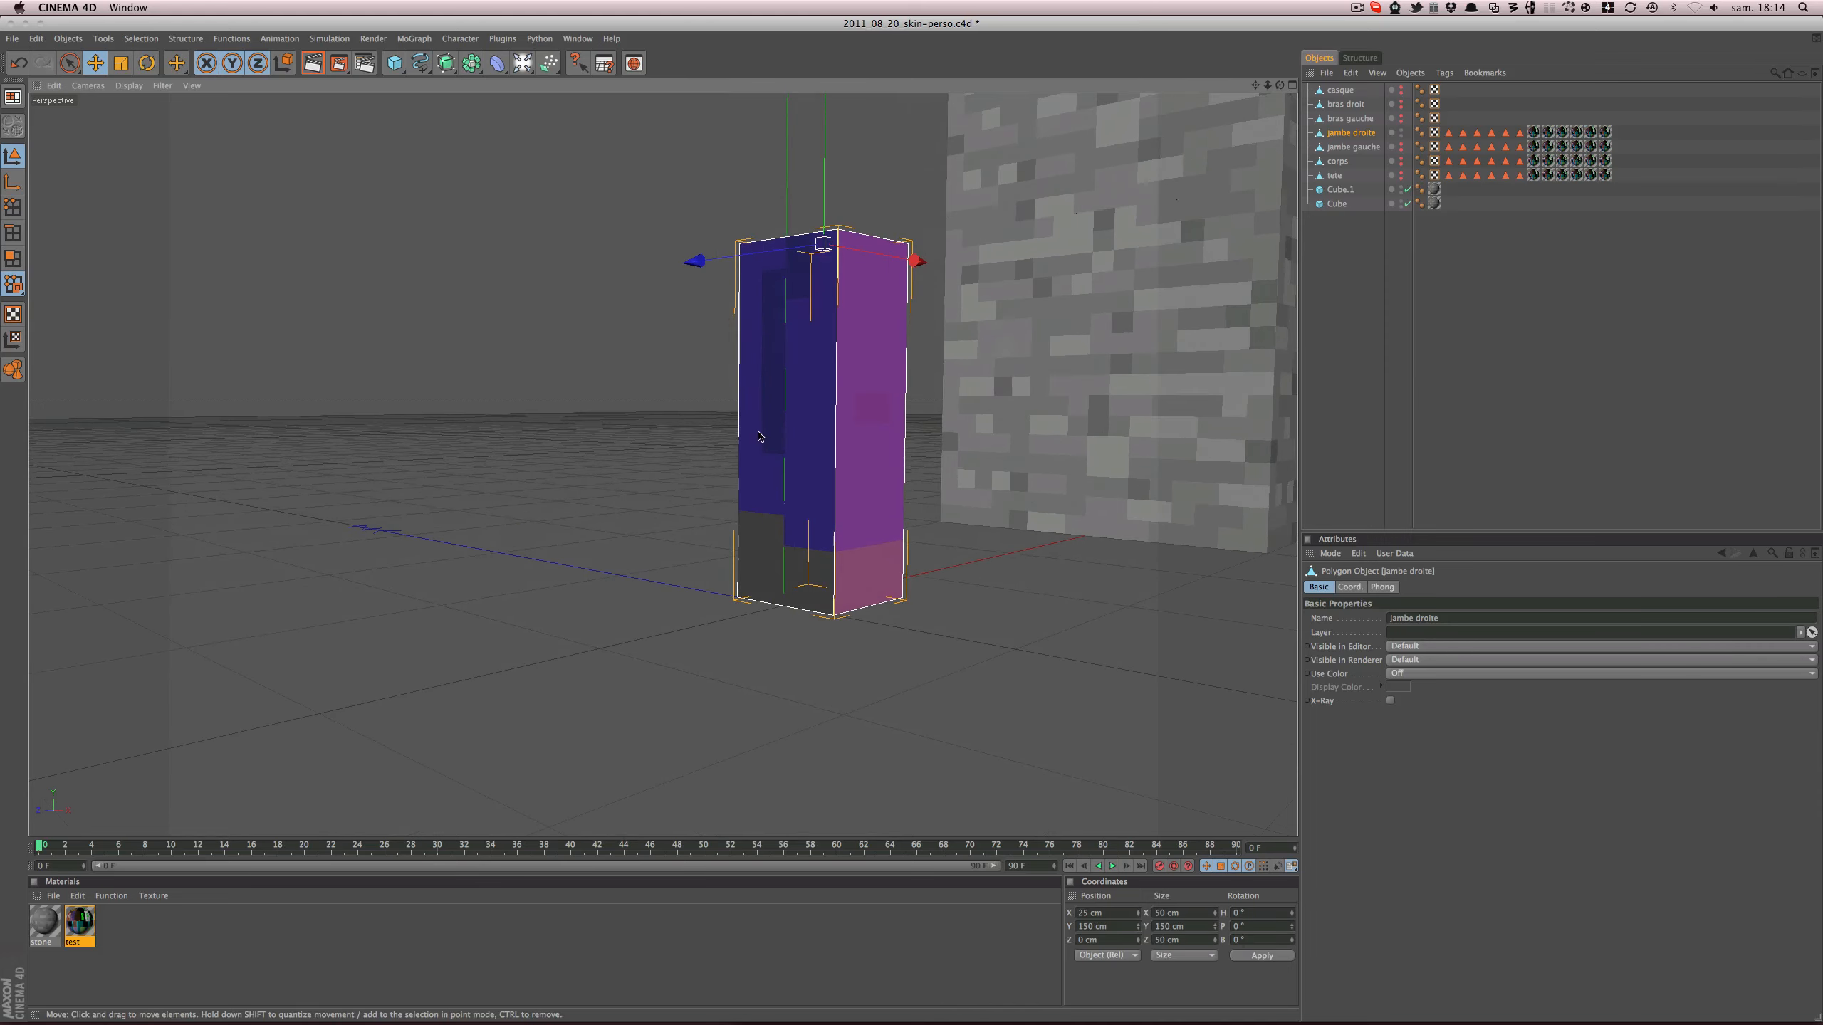
{"action": "left_click_drag", "start_coordinate": [911, 523], "coordinate": [847, 527], "text": "alt"}
{"action": "left_click_drag", "start_coordinate": [773, 452], "coordinate": [717, 502], "text": "alt"}
{"action": "scroll", "coordinate": [941, 404], "scroll_direction": "up", "scroll_amount": 2}
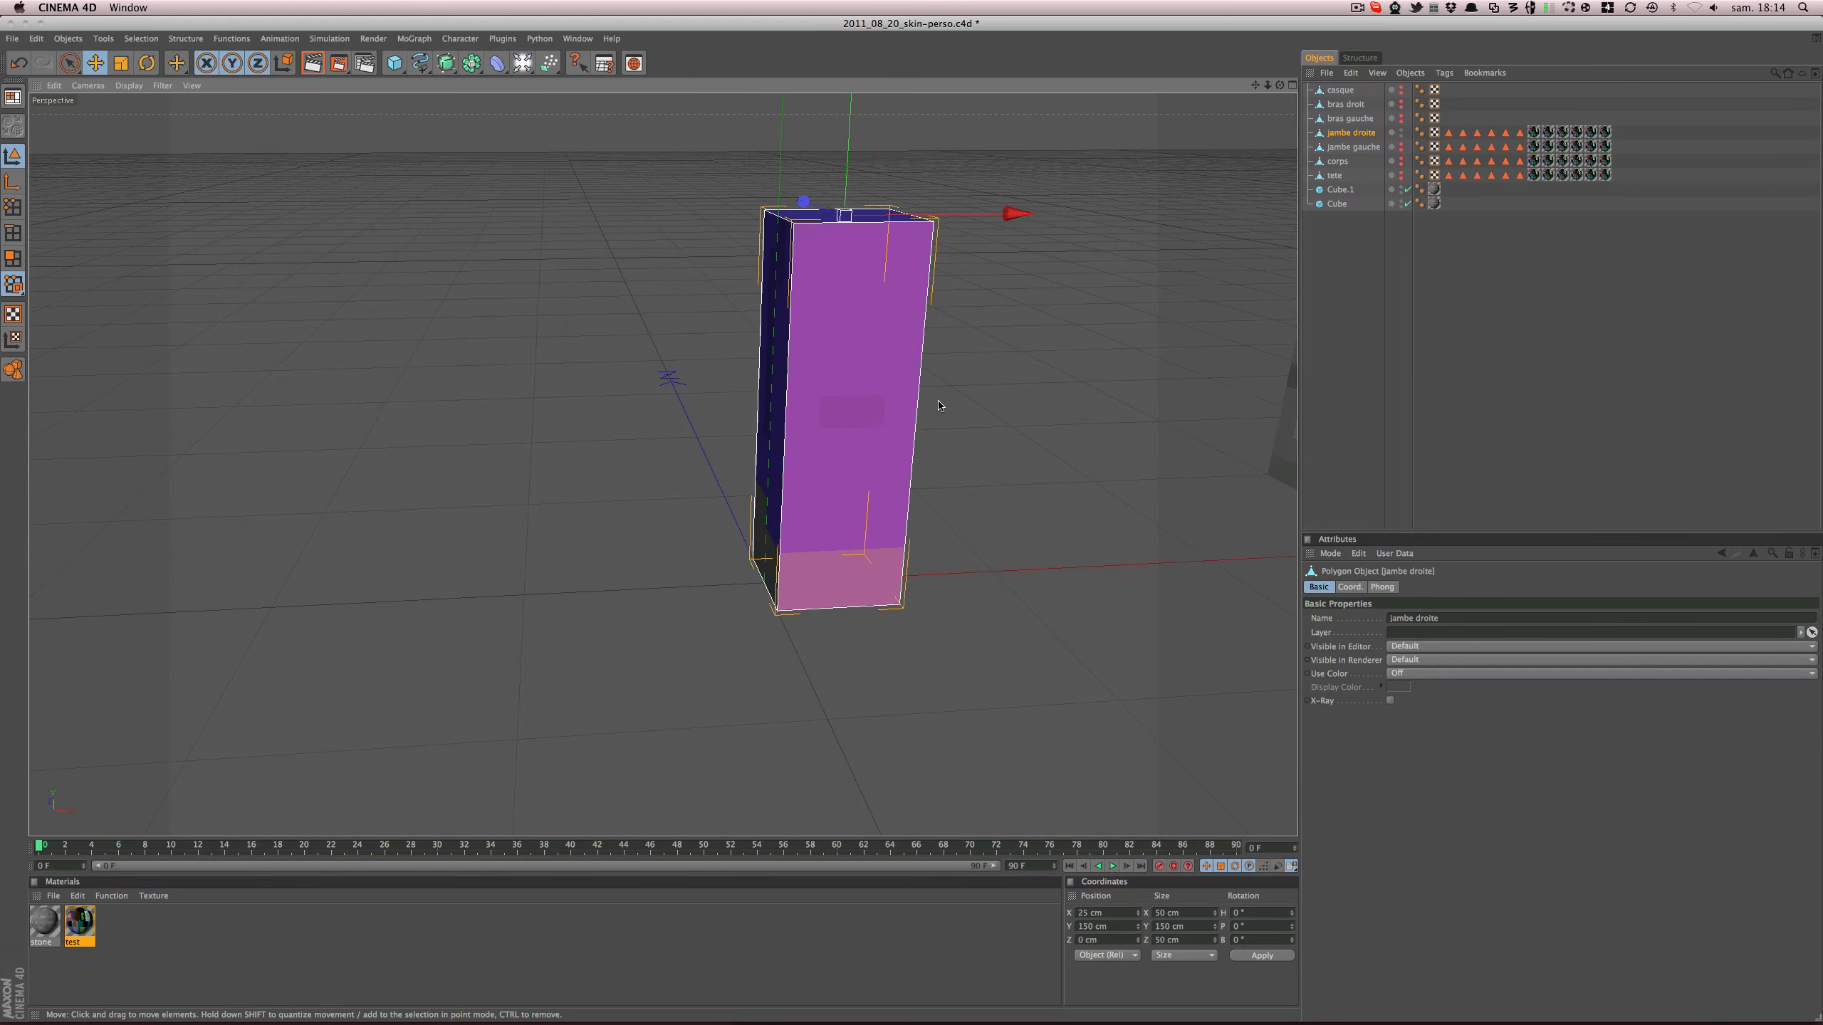
{"action": "left_click_drag", "start_coordinate": [816, 460], "coordinate": [870, 338], "text": "alt"}
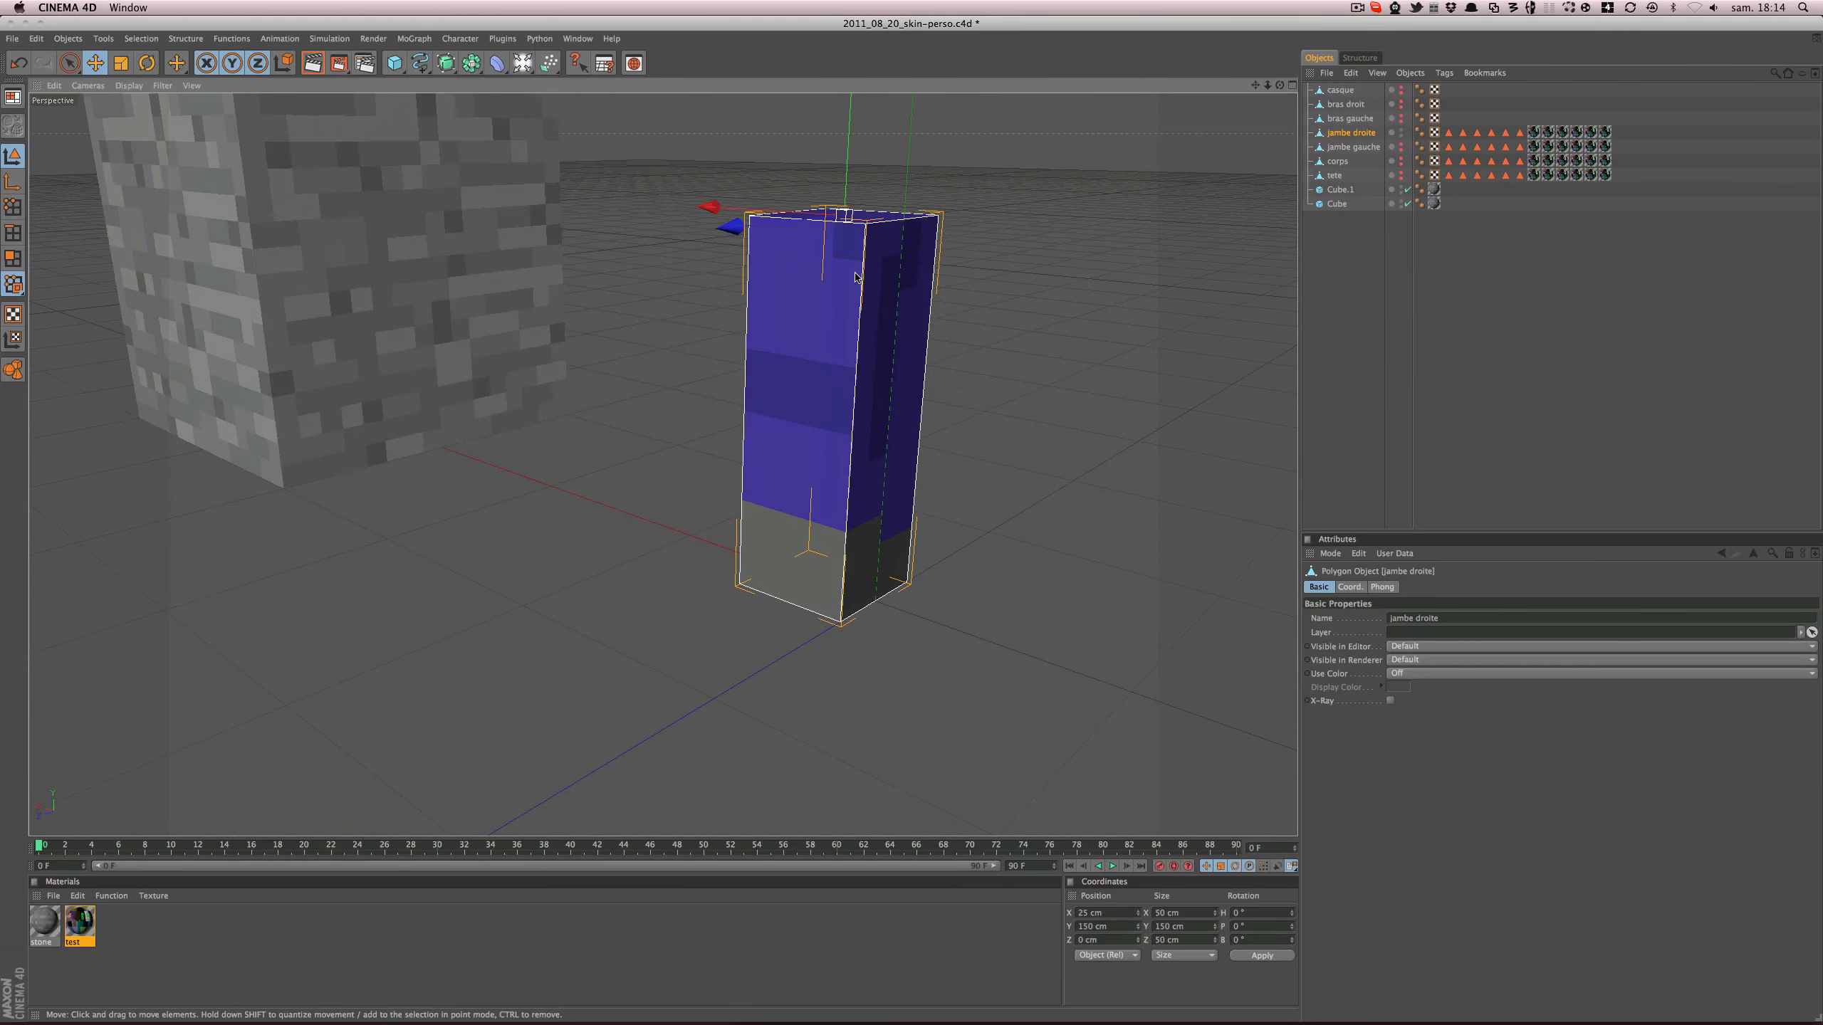
{"action": "left_click_drag", "start_coordinate": [785, 422], "coordinate": [601, 440], "text": "alt"}
{"action": "middle_click_drag", "start_coordinate": [674, 438], "coordinate": [504, 513], "text": "alt"}
{"action": "mouse_move", "coordinate": [503, 513]}
{"action": "left_mouse_down", "text": "alt"}
{"action": "mouse_move", "coordinate": [423, 430]}
{"action": "mouse_move", "coordinate": [479, 507]}
{"action": "left_mouse_up", "text": "alt"}
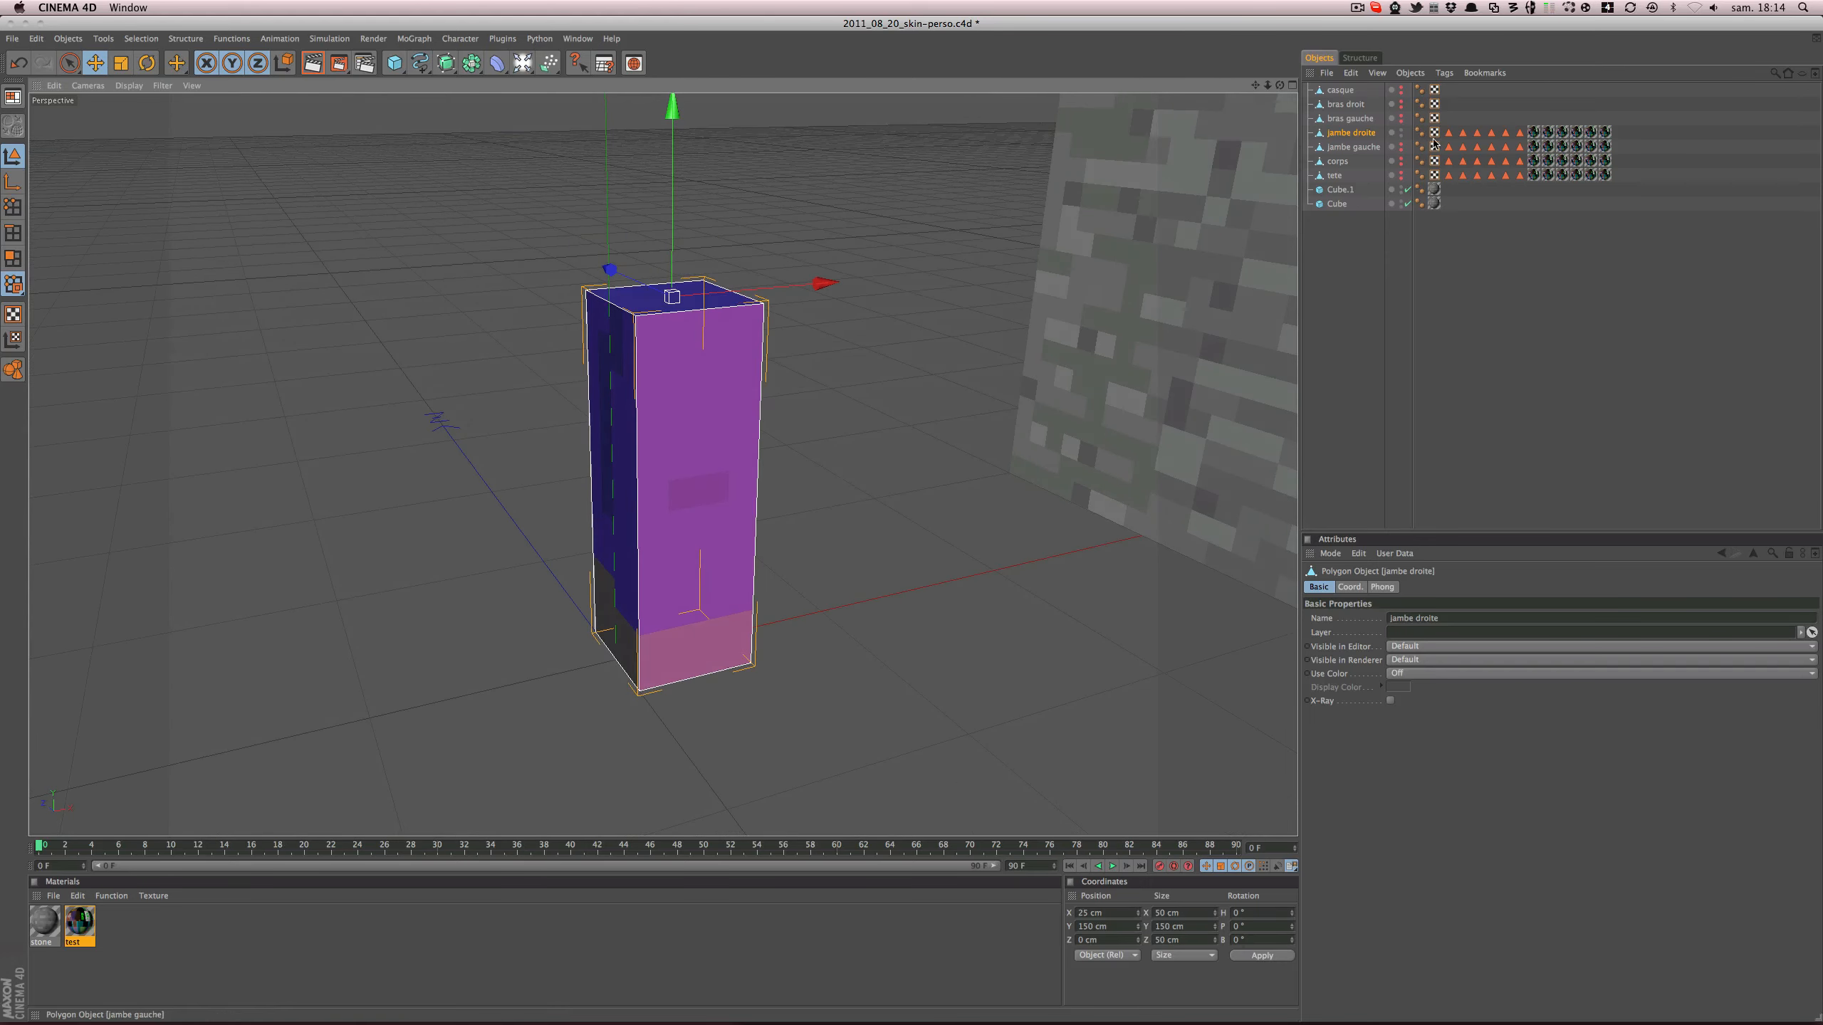
- Set Offset U to 37.5 % on jambe droite's texture tag restricted to the jambe_droite selection
{"action": "left_click", "coordinate": [1575, 133]}
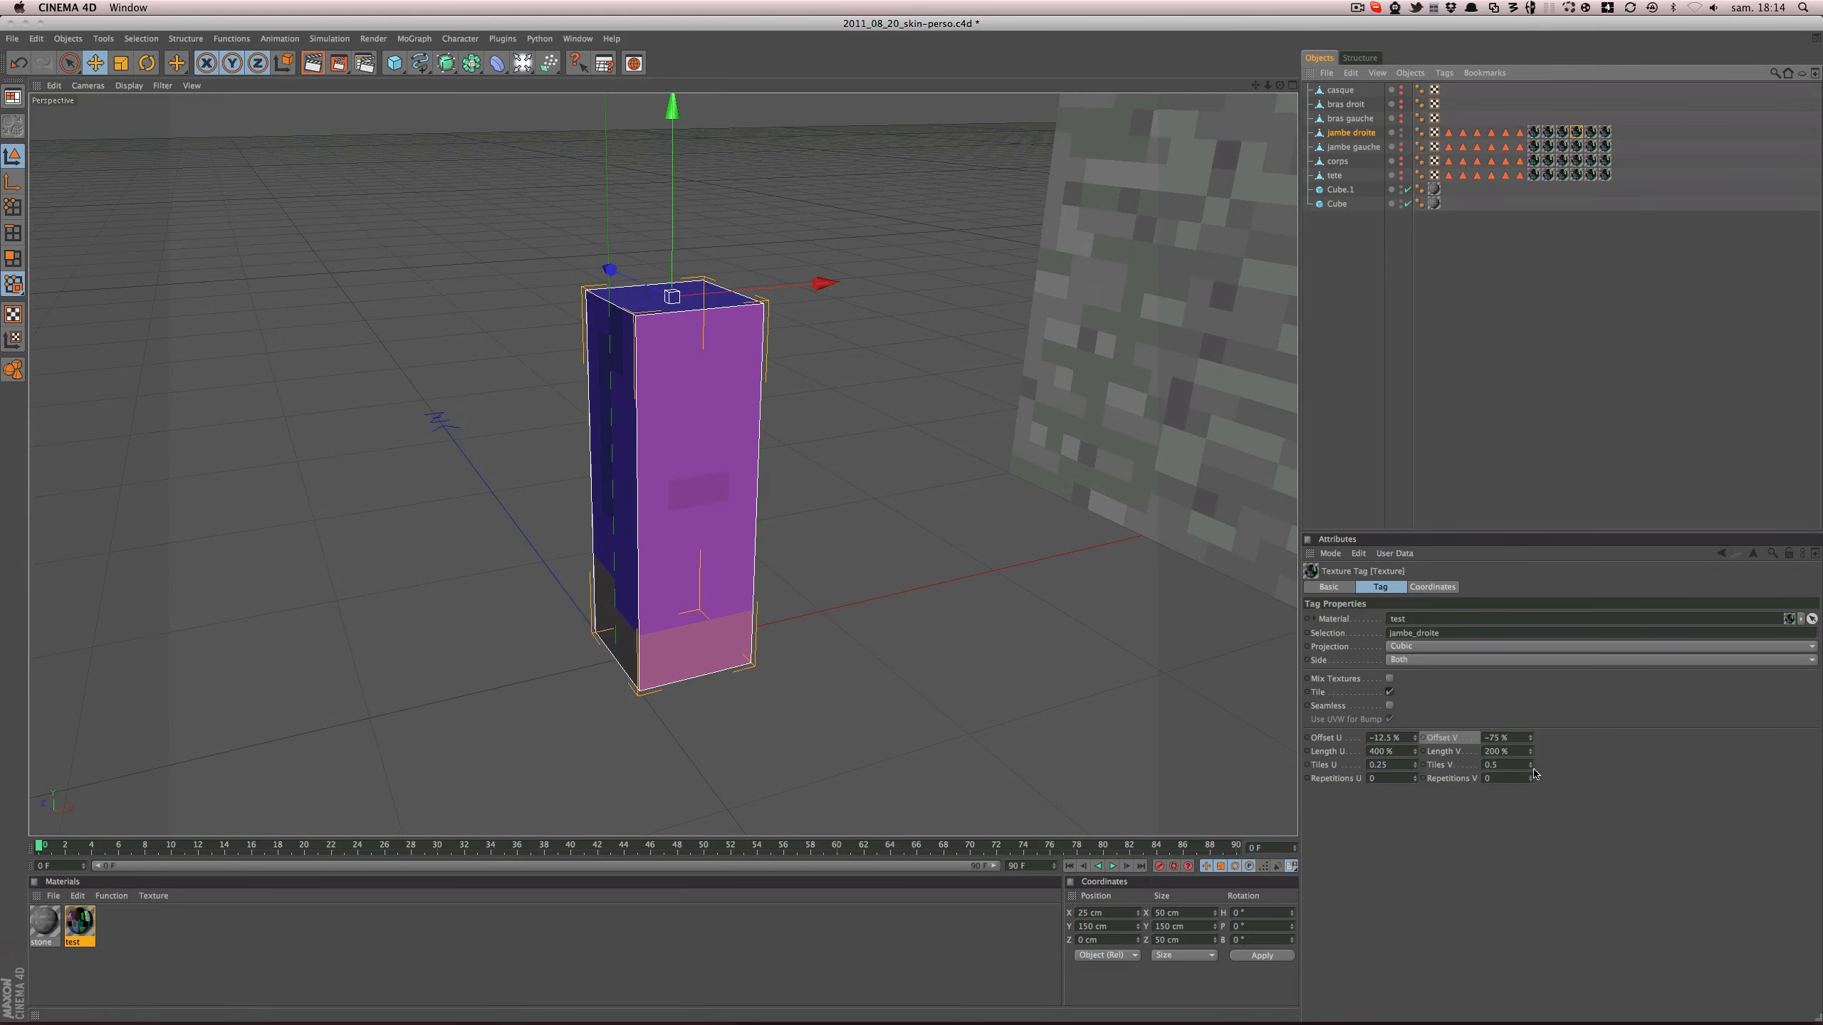
{"action": "left_click", "coordinate": [1415, 740]}
{"action": "key", "text": "super+z"}
{"action": "left_click_drag", "start_coordinate": [915, 590], "coordinate": [667, 564], "text": "alt"}
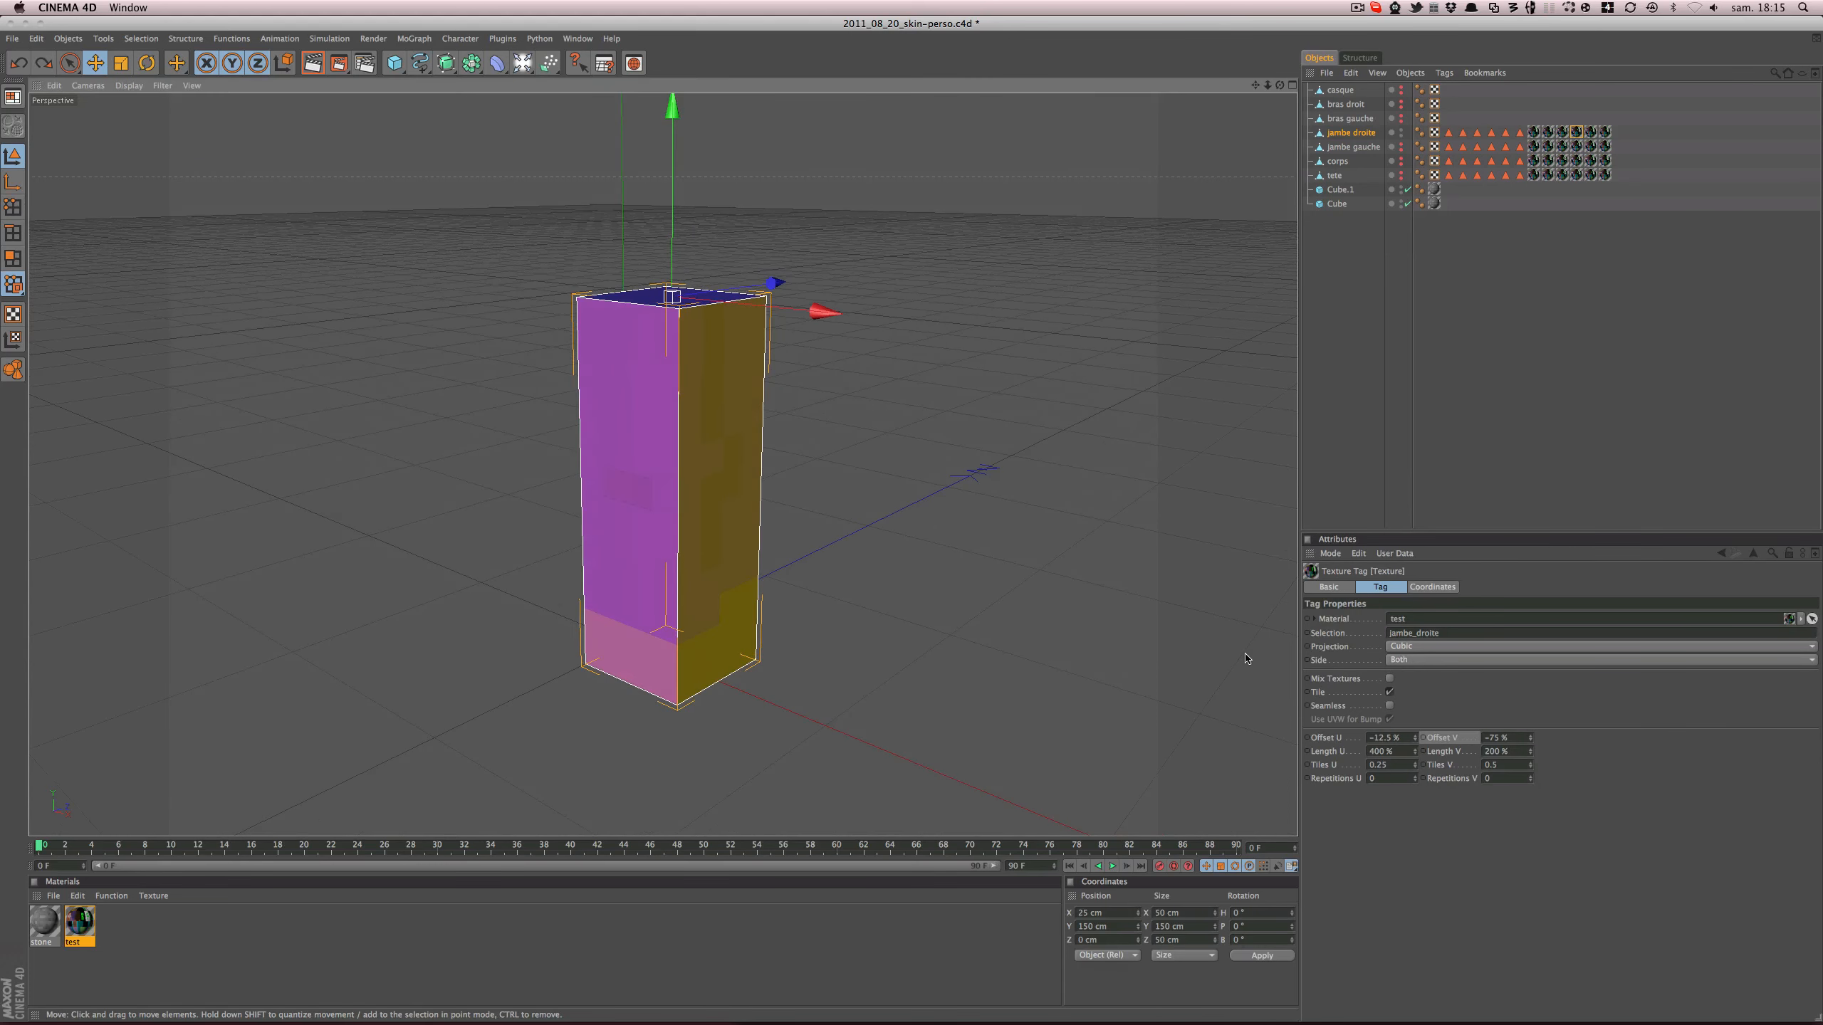
{"action": "left_click_drag", "start_coordinate": [1418, 739], "coordinate": [1418, 682]}
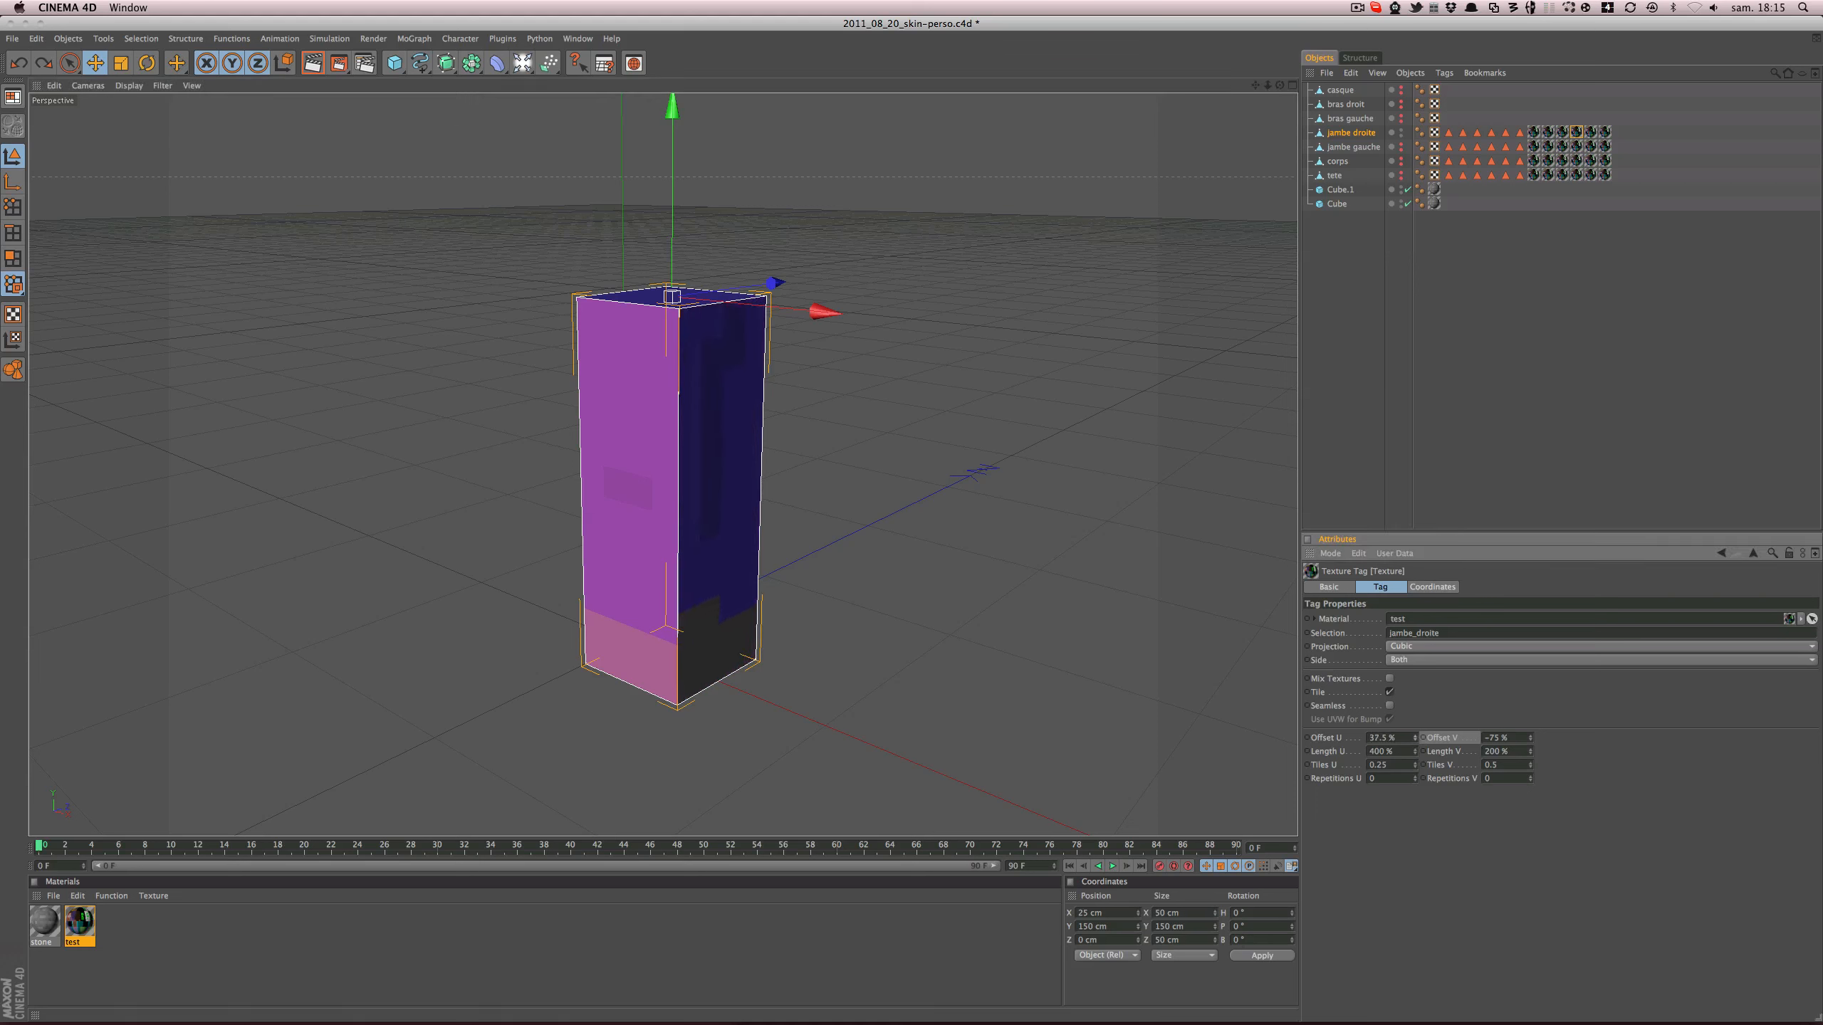
- Mirror the jambe_droite face texture horizontally with Length U -400 %, and realign it with Offset U 62.5 %
{"action": "mouse_move", "coordinate": [1090, 636]}
{"action": "left_mouse_down", "text": "alt"}
{"action": "mouse_move", "coordinate": [1320, 636]}
{"action": "mouse_move", "coordinate": [1059, 625]}
{"action": "mouse_move", "coordinate": [1349, 623]}
{"action": "mouse_move", "coordinate": [1077, 623]}
{"action": "mouse_move", "coordinate": [1089, 638]}
{"action": "left_mouse_up", "text": "alt"}
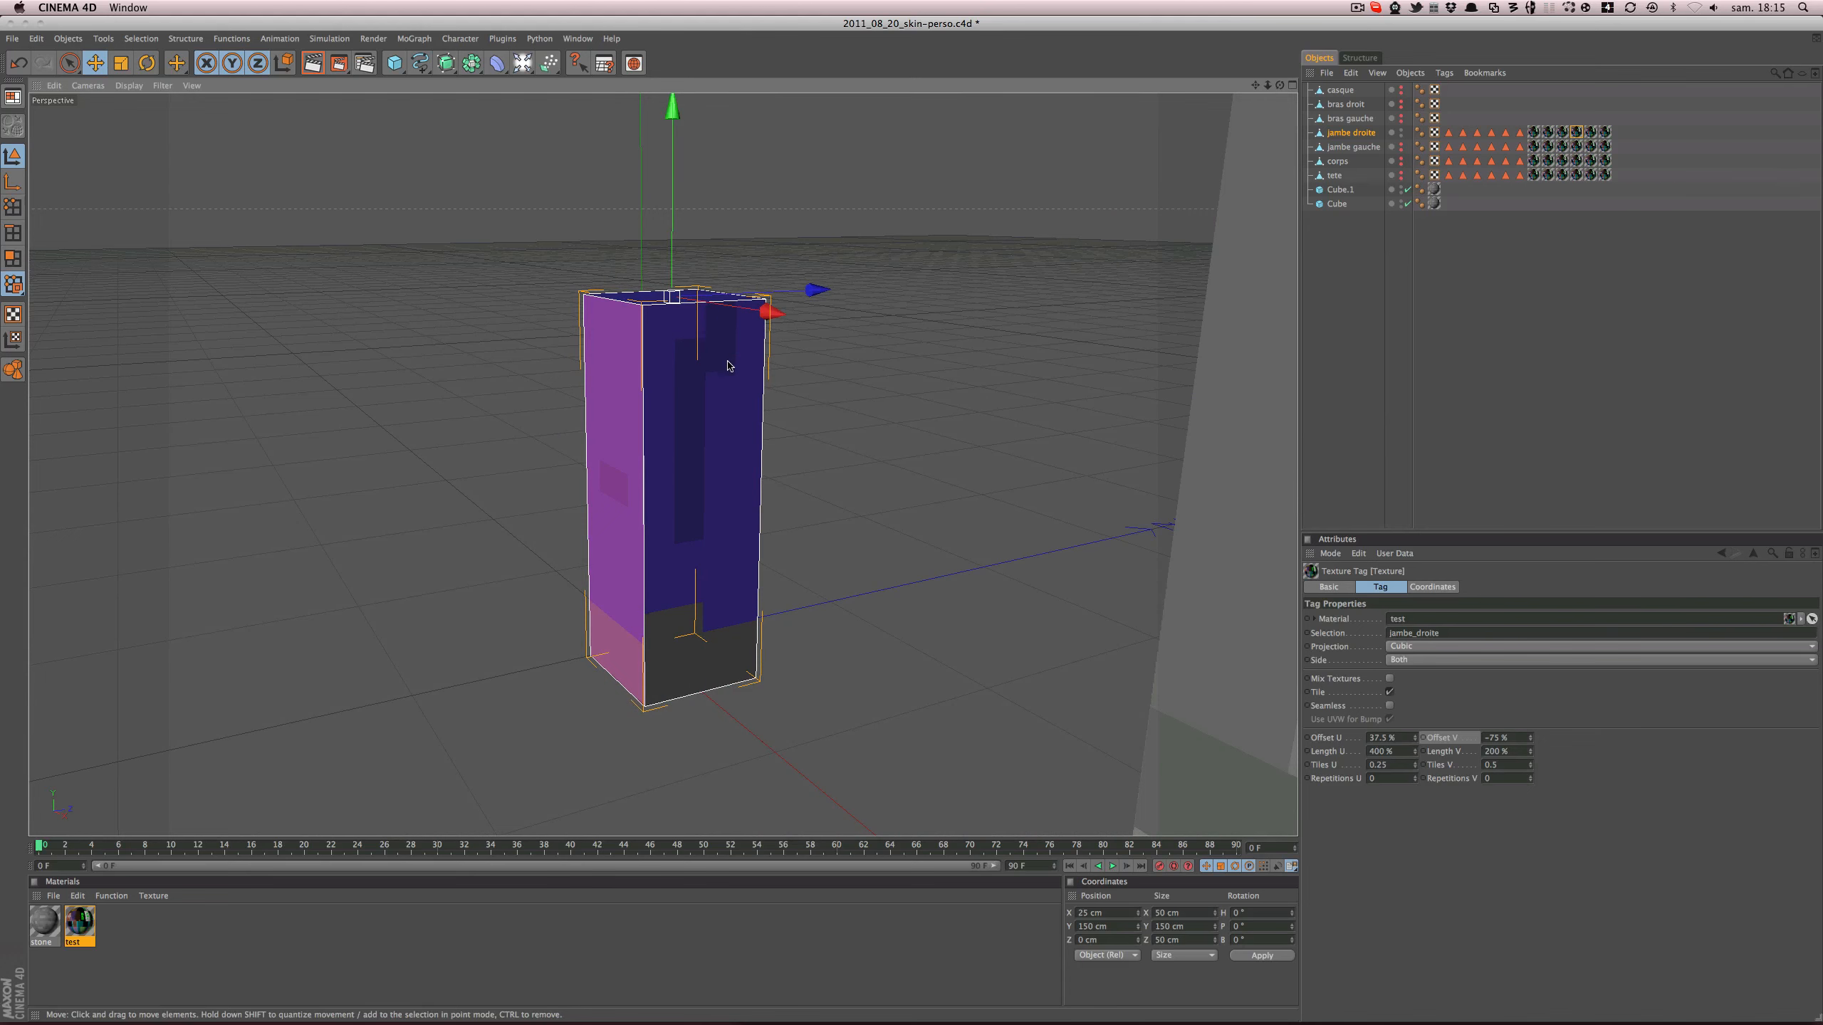
{"action": "left_click_drag", "start_coordinate": [696, 505], "coordinate": [685, 491], "text": "alt"}
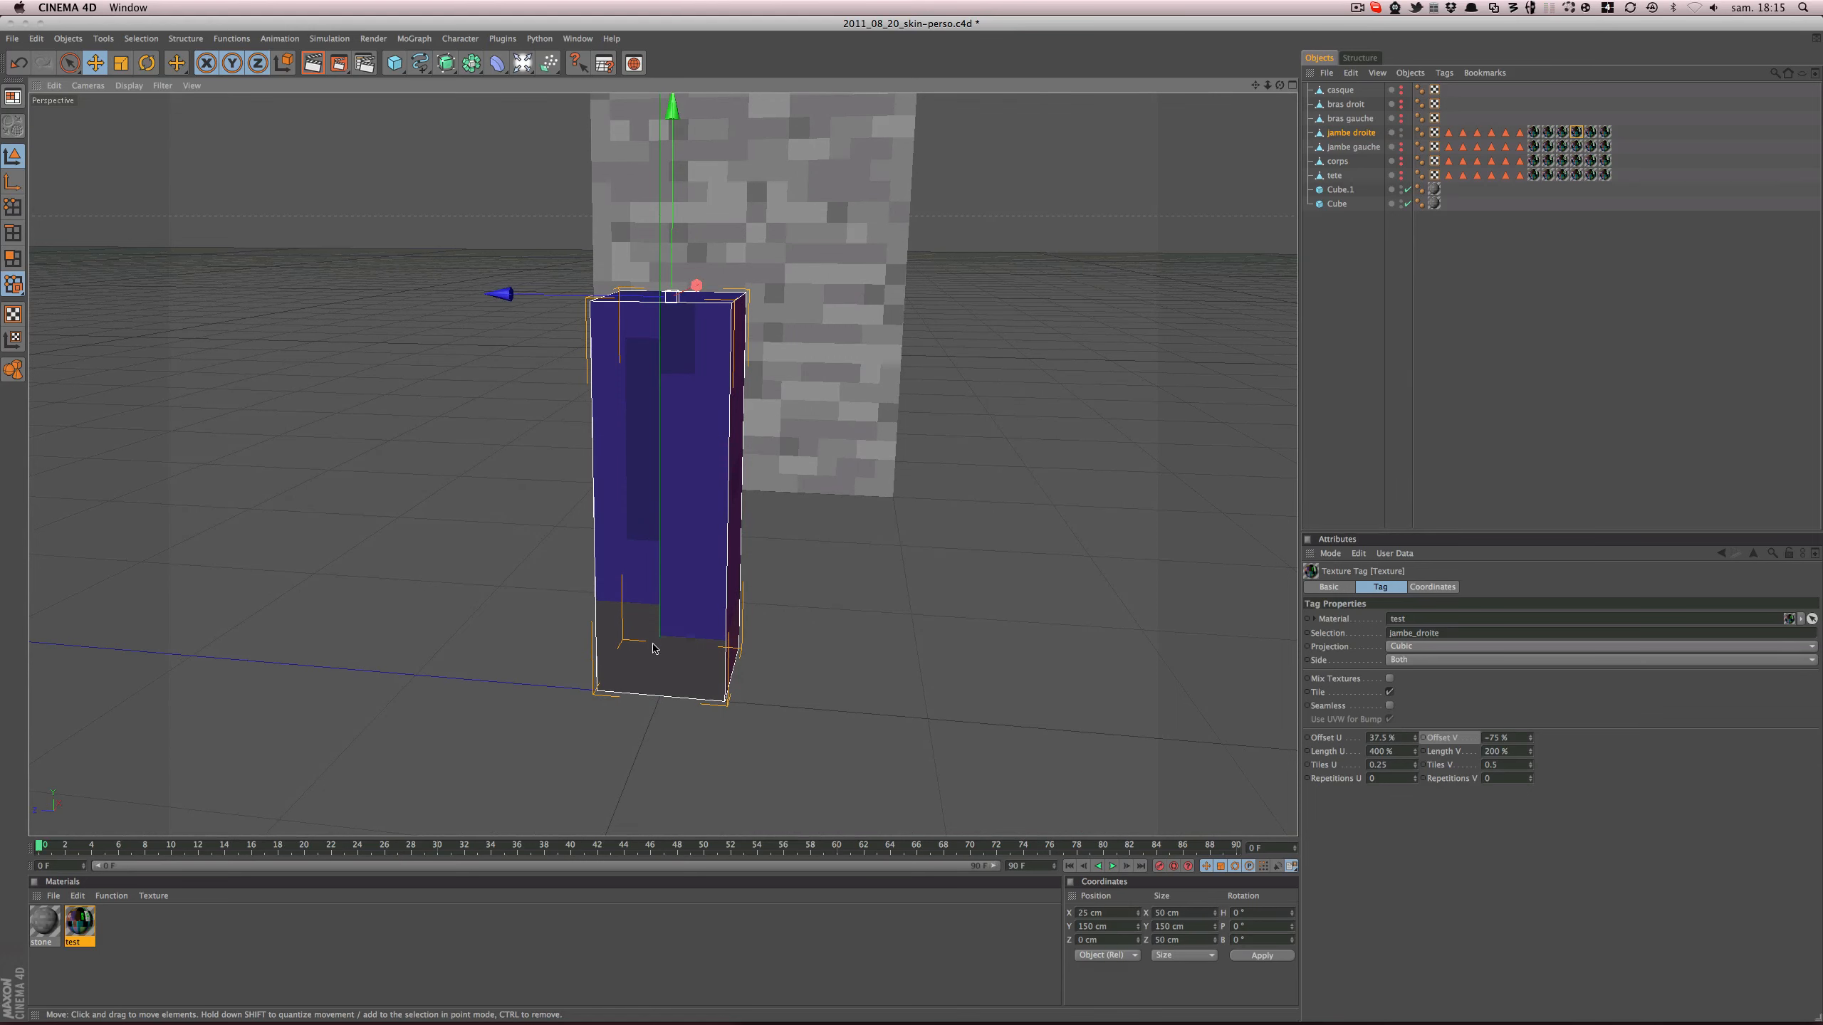
{"action": "left_click_drag", "start_coordinate": [727, 446], "coordinate": [697, 380], "text": "alt"}
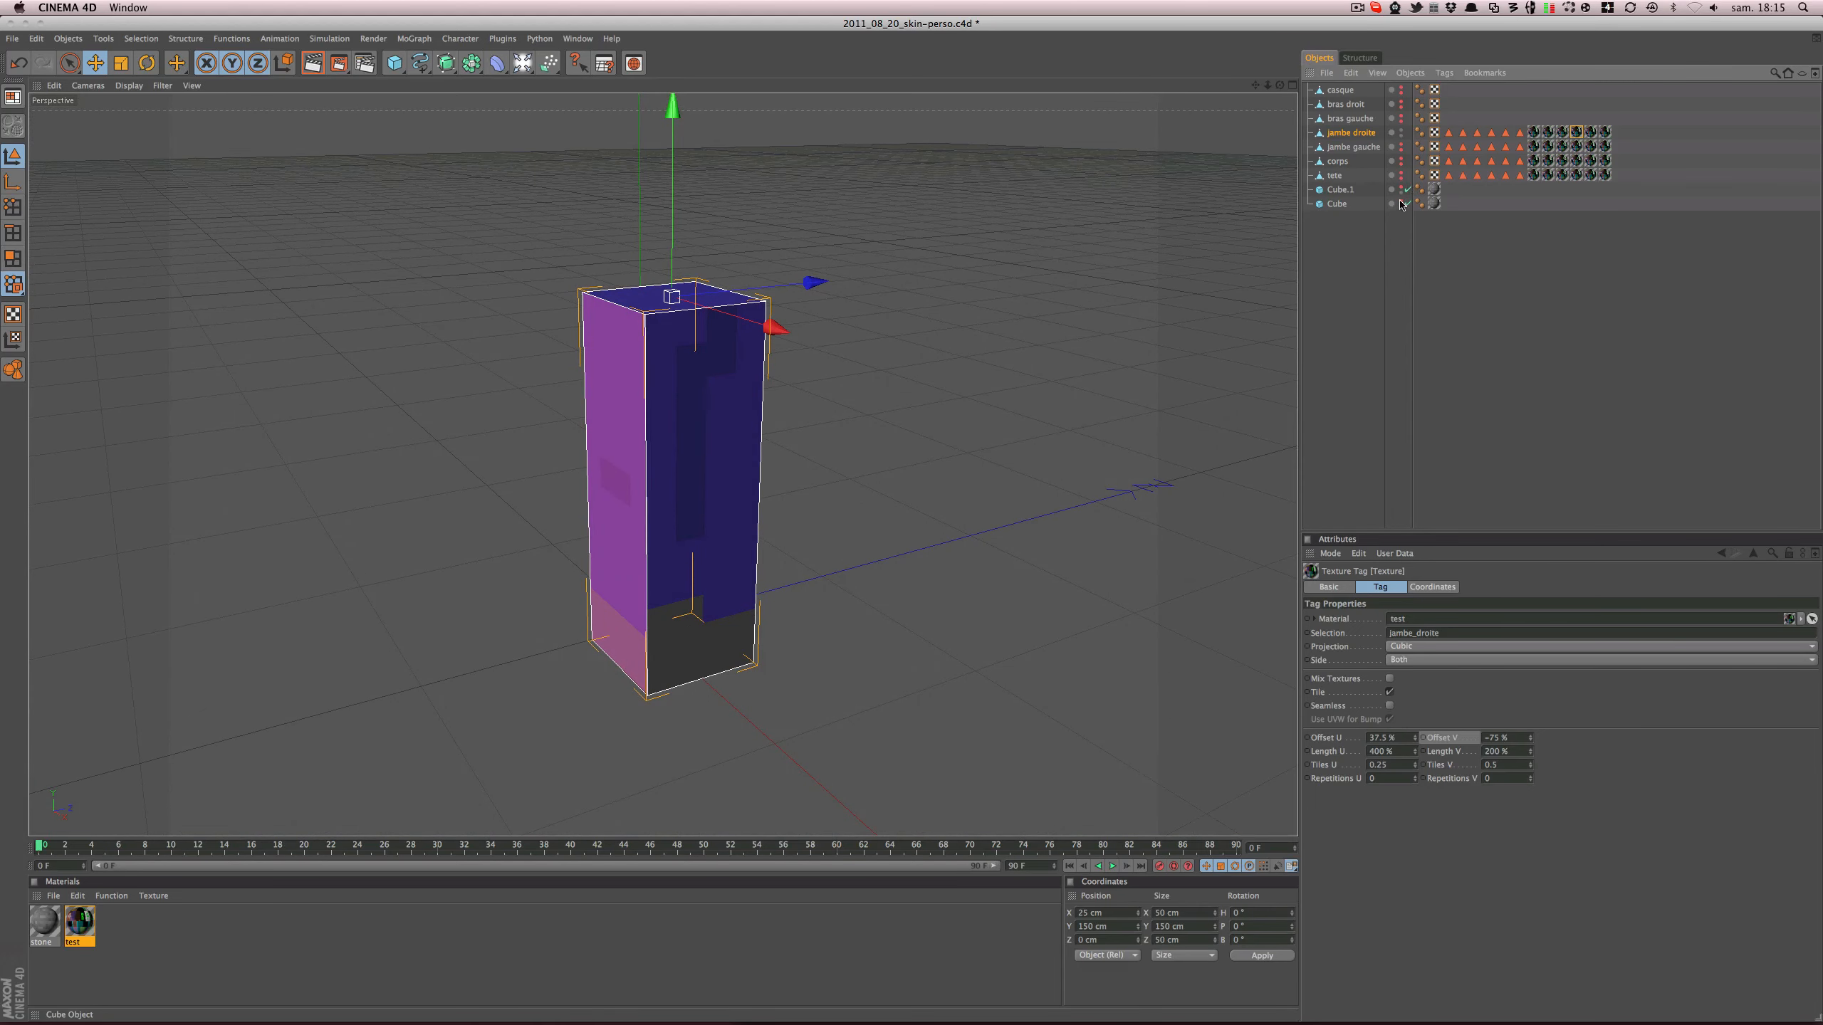
{"action": "left_click_drag", "start_coordinate": [1024, 363], "coordinate": [1044, 335], "text": "alt"}
{"action": "right_click_drag", "start_coordinate": [1045, 335], "coordinate": [1113, 620], "text": "alt"}
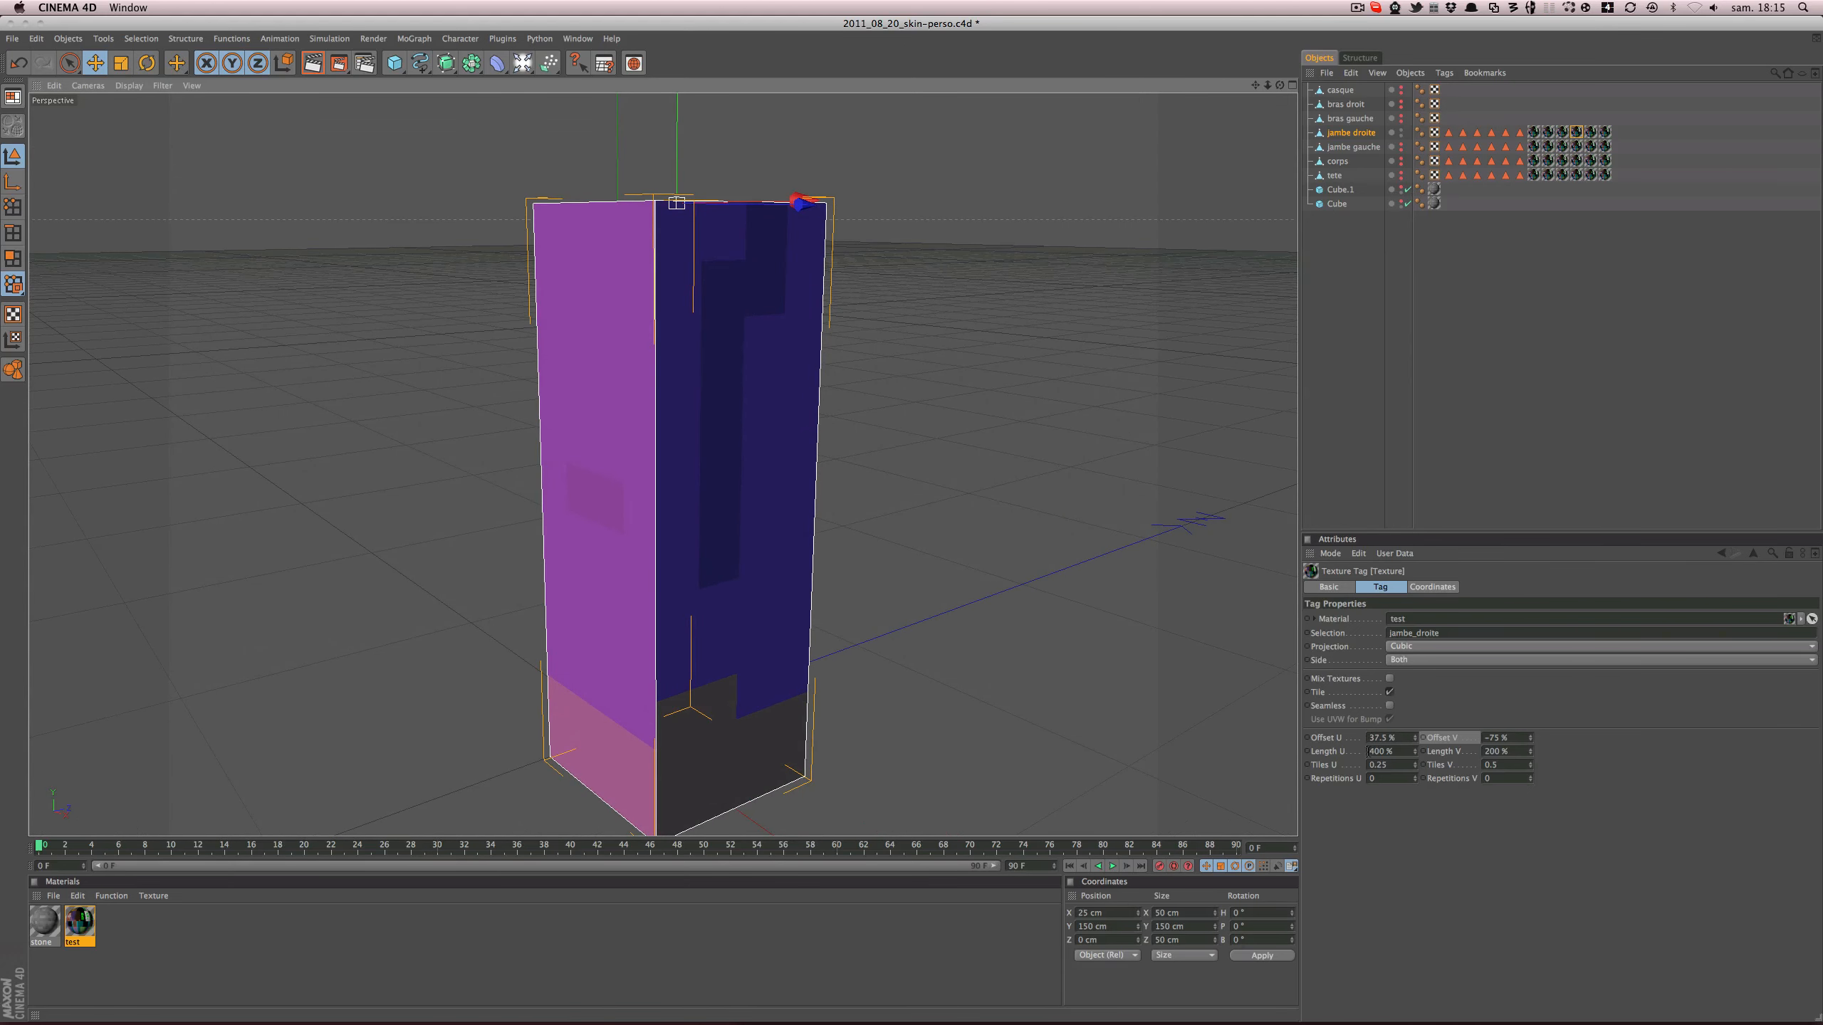
{"action": "left_click", "coordinate": [1368, 752]}
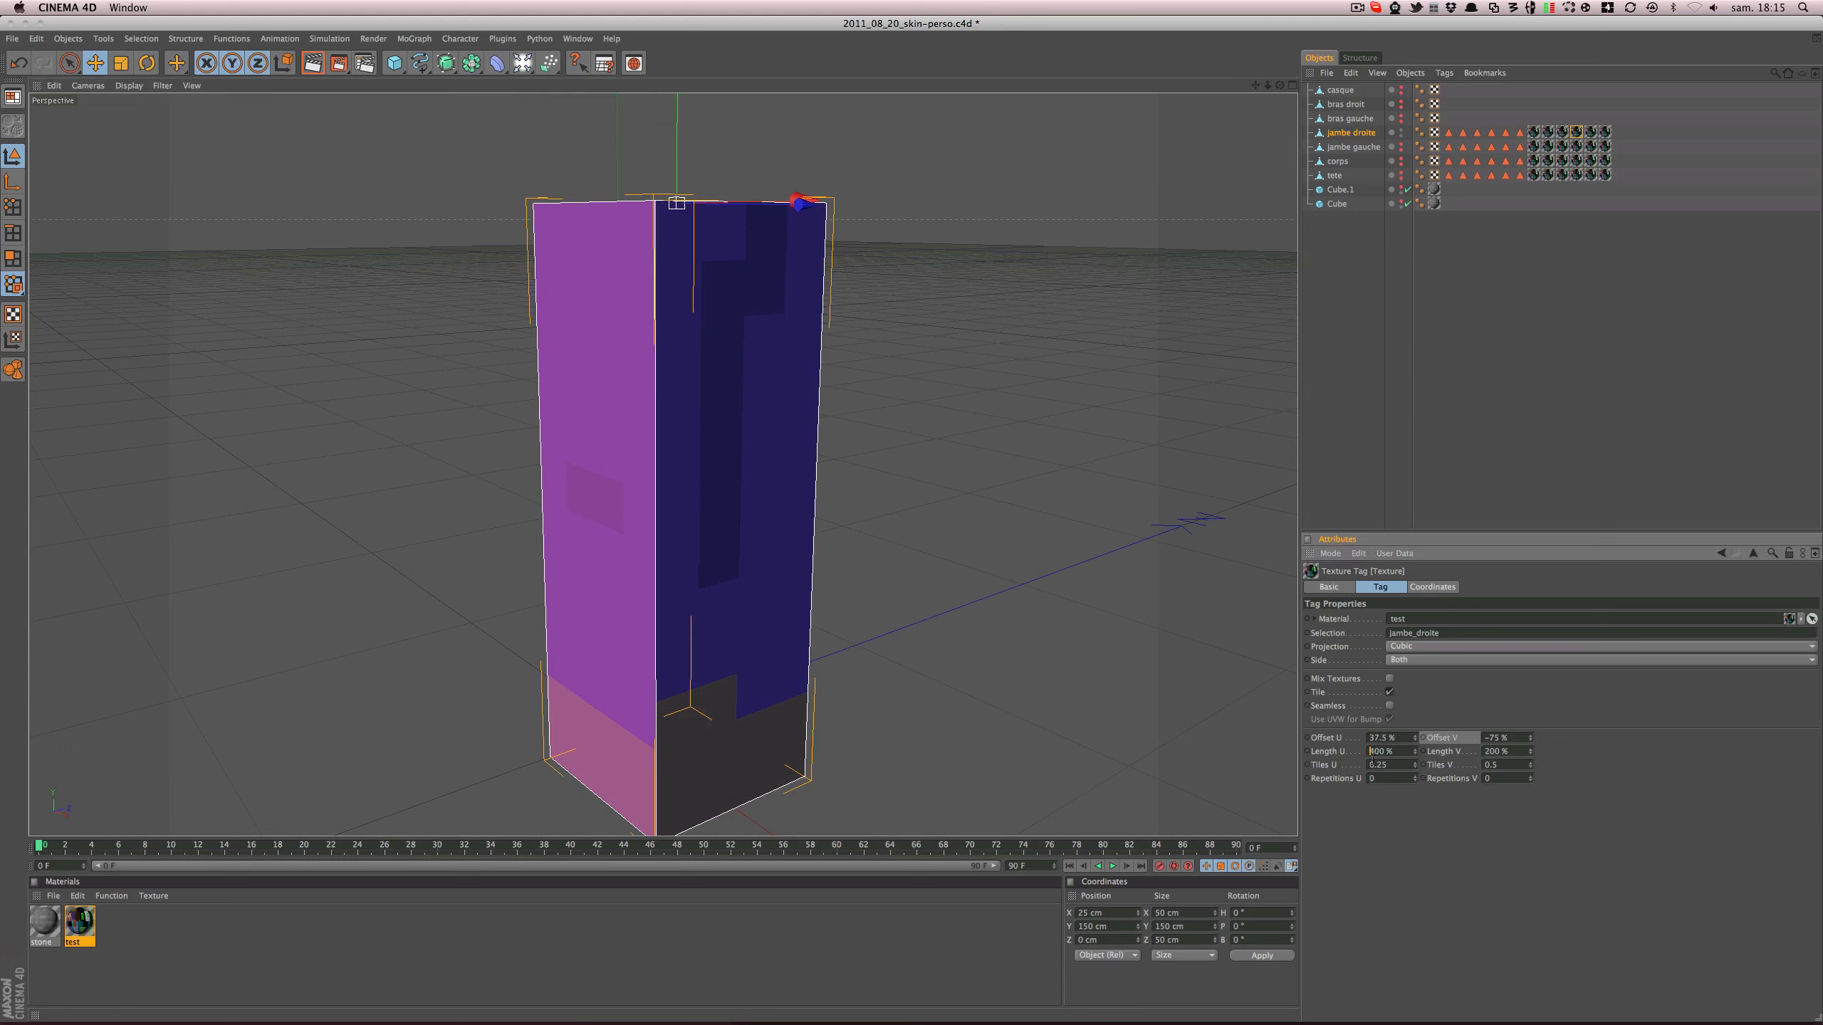
{"action": "type", "text": "-"}
{"action": "key", "text": "Return"}
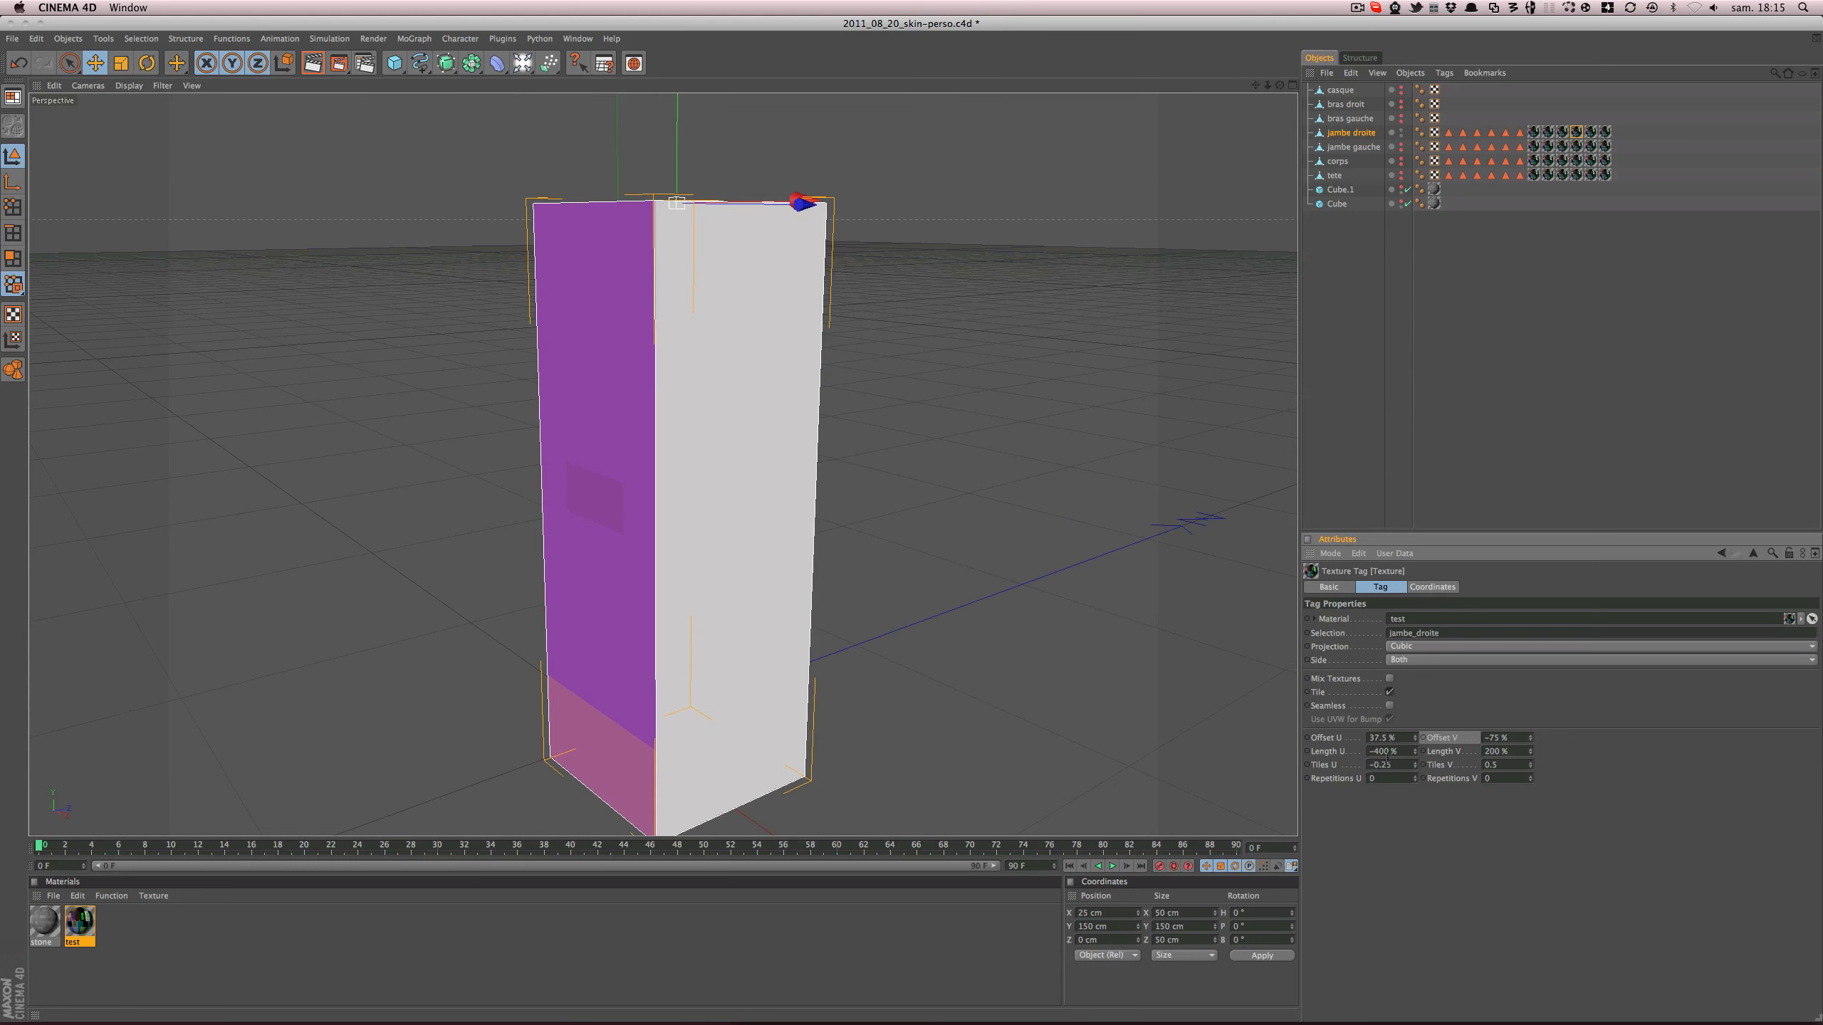
{"action": "left_click_drag", "start_coordinate": [1415, 739], "coordinate": [1443, 740]}
{"action": "left_click_drag", "start_coordinate": [955, 595], "coordinate": [1166, 624], "text": "alt"}
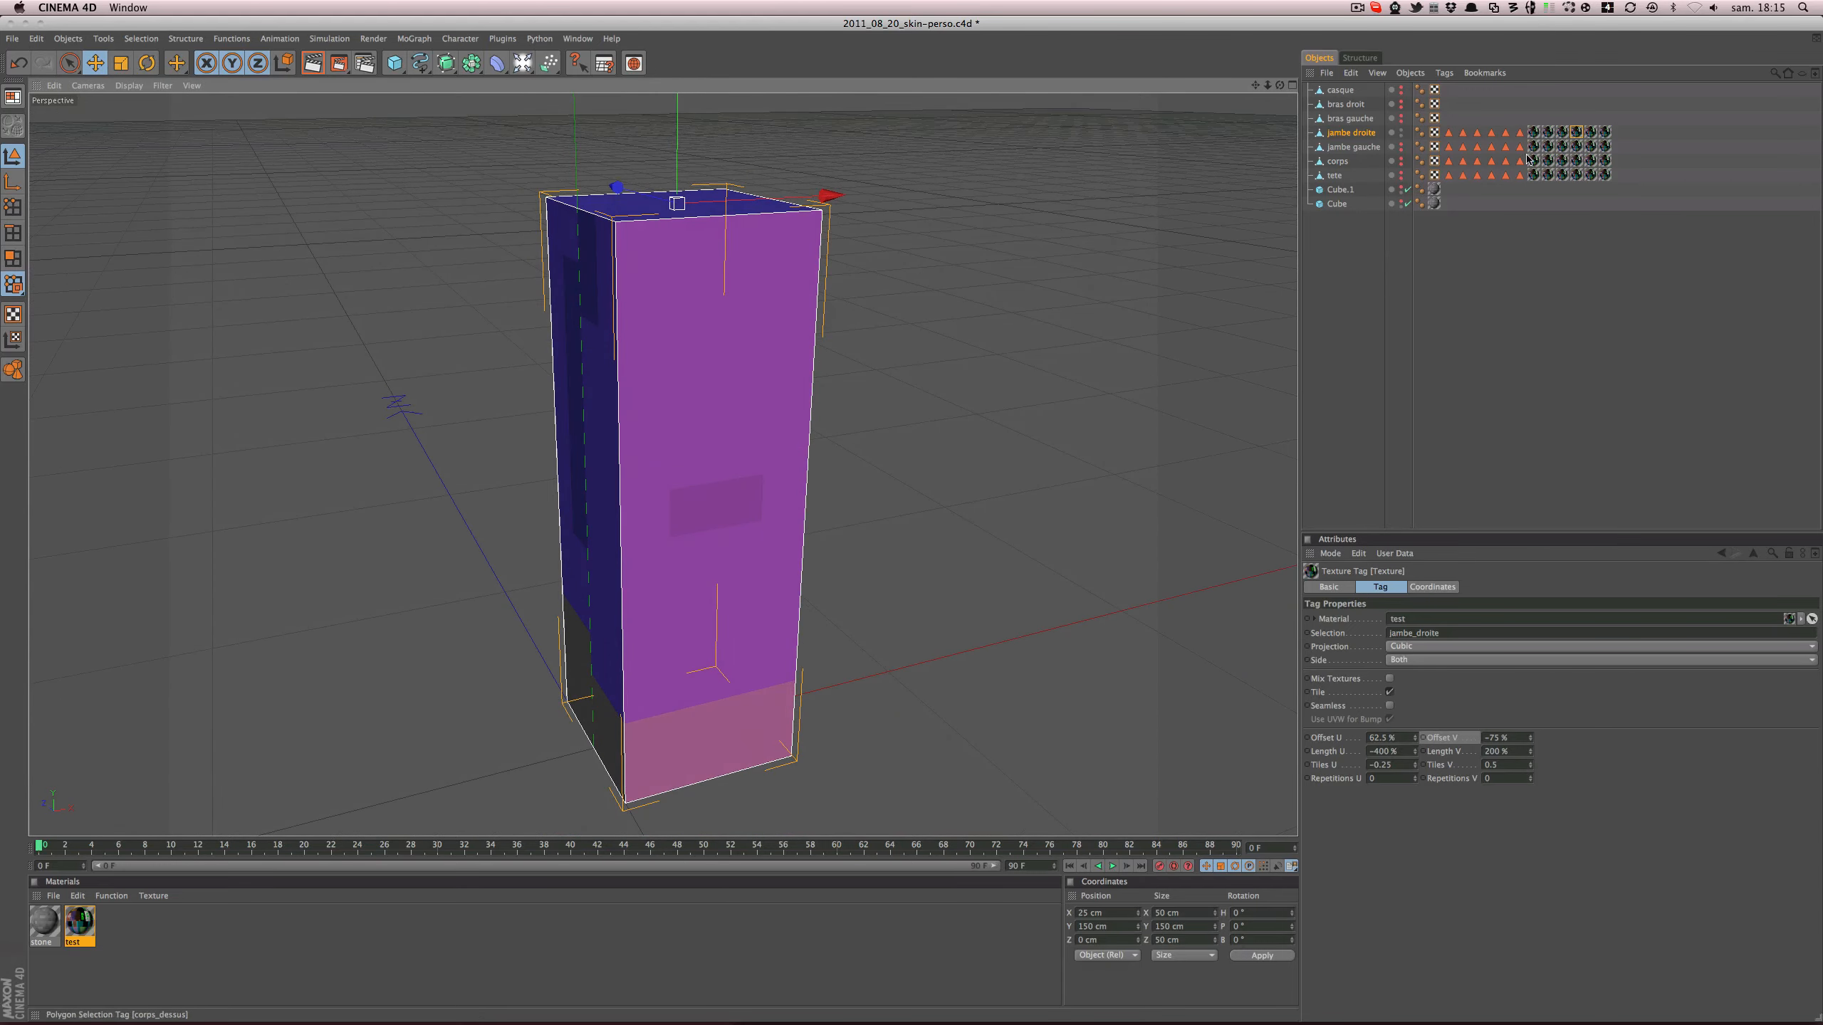
- On jambe droite's texture tag for the jambe_gauche selection, set Offset U to -12.5 % and Length U to -400 %
{"action": "left_click", "coordinate": [1589, 133]}
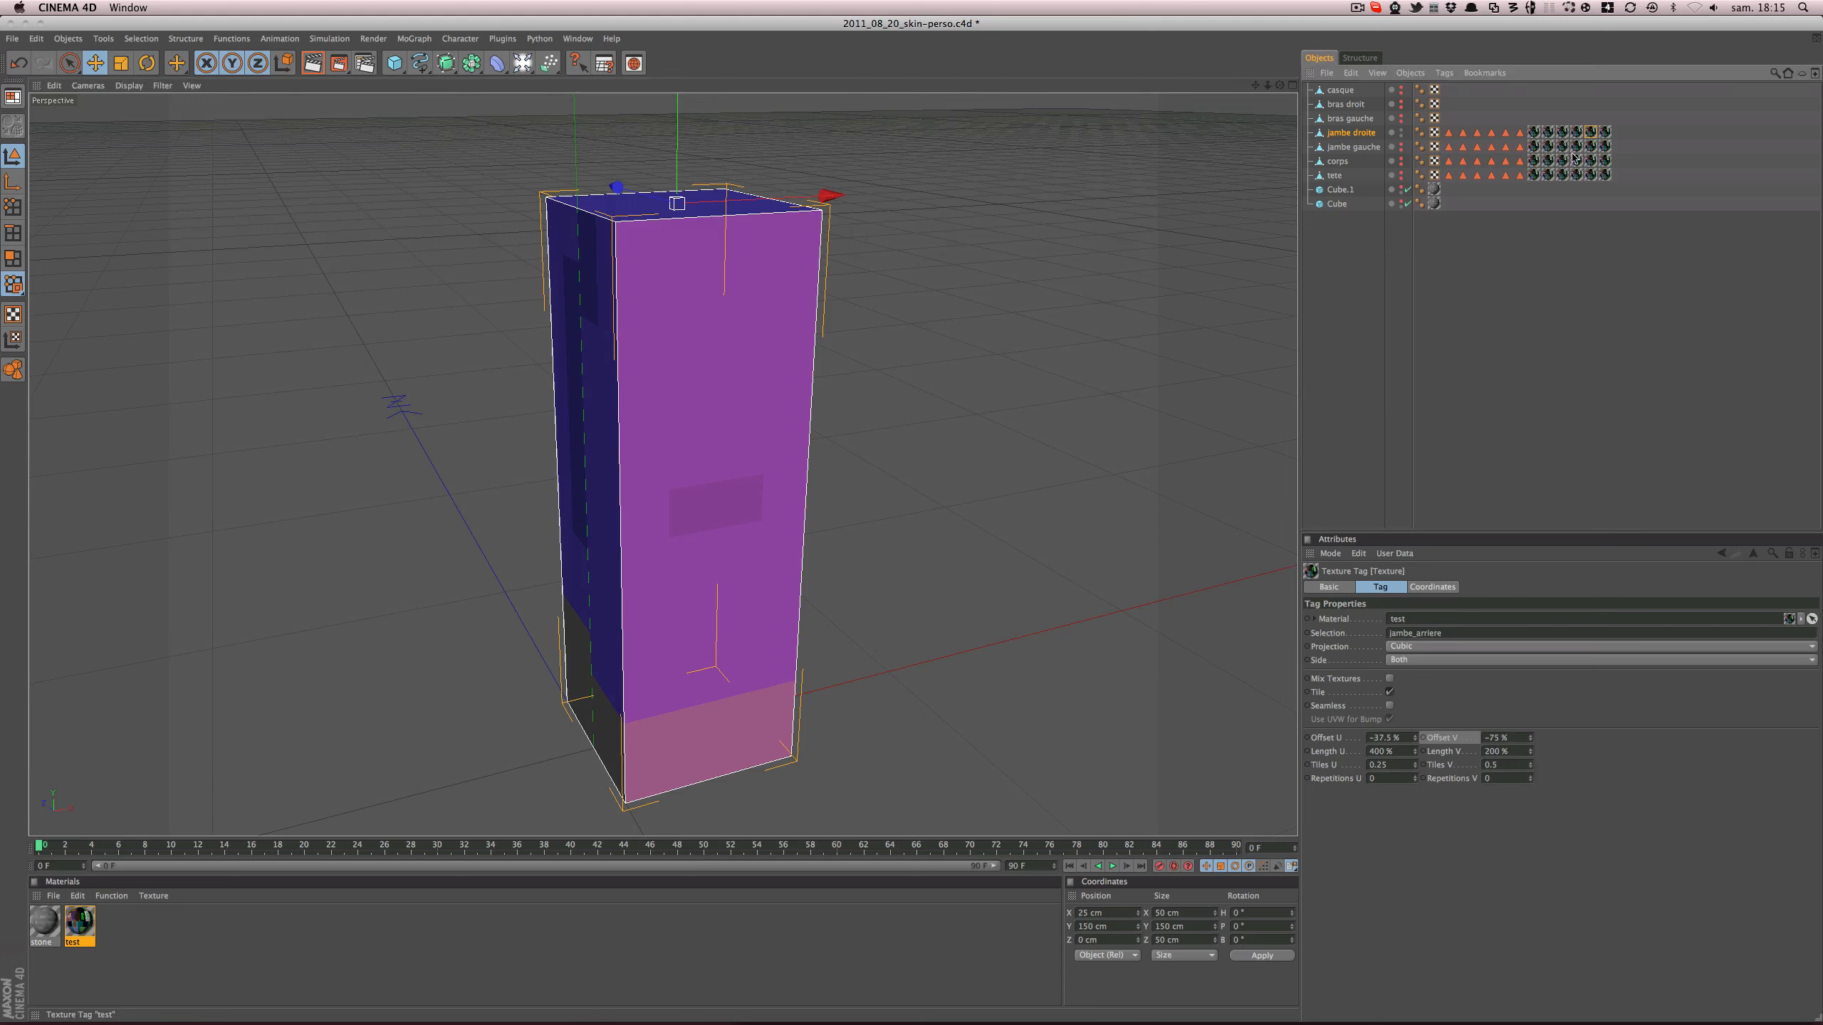
{"action": "left_click", "coordinate": [1562, 133]}
{"action": "left_click_drag", "start_coordinate": [1415, 737], "coordinate": [1383, 737]}
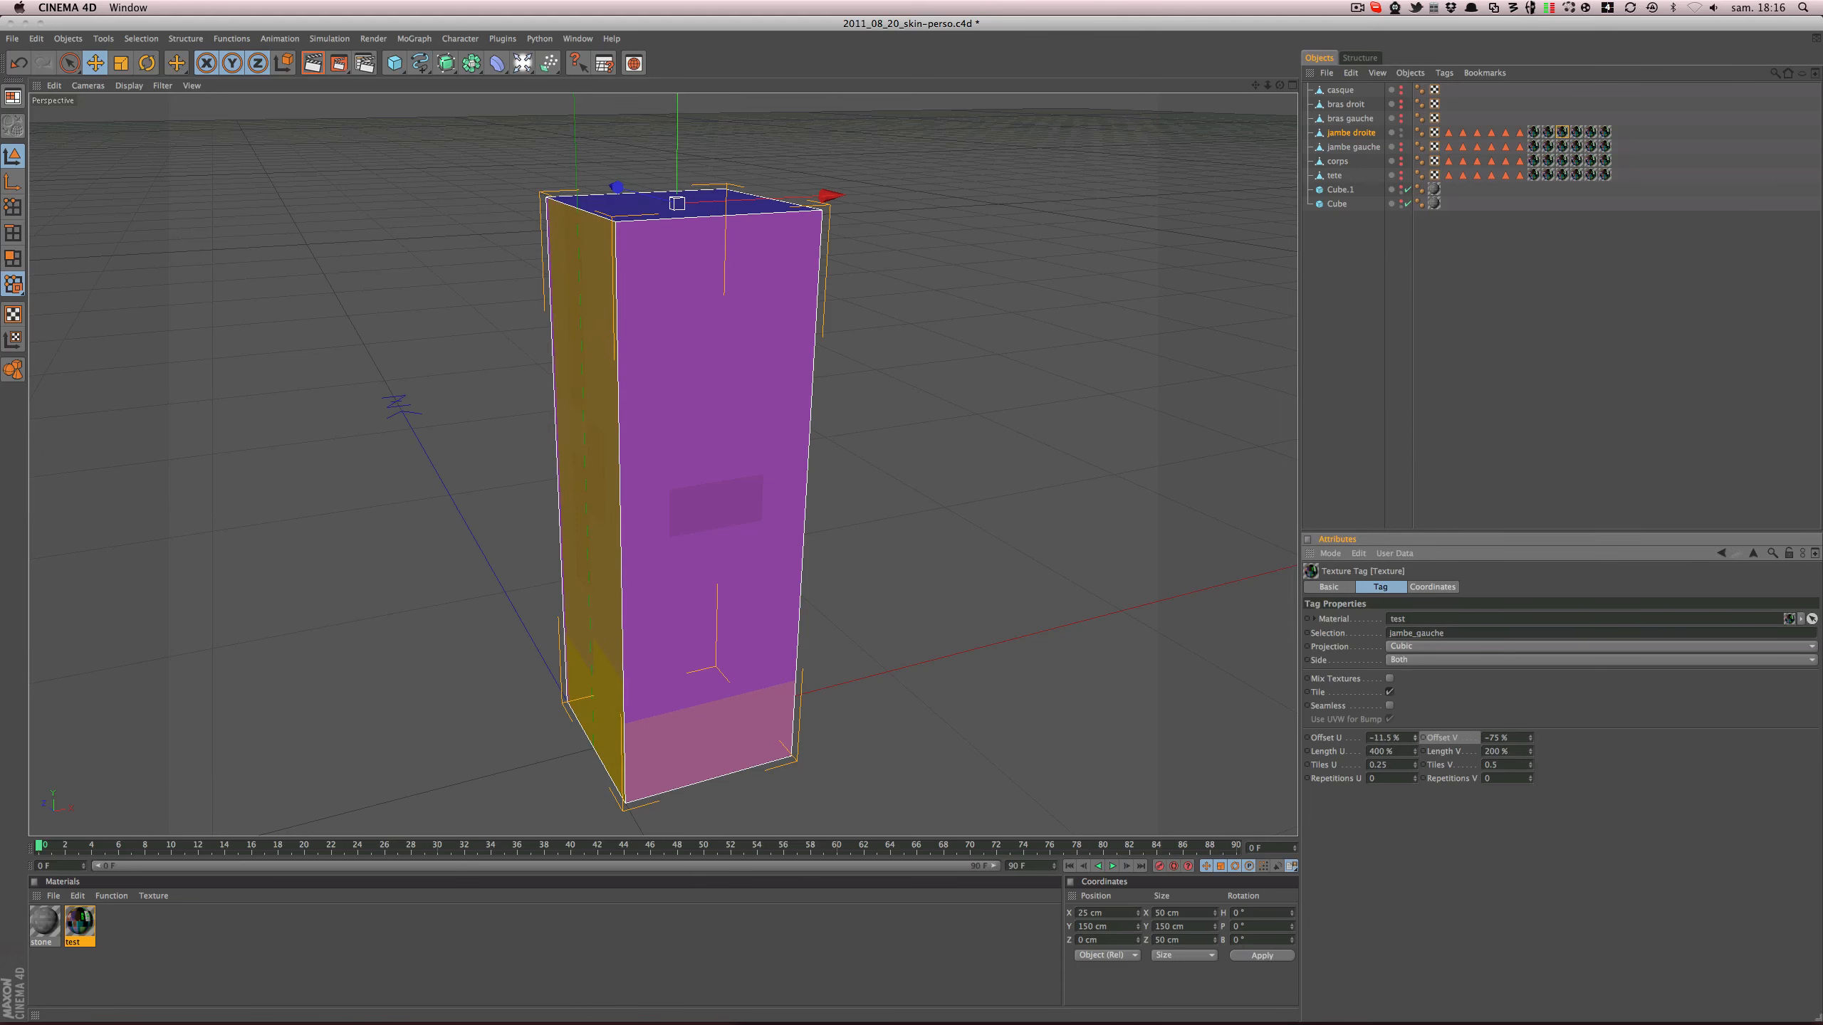
{"action": "left_click_drag", "start_coordinate": [891, 571], "coordinate": [1040, 580], "text": "alt"}
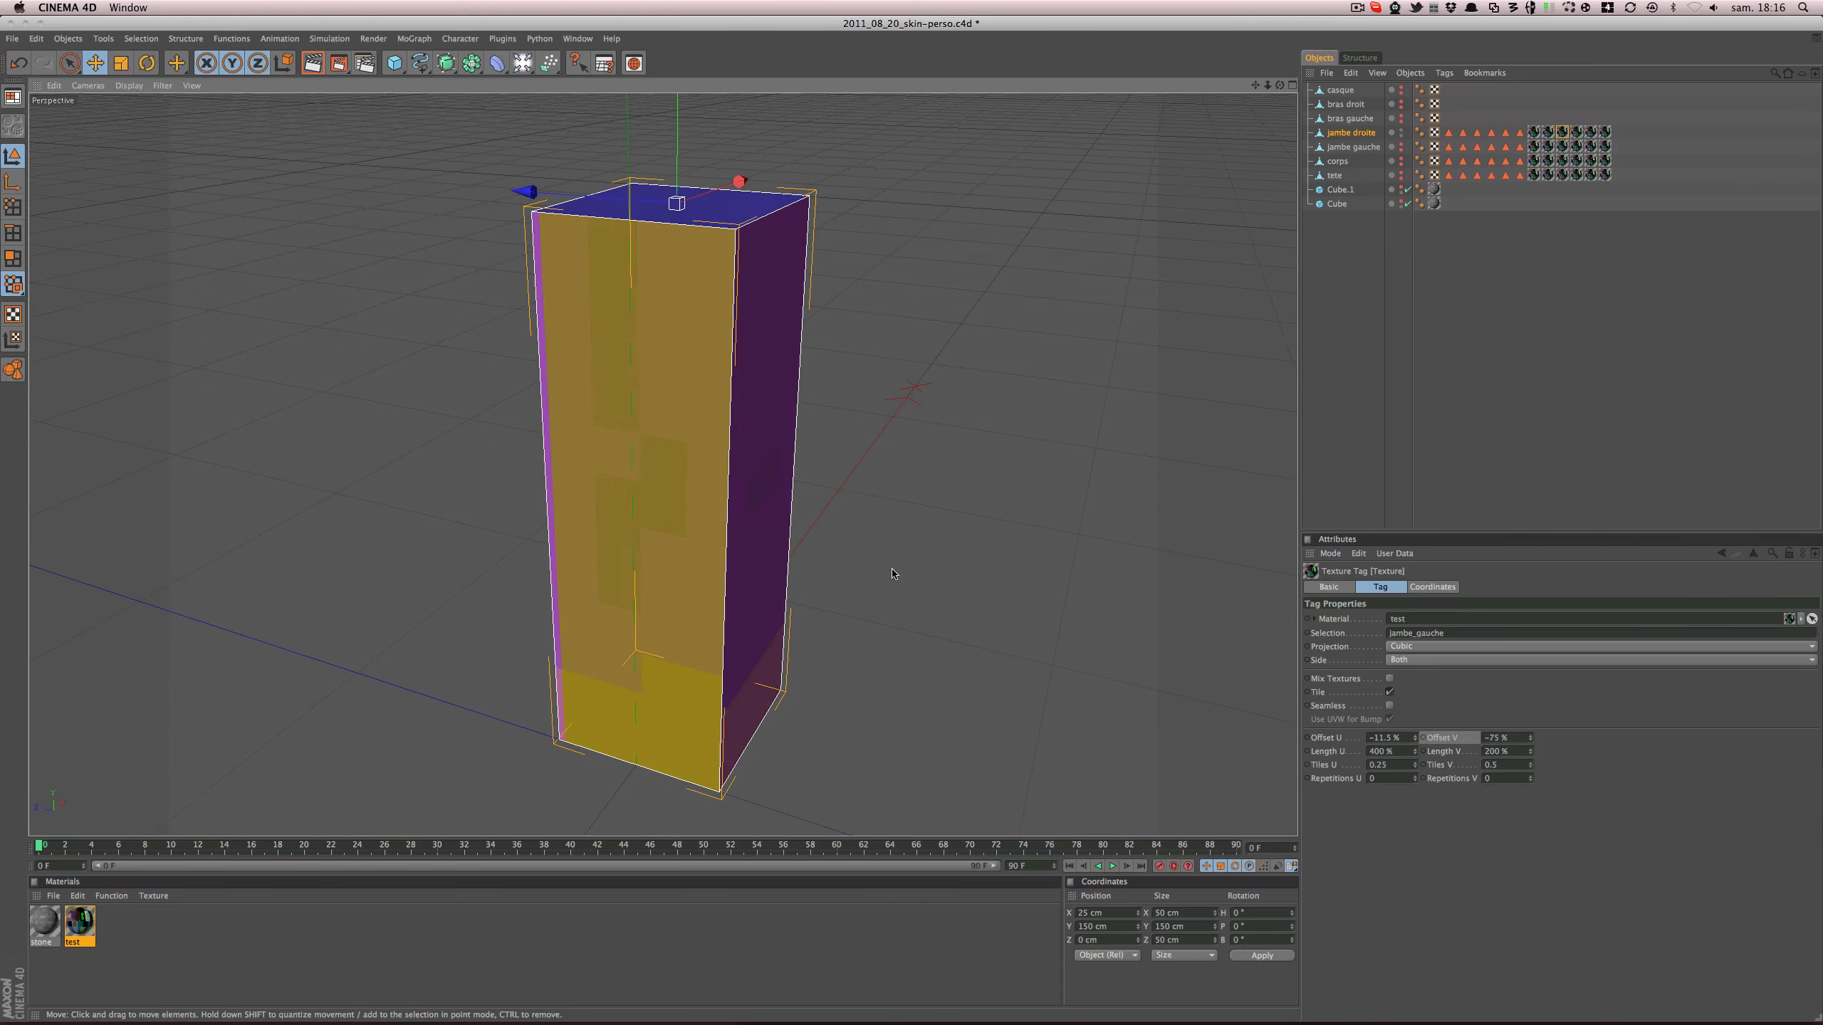
{"action": "left_click", "coordinate": [1414, 740]}
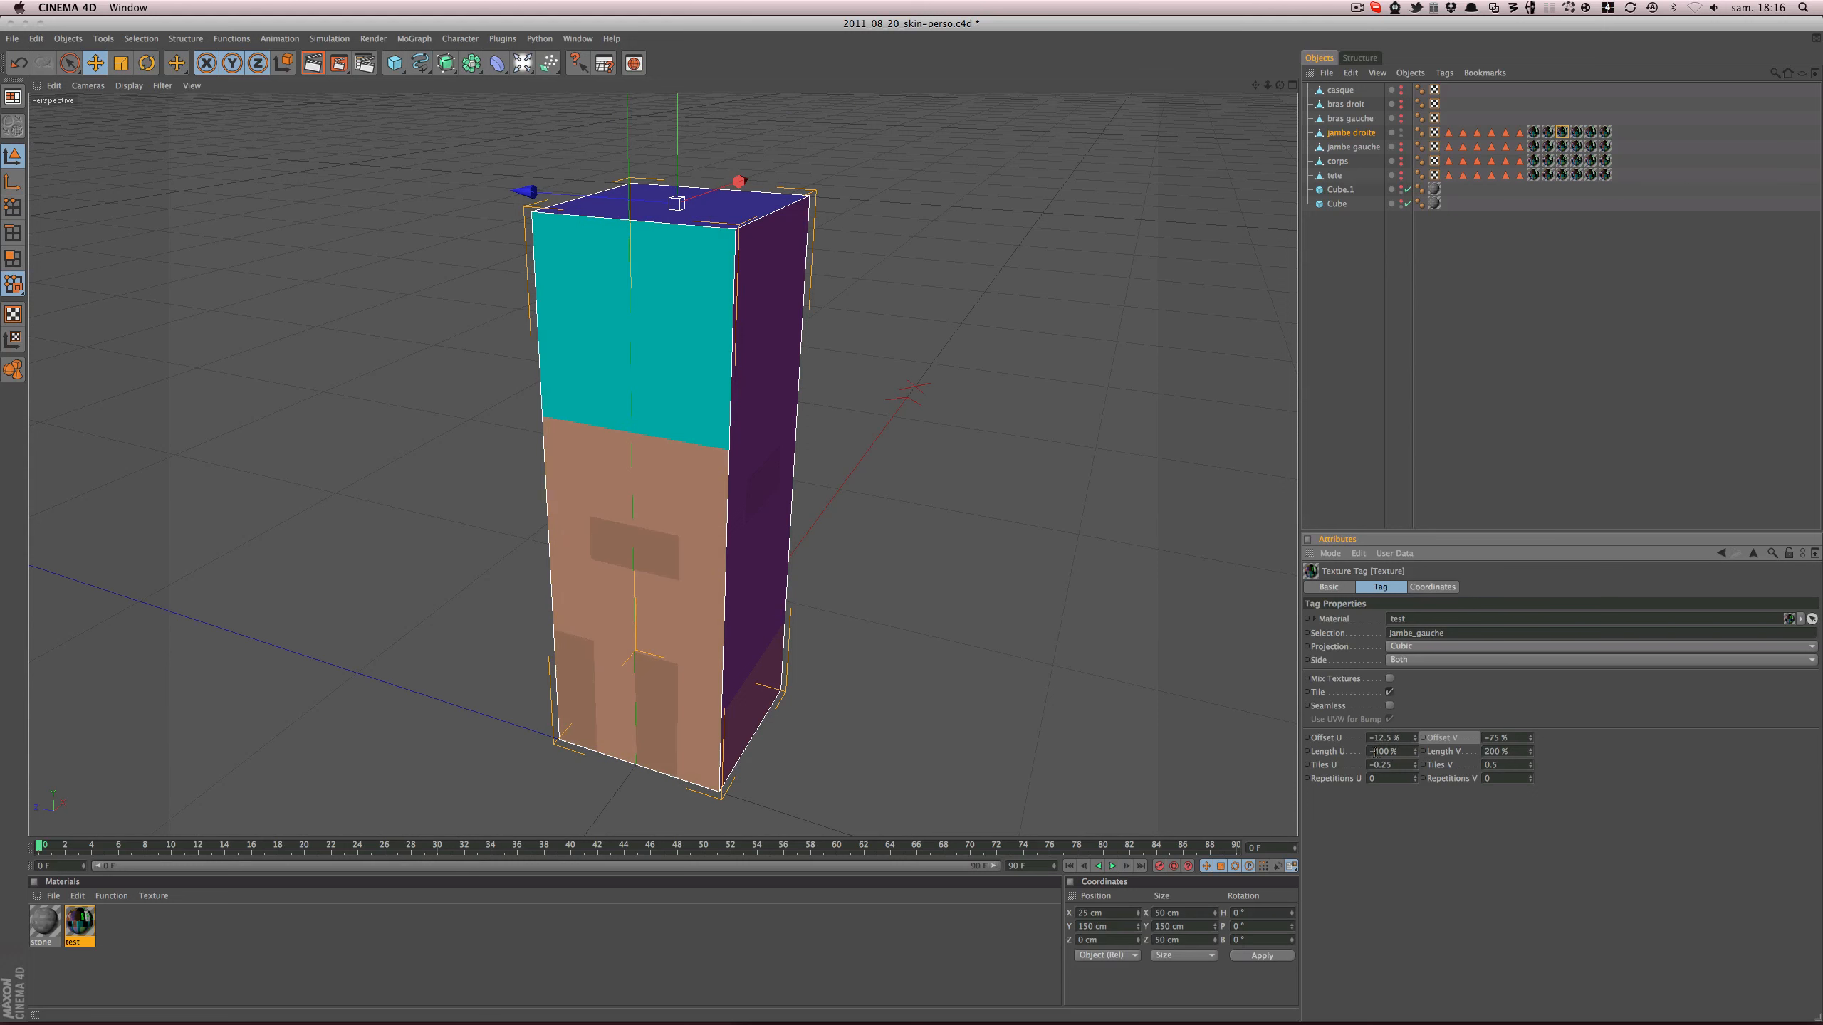
- Try Offset U -257.5 % and Offset V -6 % on the jambe_gauche texture, comparing against the skin image in Fireworks
{"action": "left_click_drag", "start_coordinate": [1415, 738], "coordinate": [1415, 785]}
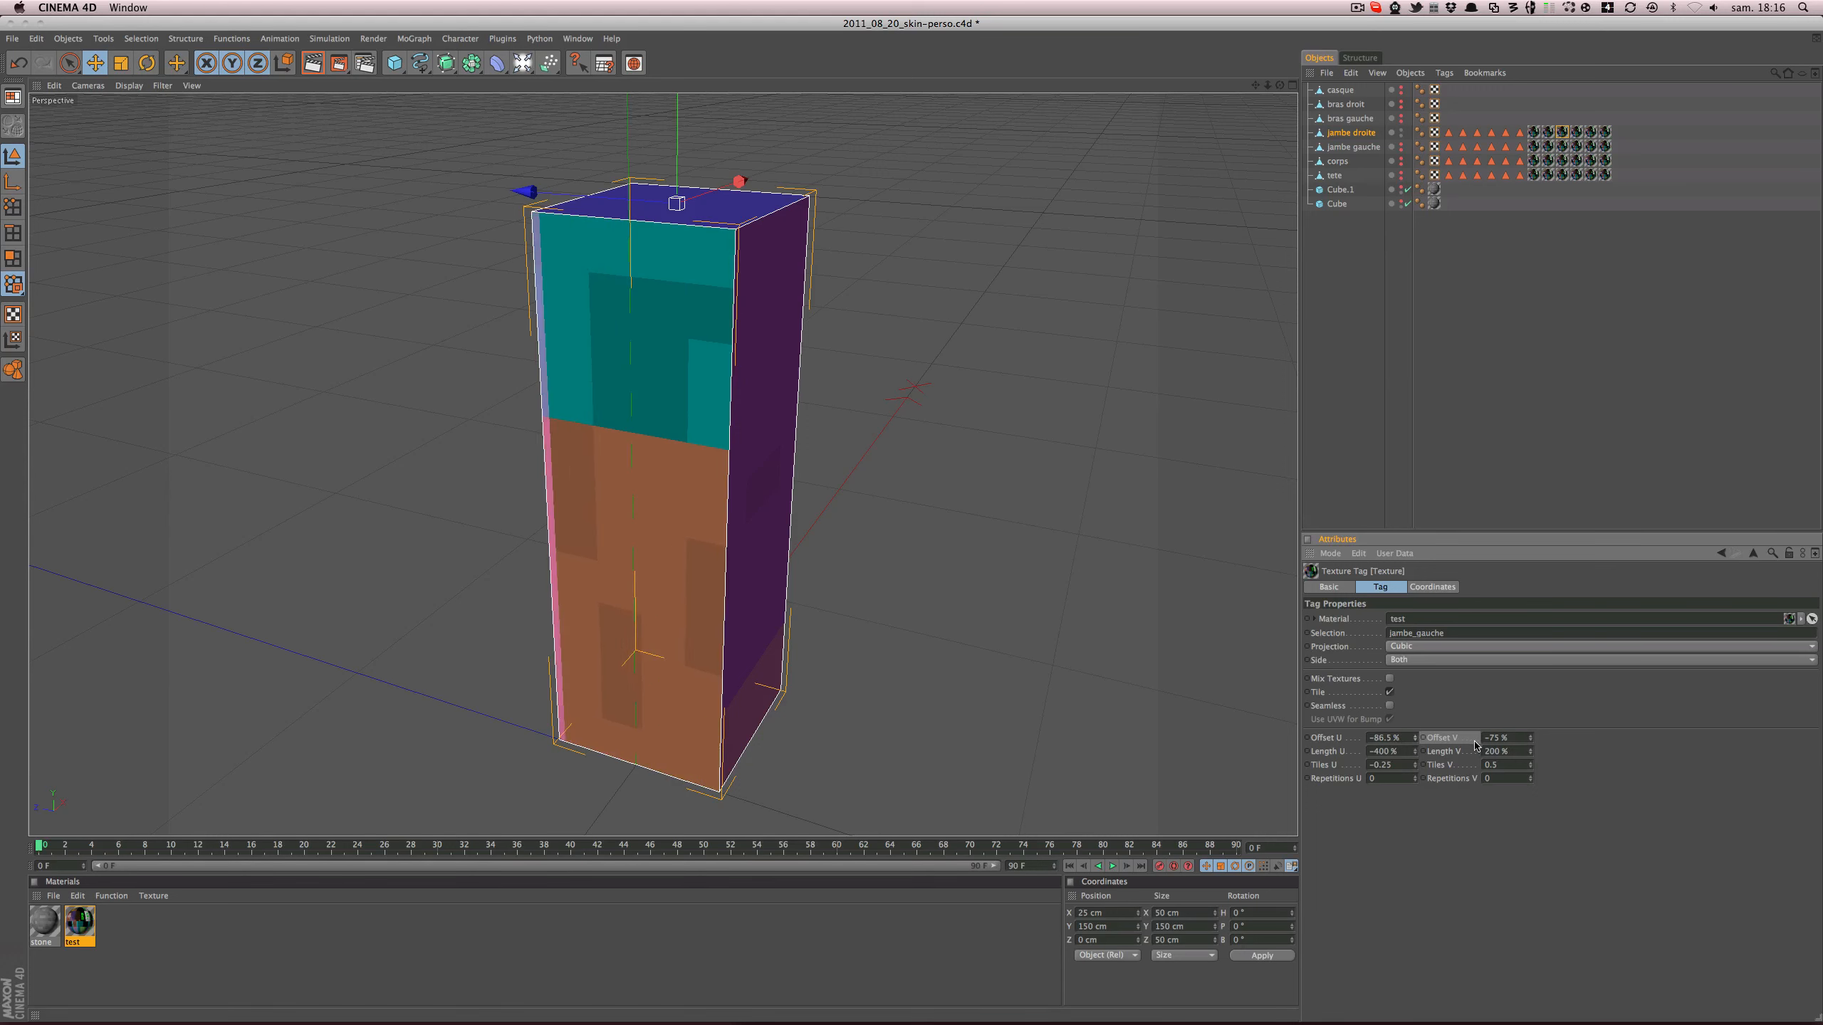
{"action": "mouse_move", "coordinate": [1530, 737]}
{"action": "left_mouse_down"}
{"action": "mouse_move", "coordinate": [1529, 753]}
{"action": "mouse_move", "coordinate": [1529, 711]}
{"action": "mouse_move", "coordinate": [1532, 741]}
{"action": "left_mouse_up"}
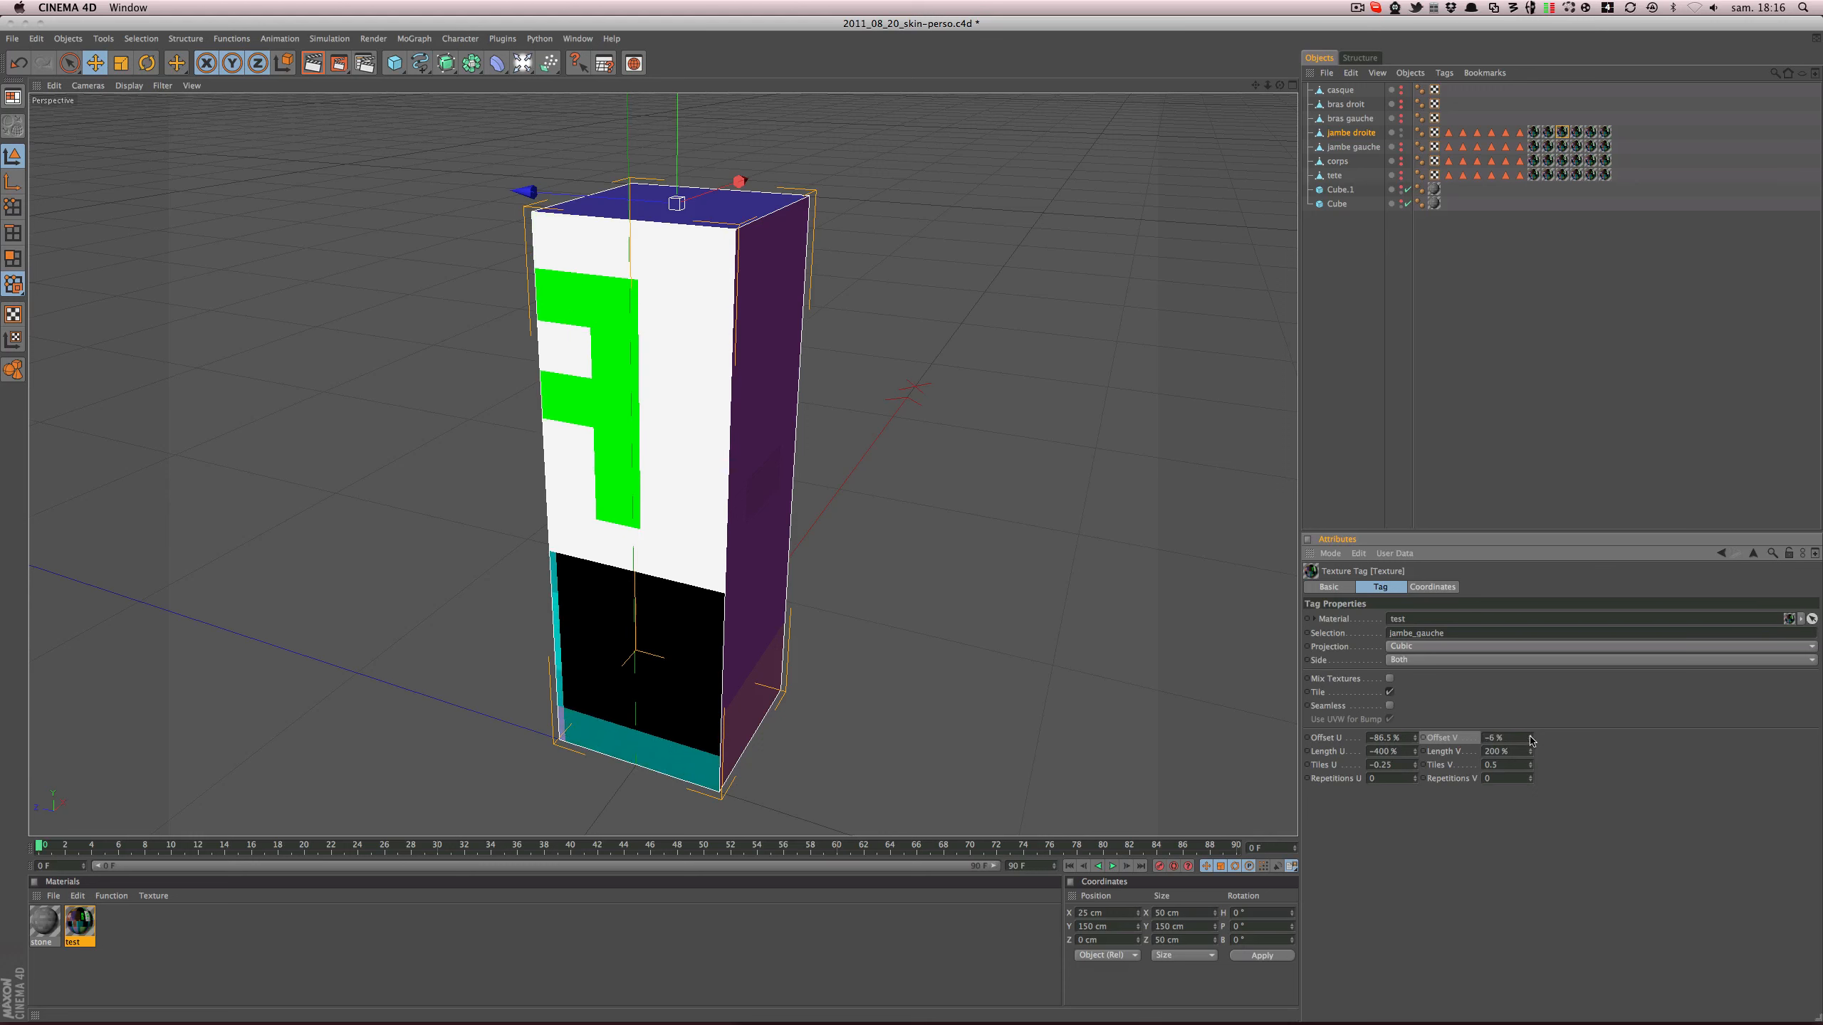
{"action": "left_click_drag", "start_coordinate": [1416, 744], "coordinate": [1416, 792]}
{"action": "key", "text": "super+Tab"}
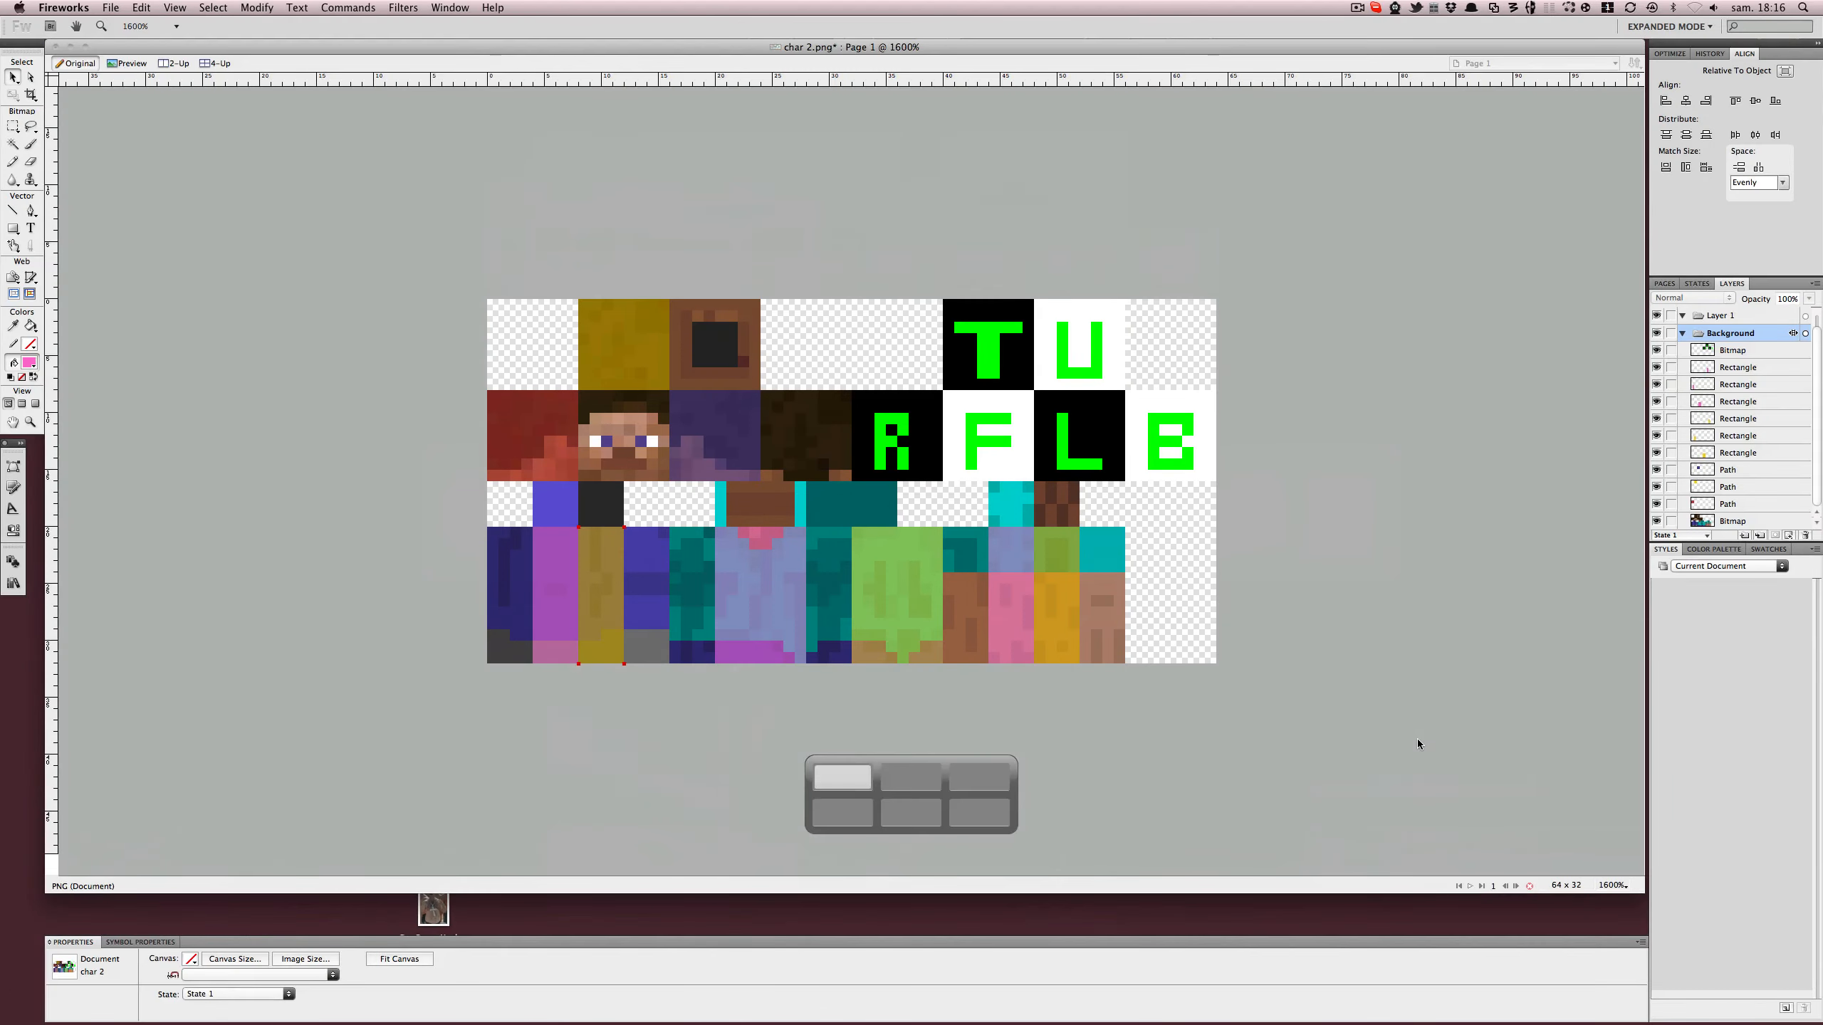
{"action": "key", "text": "super+Tab"}
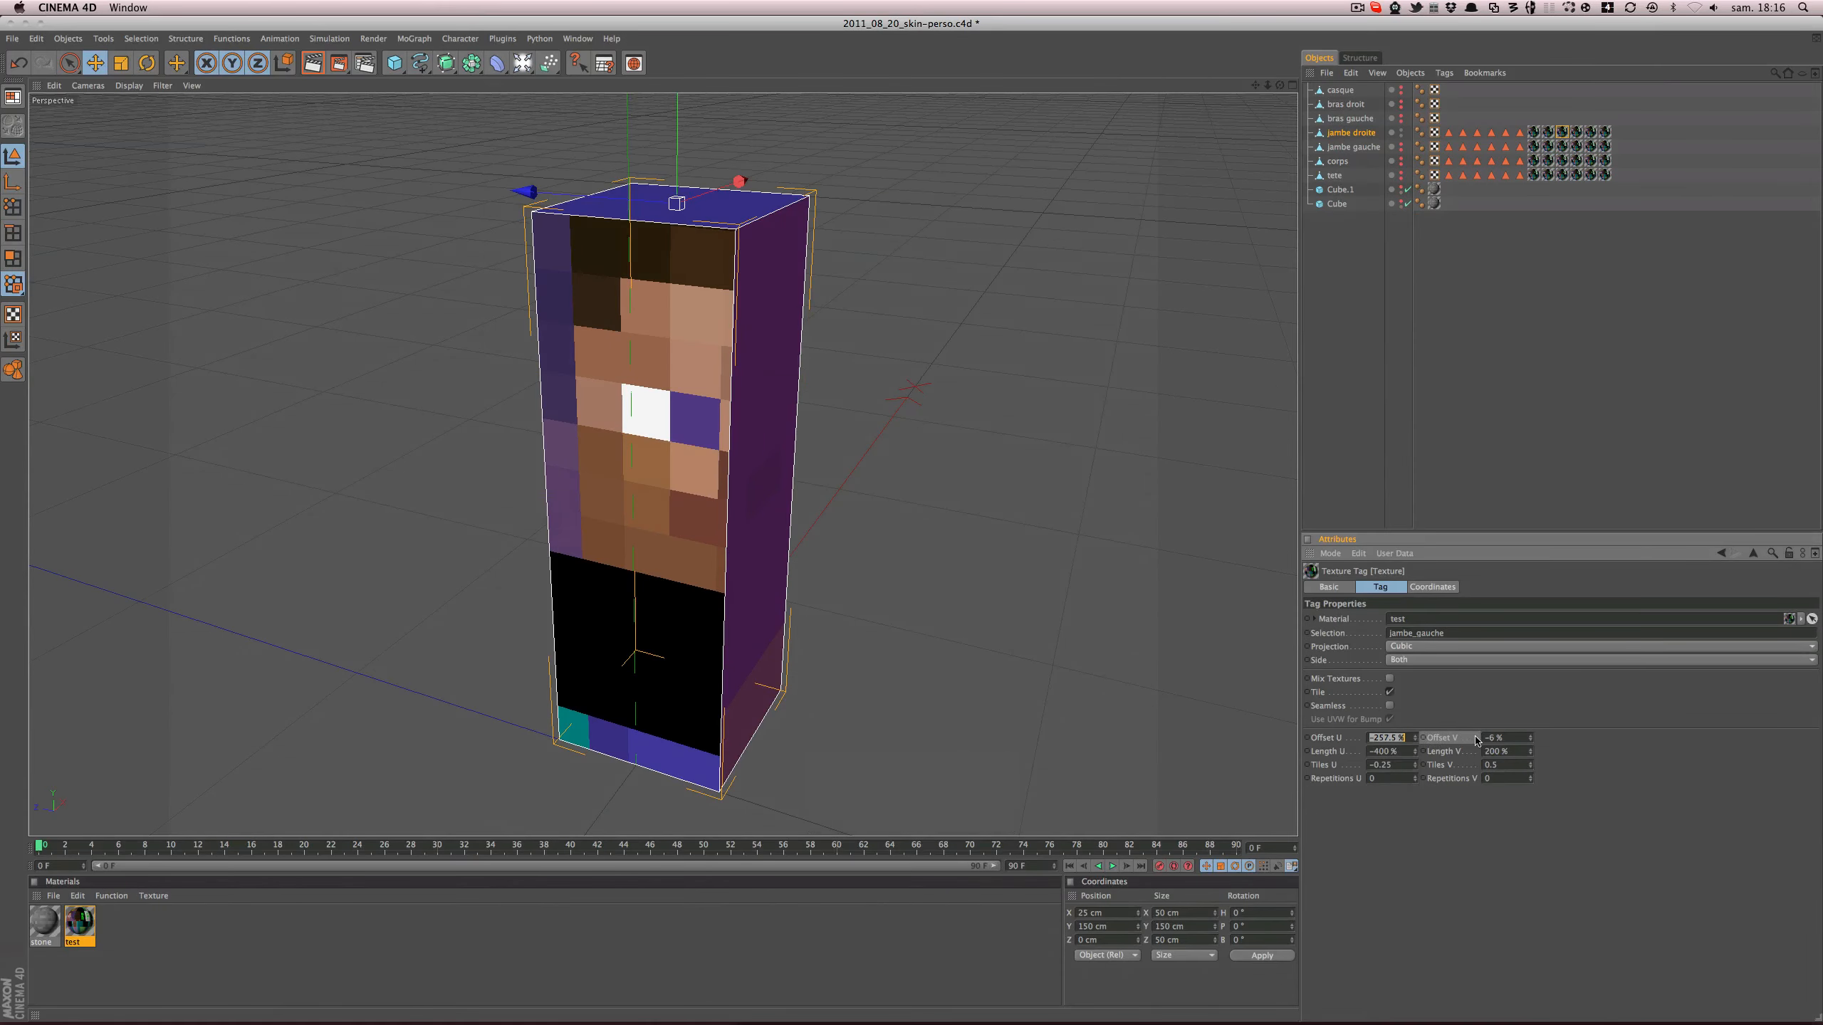
- Align the mirrored jambe_gauche texture with Offset U -287.5 % and Offset V -75 %, and render the view to check it
{"action": "mouse_move", "coordinate": [1530, 738]}
{"action": "left_mouse_down"}
{"action": "mouse_move", "coordinate": [1529, 769]}
{"action": "mouse_move", "coordinate": [1532, 741]}
{"action": "left_mouse_up"}
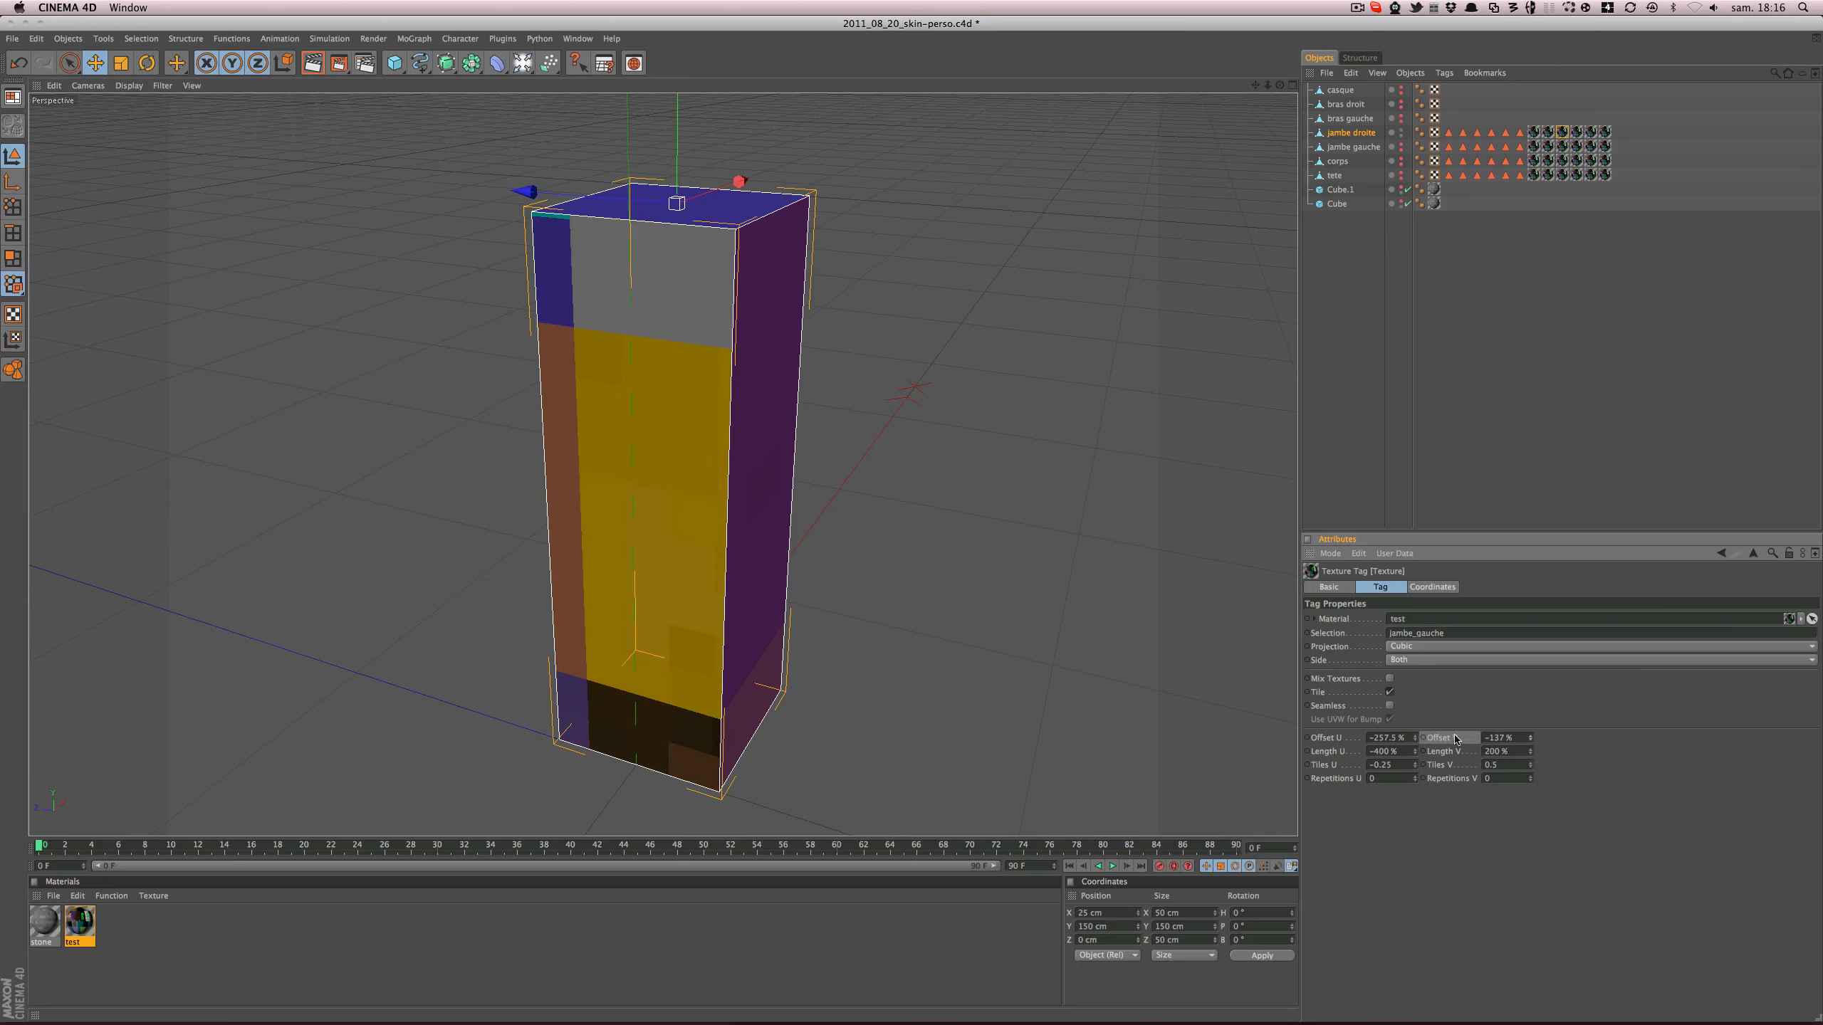
{"action": "left_click_drag", "start_coordinate": [1419, 737], "coordinate": [1420, 742]}
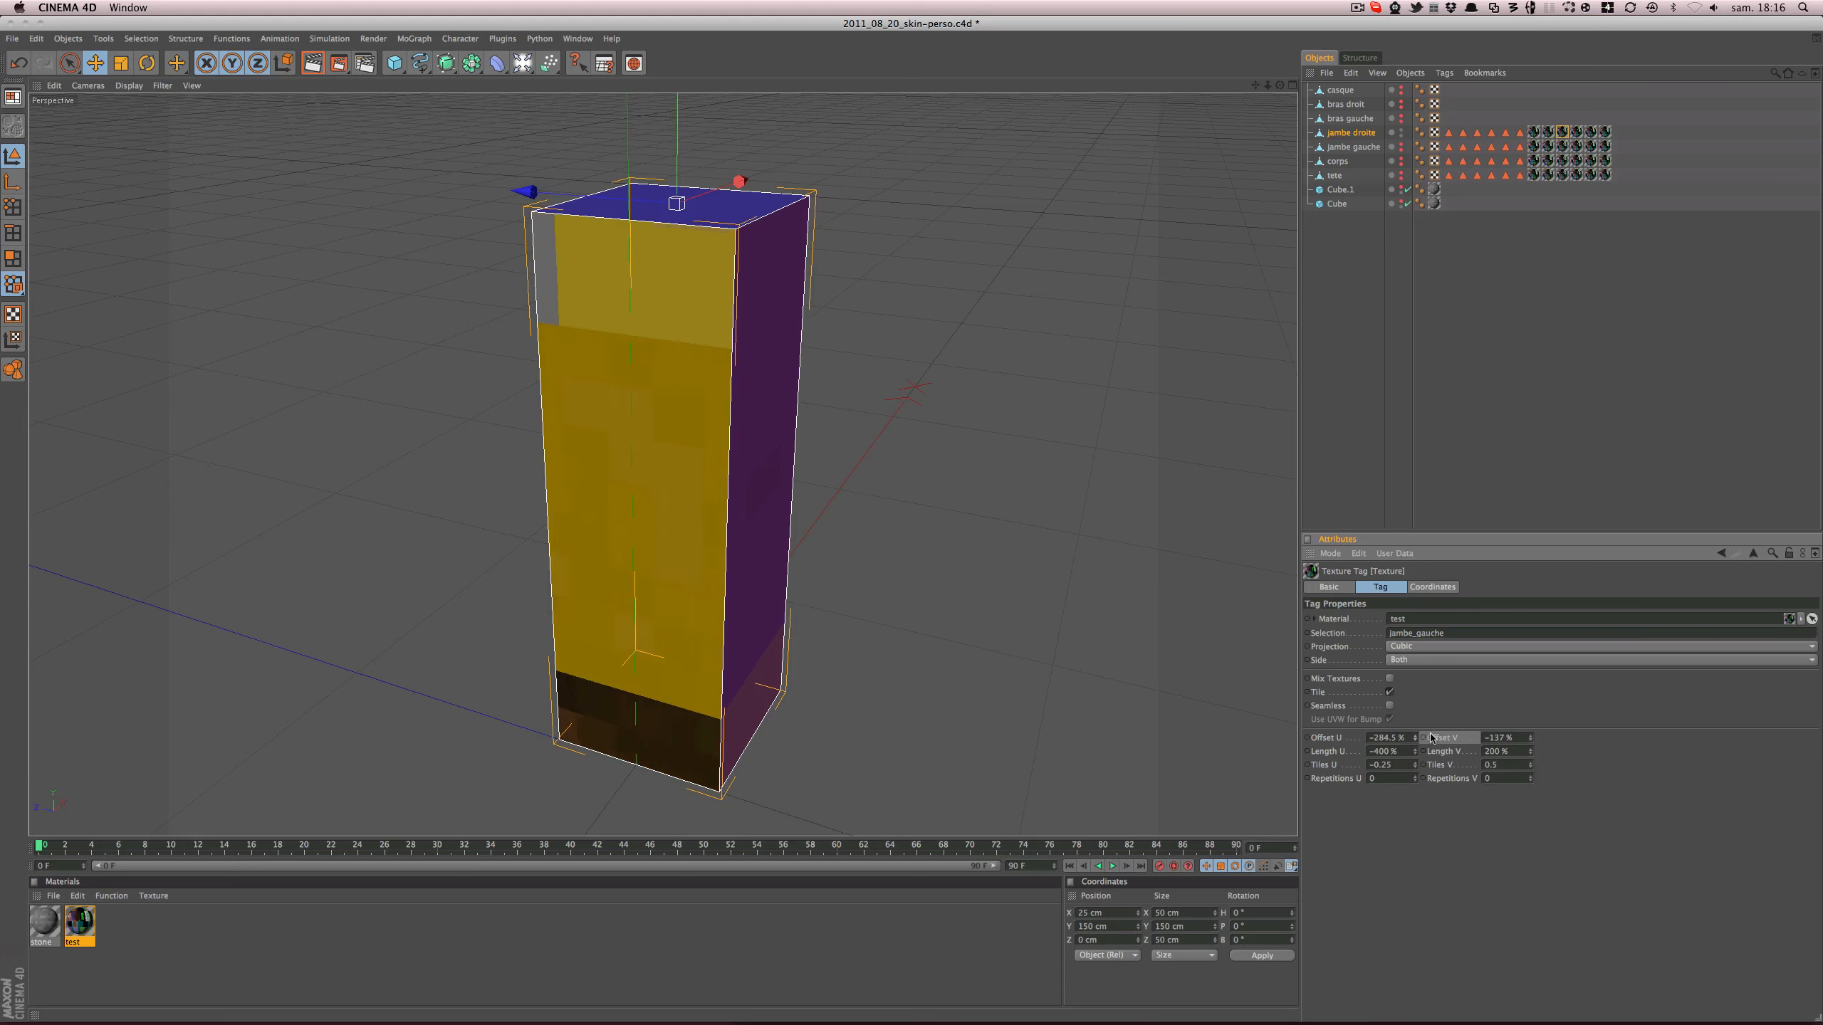
{"action": "left_click_drag", "start_coordinate": [1531, 743], "coordinate": [1531, 735]}
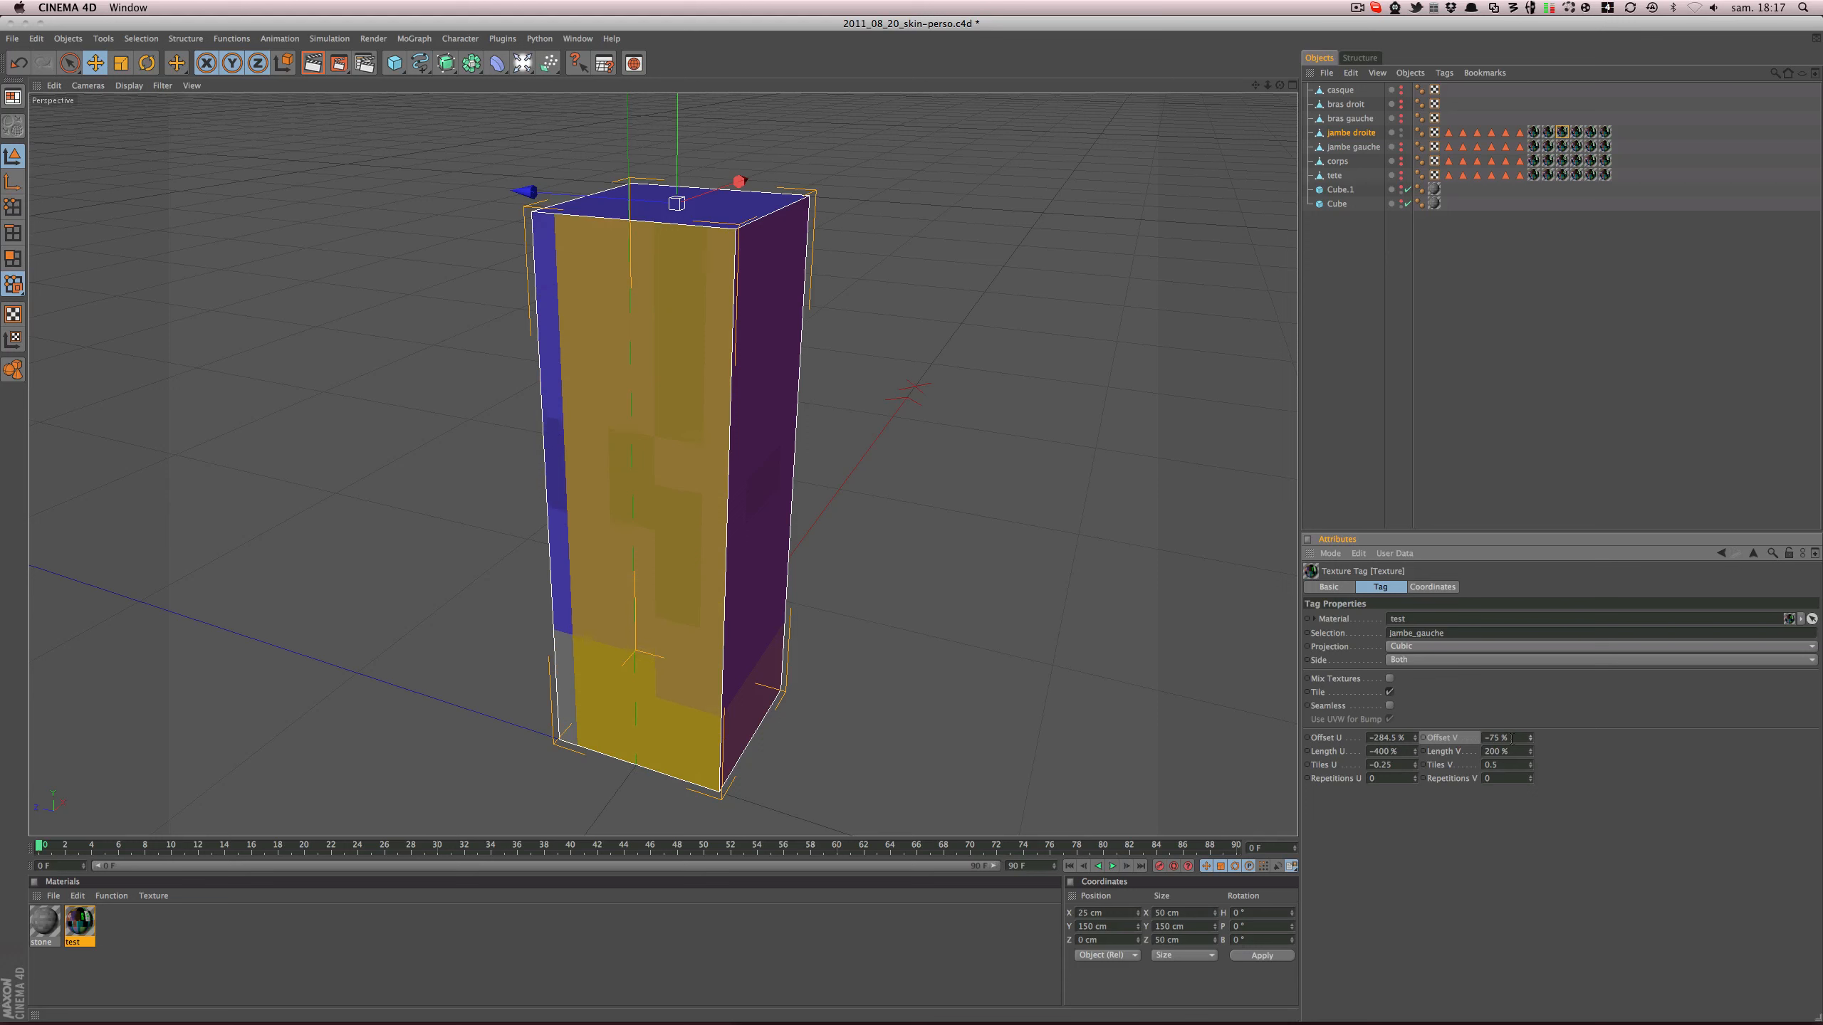
{"action": "left_click_drag", "start_coordinate": [1418, 740], "coordinate": [1417, 741]}
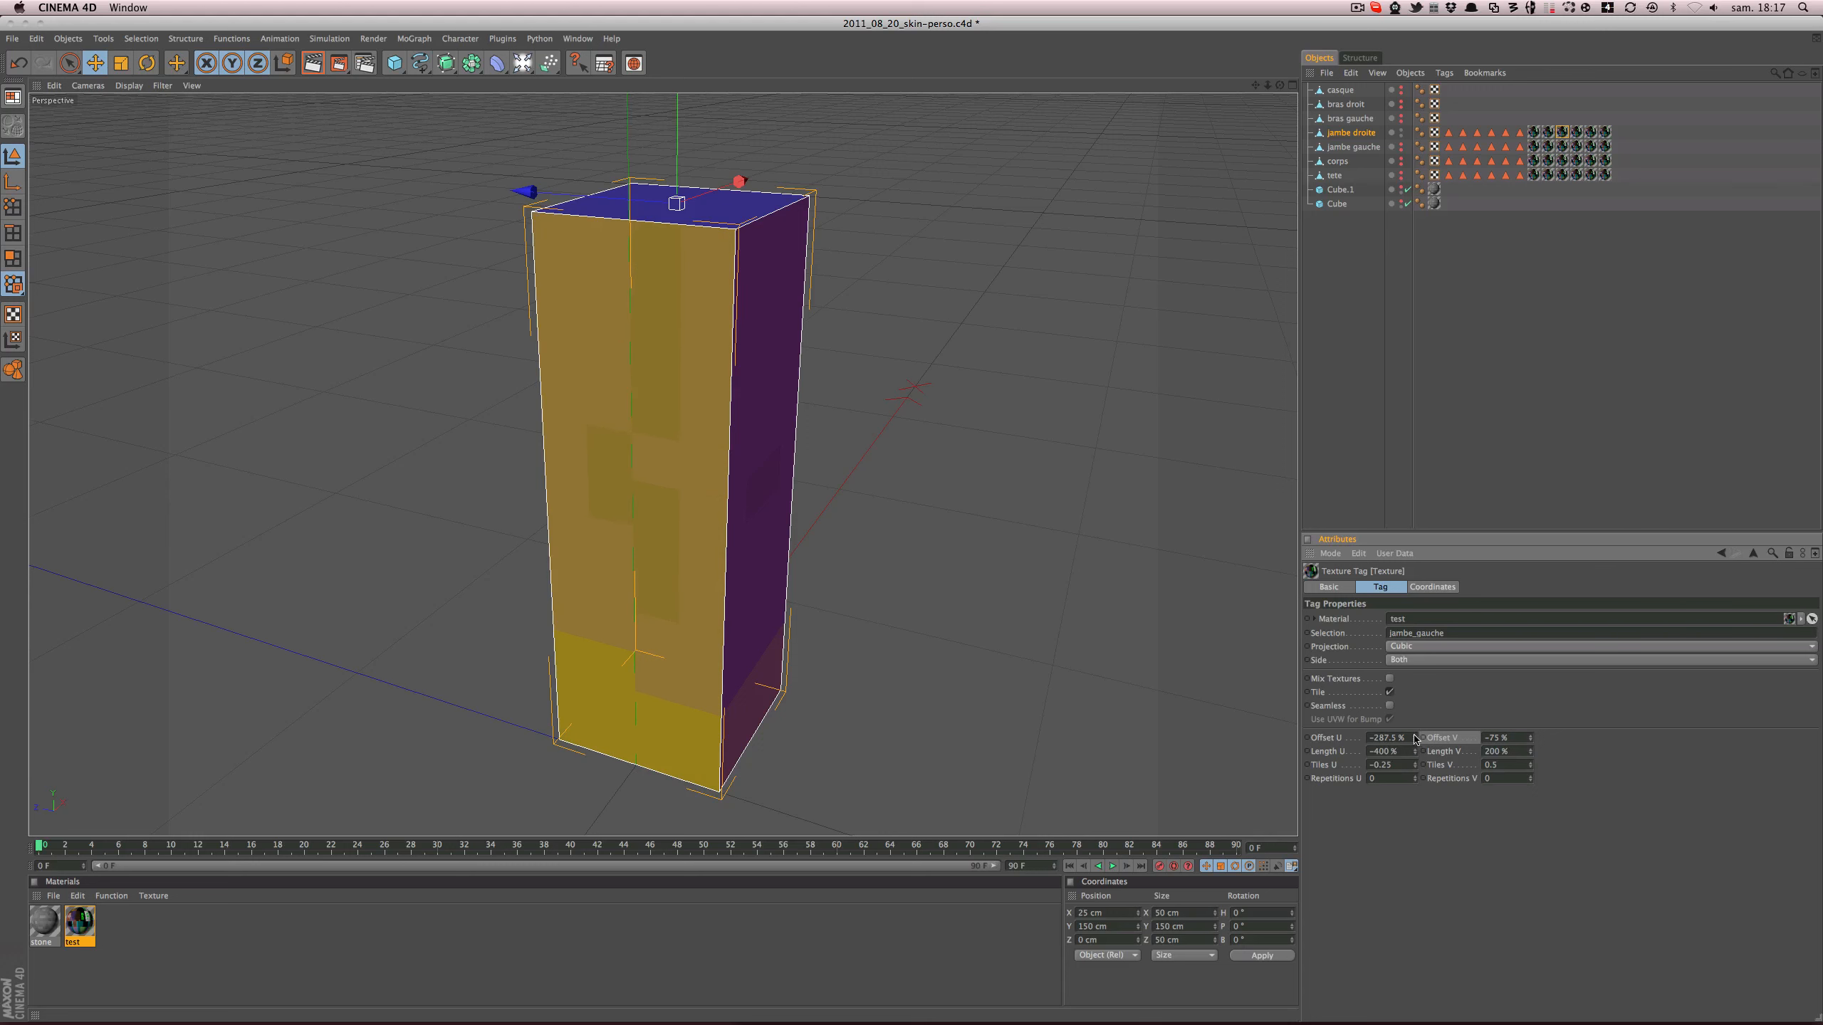
{"action": "key", "text": "super+r"}
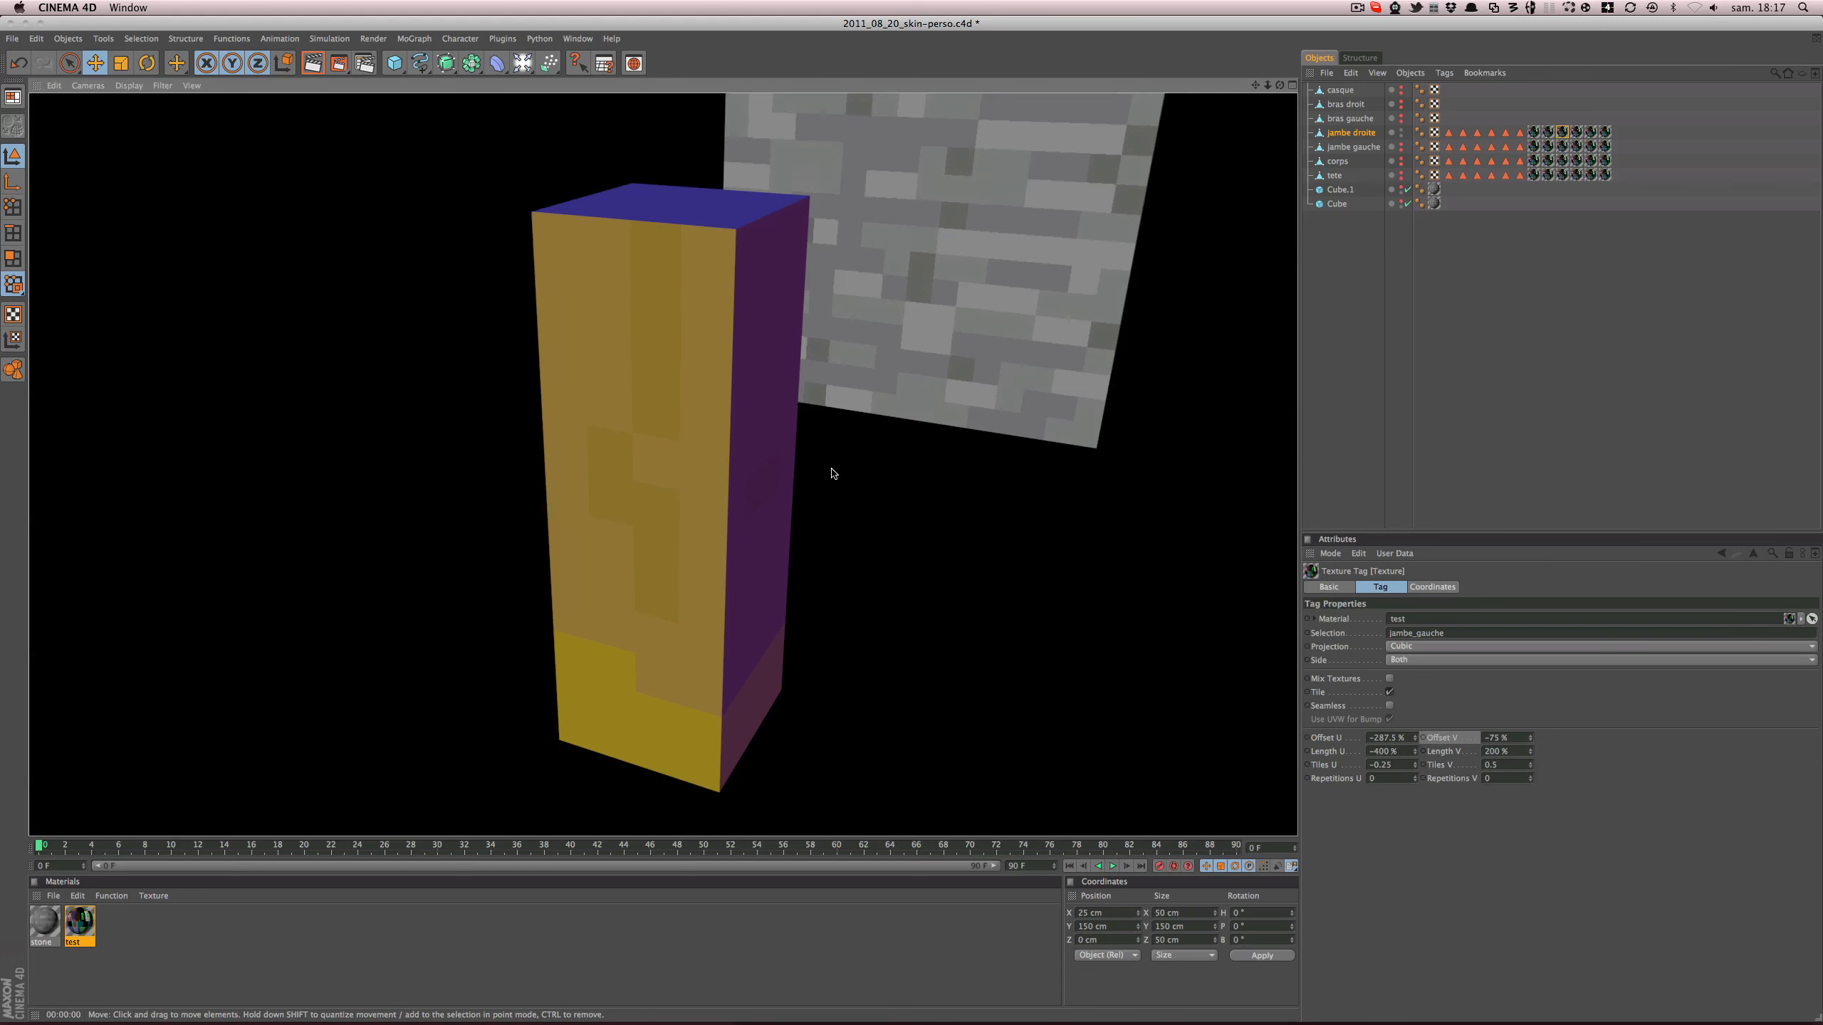
{"action": "left_click_drag", "start_coordinate": [831, 468], "coordinate": [838, 468], "text": "alt"}
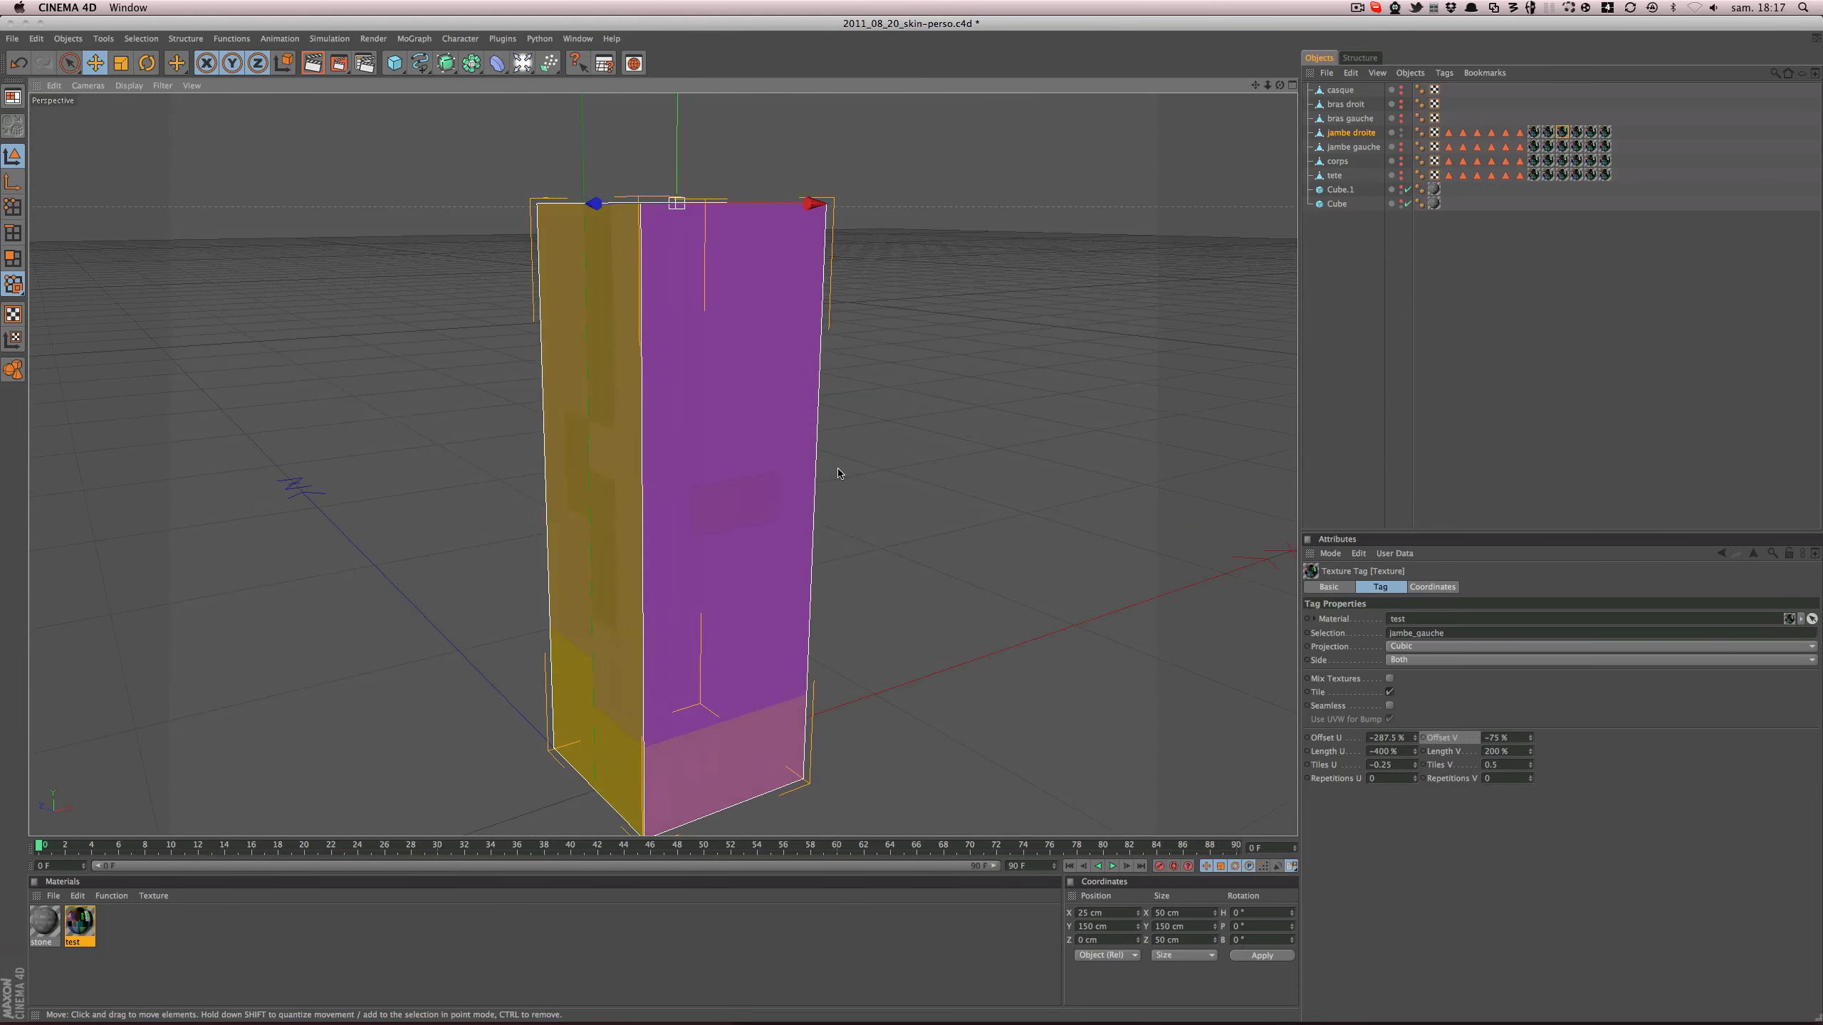
- Show jambe gauche beside jambe droite in the viewport and save the scene
{"action": "scroll", "coordinate": [572, 441], "scroll_direction": "down", "scroll_amount": 5}
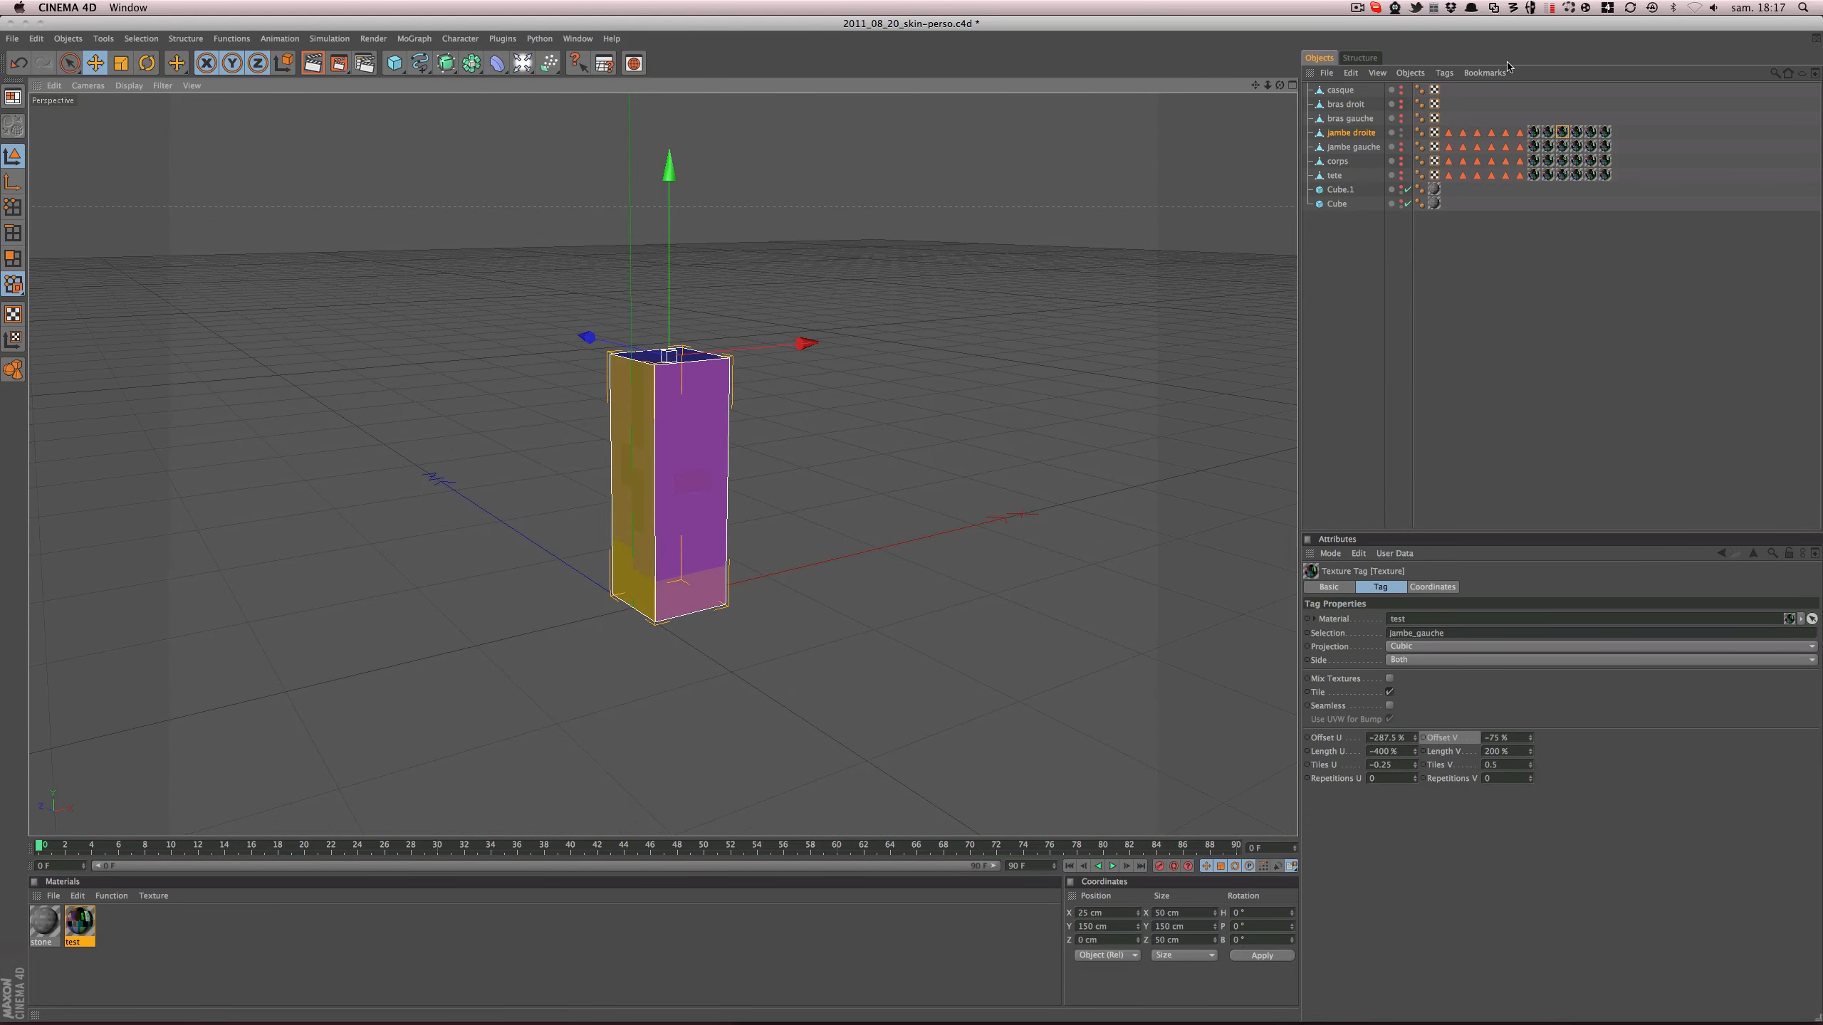
{"action": "left_click", "coordinate": [1401, 146]}
{"action": "mouse_move", "coordinate": [842, 451]}
{"action": "left_mouse_down", "text": "alt"}
{"action": "mouse_move", "coordinate": [725, 425]}
{"action": "mouse_move", "coordinate": [843, 451]}
{"action": "left_mouse_up", "text": "alt"}
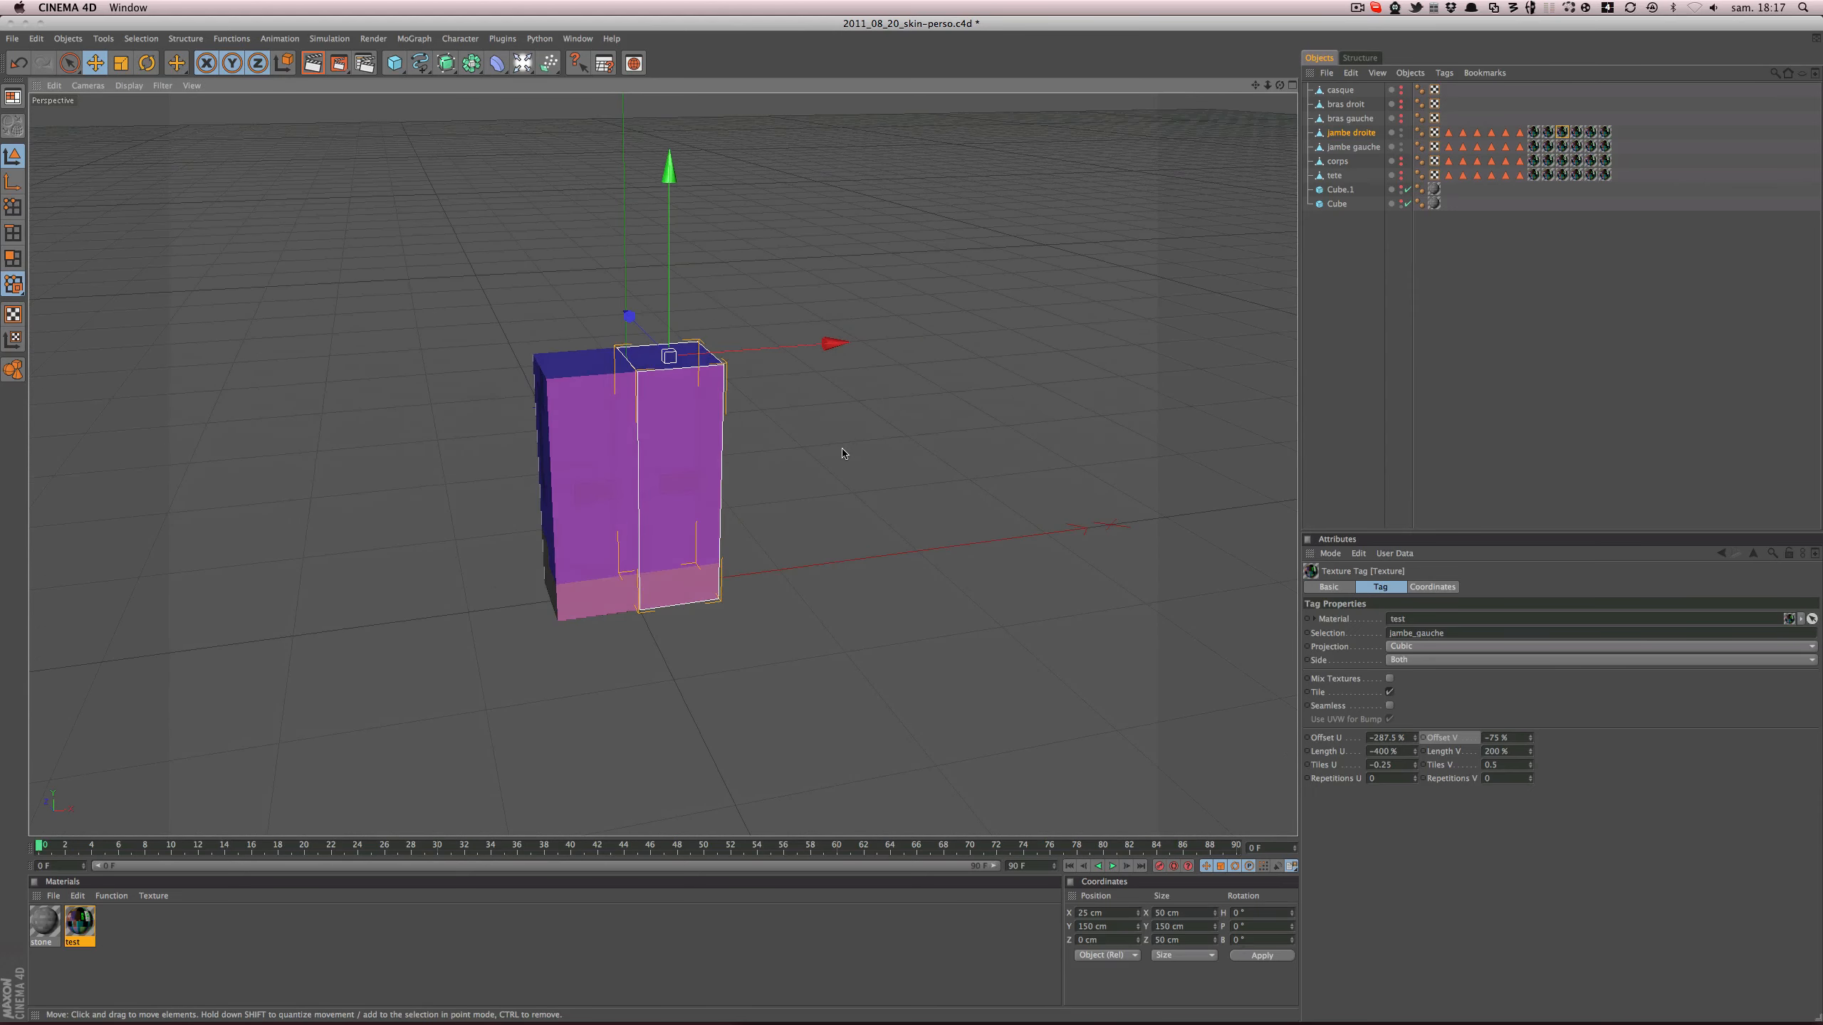
{"action": "middle_click_drag", "start_coordinate": [843, 451], "coordinate": [943, 493], "text": "alt"}
{"action": "key", "text": "super+s"}
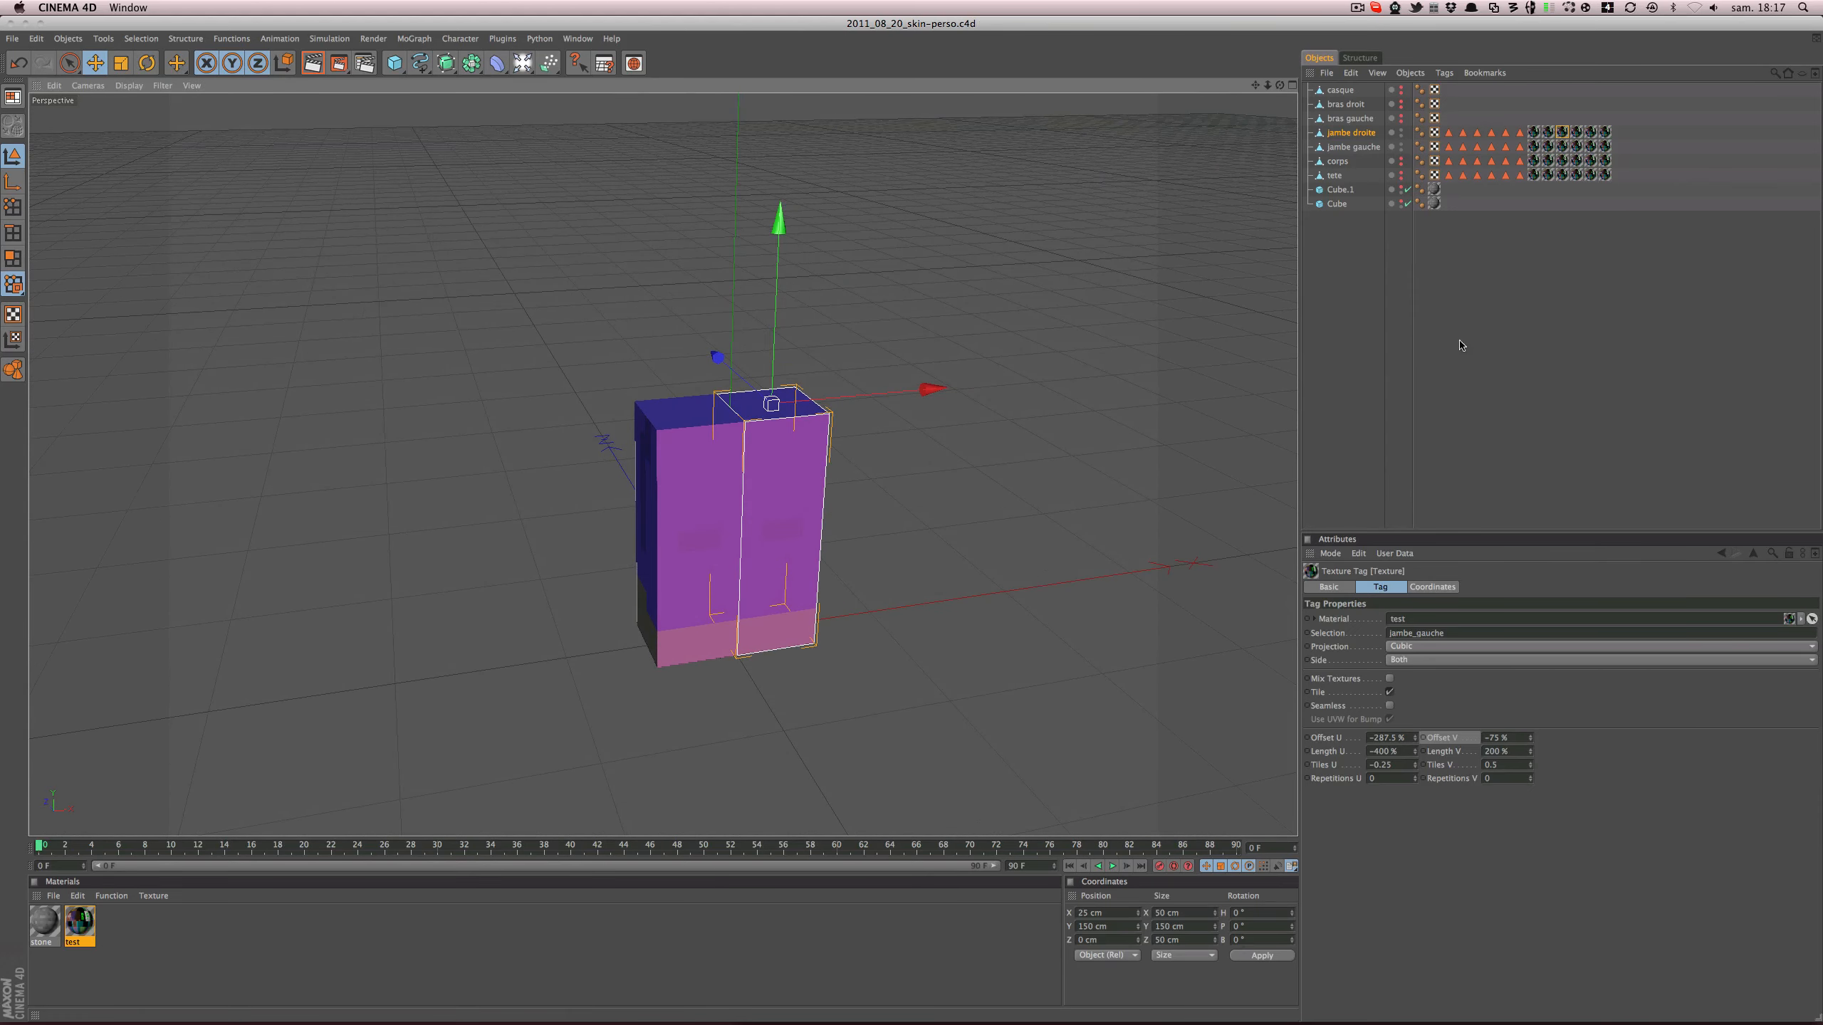
- Duplicate jambe gauche above jambe droite in the object list, and hide the two original legs in the viewport
{"action": "left_click", "coordinate": [1326, 318]}
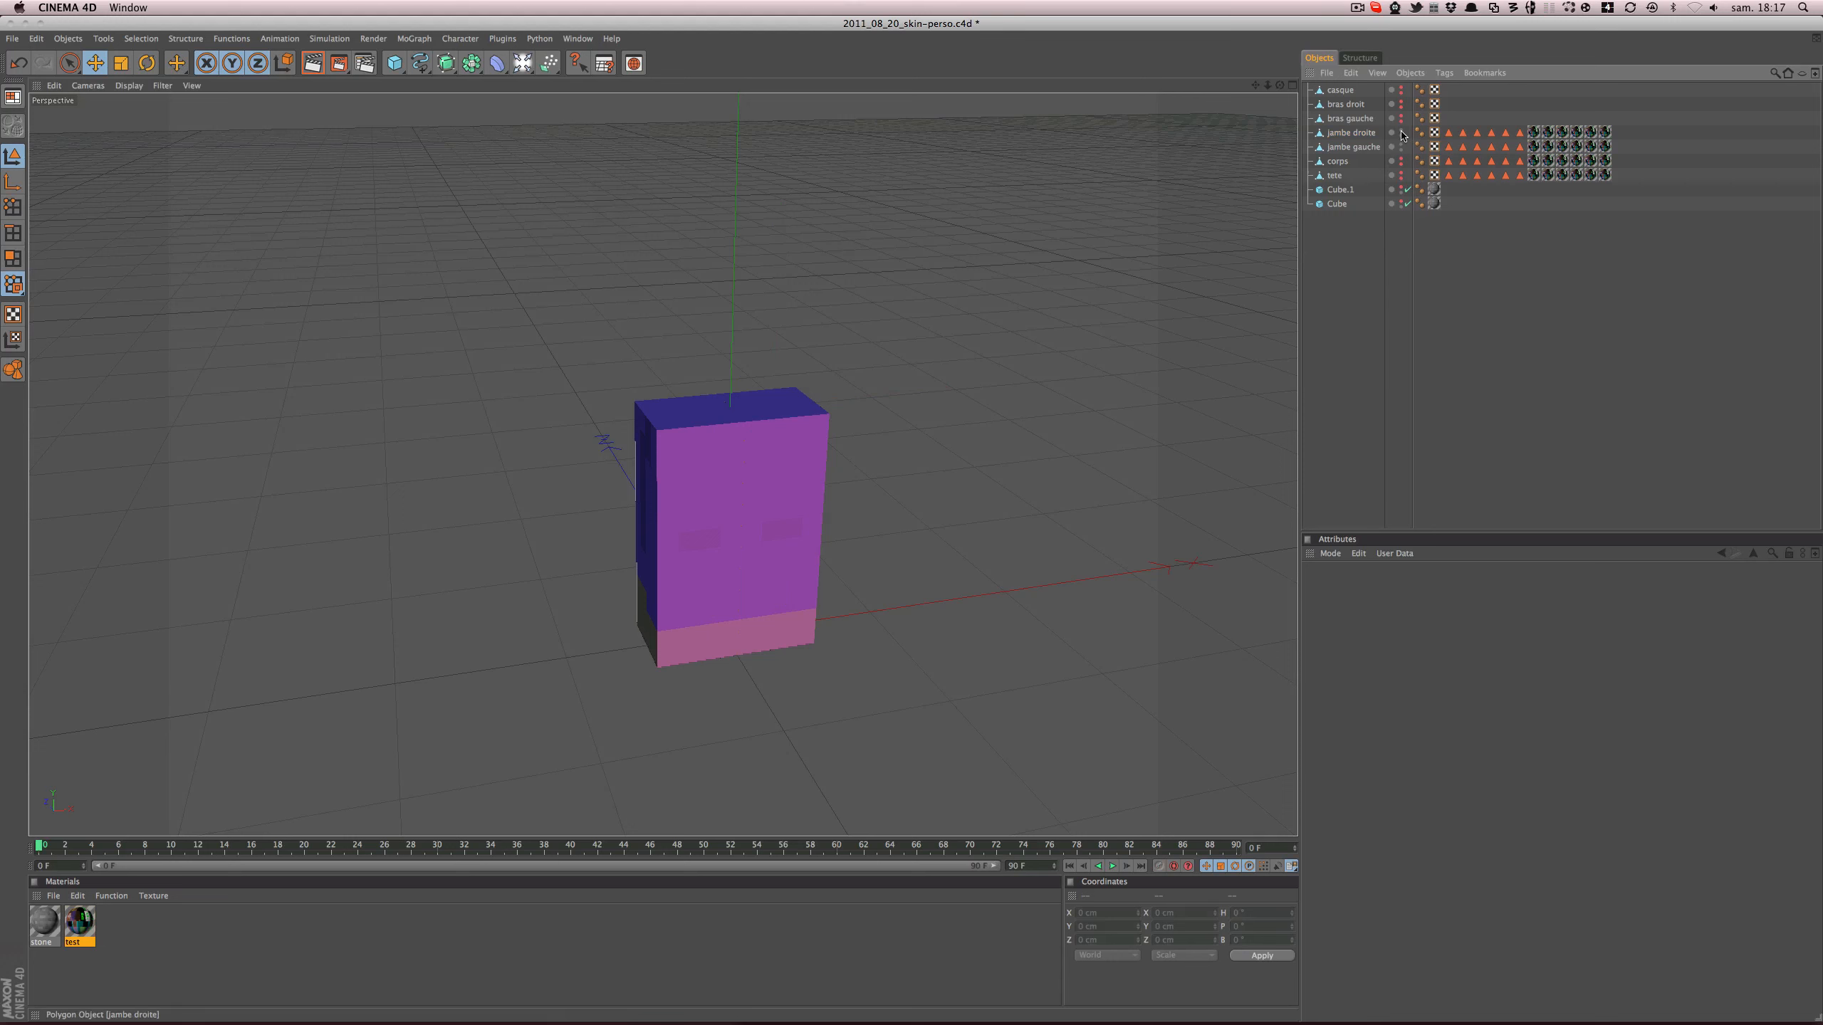
{"action": "left_click", "coordinate": [1352, 134]}
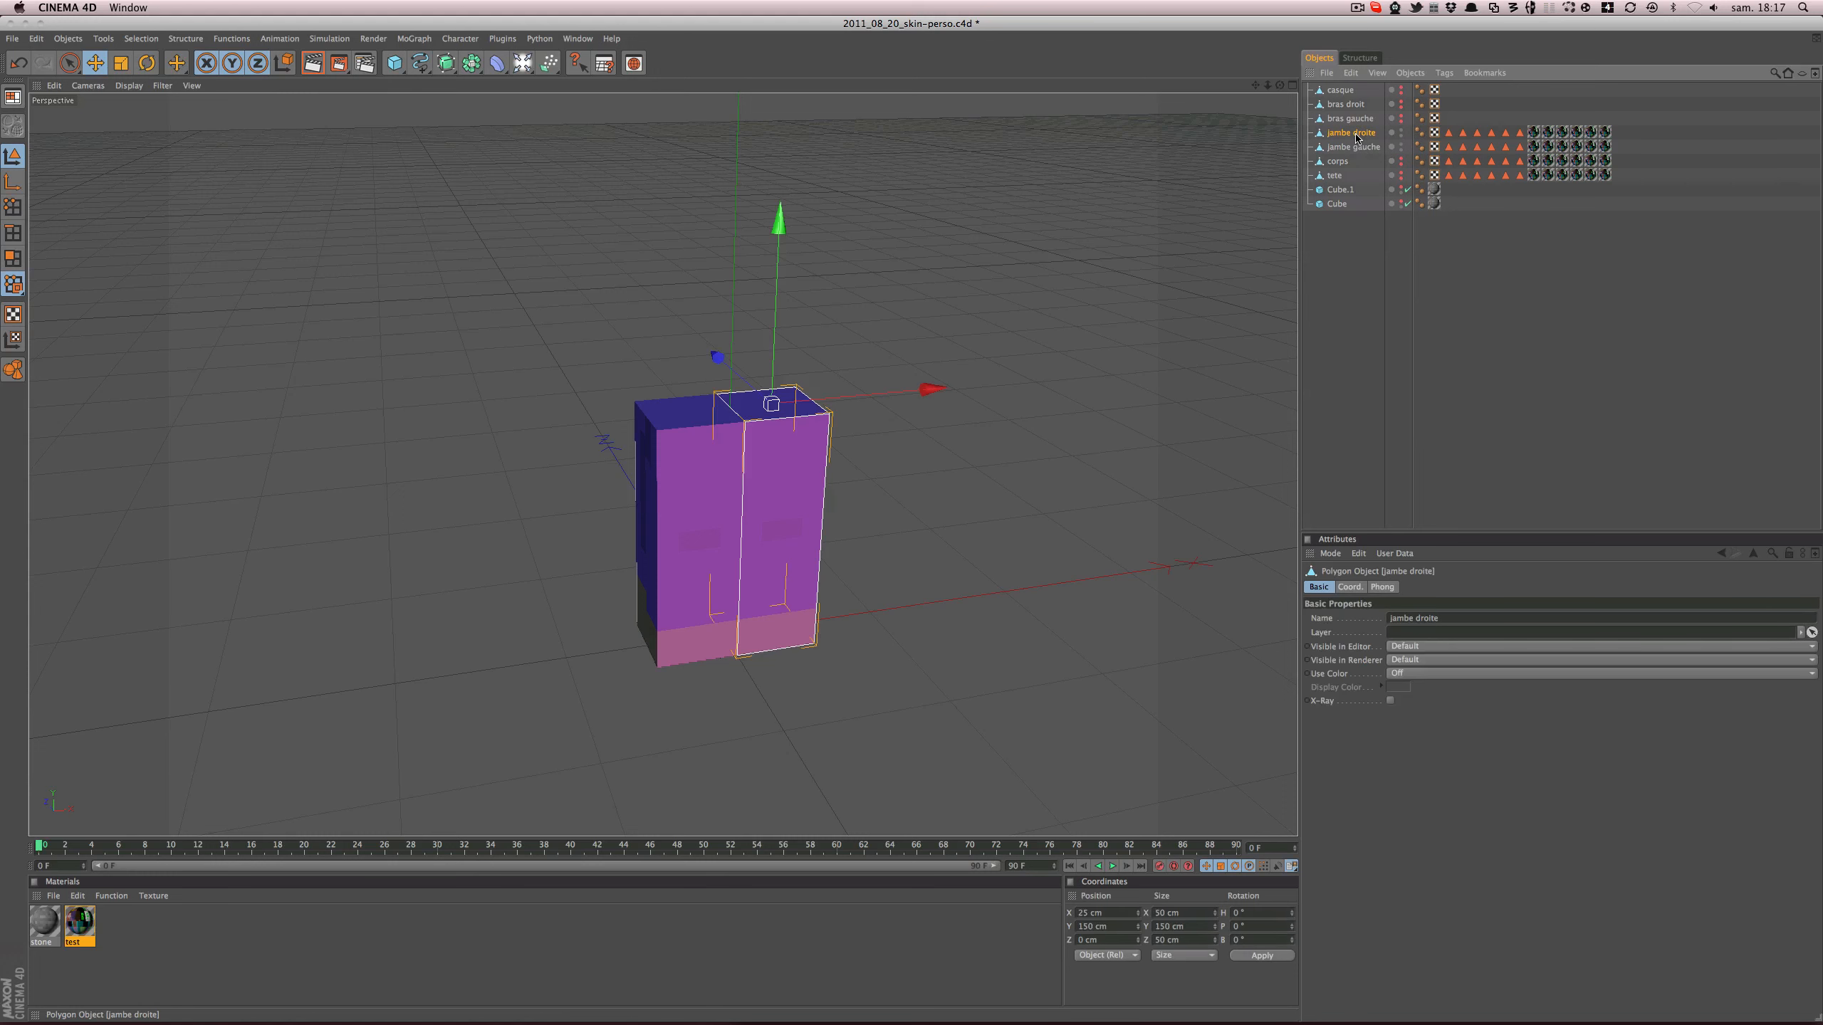
{"action": "left_click", "coordinate": [1354, 146]}
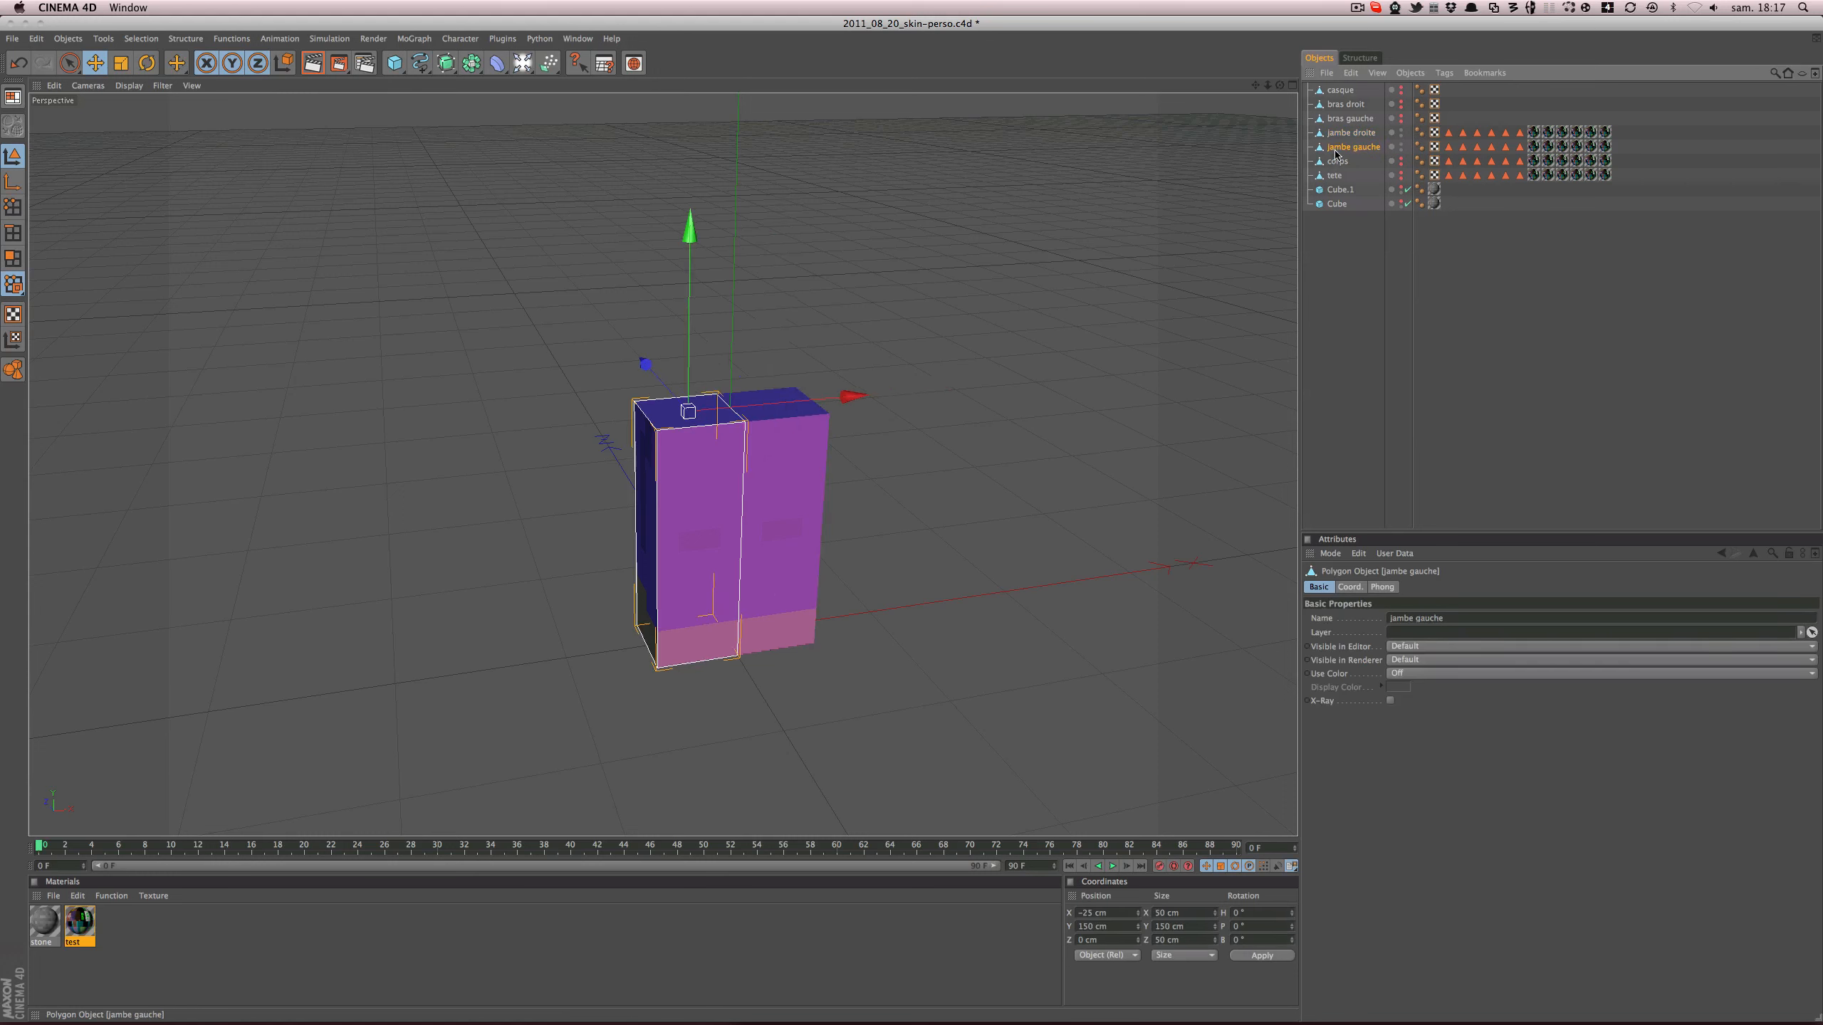
{"action": "left_click_drag", "start_coordinate": [1339, 123], "coordinate": [1339, 125], "text": "ctrl"}
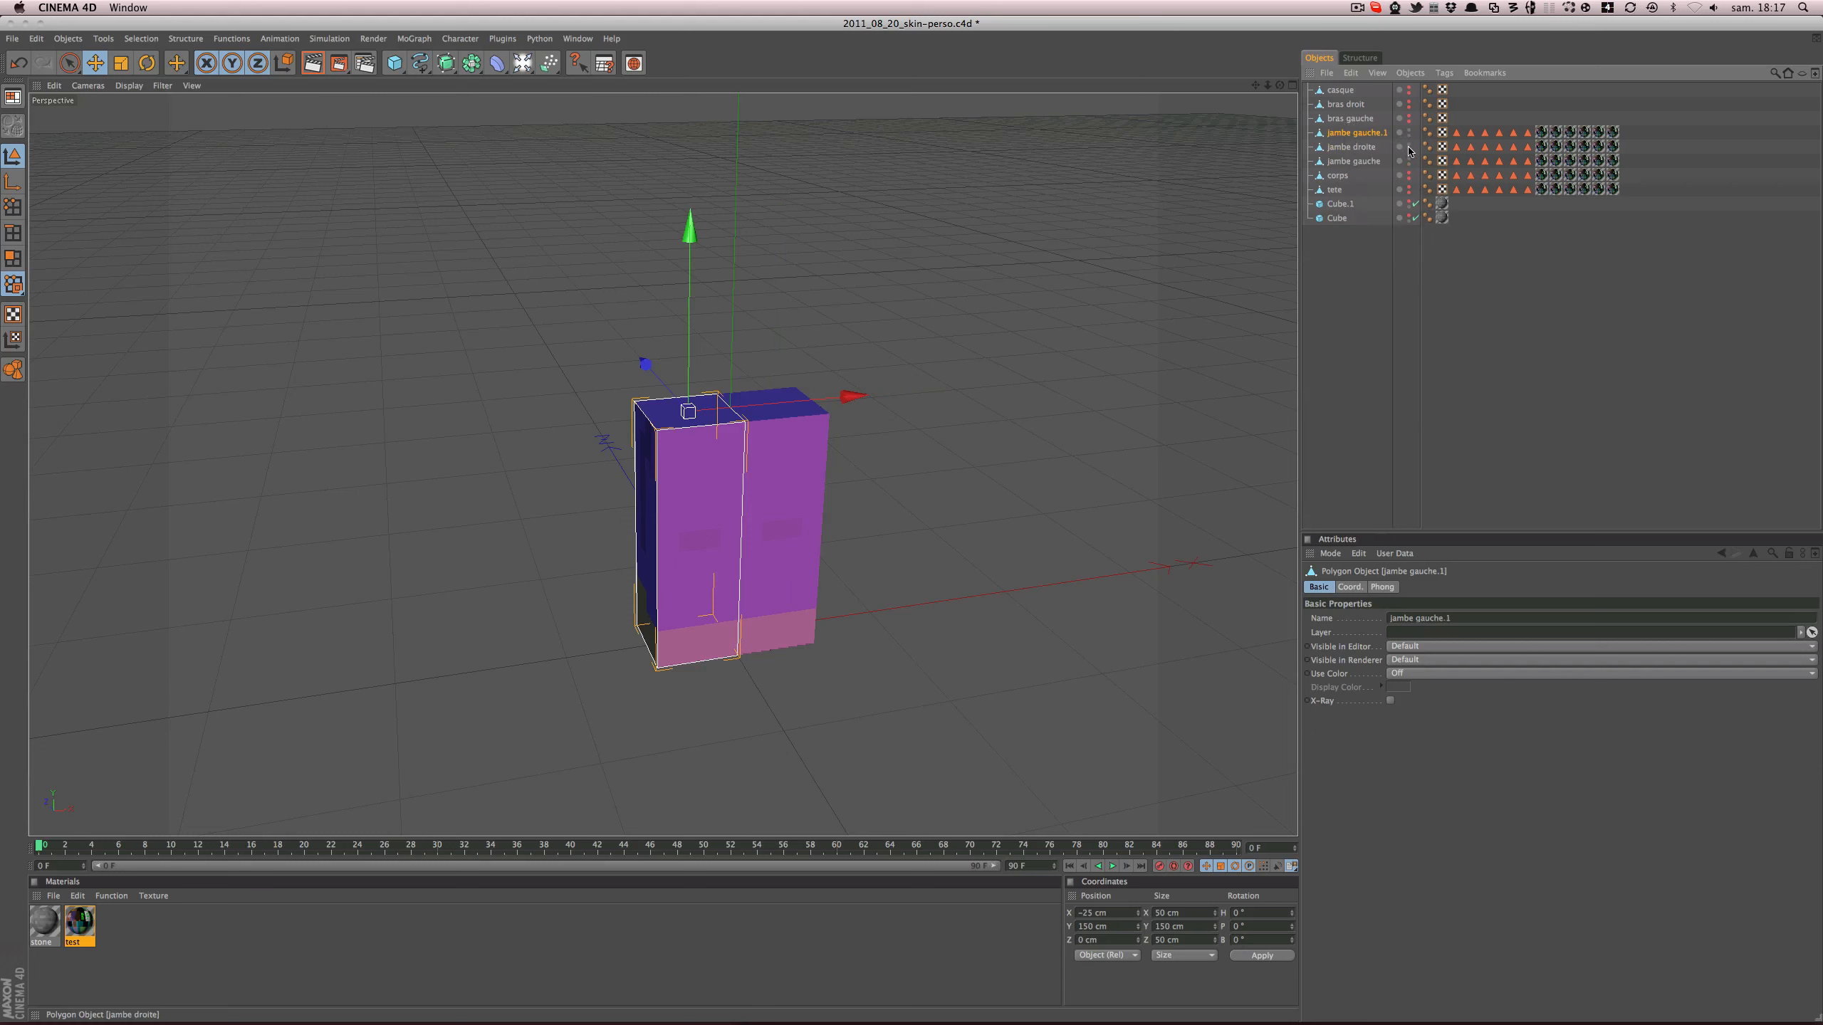
{"action": "left_click_drag", "start_coordinate": [1412, 173], "coordinate": [1410, 172]}
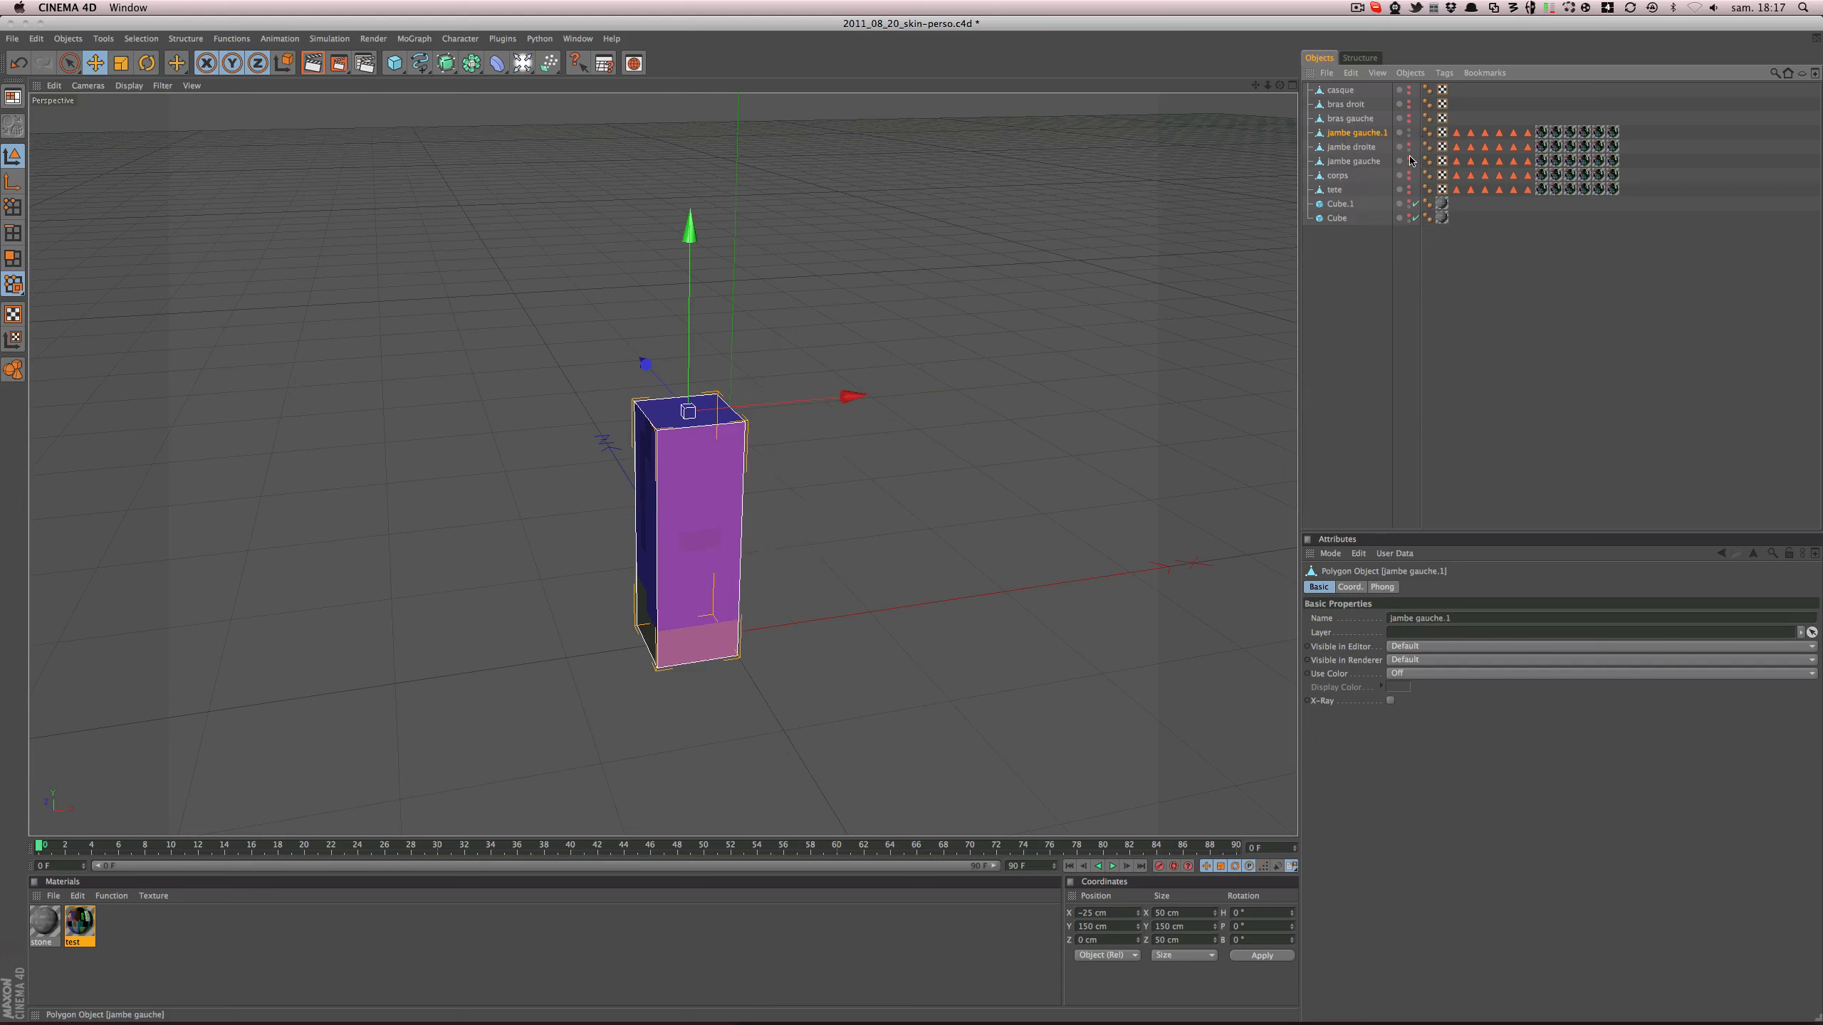
- Rename the duplicated leg as new bras gauche
{"action": "double_click", "coordinate": [1364, 132]}
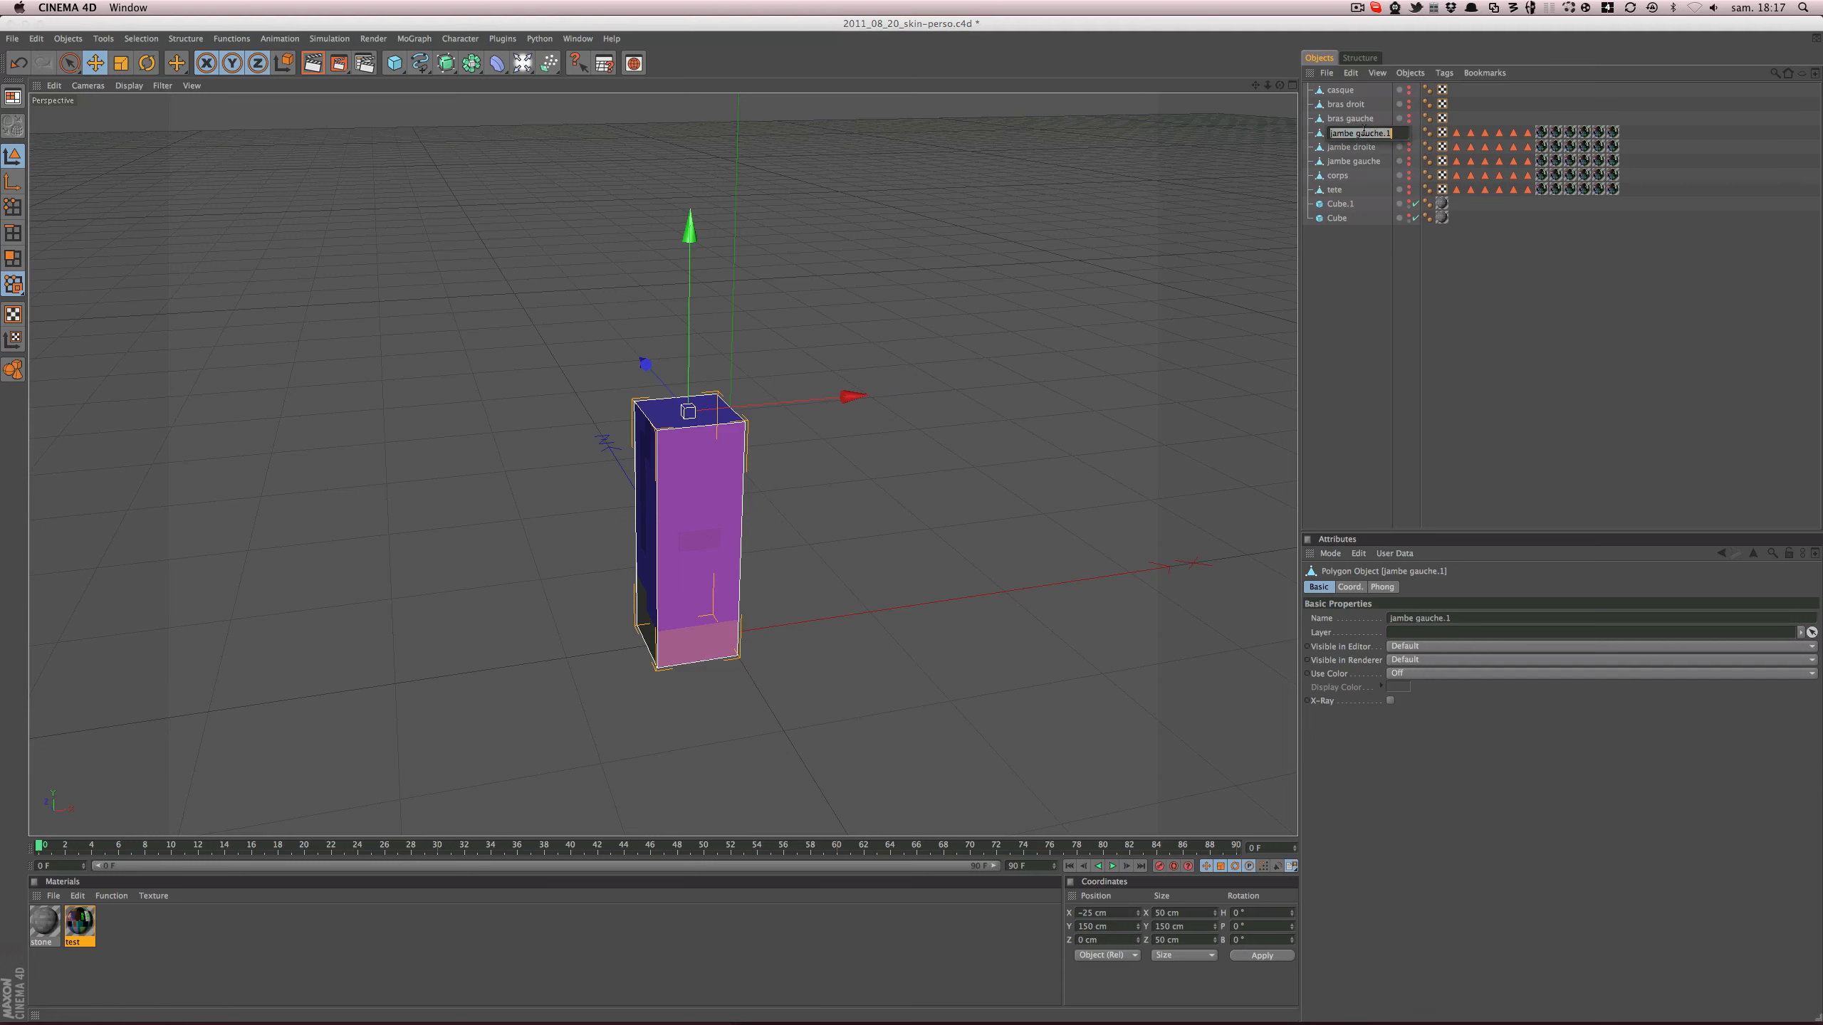
{"action": "type", "text": "new bras gauche"}
{"action": "key", "text": "Return"}
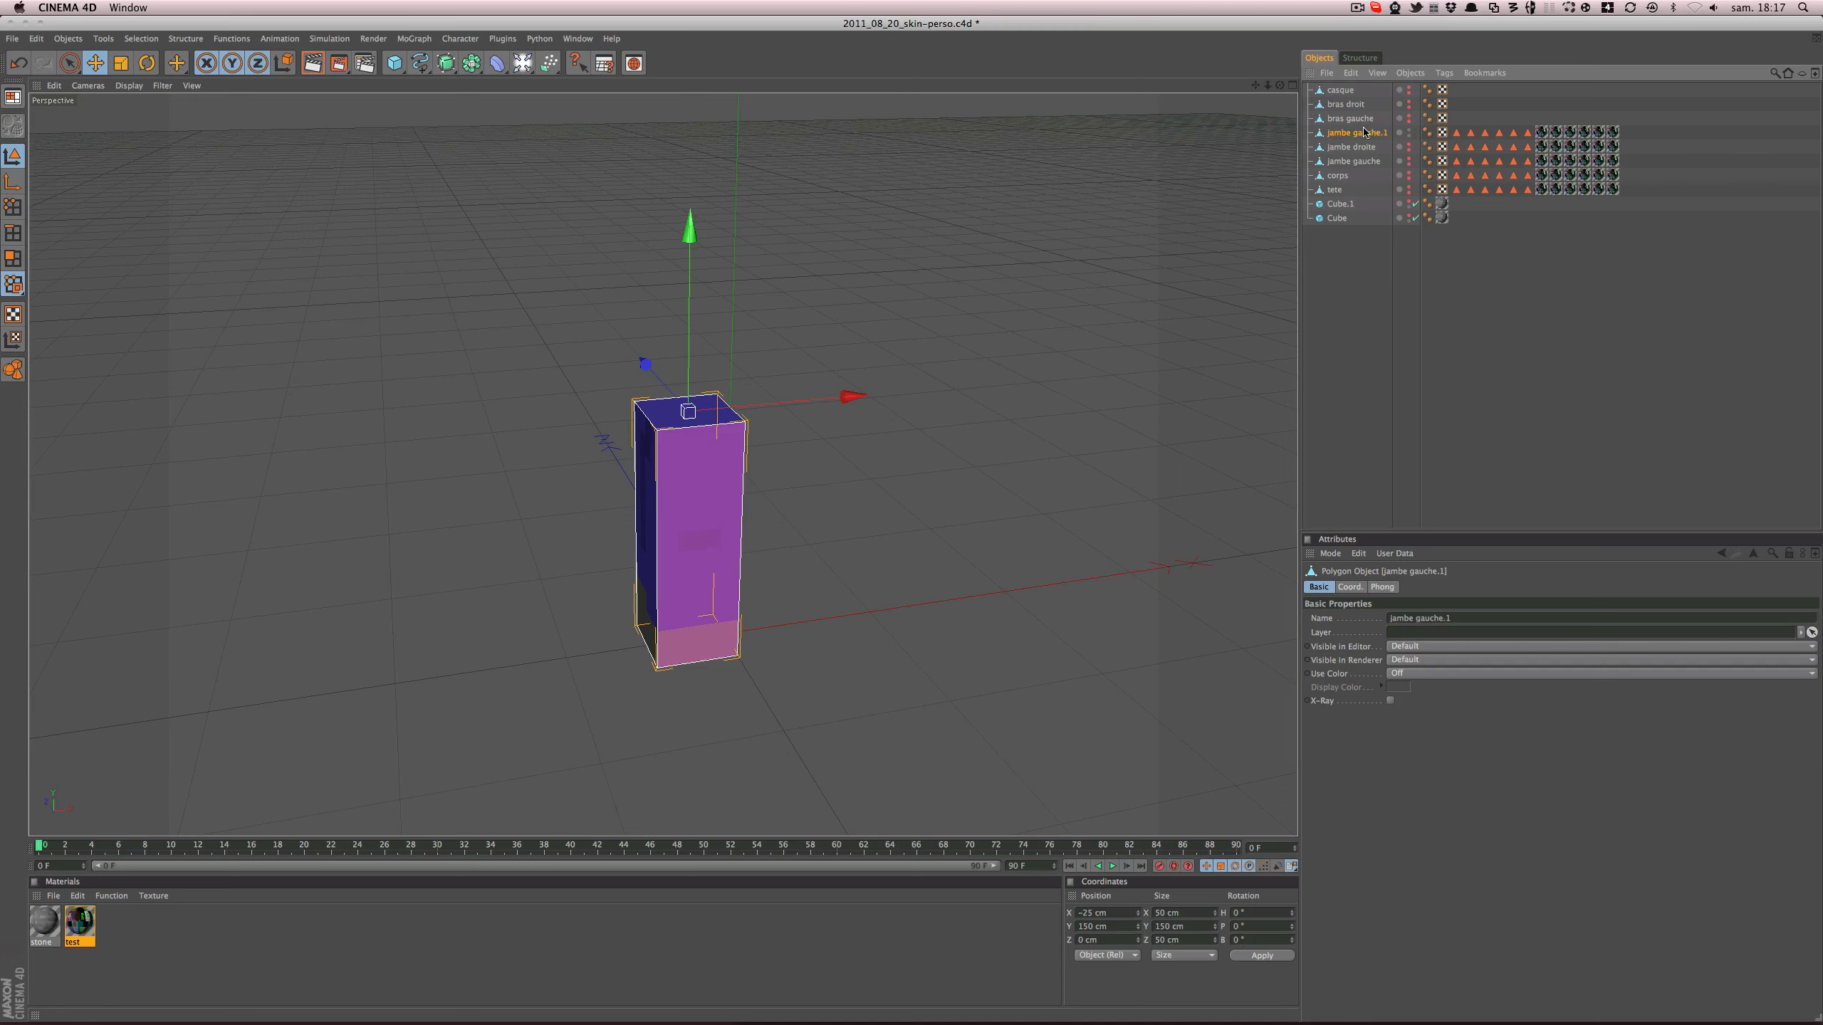
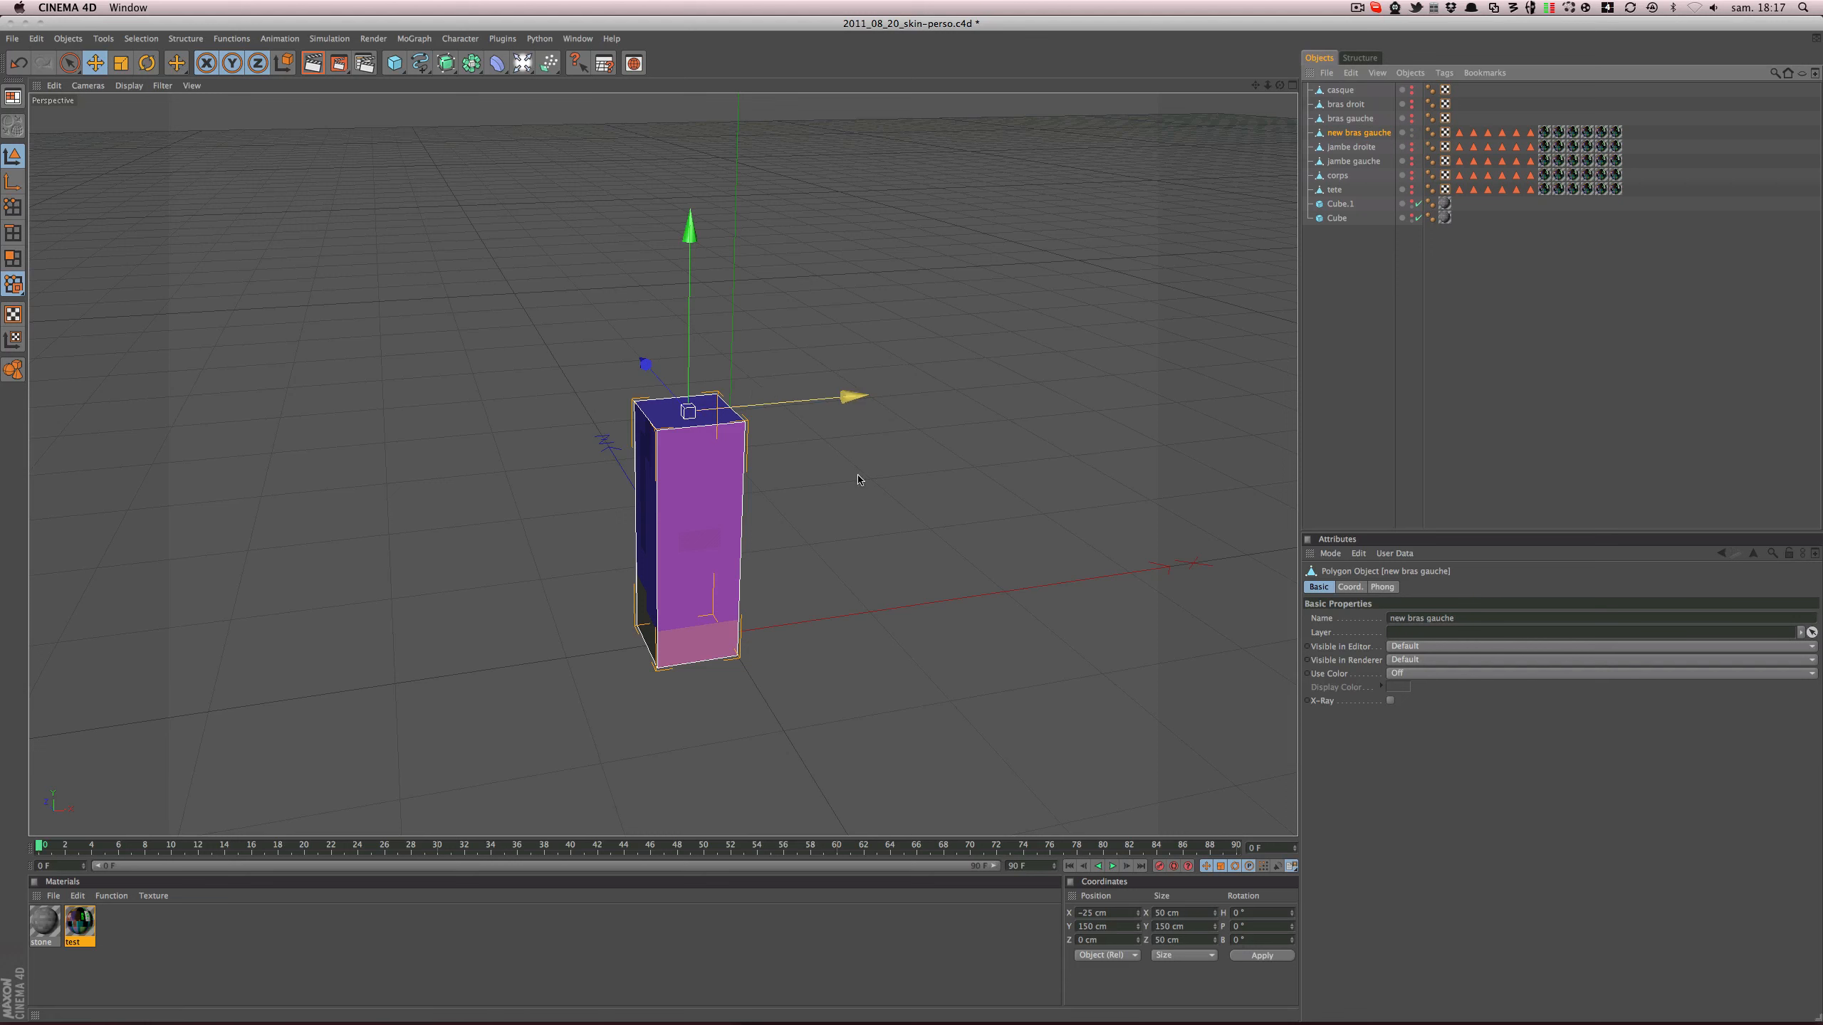
- Move new bras gauche along the X axis to about -65 cm
{"action": "left_click_drag", "start_coordinate": [782, 405], "coordinate": [715, 406]}
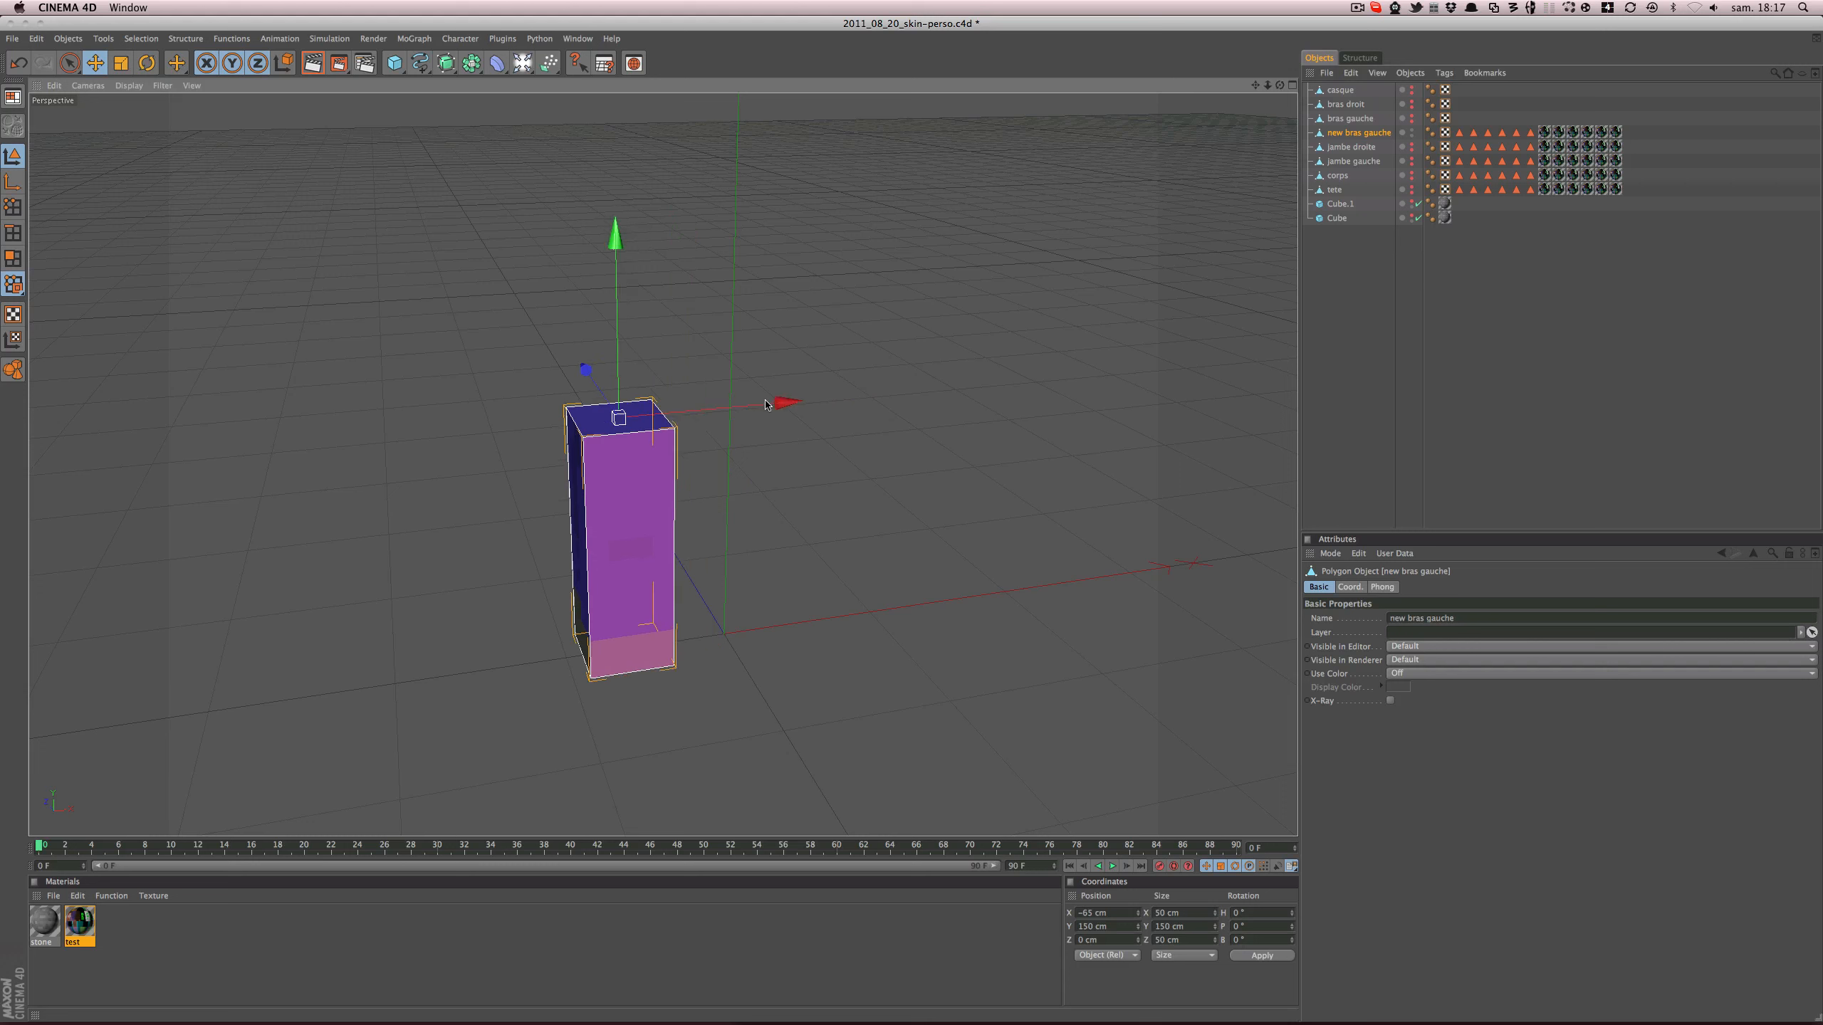
{"action": "key", "text": "ctrl+z"}
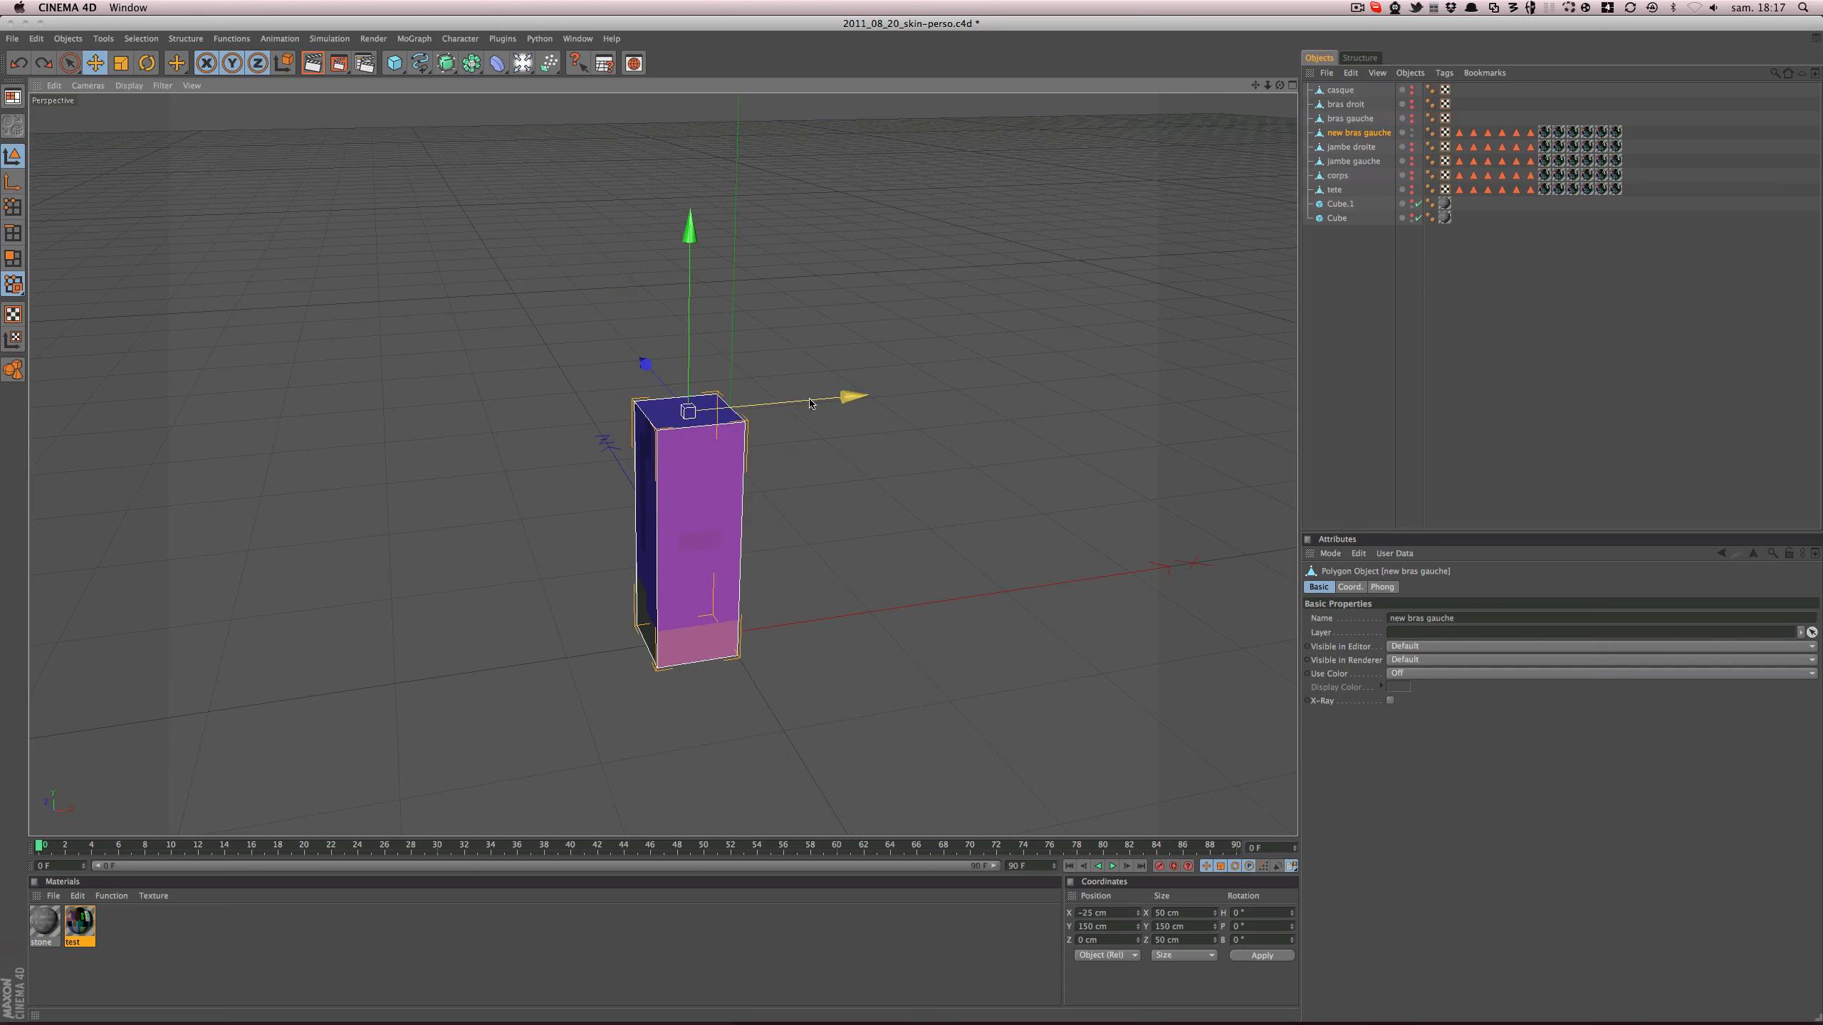
{"action": "left_click_drag", "start_coordinate": [810, 404], "coordinate": [724, 409]}
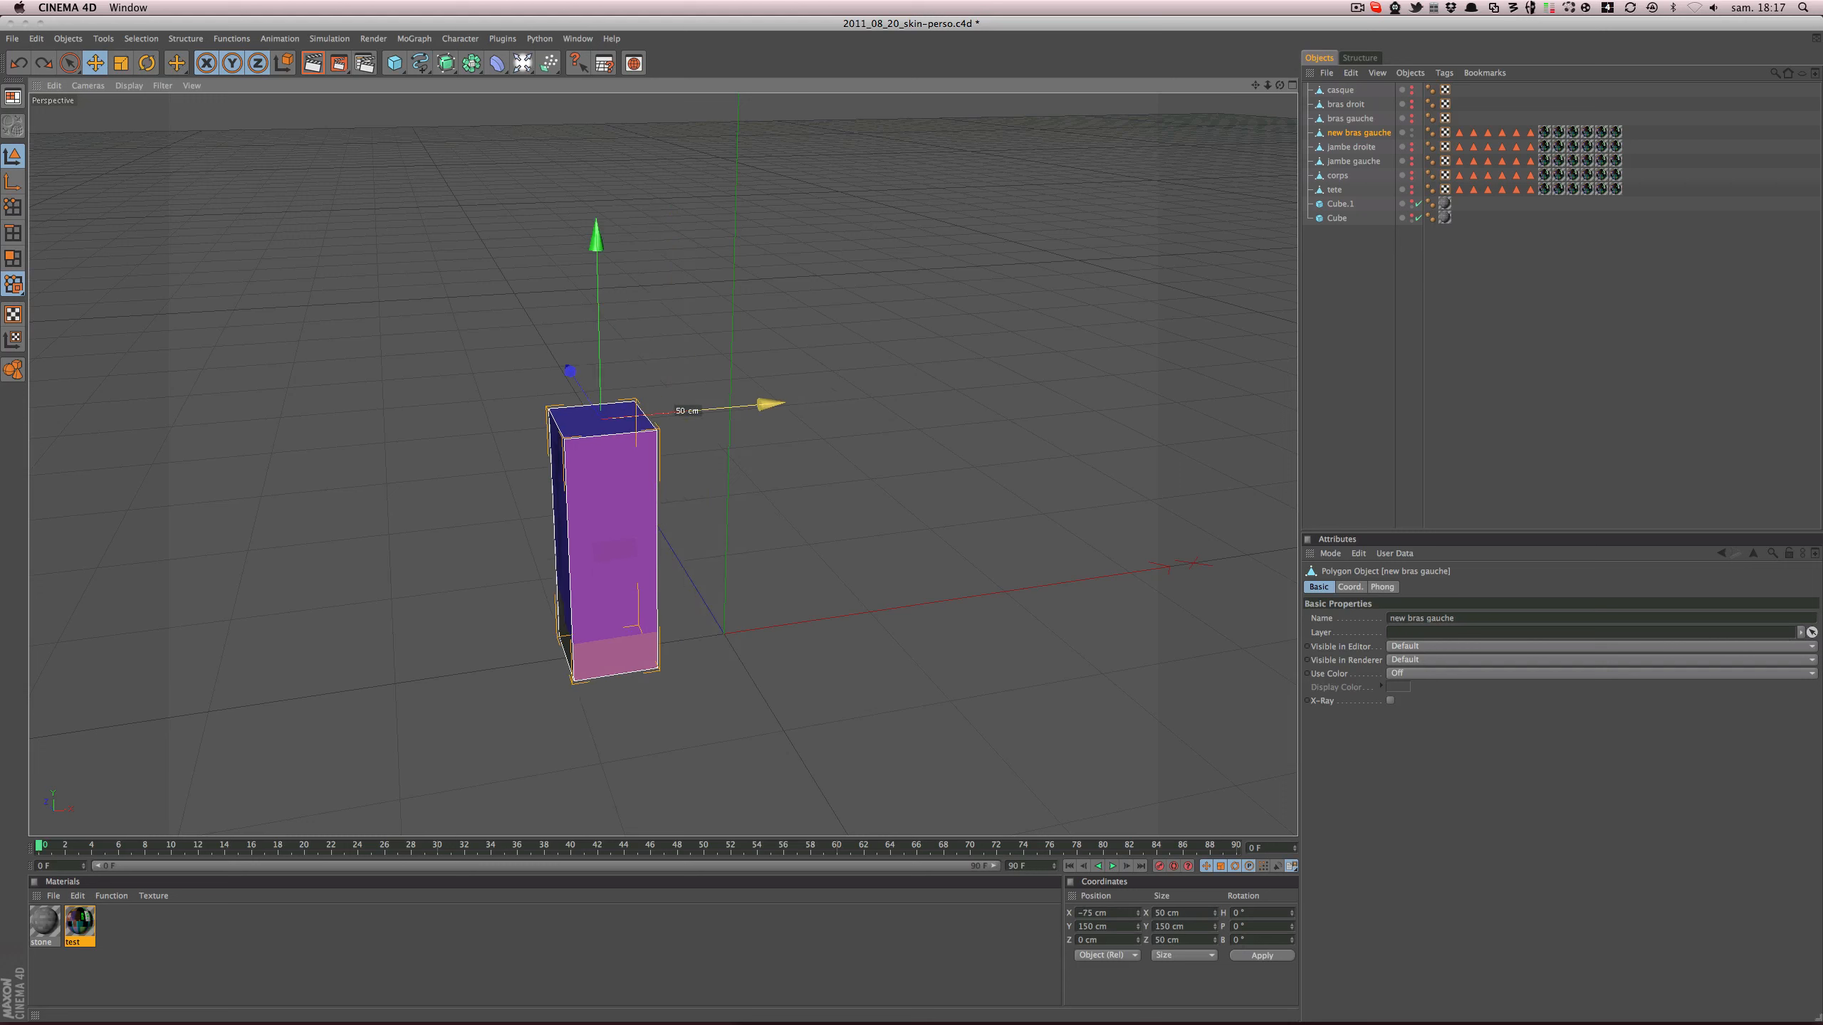
{"action": "key", "text": "ctrl+z"}
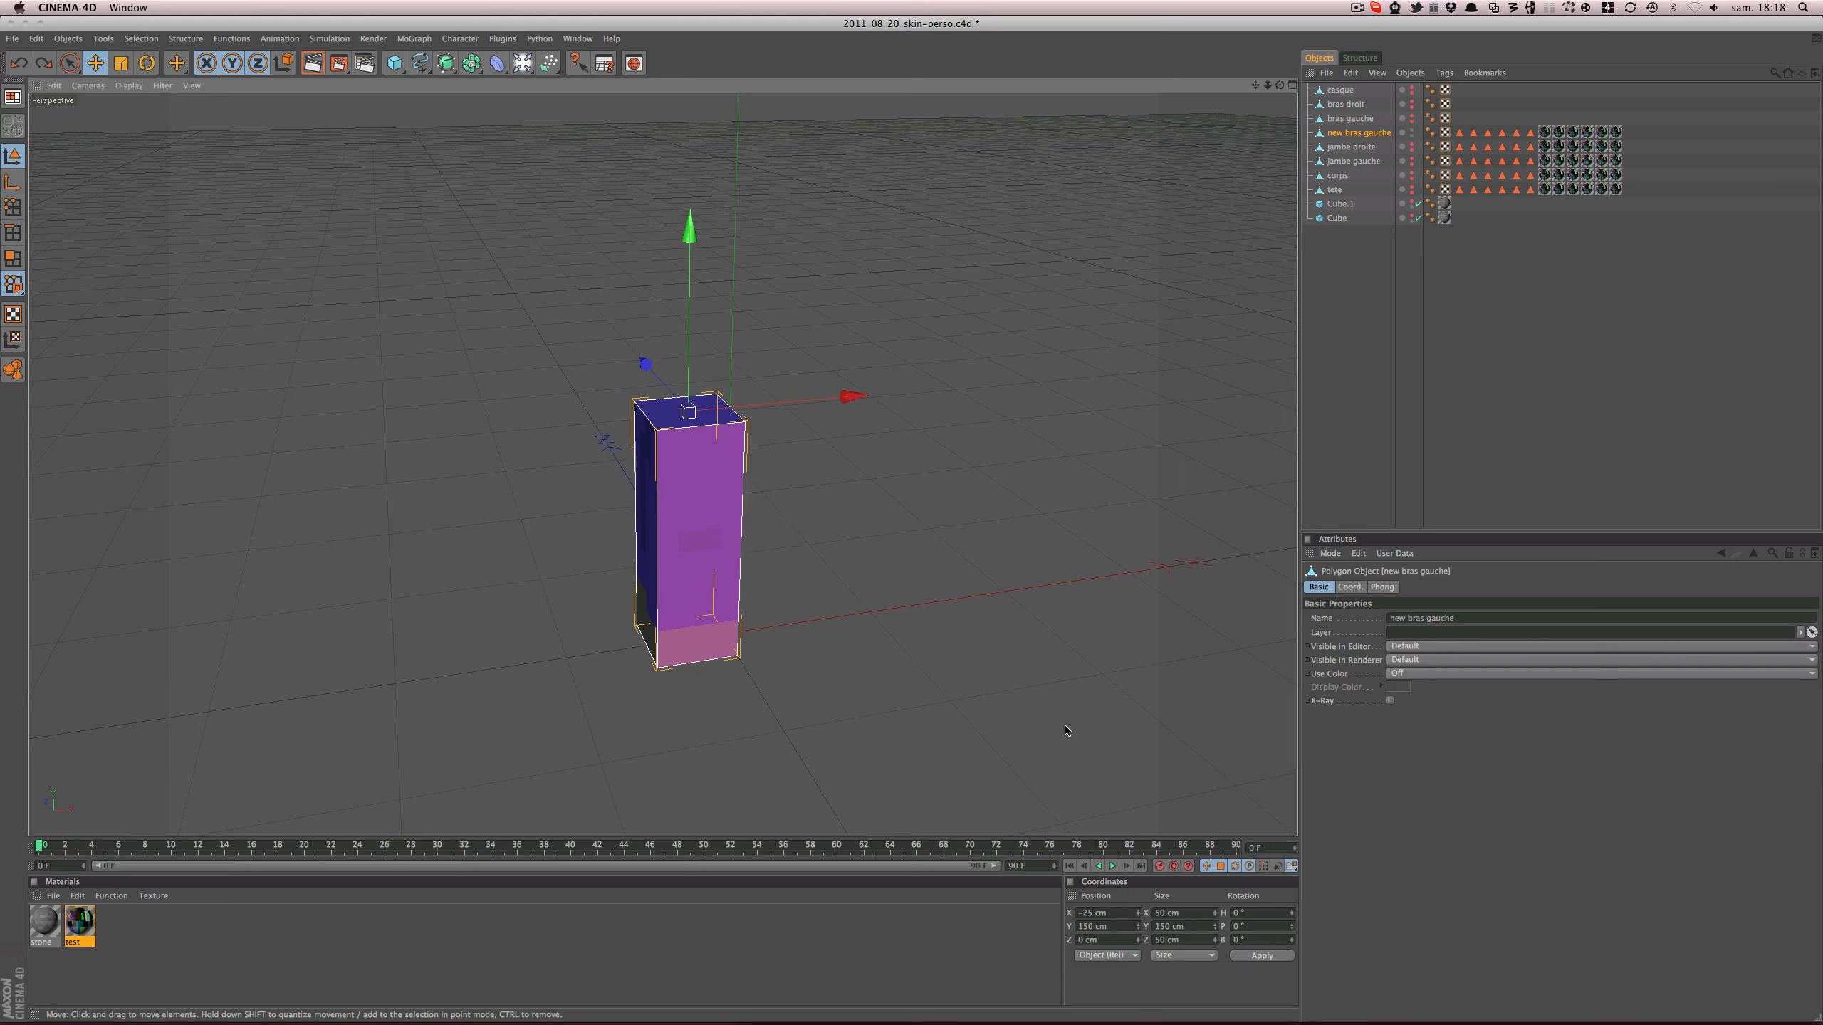
- Position the new bras gauche object at X -75 cm and Y 300 cm
{"action": "left_click", "coordinate": [1120, 915]}
{"action": "type", "text": "-75"}
{"action": "key", "text": "Return"}
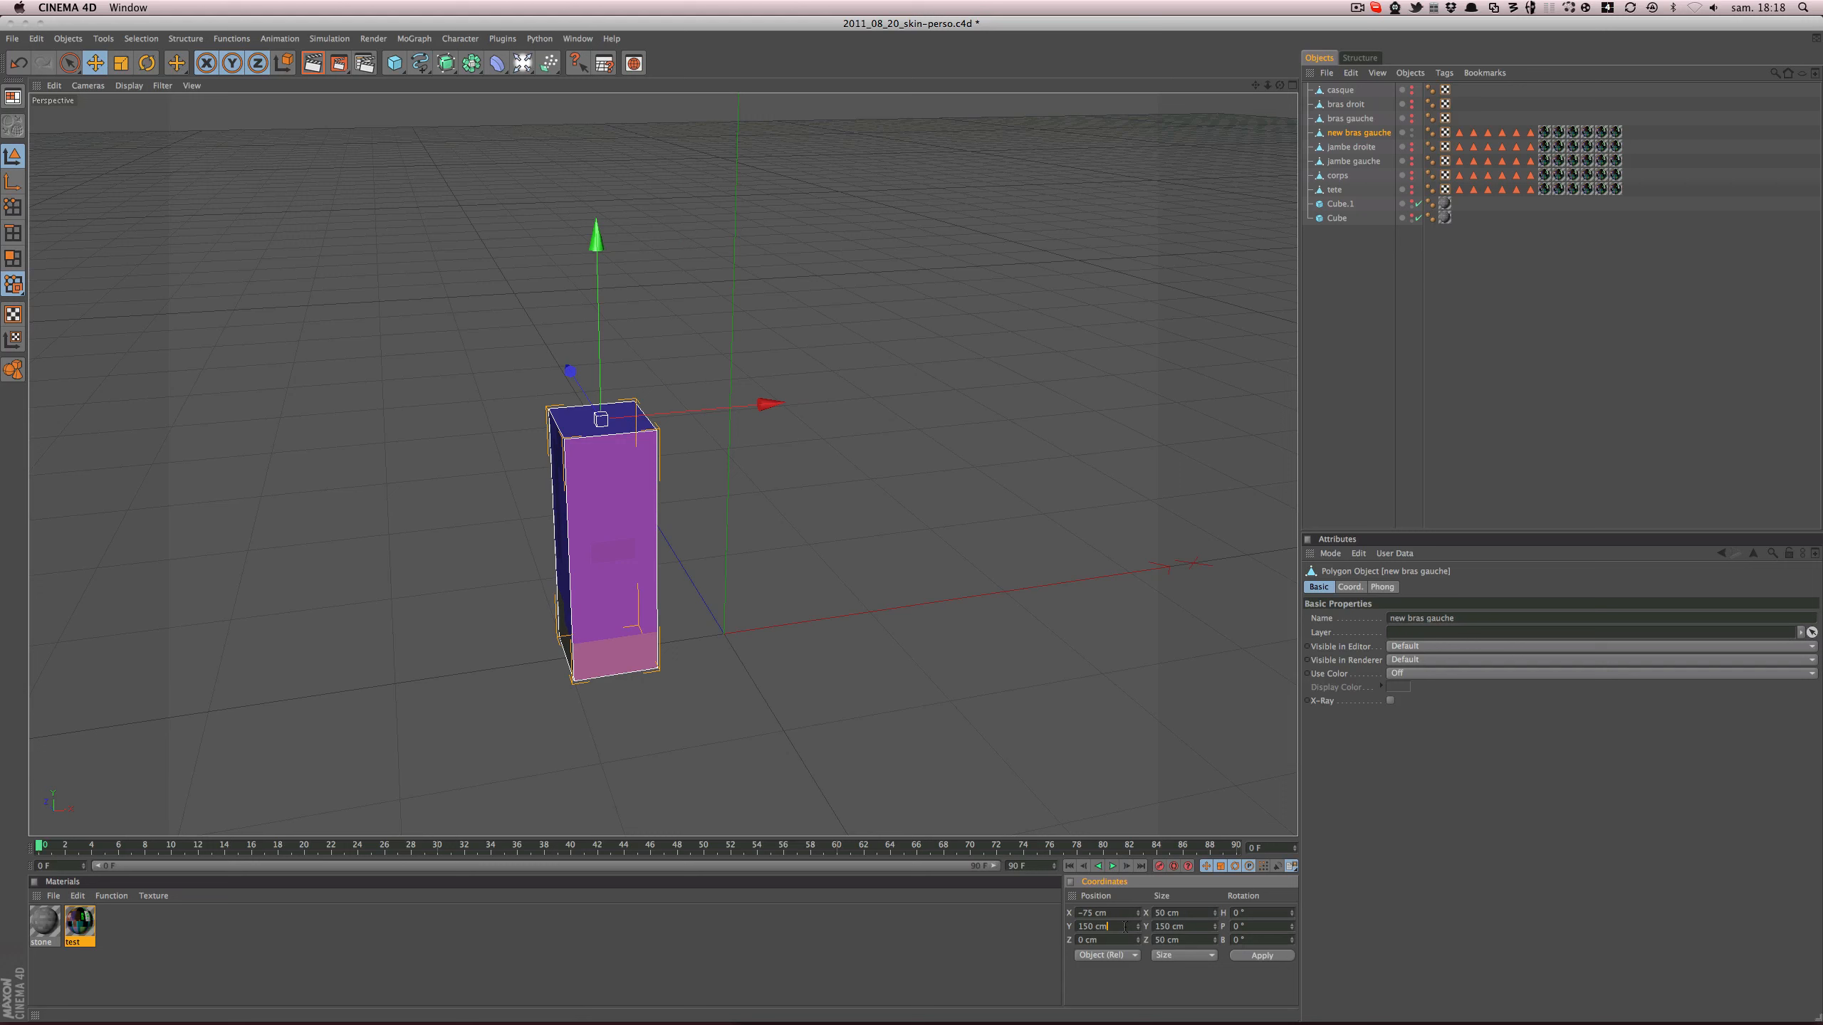
{"action": "type", "text": "150"}
{"action": "key", "text": "Return"}
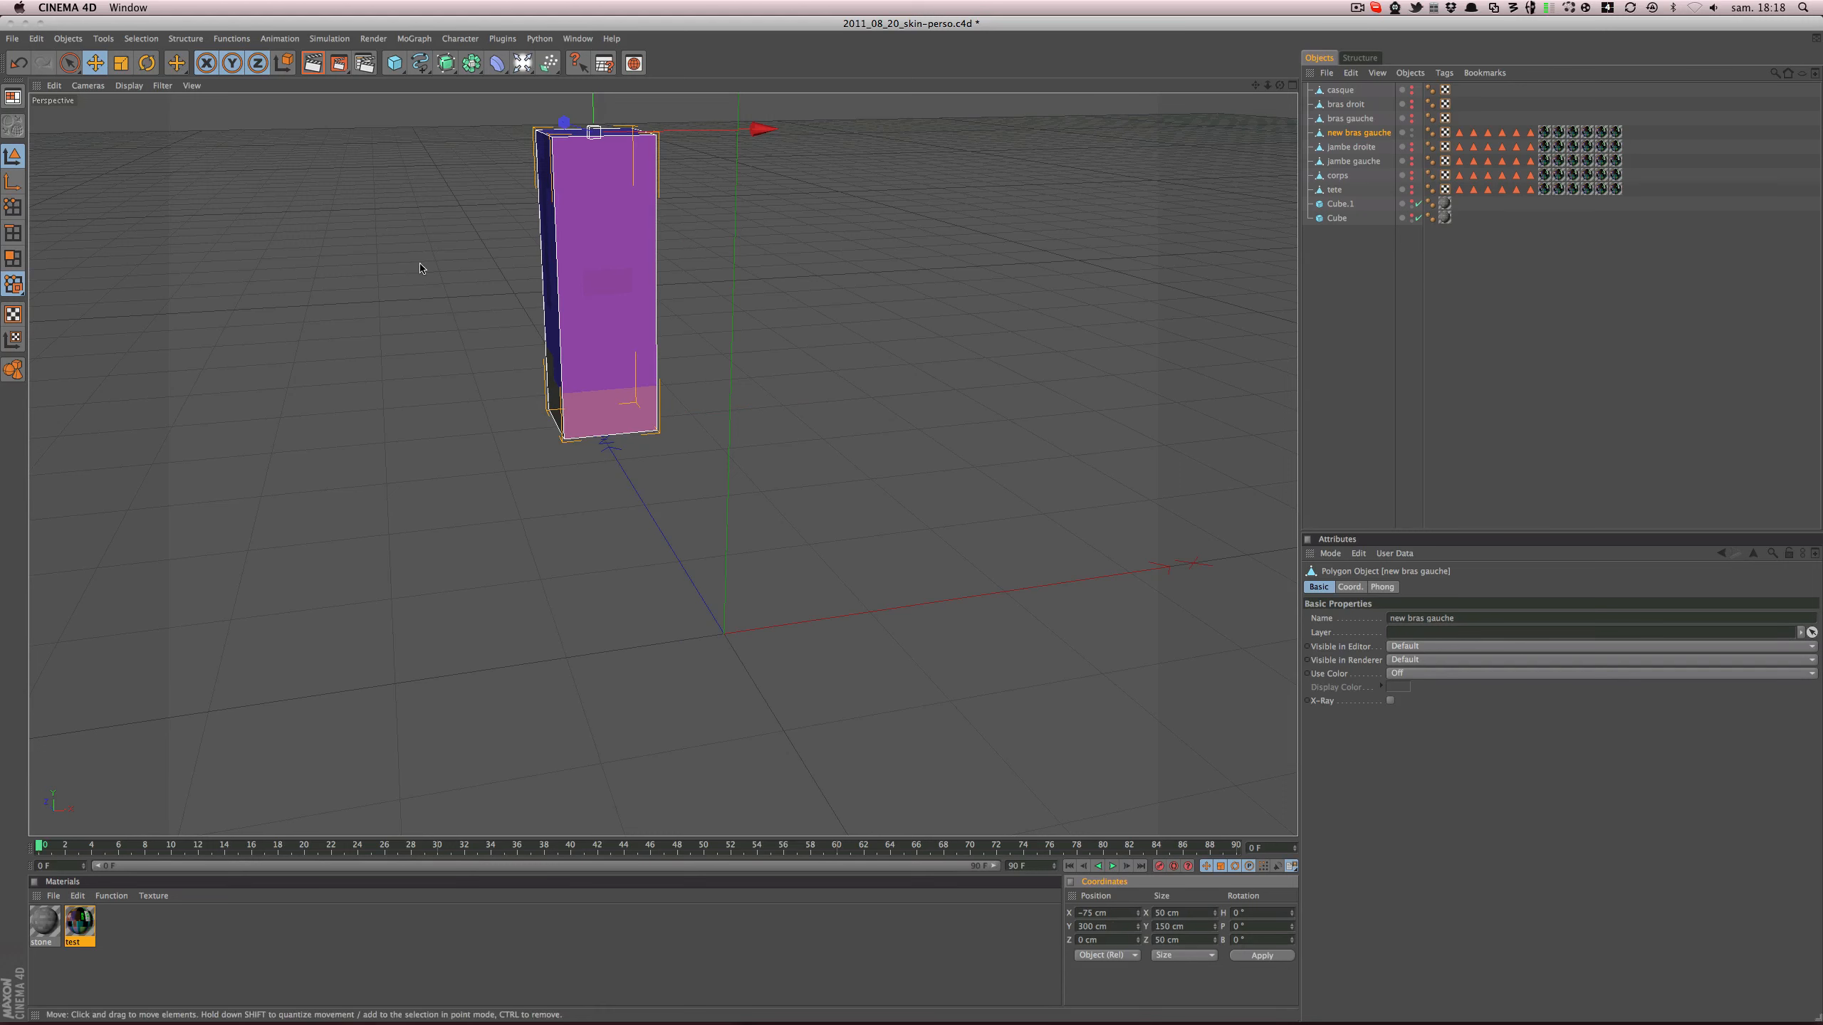
- Briefly show the old bras gauche object to compare its placement with the new arm, and inspect the new arm up close
{"action": "left_click", "coordinate": [1410, 117], "text": "alt"}
{"action": "left_click_drag", "start_coordinate": [751, 336], "coordinate": [791, 415], "text": "alt"}
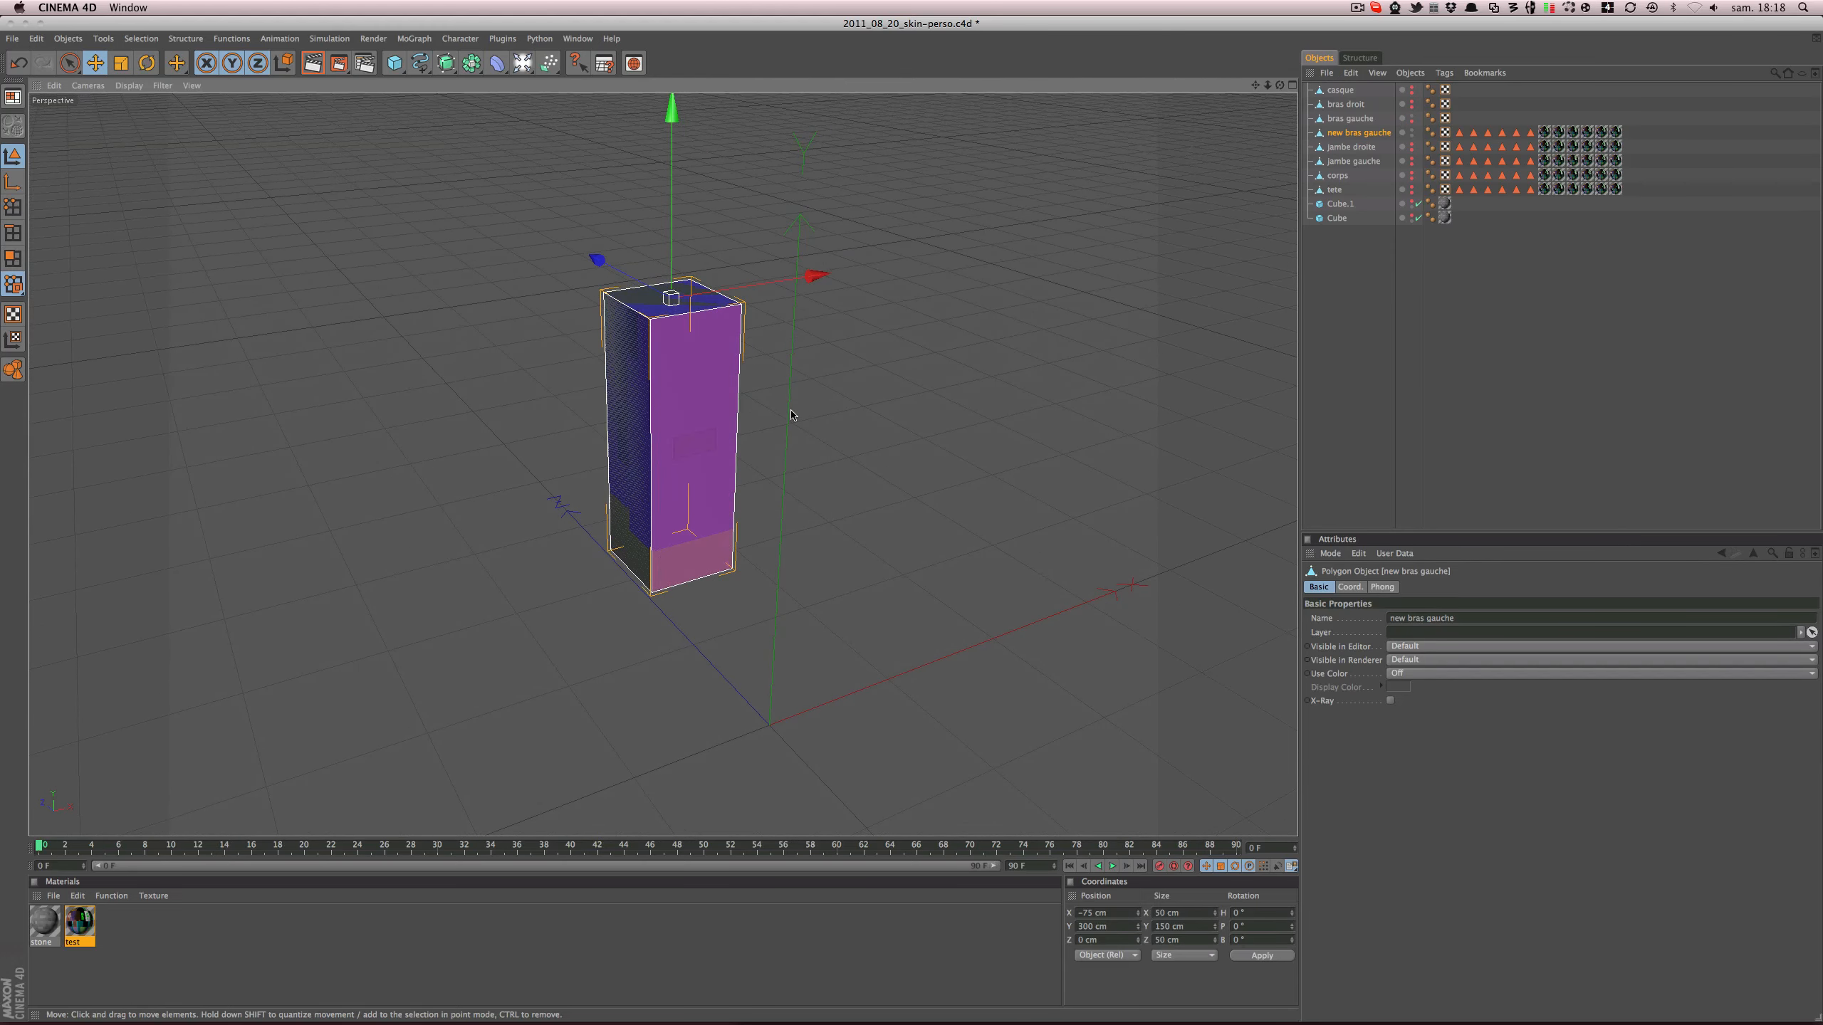
{"action": "left_click", "coordinate": [1409, 116], "text": "alt"}
{"action": "left_click", "coordinate": [1410, 116], "text": "alt"}
{"action": "scroll", "coordinate": [774, 464], "scroll_direction": "up", "scroll_amount": 2}
{"action": "scroll", "coordinate": [776, 463], "scroll_direction": "up", "scroll_amount": 1}
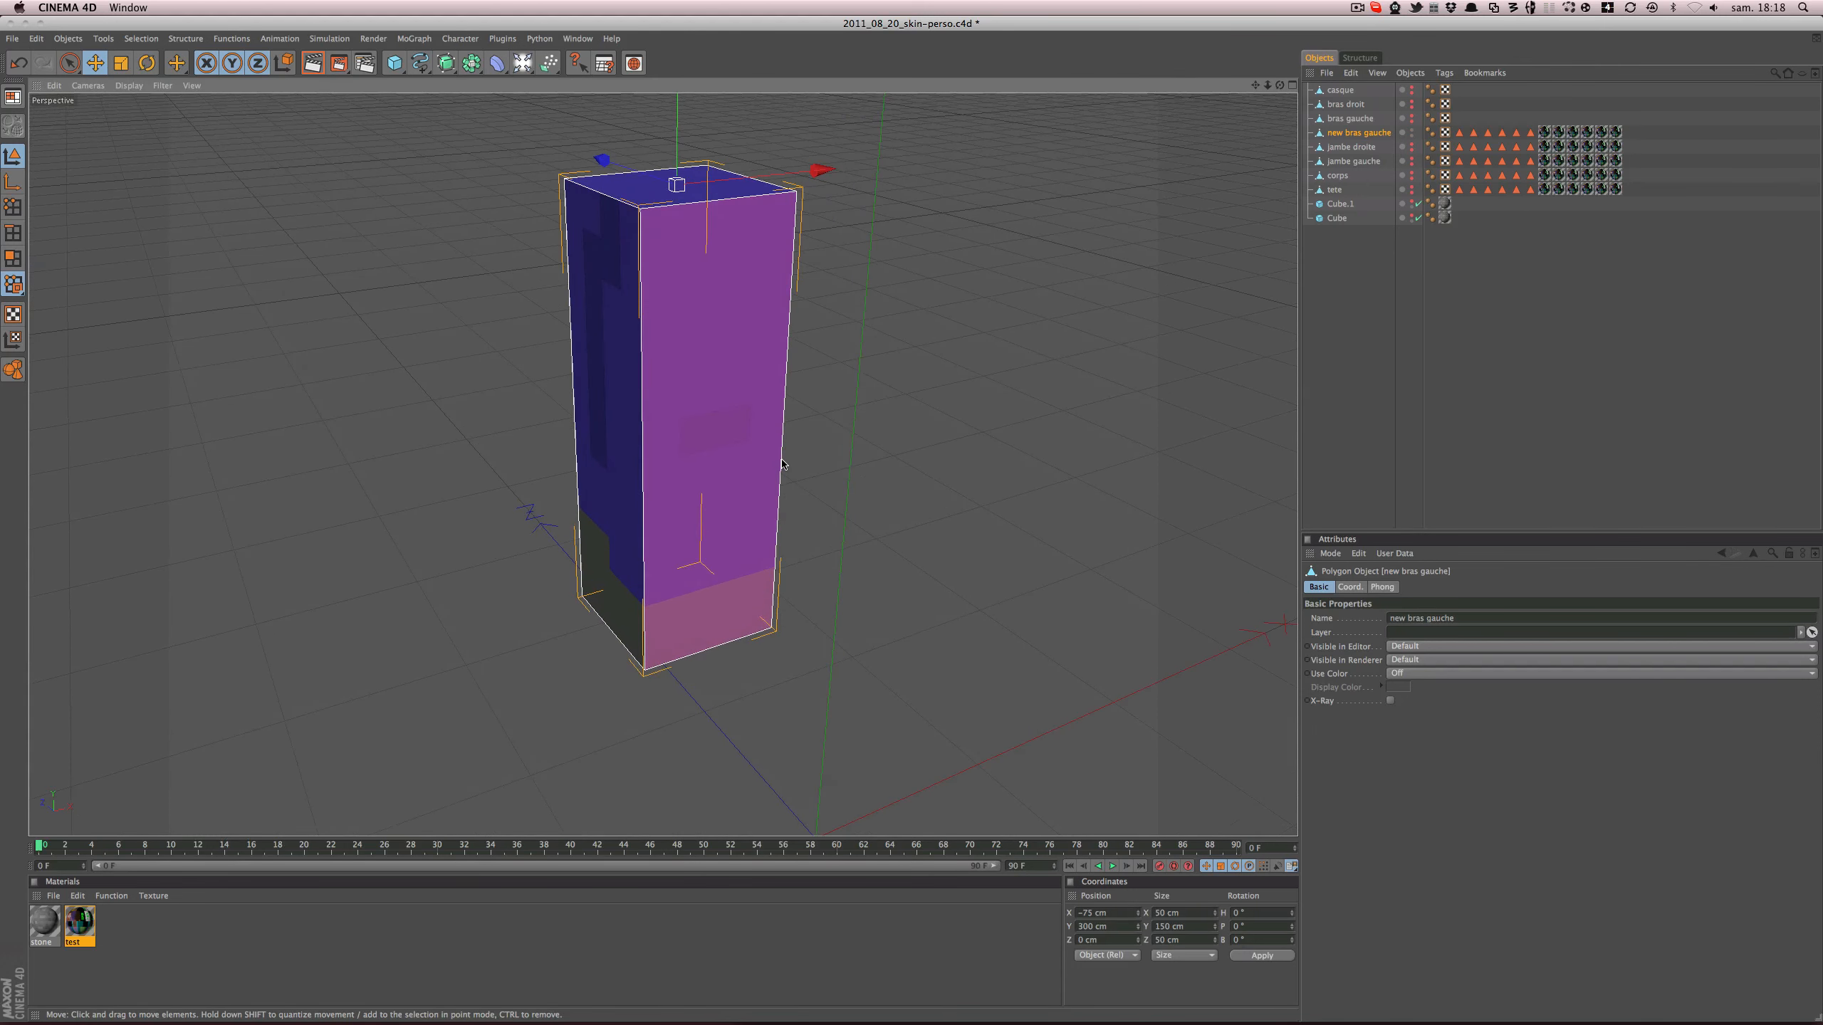
- Switch to Fireworks, examine the arm's front and top regions in the char 2.png skin, and return to CINEMA 4D
{"action": "key", "text": "super+Tab"}
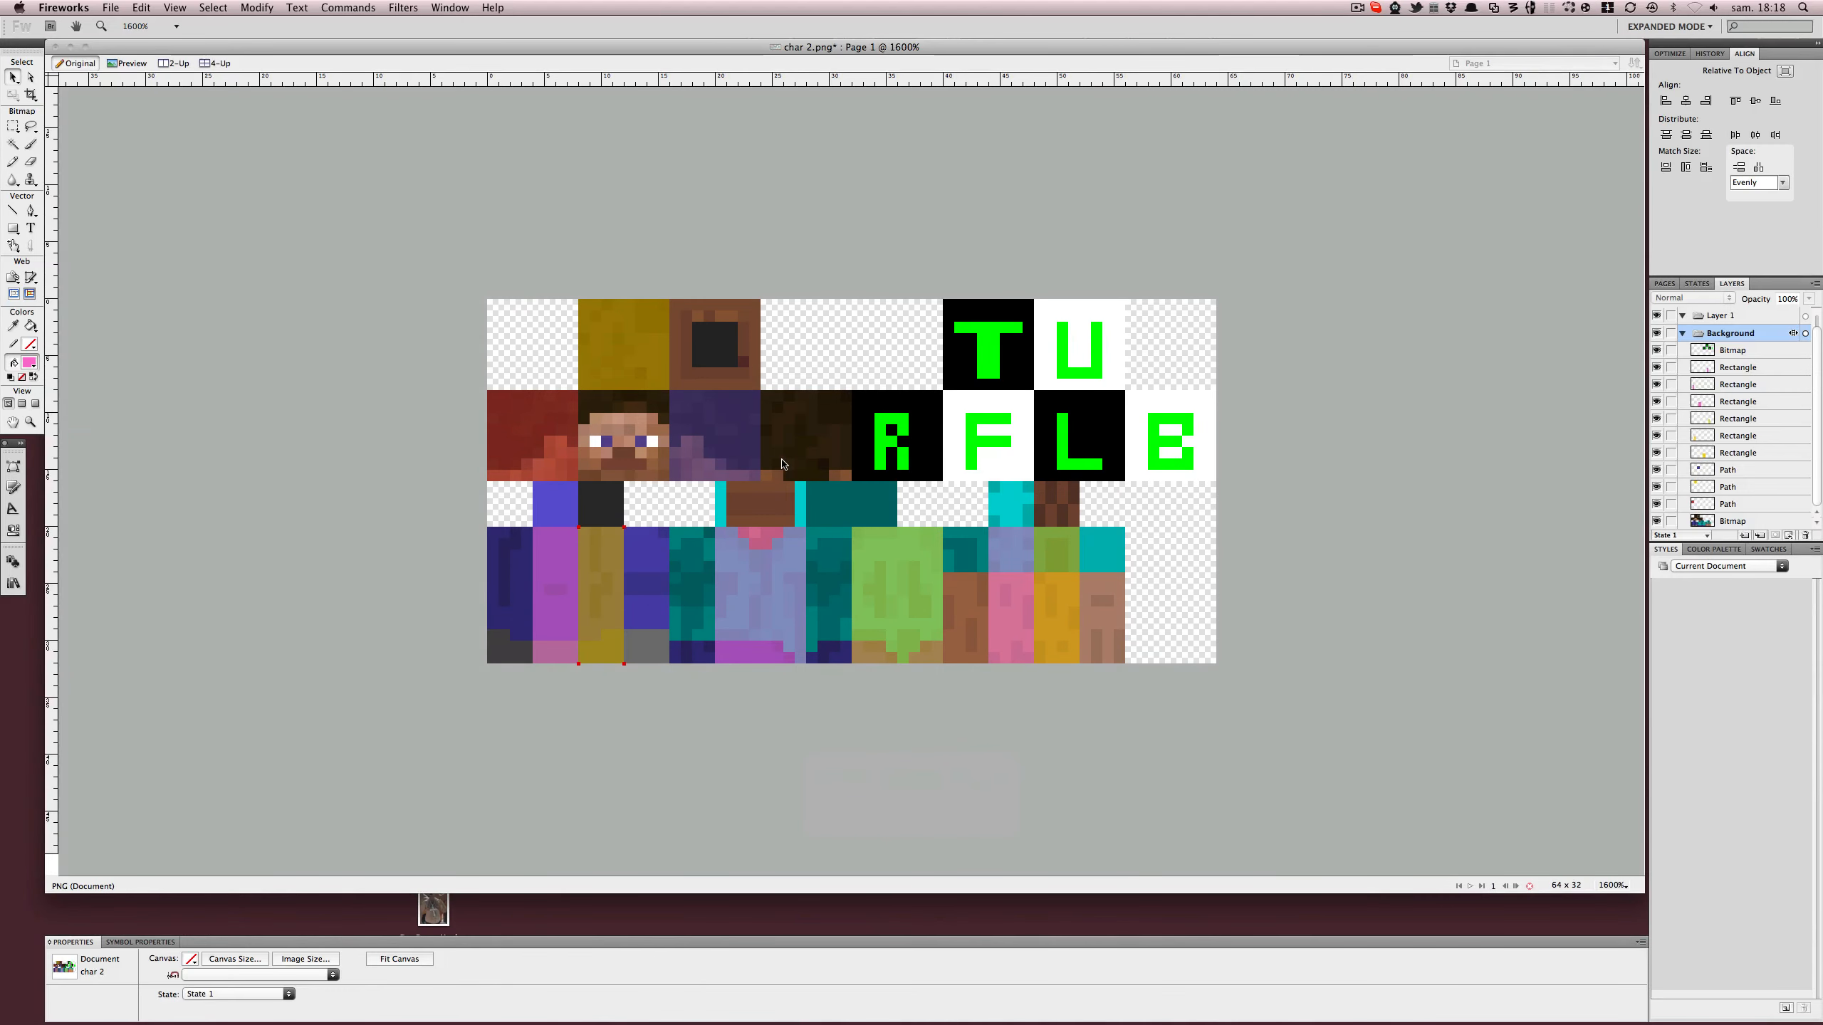
{"action": "left_click", "coordinate": [1042, 576]}
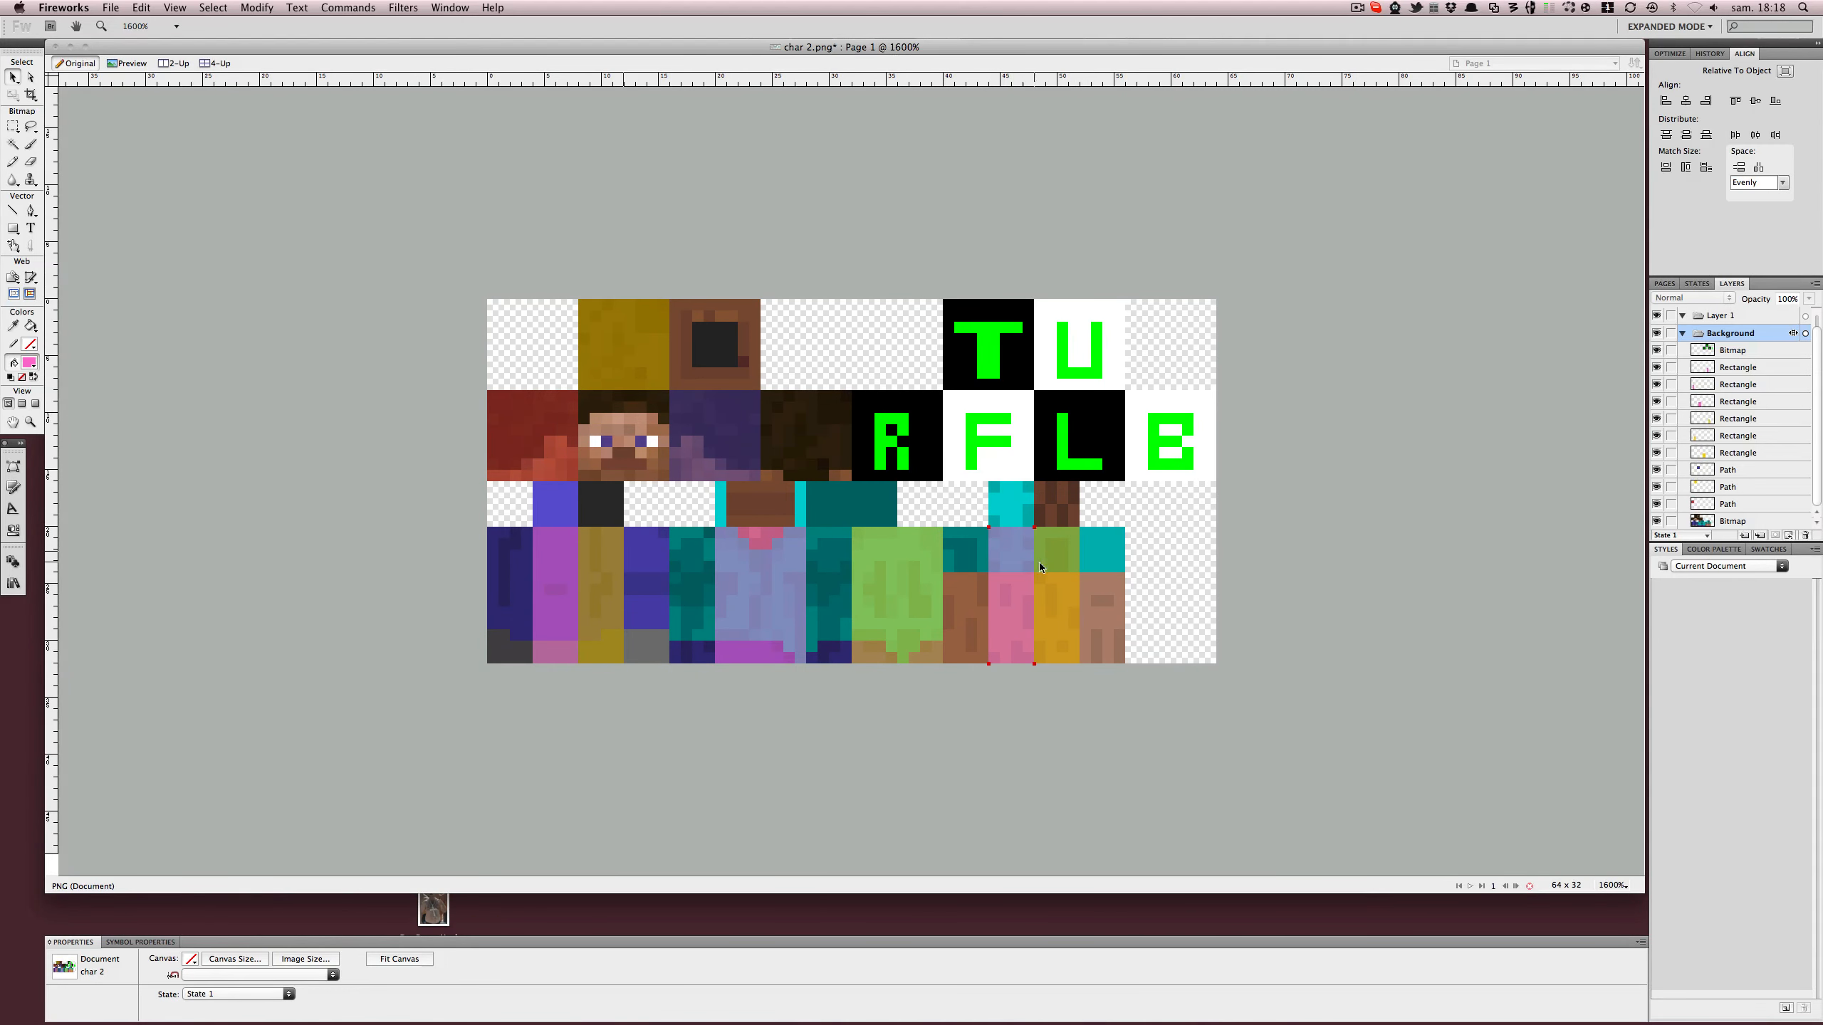
{"action": "left_click", "coordinate": [1022, 512]}
{"action": "key", "text": "super+Tab"}
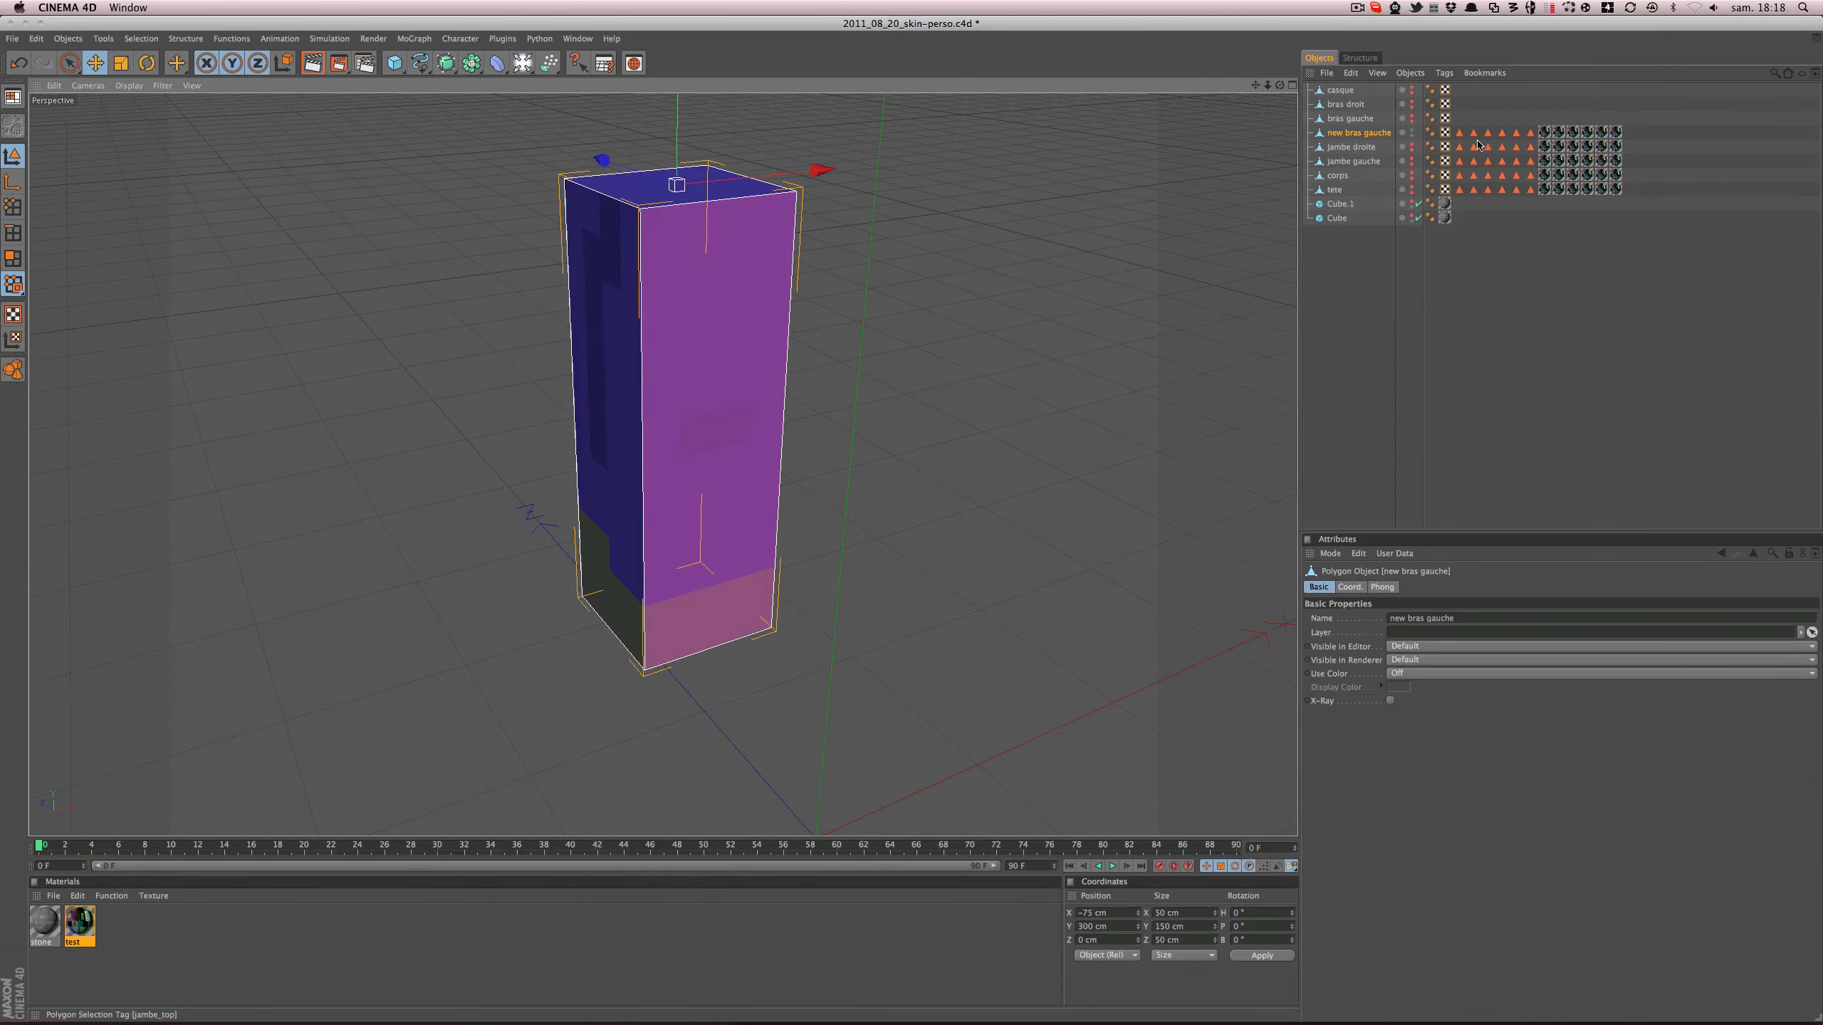
- With the jambe droite object shown for reference, set Offset U of the new arm's jambe_face texture tag to -237.5 %
{"action": "left_click", "coordinate": [1544, 133]}
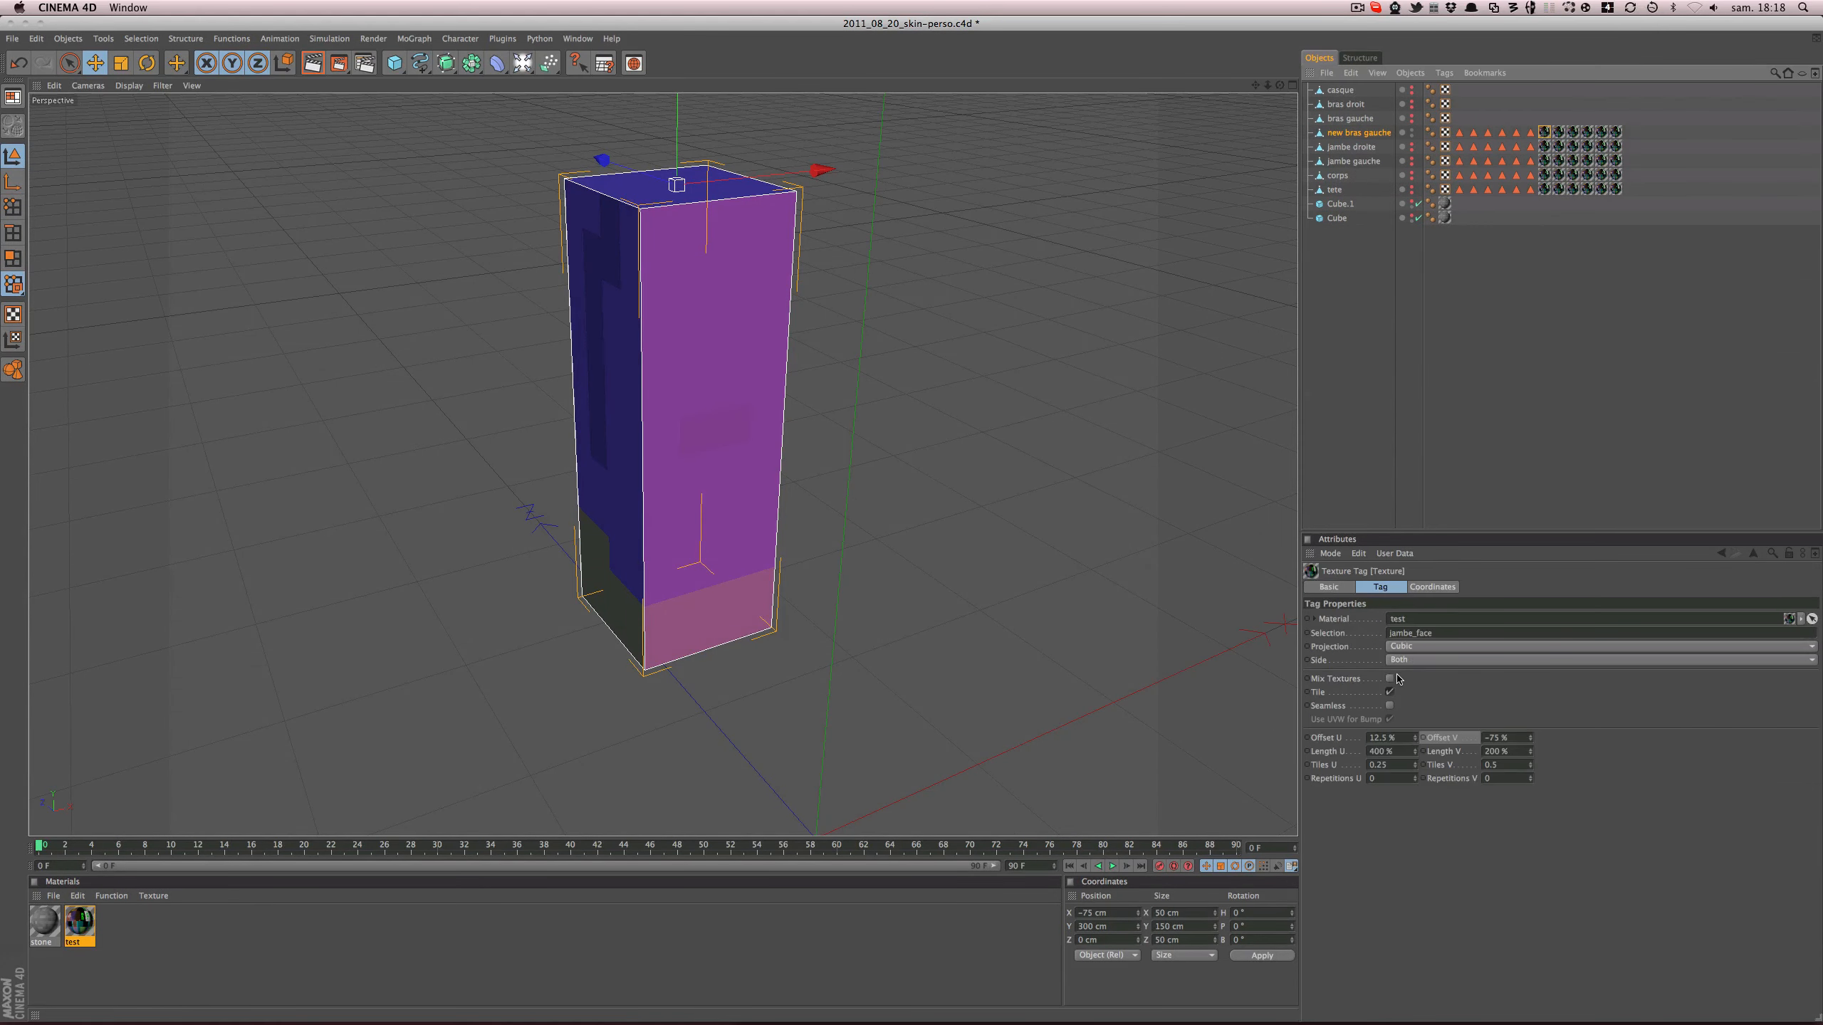
{"action": "double_click", "coordinate": [1408, 631]}
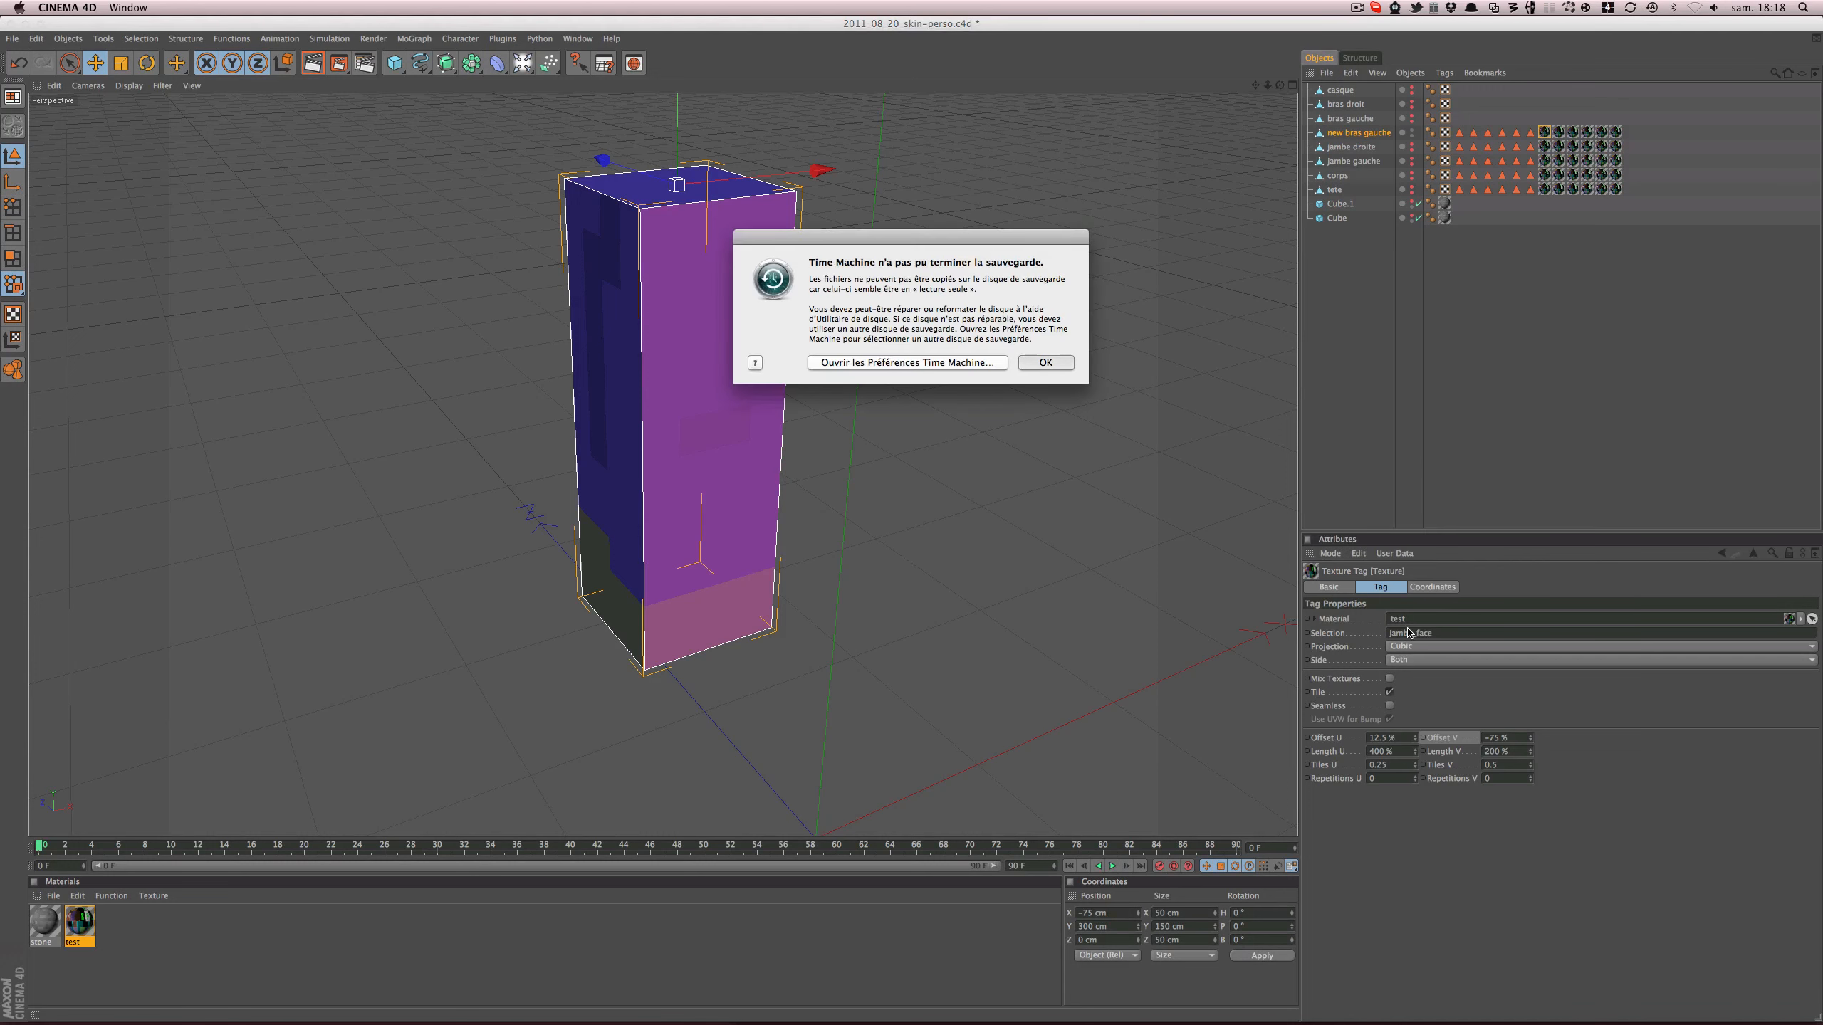
{"action": "left_click", "coordinate": [1045, 361]}
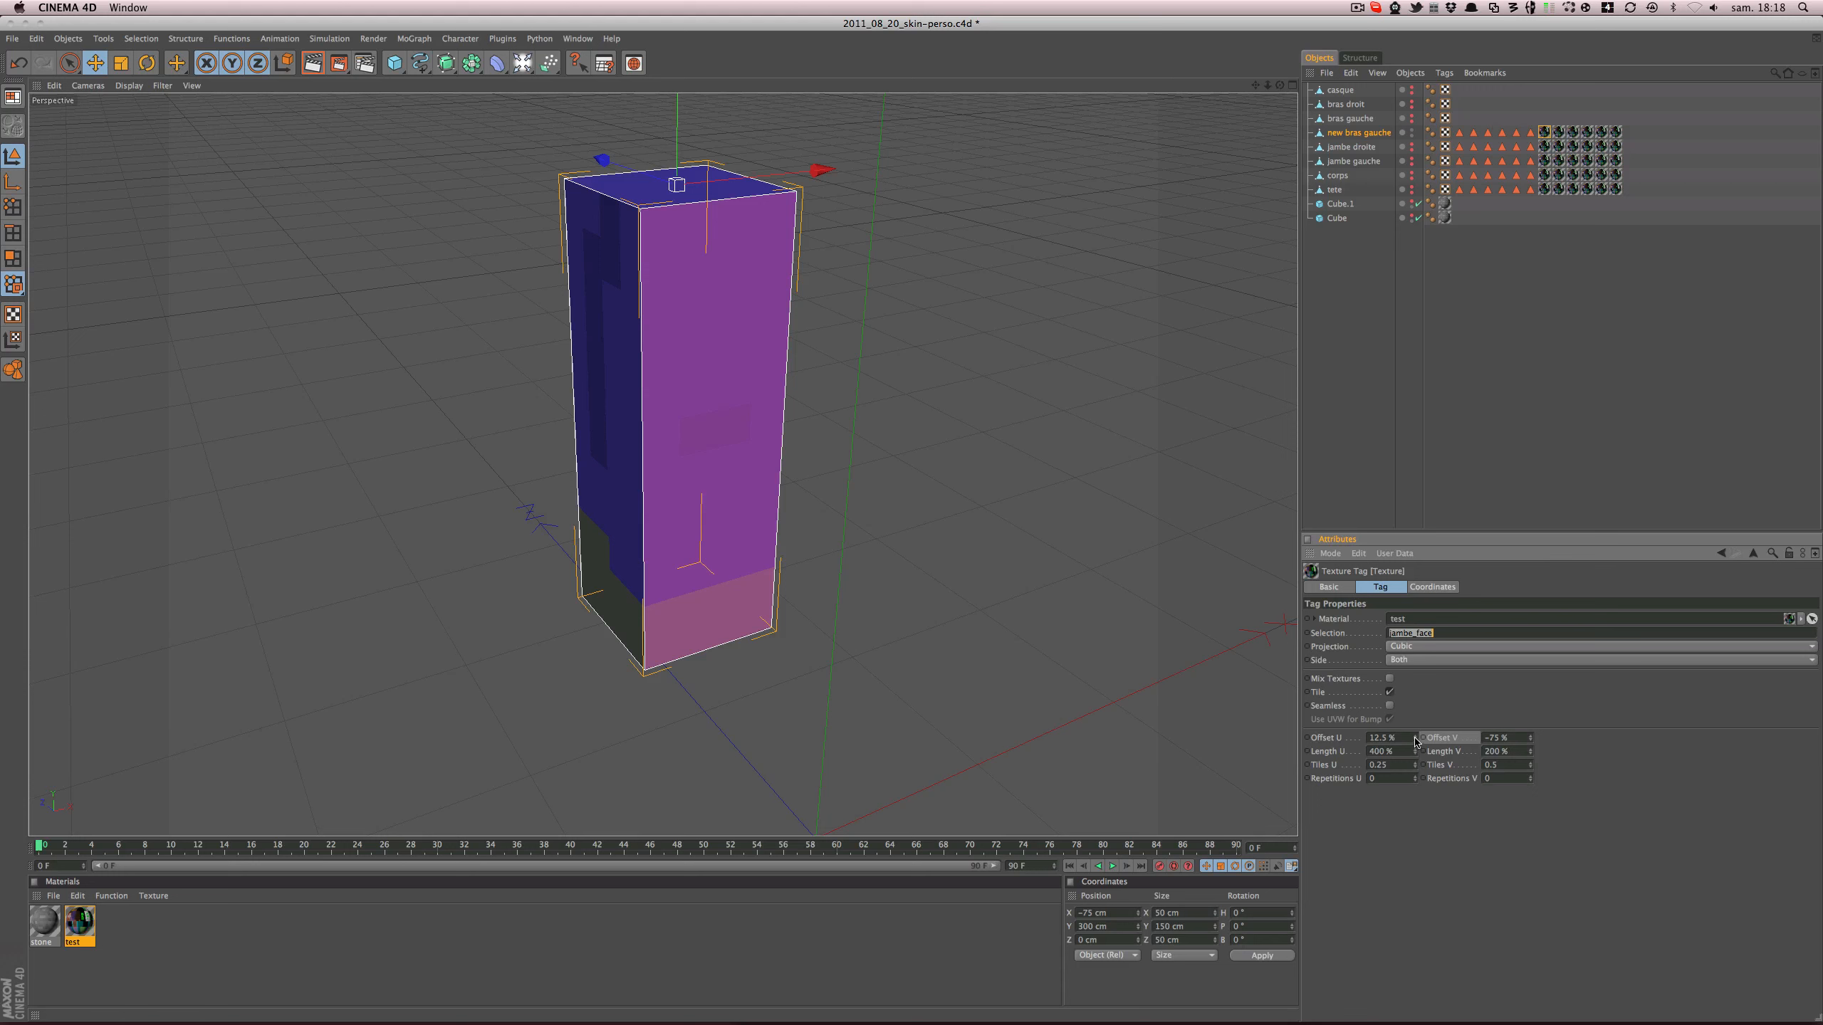
{"action": "left_click_drag", "start_coordinate": [1416, 742], "coordinate": [1415, 733]}
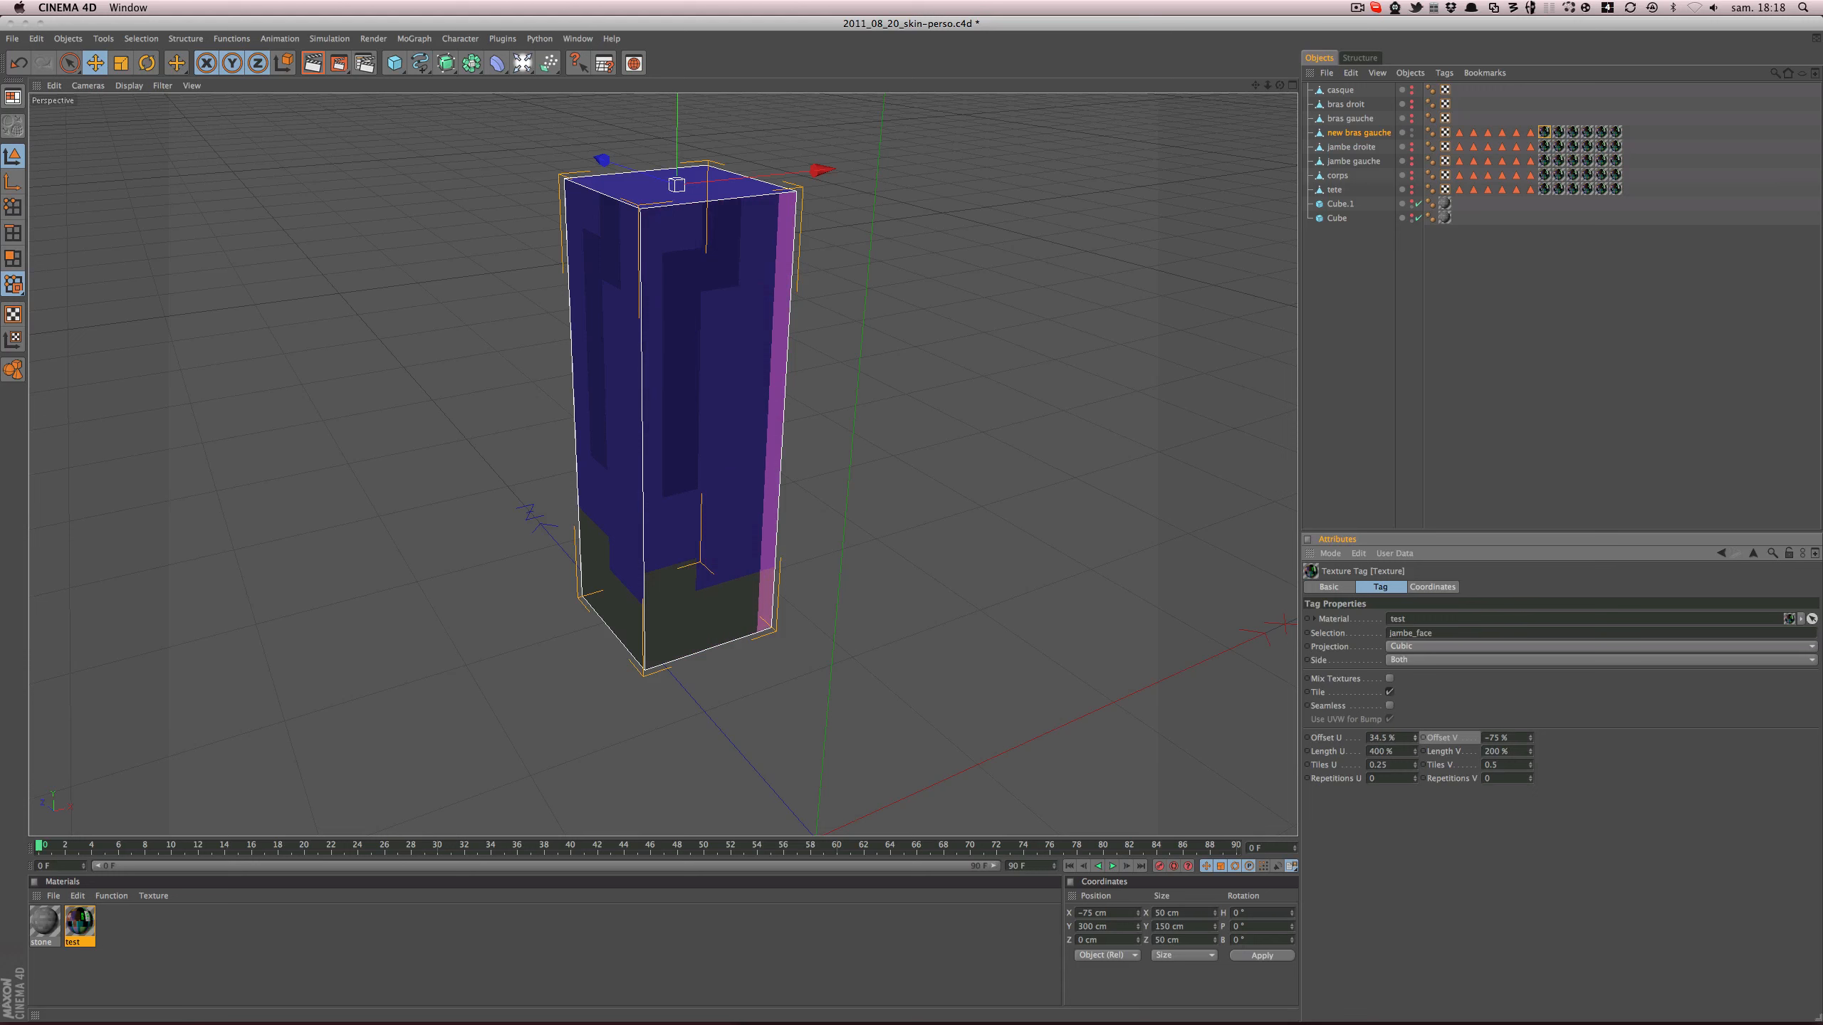
{"action": "key", "text": "super+z"}
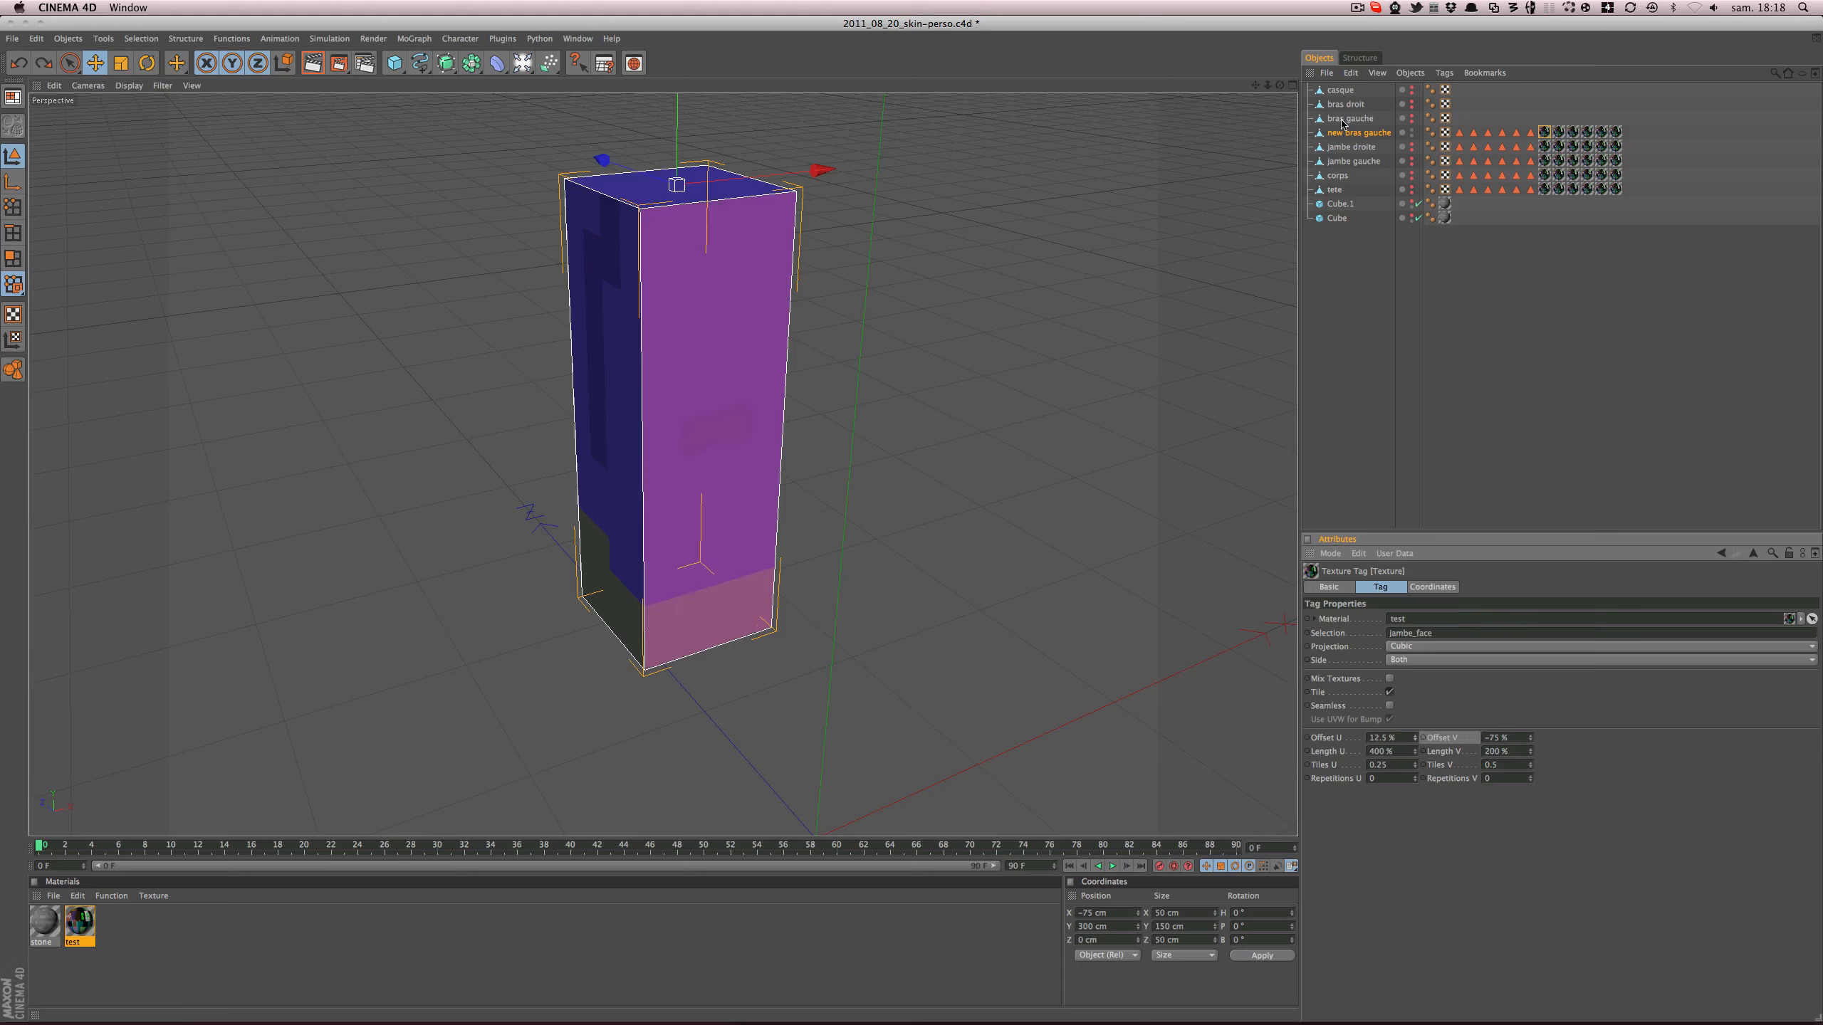
{"action": "left_click", "coordinate": [1411, 148]}
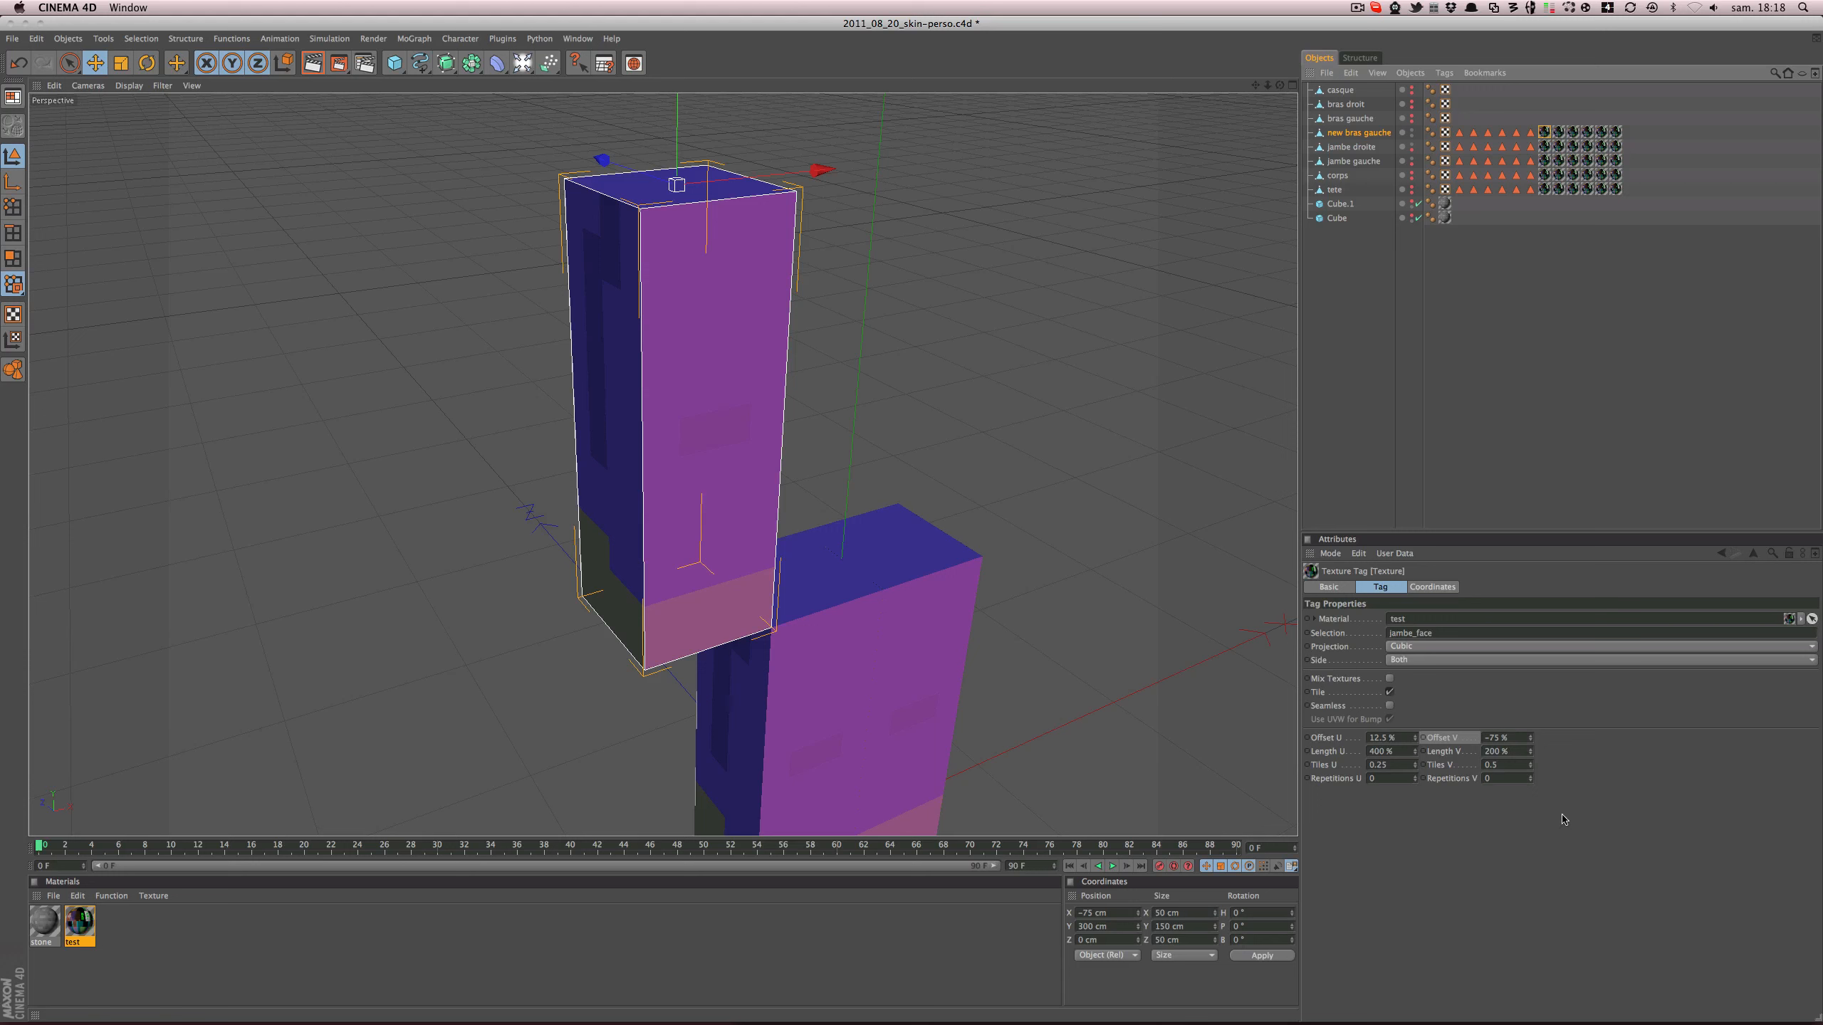
{"action": "mouse_move", "coordinate": [1530, 738]}
{"action": "left_mouse_down"}
{"action": "mouse_move", "coordinate": [1530, 716]}
{"action": "mouse_move", "coordinate": [1531, 744]}
{"action": "left_mouse_up"}
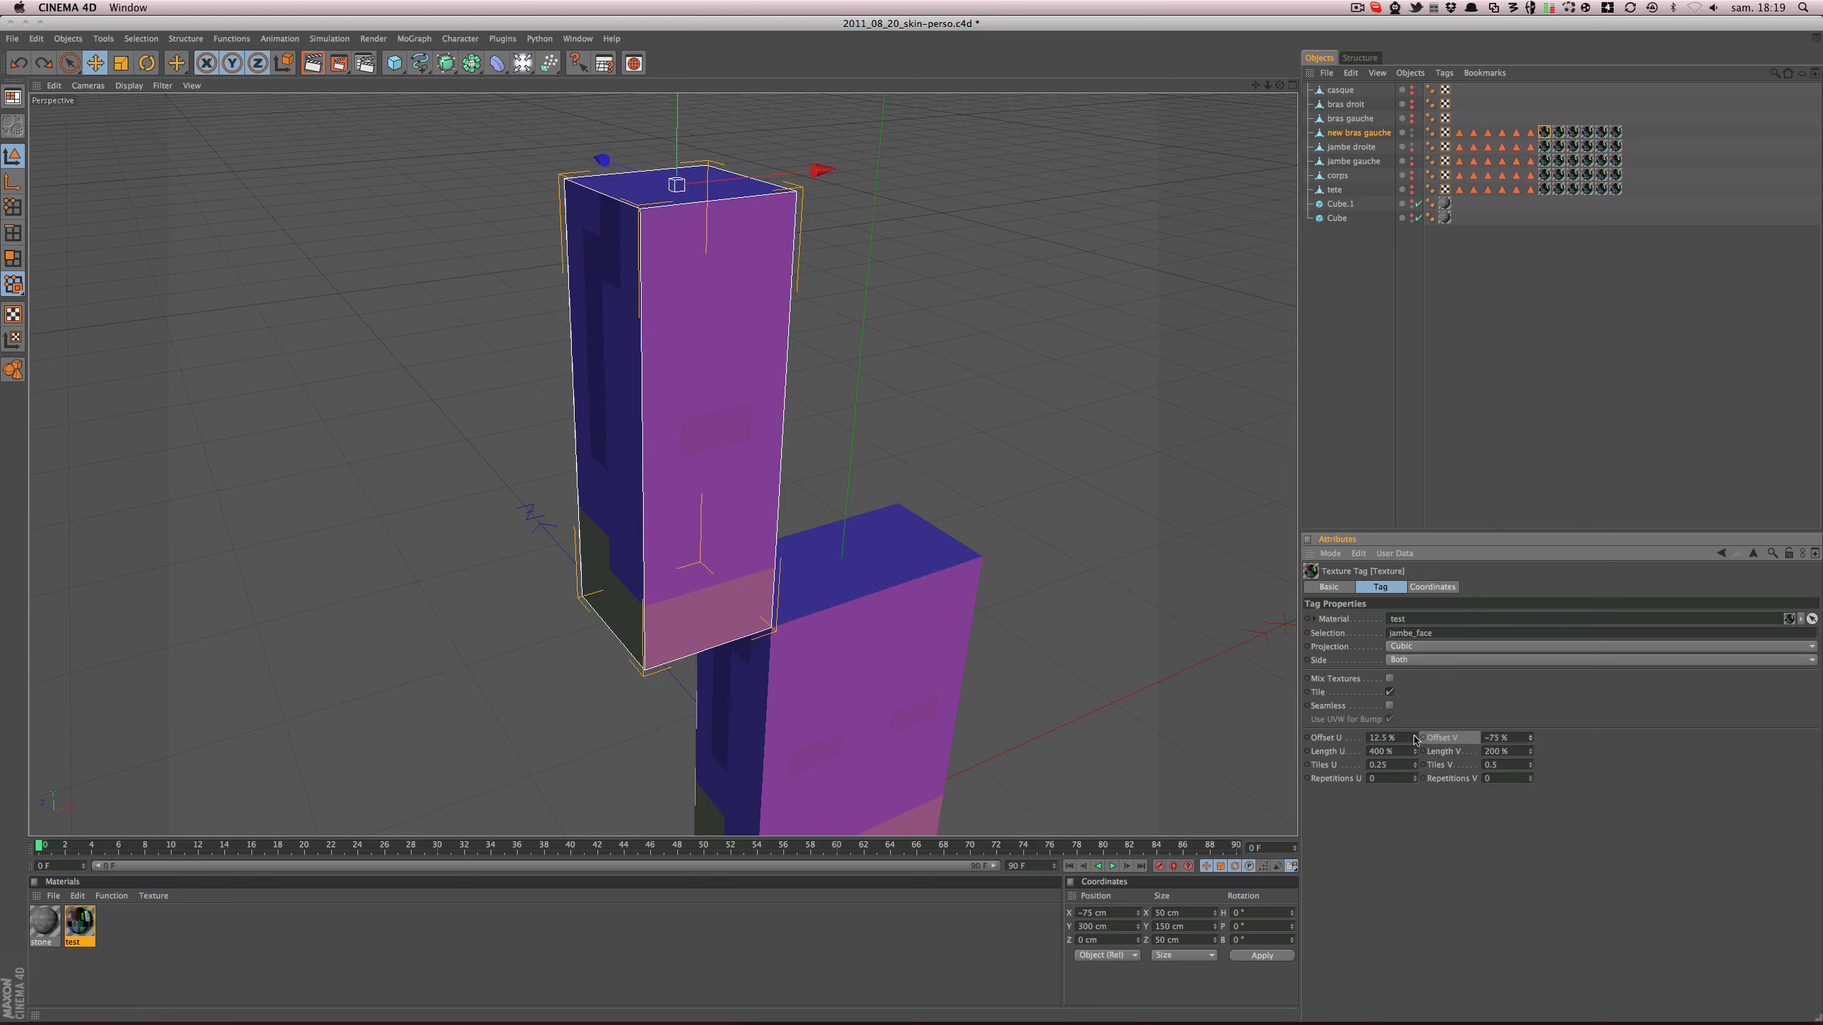
{"action": "left_click_drag", "start_coordinate": [1414, 739], "coordinate": [1413, 954]}
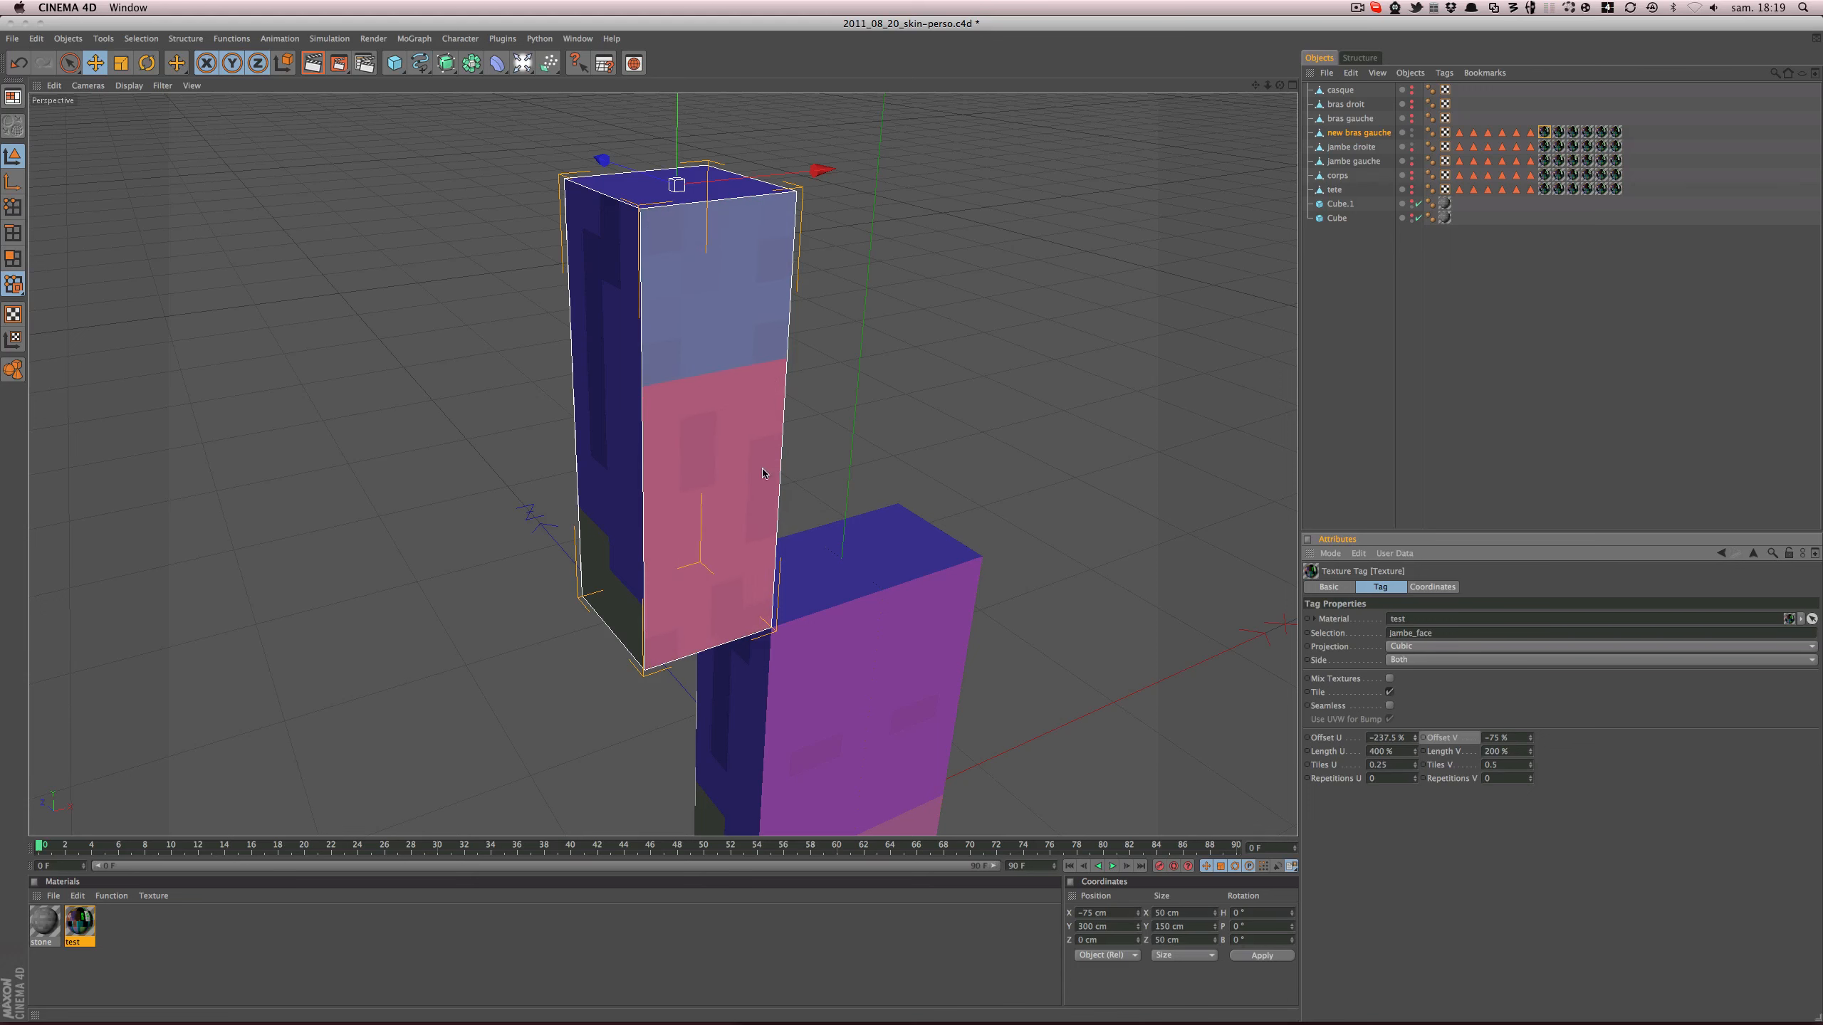
- Check the arm-top region in the Fireworks skin file and set Offset U of the new arm's jambe_top texture tag to -237.5 %
{"action": "left_click_drag", "start_coordinate": [1146, 238], "coordinate": [1191, 231], "text": "alt"}
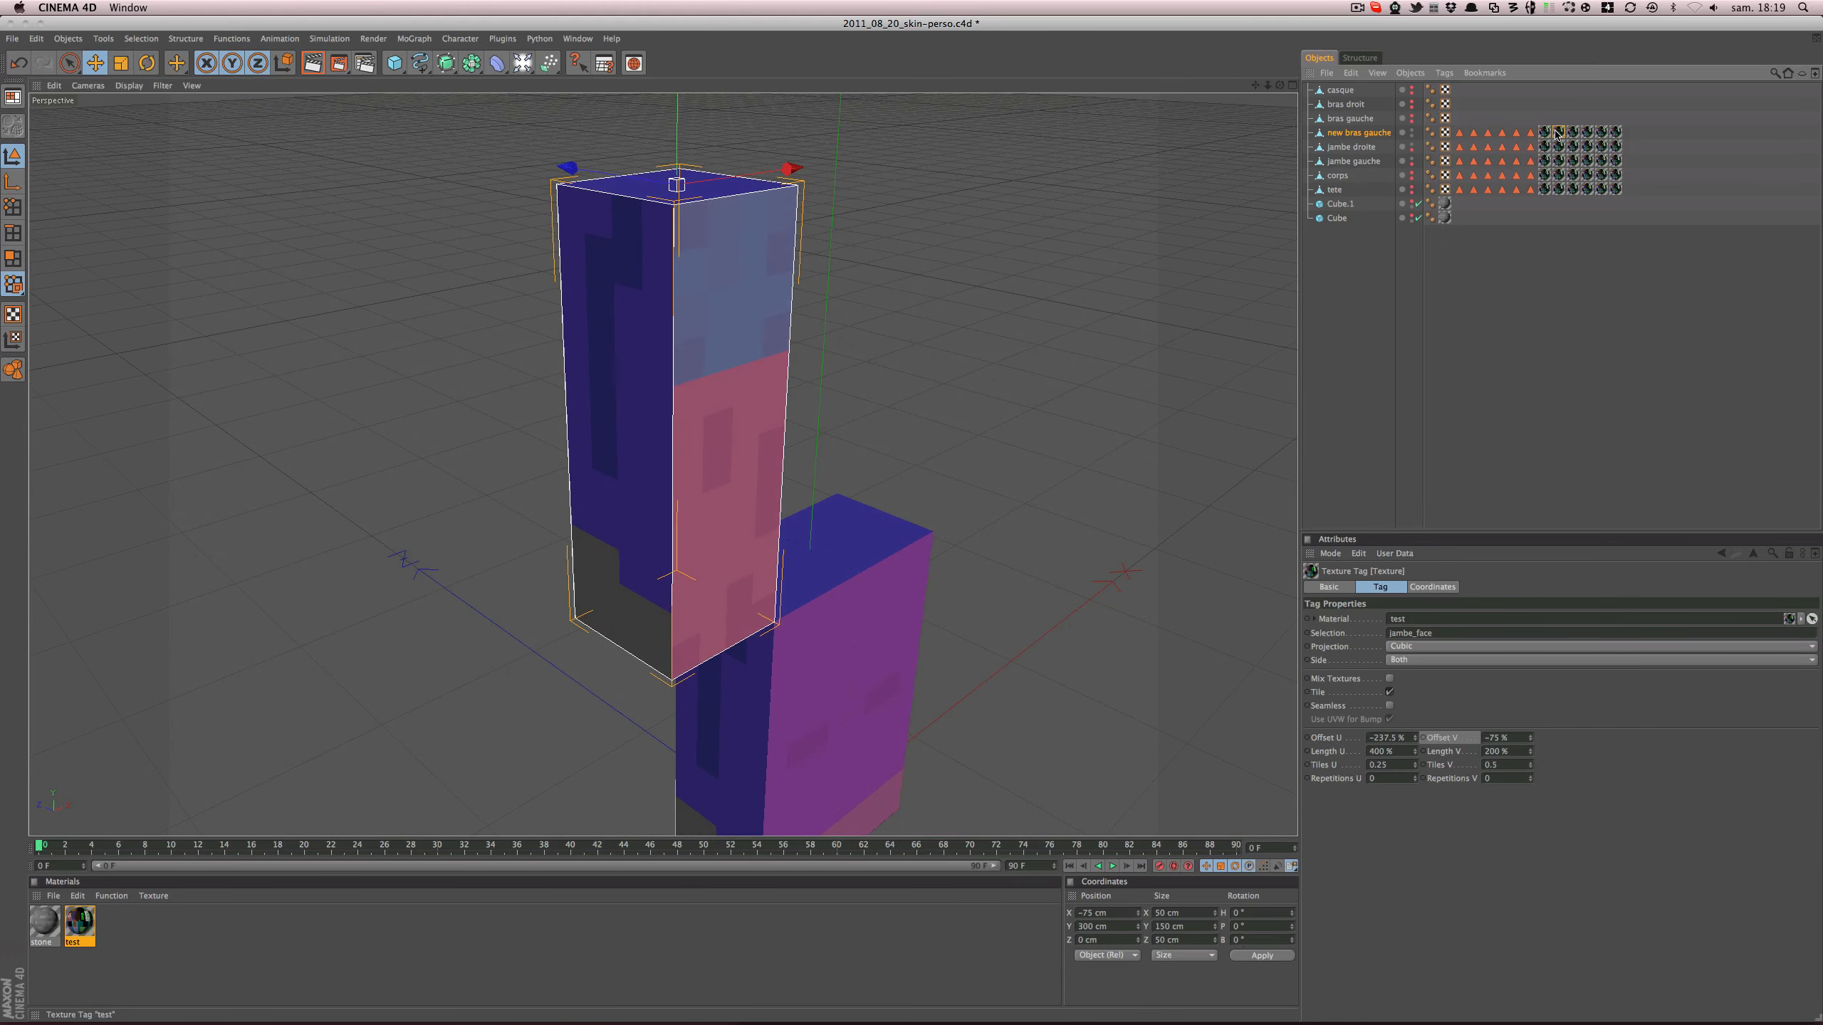
{"action": "left_click_drag", "start_coordinate": [1148, 237], "coordinate": [1059, 306], "text": "alt"}
{"action": "middle_click_drag", "start_coordinate": [702, 239], "coordinate": [706, 306], "text": "alt"}
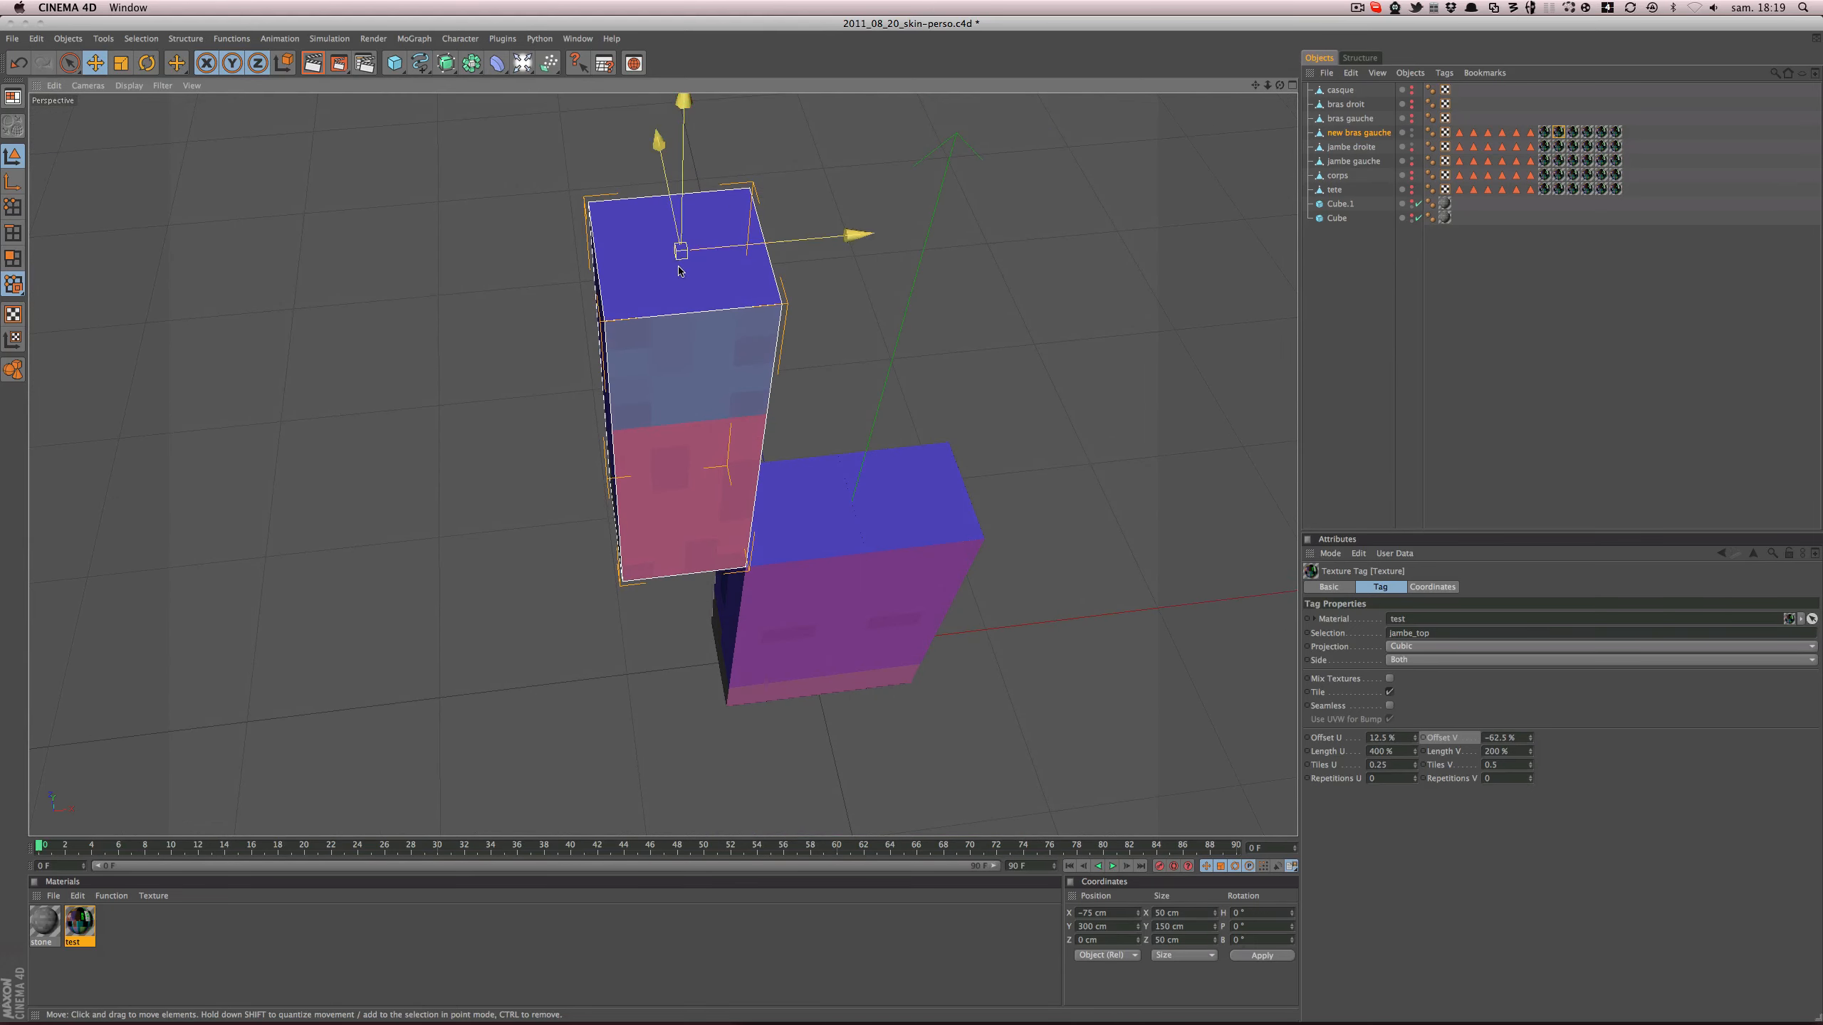
{"action": "key", "text": "super+Tab"}
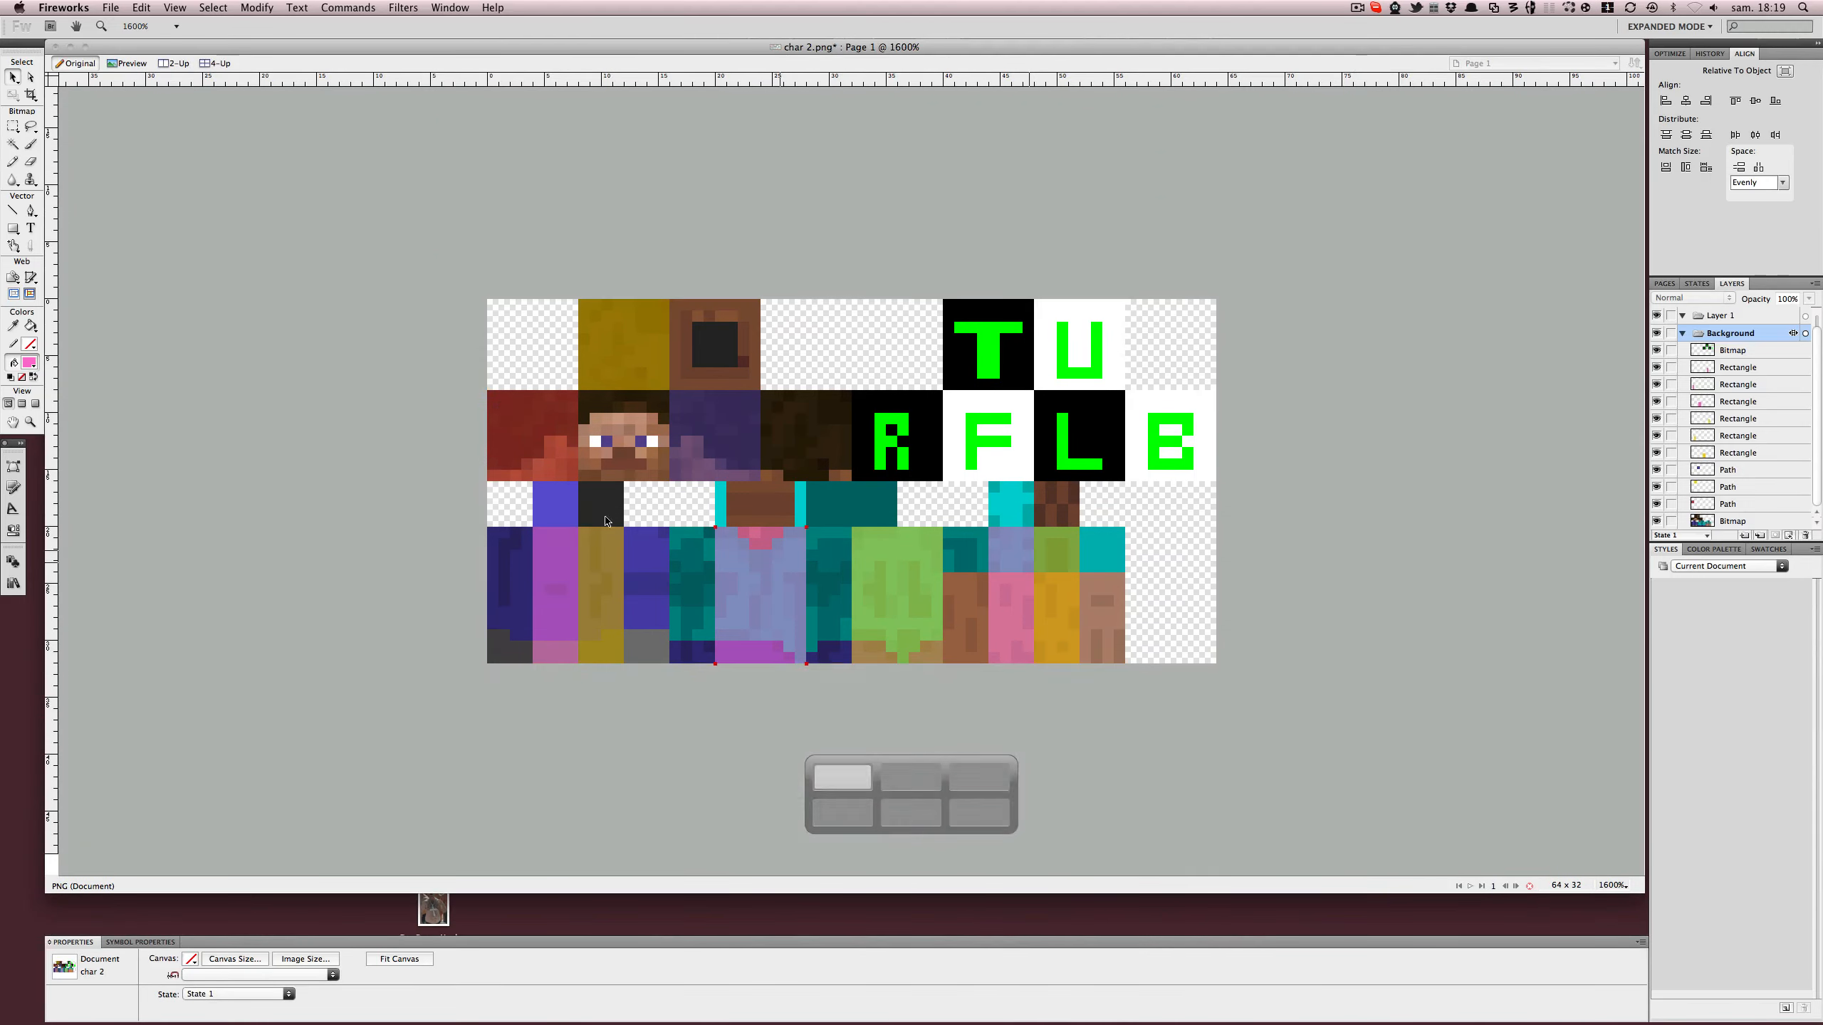
{"action": "left_click", "coordinate": [568, 520]}
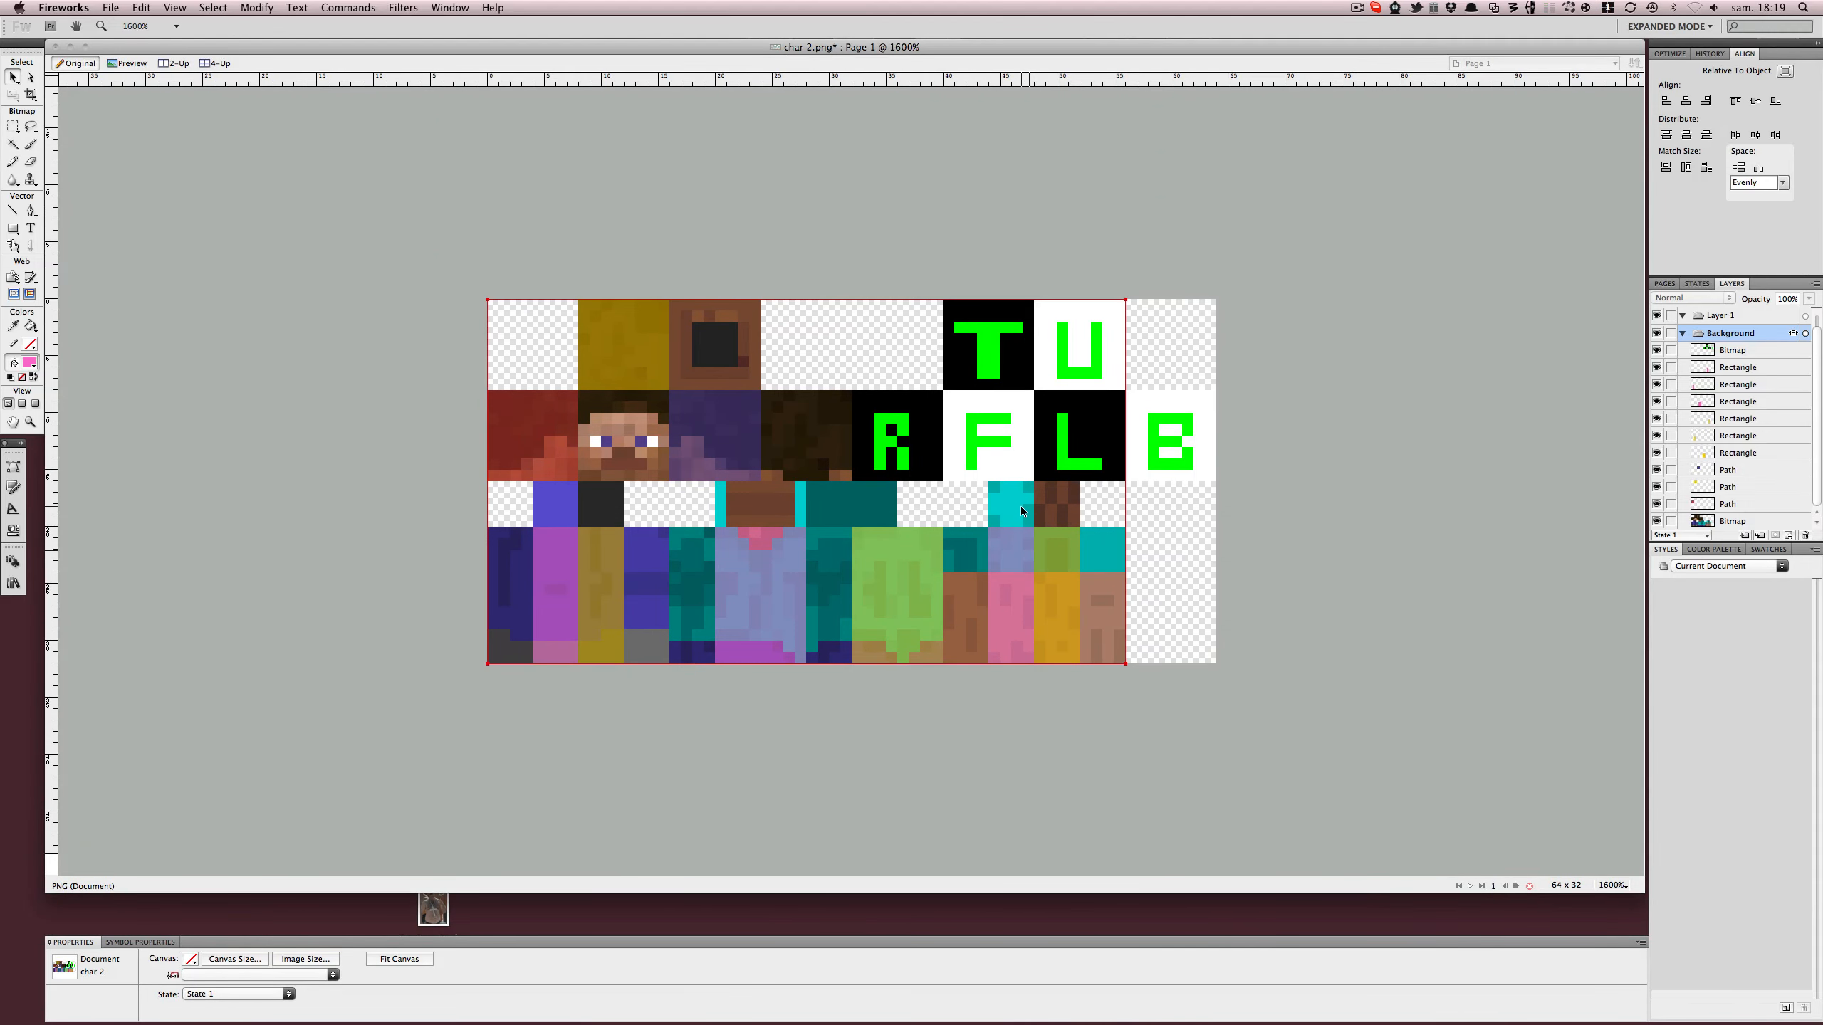
{"action": "key", "text": "ctrl+Down"}
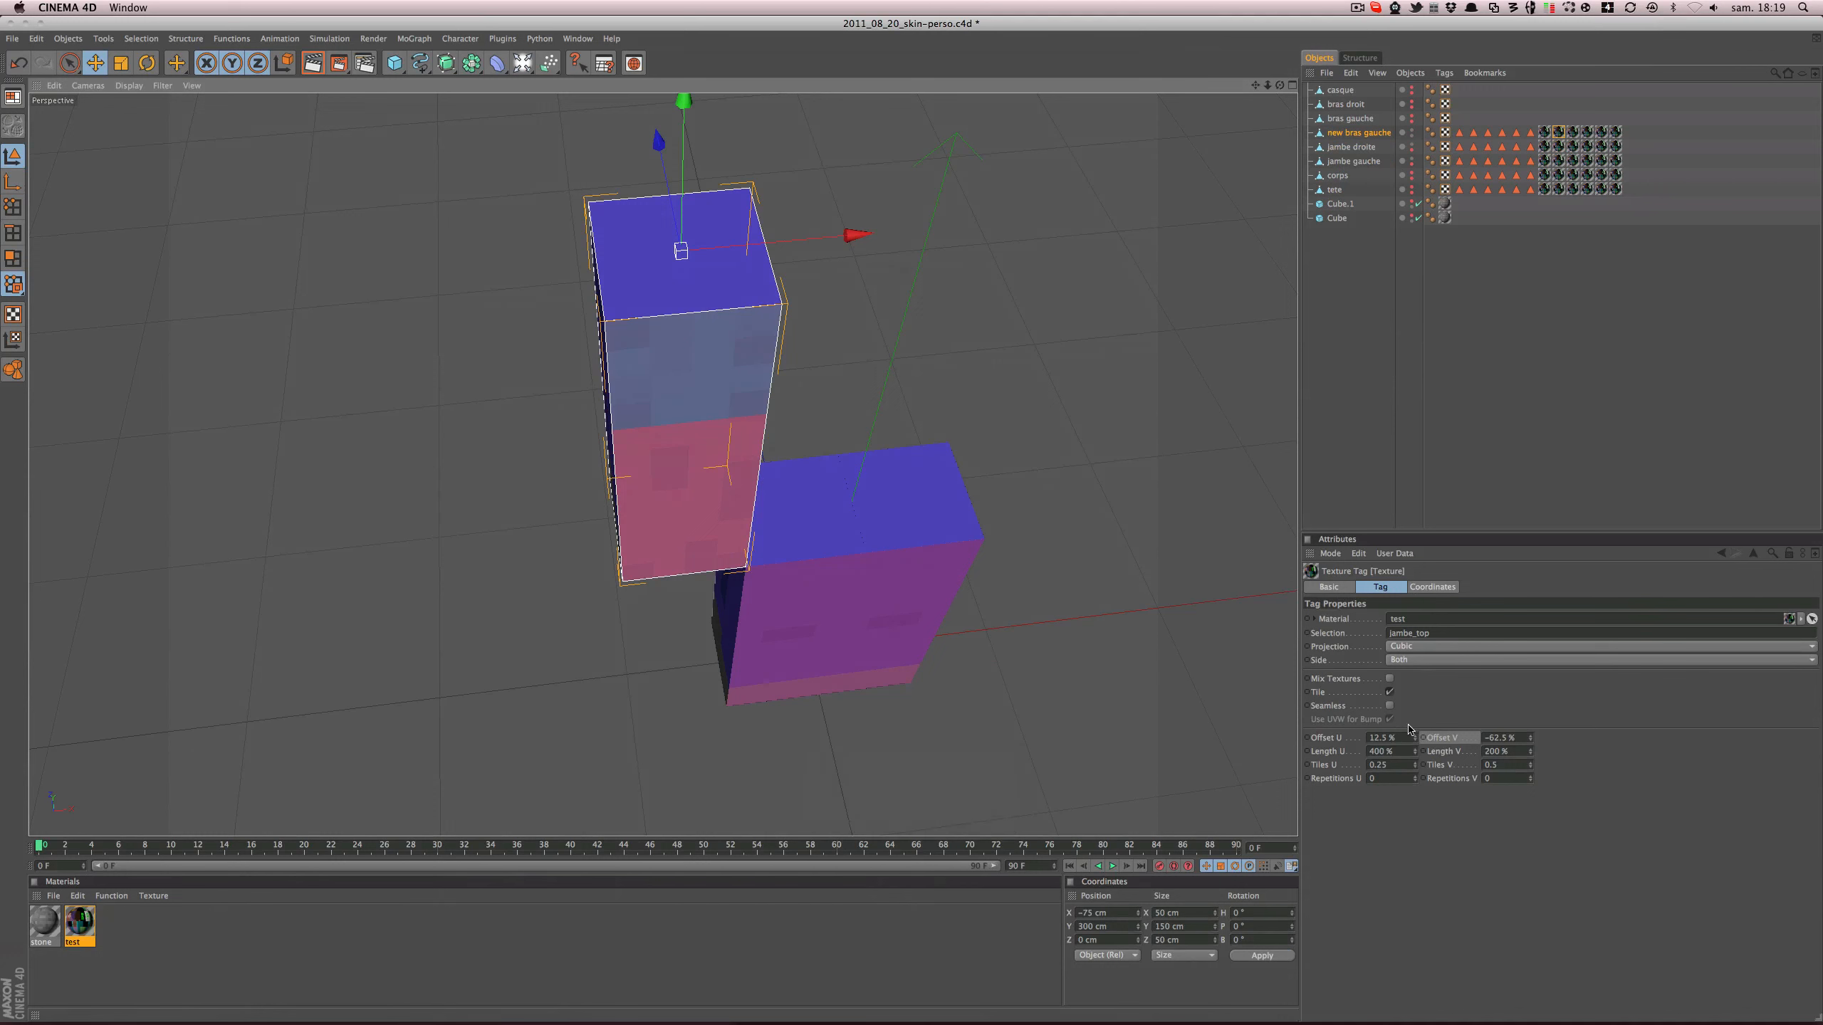
{"action": "left_click_drag", "start_coordinate": [1415, 740], "coordinate": [1414, 885]}
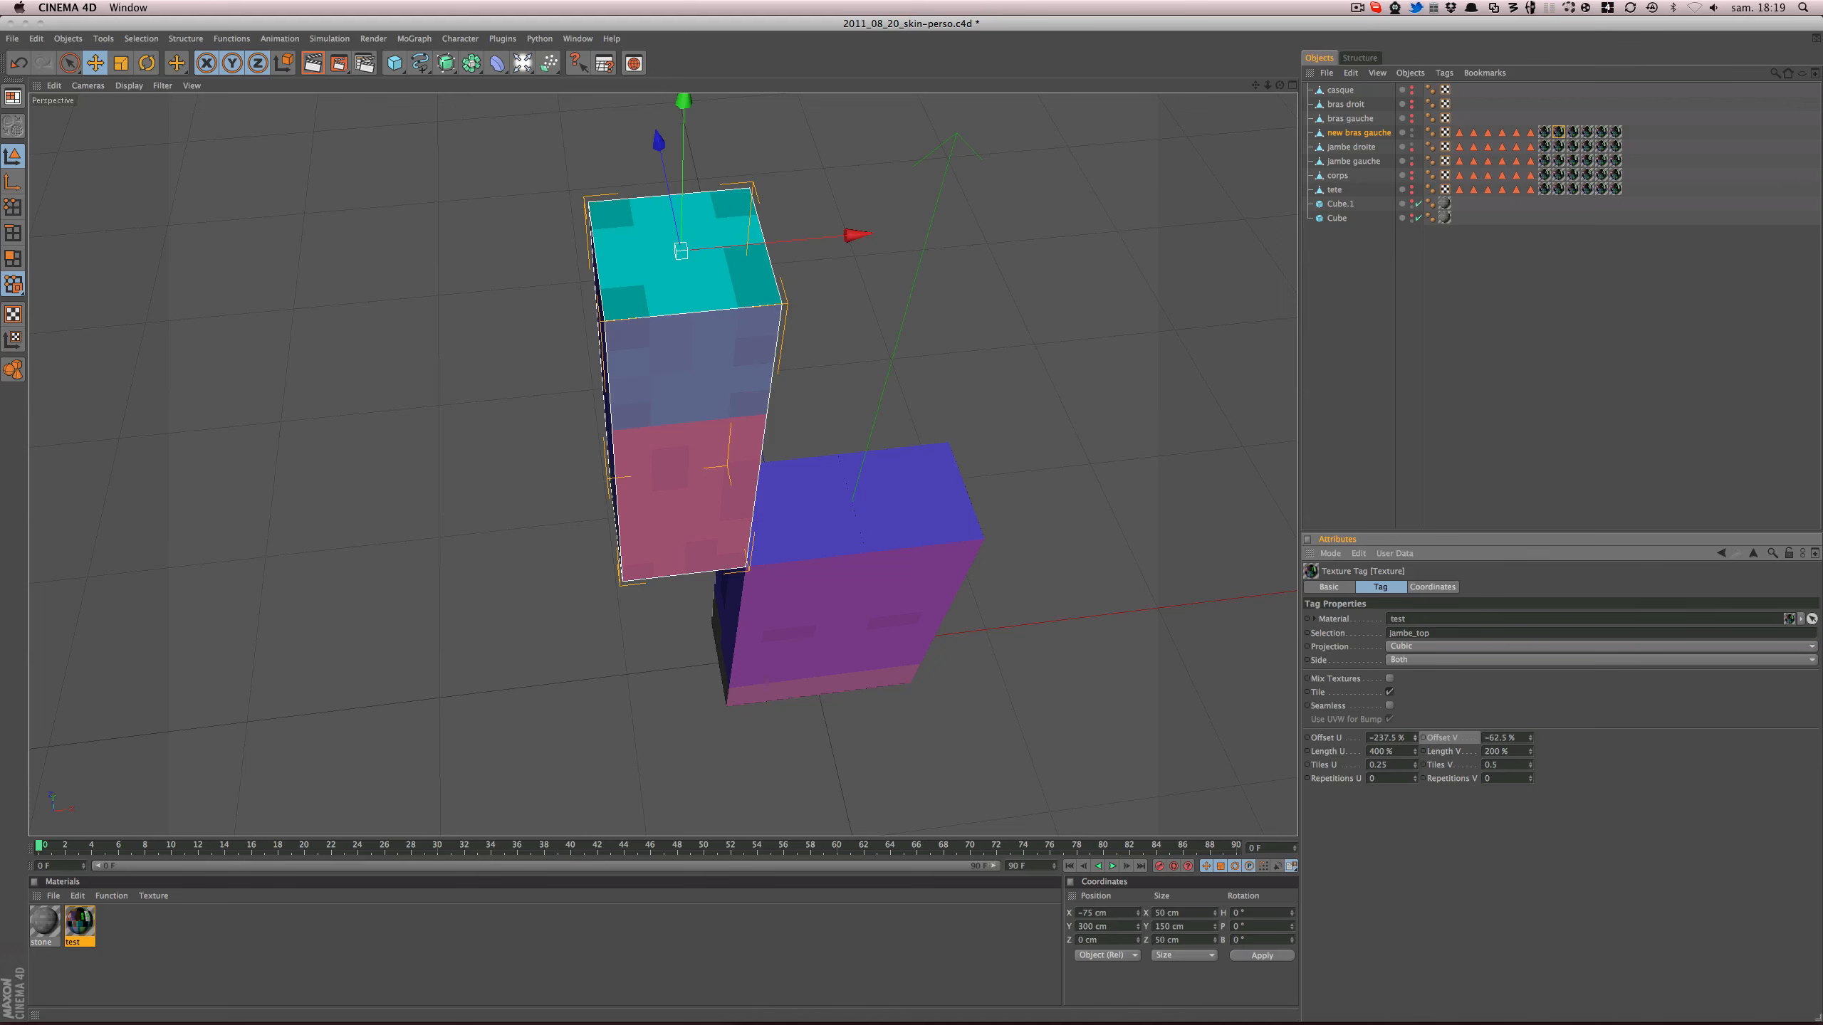
- Set Offset U of the new arm's jambe_gauche texture tag to -212.5 % and render the view to check that side
{"action": "left_click_drag", "start_coordinate": [933, 538], "coordinate": [1119, 474], "text": "alt"}
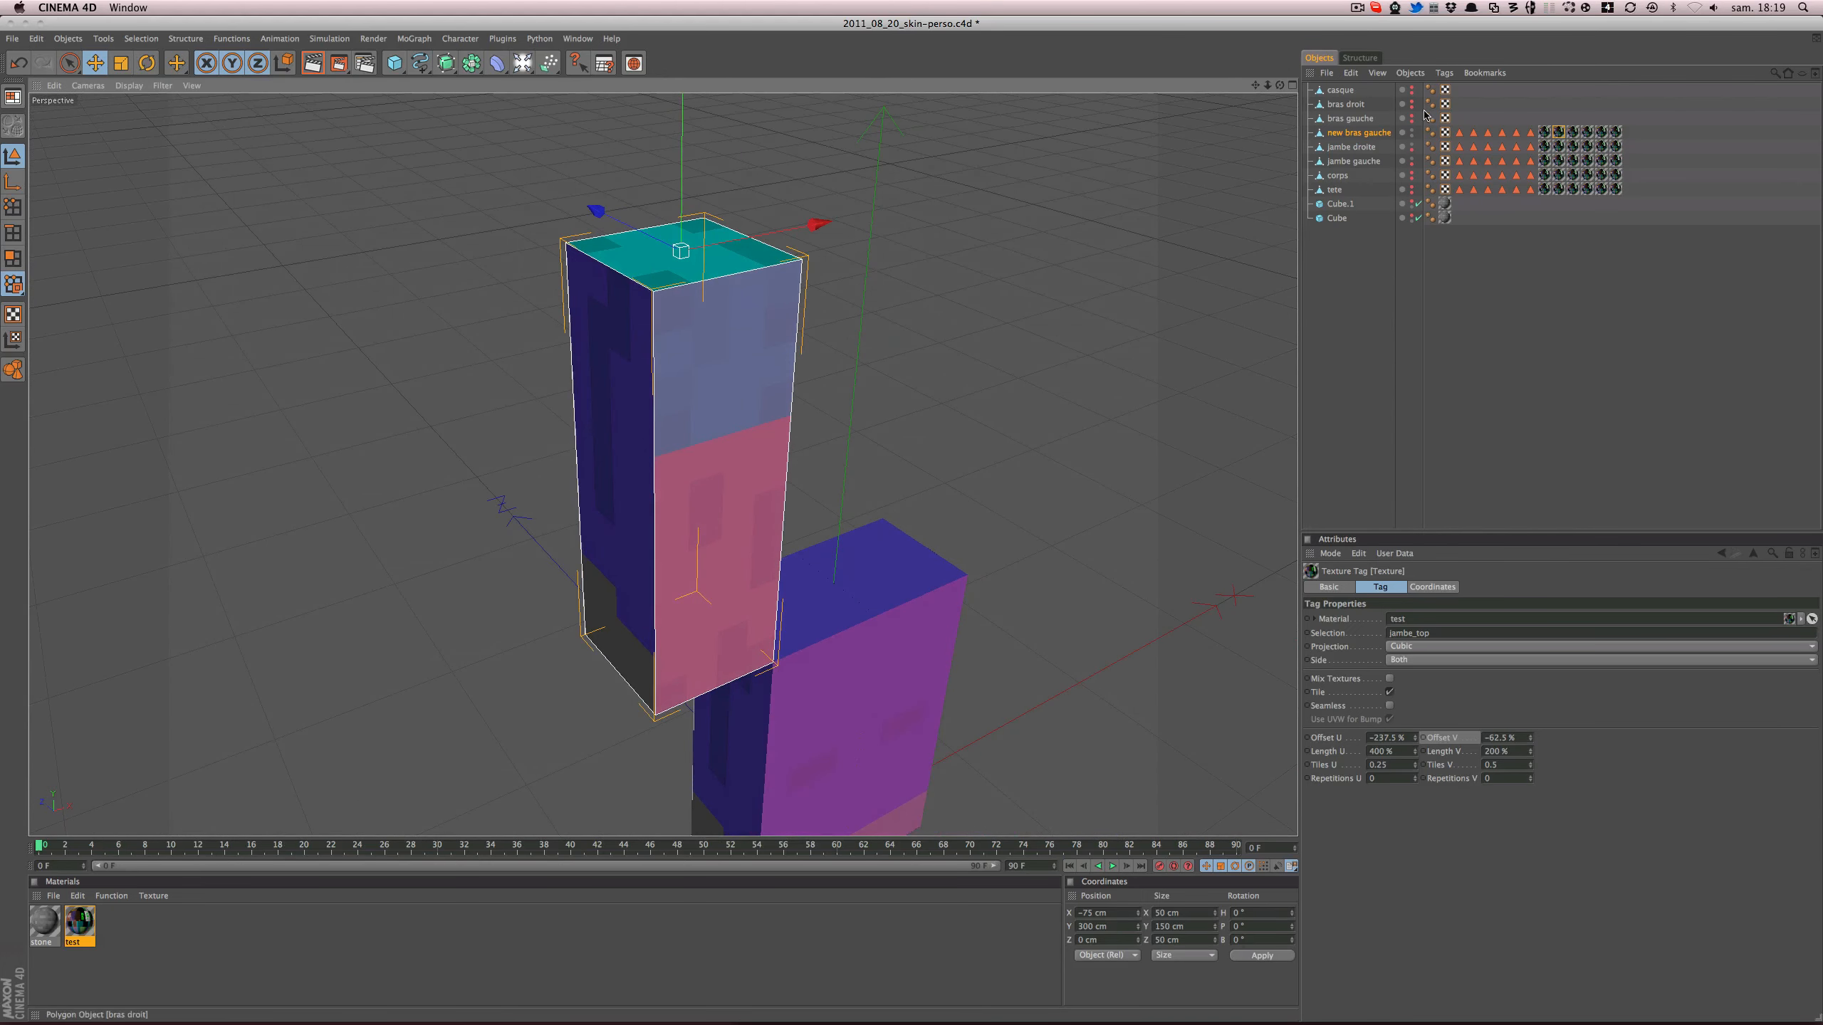
{"action": "left_click", "coordinate": [1572, 132]}
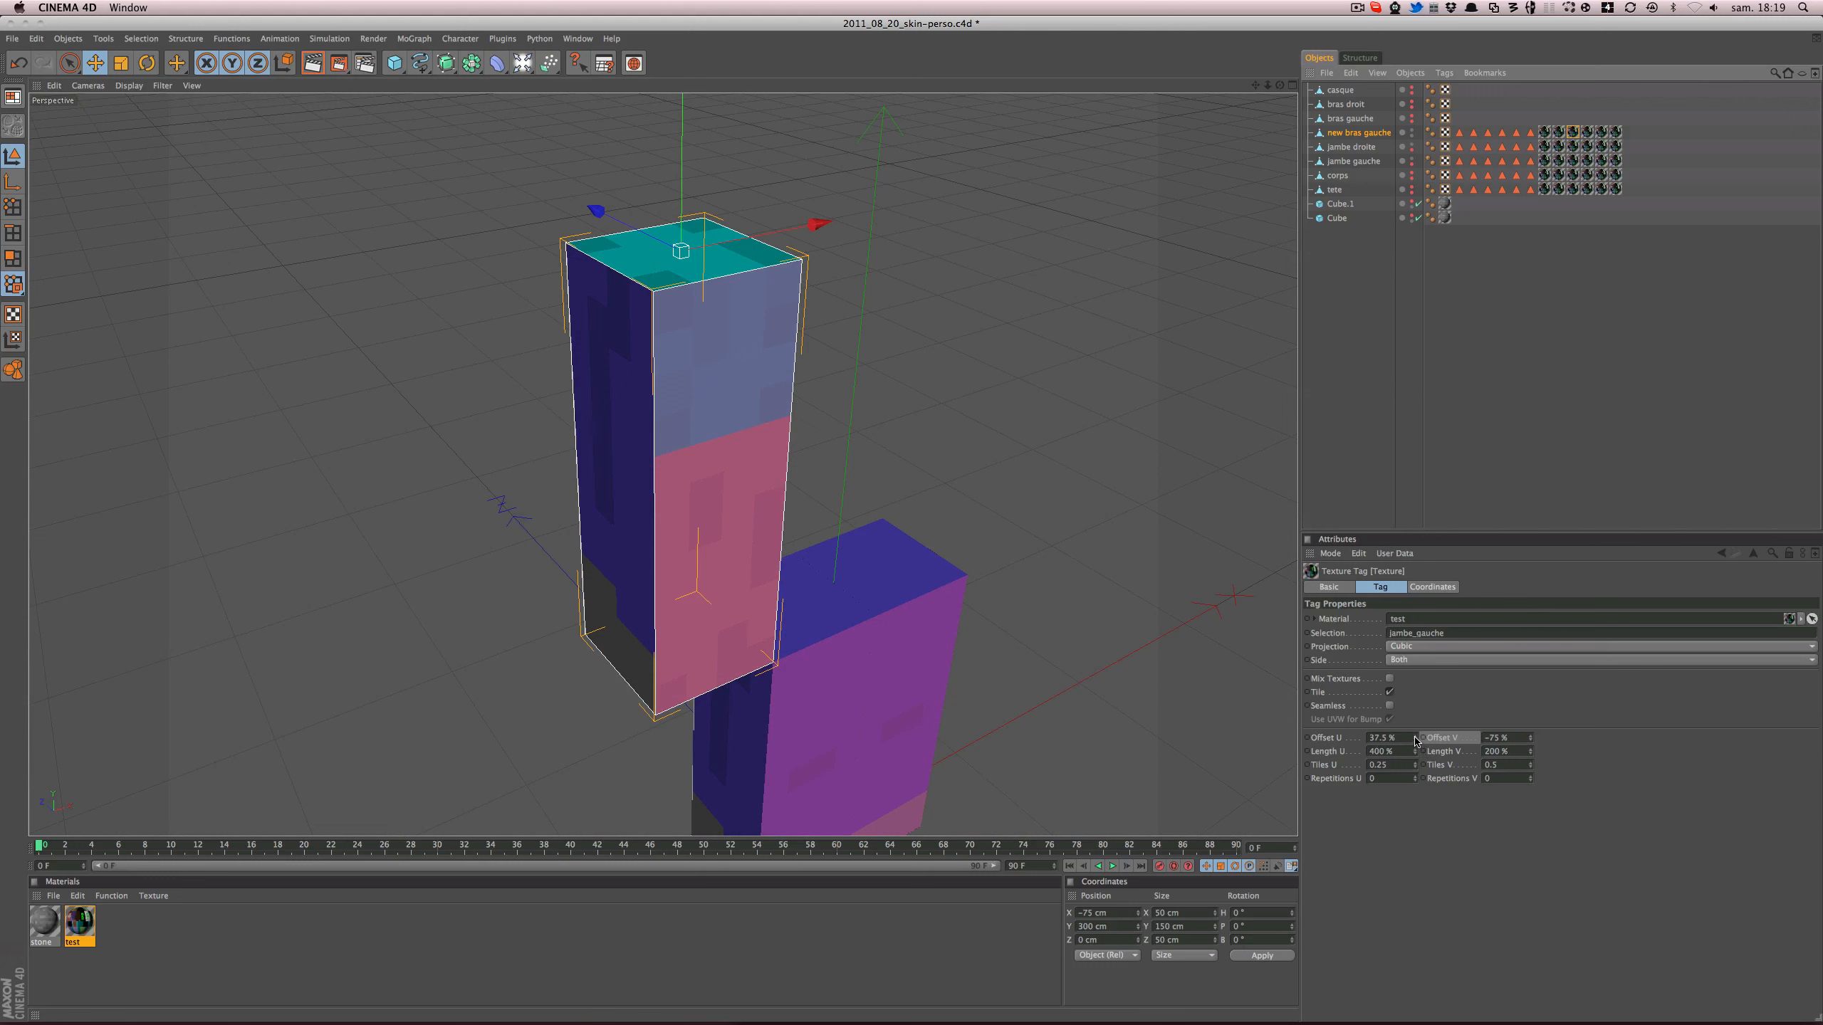
{"action": "left_click_drag", "start_coordinate": [1415, 741], "coordinate": [1293, 746]}
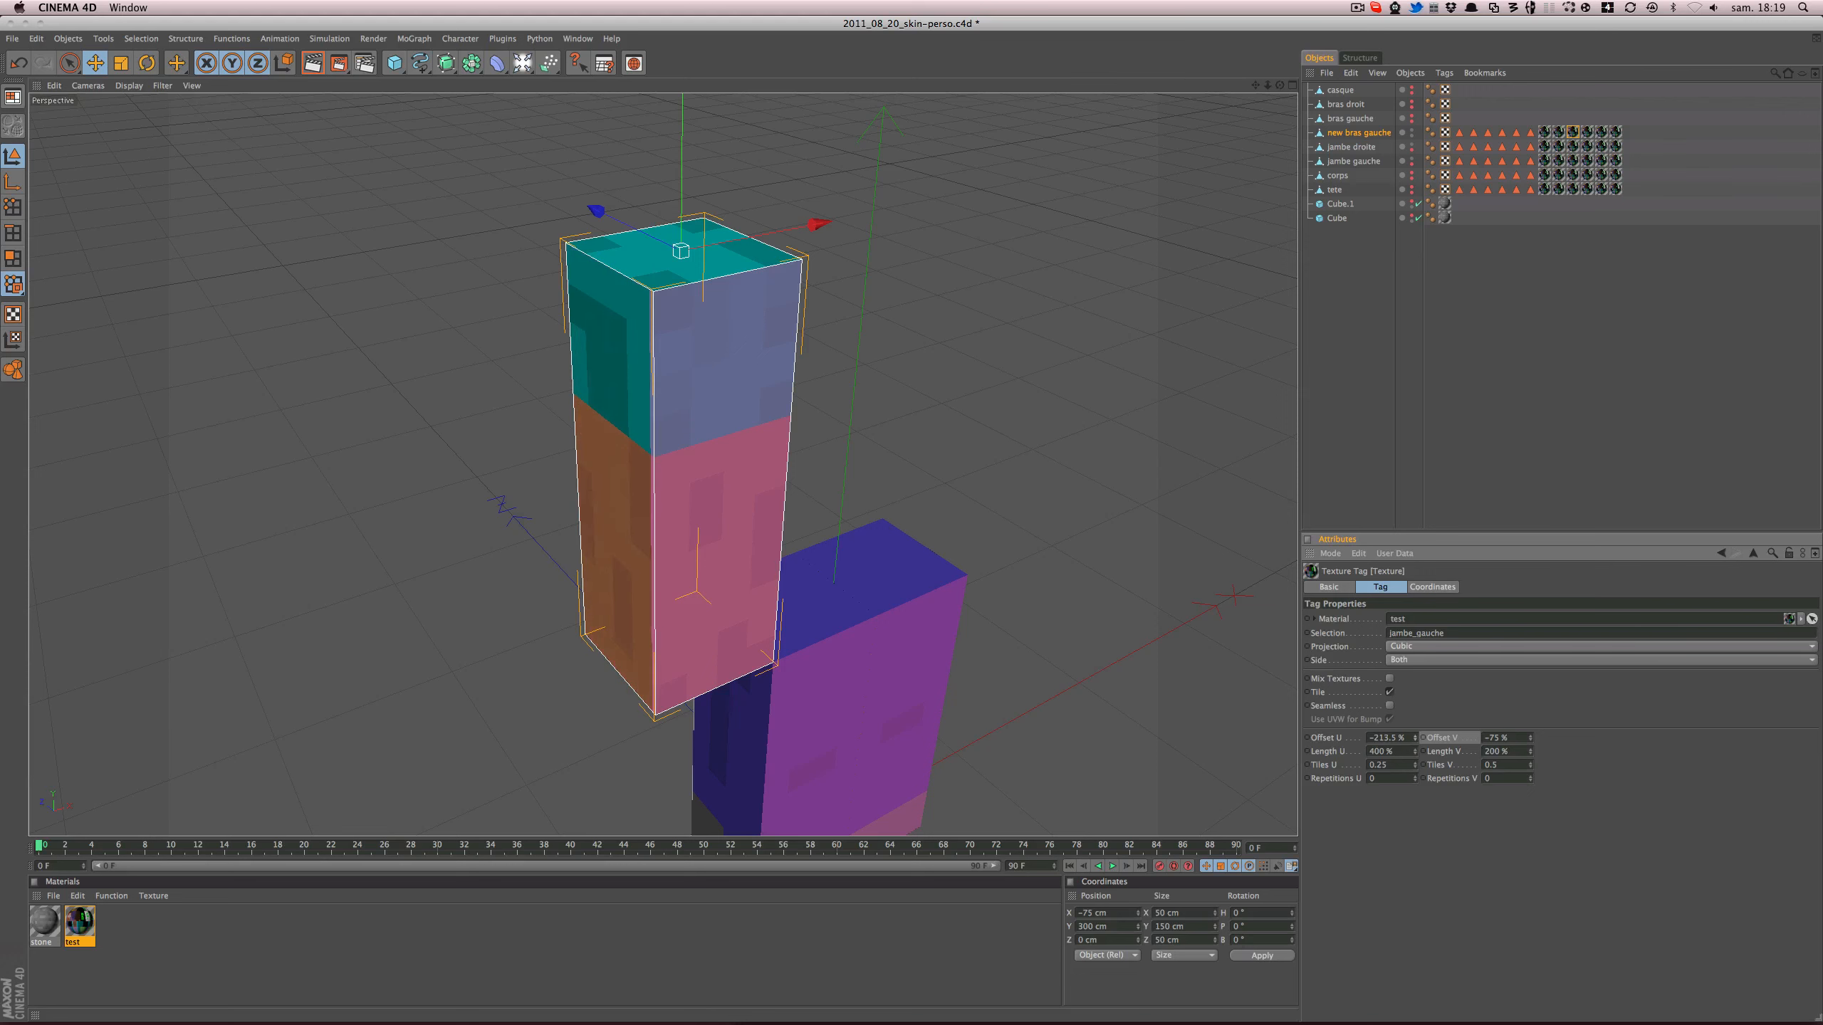
{"action": "left_click_drag", "start_coordinate": [828, 269], "coordinate": [893, 270], "text": "alt"}
{"action": "key", "text": "super+r"}
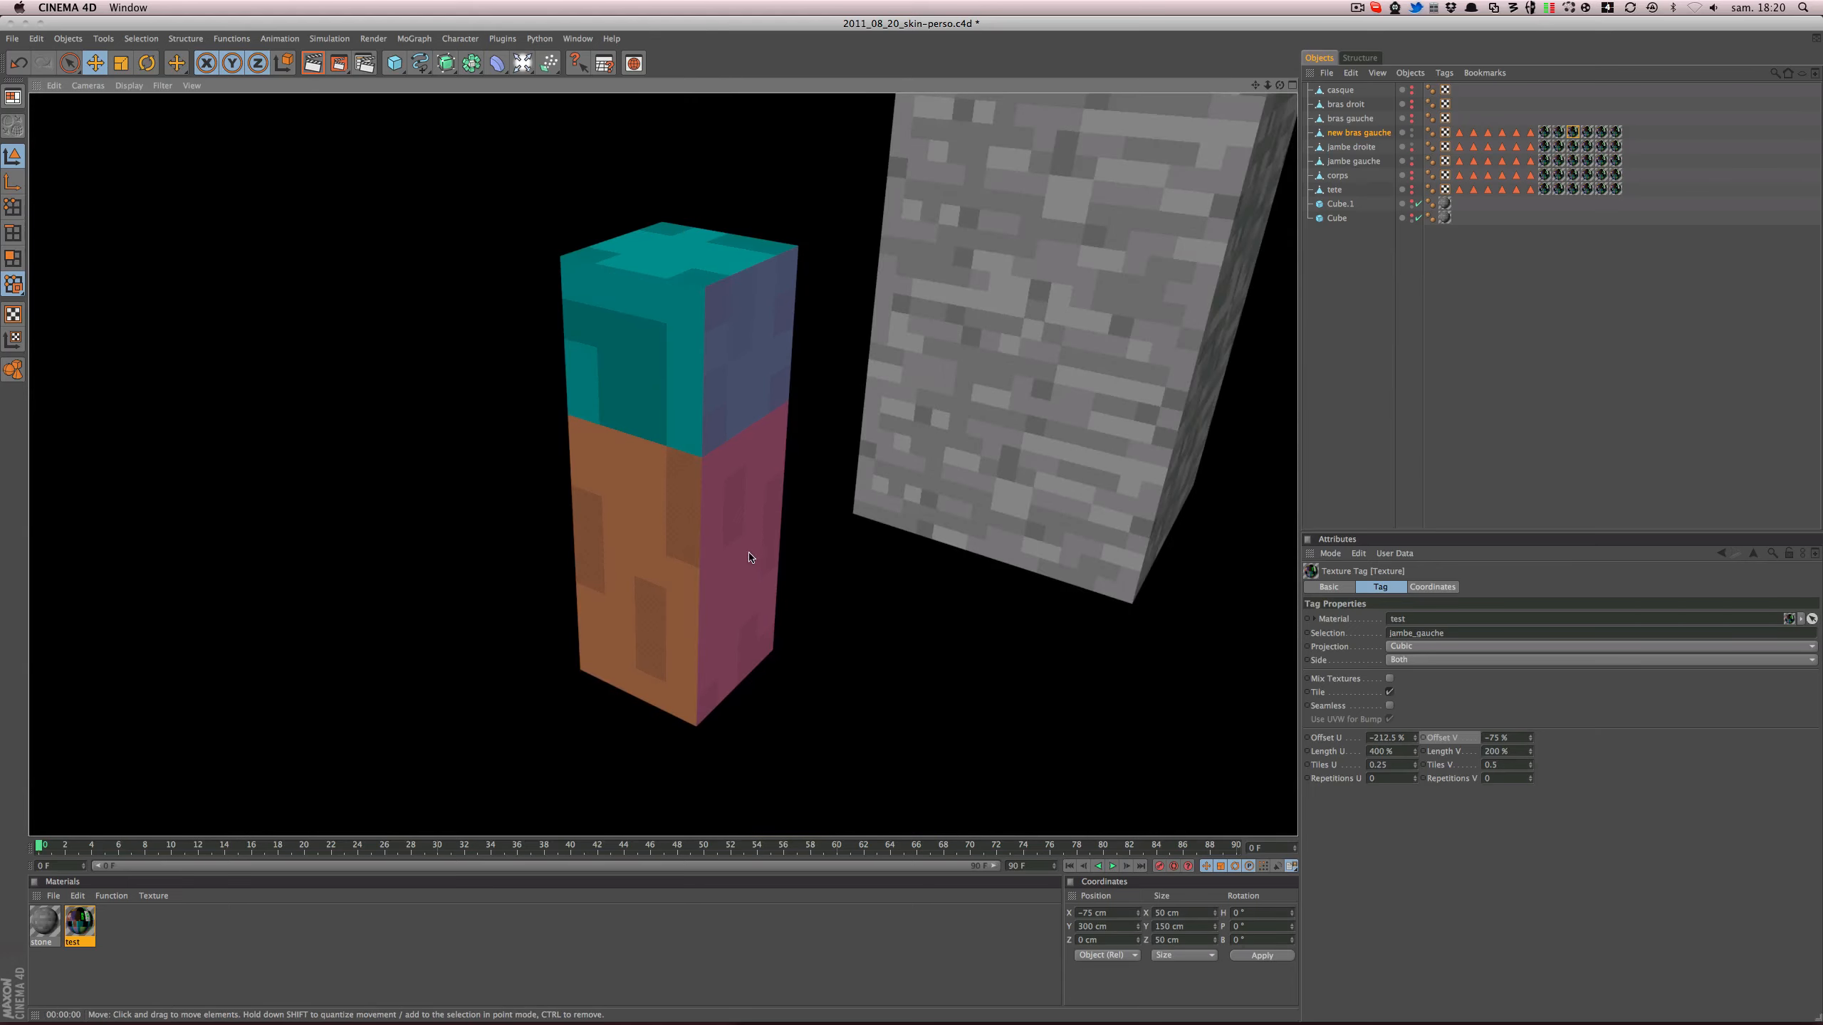
- Set Offset U of the new arm's jambe_droite texture tag to -262.5 % and render the view to check that side
{"action": "left_click_drag", "start_coordinate": [748, 557], "coordinate": [808, 465], "text": "alt"}
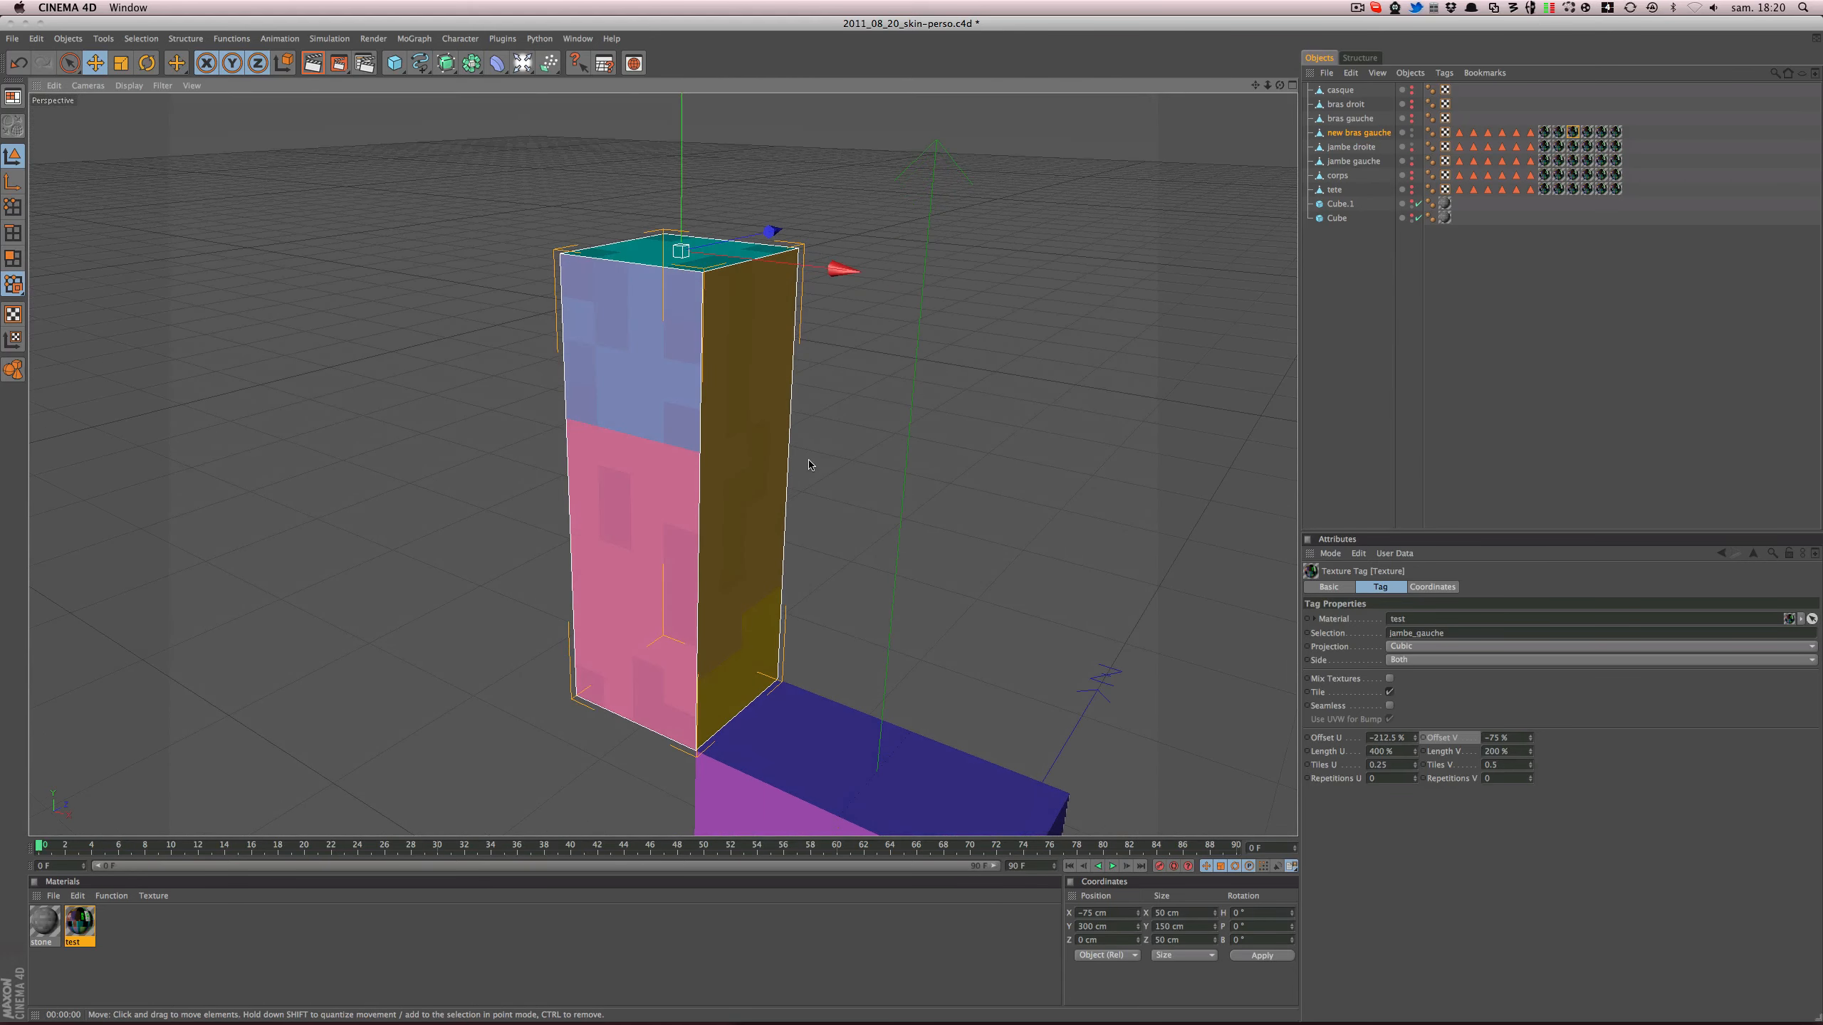
{"action": "left_click", "coordinate": [1588, 133]}
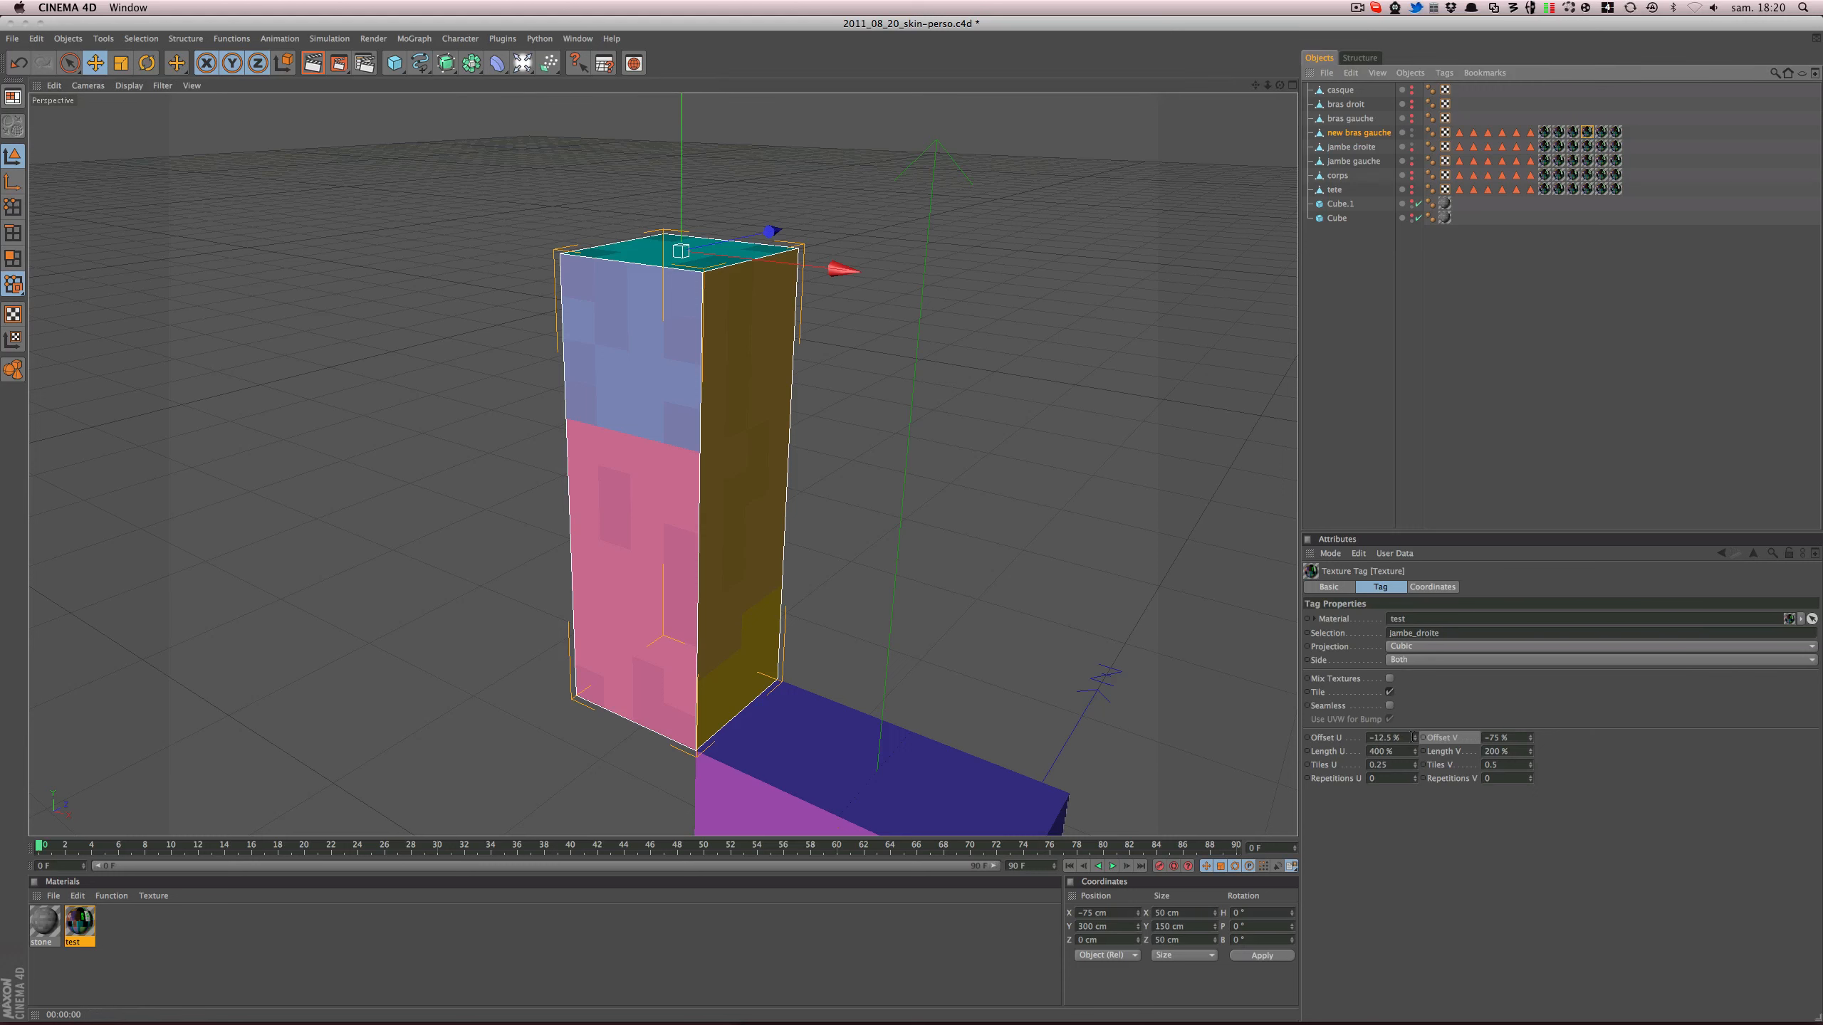
{"action": "left_click_drag", "start_coordinate": [1125, 620], "coordinate": [1080, 598], "text": "alt"}
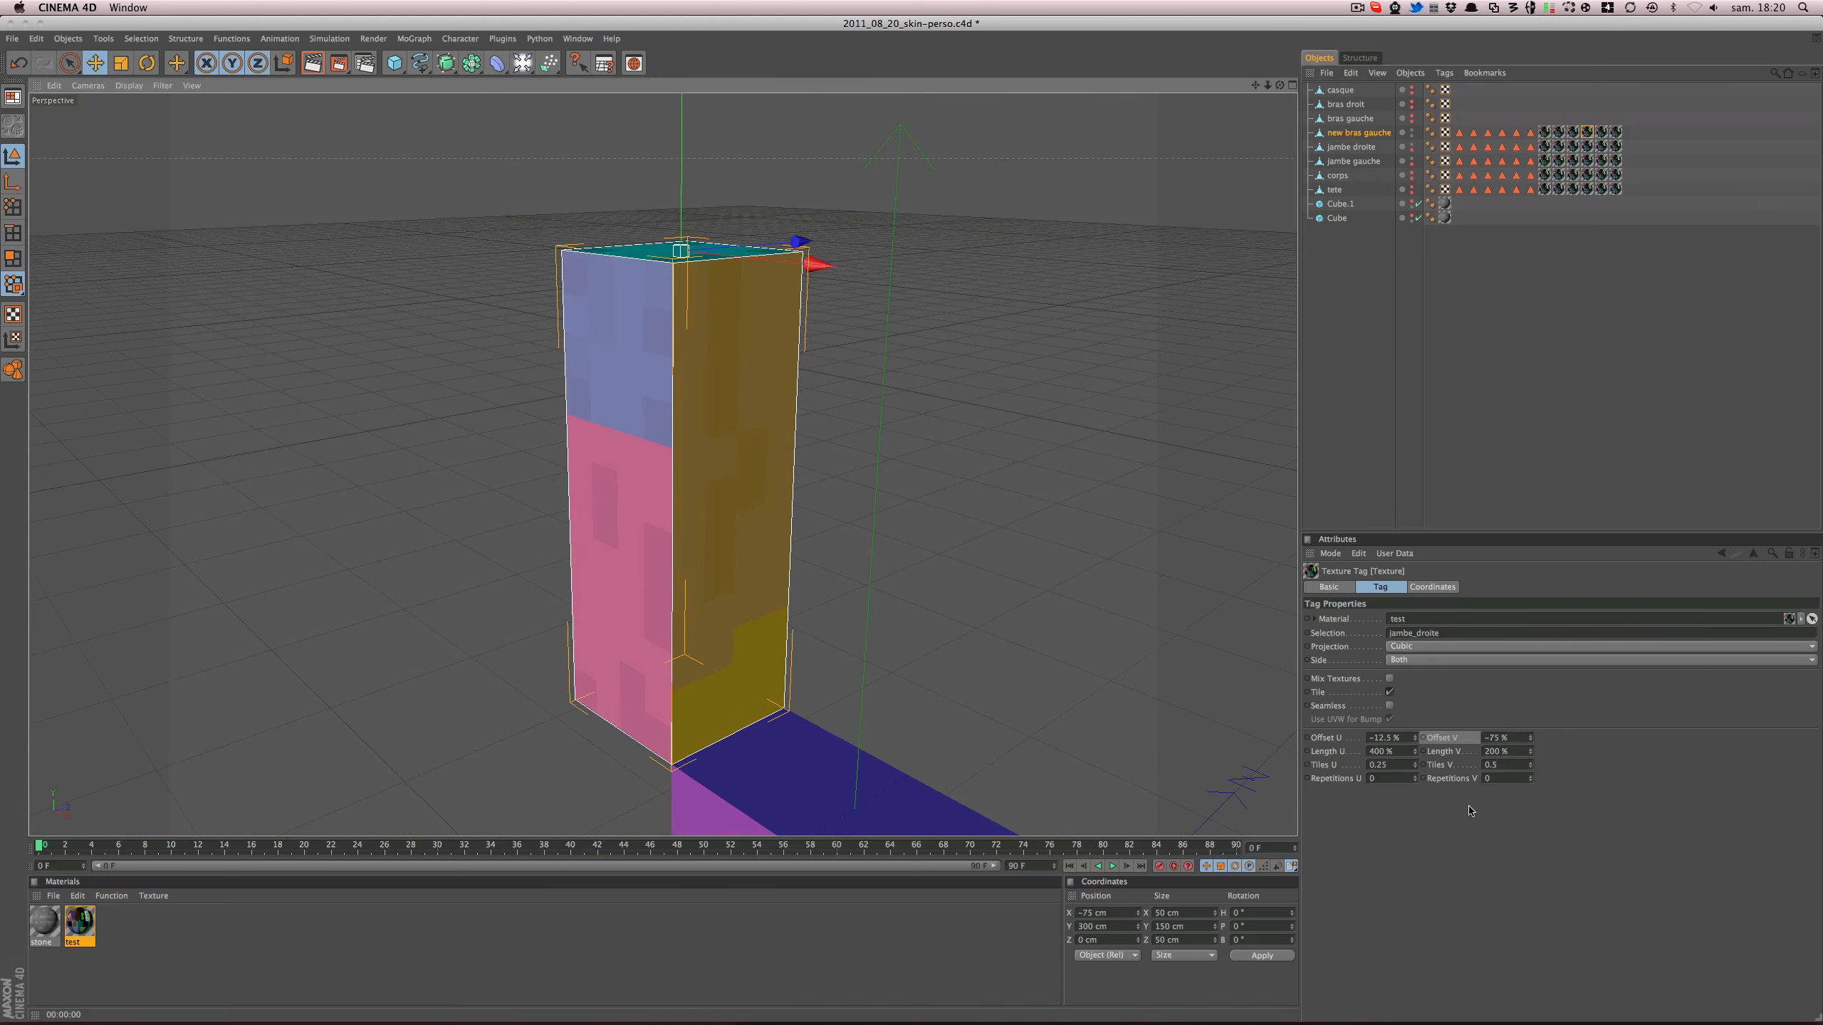
{"action": "left_click_drag", "start_coordinate": [1415, 738], "coordinate": [1415, 852]}
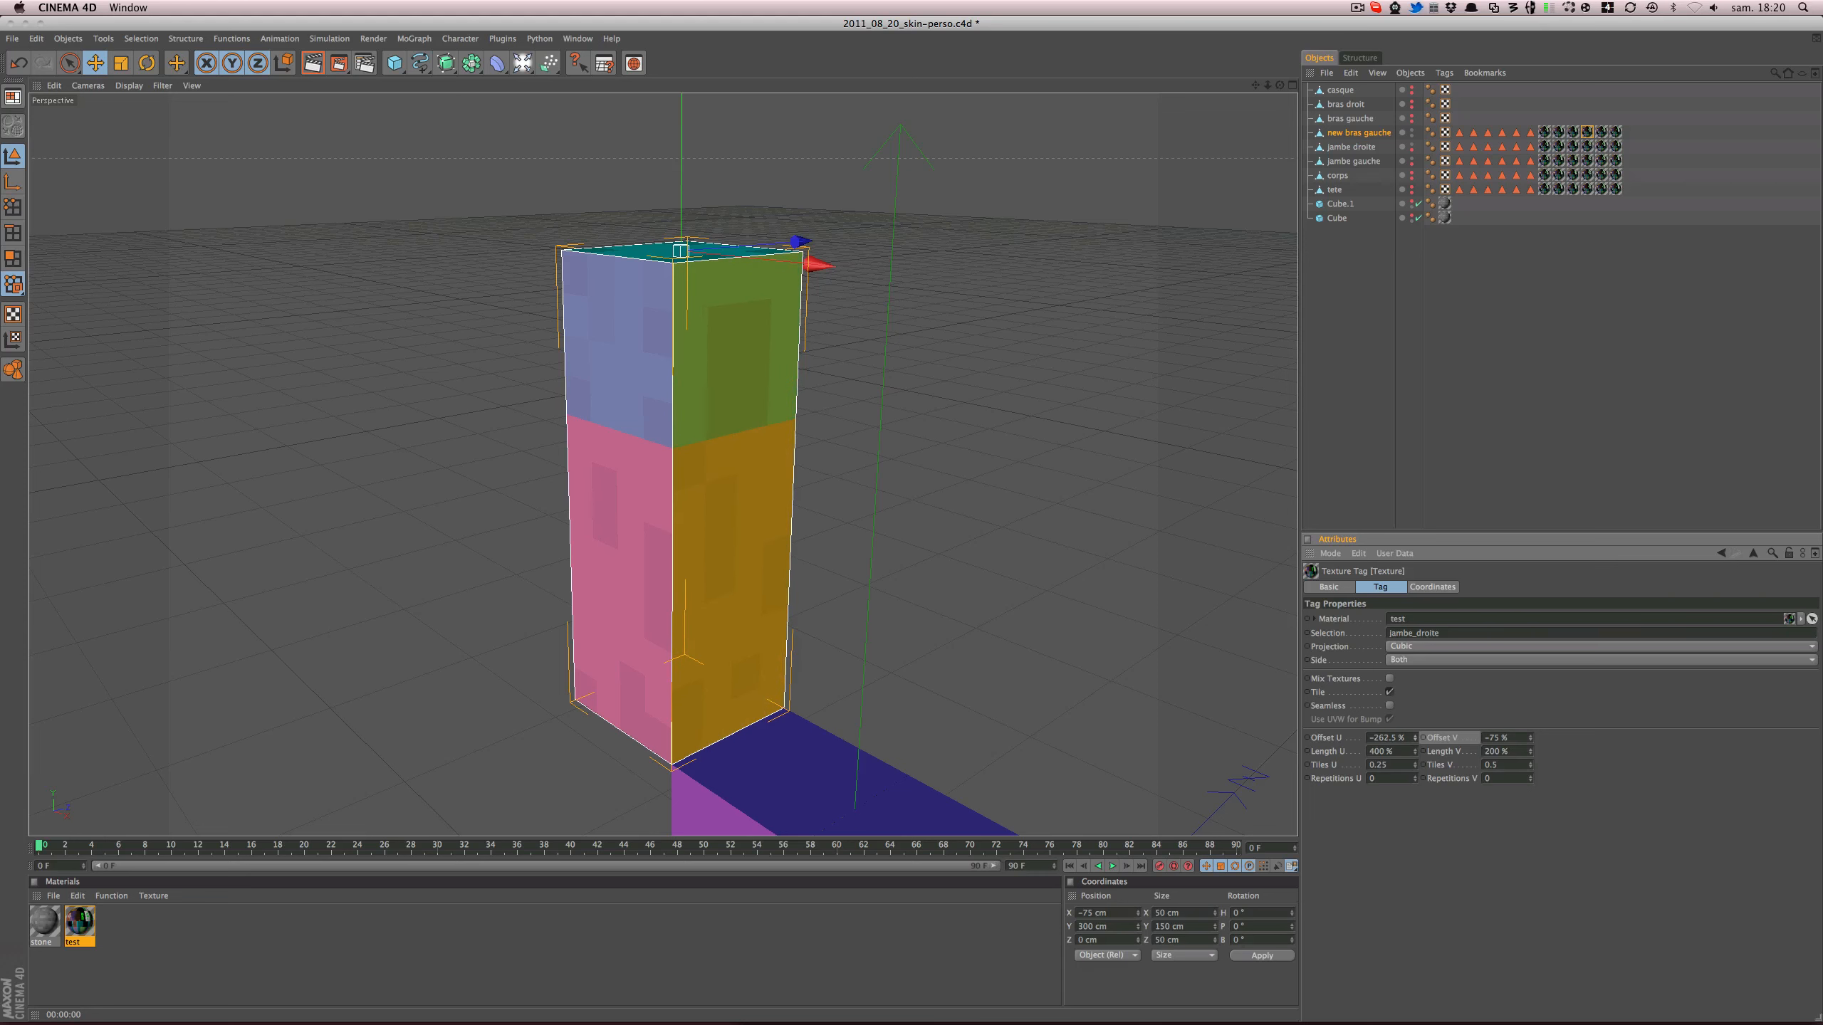
{"action": "left_click_drag", "start_coordinate": [1070, 564], "coordinate": [1003, 561], "text": "alt"}
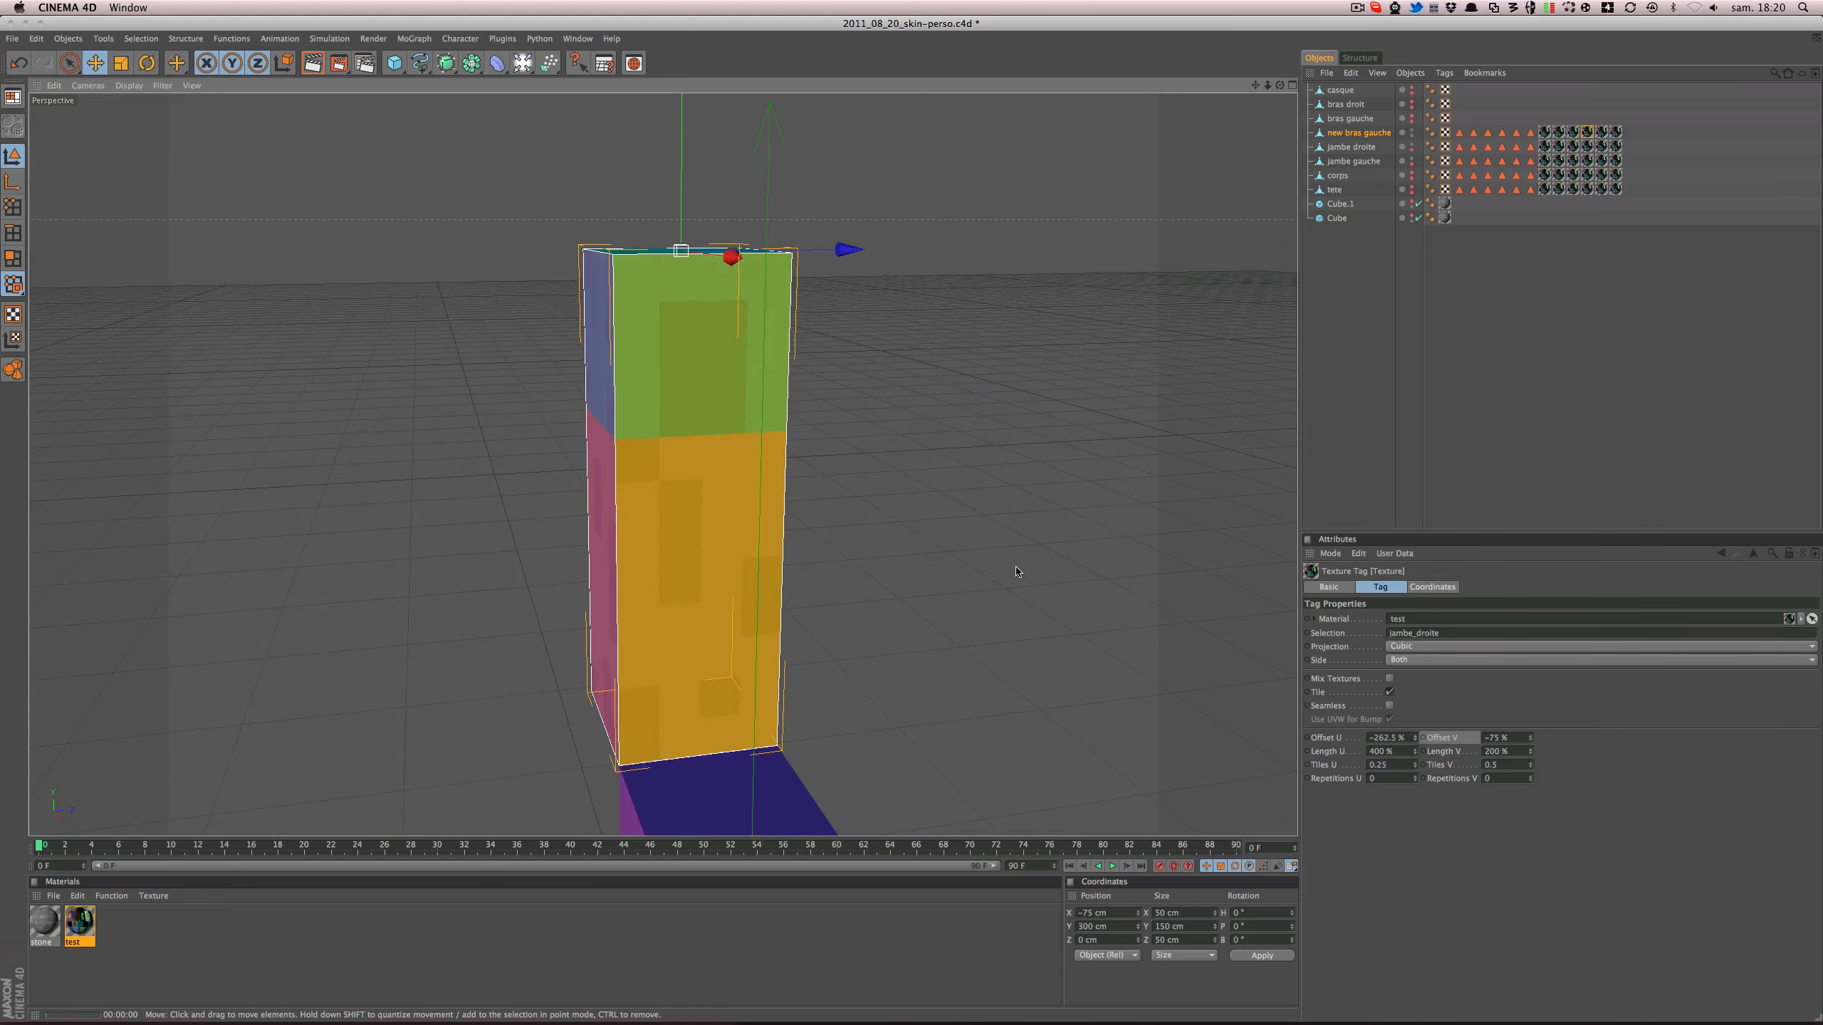
{"action": "key", "text": "super+r"}
- Set Offset U of the new arm's jambe_arriere texture tag to -287.5 % and render the view to check the back
{"action": "left_click_drag", "start_coordinate": [909, 517], "coordinate": [783, 528], "text": "alt"}
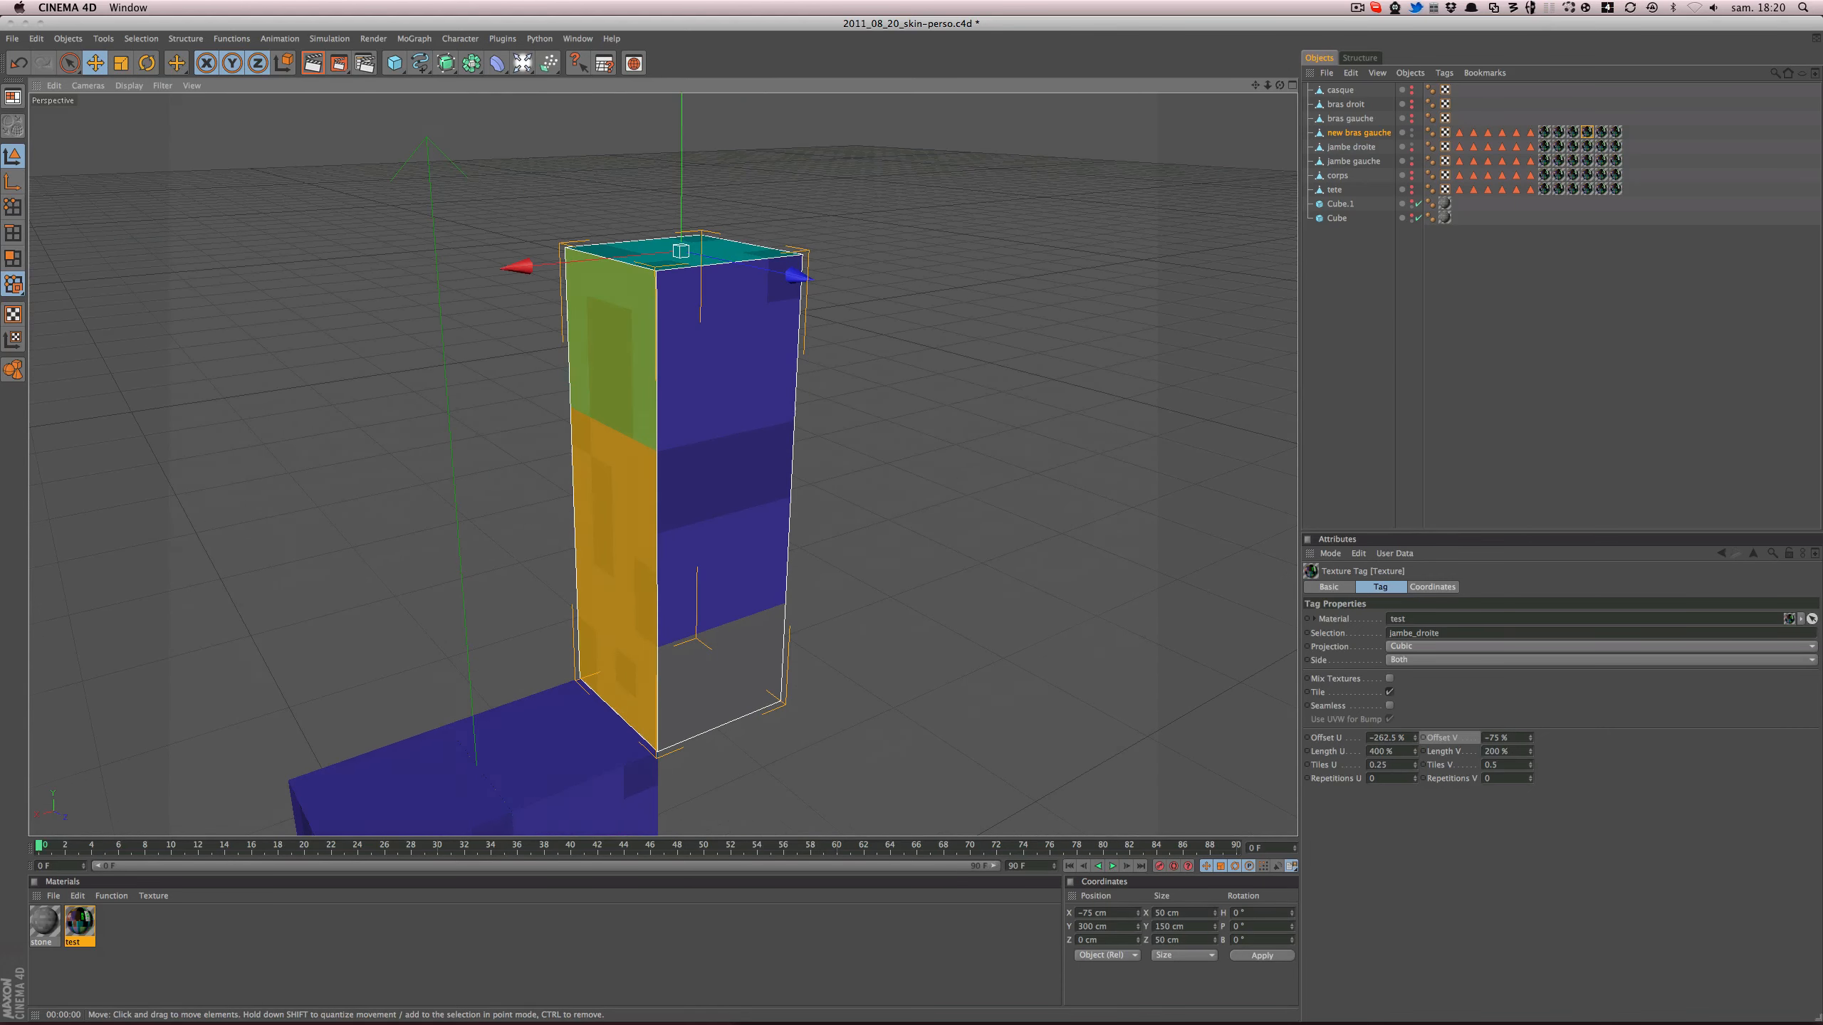
{"action": "left_click", "coordinate": [1605, 133]}
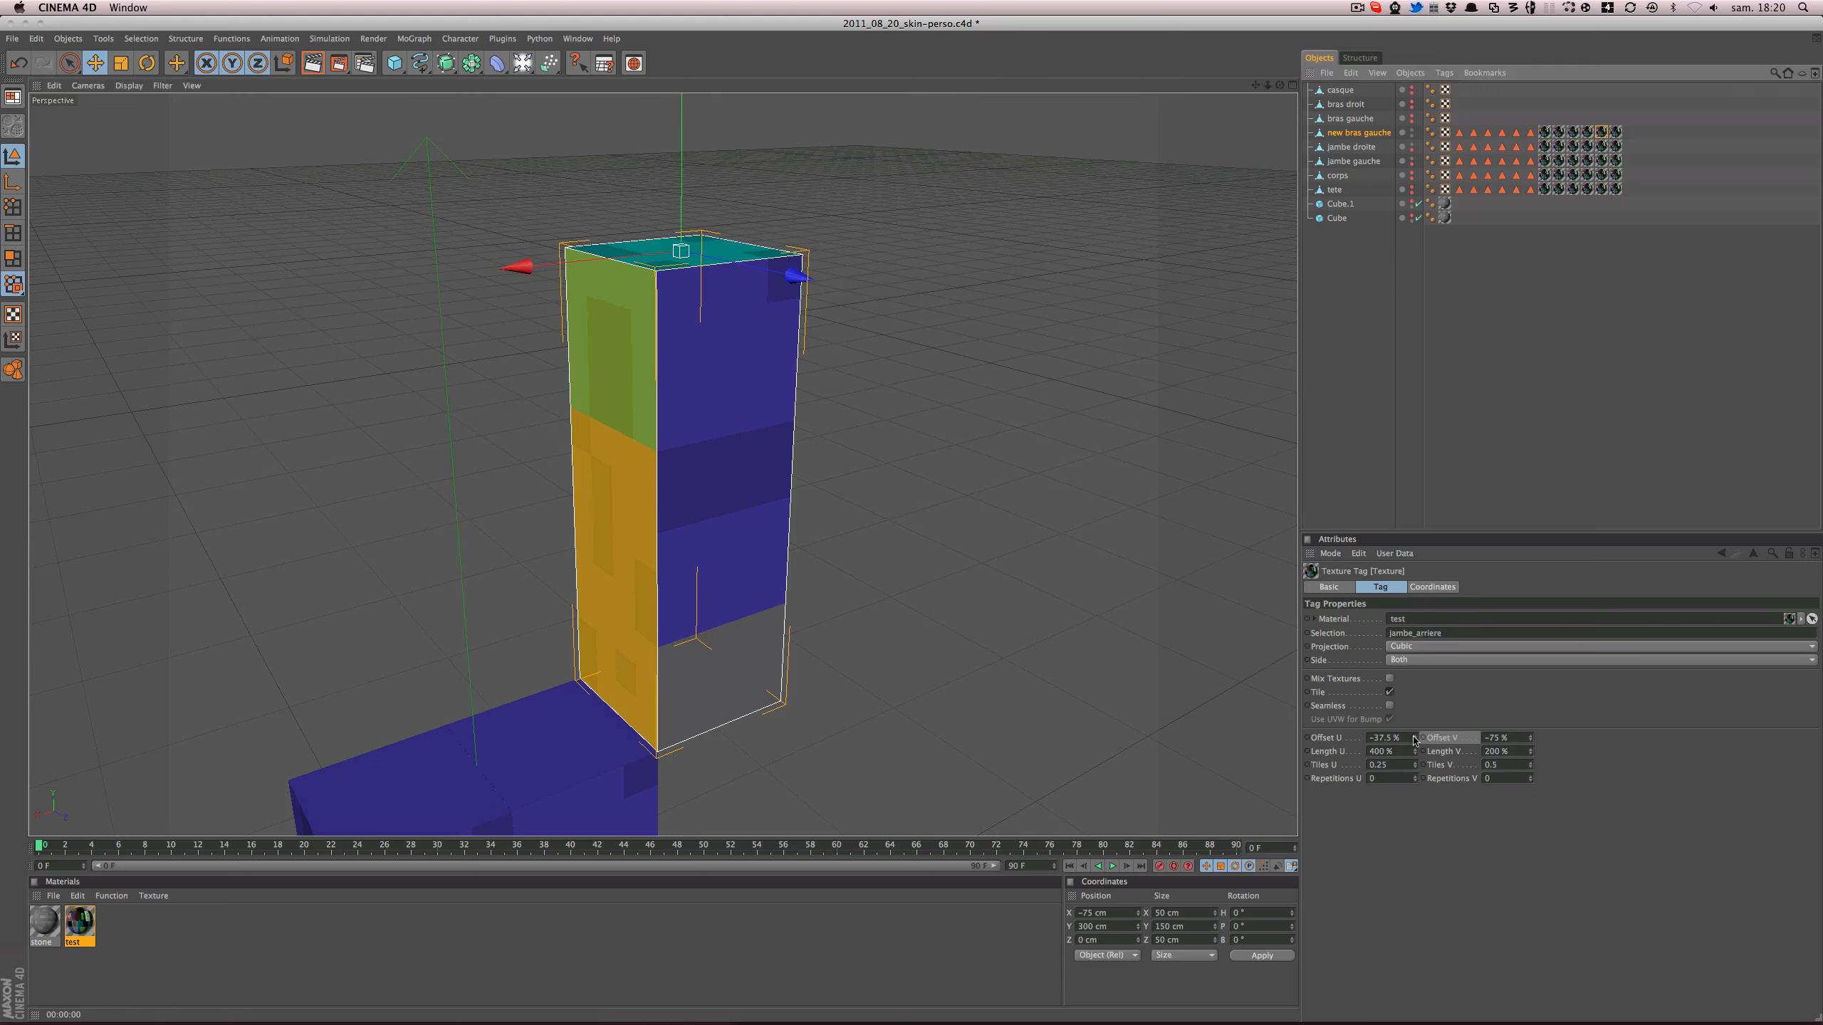
{"action": "left_click_drag", "start_coordinate": [1414, 740], "coordinate": [1293, 752]}
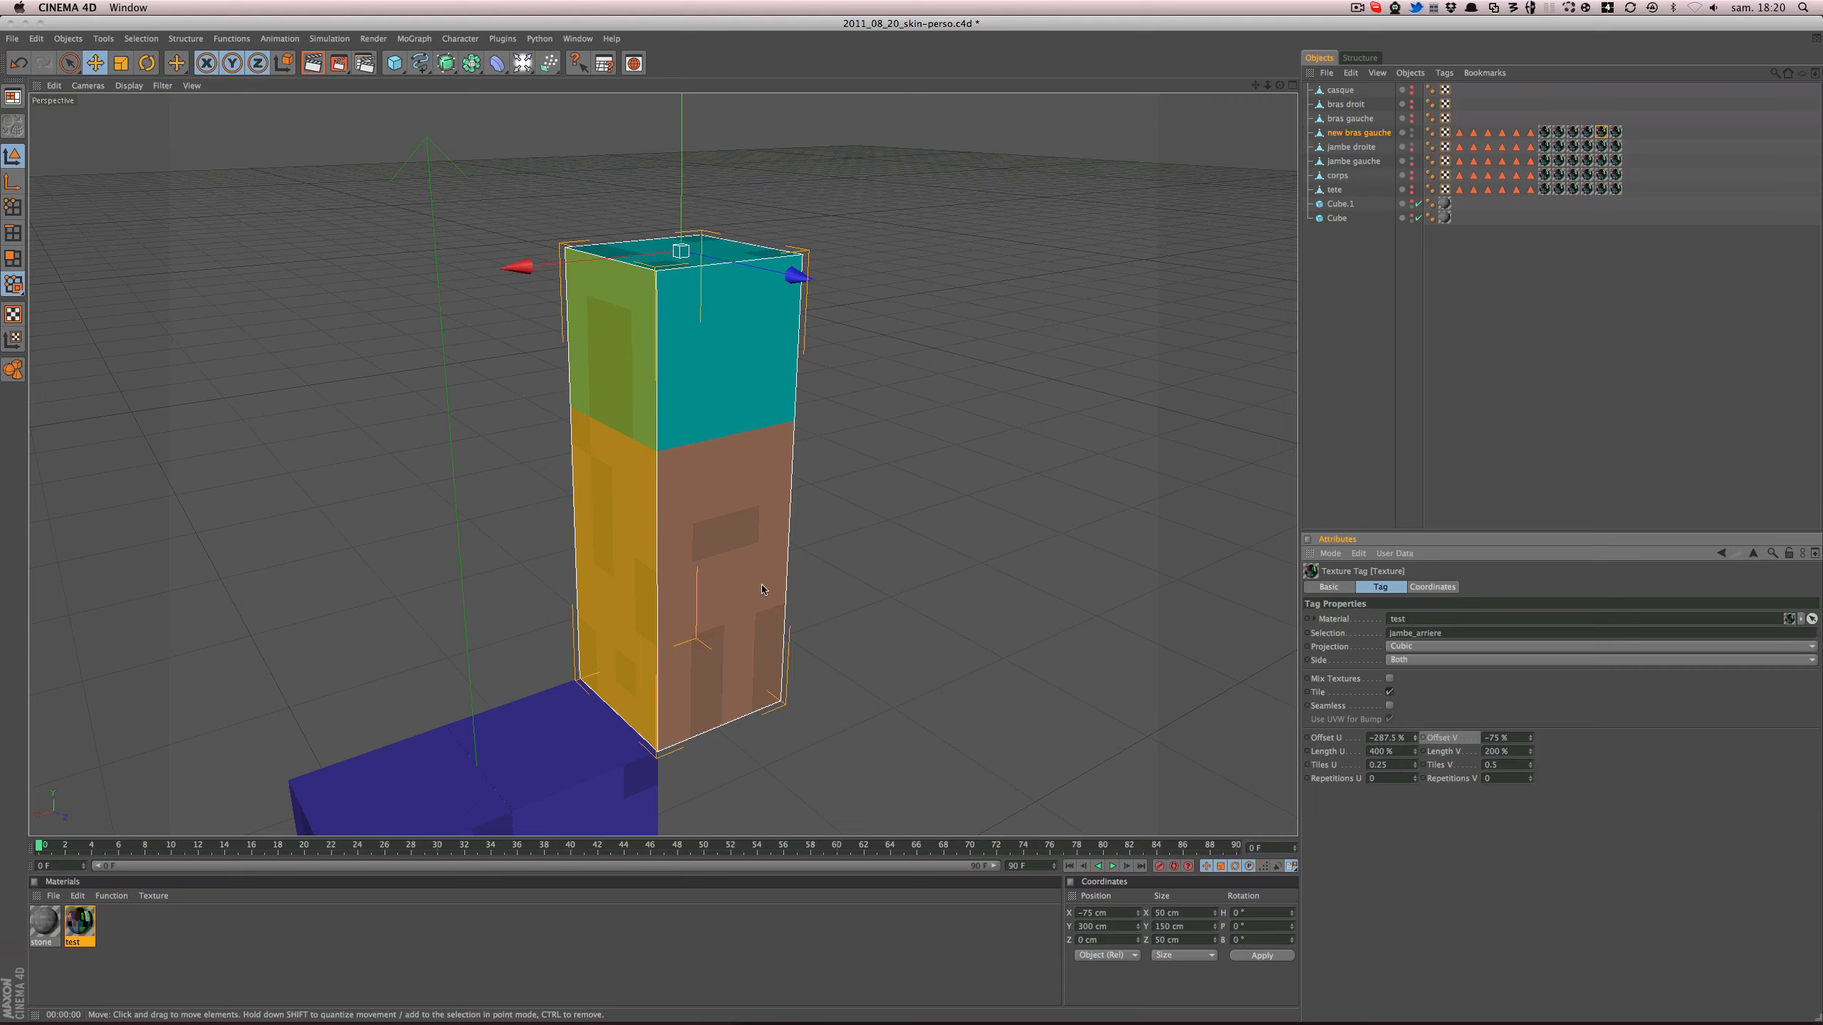
{"action": "left_click_drag", "start_coordinate": [741, 546], "coordinate": [804, 560], "text": "alt"}
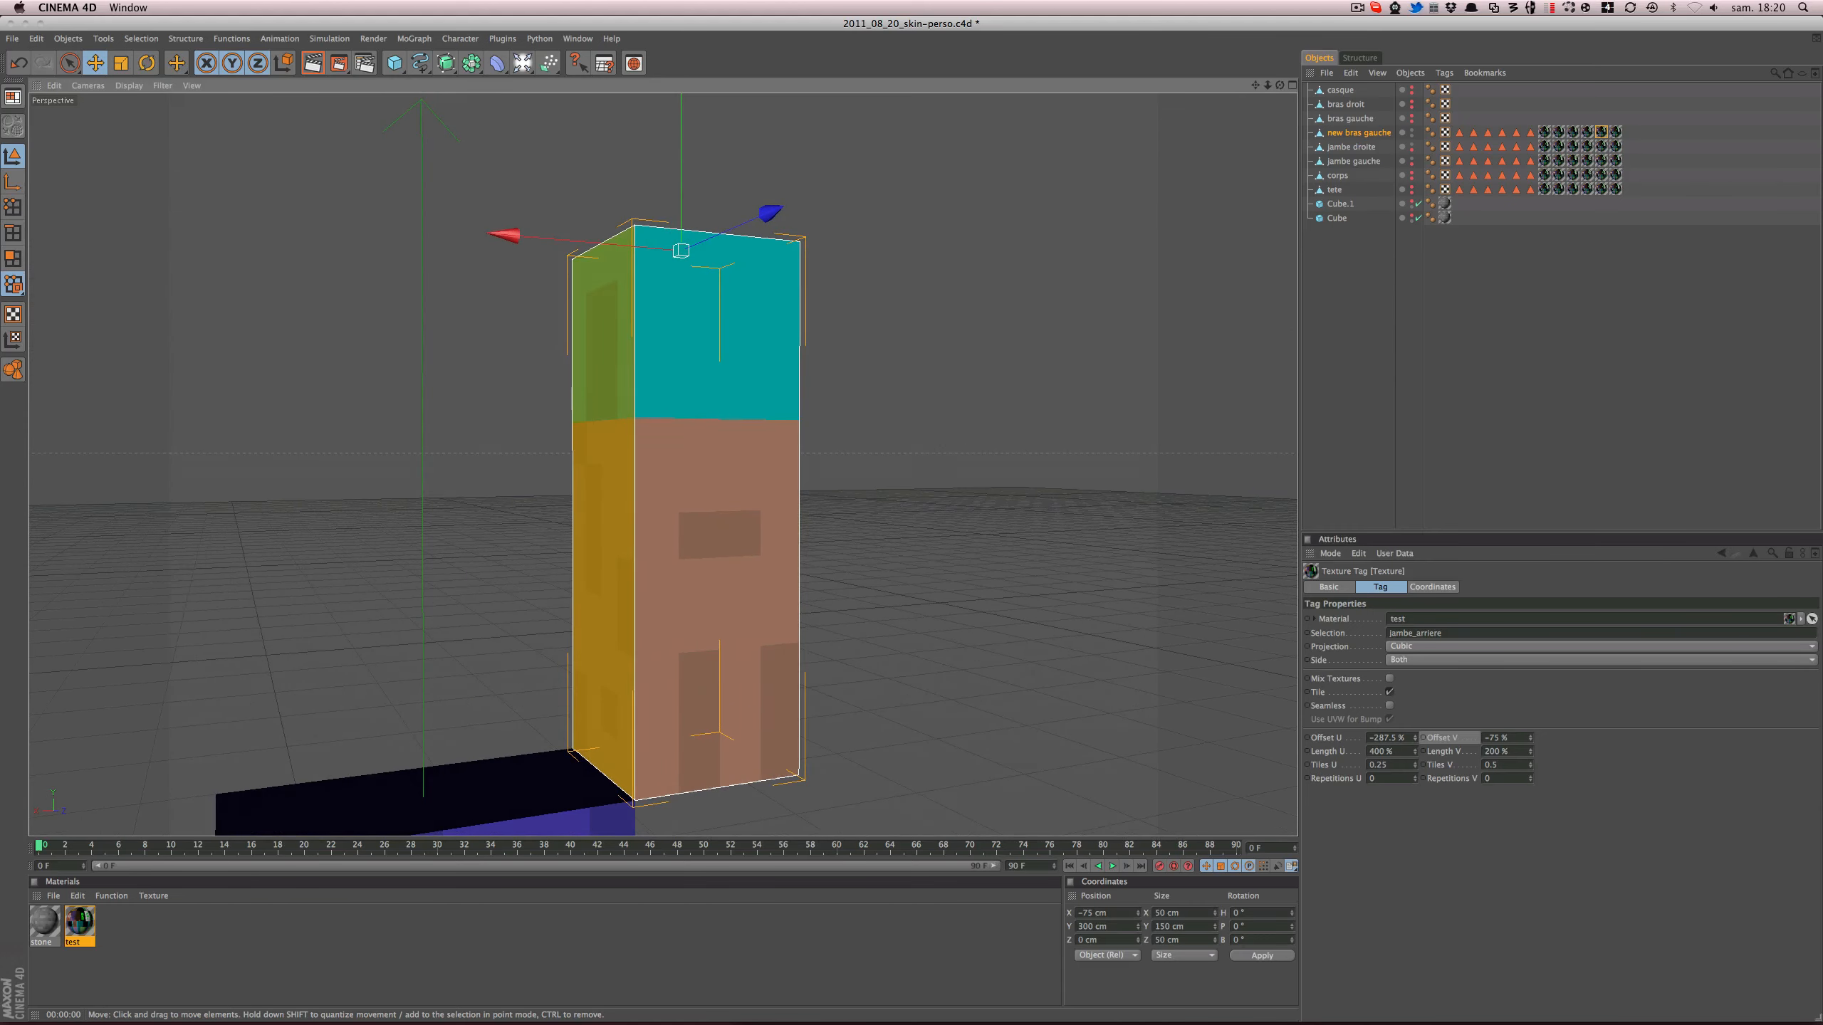
{"action": "key", "text": "super+r"}
- Set Offset U of the new arm's jambe_dessous texture tag to -262.5 % and render the view to check the underside
{"action": "left_click_drag", "start_coordinate": [762, 413], "coordinate": [1026, 287], "text": "alt"}
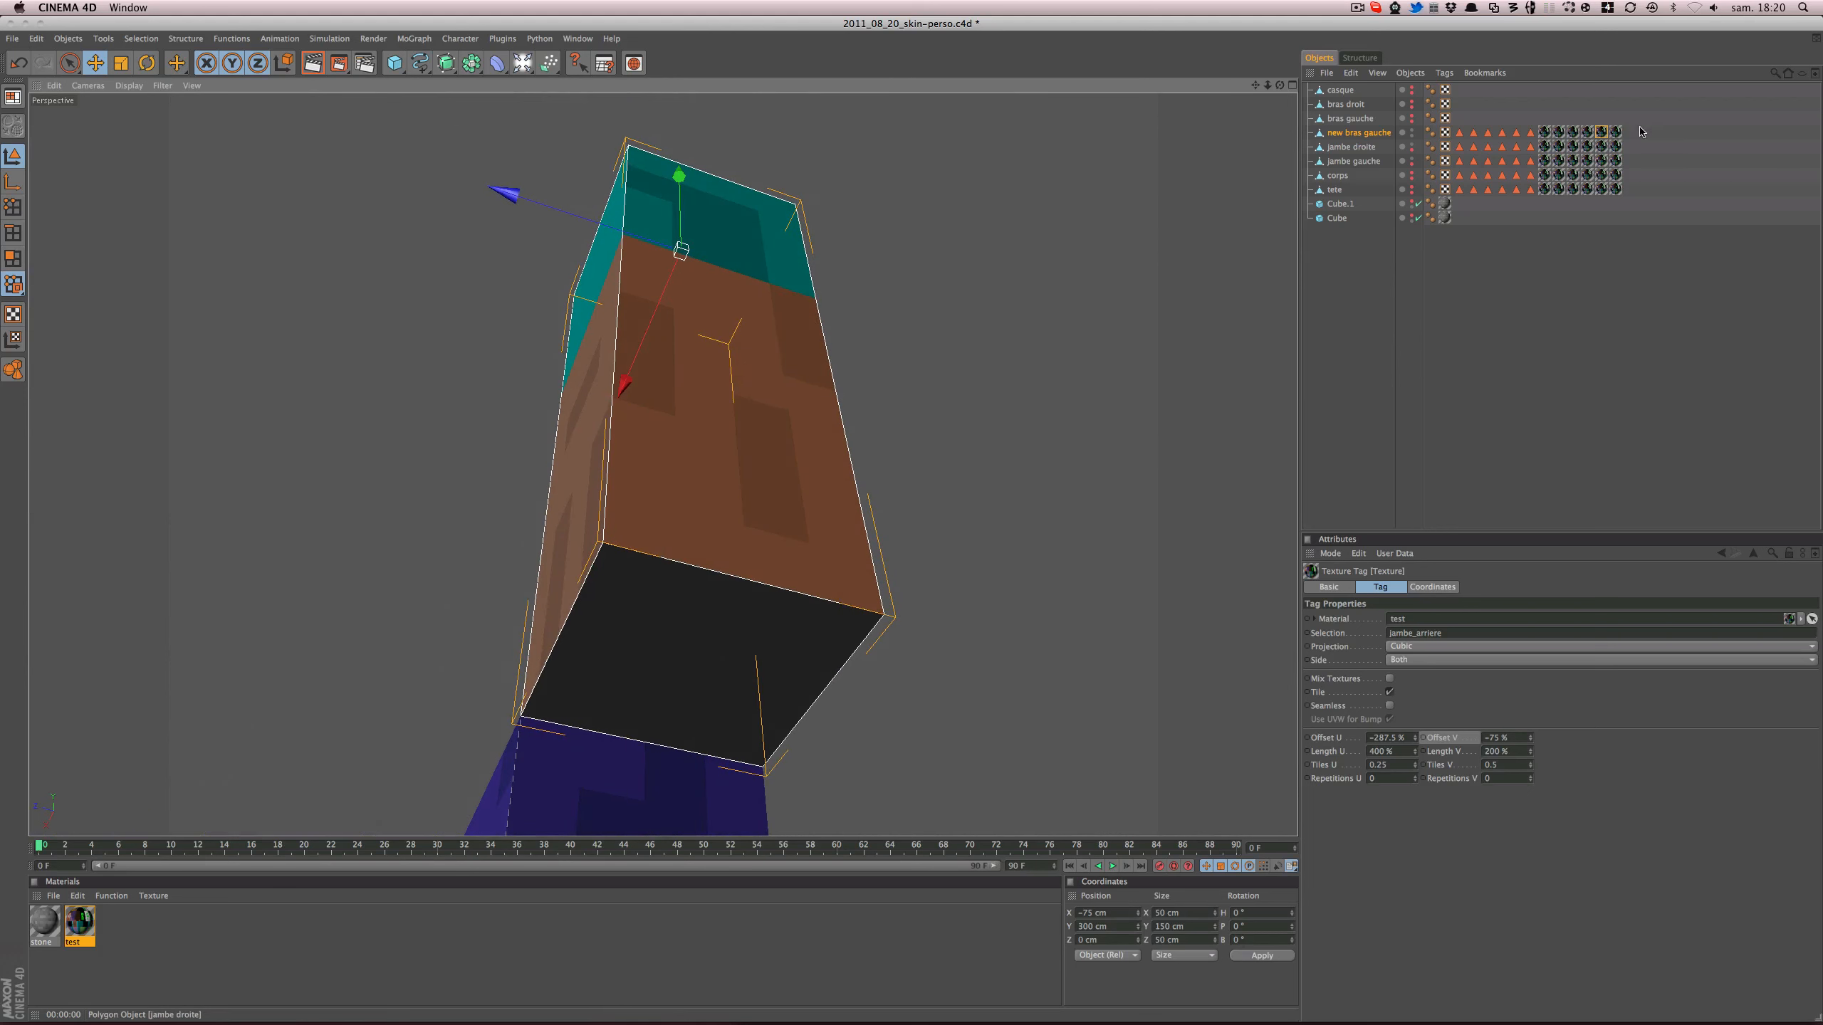
{"action": "left_click", "coordinate": [1616, 133]}
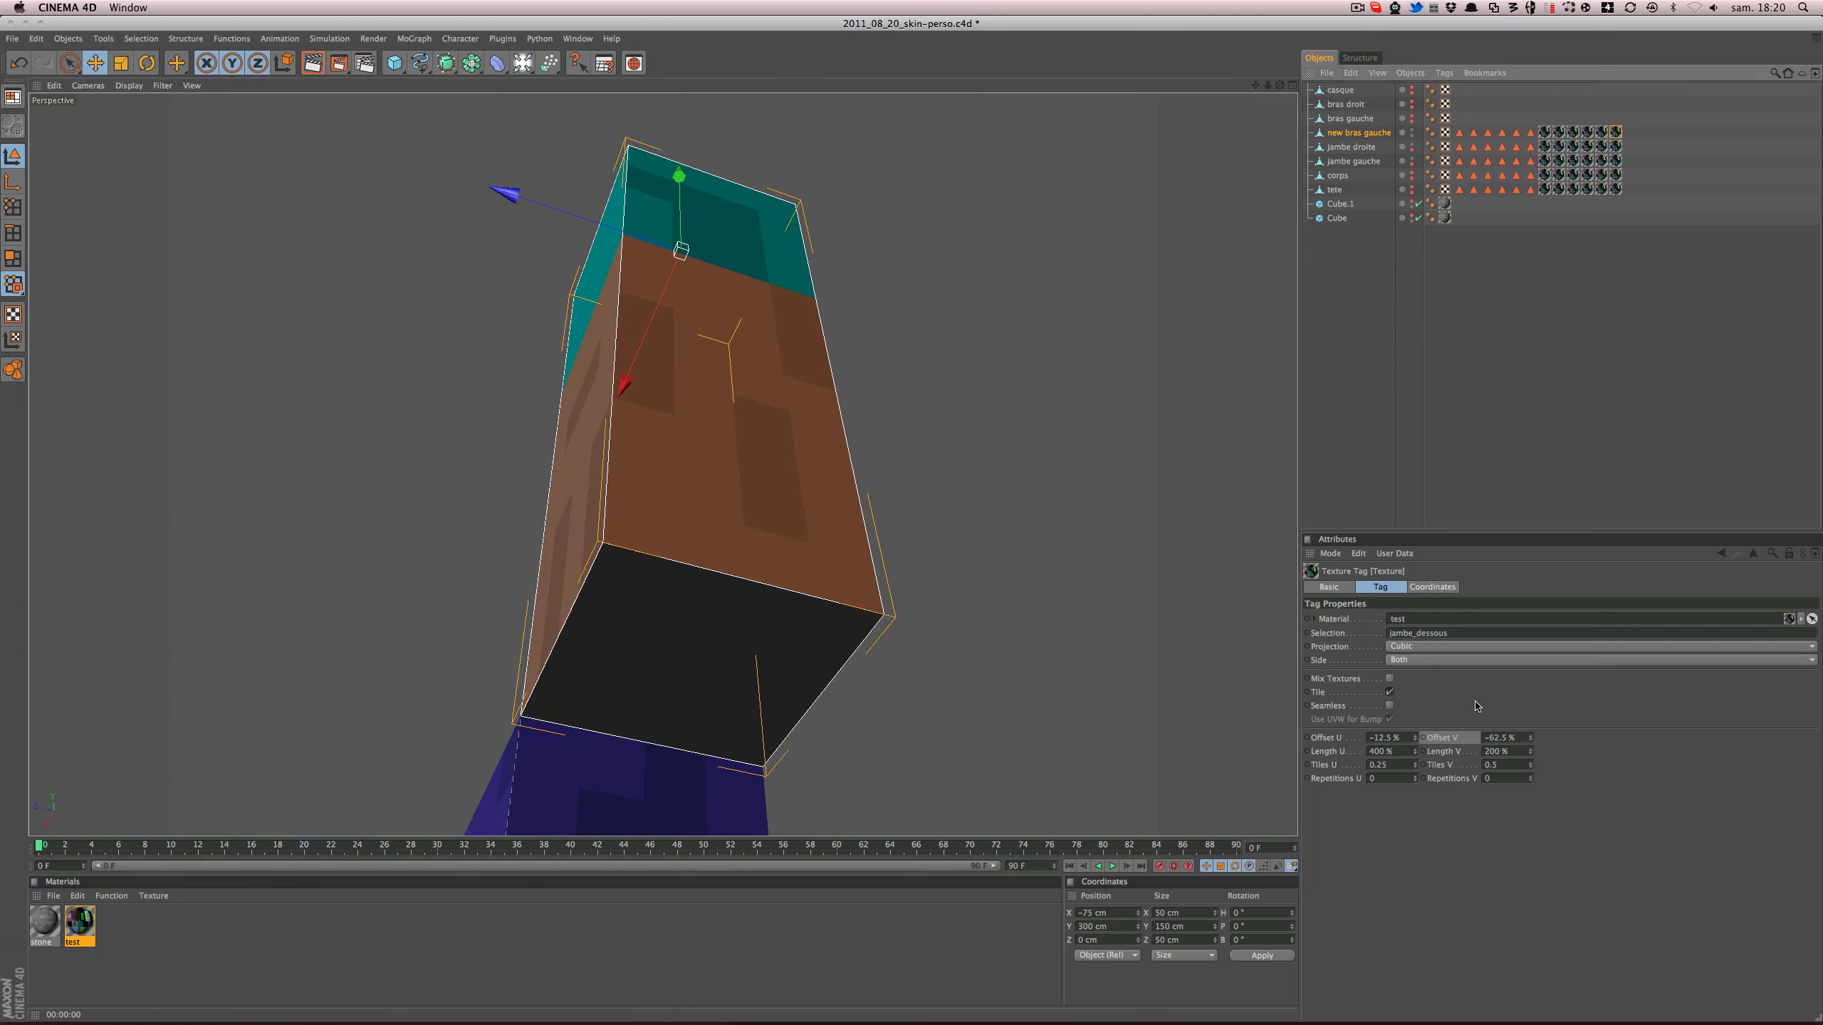
{"action": "left_click", "coordinate": [1414, 736]}
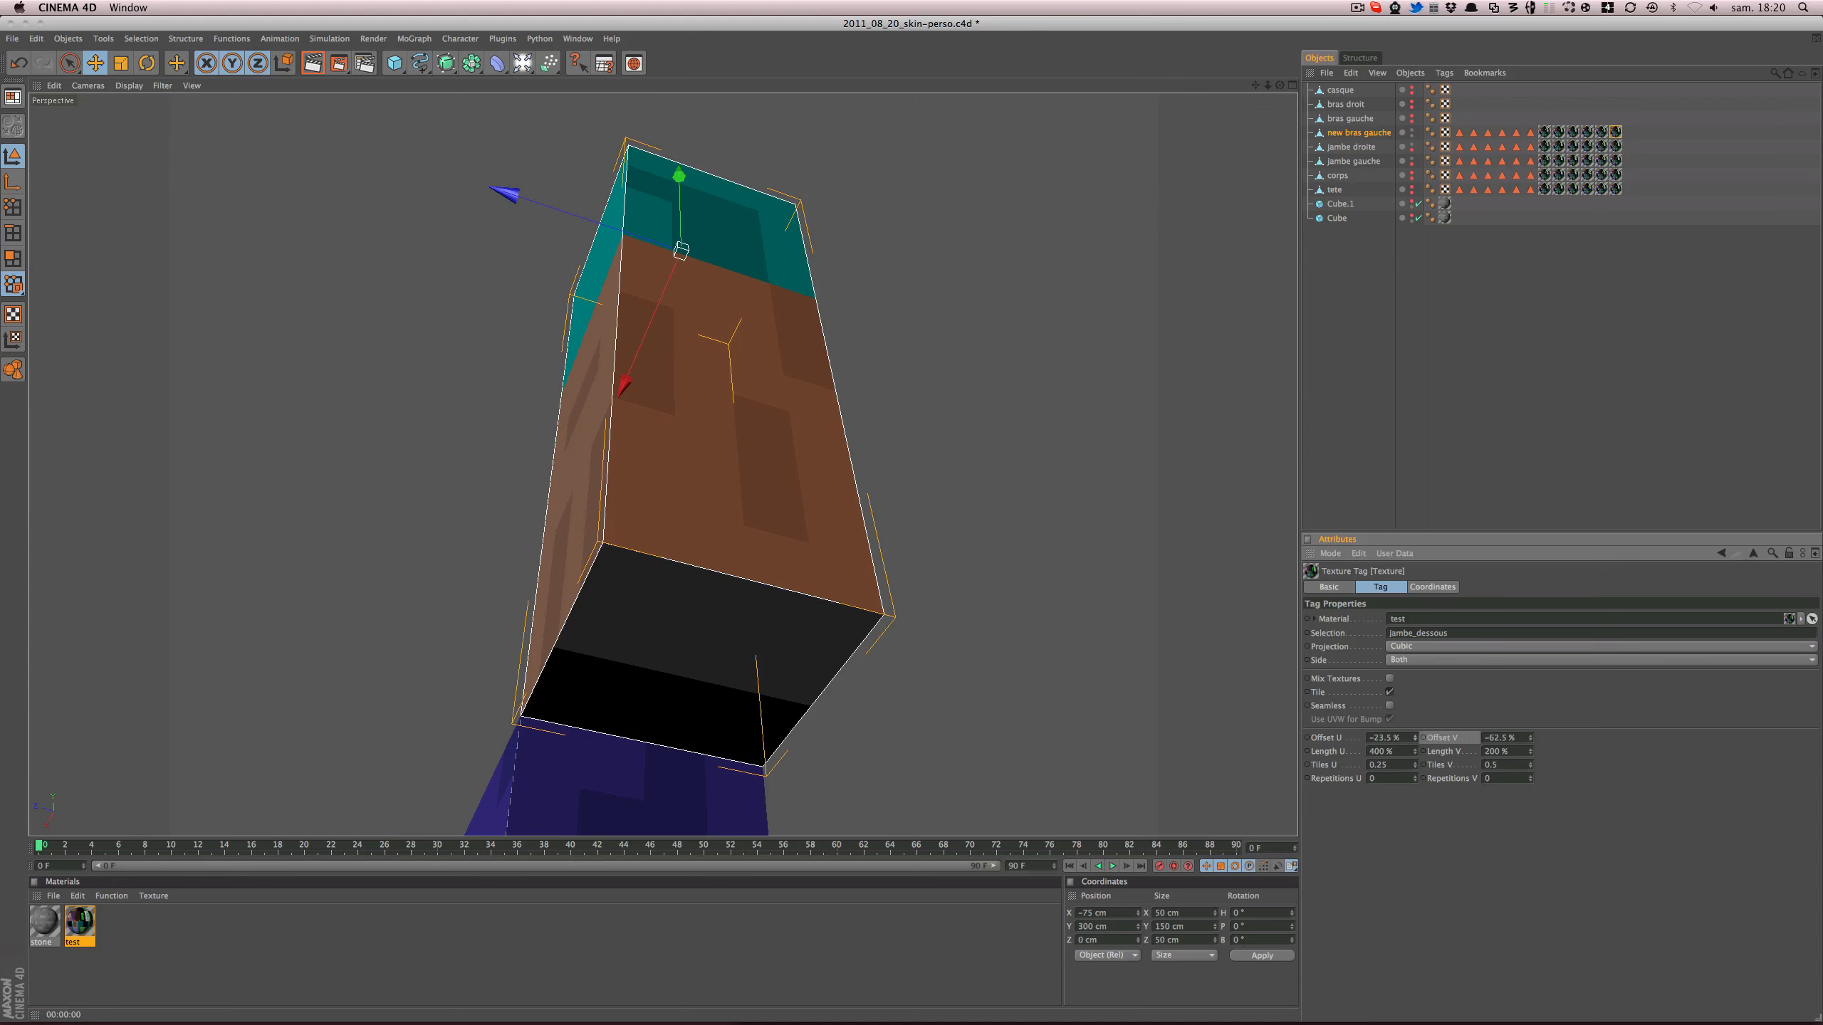
{"action": "left_click_drag", "start_coordinate": [1415, 737], "coordinate": [1415, 916]}
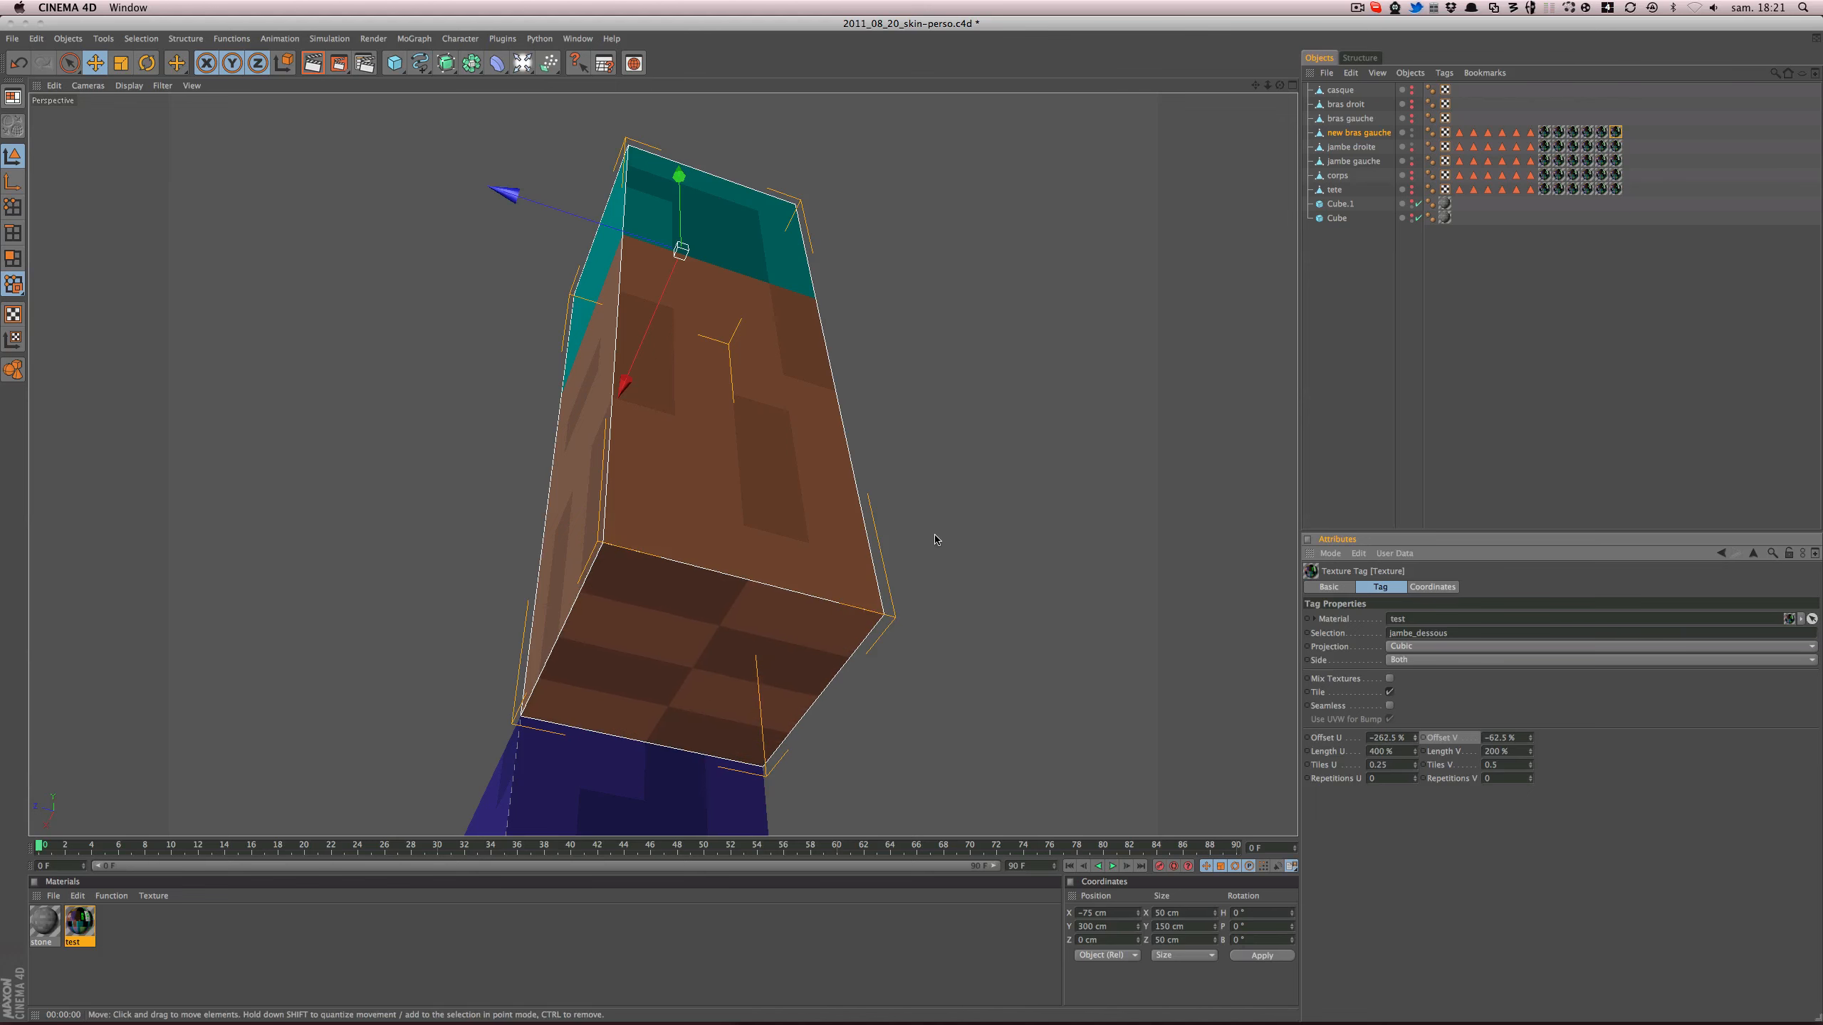
{"action": "left_click_drag", "start_coordinate": [935, 539], "coordinate": [830, 542], "text": "alt"}
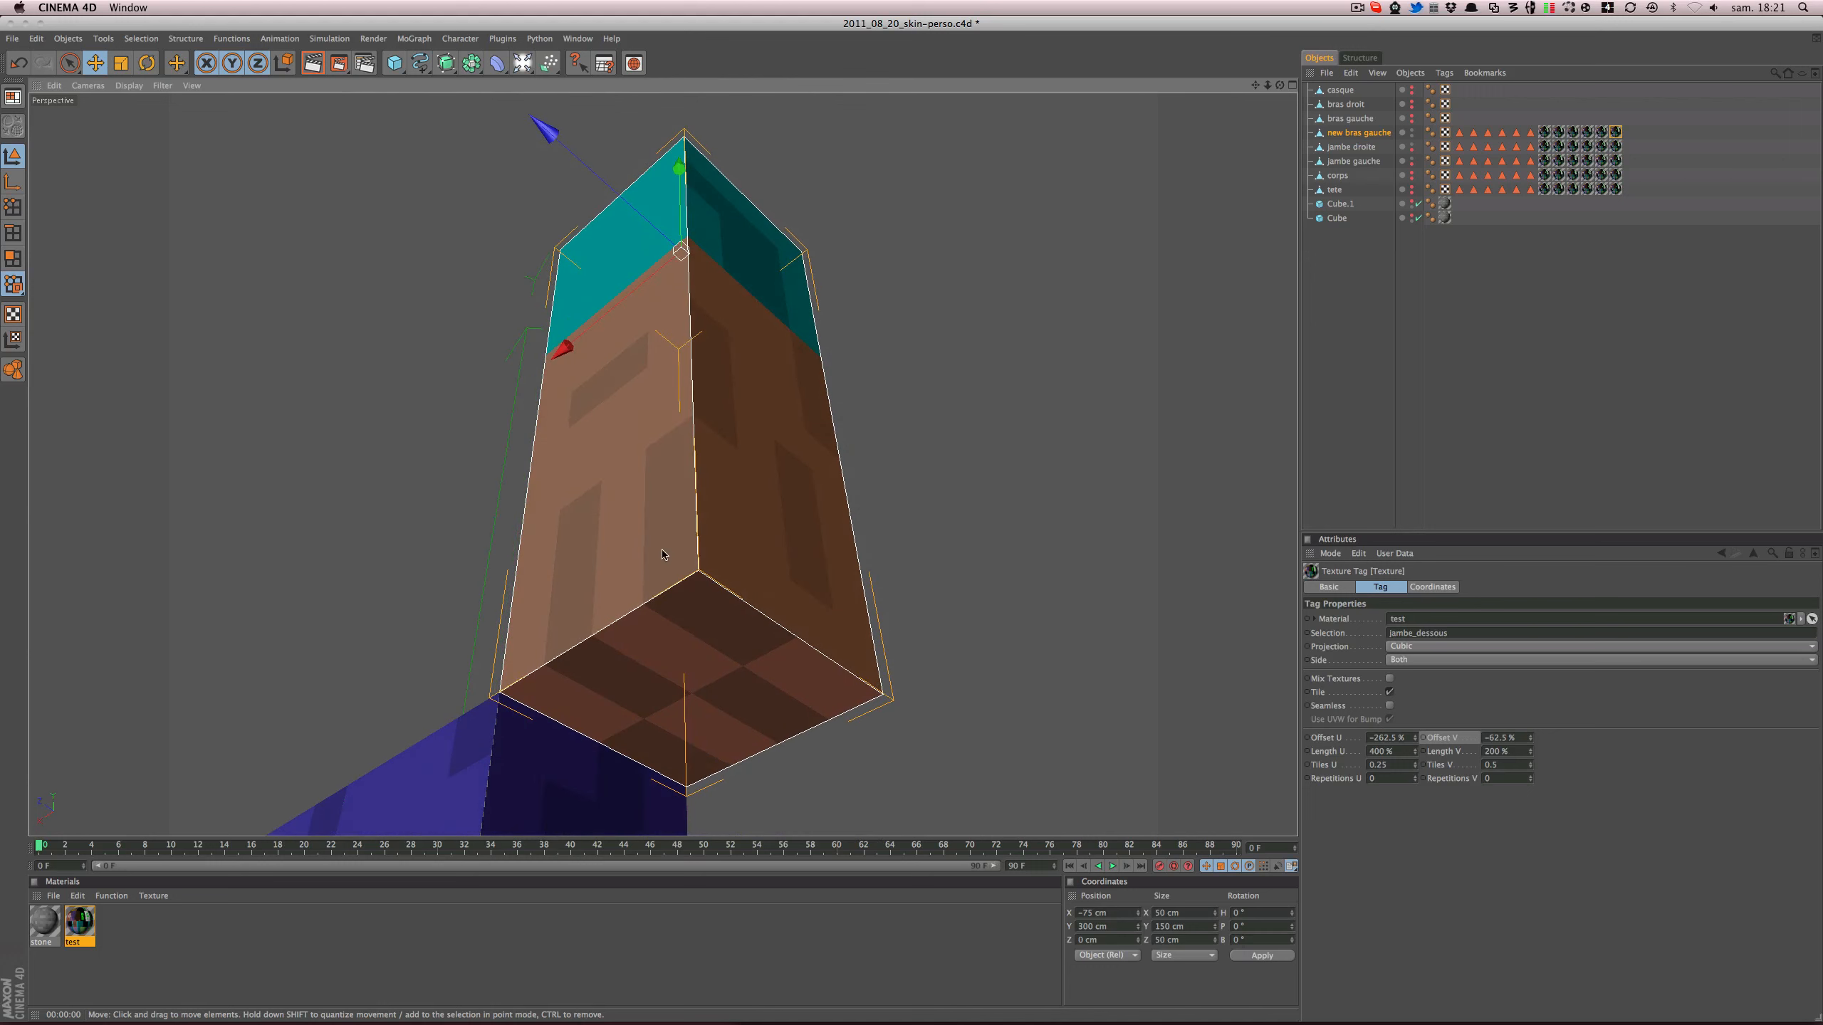
{"action": "key", "text": "super+r"}
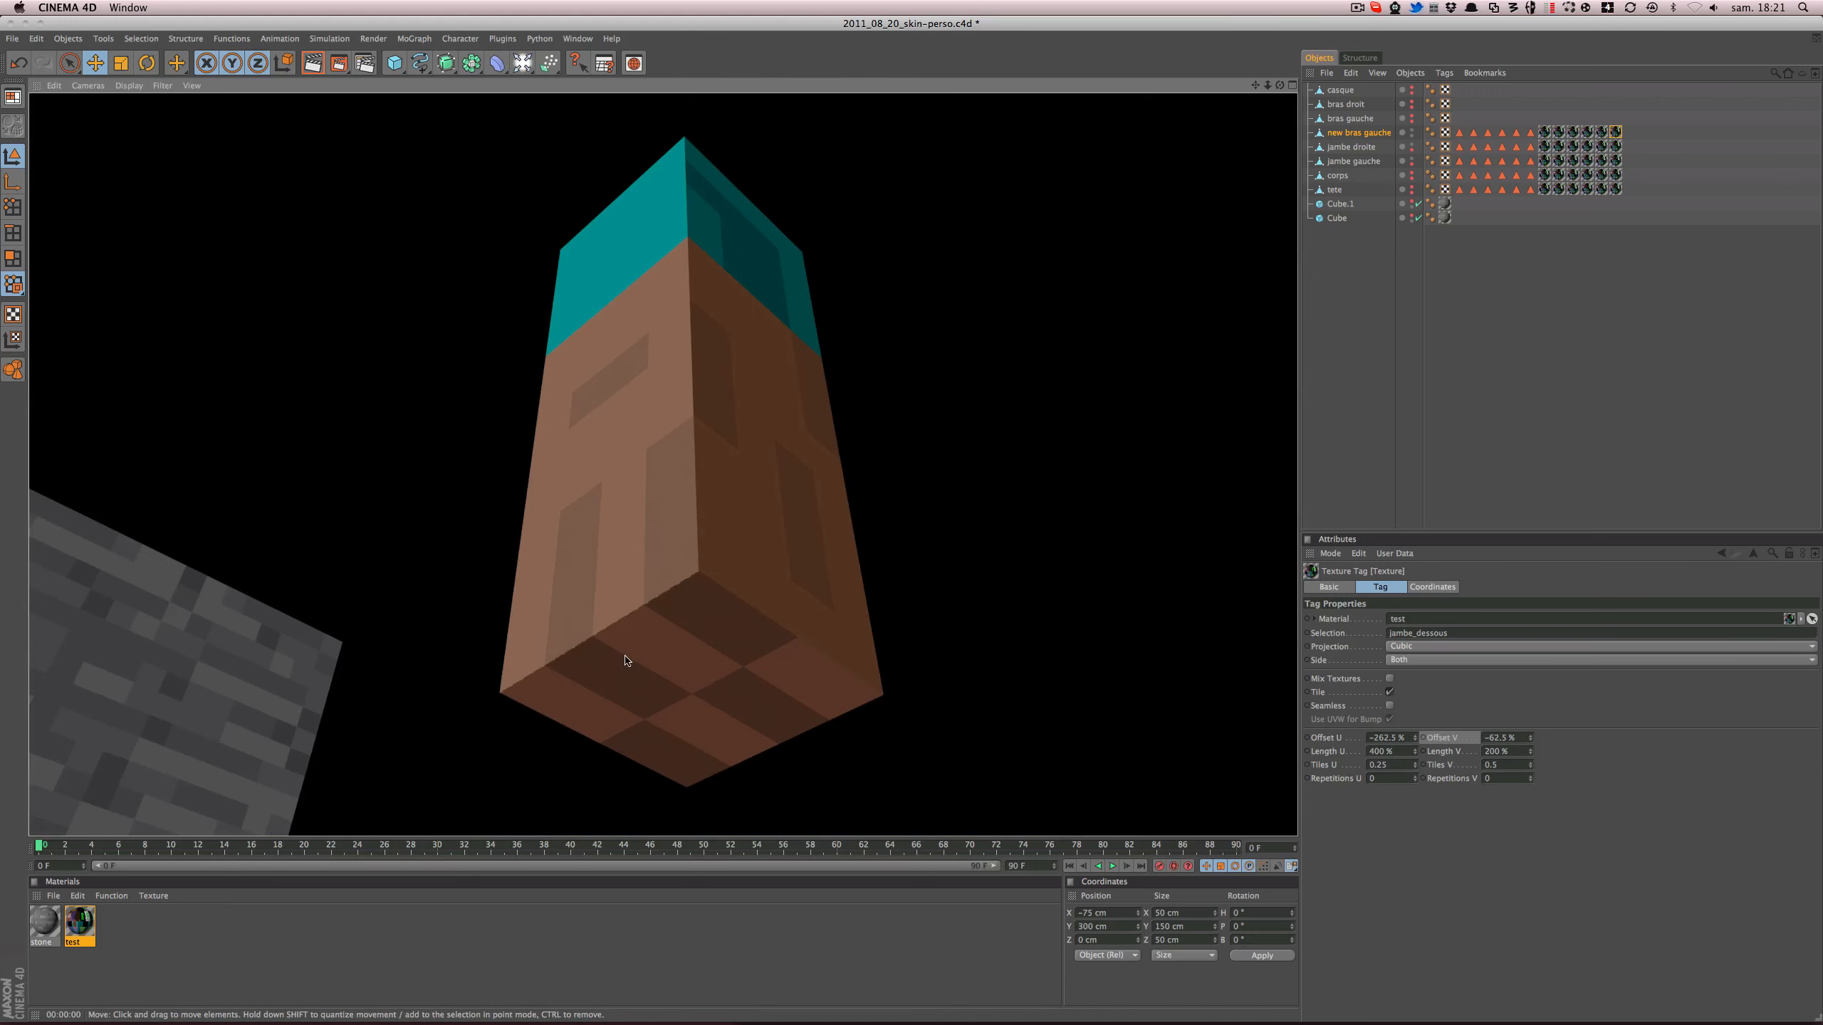
- Delete the old bras gauche and bras droit objects
{"action": "left_click_drag", "start_coordinate": [913, 524], "coordinate": [840, 665], "text": "alt"}
{"action": "left_click_drag", "start_coordinate": [926, 557], "coordinate": [1042, 500], "text": "alt"}
{"action": "right_click_drag", "start_coordinate": [1043, 502], "coordinate": [904, 506], "text": "alt"}
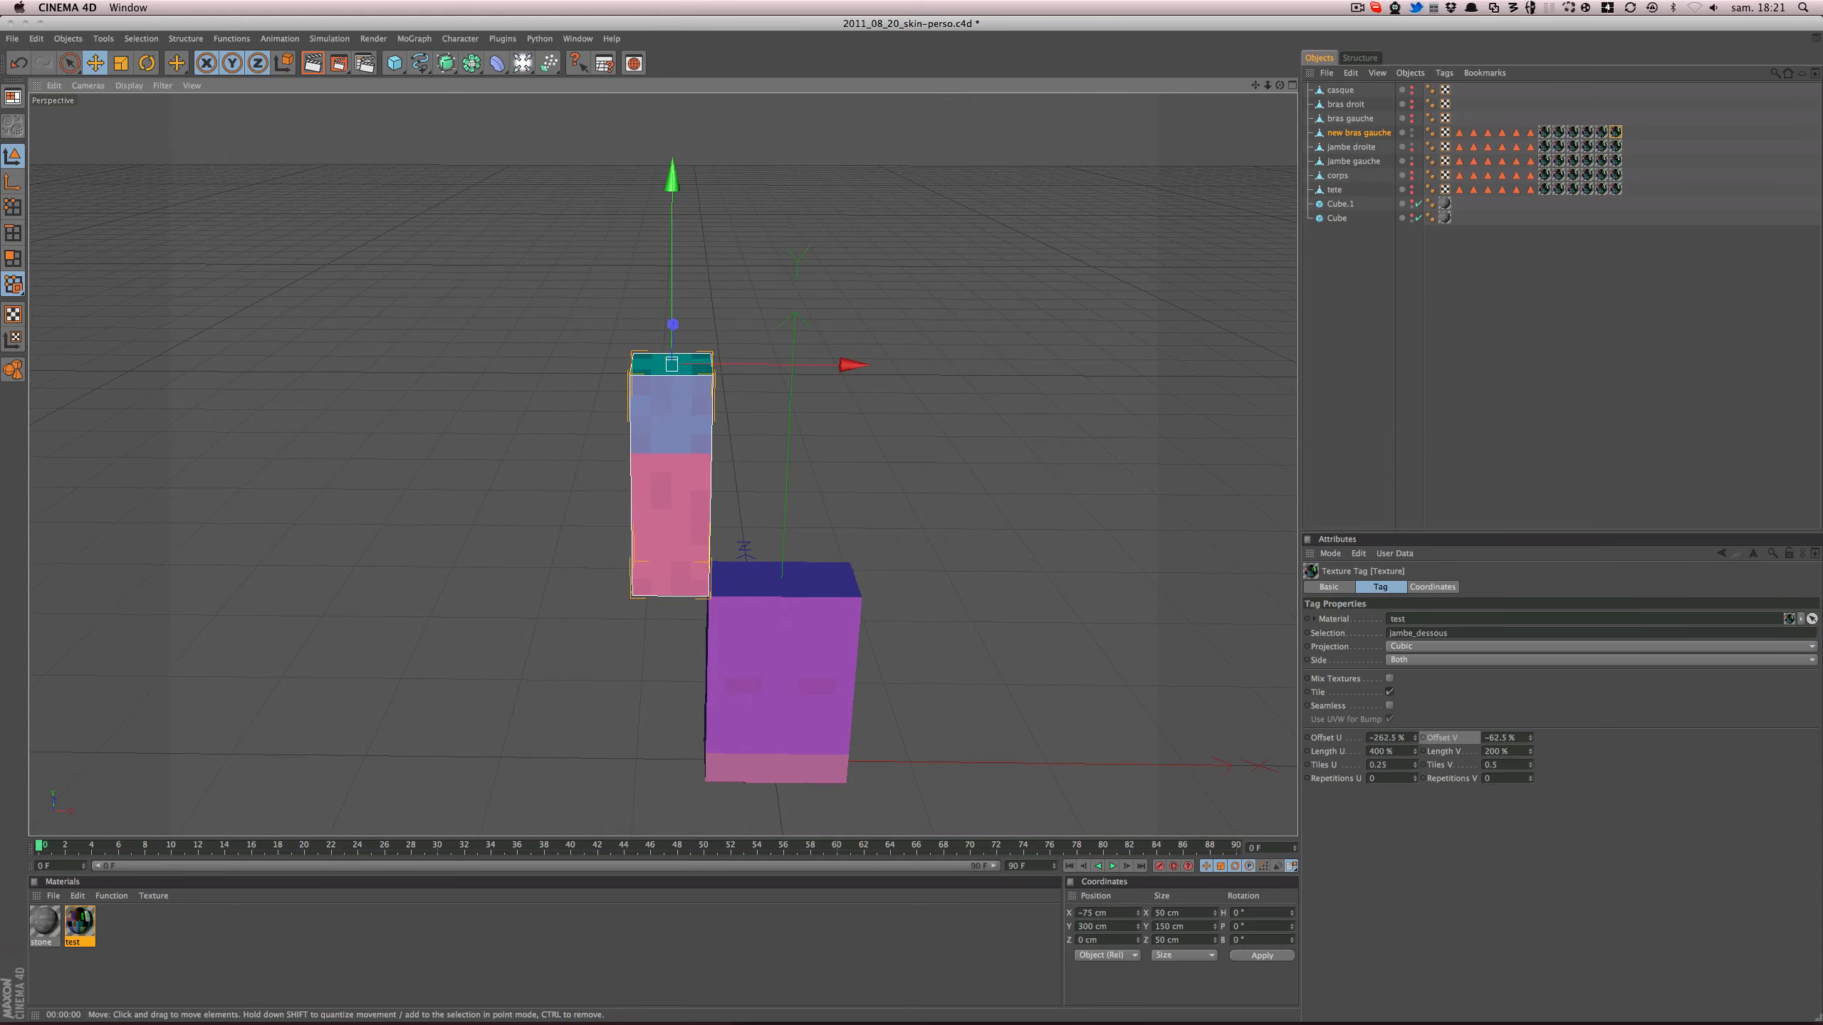
{"action": "mouse_move", "coordinate": [864, 477]}
{"action": "left_mouse_down", "text": "alt"}
{"action": "mouse_move", "coordinate": [818, 476]}
{"action": "mouse_move", "coordinate": [941, 495]}
{"action": "mouse_move", "coordinate": [811, 515]}
{"action": "mouse_move", "coordinate": [851, 517]}
{"action": "mouse_move", "coordinate": [605, 442]}
{"action": "mouse_move", "coordinate": [854, 495]}
{"action": "left_mouse_up", "text": "alt"}
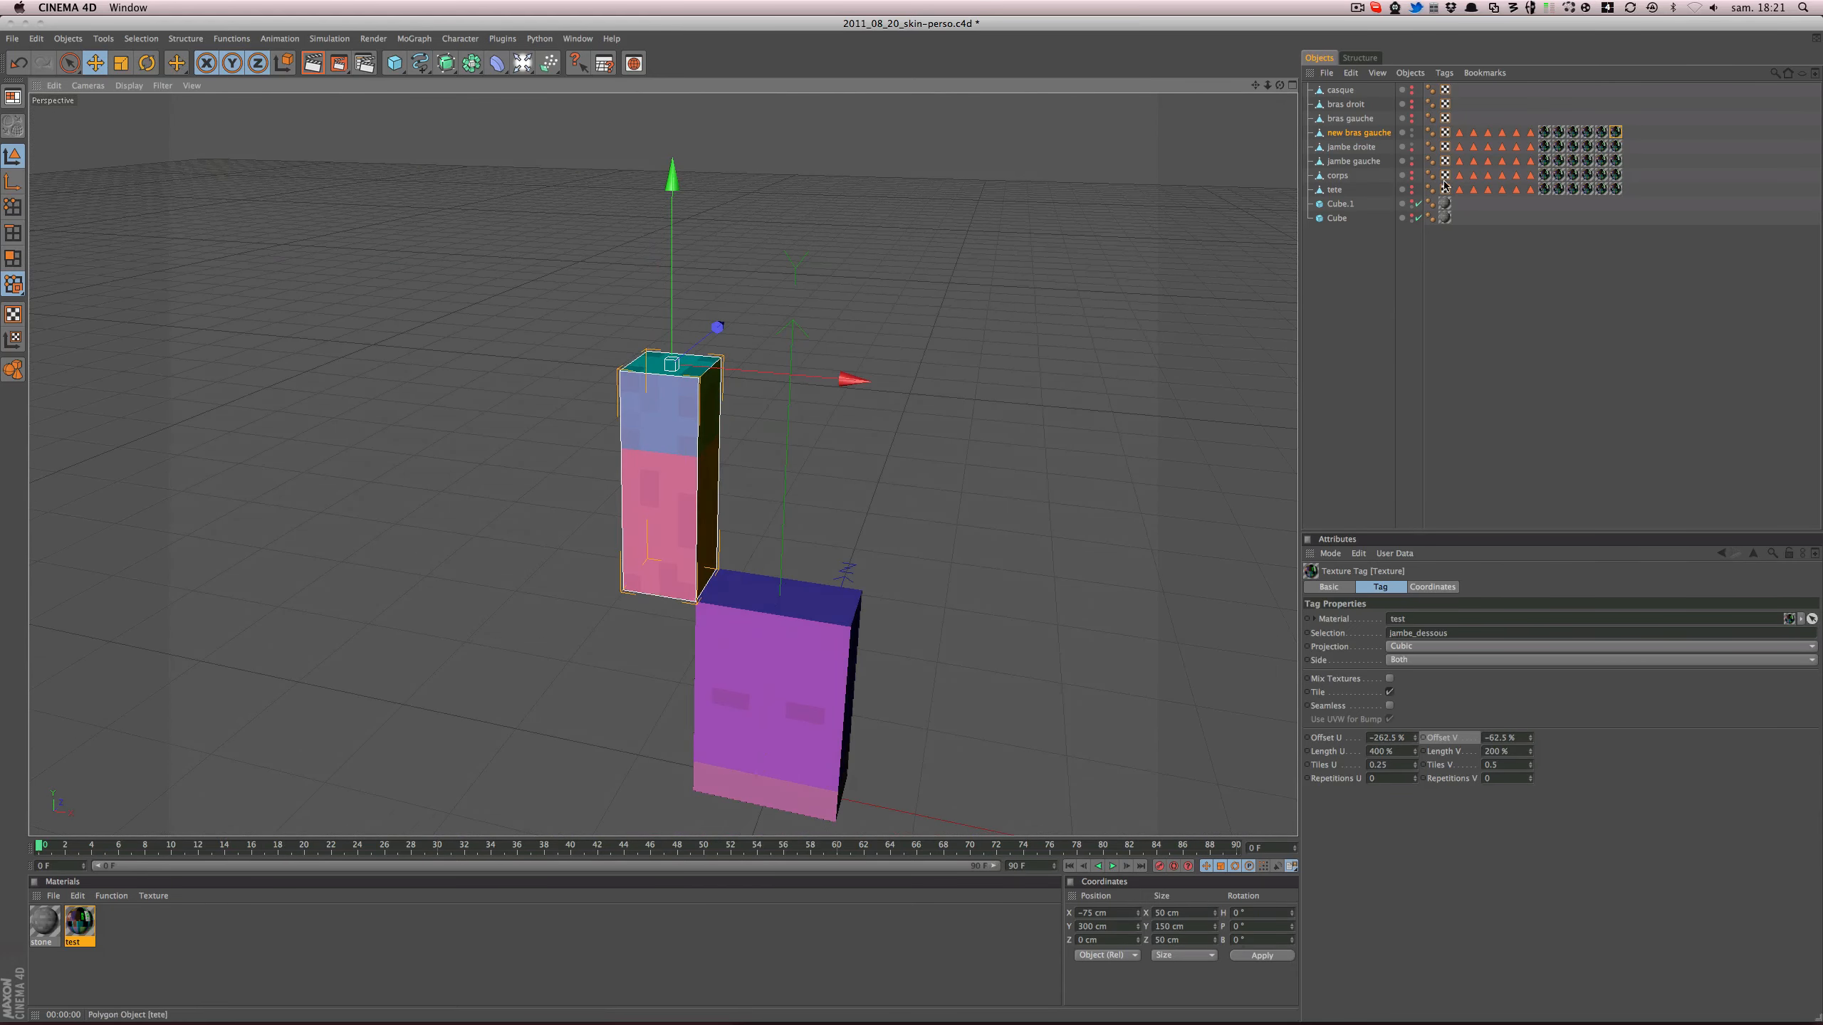
{"action": "left_click", "coordinate": [1360, 119]}
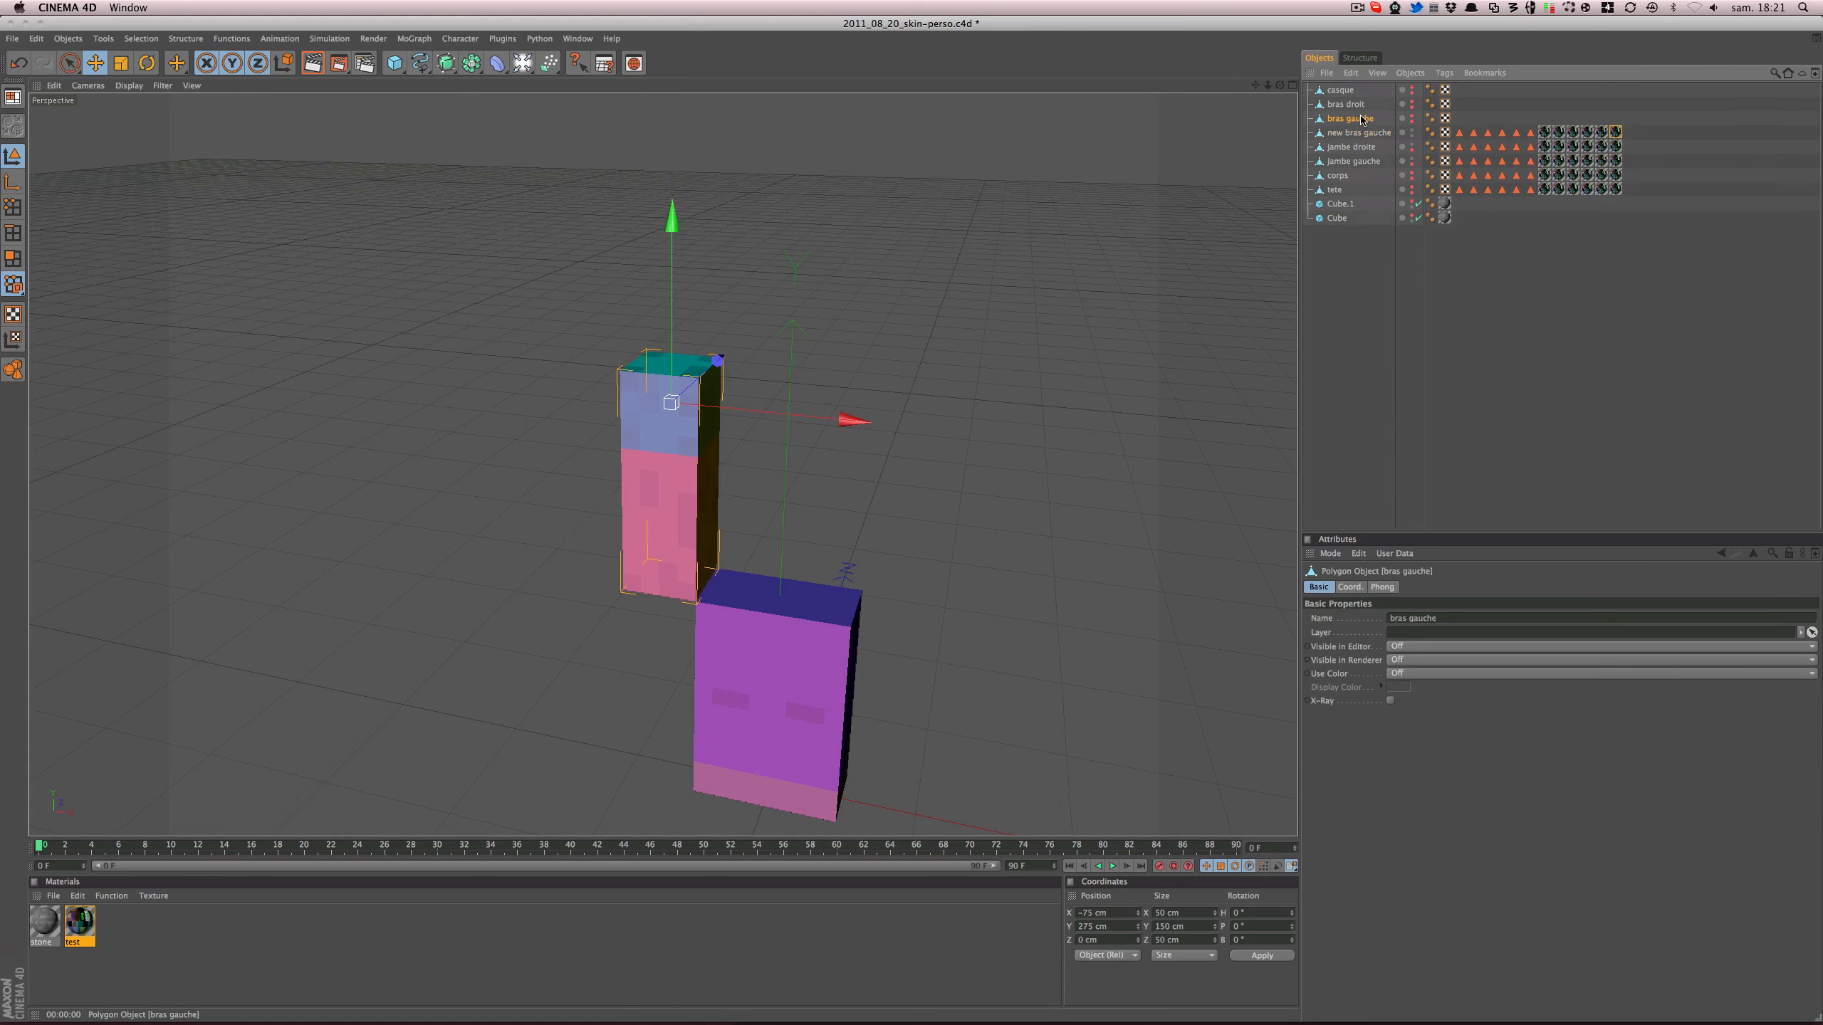
{"action": "key", "text": "Delete"}
{"action": "left_click", "coordinate": [1358, 104]}
{"action": "key", "text": "Delete"}
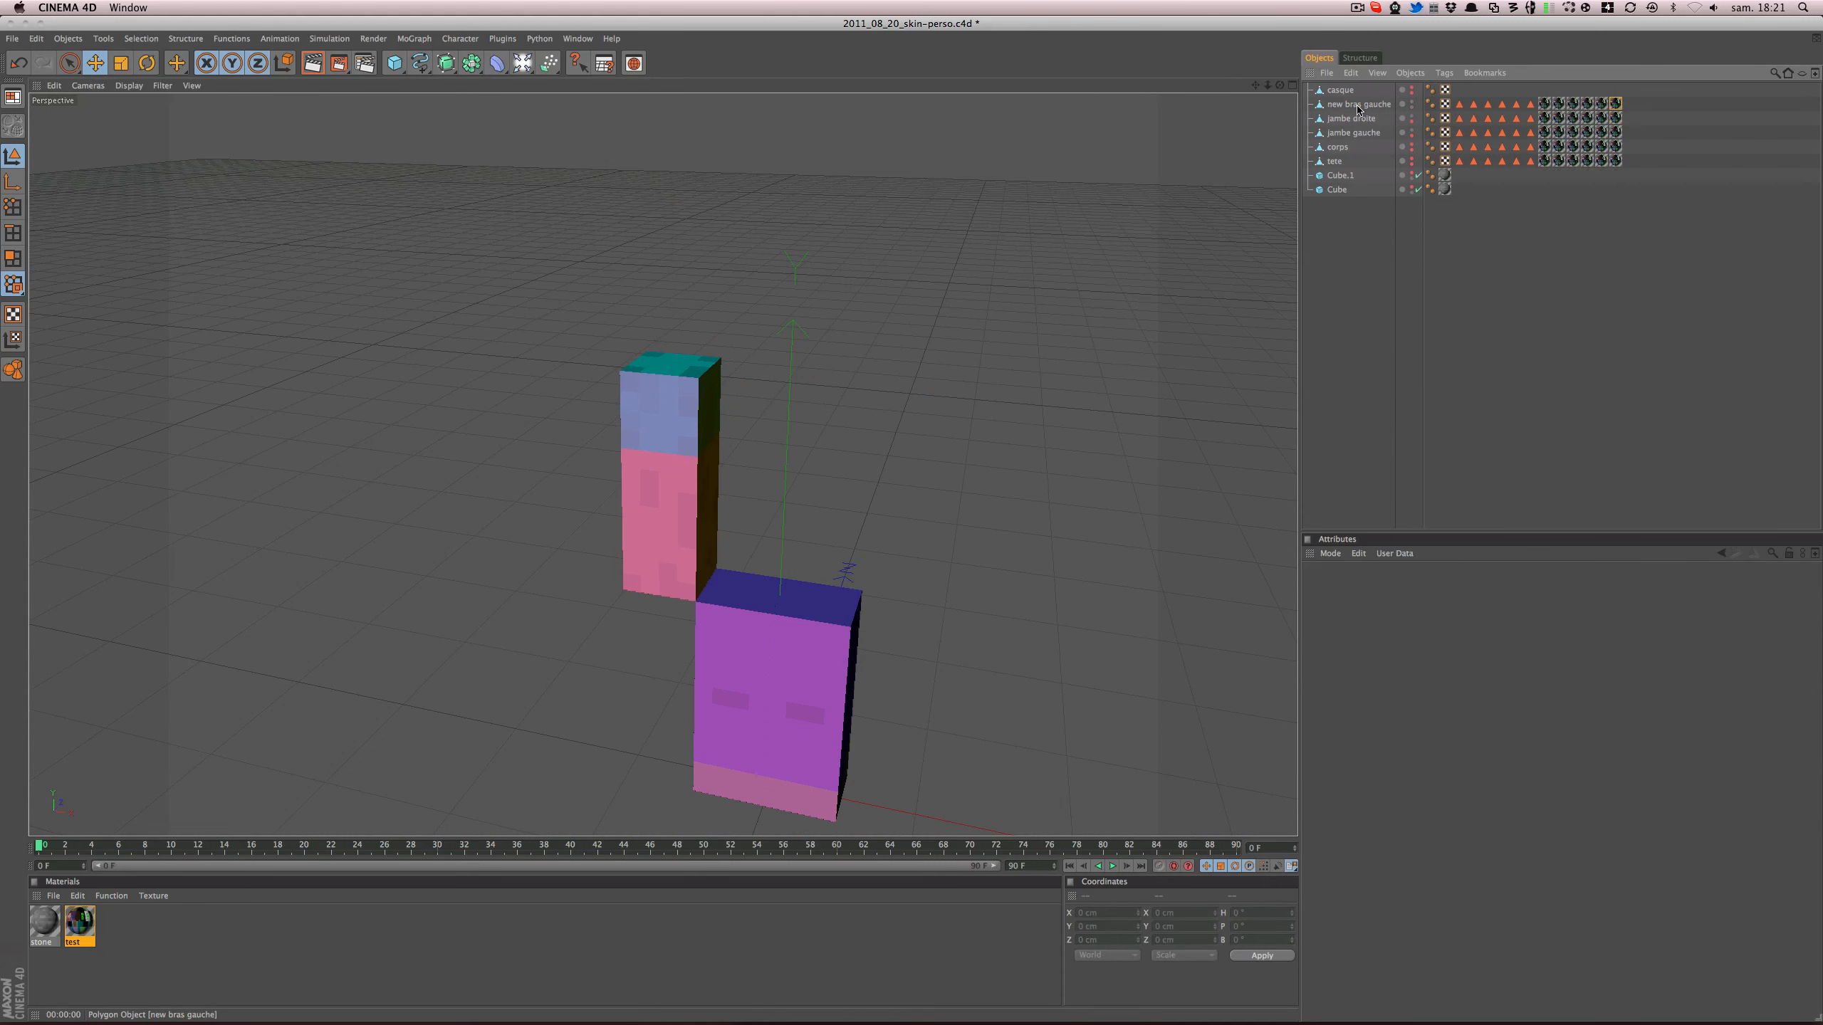
- Duplicate new bras gauche as new bras droit and move the copy 150 cm along X, to X 75 cm
{"action": "left_click_drag", "start_coordinate": [1357, 103], "coordinate": [1356, 102], "text": "ctrl"}
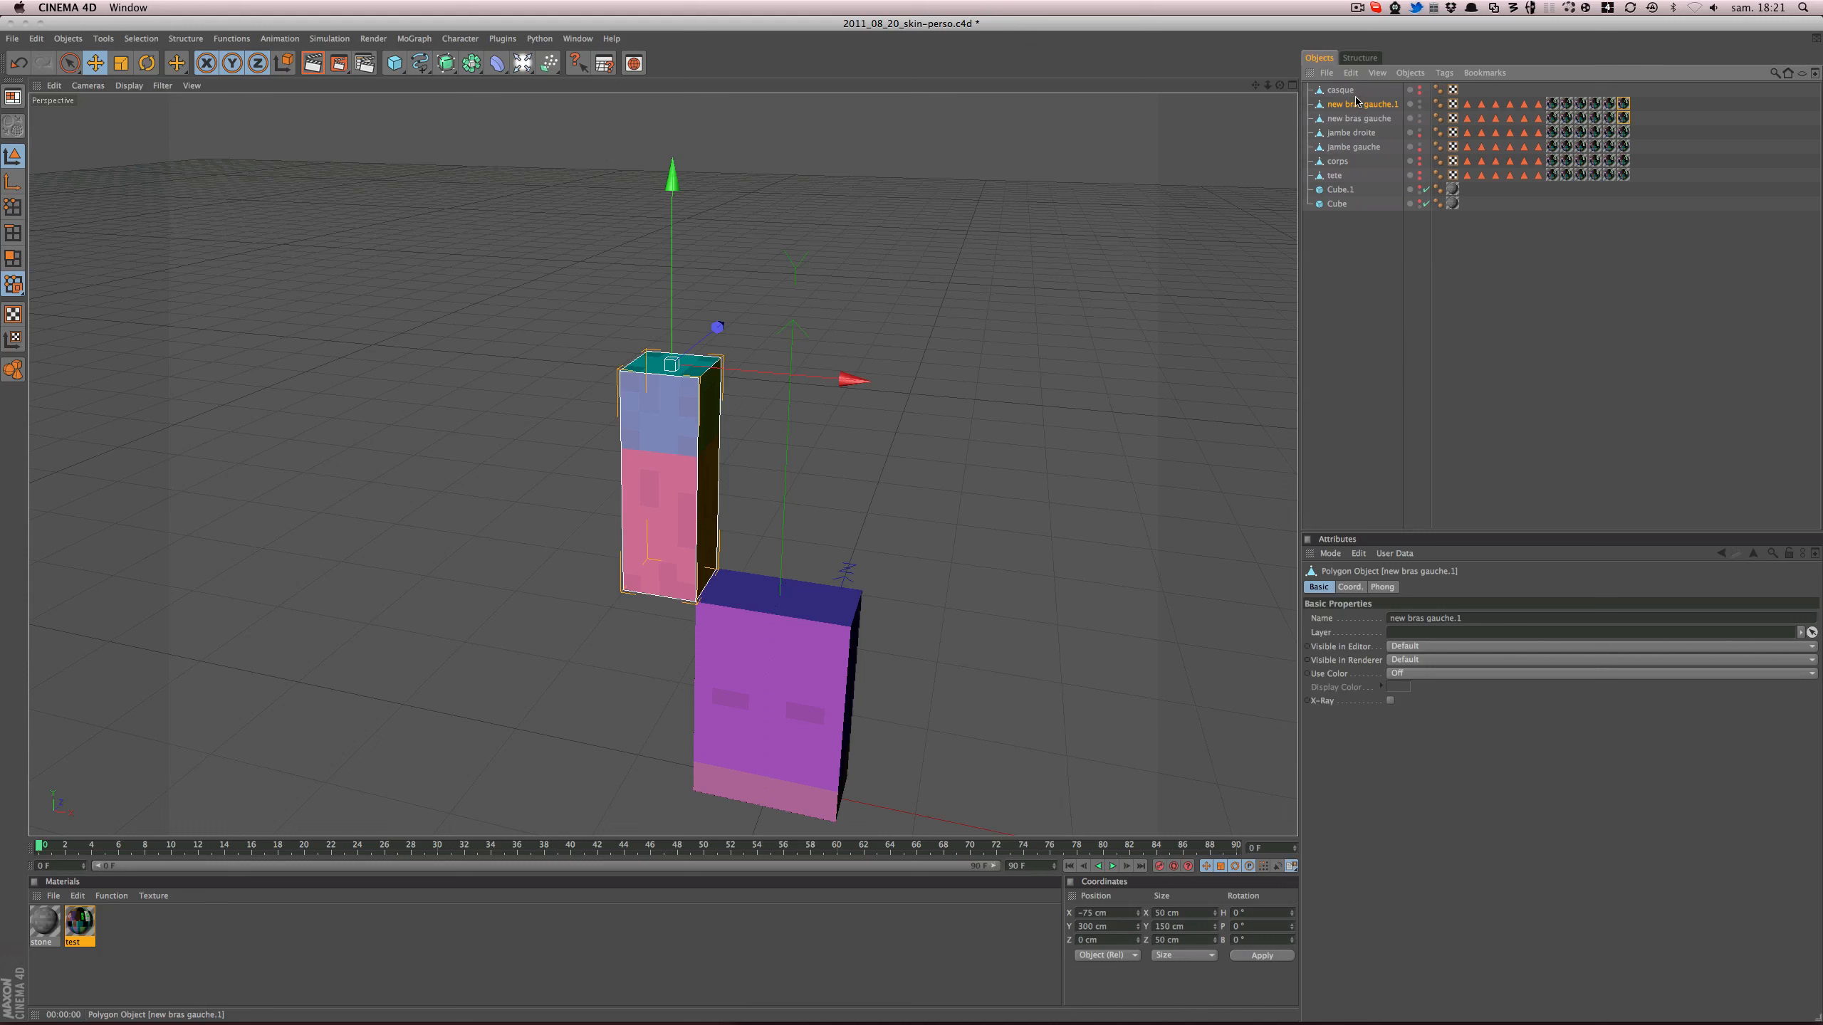
{"action": "double_click", "coordinate": [1357, 106]}
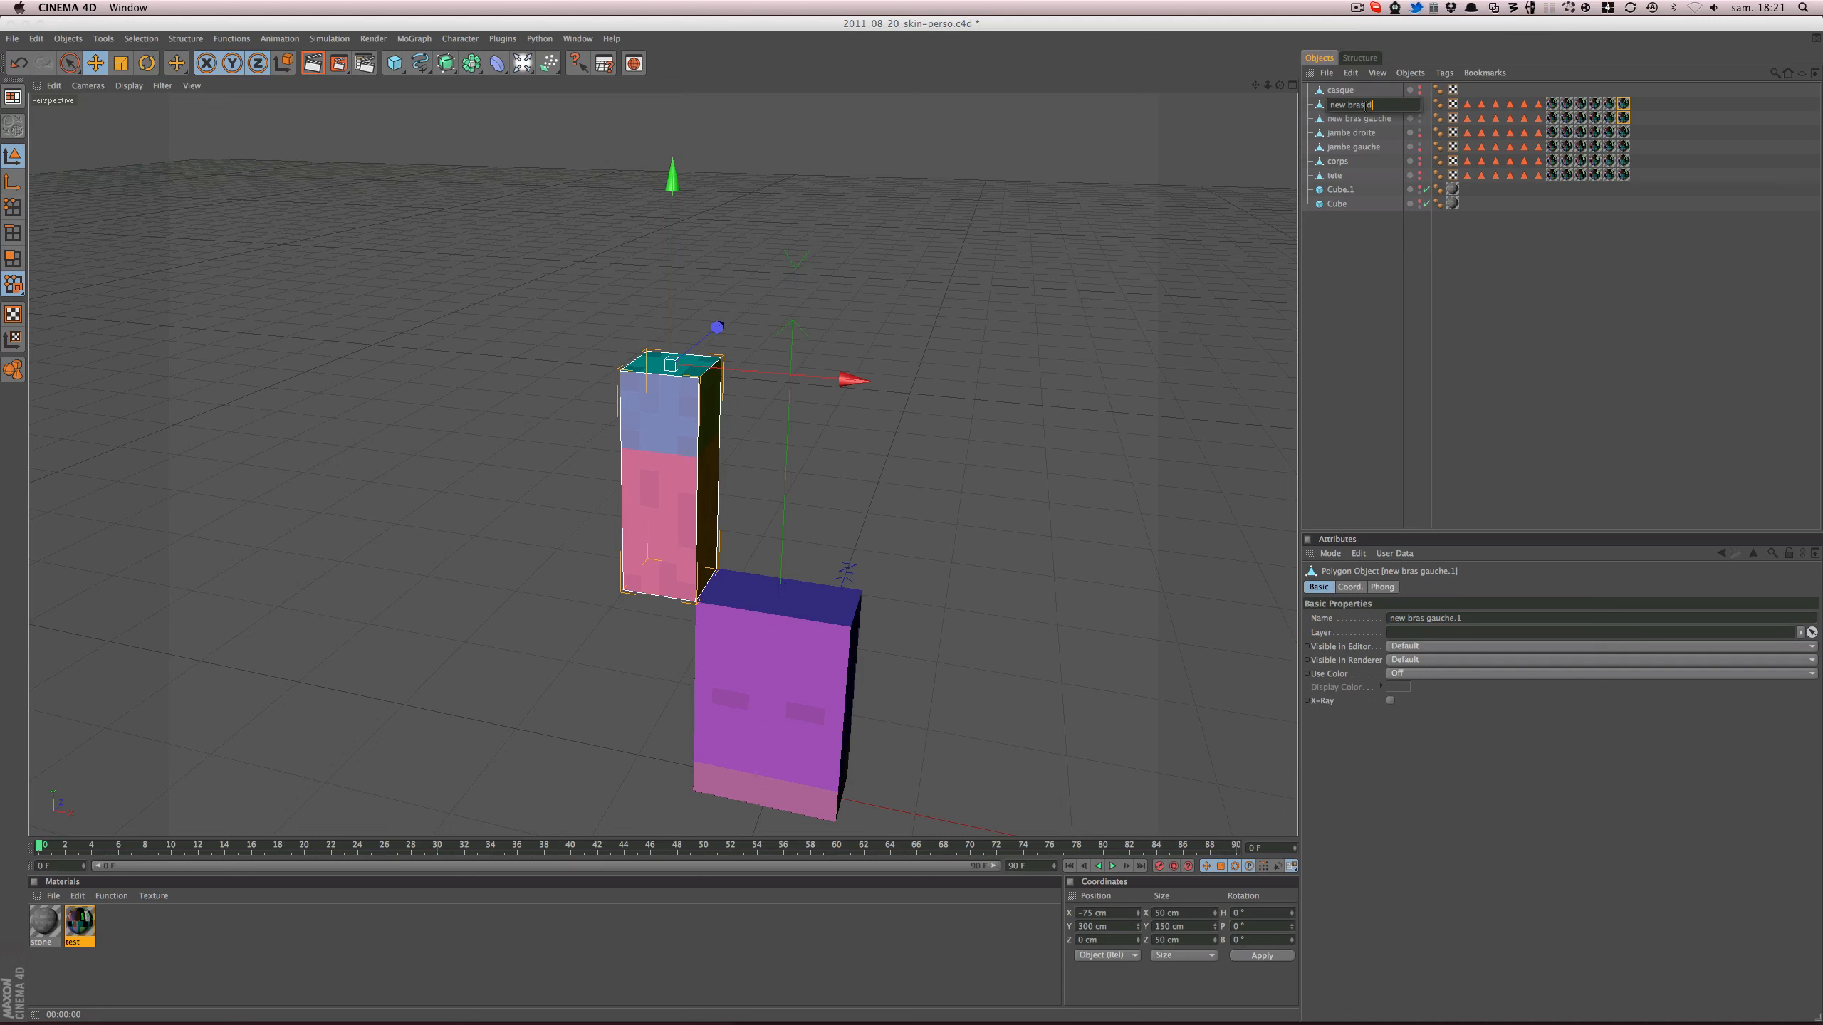
{"action": "key", "text": "Return"}
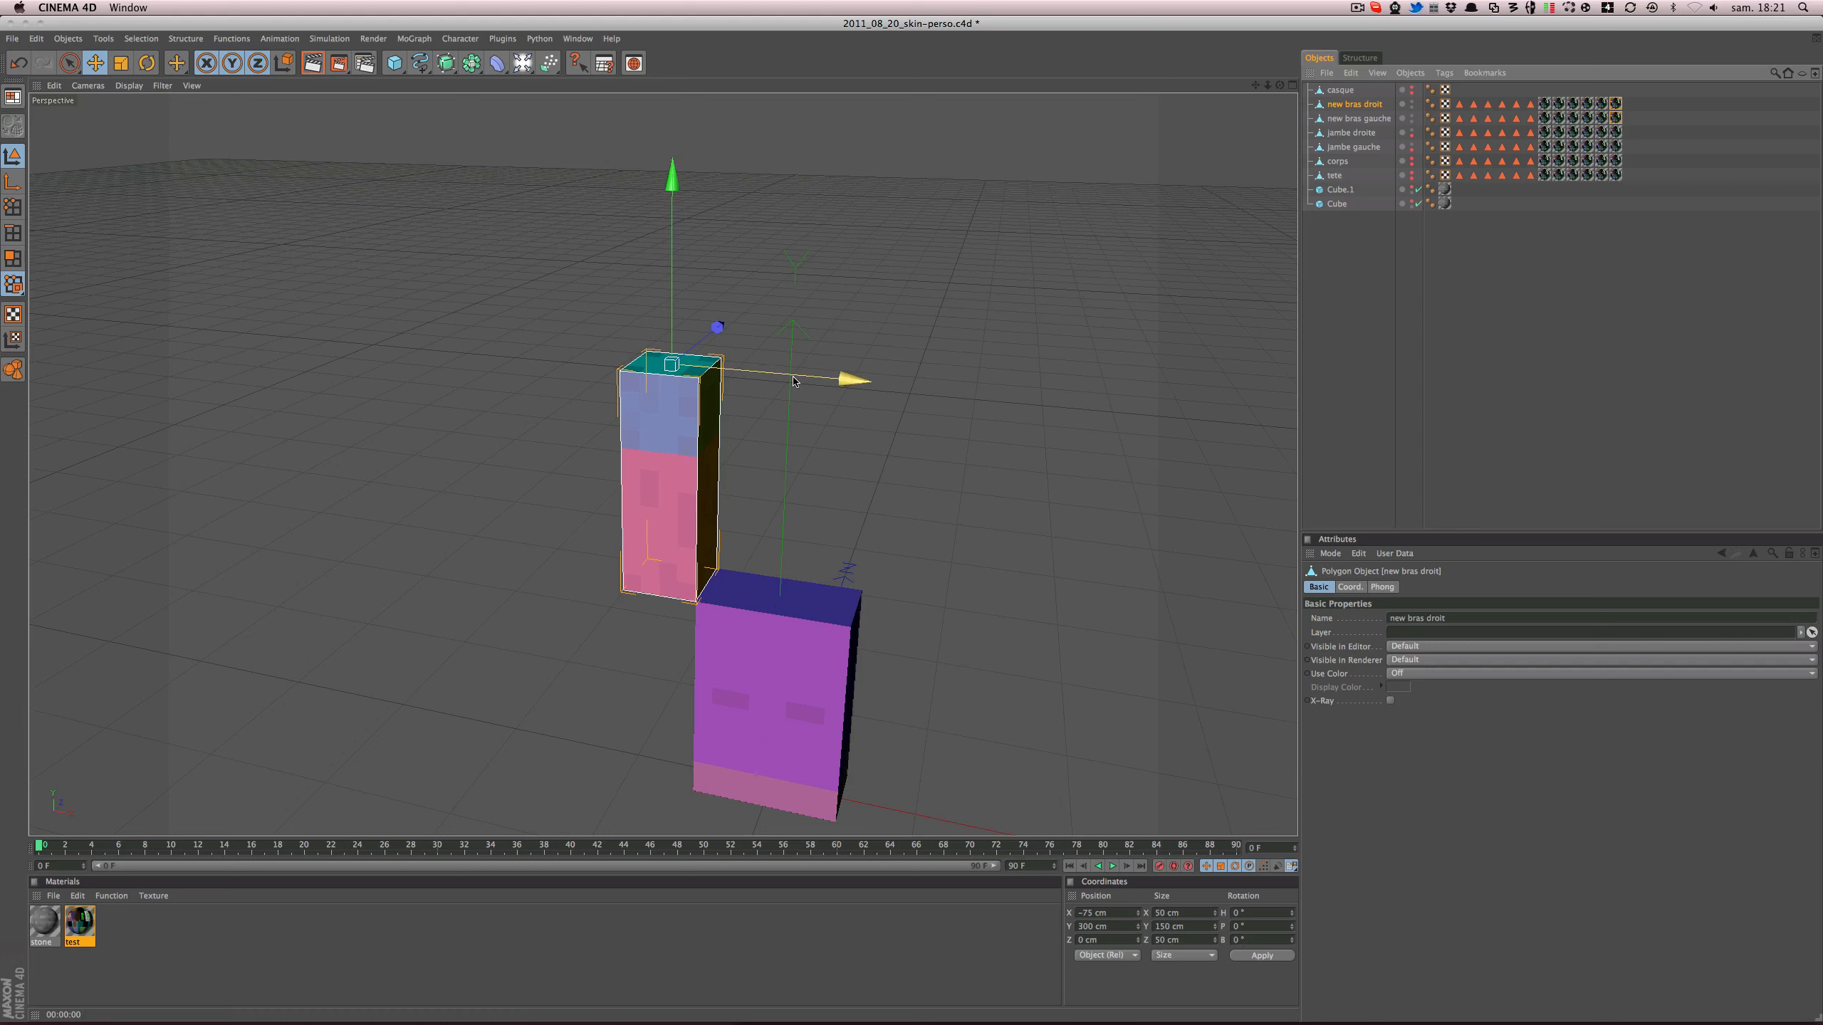
{"action": "left_click_drag", "start_coordinate": [795, 380], "coordinate": [1050, 398]}
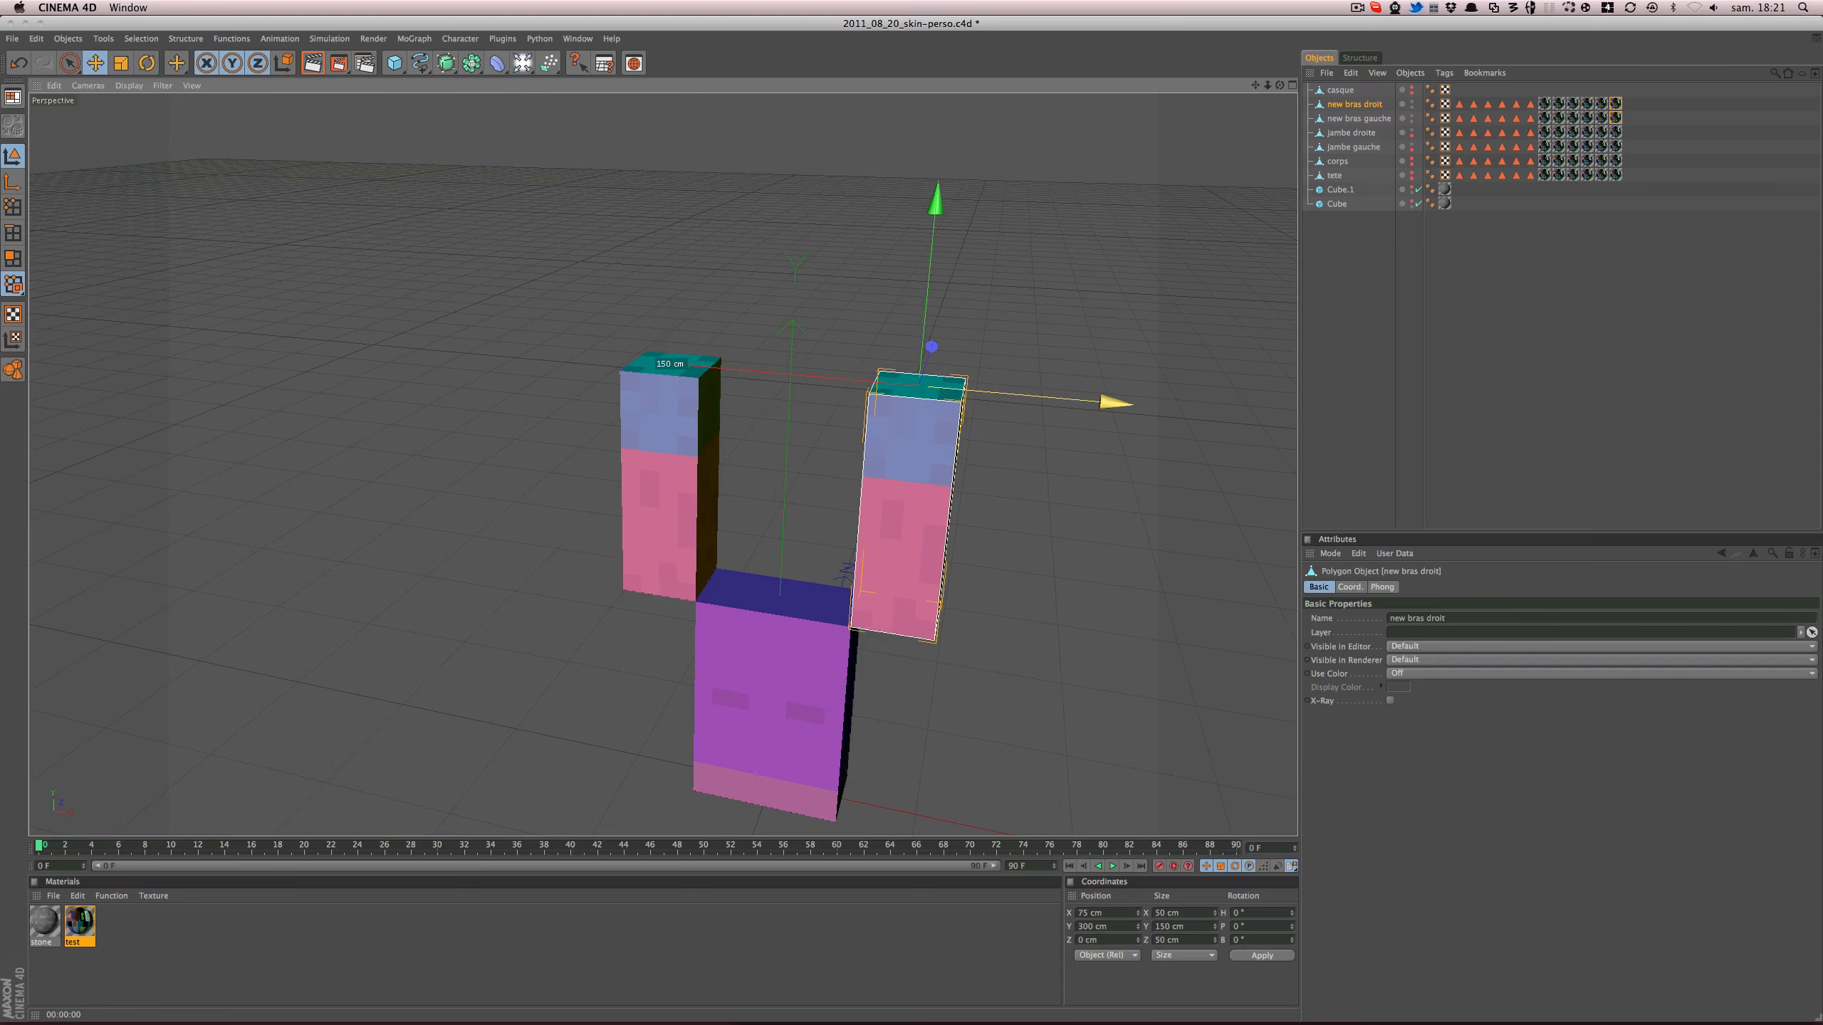
- Examine the front, side and underside faces of the new right arm beside the left arm
{"action": "left_click_drag", "start_coordinate": [1005, 460], "coordinate": [1163, 452], "text": "alt"}
{"action": "left_click_drag", "start_coordinate": [997, 509], "coordinate": [944, 543], "text": "alt"}
{"action": "middle_click_drag", "start_coordinate": [944, 545], "coordinate": [684, 564], "text": "alt"}
{"action": "right_click_drag", "start_coordinate": [846, 529], "coordinate": [1004, 525], "text": "alt"}
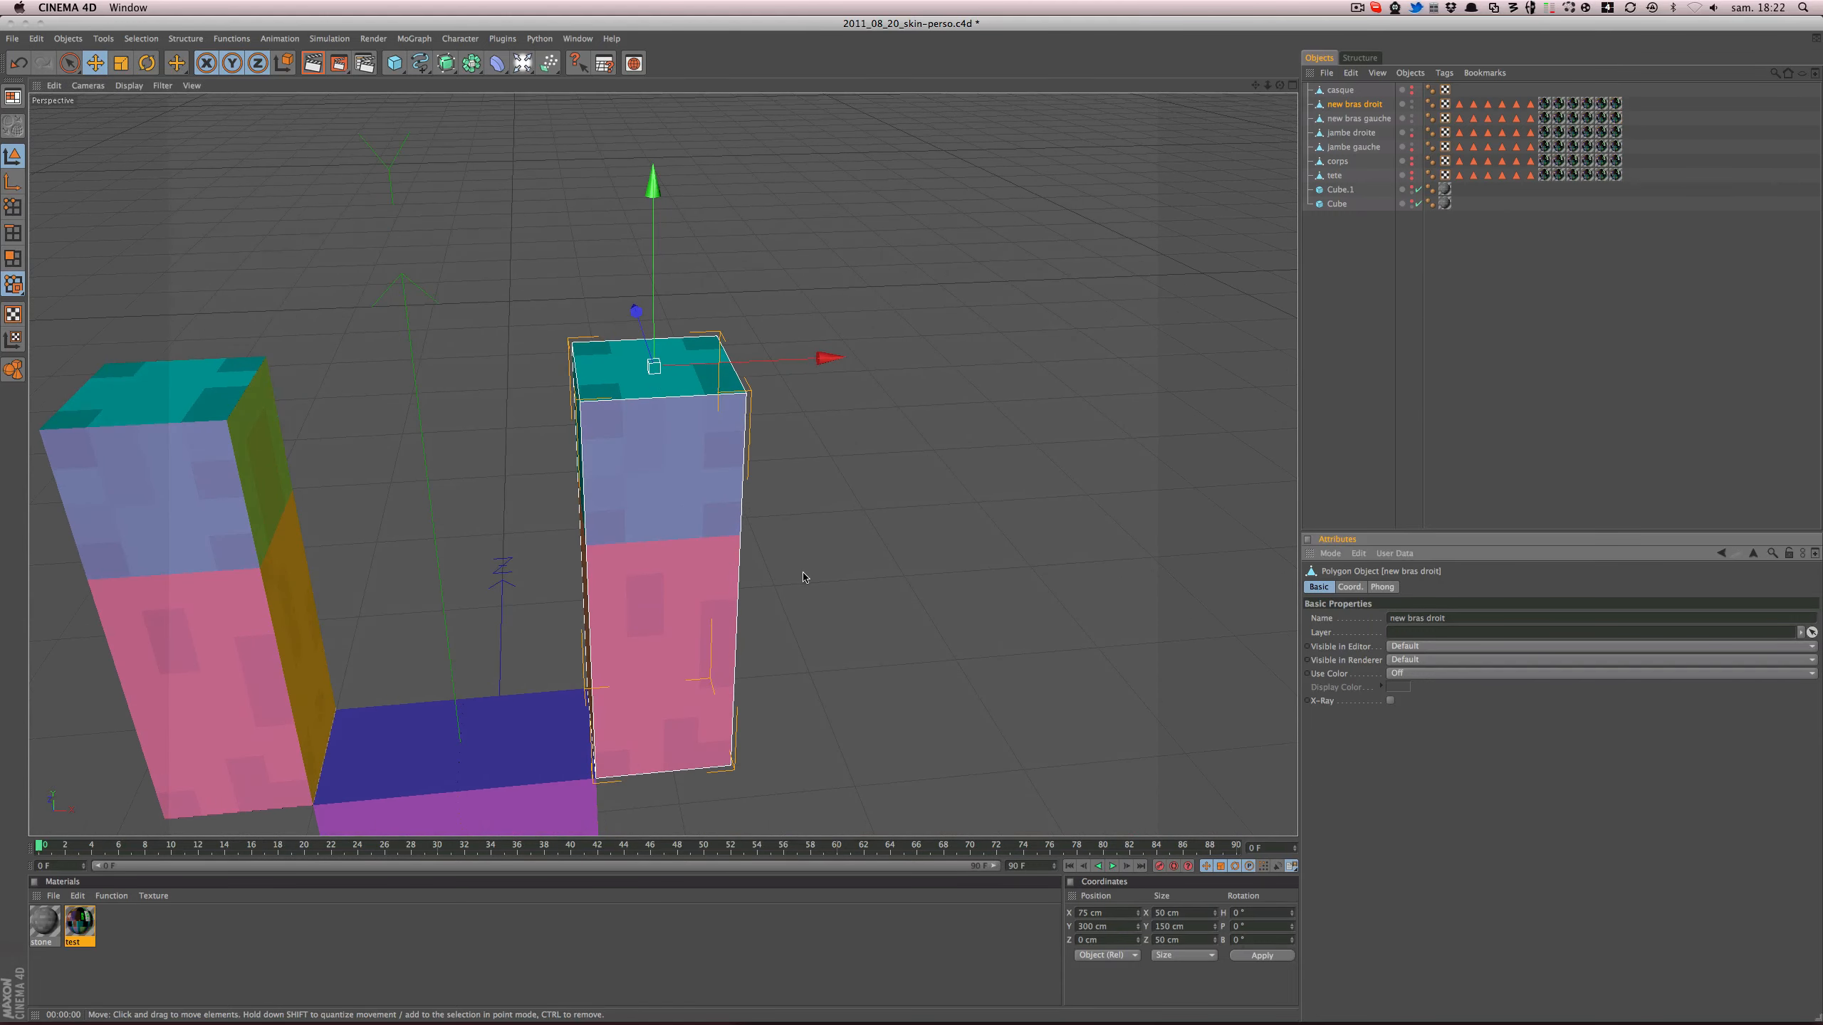
{"action": "left_click_drag", "start_coordinate": [806, 577], "coordinate": [692, 416], "text": "alt"}
{"action": "middle_click_drag", "start_coordinate": [693, 416], "coordinate": [693, 323], "text": "alt"}
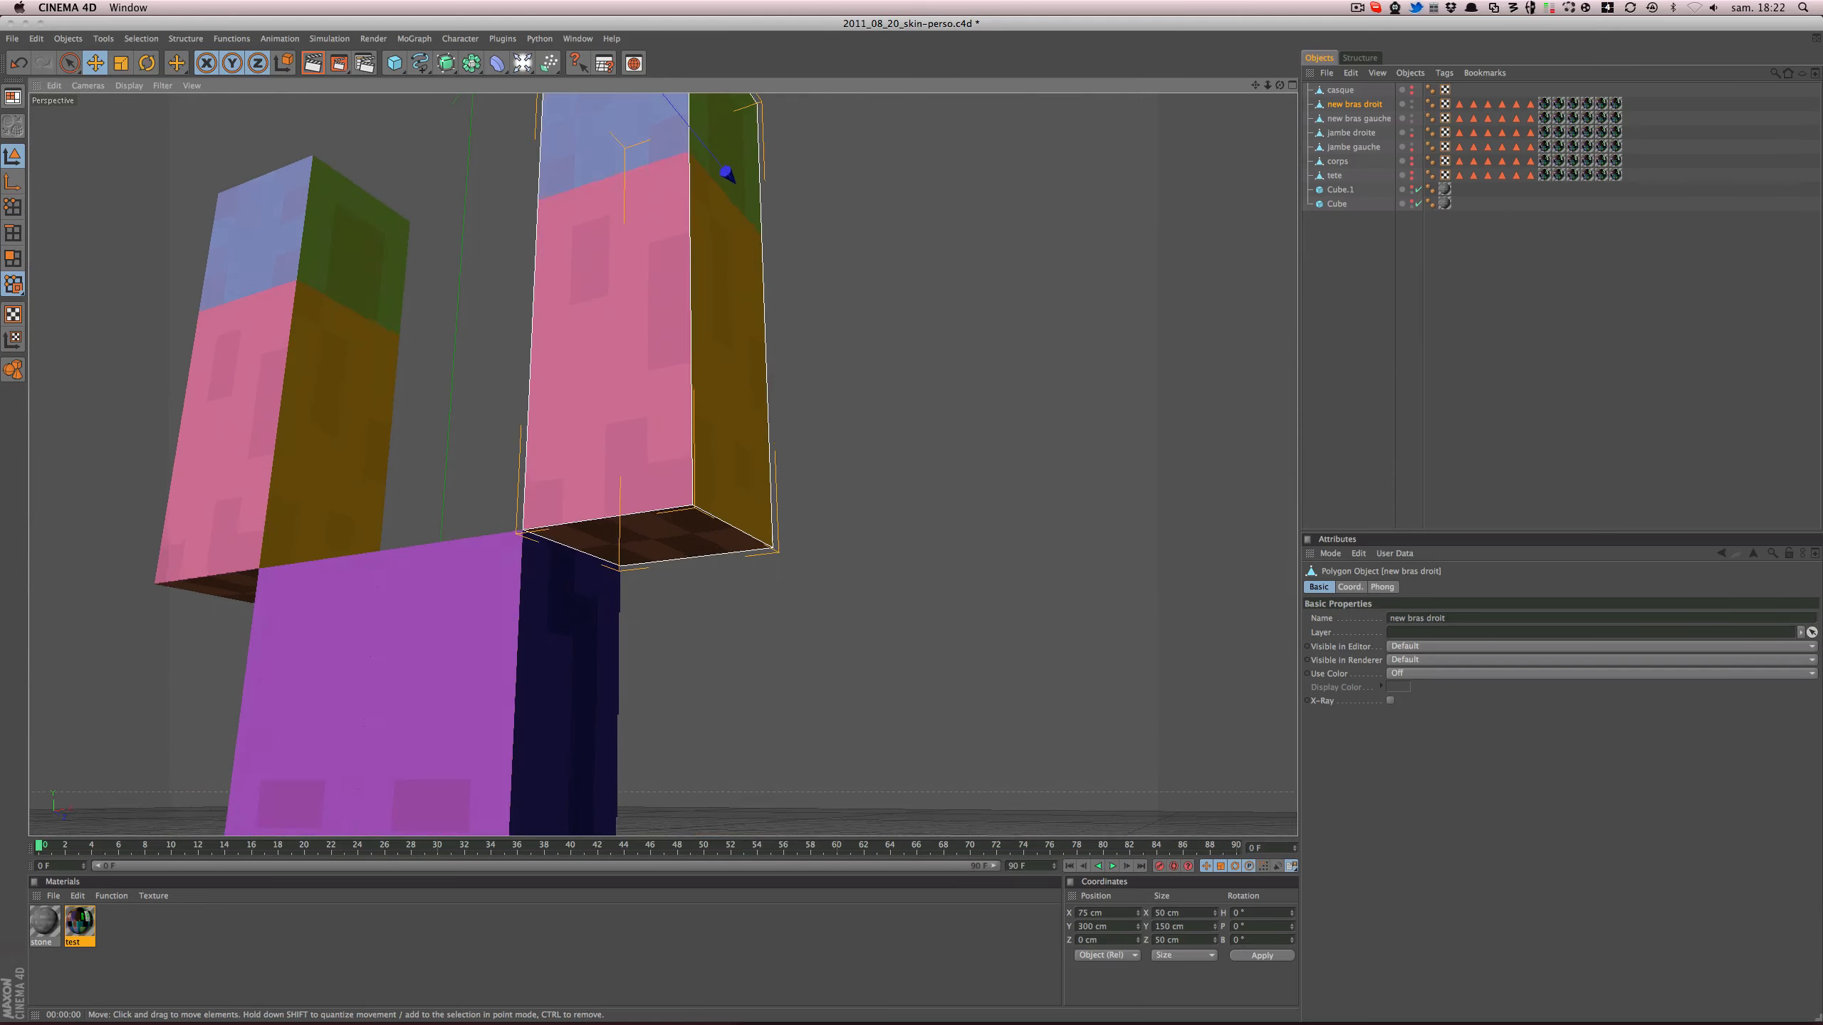
{"action": "left_click_drag", "start_coordinate": [693, 323], "coordinate": [691, 281], "text": "alt"}
{"action": "left_click_drag", "start_coordinate": [1004, 574], "coordinate": [757, 434], "text": "alt"}
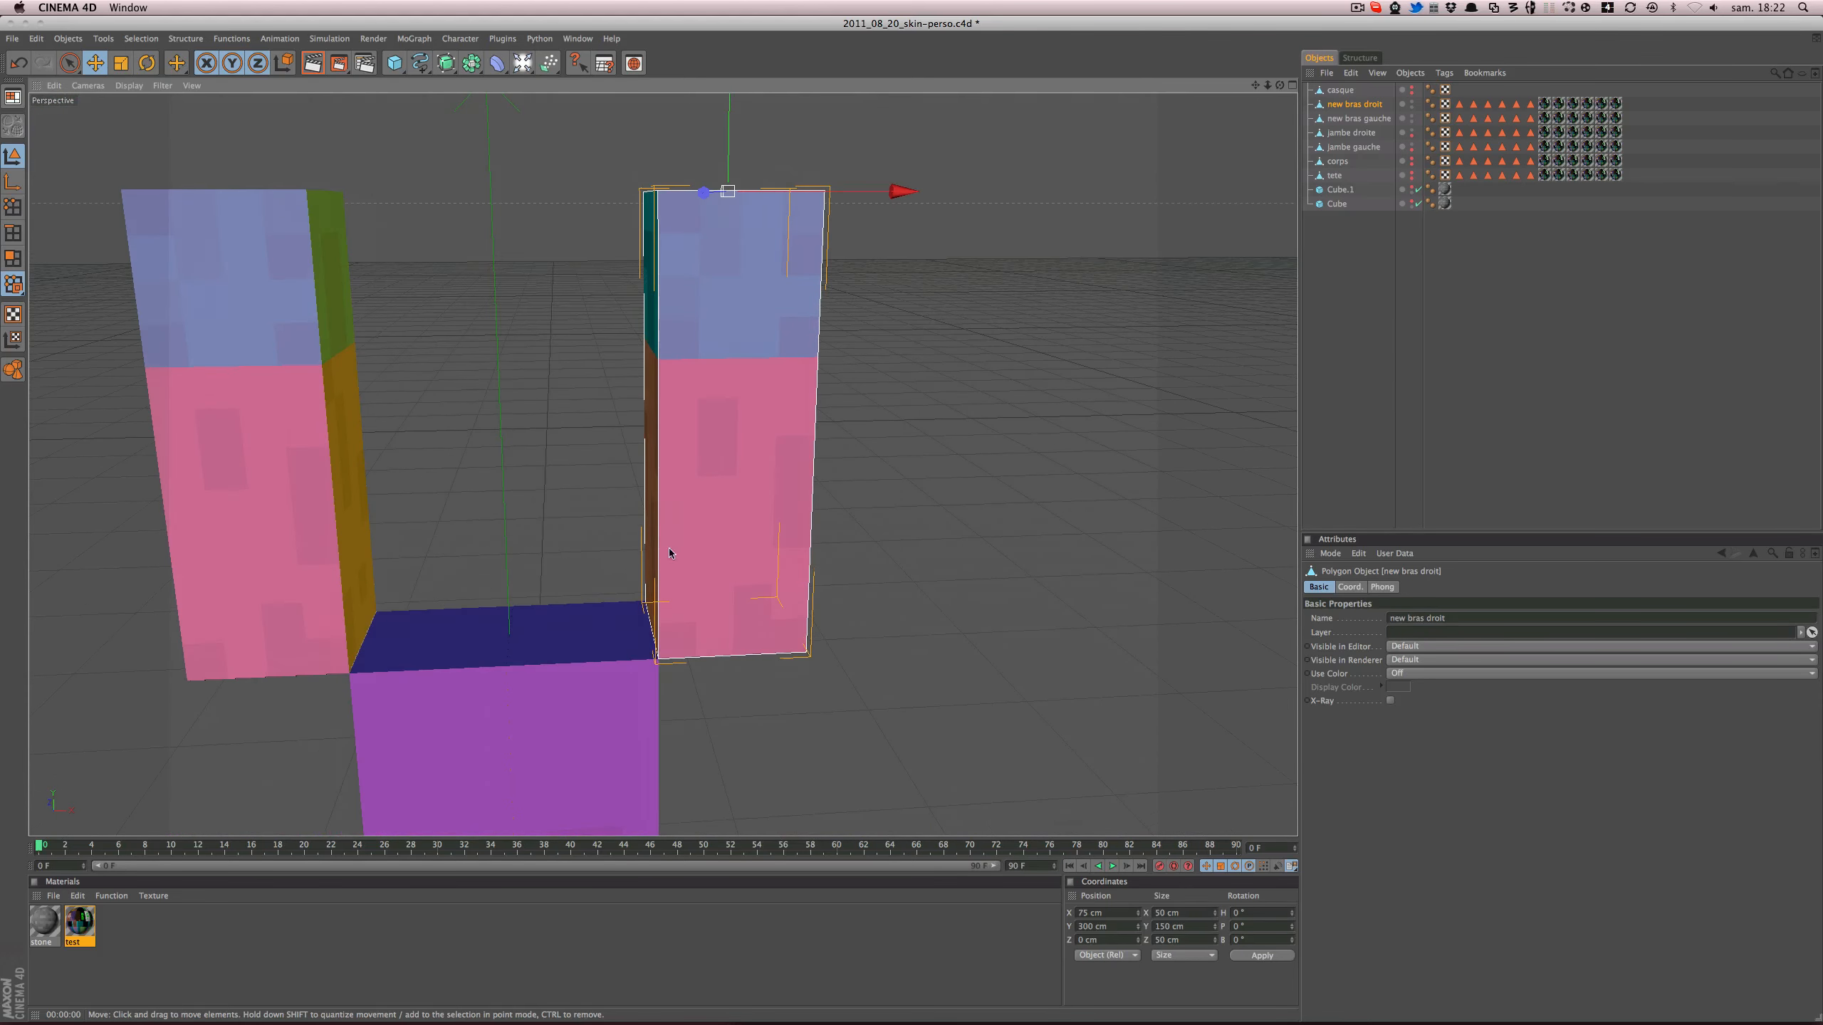
- Mirror the new right arm's jambe_gauche texture with Length U -400 % and Offset U -37.5 %, and render the view to check it
{"action": "left_click", "coordinate": [1545, 105]}
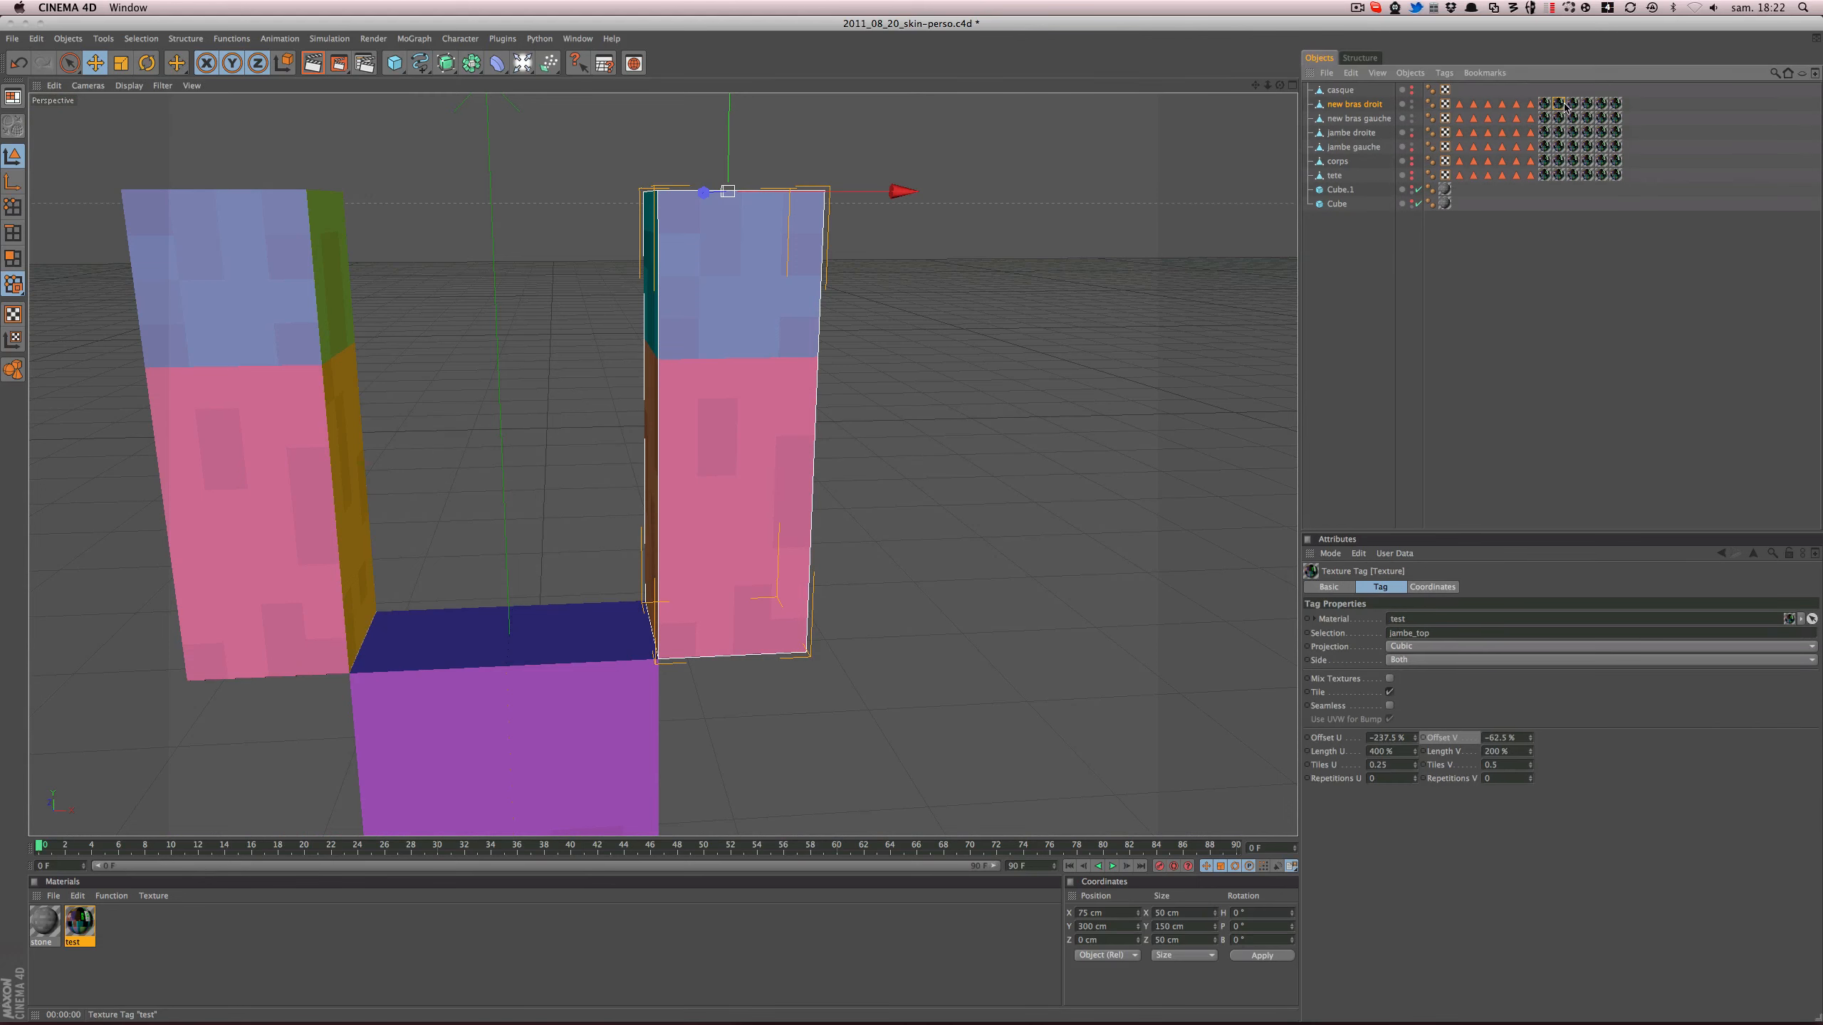
{"action": "left_click_drag", "start_coordinate": [725, 459], "coordinate": [782, 486], "text": "alt"}
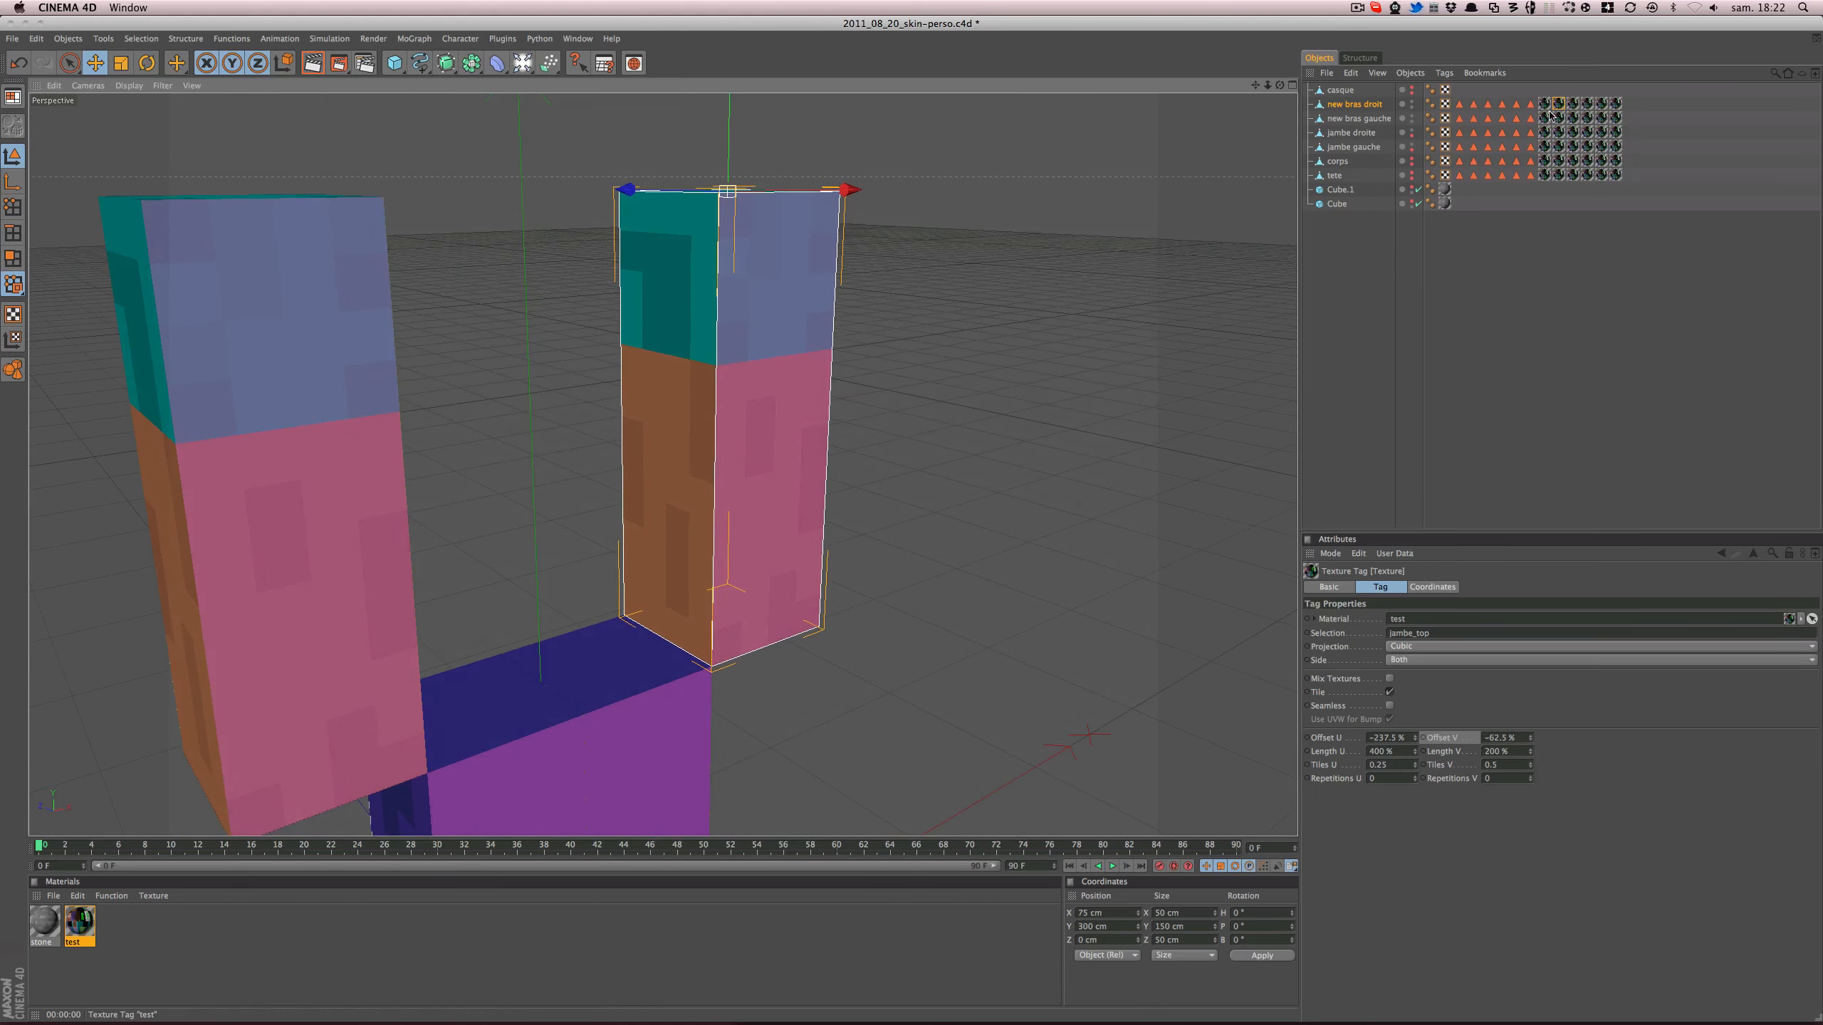
{"action": "left_click", "coordinate": [1572, 105]}
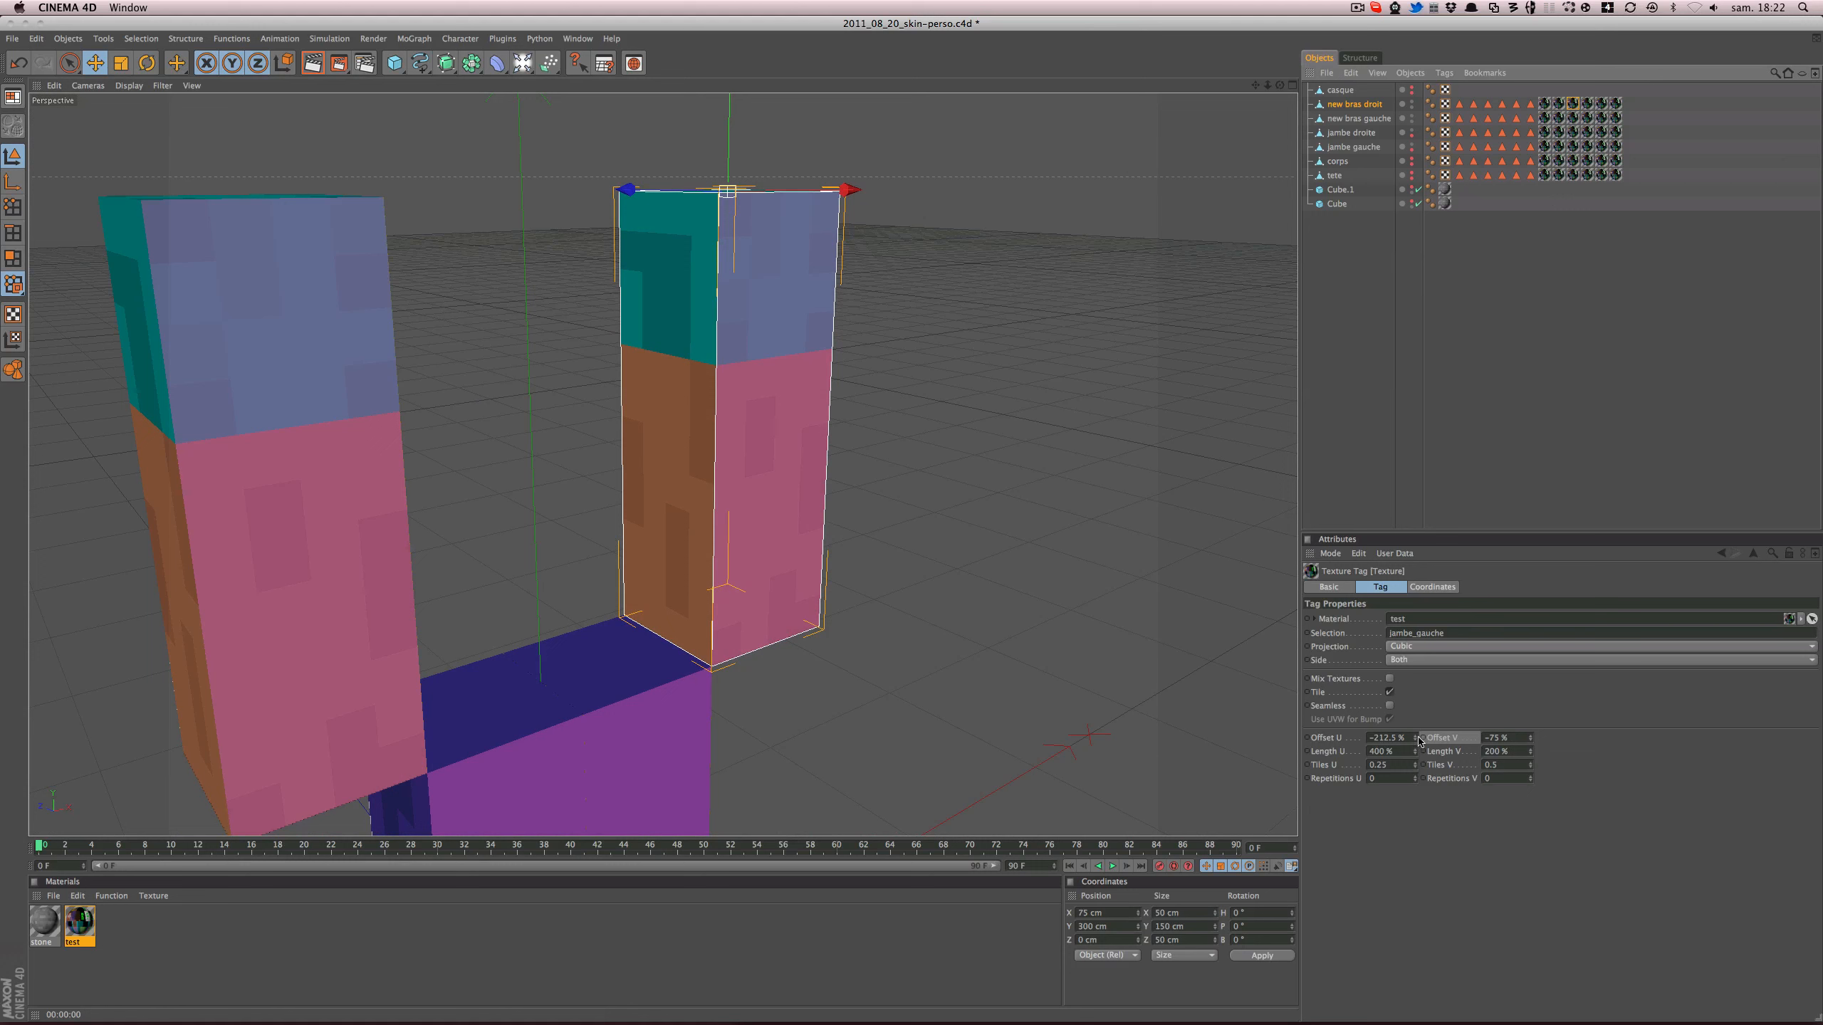
{"action": "left_click_drag", "start_coordinate": [1415, 738], "coordinate": [1398, 746]}
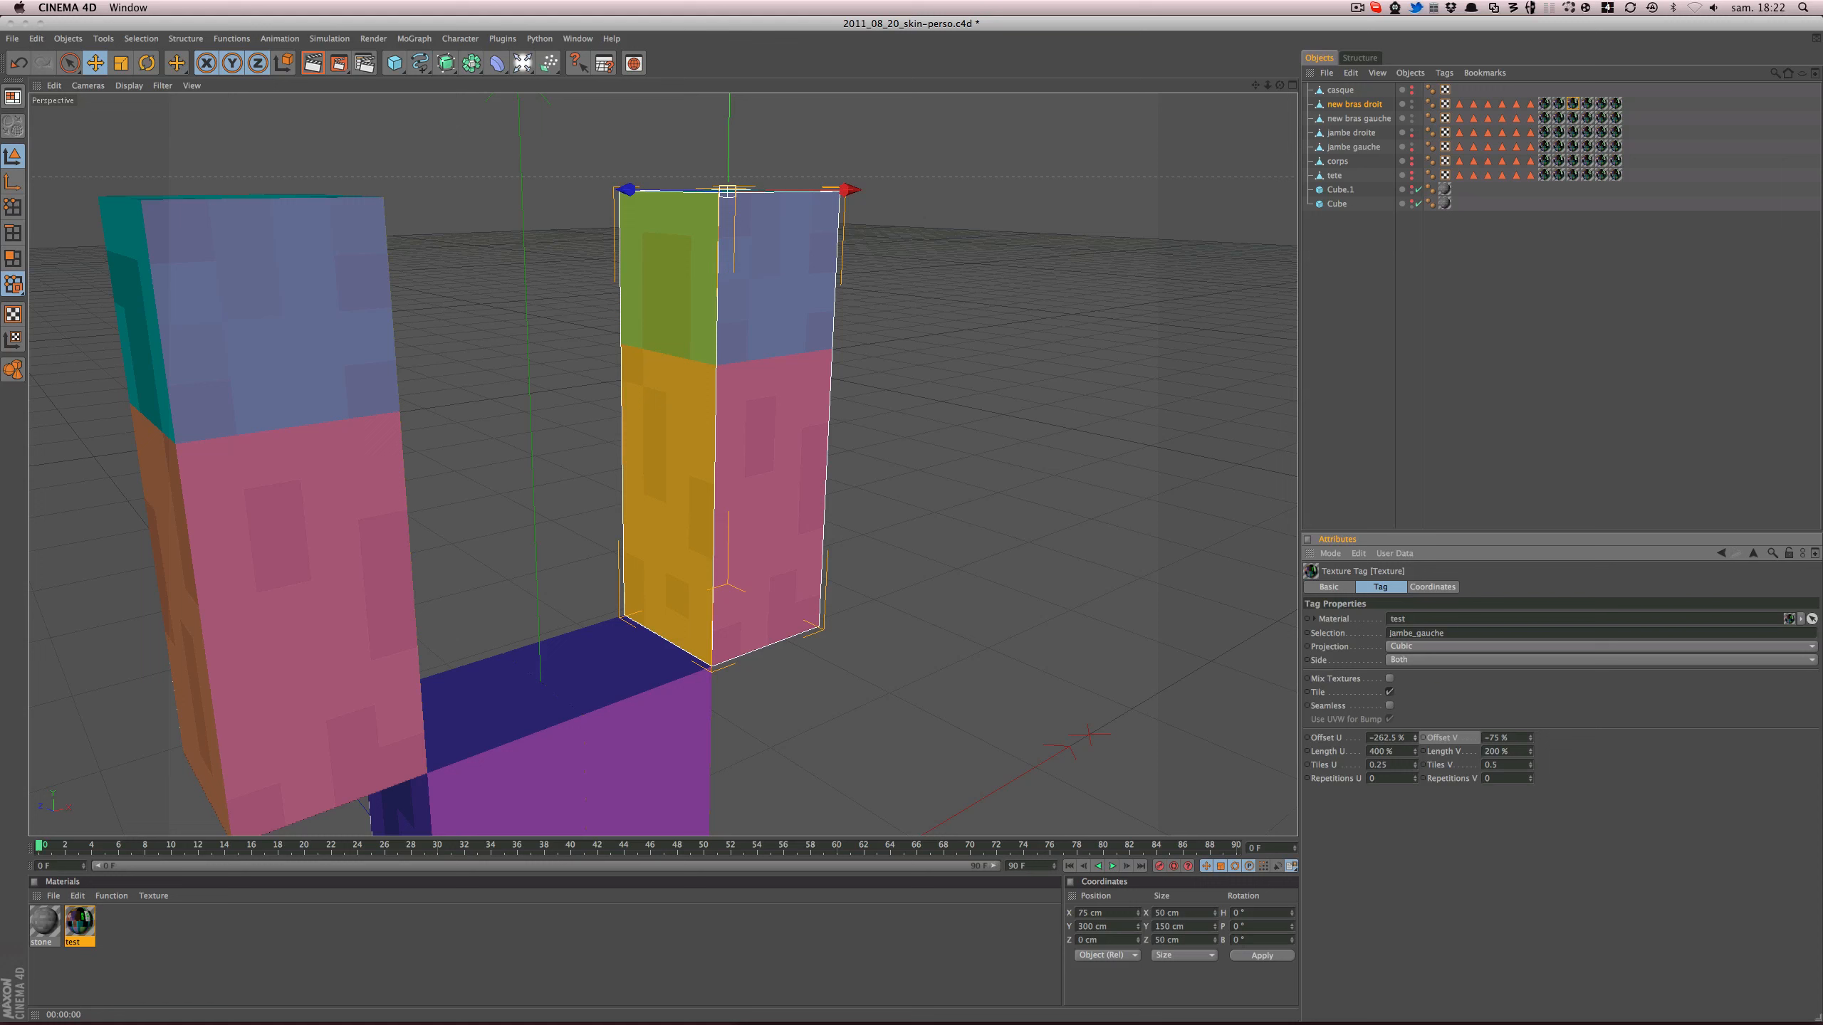
{"action": "key", "text": "super+z"}
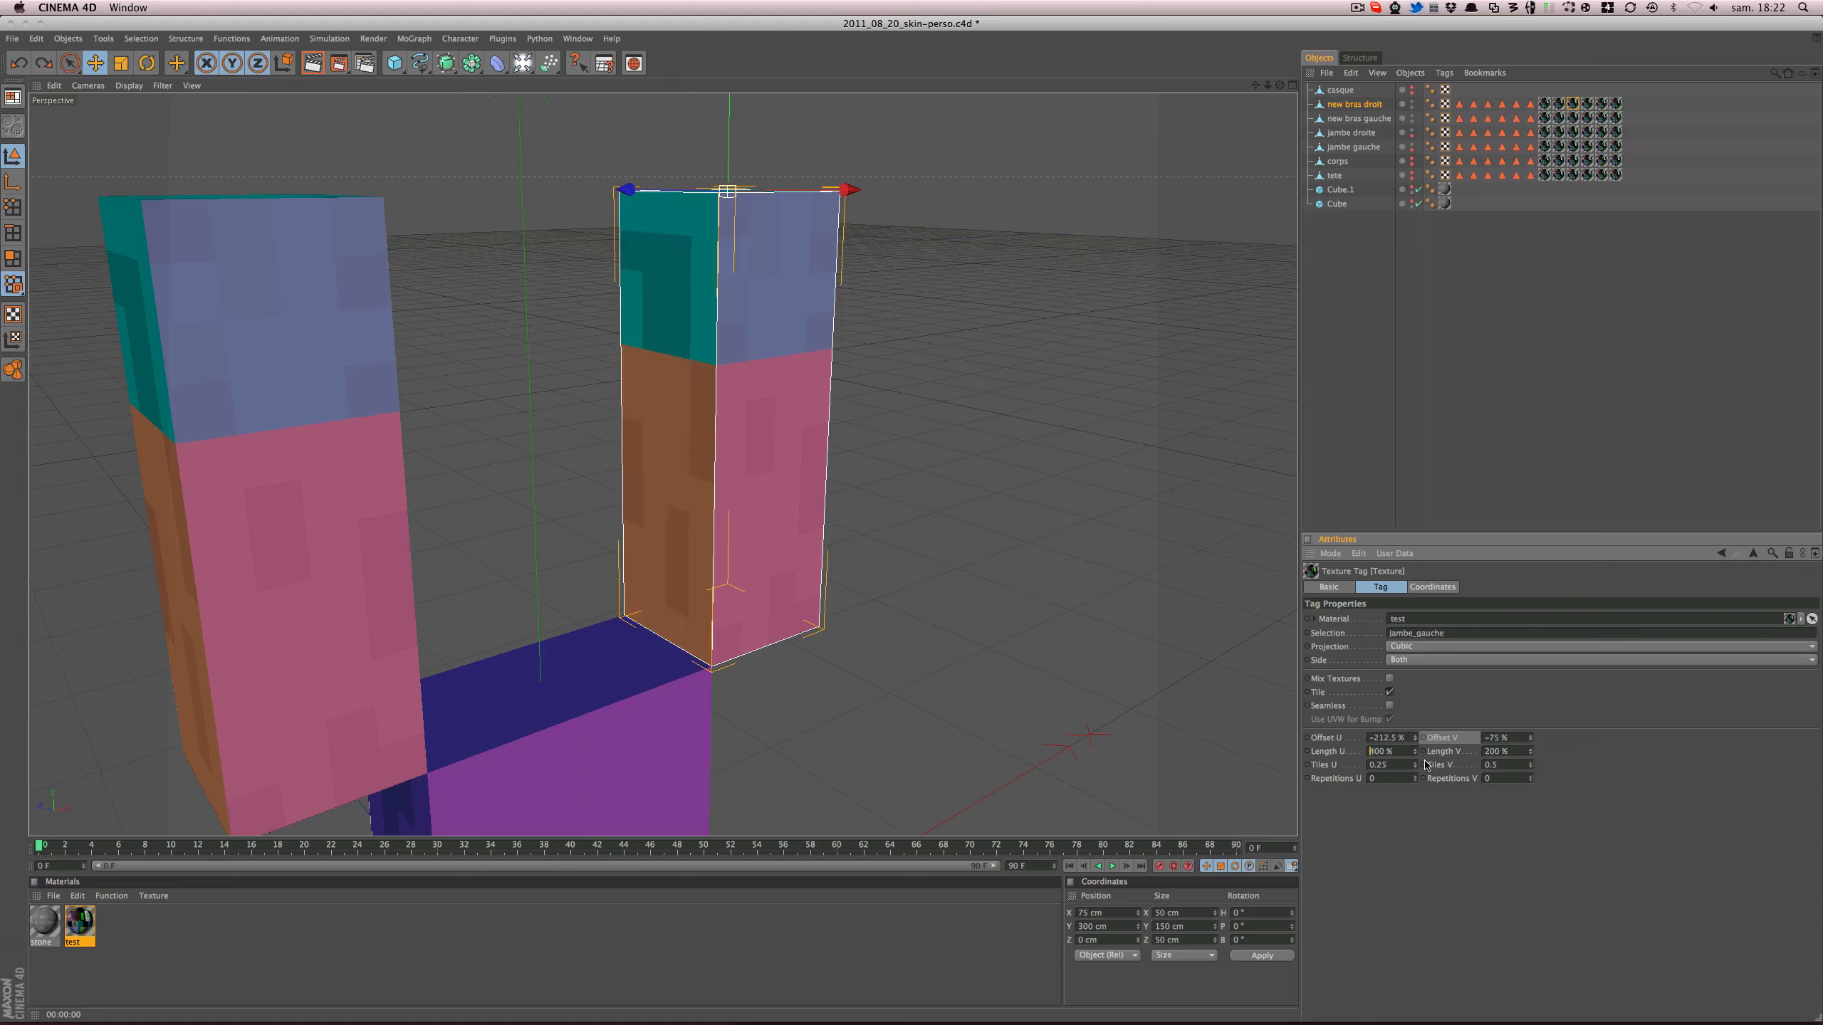
{"action": "key", "text": "Return"}
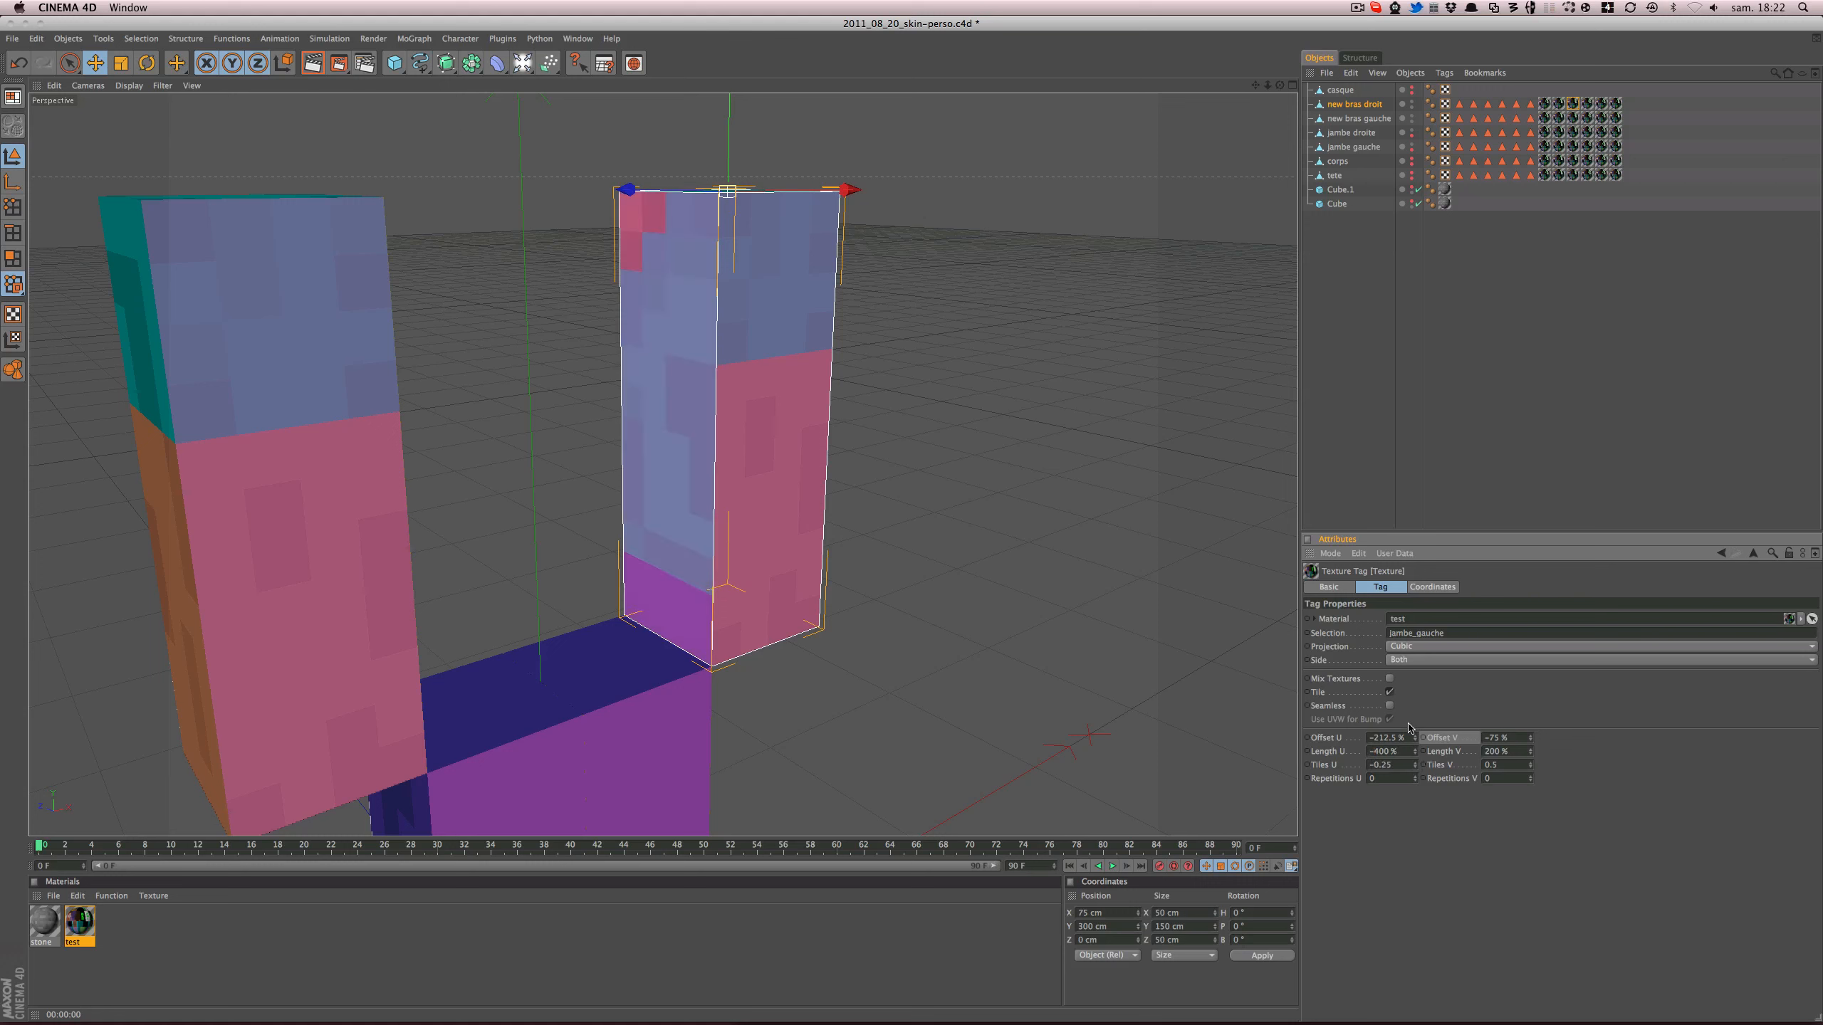
{"action": "left_click_drag", "start_coordinate": [1418, 741], "coordinate": [1502, 743]}
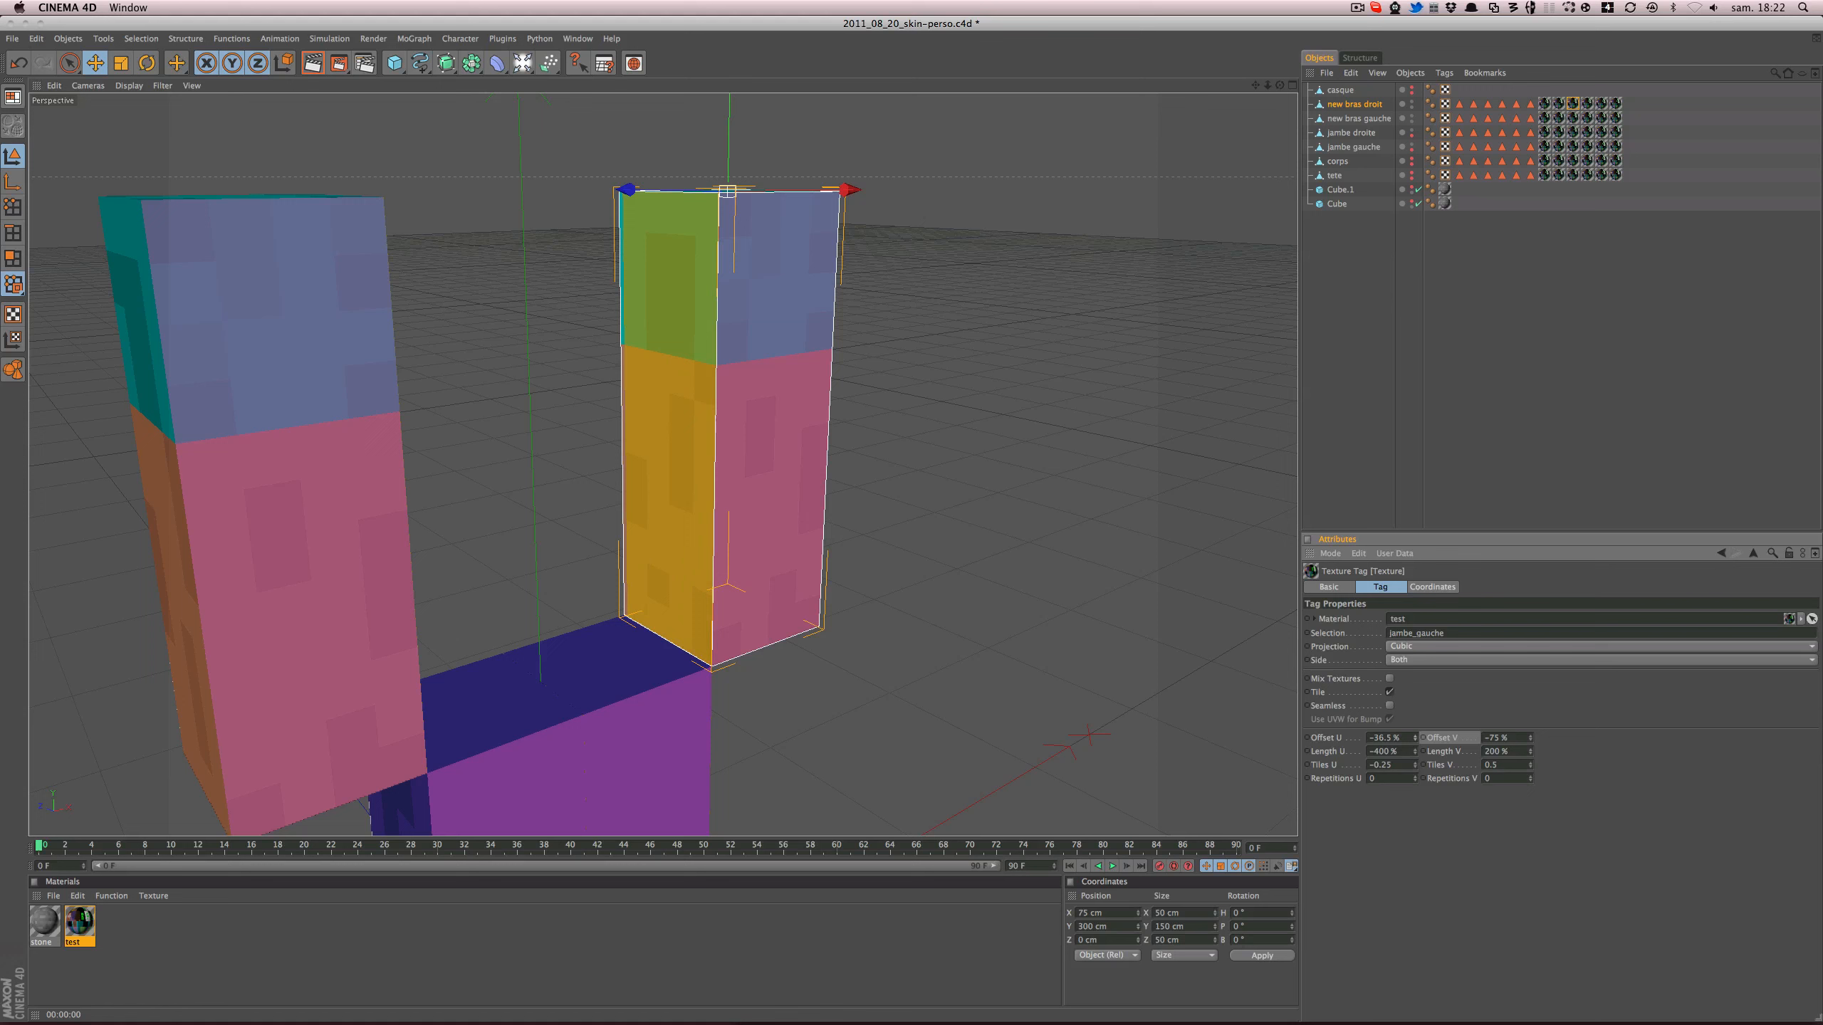
{"action": "left_click_drag", "start_coordinate": [1415, 738], "coordinate": [1415, 740]}
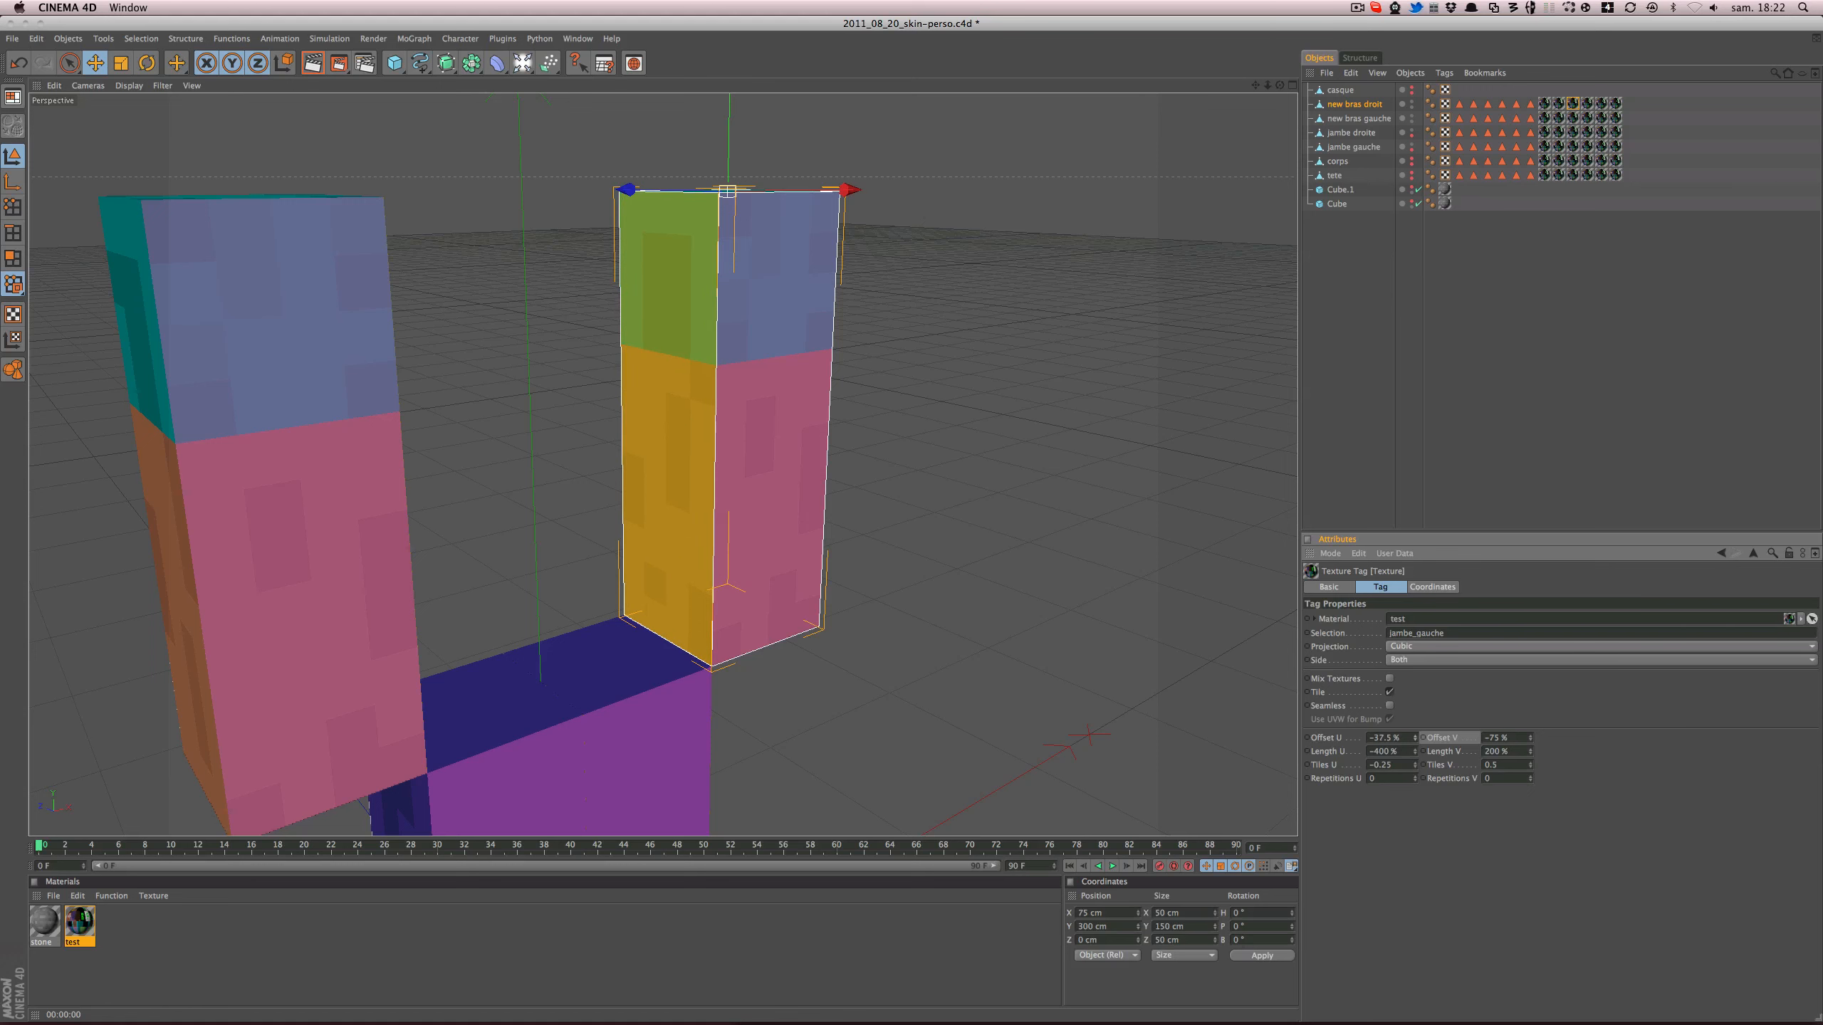
{"action": "key", "text": "super+r"}
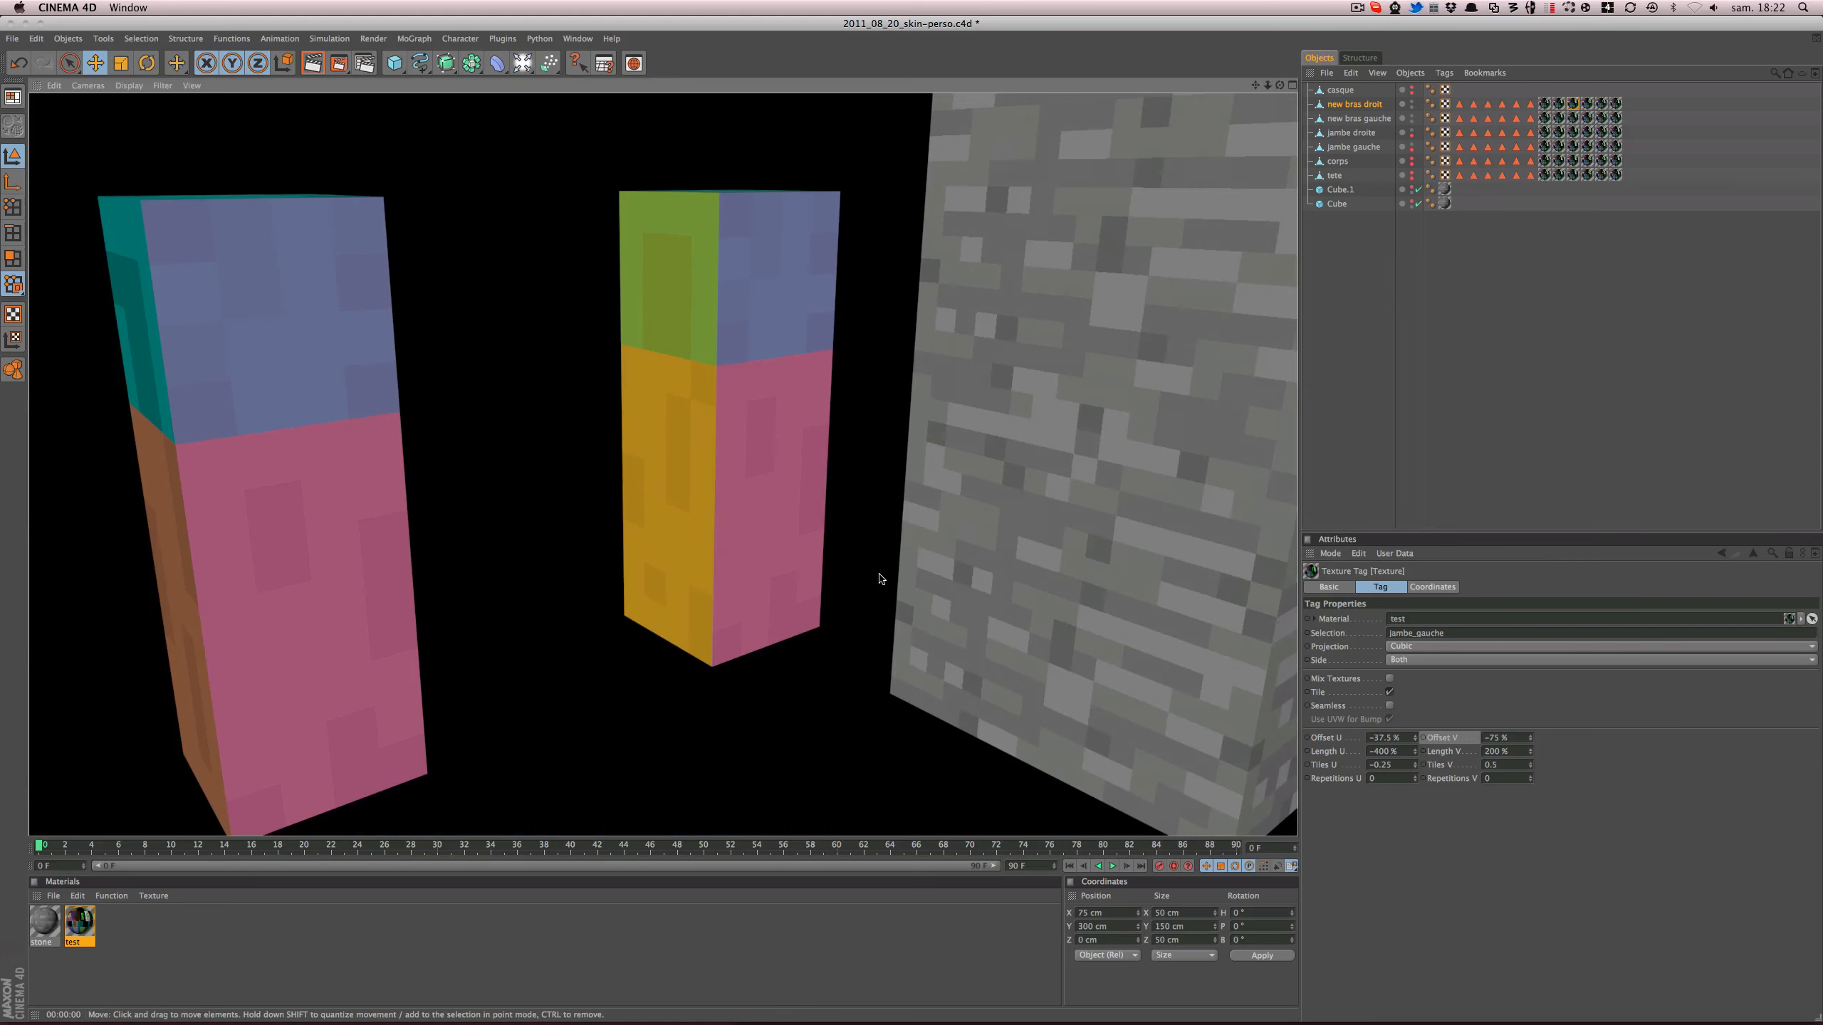
- Mirror the new right arm's jambe_droite texture with Length U -400 % and Offset U -87.5 %, and render the view to check it
{"action": "left_click_drag", "start_coordinate": [911, 518], "coordinate": [1177, 331], "text": "alt"}
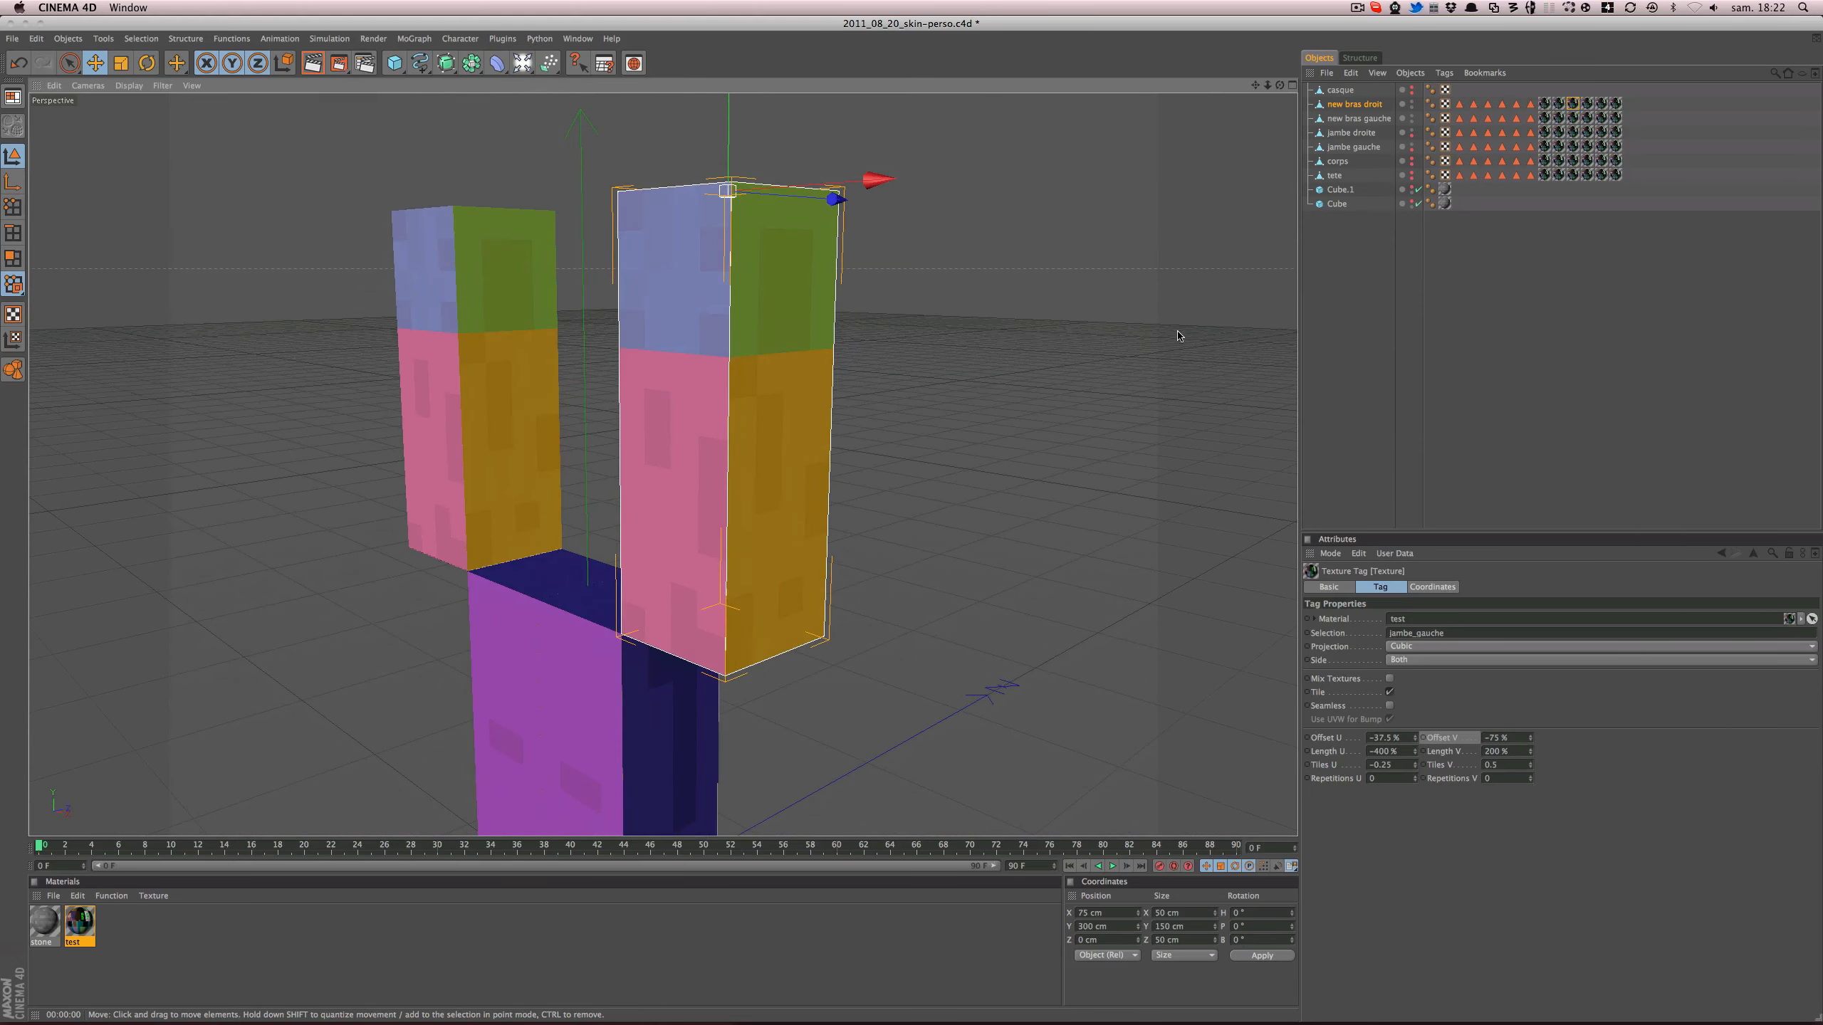
{"action": "left_click", "coordinate": [1585, 106]}
{"action": "left_click_drag", "start_coordinate": [1175, 665], "coordinate": [1101, 672], "text": "alt"}
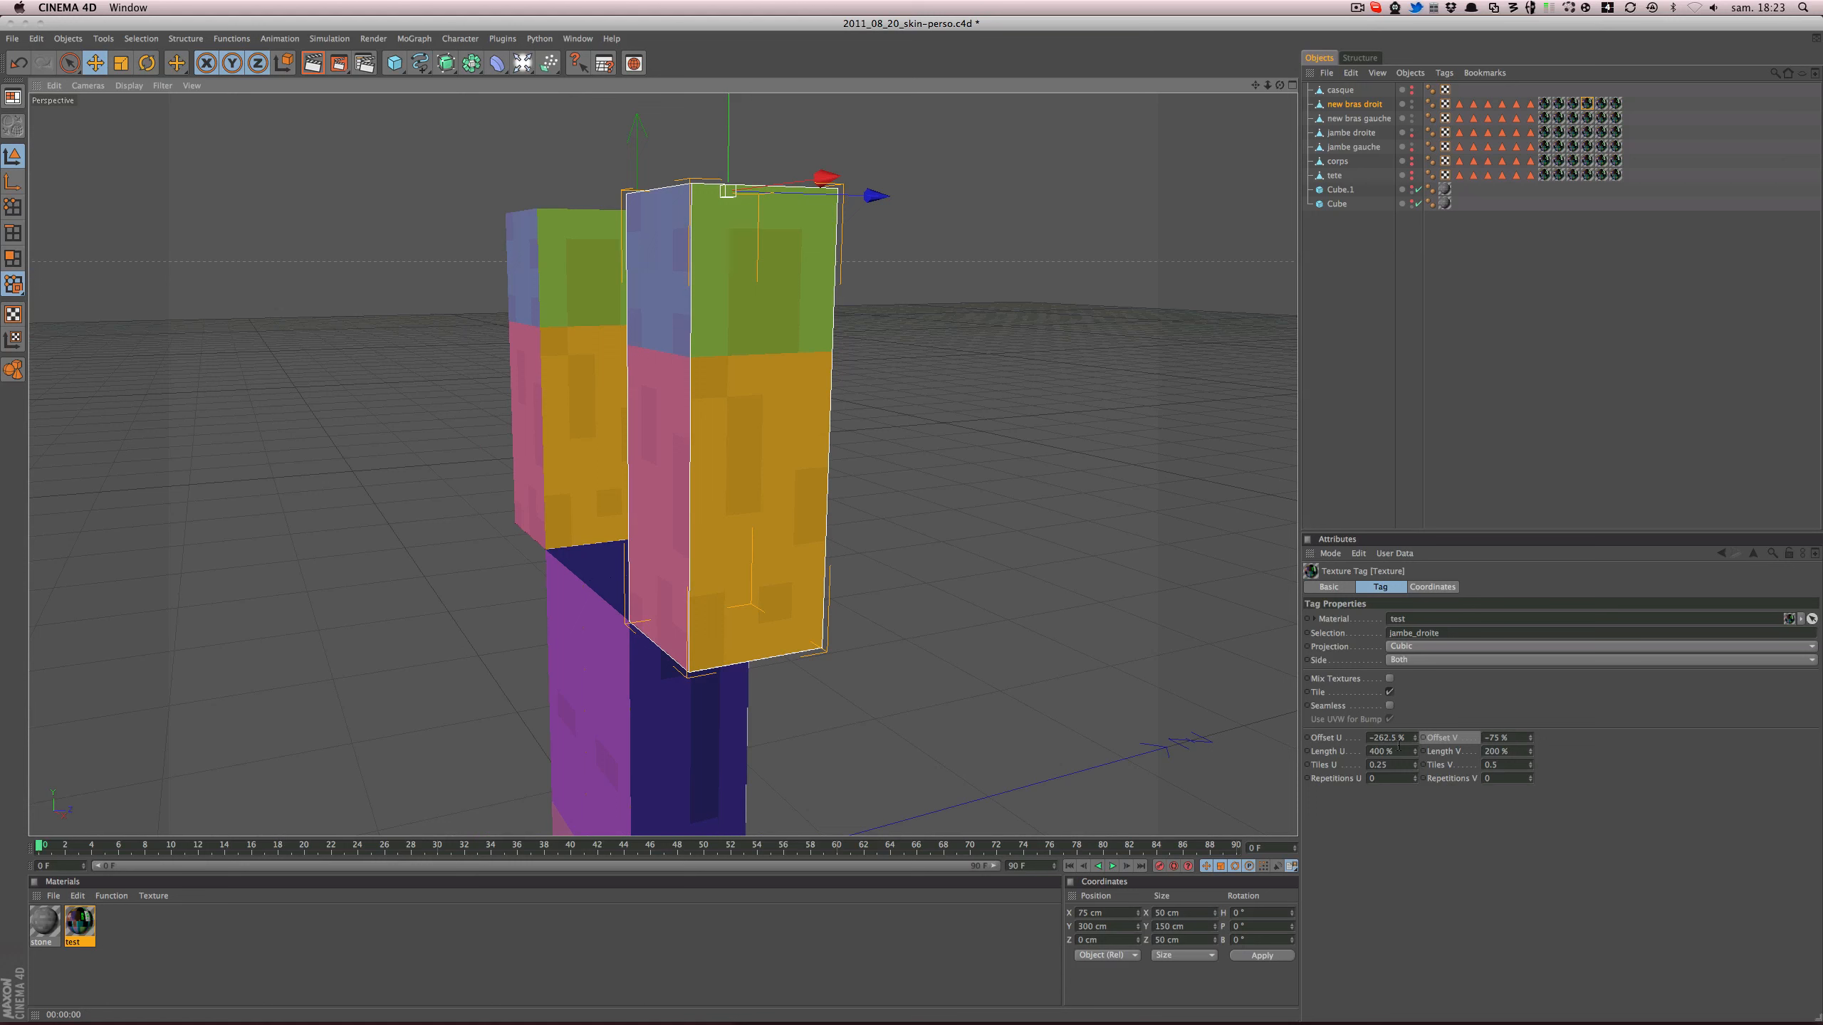
{"action": "left_click", "coordinate": [1368, 752]}
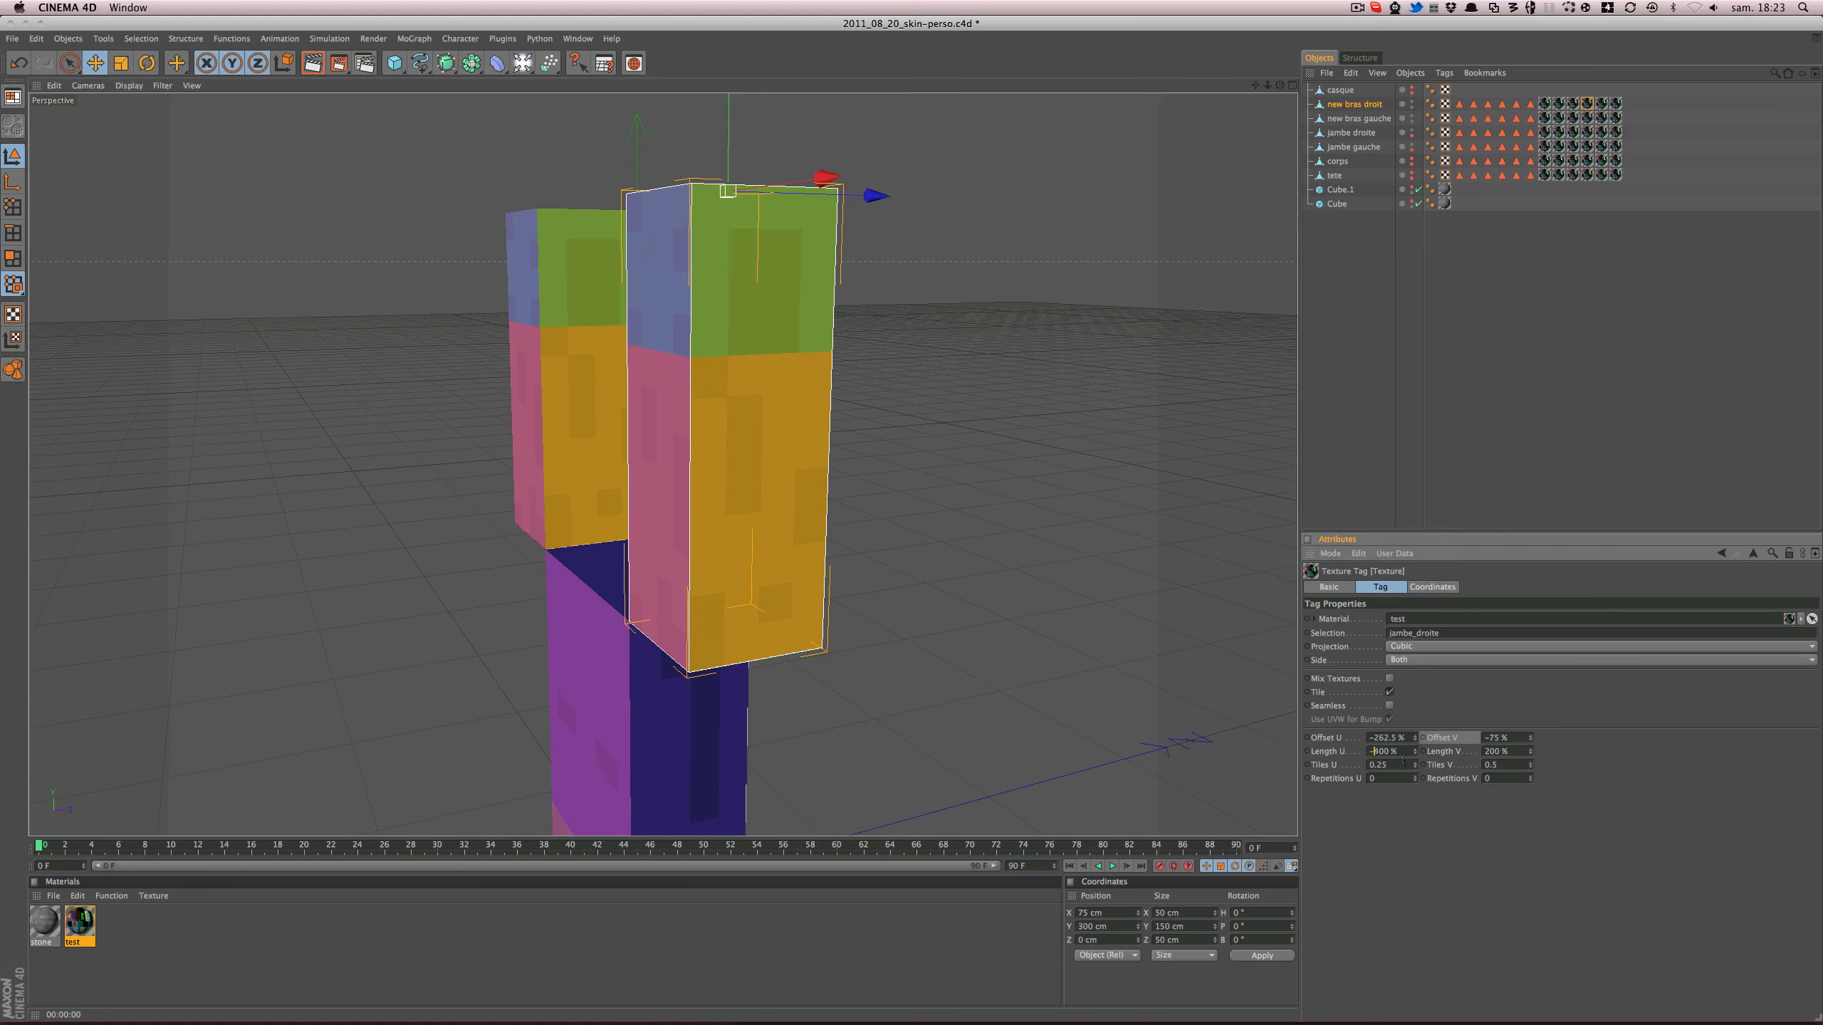
{"action": "type", "text": "-"}
{"action": "key", "text": "Return"}
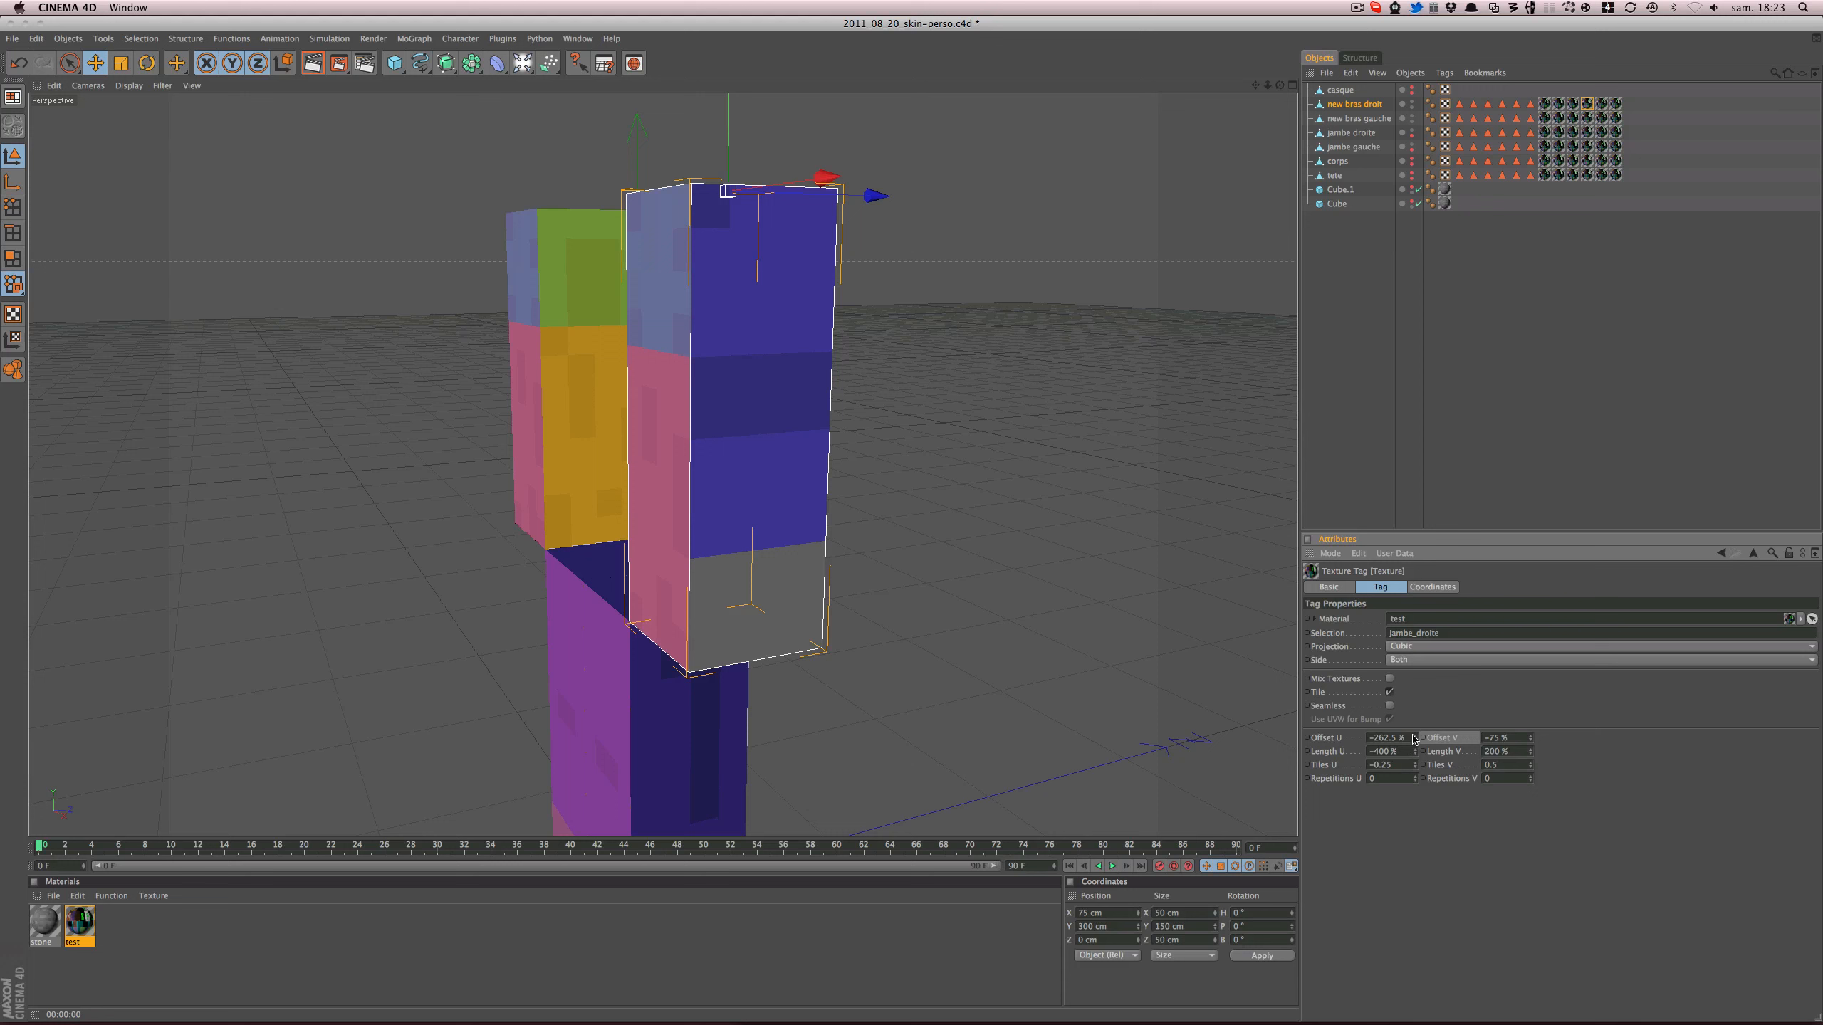
{"action": "left_click_drag", "start_coordinate": [1415, 738], "coordinate": [1415, 728]}
{"action": "key", "text": "super+r"}
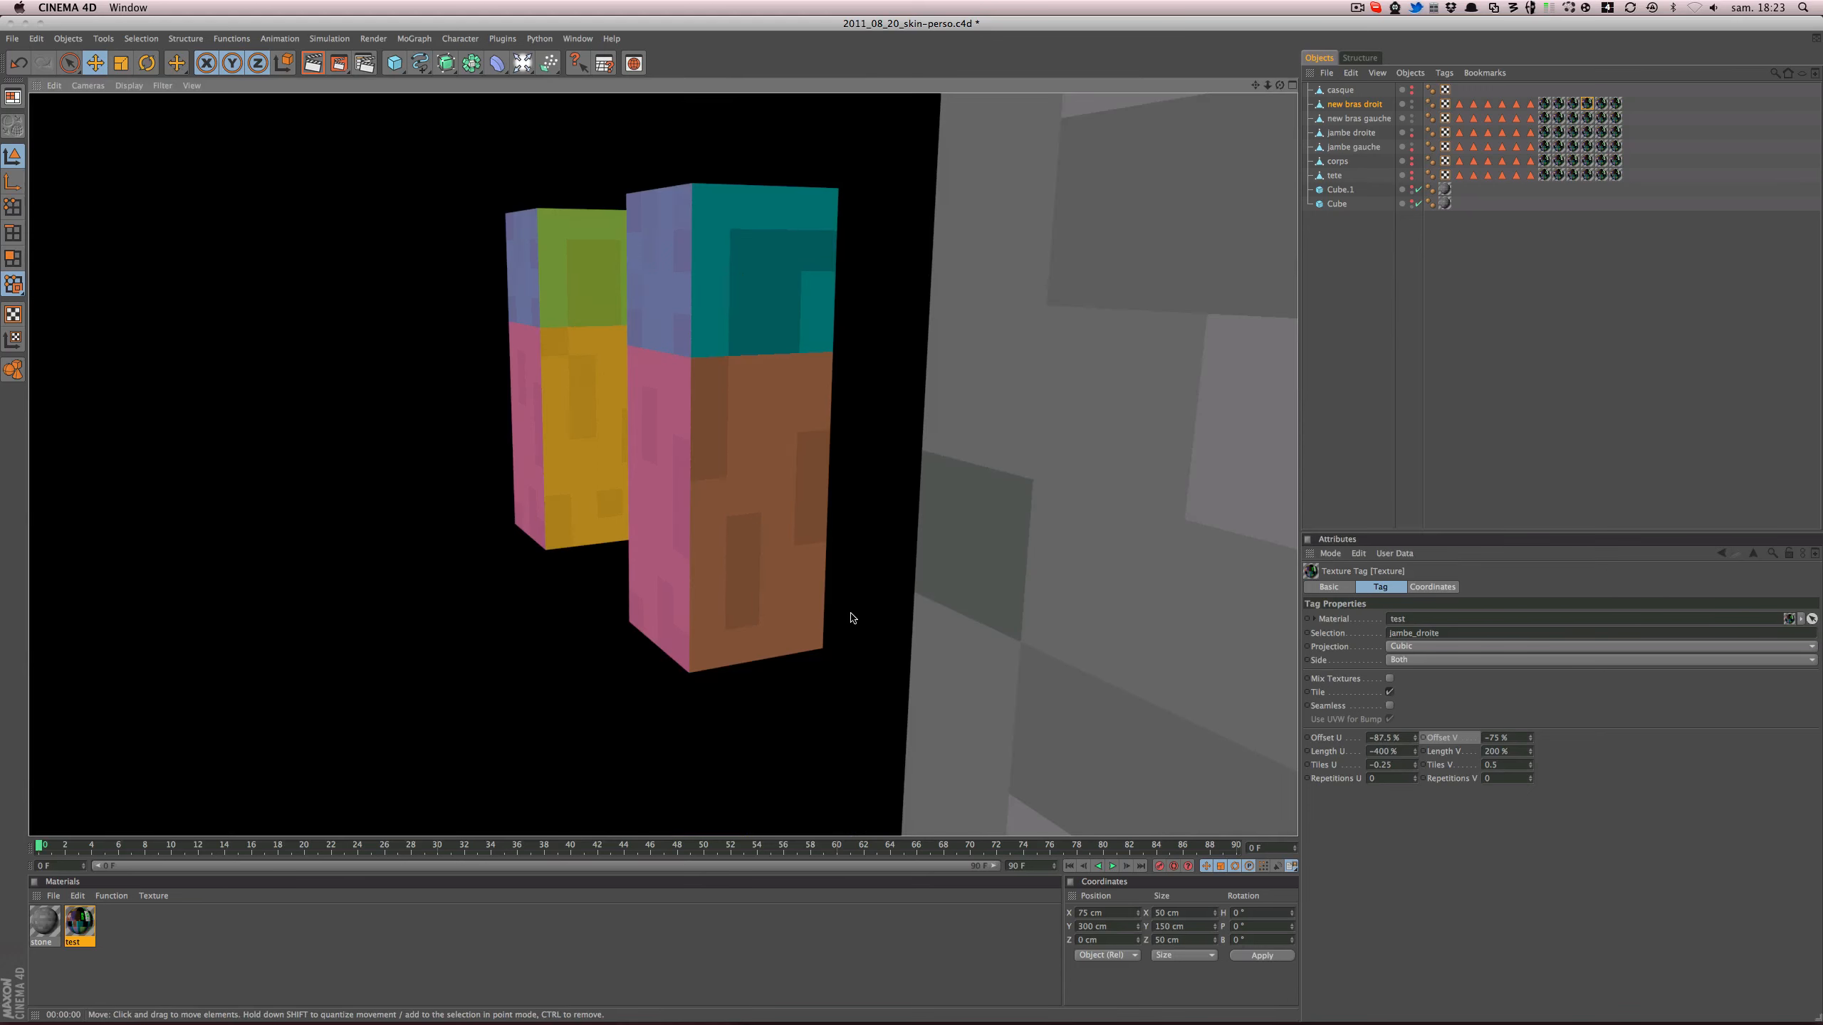
- Mirror the new right arm's jambe_arriere texture with Length U -400 % and Offset U -12.5 %
{"action": "left_click_drag", "start_coordinate": [851, 620], "coordinate": [560, 537], "text": "alt"}
{"action": "left_click_drag", "start_coordinate": [805, 660], "coordinate": [803, 616], "text": "alt"}
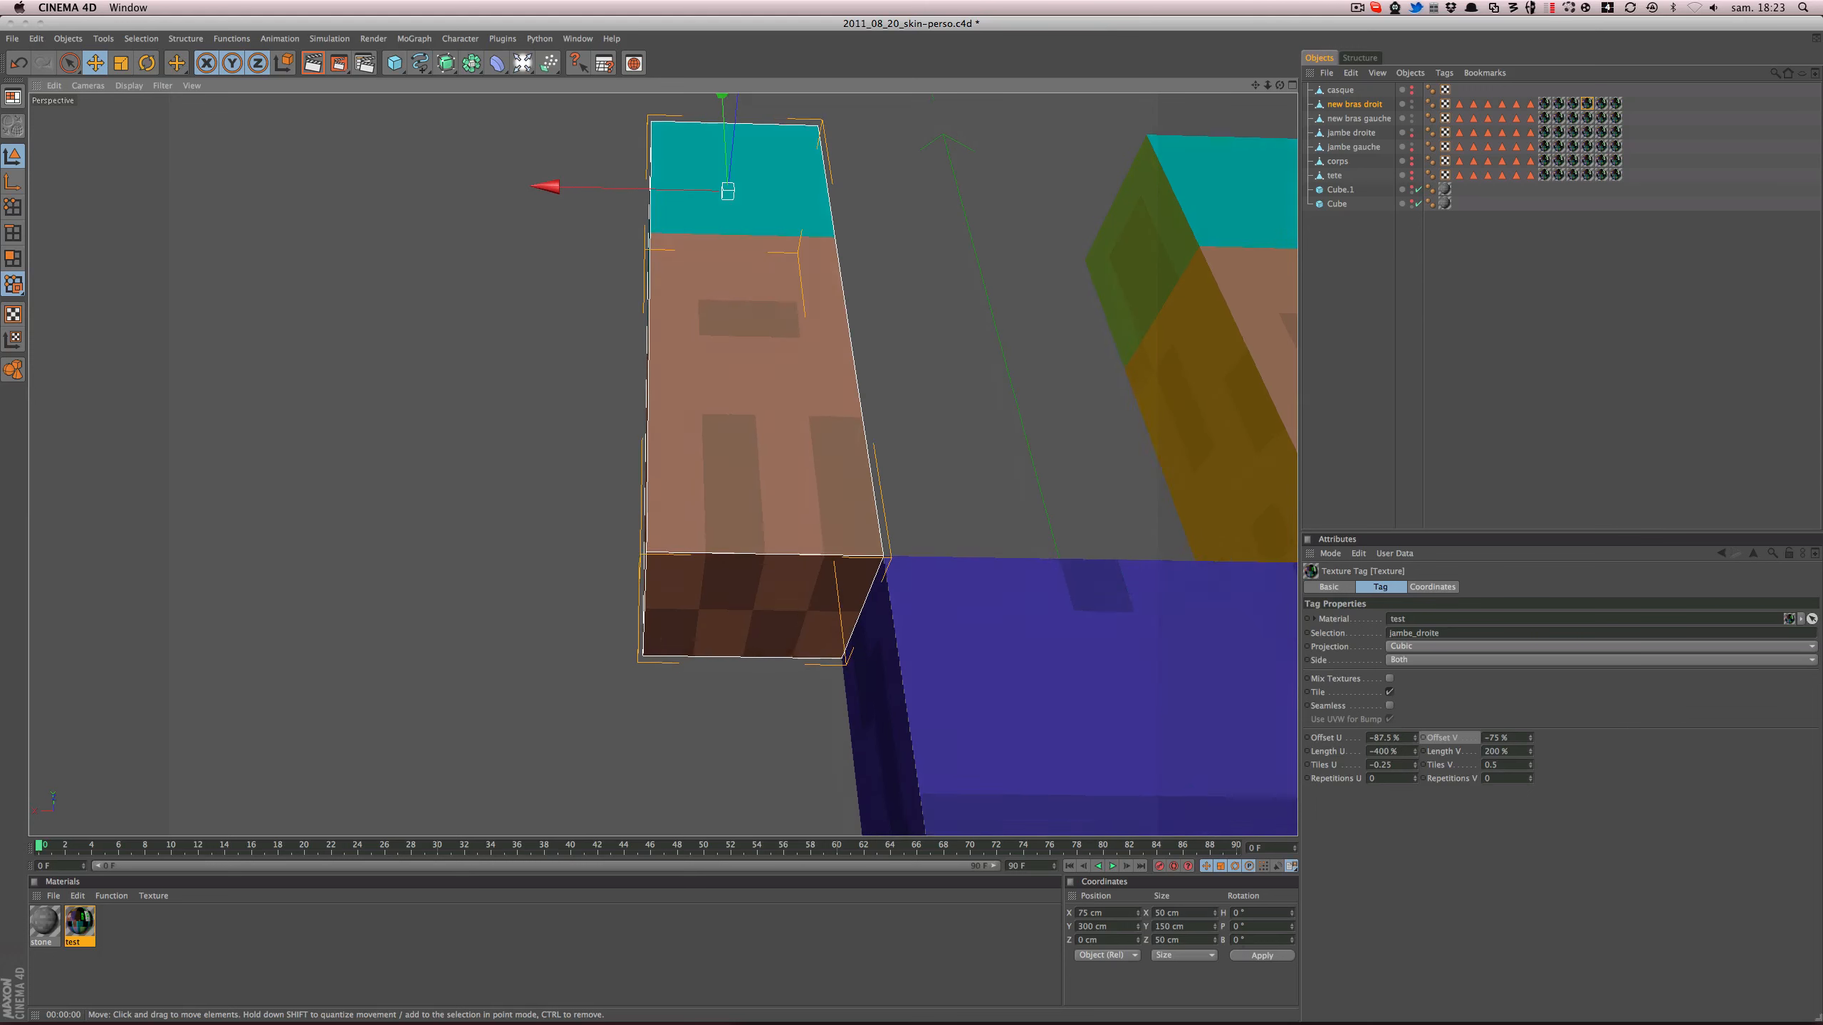
{"action": "left_click", "coordinate": [1601, 106]}
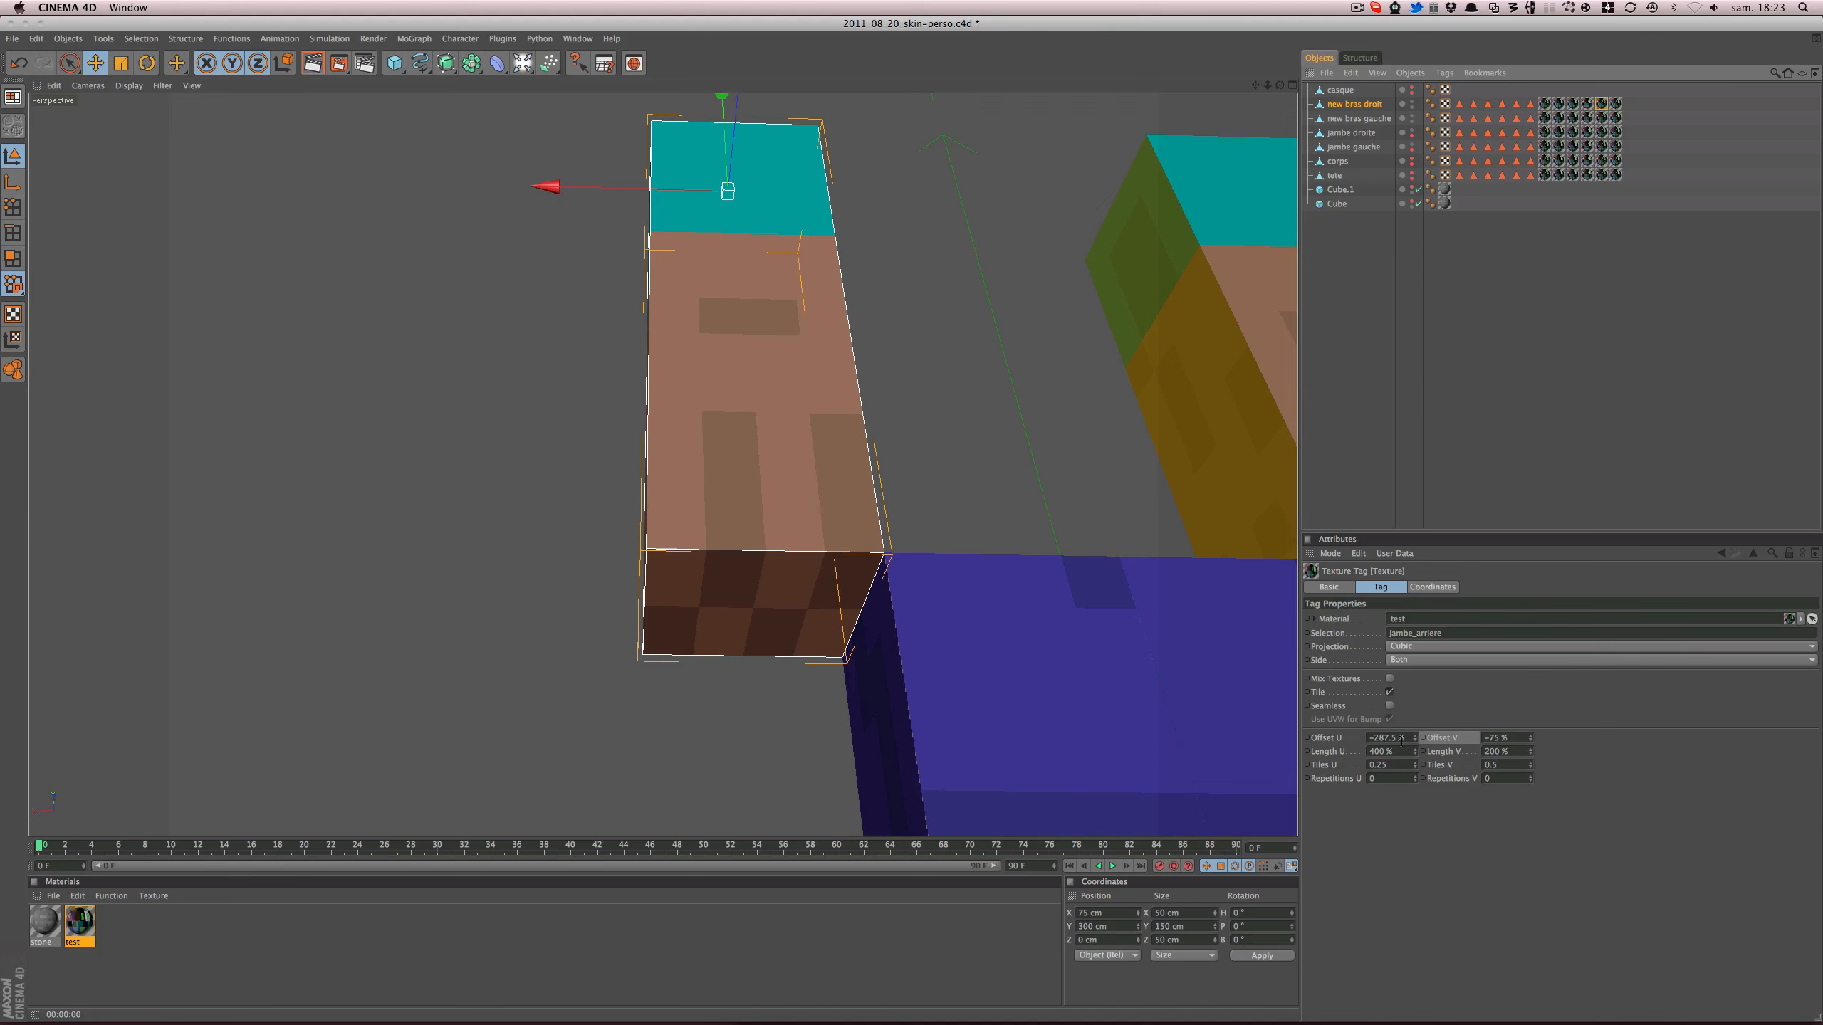
{"action": "left_click", "coordinate": [1370, 752]}
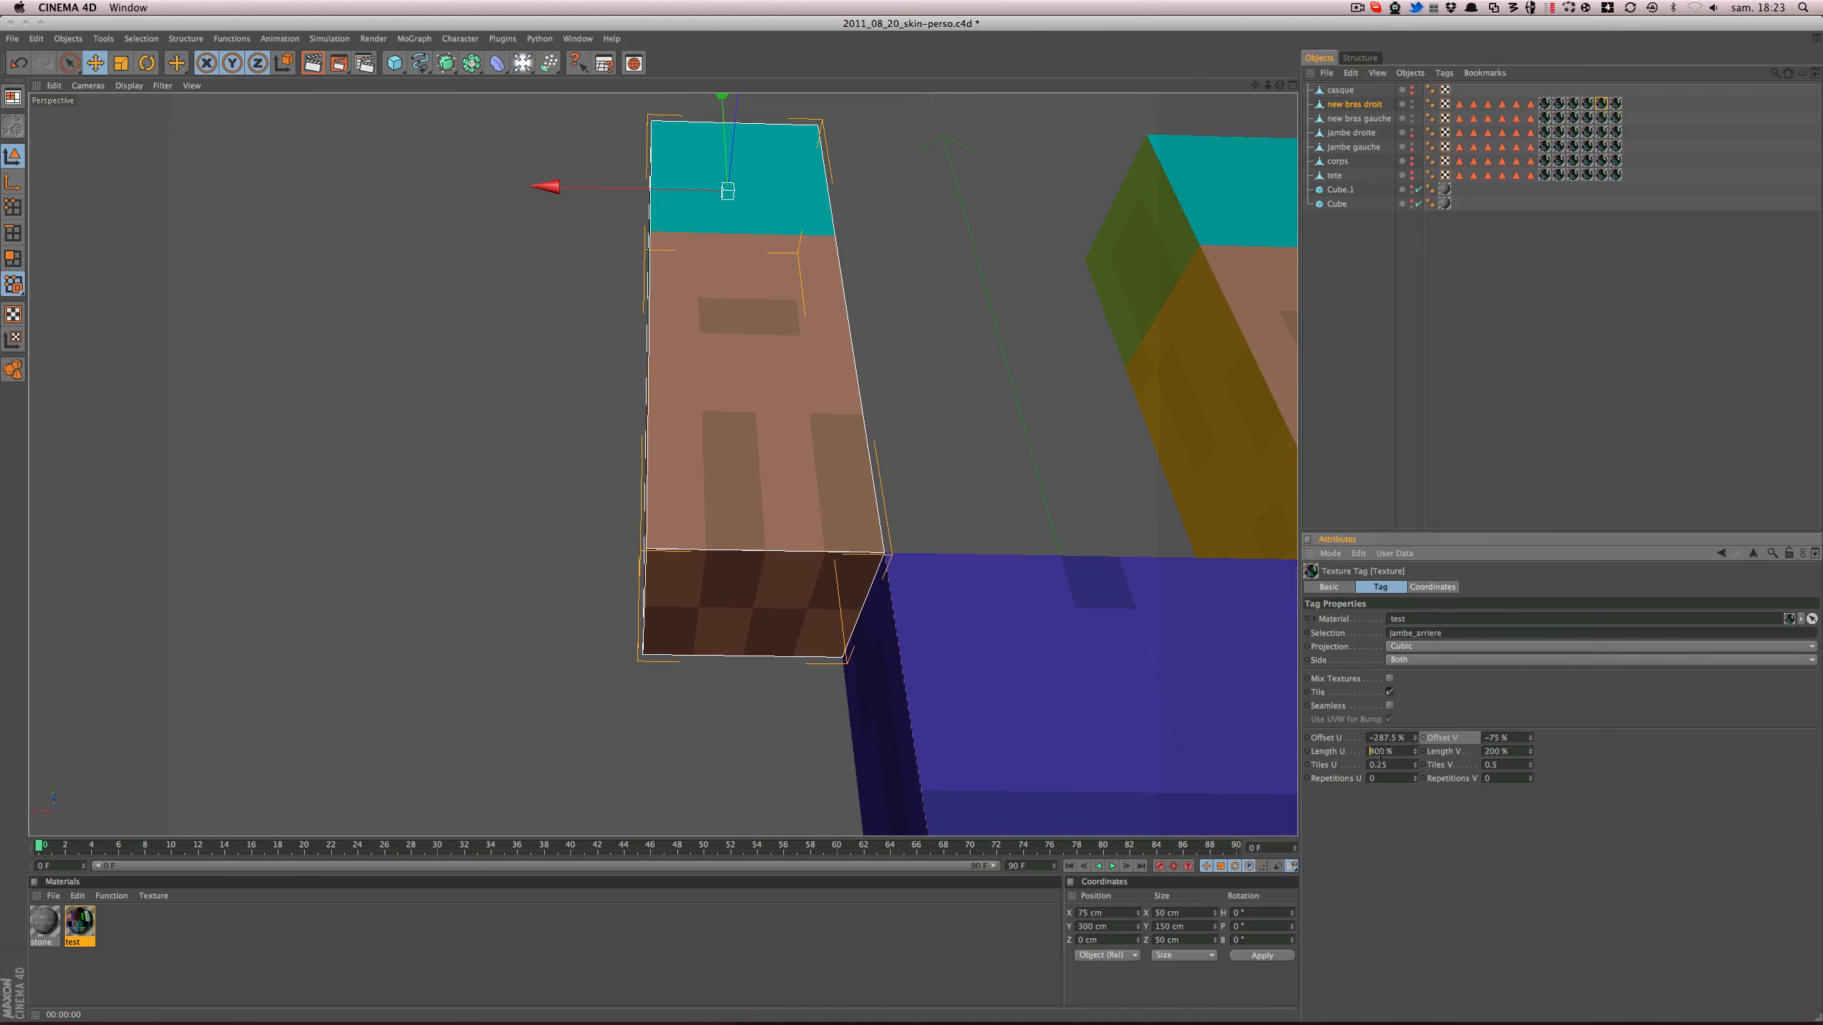
{"action": "type", "text": "-"}
{"action": "key", "text": "Return"}
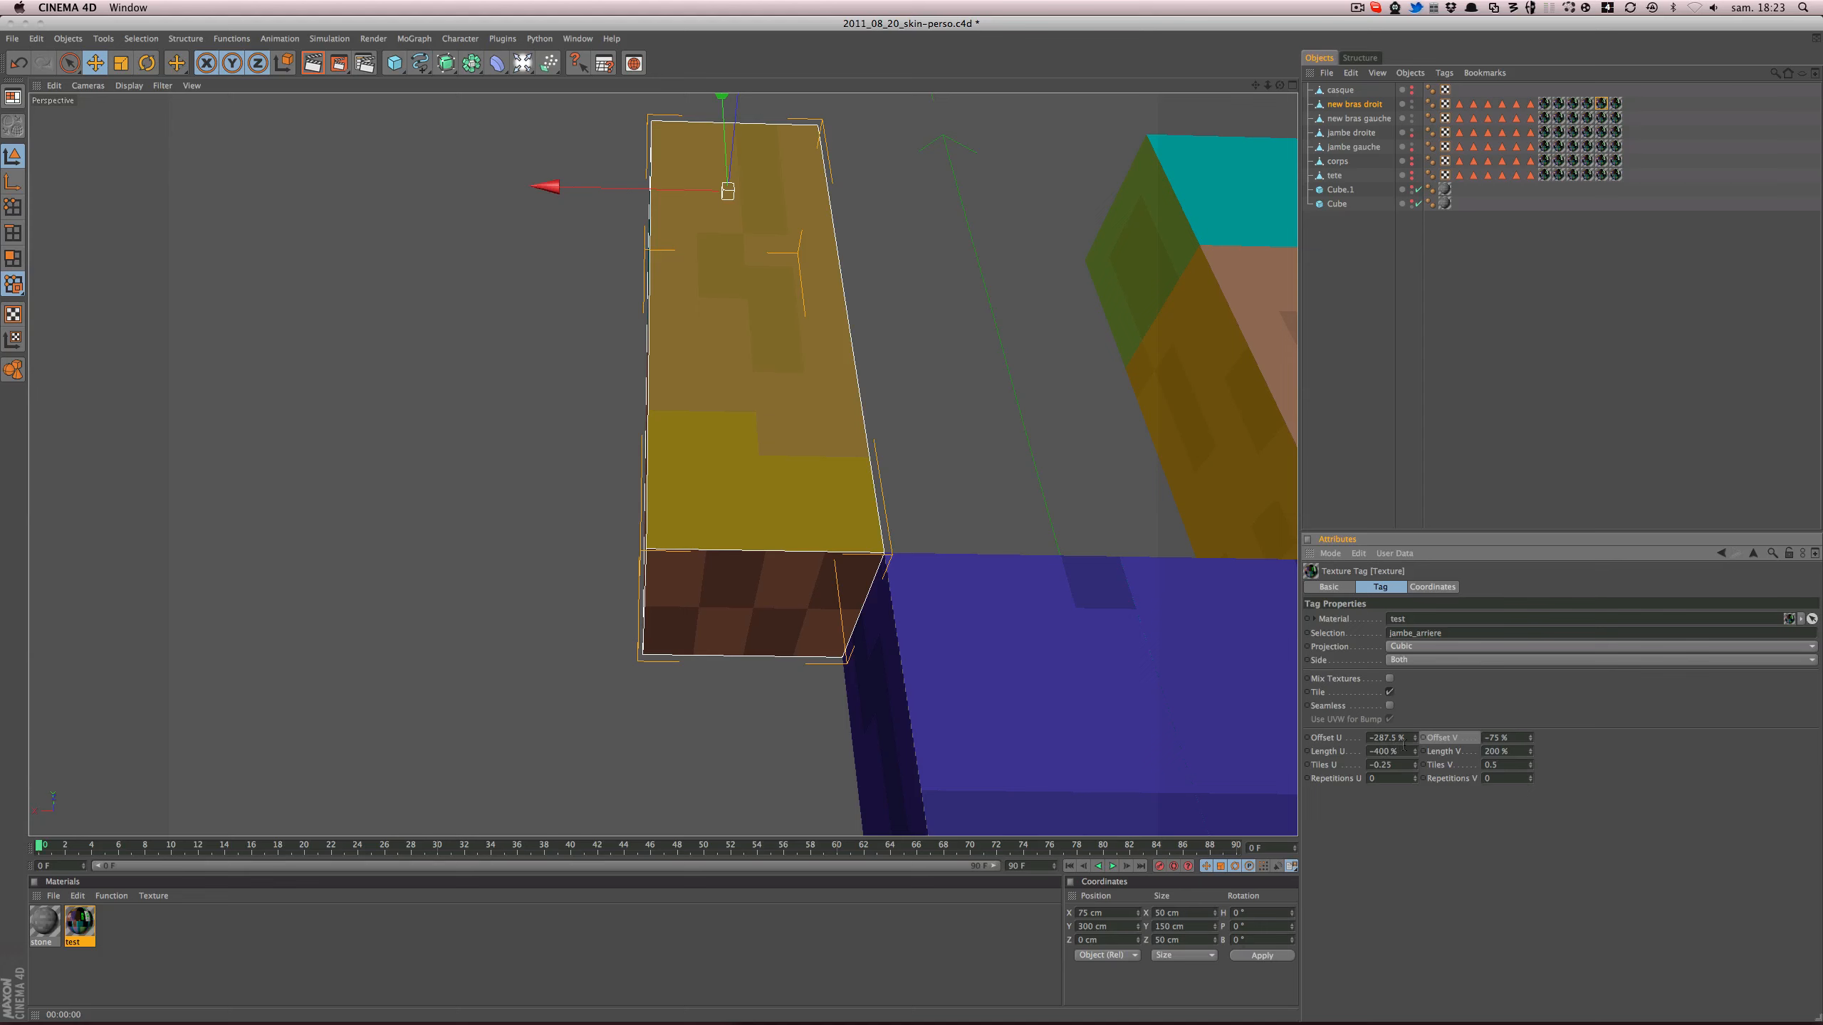
{"action": "mouse_move", "coordinate": [1414, 742]}
{"action": "left_mouse_down"}
{"action": "mouse_move", "coordinate": [1414, 759]}
{"action": "mouse_move", "coordinate": [1415, 668]}
{"action": "mouse_move", "coordinate": [1414, 731]}
{"action": "left_mouse_up"}
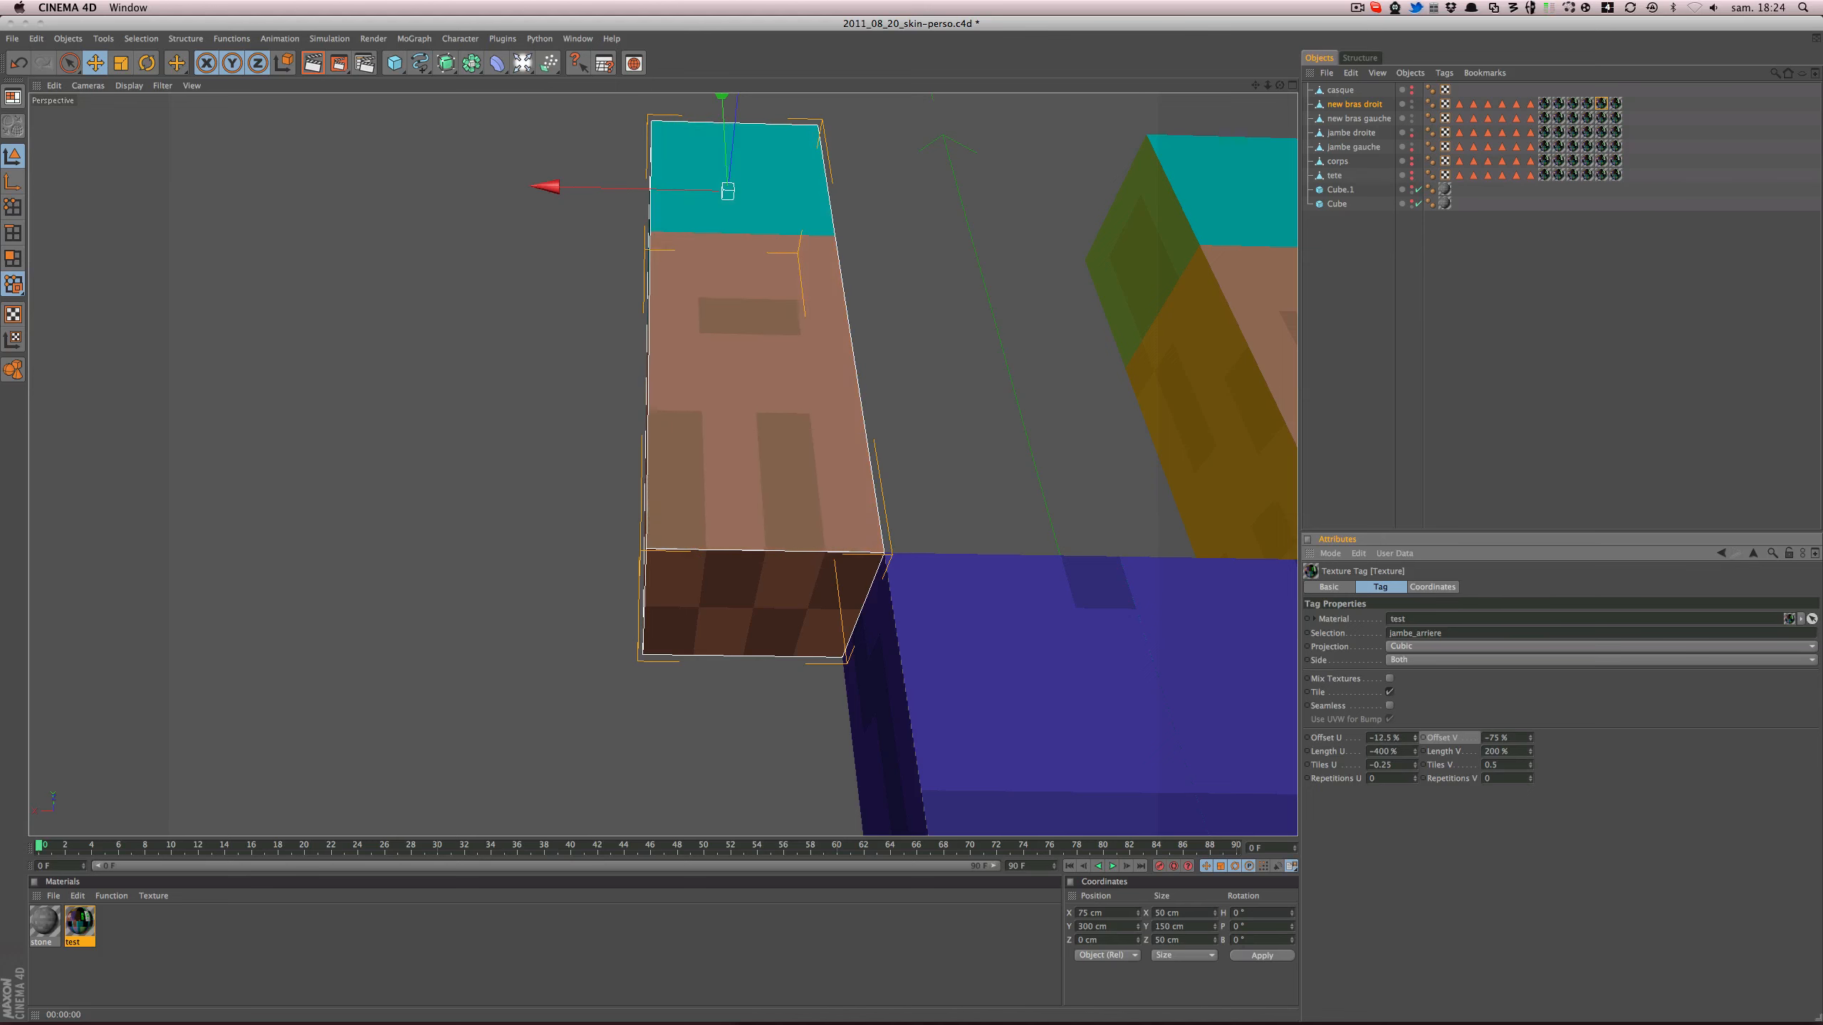
- Mirror the new right arm's jambe_dessous texture with Length U -400 % and Offset U -37.5 %
{"action": "left_click", "coordinate": [1615, 104]}
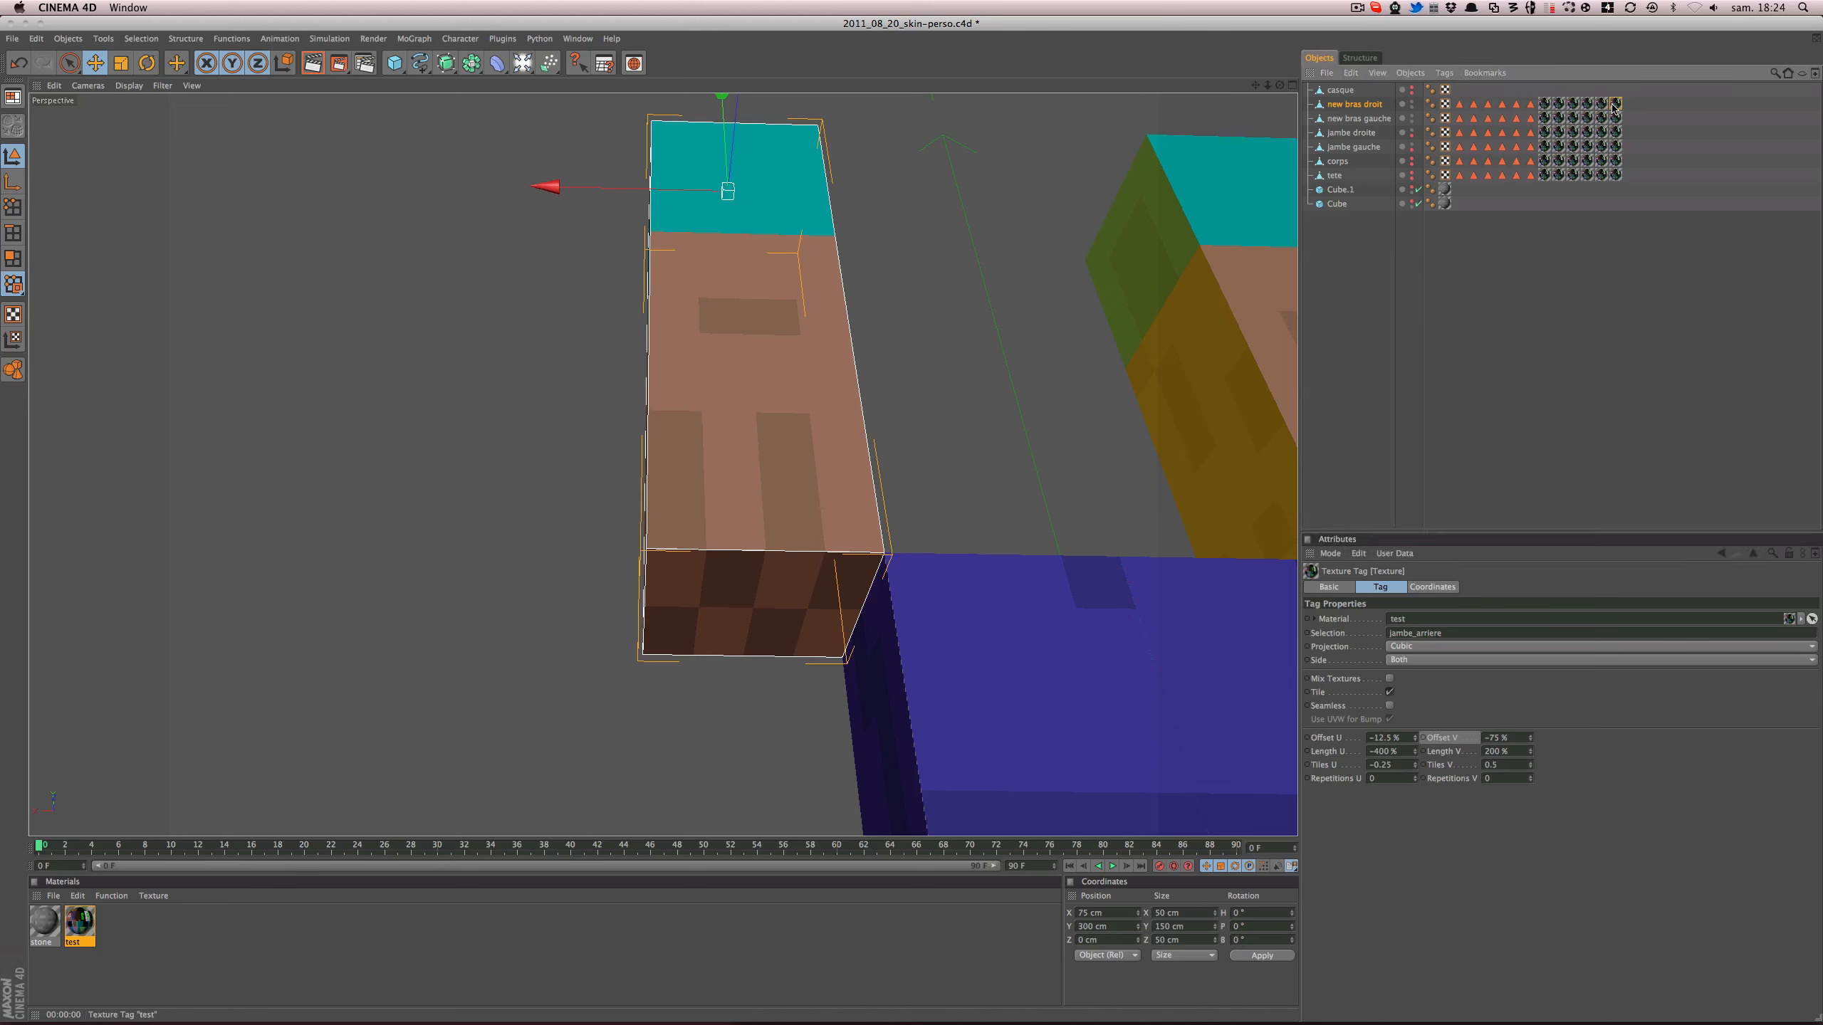
{"action": "left_click", "coordinate": [1369, 751]}
{"action": "type", "text": "-"}
{"action": "key", "text": "Return"}
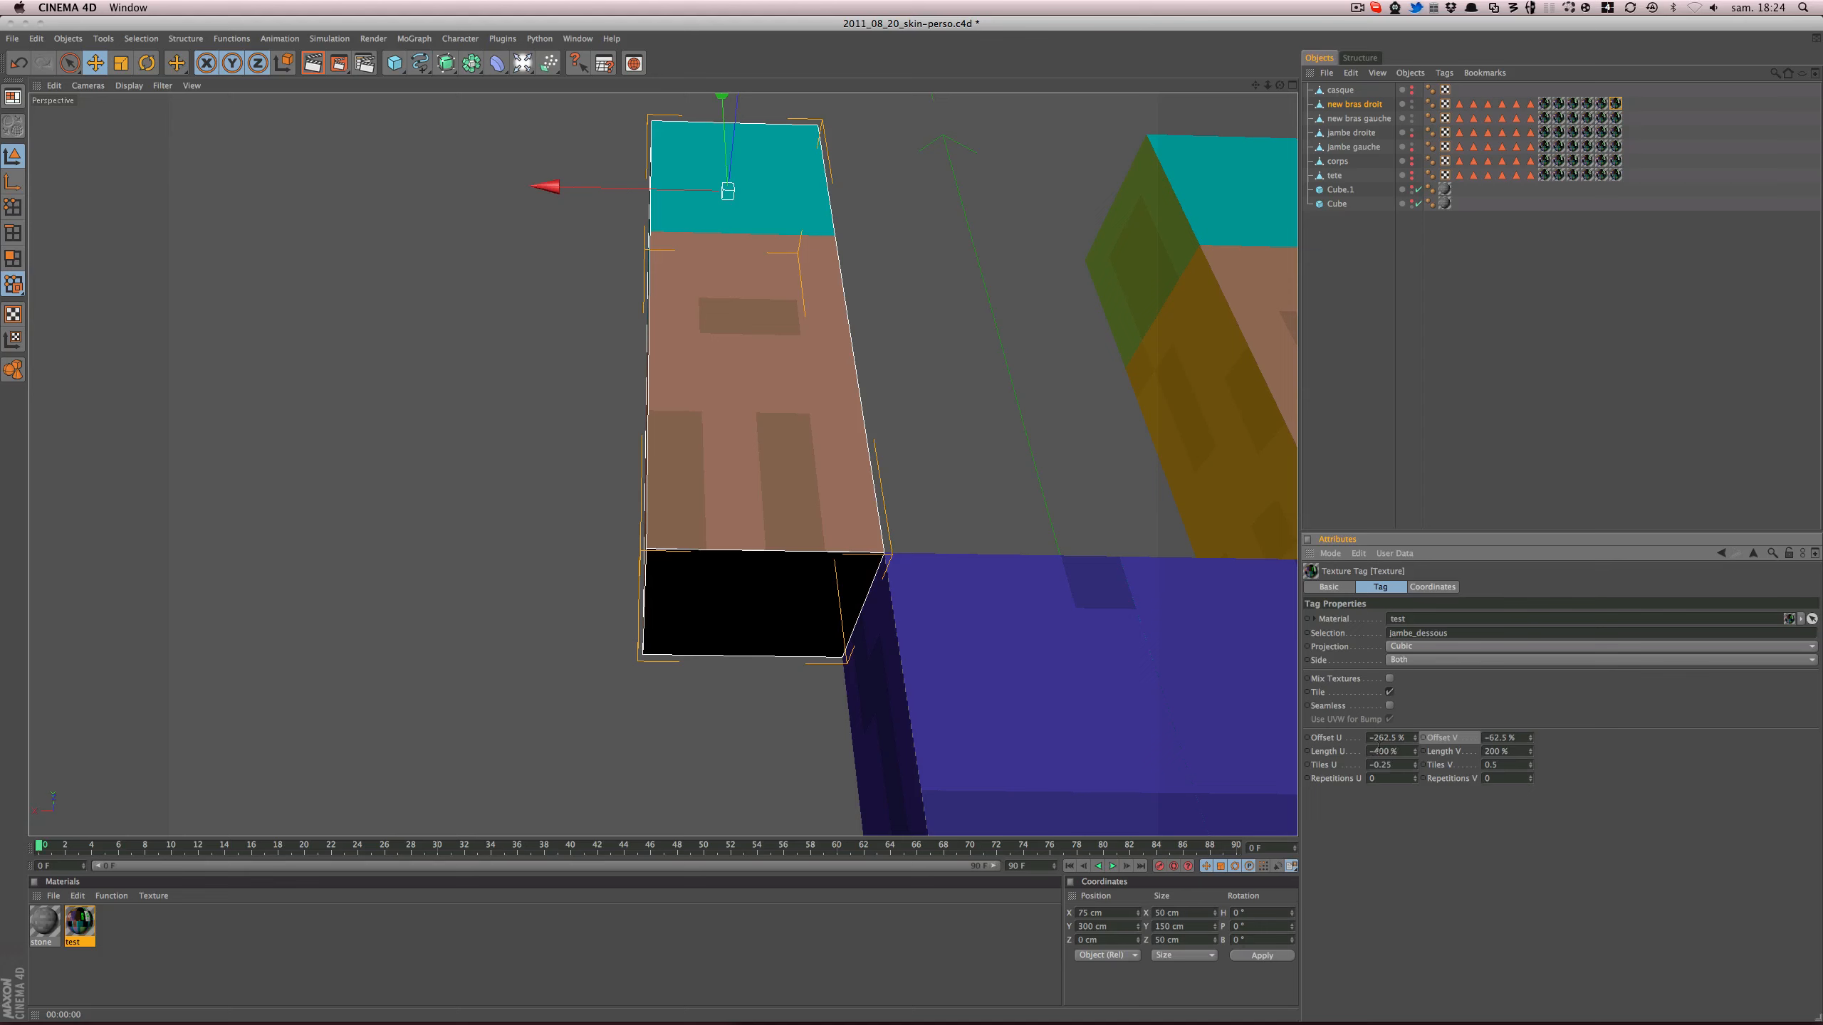
{"action": "left_click_drag", "start_coordinate": [1414, 737], "coordinate": [1415, 580]}
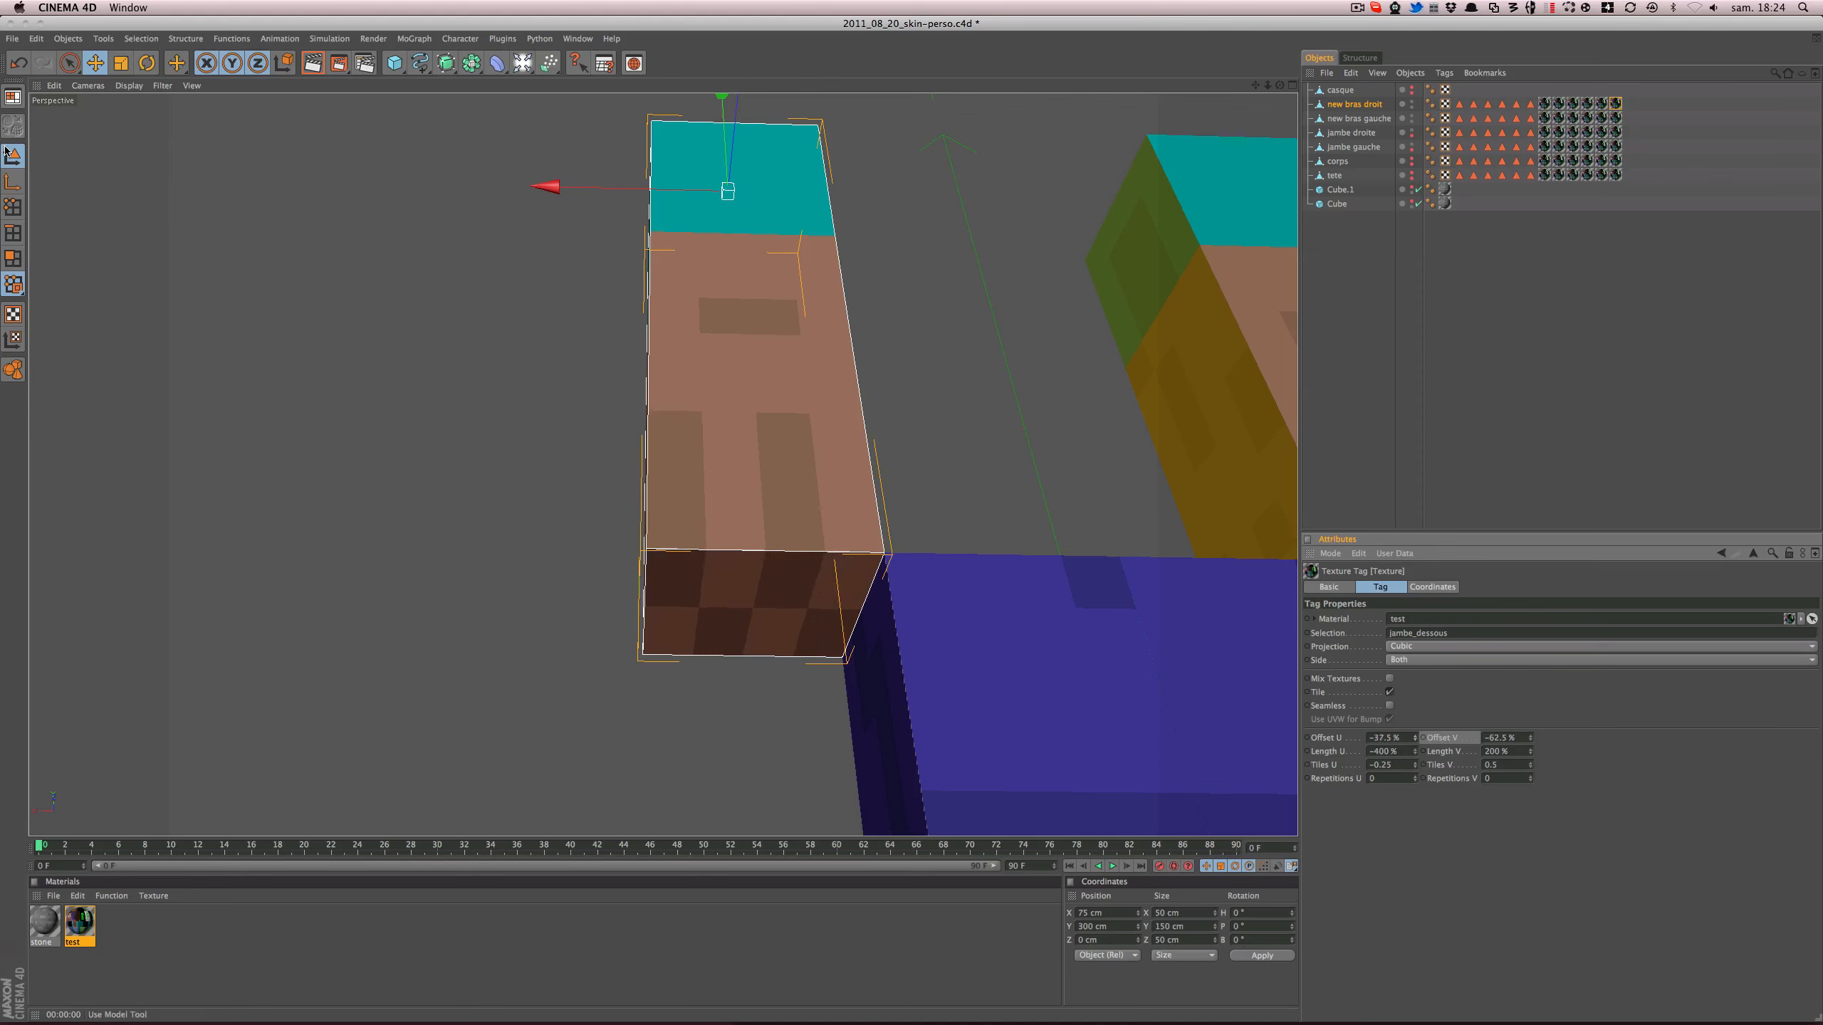
- Deselect the right arm, save the project, and render the view to check both arms' back and underside textures
{"action": "left_click", "coordinate": [513, 291]}
{"action": "key", "text": "super+s"}
{"action": "left_click_drag", "start_coordinate": [513, 291], "coordinate": [596, 273], "text": "alt"}
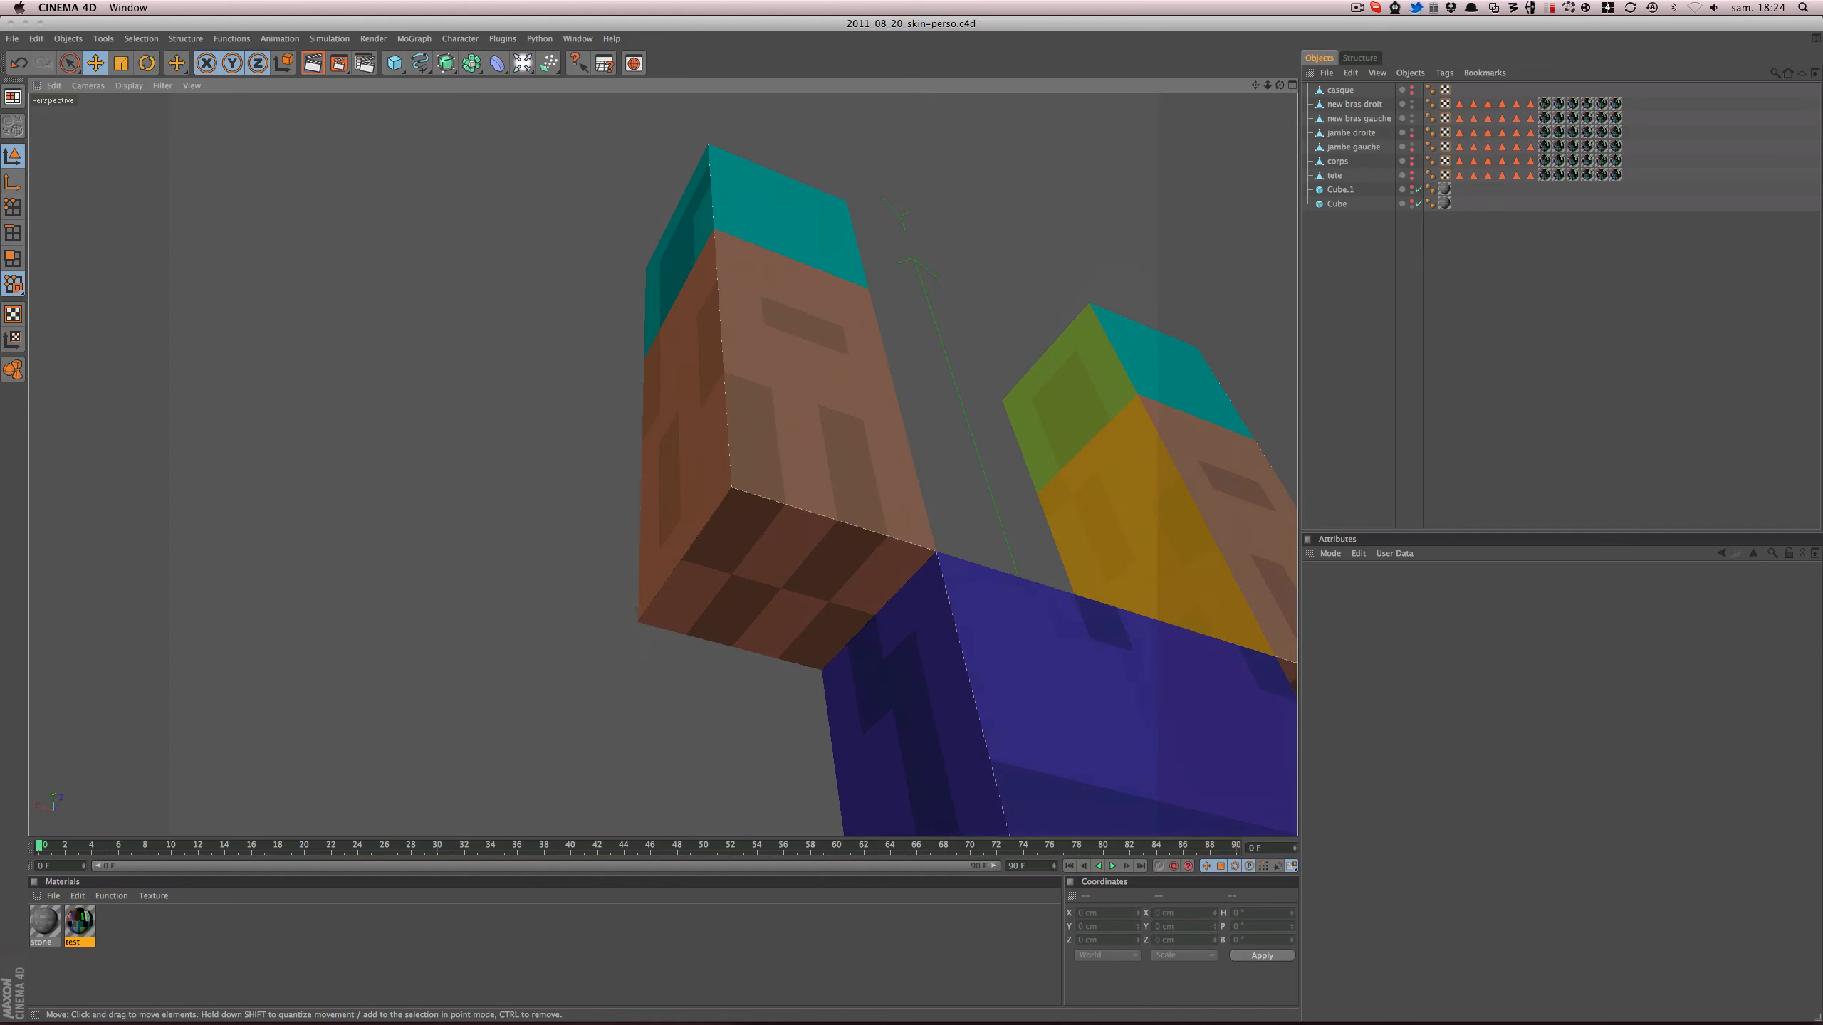
{"action": "right_click_drag", "start_coordinate": [514, 291], "coordinate": [431, 291], "text": "alt"}
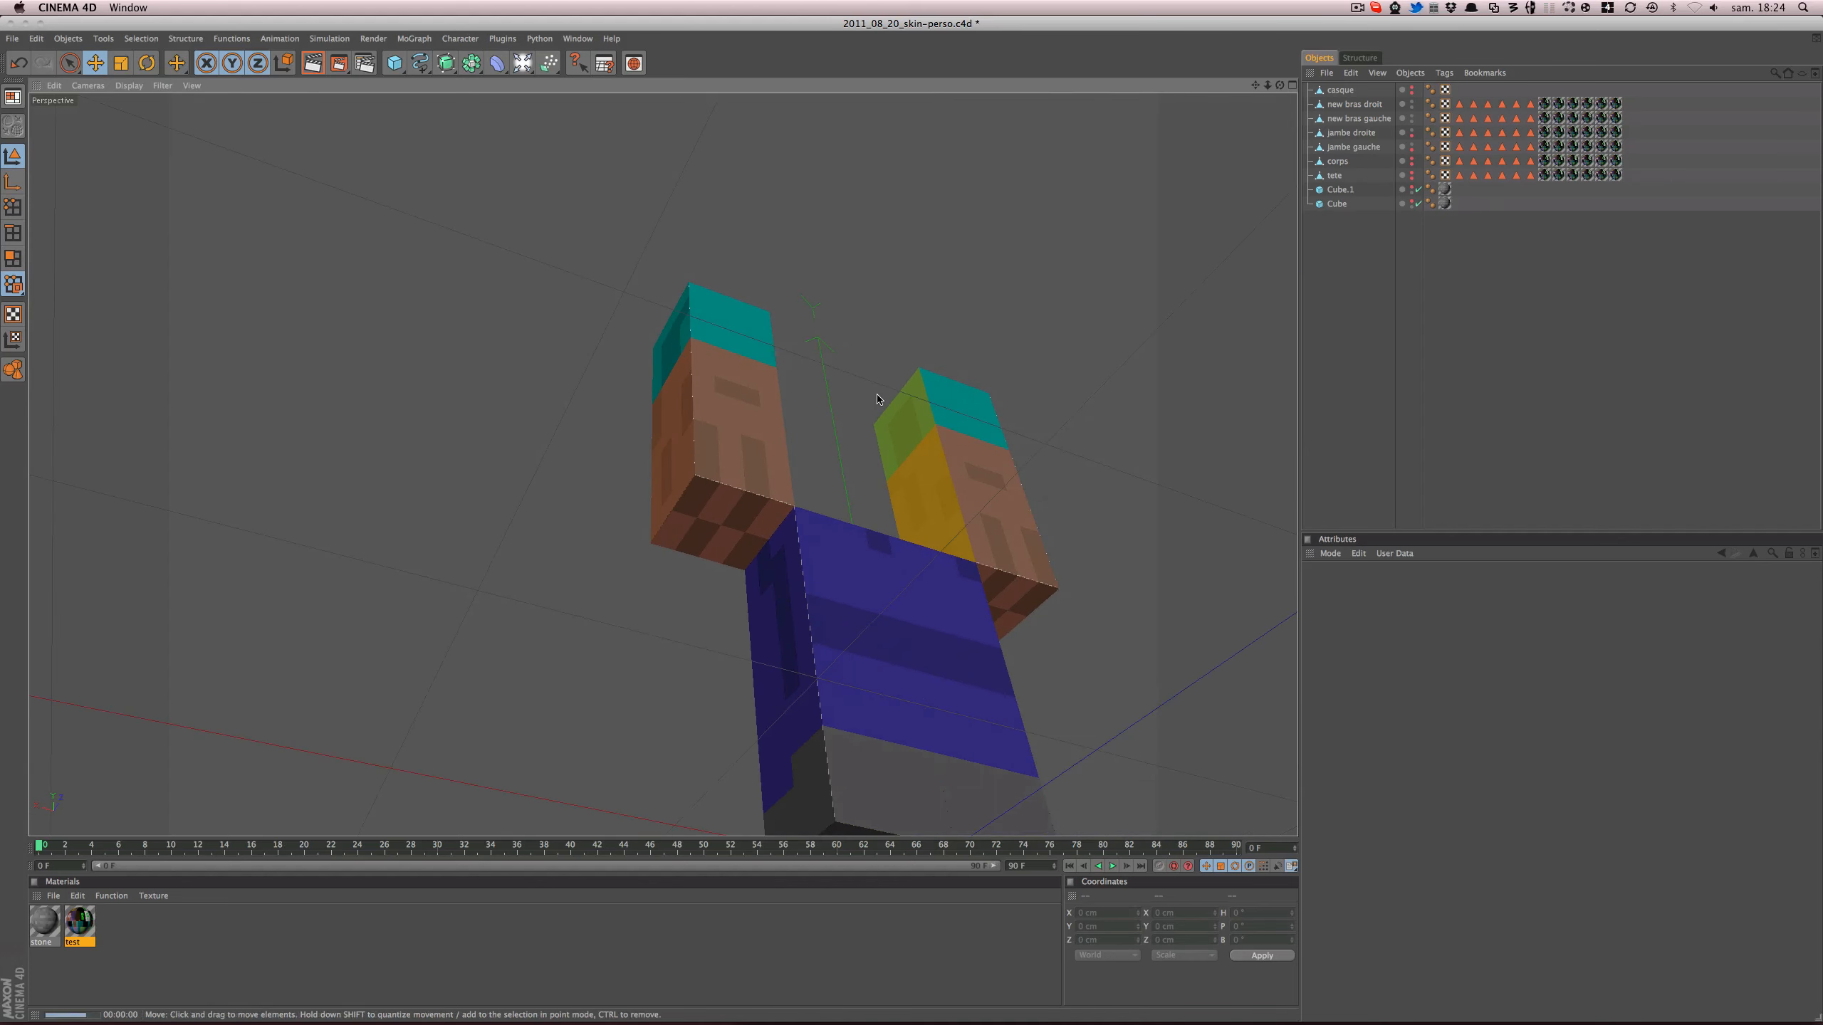
{"action": "key", "text": "super+r"}
- Make the corps and tete objects visible along with the arms and legs
{"action": "left_click_drag", "start_coordinate": [914, 488], "coordinate": [1177, 531], "text": "alt"}
{"action": "left_click_drag", "start_coordinate": [663, 464], "coordinate": [667, 476], "text": "alt"}
{"action": "right_click_drag", "start_coordinate": [667, 476], "coordinate": [502, 476], "text": "alt"}
{"action": "left_click_drag", "start_coordinate": [926, 459], "coordinate": [564, 578], "text": "alt"}
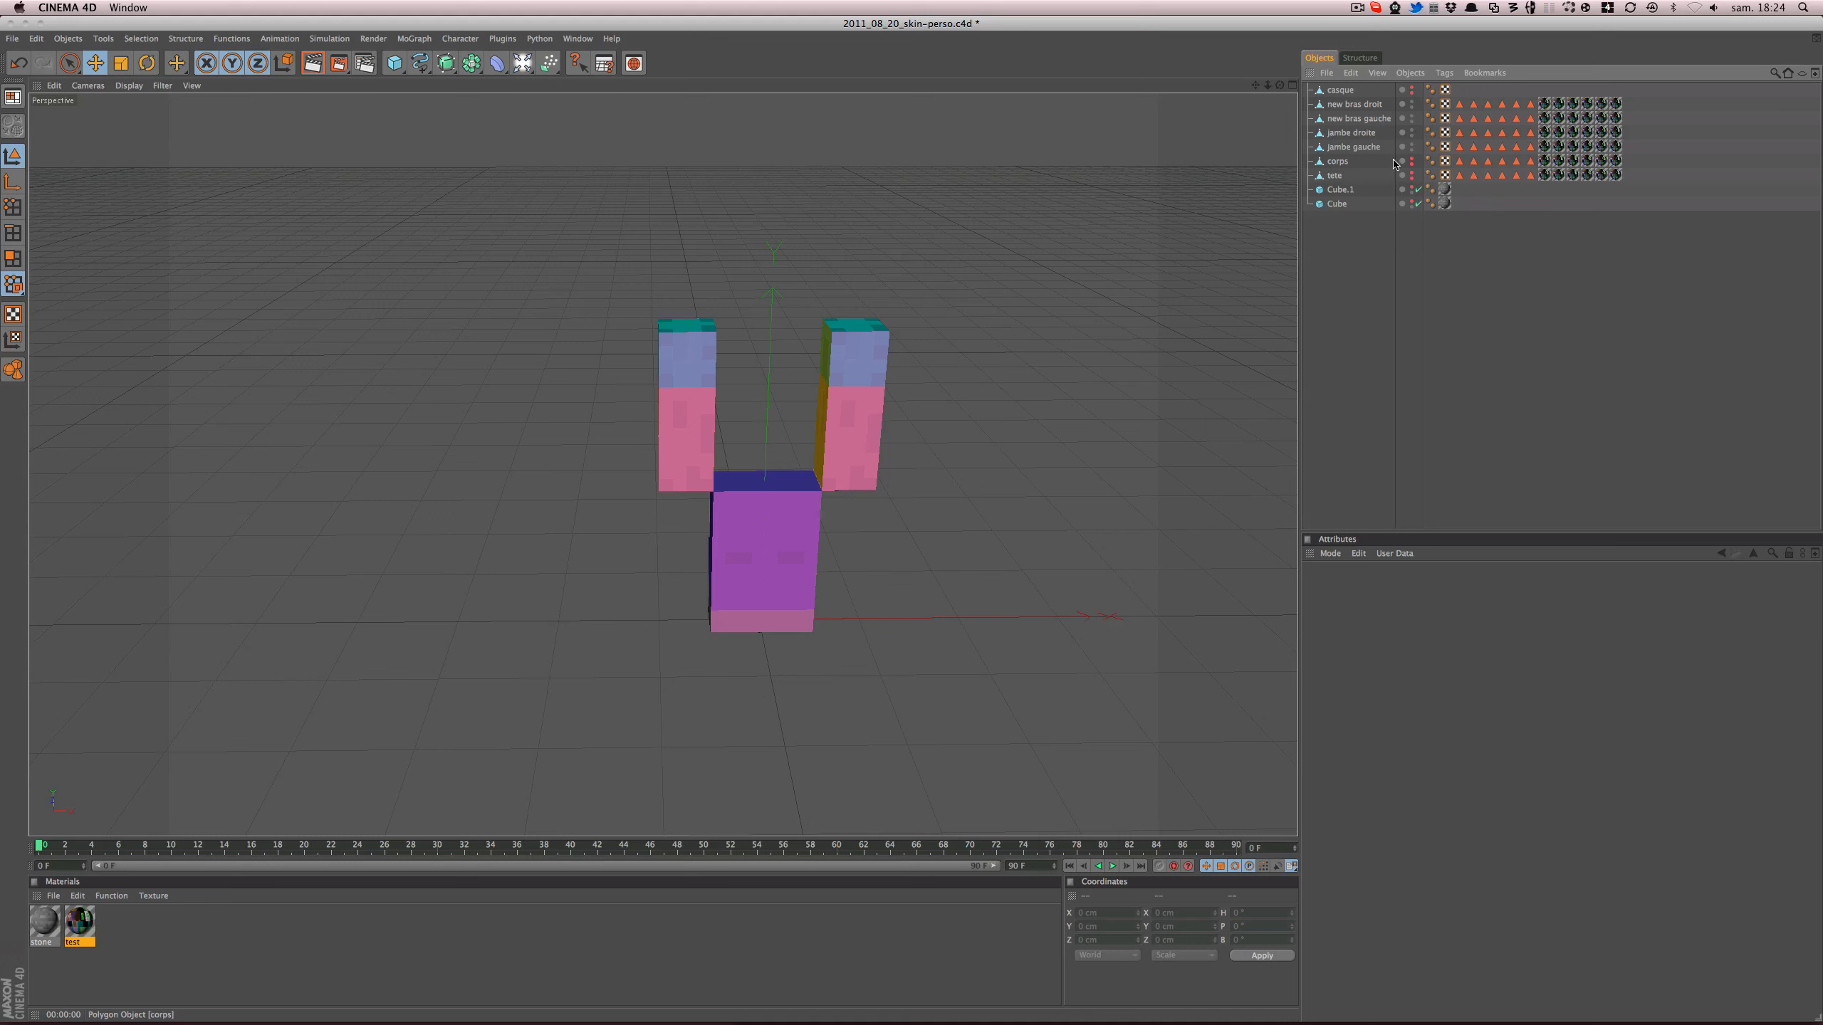
{"action": "left_click_drag", "start_coordinate": [1411, 160], "coordinate": [1412, 174]}
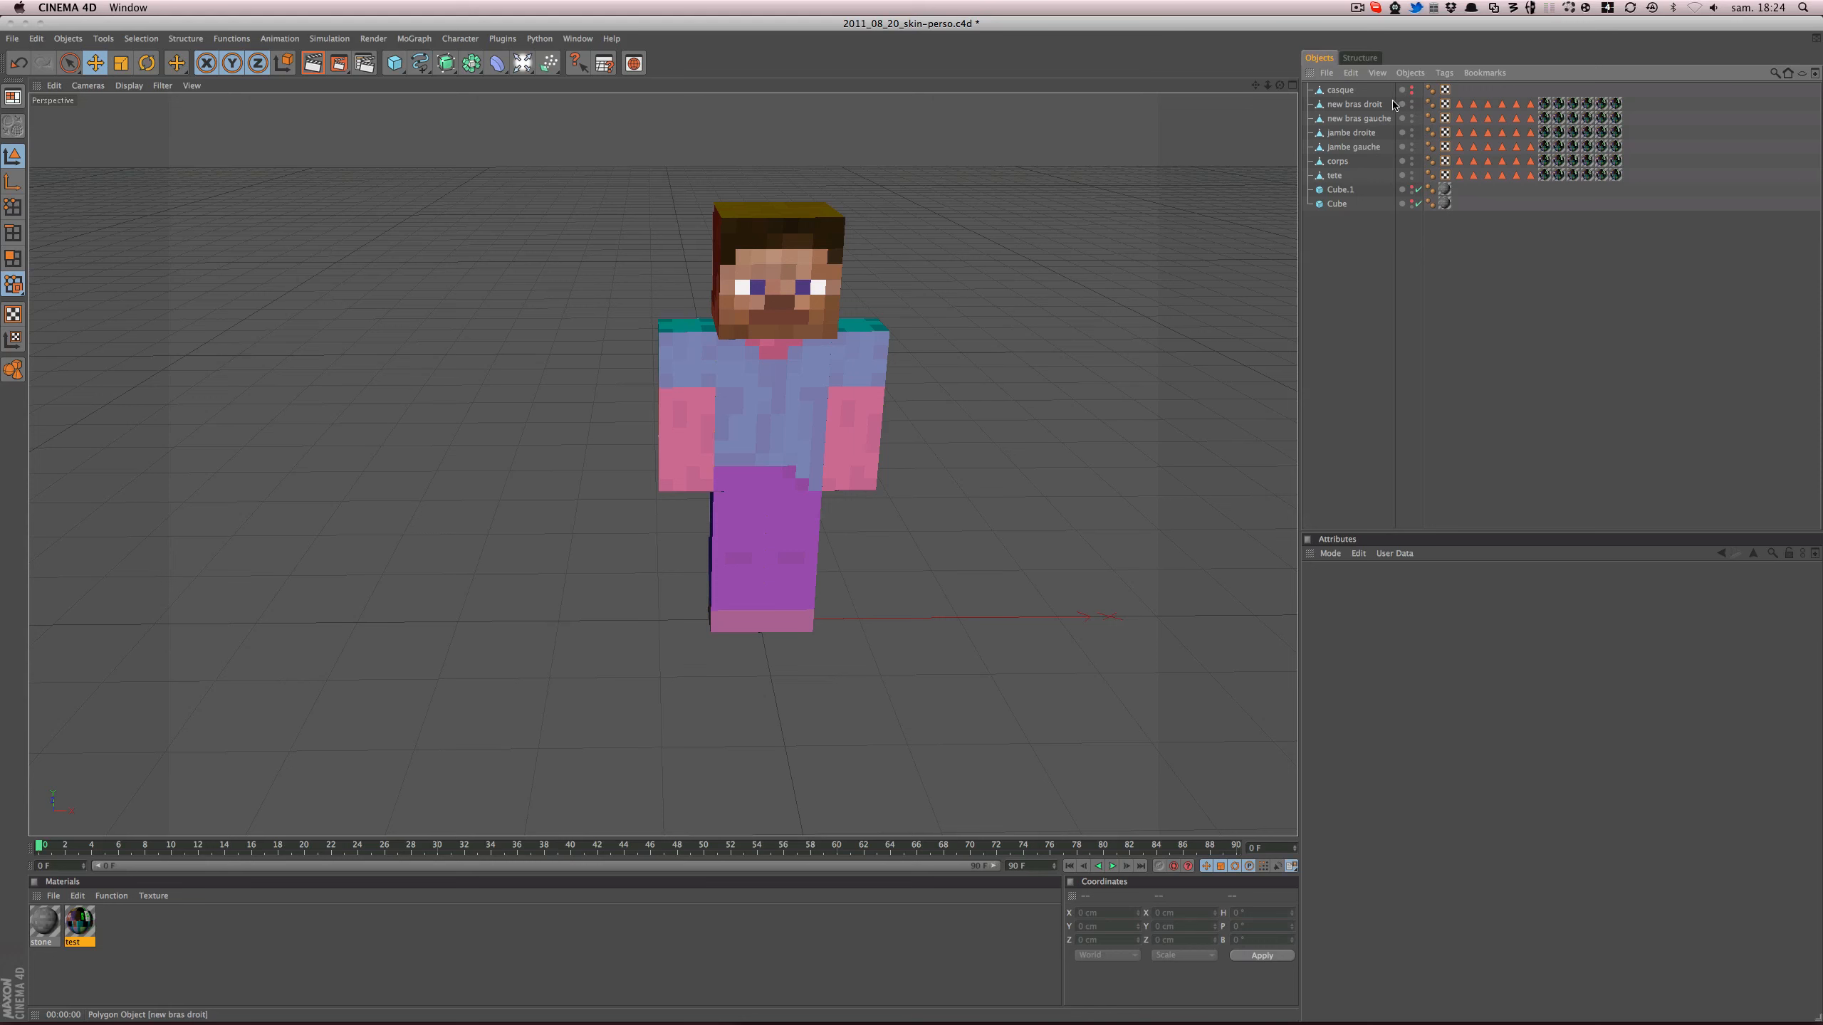
- Lower only the pivot axis of new bras gauche by 25 cm to Y 275 cm, and save the project
{"action": "right_click_drag", "start_coordinate": [809, 389], "coordinate": [915, 390], "text": "alt"}
{"action": "left_click_drag", "start_coordinate": [810, 389], "coordinate": [709, 367], "text": "alt"}
{"action": "left_click", "coordinate": [698, 347]}
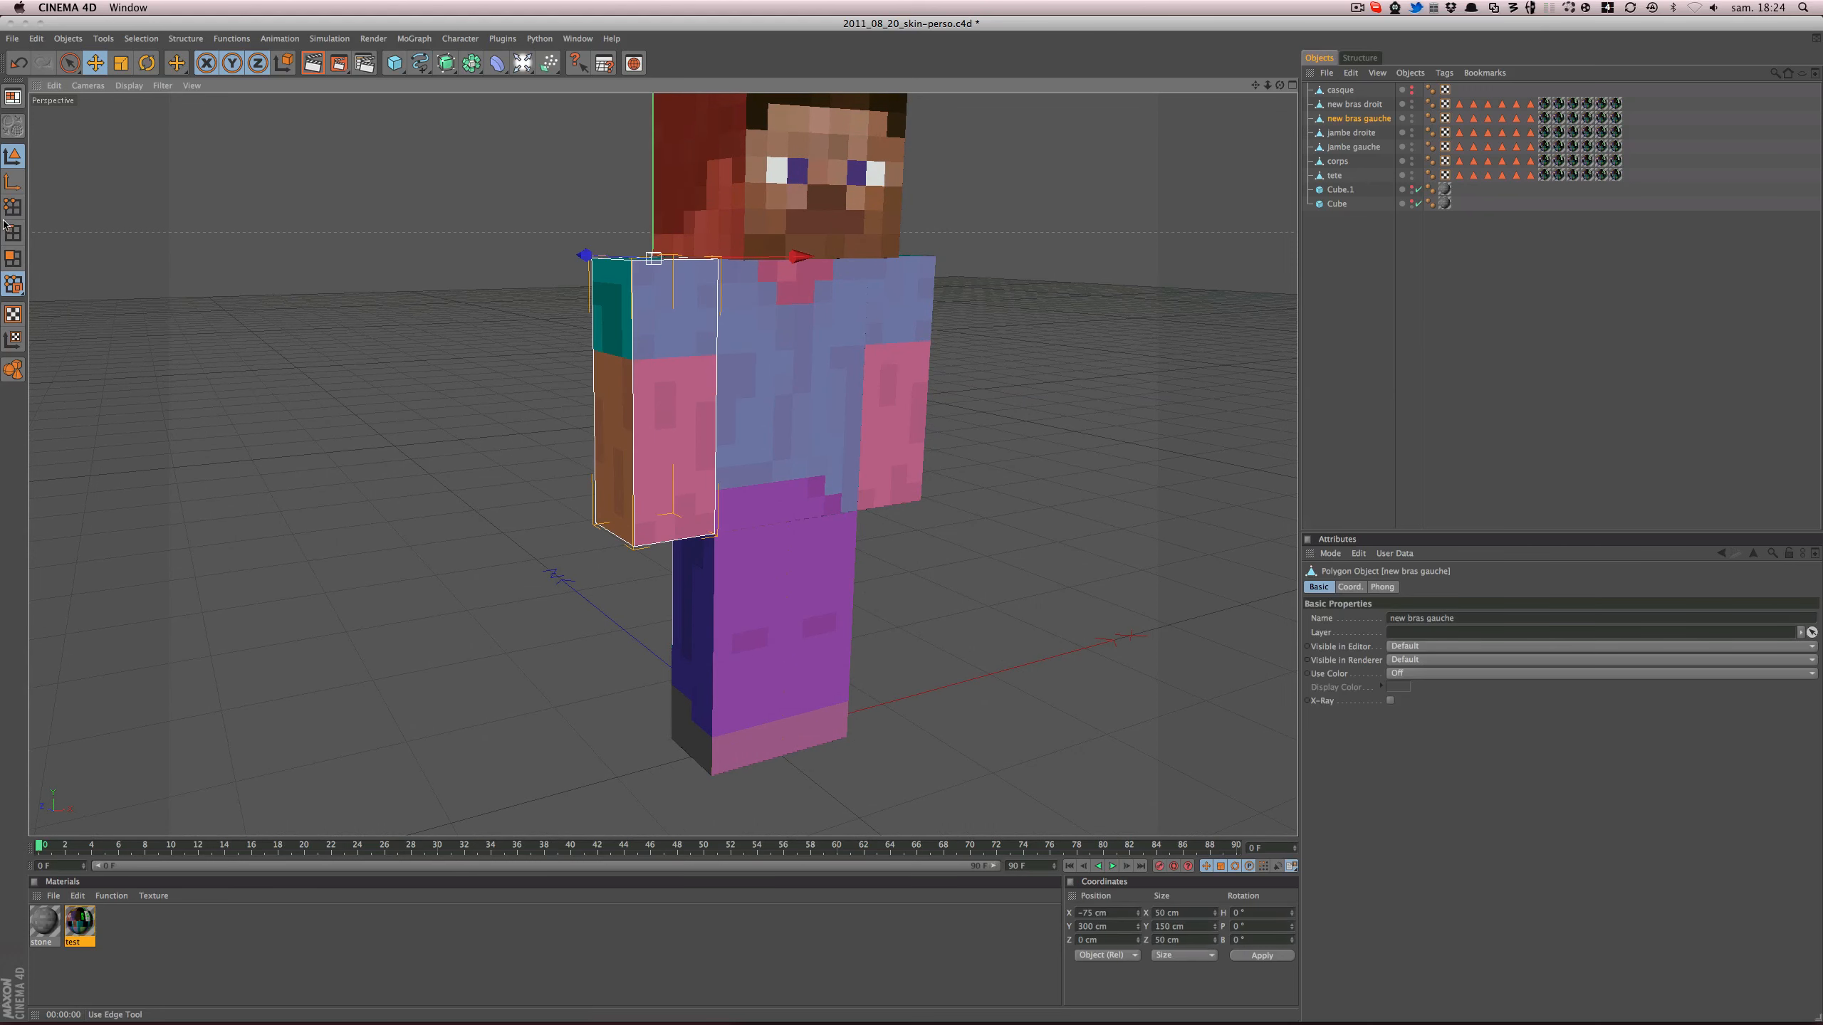
{"action": "left_click", "coordinate": [13, 187]}
{"action": "left_click_drag", "start_coordinate": [665, 245], "coordinate": [701, 274], "text": "alt"}
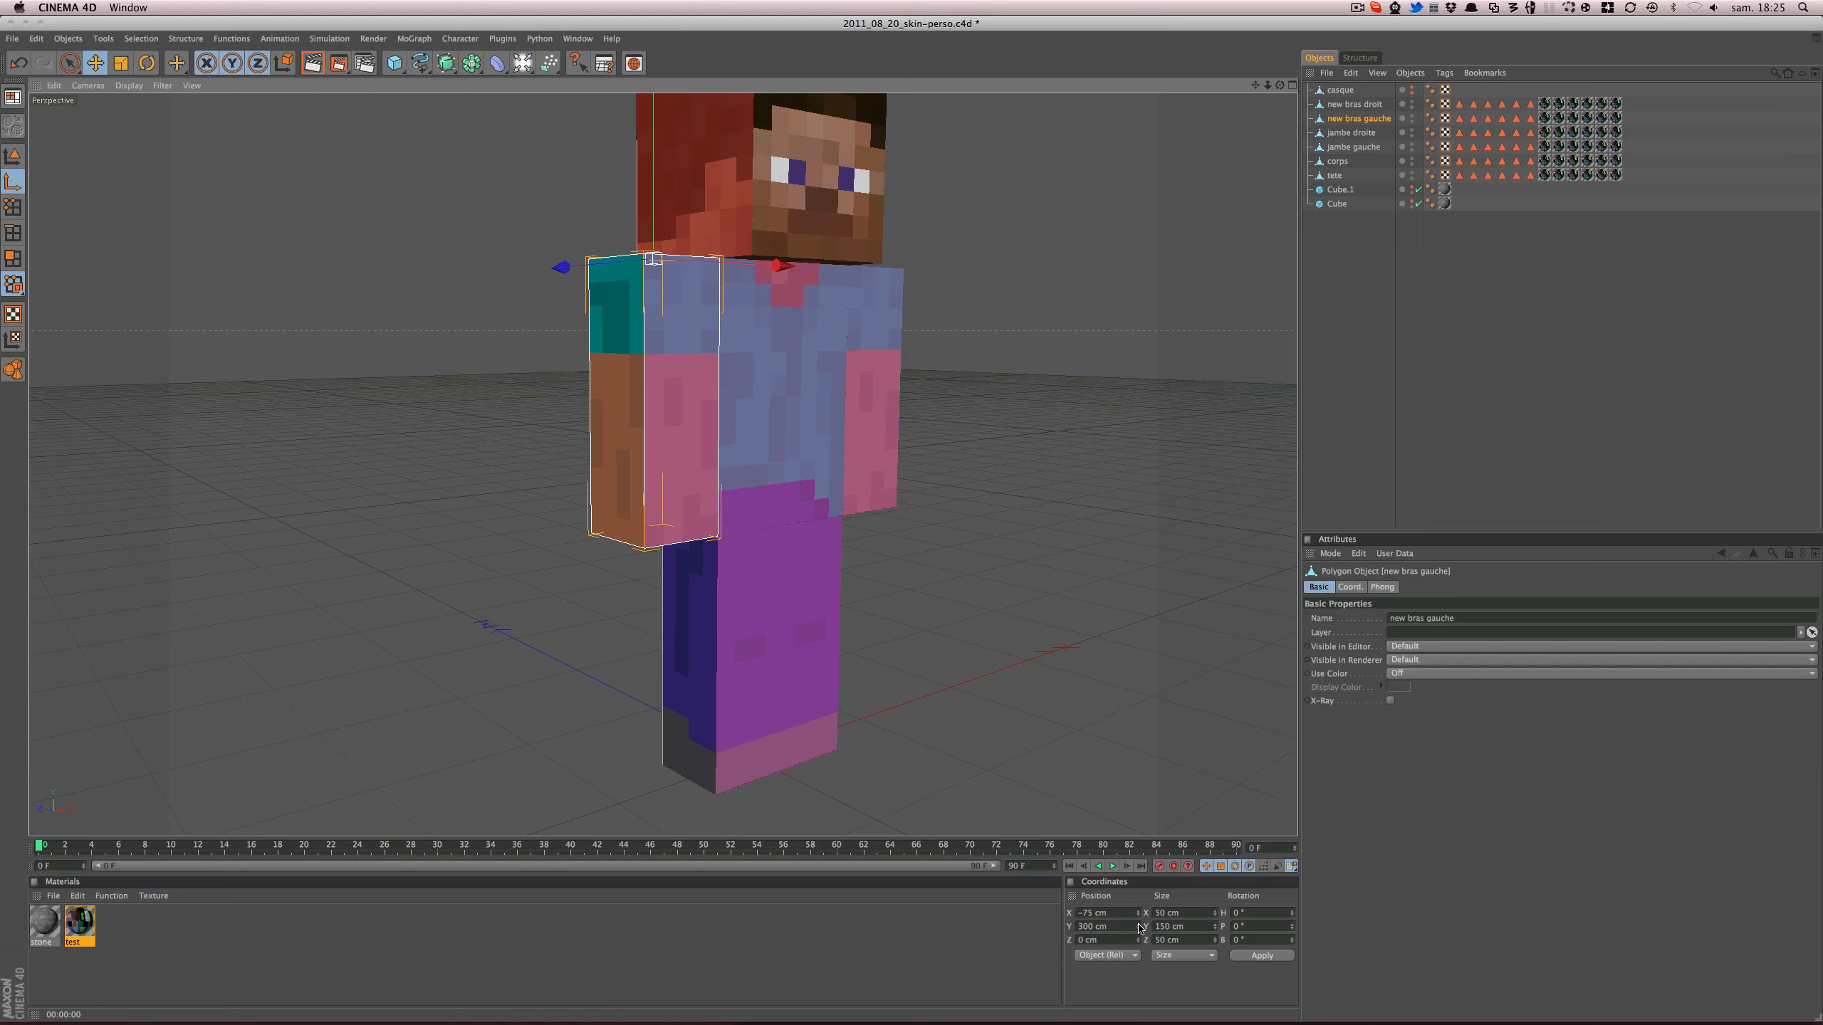
{"action": "left_click_drag", "start_coordinate": [1138, 928], "coordinate": [1139, 936]}
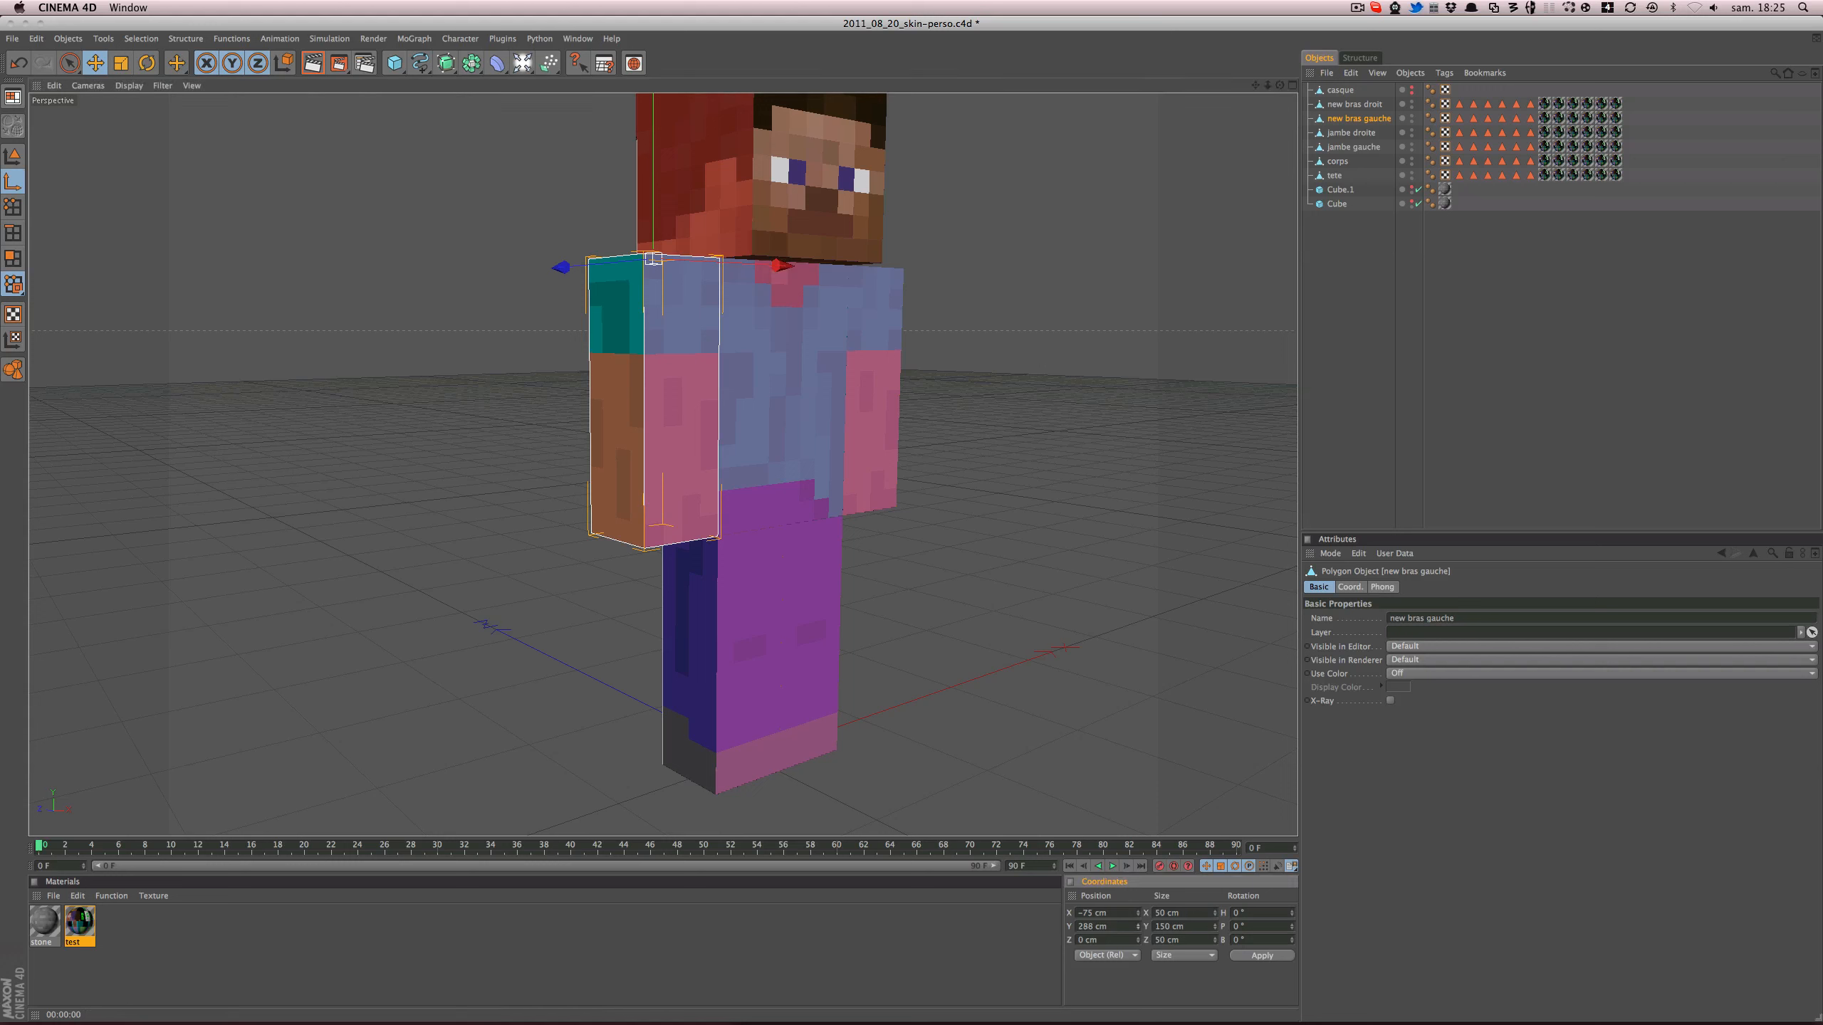
{"action": "left_click", "coordinate": [1131, 927]}
{"action": "type", "text": "300-25"}
{"action": "key", "text": "Return"}
{"action": "left_click_drag", "start_coordinate": [905, 683], "coordinate": [804, 672], "text": "alt"}
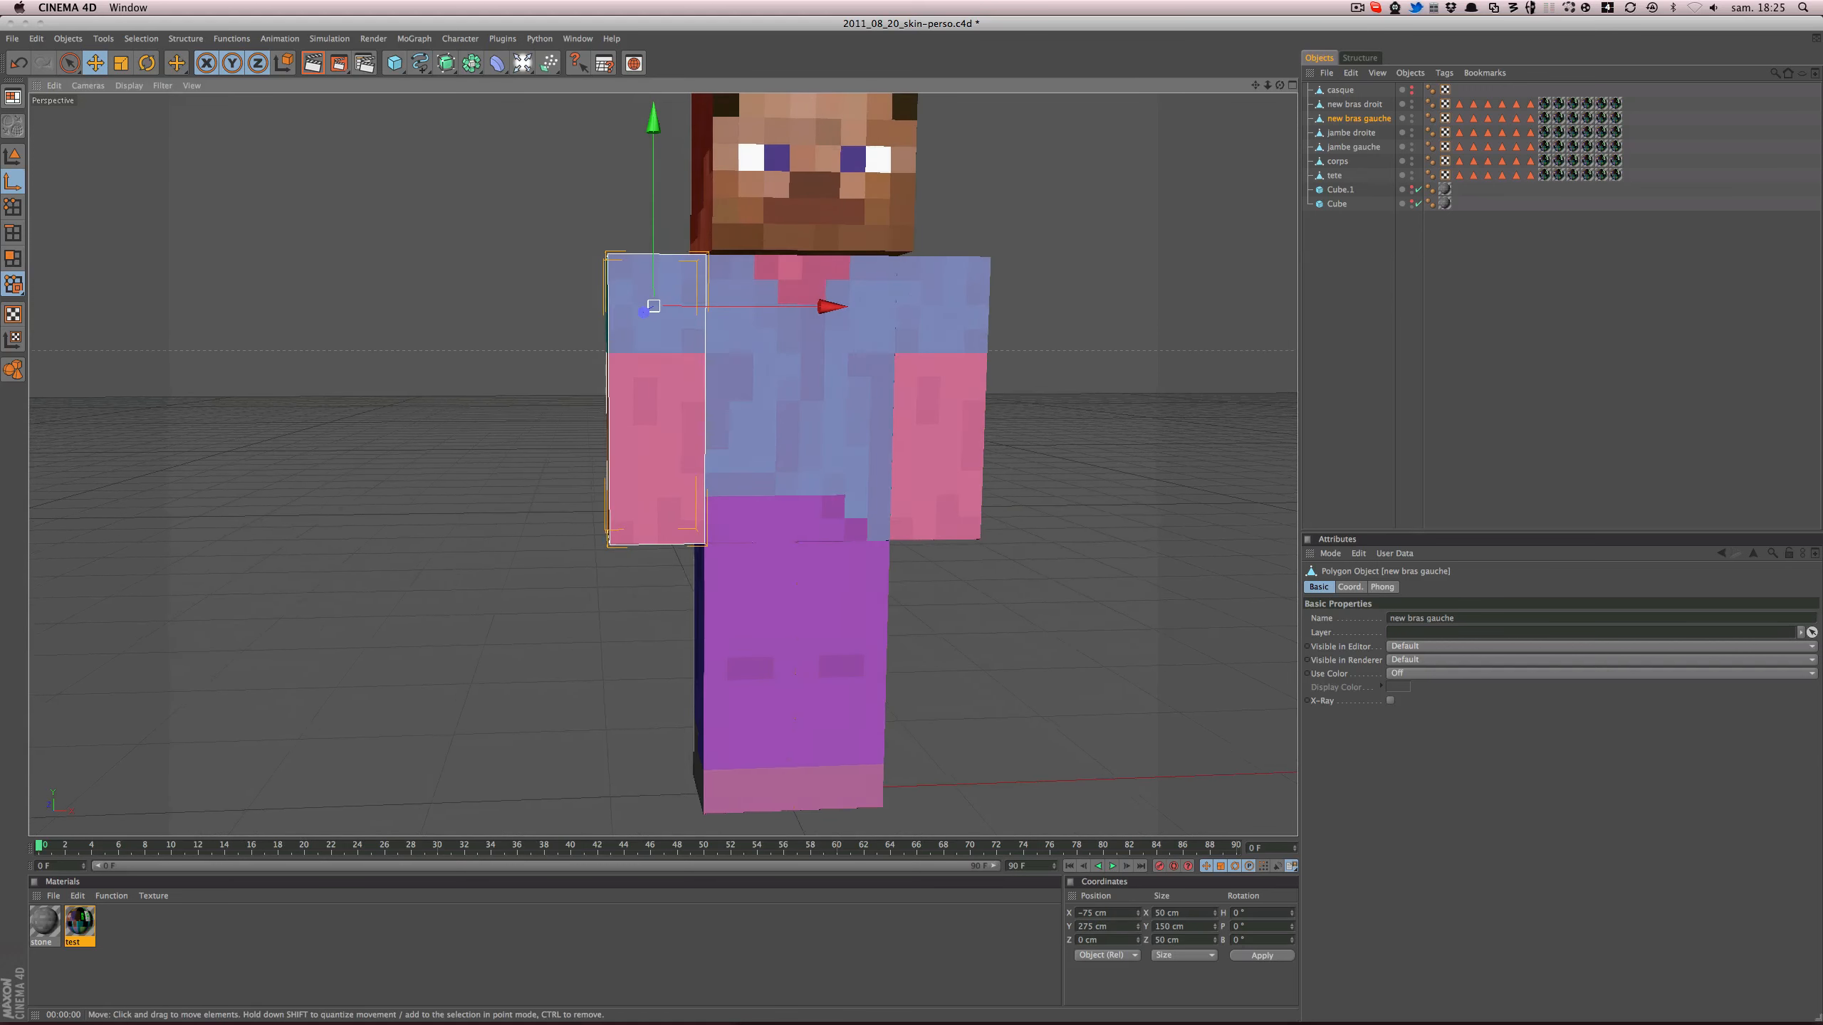
{"action": "key", "text": "super+s"}
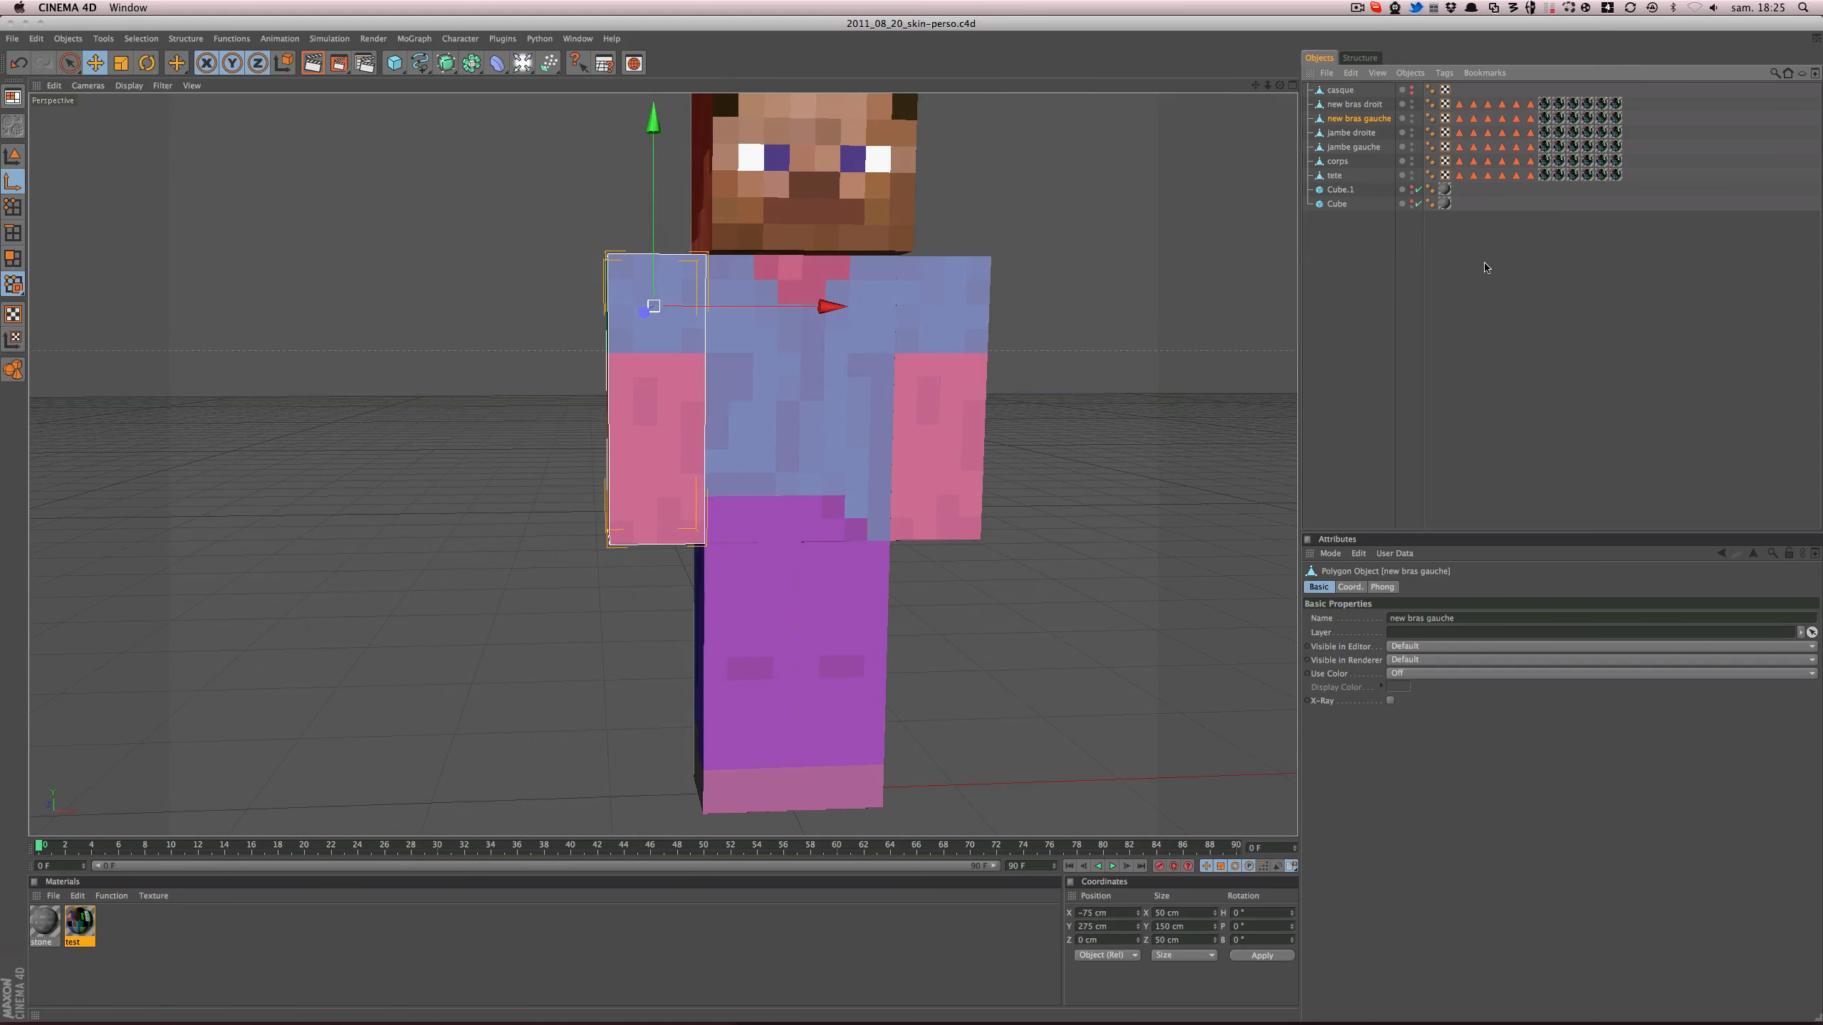
- Lower the pivot axis of new bras droit by 25 cm to Y 275 cm, save, and return to model mode with nothing selected
{"action": "left_click", "coordinate": [1378, 106]}
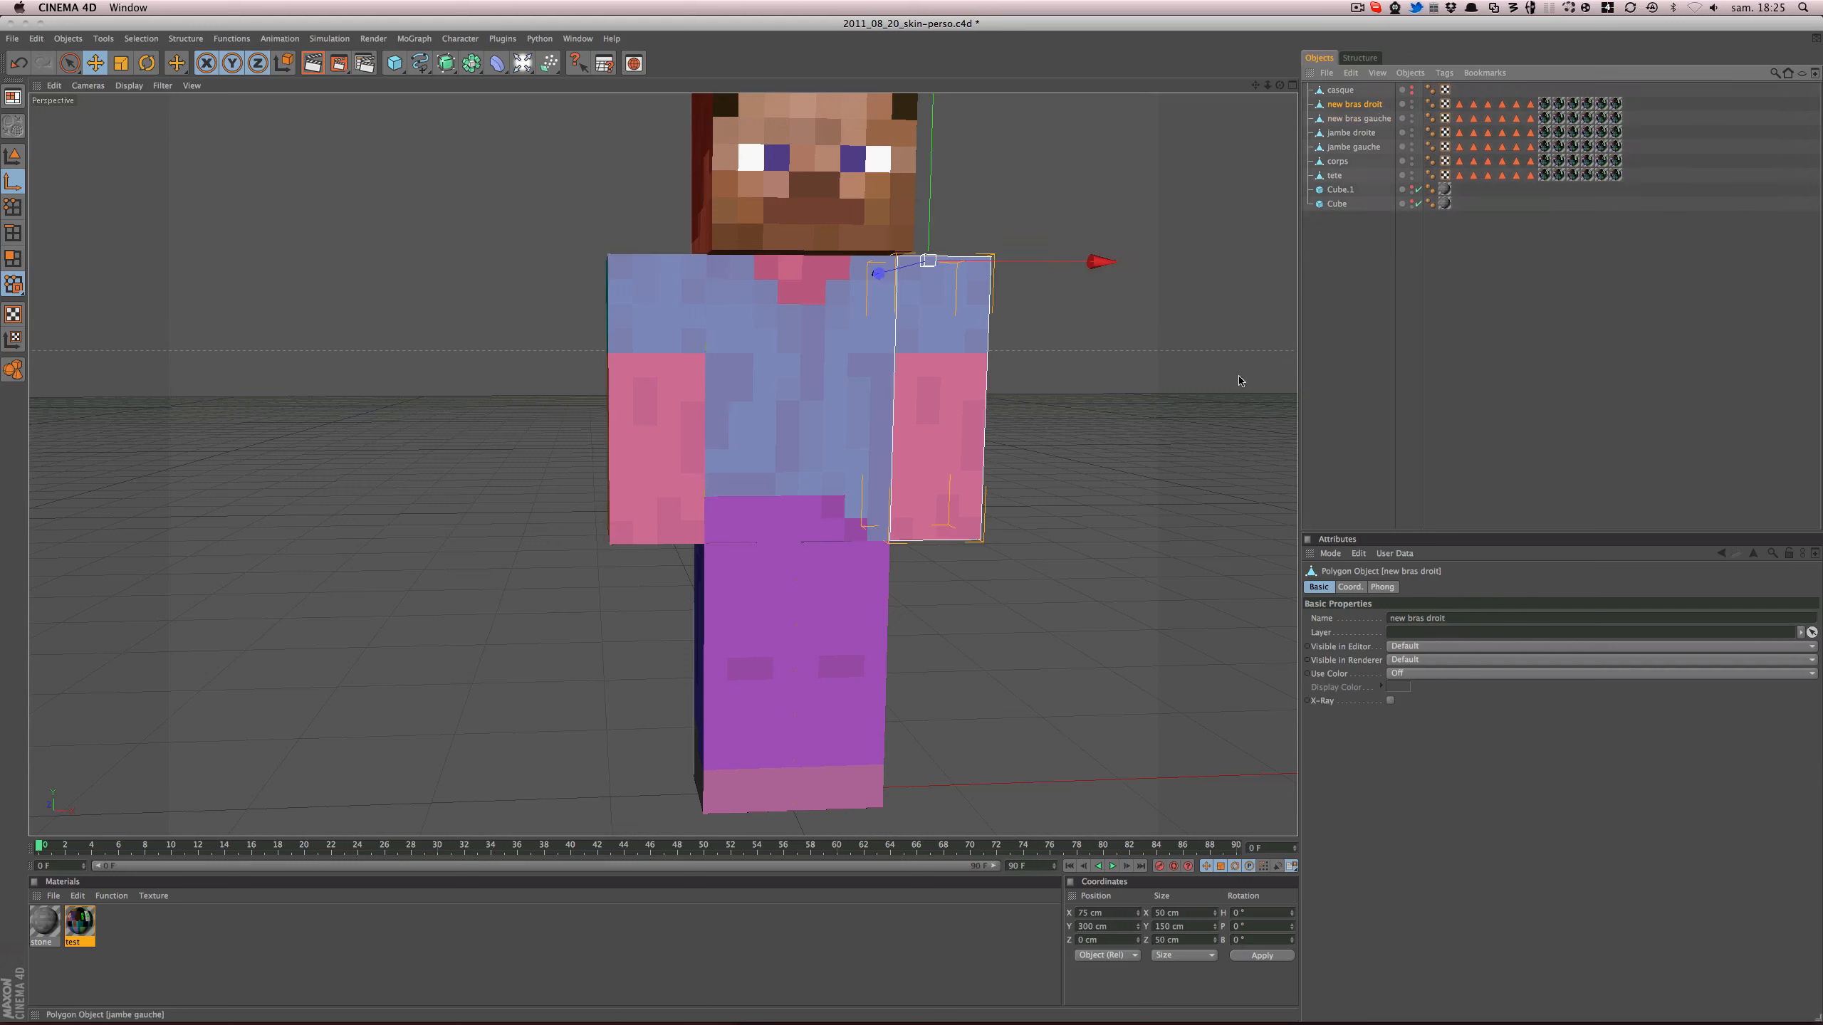
{"action": "left_click", "coordinate": [1107, 927]}
{"action": "type", "text": "-25"}
{"action": "key", "text": "Return"}
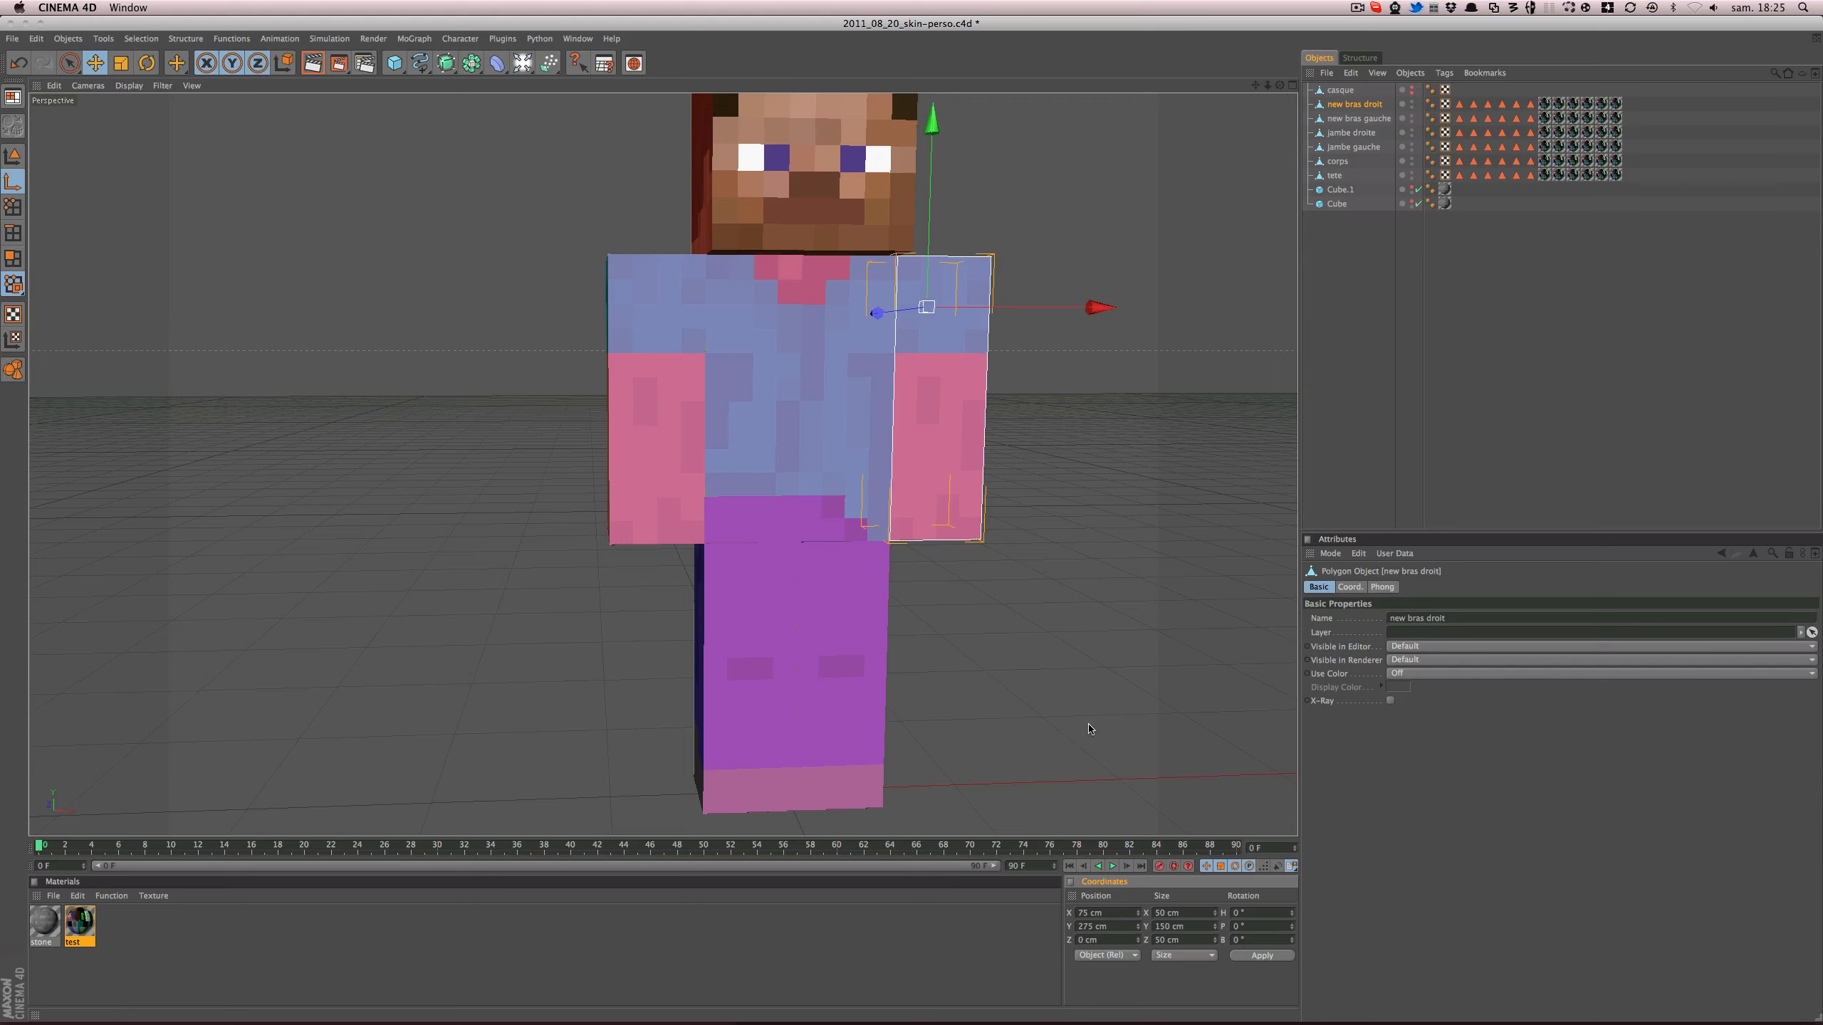
{"action": "key", "text": "super+s"}
{"action": "left_click_drag", "start_coordinate": [981, 181], "coordinate": [992, 204], "text": "alt"}
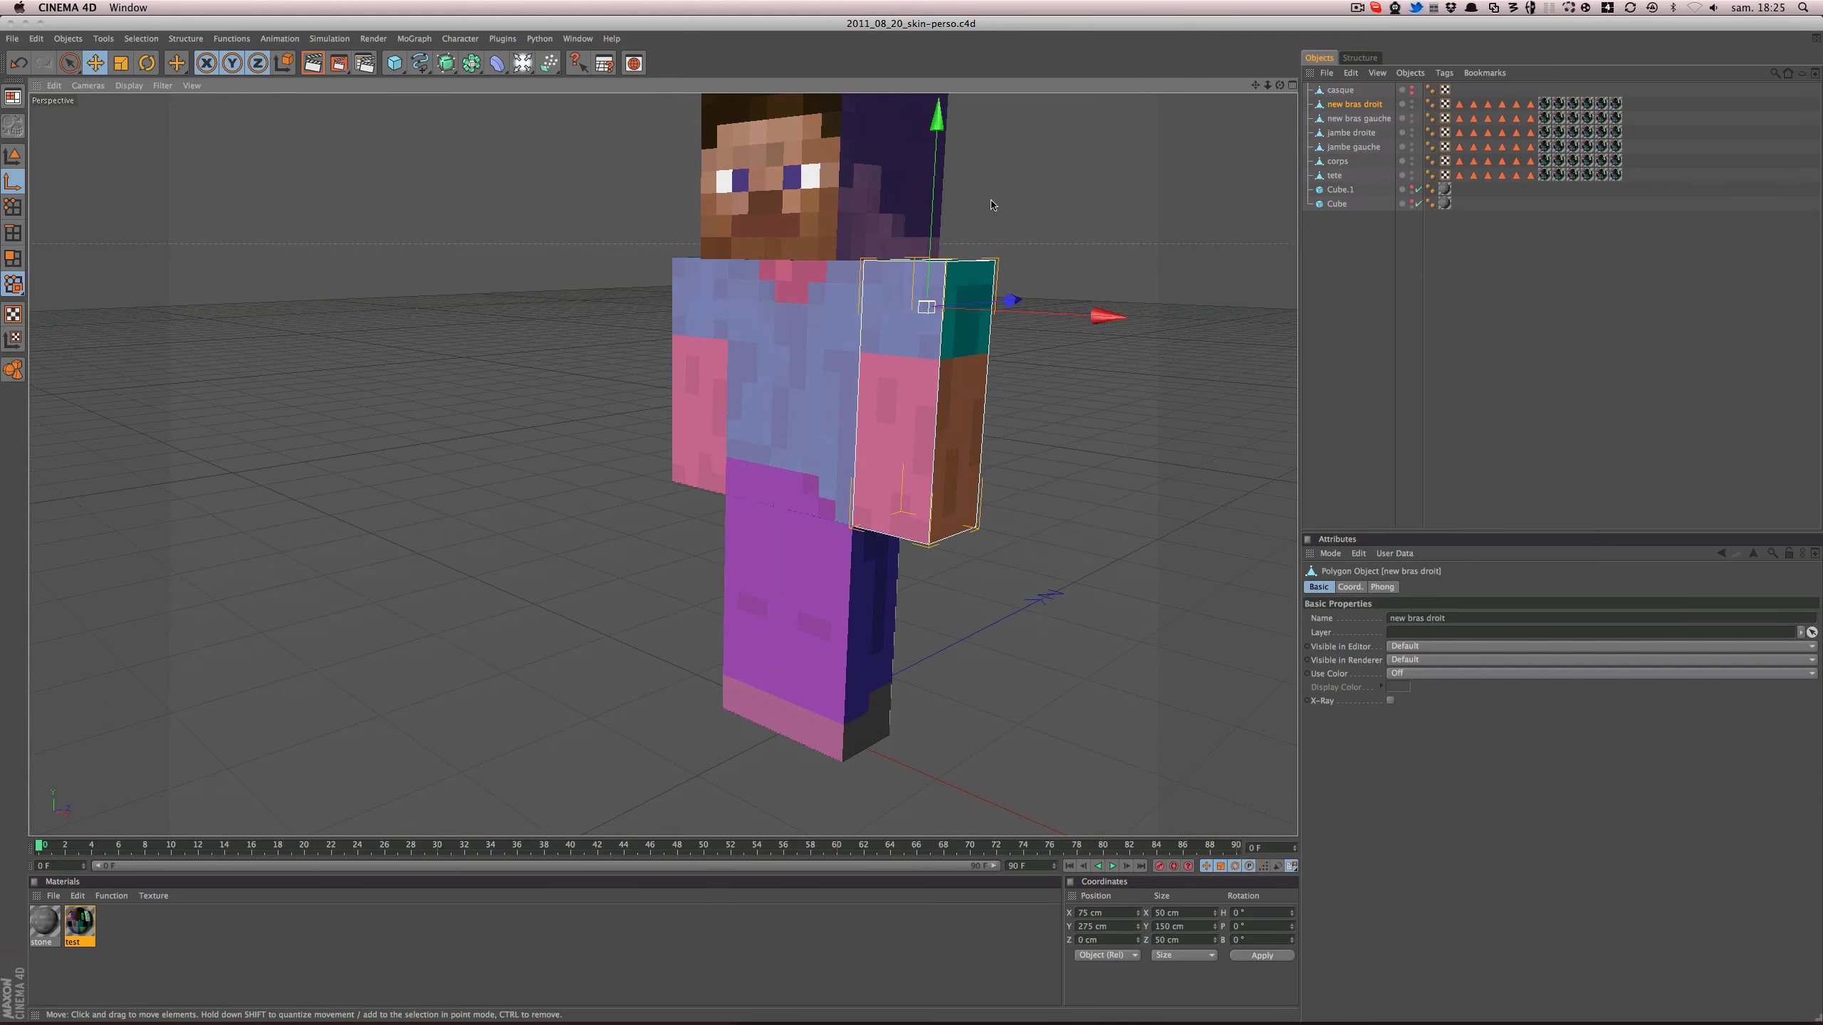
{"action": "middle_click_drag", "start_coordinate": [991, 205], "coordinate": [992, 208], "text": "alt"}
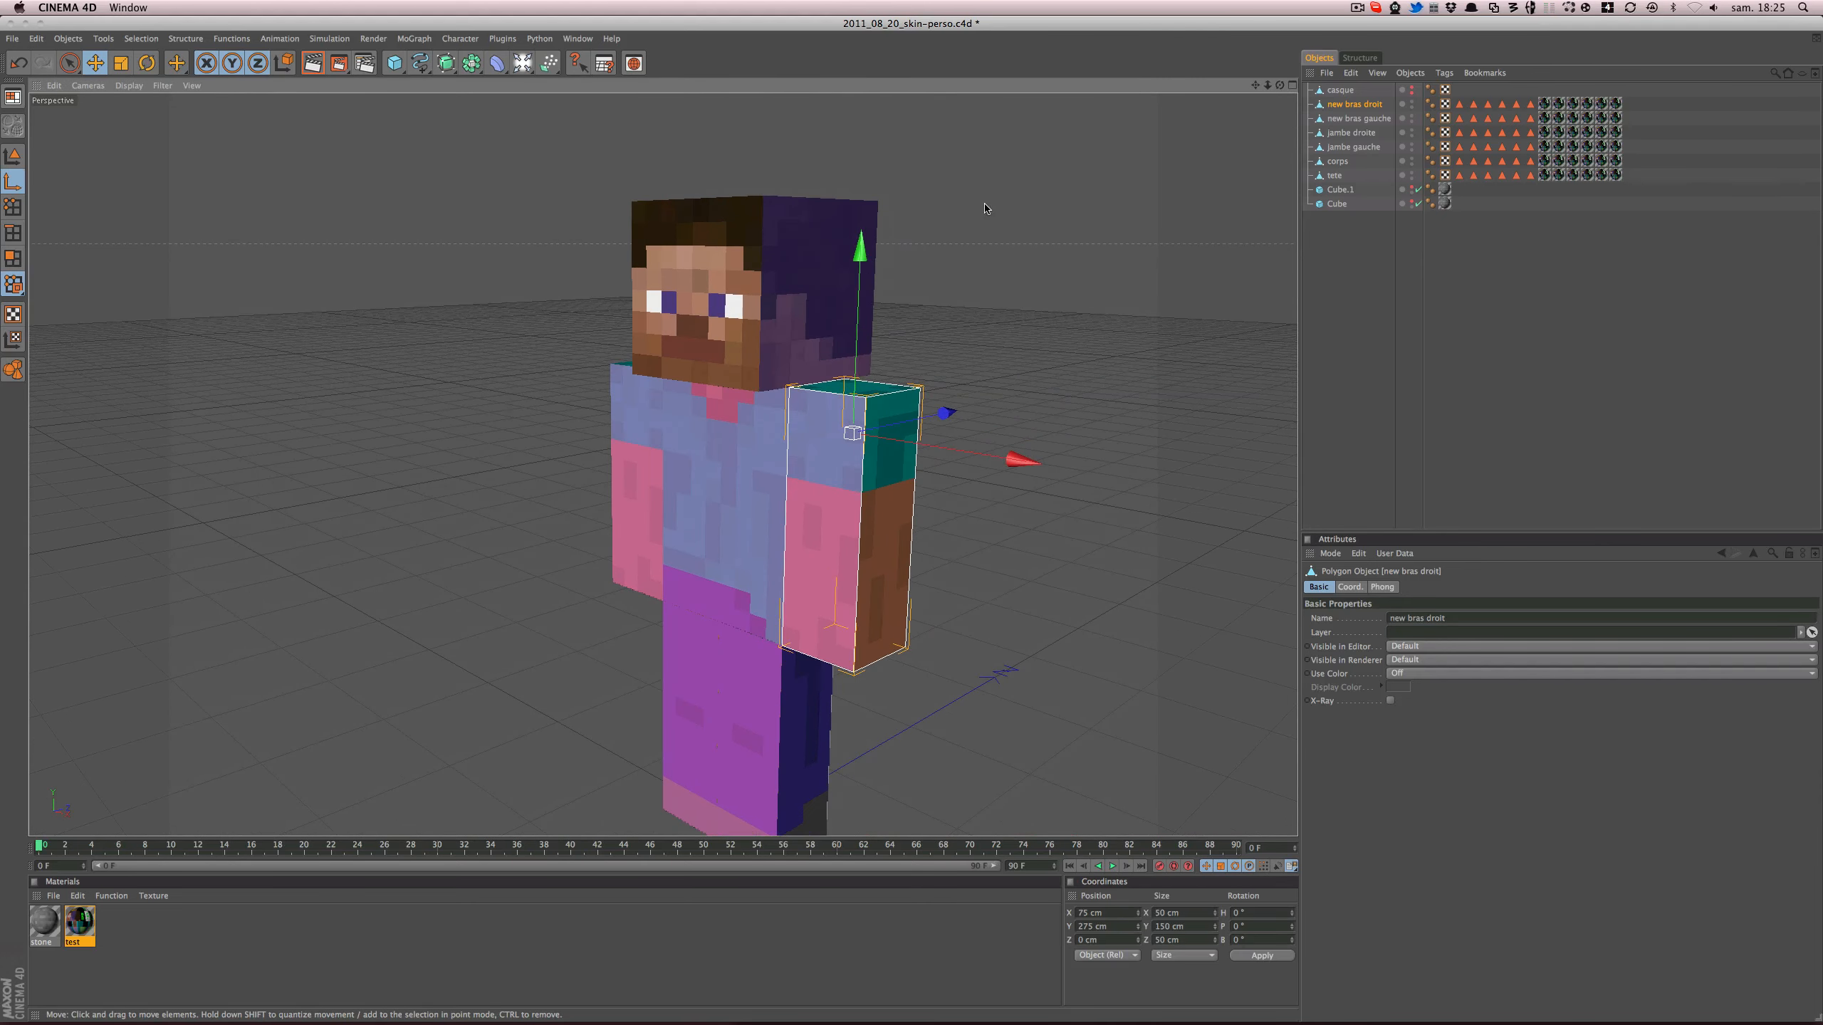
{"action": "left_click", "coordinate": [13, 155]}
{"action": "left_click", "coordinate": [1508, 227]}
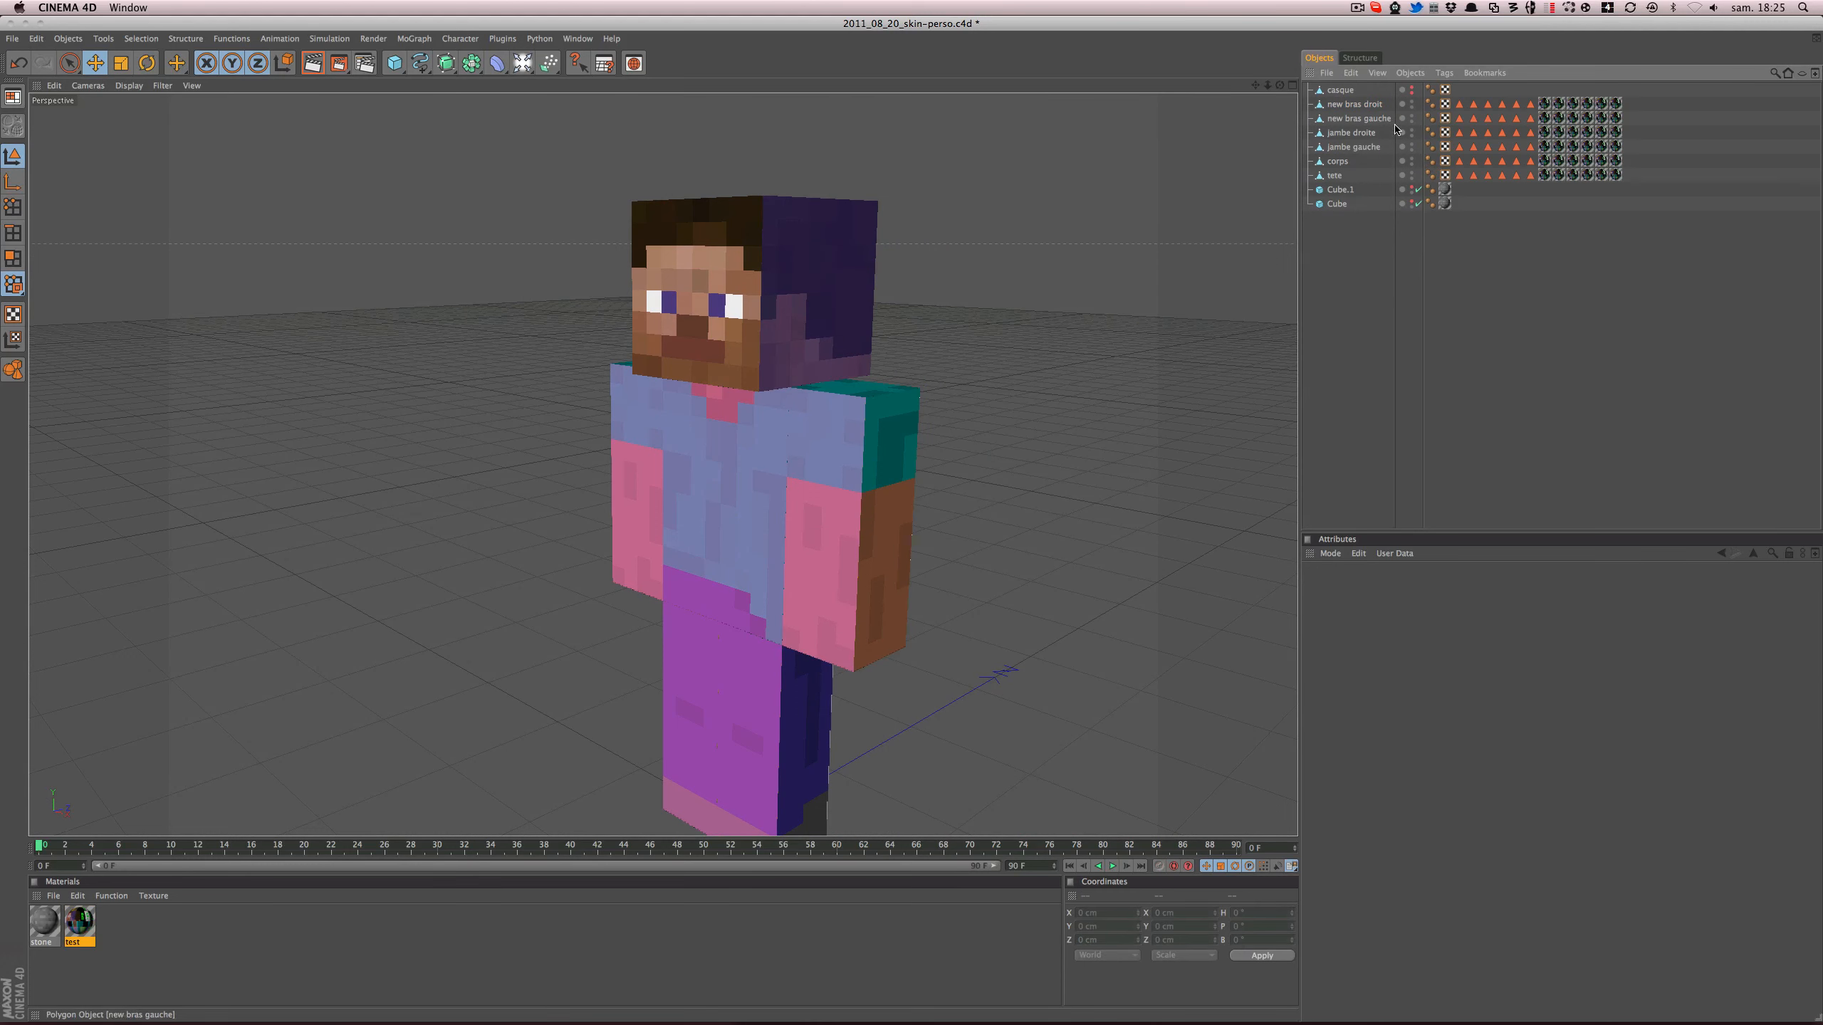
- Replace the old casque object with a duplicate of tete renamed casque
{"action": "left_click", "coordinate": [1335, 175]}
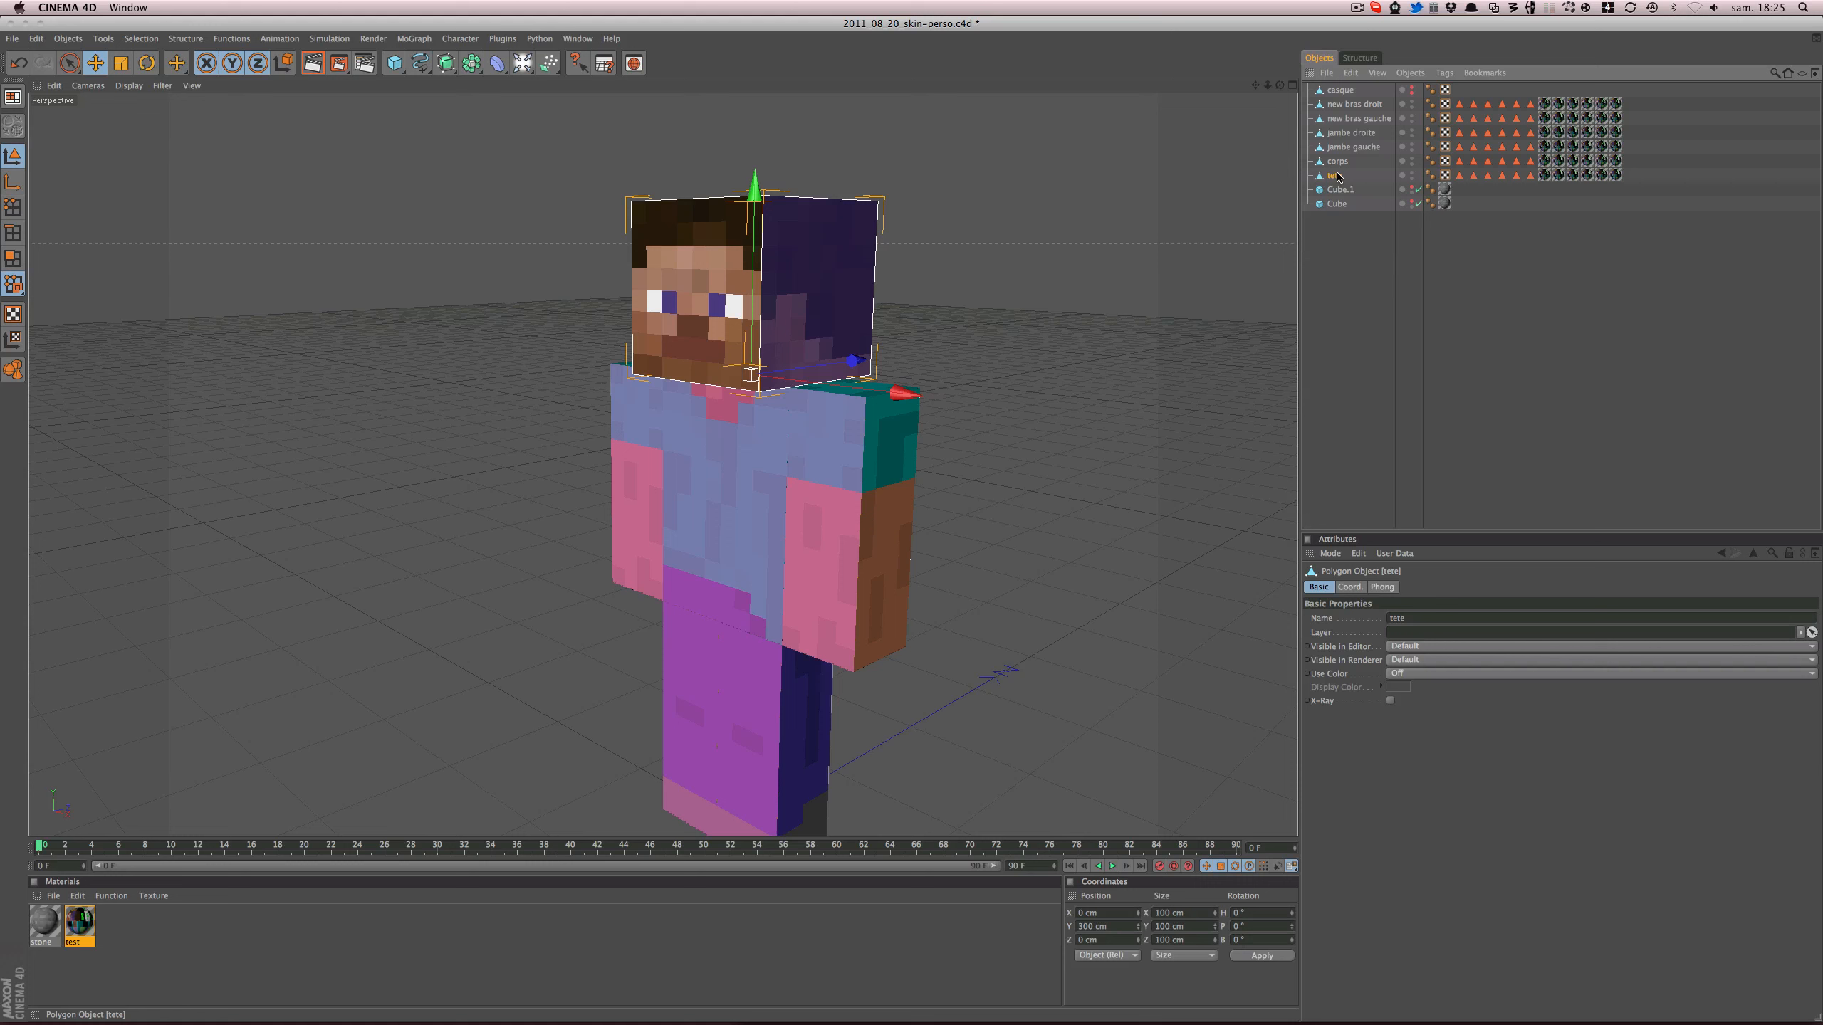
{"action": "left_click_drag", "start_coordinate": [1337, 176], "coordinate": [1339, 188]}
{"action": "left_click", "coordinate": [1341, 90]}
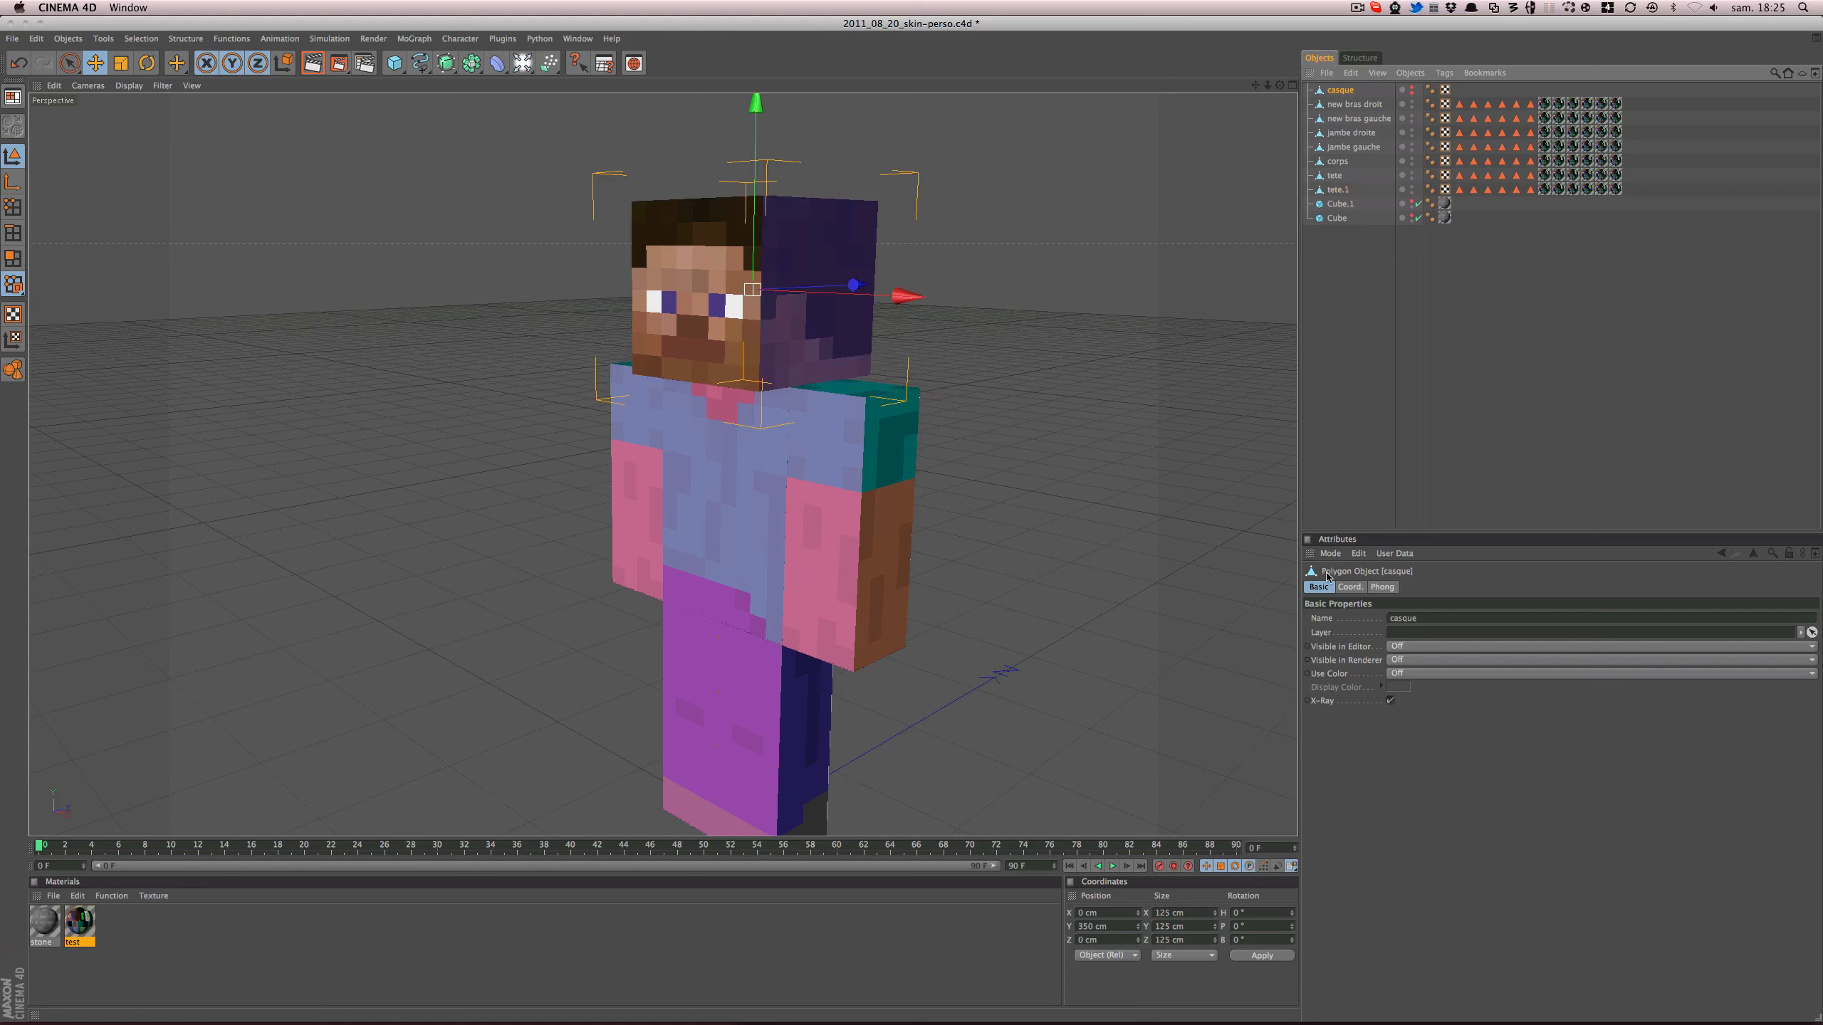
{"action": "key", "text": "Delete"}
{"action": "double_click", "coordinate": [1339, 176]}
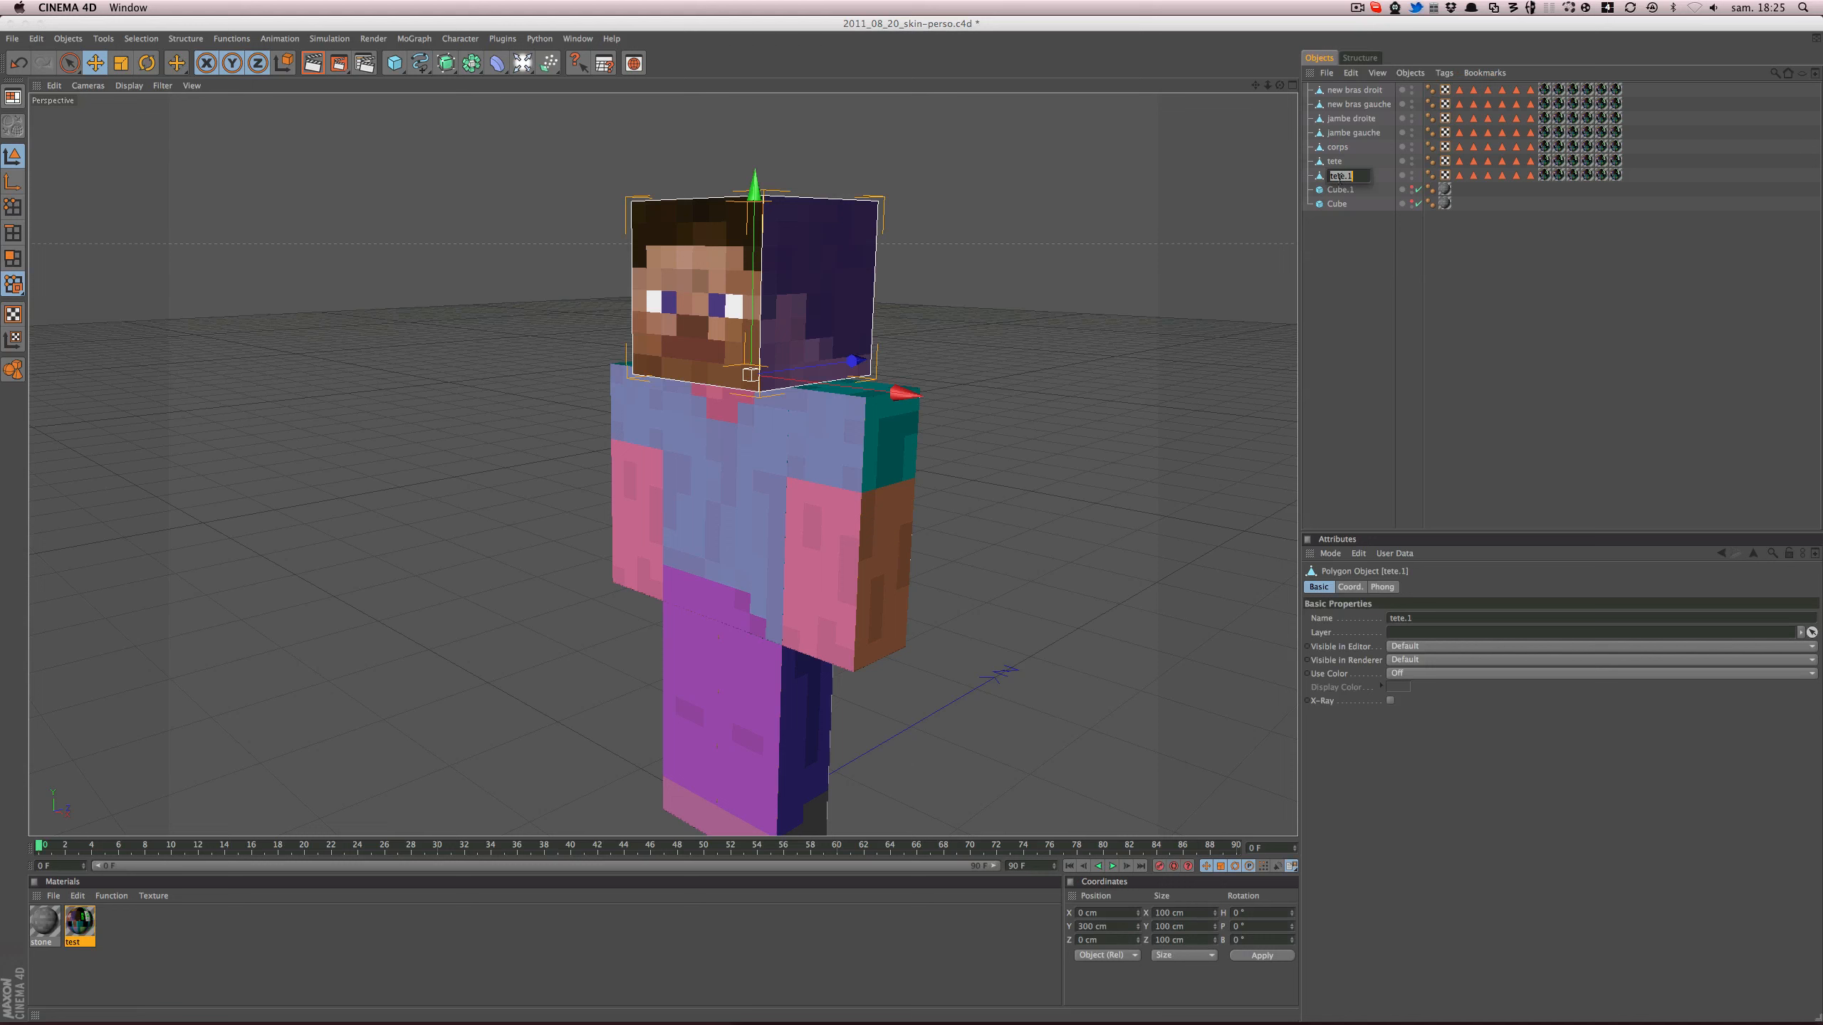
{"action": "type", "text": "casque"}
{"action": "key", "text": "Return"}
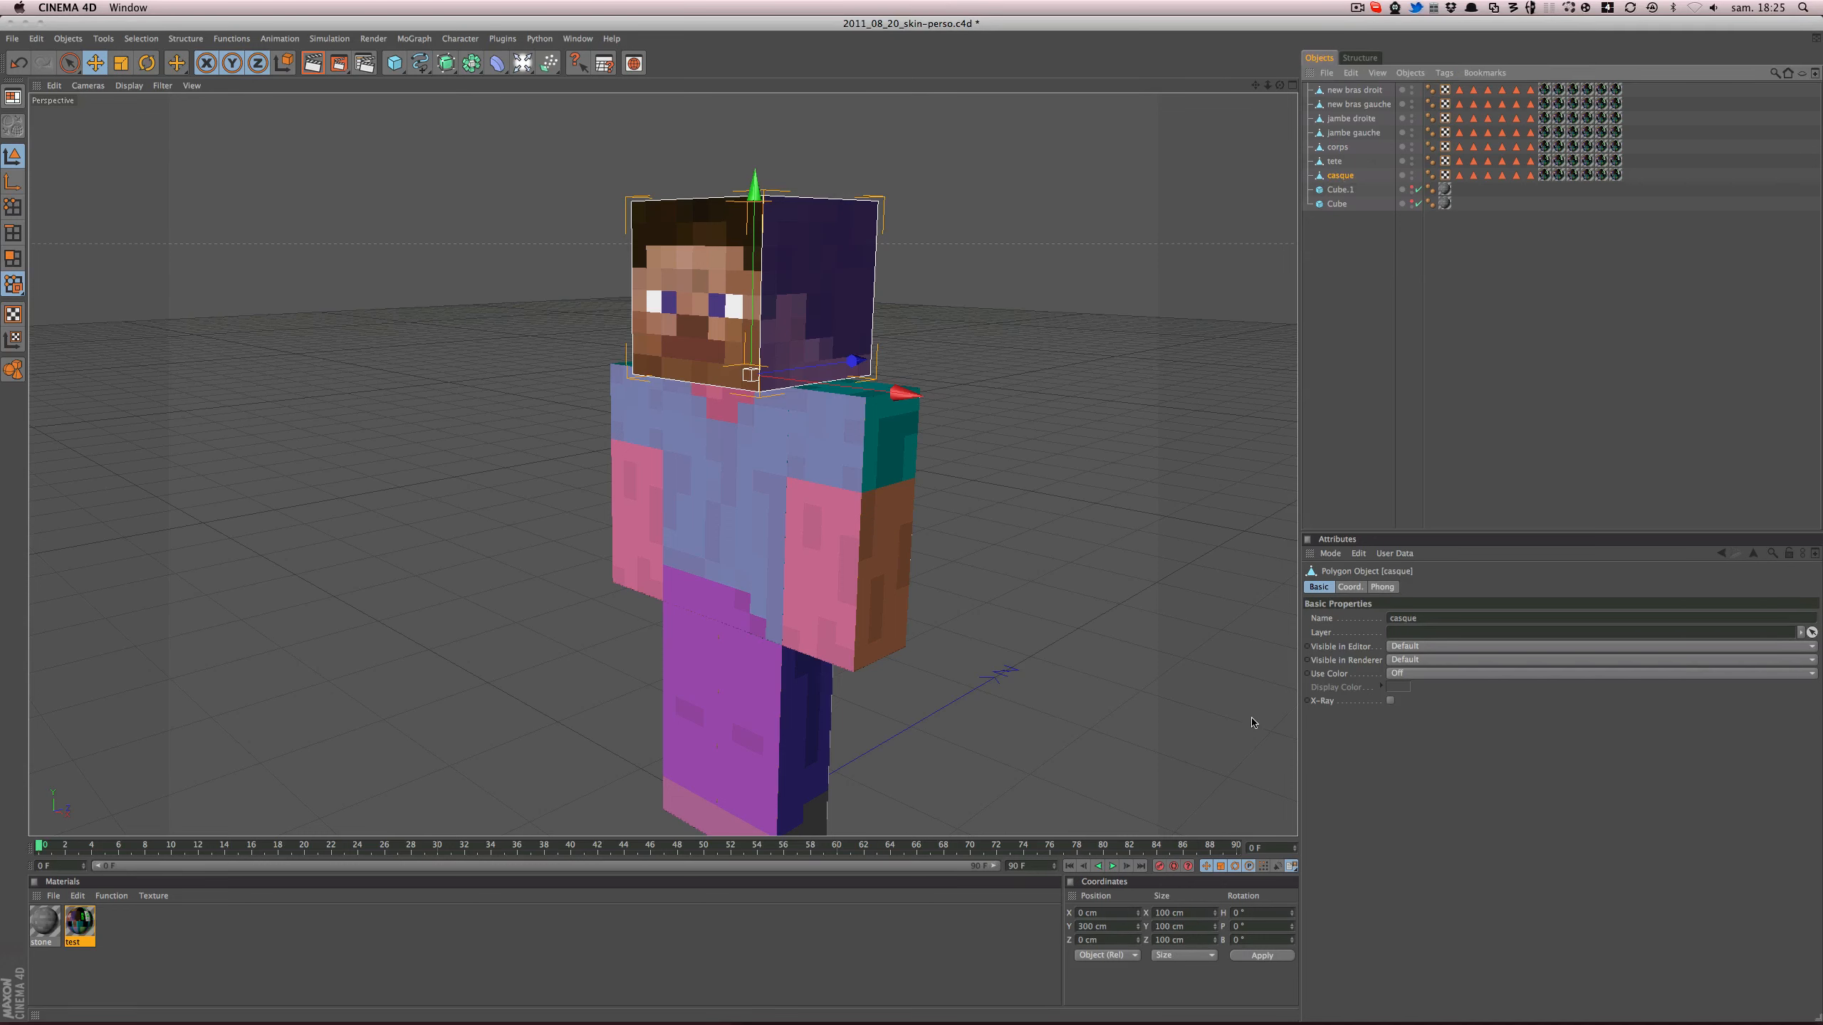
- Set the casque's size to 125 cm on X, Y and Z
{"action": "left_click", "coordinate": [1167, 912]}
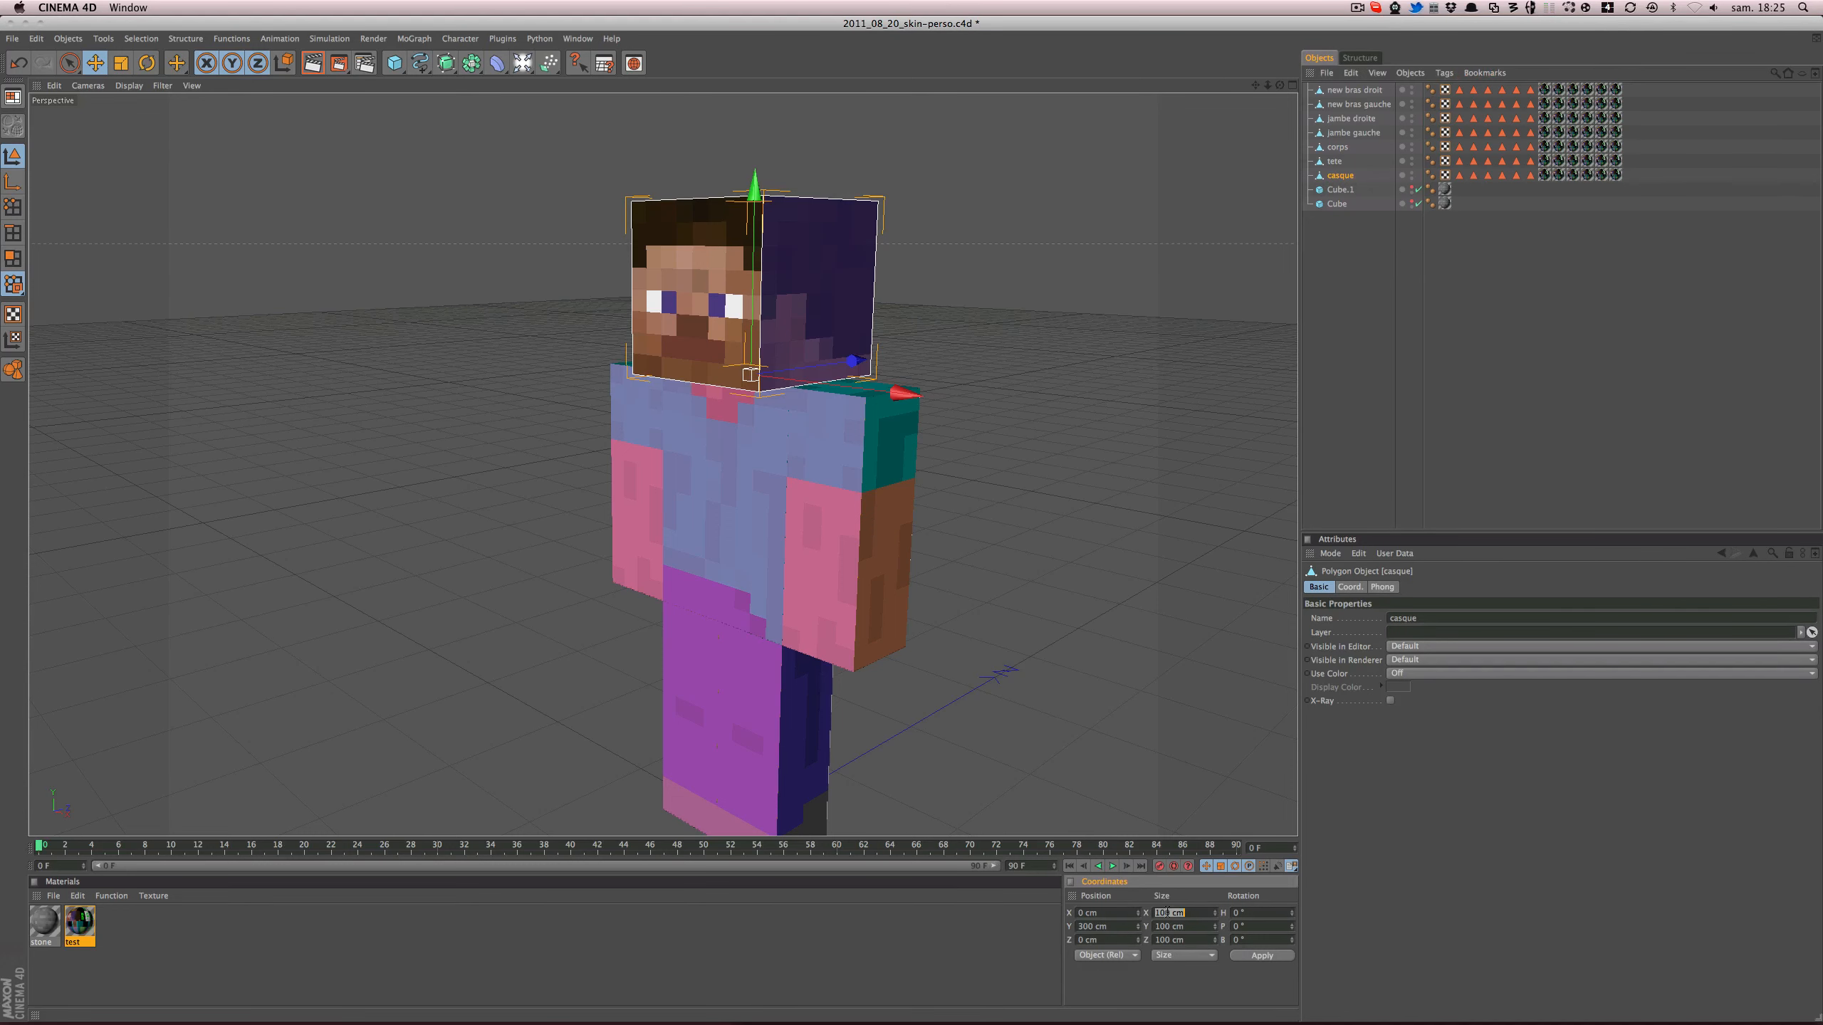
{"action": "type", "text": "125"}
{"action": "key", "text": "Tab"}
{"action": "type", "text": "125"}
{"action": "key", "text": "Tab"}
{"action": "type", "text": "125"}
{"action": "key", "text": "Return"}
{"action": "left_click_drag", "start_coordinate": [779, 349], "coordinate": [753, 280], "text": "alt"}
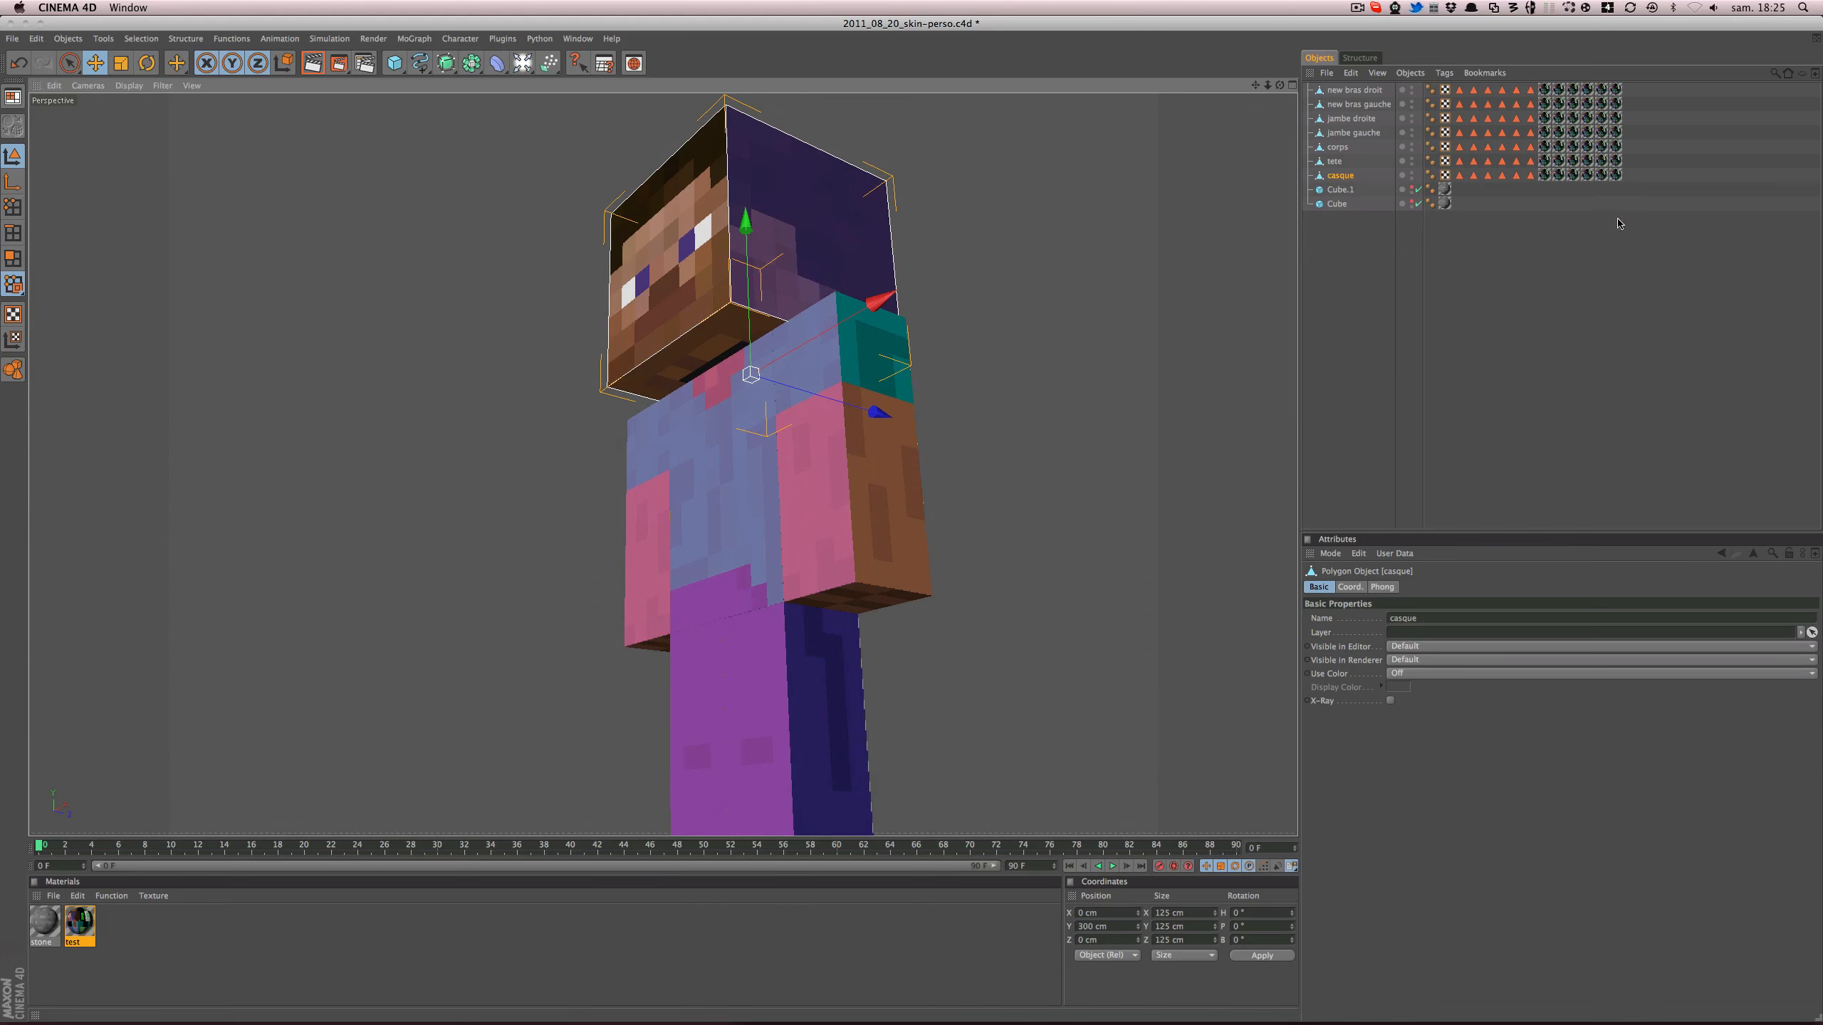
- Try shifting the casque face texture's Offset U, undo it, and set that texture's projection to Cubic
{"action": "left_click", "coordinate": [1546, 177]}
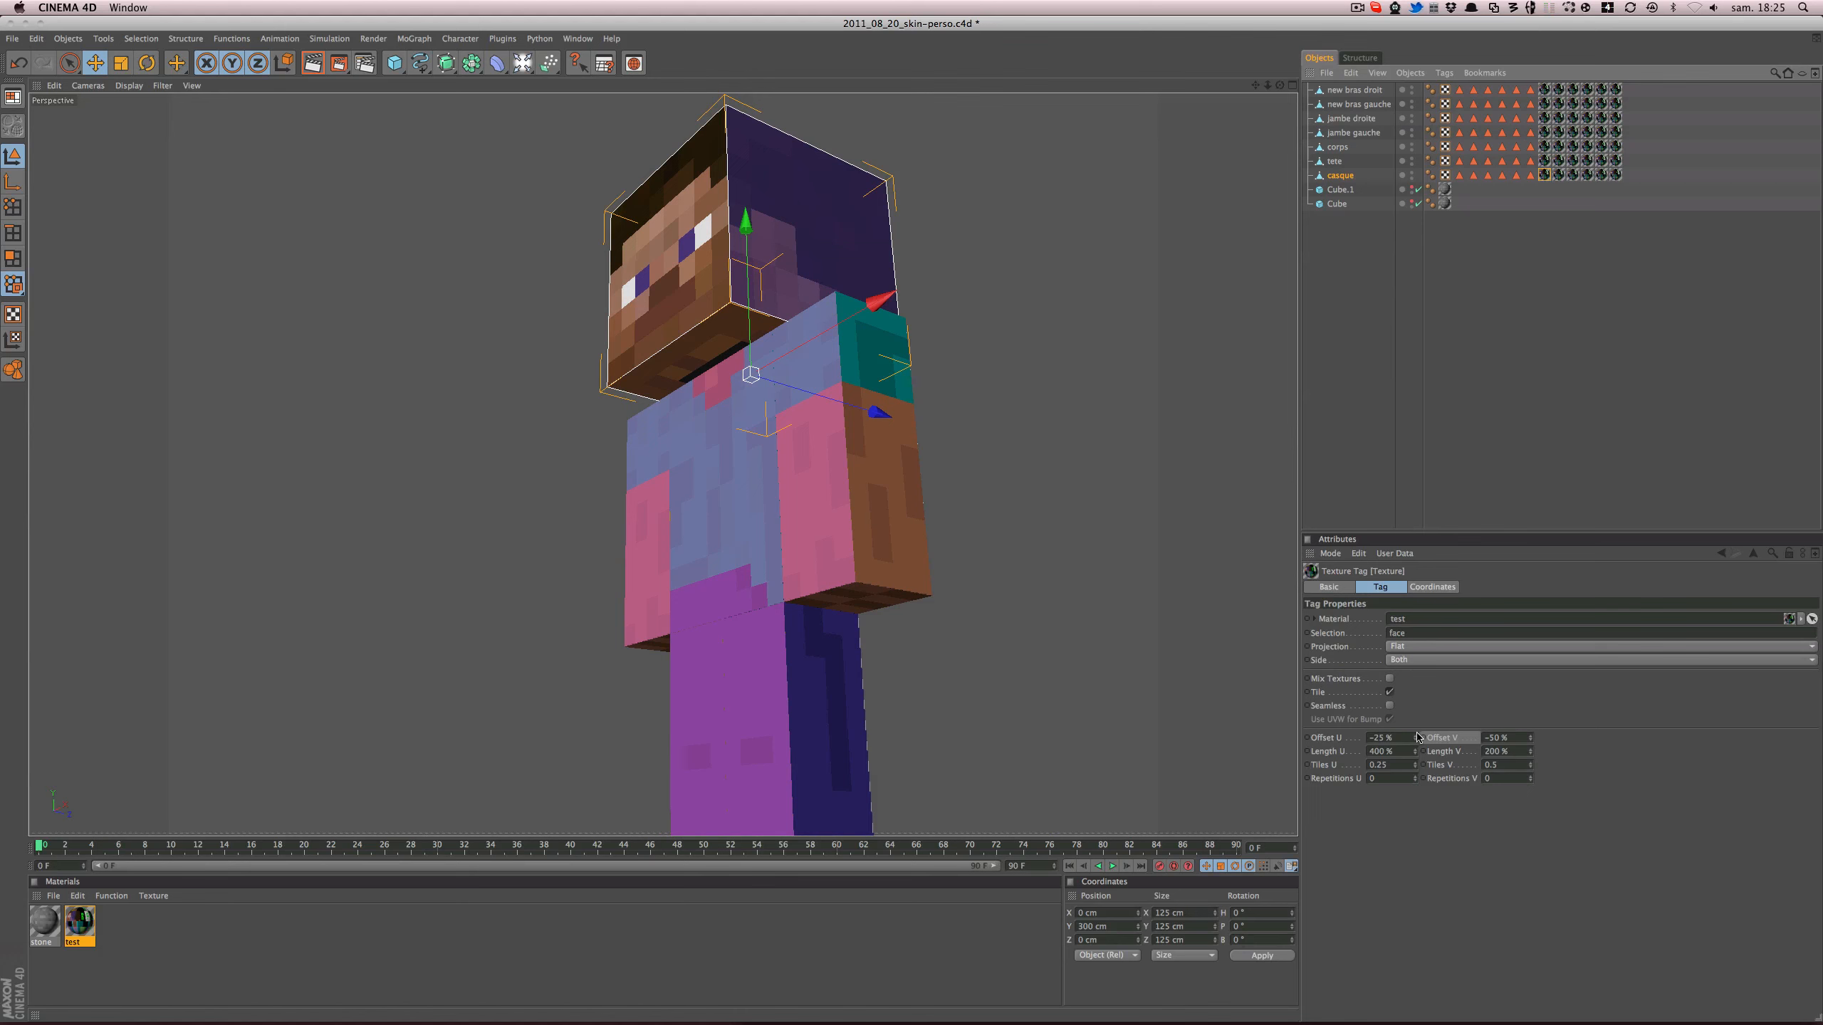
{"action": "left_click_drag", "start_coordinate": [1415, 738], "coordinate": [1415, 758]}
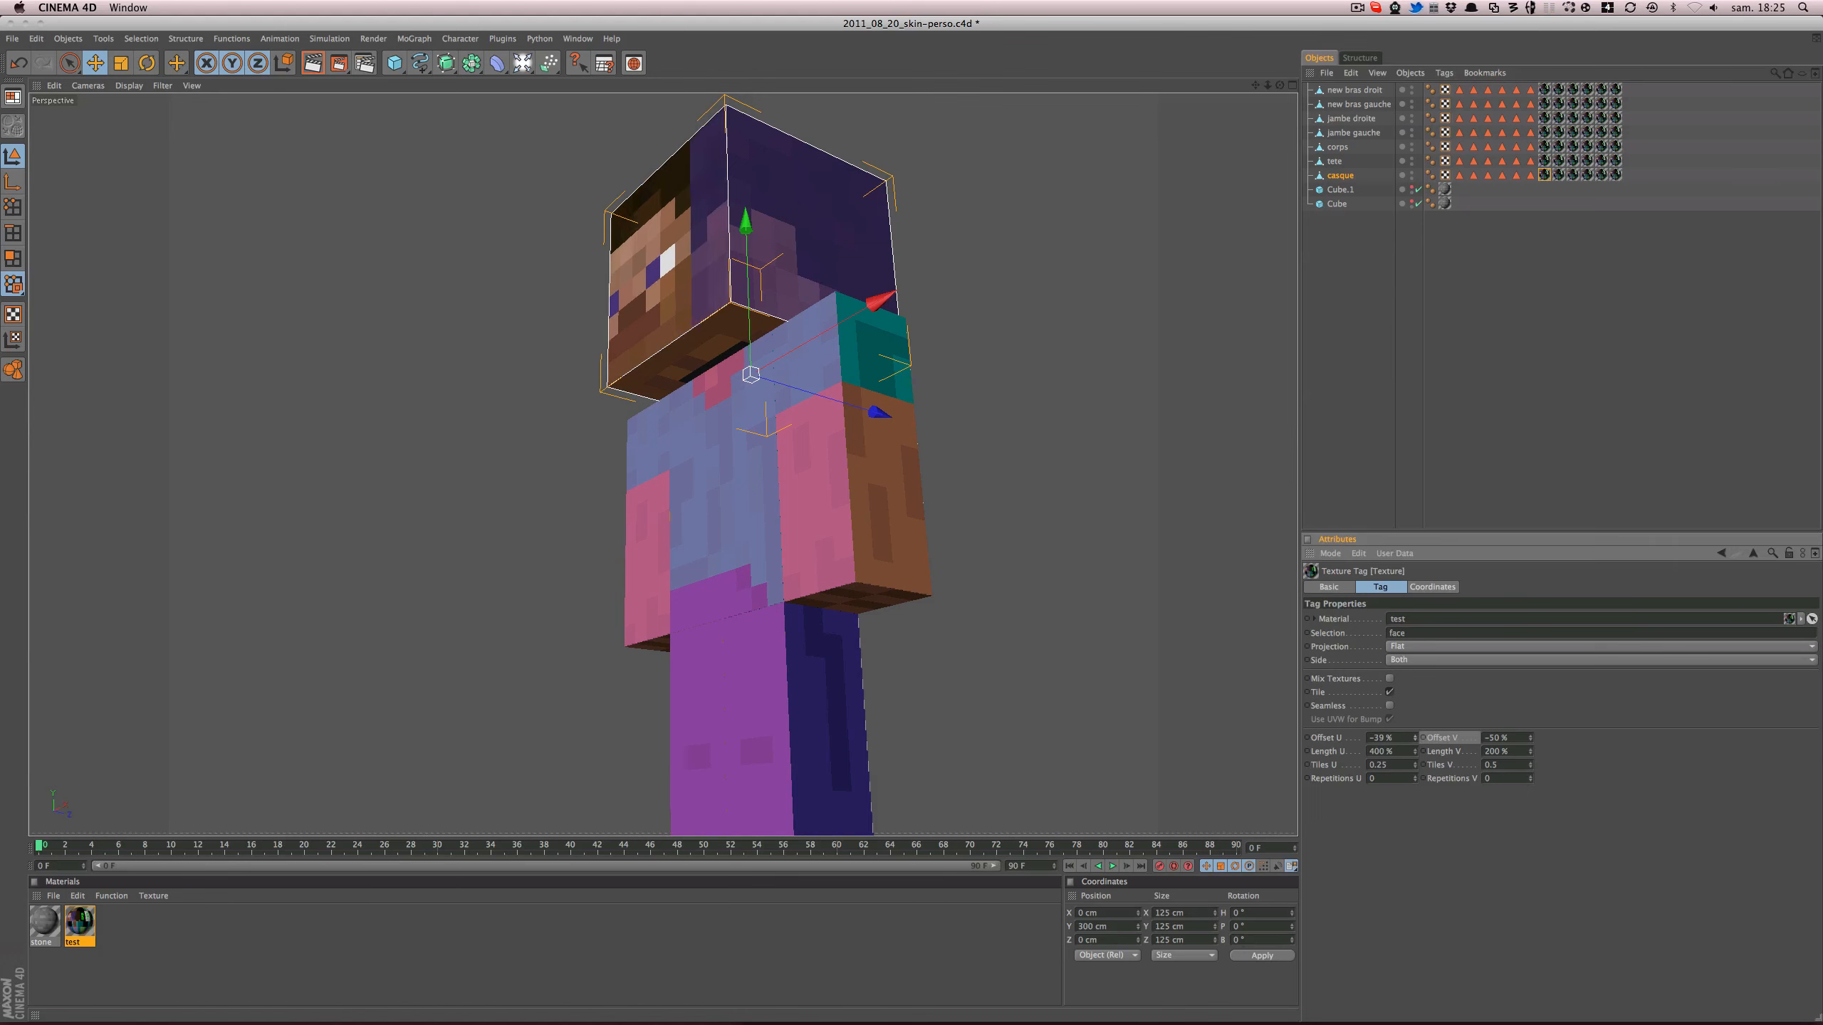
{"action": "key", "text": "super+z"}
{"action": "left_click", "coordinate": [1411, 650]}
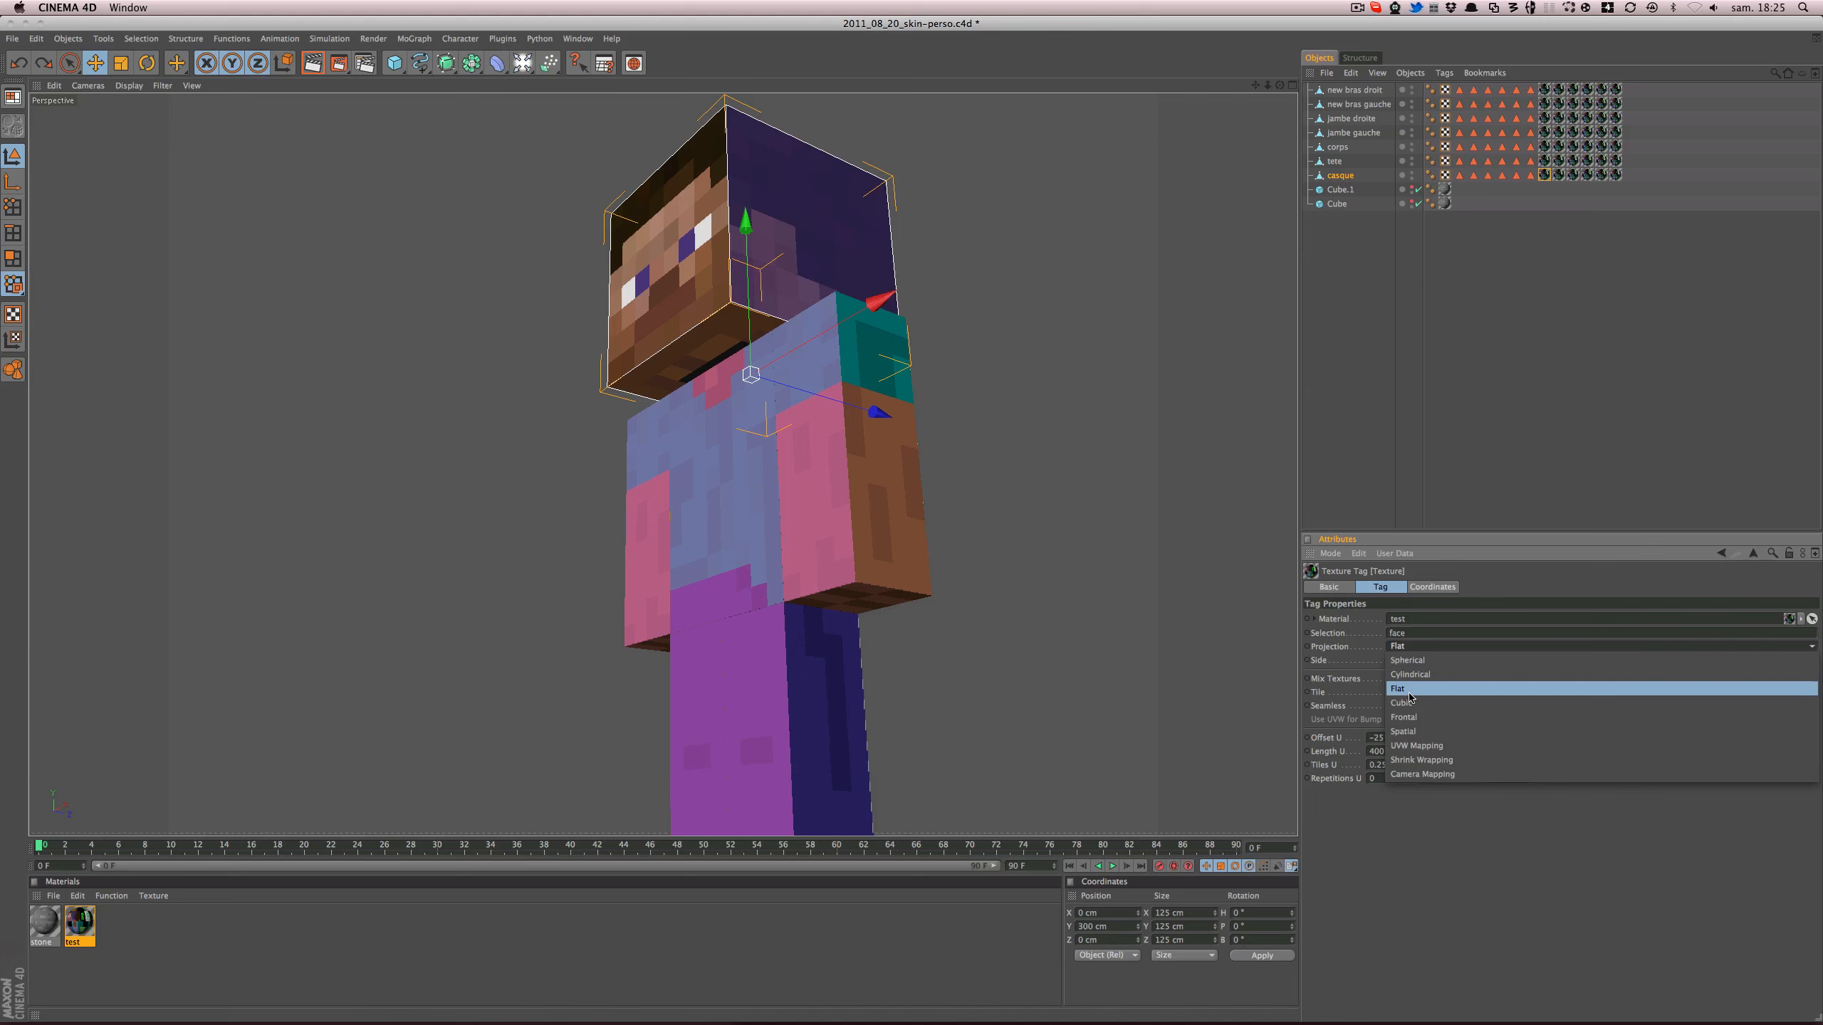
{"action": "left_click", "coordinate": [1410, 703]}
- Inspect the enlarged casque from below, and undo its projection change and its resizing
{"action": "left_click_drag", "start_coordinate": [1058, 517], "coordinate": [1130, 560], "text": "alt"}
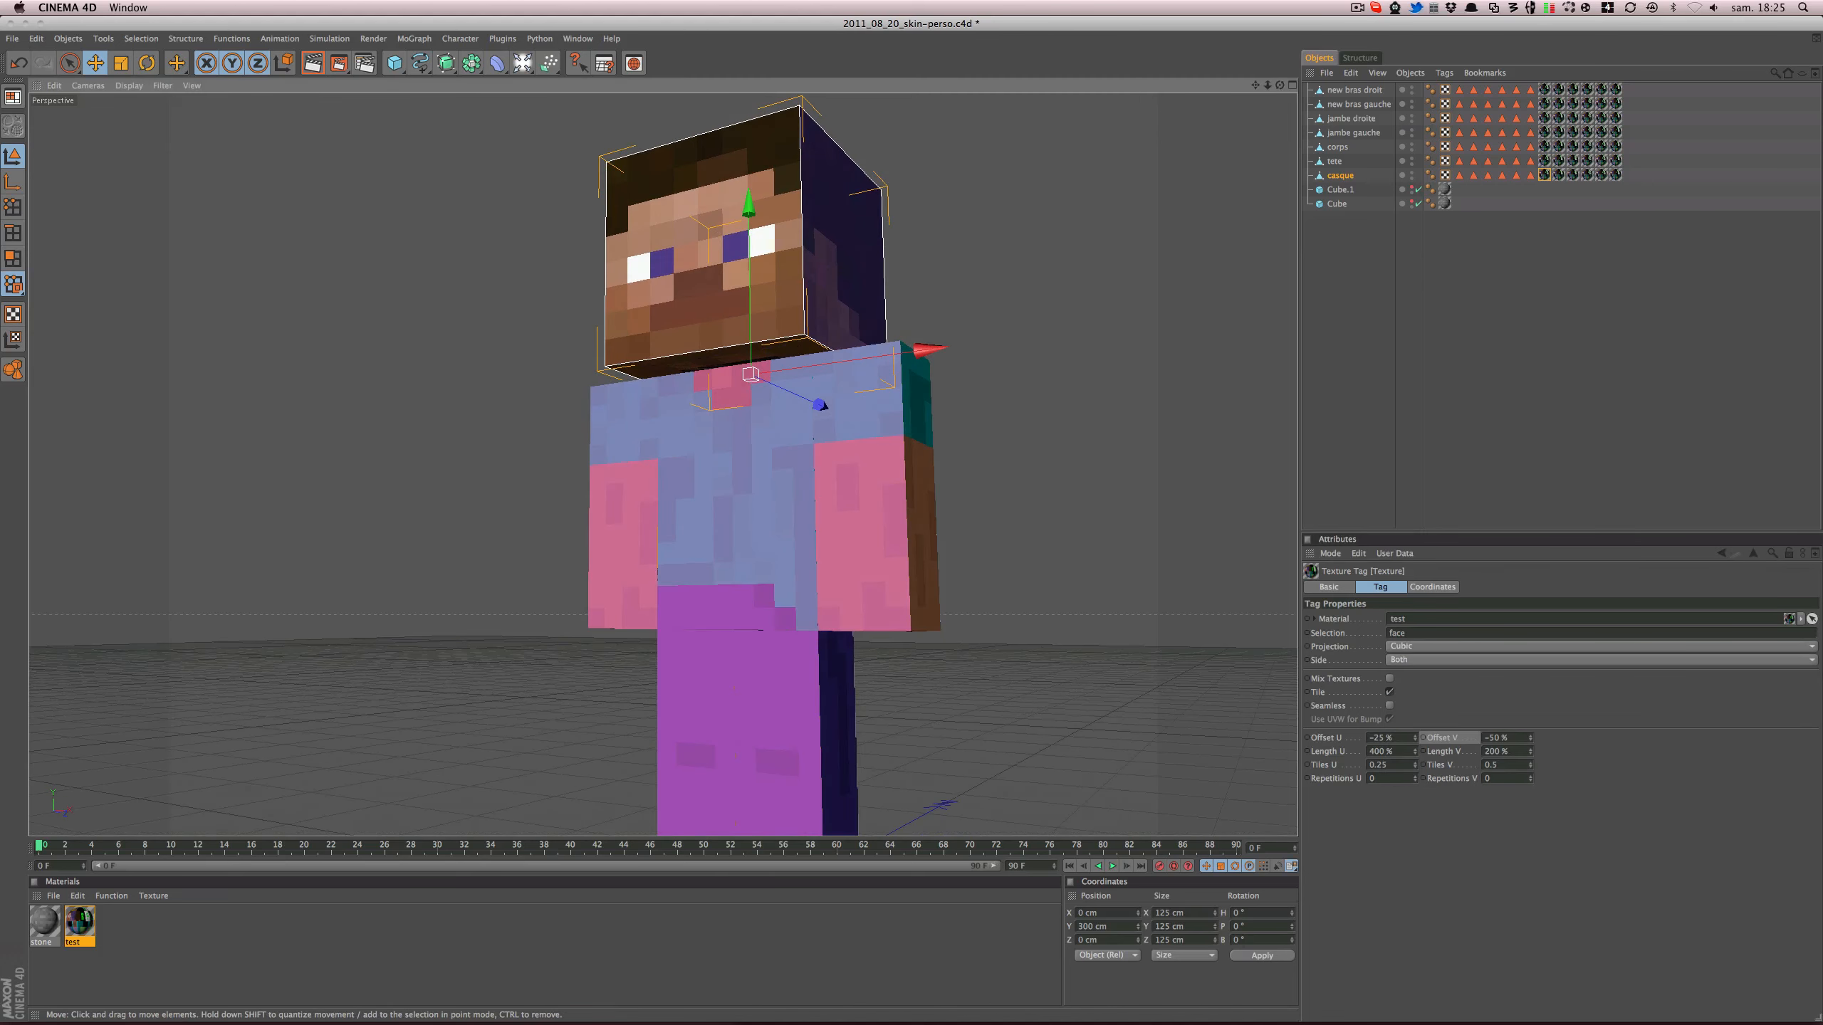
{"action": "middle_click_drag", "start_coordinate": [1051, 504], "coordinate": [1075, 610], "text": "alt"}
{"action": "left_click_drag", "start_coordinate": [1022, 511], "coordinate": [1016, 460], "text": "alt"}
{"action": "scroll", "coordinate": [823, 543], "scroll_direction": "up", "scroll_amount": 6}
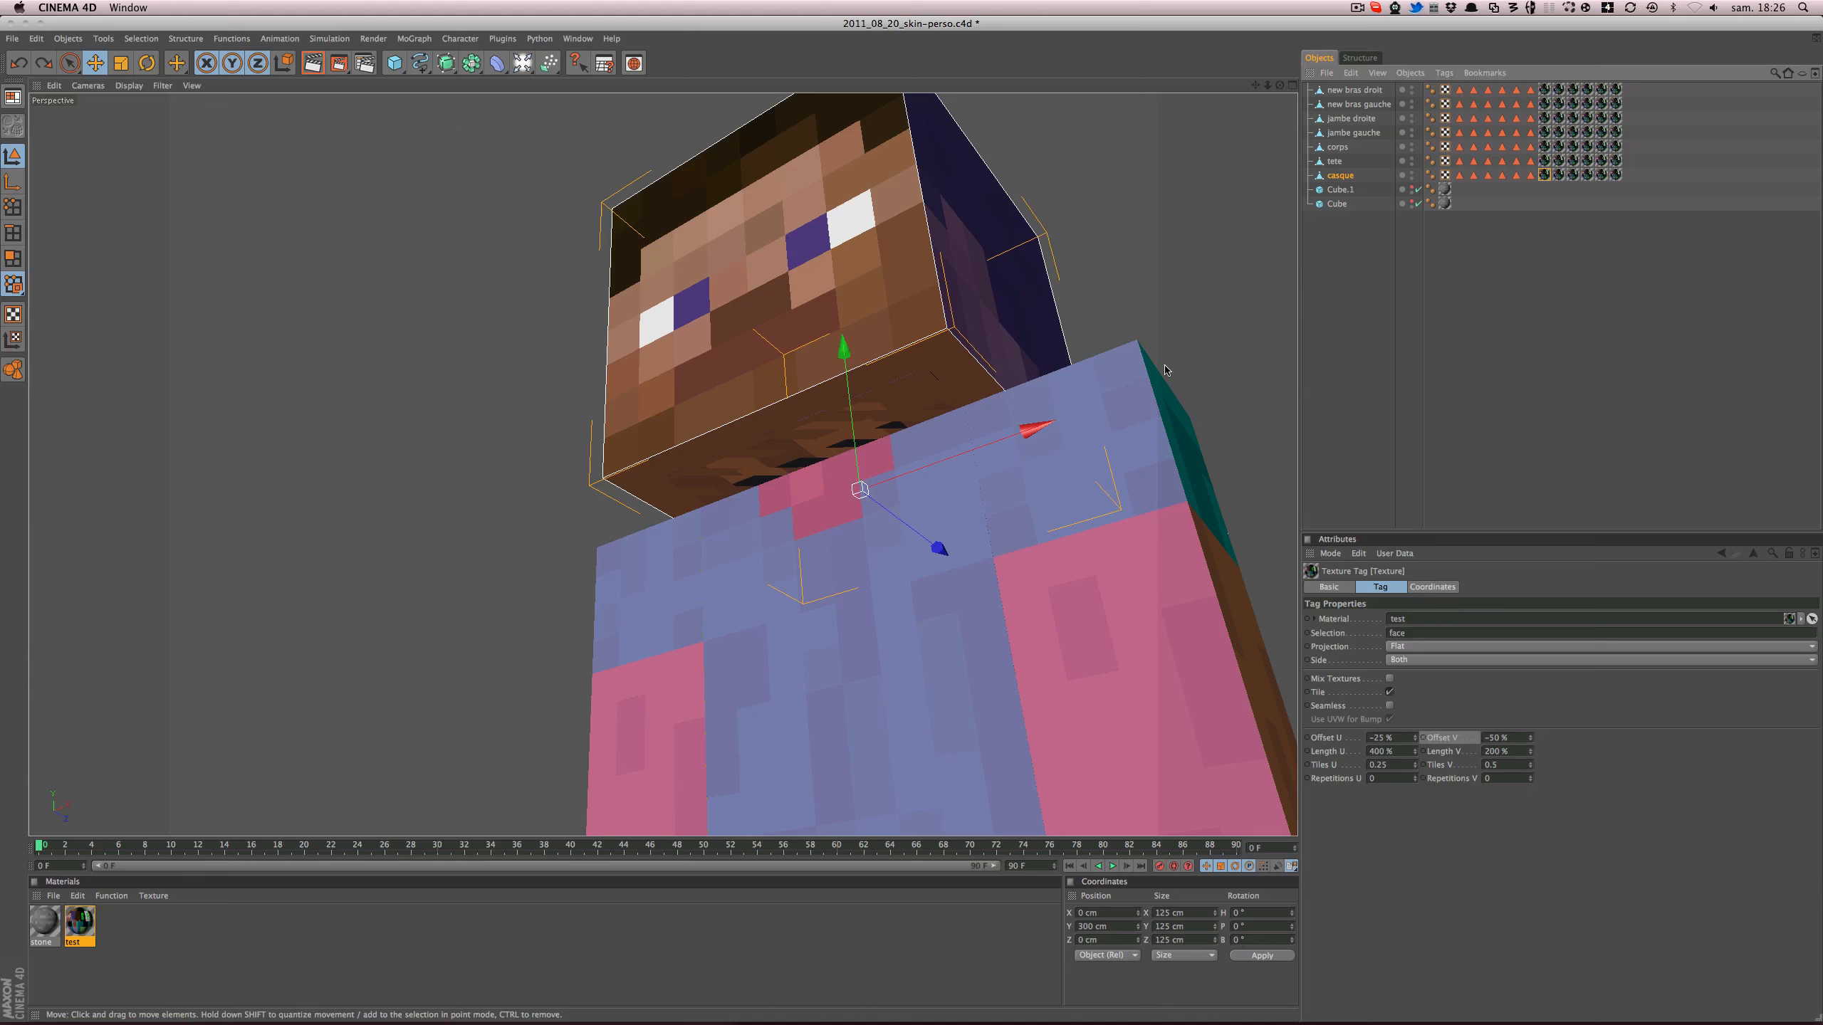
{"action": "key", "text": "super+z"}
{"action": "key", "text": "super+z"}
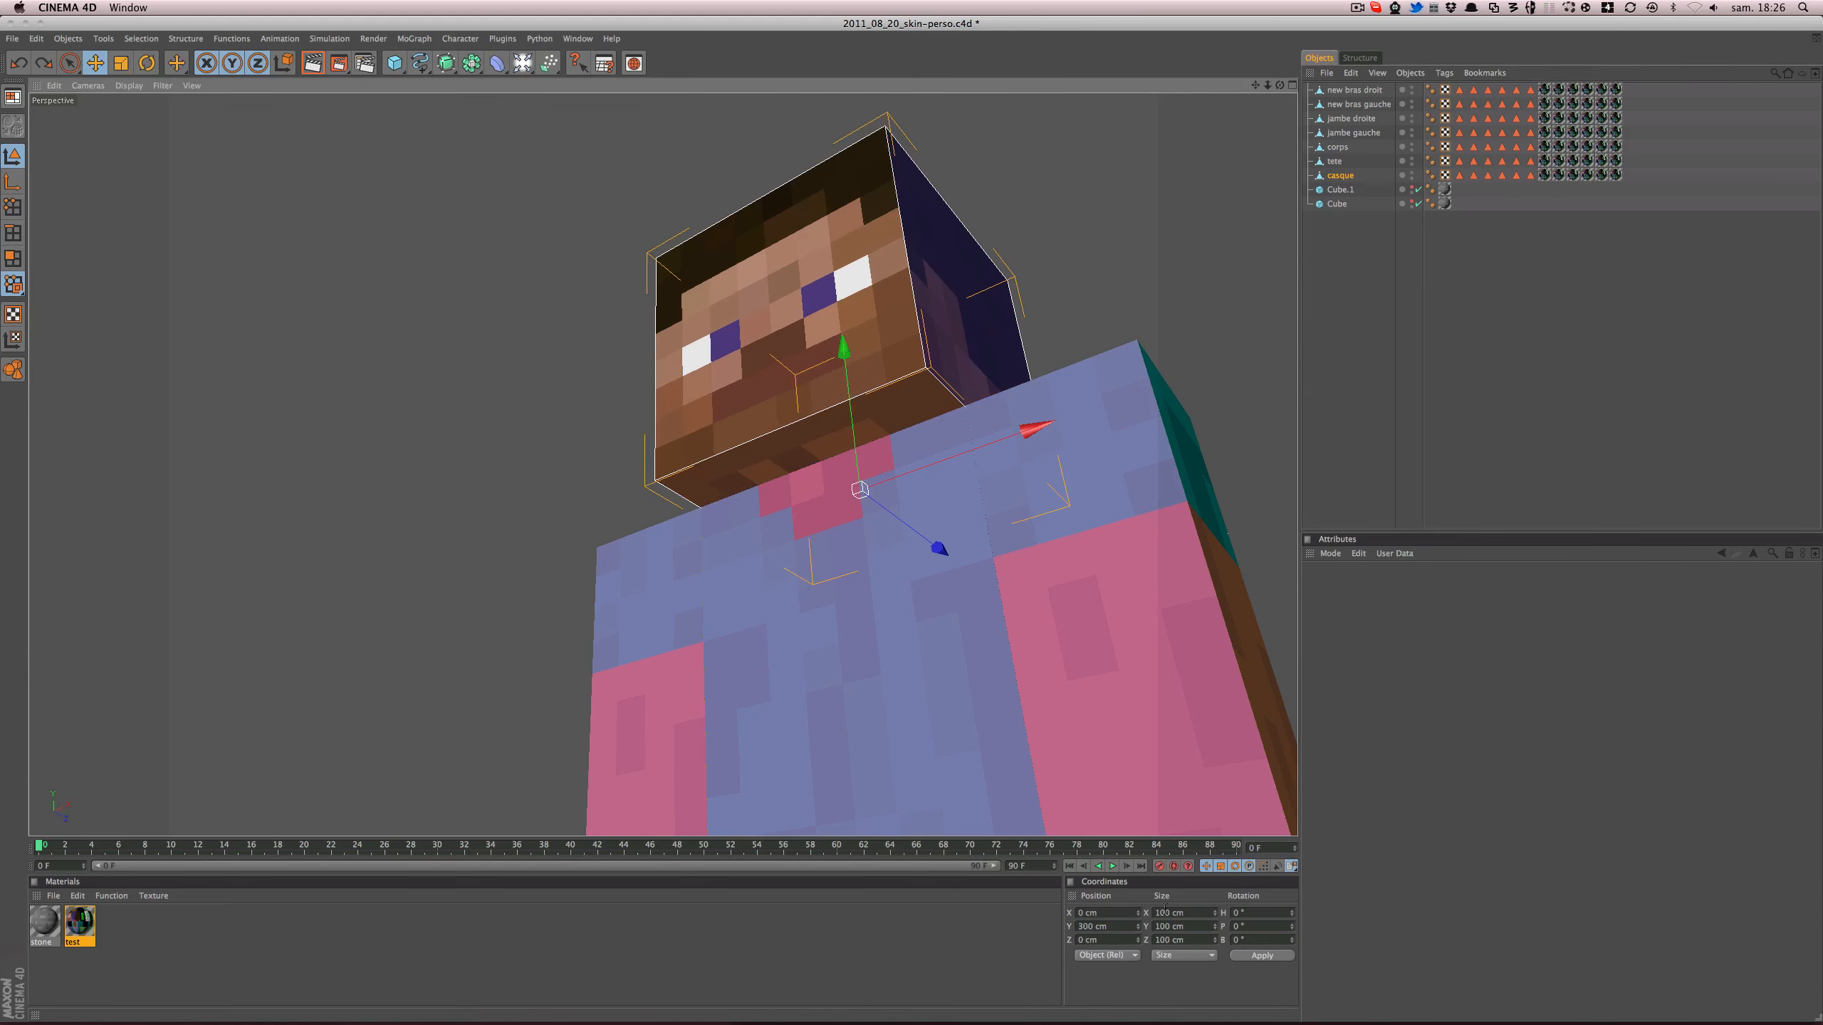
- Raise only the casque's pivot by 50 cm on Y to 350 cm, return to model editing and save the scene
{"action": "left_click", "coordinate": [14, 183]}
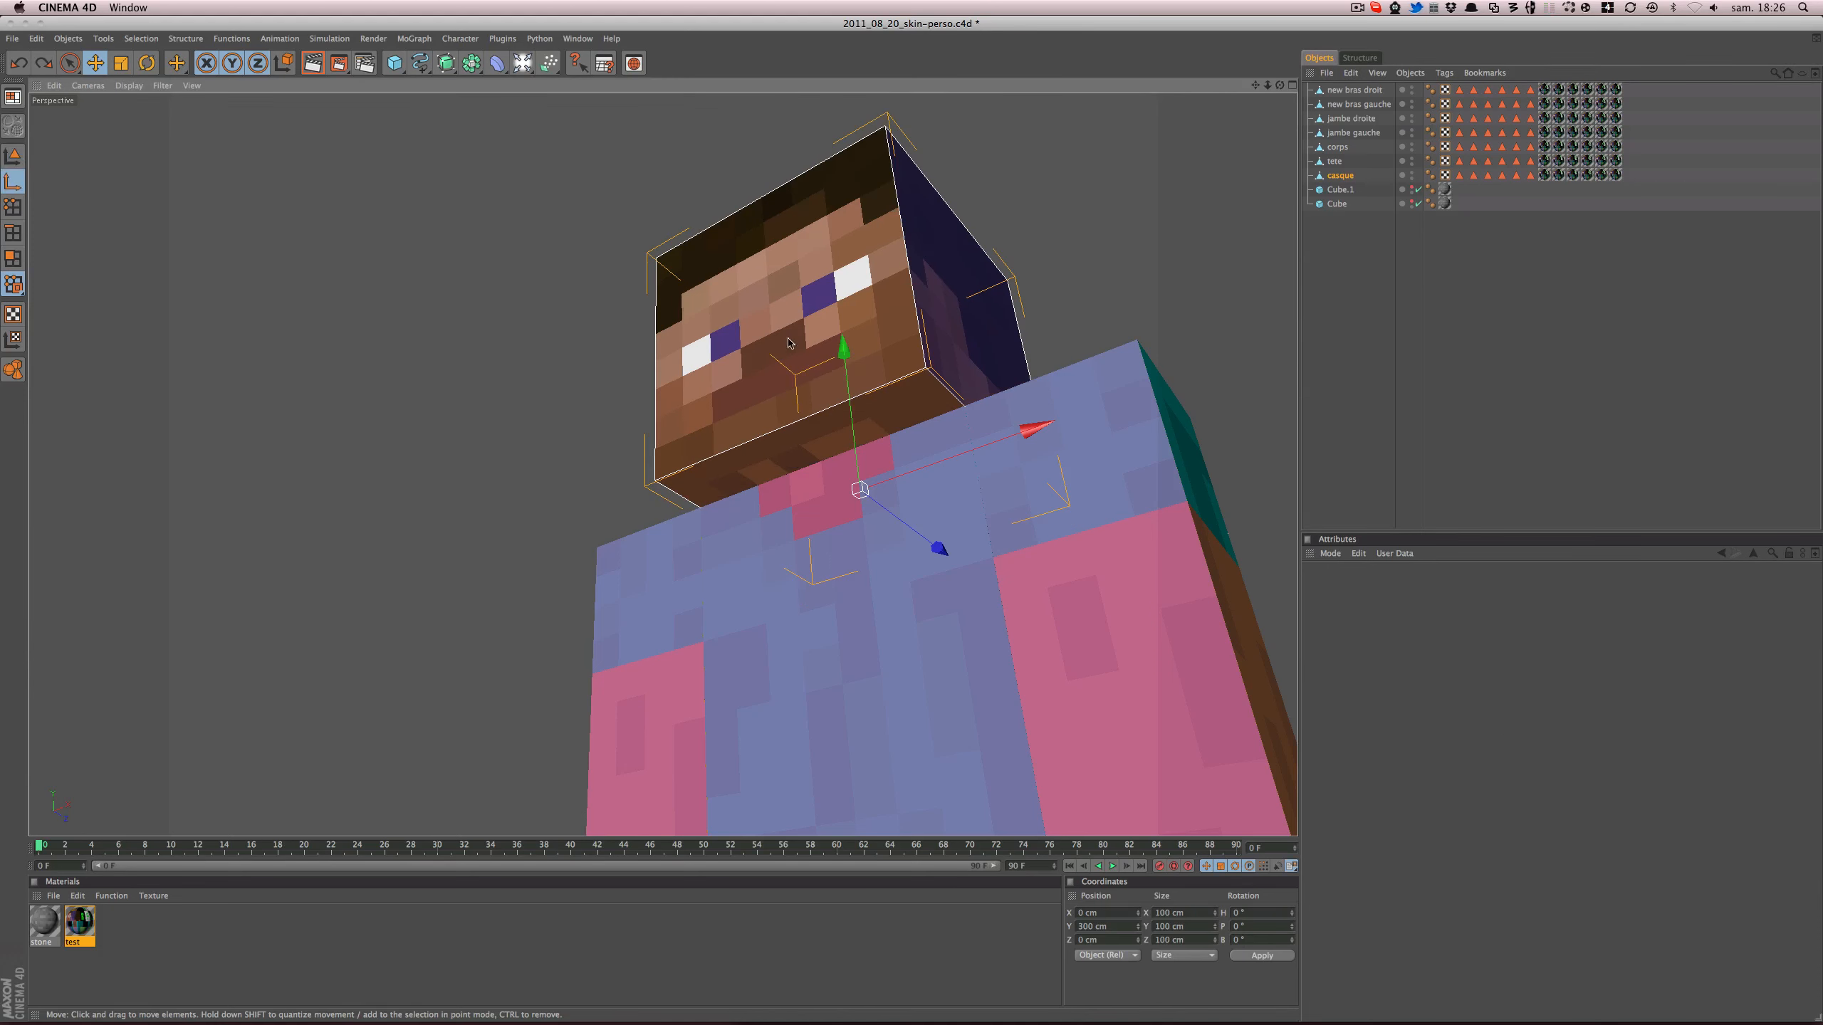
{"action": "left_click", "coordinate": [1117, 927]}
{"action": "type", "text": "+50"}
{"action": "key", "text": "Return"}
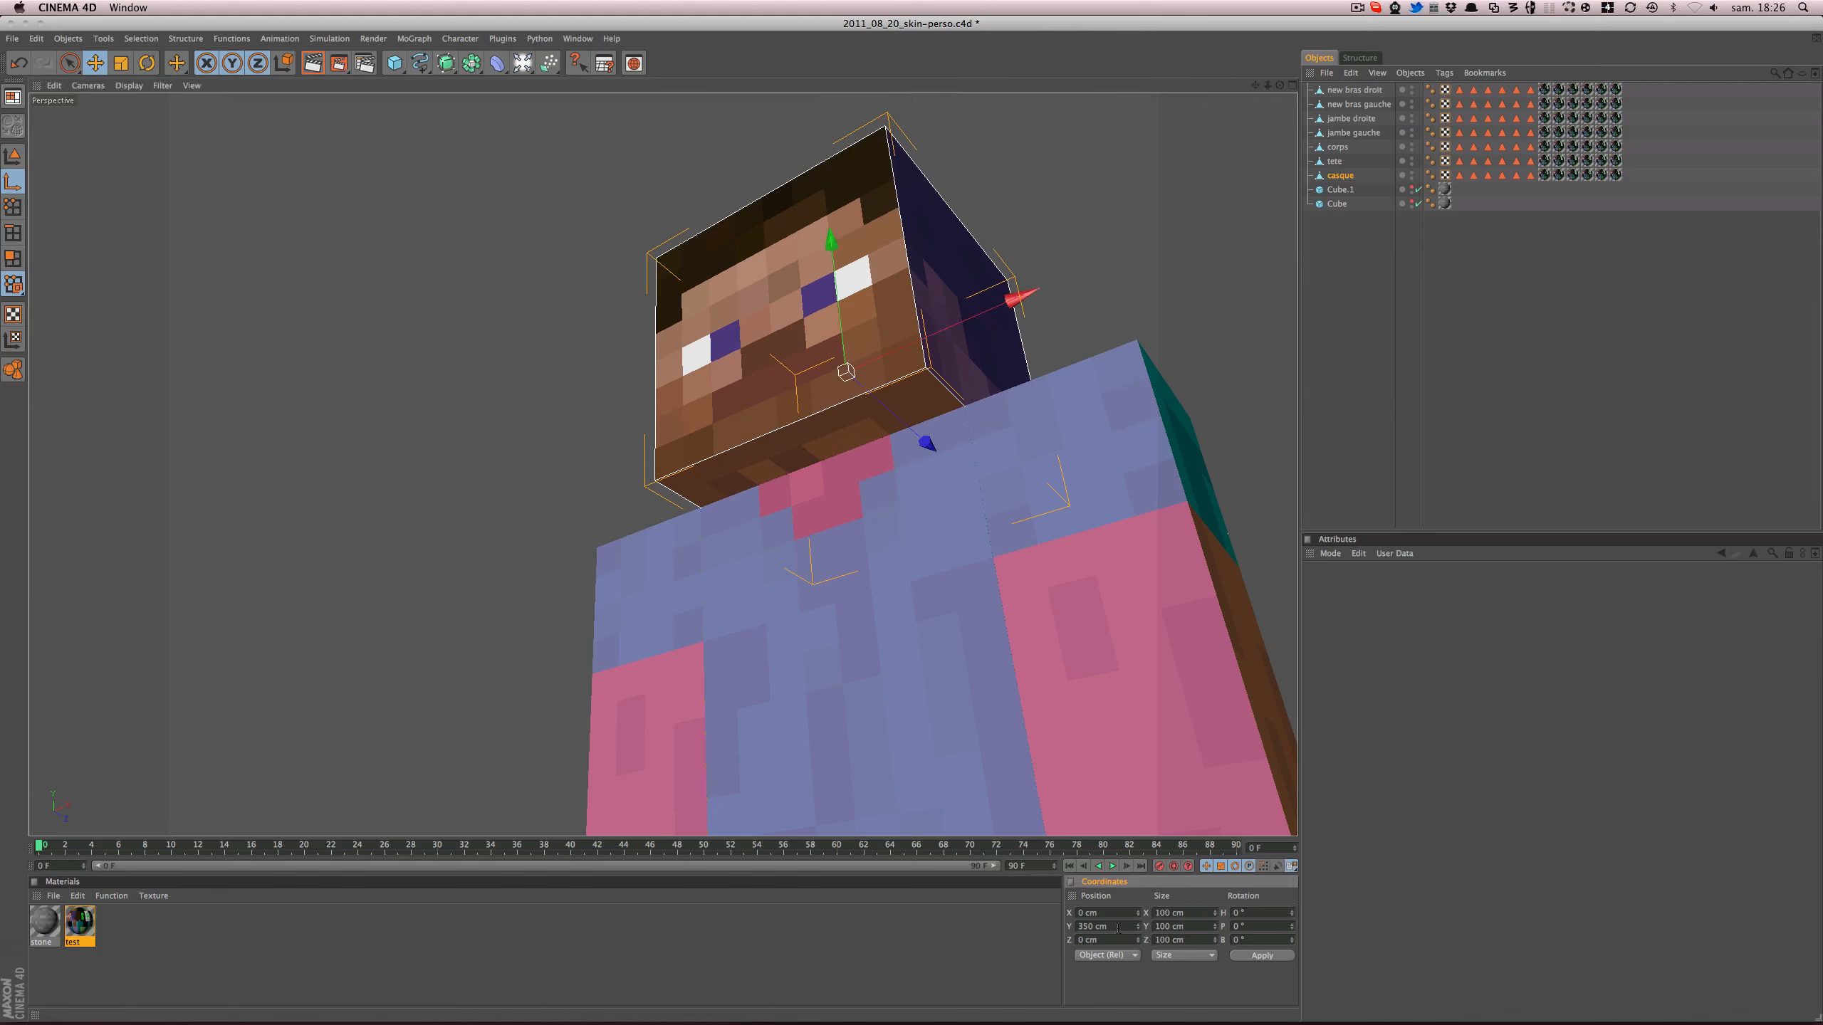
{"action": "left_click", "coordinate": [13, 156]}
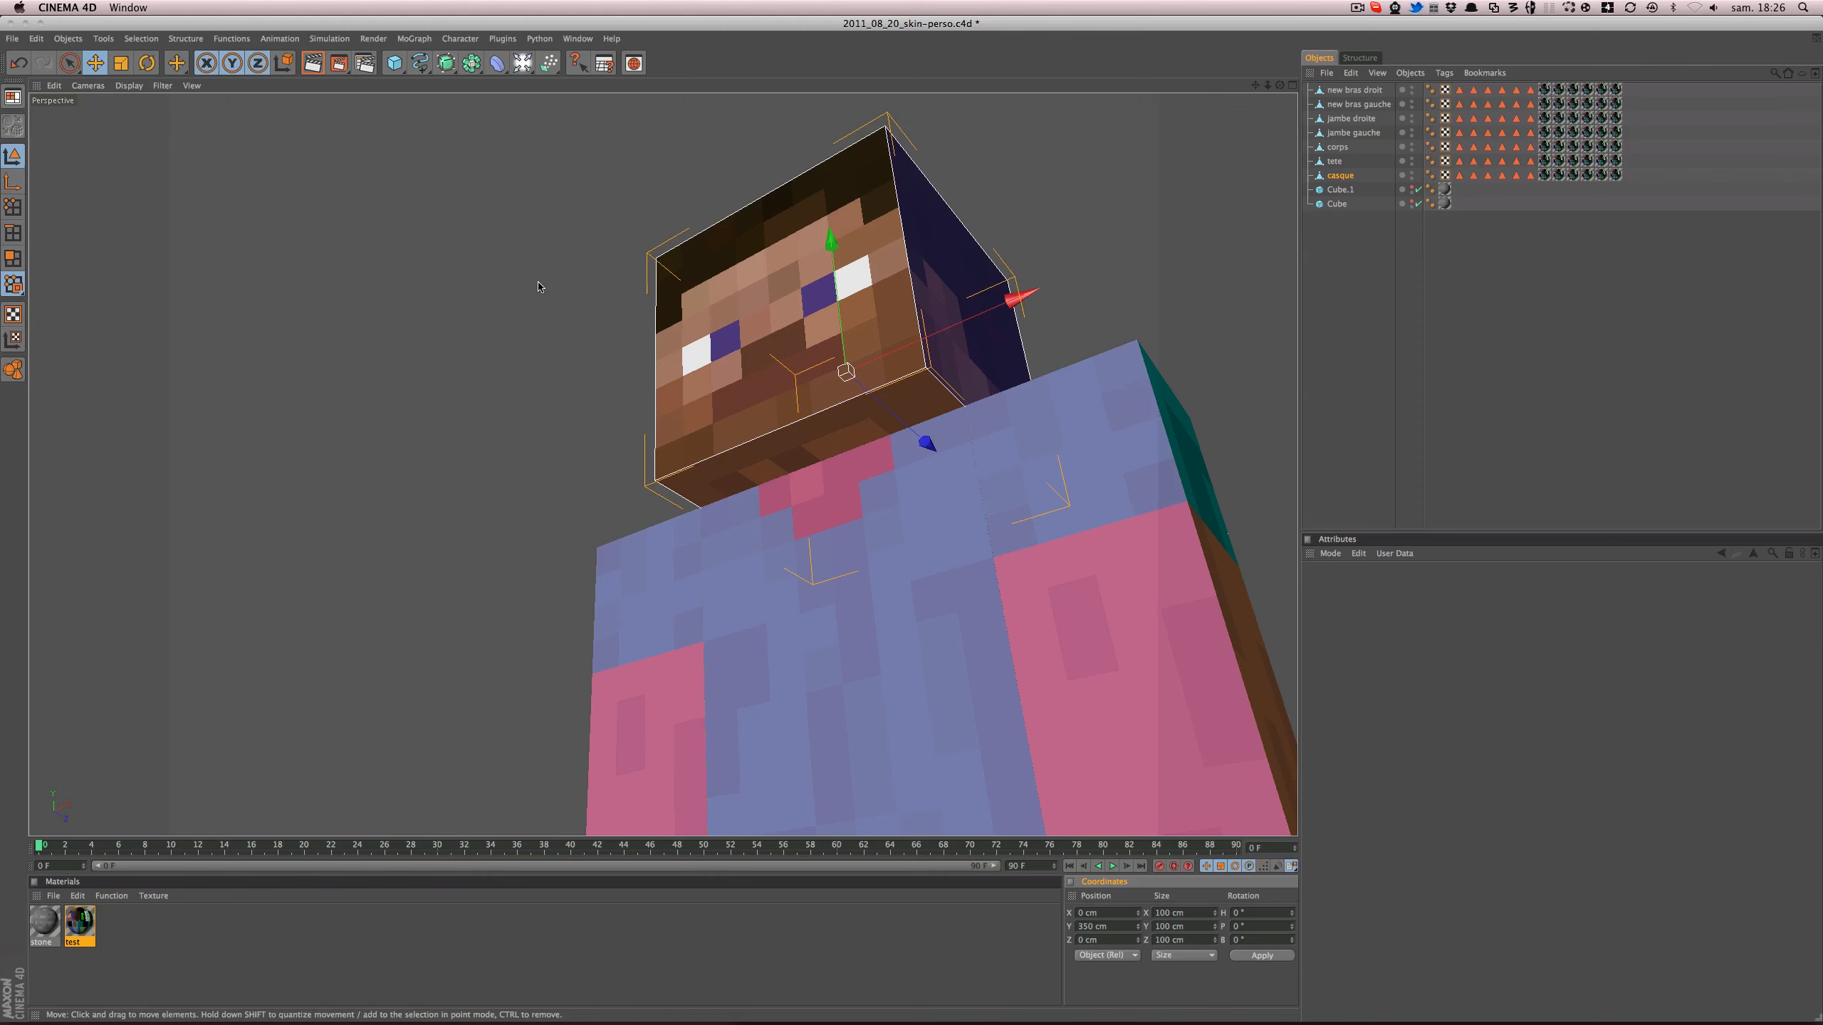
{"action": "key", "text": "super+s"}
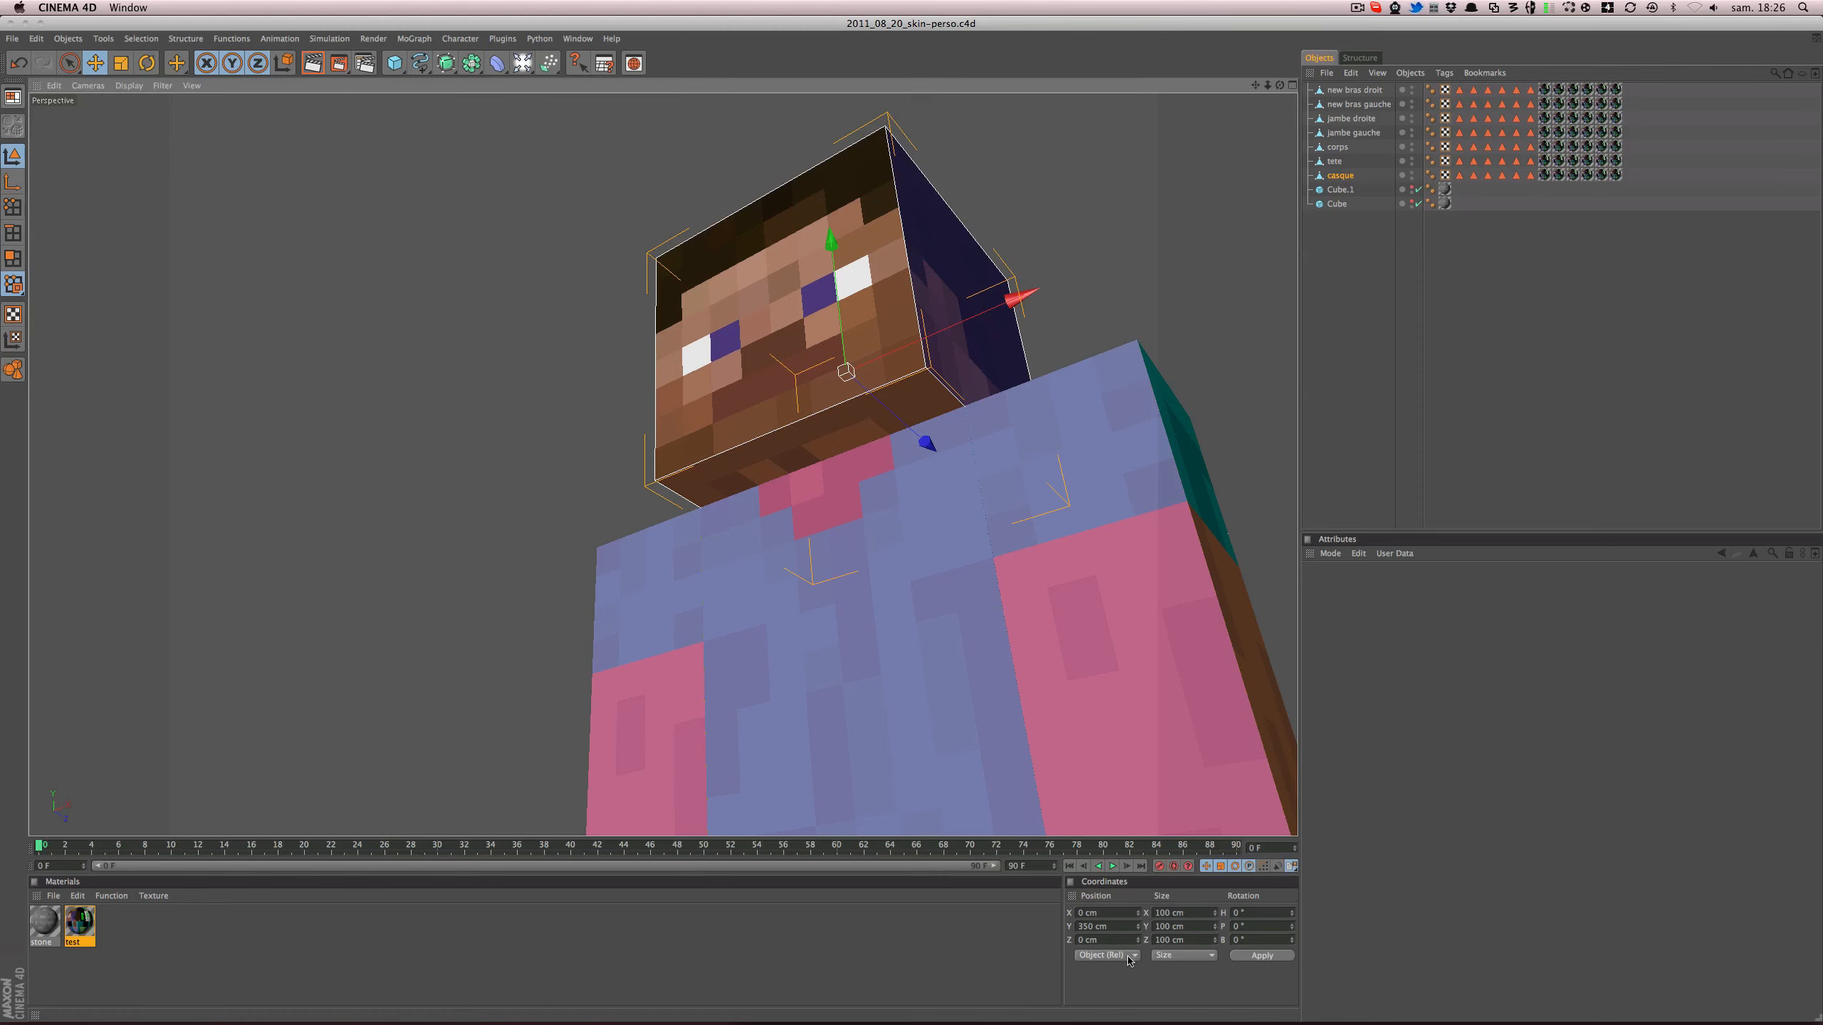
- Enlarge the casque around its centred pivot to 125 cm on X, Y and Z, and save the scene
{"action": "left_click", "coordinate": [1195, 913]}
{"action": "type", "text": "125"}
{"action": "key", "text": "Tab"}
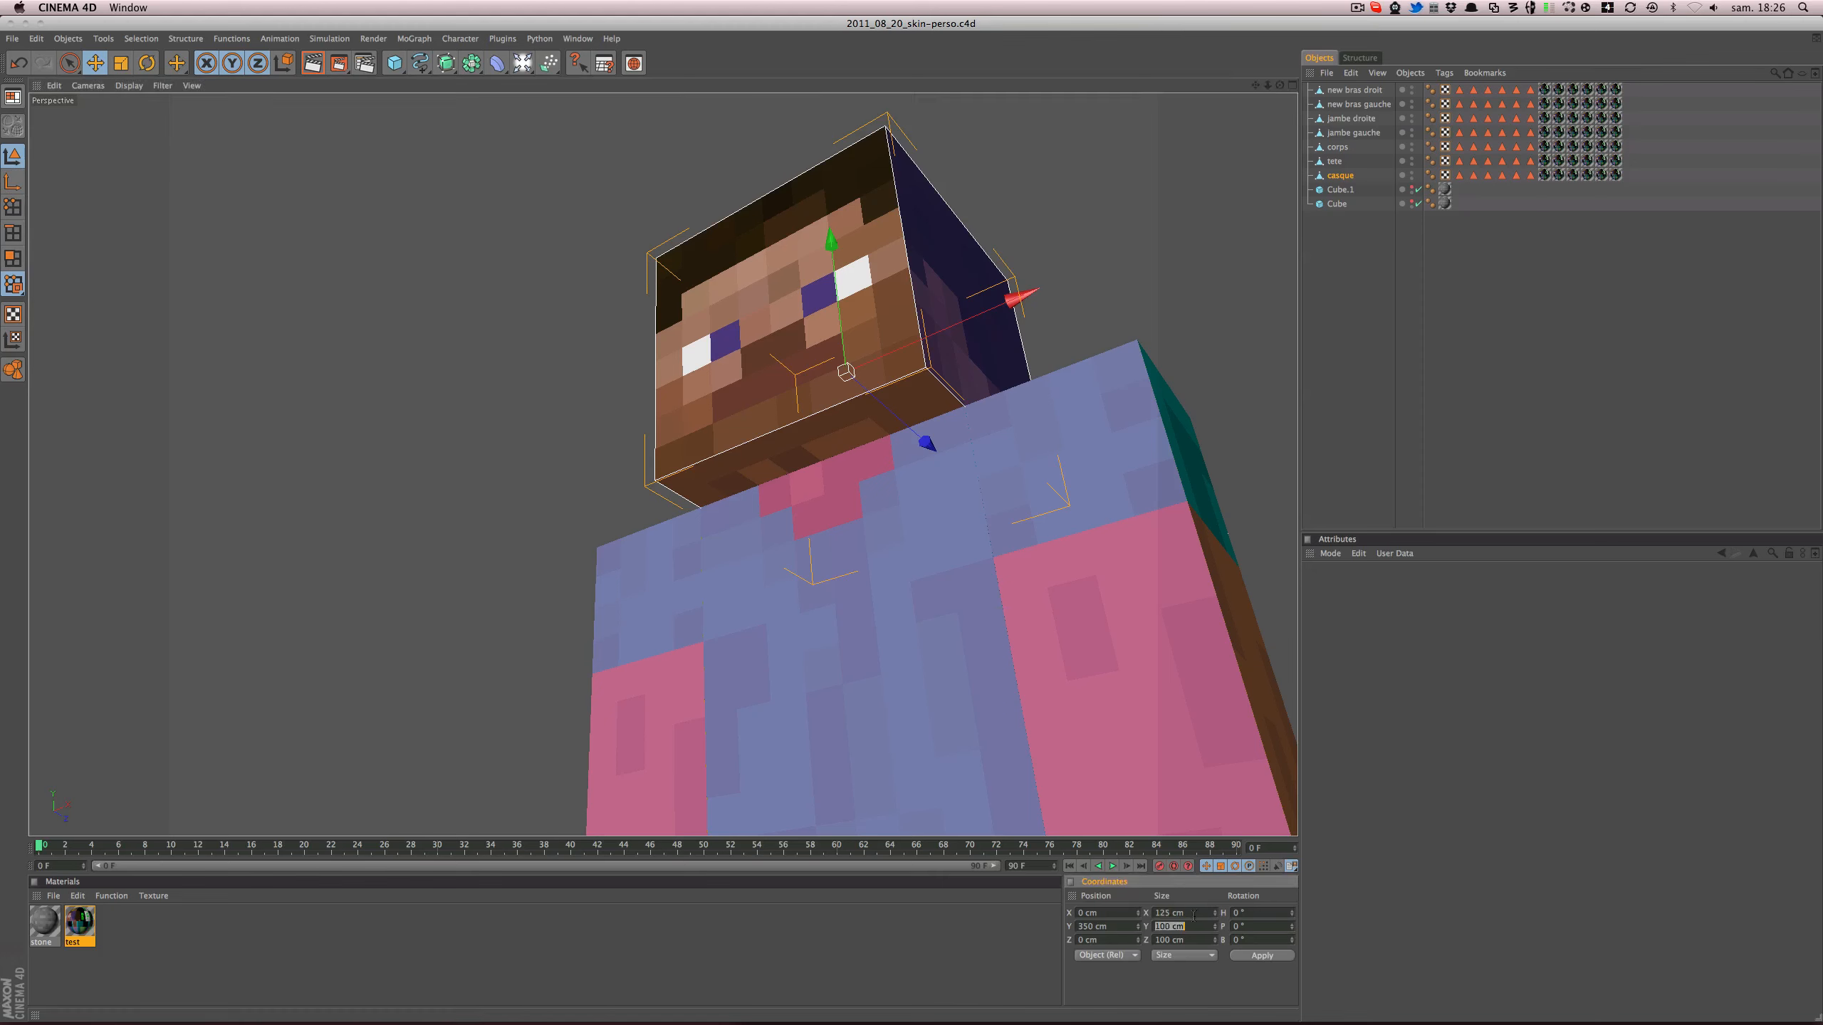
{"action": "type", "text": "125"}
{"action": "key", "text": "Tab"}
{"action": "type", "text": "125"}
{"action": "key", "text": "Return"}
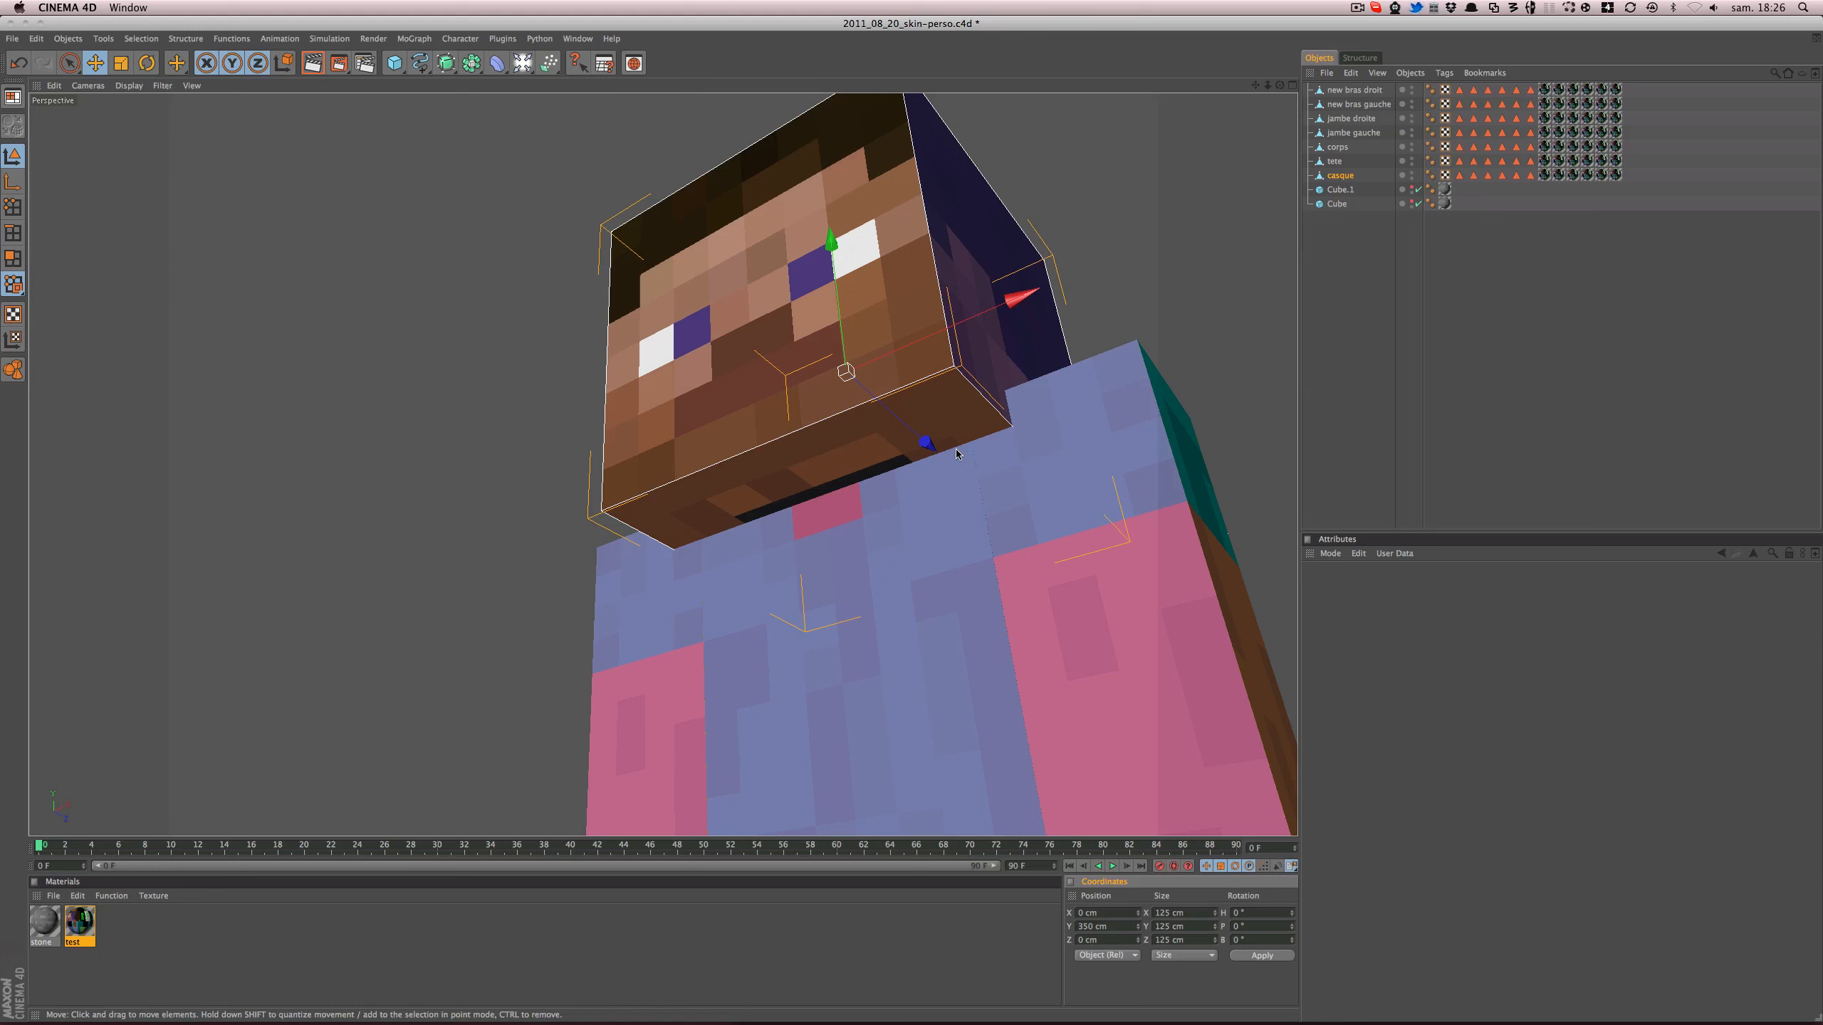
{"action": "key", "text": "super+s"}
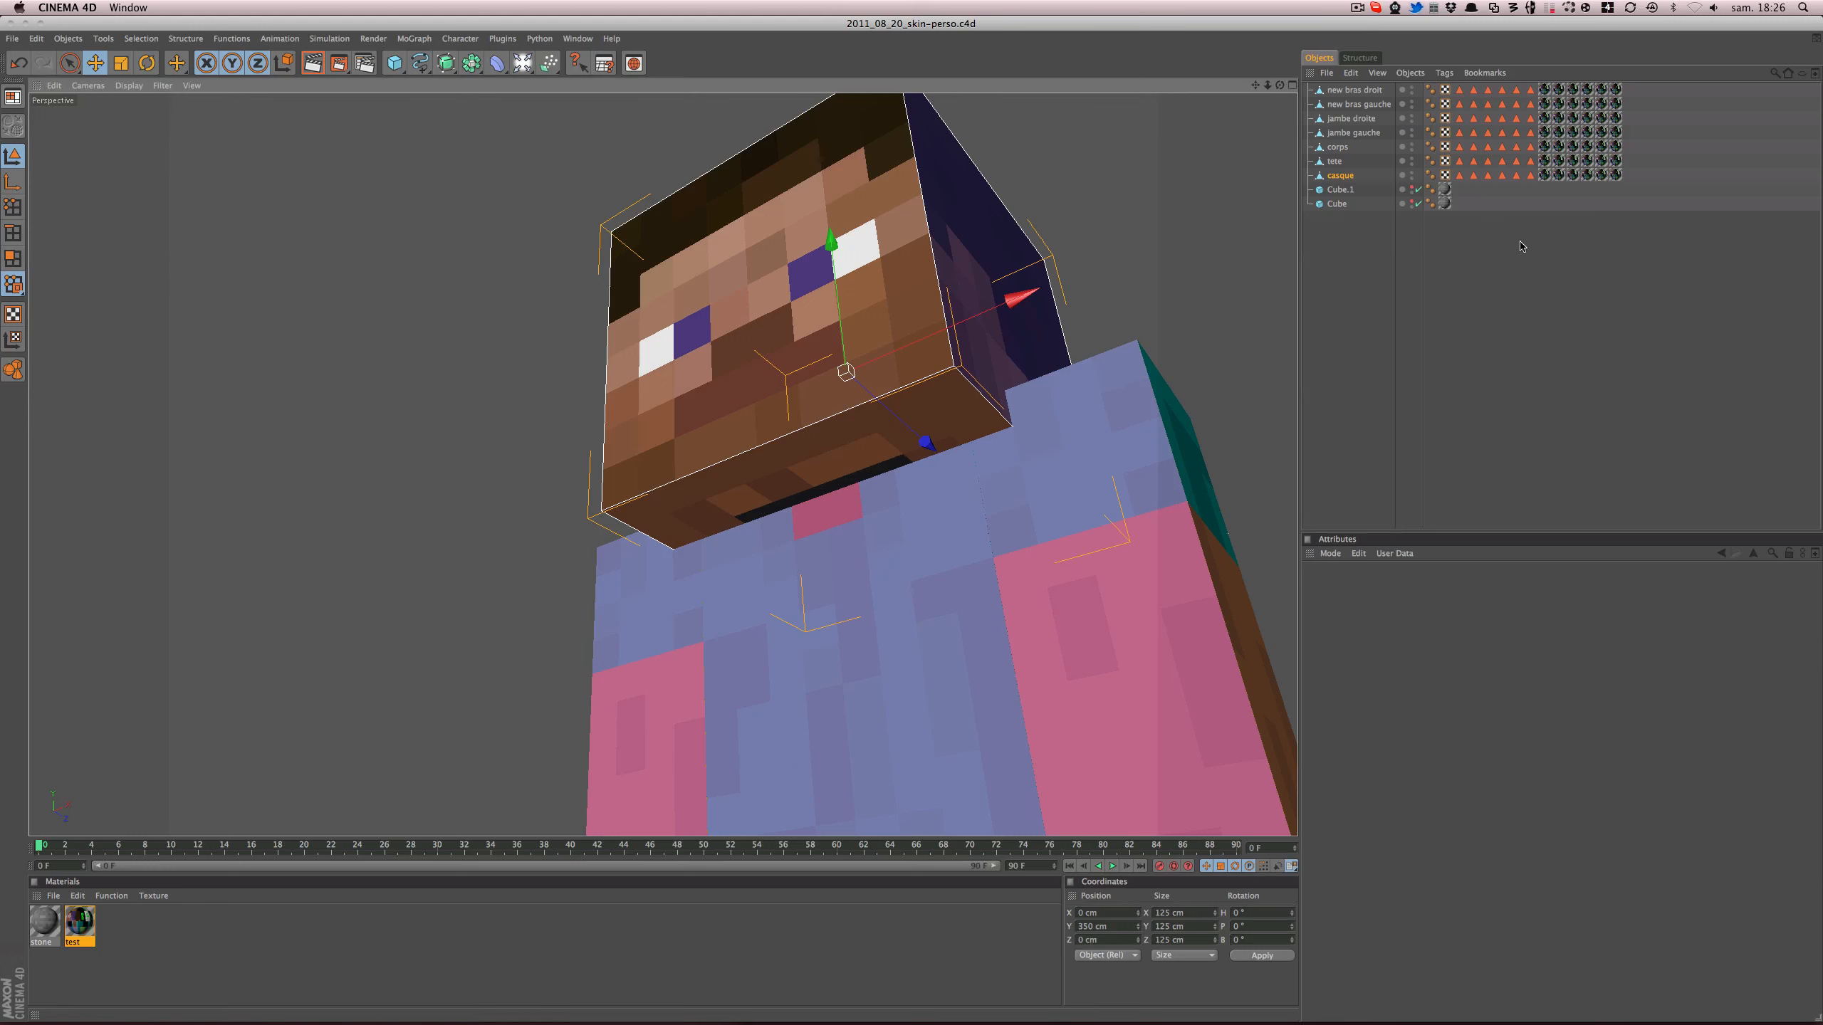
- Set Offset U to -225 % on the casque's face texture and to -175 % on its tete_gauche texture
{"action": "left_click", "coordinate": [1543, 175]}
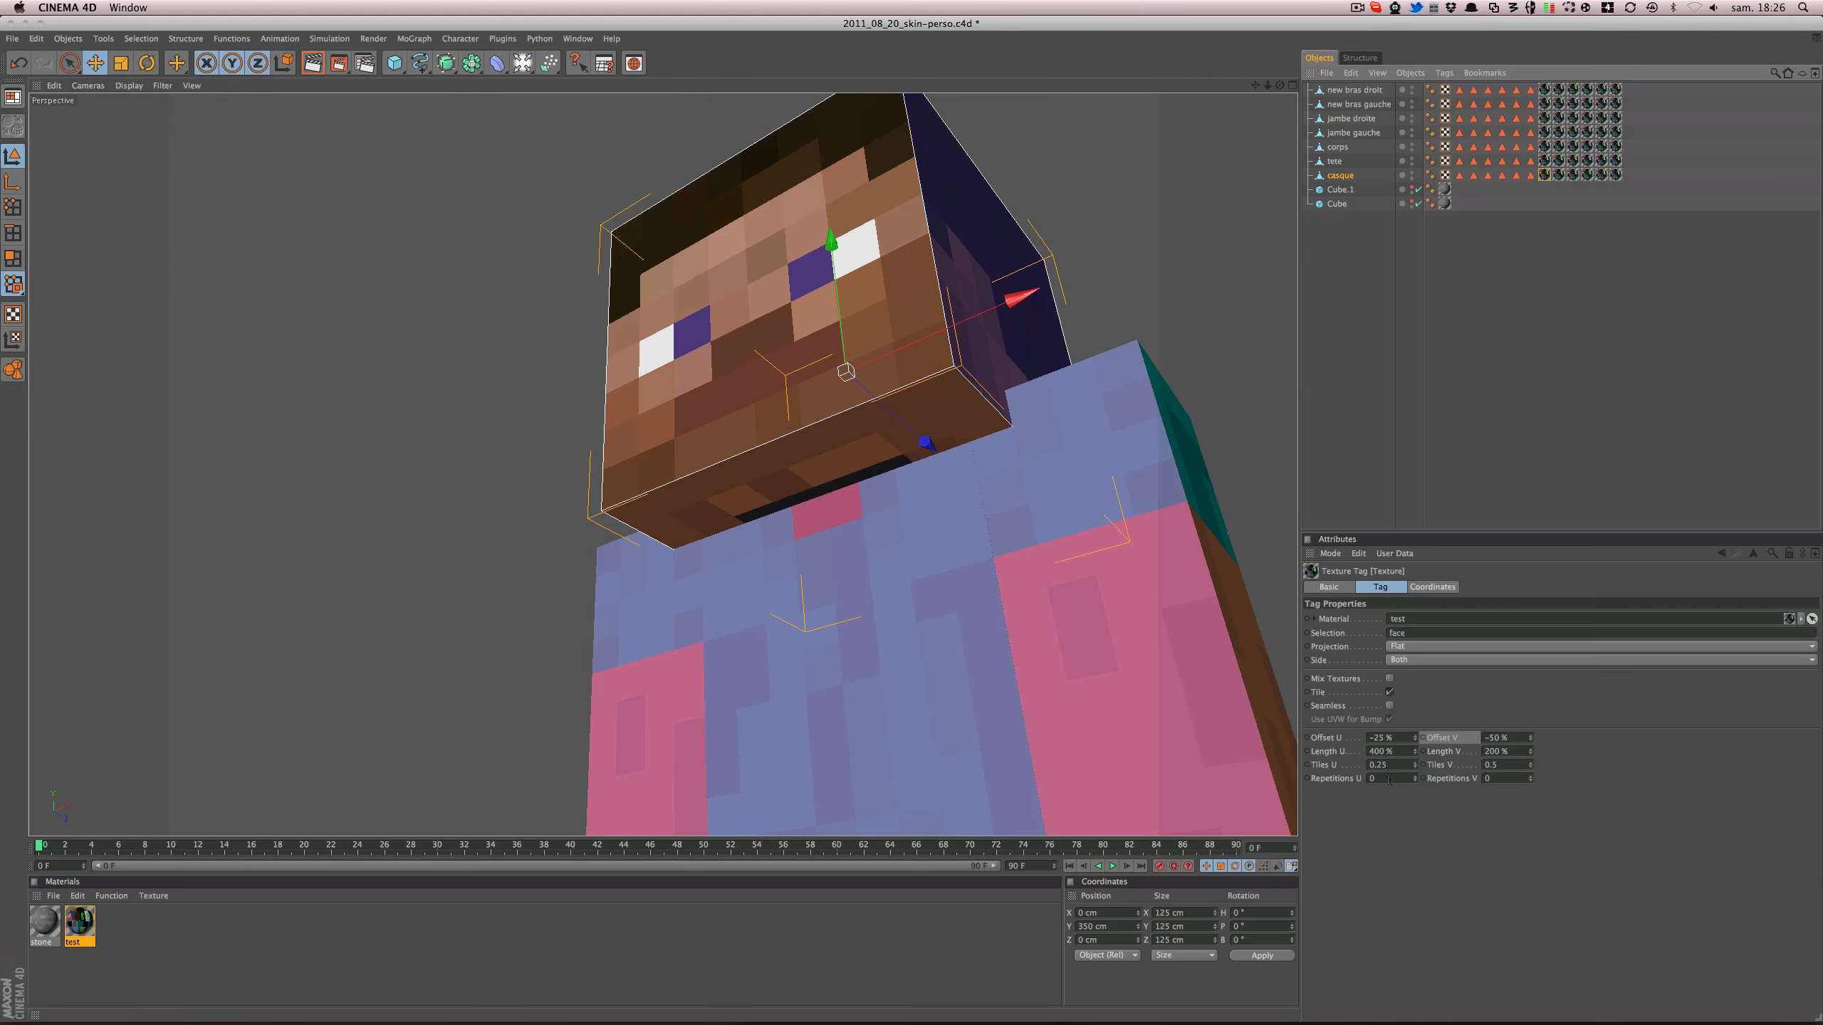
{"action": "left_click_drag", "start_coordinate": [1414, 739], "coordinate": [1269, 741]}
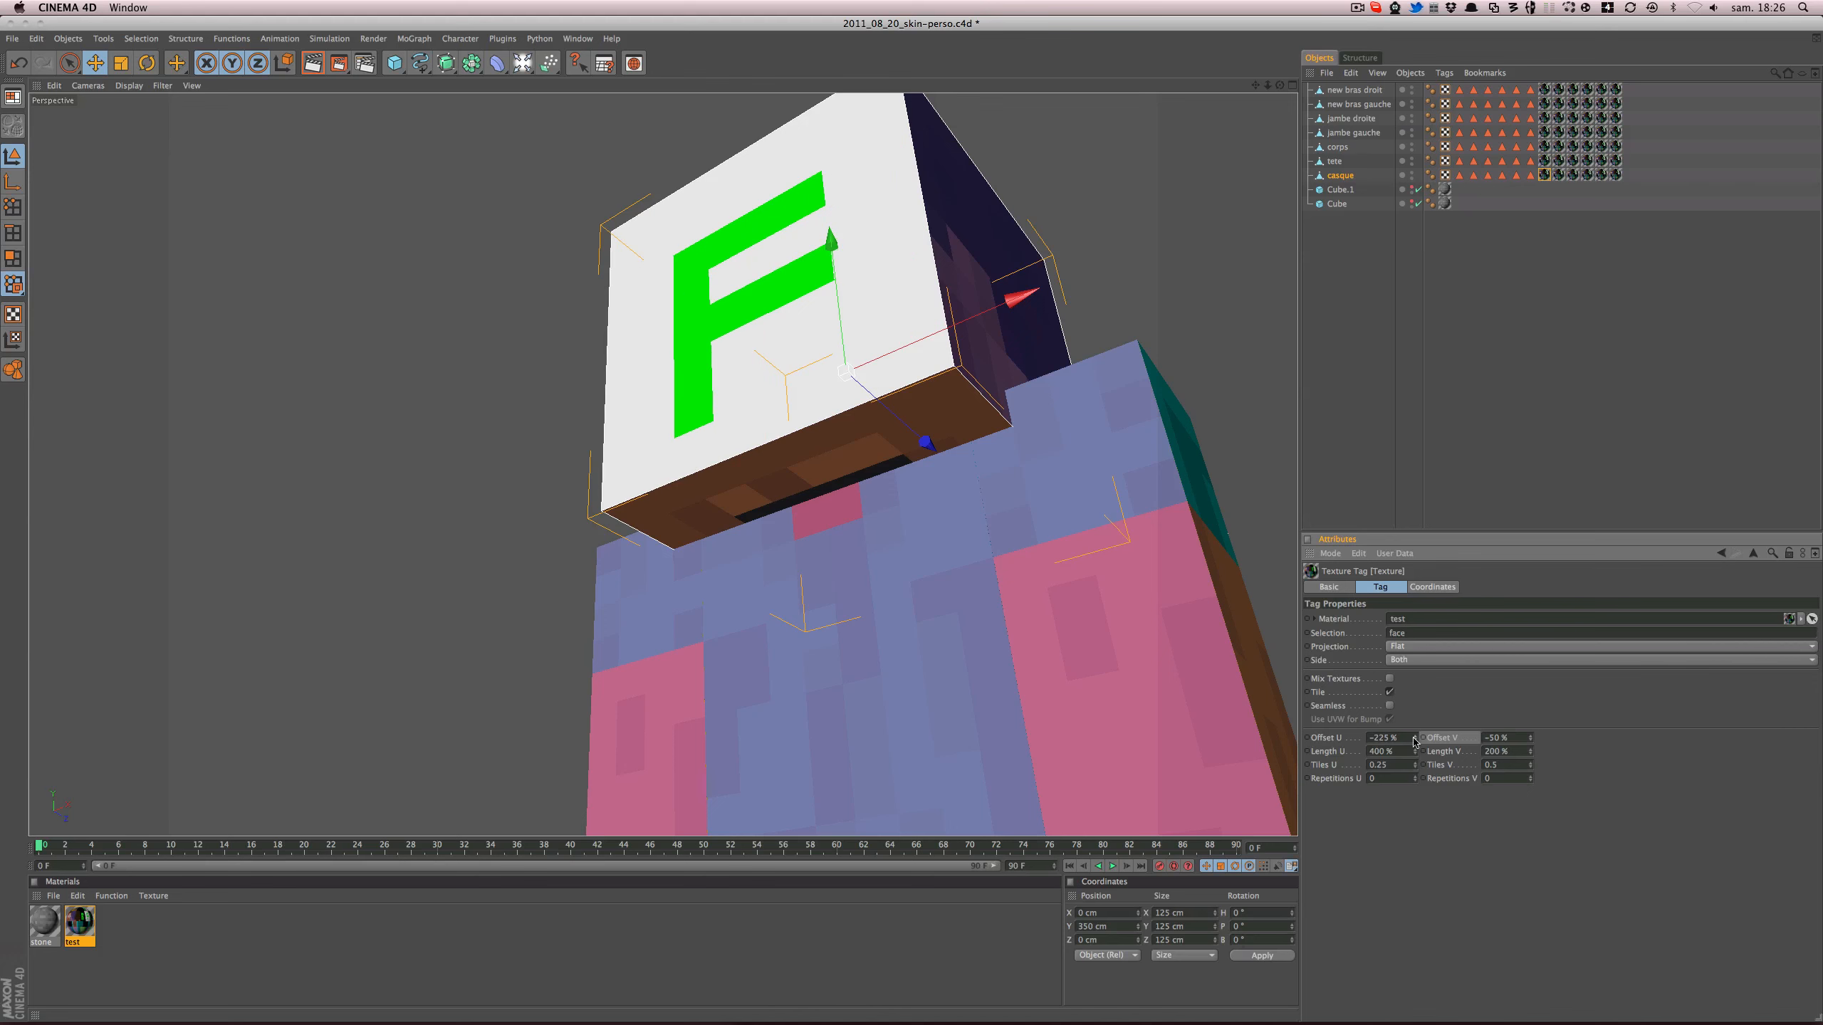
{"action": "left_click_drag", "start_coordinate": [1110, 501], "coordinate": [1019, 527], "text": "alt"}
{"action": "left_click", "coordinate": [1558, 175]}
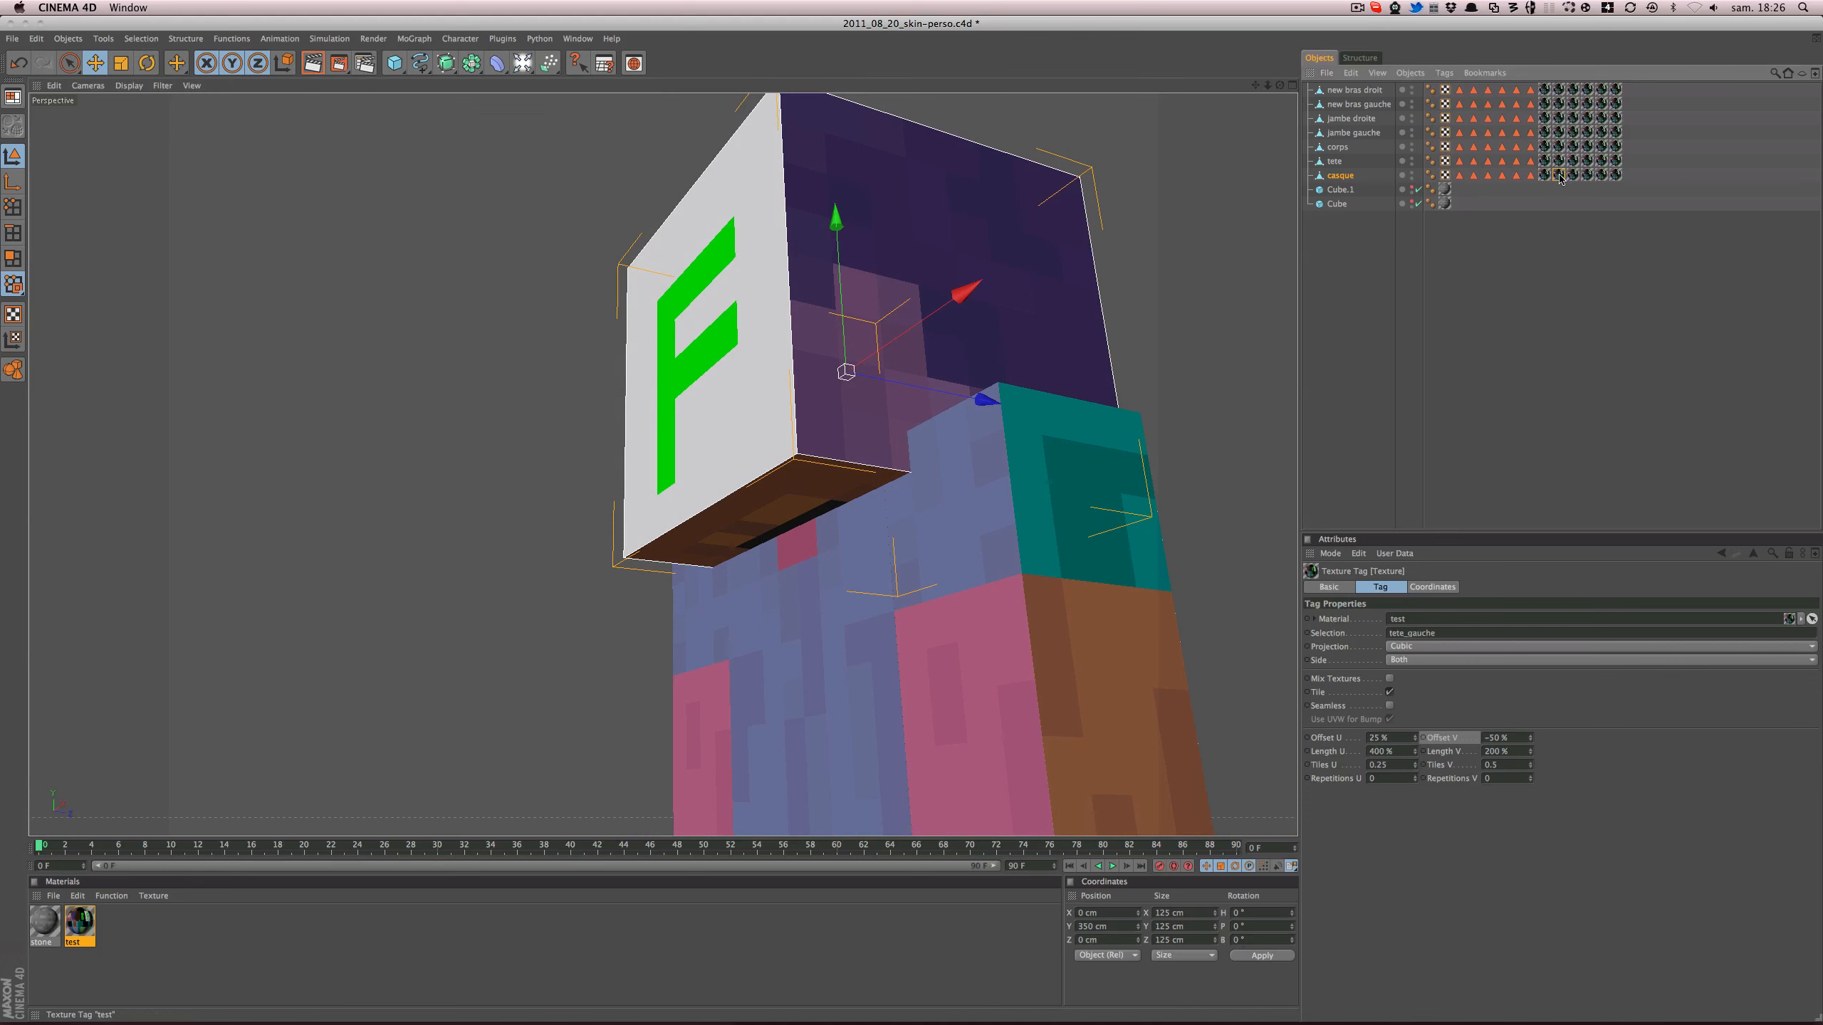
{"action": "left_click_drag", "start_coordinate": [839, 603], "coordinate": [1075, 646], "text": "alt"}
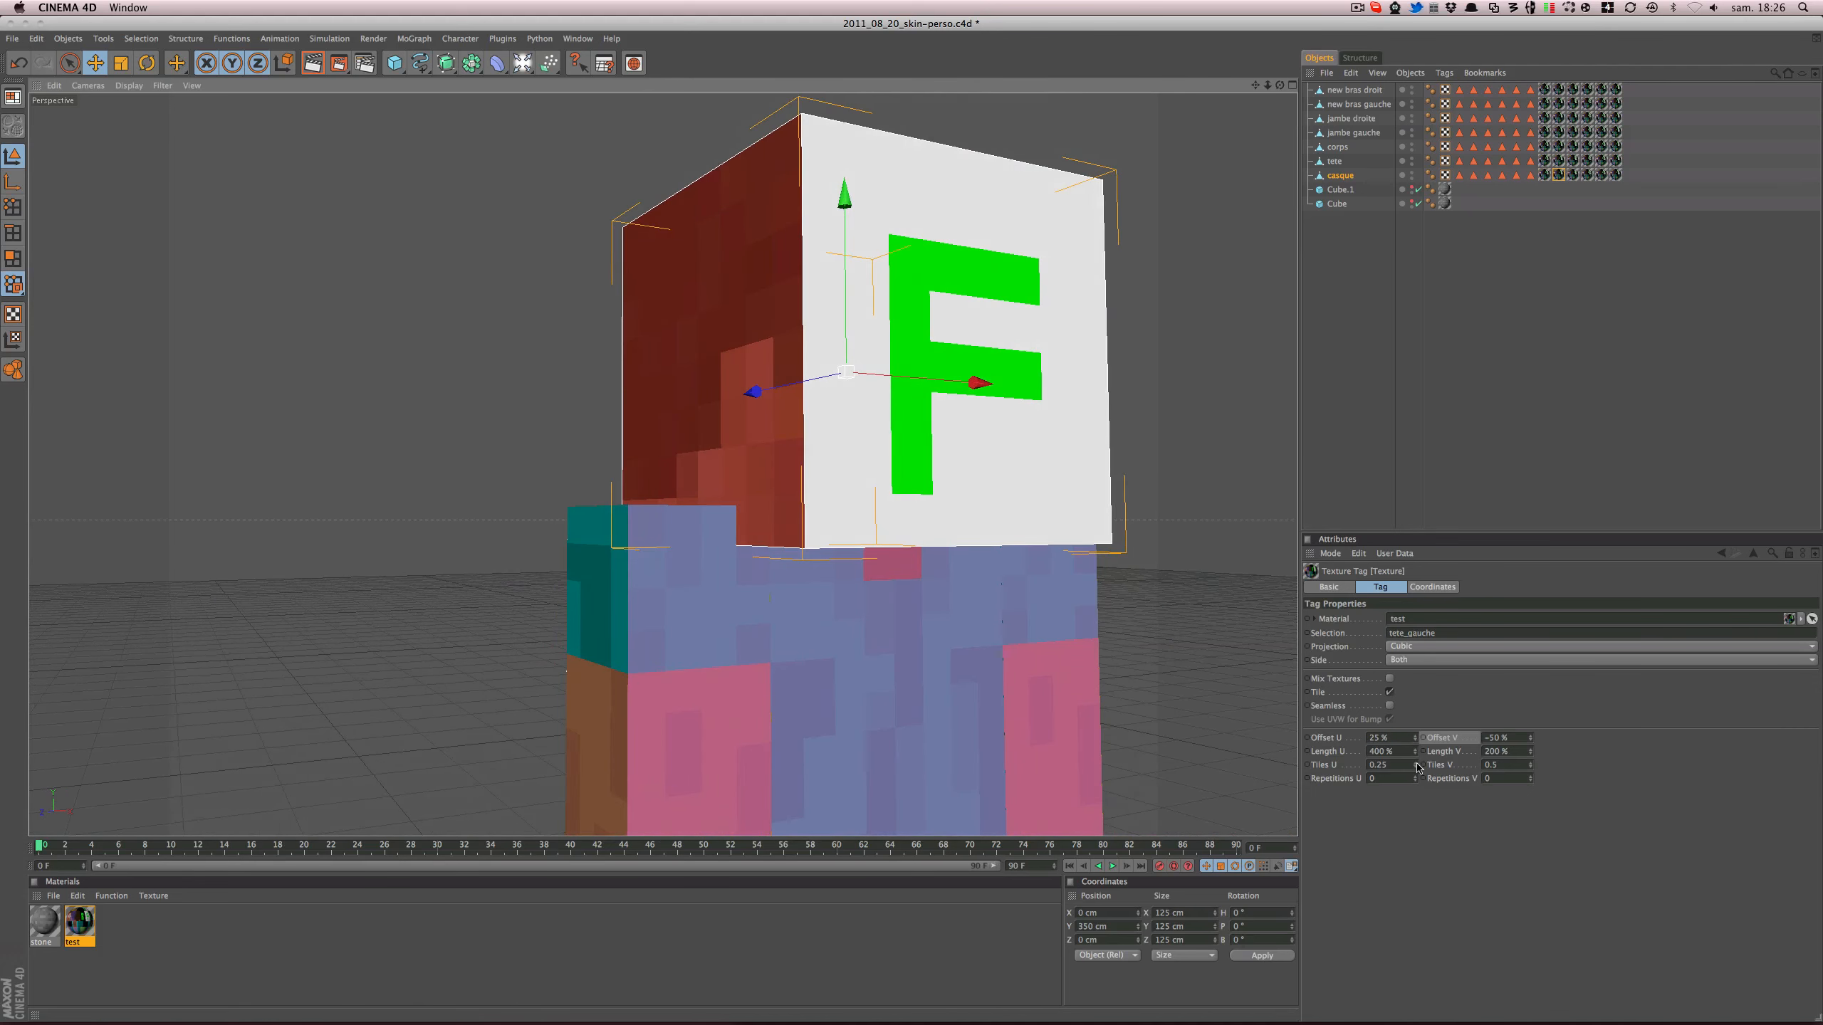
{"action": "left_click_drag", "start_coordinate": [1415, 737], "coordinate": [1415, 868]}
{"action": "left_click_drag", "start_coordinate": [1004, 467], "coordinate": [1191, 528], "text": "alt"}
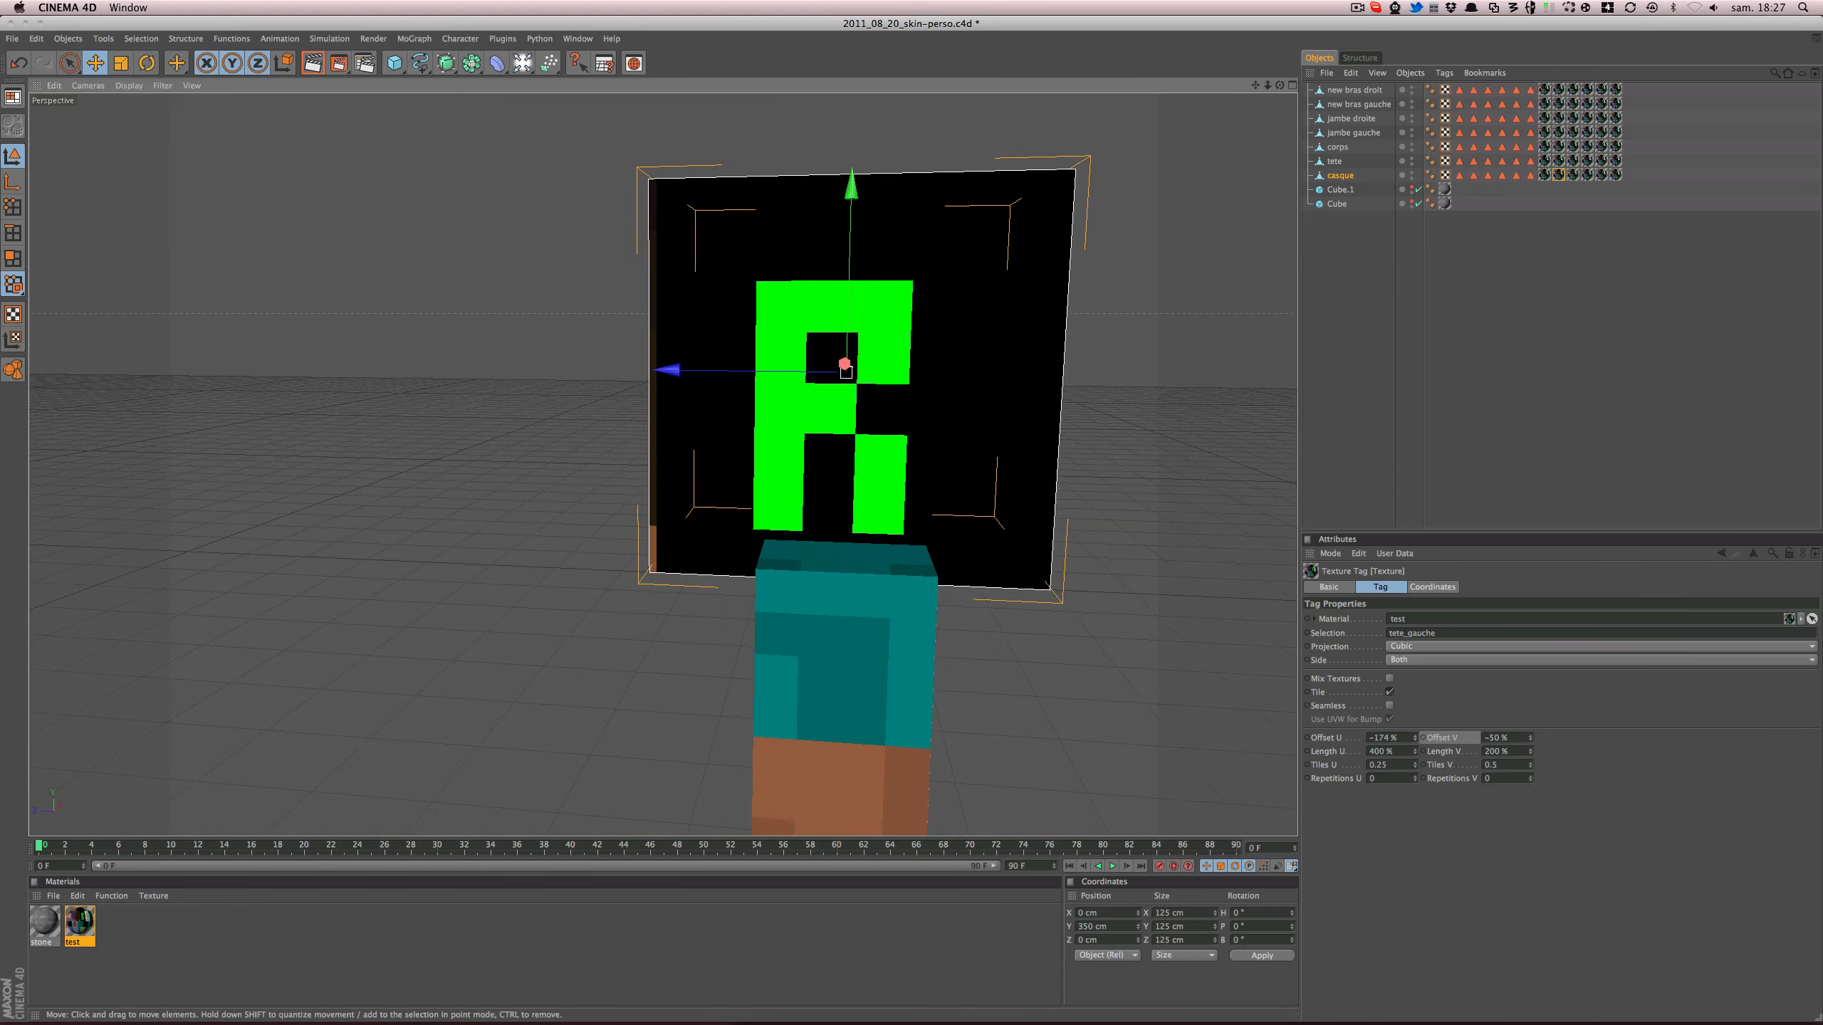
{"action": "left_click", "coordinate": [1415, 741]}
- Set Offset U of the casque's tete_droite texture to -275 %
{"action": "left_click_drag", "start_coordinate": [1120, 495], "coordinate": [797, 474], "text": "alt"}
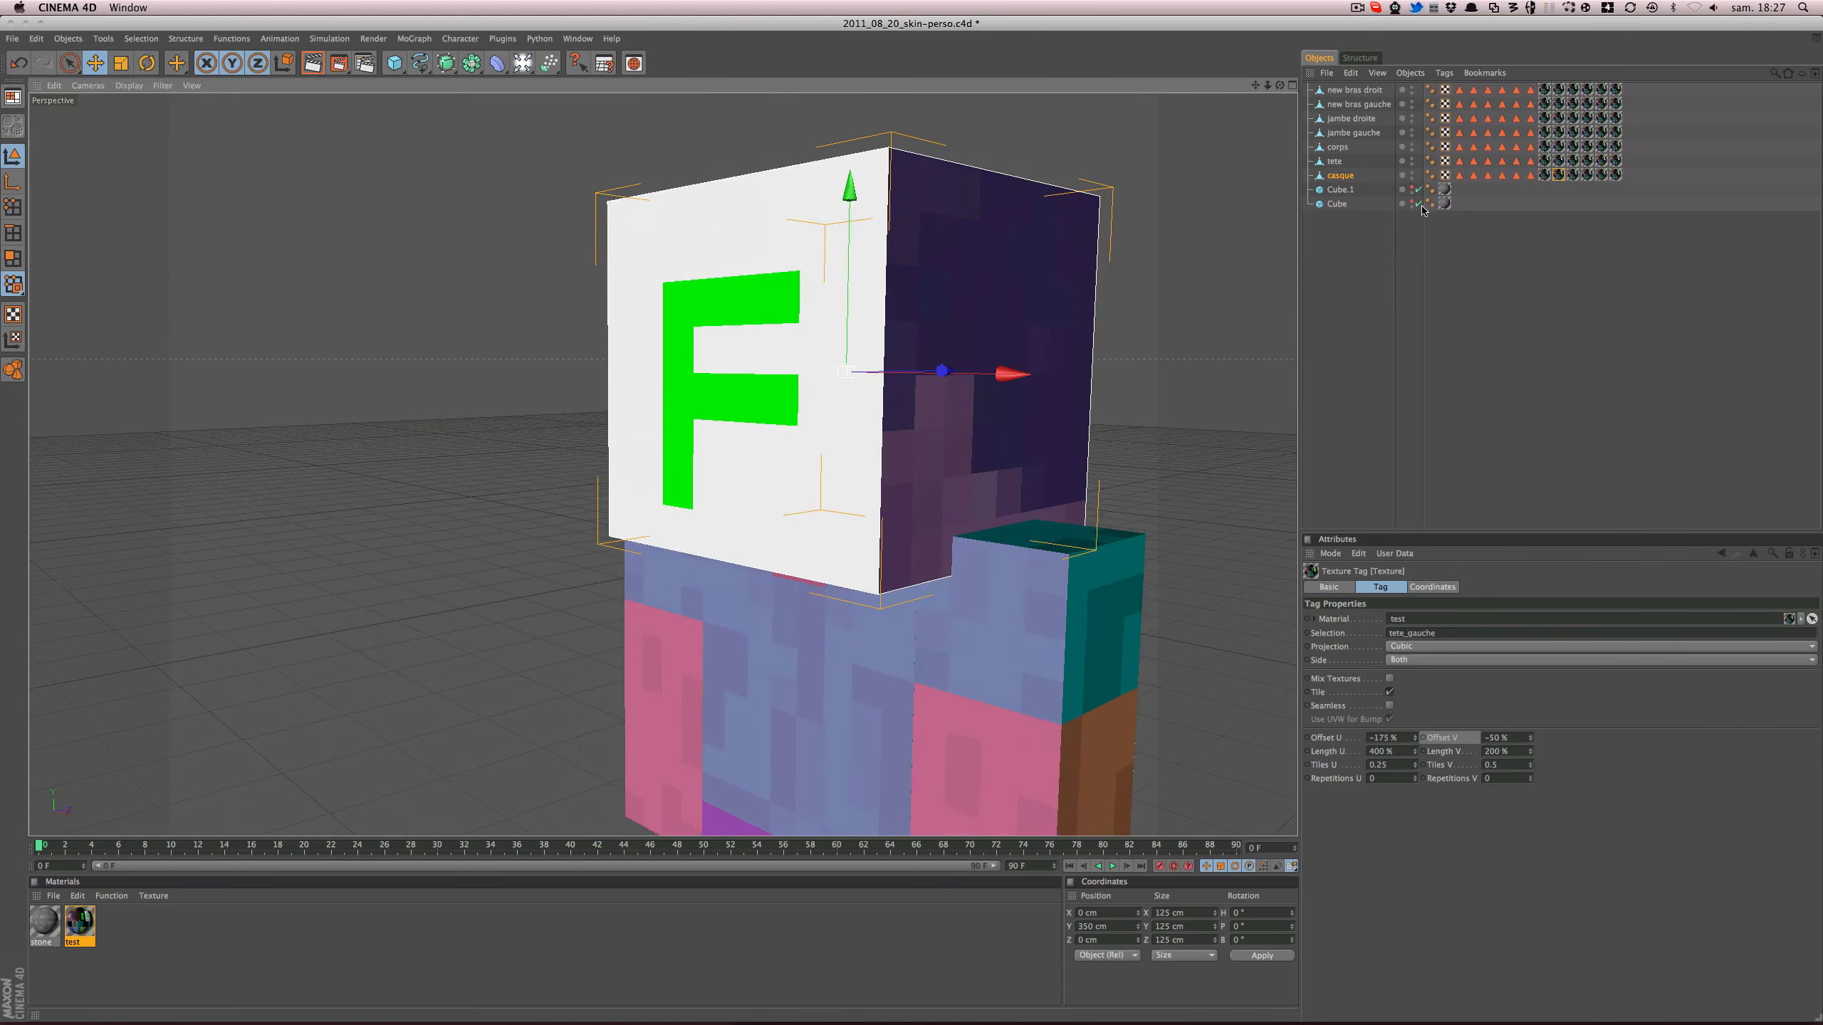
{"action": "left_click", "coordinate": [1572, 175]}
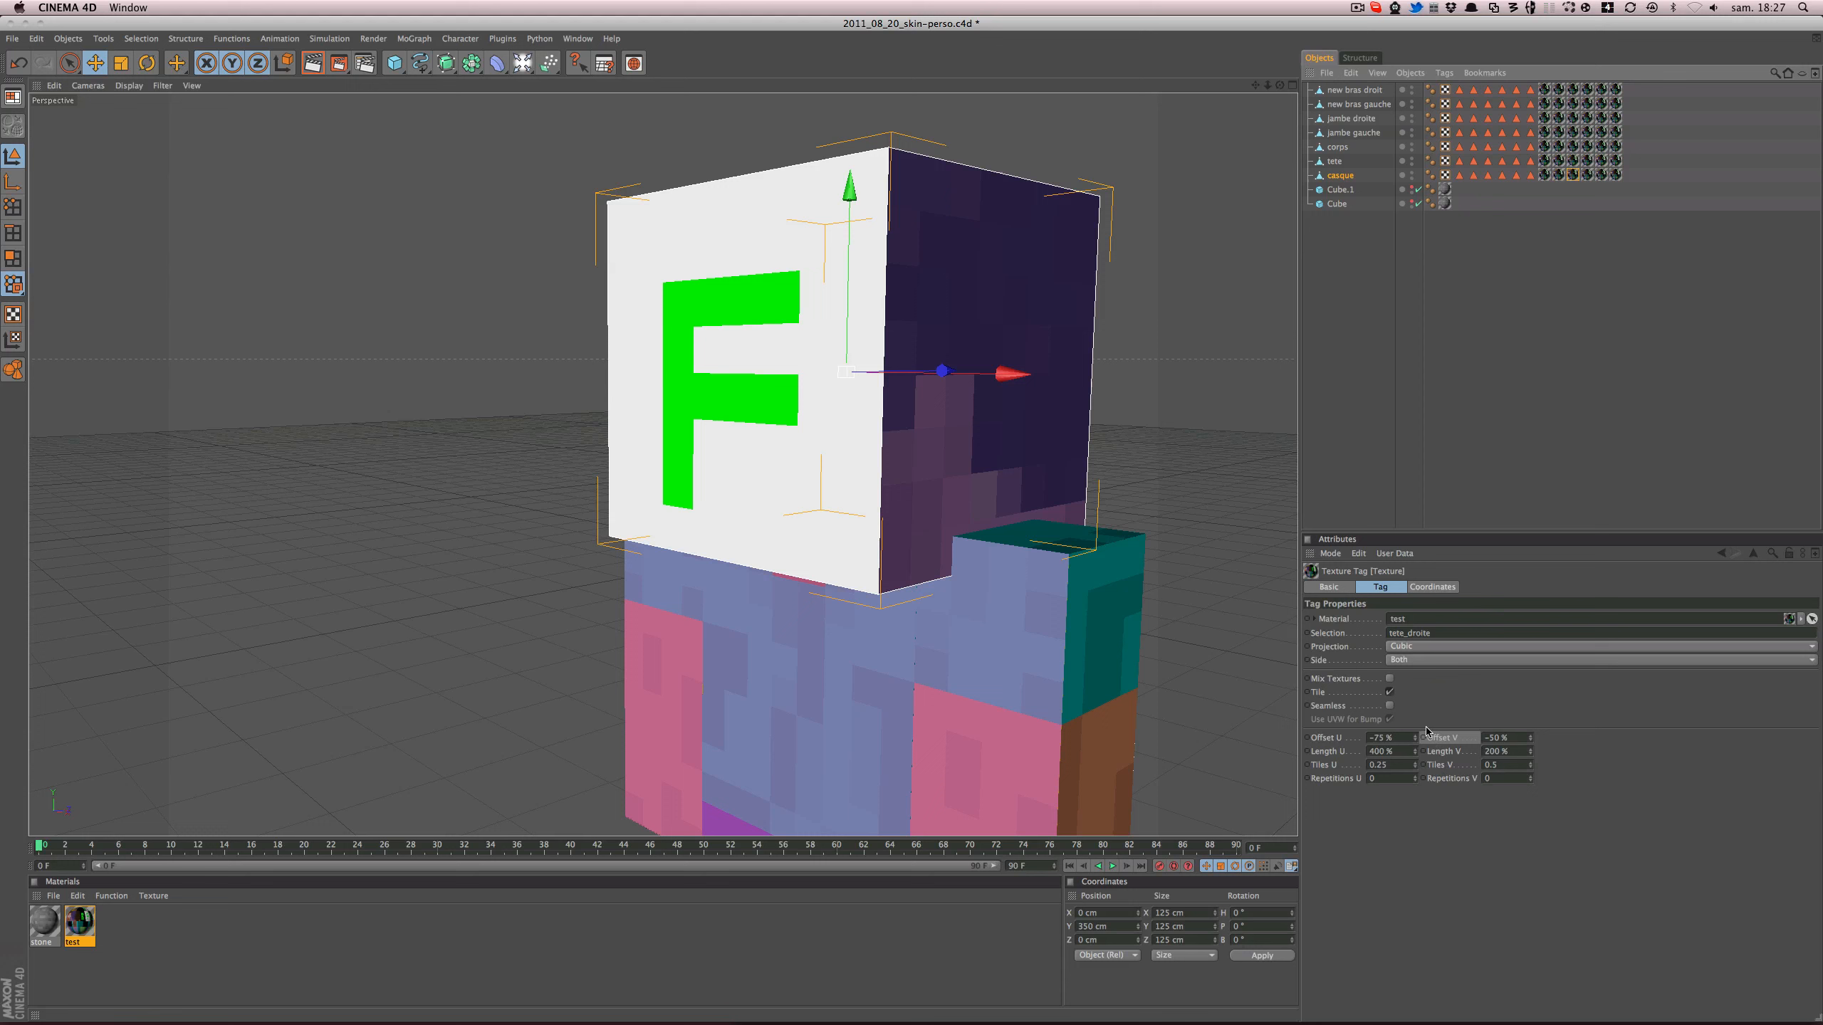
{"action": "left_click_drag", "start_coordinate": [1415, 741], "coordinate": [1415, 828]}
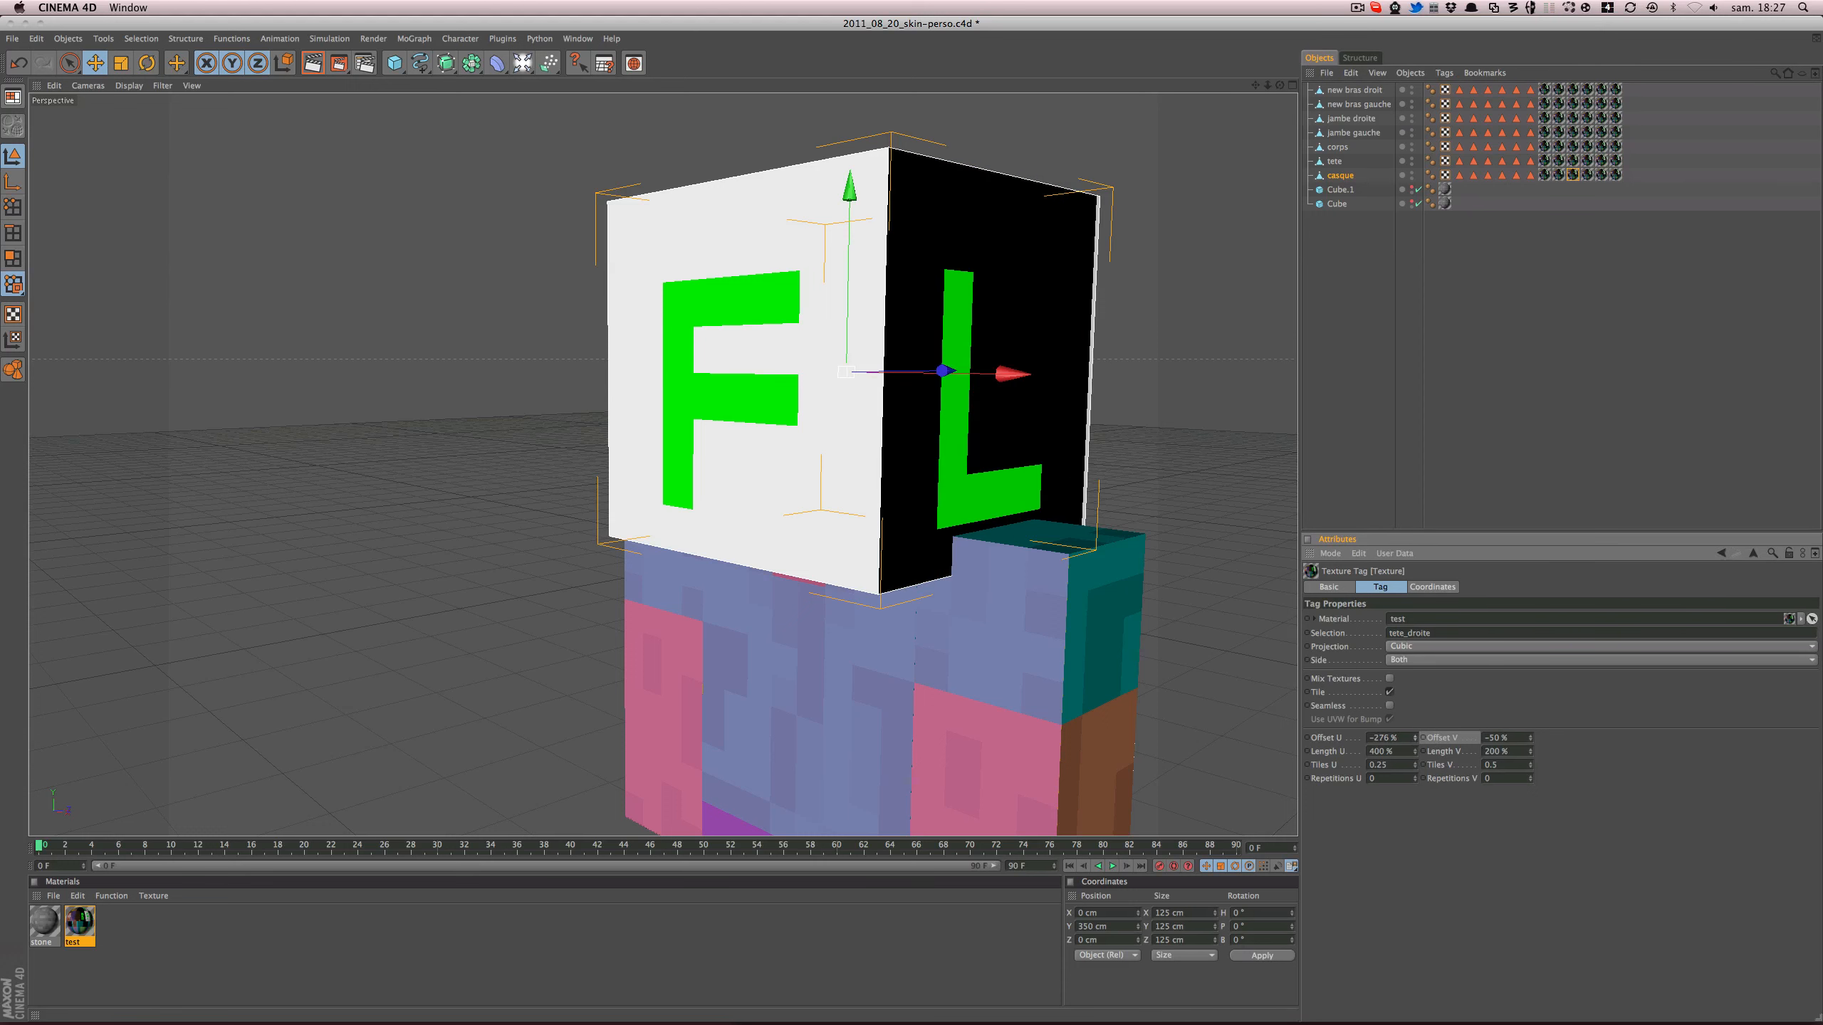
{"action": "left_click", "coordinate": [1415, 736]}
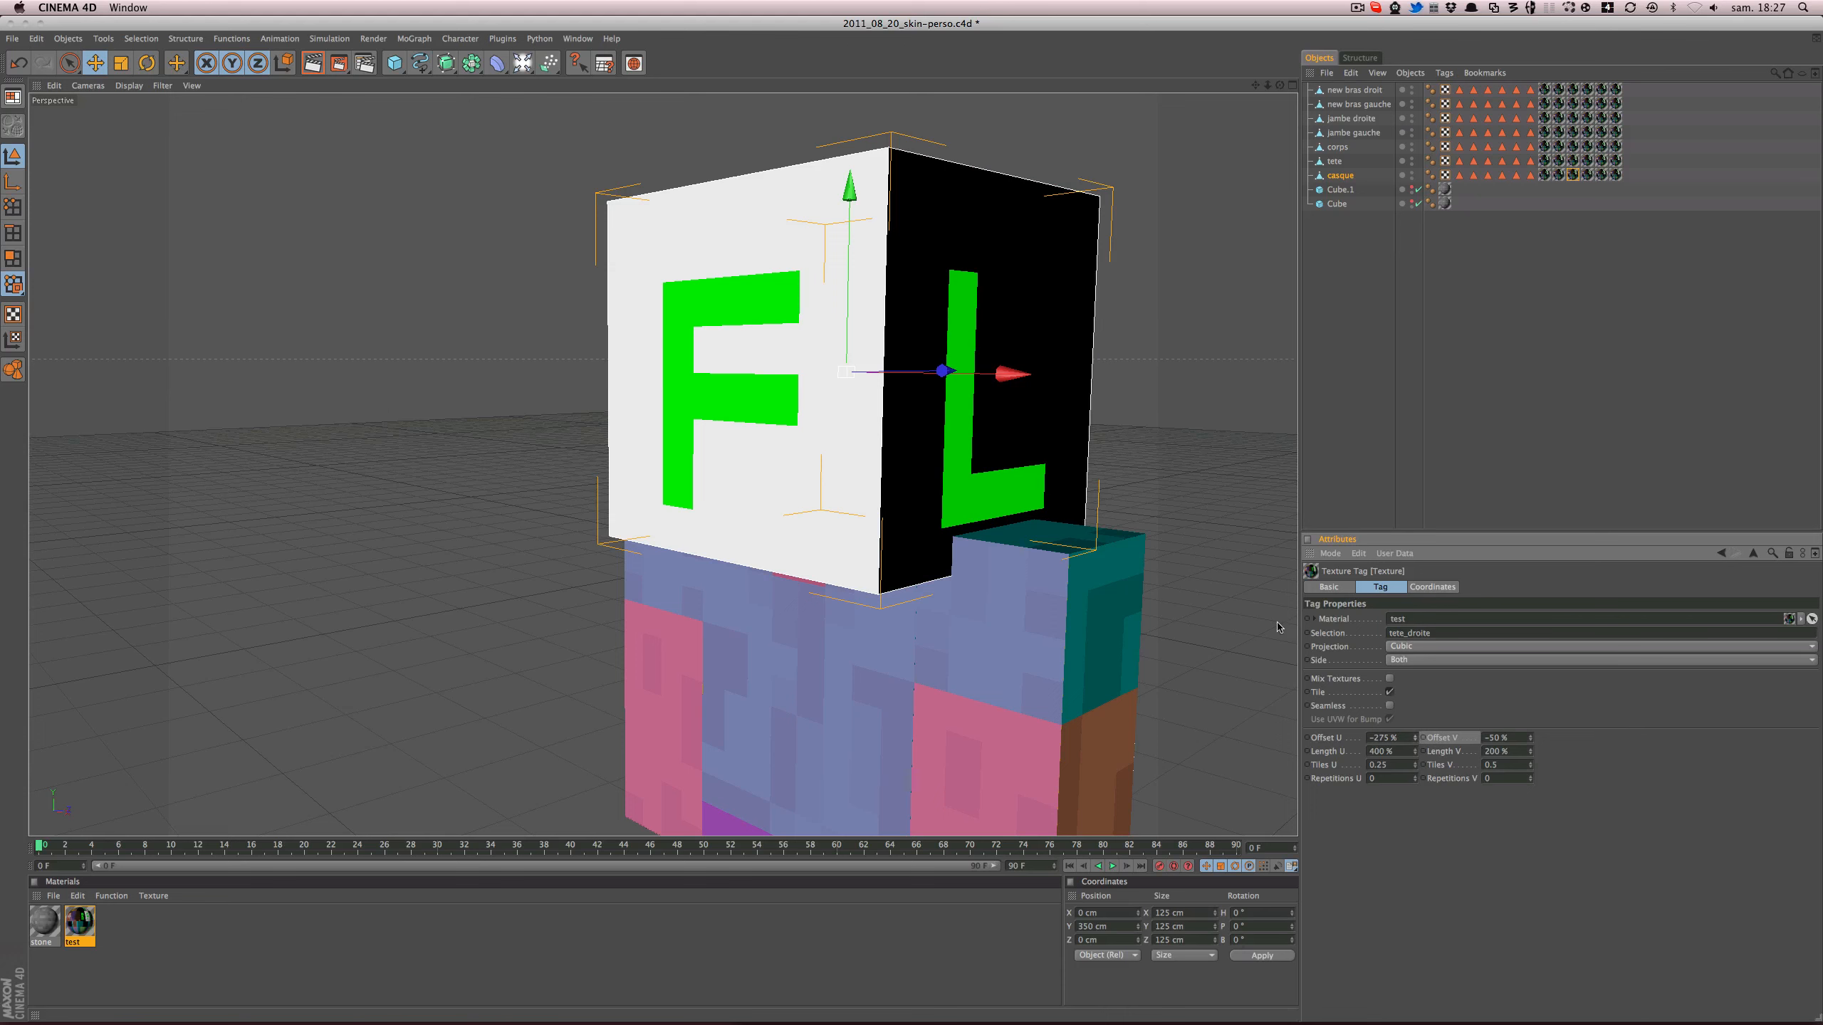
- Set Offset U of the casque's tete_dessus texture to -225 %
{"action": "left_click_drag", "start_coordinate": [1290, 245], "coordinate": [1040, 280], "text": "alt"}
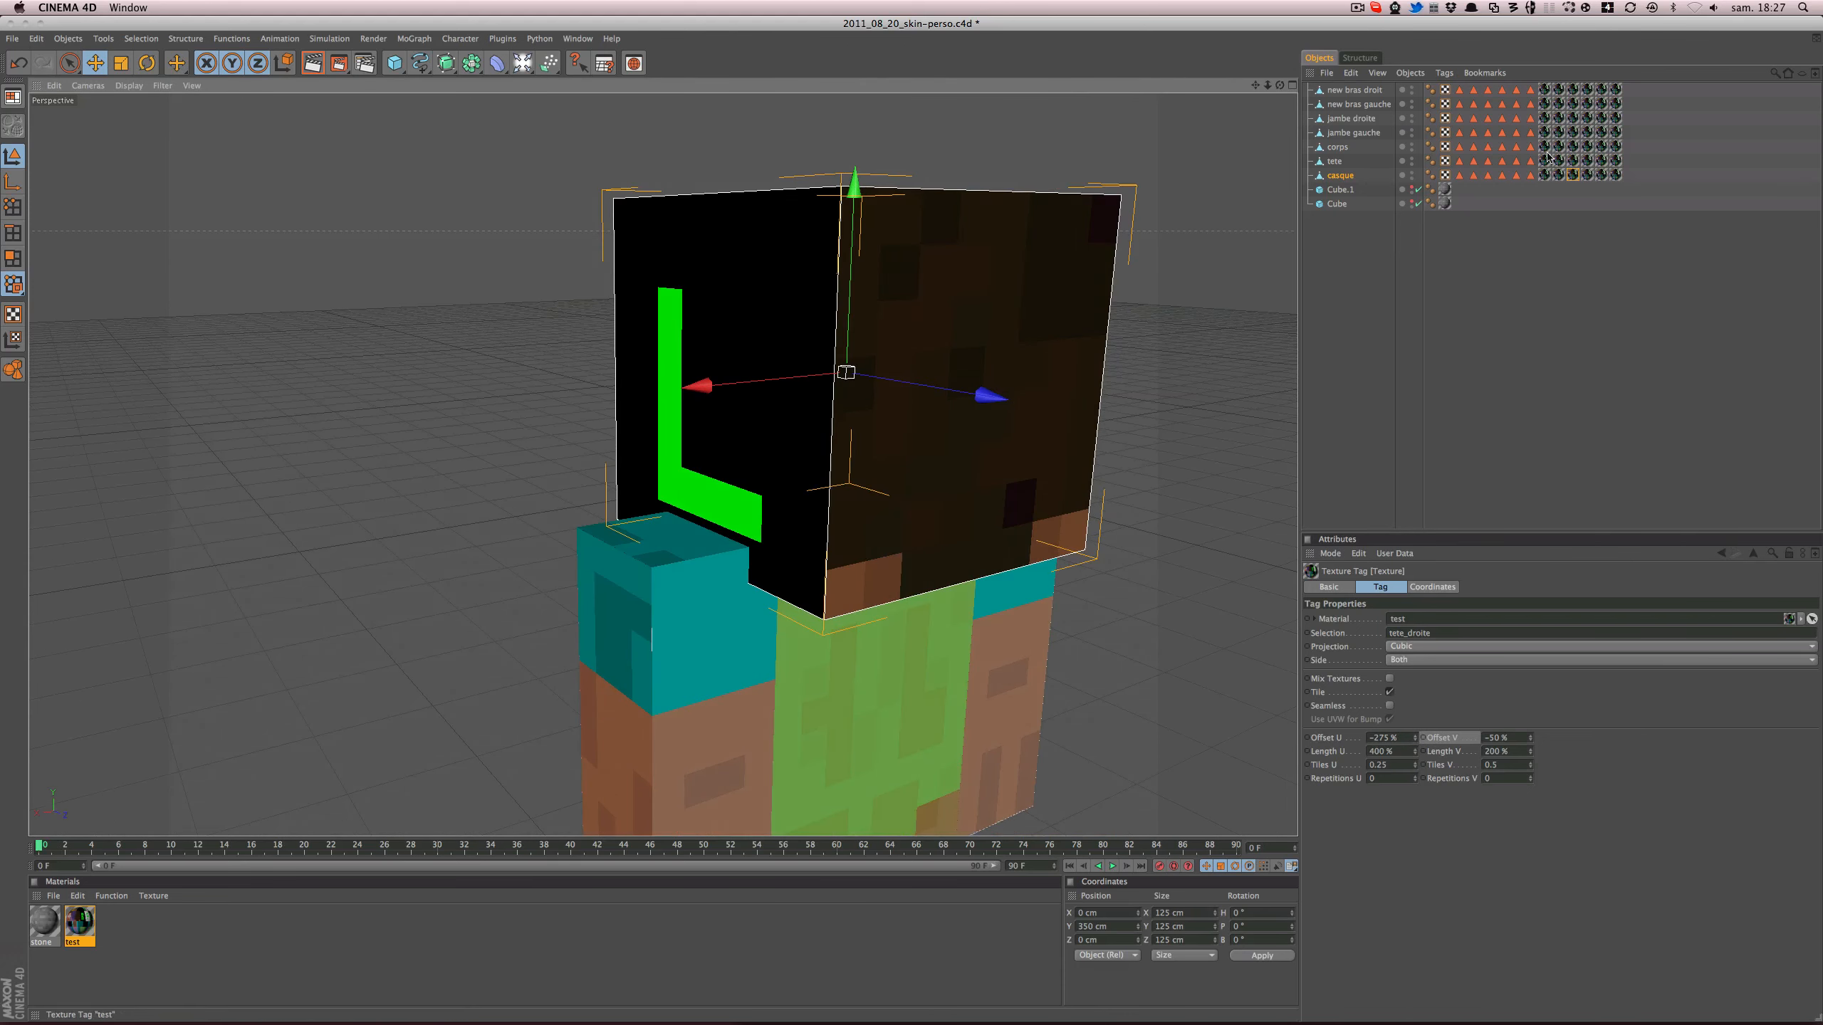
{"action": "left_click", "coordinate": [1587, 175]}
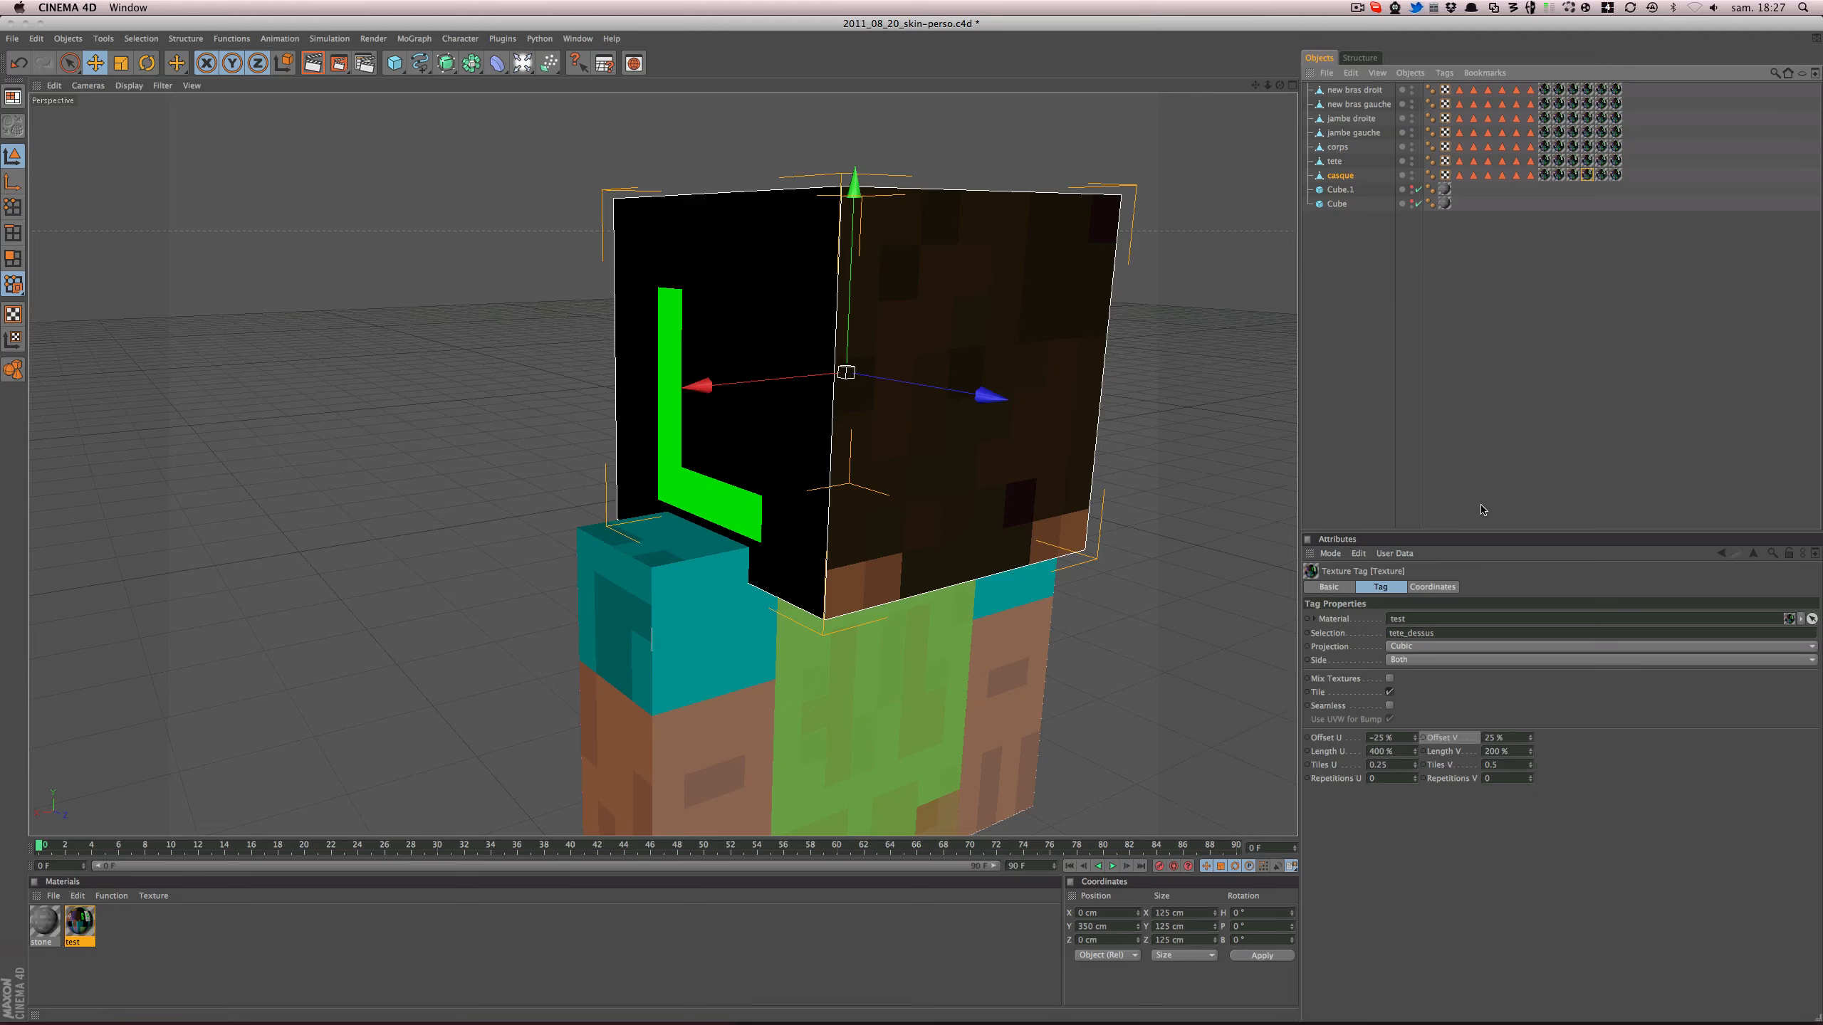
{"action": "left_click_drag", "start_coordinate": [1184, 561], "coordinate": [1270, 768], "text": "alt"}
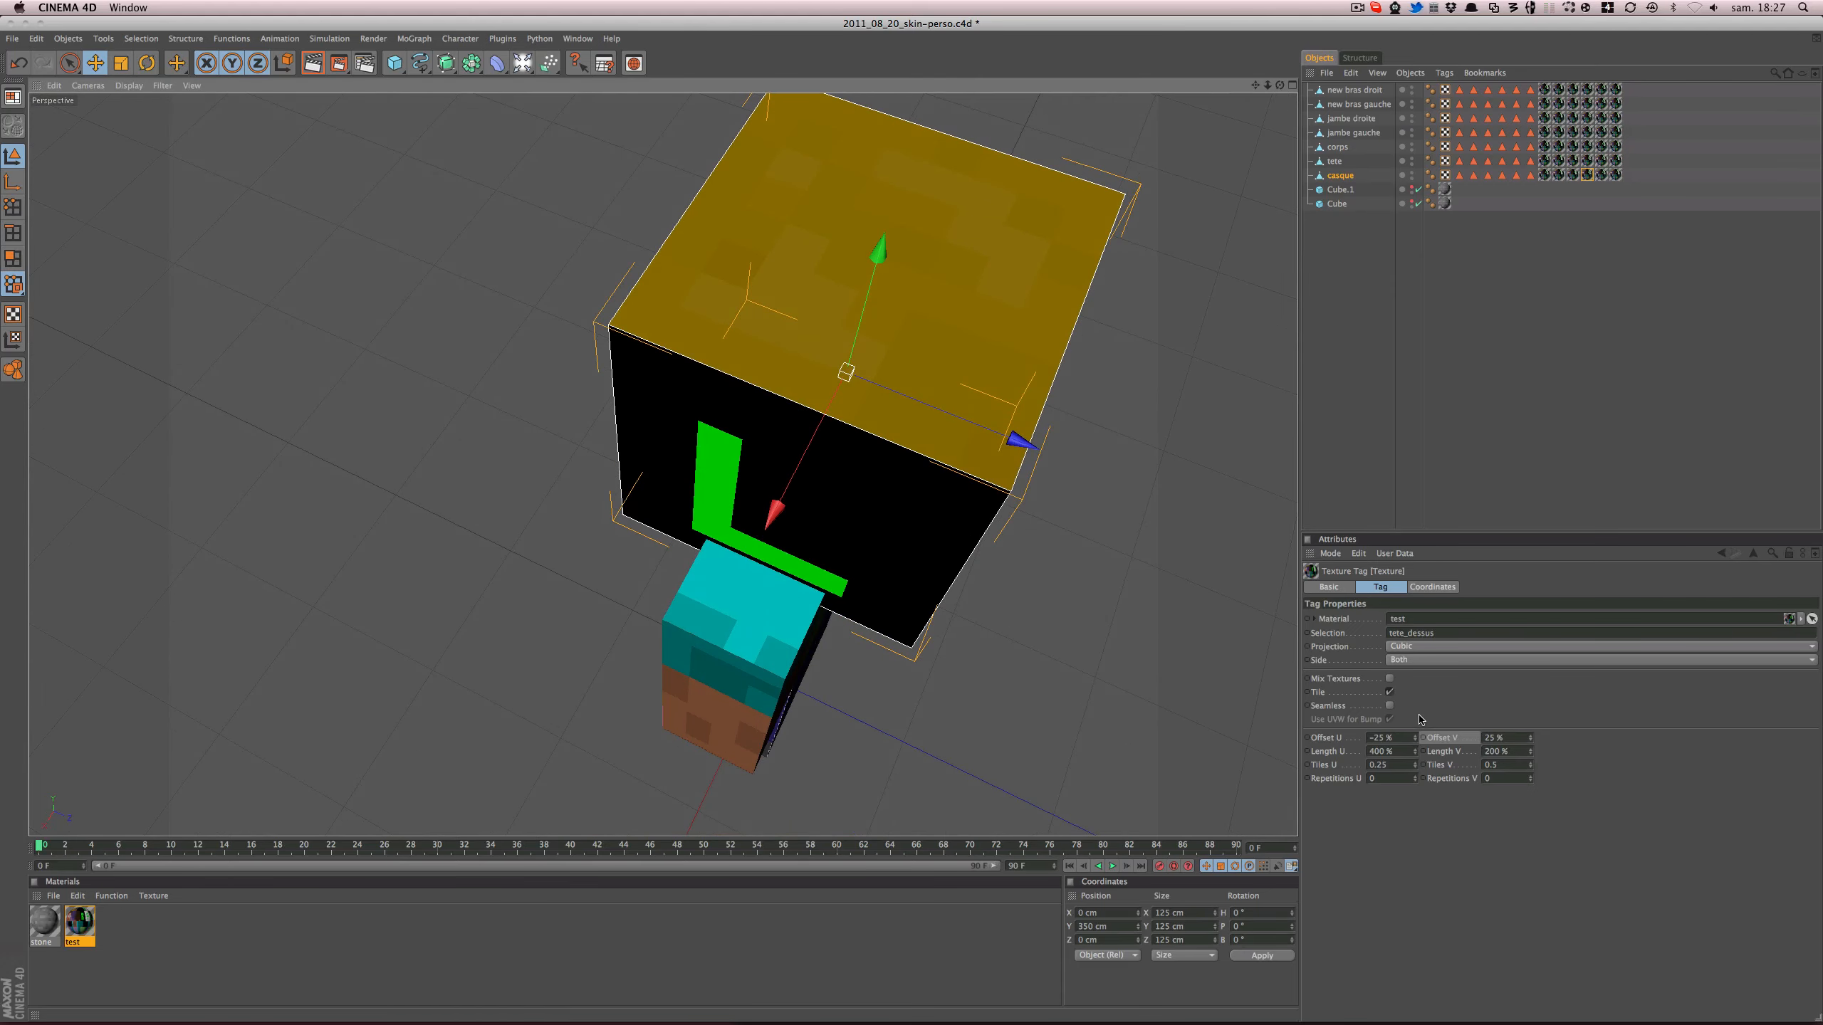
{"action": "left_click_drag", "start_coordinate": [1416, 740], "coordinate": [1415, 838]}
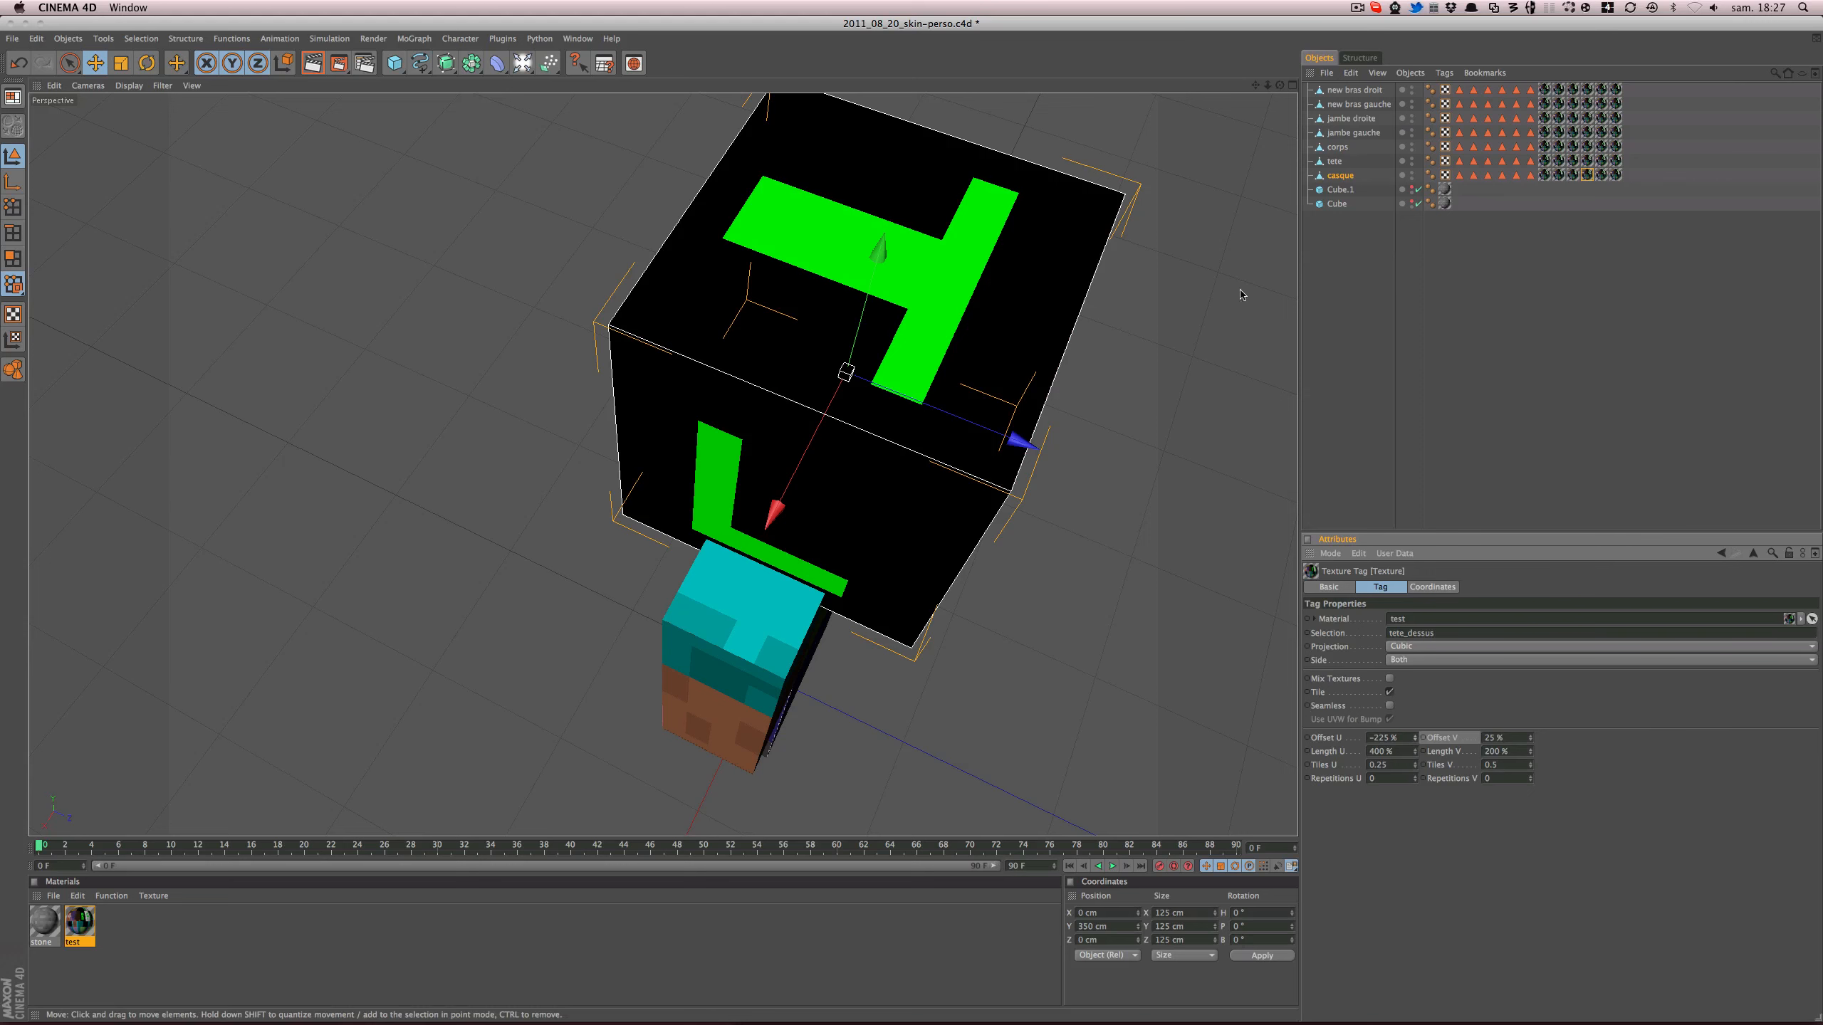
- Set Offset U of the casque's tete_back texture to -325 %
{"action": "left_click", "coordinate": [1602, 175]}
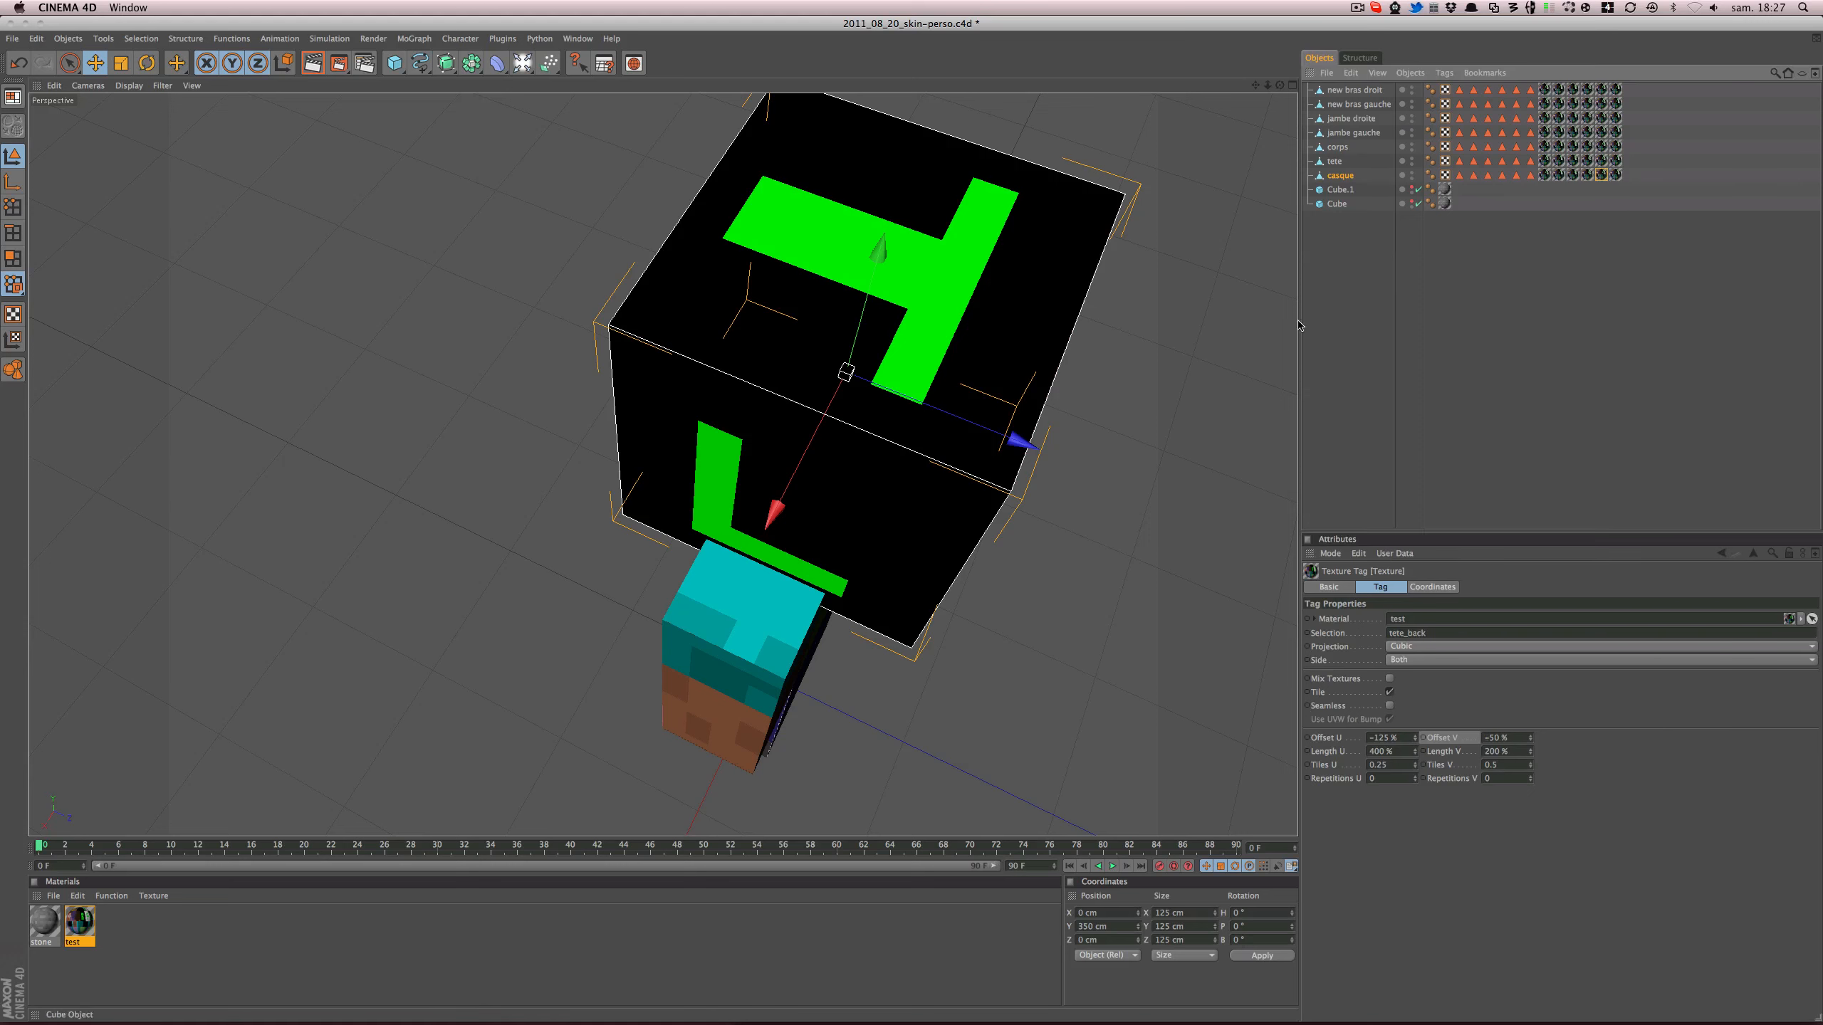
{"action": "left_click_drag", "start_coordinate": [1073, 485], "coordinate": [953, 391], "text": "alt"}
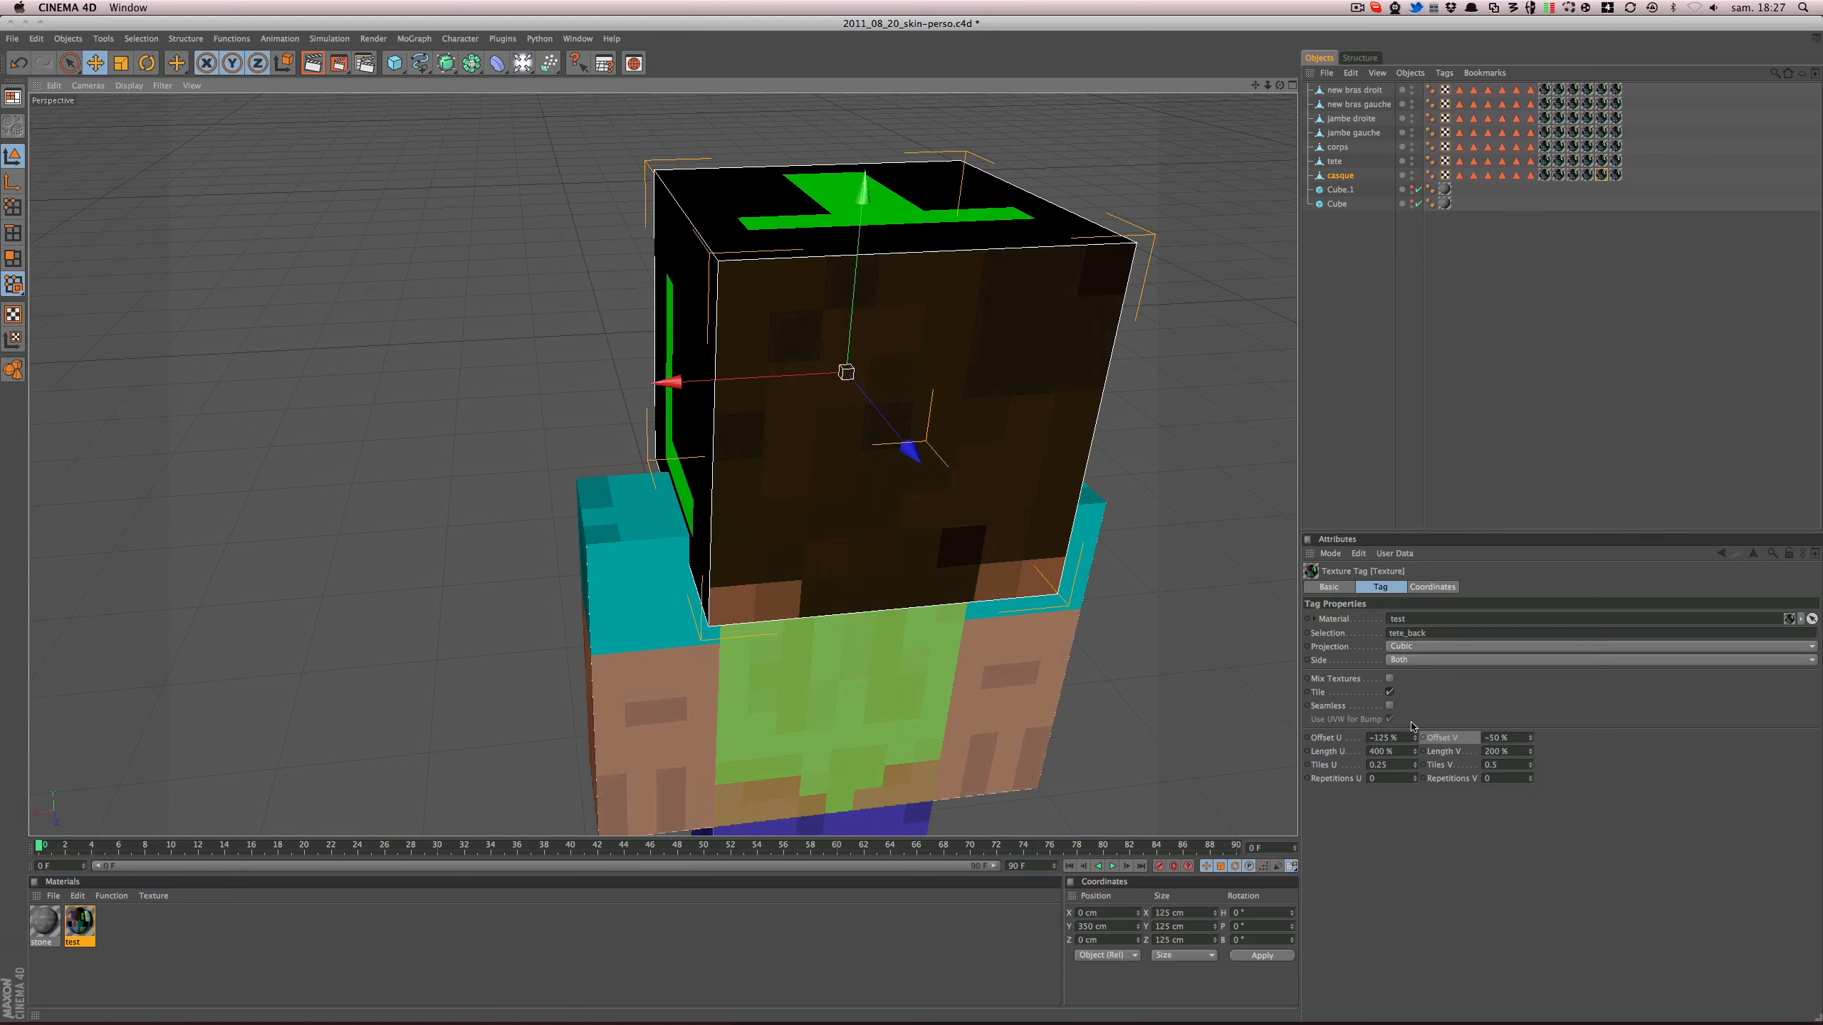
{"action": "left_click_drag", "start_coordinate": [1413, 738], "coordinate": [1413, 789]}
- Hide the corps in the viewport to expose the casque's underside, and set its tete_neck texture's Offset U to -275 %
{"action": "left_click_drag", "start_coordinate": [1271, 537], "coordinate": [1271, 249], "text": "alt"}
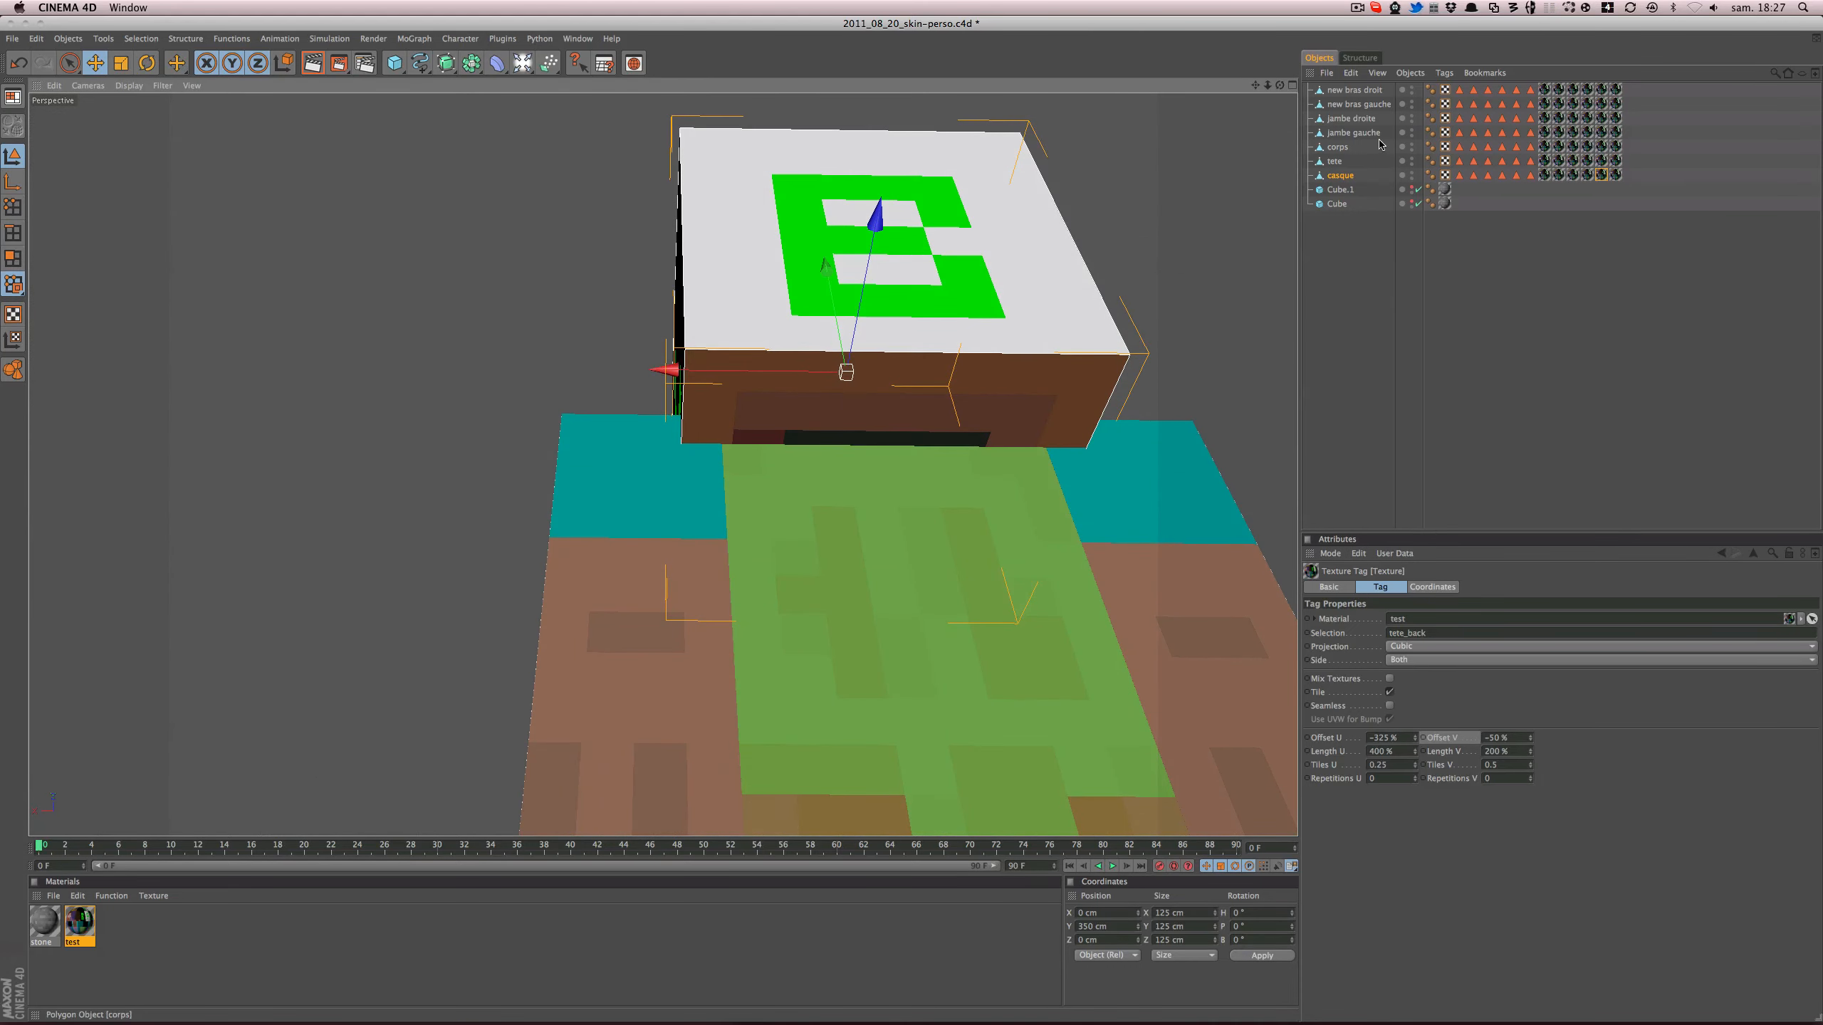
{"action": "left_click", "coordinate": [1411, 147]}
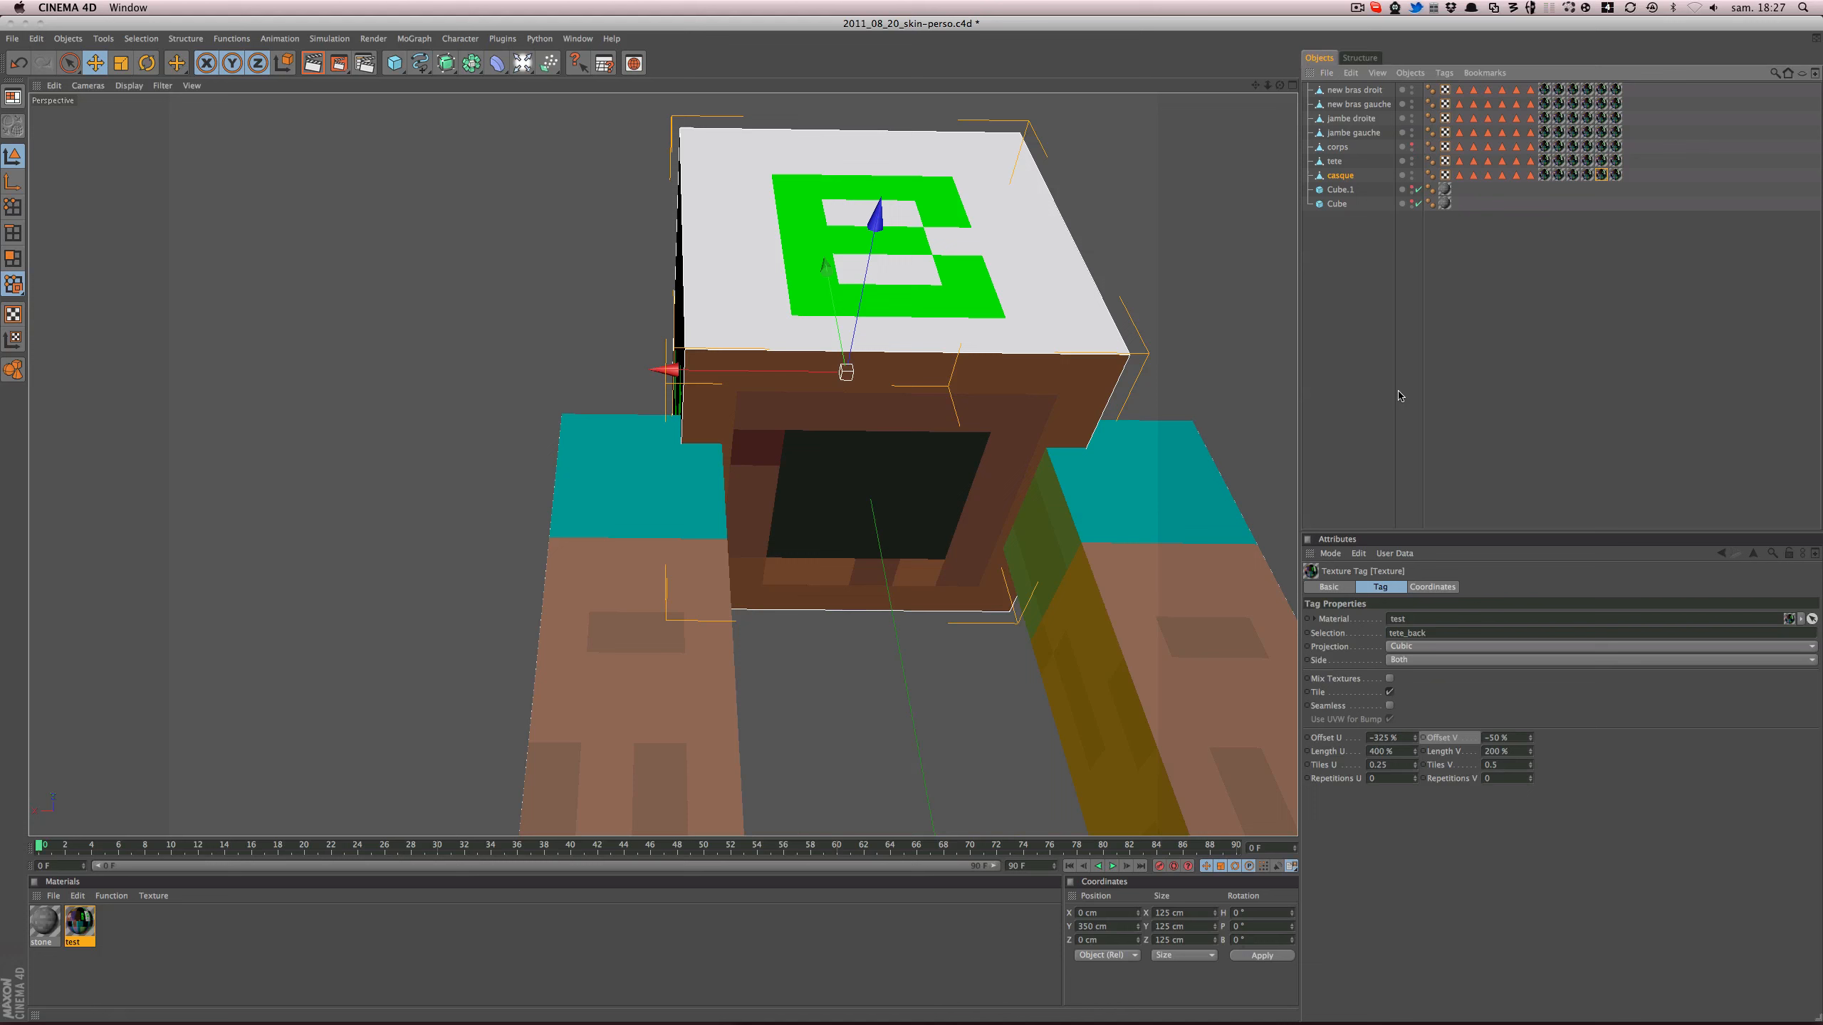
{"action": "double_click", "coordinate": [1608, 176]}
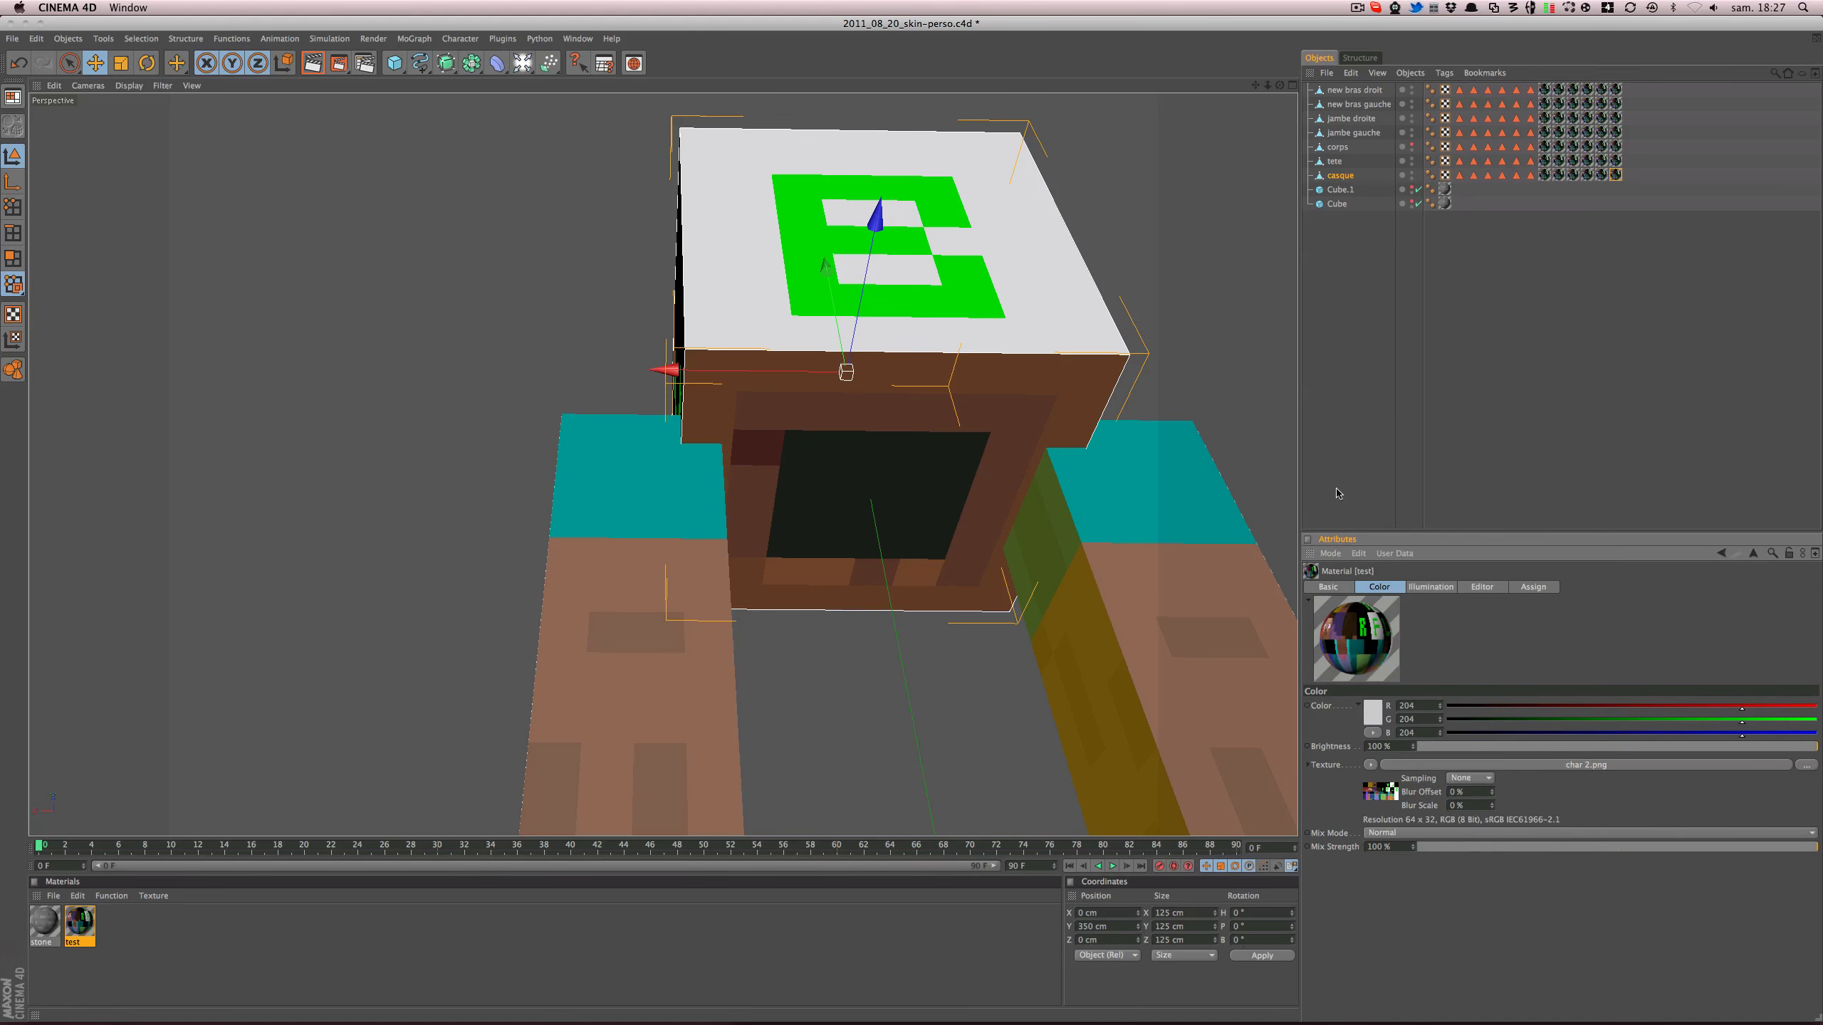
{"action": "left_click", "coordinate": [1604, 176]}
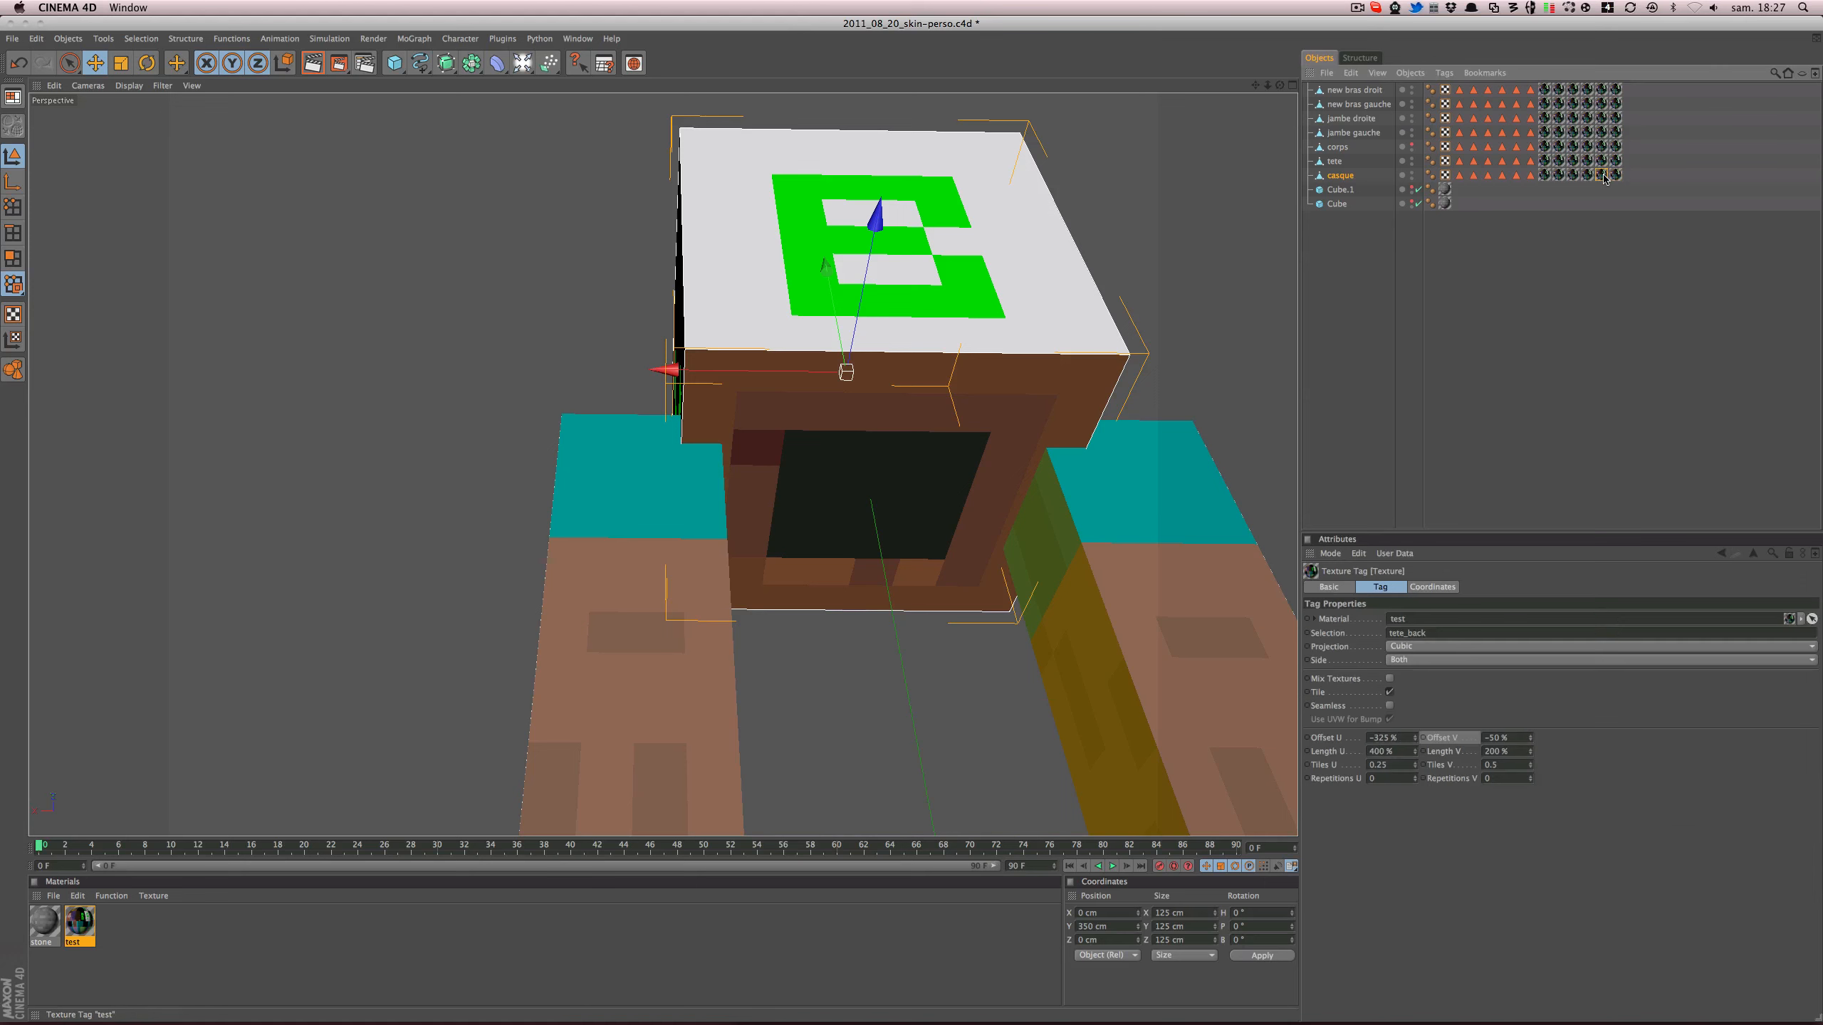
{"action": "left_click", "coordinate": [1617, 176]}
{"action": "left_click_drag", "start_coordinate": [1416, 739], "coordinate": [1319, 738]}
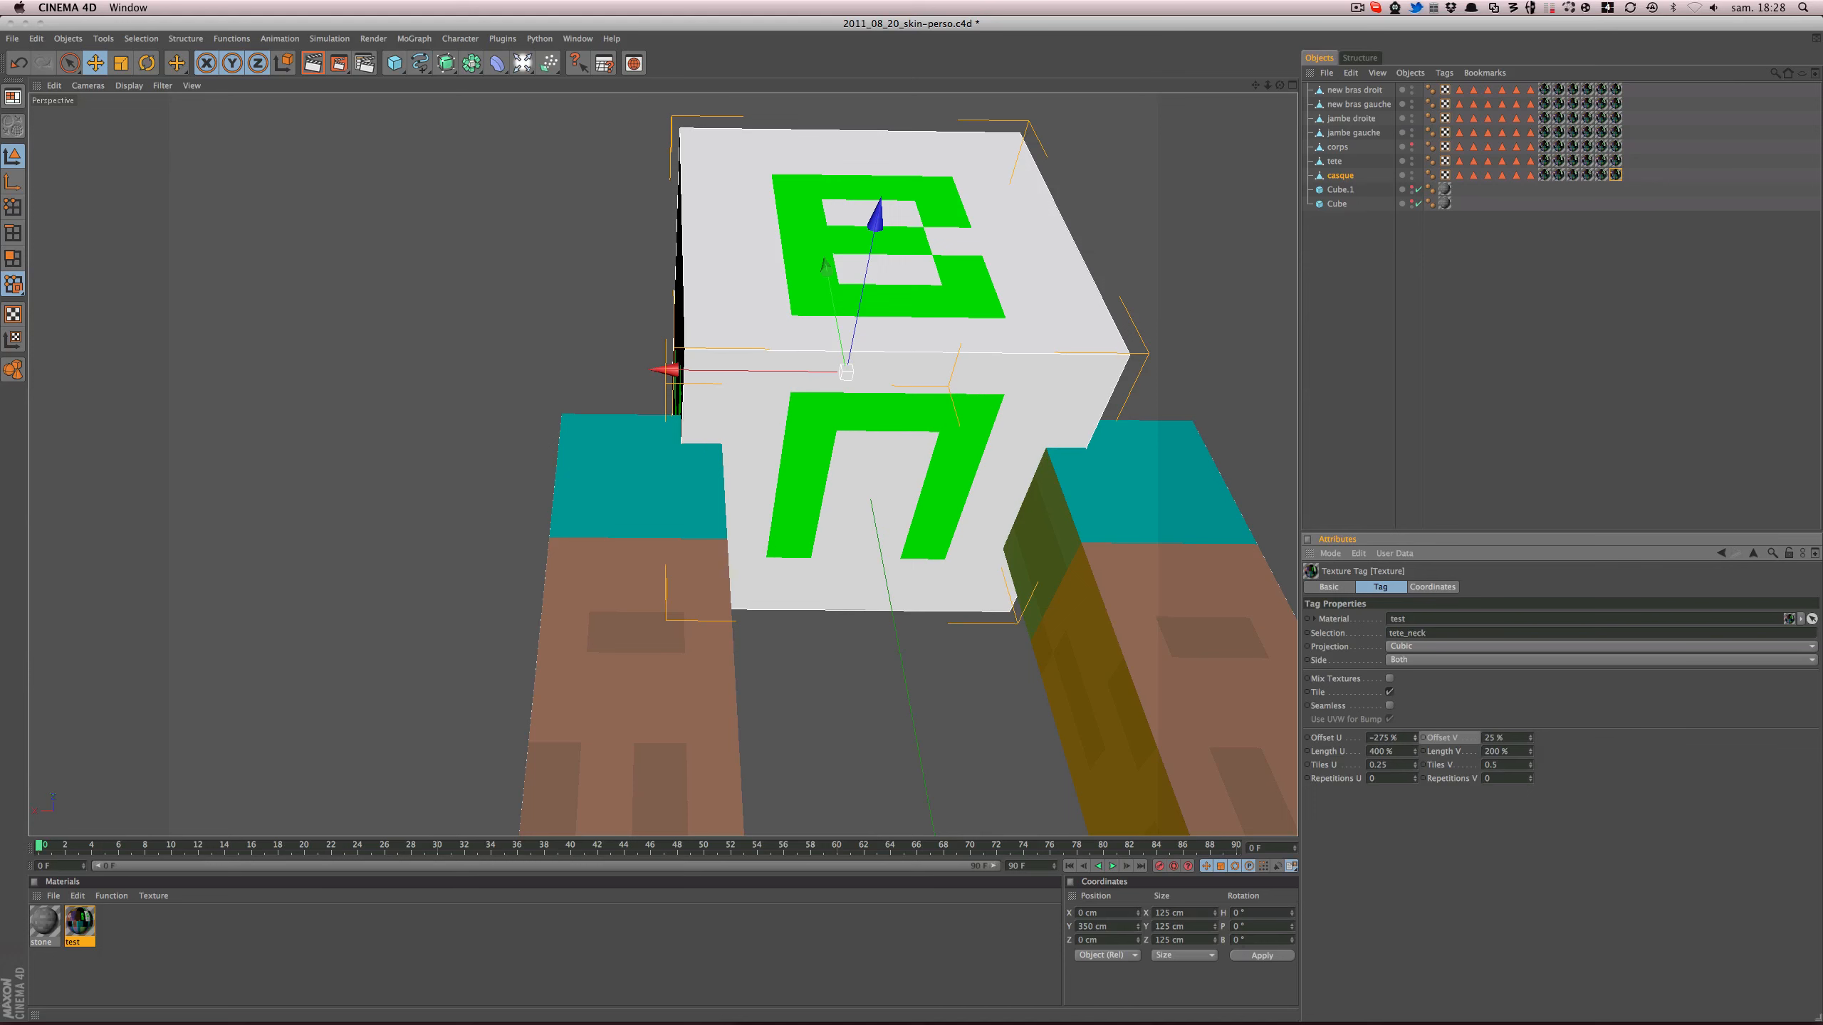
- Save the scene and render the view of the casque's back and underside
{"action": "left_click_drag", "start_coordinate": [847, 459], "coordinate": [959, 488], "text": "alt"}
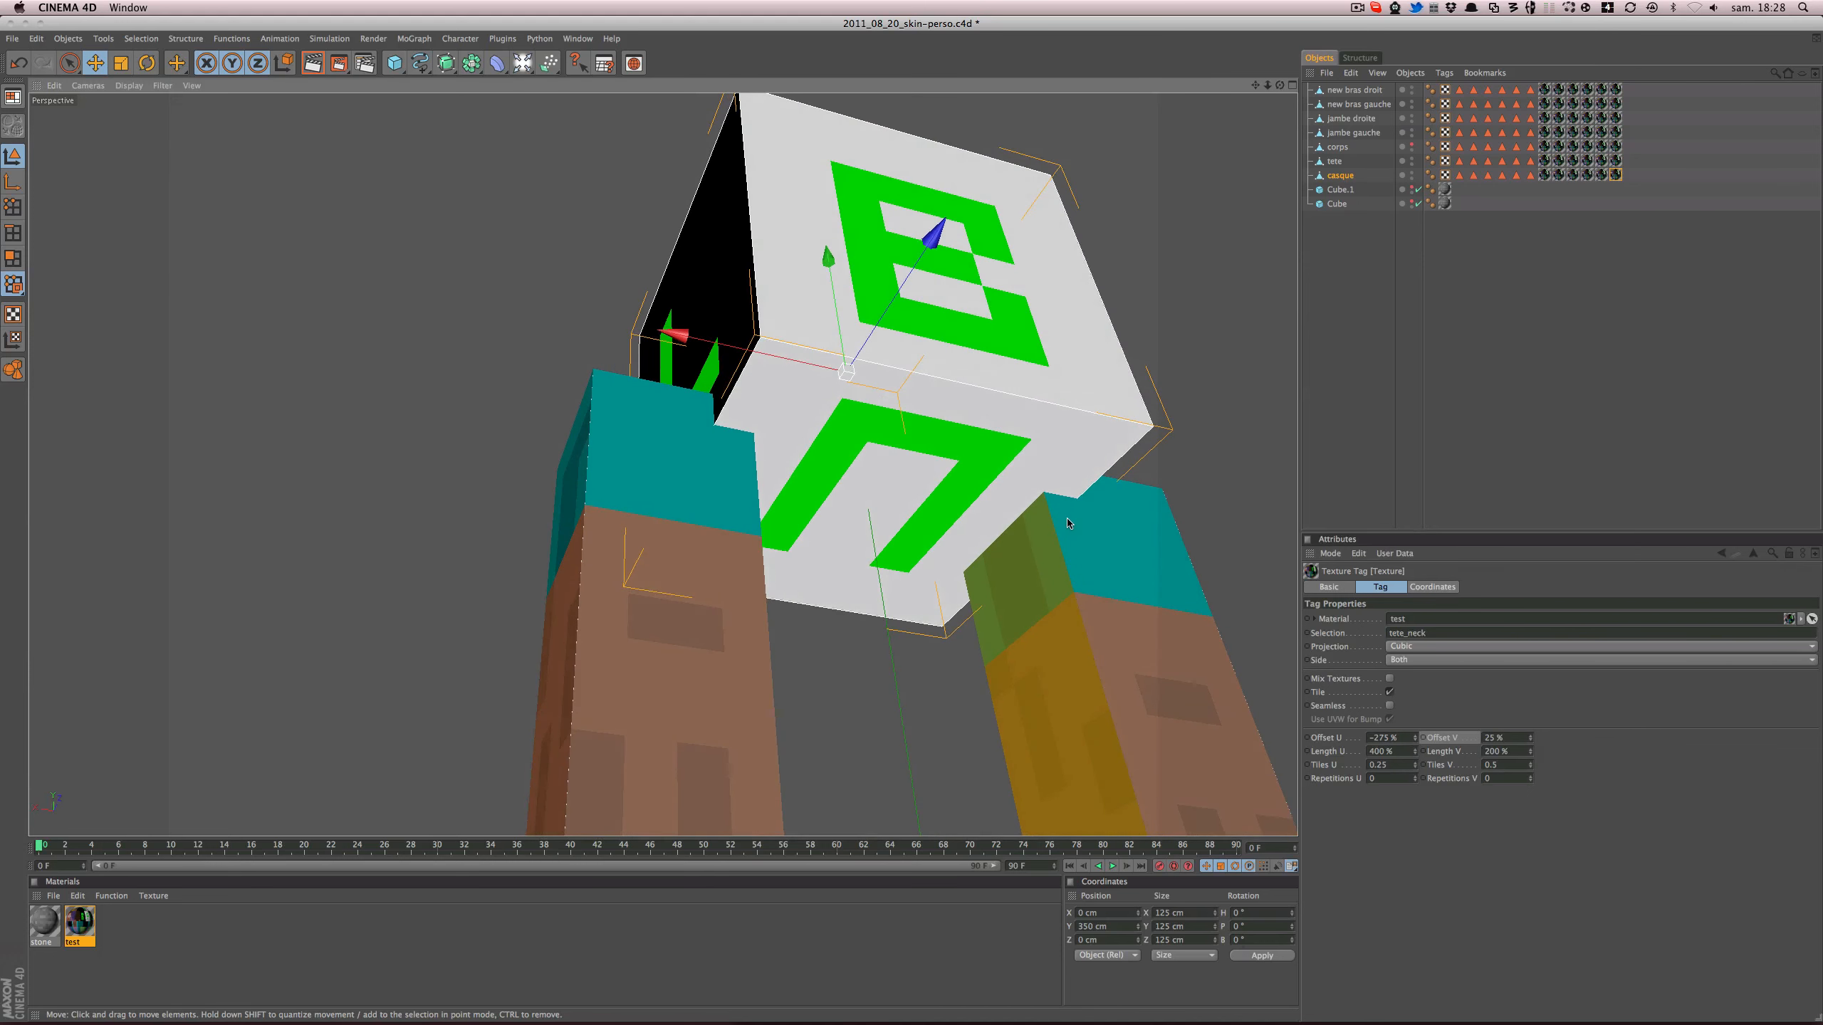
{"action": "key", "text": "super+s"}
{"action": "key", "text": "super+r"}
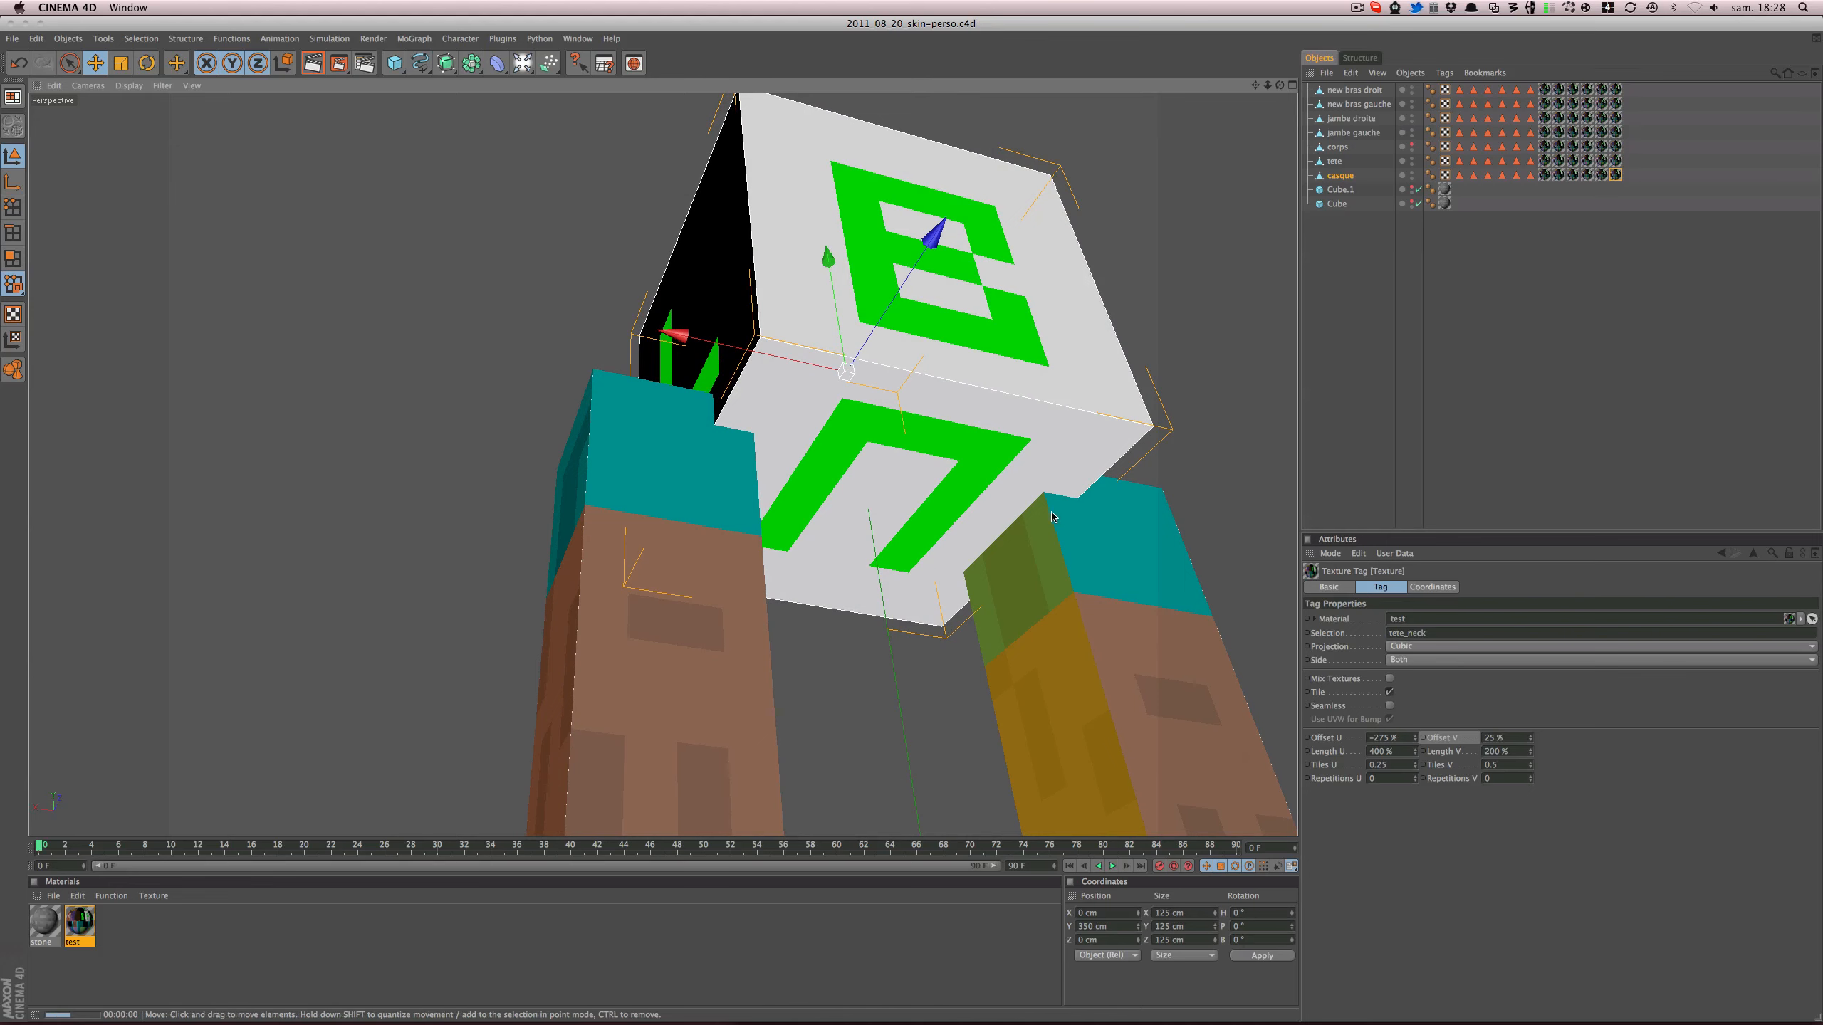
- Make the hidden corps visible again in the viewport with the whole character in view
{"action": "mouse_move", "coordinate": [1042, 503]}
{"action": "left_mouse_down", "text": "alt"}
{"action": "mouse_move", "coordinate": [1156, 496]}
{"action": "mouse_move", "coordinate": [1234, 575]}
{"action": "mouse_move", "coordinate": [1038, 504]}
{"action": "left_mouse_up", "text": "alt"}
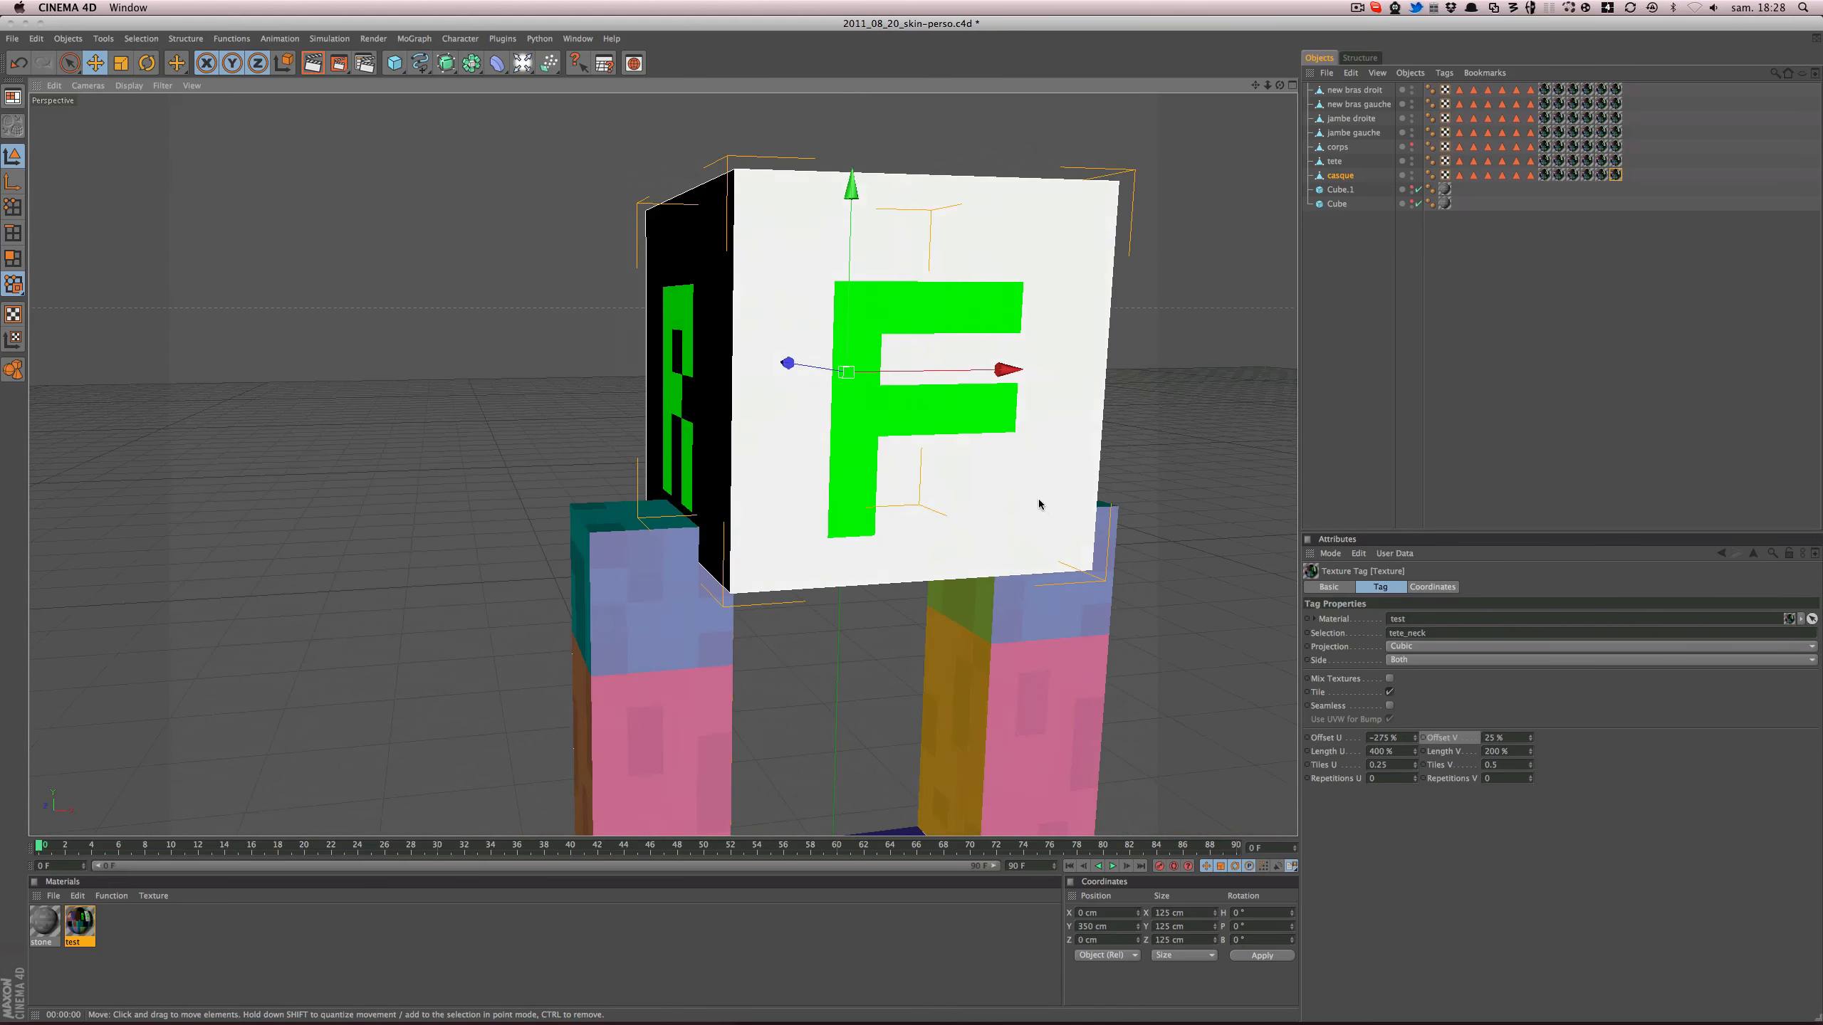
{"action": "right_click_drag", "start_coordinate": [1057, 525], "coordinate": [911, 525], "text": "alt"}
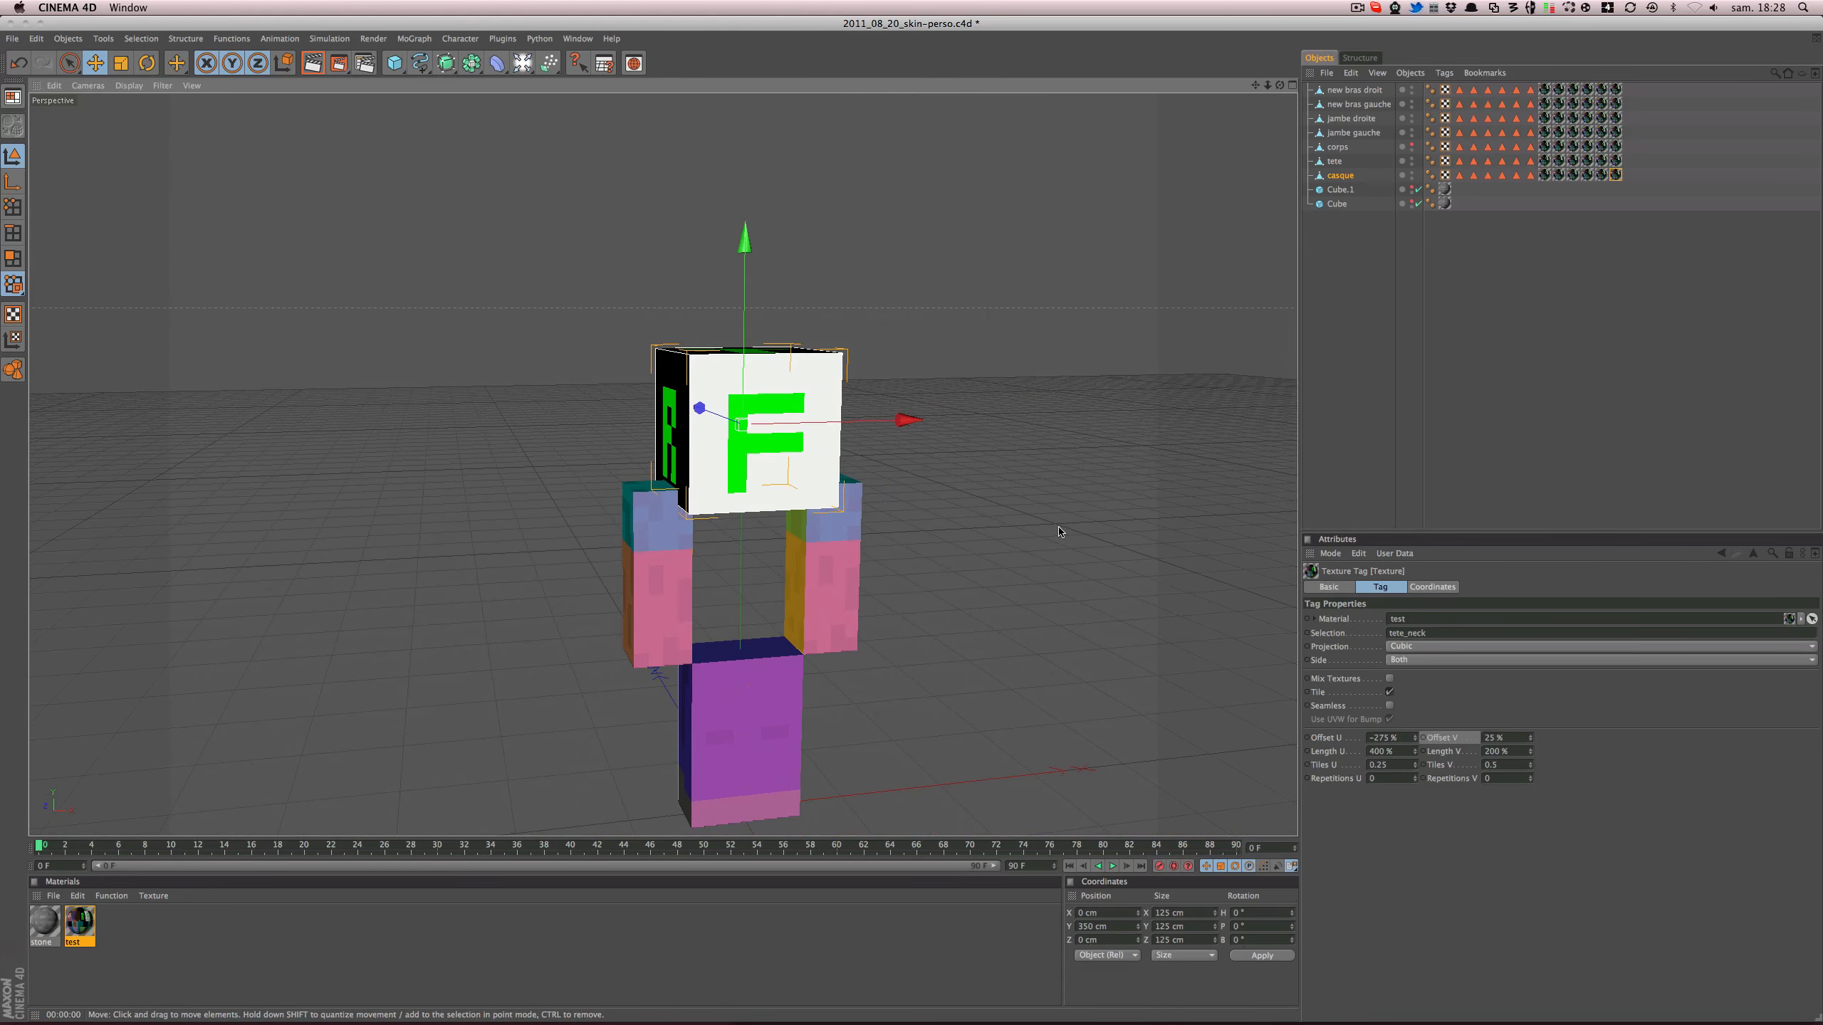
{"action": "left_click", "coordinate": [1481, 232]}
{"action": "left_click", "coordinate": [1408, 146]}
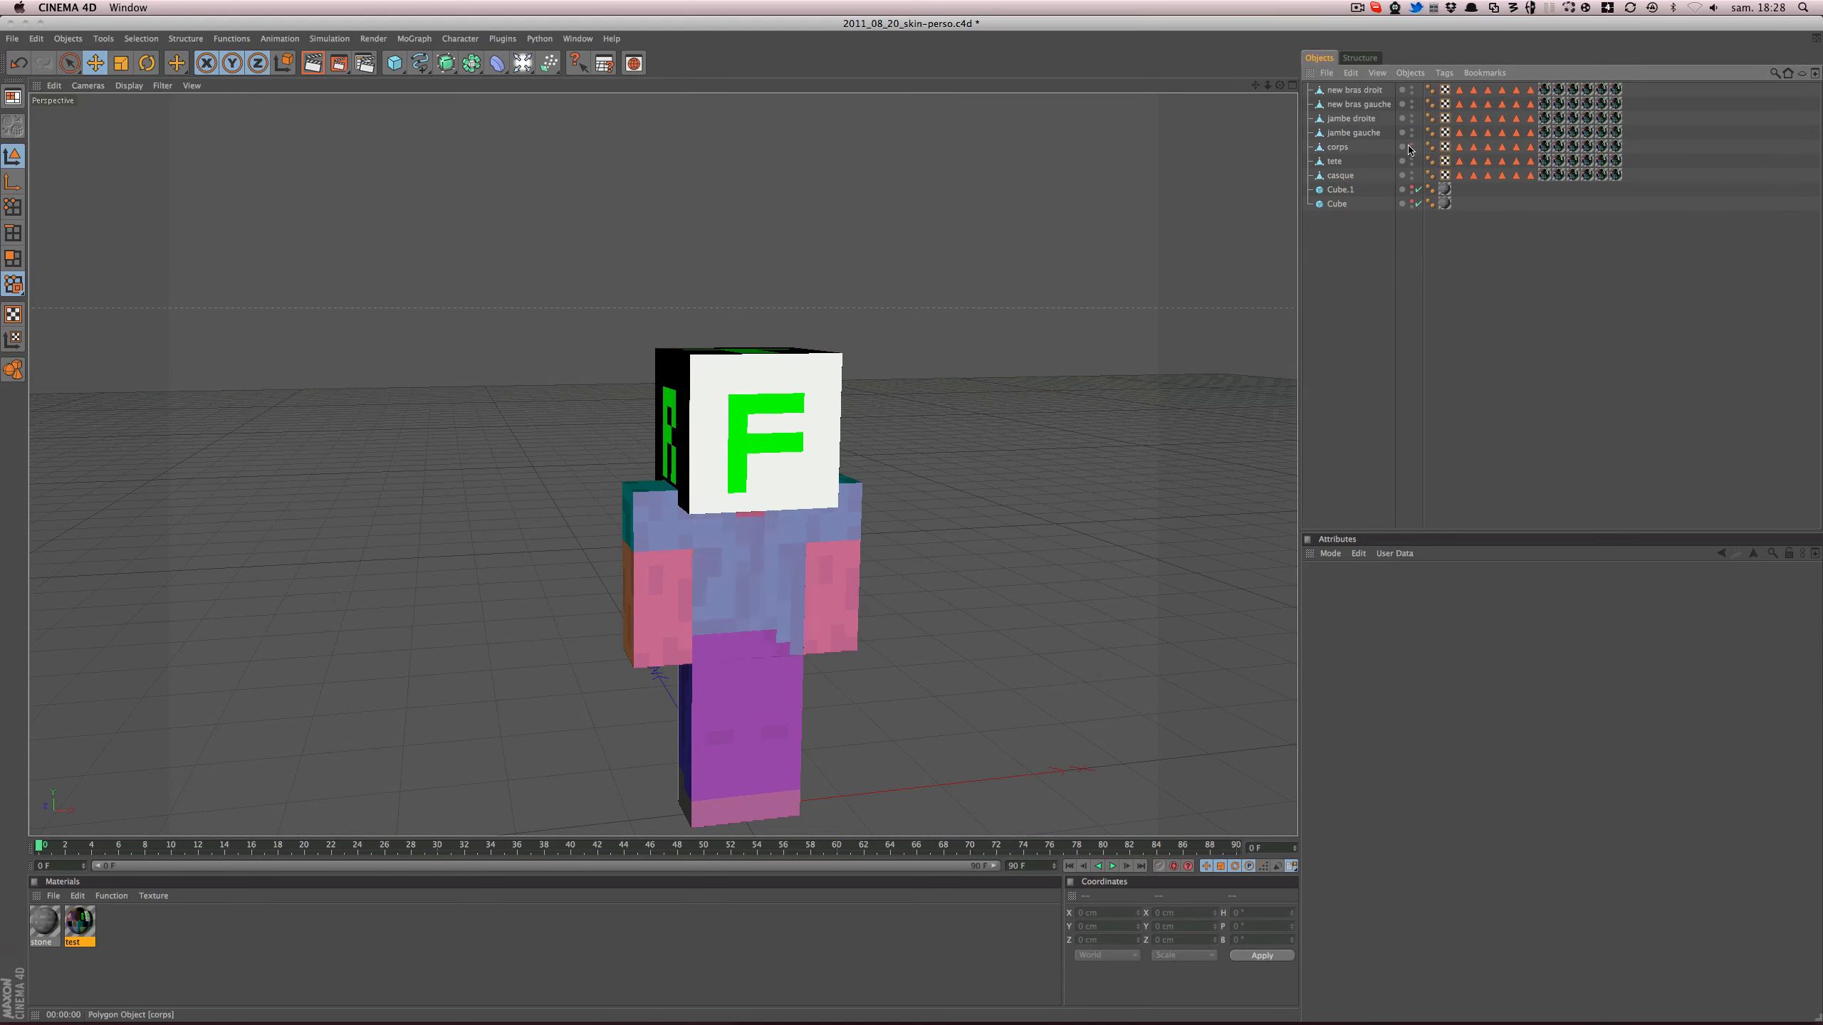
- Enable X-Ray on the casque and check the head inside it from the front and side
{"action": "left_click", "coordinate": [1349, 176]}
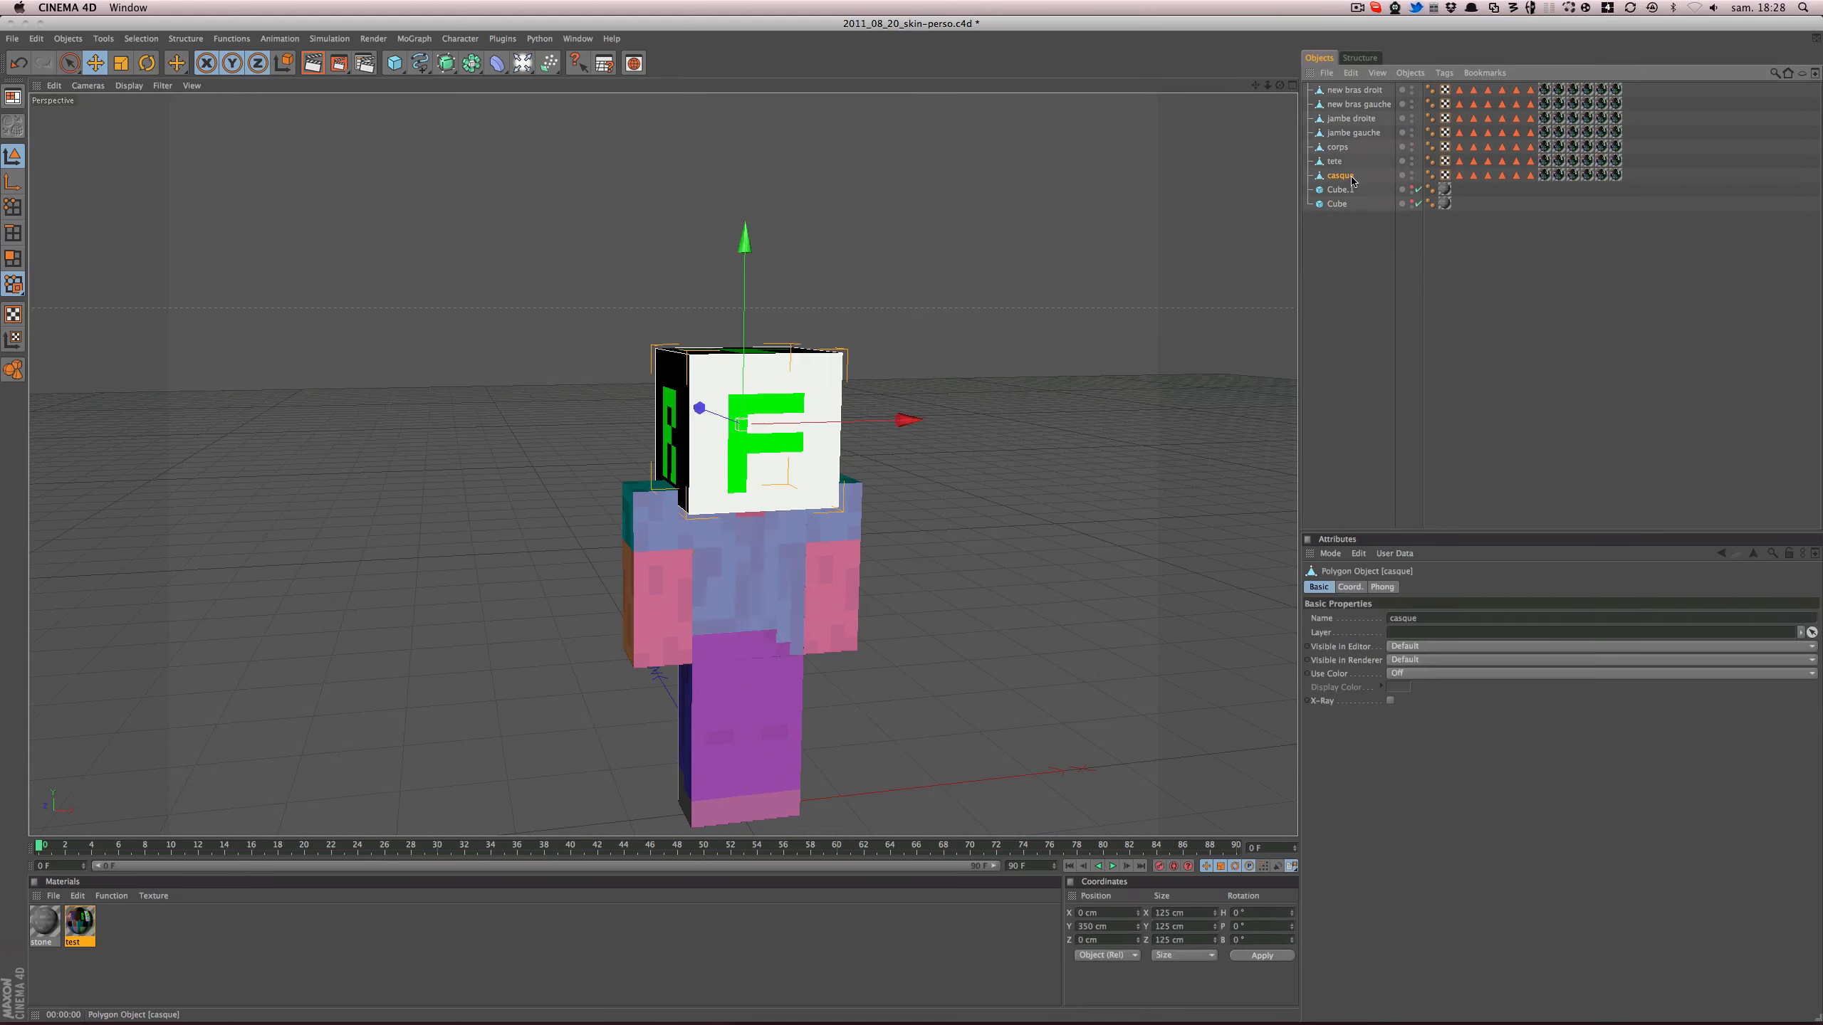
{"action": "left_click", "coordinate": [1371, 300]}
{"action": "left_click", "coordinate": [1341, 175]}
{"action": "left_click", "coordinate": [1389, 702]}
{"action": "left_click", "coordinate": [533, 480]}
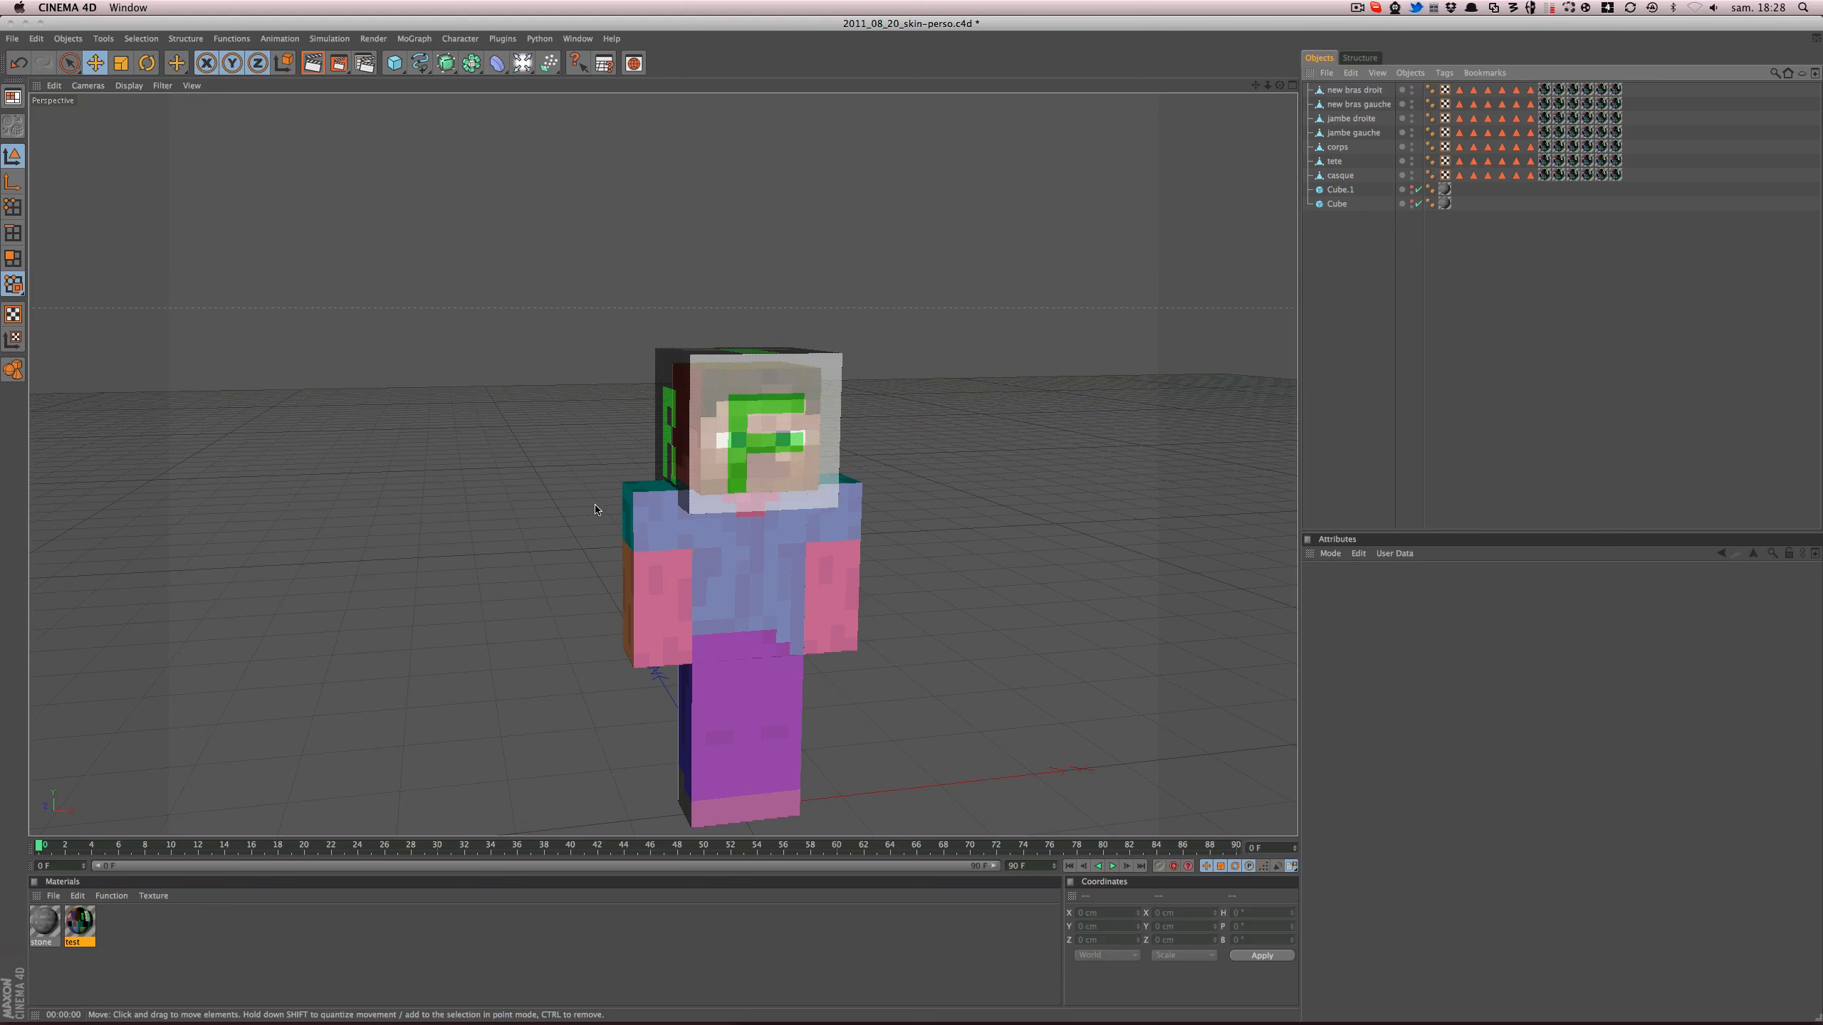
{"action": "left_click_drag", "start_coordinate": [1003, 429], "coordinate": [493, 349], "text": "alt"}
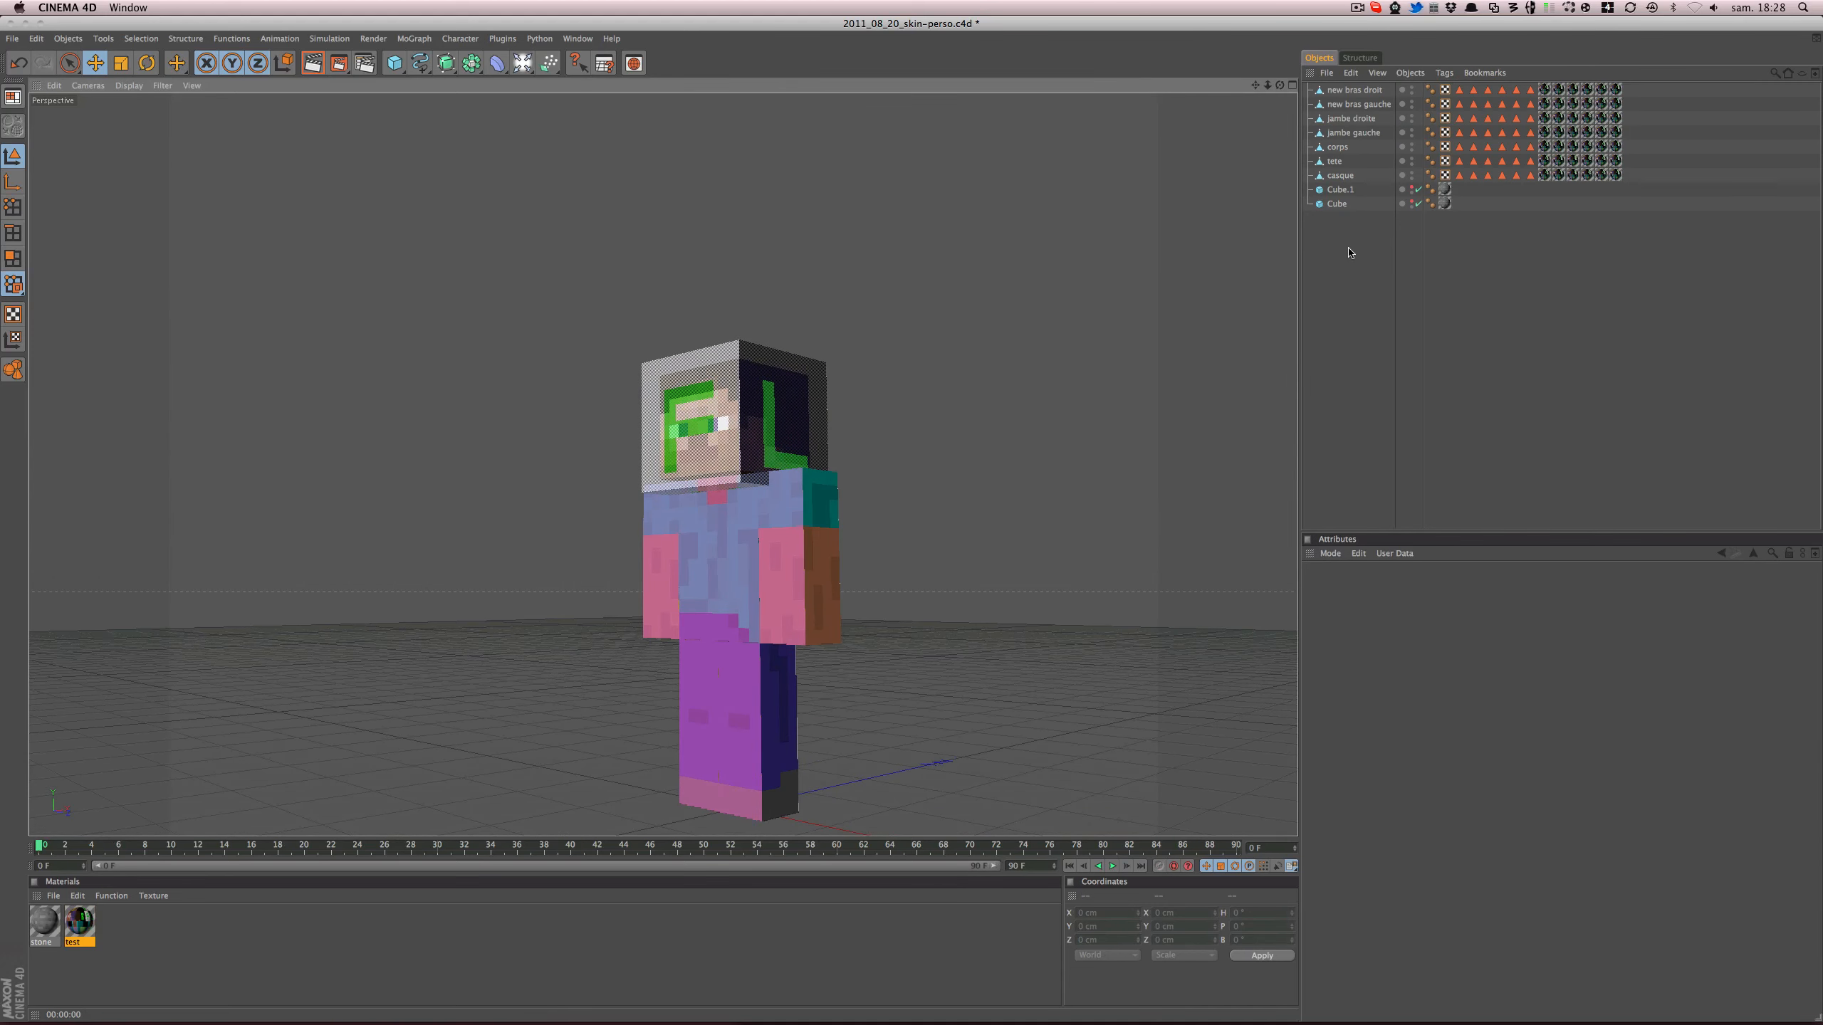
- Make the casque a child of the tete in the object hierarchy
{"action": "left_click", "coordinate": [1340, 176]}
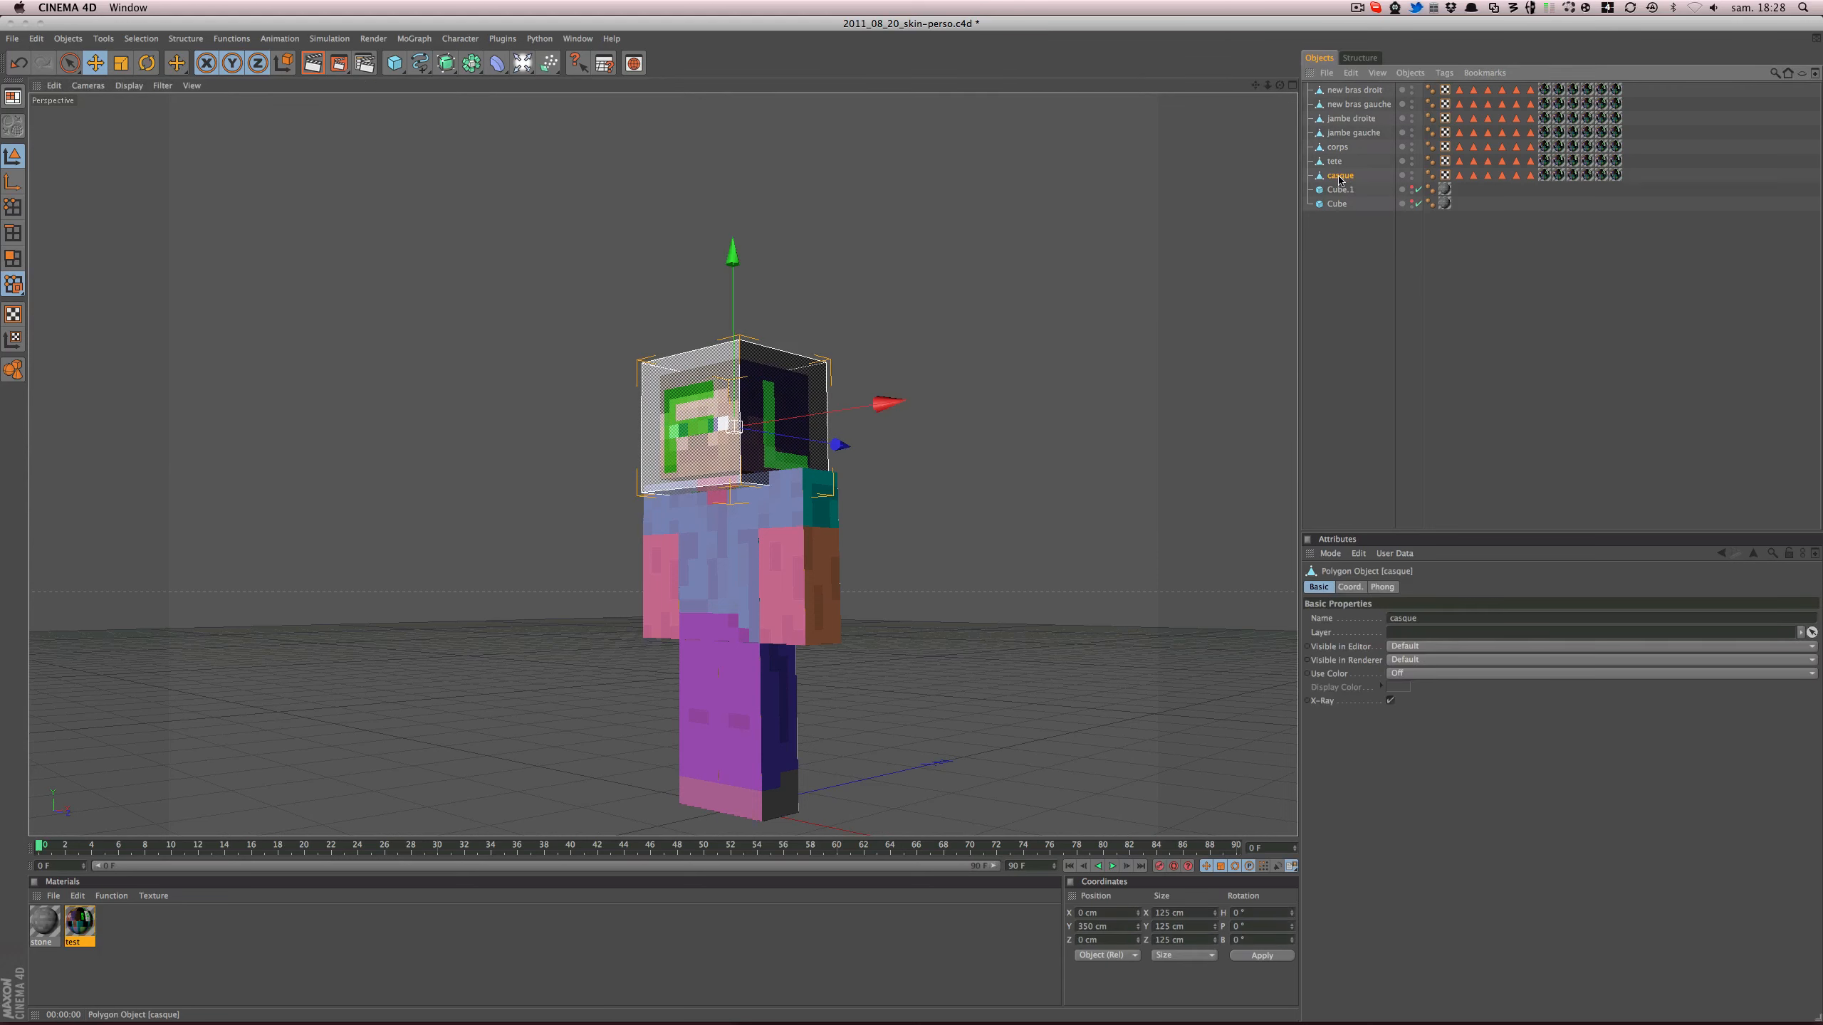
{"action": "left_click_drag", "start_coordinate": [1338, 180], "coordinate": [1336, 165]}
{"action": "left_click", "coordinate": [1336, 162]}
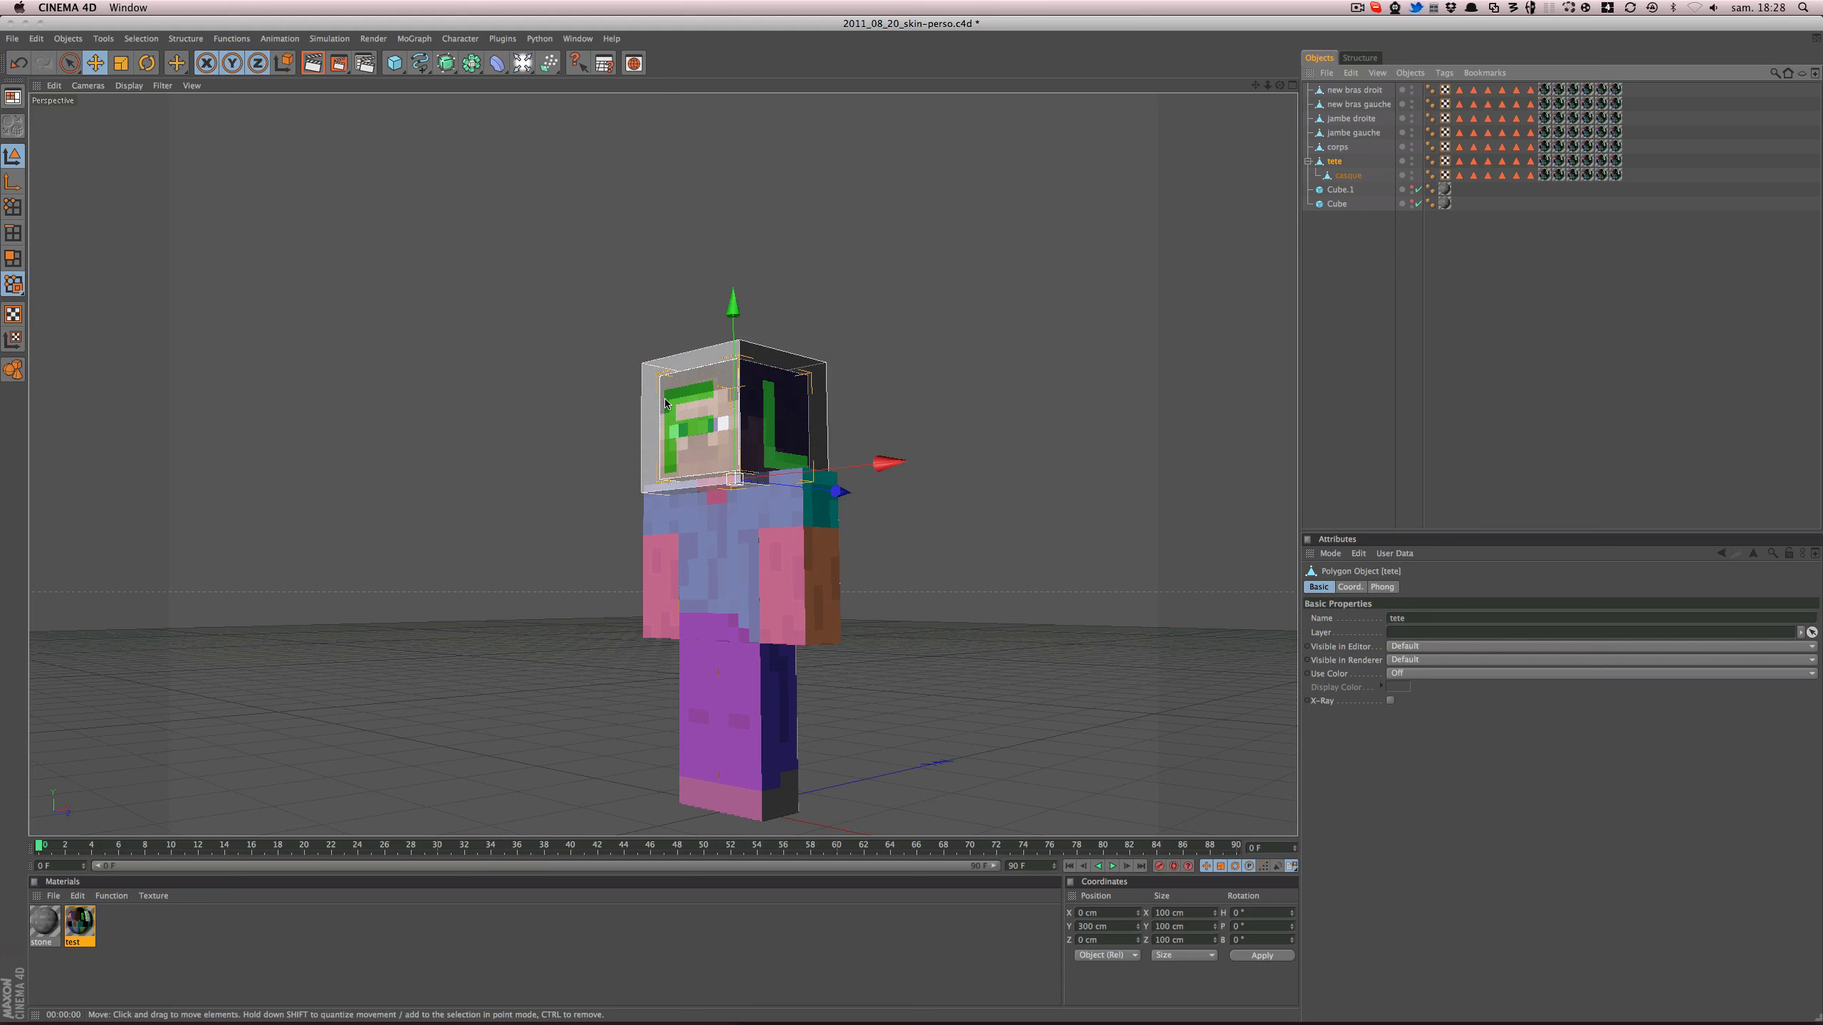
- Try raising and rotating the tete to test that the casque follows it, undoing both transformations
{"action": "left_click_drag", "start_coordinate": [733, 306], "coordinate": [733, 207]}
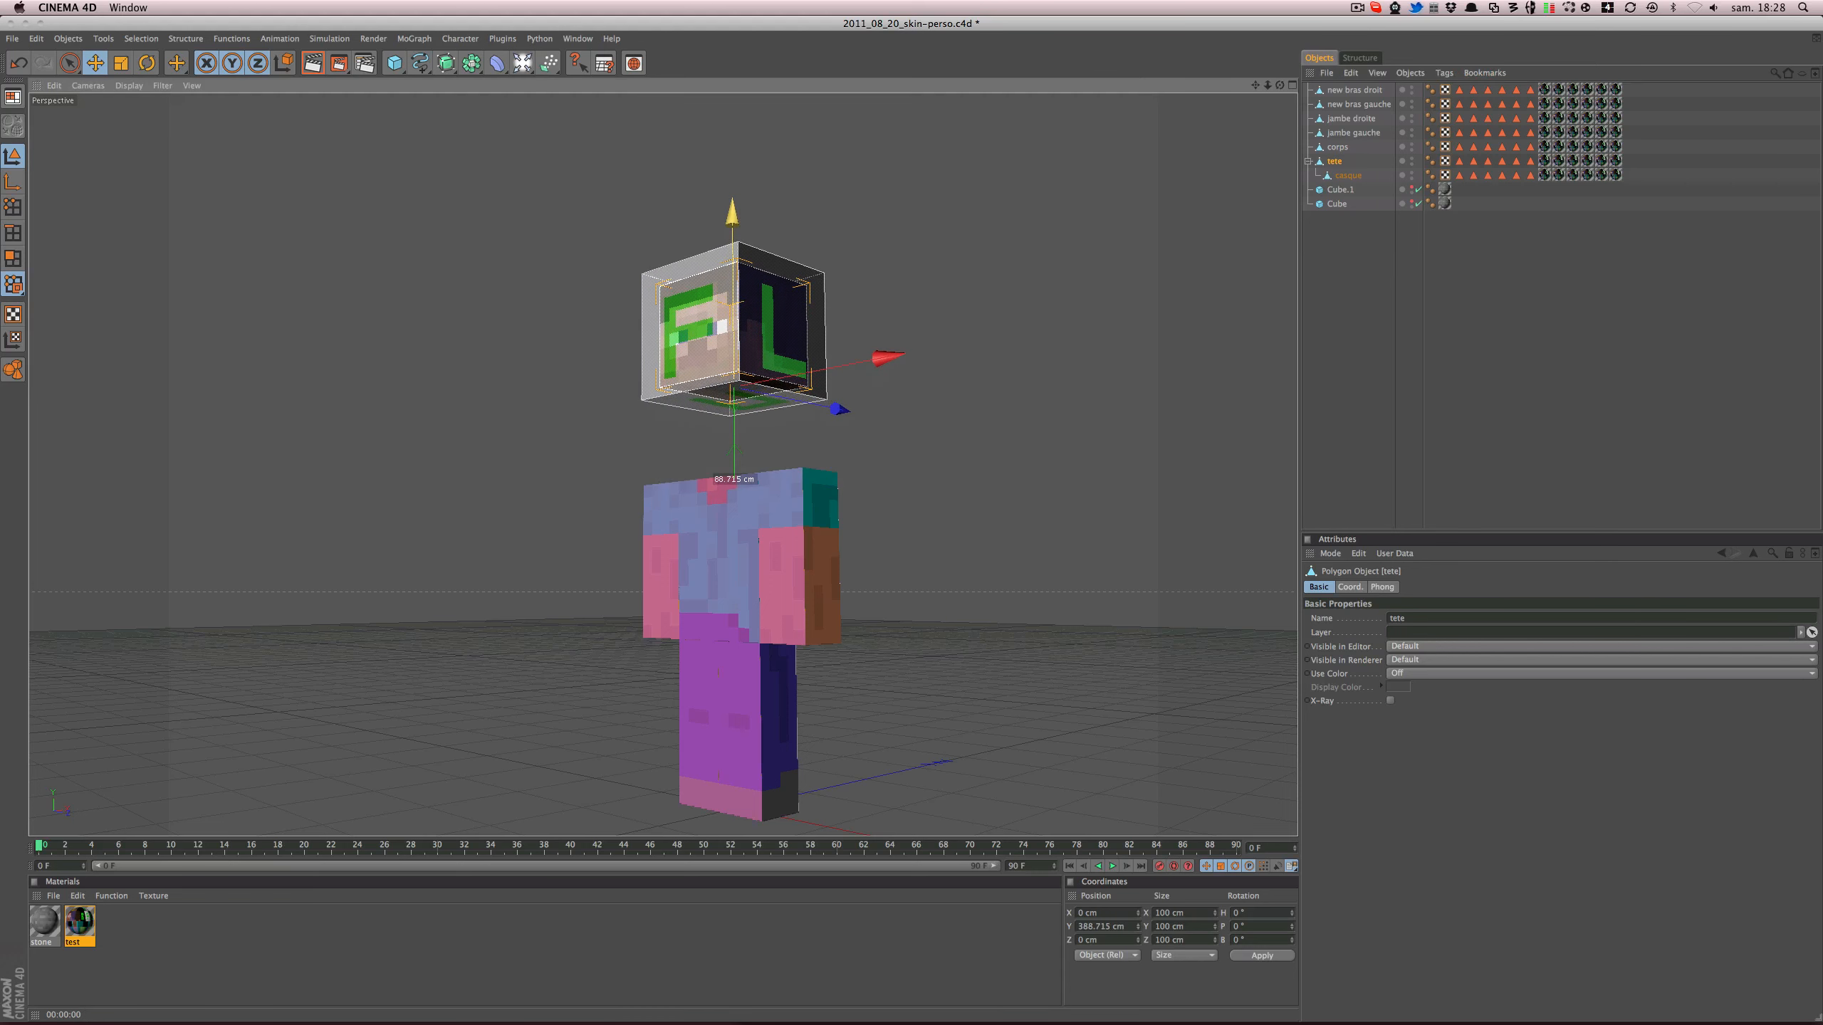
{"action": "key", "text": "ctrl+z"}
{"action": "key", "text": "r"}
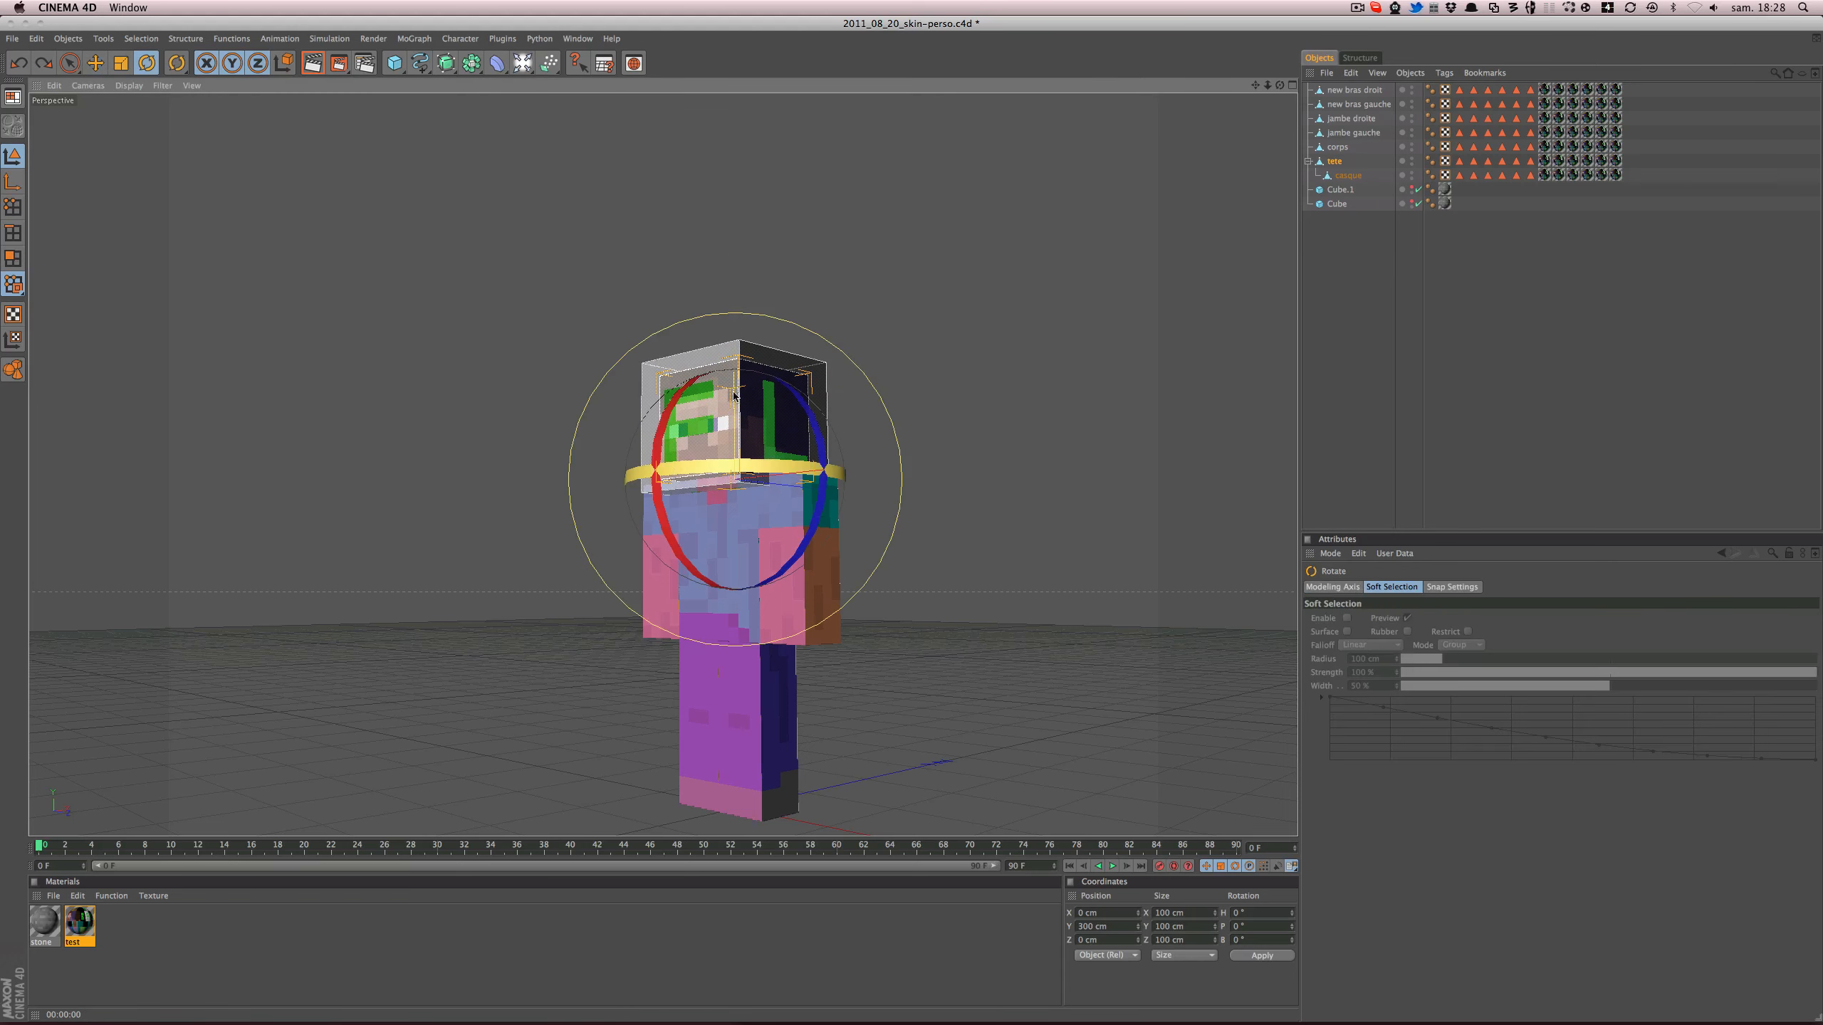
{"action": "left_click_drag", "start_coordinate": [674, 407], "coordinate": [836, 343]}
{"action": "key", "text": "ctrl+z"}
- Save the scene and make the tete, both arms and both legs children of the corps
{"action": "key", "text": "super+s"}
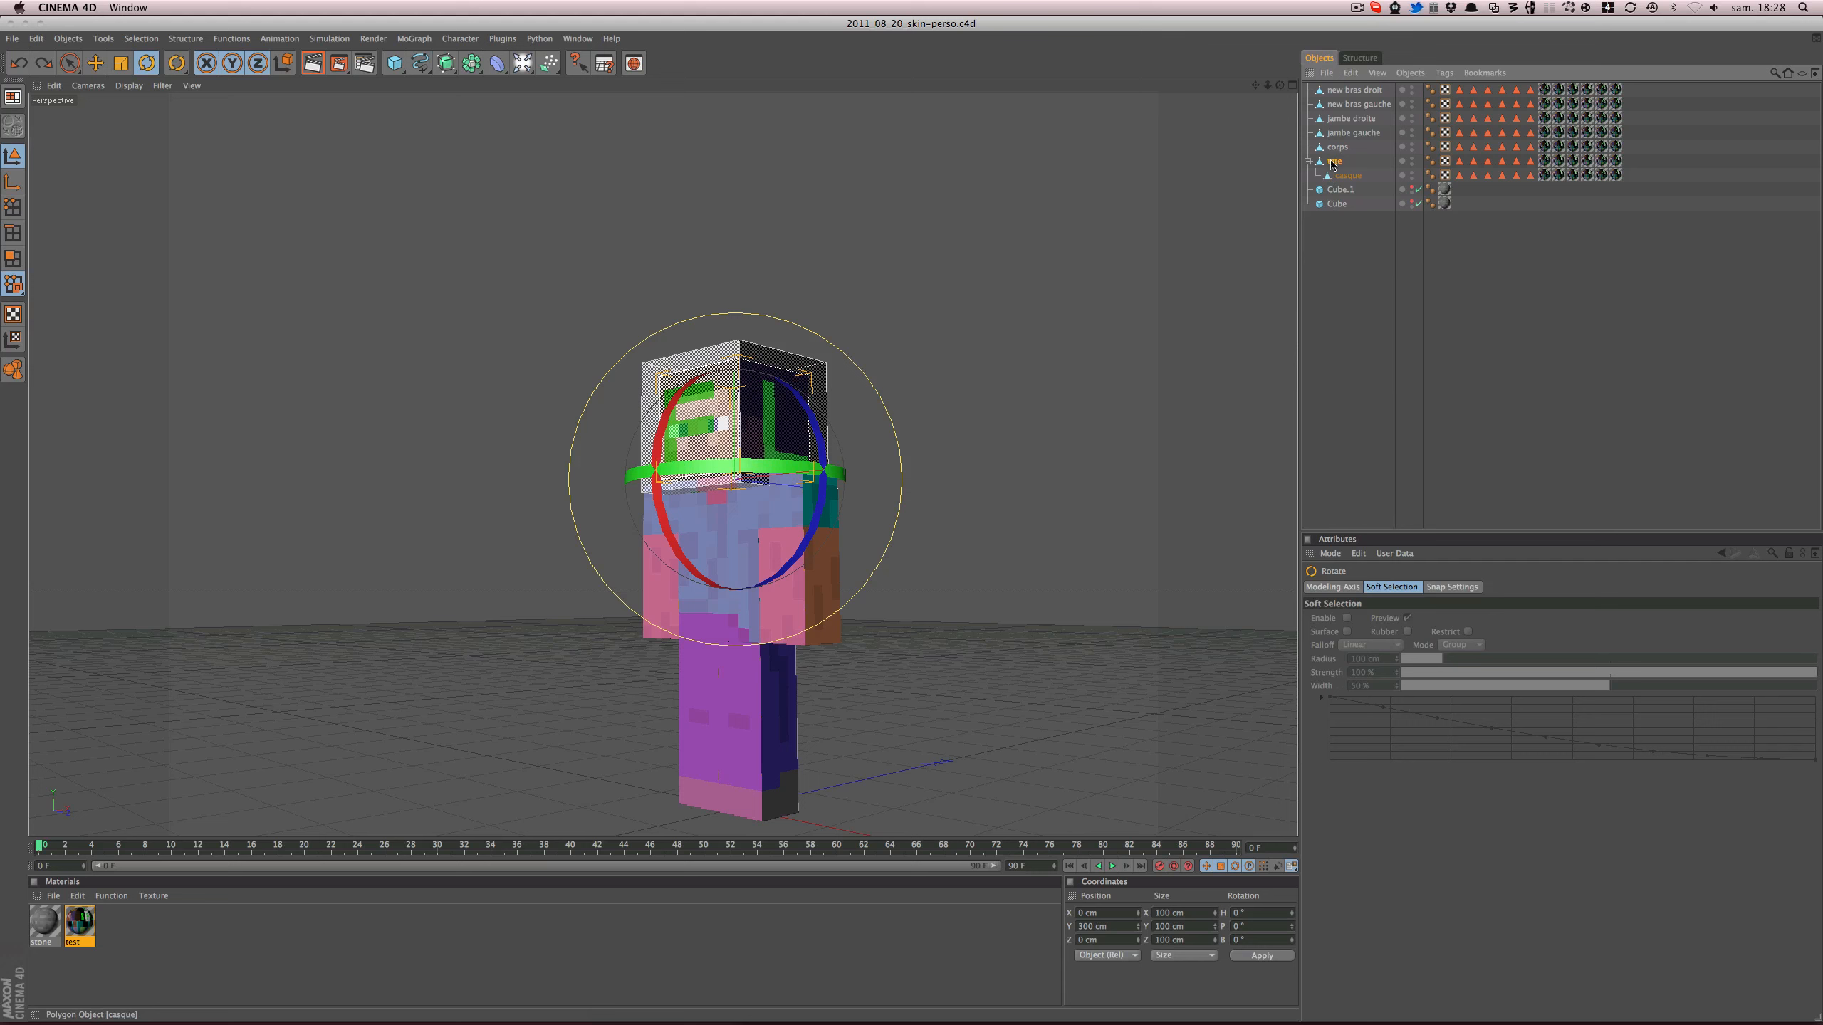
{"action": "left_click_drag", "start_coordinate": [1333, 160], "coordinate": [1339, 147]}
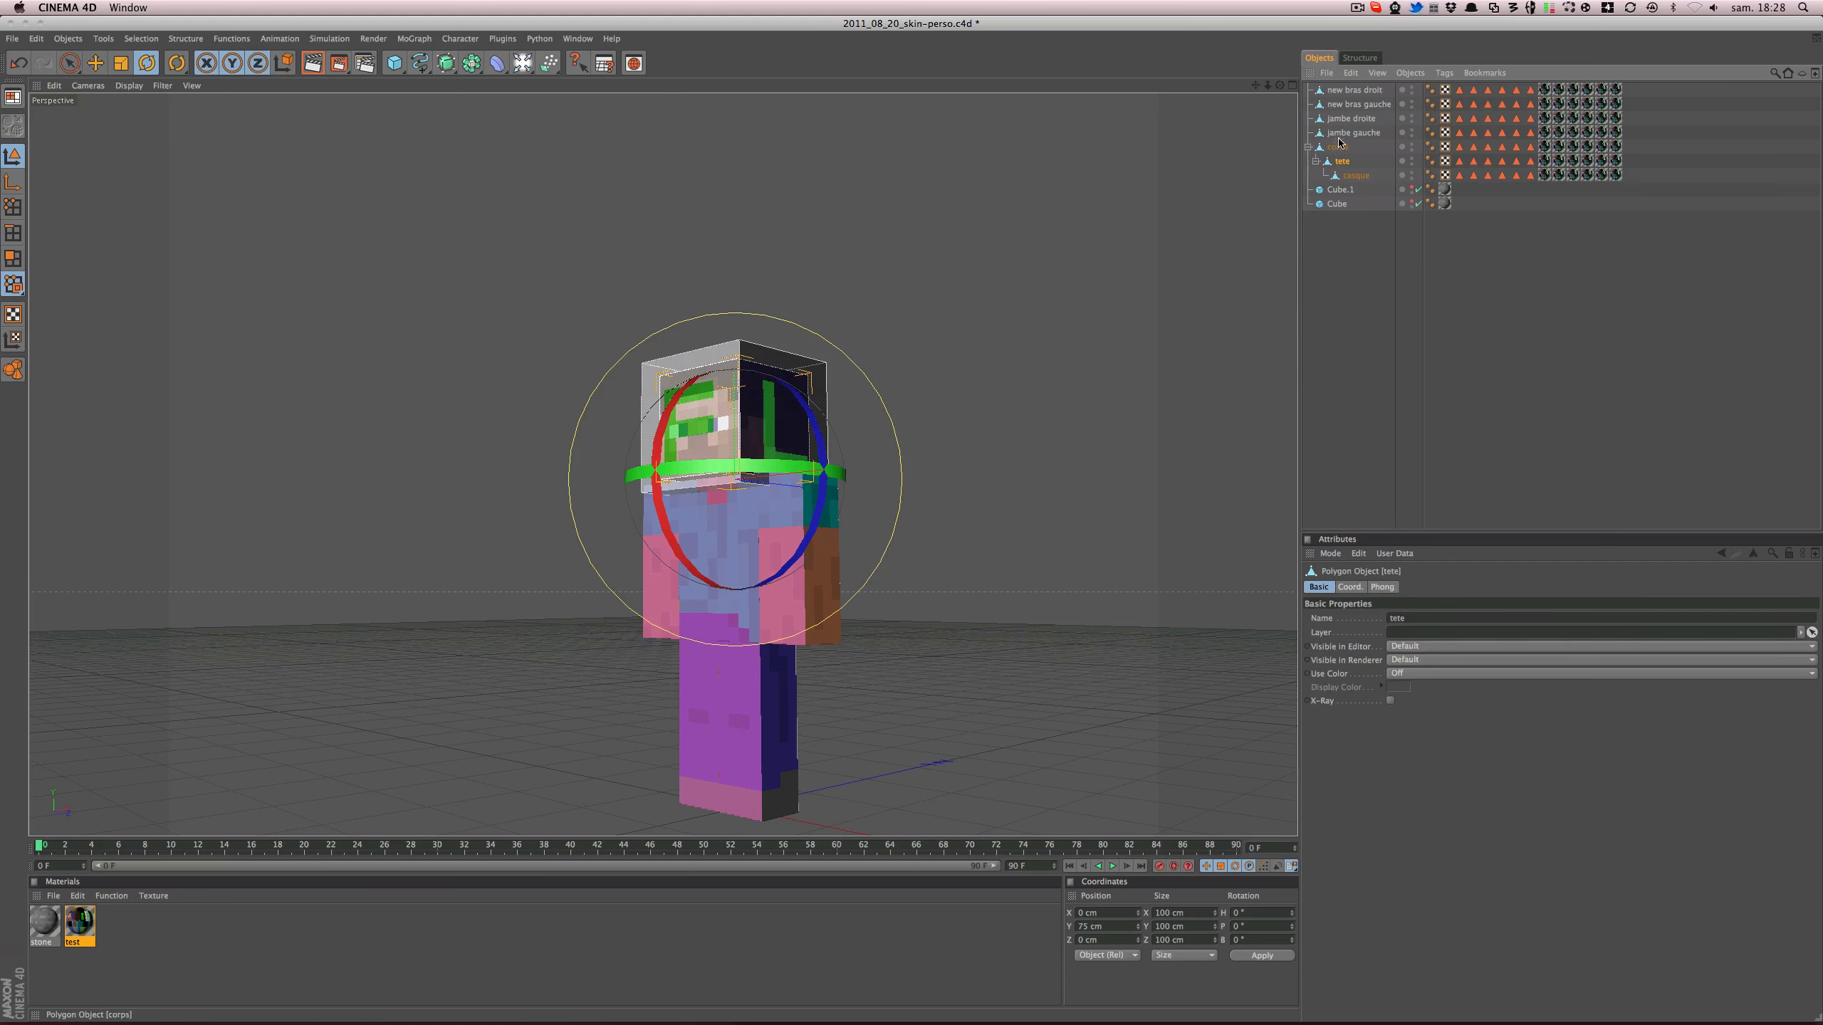
{"action": "left_click", "coordinate": [1342, 134]}
{"action": "left_click", "coordinate": [1343, 89], "text": "shift"}
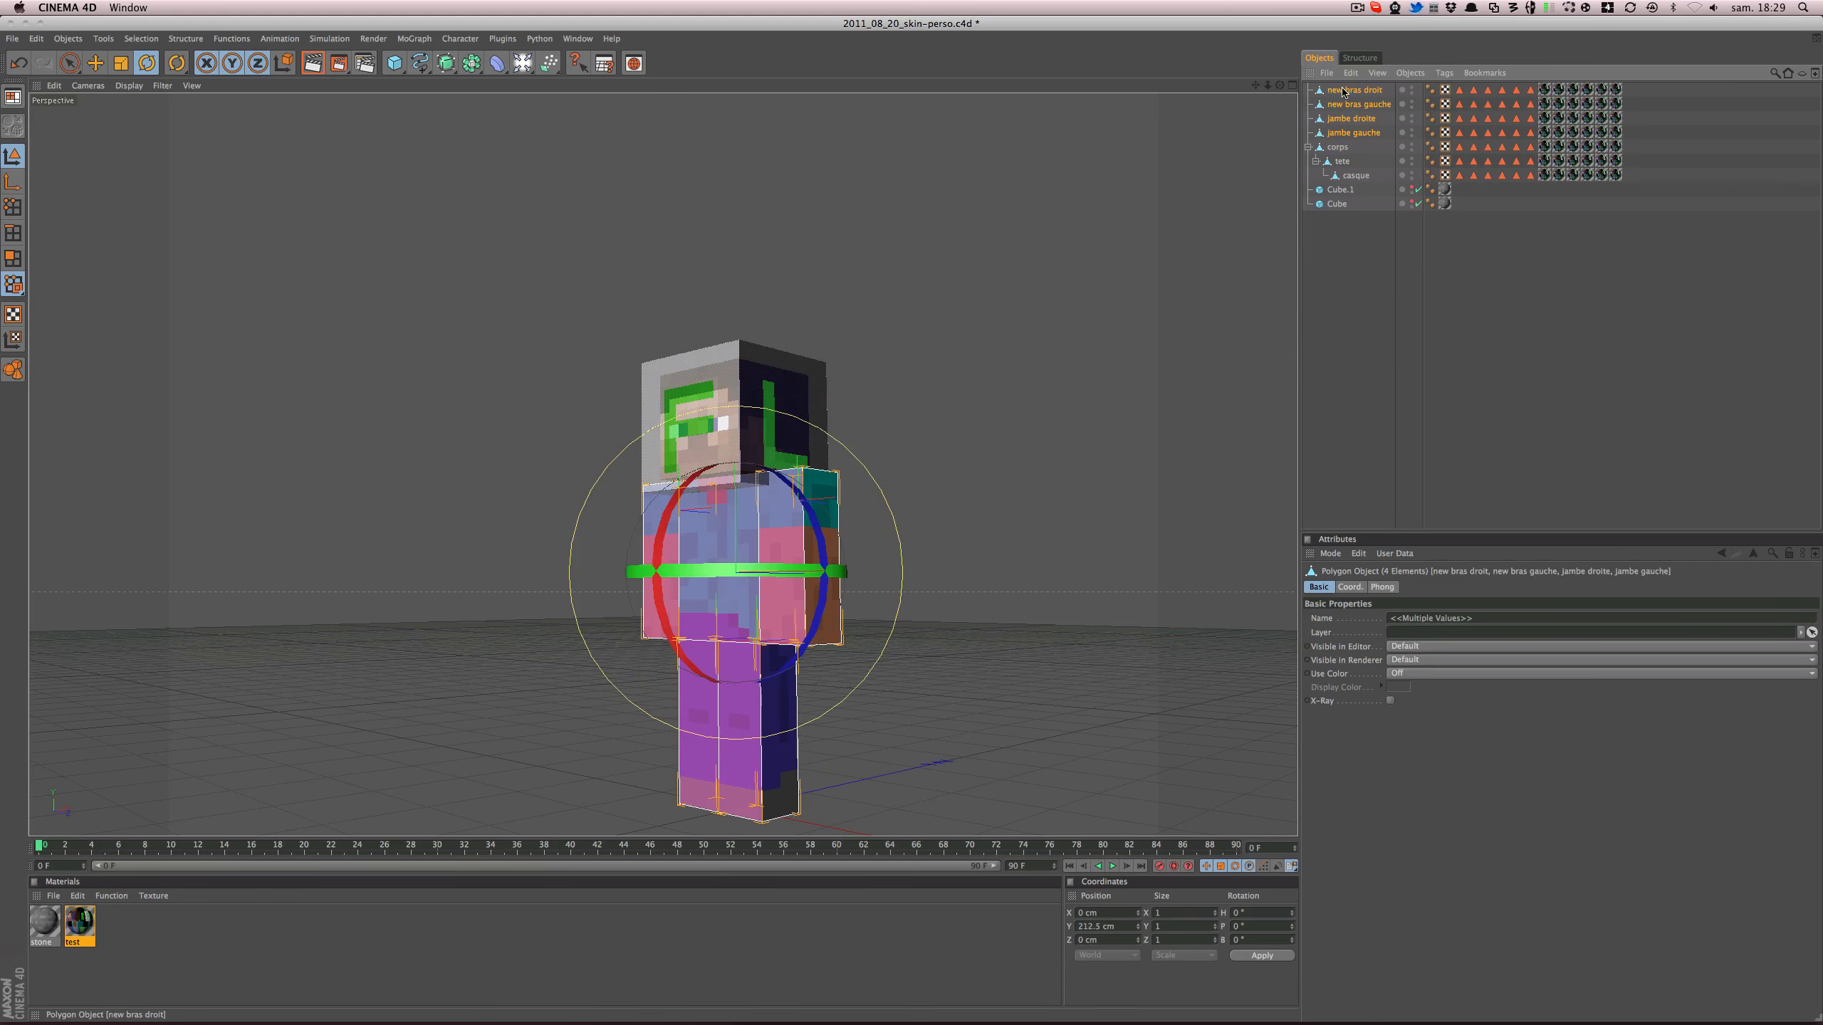
{"action": "left_click_drag", "start_coordinate": [1336, 92], "coordinate": [1340, 147]}
{"action": "left_click", "coordinate": [1335, 278]}
- Try rotating the corps to test that all its child parts follow, and undo the rotation
{"action": "left_click", "coordinate": [1337, 89]}
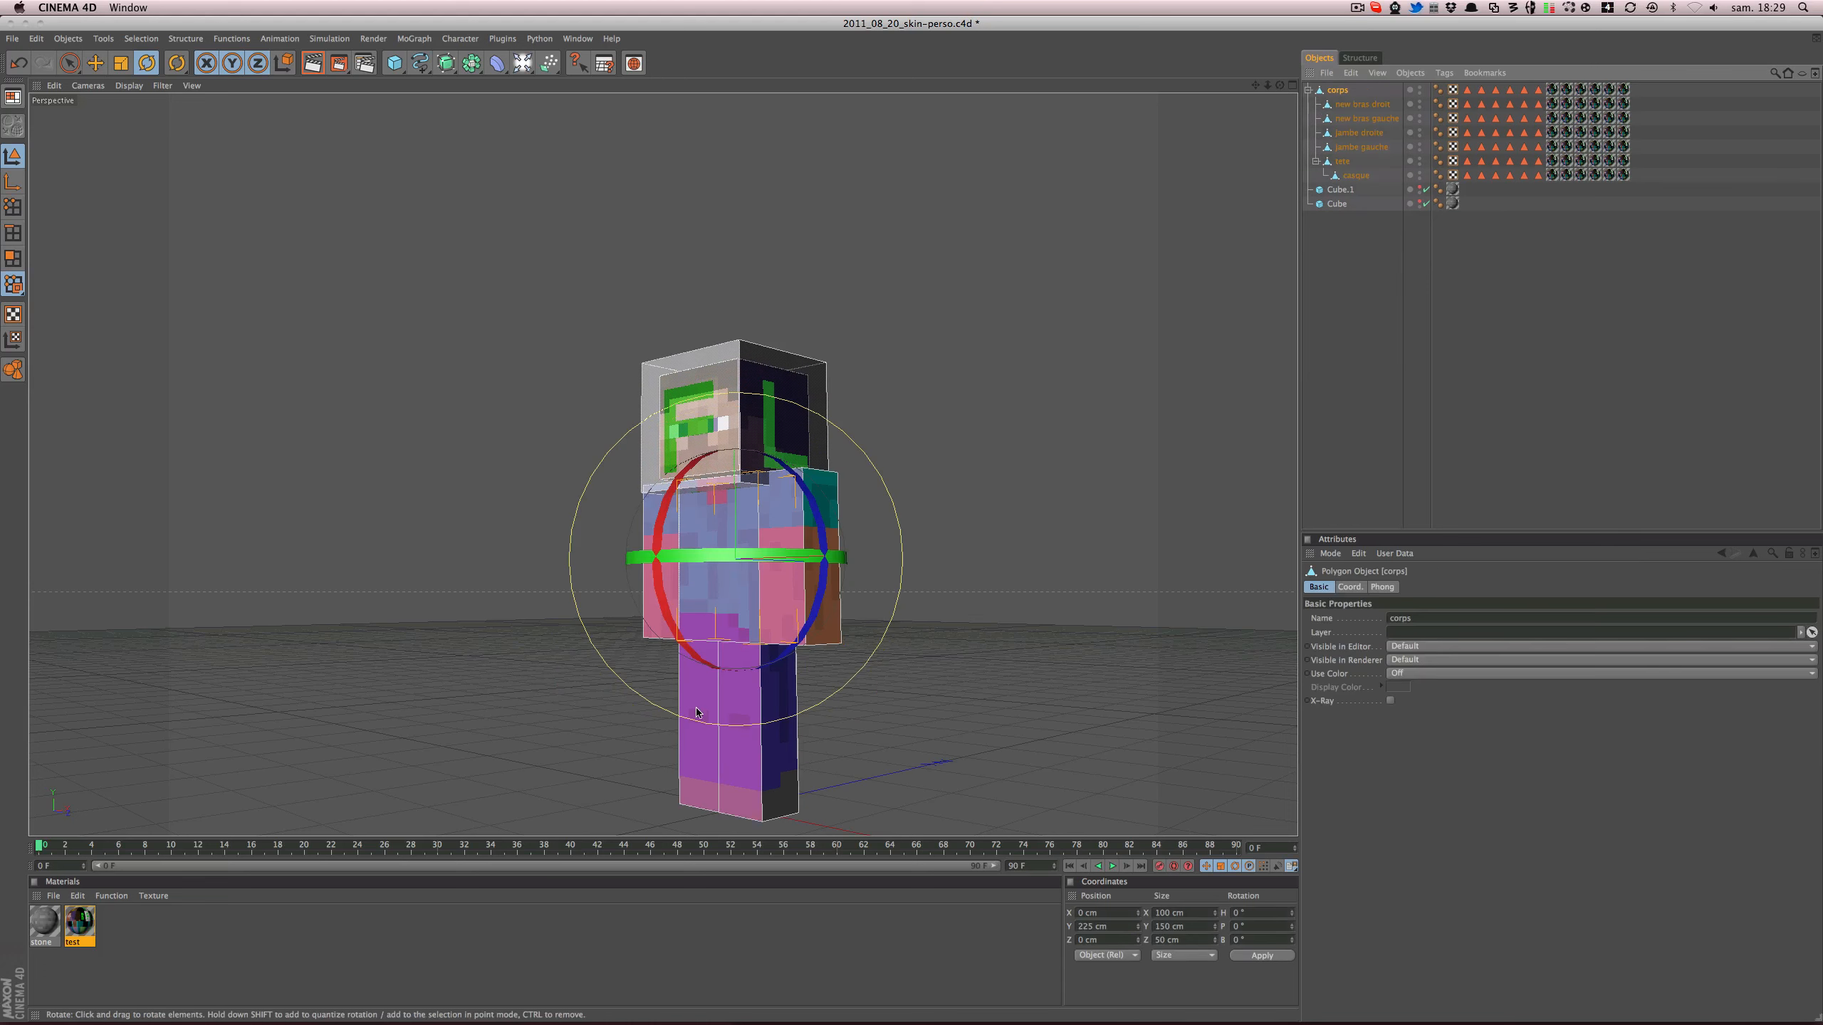
{"action": "left_click_drag", "start_coordinate": [658, 530], "coordinate": [756, 560]}
{"action": "key", "text": "super+z"}
{"action": "key", "text": "super+z"}
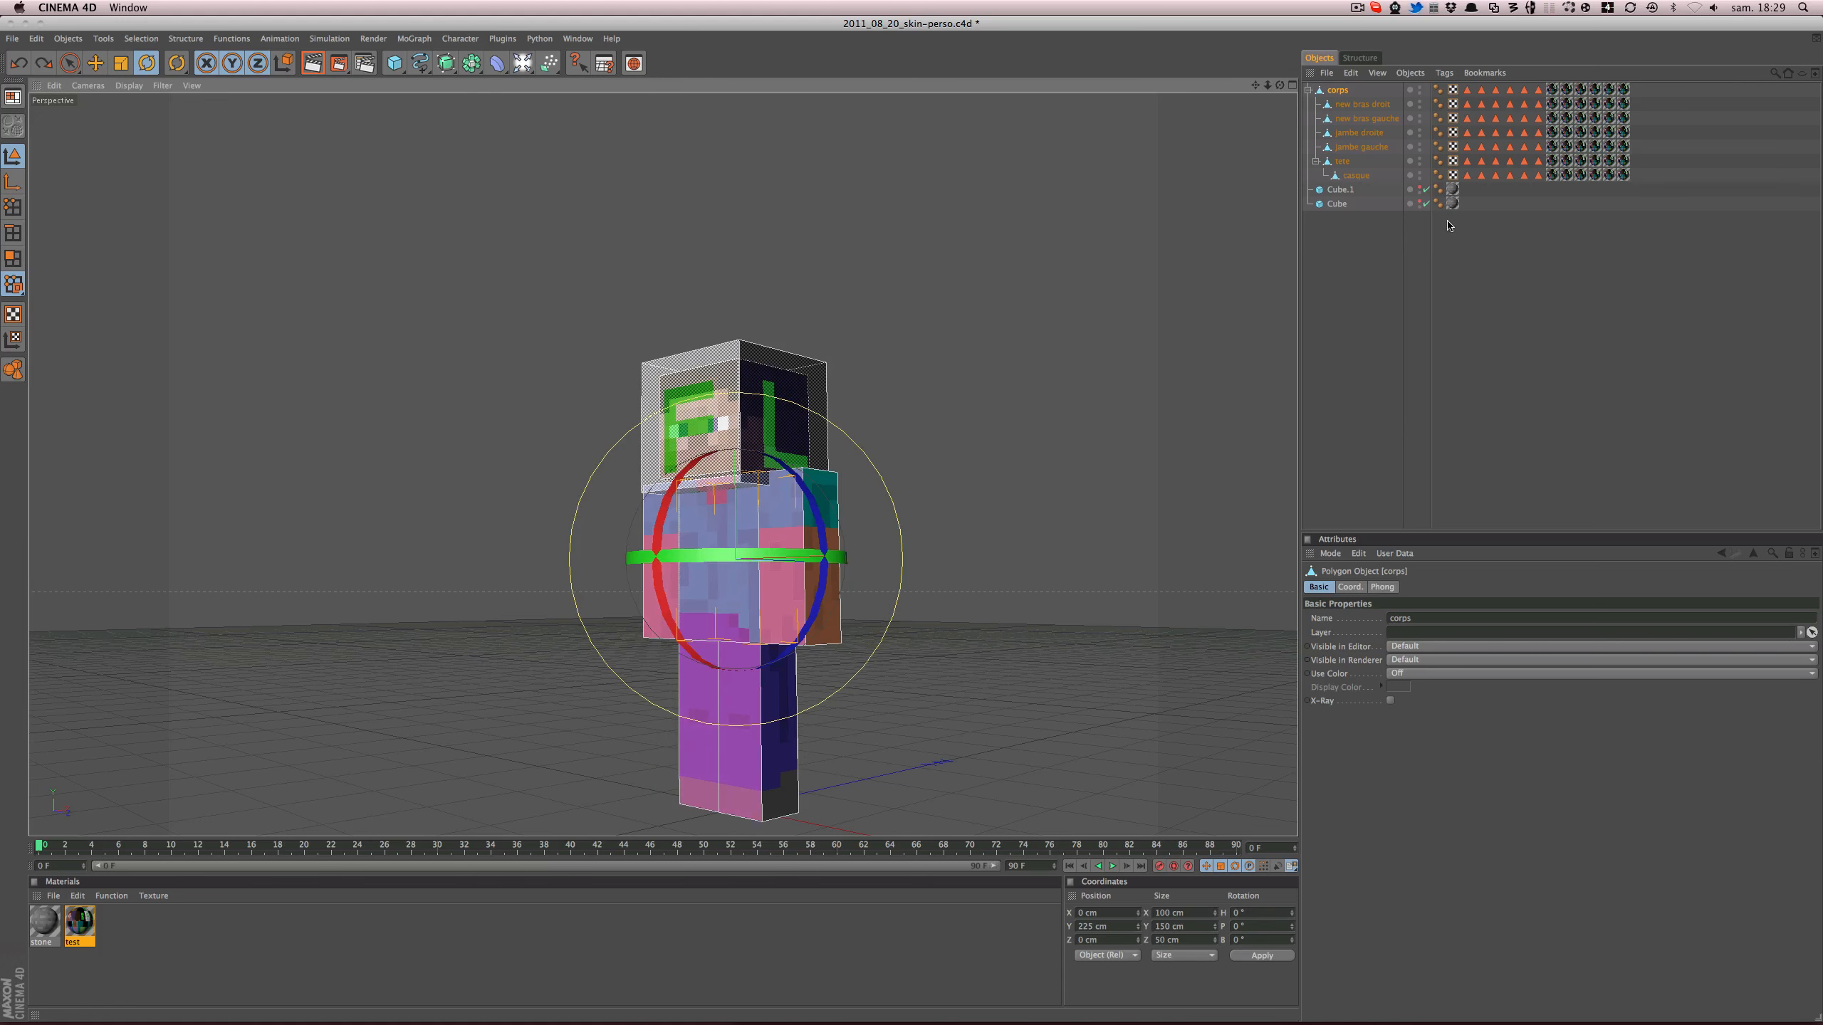
- Group the corps and its children under a null object and rename the null Personnage
{"action": "left_click", "coordinate": [1480, 331]}
{"action": "left_click", "coordinate": [1337, 90]}
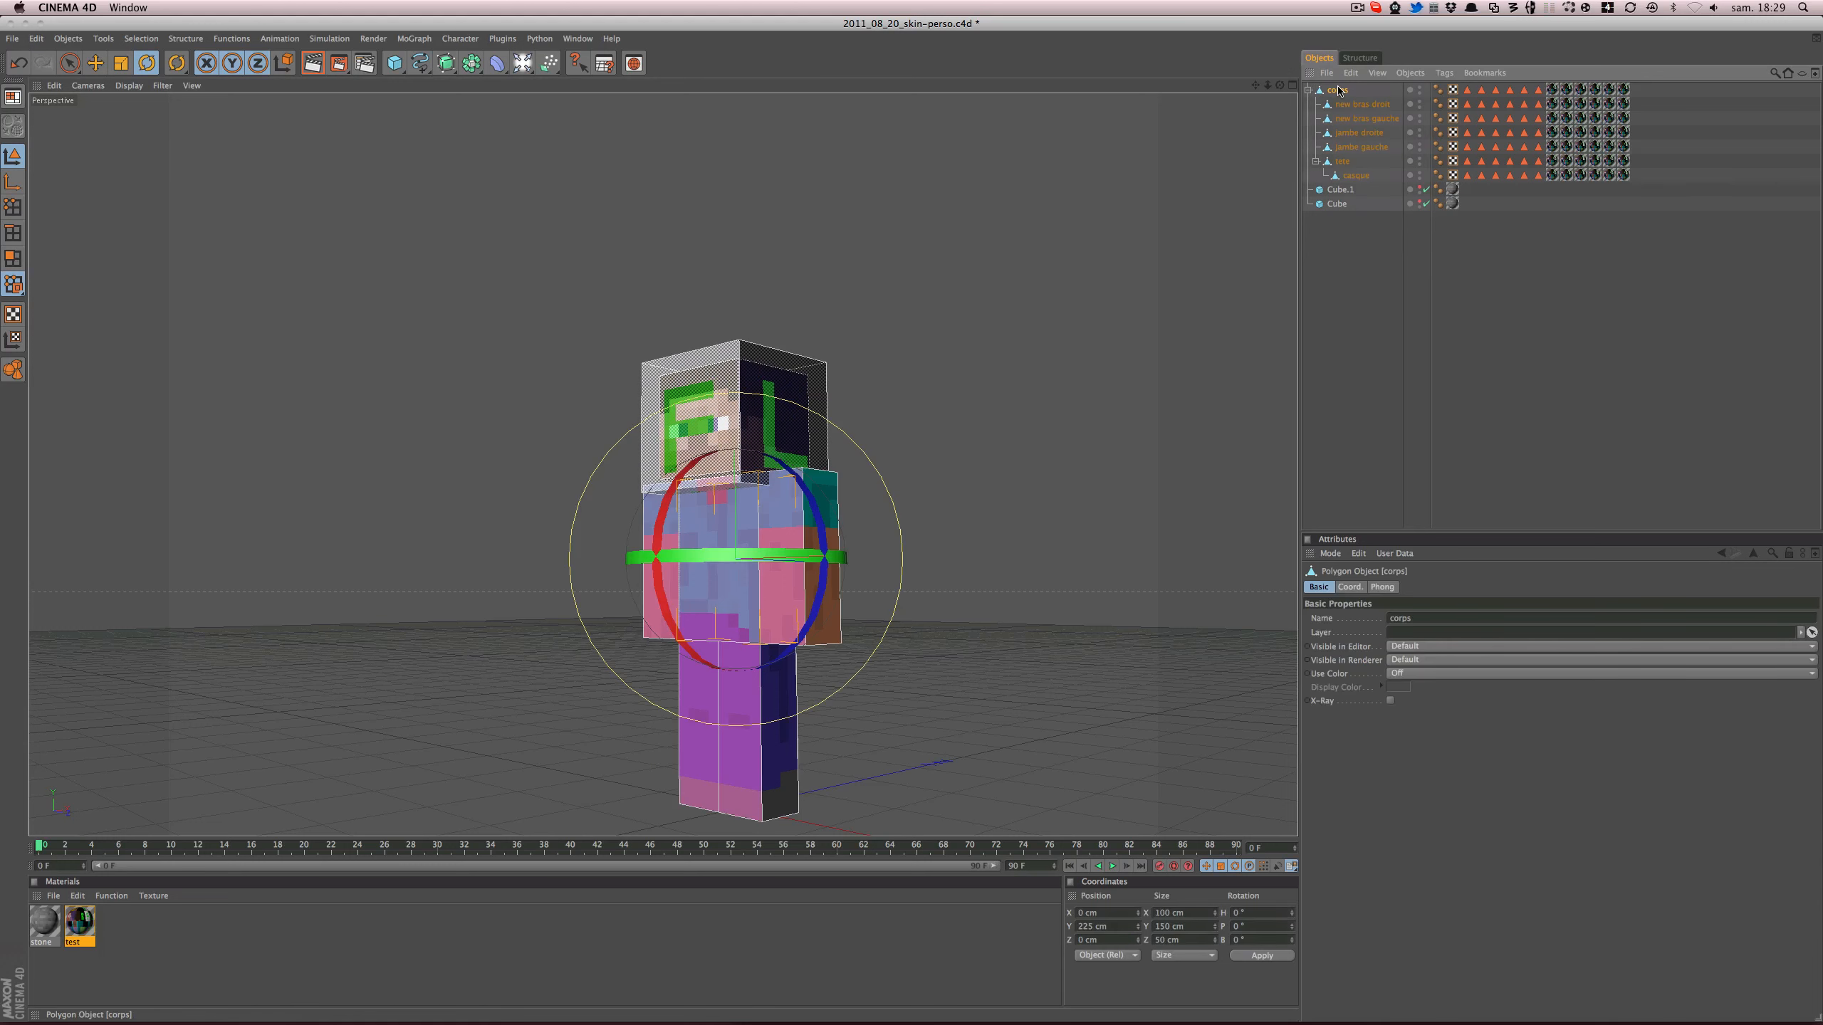
{"action": "key", "text": "alt+g"}
{"action": "double_click", "coordinate": [1339, 90]}
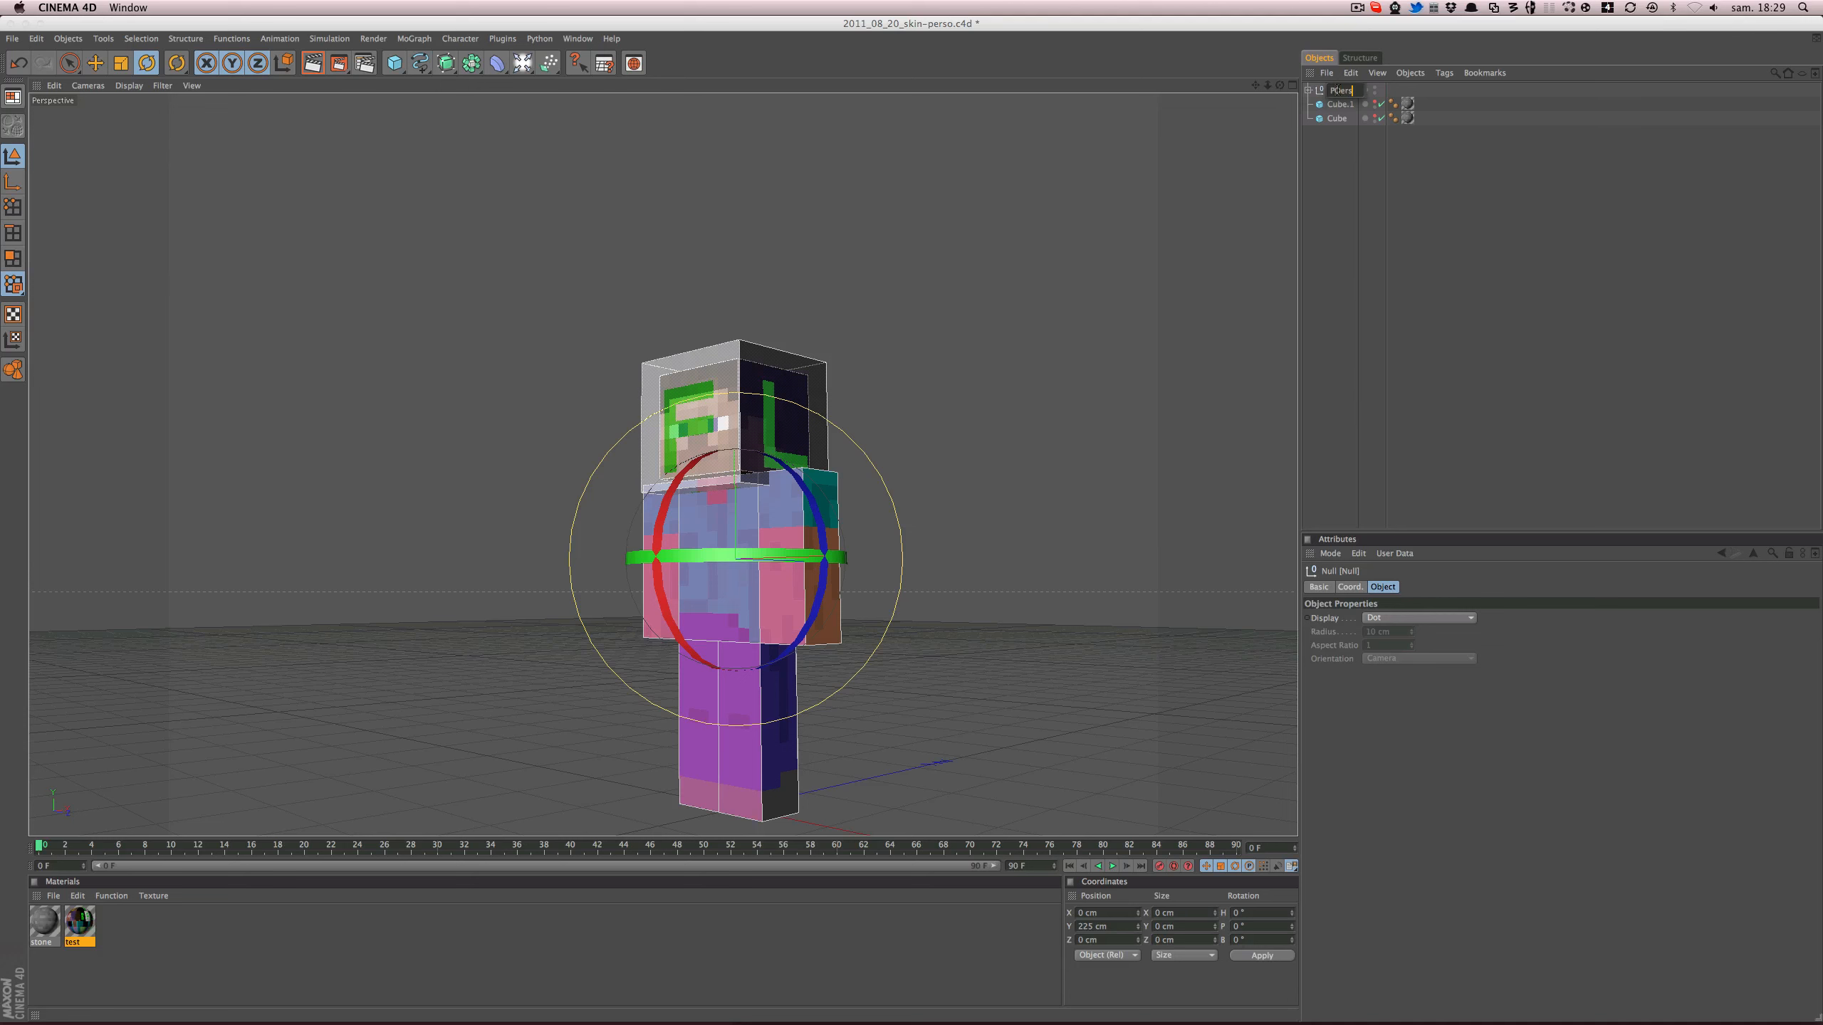
{"action": "type", "text": "Personnage"}
{"action": "key", "text": "Return"}
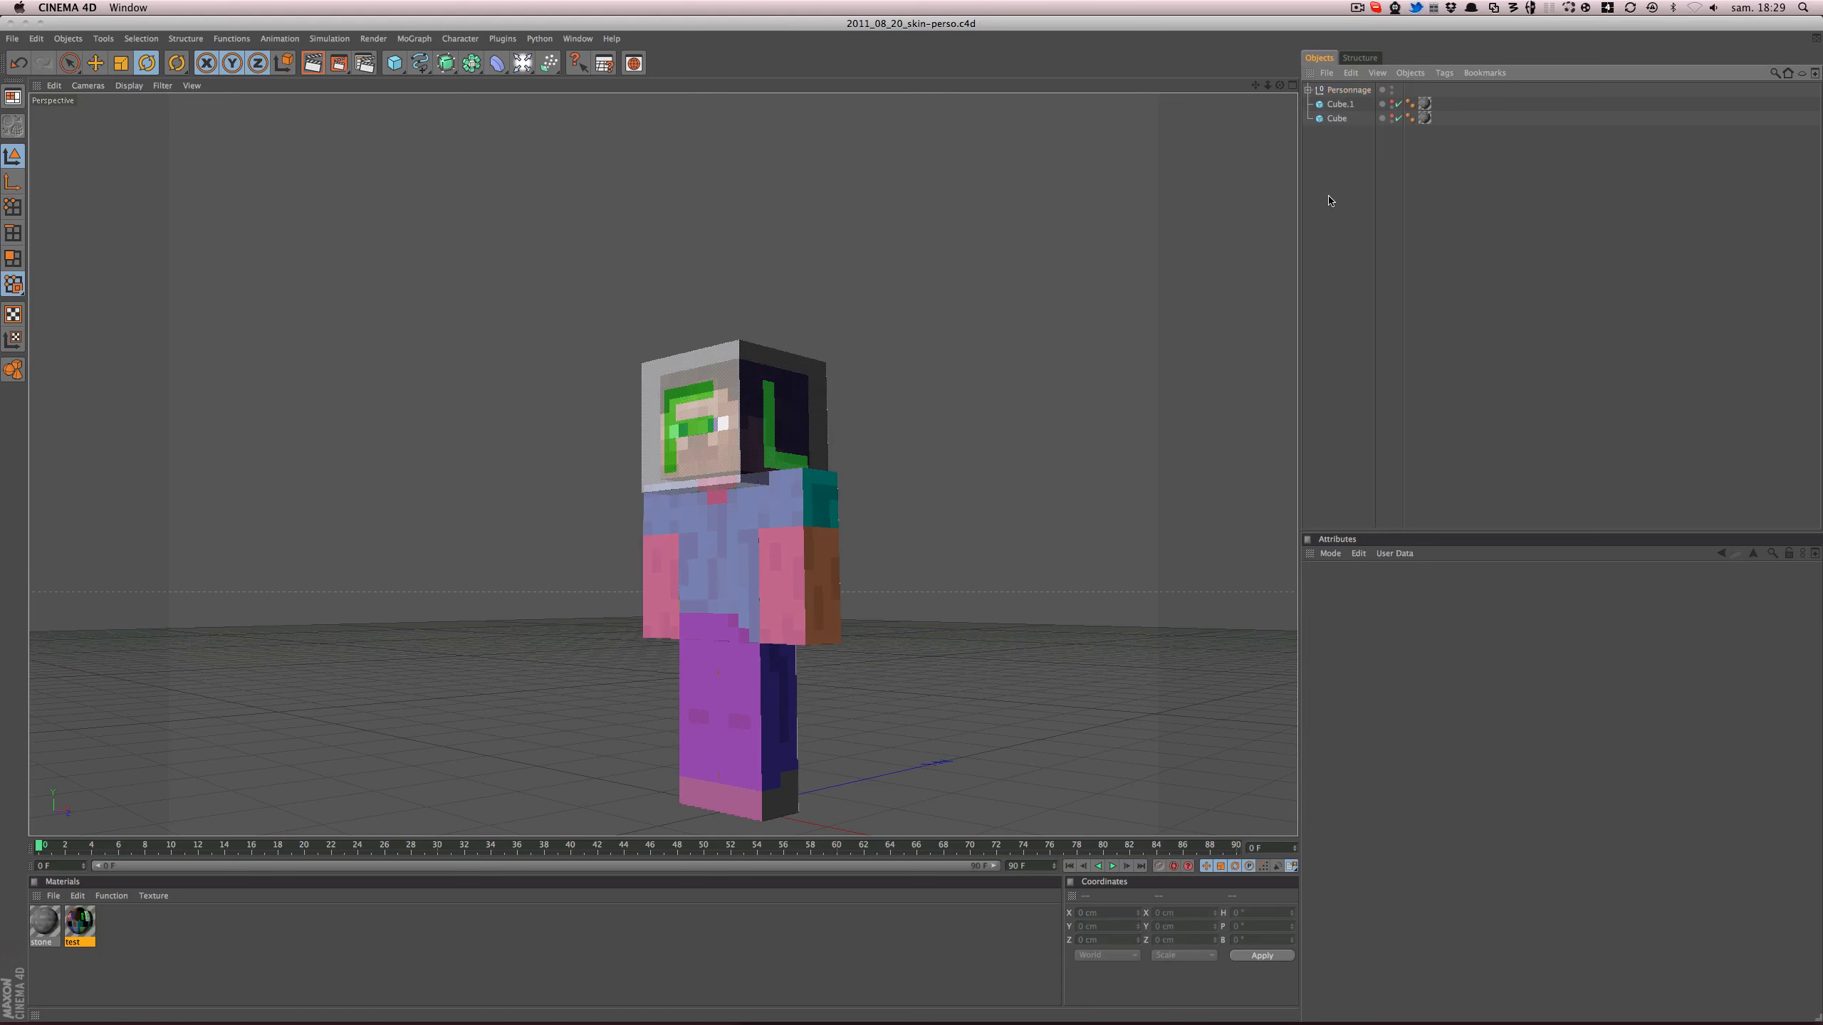
- Make the two hidden stone cubes visible again beside the character for the viewport and the render
{"action": "left_click_drag", "start_coordinate": [861, 266], "coordinate": [1076, 384], "text": "alt"}
{"action": "scroll", "coordinate": [1069, 399], "scroll_direction": "down", "scroll_amount": 4}
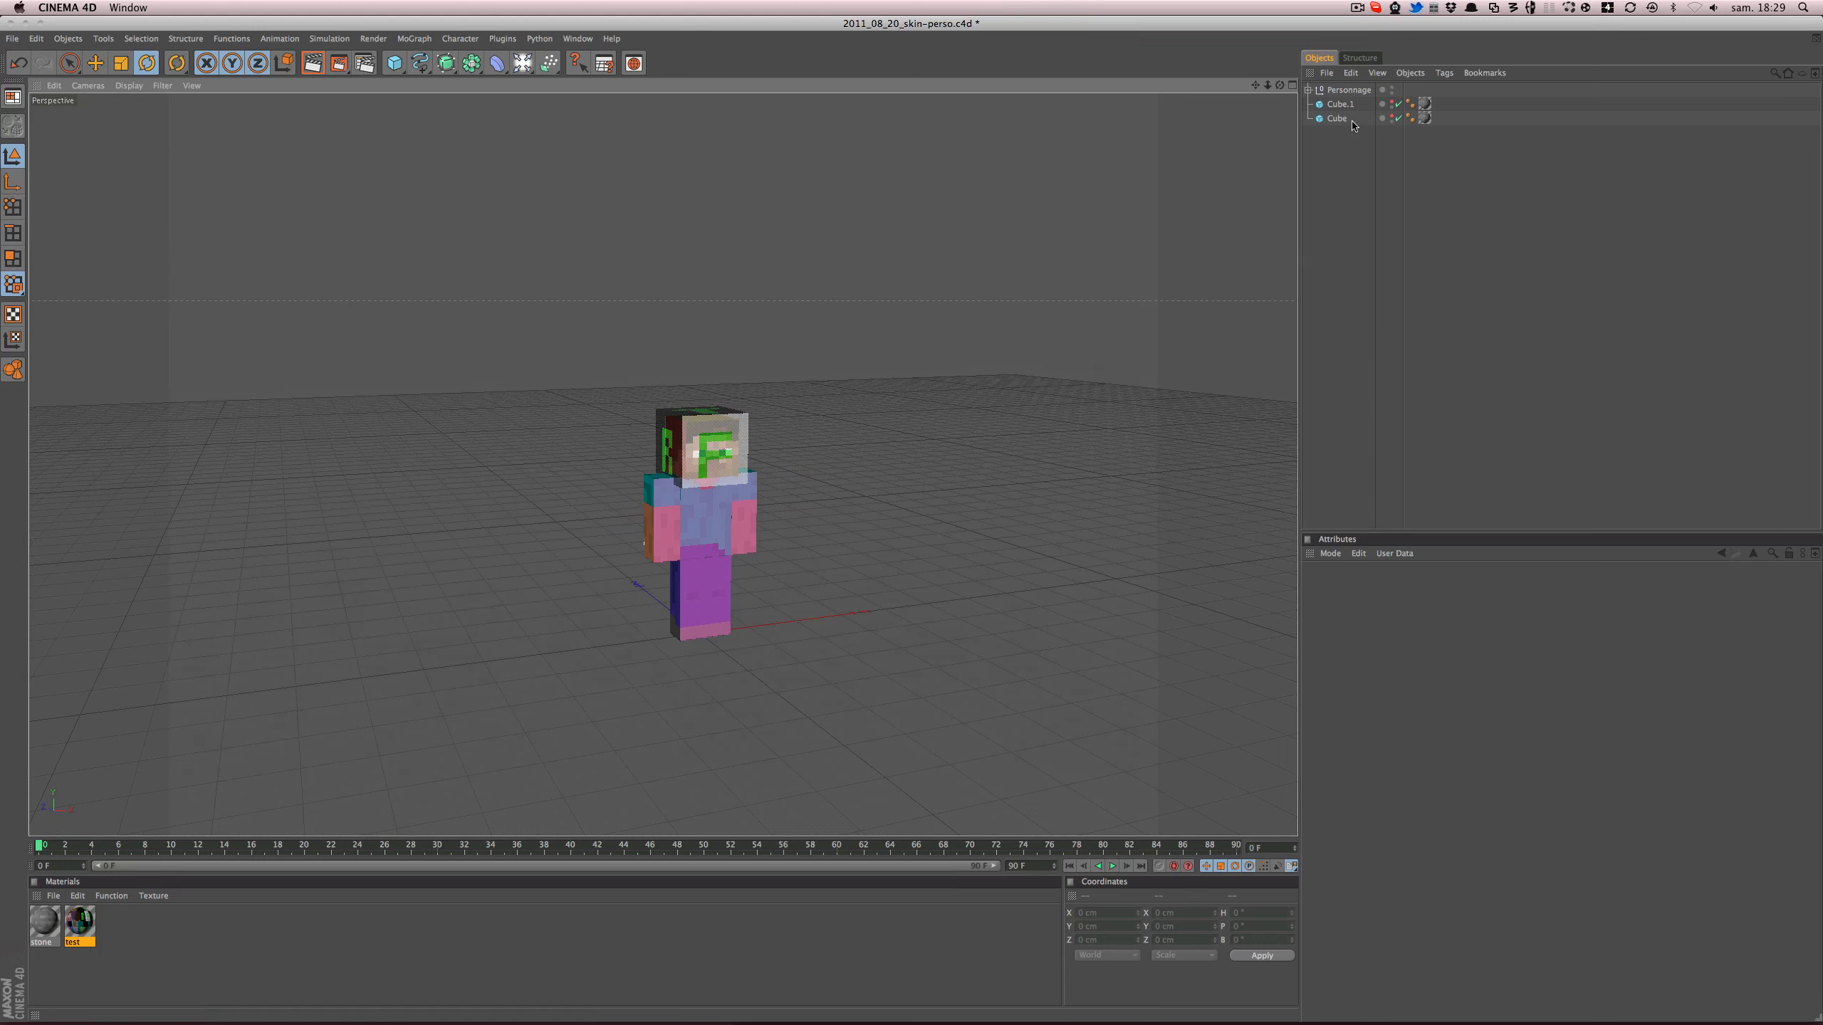
{"action": "left_click", "coordinate": [1389, 105]}
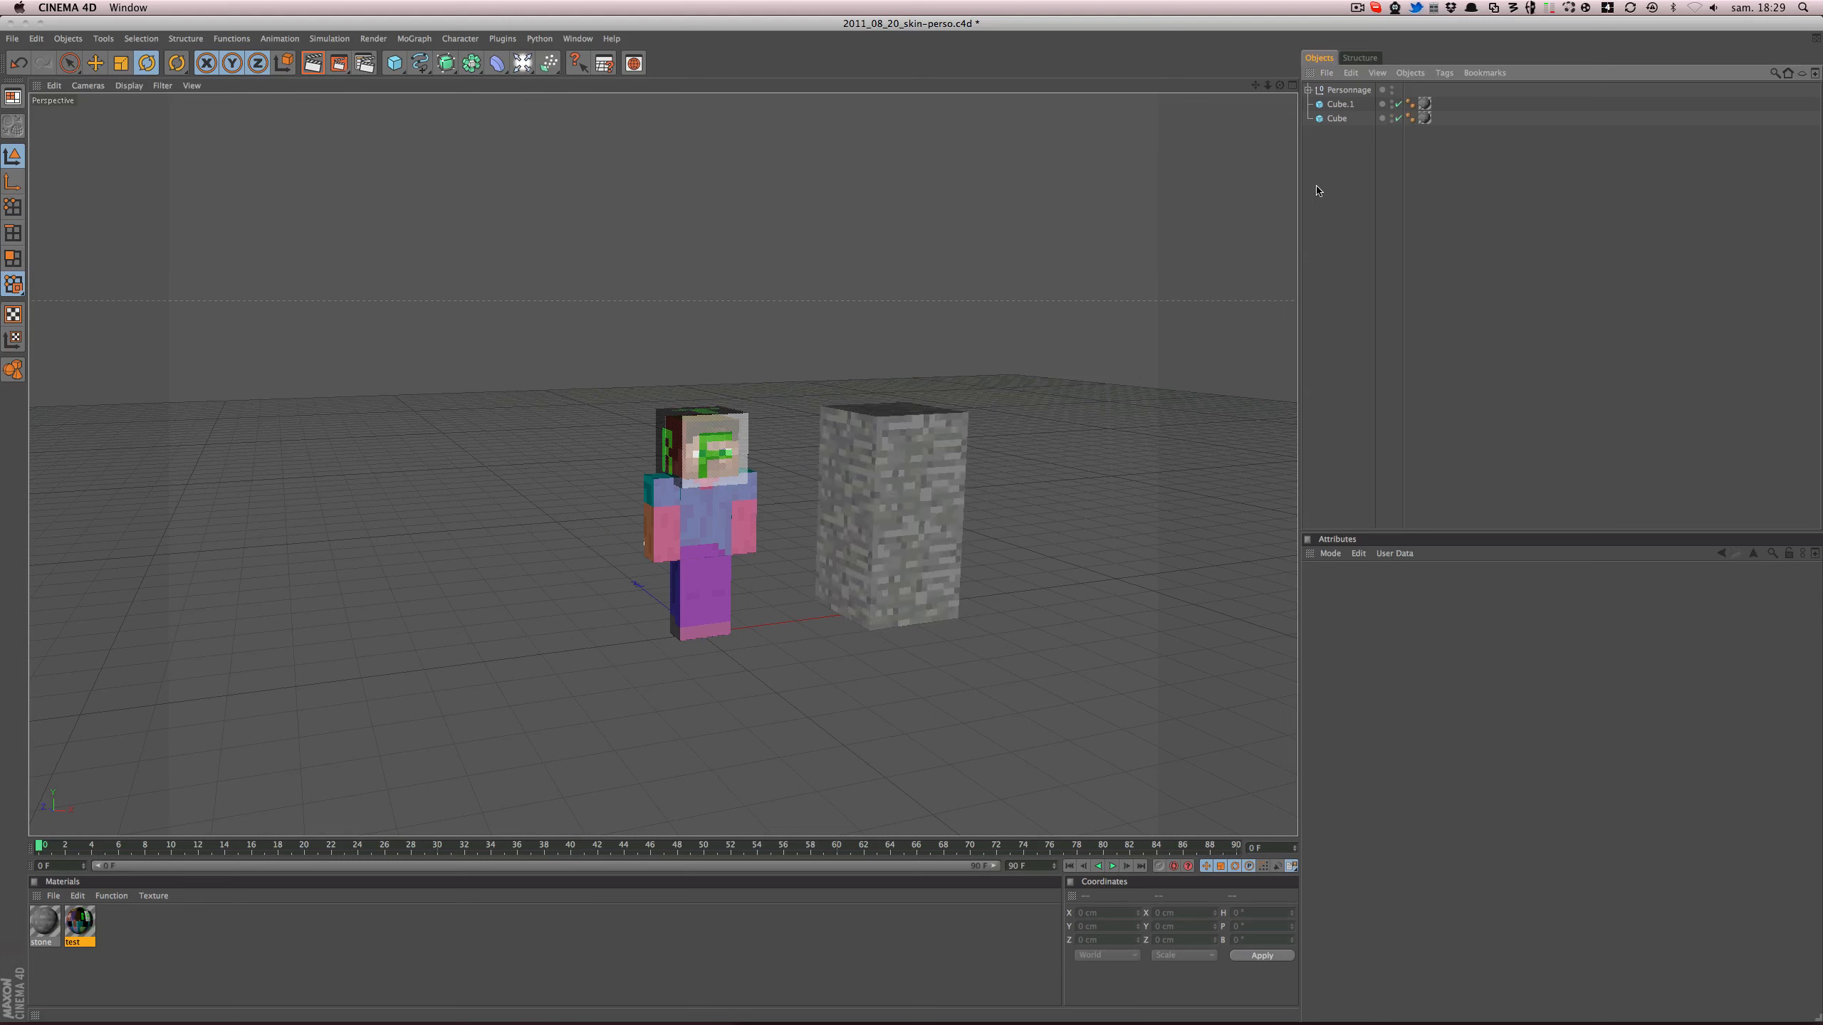
- Add a Floor object under the character and the stone cubes
{"action": "left_click", "coordinate": [495, 64]}
{"action": "left_click", "coordinate": [468, 68]}
{"action": "left_click", "coordinate": [444, 69]}
{"action": "left_click", "coordinate": [521, 63]}
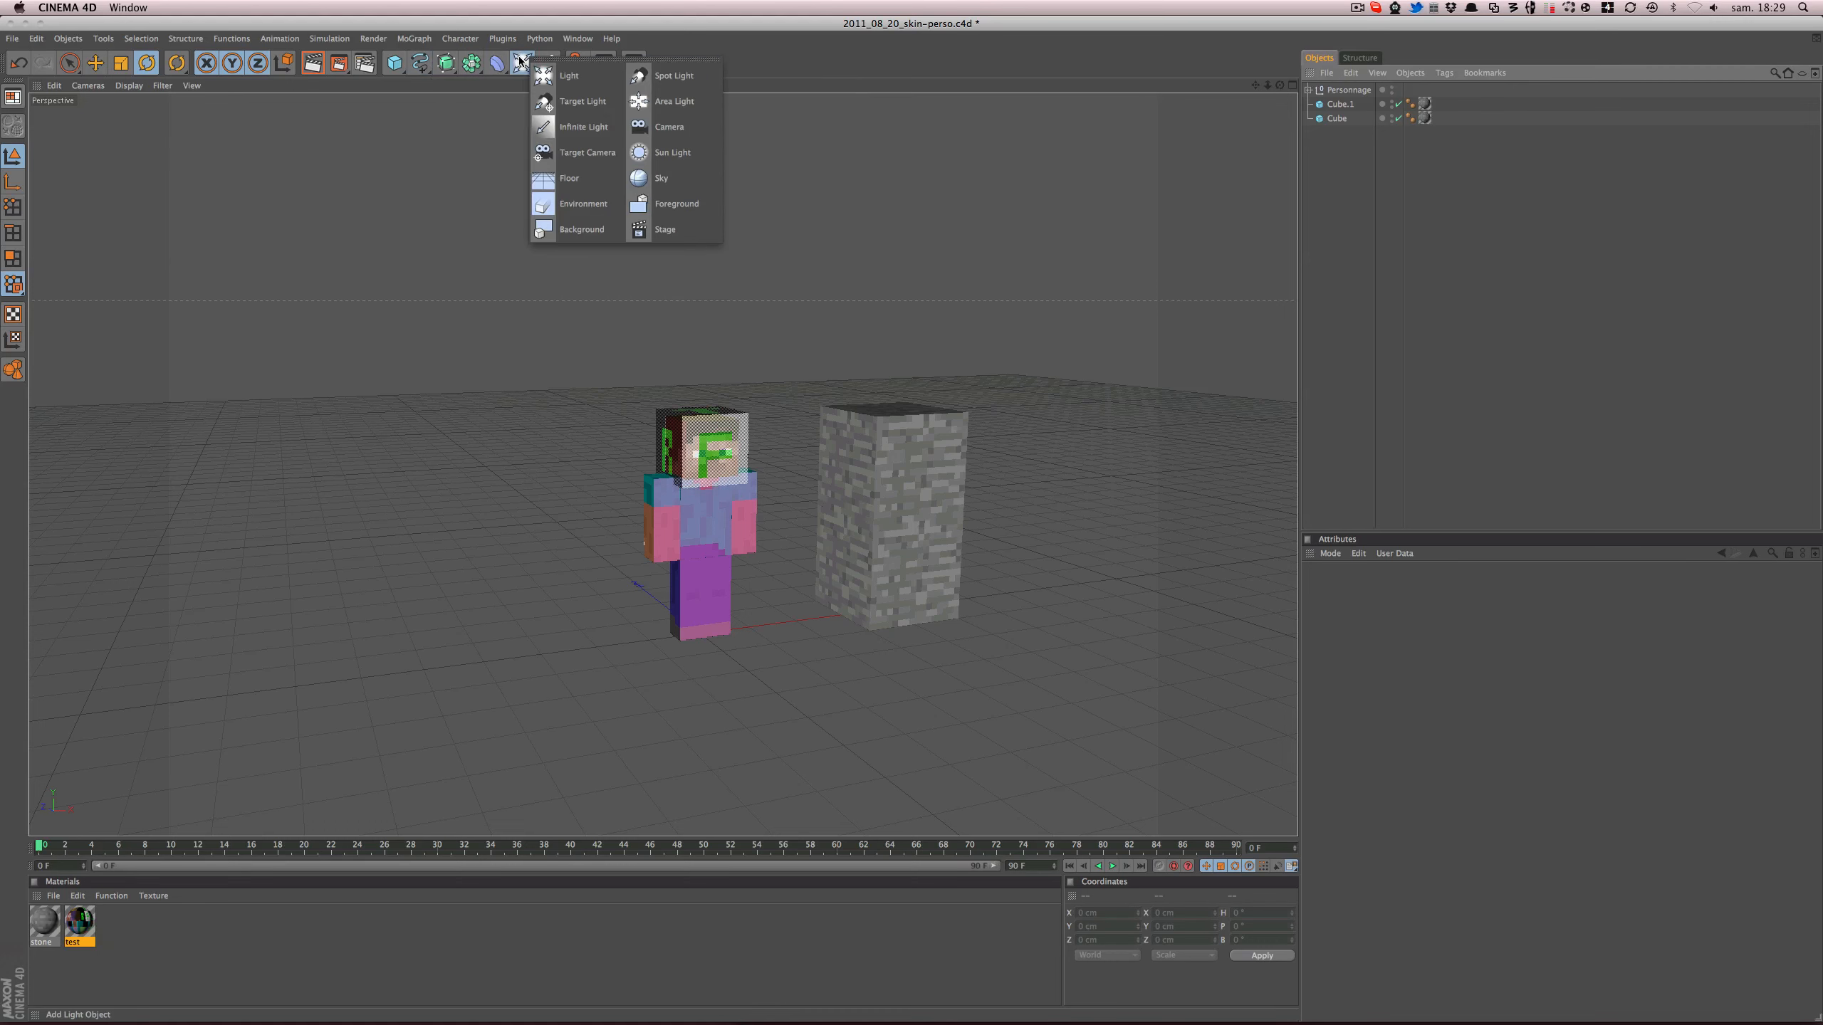
{"action": "left_click", "coordinate": [569, 178]}
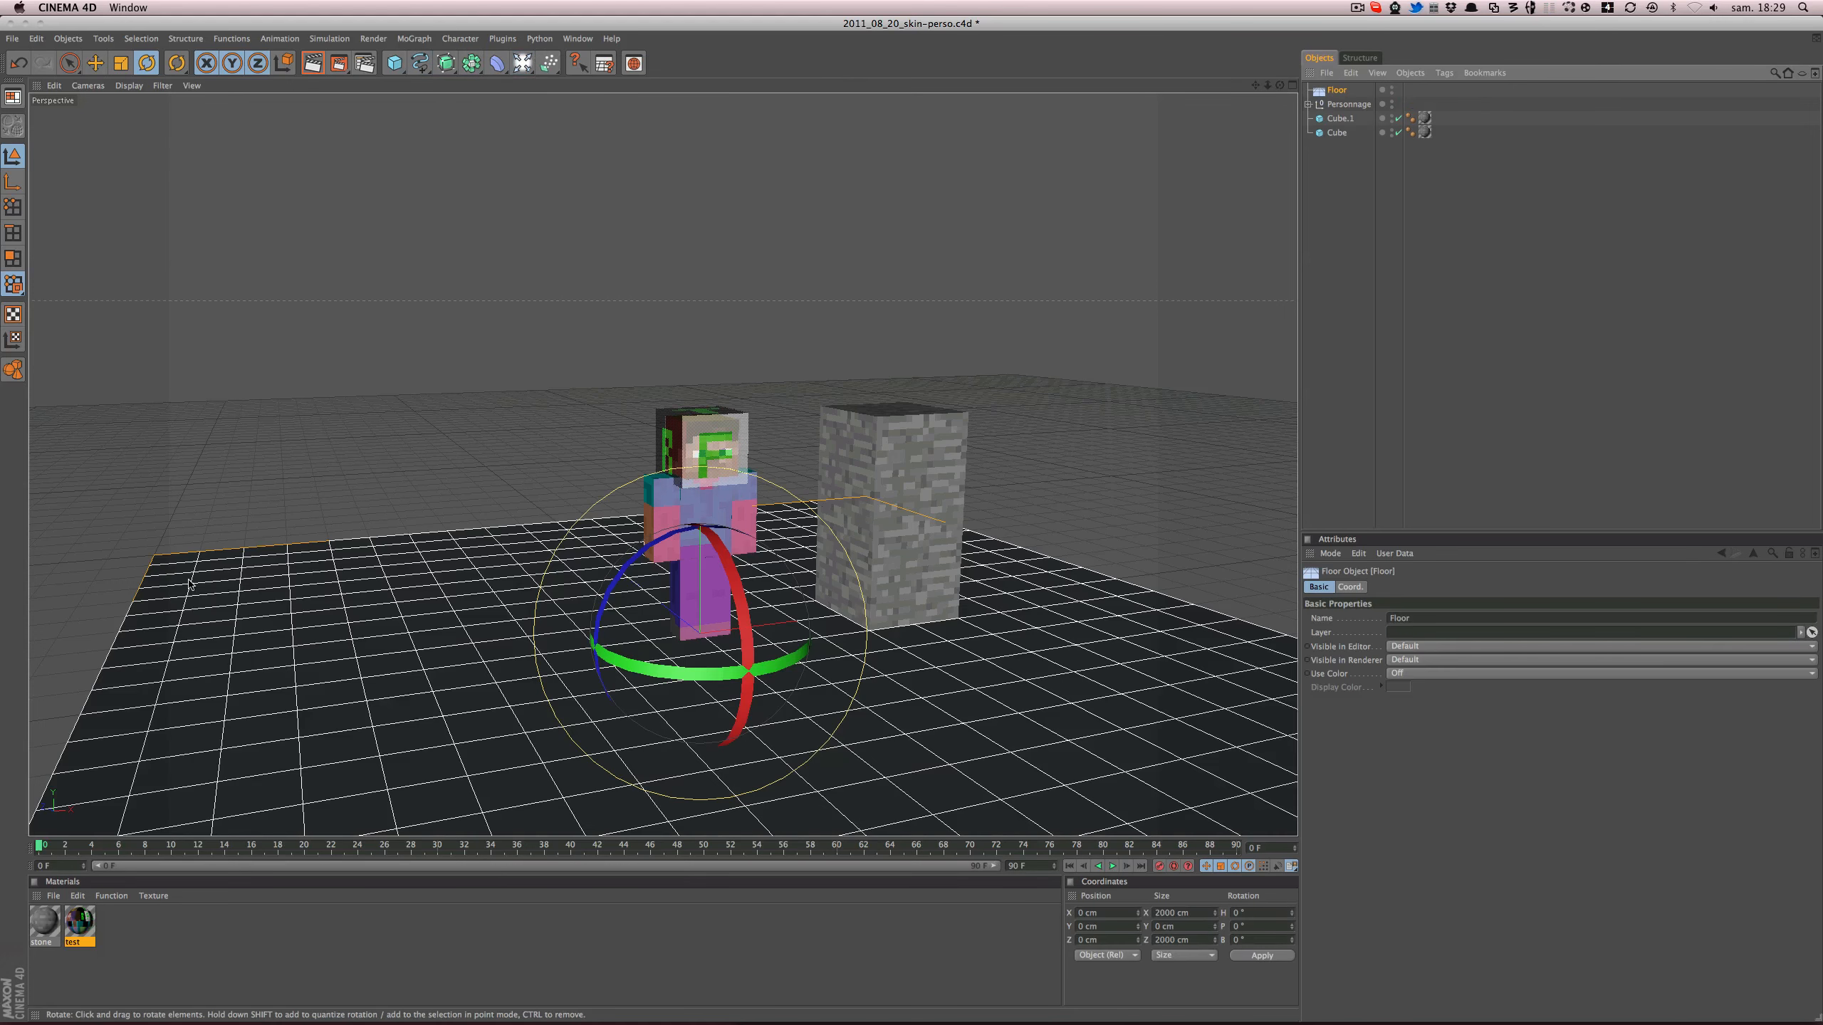
- Apply the stone material to the floor and render the view
{"action": "left_click_drag", "start_coordinate": [37, 919], "coordinate": [341, 679]}
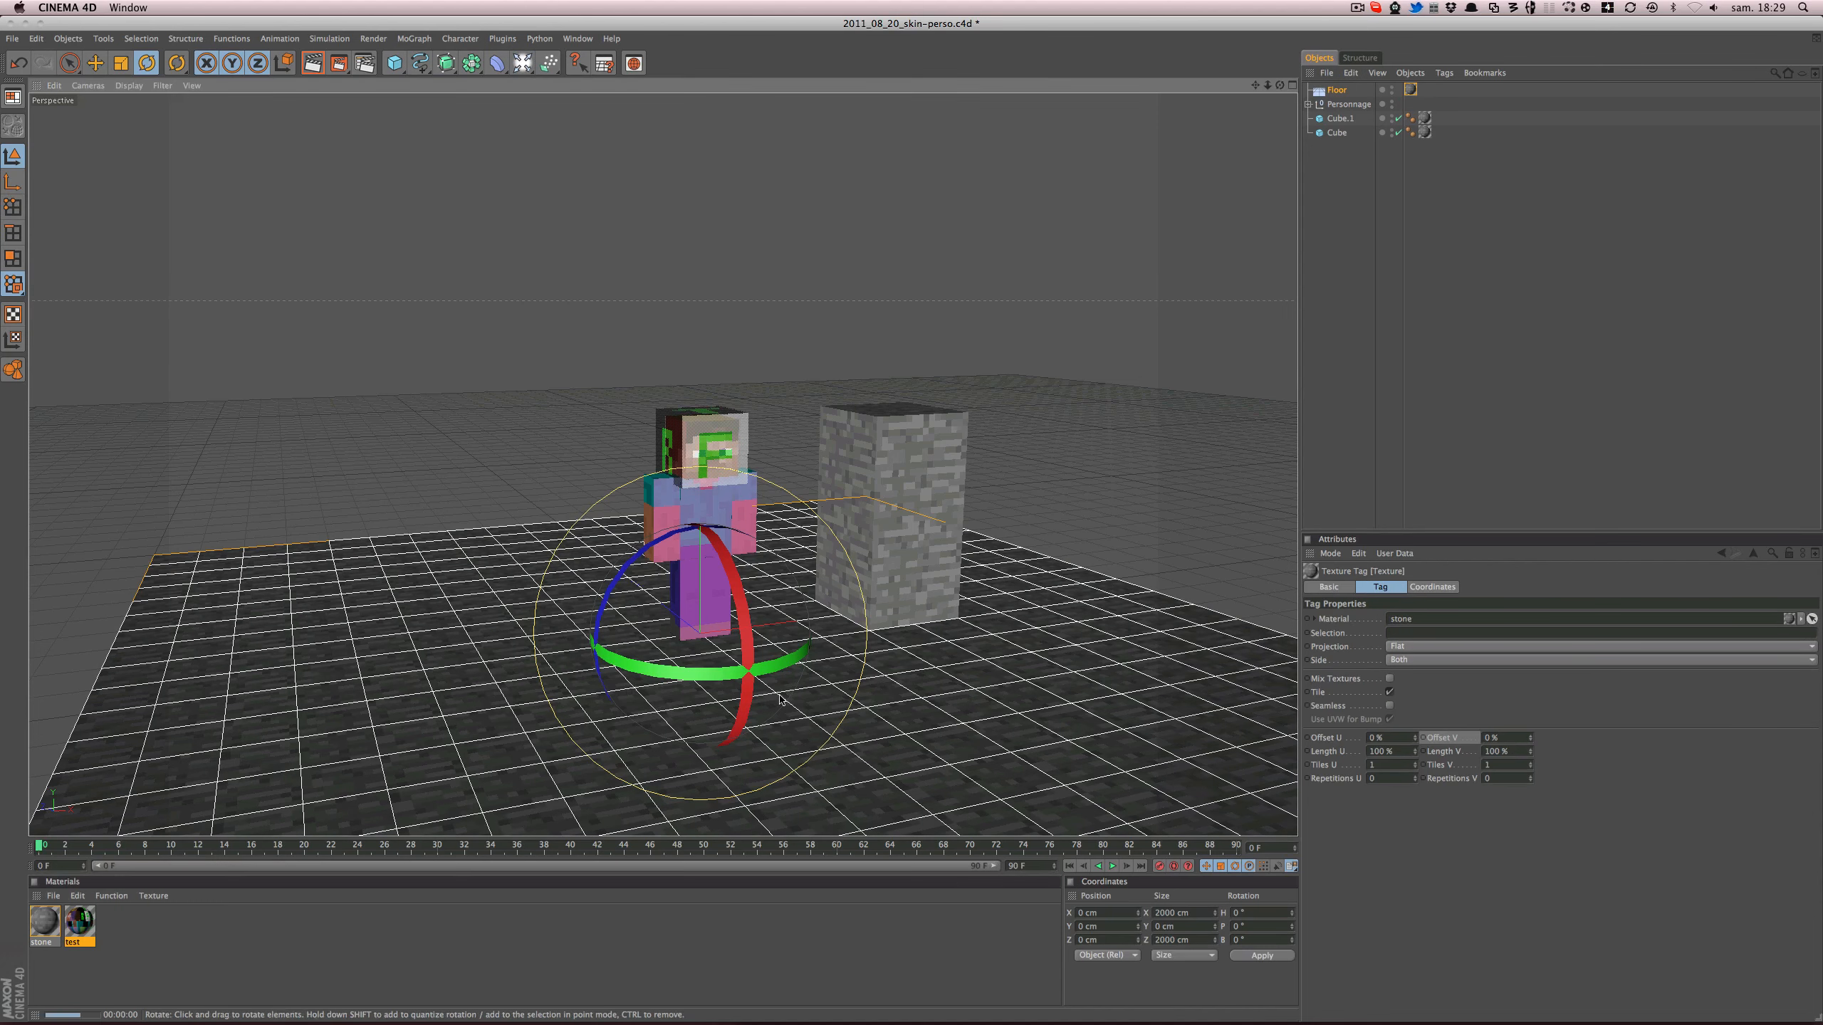
{"action": "key", "text": "super+r"}
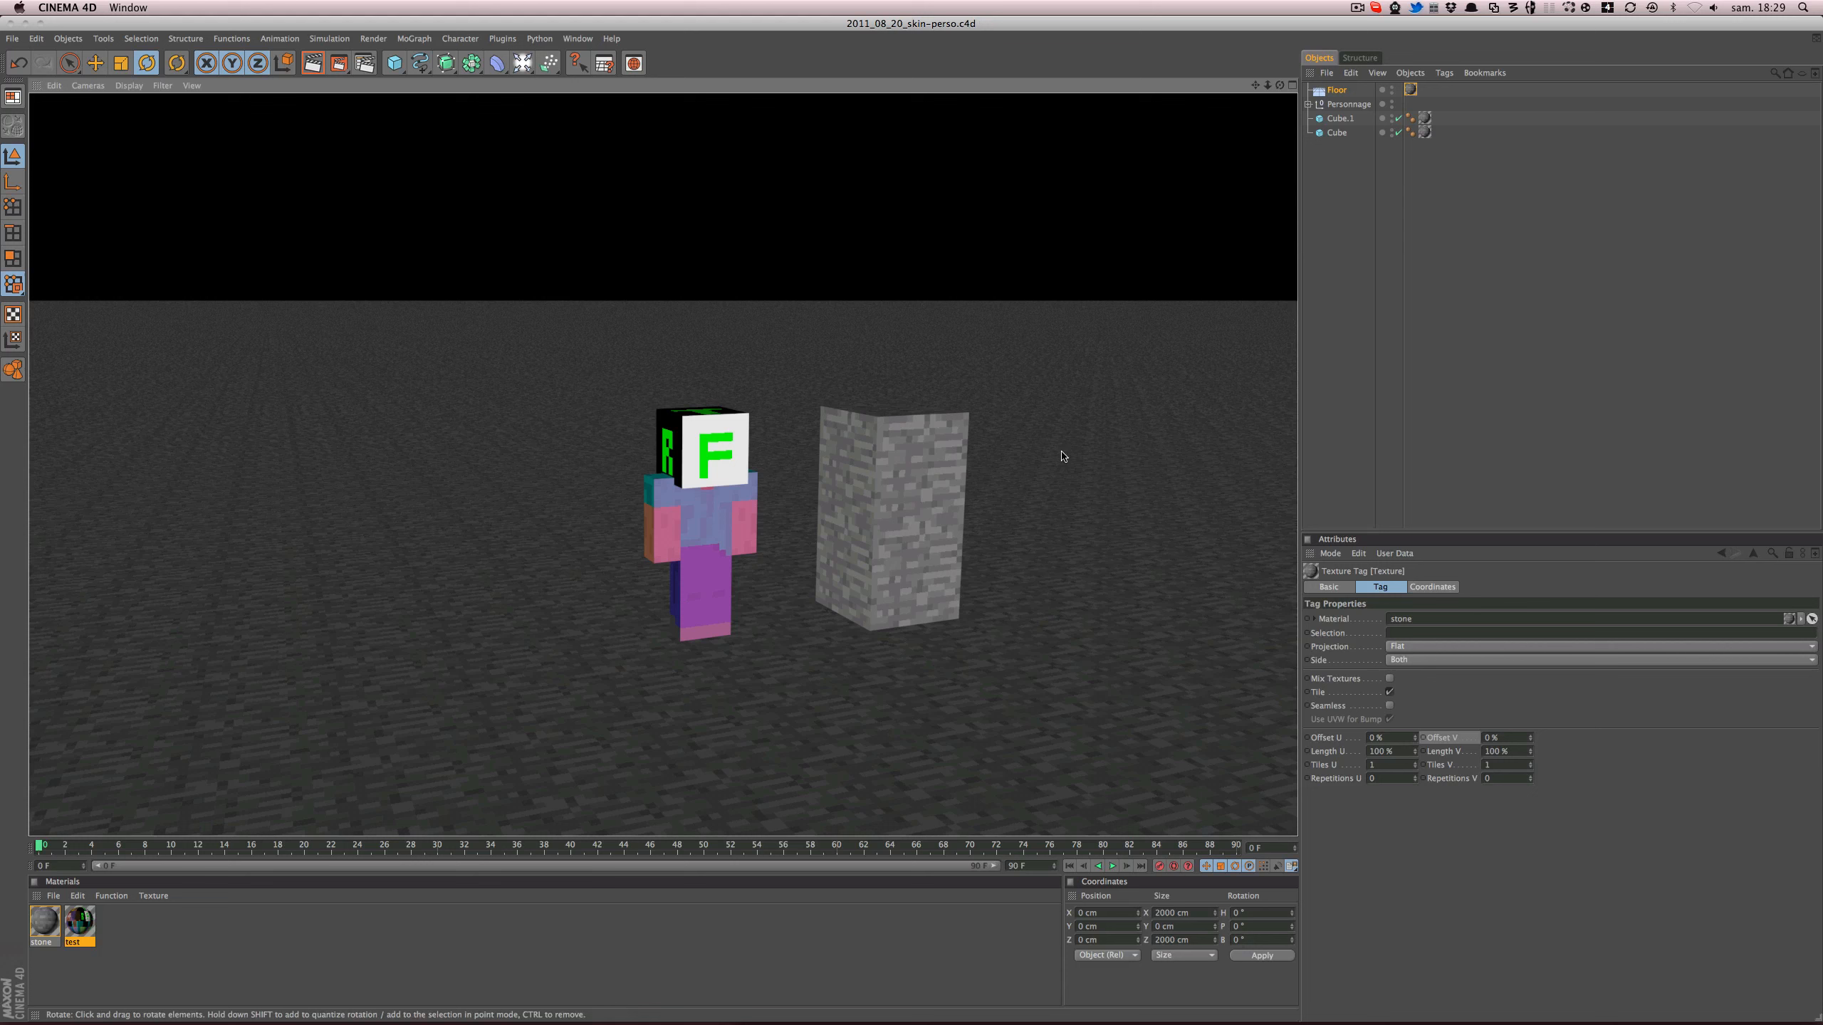
{"action": "left_click", "coordinate": [1255, 123]}
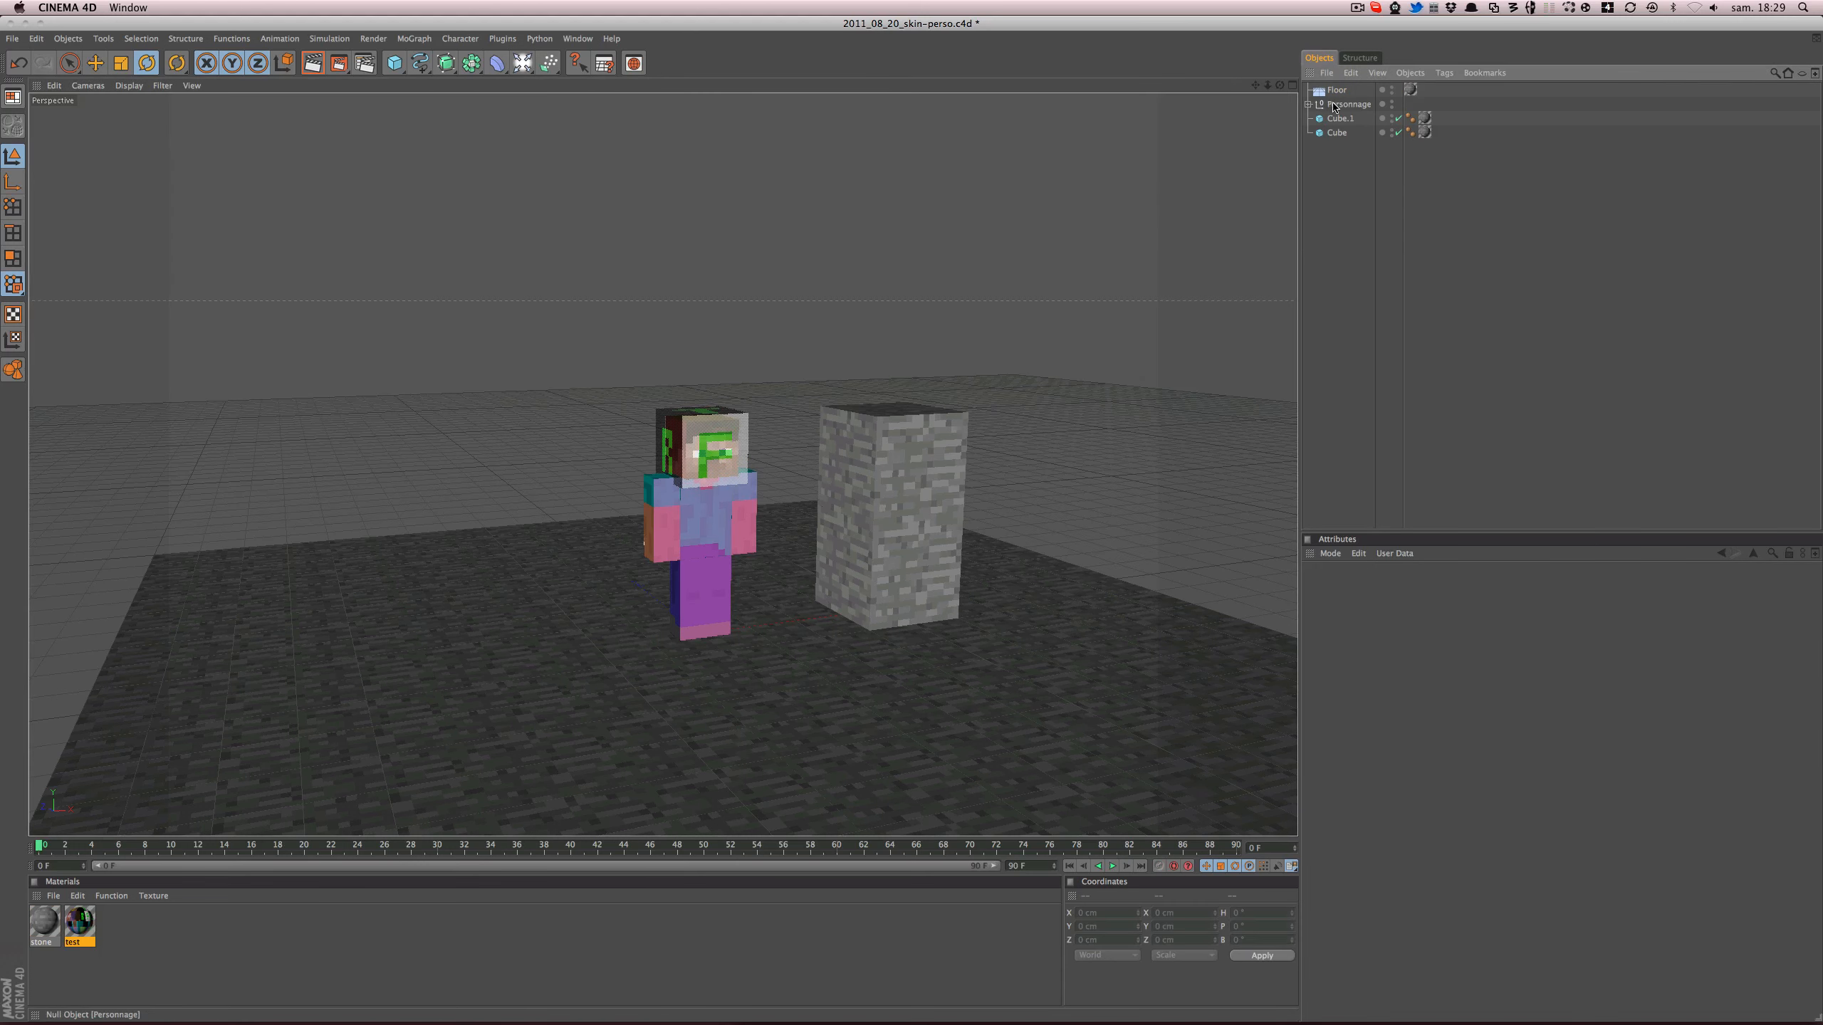
- Expand the Personnage hierarchy and select the texture tags of all its parts together
{"action": "left_click", "coordinate": [1336, 105]}
{"action": "left_click", "coordinate": [1308, 104]}
{"action": "left_click", "coordinate": [1597, 353]}
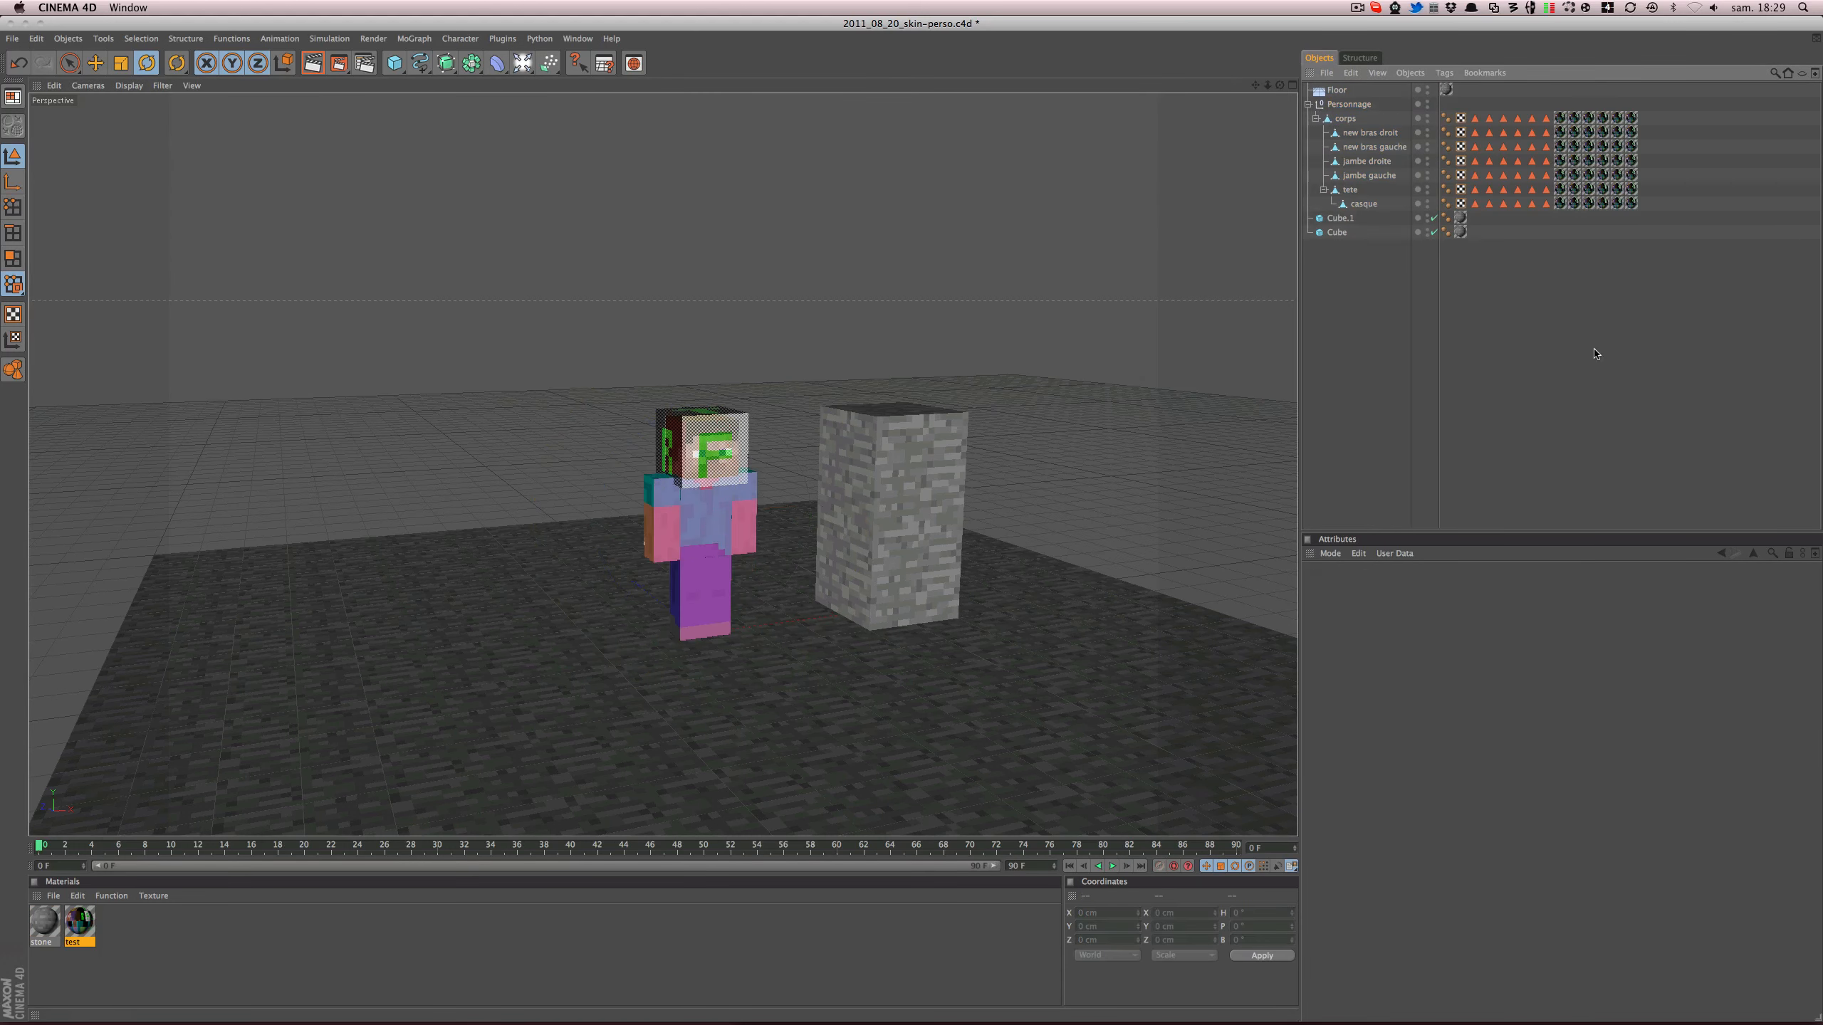
{"action": "left_click_drag", "start_coordinate": [1663, 114], "coordinate": [1557, 209]}
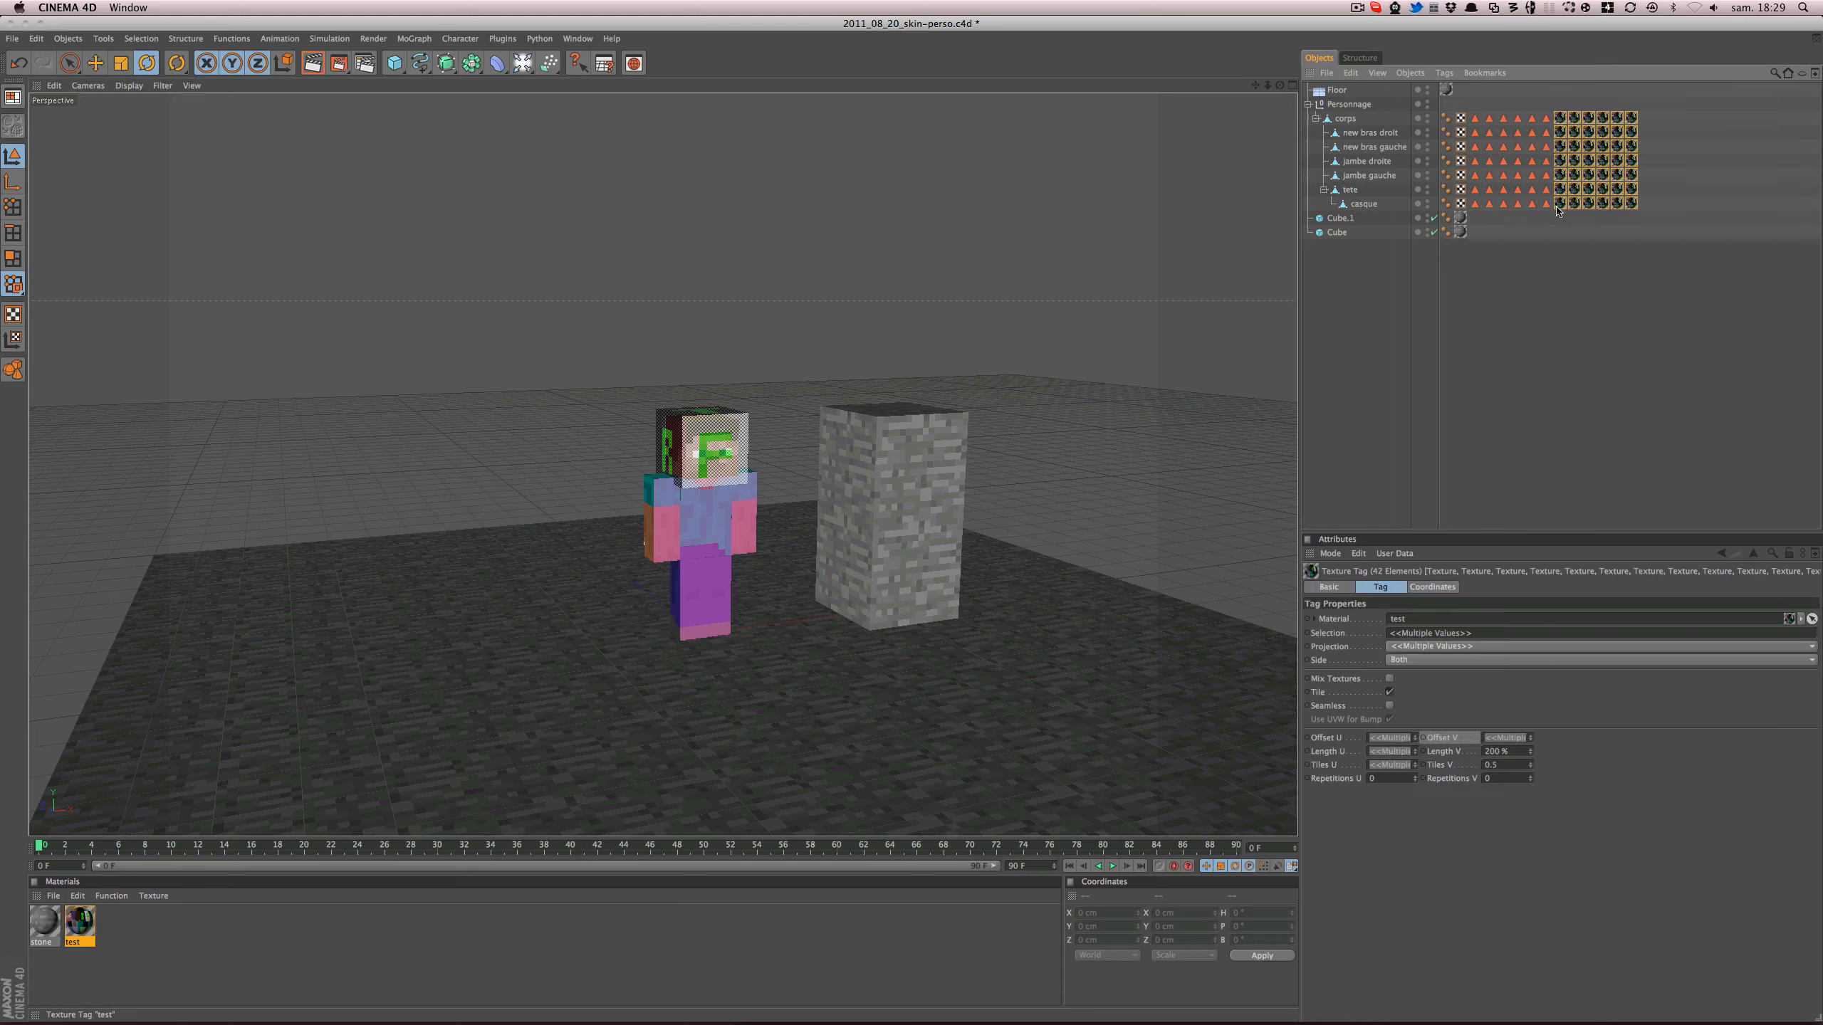
{"action": "left_click", "coordinate": [1494, 511]}
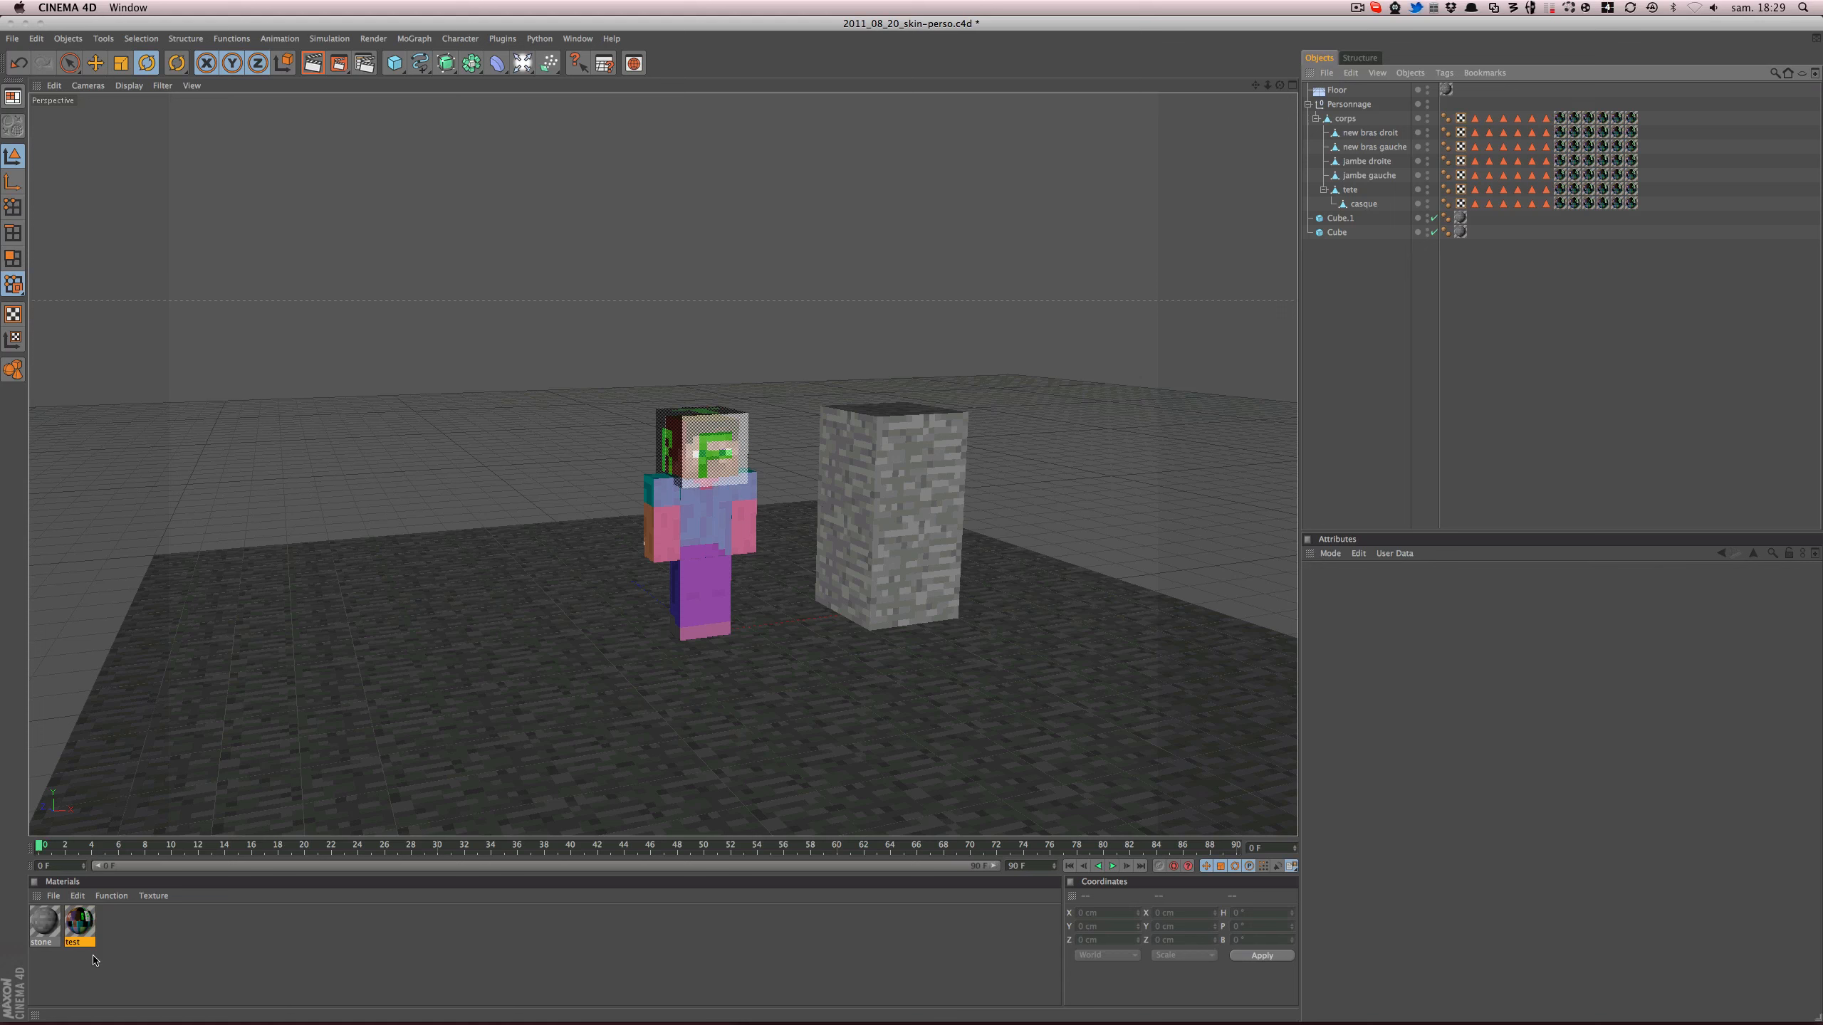
- Duplicate the test material and rename the copy mexicain
{"action": "left_click_drag", "start_coordinate": [89, 929], "coordinate": [106, 932], "text": "ctrl"}
{"action": "double_click", "coordinate": [111, 928]}
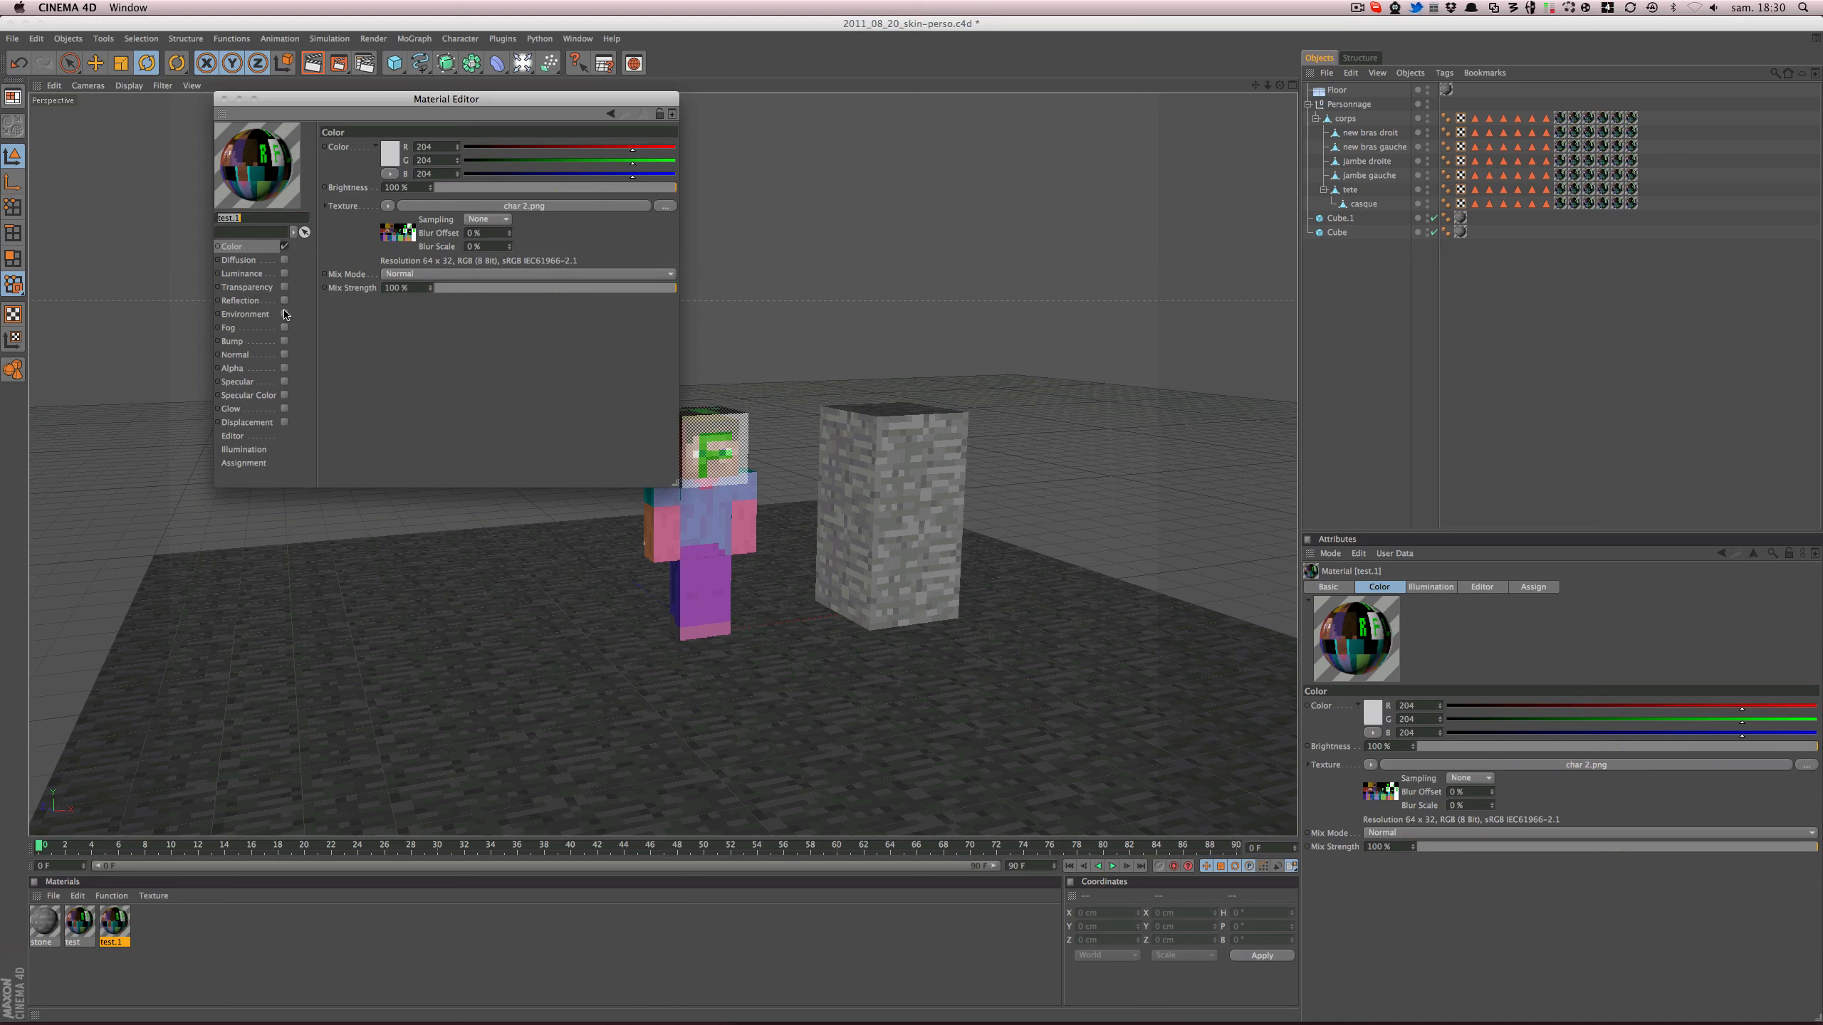
{"action": "type", "text": "mexicain"}
{"action": "key", "text": "Return"}
- Load char.png from the tex folder as the mexicain material's Color texture
{"action": "left_click", "coordinate": [388, 206]}
{"action": "left_click", "coordinate": [393, 234]}
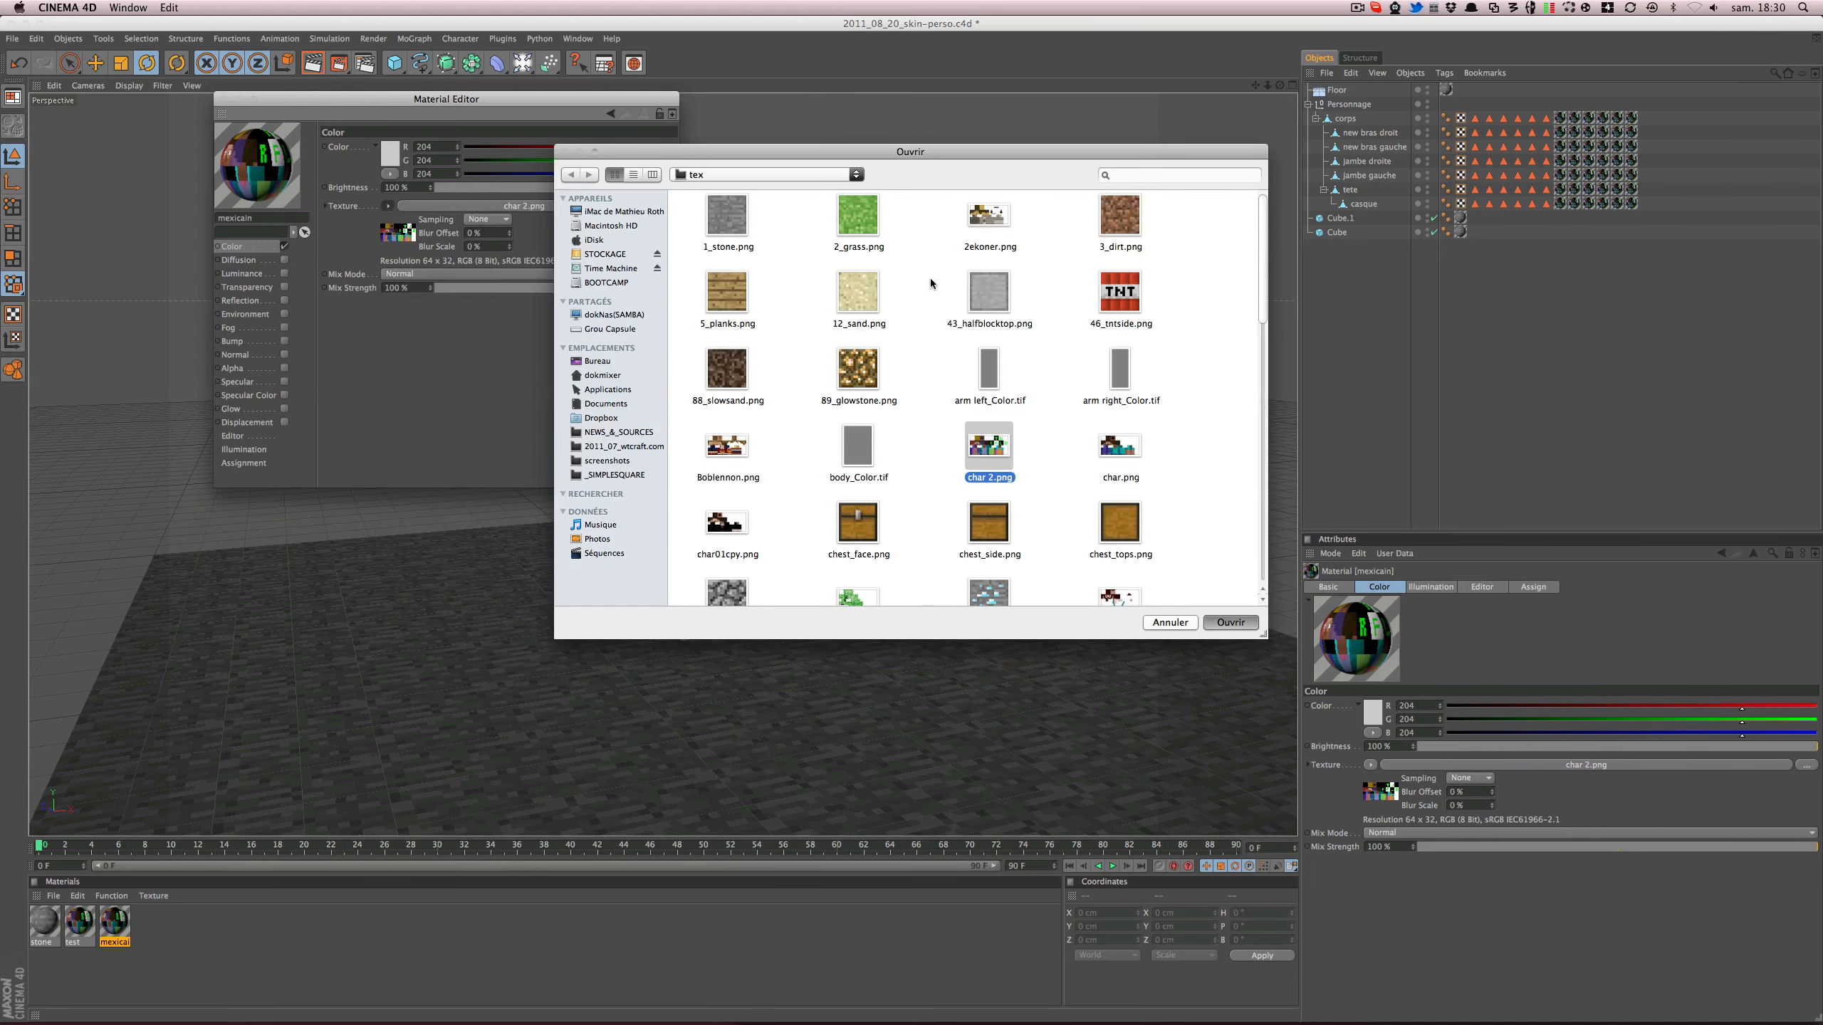
{"action": "double_click", "coordinate": [1119, 445]}
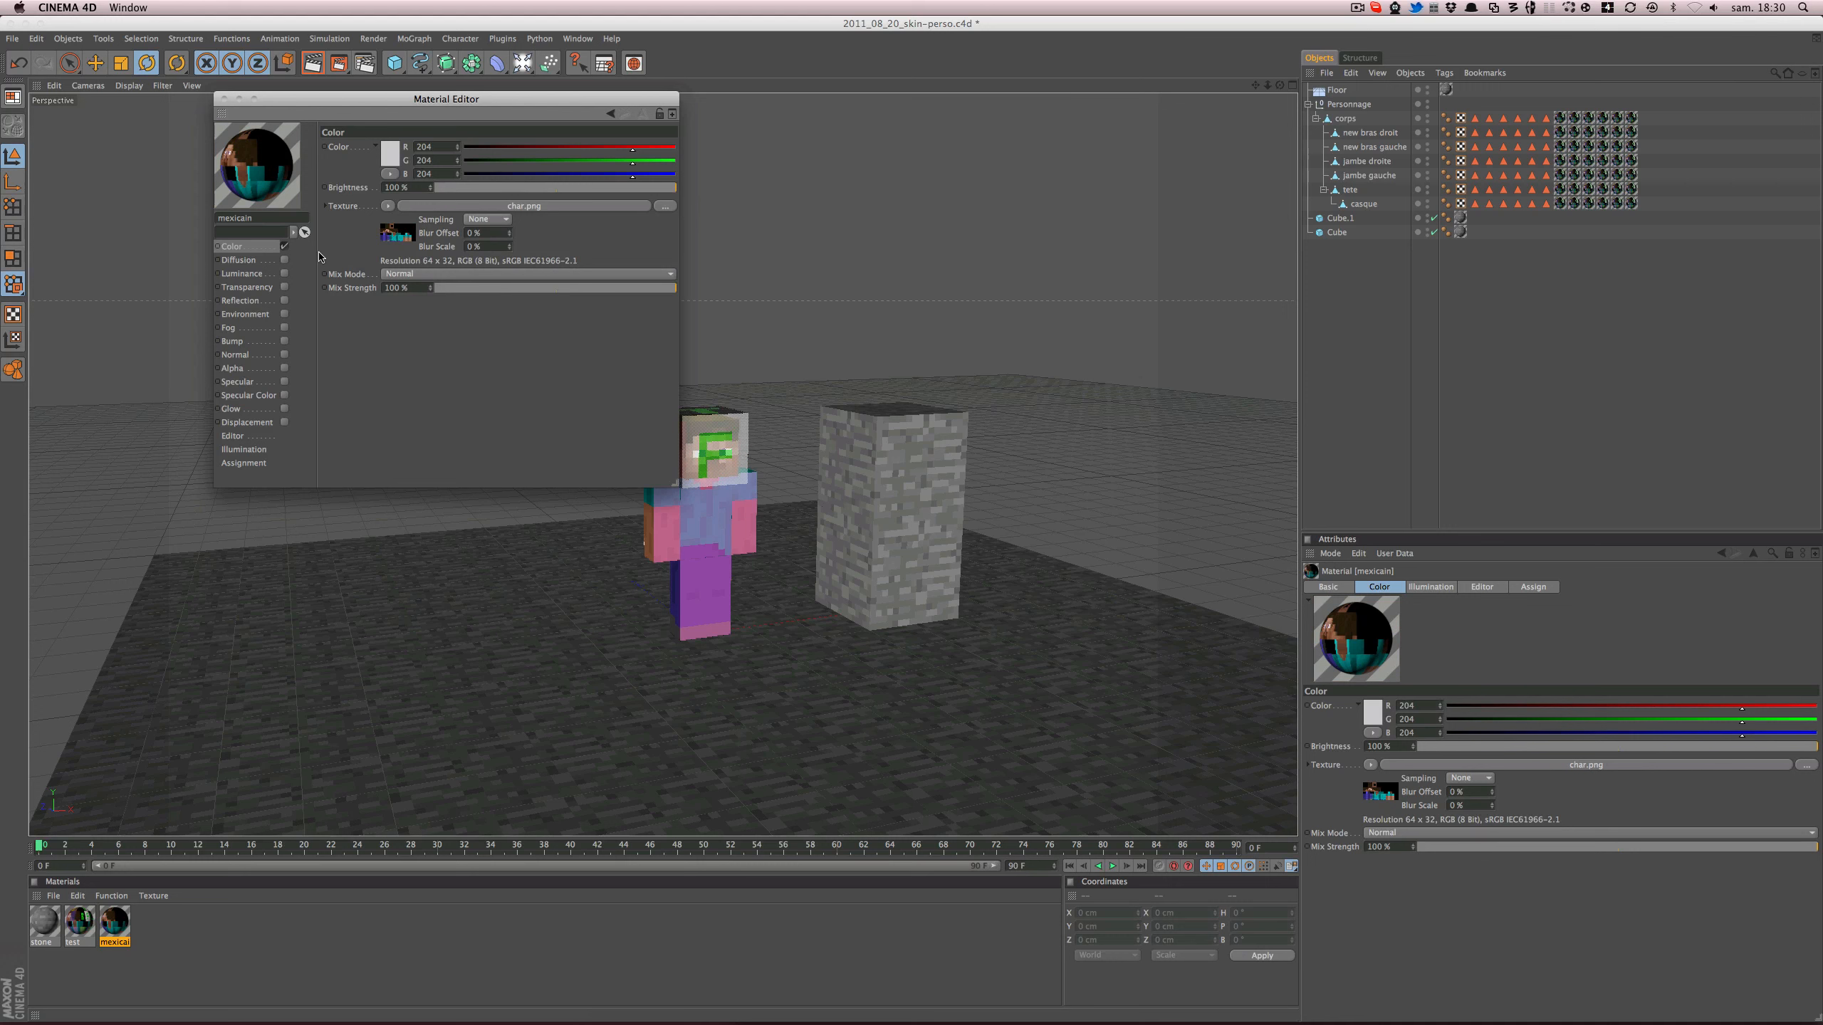
- Assign the mexicain material to all the texture tags of the Personnage parts at once, and render the view
{"action": "left_click_drag", "start_coordinate": [117, 933], "coordinate": [1555, 210]}
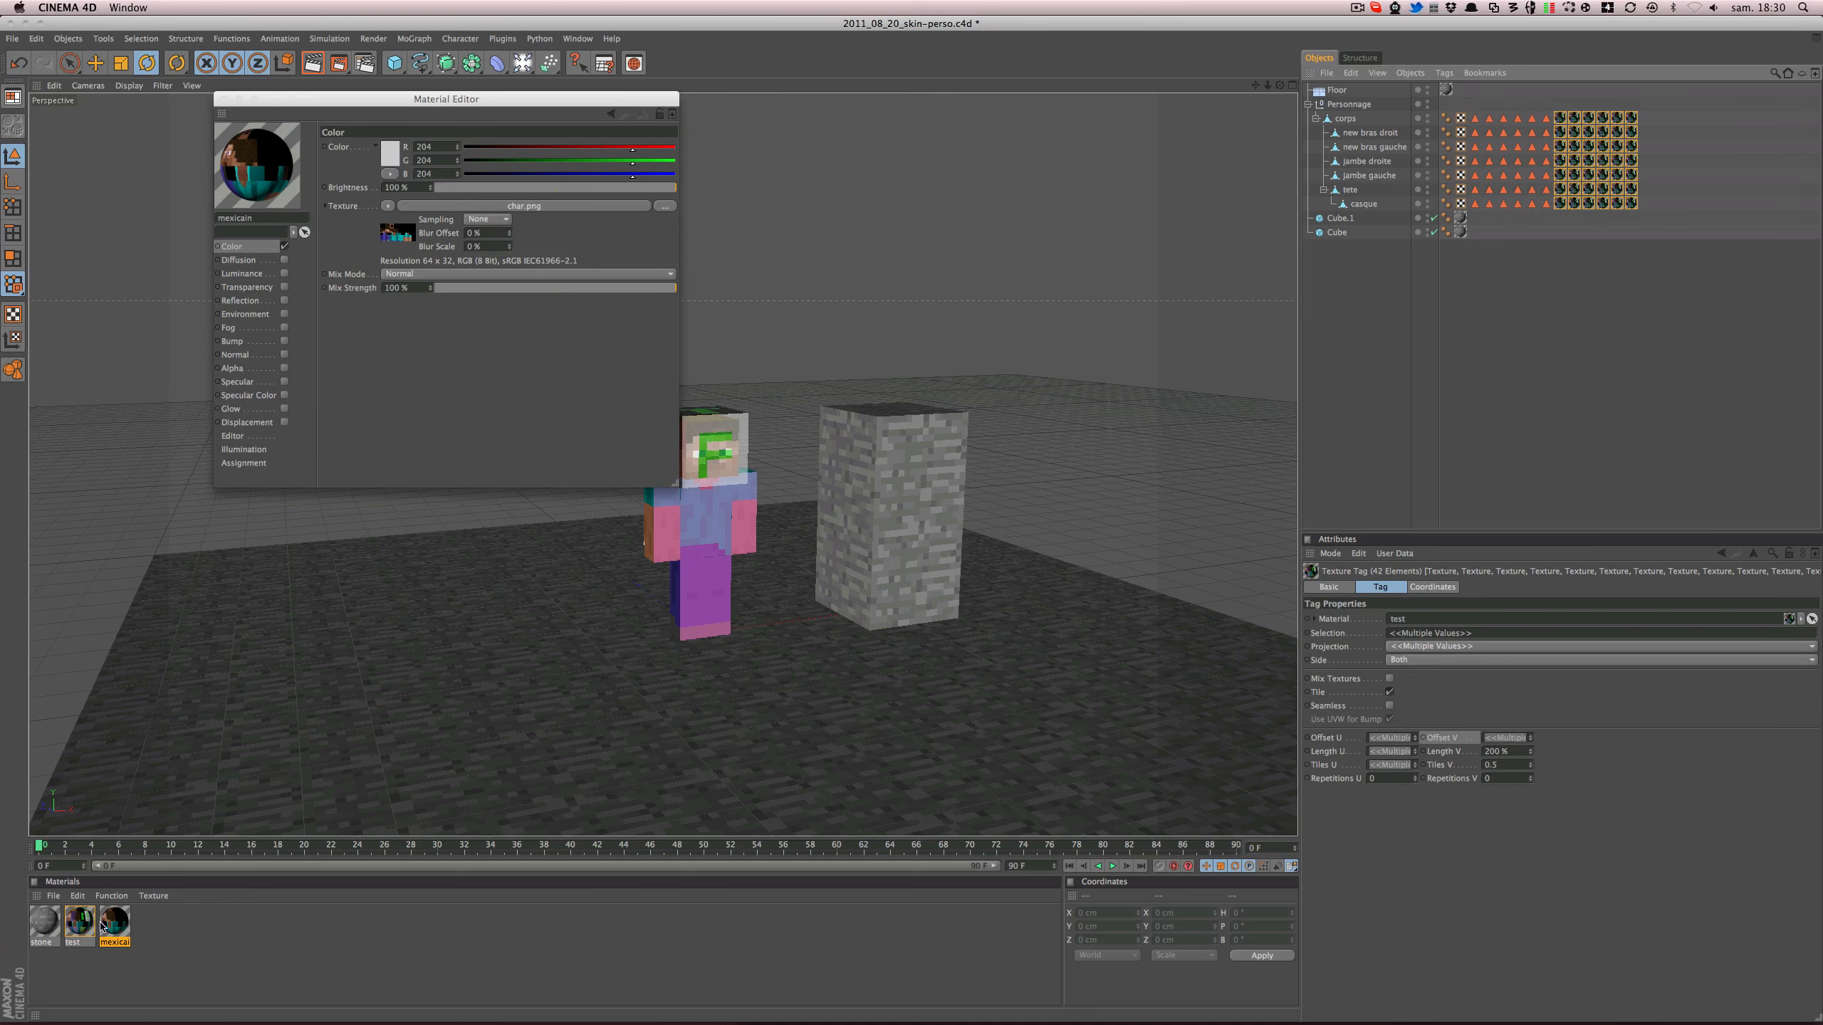
{"action": "left_click_drag", "start_coordinate": [102, 927], "coordinate": [1388, 623]}
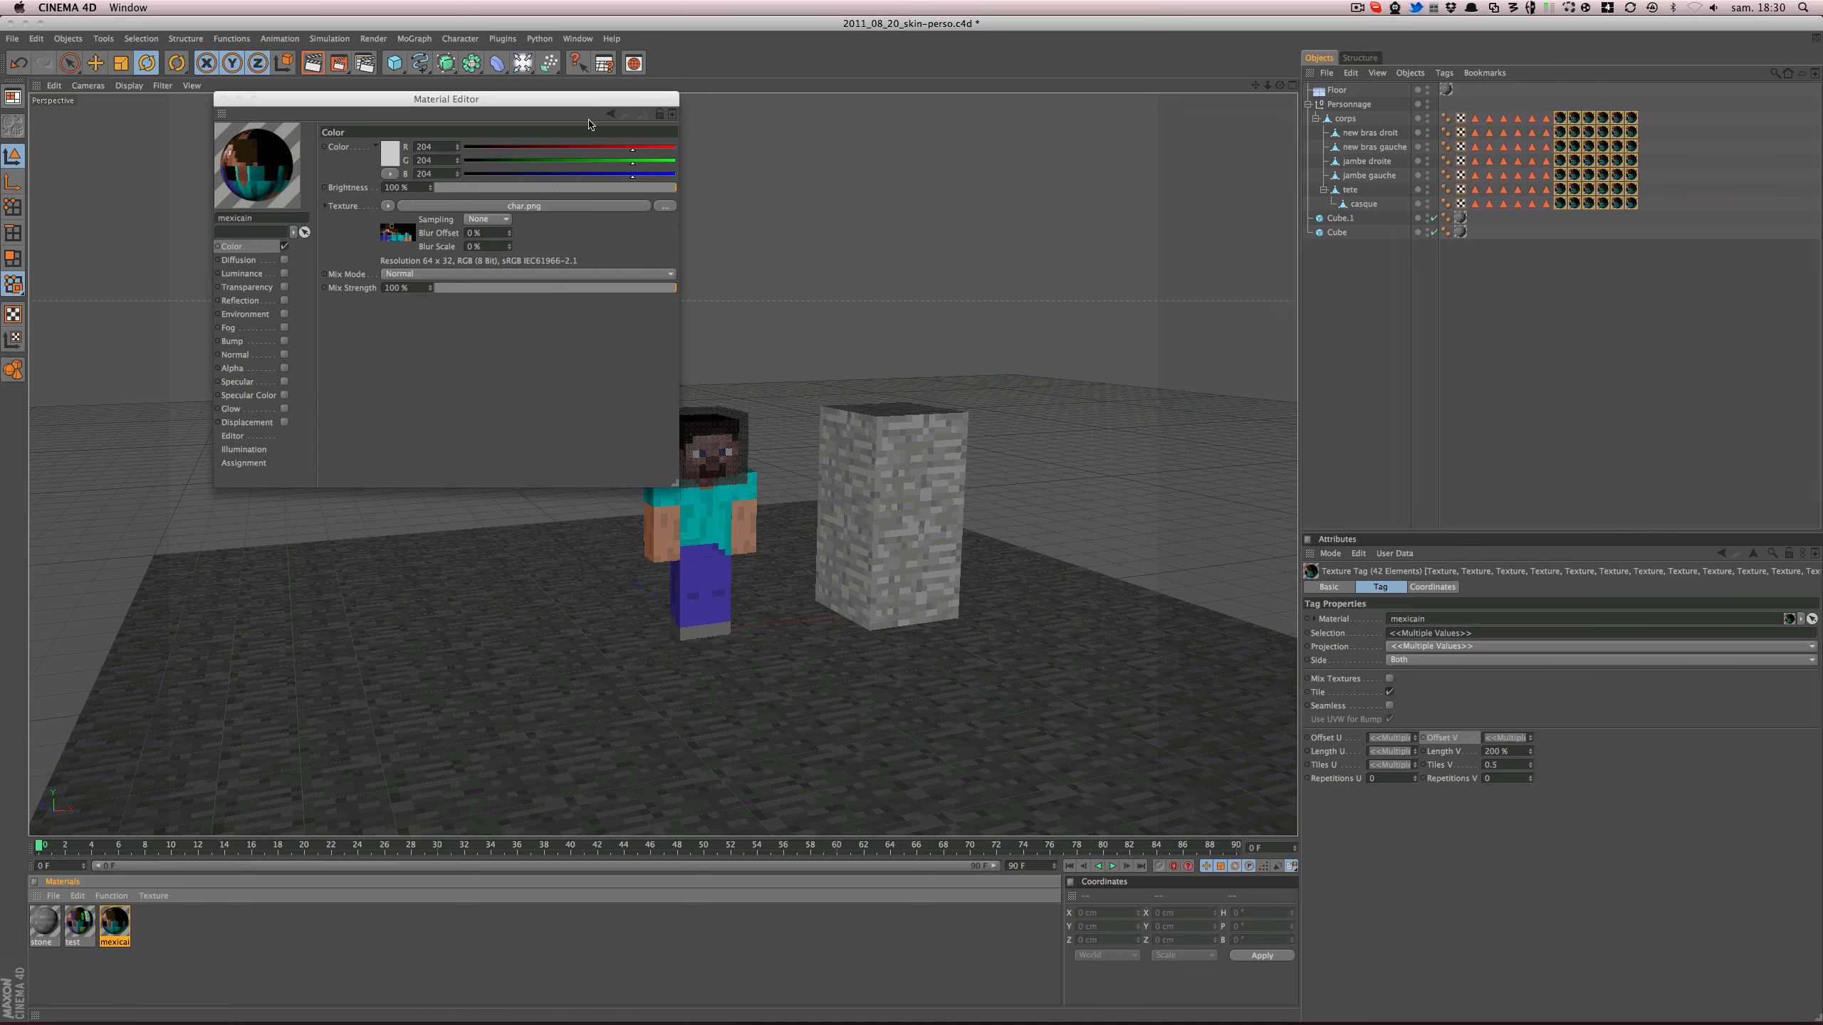
{"action": "left_click_drag", "start_coordinate": [586, 106], "coordinate": [466, 166]}
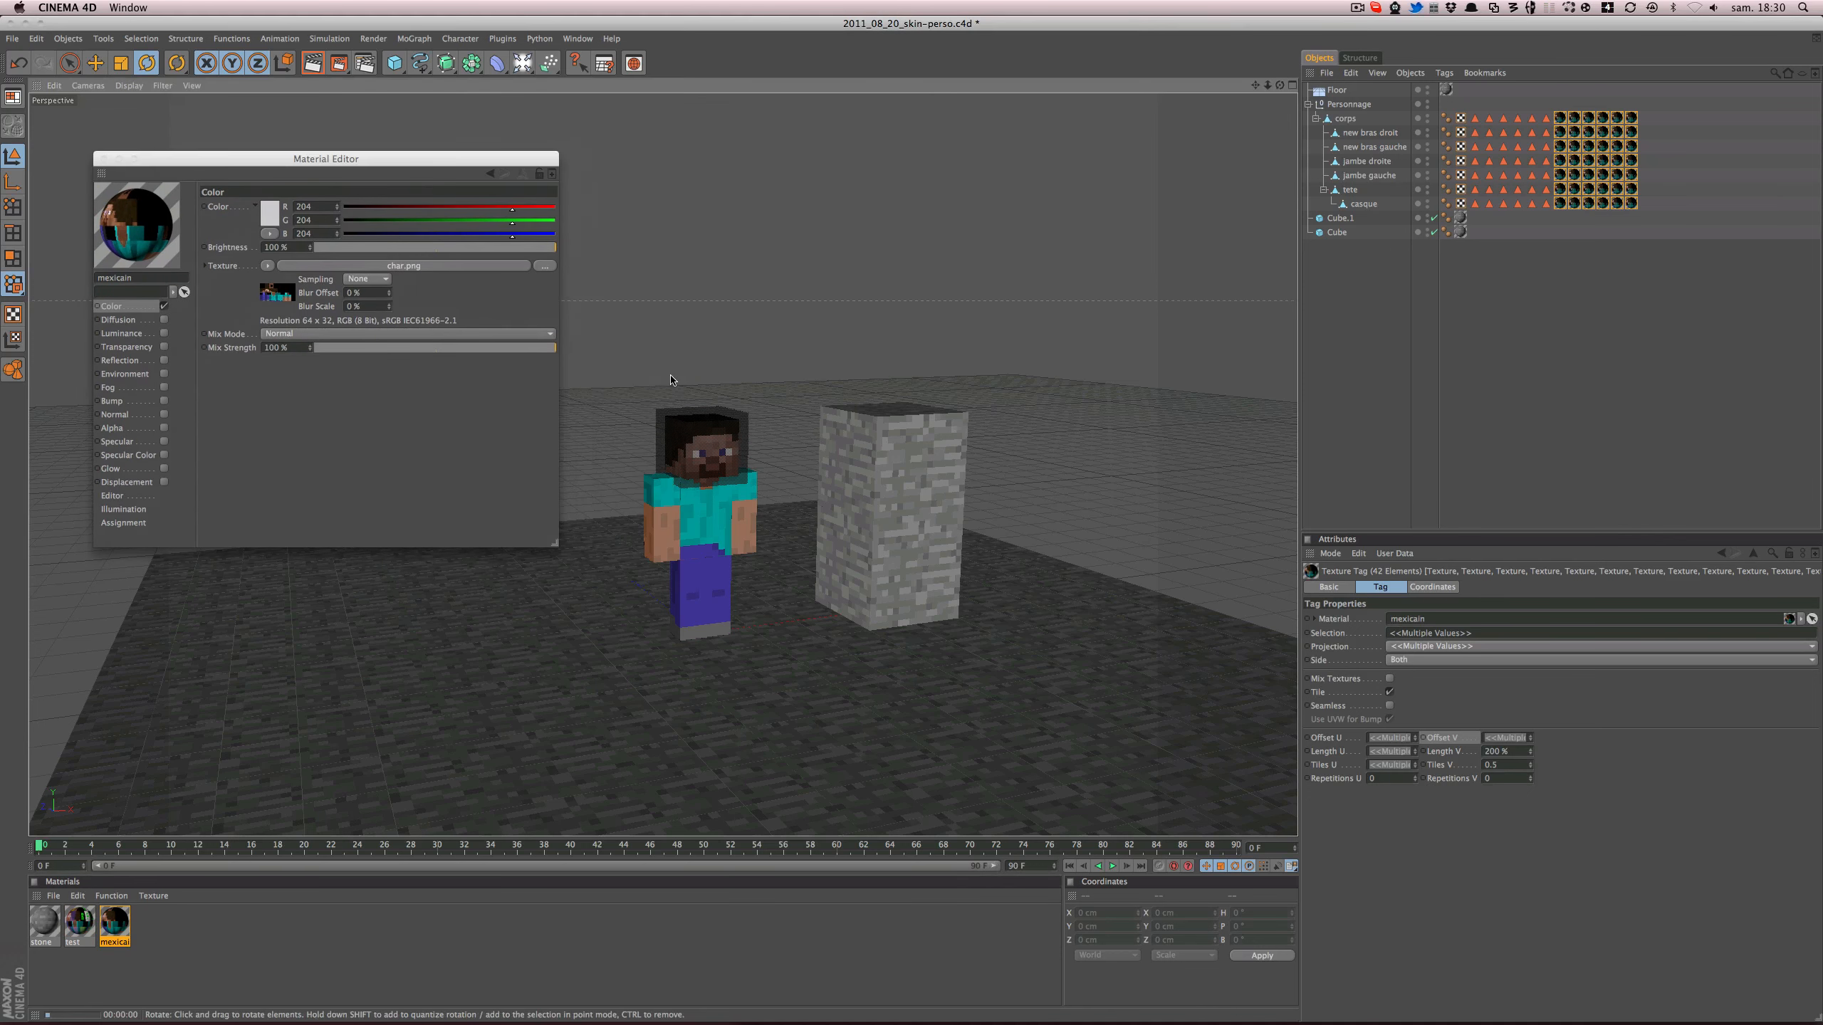
{"action": "key", "text": "super+r"}
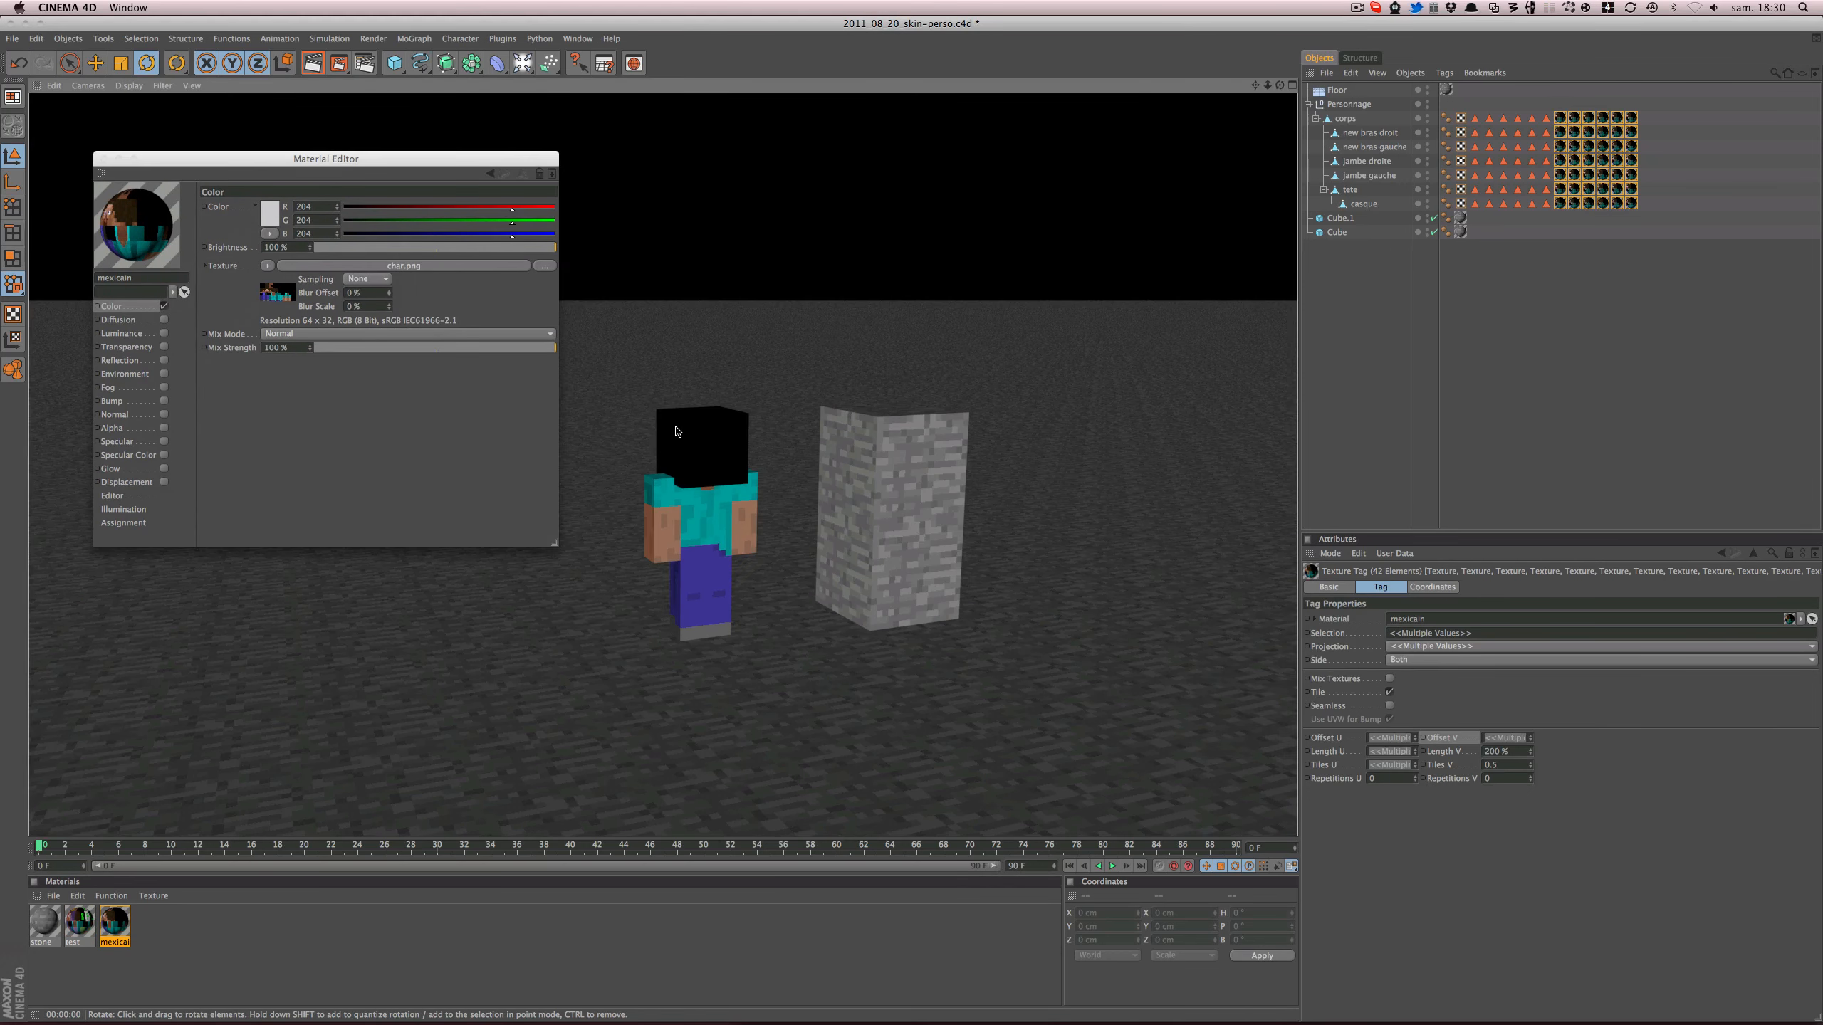
{"action": "left_click", "coordinate": [1397, 319]}
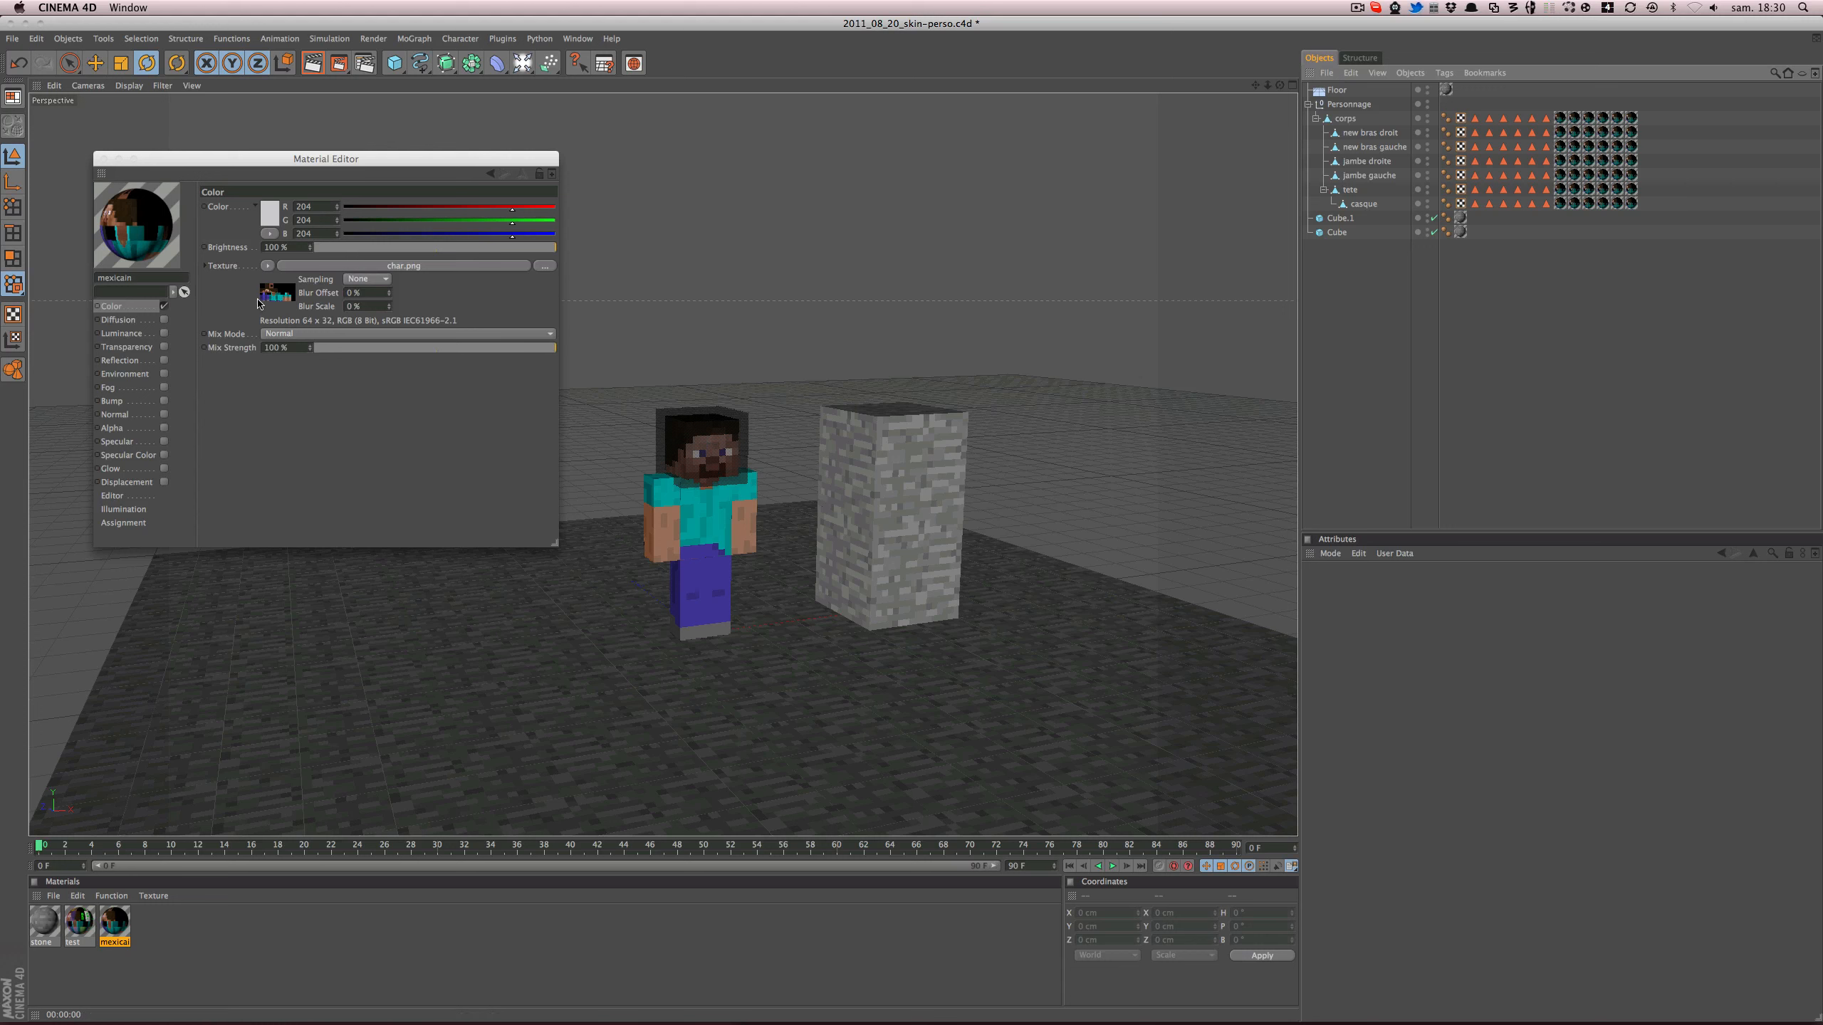
- Switch to Finder, preview char.png from the tex folder to inspect its helmet area, and return to CINEMA 4D
{"action": "key", "text": "super+Tab"}
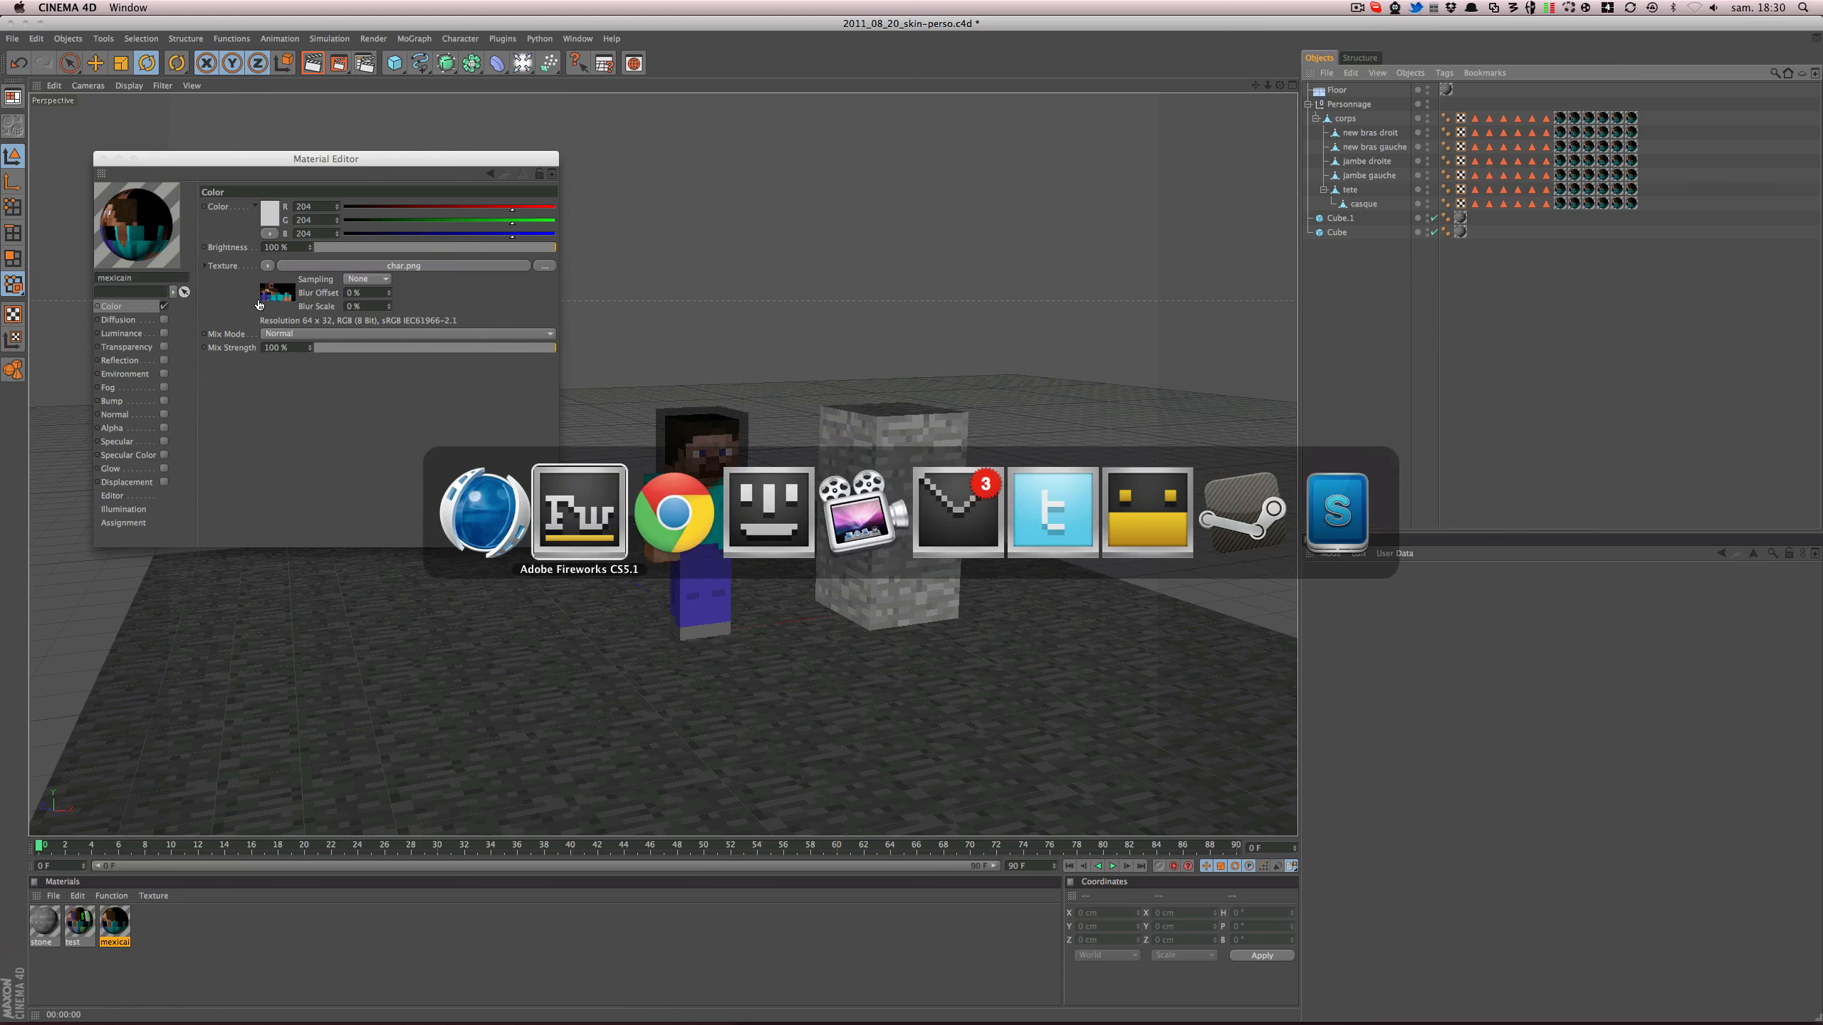
{"action": "key", "text": "super+Tab"}
{"action": "key", "text": "super+Tab"}
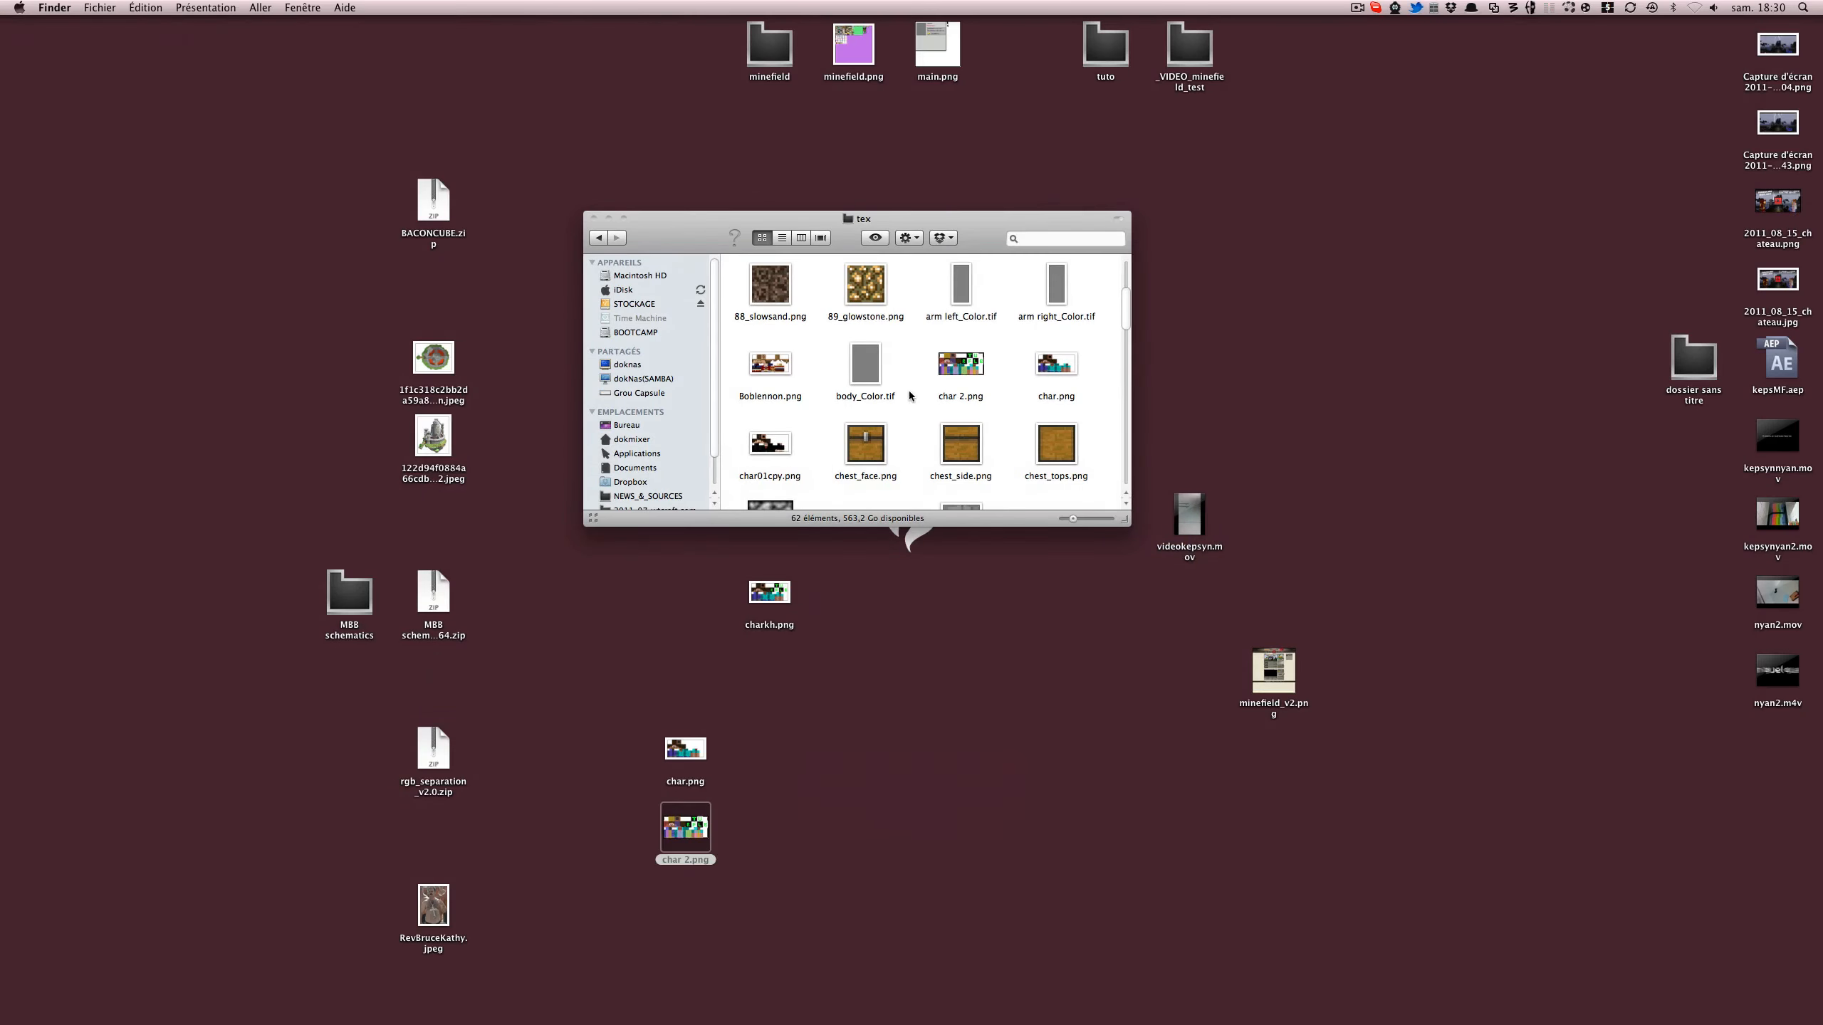
{"action": "left_click", "coordinate": [1067, 367]}
{"action": "key", "text": "space"}
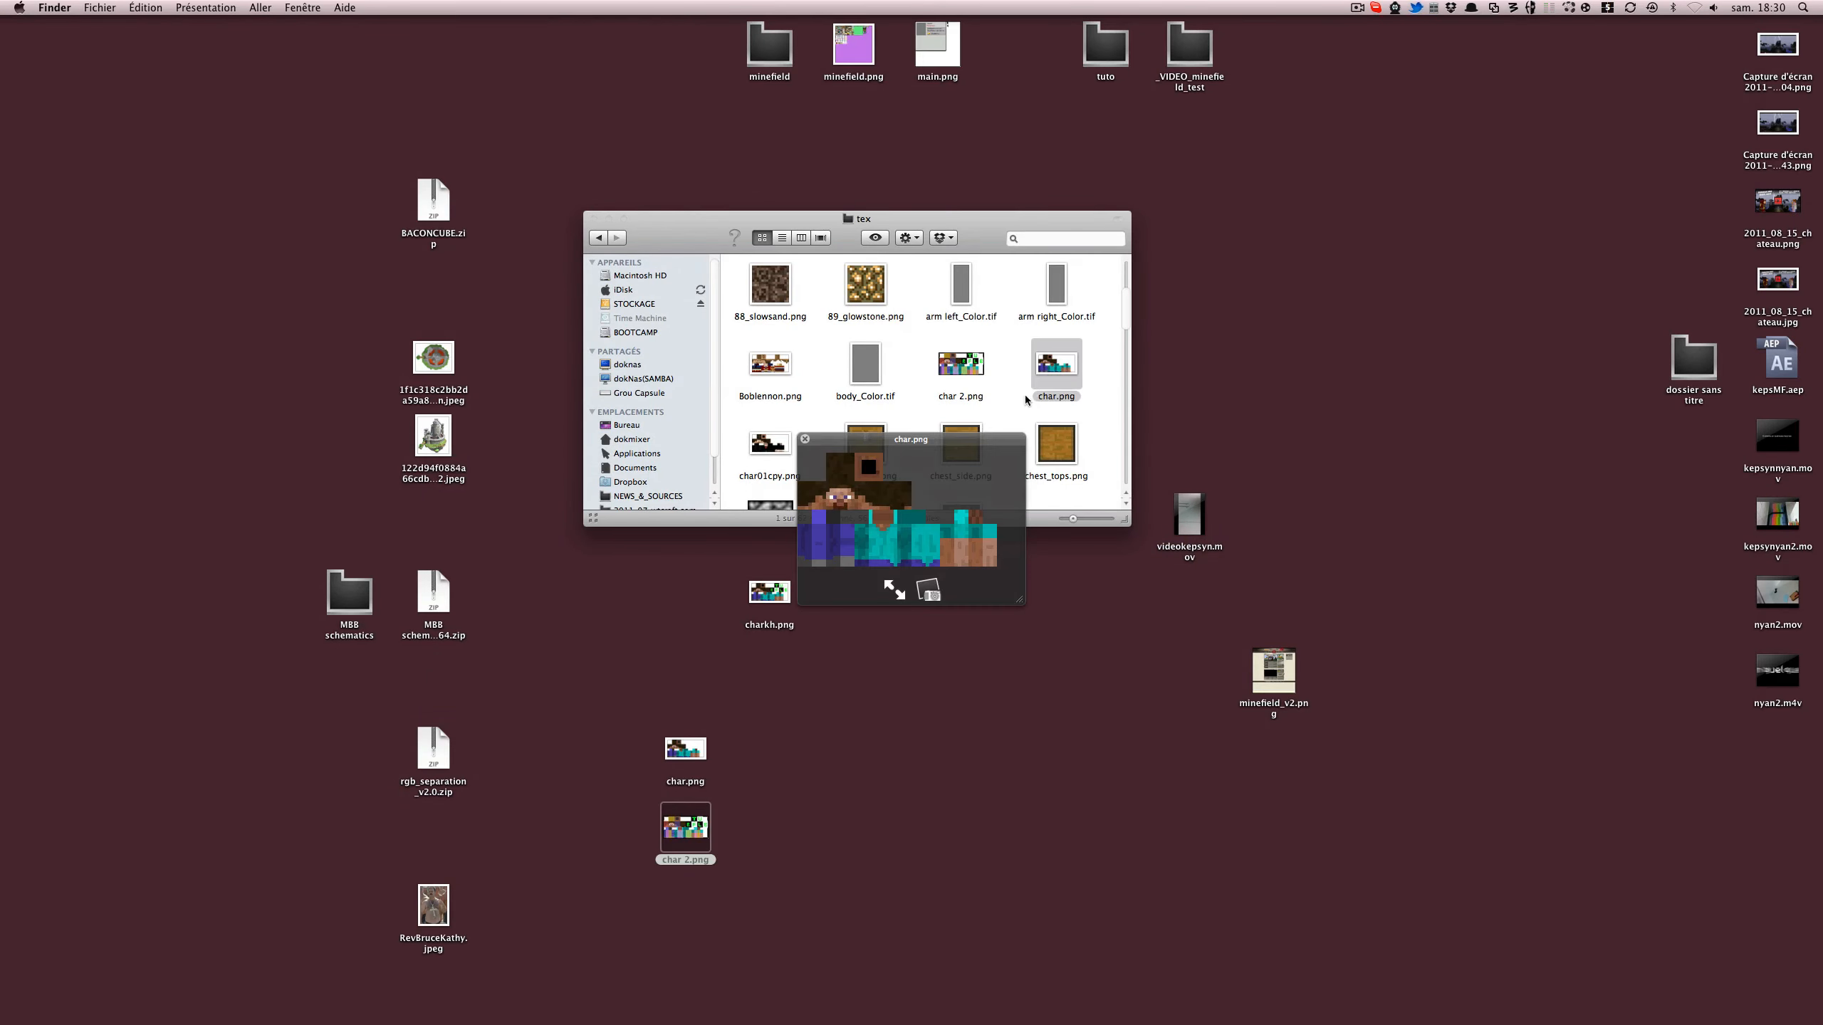
{"action": "left_click_drag", "start_coordinate": [983, 439], "coordinate": [909, 510]}
{"action": "key", "text": "space"}
{"action": "key", "text": "super+Tab"}
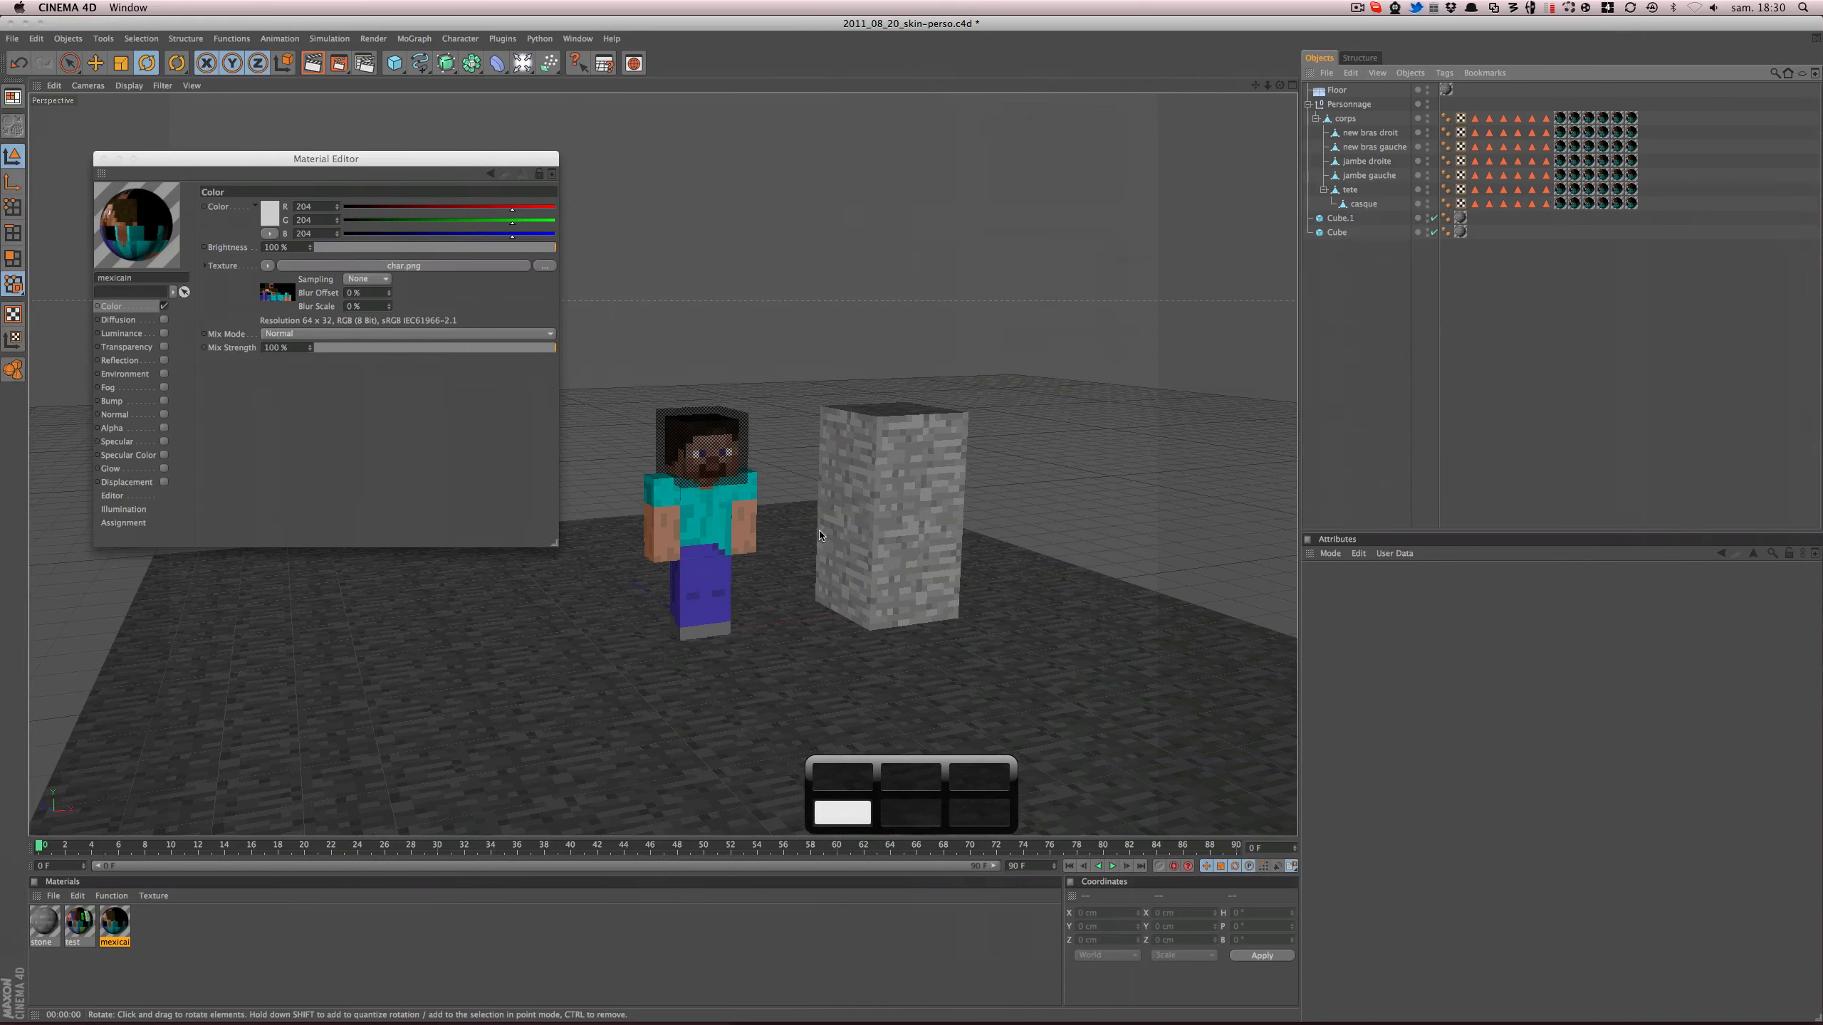
- Enable the mexicain material's Alpha channel and paste the Color channel's char.png texture into it
{"action": "right_click", "coordinate": [240, 266]}
{"action": "left_click", "coordinate": [252, 306]}
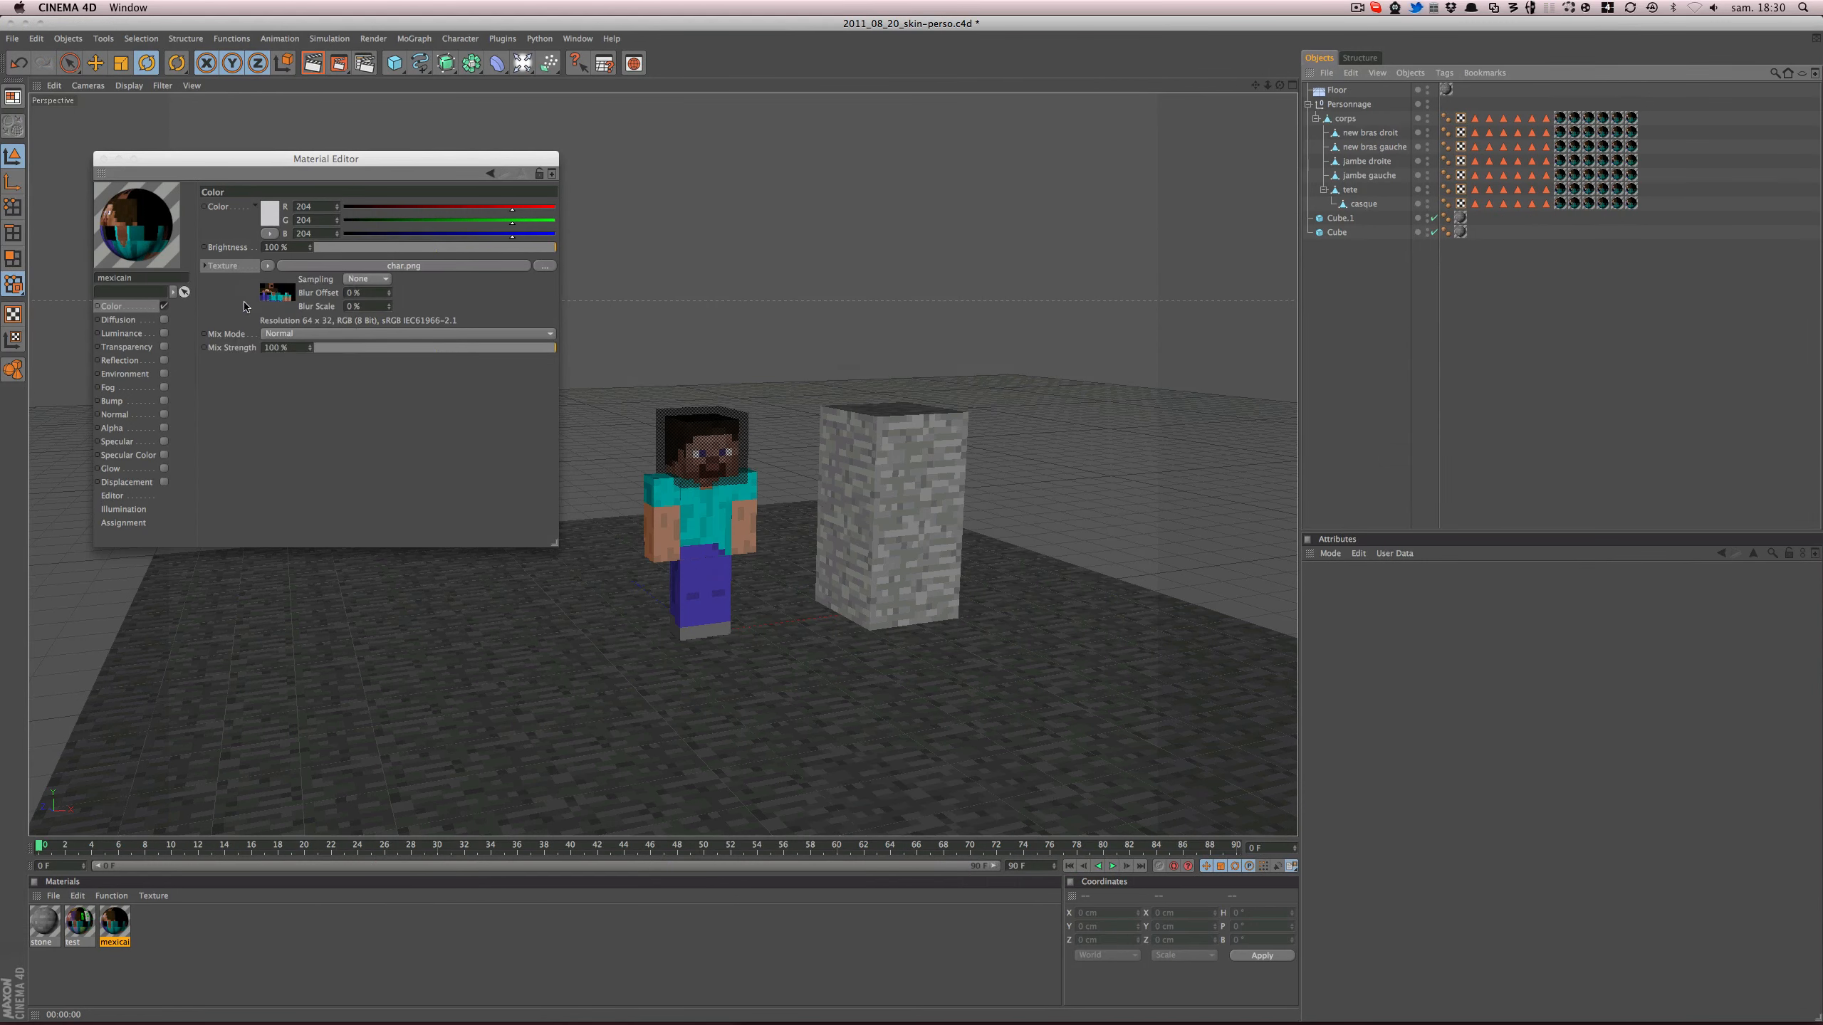
{"action": "left_click", "coordinate": [139, 349]}
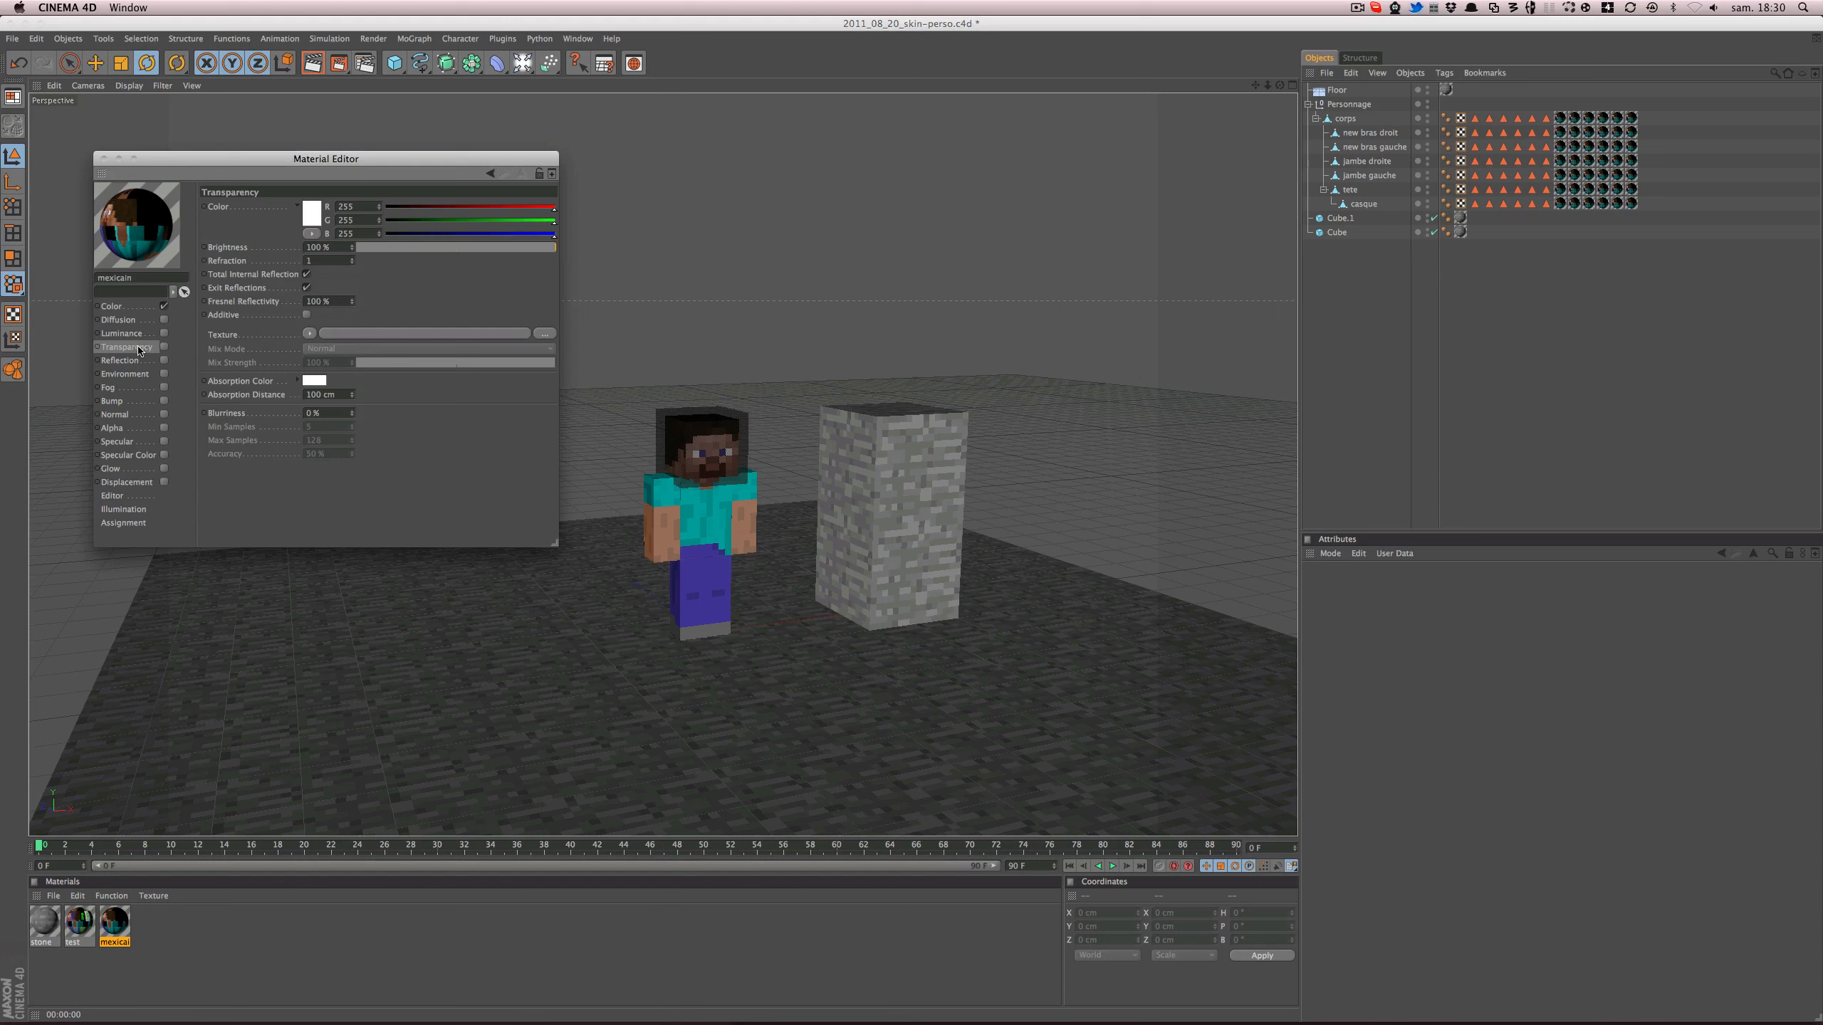
{"action": "left_click", "coordinate": [135, 429]}
{"action": "left_click", "coordinate": [164, 428]}
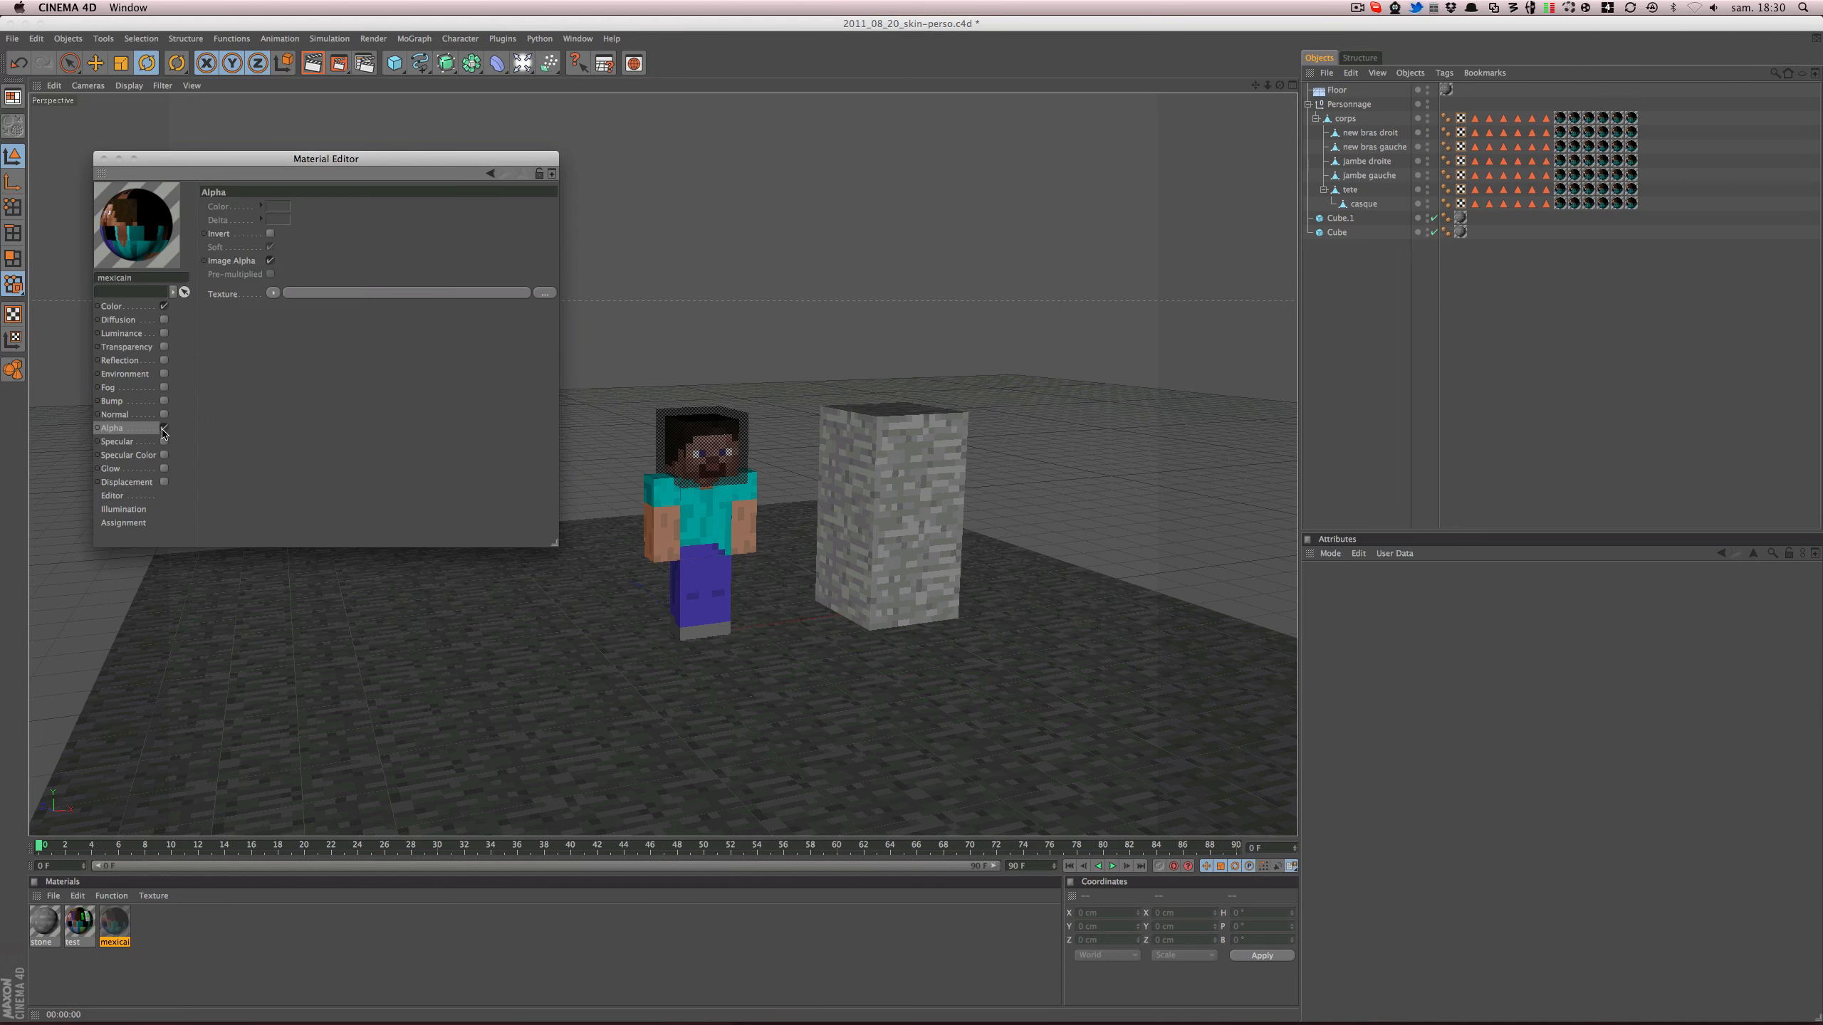
{"action": "right_click", "coordinate": [242, 301]}
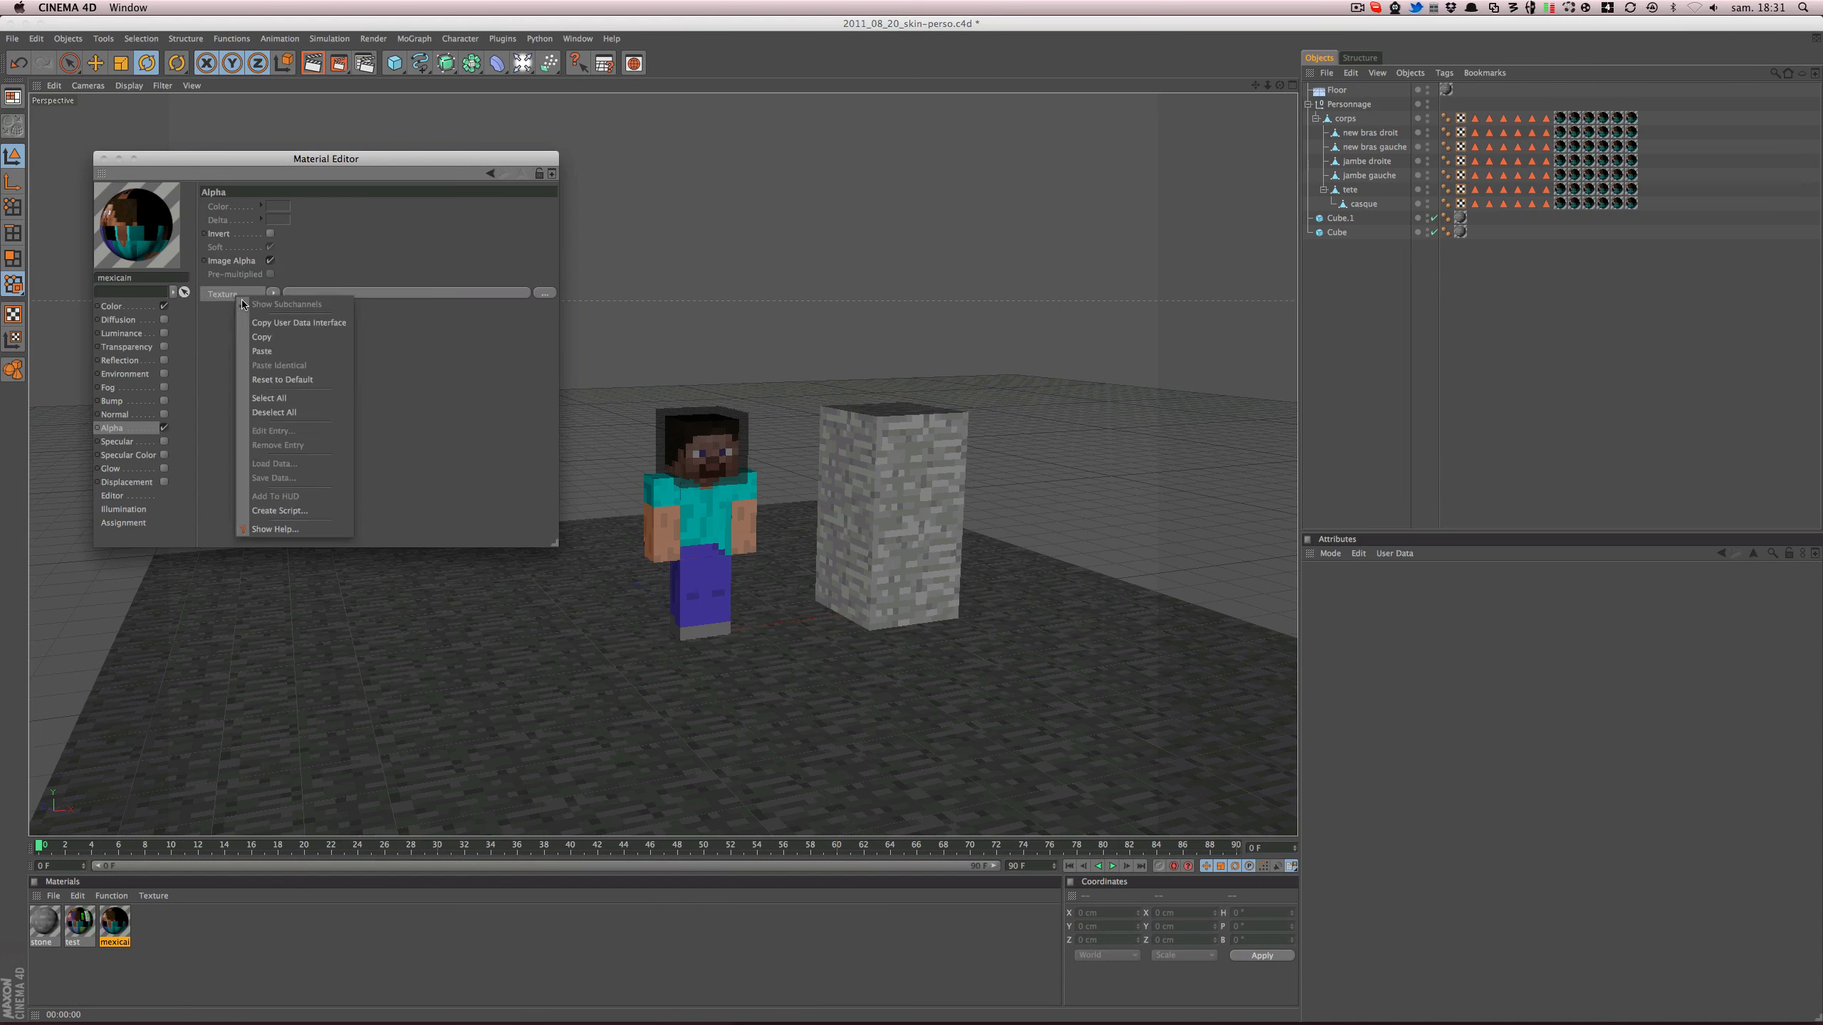
{"action": "left_click", "coordinate": [274, 351]}
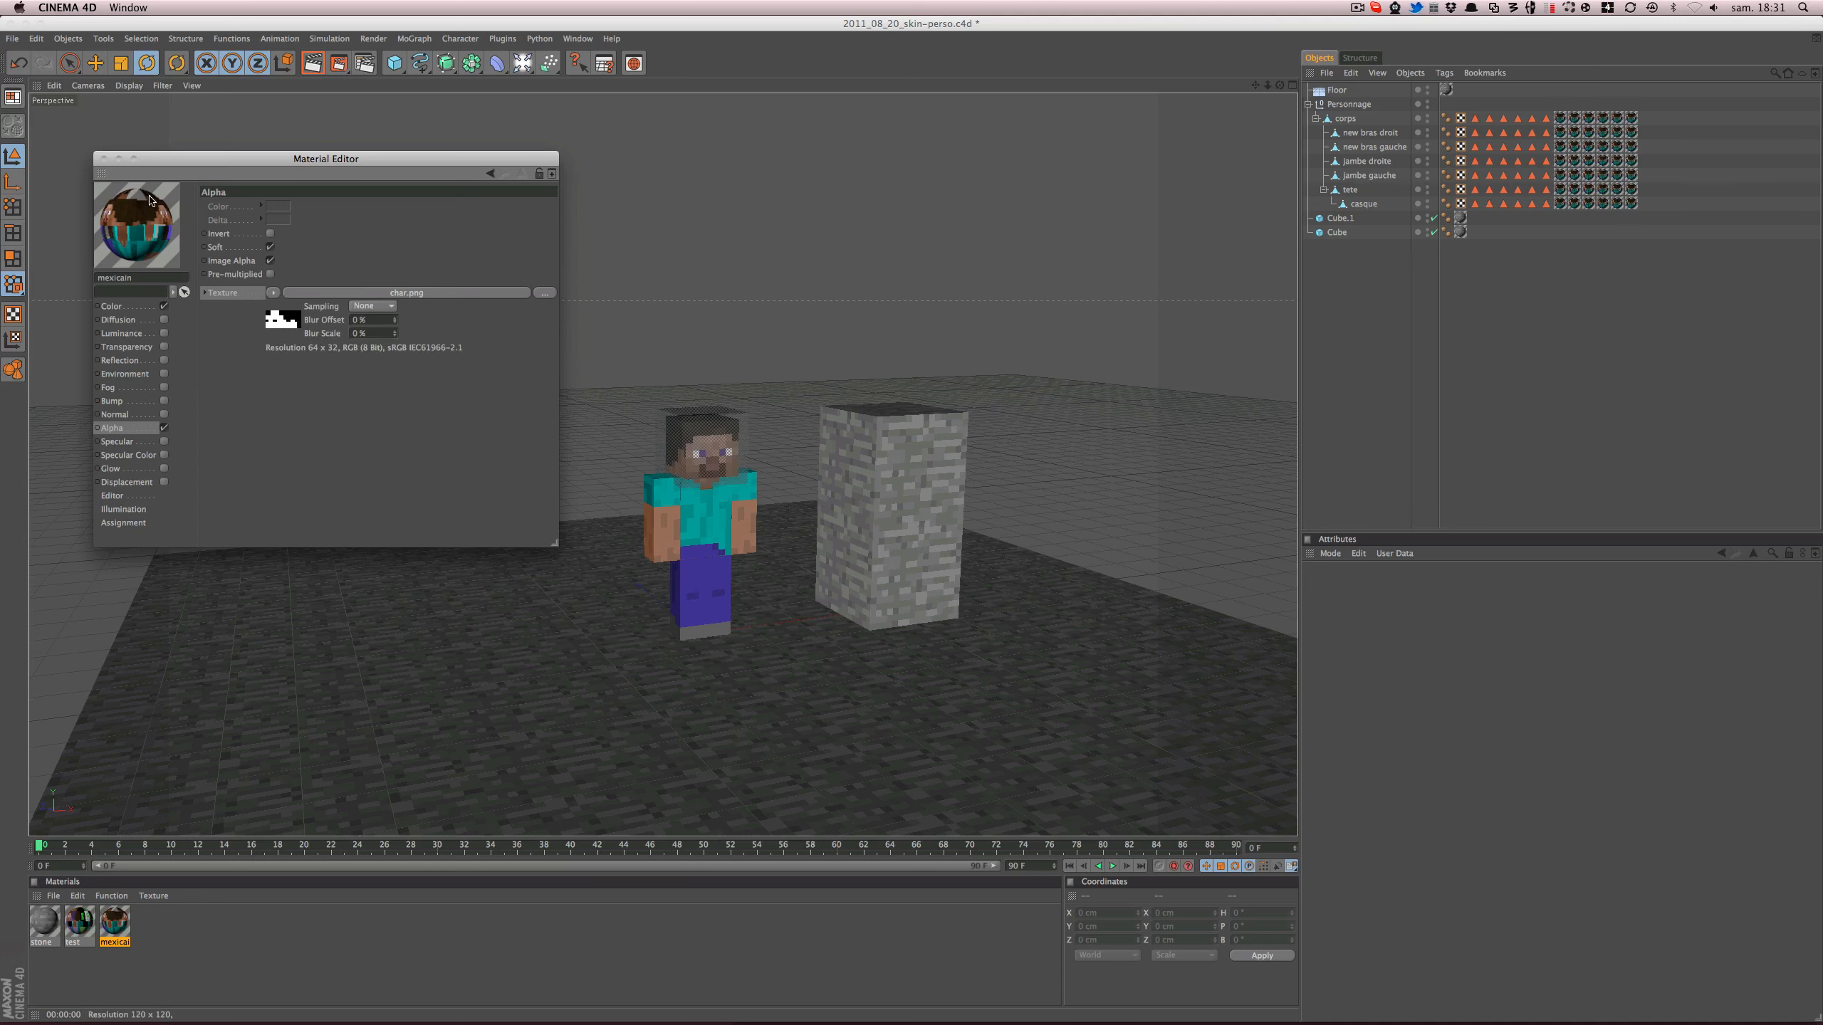
- Save the project, render the view to check the helmet's transparency, and close the mexicain material's editor
{"action": "key", "text": "super+s"}
{"action": "key", "text": "super+r"}
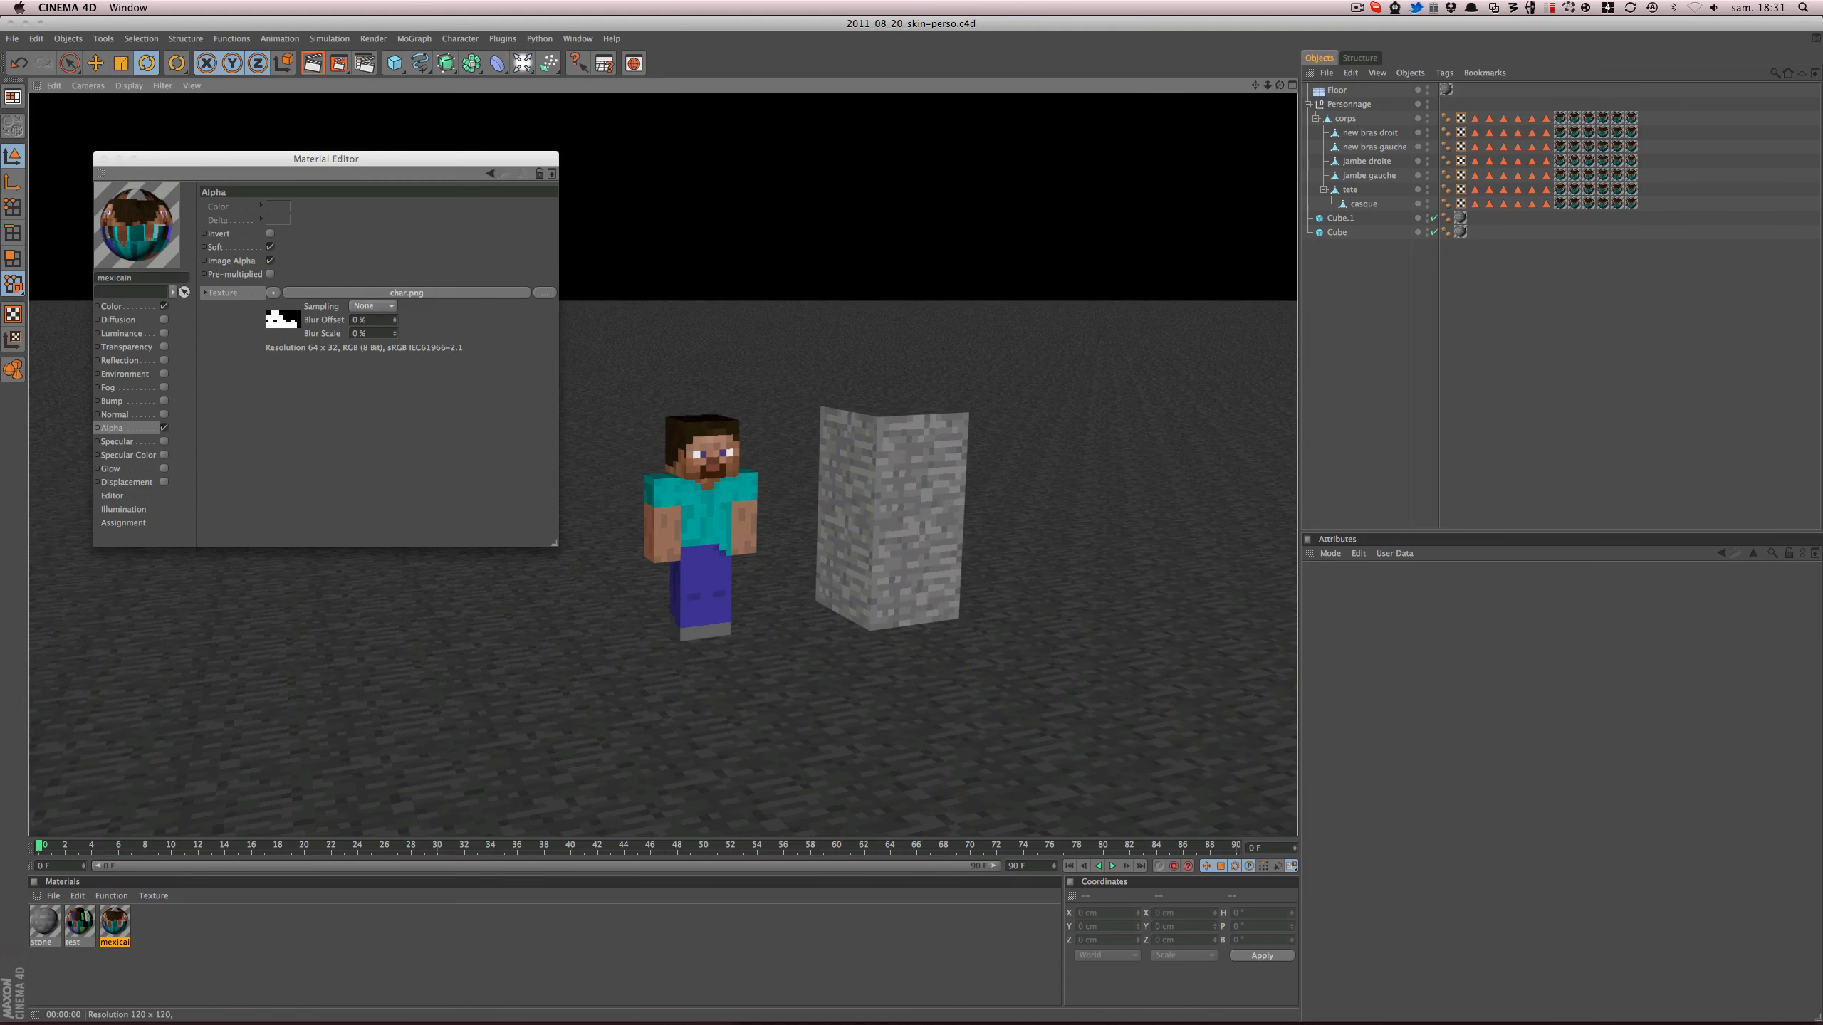
{"action": "middle_click_drag", "start_coordinate": [138, 226], "coordinate": [155, 230]}
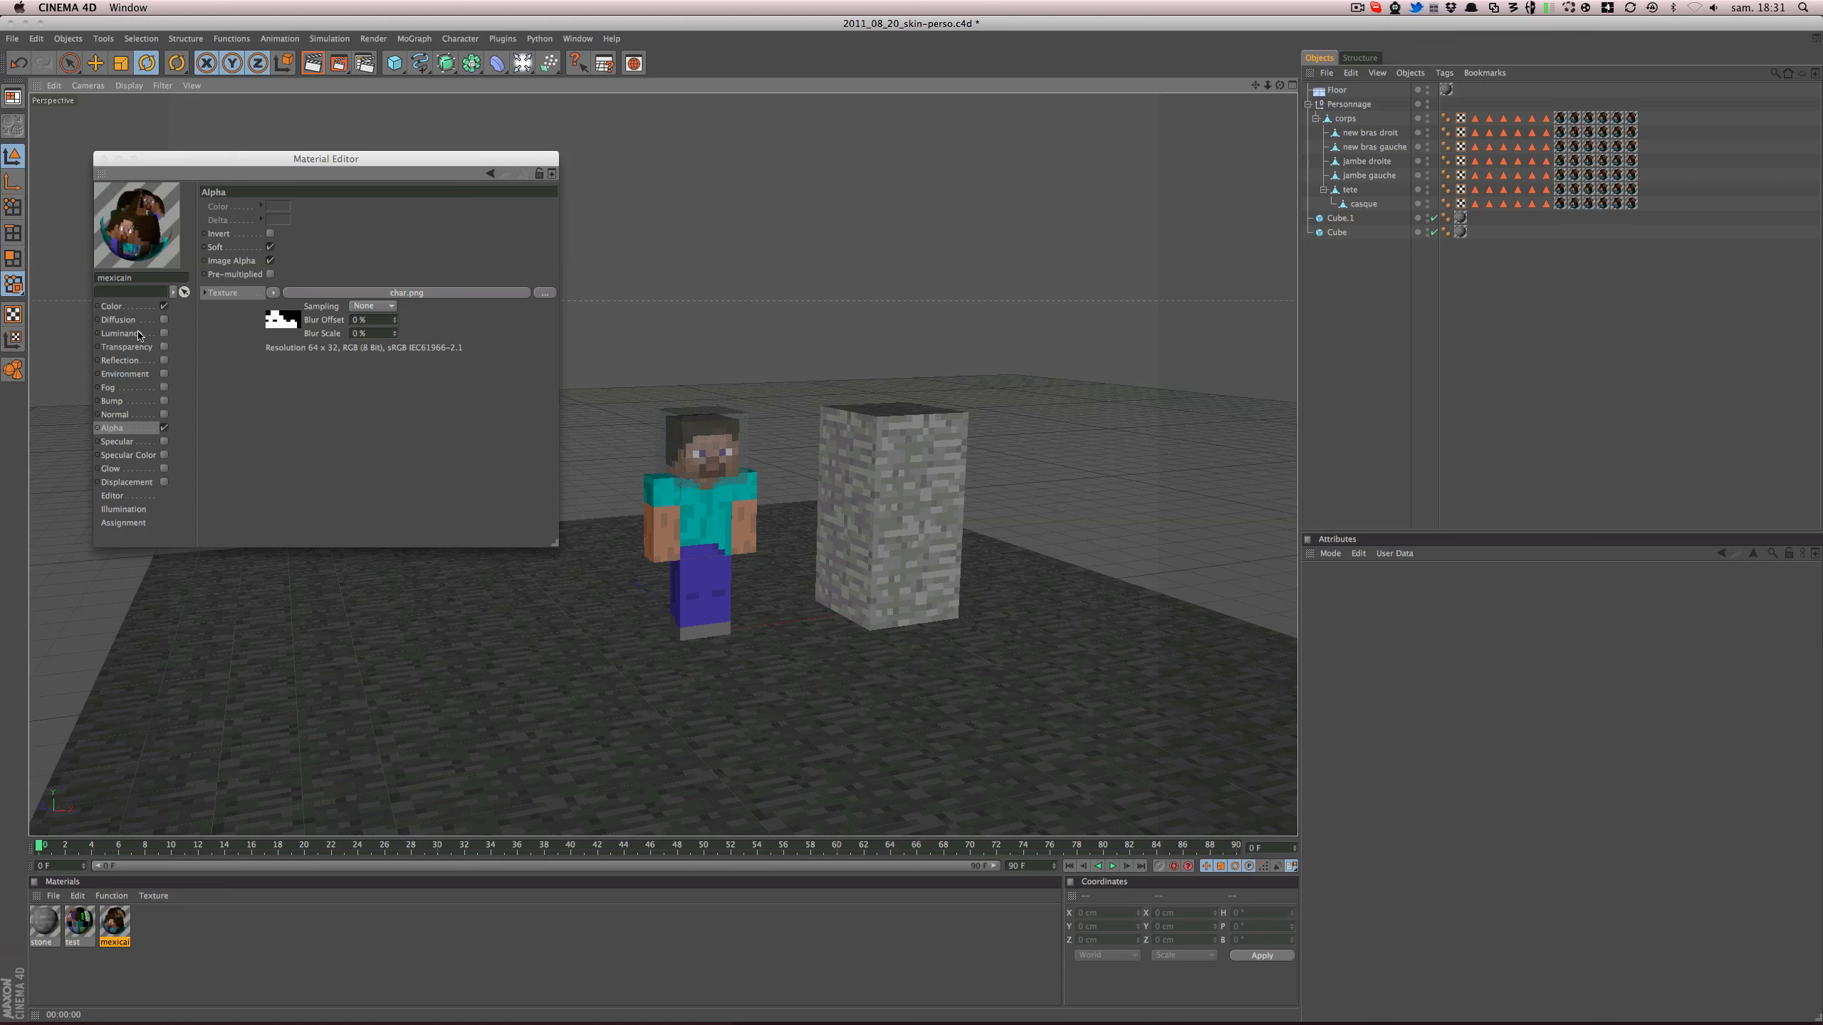
{"action": "left_click", "coordinate": [133, 307]}
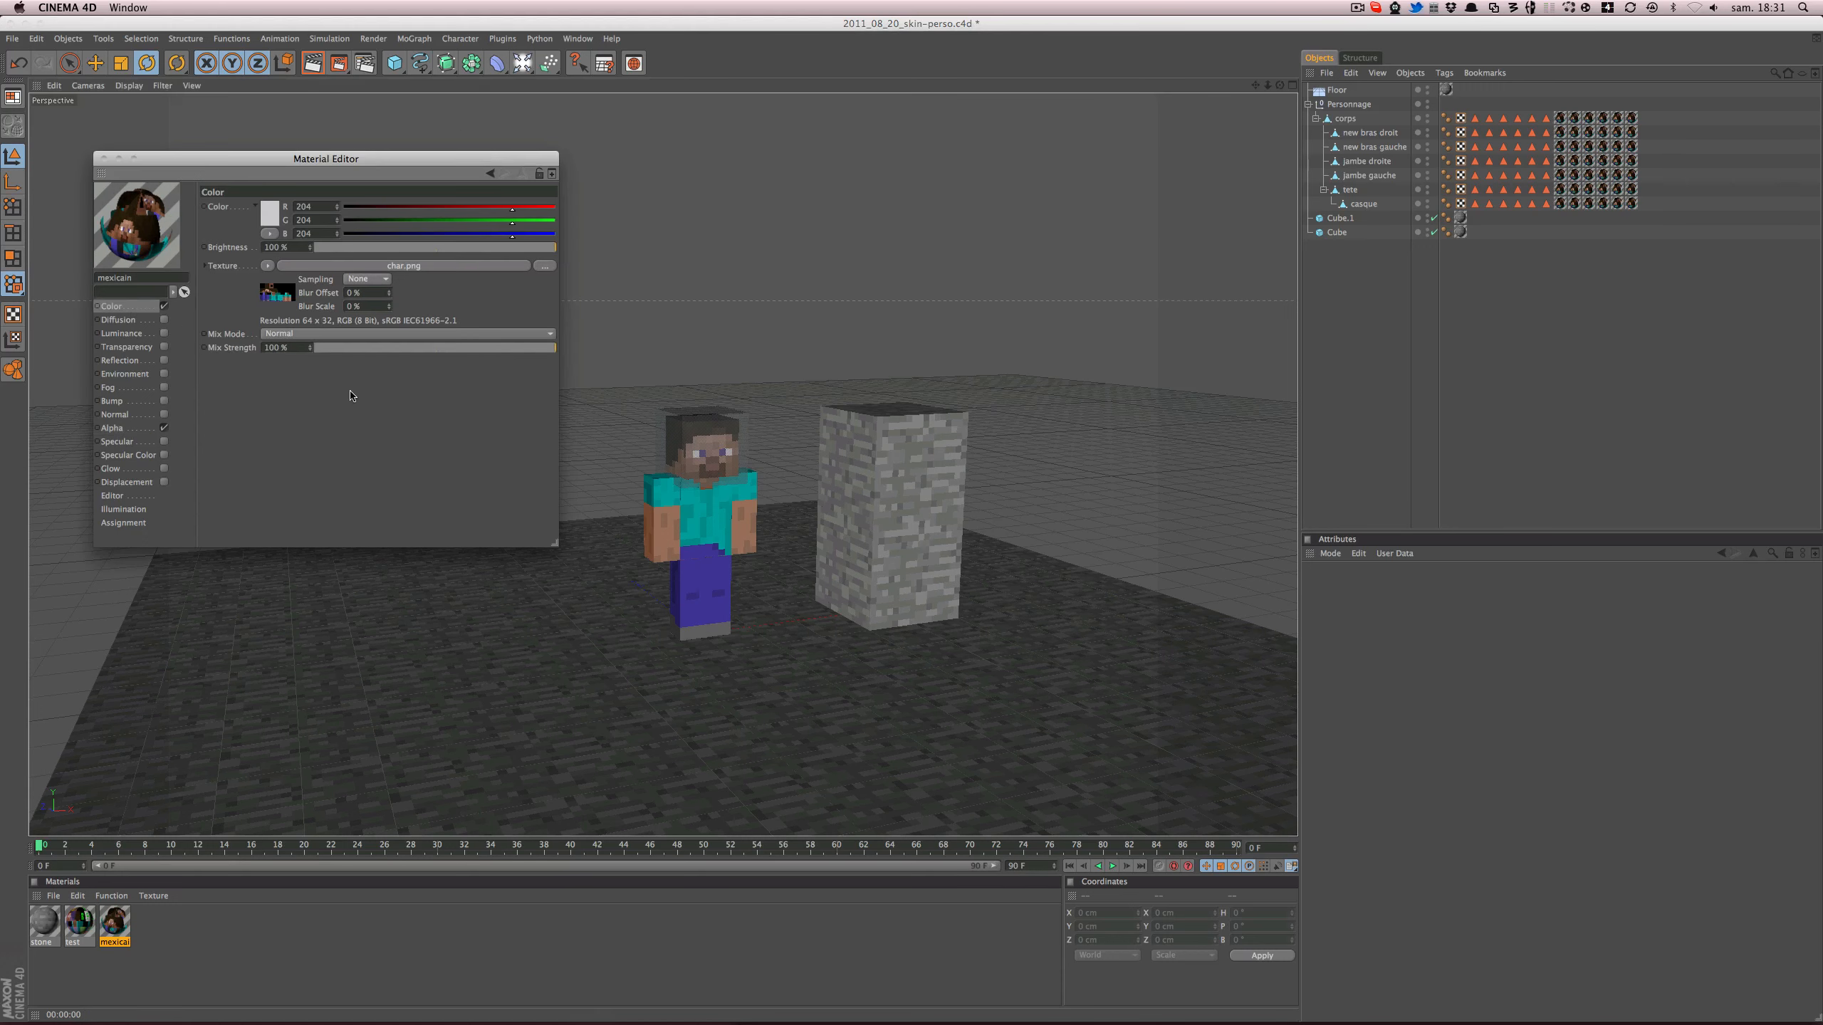
{"action": "key", "text": "super+s"}
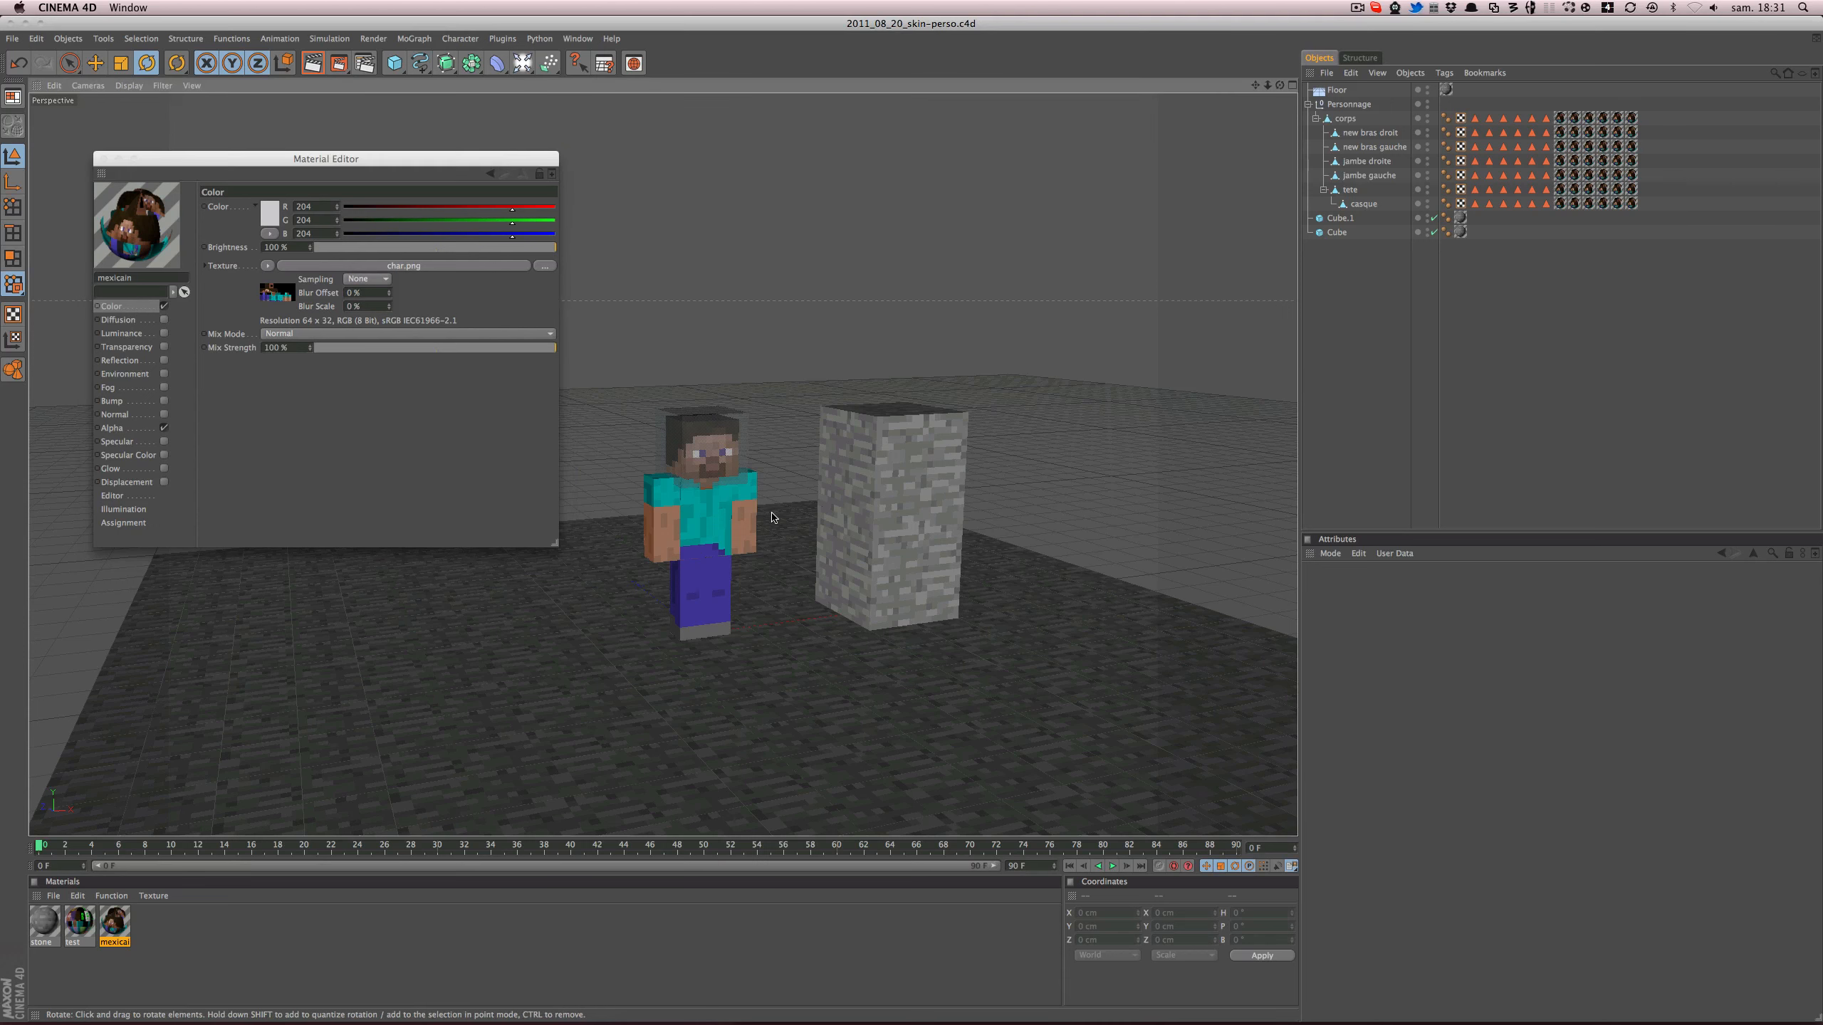
{"action": "key", "text": "super+r"}
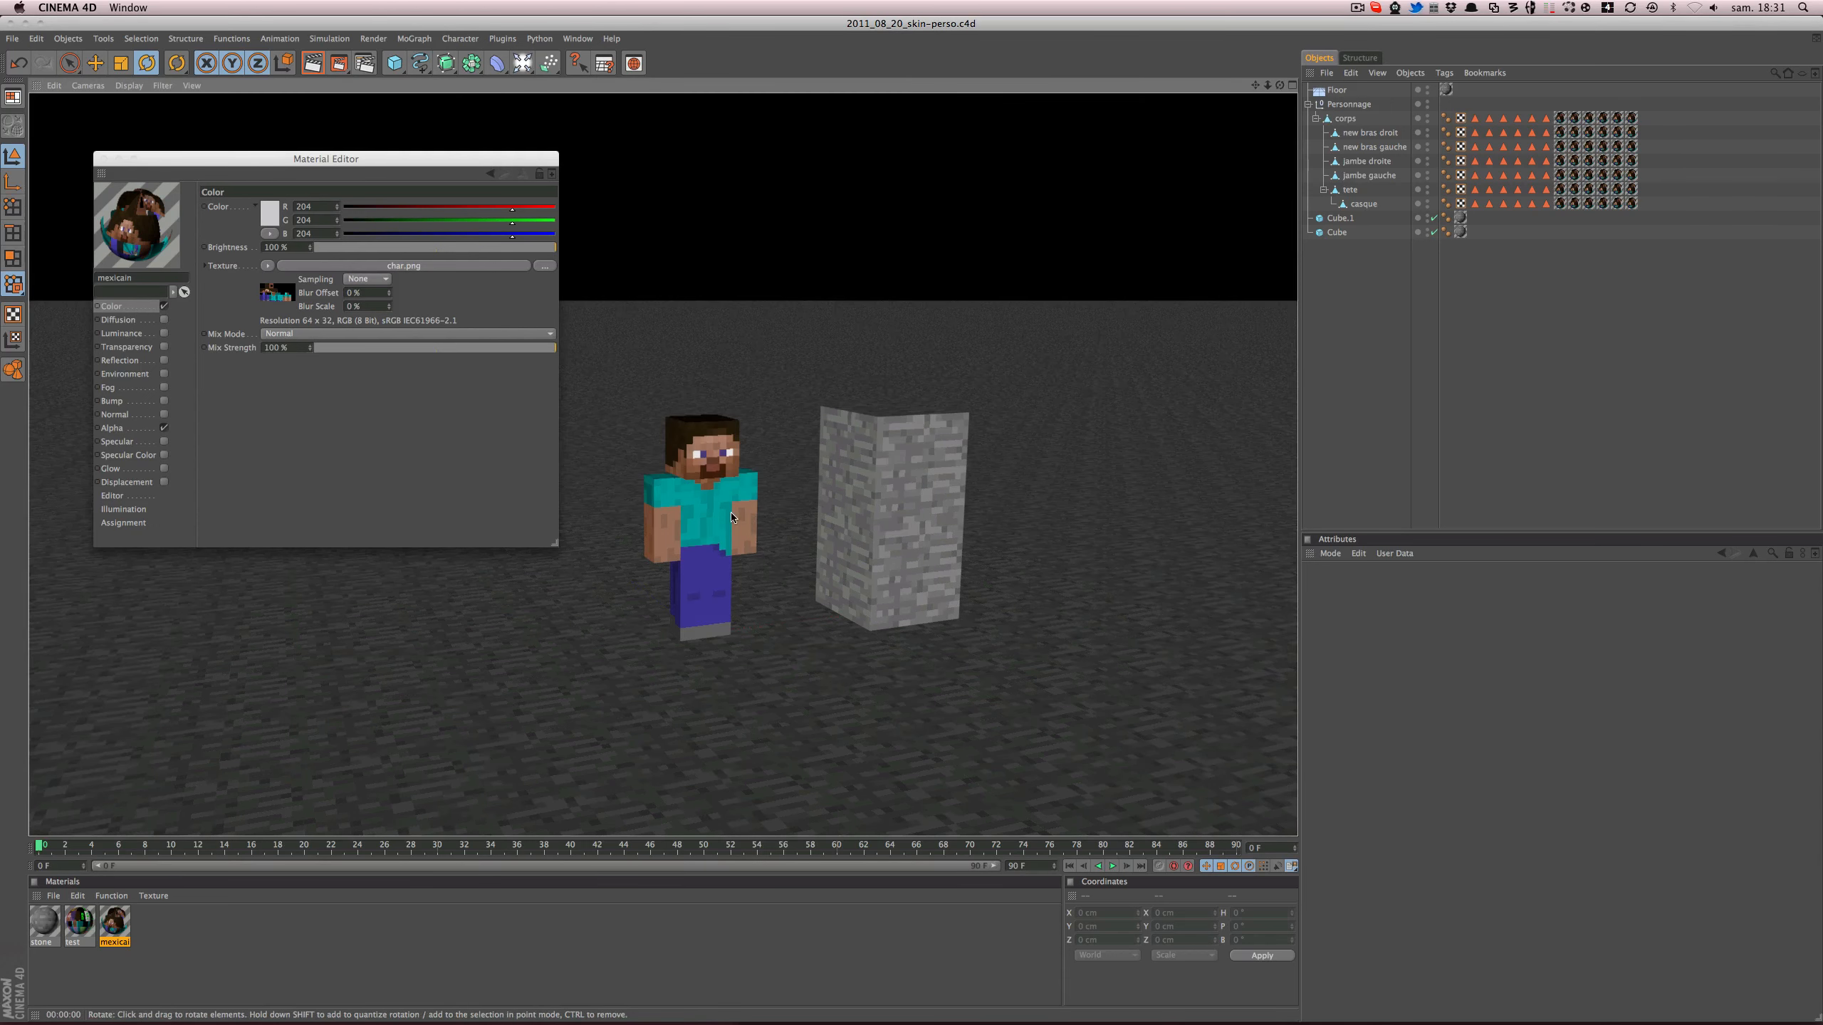
{"action": "left_click", "coordinate": [103, 158]}
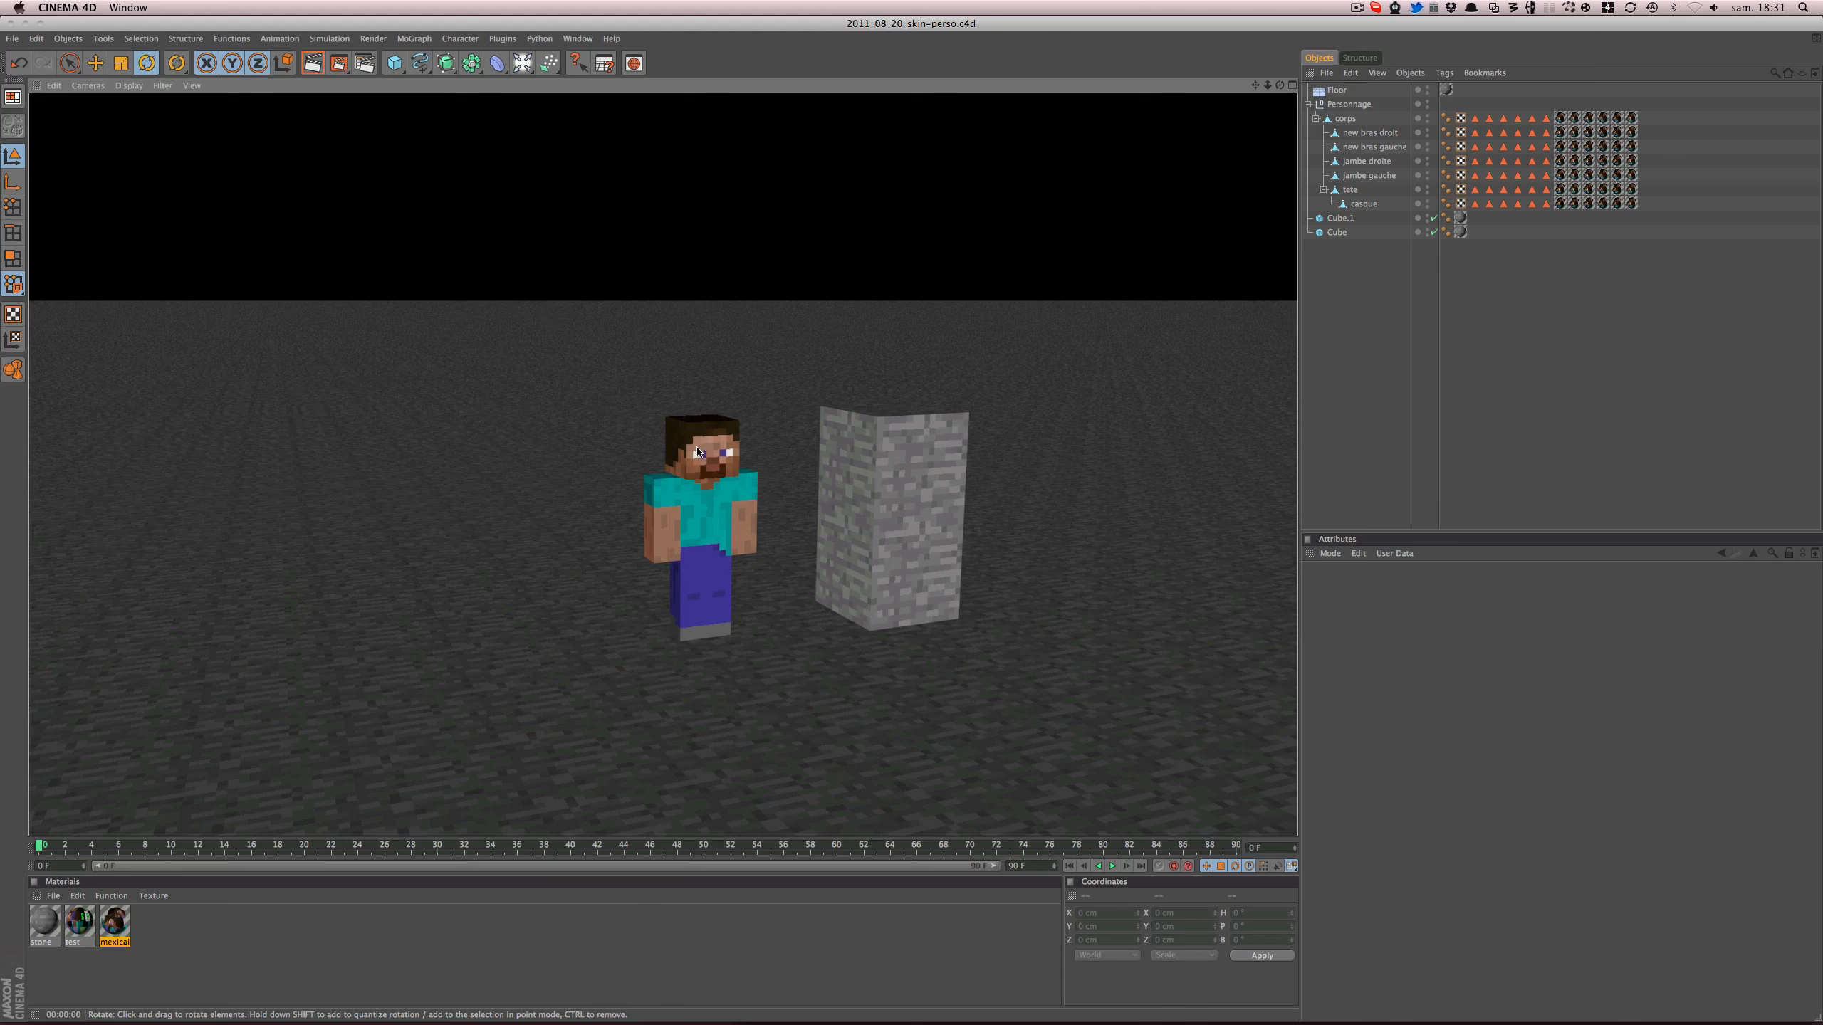
- Duplicate the Personnage group and move the copy about 331 cm in the negative X direction, away from the stone blocks
{"action": "left_click_drag", "start_coordinate": [645, 359], "coordinate": [664, 459], "text": "alt"}
{"action": "middle_click_drag", "start_coordinate": [664, 459], "coordinate": [589, 411], "text": "alt"}
{"action": "left_click_drag", "start_coordinate": [617, 430], "coordinate": [653, 416], "text": "alt"}
{"action": "middle_click_drag", "start_coordinate": [653, 445], "coordinate": [631, 377], "text": "alt"}
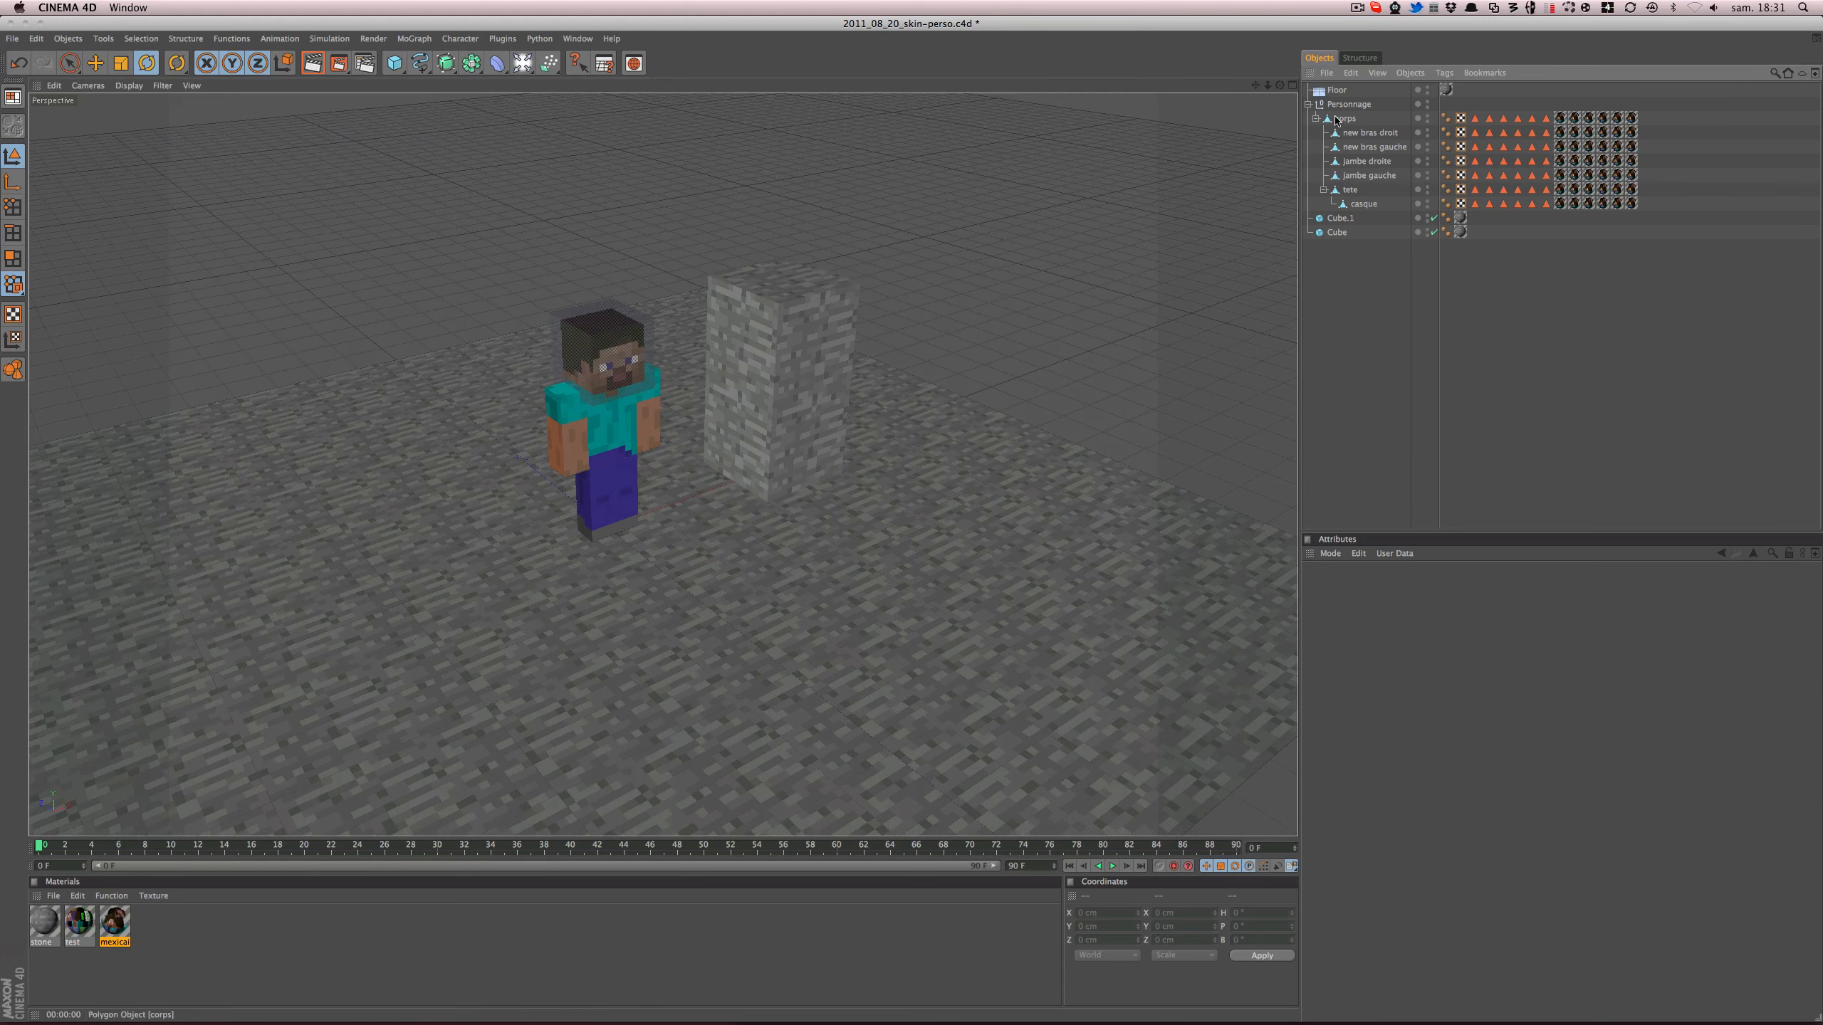
{"action": "left_click", "coordinate": [1337, 105]}
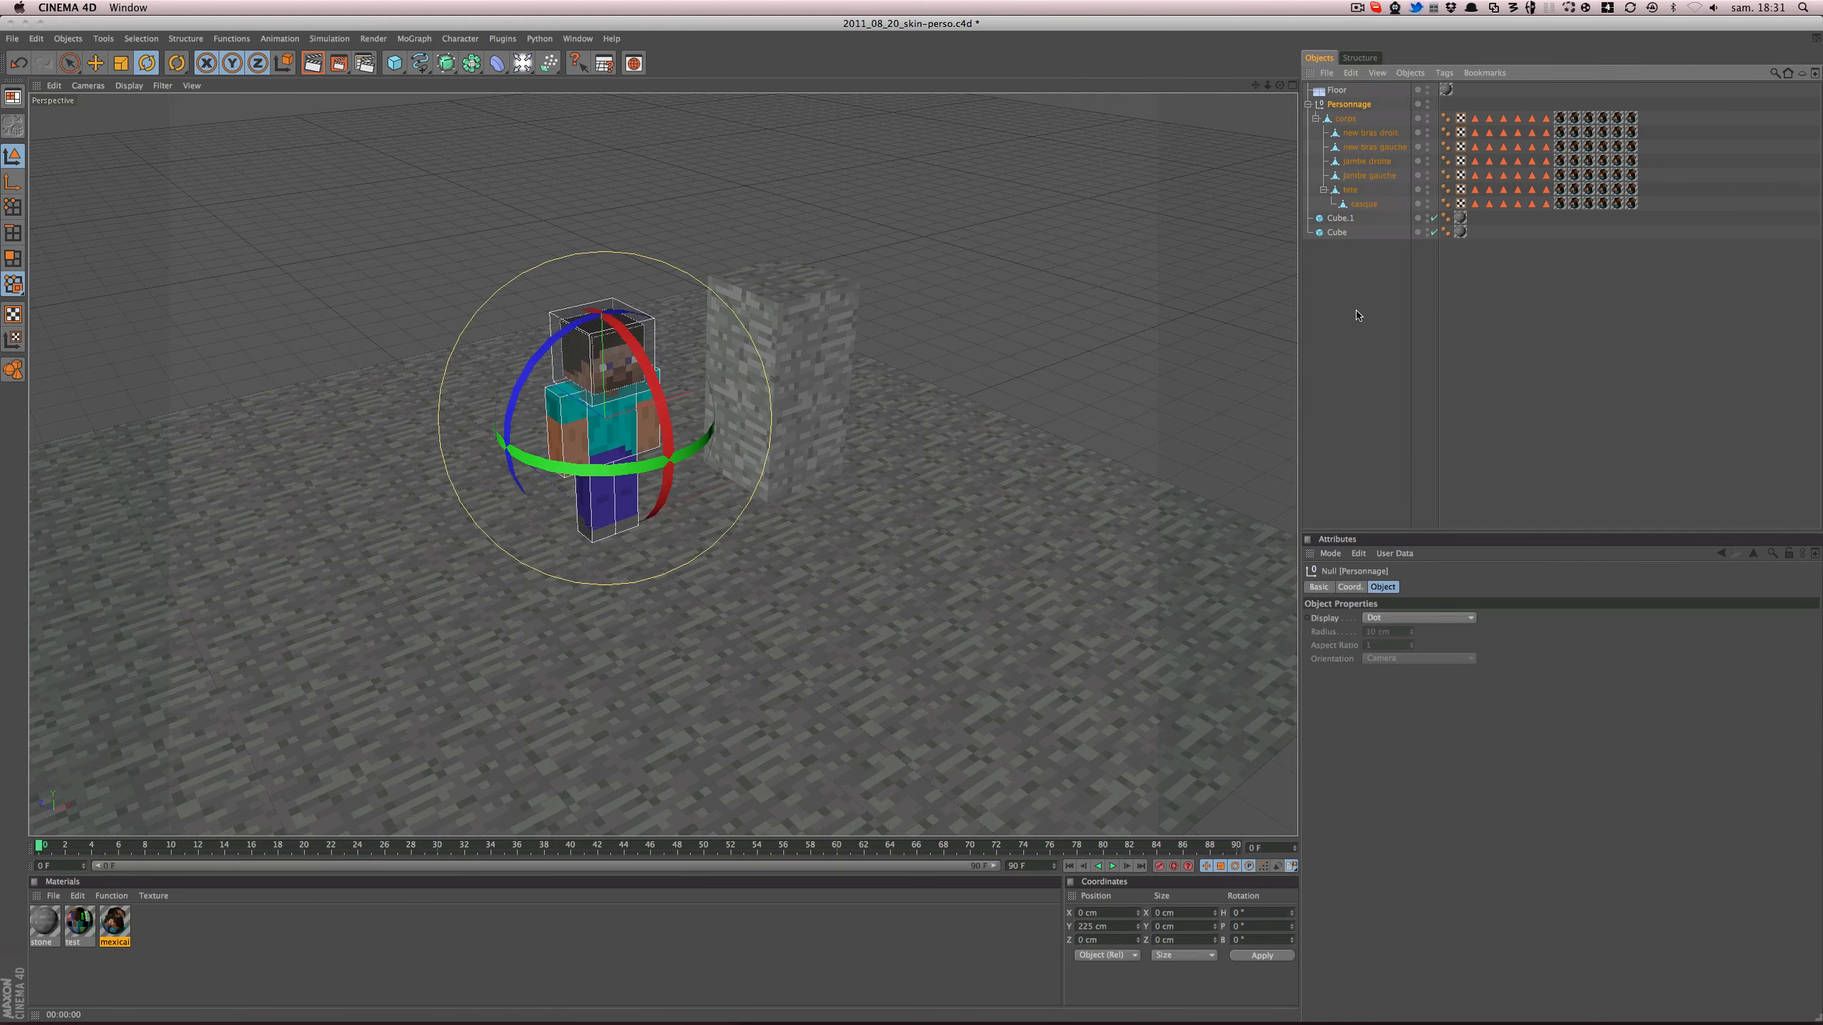
{"action": "key", "text": "super+v"}
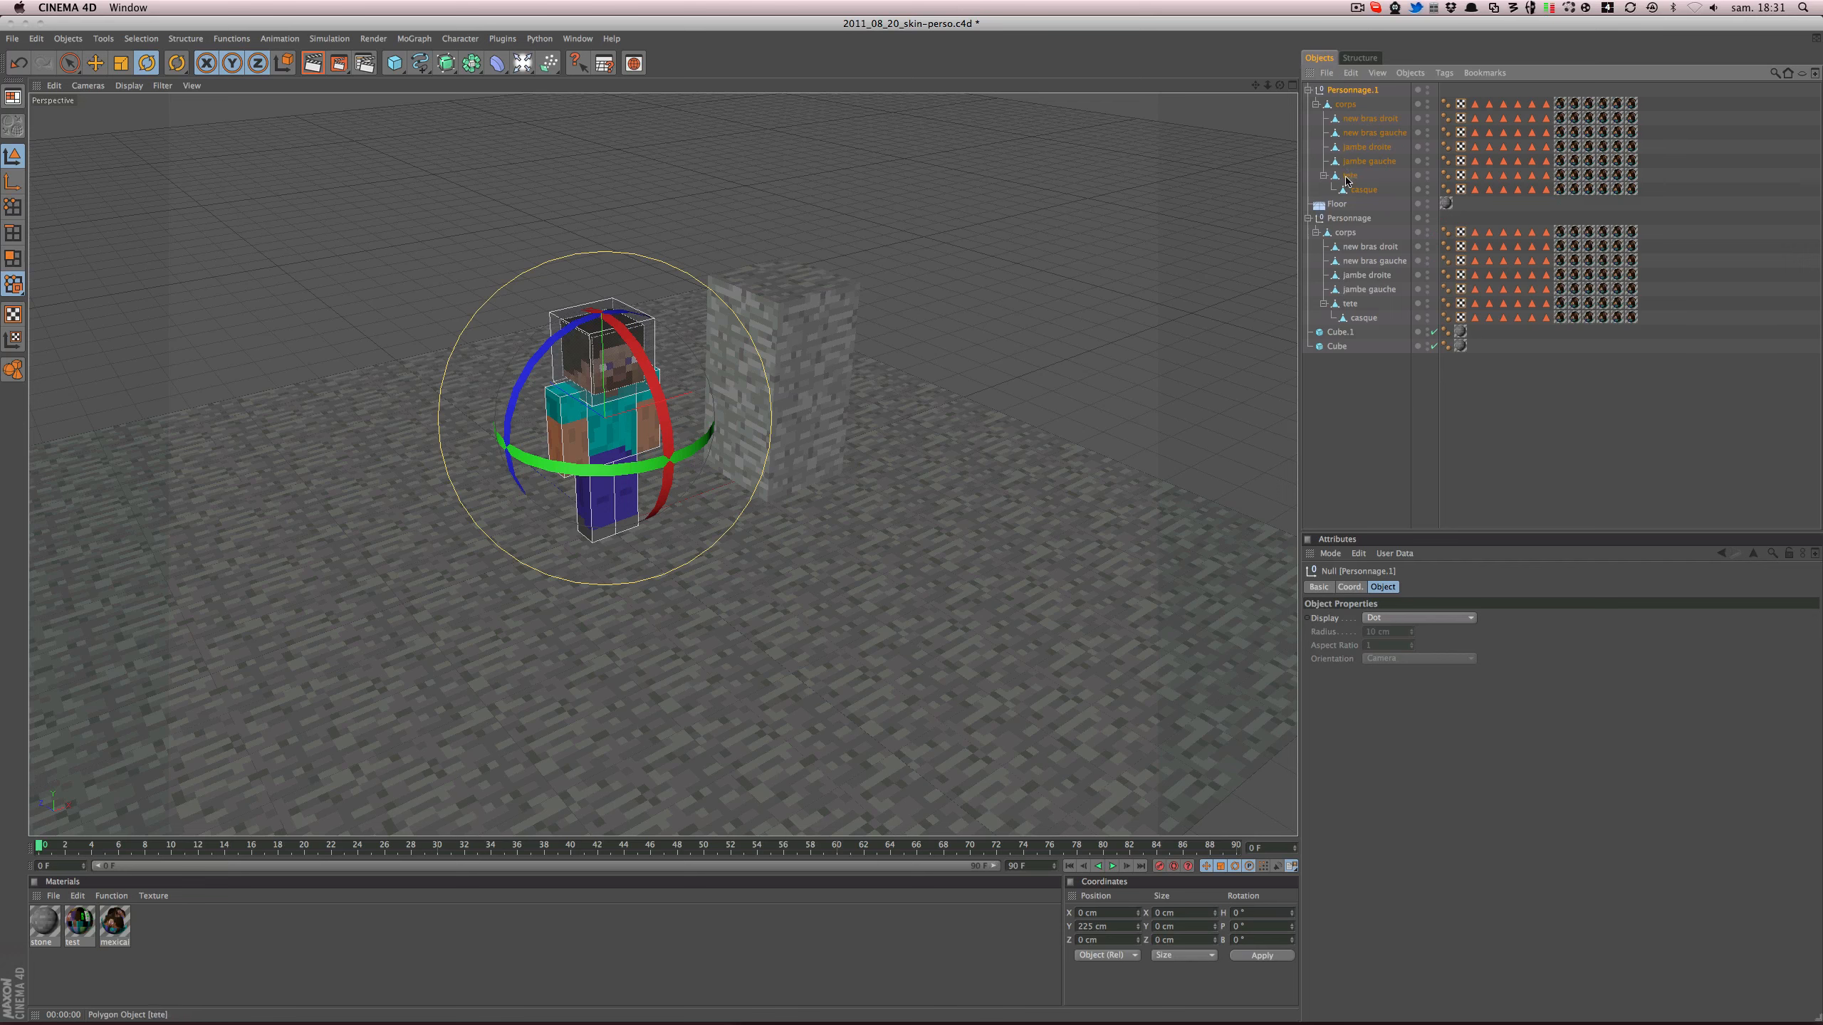
{"action": "key", "text": "e"}
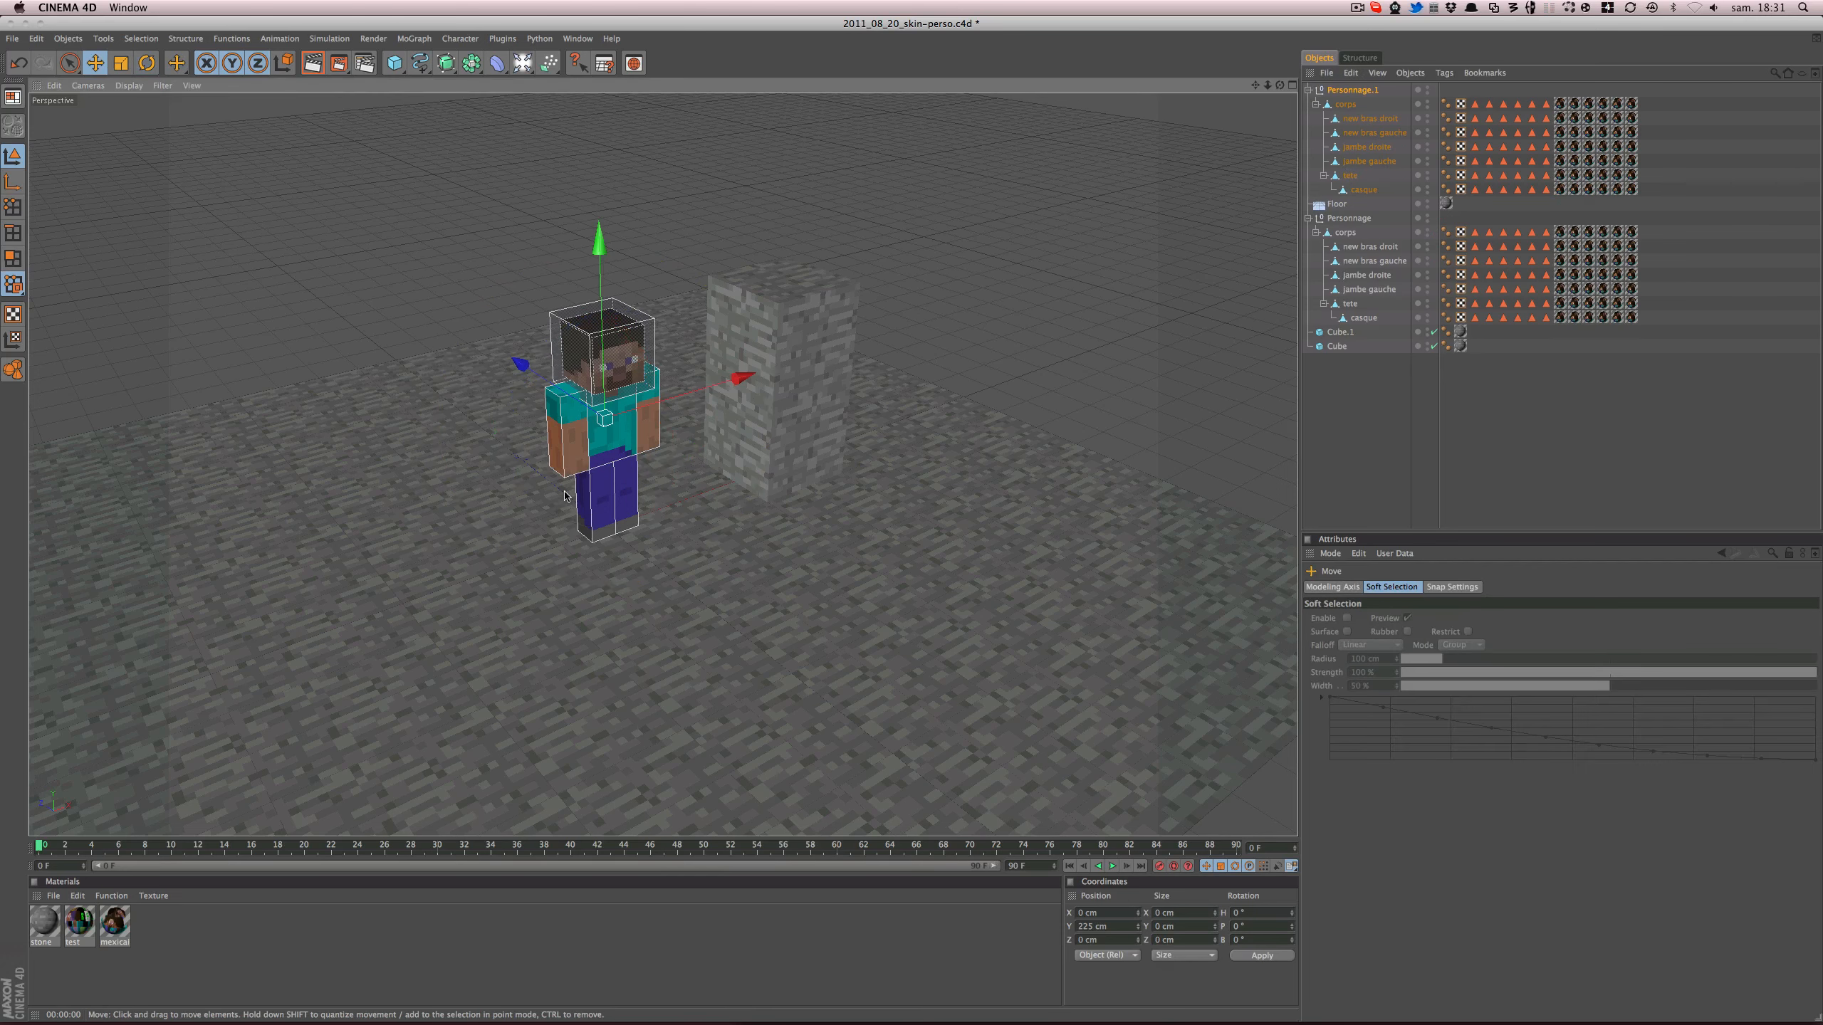
{"action": "left_click_drag", "start_coordinate": [782, 325], "coordinate": [703, 321], "text": "alt"}
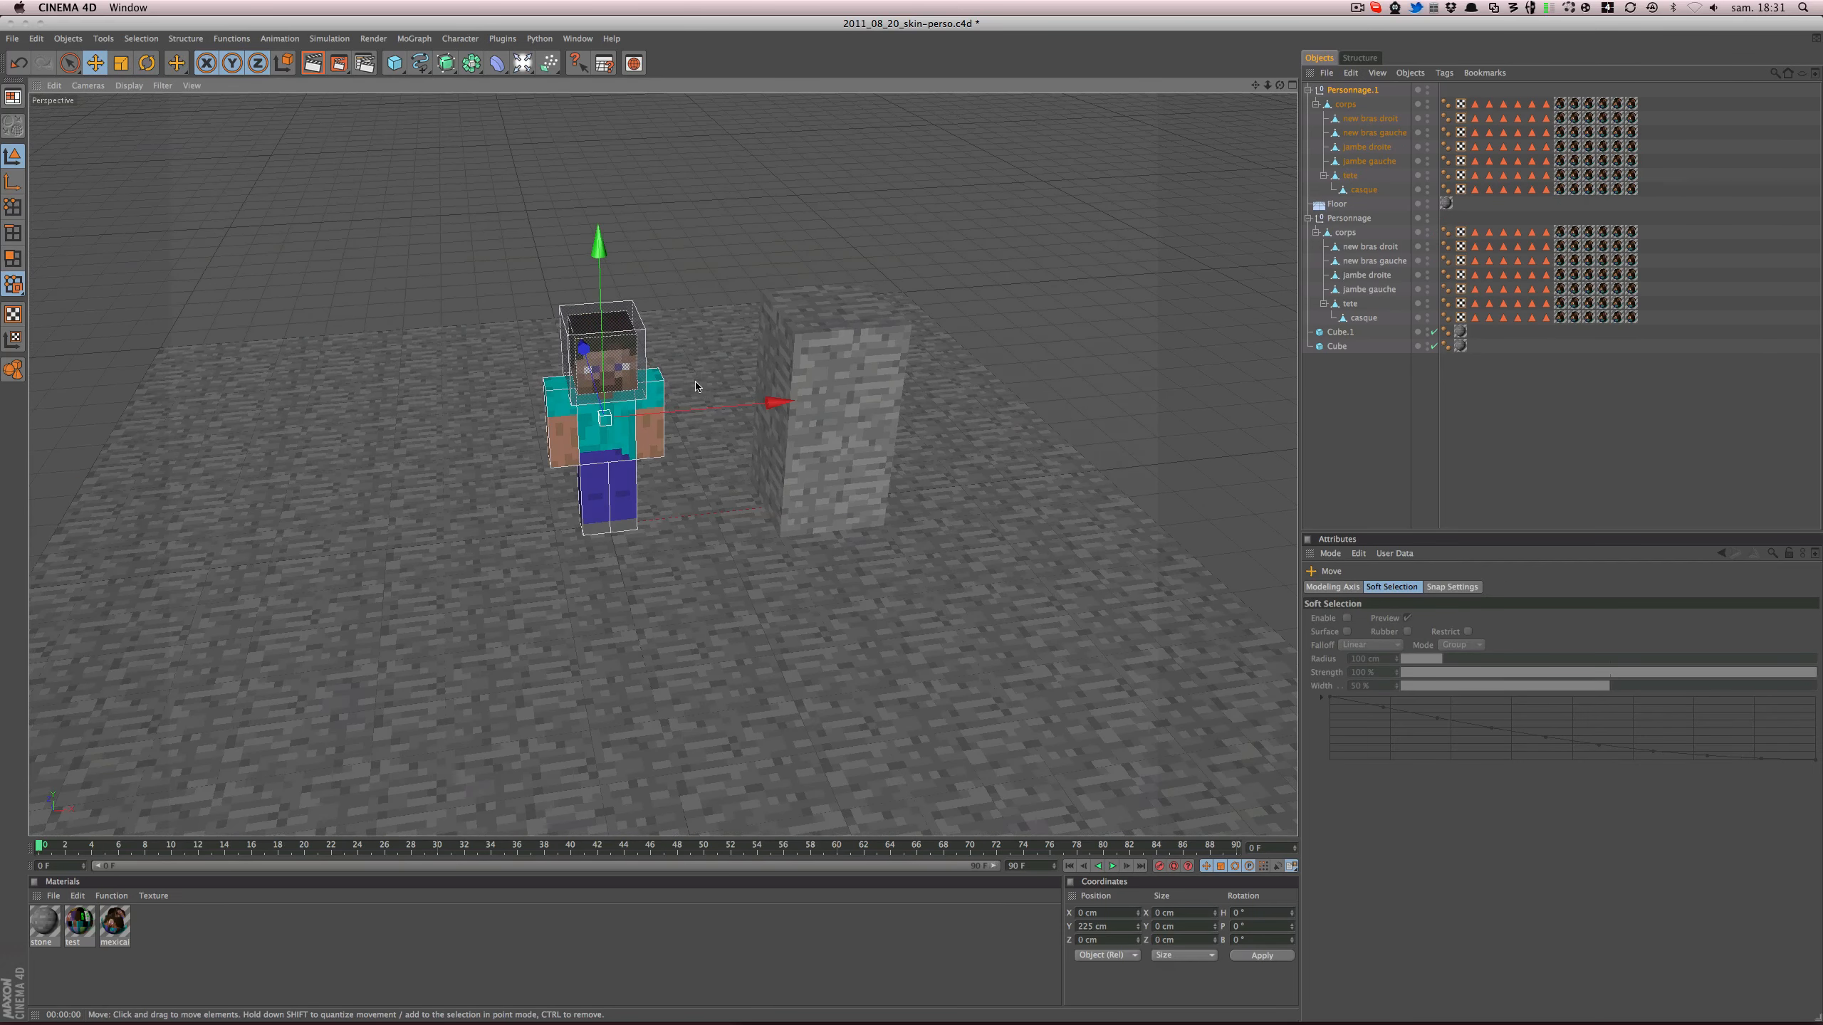
{"action": "left_click_drag", "start_coordinate": [695, 408], "coordinate": [499, 409]}
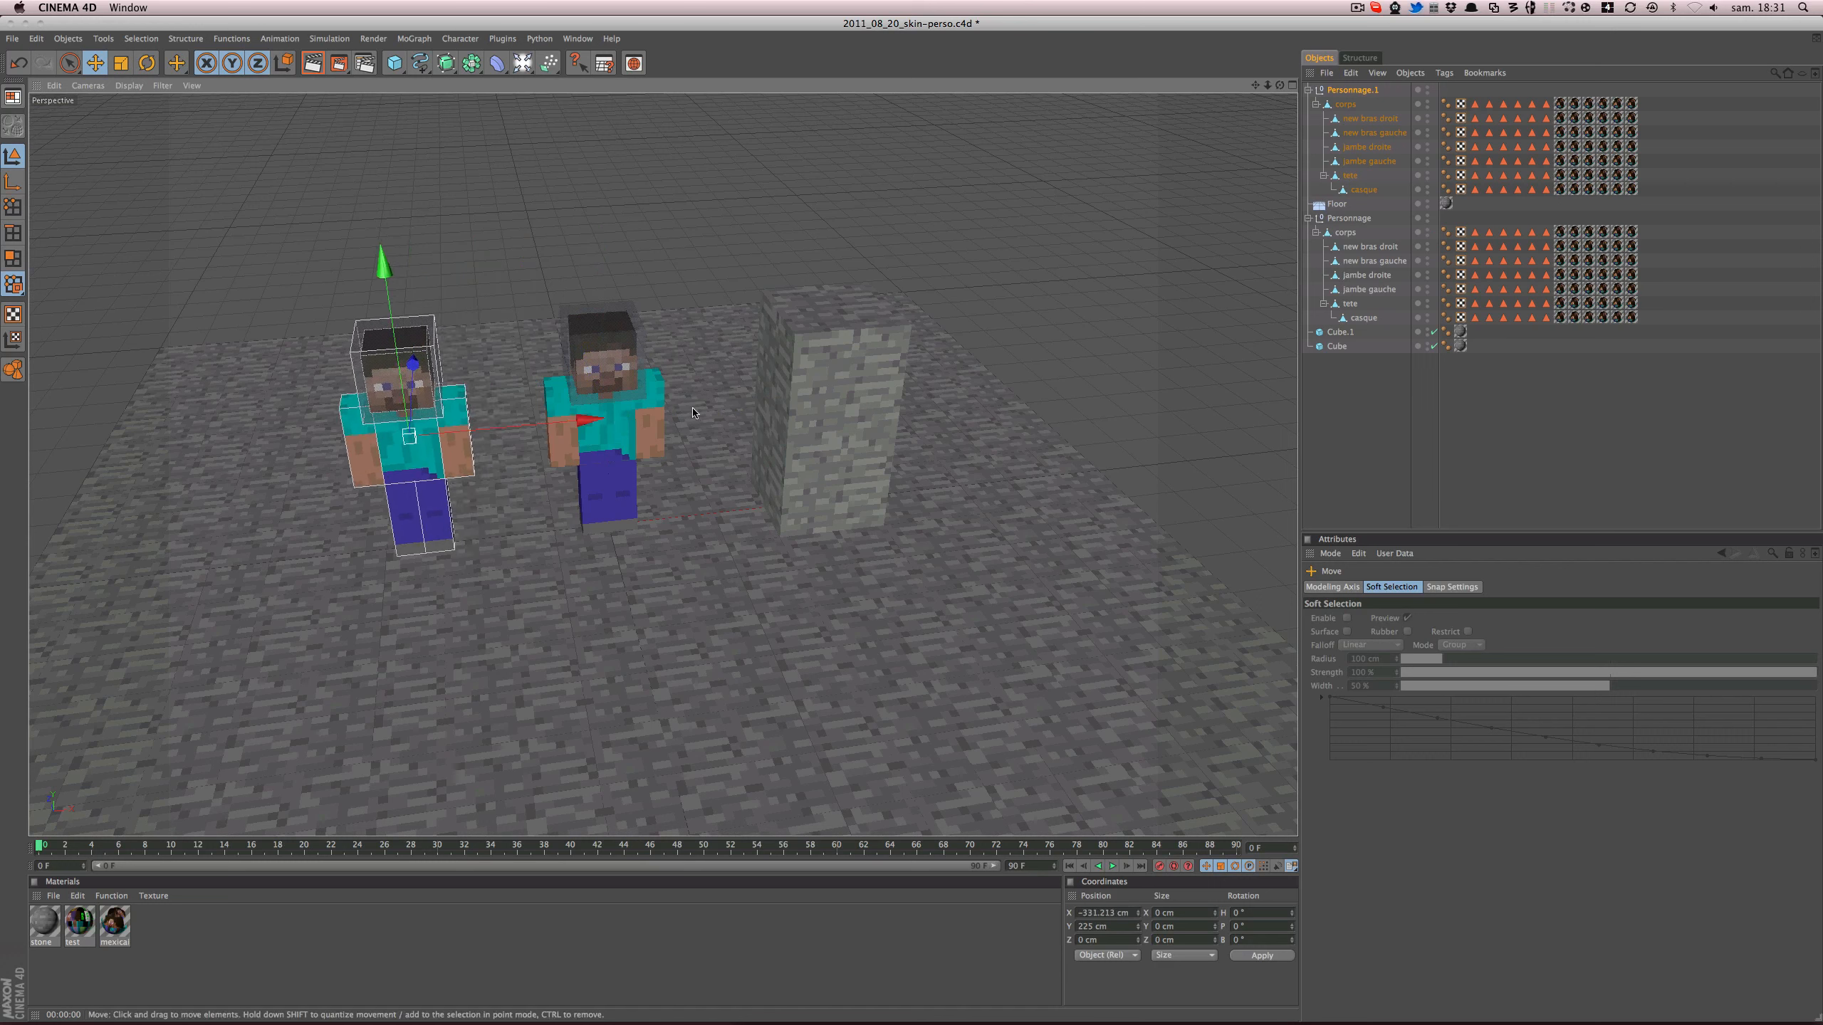
- Rotate the duplicated character's heading to about 52° and save the project
{"action": "key", "text": "r"}
{"action": "left_click_drag", "start_coordinate": [429, 492], "coordinate": [520, 450]}
{"action": "key", "text": "e"}
{"action": "key", "text": "super+s"}
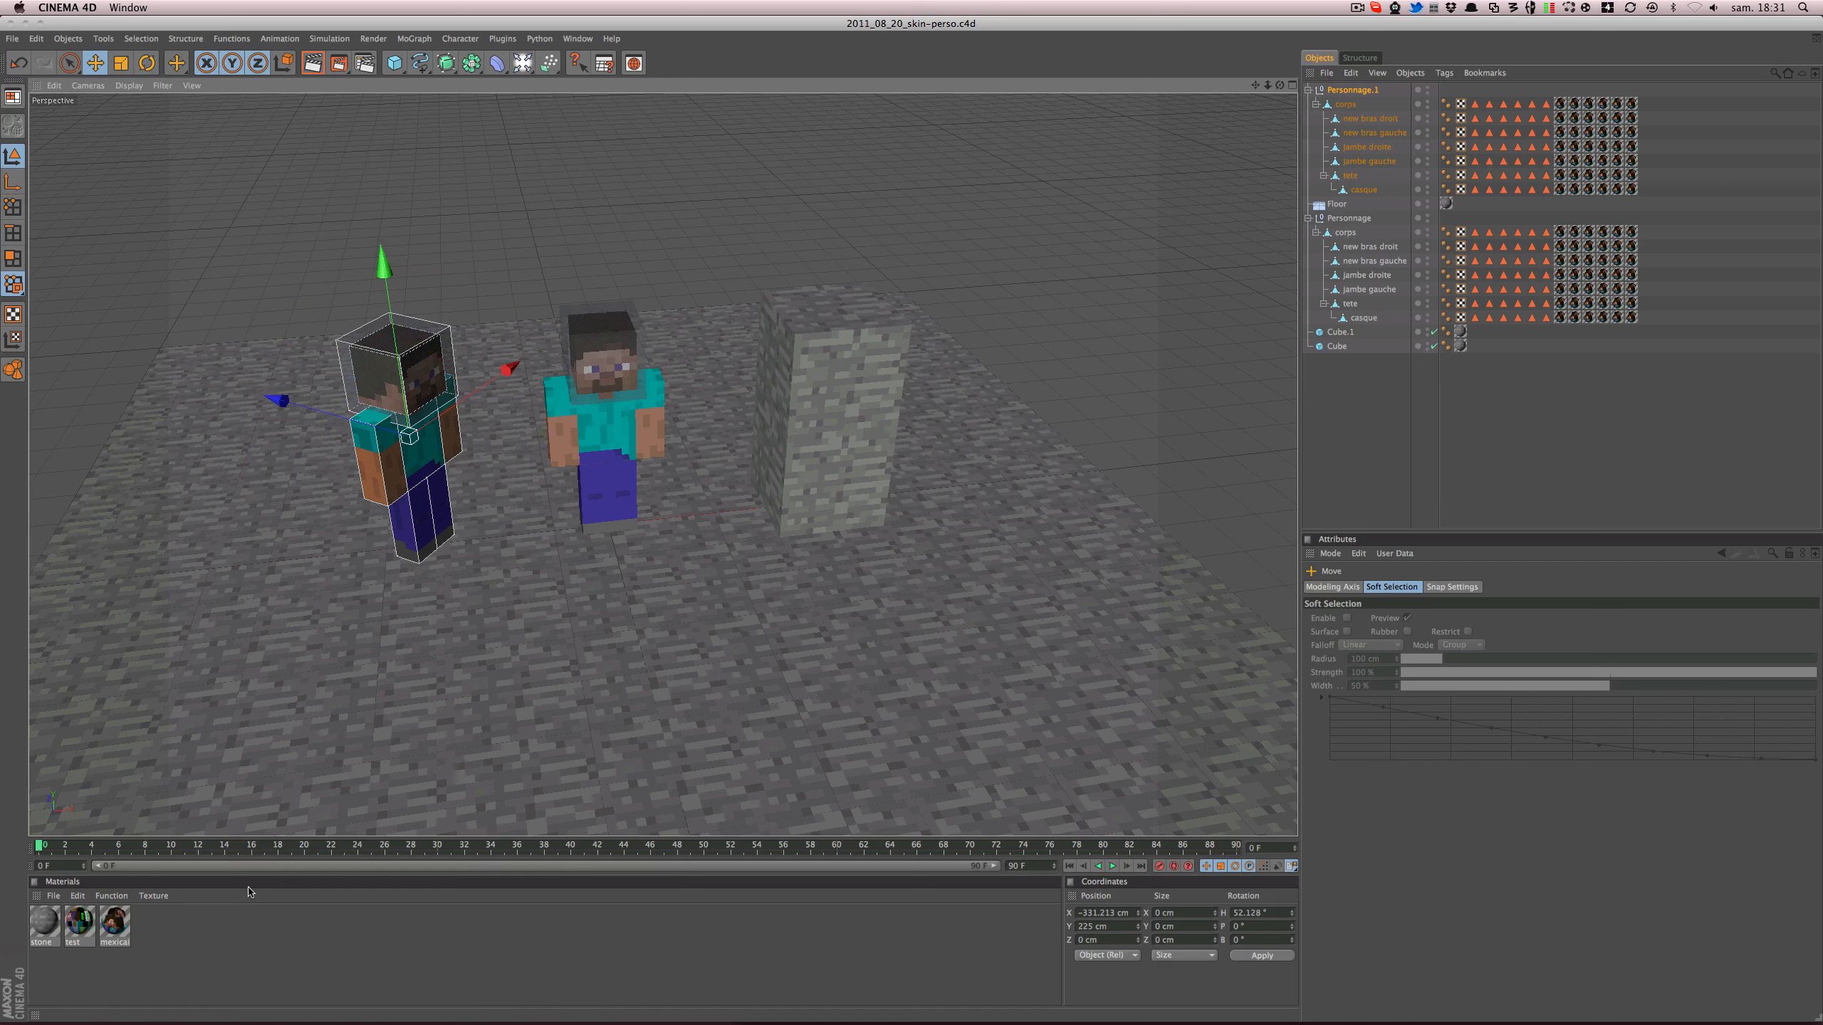
- Duplicate the mexicain material and load Boblennon.png from the tex folder as the copy's Color texture
{"action": "left_click", "coordinate": [164, 937]}
{"action": "left_click_drag", "start_coordinate": [117, 929], "coordinate": [144, 926], "text": "ctrl"}
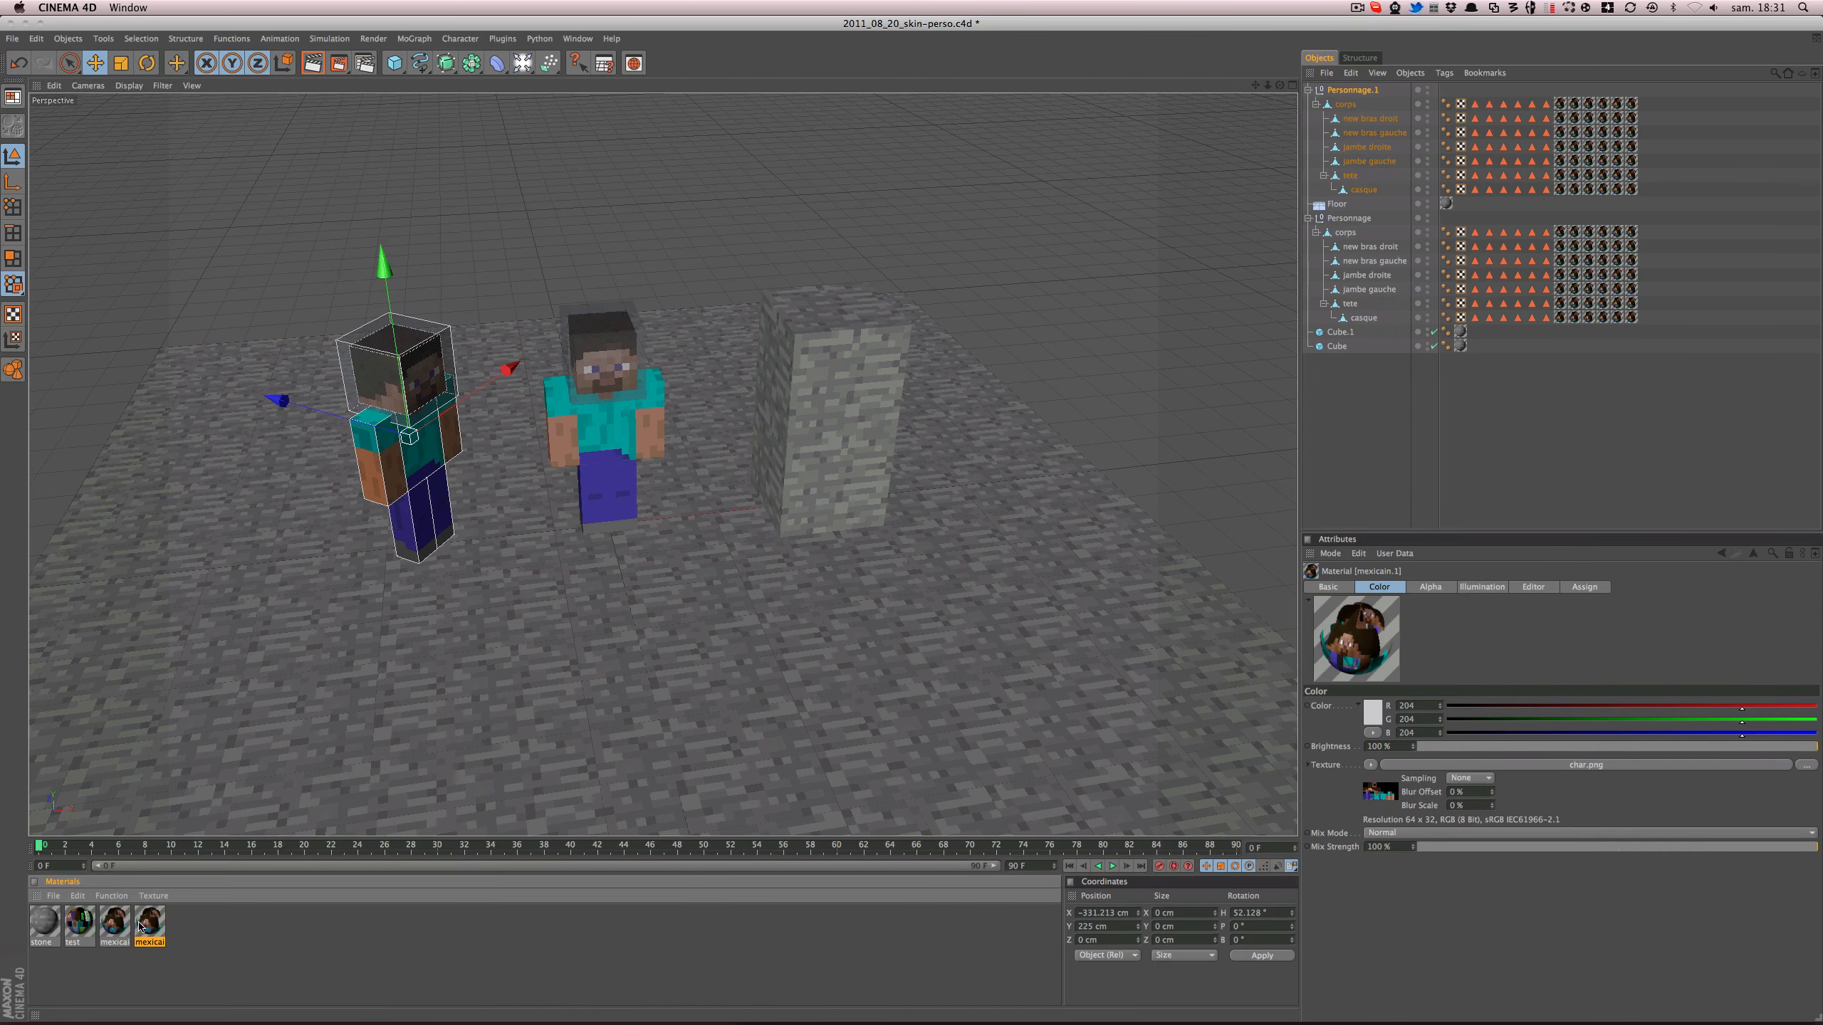
{"action": "double_click", "coordinate": [142, 925]}
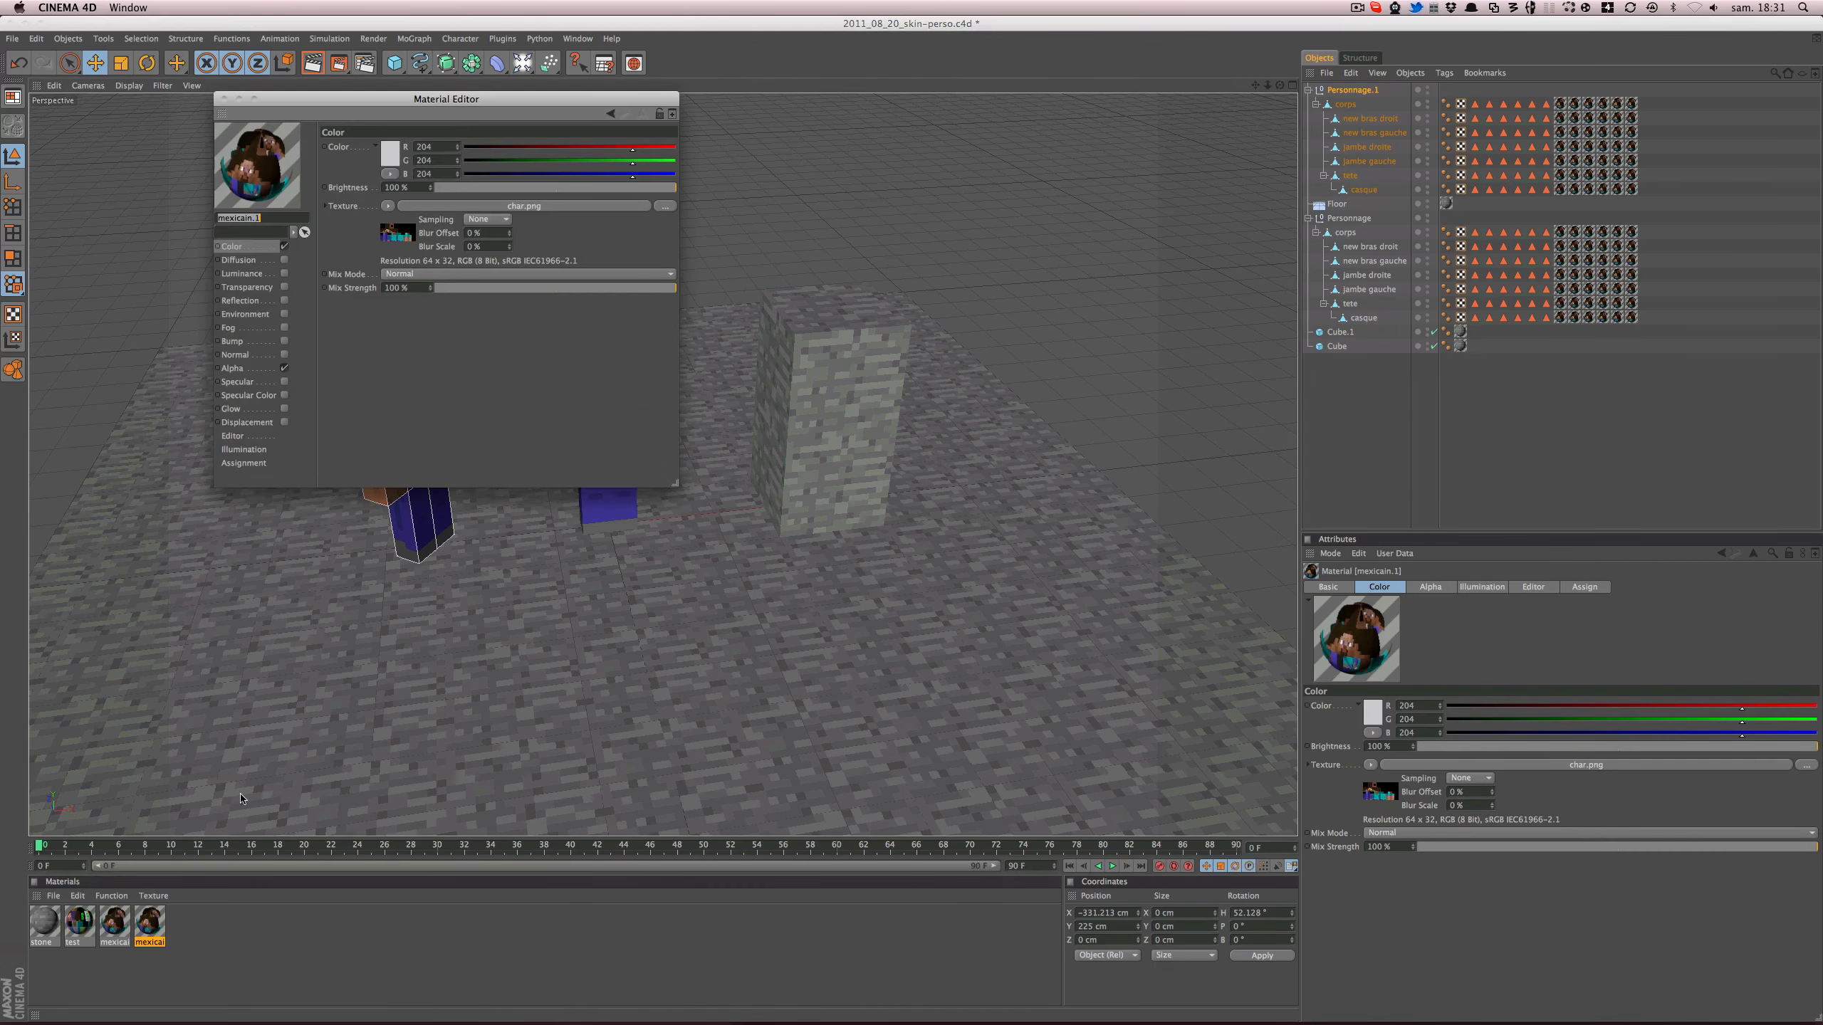
{"action": "left_click", "coordinate": [388, 206]}
{"action": "left_click", "coordinate": [405, 237]}
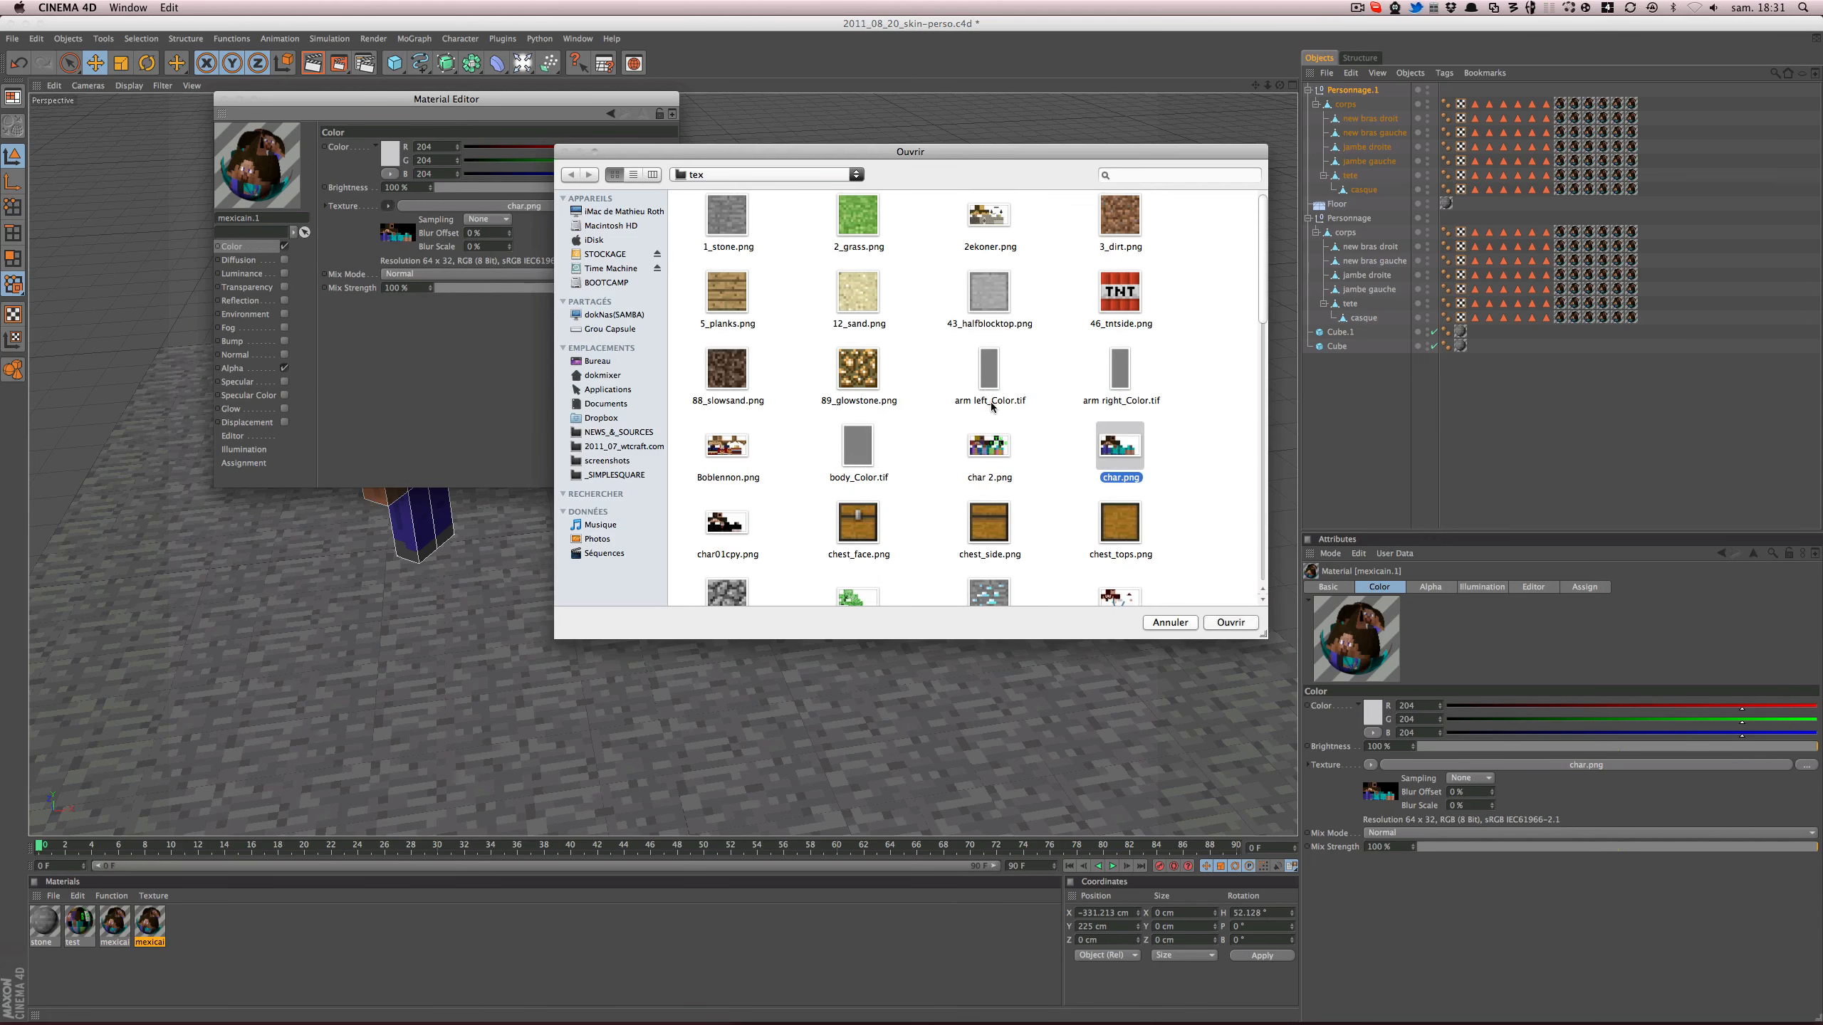
{"action": "scroll", "coordinate": [991, 407], "scroll_direction": "down", "scroll_amount": 2}
{"action": "double_click", "coordinate": [727, 407]}
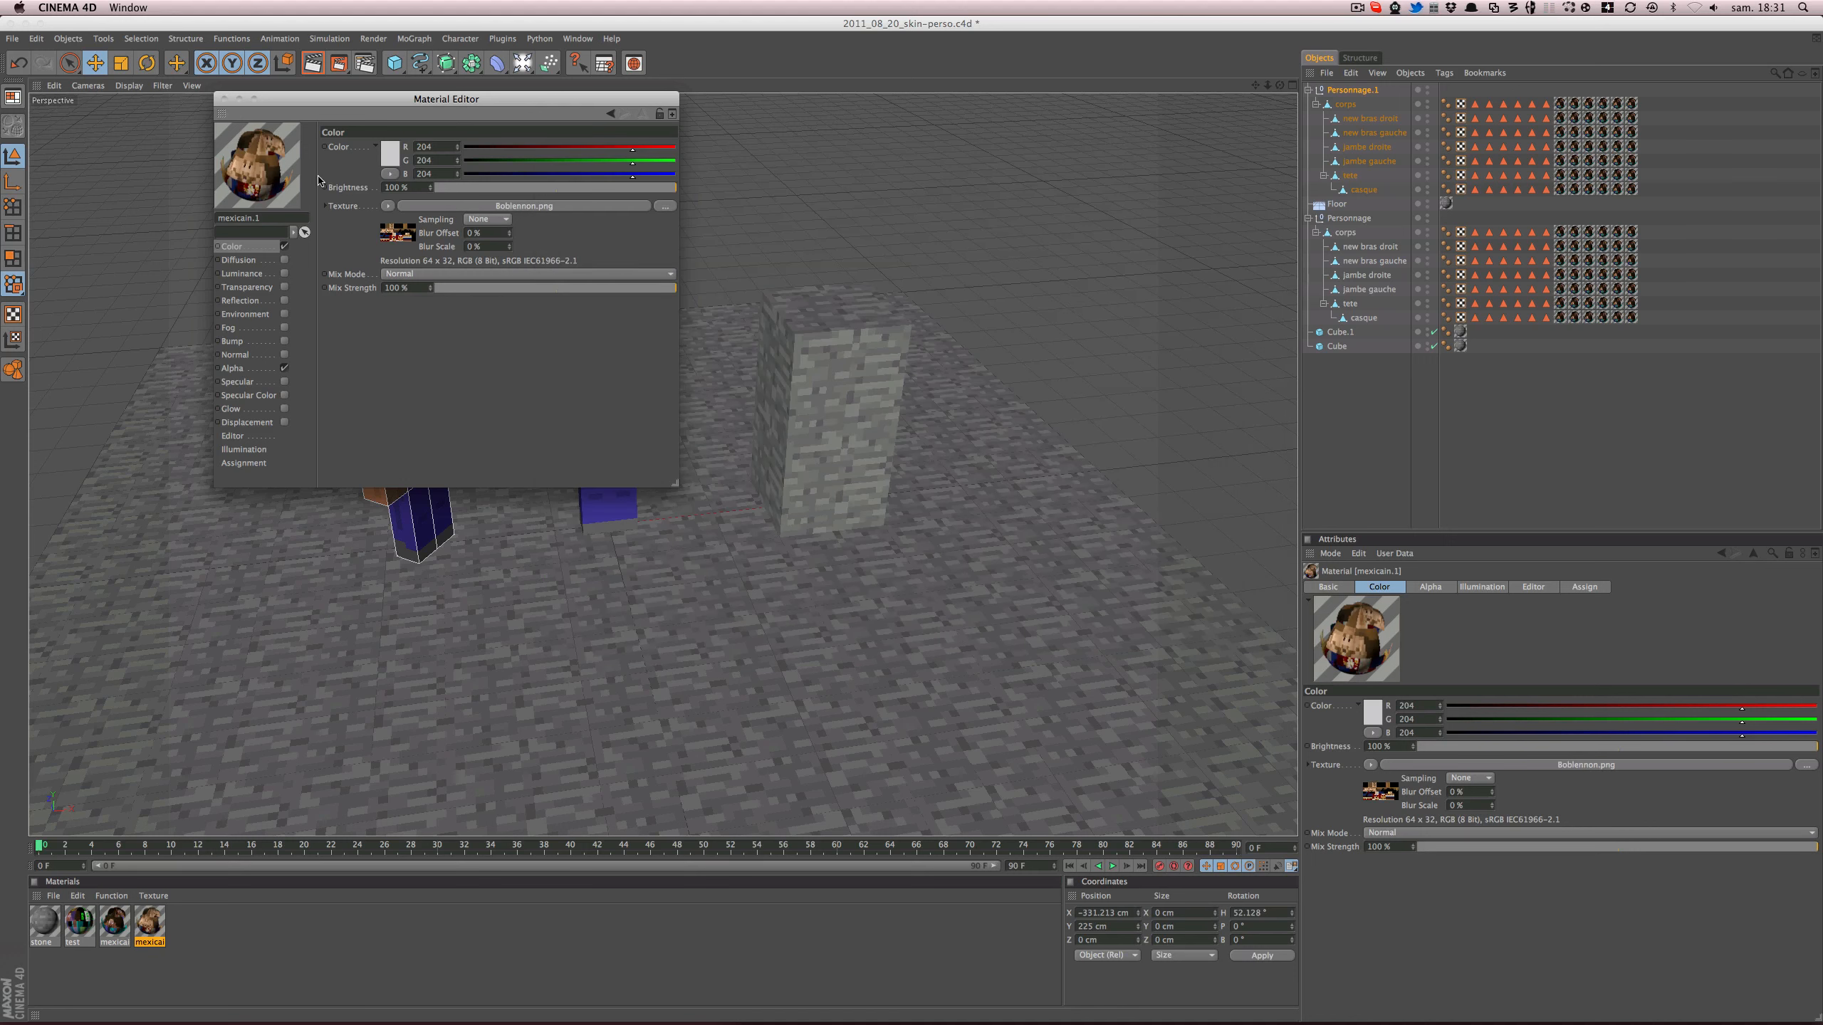
- Copy the Boblennon.png texture from the new material's Color channel into its Alpha channel, and move the editor off the characters
{"action": "right_click", "coordinate": [352, 206]}
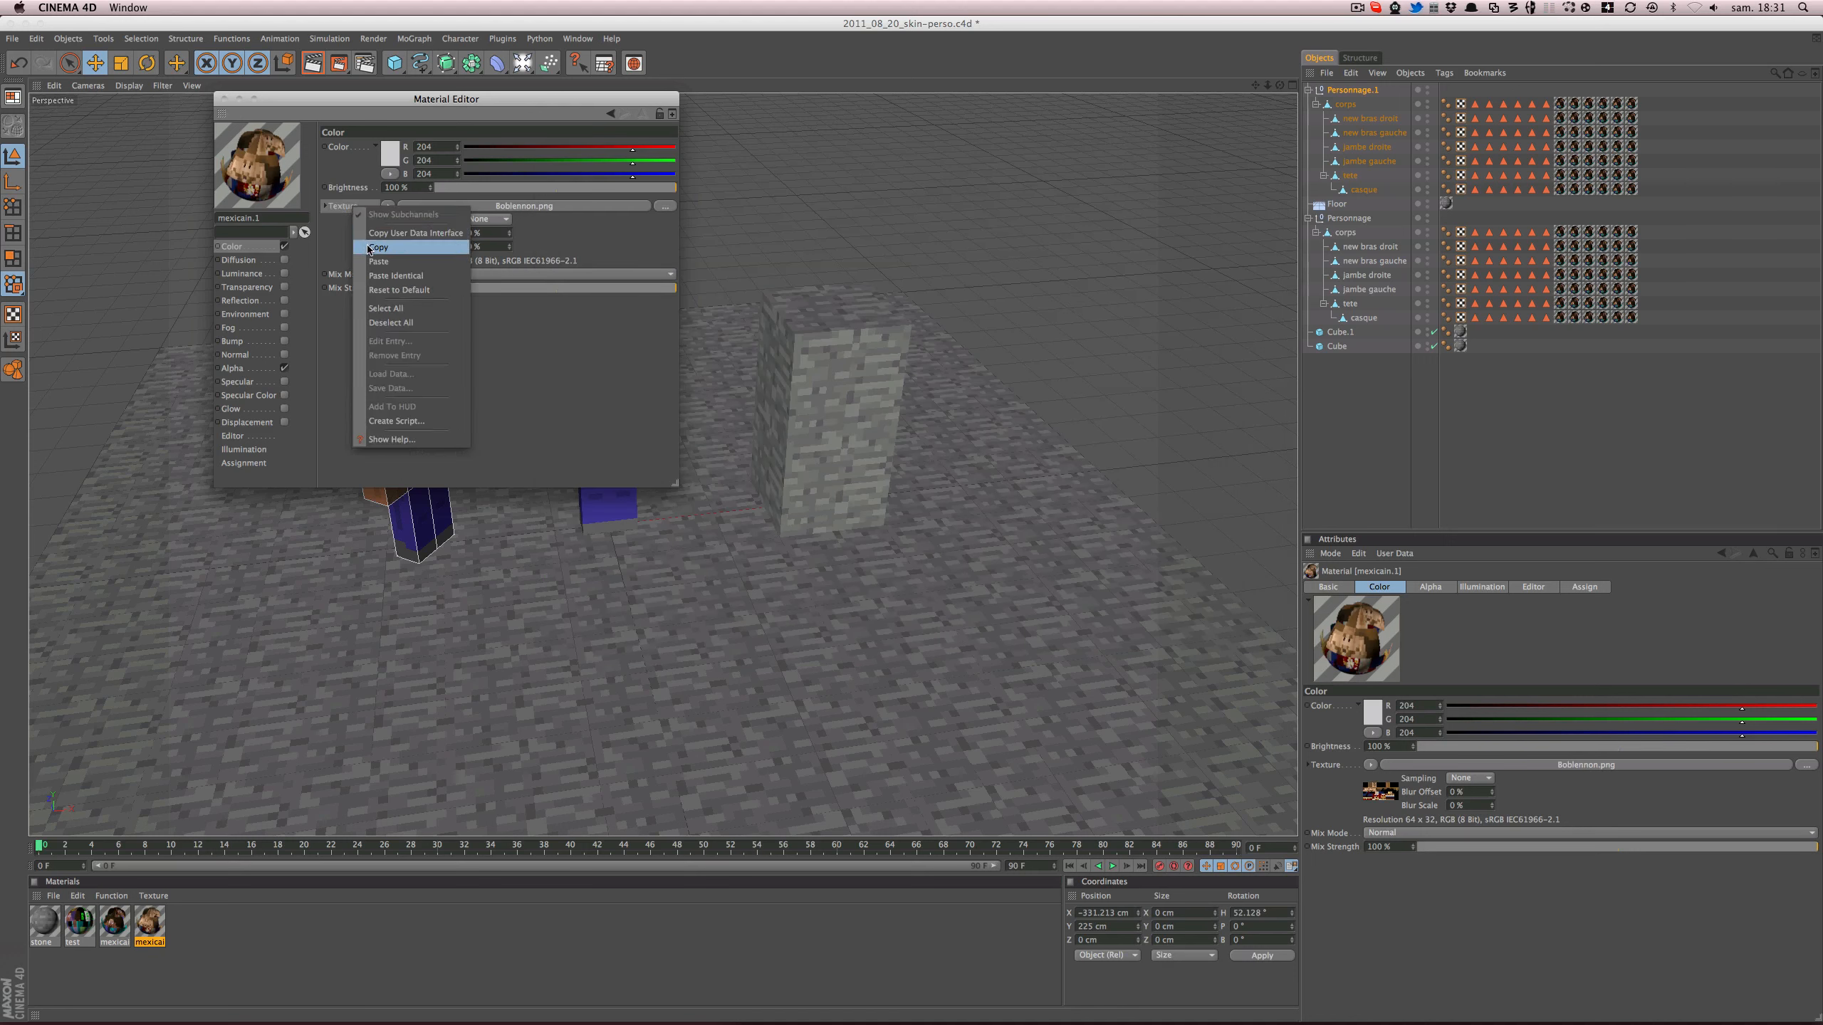
{"action": "left_click", "coordinate": [368, 247]}
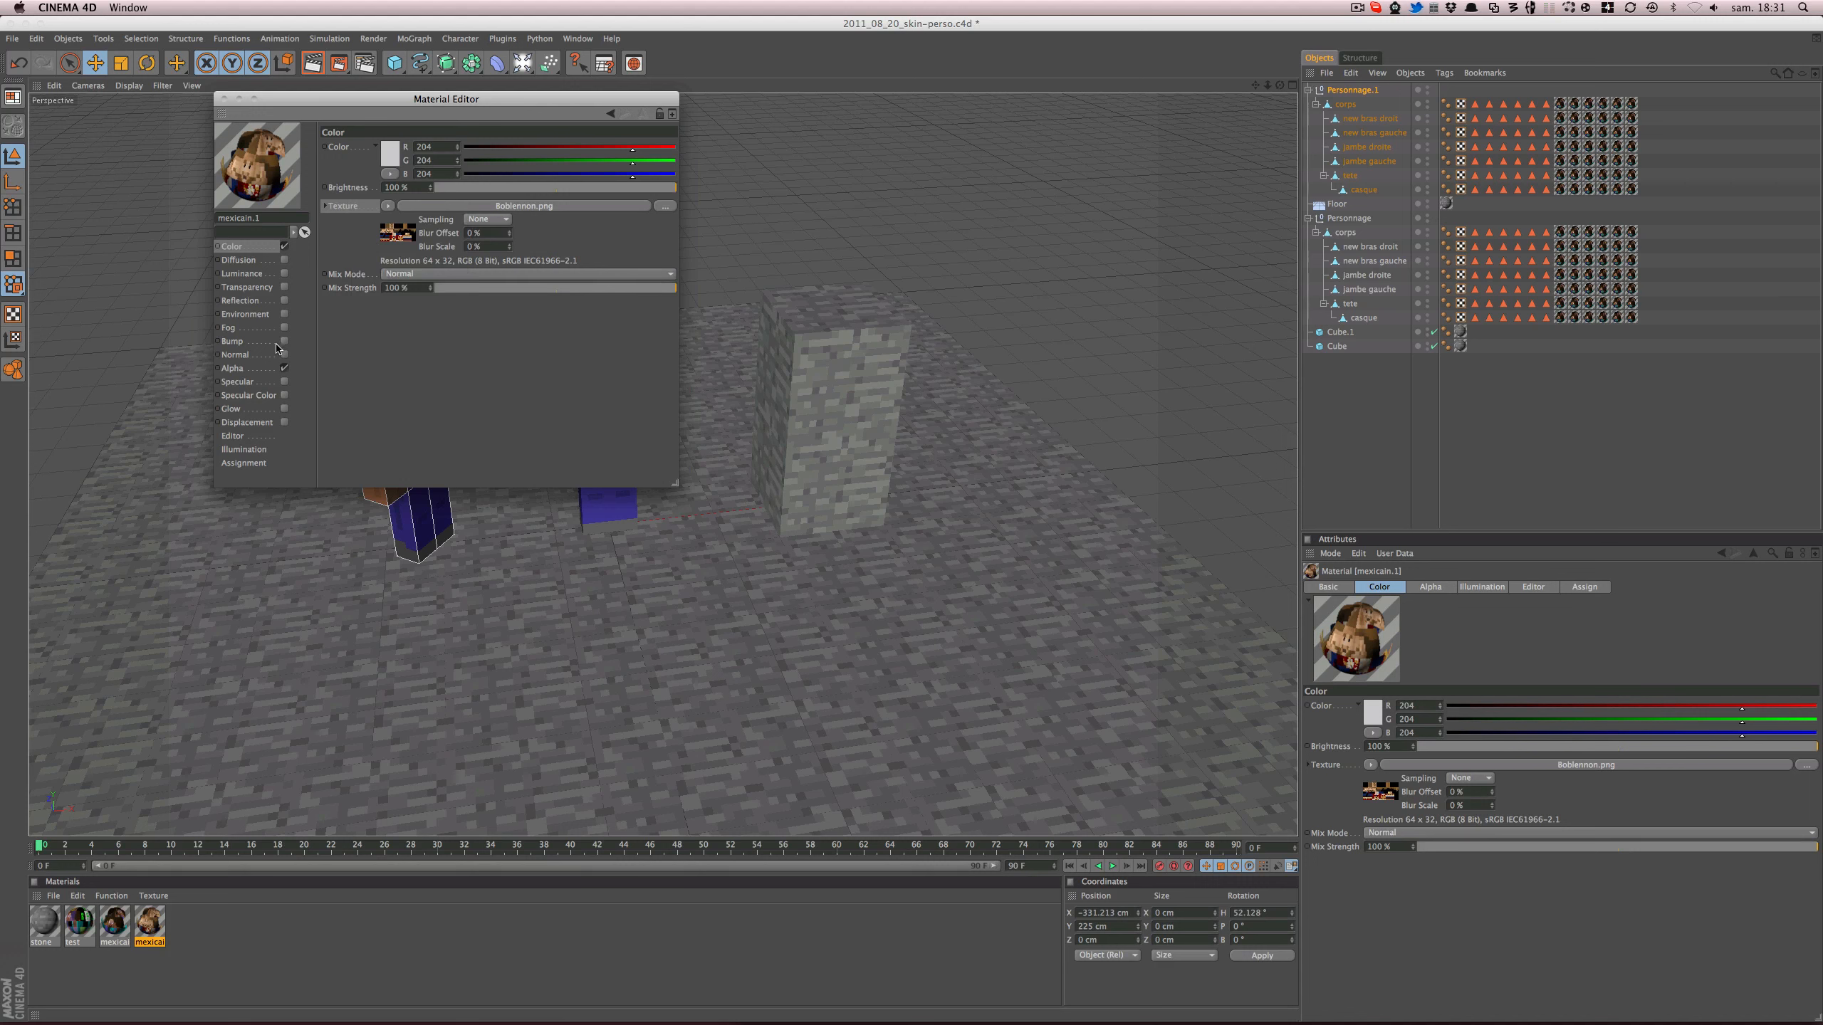
{"action": "left_click", "coordinate": [265, 367]}
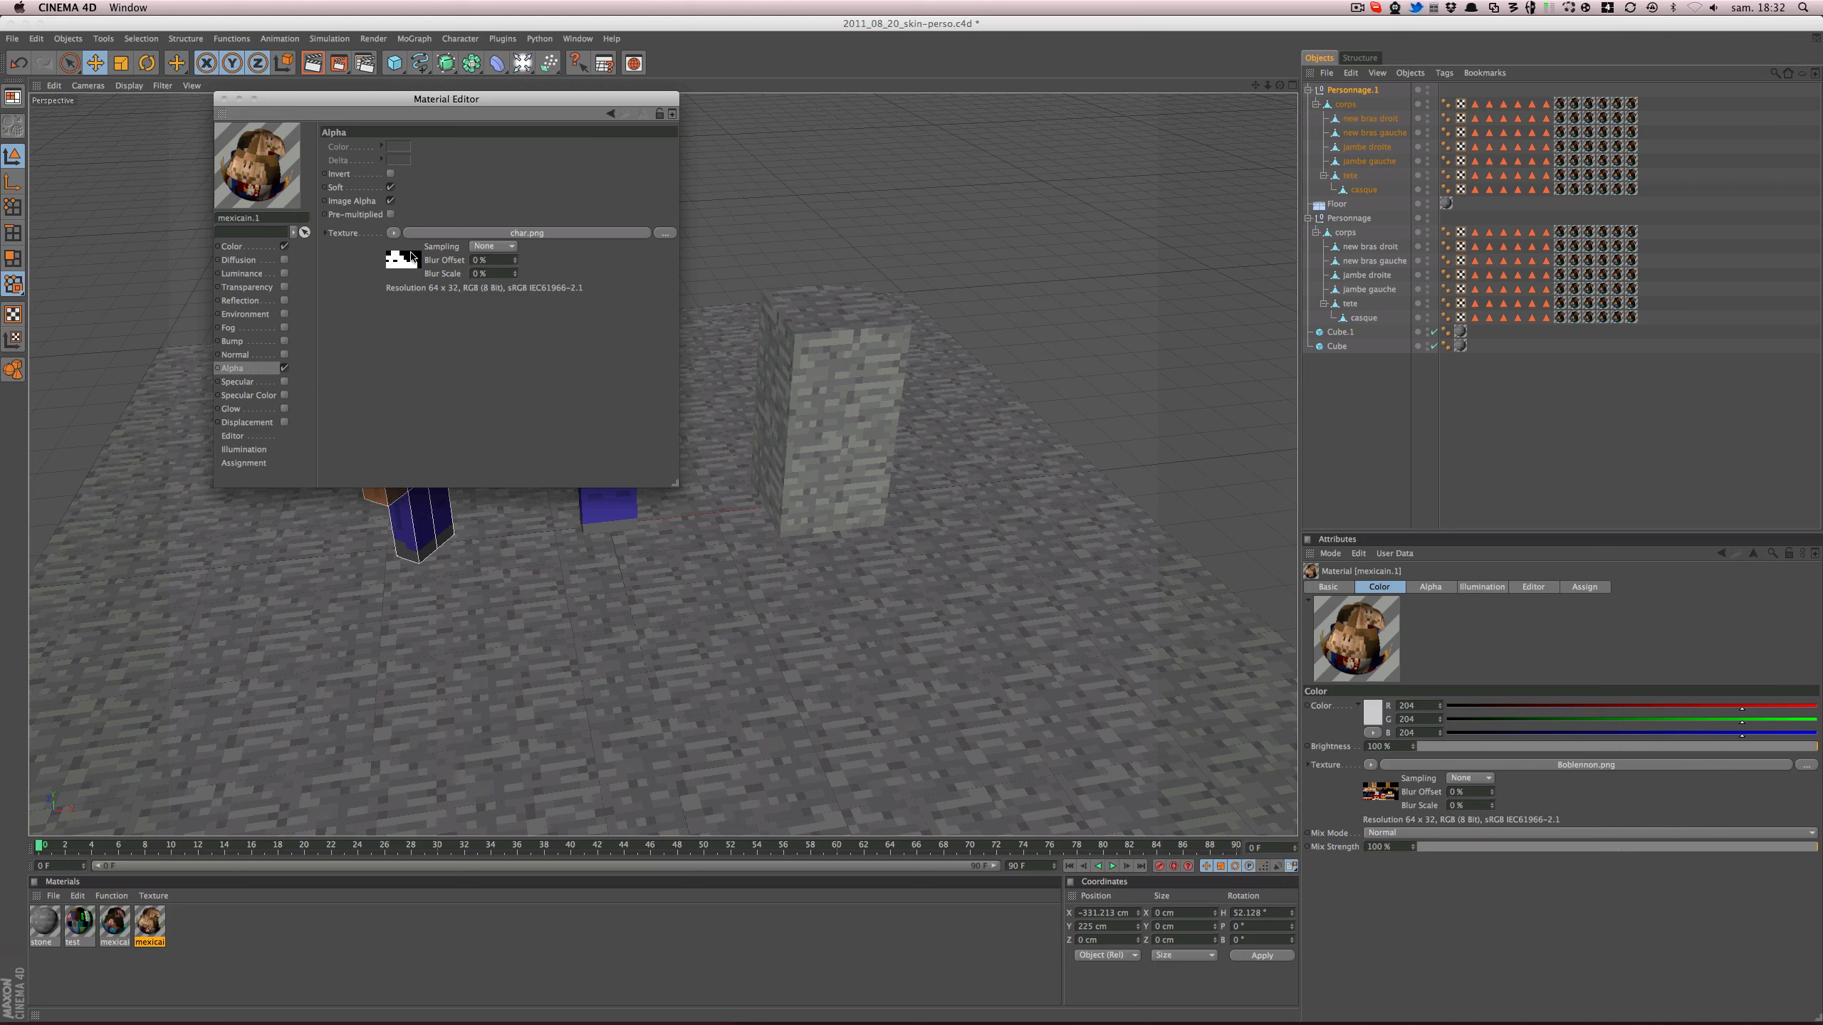
{"action": "left_click", "coordinate": [355, 239]}
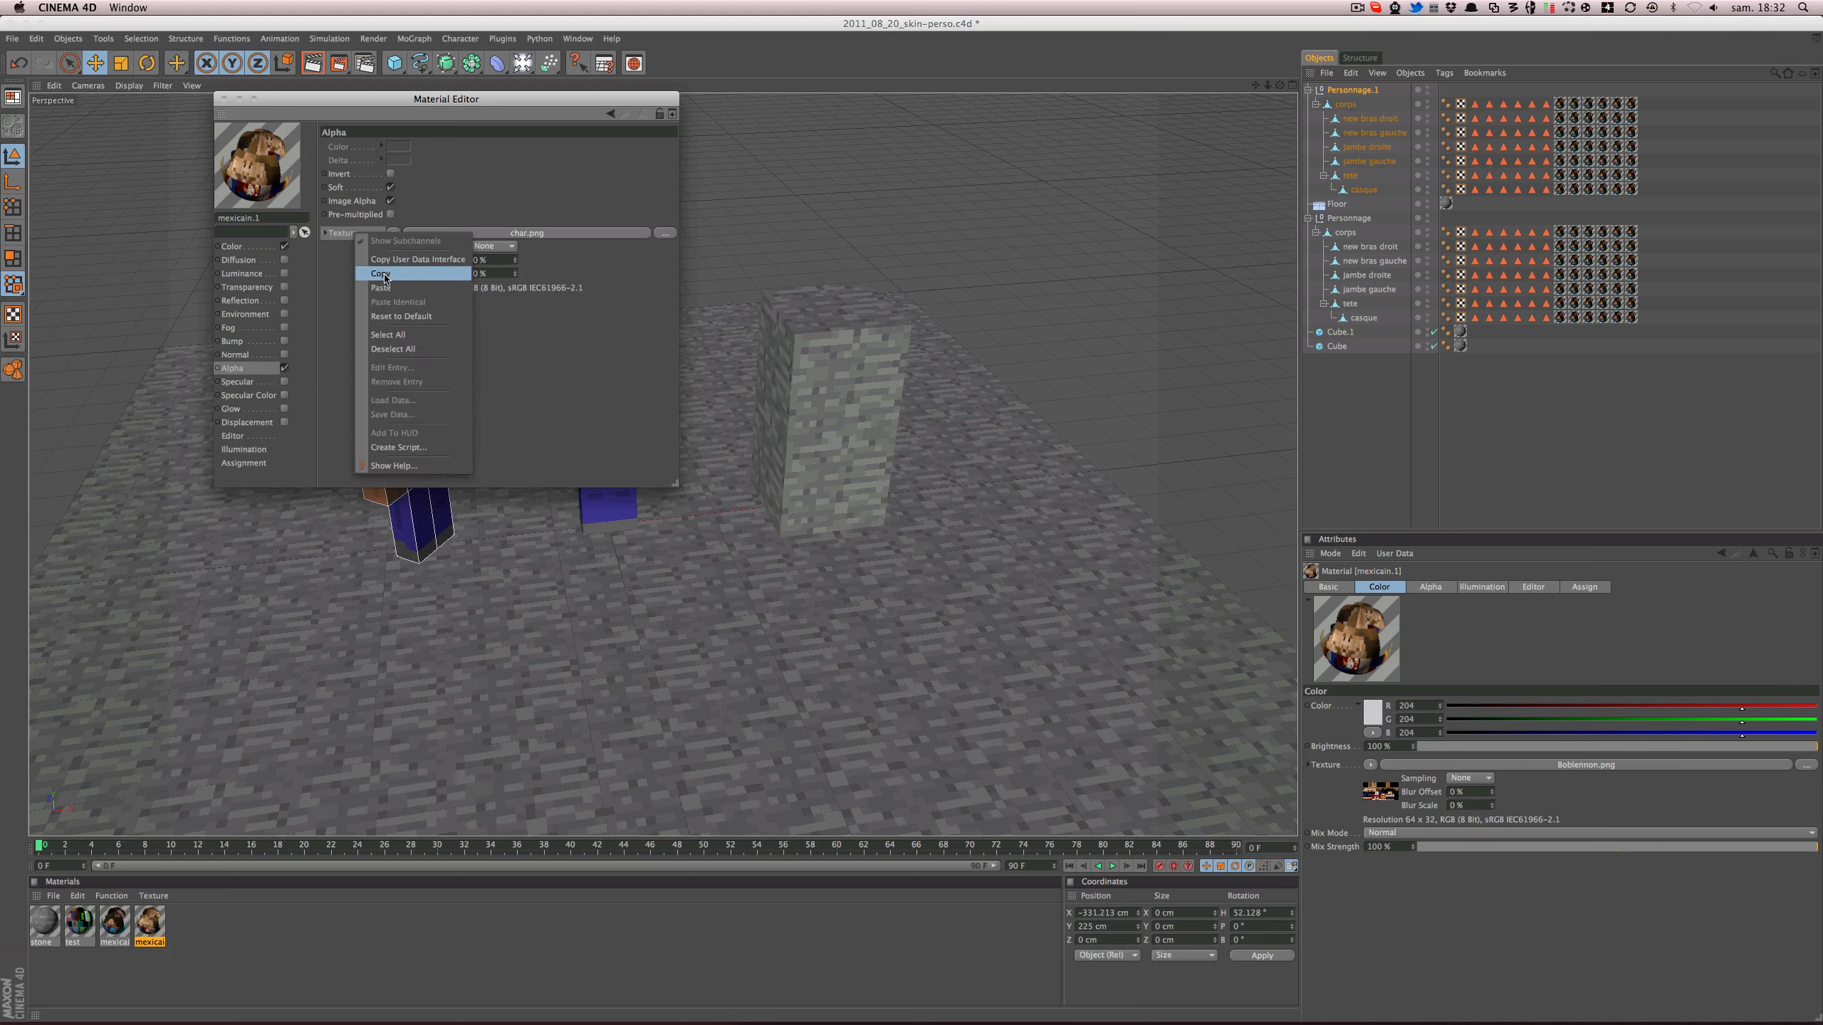
{"action": "left_click", "coordinate": [383, 294]}
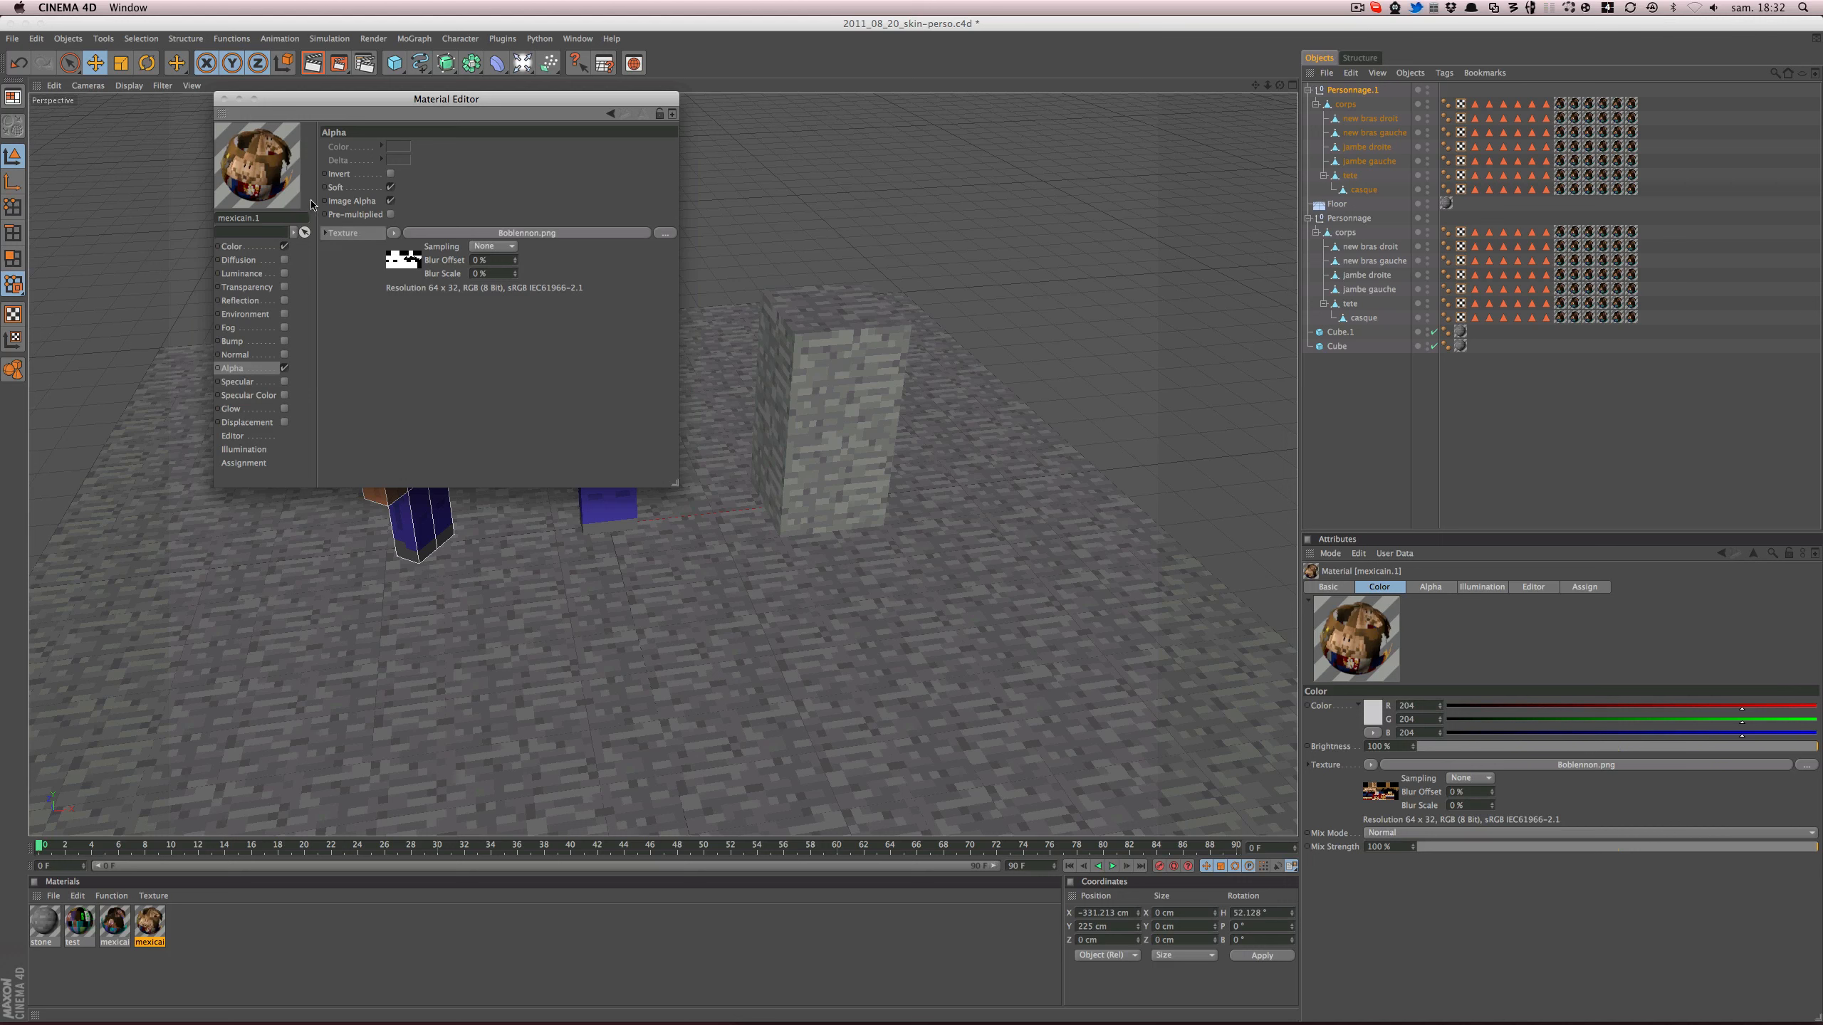
{"action": "left_click_drag", "start_coordinate": [333, 109], "coordinate": [744, 481]}
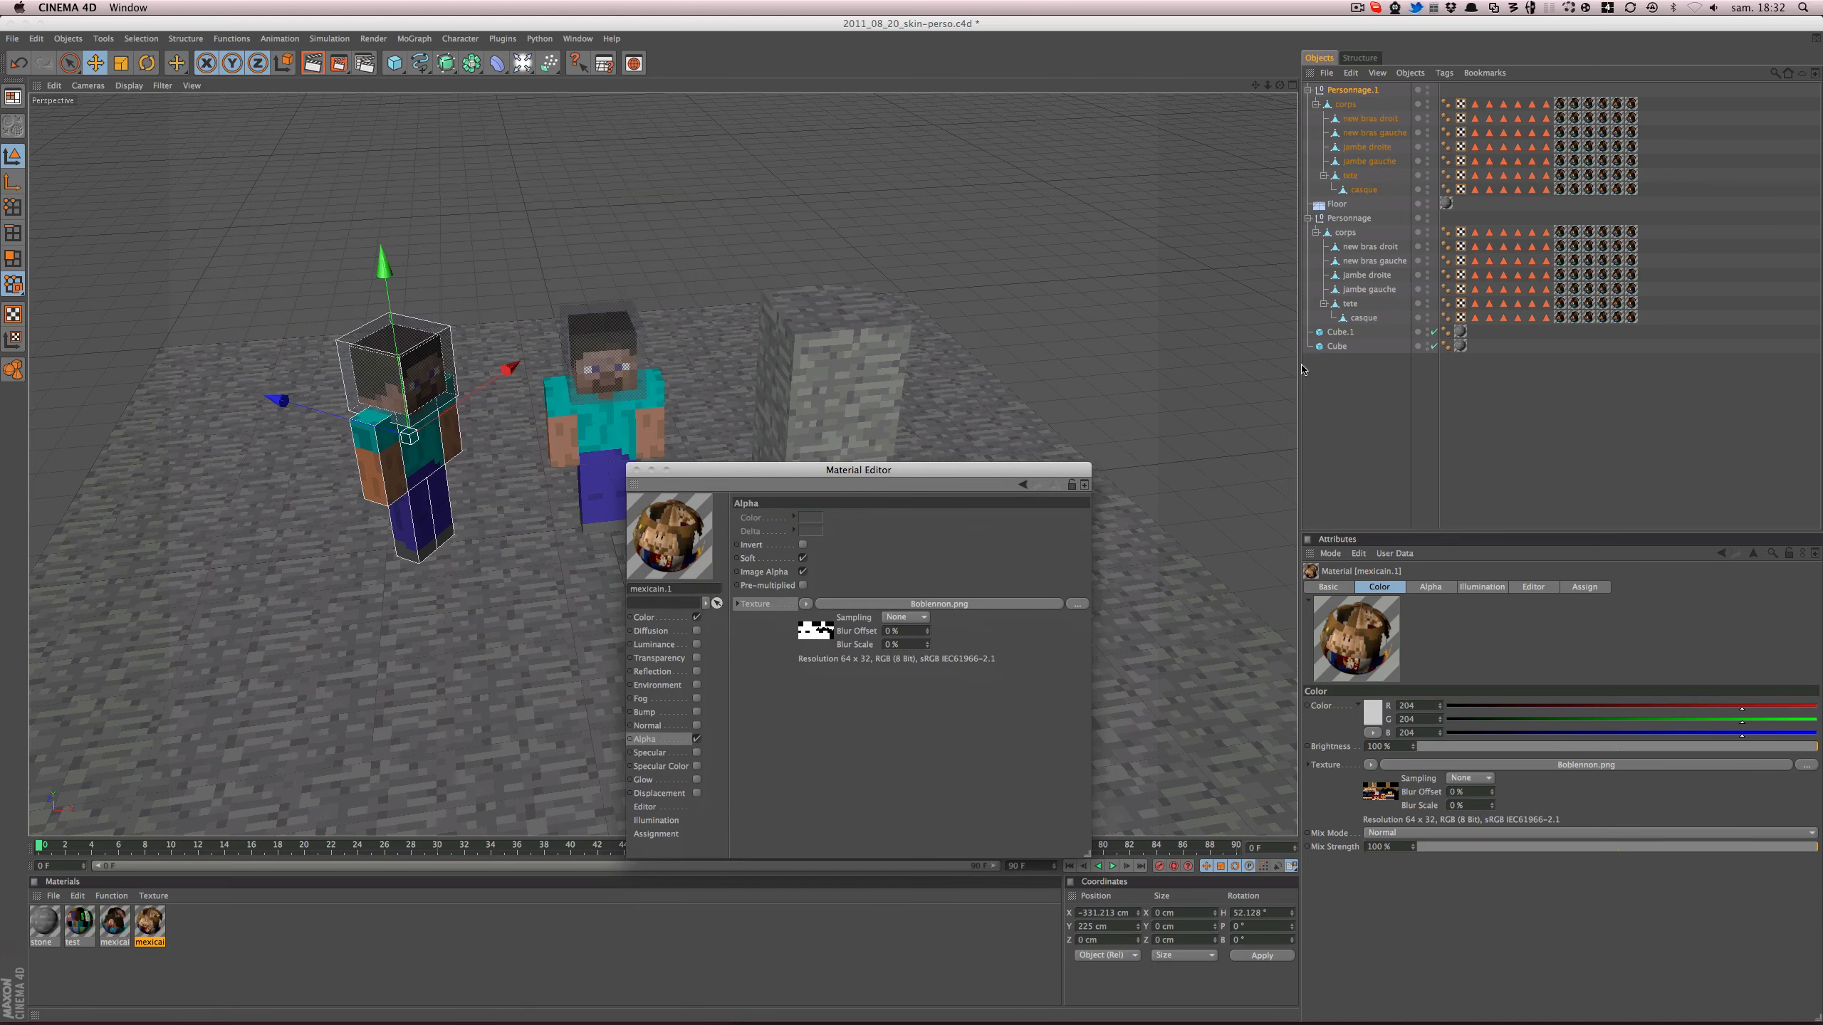
- Rename the duplicated character group boblennon and assign the new Boblennon.png material to all its texture tags at once
{"action": "double_click", "coordinate": [1349, 90]}
{"action": "type", "text": "boblennon"}
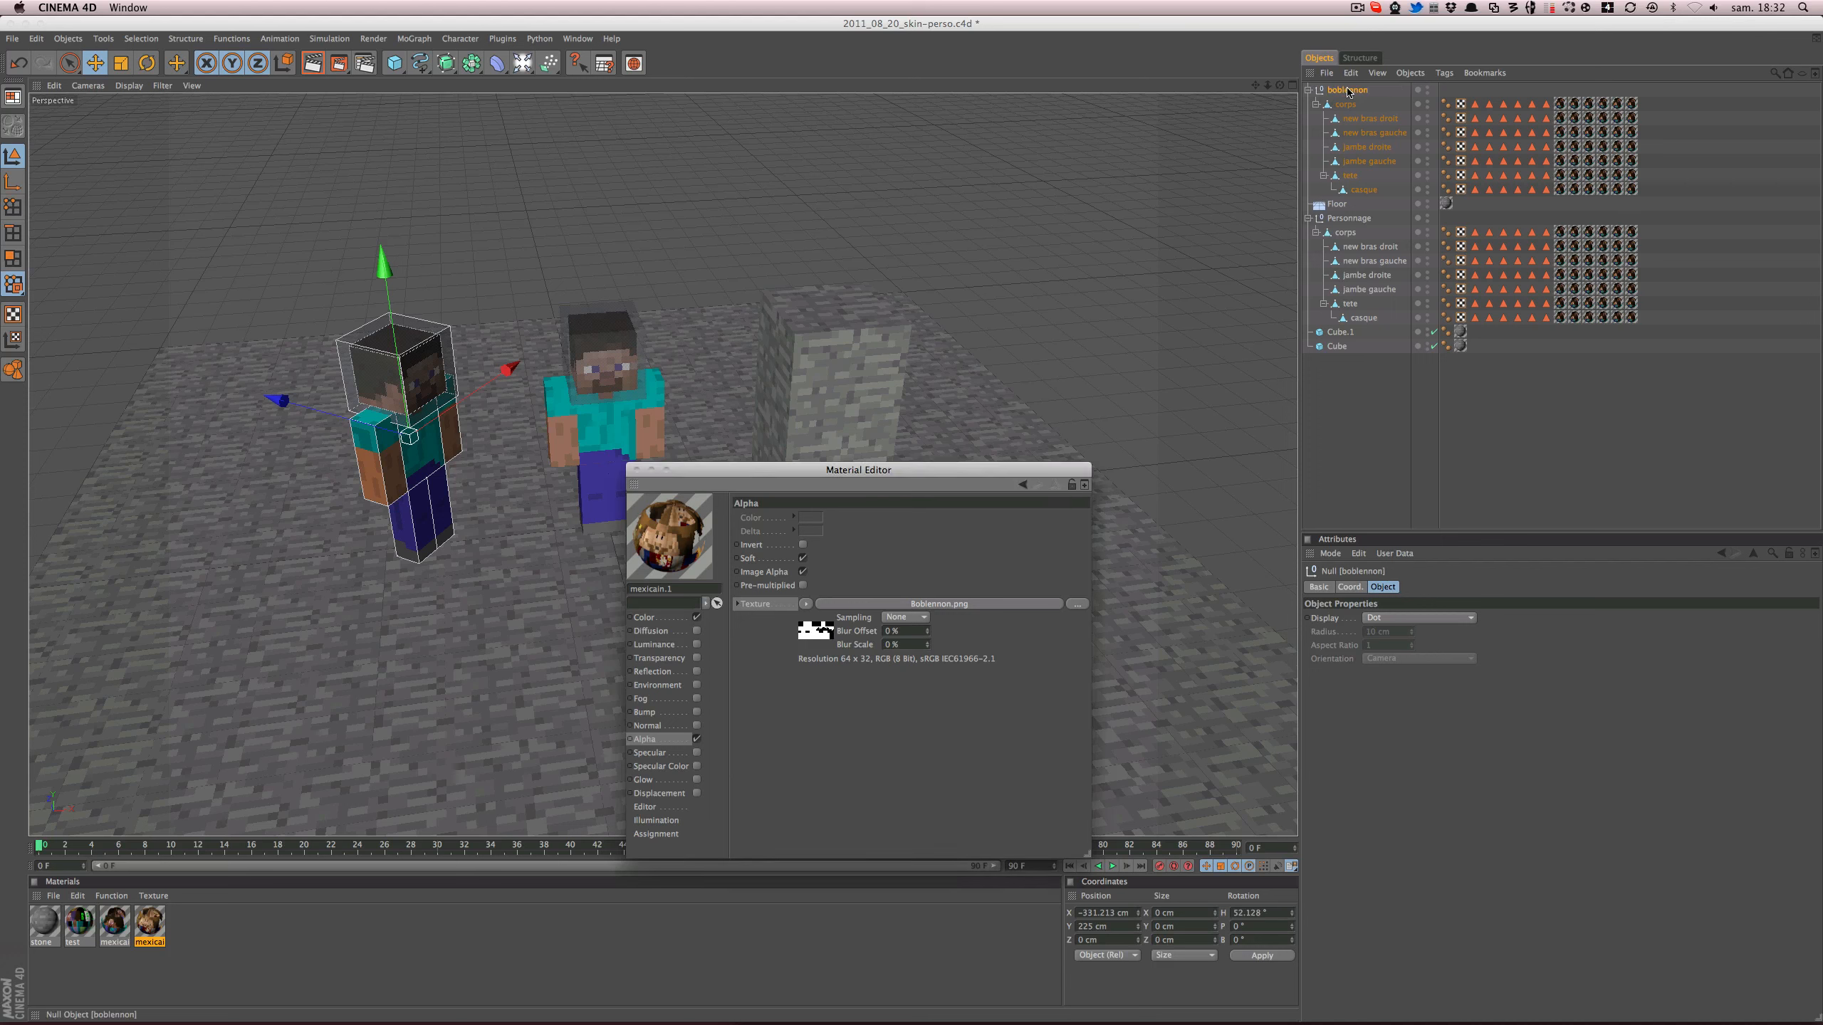
{"action": "key", "text": "Return"}
{"action": "left_click_drag", "start_coordinate": [1644, 100], "coordinate": [1555, 205]}
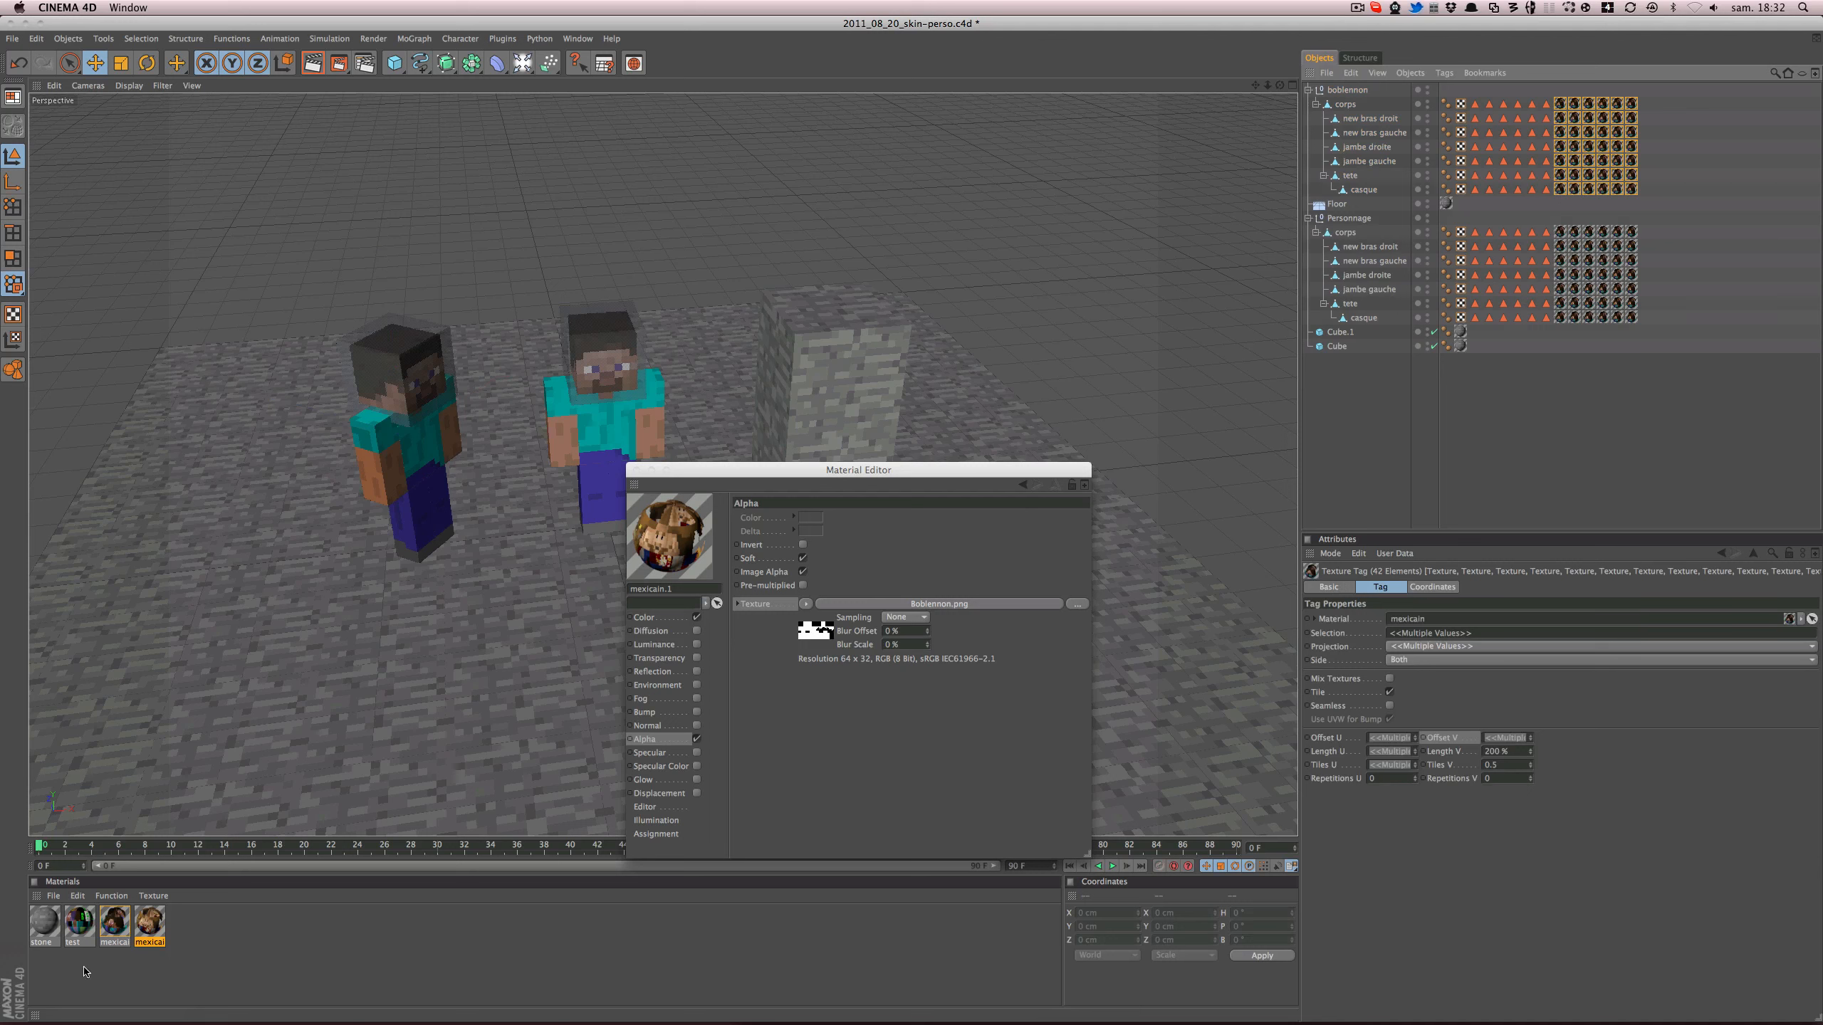
{"action": "left_click_drag", "start_coordinate": [141, 932], "coordinate": [1486, 623]}
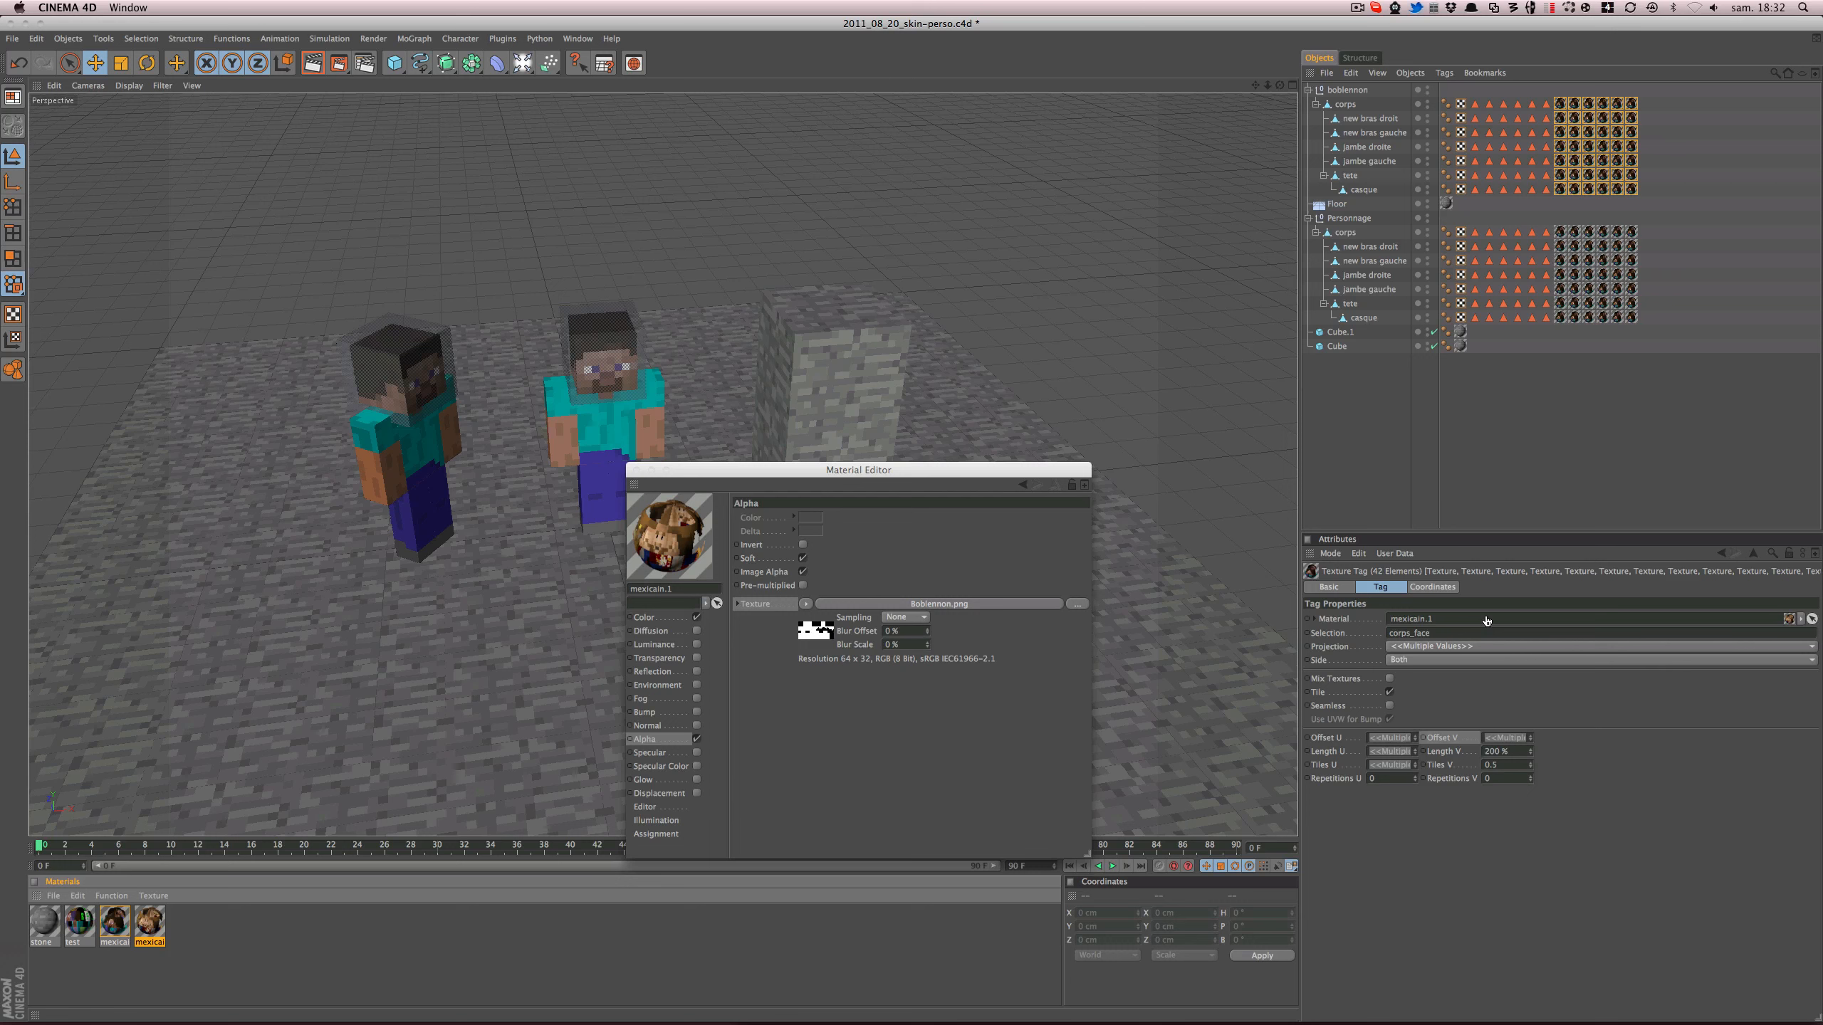
- Rename the duplicated mexicain material boblennon and close its editor
{"action": "left_click", "coordinate": [679, 593]}
{"action": "double_click", "coordinate": [682, 594]}
{"action": "left_click", "coordinate": [682, 593]}
{"action": "left_click_drag", "start_coordinate": [686, 593], "coordinate": [641, 593]}
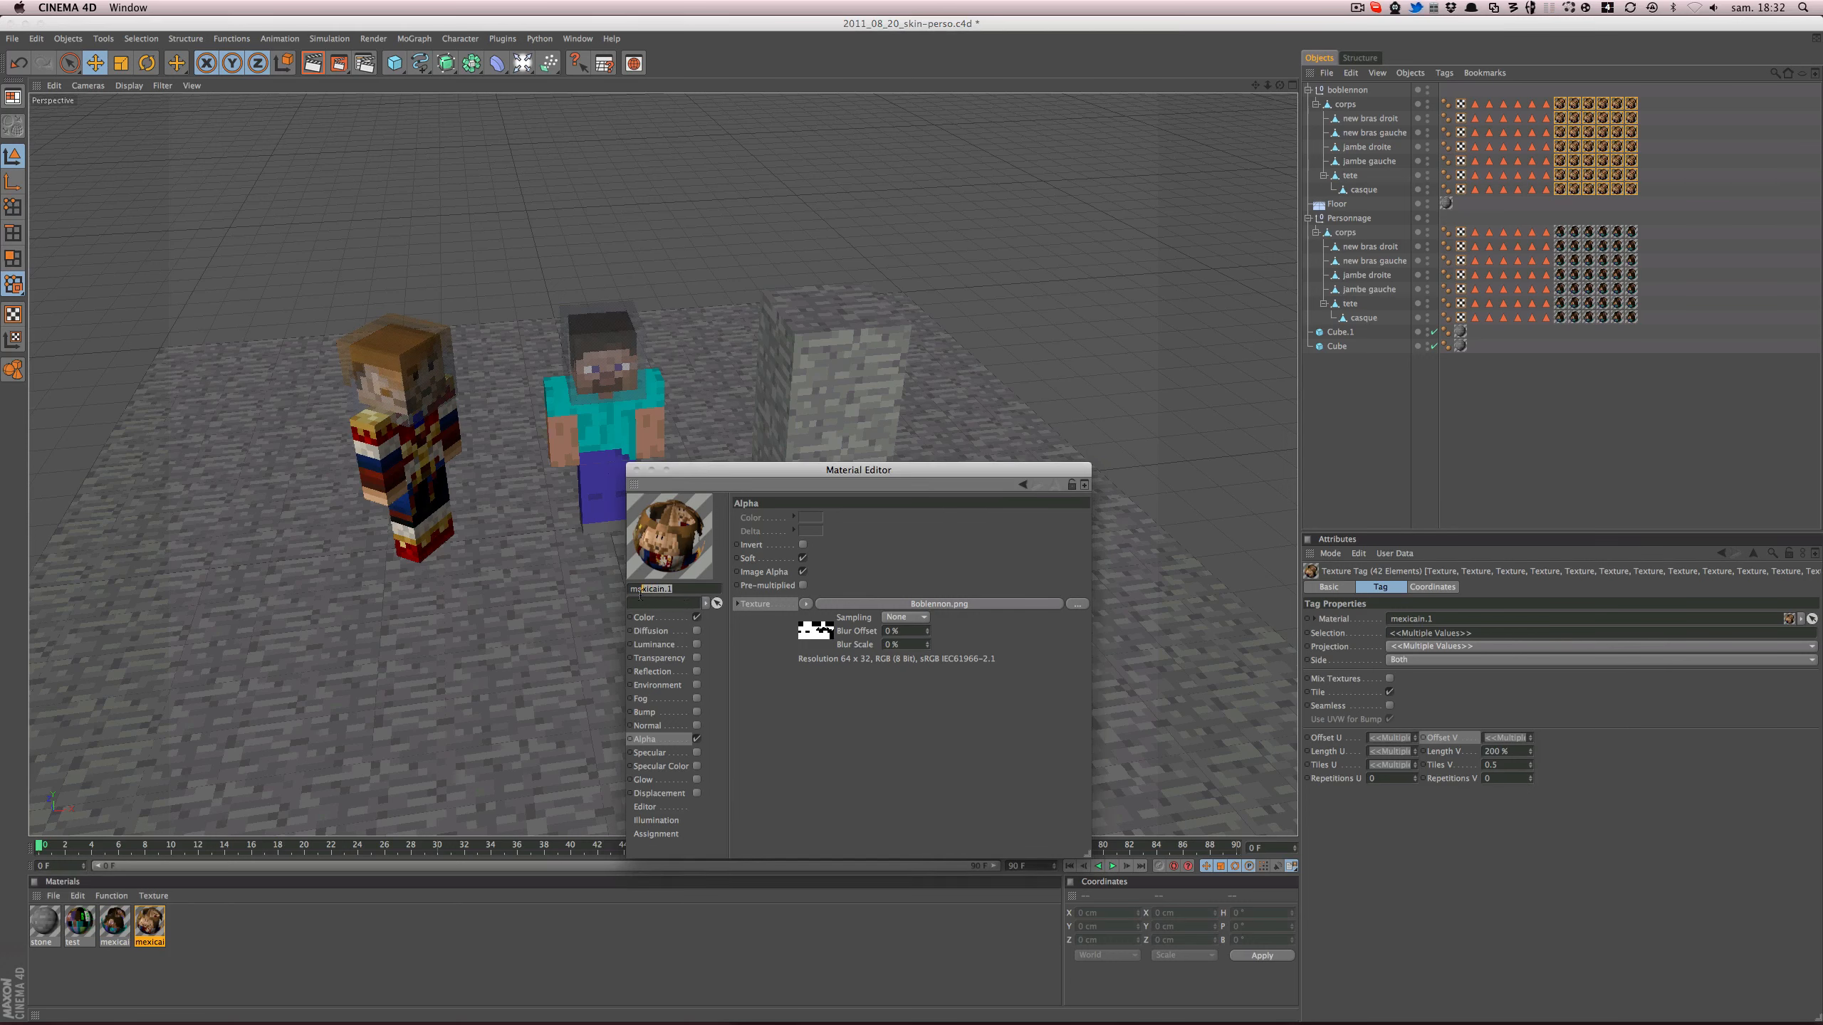
{"action": "type", "text": "boblennon"}
{"action": "left_click", "coordinate": [637, 469]}
- Render the view to compare the two characters, and inspect both of them up close
{"action": "left_click_drag", "start_coordinate": [603, 511], "coordinate": [579, 478], "text": "alt"}
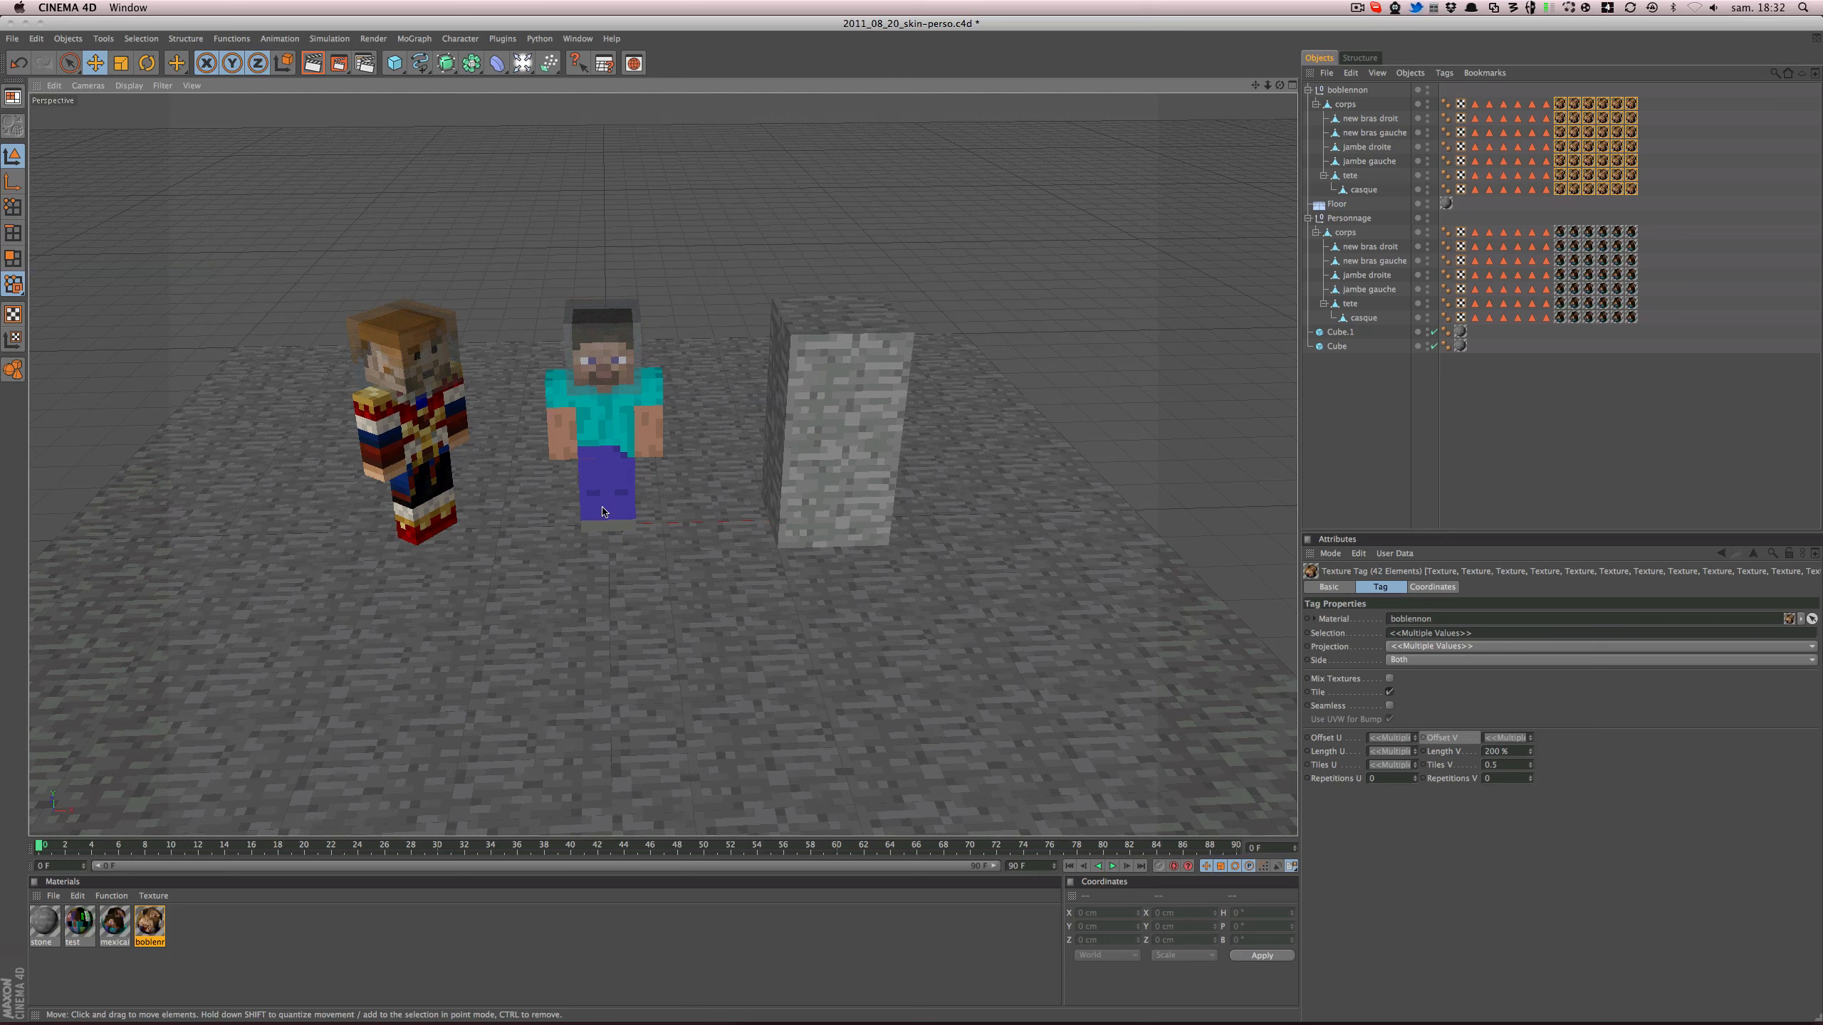
{"action": "key", "text": "ctrl+r"}
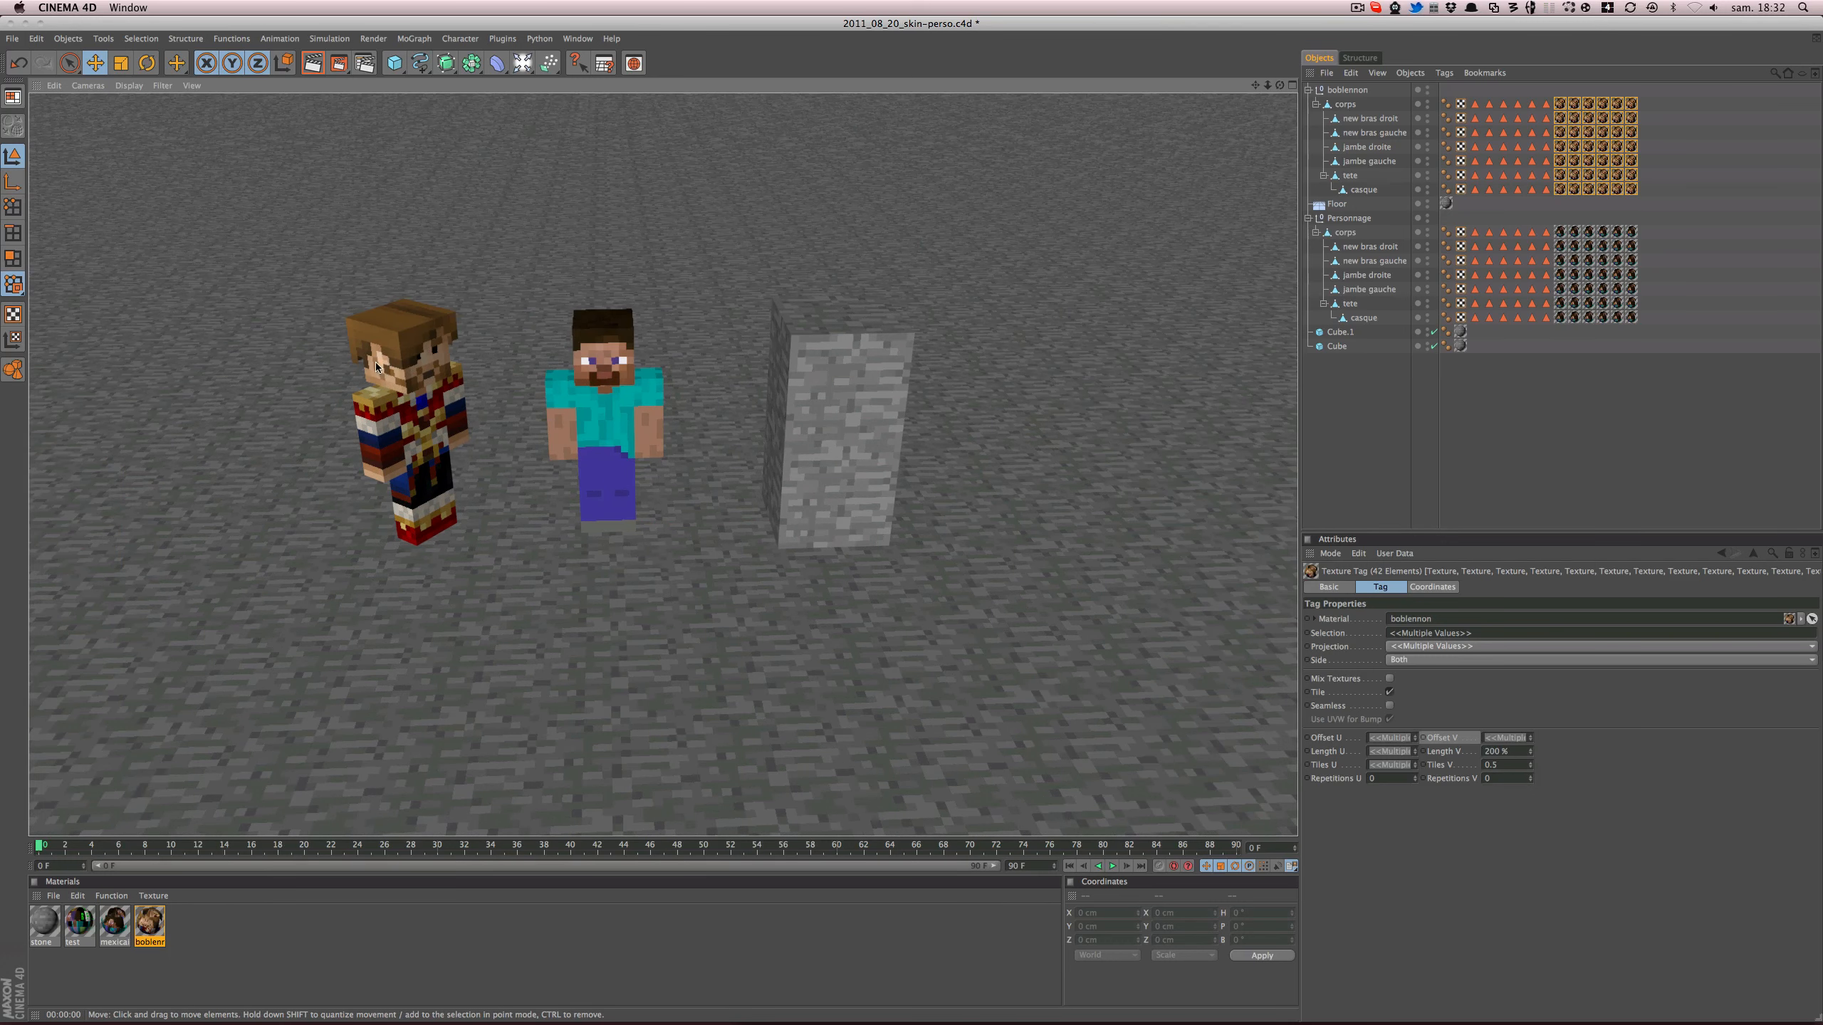
{"action": "mouse_move", "coordinate": [435, 359]}
{"action": "middle_mouse_down", "text": "alt"}
{"action": "mouse_move", "coordinate": [503, 384]}
{"action": "mouse_move", "coordinate": [426, 389]}
{"action": "middle_mouse_up", "text": "alt"}
{"action": "scroll", "coordinate": [427, 389], "scroll_direction": "up", "scroll_amount": 8}
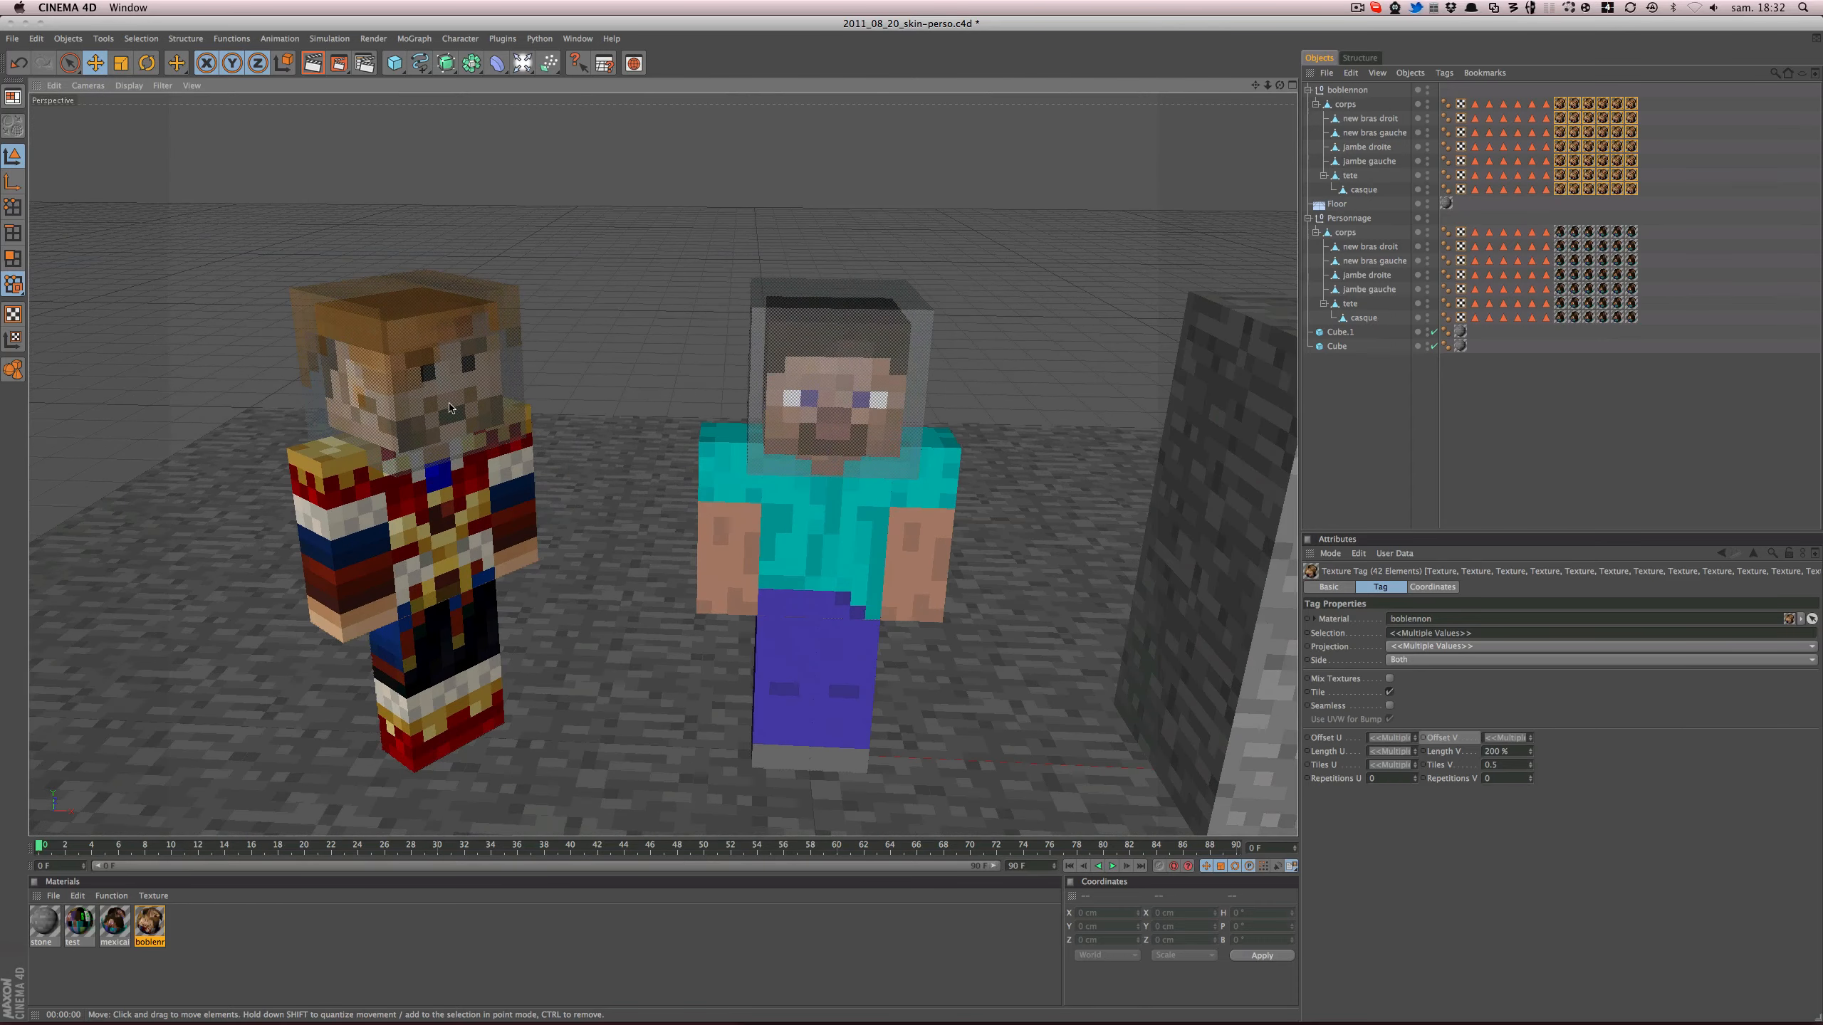
- Render the view to check the helmets, and turn off X-Ray for boblennon's casque object
{"action": "key", "text": "ctrl+r"}
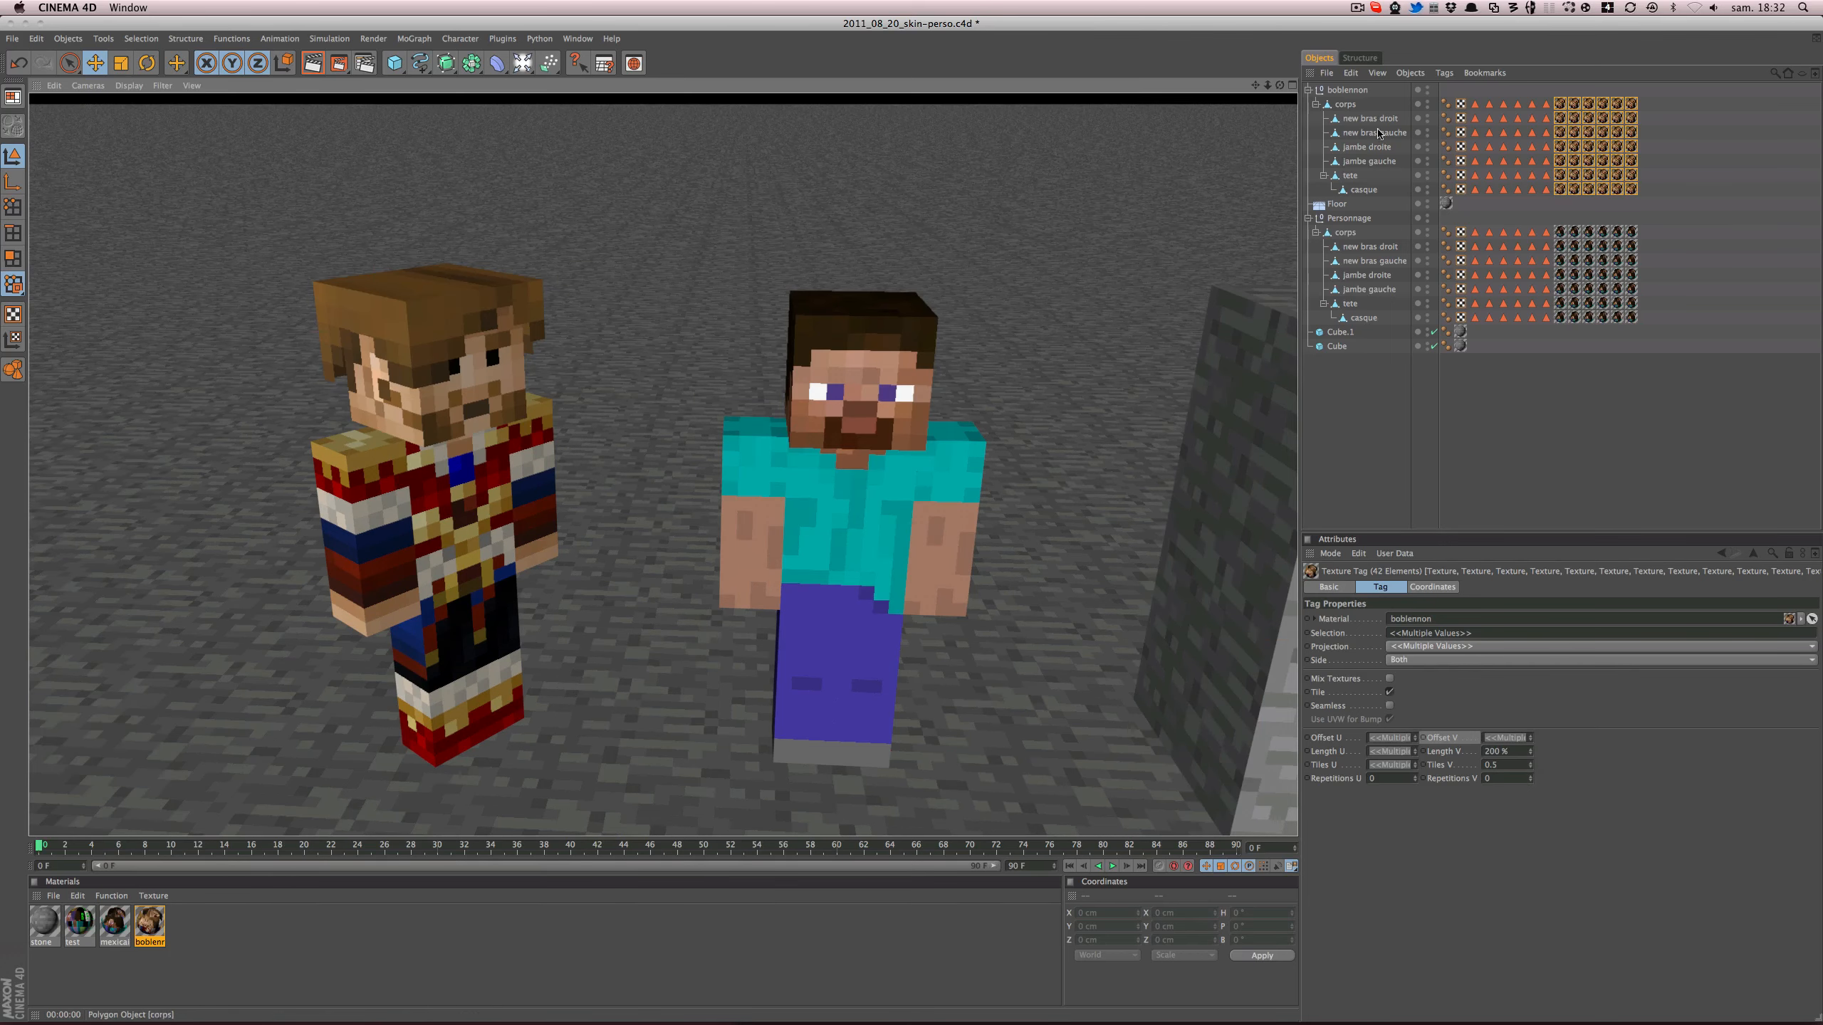
{"action": "left_click", "coordinate": [1371, 190]}
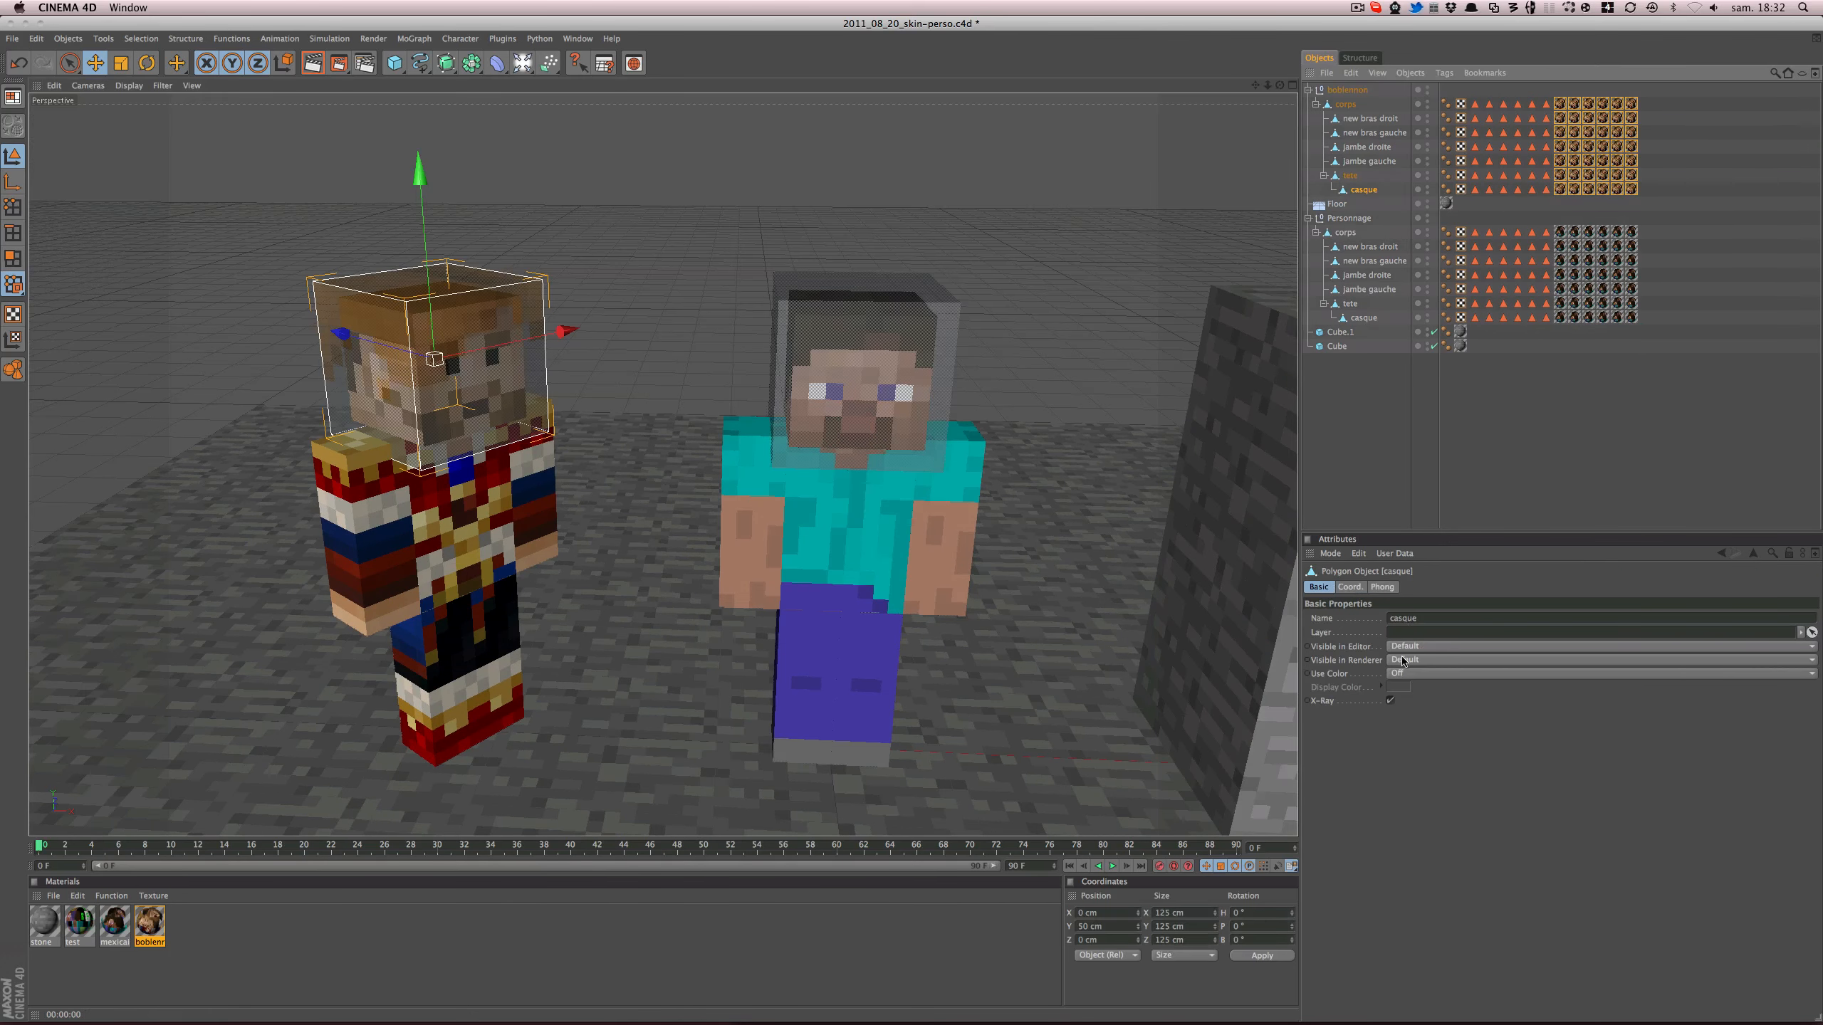
{"action": "left_click", "coordinate": [1390, 700]}
{"action": "left_click", "coordinate": [1449, 422]}
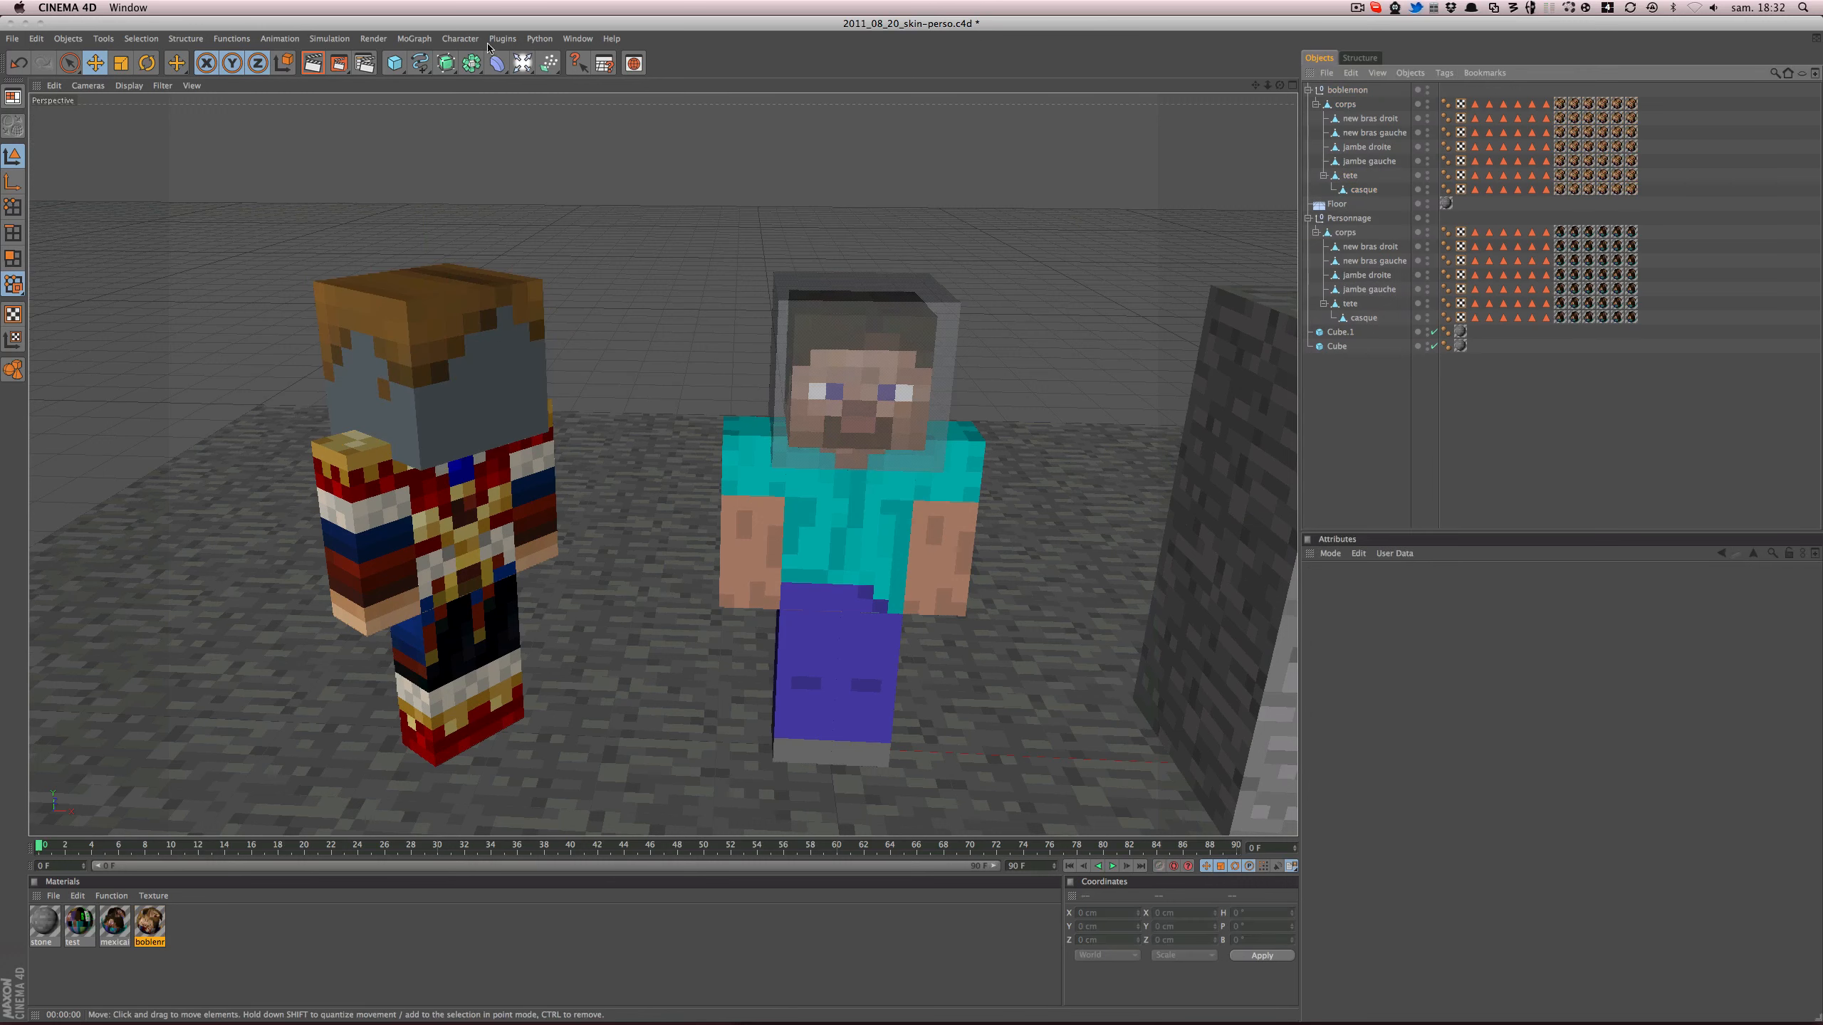
- Turn off the Transparency display option for the perspective view and save the scene
{"action": "left_click", "coordinate": [126, 85]}
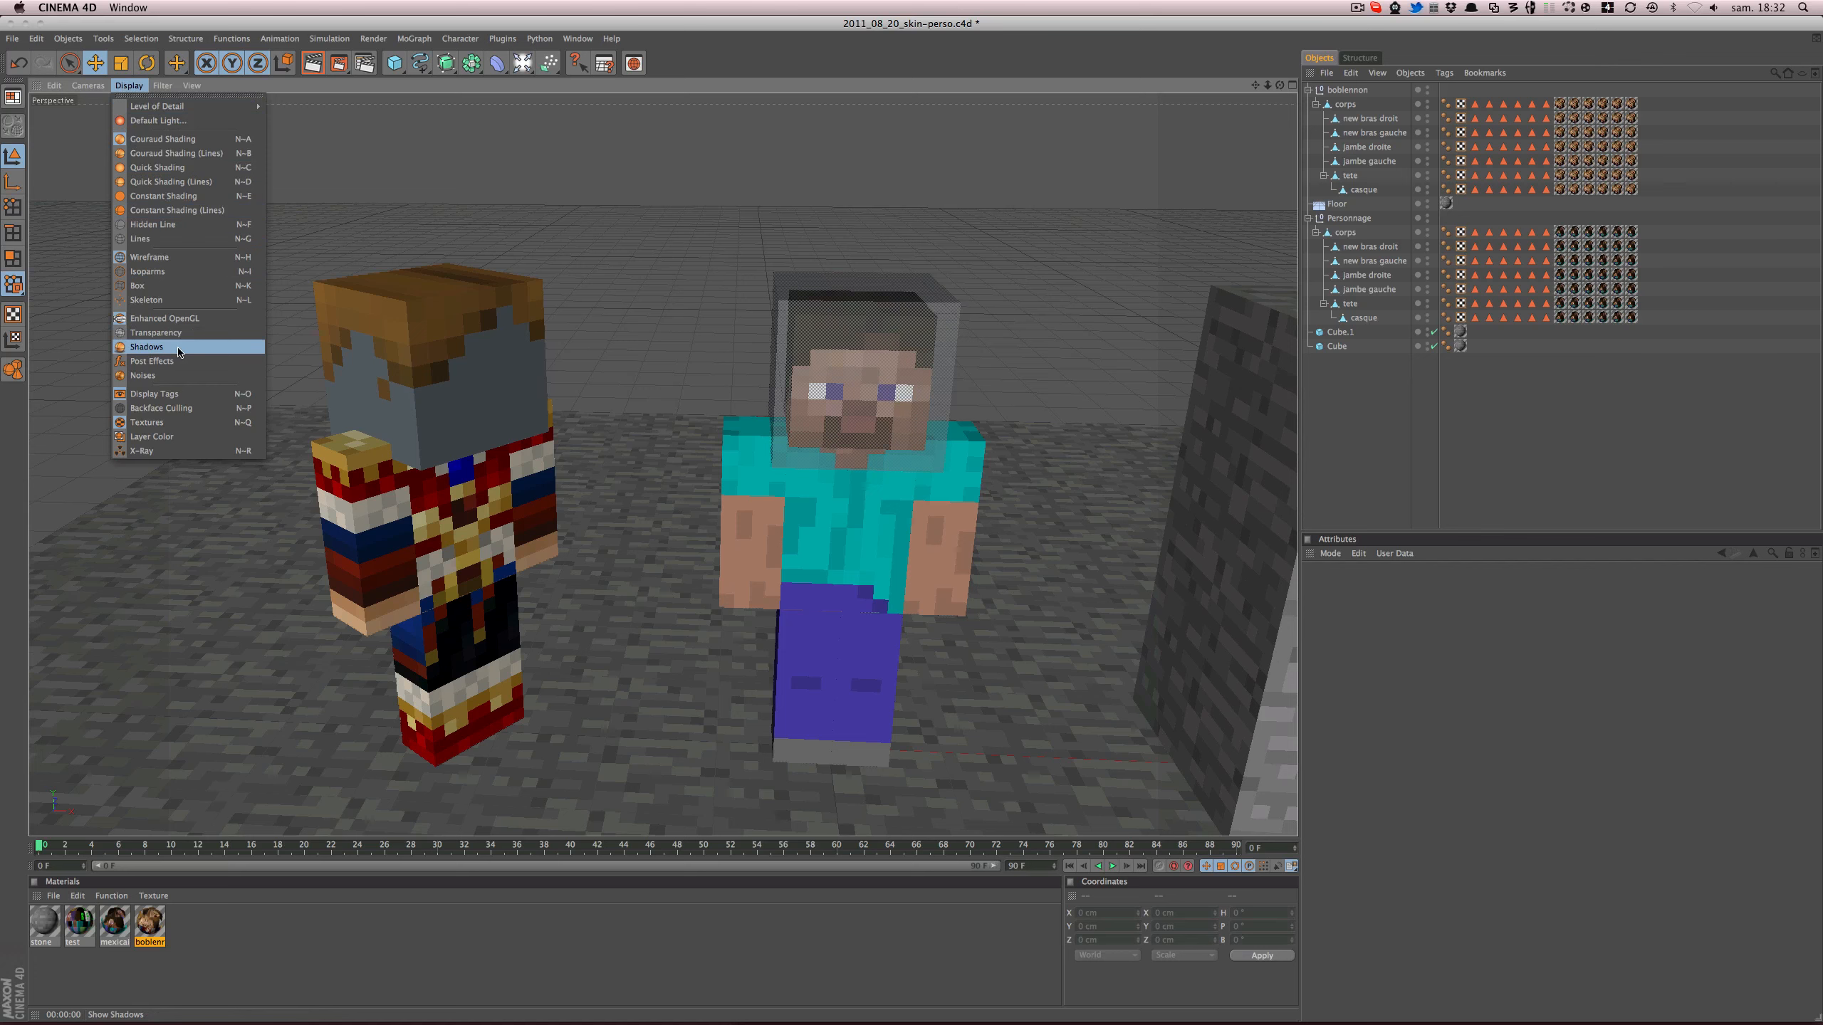
{"action": "left_click", "coordinate": [202, 332]}
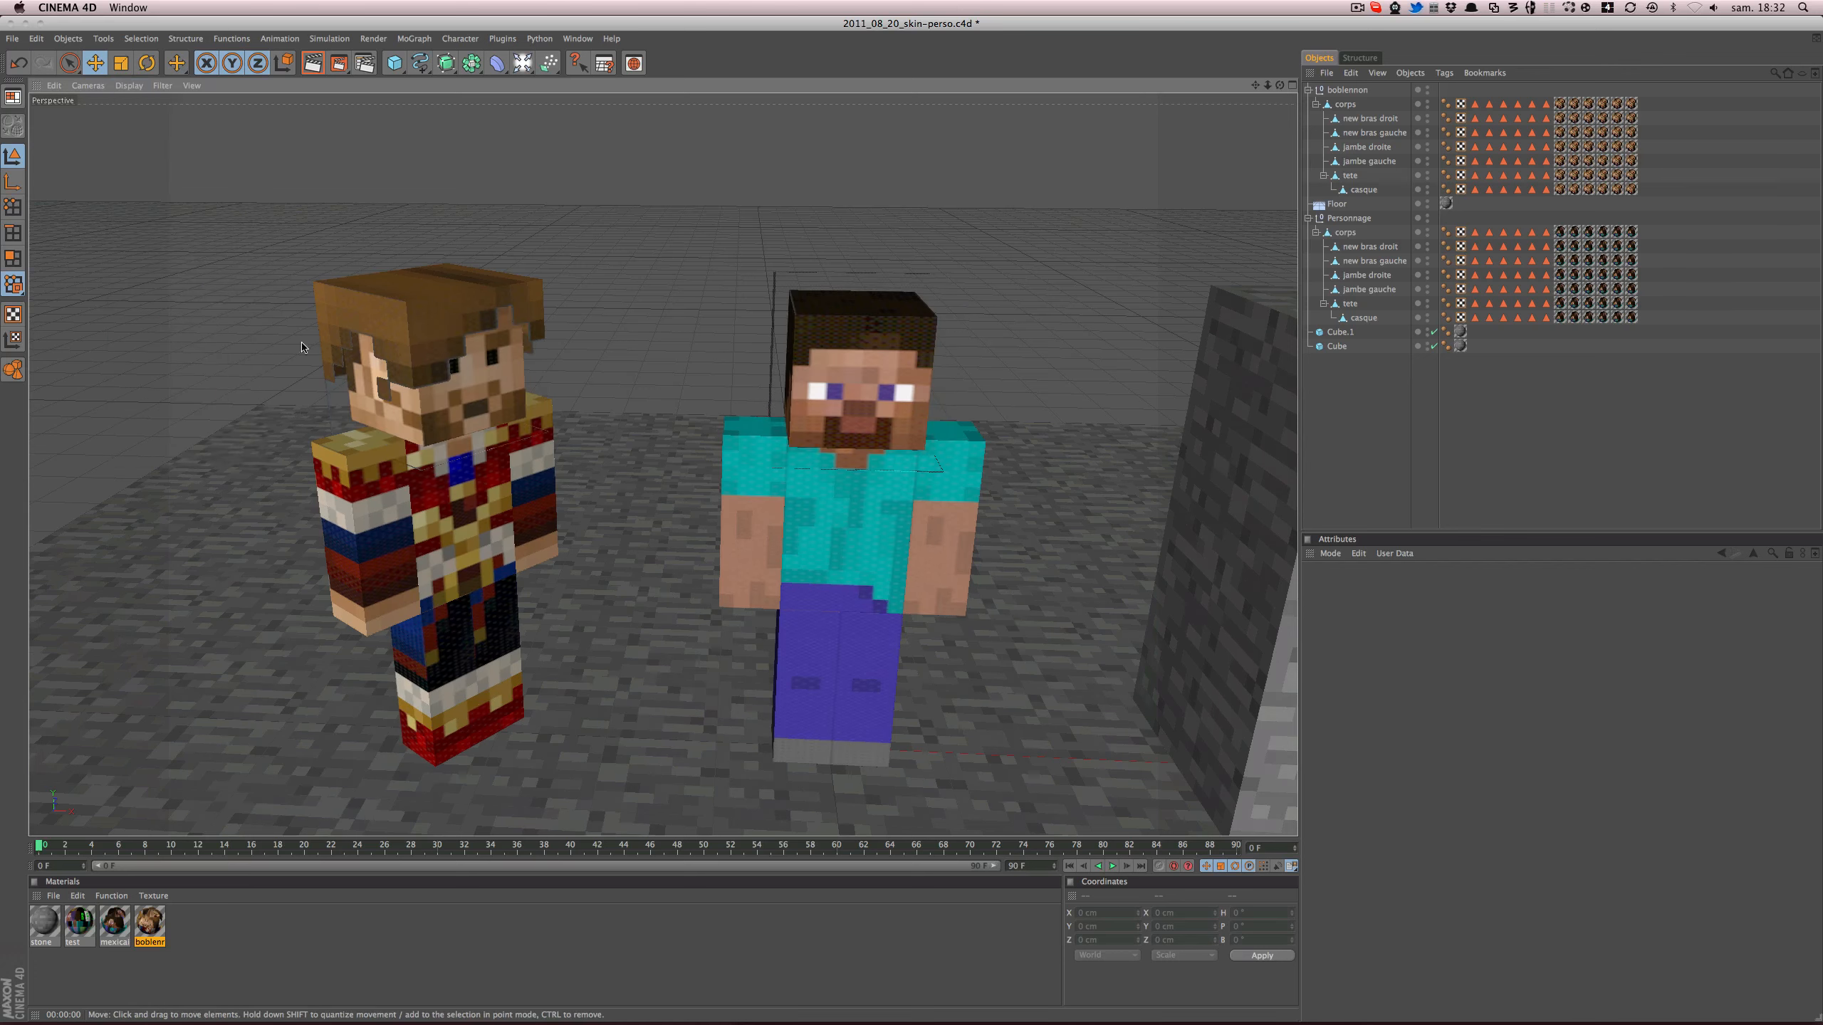
{"action": "left_click_drag", "start_coordinate": [674, 404], "coordinate": [634, 393], "text": "alt"}
{"action": "key", "text": "super+s"}
{"action": "scroll", "coordinate": [673, 391], "scroll_direction": "down", "scroll_amount": 5}
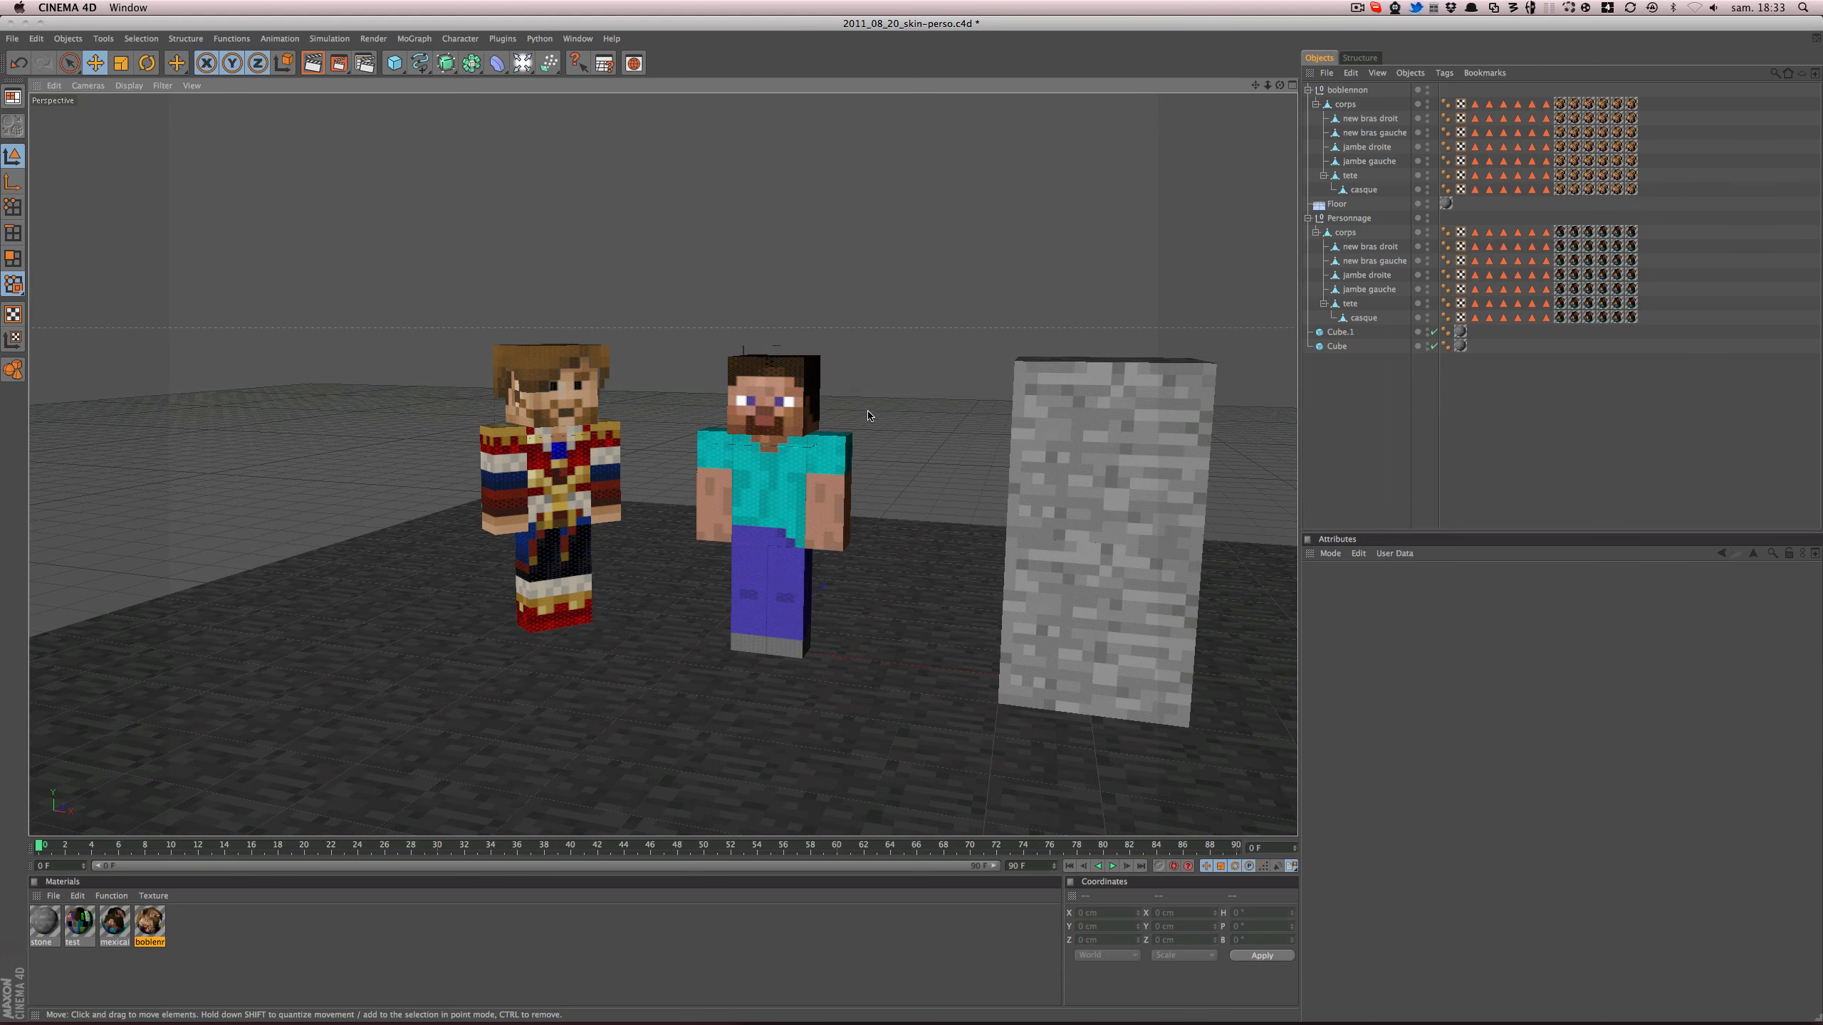
- Rotate boblennon's head to the side and swing his left arm (new bras gauche) forward to a pitch of about -79.5°
{"action": "left_click_drag", "start_coordinate": [780, 435], "coordinate": [762, 435], "text": "alt"}
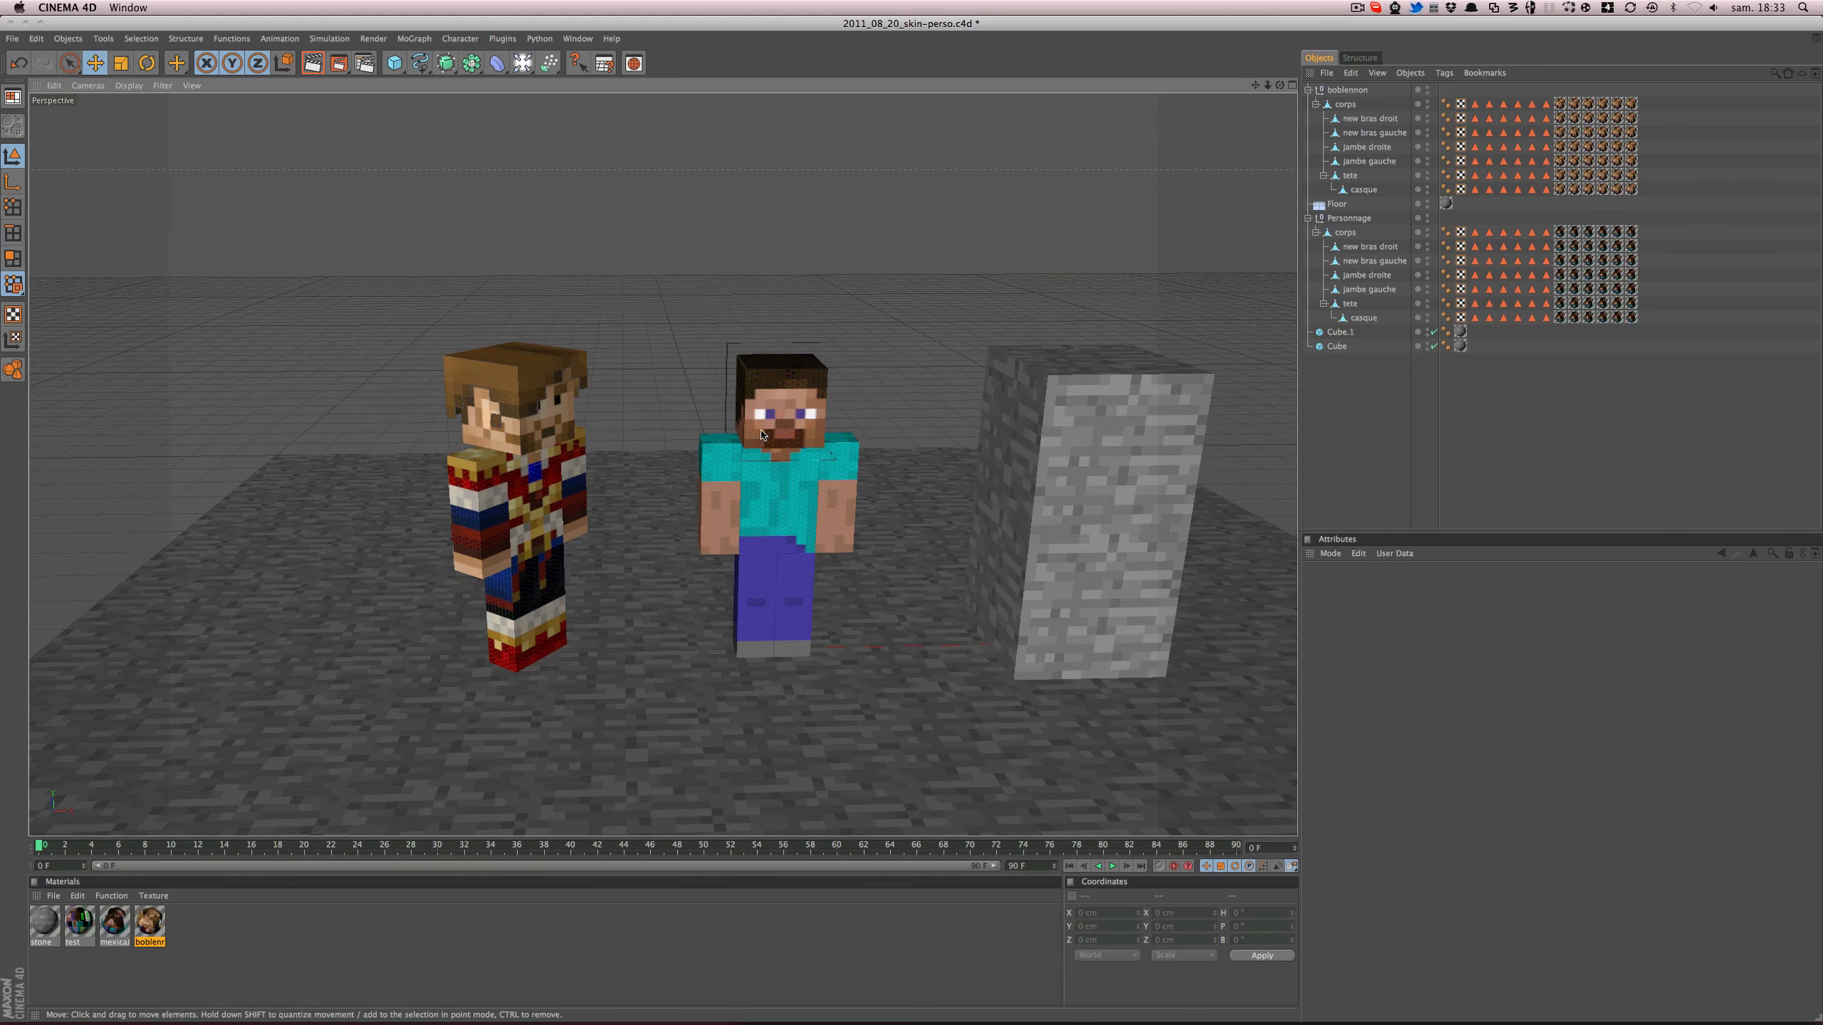
{"action": "left_click", "coordinate": [486, 407]}
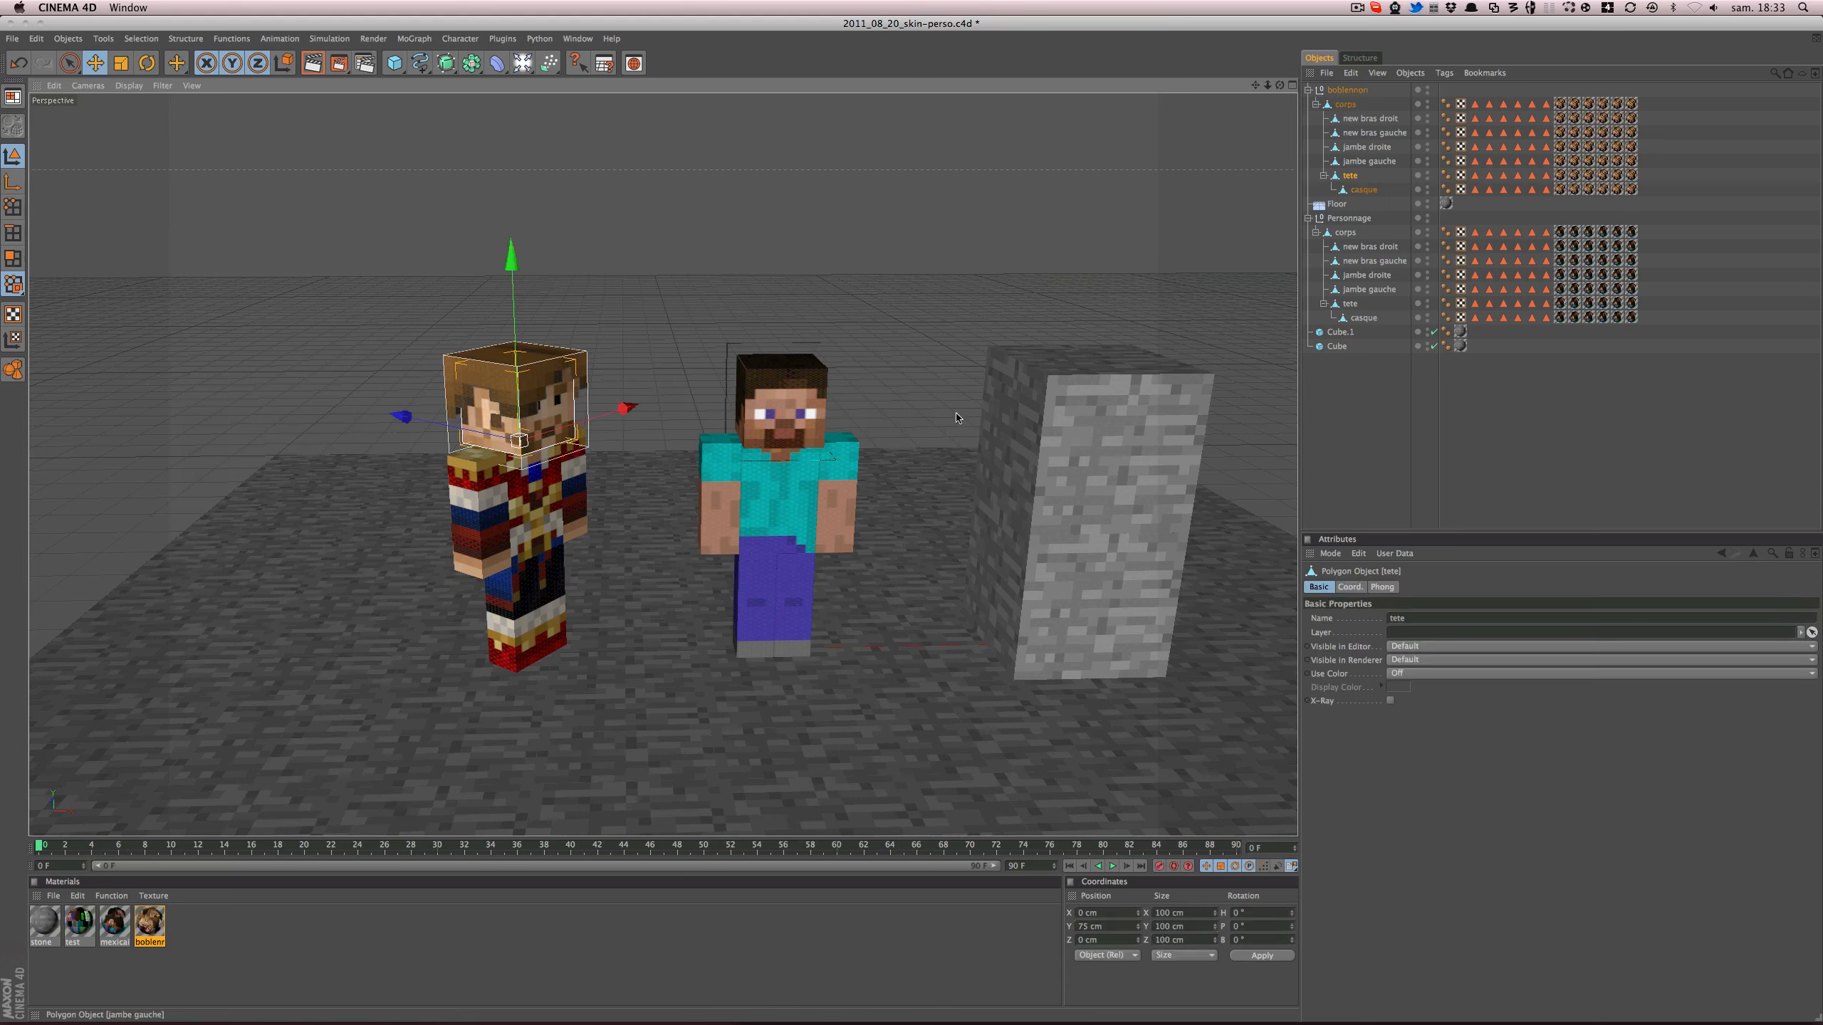
{"action": "key", "text": "r"}
{"action": "left_click_drag", "start_coordinate": [567, 470], "coordinate": [483, 441]}
{"action": "left_click", "coordinate": [506, 511]}
{"action": "left_click_drag", "start_coordinate": [472, 522], "coordinate": [578, 472]}
- Save the scene and render the posed boblennon beside the other character and the stone blocks
{"action": "middle_click_drag", "start_coordinate": [667, 507], "coordinate": [630, 493], "text": "alt"}
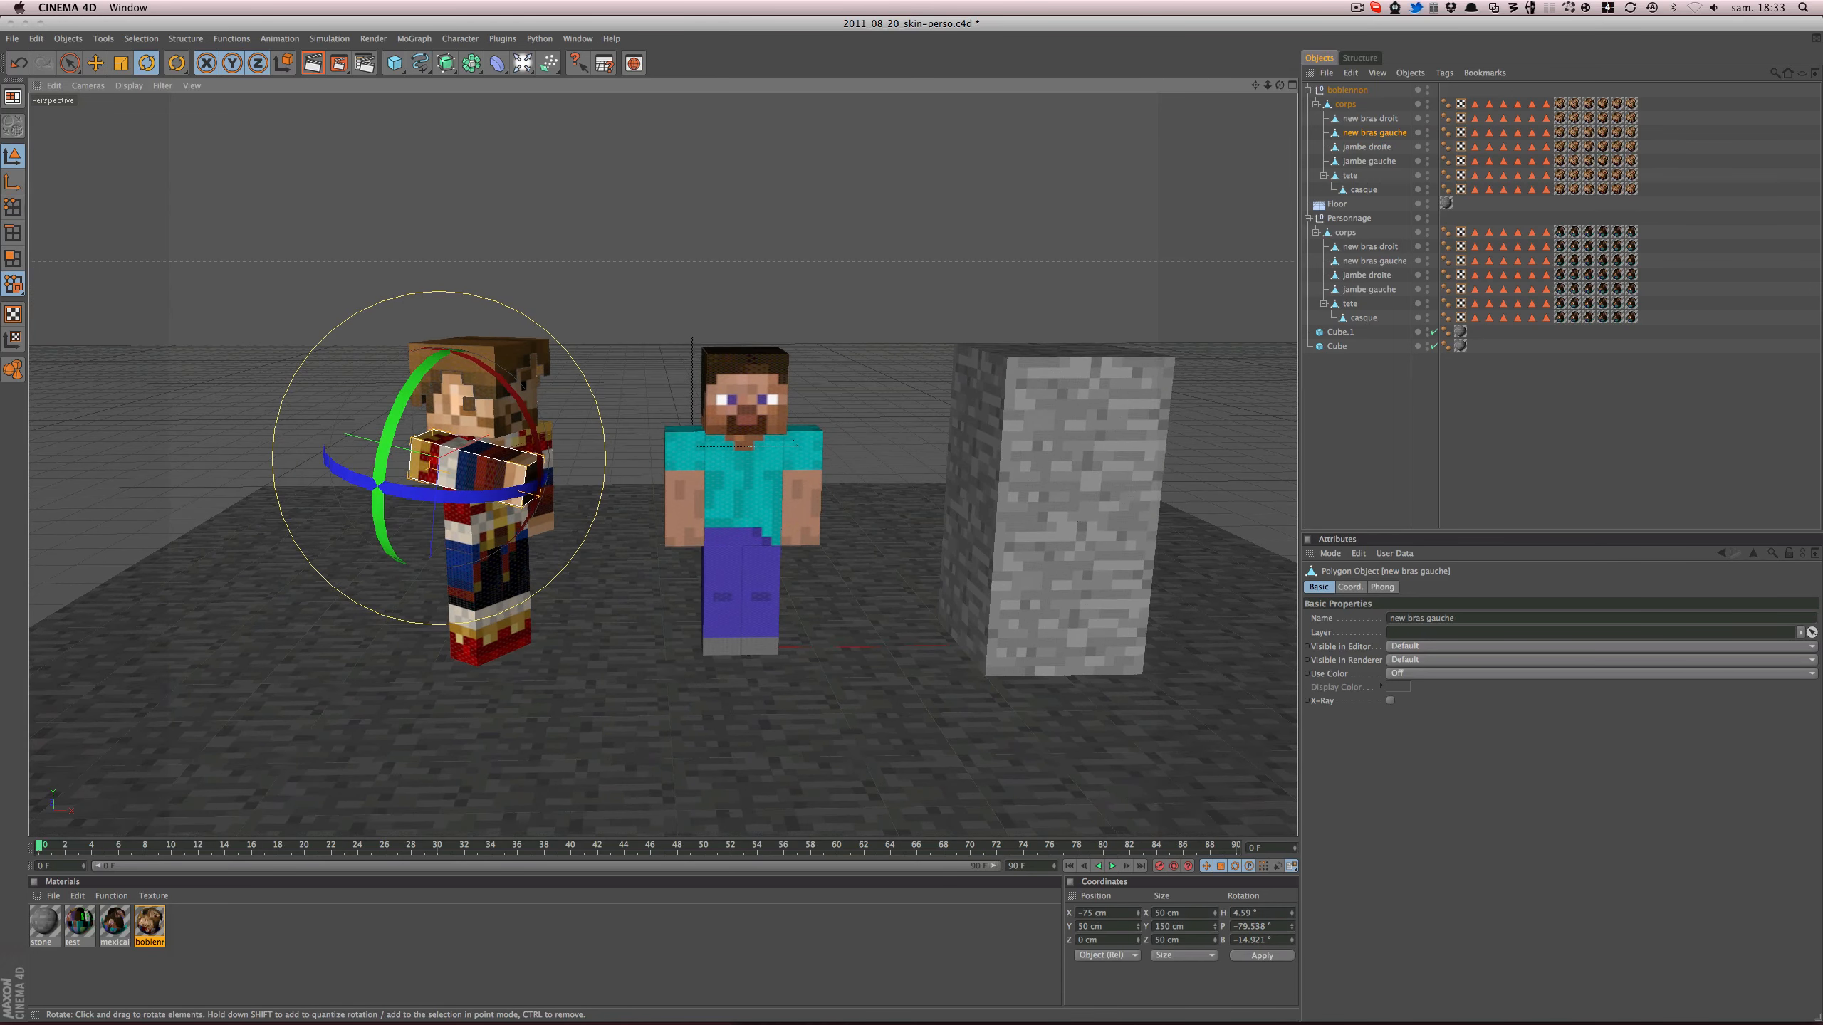
{"action": "right_click_drag", "start_coordinate": [630, 495], "coordinate": [596, 503], "text": "alt"}
{"action": "middle_click_drag", "start_coordinate": [566, 599], "coordinate": [525, 601], "text": "alt"}
{"action": "key", "text": "super+s"}
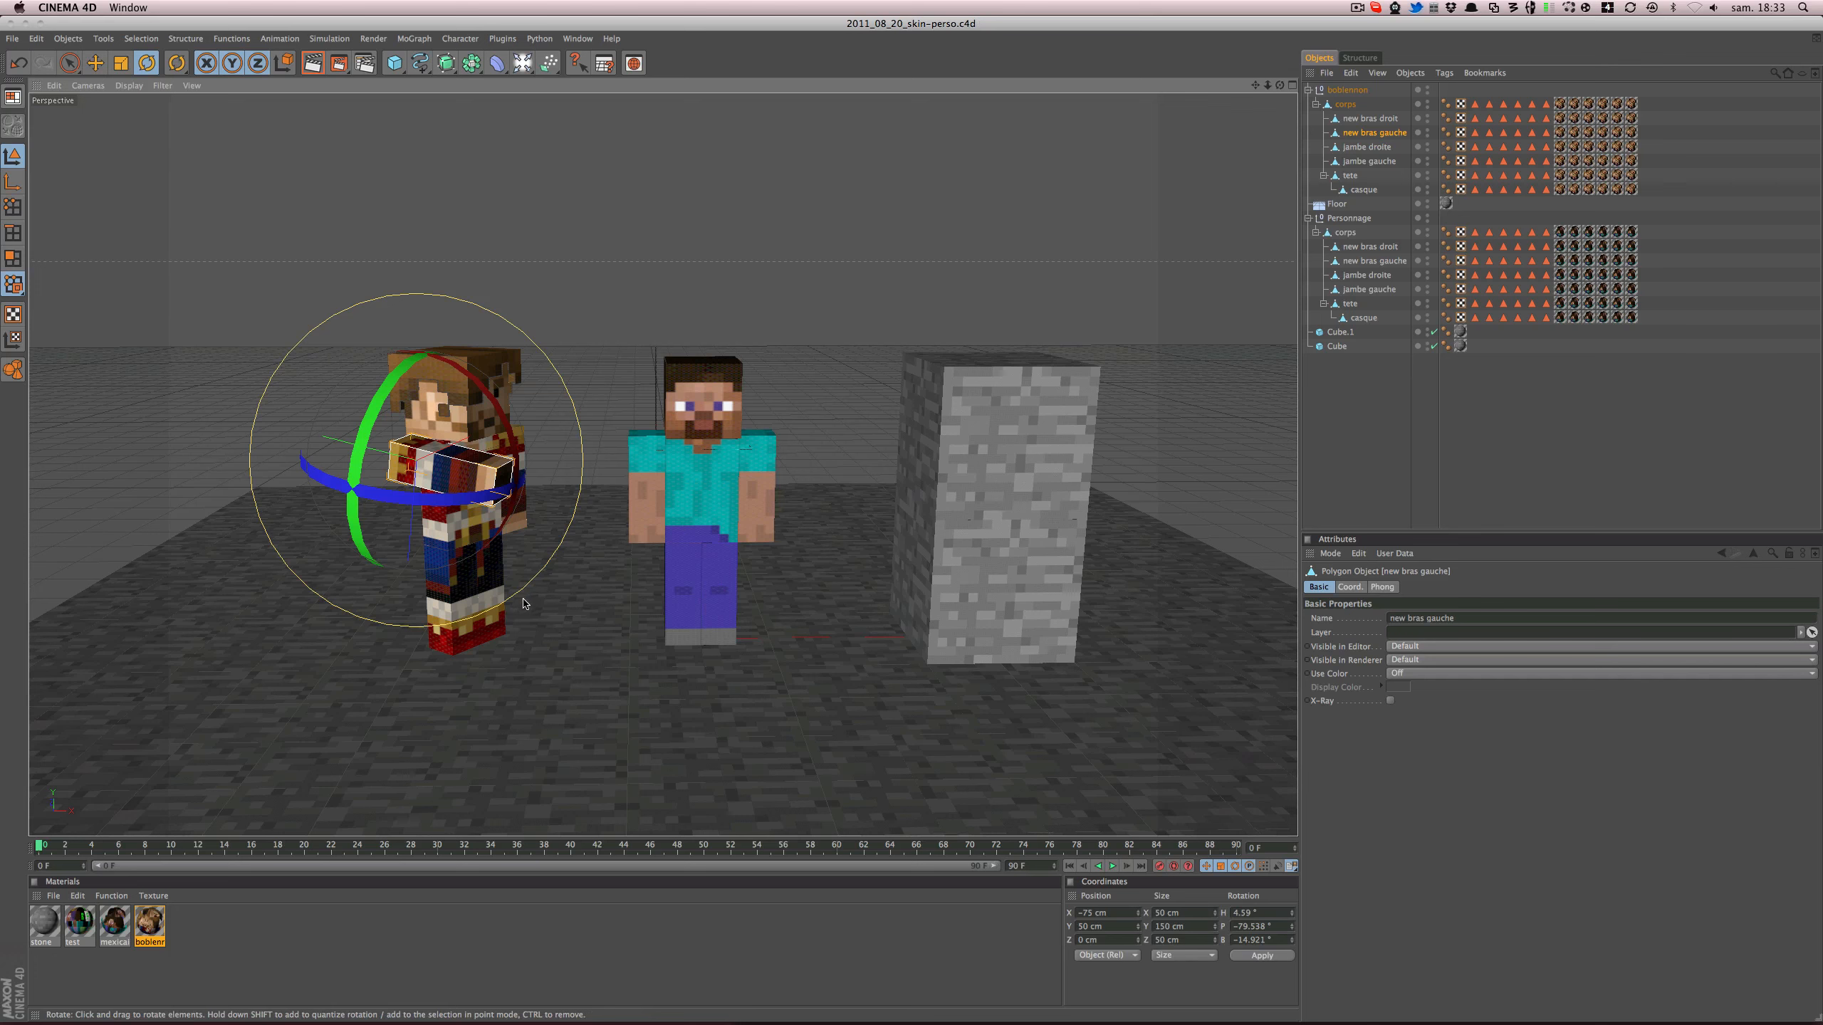
{"action": "key", "text": "super+r"}
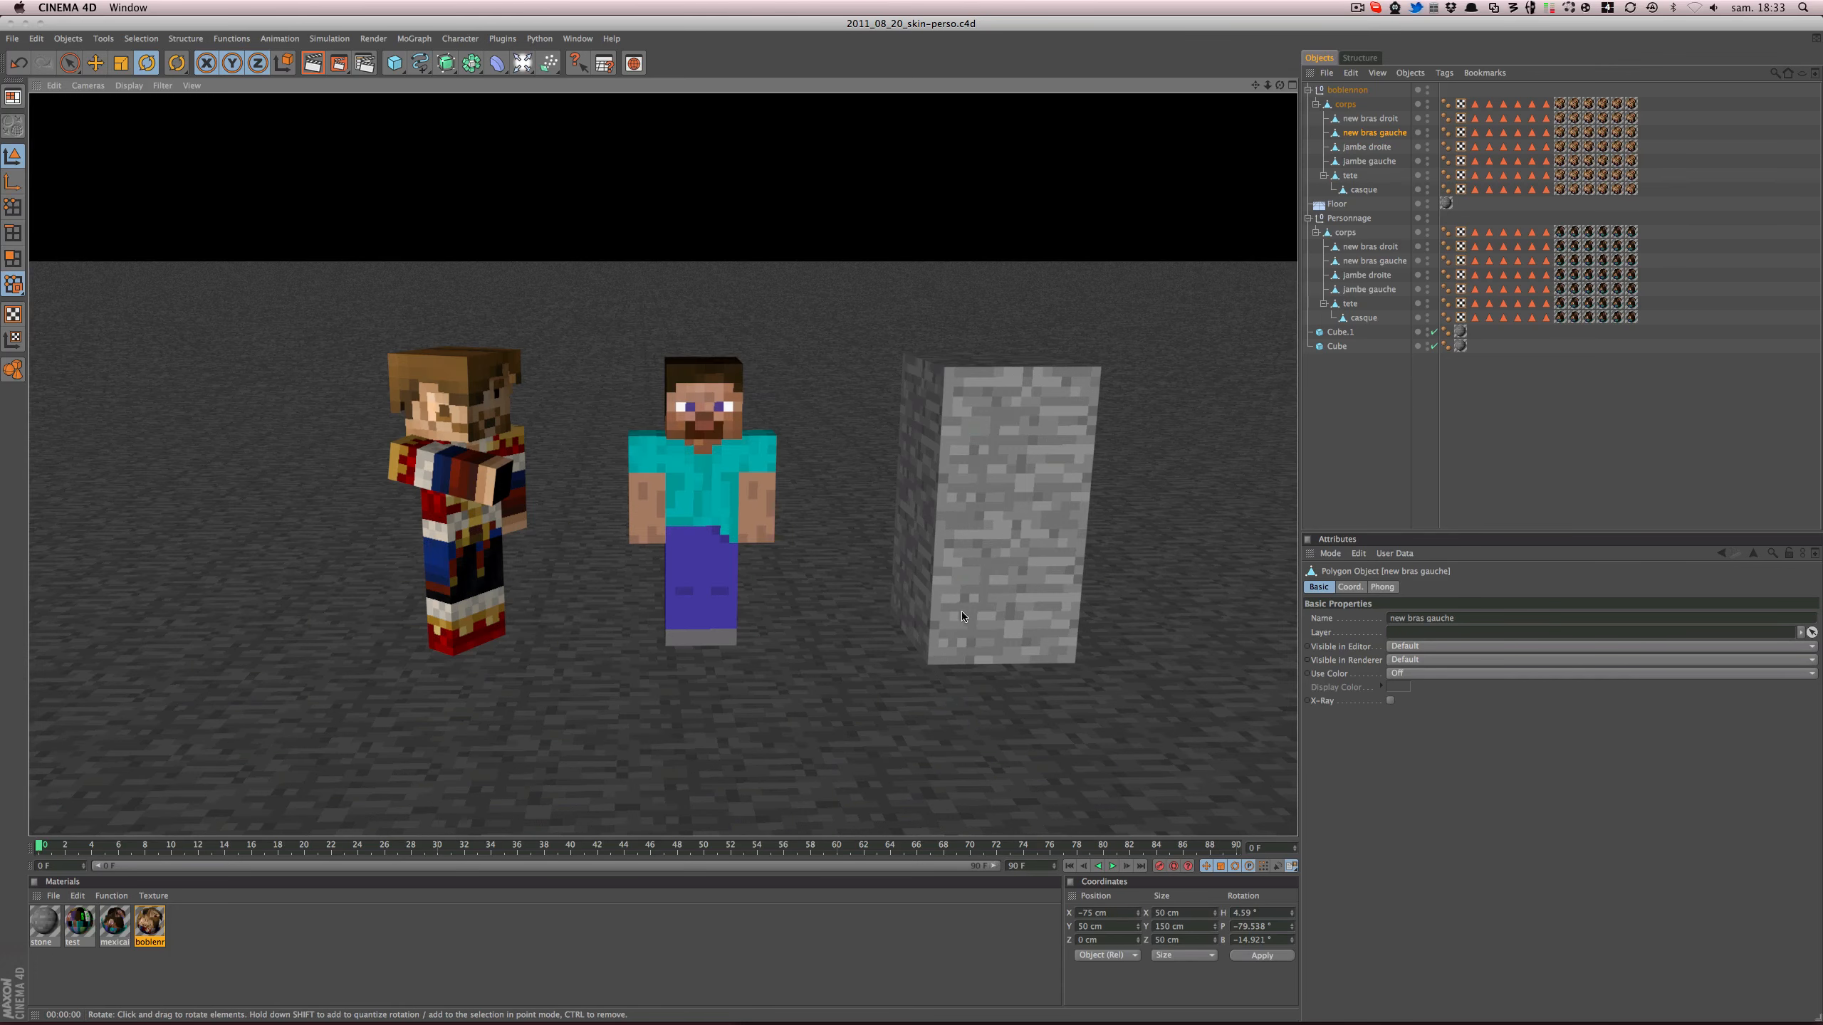
- Examine the two characters and the stacked stone cubes from several angles and distances
{"action": "left_click", "coordinate": [921, 505]}
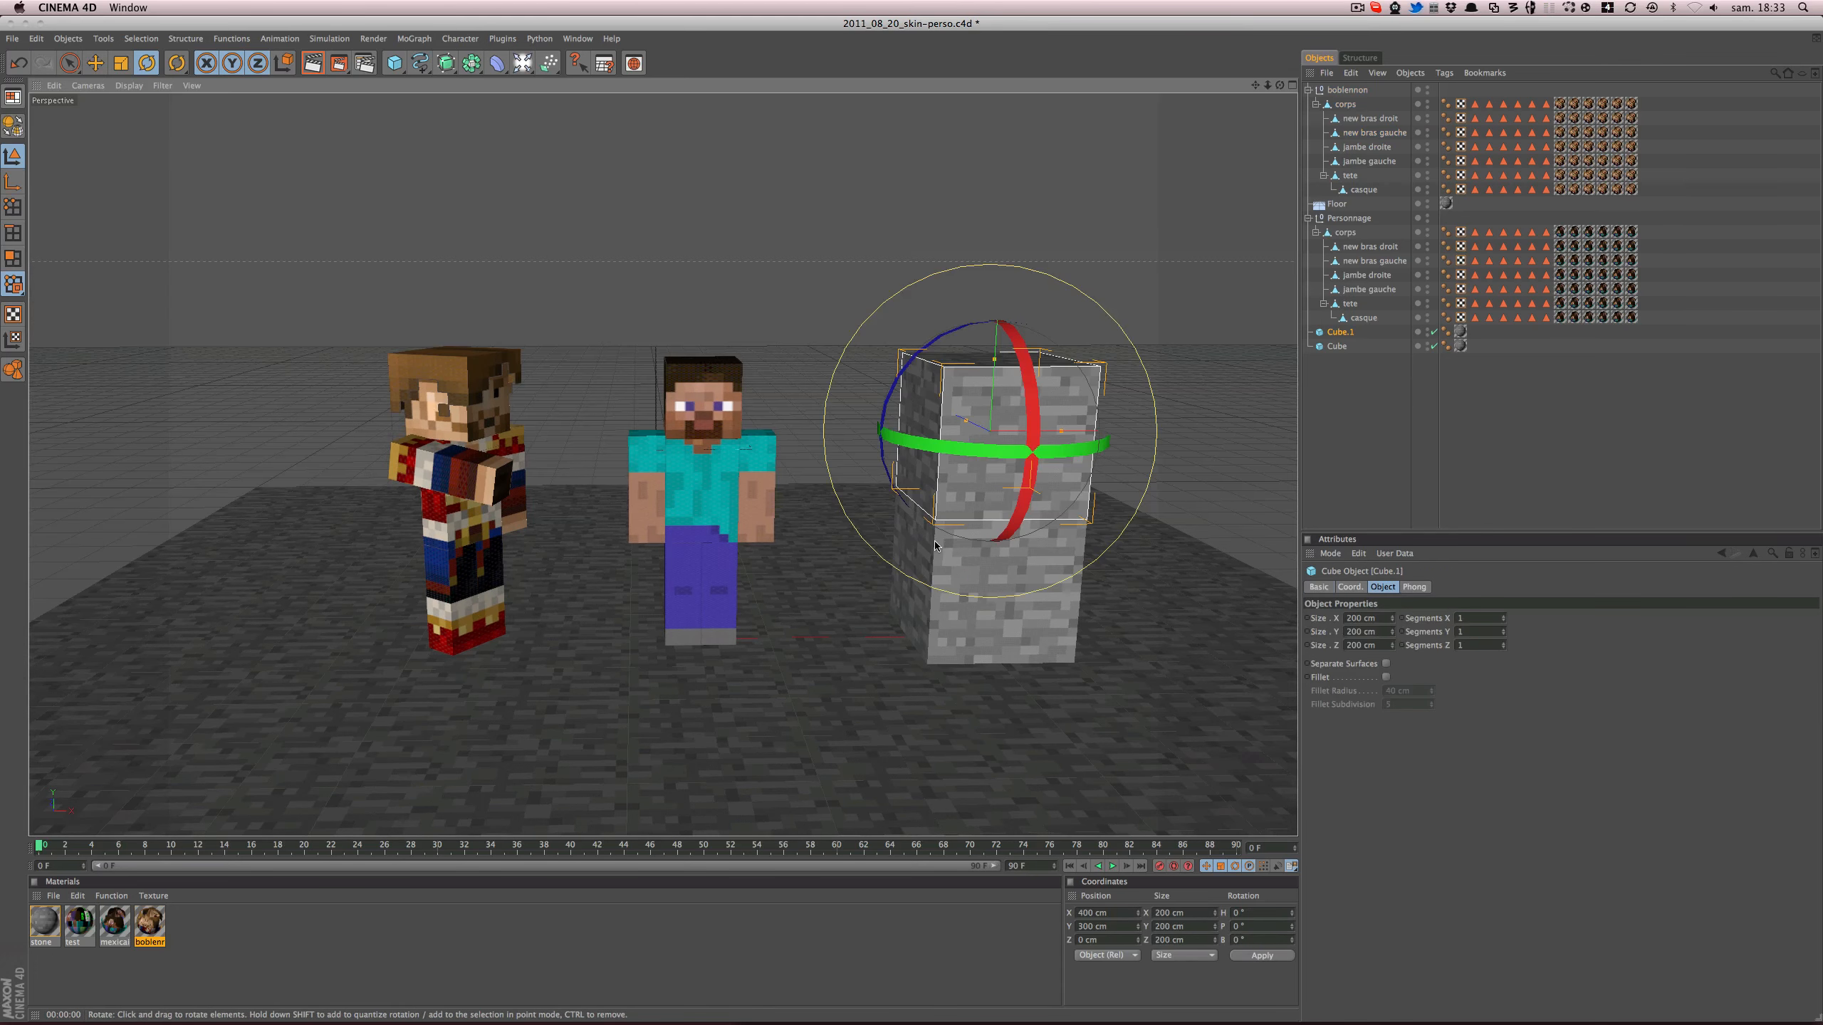
{"action": "key", "text": "e"}
{"action": "right_click_drag", "start_coordinate": [940, 530], "coordinate": [729, 599], "text": "alt"}
{"action": "left_click_drag", "start_coordinate": [729, 599], "coordinate": [734, 655], "text": "alt"}
{"action": "middle_click_drag", "start_coordinate": [735, 656], "coordinate": [653, 509], "text": "alt"}
{"action": "left_click_drag", "start_coordinate": [730, 658], "coordinate": [729, 652], "text": "alt"}
{"action": "middle_click_drag", "start_coordinate": [729, 652], "coordinate": [790, 683], "text": "alt"}
{"action": "right_click_drag", "start_coordinate": [790, 683], "coordinate": [976, 668], "text": "alt"}
{"action": "middle_click_drag", "start_coordinate": [790, 684], "coordinate": [1059, 829], "text": "alt"}
{"action": "left_click_drag", "start_coordinate": [1059, 829], "coordinate": [1126, 711], "text": "alt"}
{"action": "middle_click_drag", "start_coordinate": [1127, 710], "coordinate": [877, 649], "text": "alt"}
{"action": "right_click_drag", "start_coordinate": [889, 593], "coordinate": [783, 594], "text": "alt"}
{"action": "middle_click_drag", "start_coordinate": [967, 599], "coordinate": [906, 594], "text": "alt"}
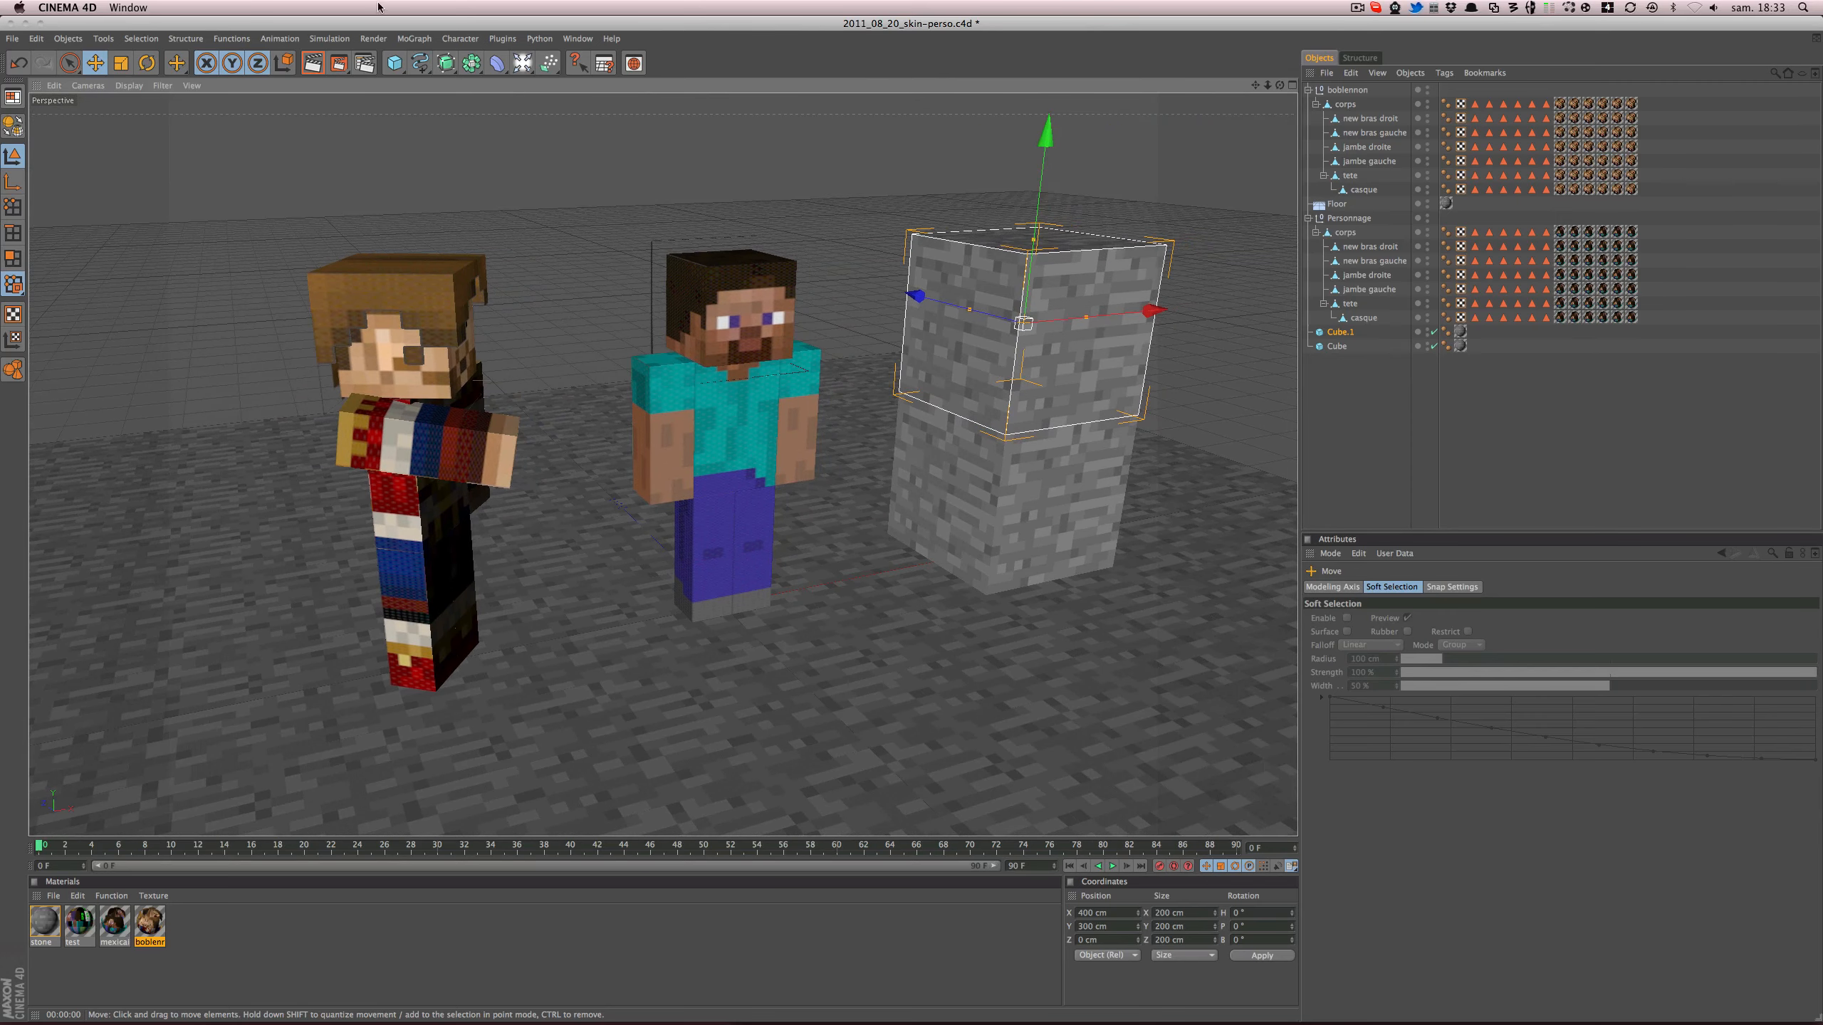
- Save the scene, then add a light above the characters at a height of about 500 cm
{"action": "key", "text": "super+s"}
{"action": "left_click", "coordinate": [523, 65]}
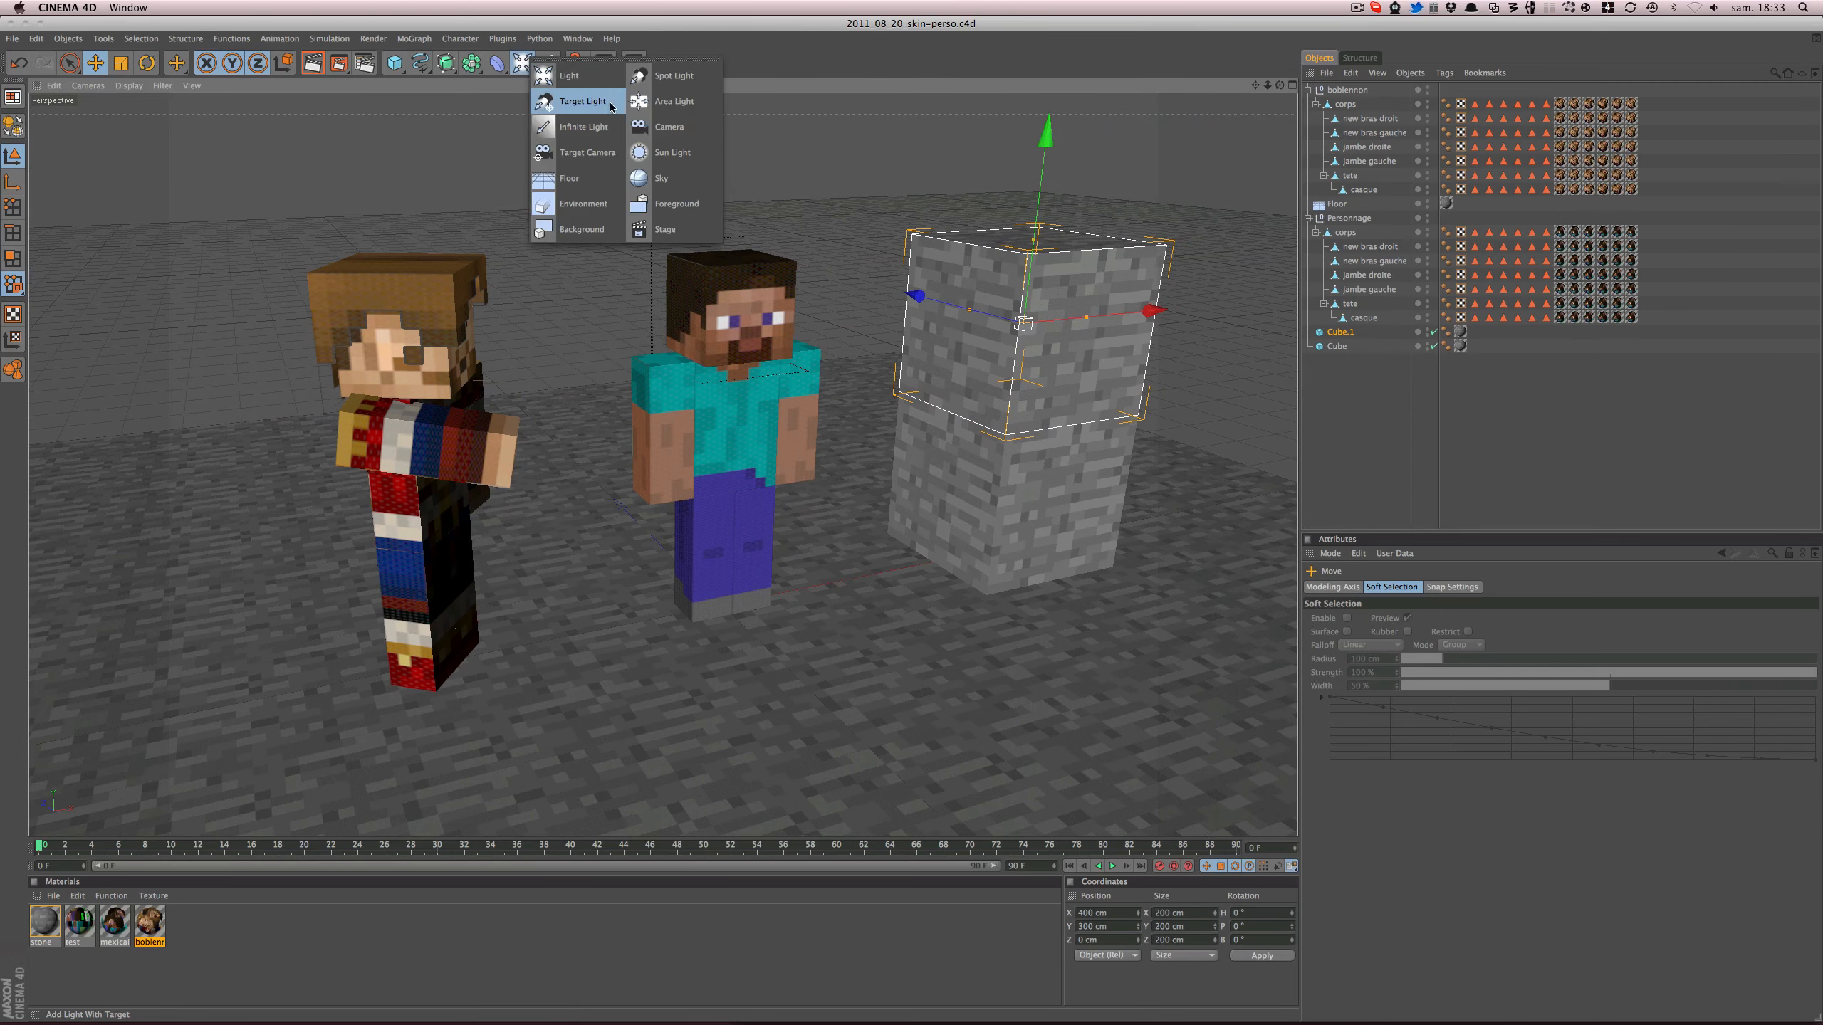
{"action": "left_click", "coordinate": [539, 77]}
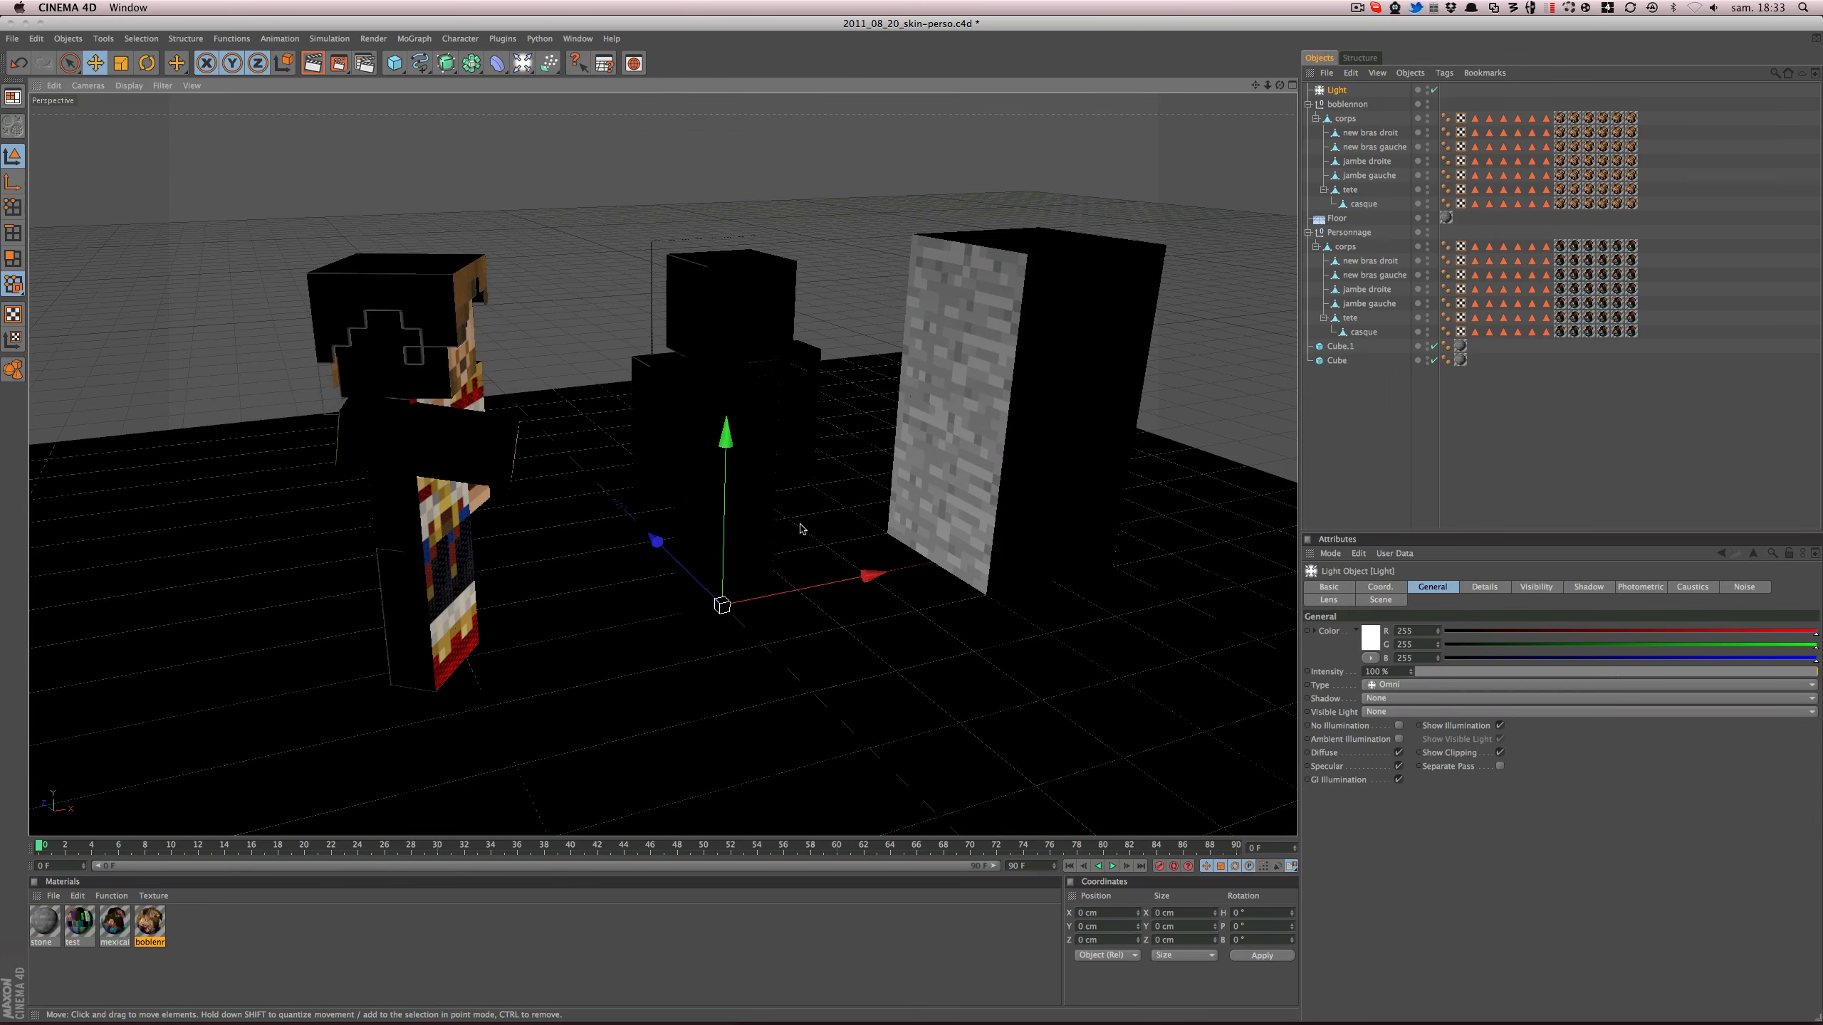
{"action": "left_click_drag", "start_coordinate": [723, 467], "coordinate": [732, 18]}
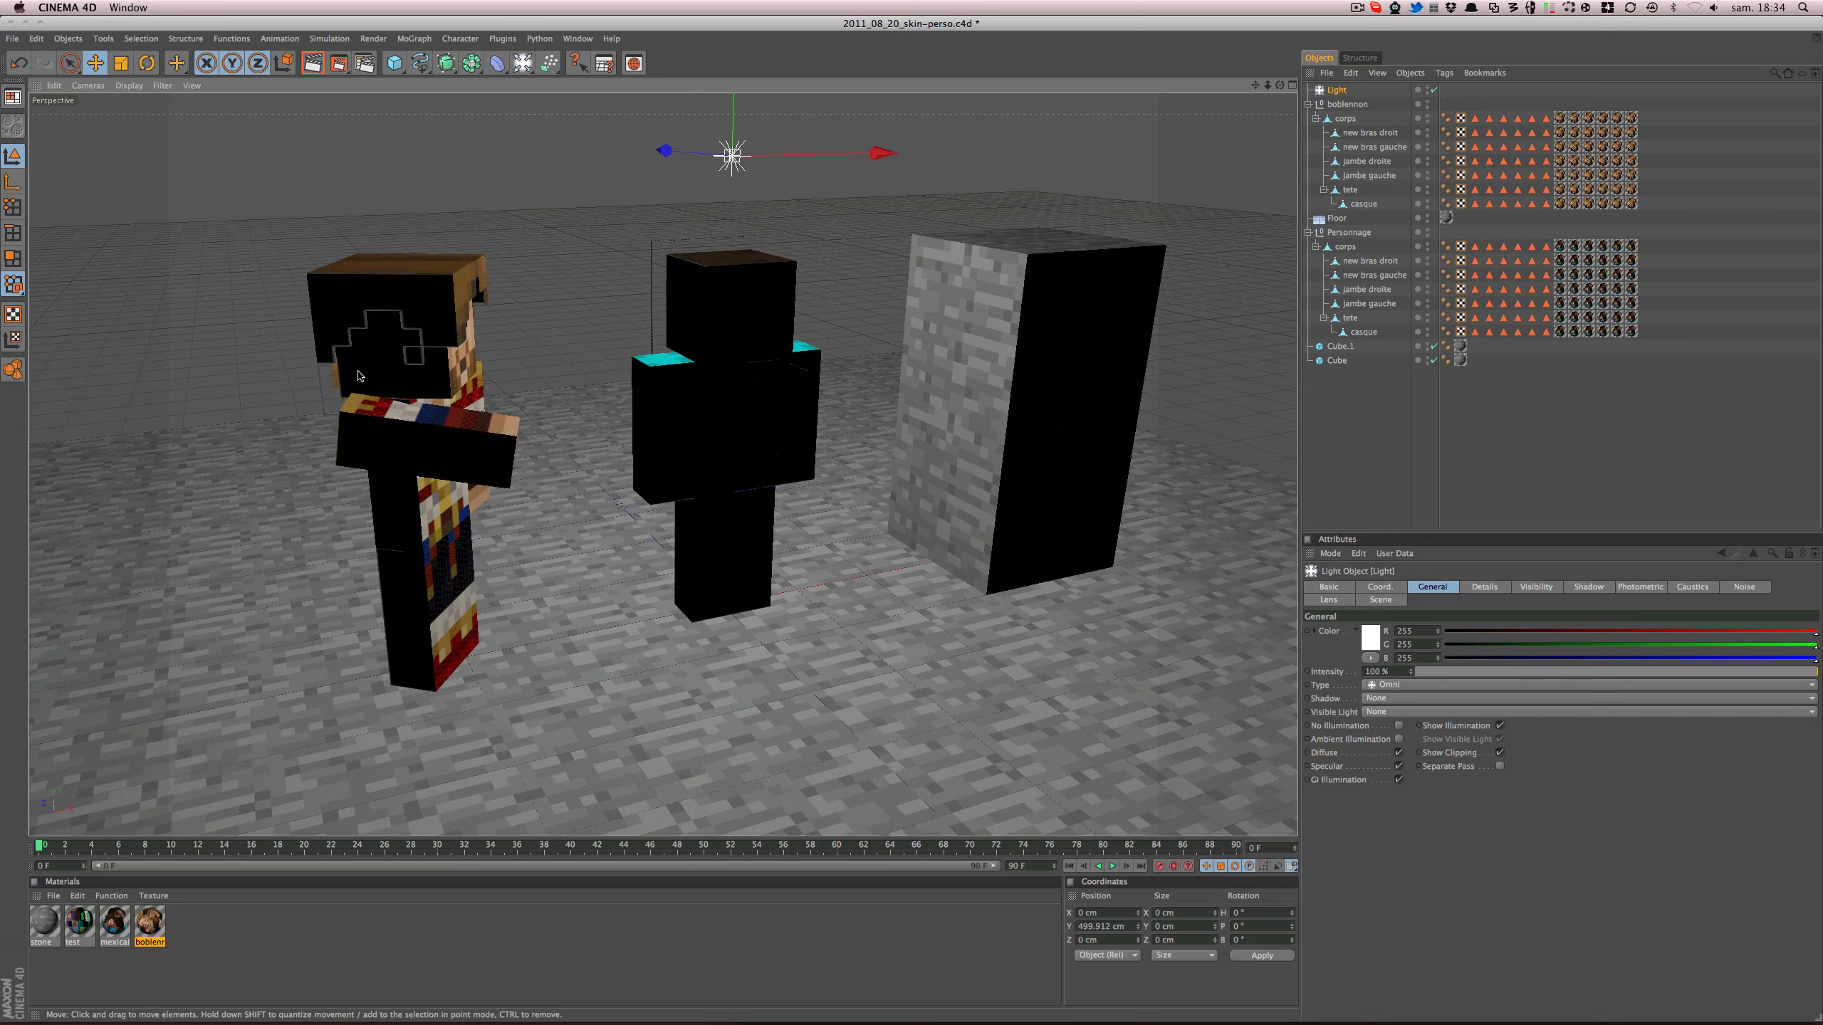
- Place the light inside an Array with a 722 cm radius and raise the array to about 913 cm
{"action": "left_click", "coordinate": [471, 63], "text": "alt"}
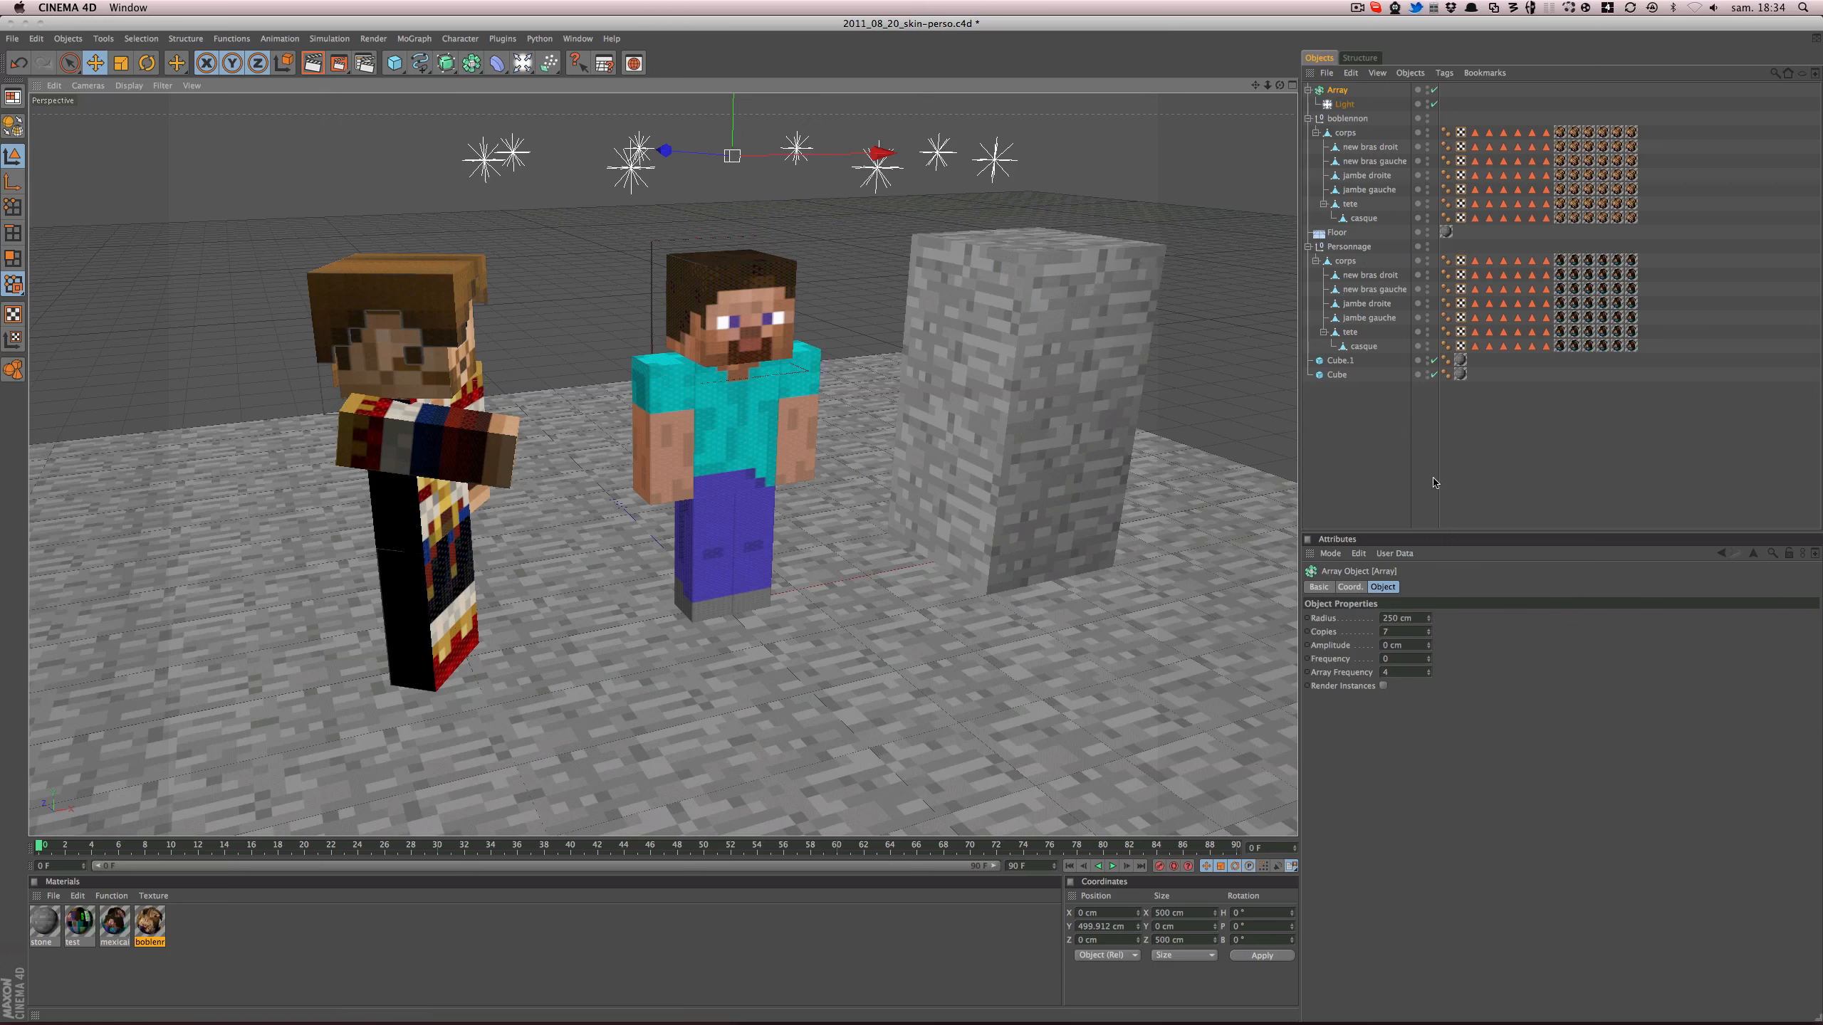
{"action": "left_click_drag", "start_coordinate": [1431, 622], "coordinate": [1385, 632]}
{"action": "middle_click", "coordinate": [913, 605]}
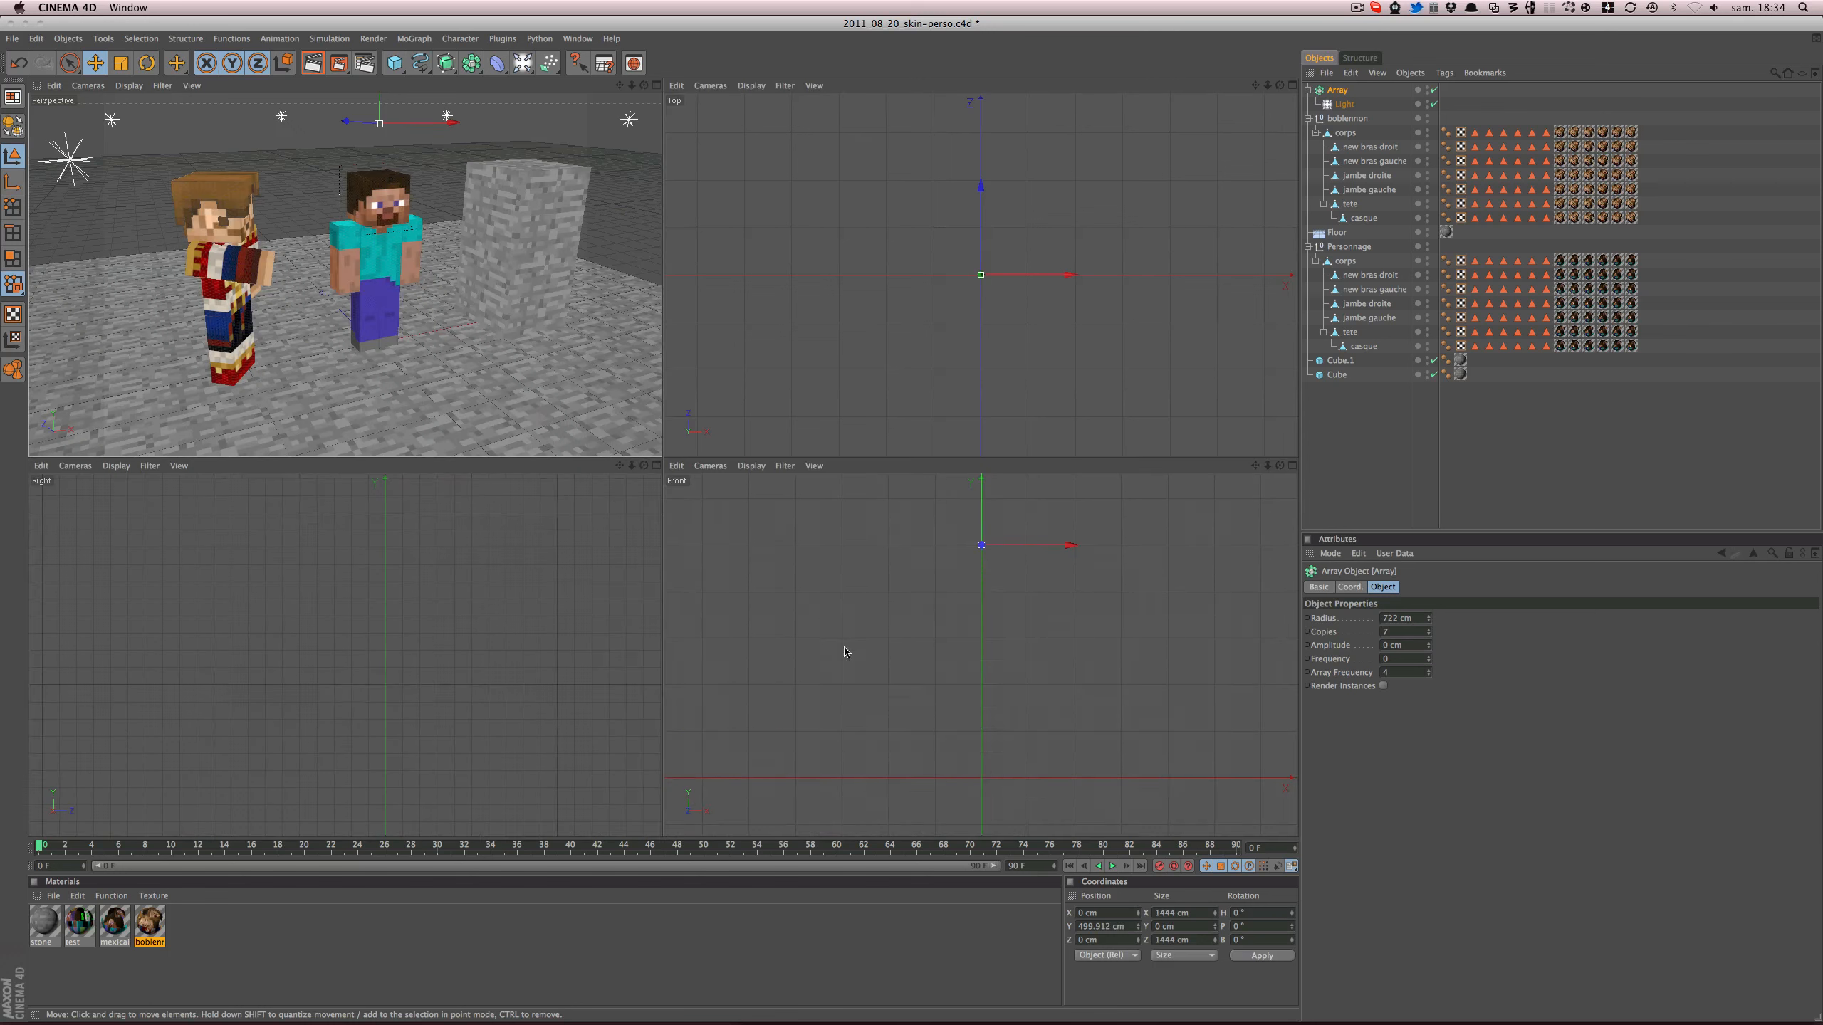
{"action": "scroll", "coordinate": [947, 615], "scroll_direction": "down", "scroll_amount": 5}
{"action": "left_click_drag", "start_coordinate": [980, 617], "coordinate": [980, 591]}
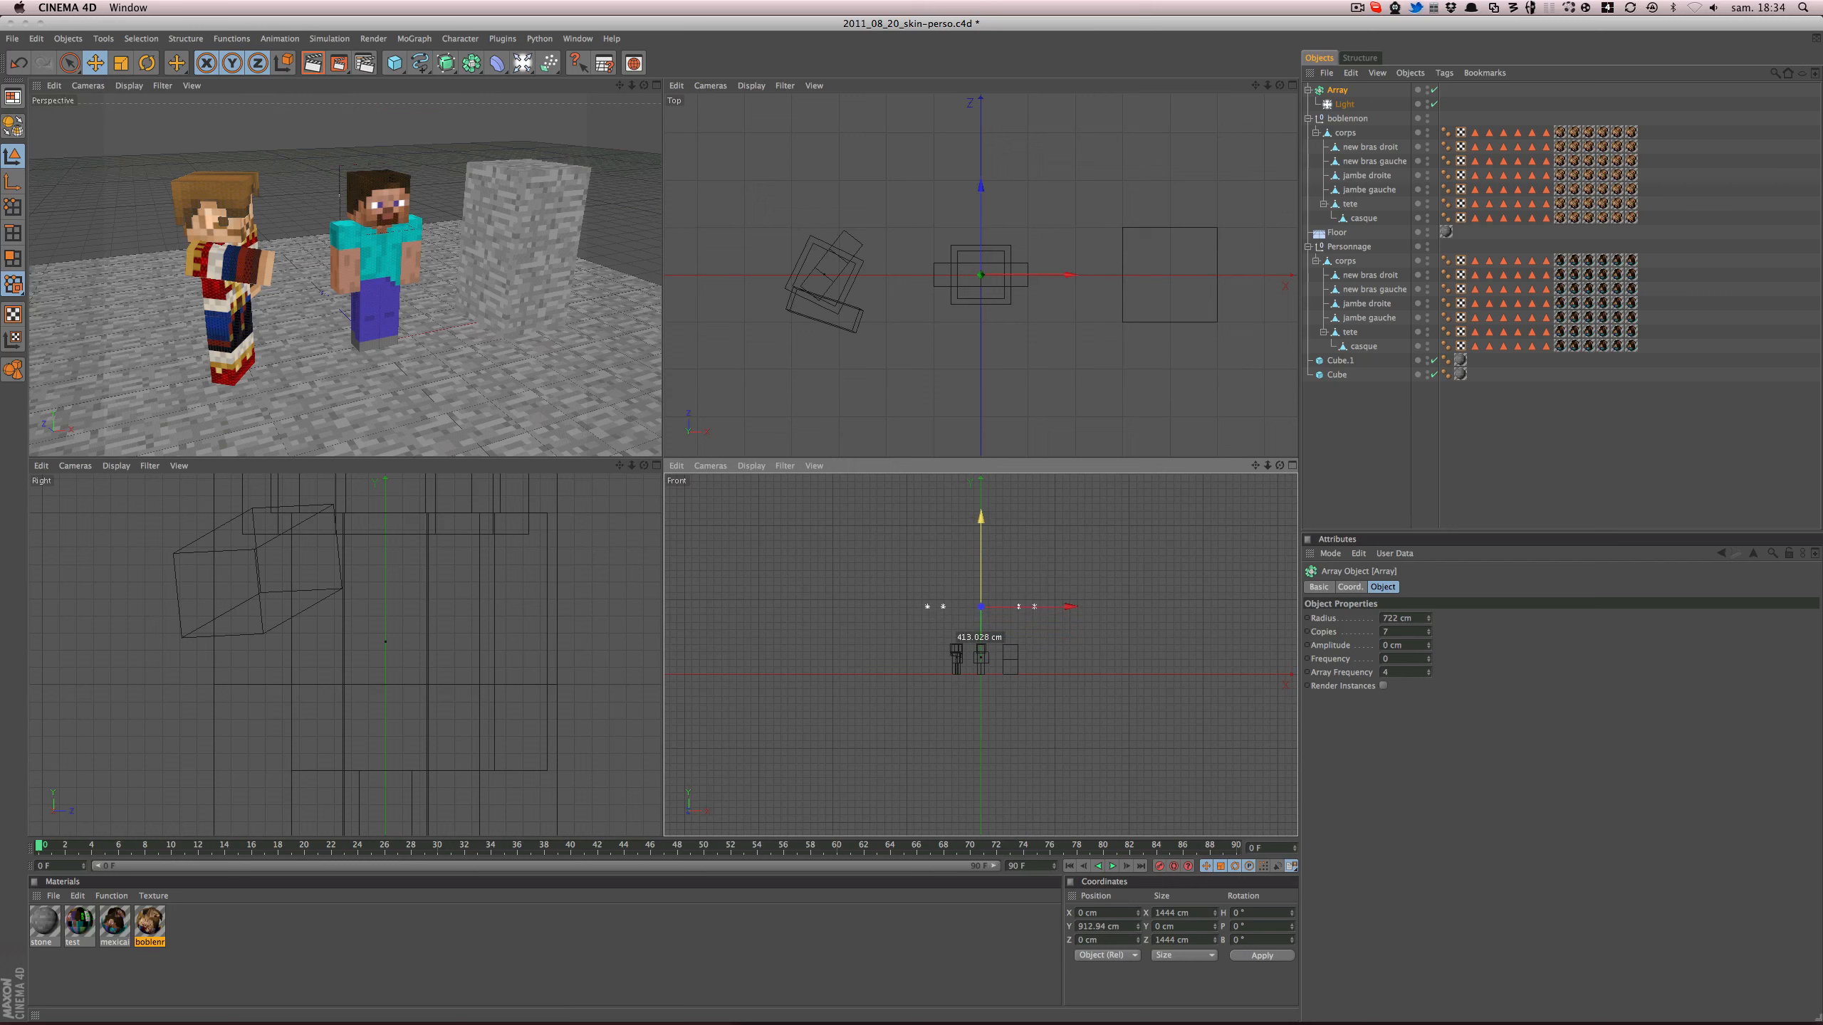
- Set the arrayed light to 80 % intensity with Shadow Maps (Soft), and test it with a render
{"action": "left_click", "coordinate": [1344, 104]}
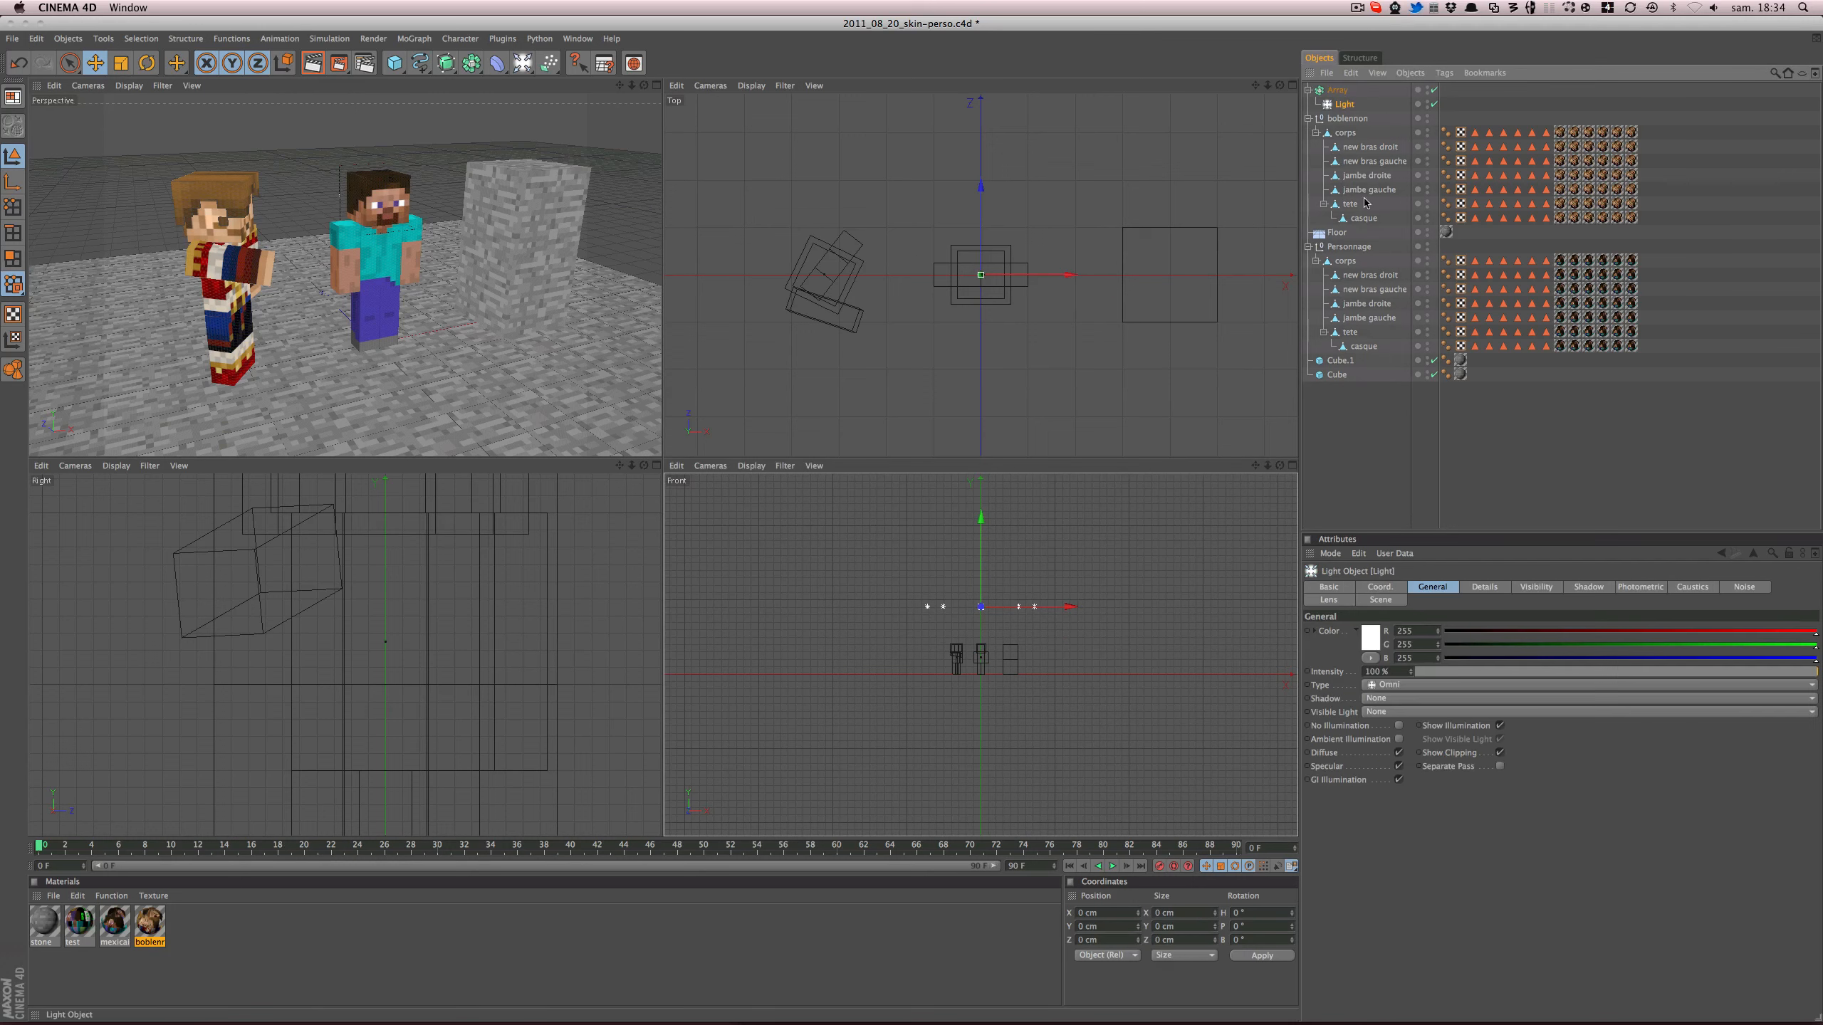
{"action": "left_click", "coordinate": [1388, 671]}
{"action": "type", "text": "80"}
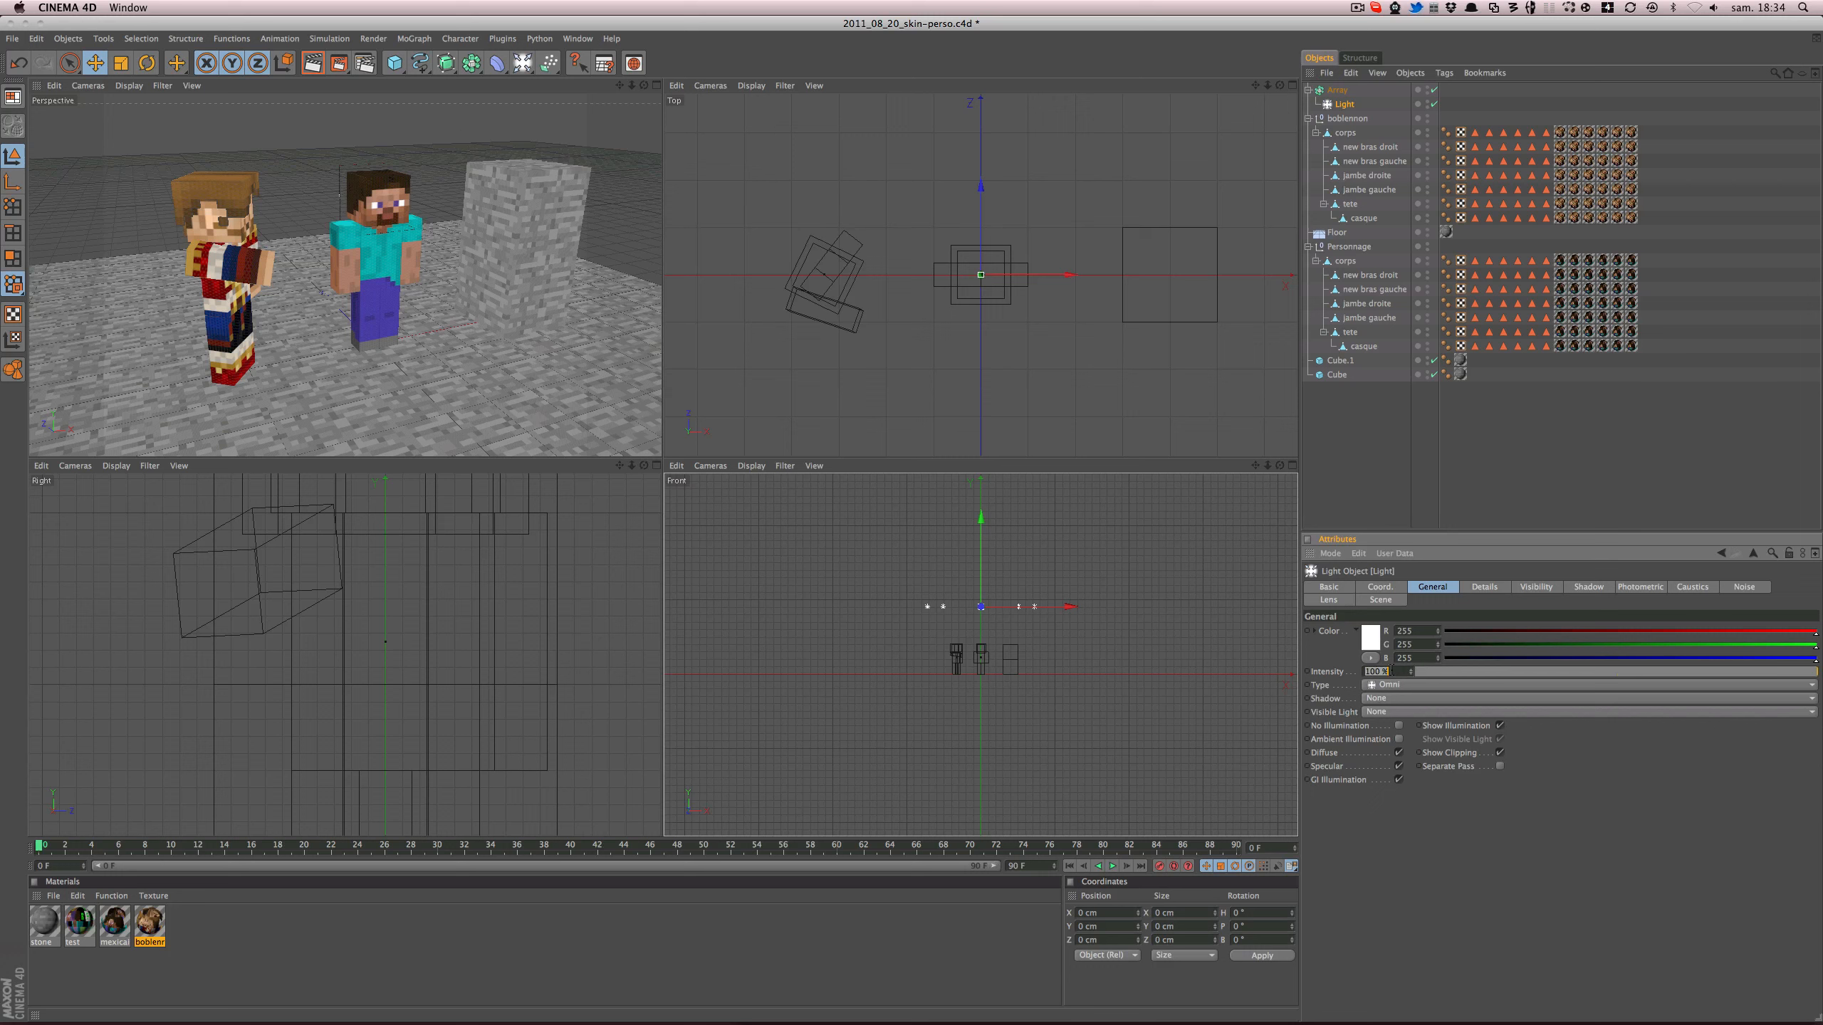
{"action": "key", "text": "Return"}
{"action": "left_click", "coordinate": [1384, 686]}
{"action": "left_click", "coordinate": [1385, 687]}
{"action": "left_click", "coordinate": [1385, 698]}
{"action": "left_click", "coordinate": [1392, 726]}
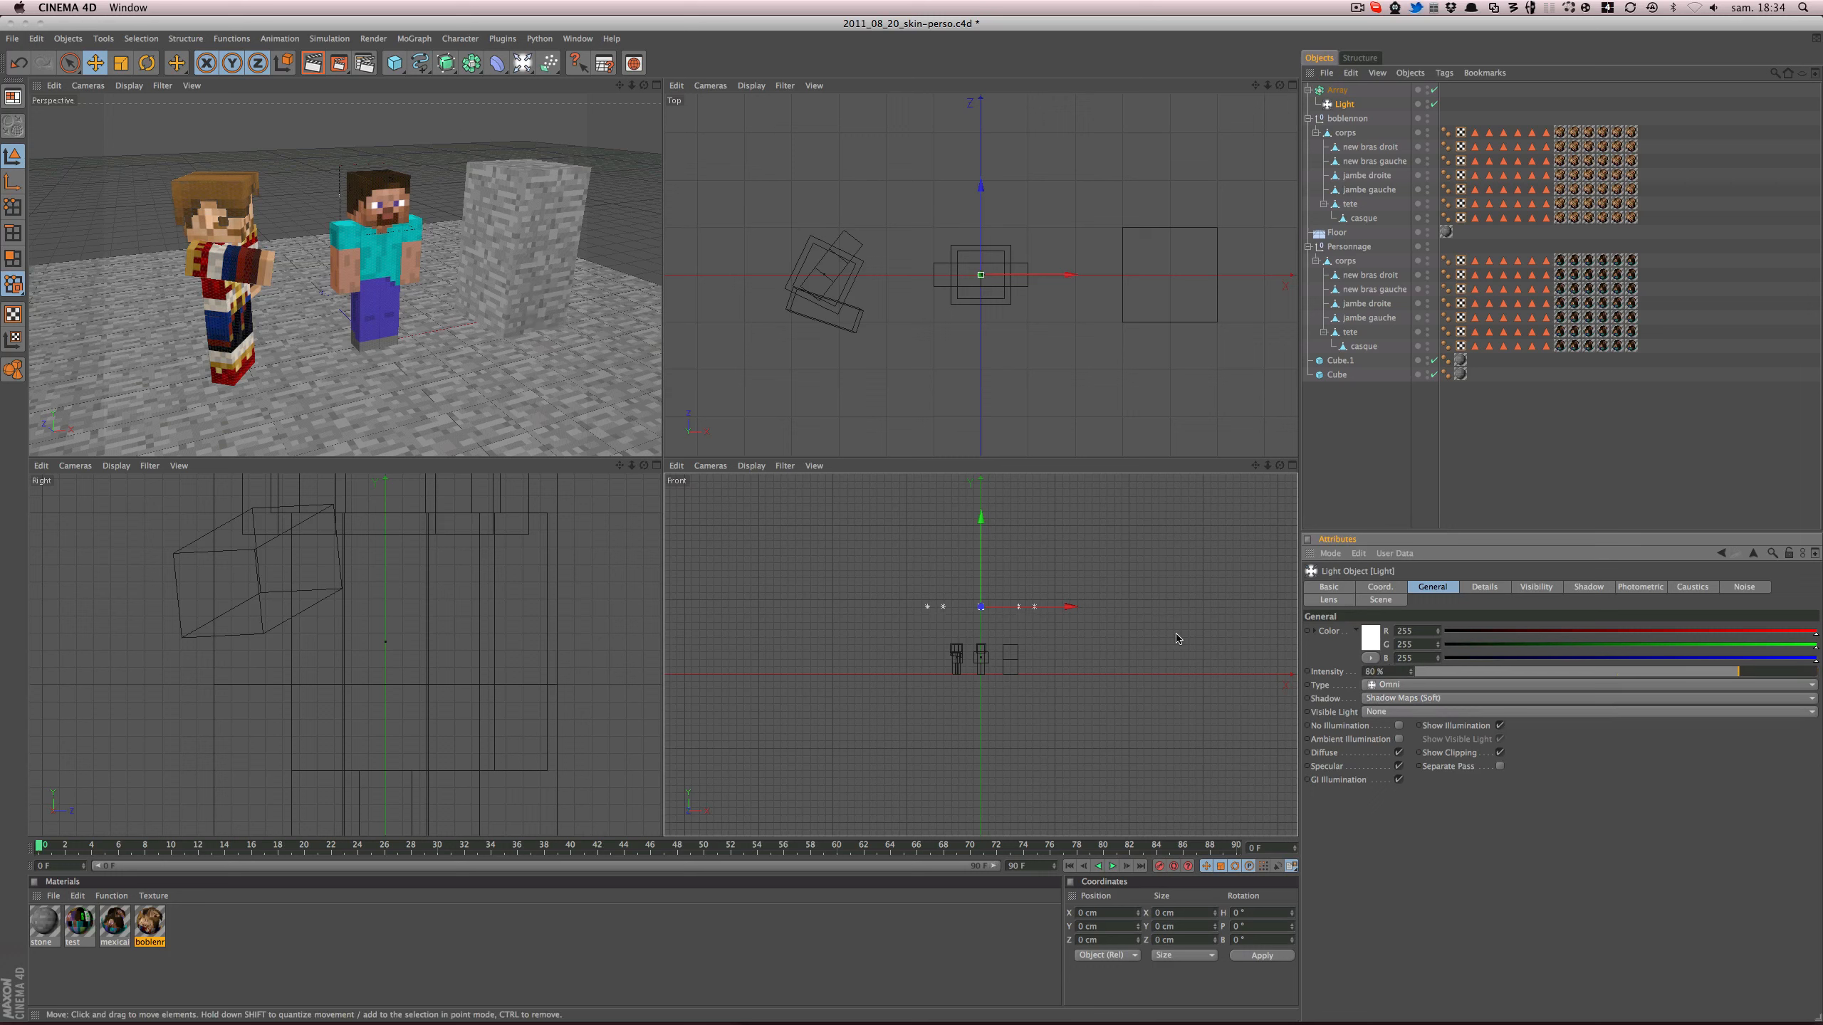
{"action": "key", "text": "super+r"}
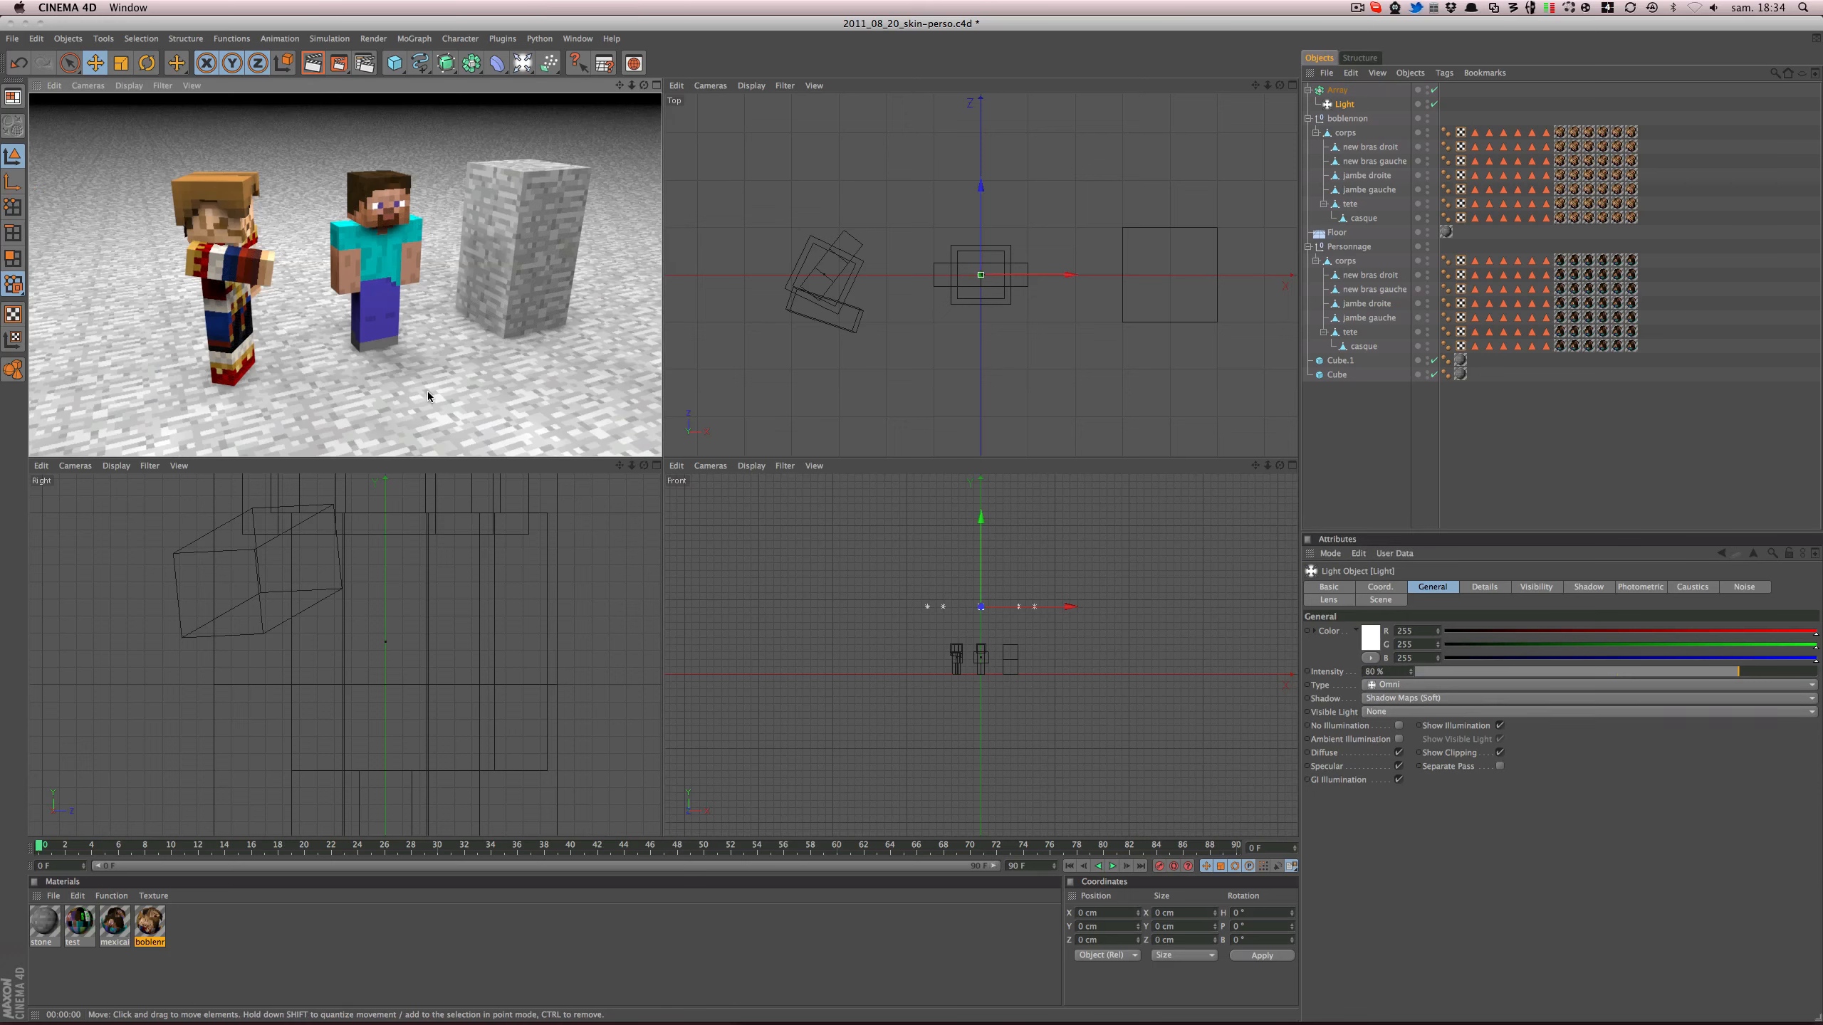
- Lower the light's intensity to 60 % and render the perspective view again
{"action": "left_click", "coordinate": [1404, 672]}
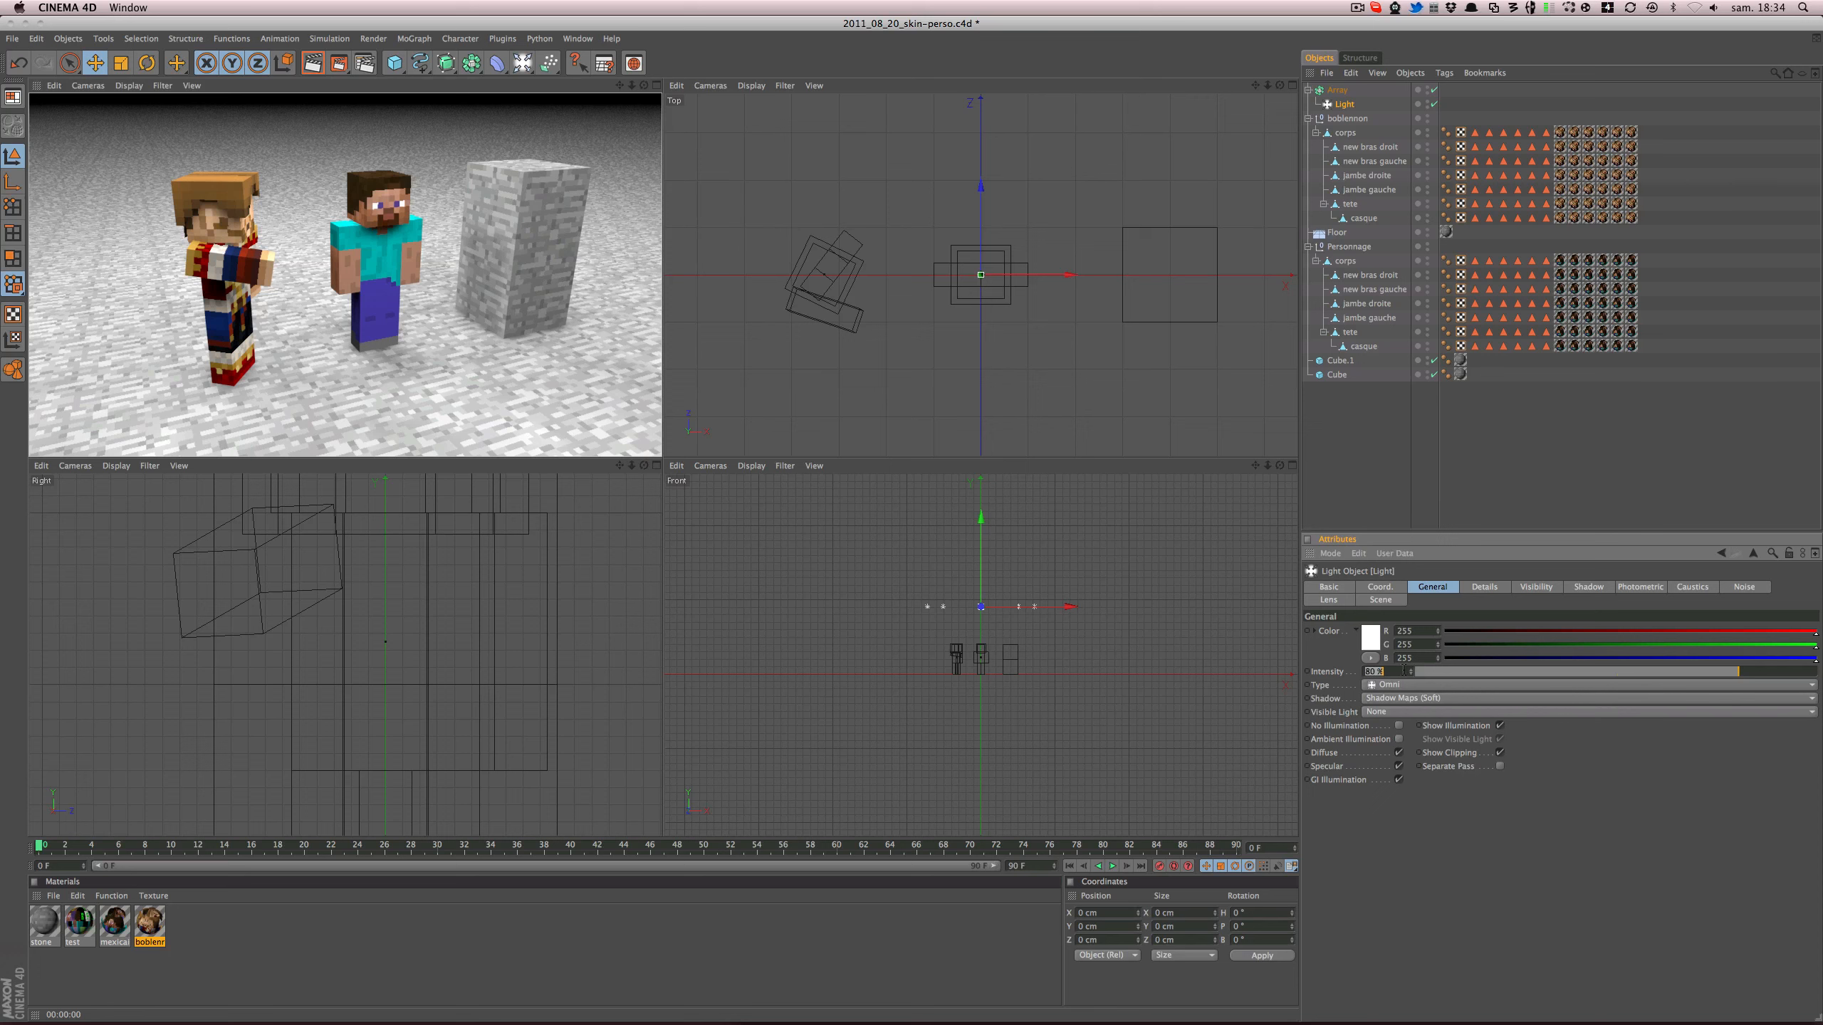
{"action": "type", "text": "60"}
{"action": "key", "text": "Return"}
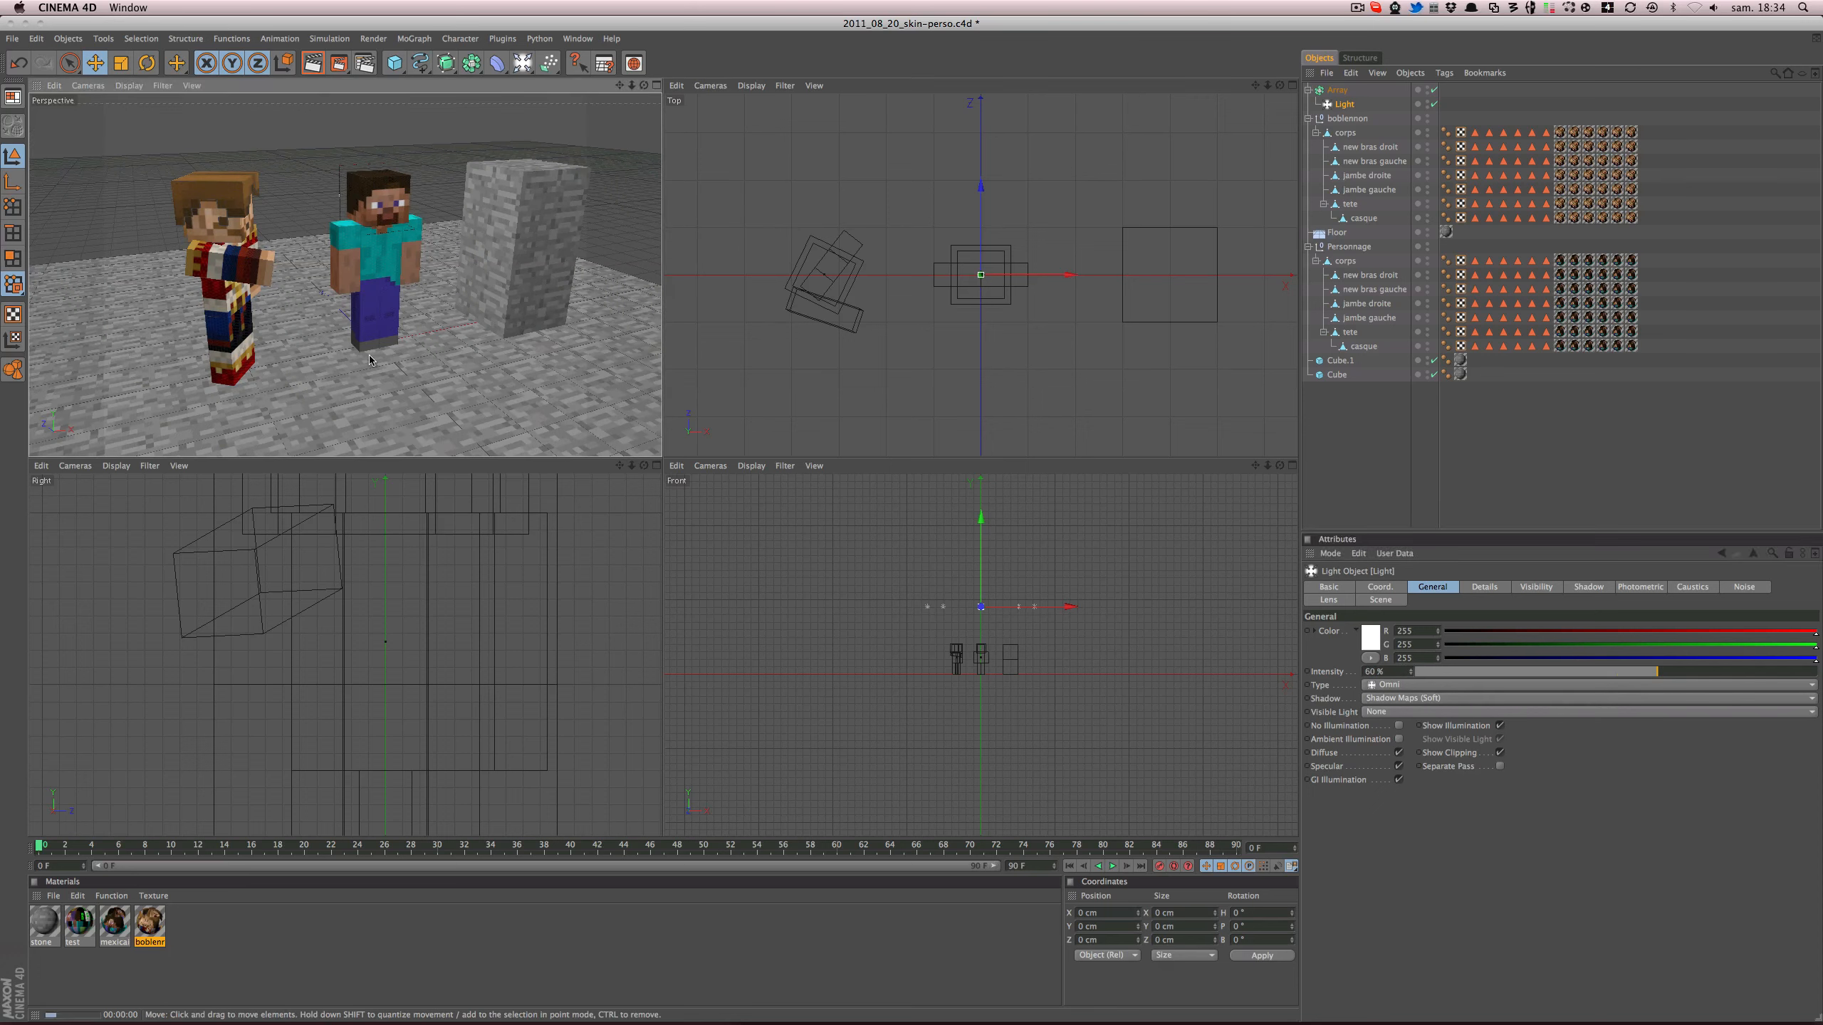
{"action": "key", "text": "super+r"}
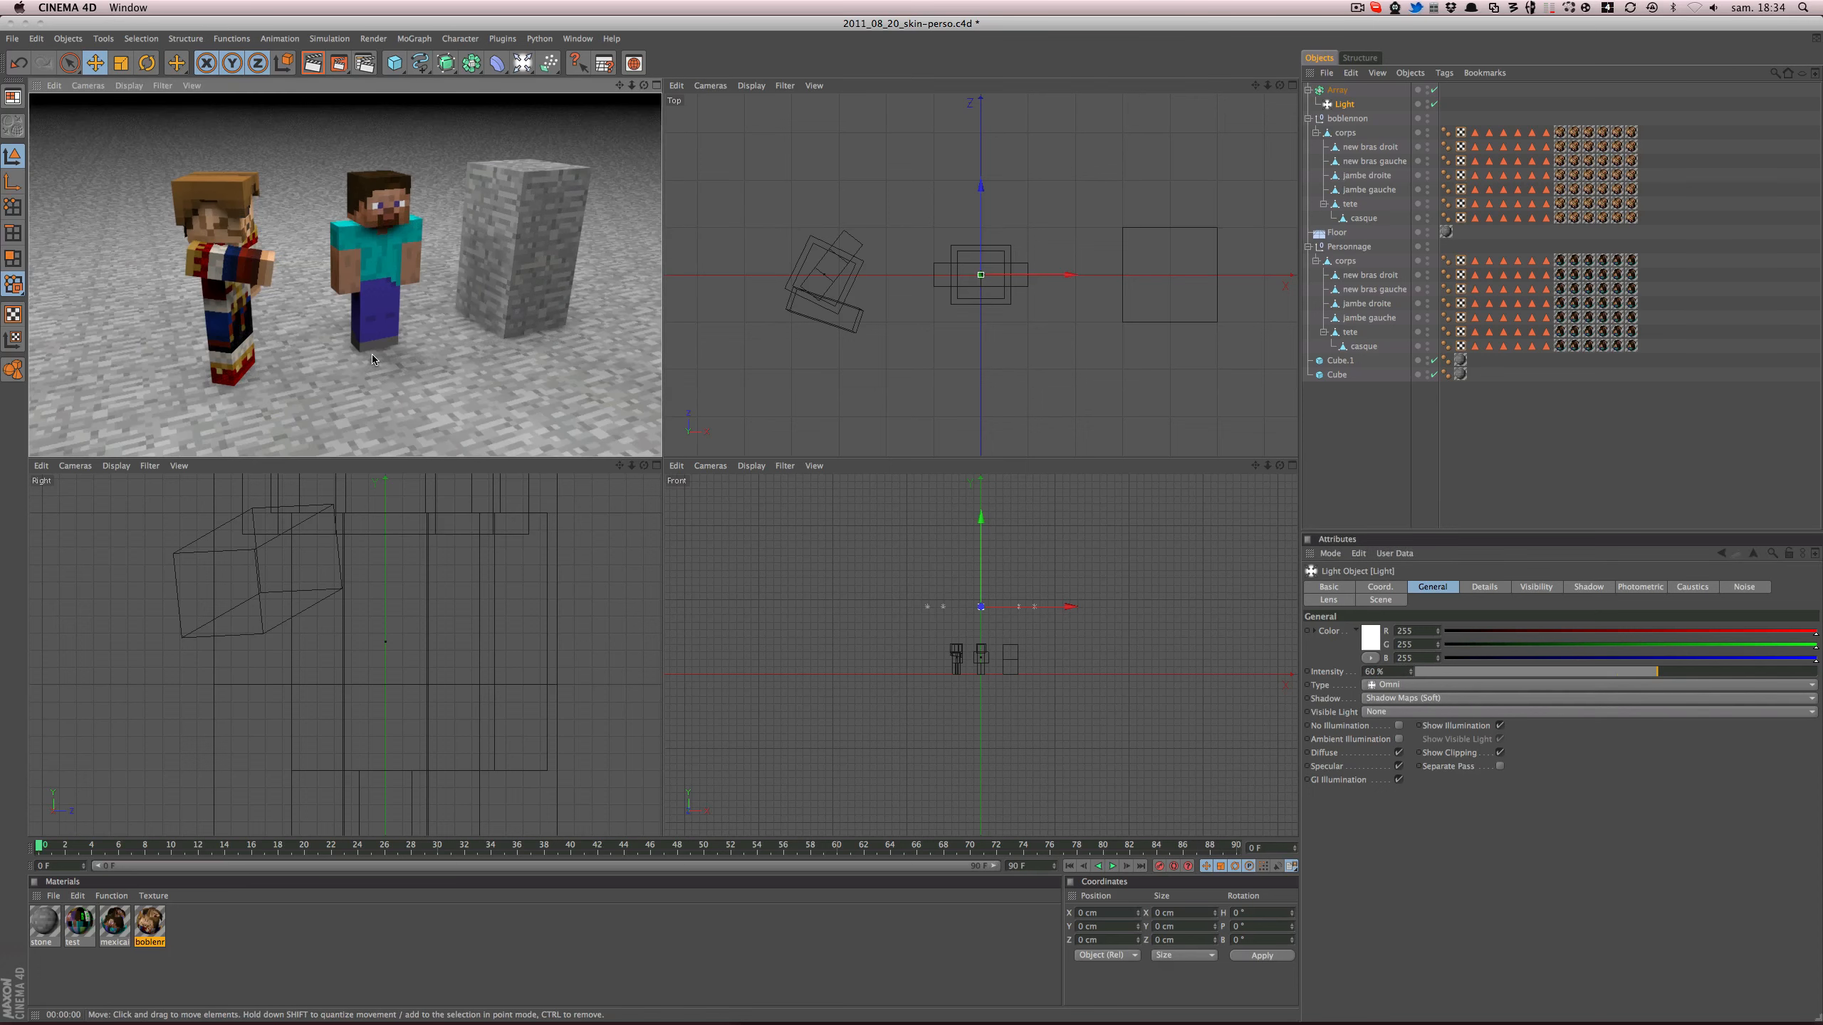
- Render the lit characters from a different angle and check the lighting and shadows
{"action": "left_click_drag", "start_coordinate": [449, 348], "coordinate": [407, 368], "text": "alt"}
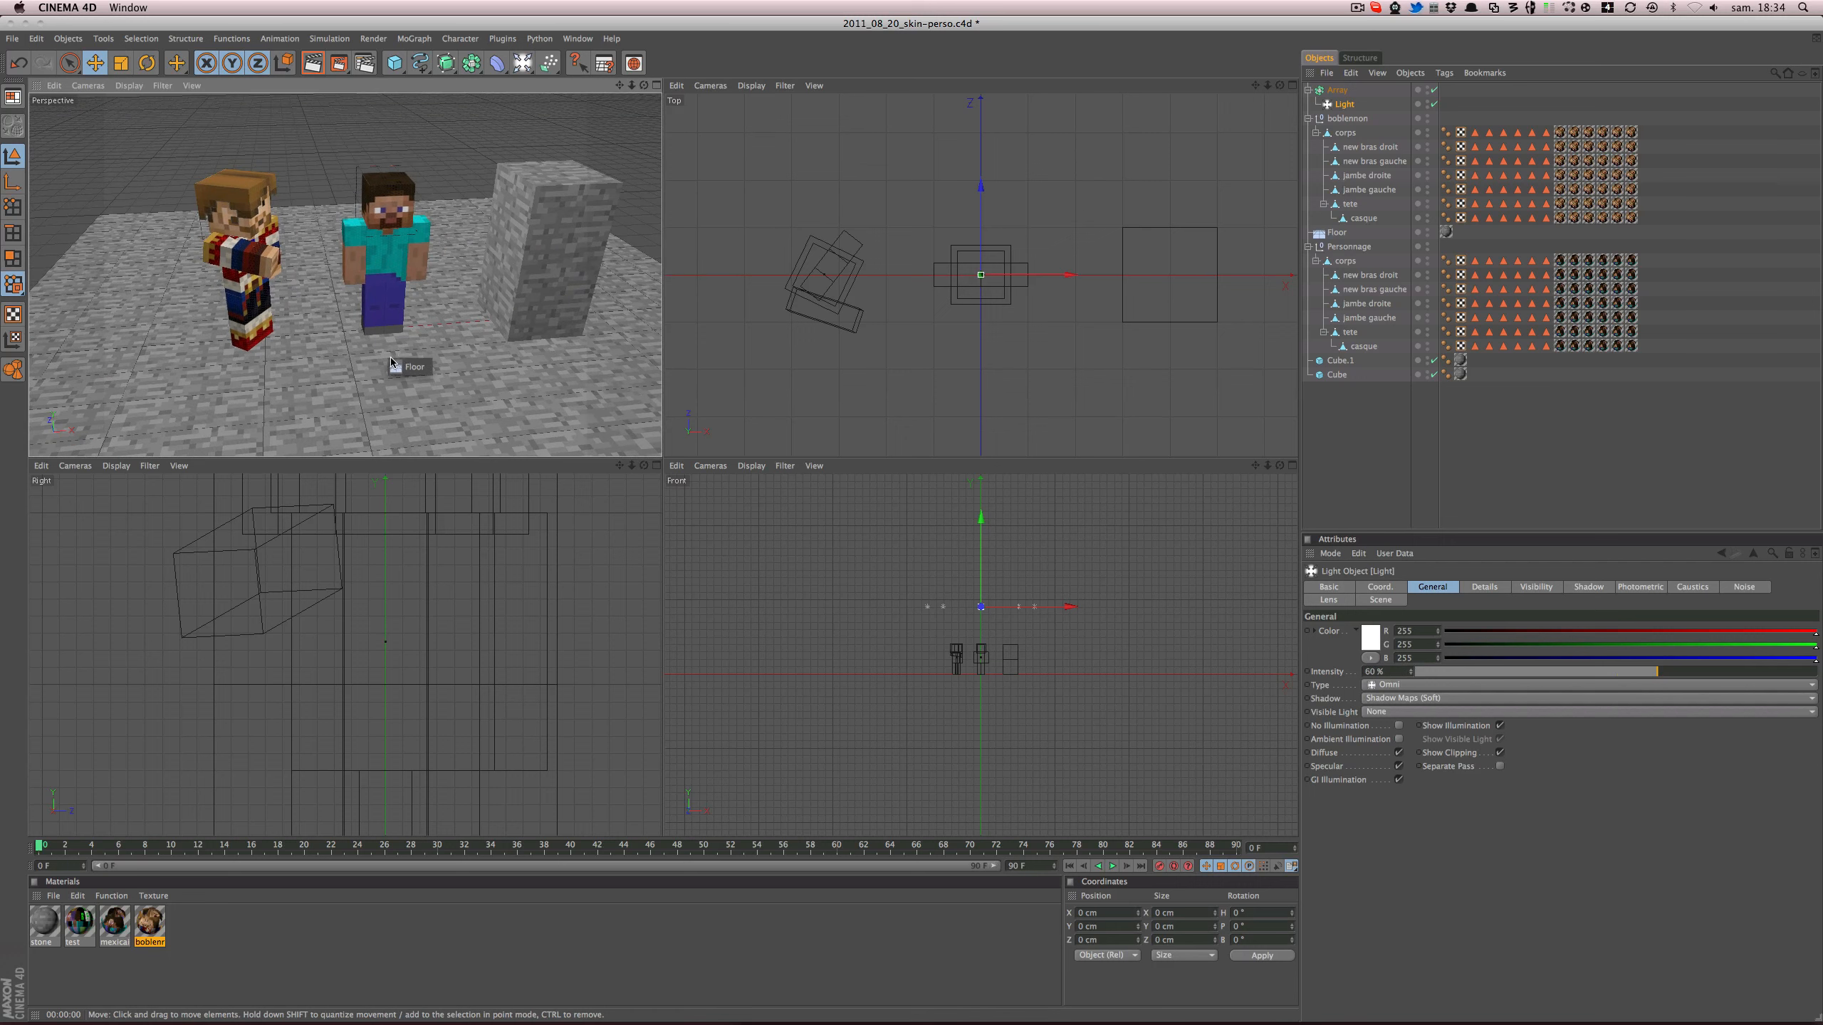
{"action": "left_click_drag", "start_coordinate": [533, 295], "coordinate": [438, 332], "text": "alt"}
{"action": "scroll", "coordinate": [552, 302], "scroll_direction": "up", "scroll_amount": 3}
{"action": "key", "text": "super+r"}
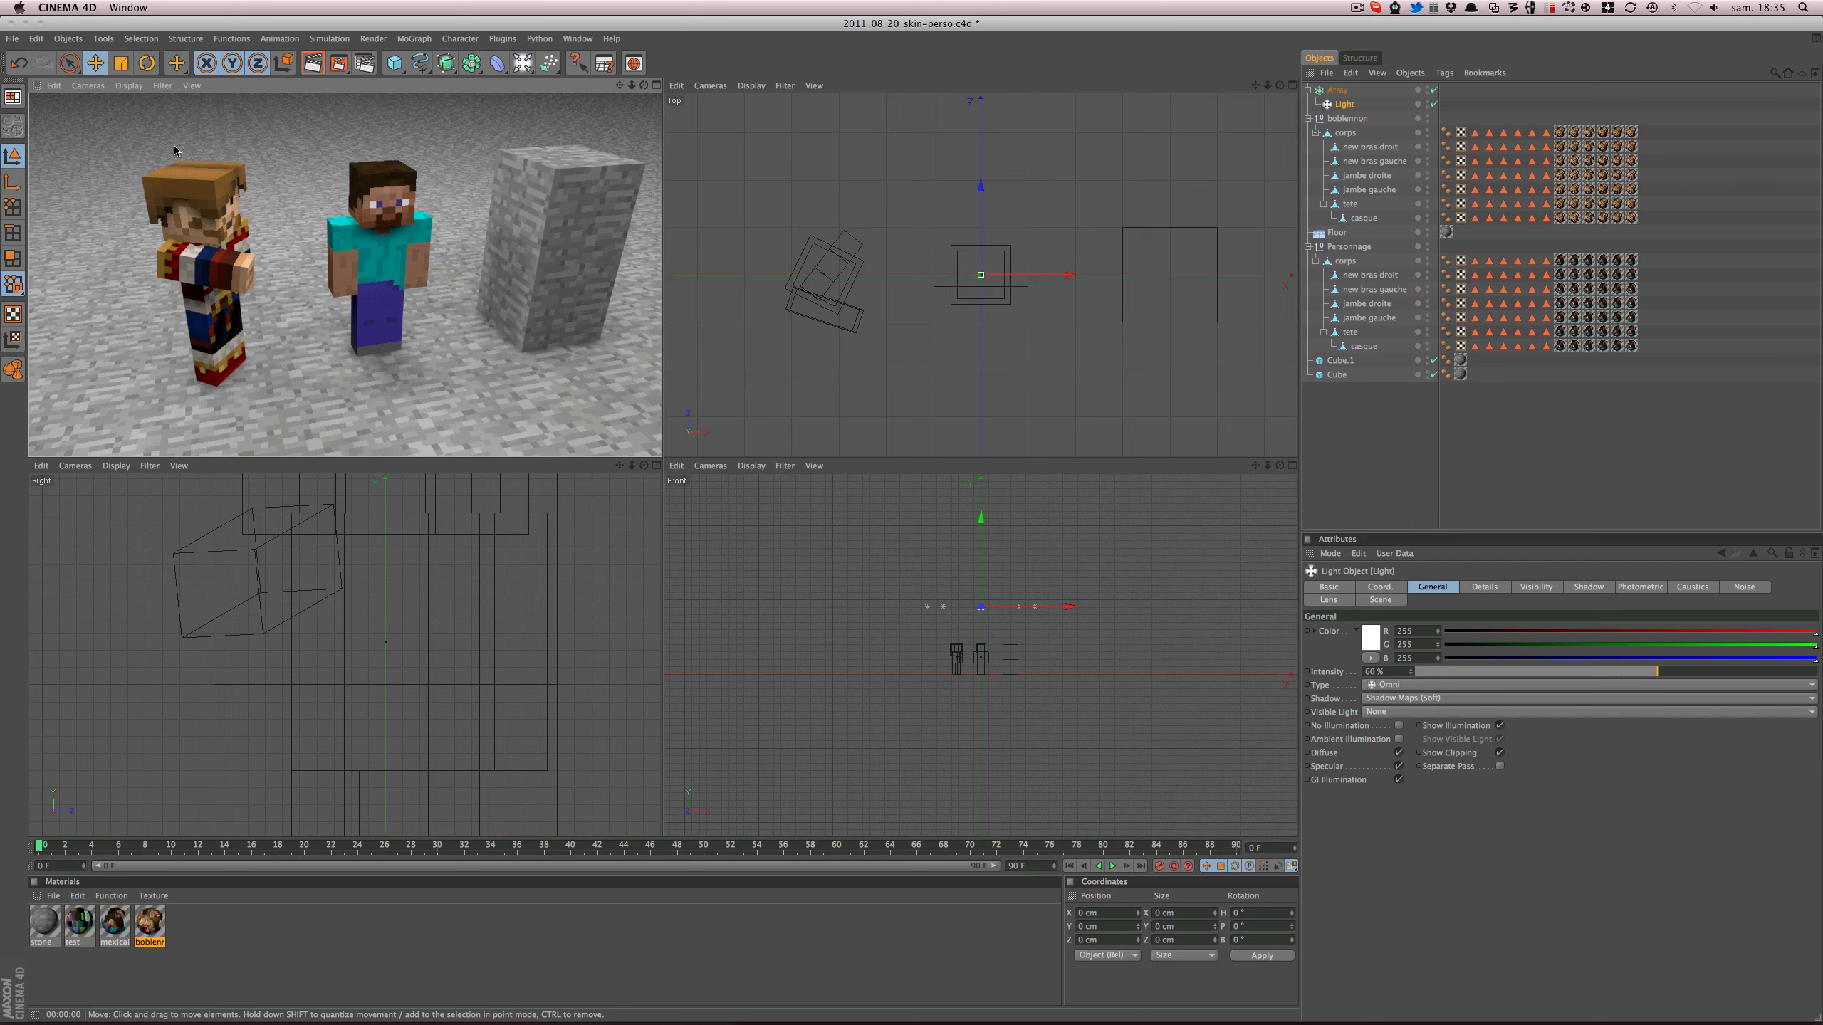
{"action": "scroll", "coordinate": [281, 411], "scroll_direction": "down", "scroll_amount": 5}
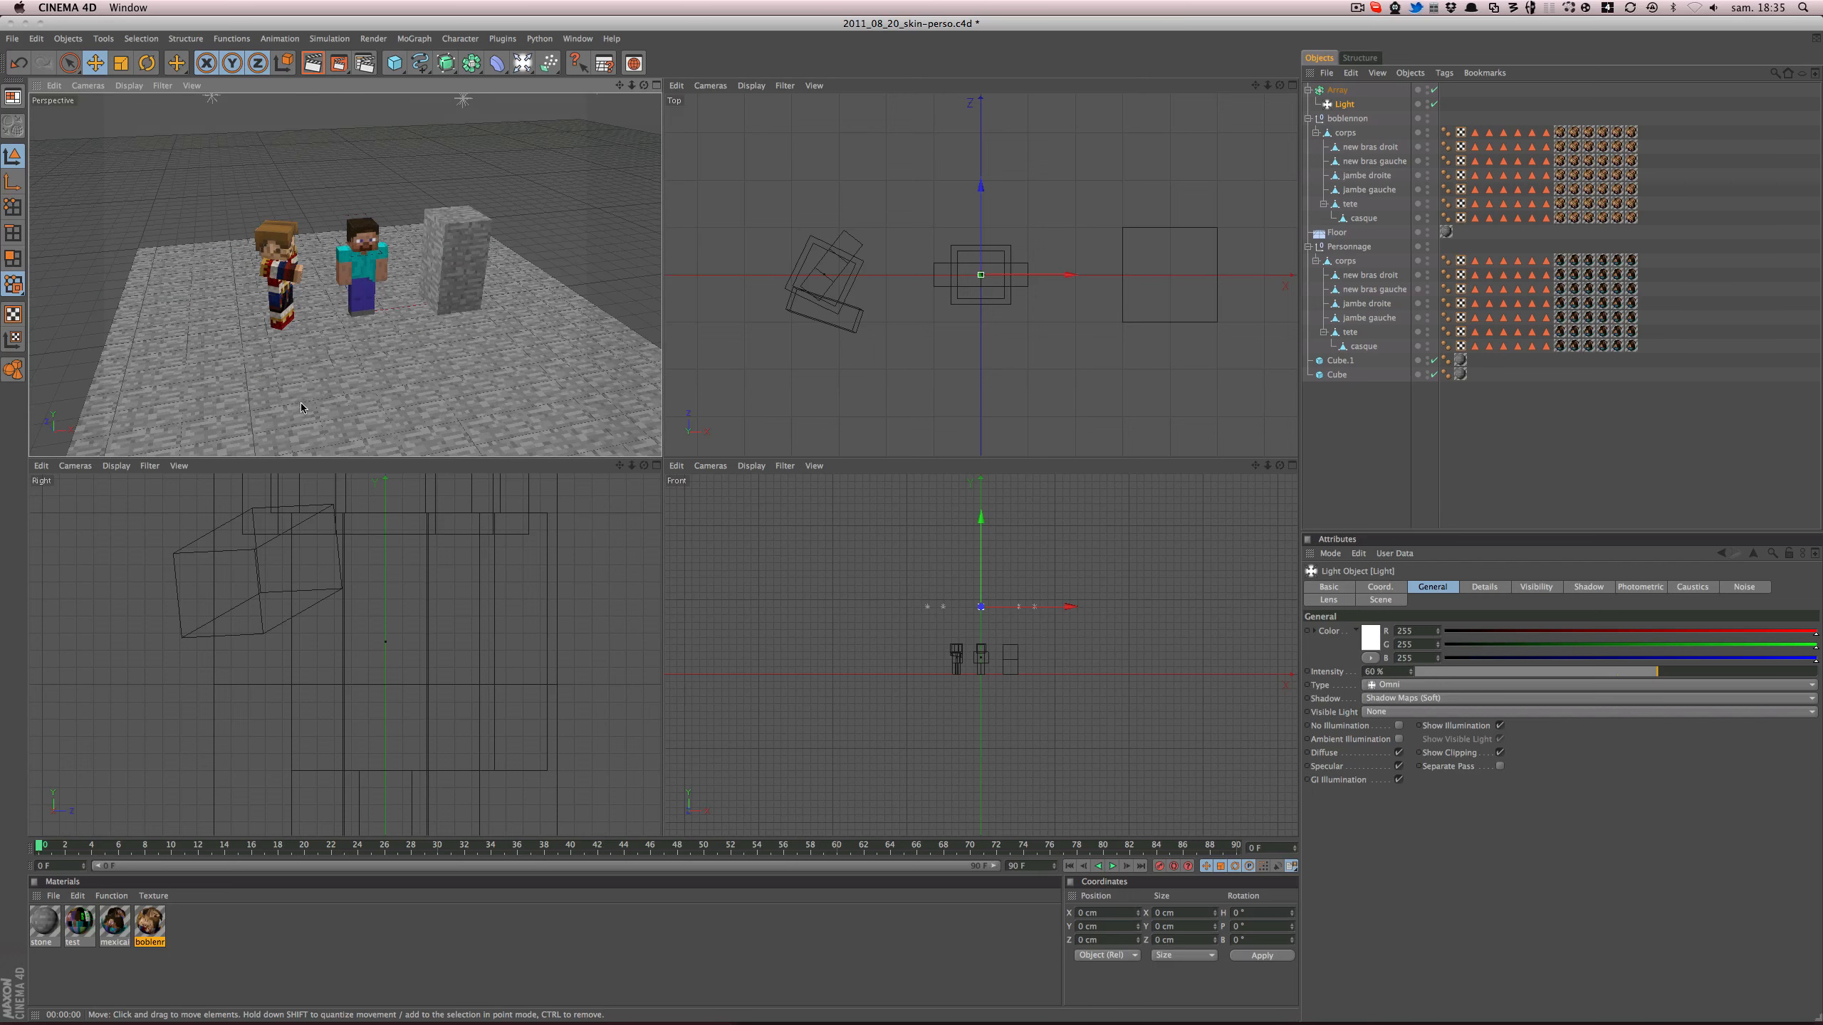
- Collapse the boblennon group in the object hierarchy
{"action": "left_click", "coordinate": [1357, 119]}
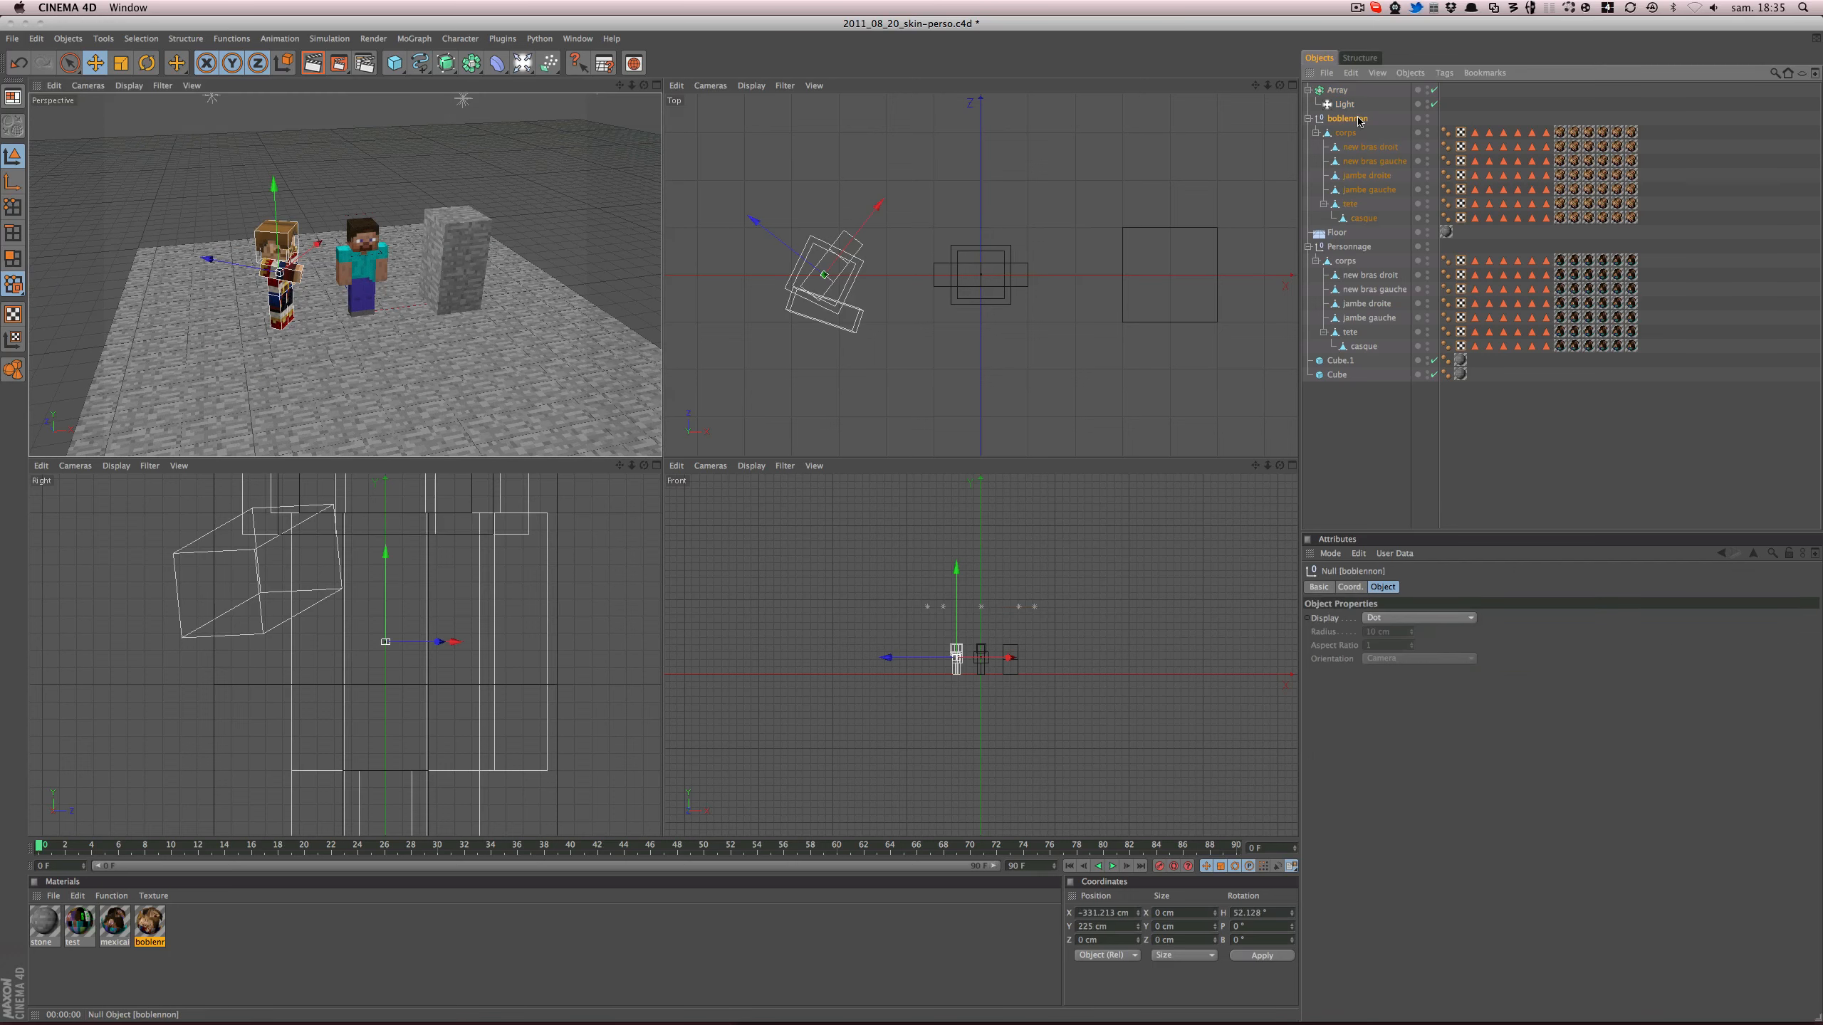
{"action": "left_click", "coordinate": [1304, 120]}
{"action": "left_click", "coordinate": [1308, 119]}
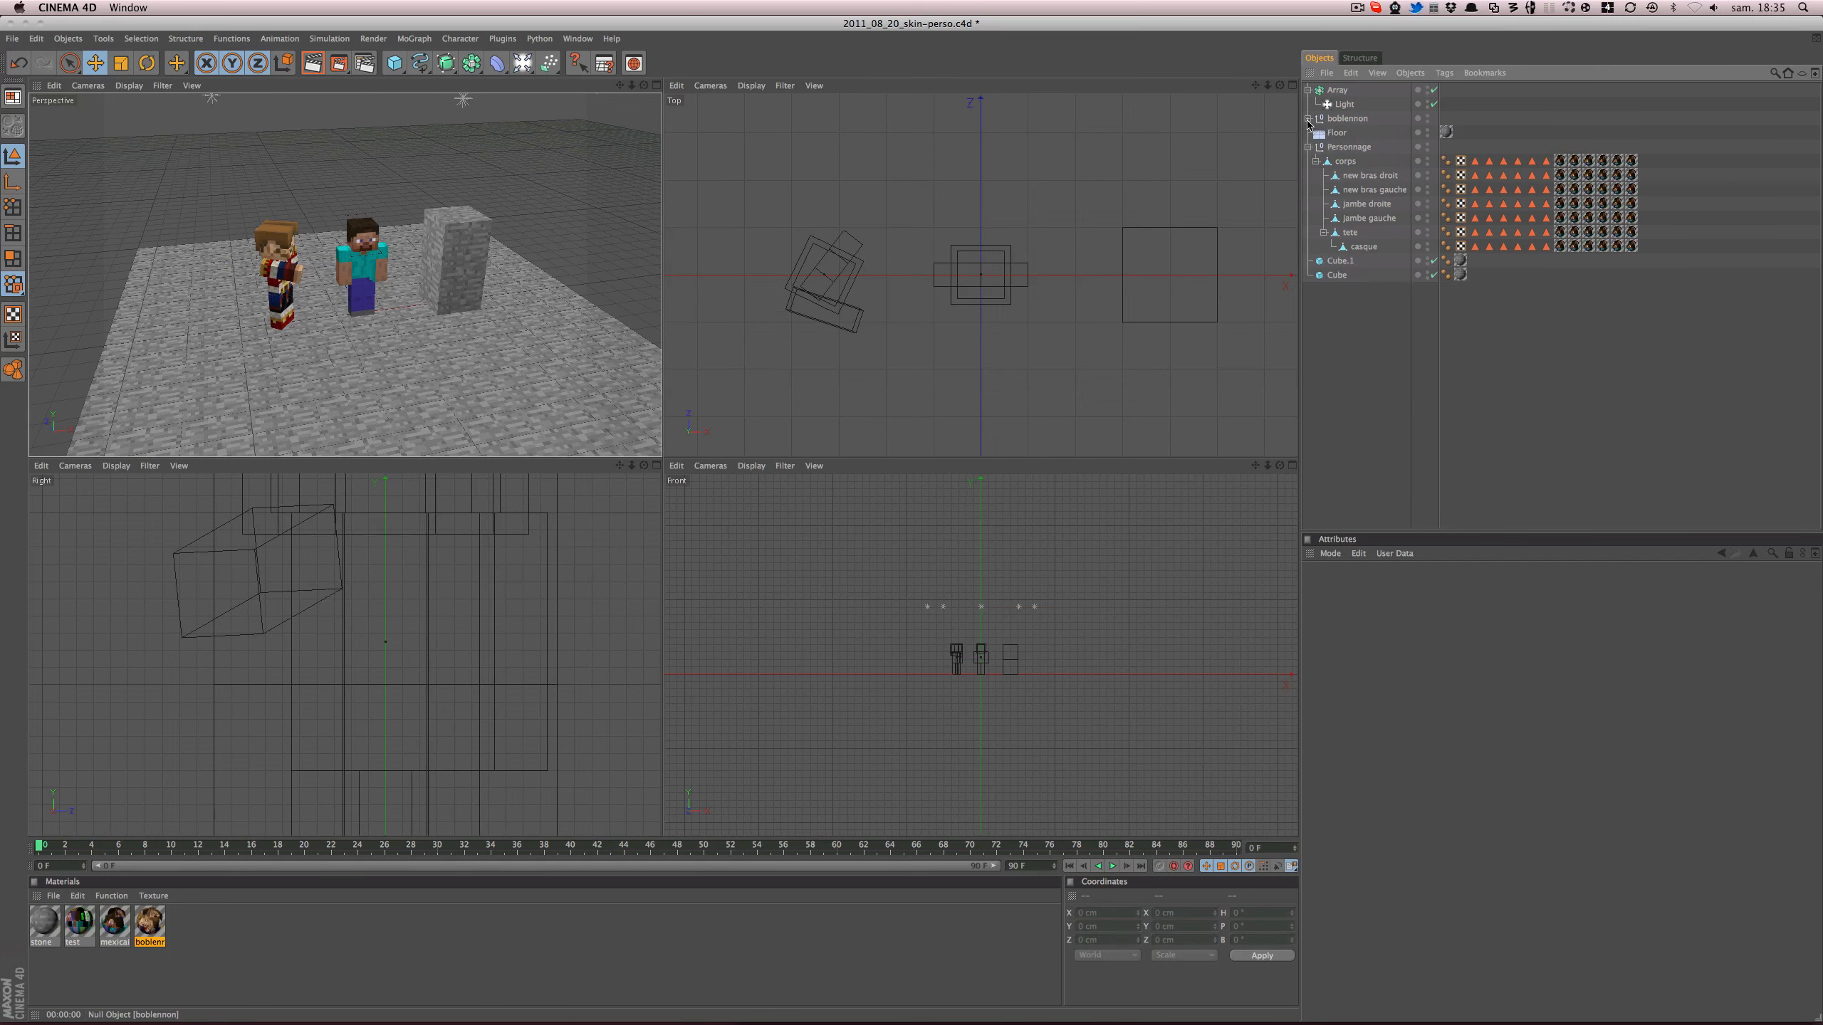
- Duplicate the boblennon group and rename the copy fanta
{"action": "left_click", "coordinate": [1335, 120]}
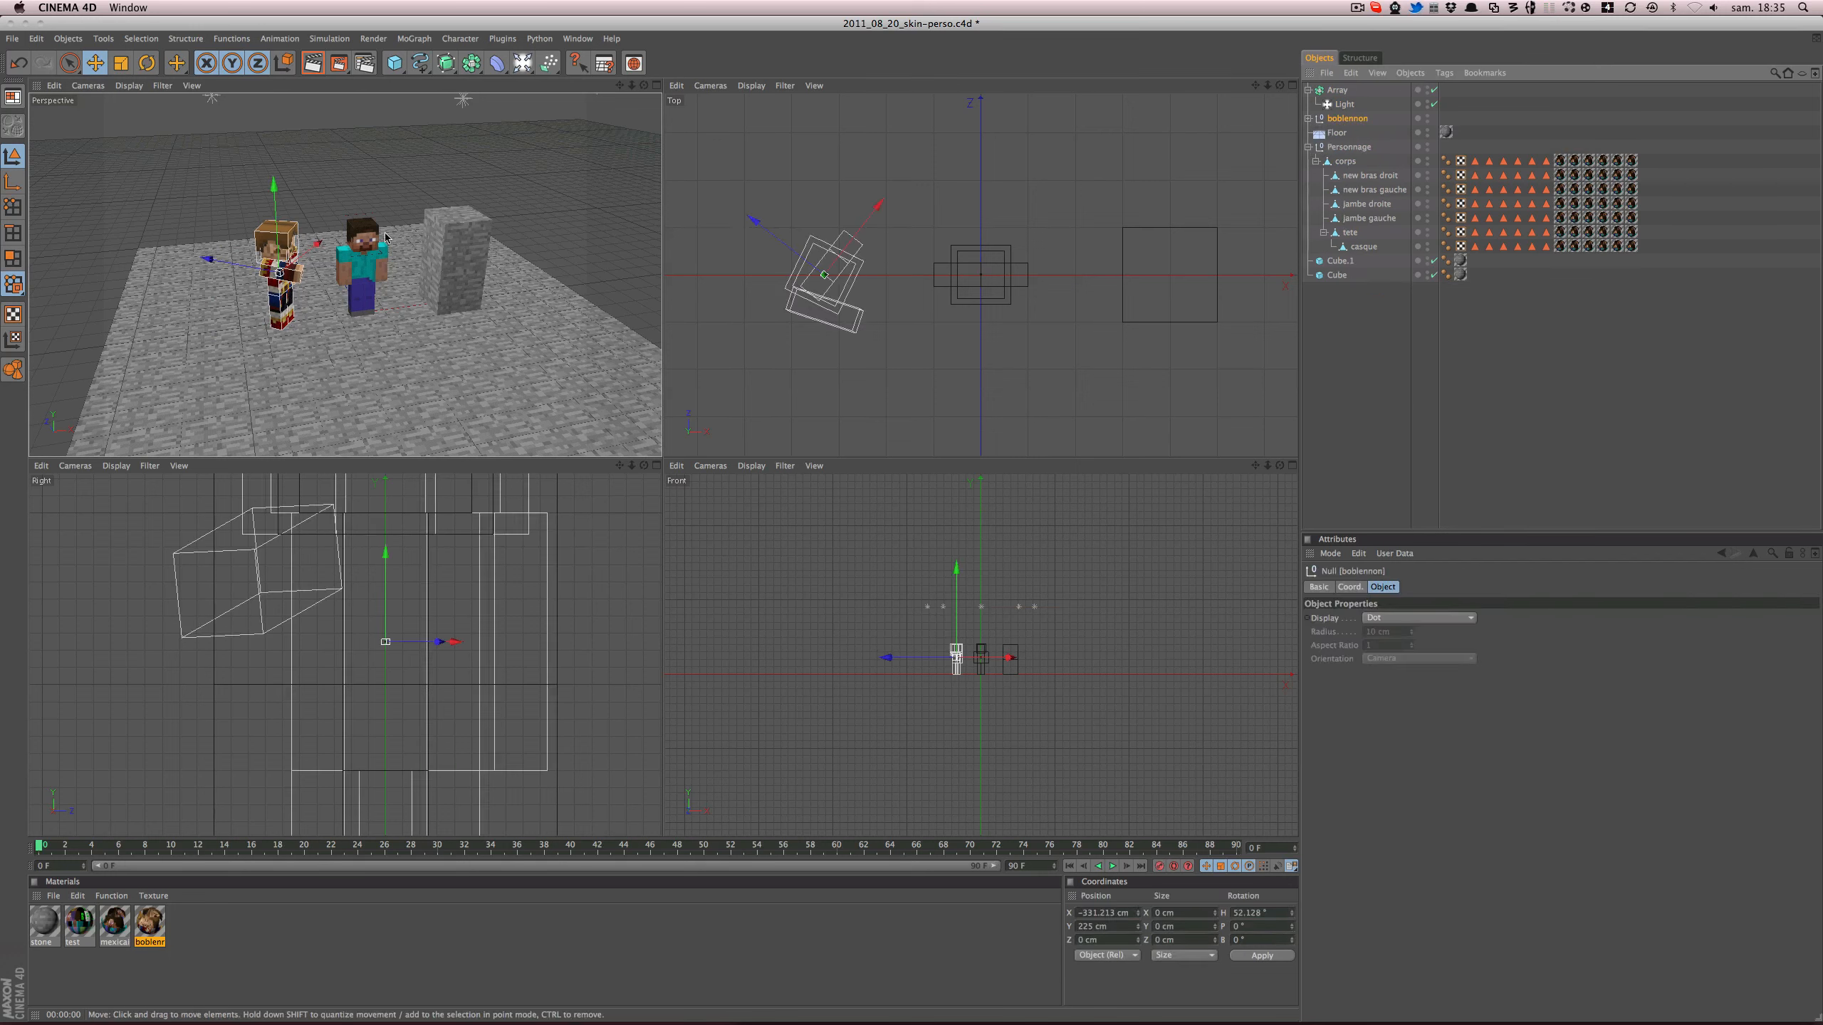
{"action": "scroll", "coordinate": [282, 338], "scroll_direction": "up", "scroll_amount": 3}
{"action": "scroll", "coordinate": [281, 338], "scroll_direction": "up", "scroll_amount": 3}
{"action": "scroll", "coordinate": [429, 337], "scroll_direction": "down", "scroll_amount": 1}
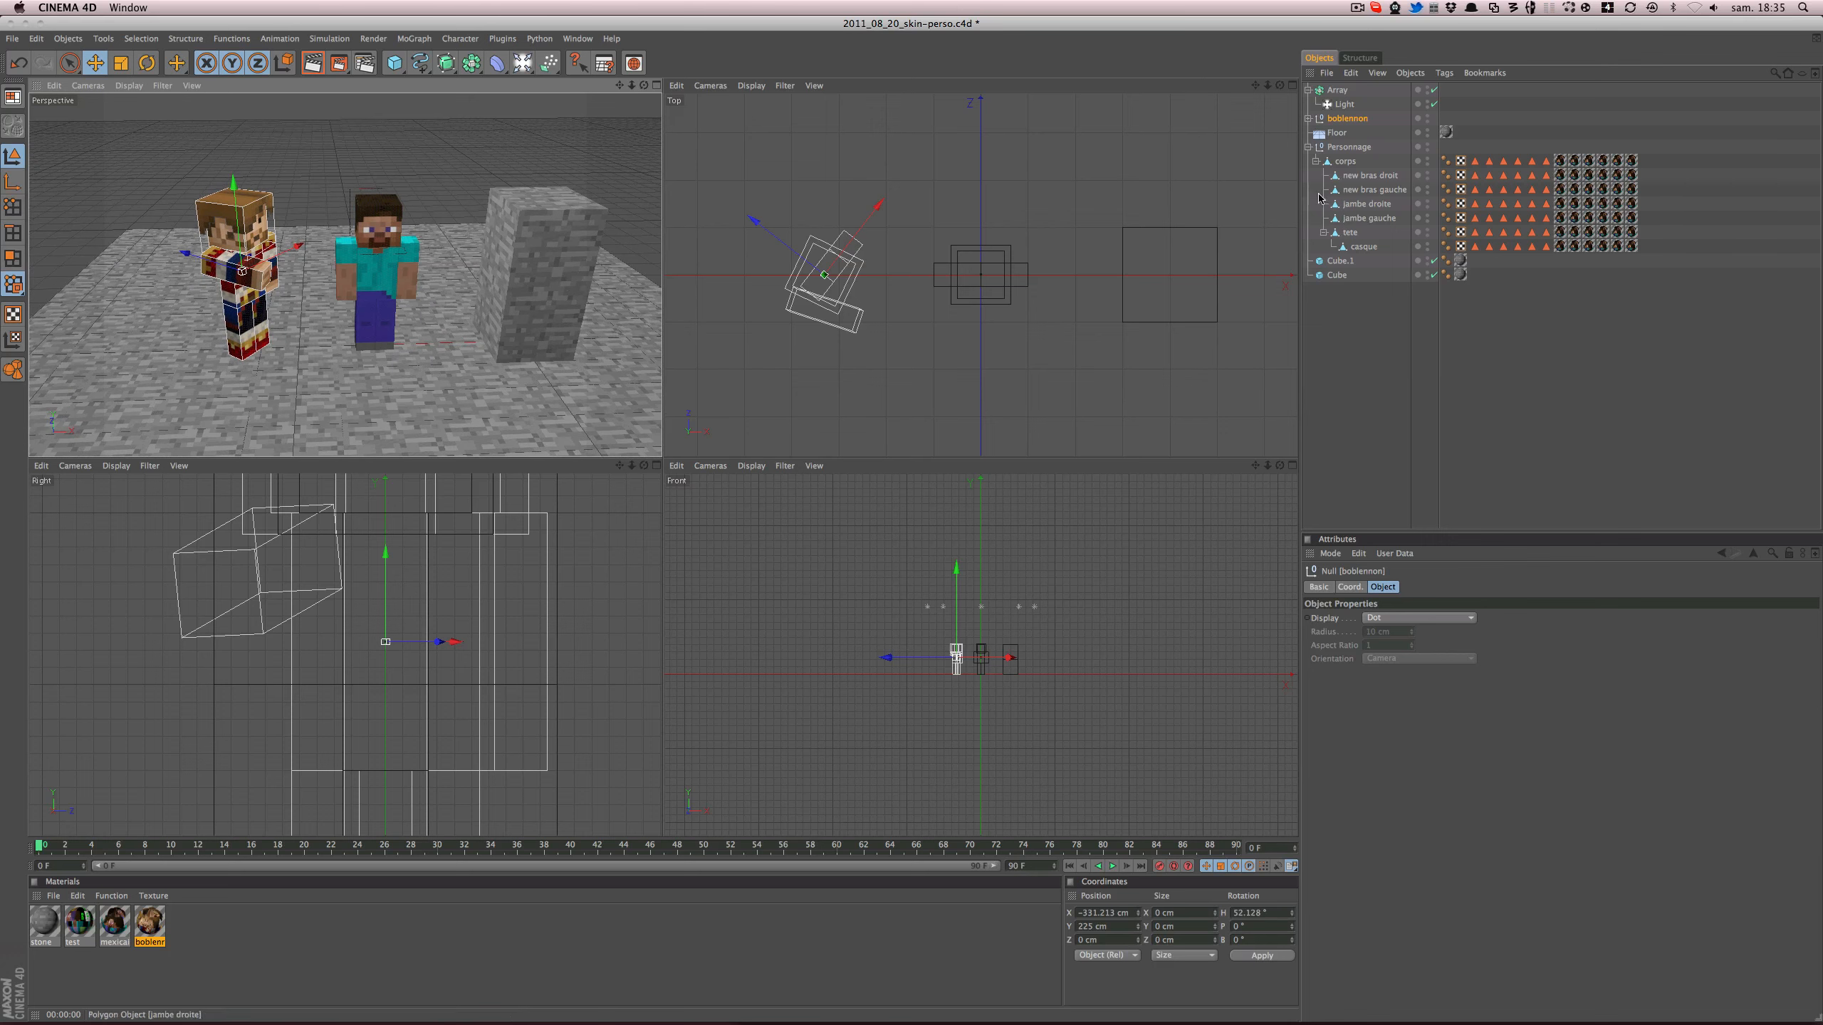
{"action": "left_click_drag", "start_coordinate": [1396, 116], "coordinate": [1349, 113], "text": "ctrl"}
{"action": "double_click", "coordinate": [1349, 119]}
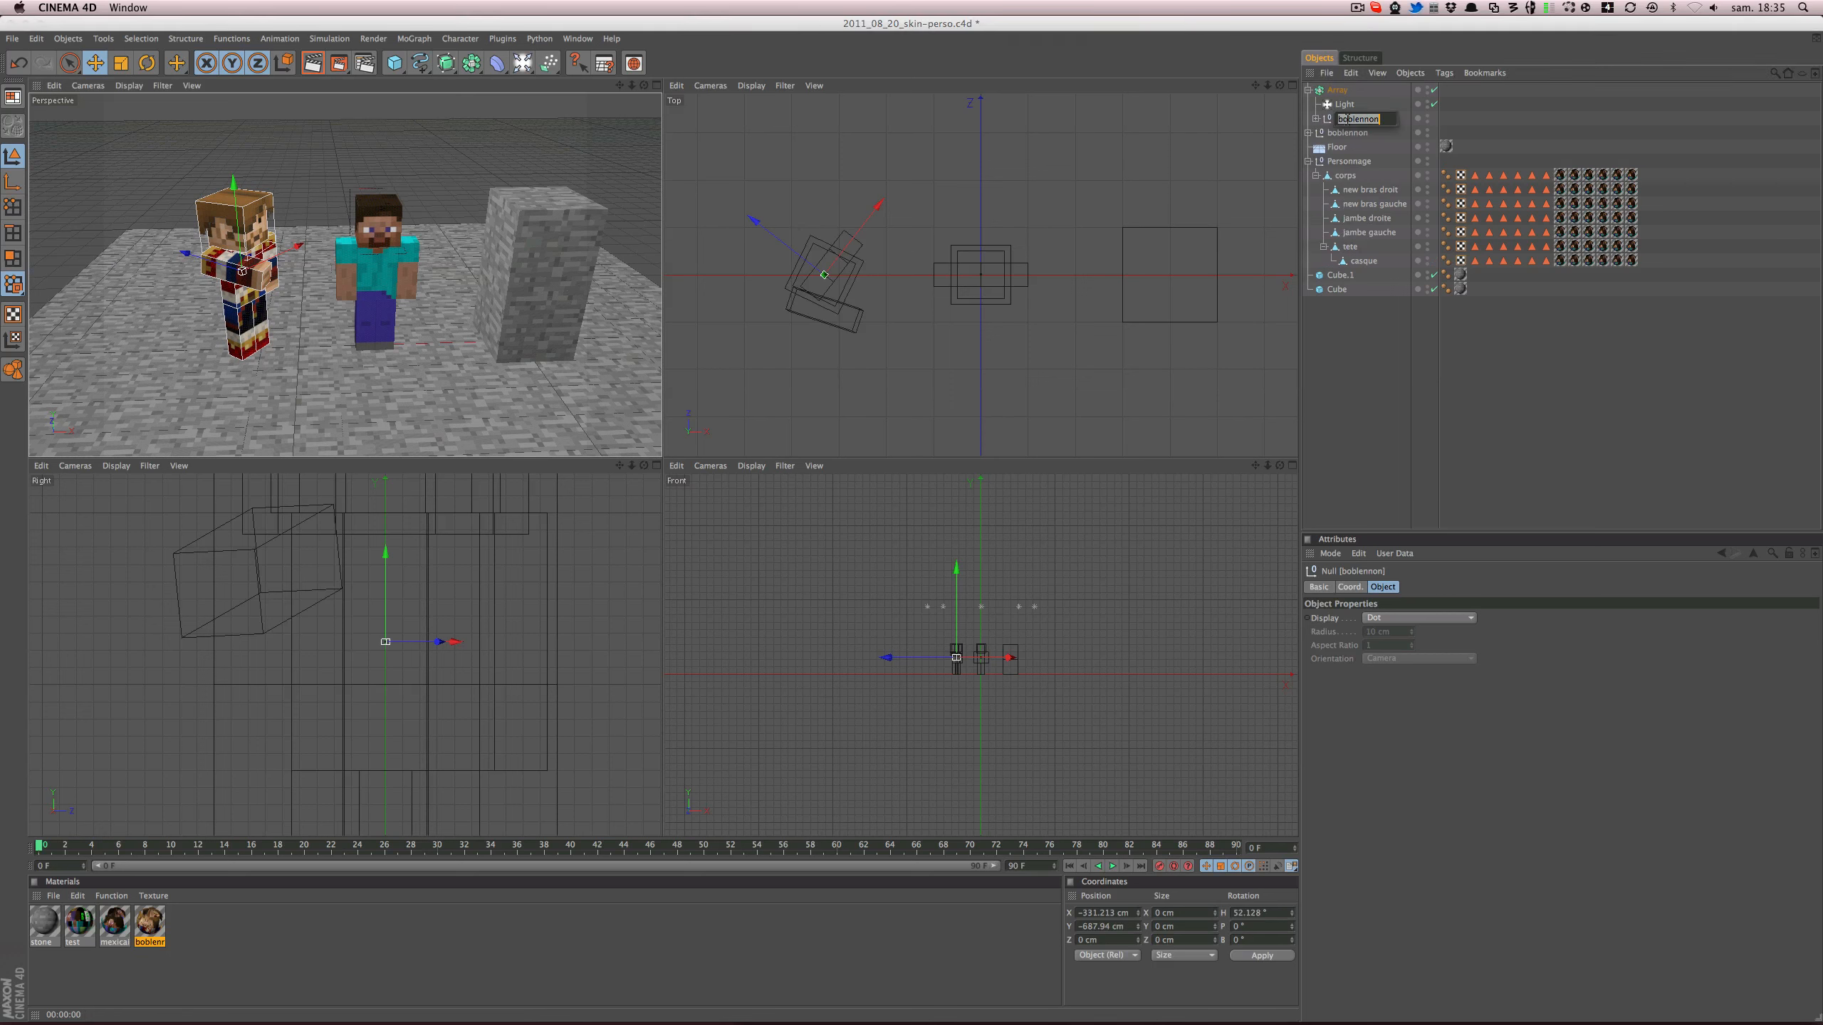
{"action": "type", "text": "fanta"}
{"action": "key", "text": "Return"}
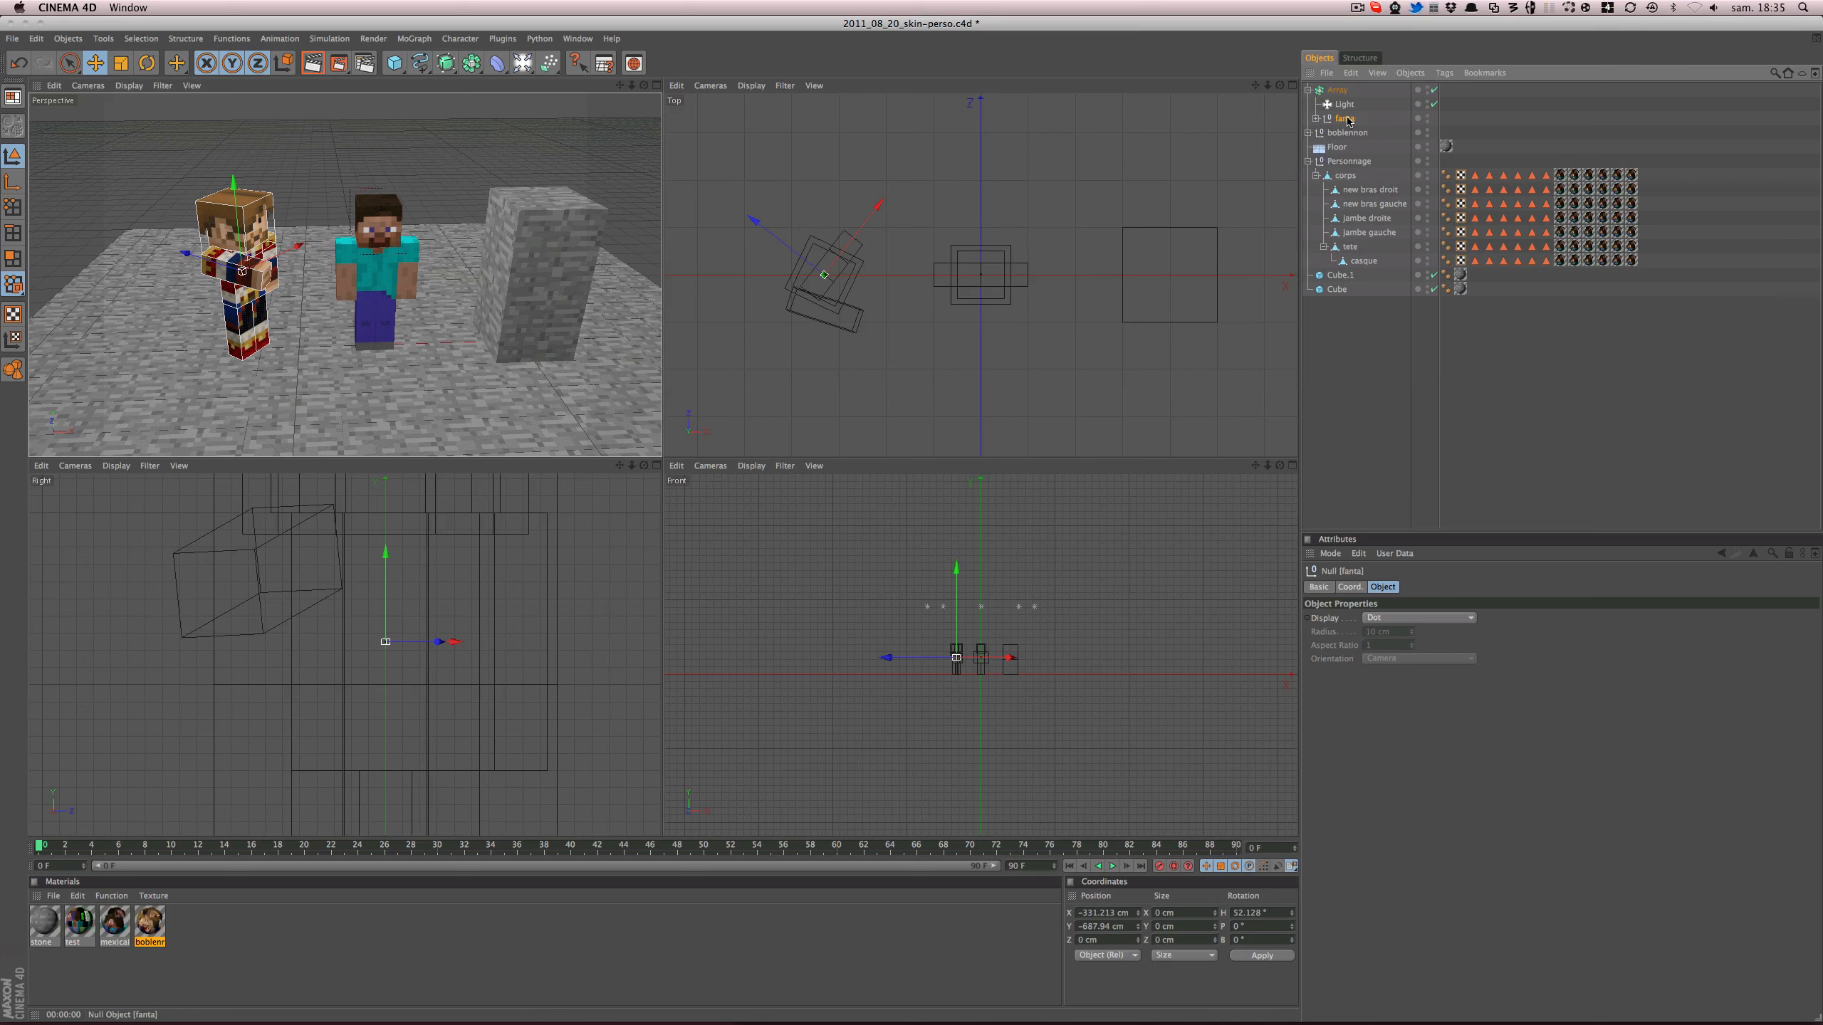
- Take the fanta group out of the Array object in the hierarchy and expand it to show its body parts
{"action": "mouse_move", "coordinate": [1347, 121]}
{"action": "left_mouse_down"}
{"action": "mouse_move", "coordinate": [1333, 137]}
{"action": "mouse_move", "coordinate": [1325, 122]}
{"action": "left_mouse_up"}
{"action": "left_click", "coordinate": [1307, 118]}
- Duplicate the boblennon material and rename the copy fanta
{"action": "left_click", "coordinate": [190, 943]}
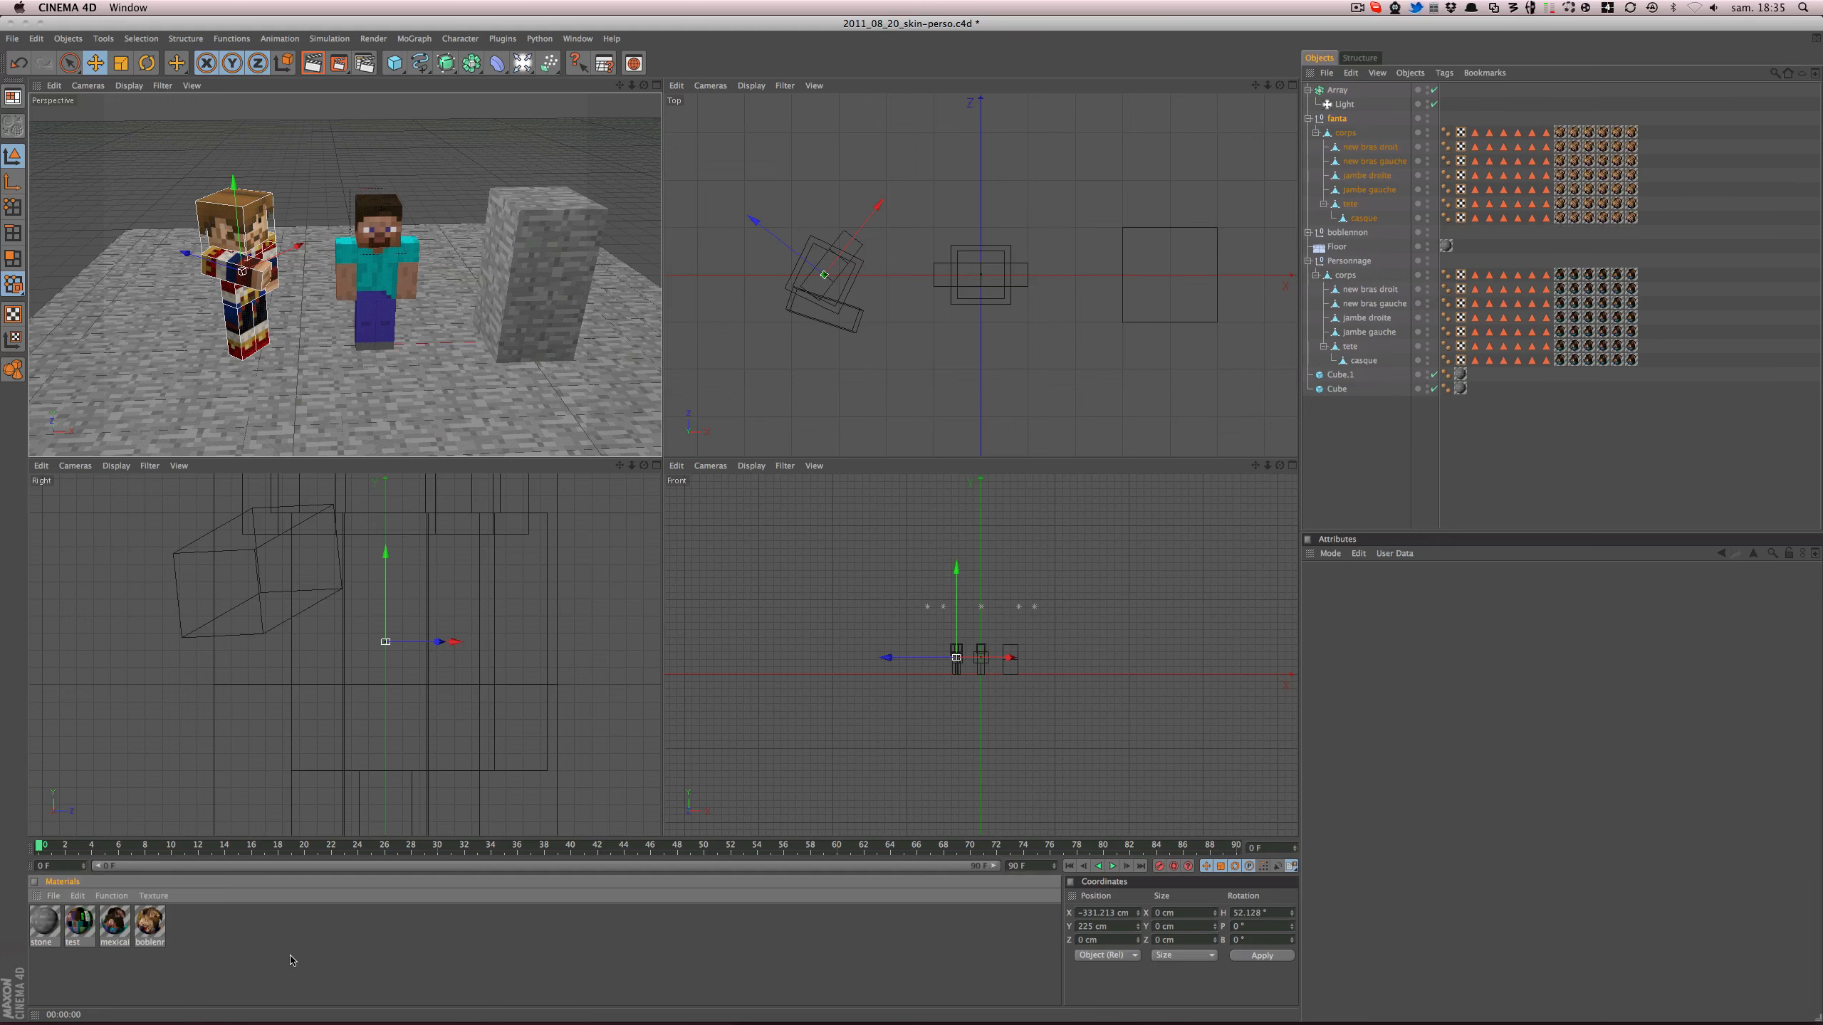
{"action": "left_click_drag", "start_coordinate": [154, 931], "coordinate": [188, 938], "text": "ctrl"}
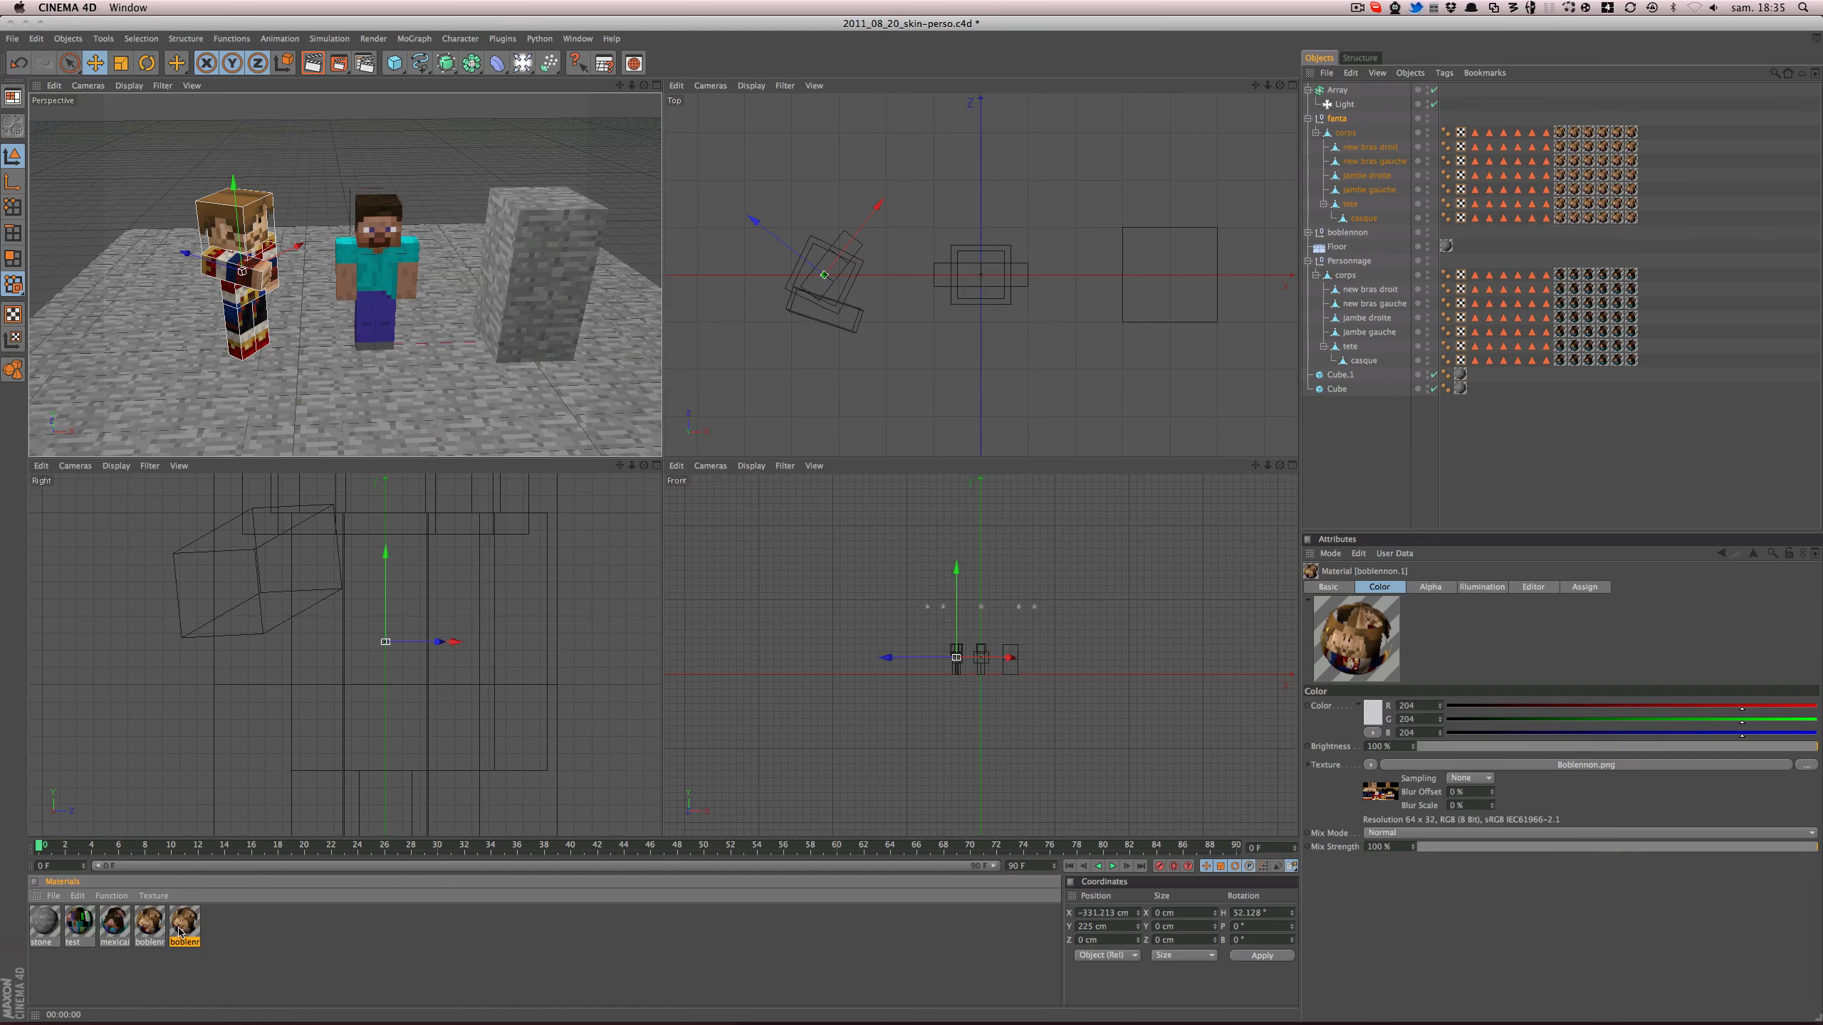
{"action": "double_click", "coordinate": [181, 929]}
{"action": "type", "text": "fanta"}
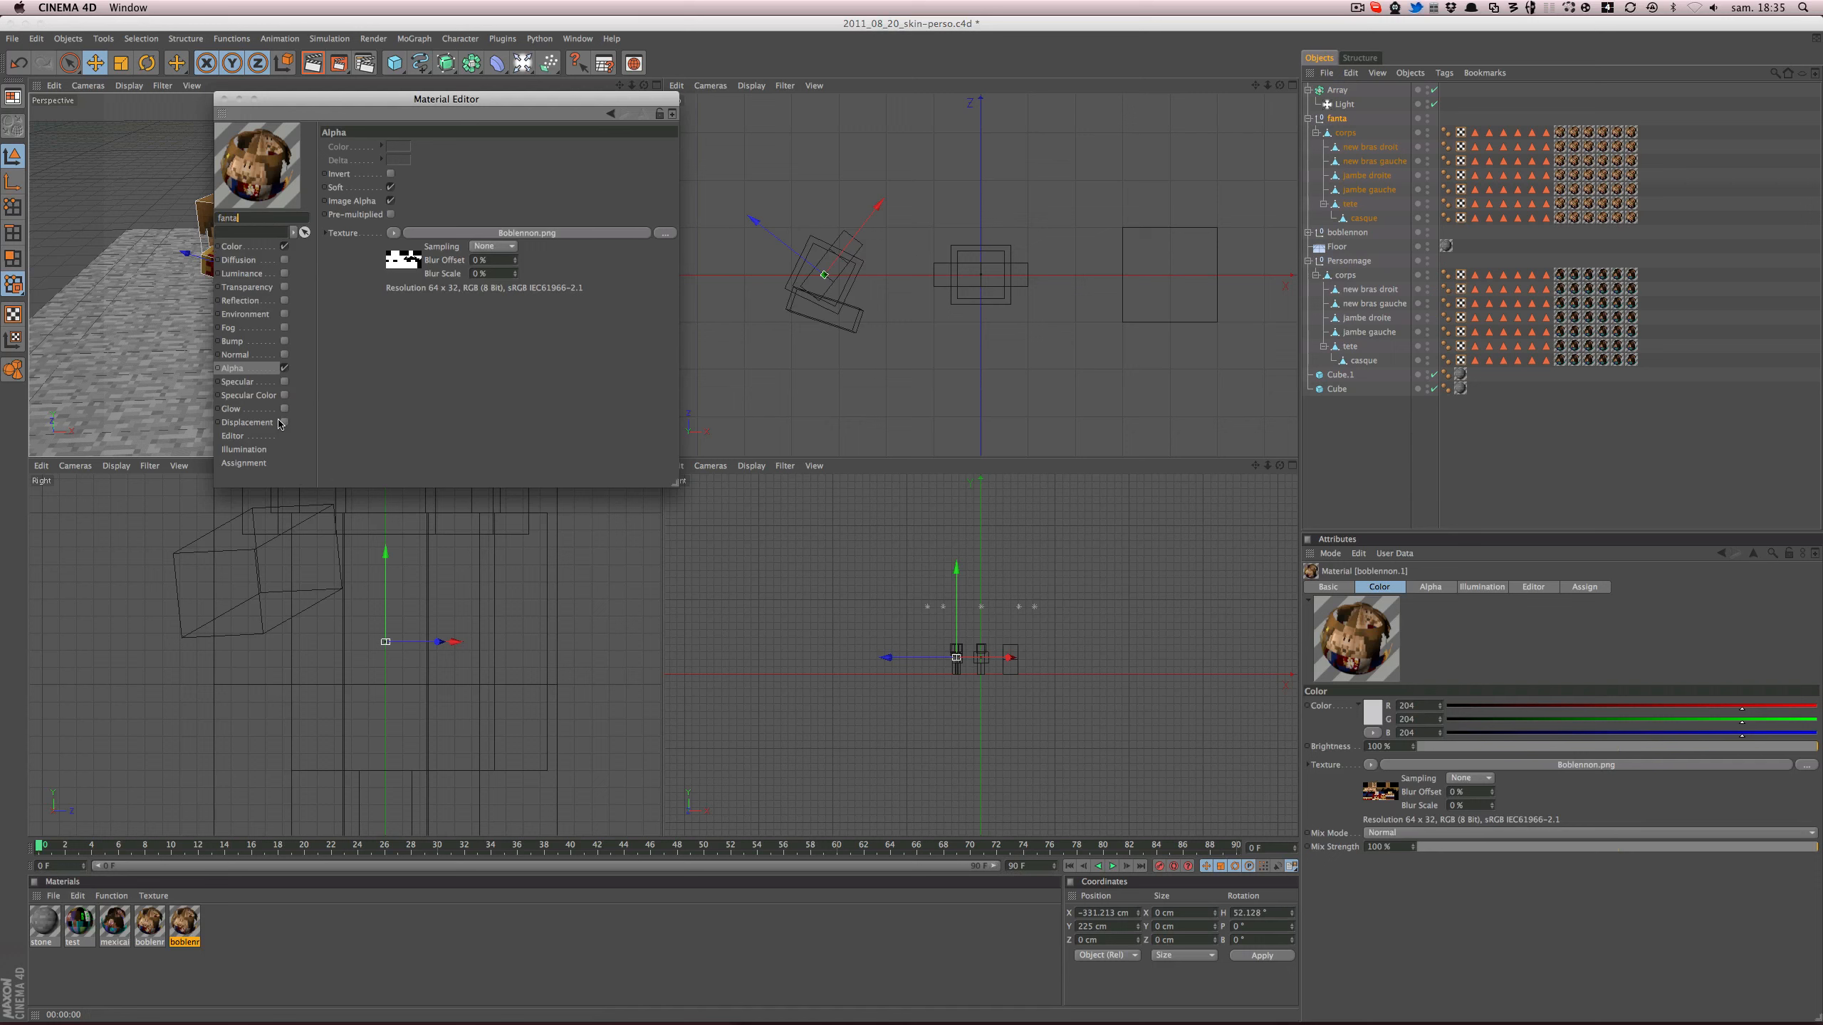
- Load TheFantasio974.png from the tex folder as the fanta material's Color texture
{"action": "left_click", "coordinate": [282, 246]}
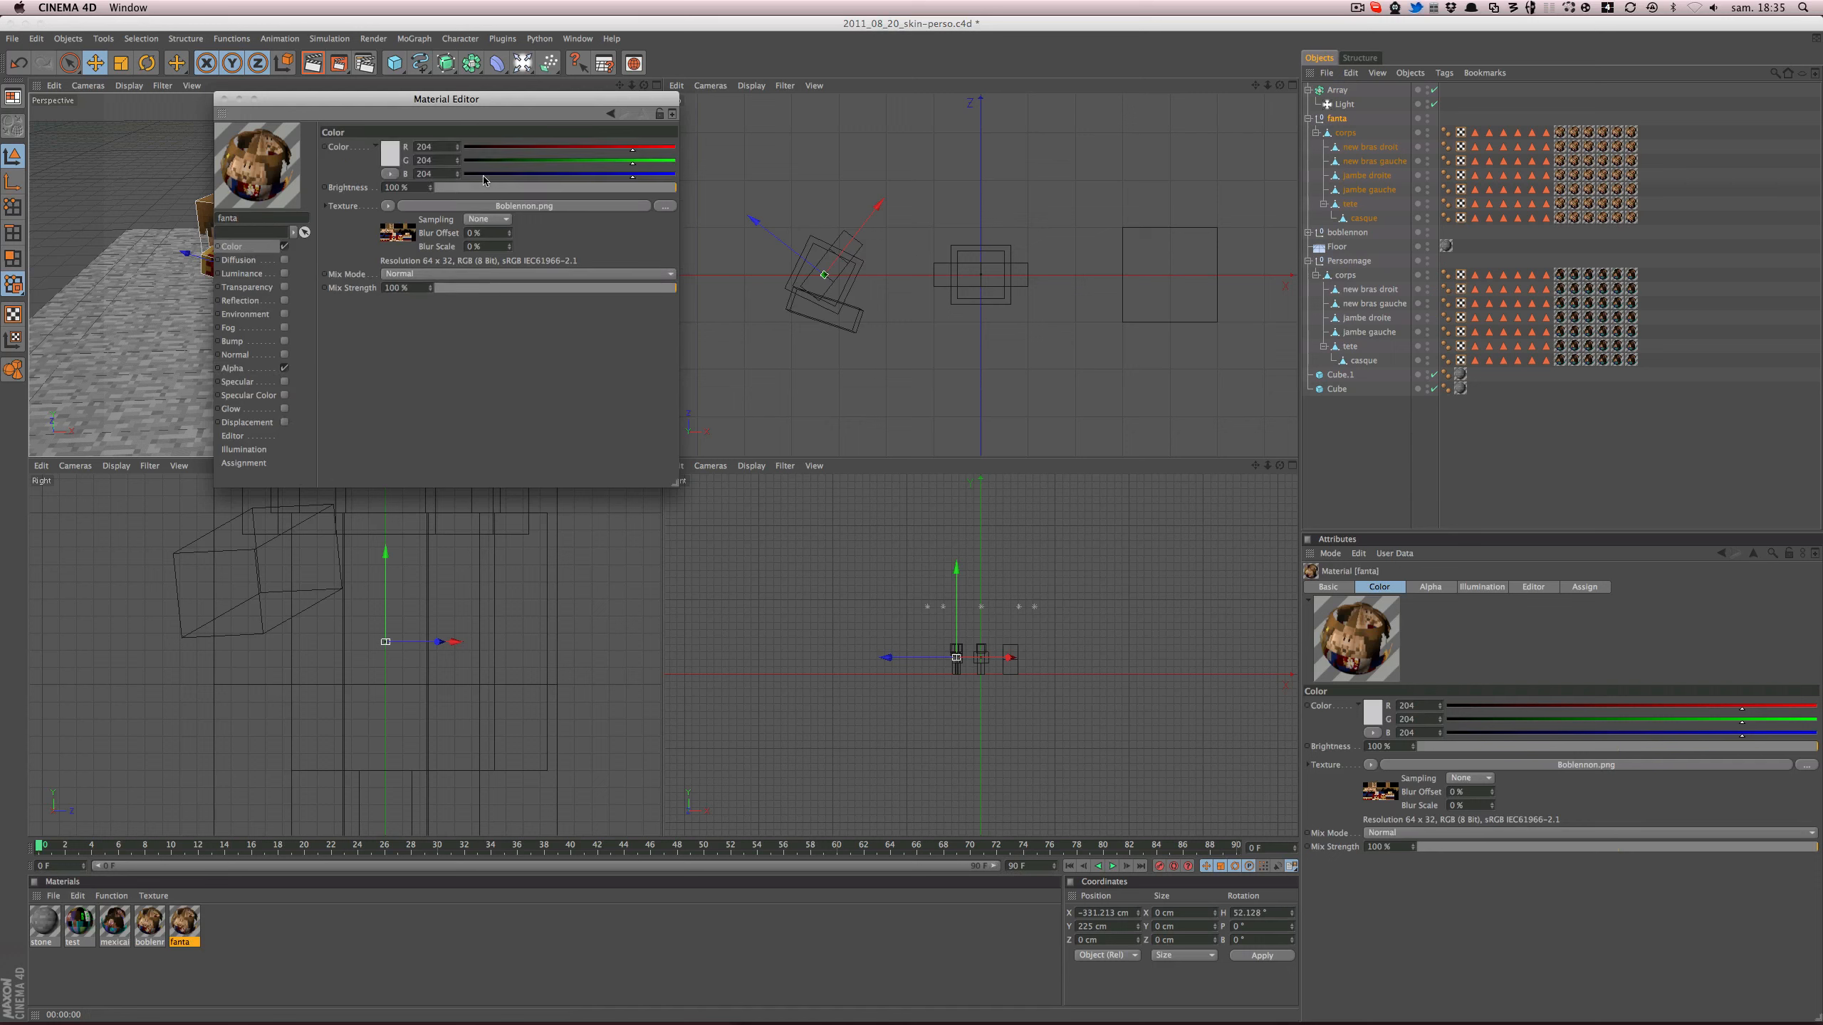
{"action": "left_click", "coordinate": [388, 206]}
{"action": "left_click", "coordinate": [393, 230]}
{"action": "scroll", "coordinate": [753, 402], "scroll_direction": "down", "scroll_amount": 10}
{"action": "scroll", "coordinate": [817, 438], "scroll_direction": "down", "scroll_amount": 2}
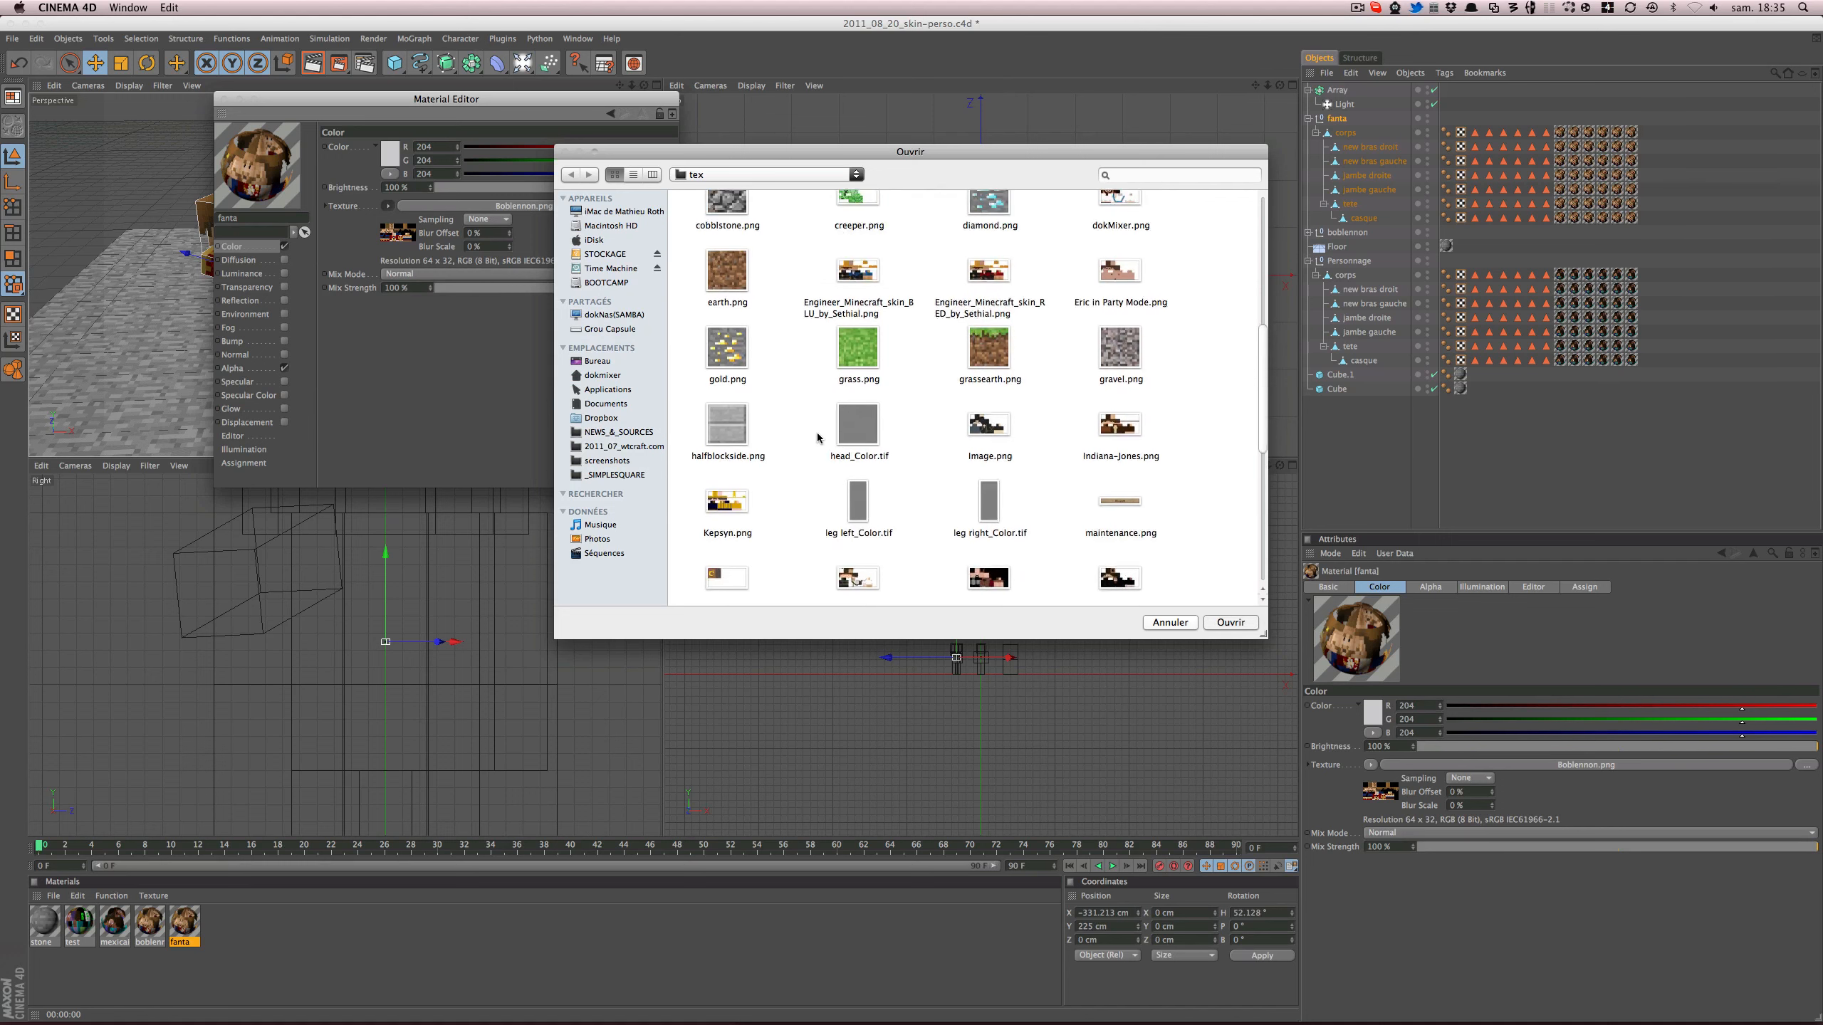
{"action": "scroll", "coordinate": [817, 437], "scroll_direction": "up", "scroll_amount": 10}
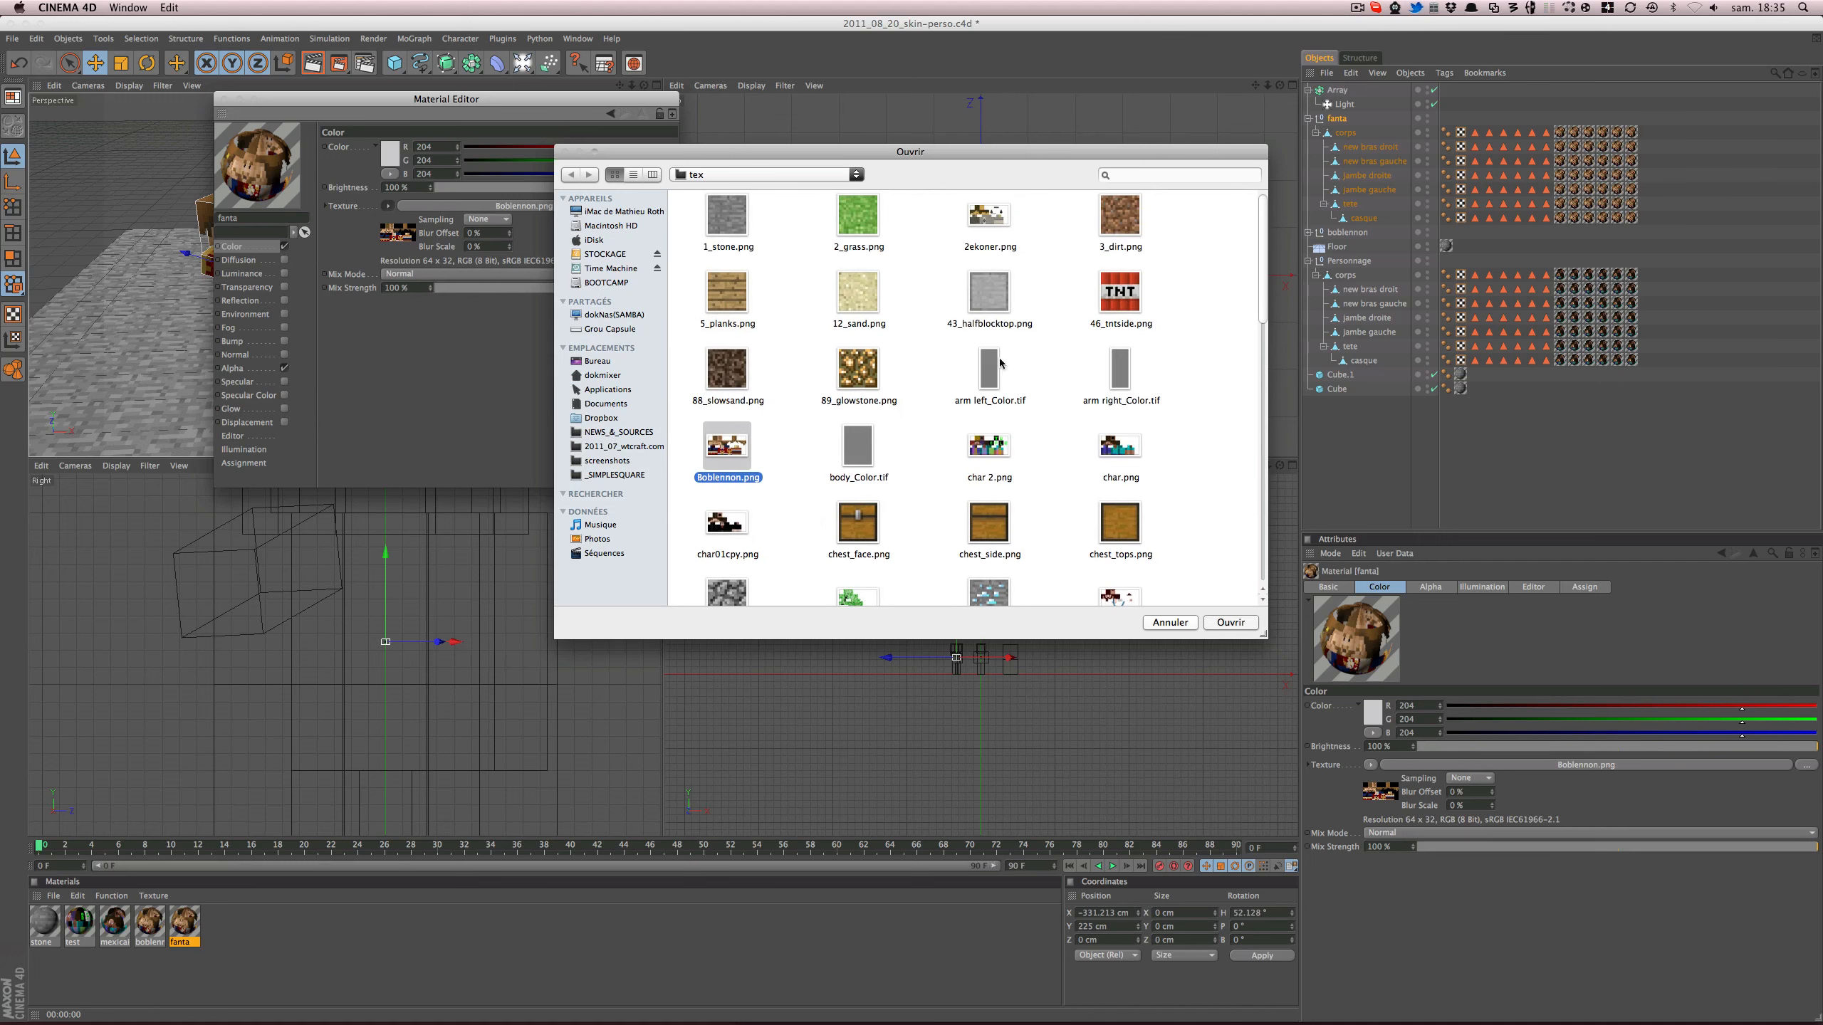
{"action": "scroll", "coordinate": [997, 377], "scroll_direction": "down", "scroll_amount": 5}
{"action": "scroll", "coordinate": [992, 388], "scroll_direction": "down", "scroll_amount": 3}
{"action": "scroll", "coordinate": [949, 389], "scroll_direction": "down", "scroll_amount": 4}
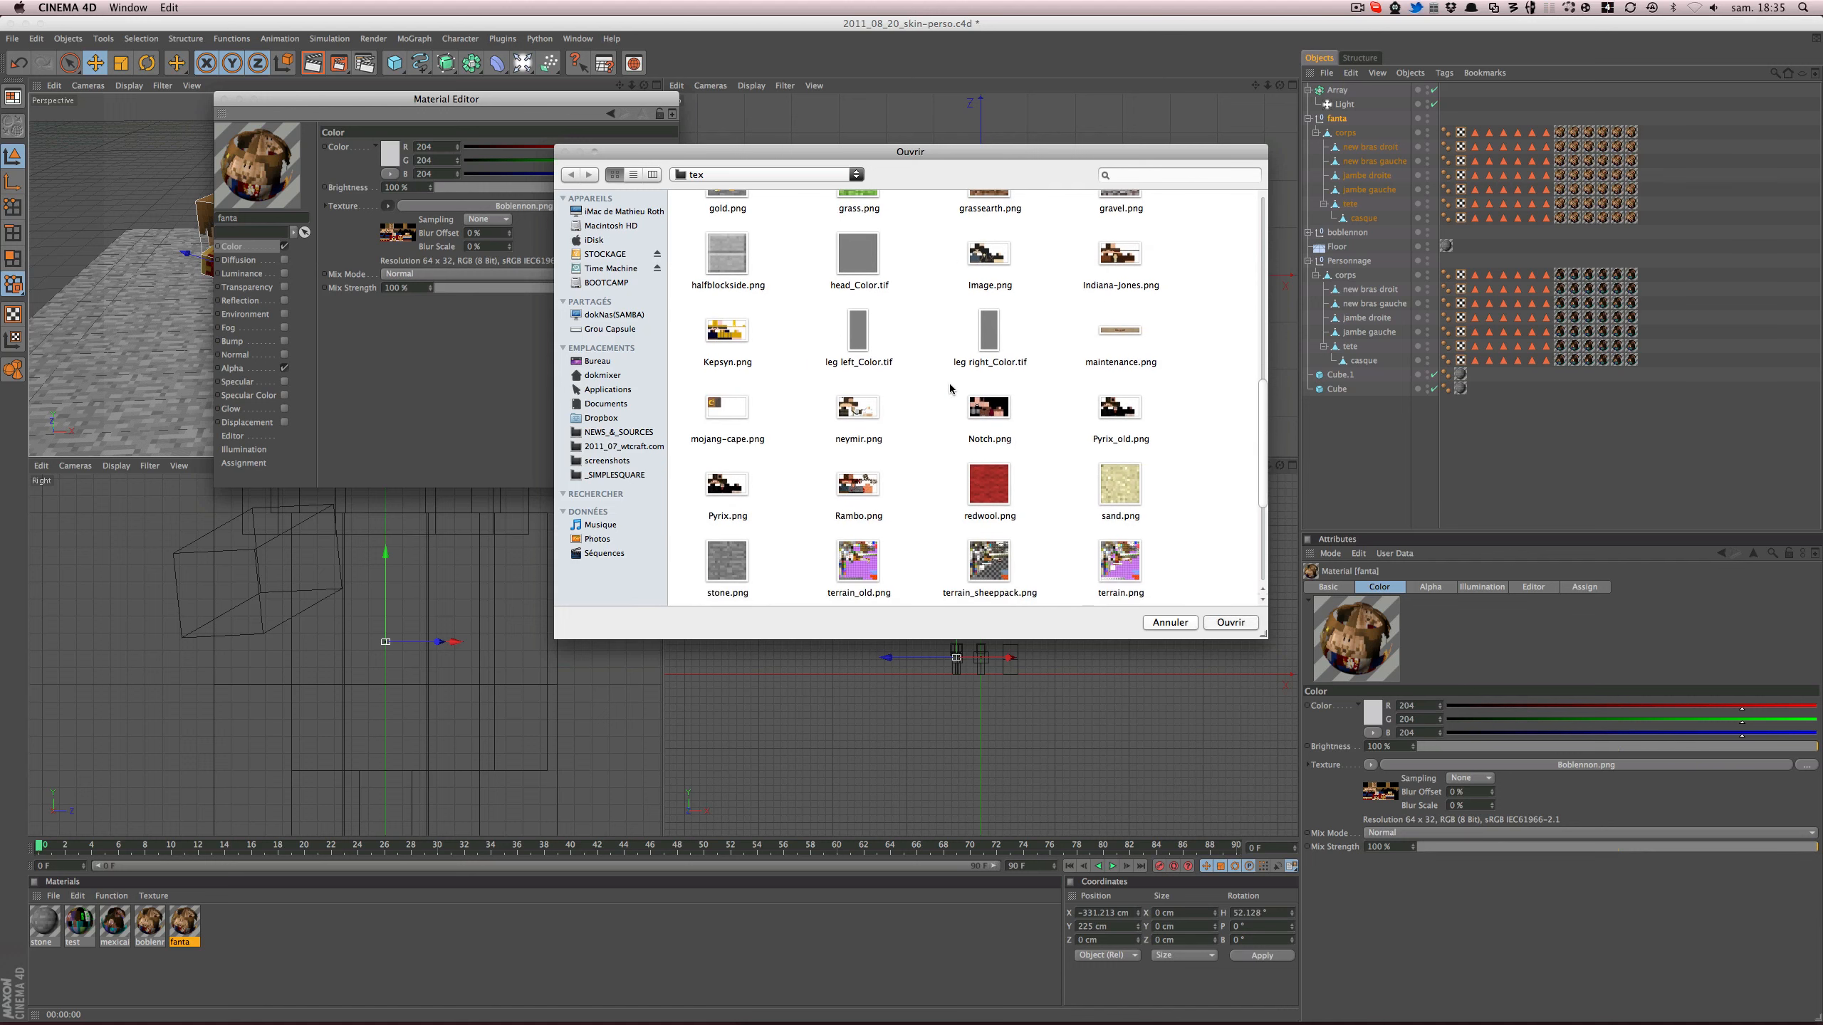
{"action": "scroll", "coordinate": [949, 389], "scroll_direction": "down", "scroll_amount": 2}
{"action": "scroll", "coordinate": [949, 389], "scroll_direction": "down", "scroll_amount": 2}
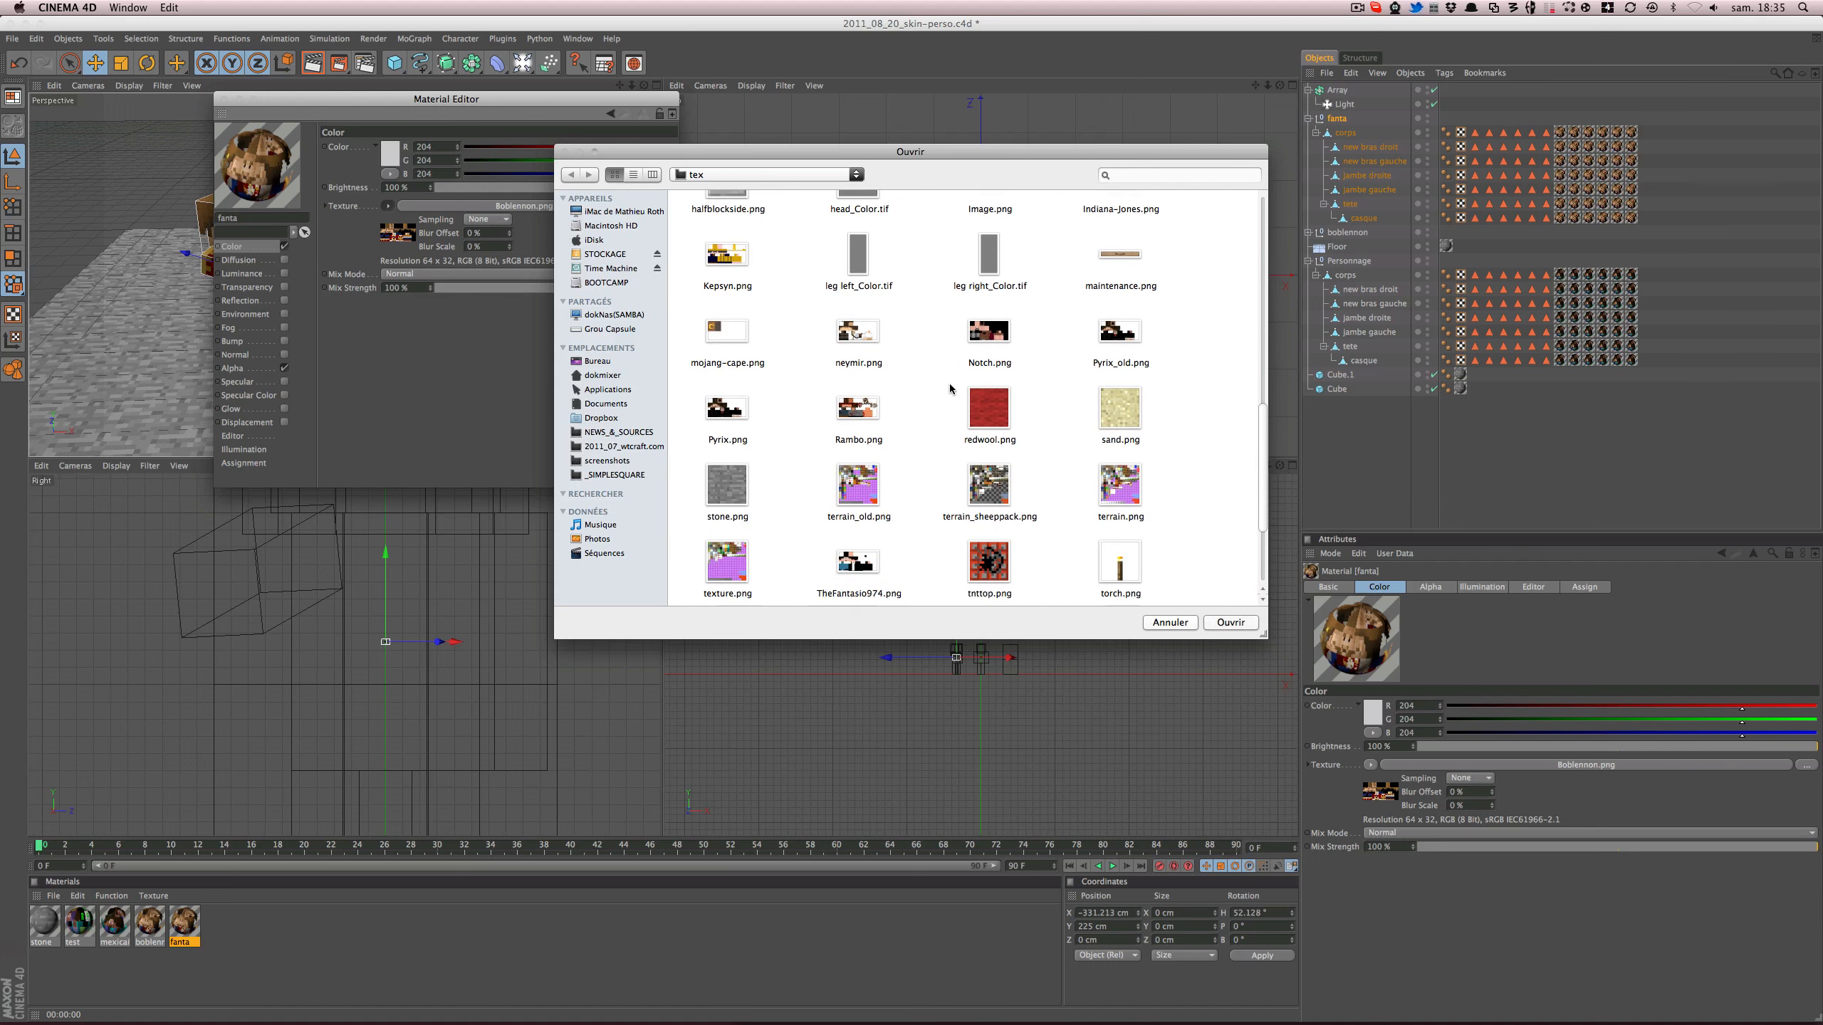
{"action": "scroll", "coordinate": [949, 389], "scroll_direction": "down", "scroll_amount": 5}
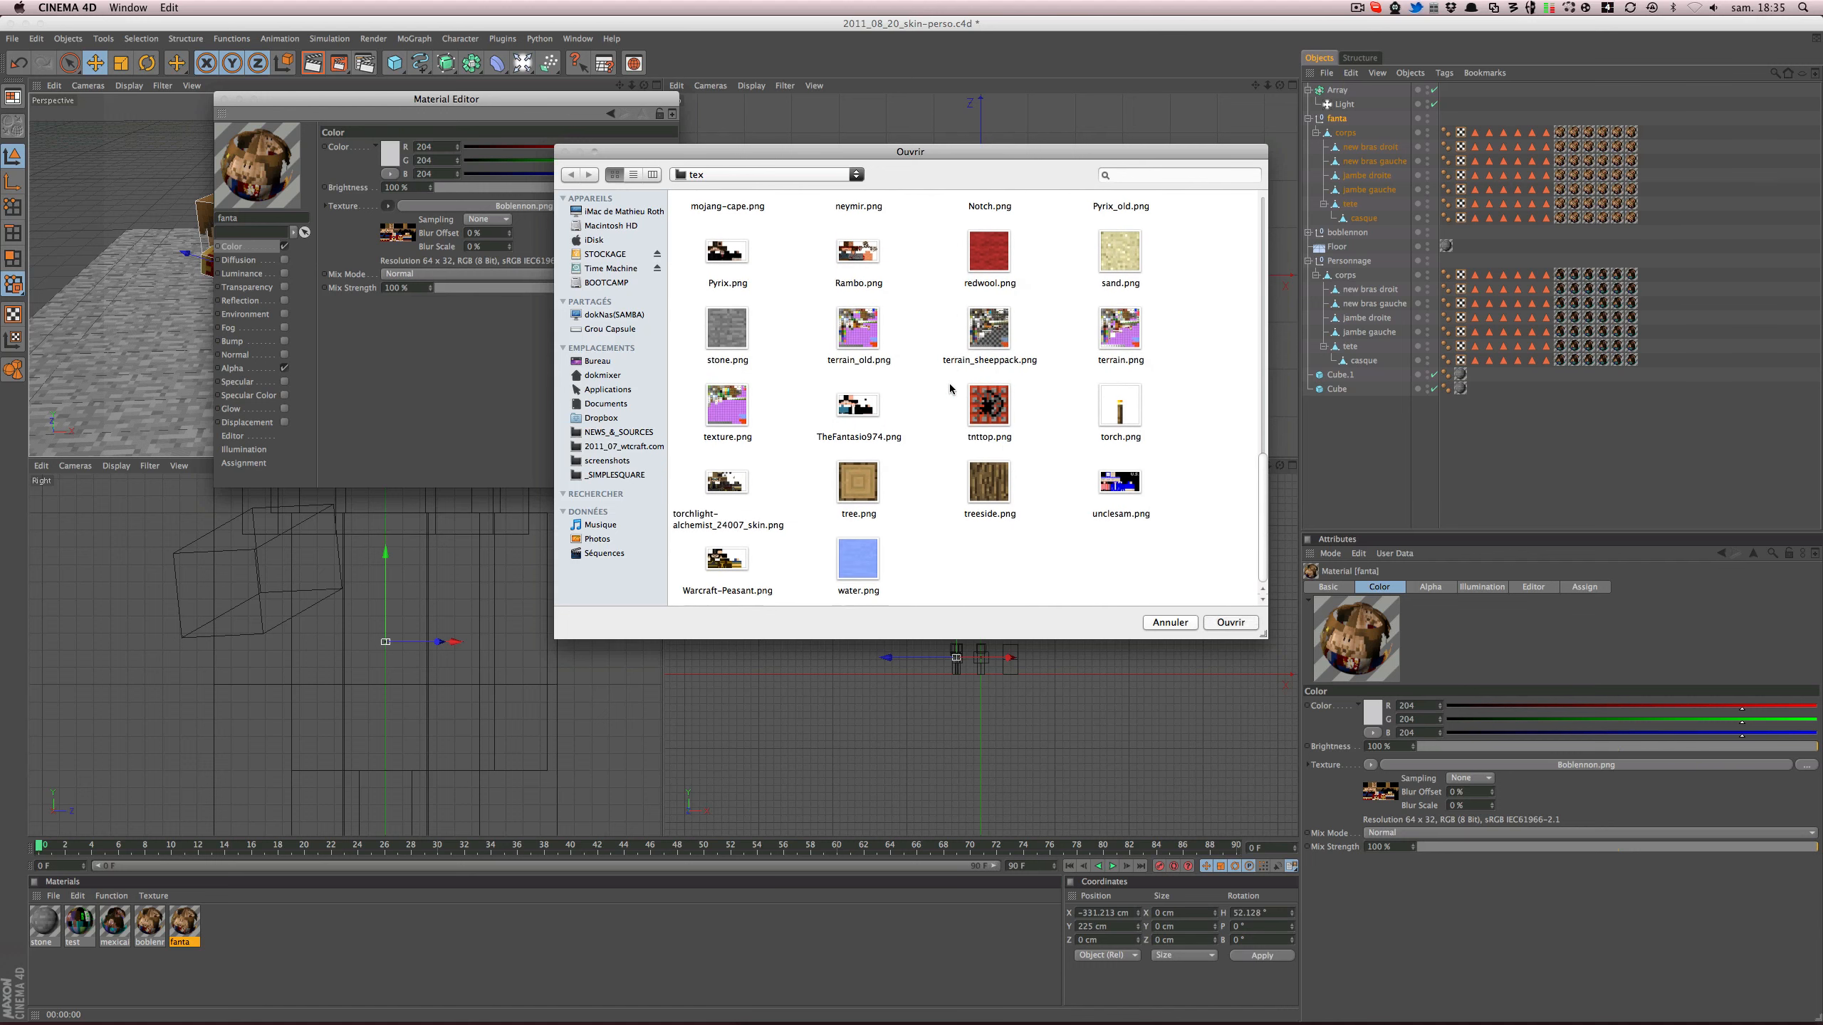
{"action": "double_click", "coordinate": [869, 405]}
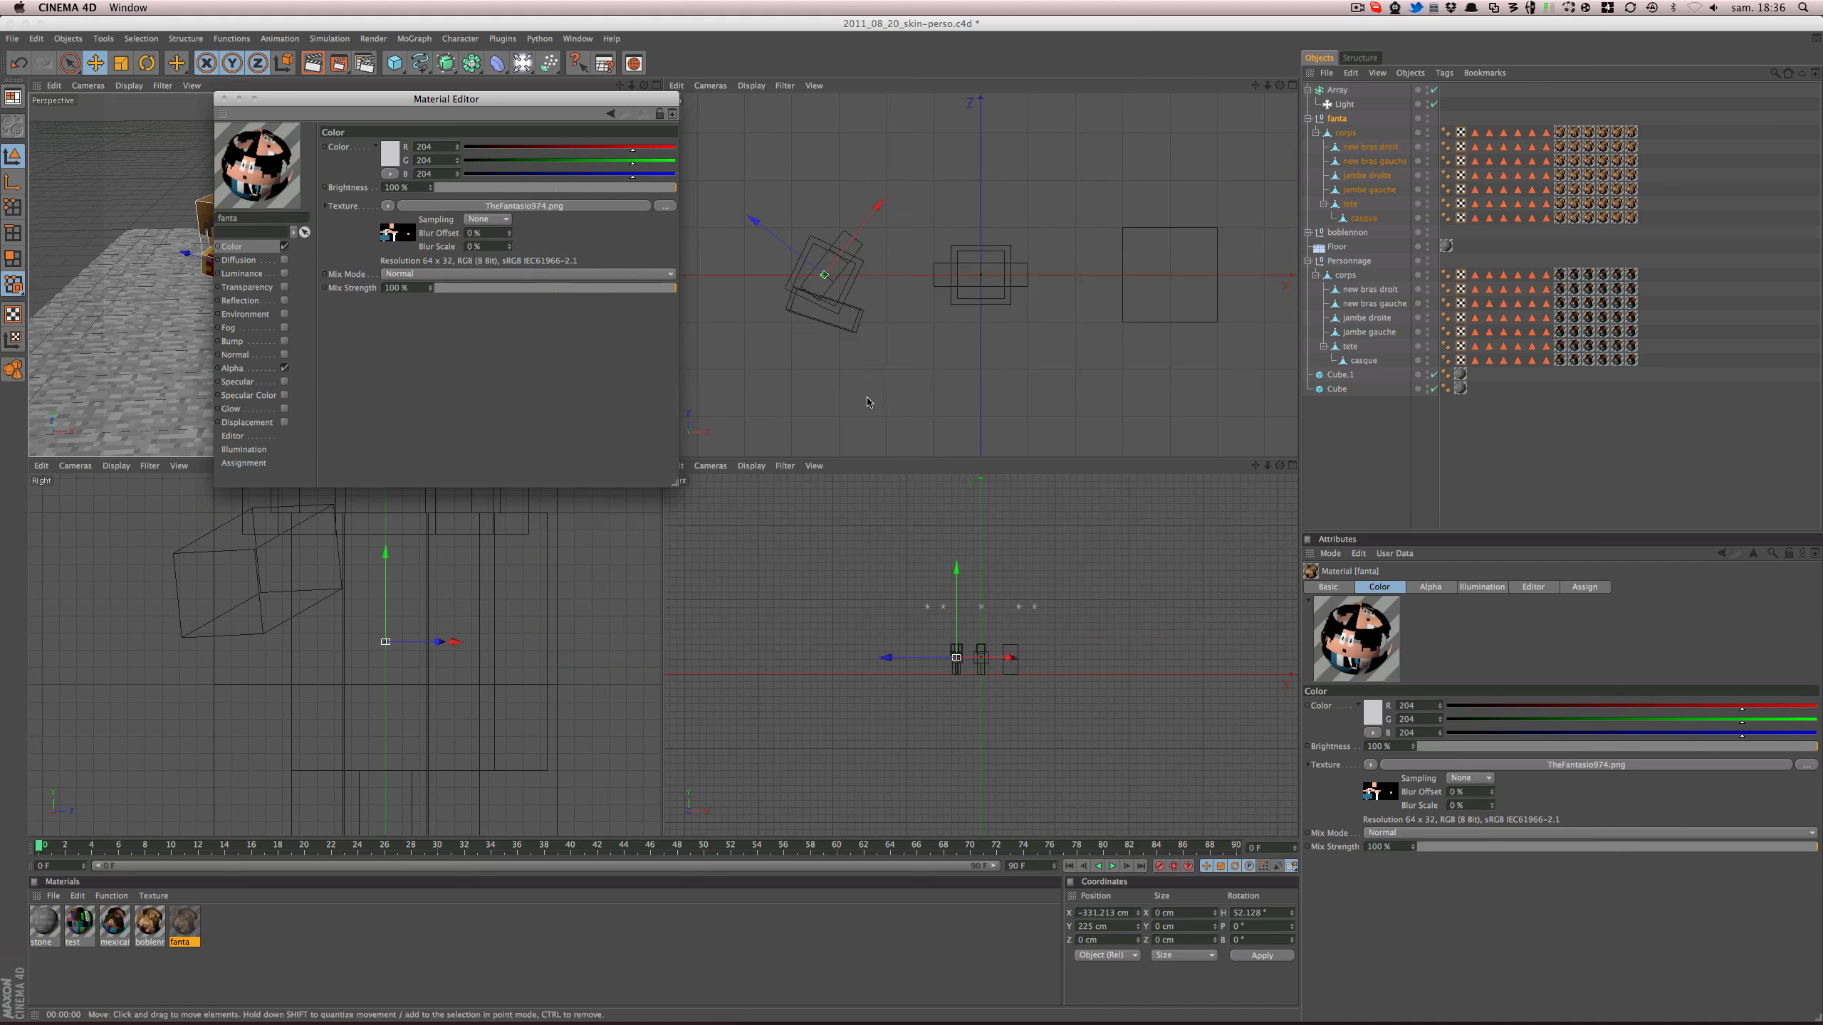
- Copy the fanta material's Color texture into its Alpha channel and close the Material Editor
{"action": "right_click", "coordinate": [360, 207]}
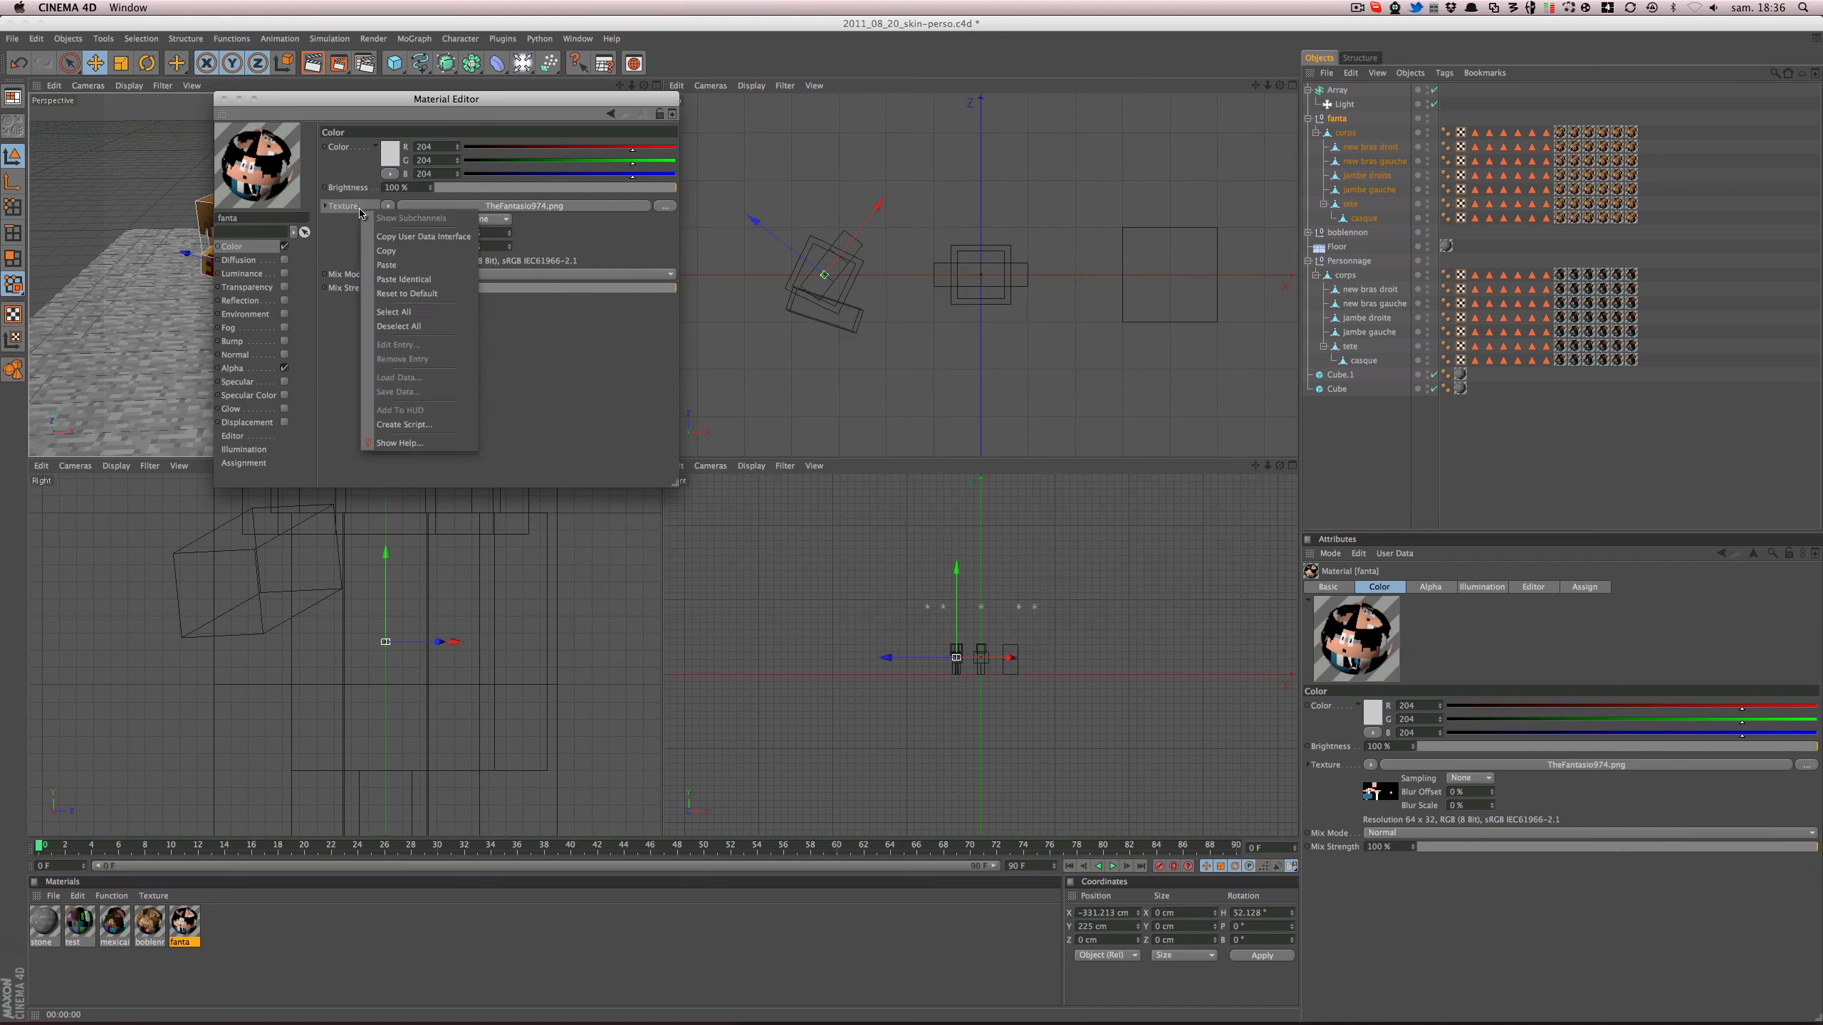
{"action": "left_click", "coordinate": [375, 250]}
{"action": "left_click", "coordinate": [246, 366]}
{"action": "right_click", "coordinate": [362, 234]}
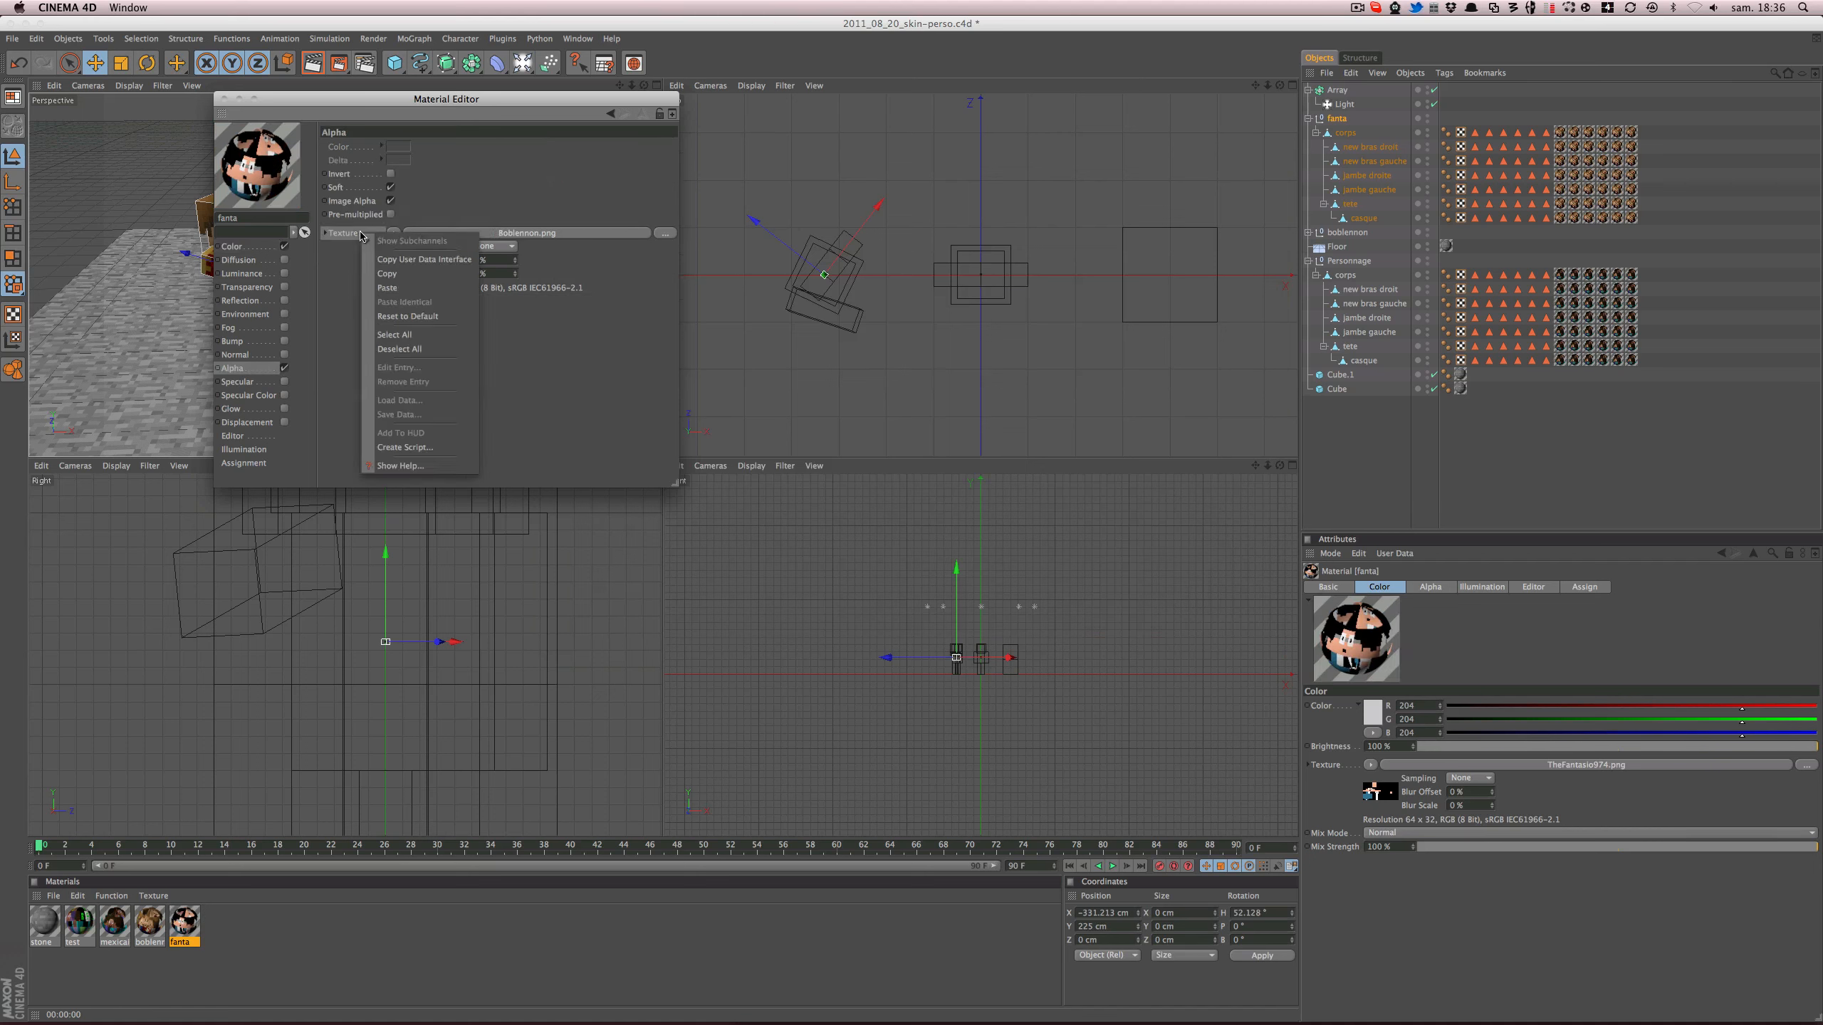
{"action": "left_click", "coordinate": [401, 288]}
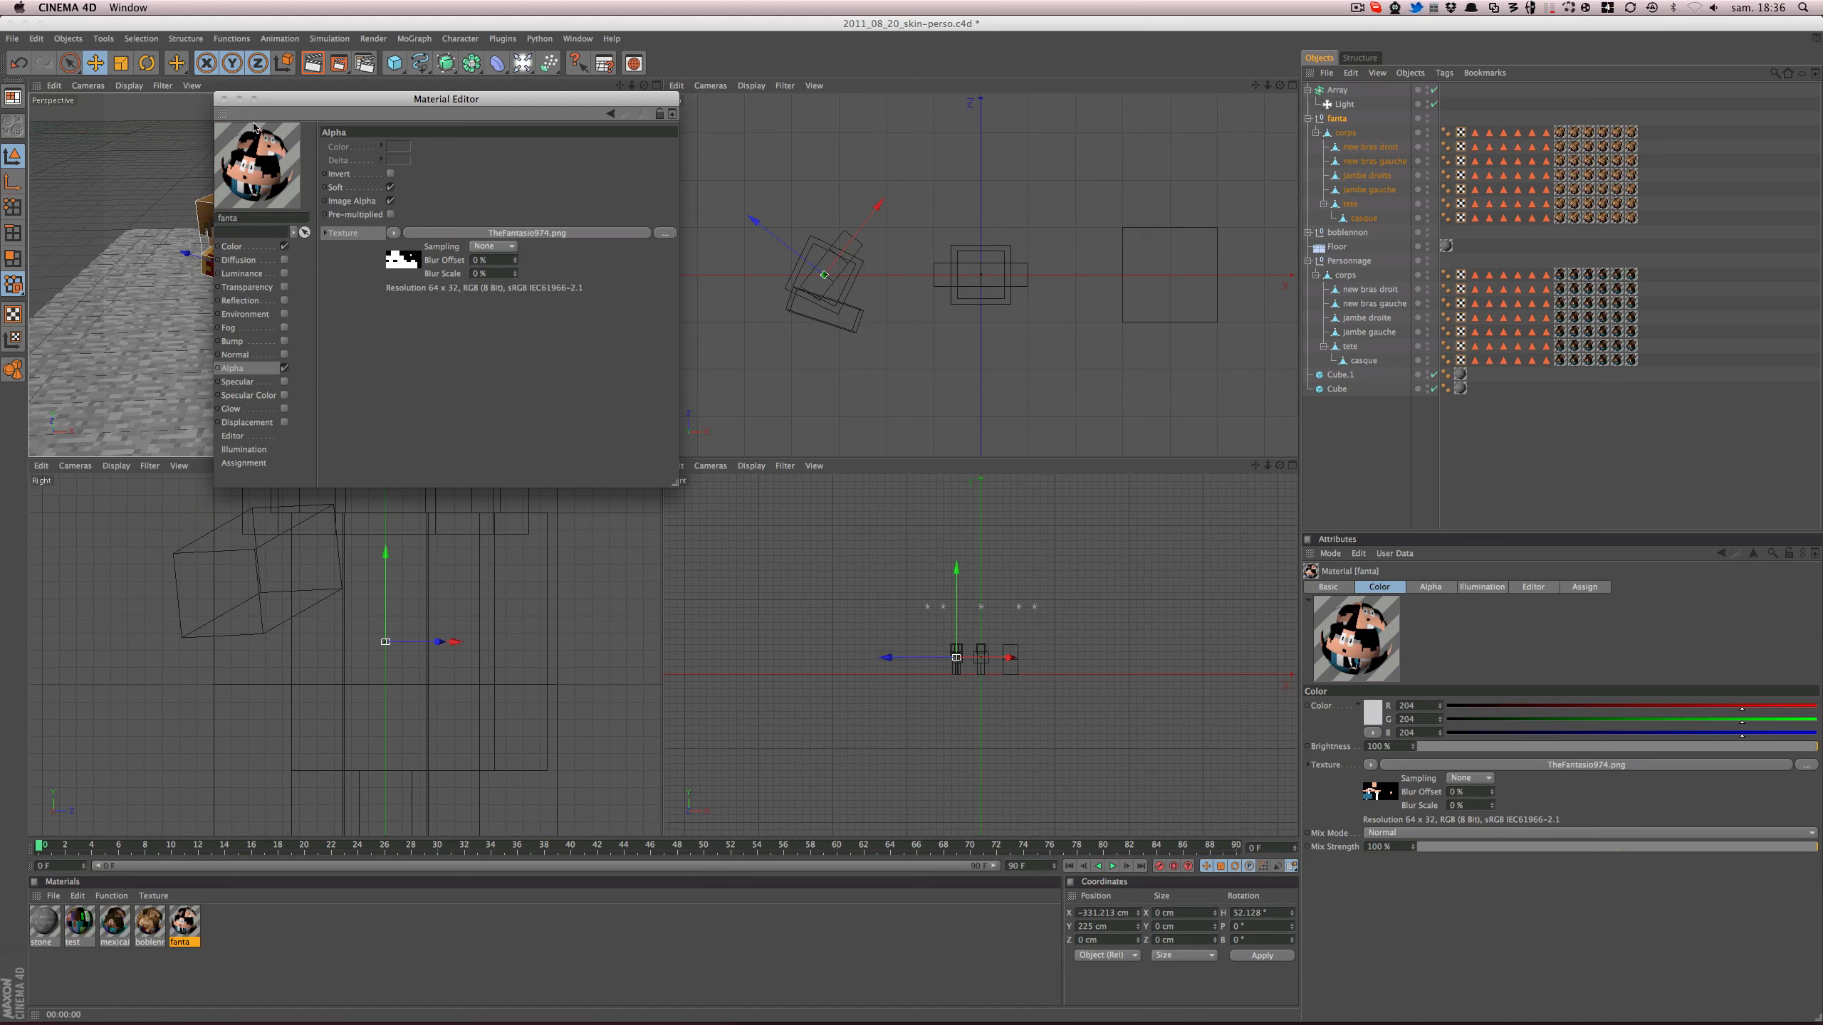
{"action": "left_click", "coordinate": [223, 98]}
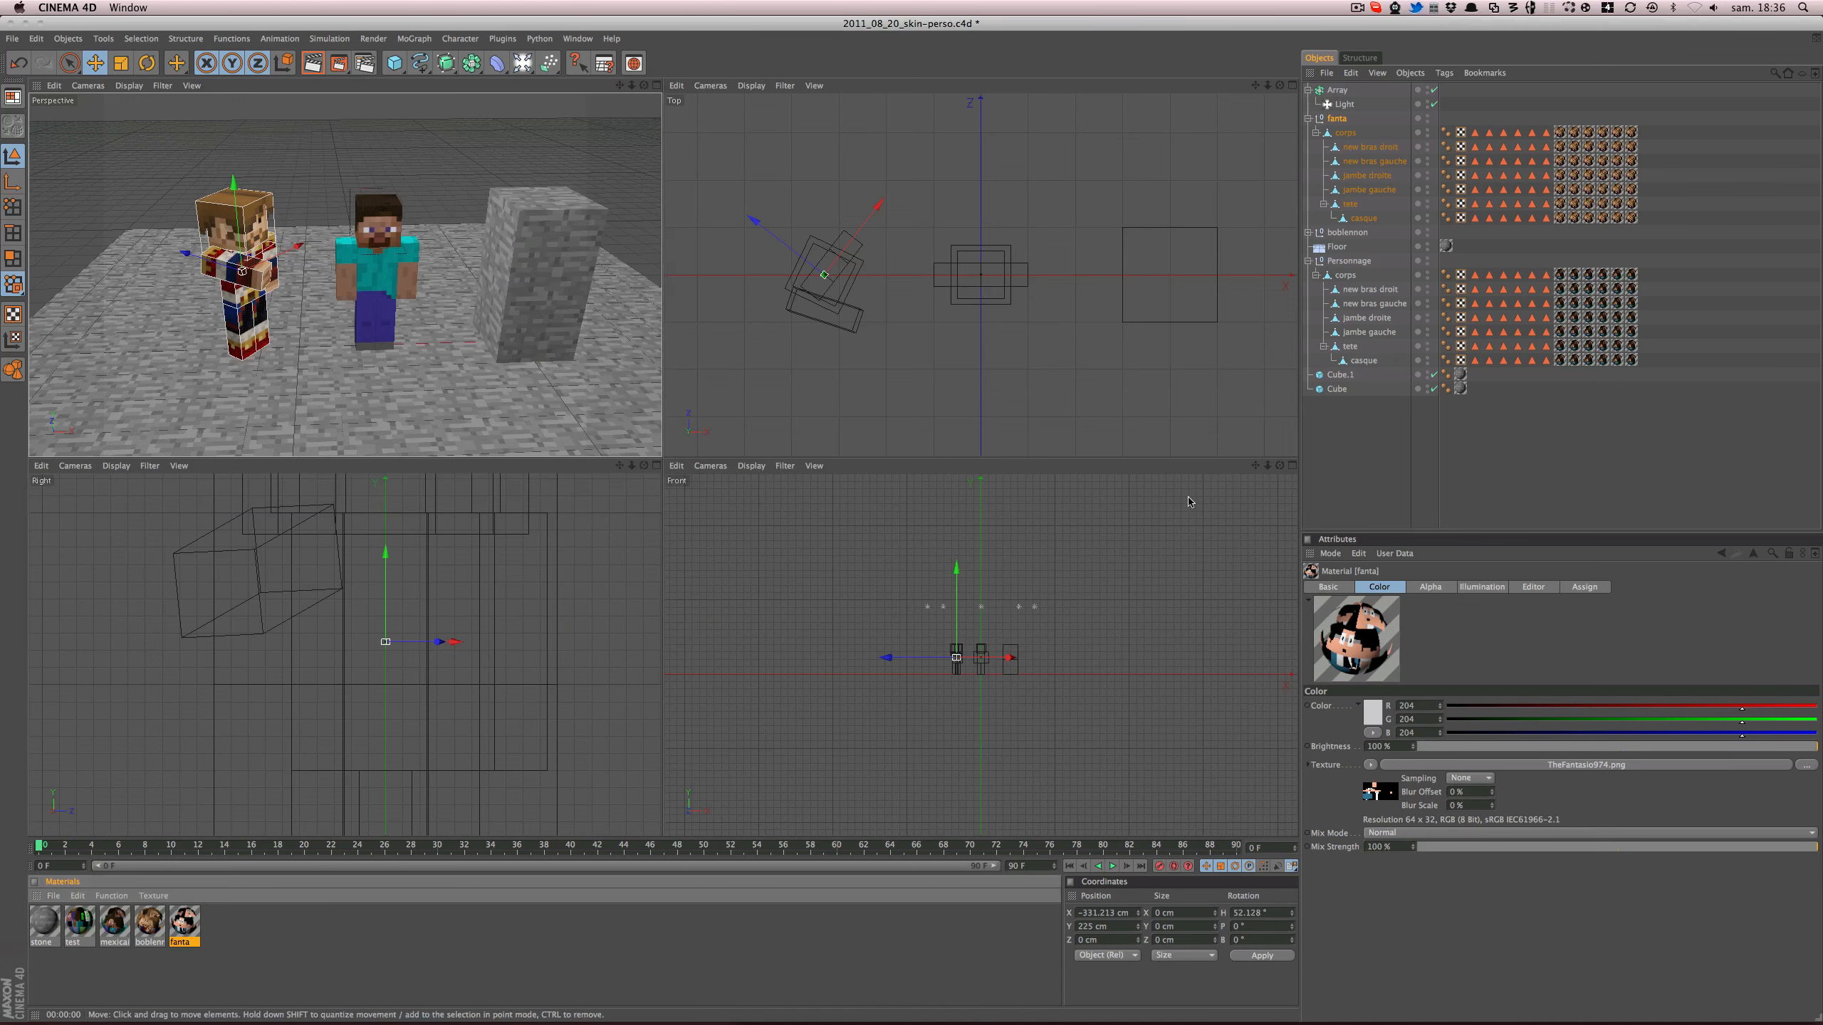
- Assign the fanta material to all texture tags of the fanta group's body parts at once
{"action": "left_click_drag", "start_coordinate": [1668, 123], "coordinate": [1569, 224]}
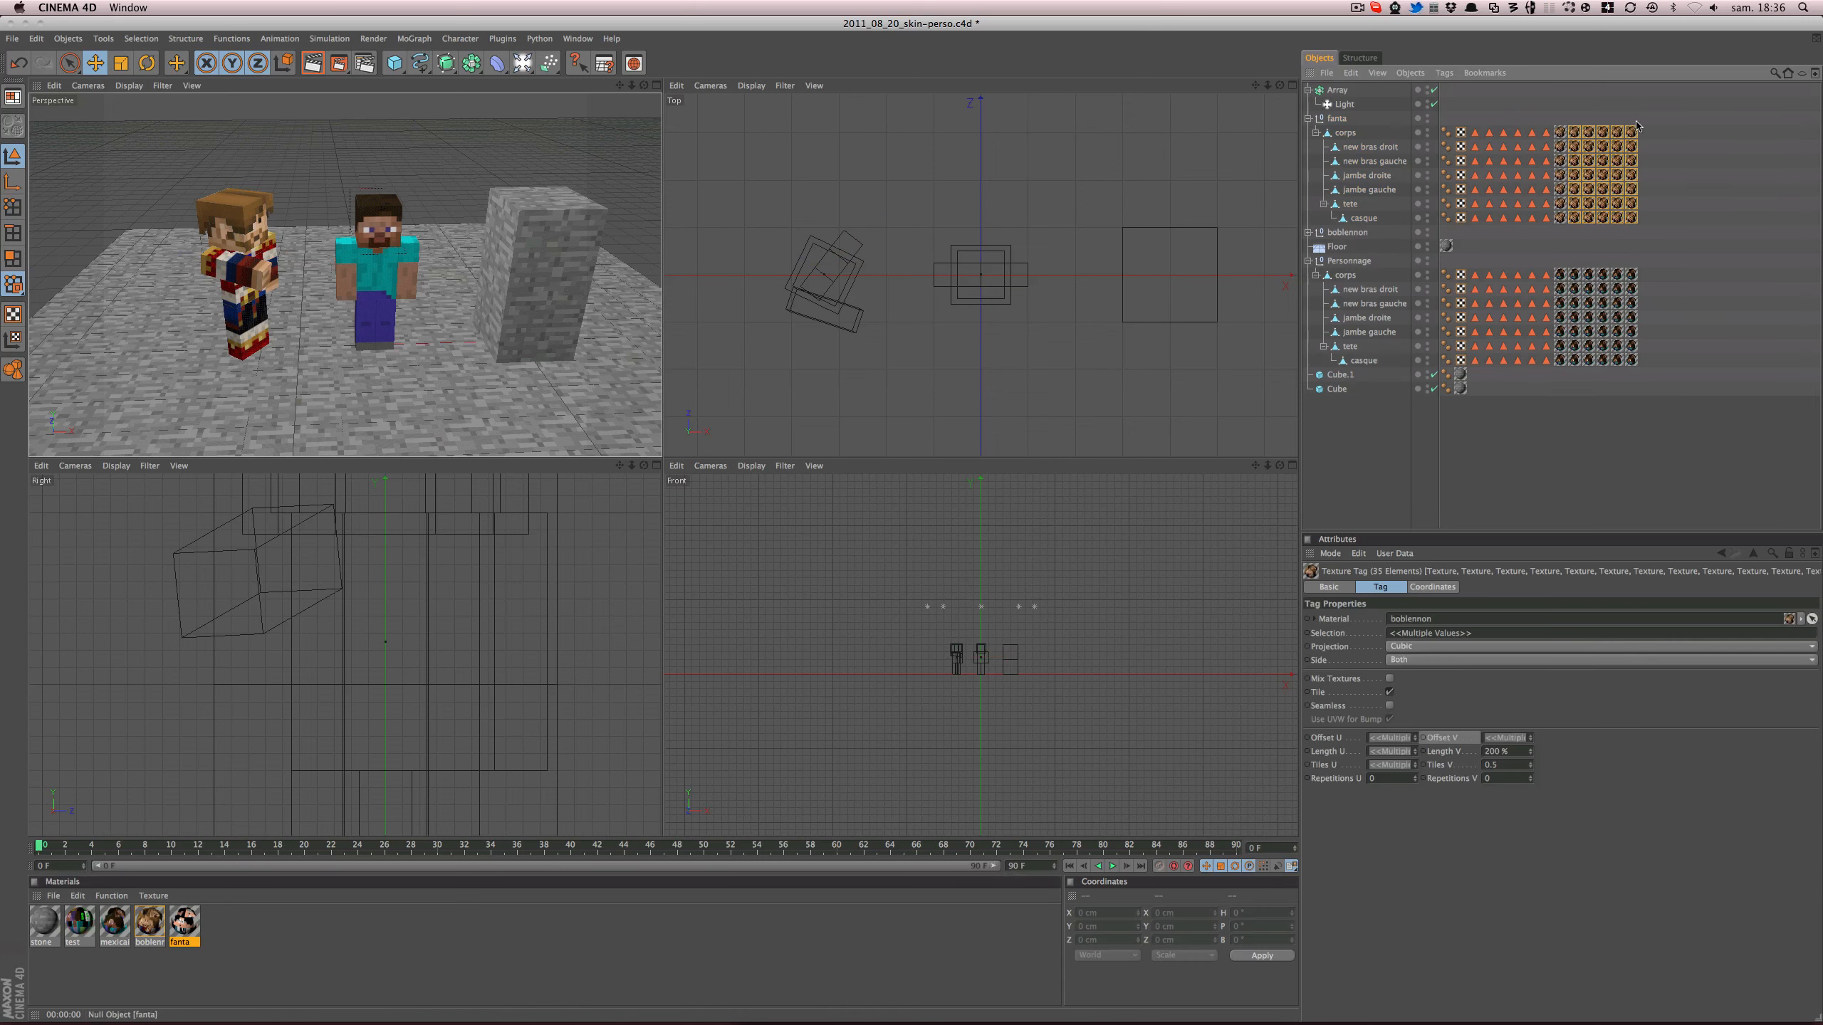
{"action": "left_click_drag", "start_coordinate": [1645, 130], "coordinate": [1558, 224]}
{"action": "left_click_drag", "start_coordinate": [172, 933], "coordinate": [1390, 624]}
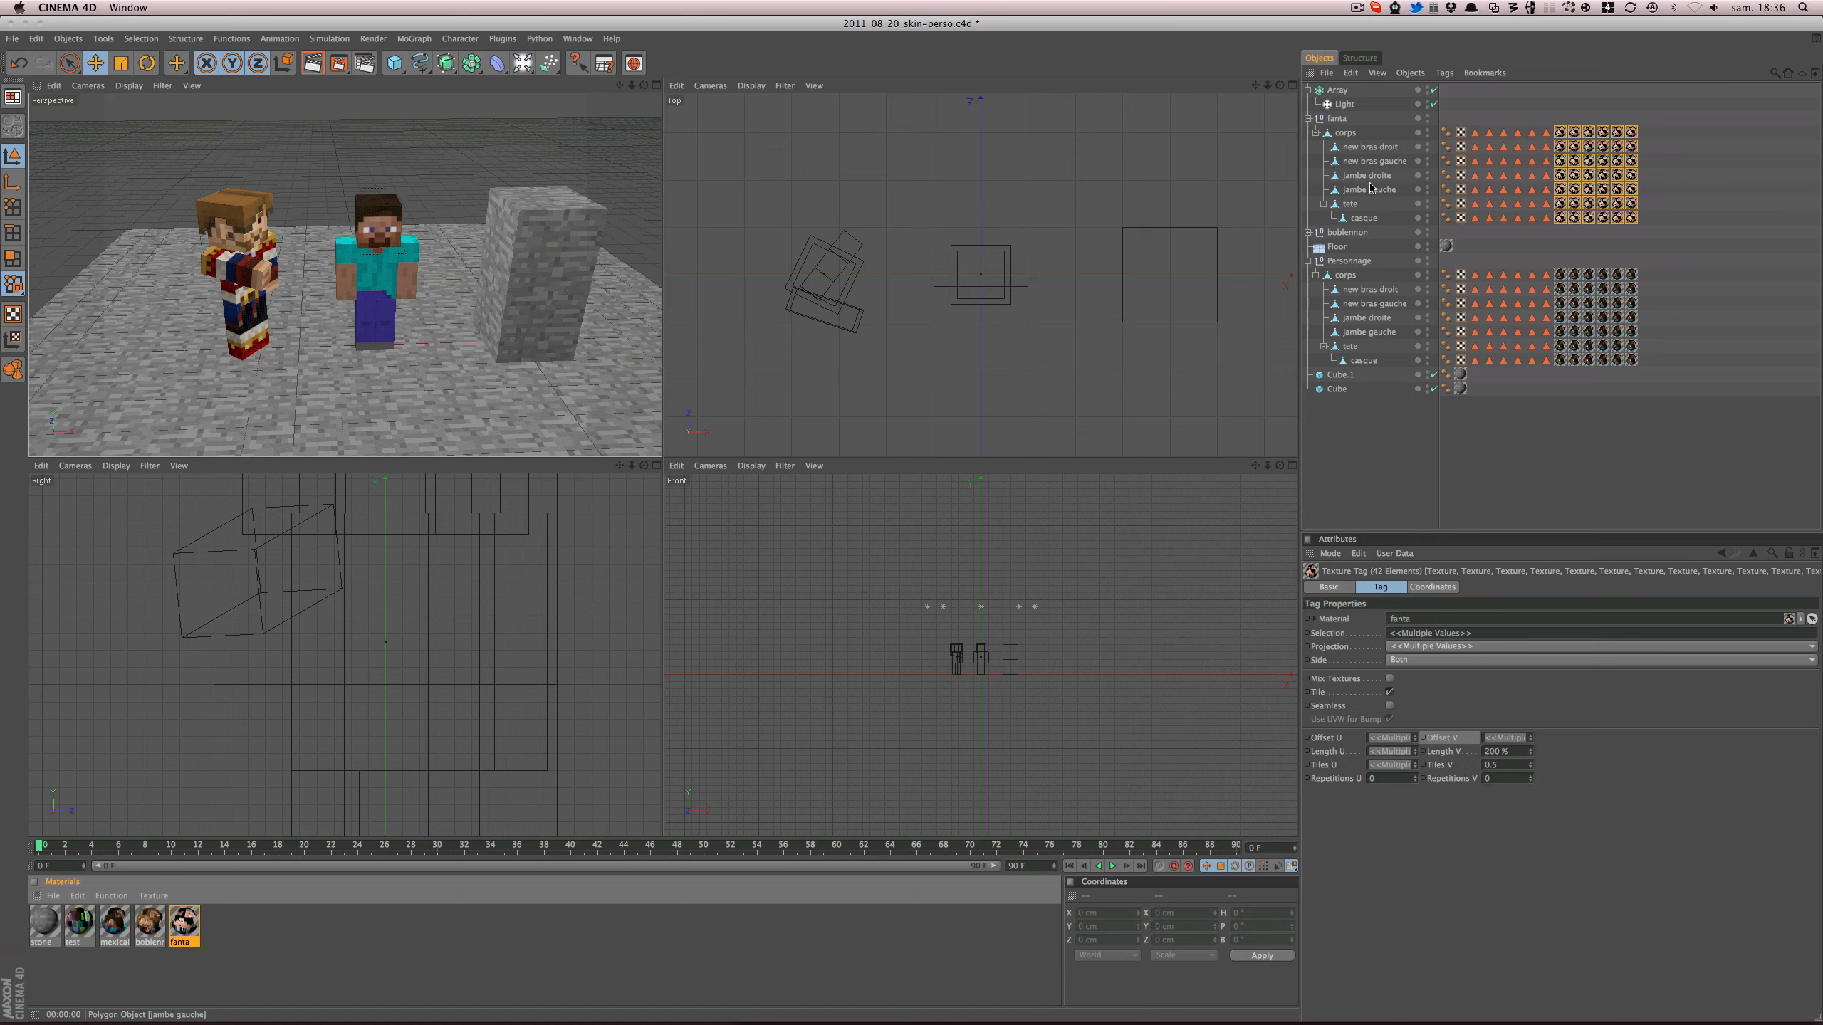
- Try moving the fanta group away from boblennon to check its skin, and undo the move
{"action": "left_click", "coordinate": [1337, 119]}
{"action": "left_click_drag", "start_coordinate": [122, 269], "coordinate": [197, 280]}
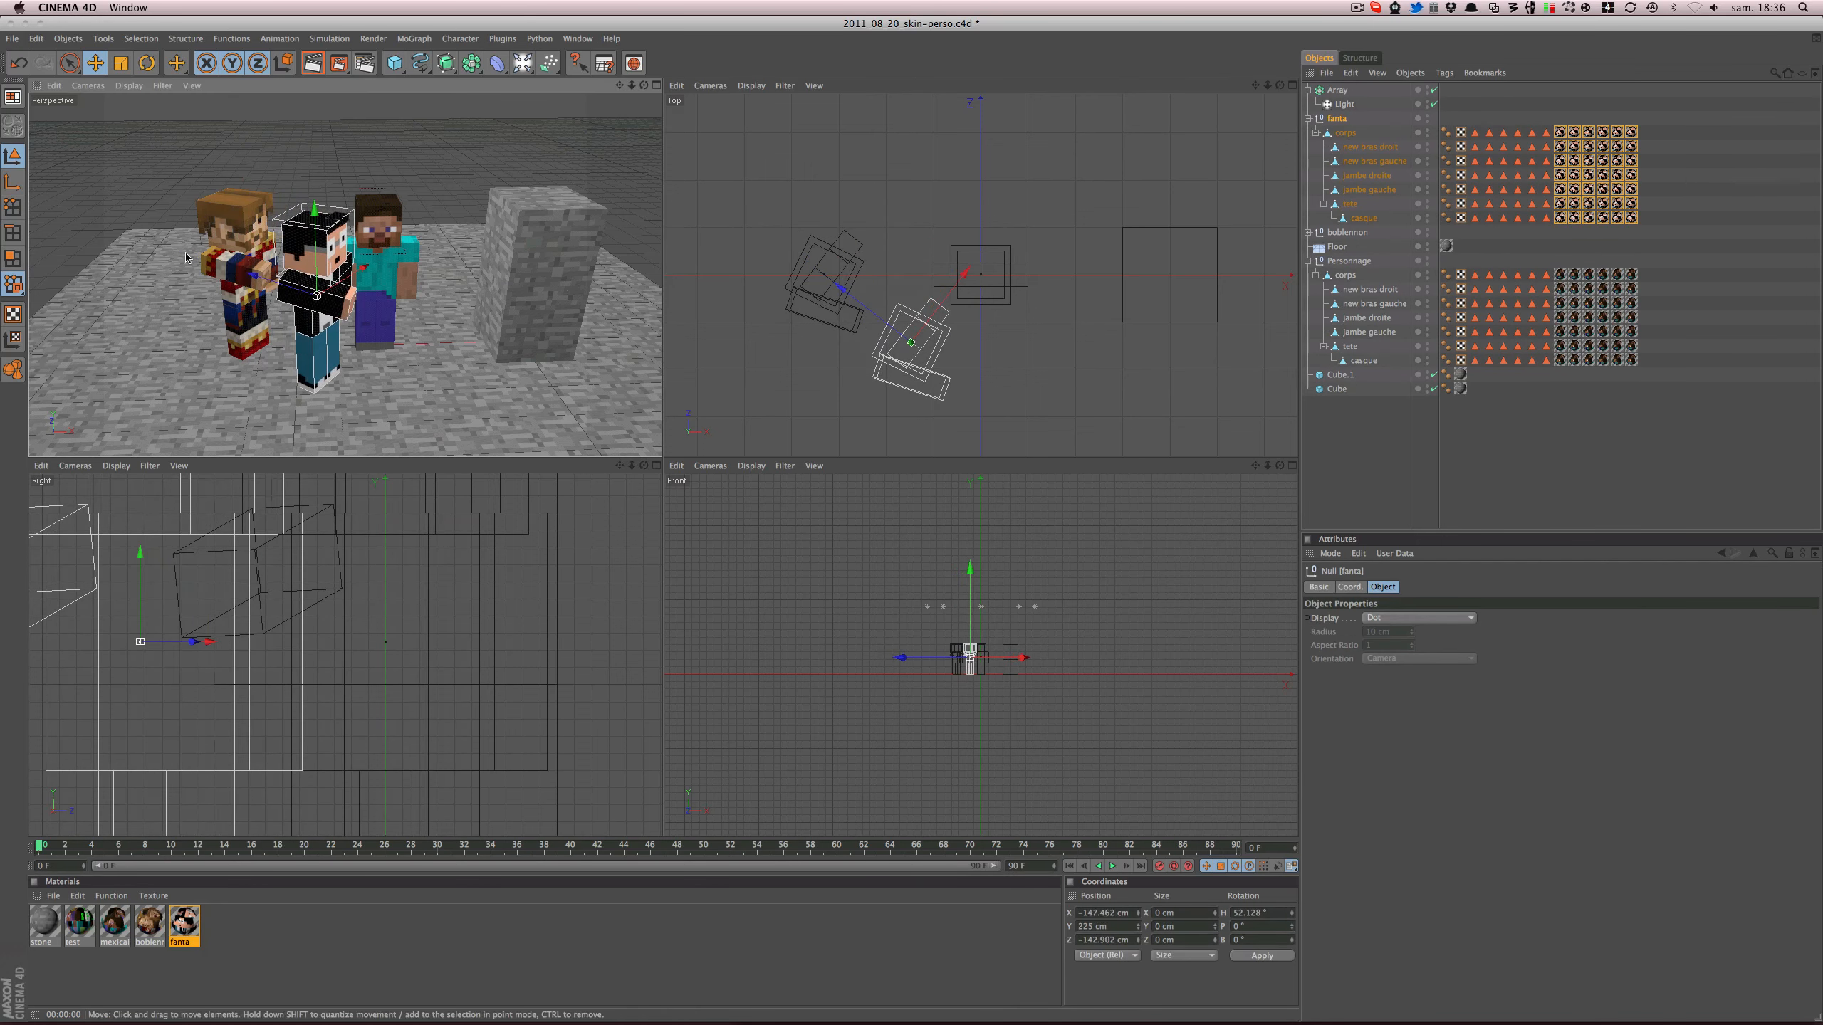
{"action": "key", "text": "super+z"}
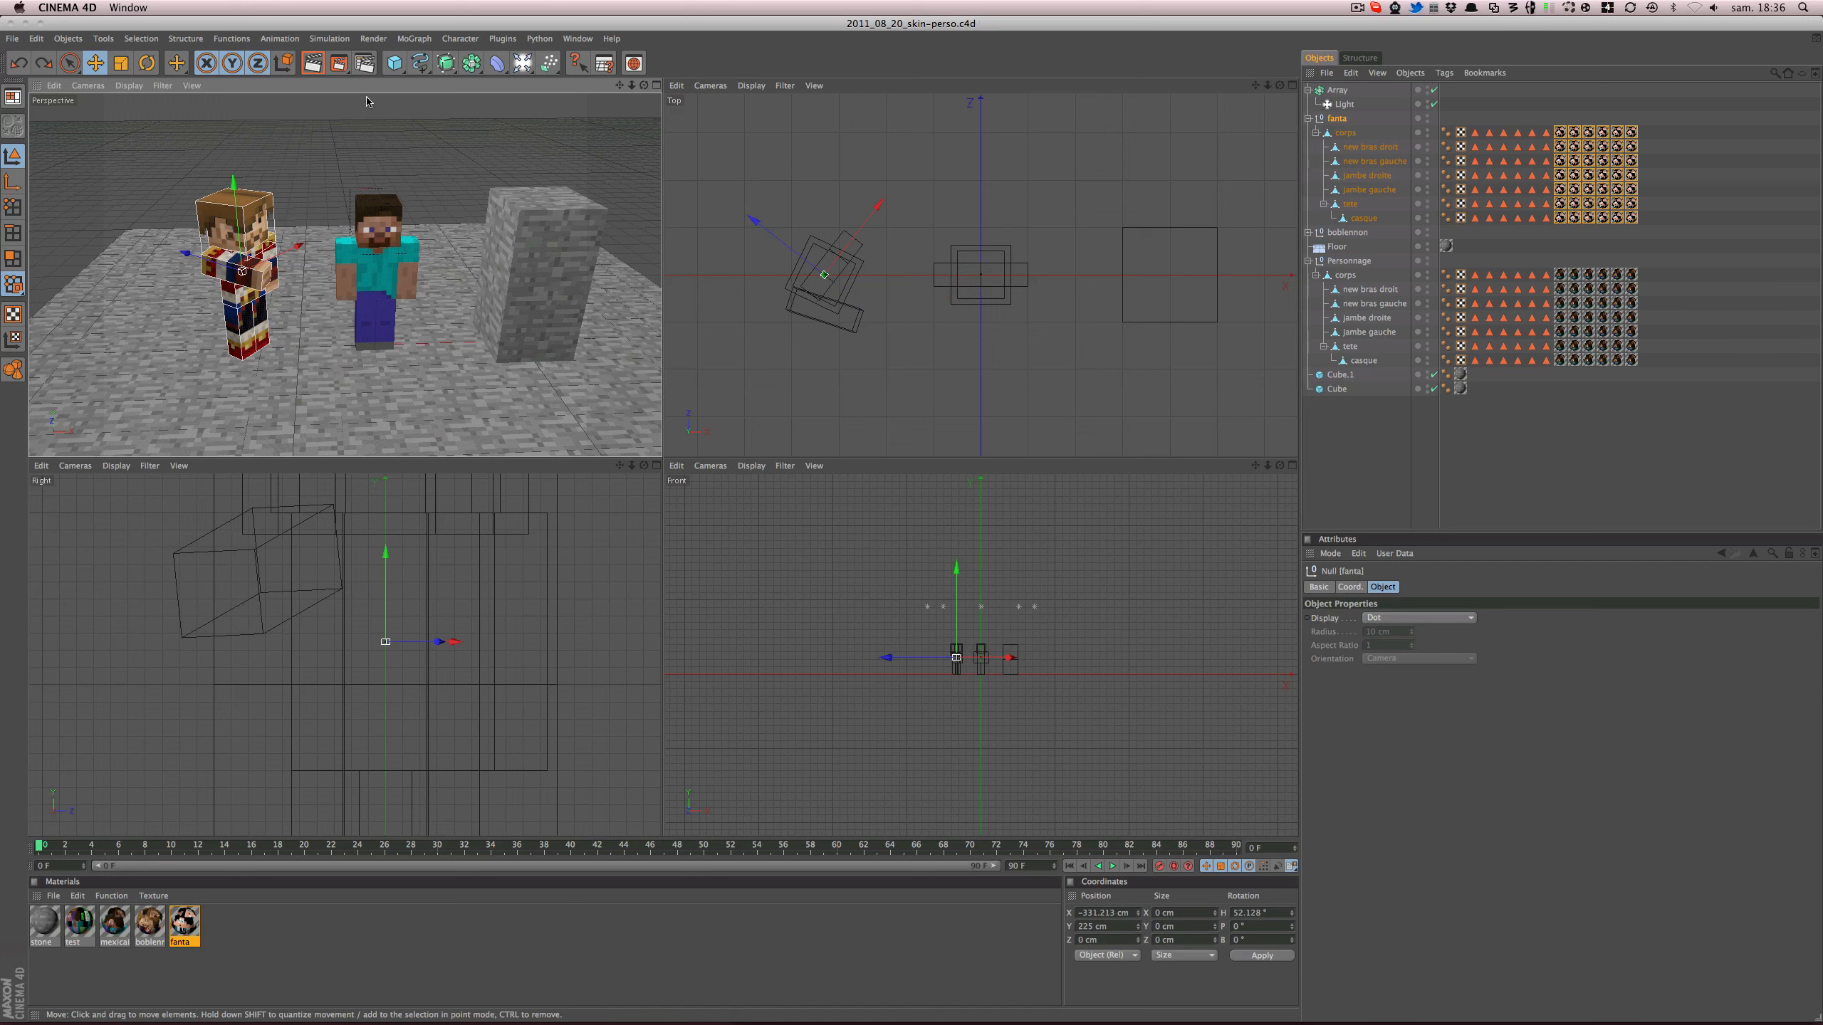
- Collapse the fanta group and add a MoGraph Cloner object to the scene
{"action": "left_click", "coordinate": [1308, 118]}
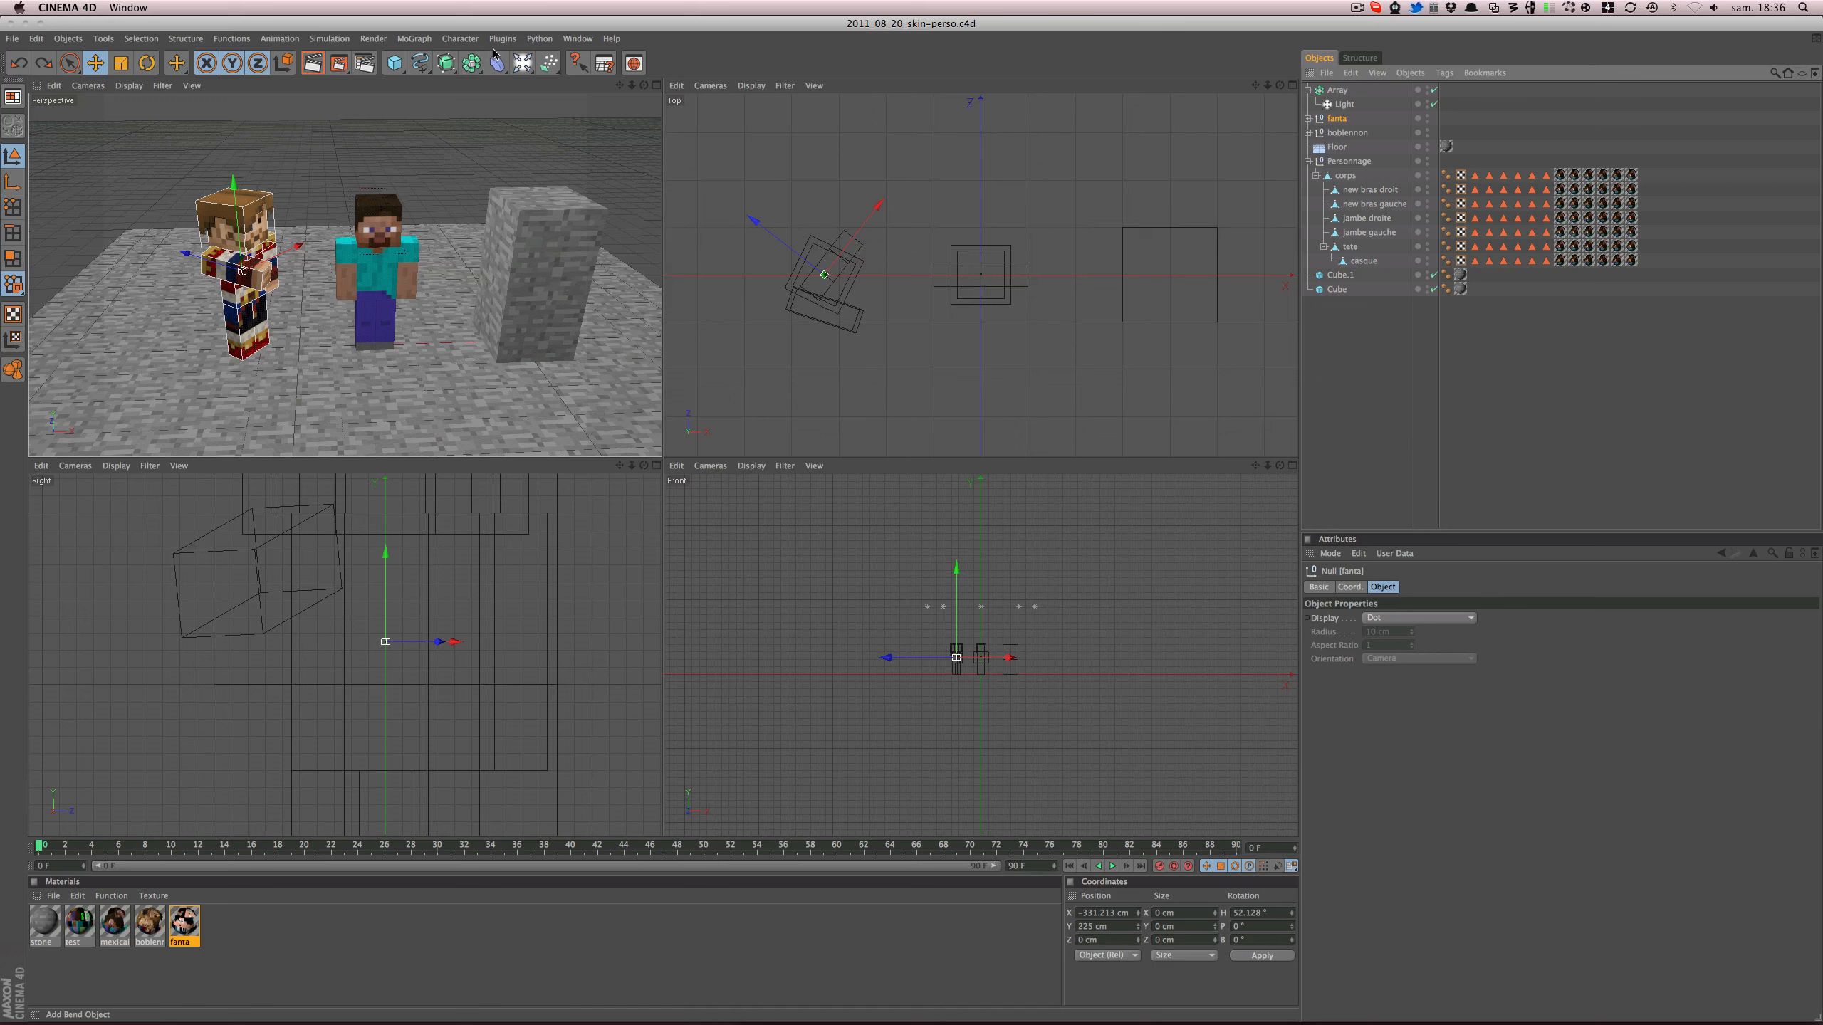
{"action": "left_click", "coordinate": [373, 37]}
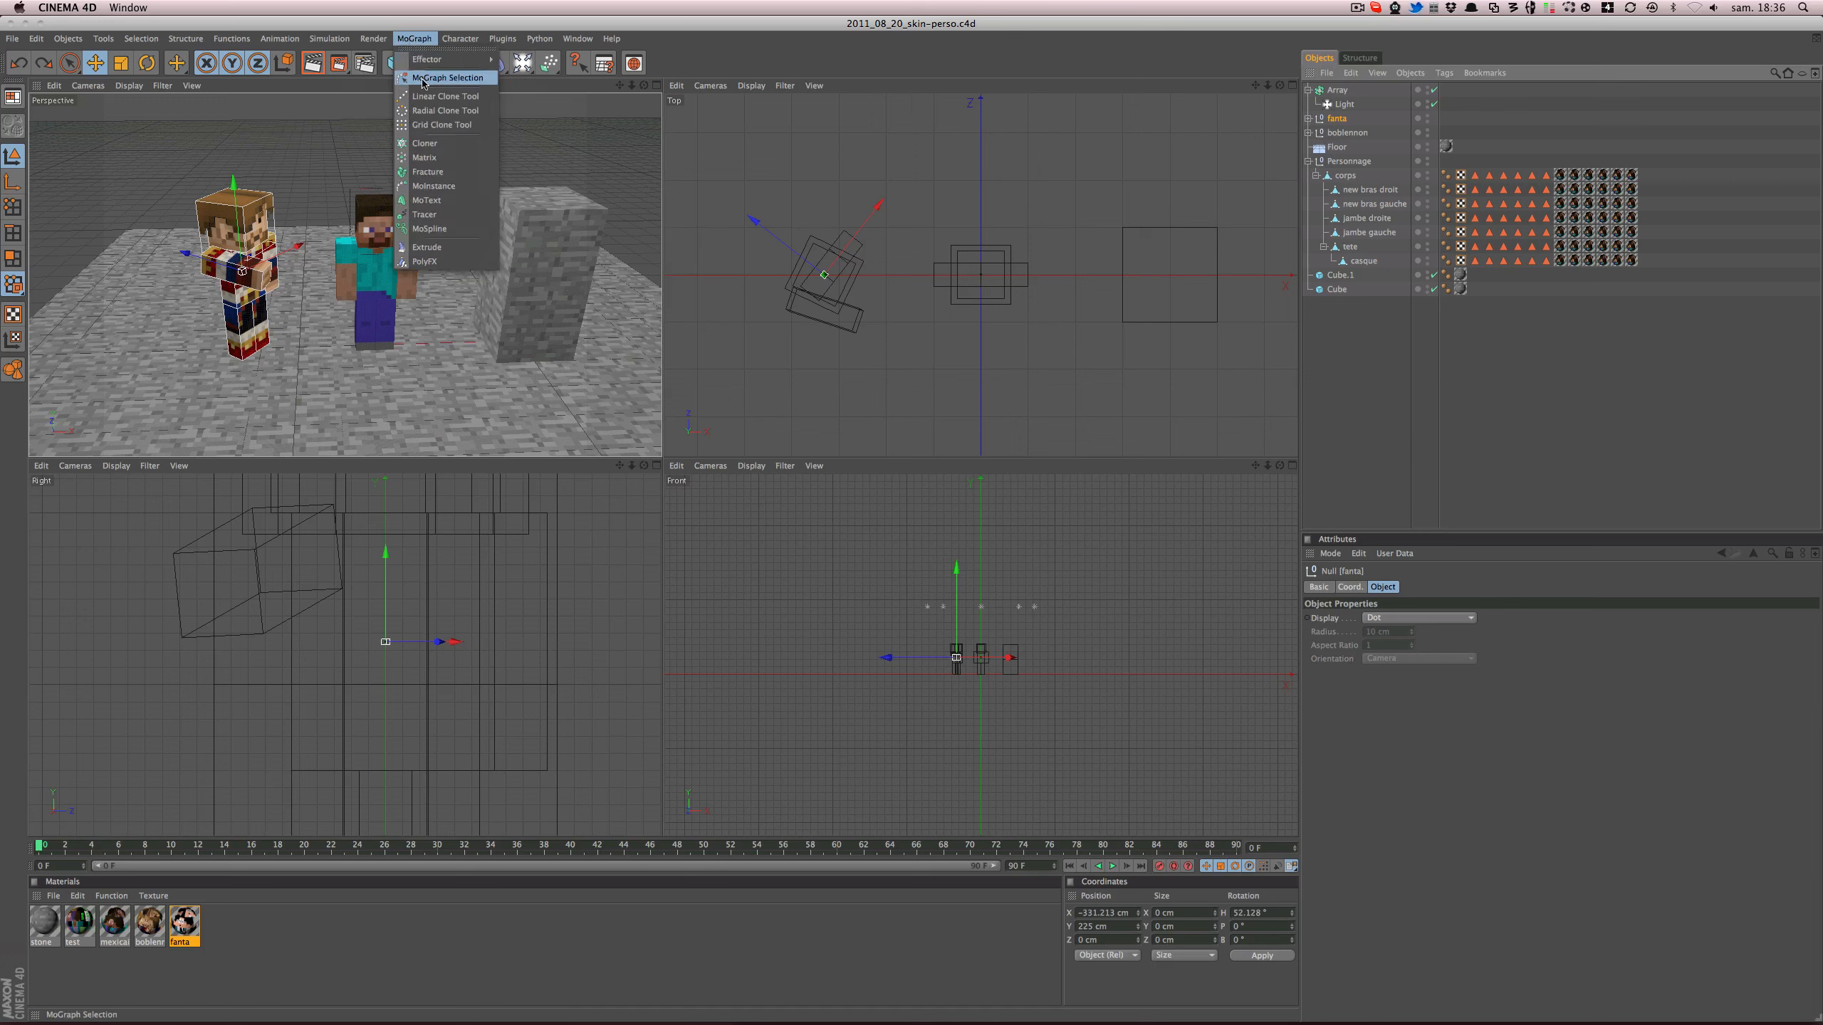
{"action": "left_click", "coordinate": [424, 143]}
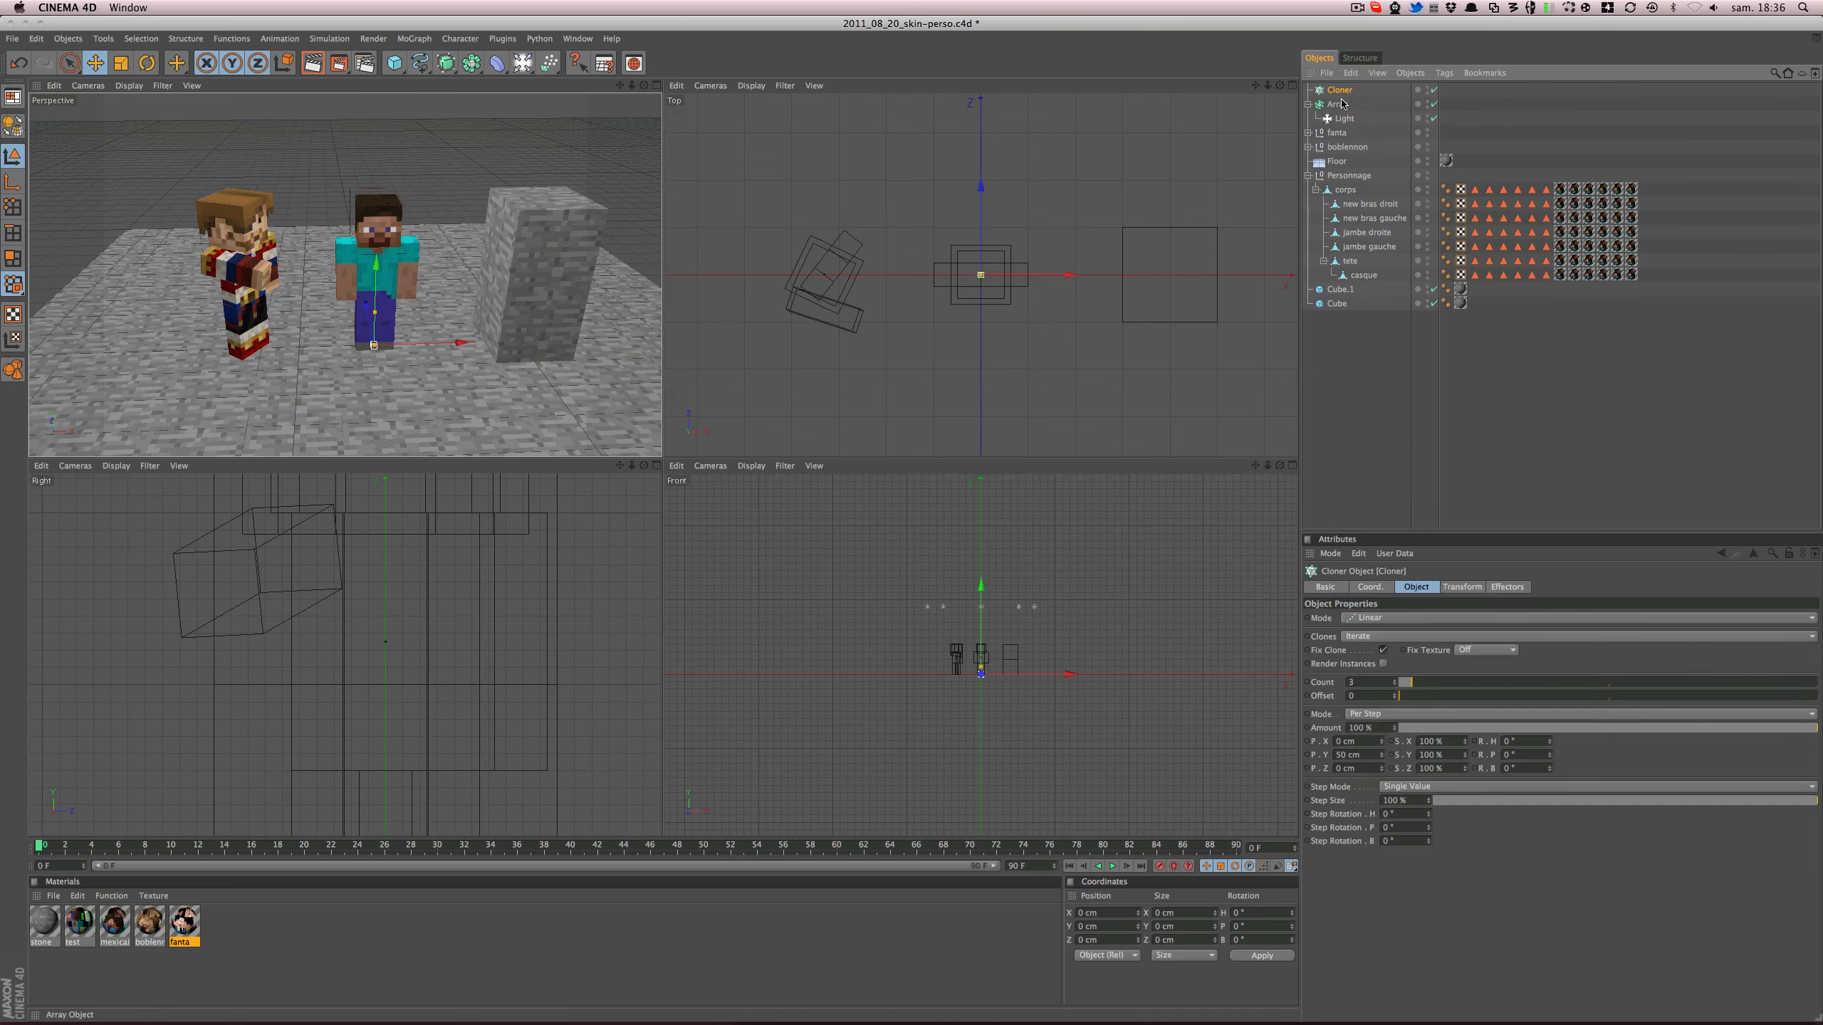
- Make the fanta and boblennon groups children of the Cloner
{"action": "left_click", "coordinate": [1332, 148]}
{"action": "left_click", "coordinate": [1336, 134], "text": "ctrl"}
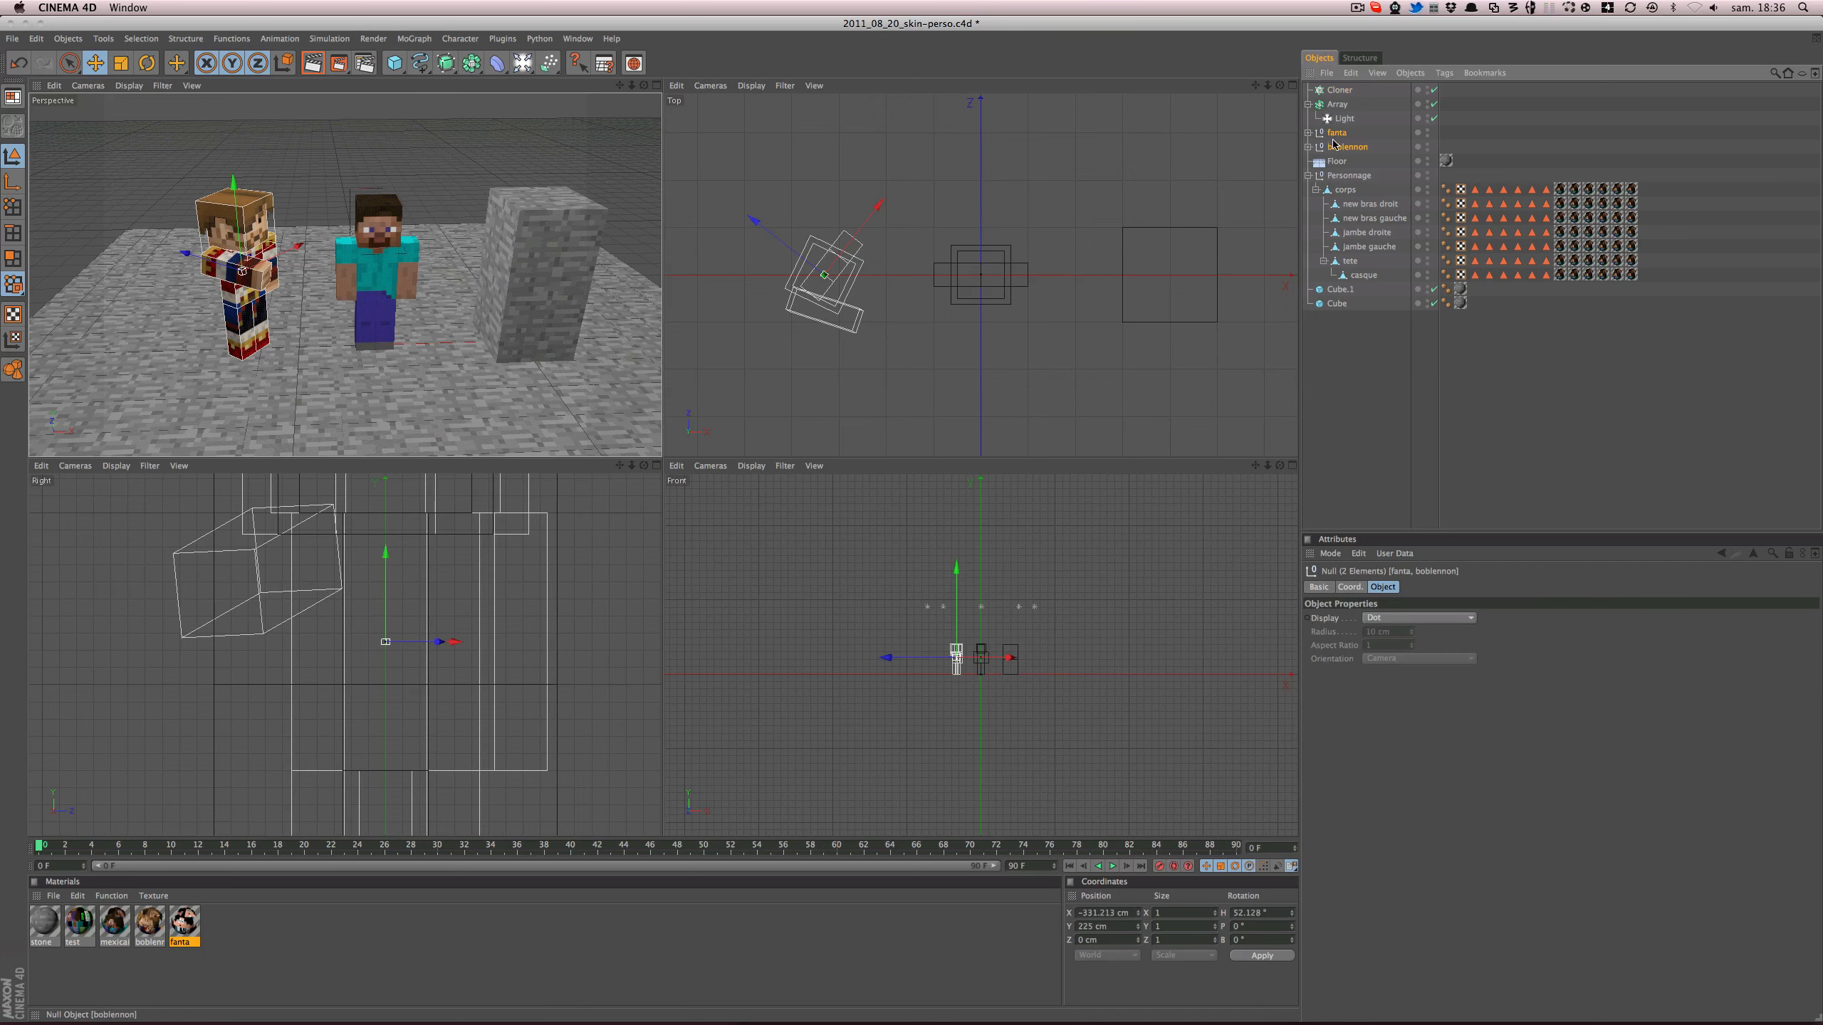
{"action": "left_click_drag", "start_coordinate": [1336, 134], "coordinate": [1339, 91]}
- Set the Cloner to Grid Array mode with a 3 × 1 × 3 count, sized 644 cm in X and 554 cm in Z
{"action": "left_click", "coordinate": [1339, 90]}
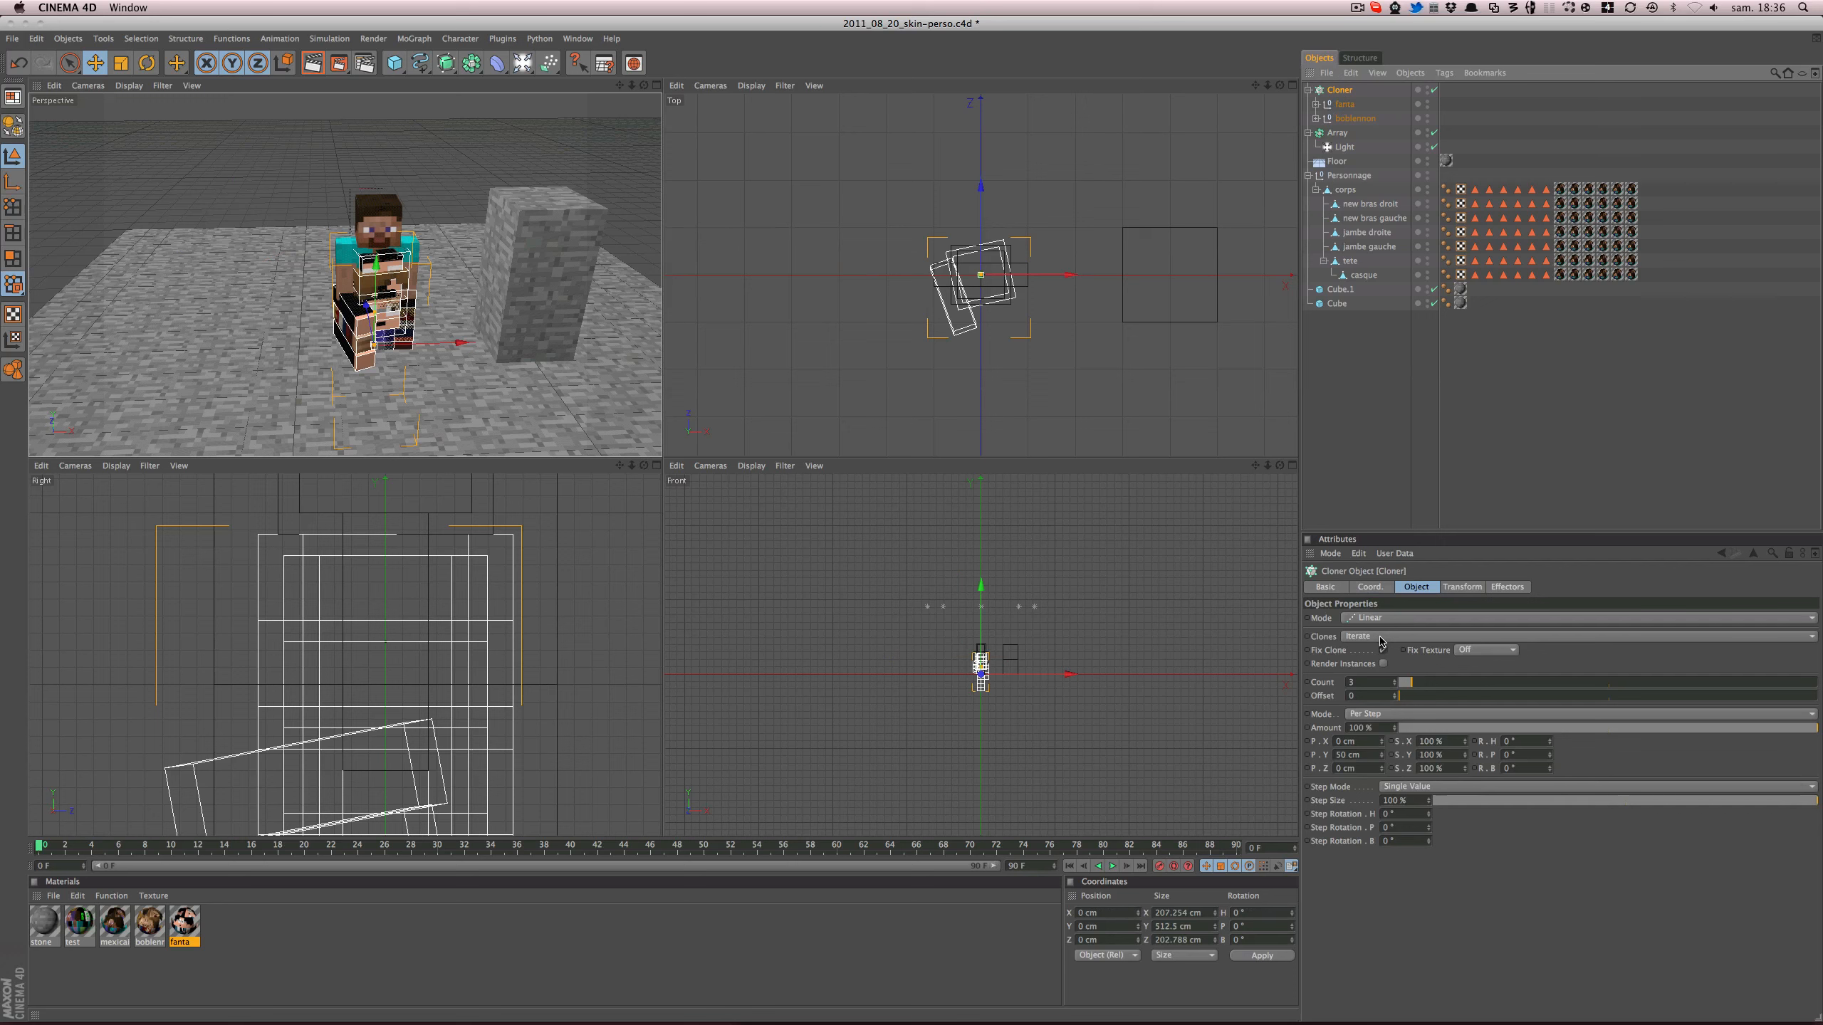
{"action": "left_click", "coordinate": [1389, 619]}
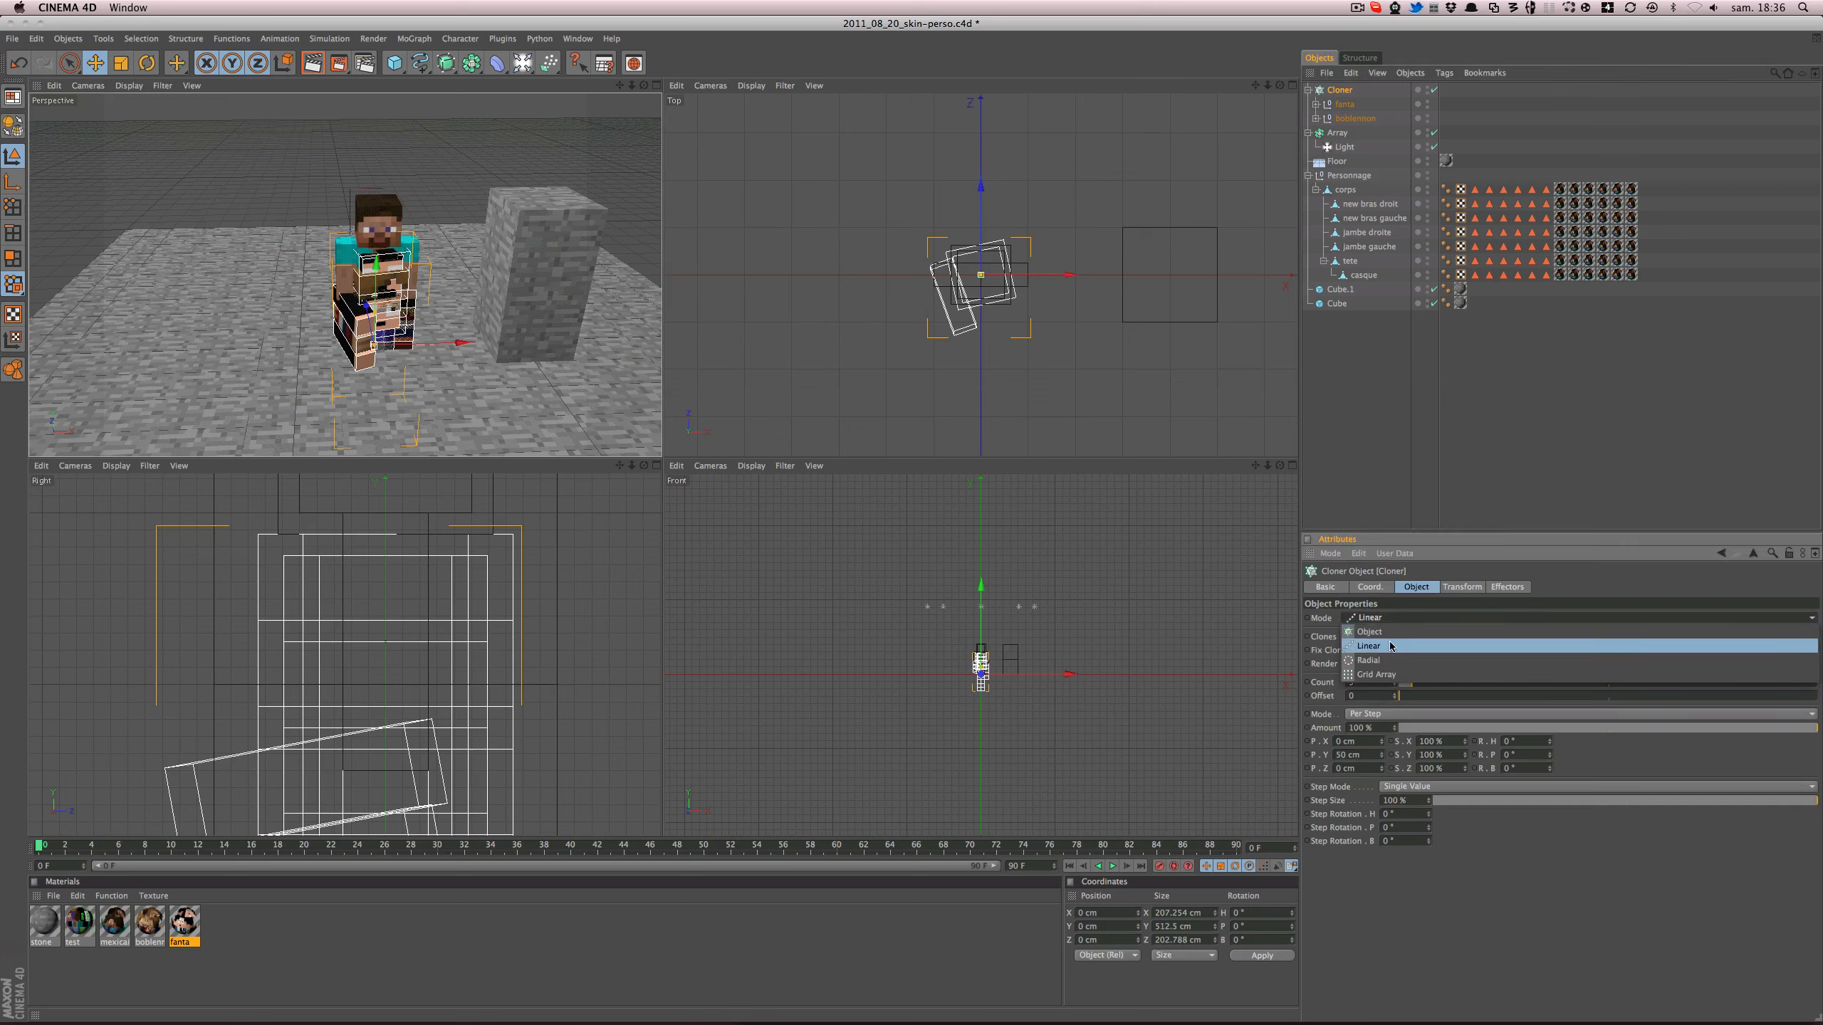
{"action": "left_click", "coordinate": [1396, 682]}
{"action": "left_click", "coordinate": [1445, 685]}
{"action": "left_click", "coordinate": [1445, 685]}
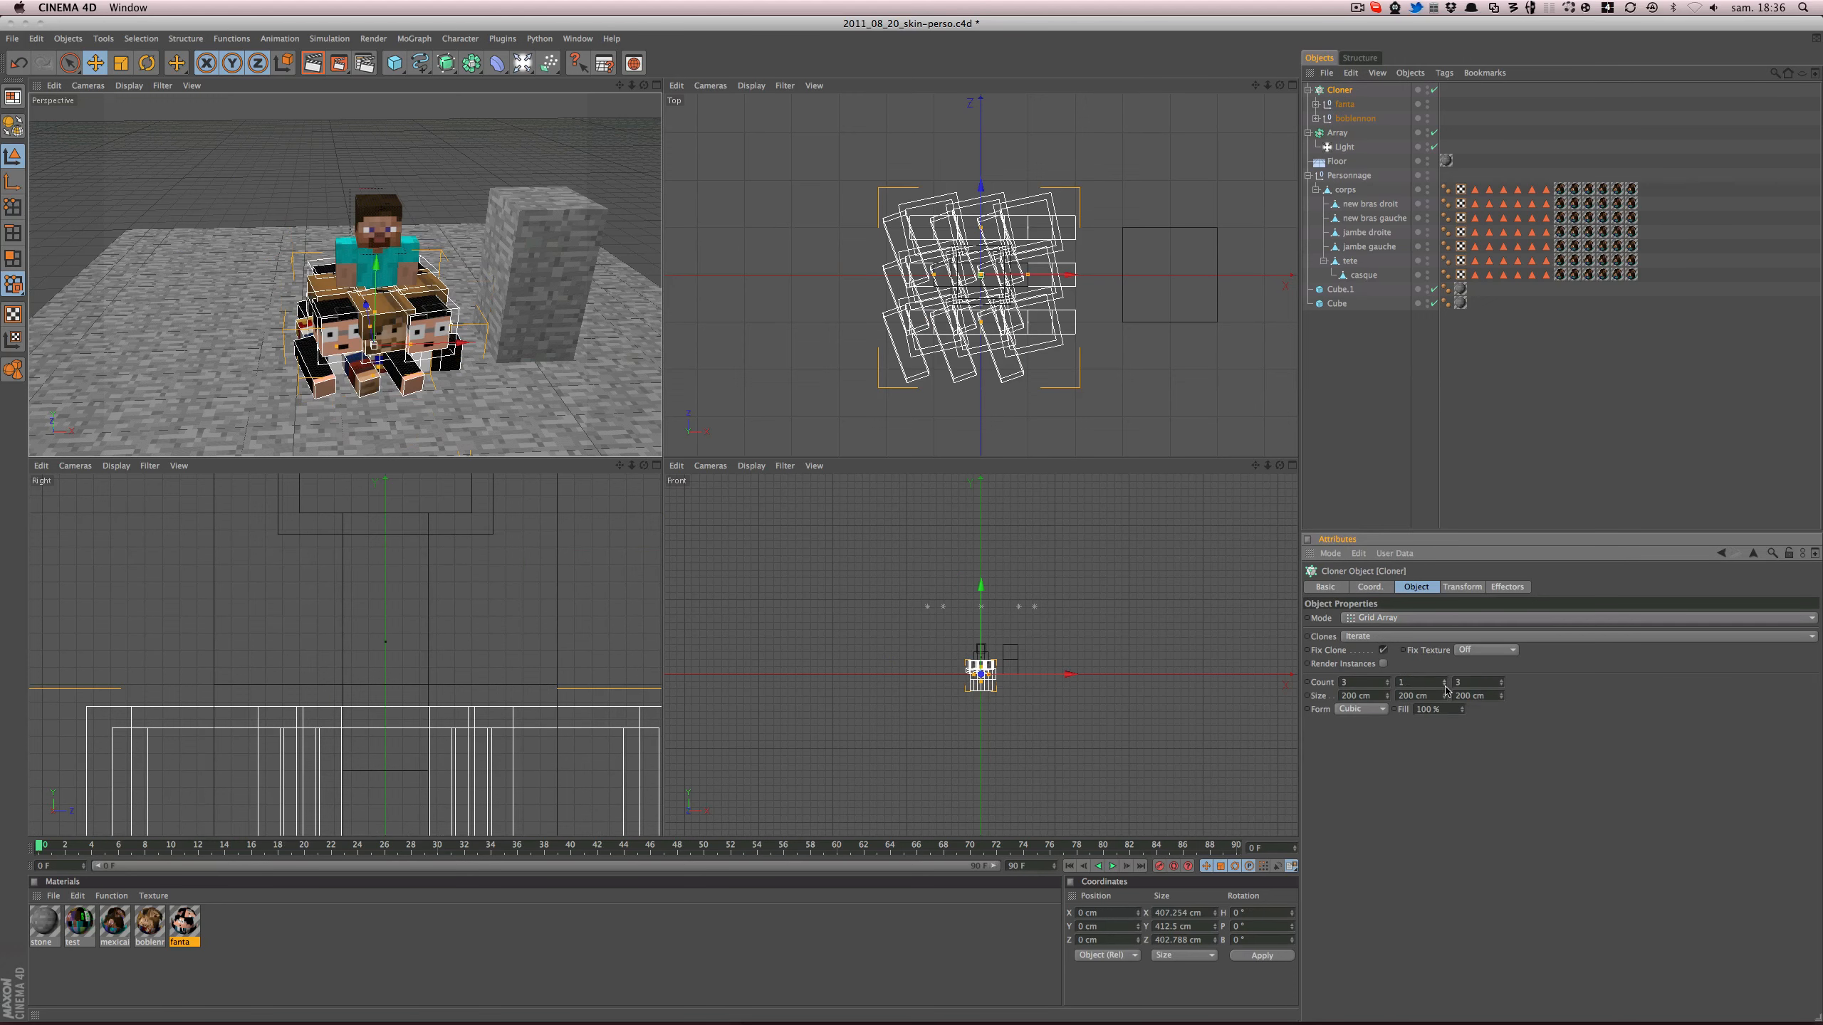
{"action": "left_click_drag", "start_coordinate": [1388, 695], "coordinate": [1563, 696]}
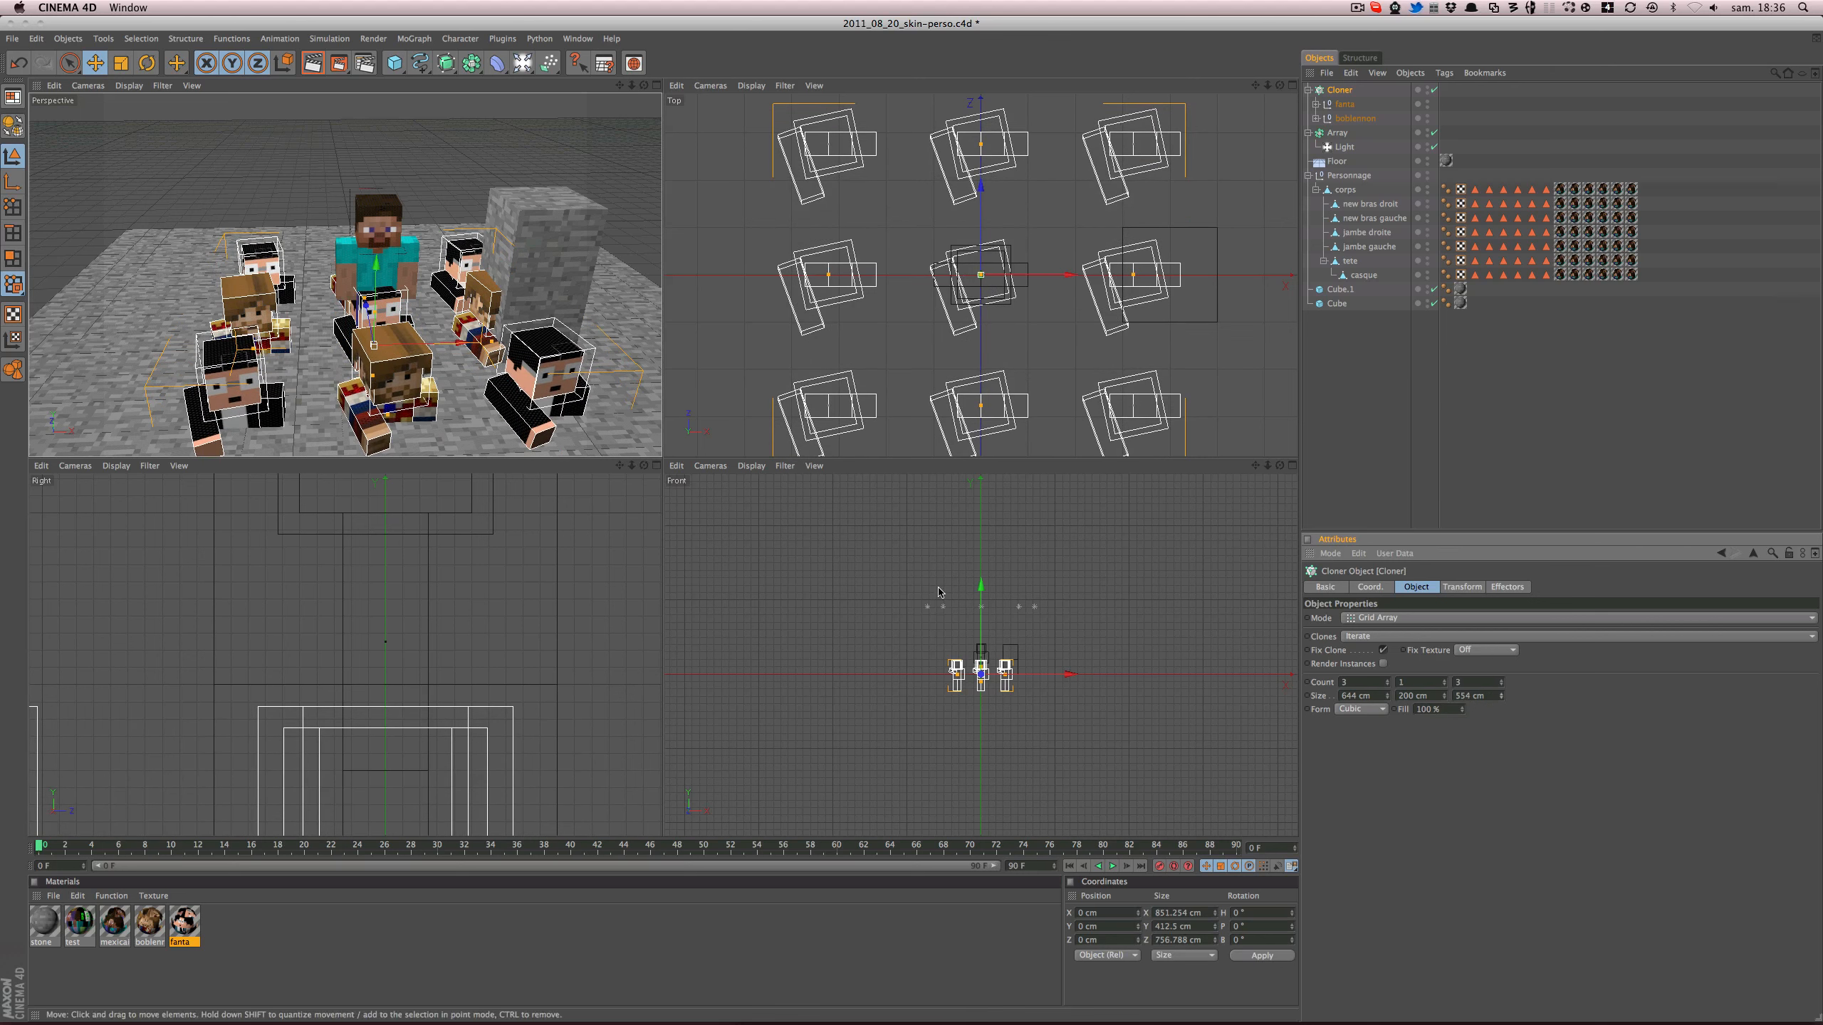
- Raise the Cloner to about 220 cm in Y and compare the characters' feet with the floor in the Front view
{"action": "scroll", "coordinate": [979, 666], "scroll_direction": "up", "scroll_amount": 5}
{"action": "left_click_drag", "start_coordinate": [981, 664], "coordinate": [981, 618]}
{"action": "scroll", "coordinate": [981, 618], "scroll_direction": "up", "scroll_amount": 7}
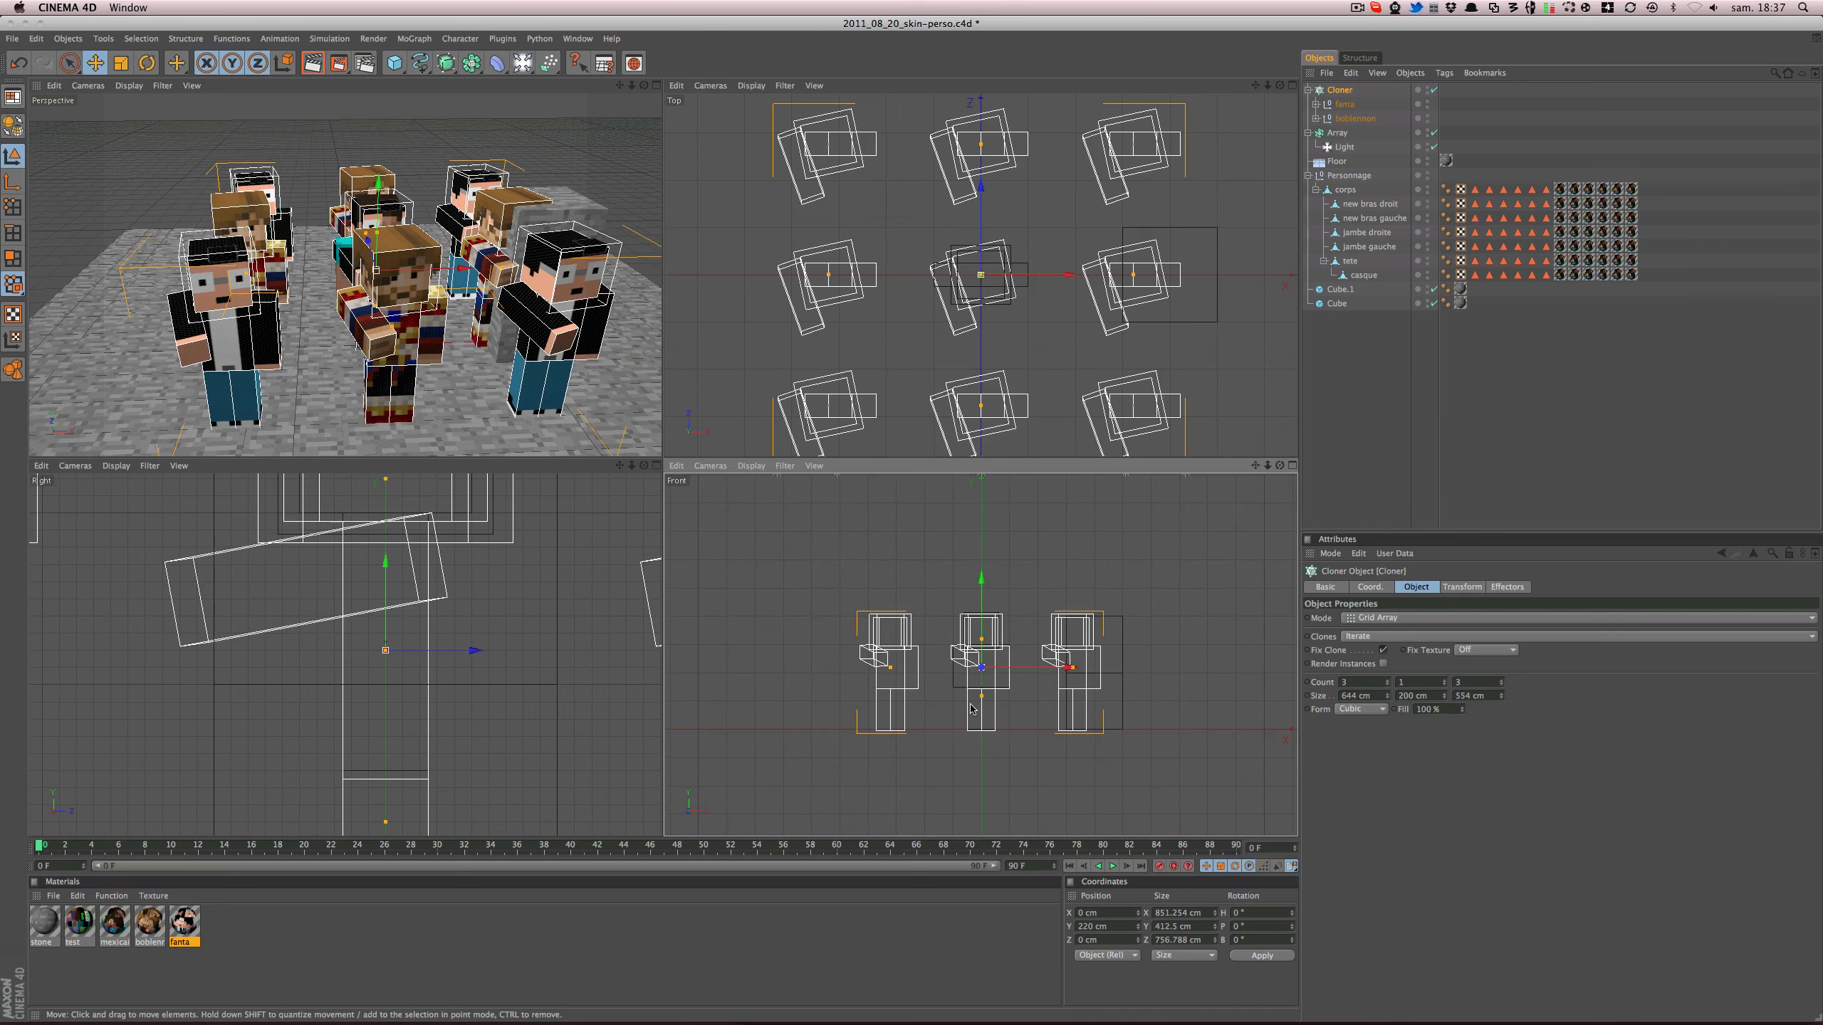
{"action": "middle_click_drag", "start_coordinate": [981, 717], "coordinate": [951, 491], "text": "alt"}
{"action": "scroll", "coordinate": [977, 761], "scroll_direction": "down", "scroll_amount": 4}
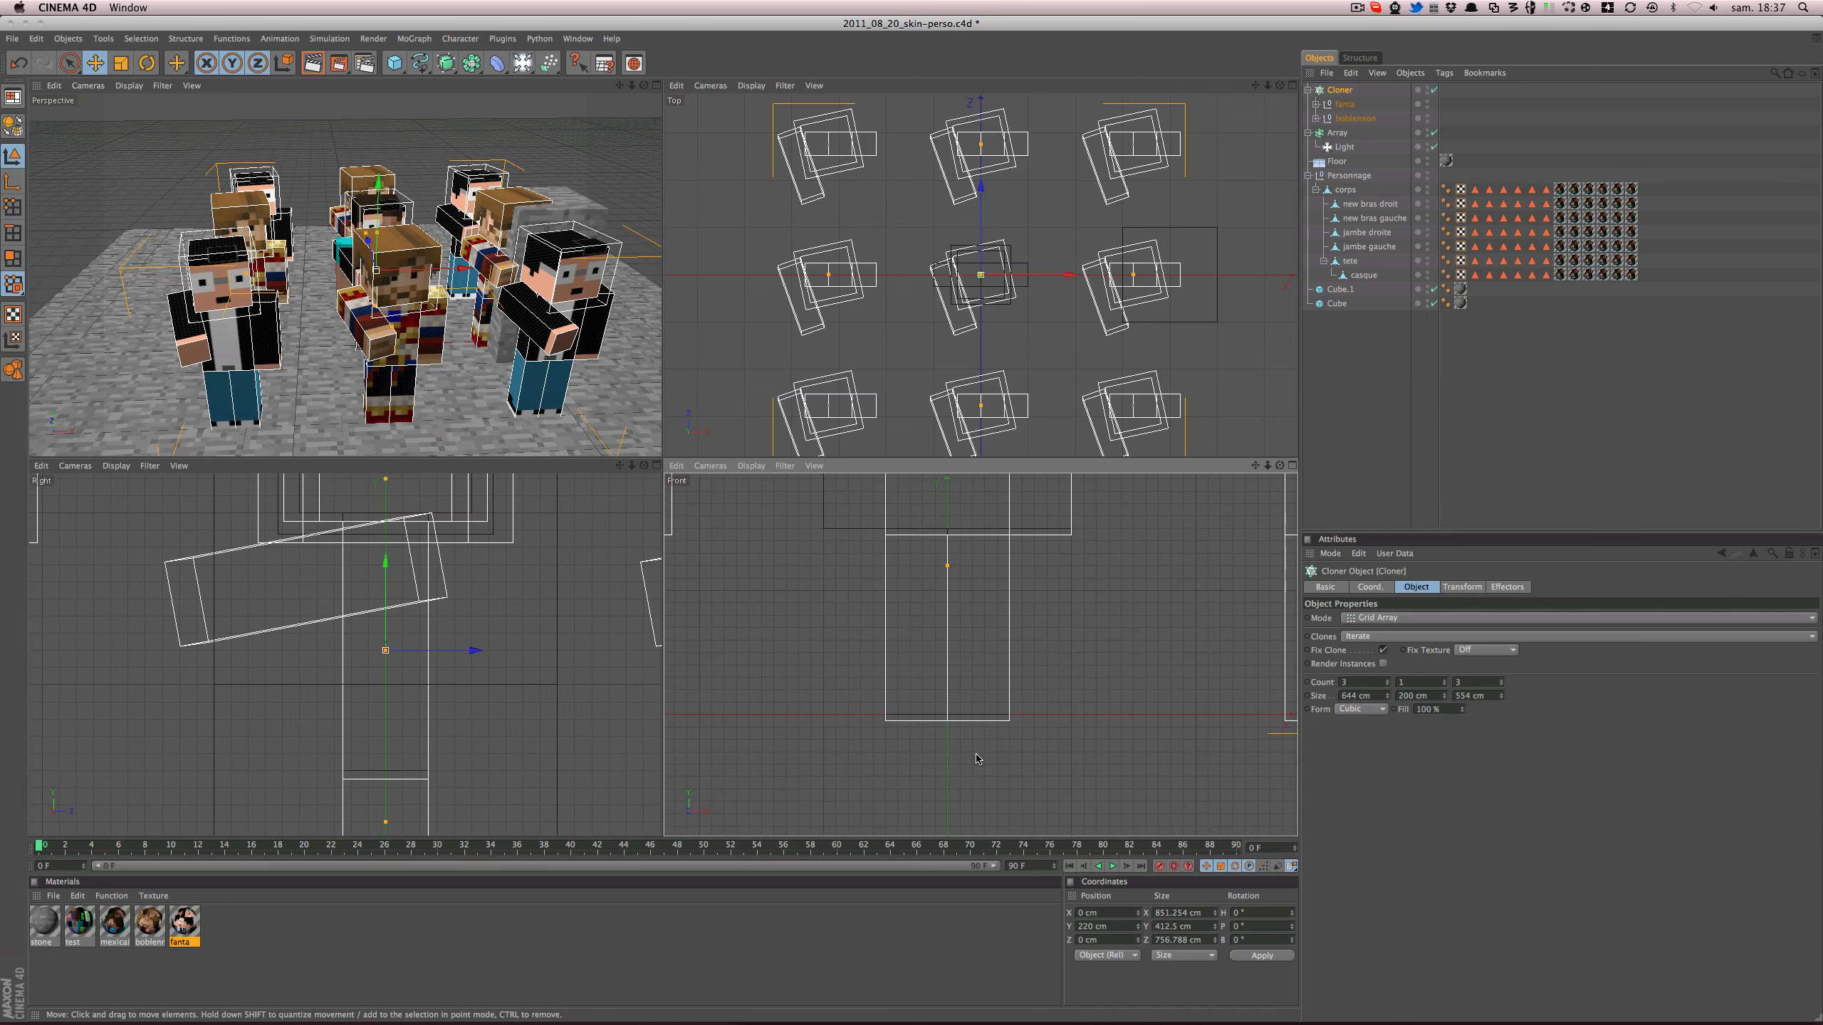
{"action": "scroll", "coordinate": [978, 761], "scroll_direction": "down", "scroll_amount": 2}
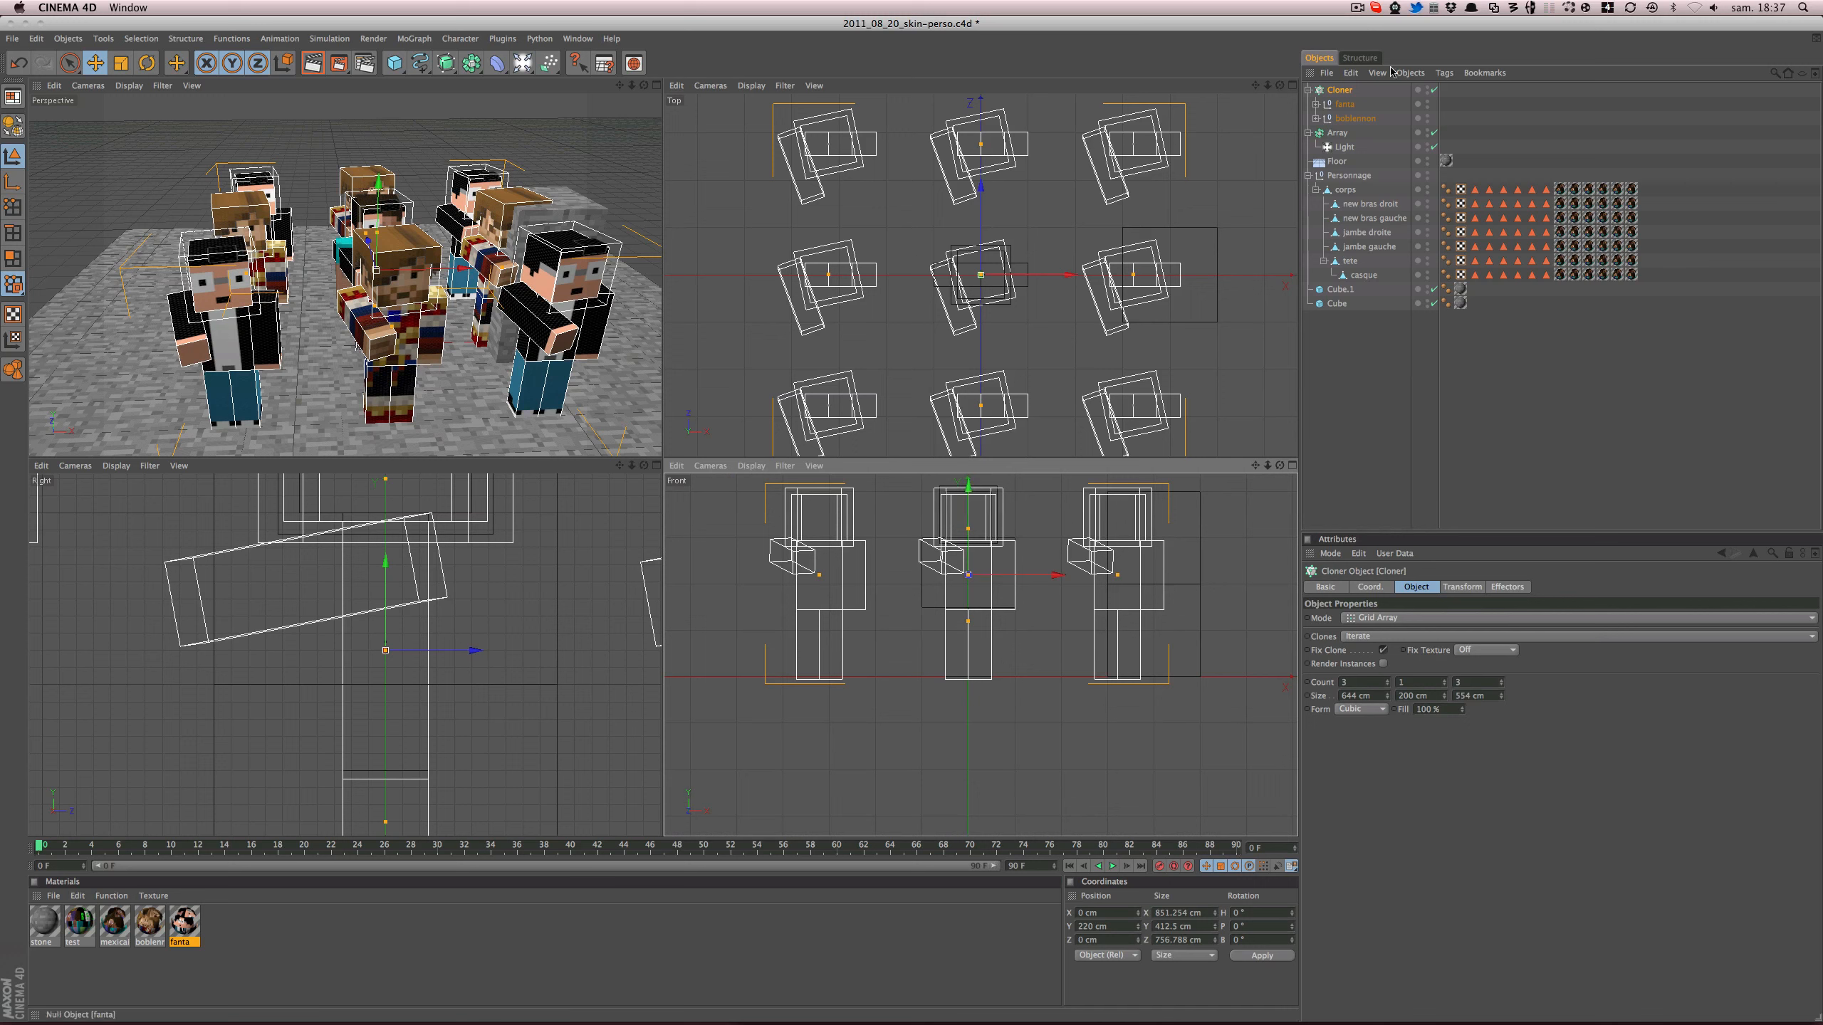
- Set the Cloner's Y position to exactly 225 cm and save the scene
{"action": "left_click", "coordinate": [1348, 105]}
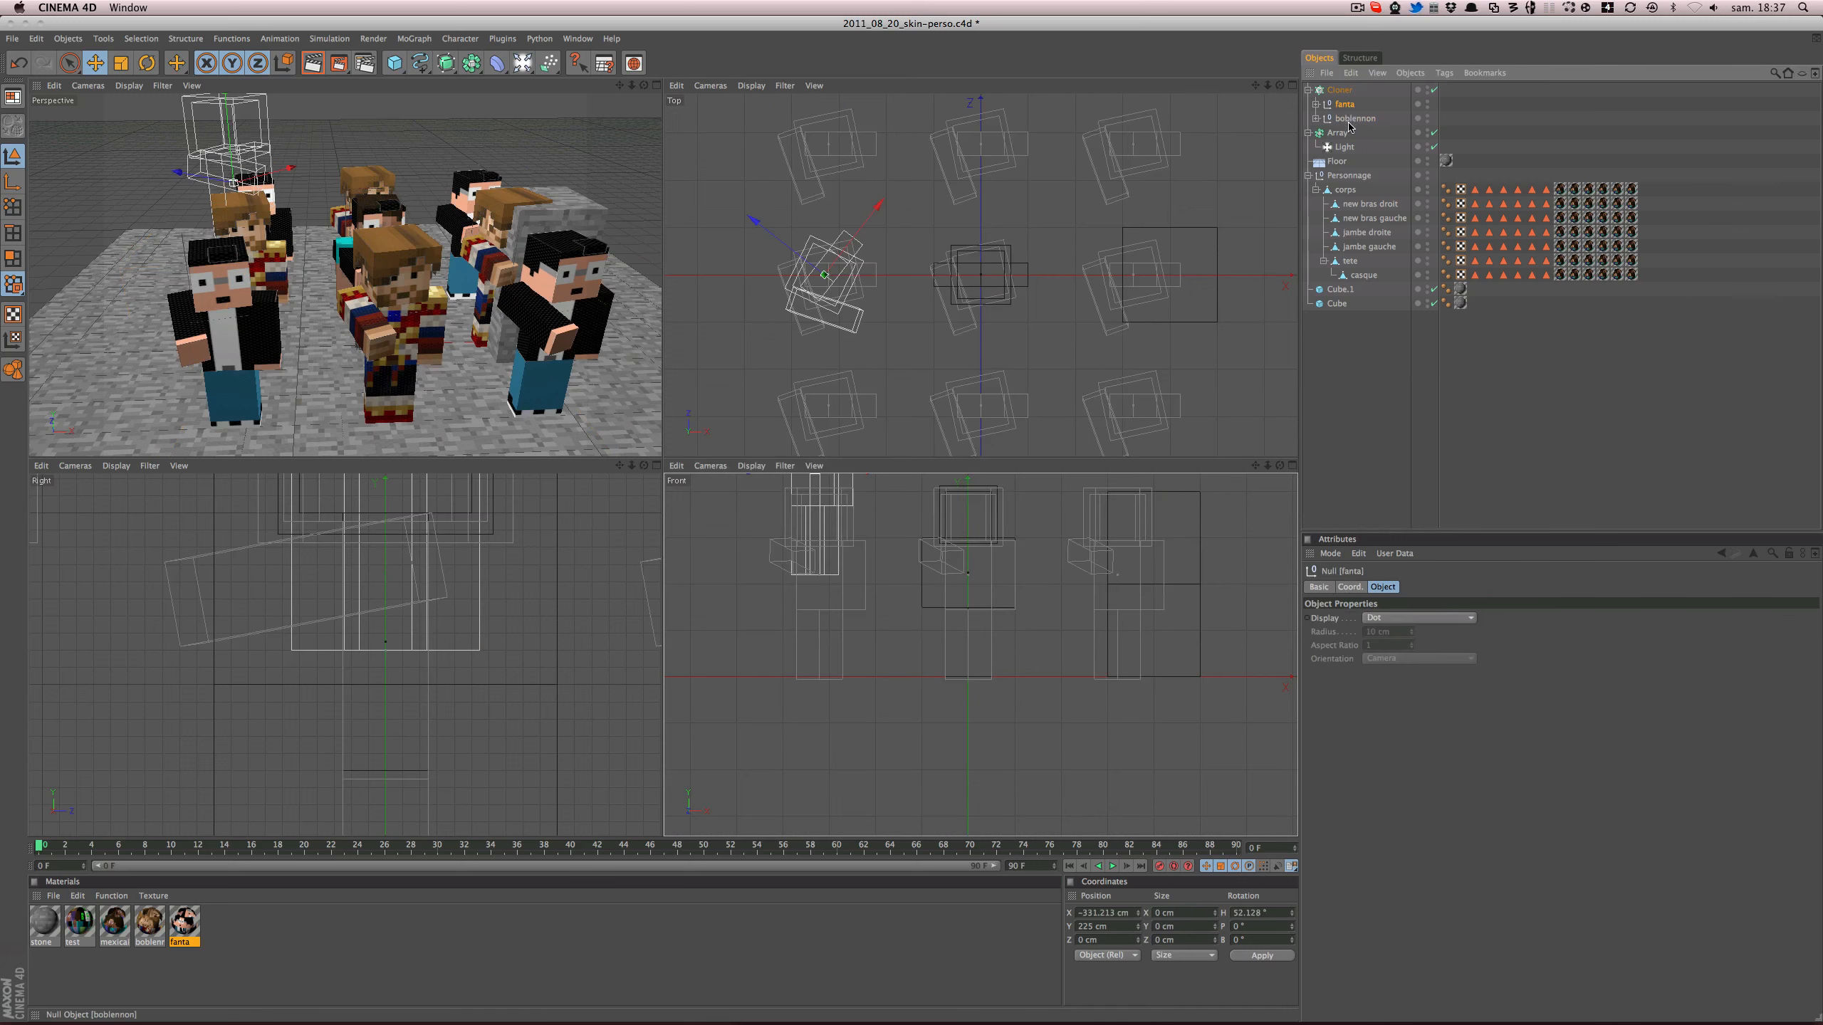
{"action": "left_click", "coordinate": [1352, 119]}
{"action": "left_click", "coordinate": [1340, 90]}
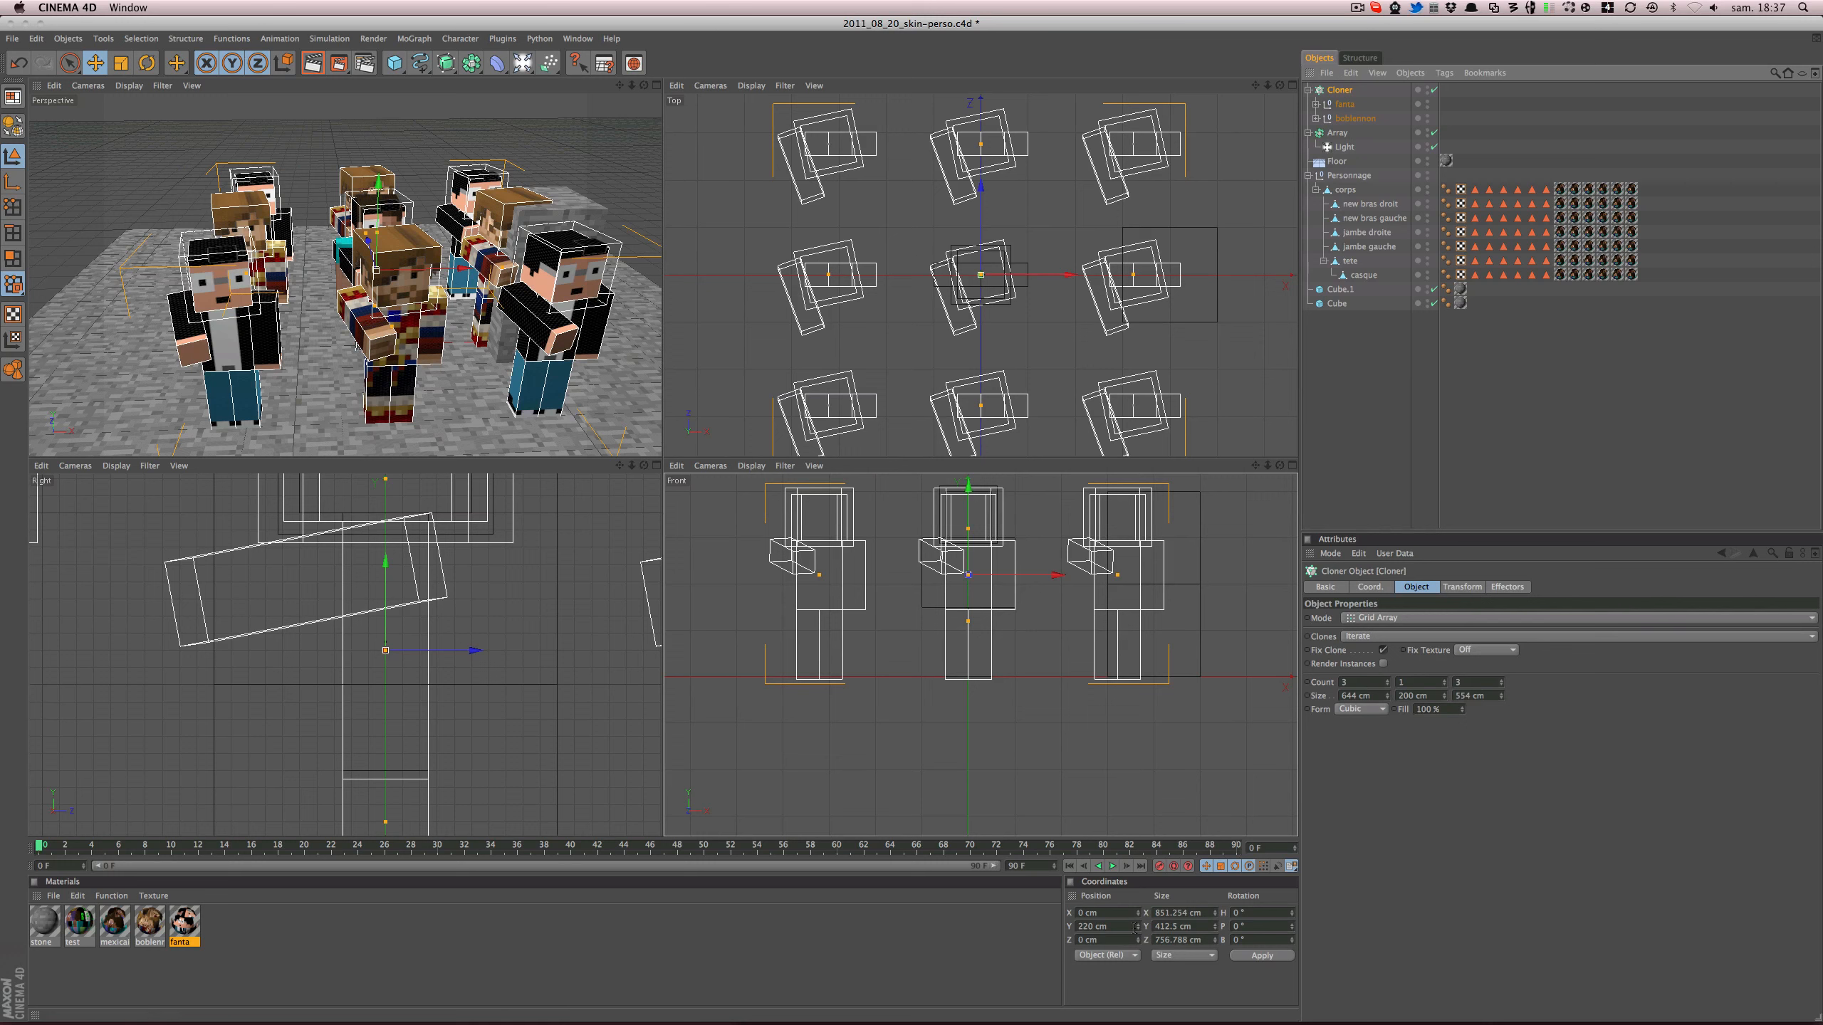
{"action": "left_click", "coordinate": [1369, 588]}
{"action": "left_click_drag", "start_coordinate": [1378, 635], "coordinate": [1378, 626]}
{"action": "double_click", "coordinate": [1371, 634]}
{"action": "type", "text": "225"}
{"action": "key", "text": "Return"}
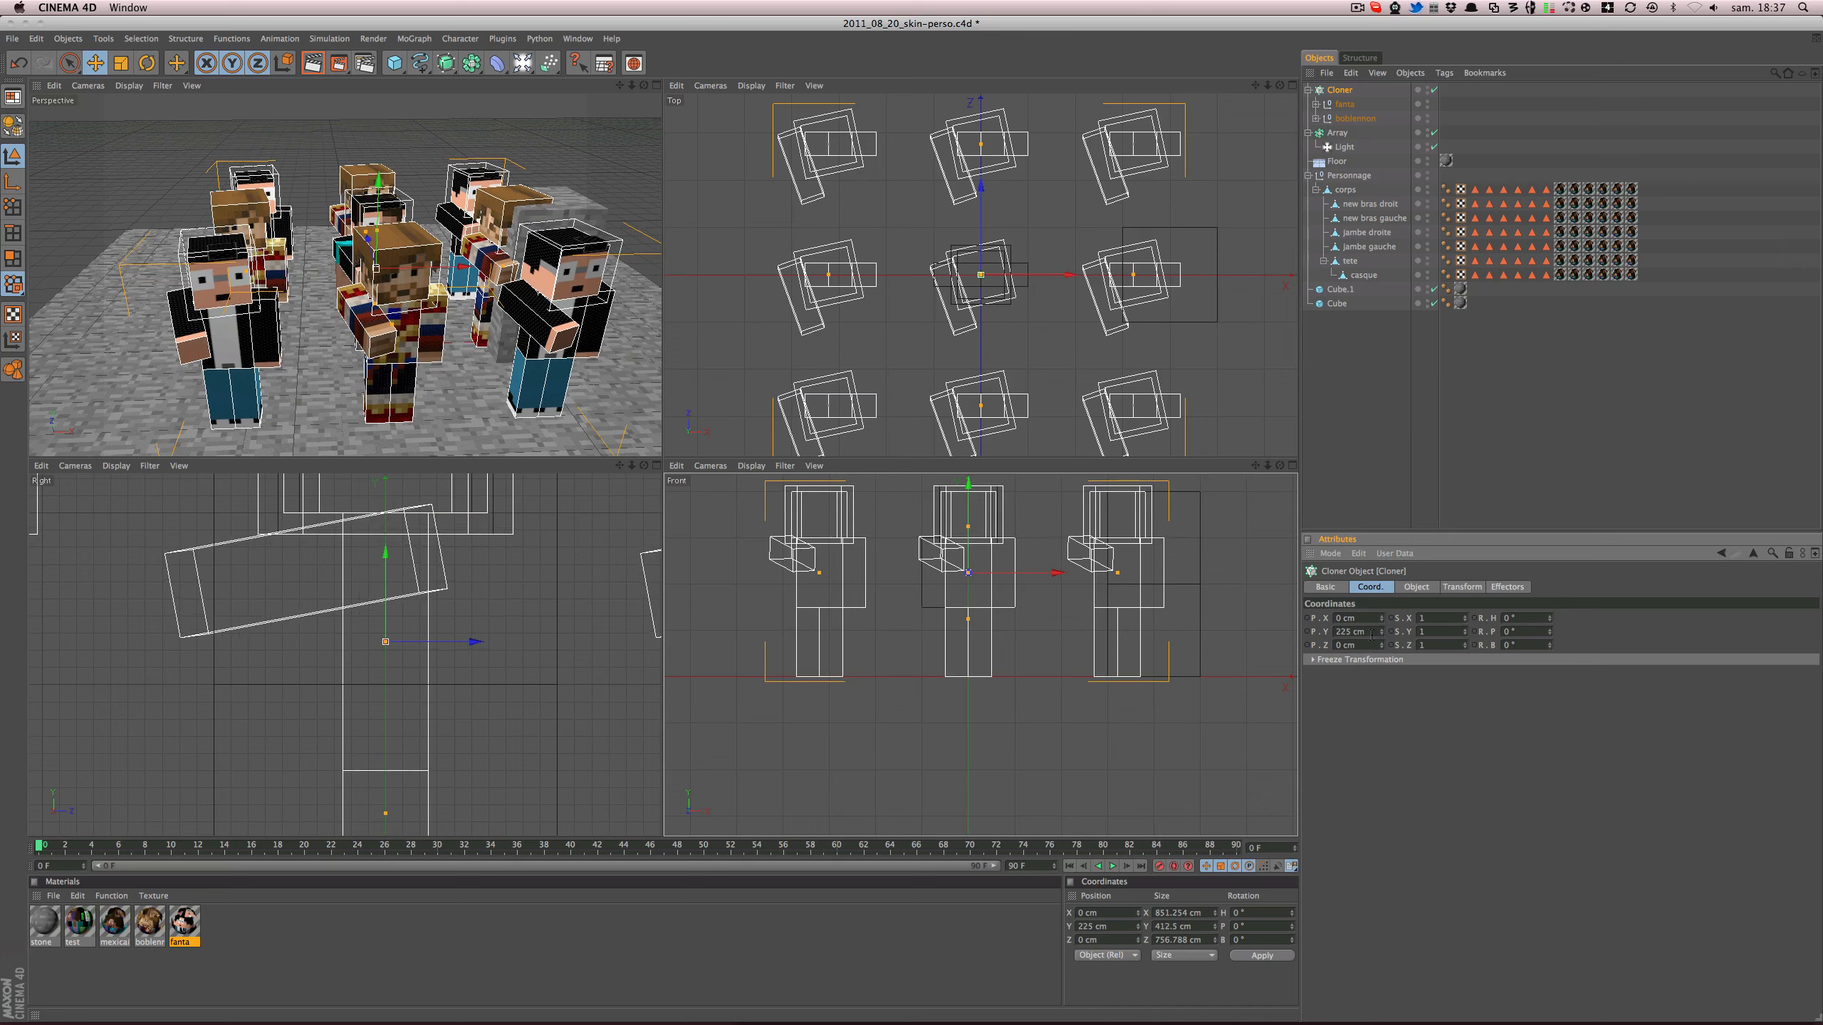
{"action": "key", "text": "super+s"}
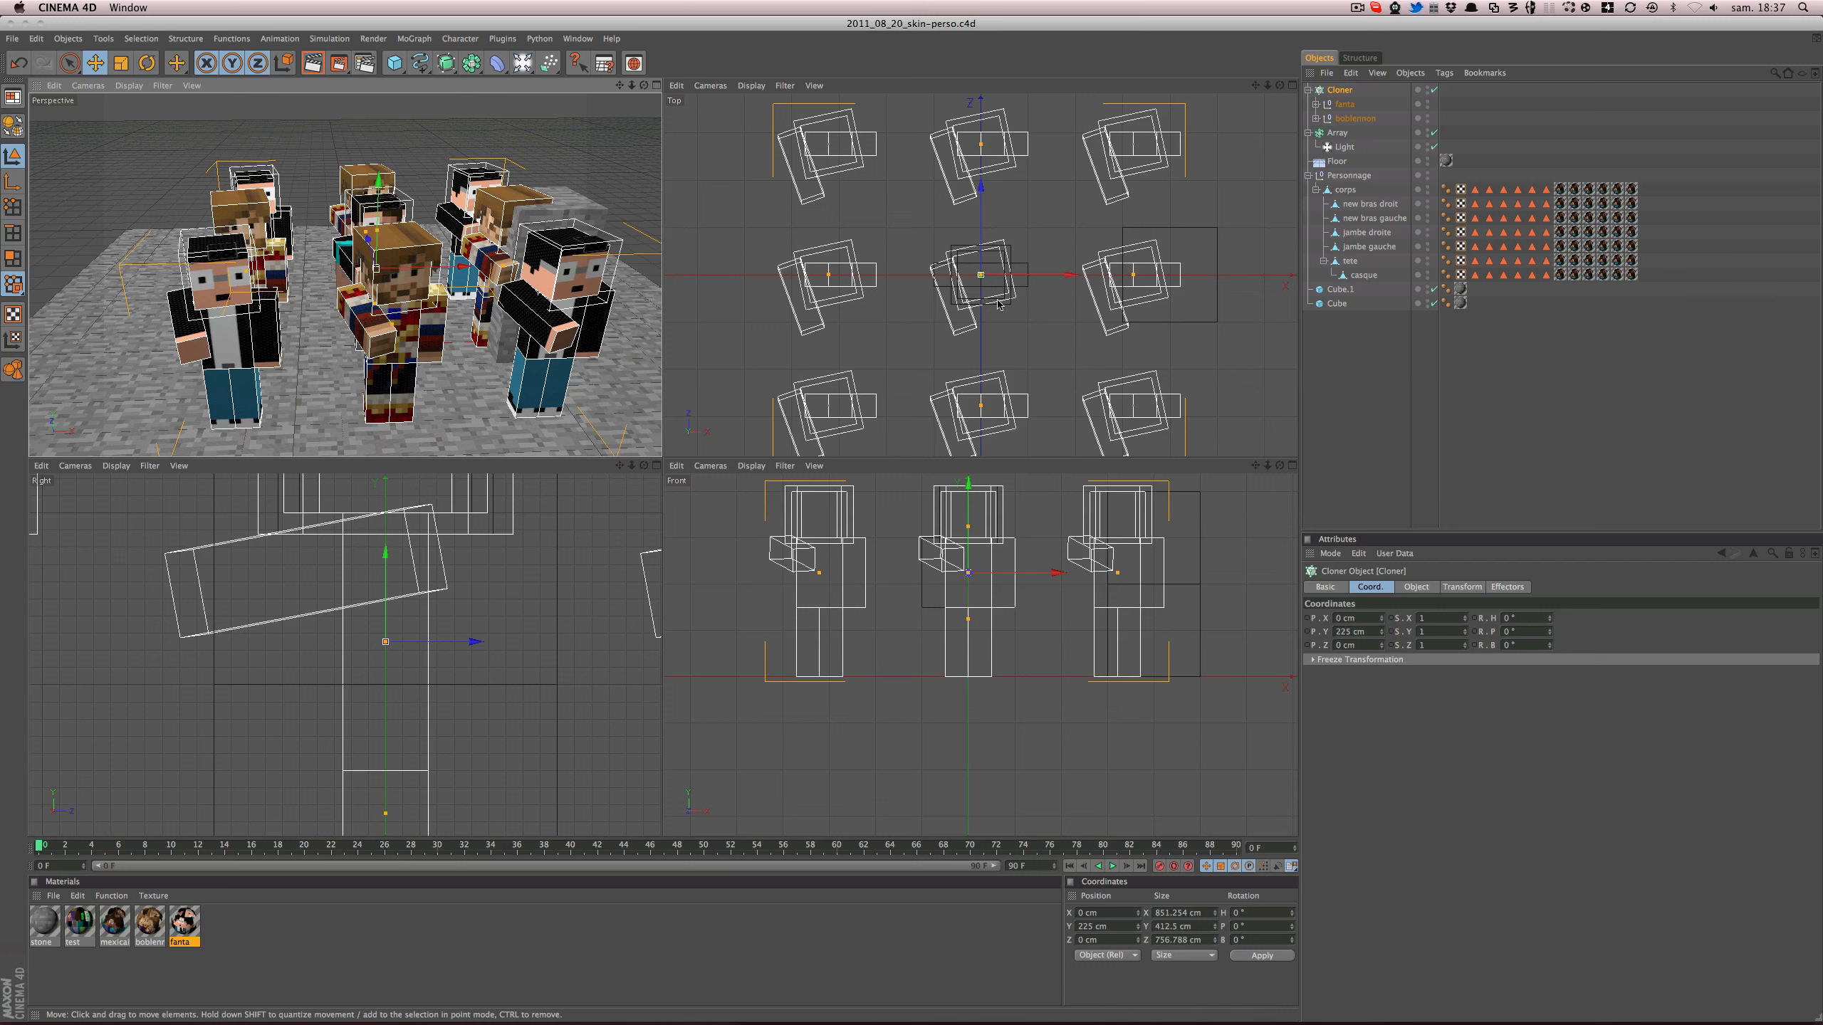
- Move the Cloner back along Z to about 517 cm, behind the Personnage character
{"action": "scroll", "coordinate": [933, 291], "scroll_direction": "down", "scroll_amount": 5}
{"action": "scroll", "coordinate": [996, 289], "scroll_direction": "up", "scroll_amount": 5}
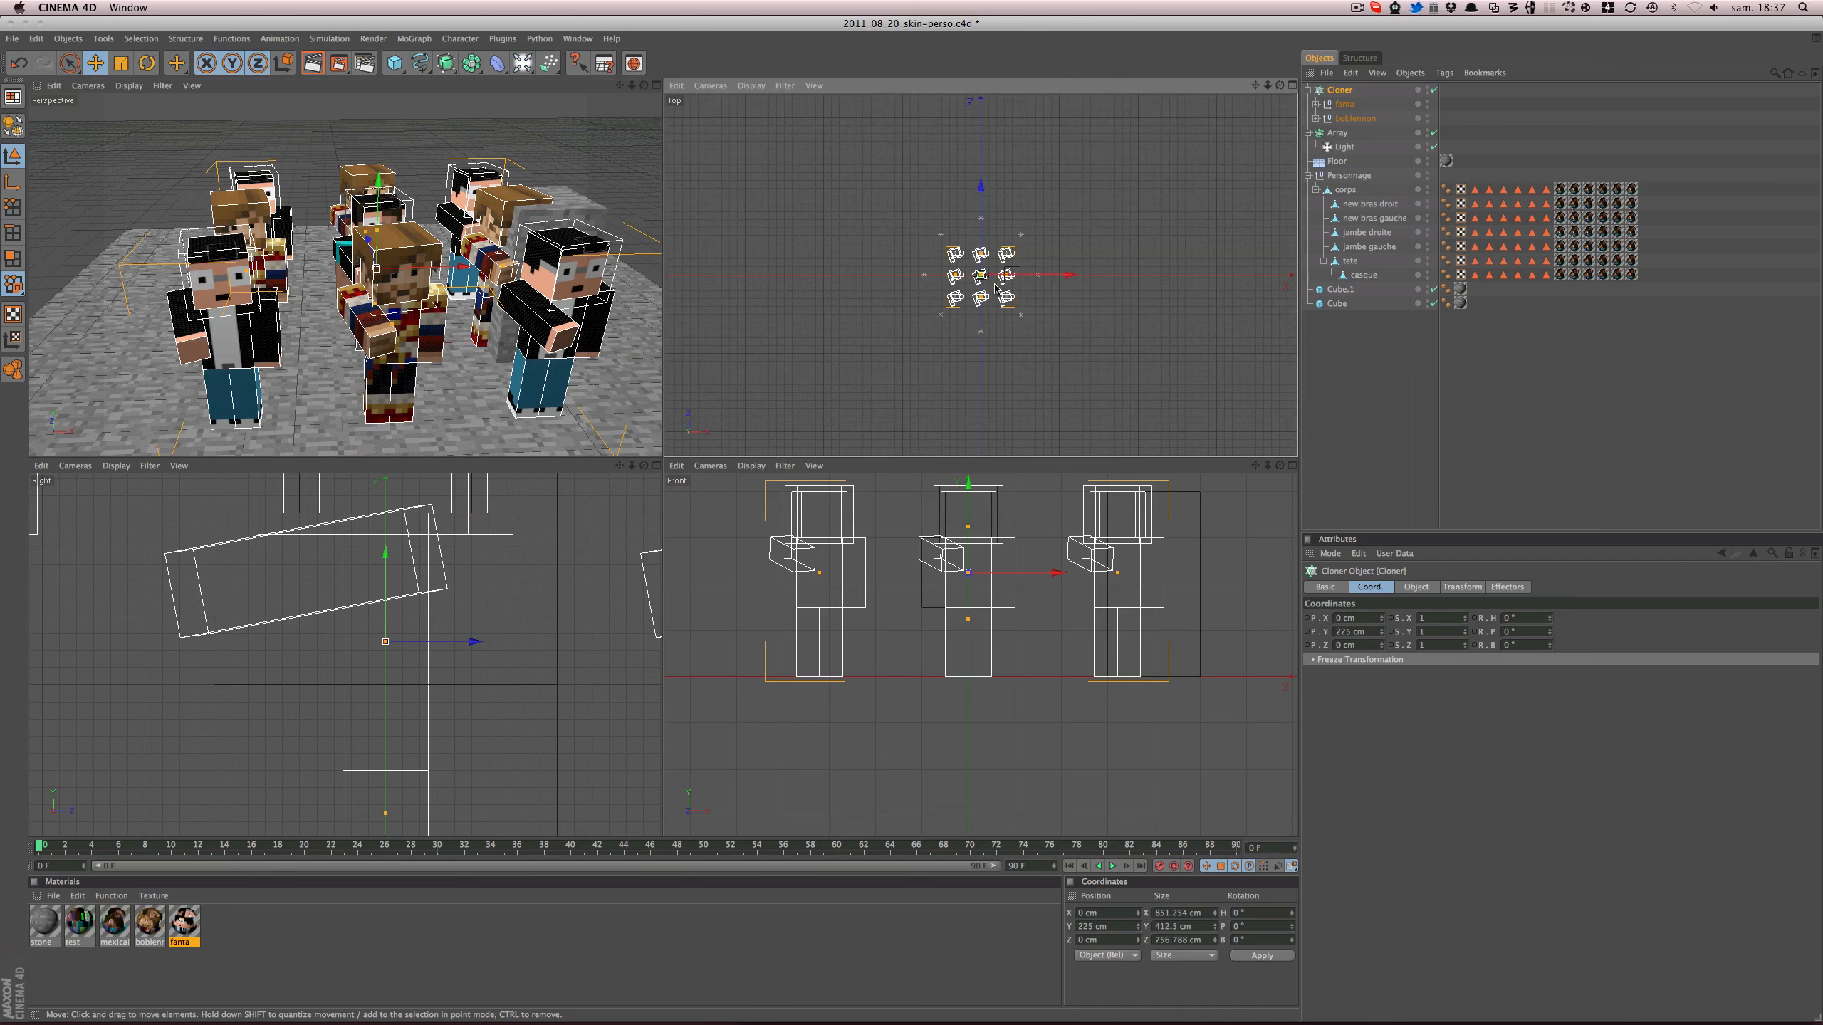
{"action": "left_click_drag", "start_coordinate": [981, 188], "coordinate": [980, 148]}
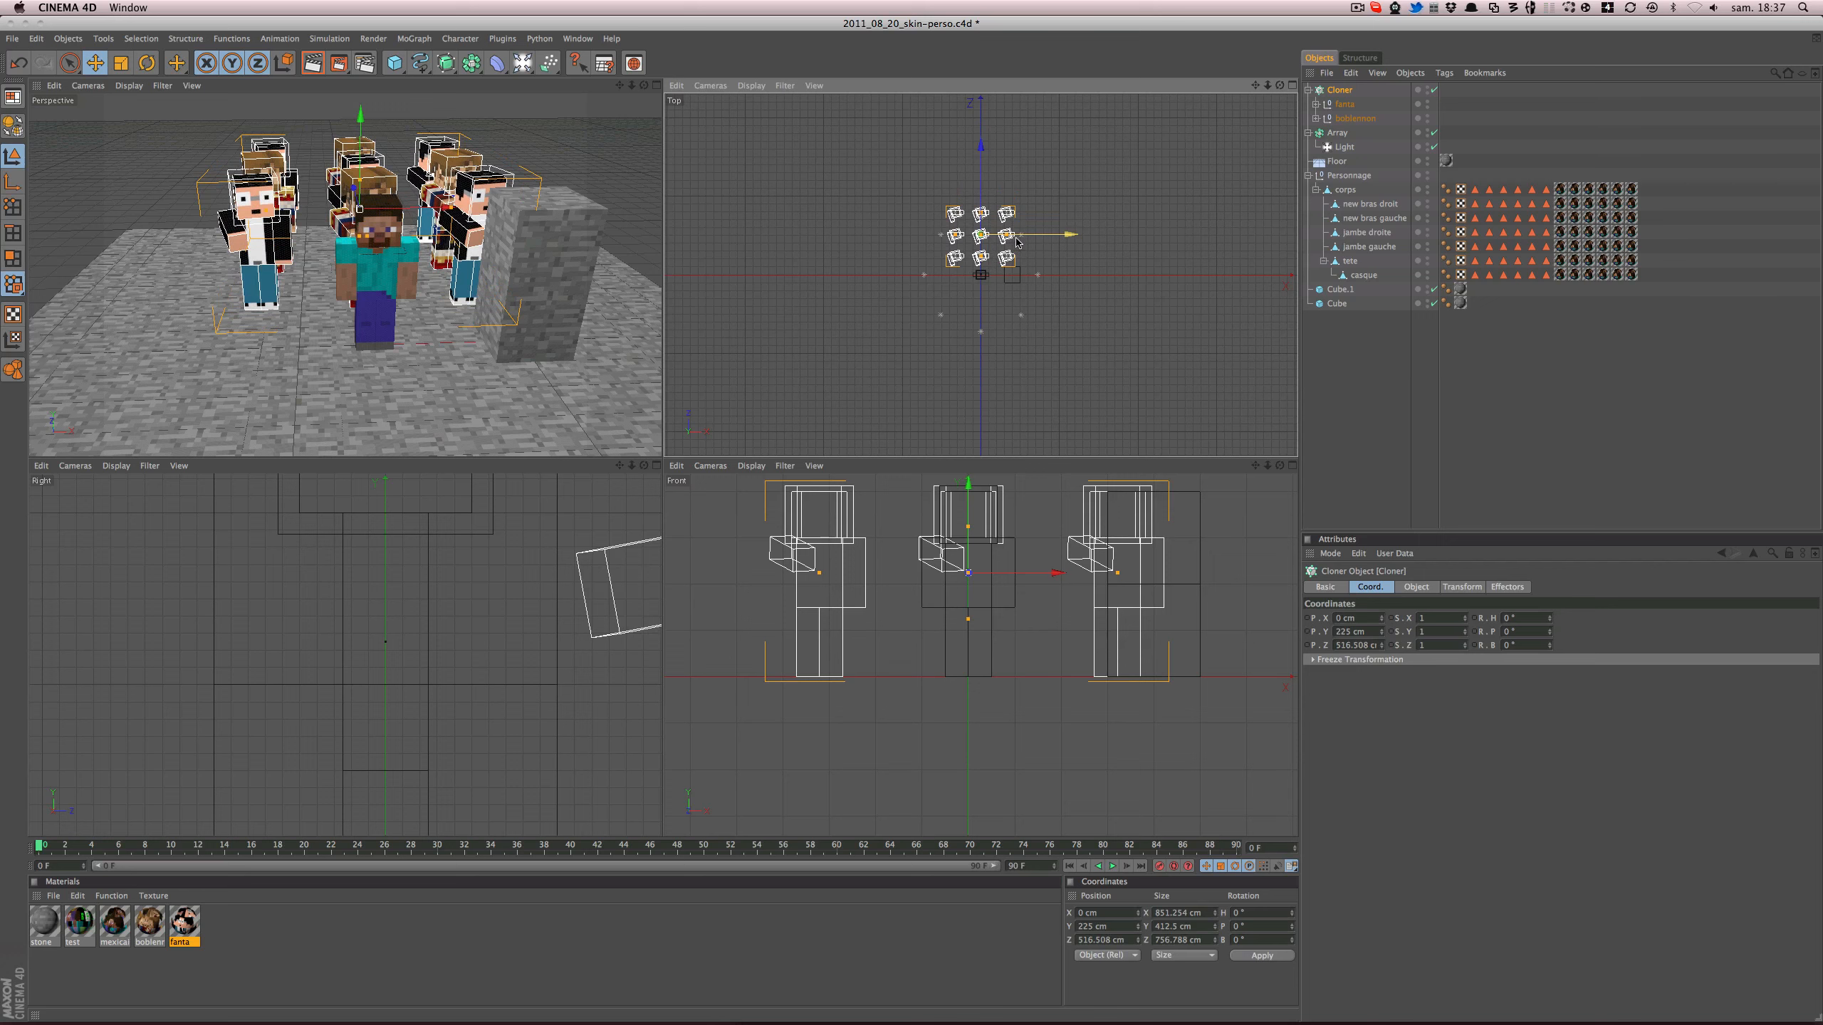
- Move the Cloner to about -82 cm in X and 562 cm in Z, and distribute its clones randomly with seed 123460
{"action": "left_click_drag", "start_coordinate": [1033, 234], "coordinate": [982, 198]}
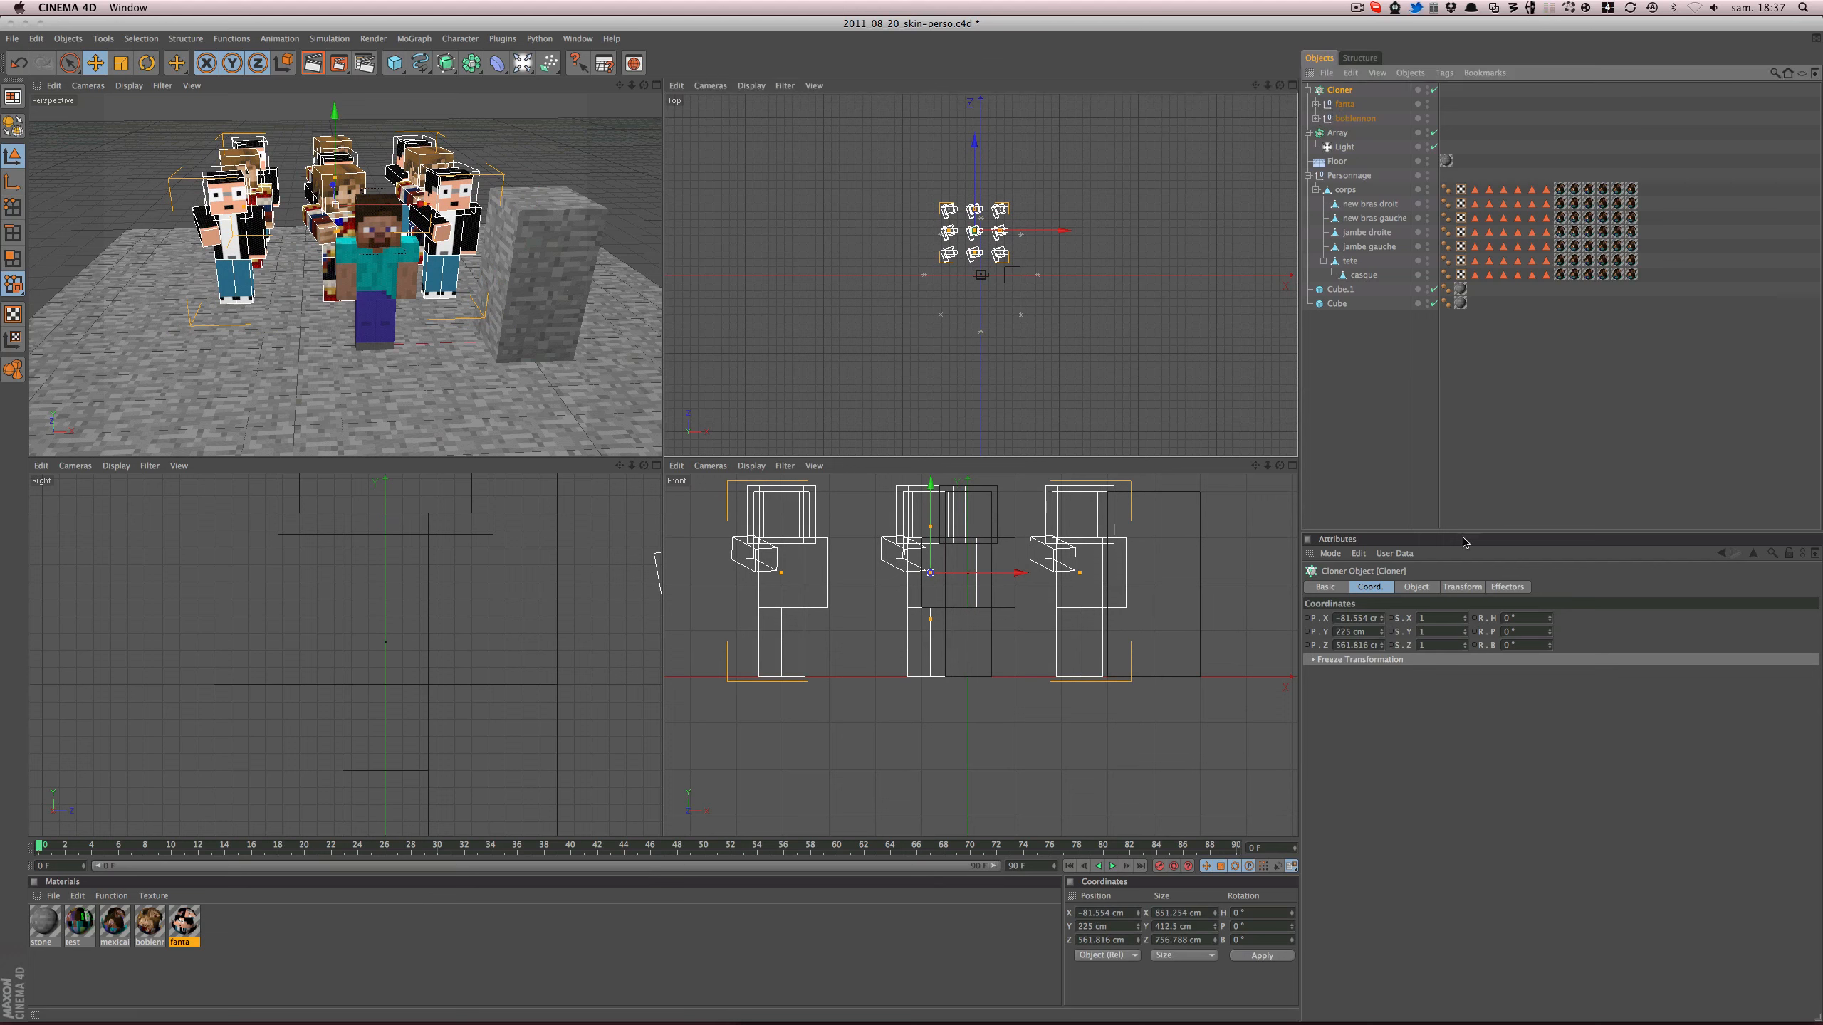
{"action": "left_click", "coordinate": [1421, 586]}
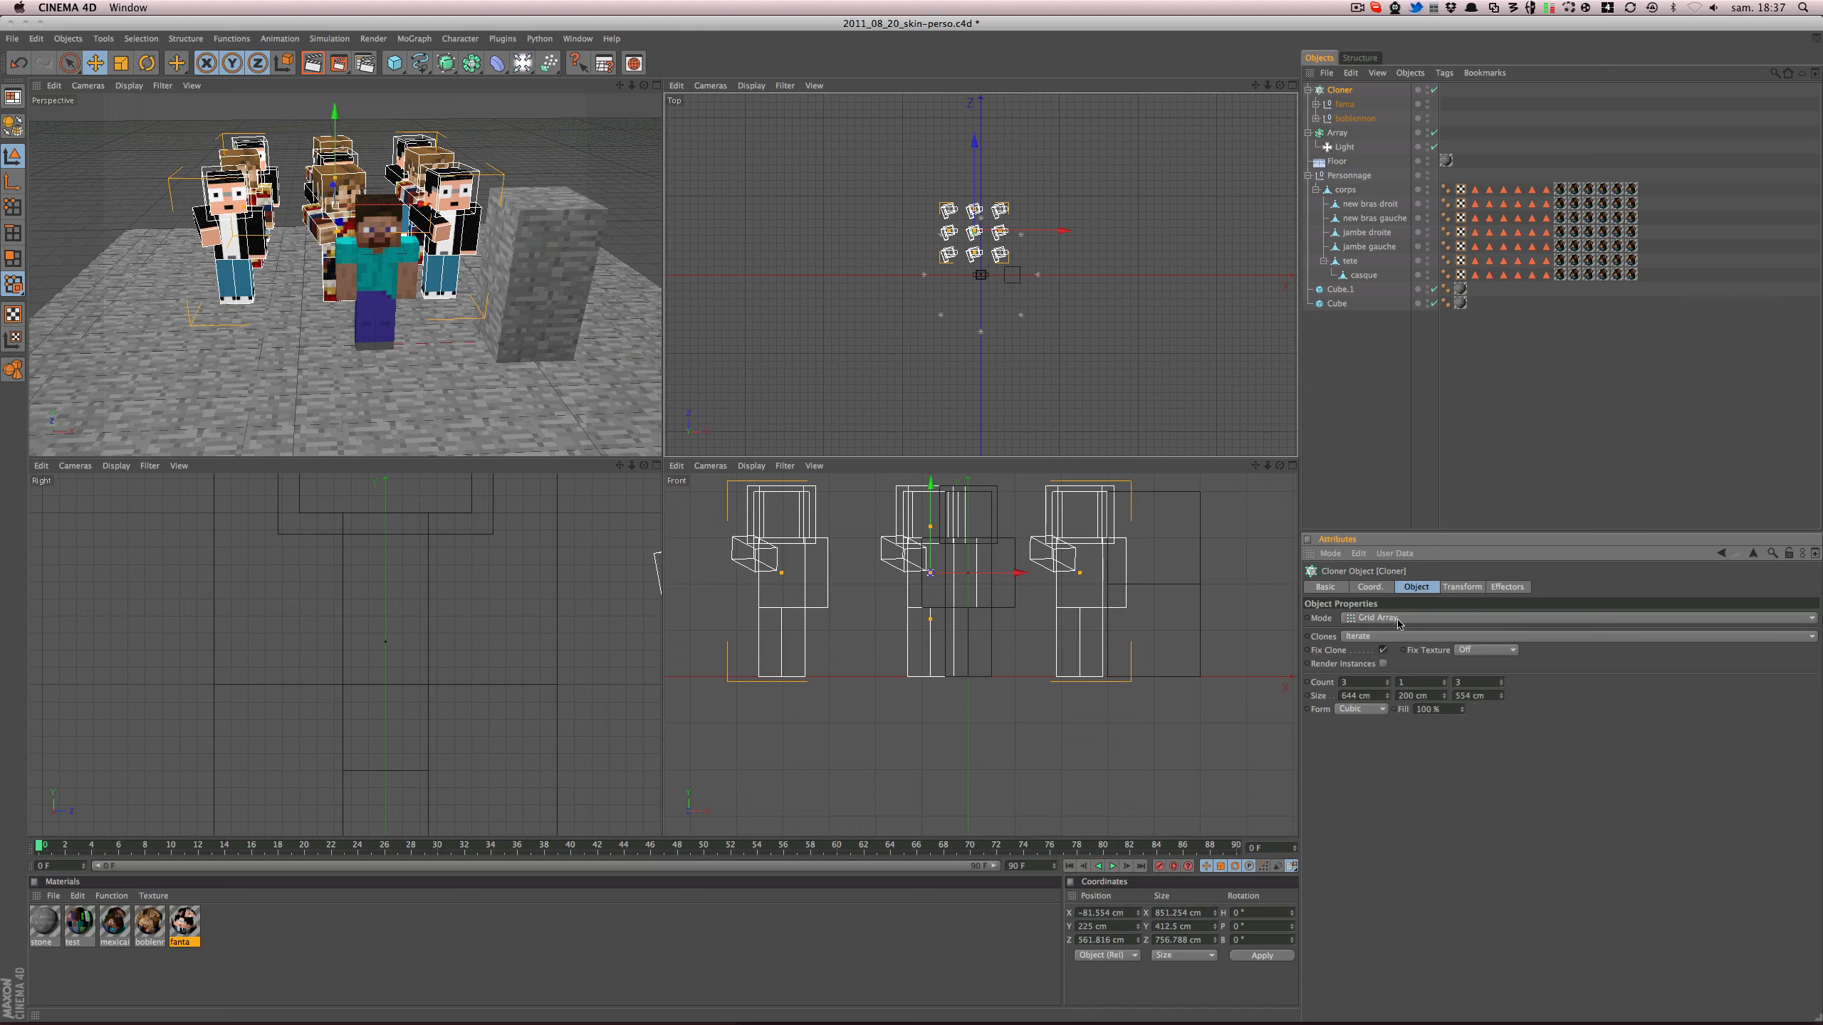
{"action": "left_click", "coordinate": [1428, 636]}
{"action": "left_click", "coordinate": [1396, 655]}
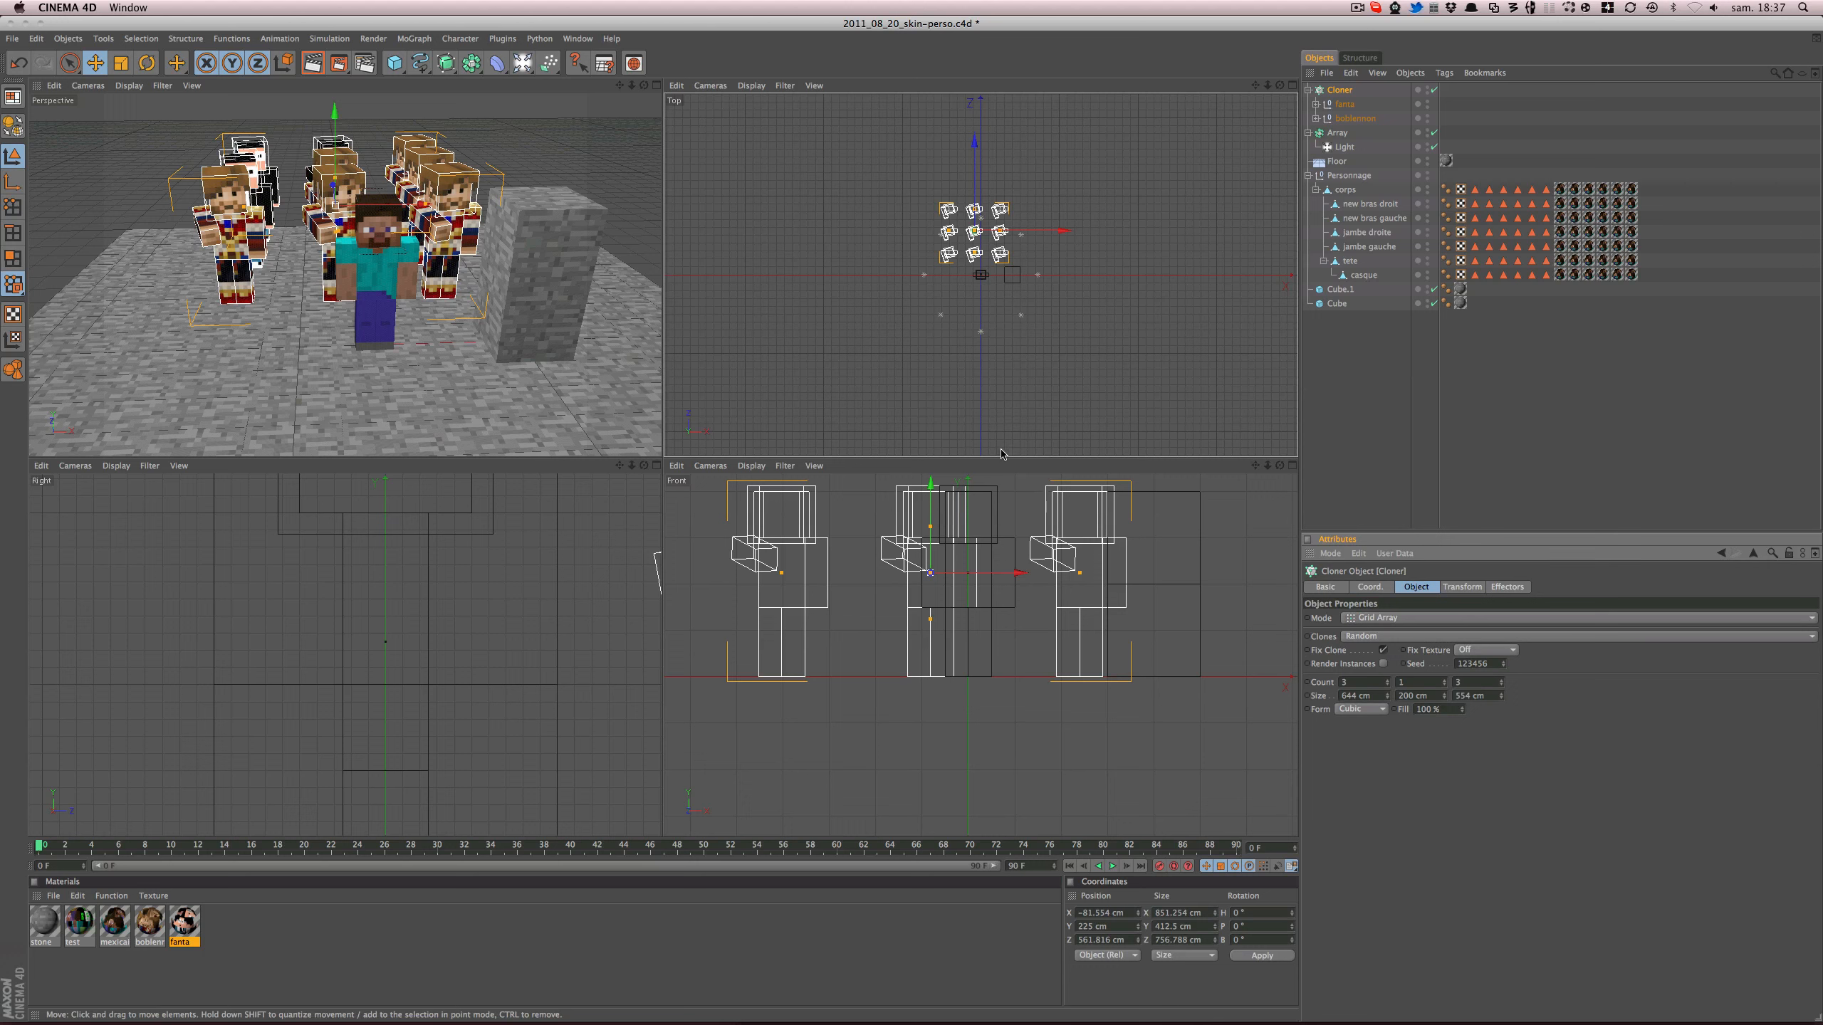
{"action": "left_click", "coordinate": [1502, 663]}
{"action": "left_click", "coordinate": [1502, 663]}
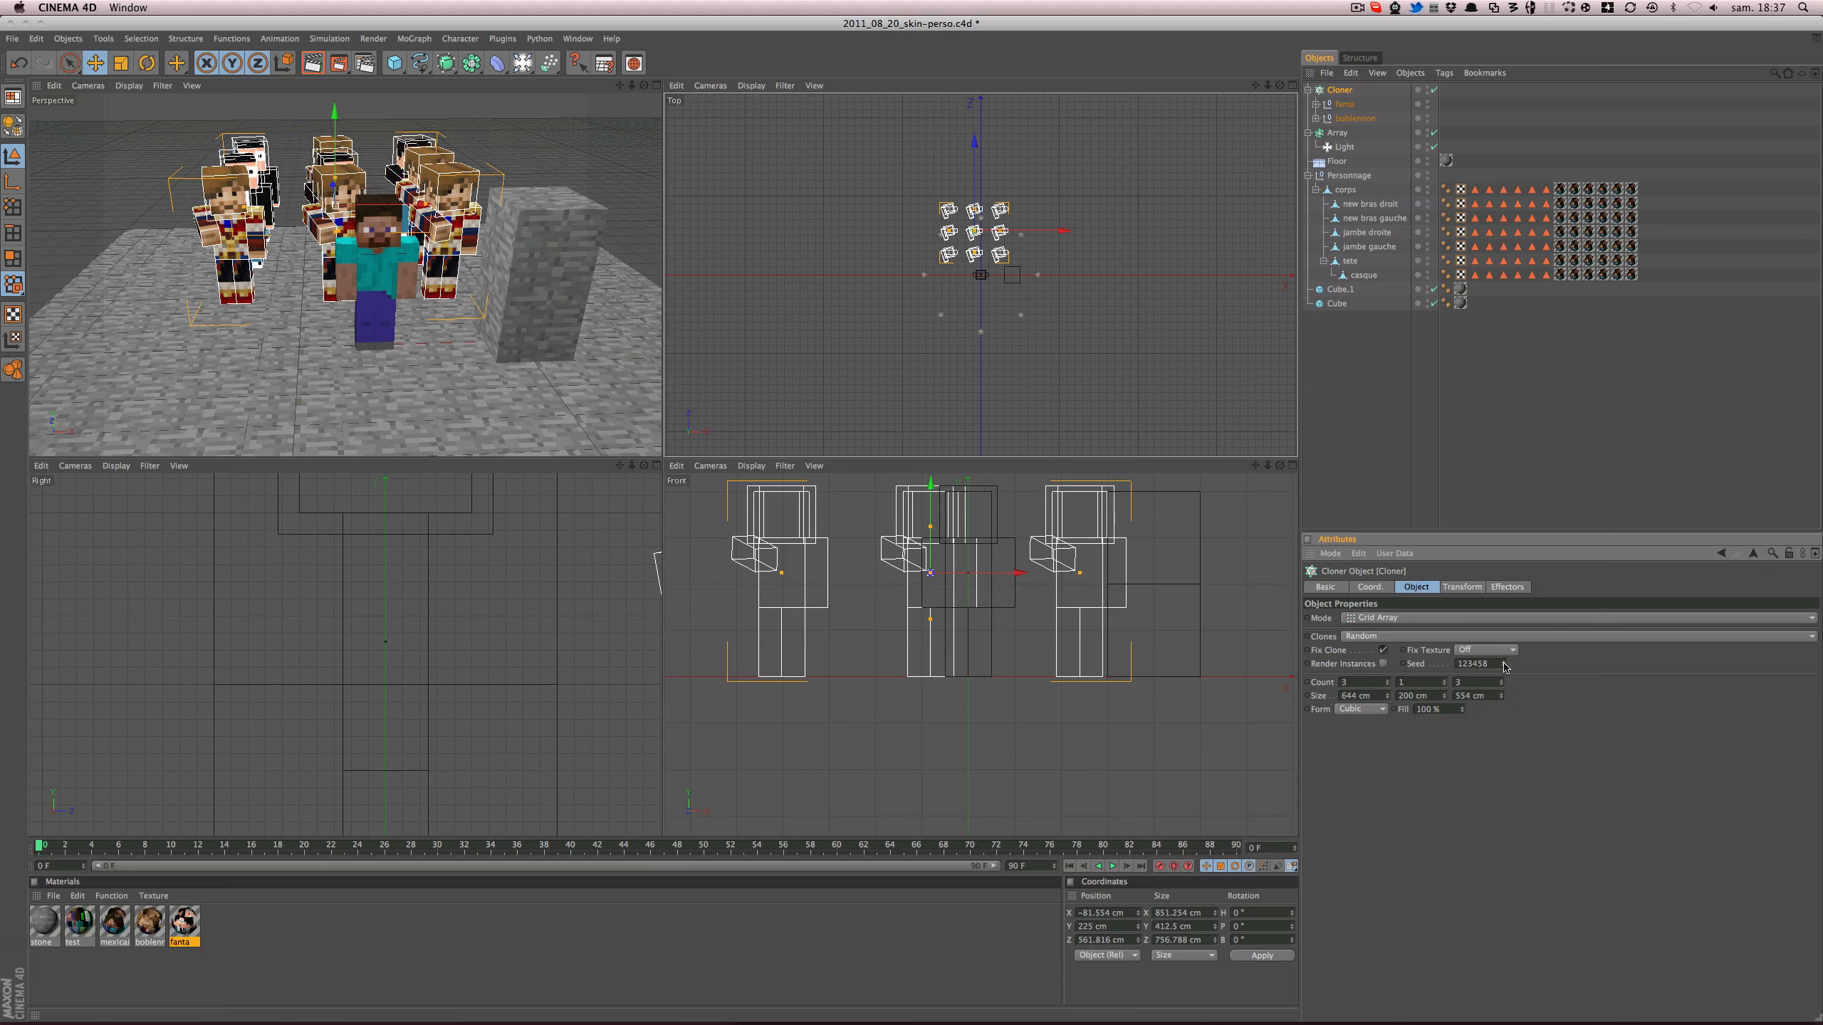
{"action": "left_click", "coordinate": [1502, 663]}
{"action": "left_click", "coordinate": [1502, 662]}
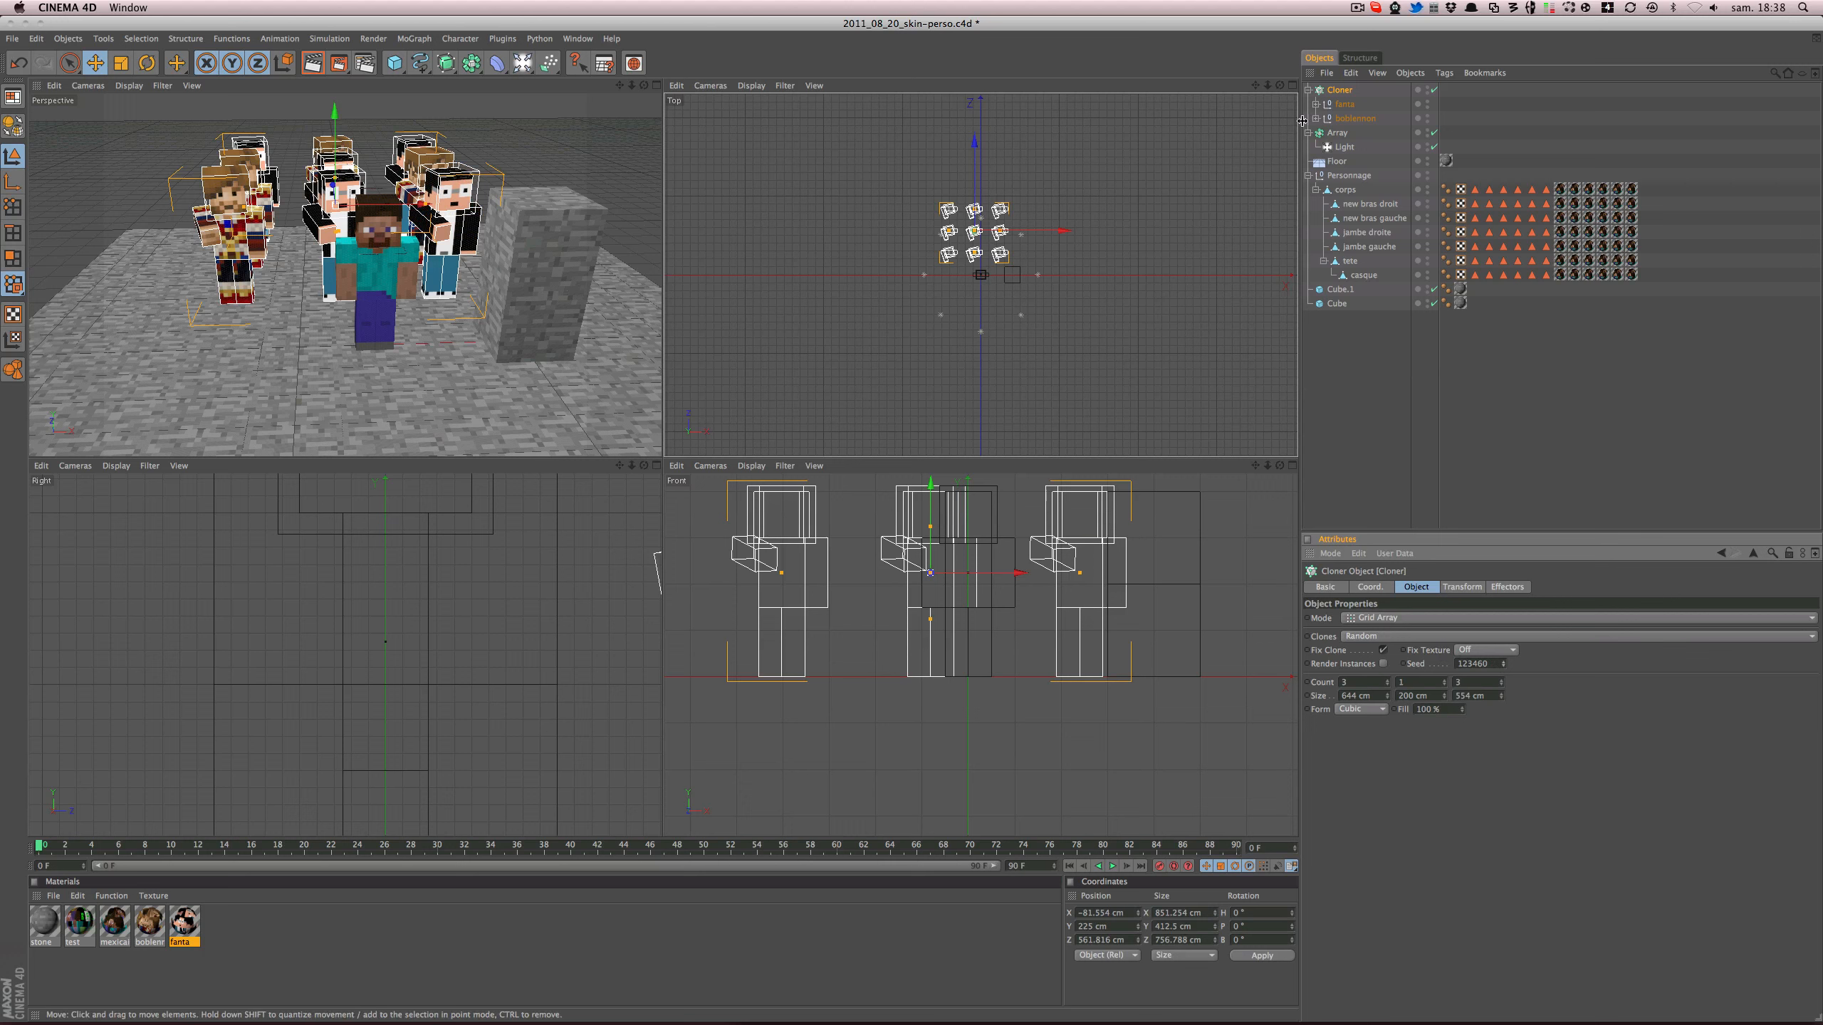
- Add a MoGraph Random effector to the Cloner
{"action": "left_click", "coordinate": [414, 38]}
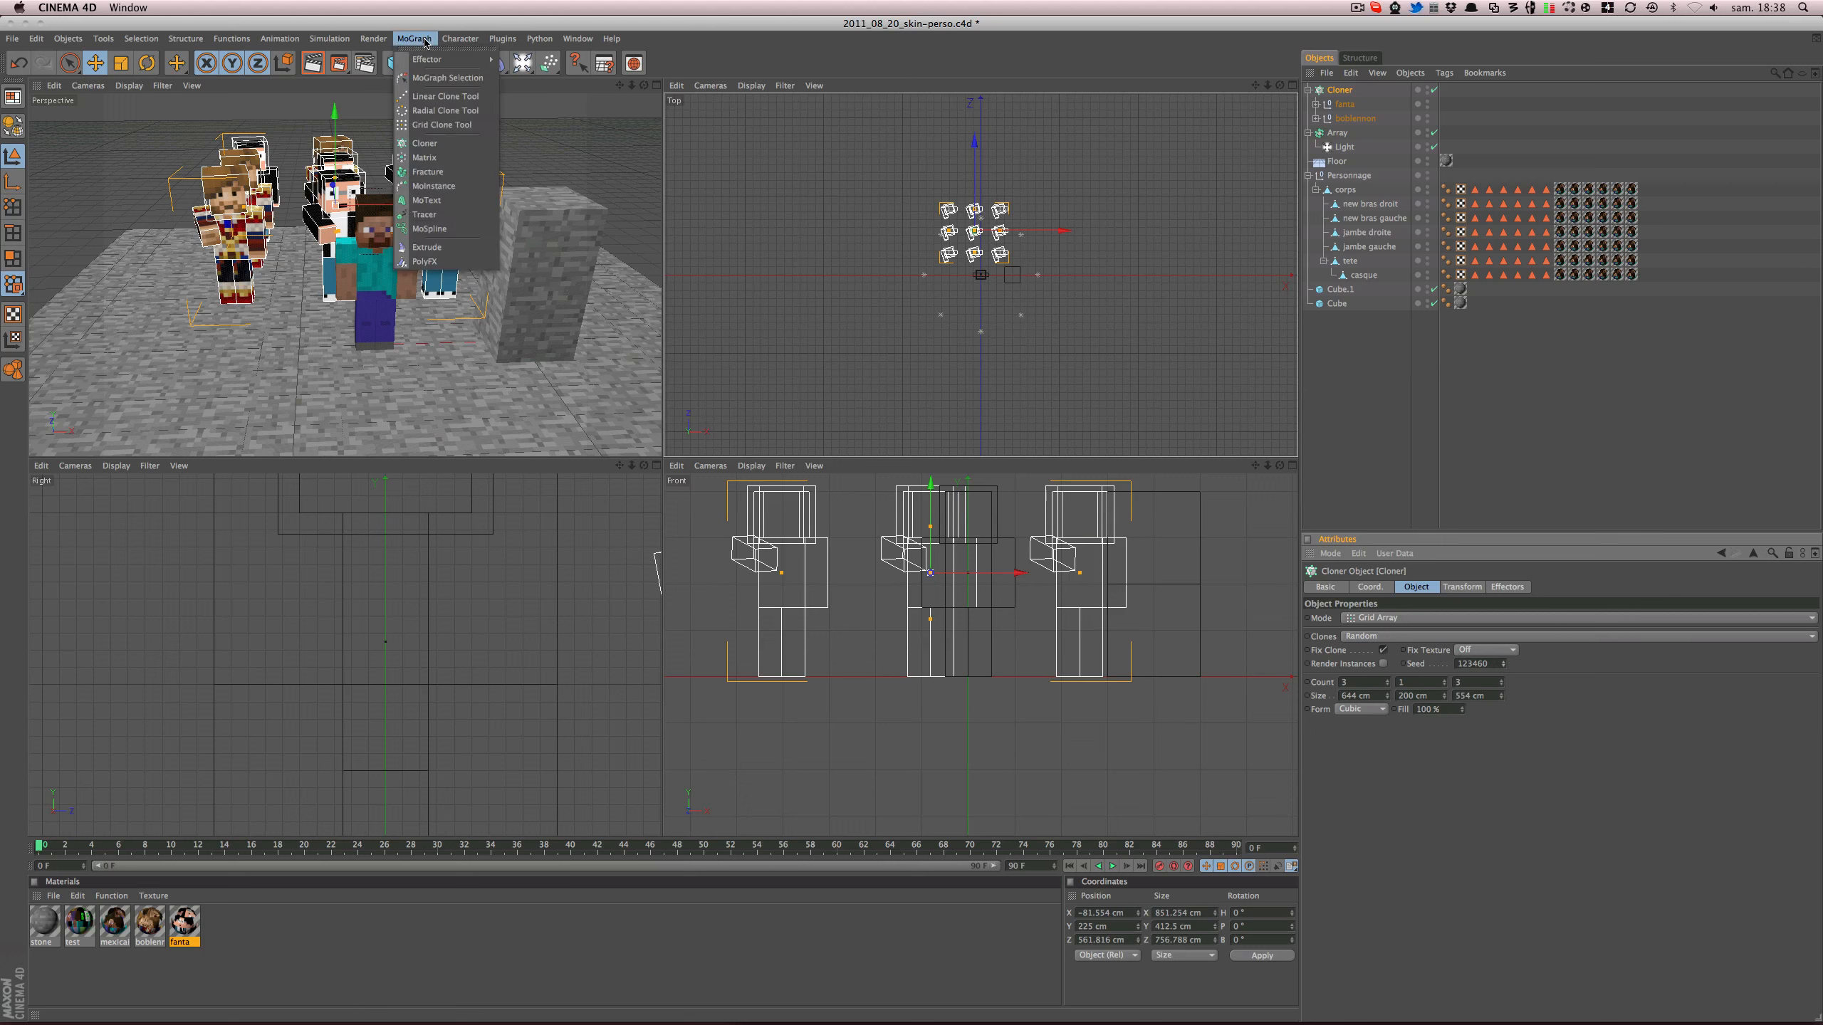
{"action": "mouse_move", "coordinate": [427, 64]}
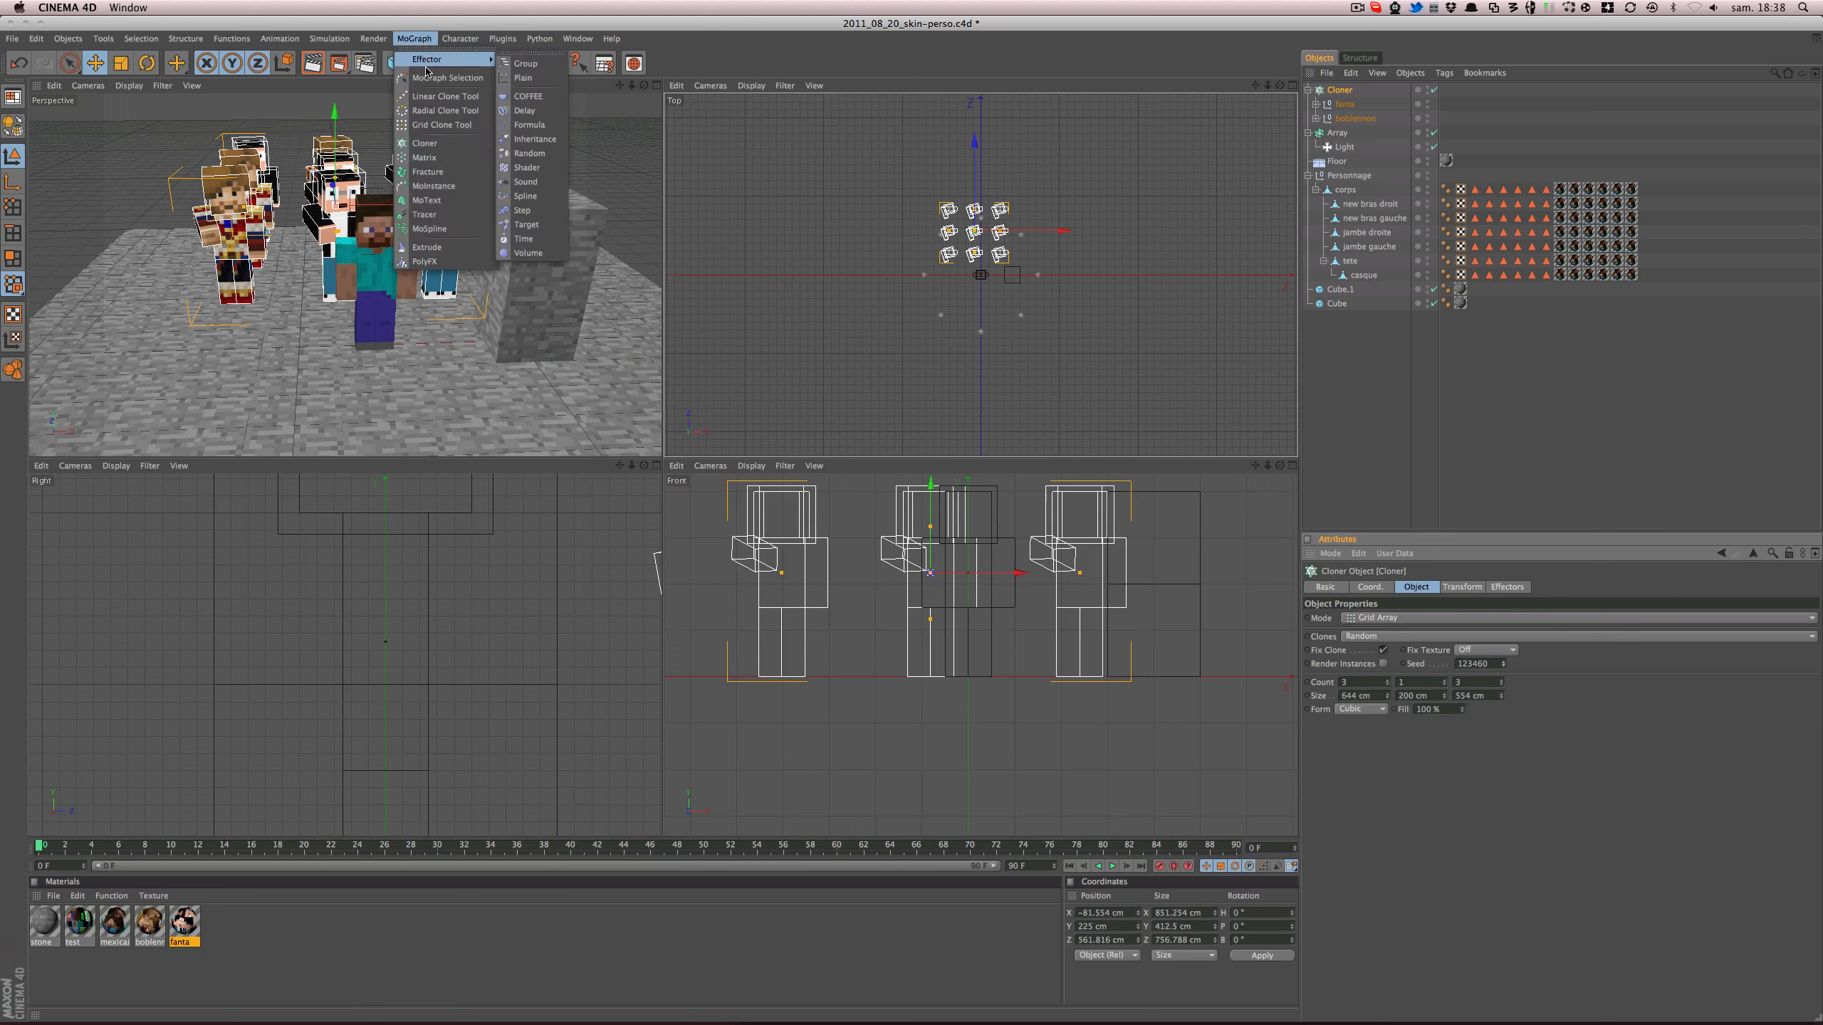
{"action": "left_click", "coordinate": [531, 154]}
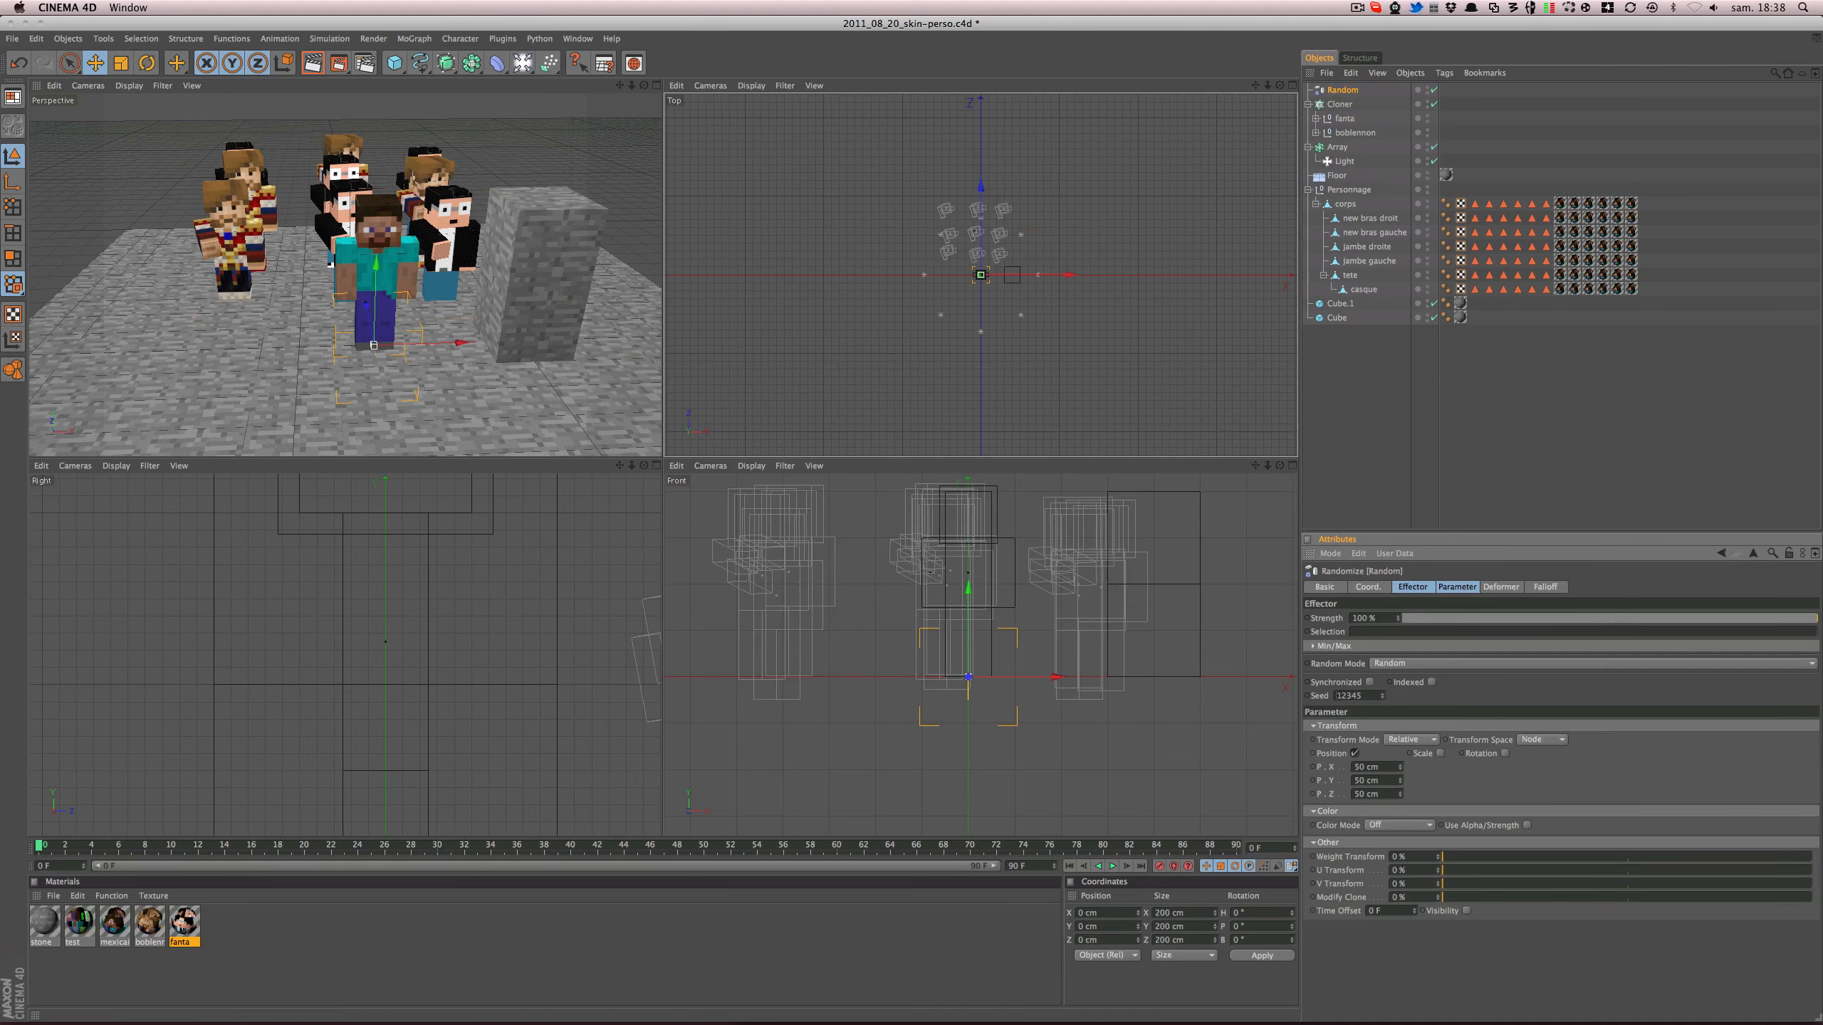
- Set the Random effector's position variation to 250 cm in X, 0 cm in Y and 250 cm in Z
{"action": "double_click", "coordinate": [1359, 781]}
{"action": "type", "text": "0"}
{"action": "double_click", "coordinate": [1367, 767]}
{"action": "type", "text": "25"}
{"action": "double_click", "coordinate": [1371, 792]}
{"action": "type", "text": "2"}
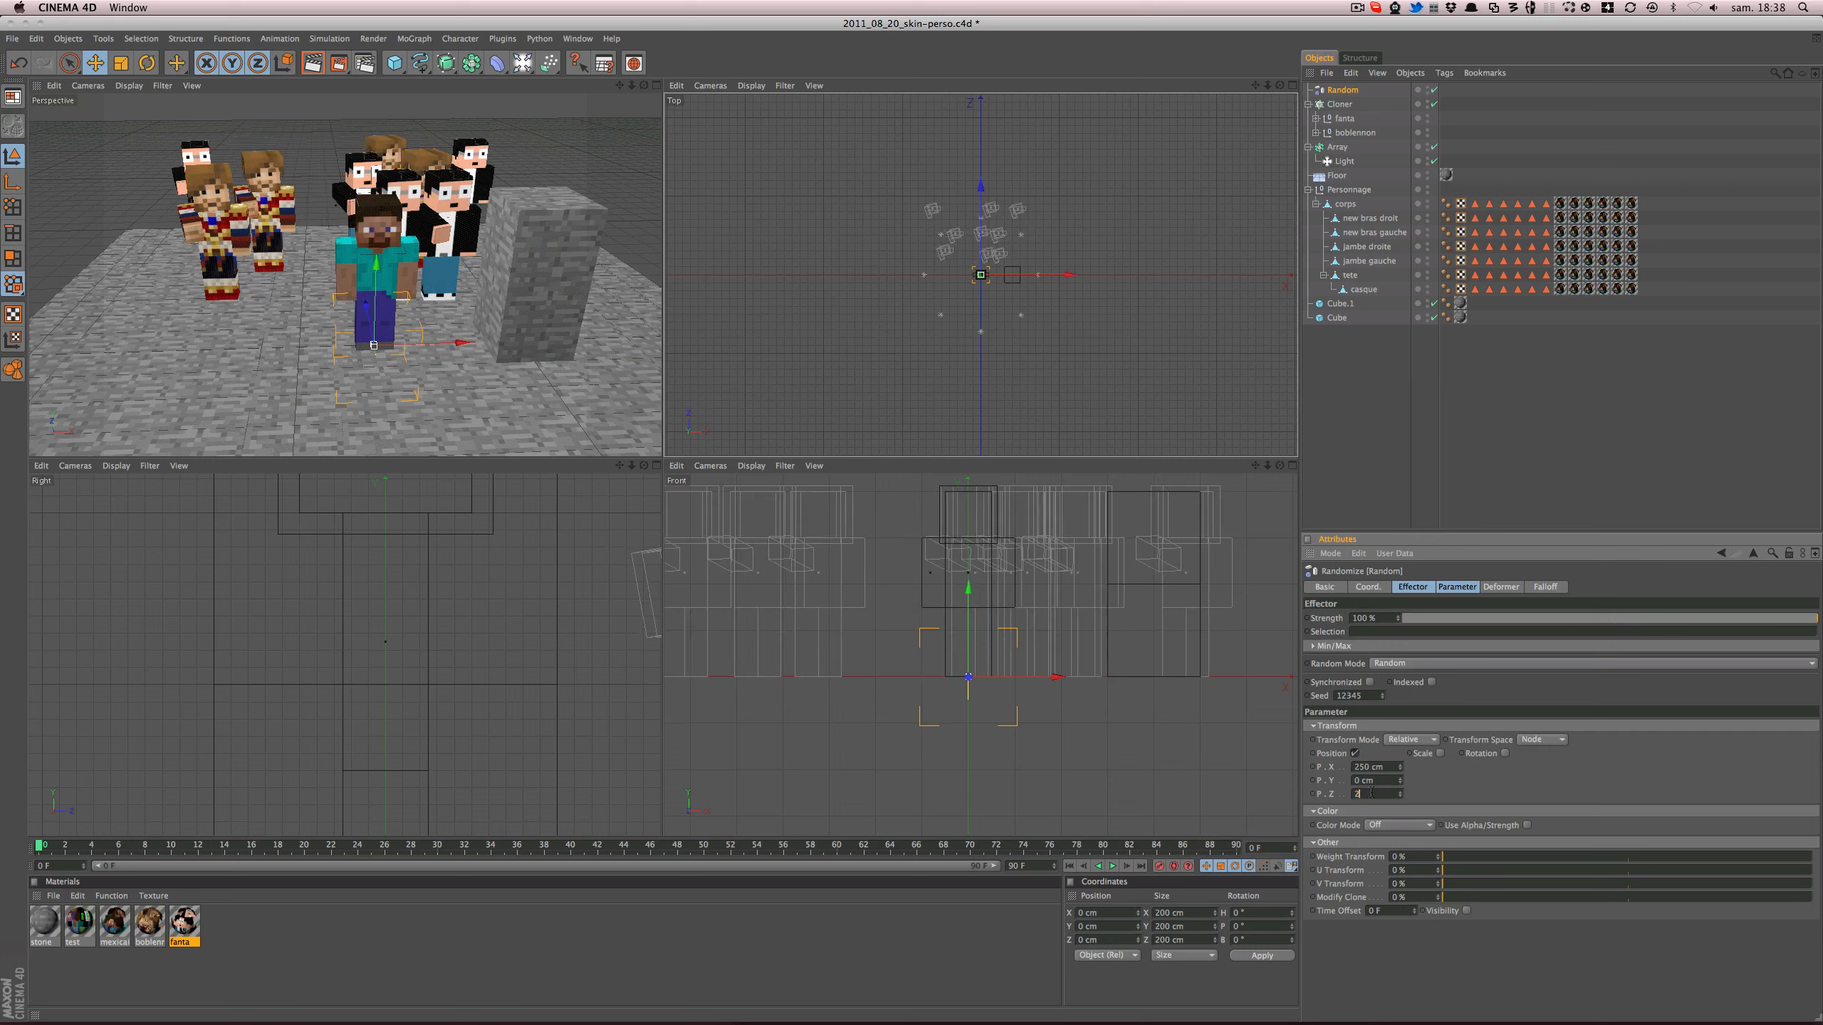
{"action": "type", "text": "50"}
{"action": "key", "text": "Return"}
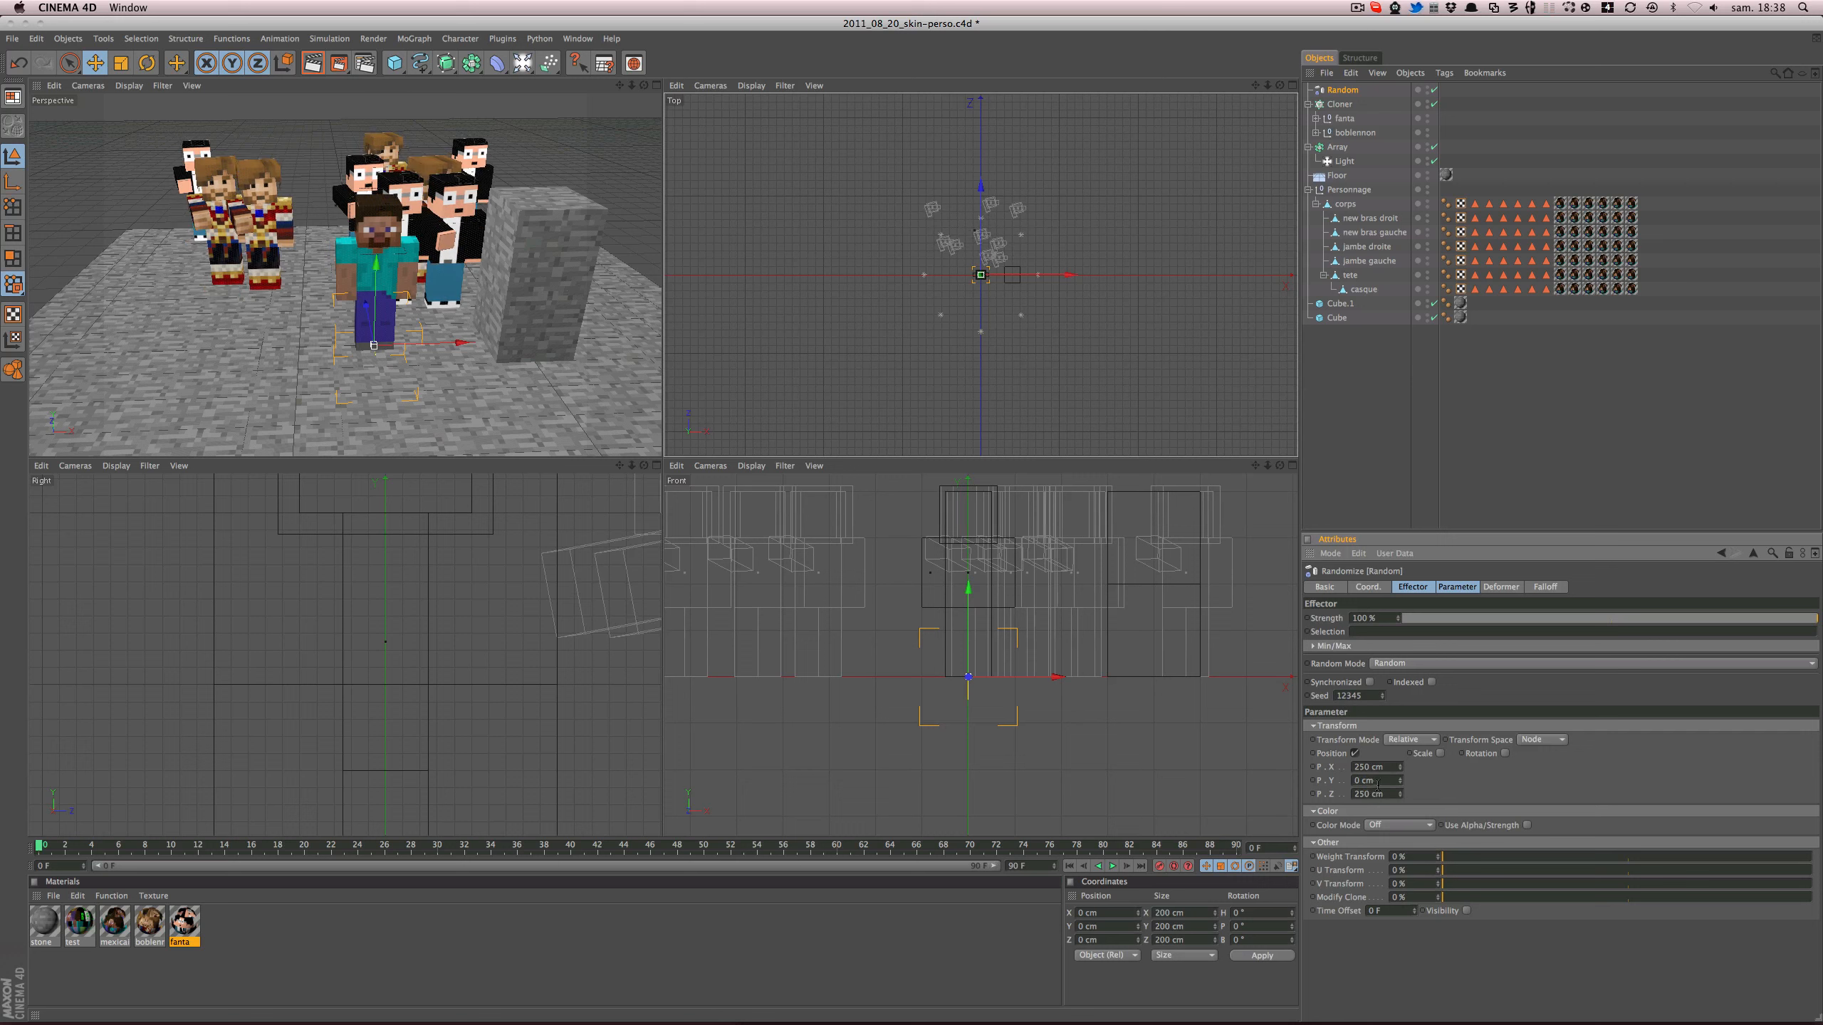
- Enable rotation on the Random effector and set its heading variation to 44°
{"action": "left_click", "coordinate": [1504, 754]}
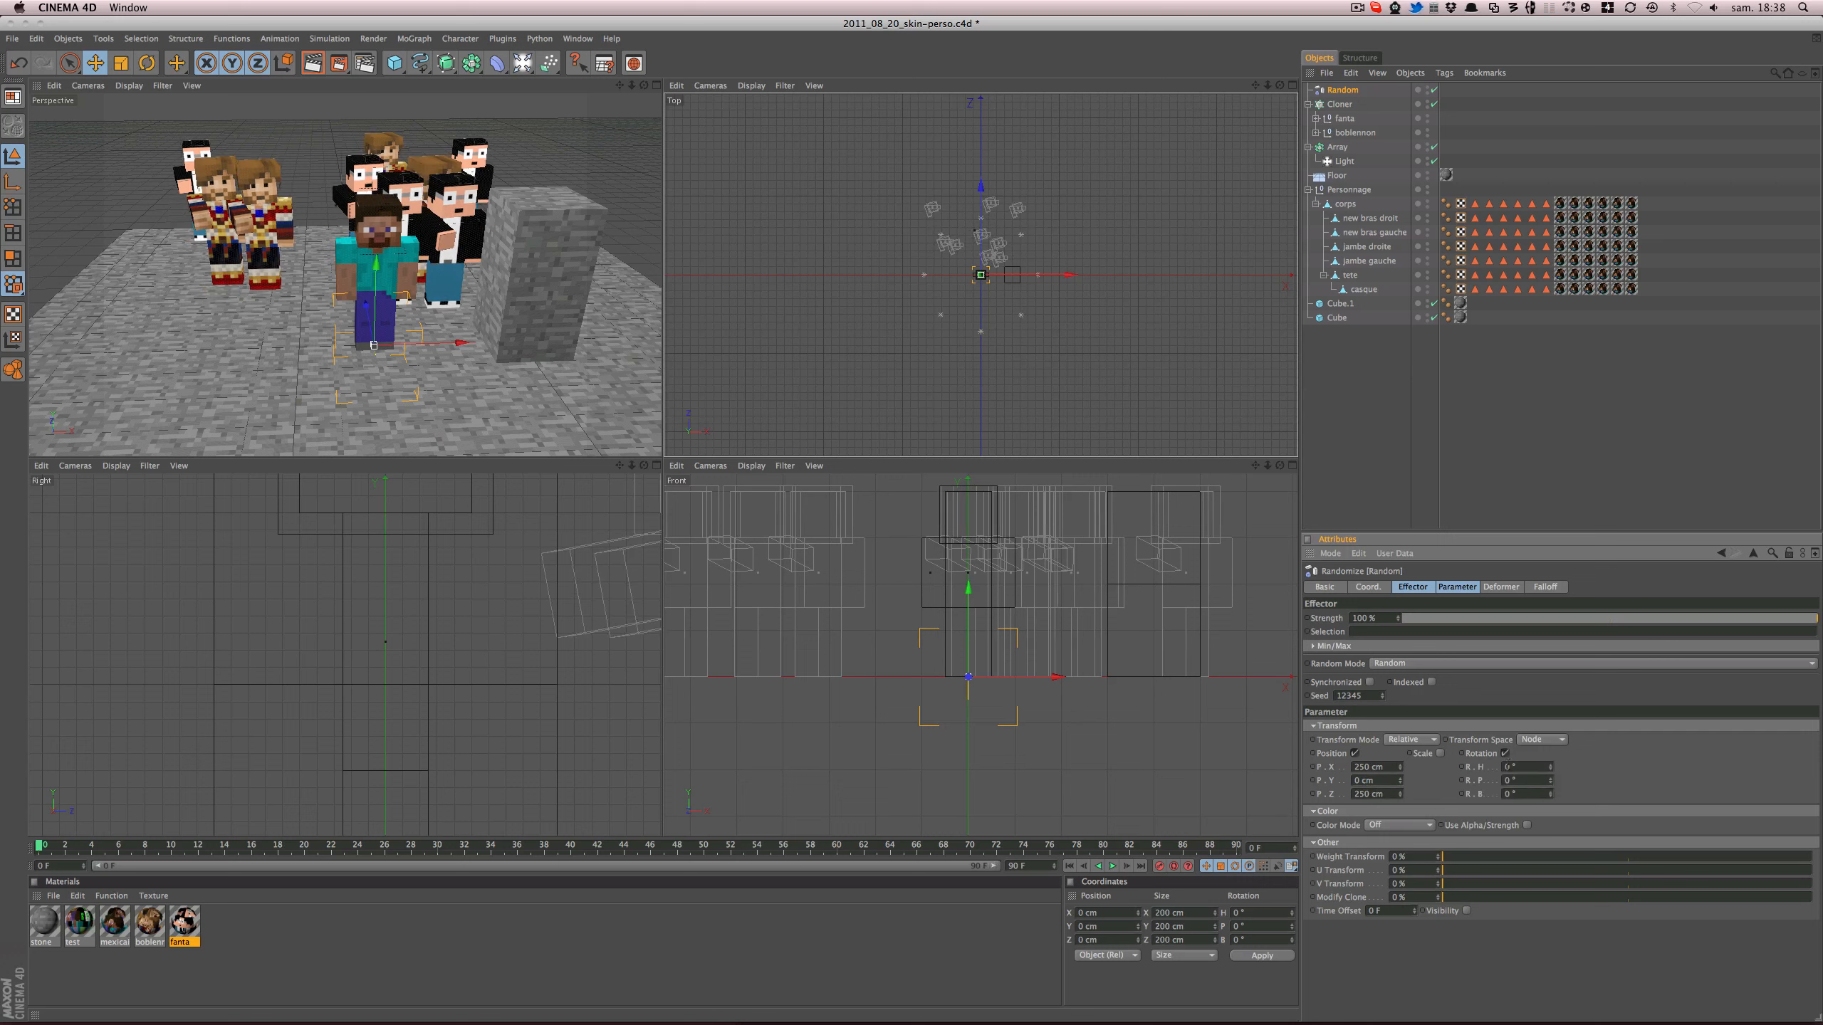
{"action": "mouse_move", "coordinate": [1552, 768]}
{"action": "left_mouse_down"}
{"action": "mouse_move", "coordinate": [1550, 792]}
{"action": "mouse_move", "coordinate": [1550, 769]}
{"action": "left_mouse_up"}
{"action": "key", "text": "super+z"}
{"action": "key", "text": "super+z"}
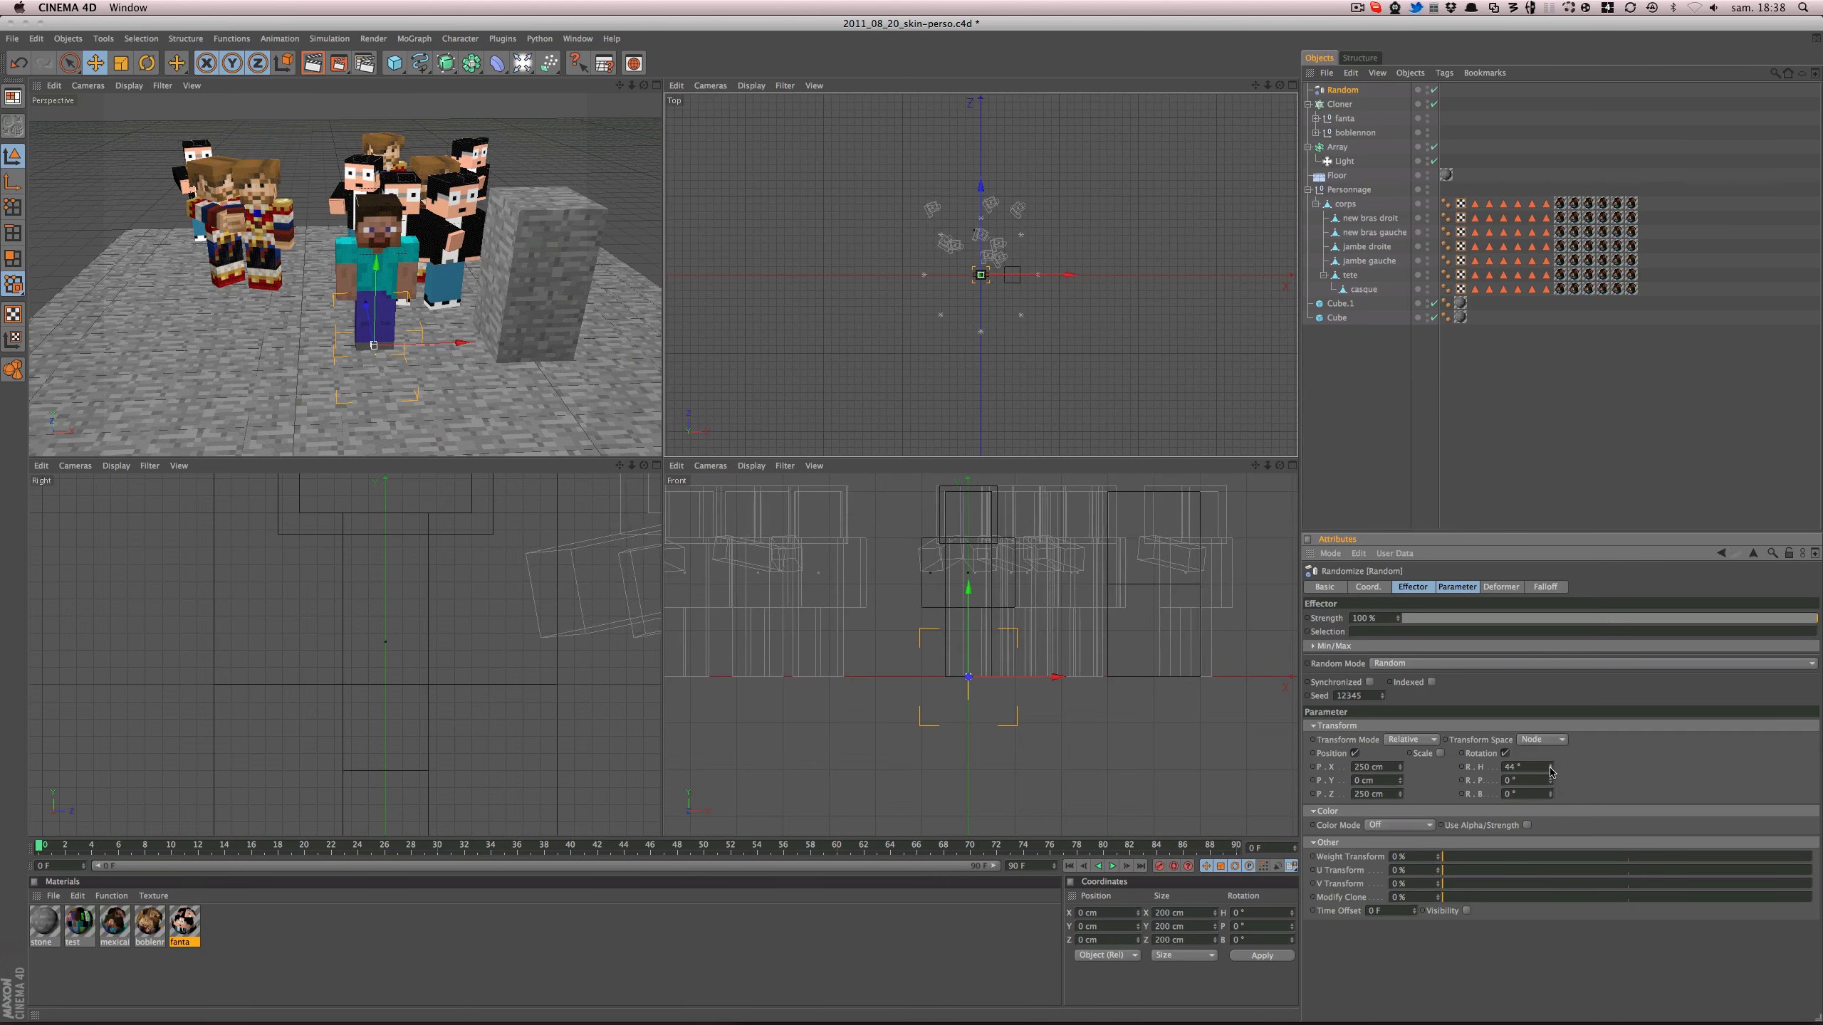
- Raise the Random effector's seed to 12350 to get a different distribution of the clones
{"action": "left_click", "coordinate": [1382, 694]}
{"action": "left_click", "coordinate": [1382, 694]}
{"action": "left_click", "coordinate": [1383, 694]}
{"action": "left_click", "coordinate": [1382, 694]}
{"action": "left_click", "coordinate": [1382, 694]}
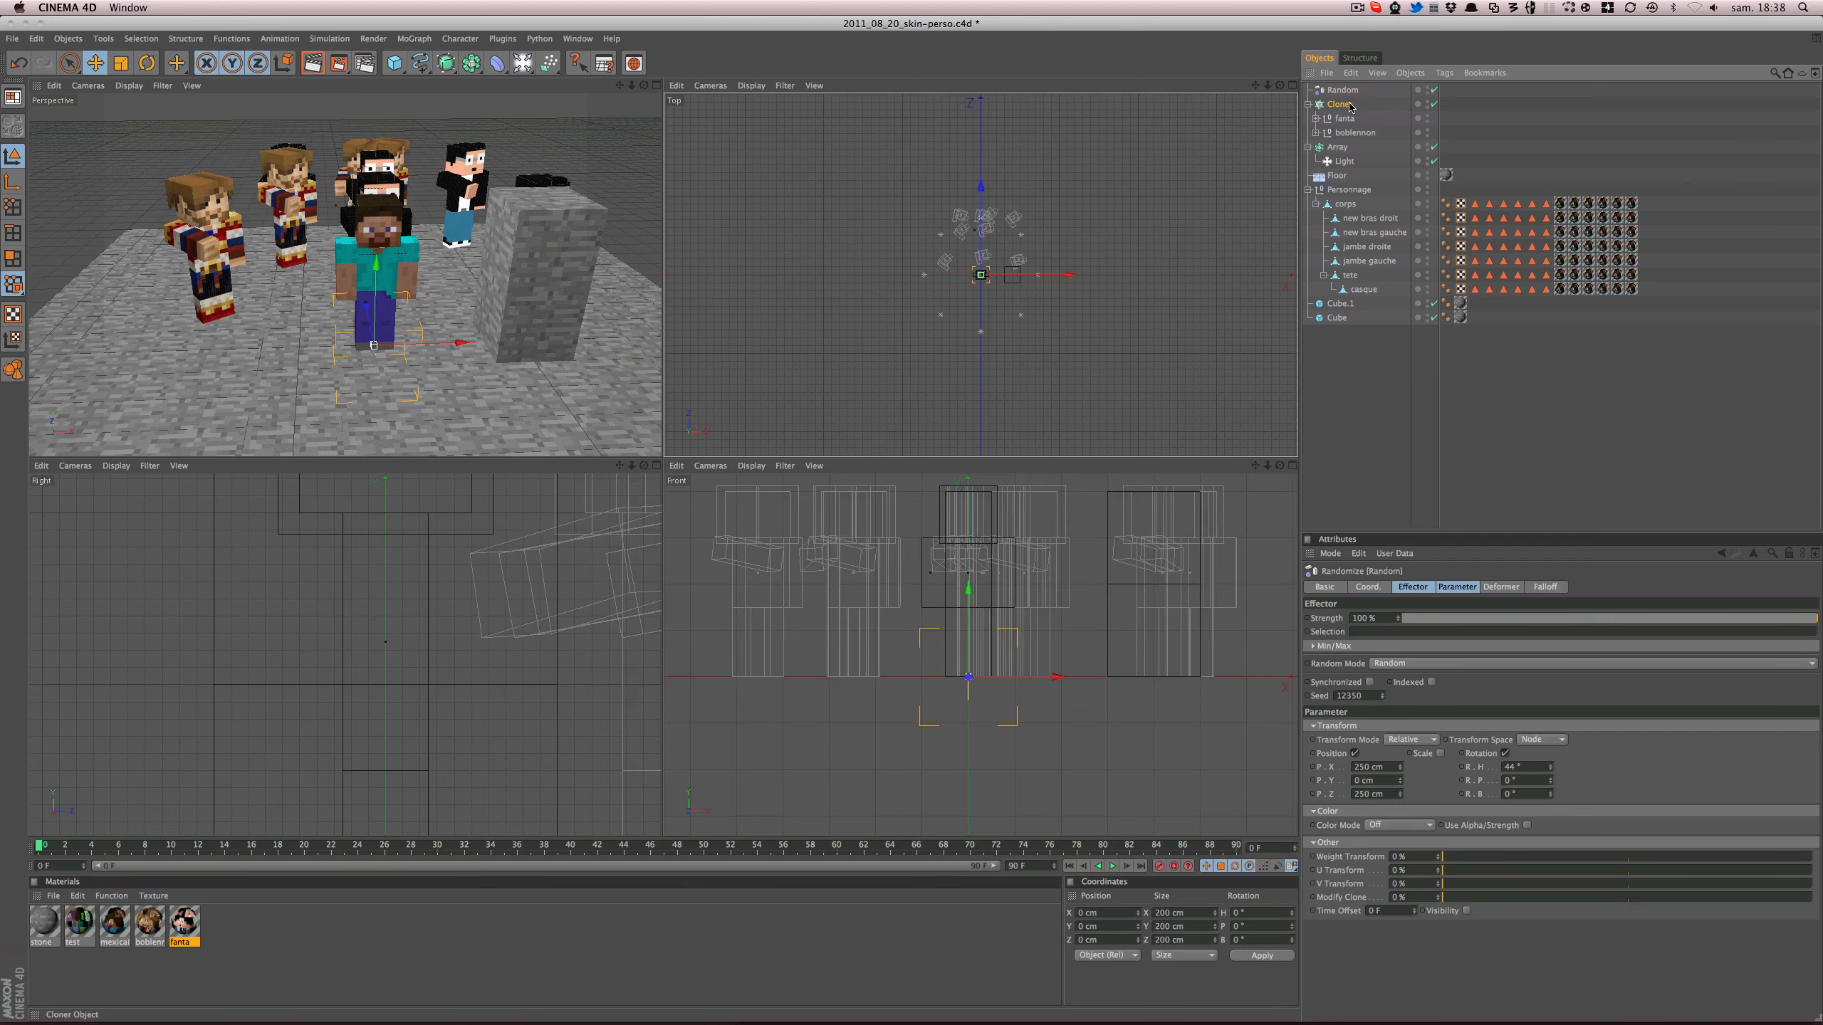
- Move the Cloner to about -217 cm in X with a heading of about 7°, and save the scene
{"action": "left_click", "coordinate": [998, 231]}
{"action": "left_click_drag", "start_coordinate": [1070, 233], "coordinate": [996, 273]}
{"action": "key", "text": "r"}
{"action": "key", "text": "super+s"}
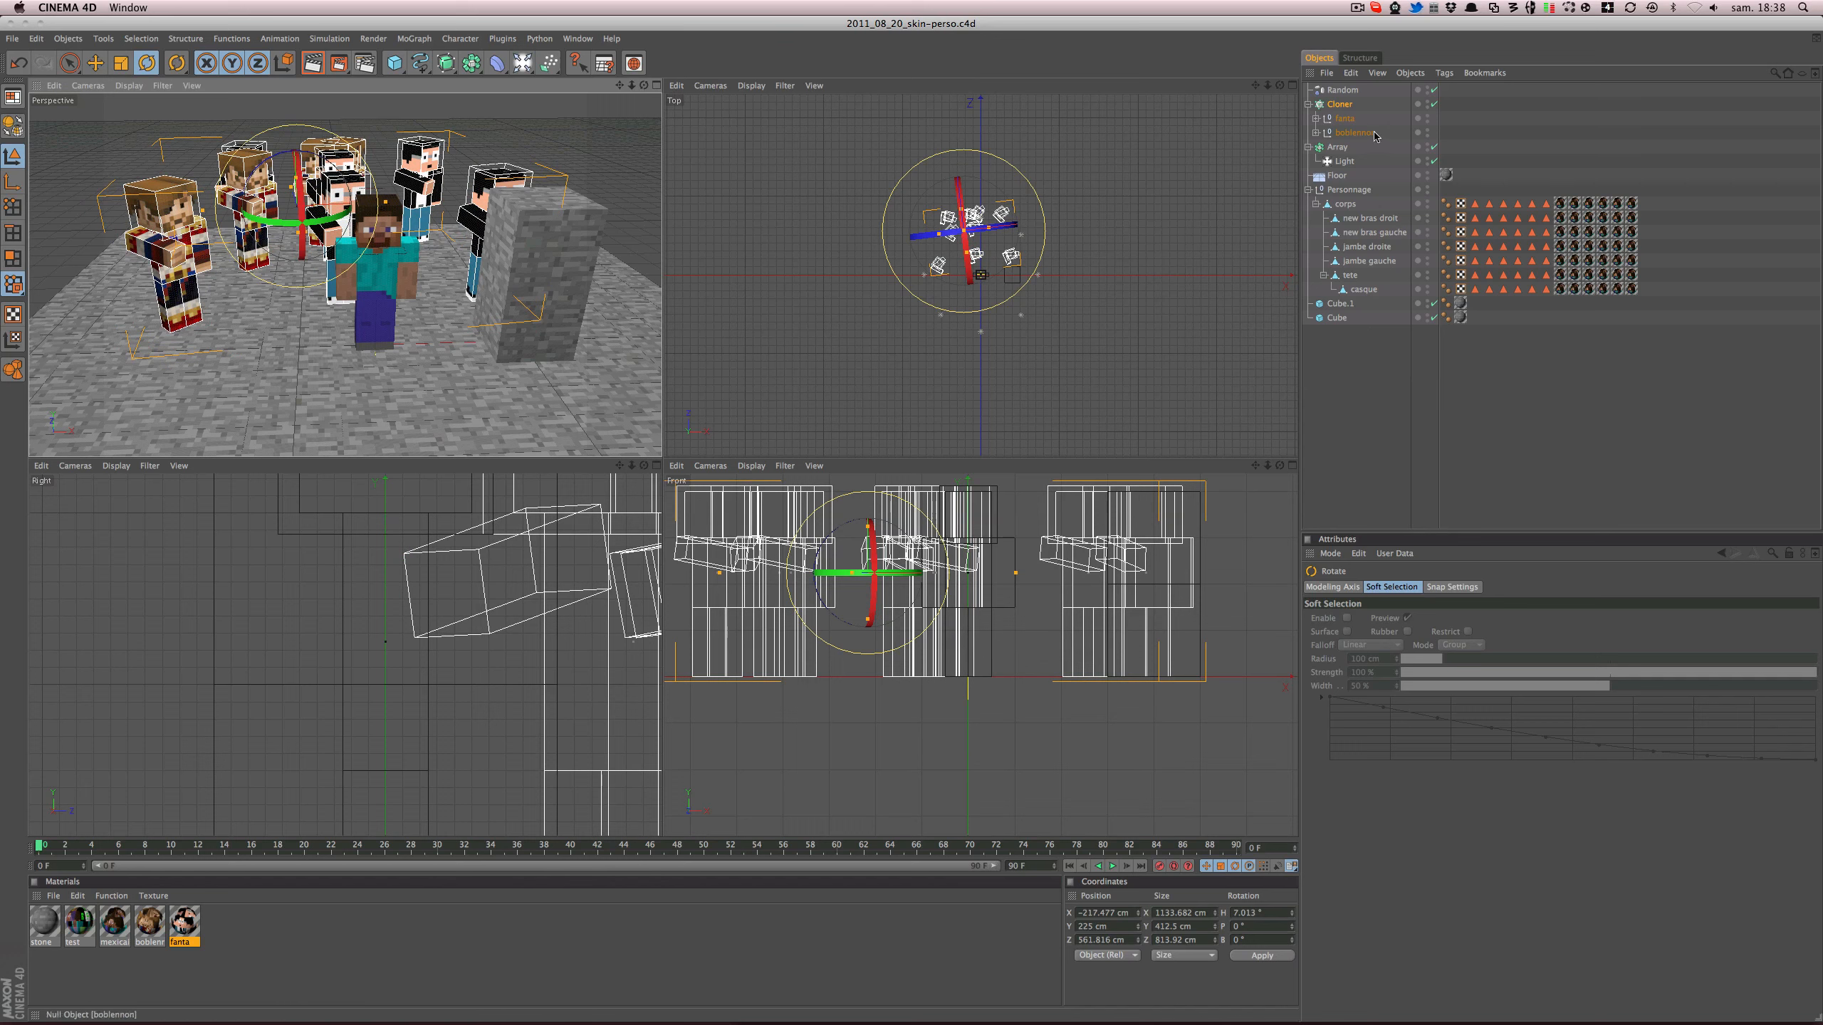
- Spread the clones further by setting the Random effector's position variation to 625 cm in X and -390 cm in Z
{"action": "left_click", "coordinate": [1342, 90]}
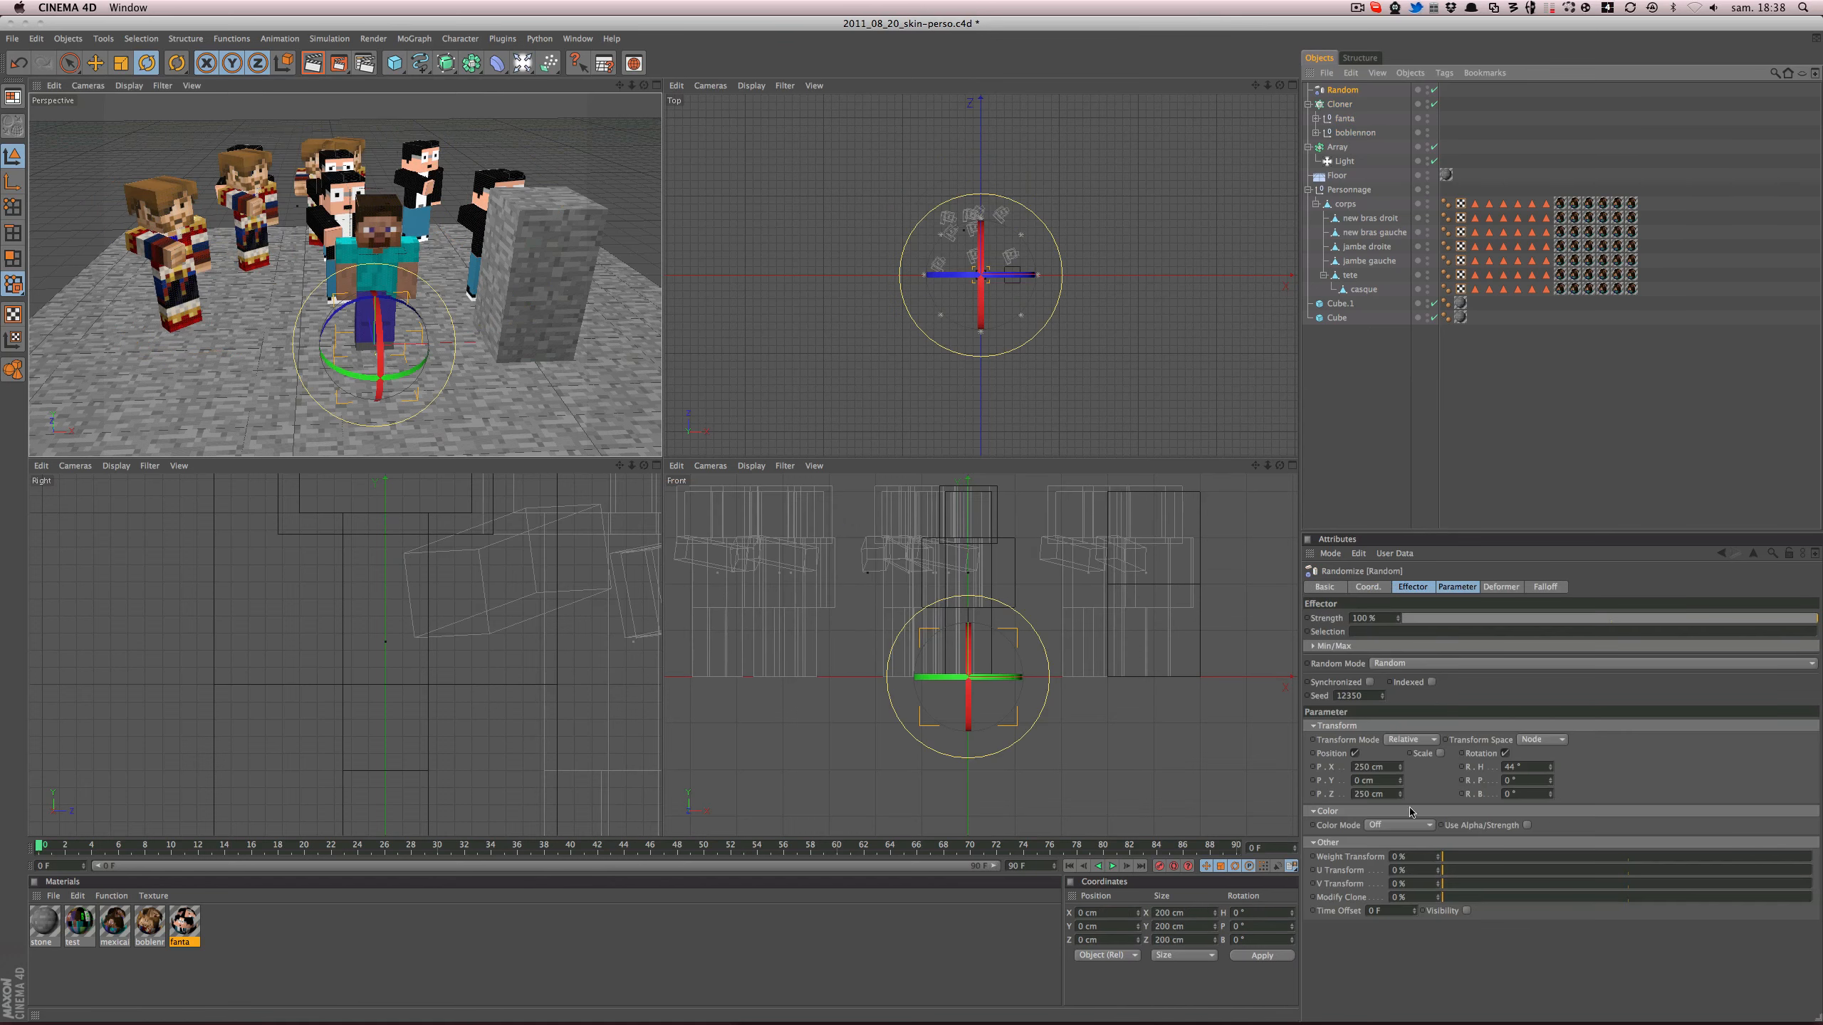
{"action": "mouse_move", "coordinate": [1398, 773]}
{"action": "left_mouse_down"}
{"action": "mouse_move", "coordinate": [1493, 772]}
{"action": "mouse_move", "coordinate": [1310, 798]}
{"action": "left_mouse_up"}
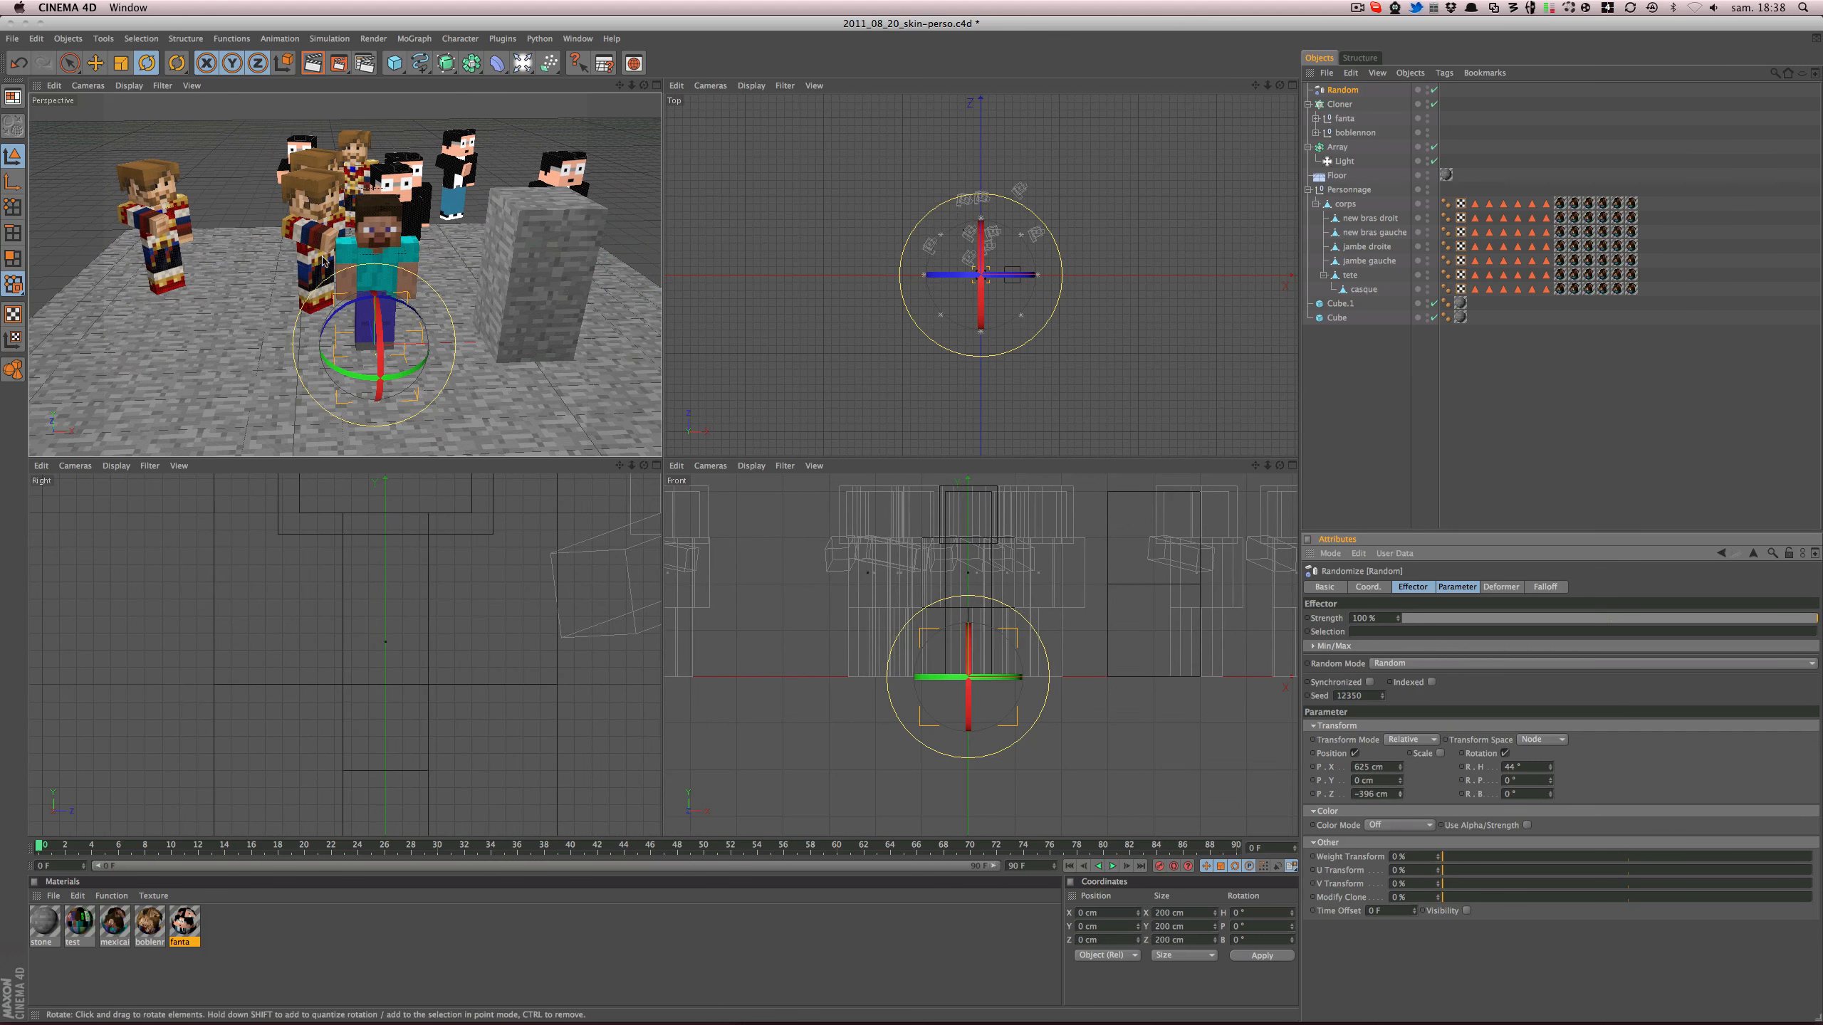
{"action": "key", "text": "e"}
{"action": "left_click_drag", "start_coordinate": [461, 343], "coordinate": [447, 343]}
{"action": "key", "text": "super+z"}
- Shift the Cloner along its own X axis to about -477 cm in X and 530 cm in Z
{"action": "left_click", "coordinate": [1339, 104]}
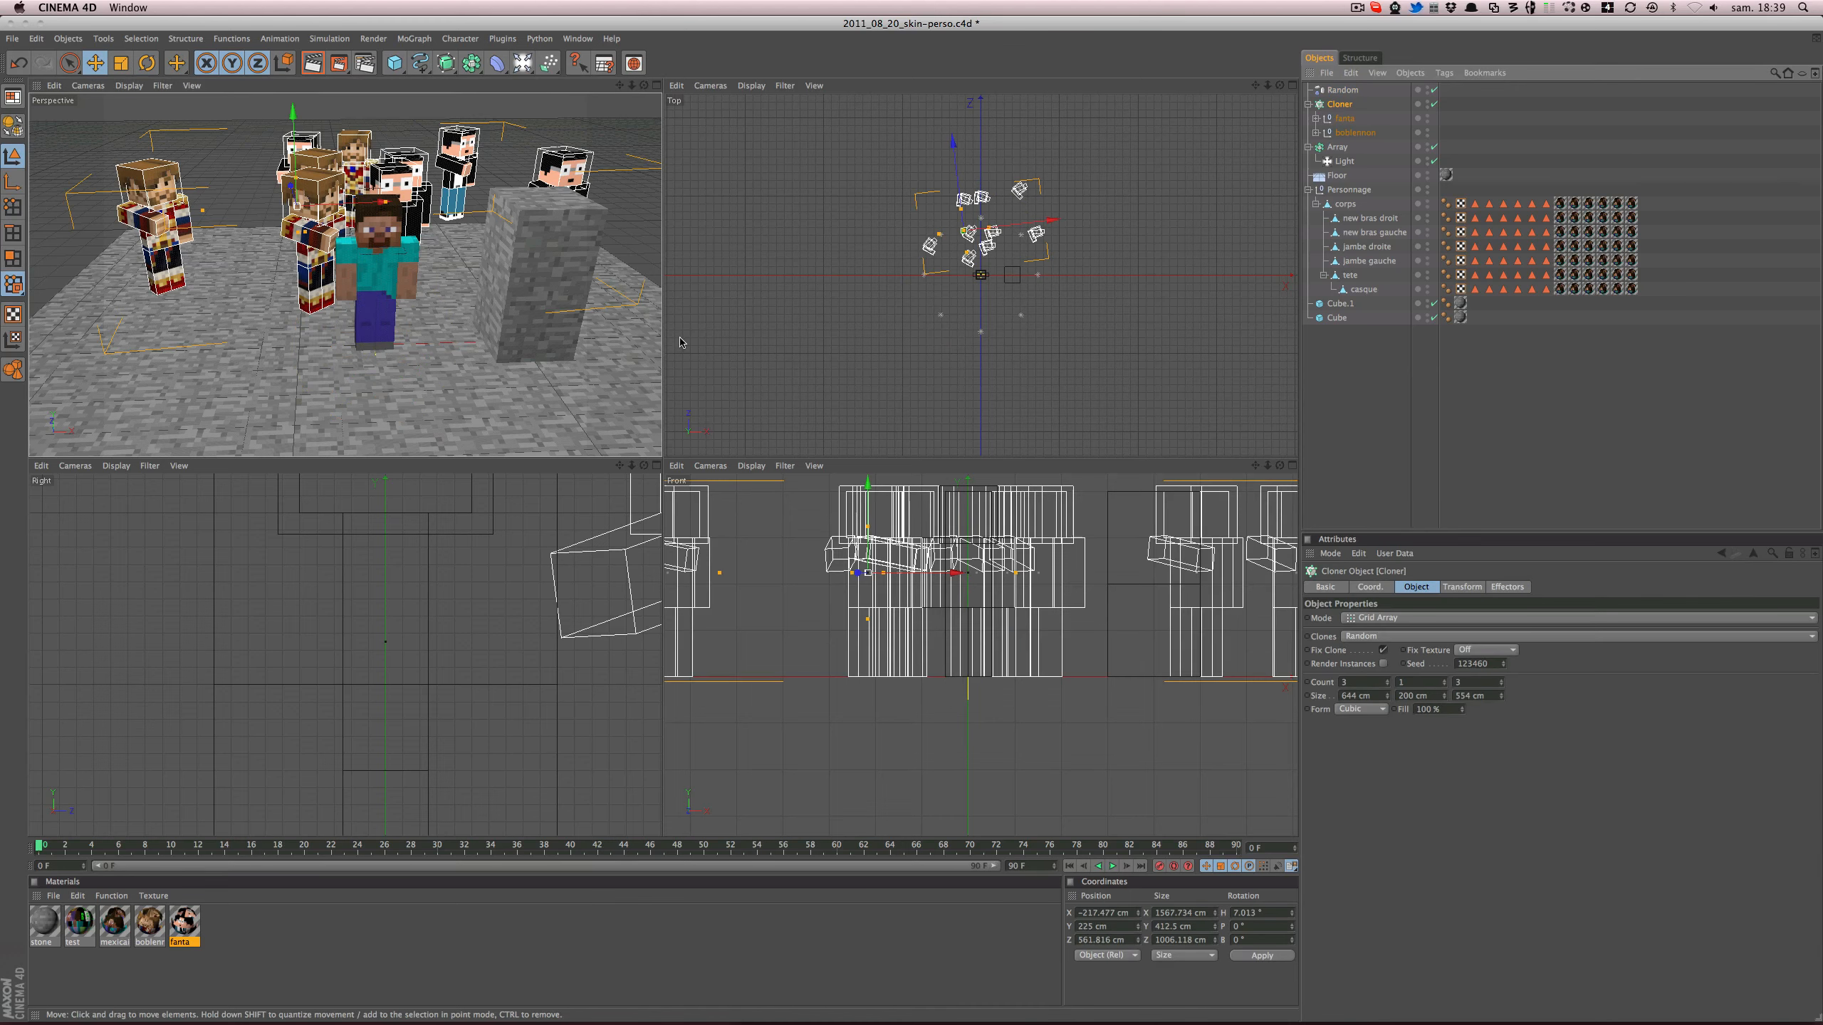
{"action": "left_click_drag", "start_coordinate": [191, 133], "coordinate": [92, 136]}
{"action": "left_click_drag", "start_coordinate": [291, 205], "coordinate": [342, 278]}
- Save the scene and render the Perspective view, framed closer on the main character with the crowd behind
{"action": "right_click_drag", "start_coordinate": [342, 279], "coordinate": [380, 277], "text": "alt"}
{"action": "left_click_drag", "start_coordinate": [380, 277], "coordinate": [388, 267], "text": "alt"}
{"action": "middle_click_drag", "start_coordinate": [338, 309], "coordinate": [347, 305], "text": "alt"}
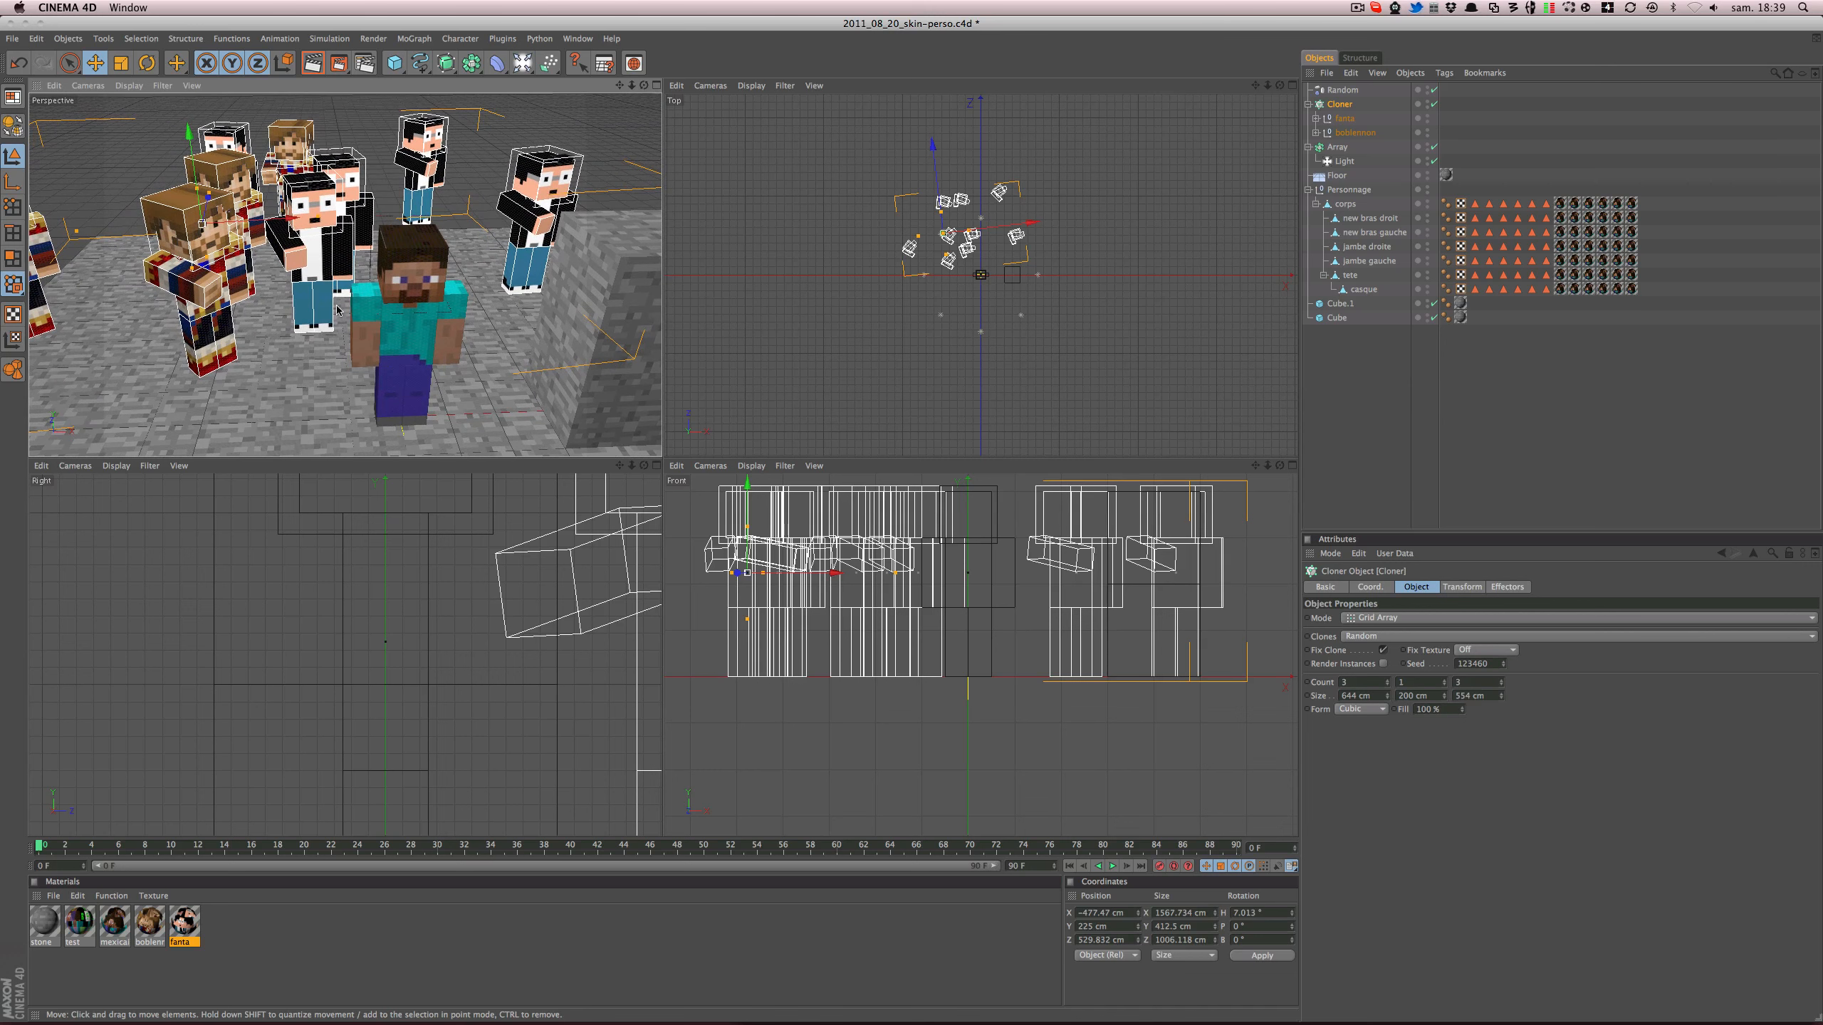
{"action": "key", "text": "super+s"}
{"action": "key", "text": "super+r"}
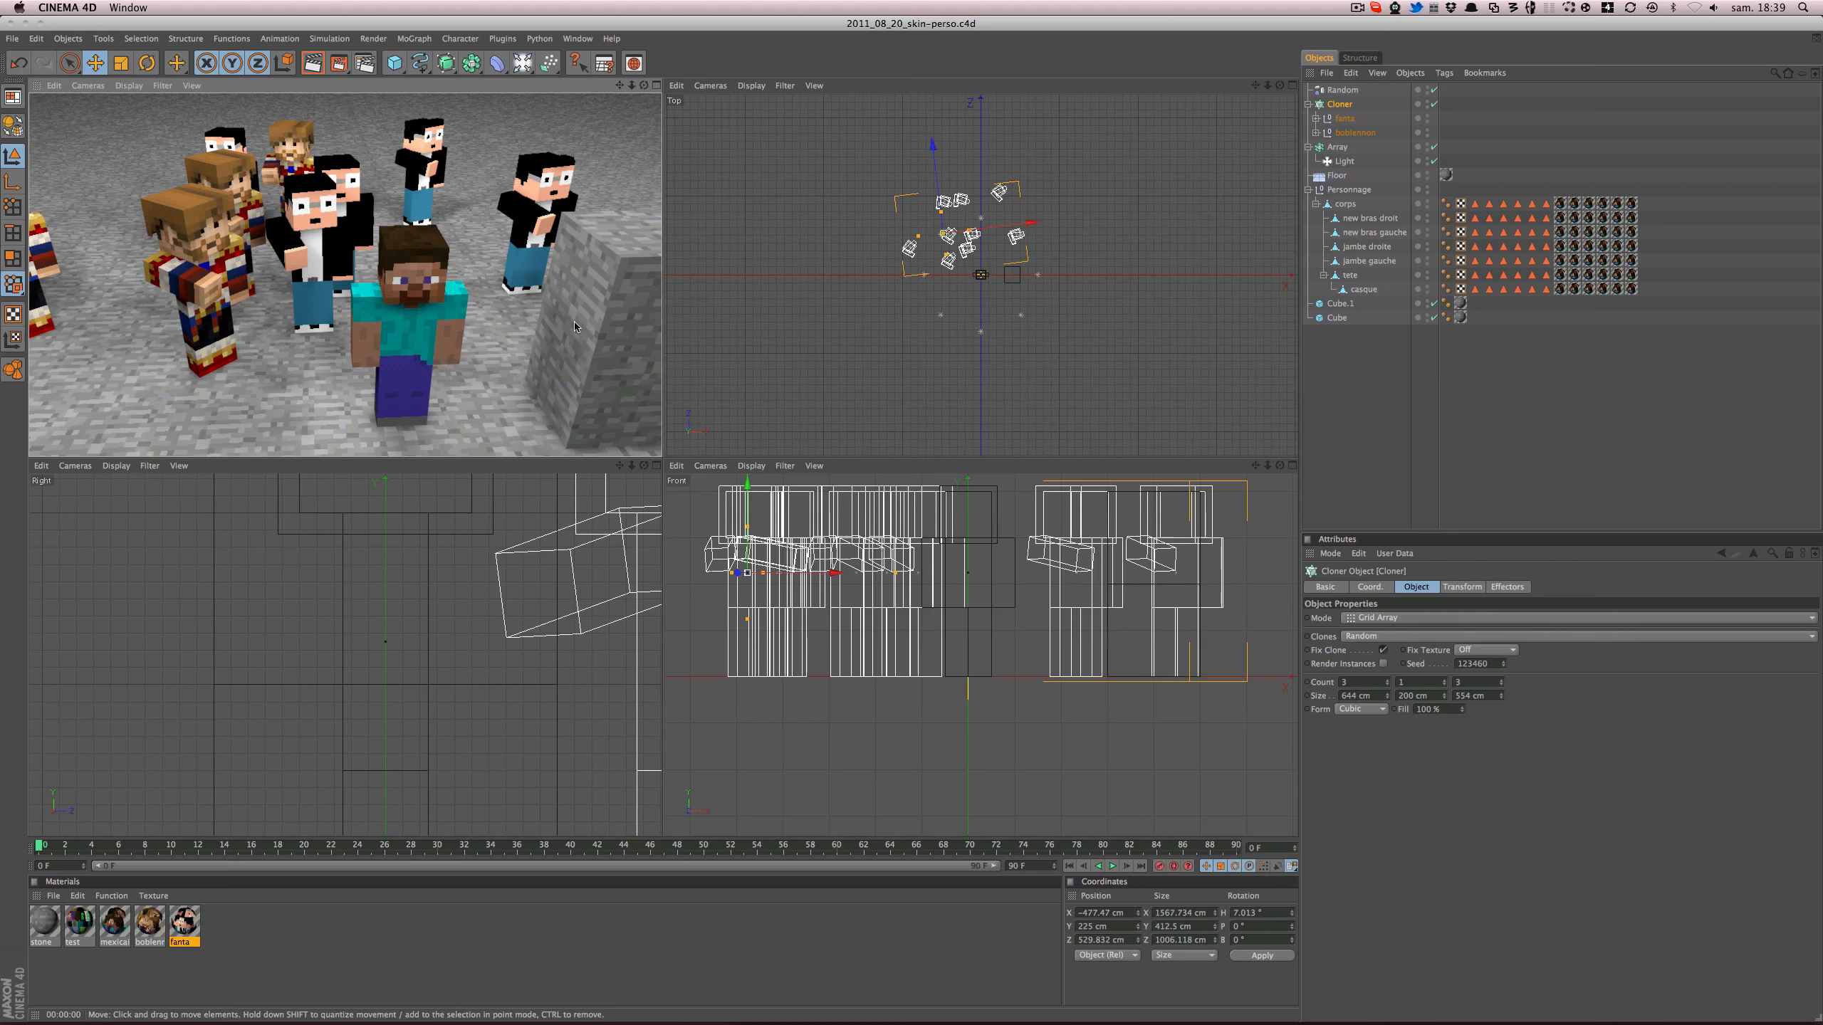
- Set the render anti-aliasing to Best with a maximum level of 2x2, keeping the settings window clear of the Perspective view
{"action": "left_click", "coordinate": [365, 64]}
{"action": "left_click", "coordinate": [149, 104]}
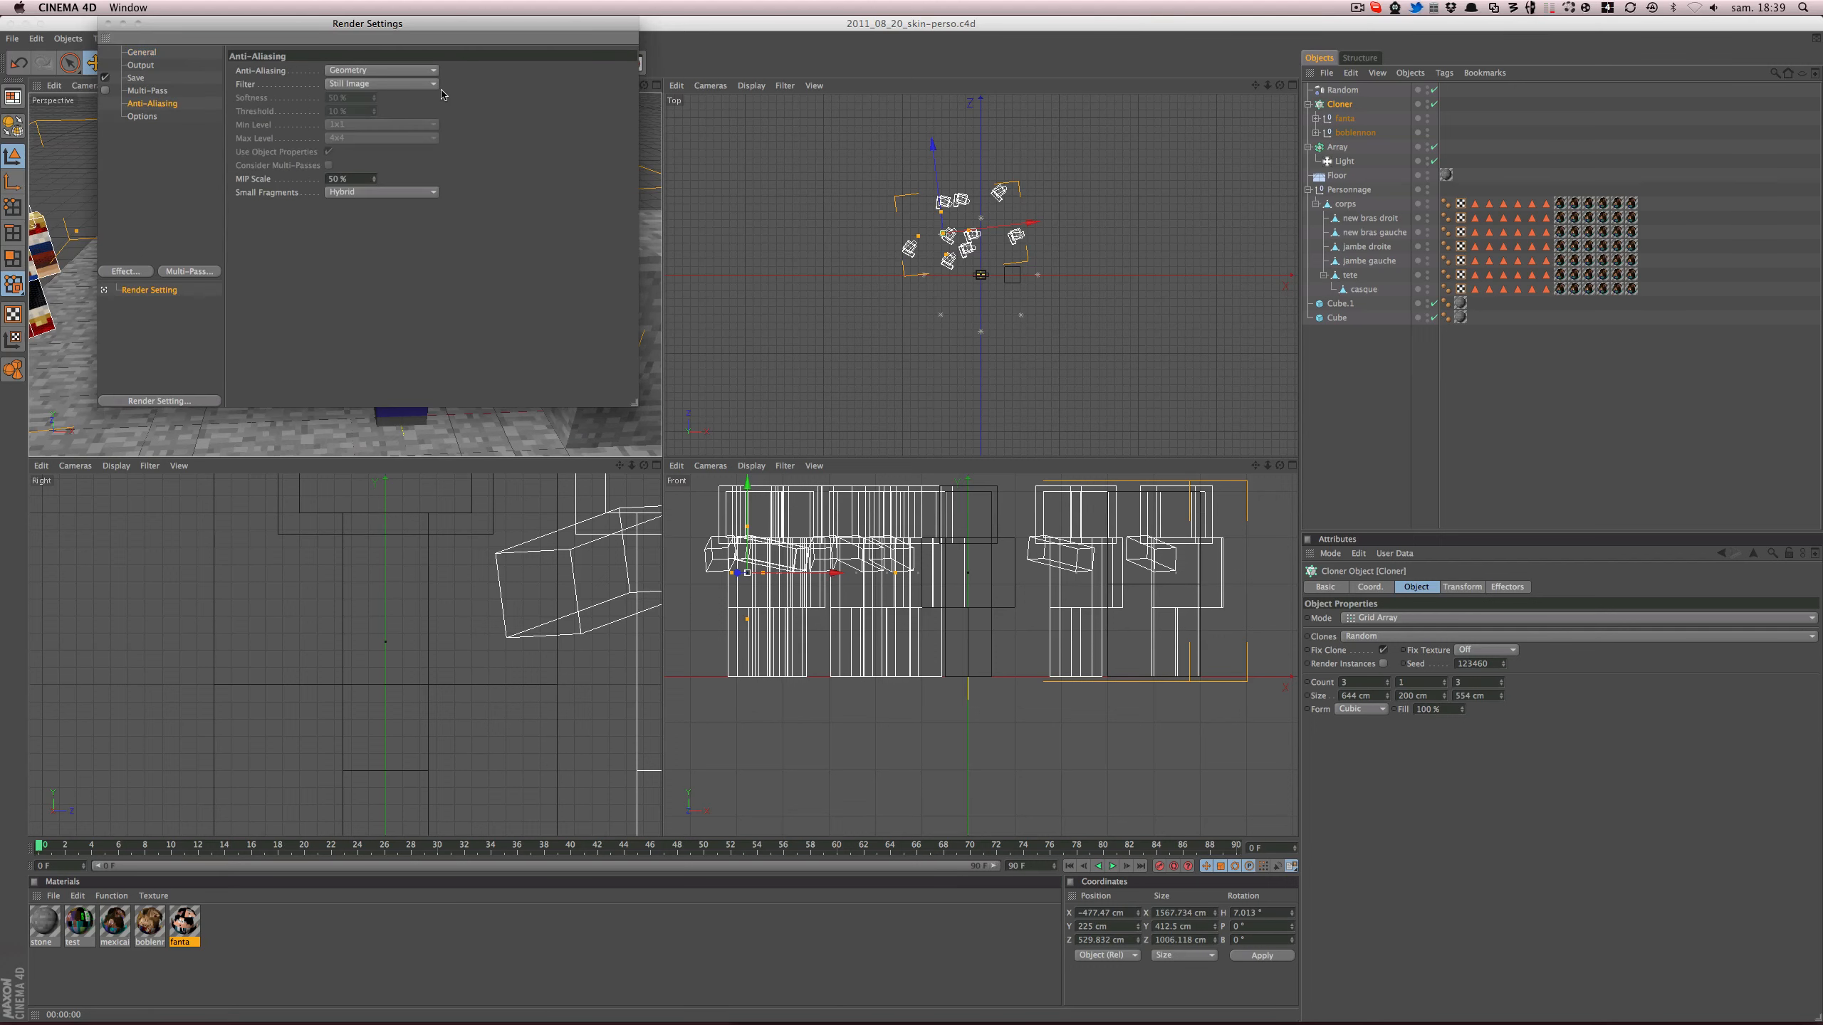
{"action": "left_click", "coordinate": [430, 70]}
{"action": "left_click", "coordinate": [364, 111]}
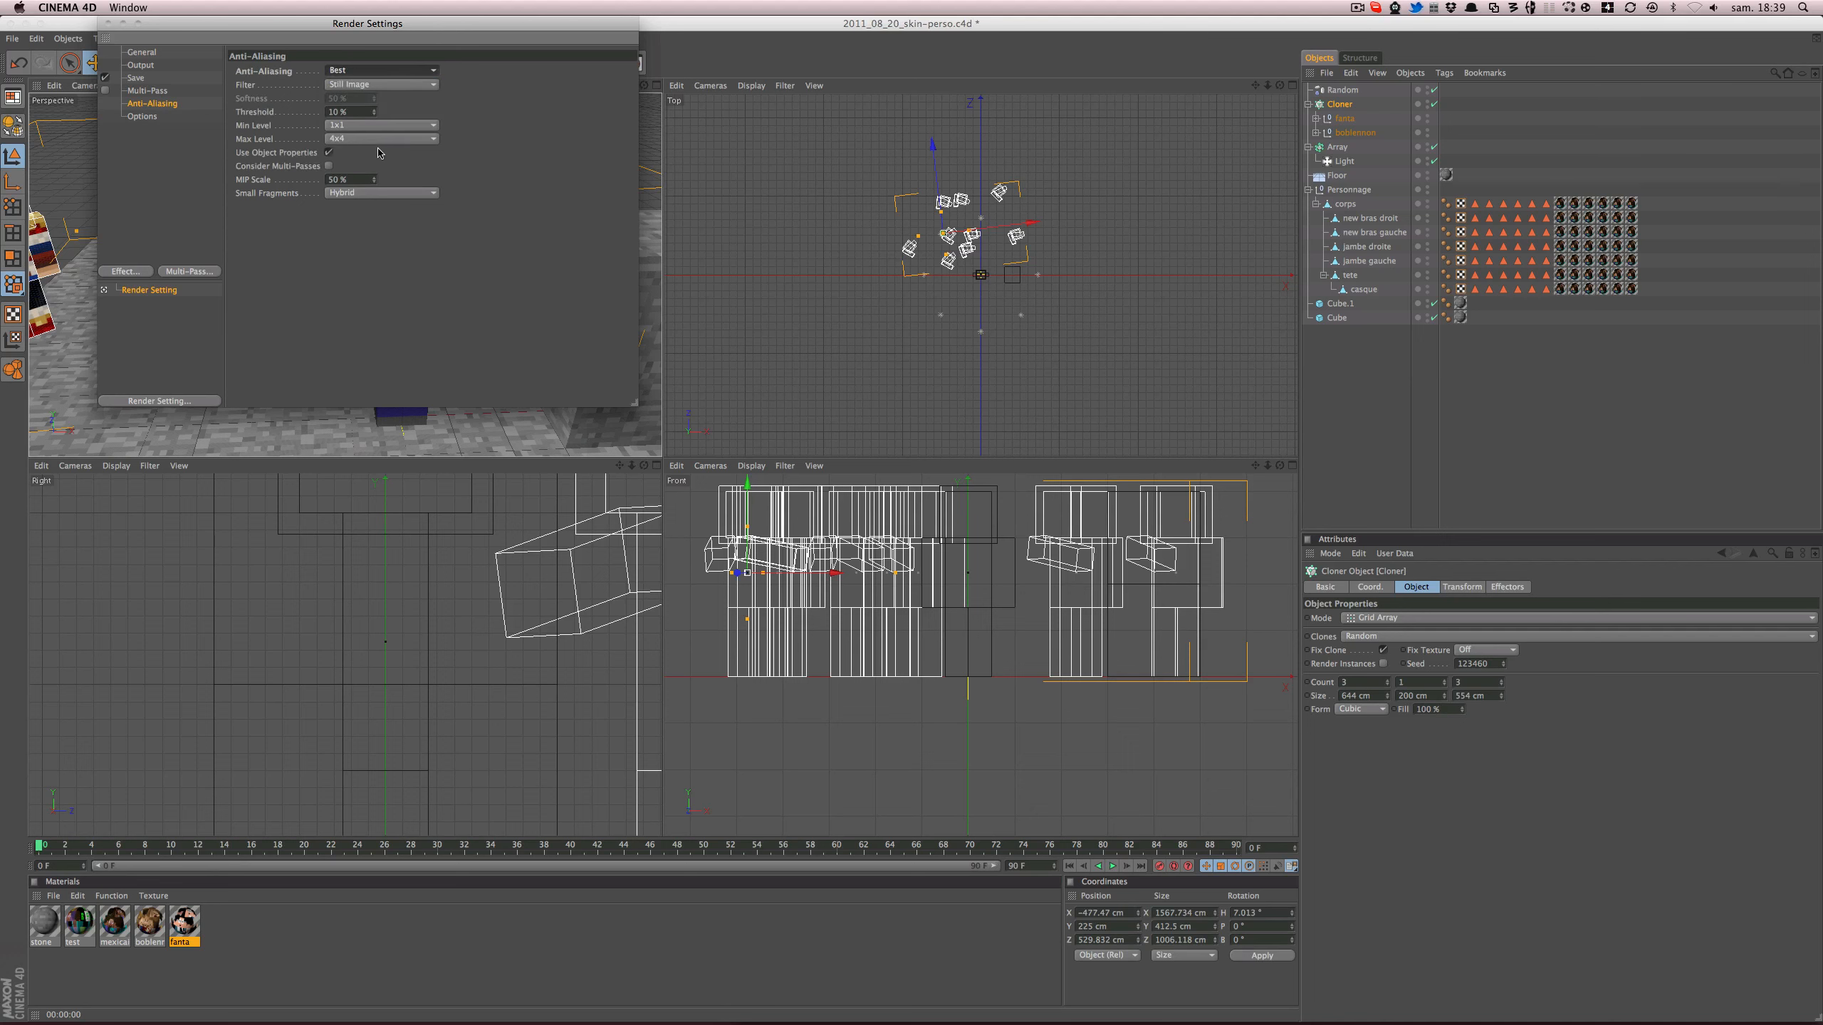
{"action": "left_click", "coordinate": [428, 142]}
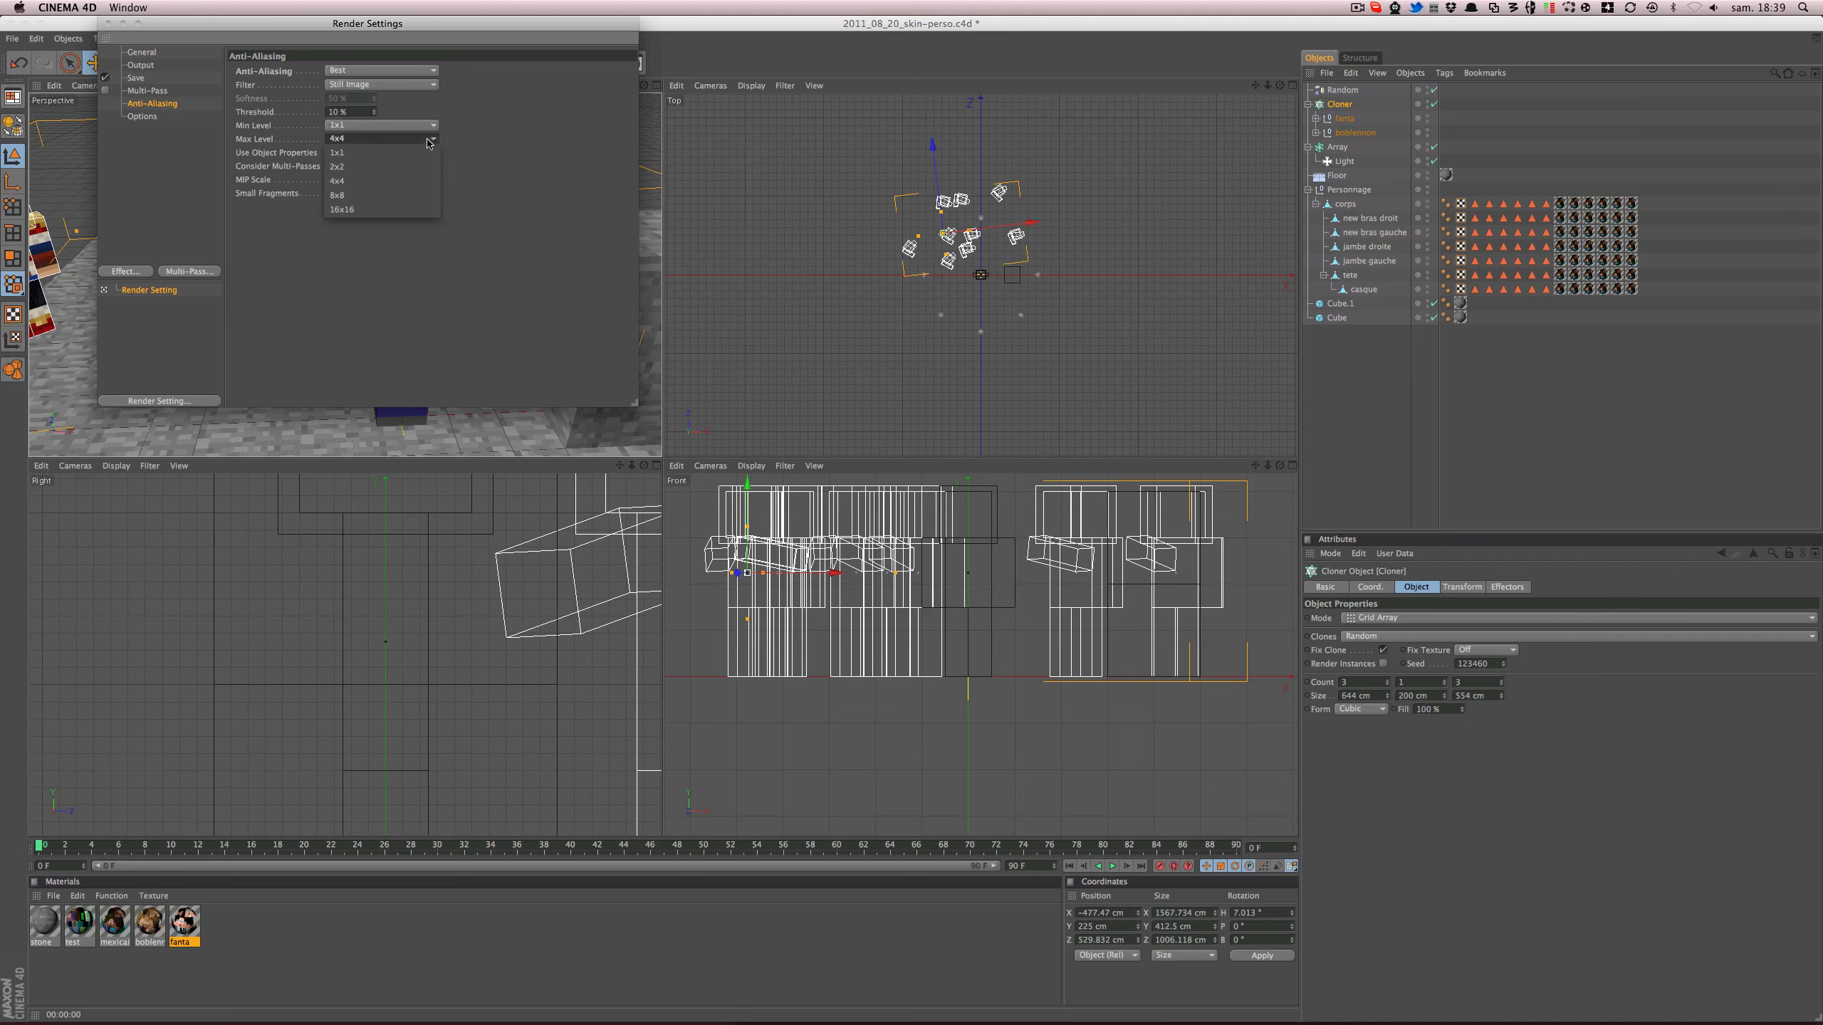
{"action": "left_click", "coordinate": [393, 166]}
{"action": "left_click_drag", "start_coordinate": [430, 33], "coordinate": [1243, 252]}
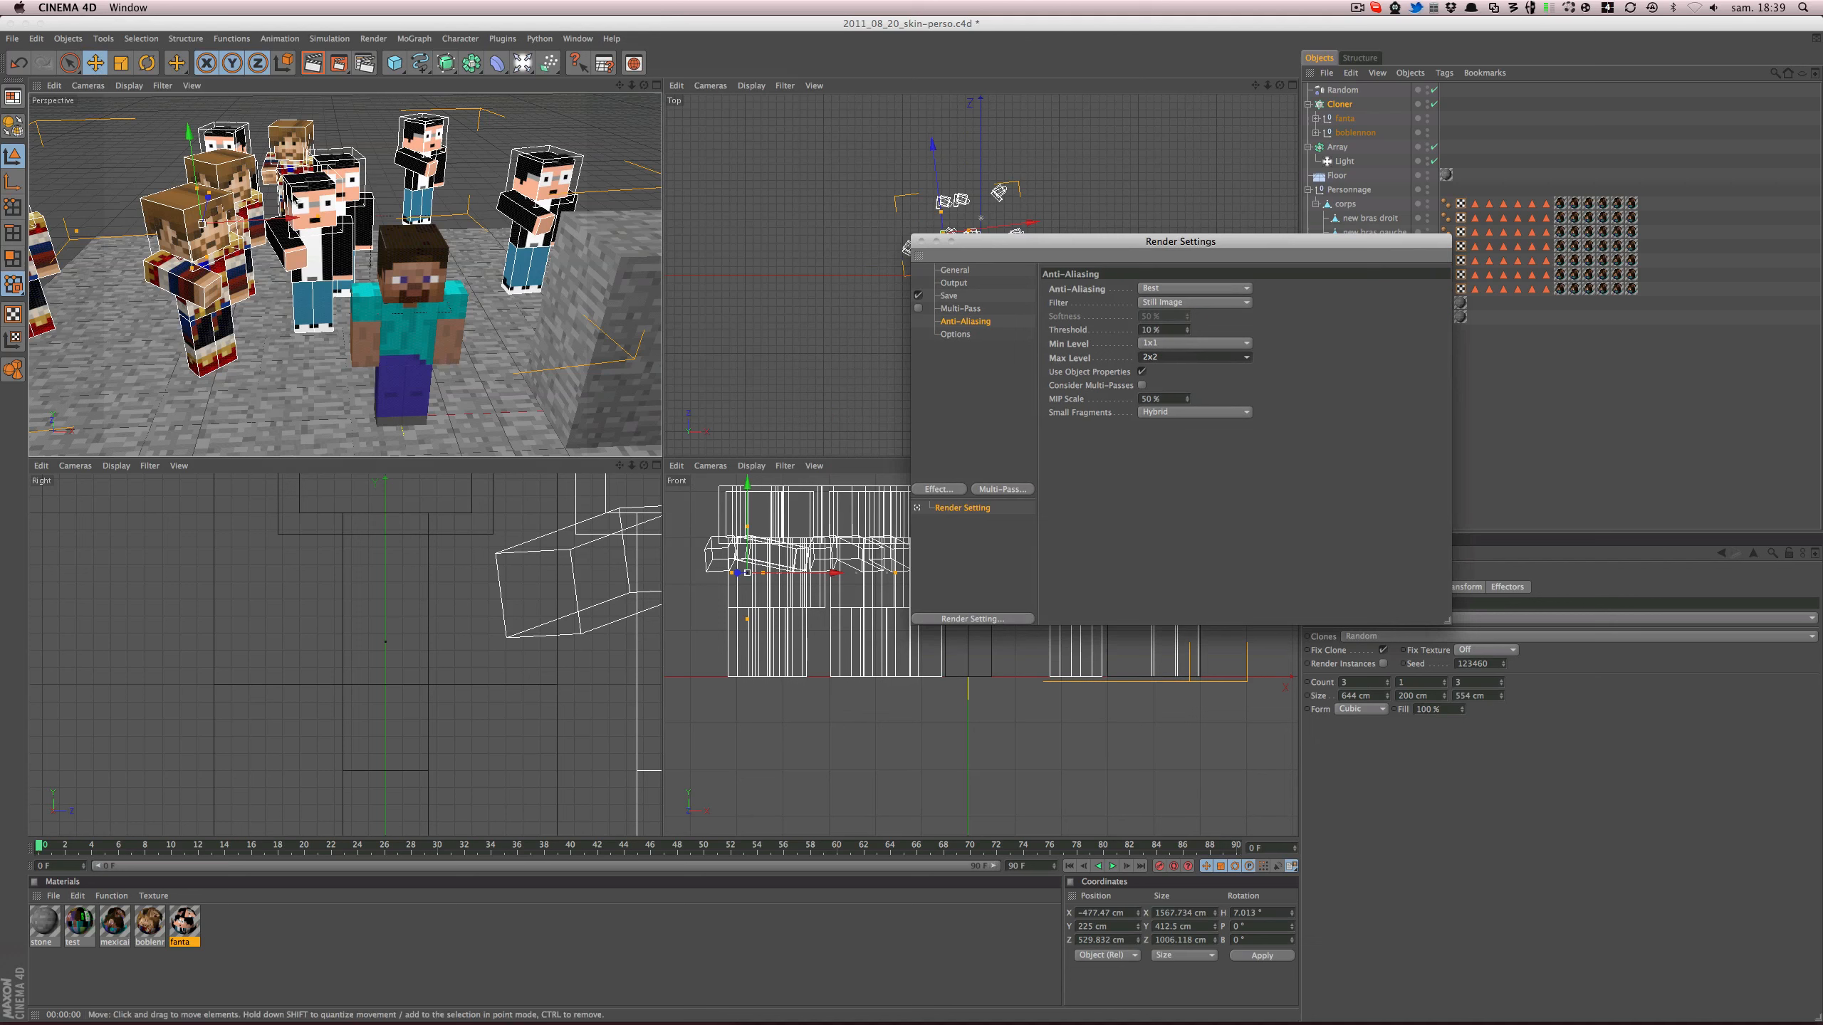
- Save the scene and render the Perspective view again with the new anti-aliasing settings
{"action": "key", "text": "super+s"}
{"action": "key", "text": "super+r"}
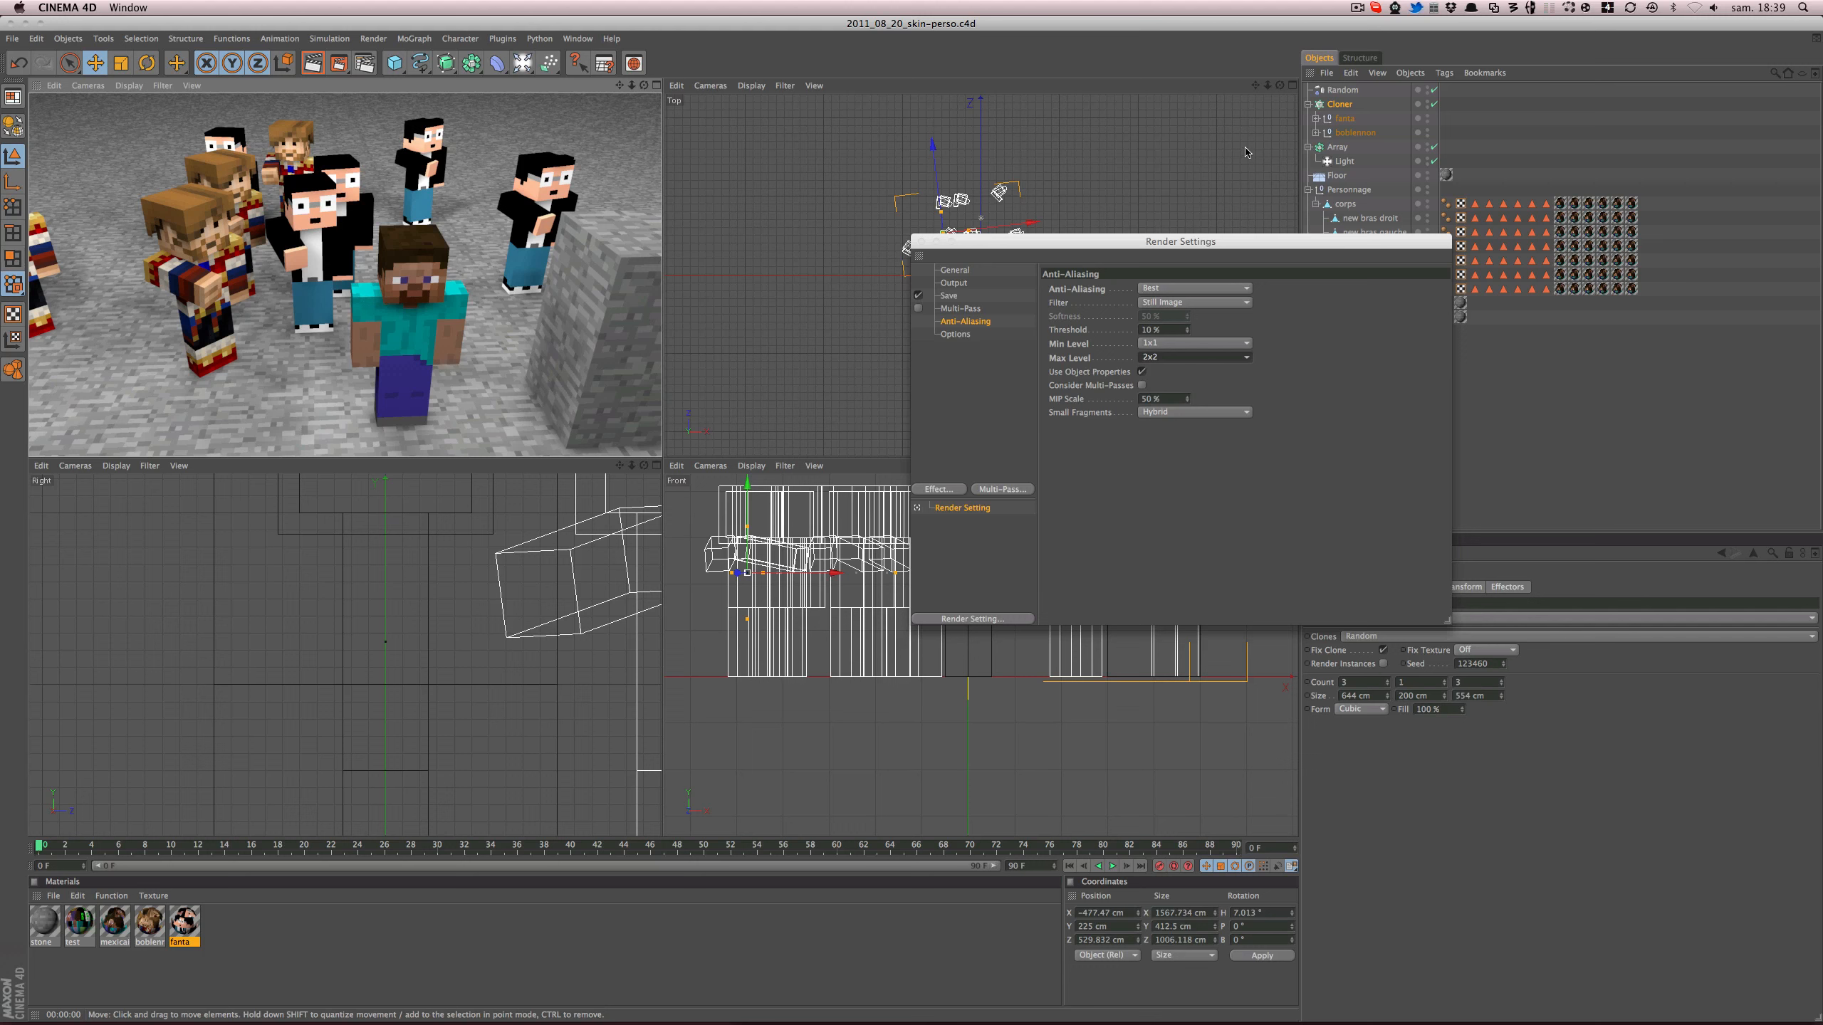
{"action": "left_click_drag", "start_coordinate": [1357, 244], "coordinate": [1189, 322]}
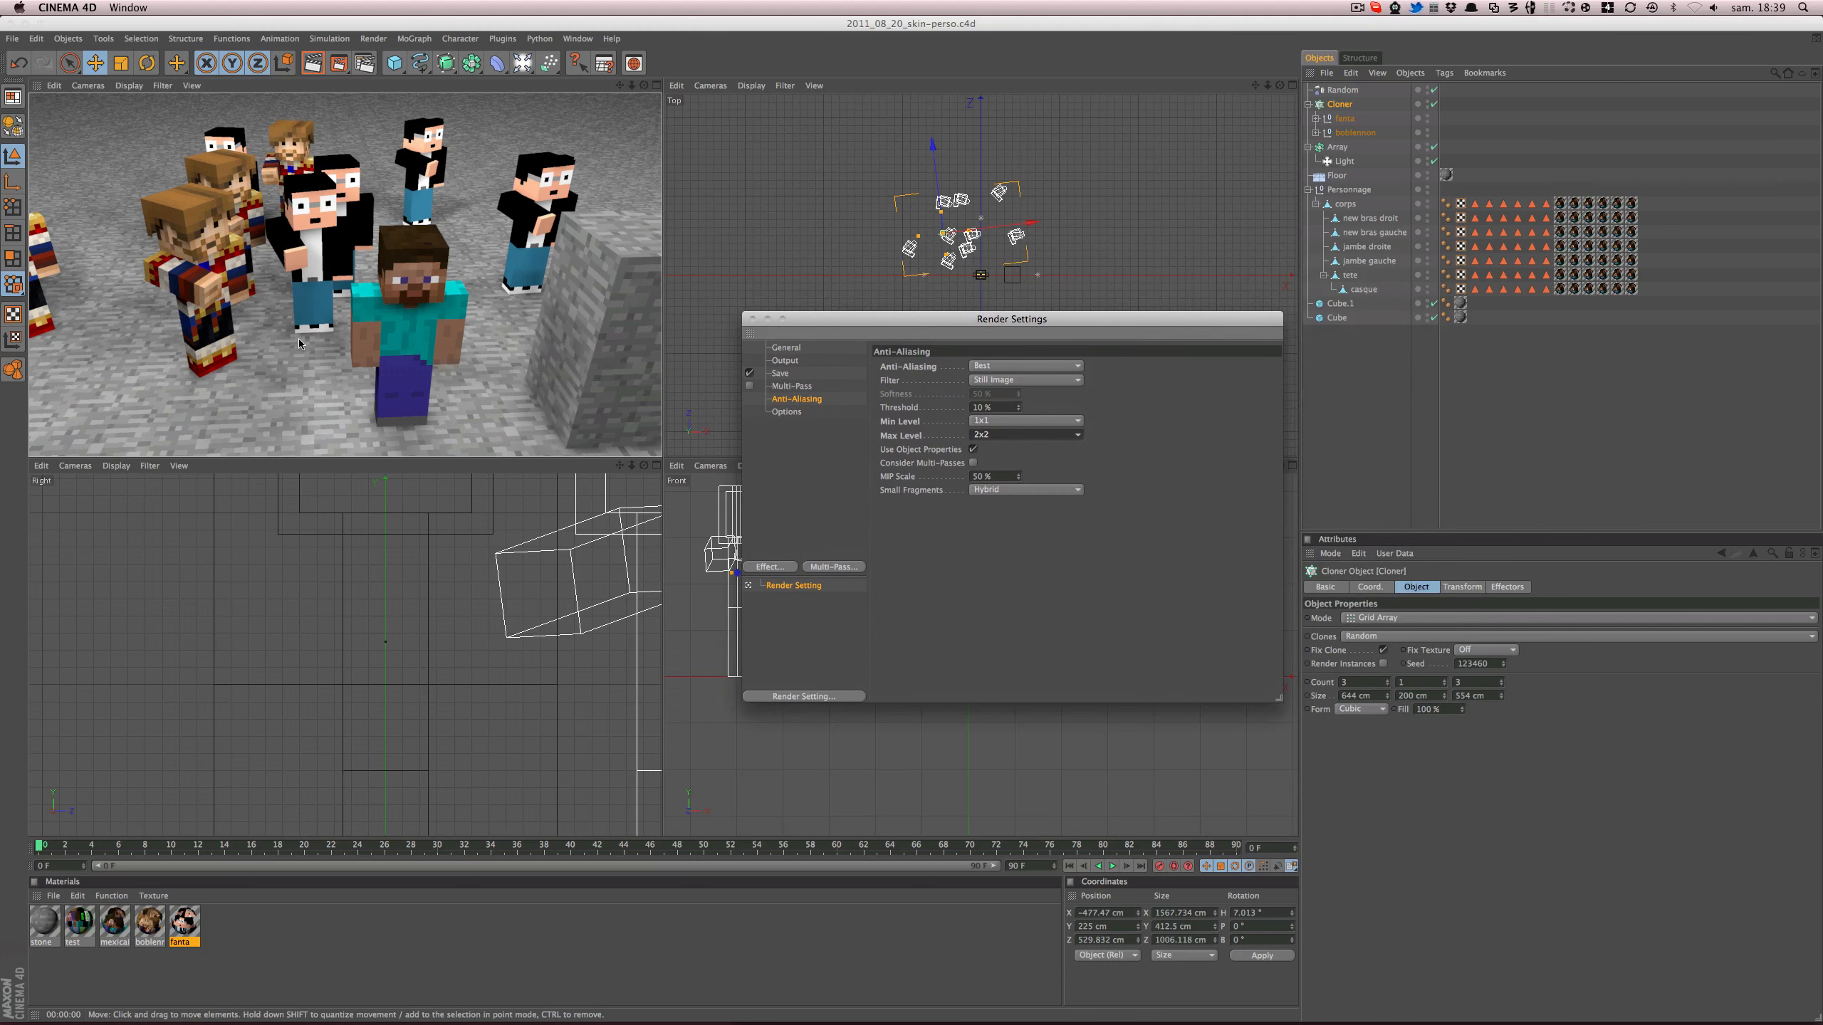